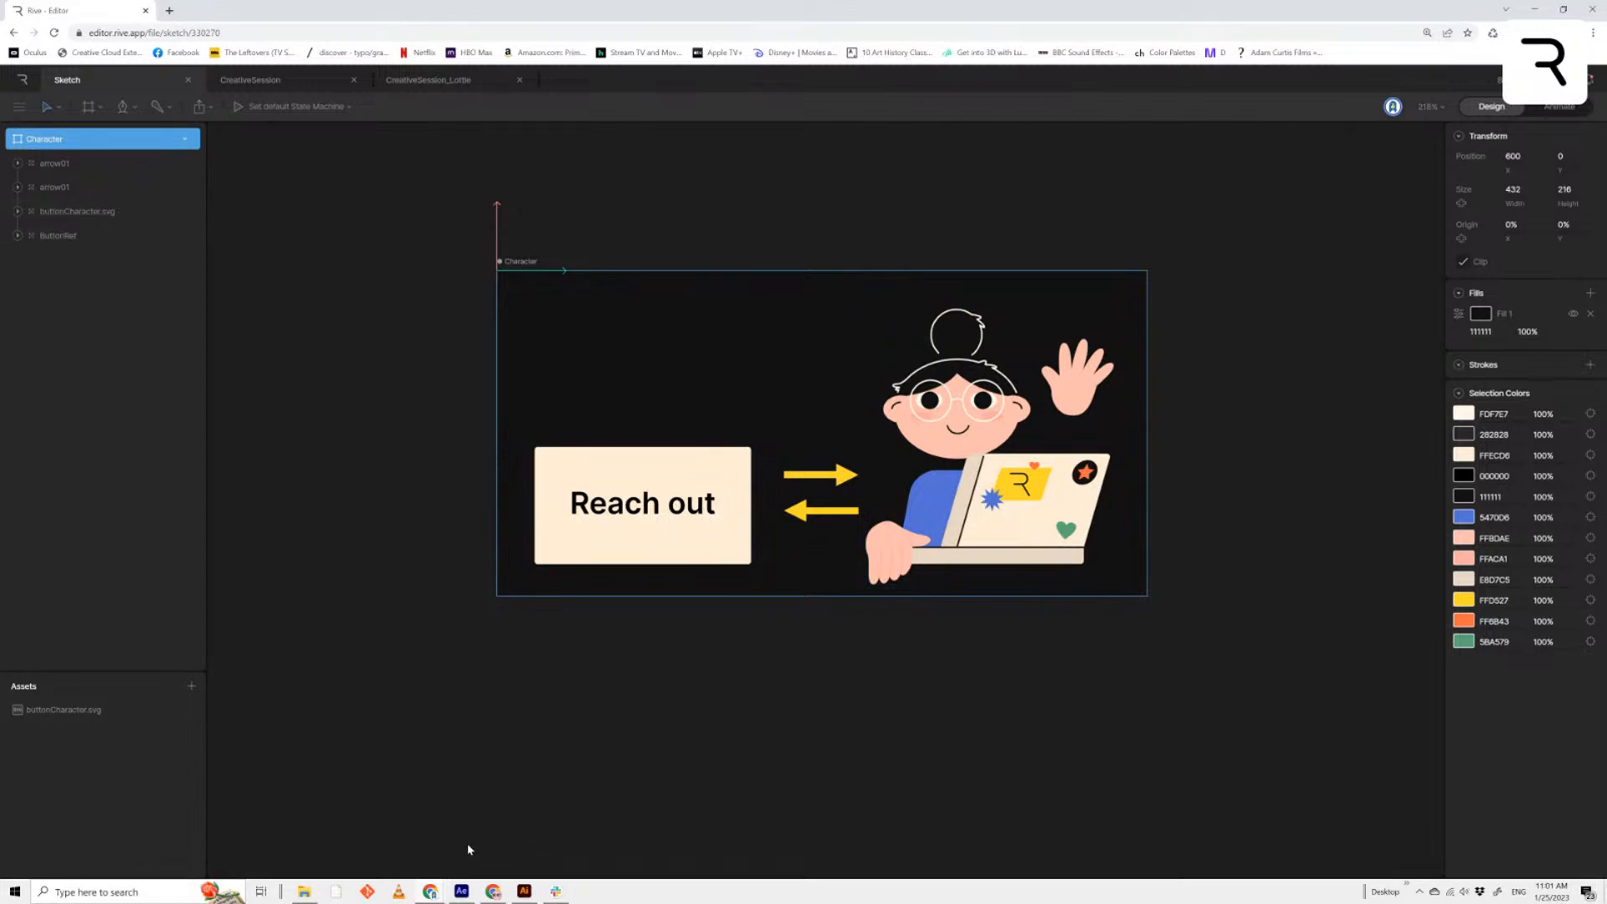
Switch to After Effects, play the ButtonLottie composition, and return the playhead to the start of the timeline
mouse_move(463, 898)
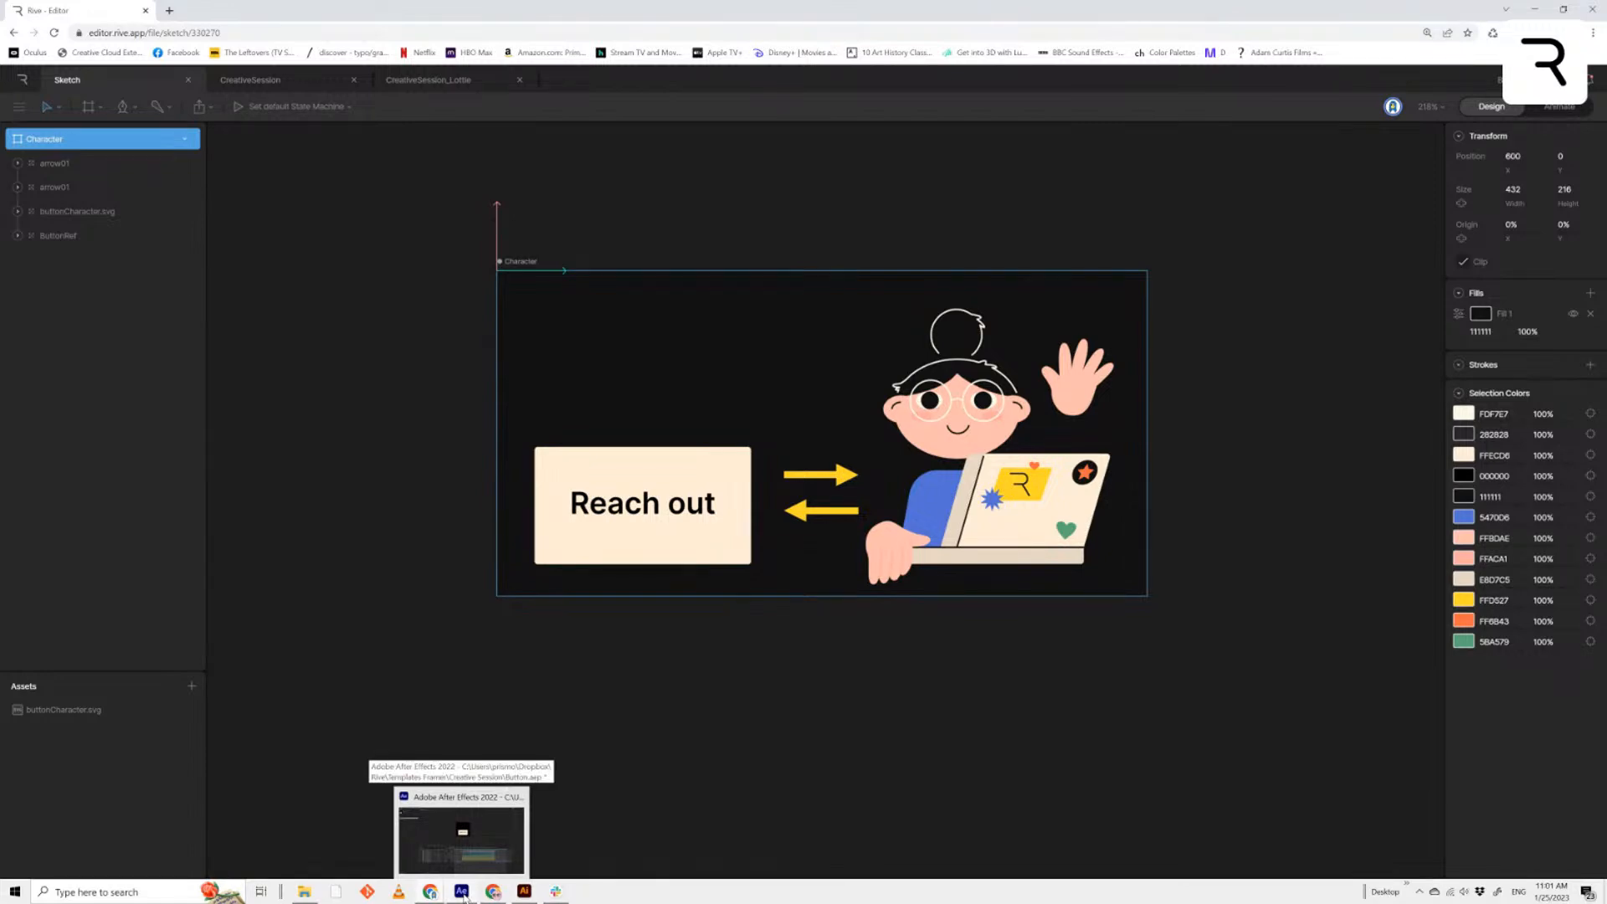
left_click(463, 898)
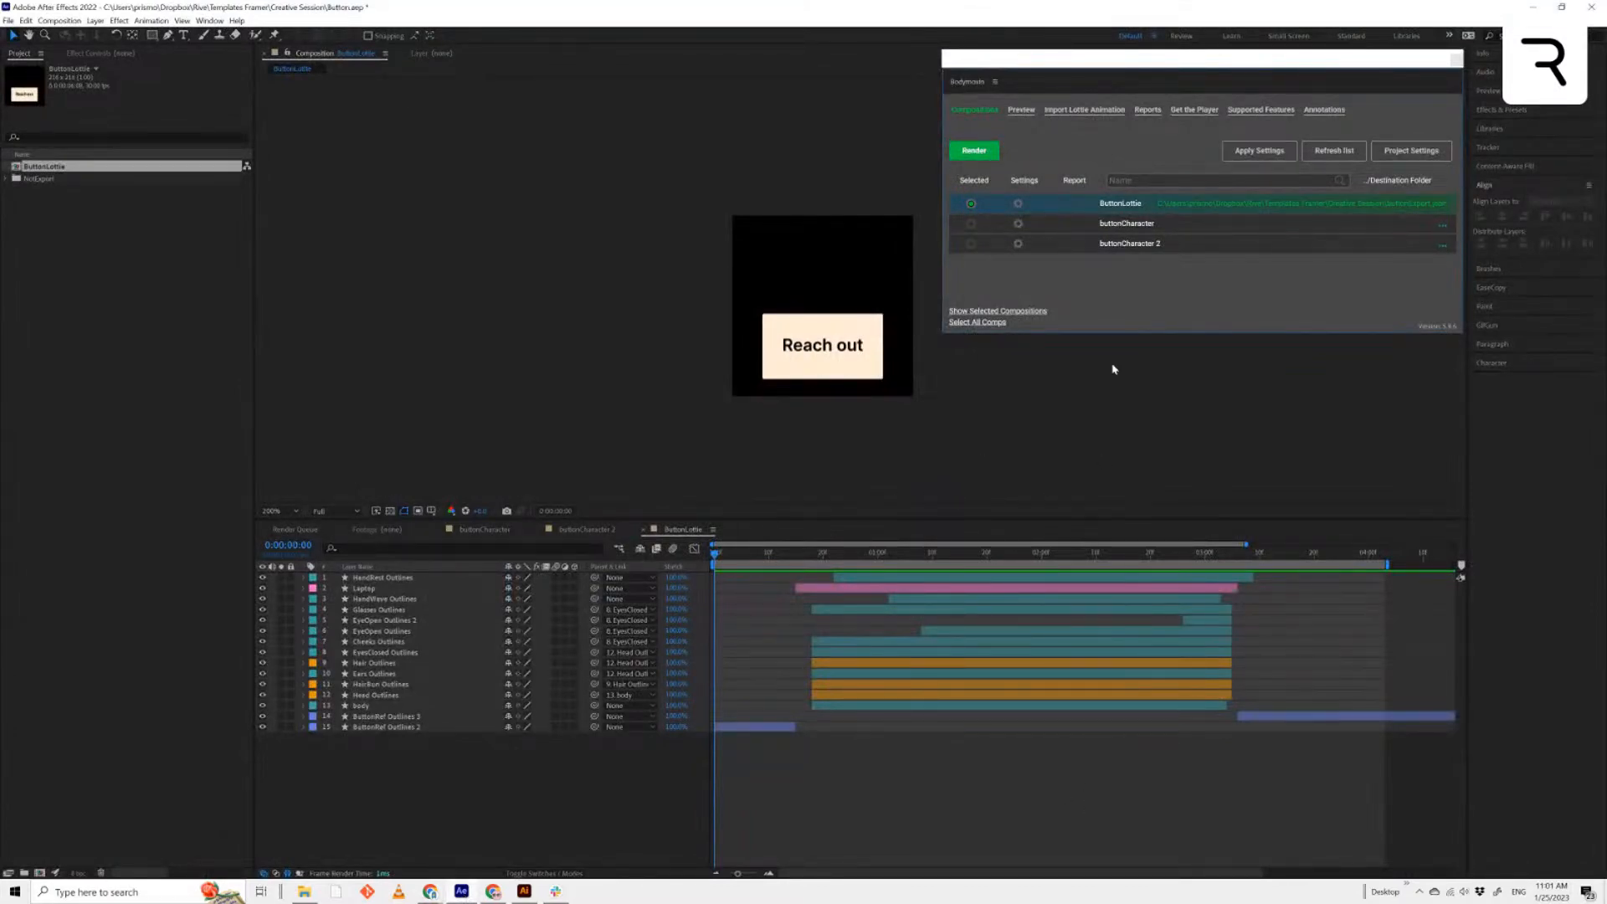
mouse_move(1118, 63)
left_mouse_down()
mouse_move(1147, 59)
mouse_move(1118, 59)
left_mouse_up()
left_click(1214, 716)
key("space")
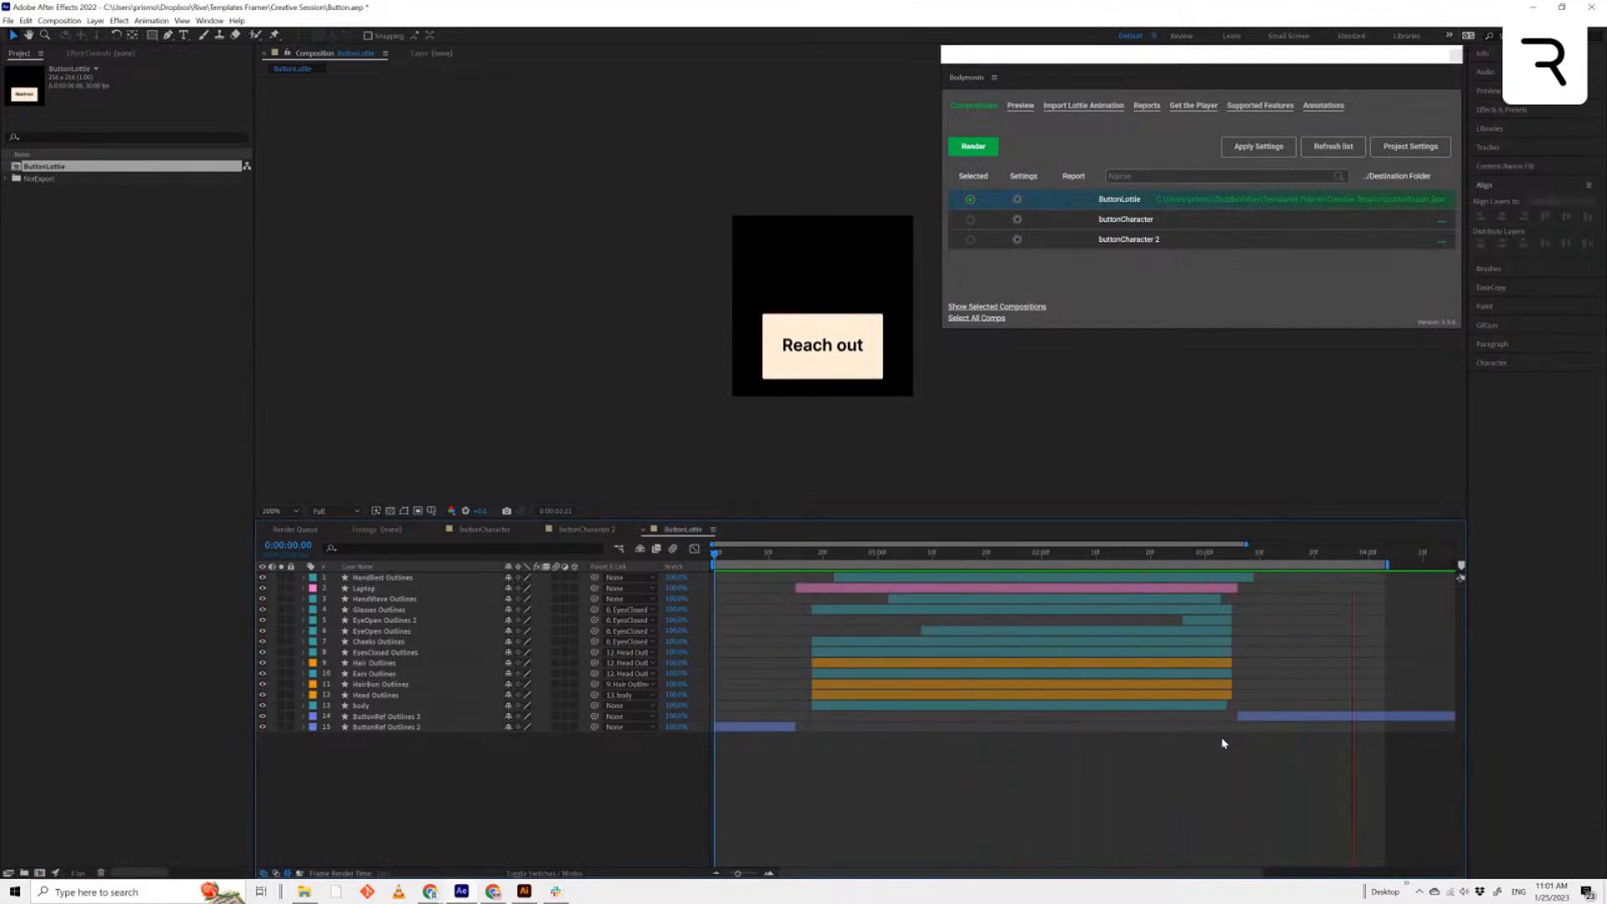
left_click(725, 563)
left_click_drag(725, 563, 716, 567)
left_click_drag(1137, 57, 1134, 68)
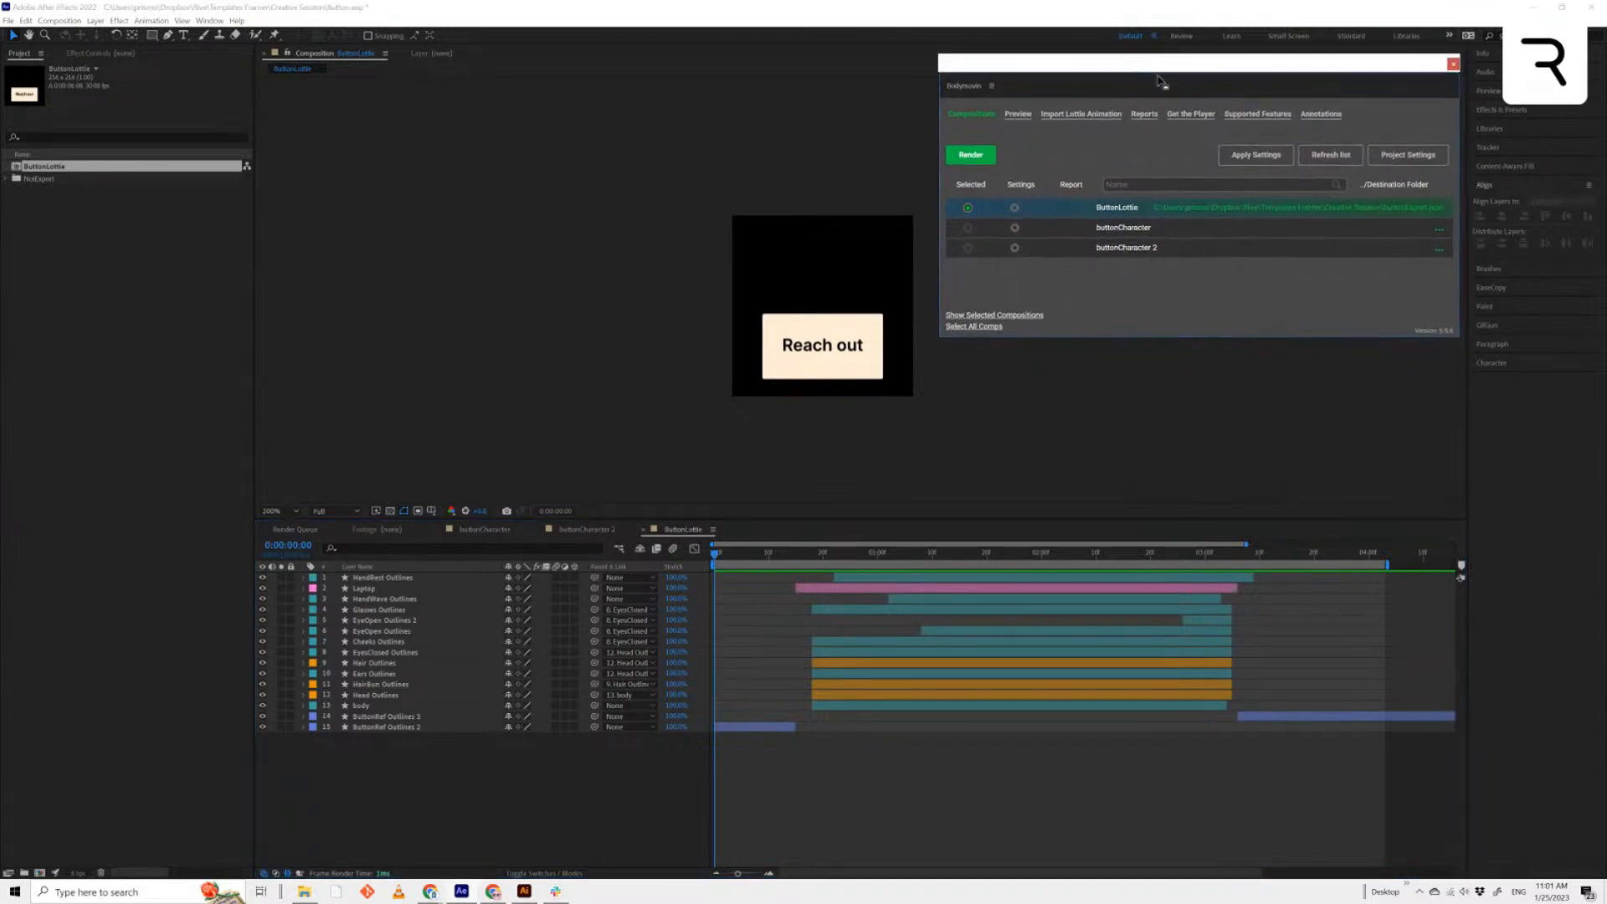
Deselect the ButtonLottie composition for rendering in Bodymovin and select it again
left_click(970, 209)
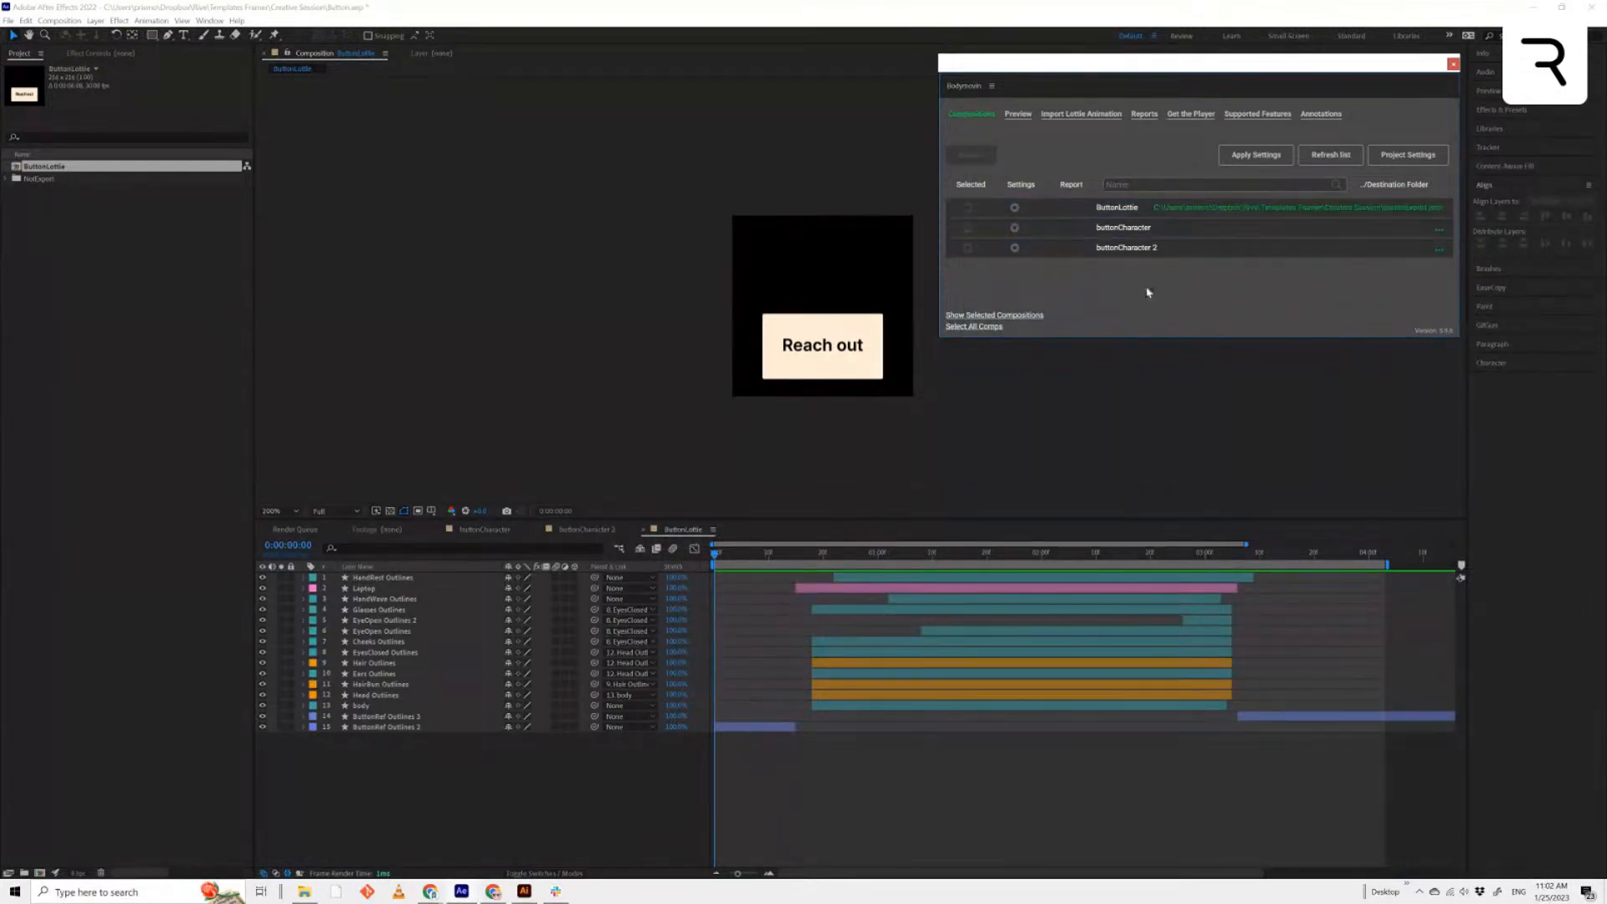
left_click_drag(1113, 69, 1112, 66)
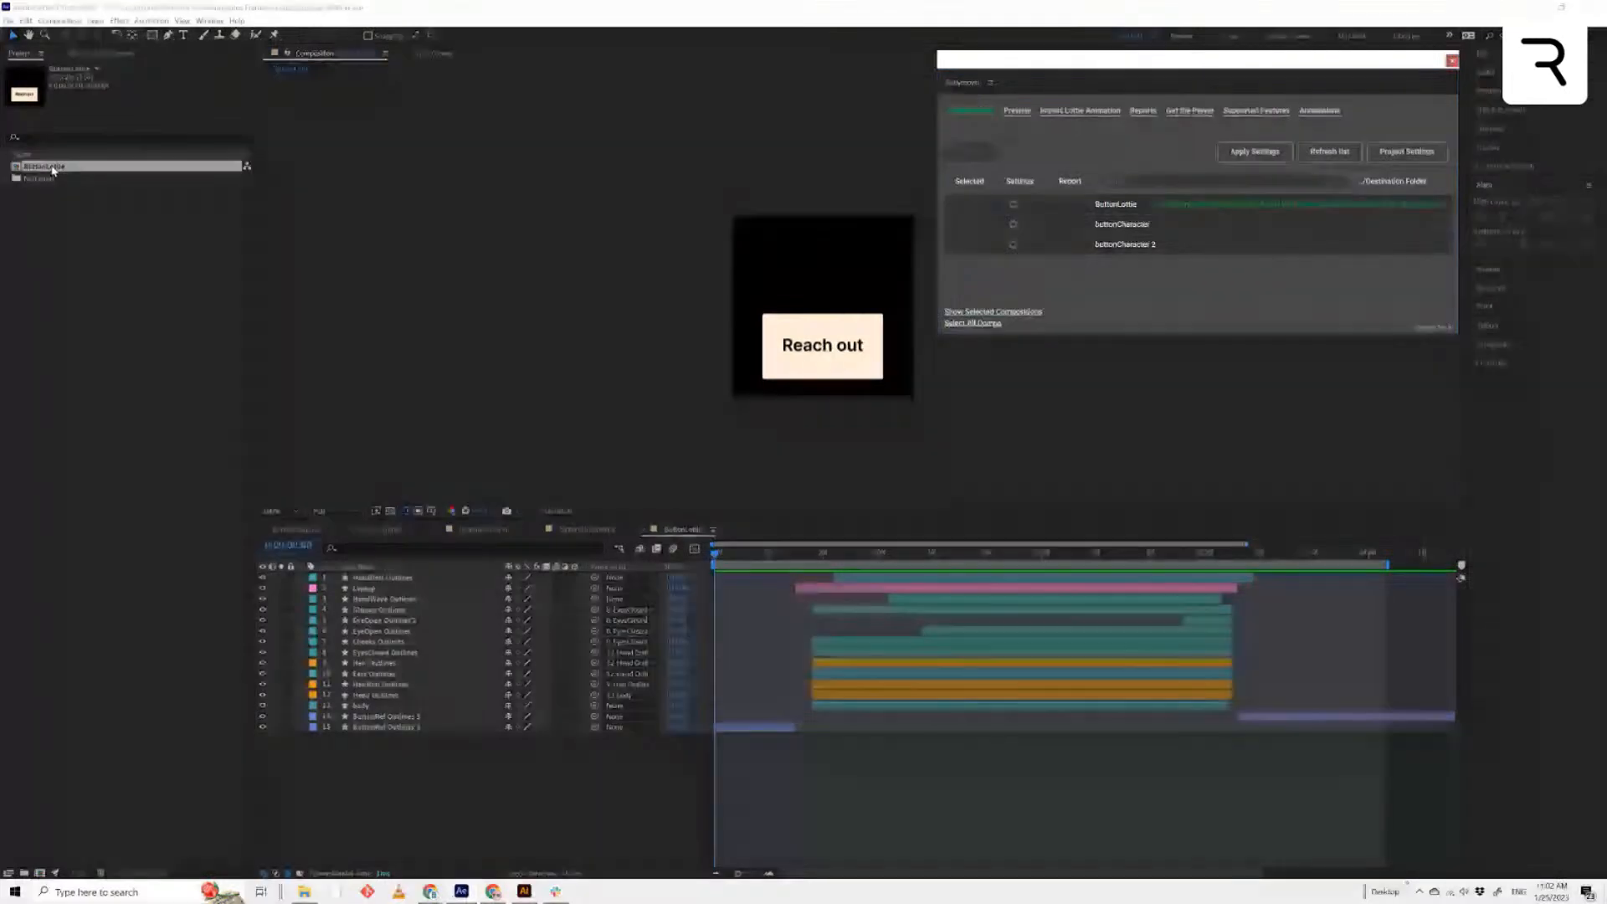
left_click(976, 202)
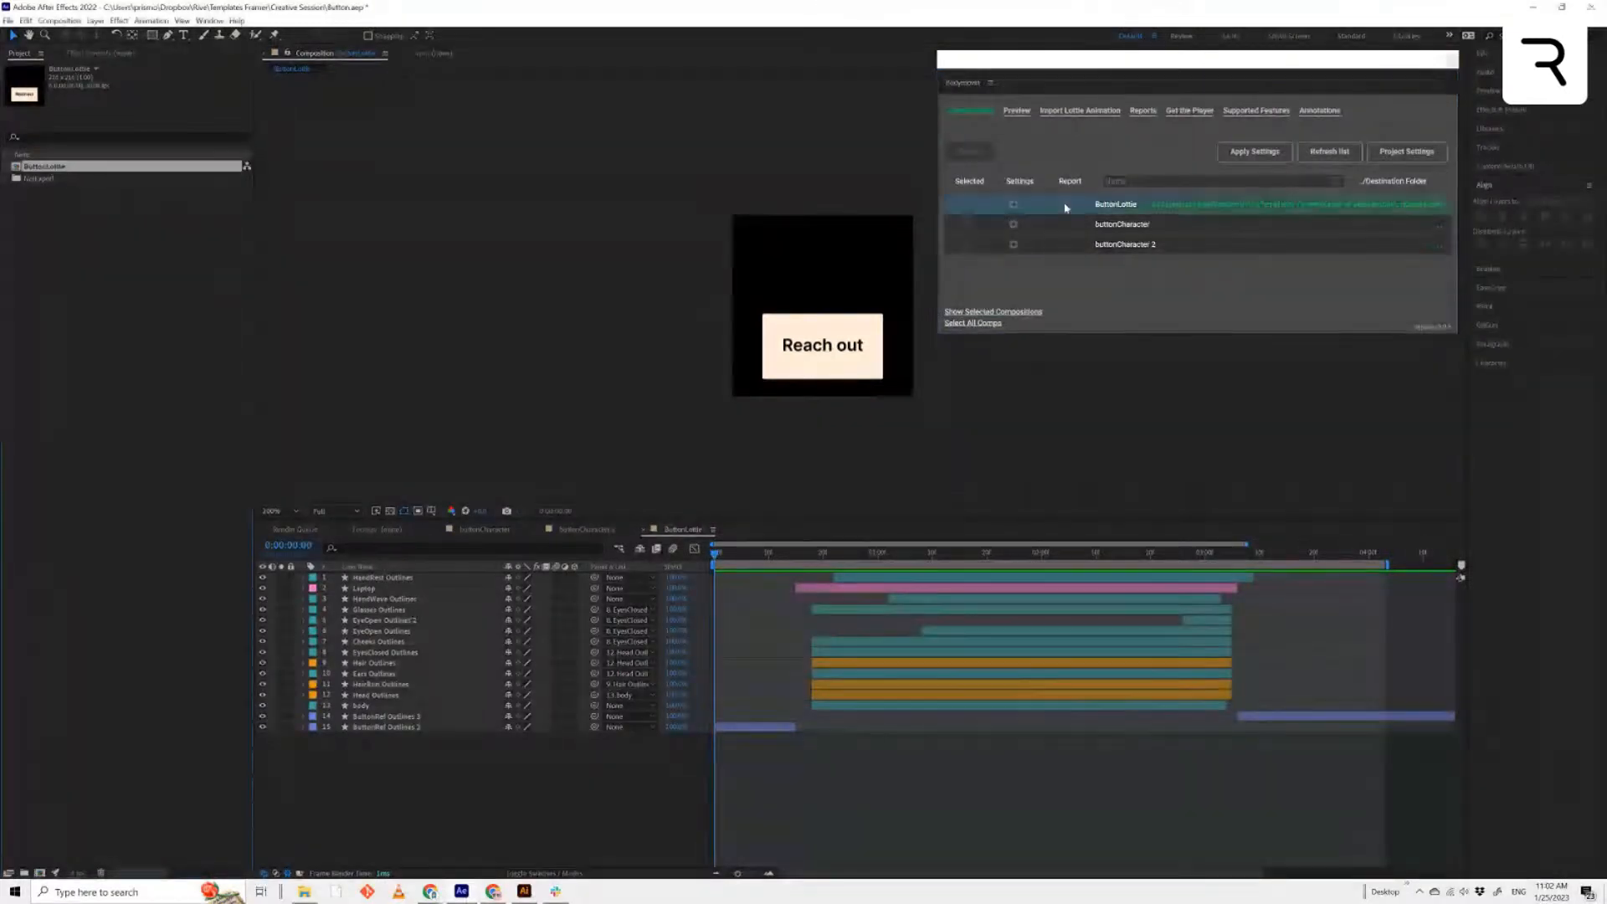
left_click(967, 208)
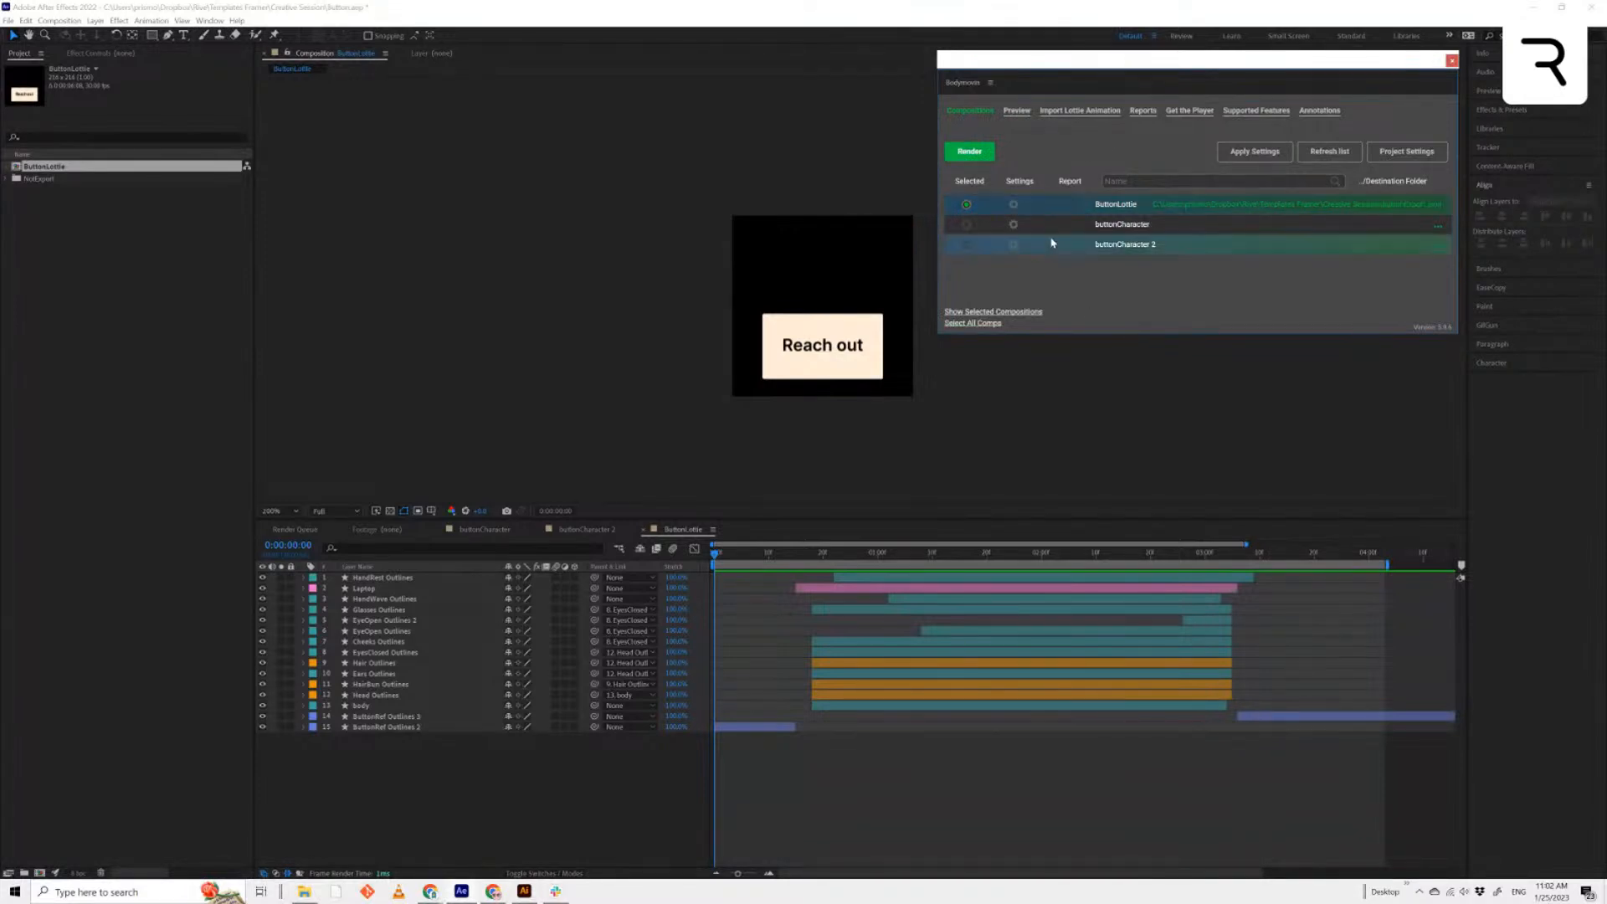
Open ButtonLottie's export settings and turn the Glyphs option on and back off
left_click(1013, 205)
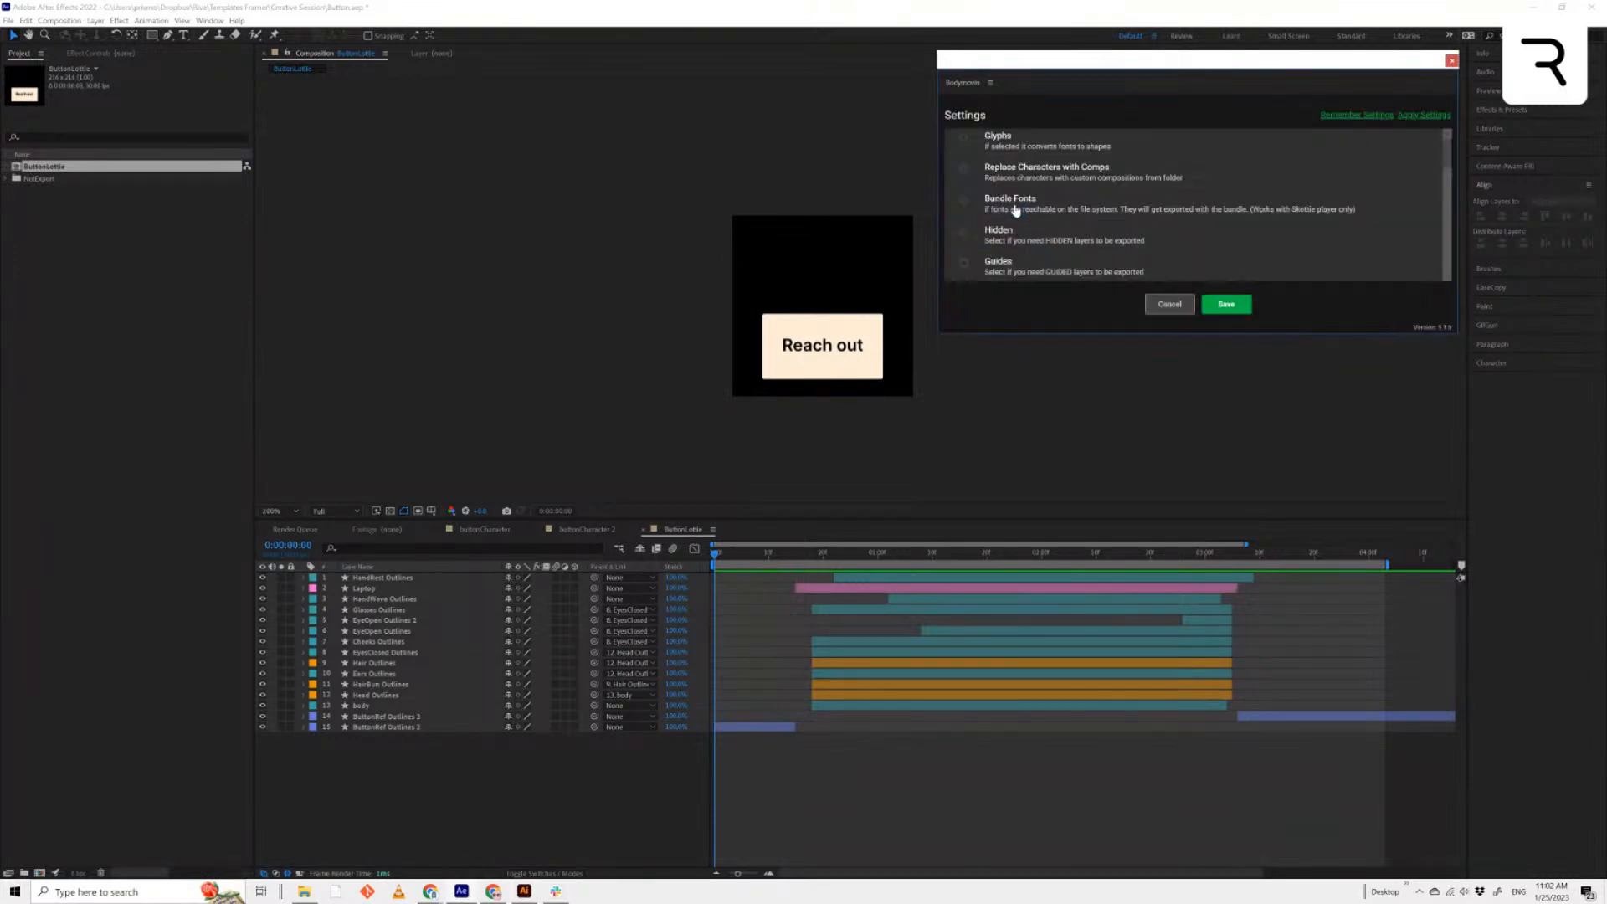
left_click(969, 138)
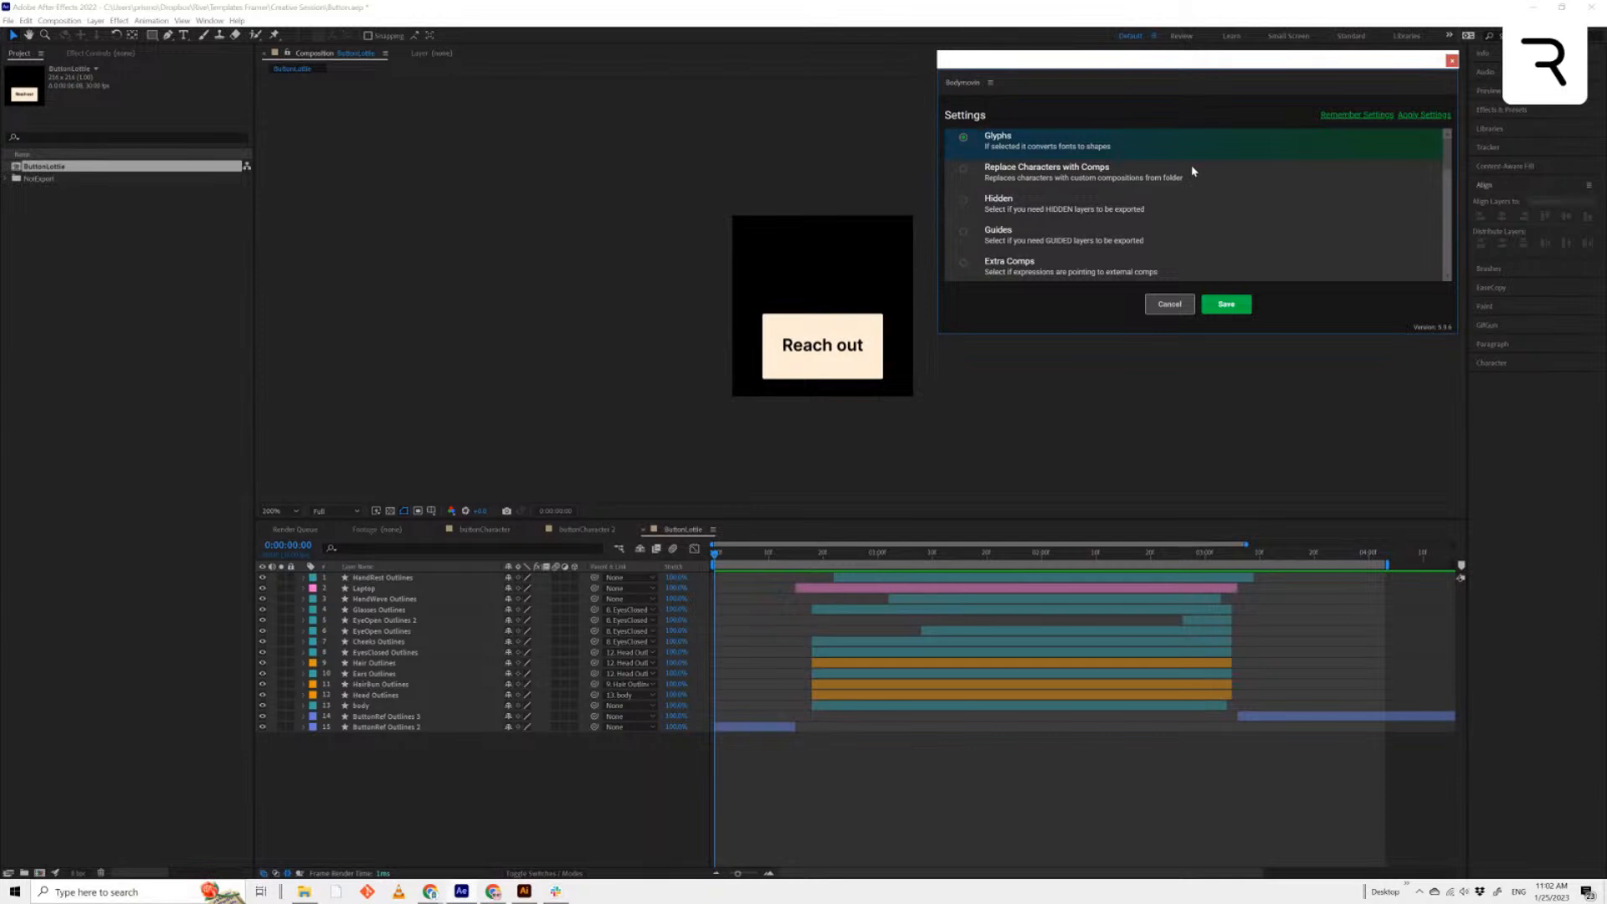
left_click(964, 141)
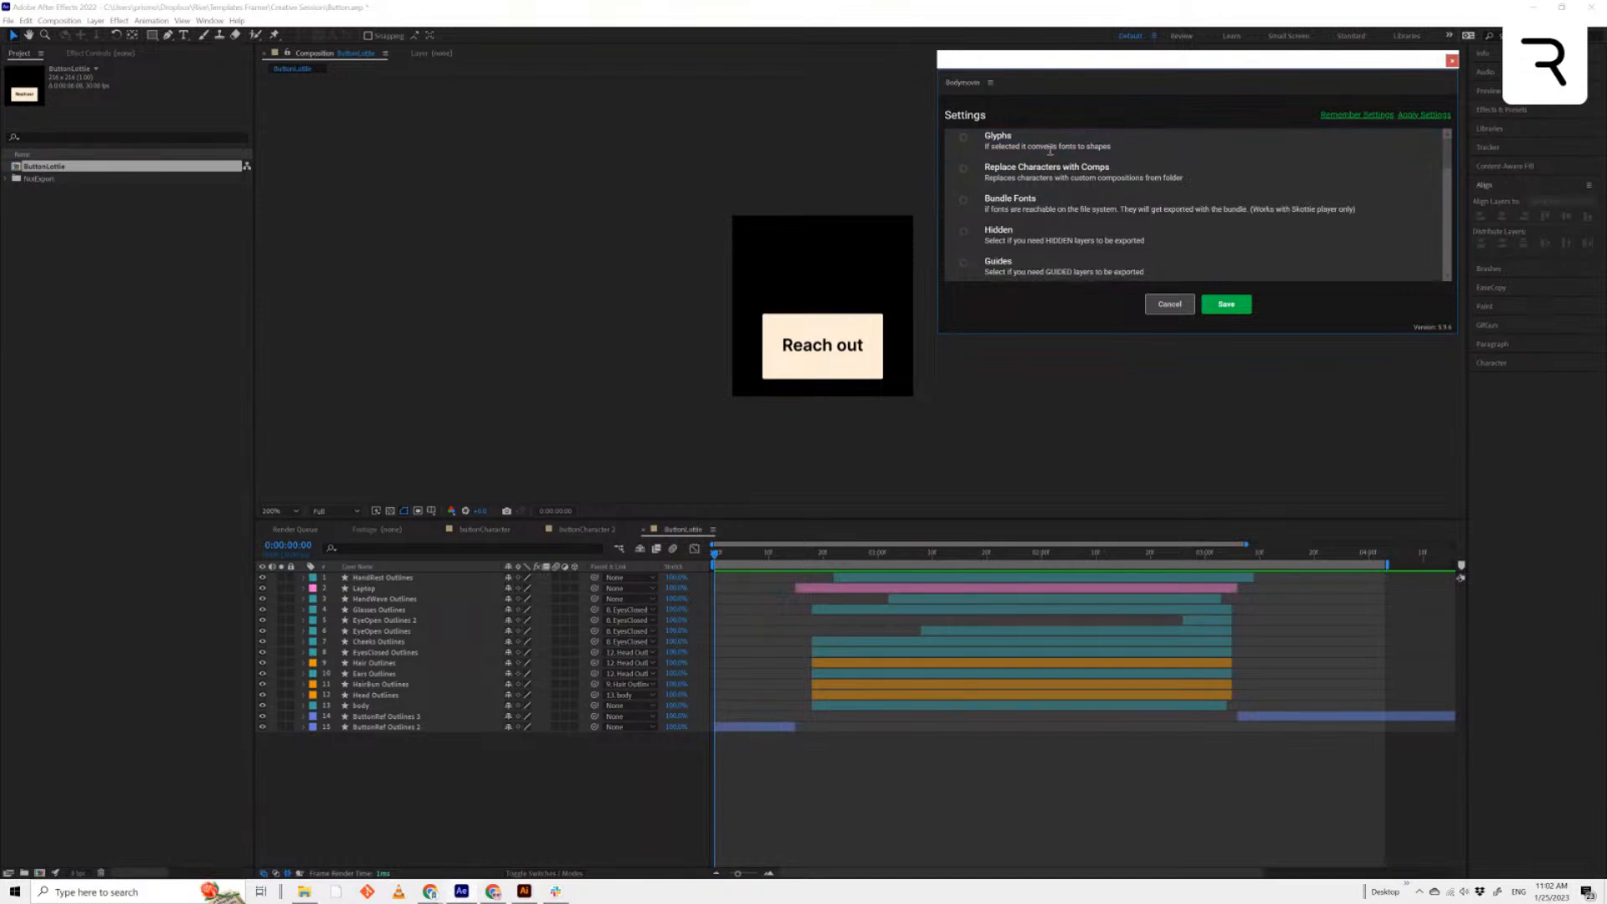
left_click_drag(1055, 148, 1113, 149)
scroll(1154, 179, "down", 6)
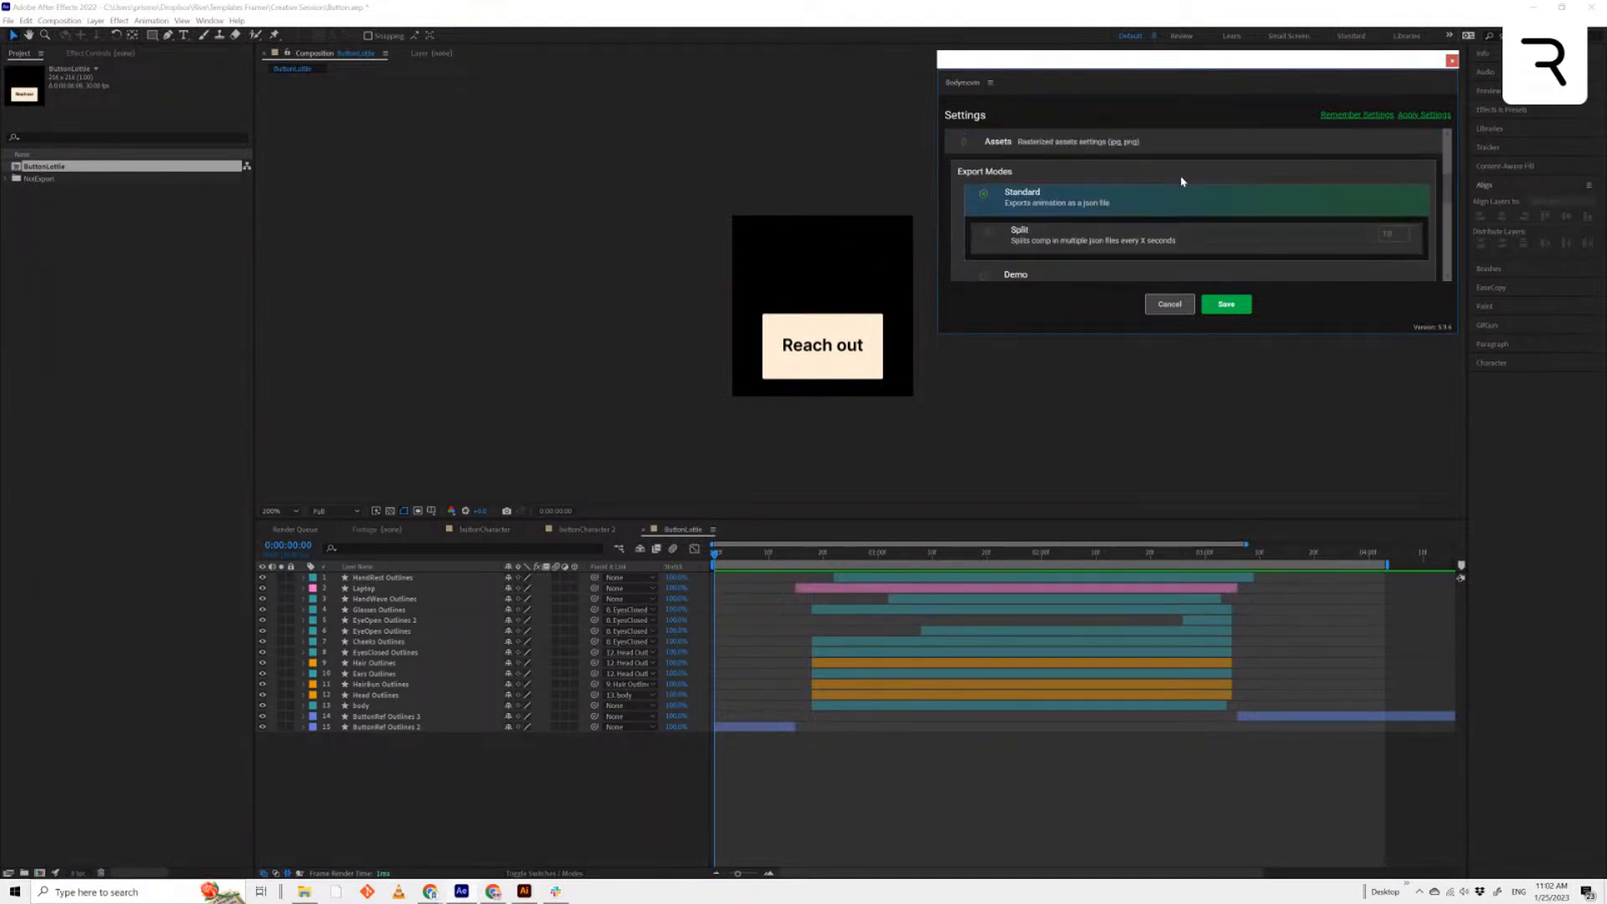
scroll(1172, 188, "down", 2)
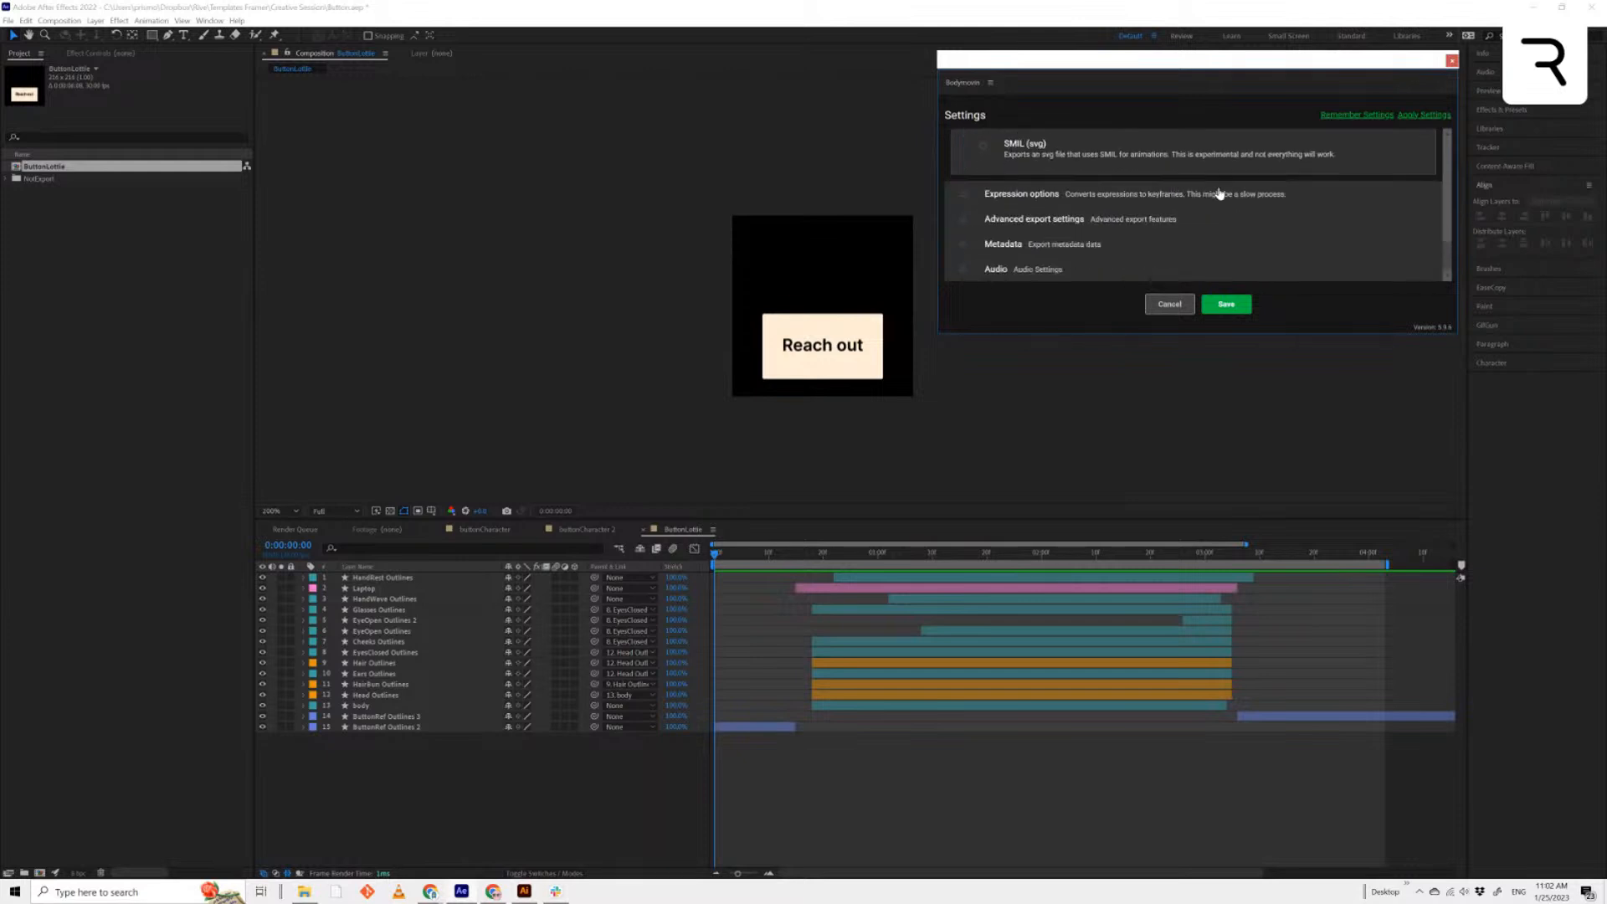
Toggle Convert expressions to keyframes in the expression options, then save the export settings with the Standard export mode
left_click(964, 198)
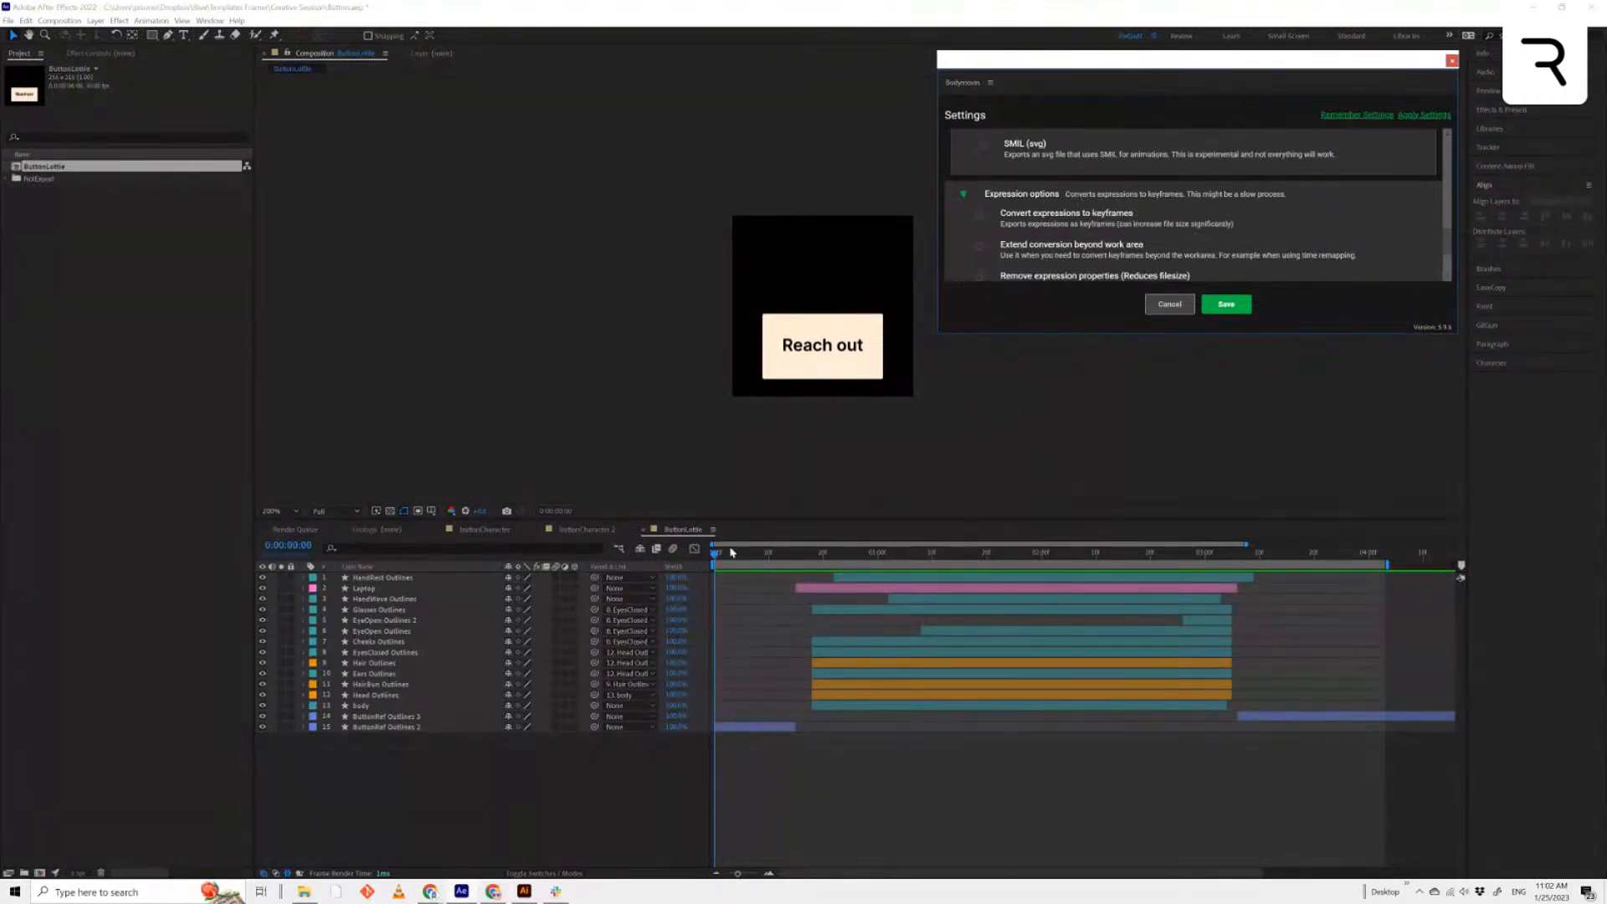
left_click(981, 217)
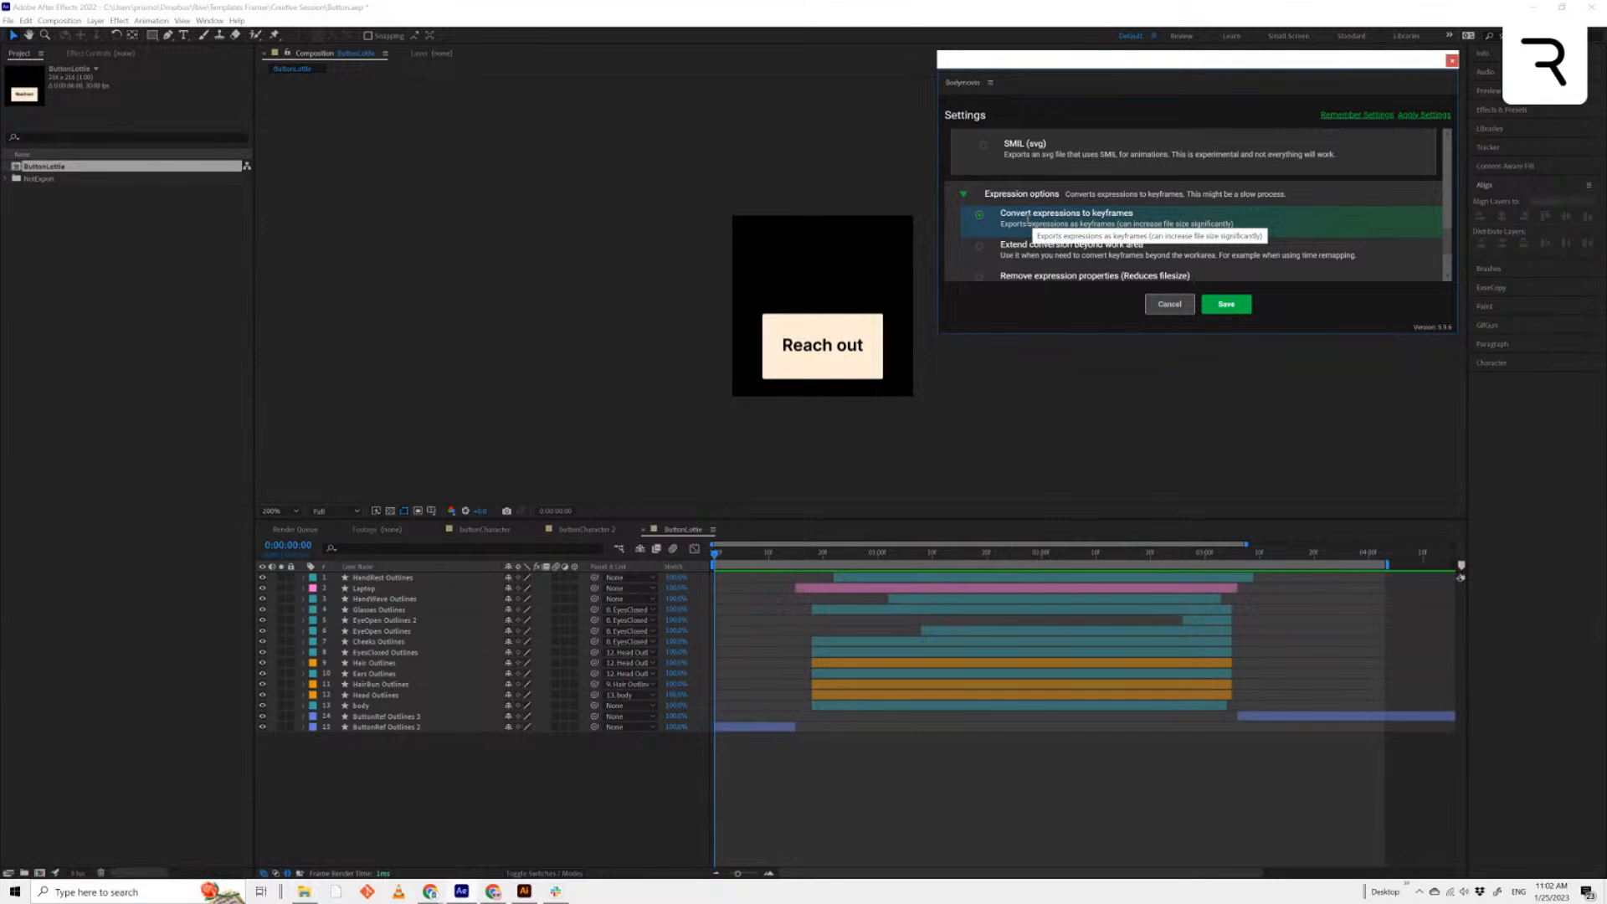
left_click(977, 219)
left_click(964, 196)
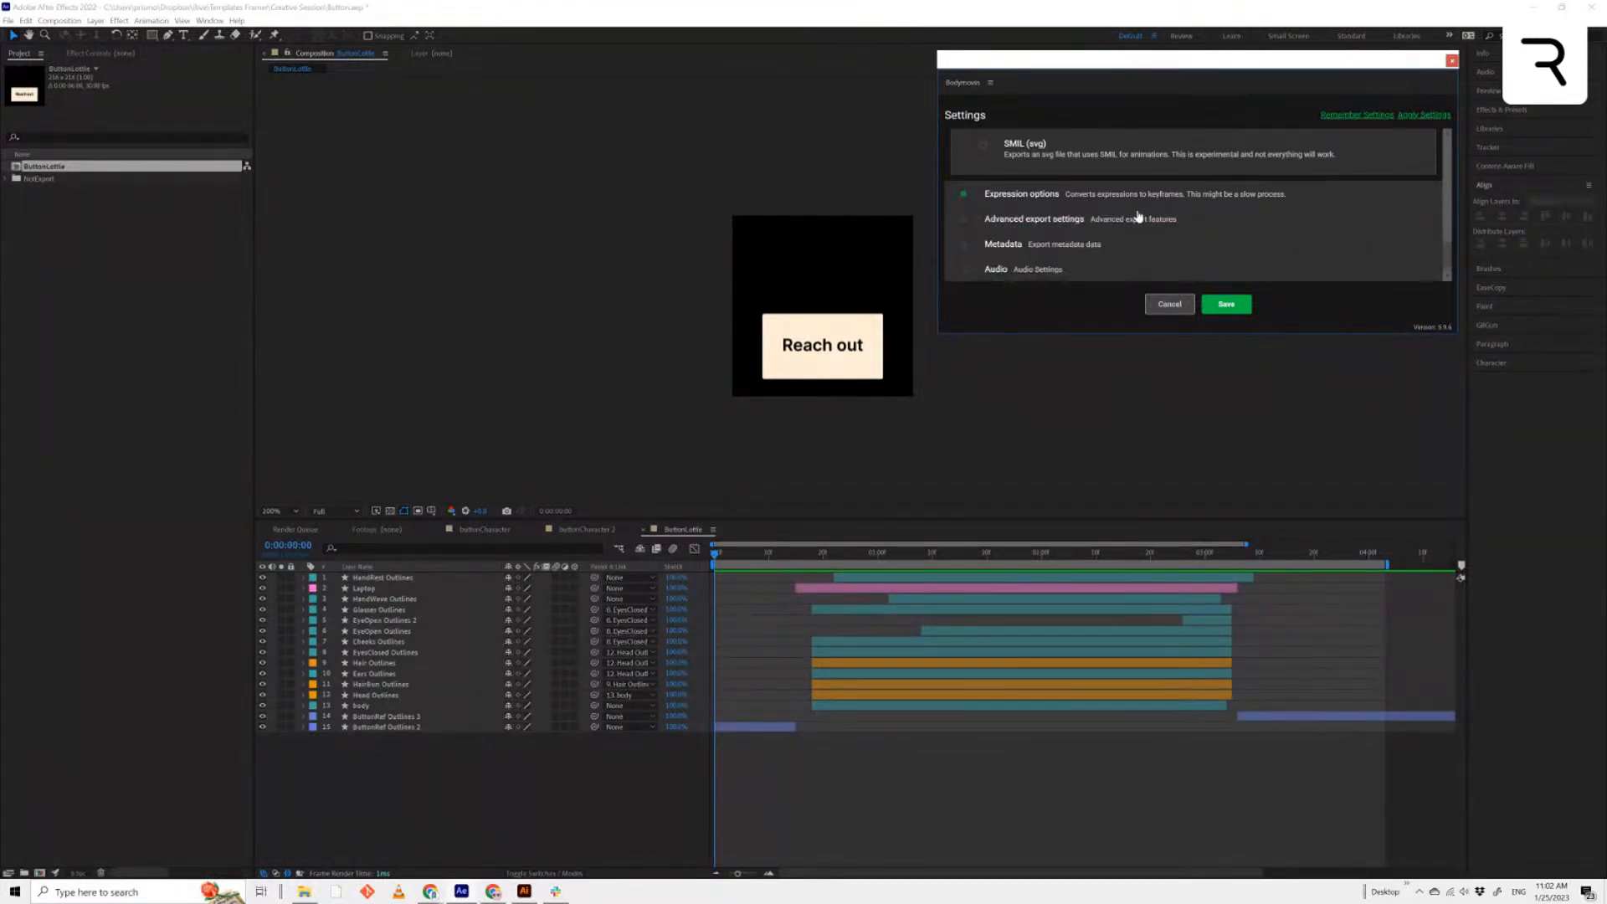
scroll(1198, 258, "down", 5)
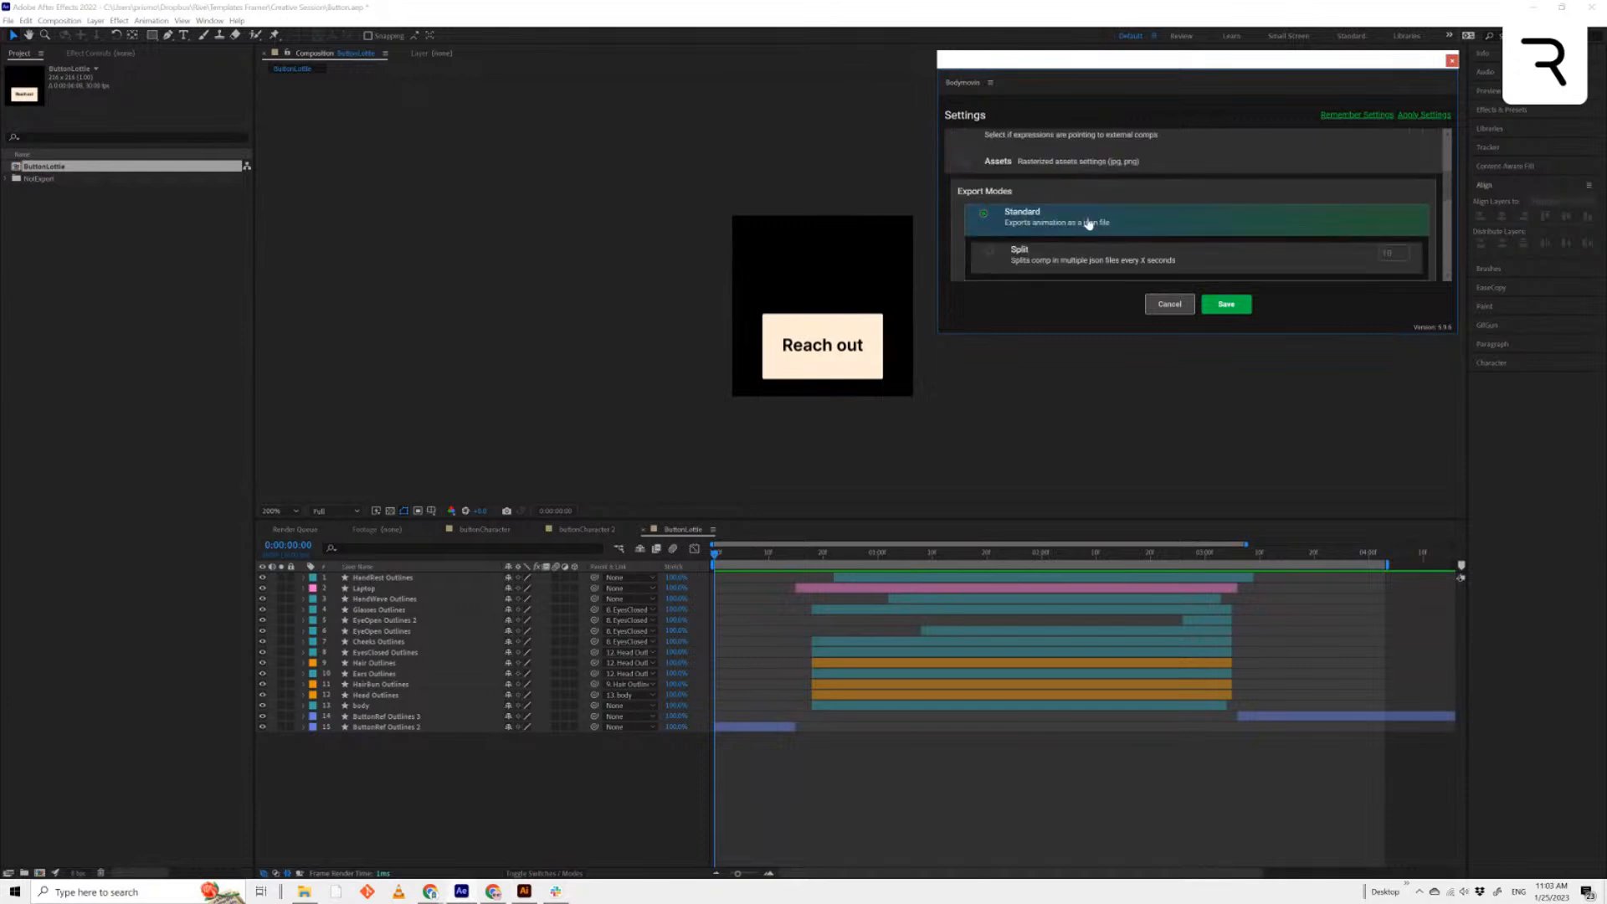
left_click(1227, 304)
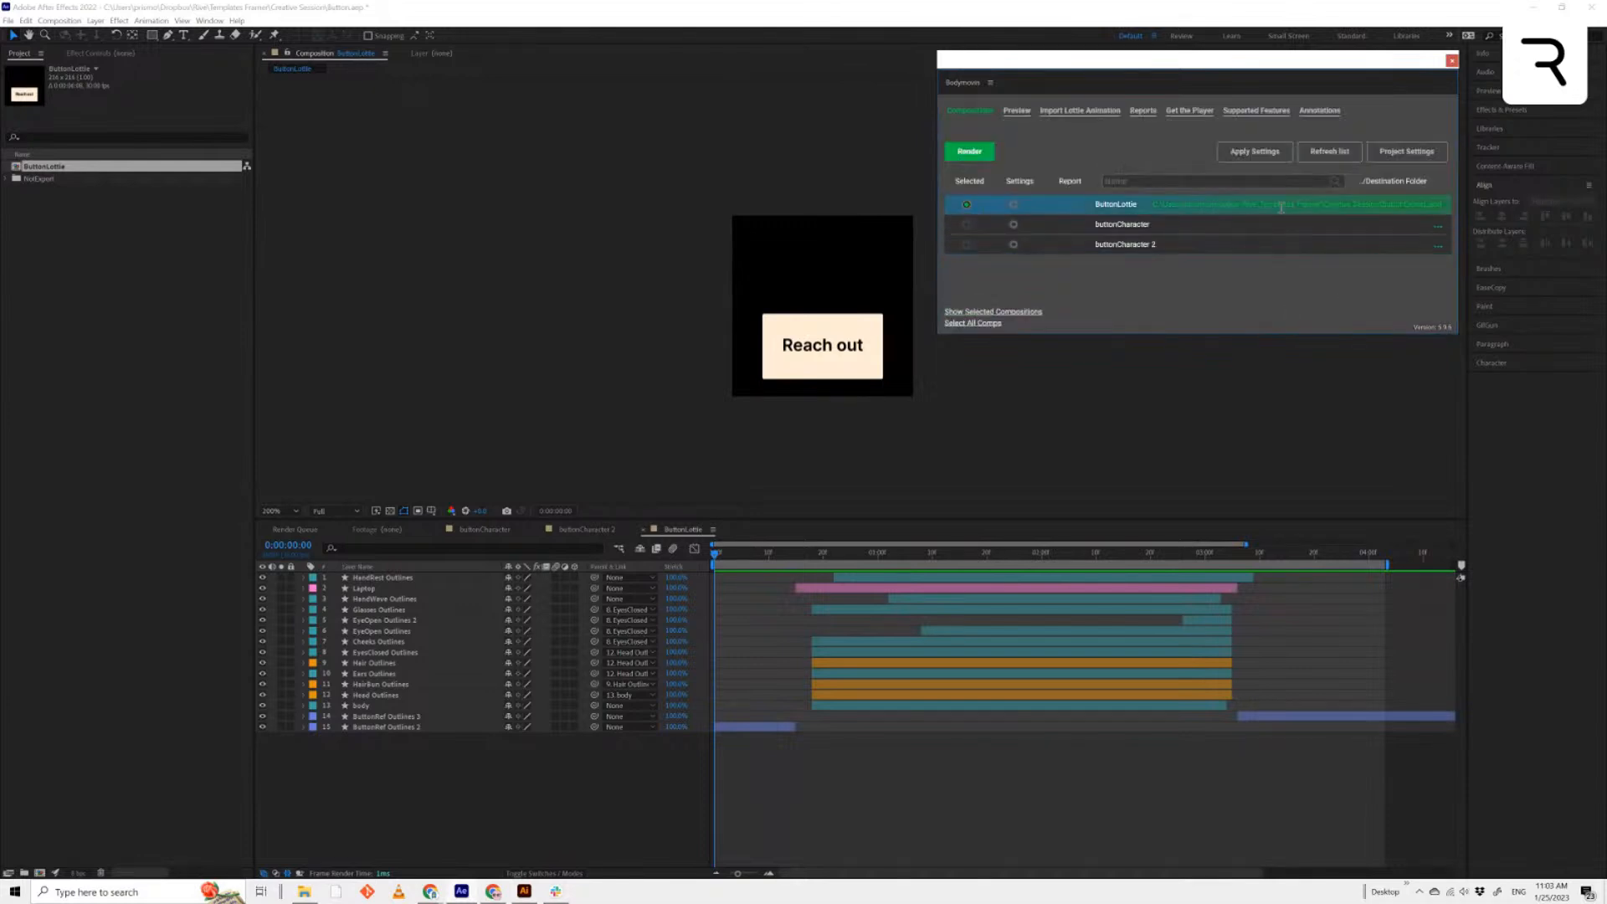
Set the export destination to a file named ButtonLottie in the Creative Session folder and render the composition
left_click(1323, 207)
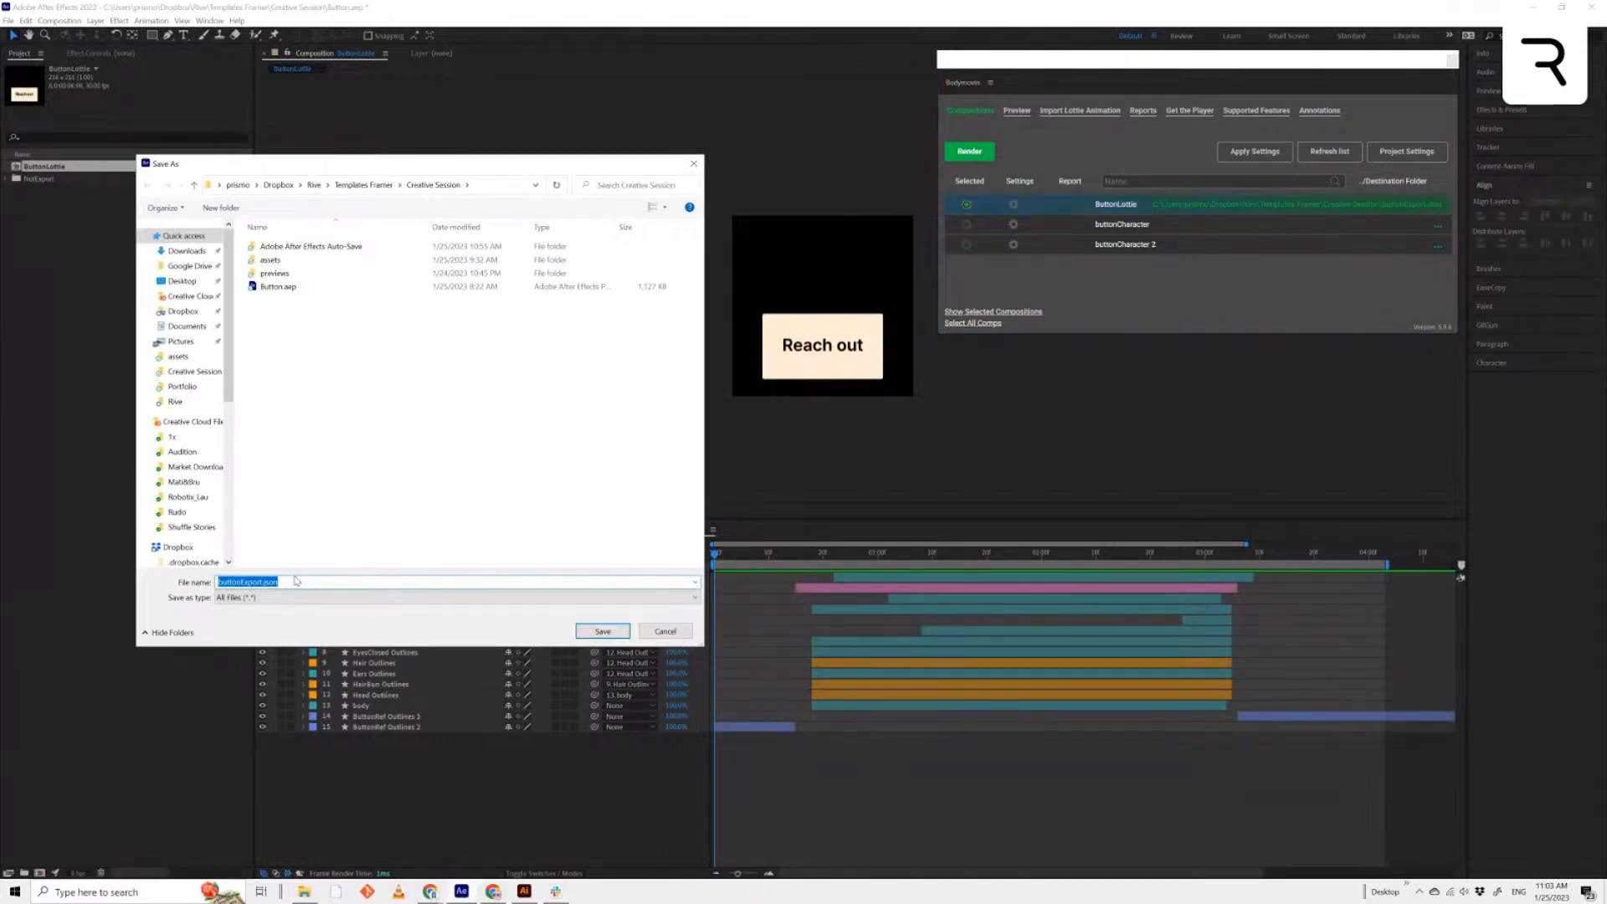
type("ButtonLottie")
left_click(602, 631)
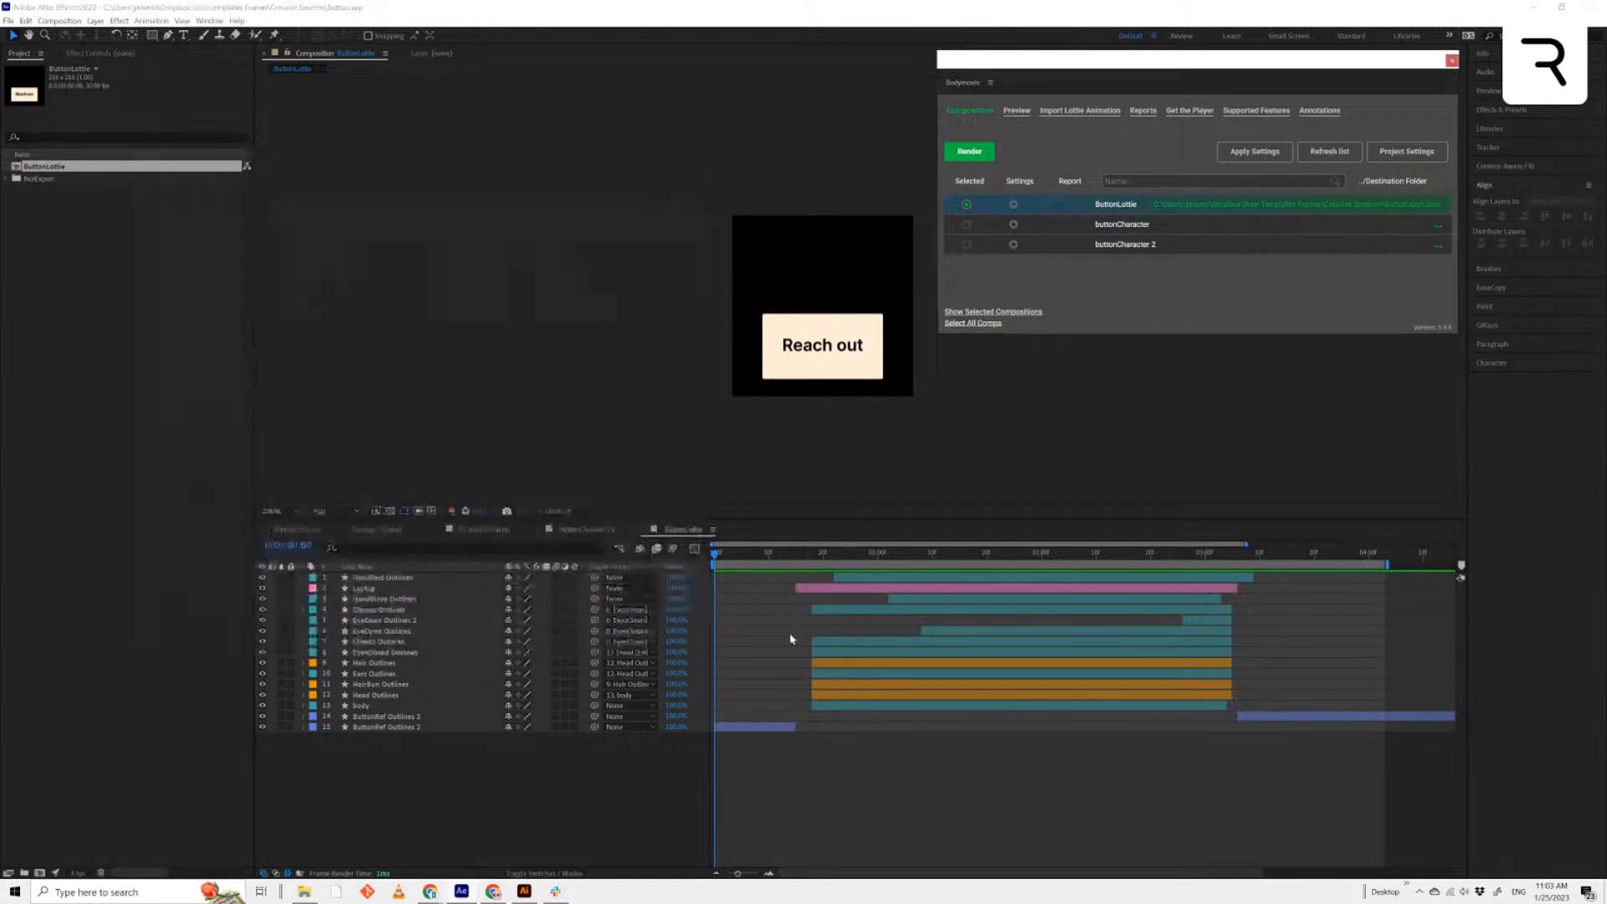
left_click(981, 153)
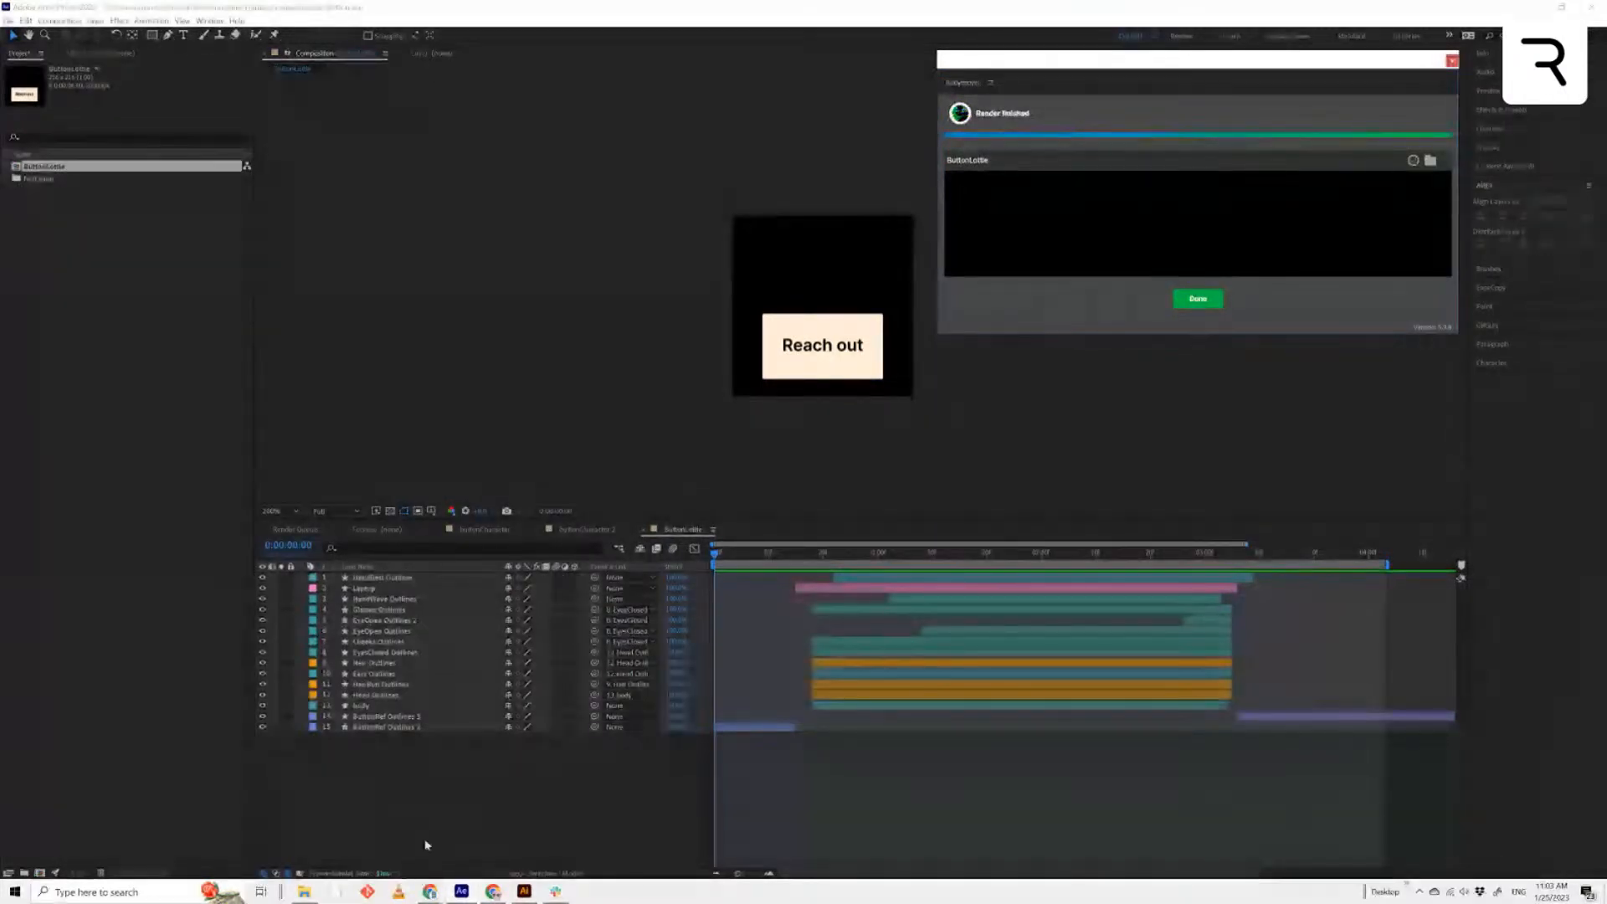
Switch to the CreativeSession_Lottie file in Rive and dismiss the artboard creation dialog
mouse_move(429, 889)
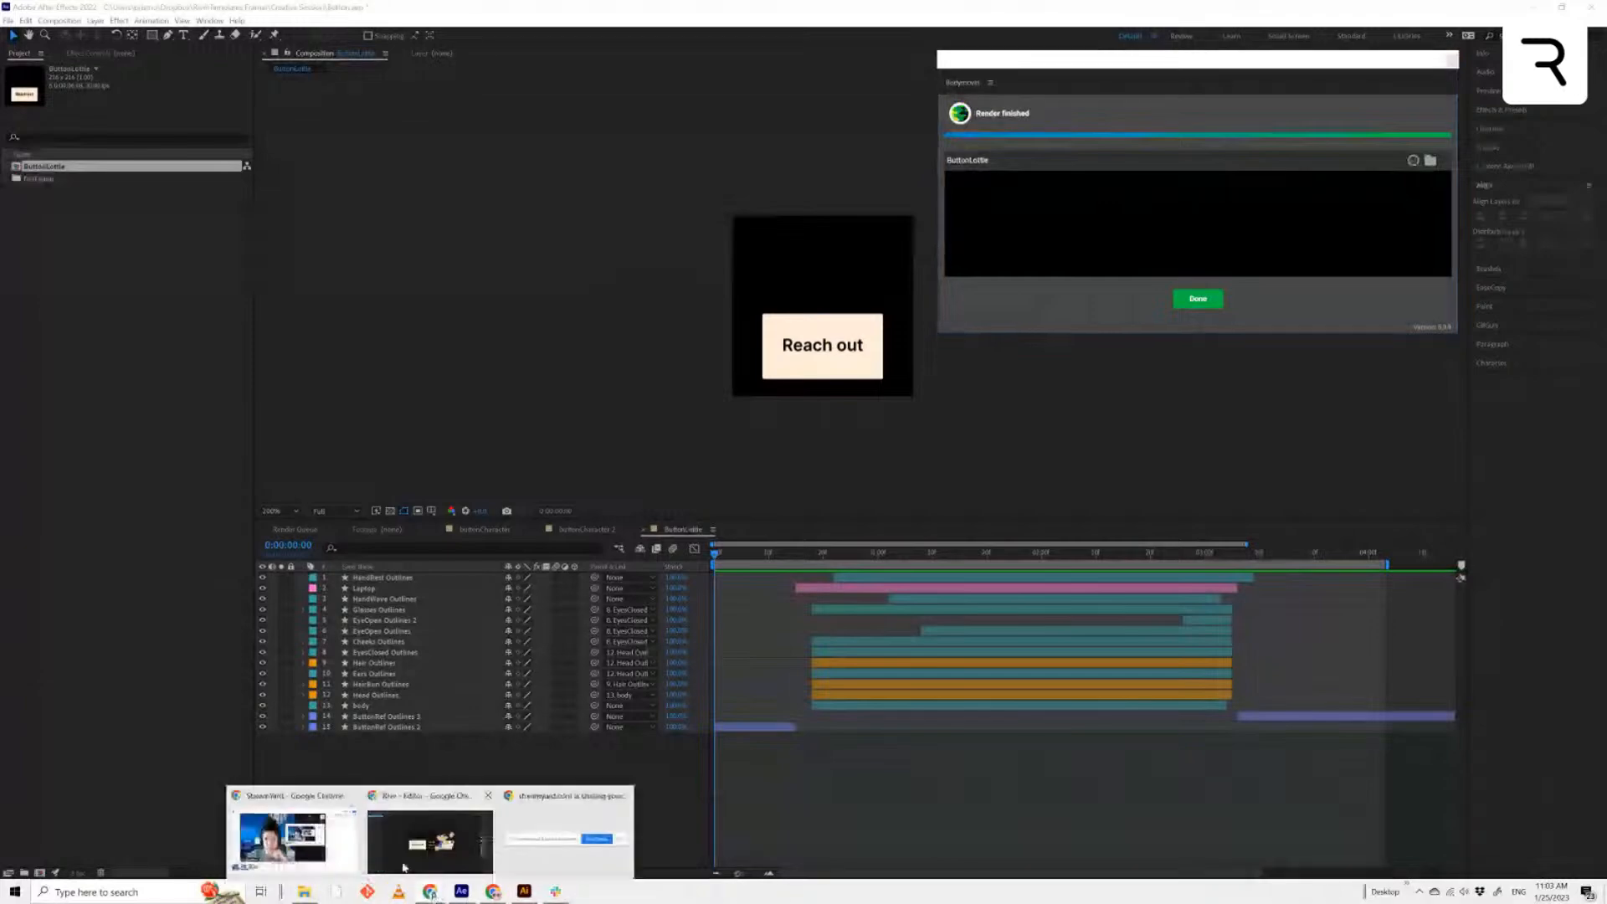
left_click(403, 867)
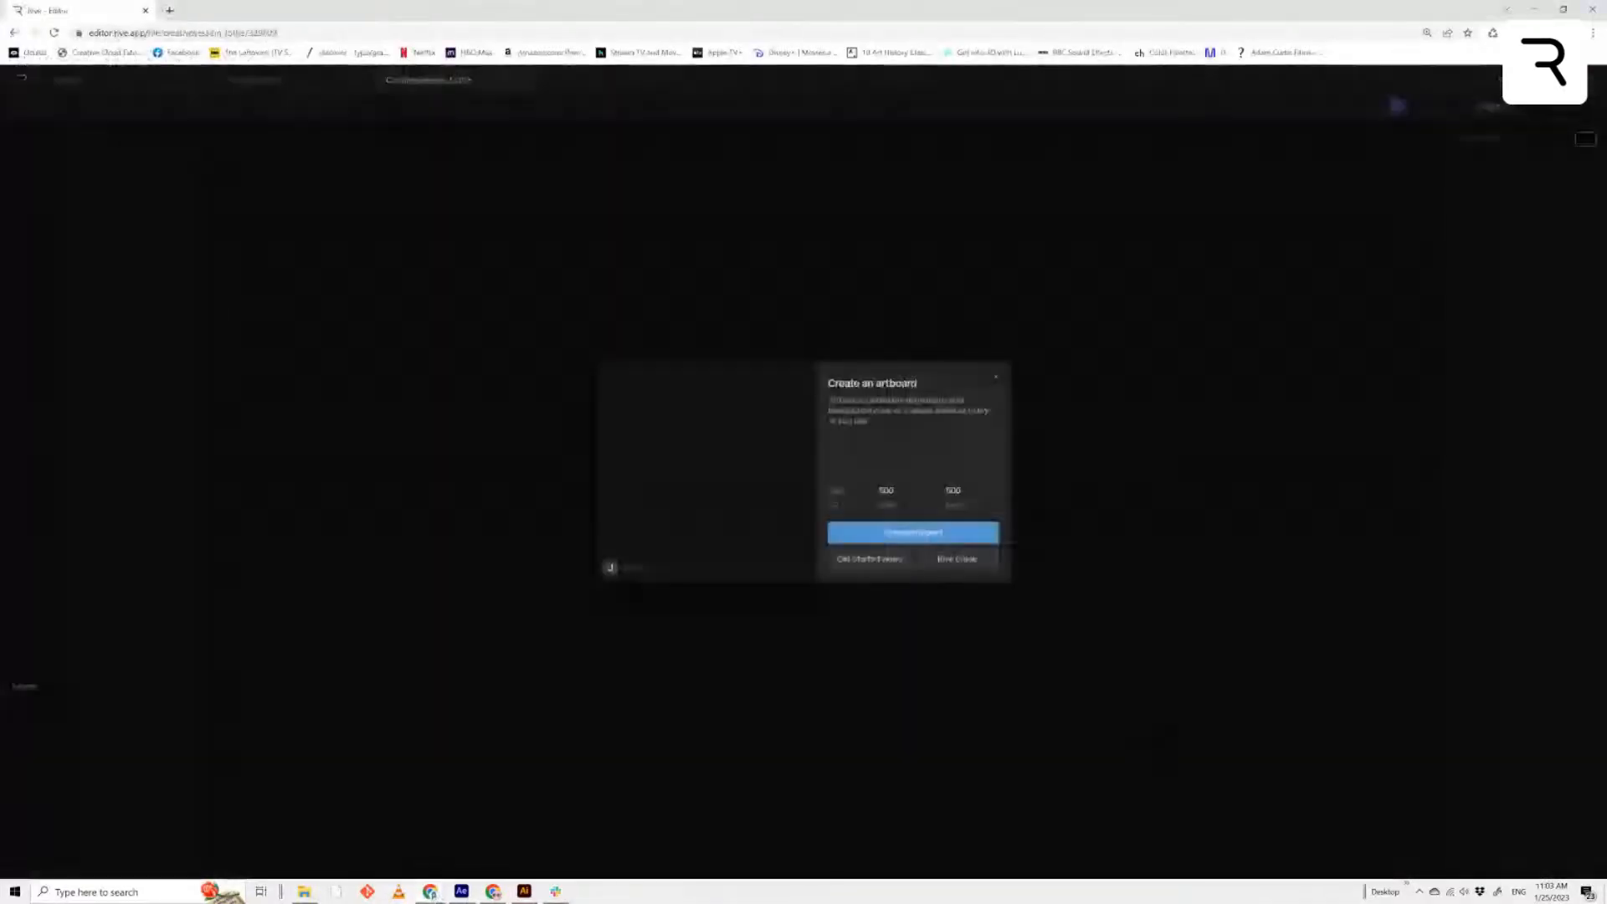
left_click(997, 375)
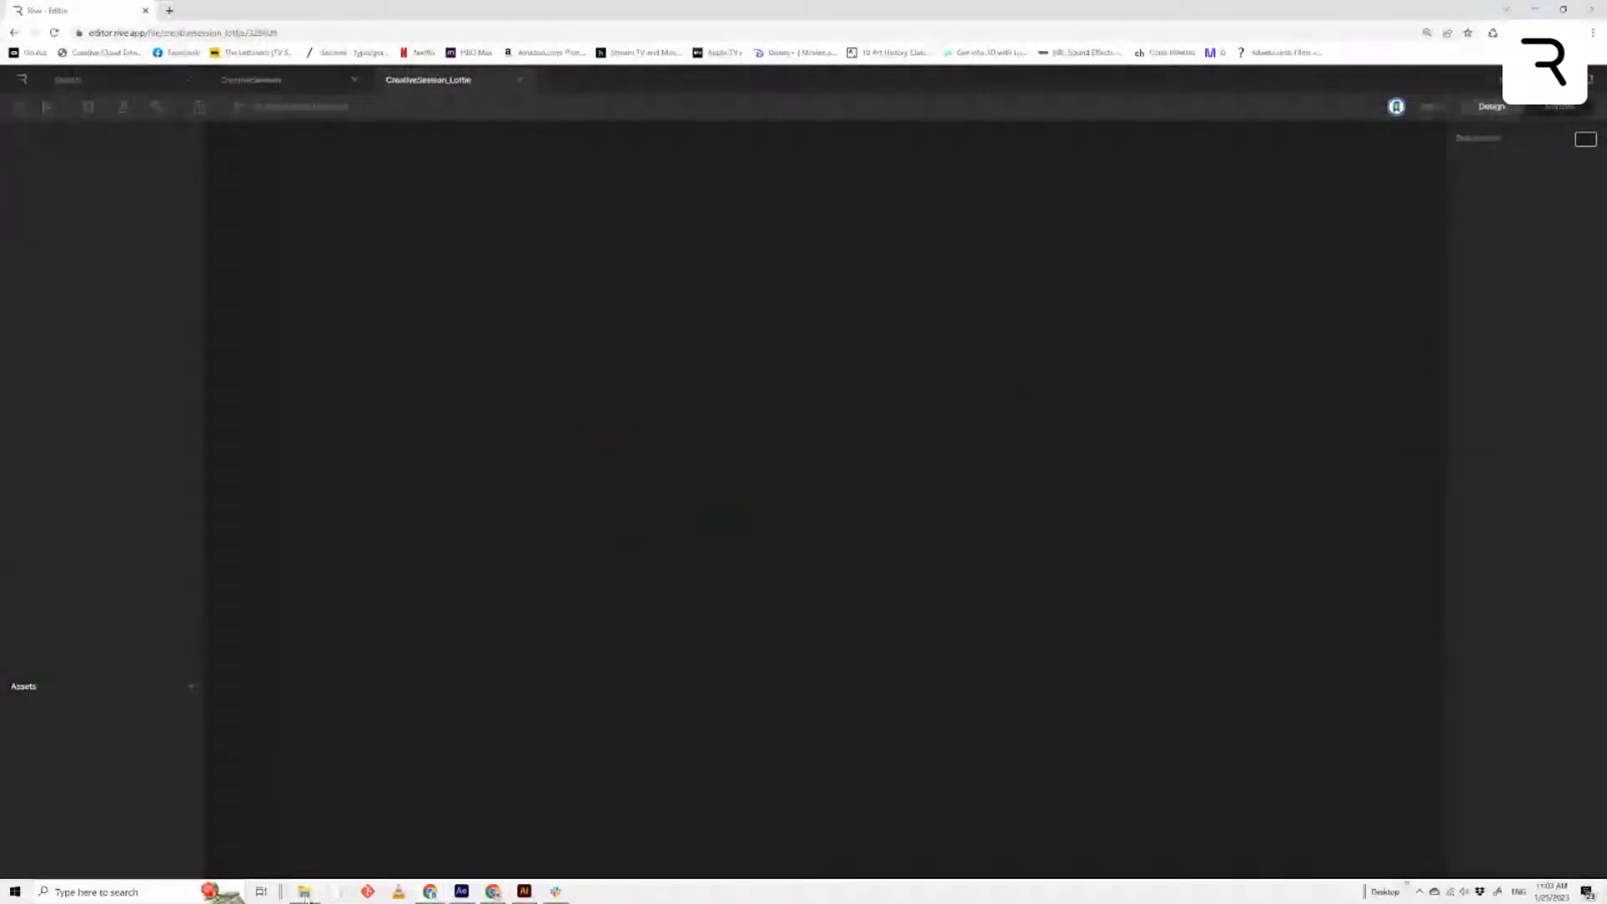
Import ButtonLottie.json from the Creative Session folder into the Rive file's assets
left_click(305, 892)
left_click(480, 378)
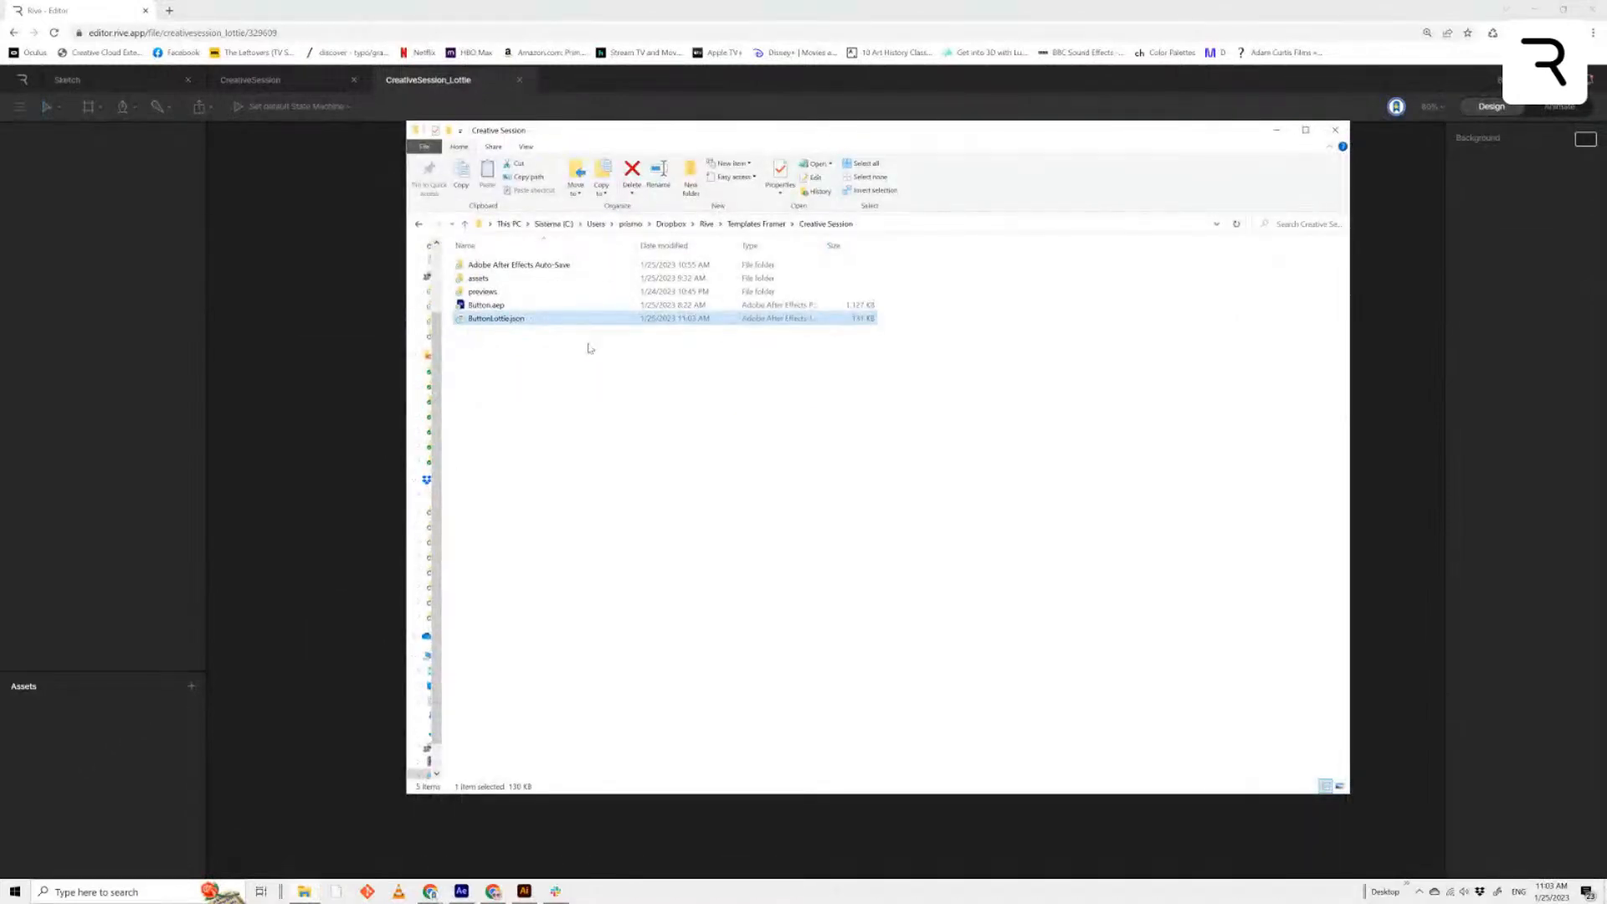
left_click_drag(530, 319, 42, 774)
left_click(432, 587)
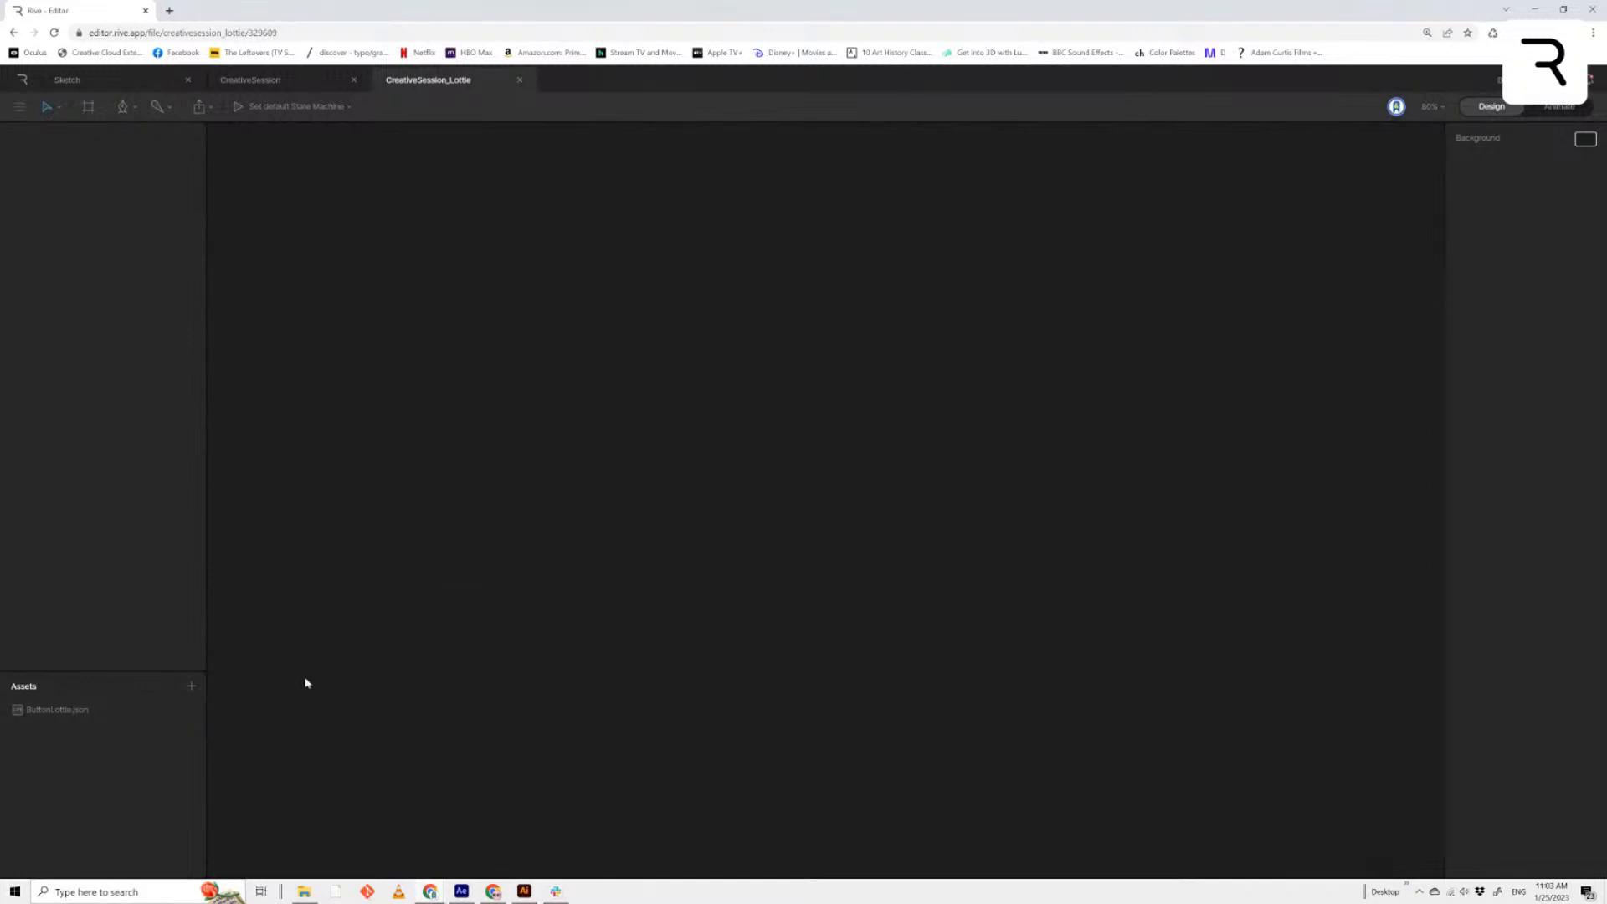
left_click(192, 686)
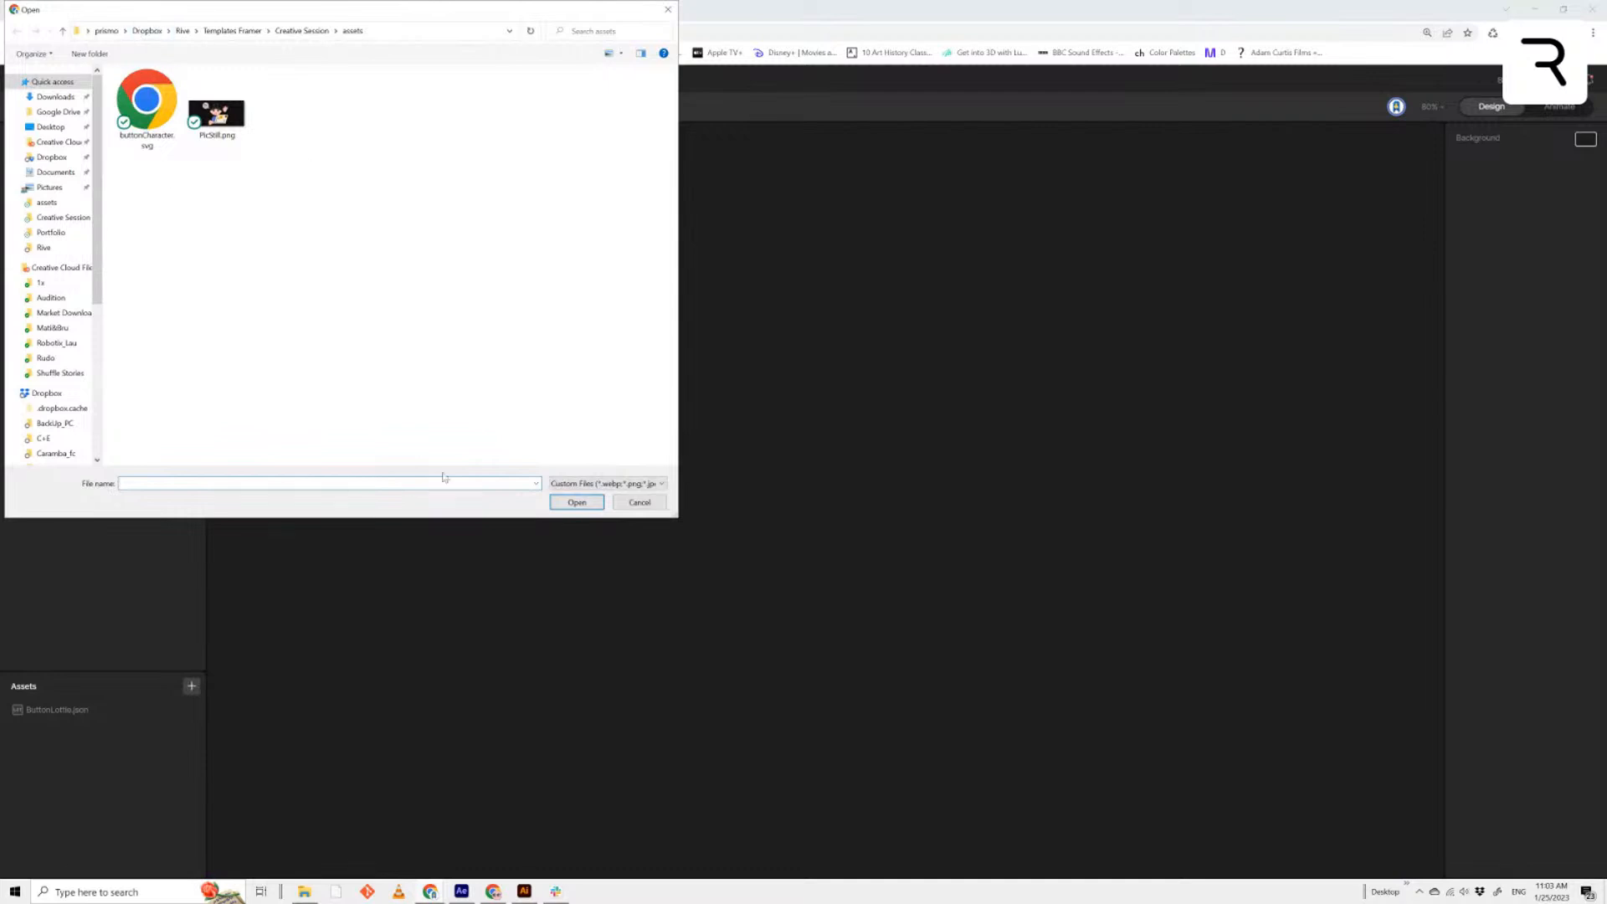
left_click(667, 12)
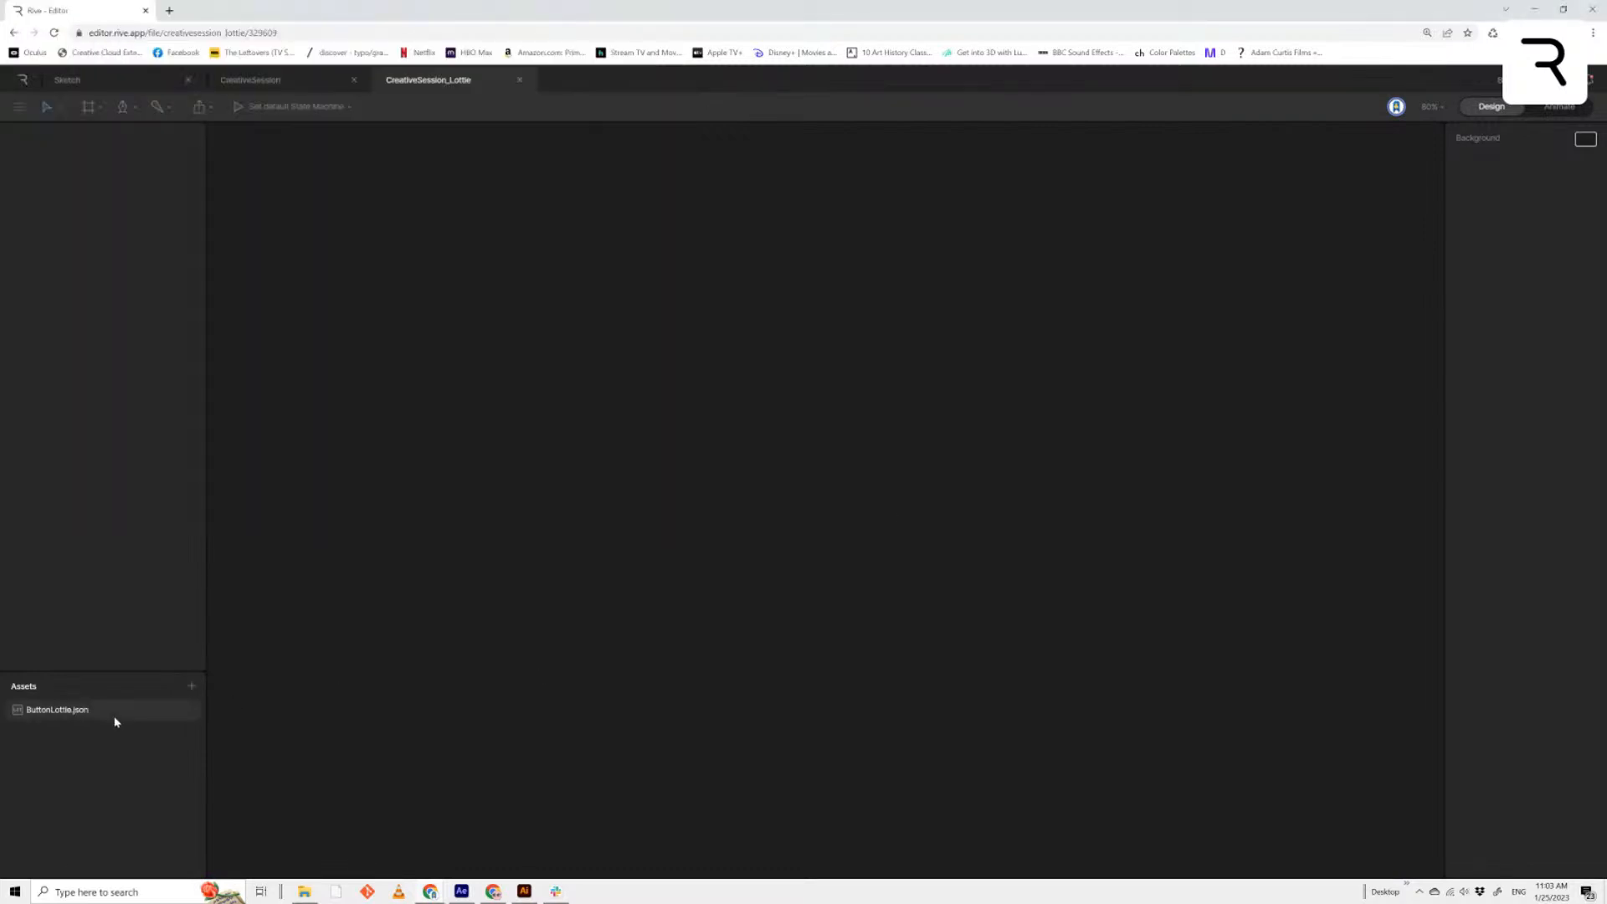
Generate an artboard from the ButtonLottie.json asset
right_click(62, 716)
left_click(25, 767)
right_click(53, 712)
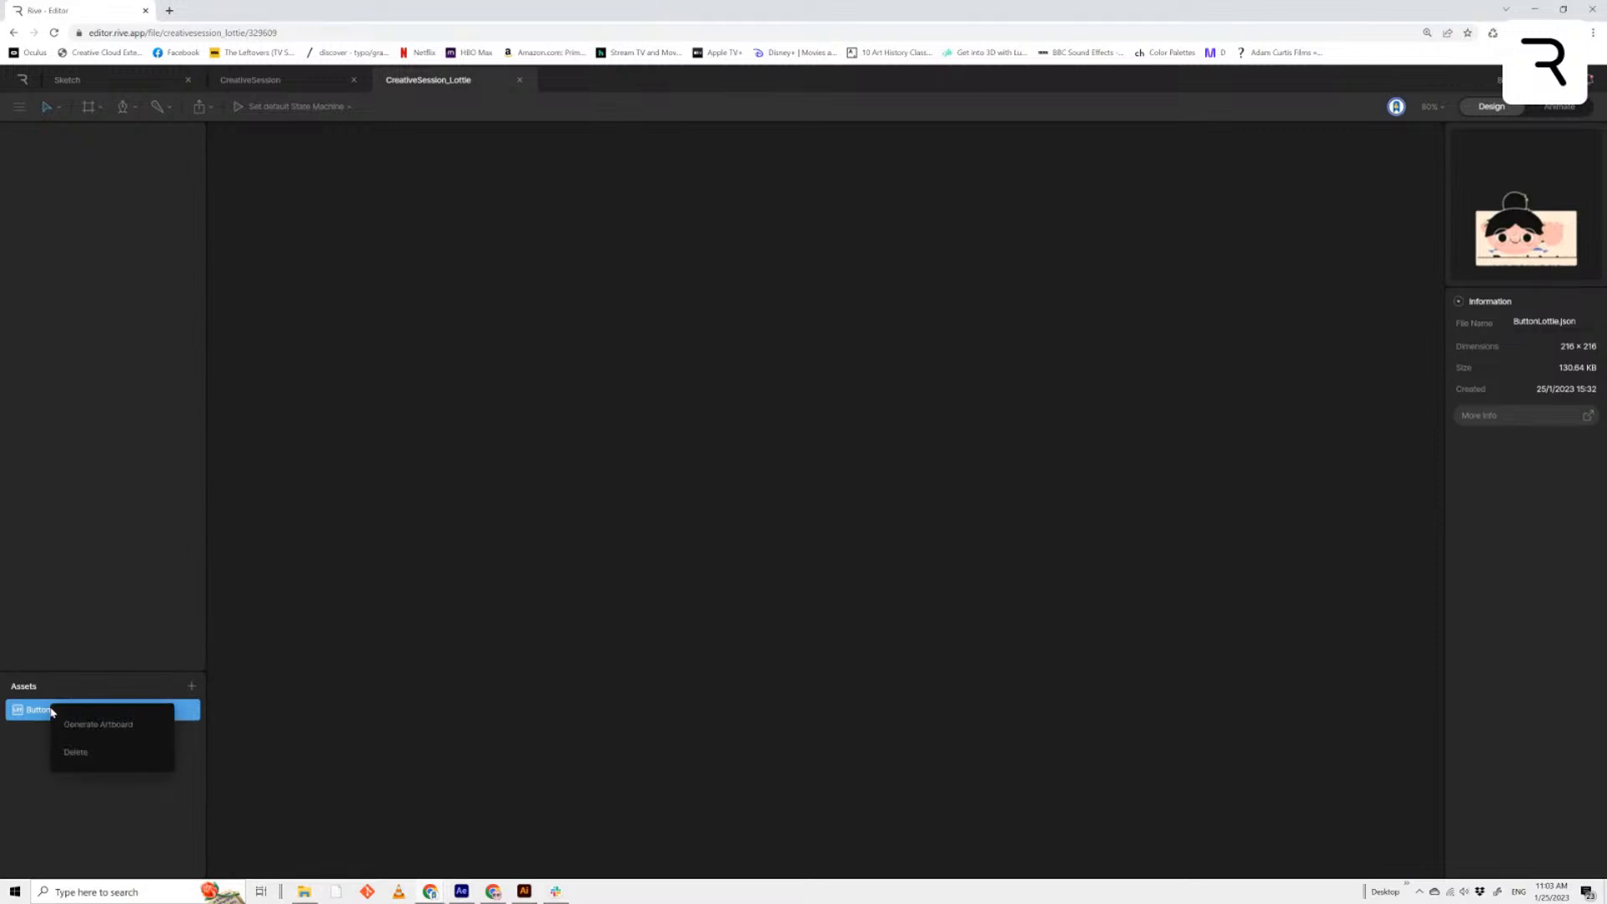
left_click(98, 724)
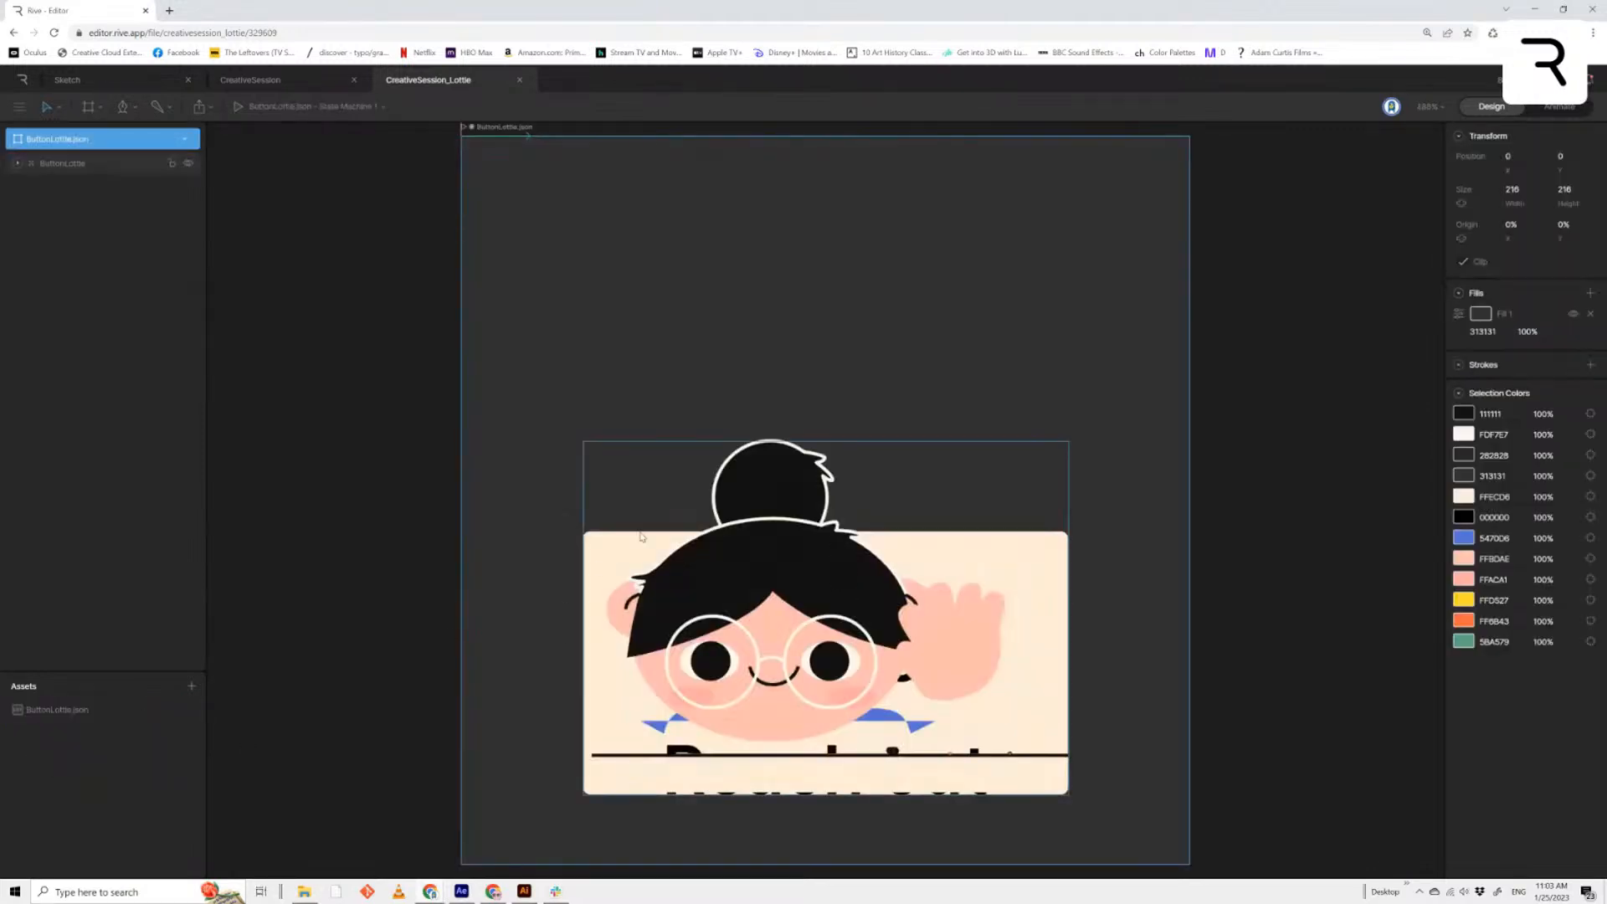
scroll(731, 287, "down", 5)
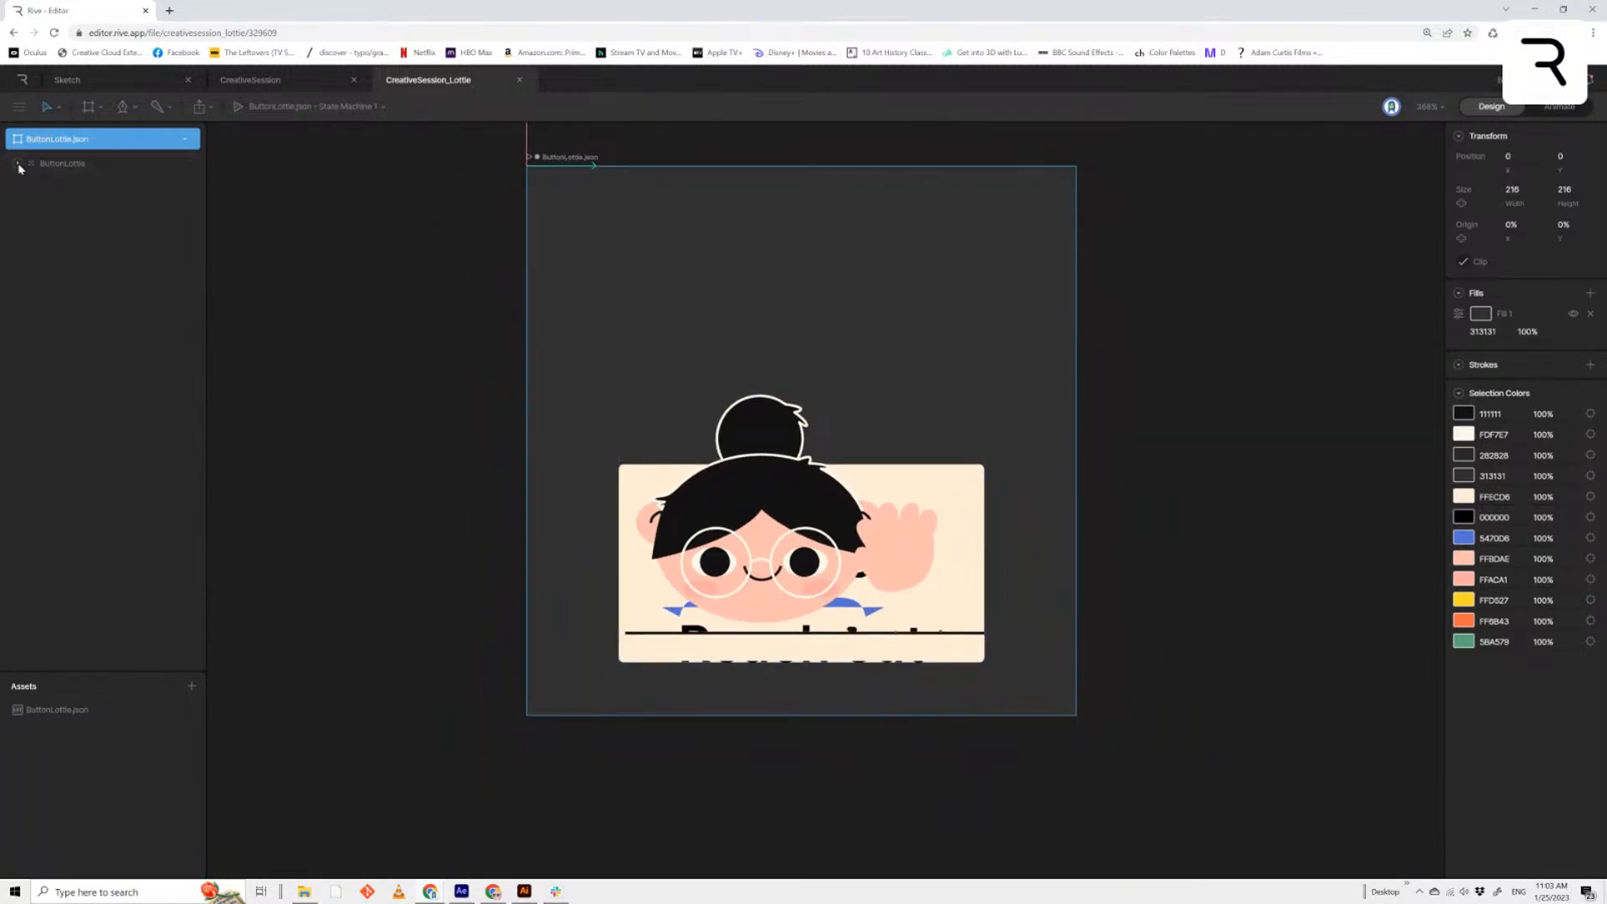
Play State Machine 1 in Animate mode to preview the imported animation, then stop playback
left_click(1558, 107)
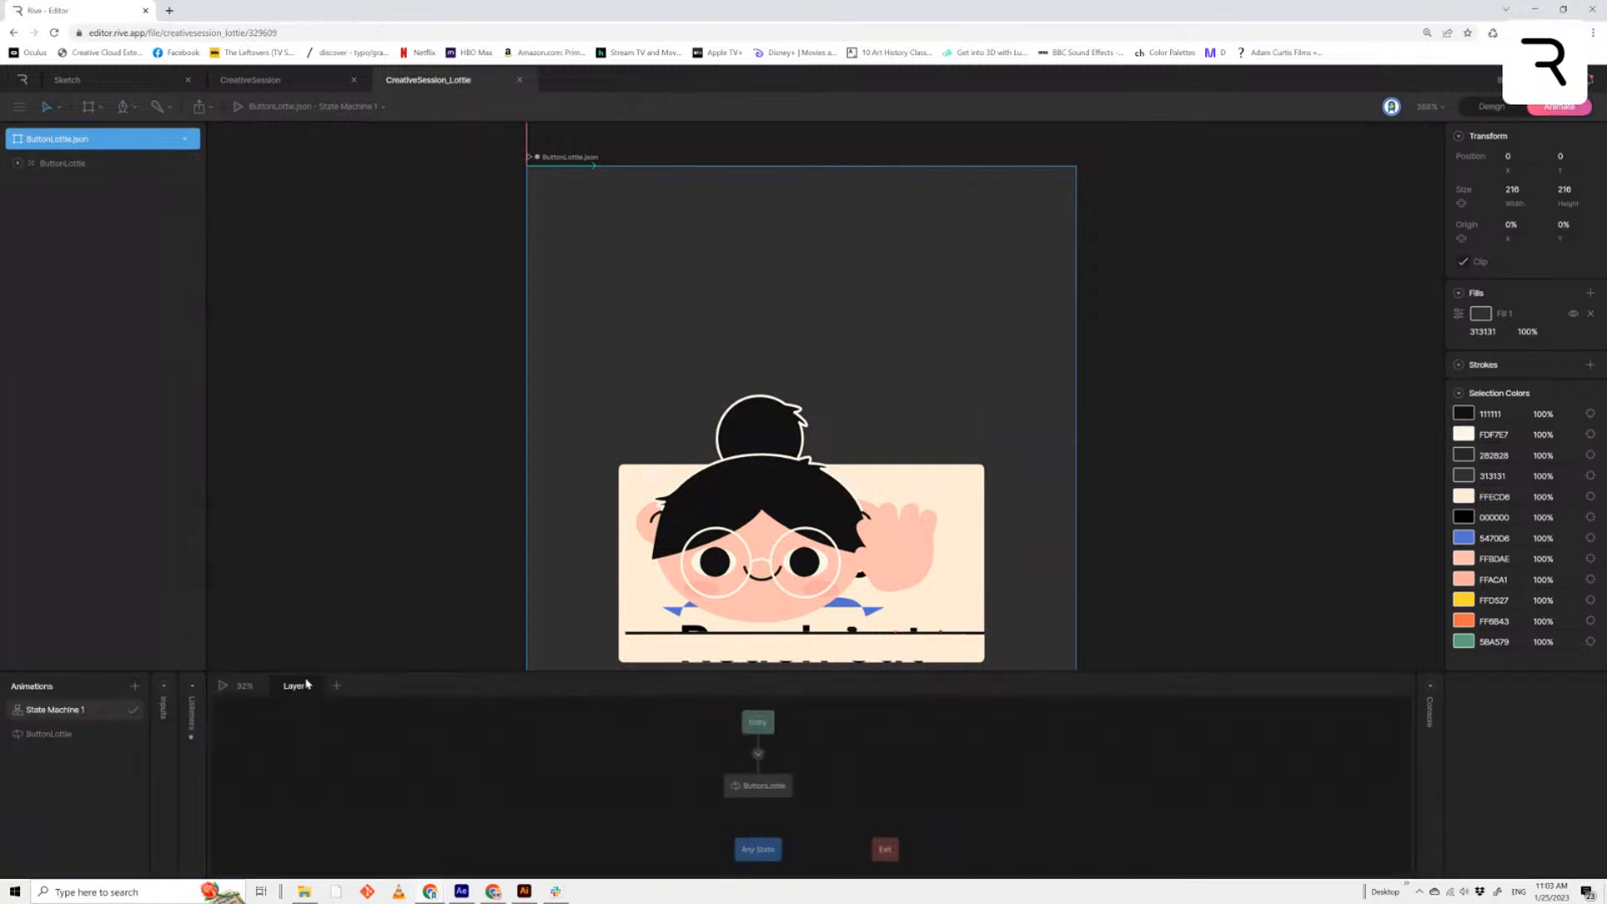
left_click(223, 685)
scroll(1227, 438, "down", 1)
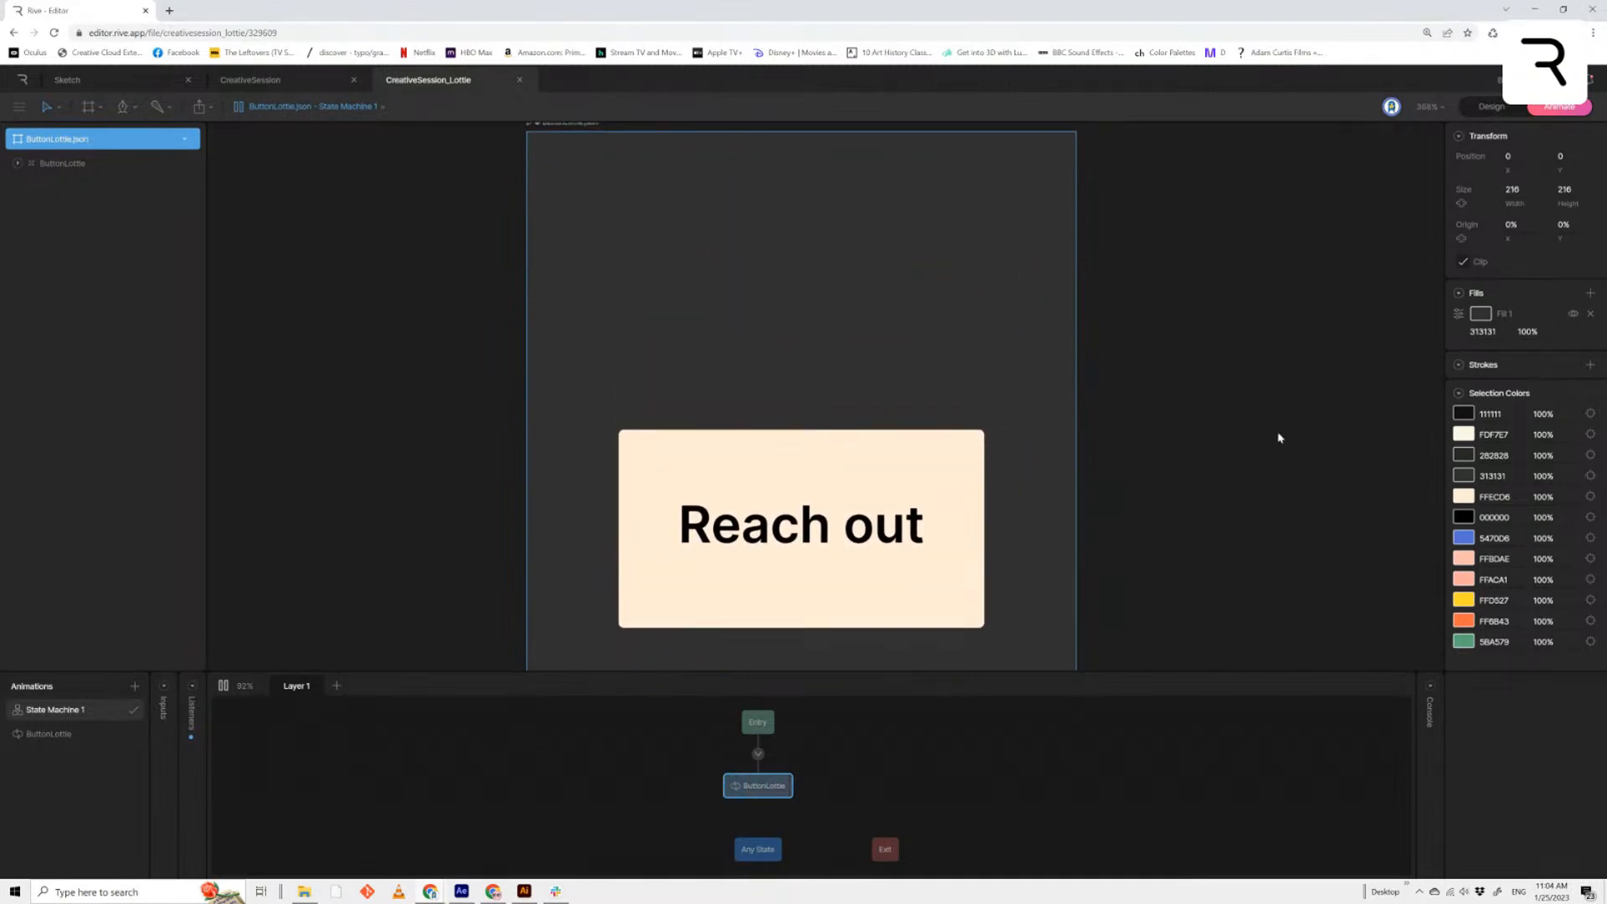
left_click(222, 685)
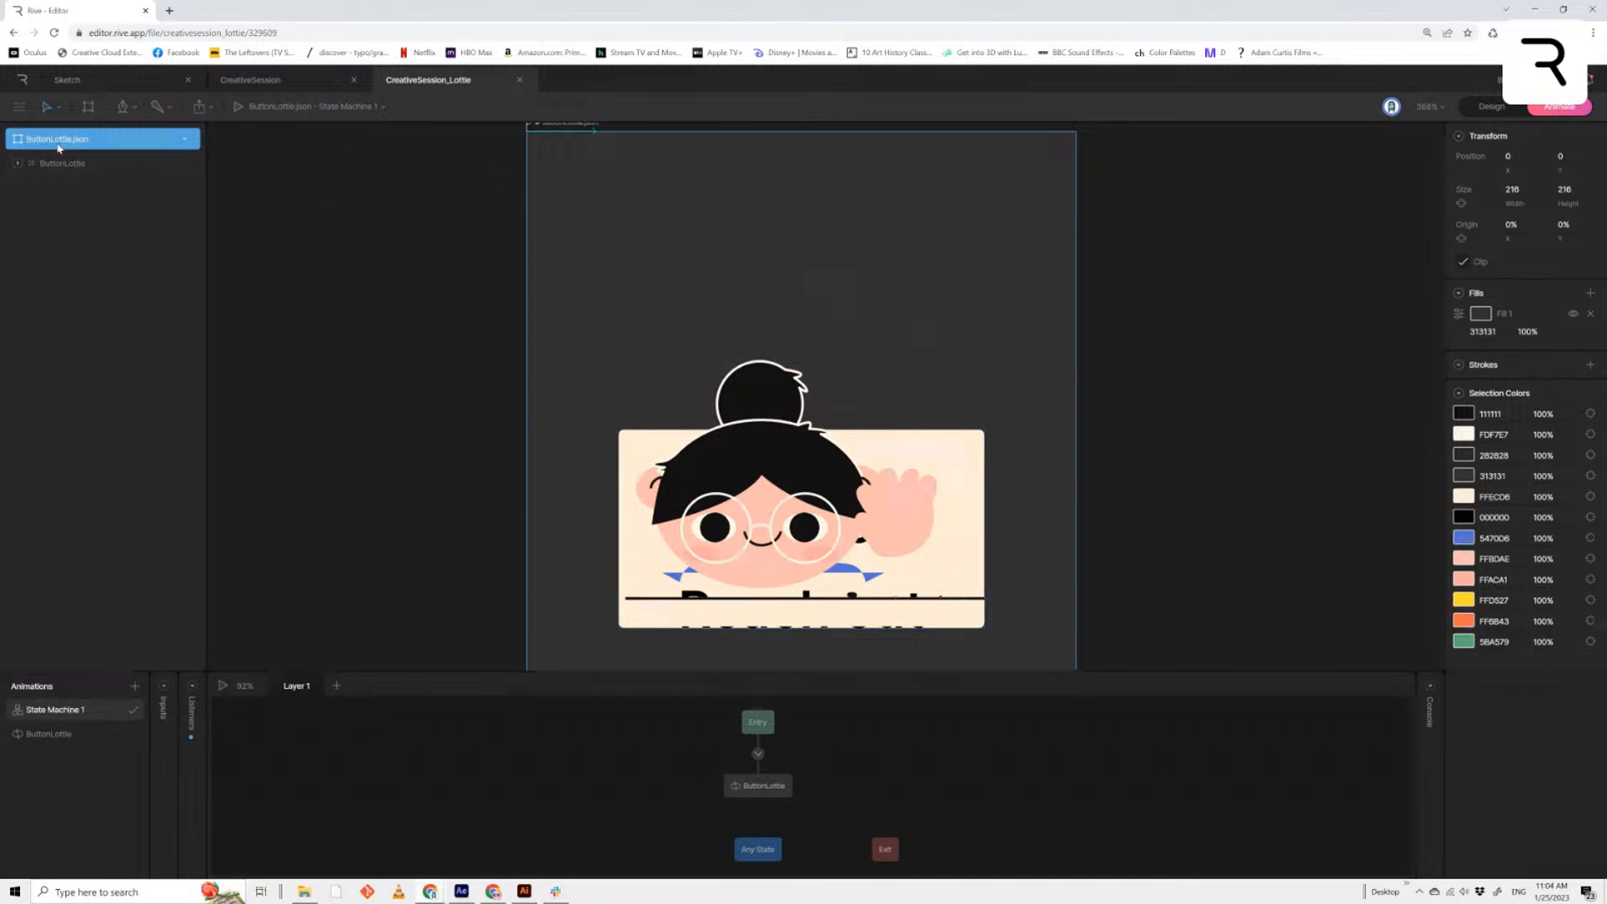
Return to Design mode, expand the ButtonLottie group, and select the ButtonRef Outlines 2 layer
left_click(1492, 106)
left_click(16, 163)
left_click(93, 529)
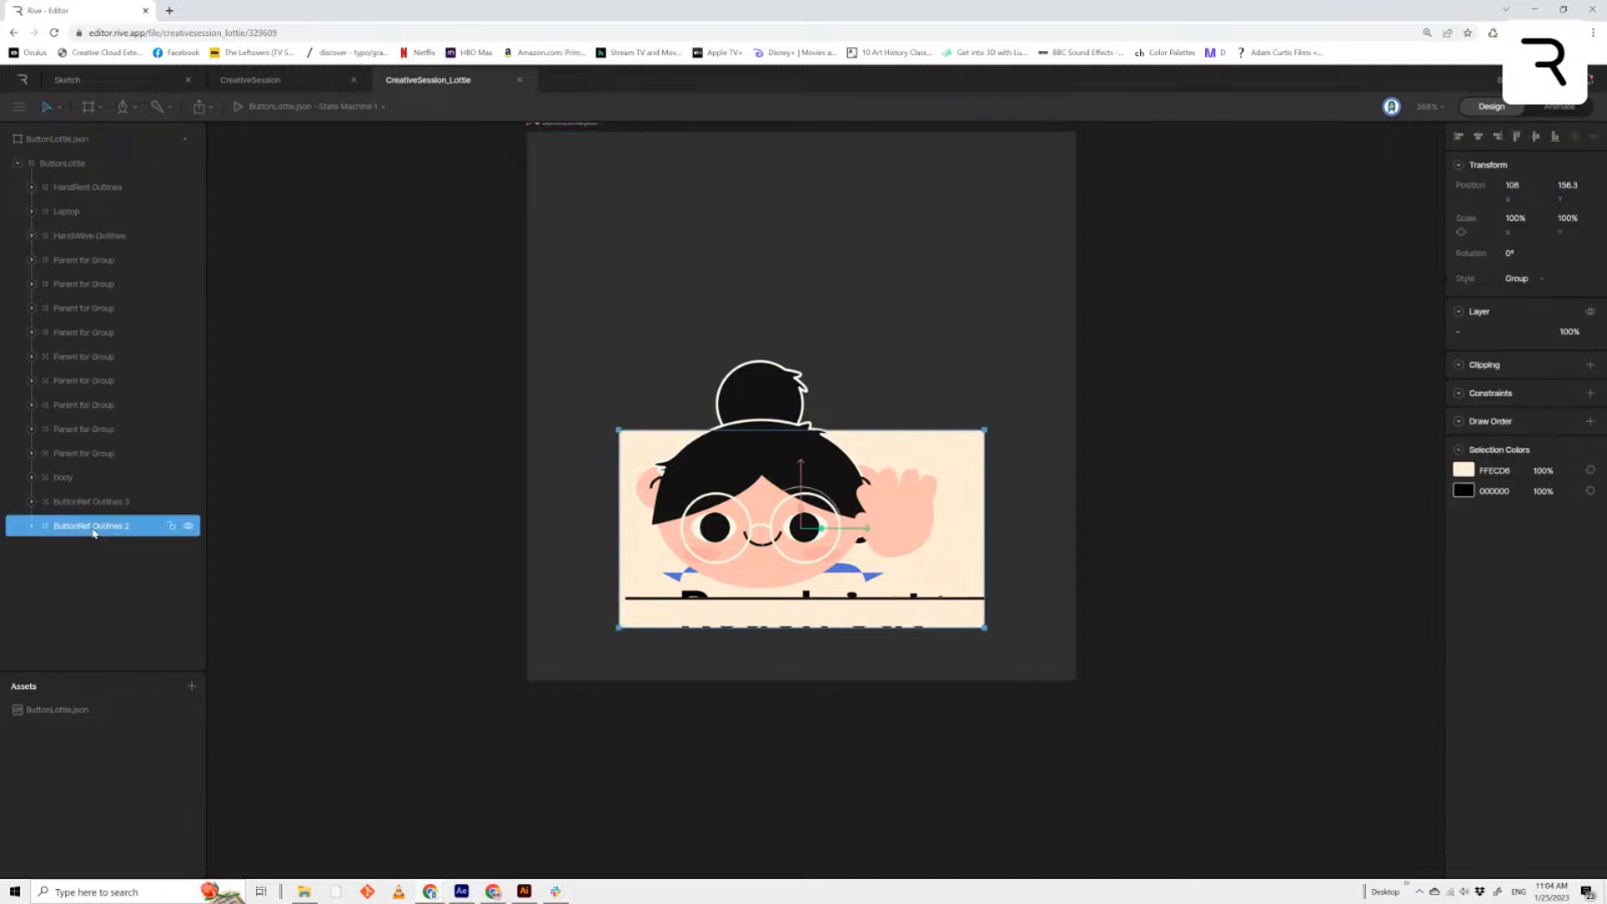
Select the ButtonLottie.json artboard and change its fill to 111111 by sampling the character's hair colour
left_click(807, 176)
scroll(533, 169, "up", 1)
left_click(559, 139)
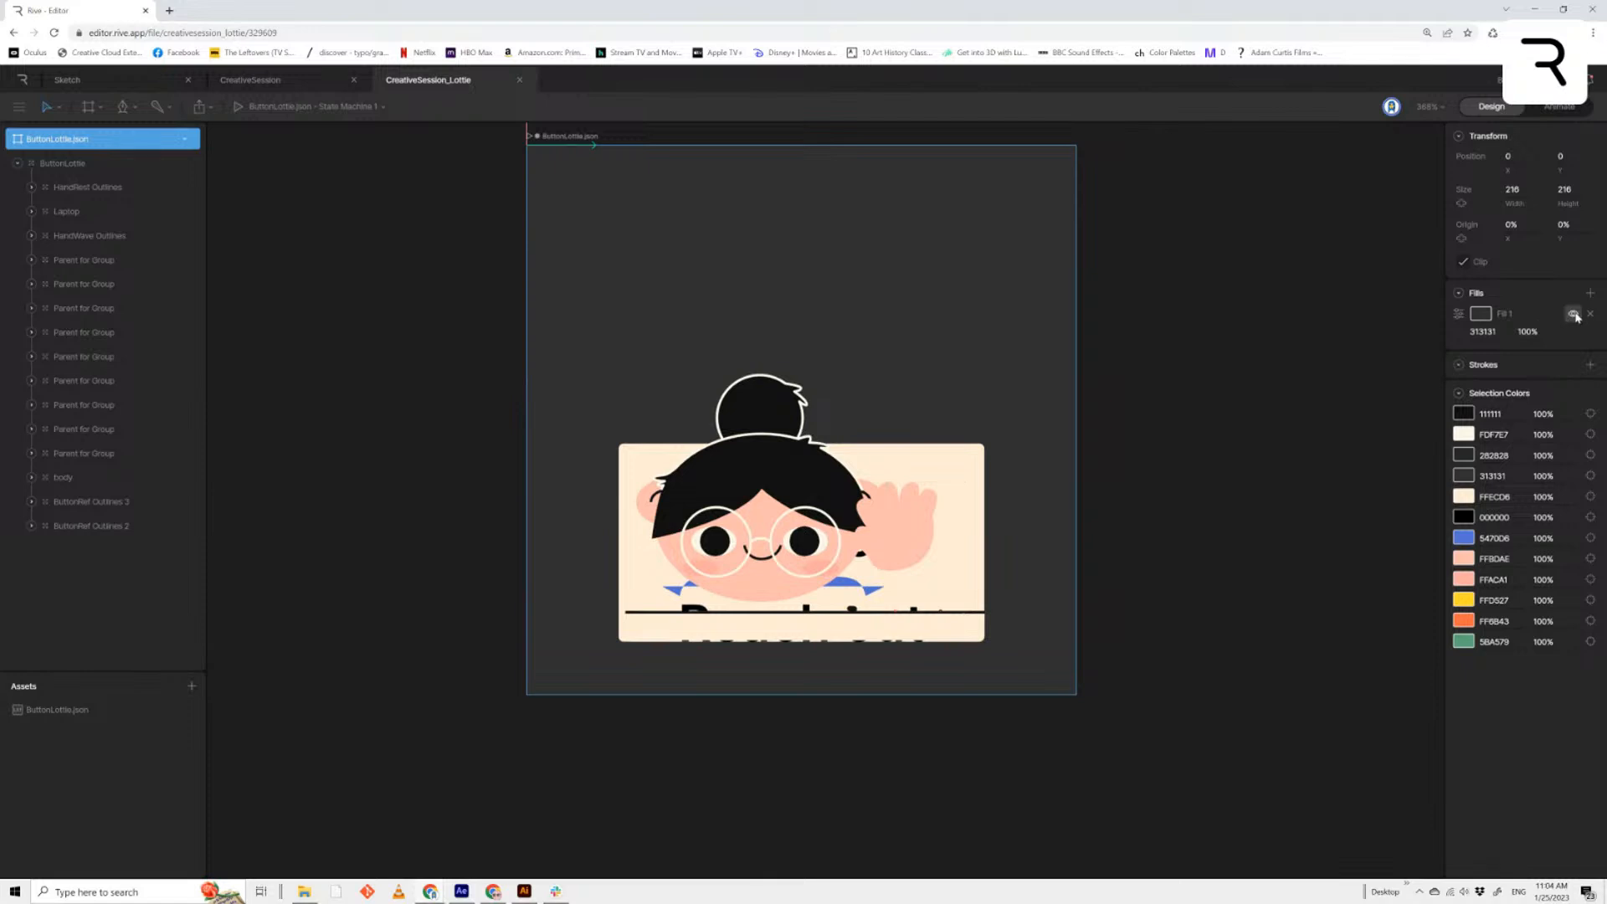
left_click(1533, 318)
left_click(1319, 469)
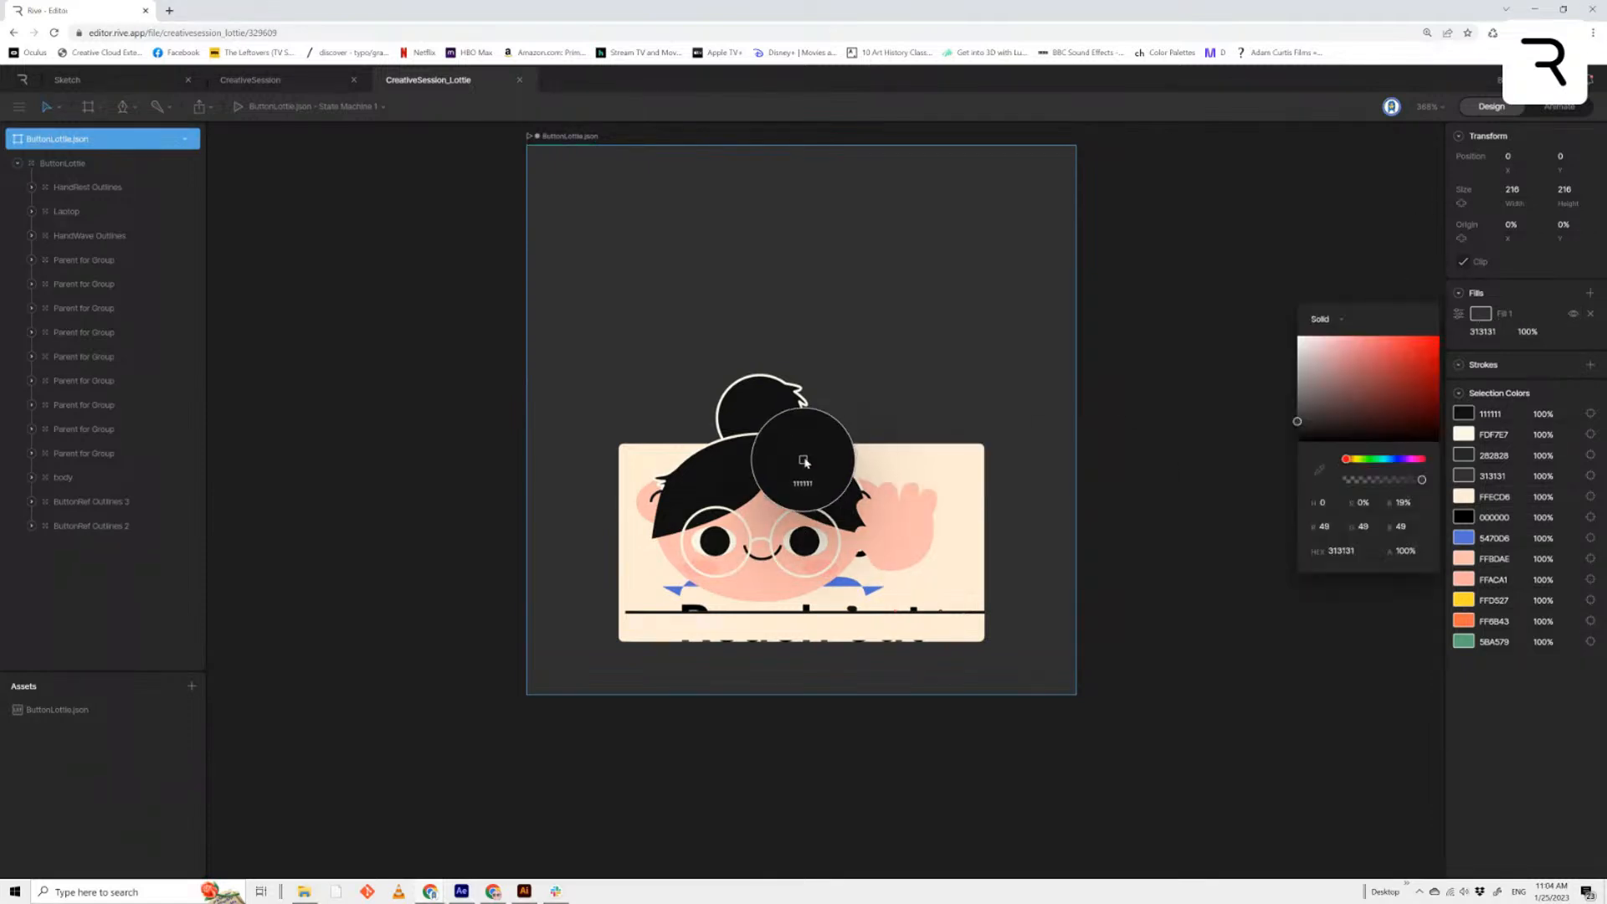
left_click(811, 466)
Switch to Animate mode and move the Entry state away from the ButtonLottie state in State Machine 1
left_click(1555, 107)
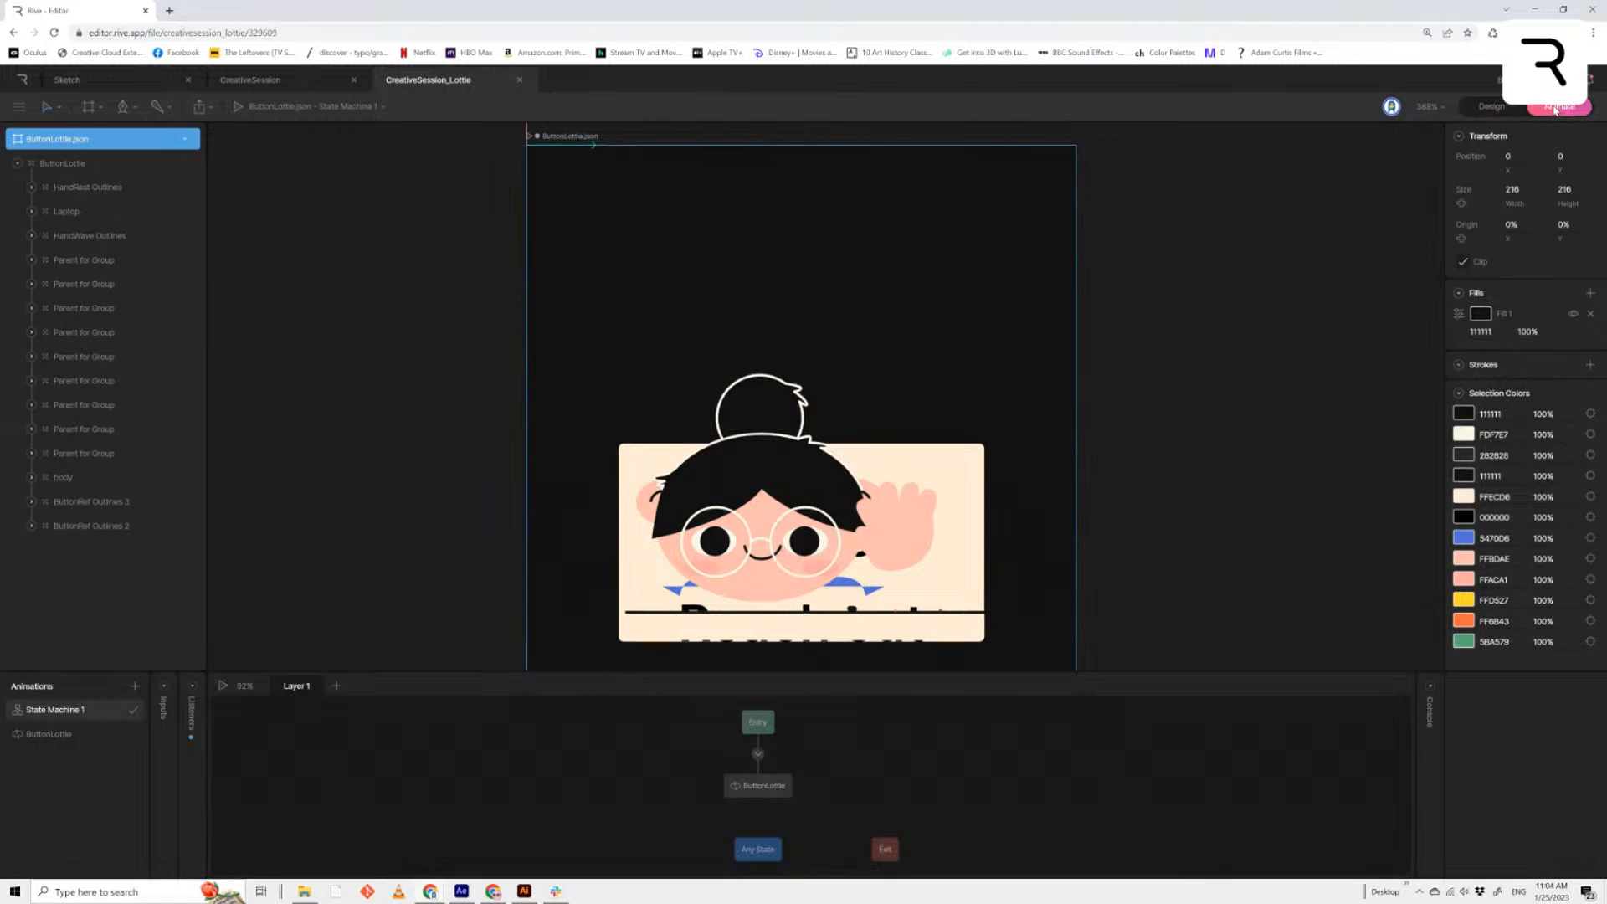
left_click_drag(757, 721, 438, 778)
Open the ButtonLottie timeline, play the animation with the whole artboard in view, stop it, and scrub back to the start
left_click(50, 736)
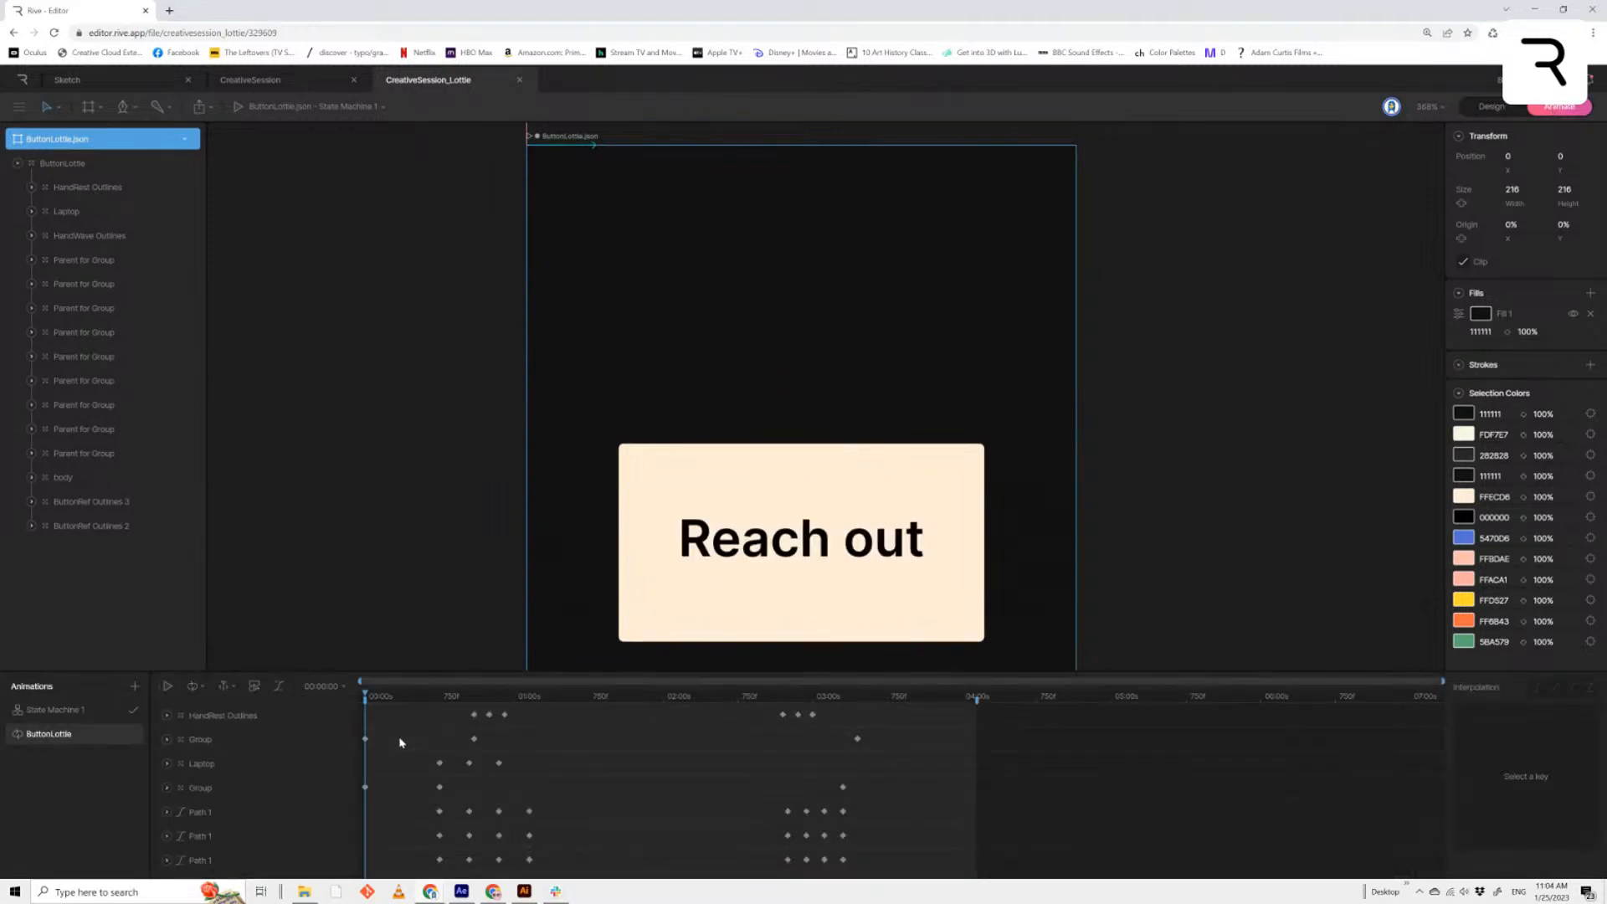
scroll(1102, 316, "down", 1)
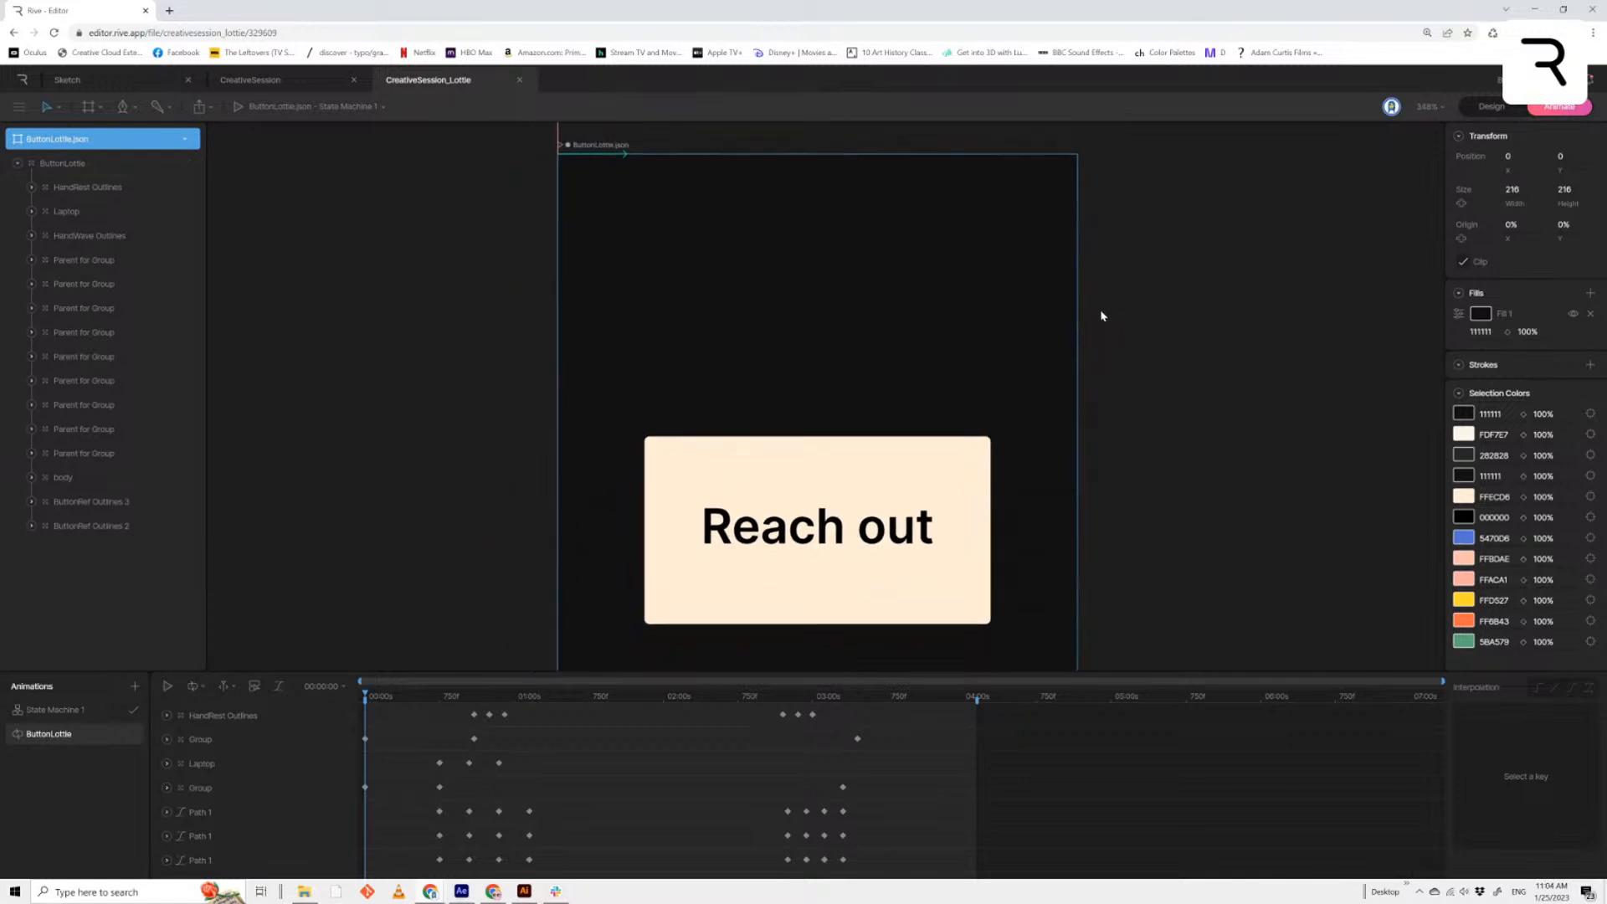
scroll(1102, 315, "down", 1)
left_click_drag(1273, 369, 1206, 324)
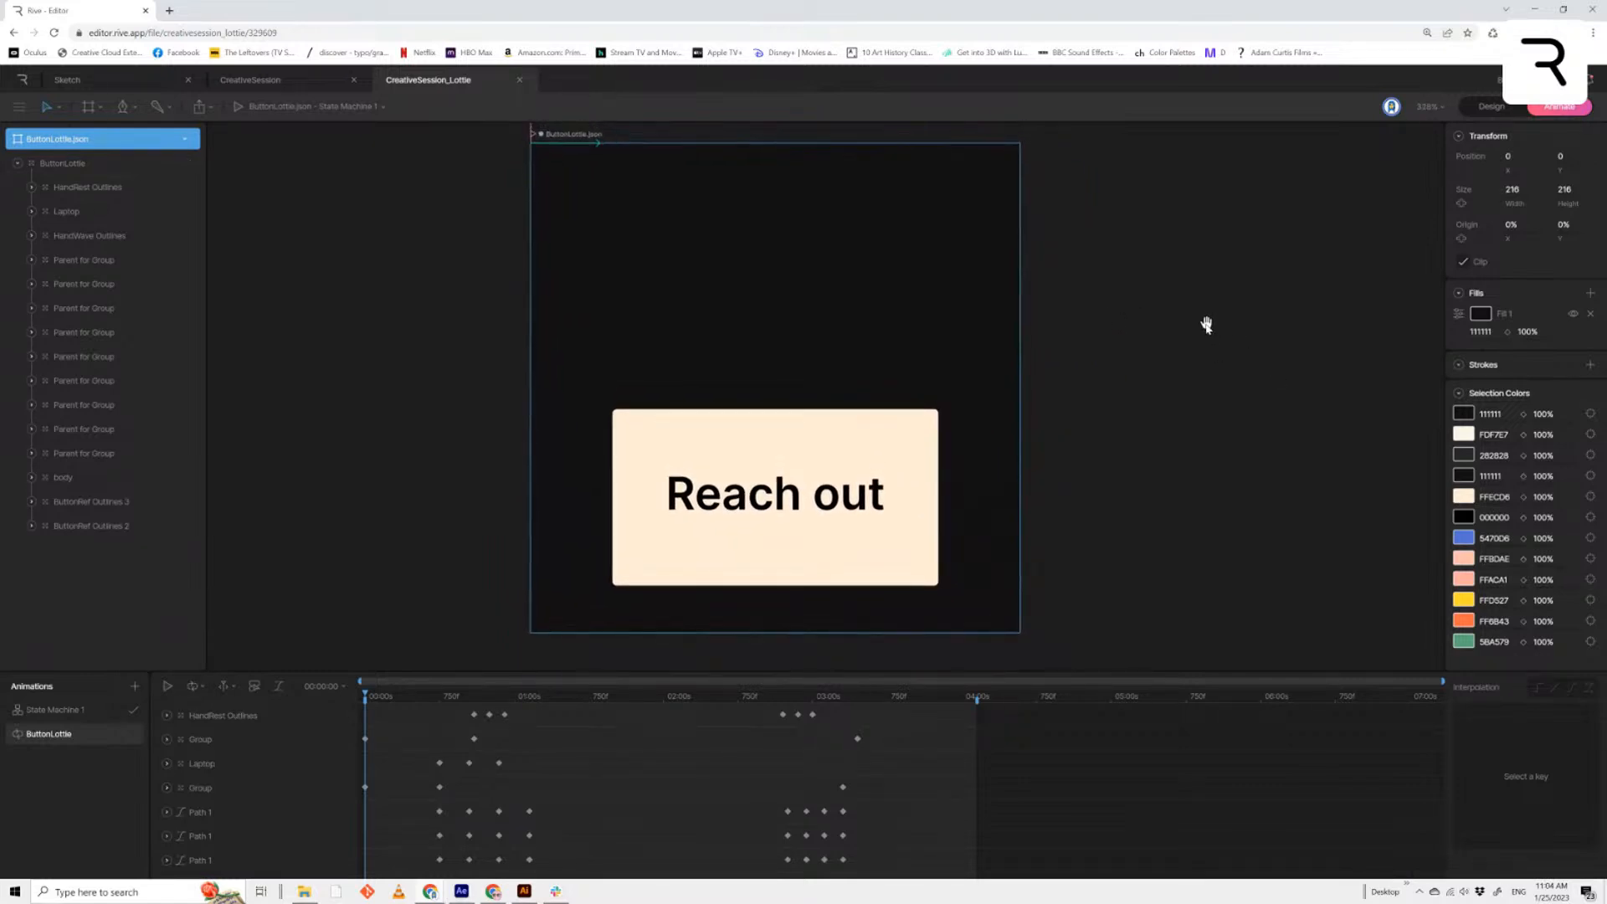
key("space")
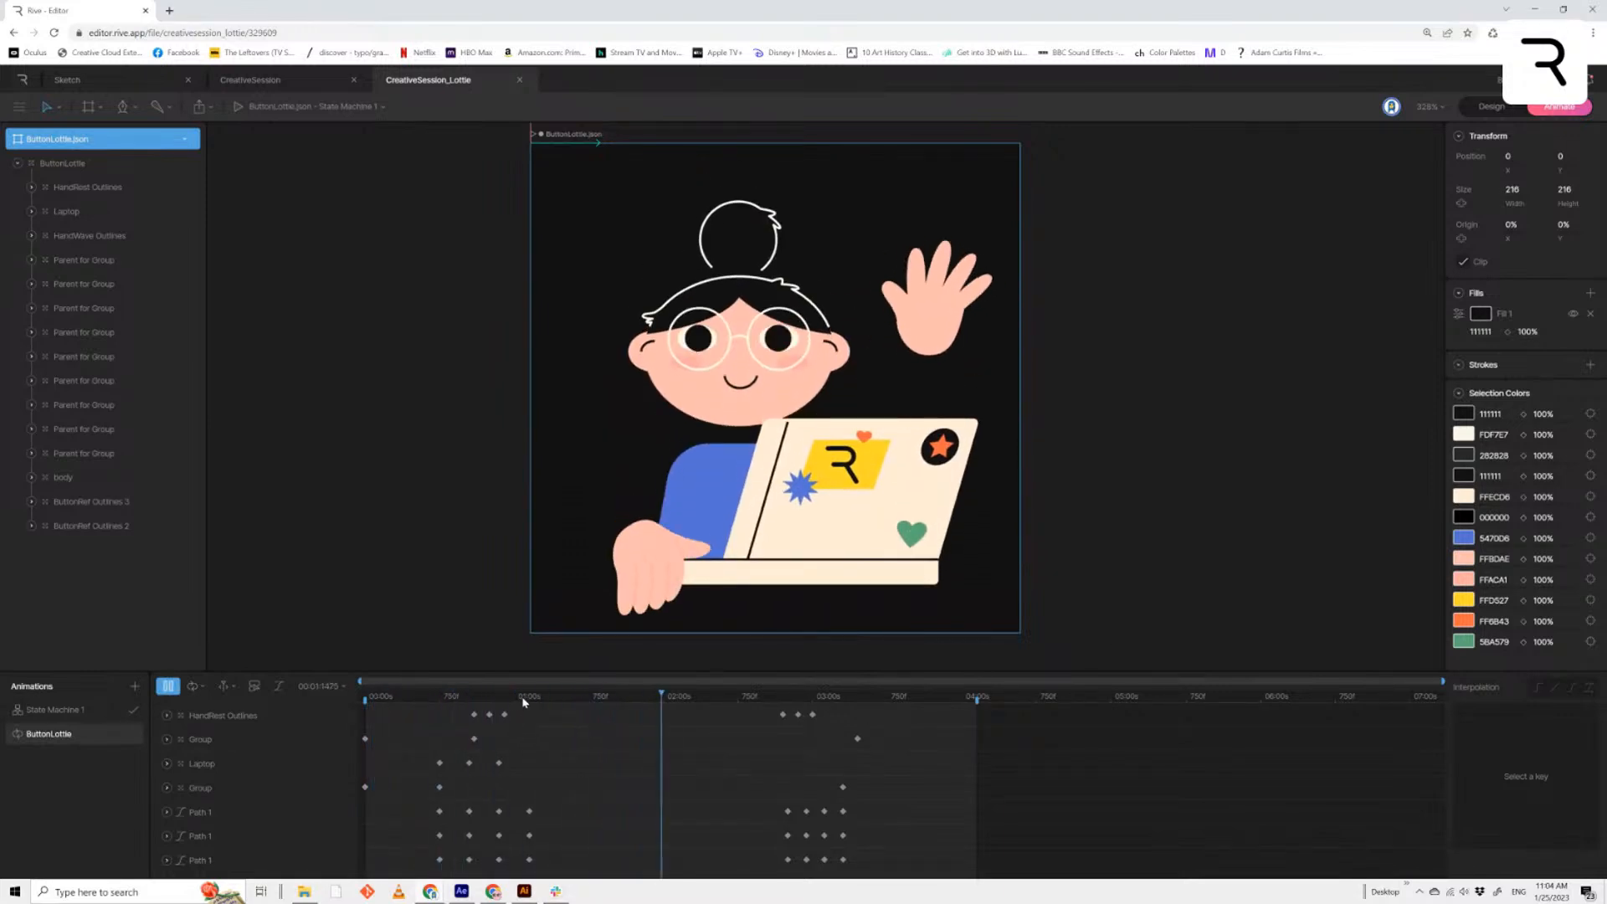
key("space")
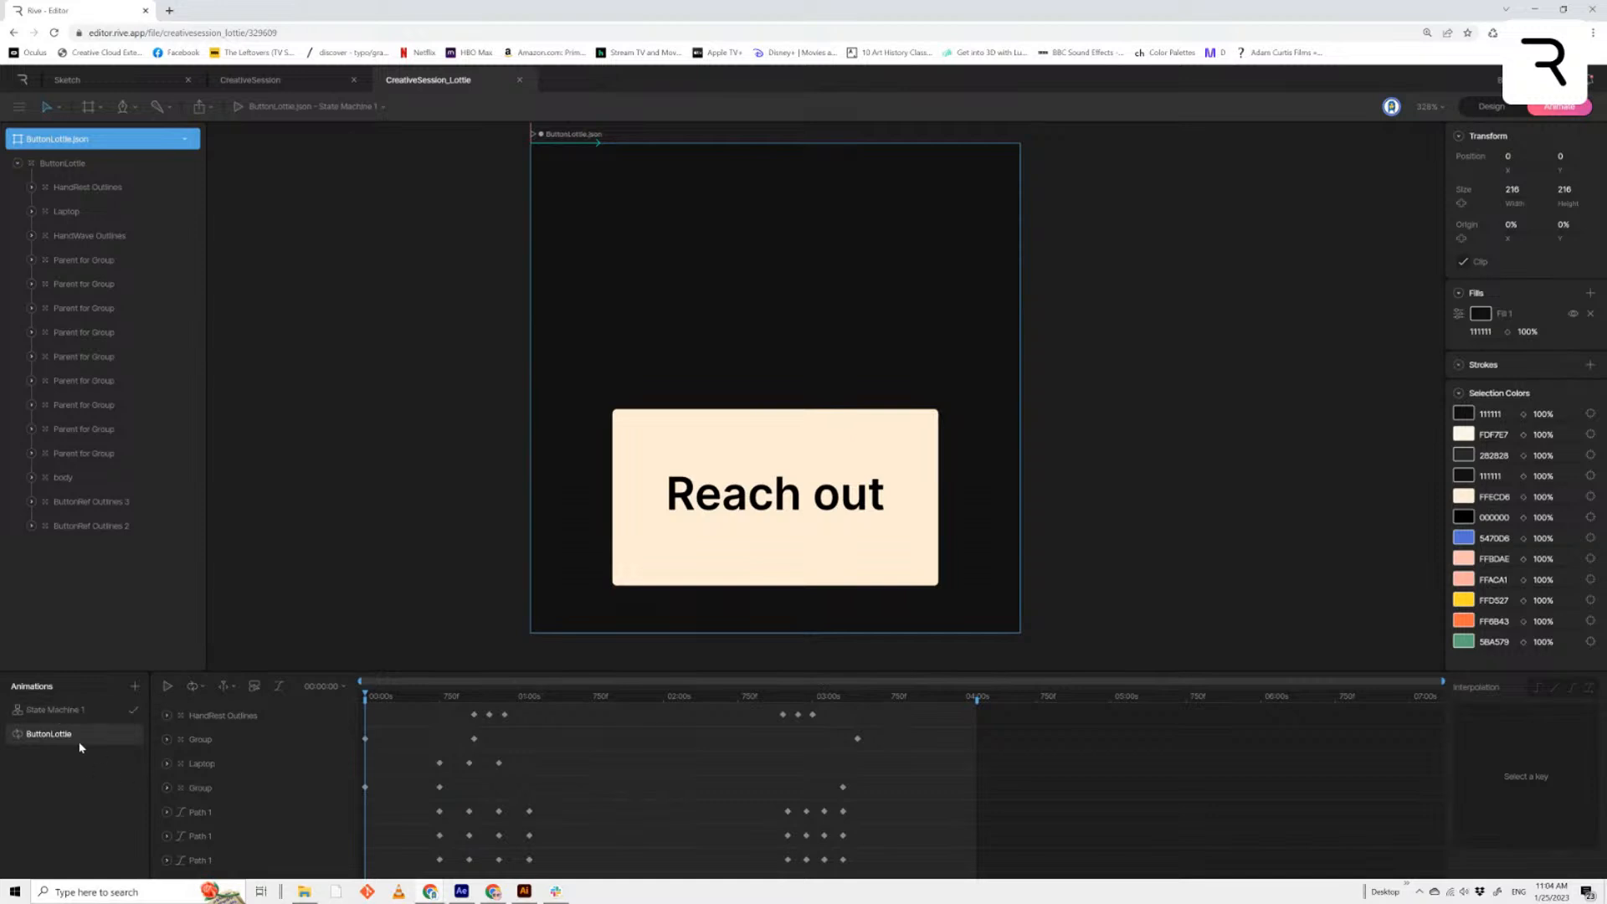
left_click_drag(434, 696, 346, 733)
Delete the ButtonLottie state from Layer 1 of State Machine 1
right_click(46, 735)
left_click(11, 758)
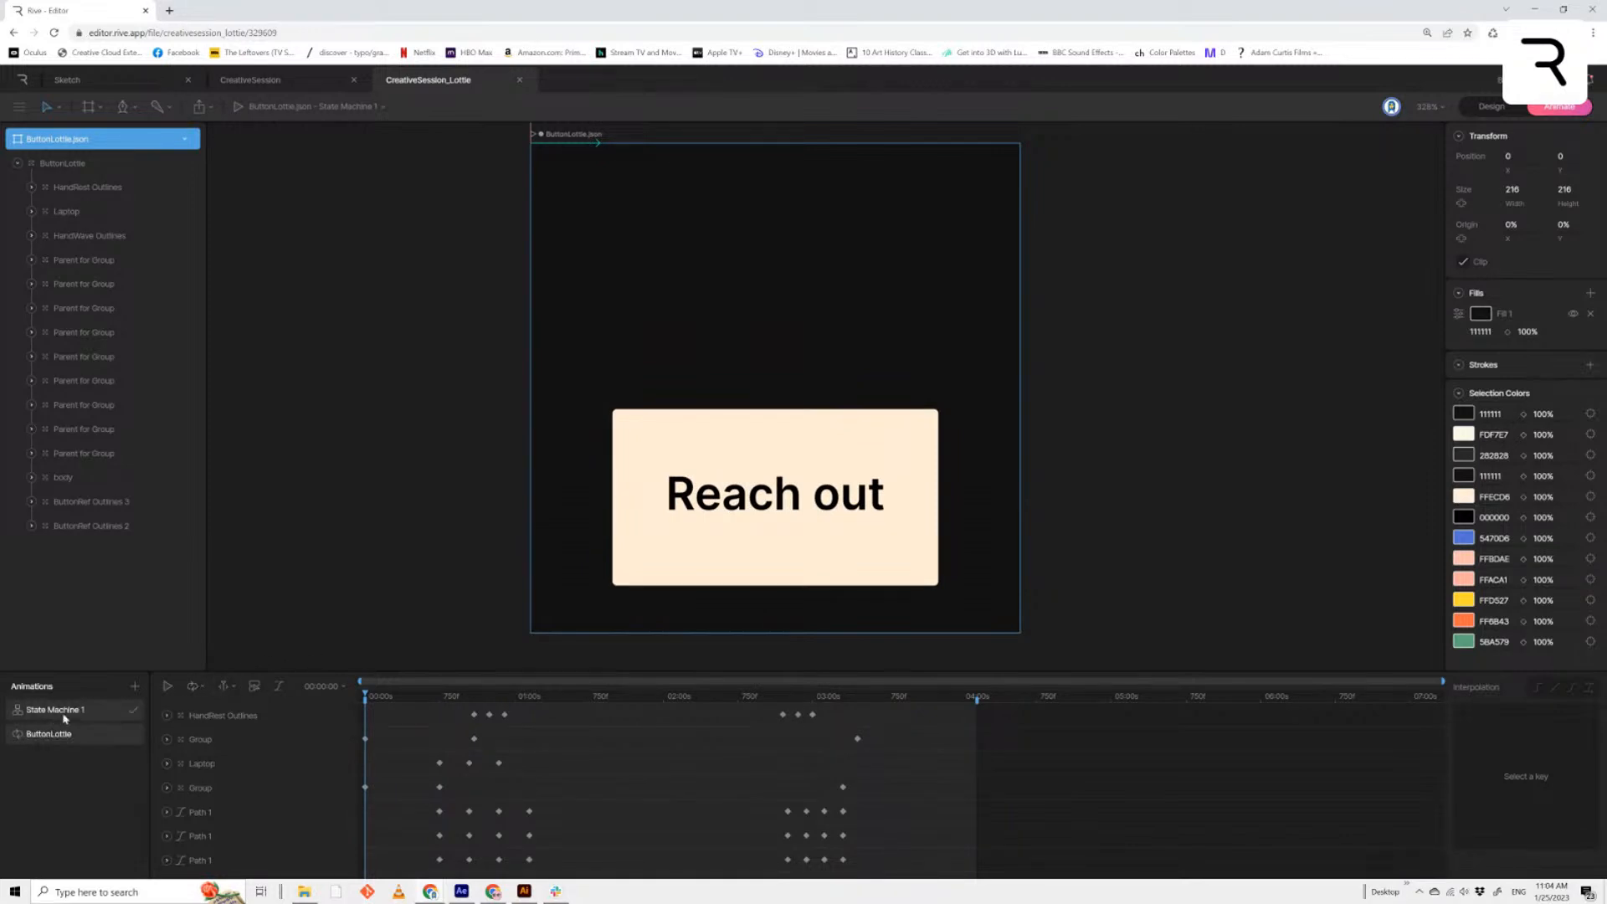
left_click(58, 711)
left_click(751, 795)
key("Delete")
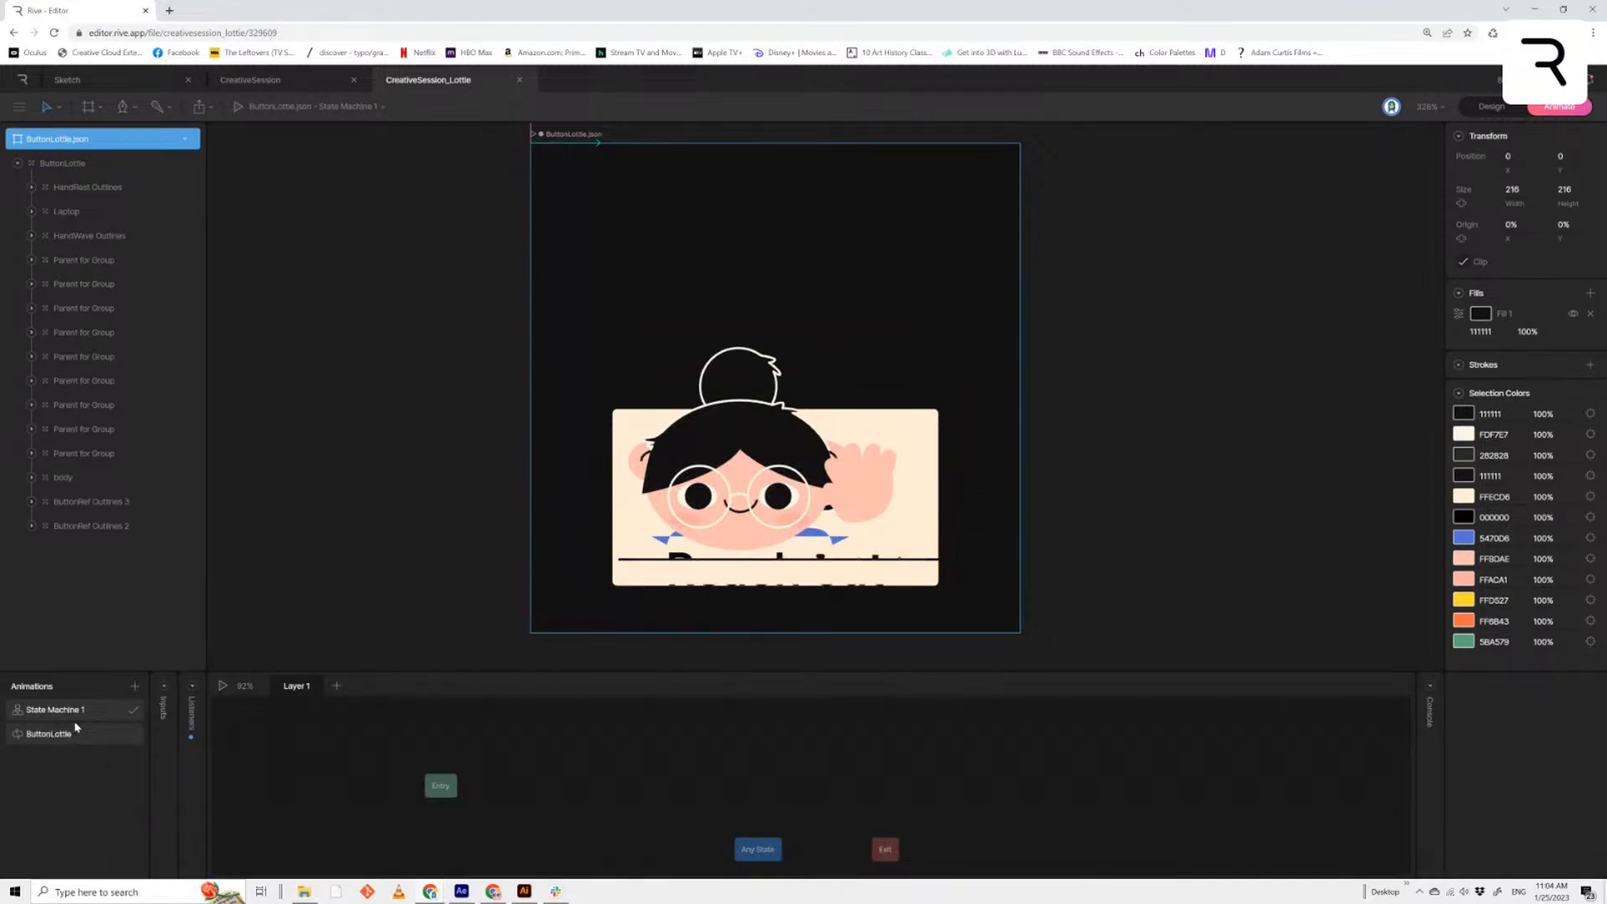
Play the ButtonLottie timeline and place the playhead at its end to review the final pose
left_click(113, 733)
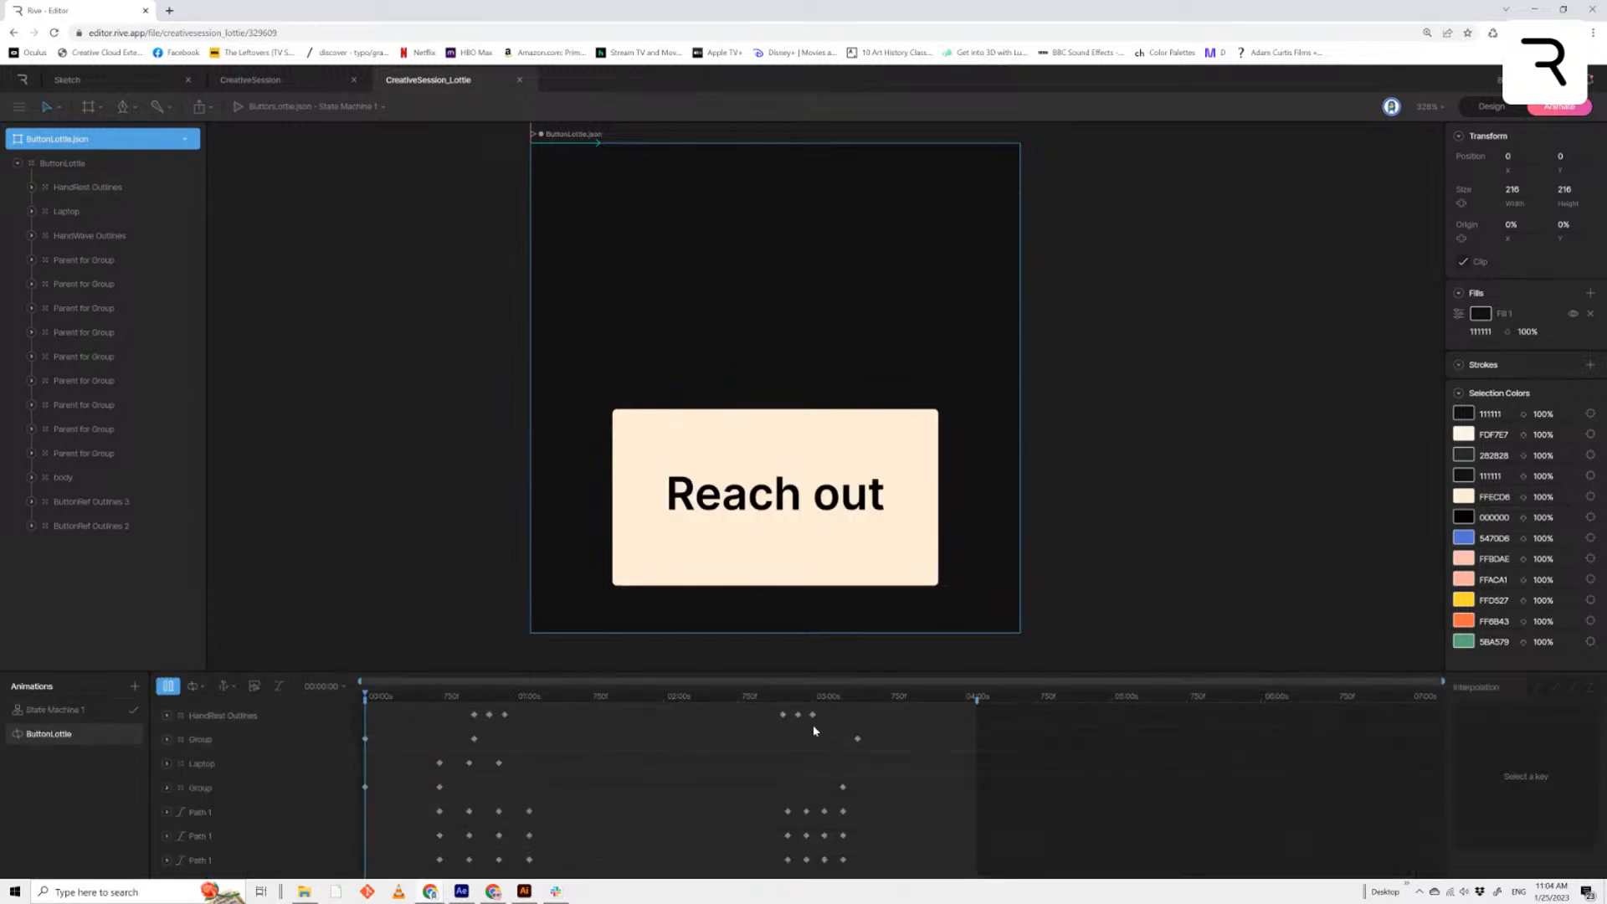
key("space")
left_click(976, 701)
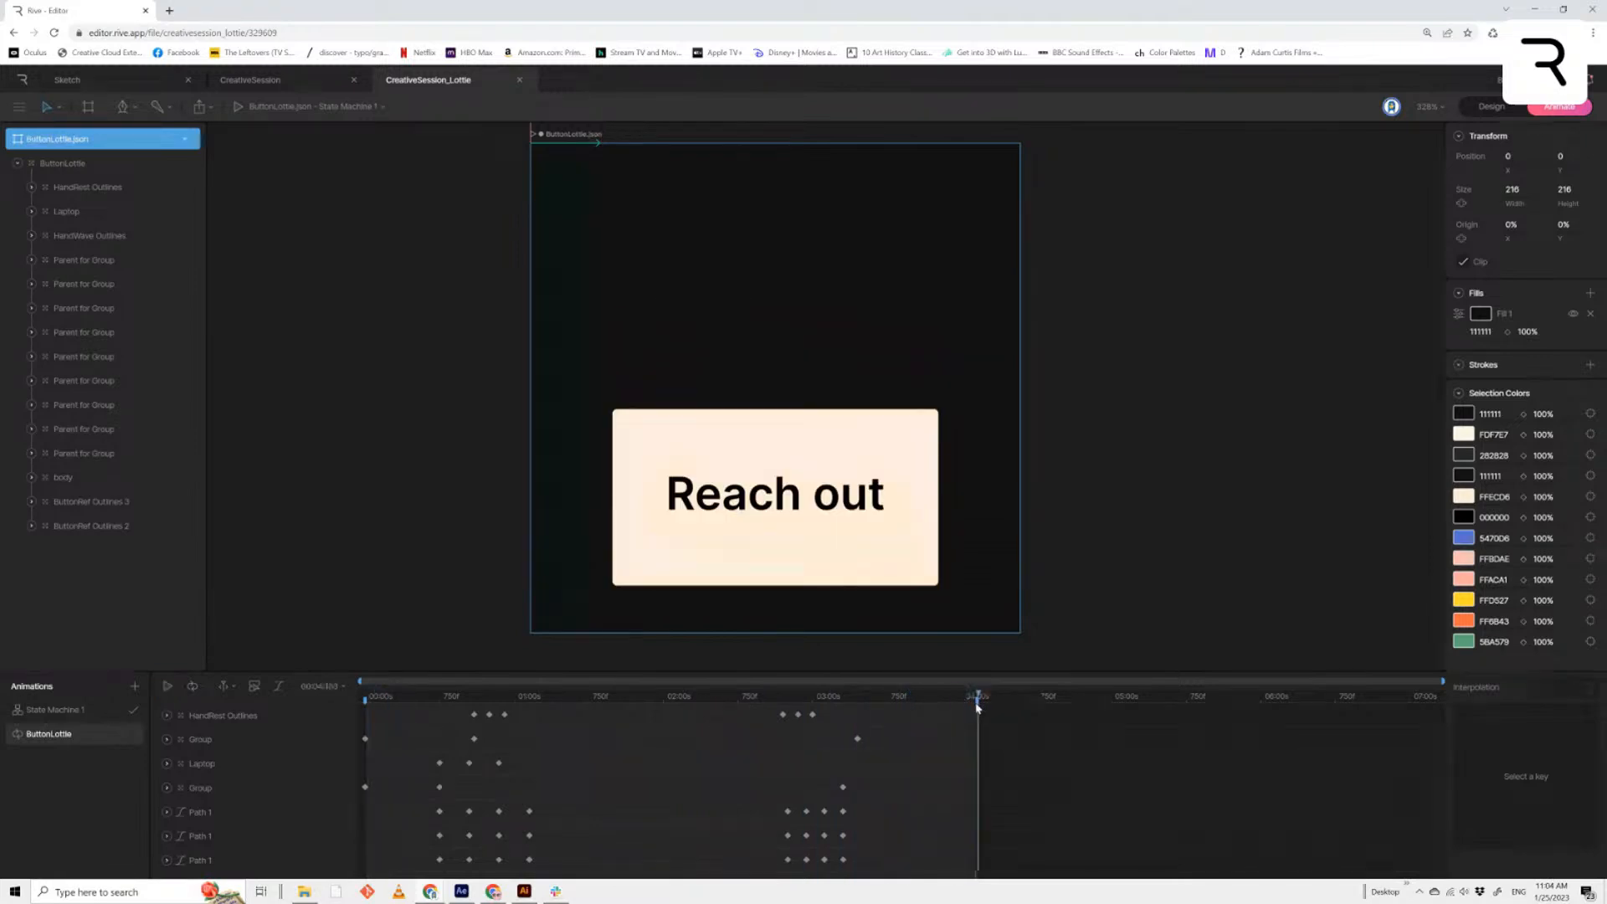
Duplicate the ButtonLottie animation and rename the copy Default
right_click(57, 736)
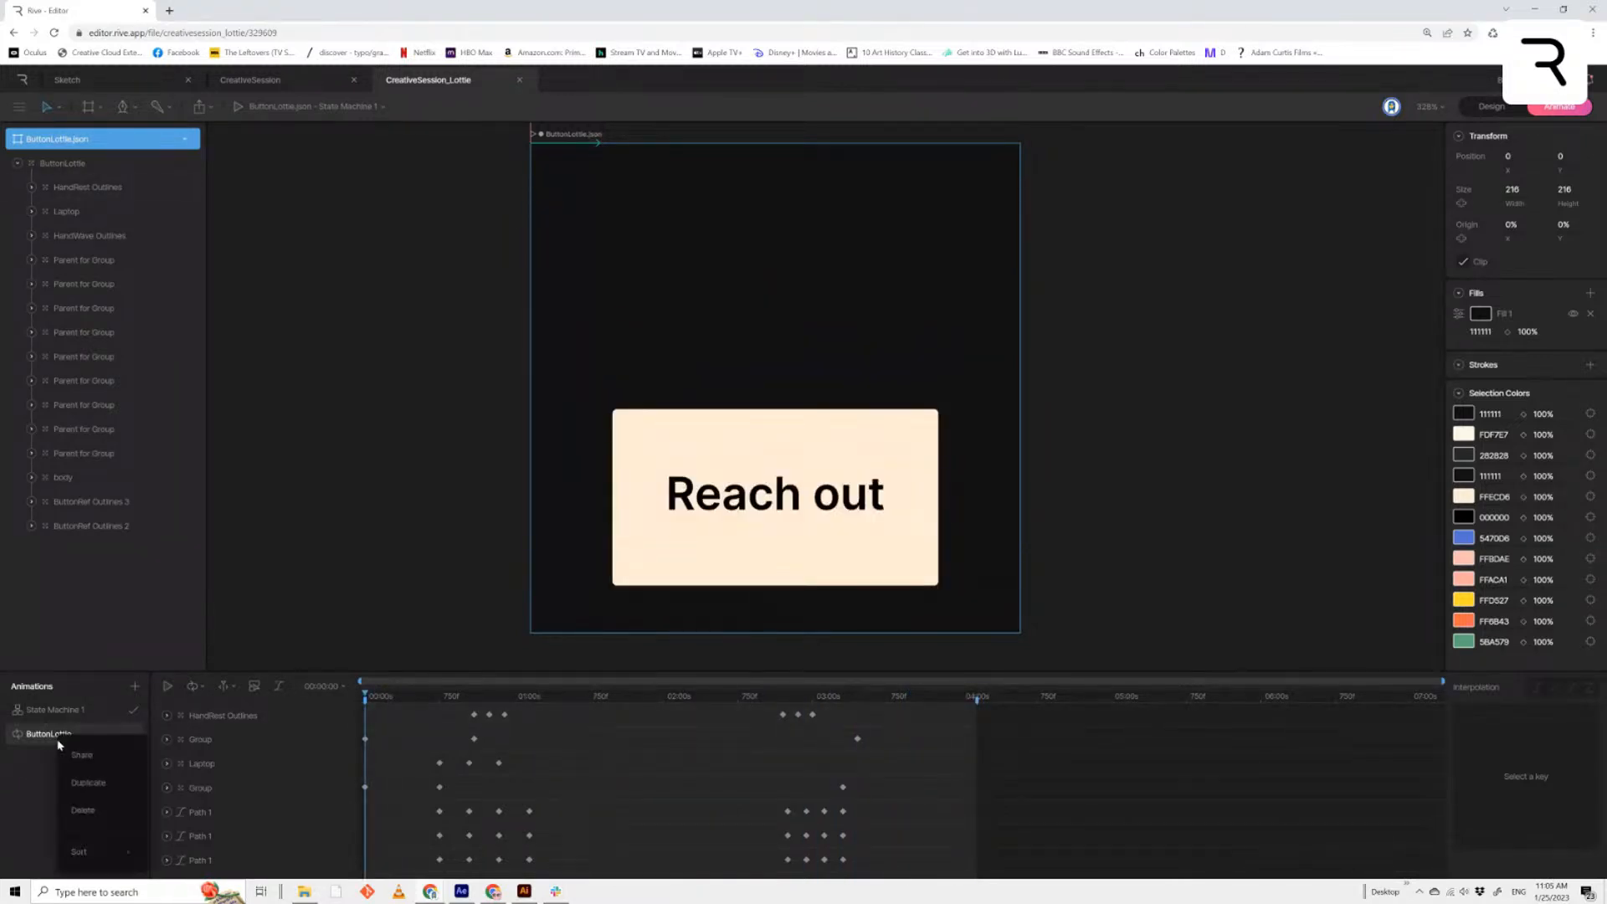
left_click(88, 782)
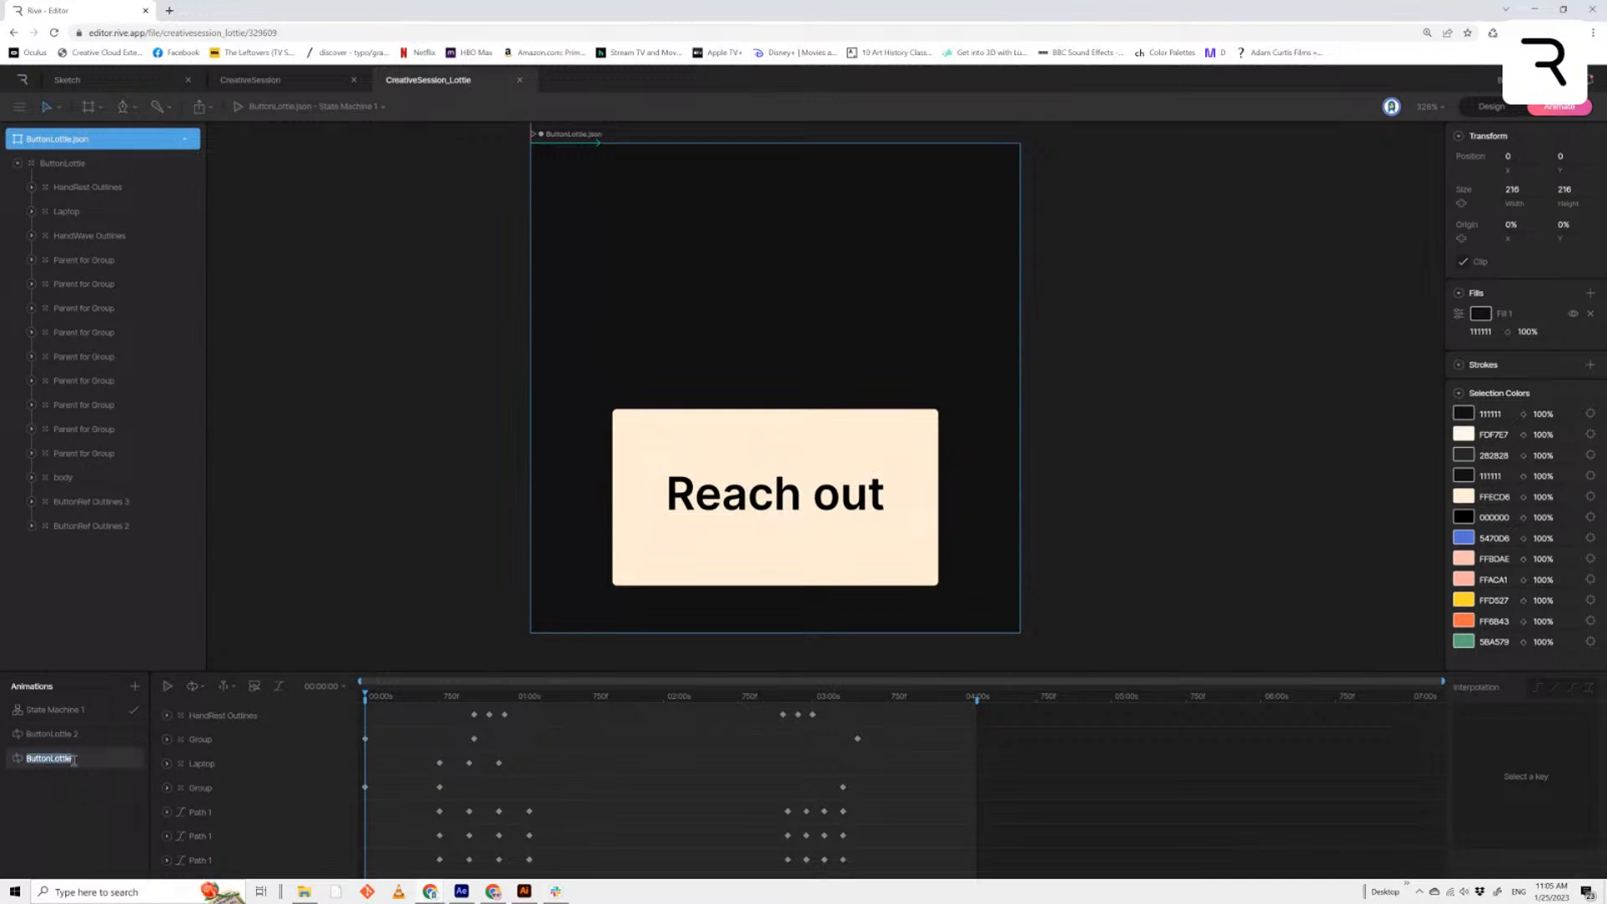
double_click(84, 735)
type("De")
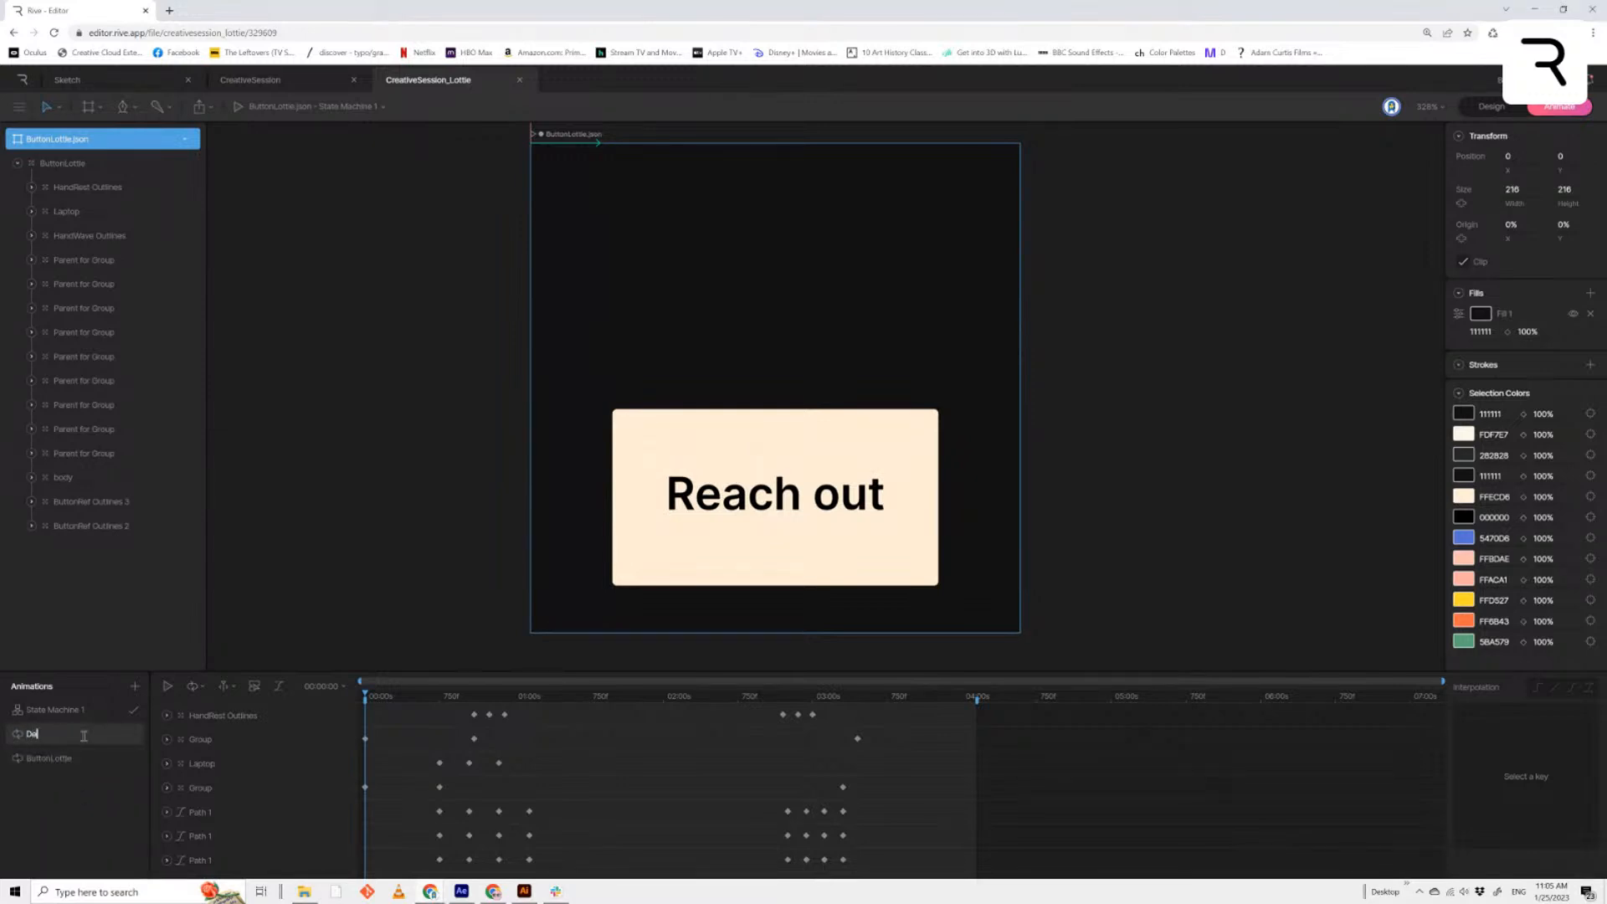
type("fault")
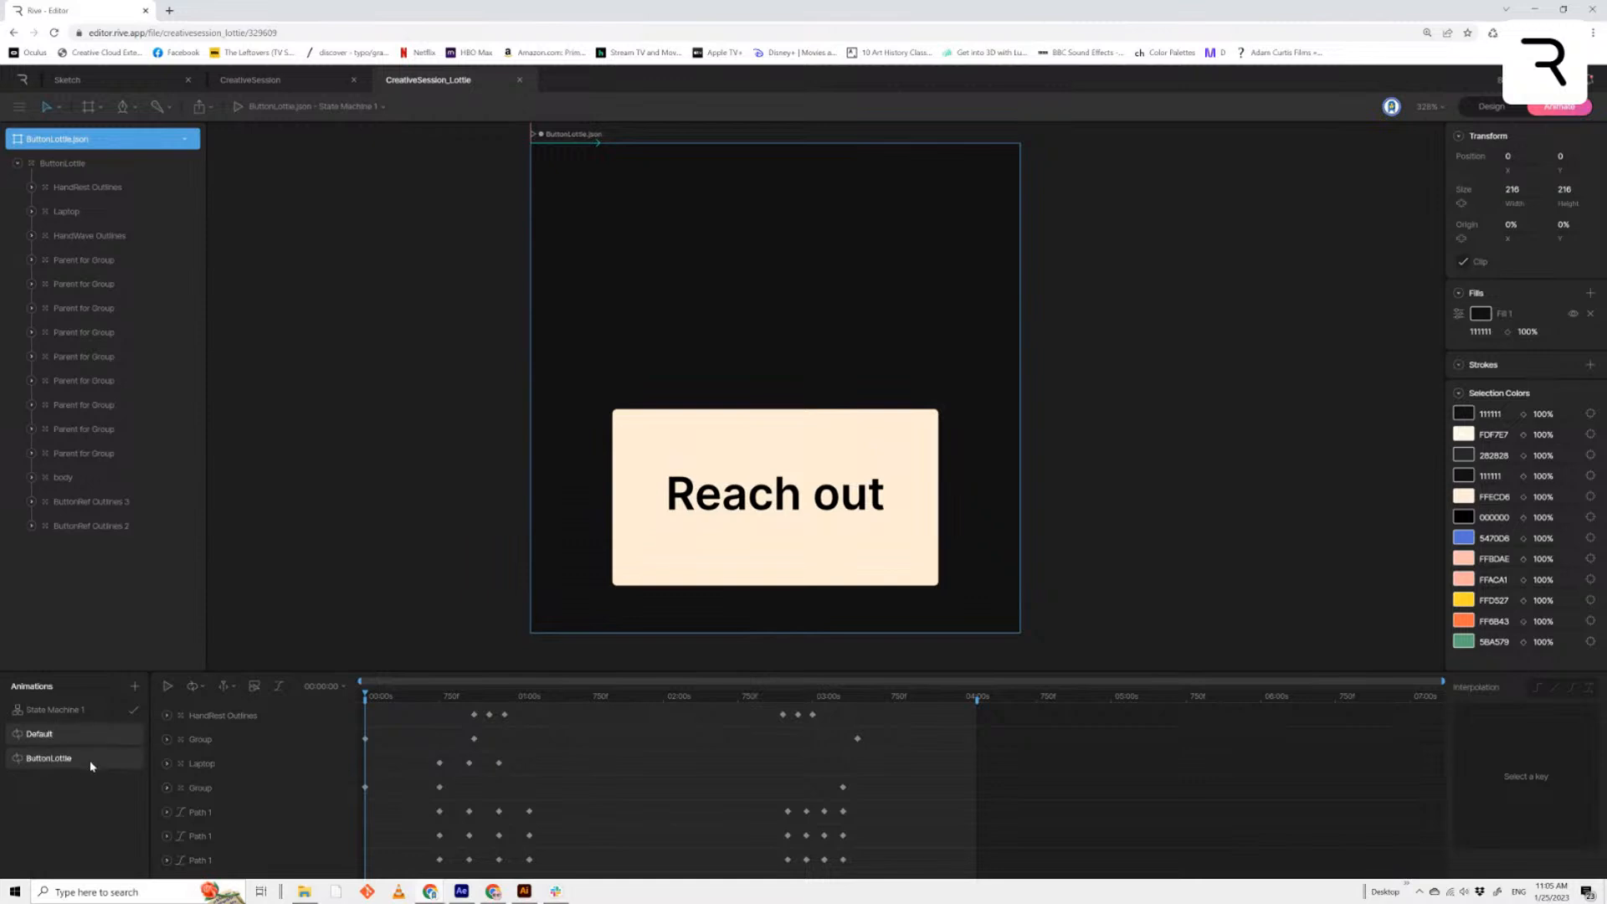
Rename the original ButtonLottie animation ButtonAnim
left_click(91, 765)
double_click(89, 759)
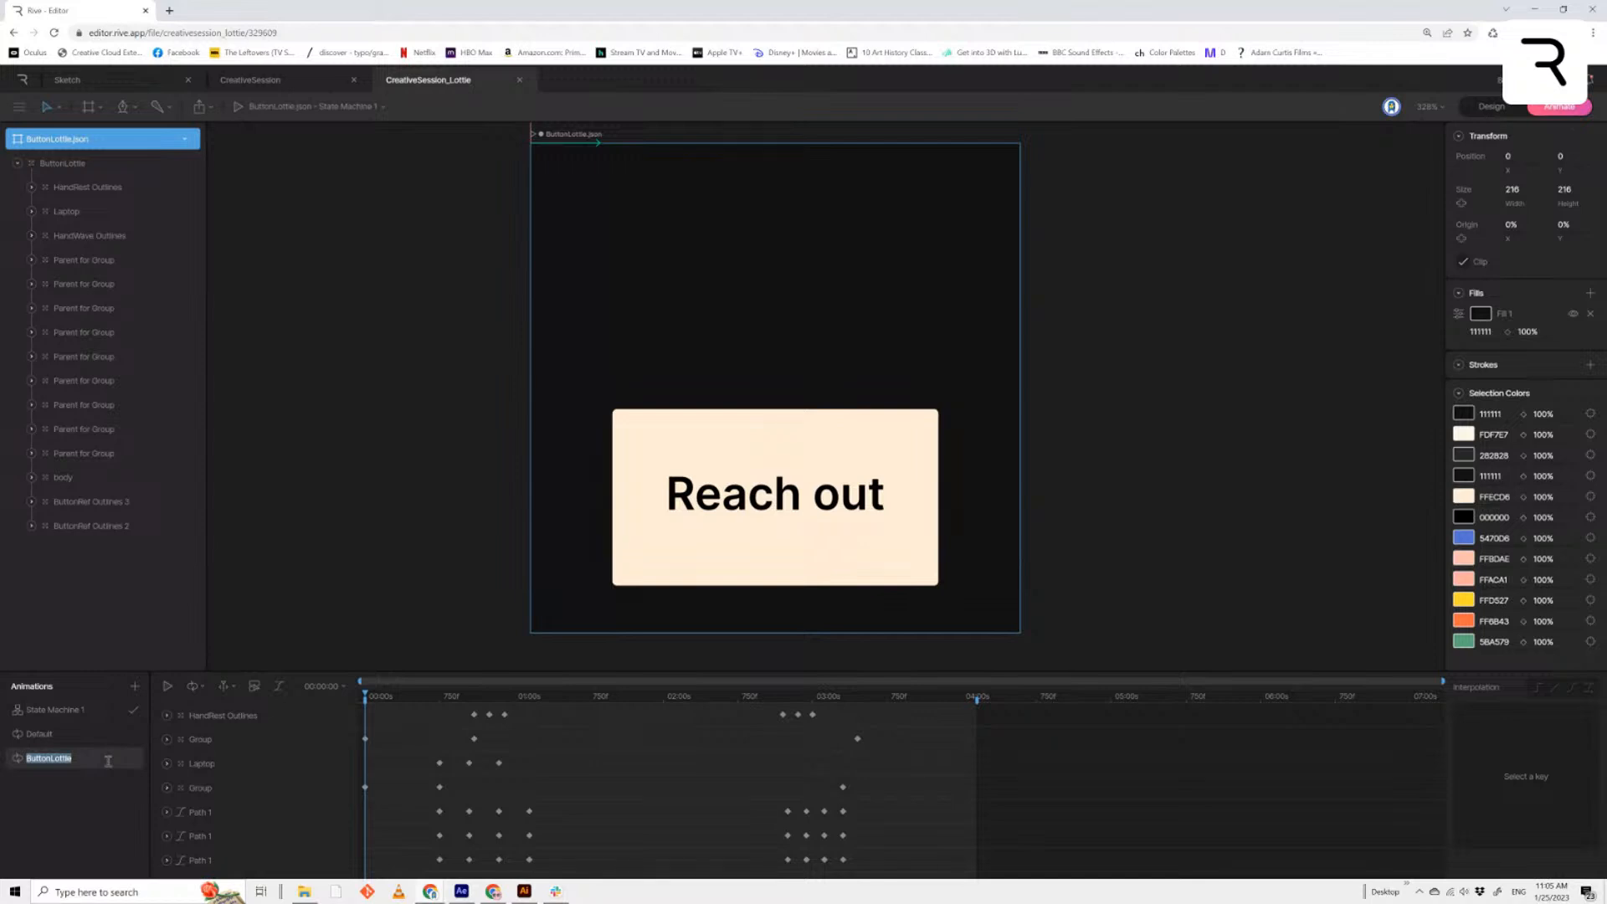
type("Ani")
left_click(108, 760)
type("Butt")
left_click(94, 737)
left_click(107, 757)
Set the playback mode of both the ButtonAnim and Default animations to One Shot
left_click(204, 687)
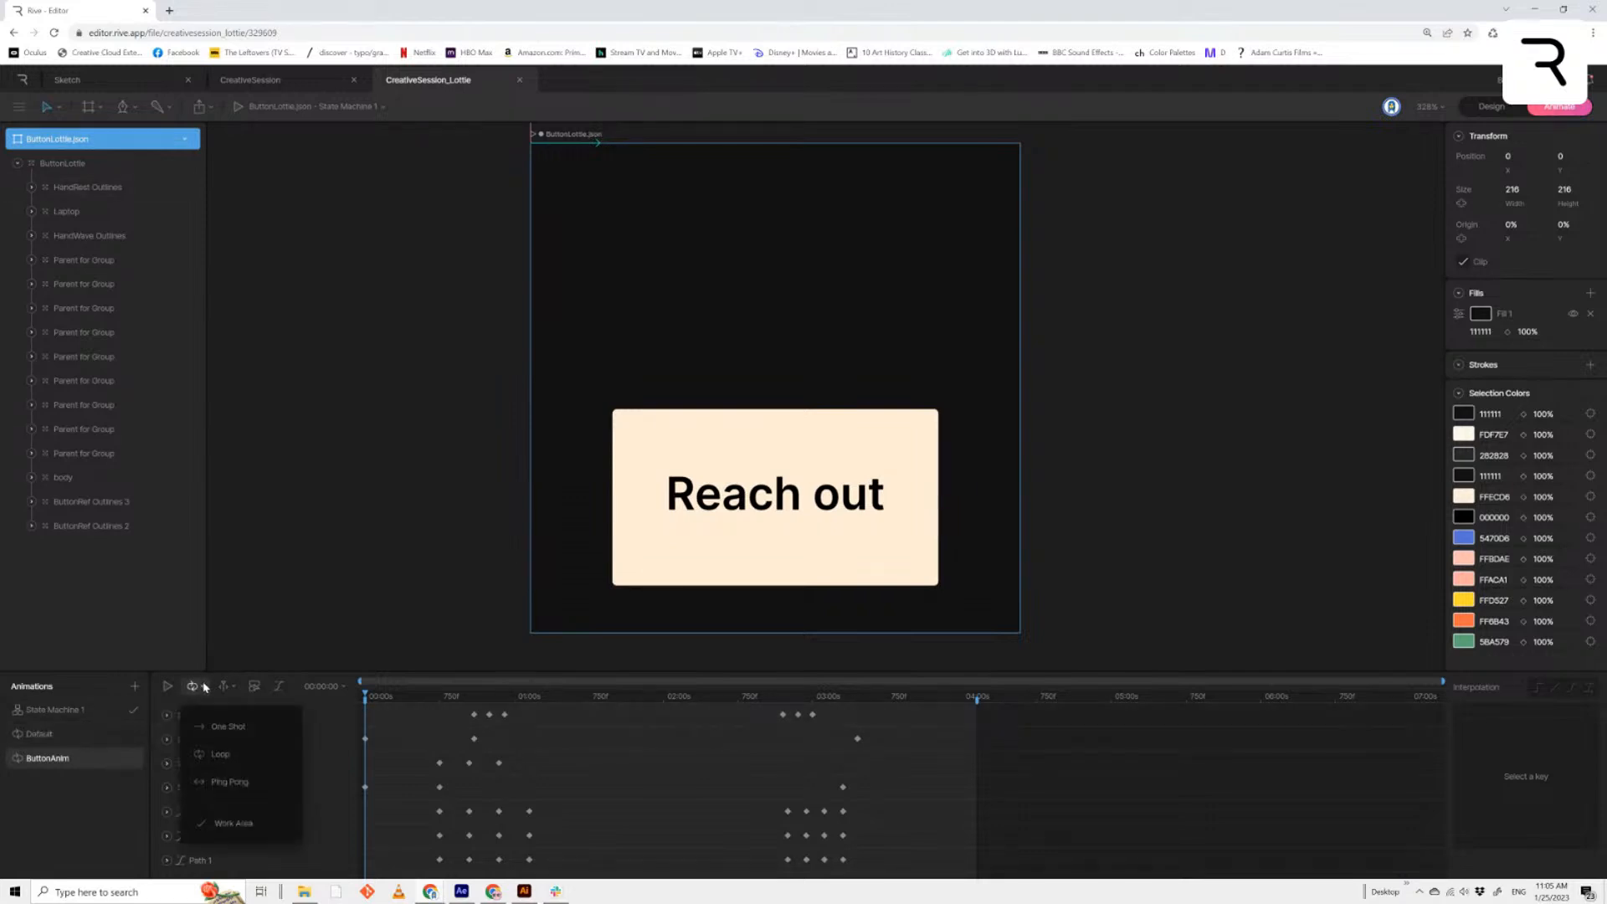
left_click(230, 726)
left_click(50, 734)
left_click(193, 686)
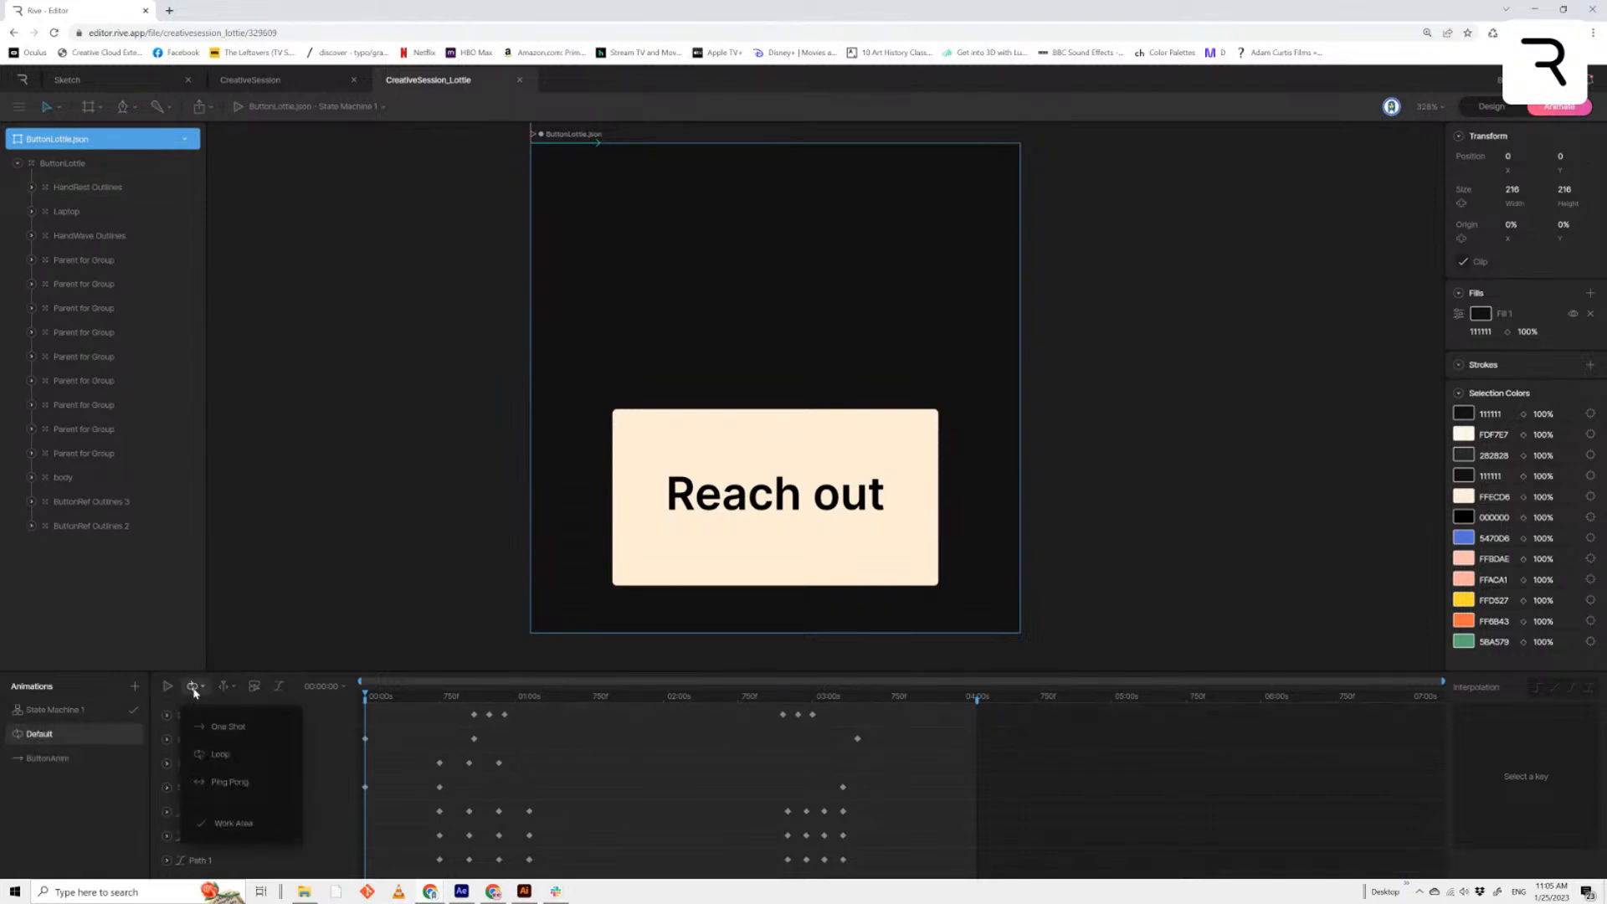
left_click(226, 727)
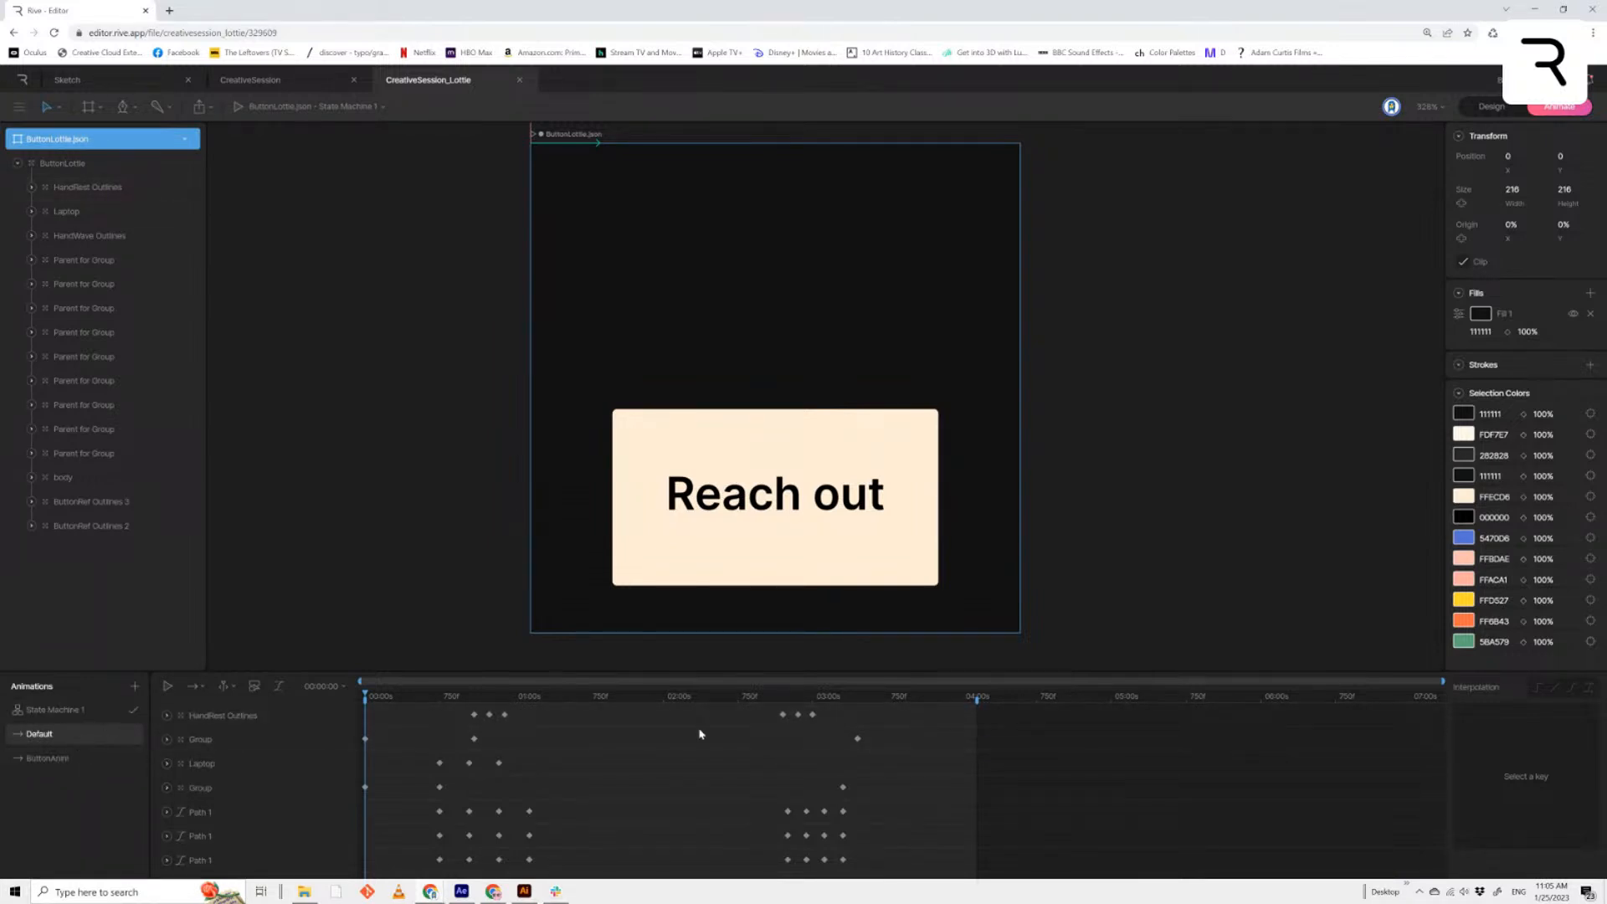
Select the ButtonLottie group and move the Default animation's work area start up to its end at the final pose
left_click_drag(957, 699, 977, 736)
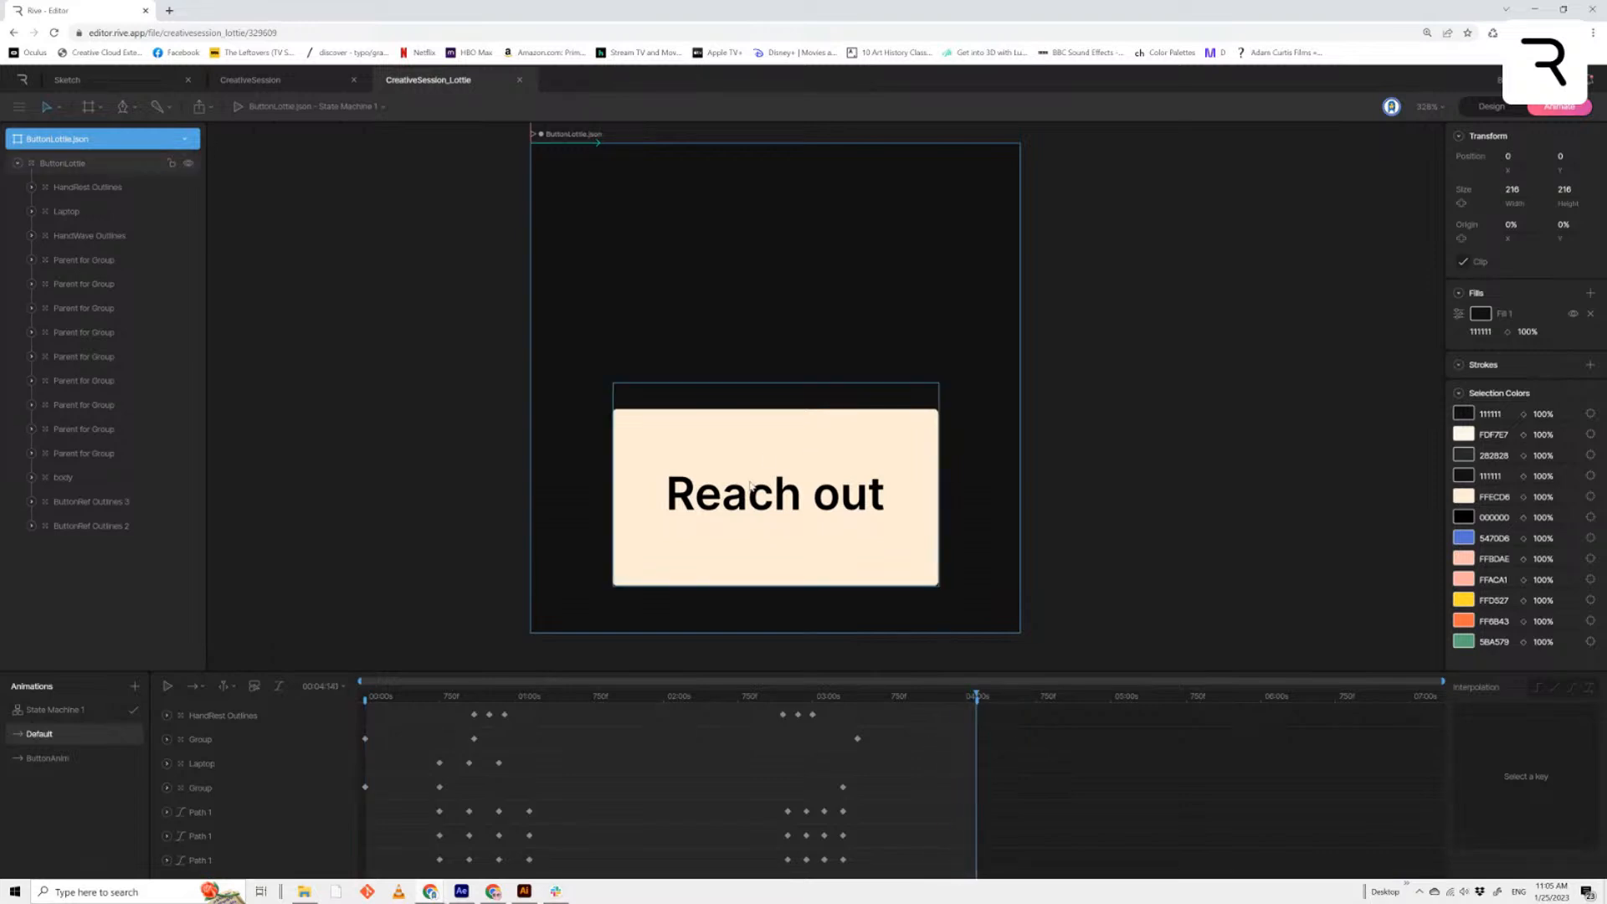
left_click(854, 490)
mouse_move(365, 700)
left_mouse_down()
mouse_move(950, 706)
mouse_move(968, 737)
left_mouse_up()
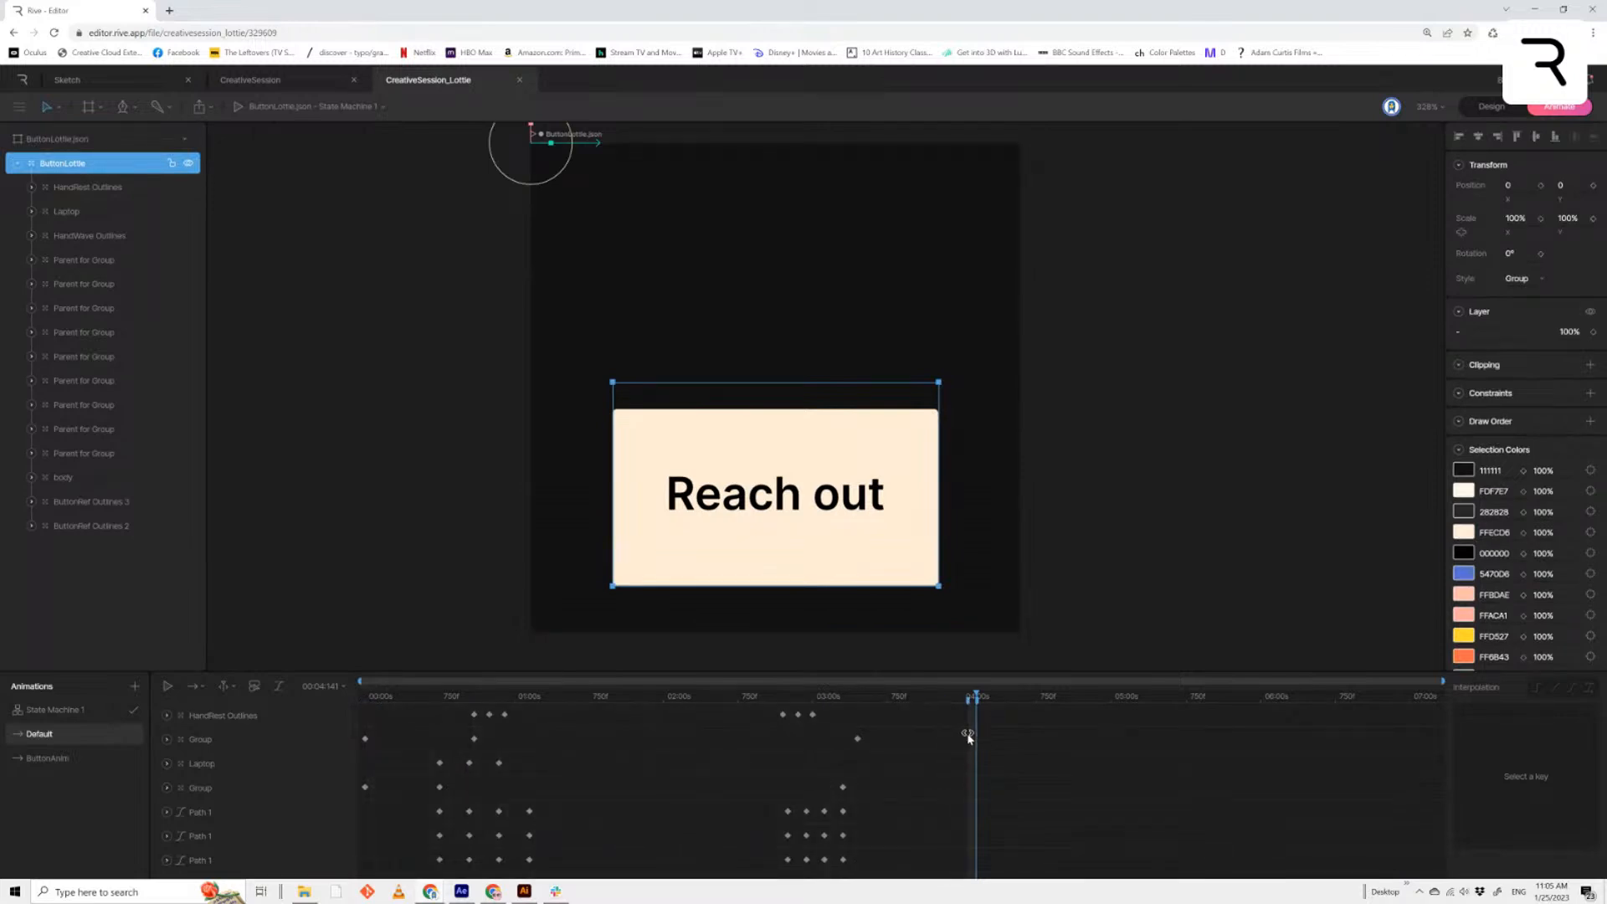
left_click_drag(1442, 688, 1158, 681)
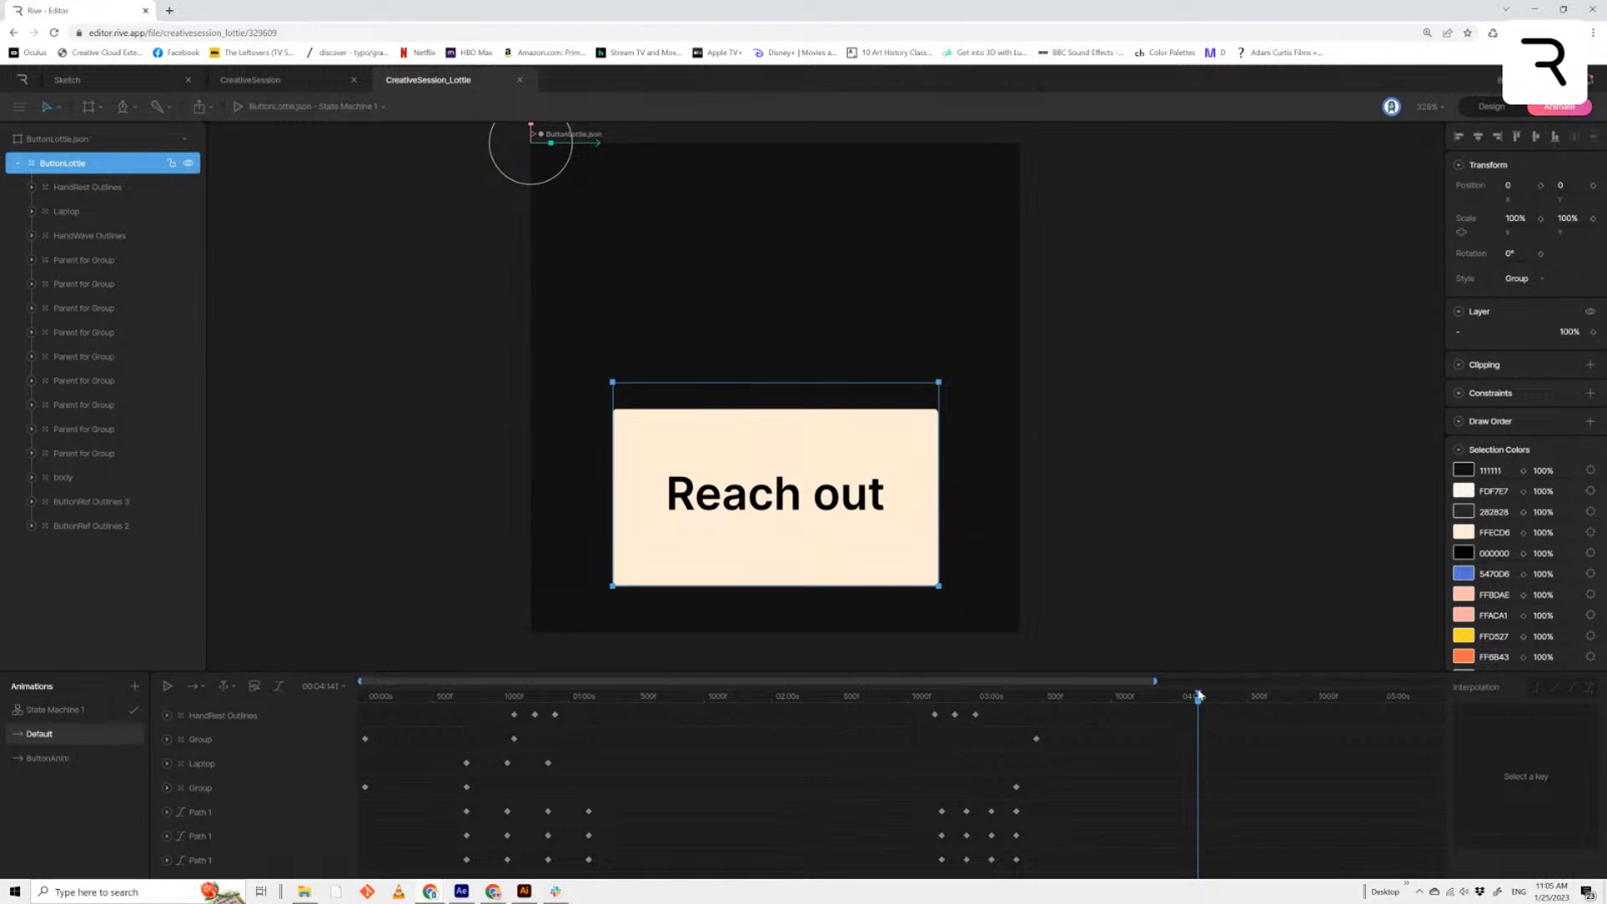
left_click_drag(1079, 683, 1262, 692)
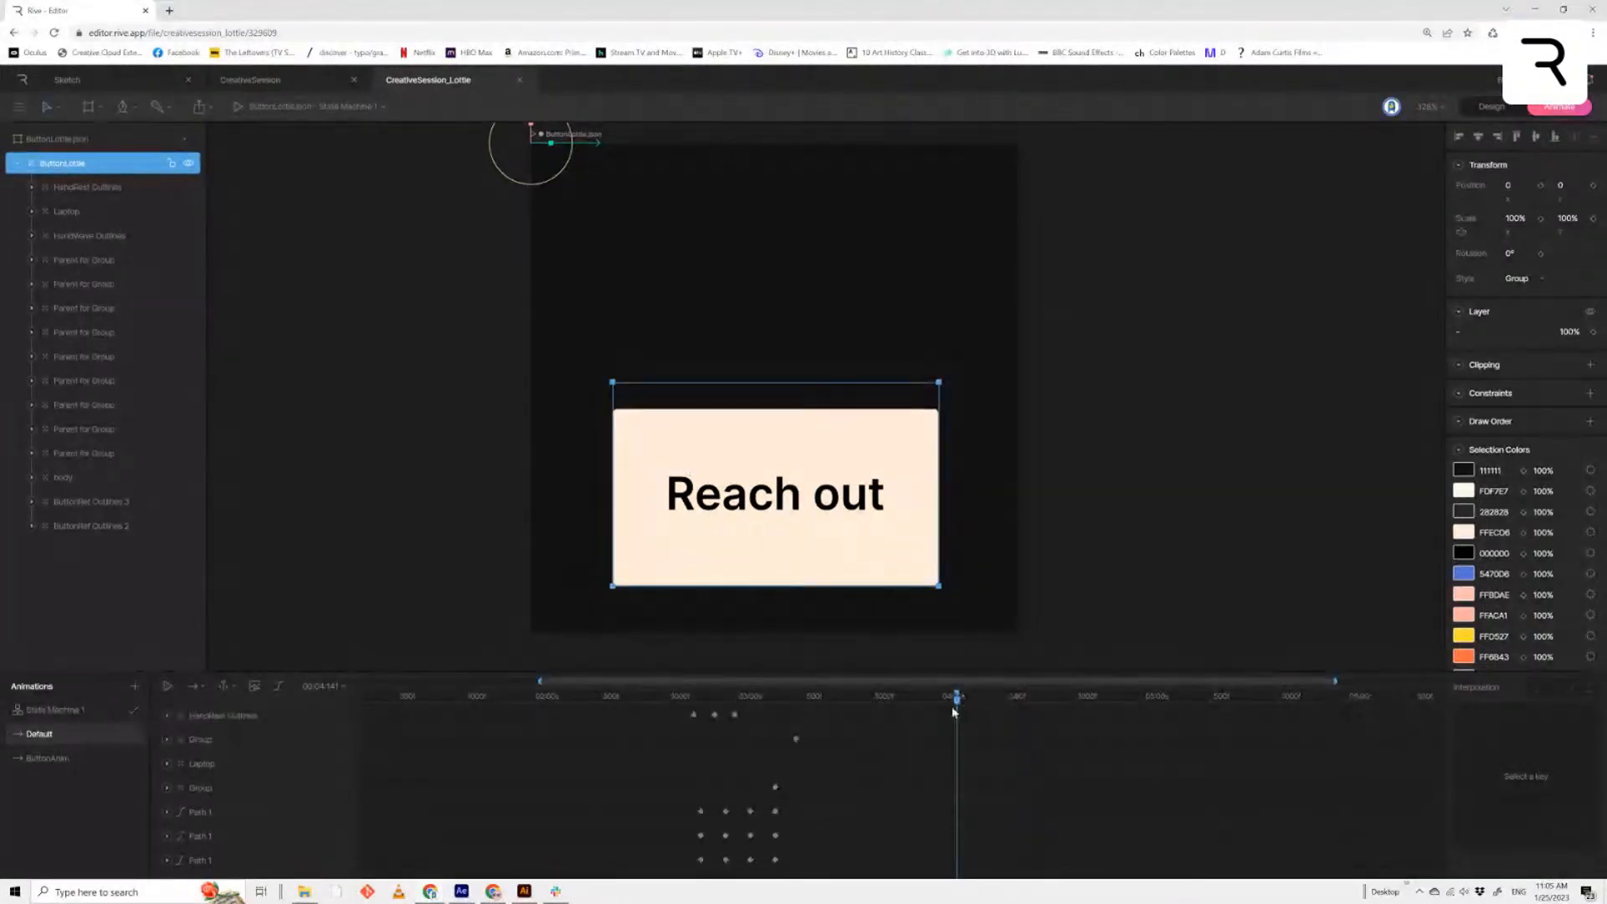
left_click_drag(967, 699, 958, 707)
left_click_drag(724, 703, 958, 743)
Delete the stray group keyframe past the playhead in the Default timeline and check the remaining rows
left_click_drag(650, 710, 754, 896)
left_click_drag(1422, 741, 1381, 721)
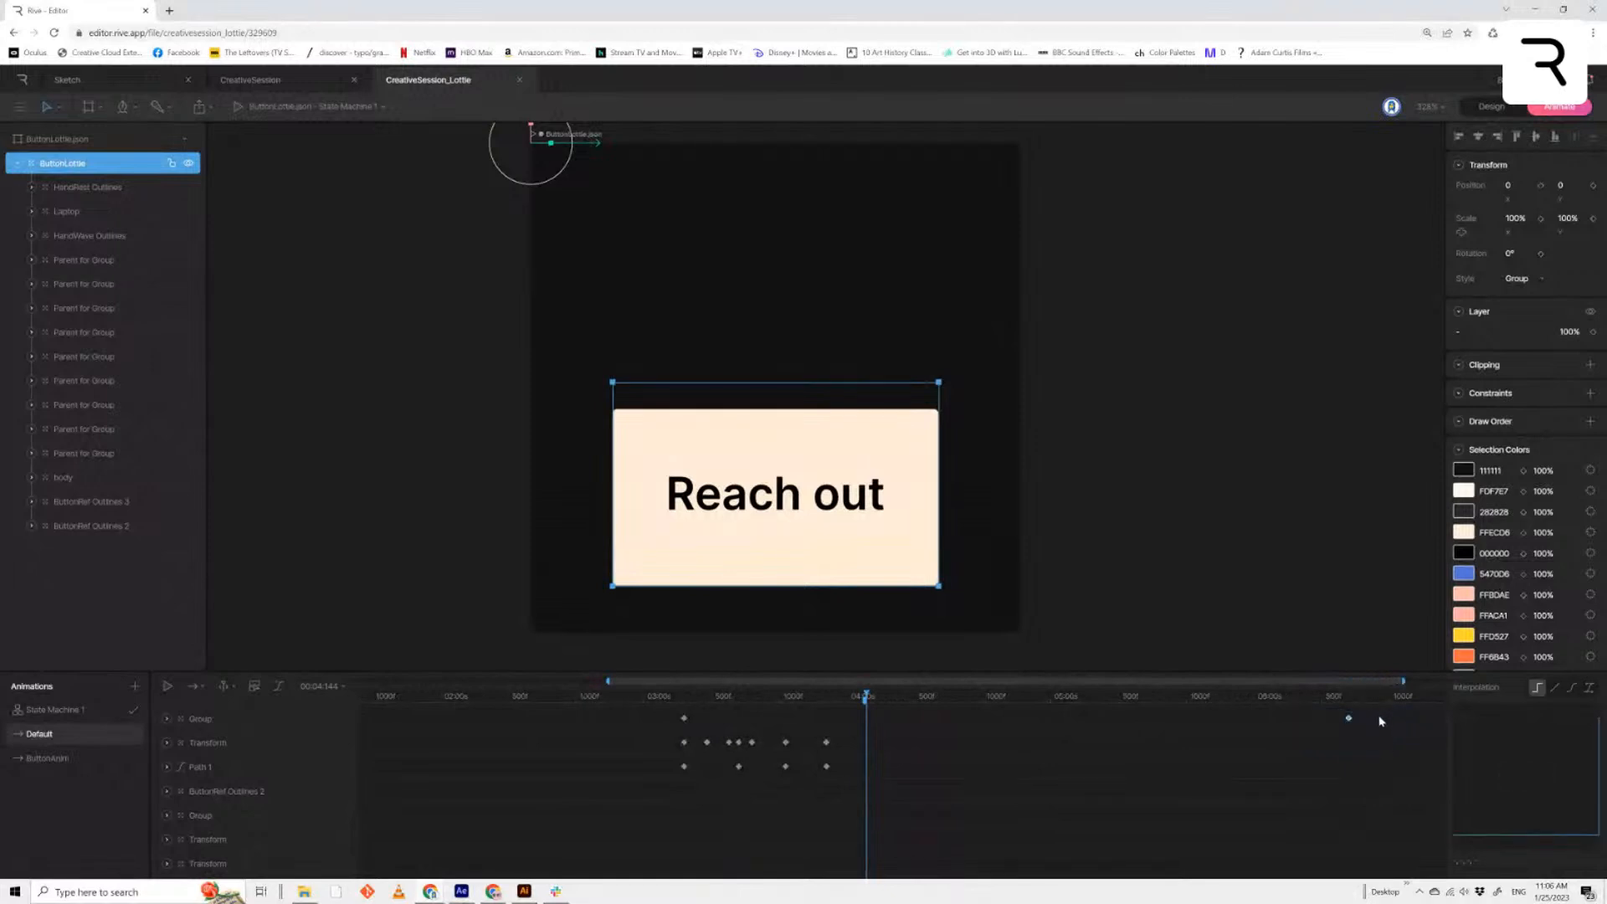
key("Delete")
scroll(895, 768, "down", 5)
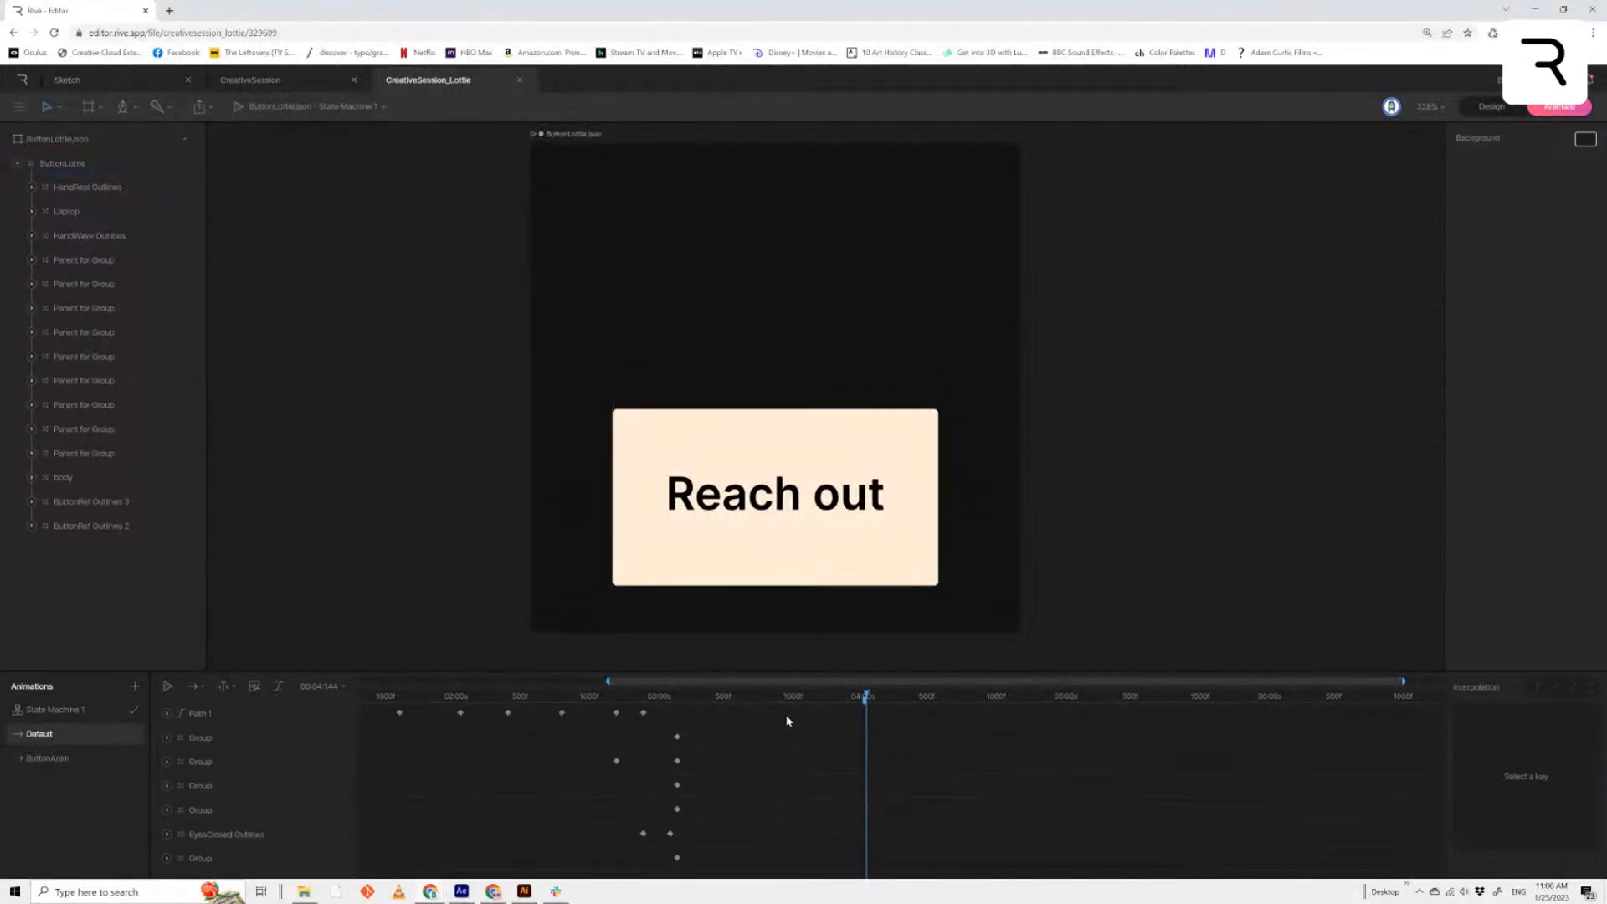
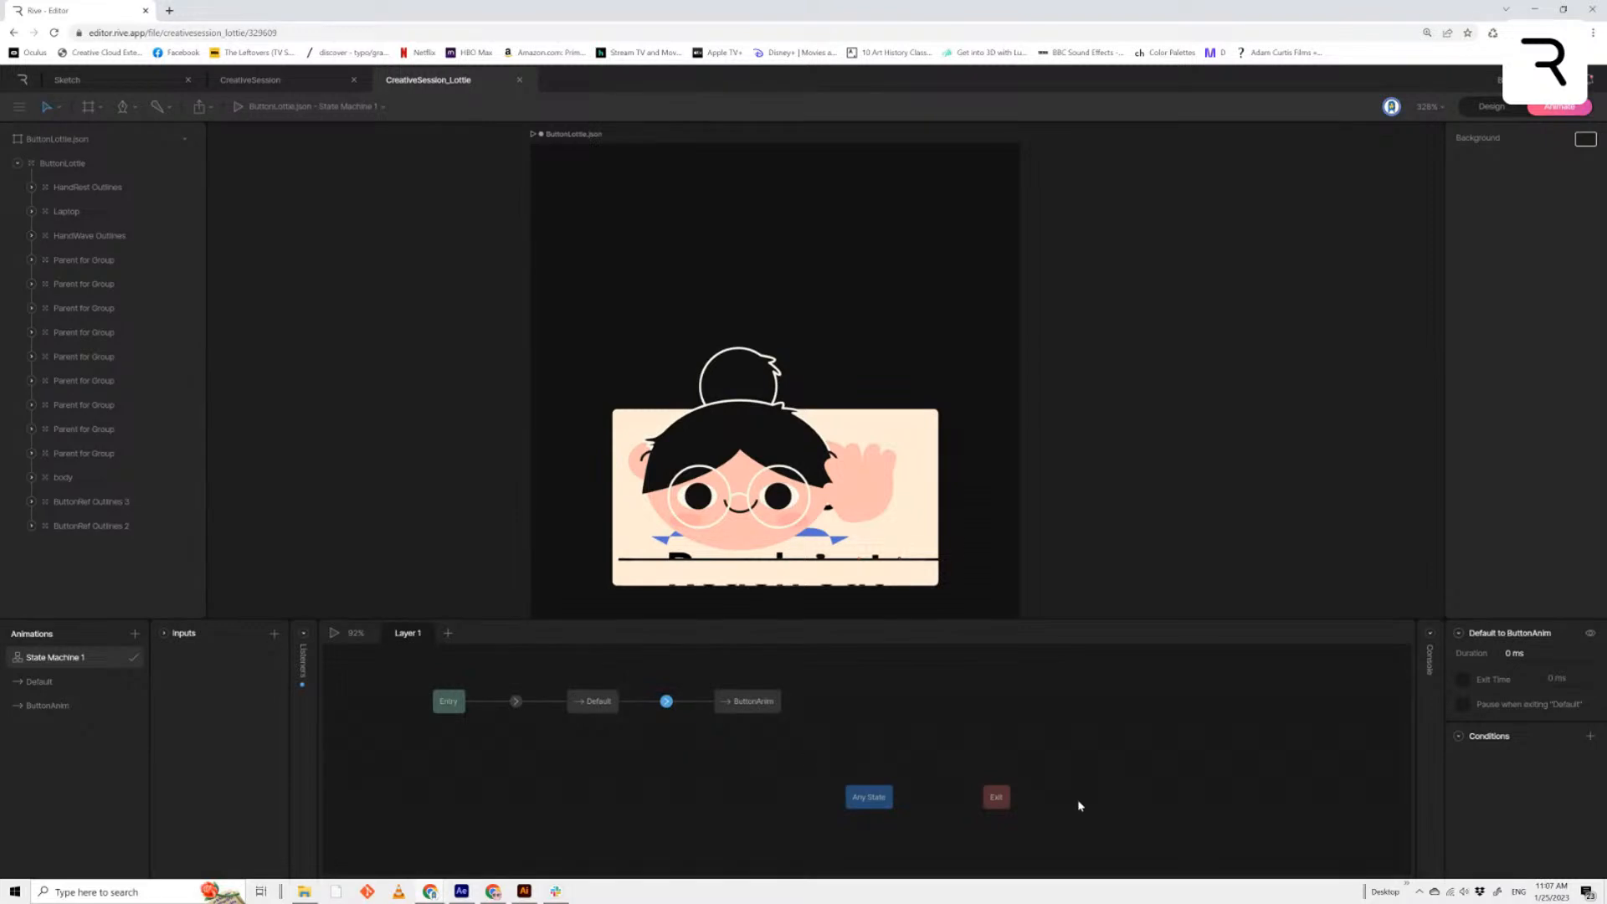
Add a Trigger input to State Machine 1 and name it Hover
left_click(273, 634)
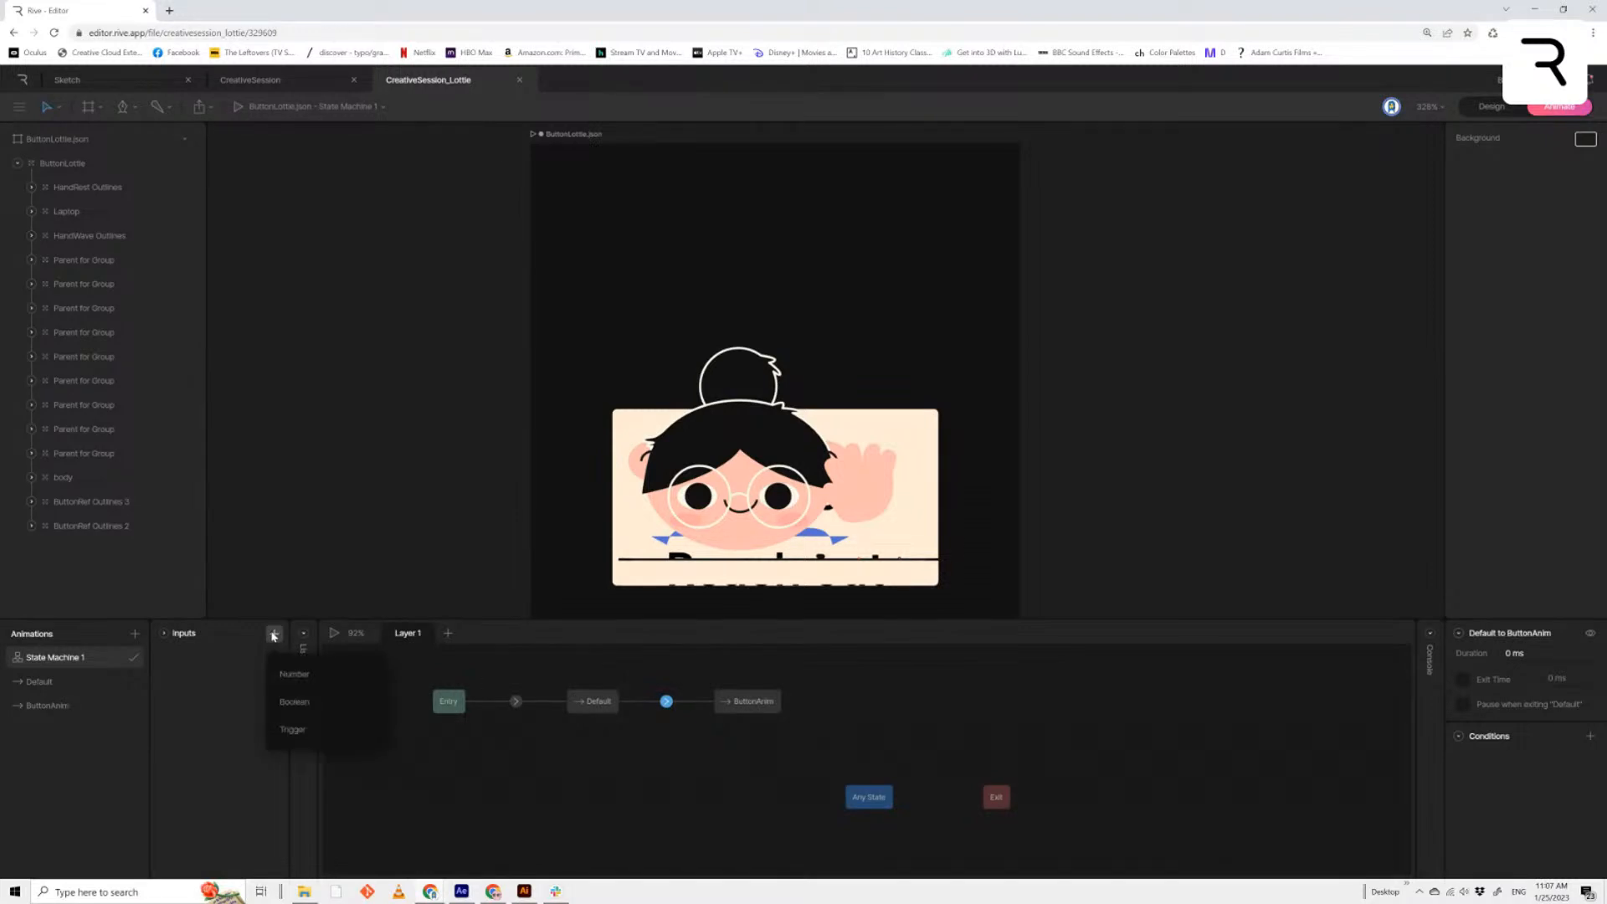
left_click(294, 731)
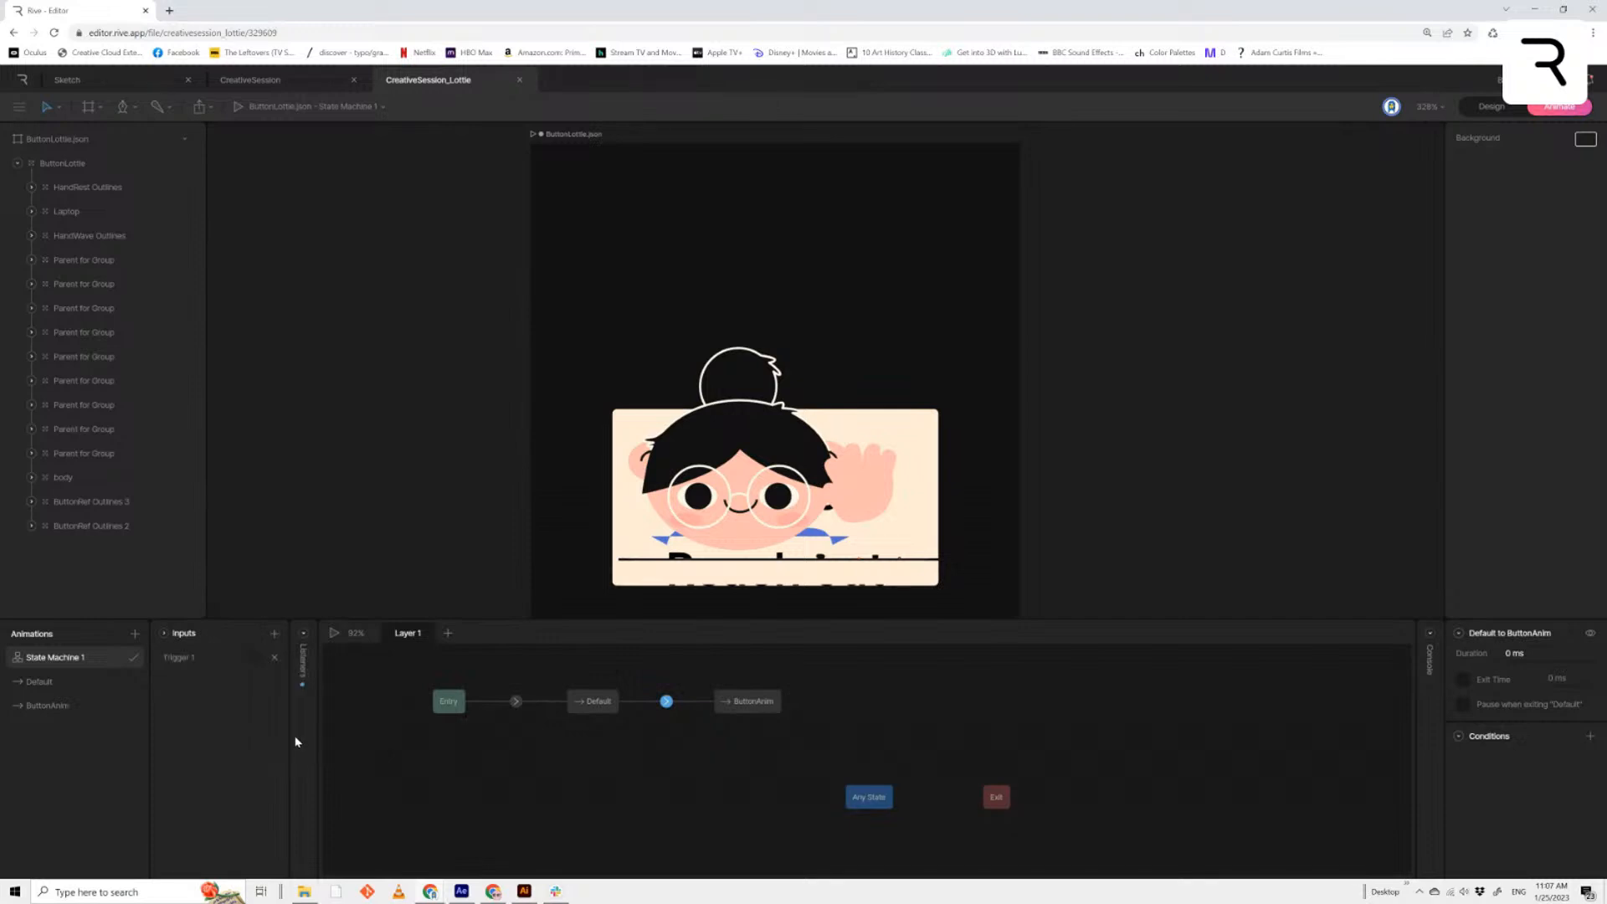
double_click(190, 660)
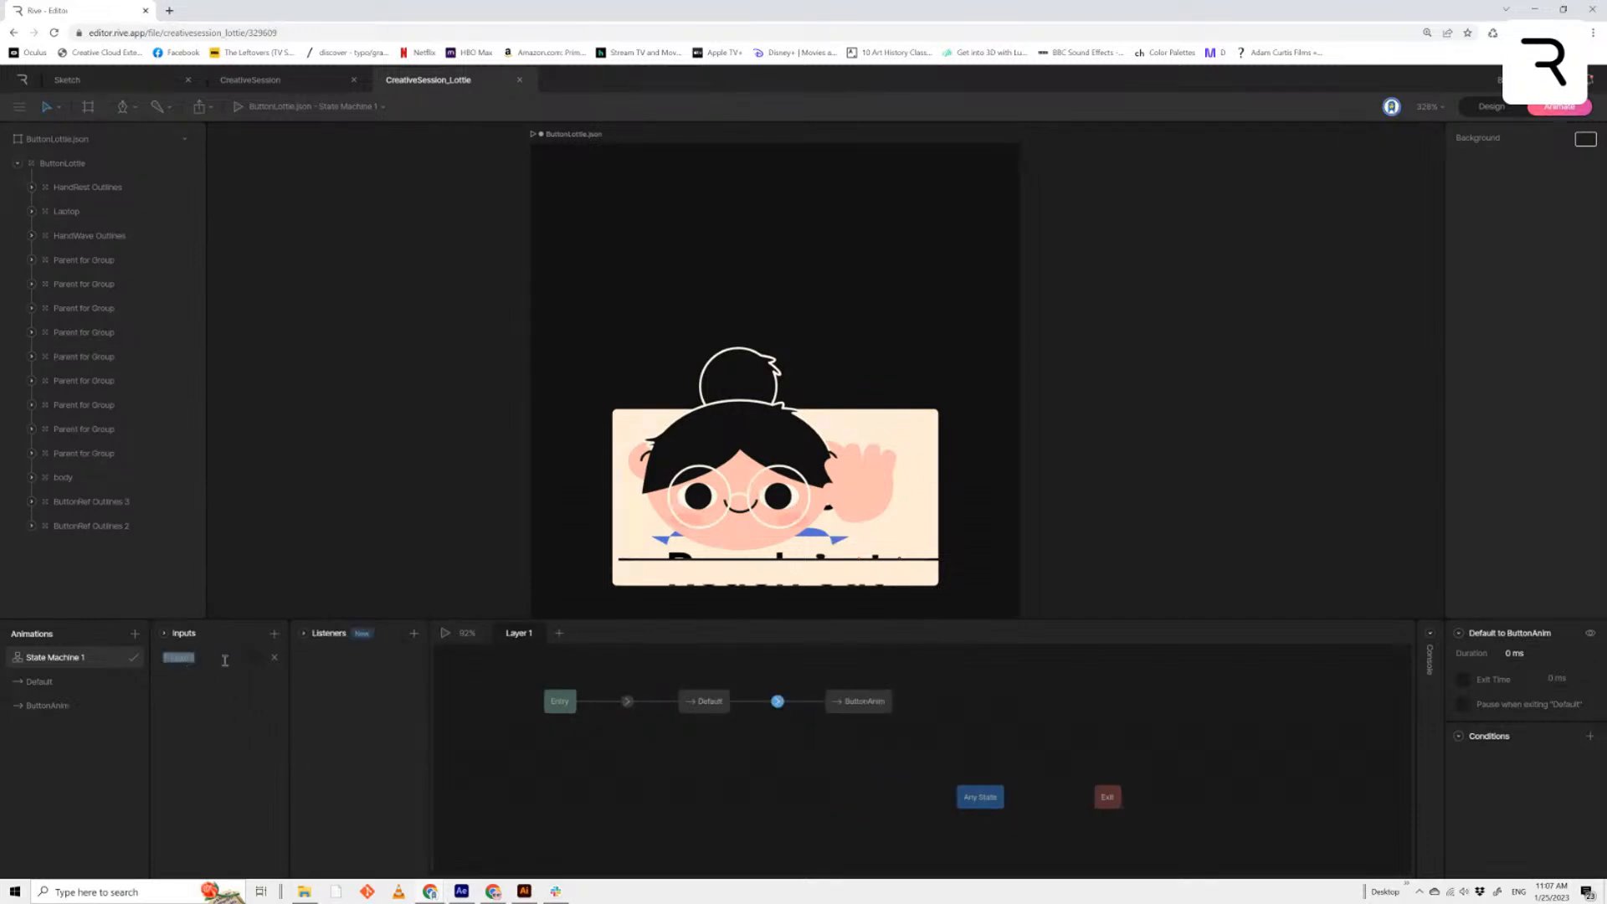
type("Above")
left_click(789, 723)
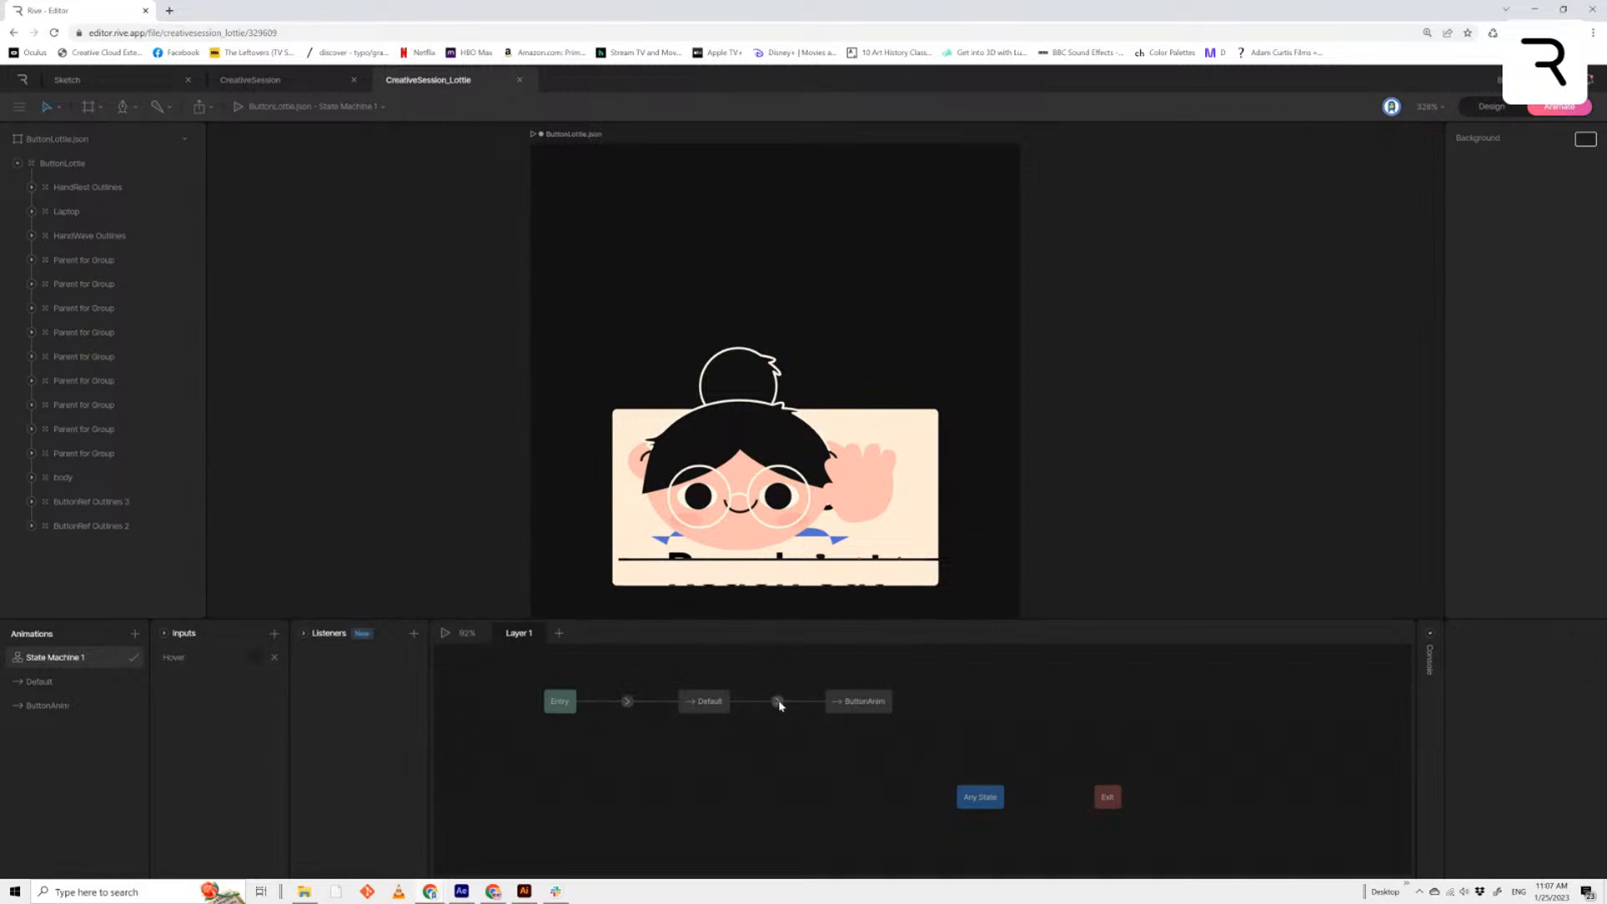
Add a Hover condition to the transition from Default to ButtonAnim and start playing the state machine
left_click(778, 703)
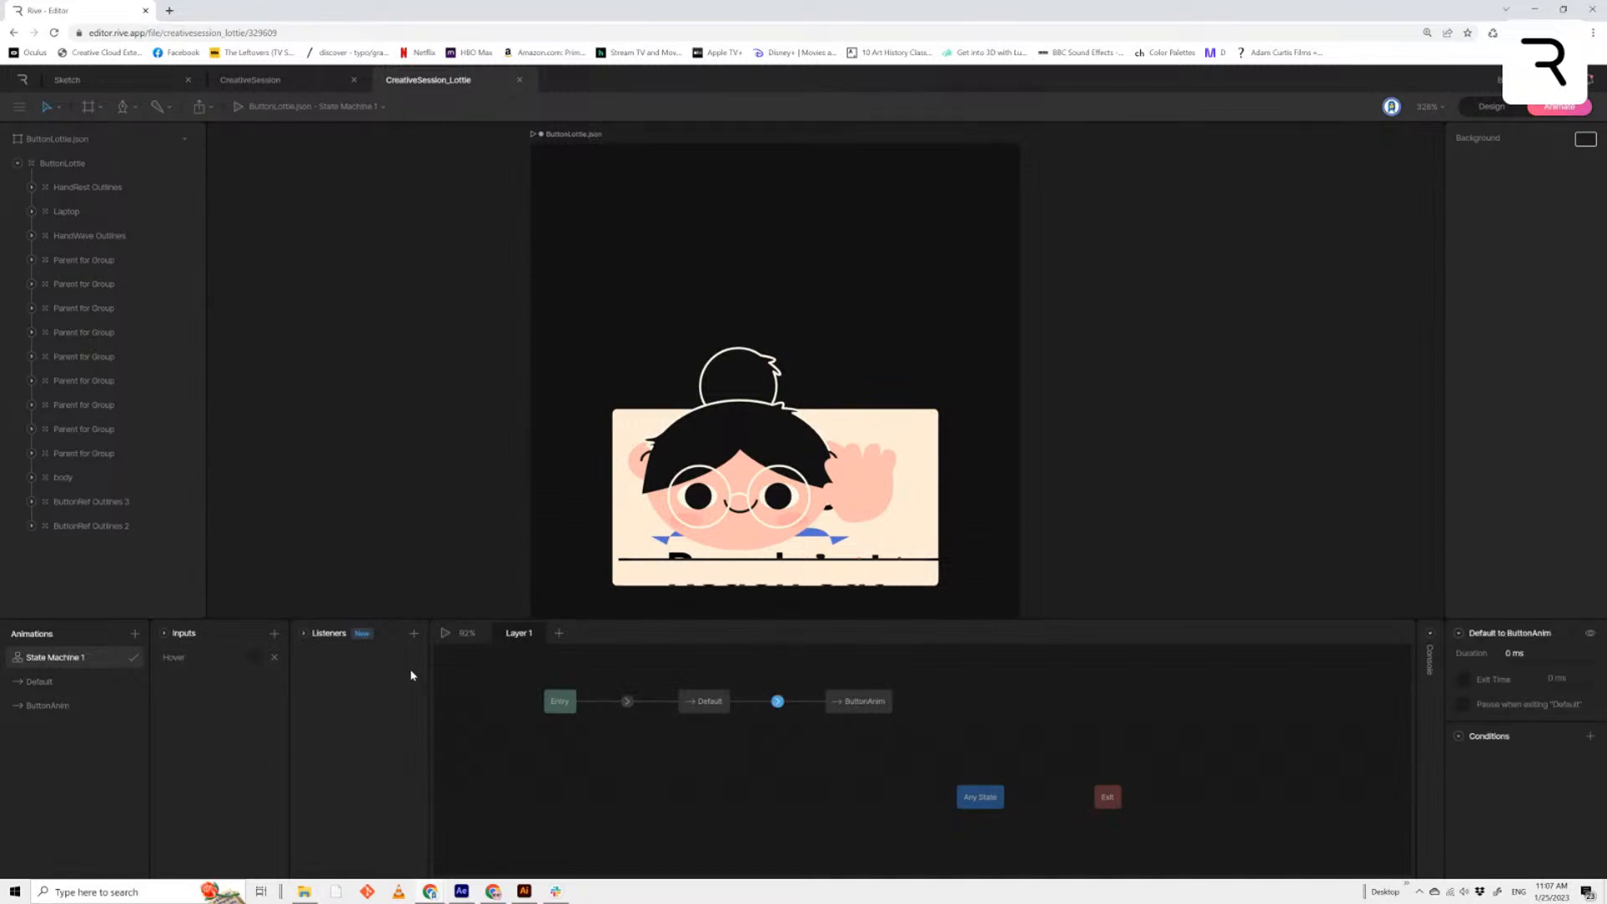
left_click(813, 672)
left_click(779, 702)
left_click(1590, 736)
left_click(1574, 763)
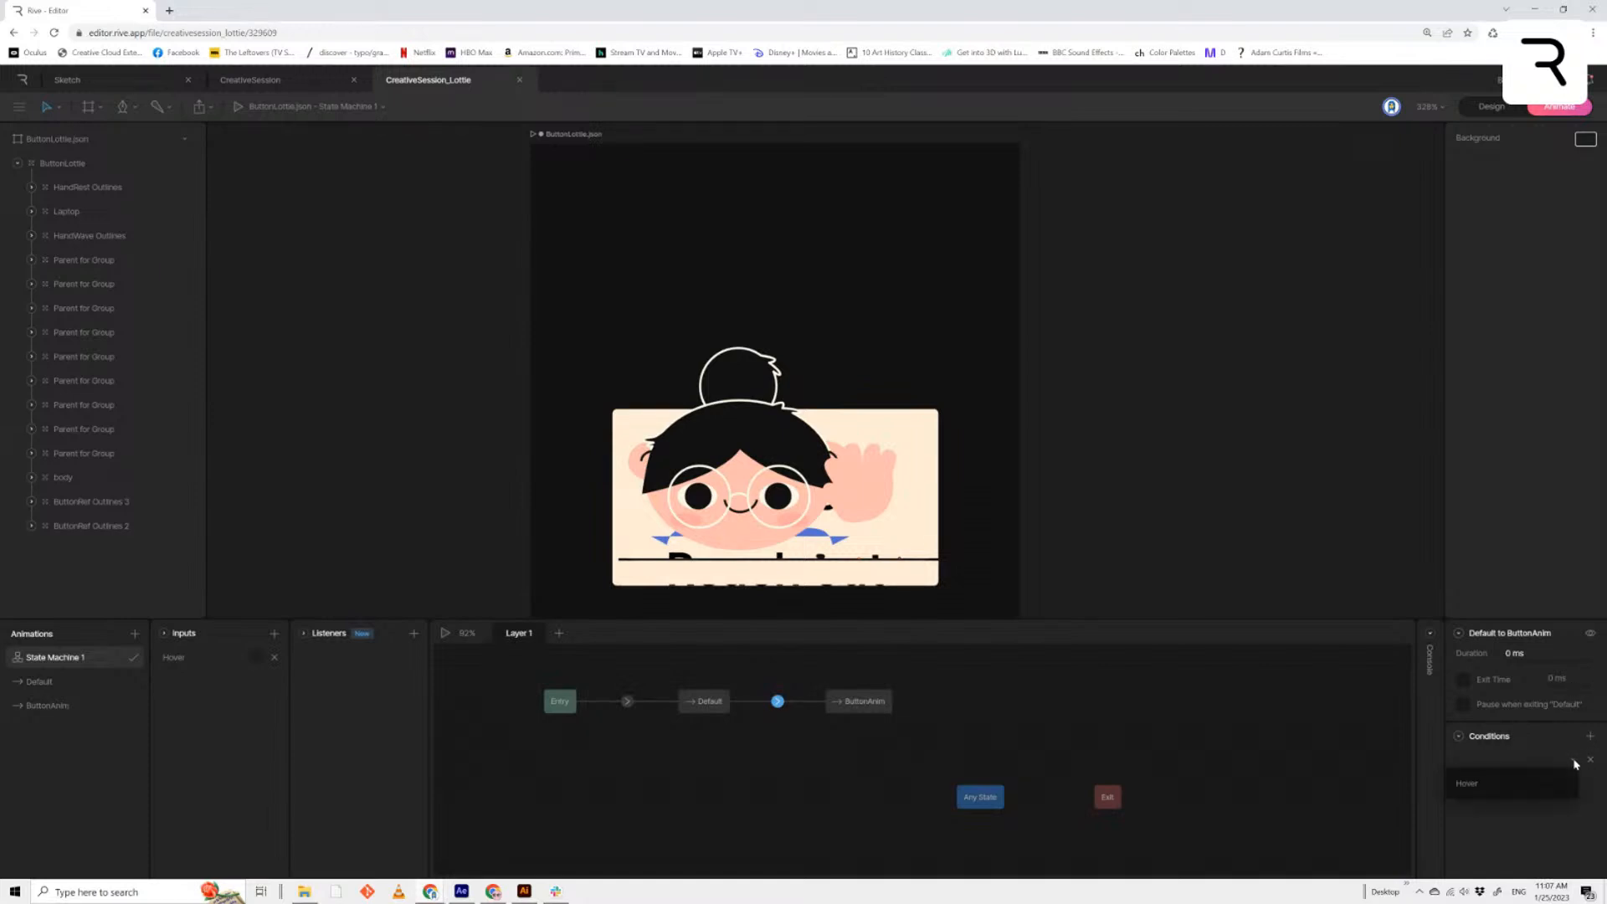
left_click(1484, 789)
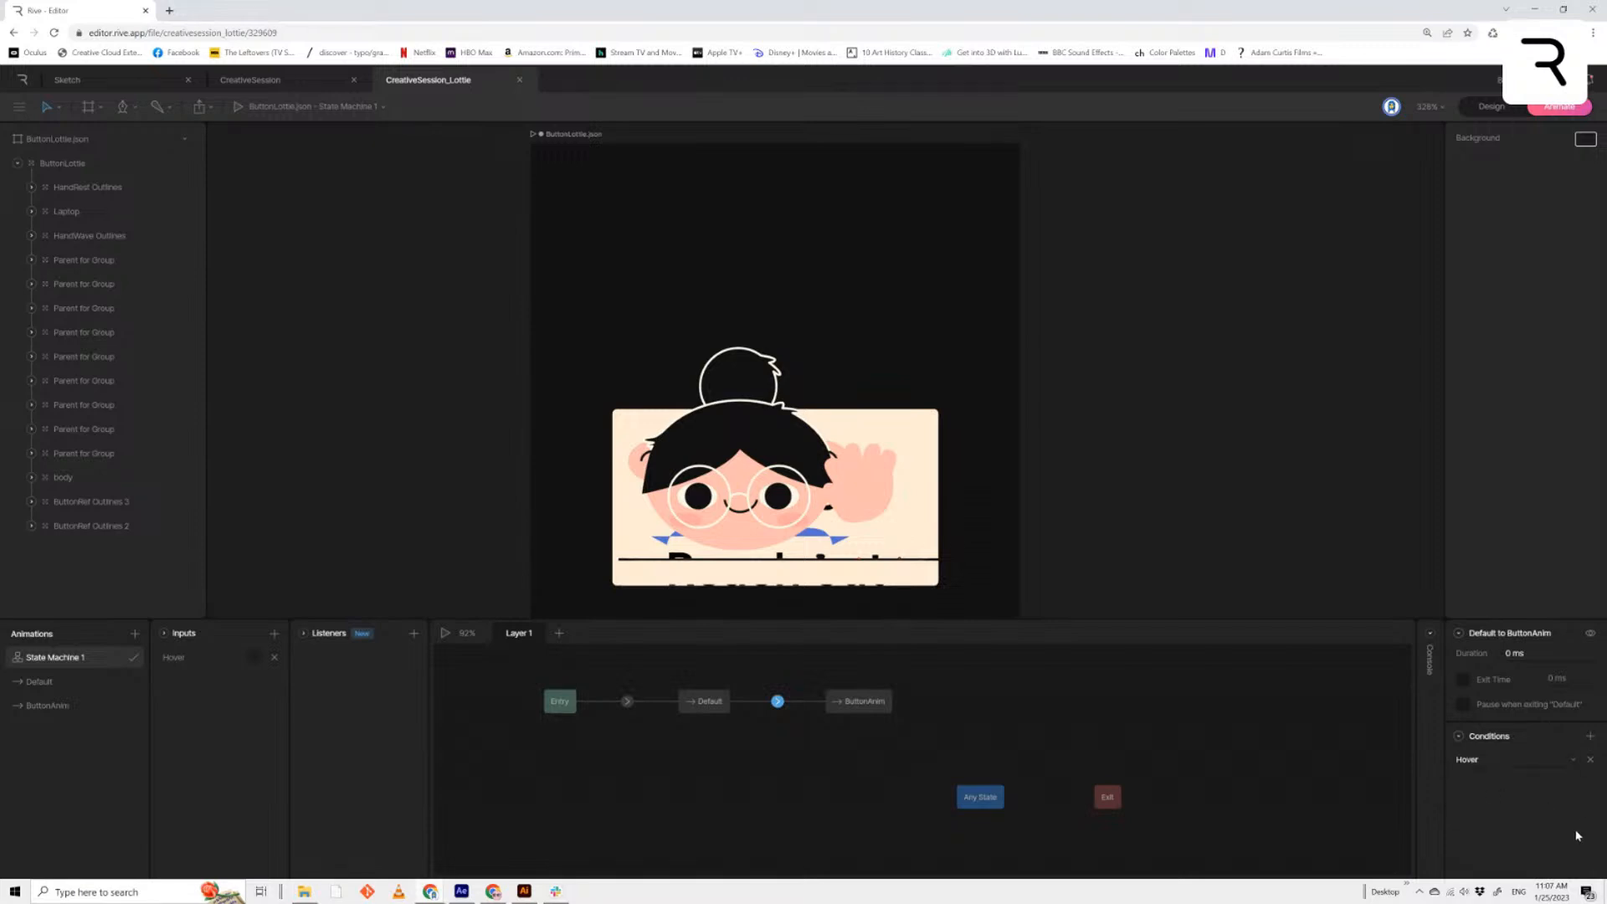
left_click(445, 634)
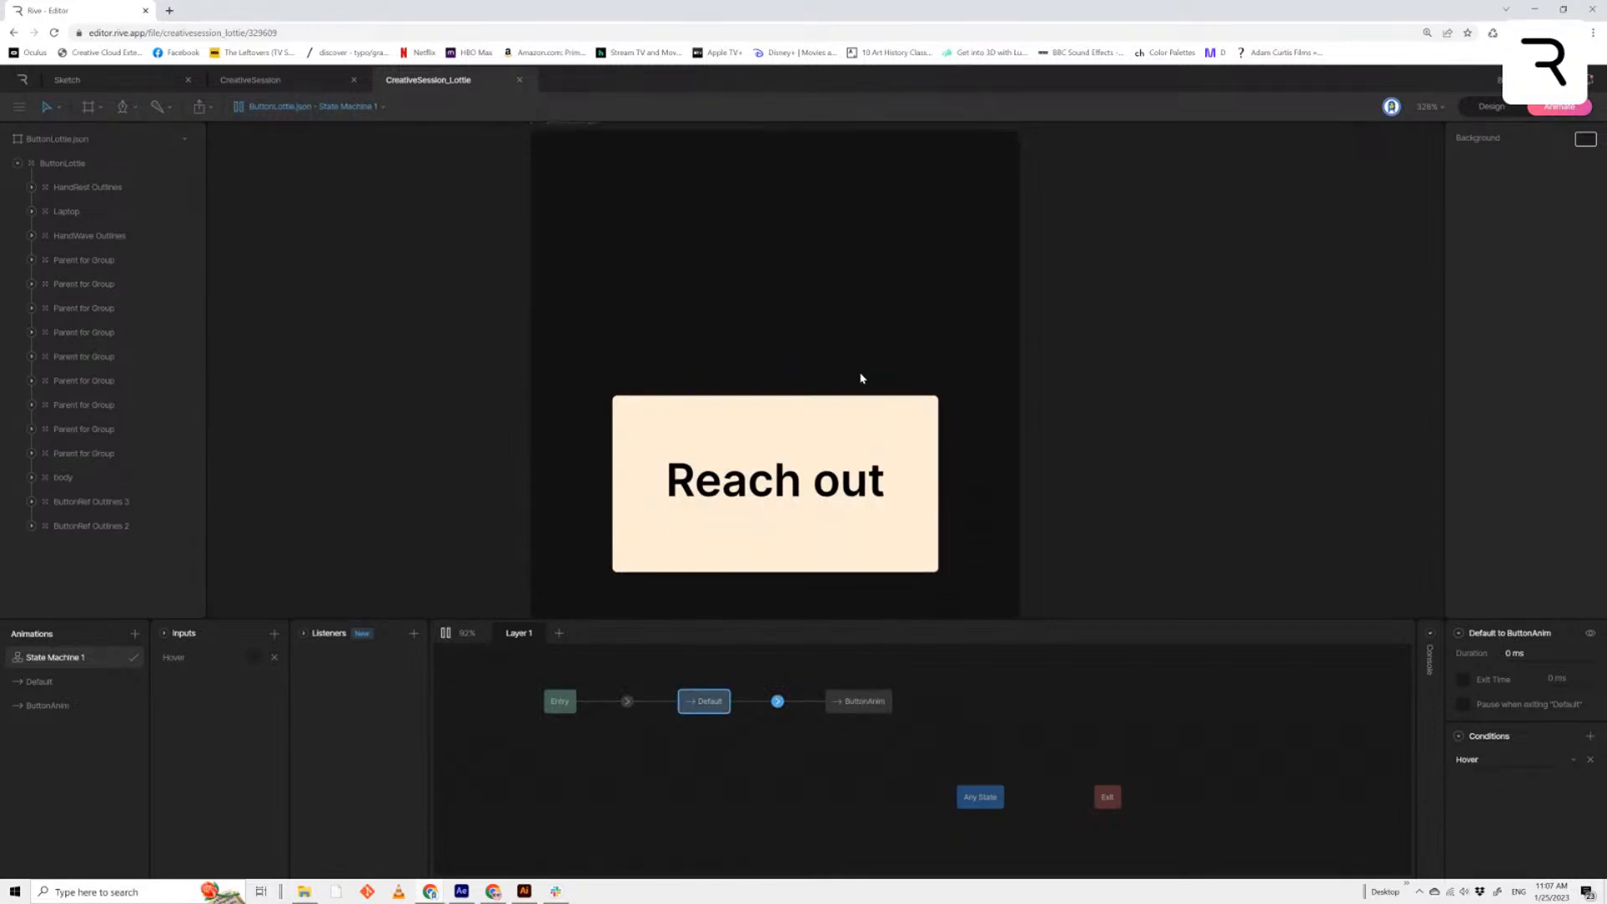
Fire the Hover trigger in the playing state machine to test the transition from Default to ButtonAnim
scroll(921, 393, "down", 1)
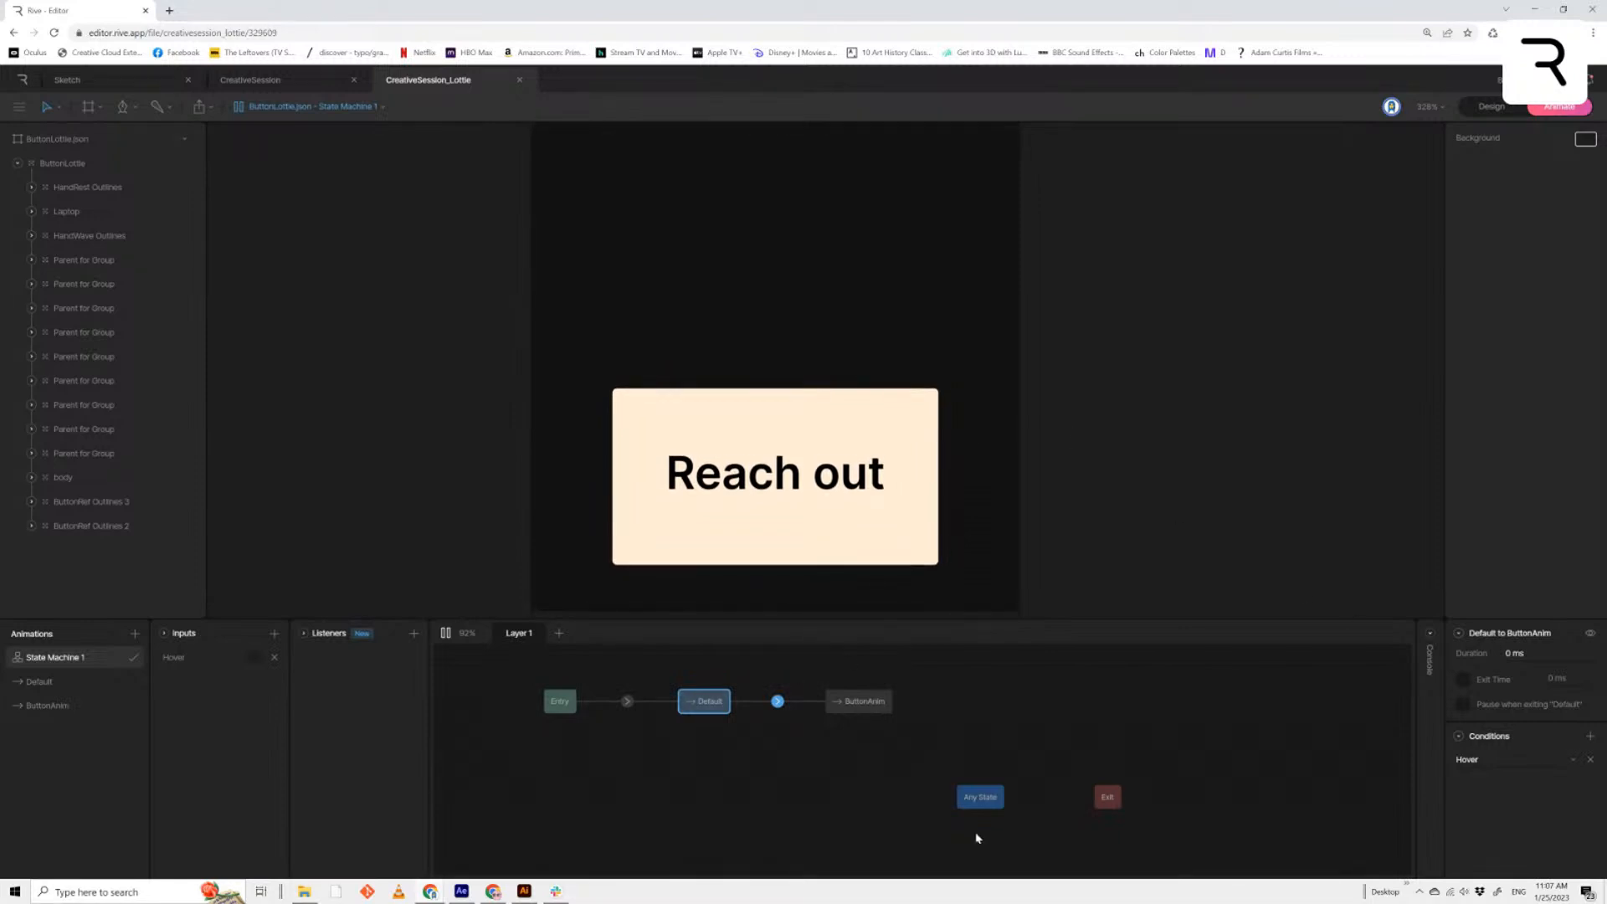
left_click(256, 658)
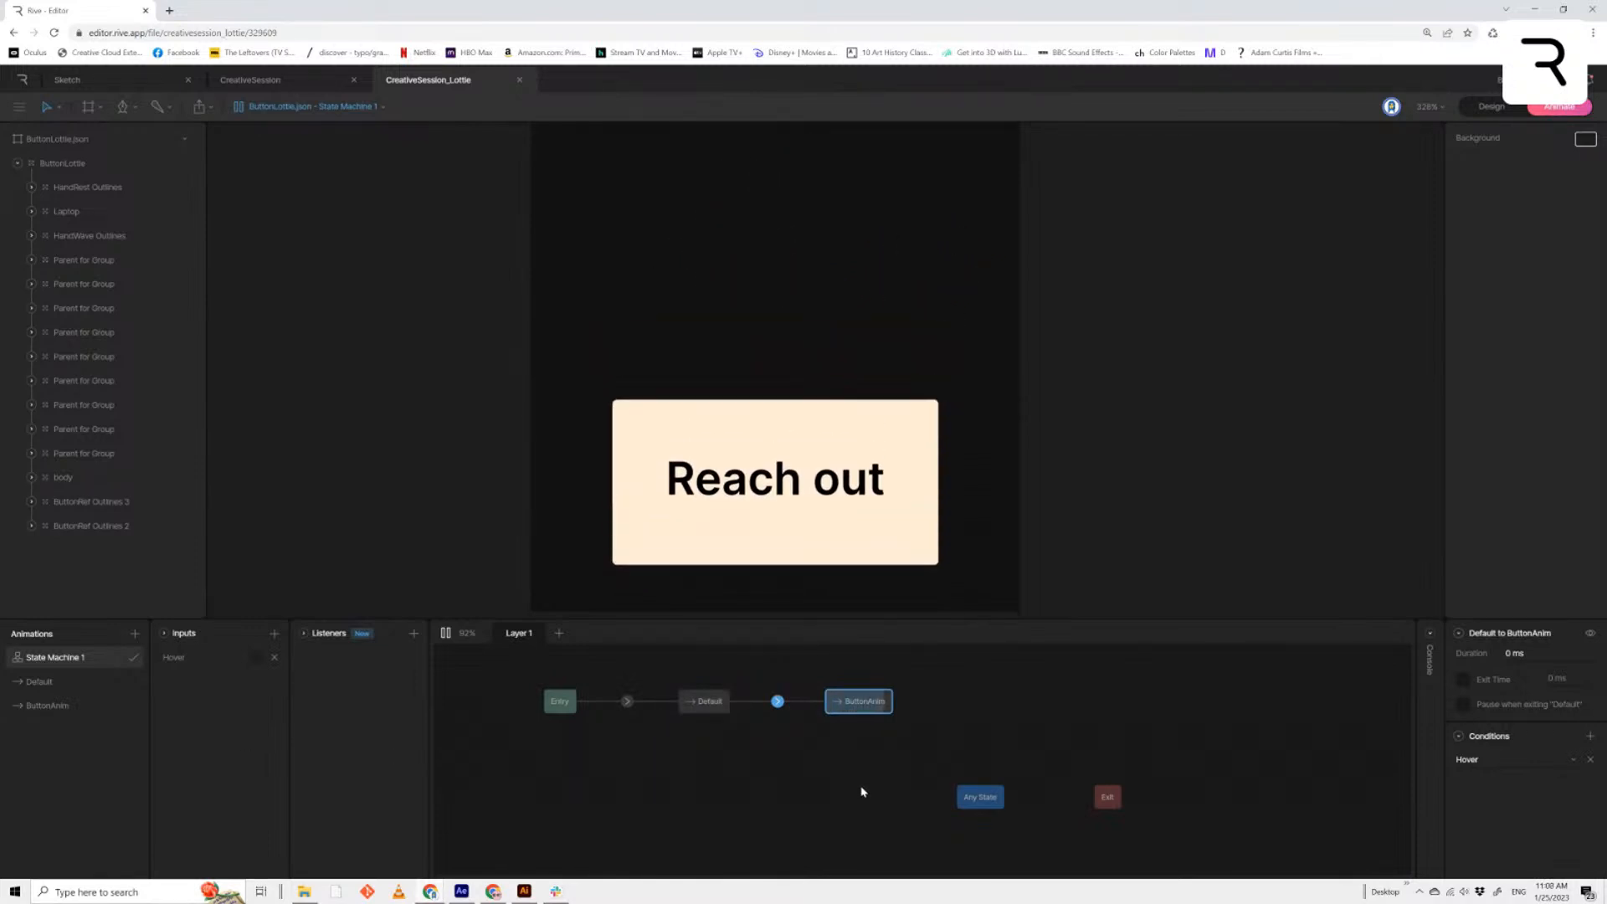
Add a return transition from the ButtonAnim state back to the Default state in Layer 1
left_click(824, 704)
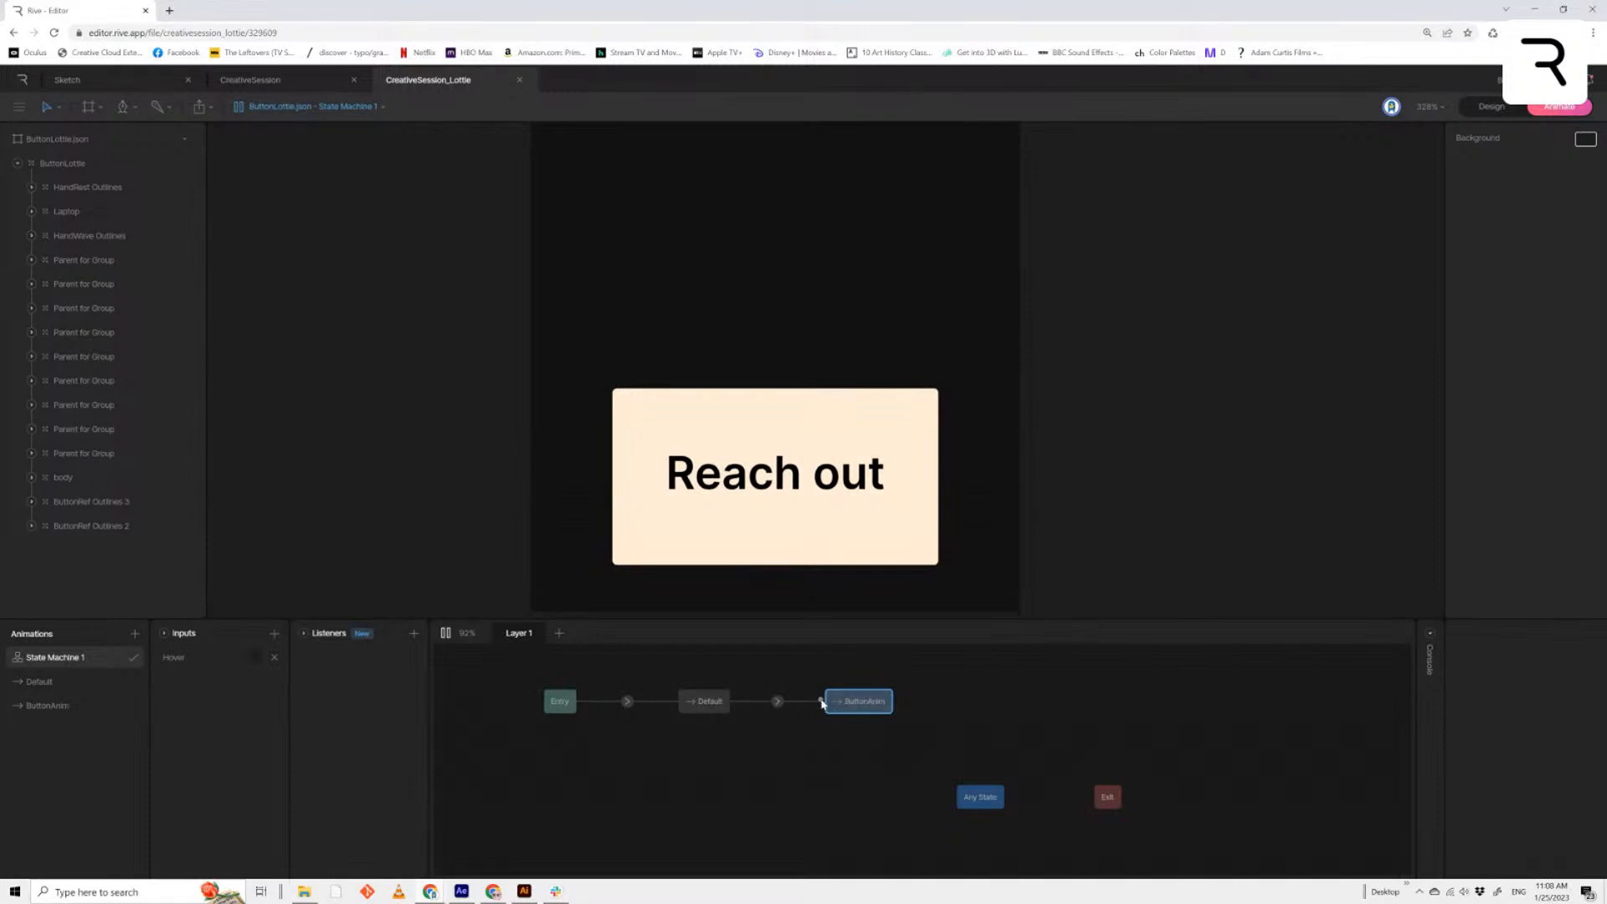
left_click_drag(819, 704, 743, 707)
left_click(821, 703)
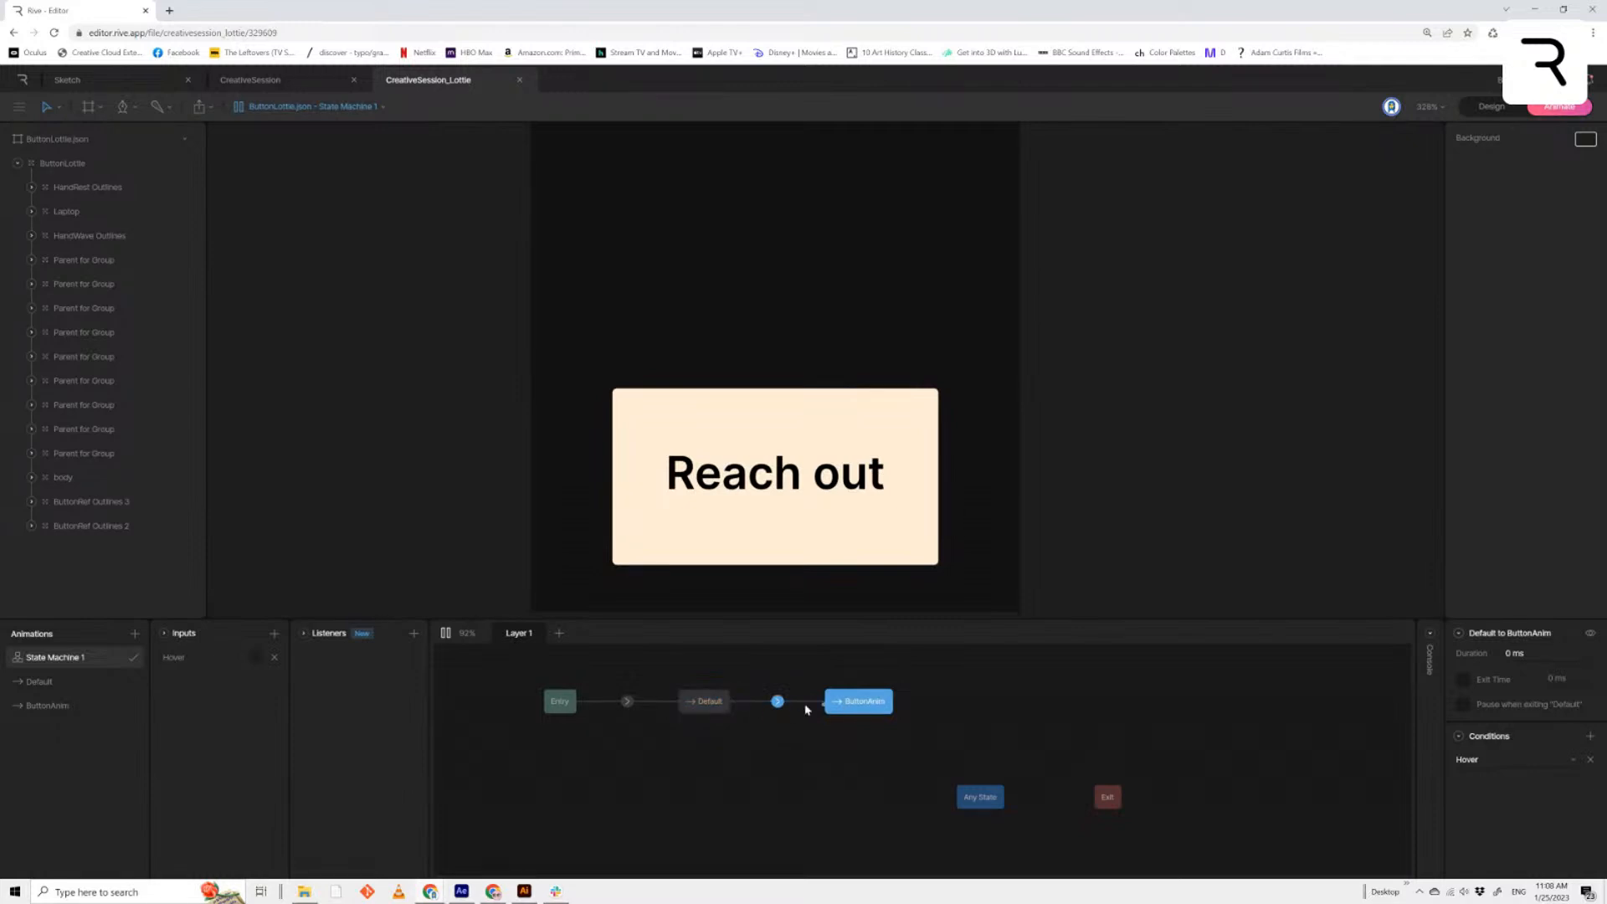
left_click_drag(807, 707, 722, 703)
Enable Exit Time on the transition from ButtonAnim to Default and set it to 100
left_click(770, 701)
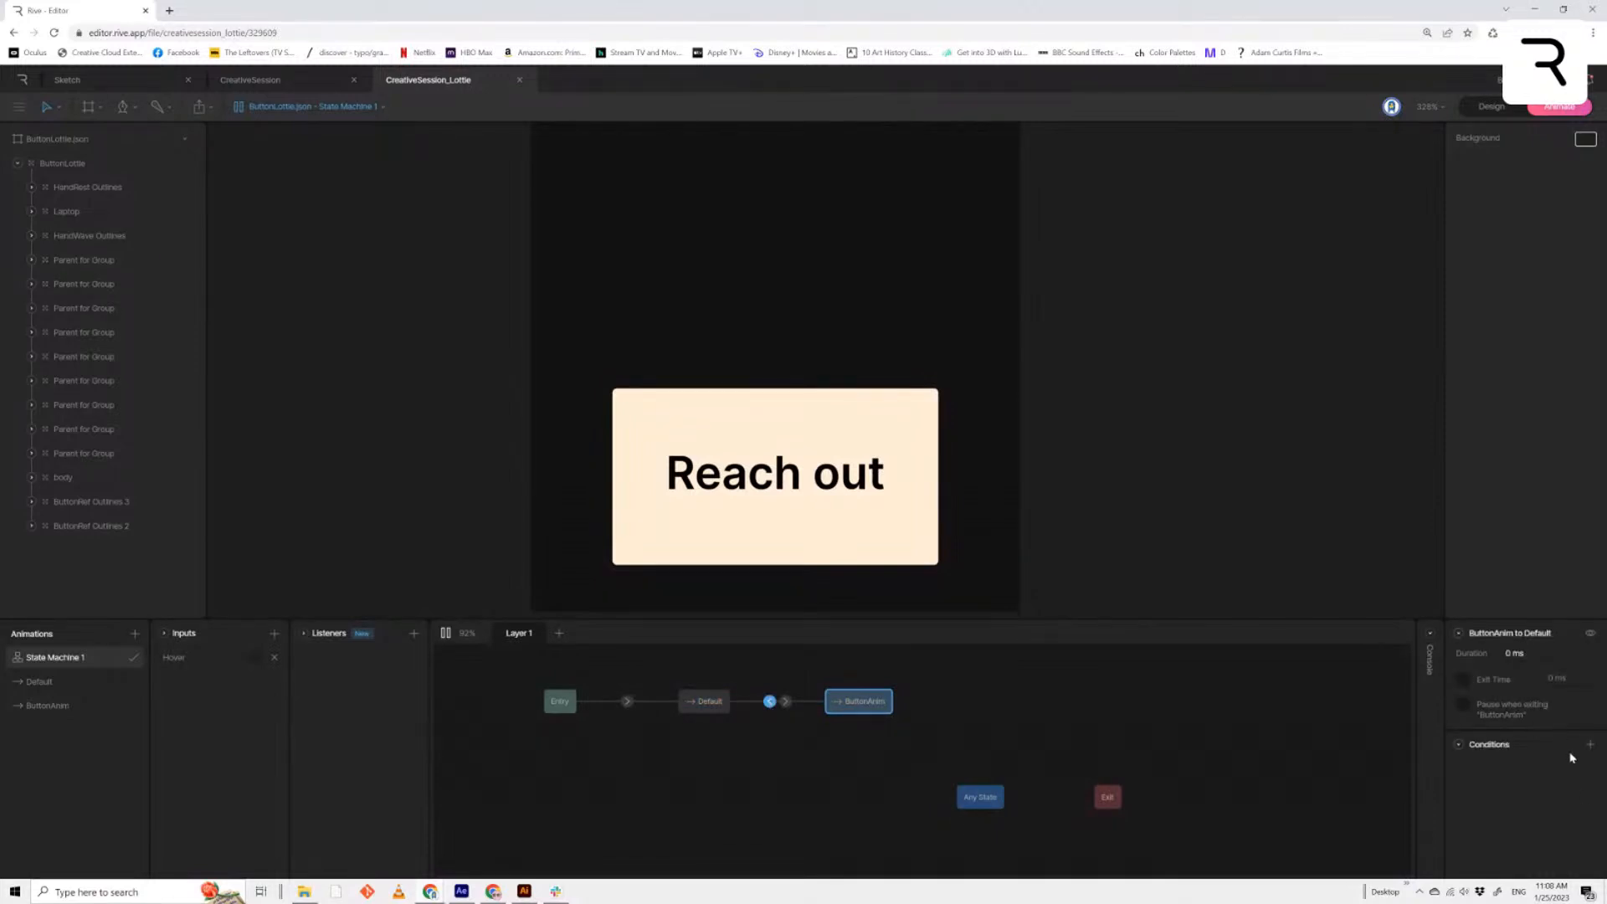
left_click(1465, 684)
left_click(1568, 680)
type("100")
left_click(1205, 698)
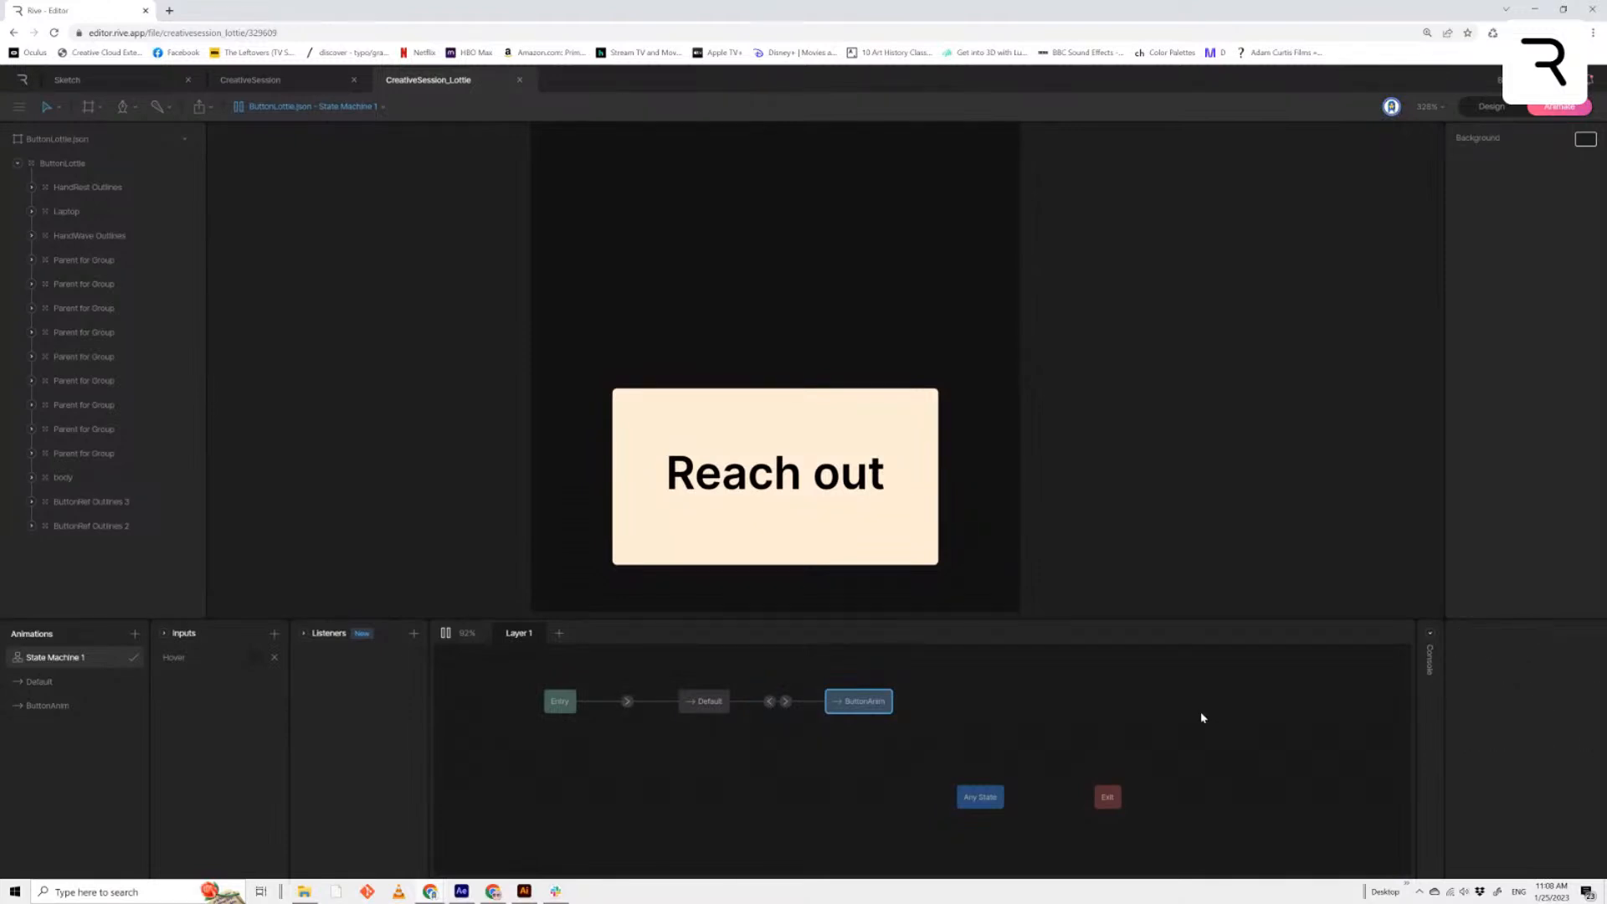
Restart the state machine and fire the Hover trigger twice to test the return to Default
left_click(447, 635)
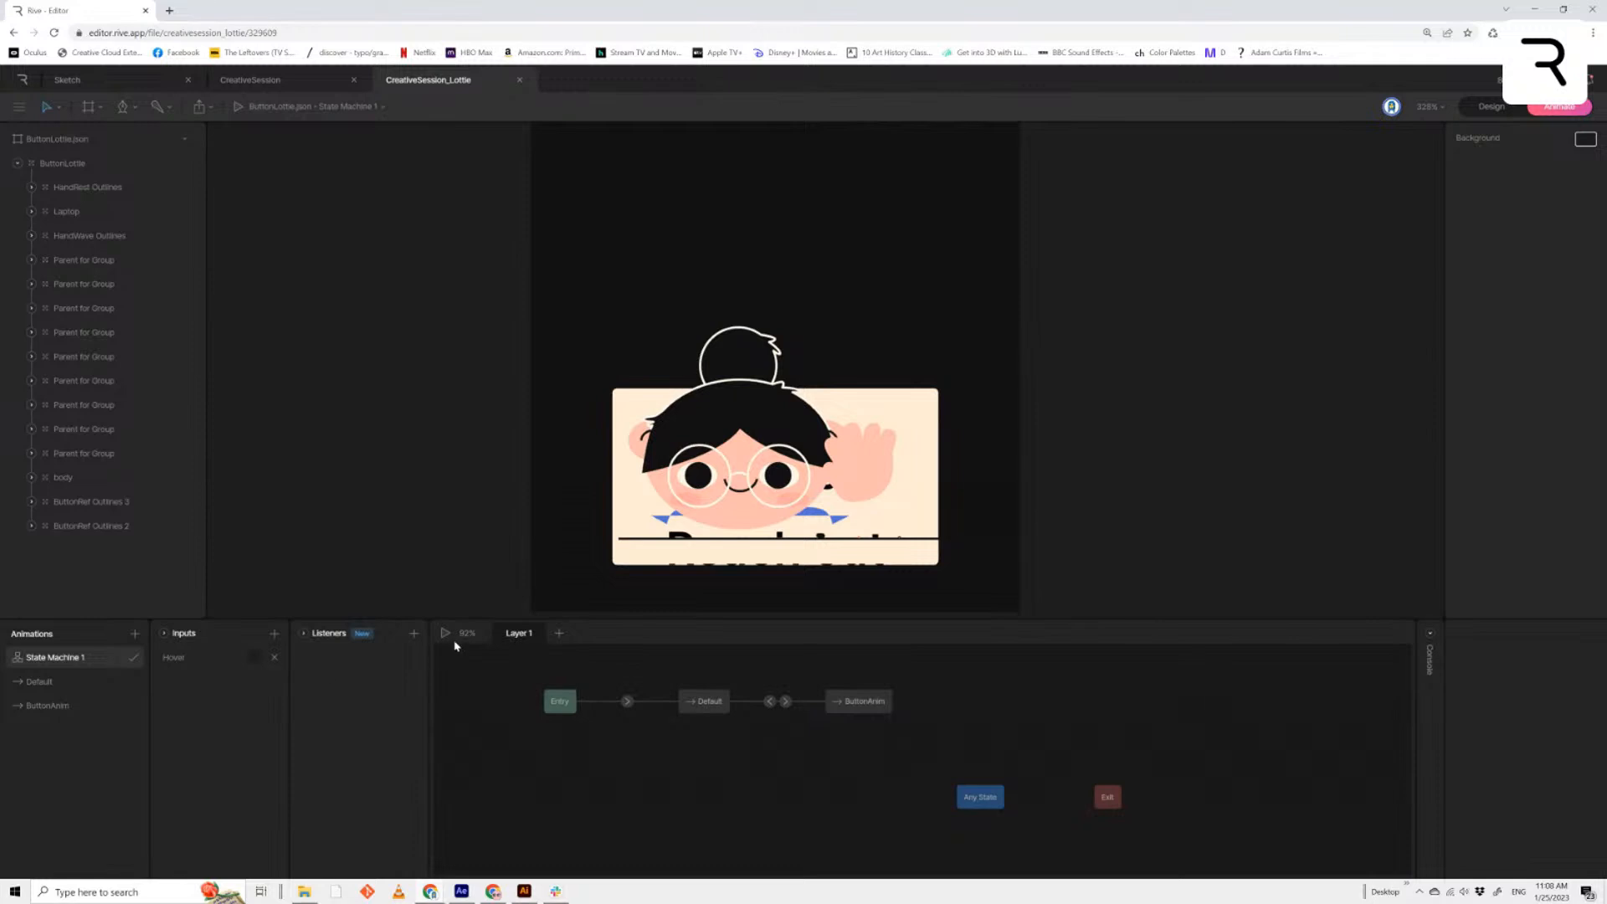
left_click(449, 636)
left_click(254, 659)
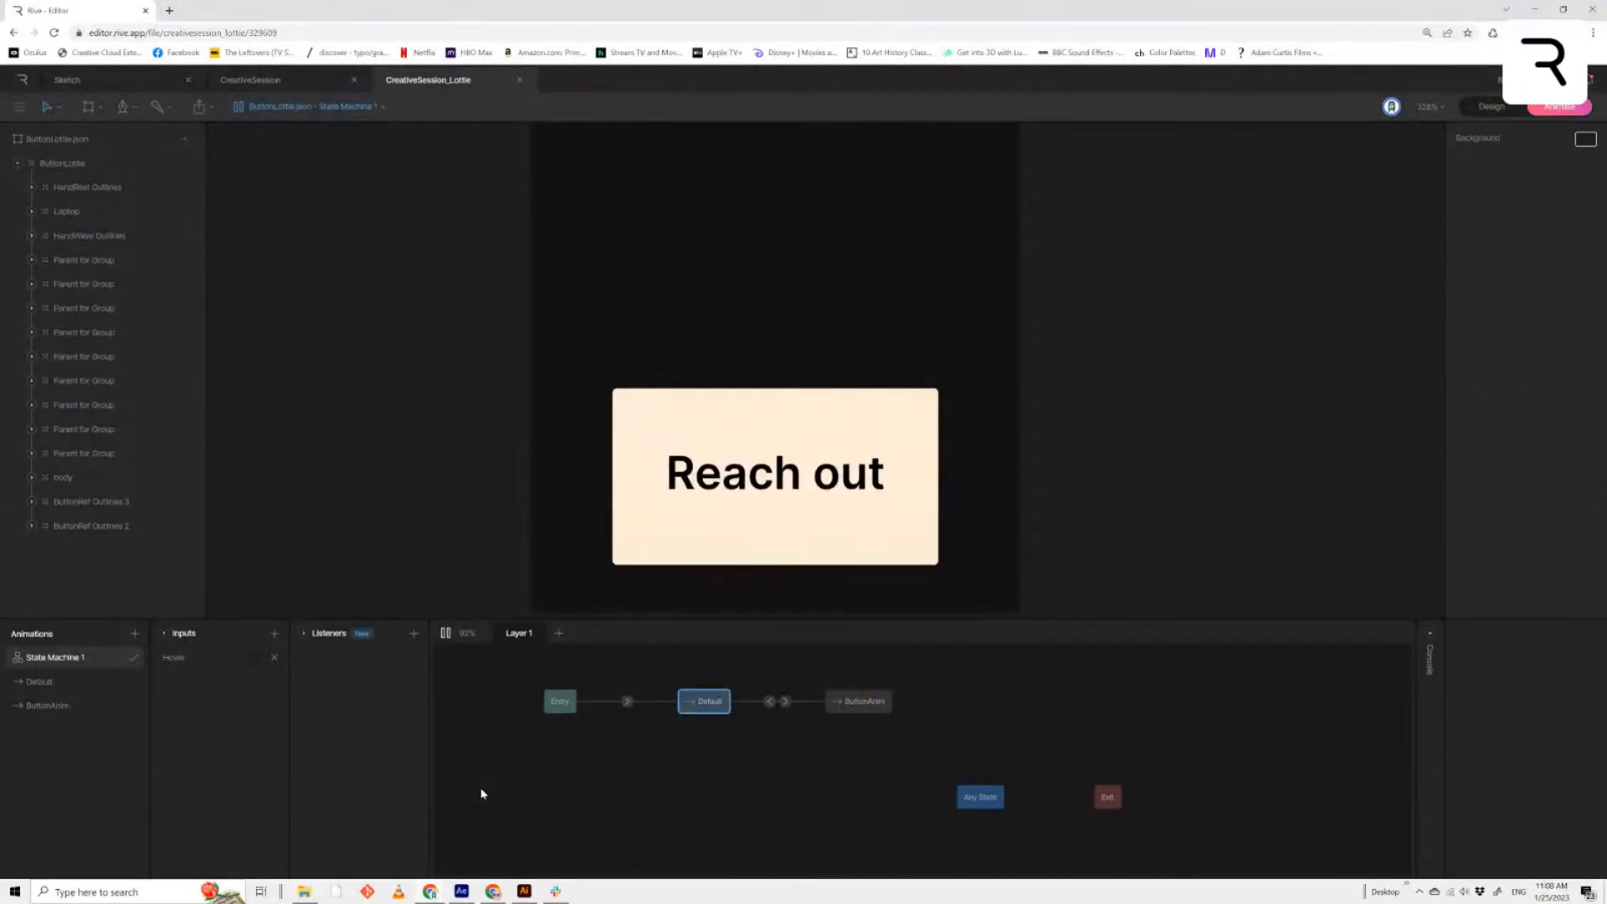
left_click(256, 660)
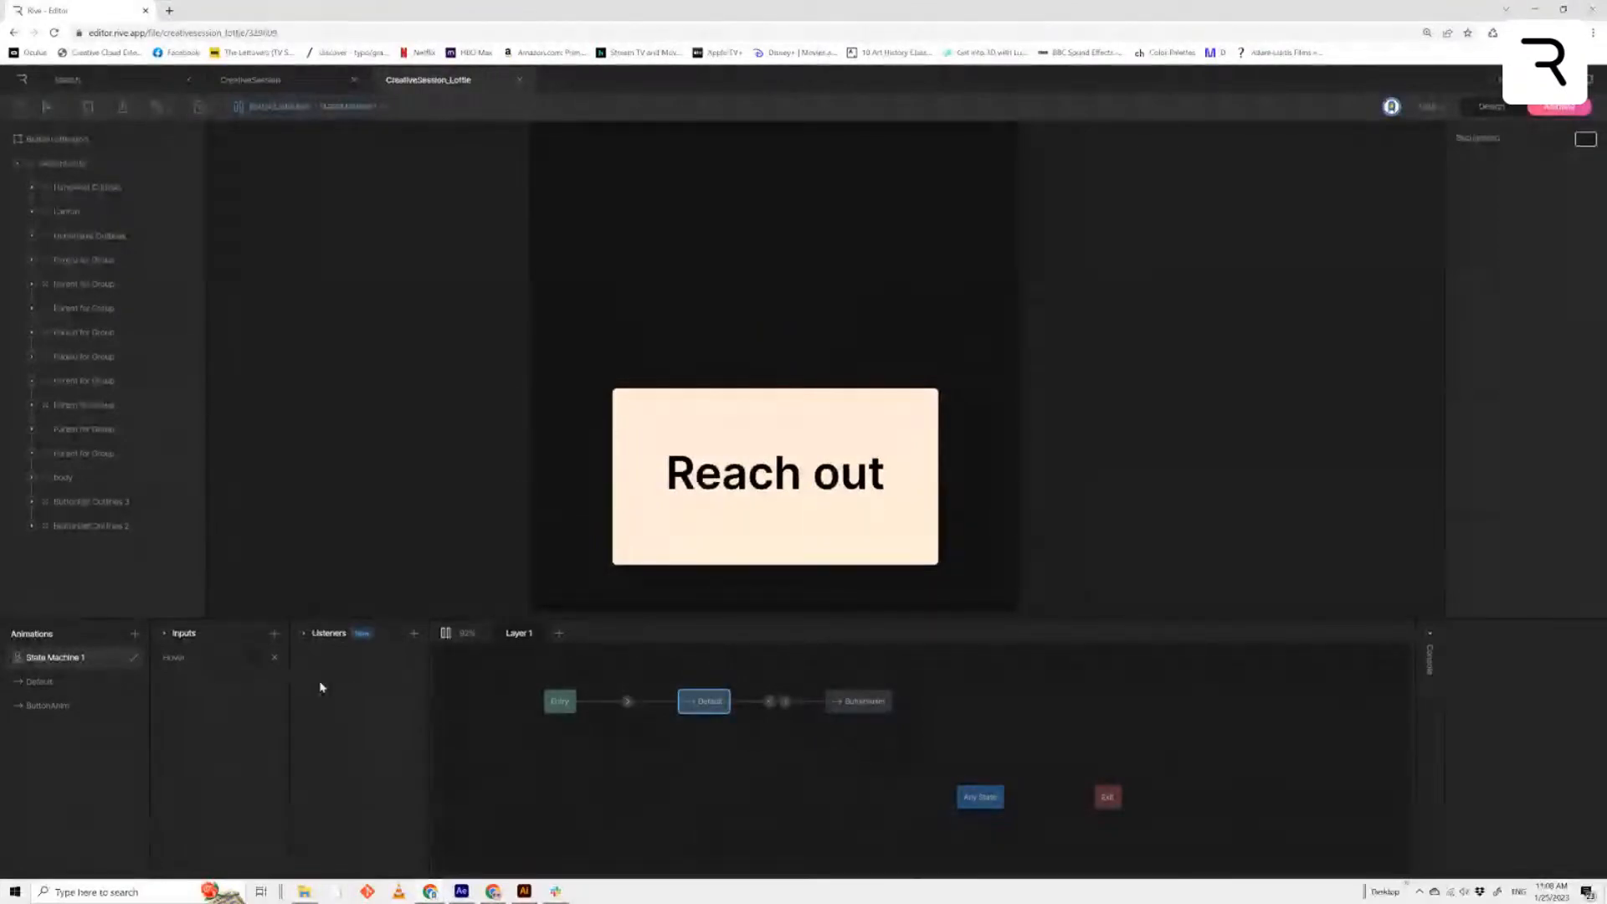
Switch to Design mode and move the beige button rectangle's path out of ButtonRef Outlines 2 to the top of the ButtonLottie group
left_click(17, 164)
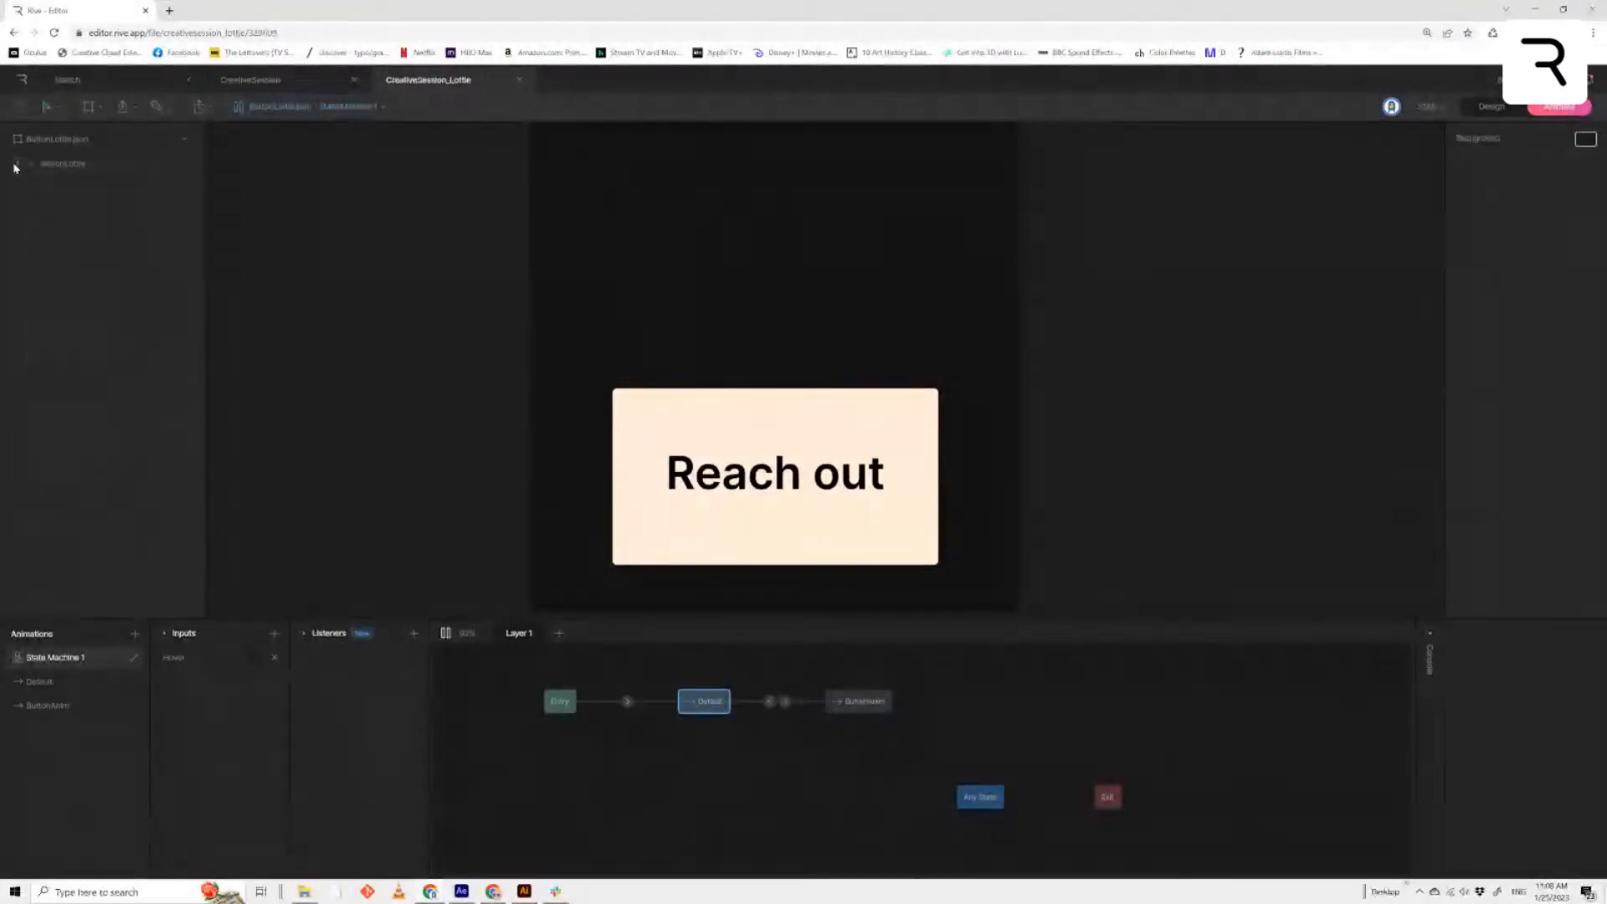
left_click(1491, 107)
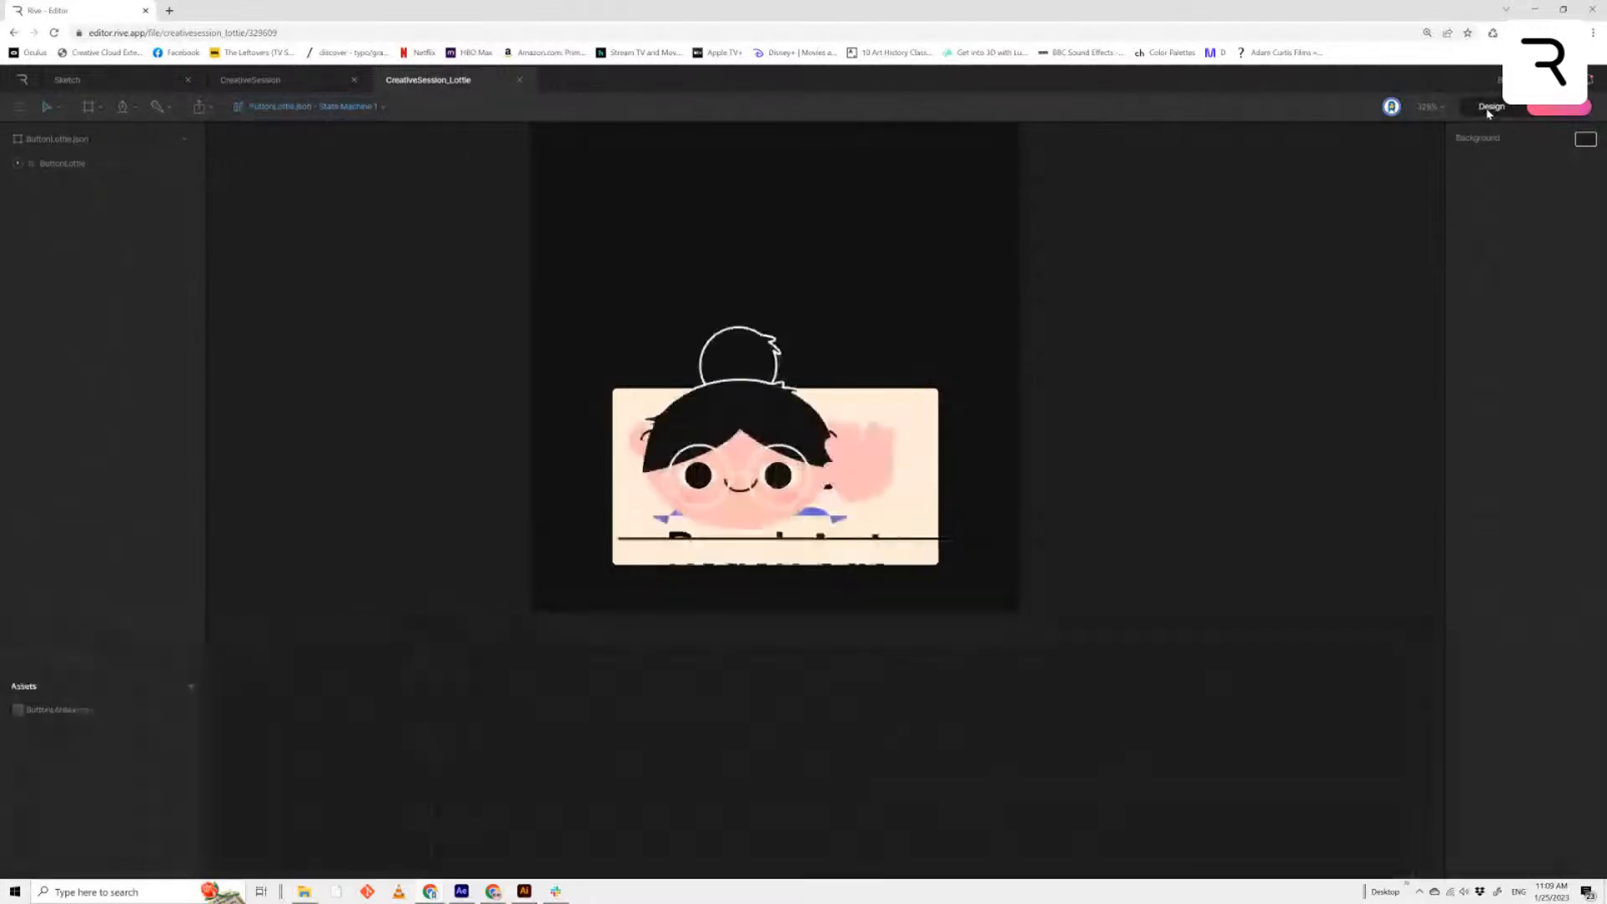
left_click(41, 164)
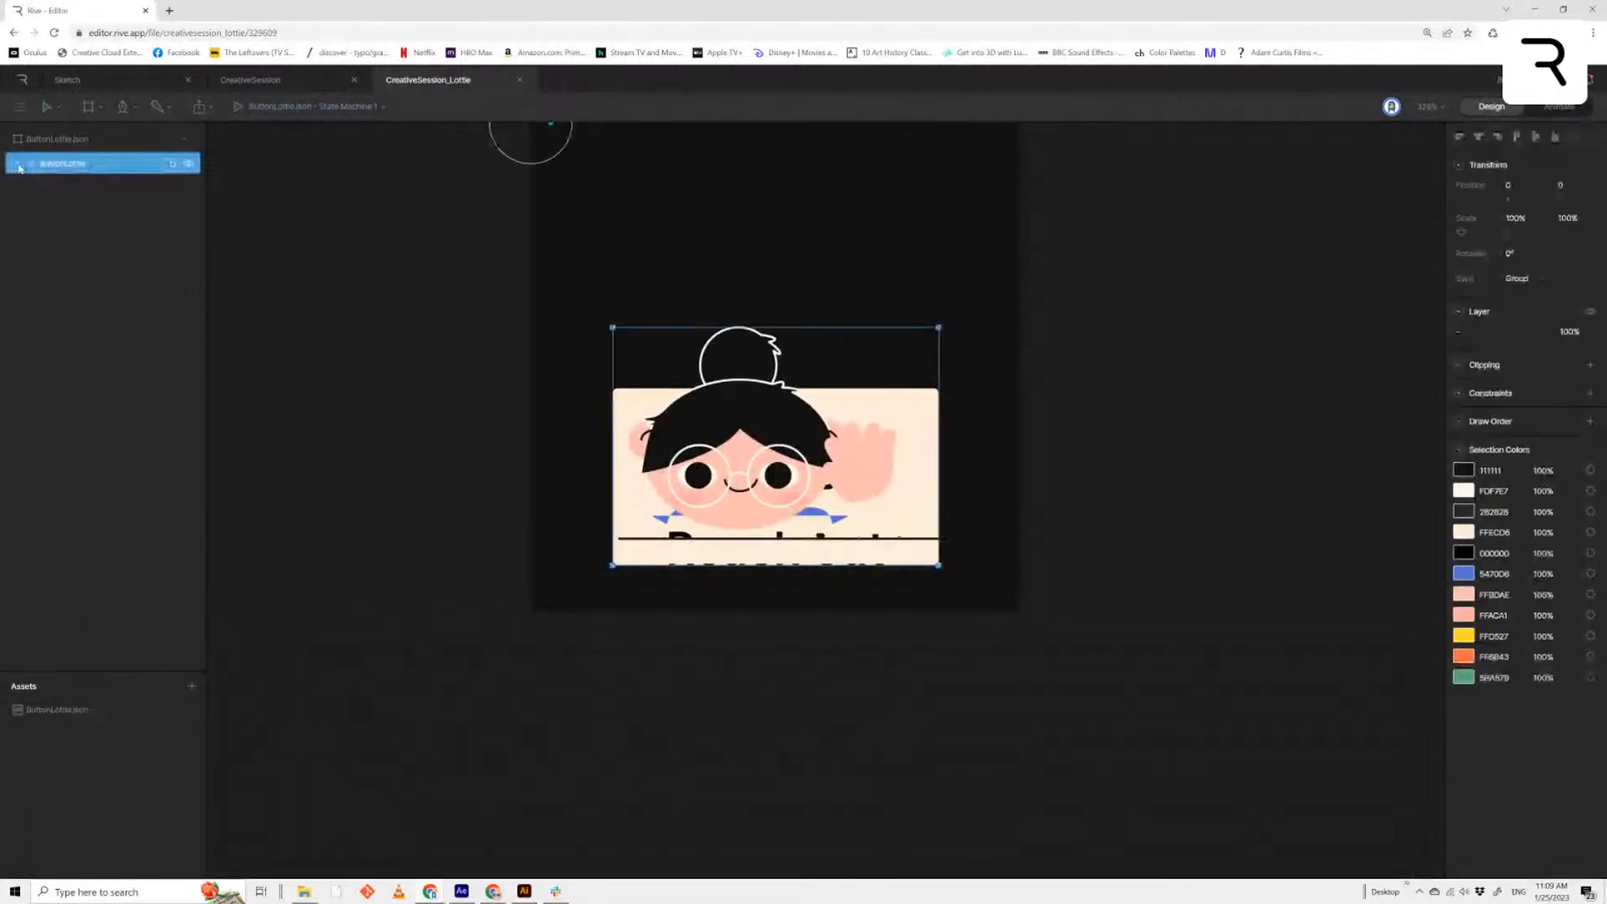
left_click(17, 165)
left_click(16, 165)
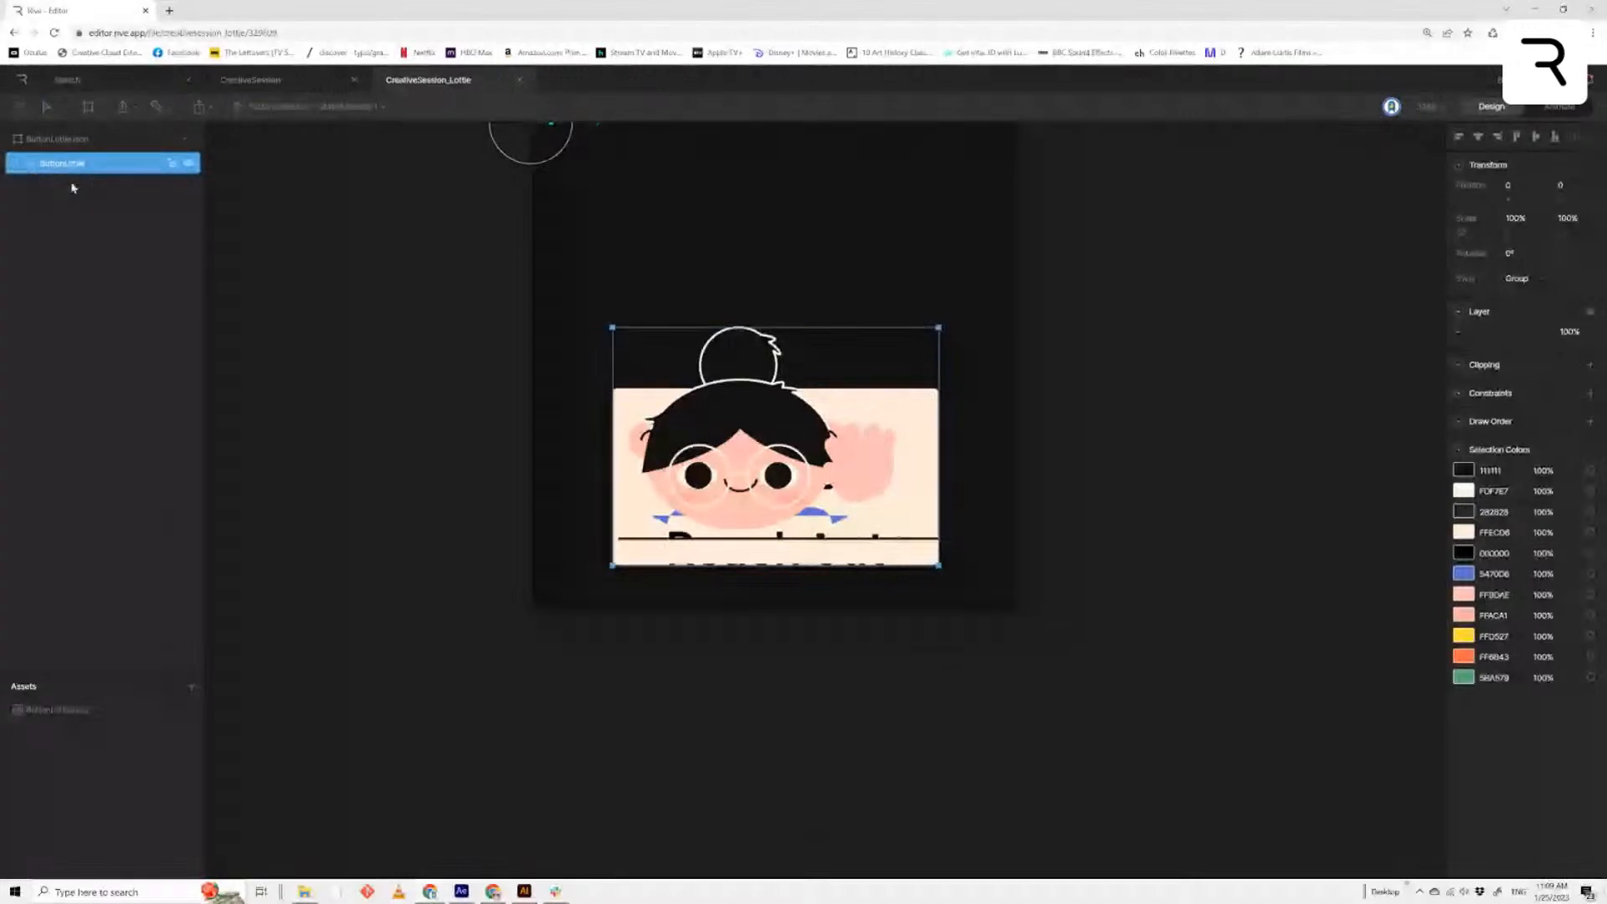
left_click(15, 165)
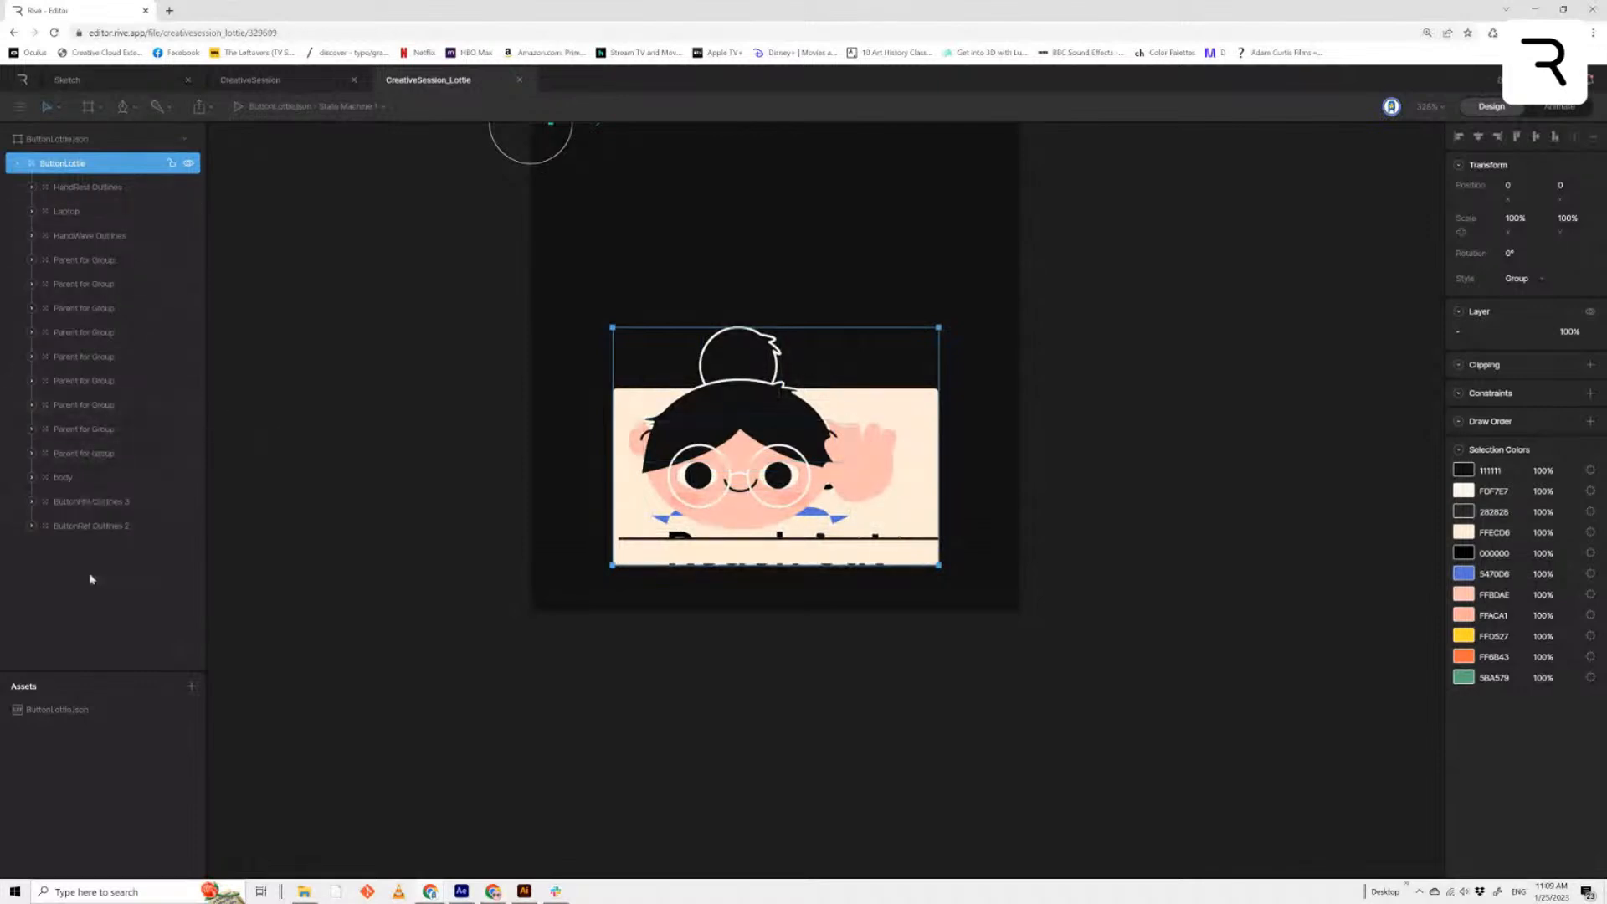
left_click(918, 406, "ctrl")
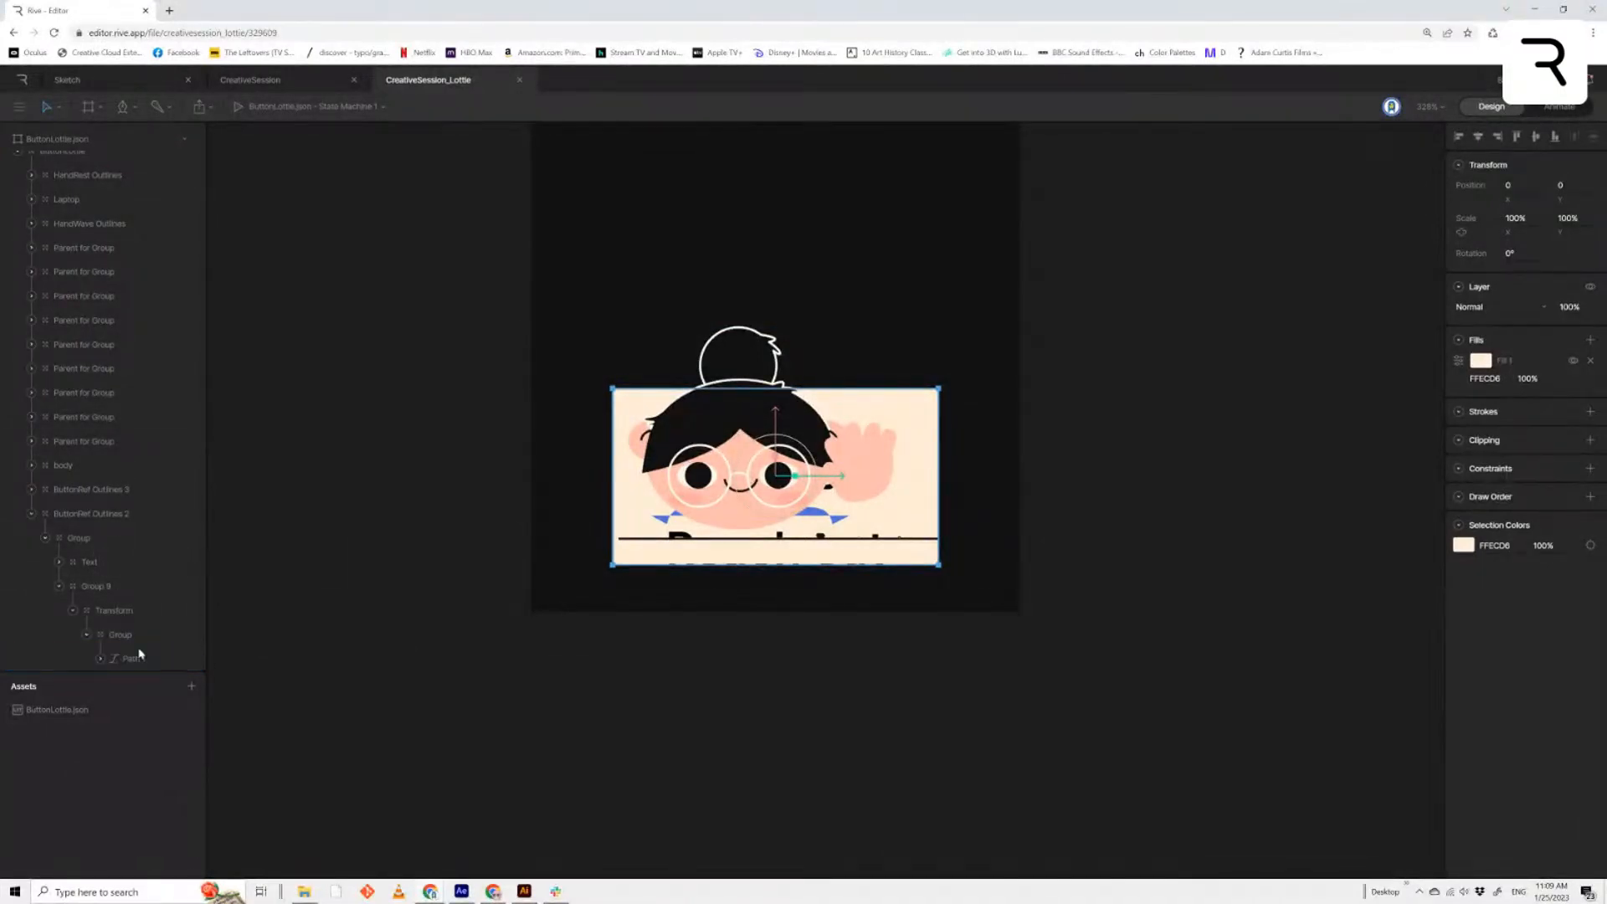
left_click_drag(125, 660, 75, 177)
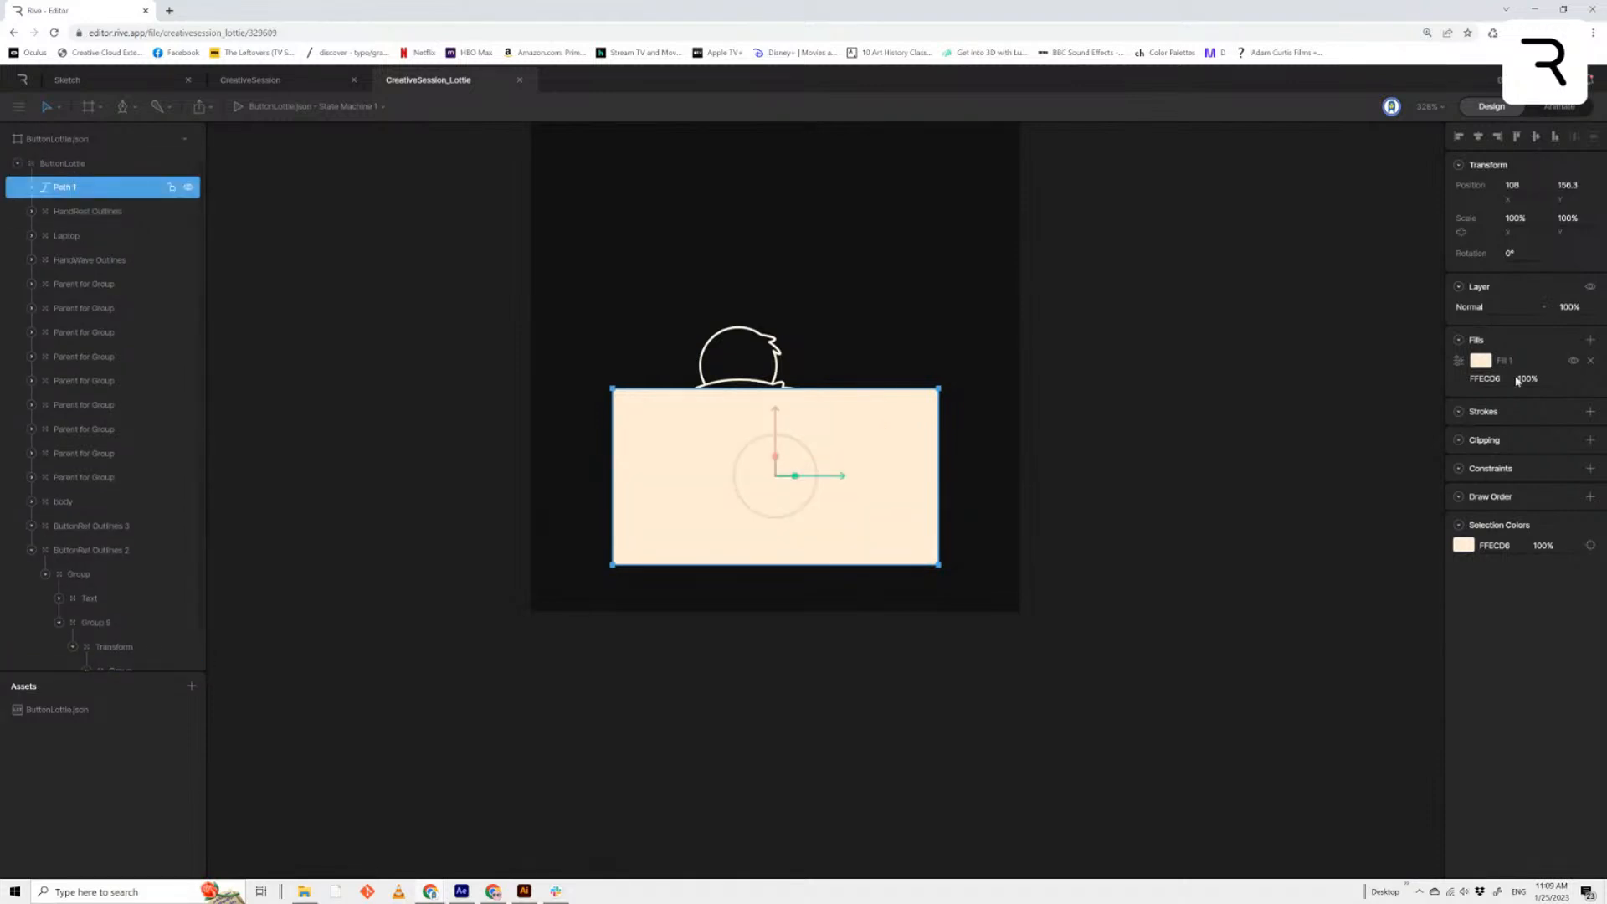
Set the moved rectangle path's fill to orange FF8900 and rename the path Hit
left_click(1487, 361)
left_click_drag(1399, 393, 1460, 364)
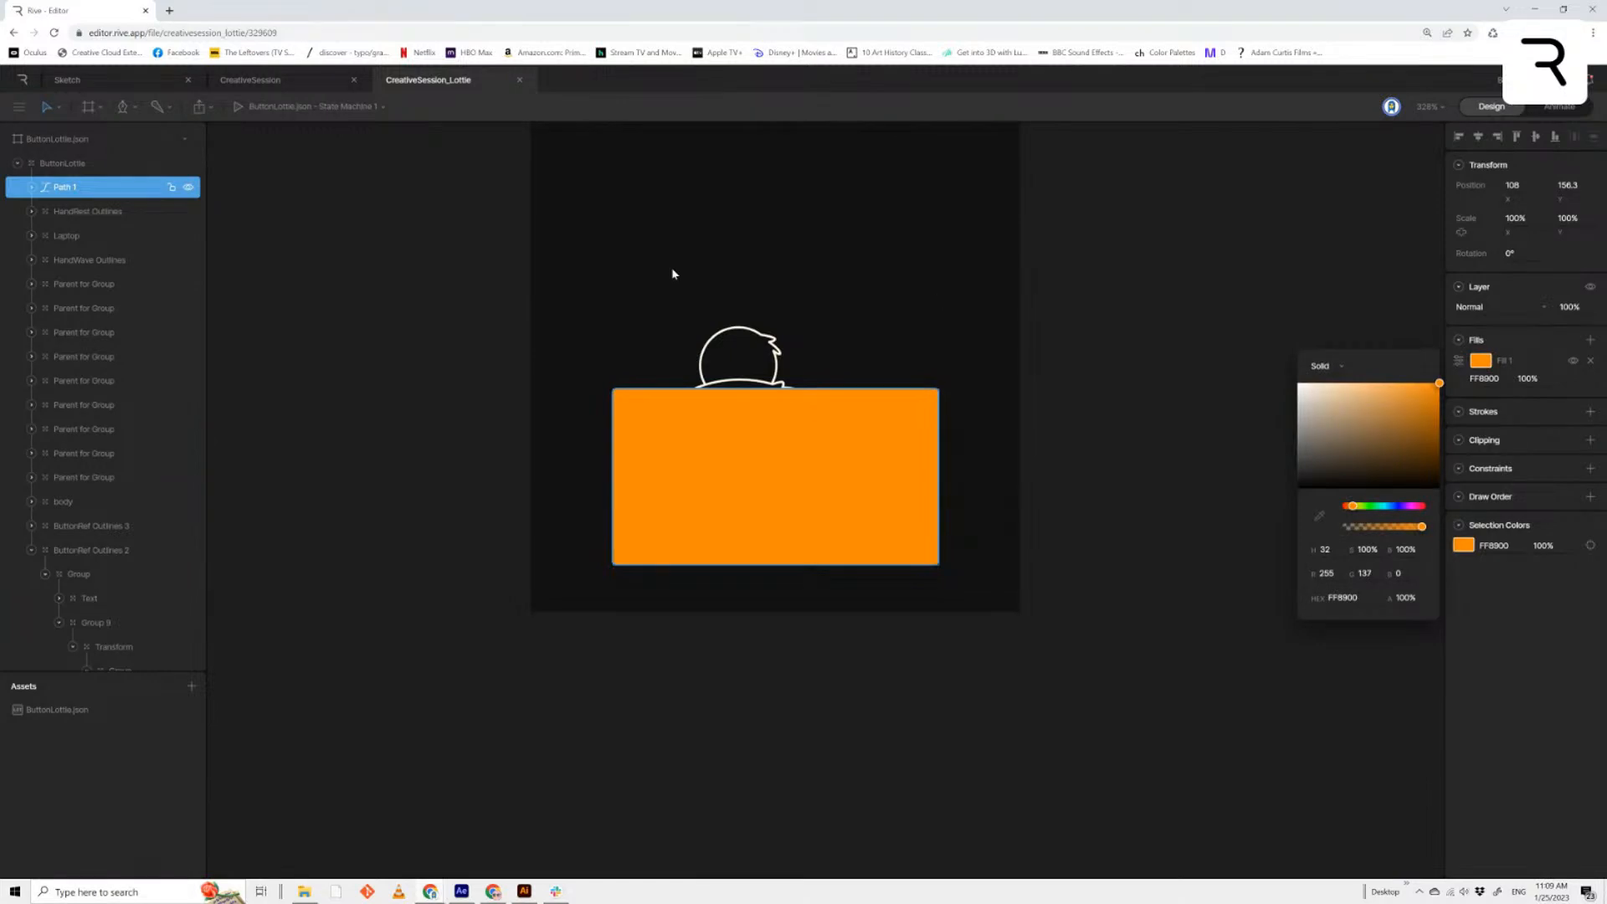
left_click(69, 187)
double_click(72, 187)
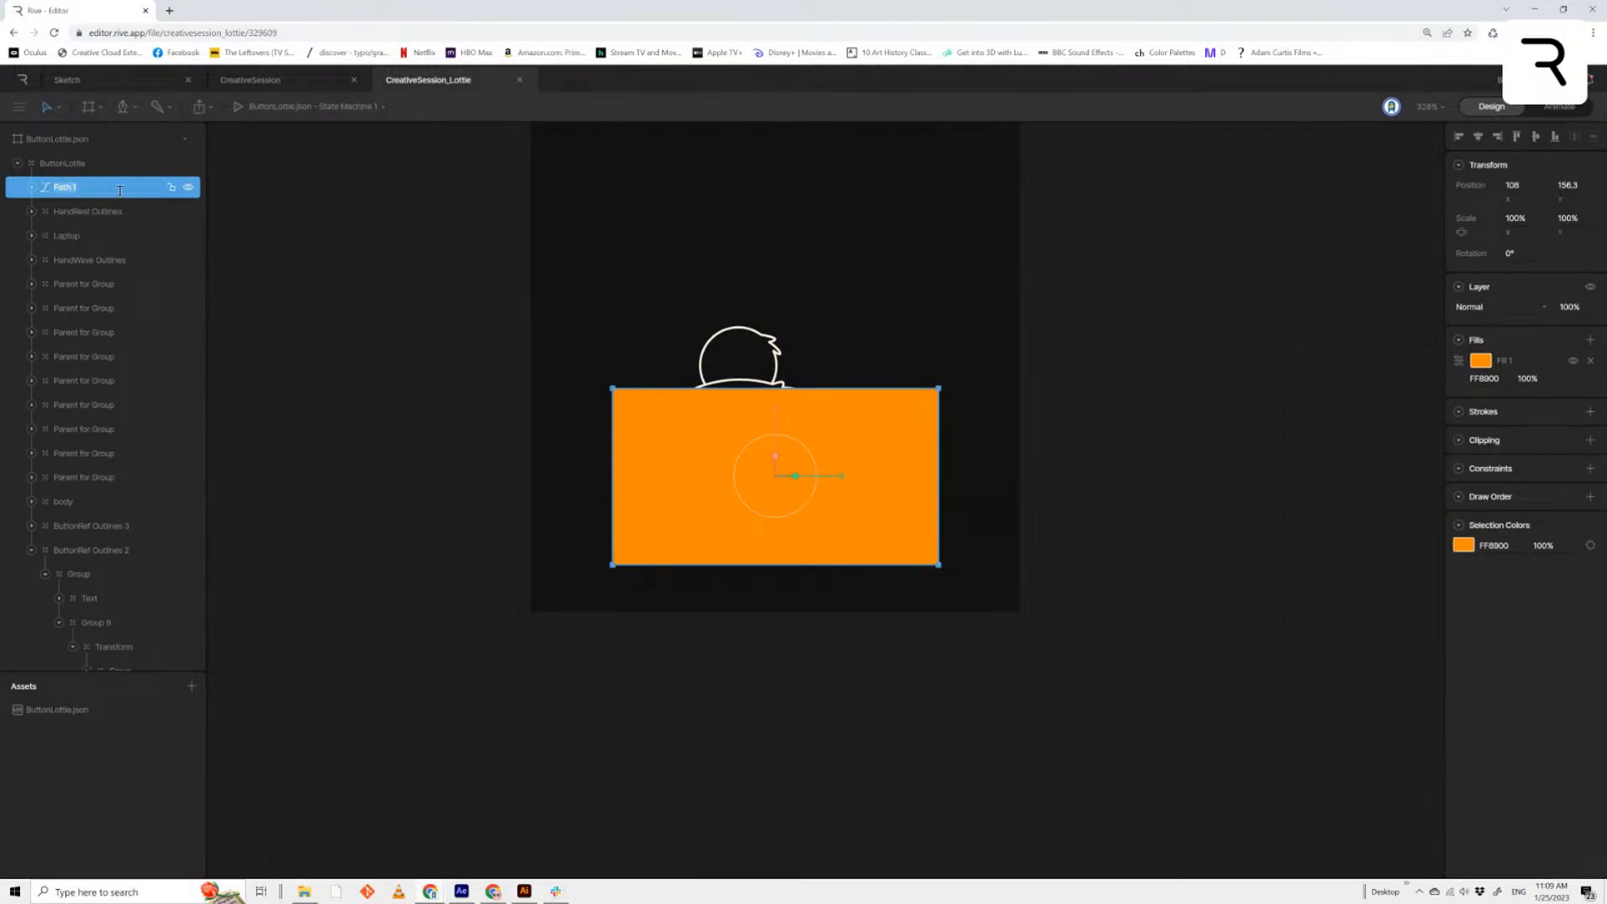
type("H")
type("el")
left_click(71, 210)
left_click(83, 191)
Hide the Hit path's fill and return to Animate mode
left_click(1574, 362)
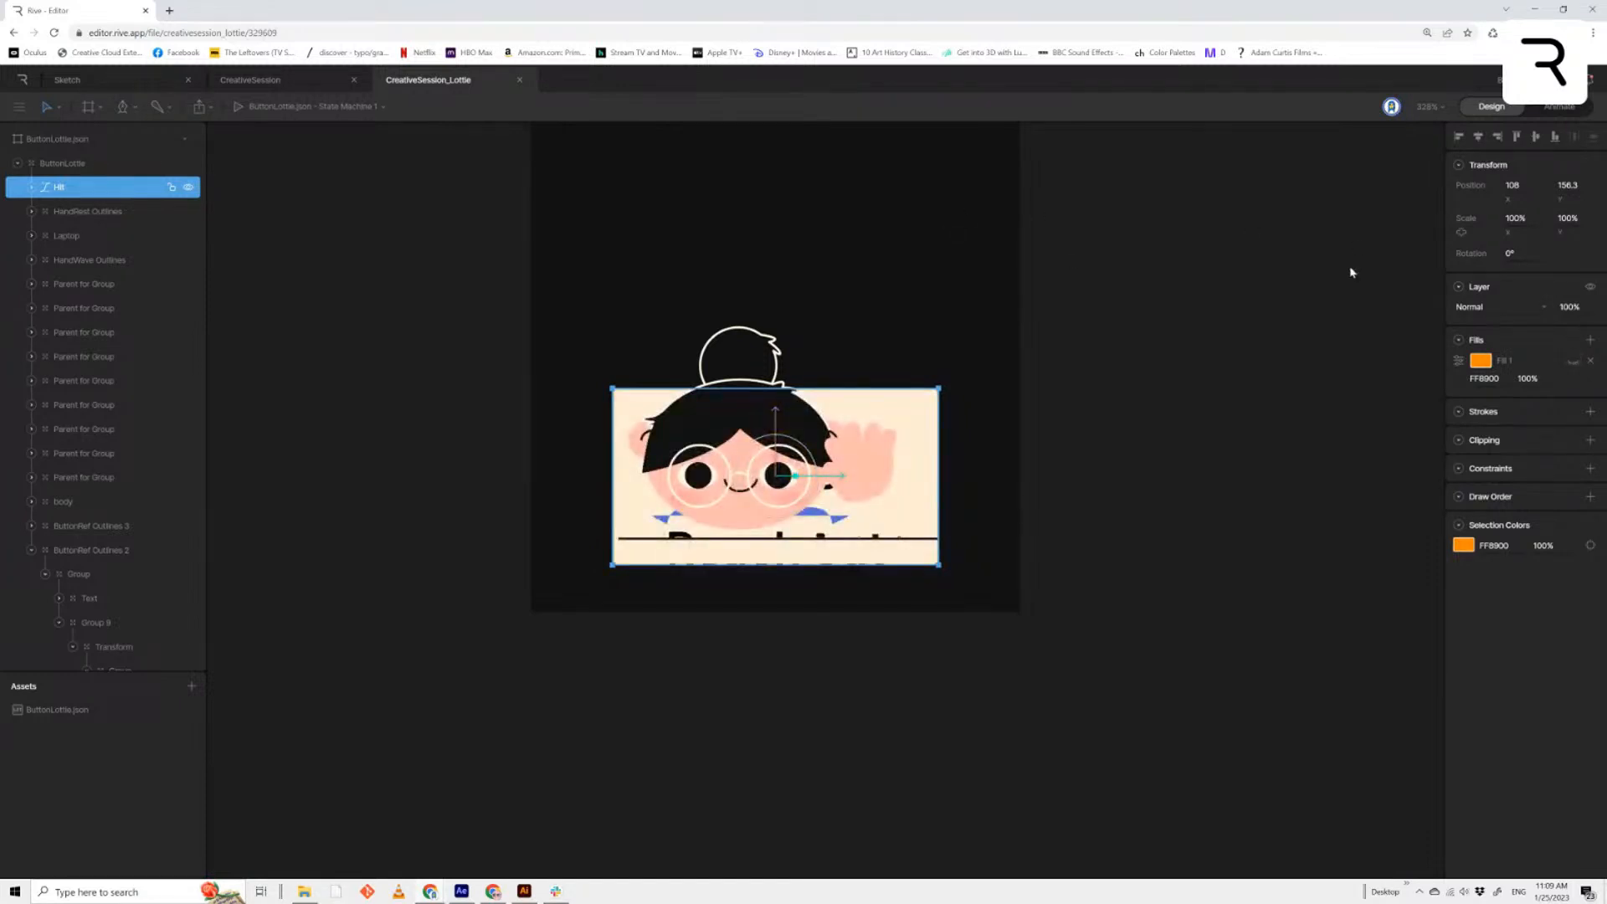
left_click(18, 164)
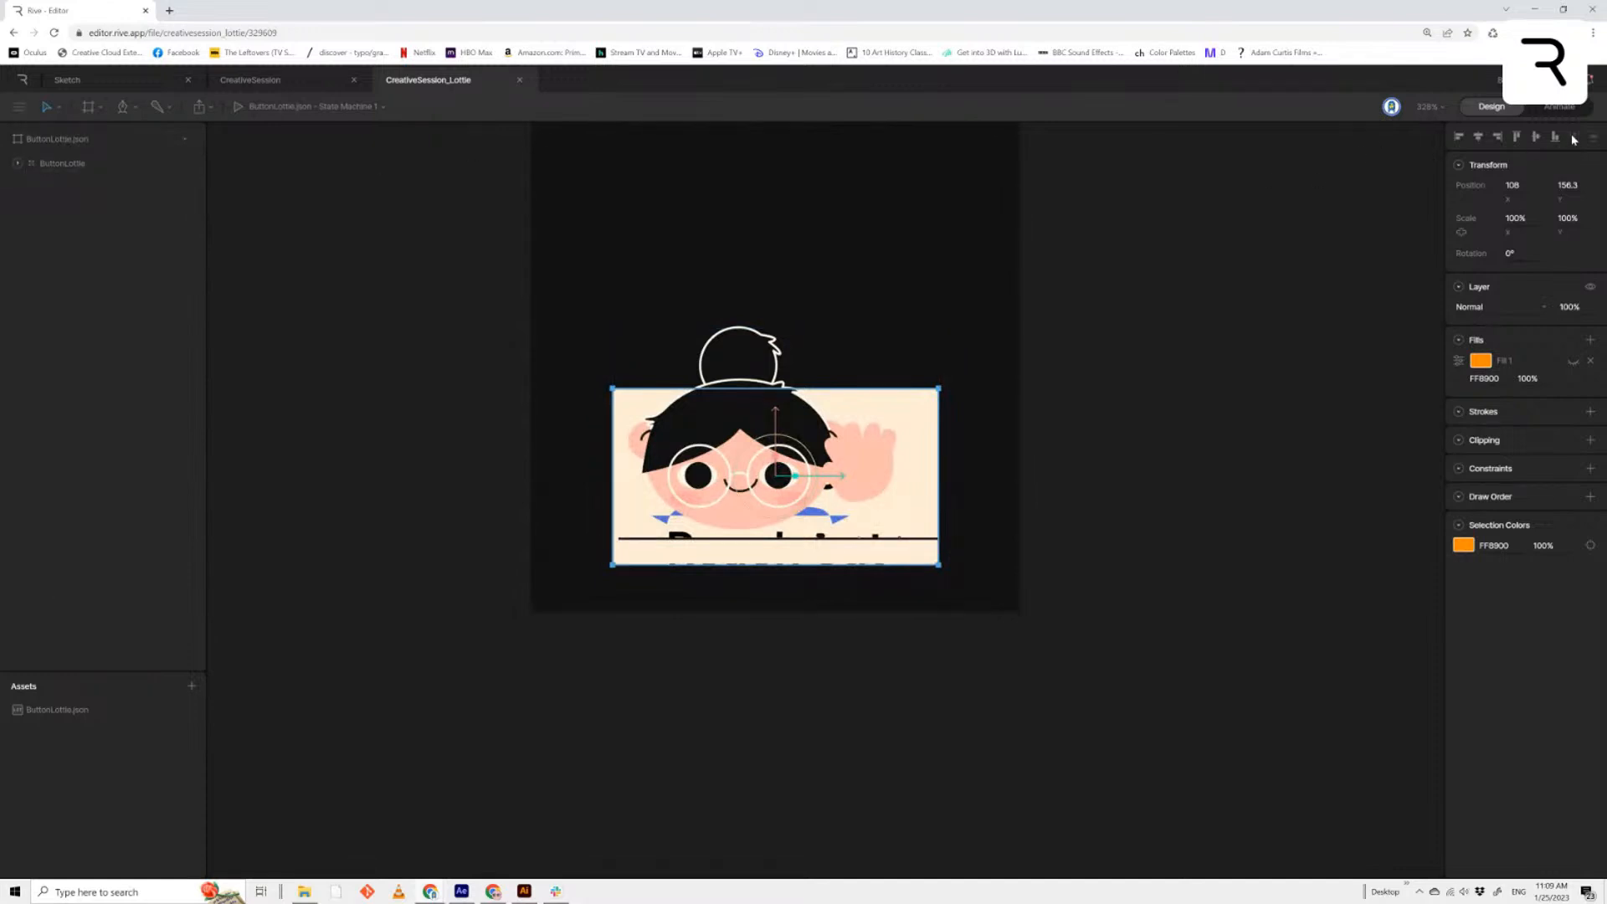
left_click(1565, 109)
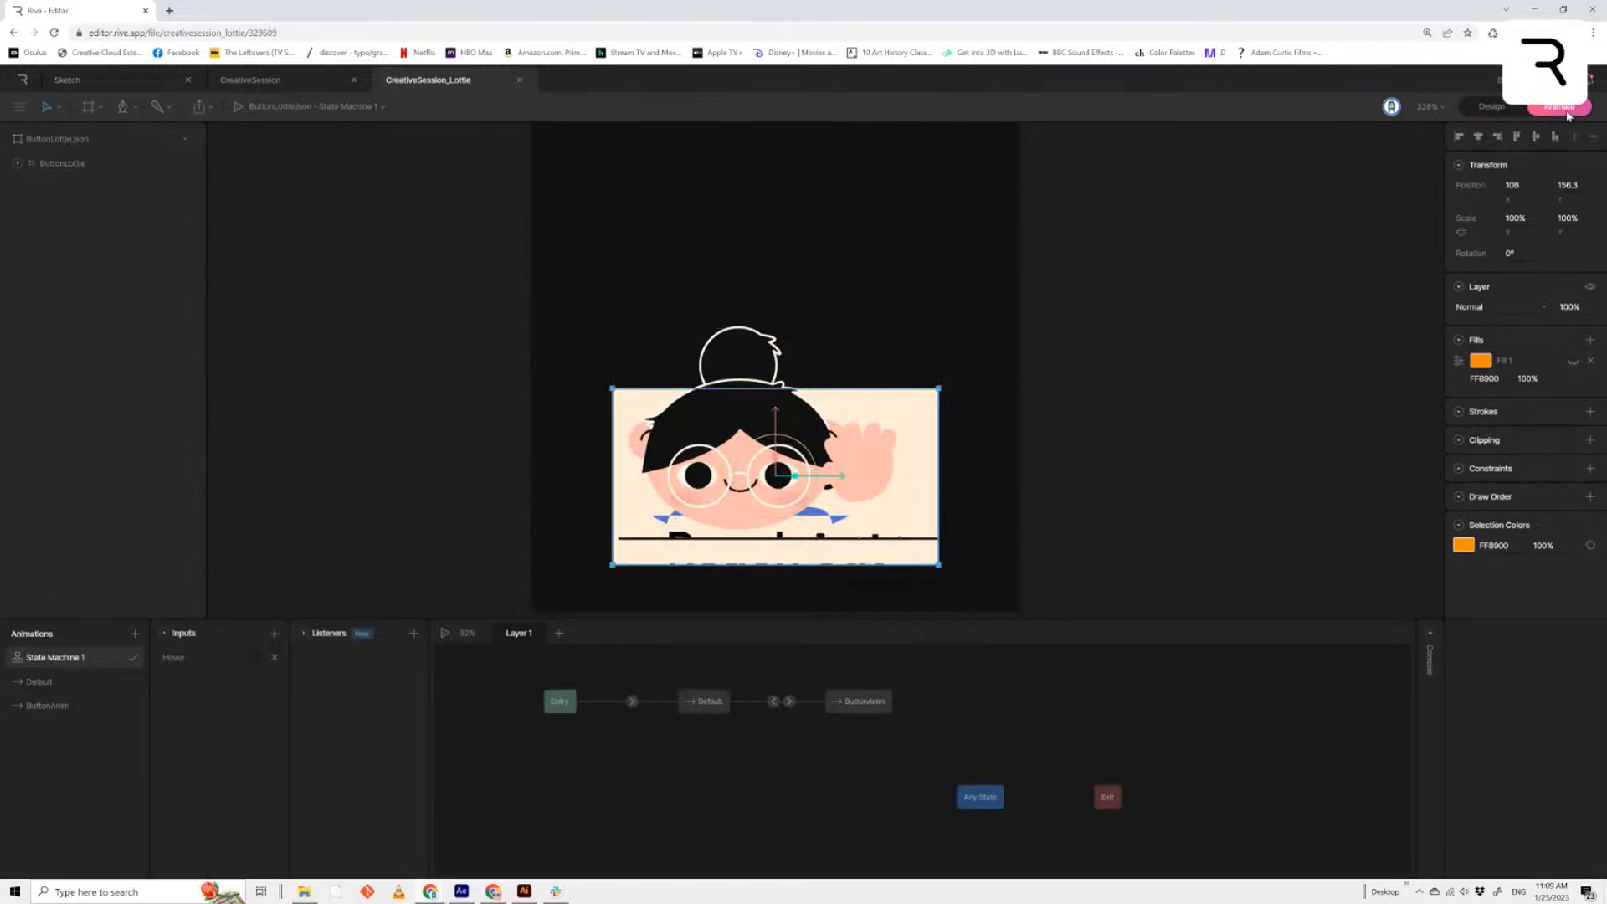
Add a listener on the Hit path that fires the Hover input on Pointer Enter
left_click(18, 163)
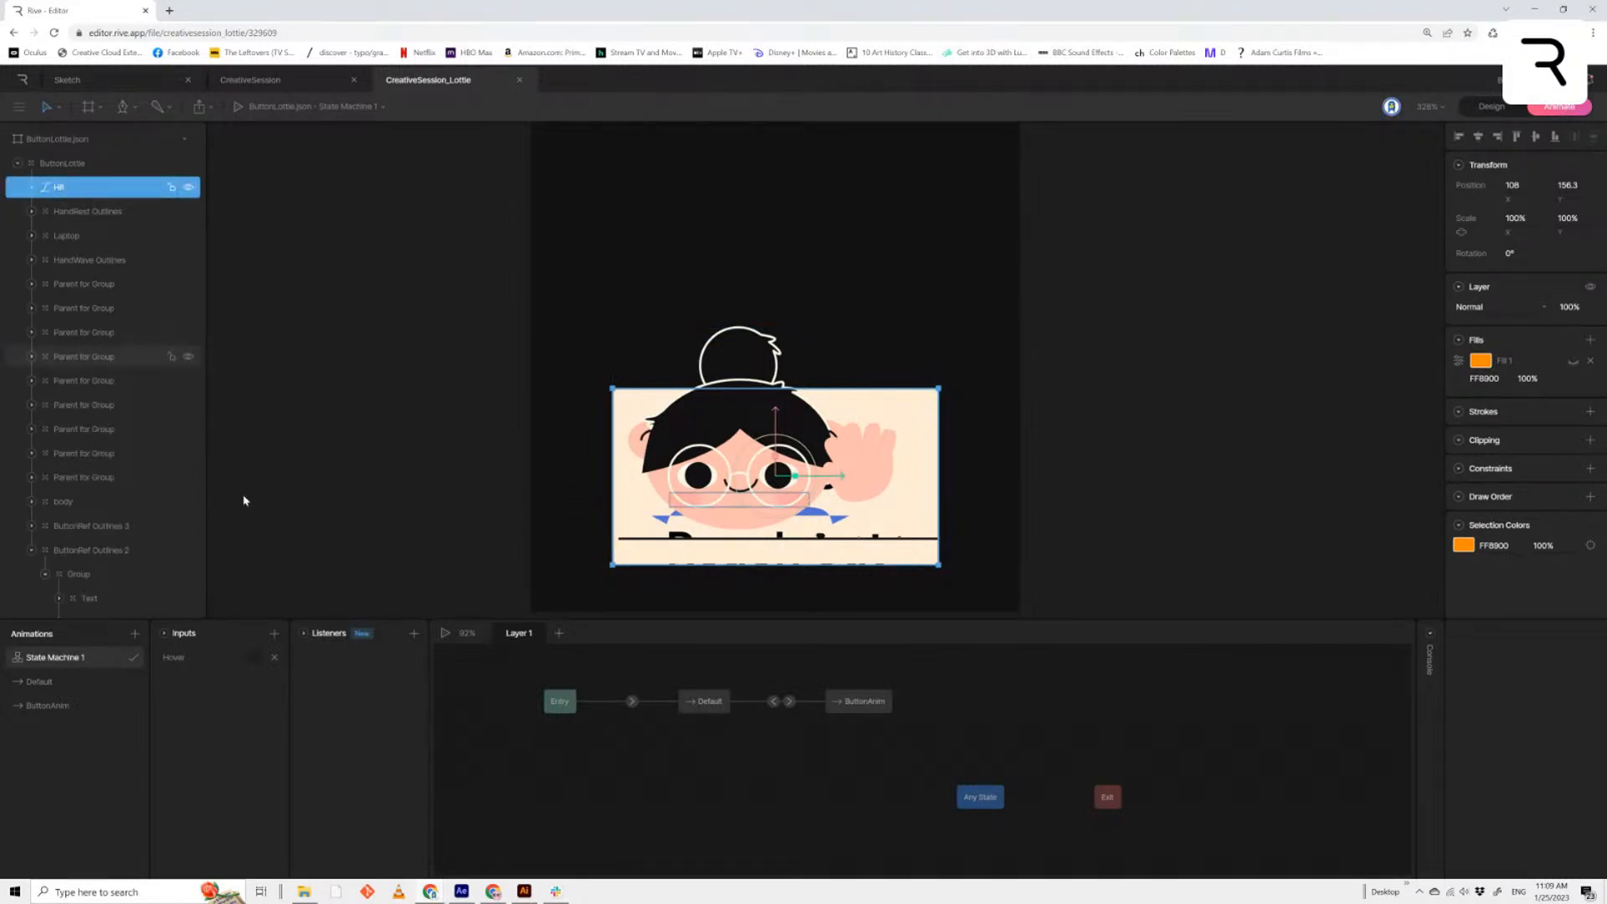
left_click(413, 634)
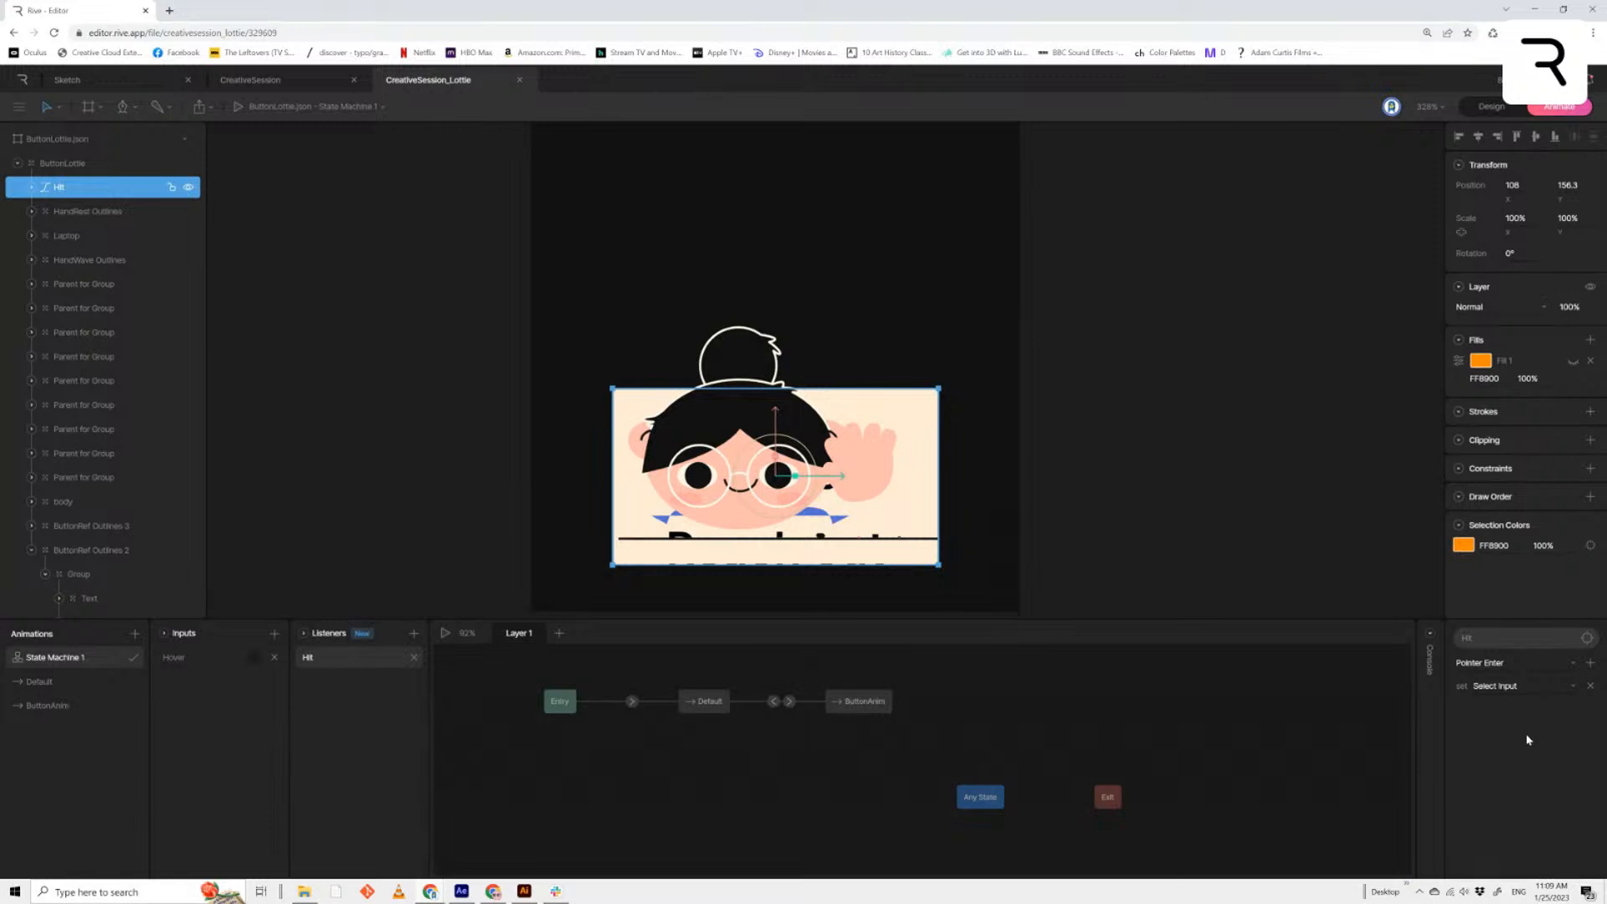
left_click(1572, 664)
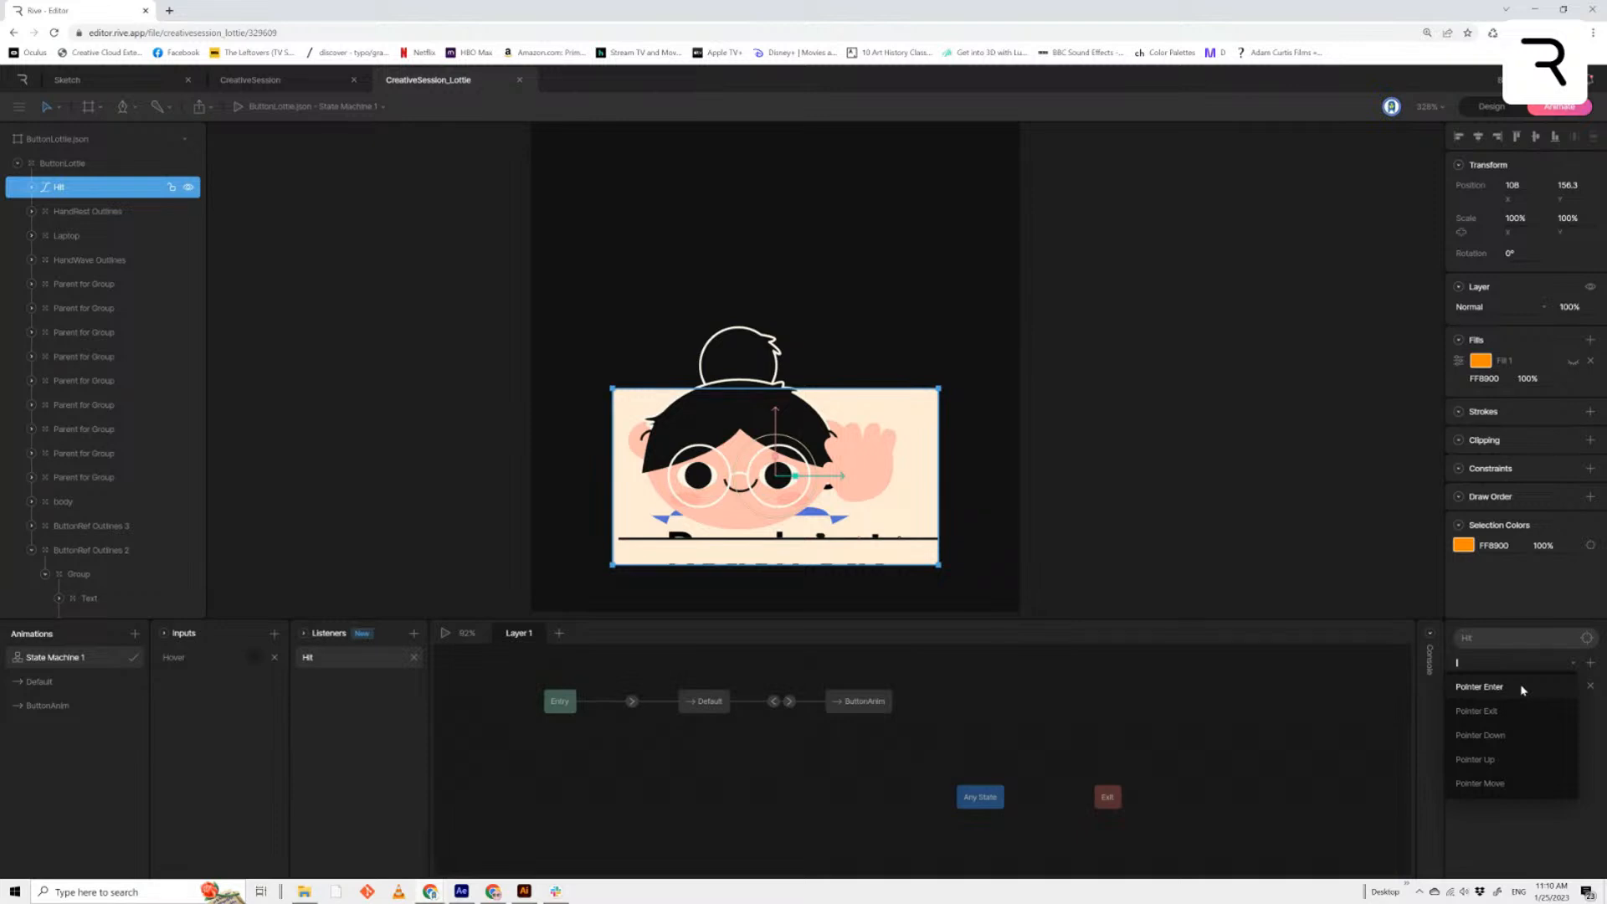
left_click(1479, 688)
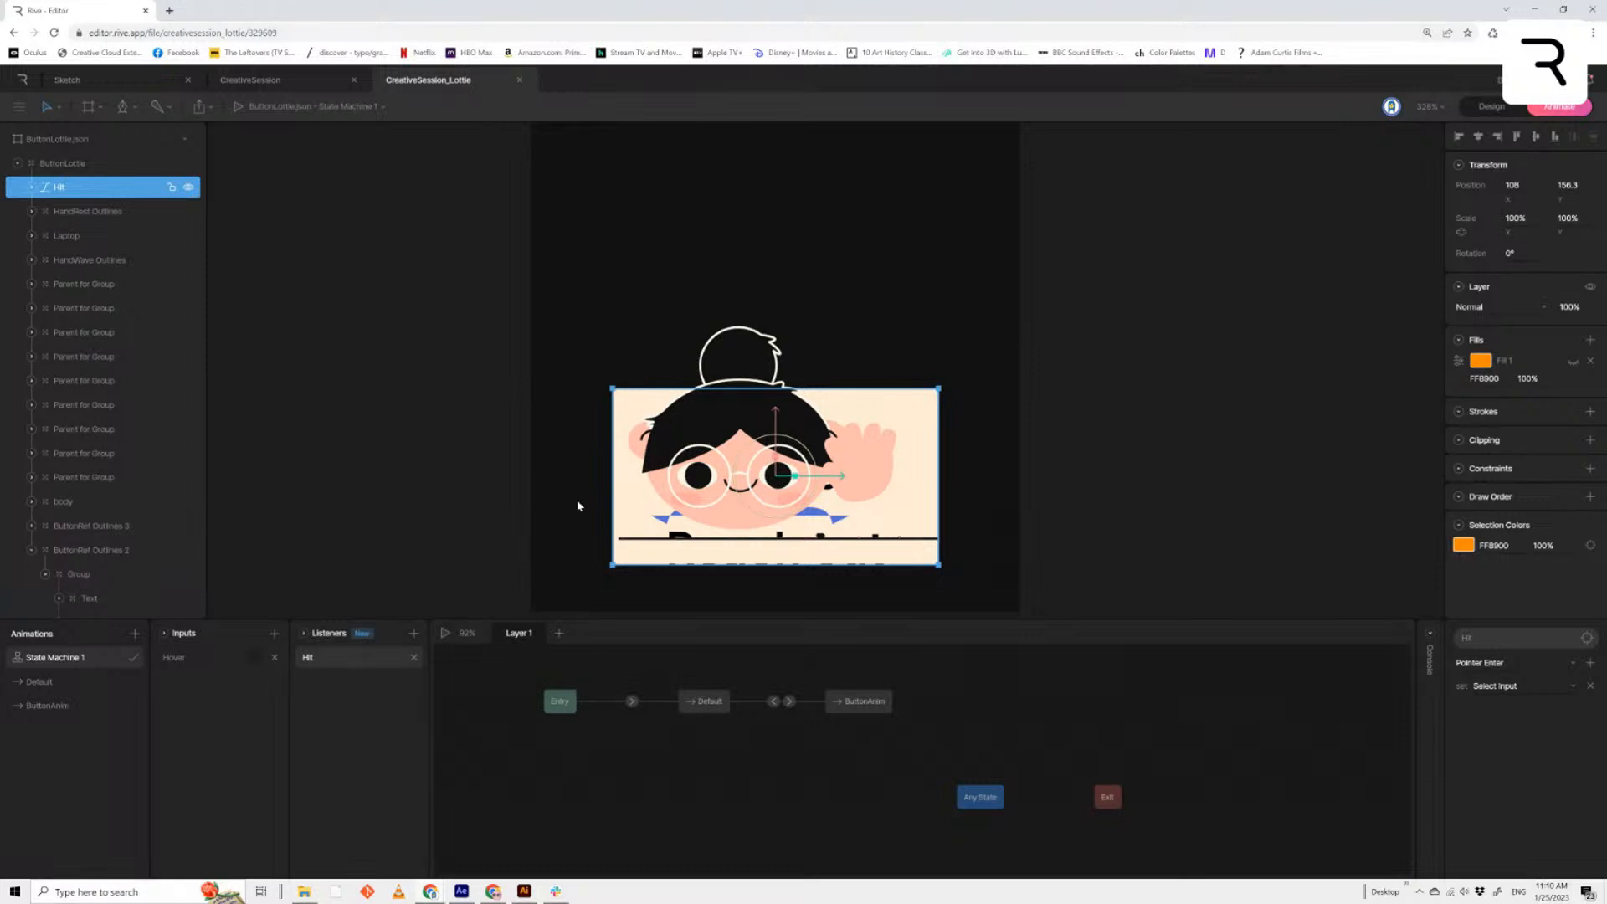
left_click(1555, 686)
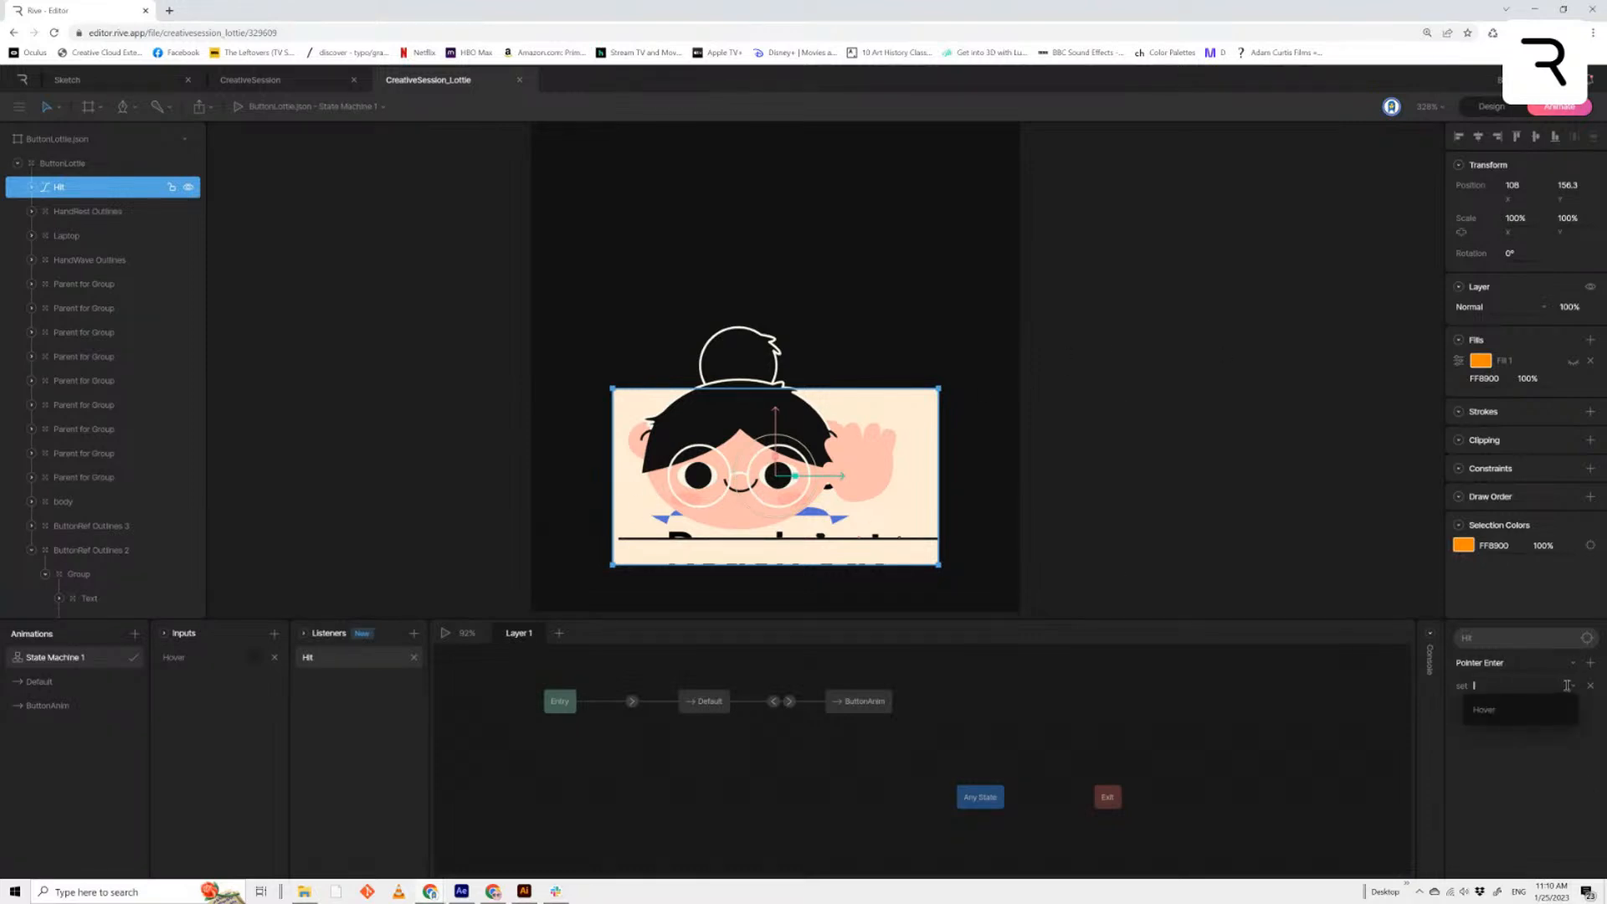
left_click(1487, 710)
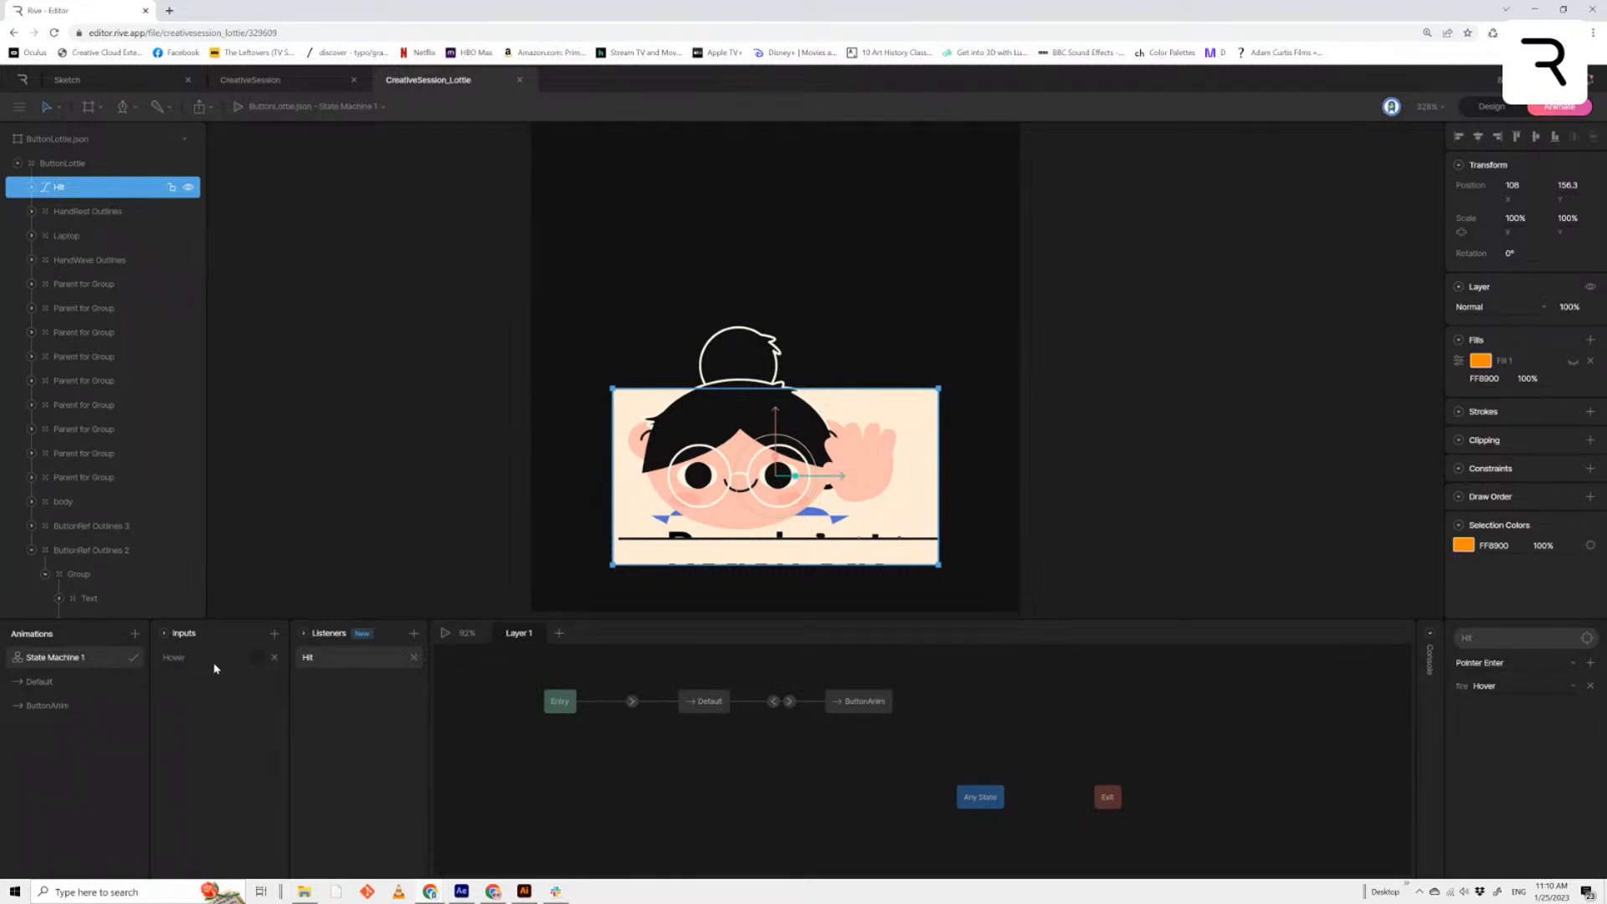
Play the state machine twice, moving the pointer onto the button each time to test the Hit listener, and stop playback
left_click(445, 633)
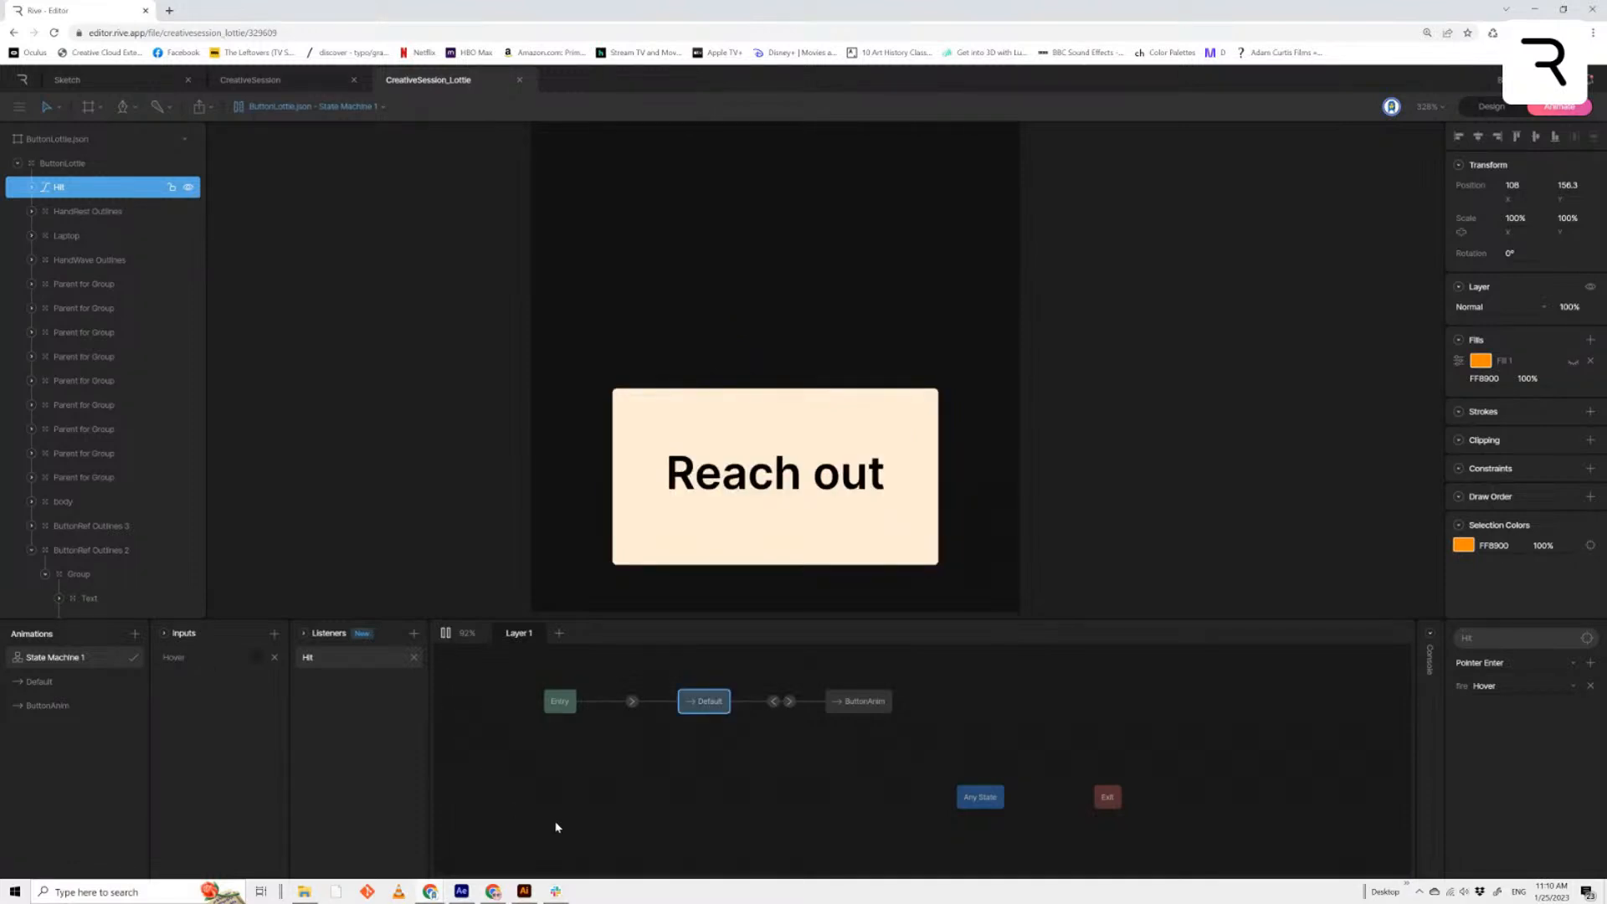
mouse_move(807, 466)
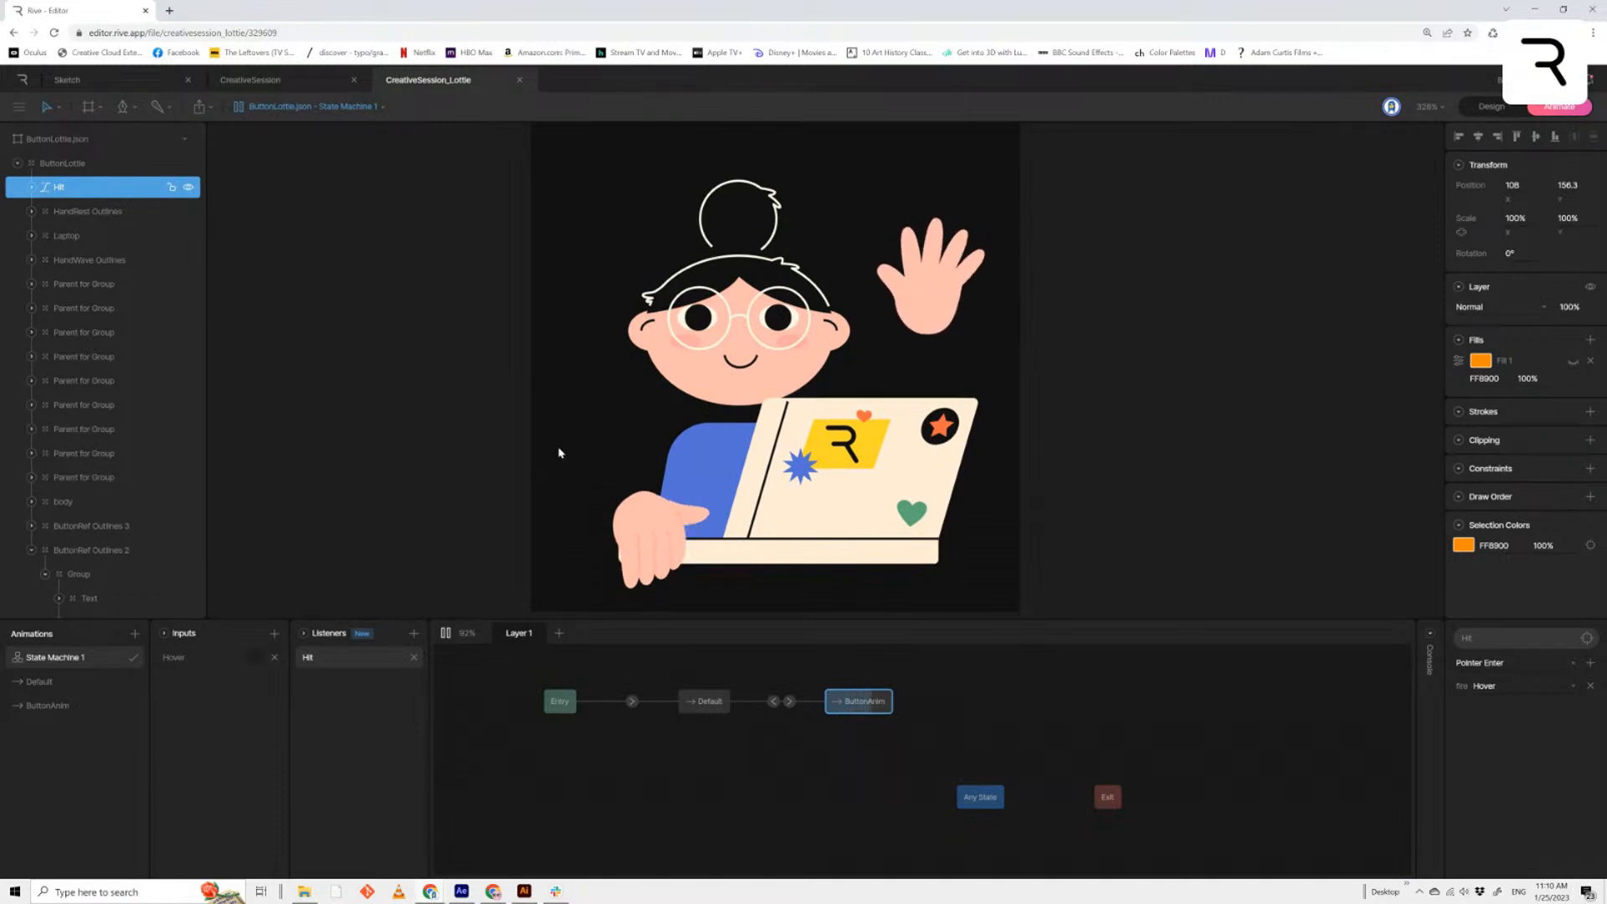
mouse_move(754, 486)
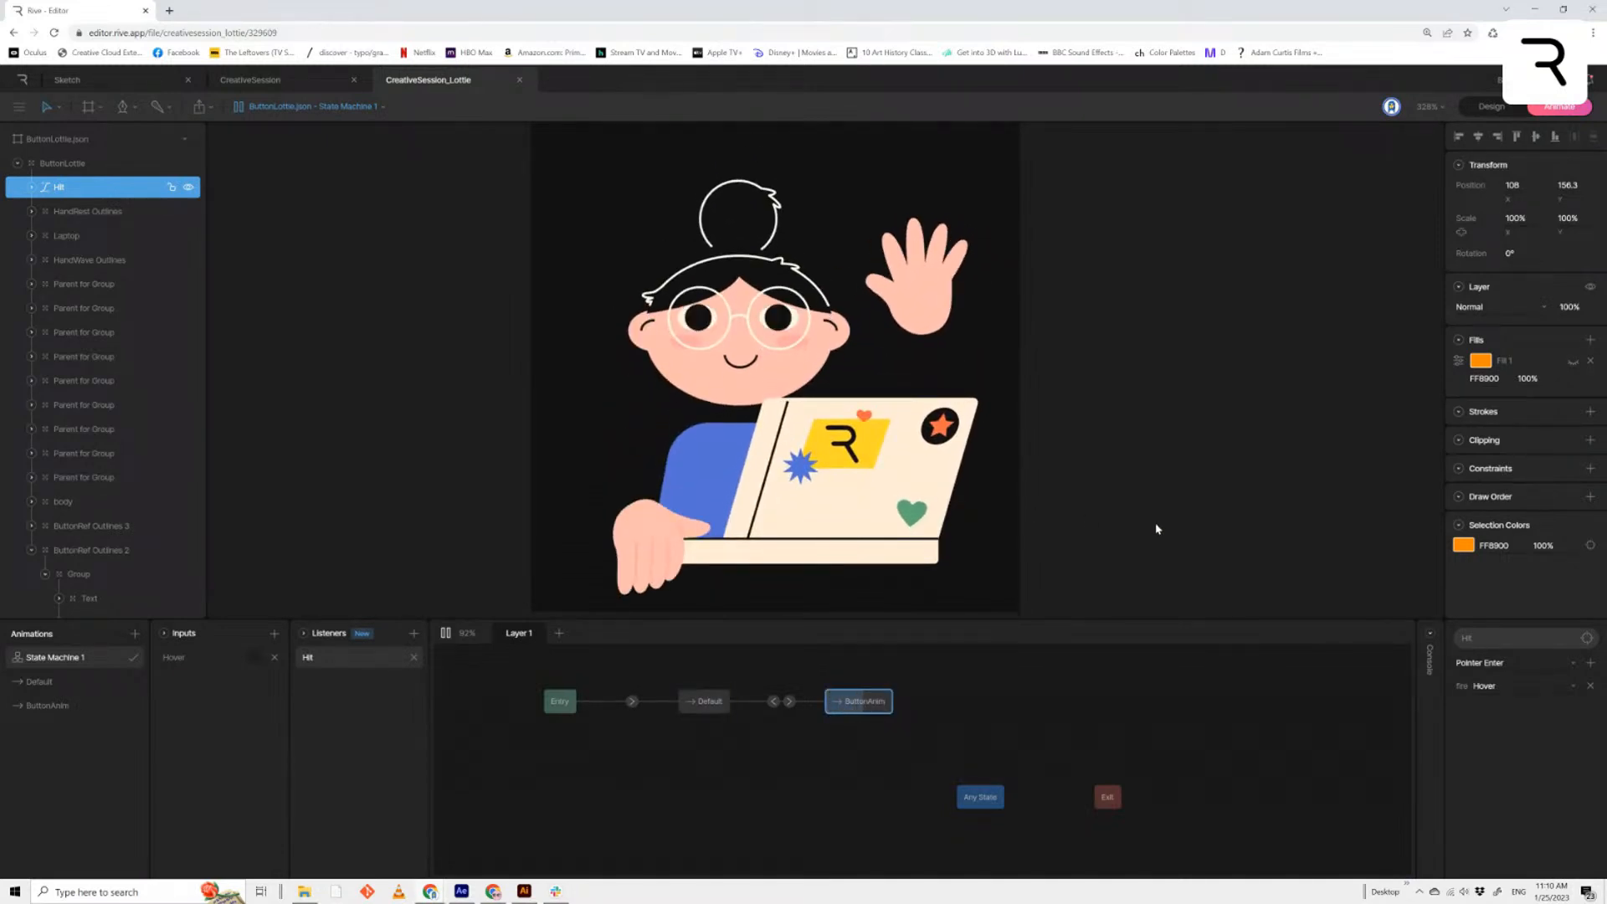
left_click(445, 633)
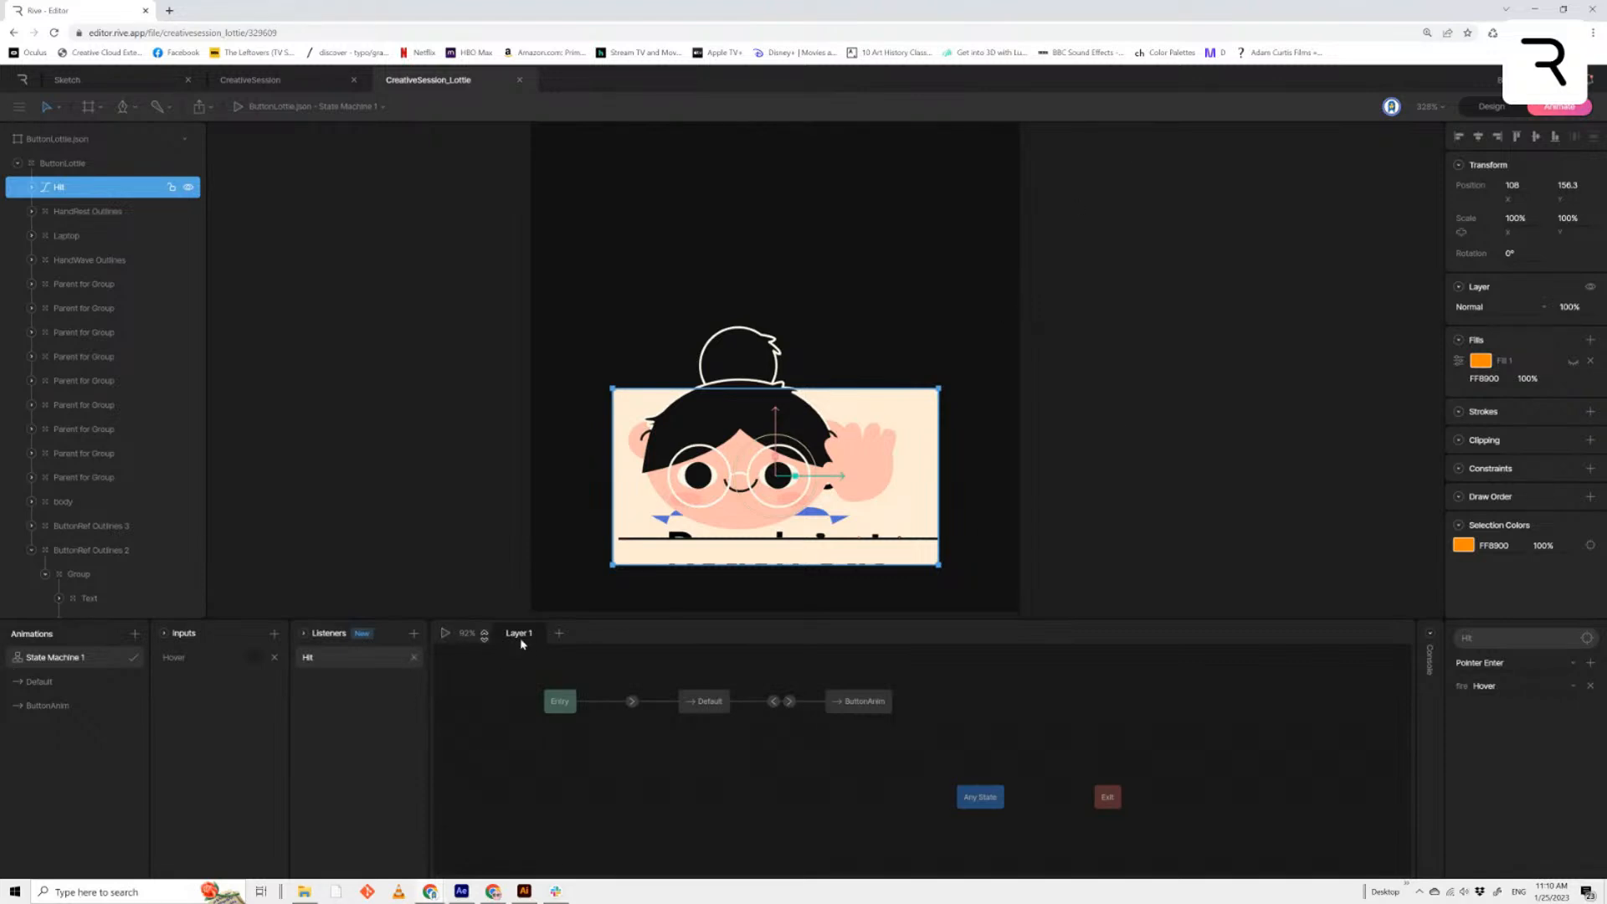
scroll(951, 395, "up", 1)
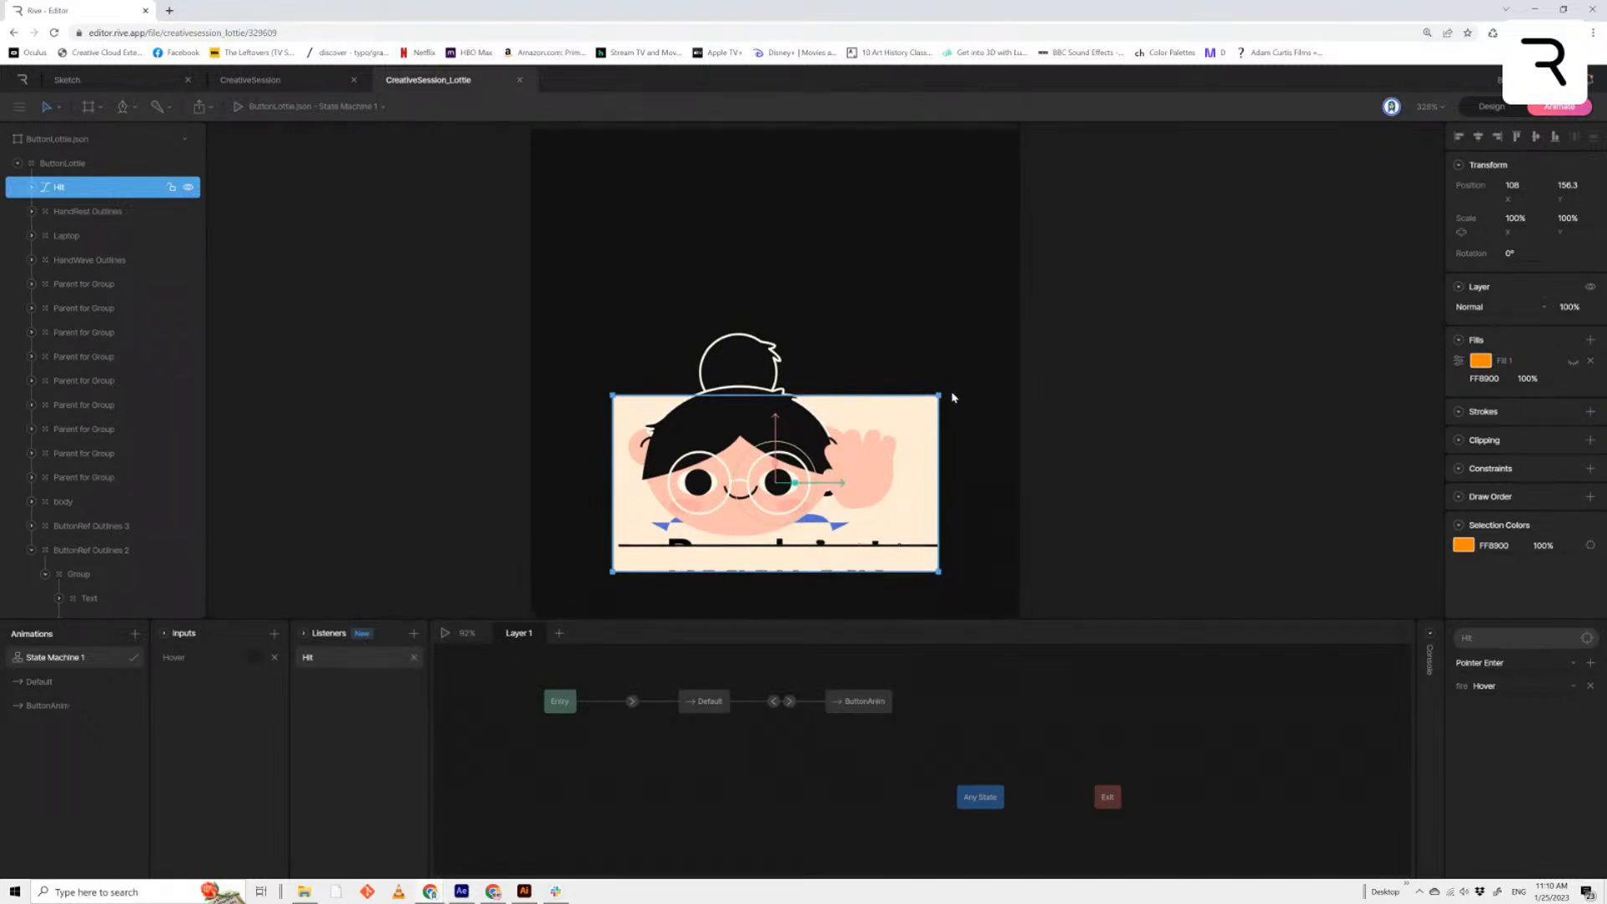
scroll(1000, 378, "down", 4)
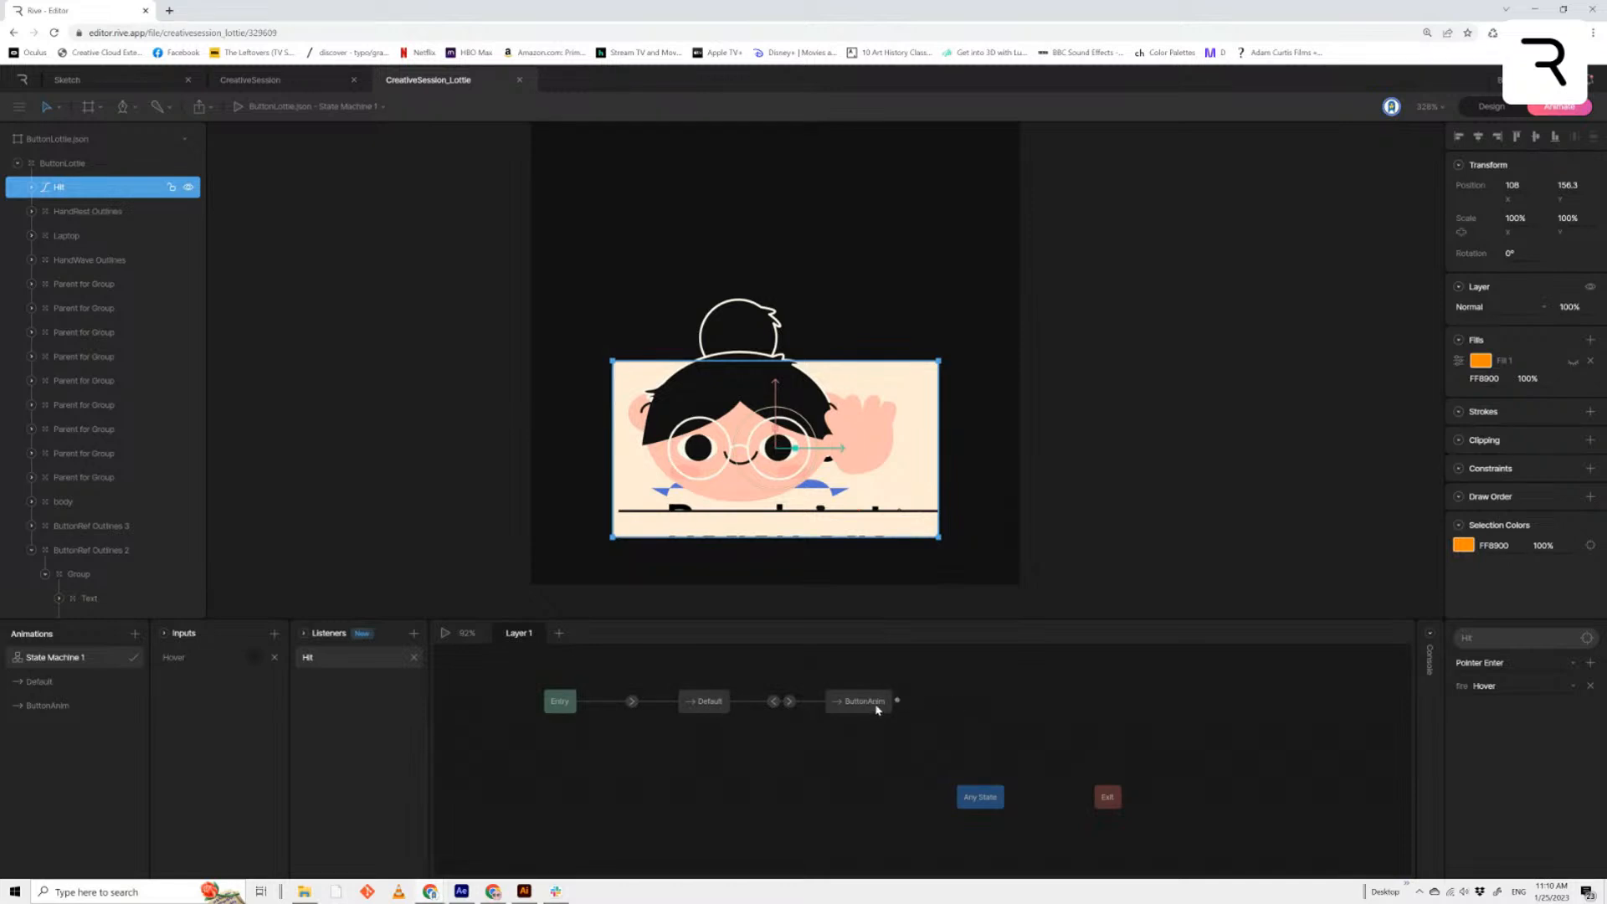
left_click(446, 634)
mouse_move(829, 459)
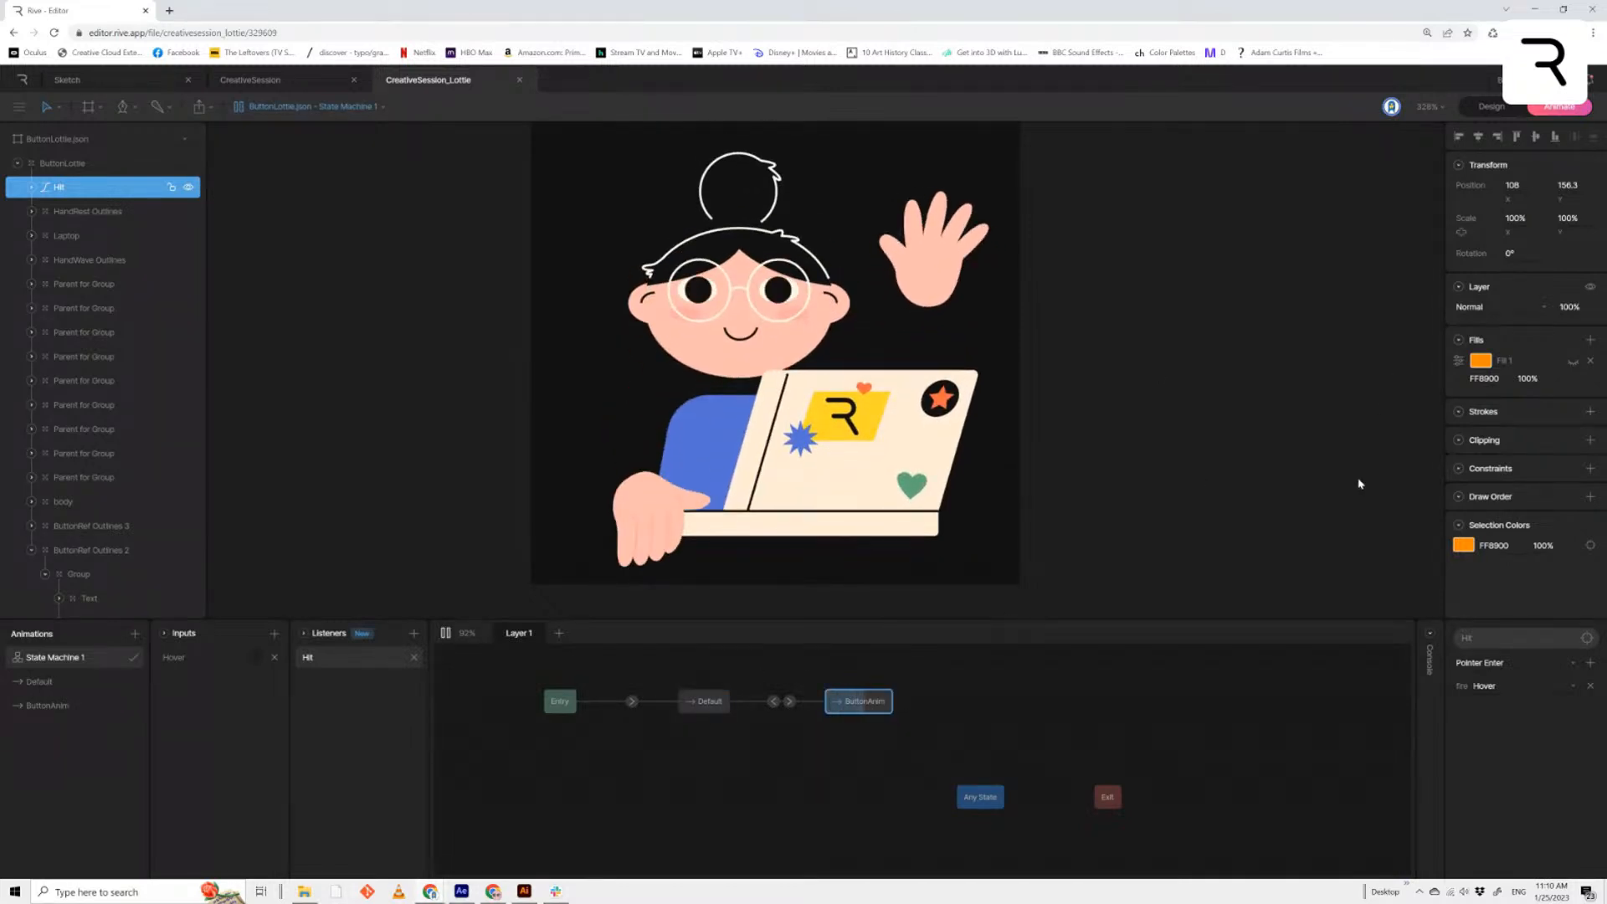
left_click(446, 633)
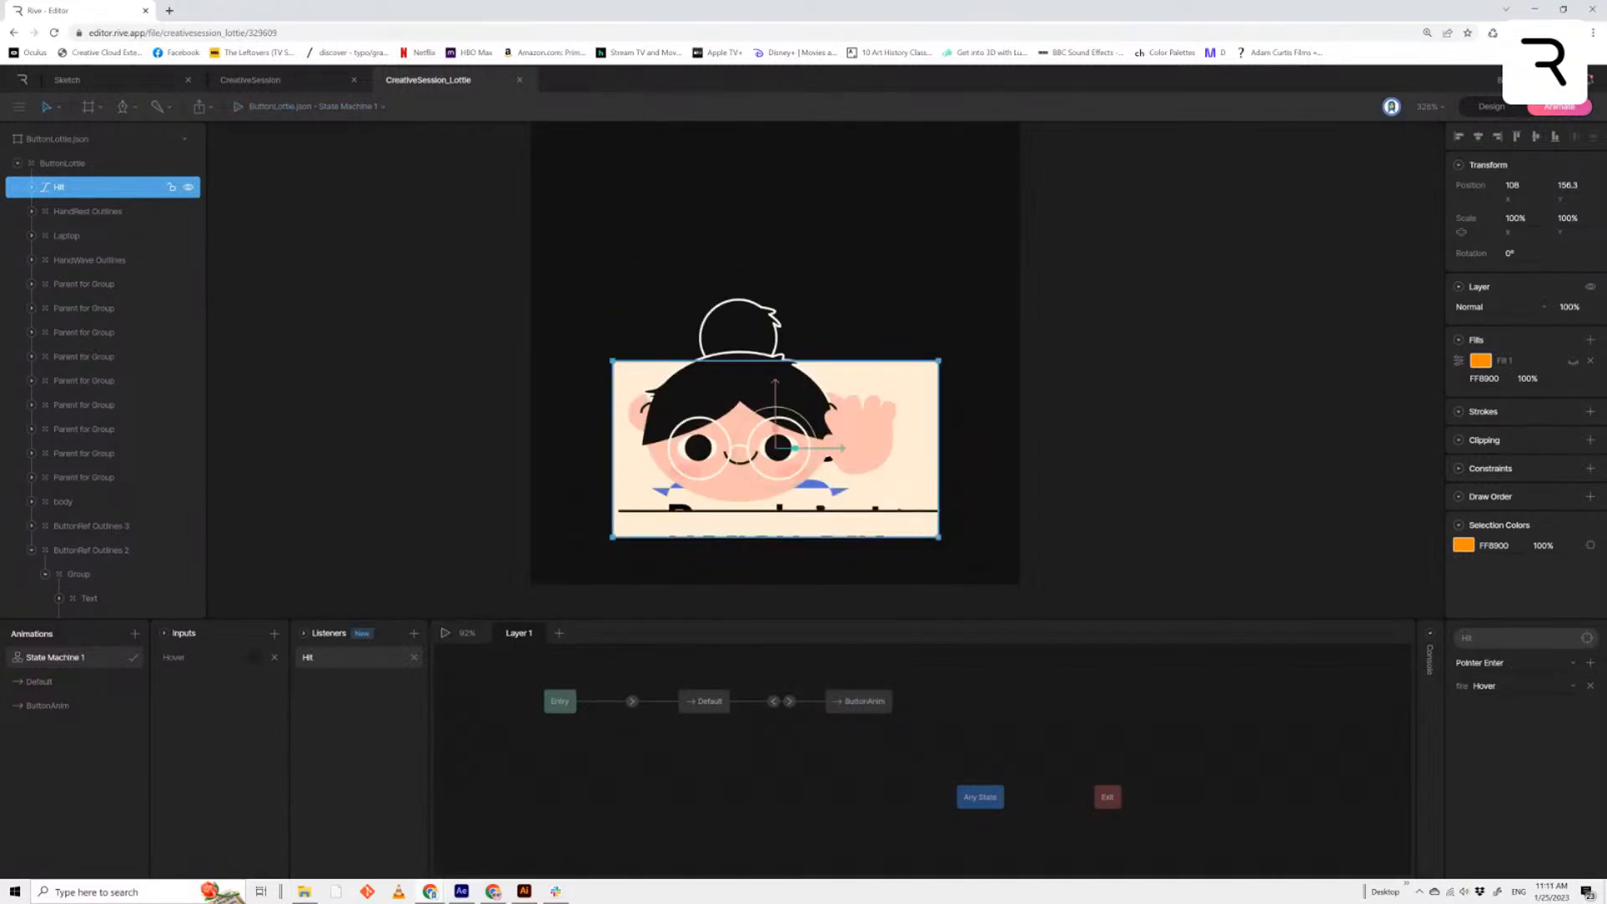
Switch to the CreativeSession file, play its Hover animation from the start, and return the playhead to frame zero
left_click(291, 86)
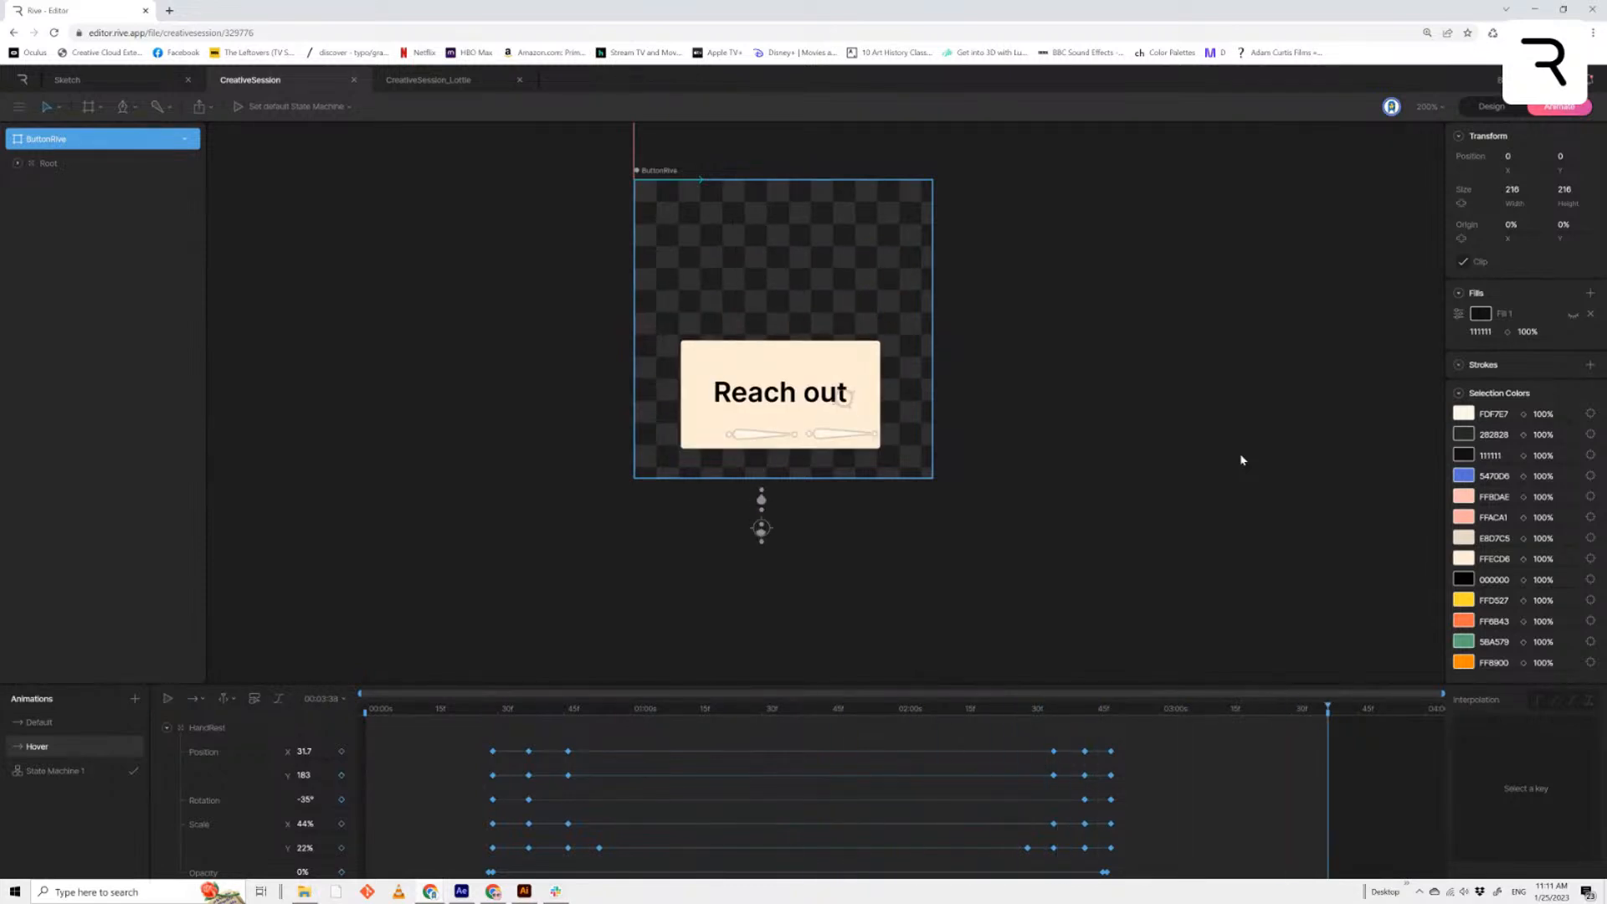
left_click(368, 708)
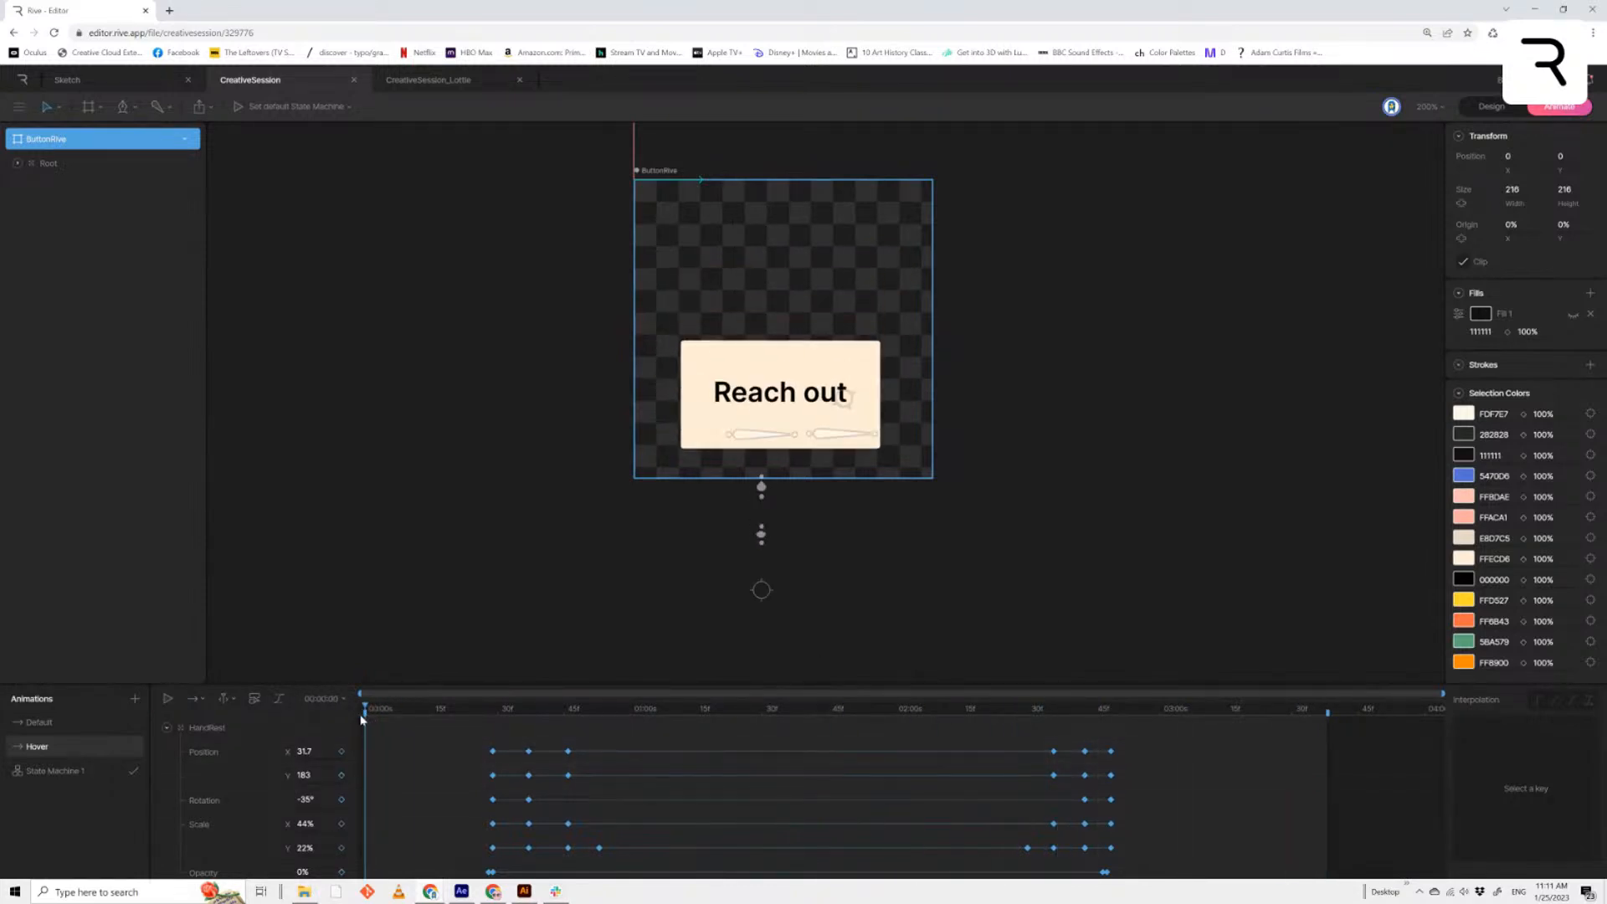
key("space")
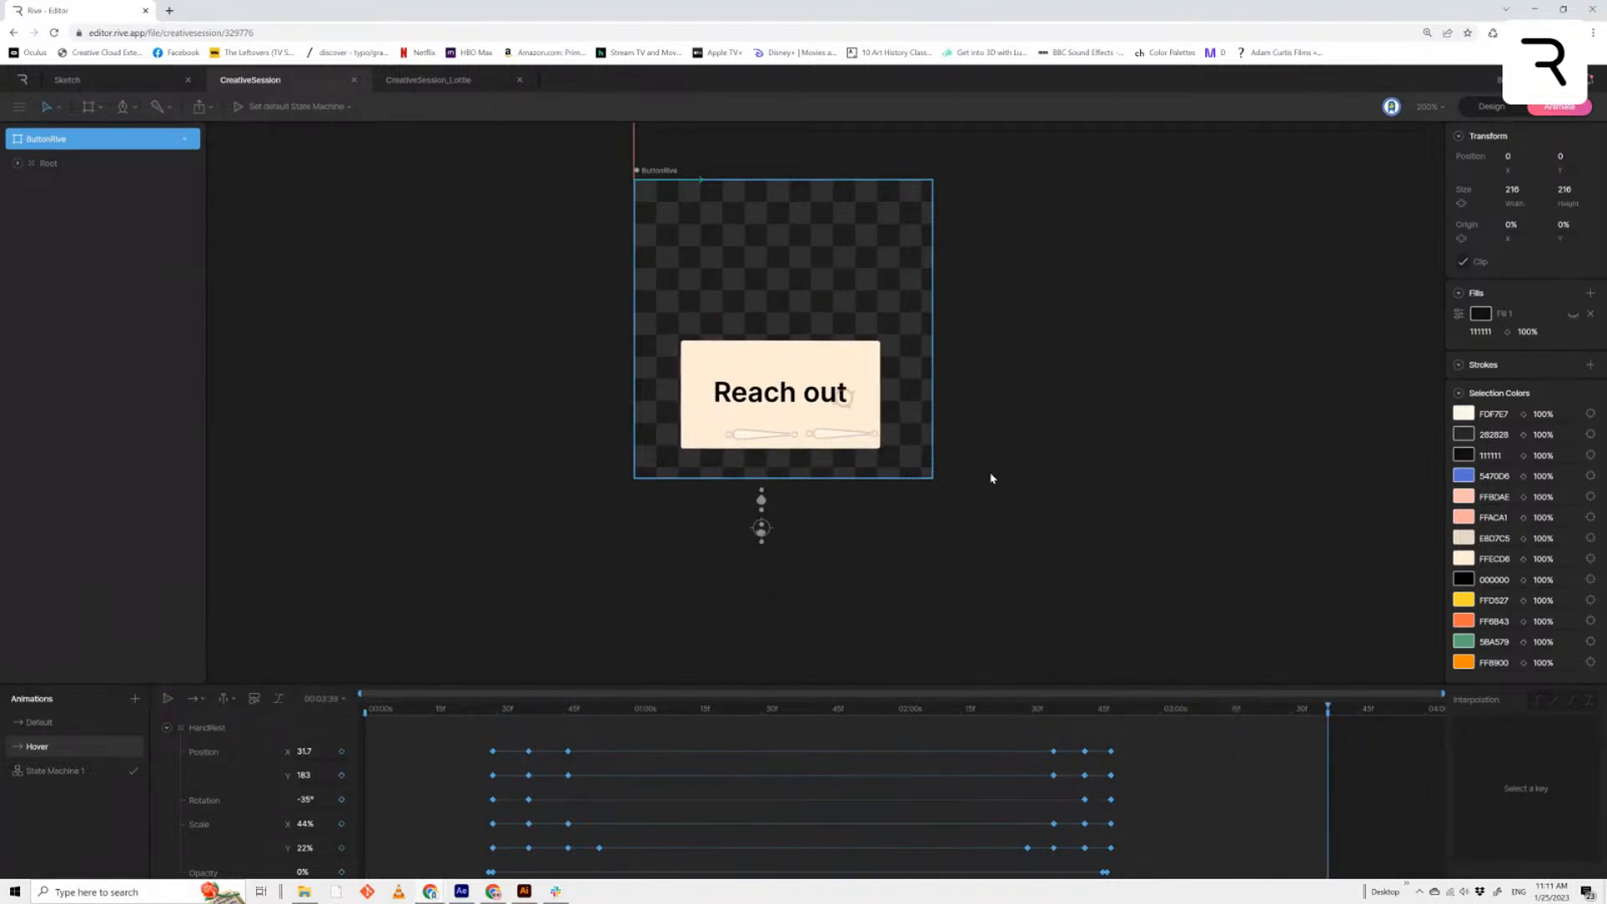
left_click_drag(414, 710, 360, 789)
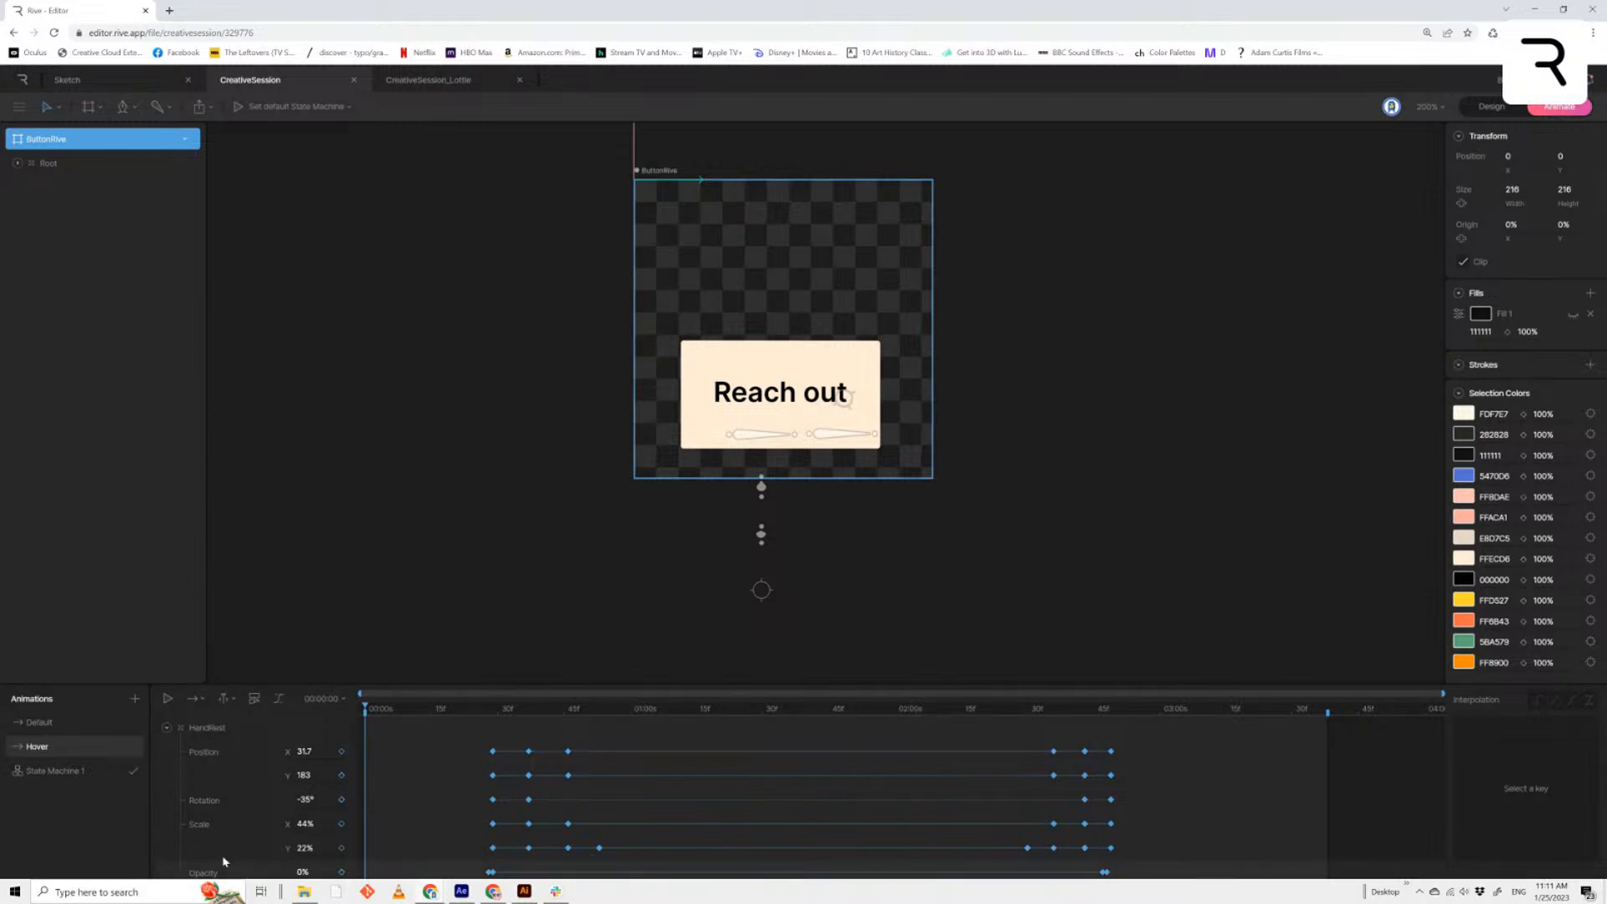
Play State Machine 1 in the ButtonRive artboard, test the Hit listener by moving the pointer onto the button, and stop playback
left_click(43, 771)
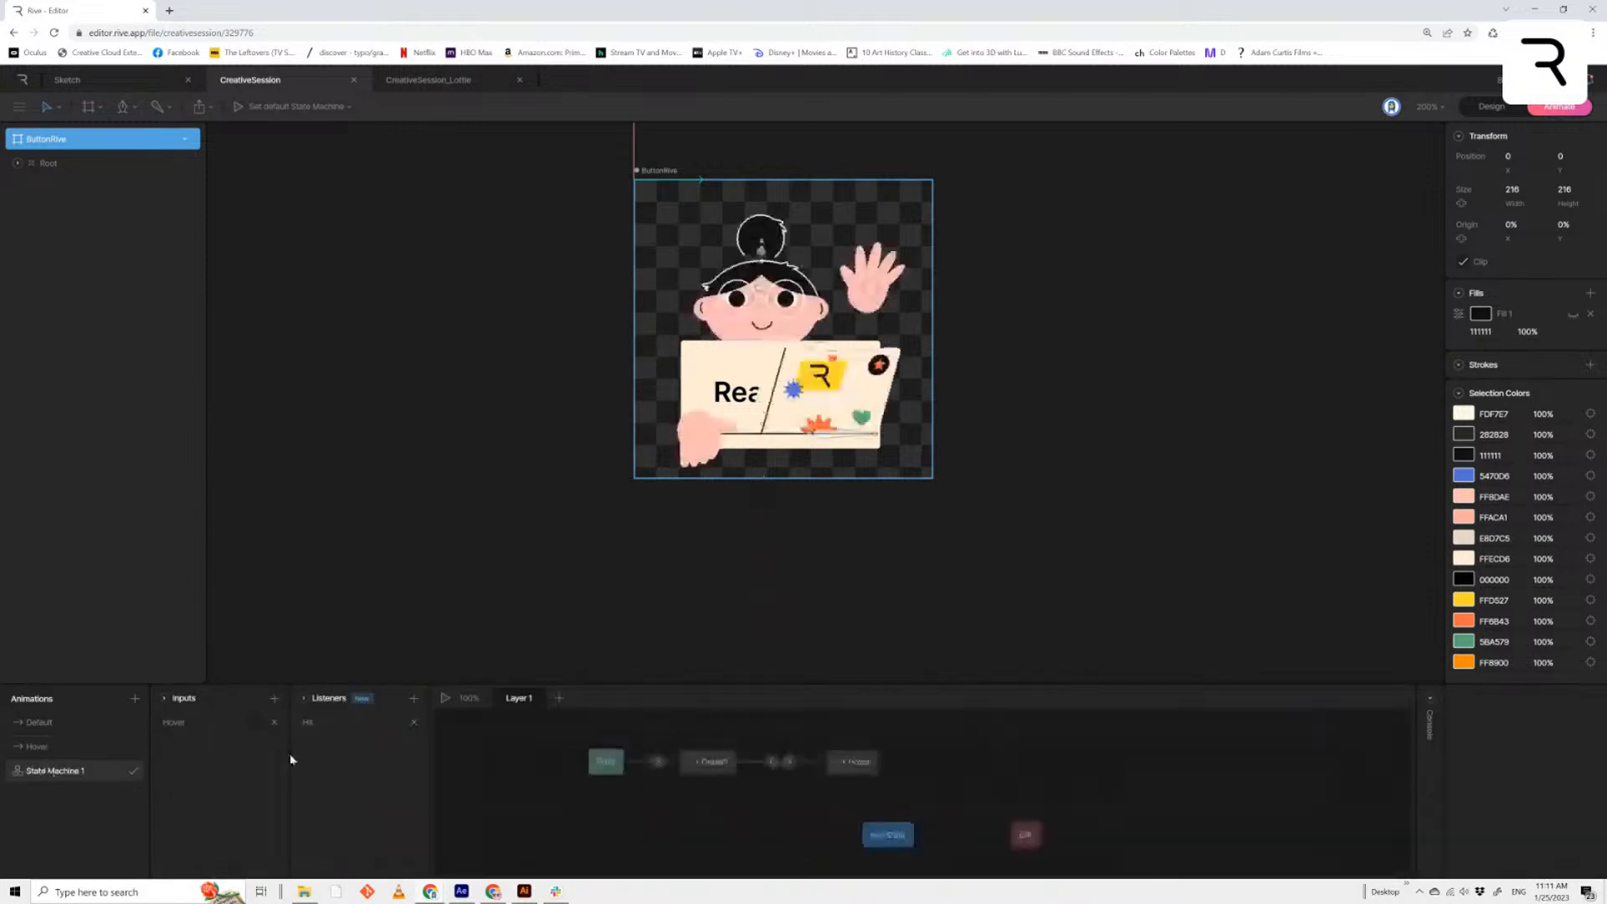
left_click(446, 698)
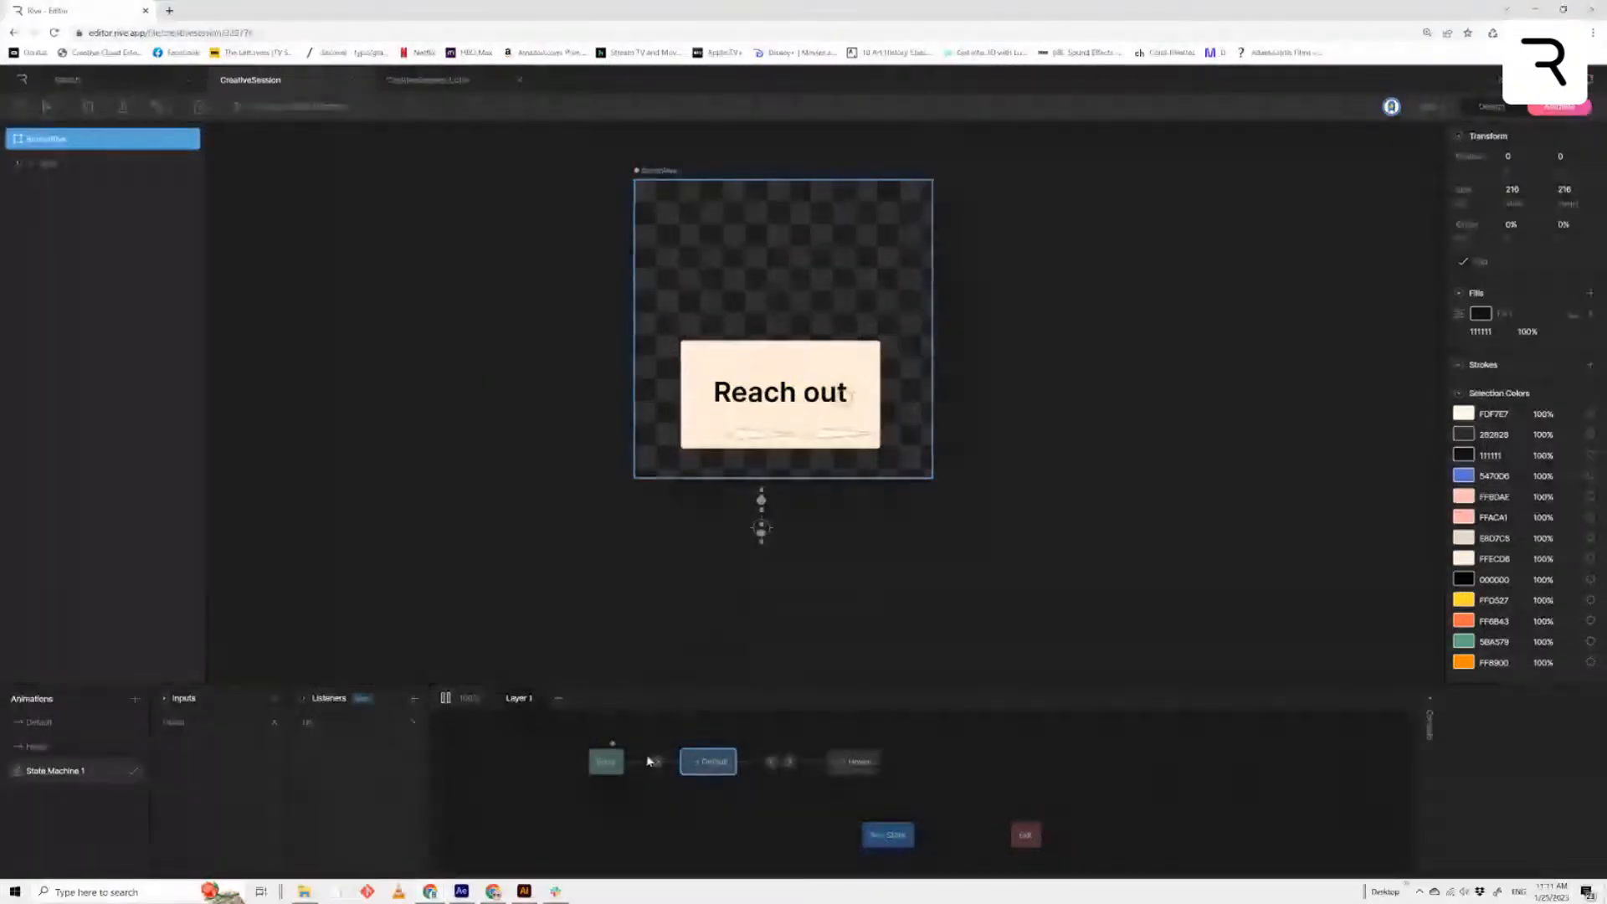
left_click(318, 725)
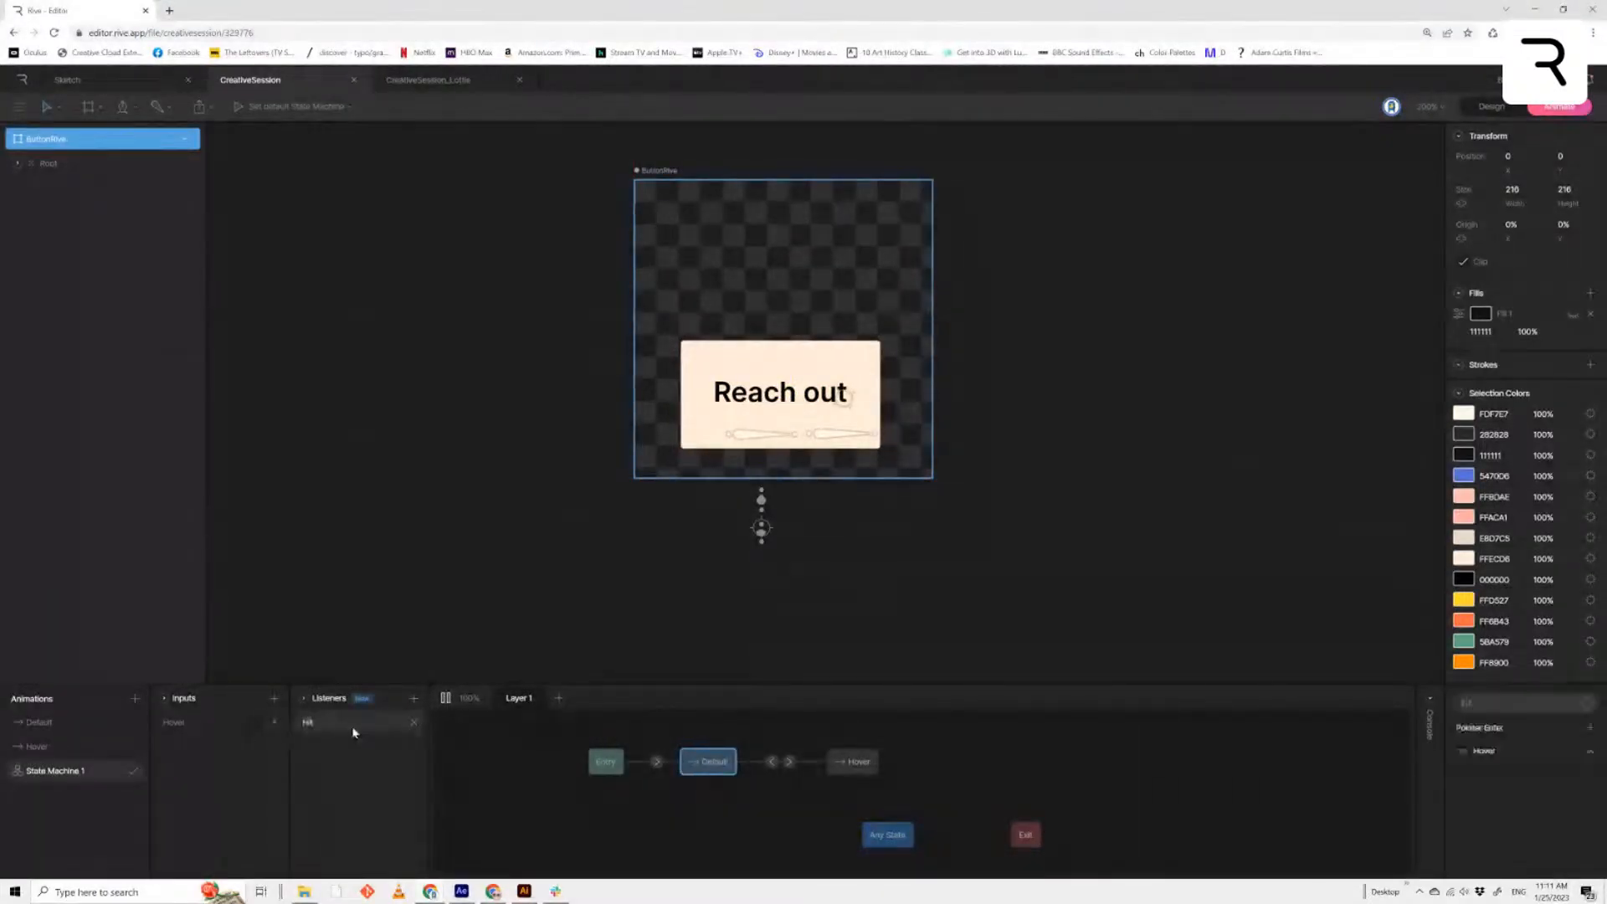
mouse_move(821, 344)
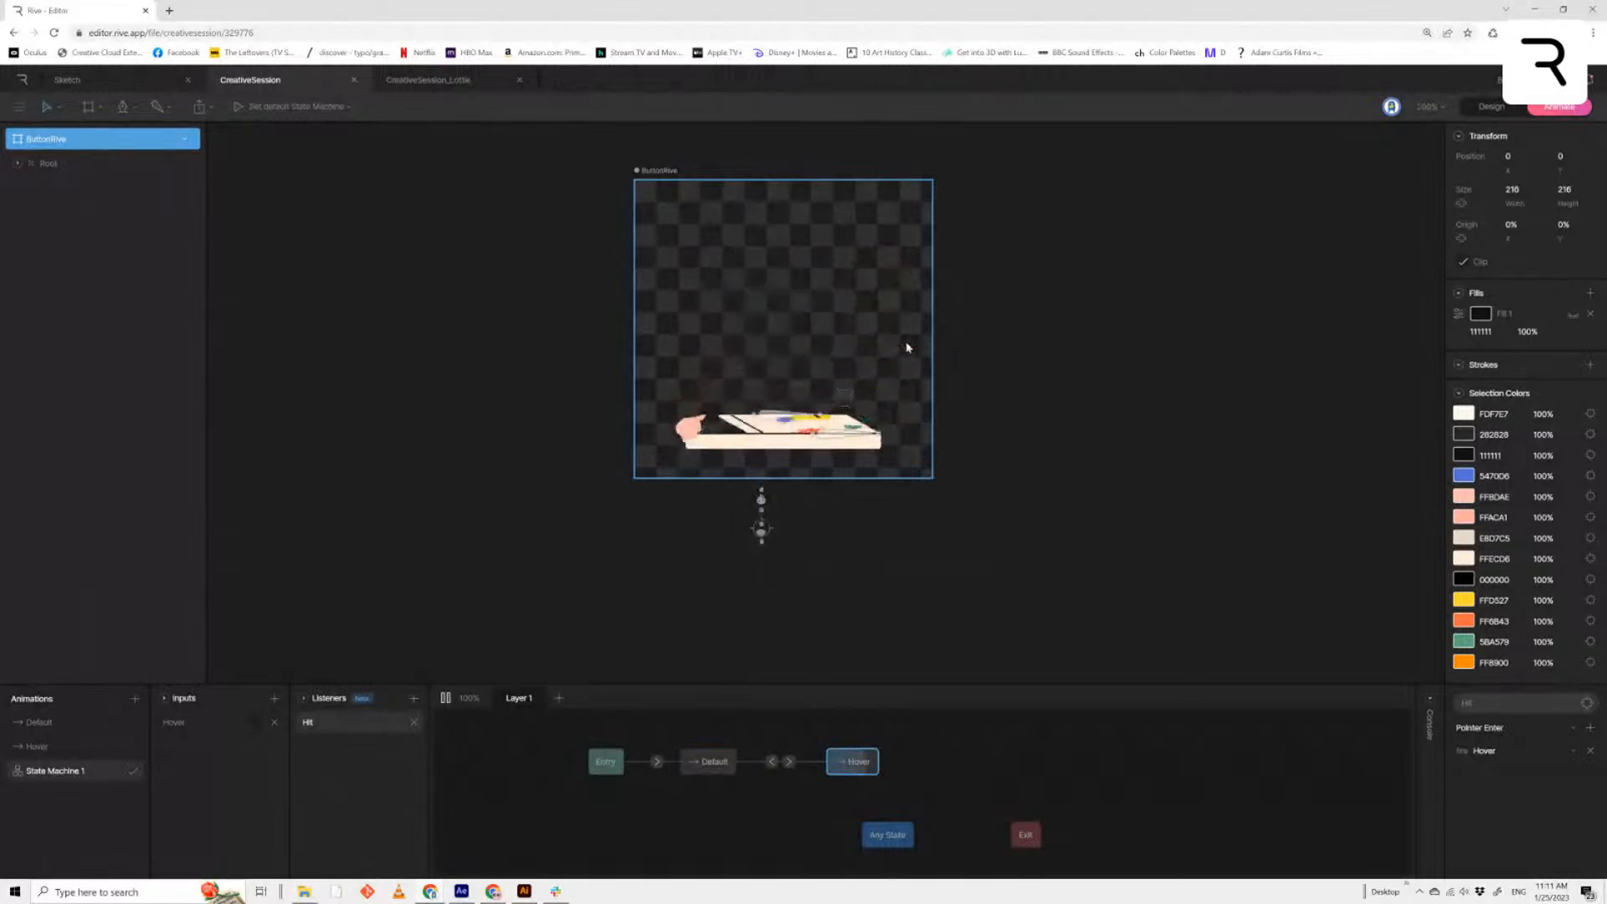
left_click(445, 700)
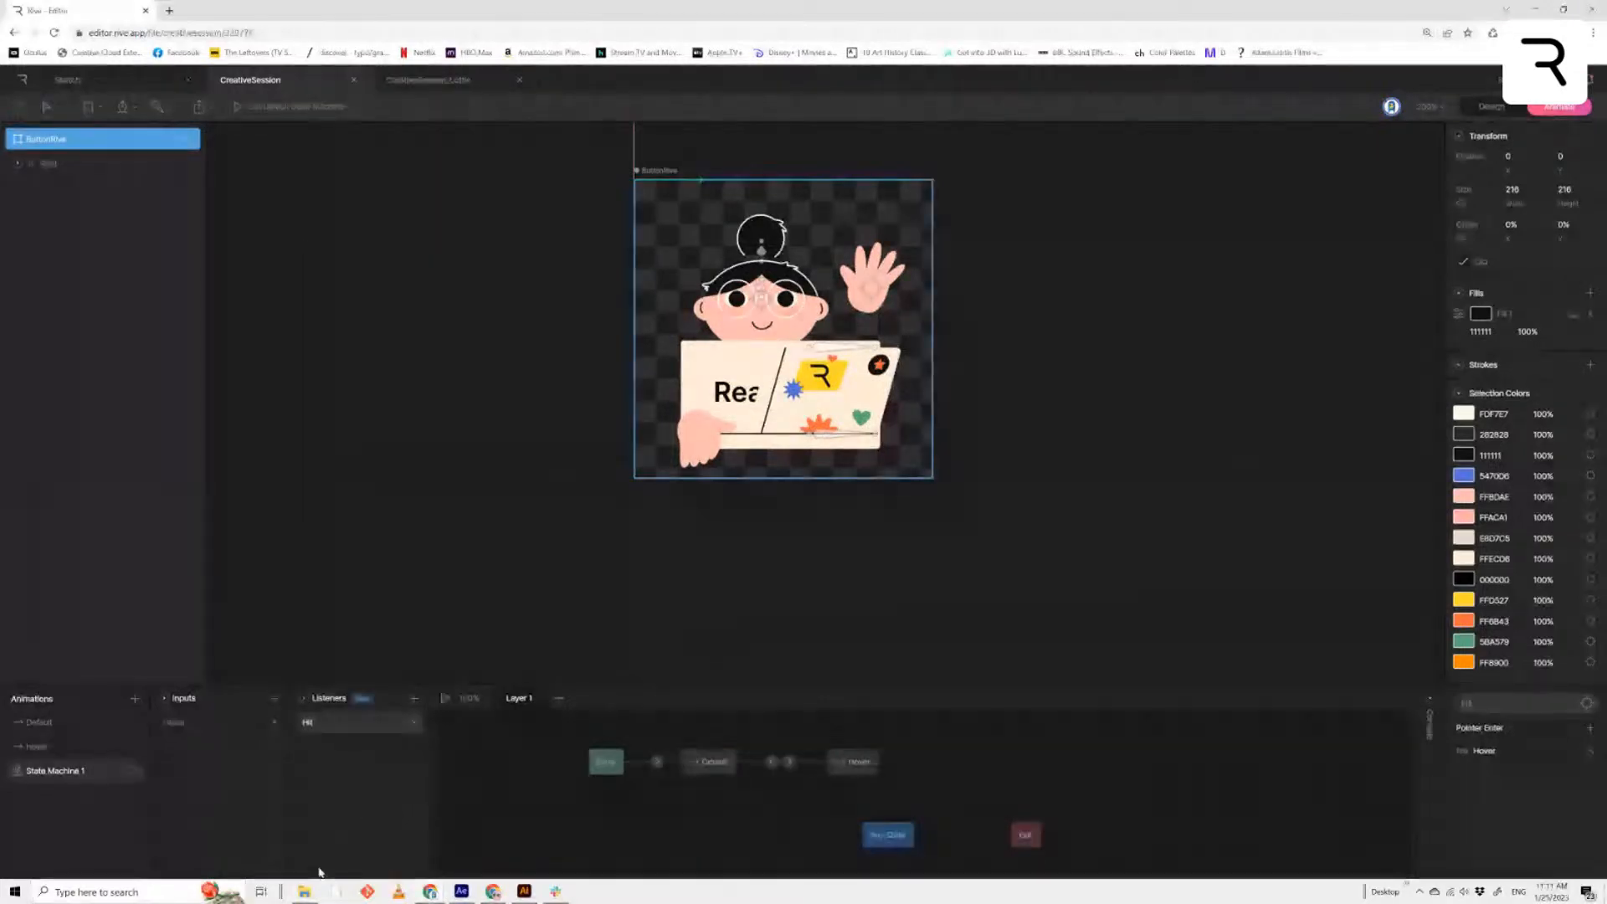
Export the CreativeSession file for the newest runtime and save it as creativesession.riv in the Creative Session folder
left_click(308, 892)
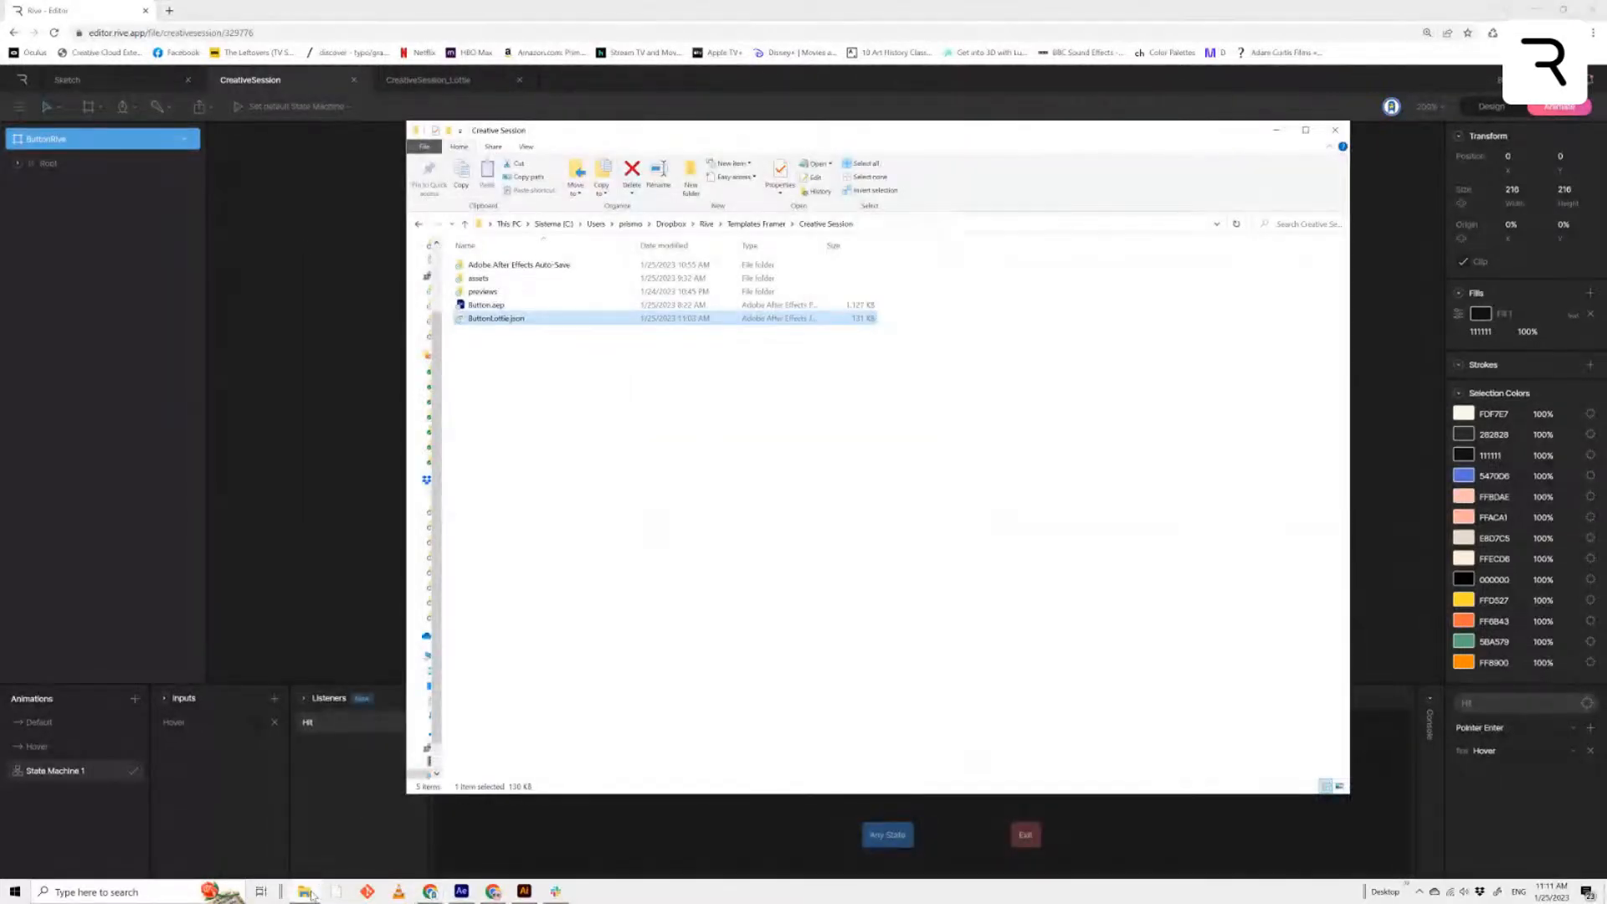
left_click(308, 892)
left_click(201, 107)
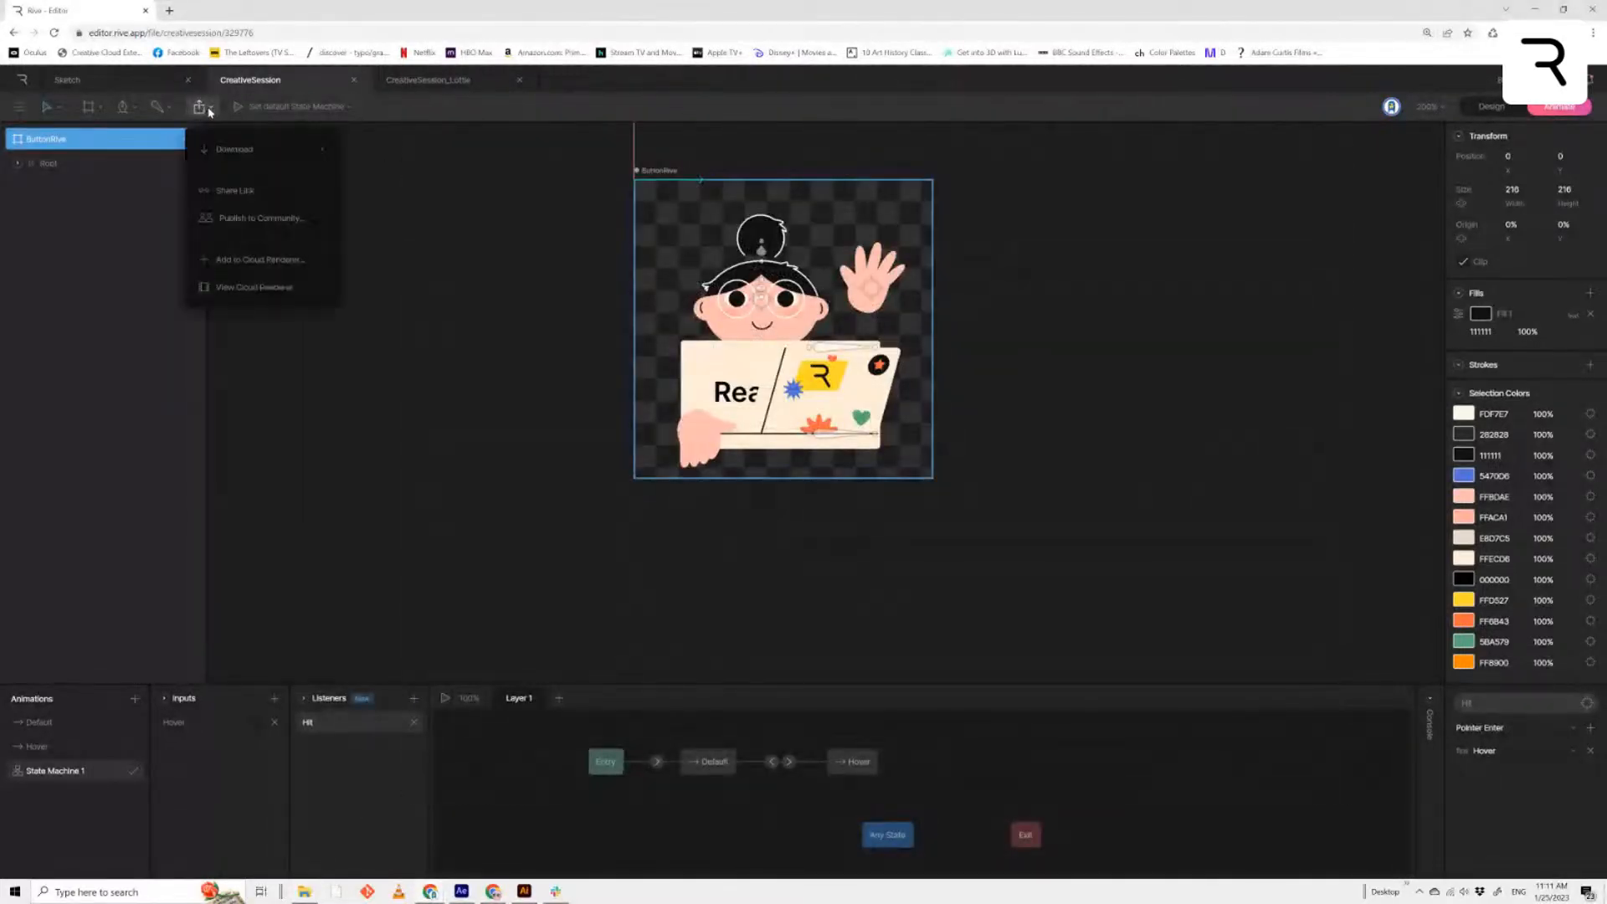
mouse_move(266, 155)
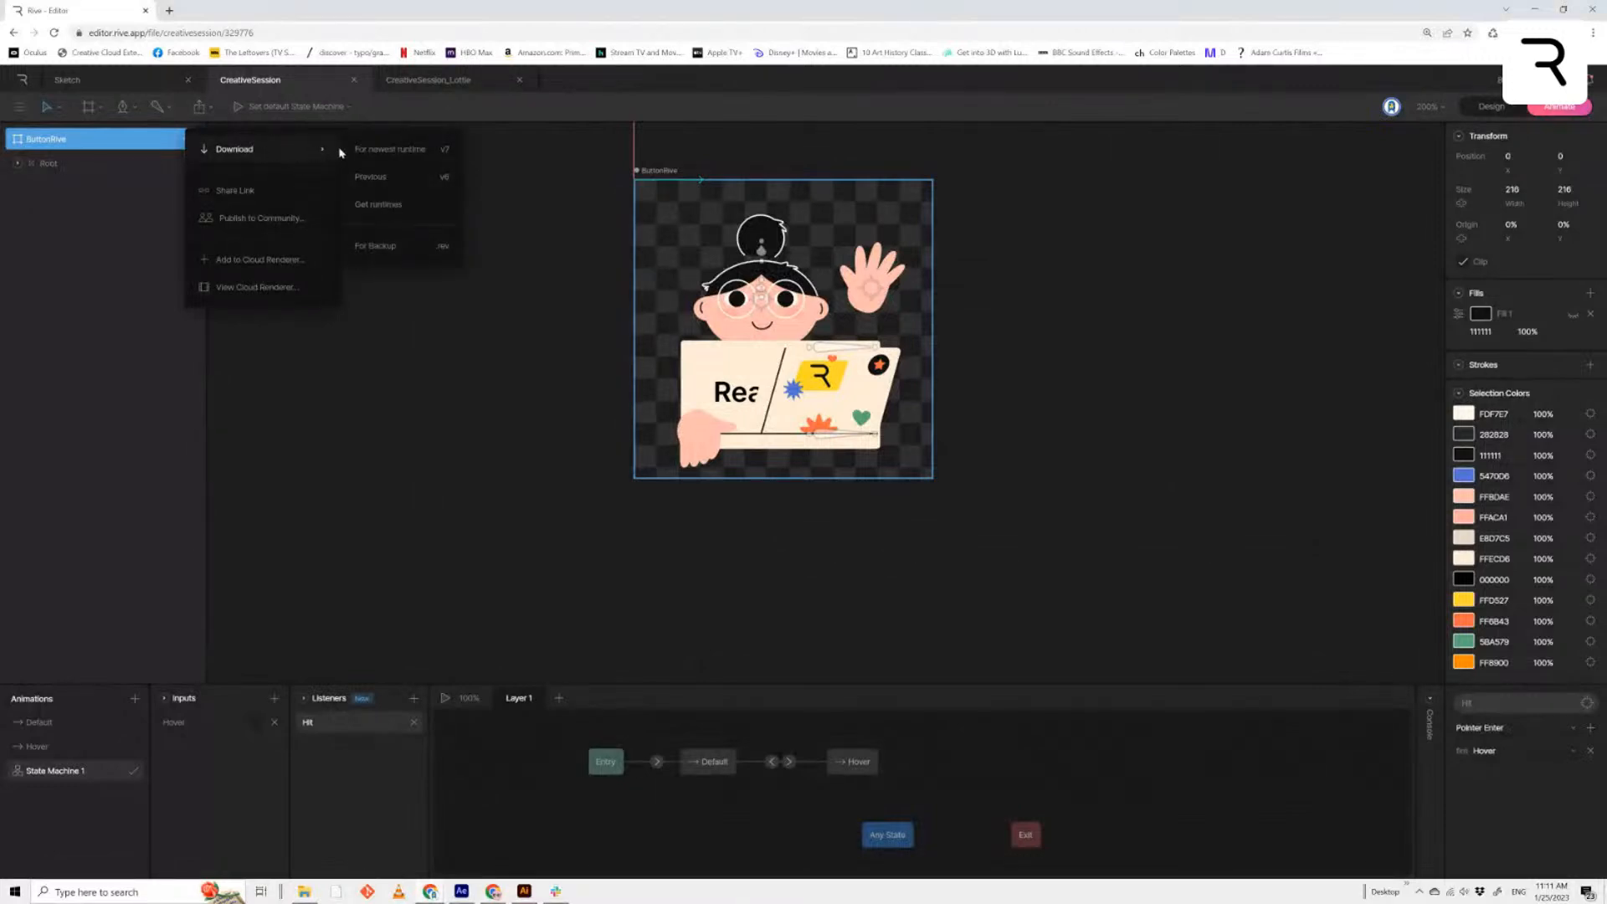
left_click(423, 150)
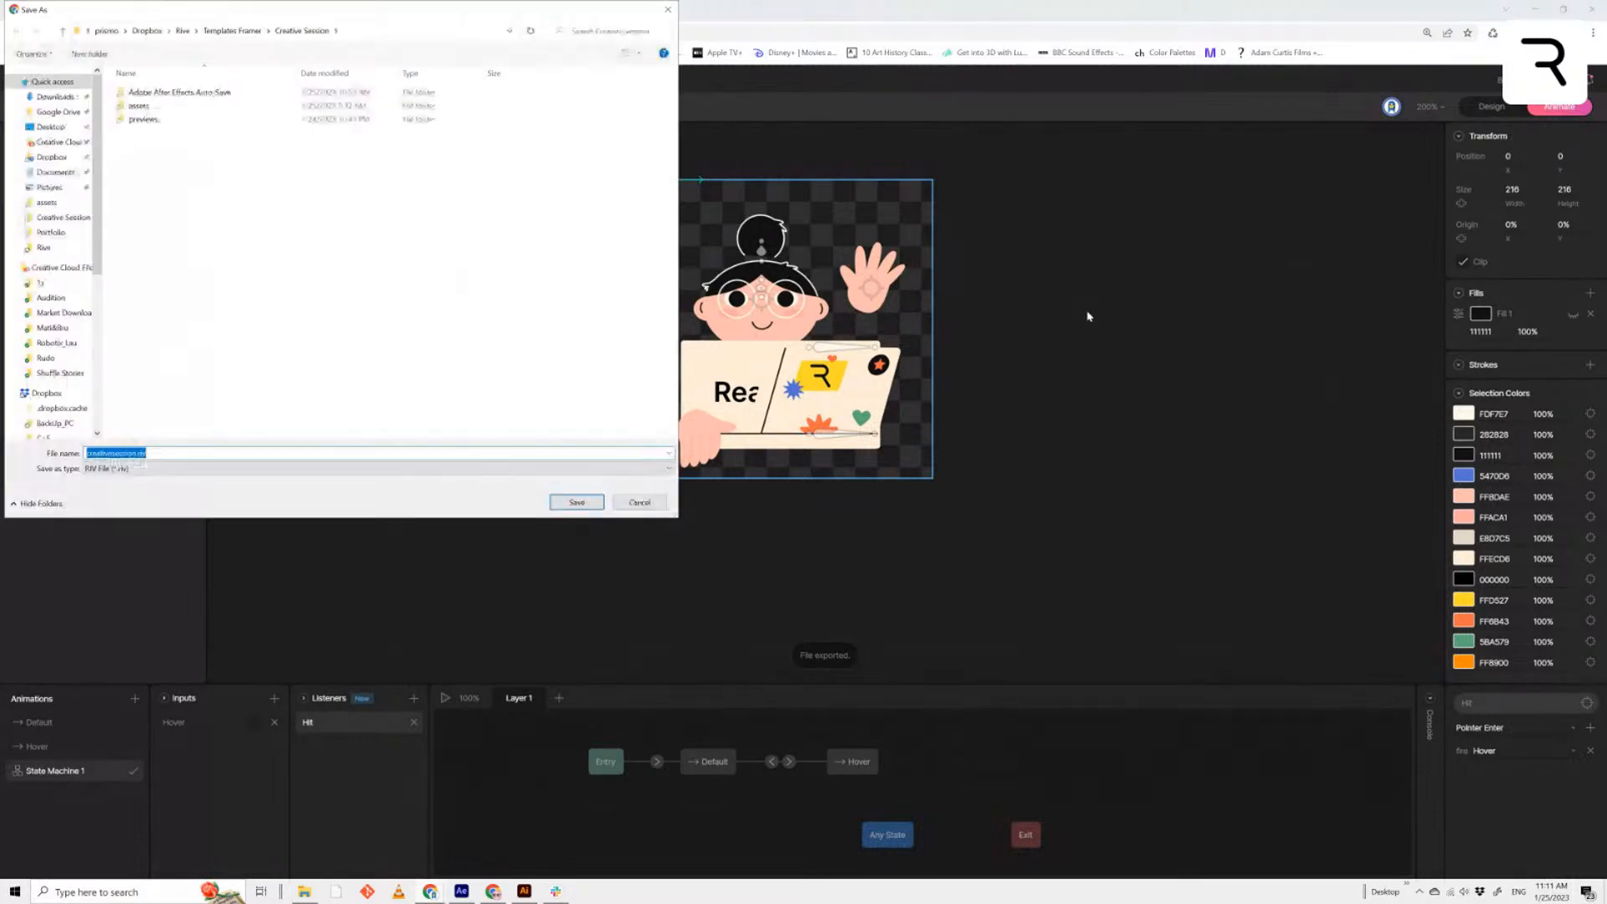
left_click(570, 504)
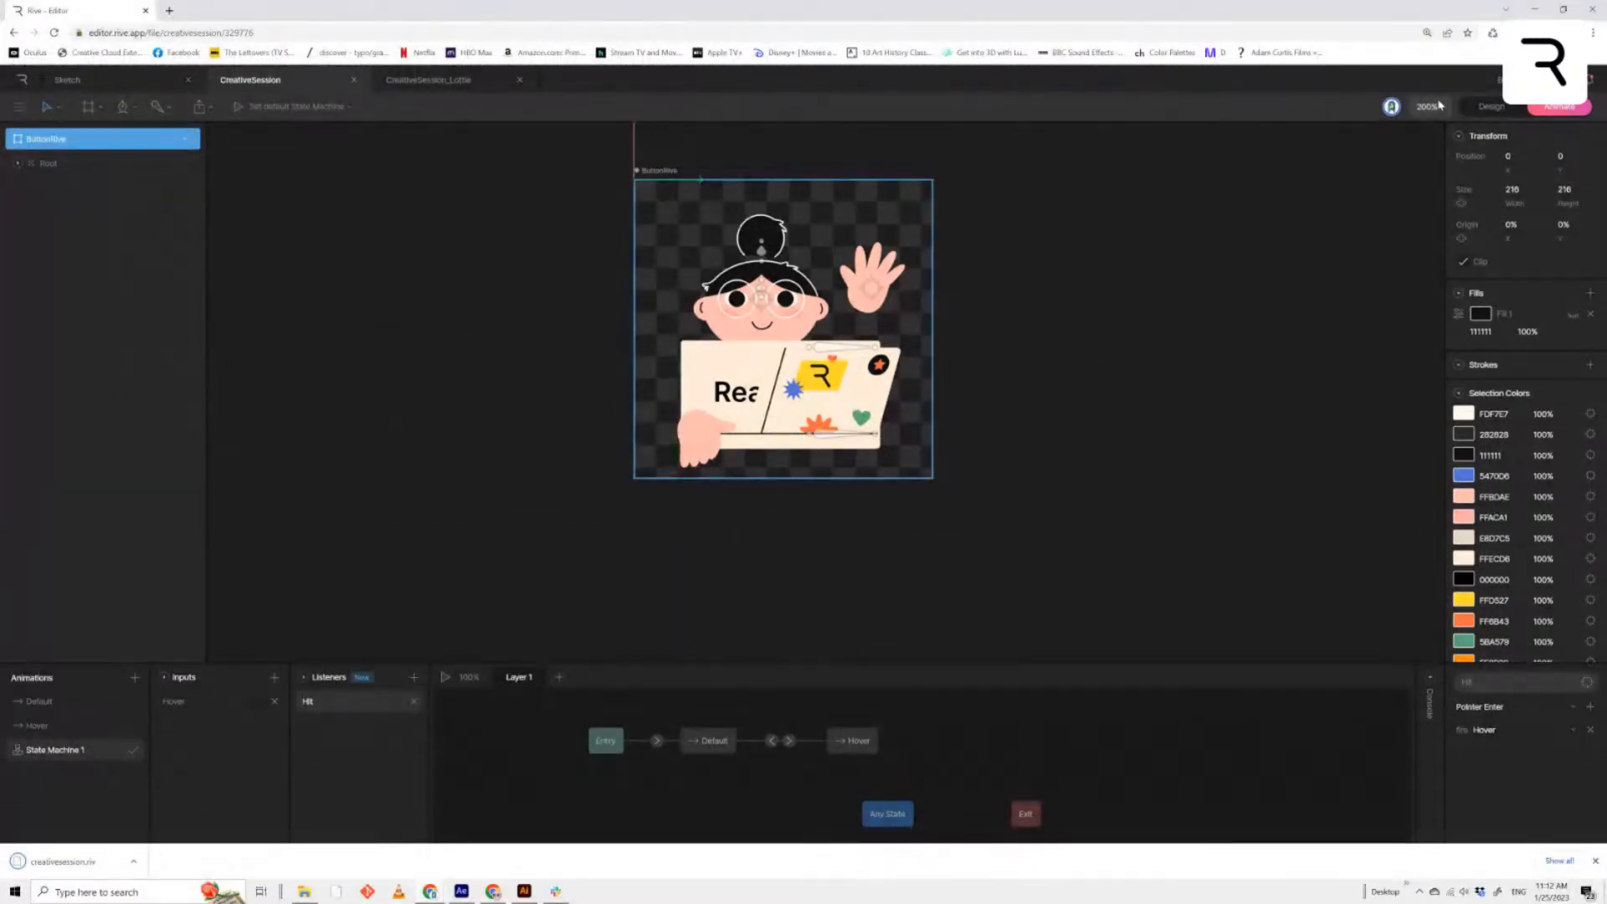
Switch to Design mode and show the downloaded creativesession.riv in its folder
left_click(1489, 107)
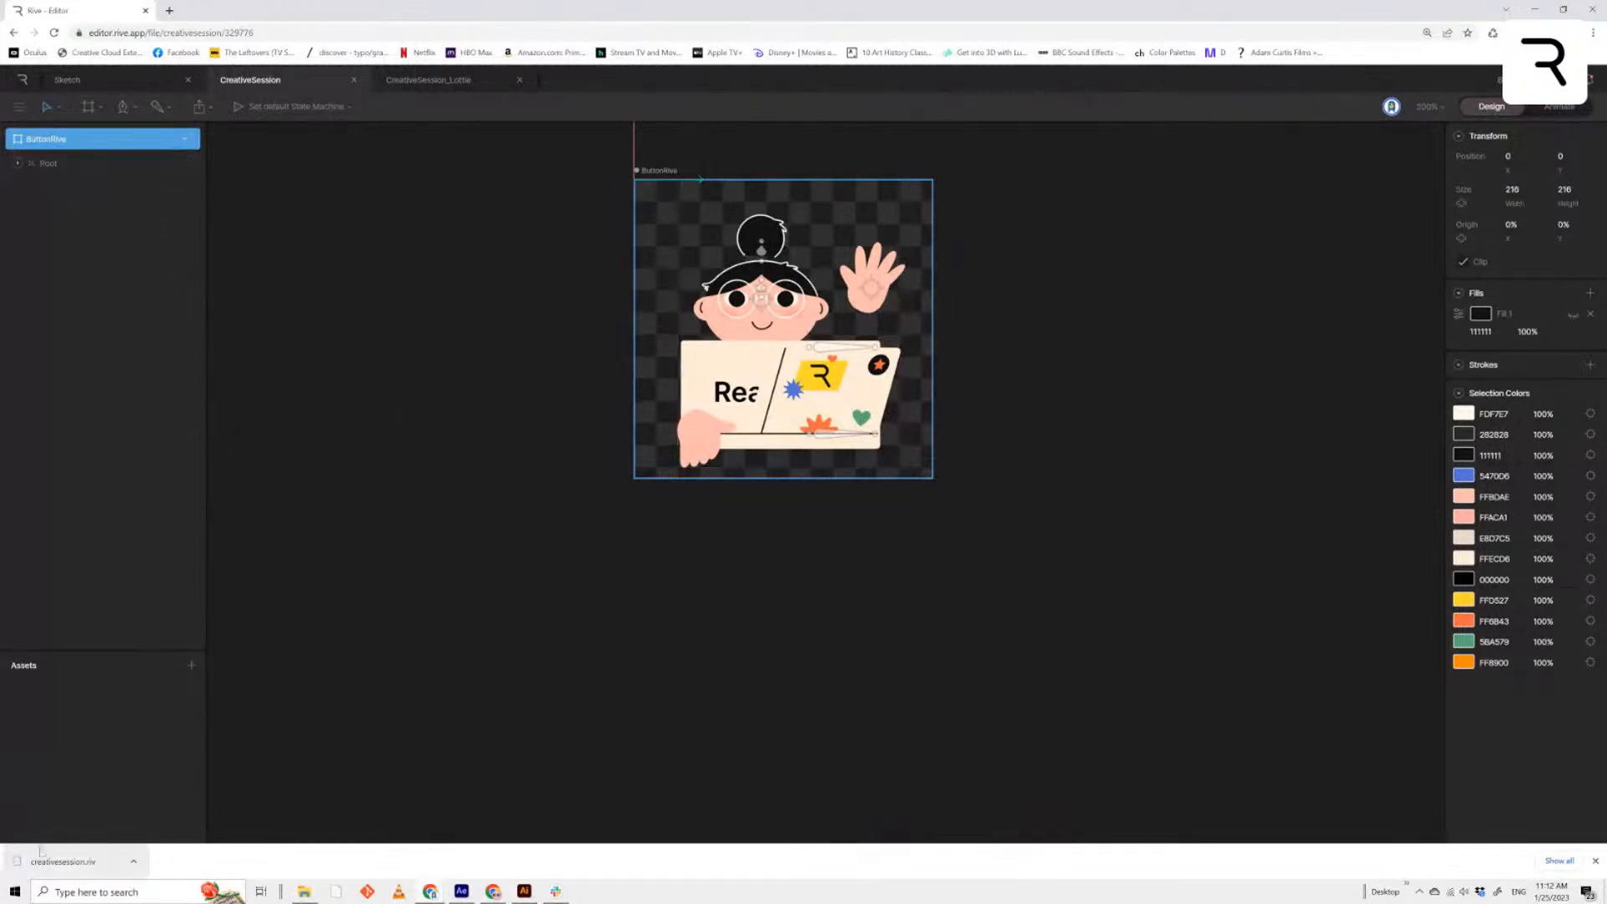
left_click(127, 862)
left_click(195, 823)
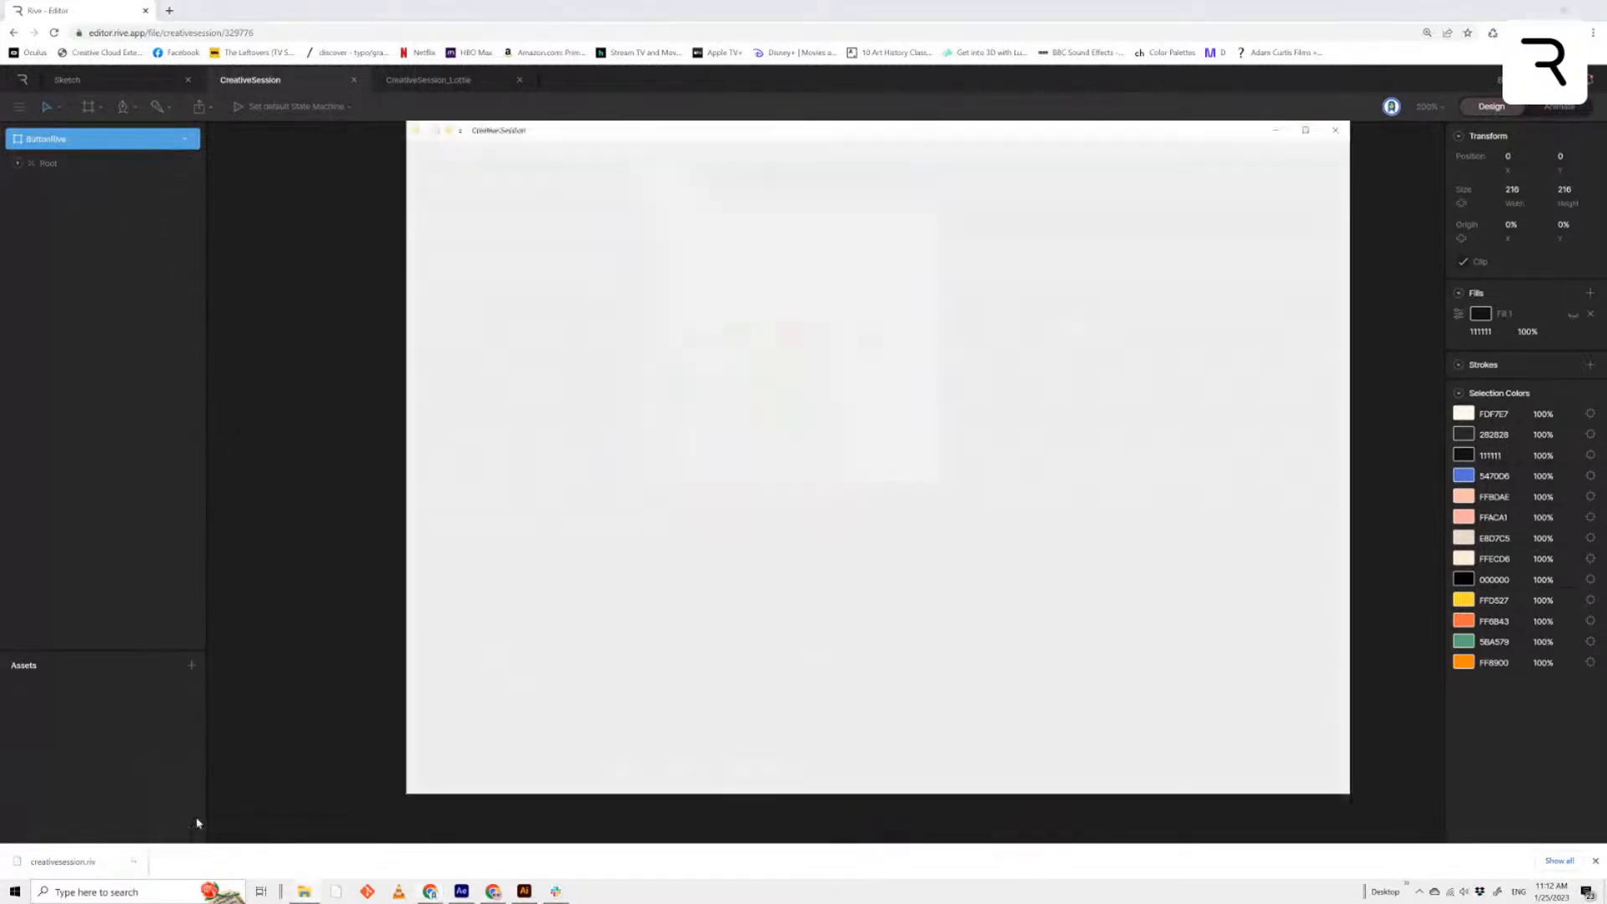
Compare the file sizes of creativesession.riv and ButtonLottie.json, and minimise the folder window
left_click(1009, 396)
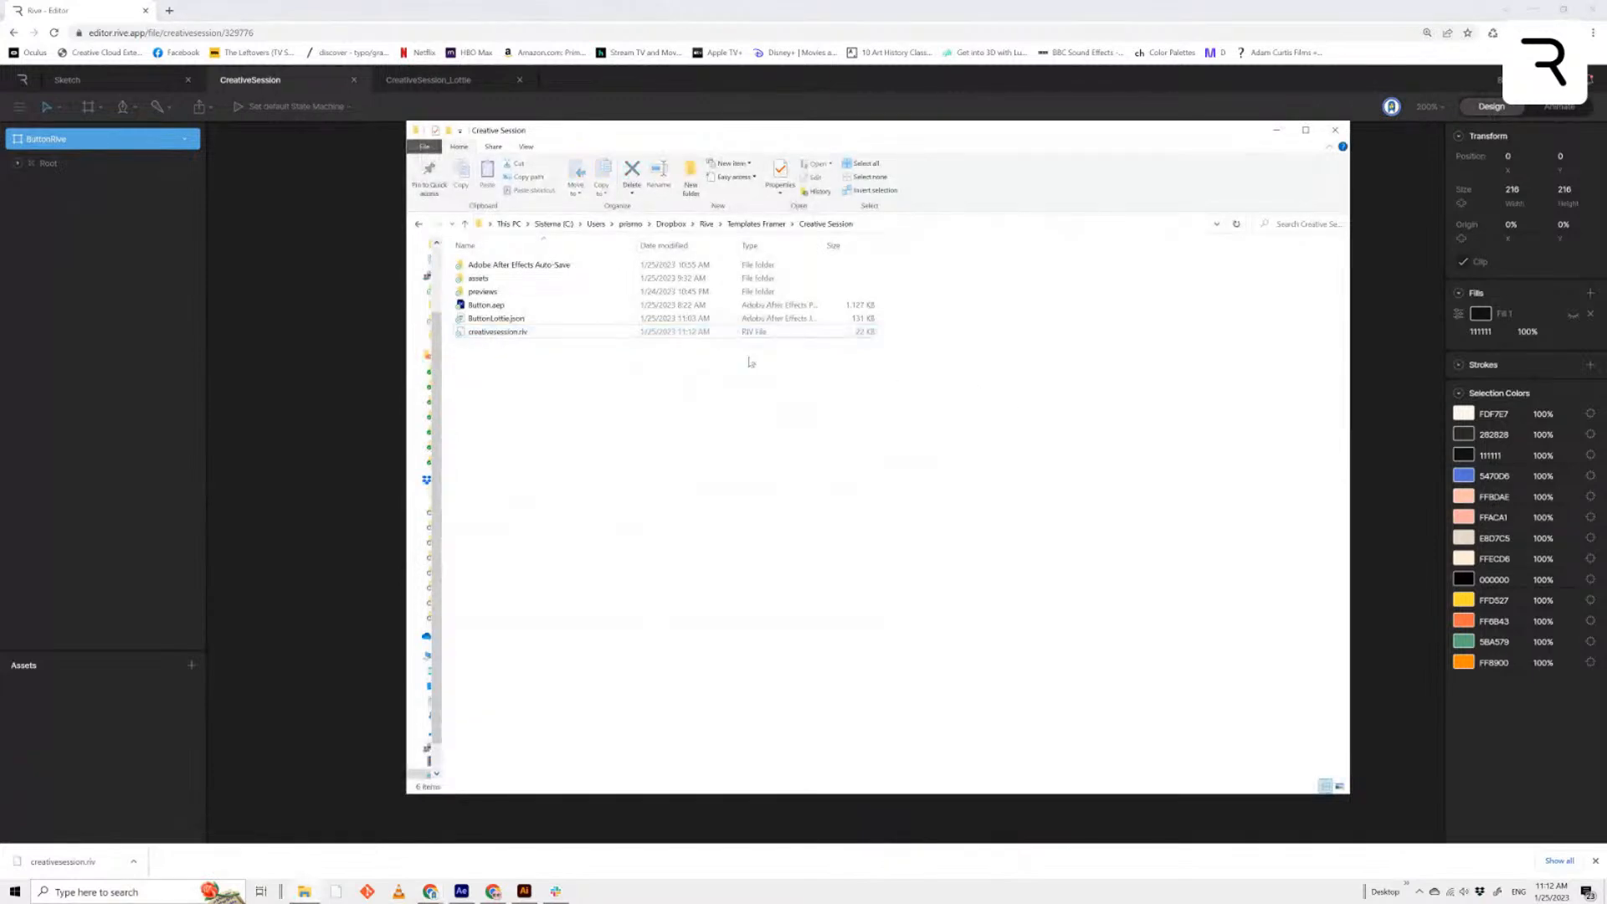
left_click(545, 332)
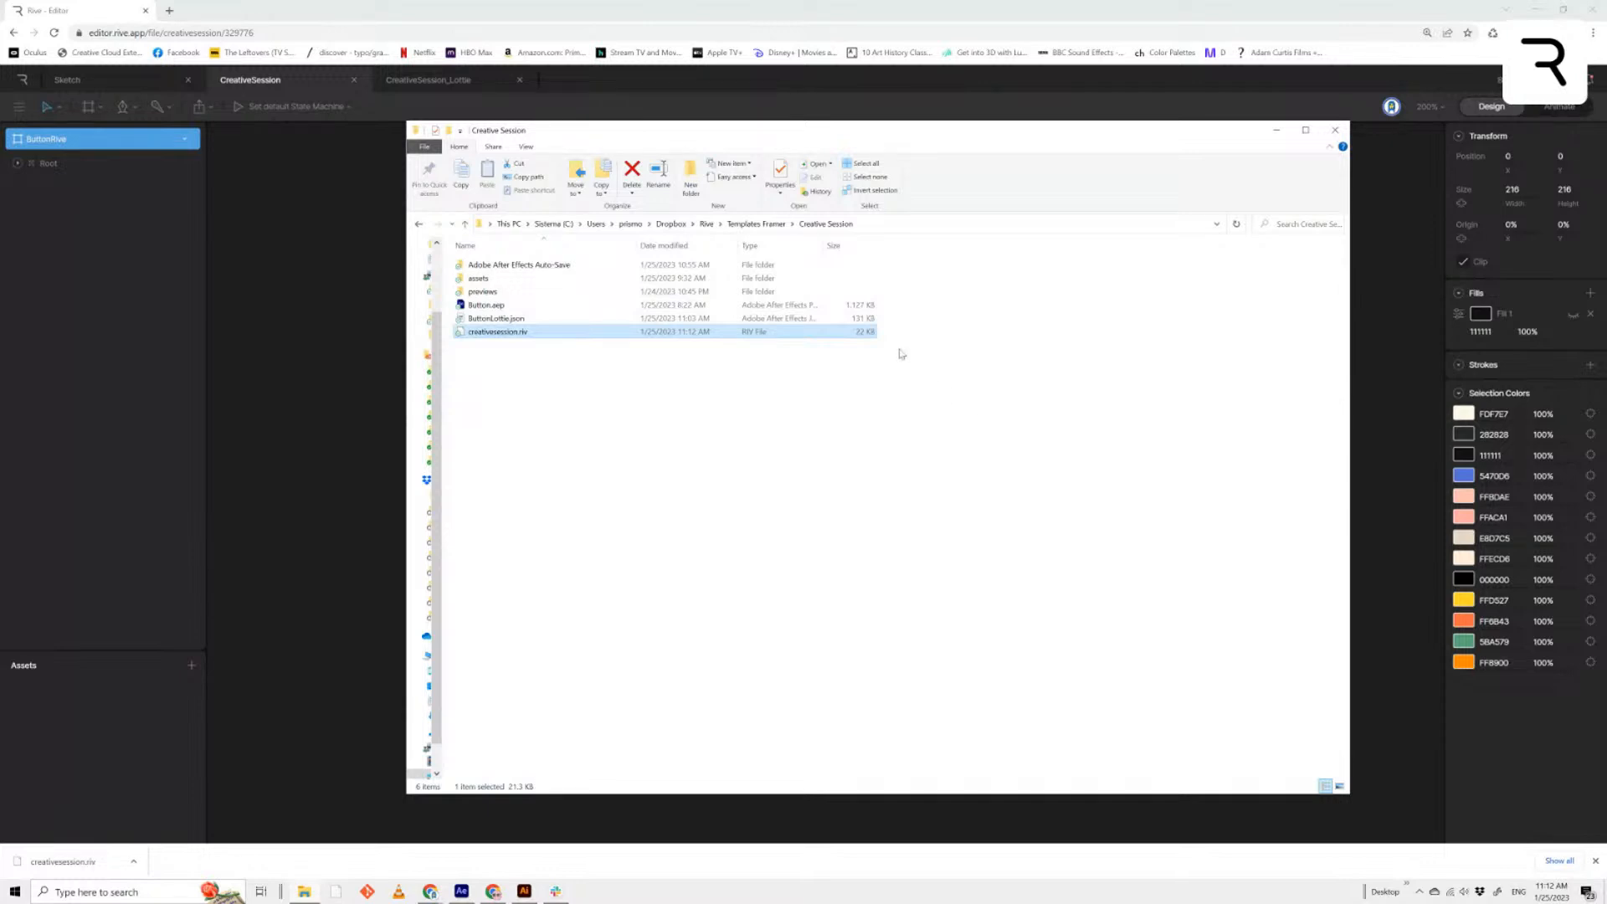
left_click(536, 323)
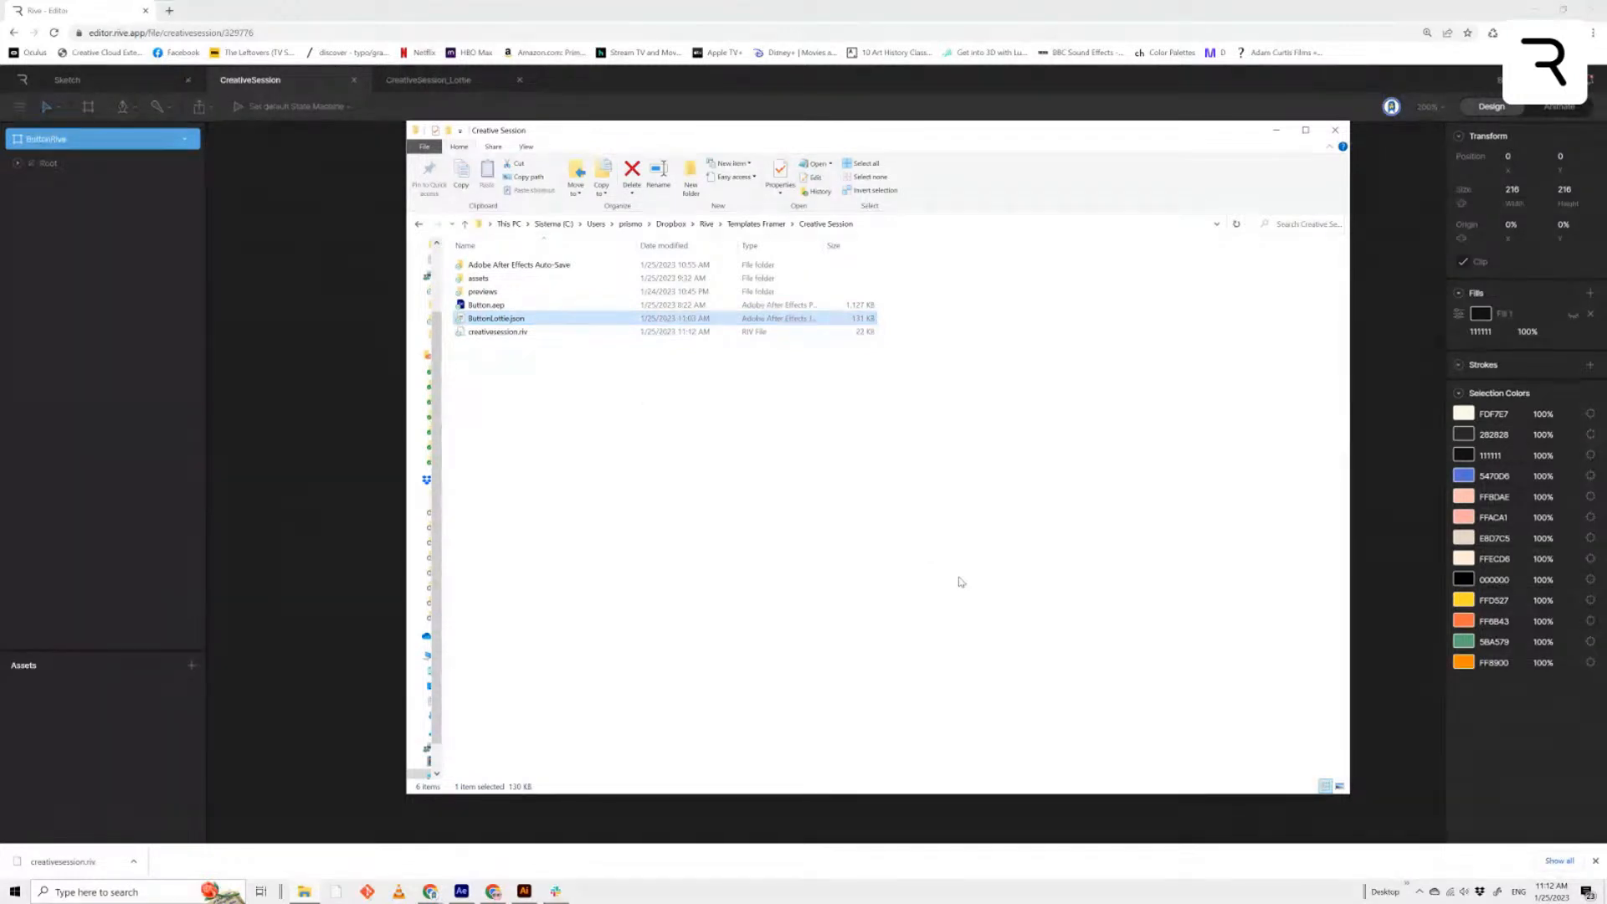
left_click(498, 333)
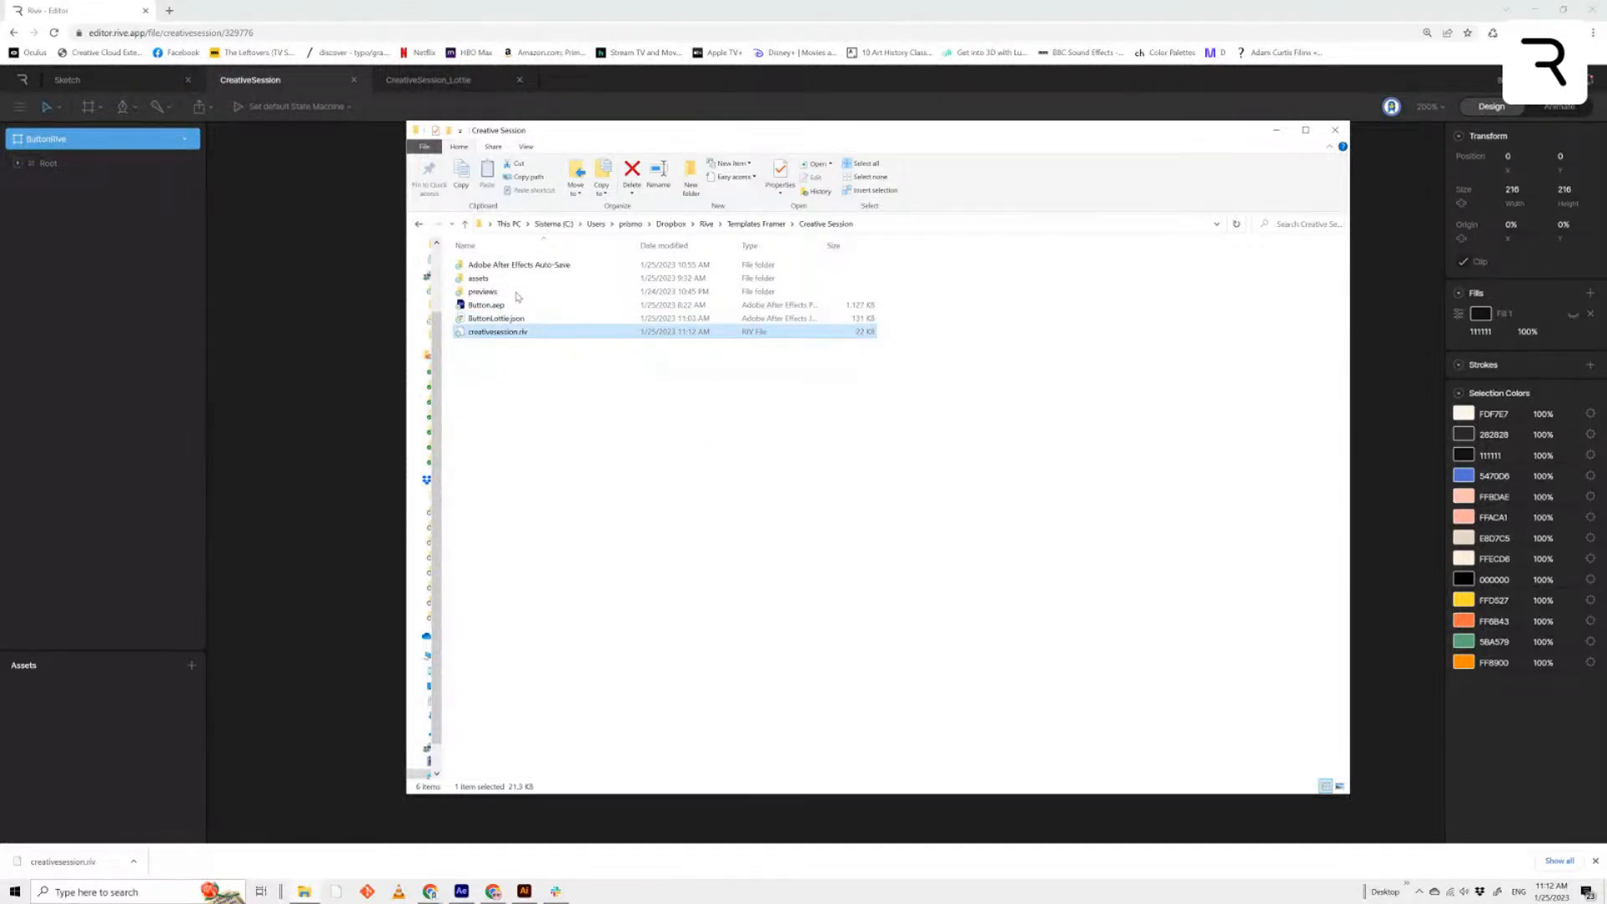
left_click(1276, 139)
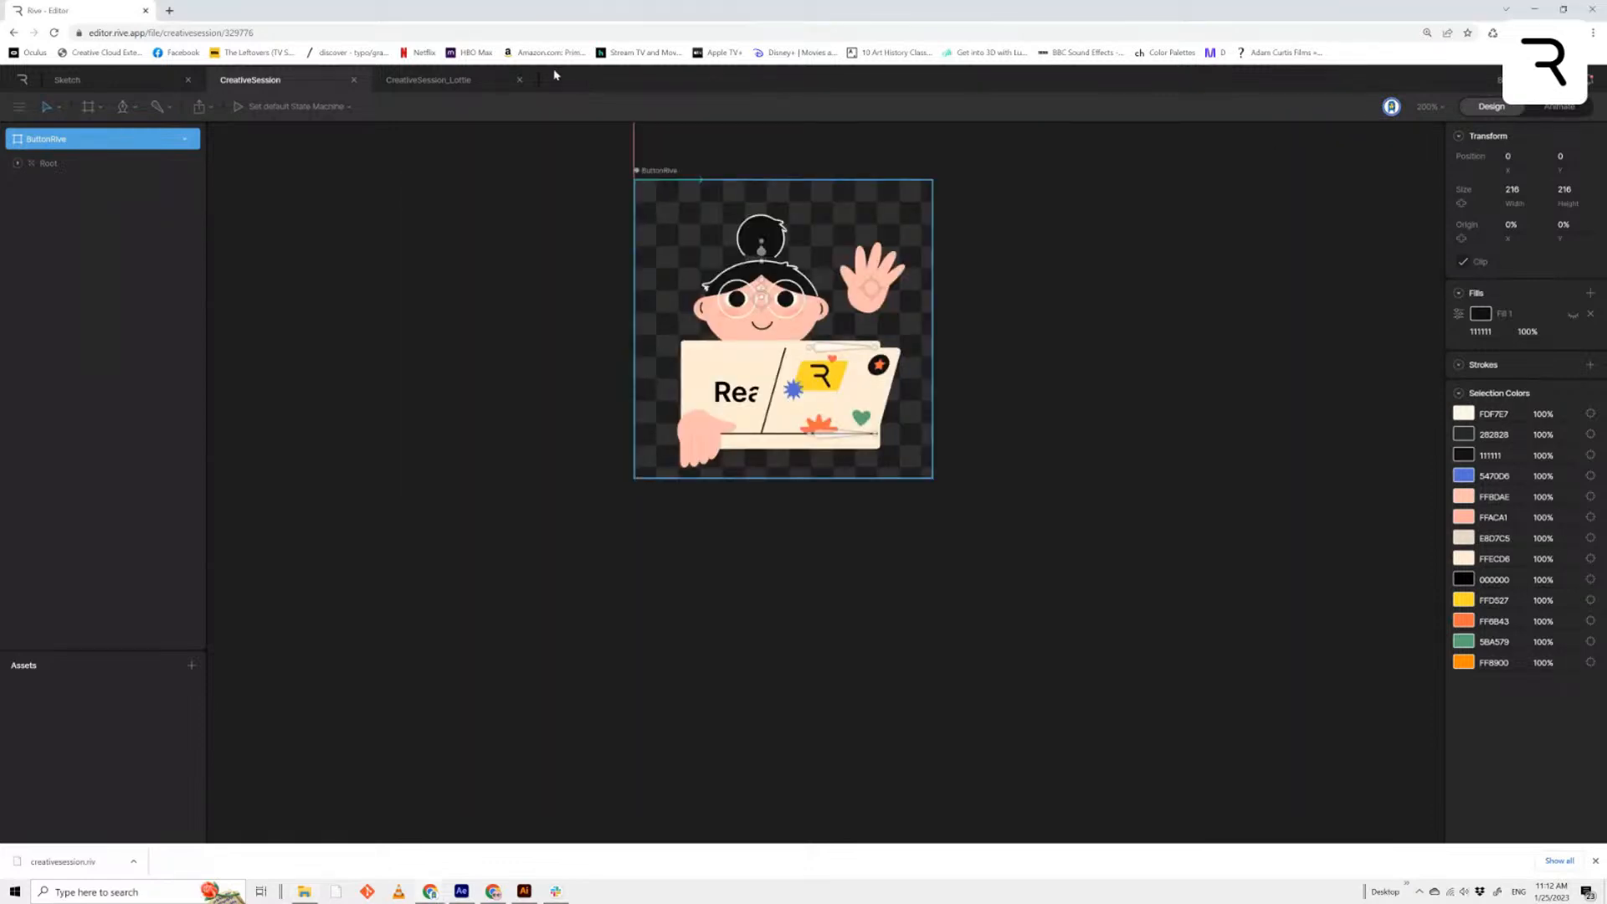
Switch to the CreativeSession_Lottie file in Design mode and expand HandWave Outlines and its nested Group in the hierarchy
left_click(444, 84)
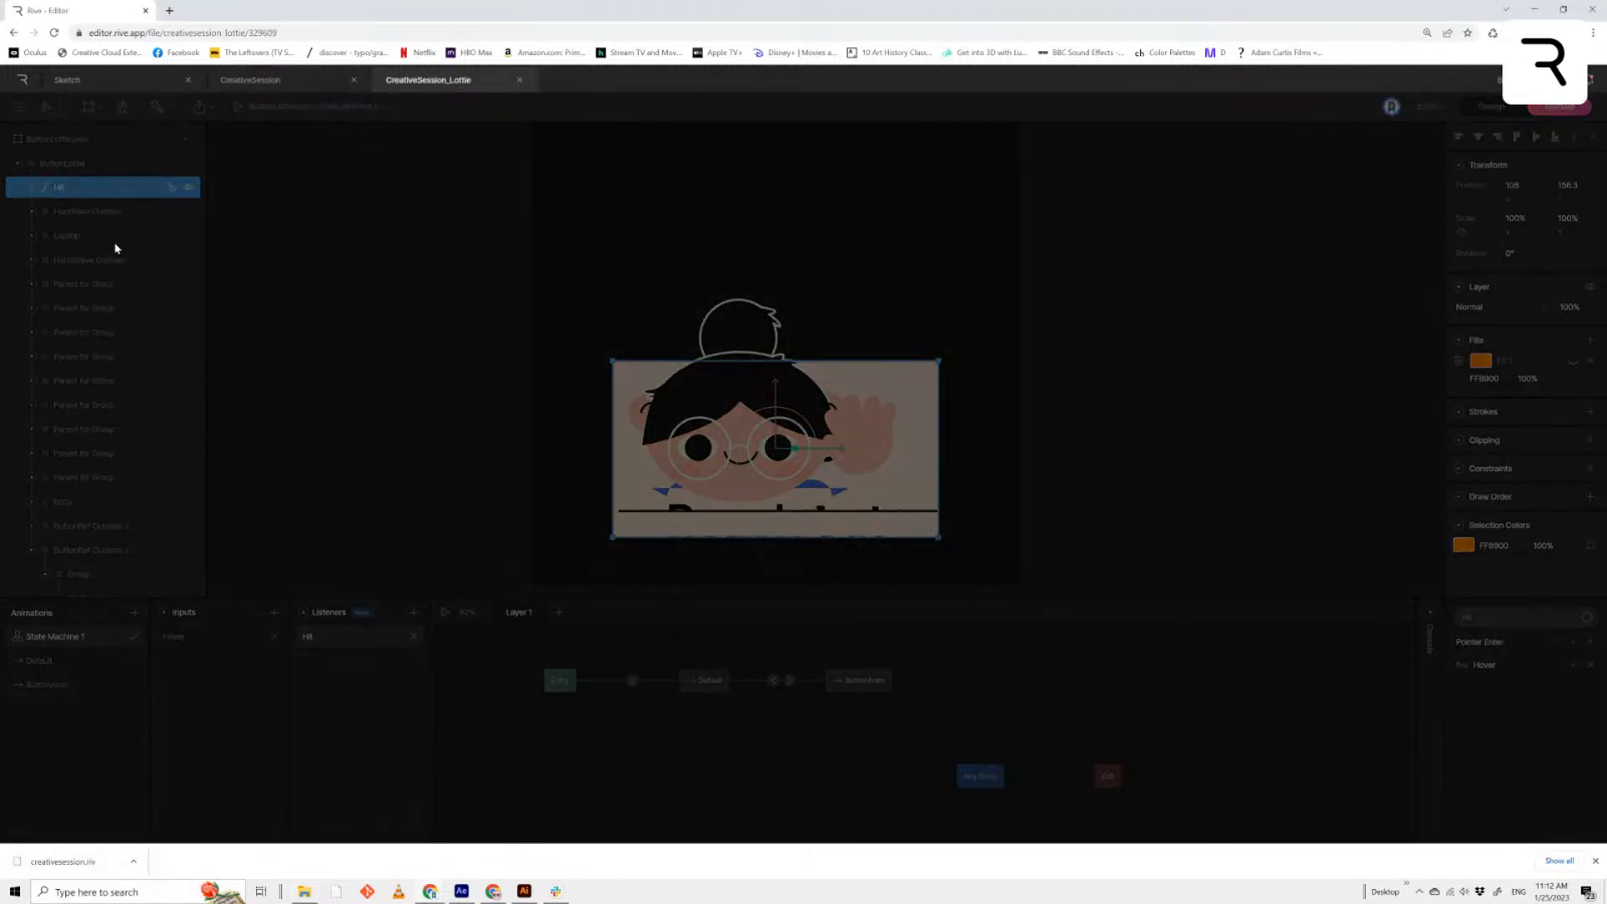
left_click(1487, 108)
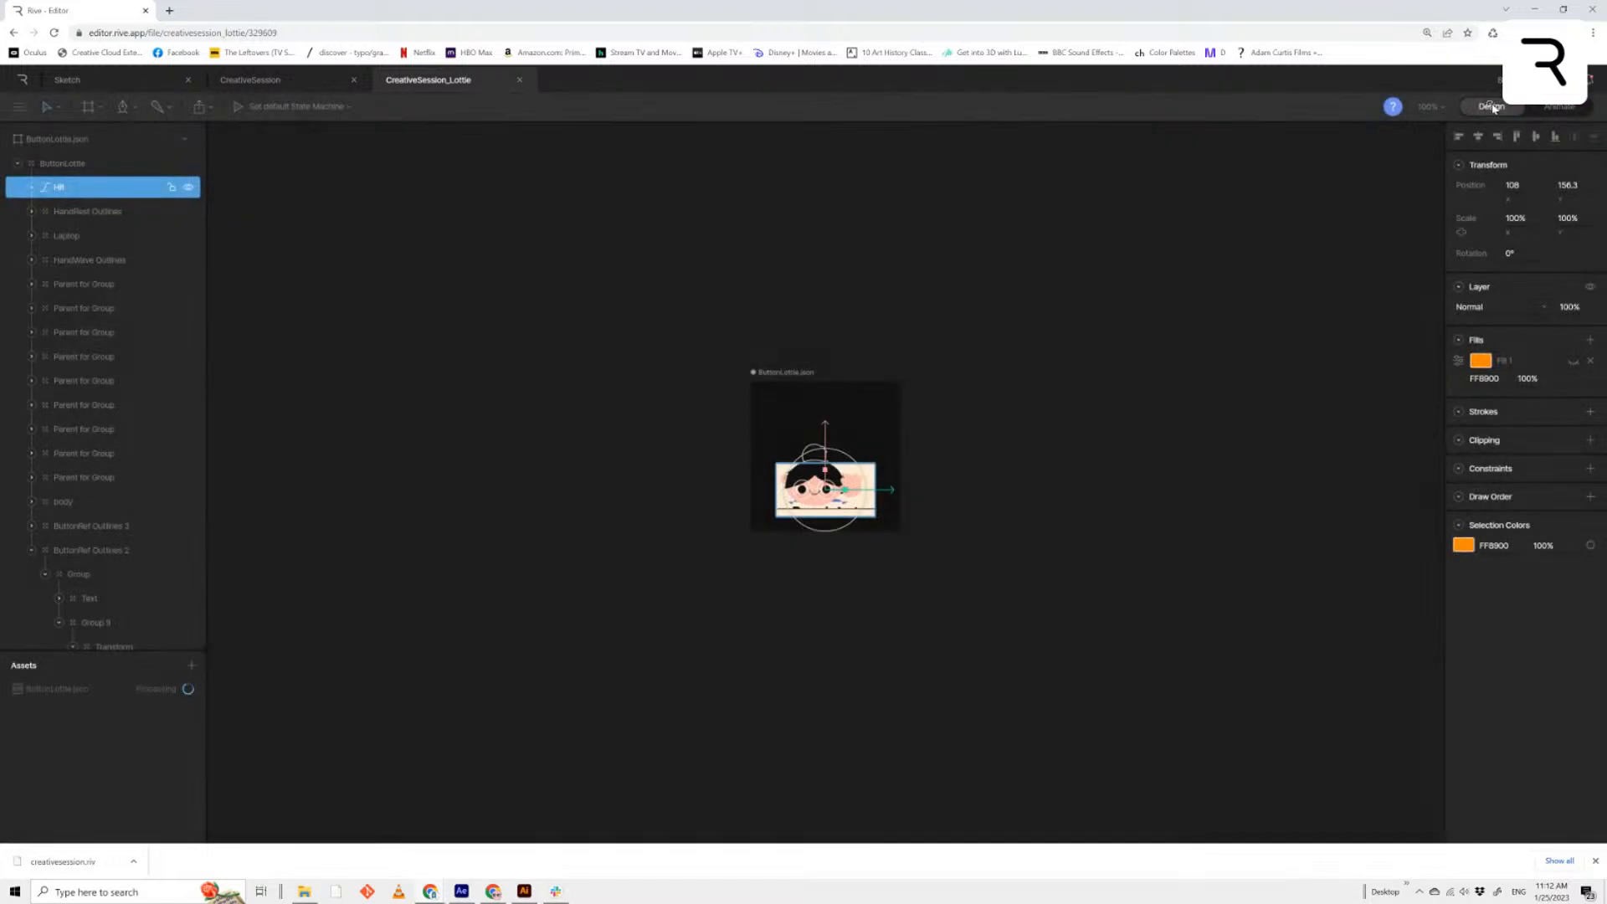
left_click(56, 265)
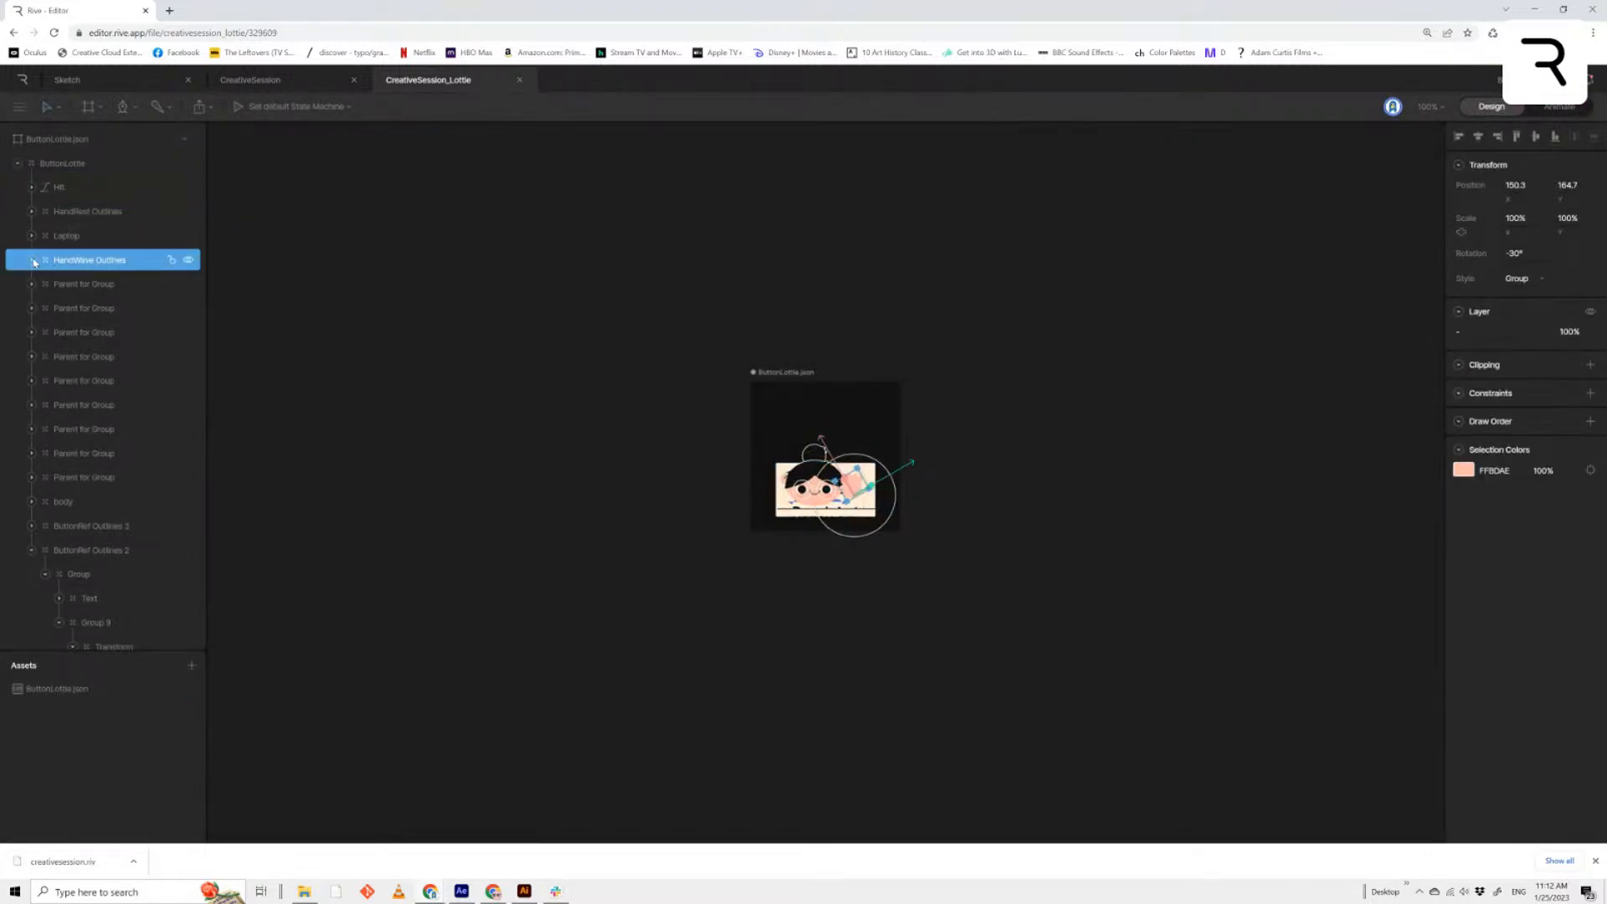
left_click(32, 260)
left_click(45, 284)
Select Group 1 through Group 6 inside HandWave Outlines one by one to see which part of the hand each holds
left_click(83, 308)
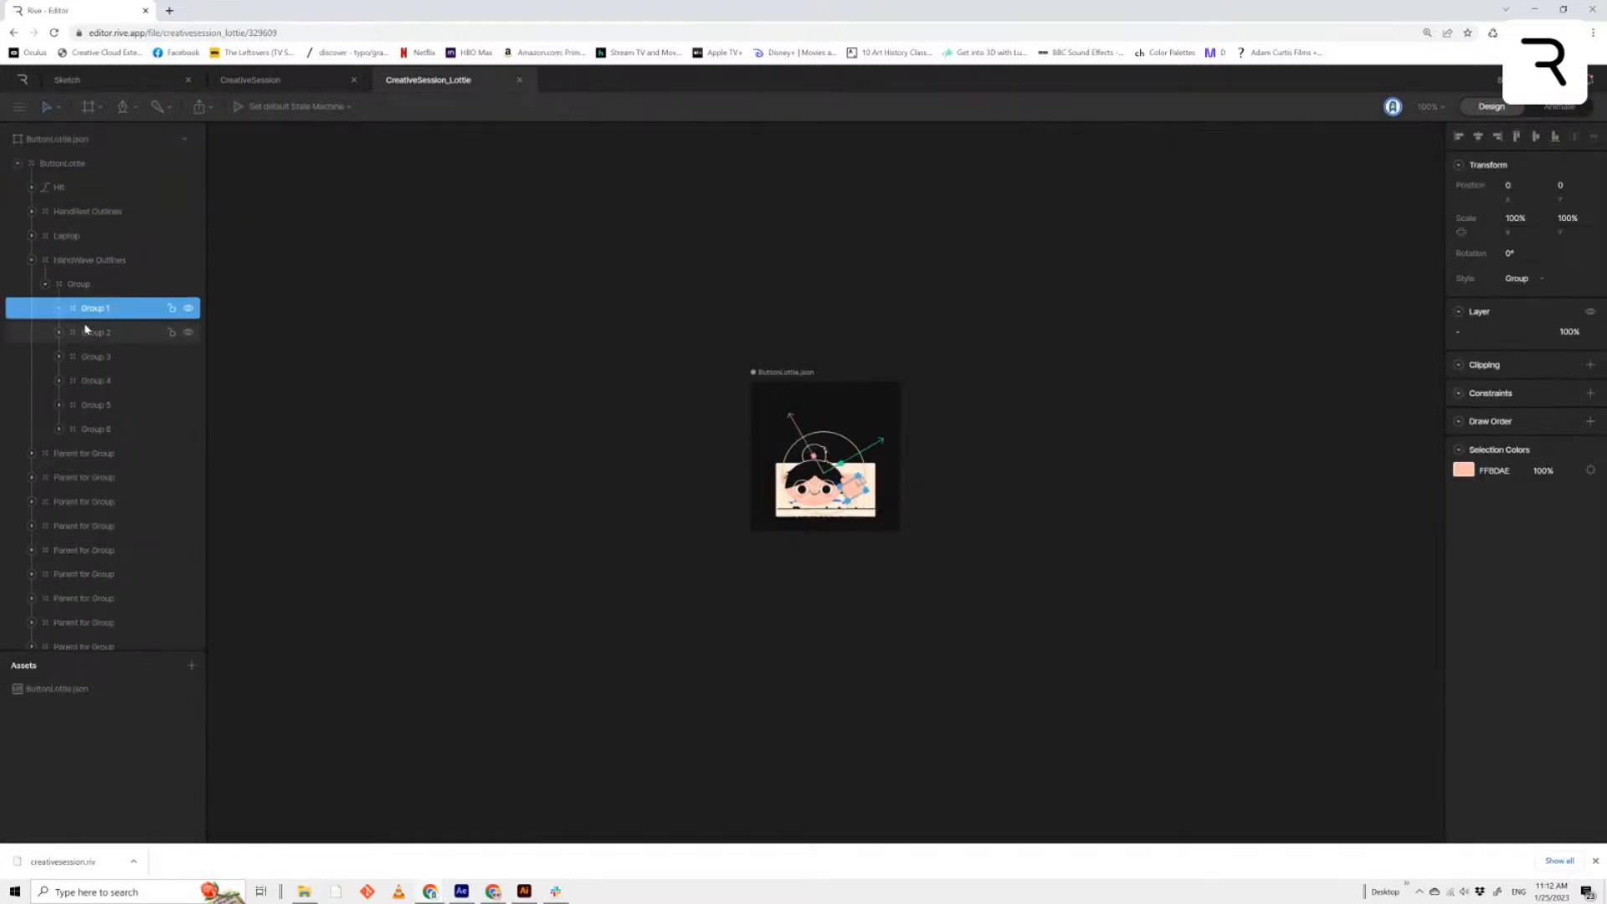
left_click(87, 332)
left_click(91, 357)
left_click(94, 380)
left_click(96, 405)
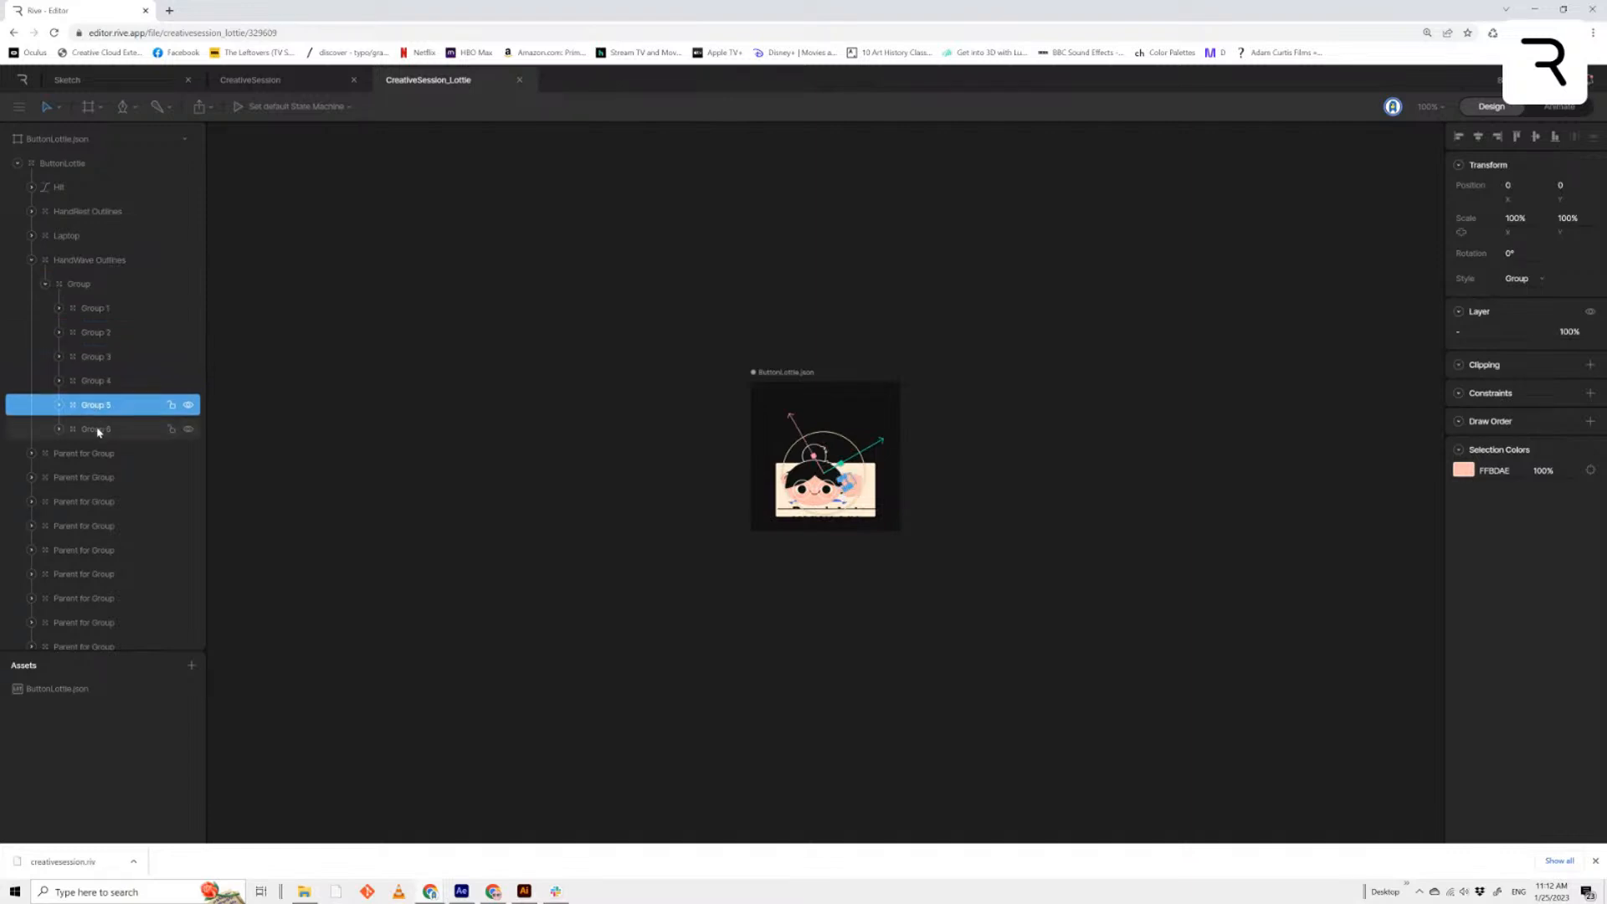
left_click(97, 430)
Expand Group 6 of HandWave Outlines through its Transform and Group levels down to Path 1
left_click(60, 430)
left_click(102, 454)
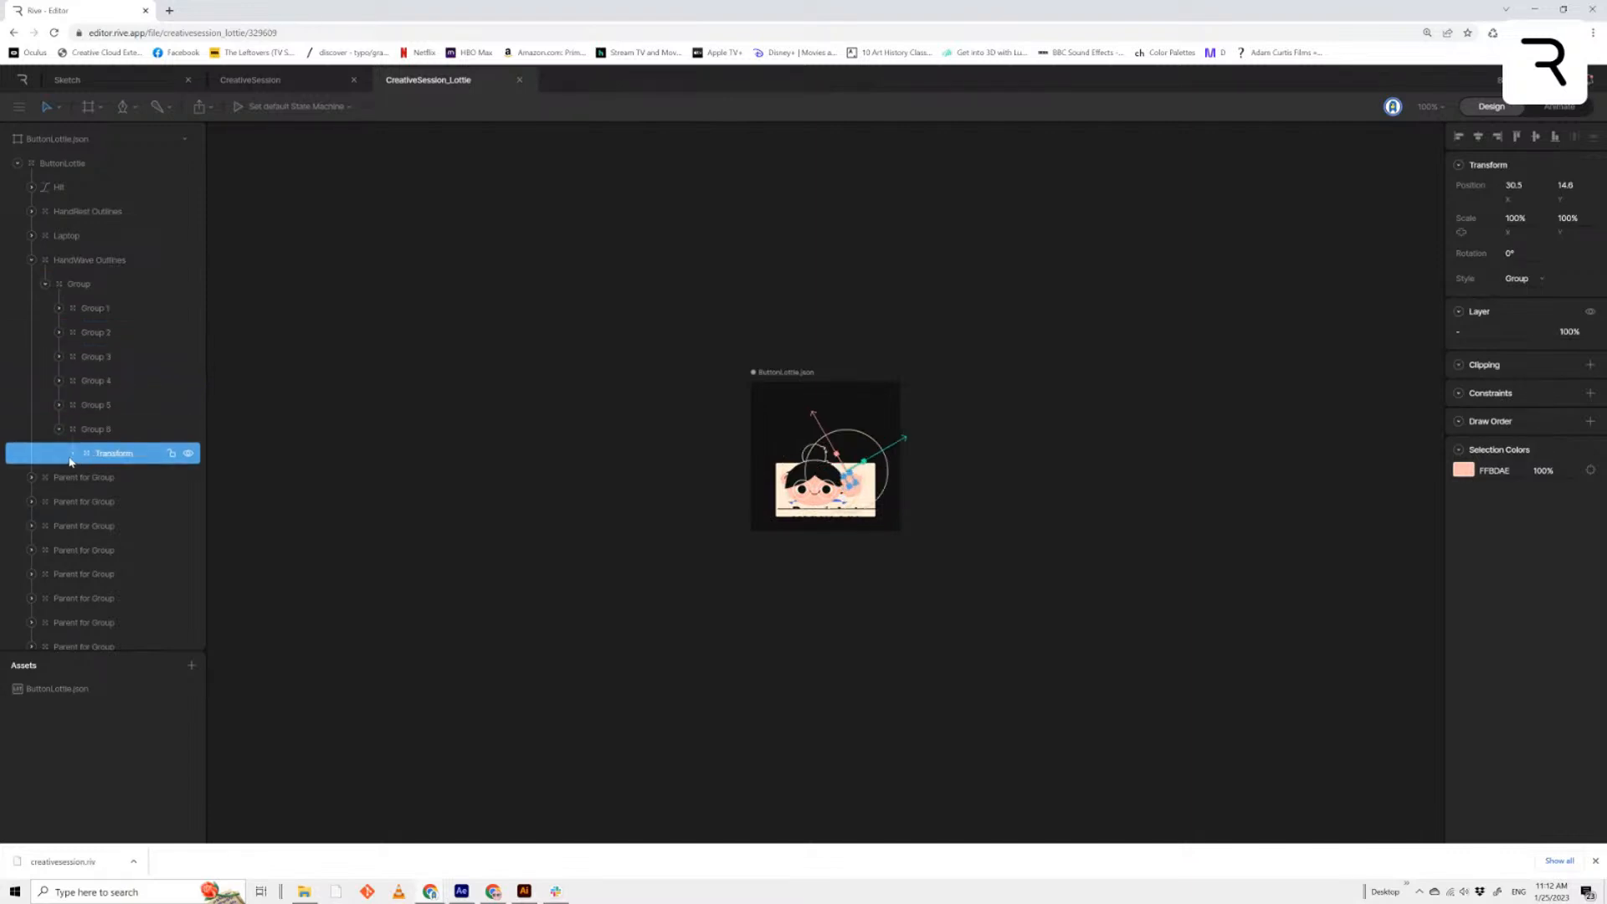
left_click(72, 454)
left_click(120, 479)
left_click(86, 477)
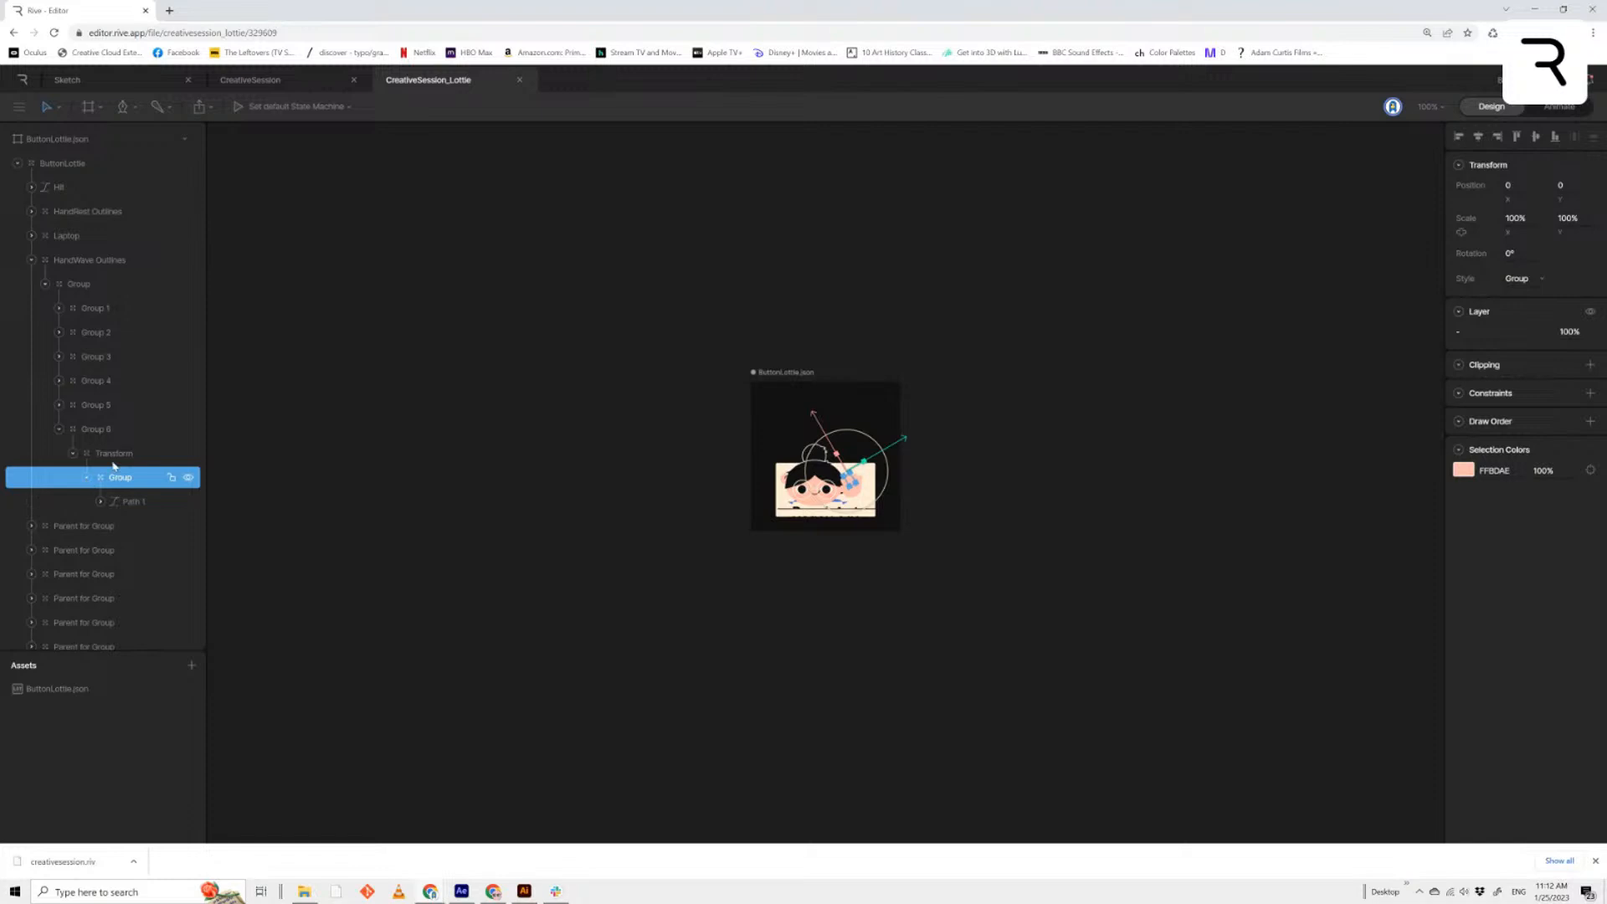
Expand Group 5 of HandWave Outlines through its Transform and Group levels down to Path 1
scroll(104, 242, "down", 4)
scroll(93, 267, "up", 4)
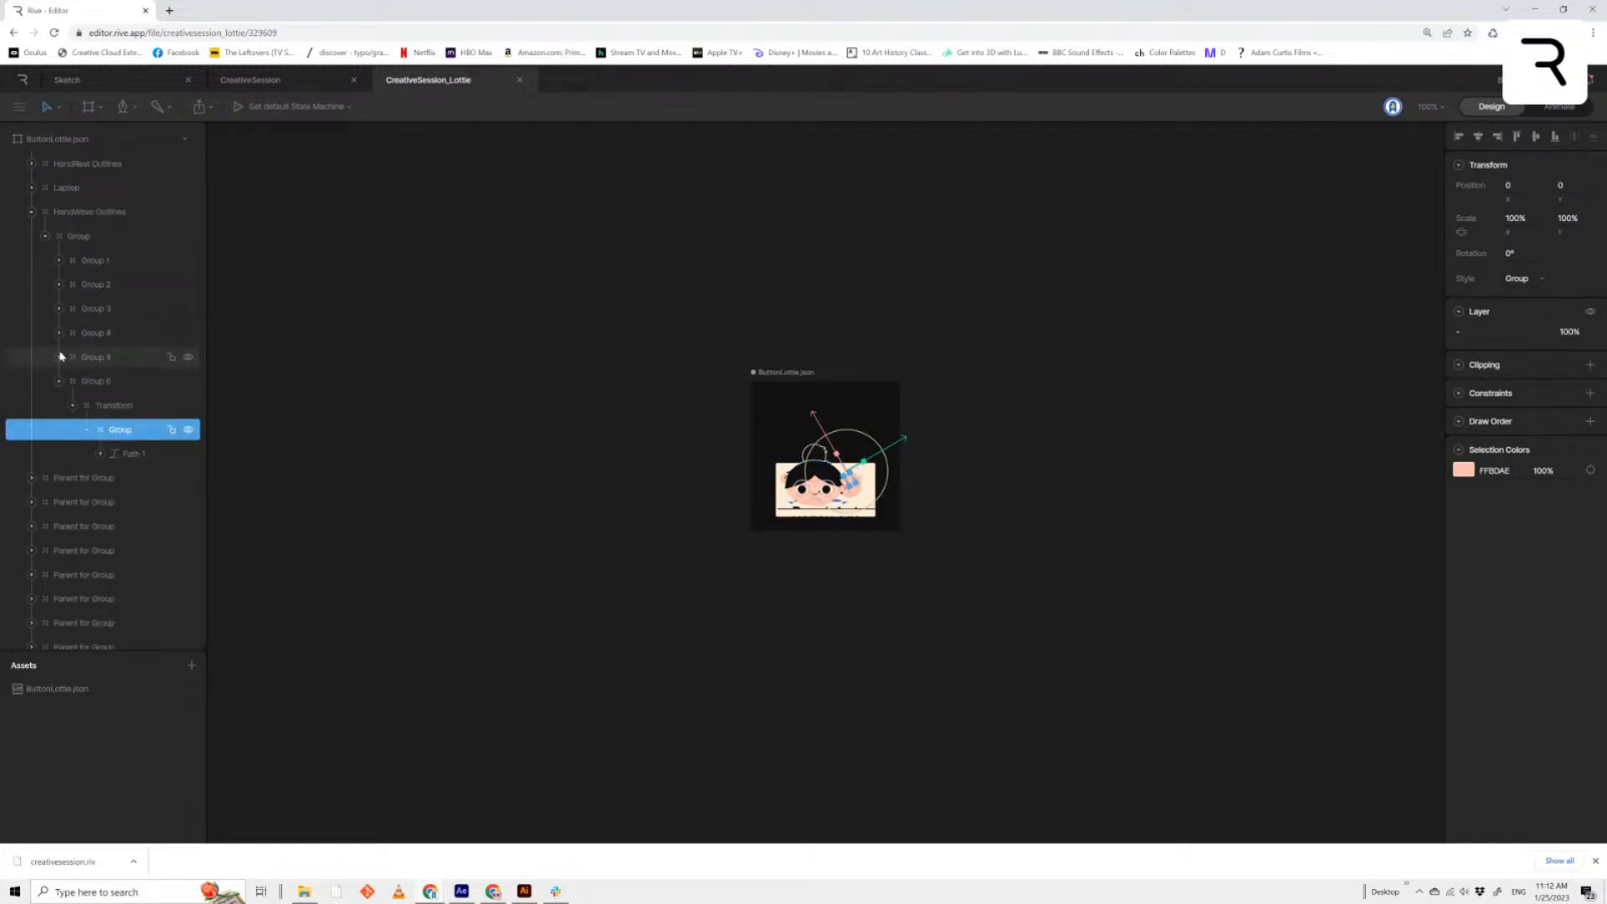
left_click(94, 358)
left_click(59, 357)
left_click(99, 382)
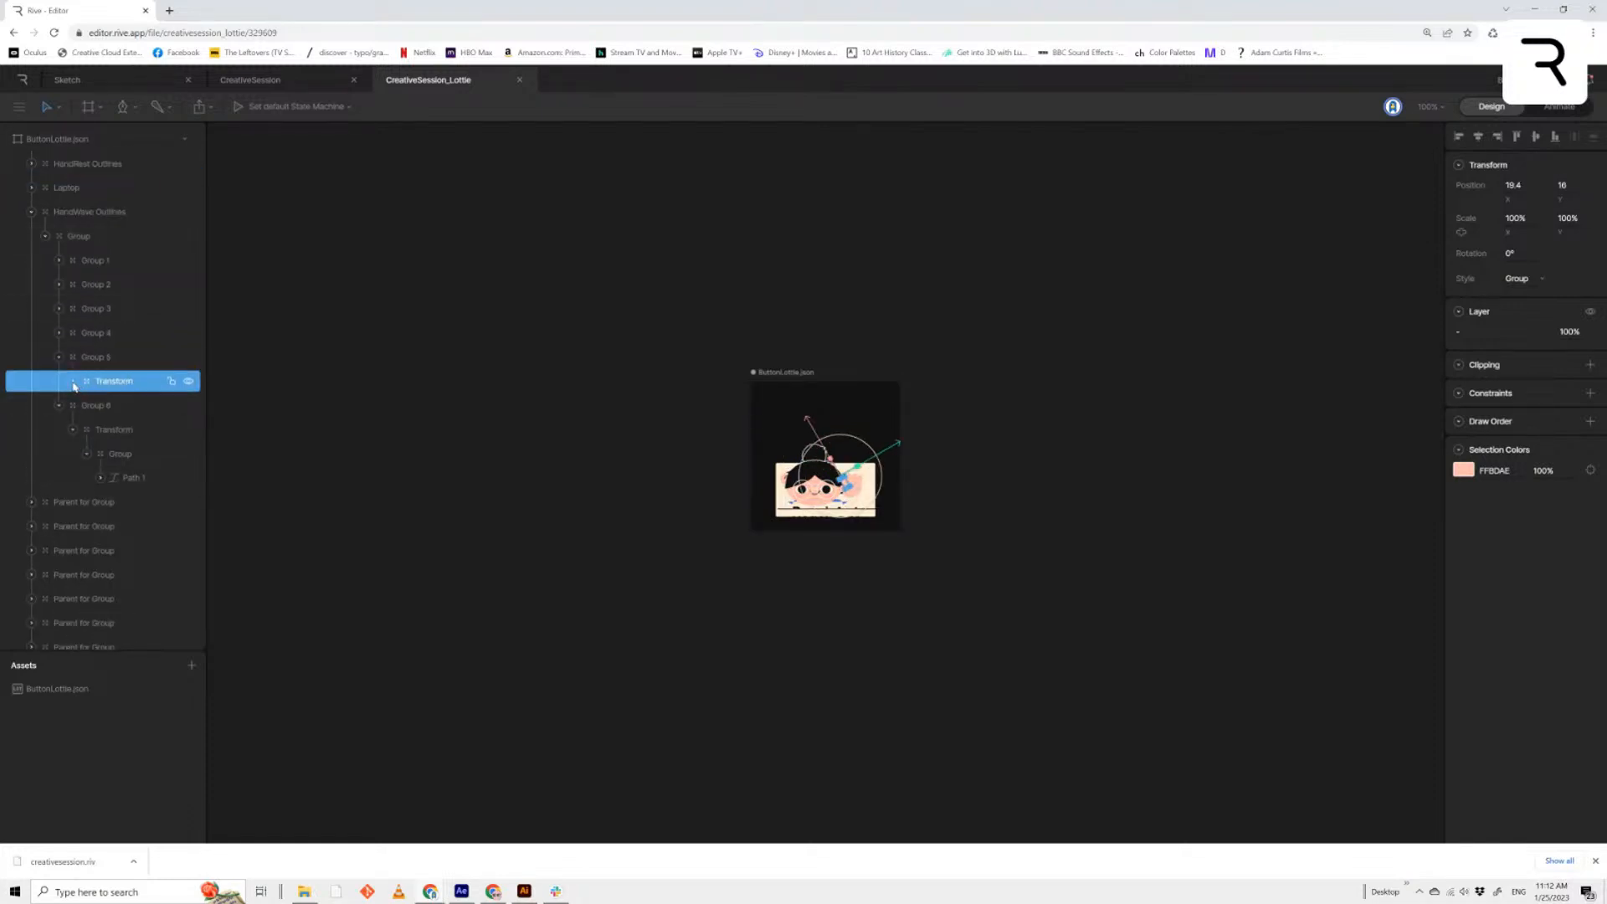
left_click(73, 381)
left_click(121, 409)
left_click(87, 406)
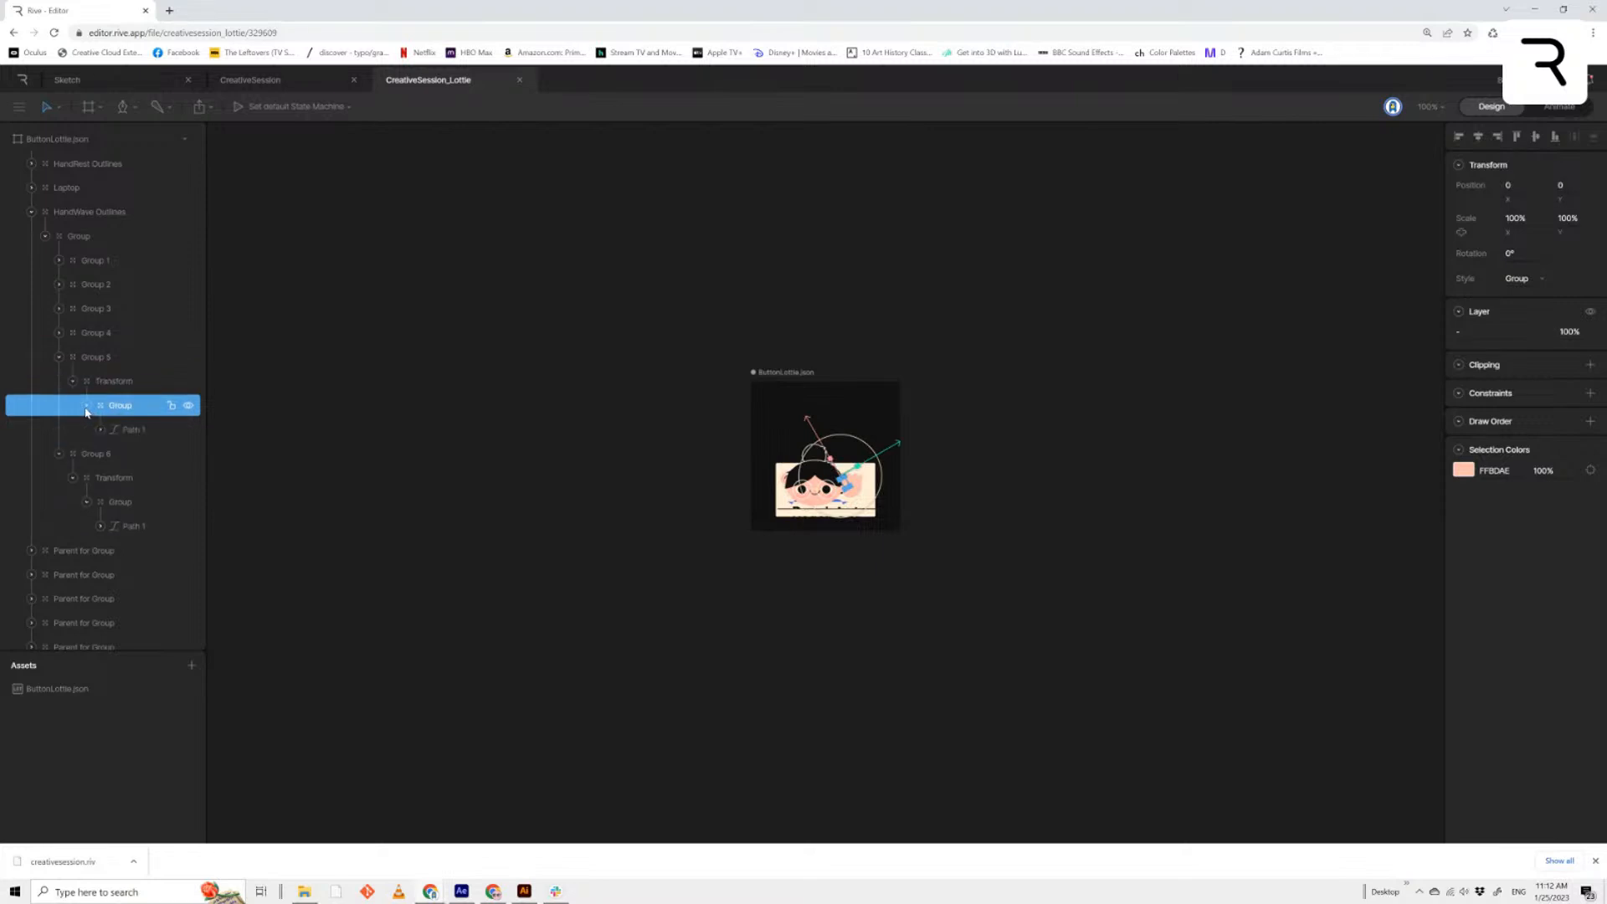
Expand the last Parent for Group above the body layer and its Head Outlines child to inspect the nesting
scroll(86, 410, "down", 4)
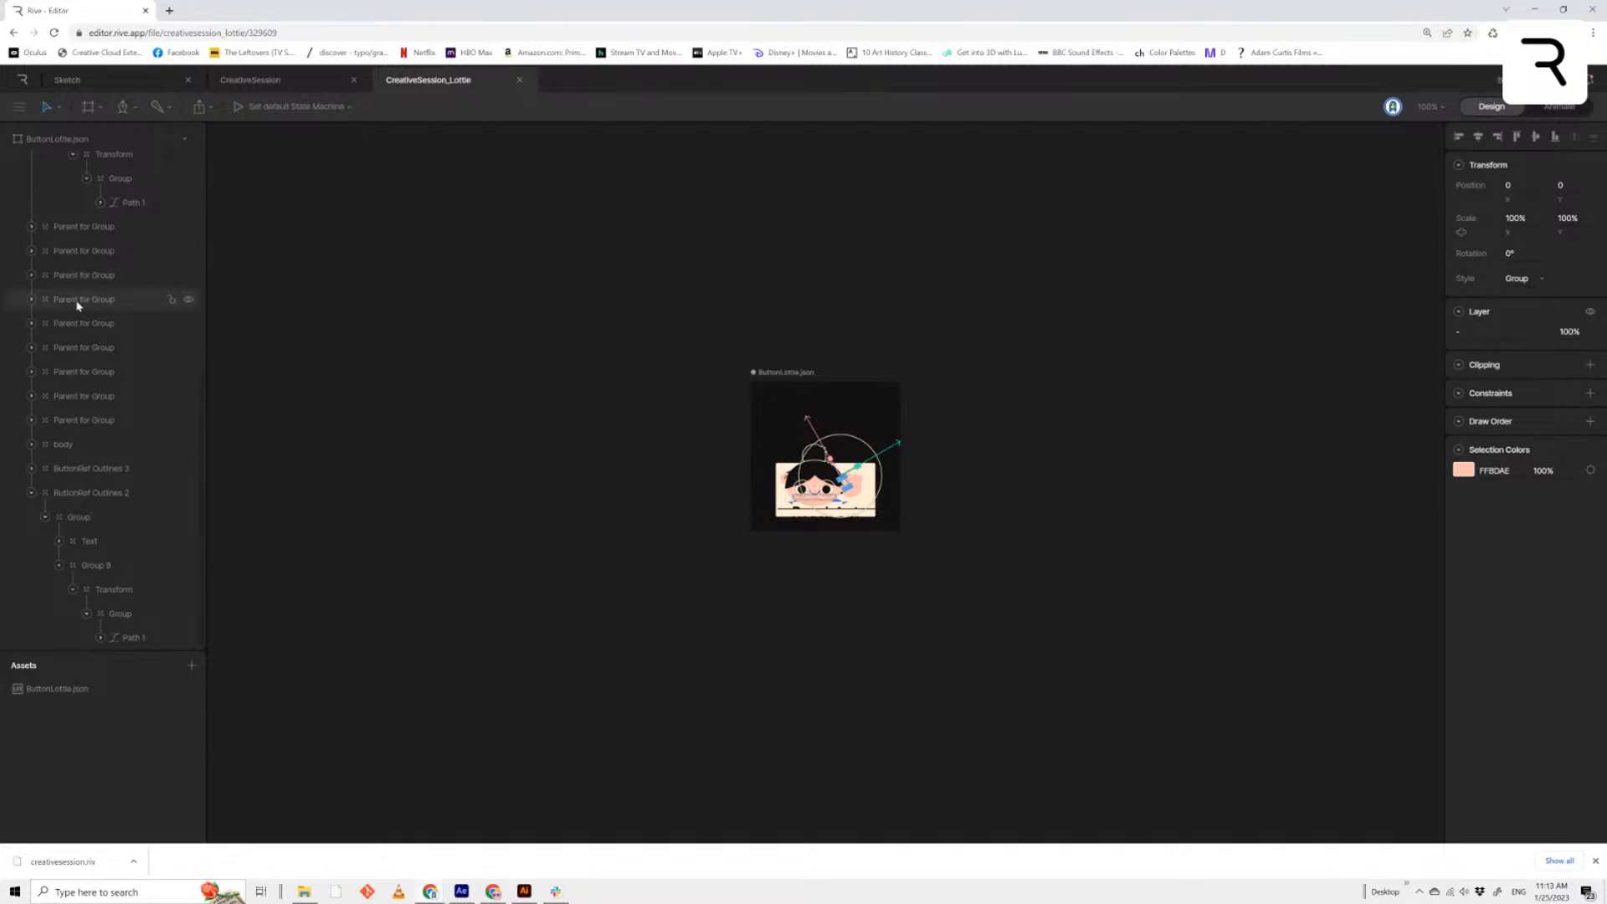
left_click(31, 420)
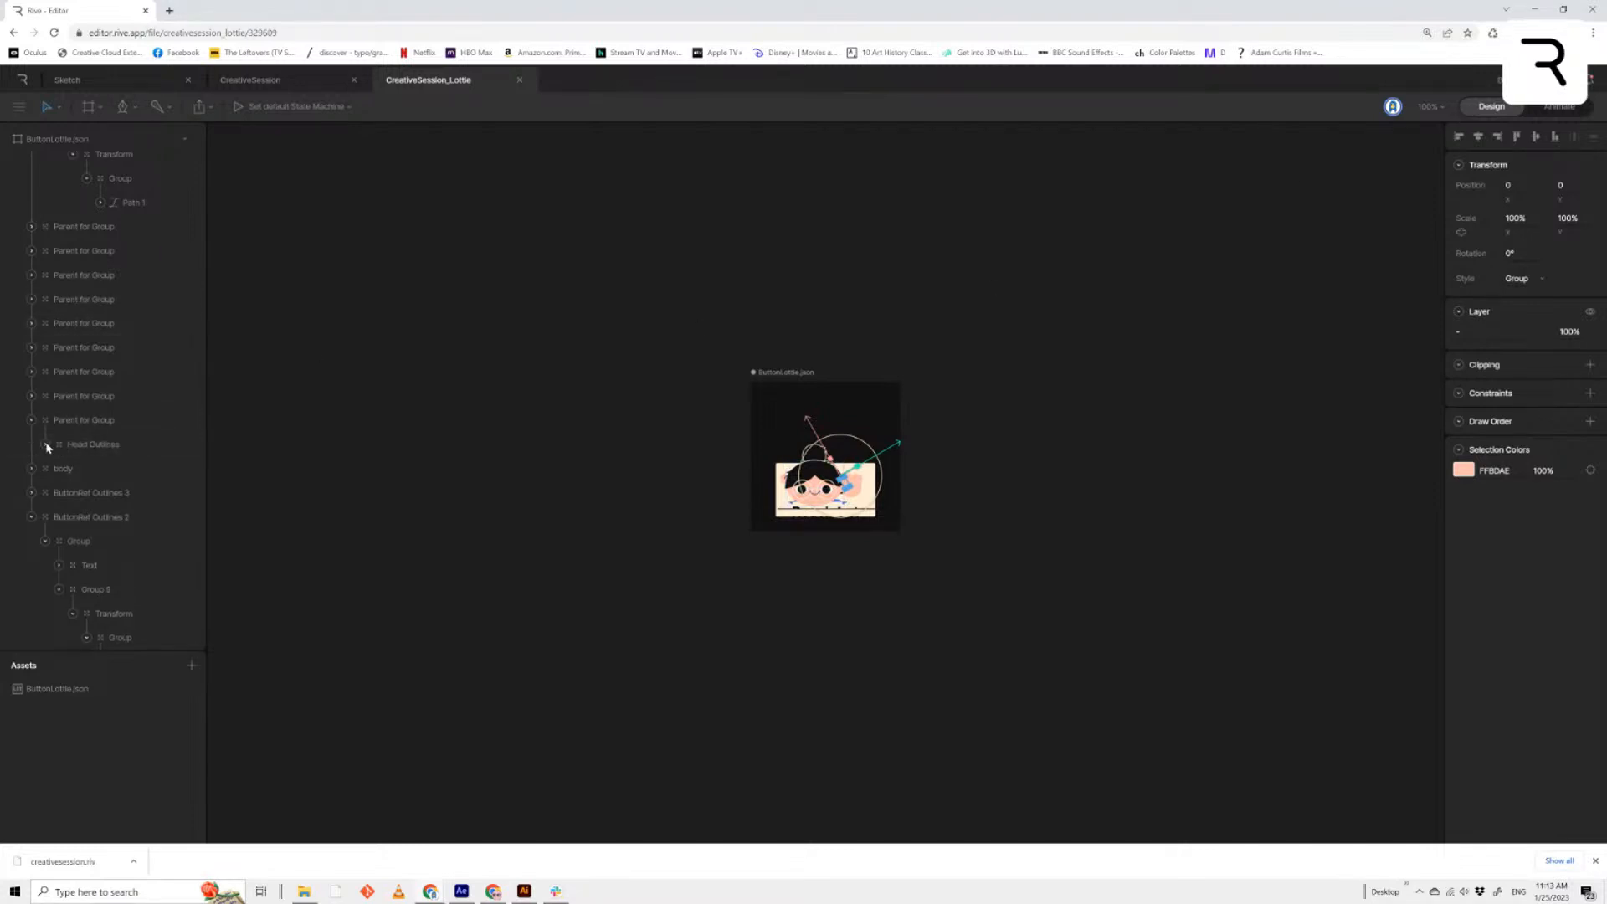
left_click(46, 446)
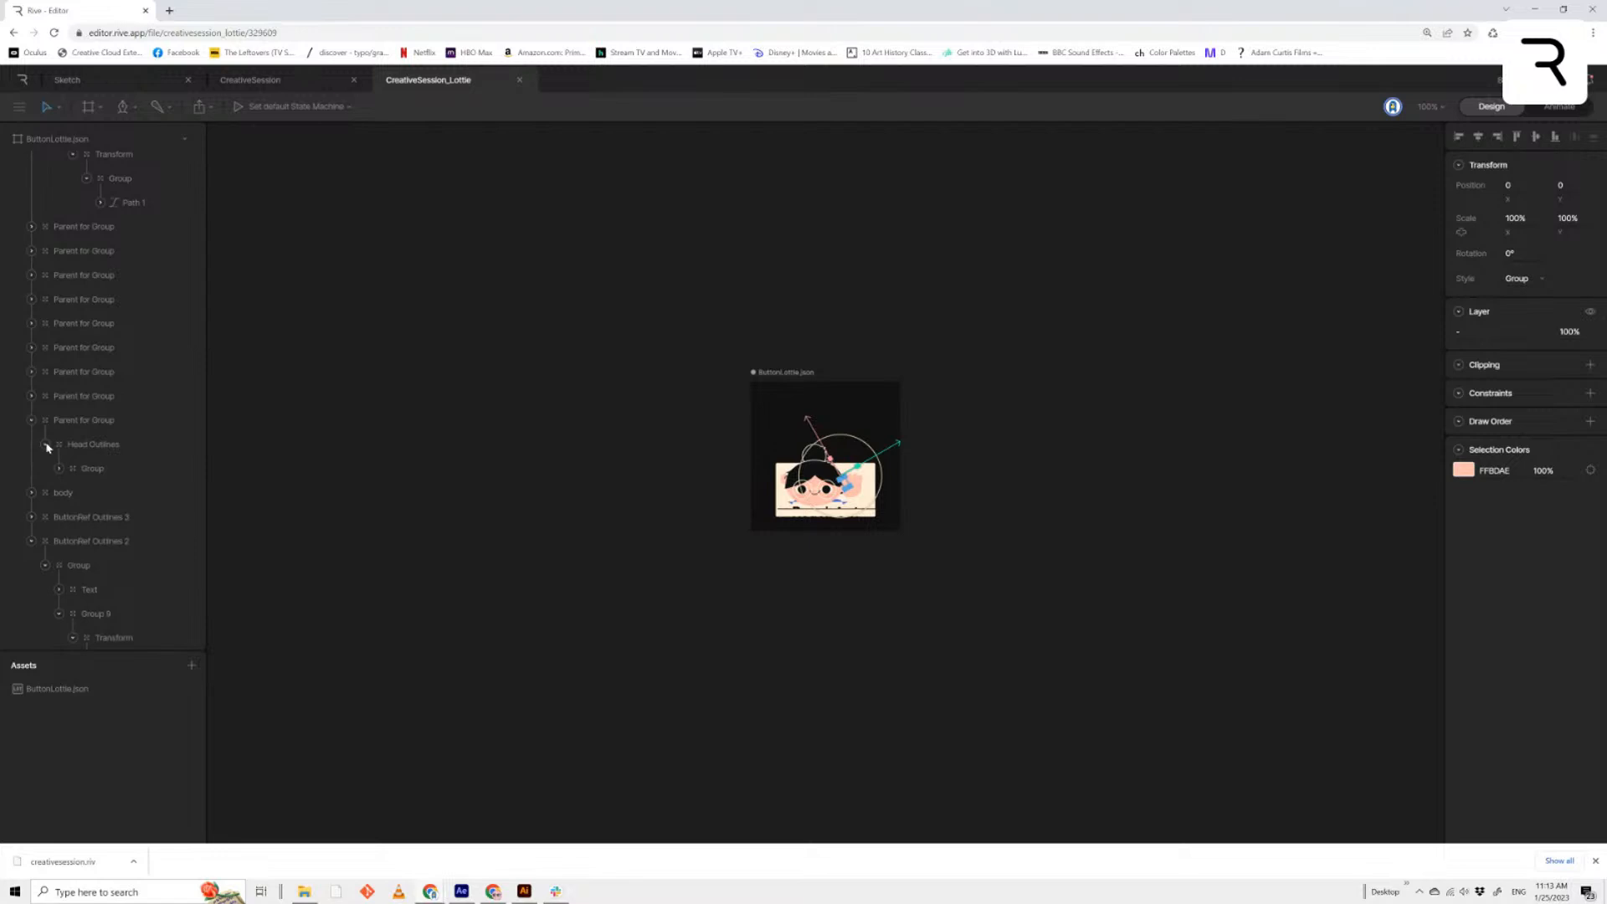
Switch to the CreativeSession file and expand Root and buttonCharacter to inspect the nesting of HandRest, Laptop and Button
left_click(283, 81)
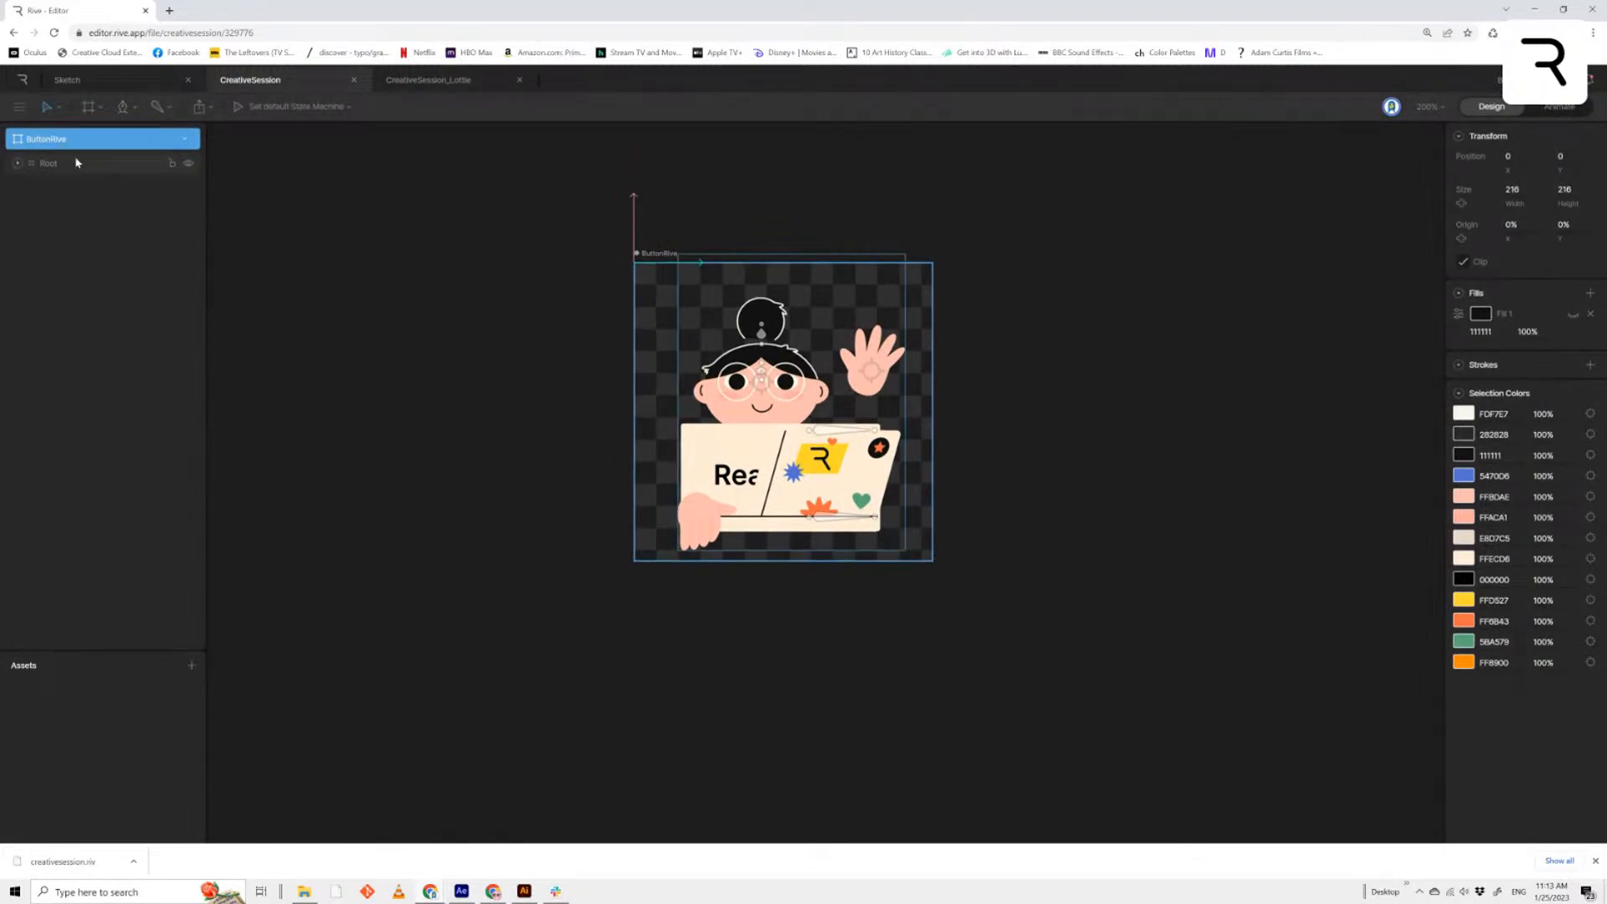
left_click(42, 164)
left_click(45, 214)
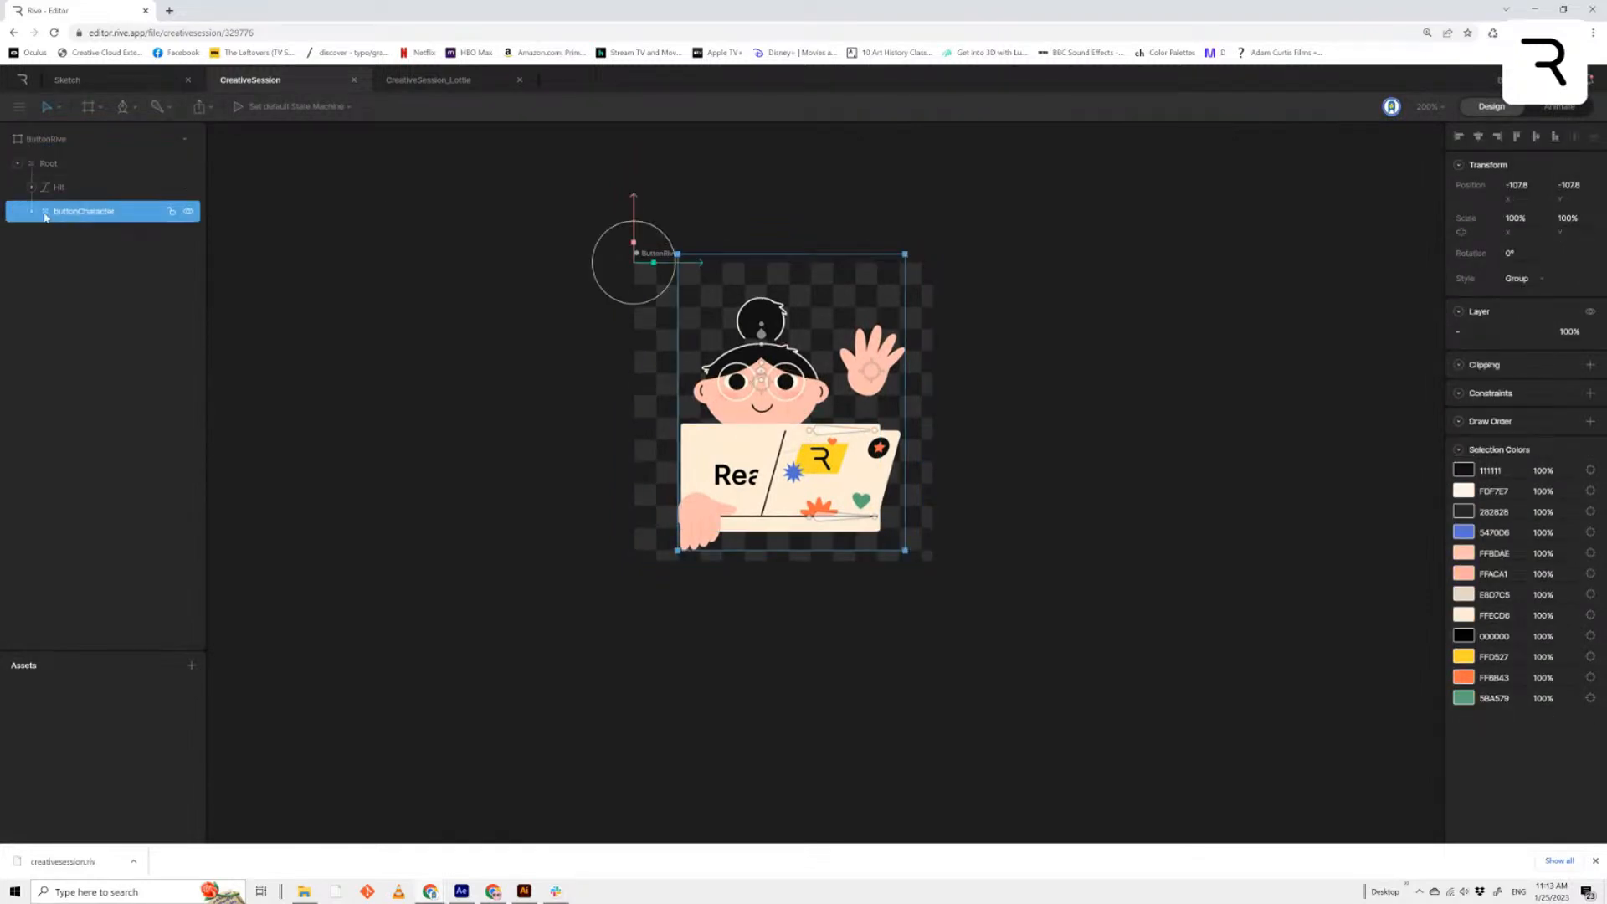
left_click(31, 212)
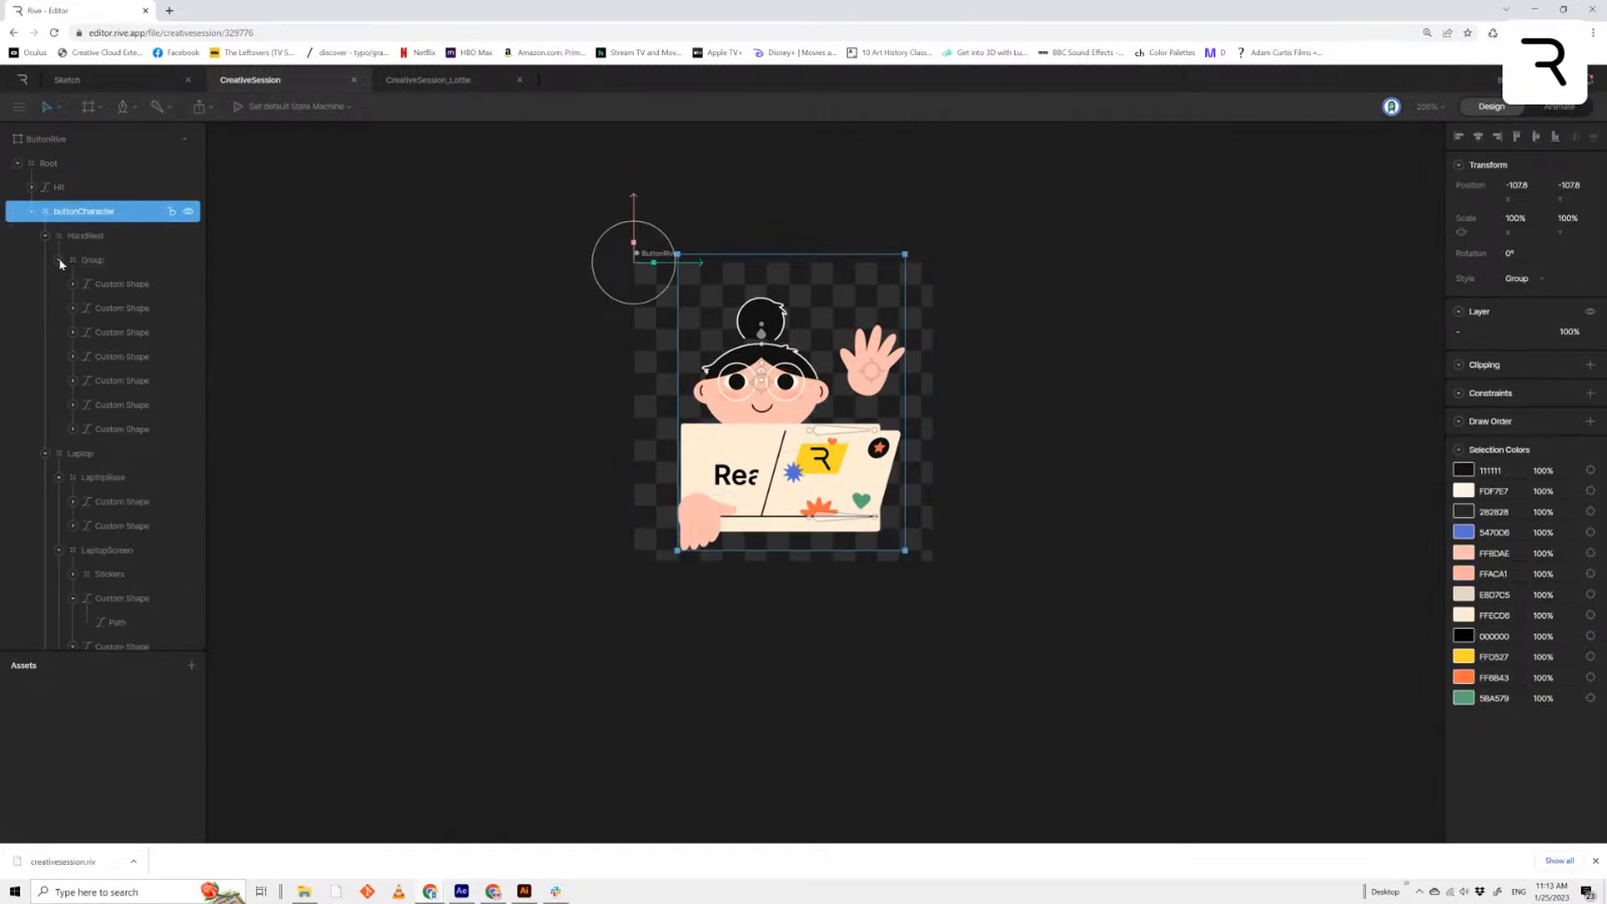
left_click(45, 283)
left_click(59, 332)
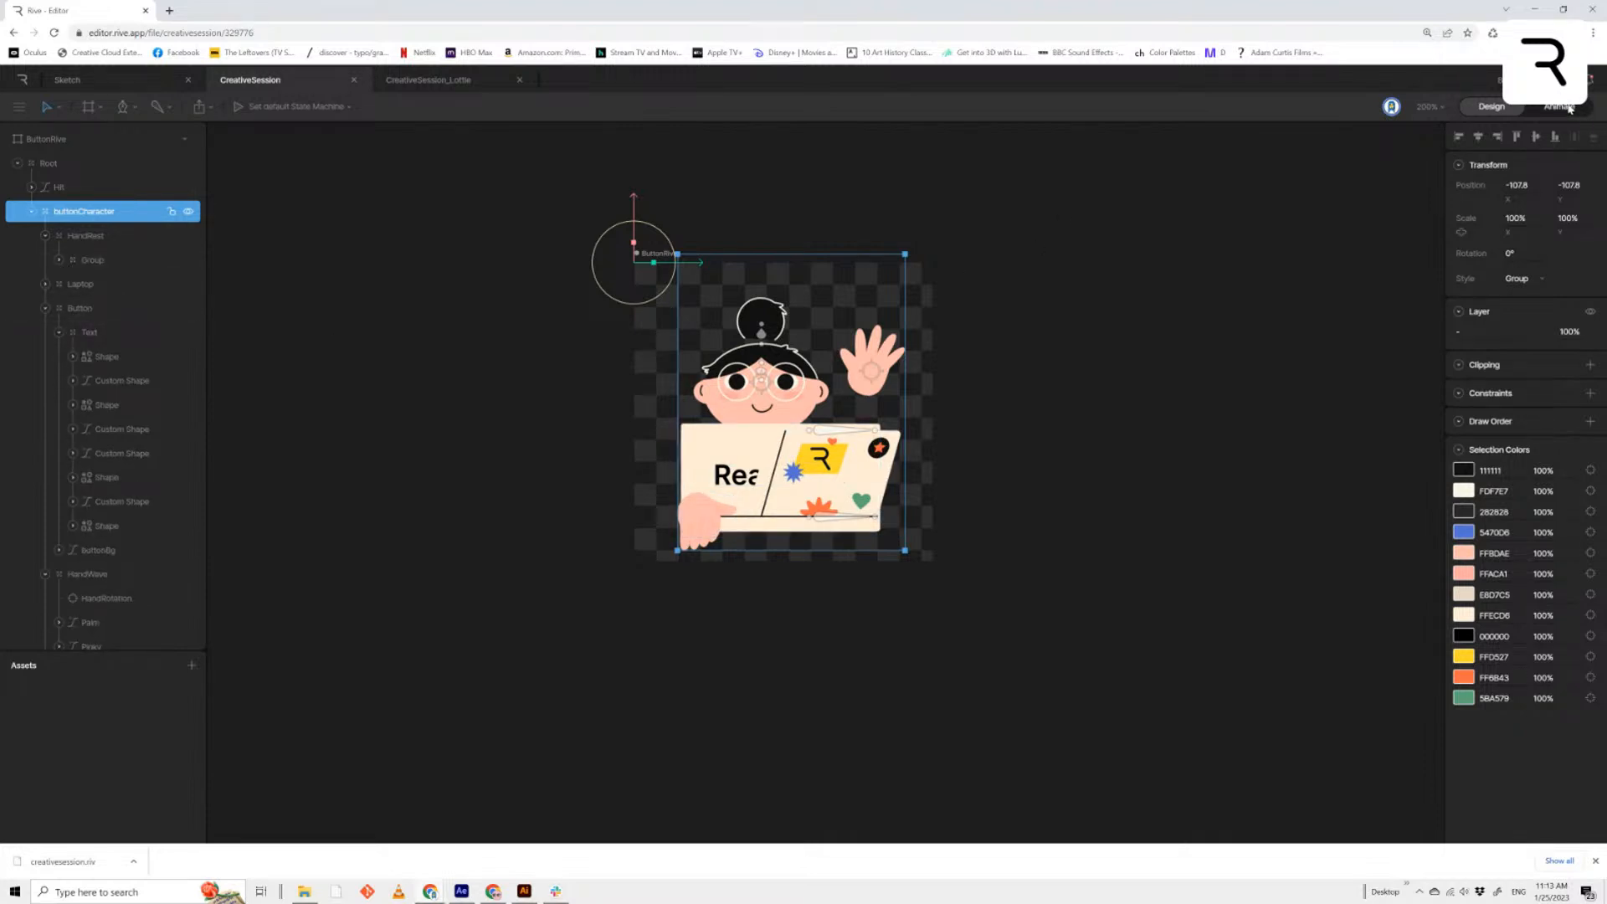
Examine the vertices of a waving-hand finger path in Animate mode with the Hover animation, then return to Design with buttonCharacter collapsed
scroll(880, 350, "up", 2)
left_click(889, 351)
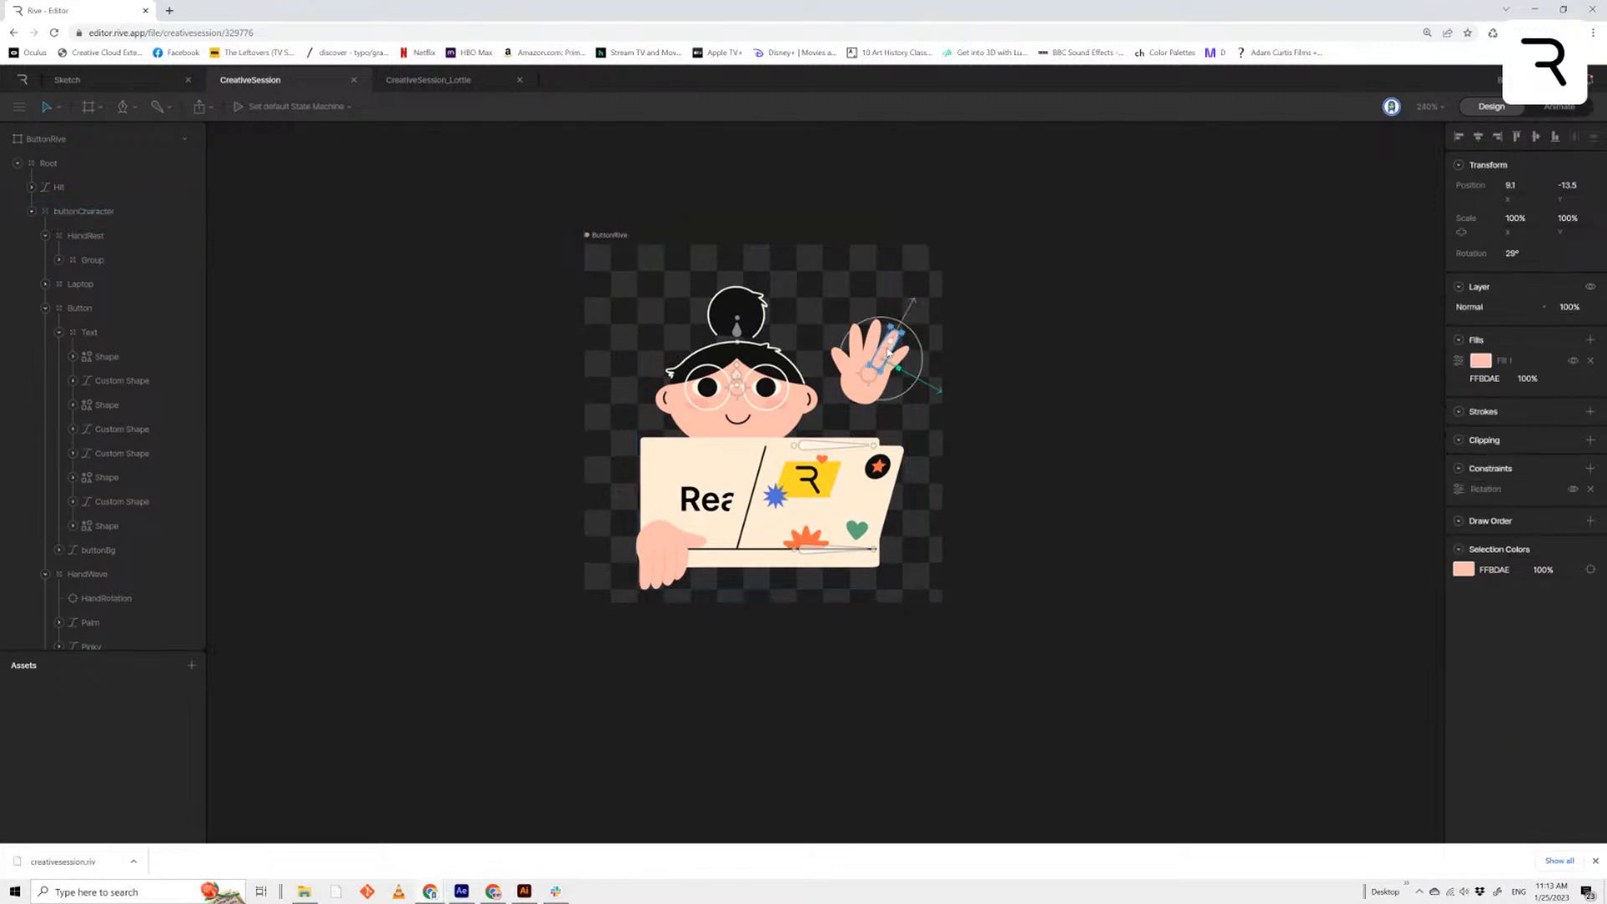
left_click(1549, 111)
key("Return")
left_click(1538, 254)
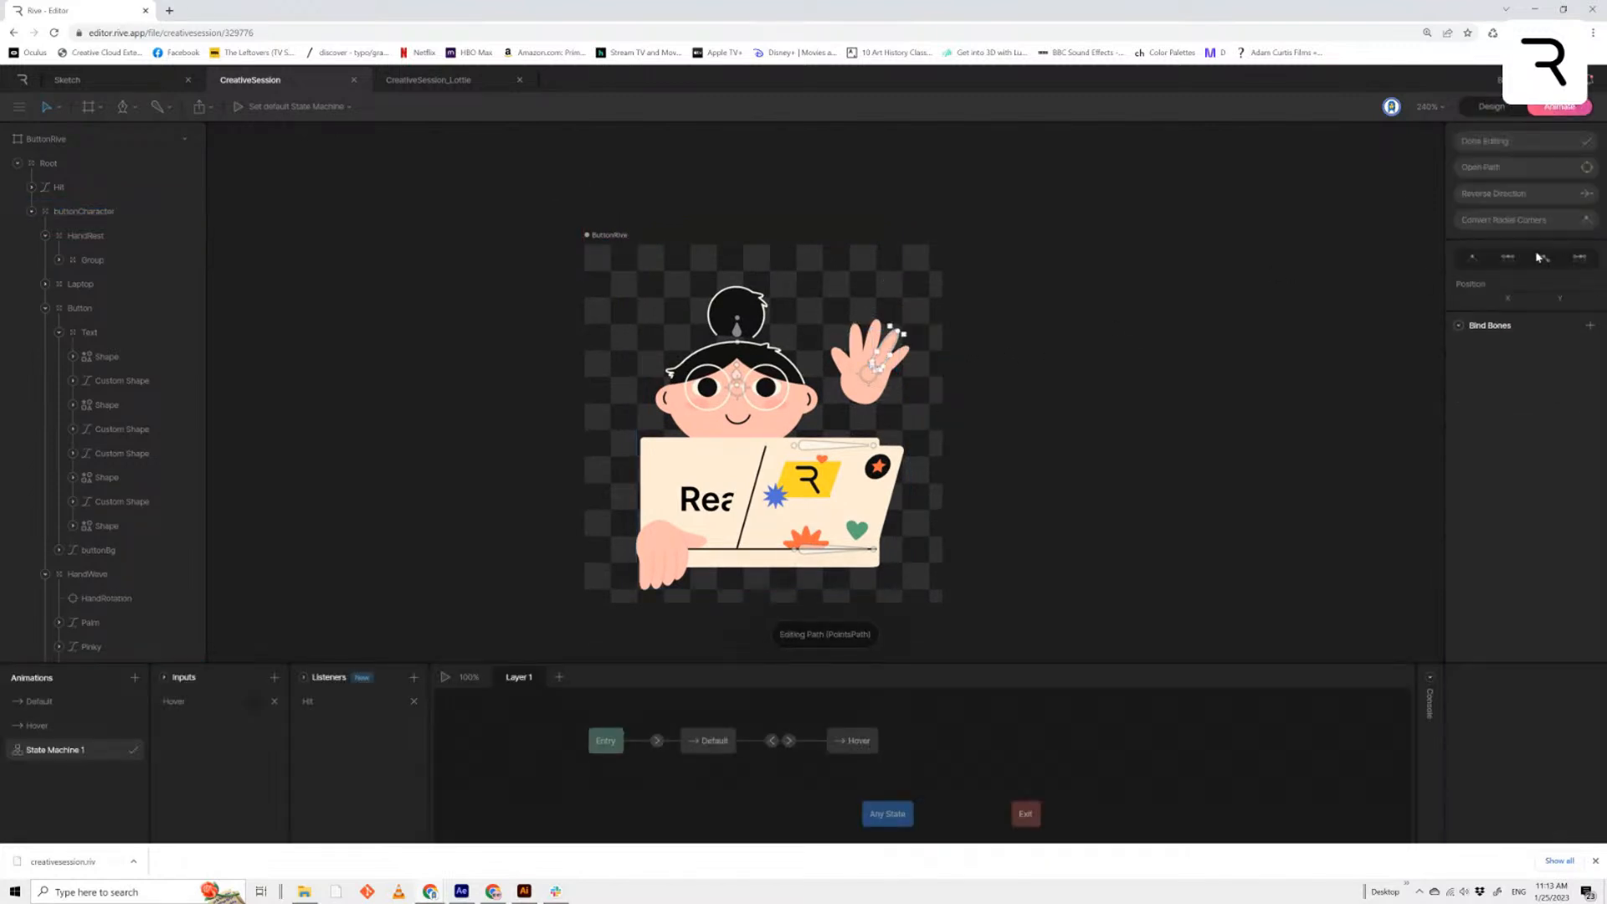
left_click_drag(1052, 267, 817, 439)
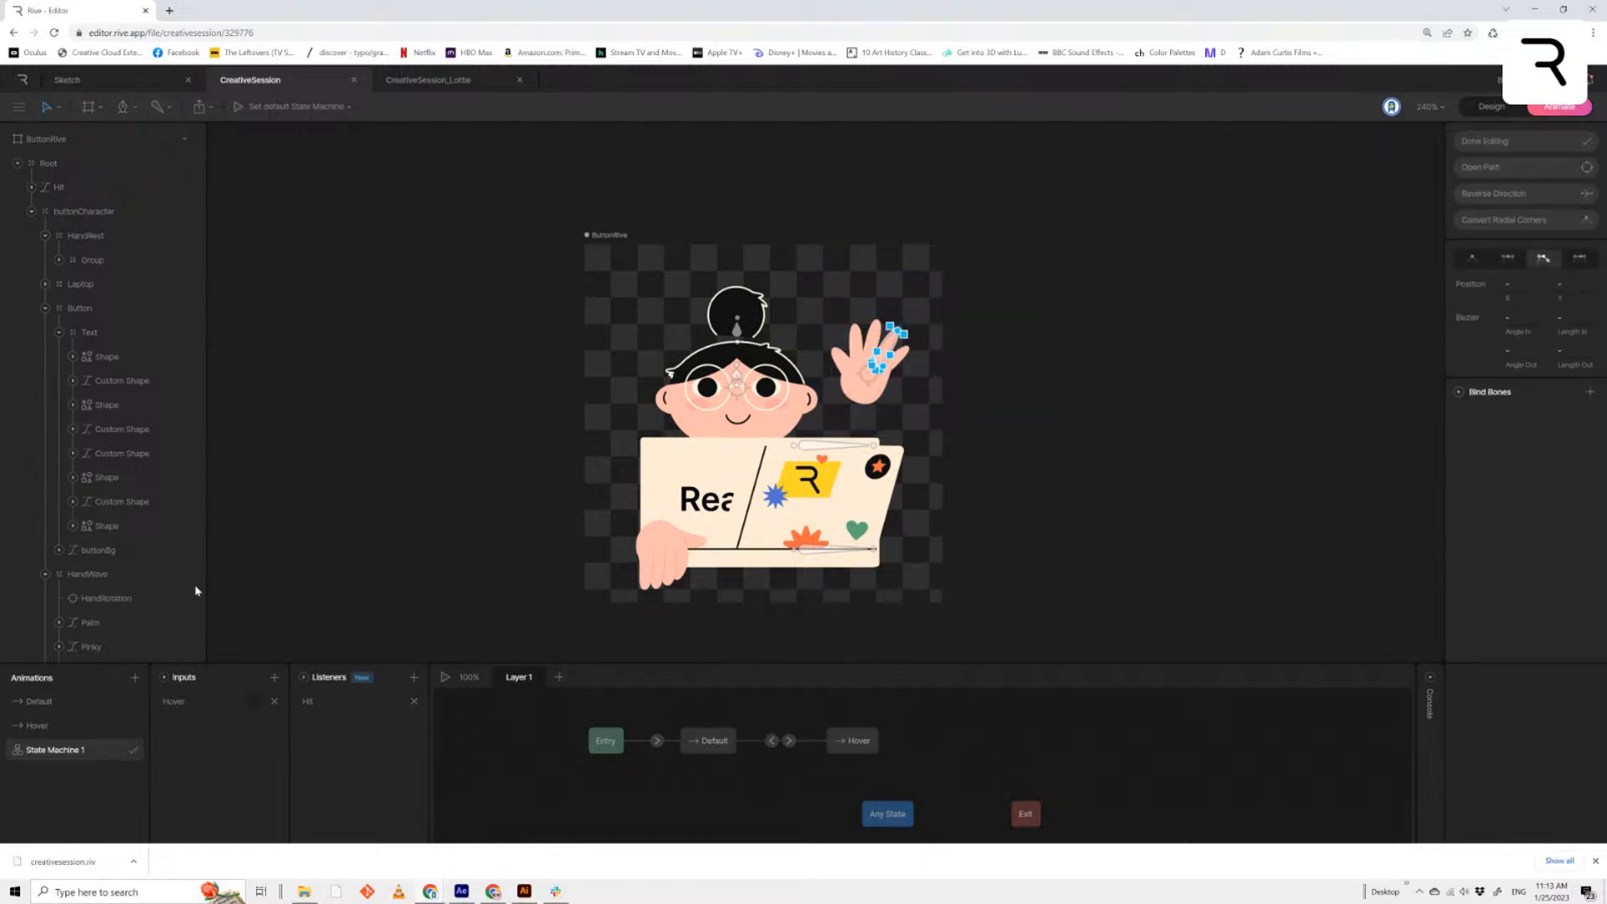
left_click(50, 725)
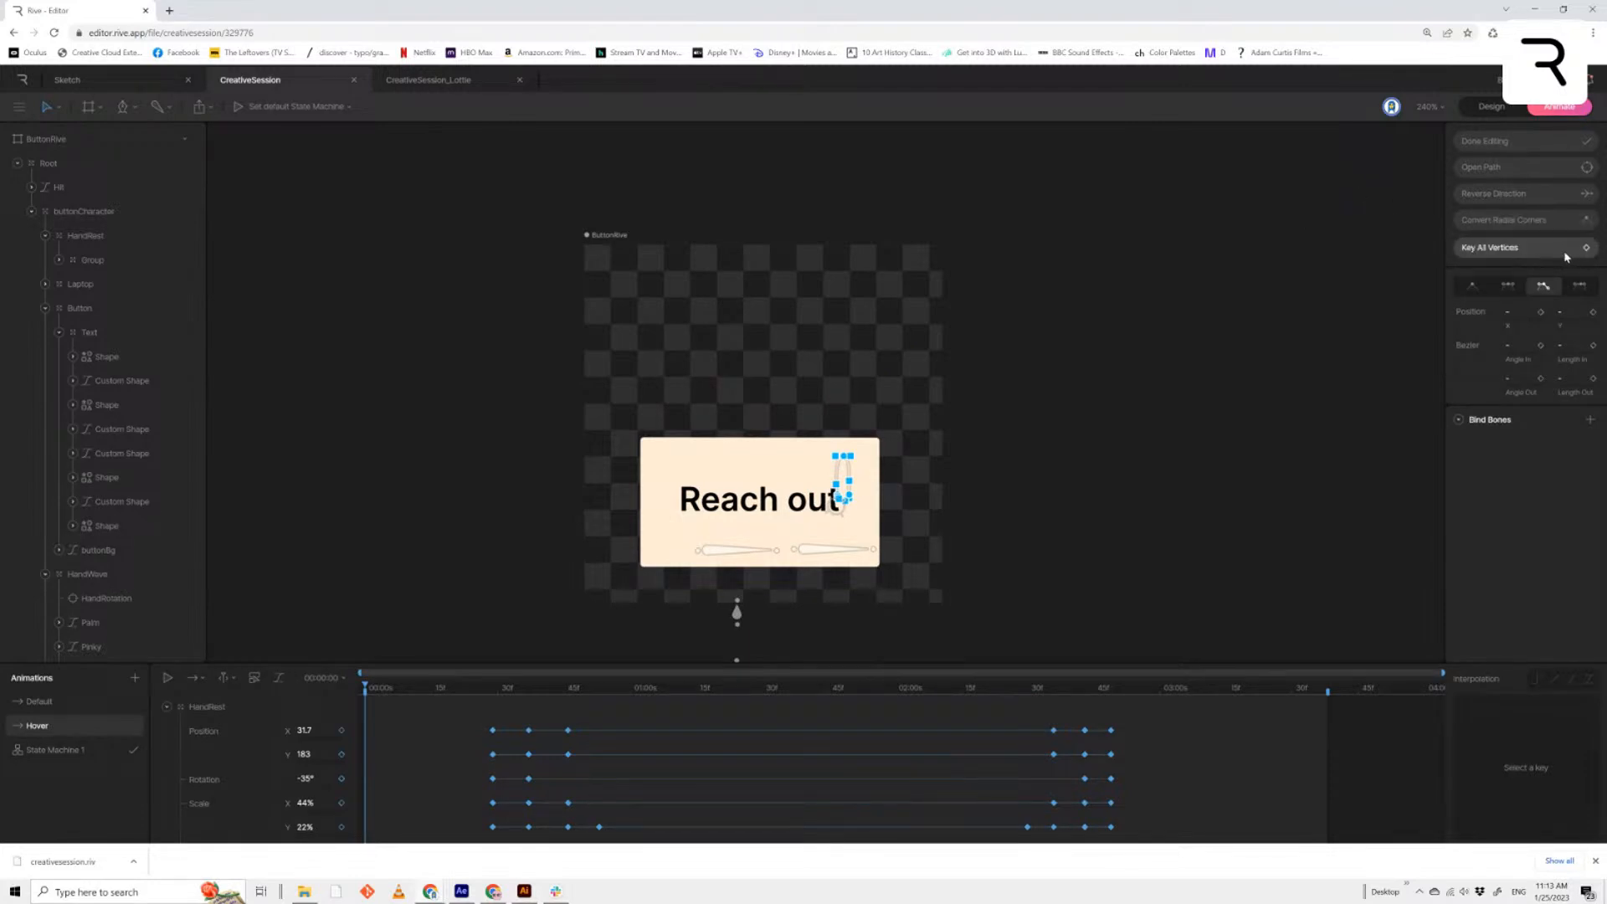
left_click(1491, 106)
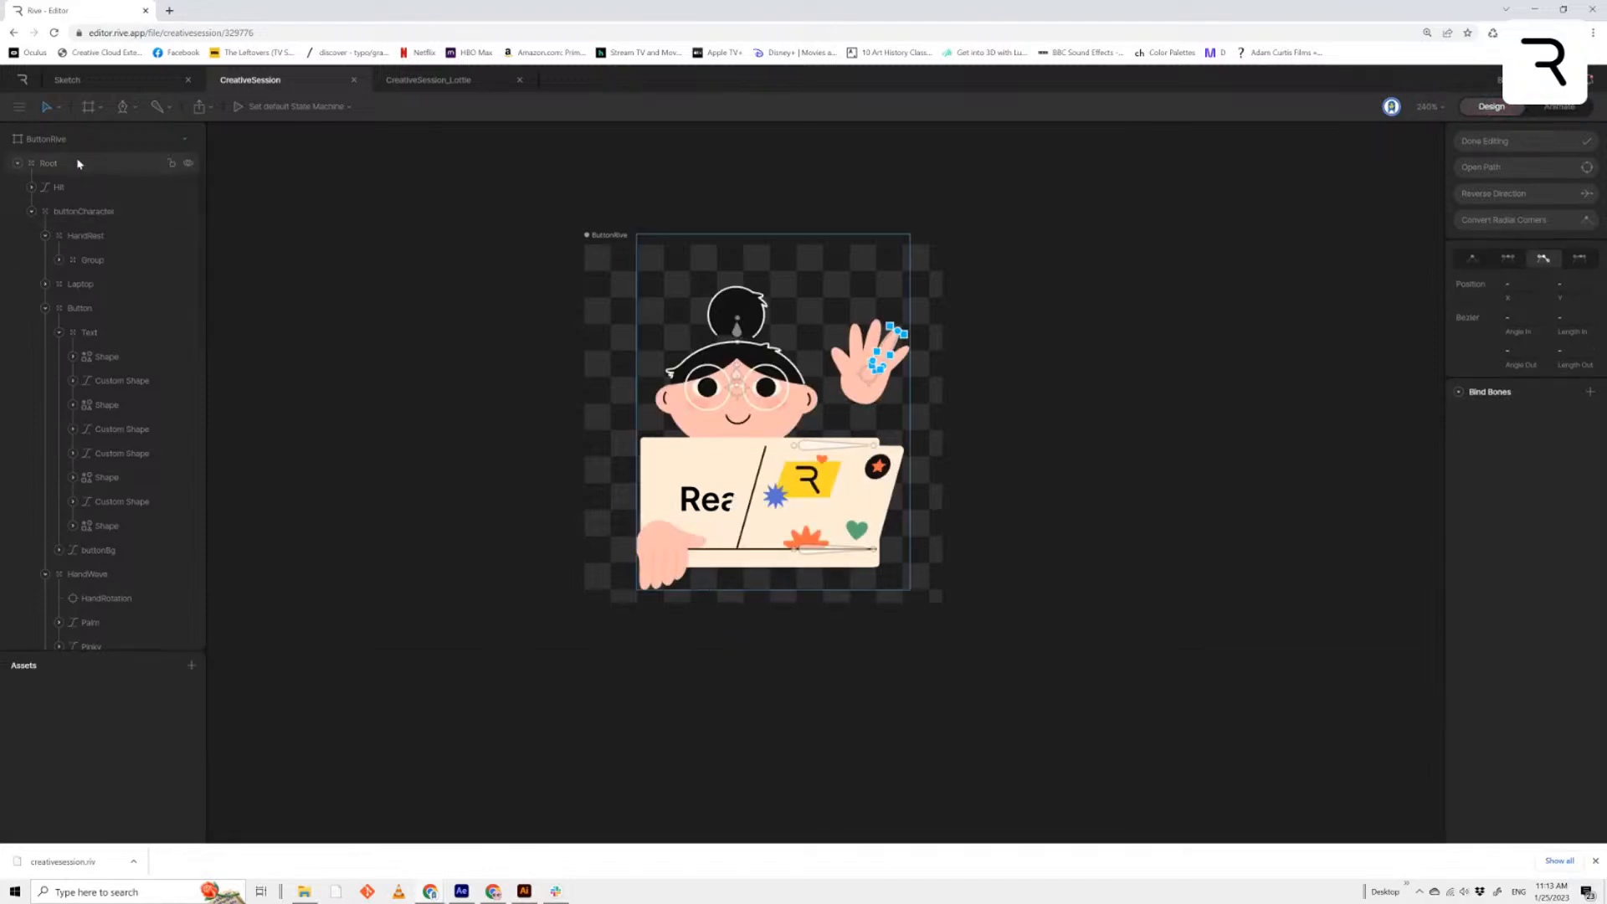
left_click(32, 211)
left_click(273, 195)
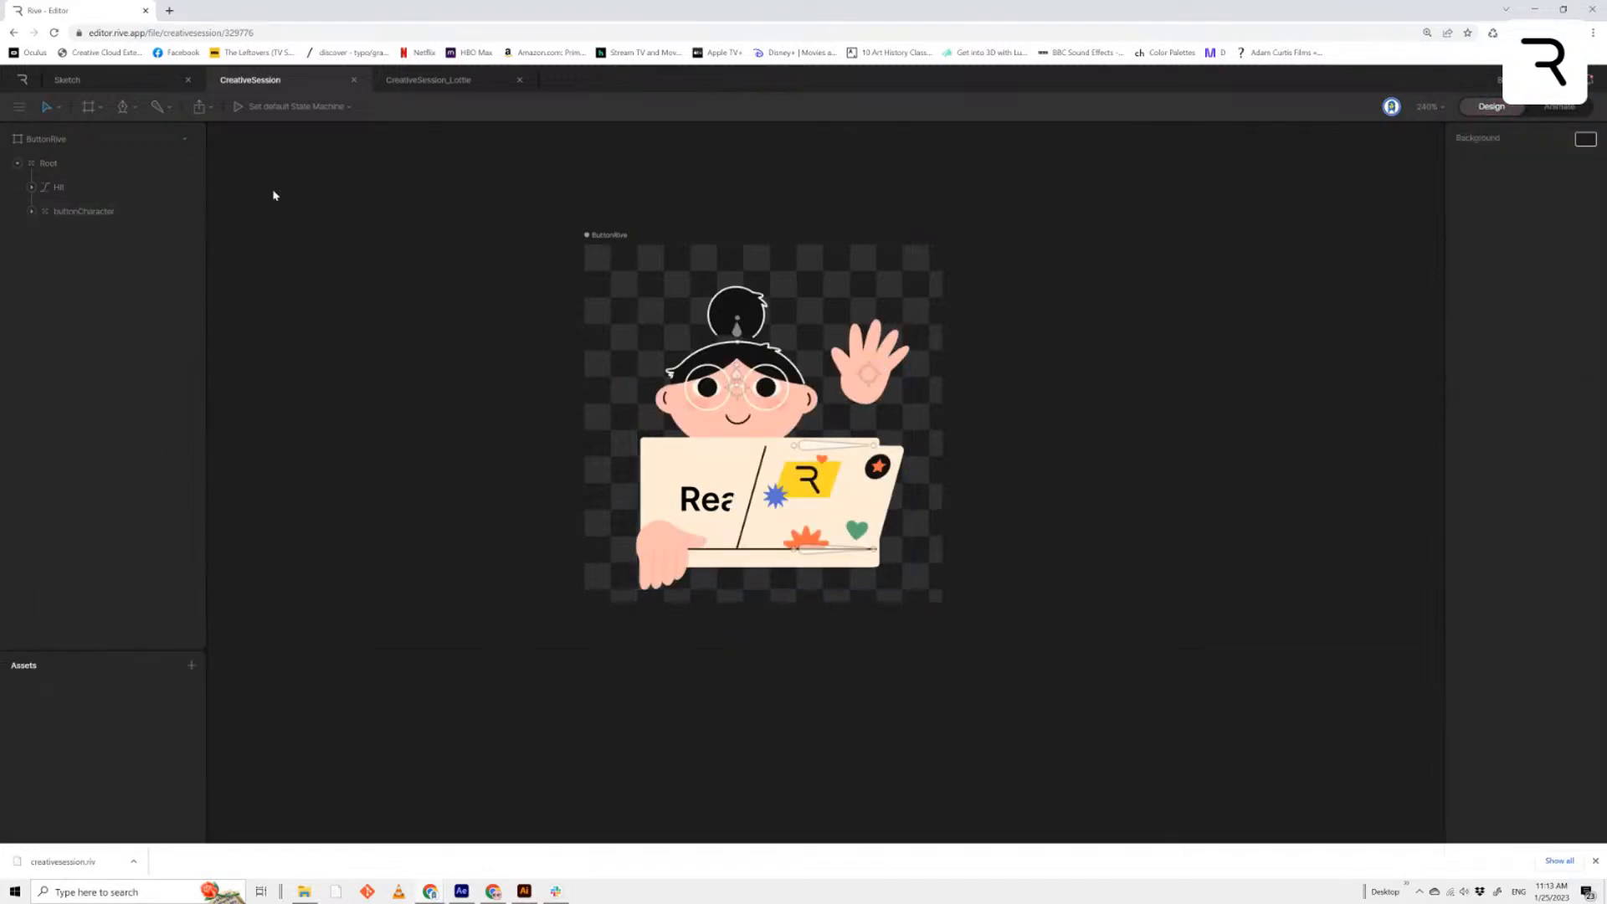
Try moving the hair bun bone and the face target to show how the head rig responds, undoing each change
left_click(871, 373)
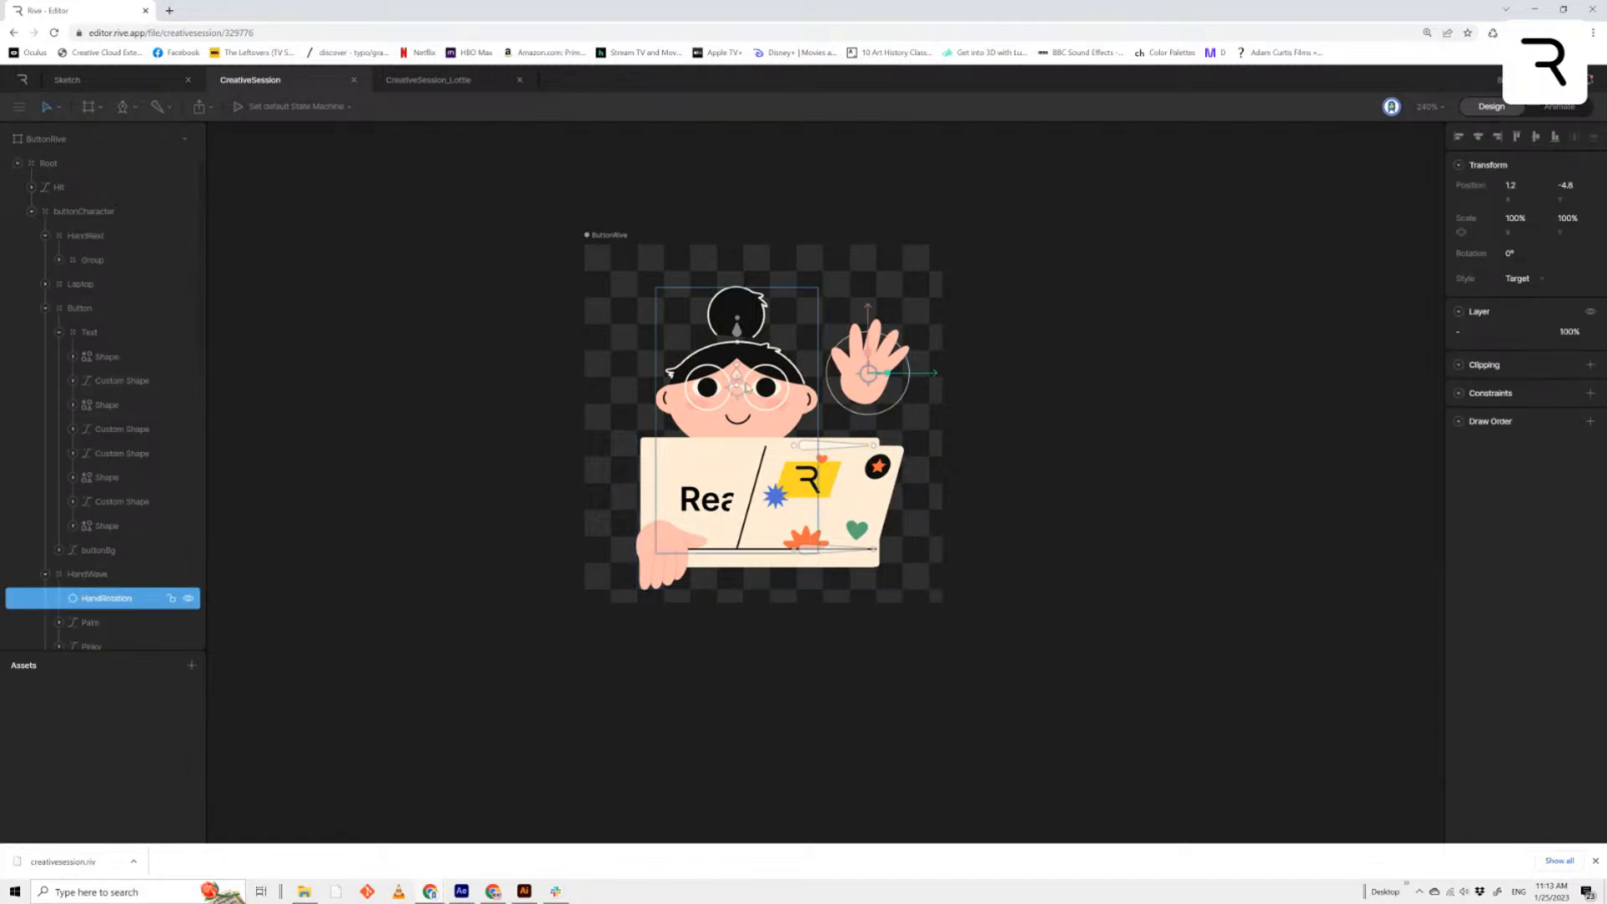
scroll(867, 350, "up", 3)
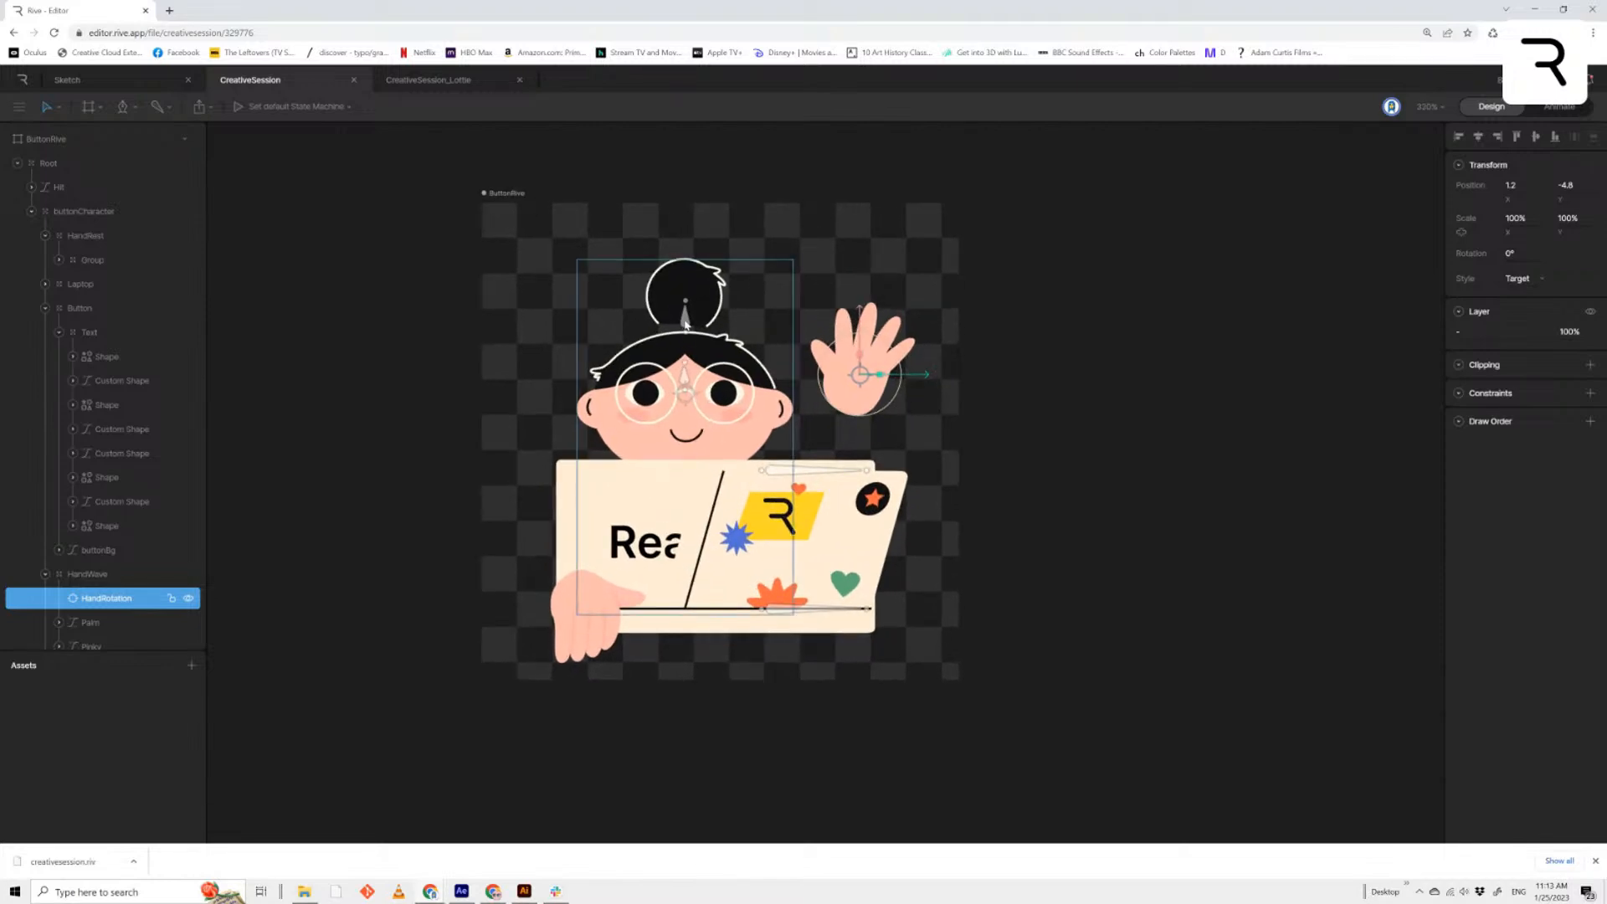
left_click(685, 325)
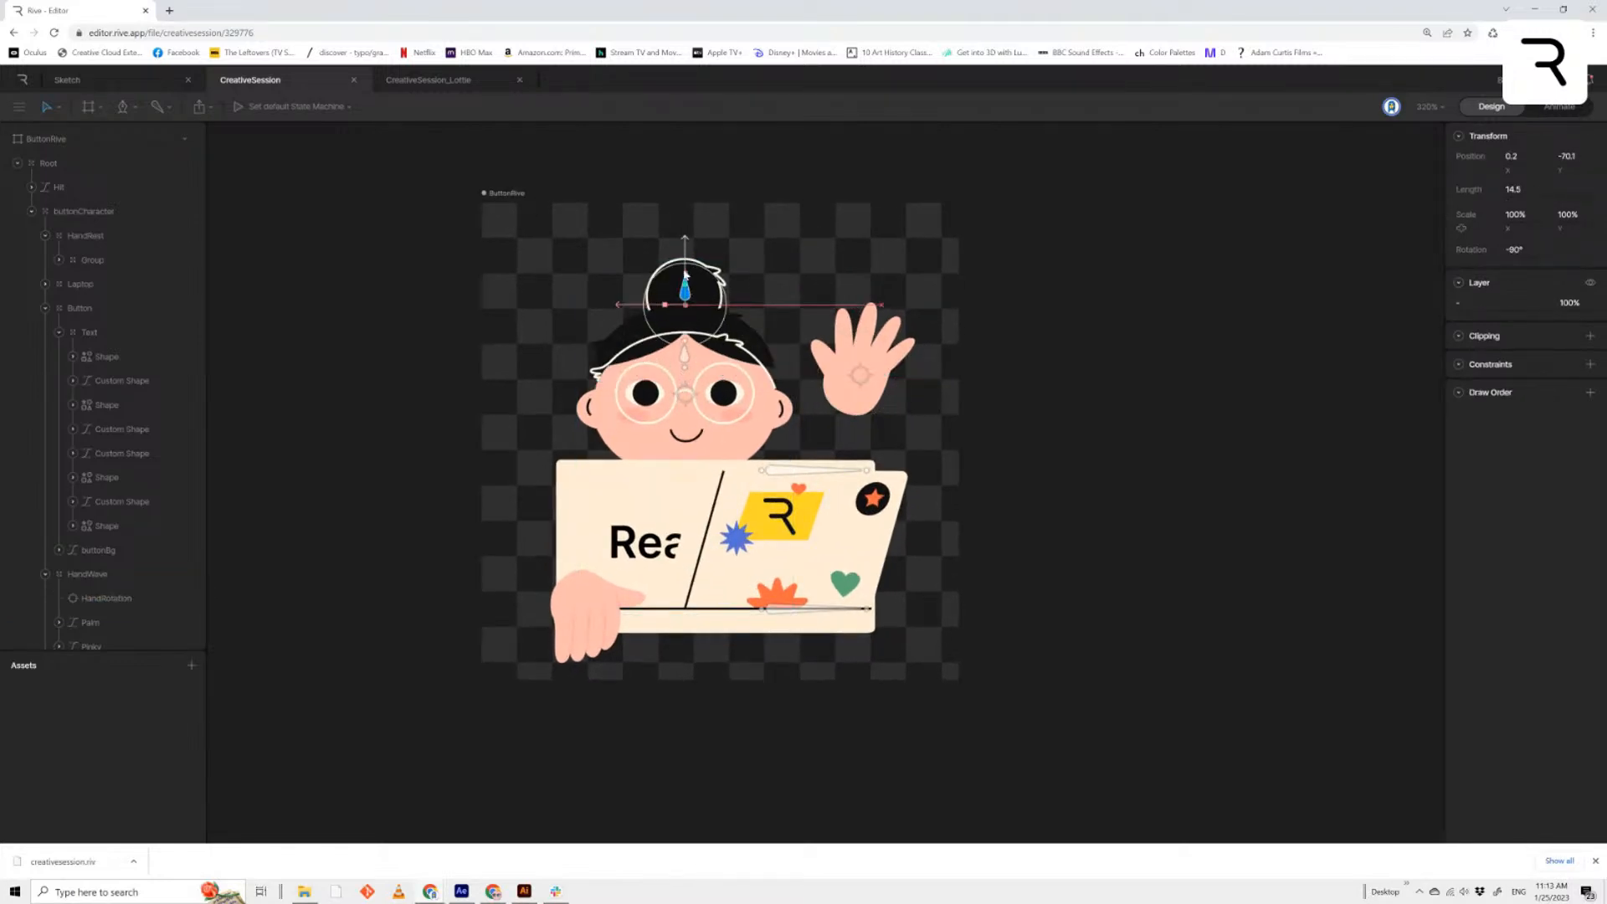
key("ctrl+z")
left_click(686, 393)
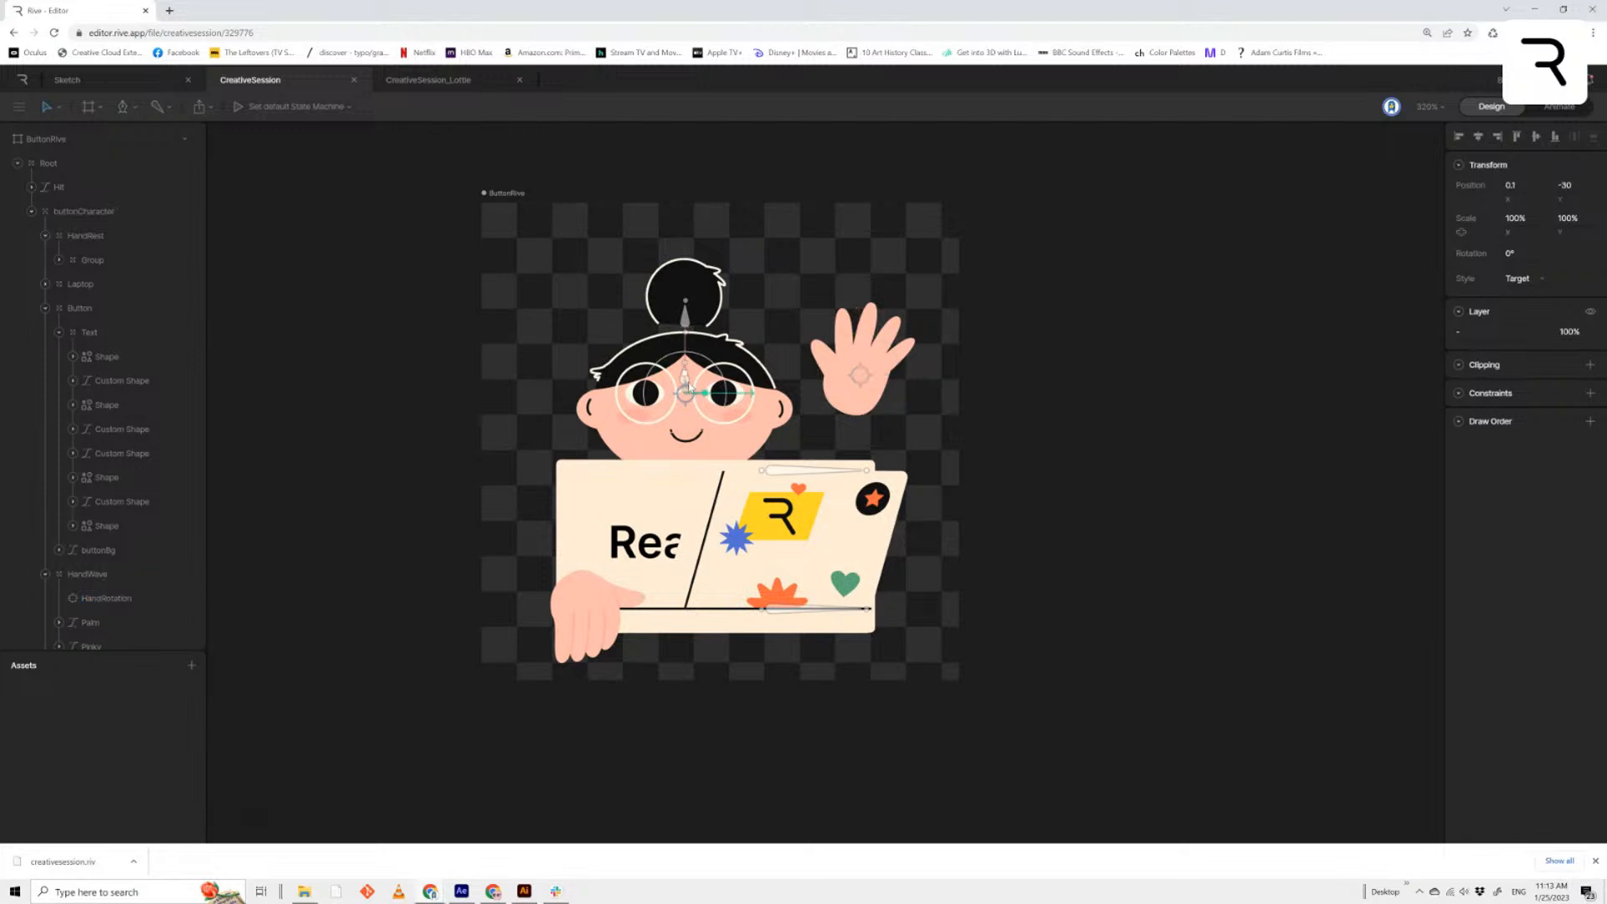
left_click_drag(667, 328, 693, 492)
key("ctrl+z")
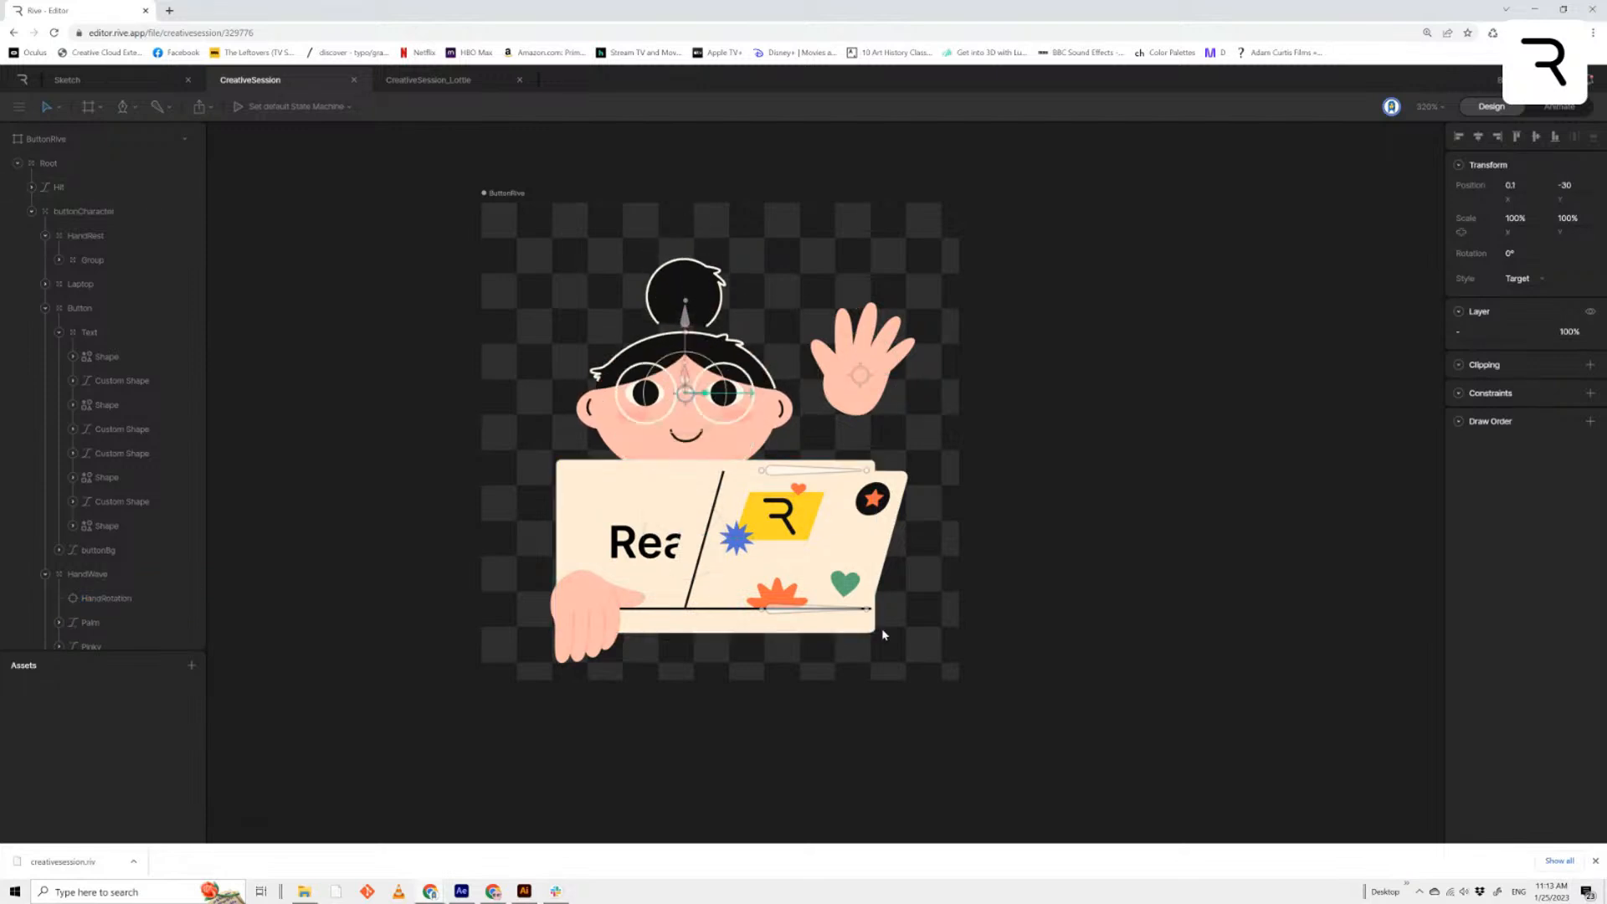
Try rotating the waving hand through its HandRotation target, then undo the change
left_click(860, 375)
left_click_drag(870, 345, 899, 348)
key("ctrl+z")
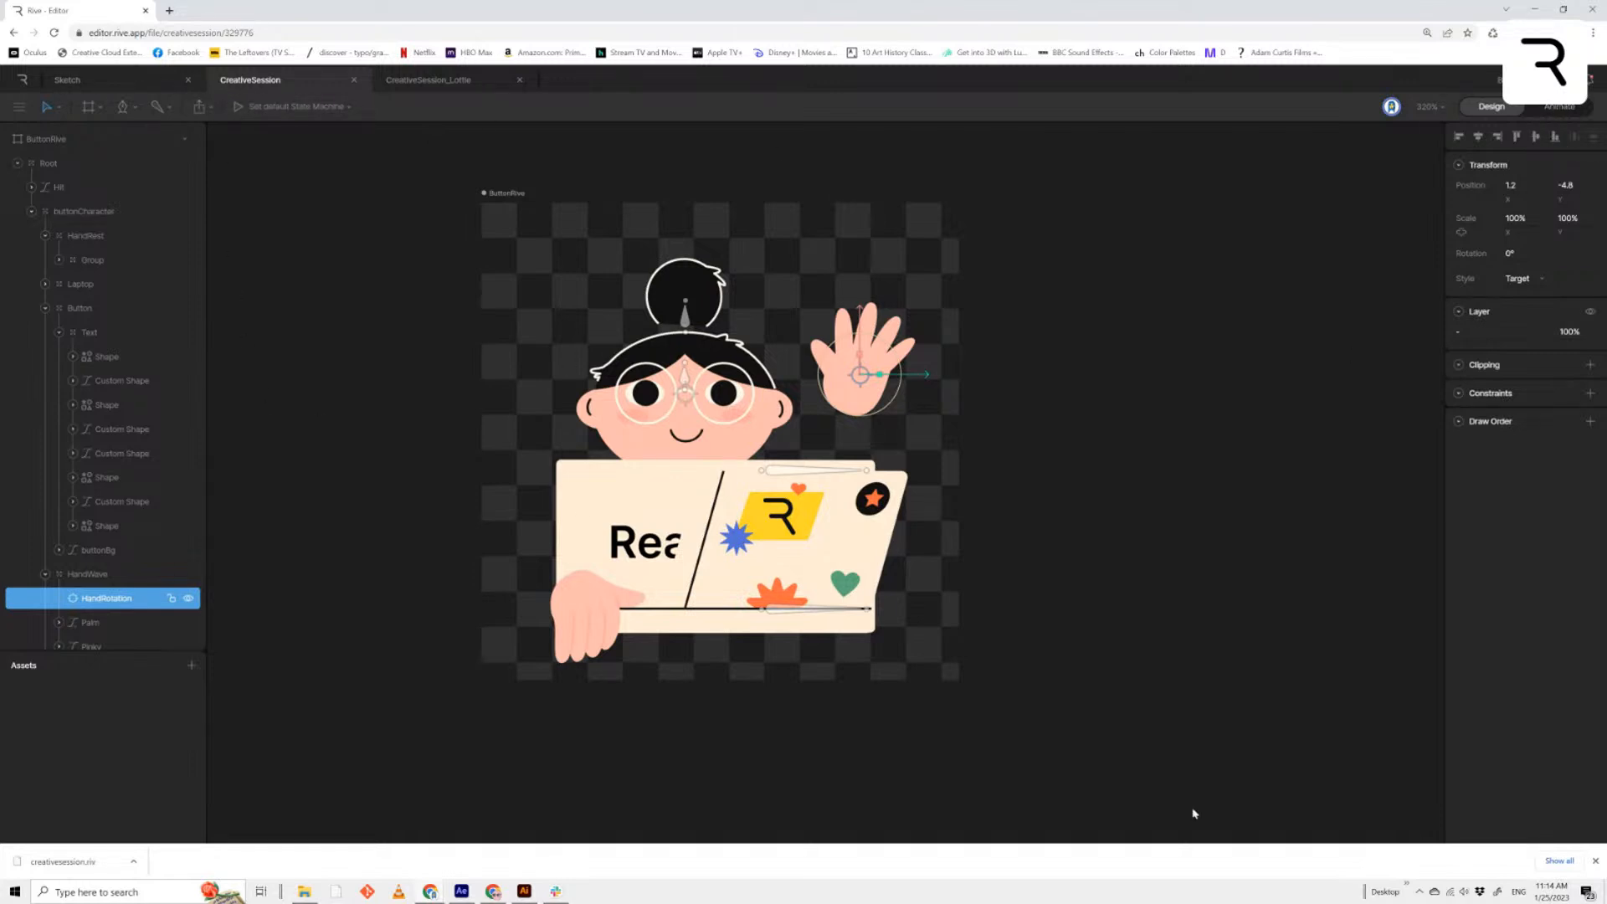
Dismiss the downloads bar, then play State Machine 1 in Animate mode, test the hover on the Reach out button and stop playback
left_click(1595, 860)
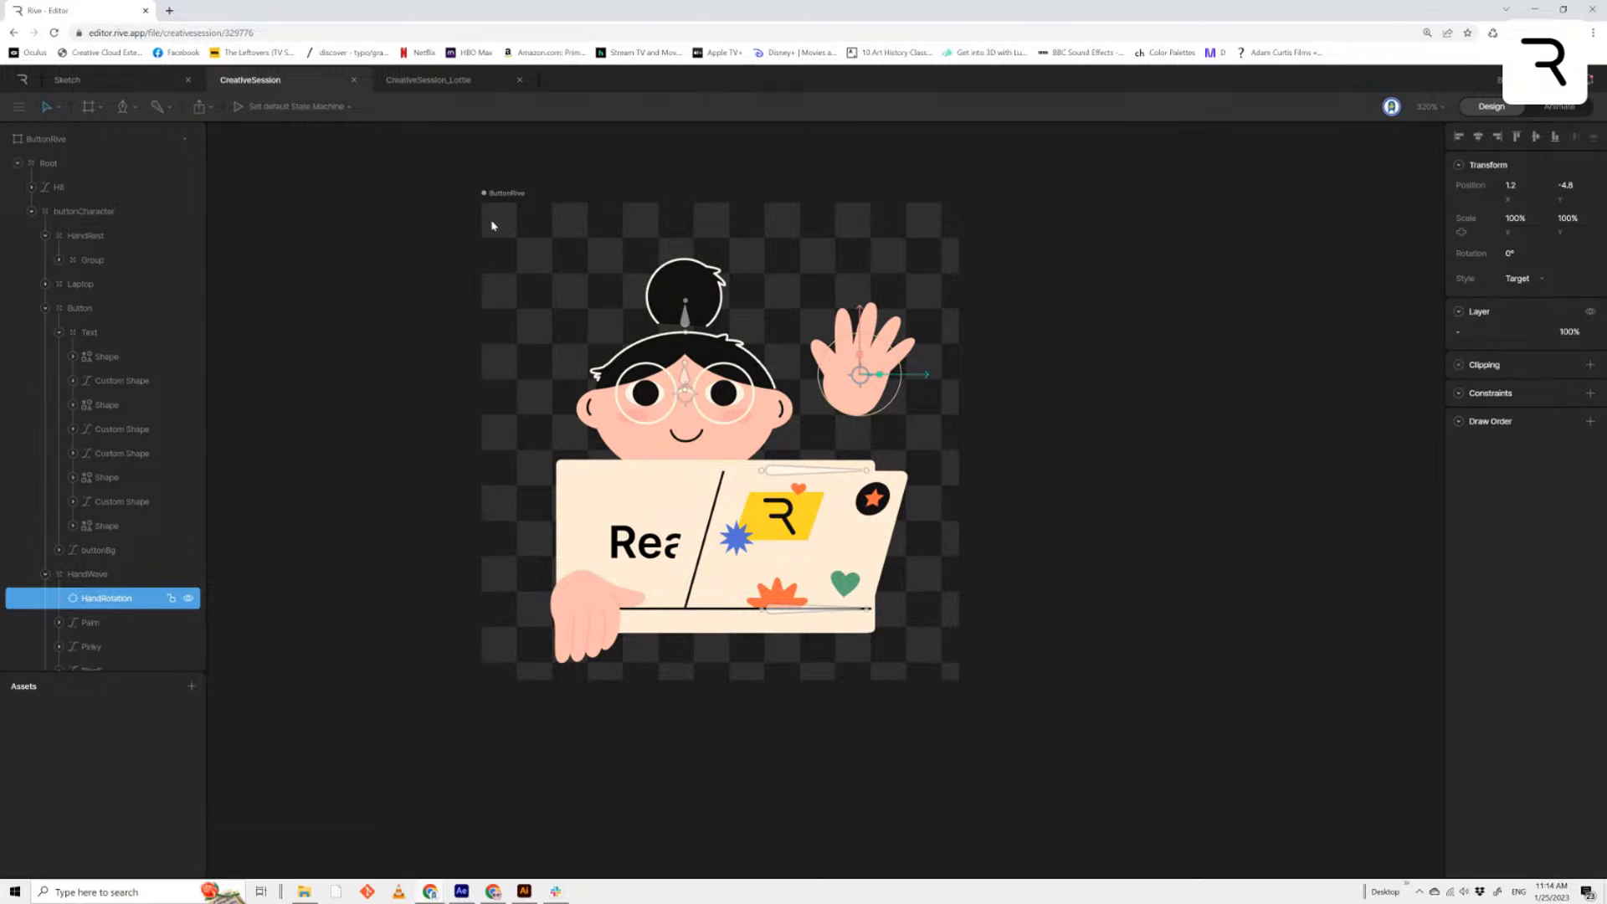
left_click(1570, 110)
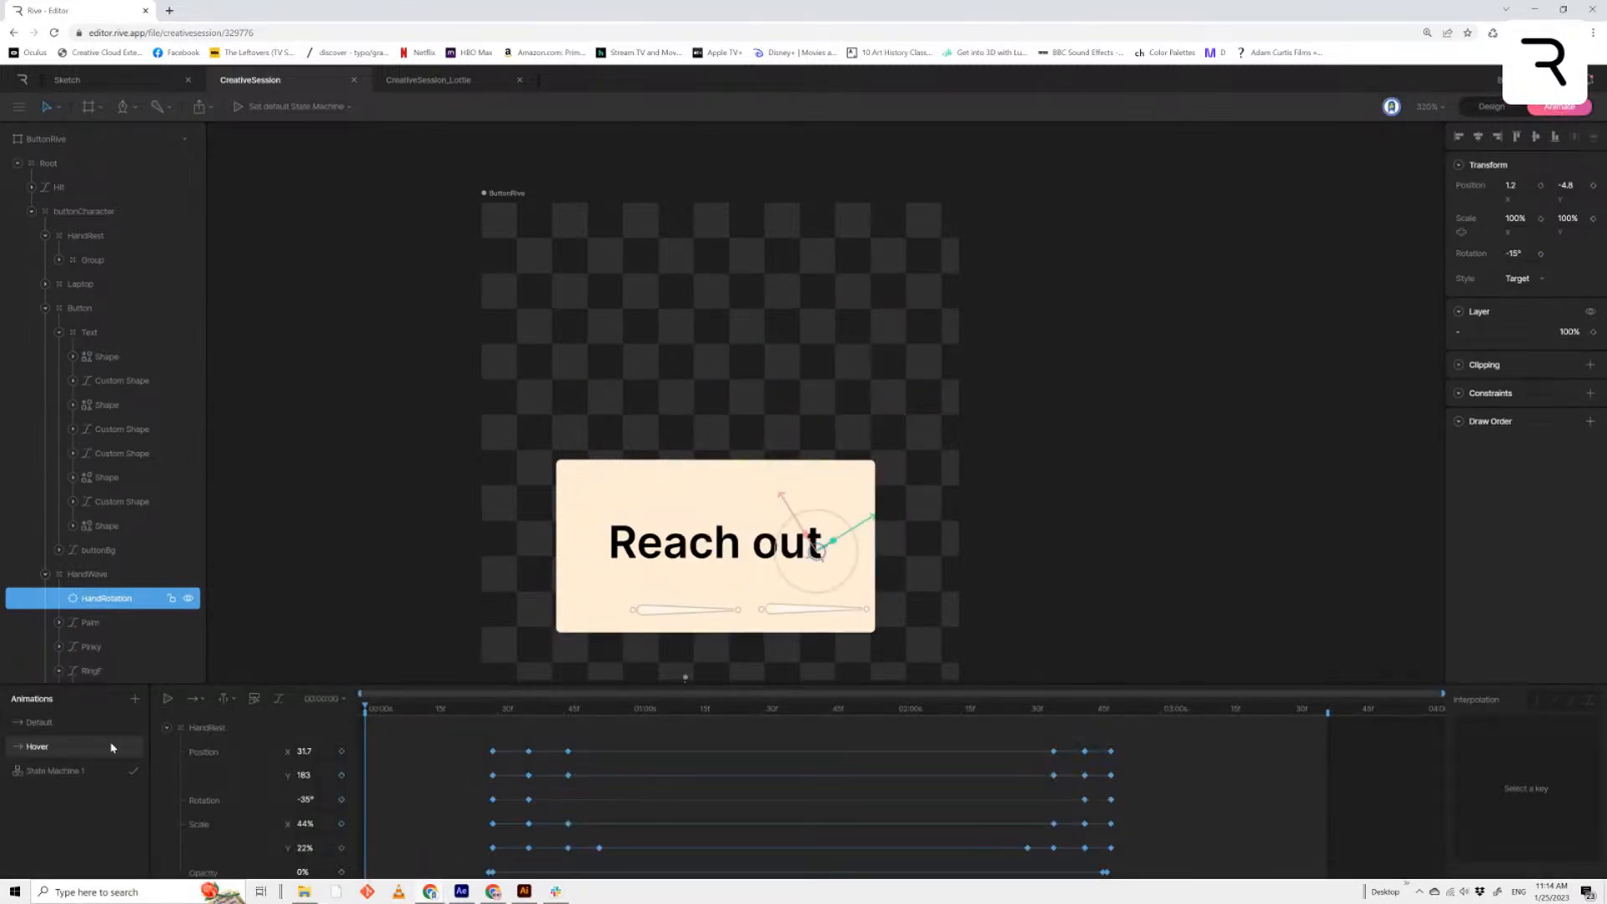
left_click(58, 770)
left_click(446, 699)
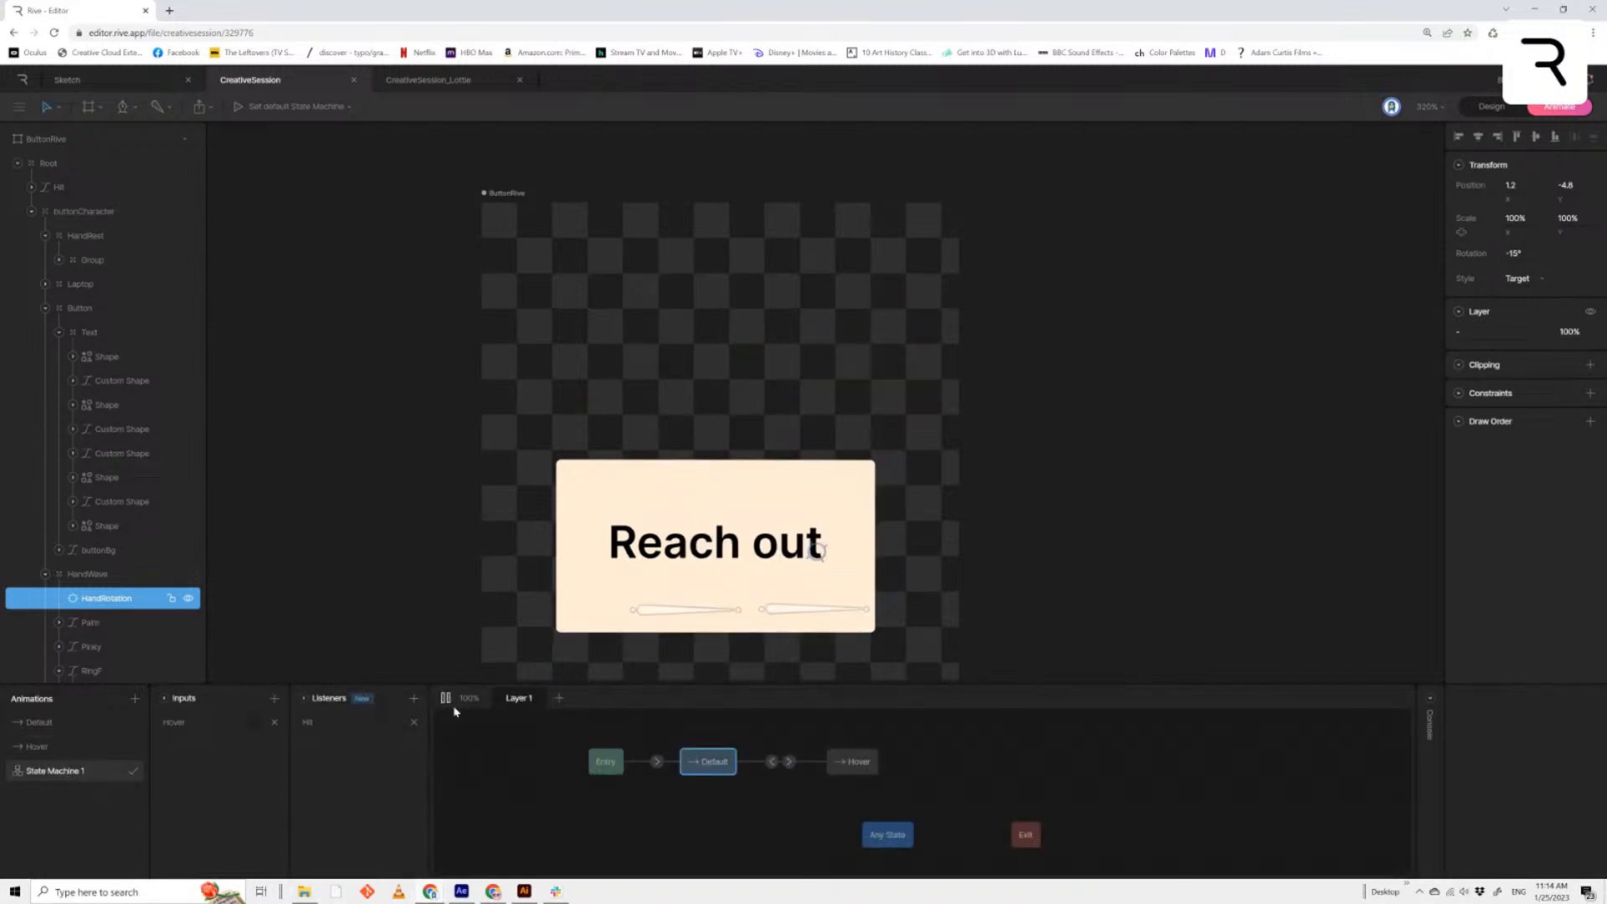
key("space")
left_click(445, 699)
mouse_move(817, 548)
left_click(444, 698)
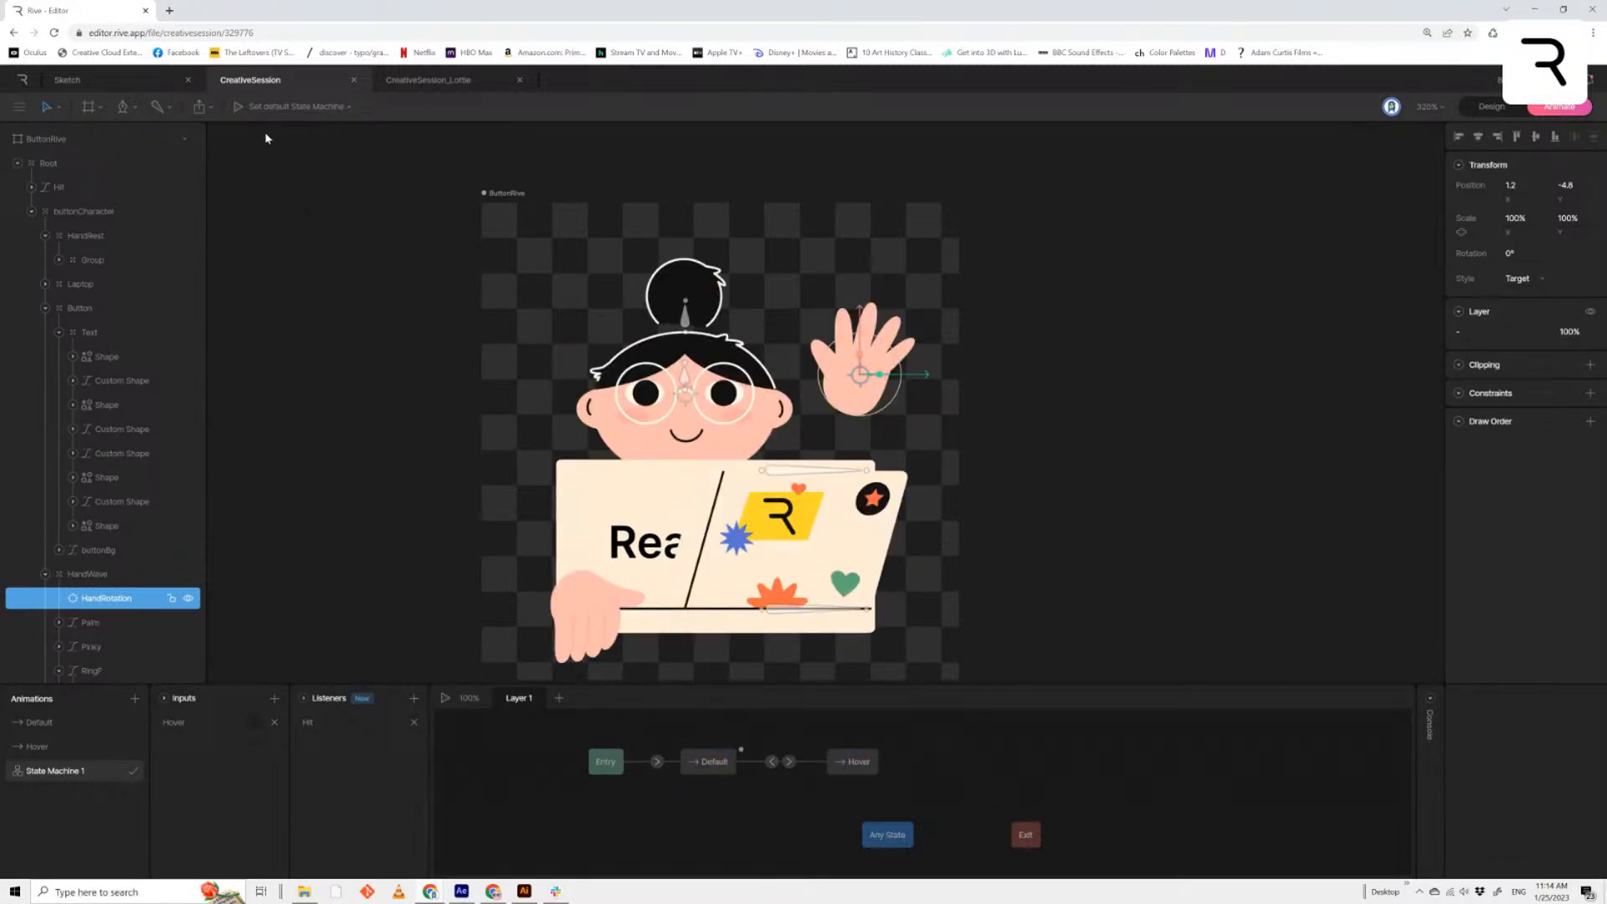
Generate a share link for the ButtonRive artboard with State Machine 1 and copy its Framer code
left_click(201, 106)
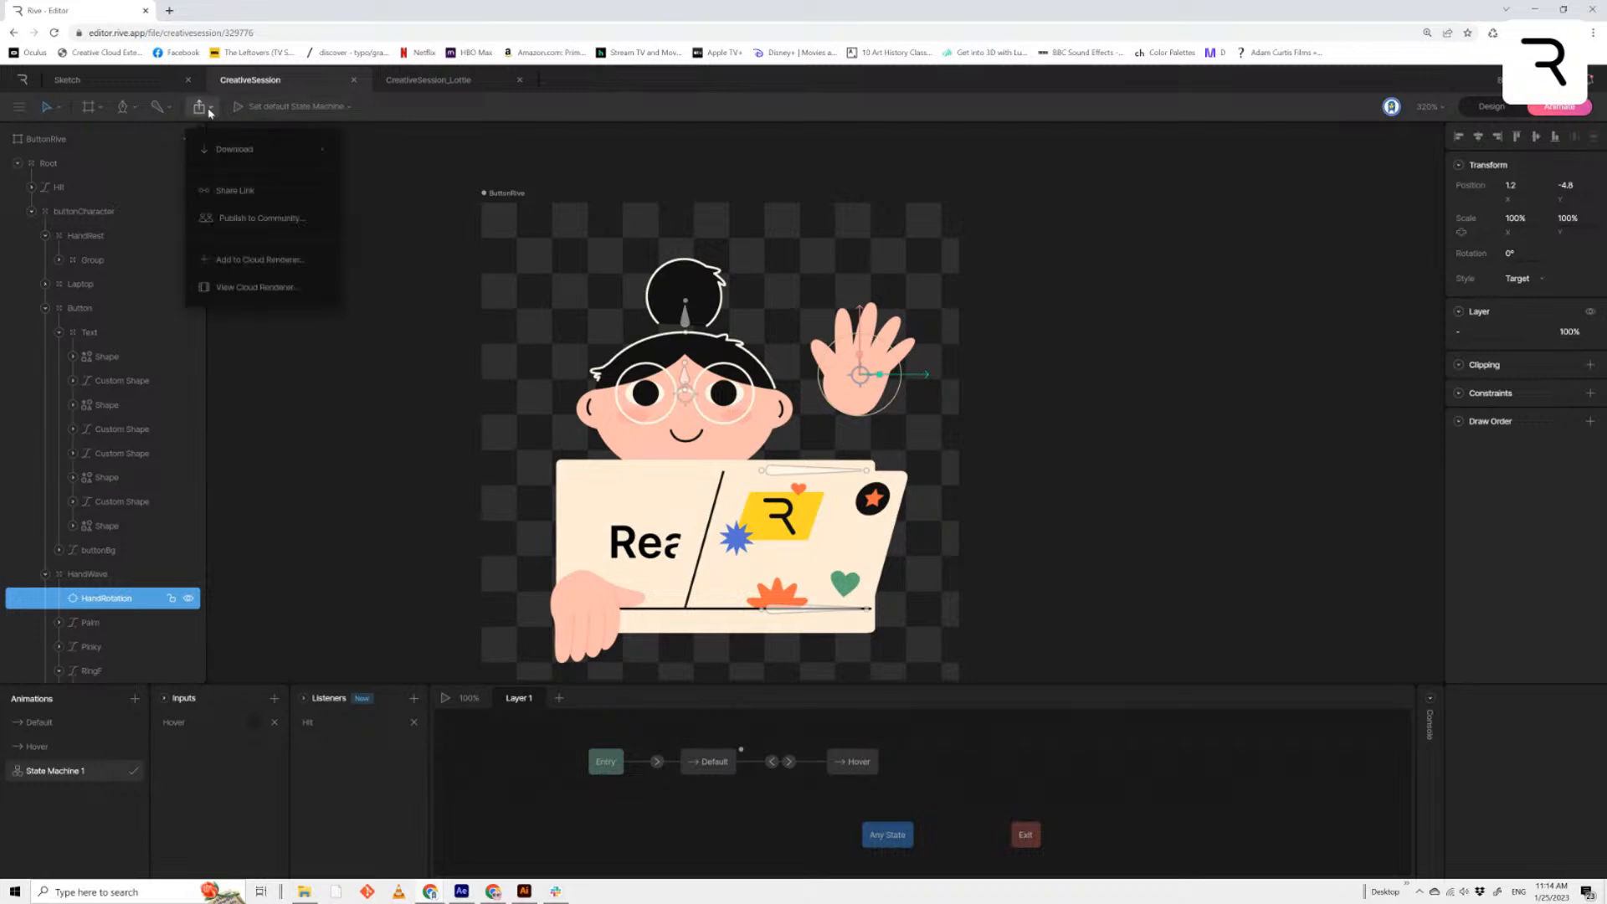
left_click(234, 191)
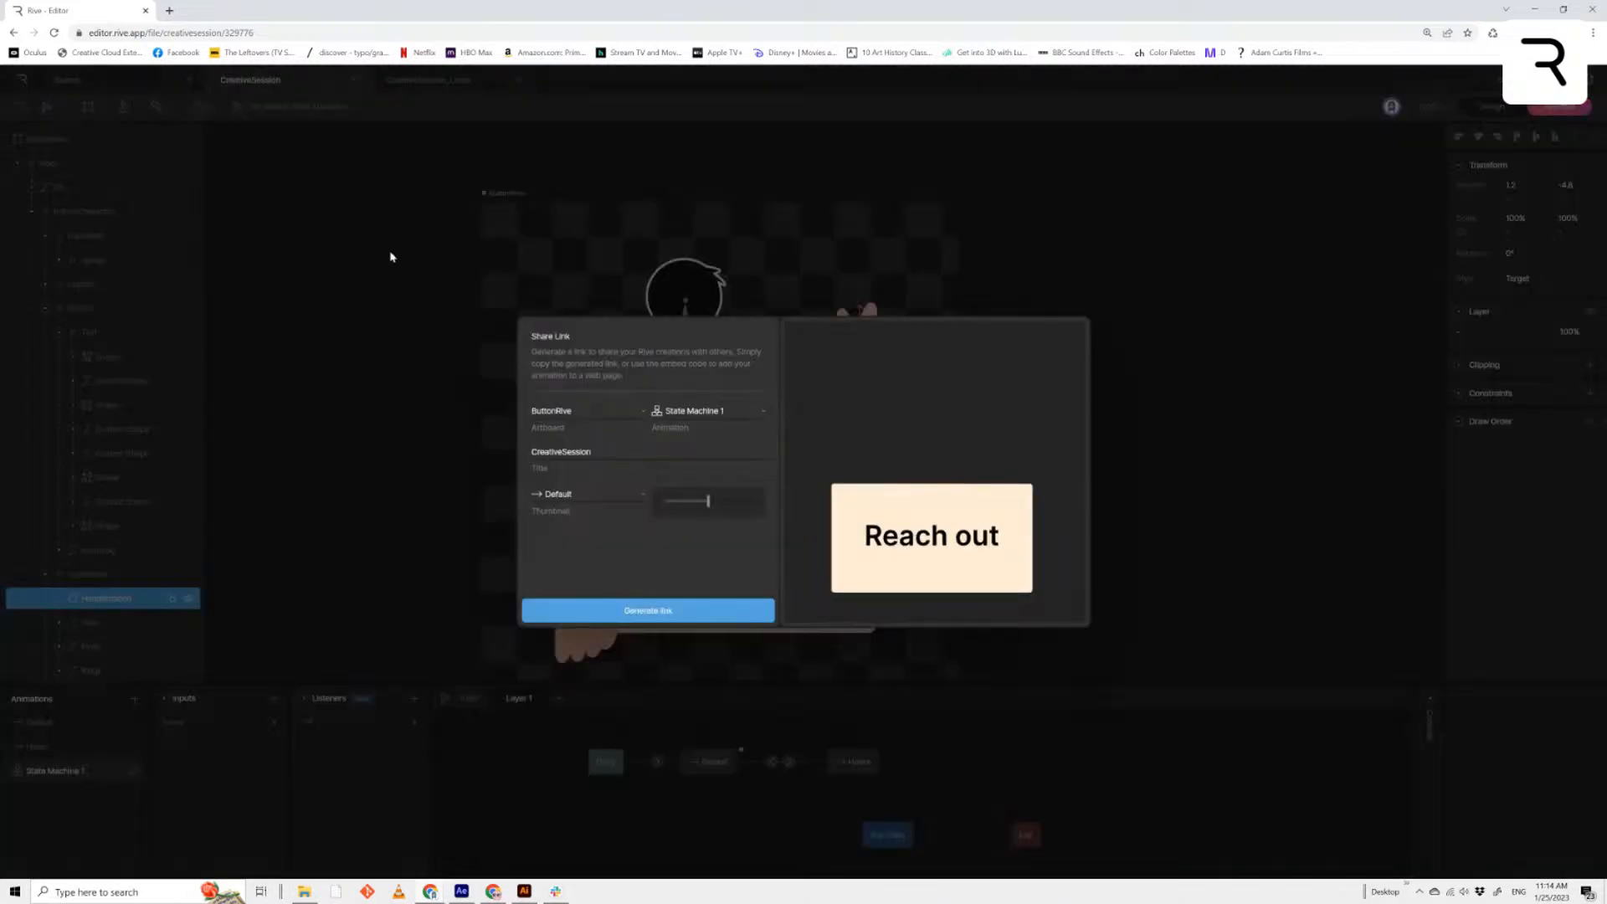
left_click(635, 617)
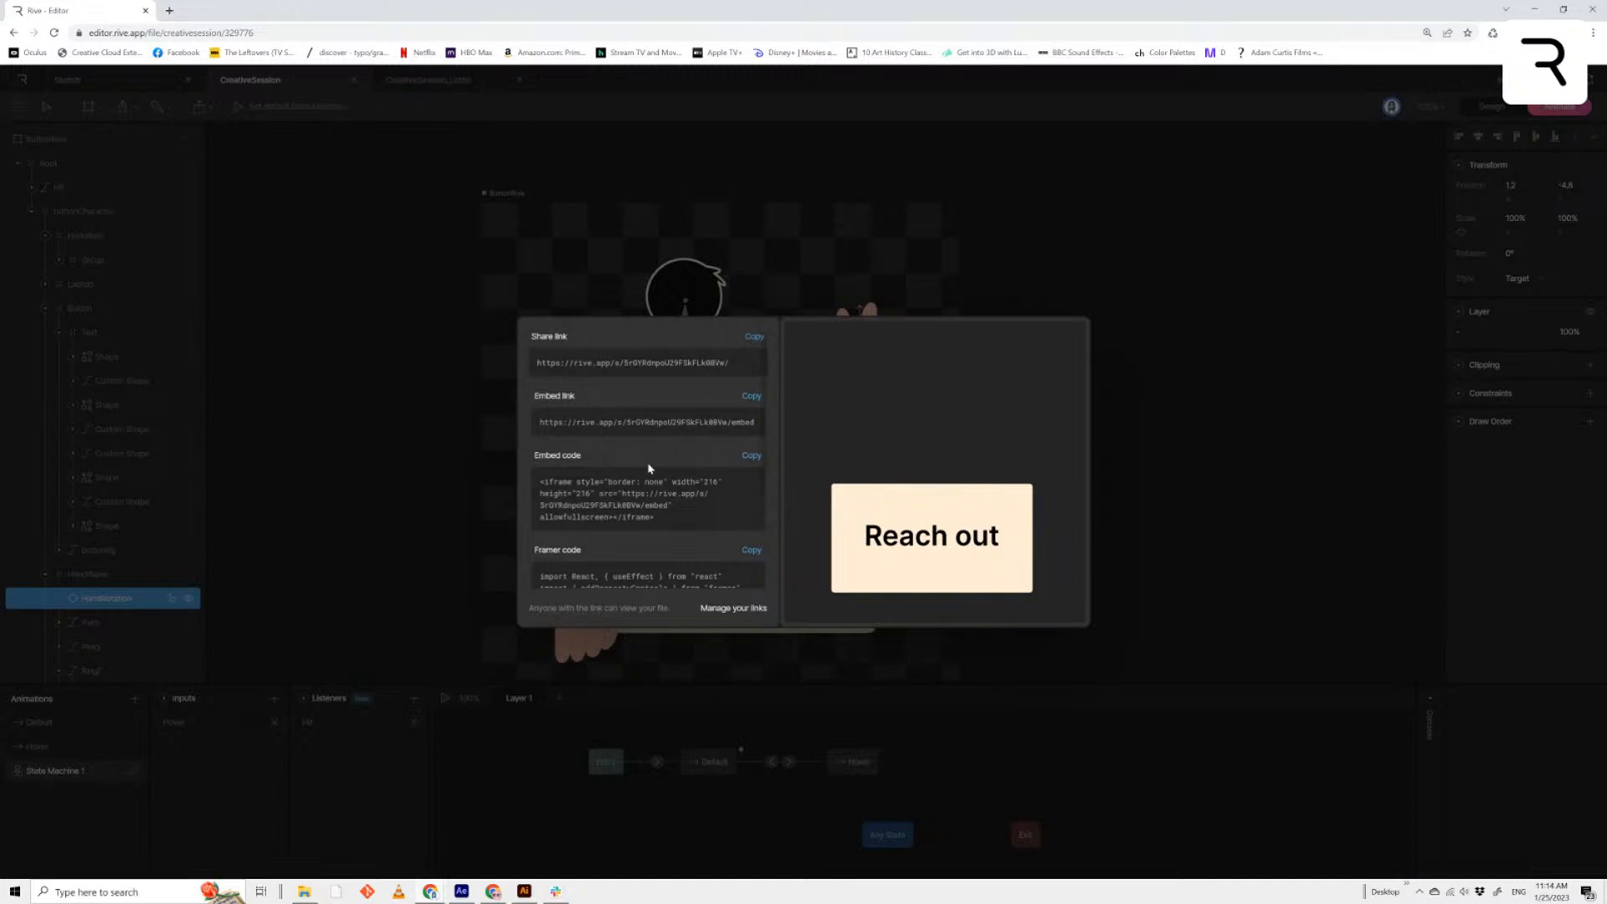
scroll(698, 475, "down", 2)
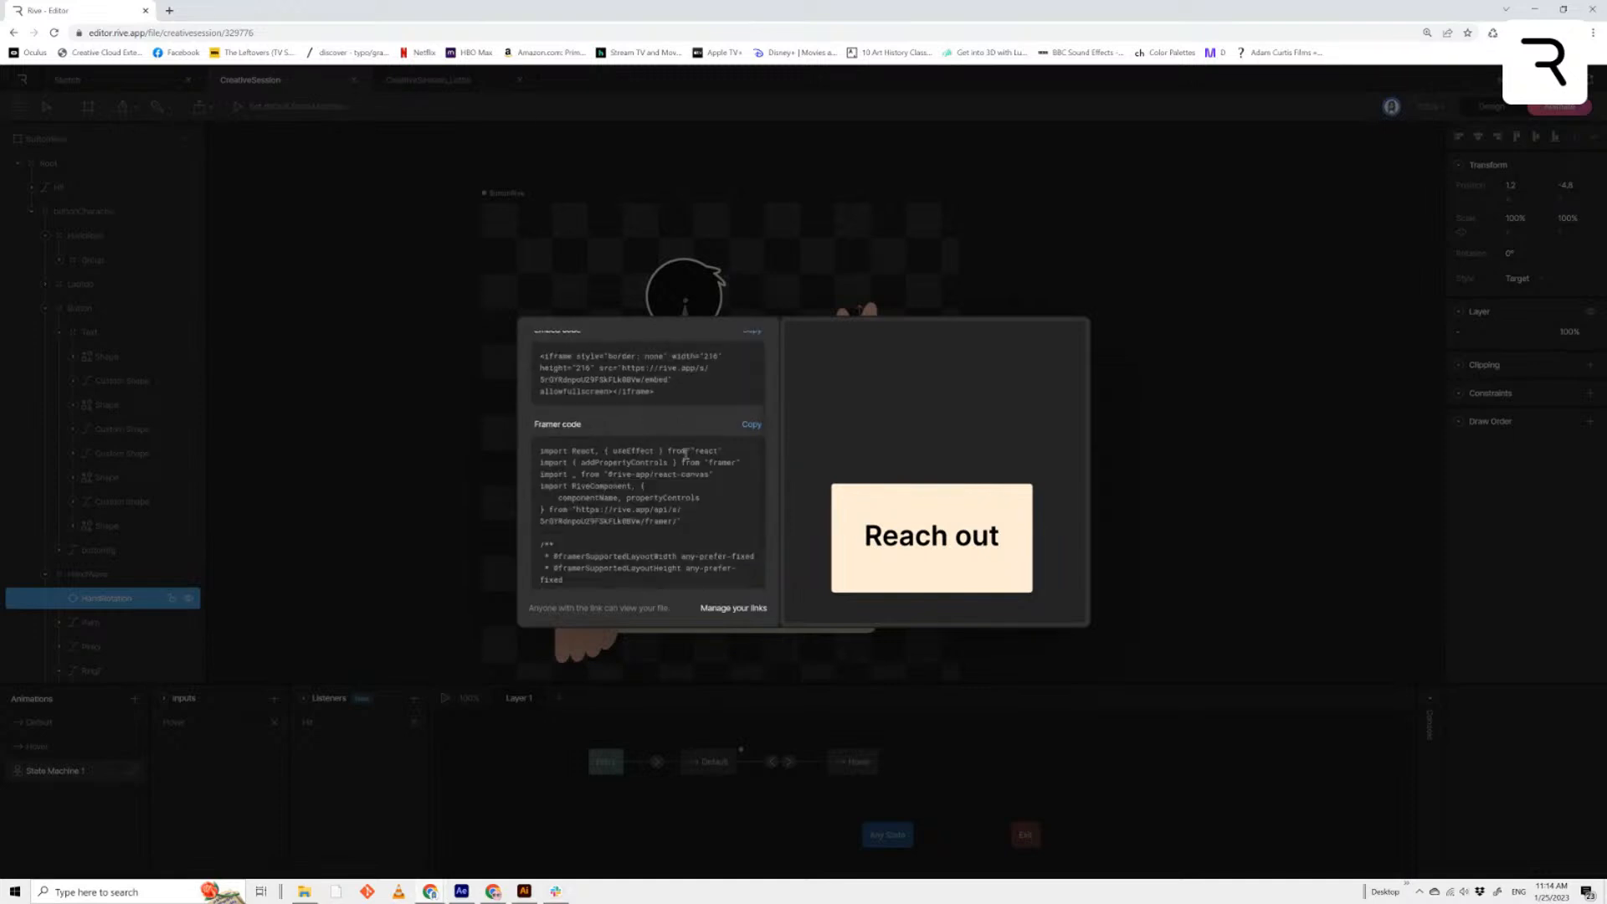
left_click(742, 432)
Switch to the Dusk Portfolio Remix project in Framer and select the Reach out button under Start the conversation! on the /about page
left_click(492, 892)
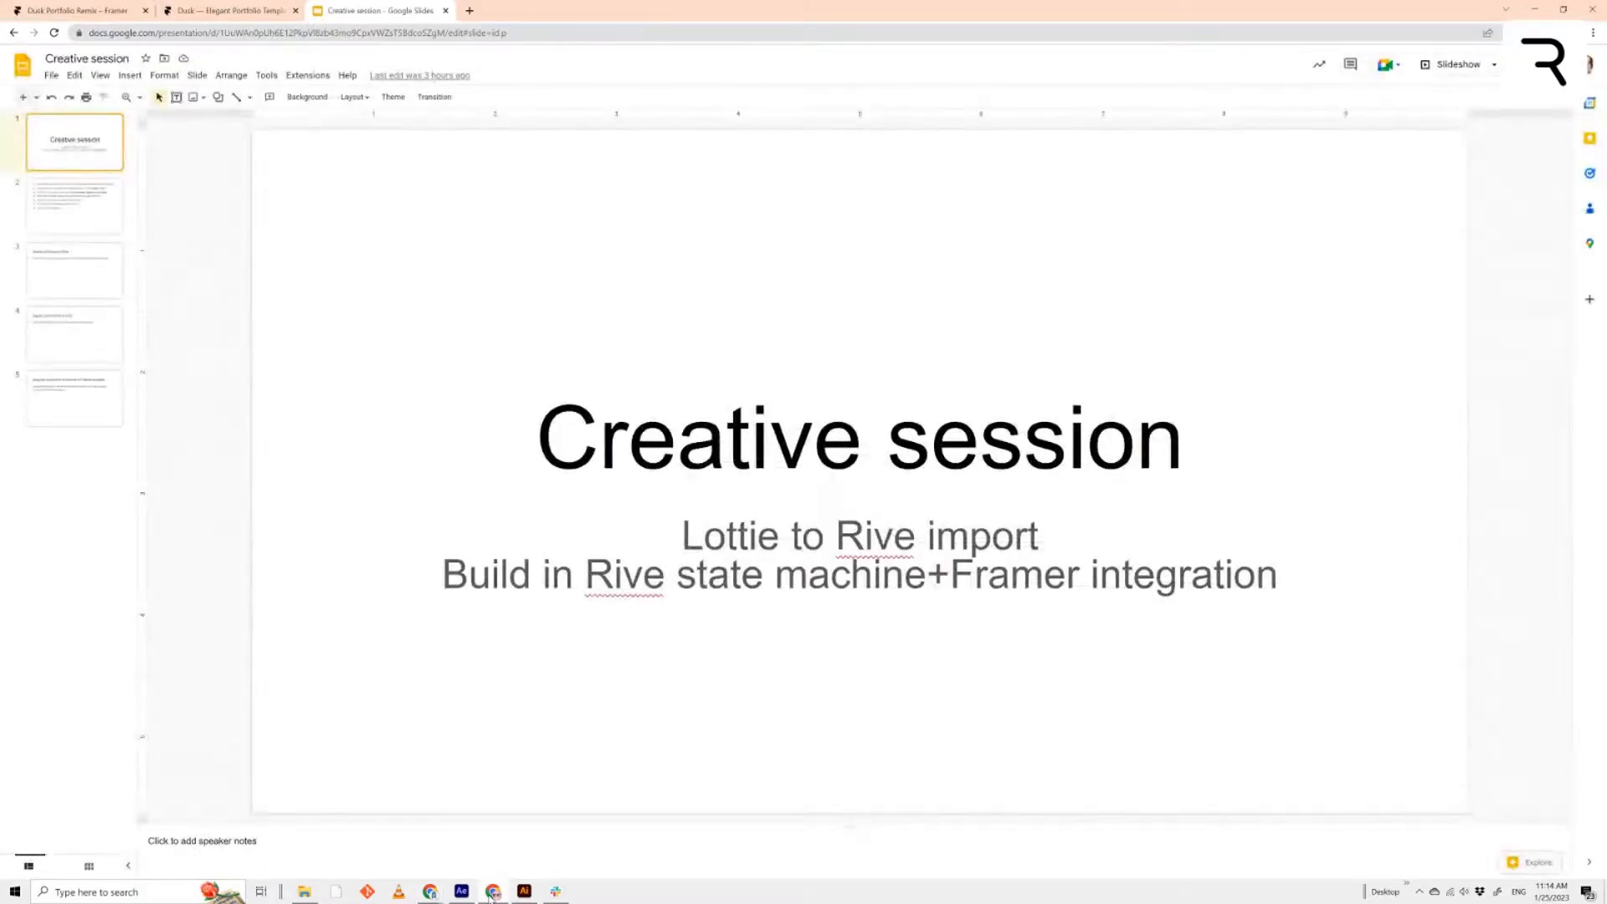
left_click(105, 11)
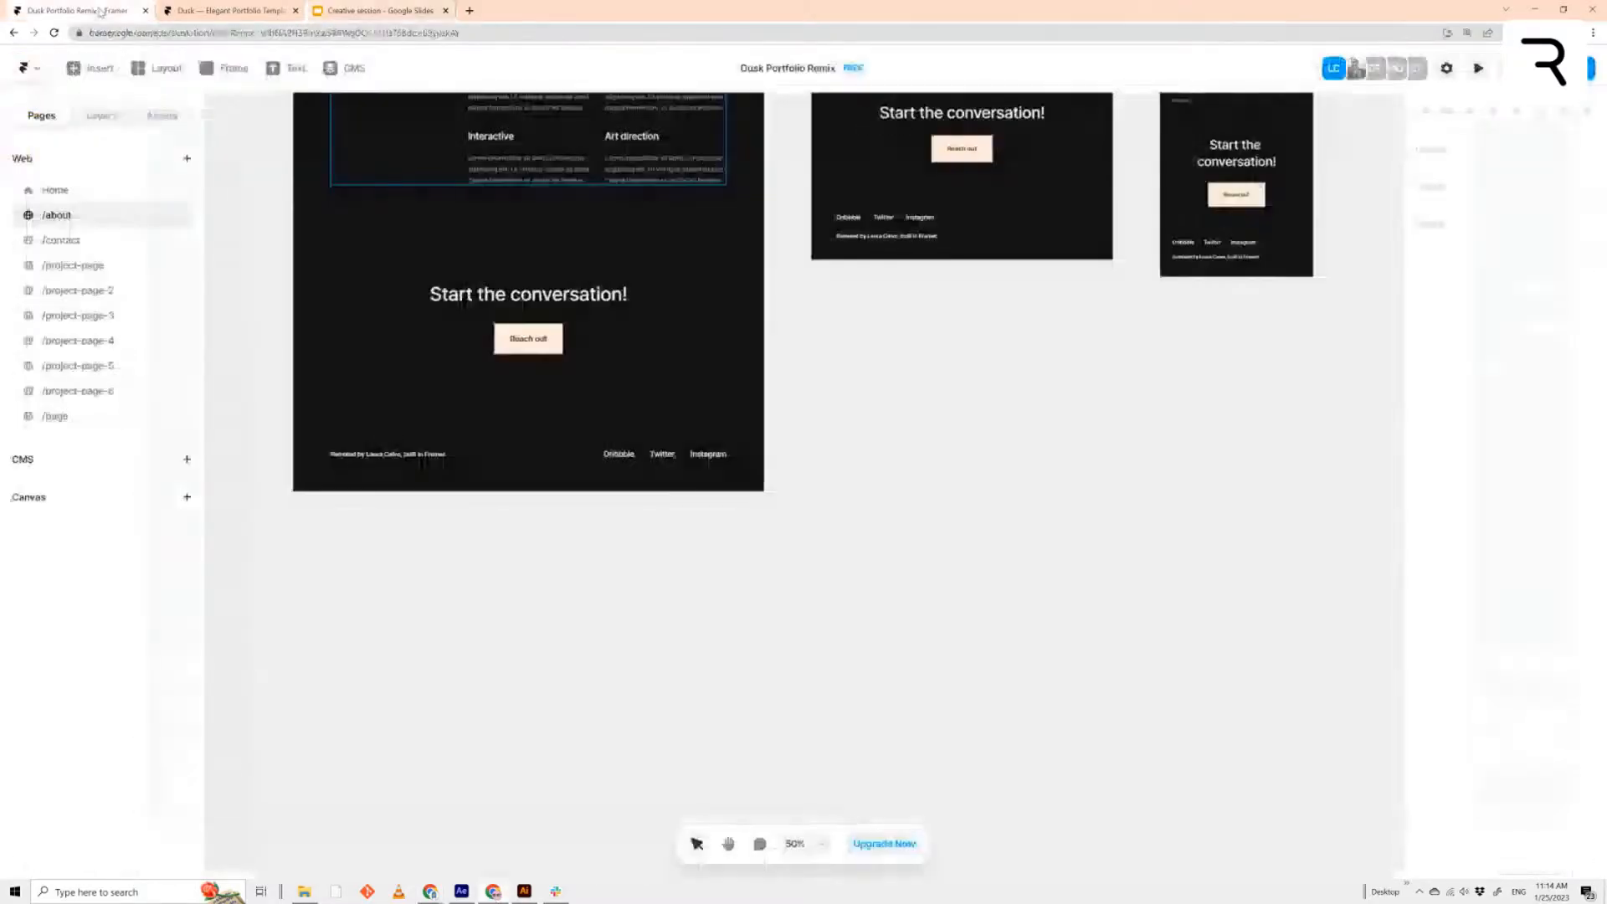
scroll(871, 401, "up", 5)
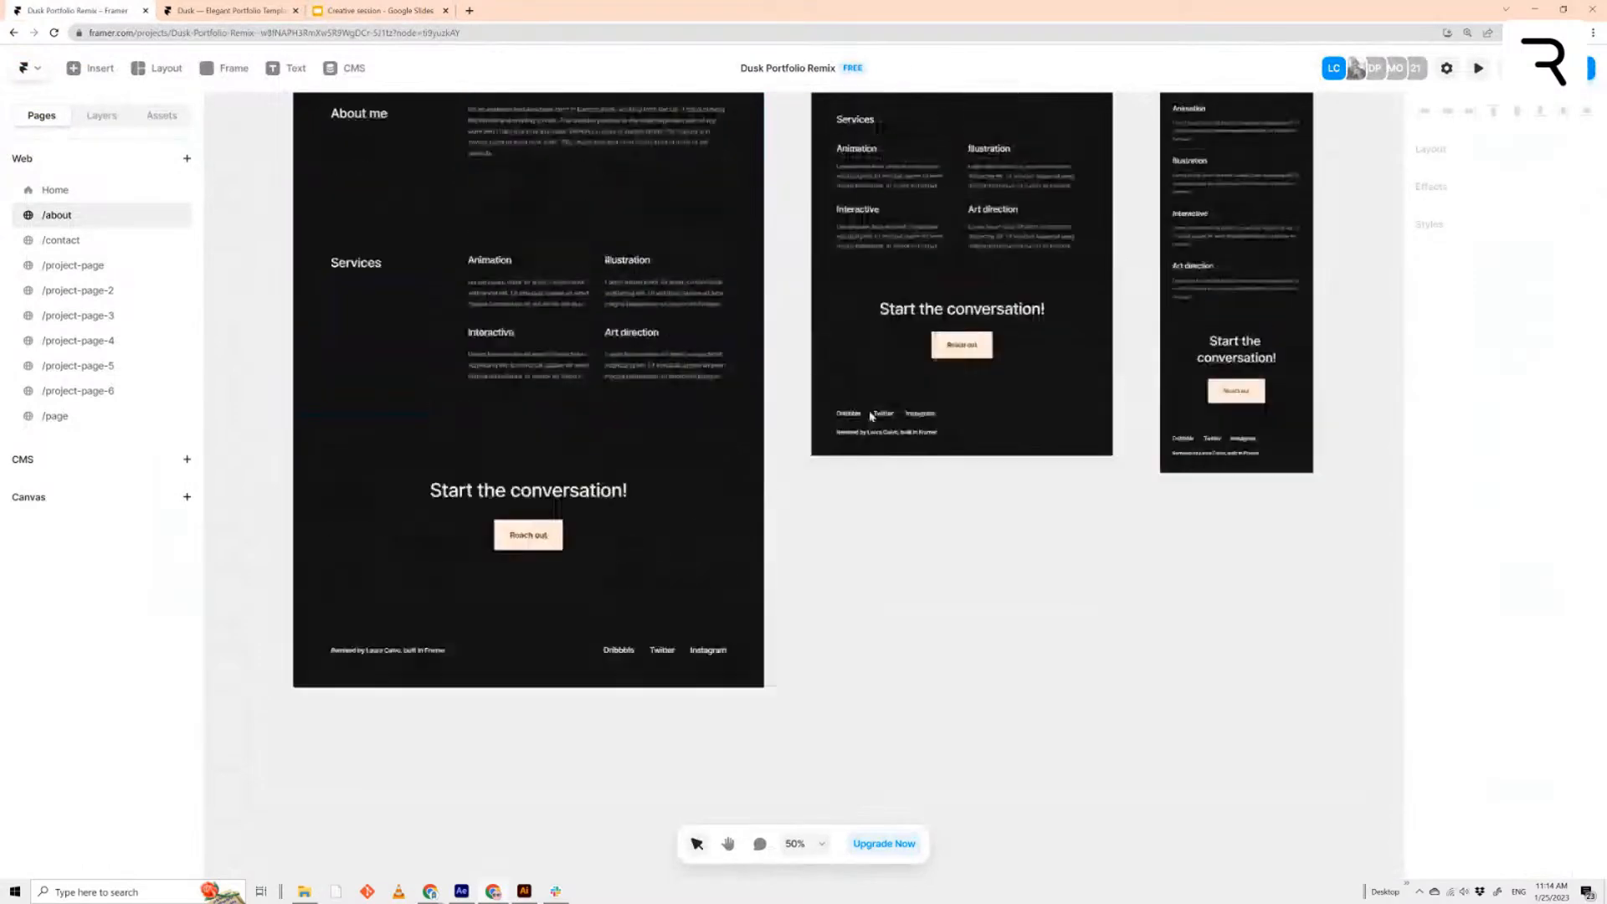
scroll(720, 502, "up", 3)
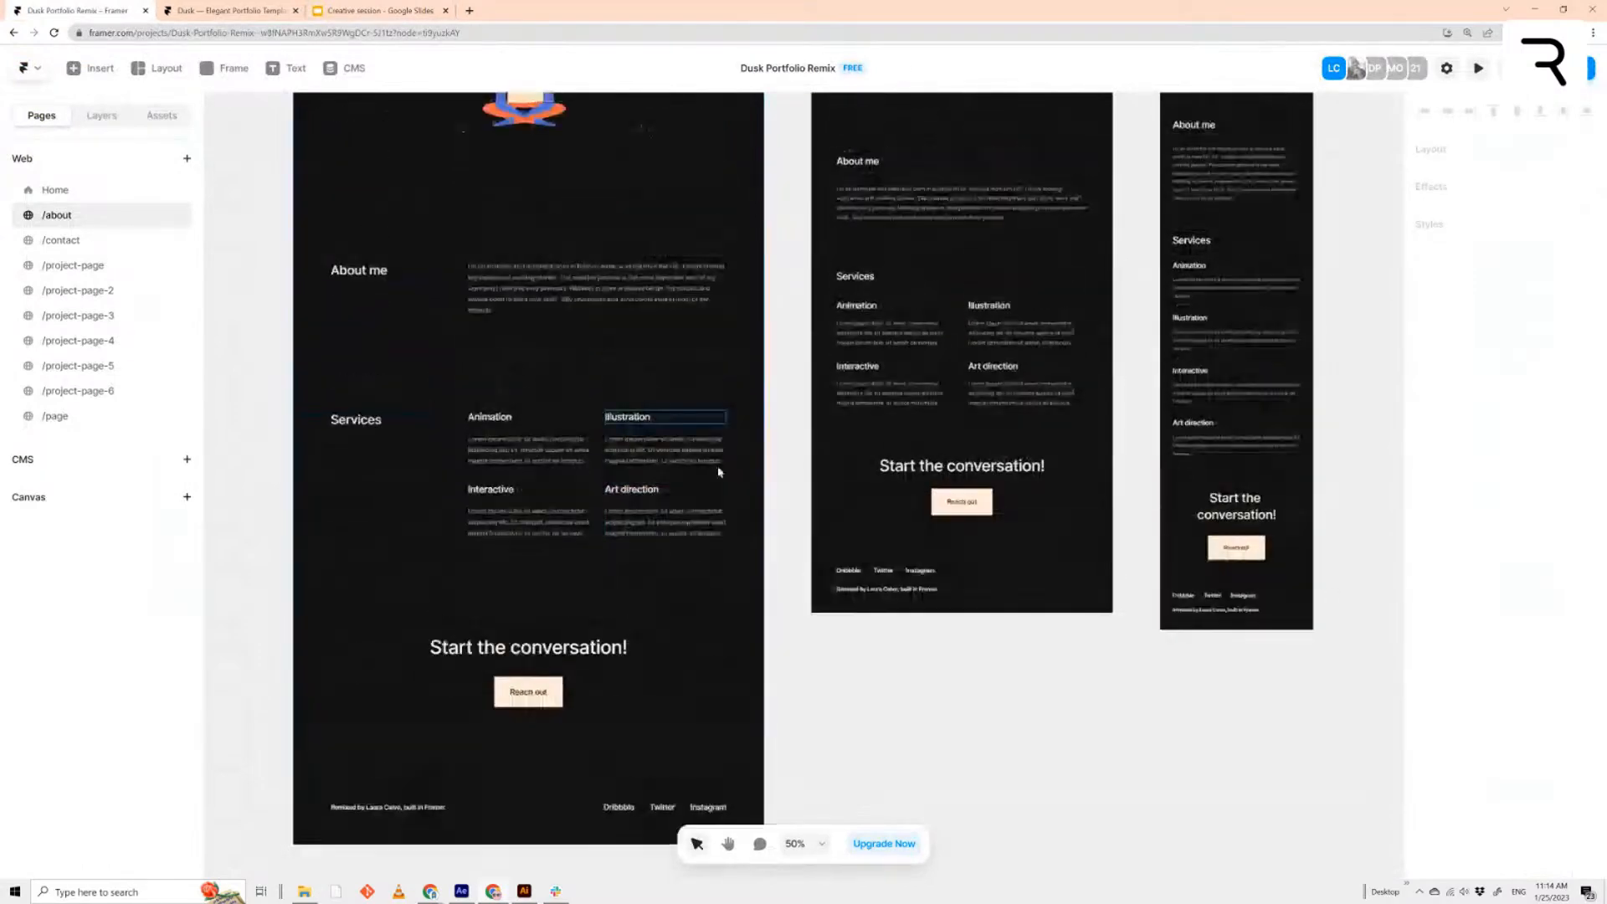
scroll(732, 554, "down", 5)
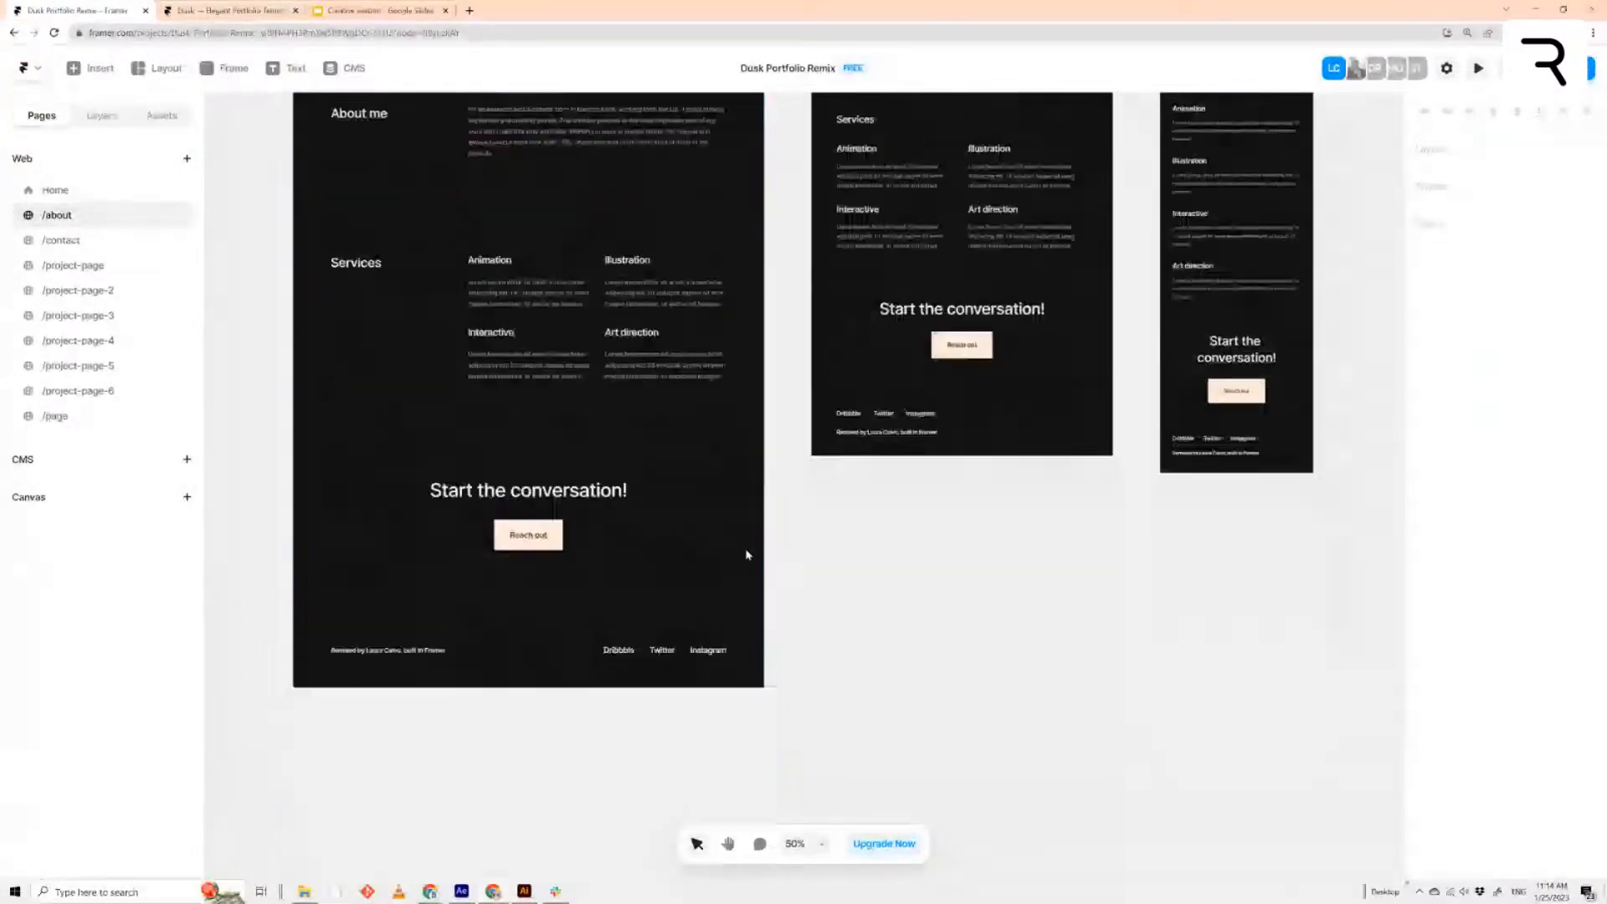
left_click(552, 513)
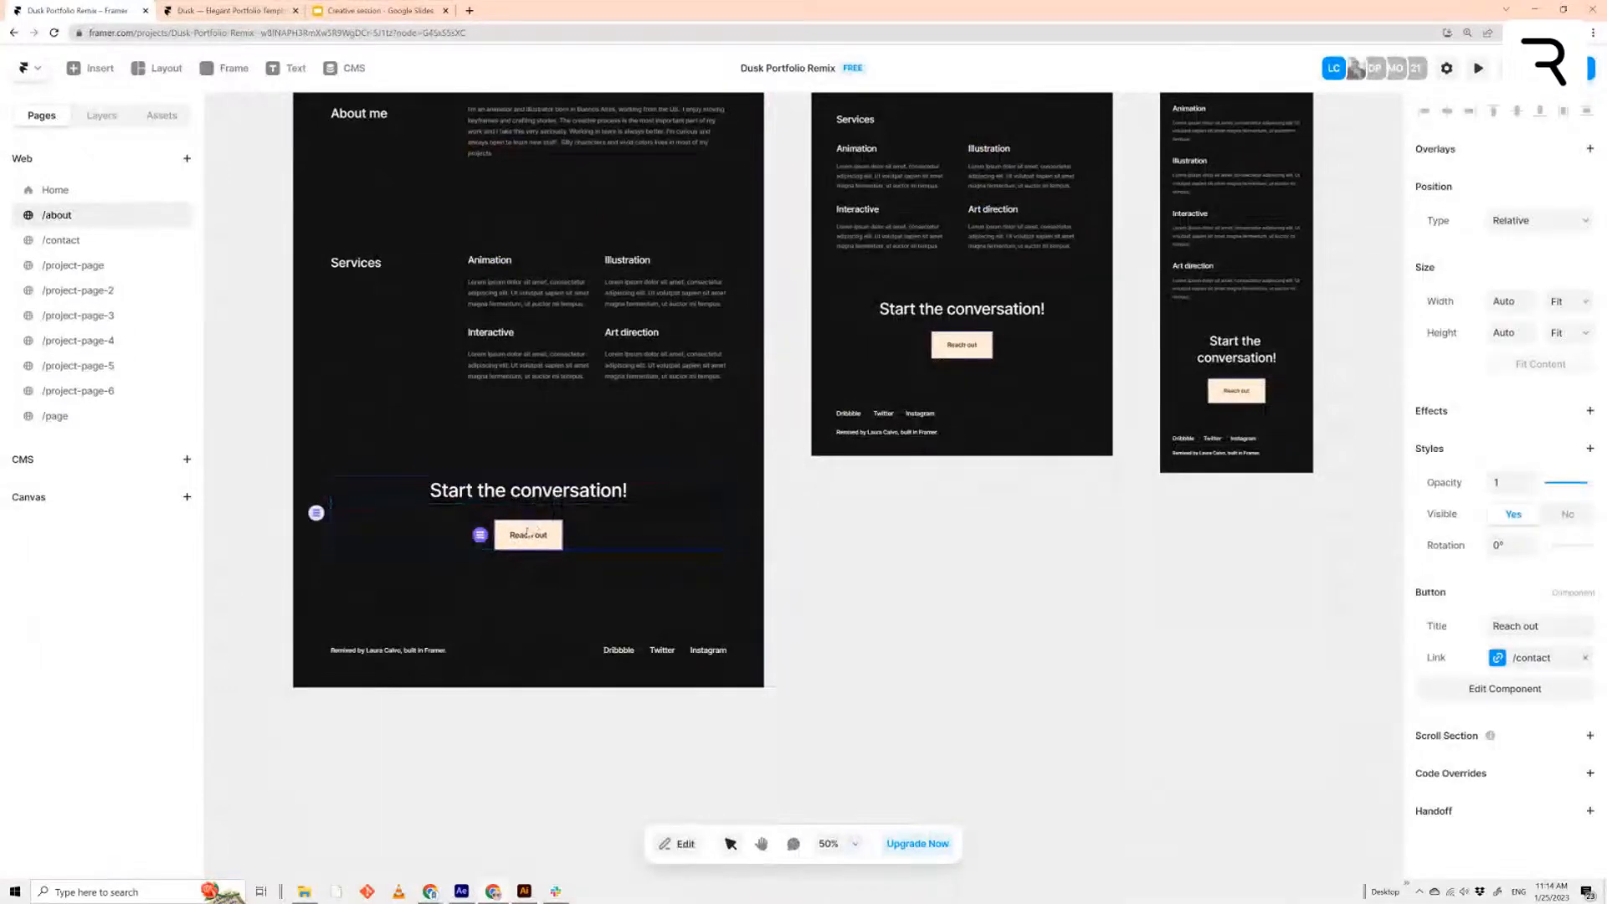
Create a new code file of the component type named ReachOutAnim in the project's assets
left_click(162, 117)
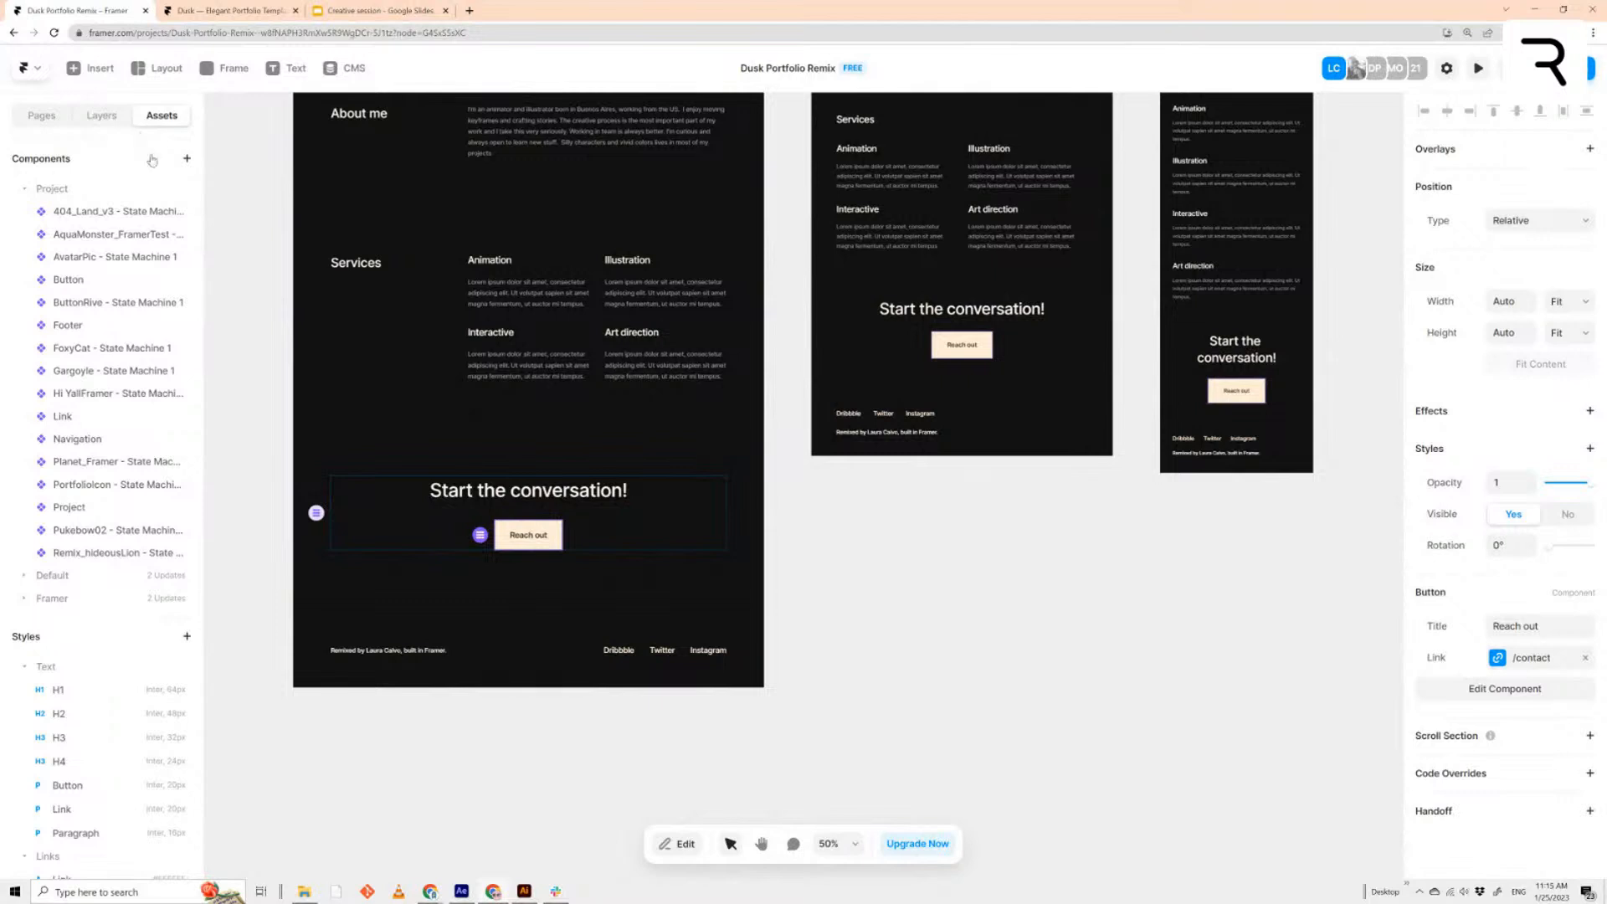
scroll(166, 551, "down", 3)
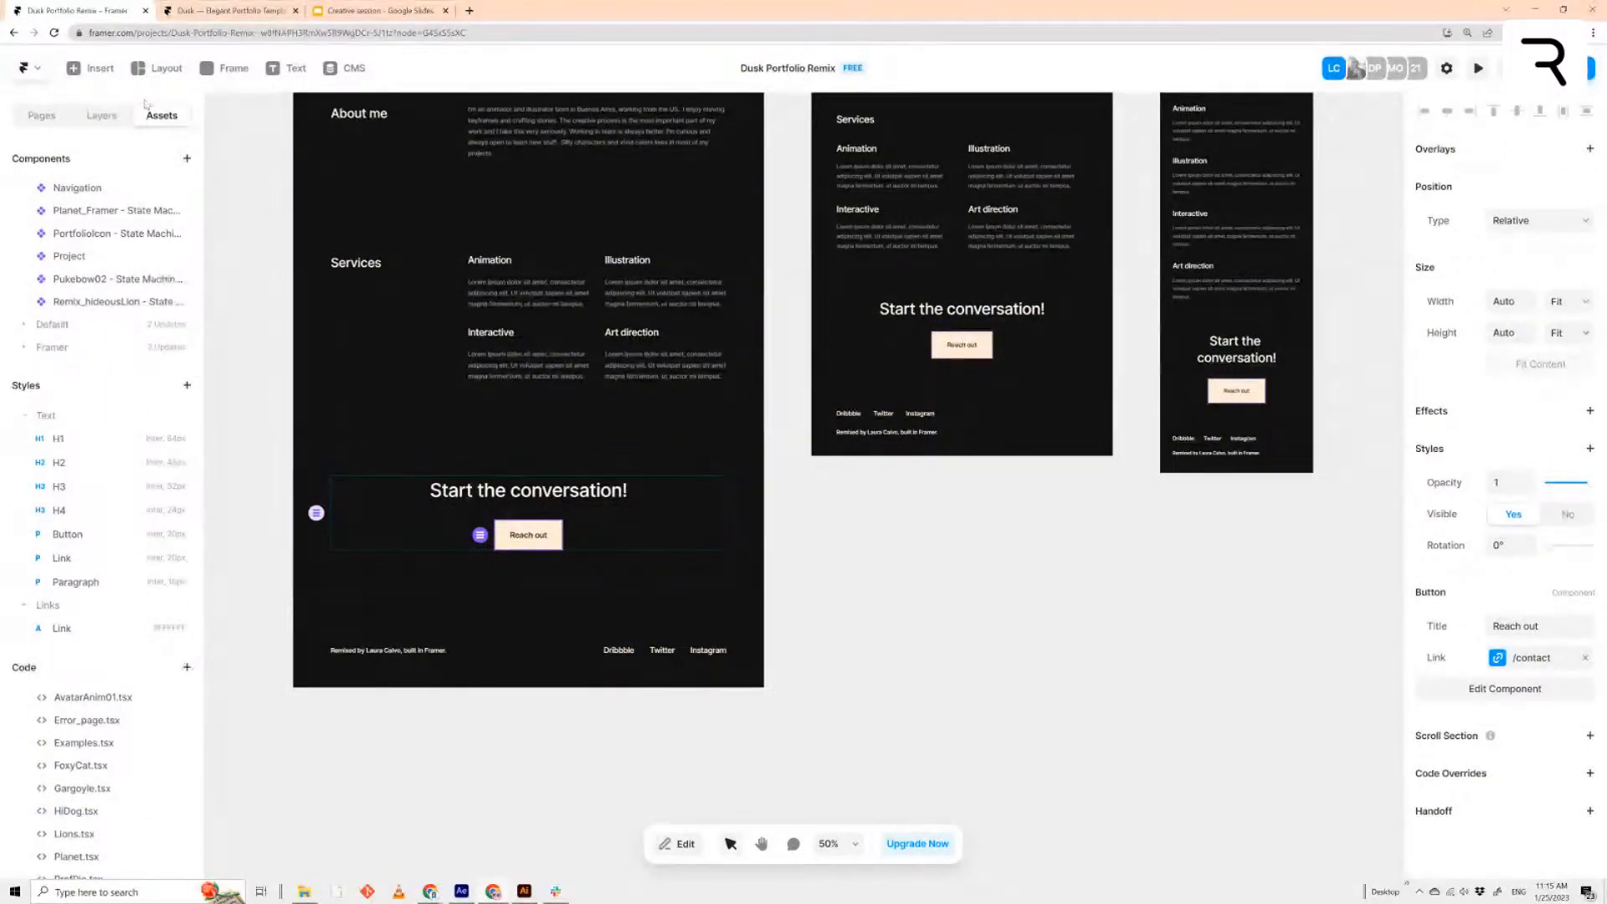
left_click(42, 115)
left_click(109, 116)
left_click(159, 117)
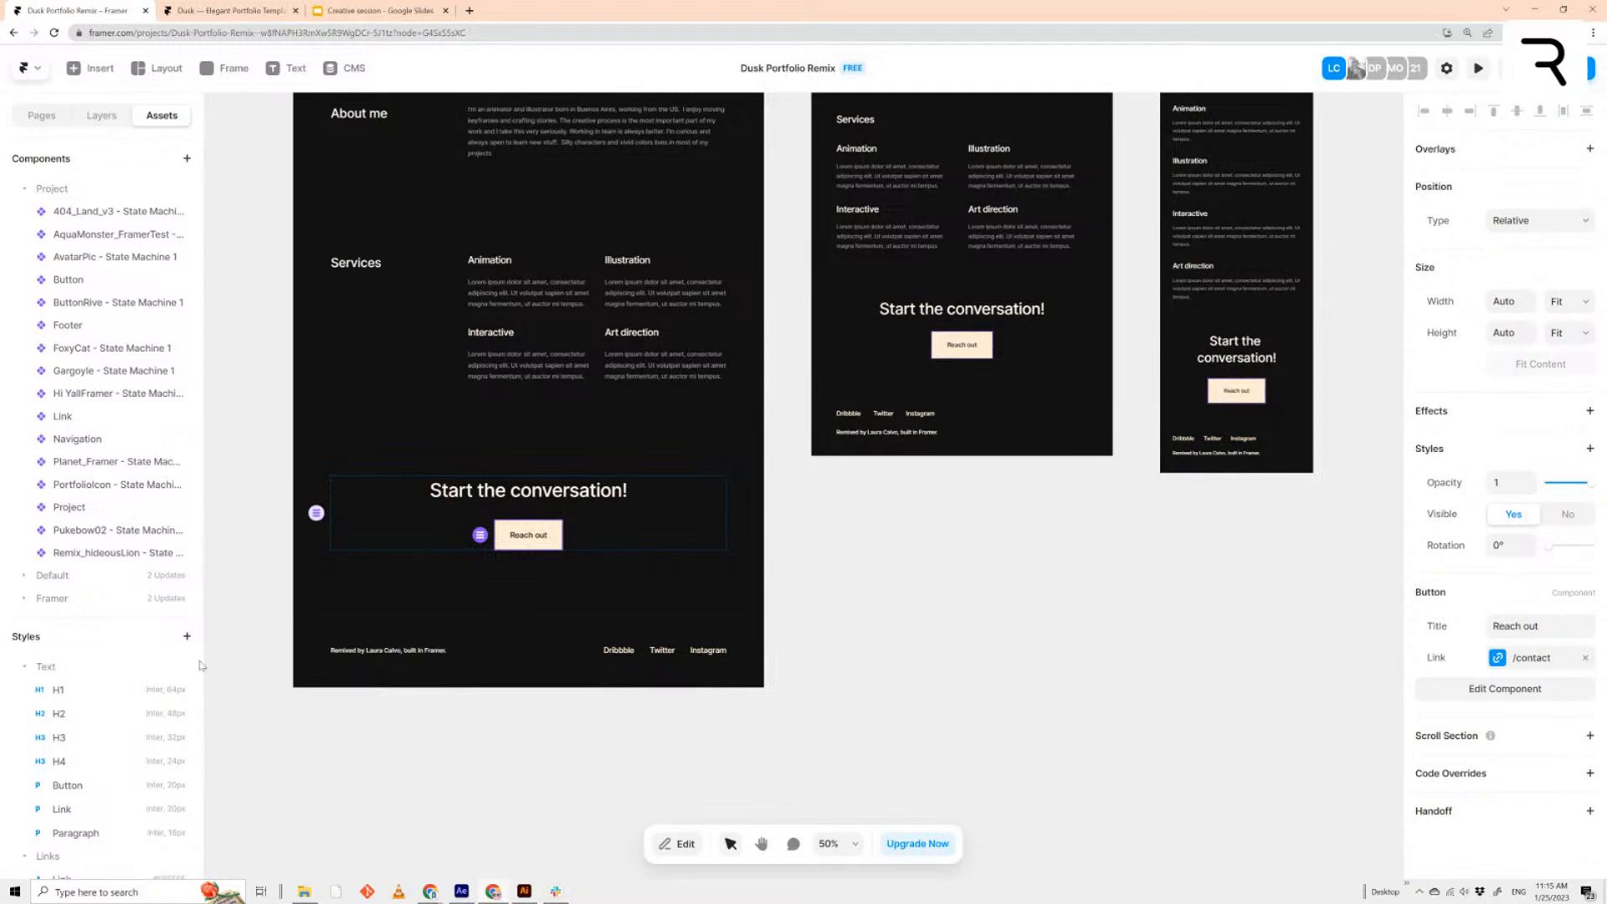
scroll(167, 663, "down", 2)
scroll(168, 663, "down", 2)
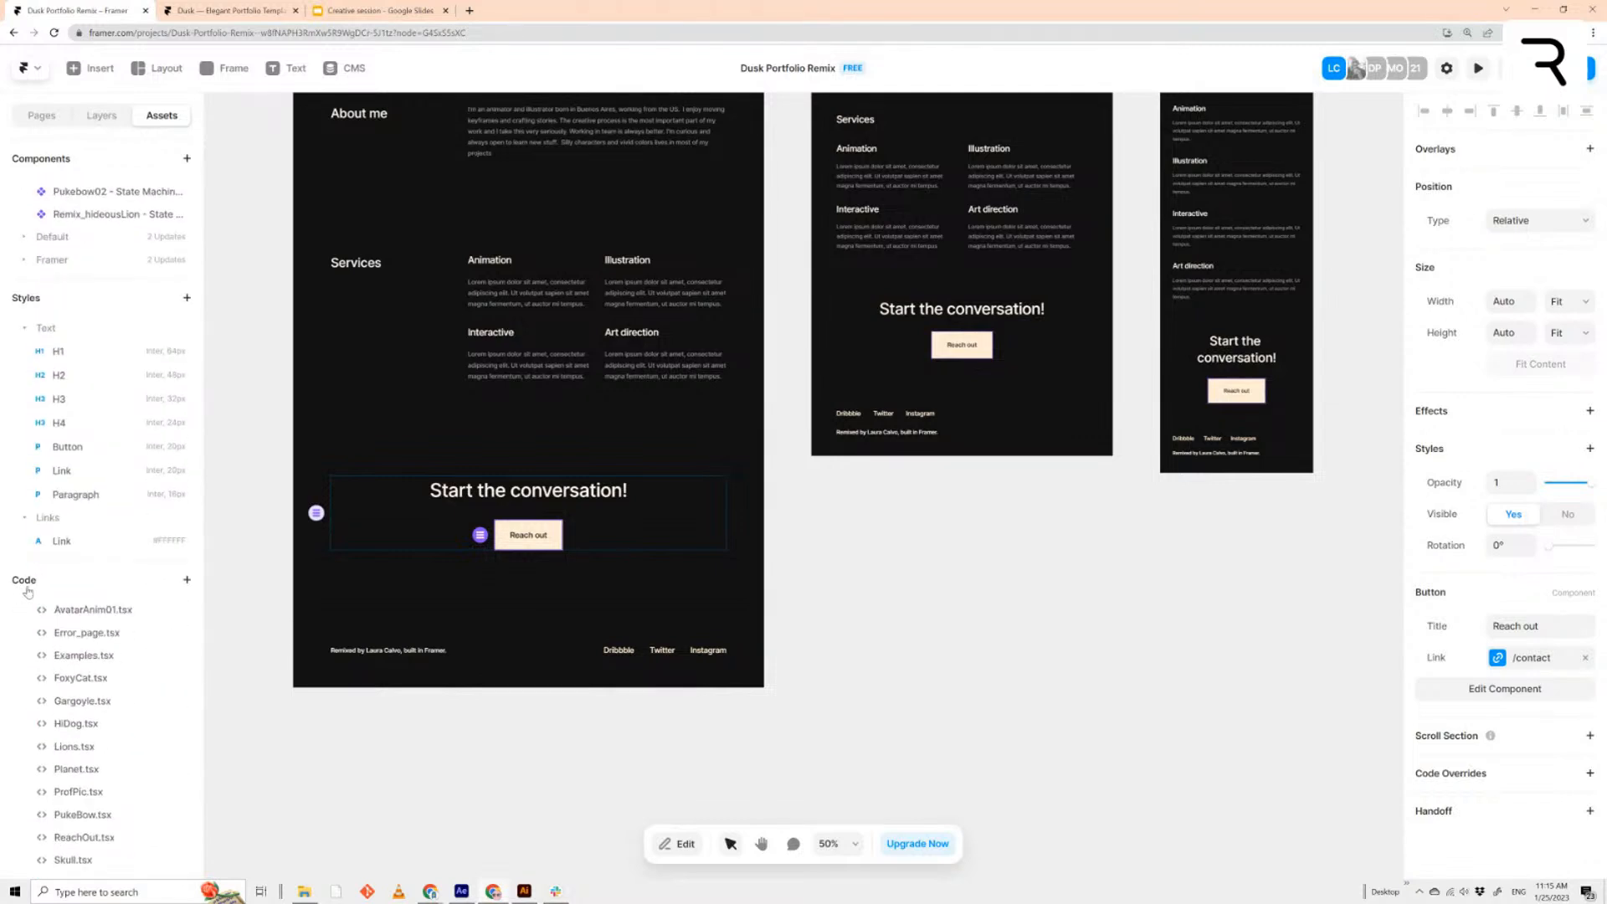
left_click(187, 582)
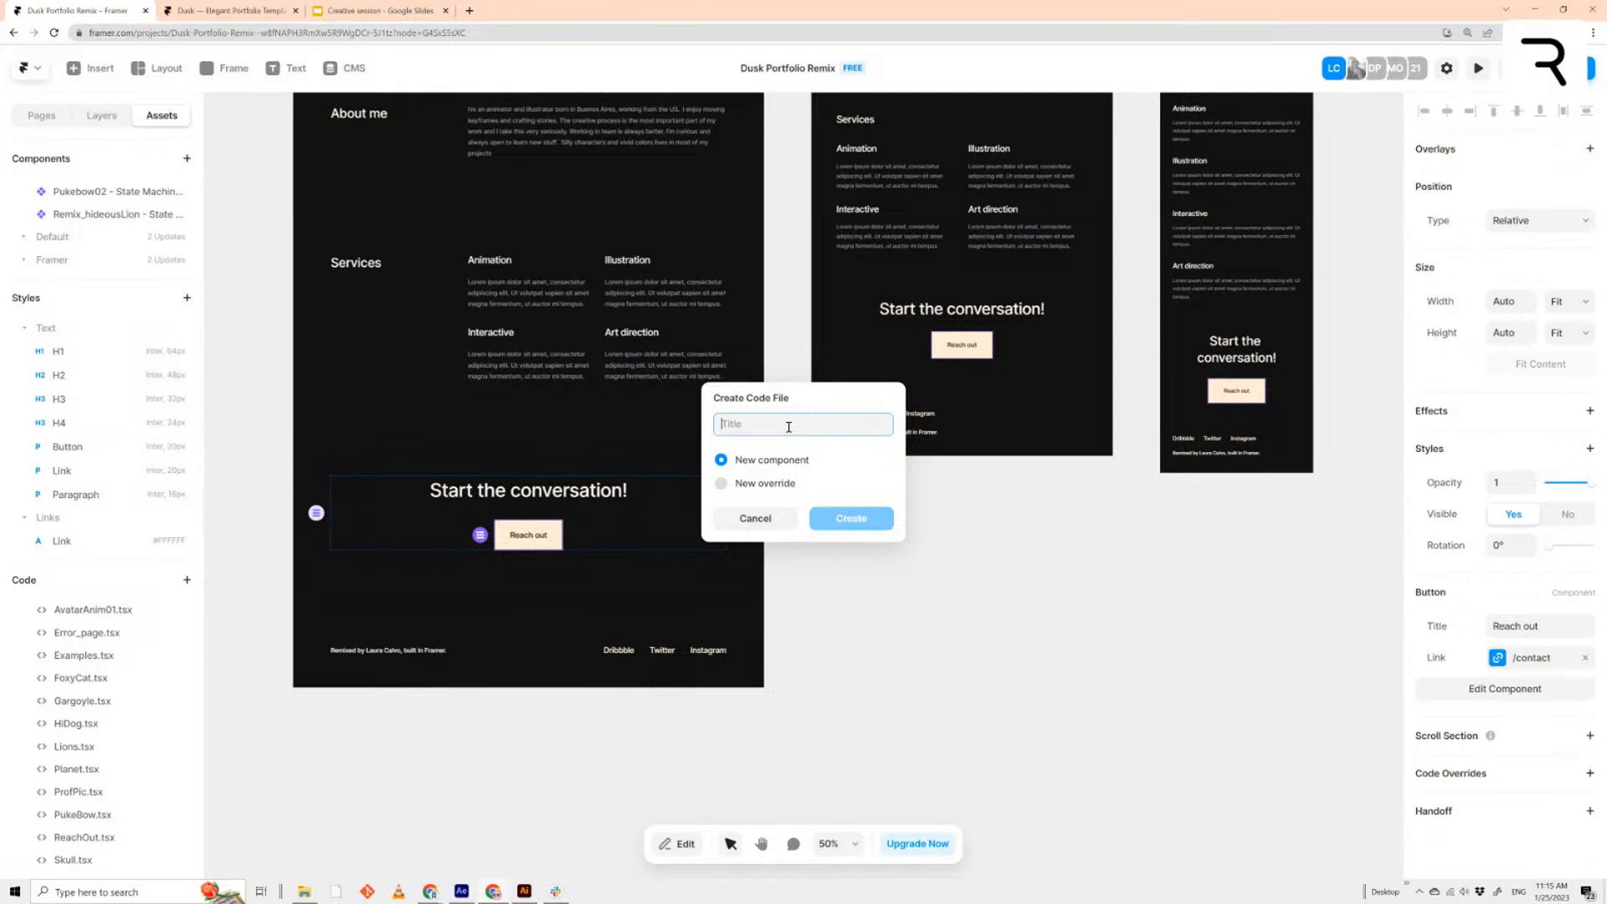
type("Reac")
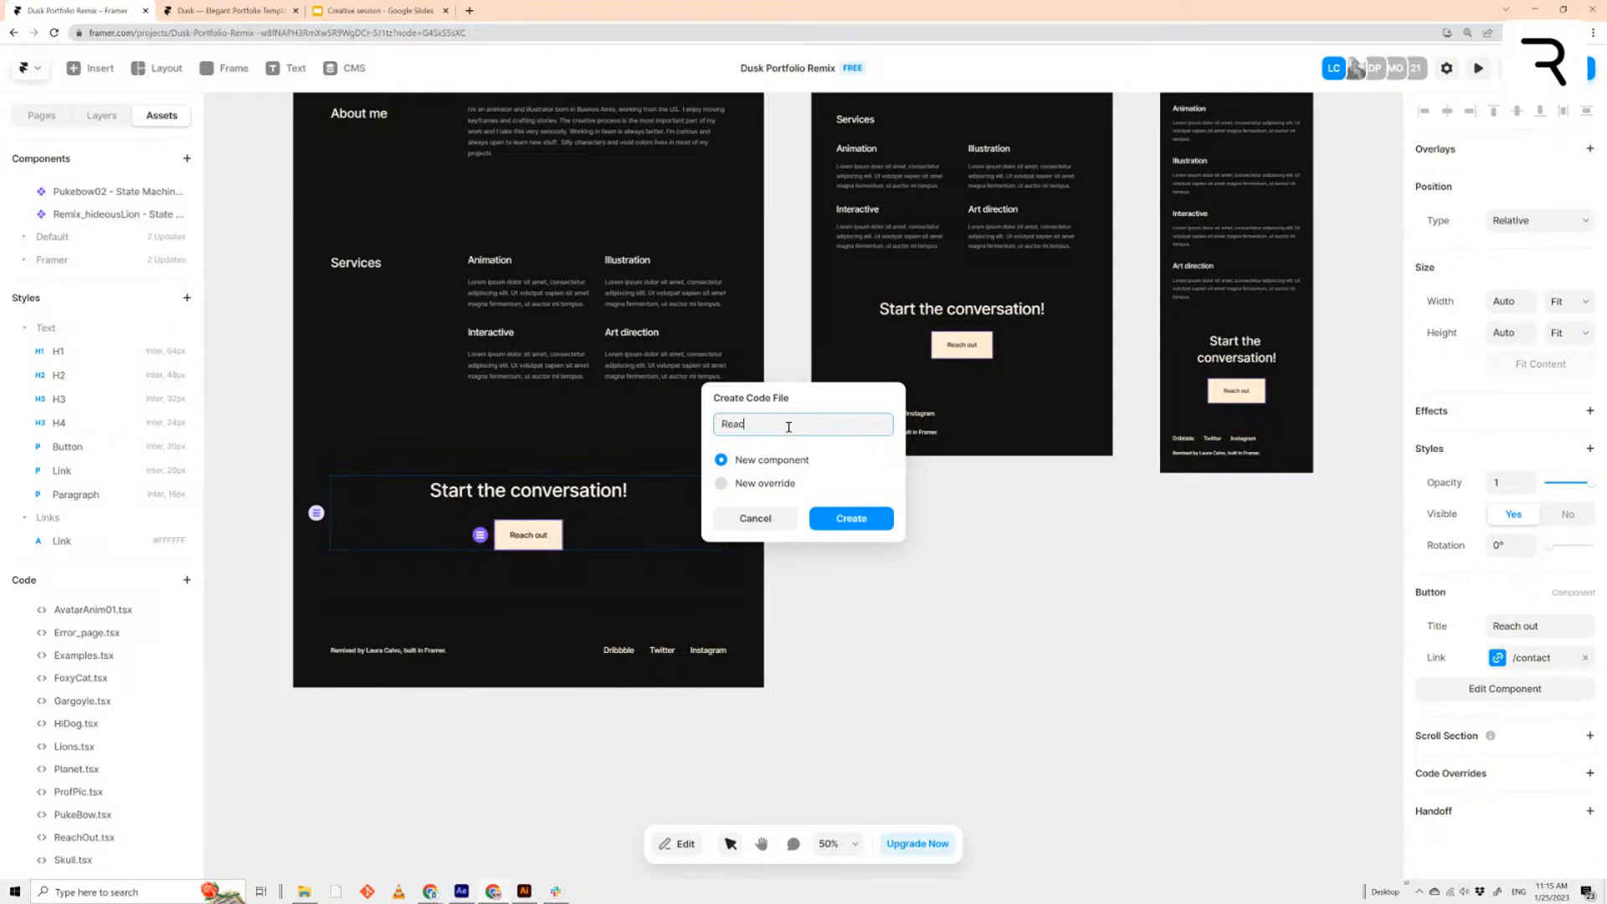
type("hOutAnim")
left_click(852, 520)
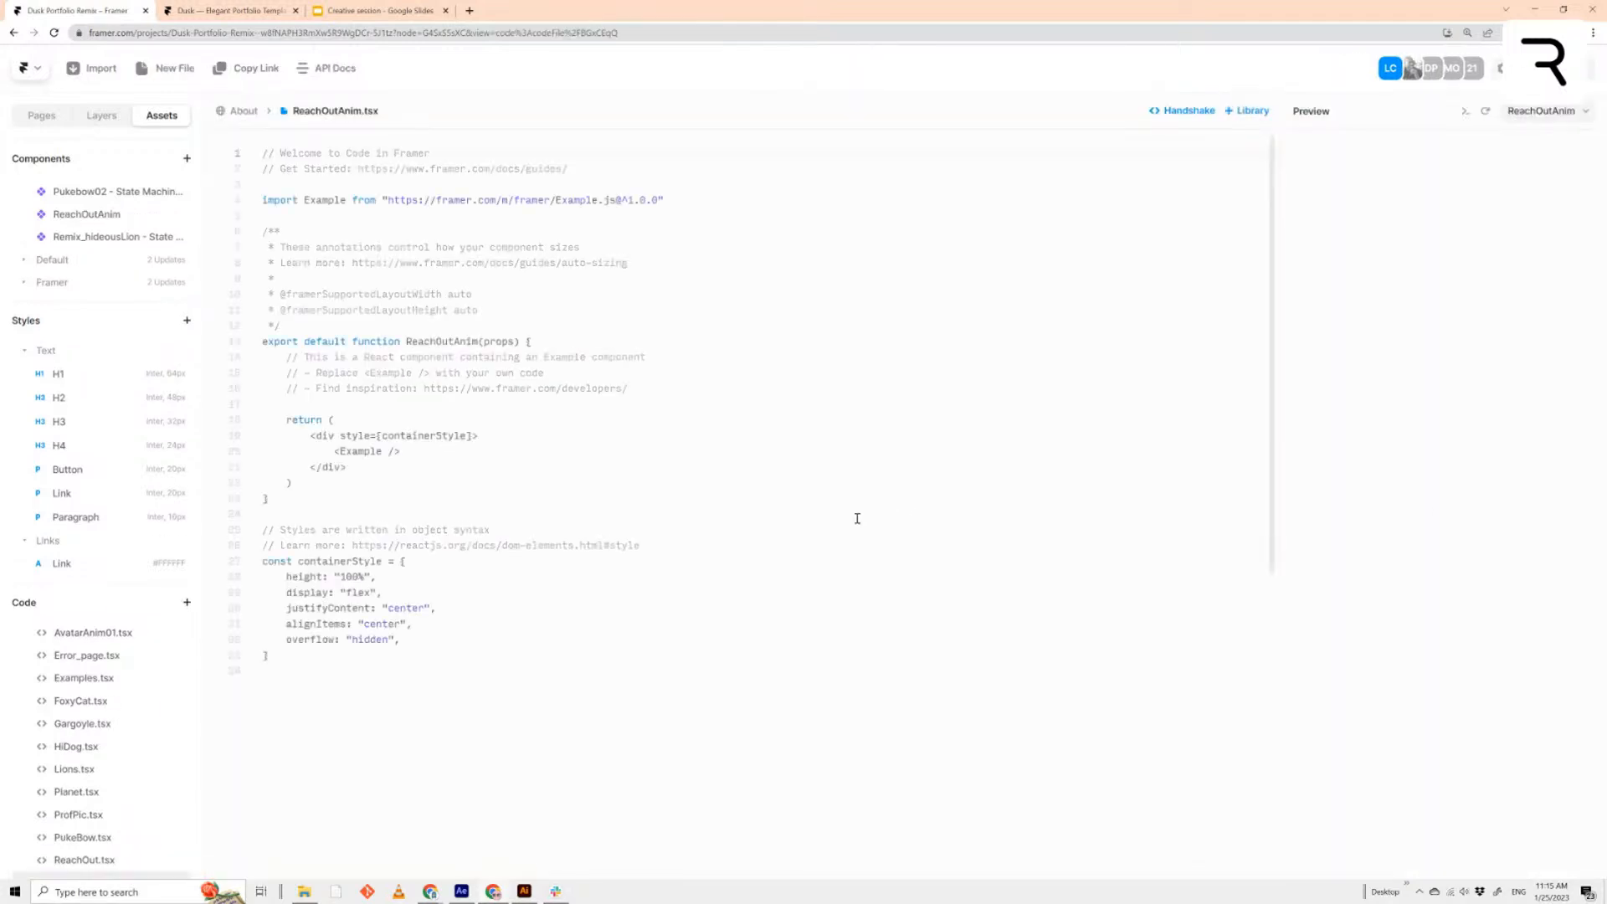
Replace all the template code in ReachOutAnim.tsx with the Framer code copied from Rive and save the file
left_click(261, 657)
left_click_drag(261, 657, 257, 152)
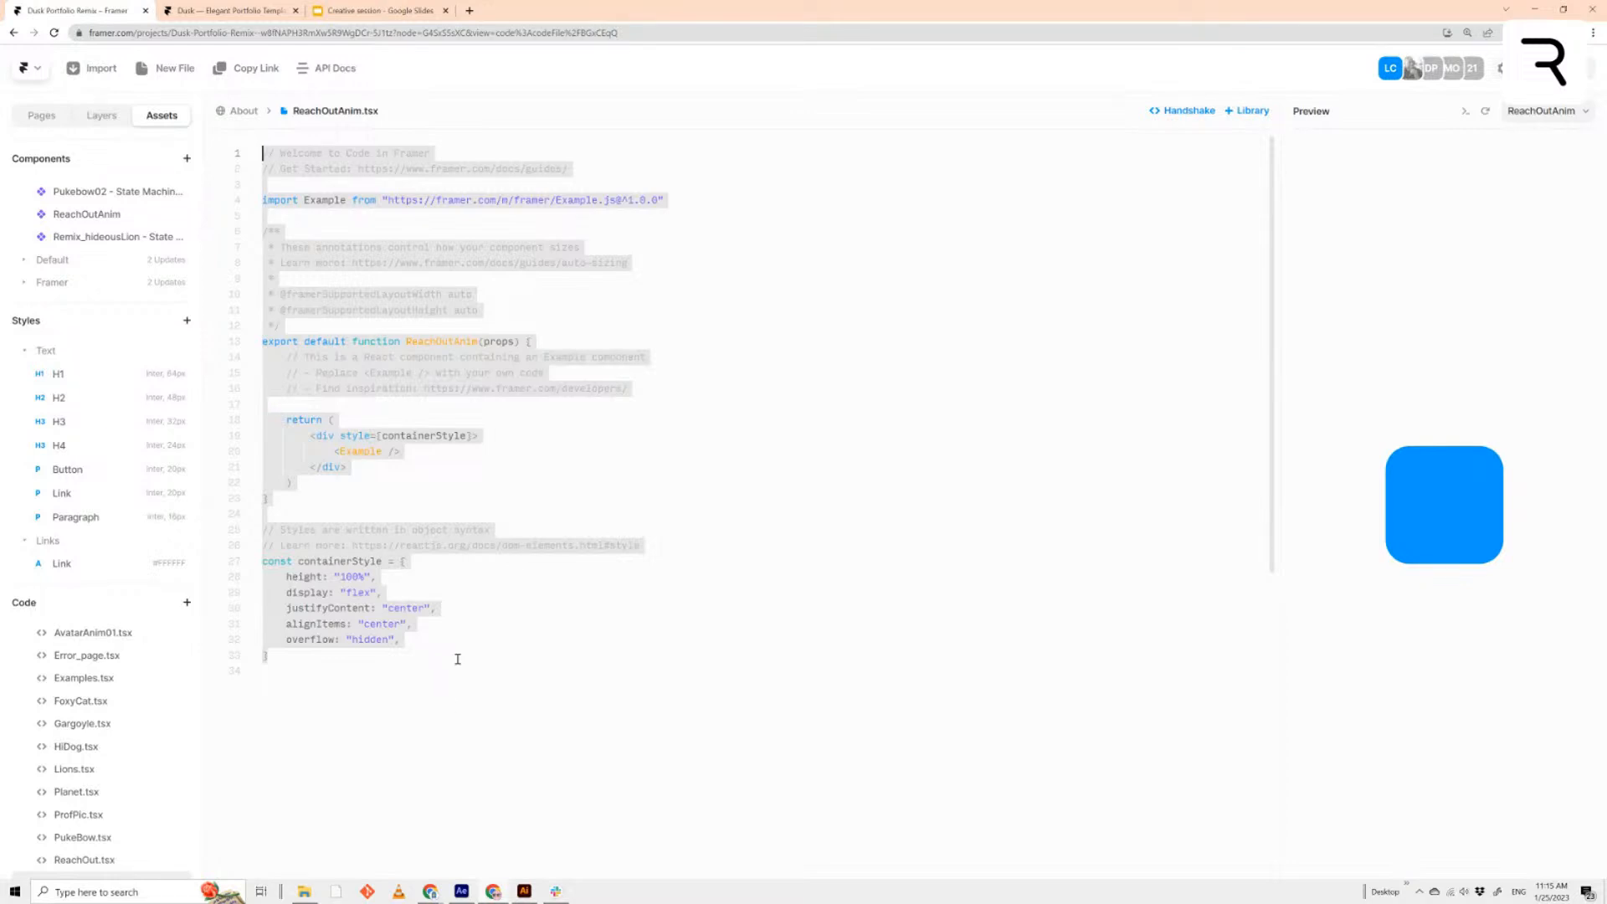
key("ctrl+v")
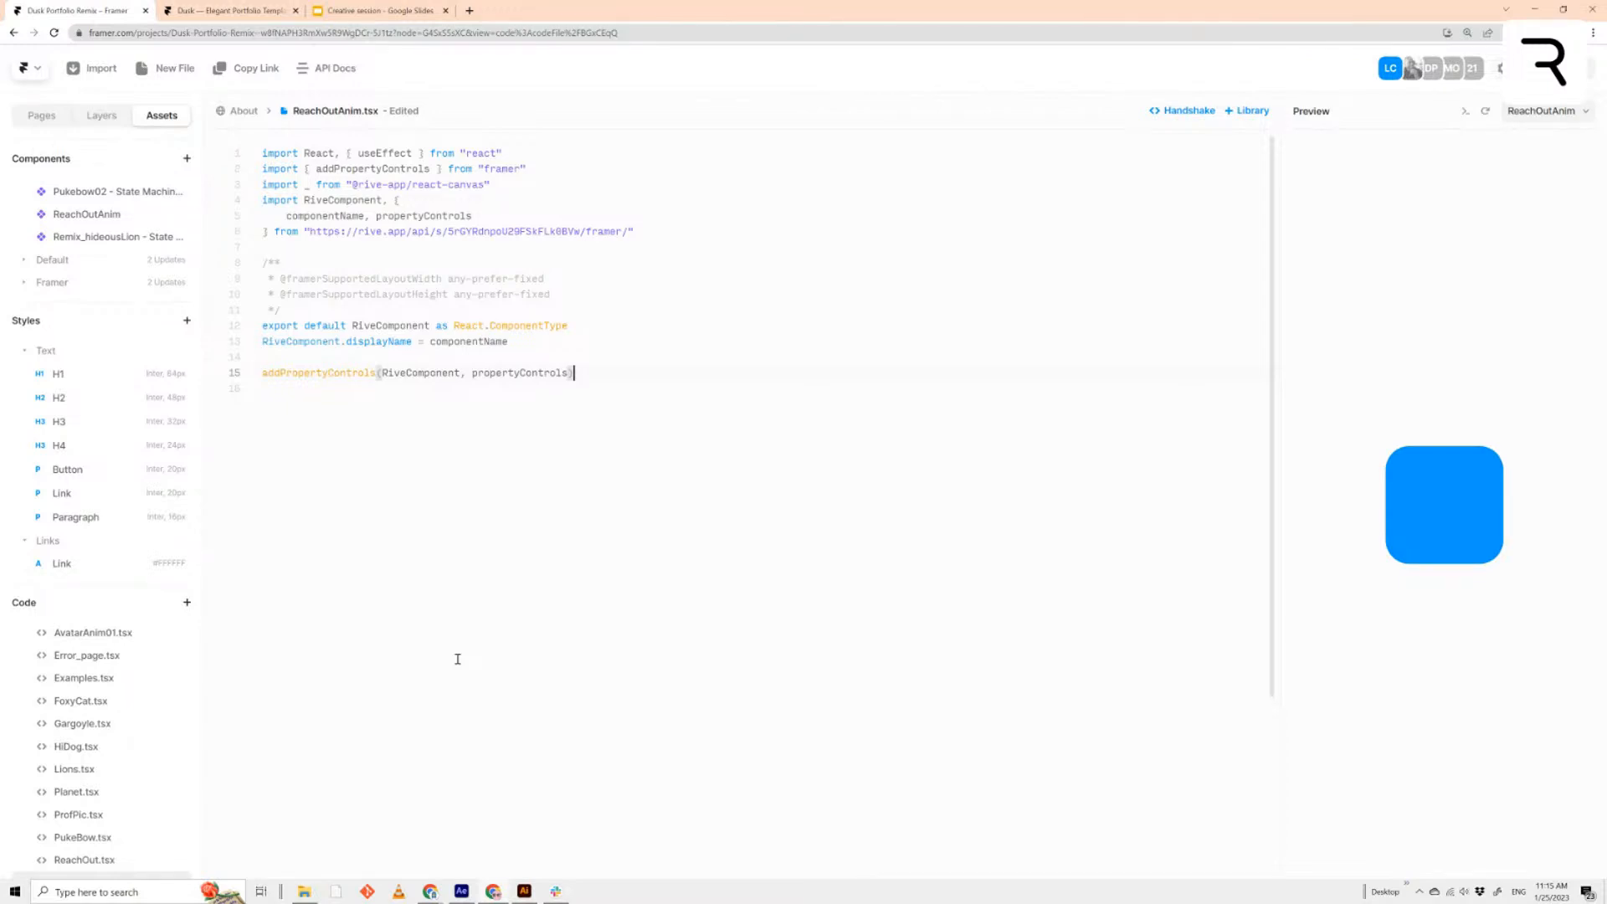
key("ctrl+s")
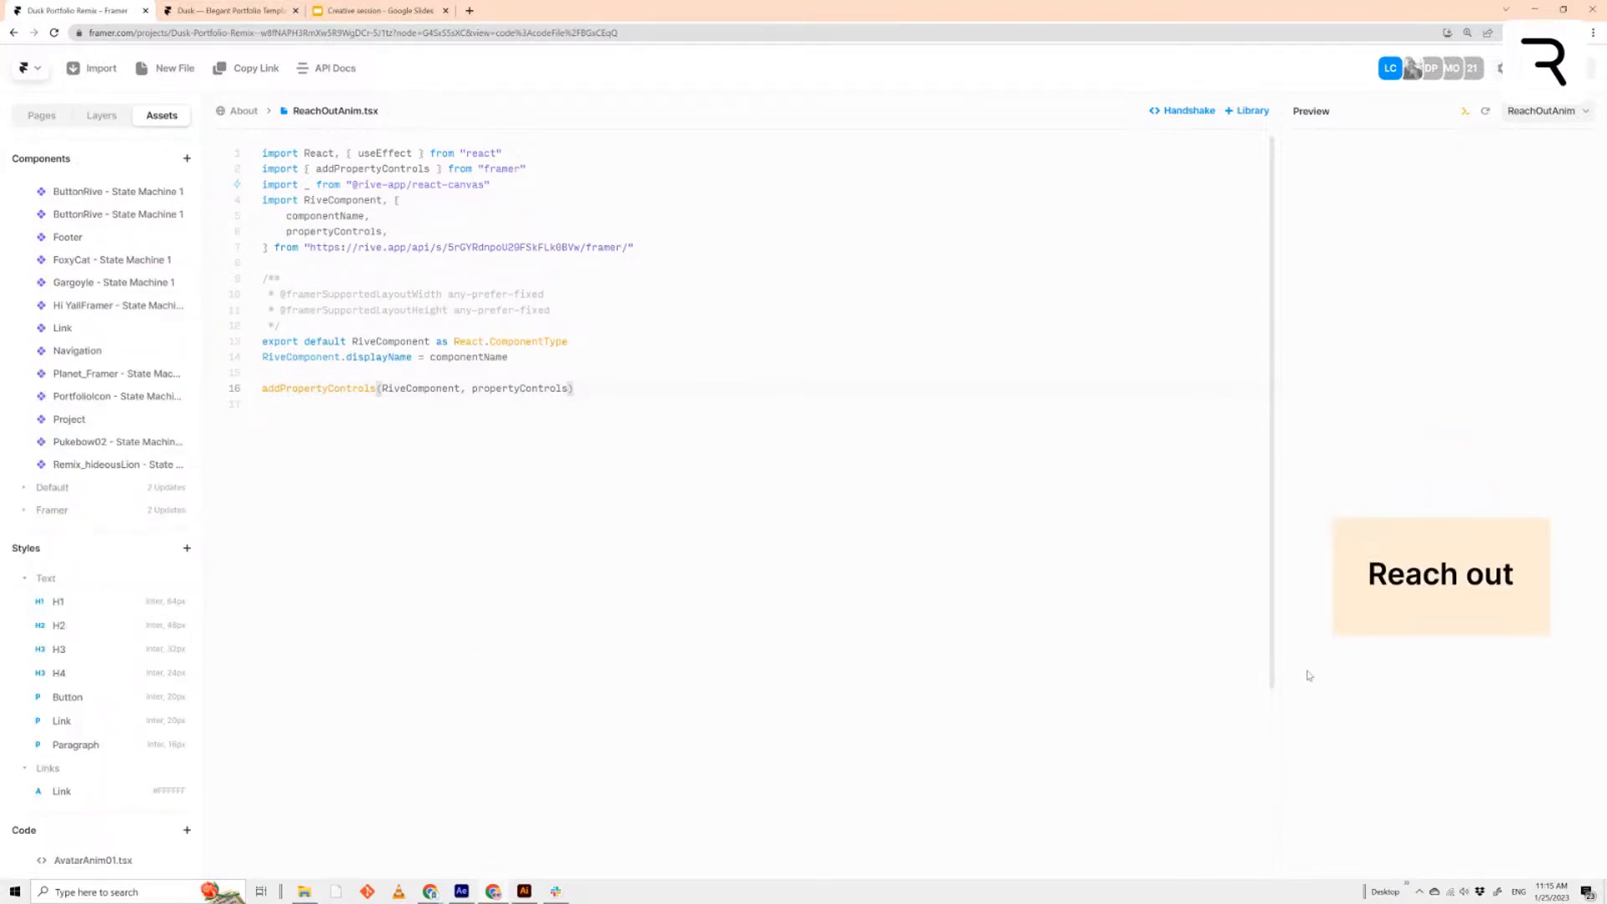
mouse_move(1553, 545)
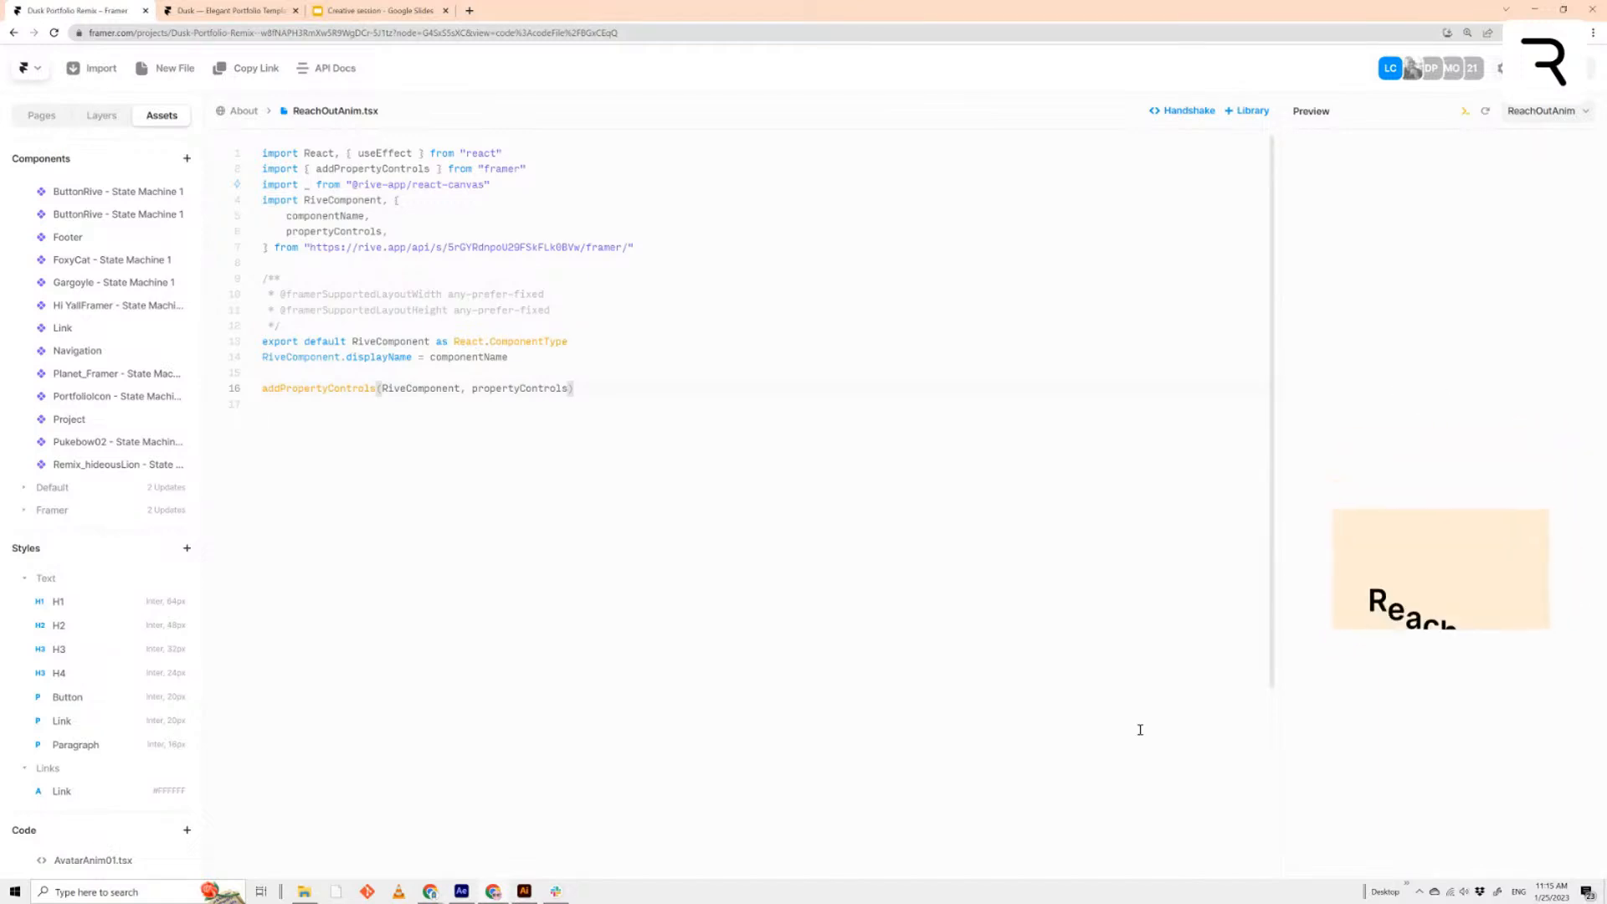
mouse_move(1406, 602)
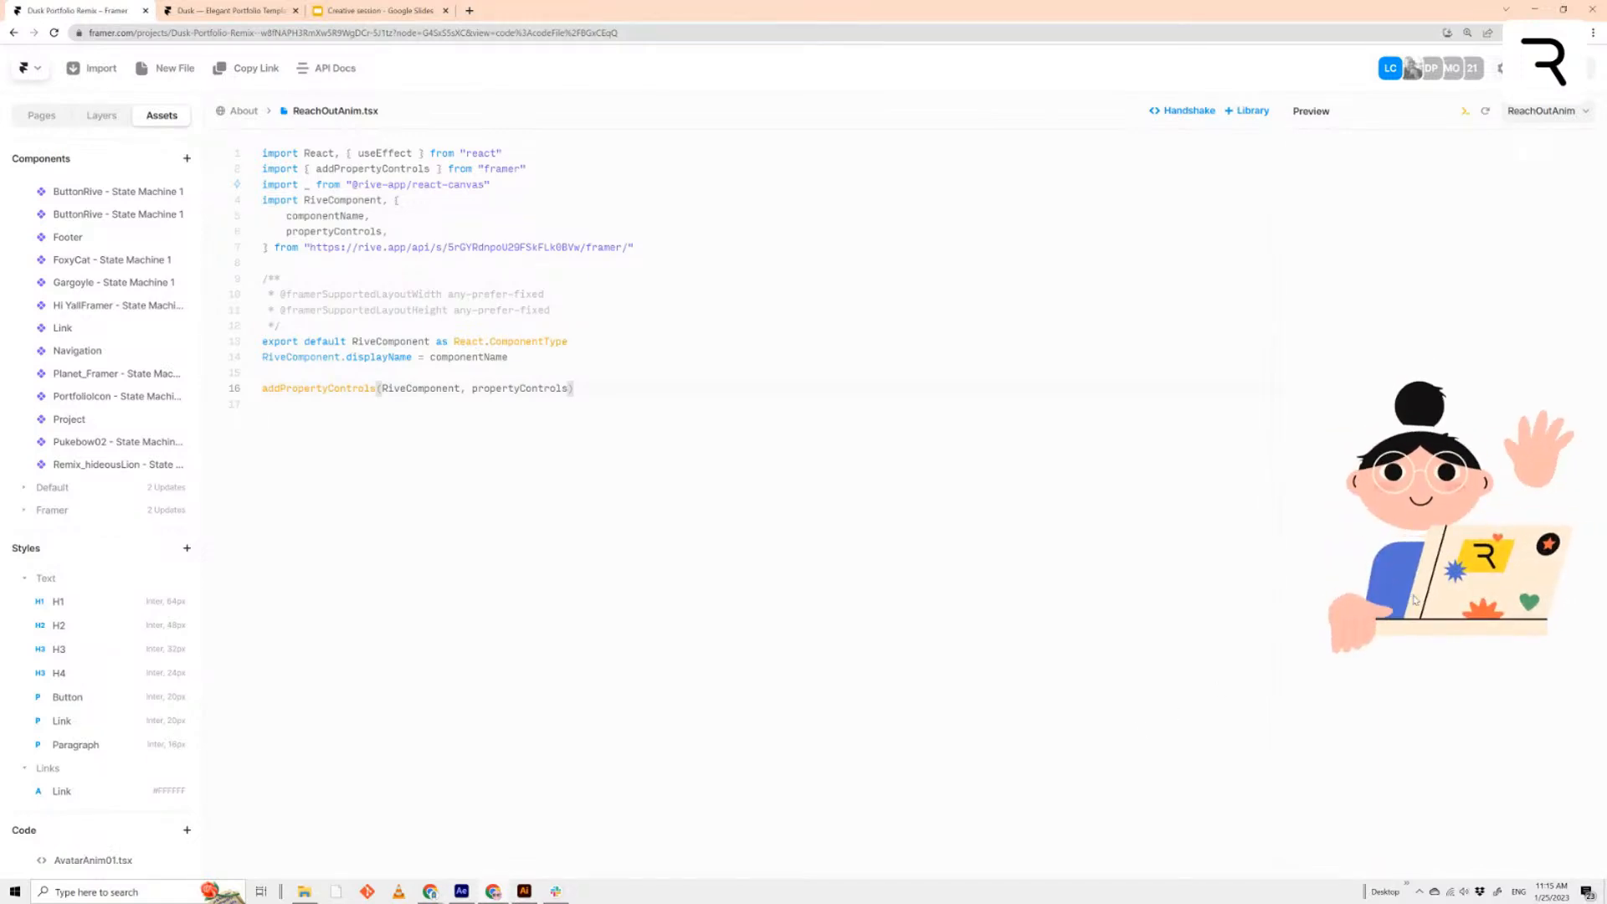
Return to the /about page and insert the ReachOutAnim component between the Start the conversation! heading and the existing Reach out button
left_click(53, 122)
left_click(68, 218)
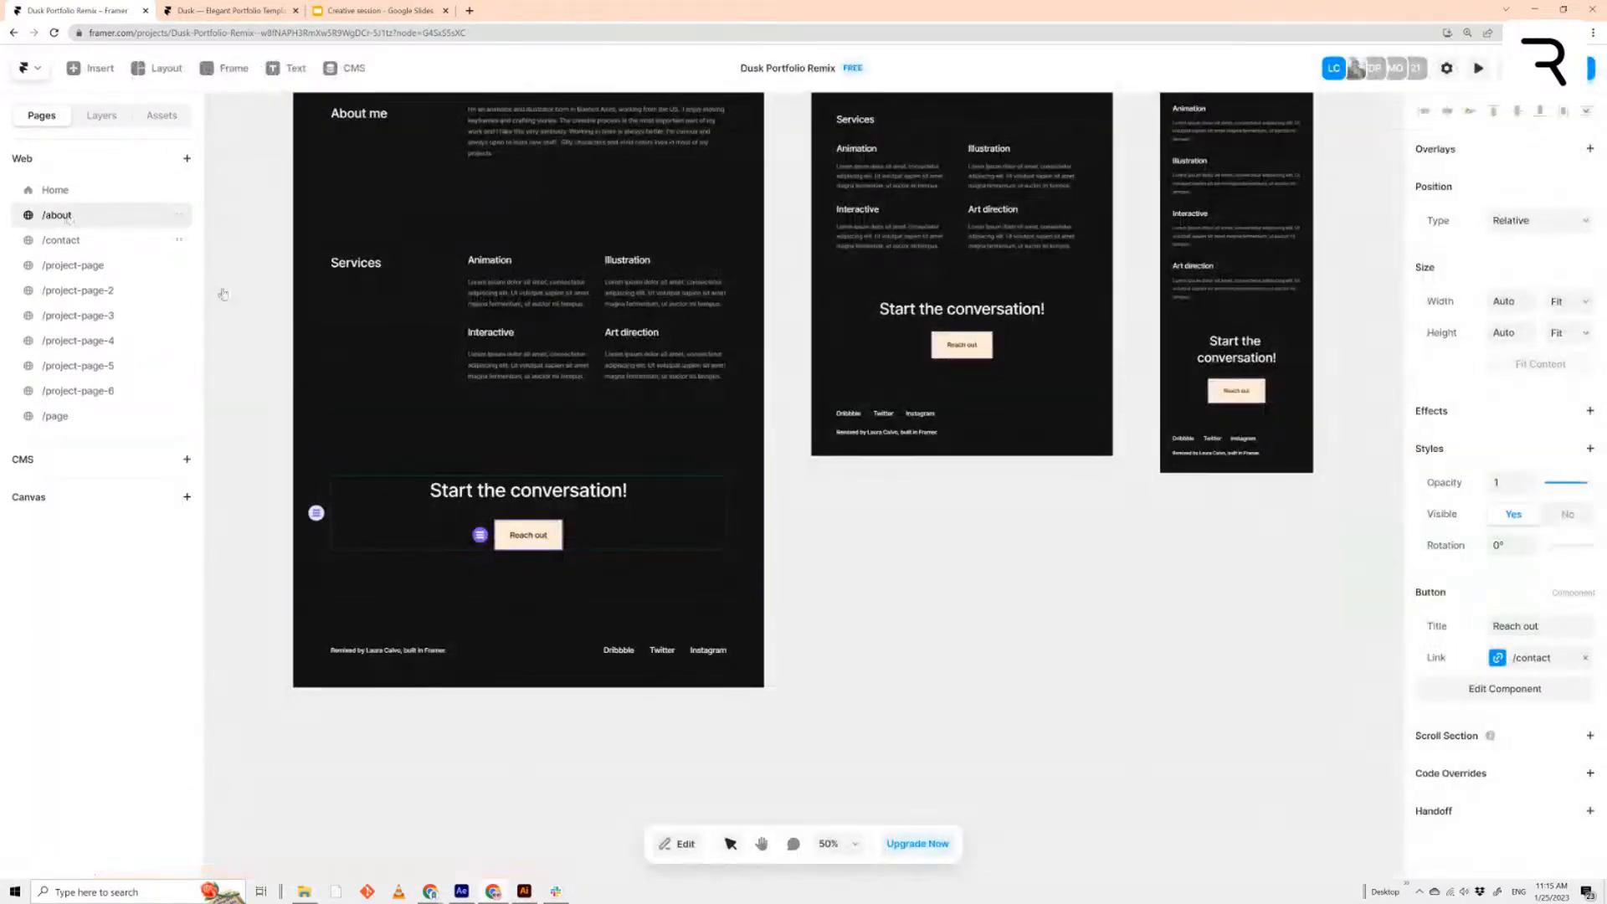
left_click(607, 515)
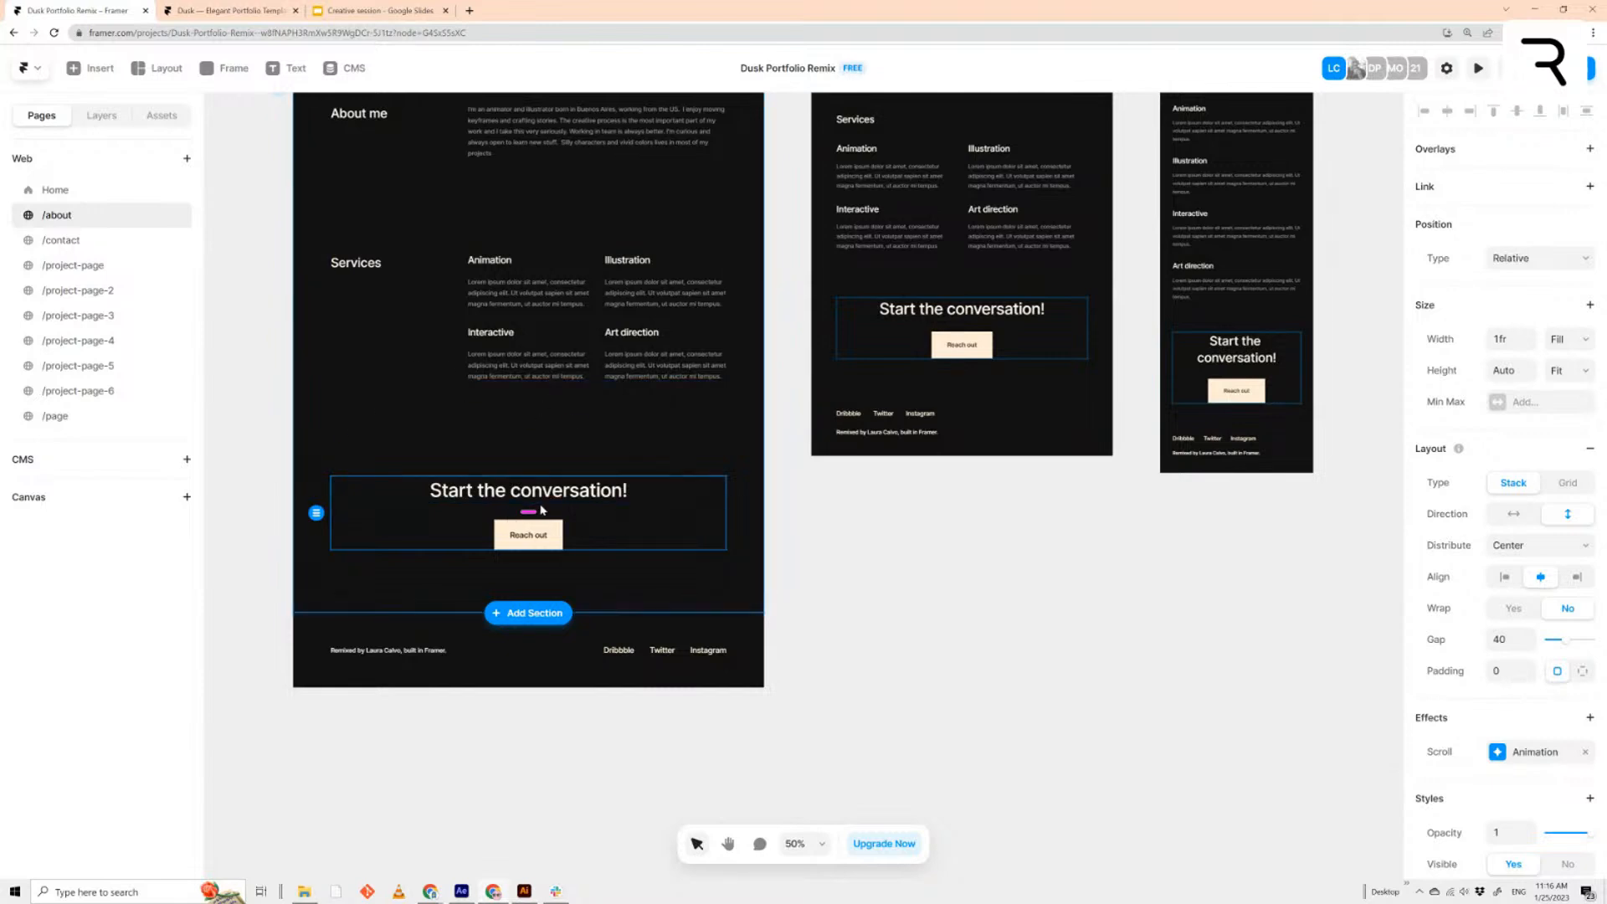
scroll(542, 510, "up", 5)
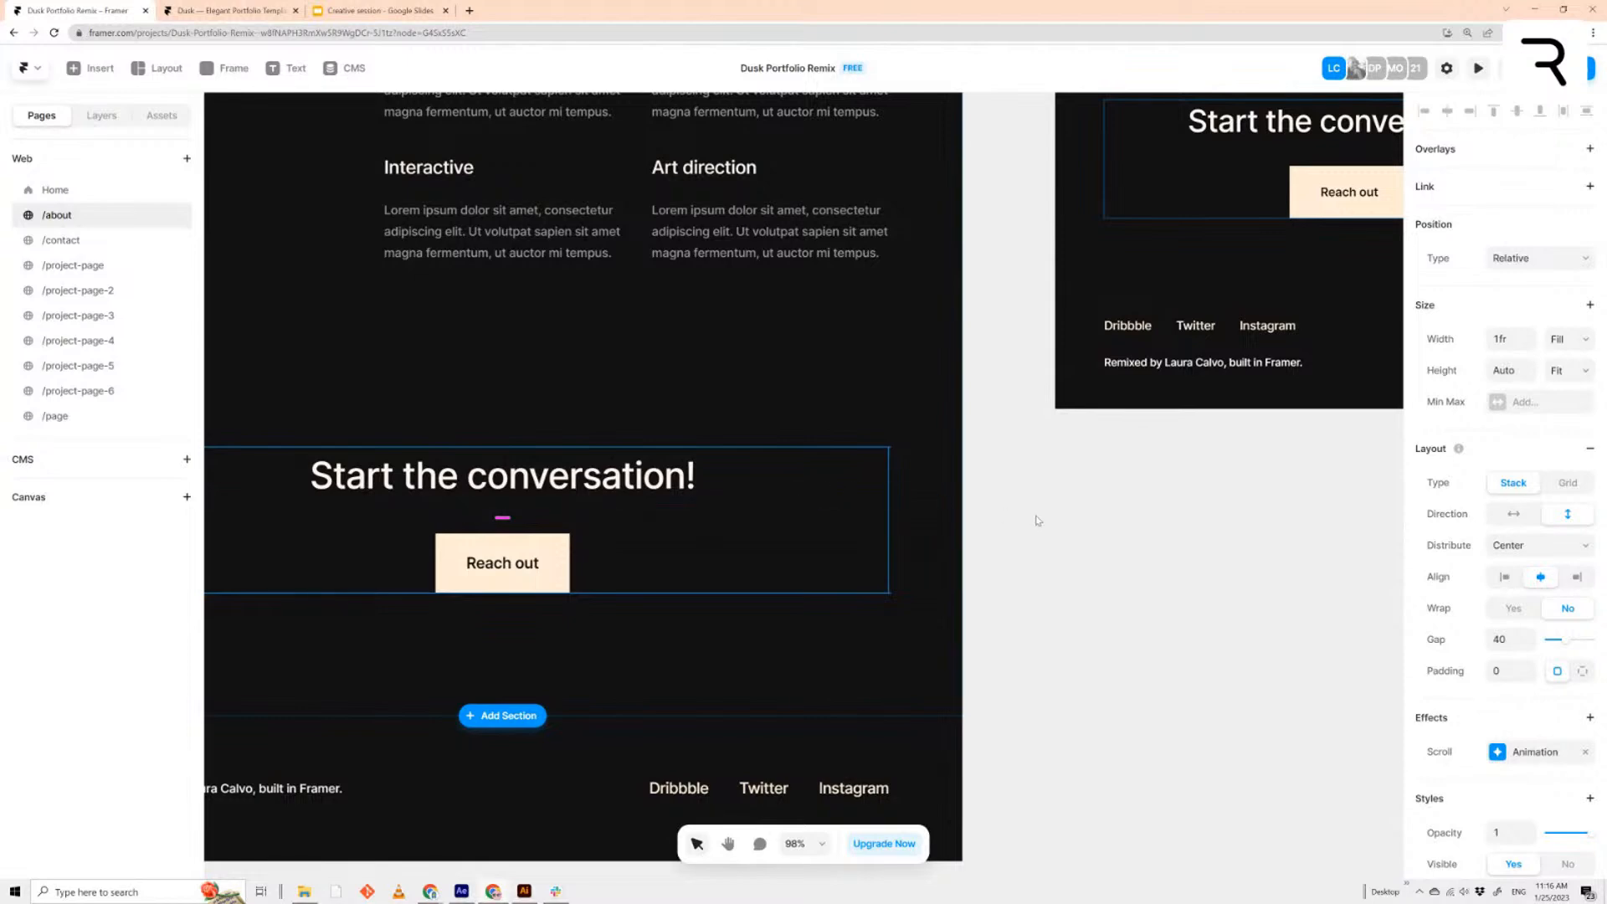
scroll(837, 527, "left", 5)
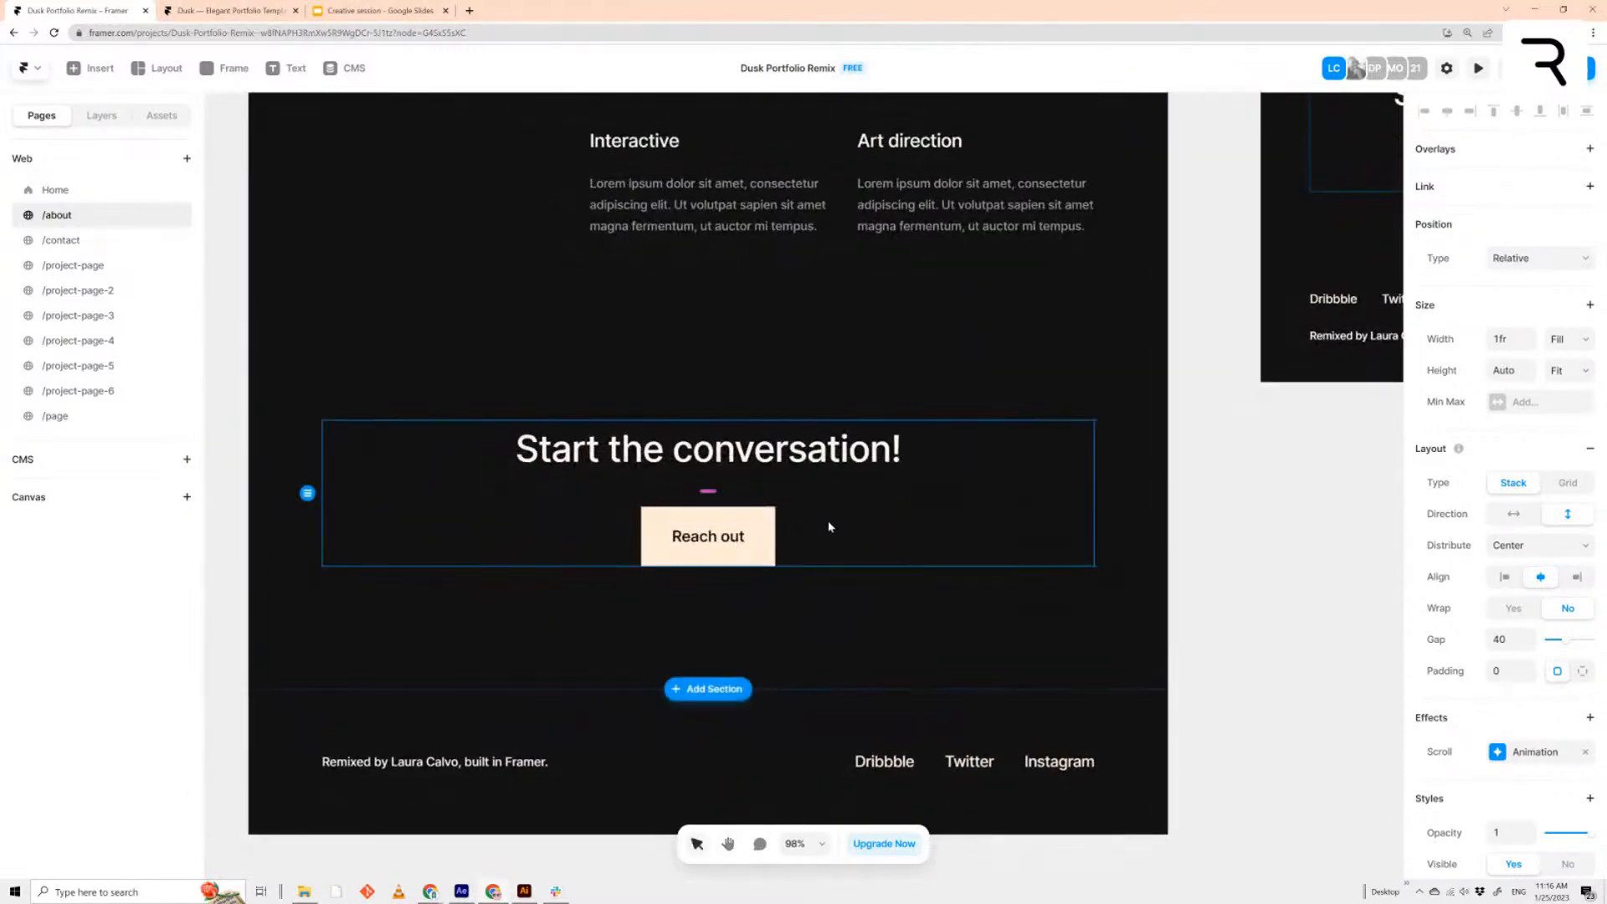
left_click(738, 532)
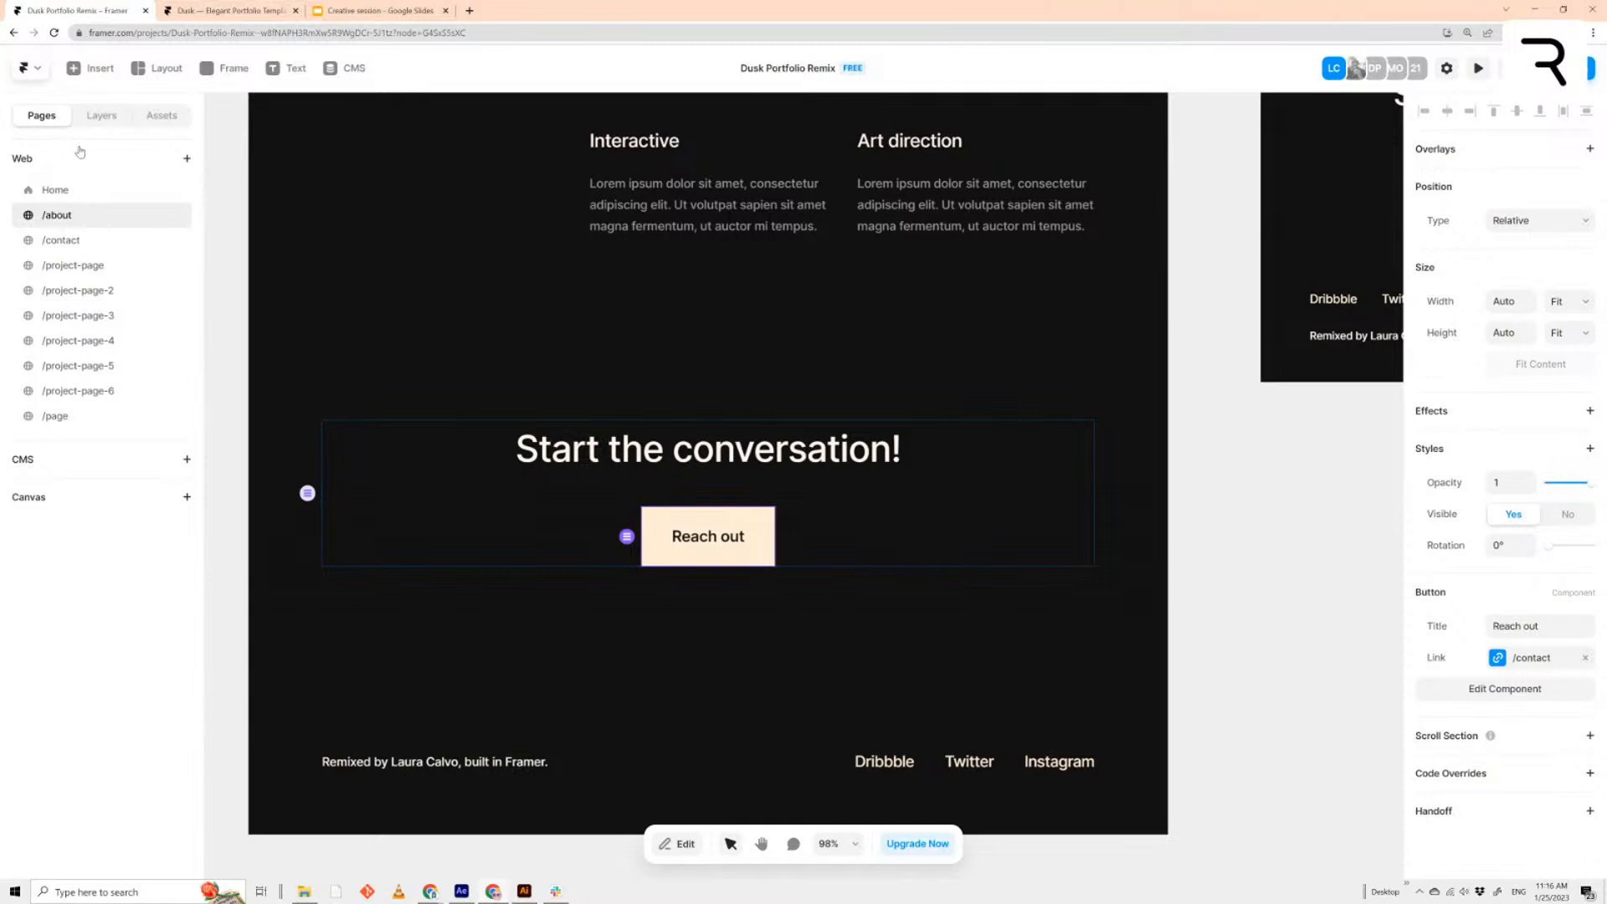
left_click(171, 115)
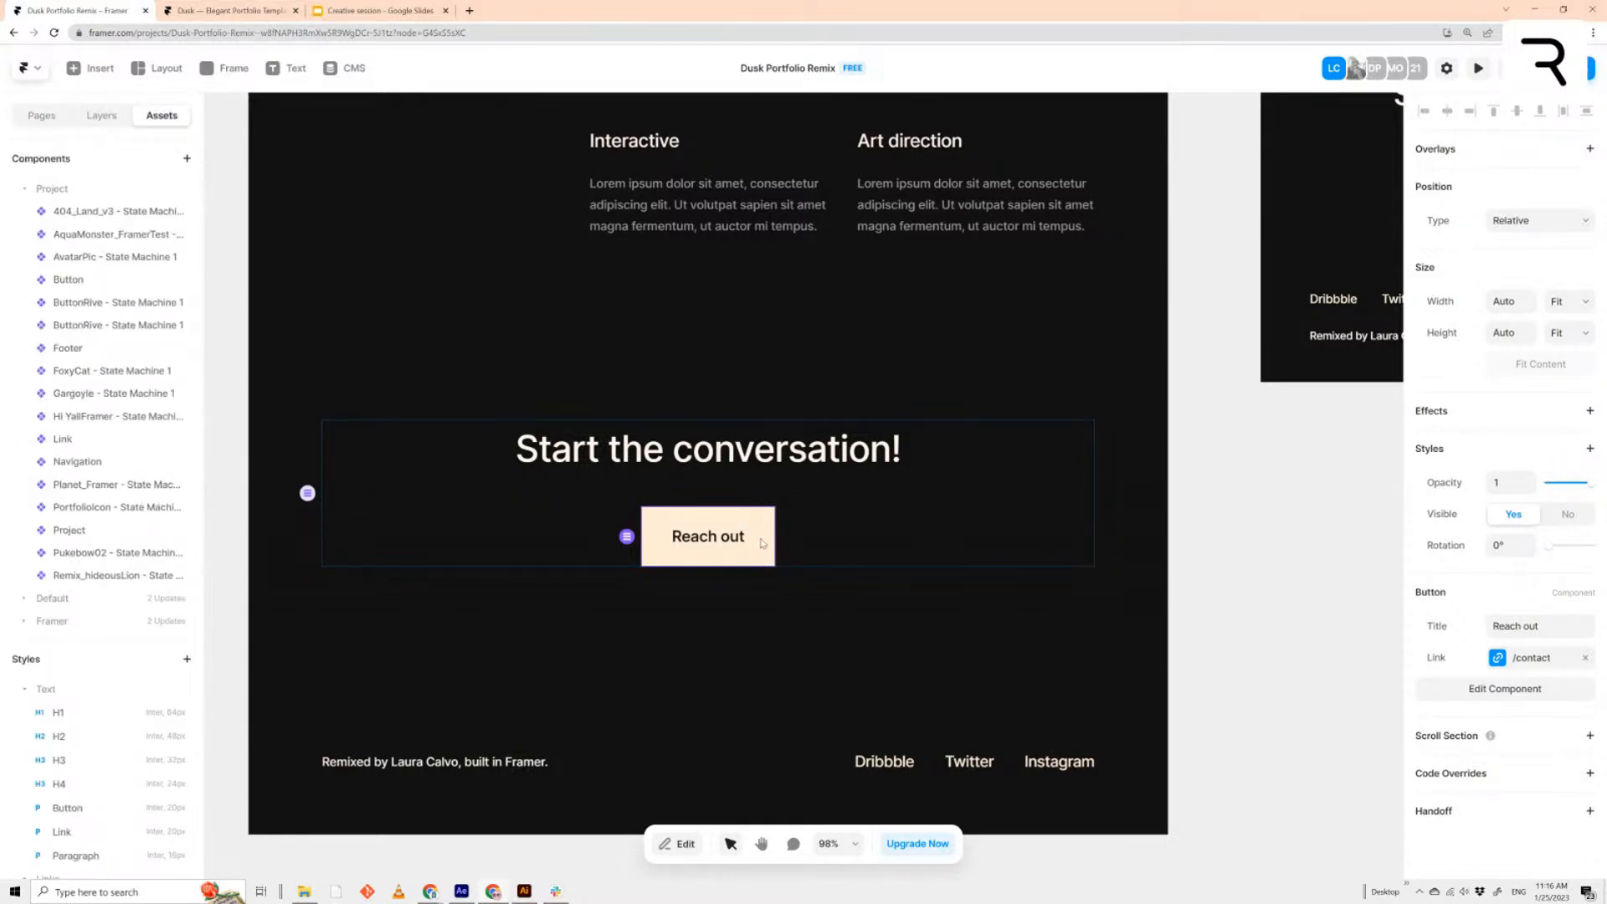
scroll(118, 731, "down", 4)
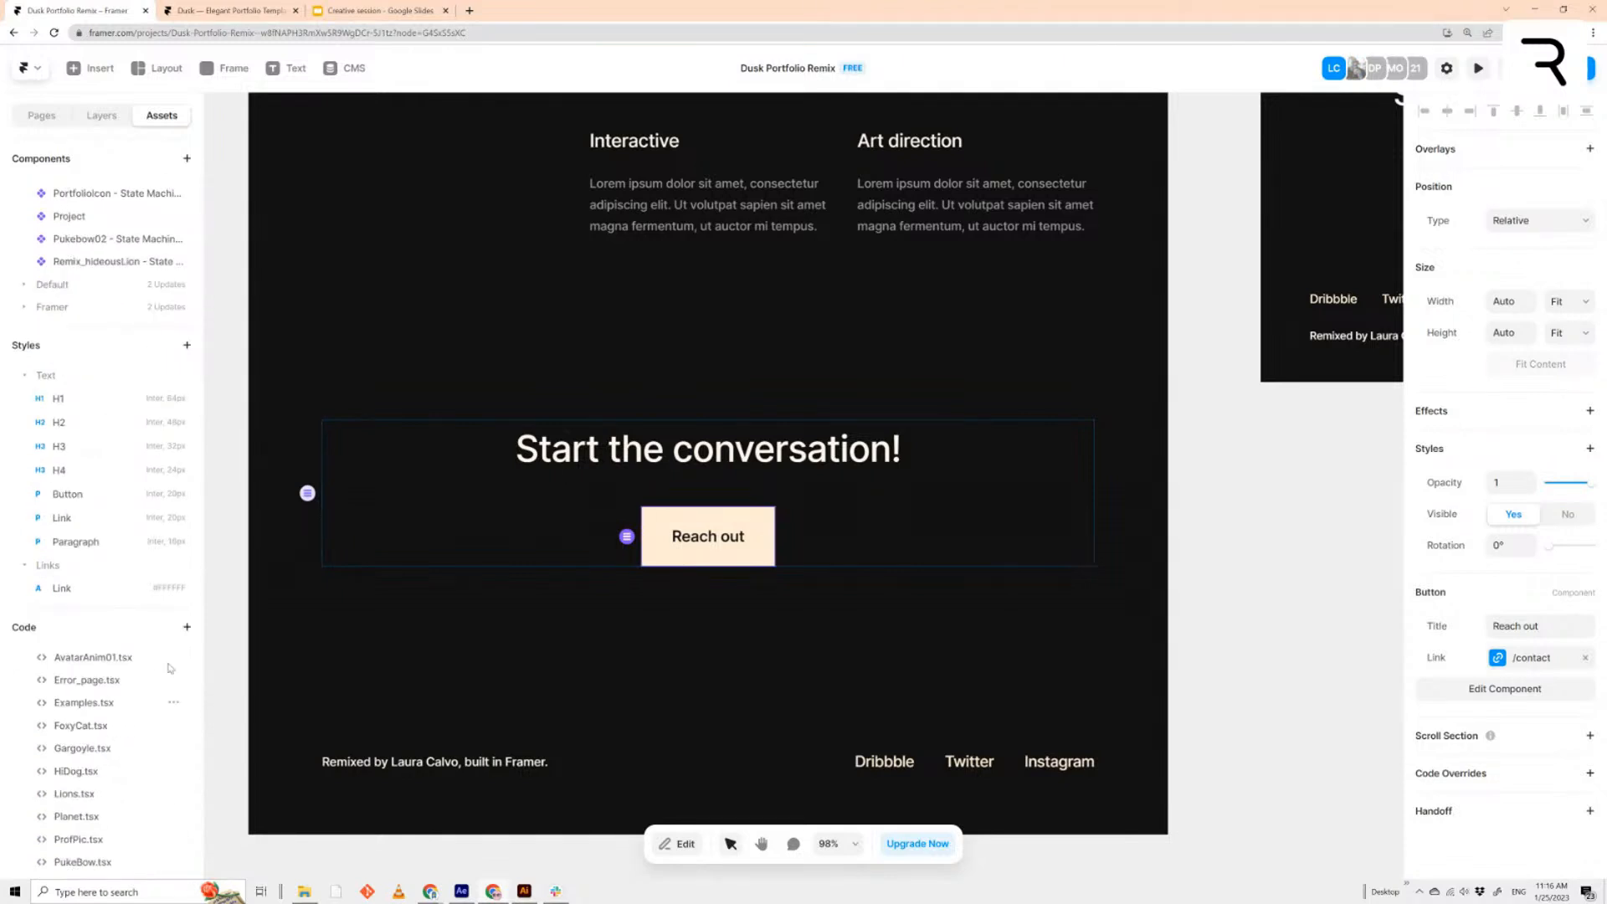
left_click(712, 483)
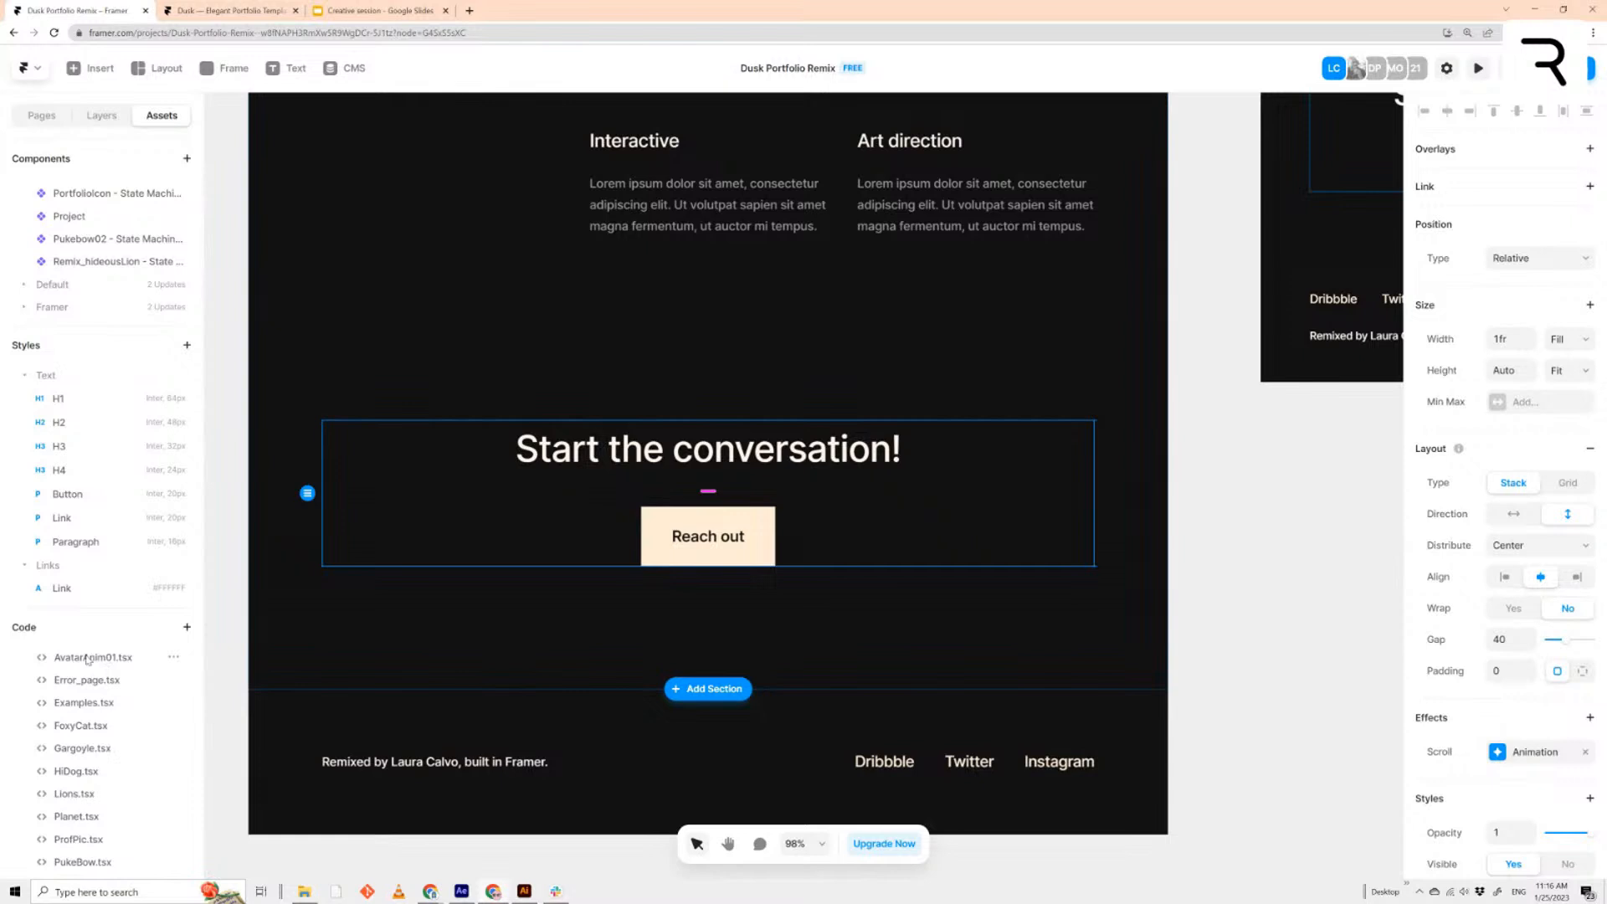
scroll(87, 659, "down", 1)
scroll(109, 604, "down", 1)
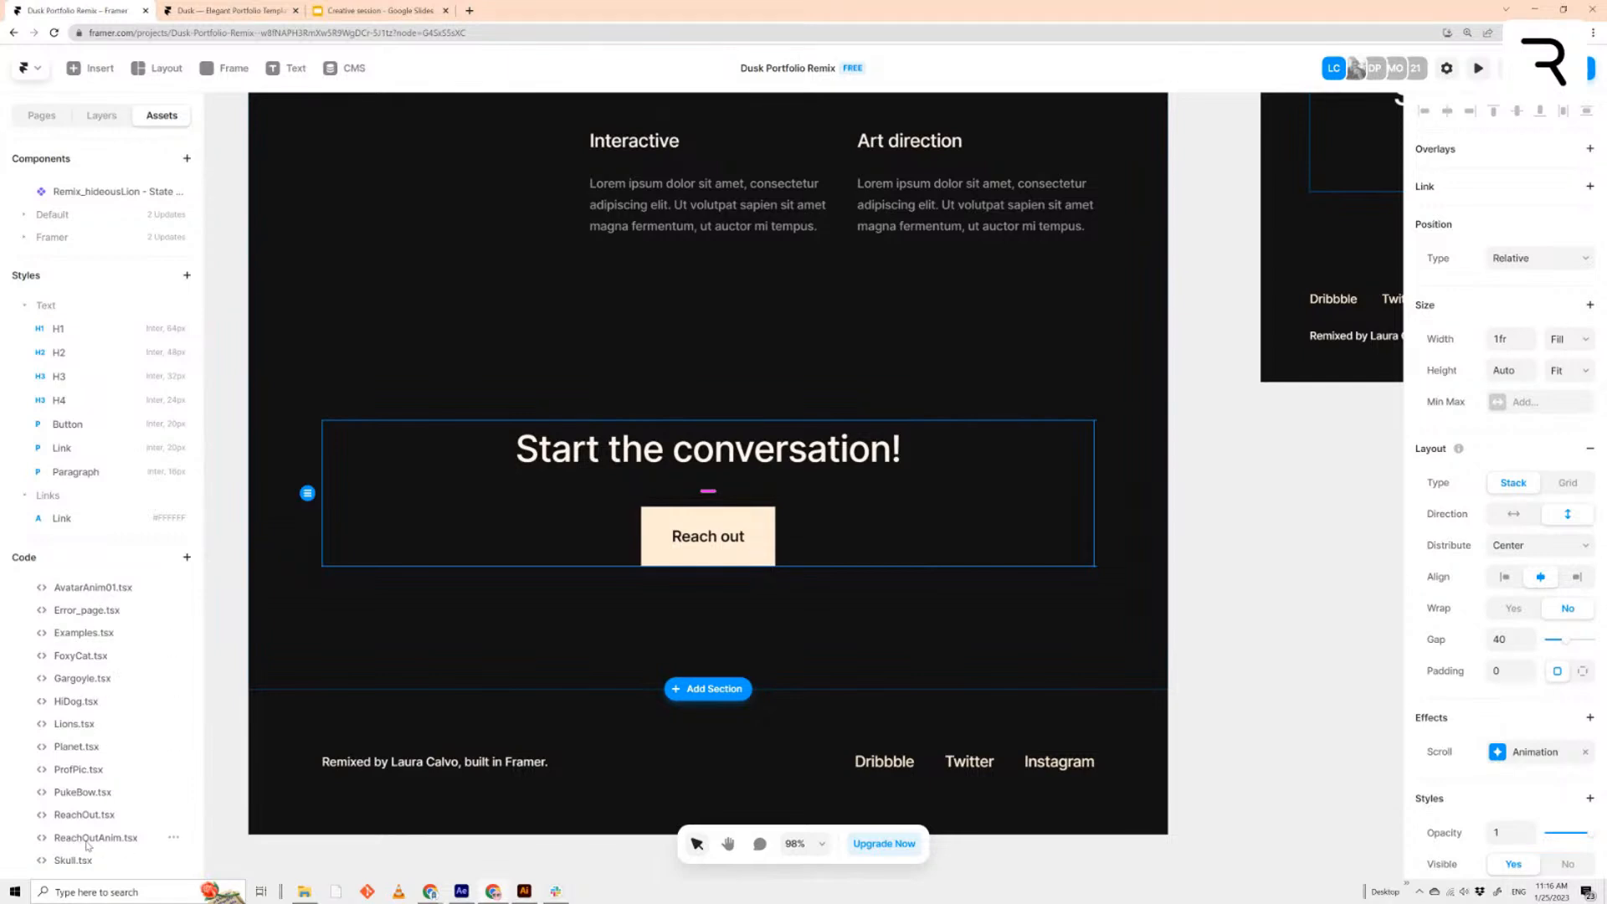
left_click_drag(87, 846, 710, 491)
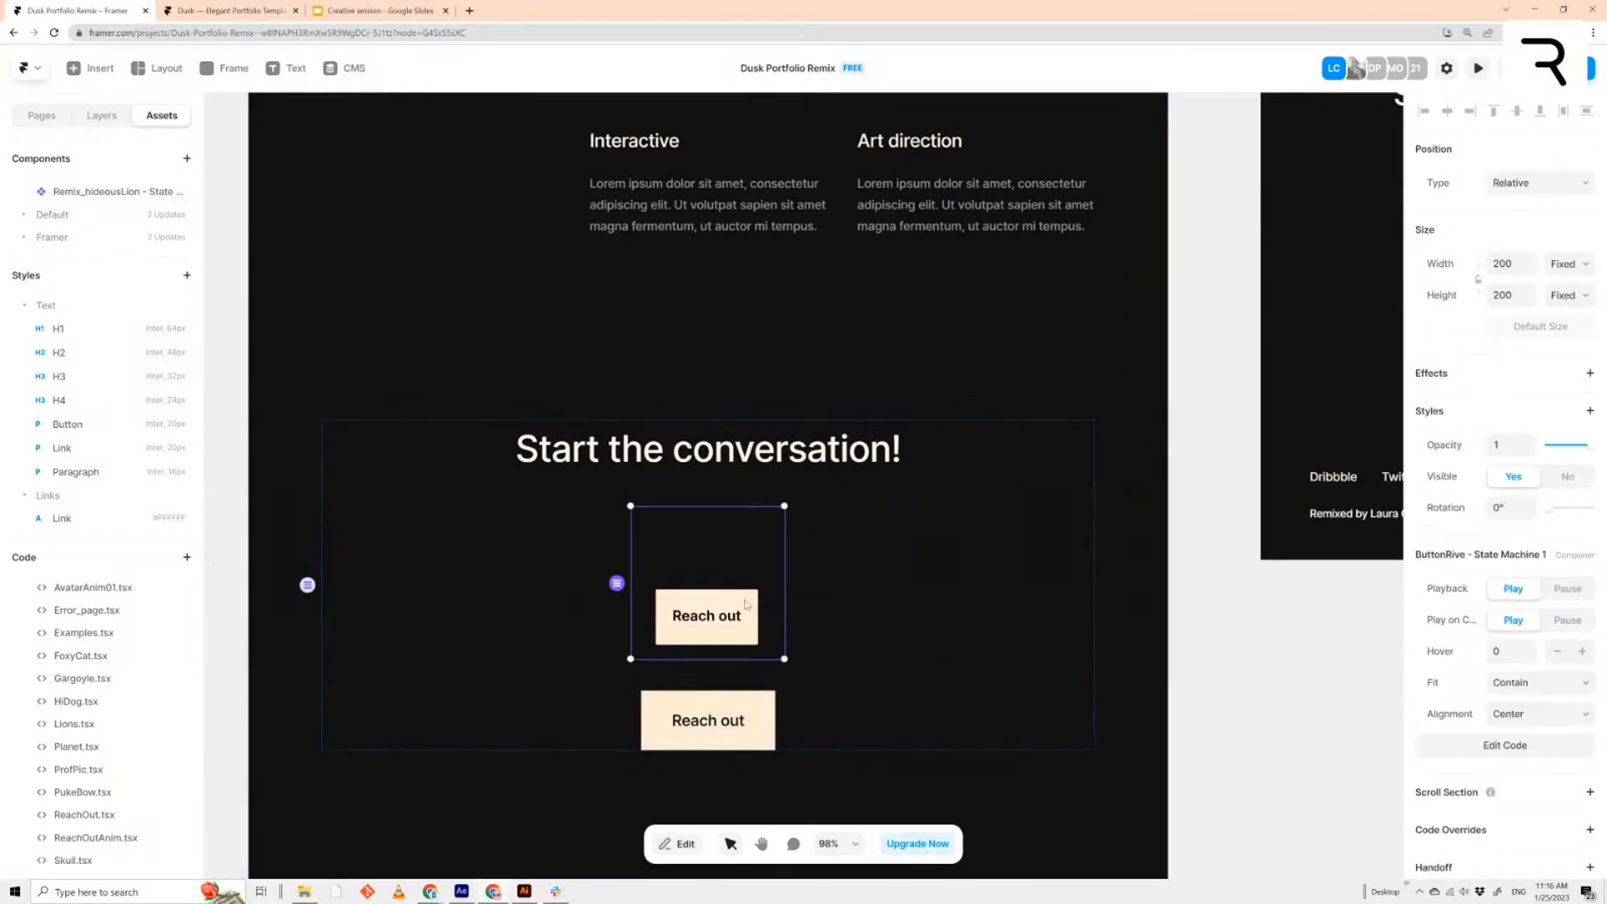
Delete the original Button layer from the Start the conversation! section, keeping the ButtonRive component
left_click(101, 117)
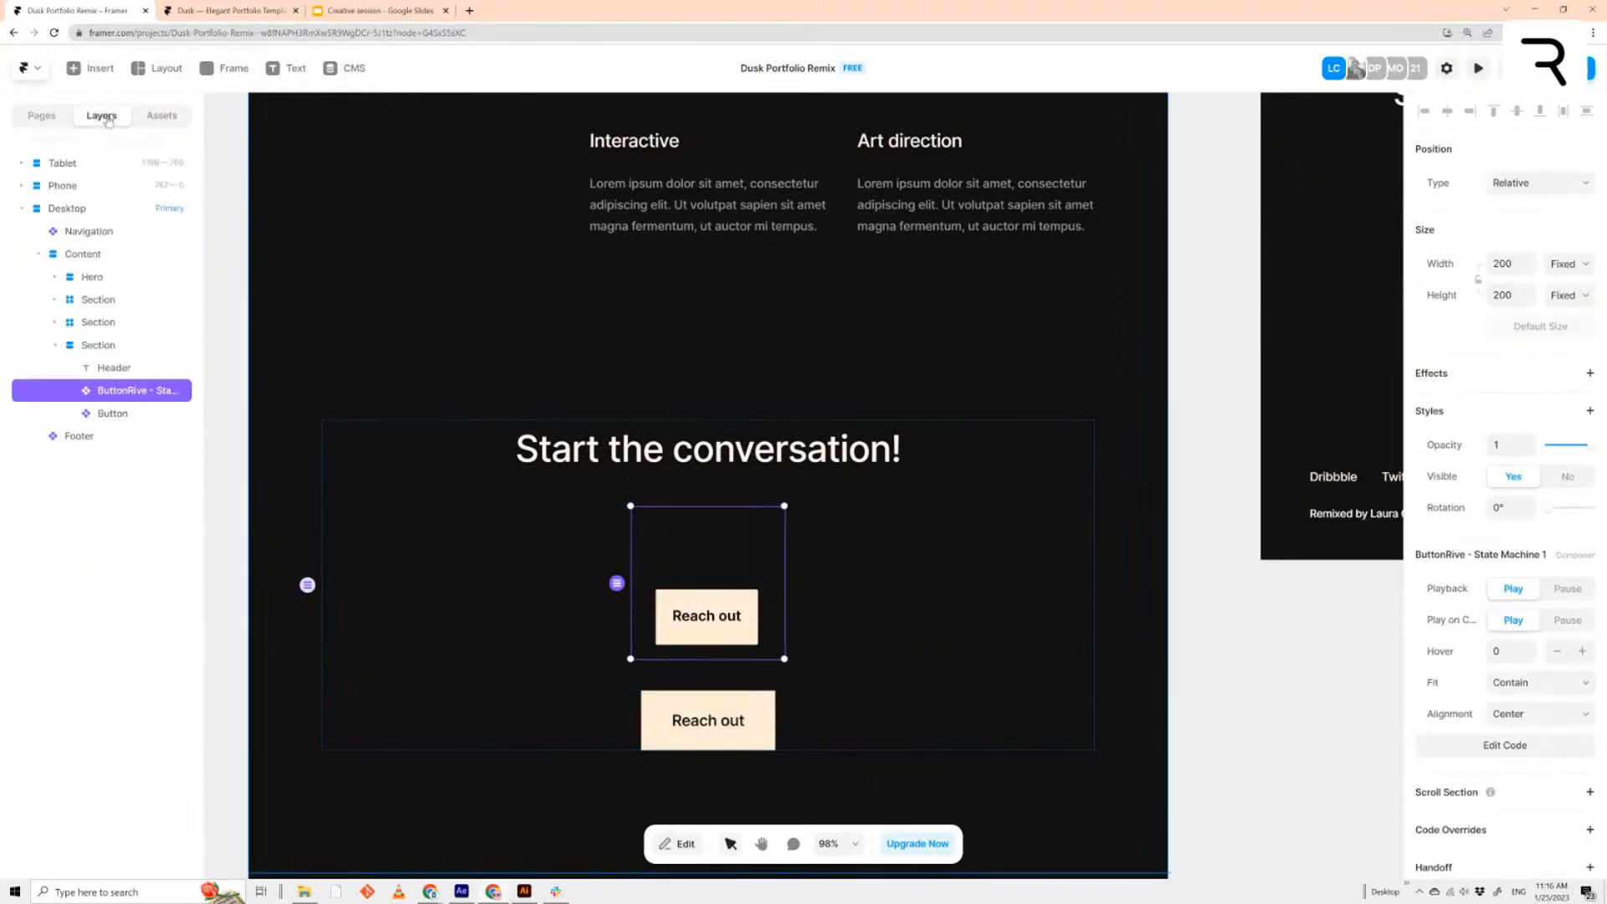
left_click(110, 350)
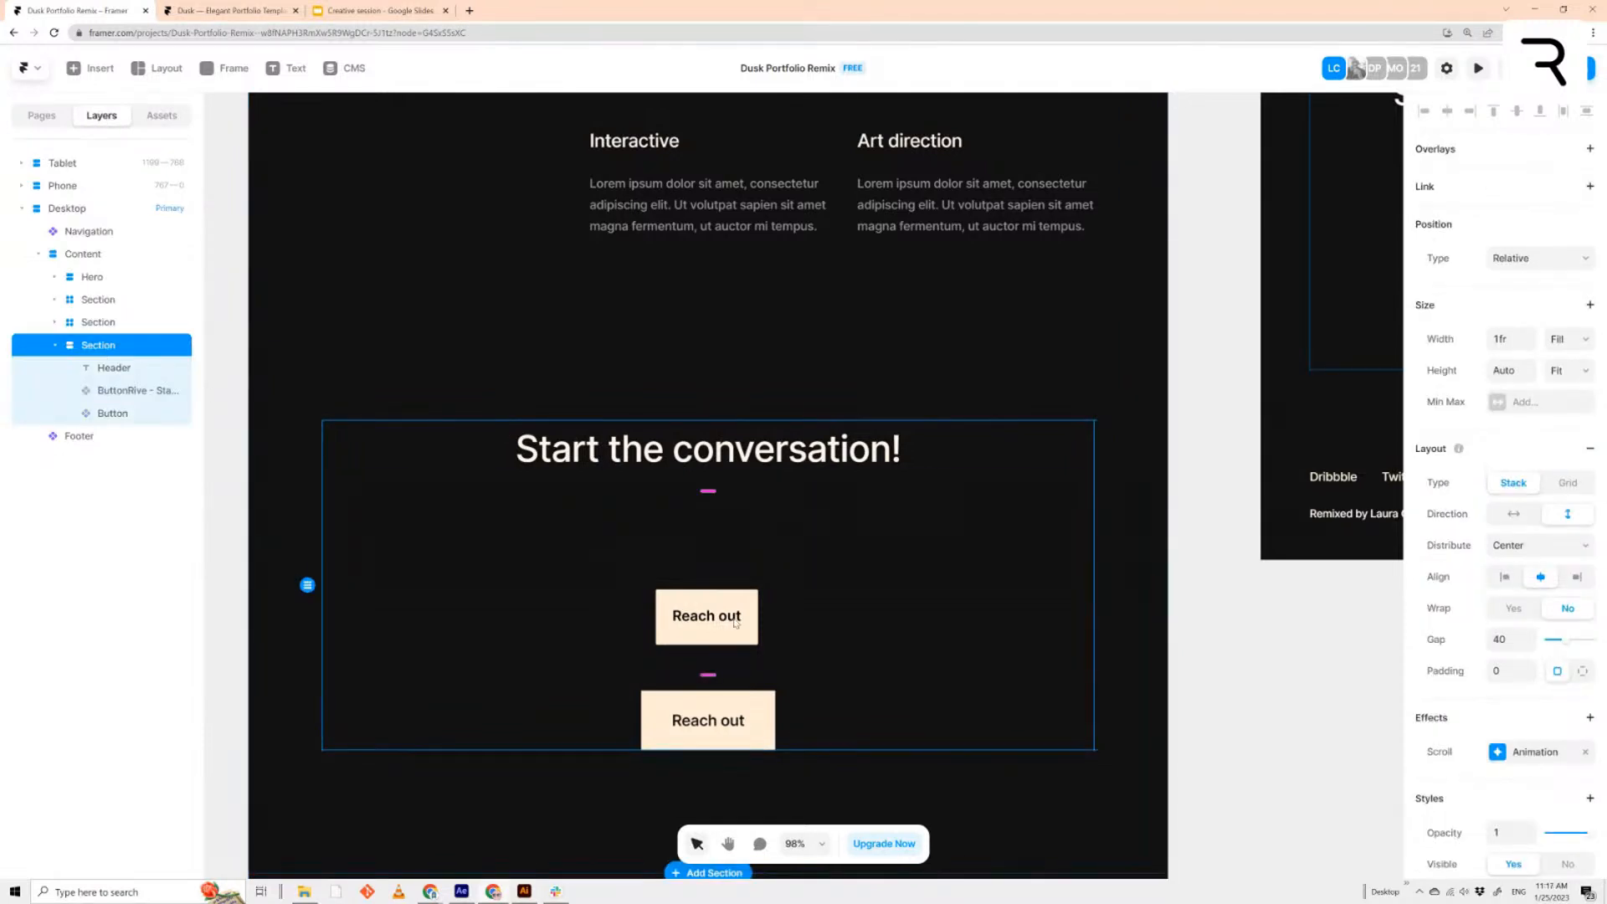
left_click(124, 413)
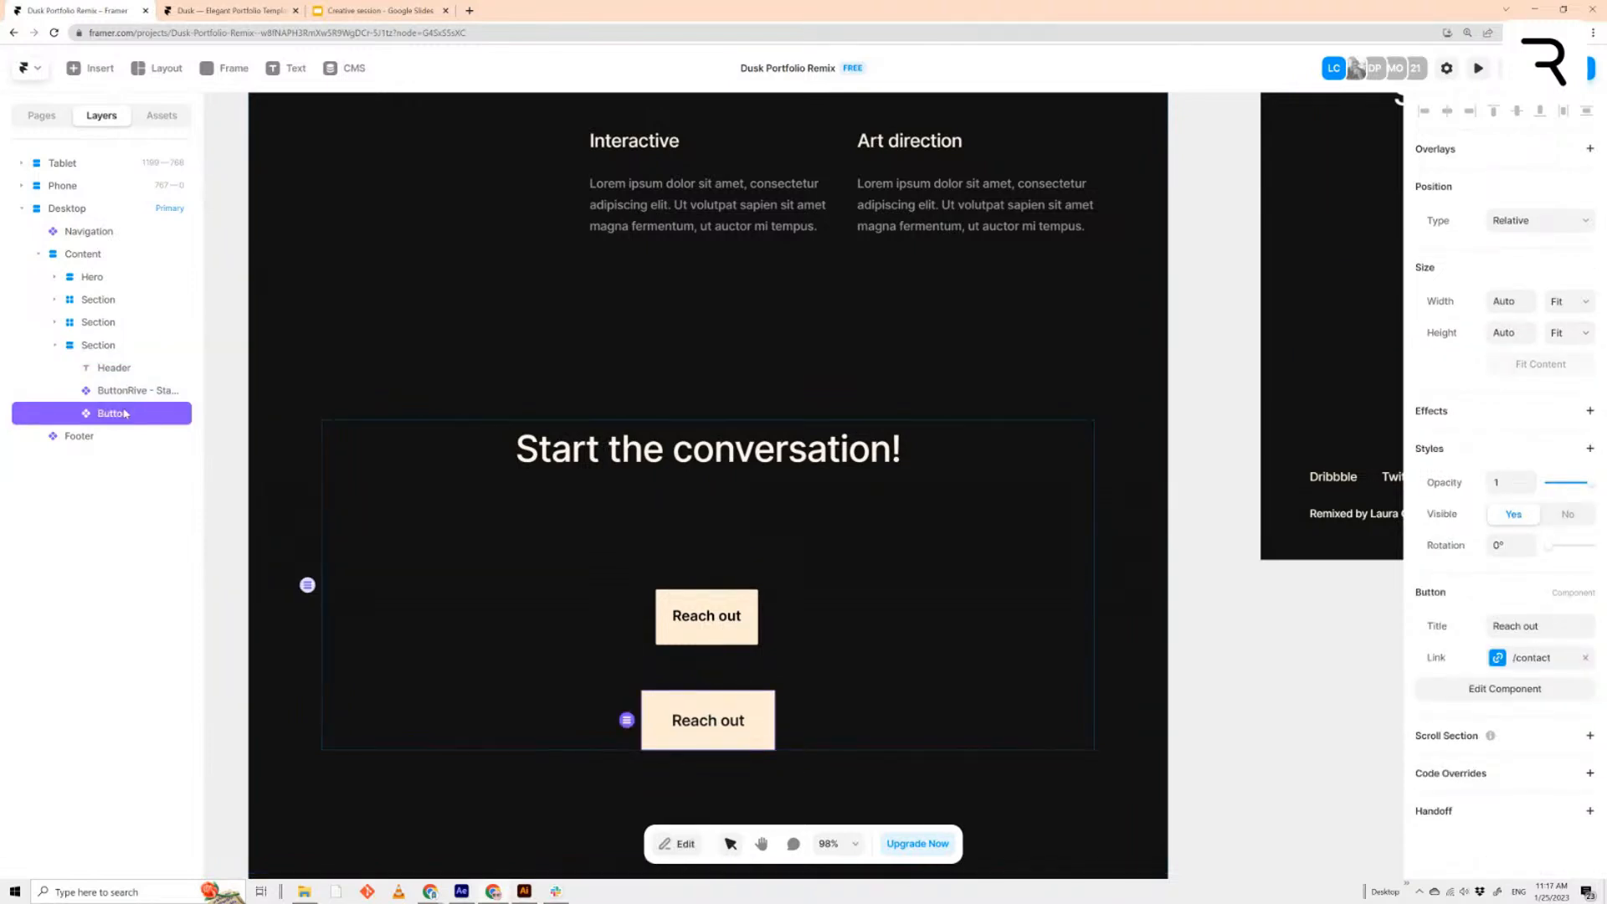
left_click(135, 391)
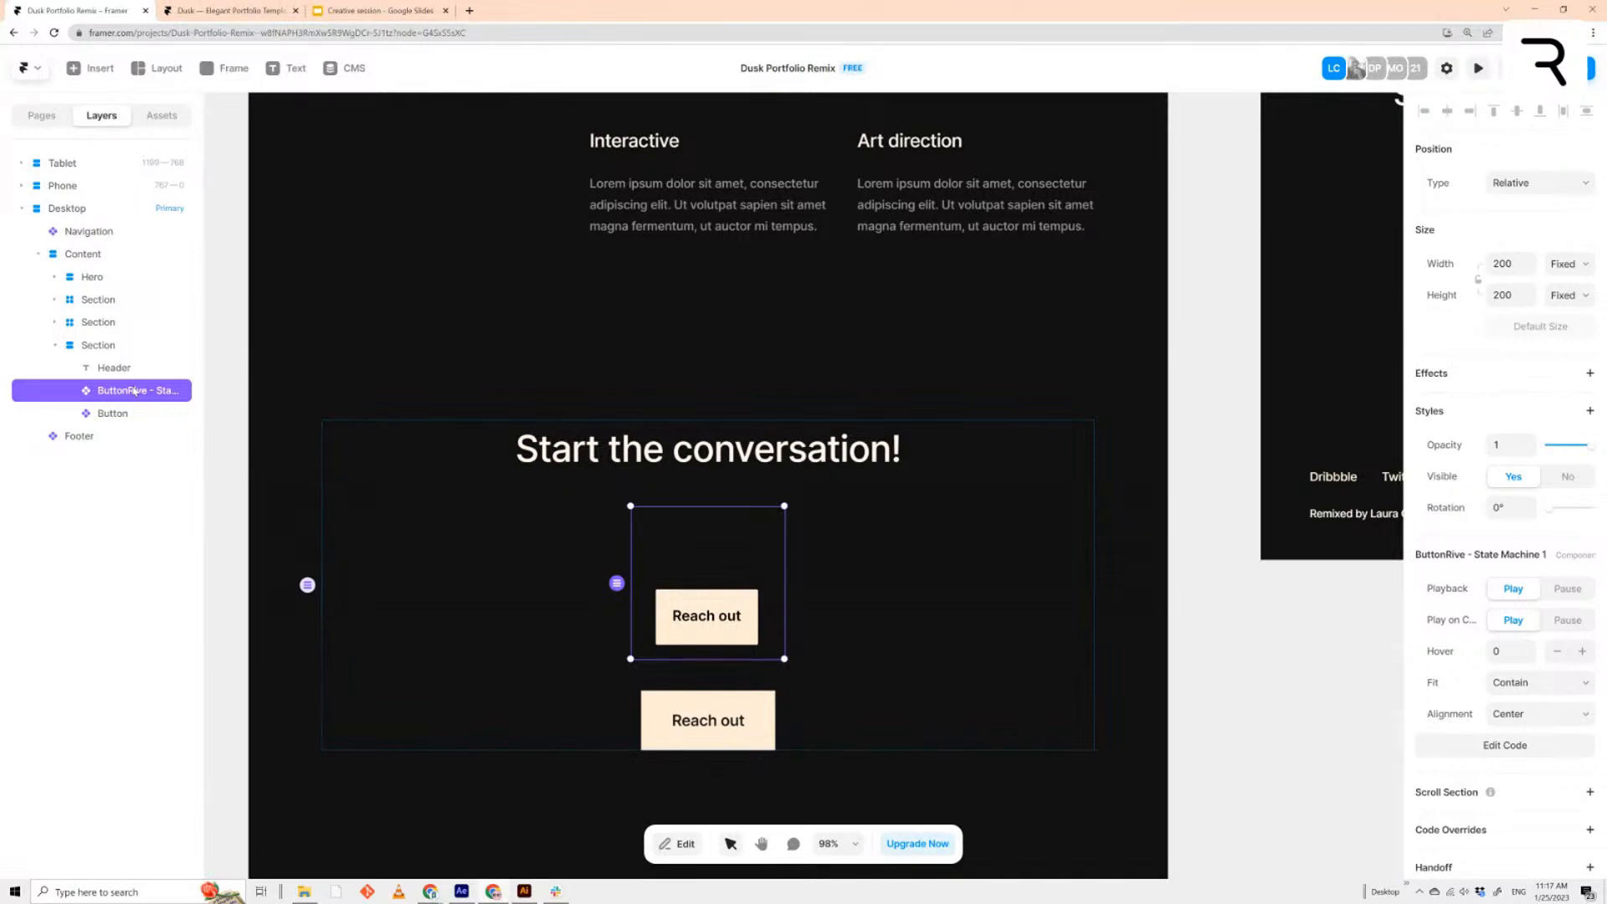
left_click(115, 414)
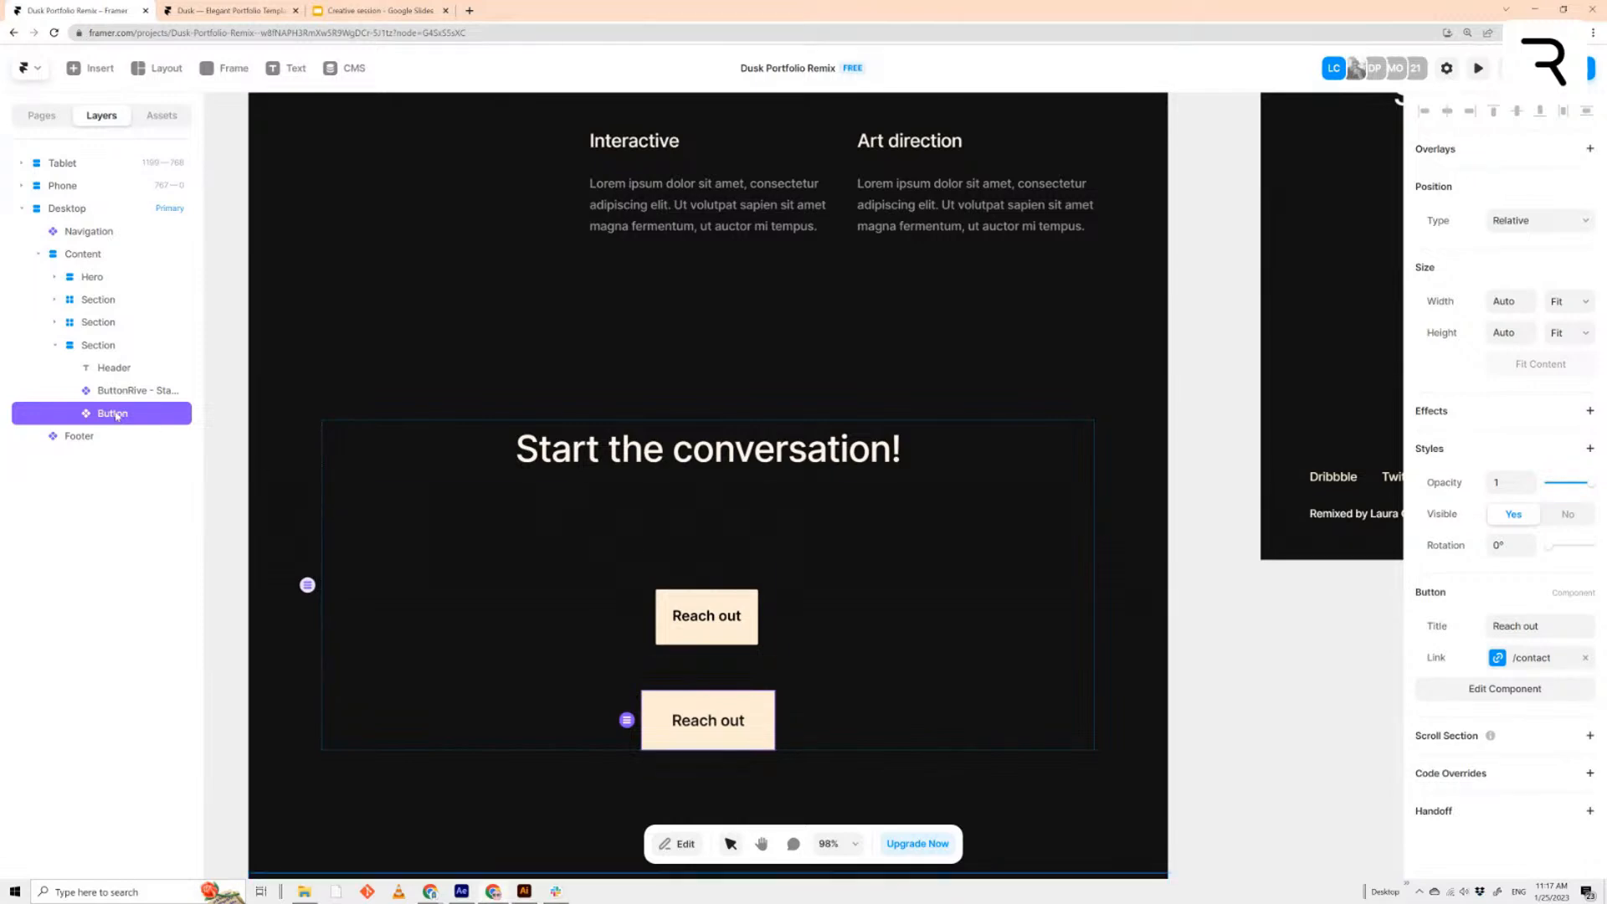
key("Delete")
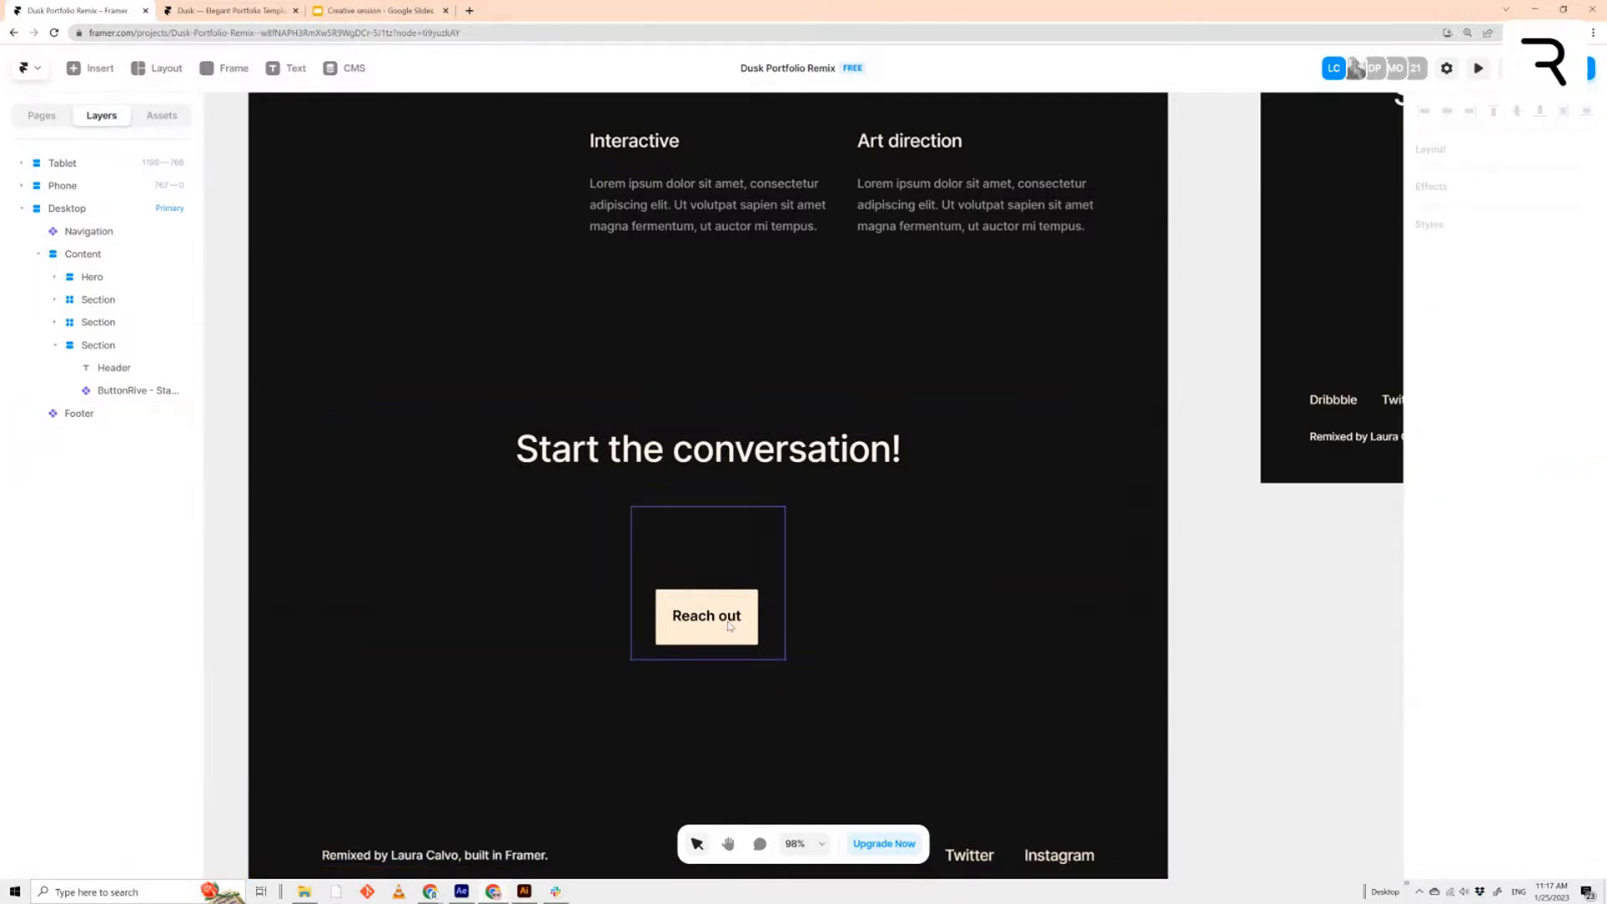
Preview the /about page and check the animated Reach out button at the default width and narrowed to 992, then return to the canvas
left_click(730, 625)
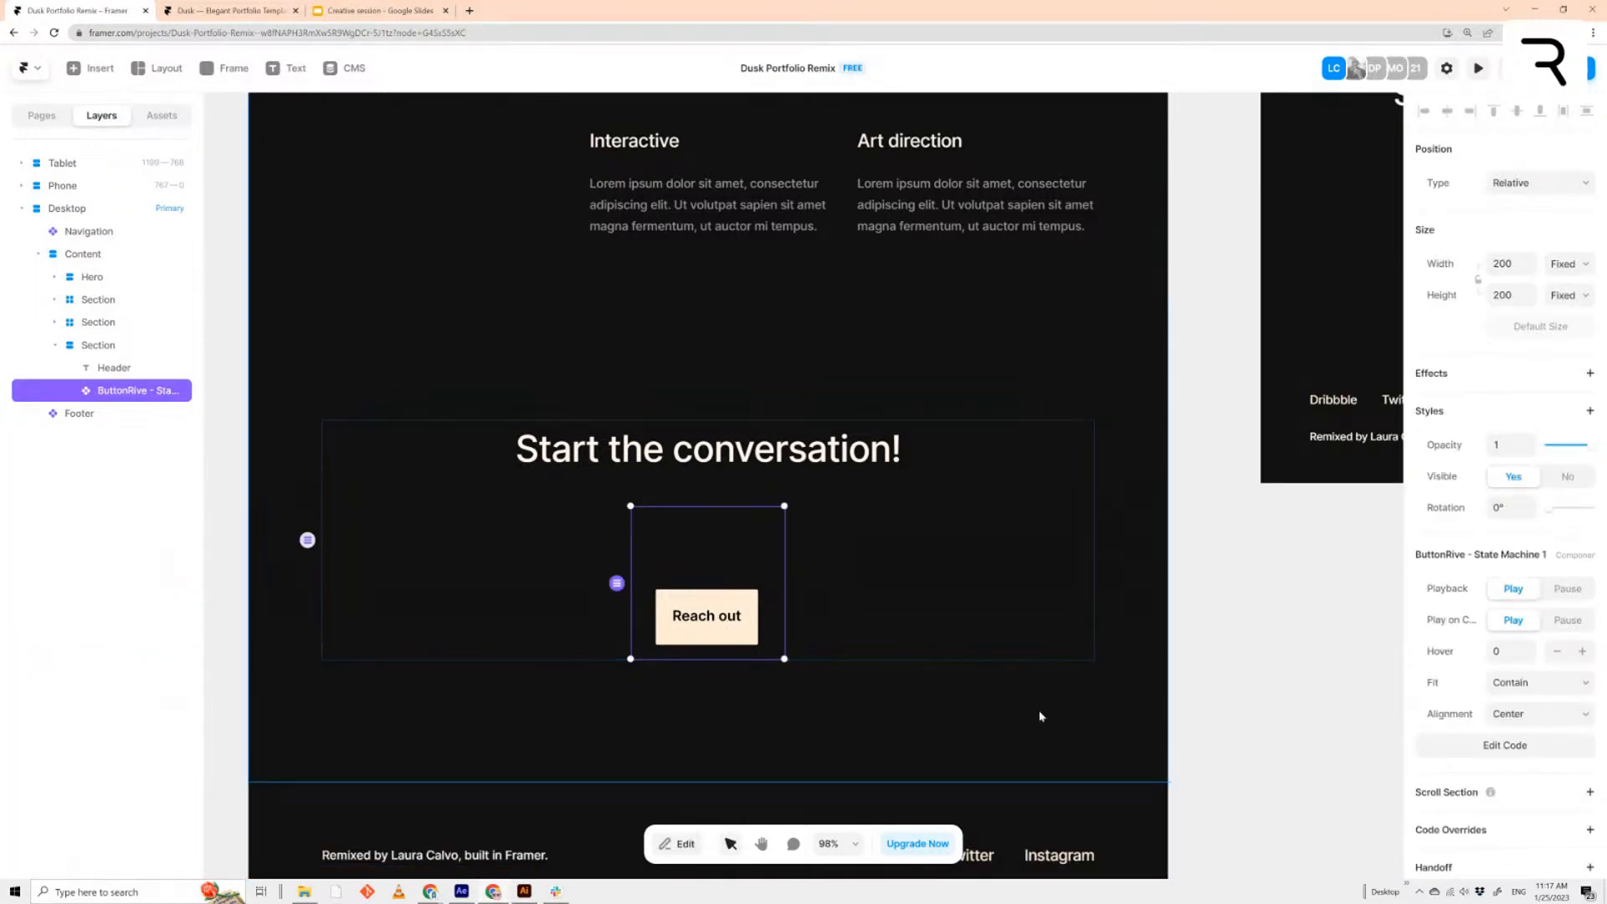
left_click(1326, 654)
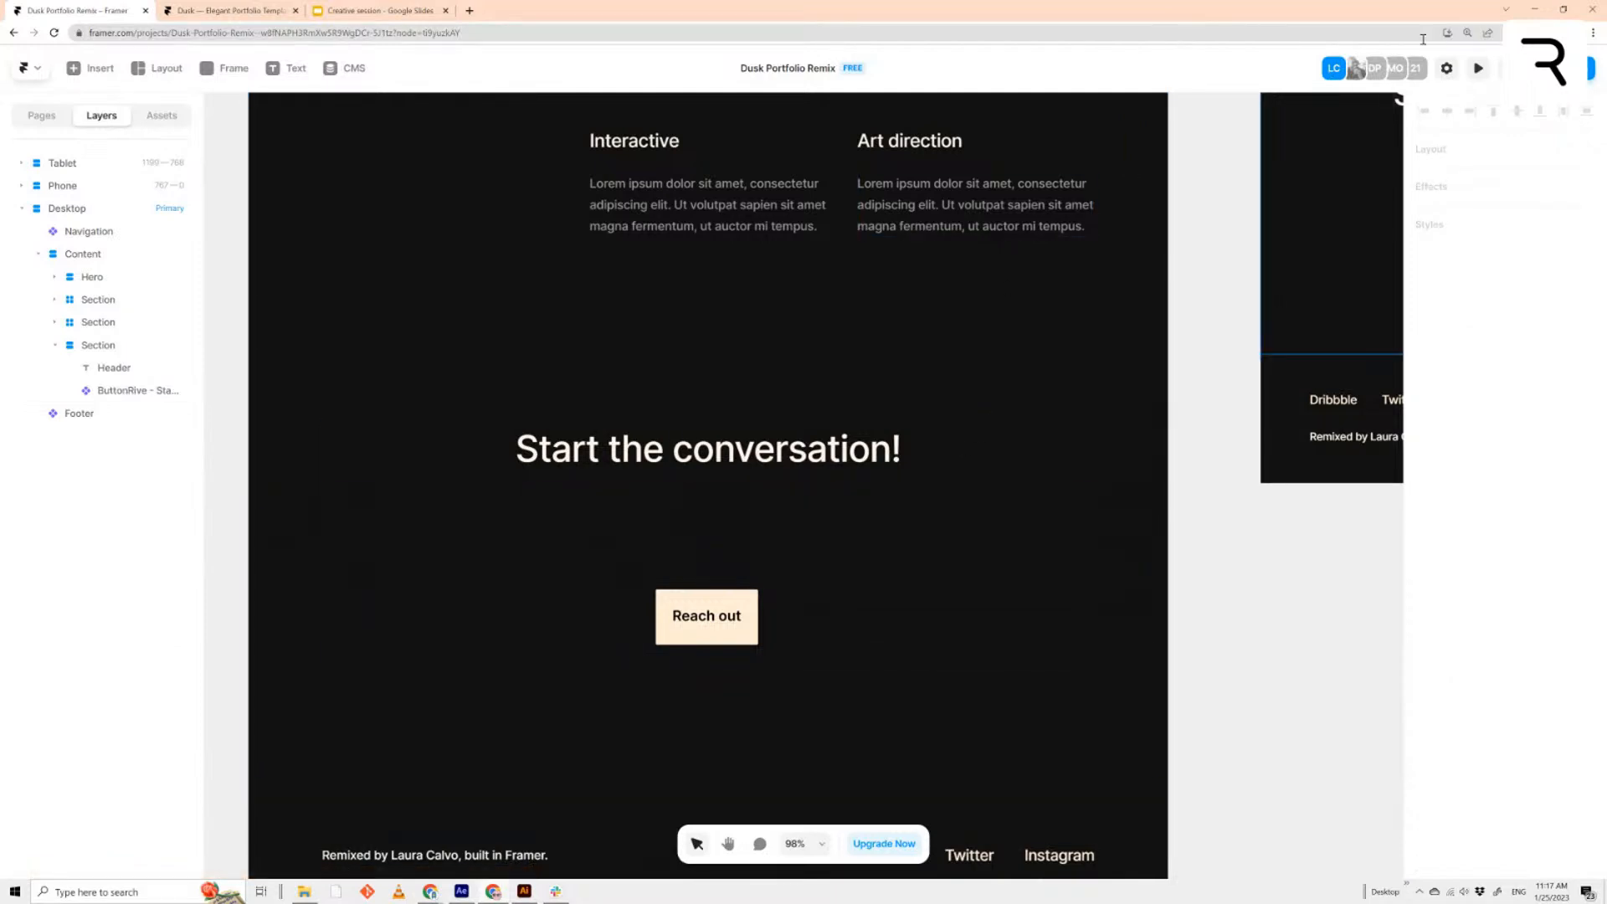
left_click(1479, 69)
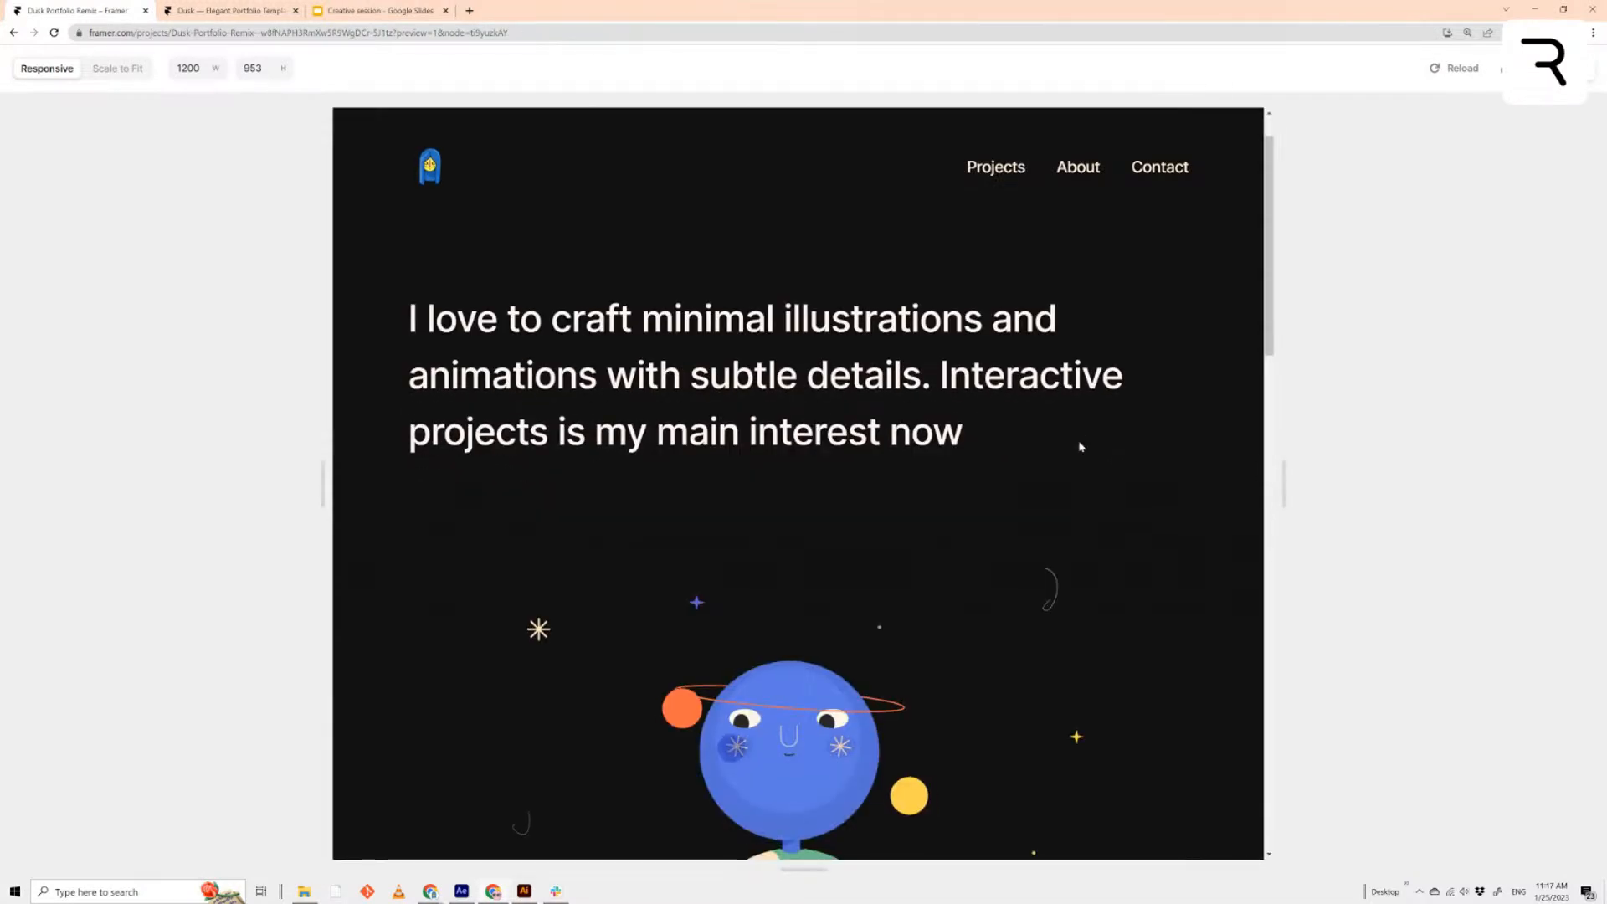
scroll(1080, 447, "down", 4)
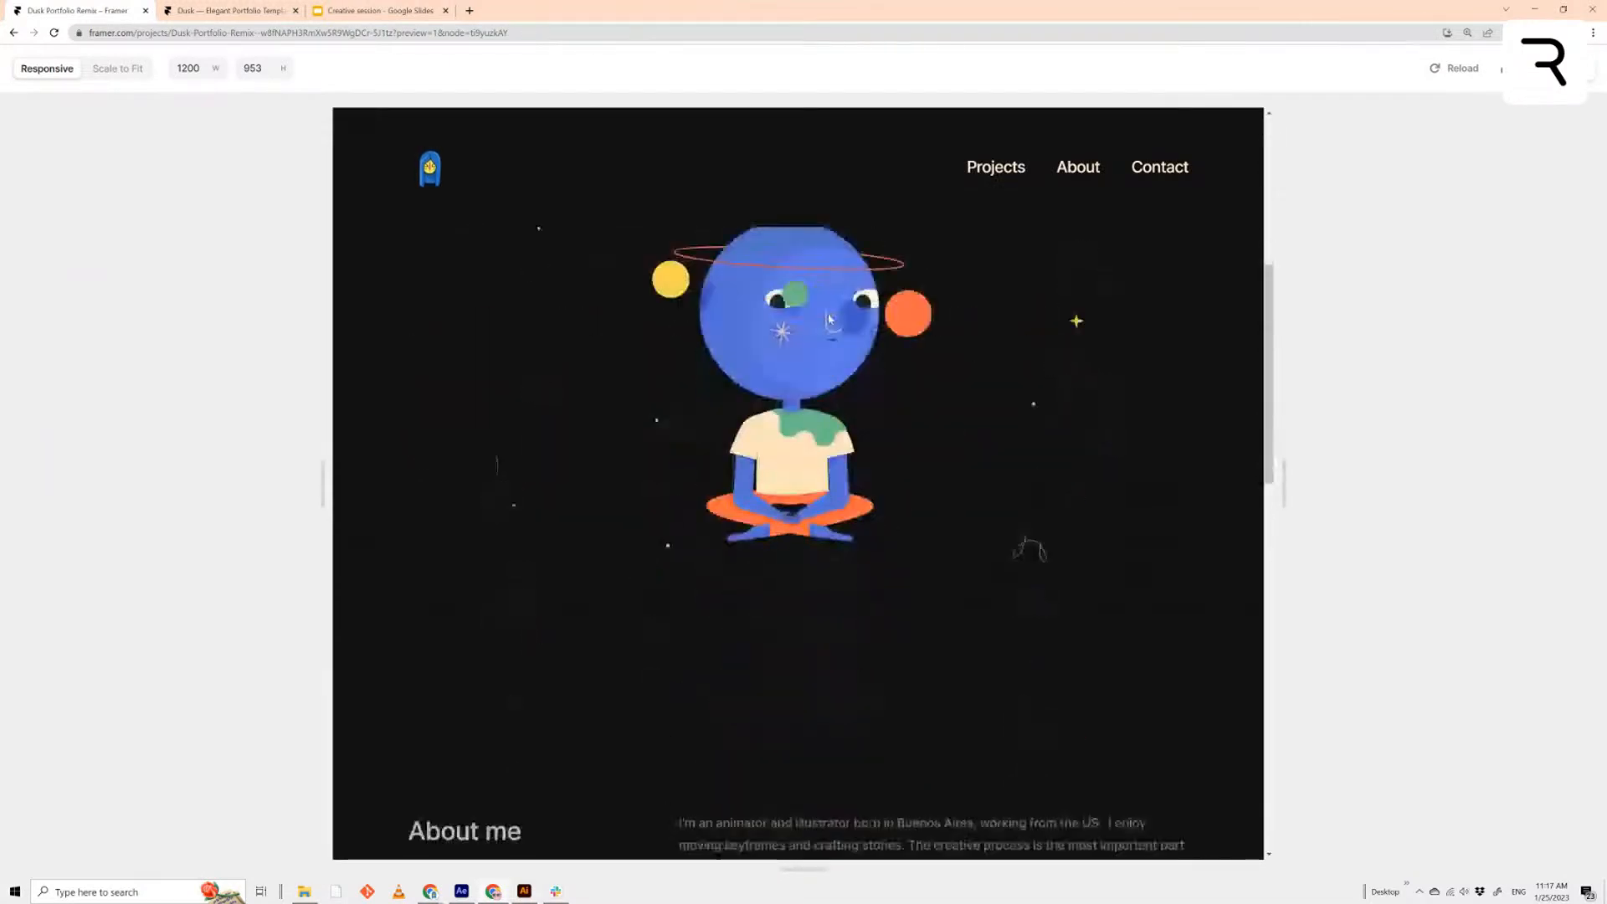
scroll(1114, 451, "down", 3)
scroll(1114, 456, "down", 5)
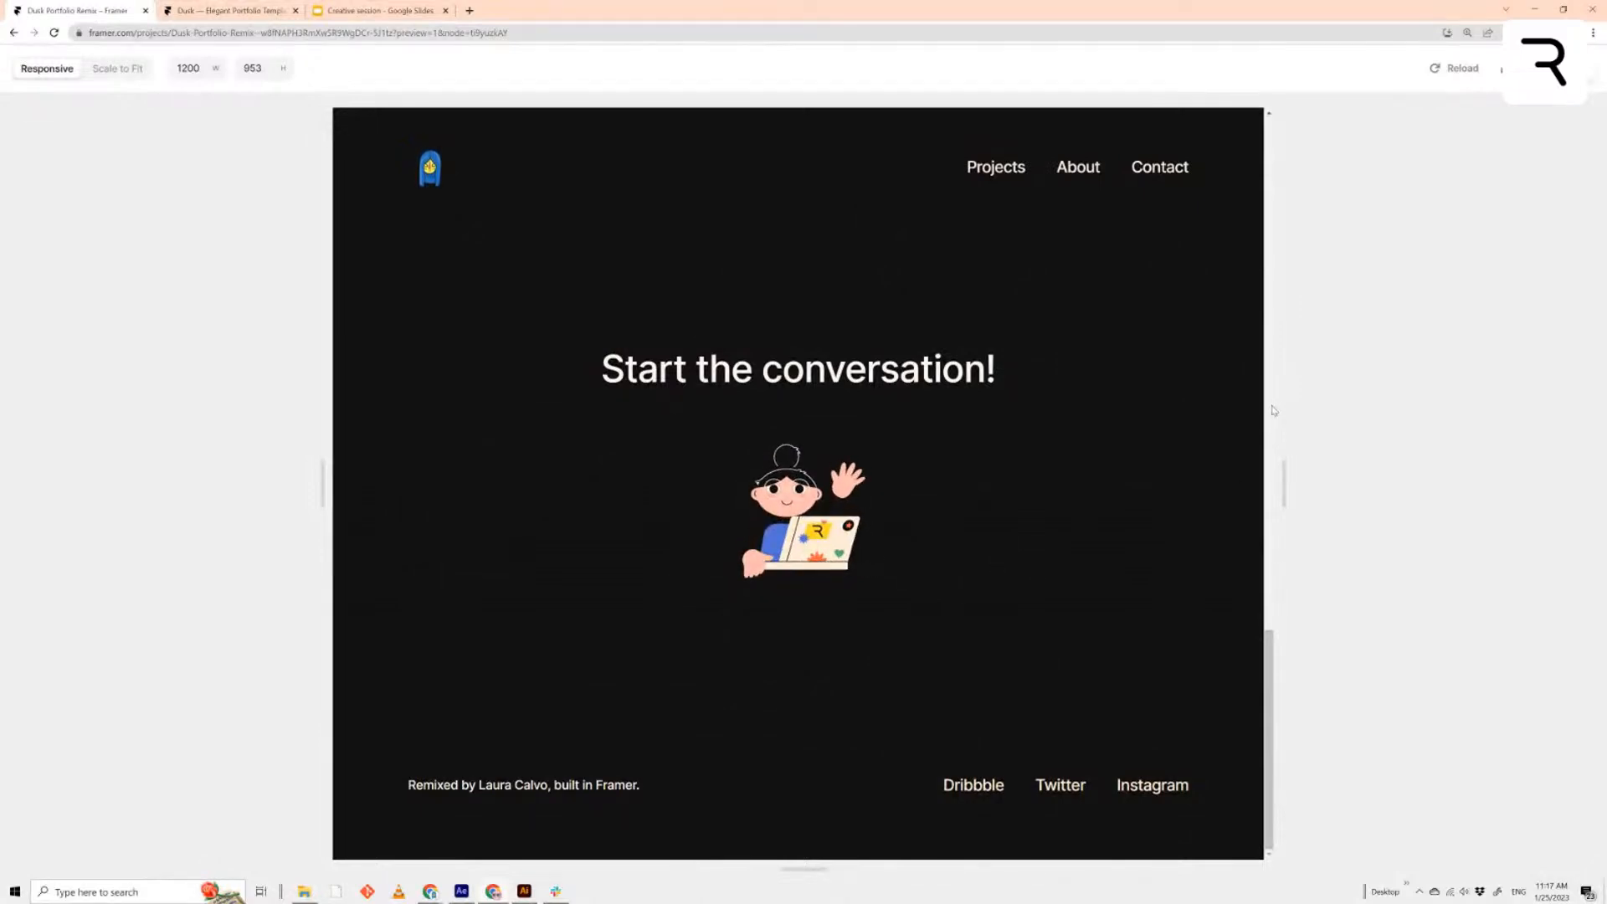
left_click_drag(1274, 408, 1201, 439)
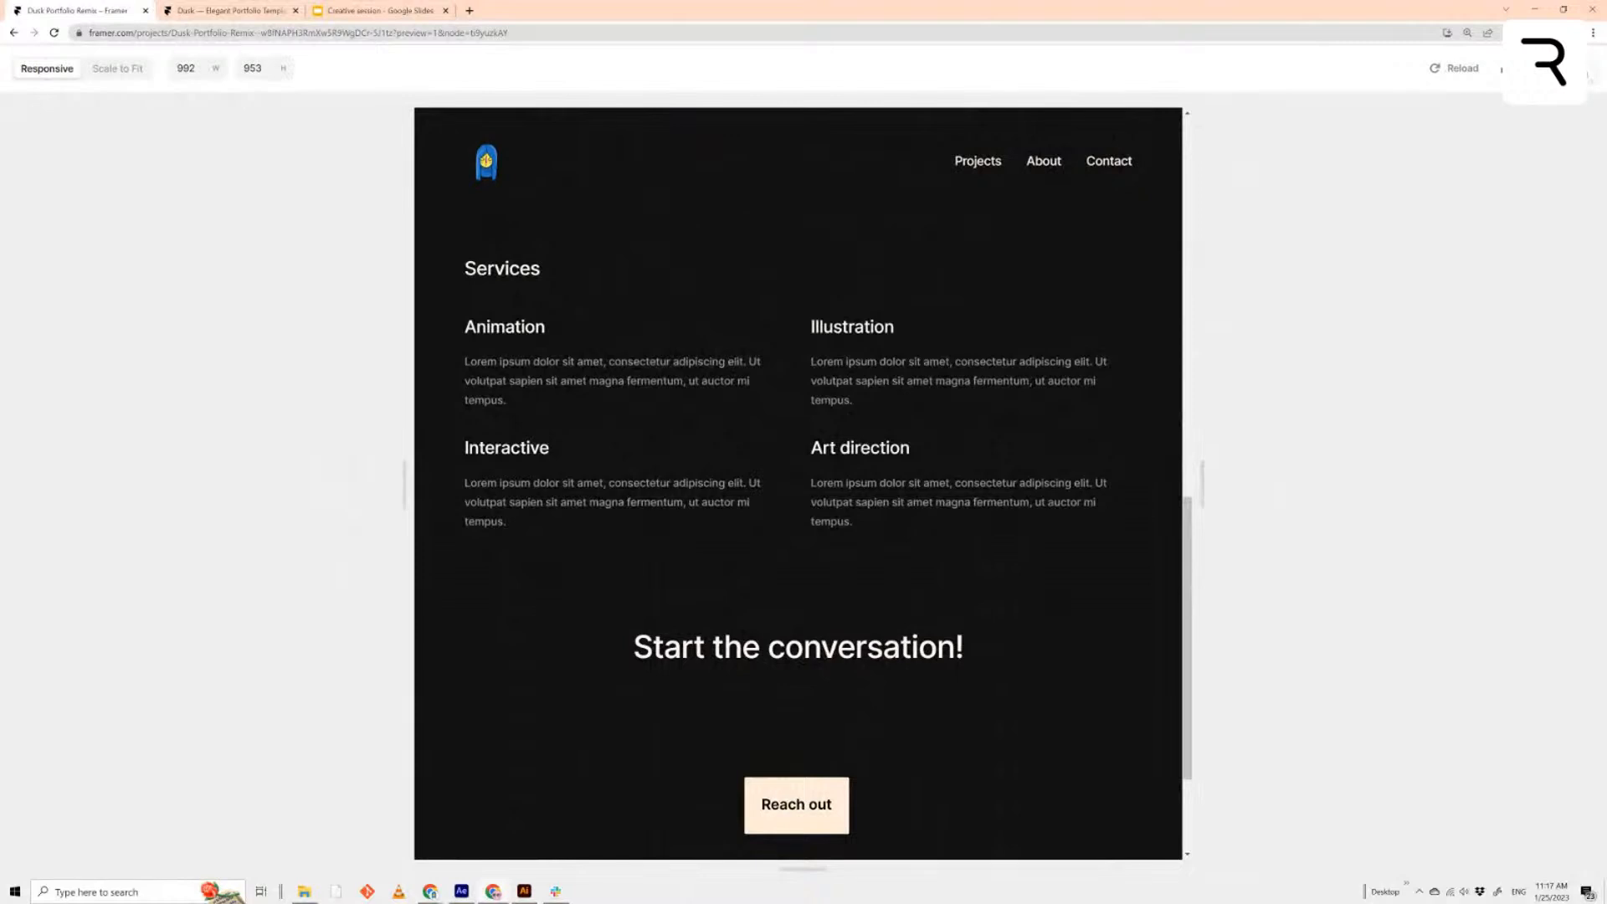
key("Escape")
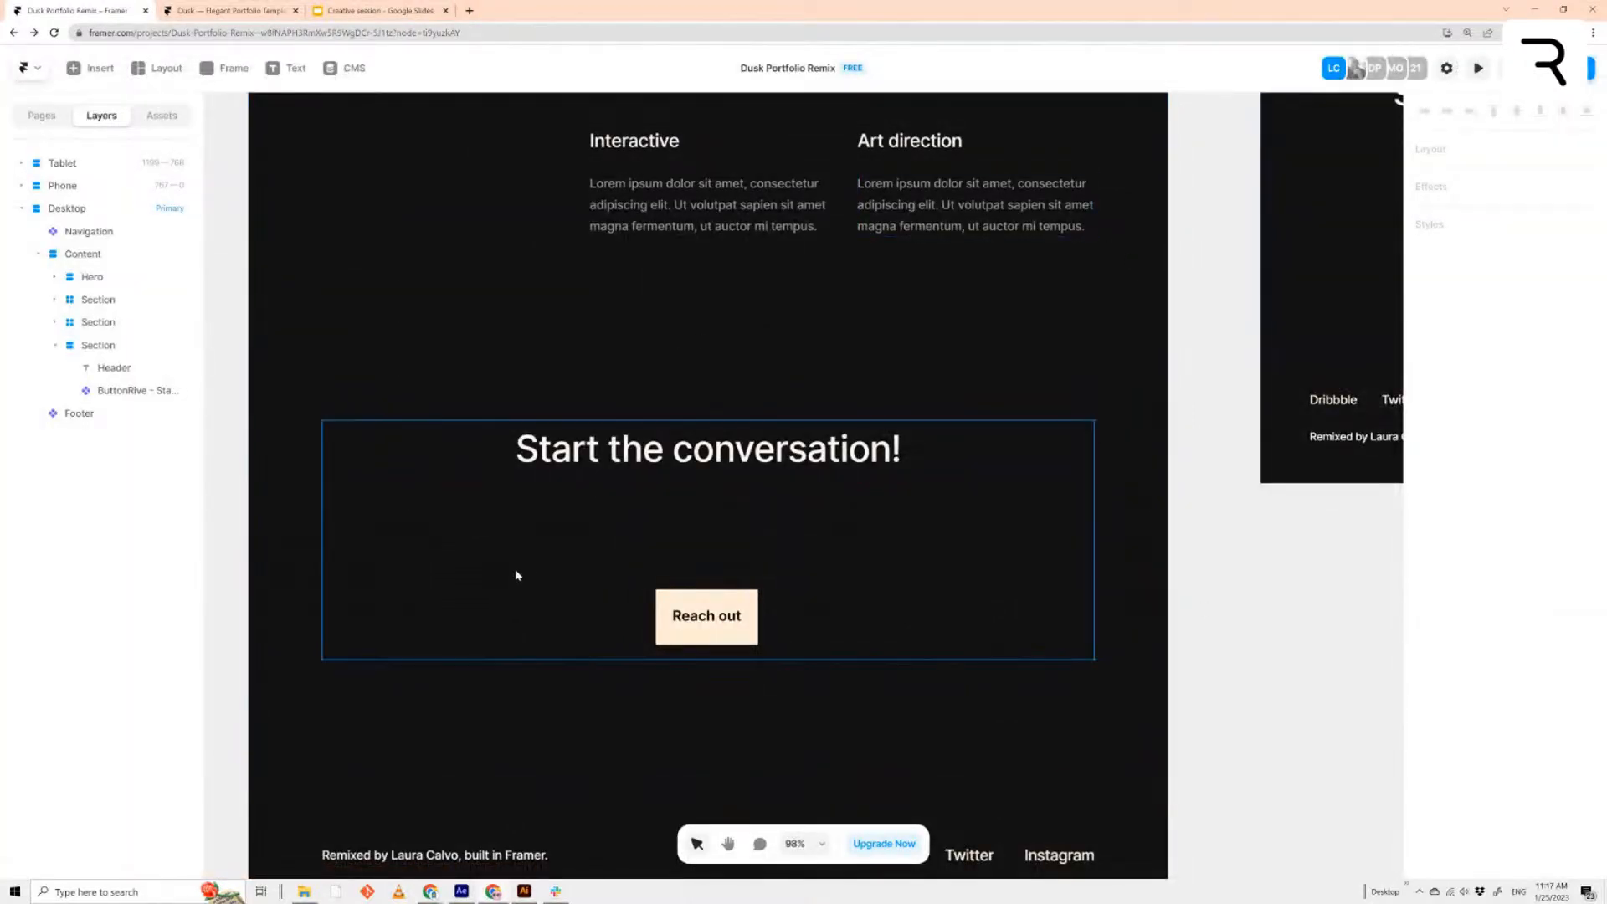
Preview the /about page, check the Rive Reach out button with the preview narrowed to 976, and return to the canvas
left_click(743, 599)
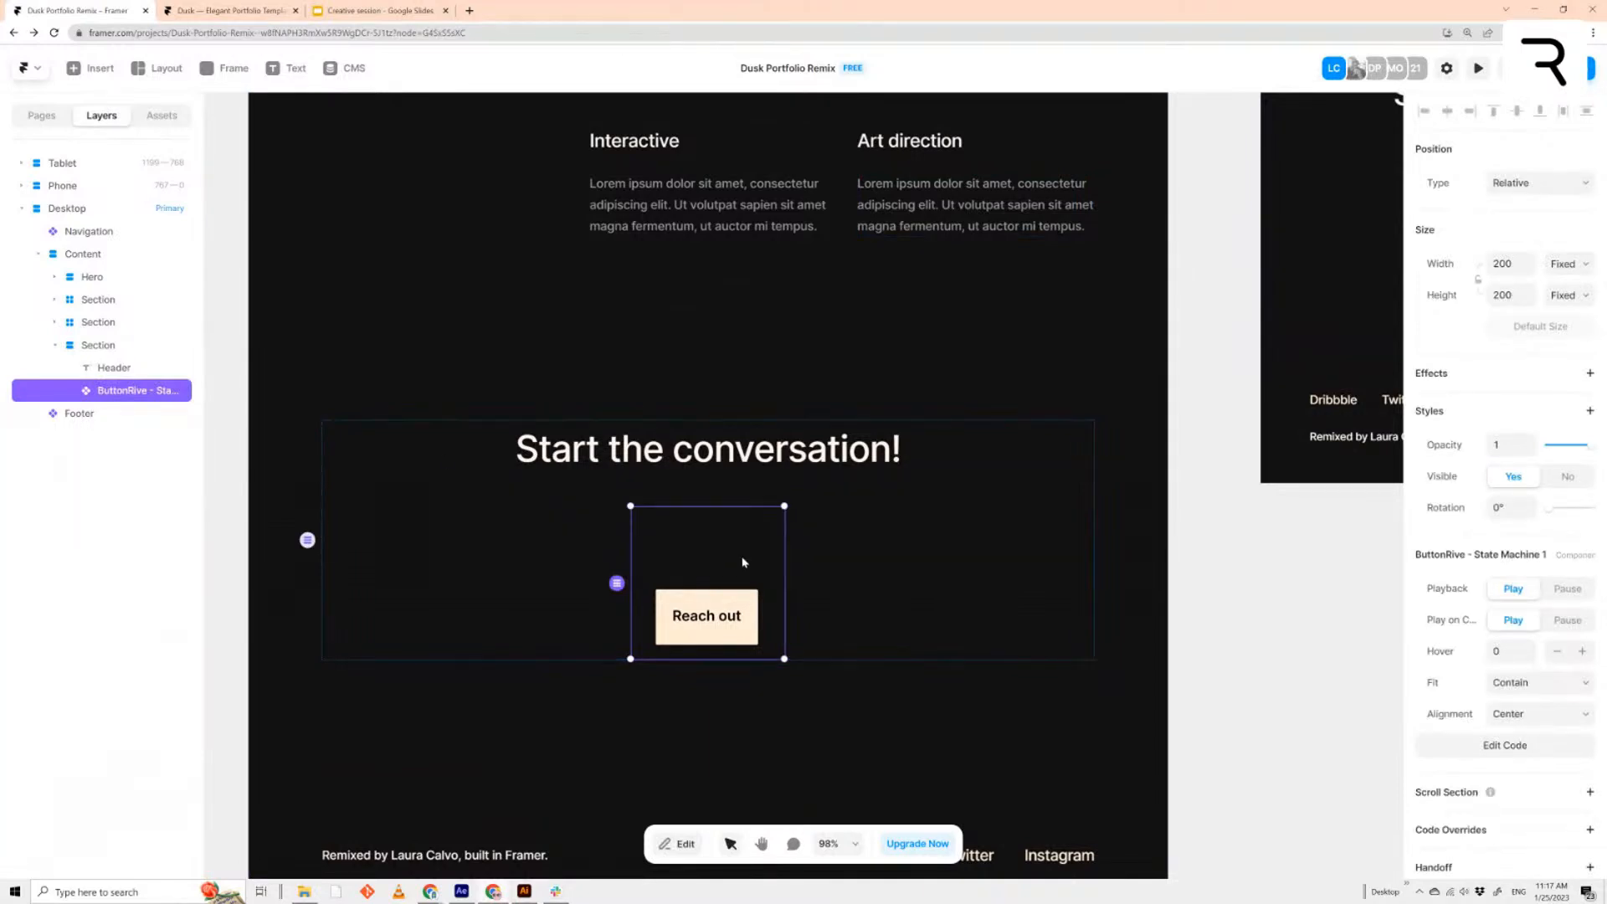
left_click(1479, 69)
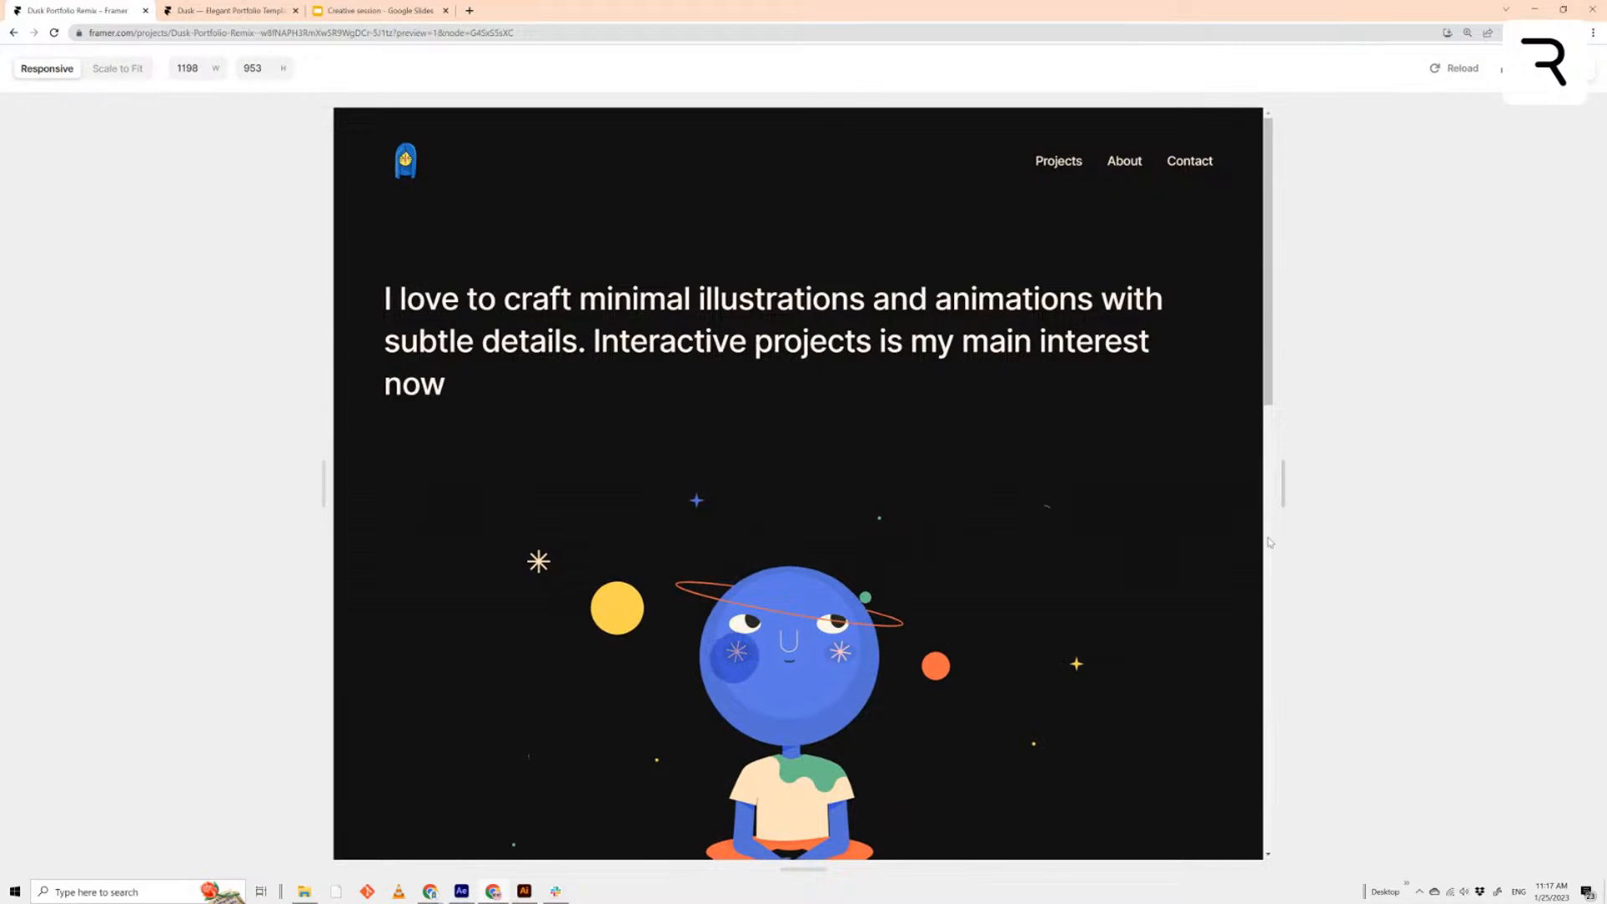
scroll(1205, 519, "down", 5)
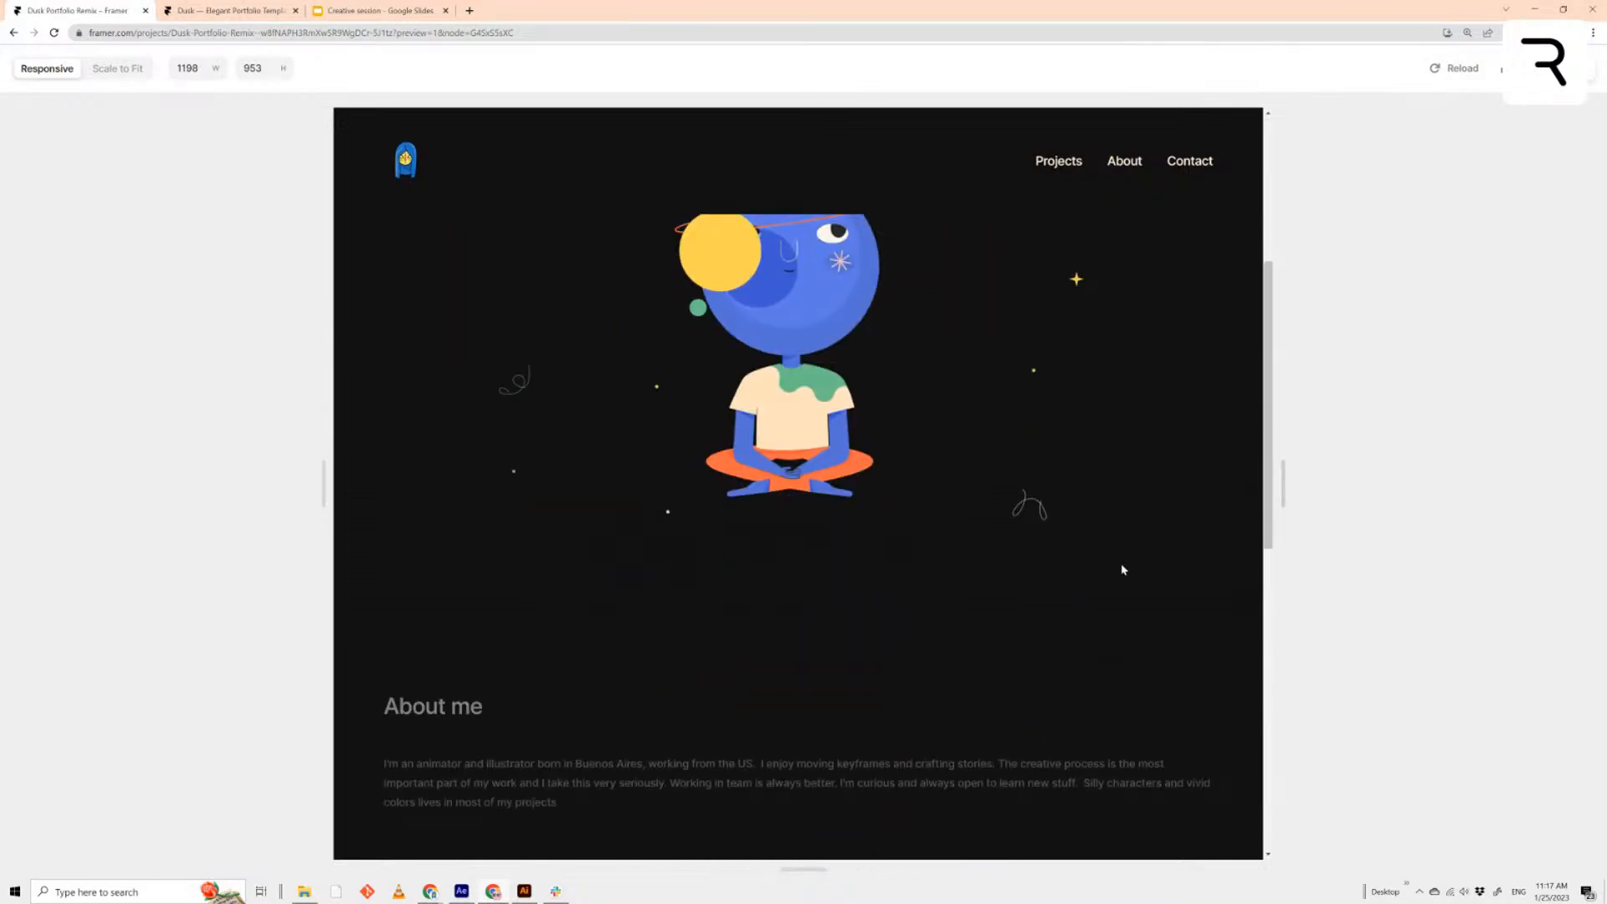
scroll(1123, 570, "down", 6)
left_click_drag(1276, 603, 1192, 623)
scroll(793, 592, "down", 1)
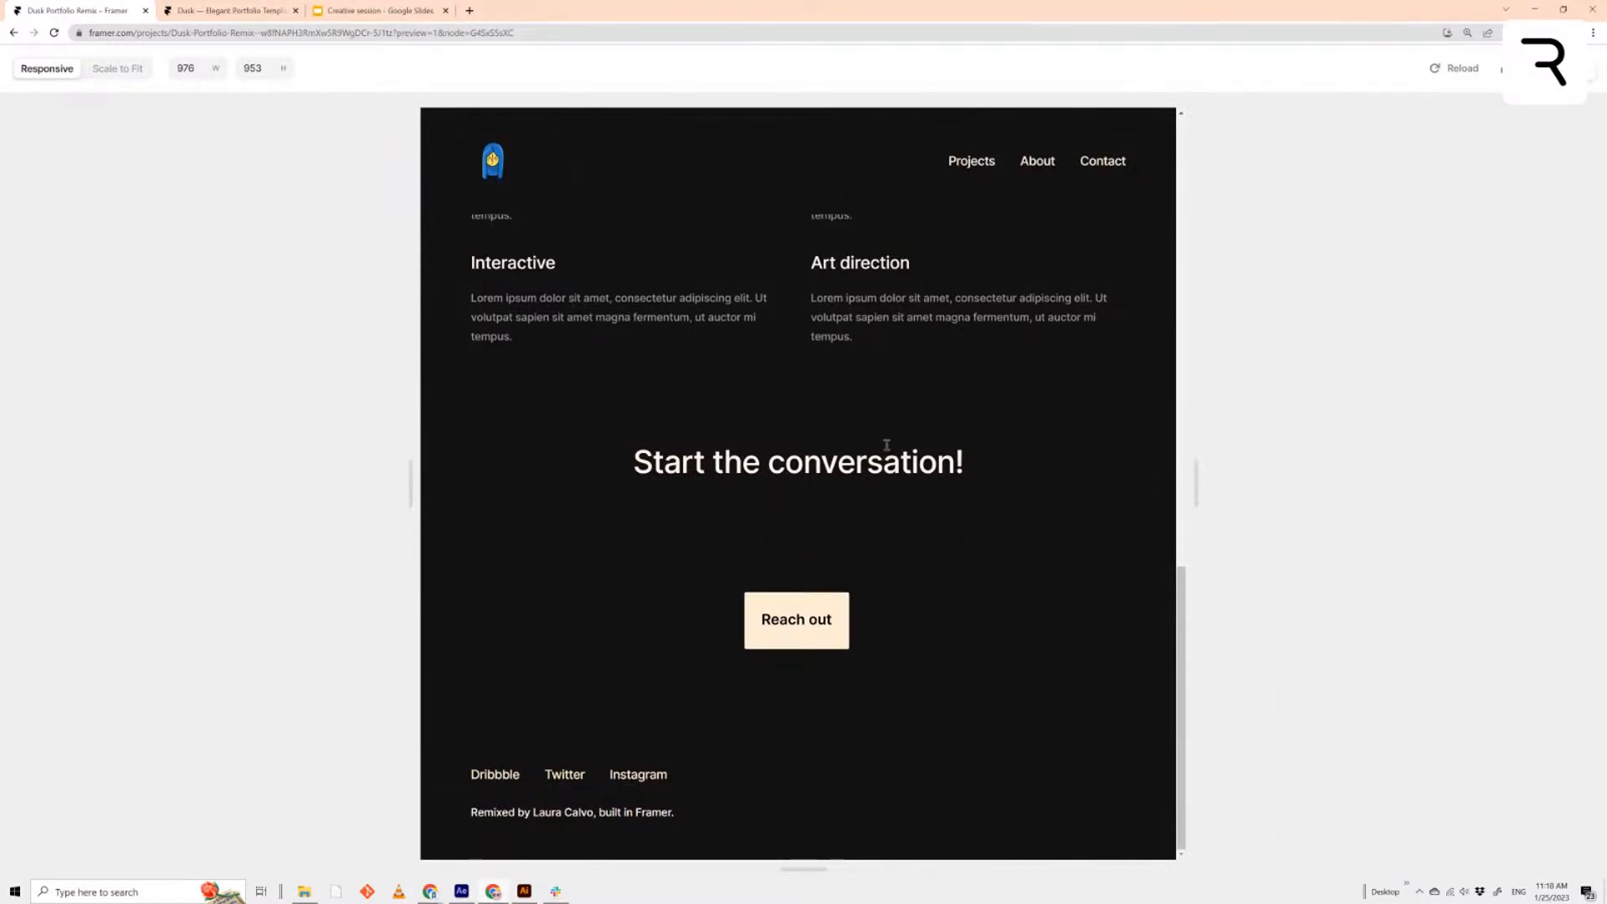
left_click_drag(1197, 494, 1590, 256)
key("Escape")
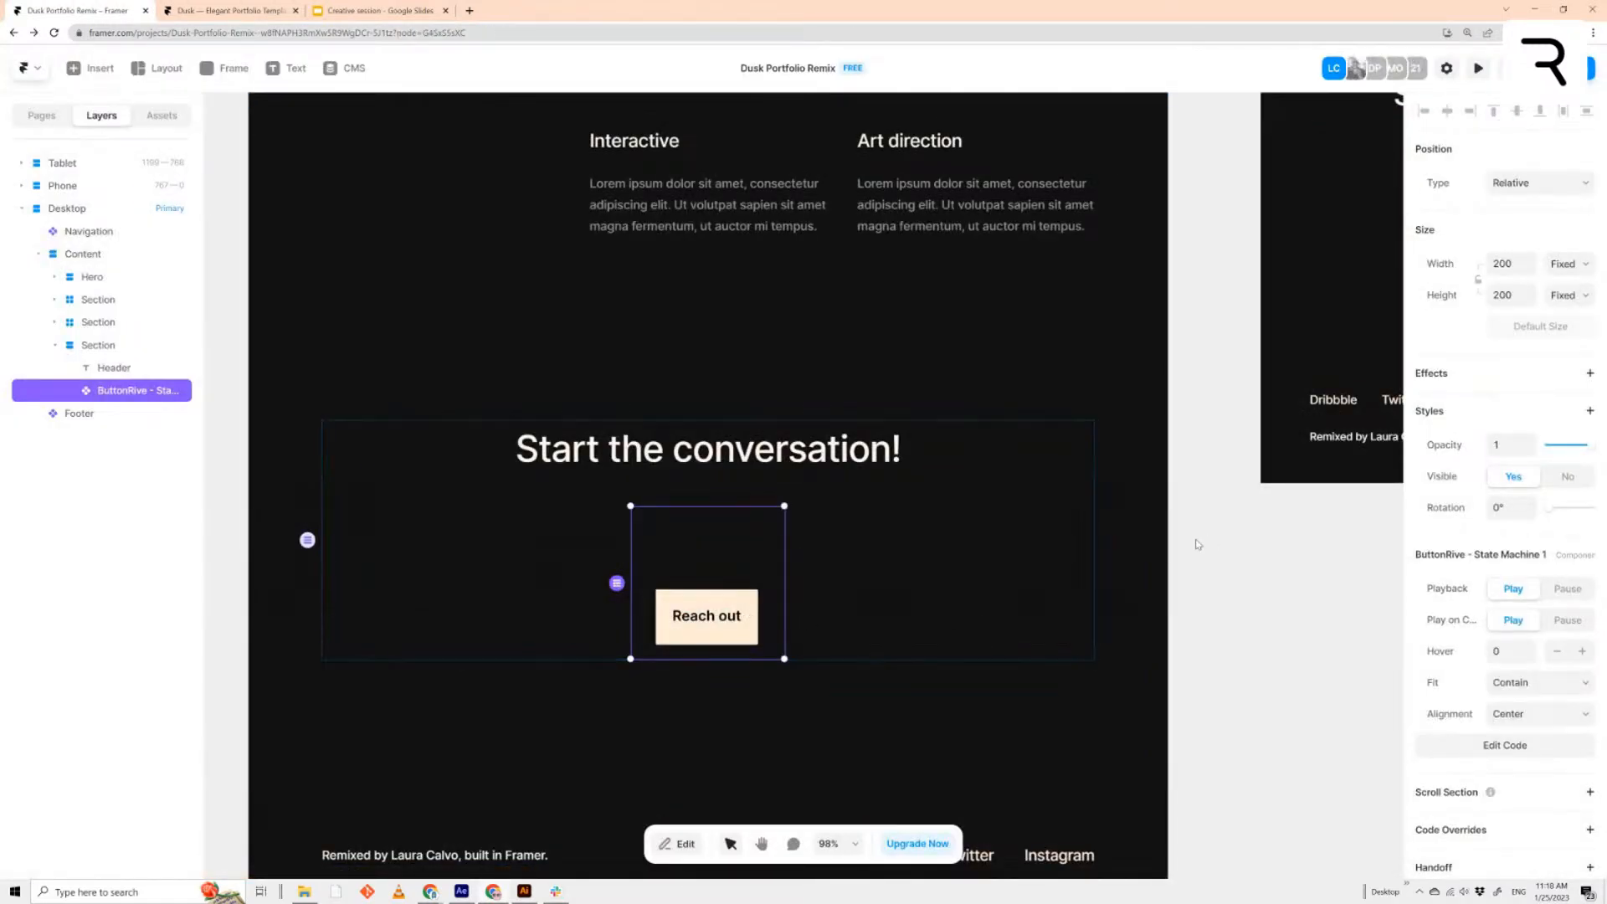
left_click(1196, 544)
left_click(747, 621)
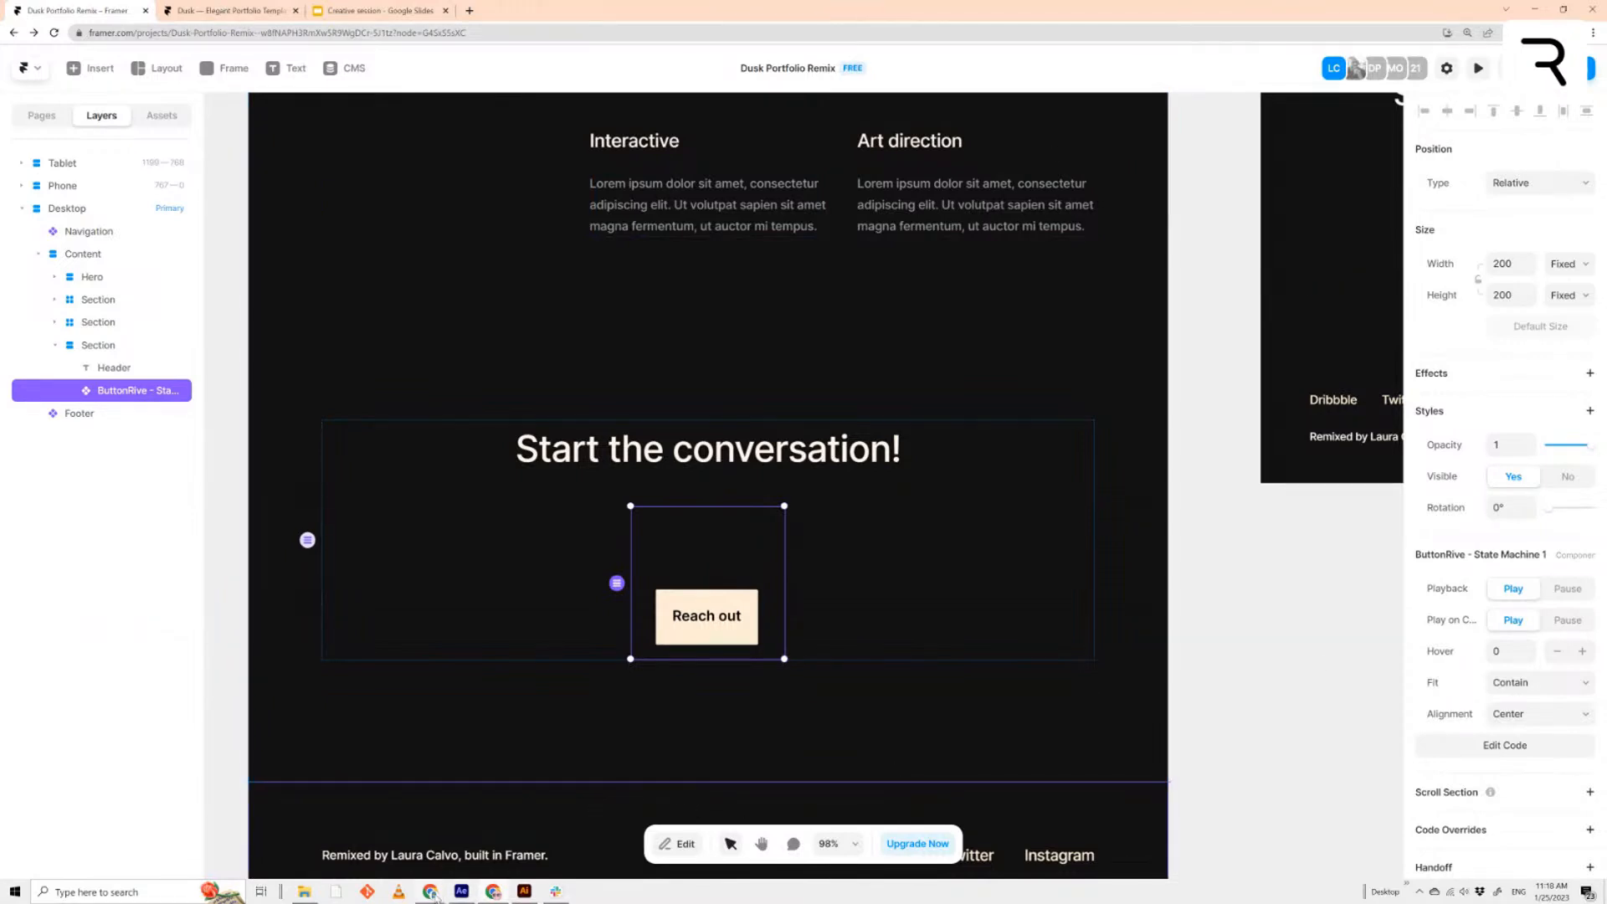
Switch to Rive, generate a new share link for the ButtonRive artboard with State Machine 1, and copy the embed link
left_click(431, 869)
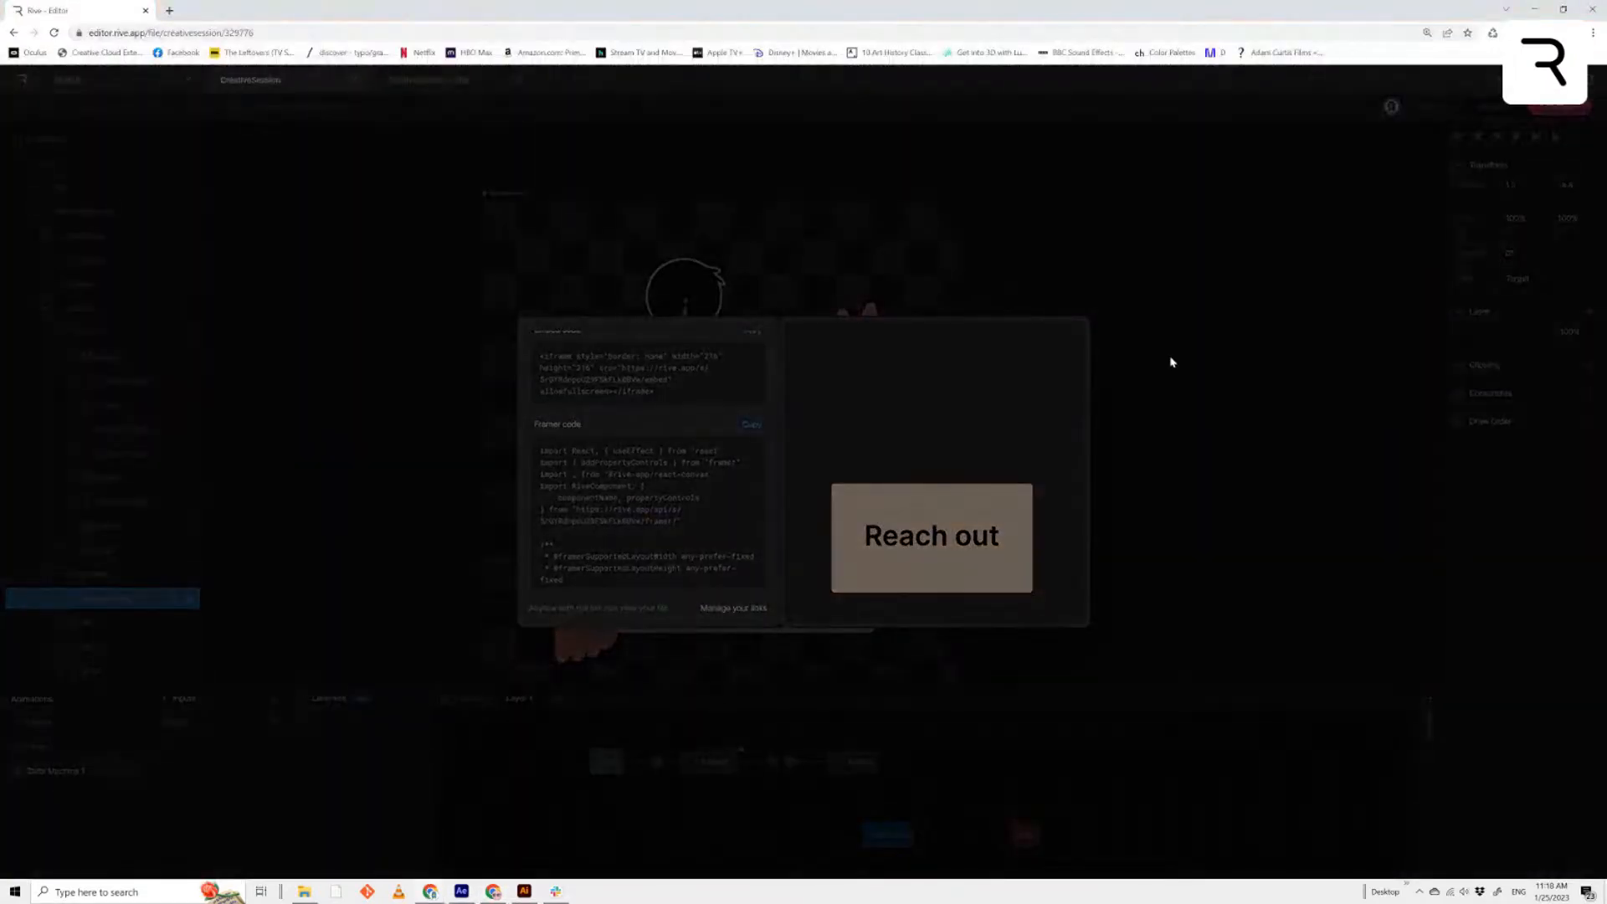
left_click(1171, 361)
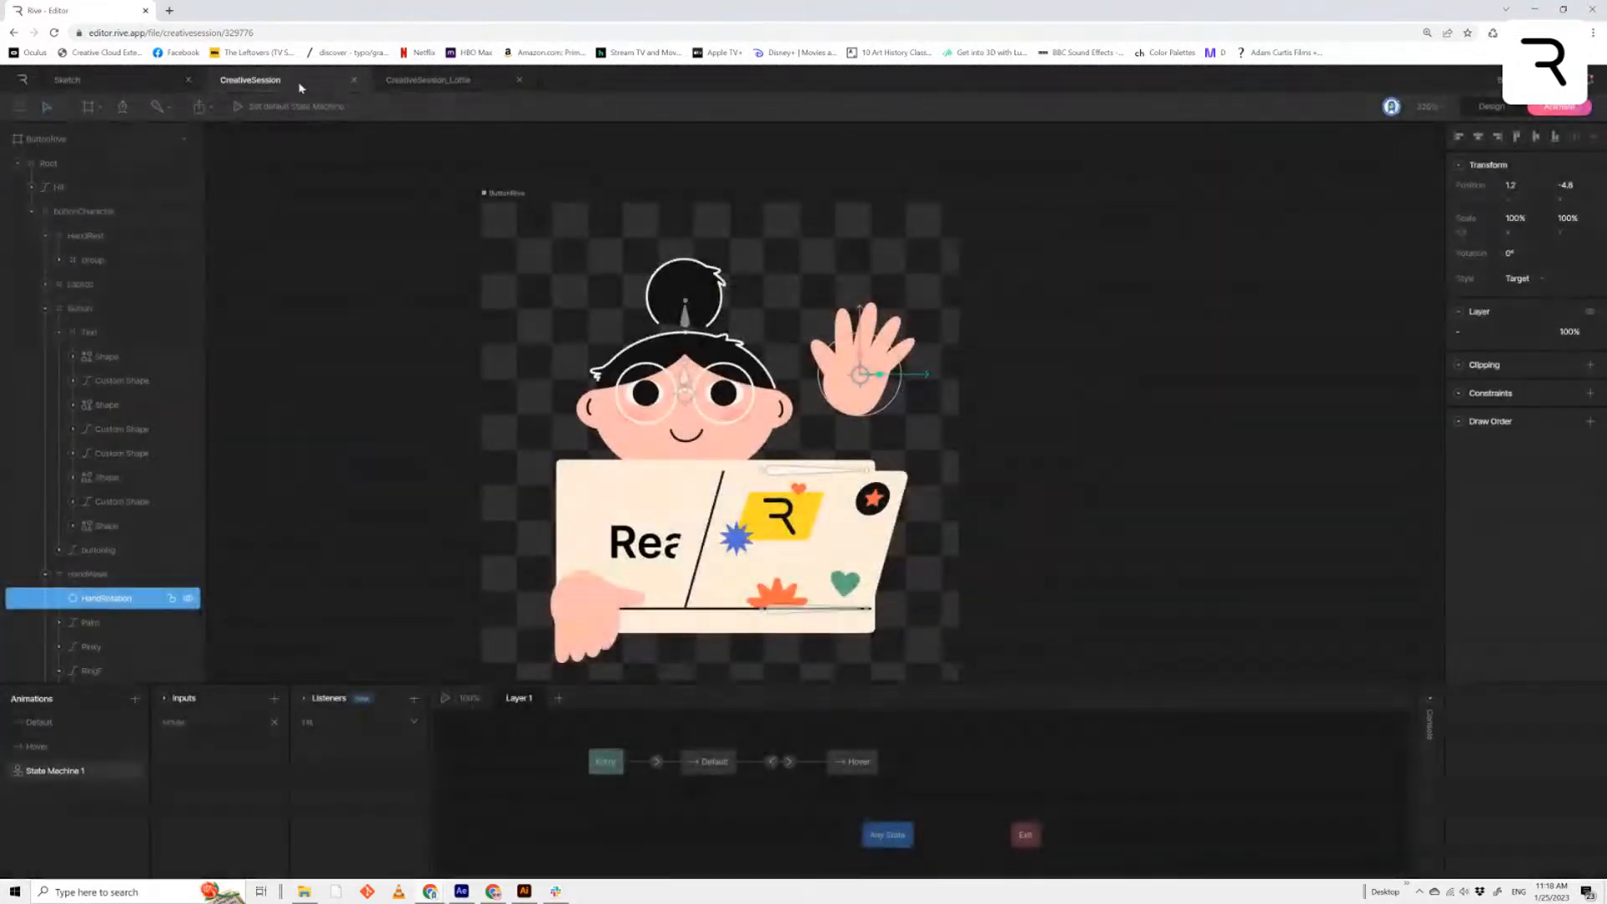
left_click(206, 110)
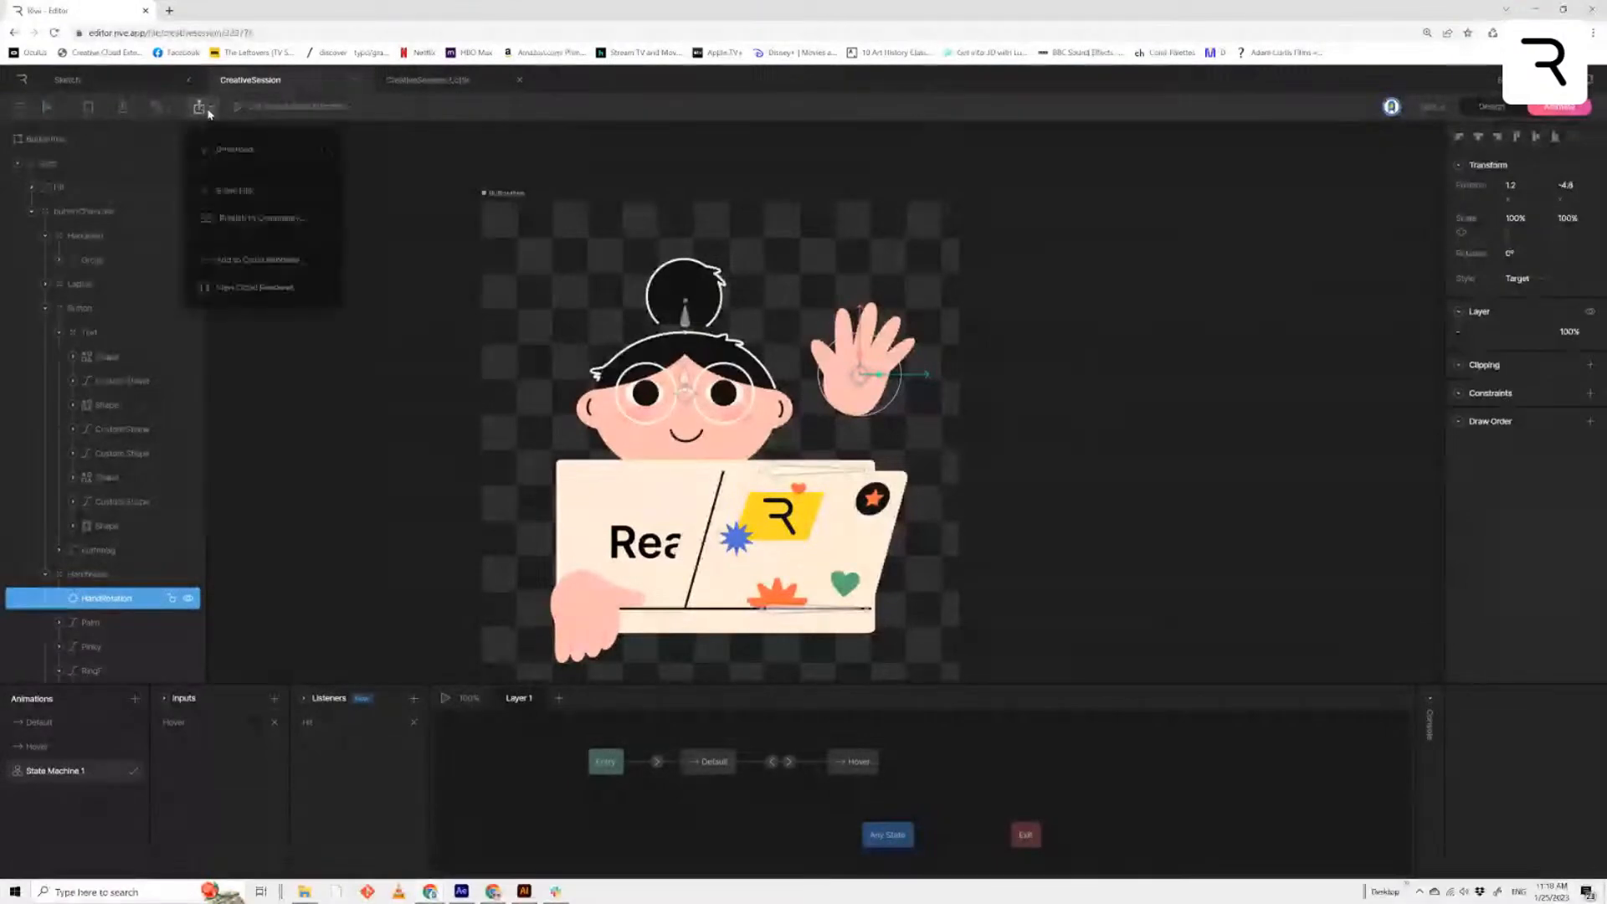
left_click(266, 187)
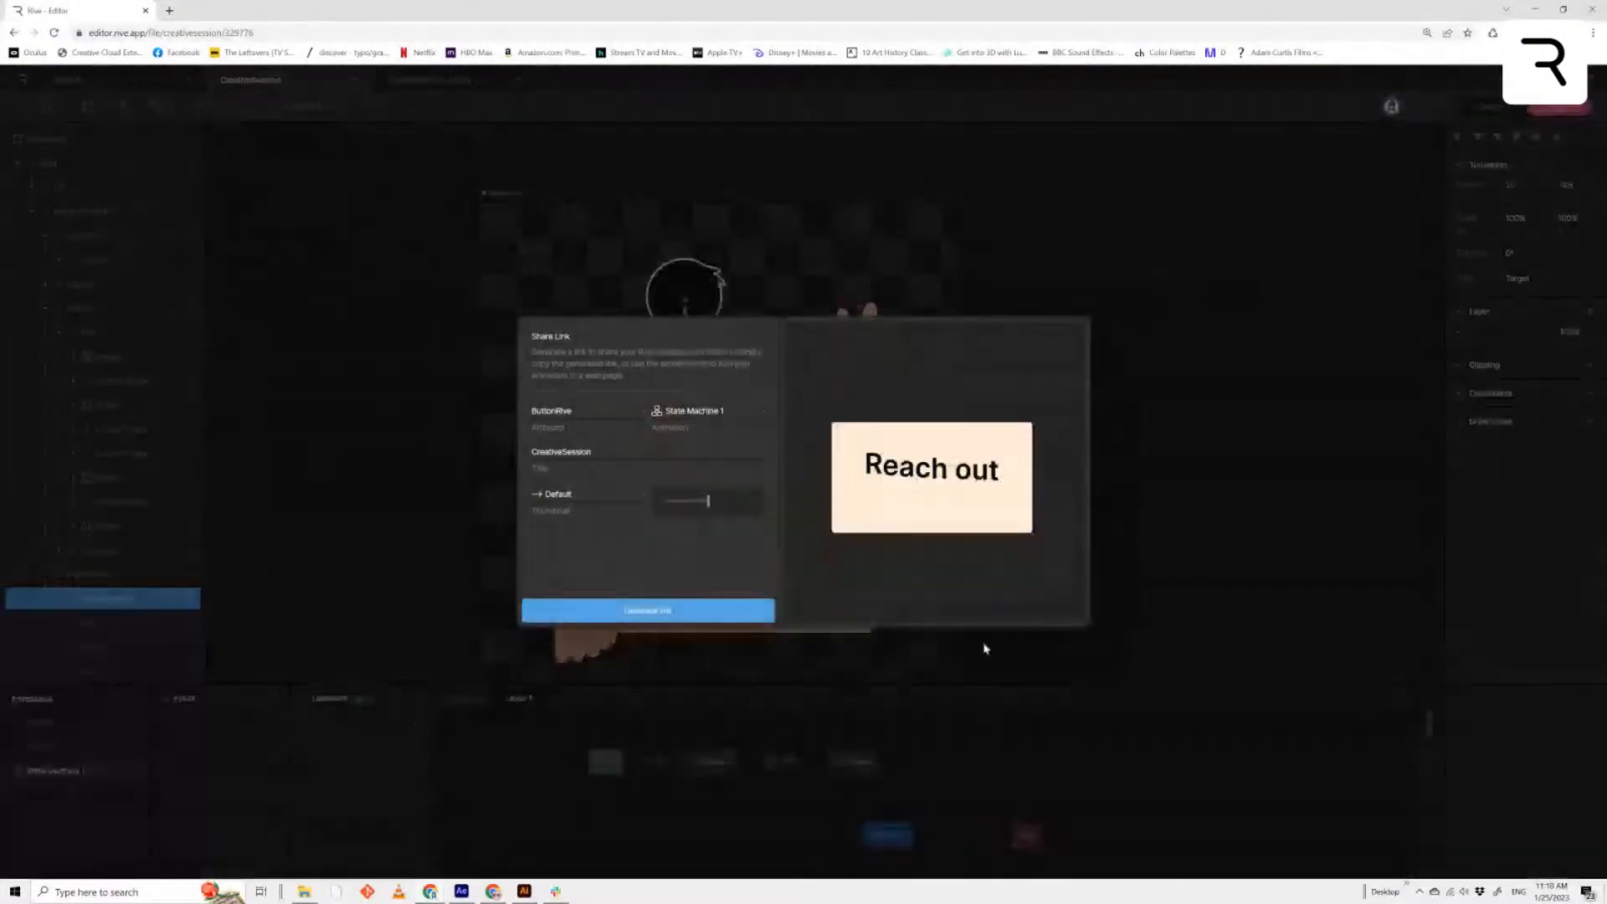
left_click(698, 610)
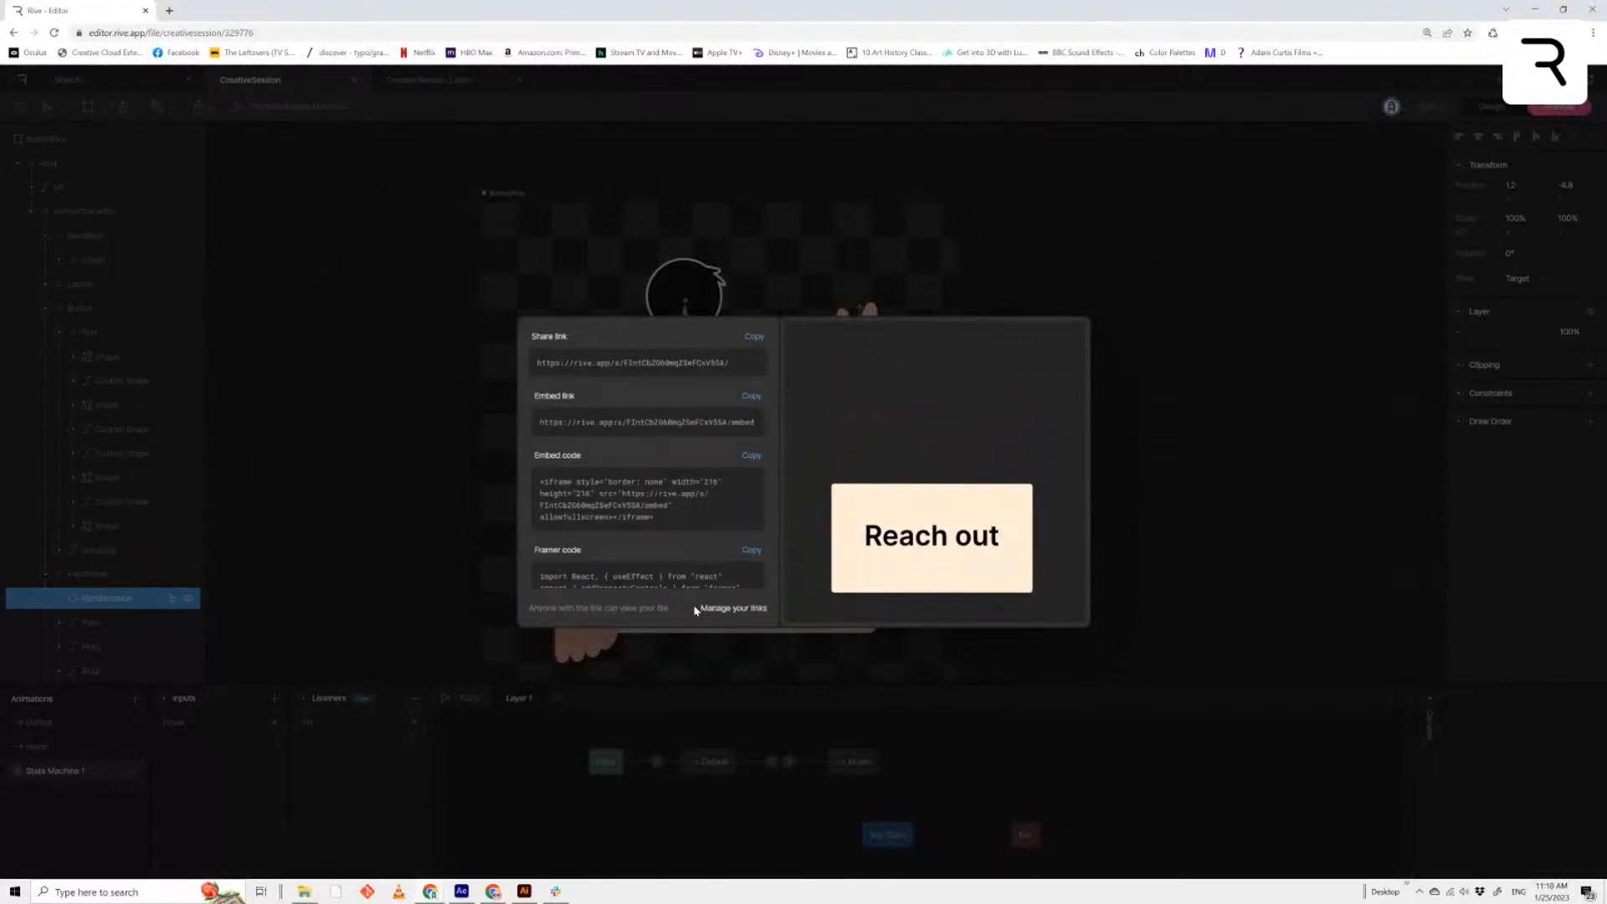
left_click(755, 400)
Back in Framer, paste the original Button into the Start the conversation! section and delete the ButtonRive component
left_click(493, 891)
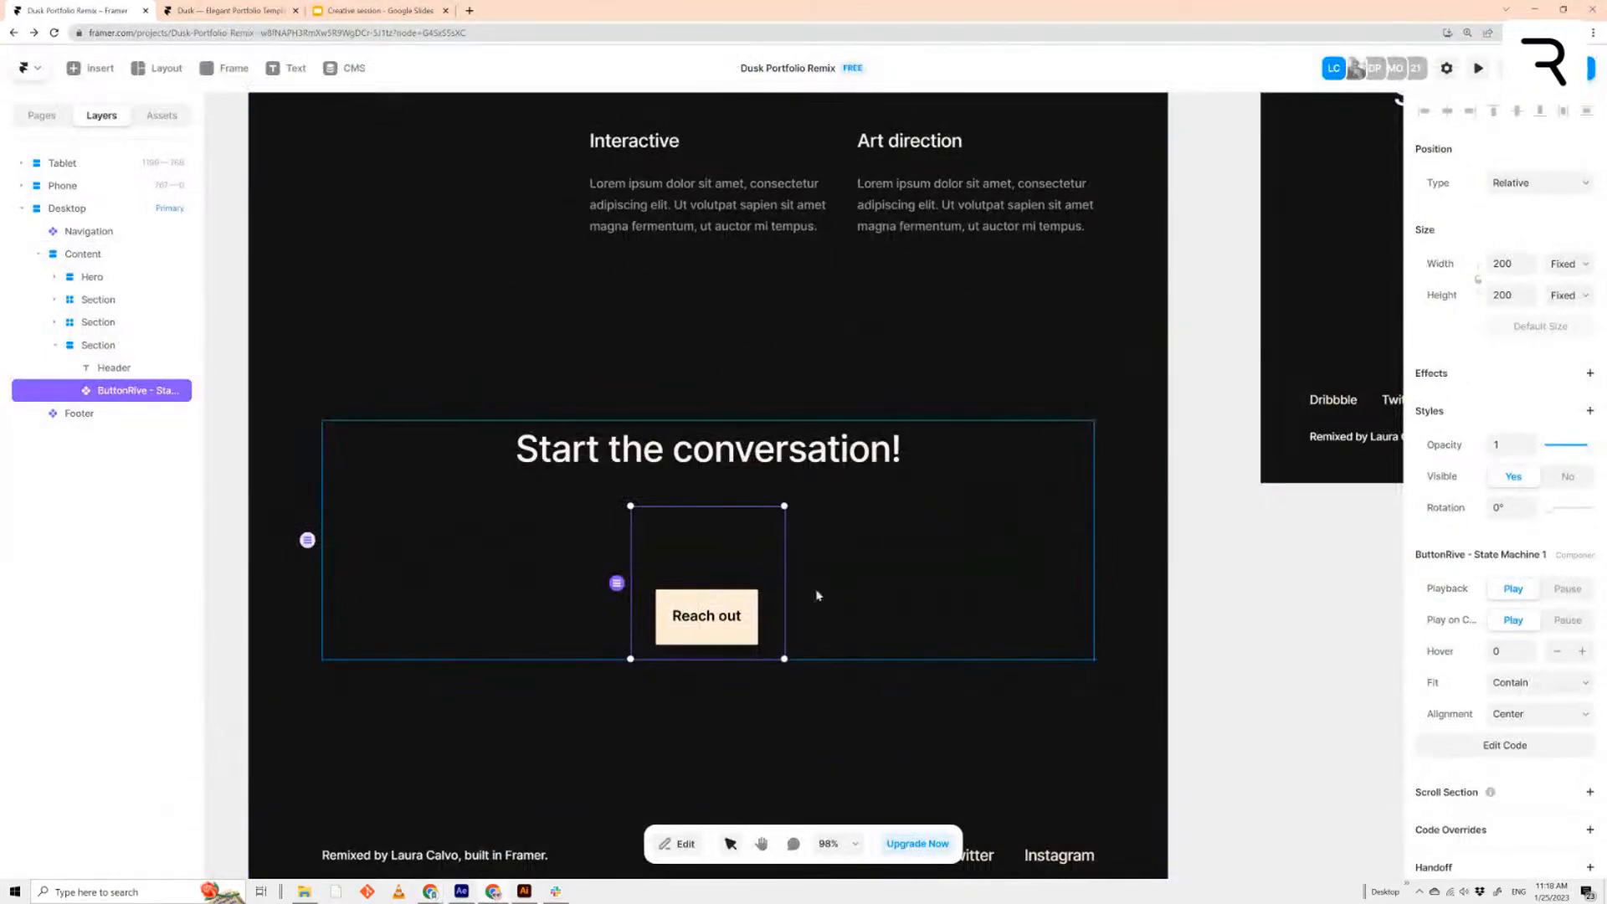
key("ctrl+v")
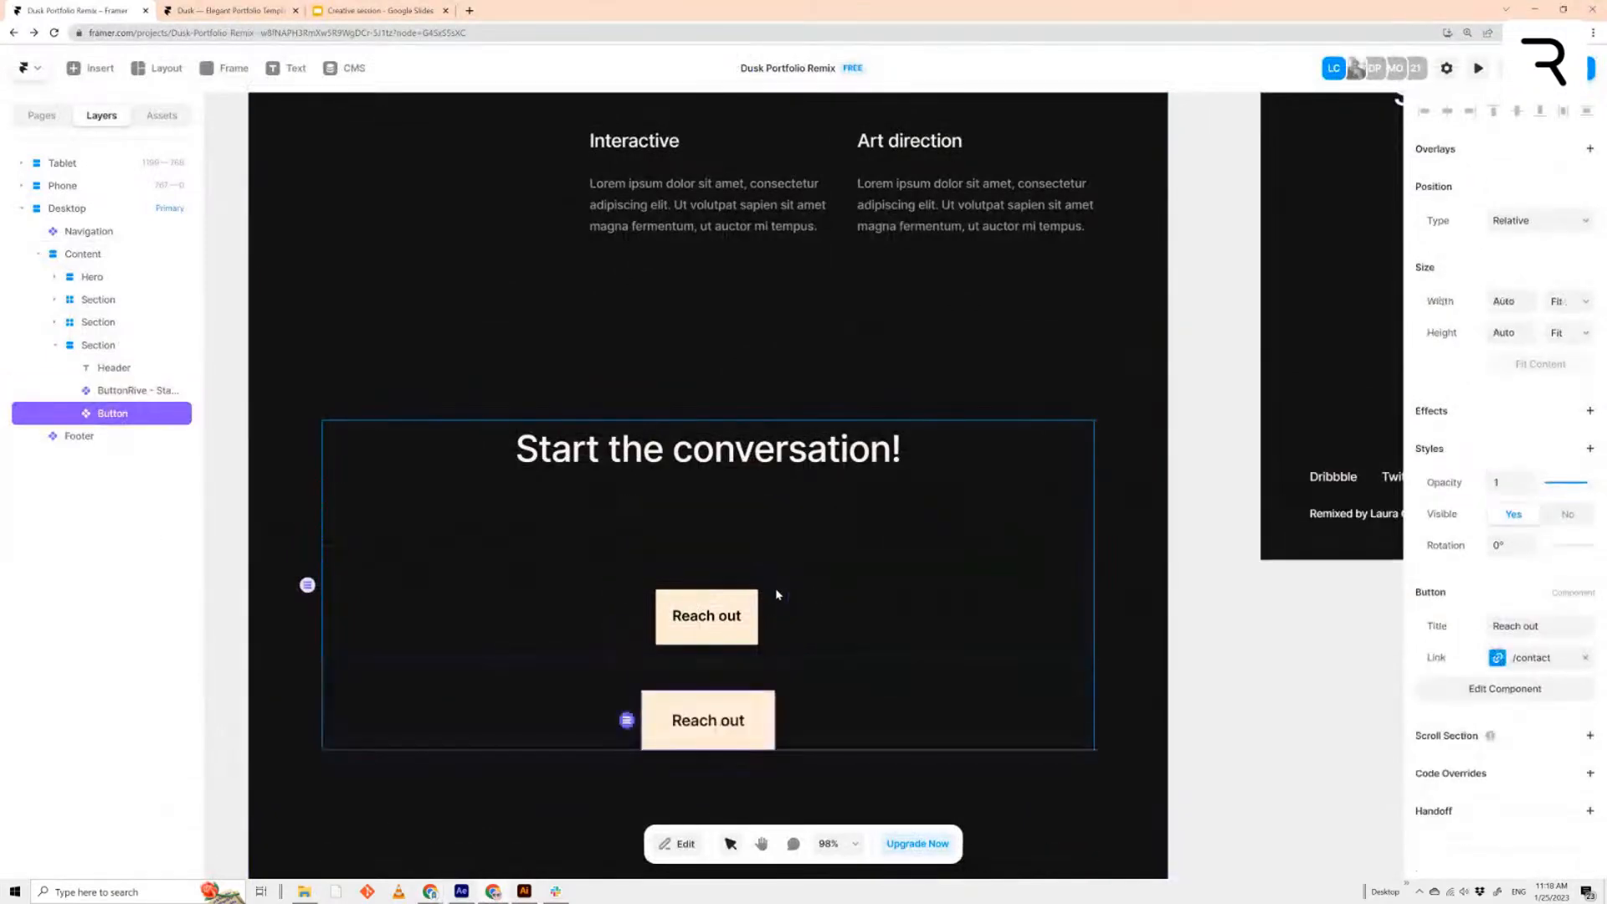
left_click(727, 628)
key("Delete")
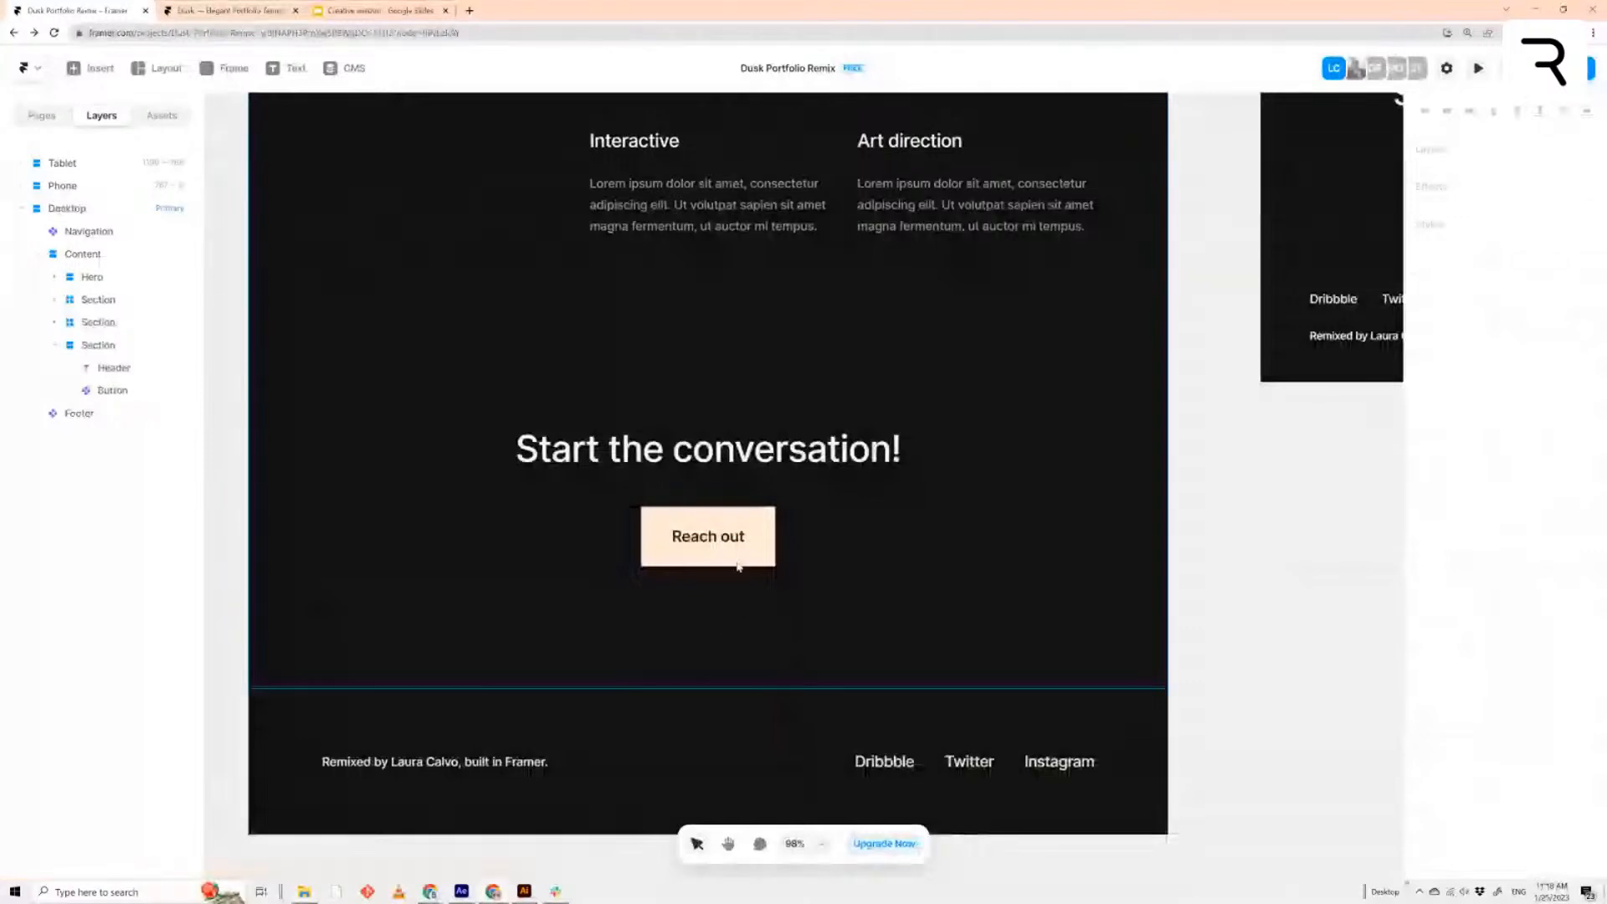
Insert an Embed element on the empty canvas beside the page and set its URL to the embed link copied from Rive
left_click(106, 346)
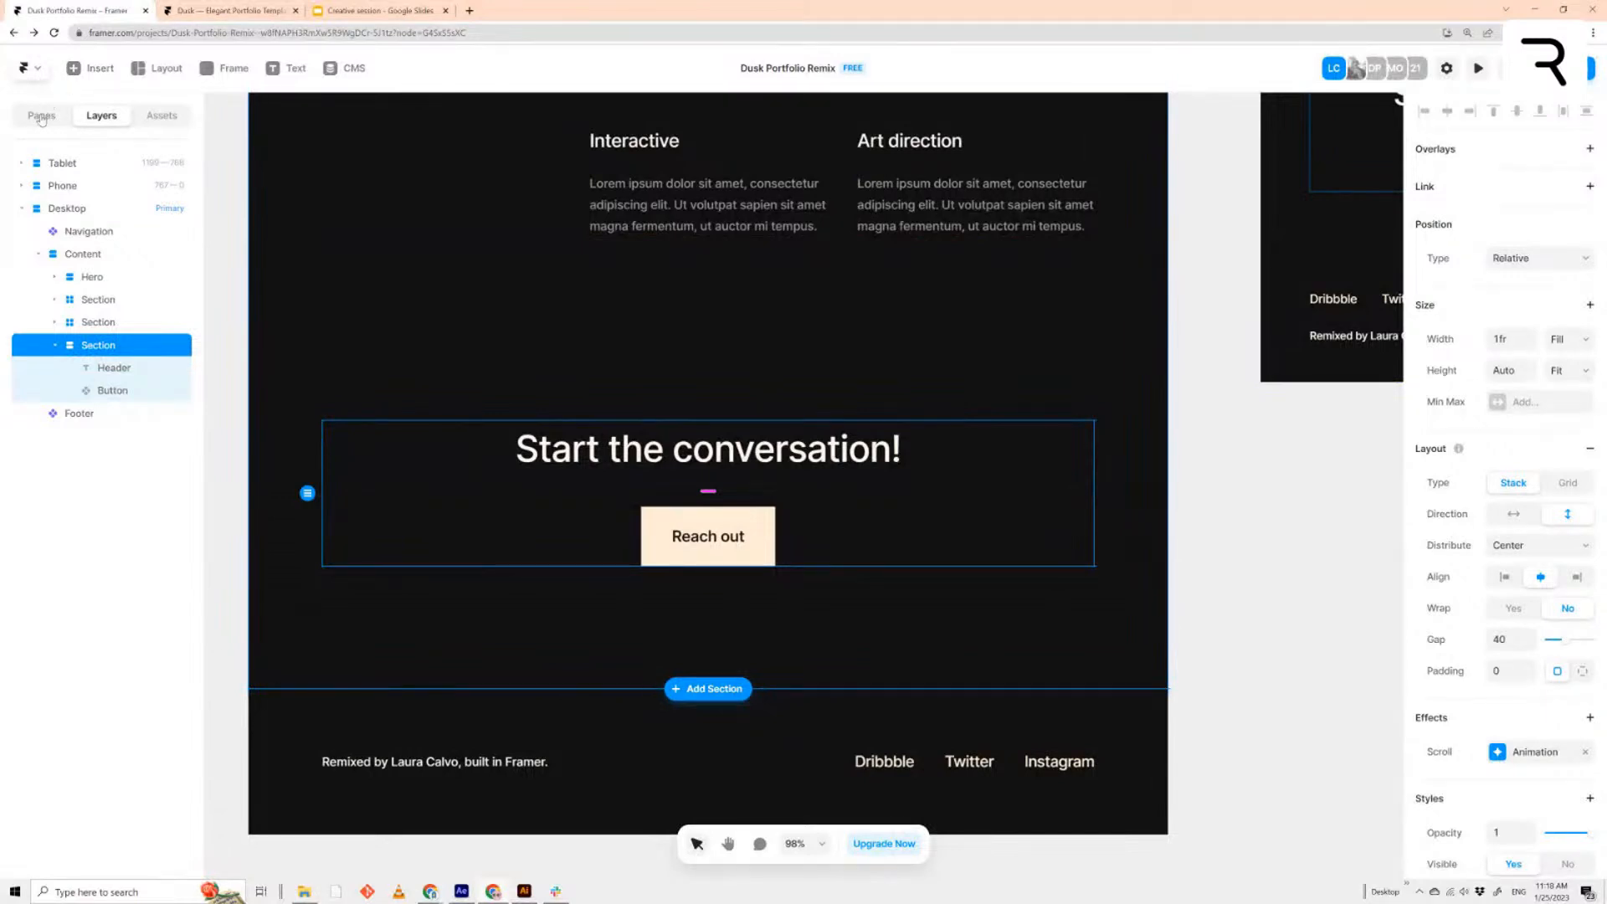
left_click(90, 71)
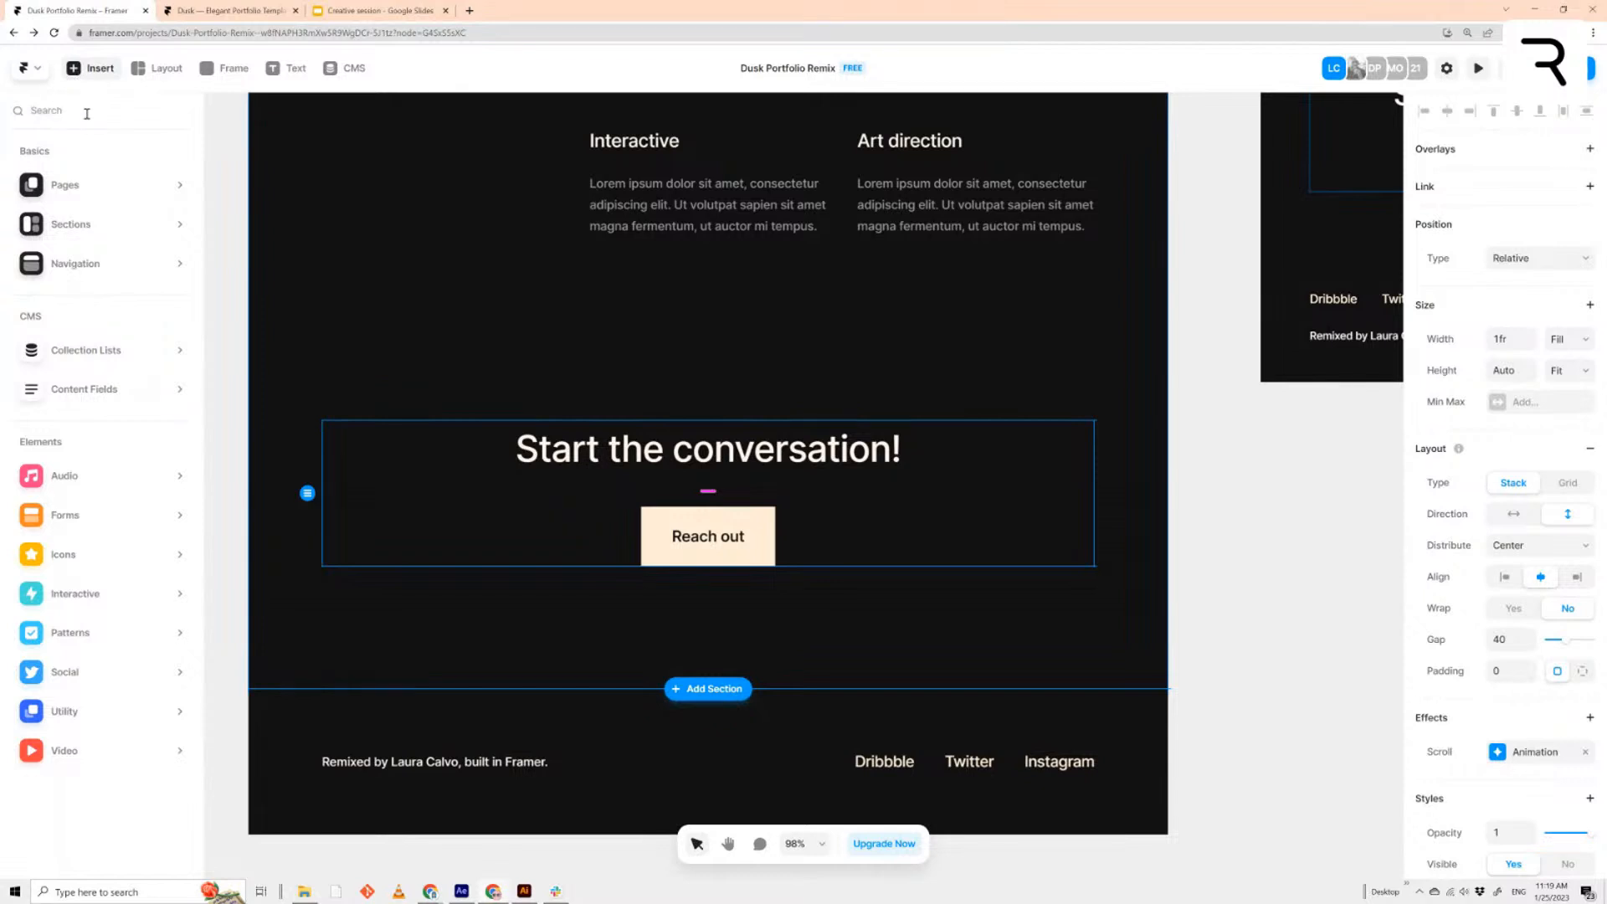
type("em")
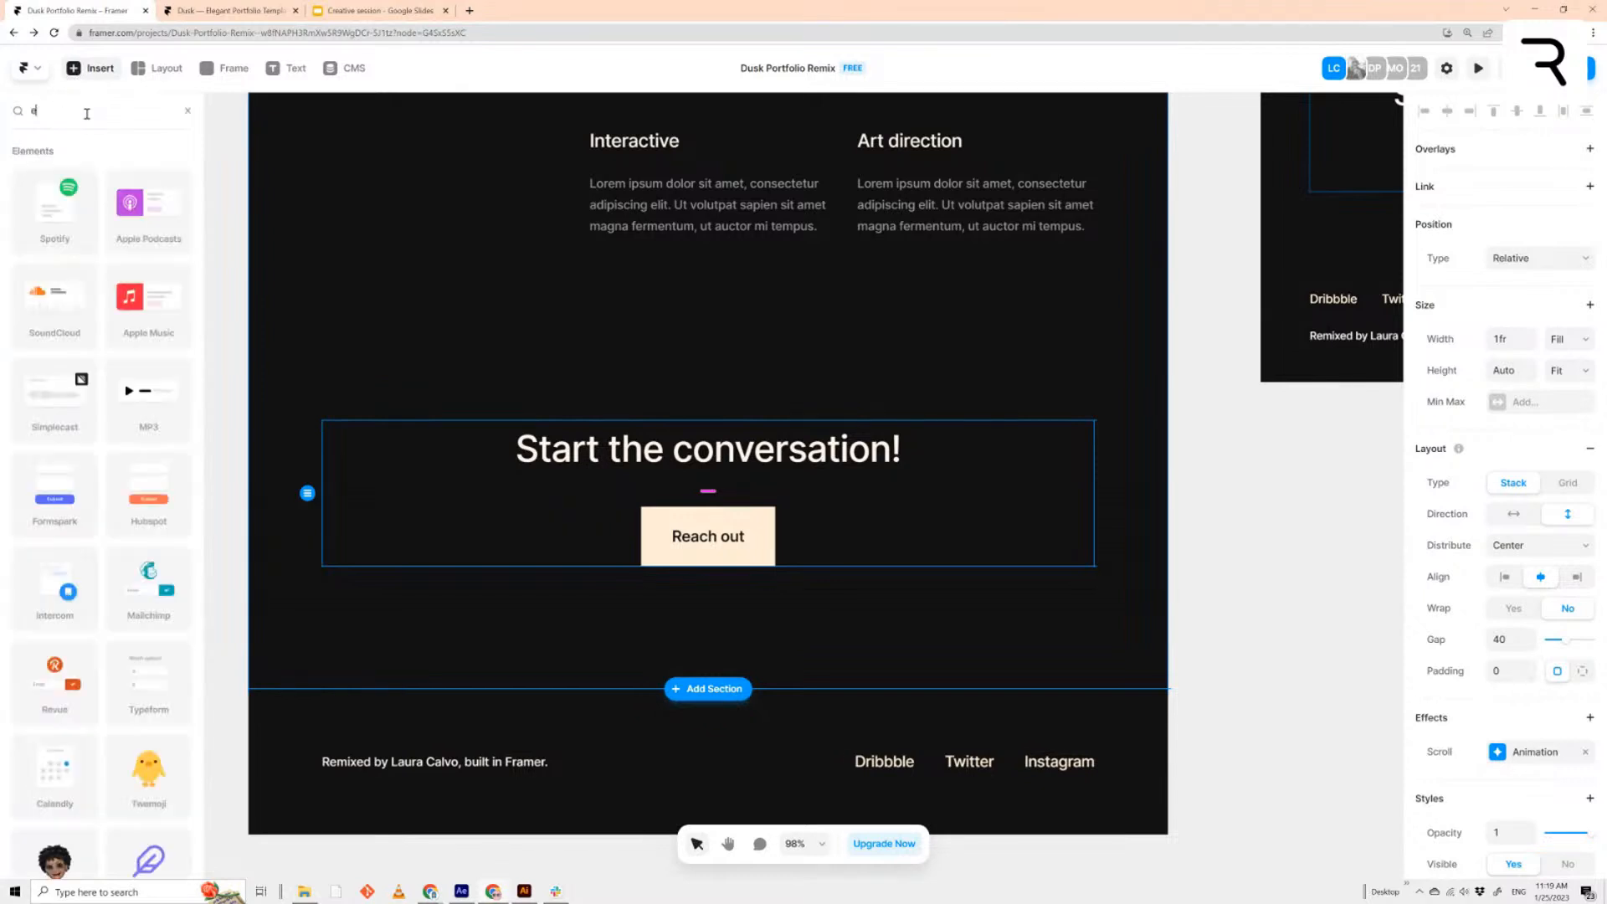
type("b")
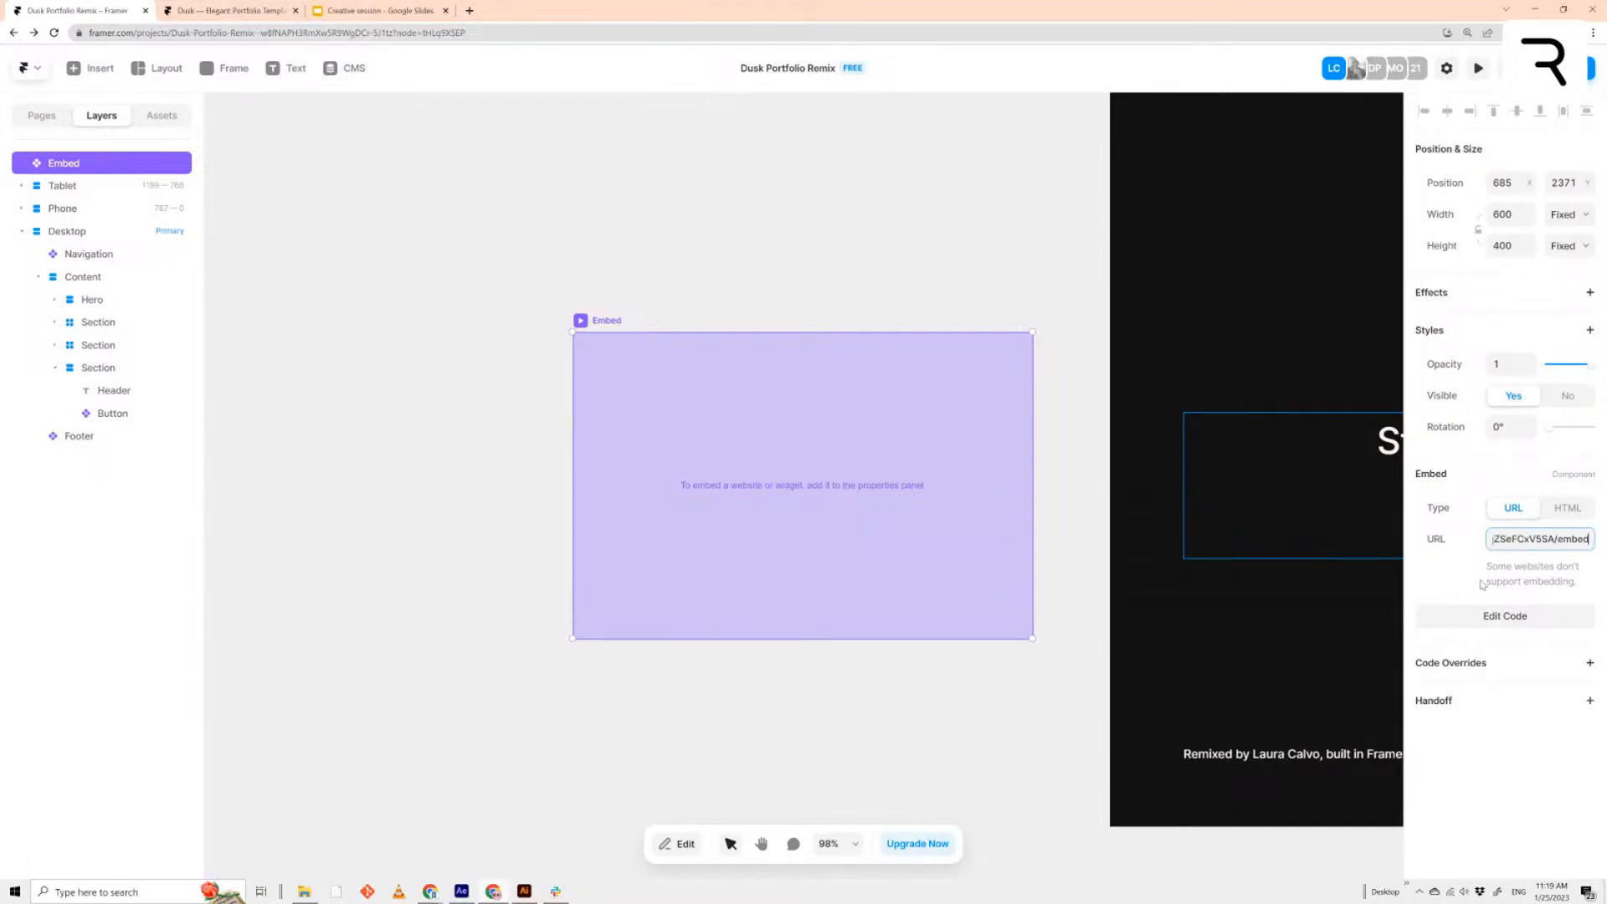
key("Return")
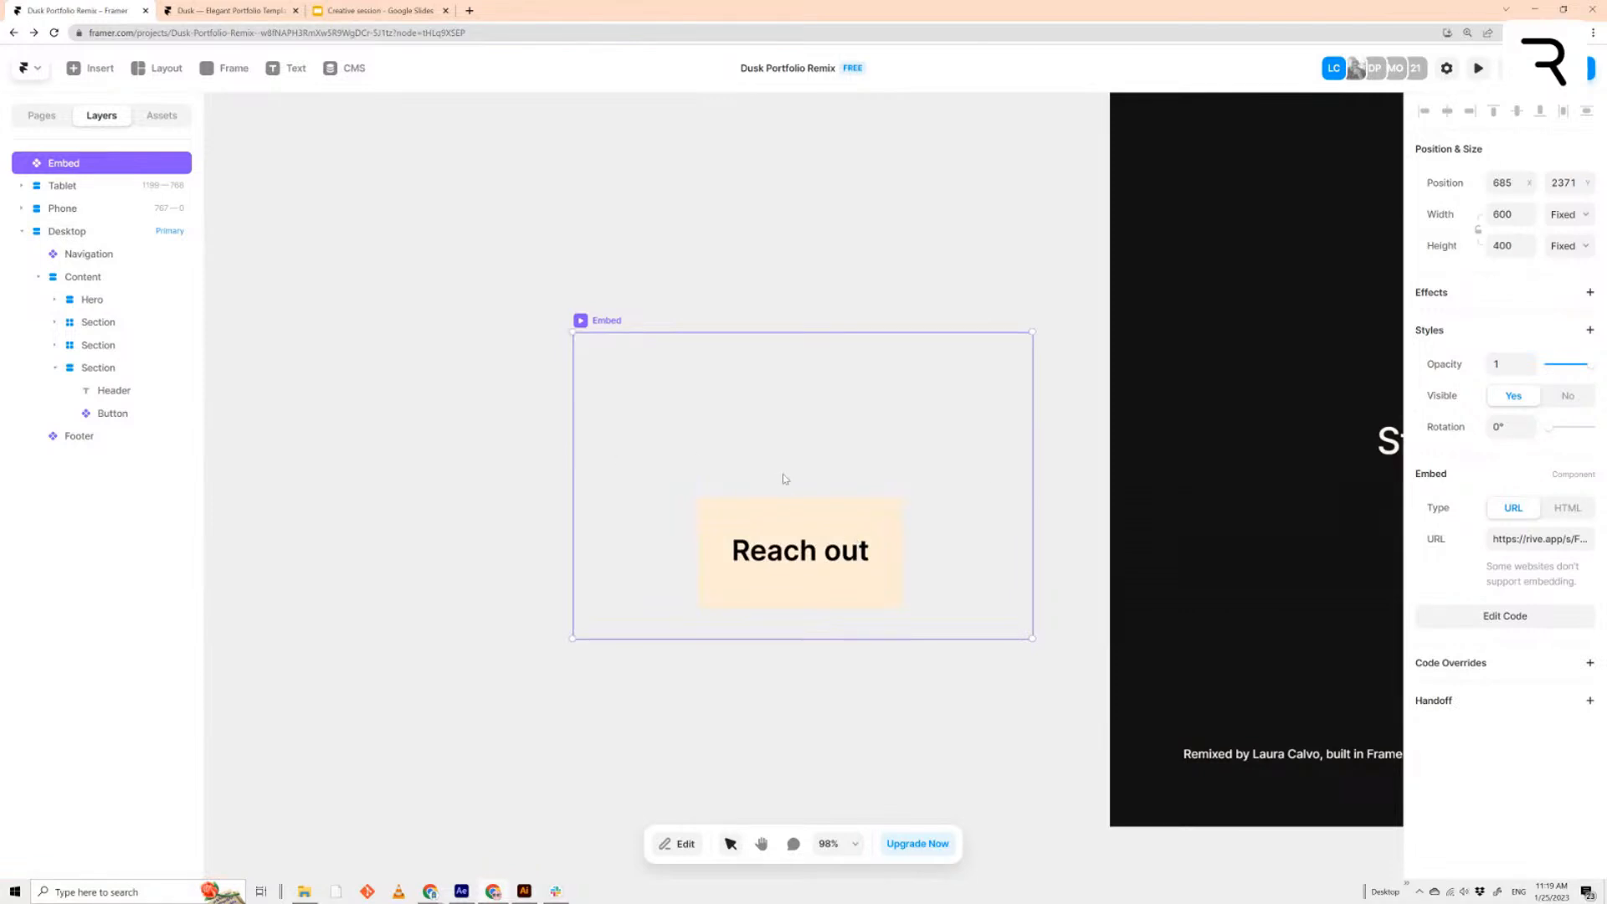
Move the Embed element into the Desktop page's Content, directly below the Start the conversation! section
left_click_drag(981, 626, 475, 577)
left_click_drag(301, 542, 1081, 526)
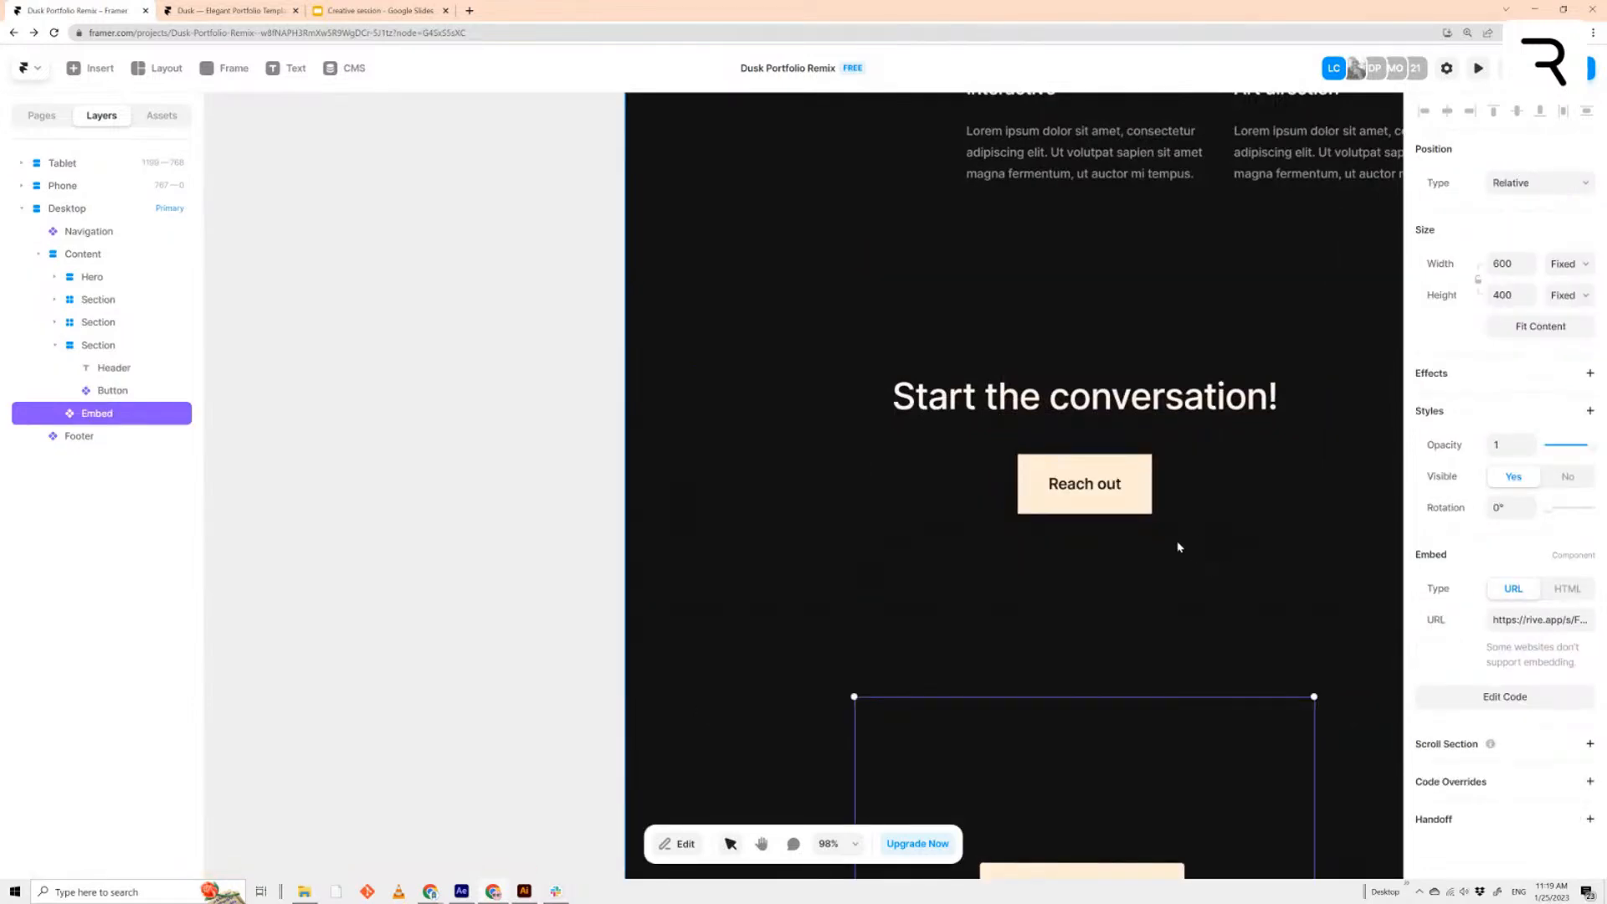
scroll(1179, 548, "down", 10)
scroll(1181, 542, "up", 10)
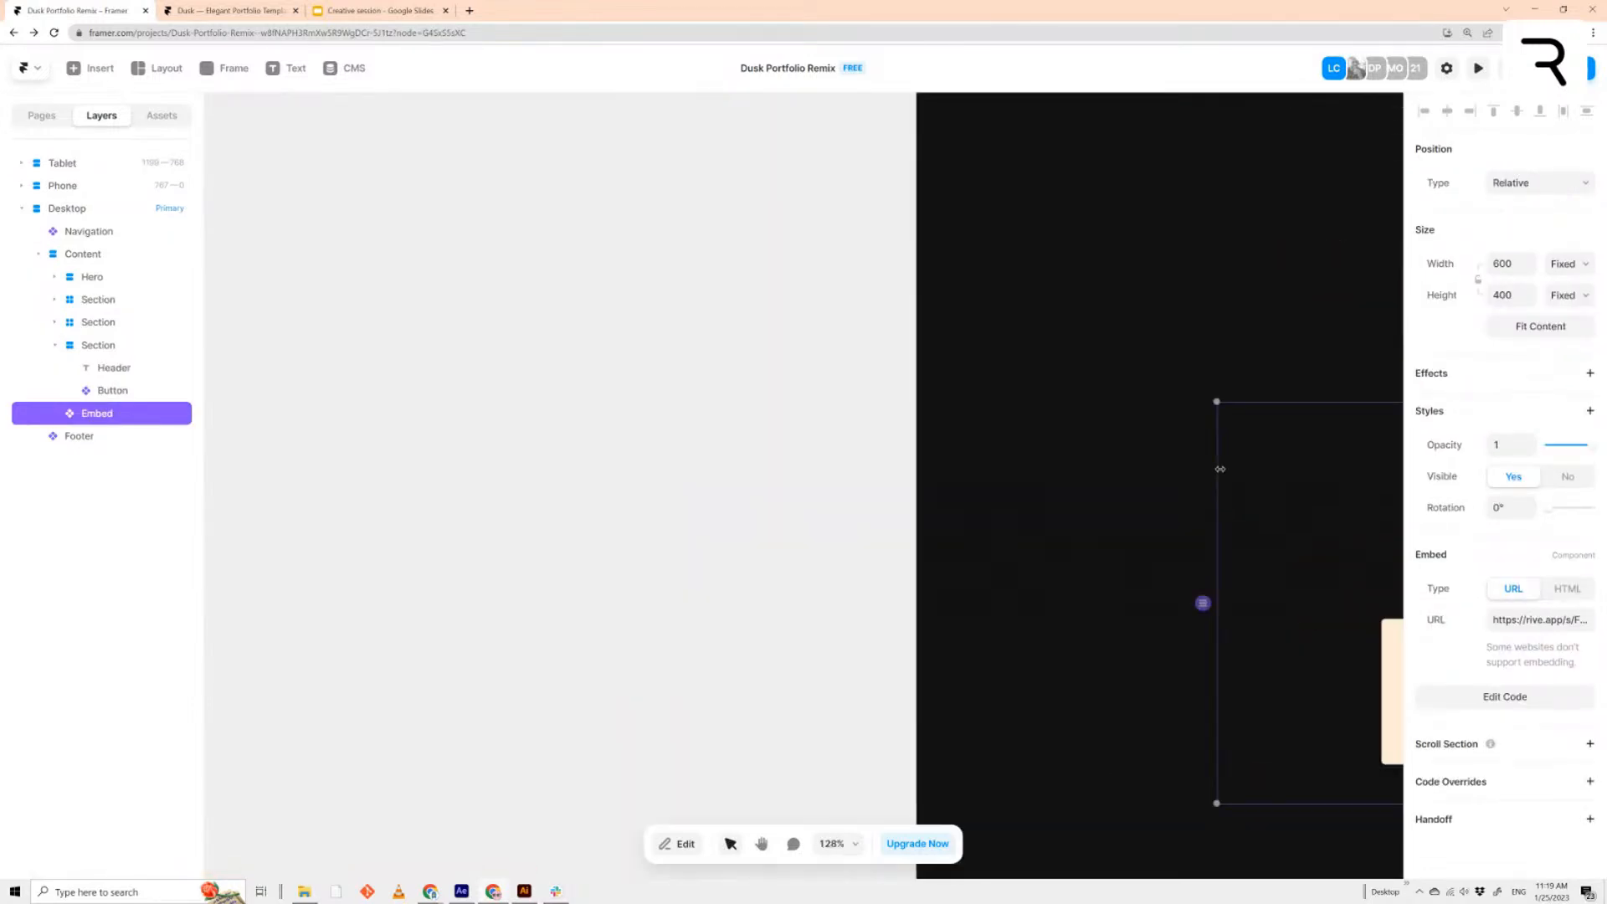
left_click_drag(1221, 468, 359, 339)
scroll(764, 525, "down", 4)
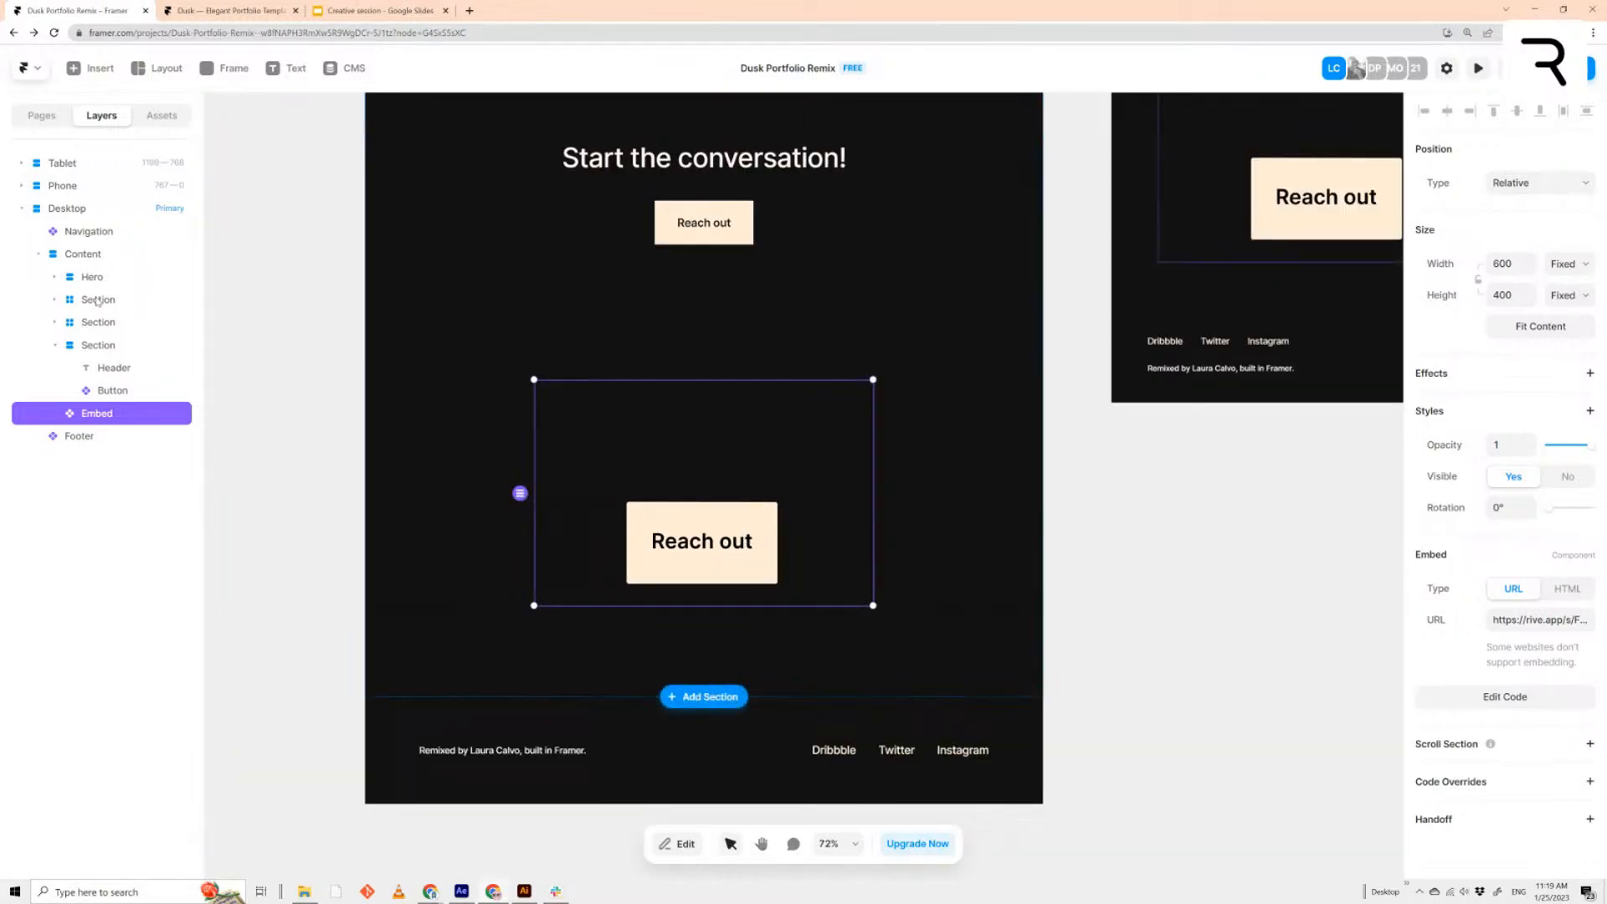
Move the Embed element above the Start the conversation! section and check its button
left_click(138, 395)
left_click_drag(634, 534, 682, 343)
scroll(685, 345, "down", 5)
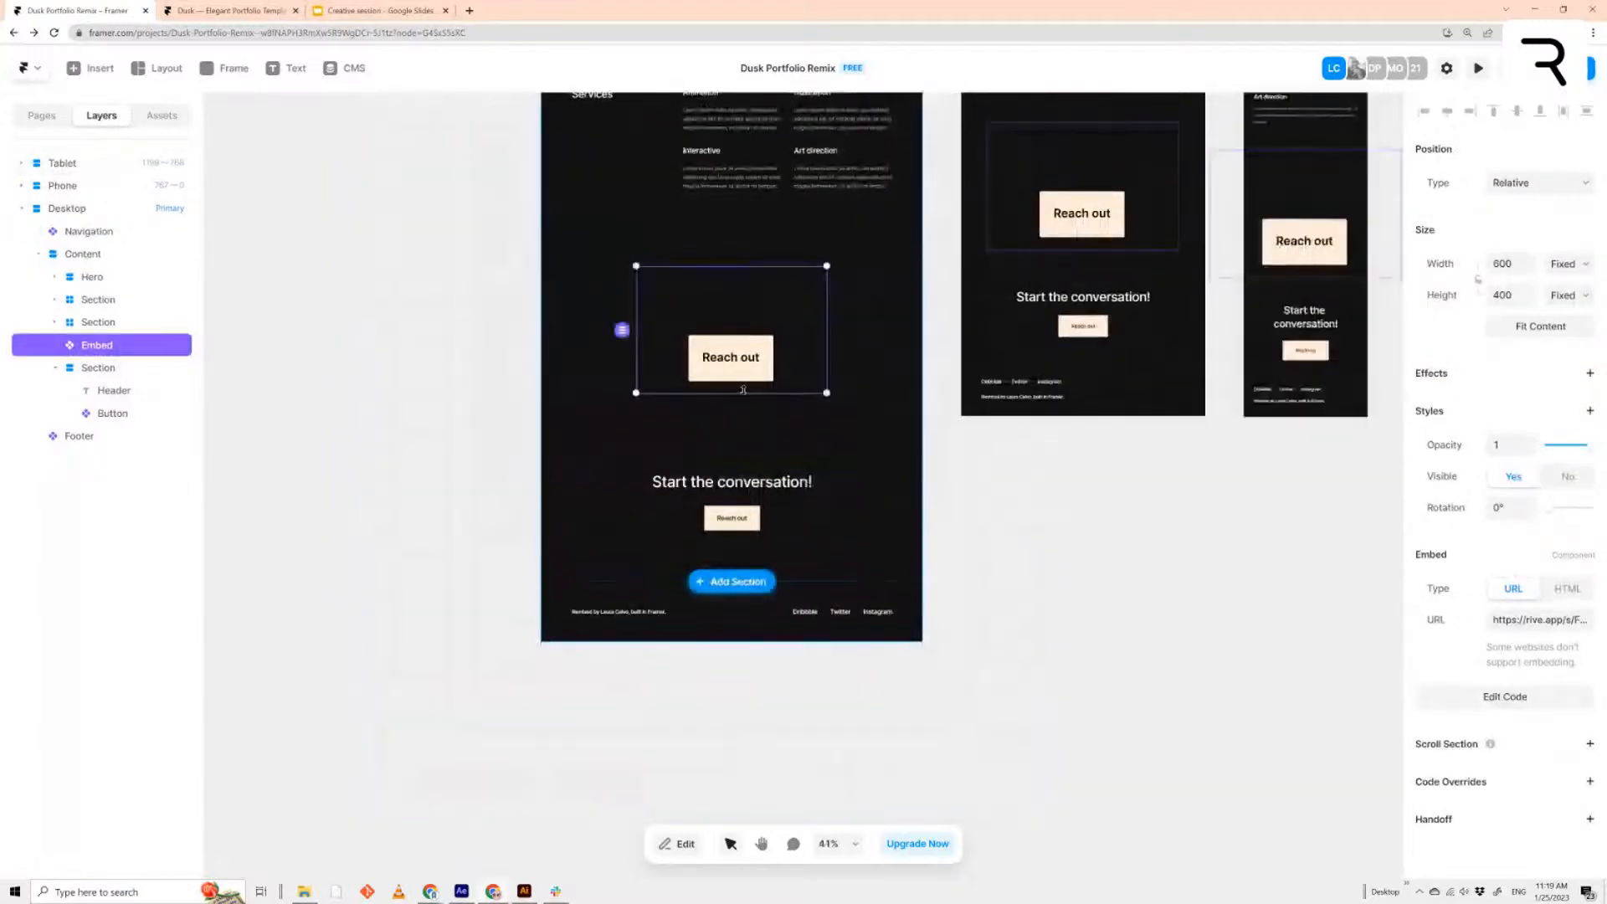
mouse_move(731, 356)
left_mouse_down()
mouse_move(725, 466)
mouse_move(728, 376)
mouse_move(746, 473)
mouse_move(716, 329)
left_mouse_up()
left_click(732, 325)
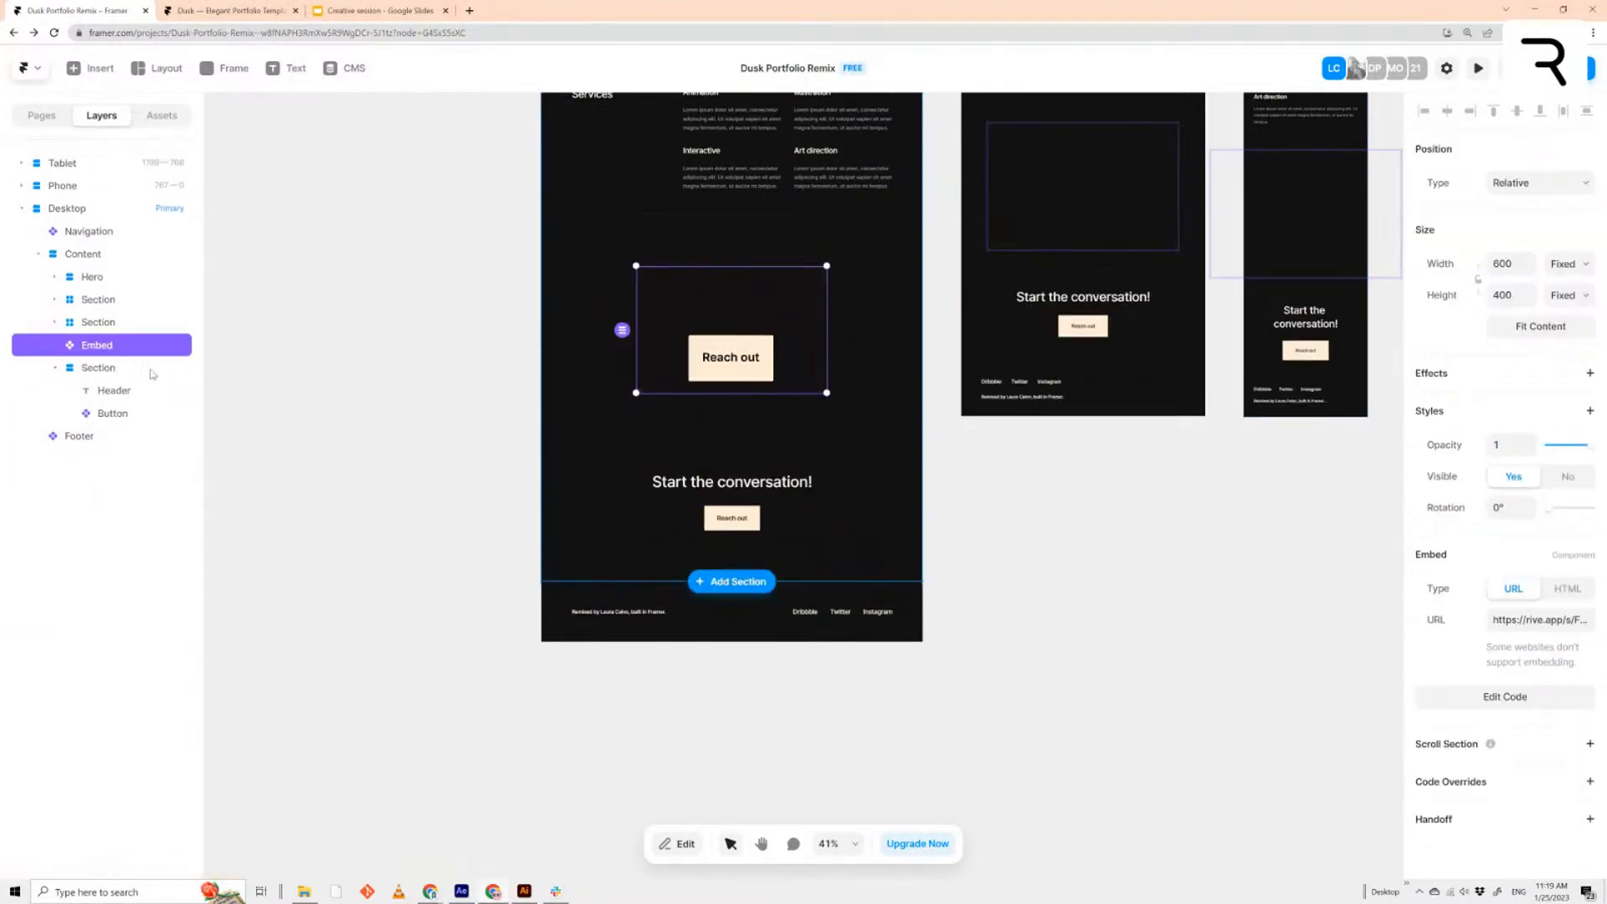
Place the Embed between the heading and the Button in the Start the conversation! section, and delete the Button layer
left_click_drag(112, 350, 120, 386)
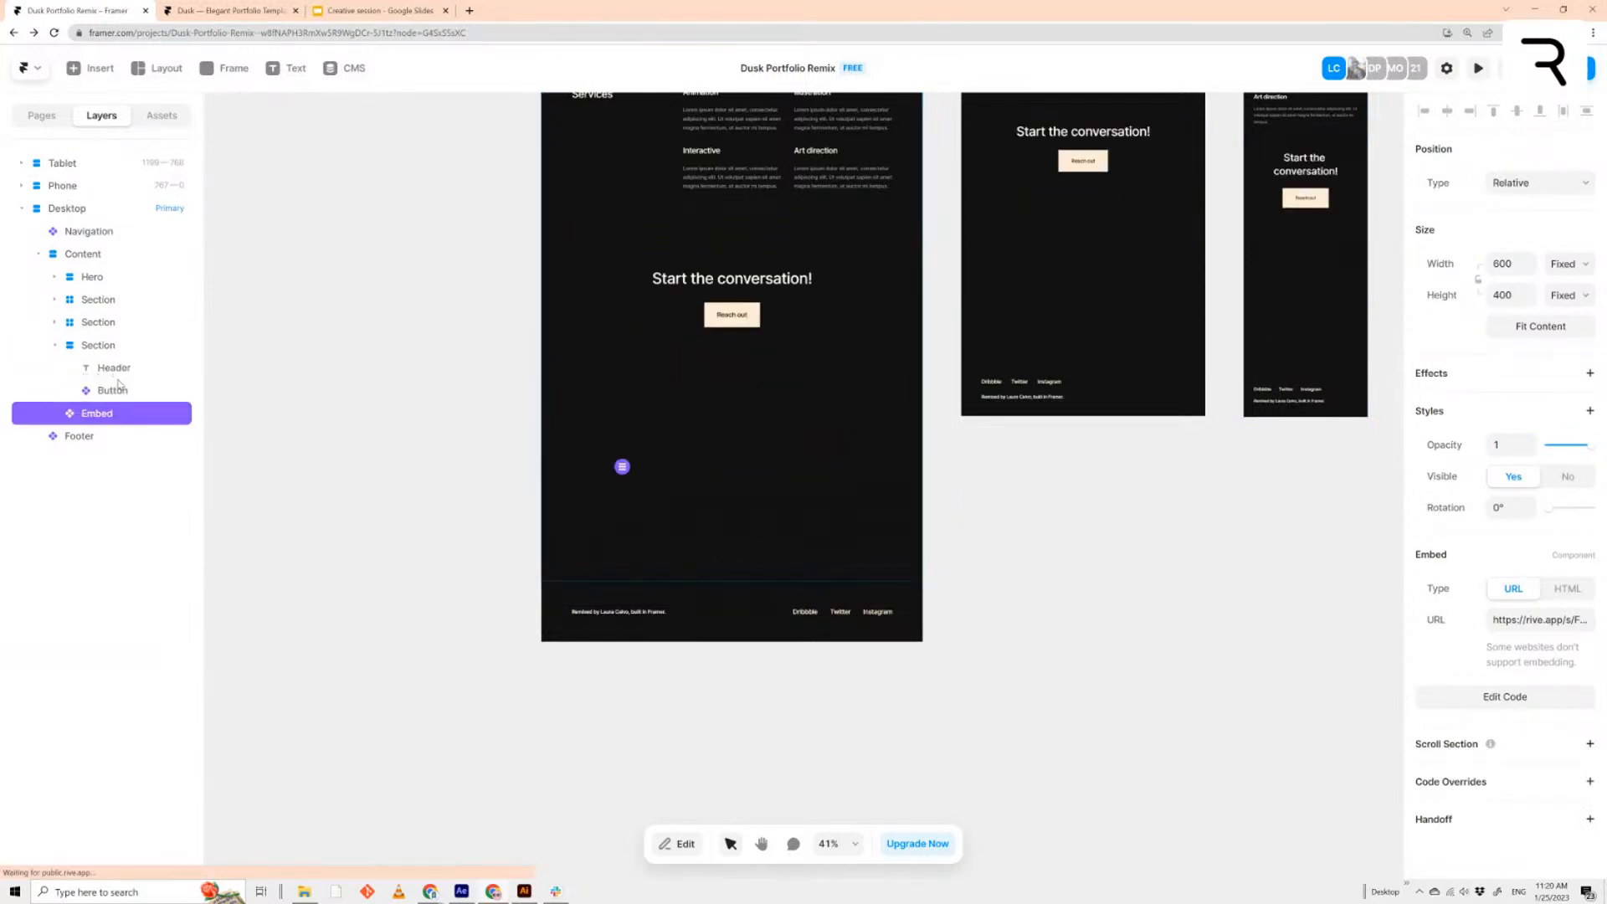
left_click(119, 390)
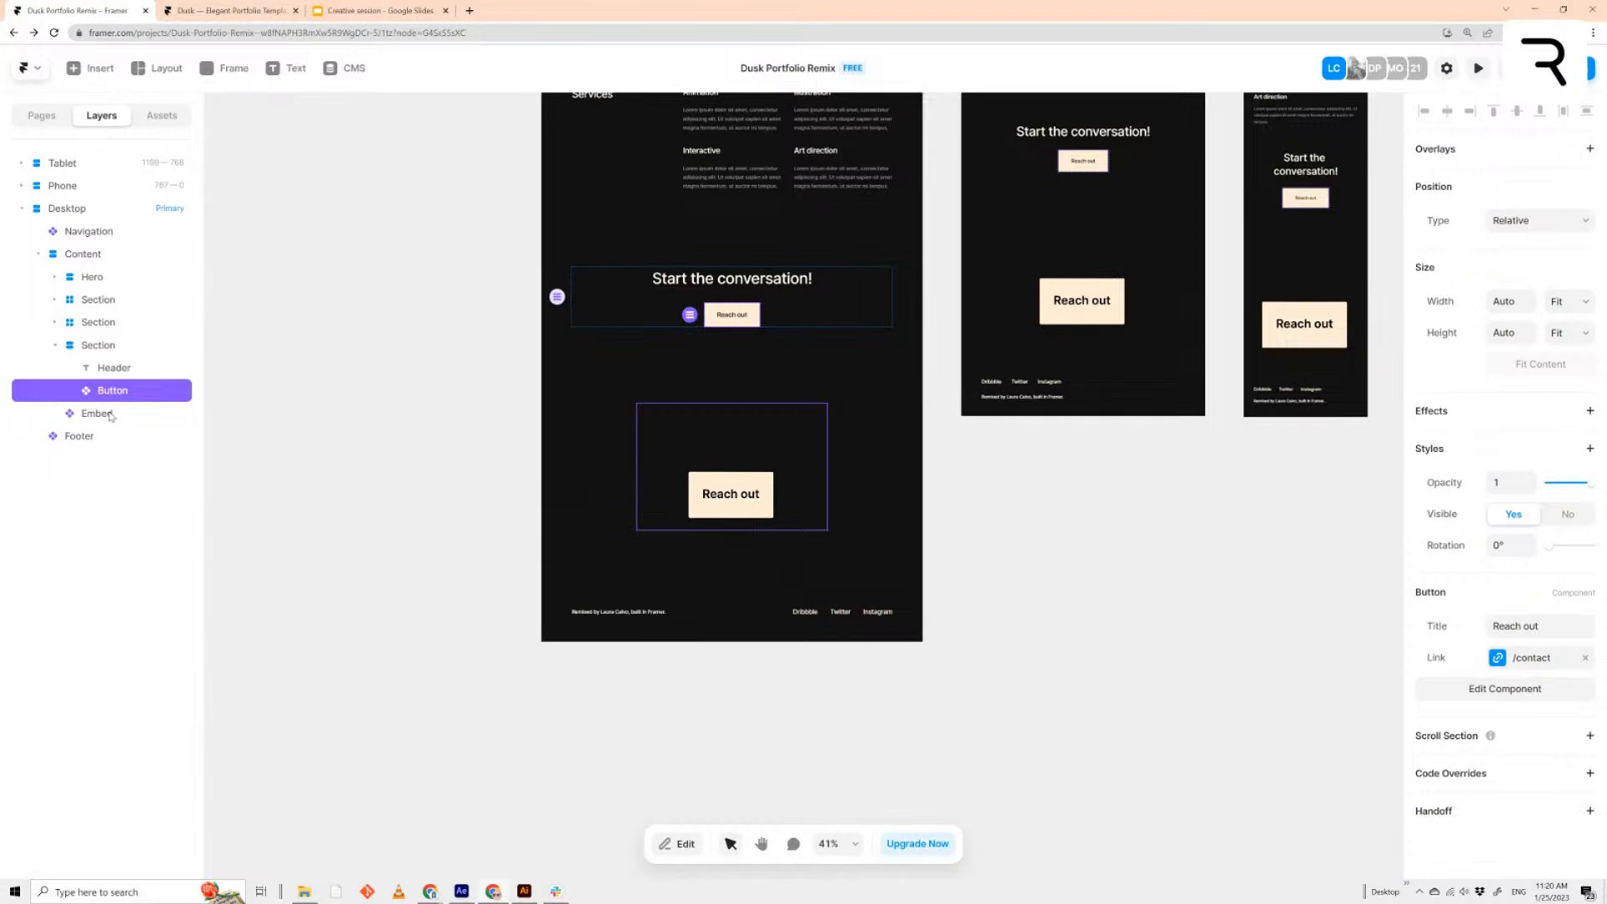
left_click_drag(109, 416, 130, 394)
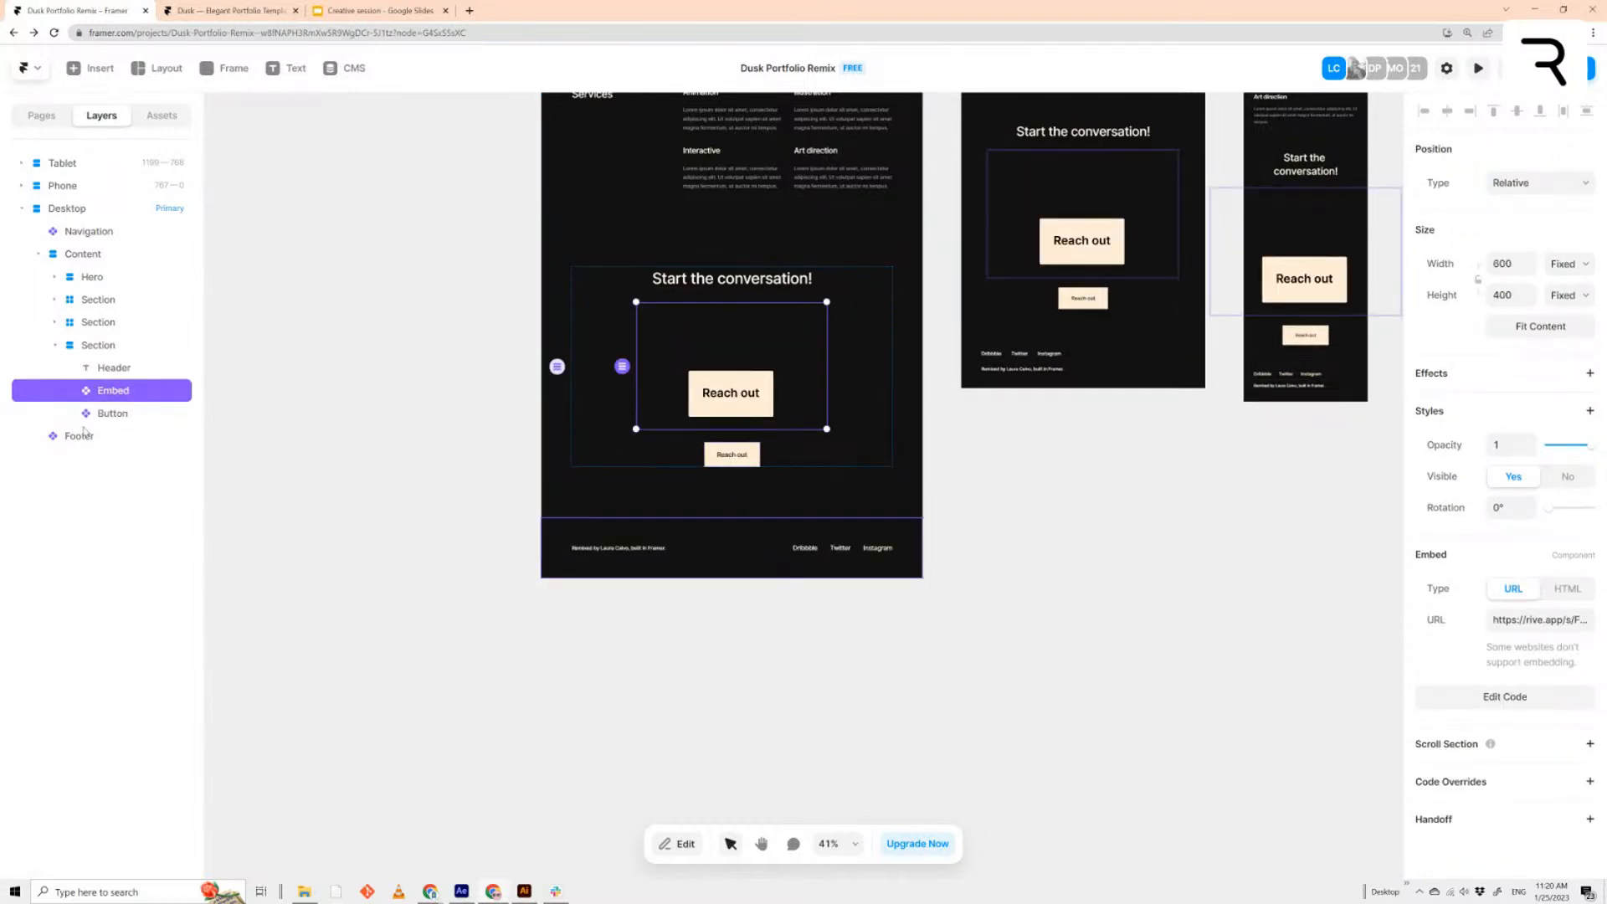
left_click(112, 414)
key("Delete")
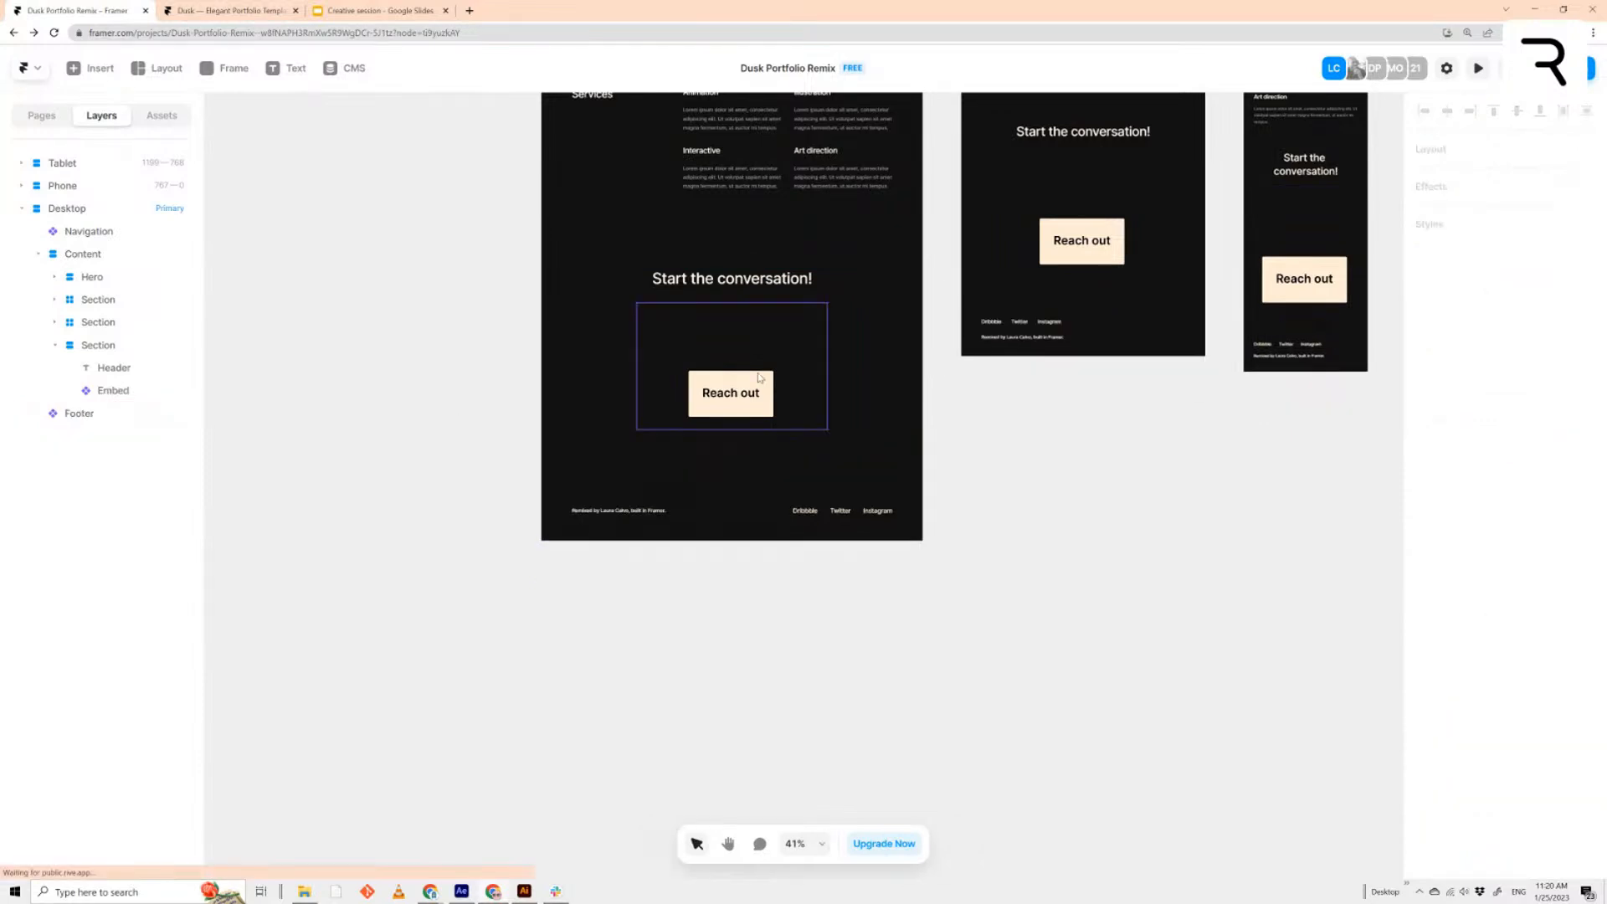
Preview the /about page, check the hover animation of the embedded Reach out button, and return to the canvas
left_click(113, 390)
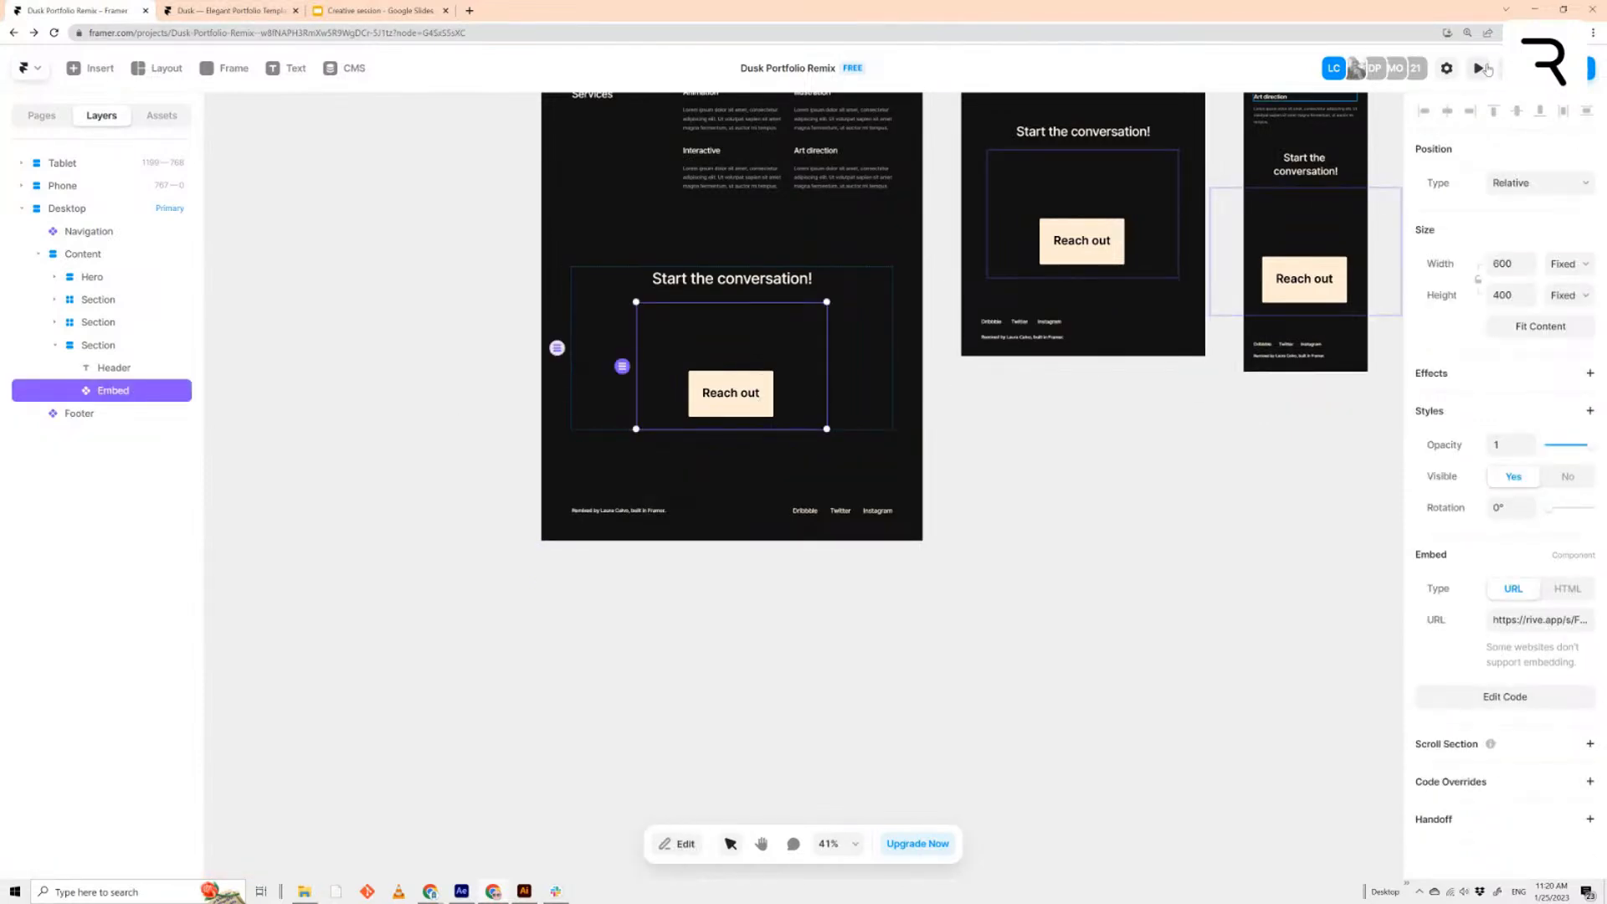
left_click(1480, 68)
scroll(1201, 414, "down", 3)
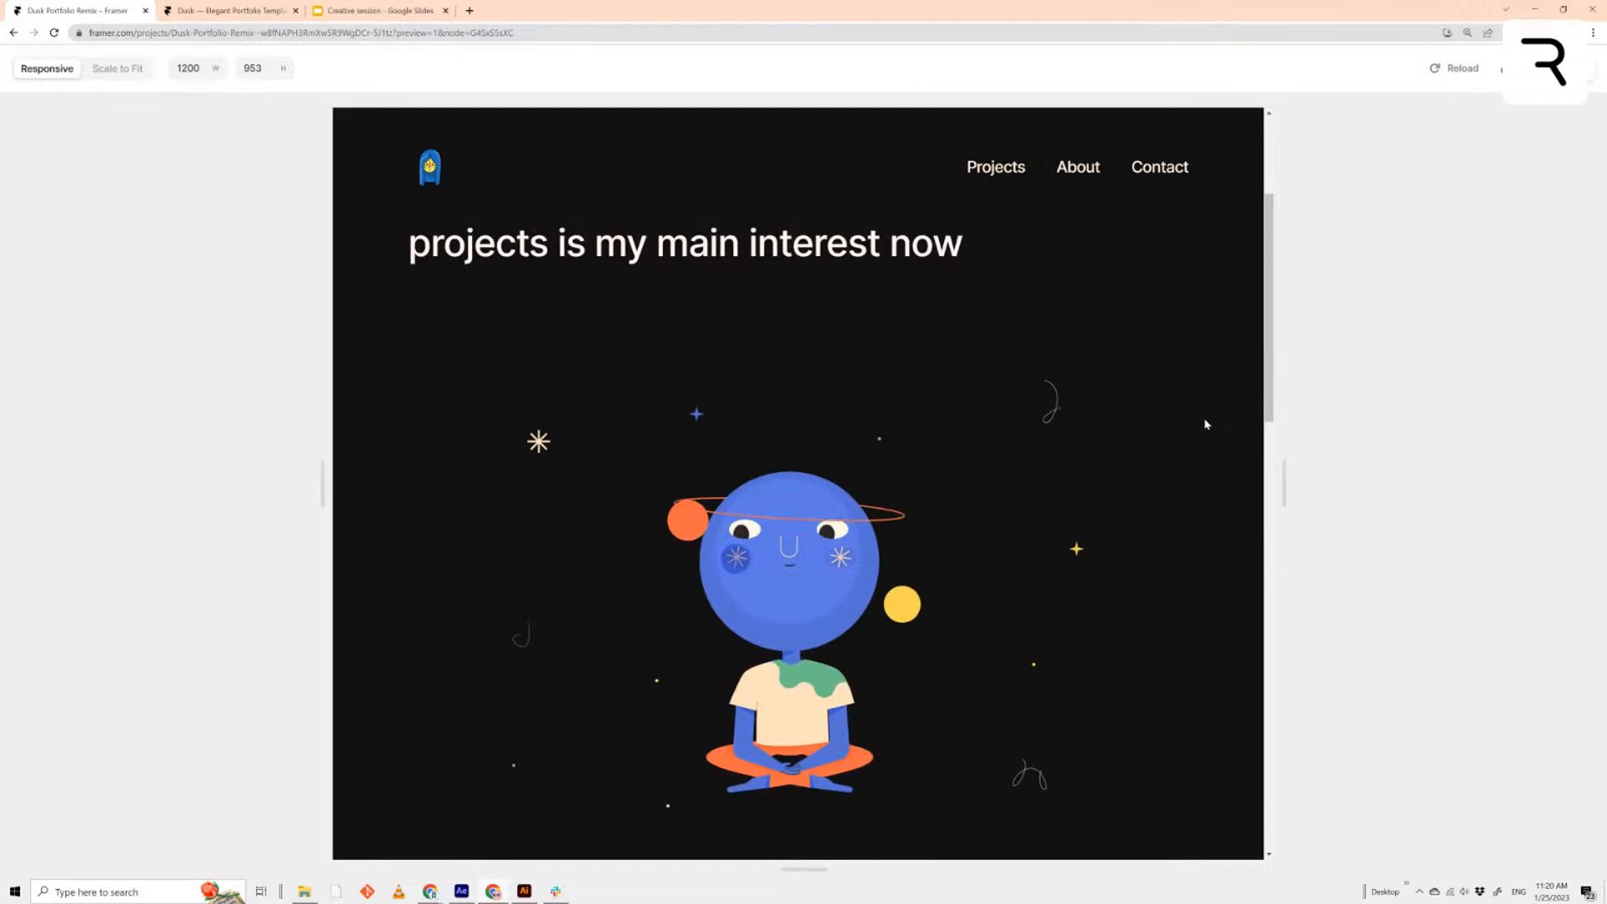
scroll(1206, 423, "down", 10)
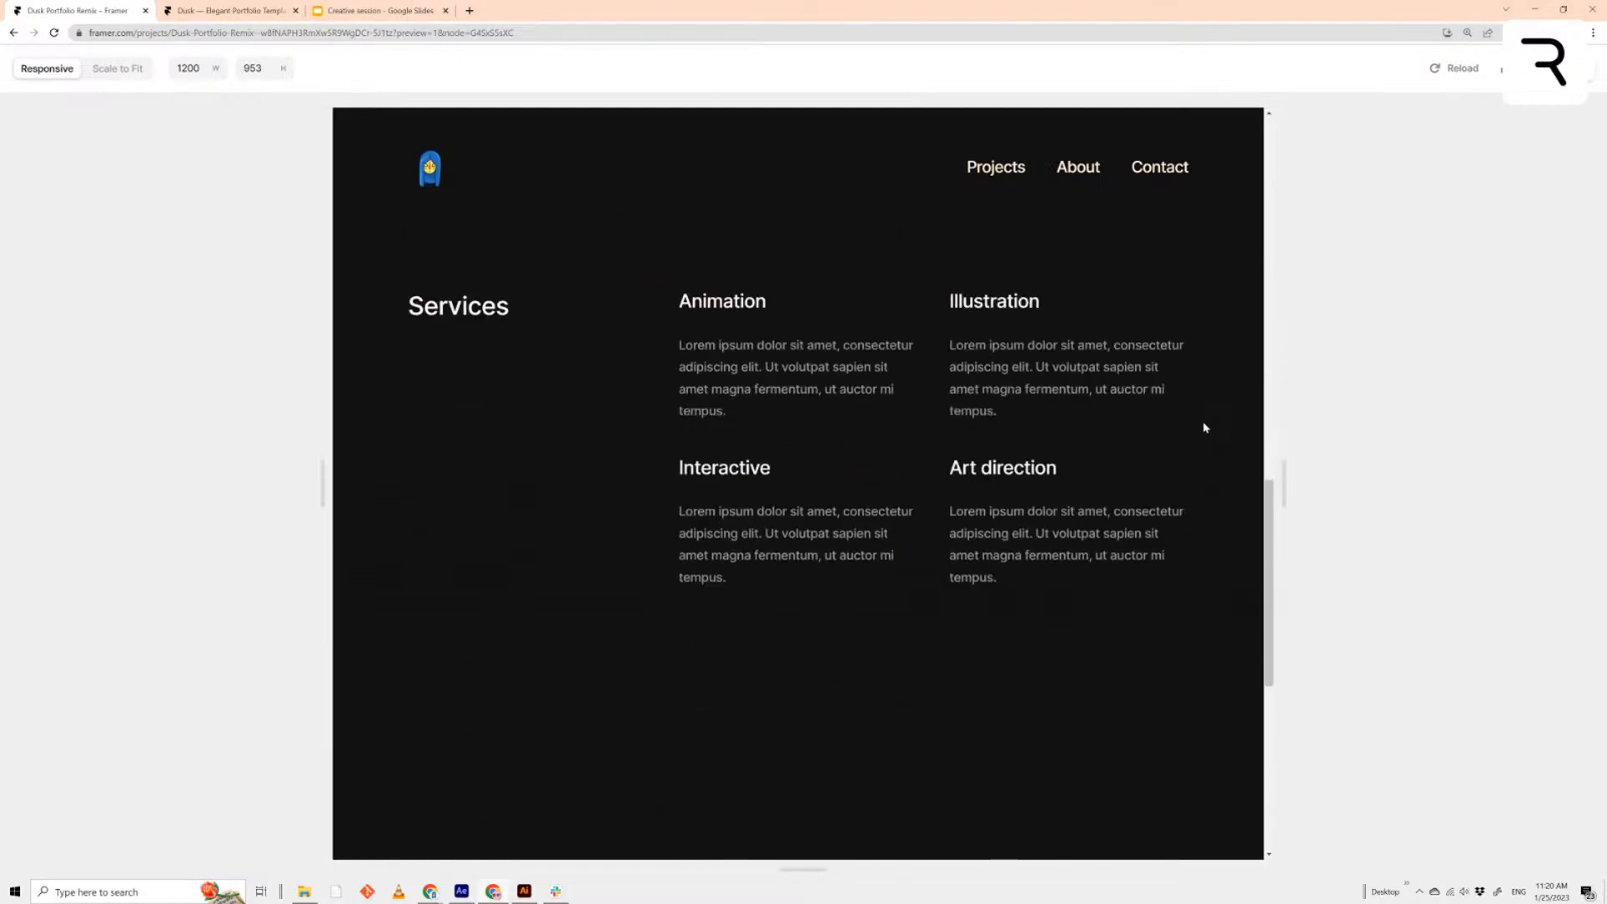
scroll(1204, 428, "down", 5)
mouse_move(847, 512)
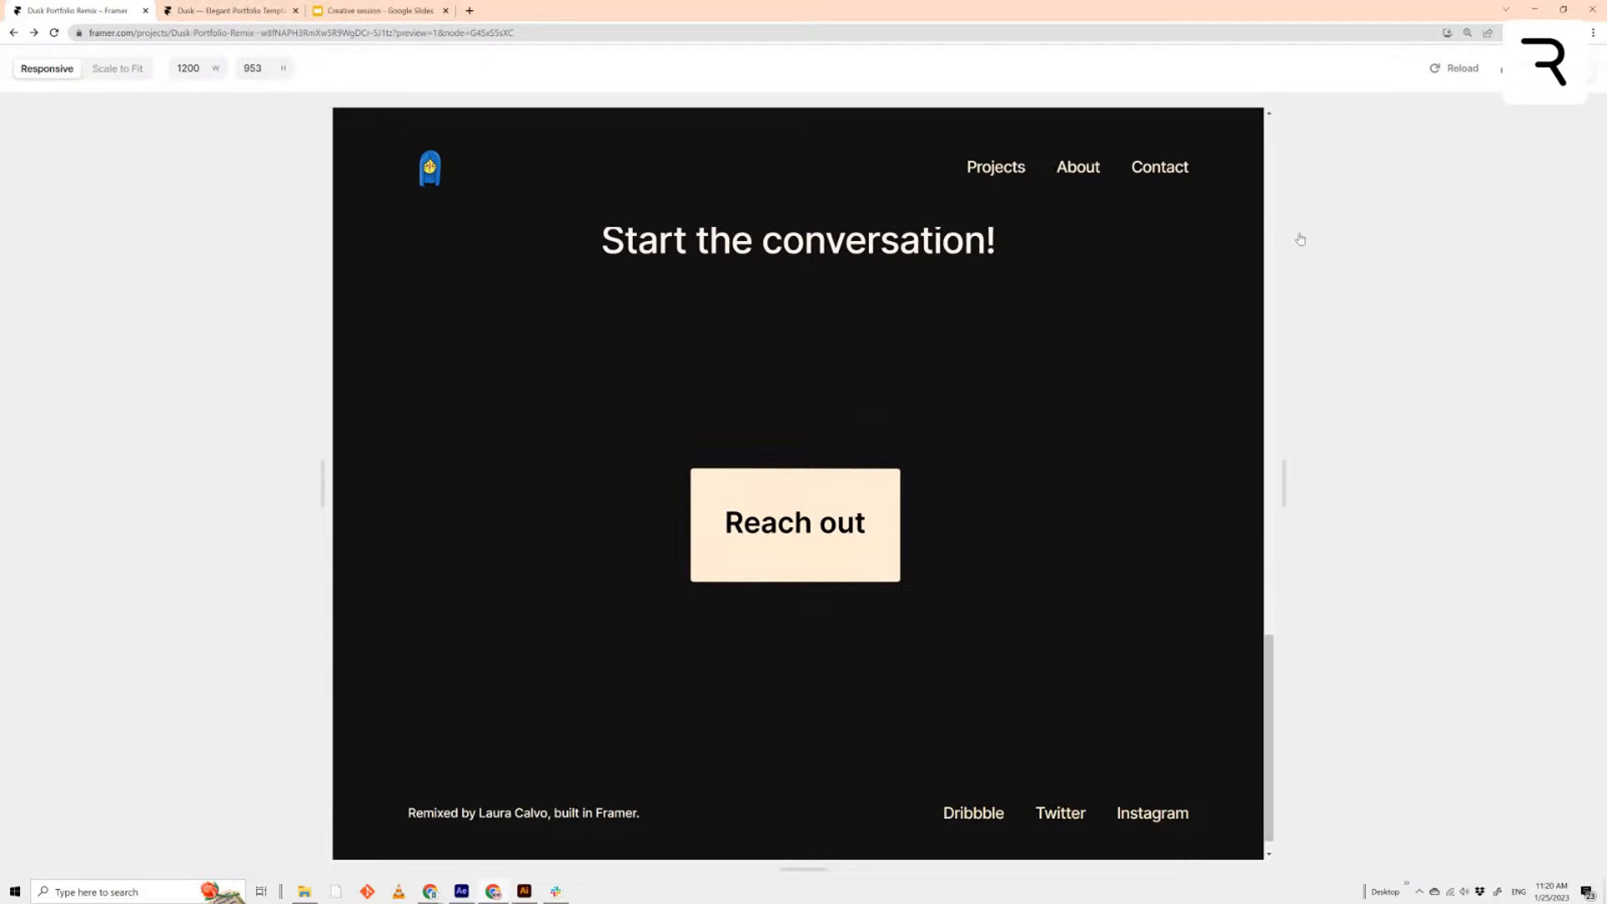
key("Escape")
Undo the Button deletion and the Embed's move into the section, leaving the Embed below the Start the conversation! section
key("ctrl+z")
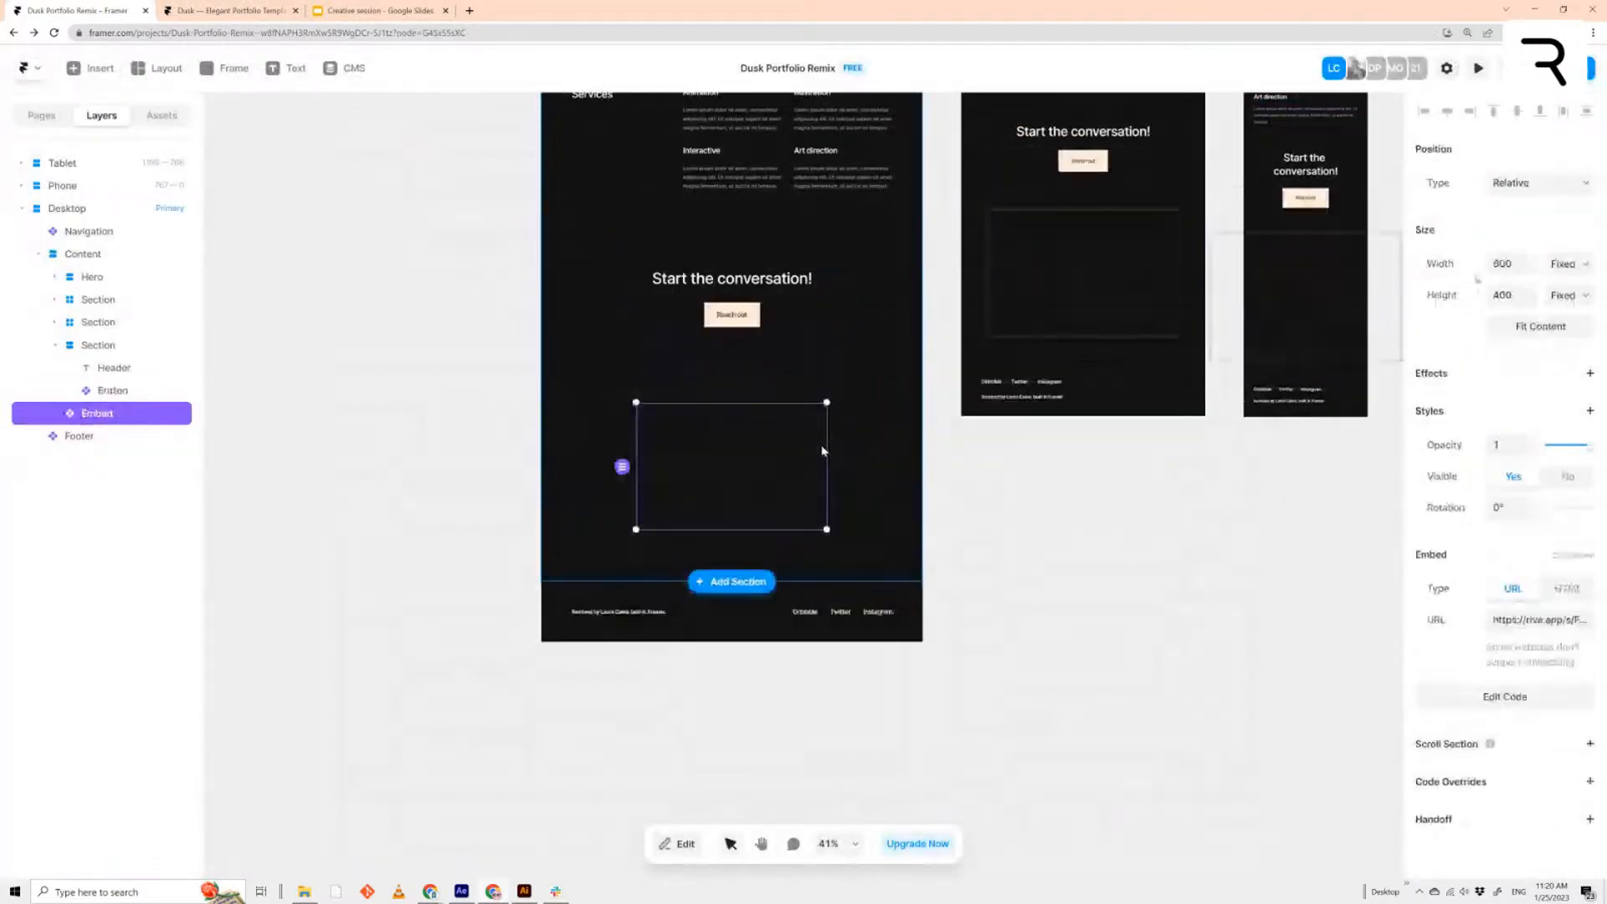
key("ctrl+z")
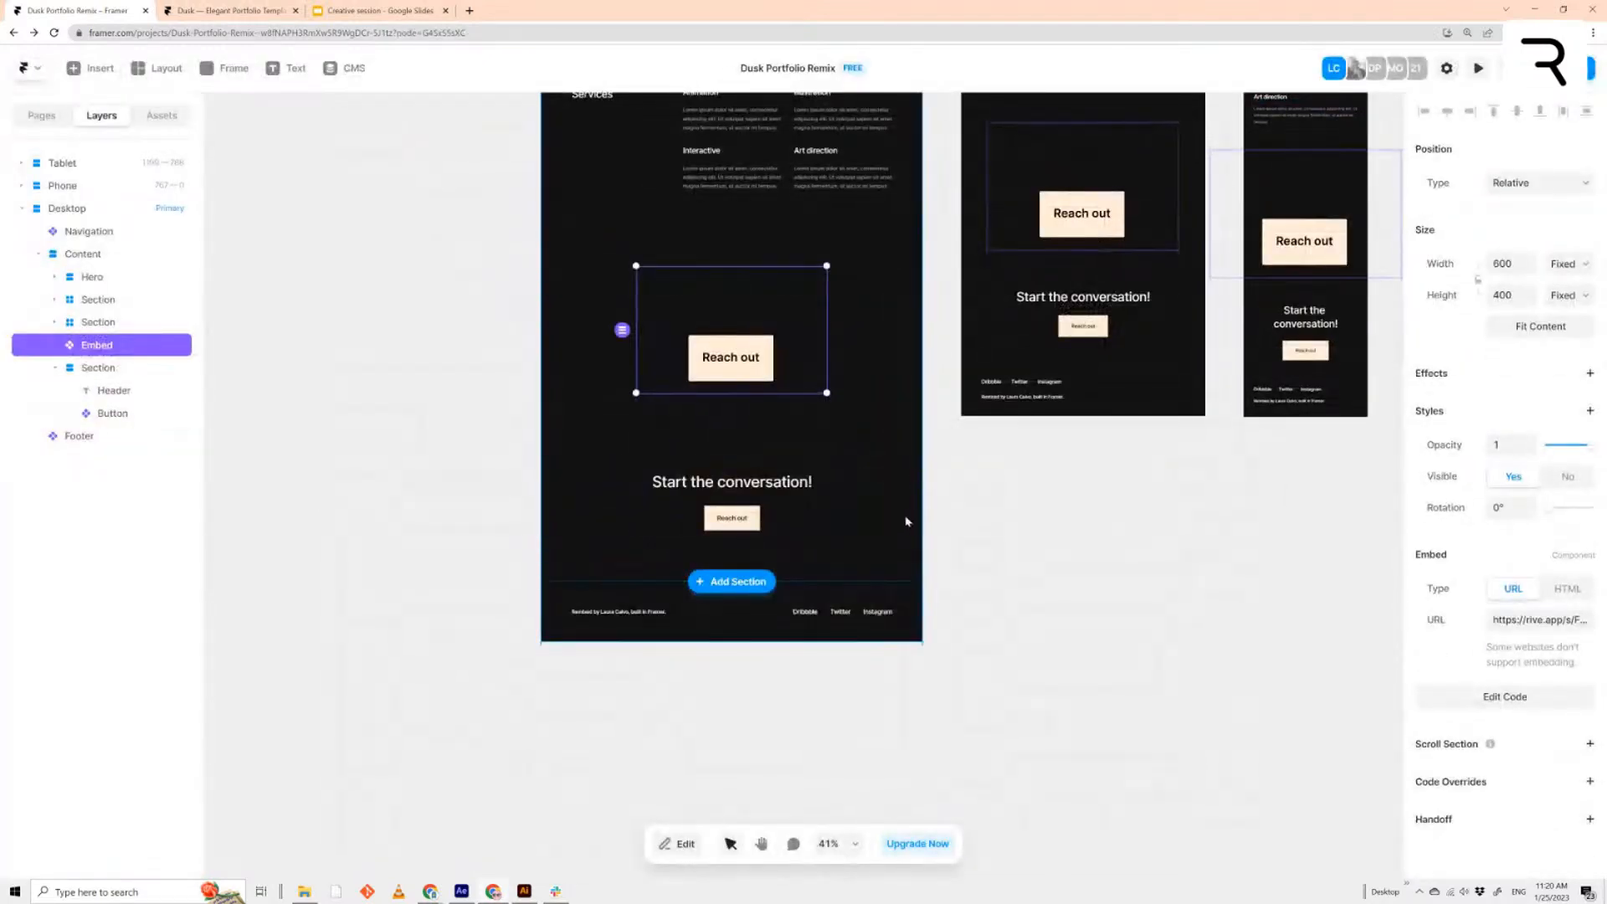
key("ctrl+shift+z")
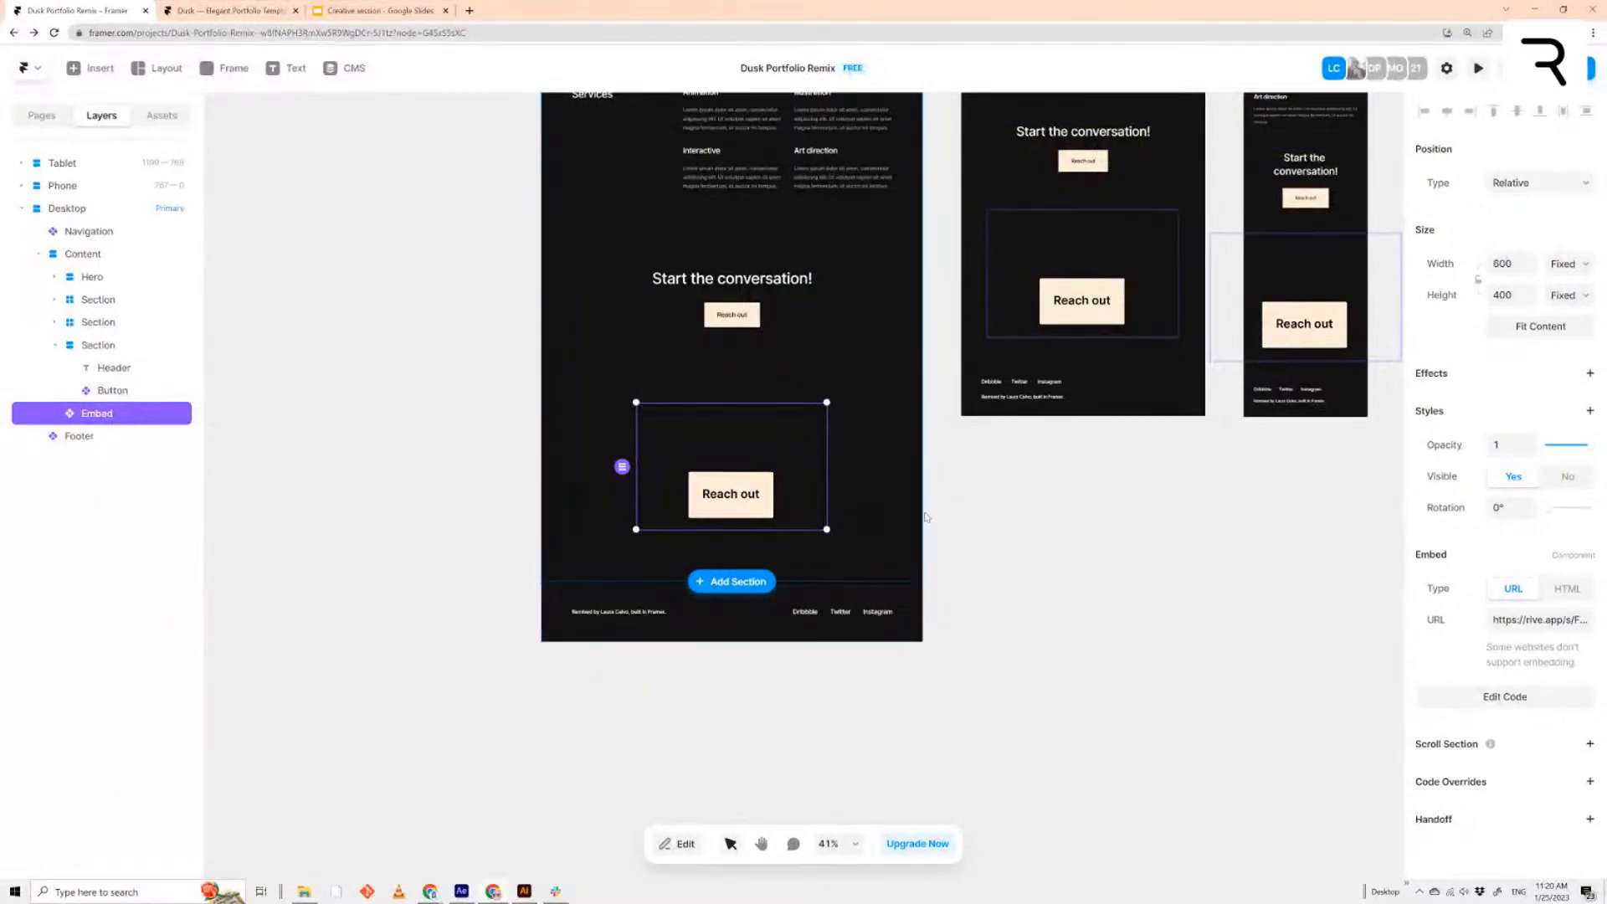
Delete the Embed element below the Start the conversation! section and select the section's original Reach out Button
key("Delete")
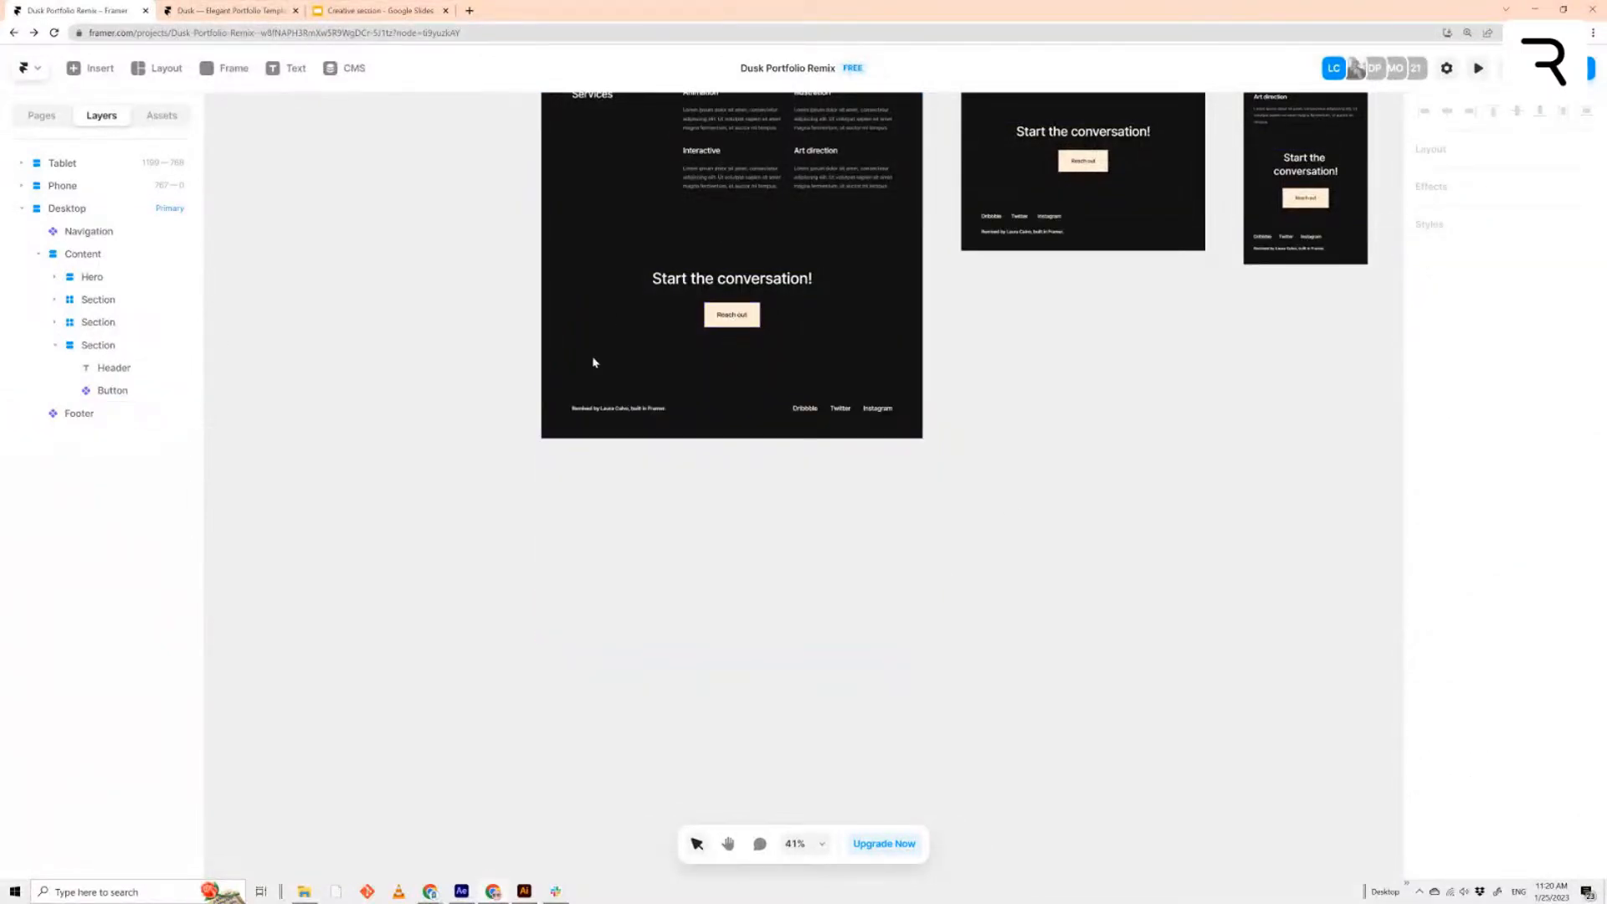
left_click(731, 315)
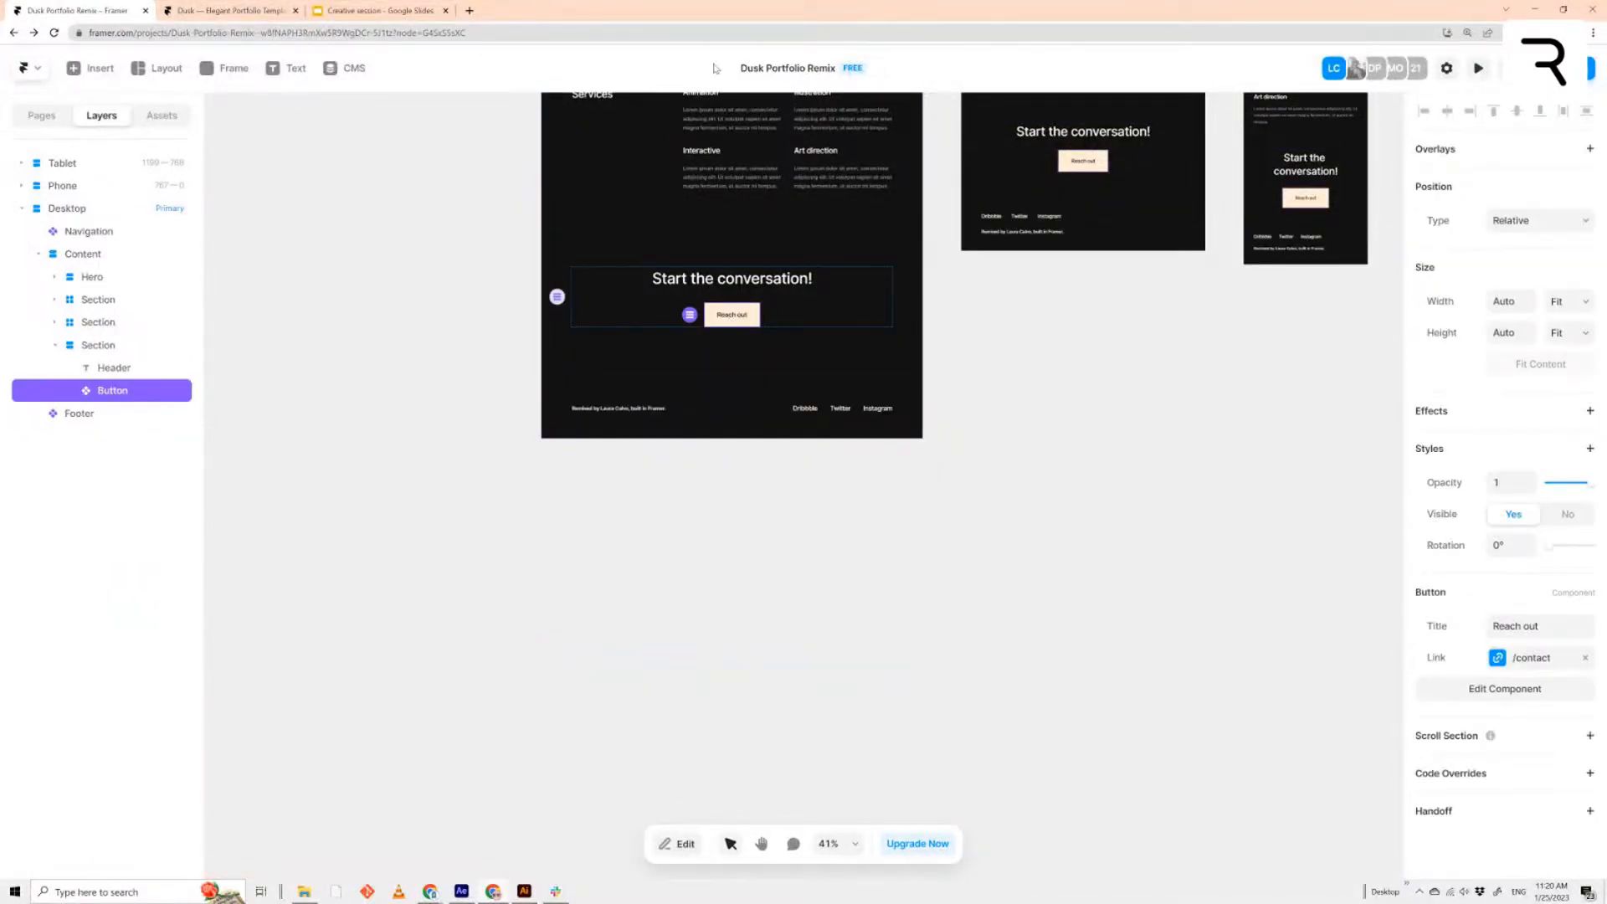
Examine the about page layout, from the hero illustration down to the Reach out Button in the Start the conversation! section
scroll(967, 472, "up", 5)
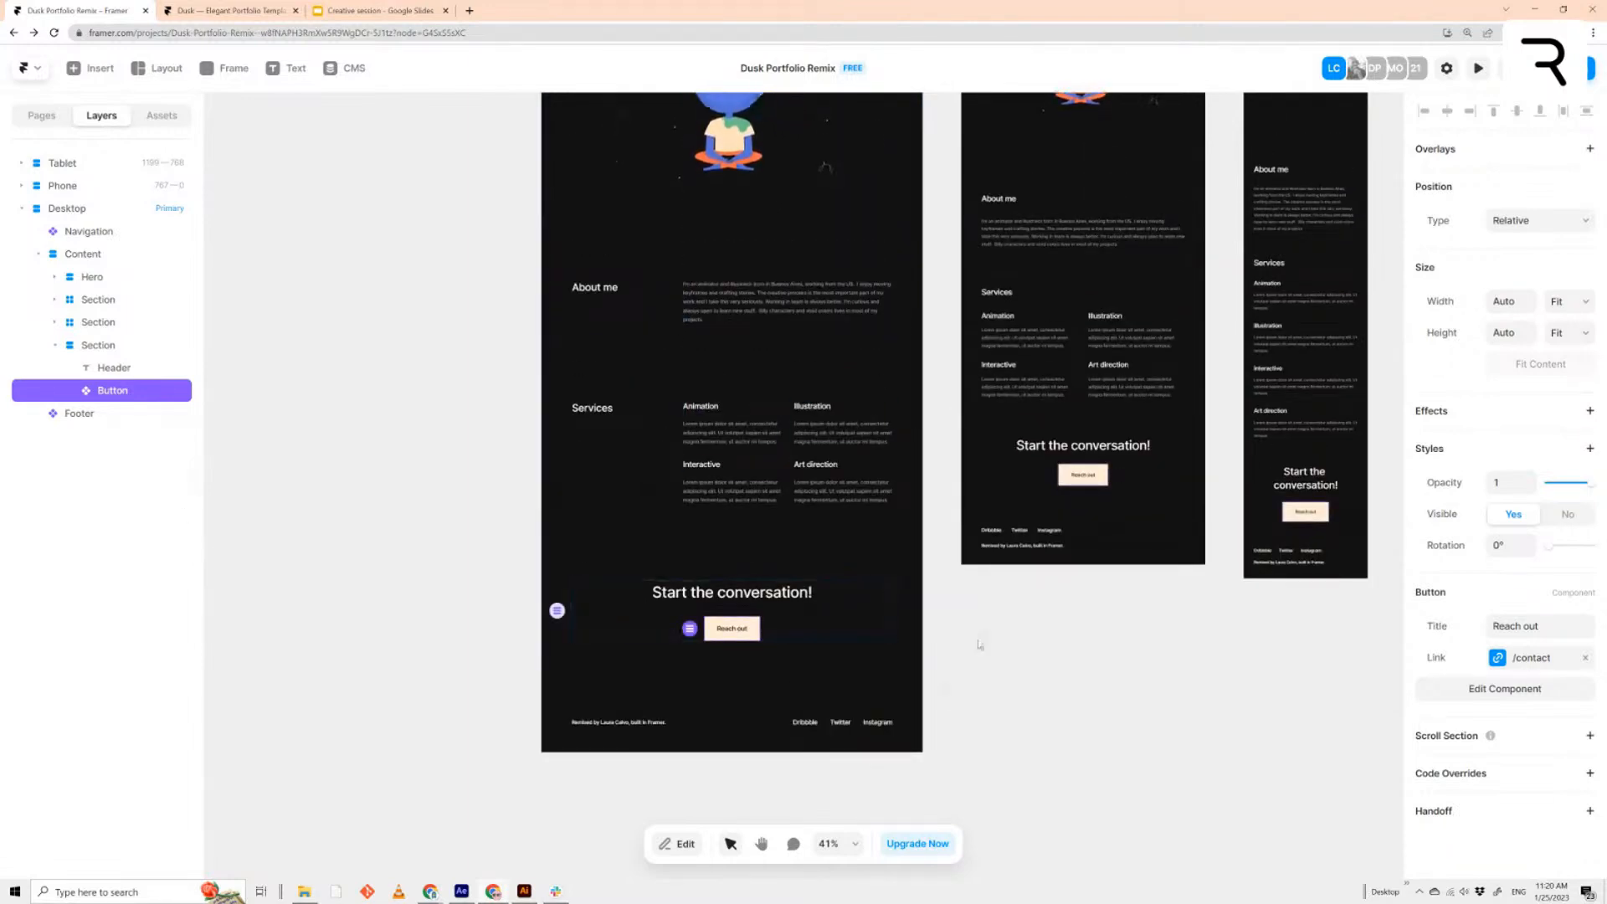
left_click_drag(882, 228, 766, 313)
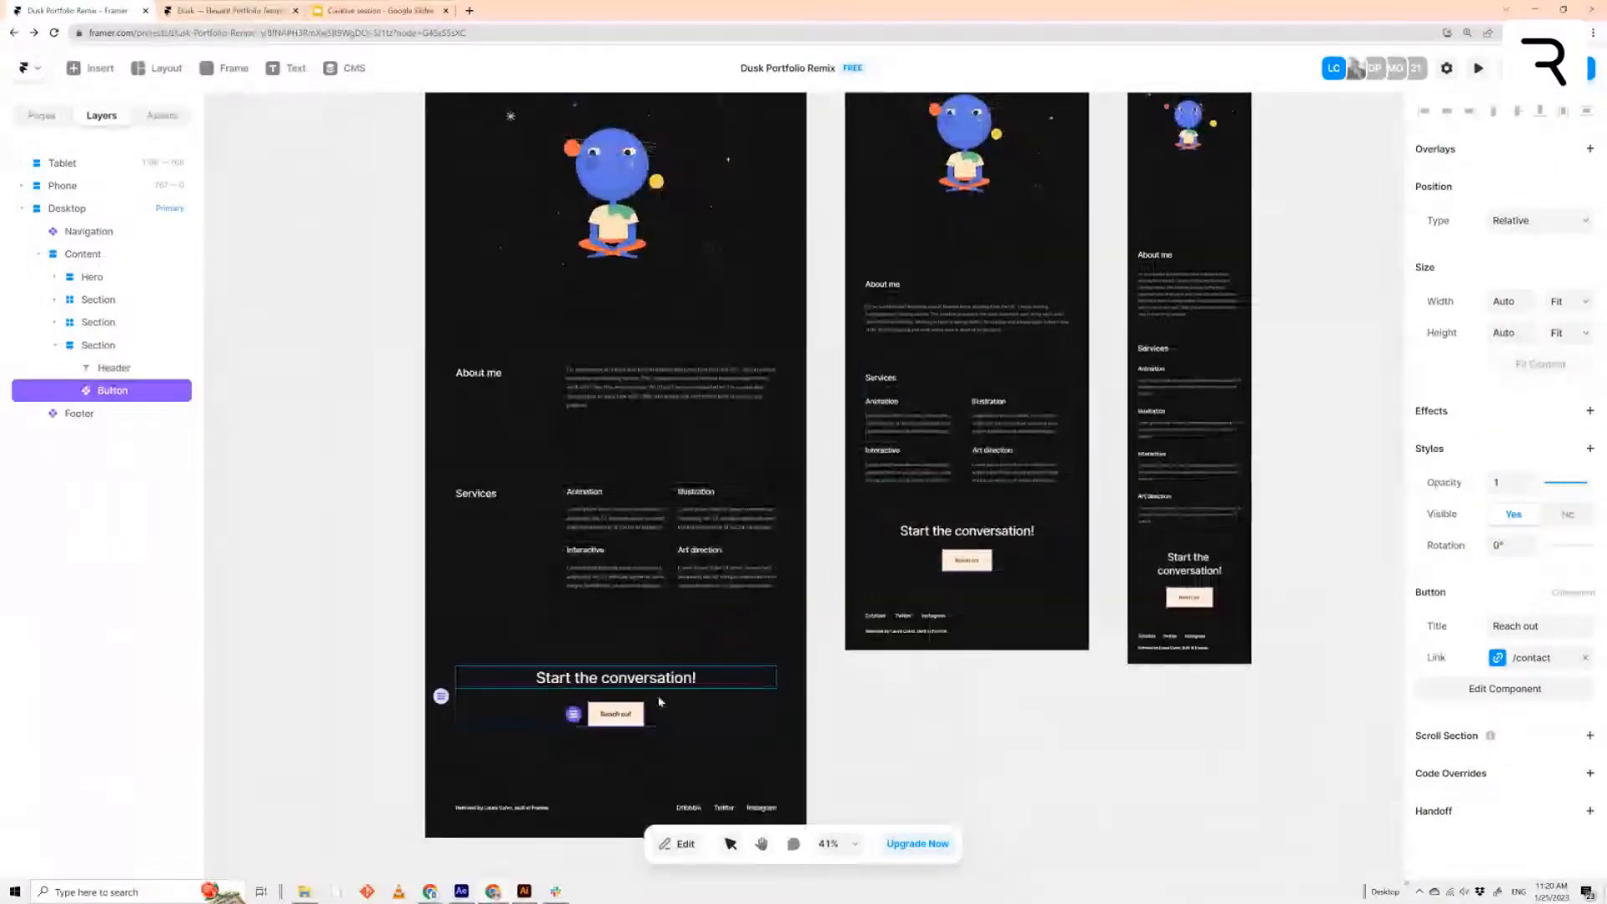
left_click(770, 688)
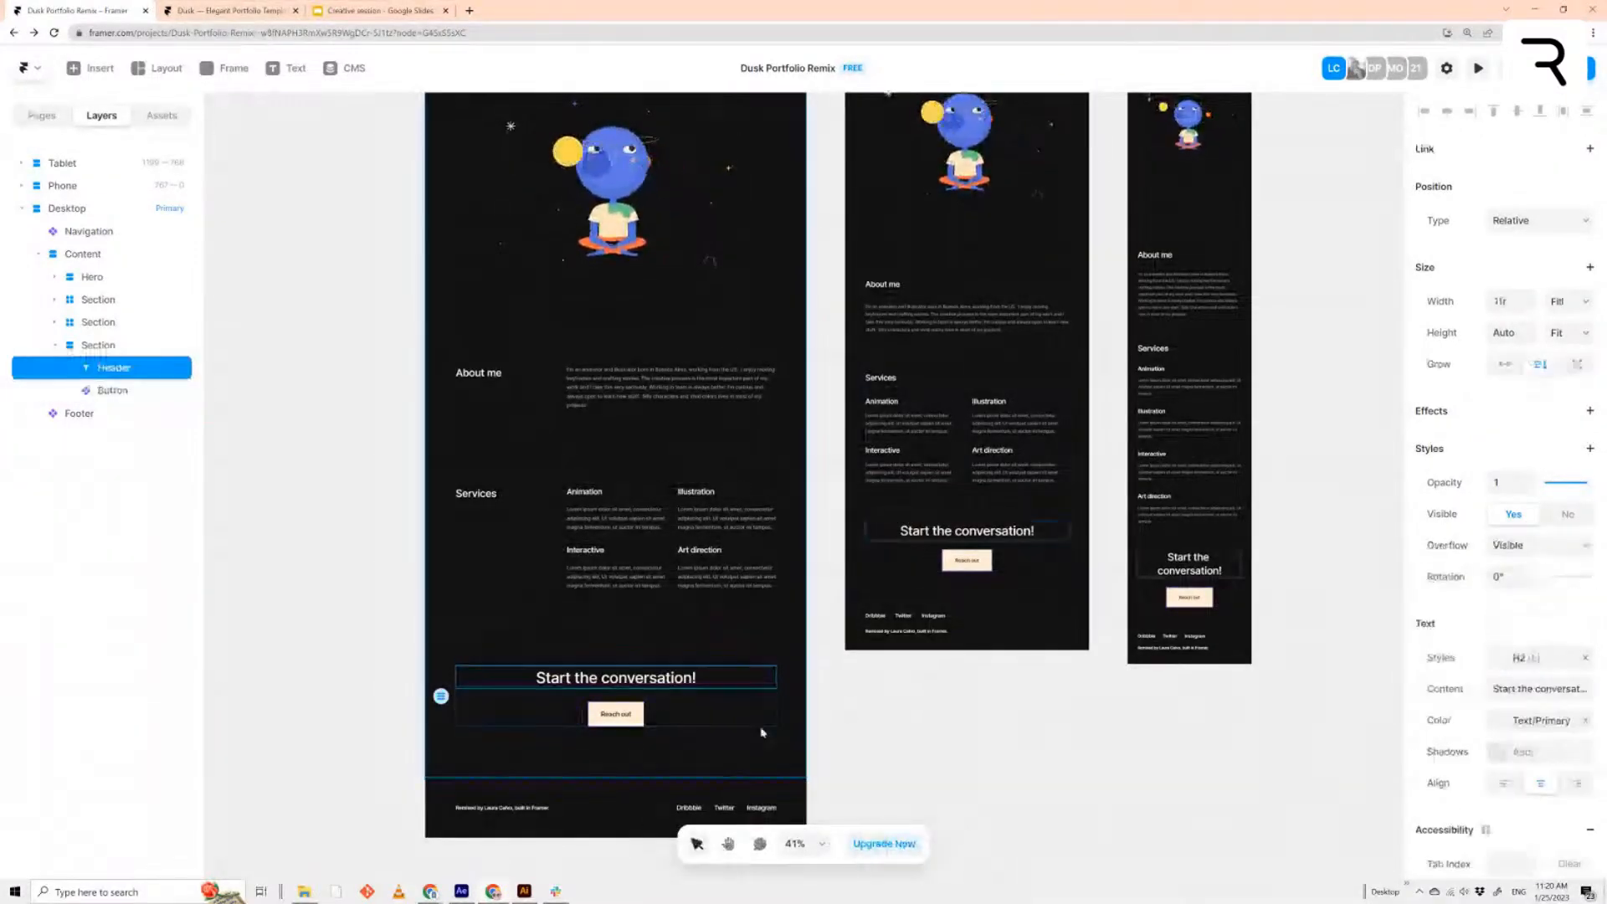
left_click(765, 732)
scroll(767, 732, "down", 4)
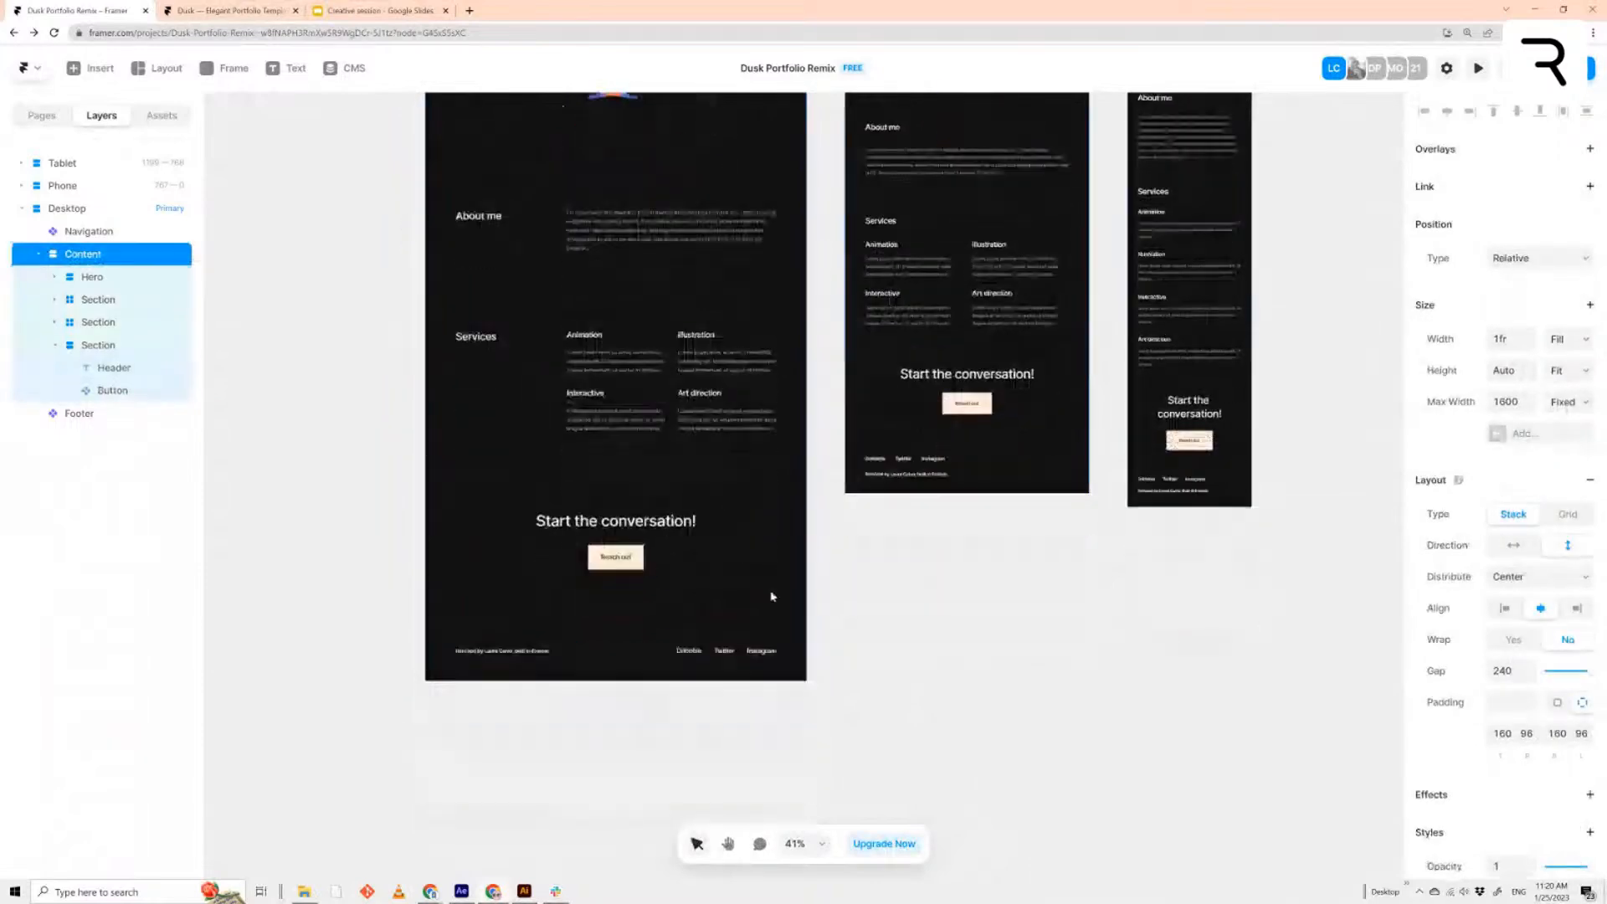
left_click(631, 554)
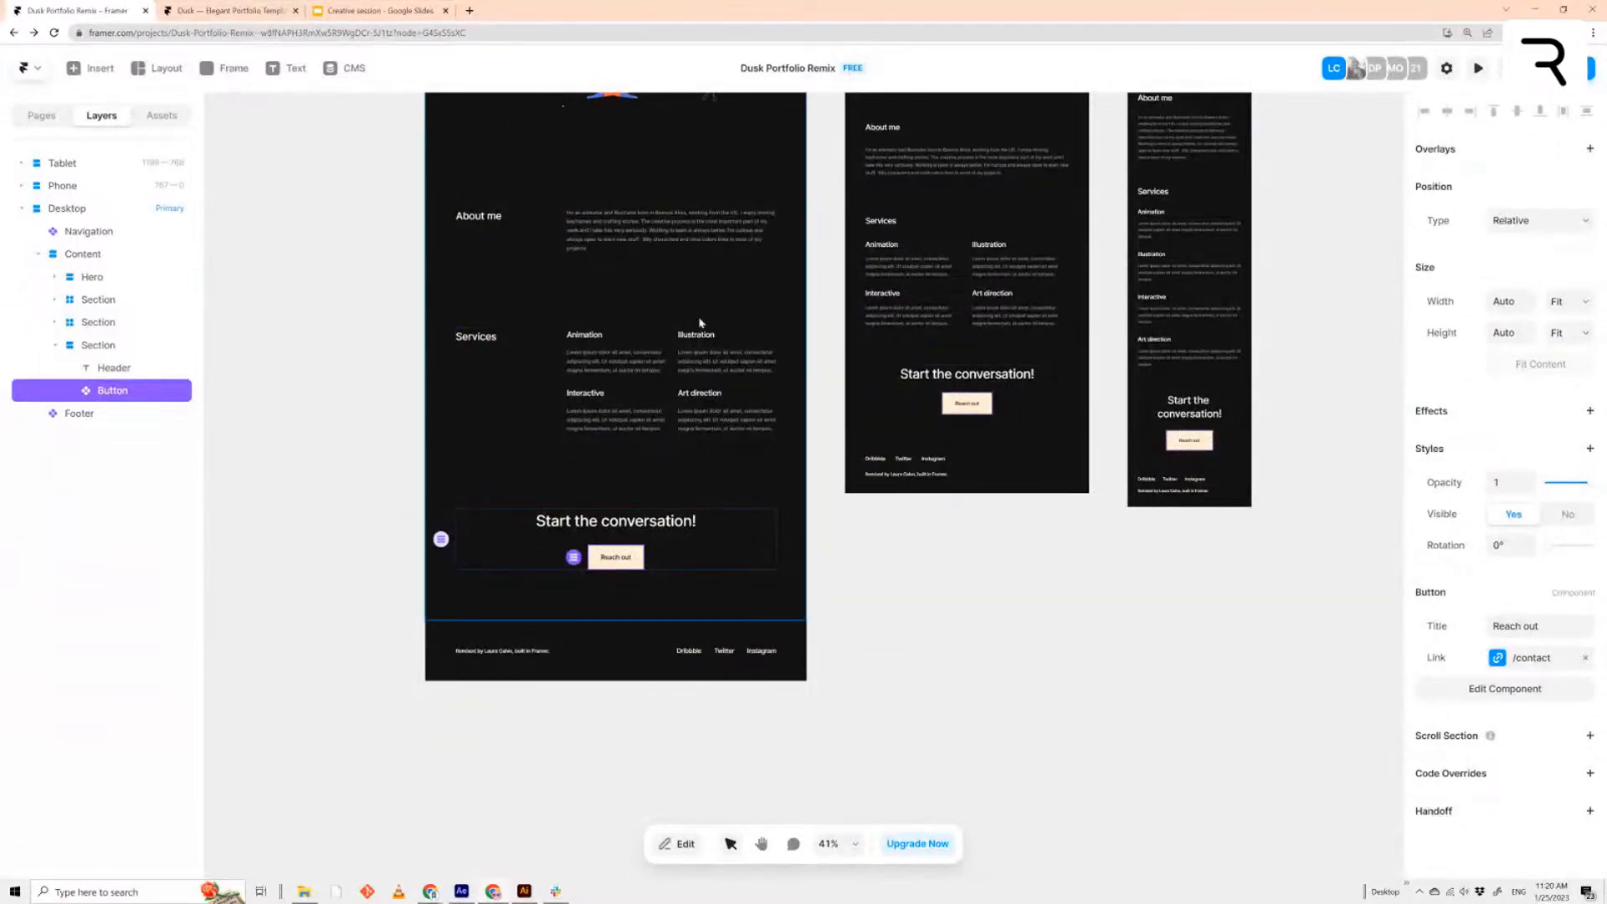
scroll(716, 344, "up", 3)
scroll(717, 345, "up", 3)
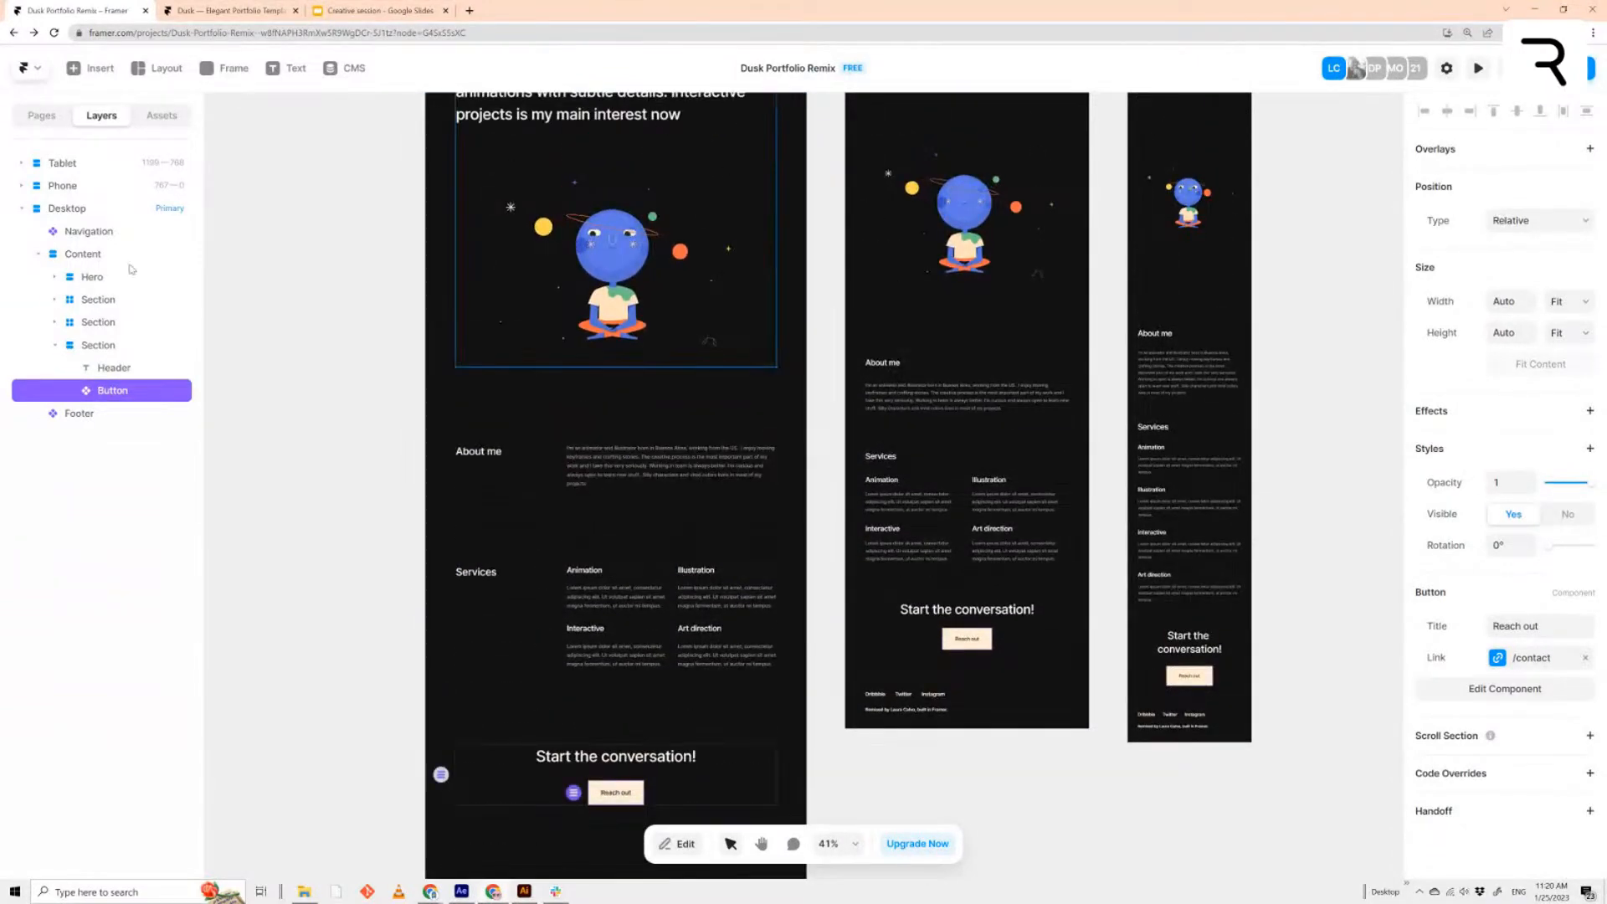
scroll(870, 707, "down", 3)
left_click(663, 643)
left_click(633, 677)
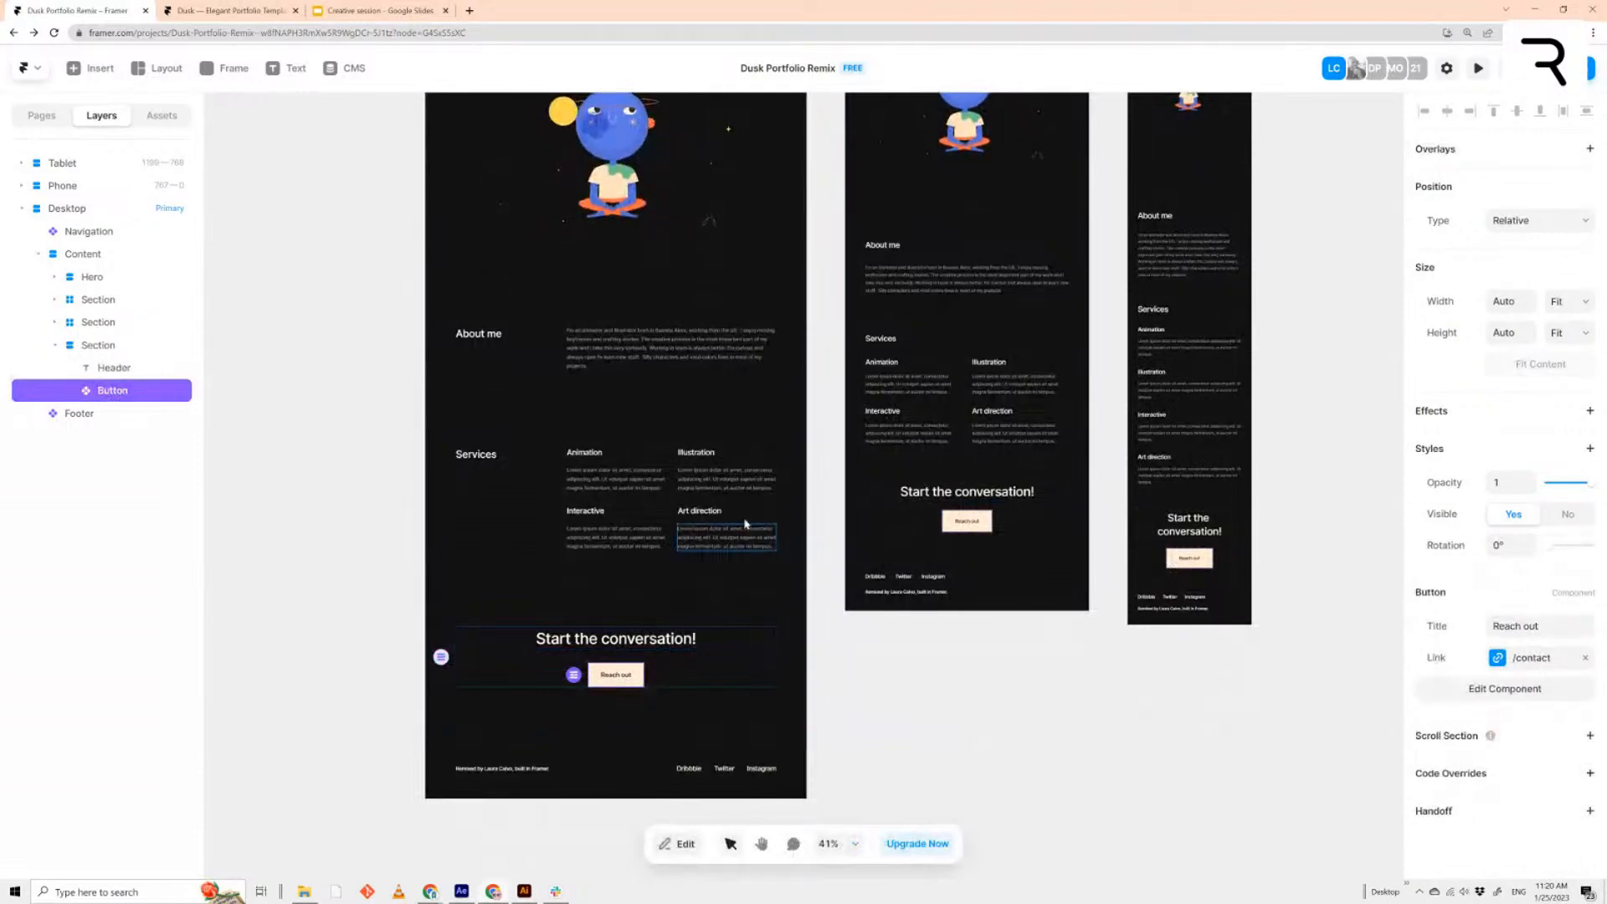
scroll(907, 742, "up", 1)
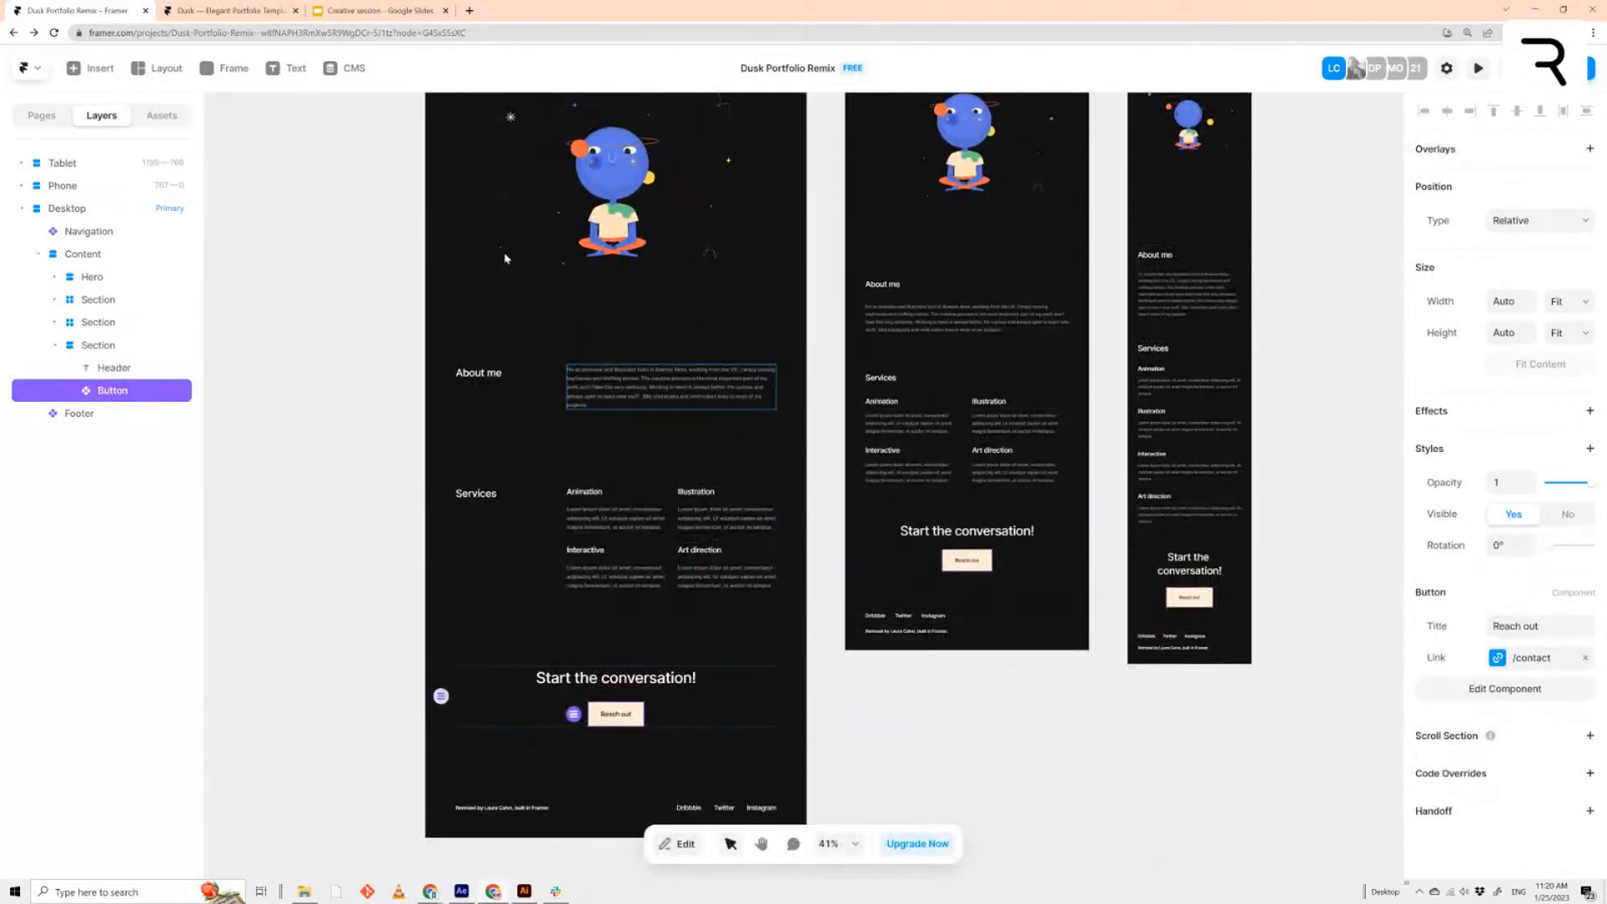
Switch to the Rive editor window and put the CreativeSession file into Design mode
mouse_move(430, 890)
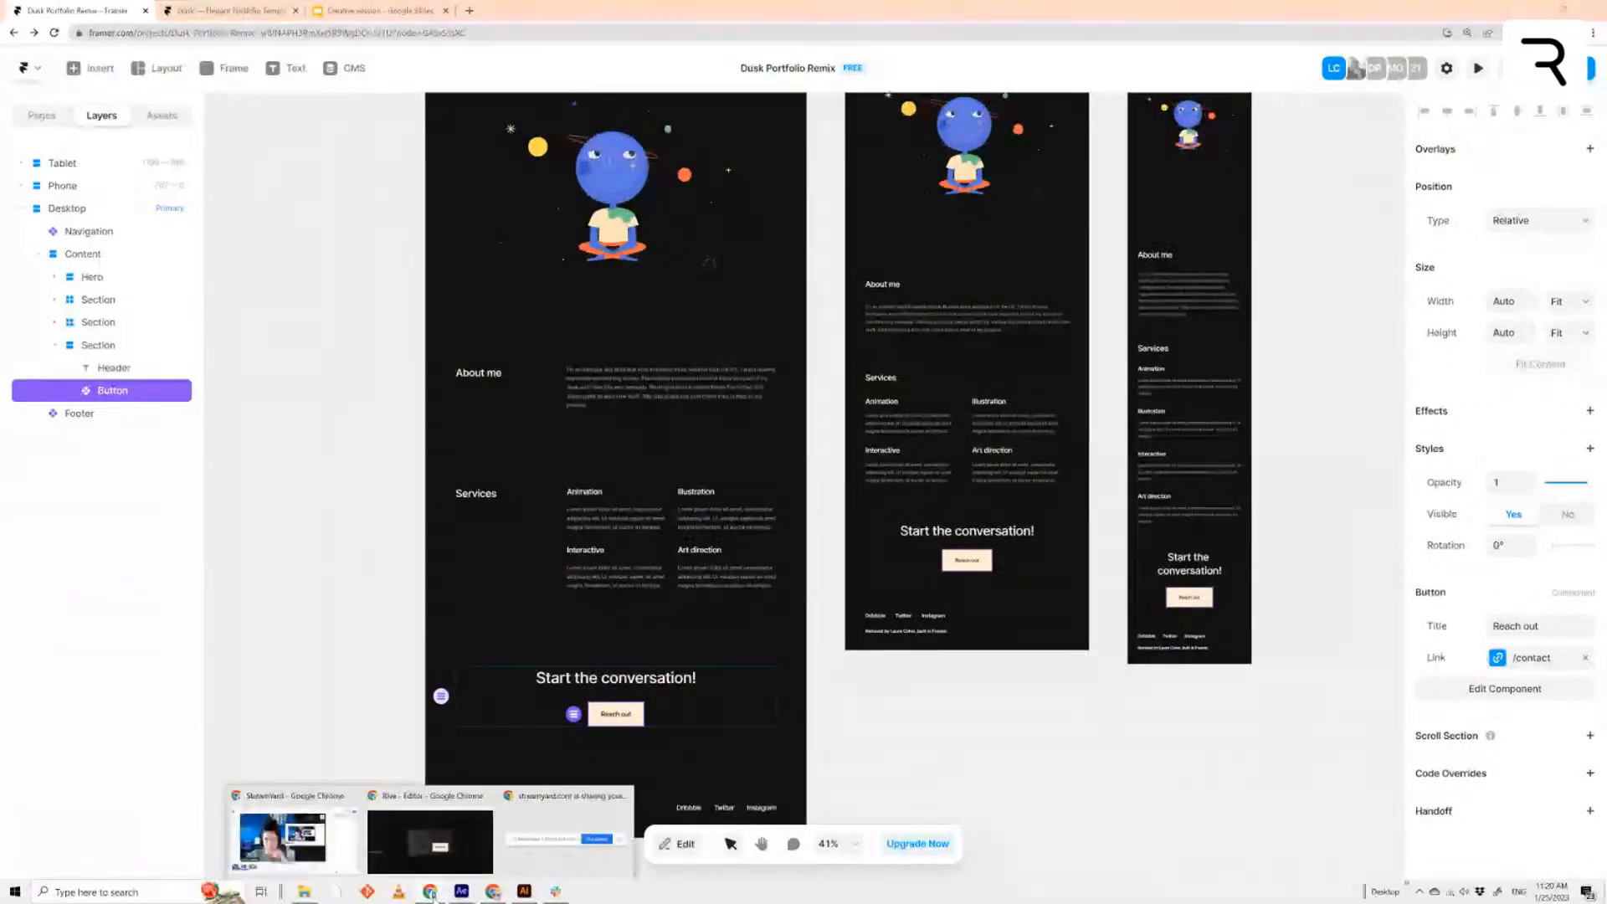
left_click(400, 851)
left_click(352, 258)
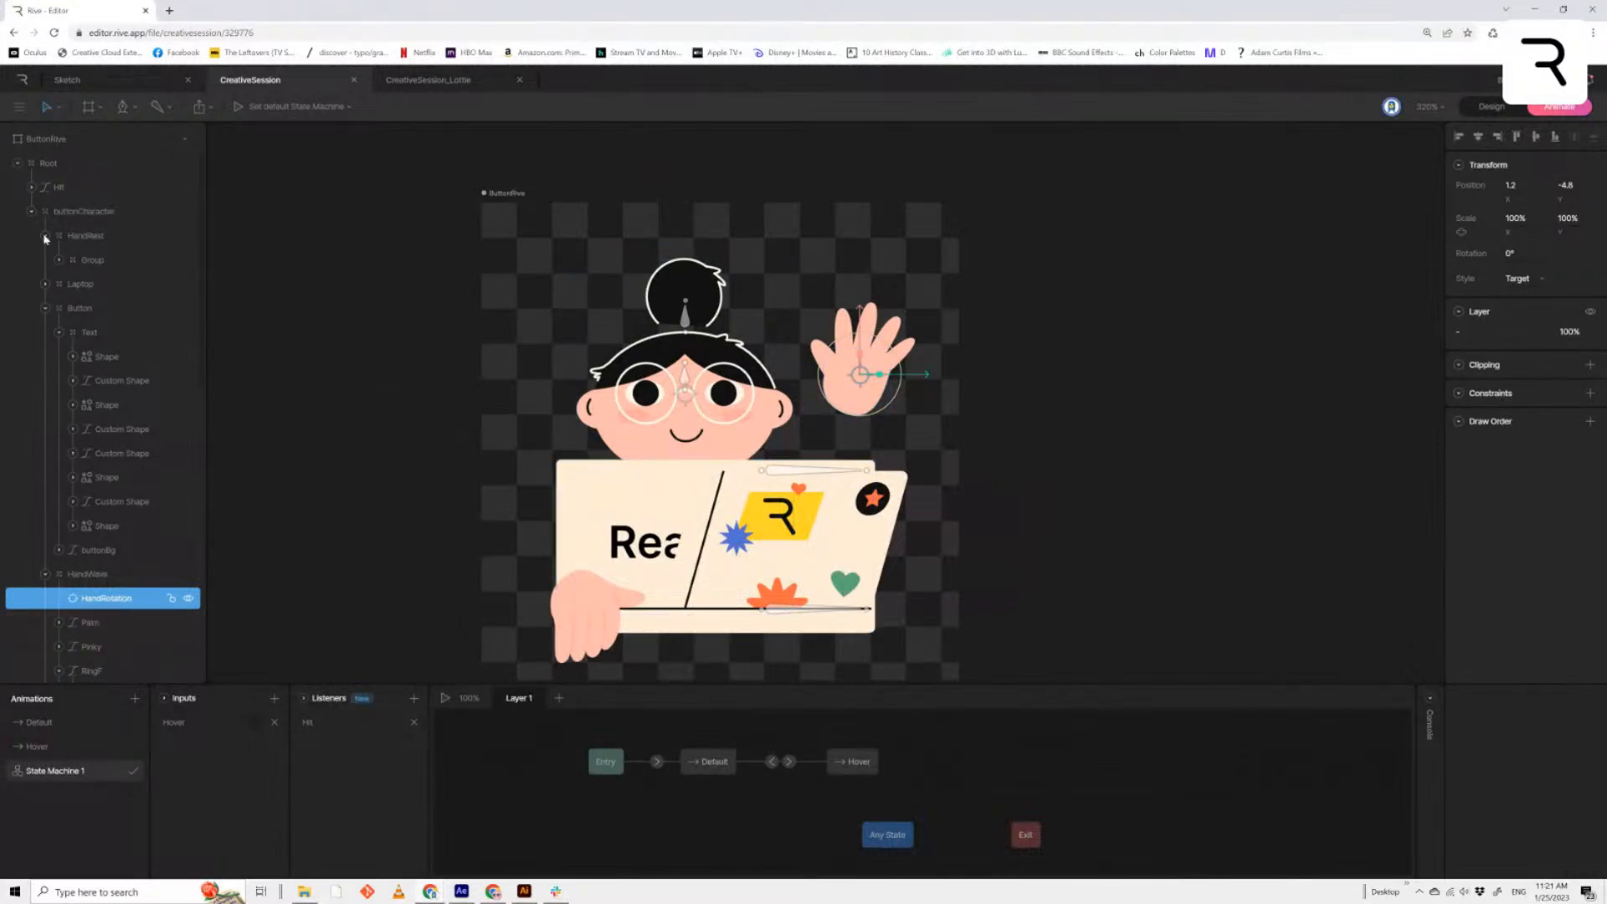
left_click(1490, 109)
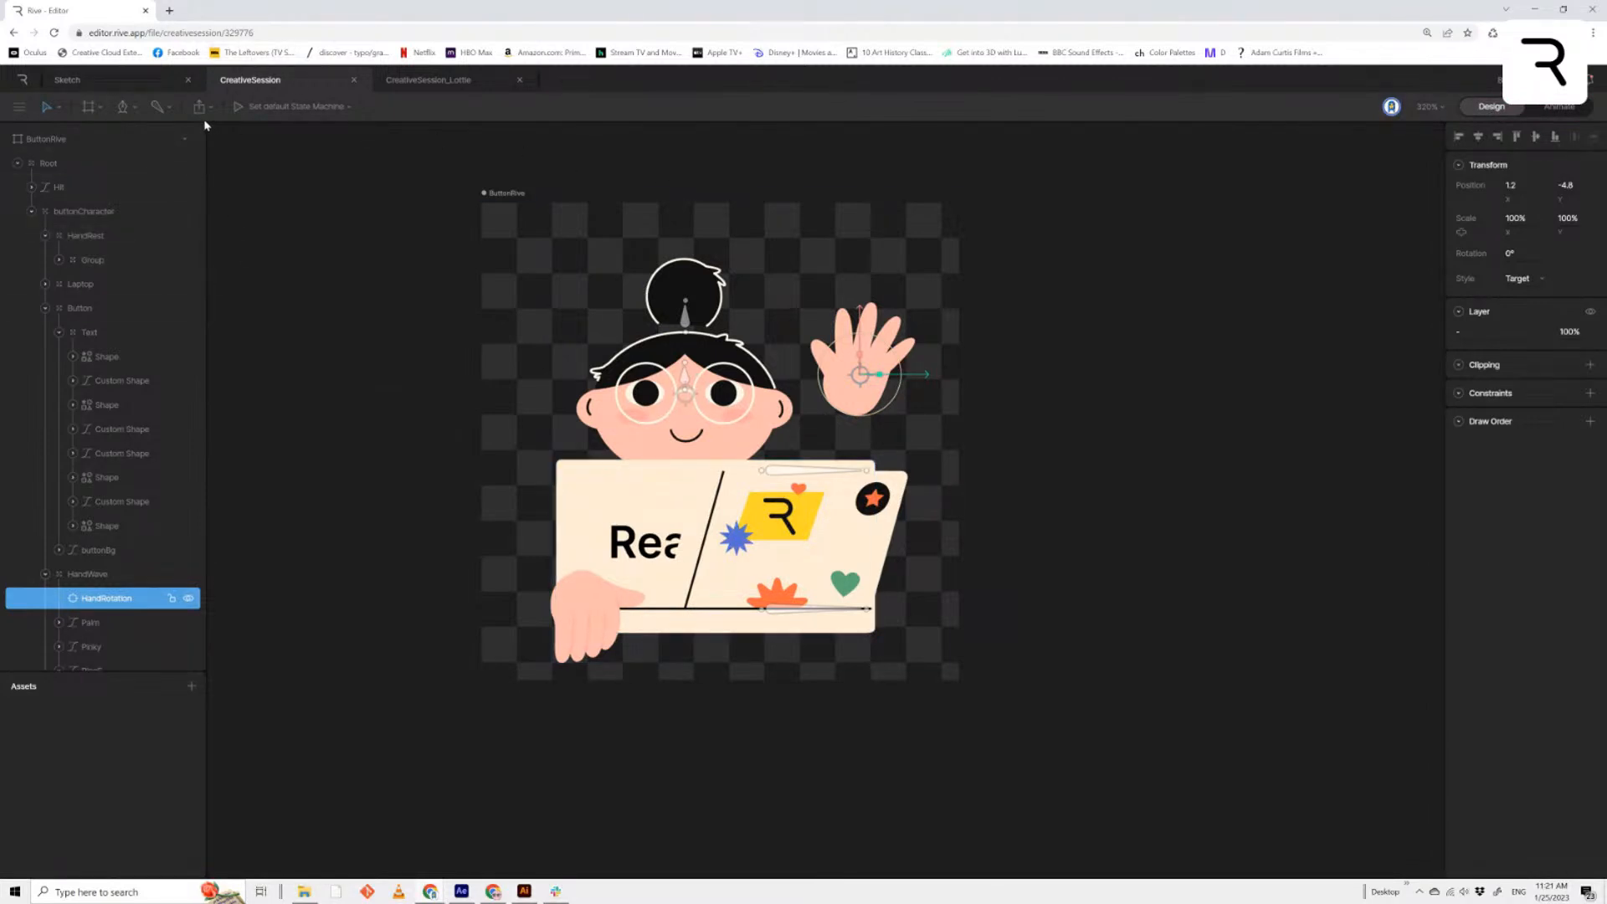
Collapse the buttonCharacter group, then duplicate the ButtonRive artboard and place the copy beside the original at about X 372, Y 0
left_click(159, 212)
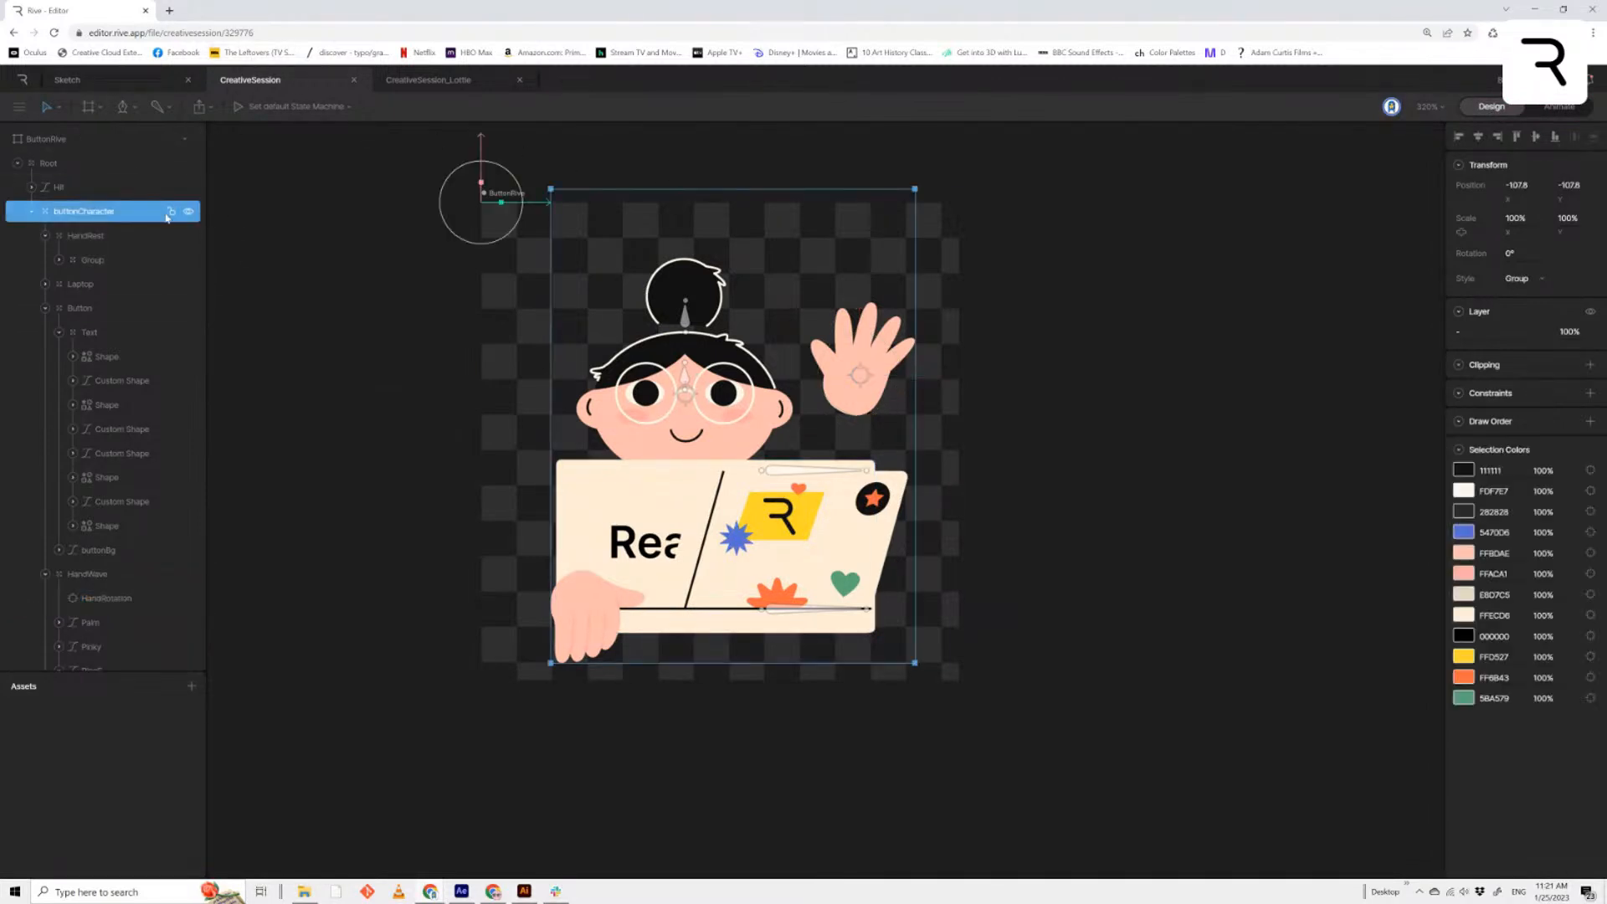
left_click(35, 212)
left_click(268, 162)
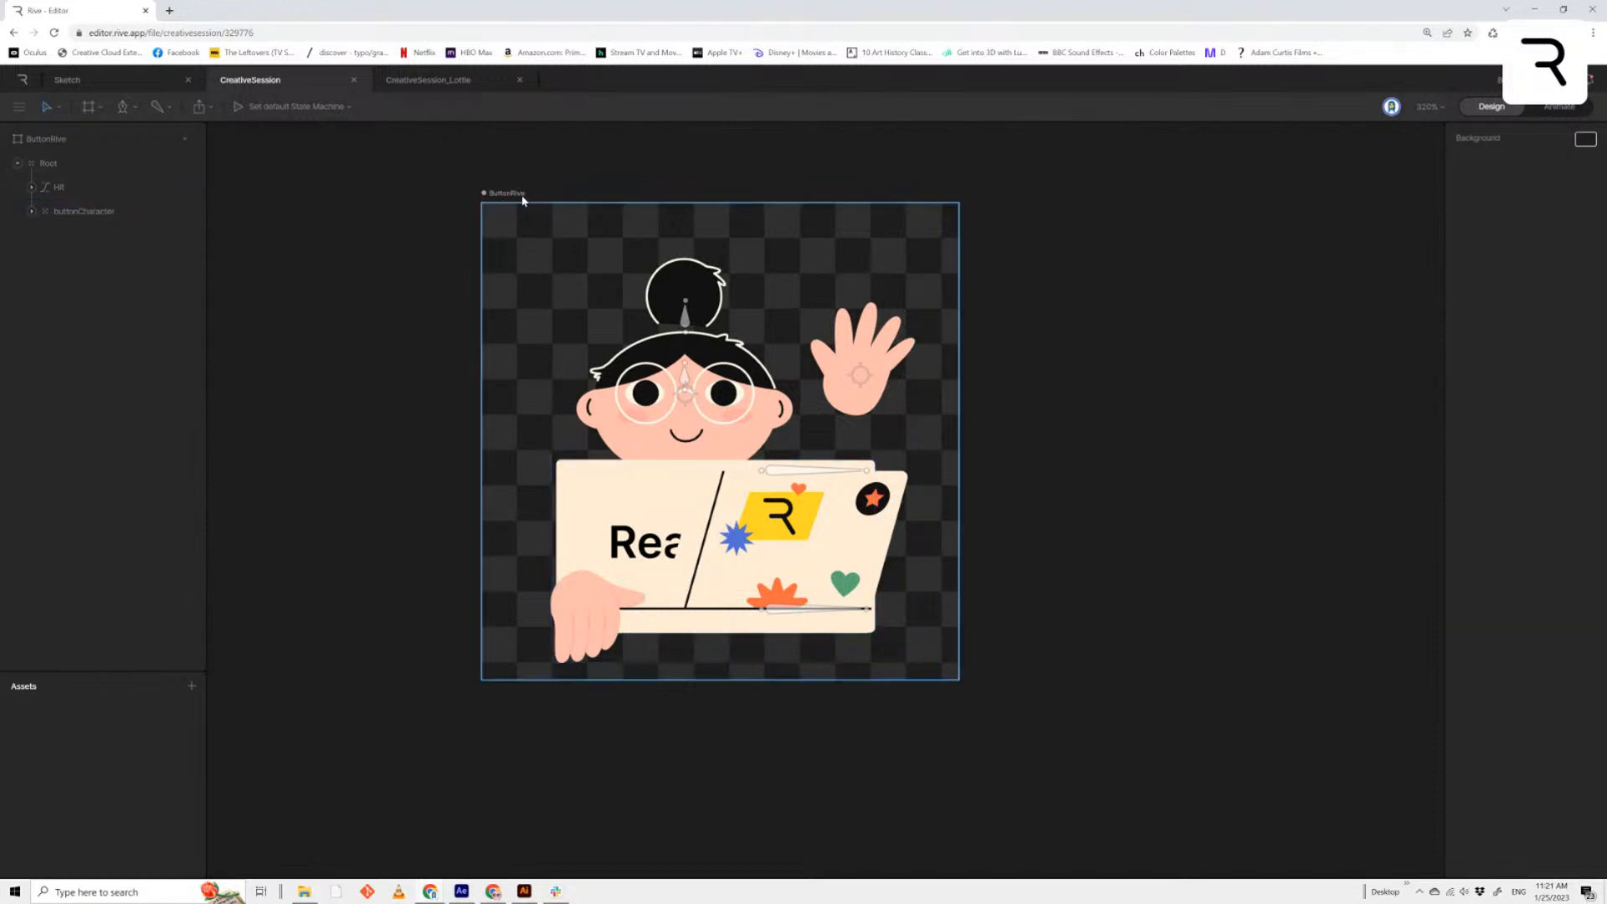
left_click(497, 195)
left_click_drag(1113, 335, 704, 332)
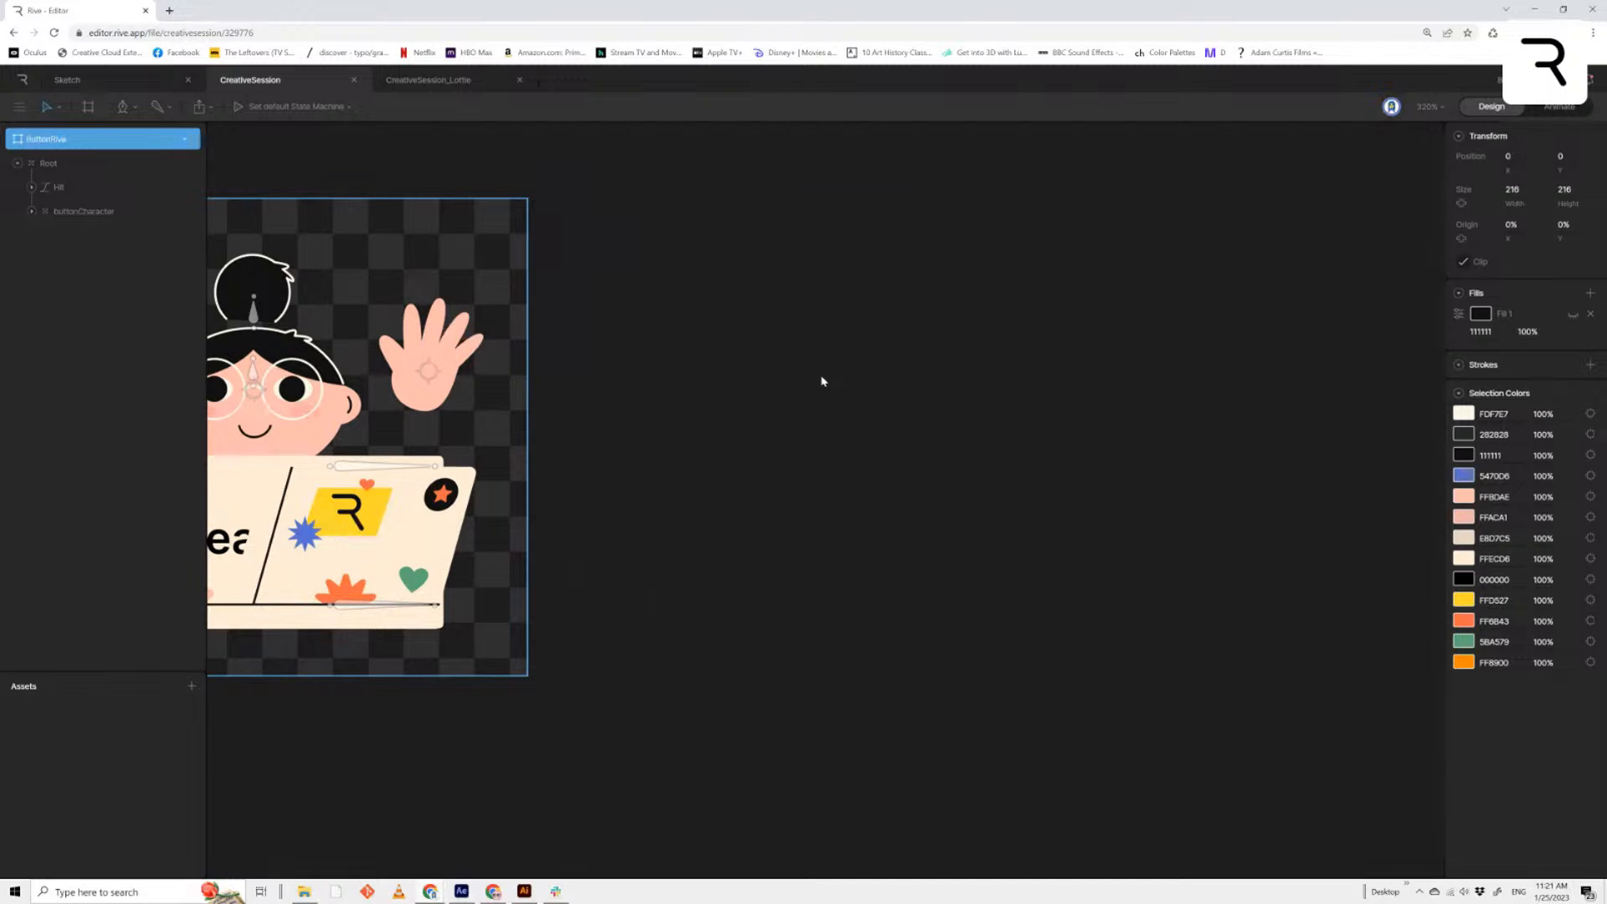
key("ctrl+d")
left_click_drag(796, 201, 921, 208)
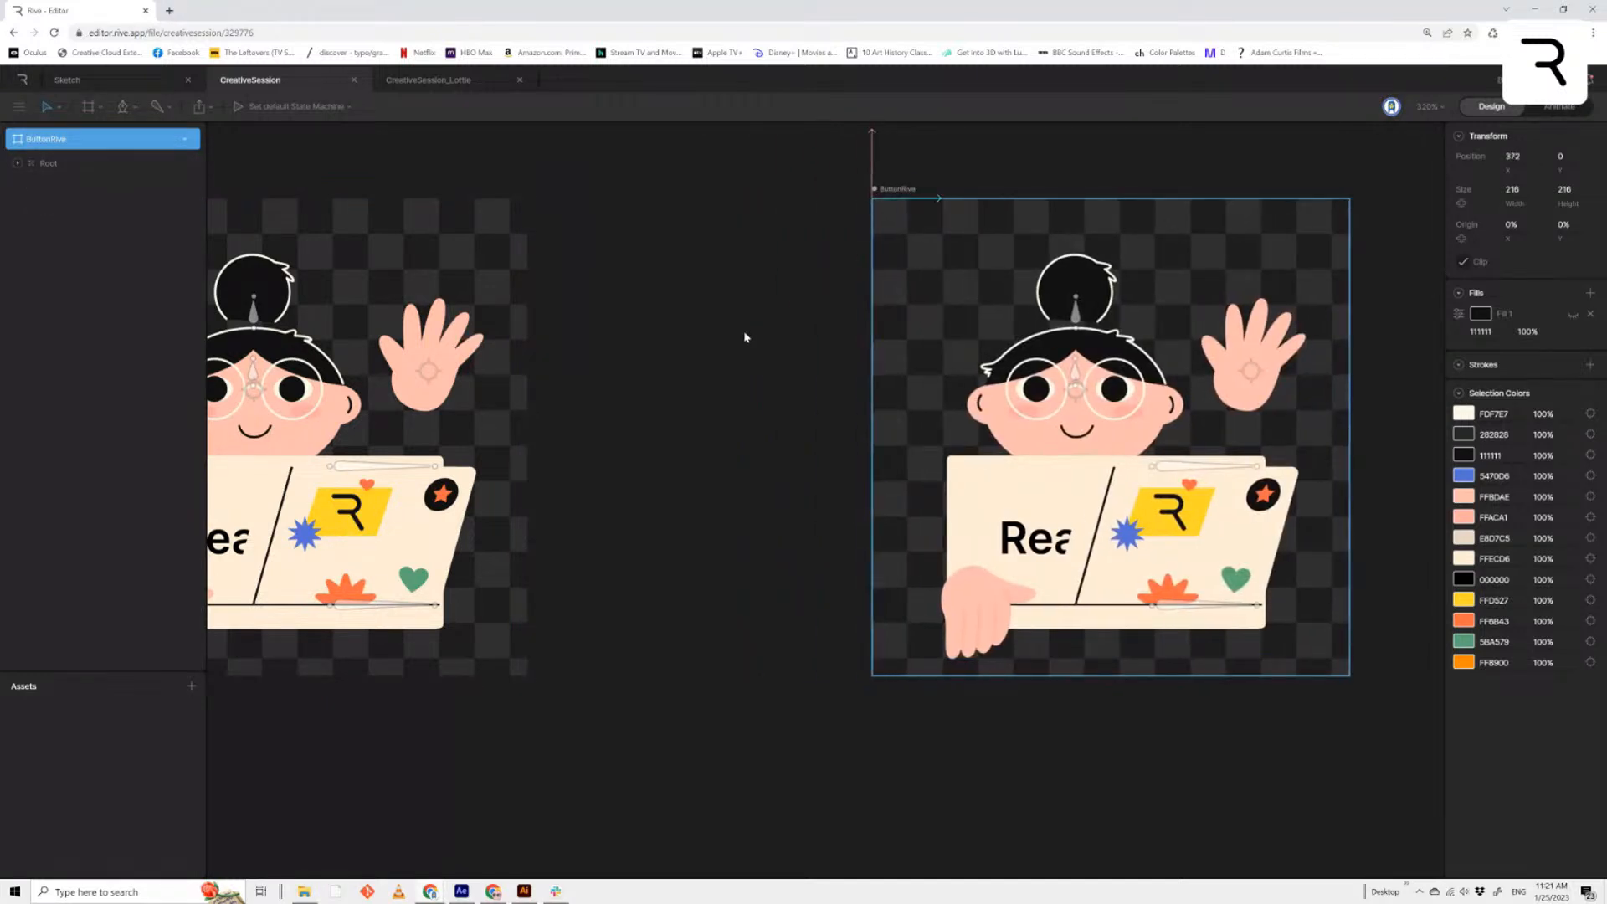
left_click_drag(744, 337, 373, 316)
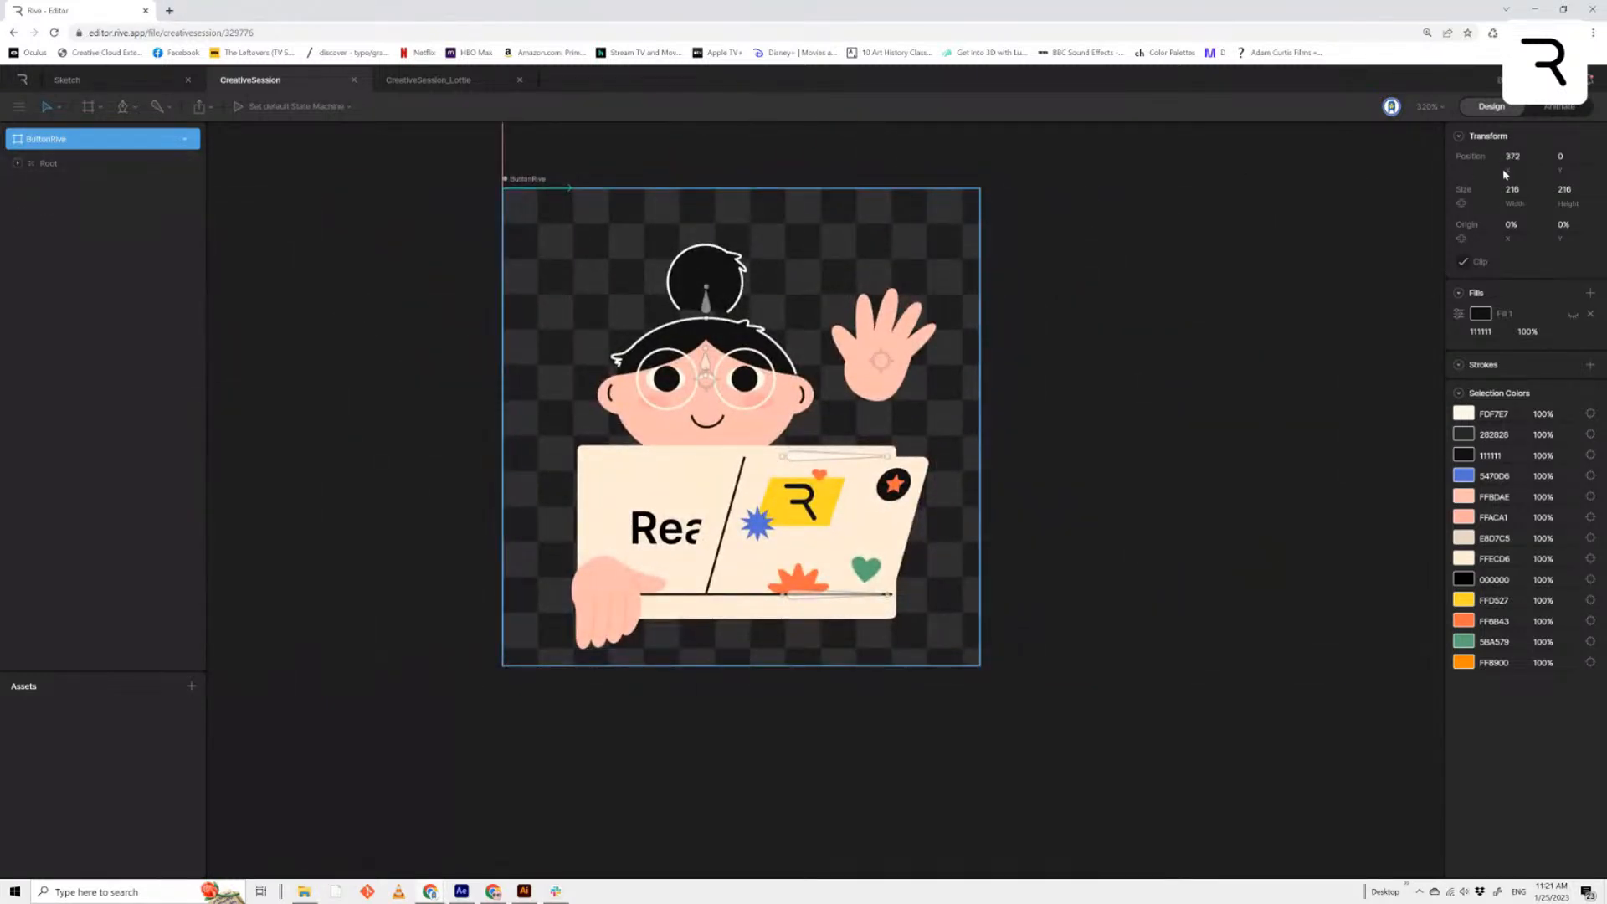
Expand the copied artboard's Root and buttonCharacter groups and inspect the HandRest and Laptop groups inside
left_click(37, 163)
left_click(17, 164)
left_click(34, 211)
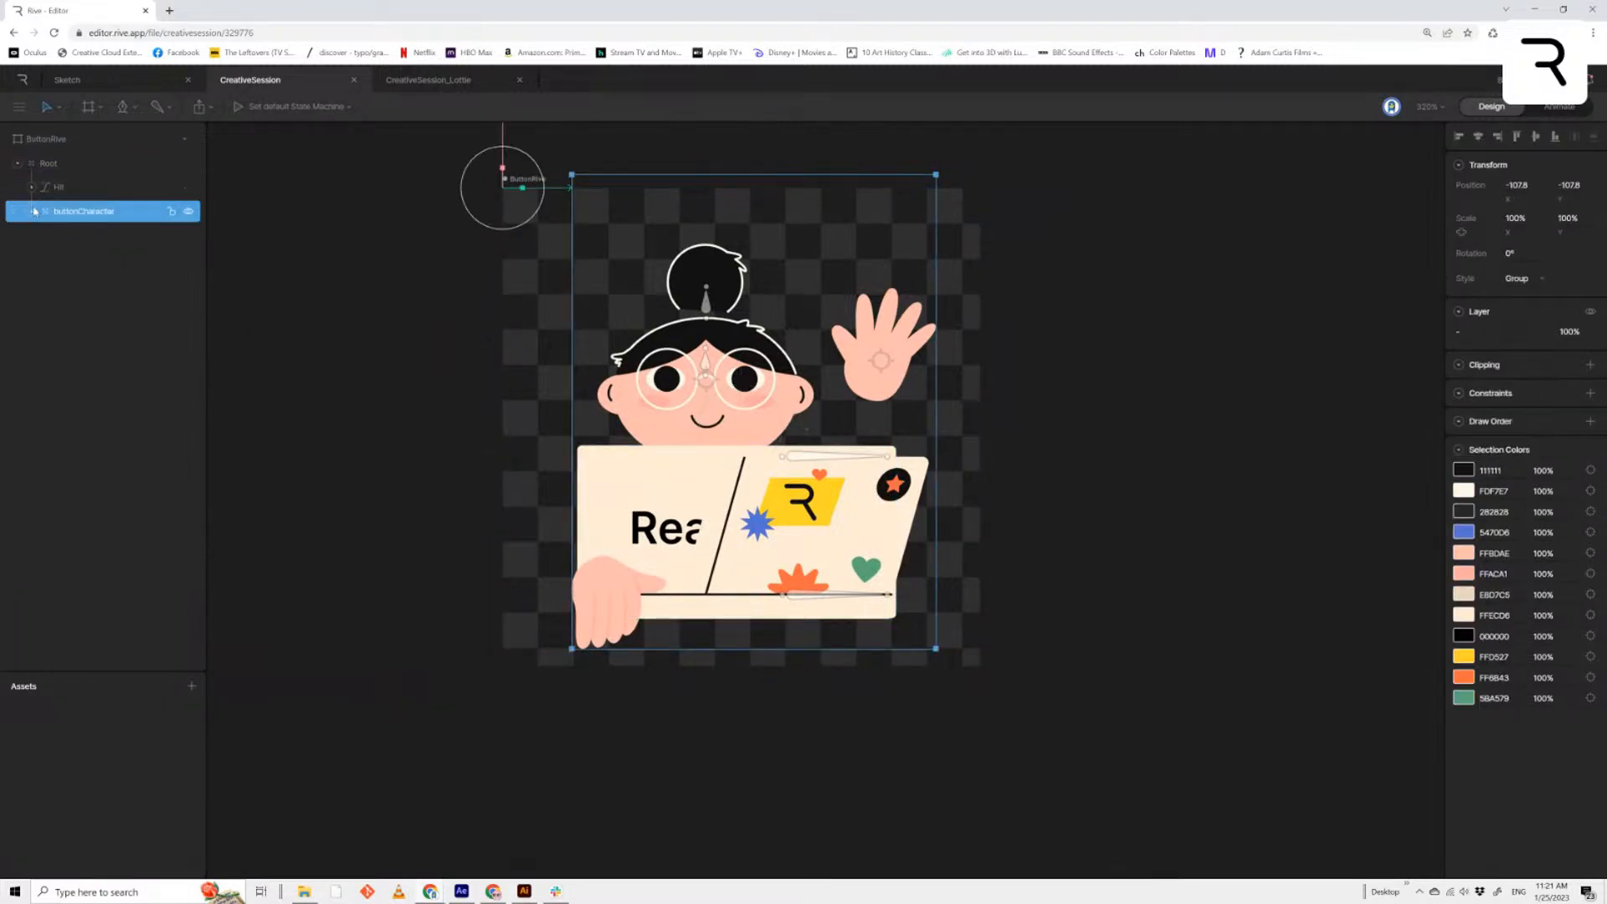
left_click(33, 212)
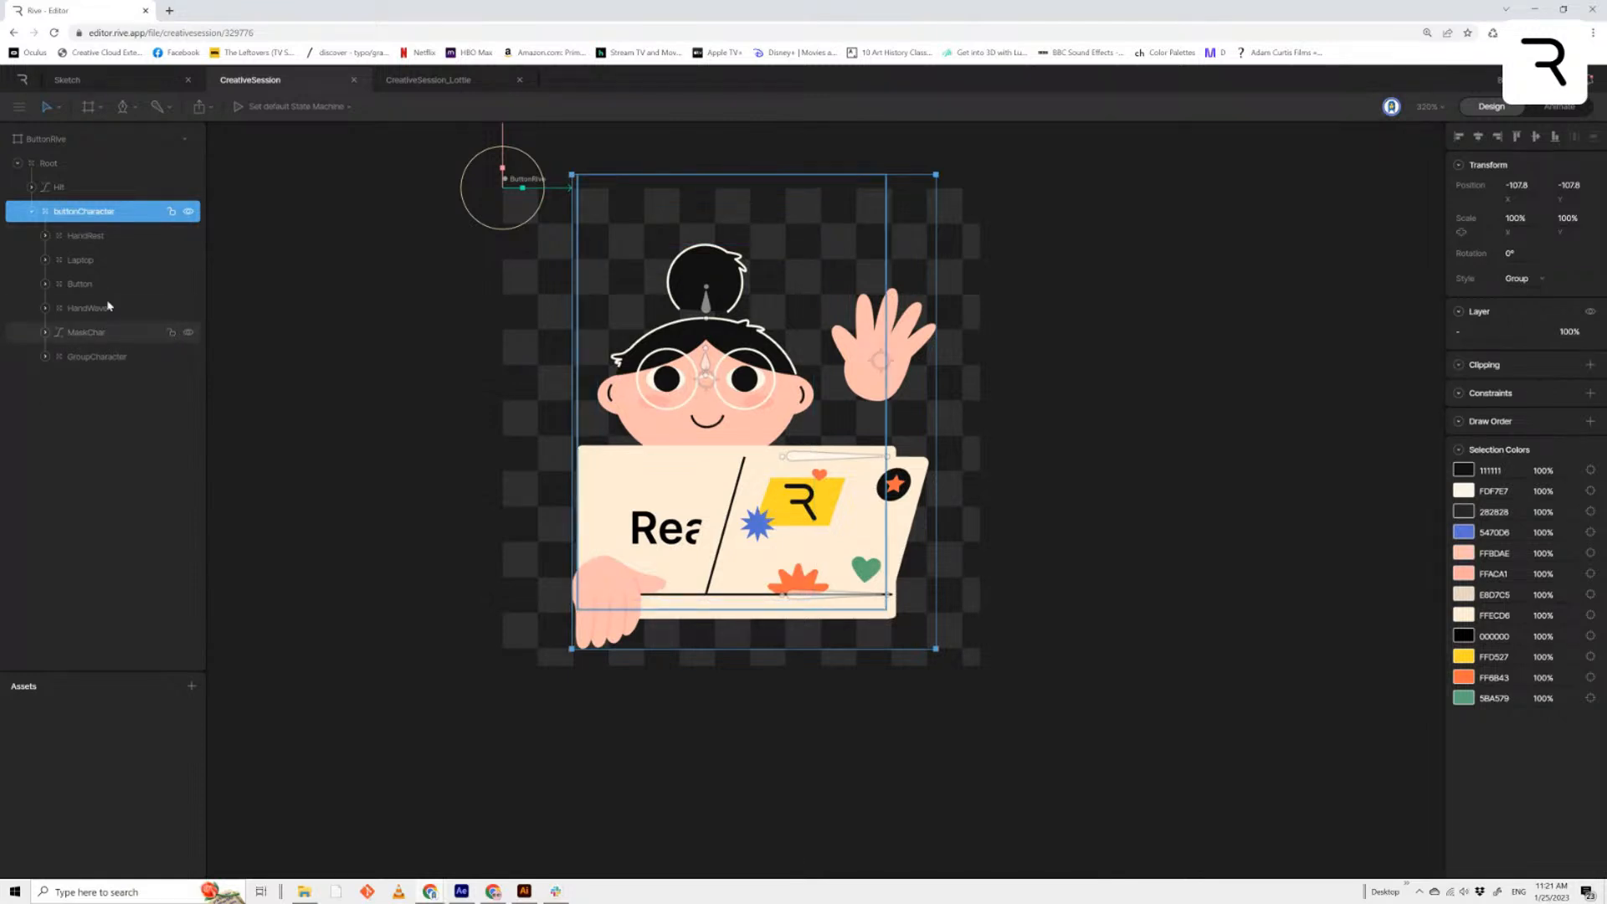
left_click(79, 236)
left_click(45, 236)
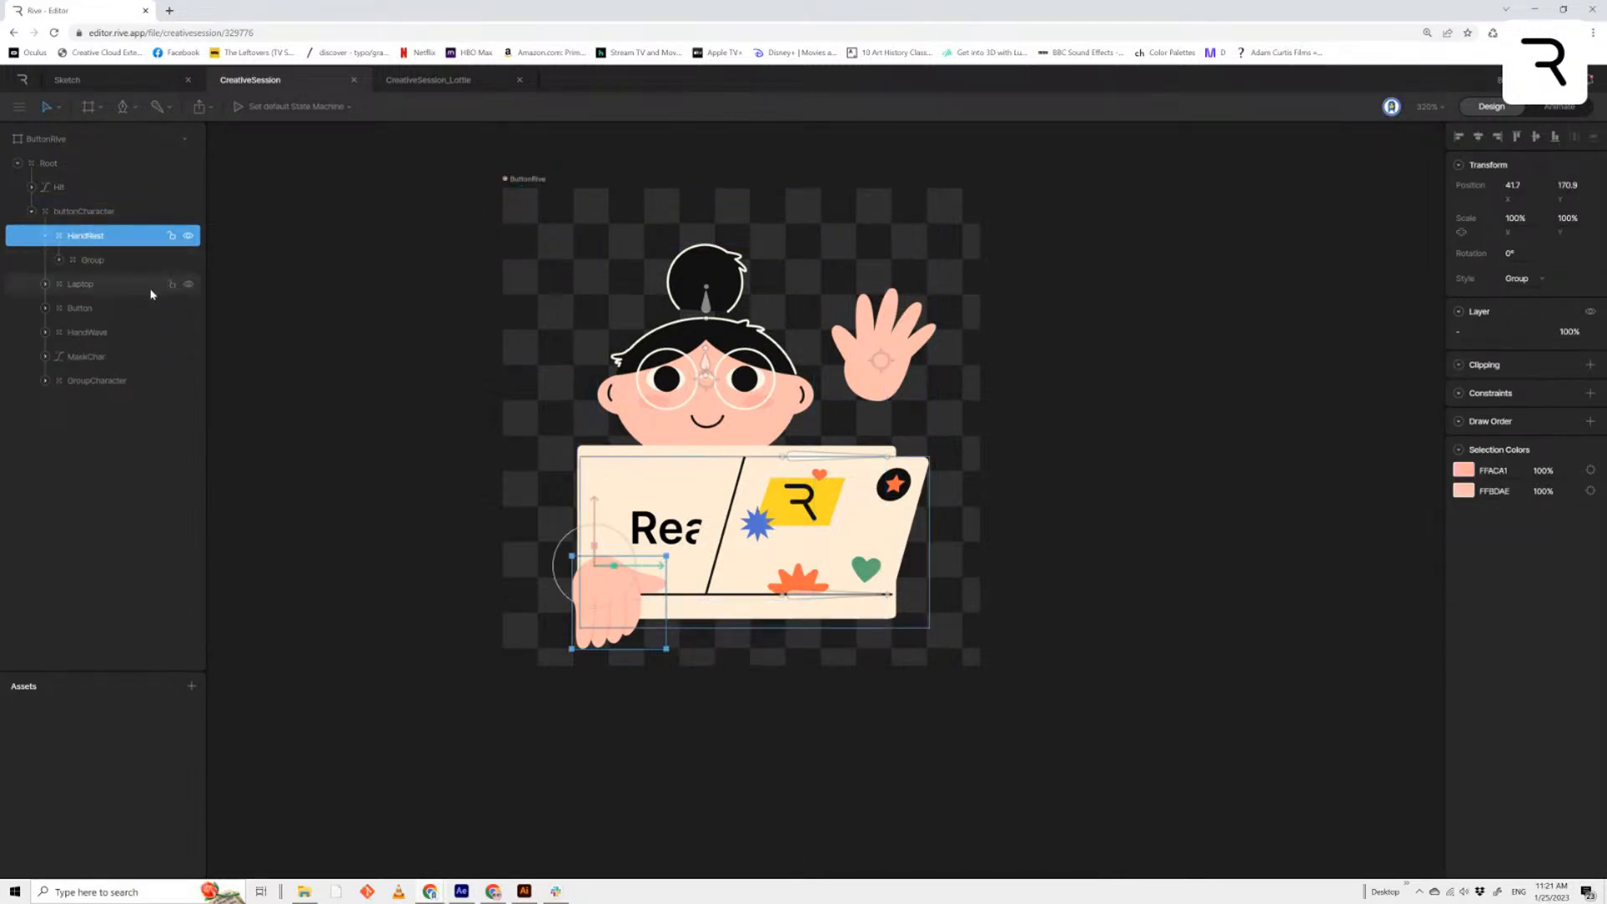
left_click(46, 287)
left_click(45, 286)
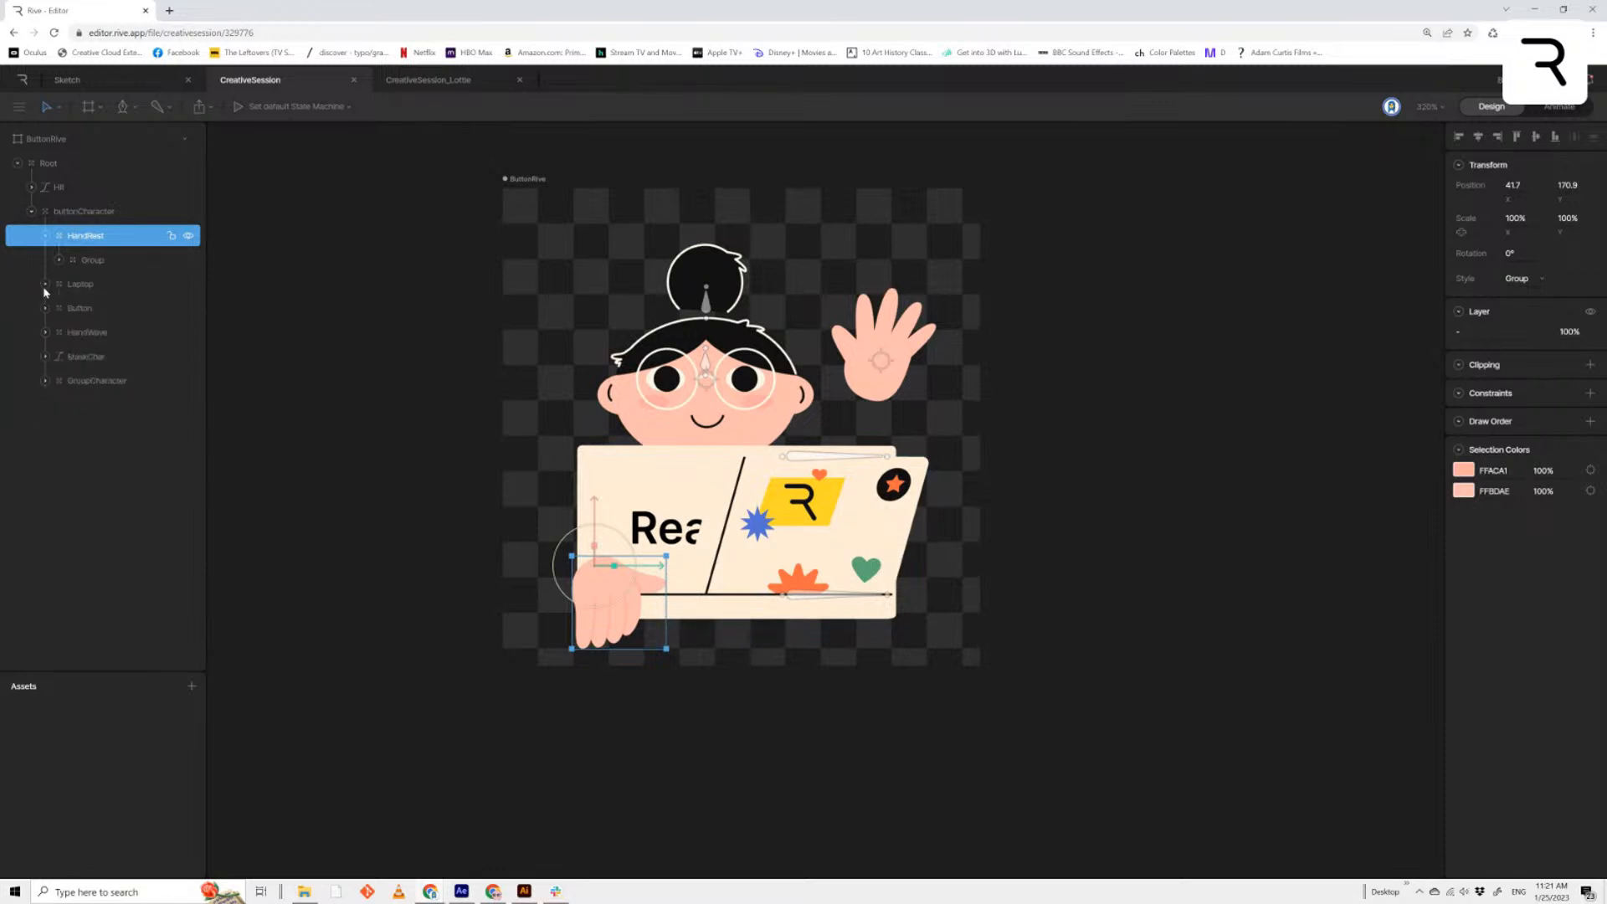
left_click(117, 212)
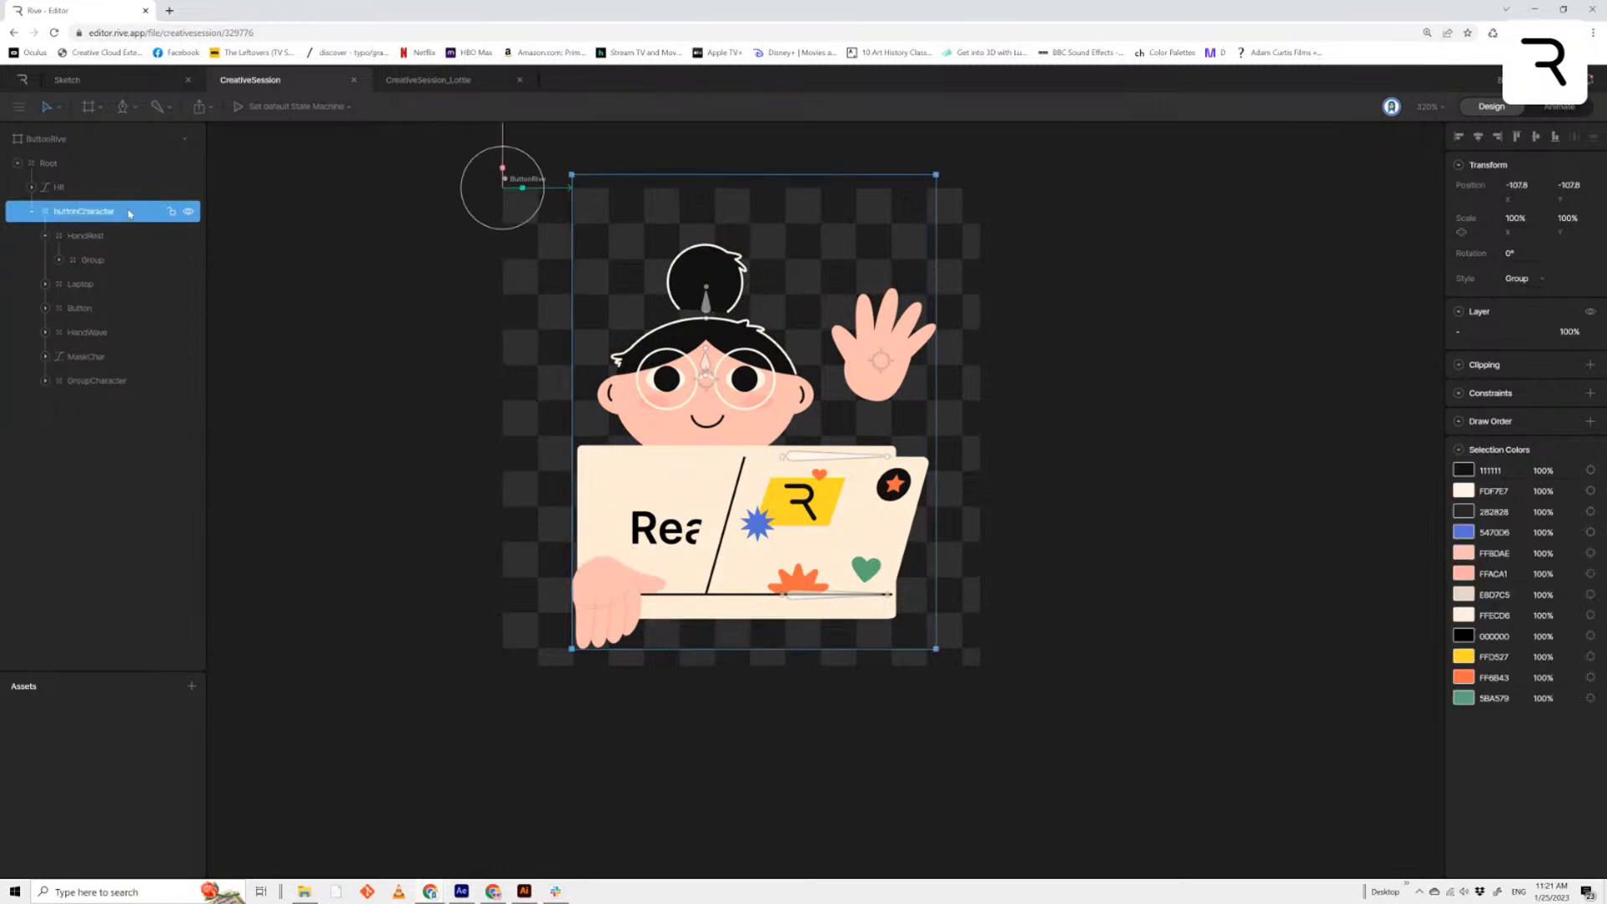
Hide the Button group in the copied artboard and expand the GroupCharacter group
left_click(118, 312)
left_click(188, 309)
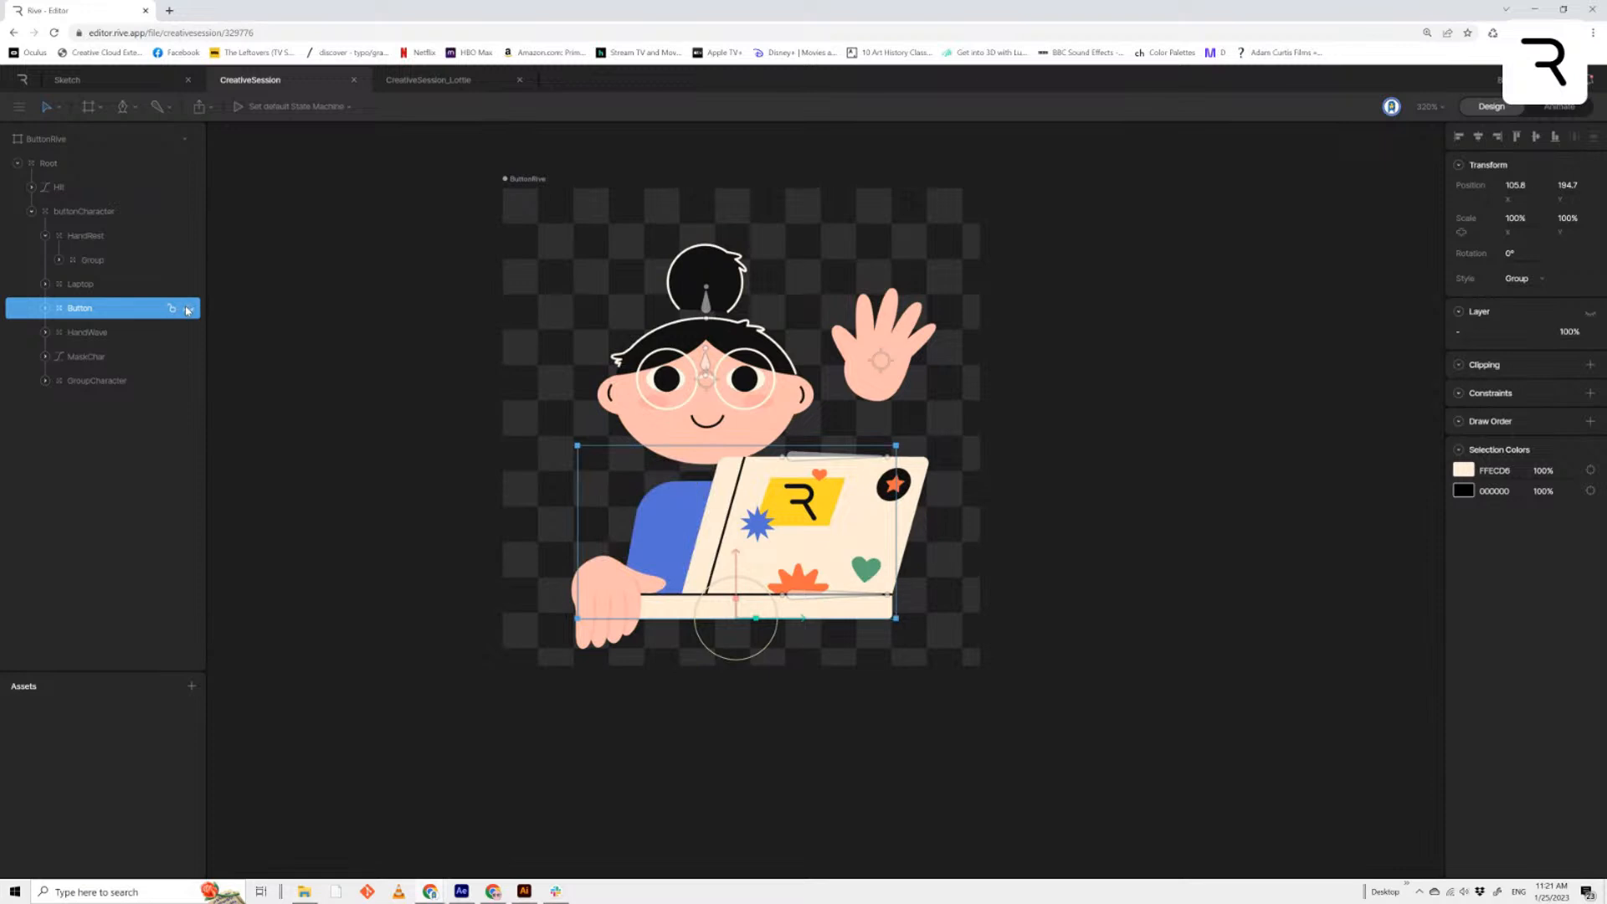
scroll(706, 360, "up", 3)
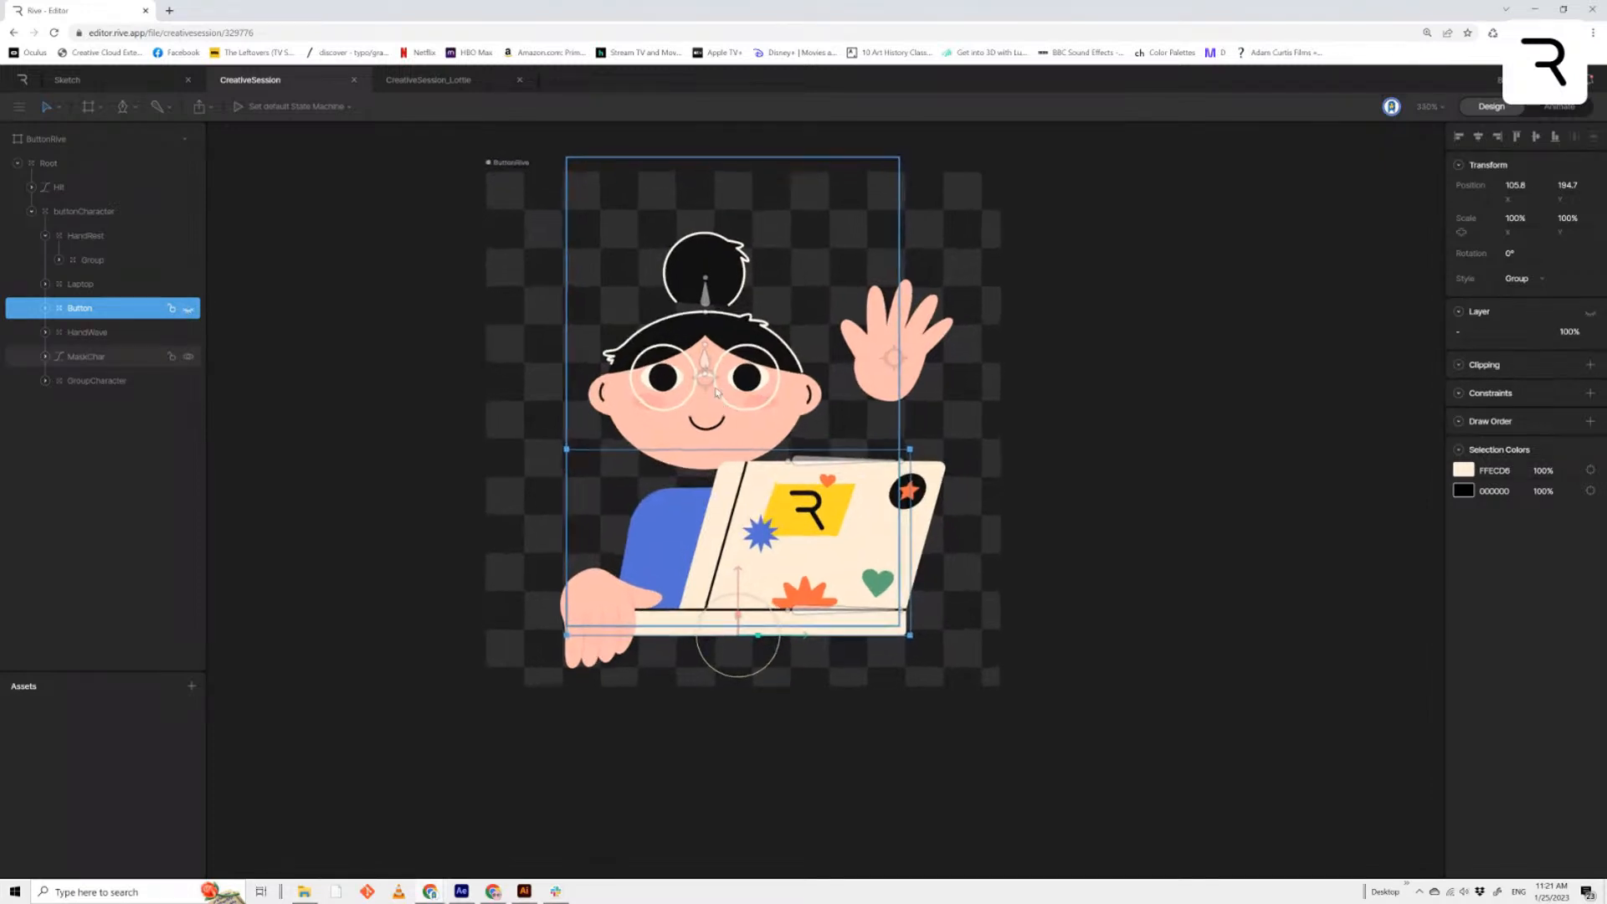
left_click(117, 381)
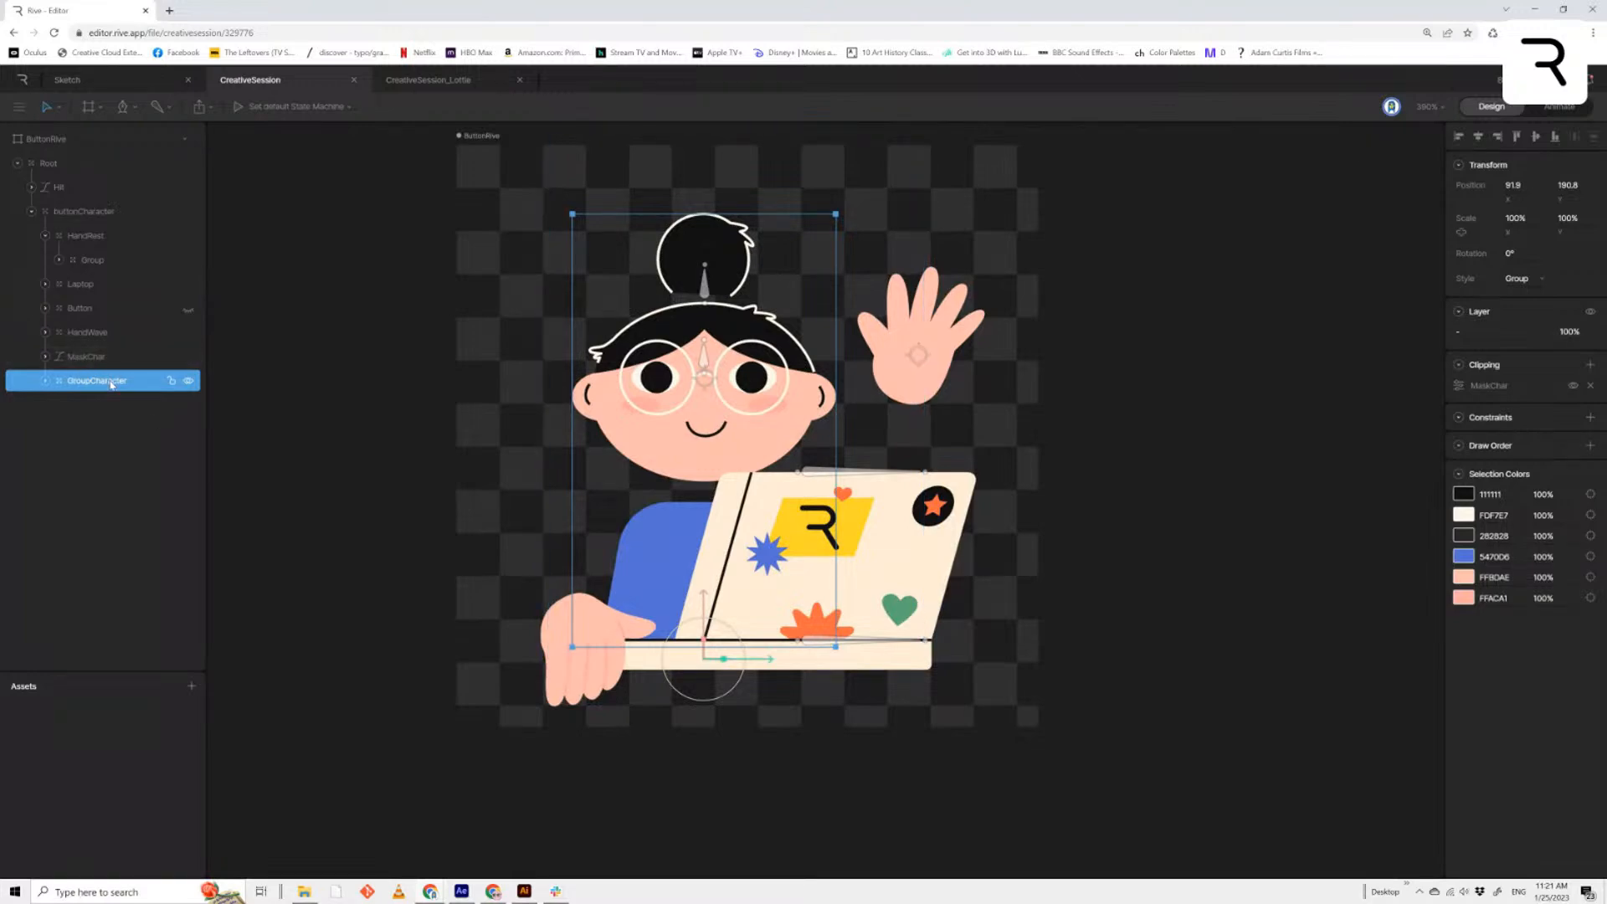
left_click(46, 381)
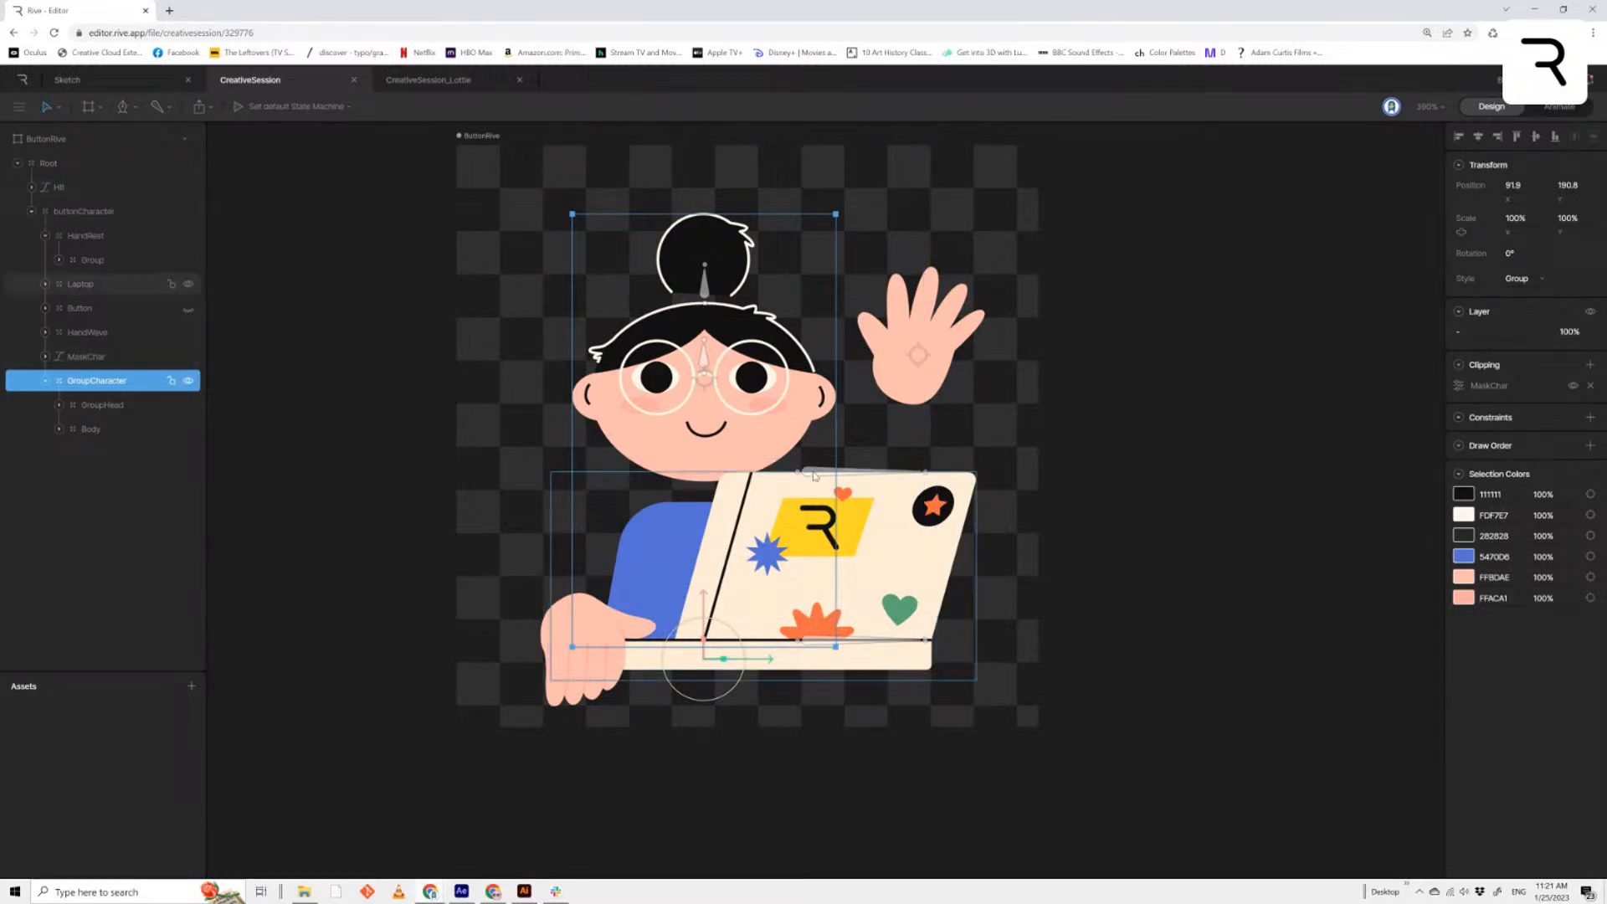
Inspect the laptop's BoneScreenTop and BoneScreenBottom bones and try shifting BoneScreenTop to about X -23.4 to slant the screen
scroll(796, 501, "up", 3)
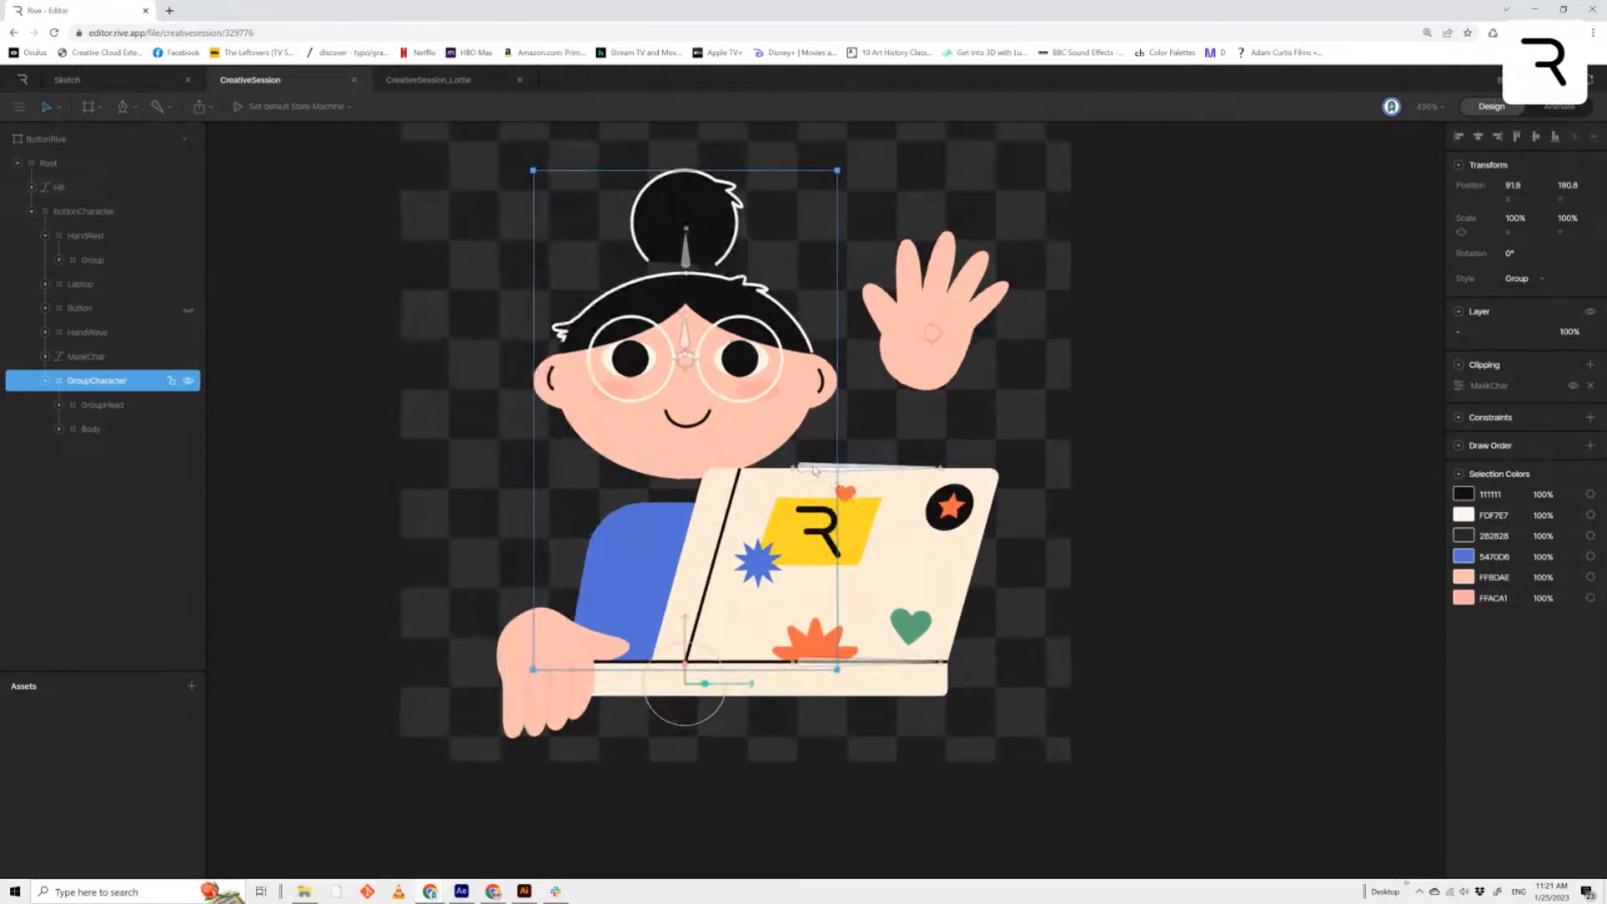
left_click(809, 467)
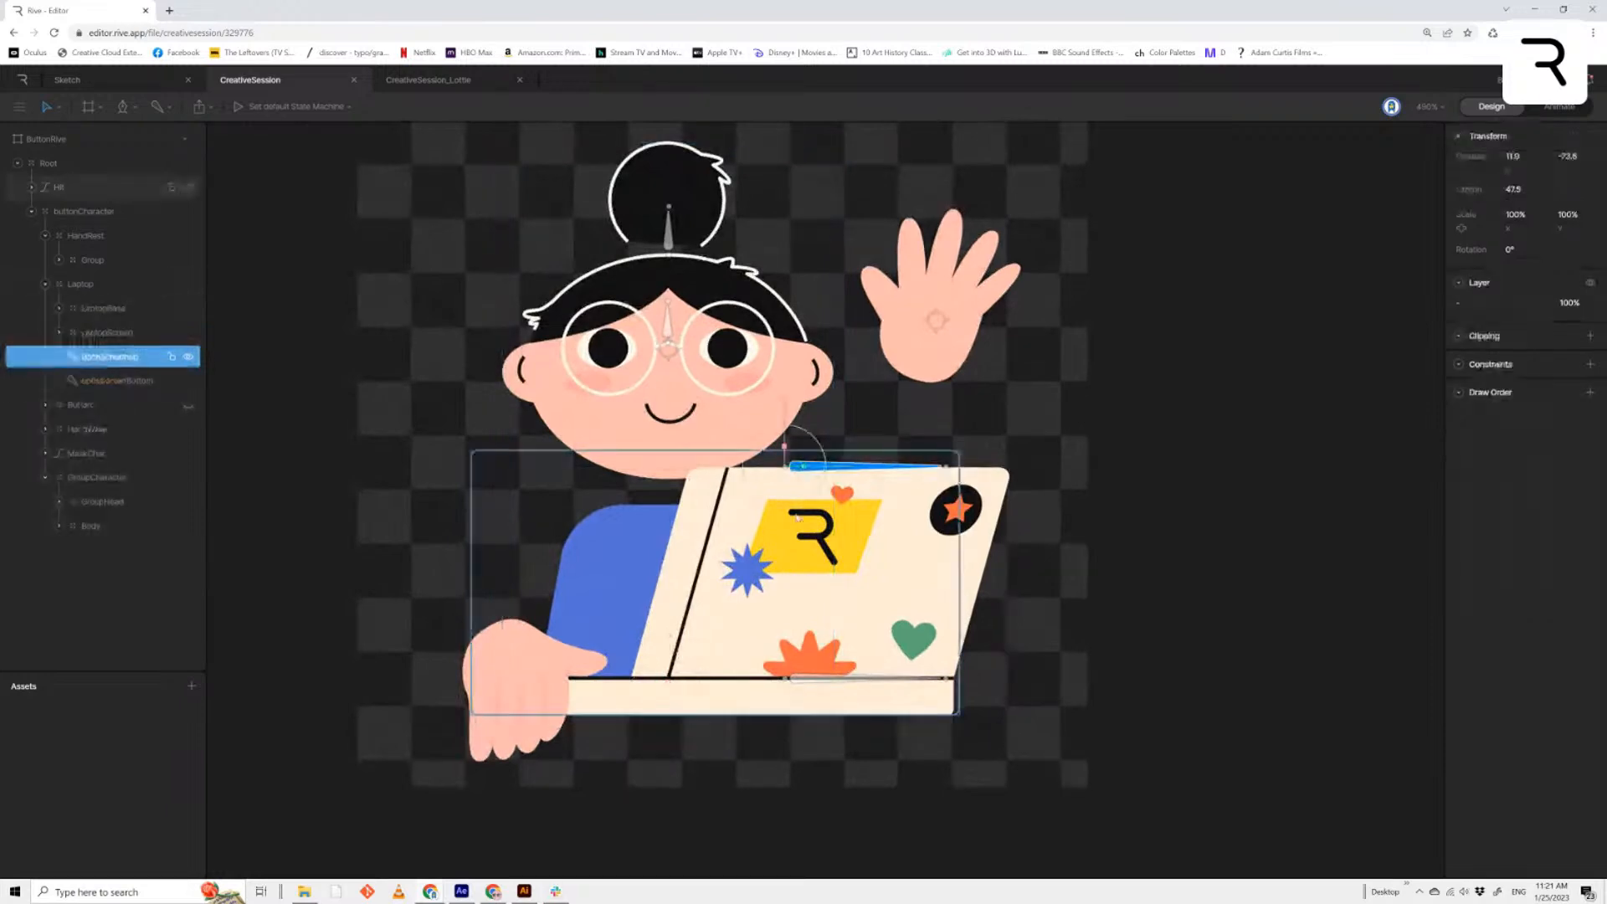
left_click(855, 676)
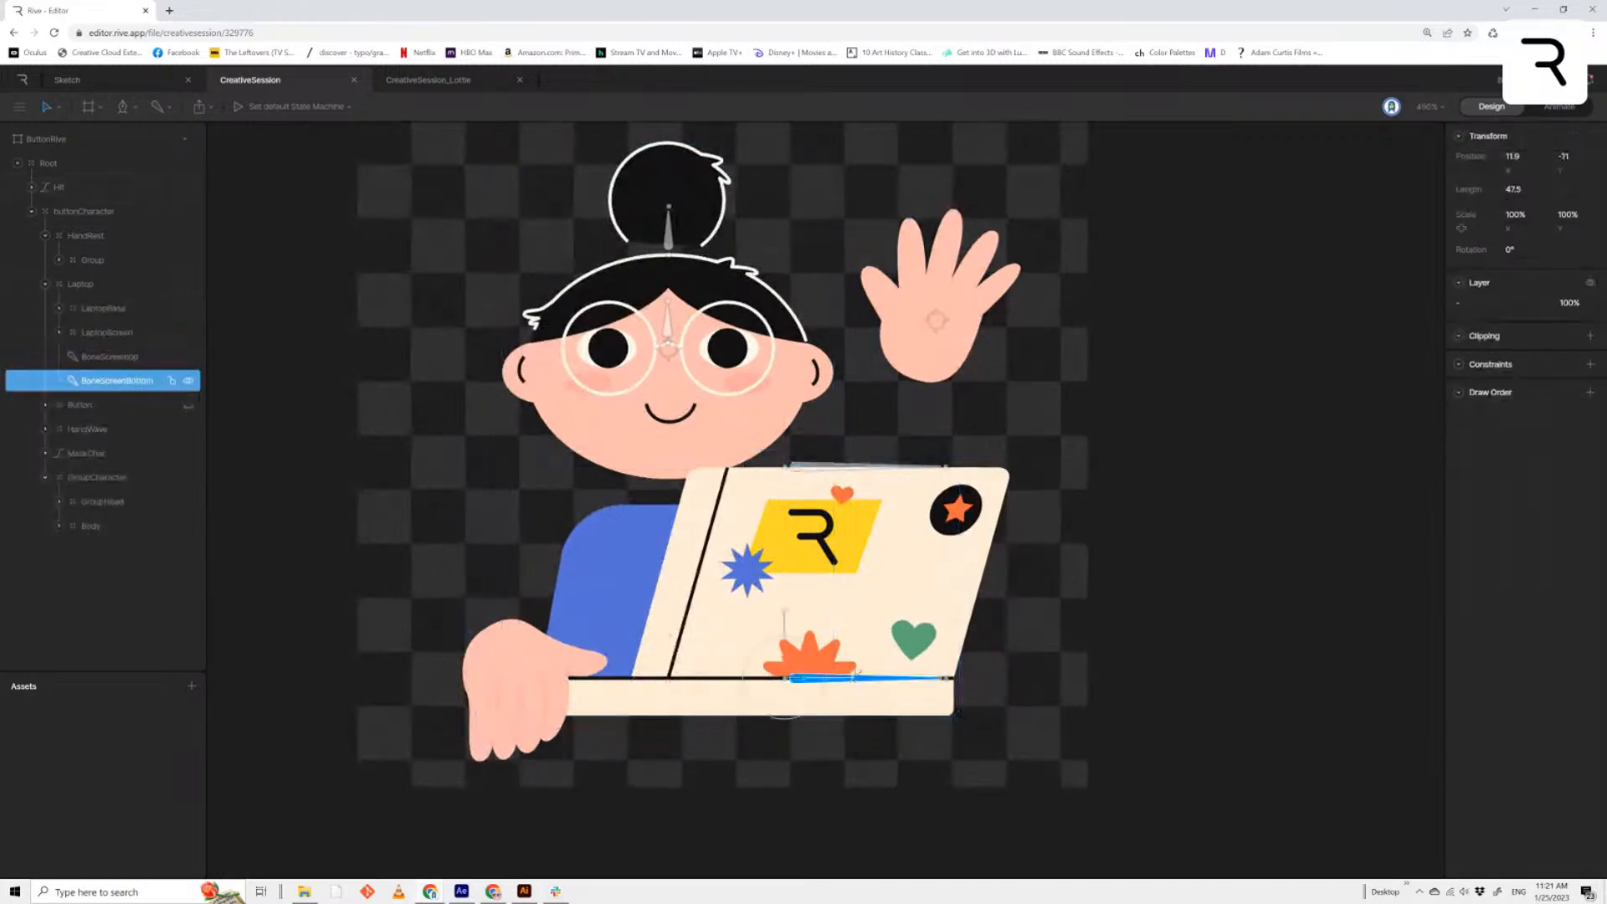
left_click(818, 470)
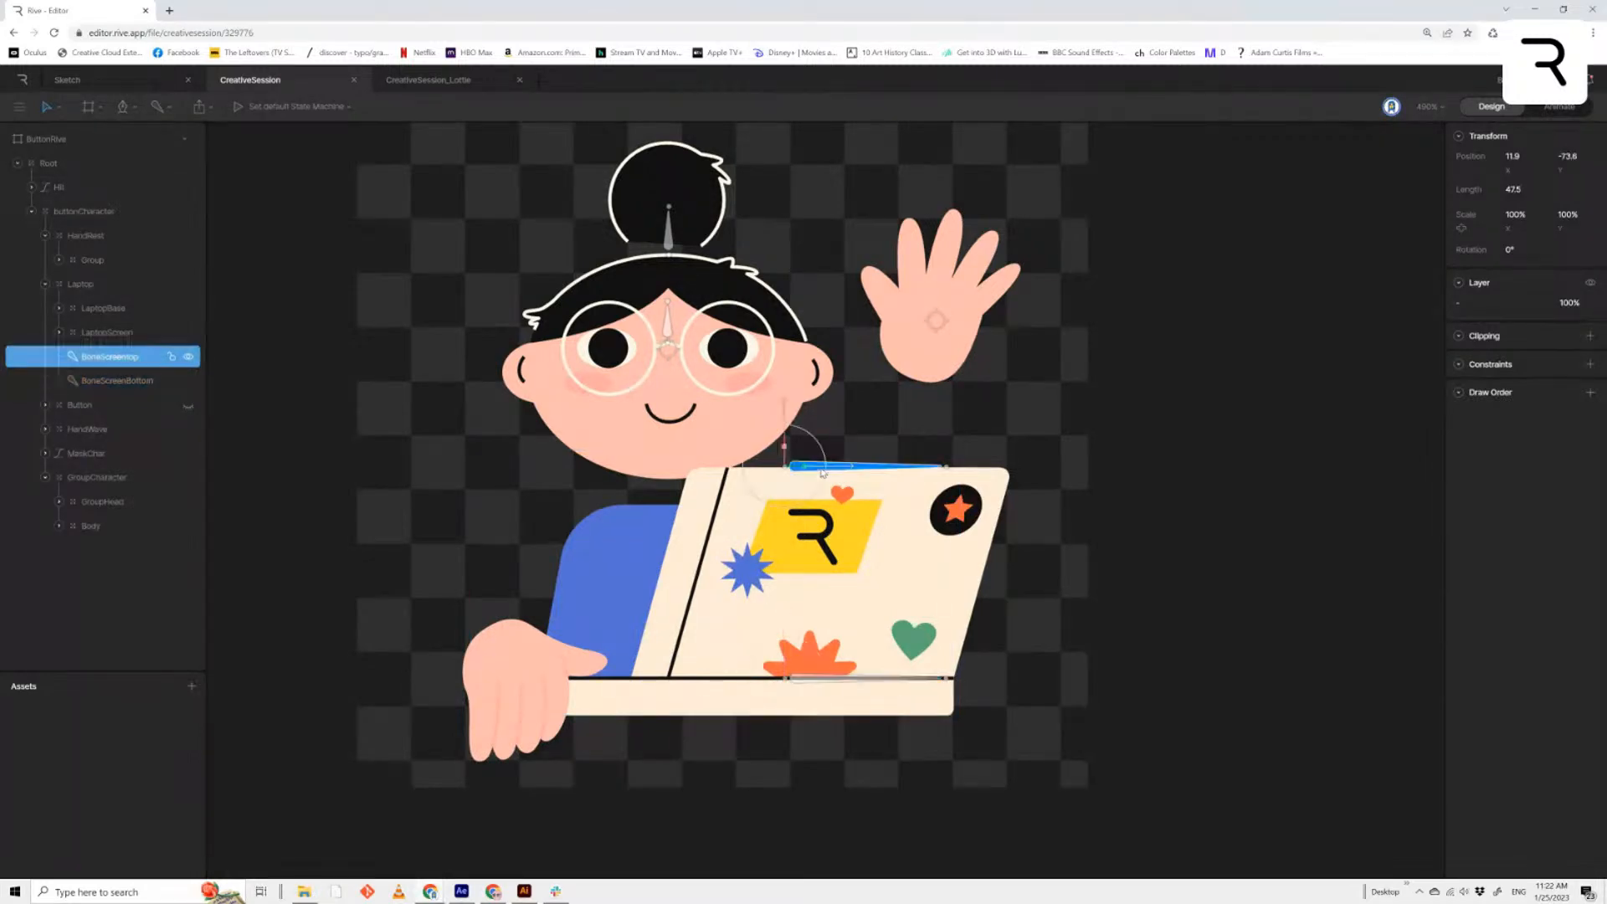
left_click_drag(828, 474, 707, 470)
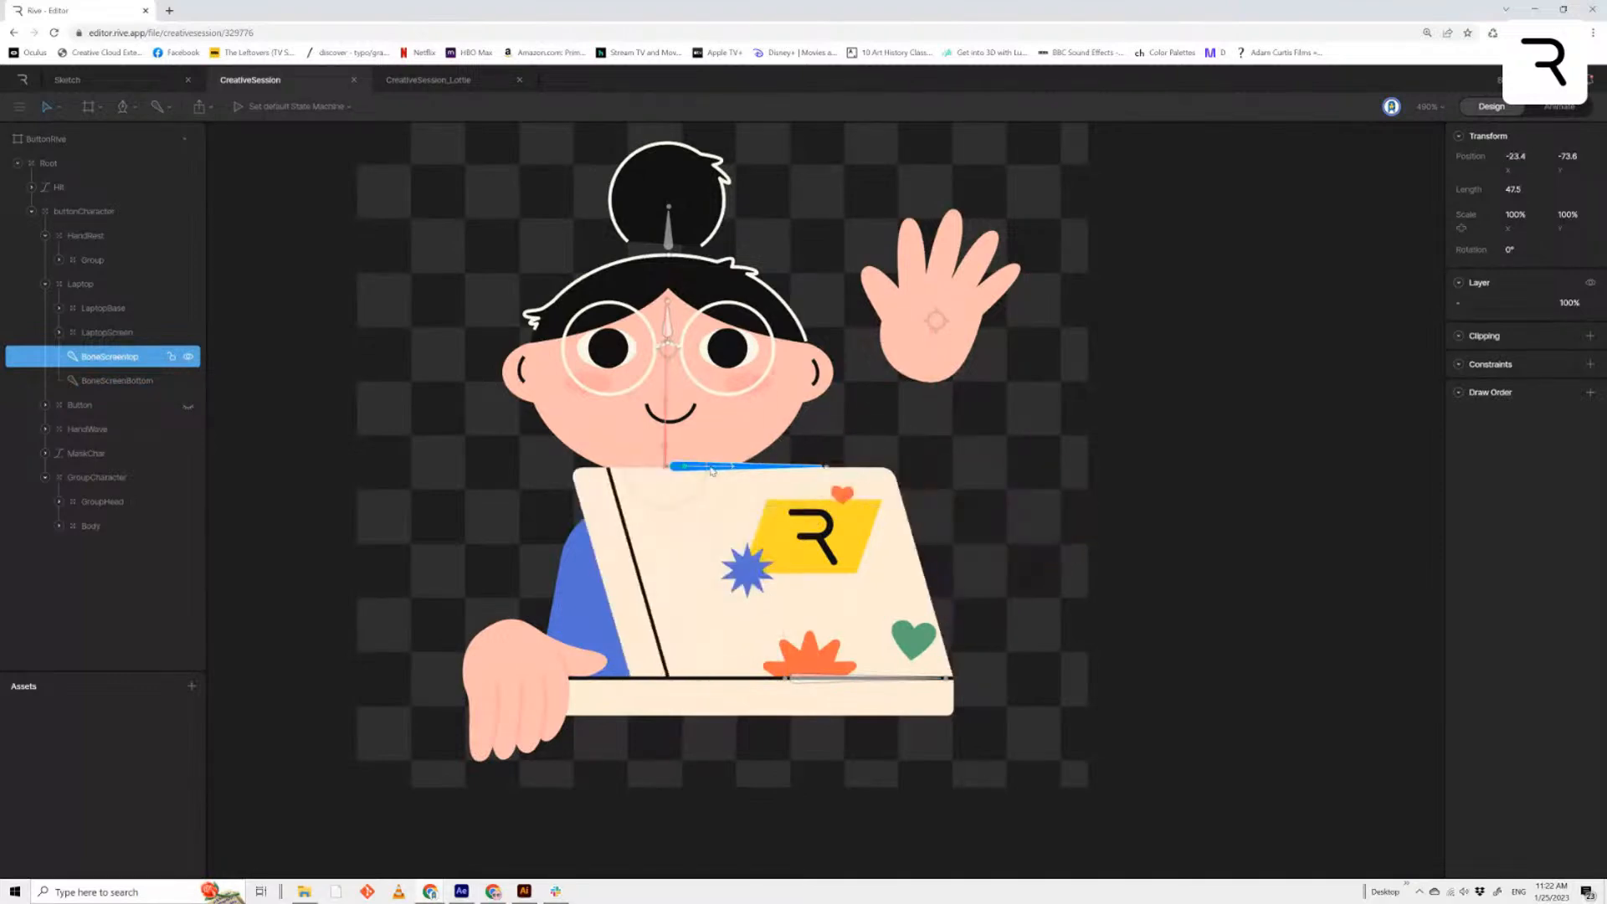
Hide the copied artboard's Button group again and select the laptop's BoneScreenTop bone
left_click(1143, 586)
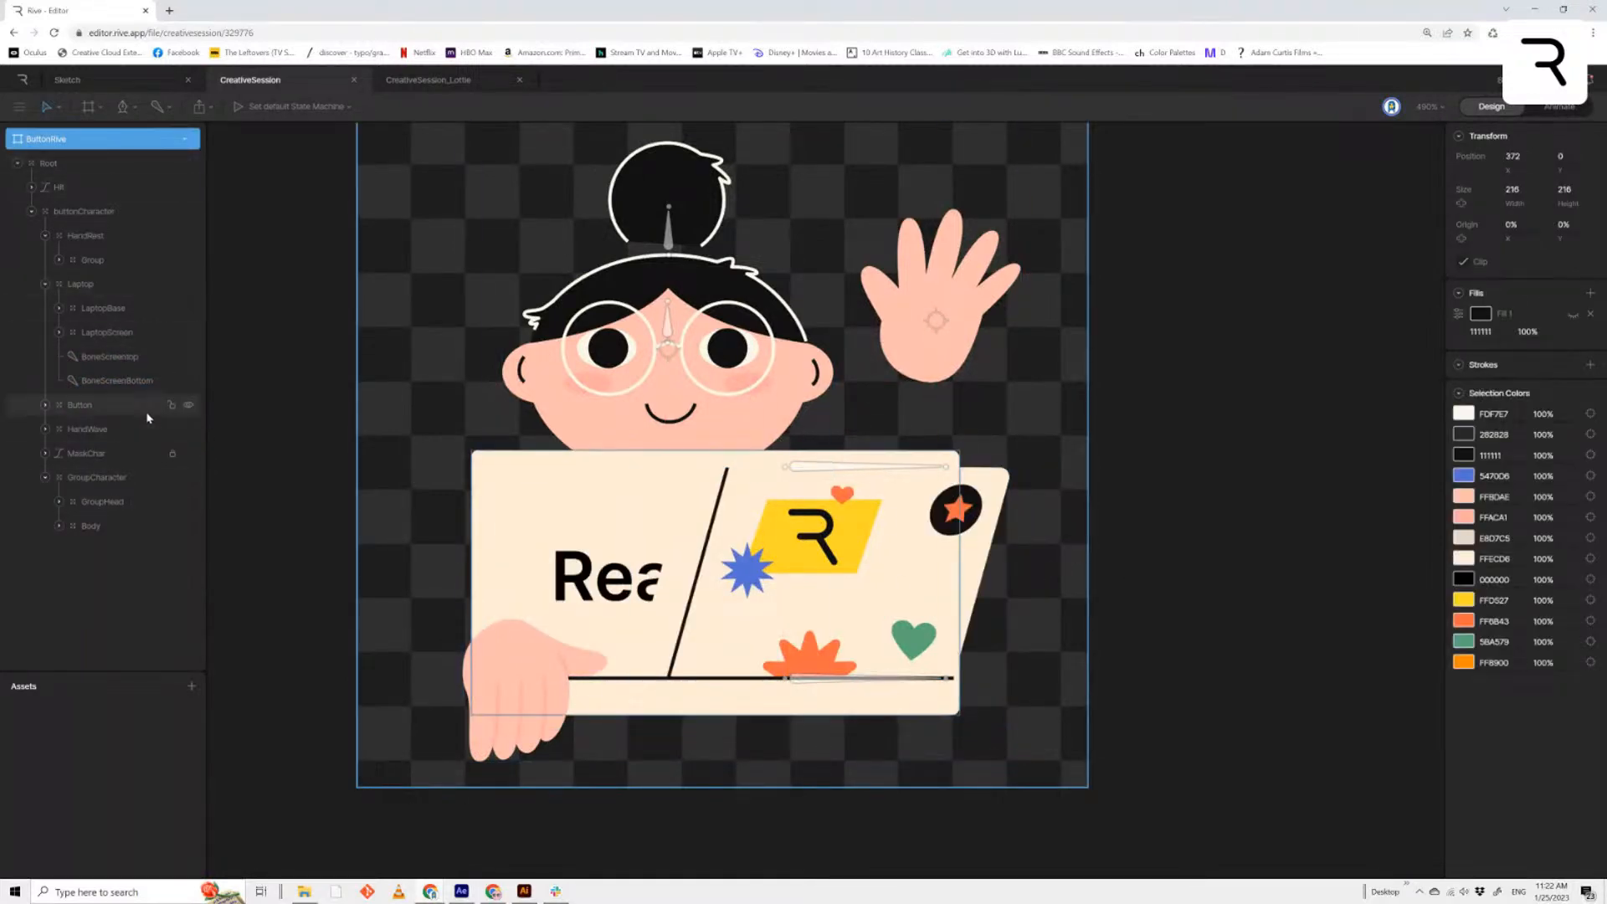
left_click(188, 406)
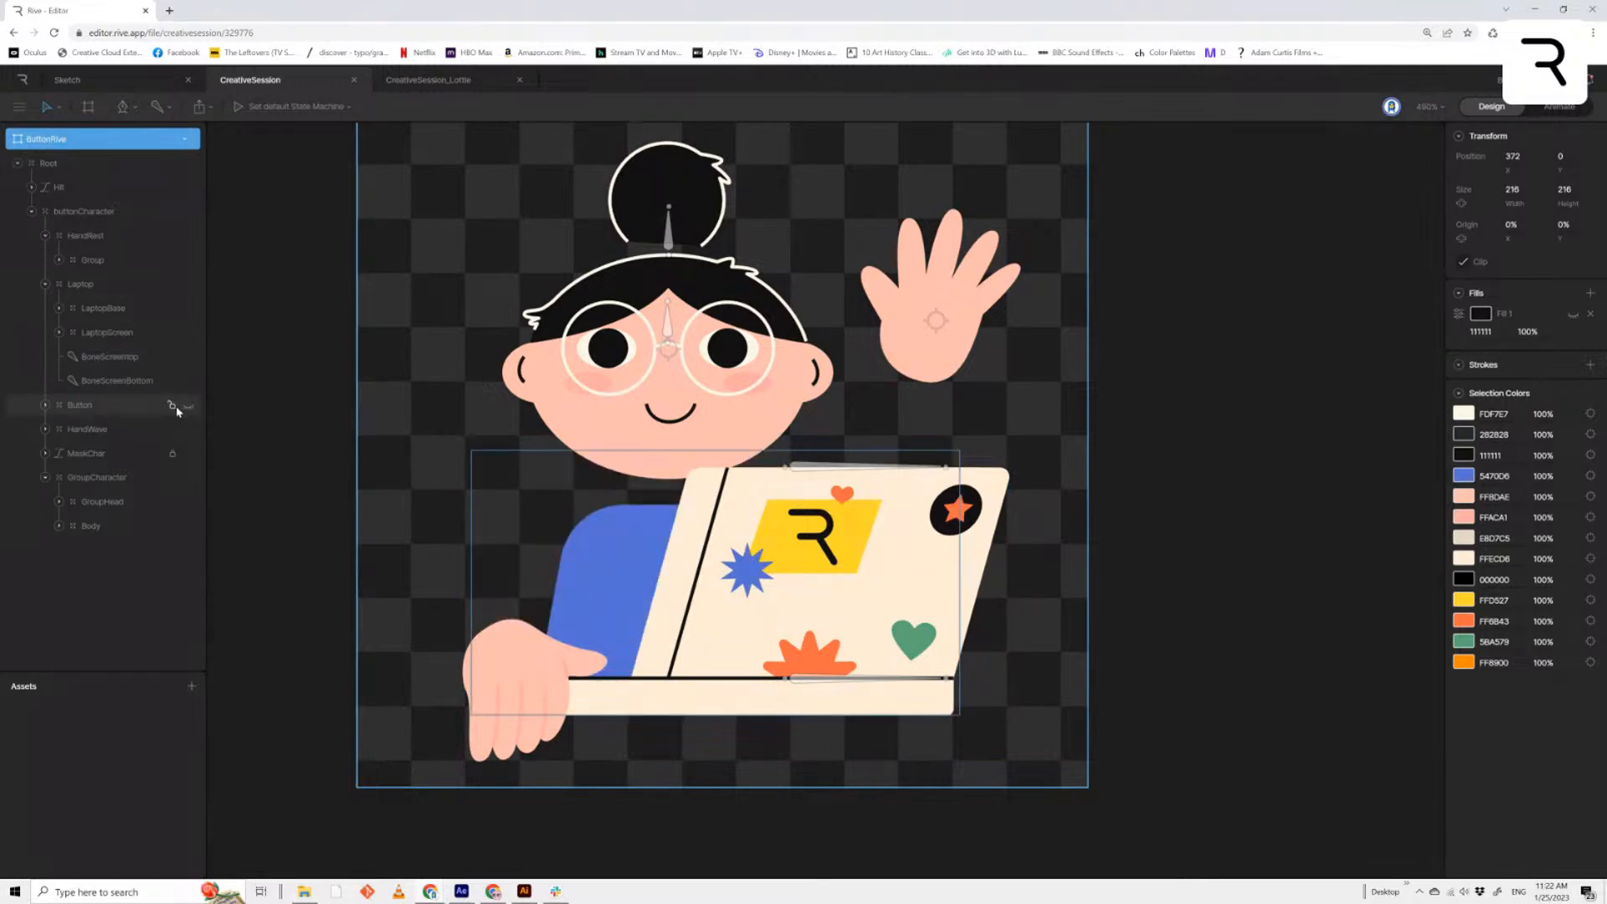
left_click(114, 480)
left_click(109, 356)
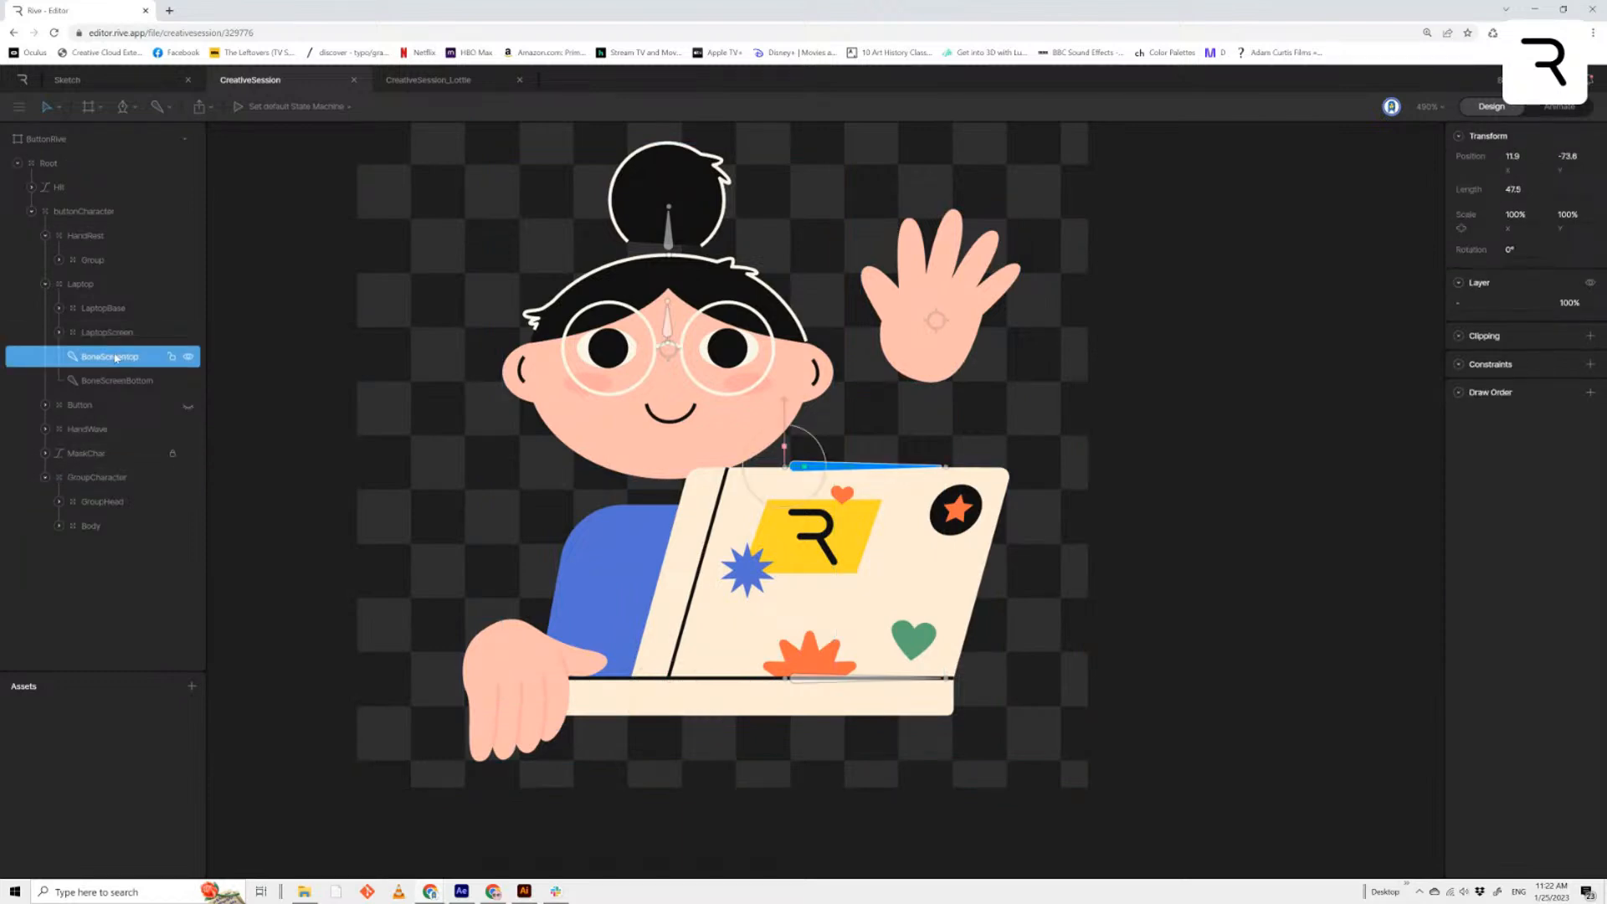
Lock the Hit shape in the copied artboard's Root group
left_click(113, 378)
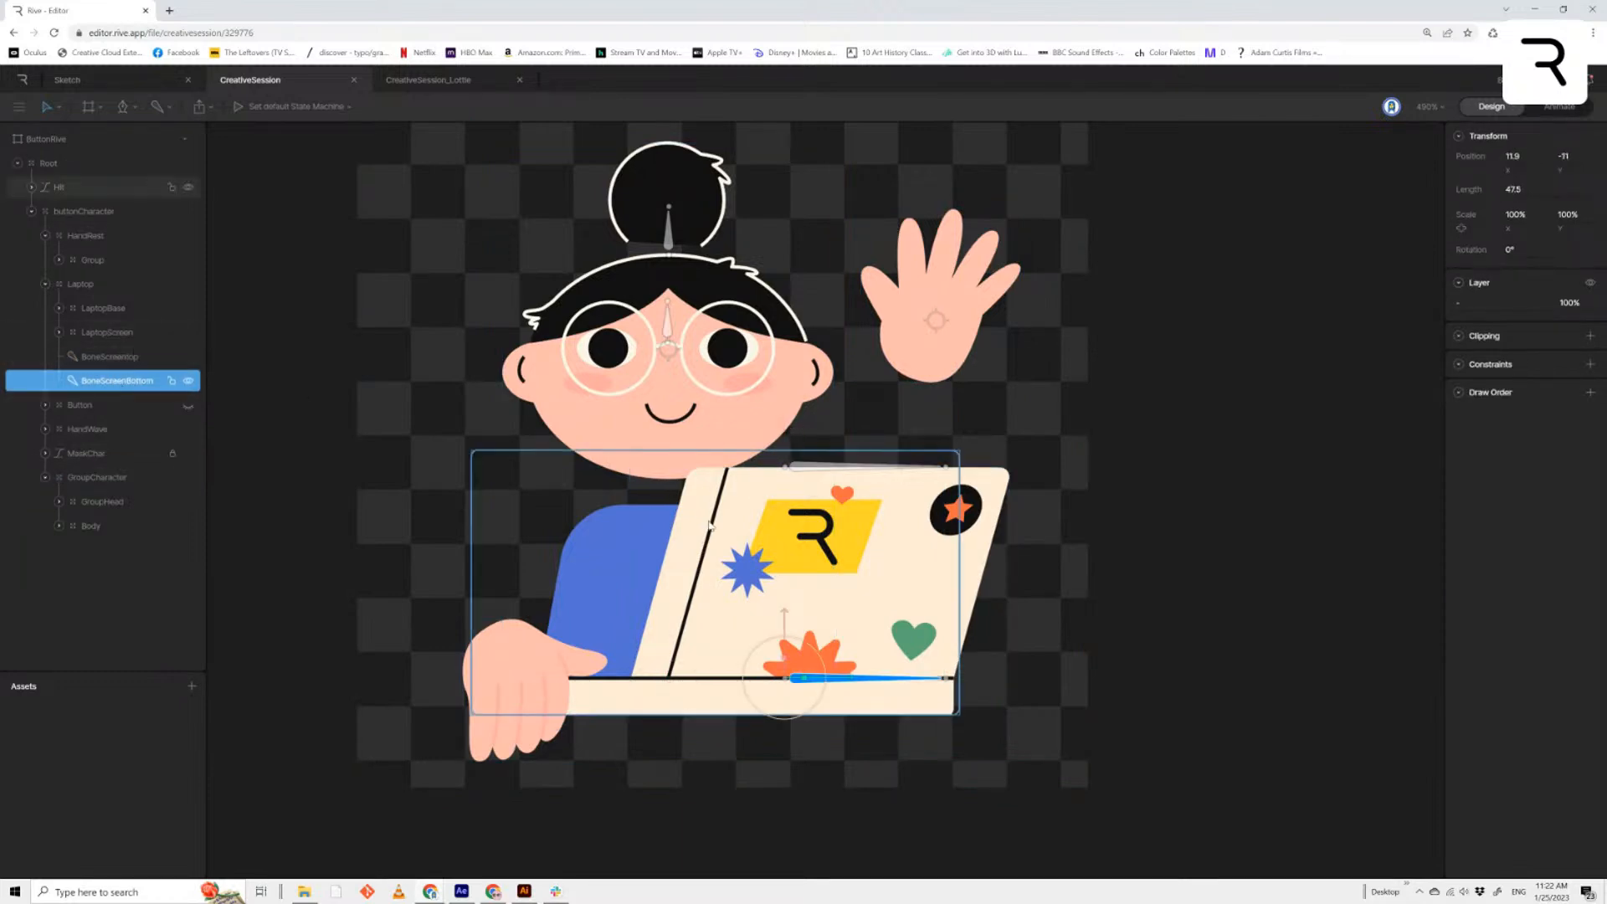
left_click(741, 513)
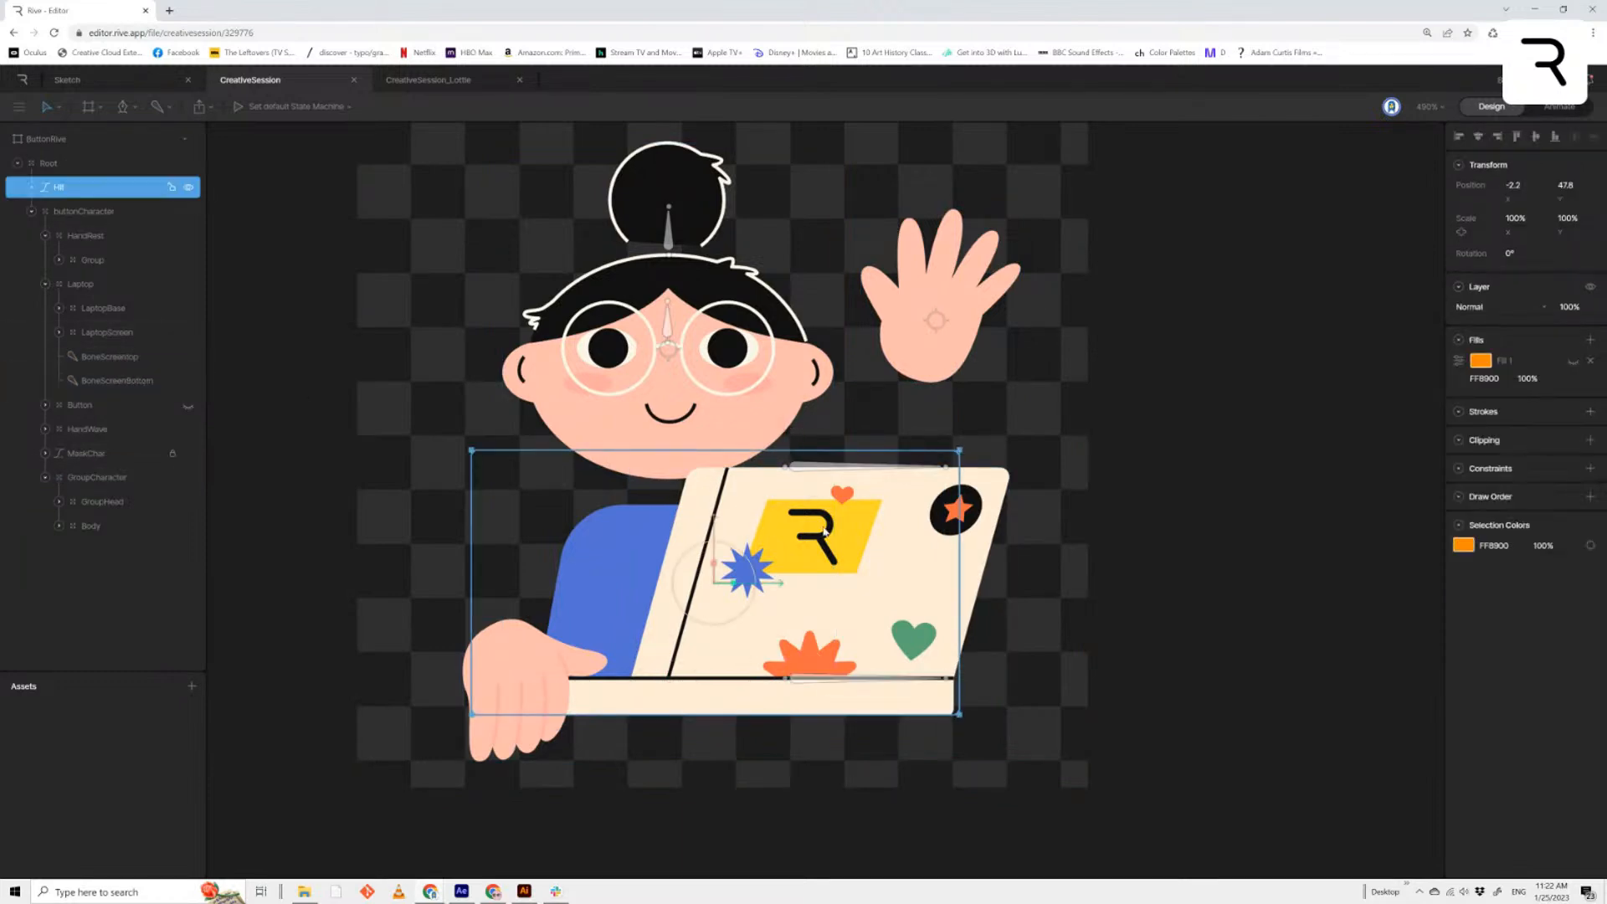
left_click(1002, 490)
scroll(734, 566, "up", 1)
scroll(700, 540, "up", 1)
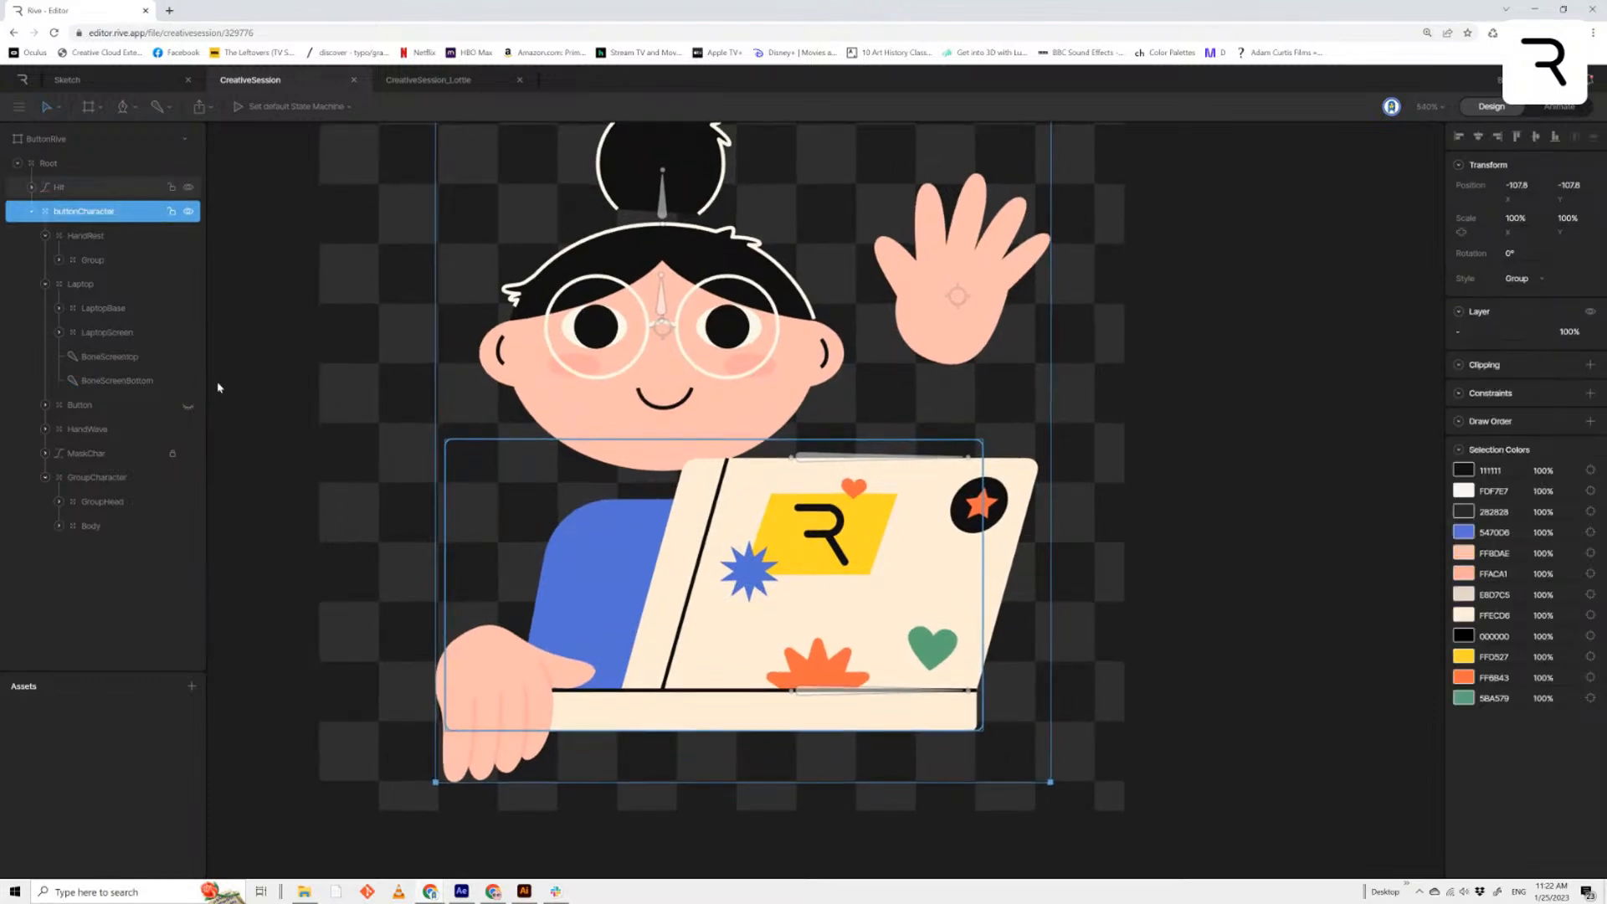
left_click(172, 186)
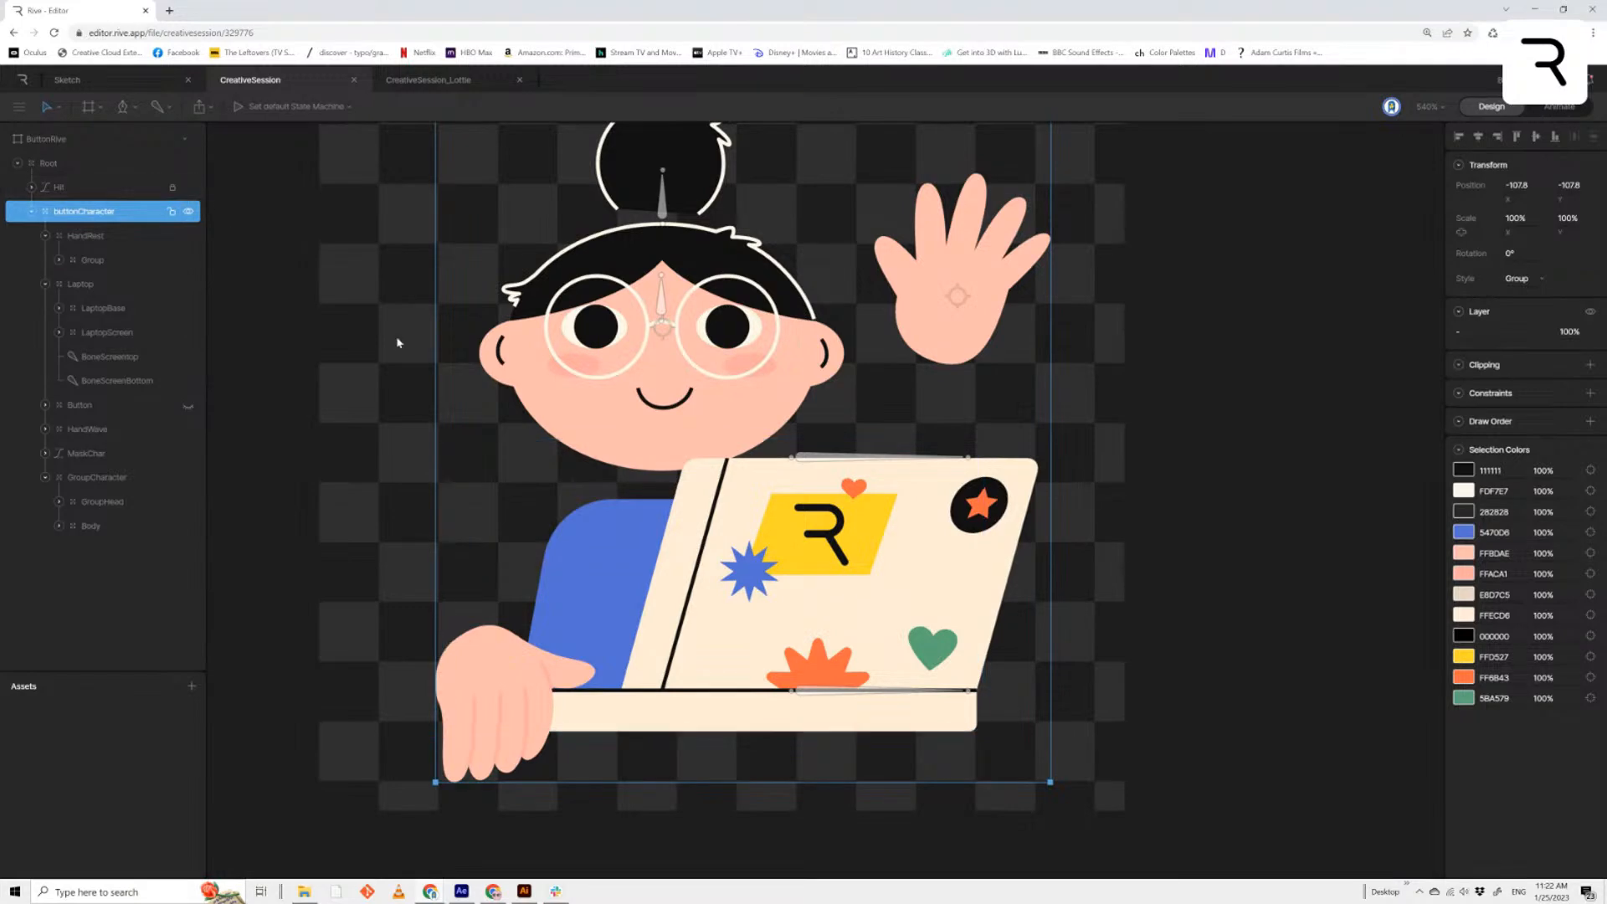
Remove the BoneScreenBottom and BoneScreenTop bindings from the path of the laptop screen's large front panel
left_click(724, 634)
double_click(727, 637)
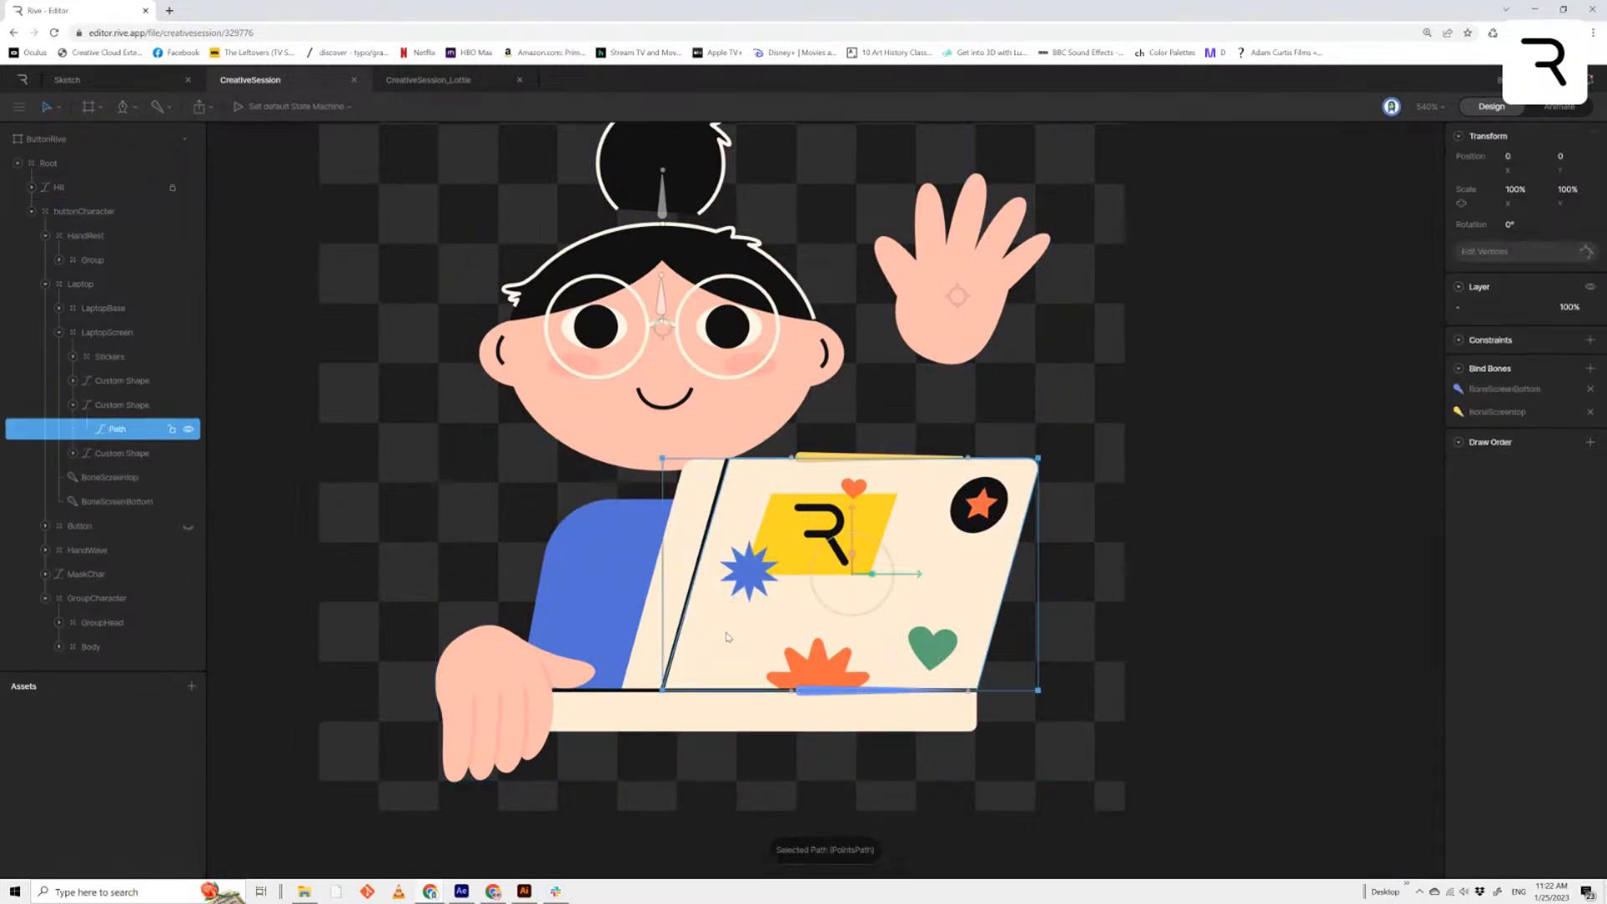
key("Return")
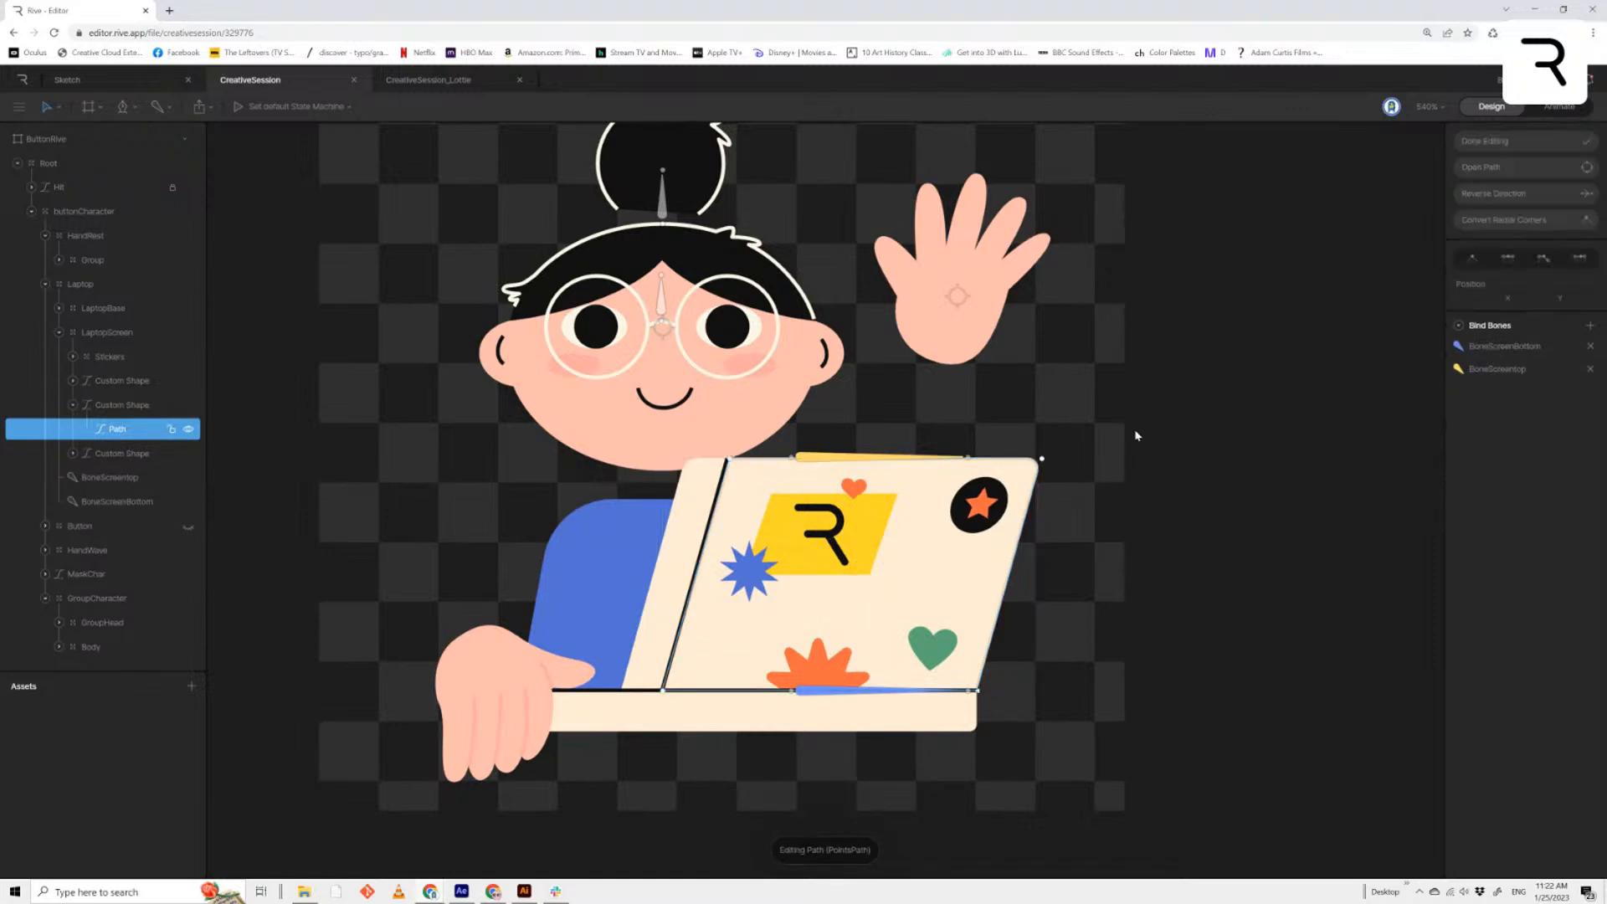
left_click_drag(1125, 405, 603, 743)
left_click(1591, 371)
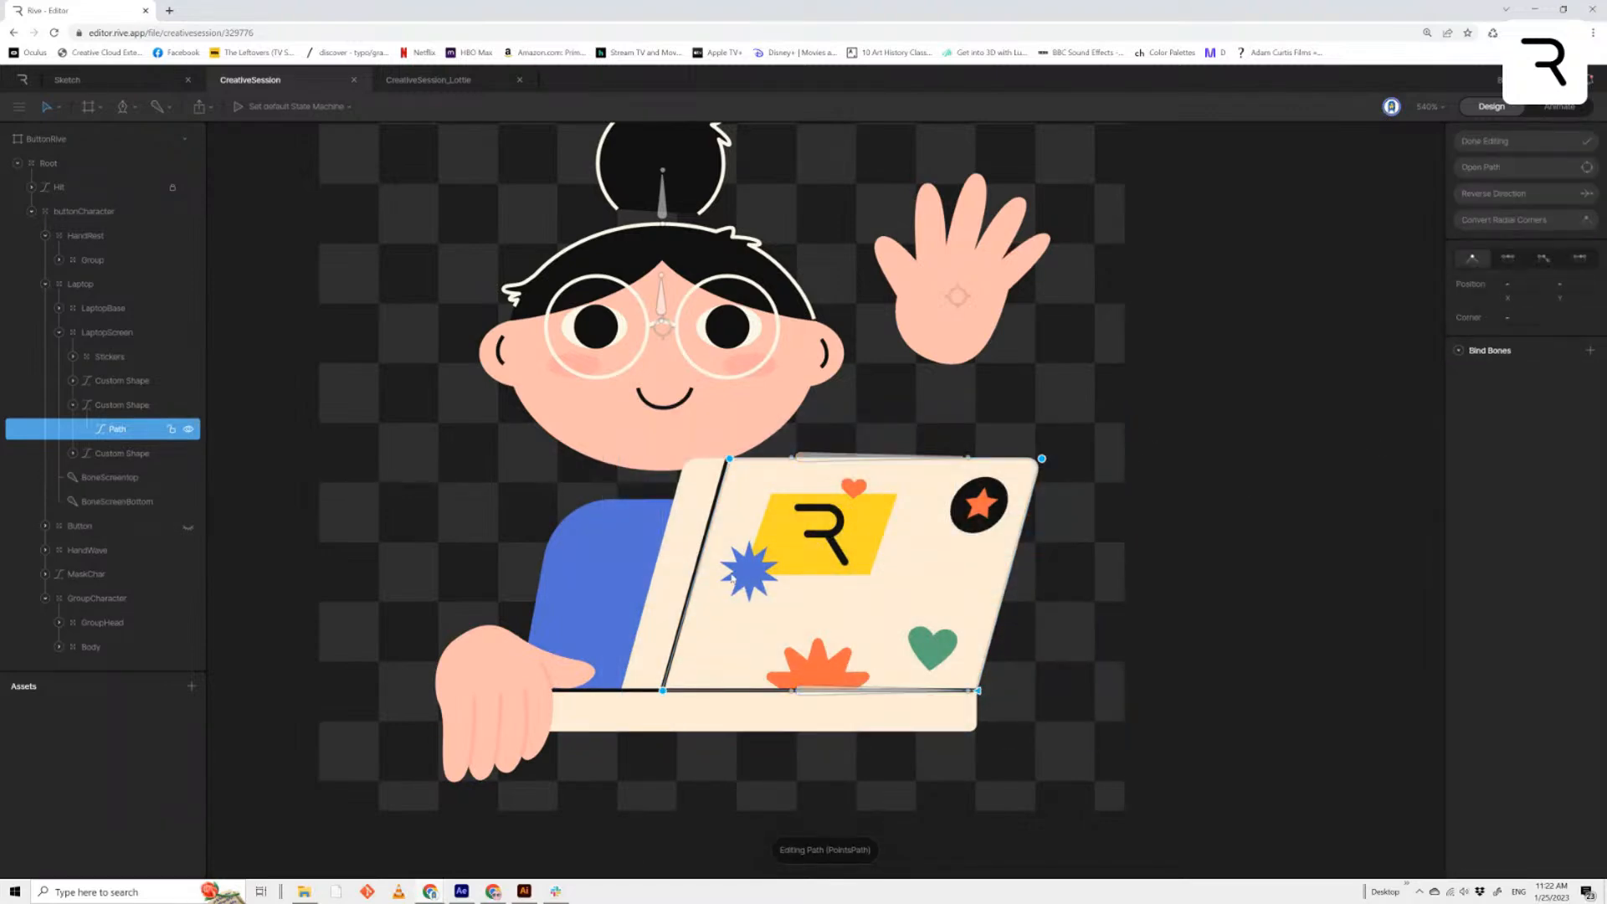
key("Return")
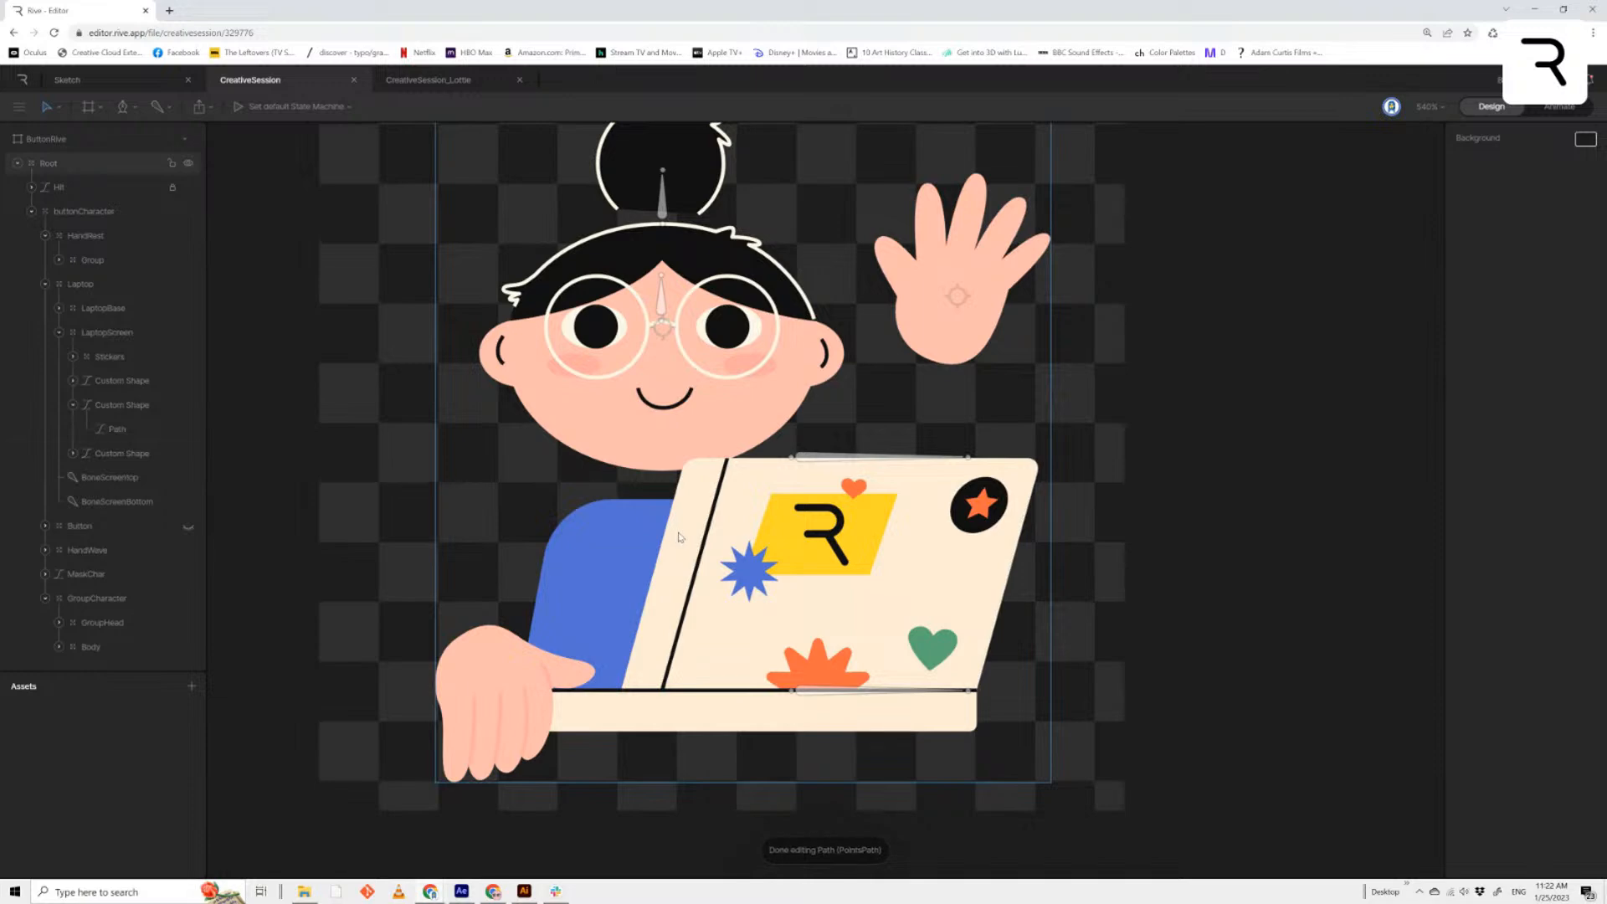
Remove both bone bindings from the path of the laptop screen's side panel behind the front one
left_click(685, 542)
key("Return")
left_click_drag(598, 376, 1052, 786)
left_click(1590, 371)
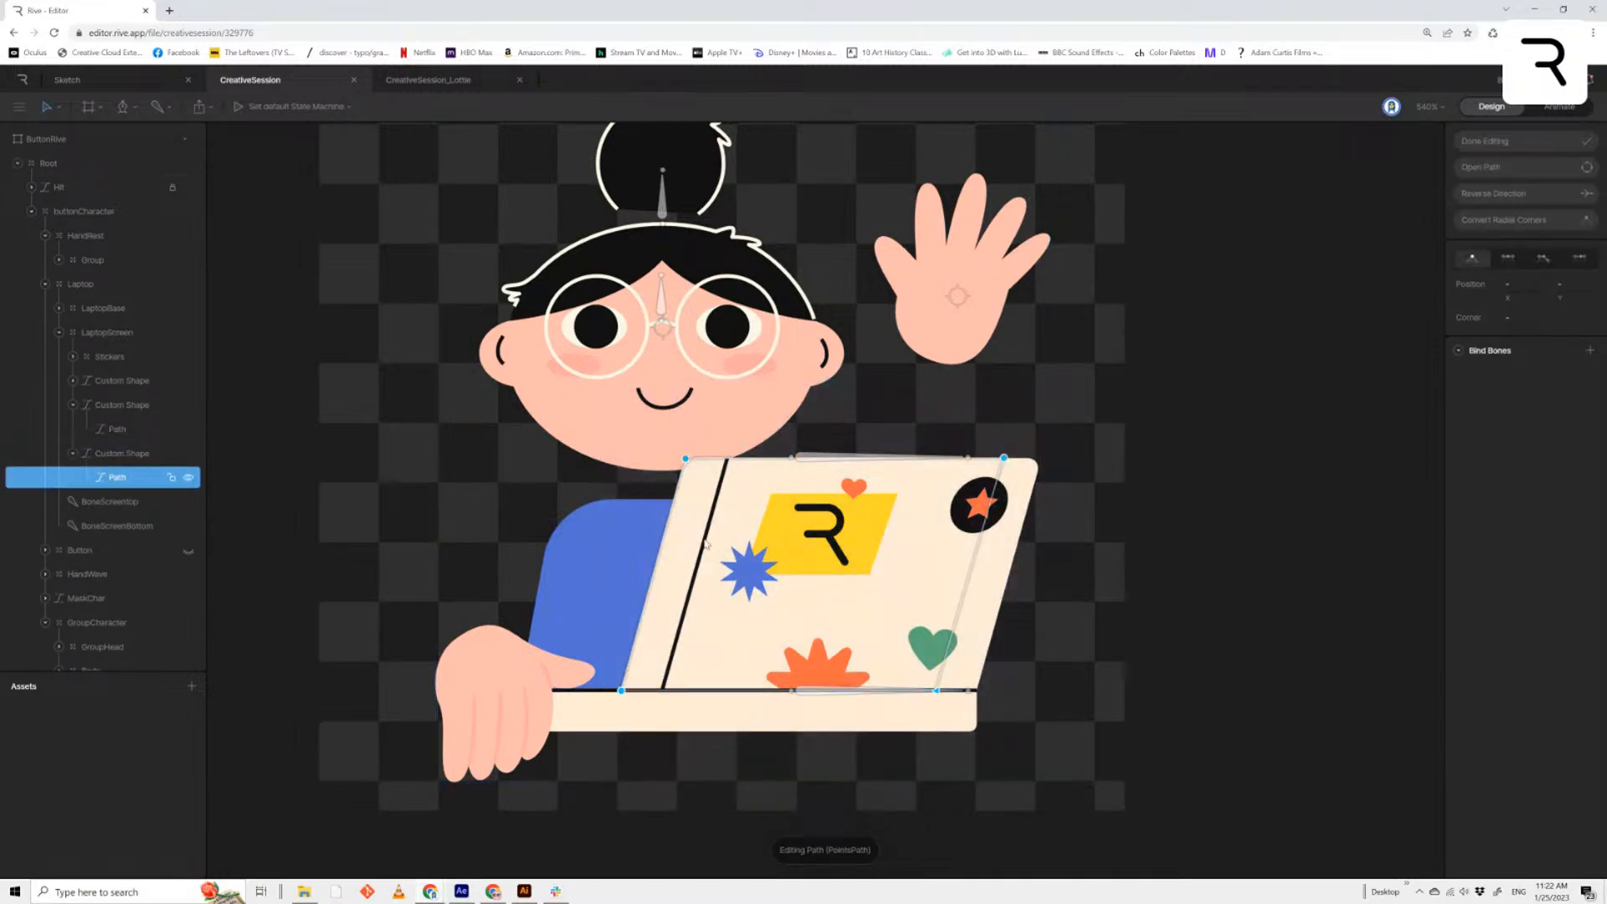
key("Escape")
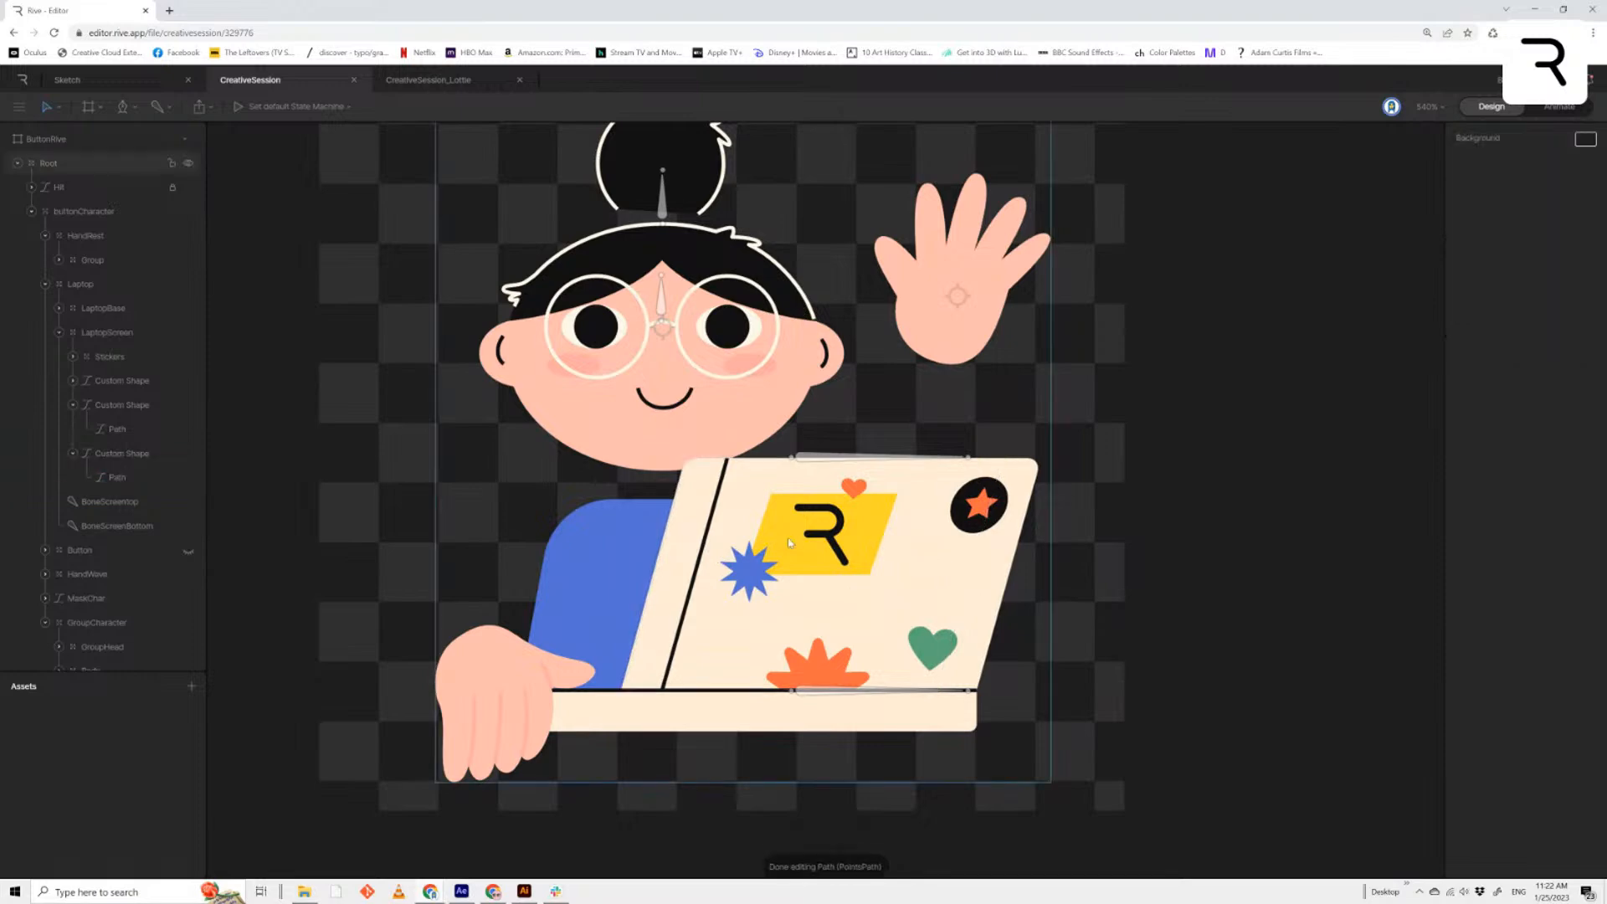
Remove the BoneScreenTop and BoneScreenBottom bindings from the laptop screen's black dividing line and finish editing its path
double_click(709, 519)
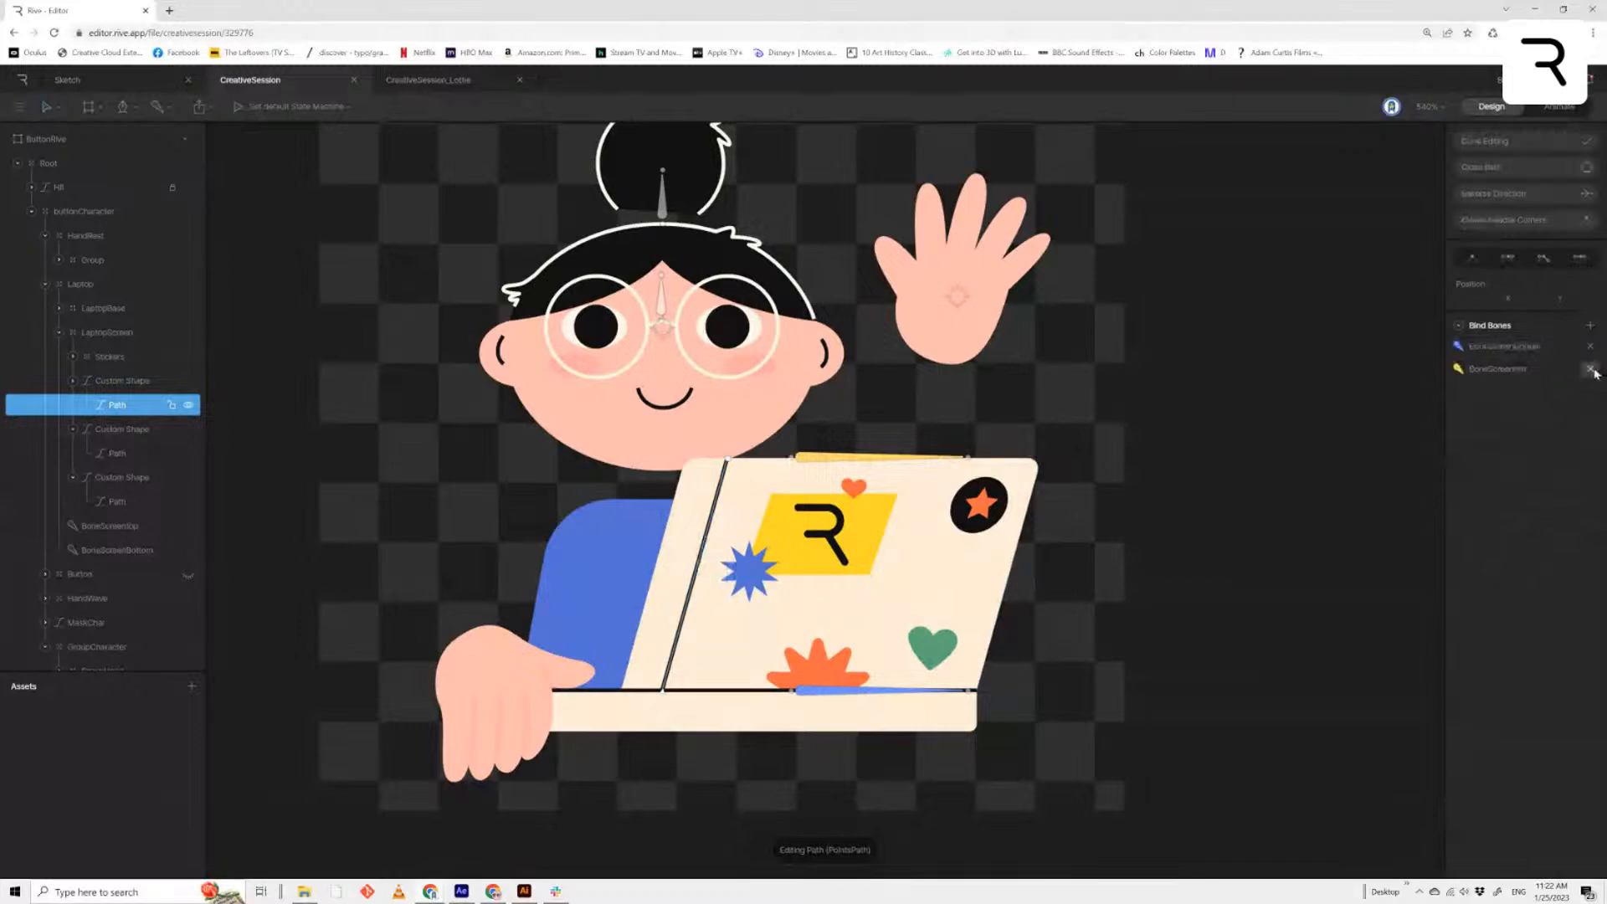
left_click(1591, 369)
left_click(1591, 347)
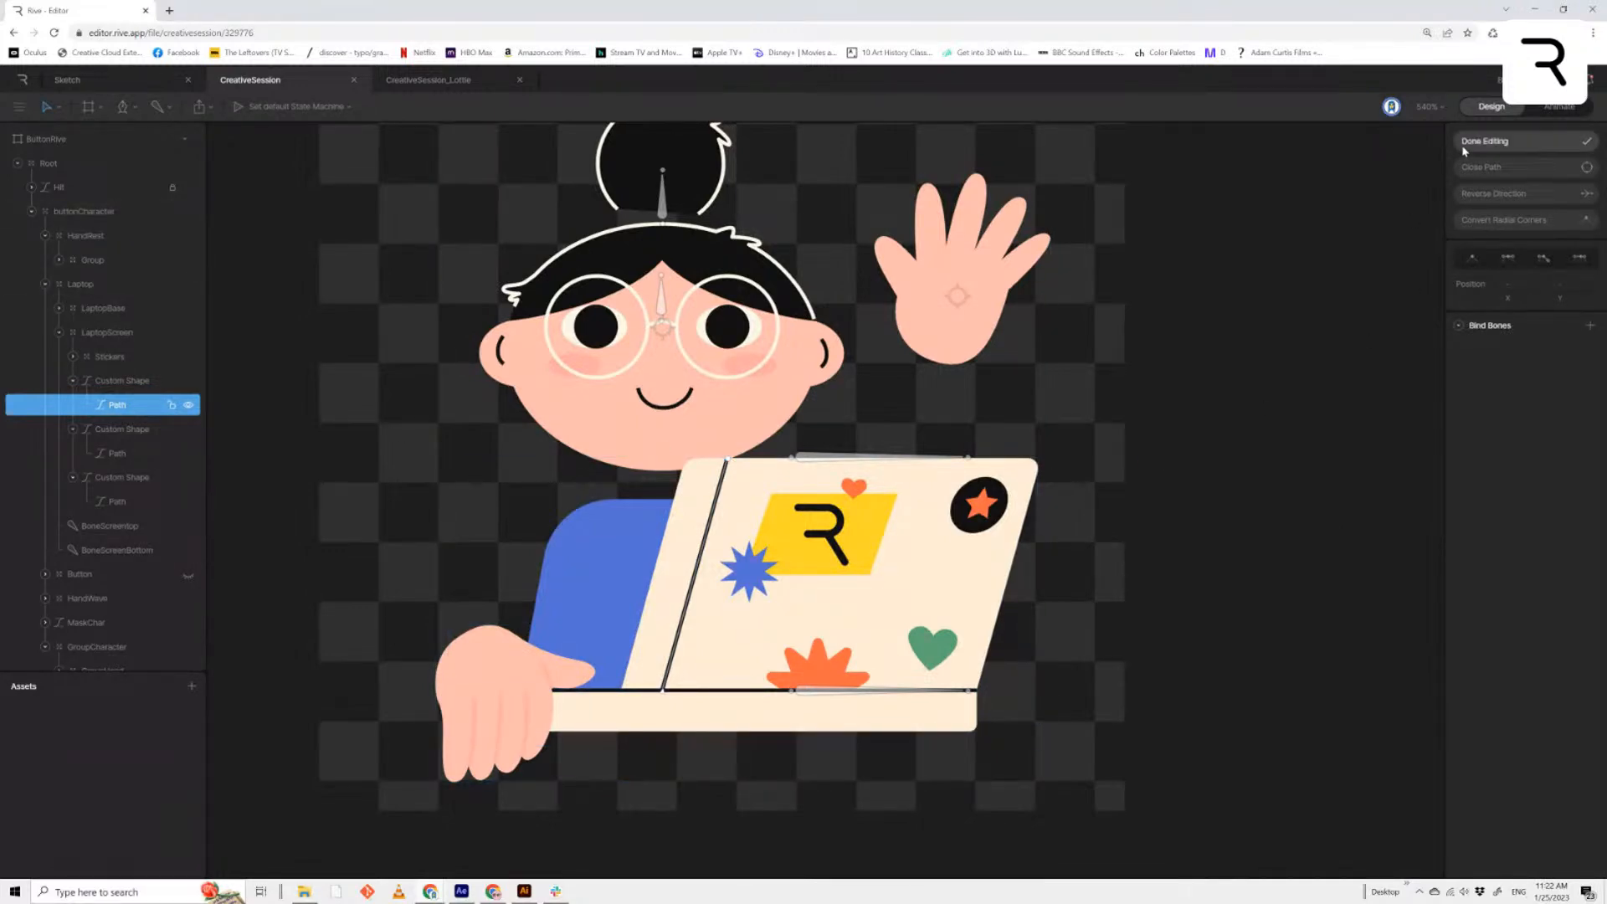
left_click(1498, 141)
Inspect the laptop's BoneScreenTop and BoneScreenBottom bones on the canvas by selecting each in turn
left_click(935, 466)
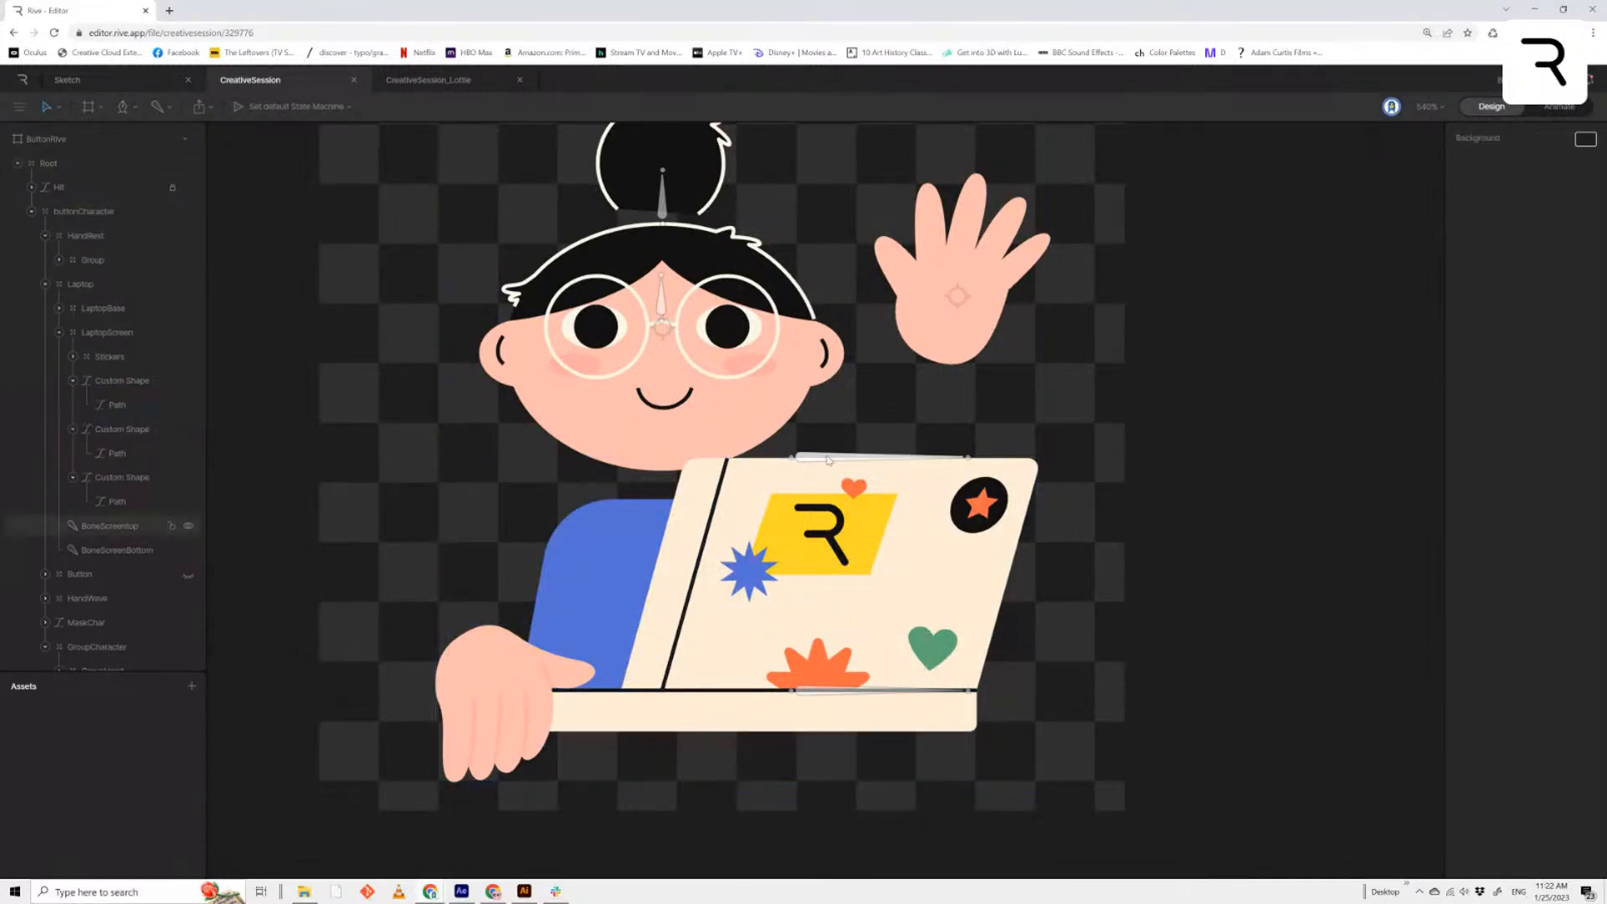
left_click(838, 698)
left_click(815, 459)
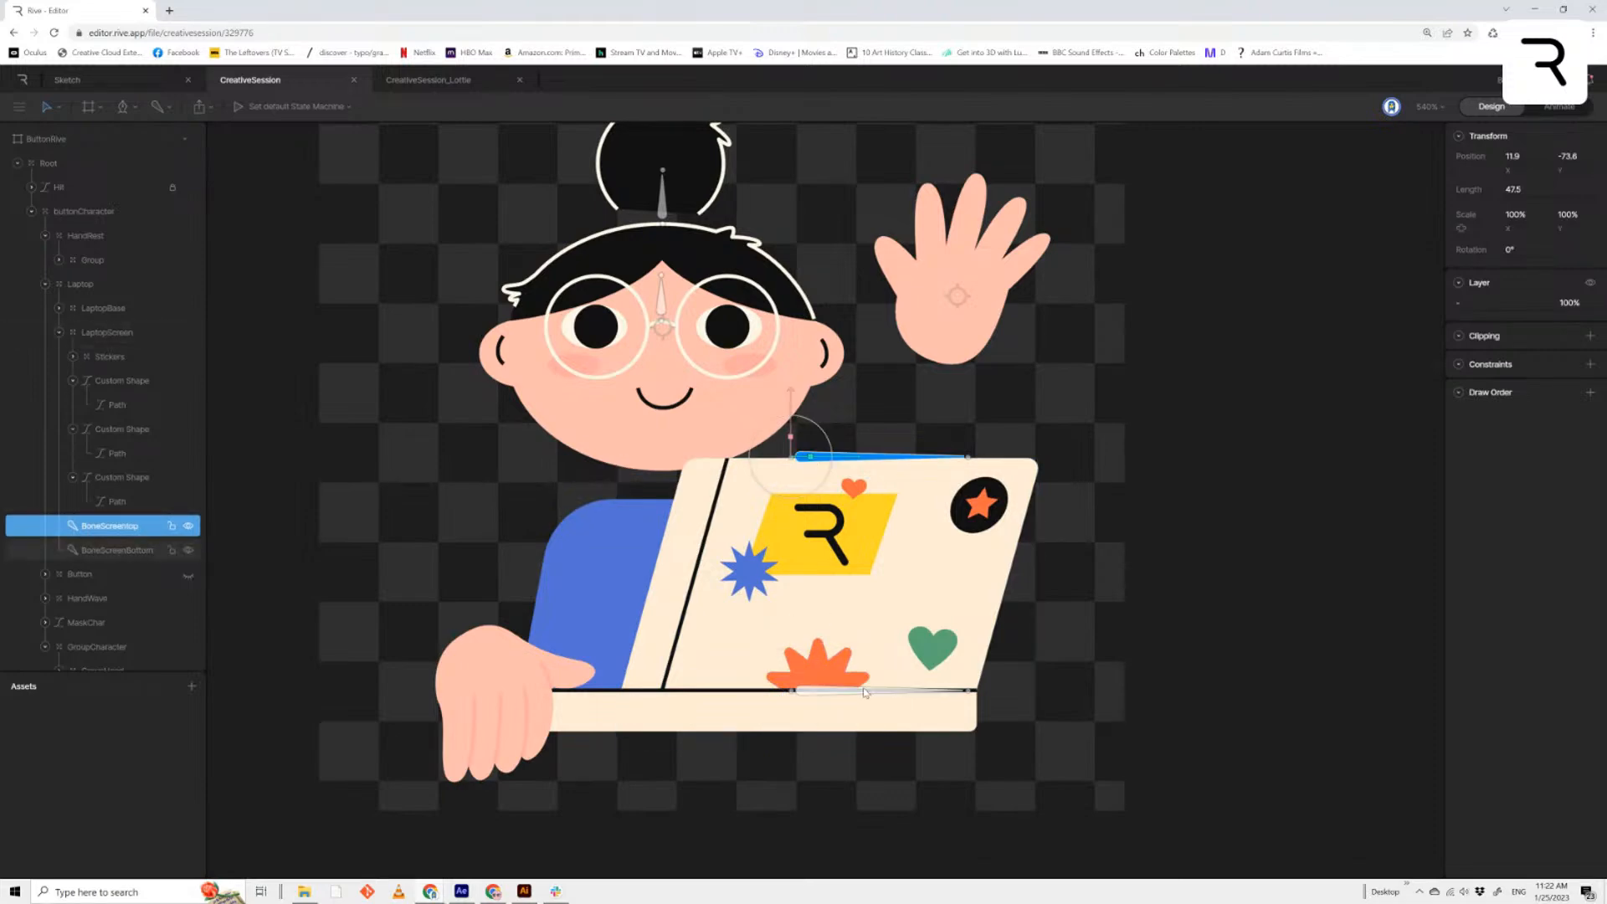
left_click(862, 693)
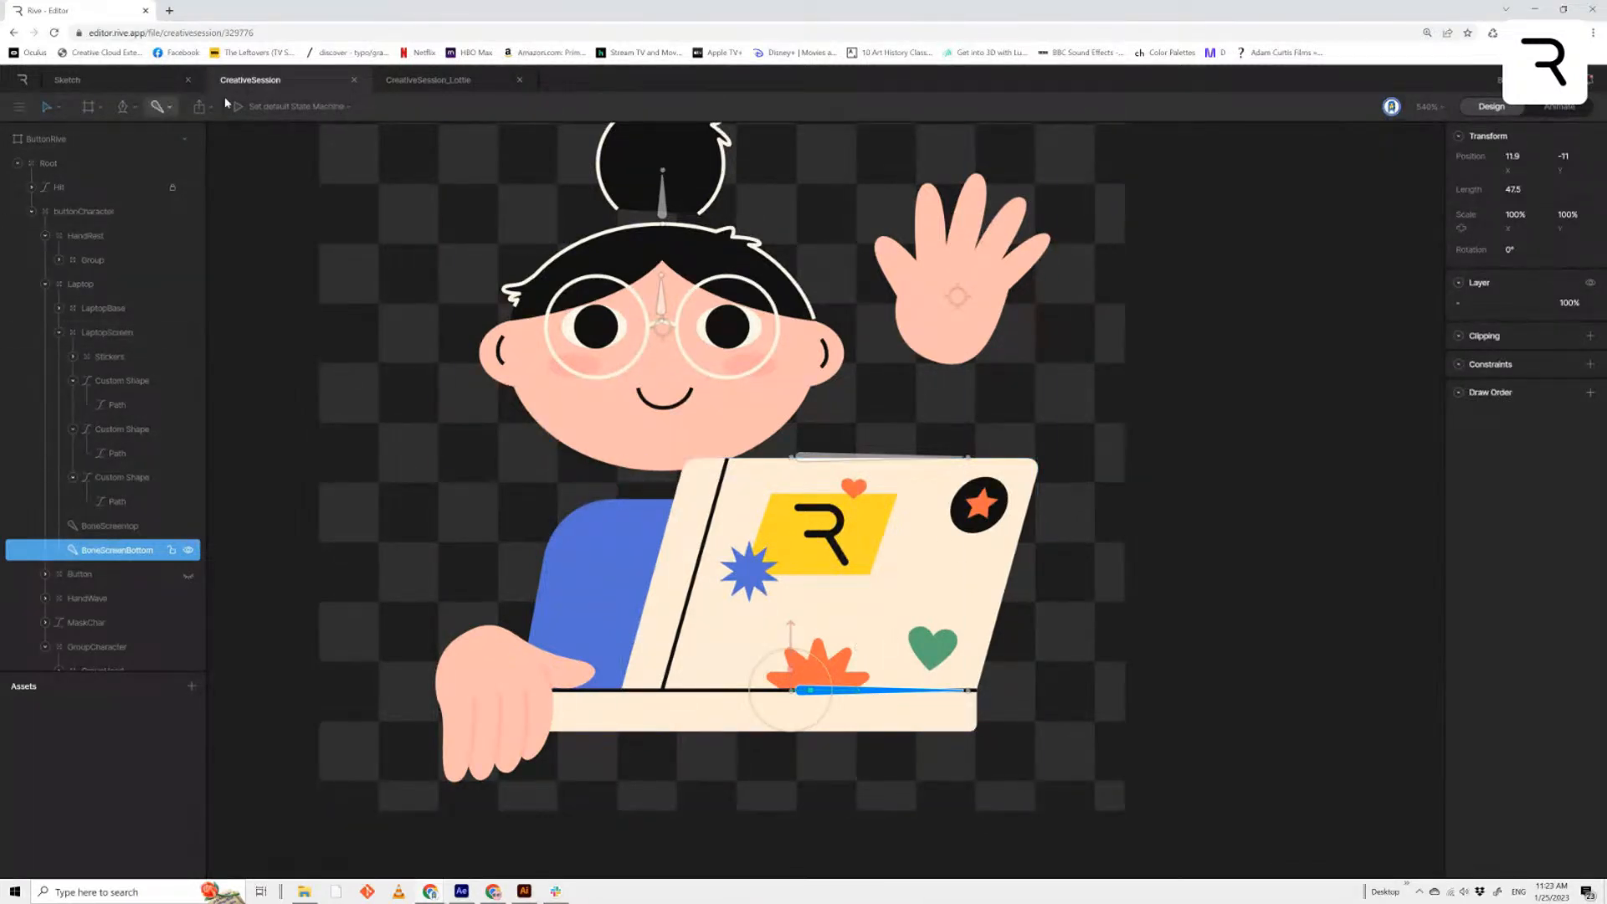
Draw a single root bone along the laptop screen's top edge with the Bone tool
left_click(170, 109)
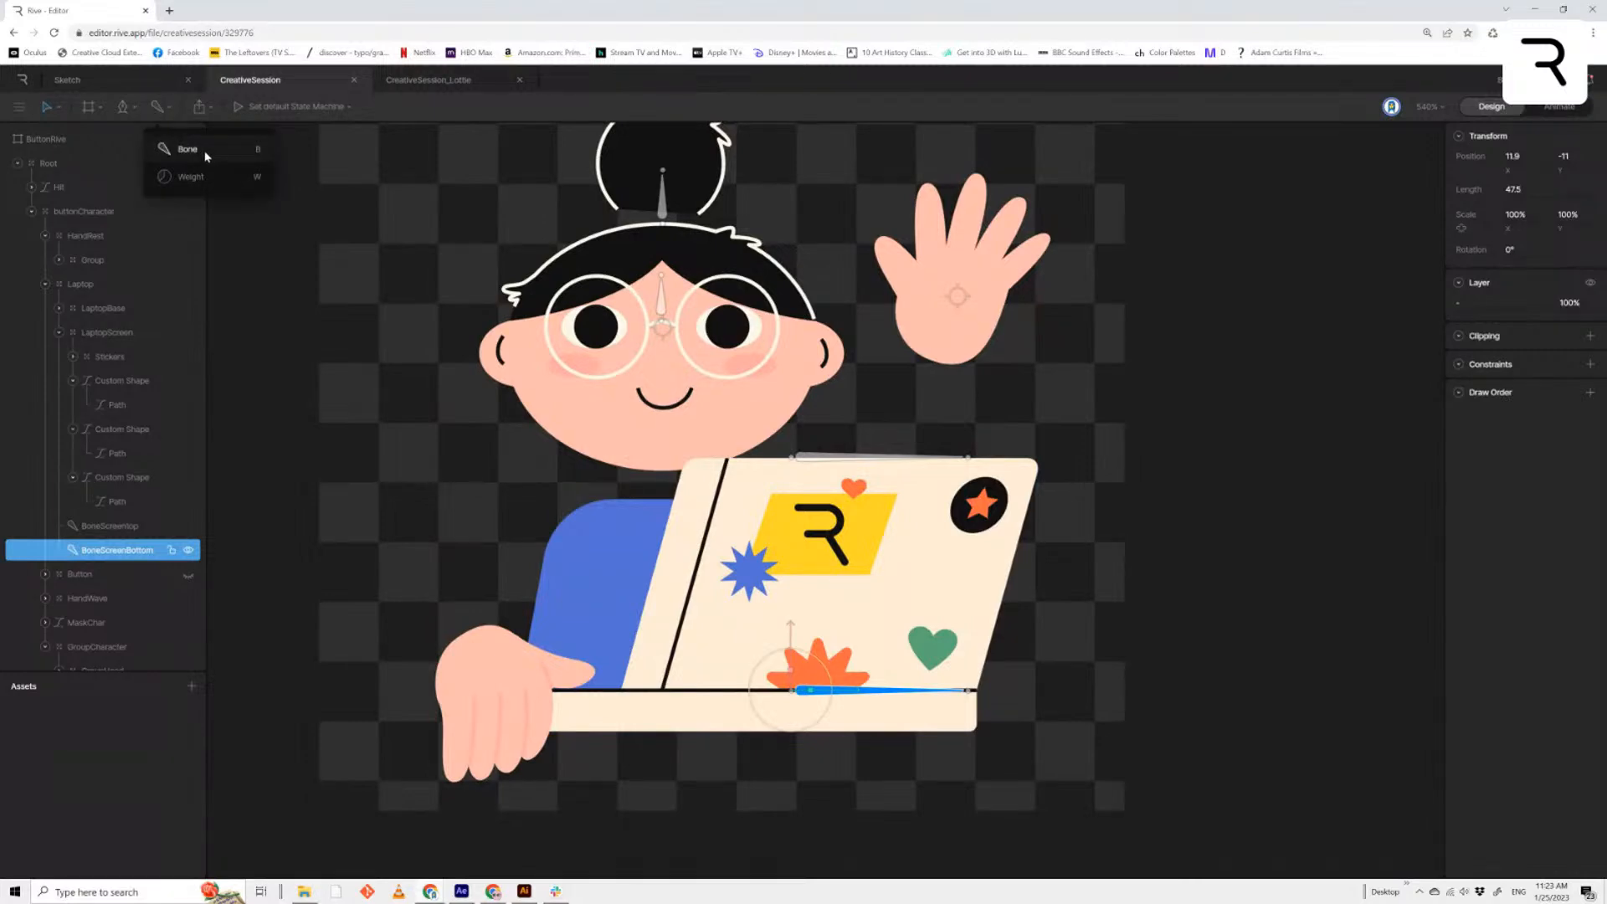
left_click(205, 157)
left_click(169, 109)
left_click(192, 158)
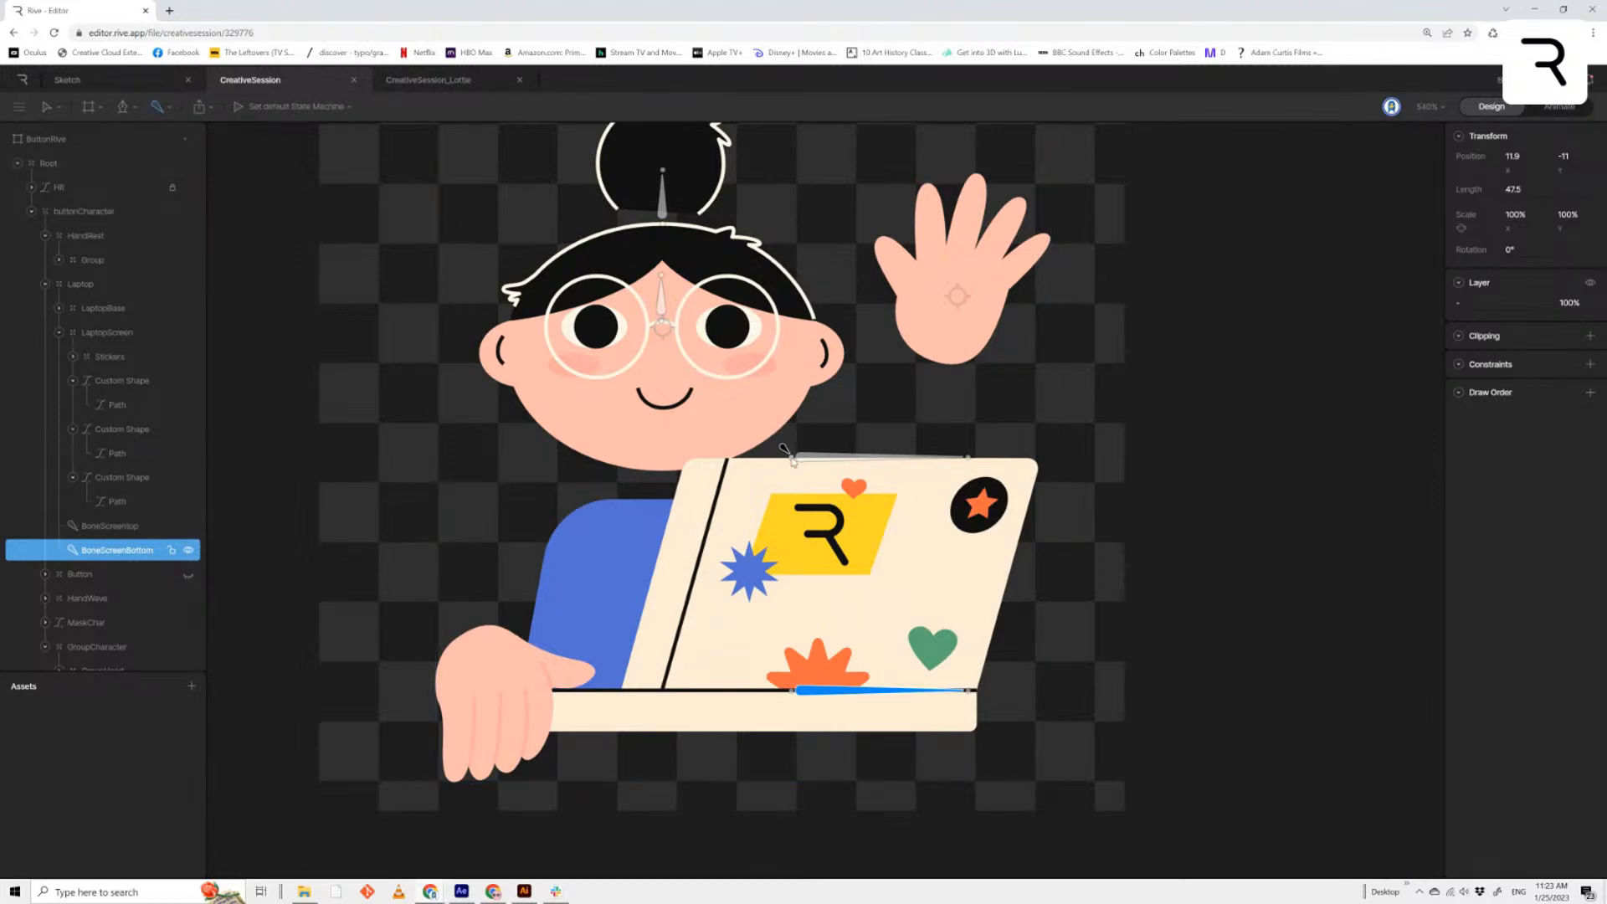
left_click_drag(790, 457, 965, 454)
left_click(967, 459)
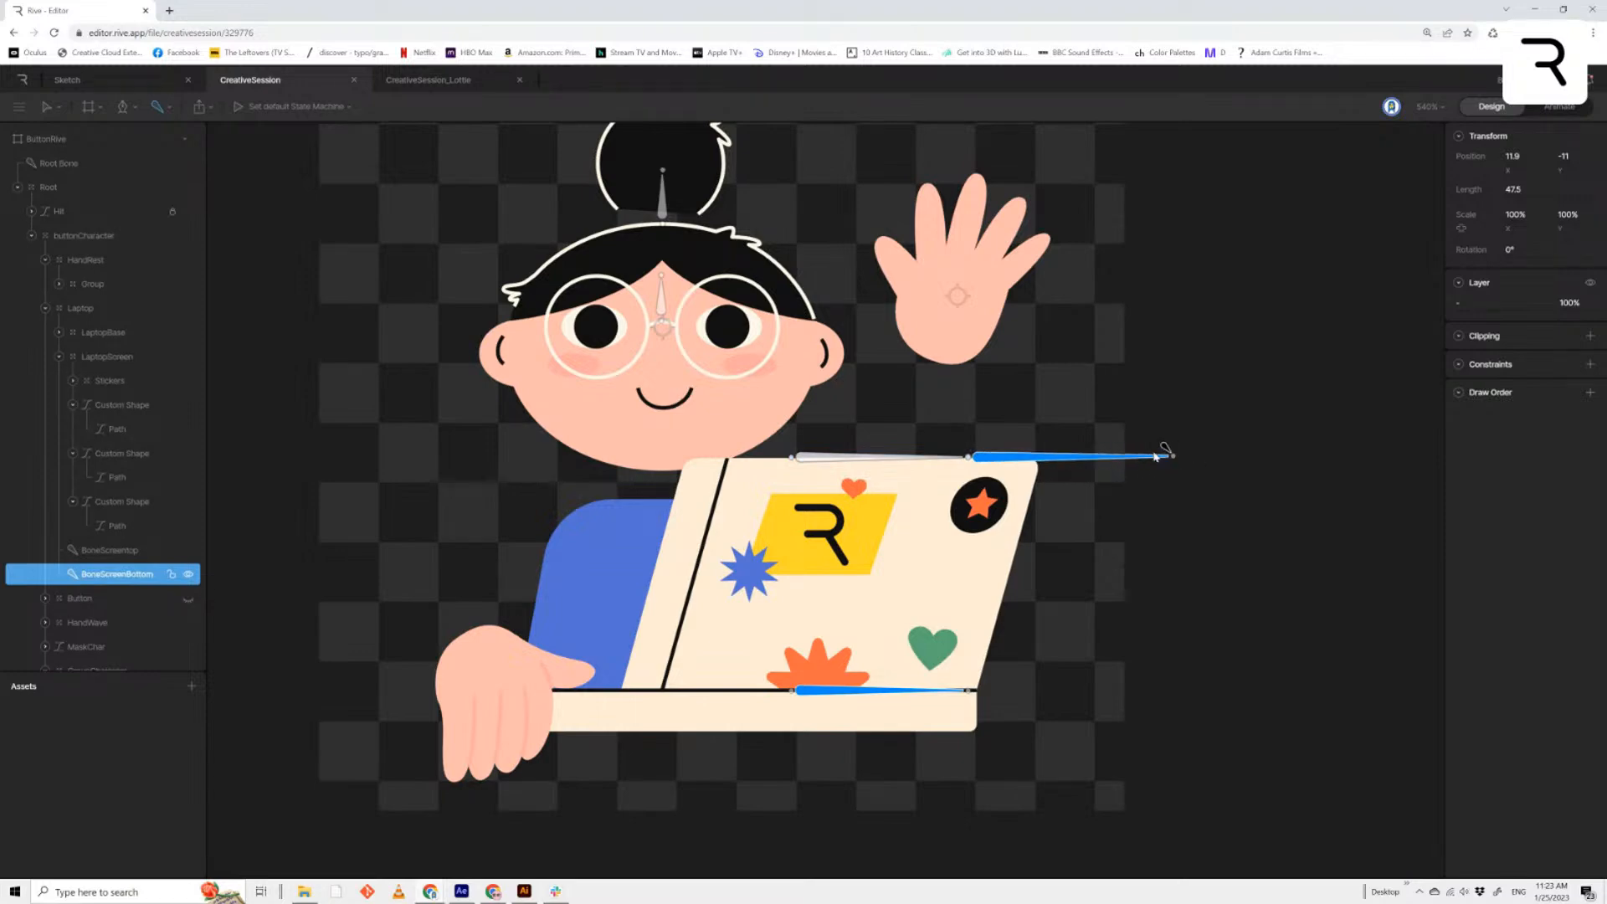
key("Escape")
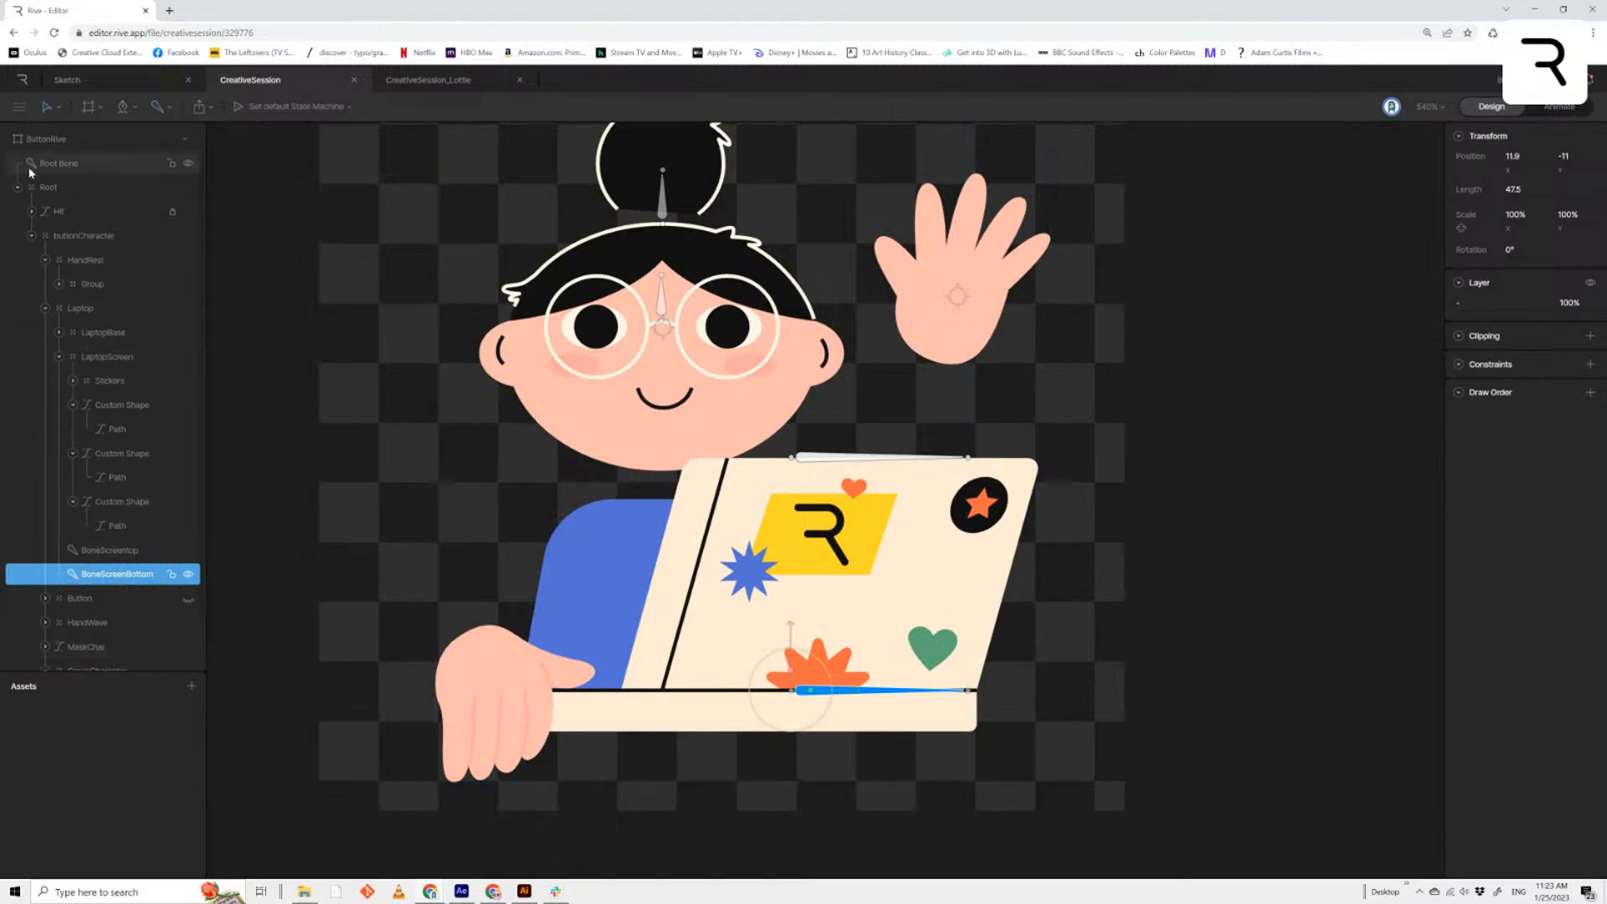
Draw a second root bone along the laptop screen's bottom edge with the Bone tool
left_click(156, 107)
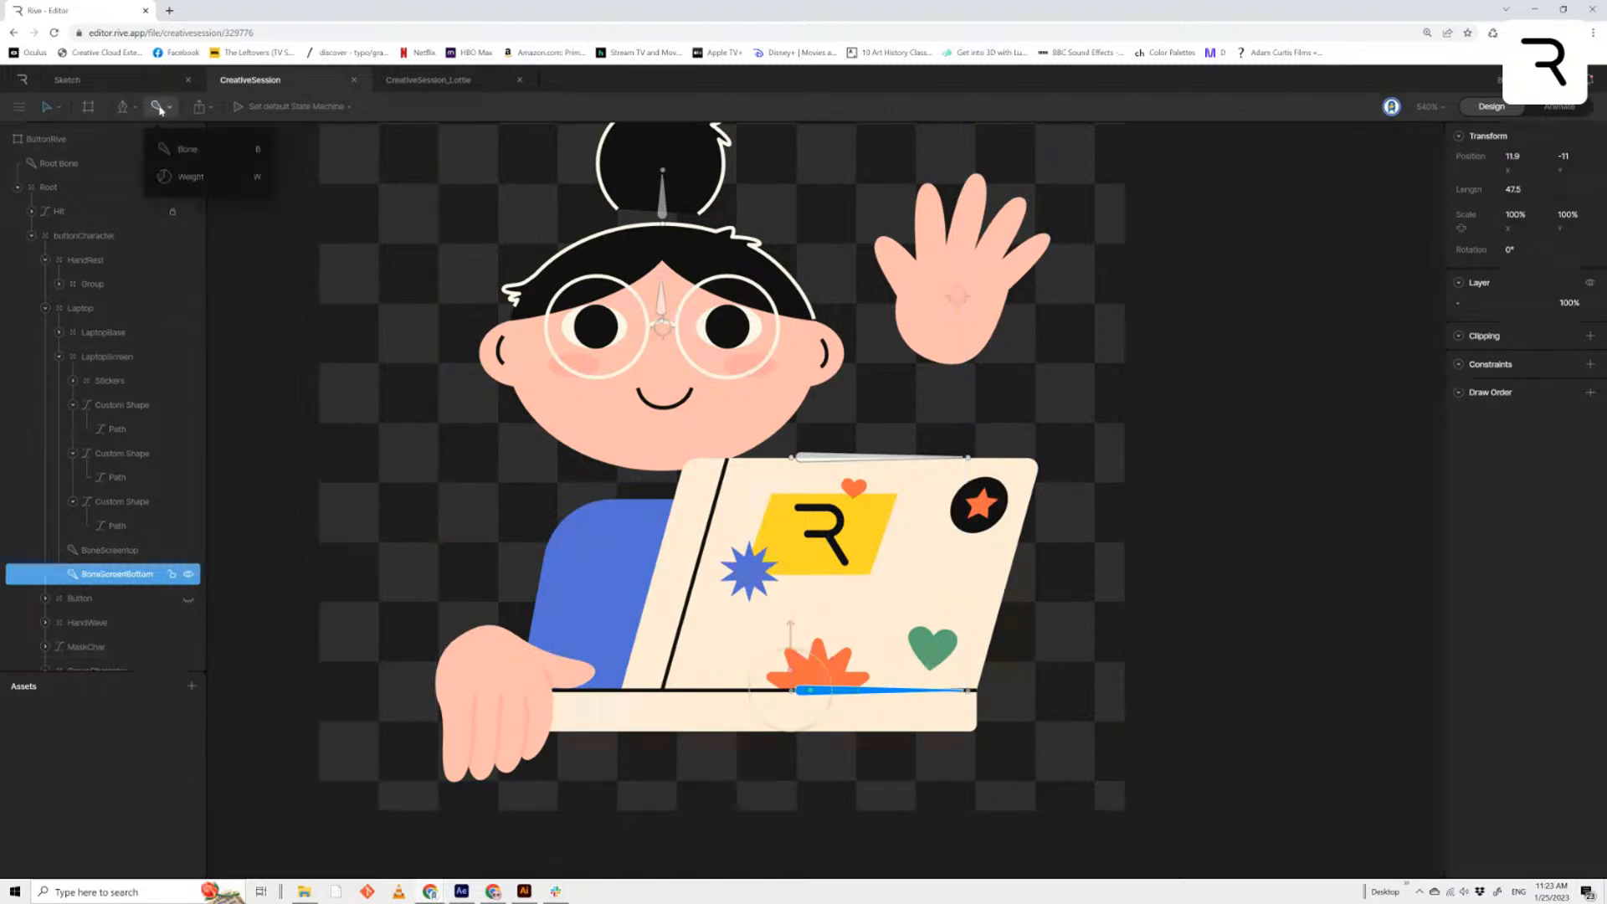
left_click(182, 151)
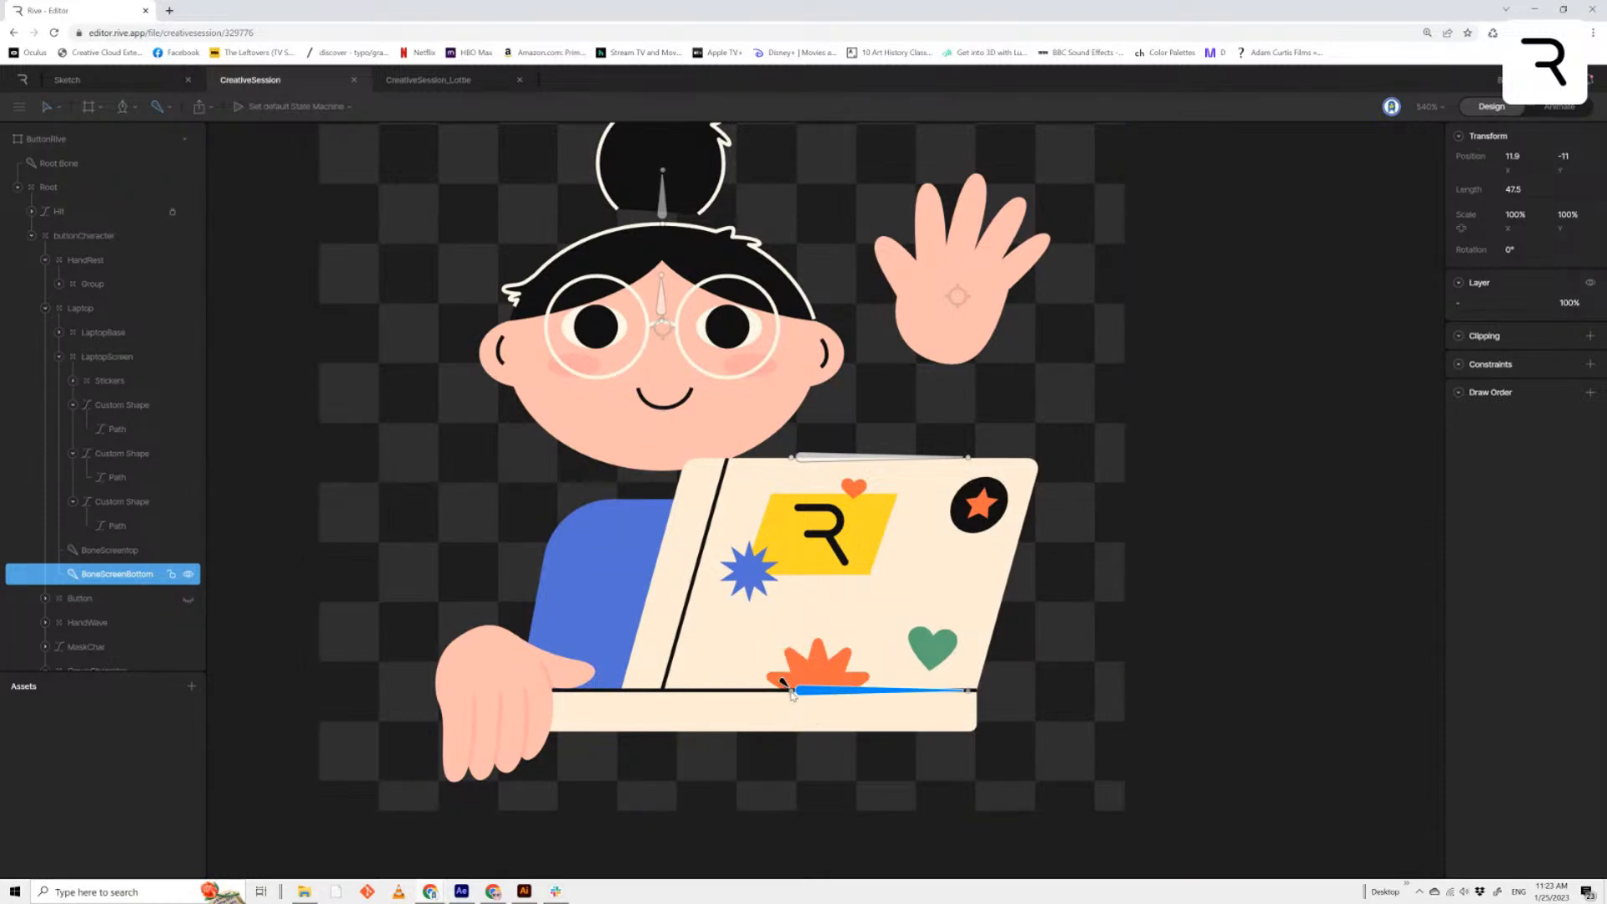
left_click(967, 688)
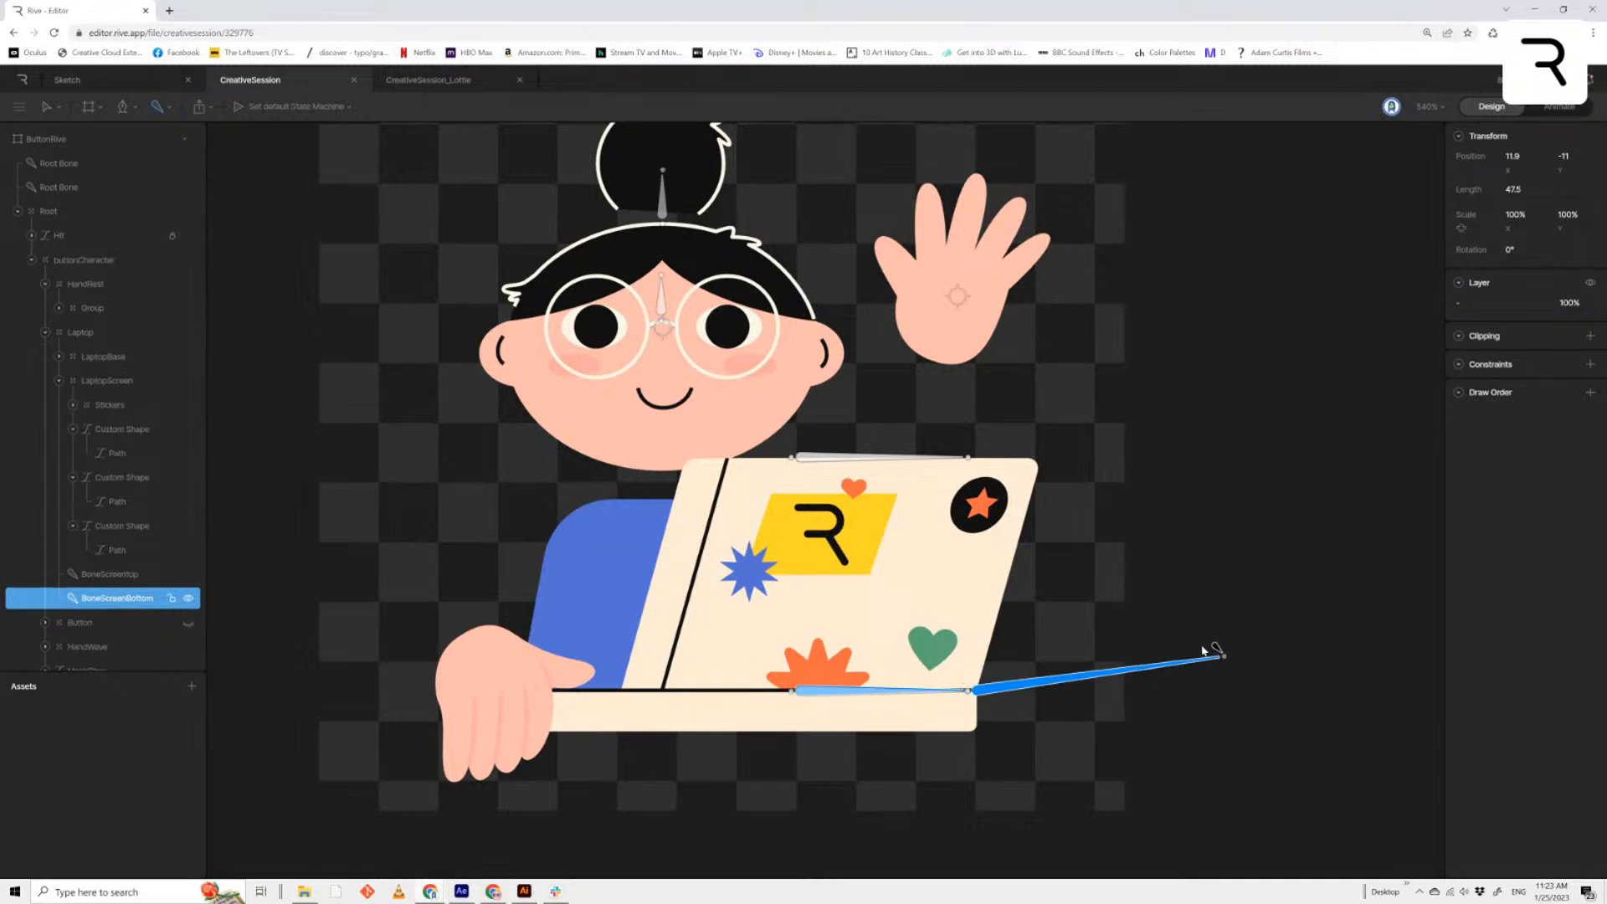
Delete the two newly drawn root bones from the copied artboard
left_click(220, 176)
left_click(91, 187, "shift")
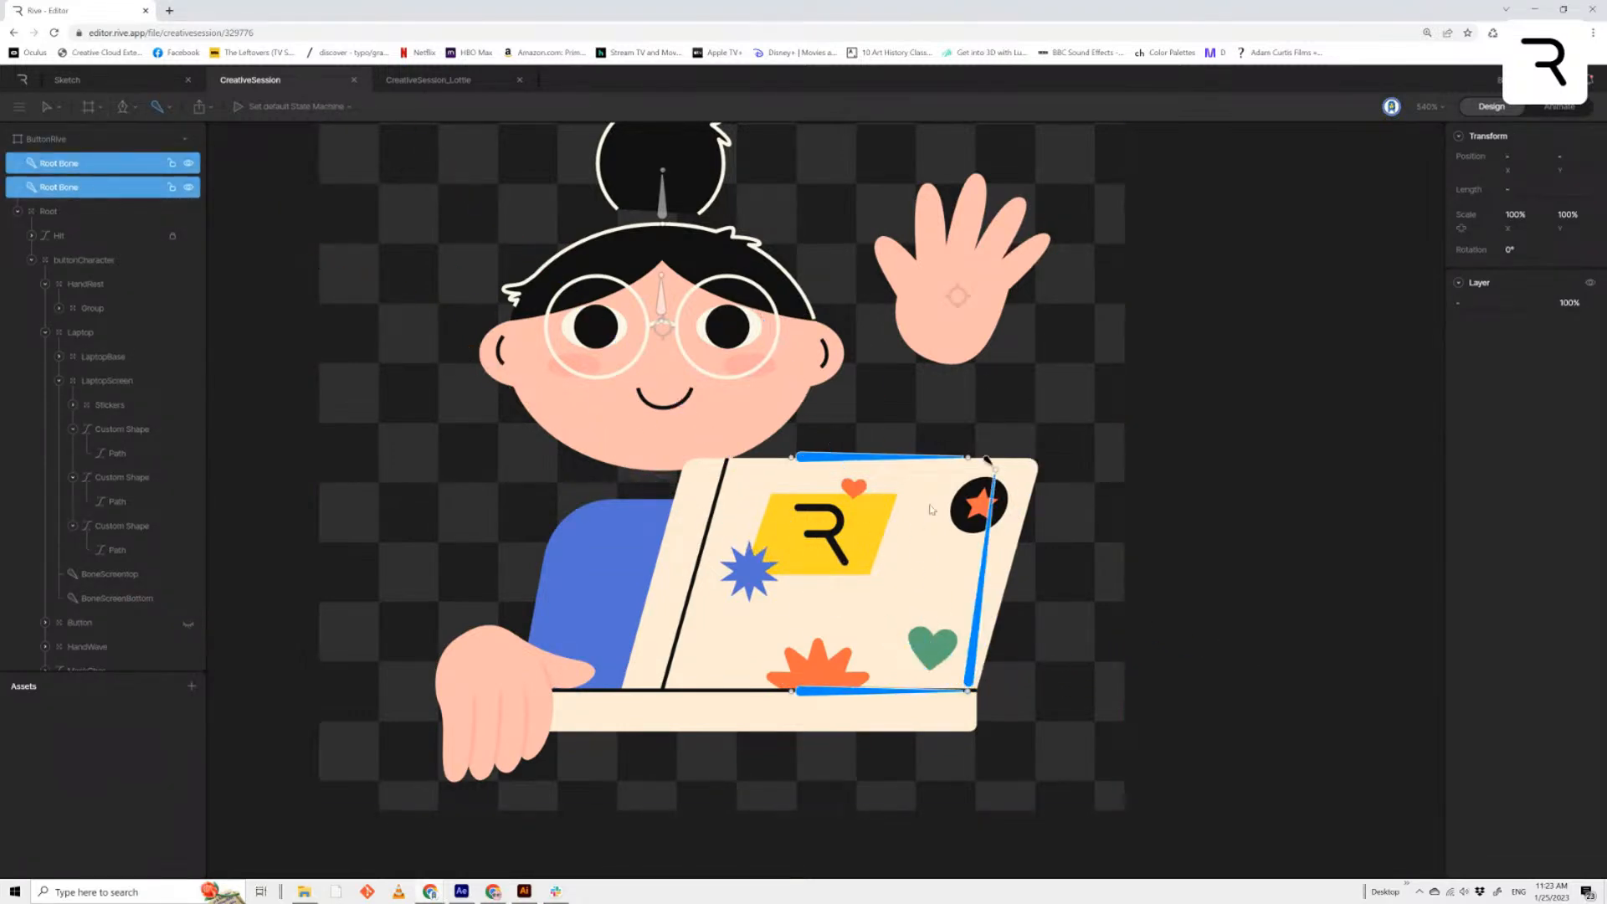
left_click(48, 107)
left_click(62, 152)
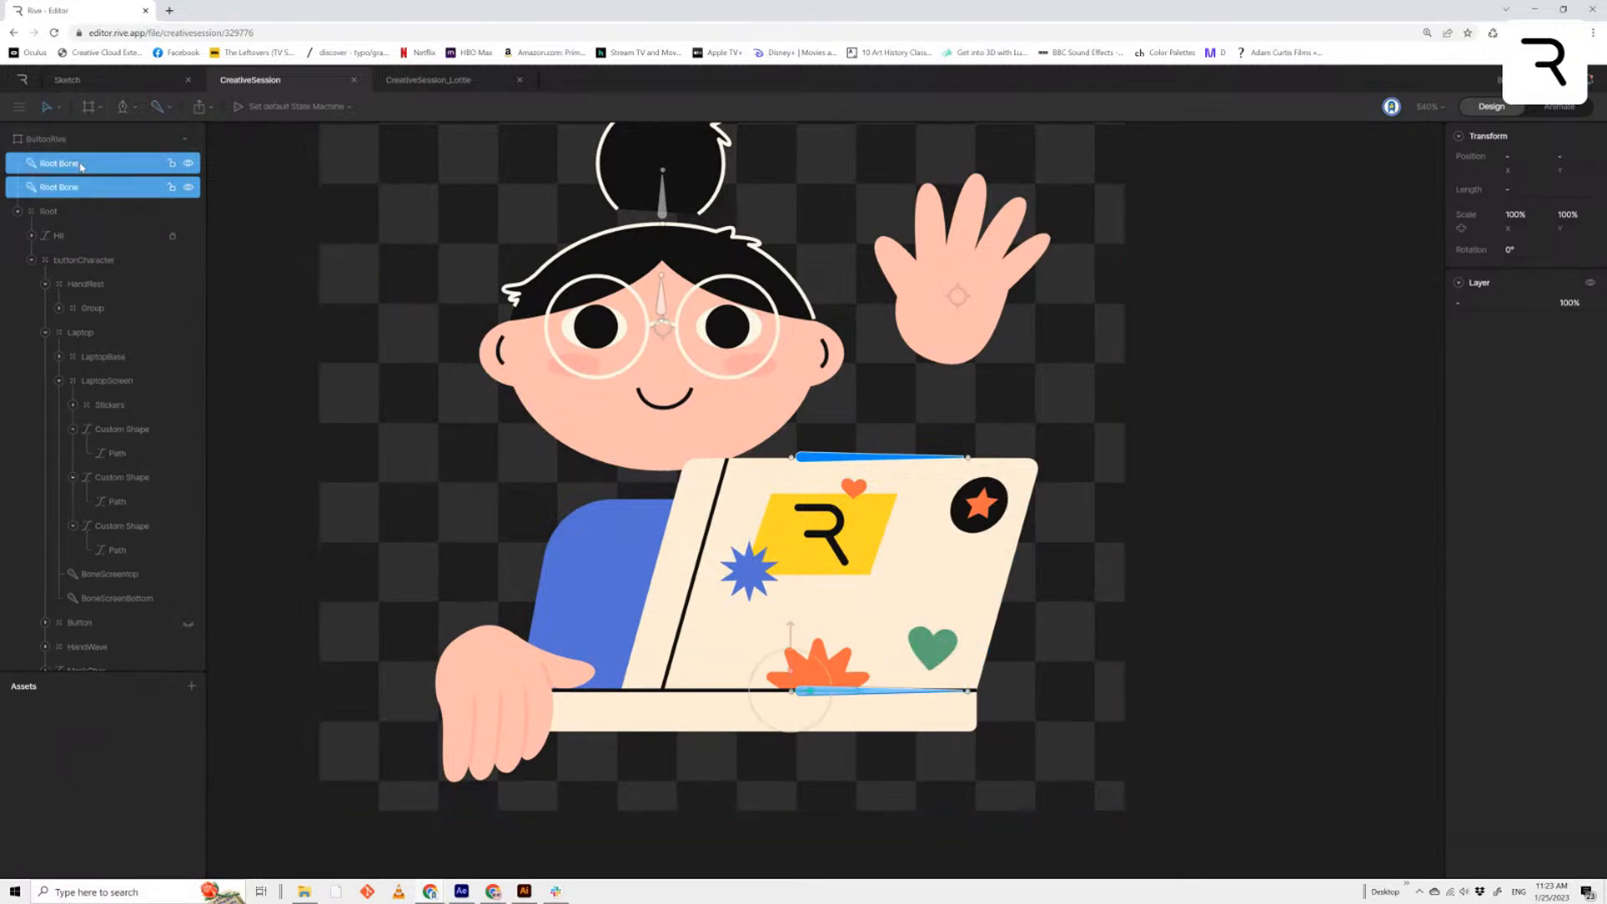
left_click(101, 187, "shift")
left_click(101, 188, "shift")
left_click(91, 189)
scroll(83, 178, "down", 2)
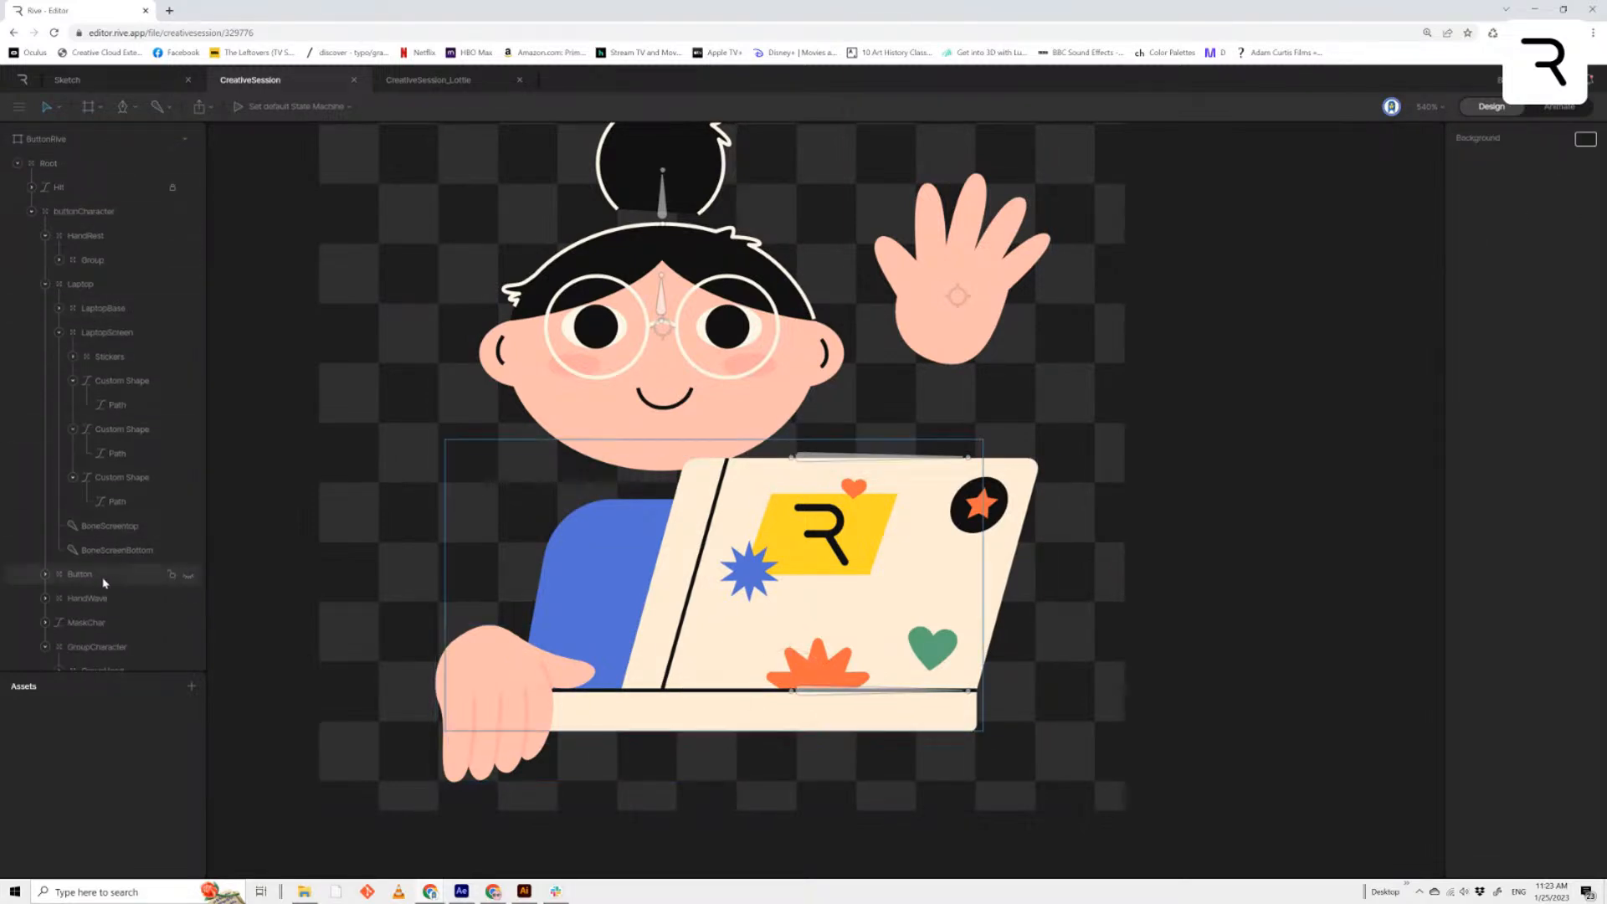
Select the laptop's BoneScreenTop and BoneScreenBottom bones together to view both
left_click(113, 526)
left_click(118, 549, "shift")
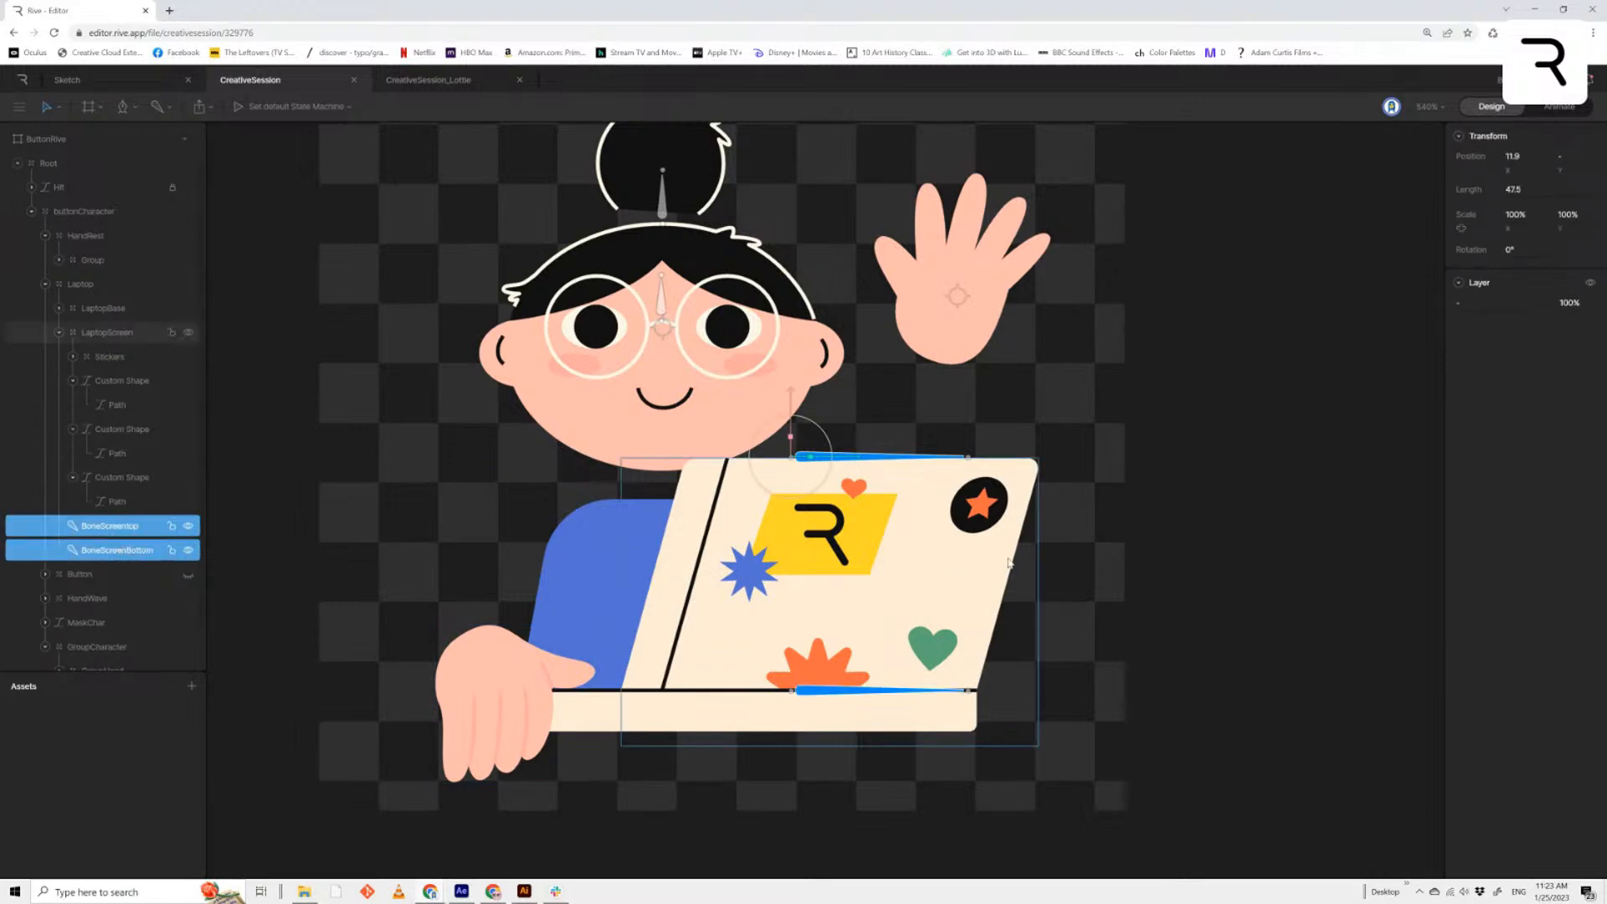
scroll(766, 503, "down", 3)
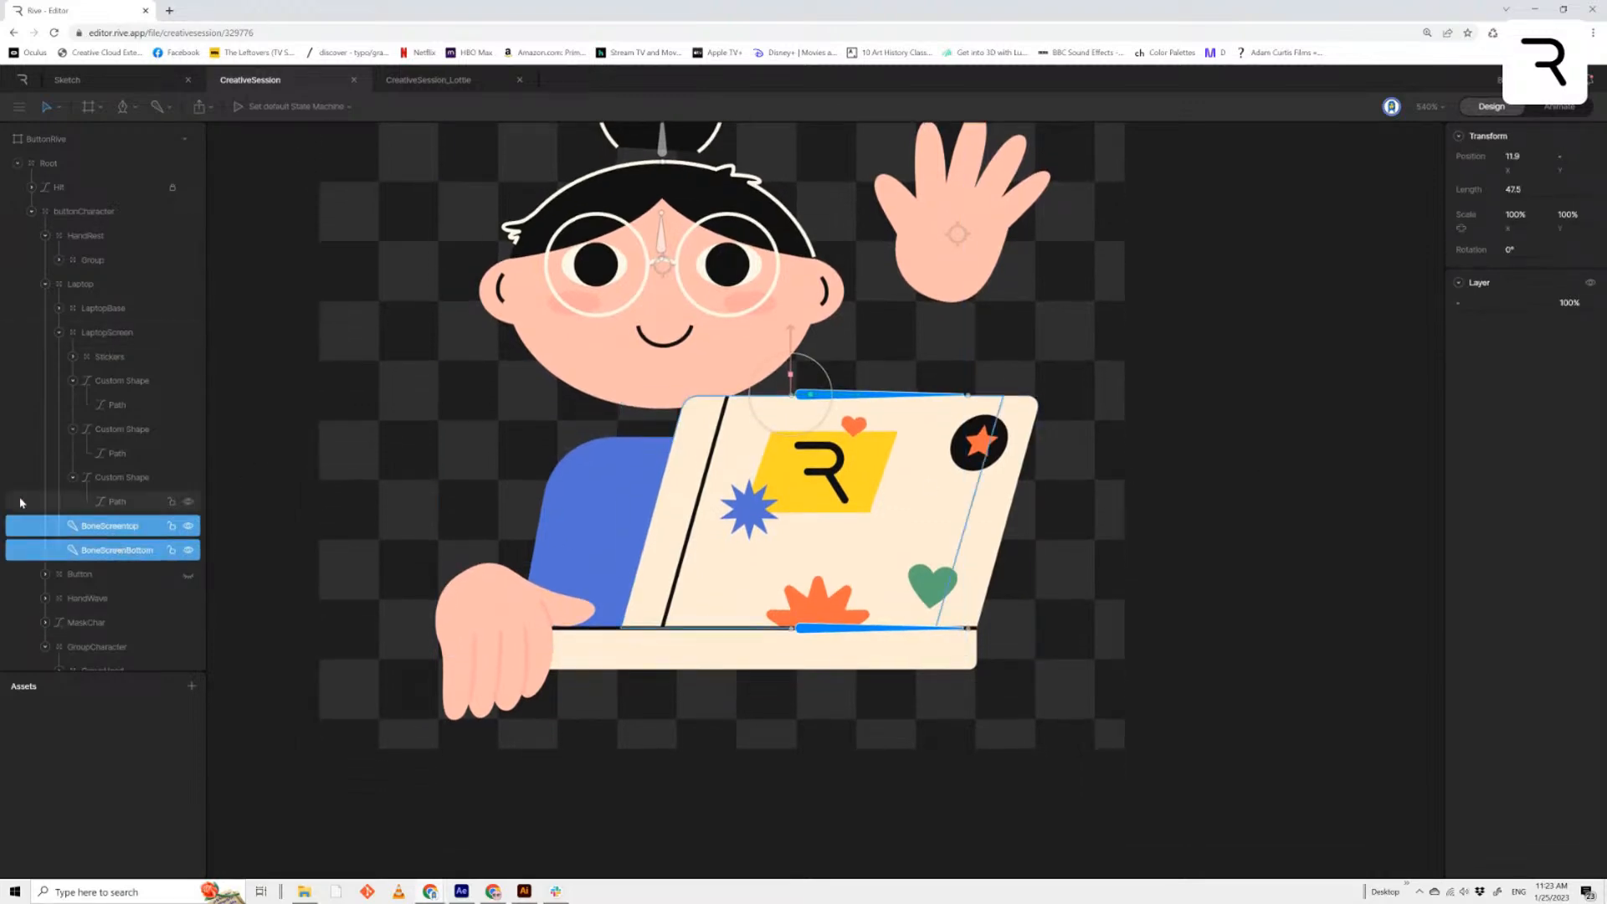
Bind all vertices of the laptop screen's large front panel path to the BoneScreenBottom and BoneScreenTop bones
left_click(987, 503)
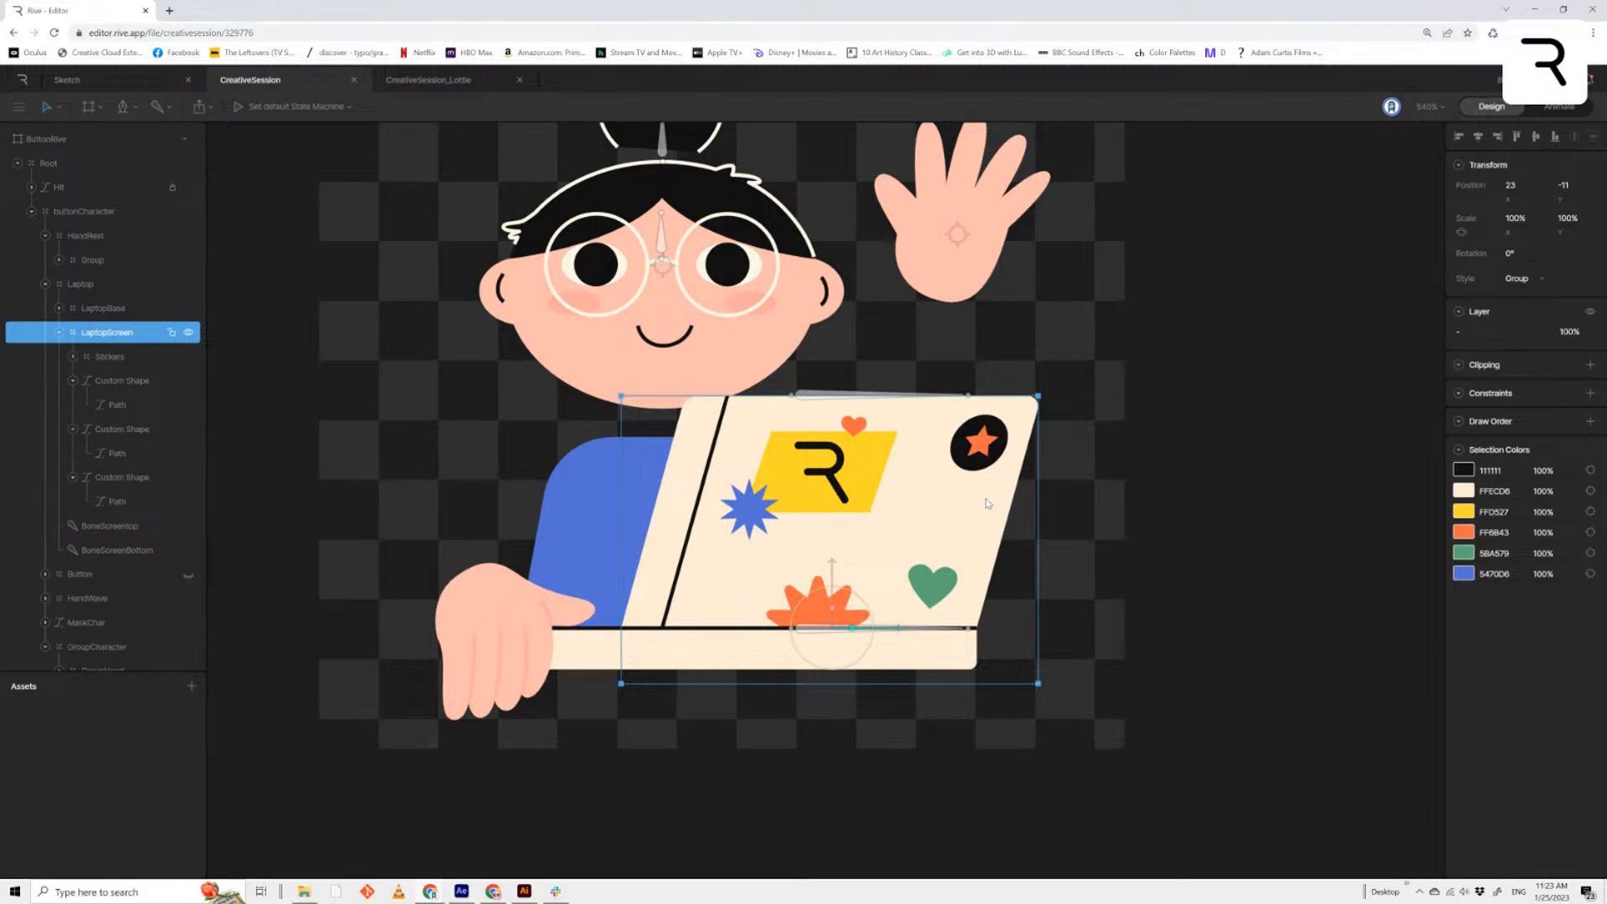
double_click(987, 503)
key("Return")
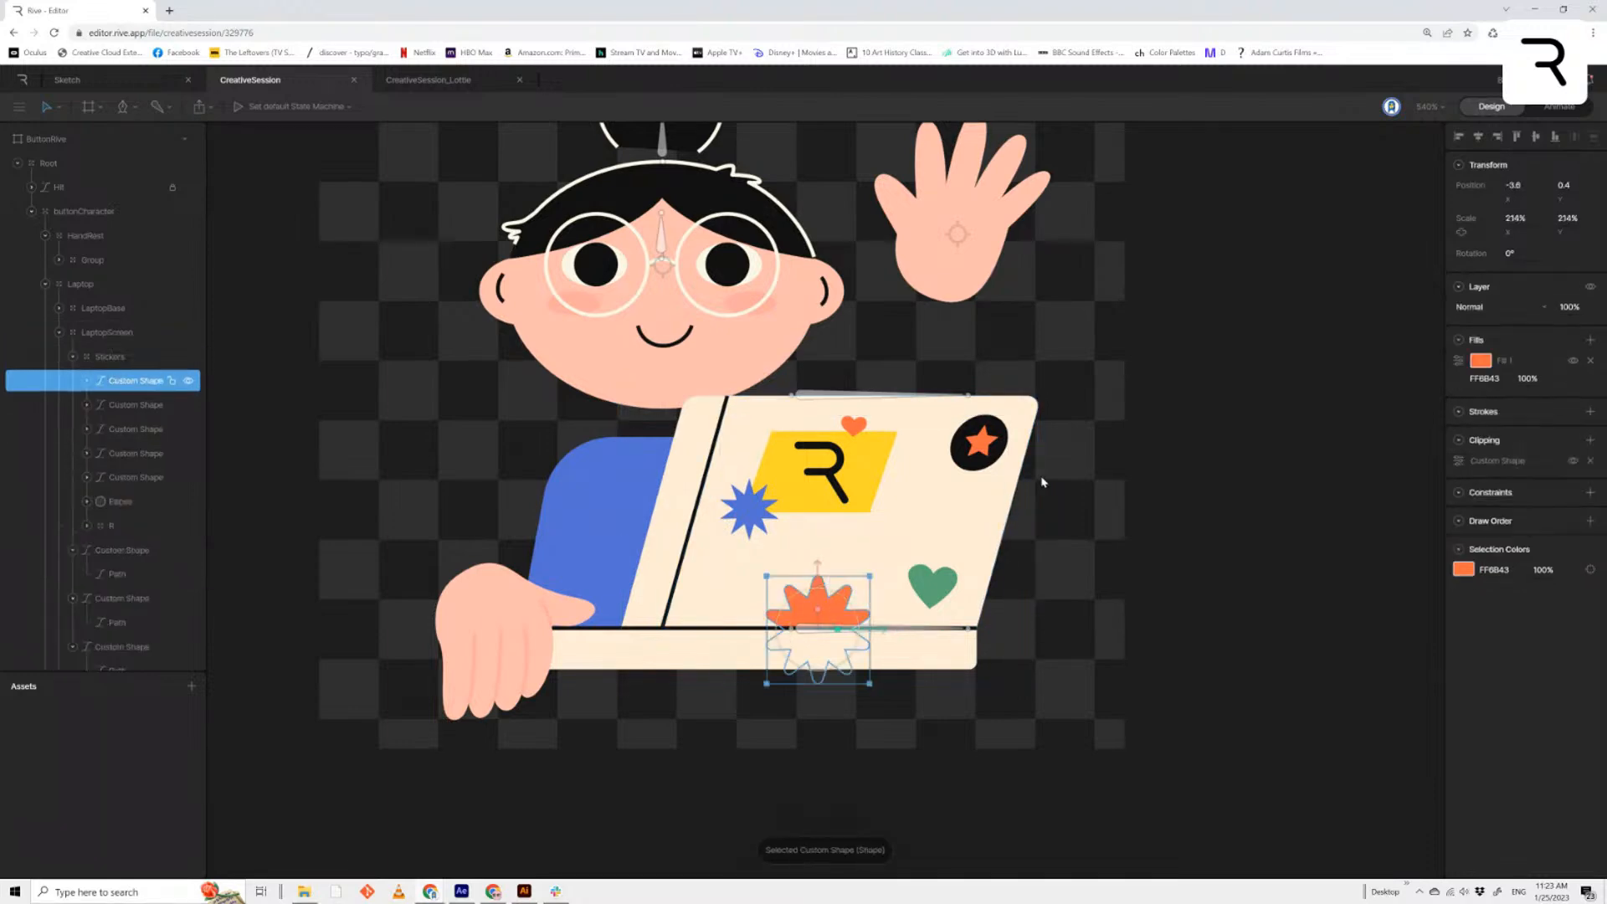
left_click(993, 497)
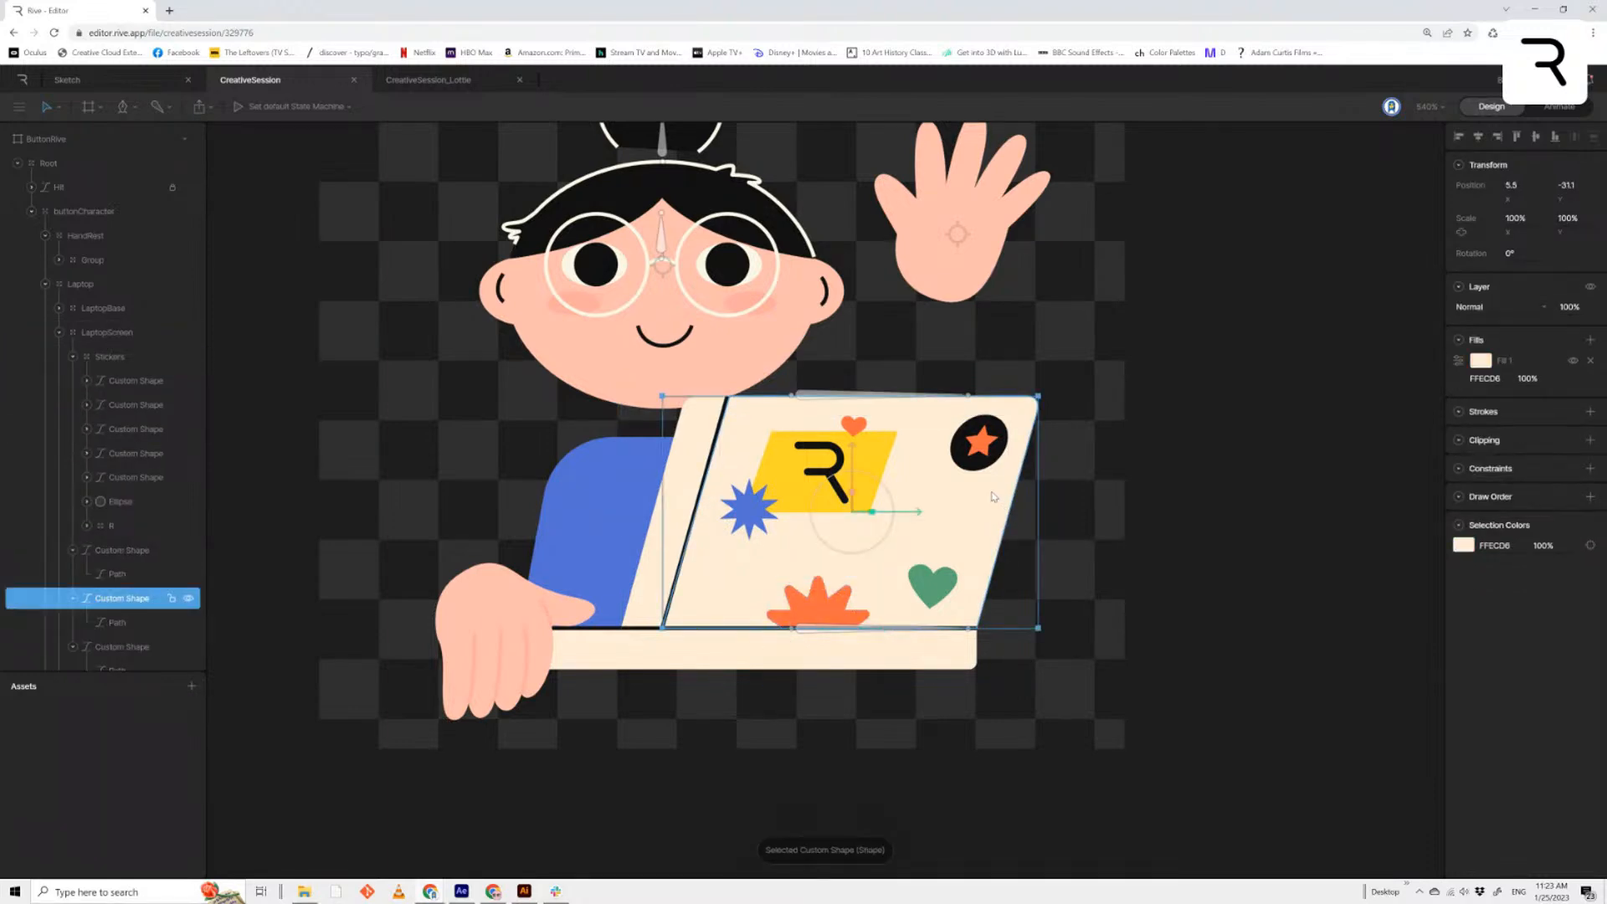
key("Return")
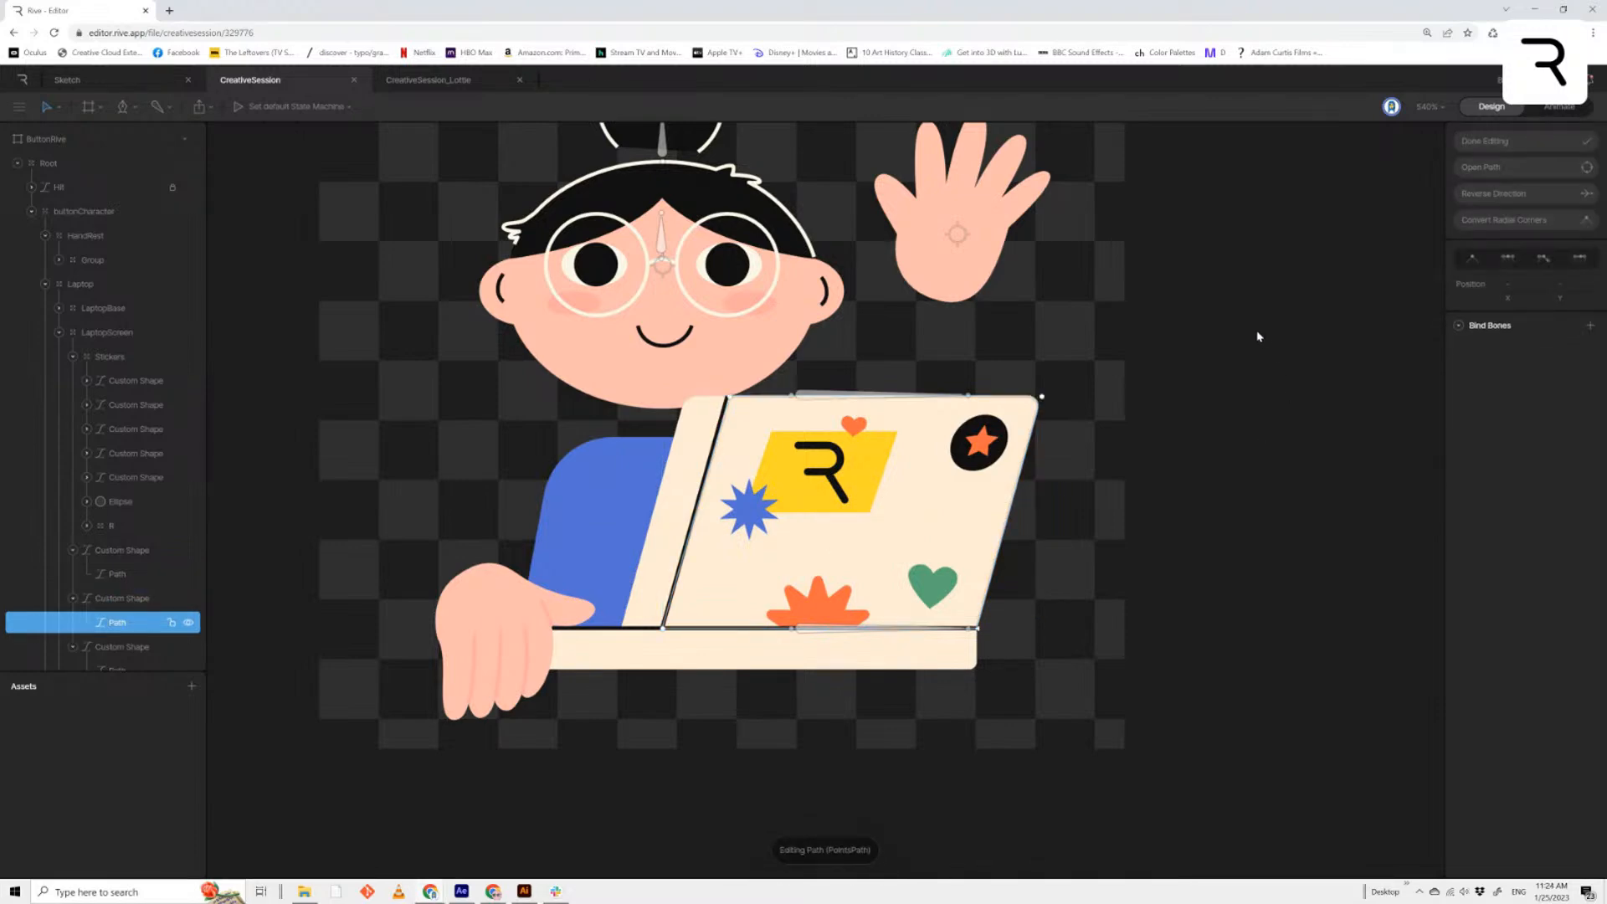
left_click_drag(1246, 280, 482, 725)
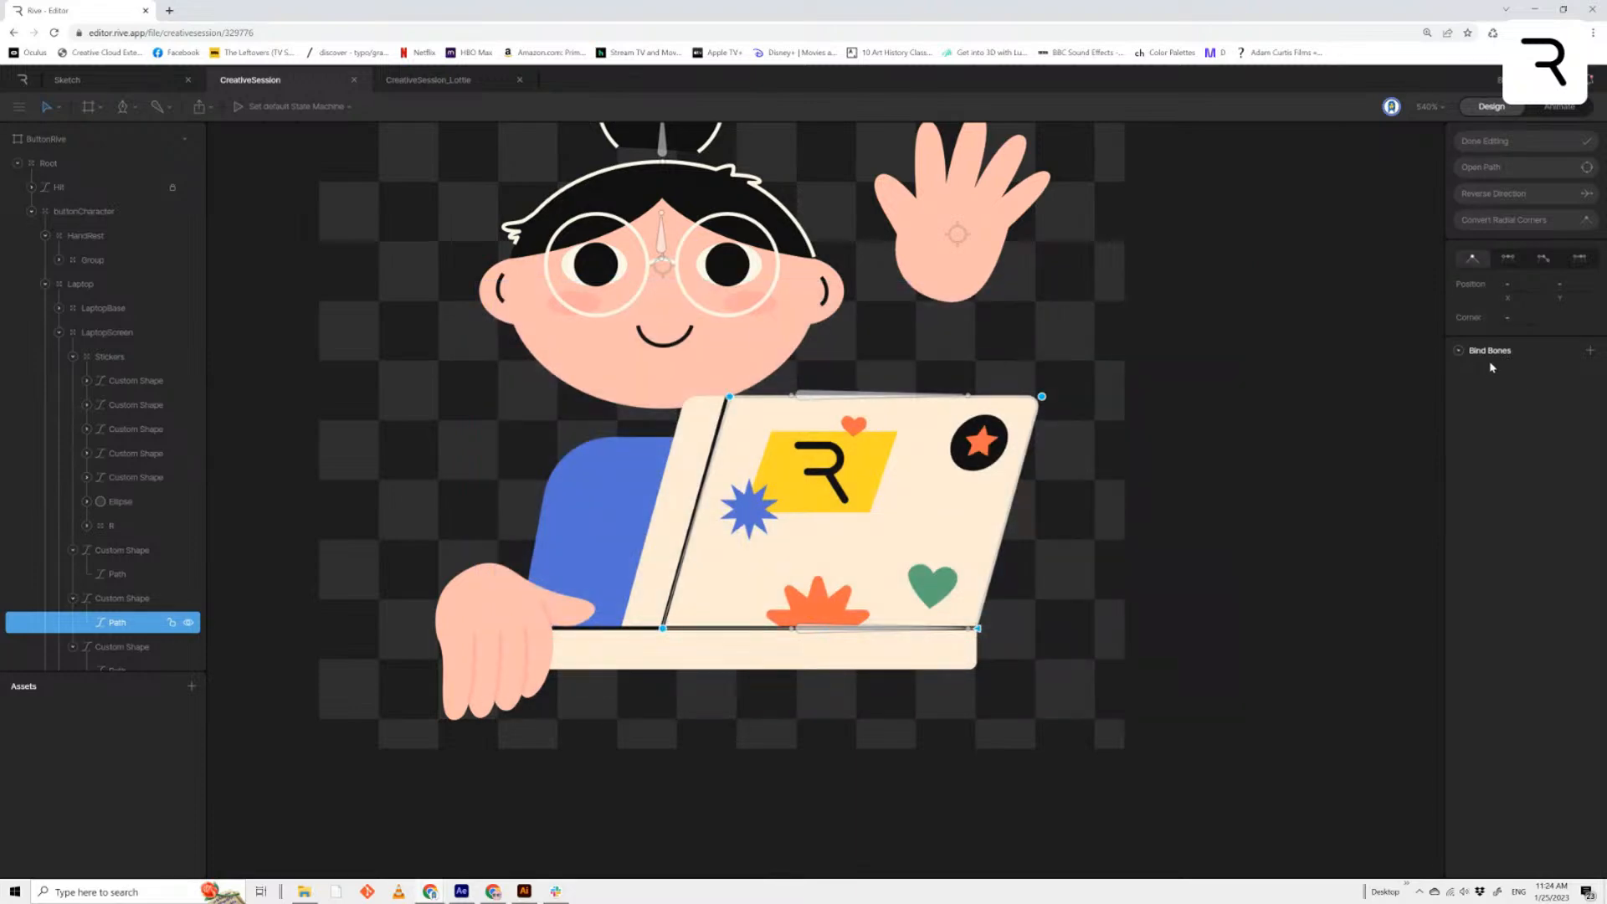
left_click(1590, 350)
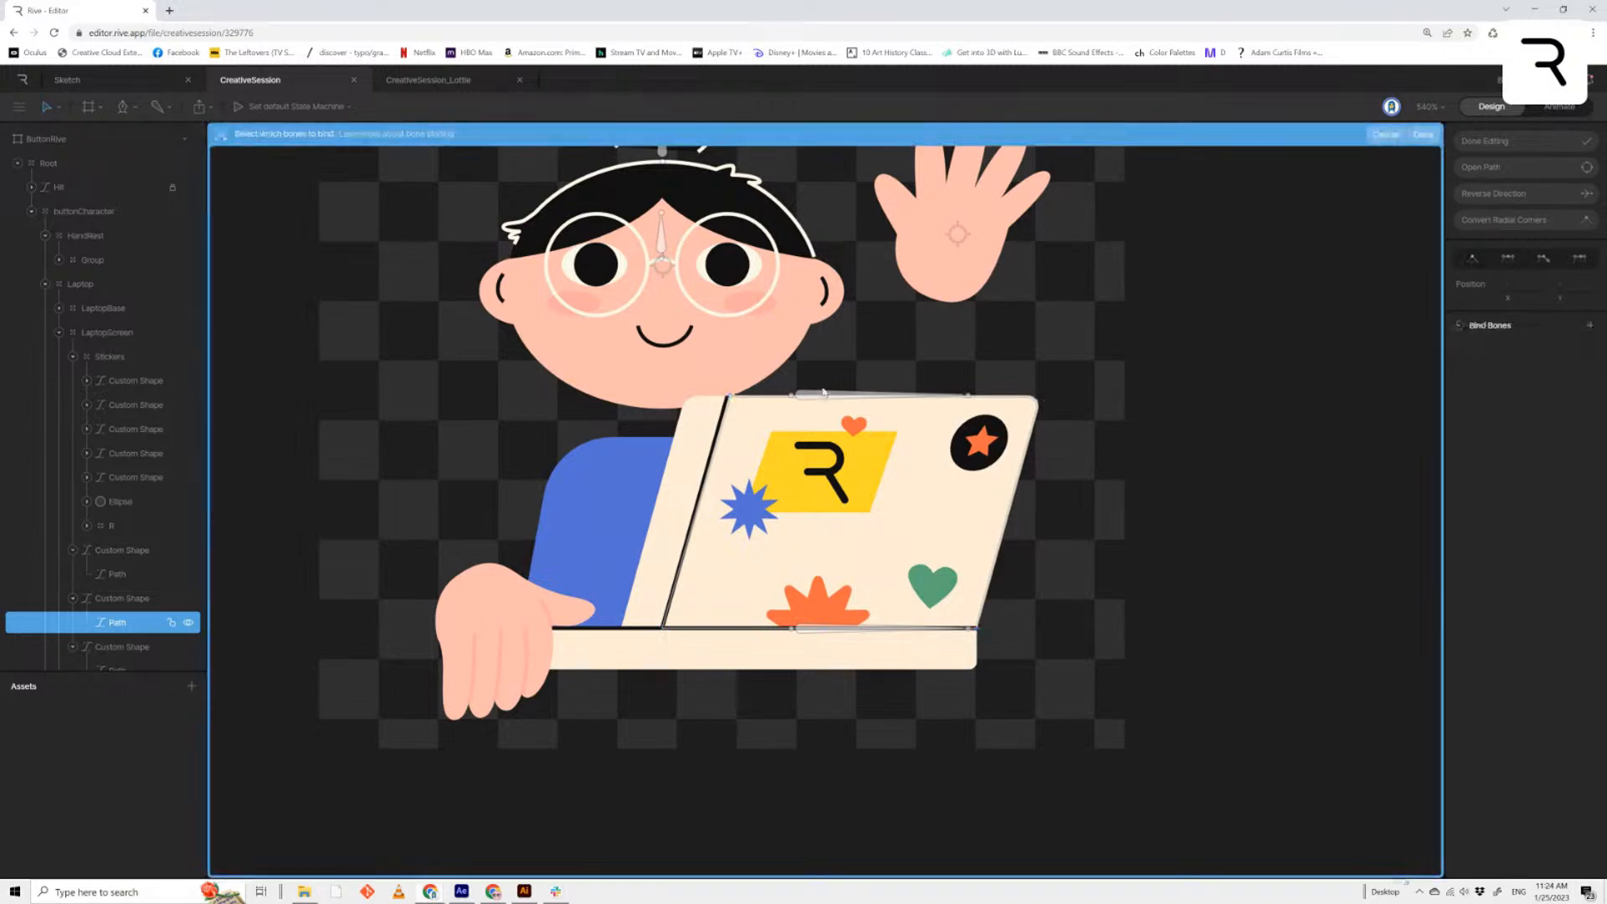
left_click(818, 631)
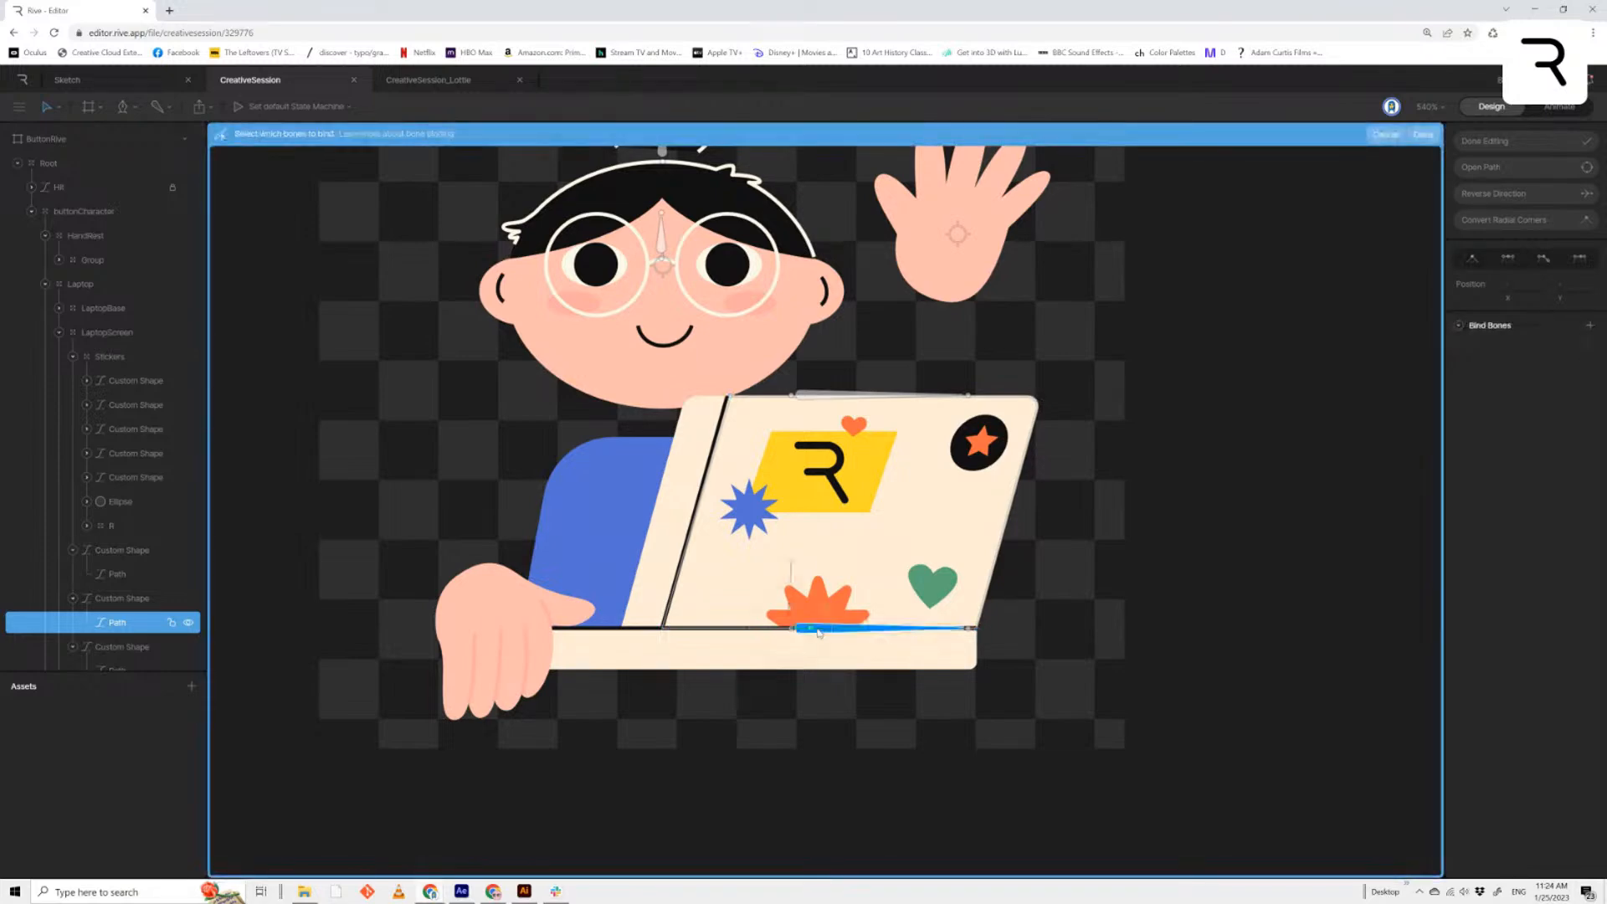
left_click(834, 400)
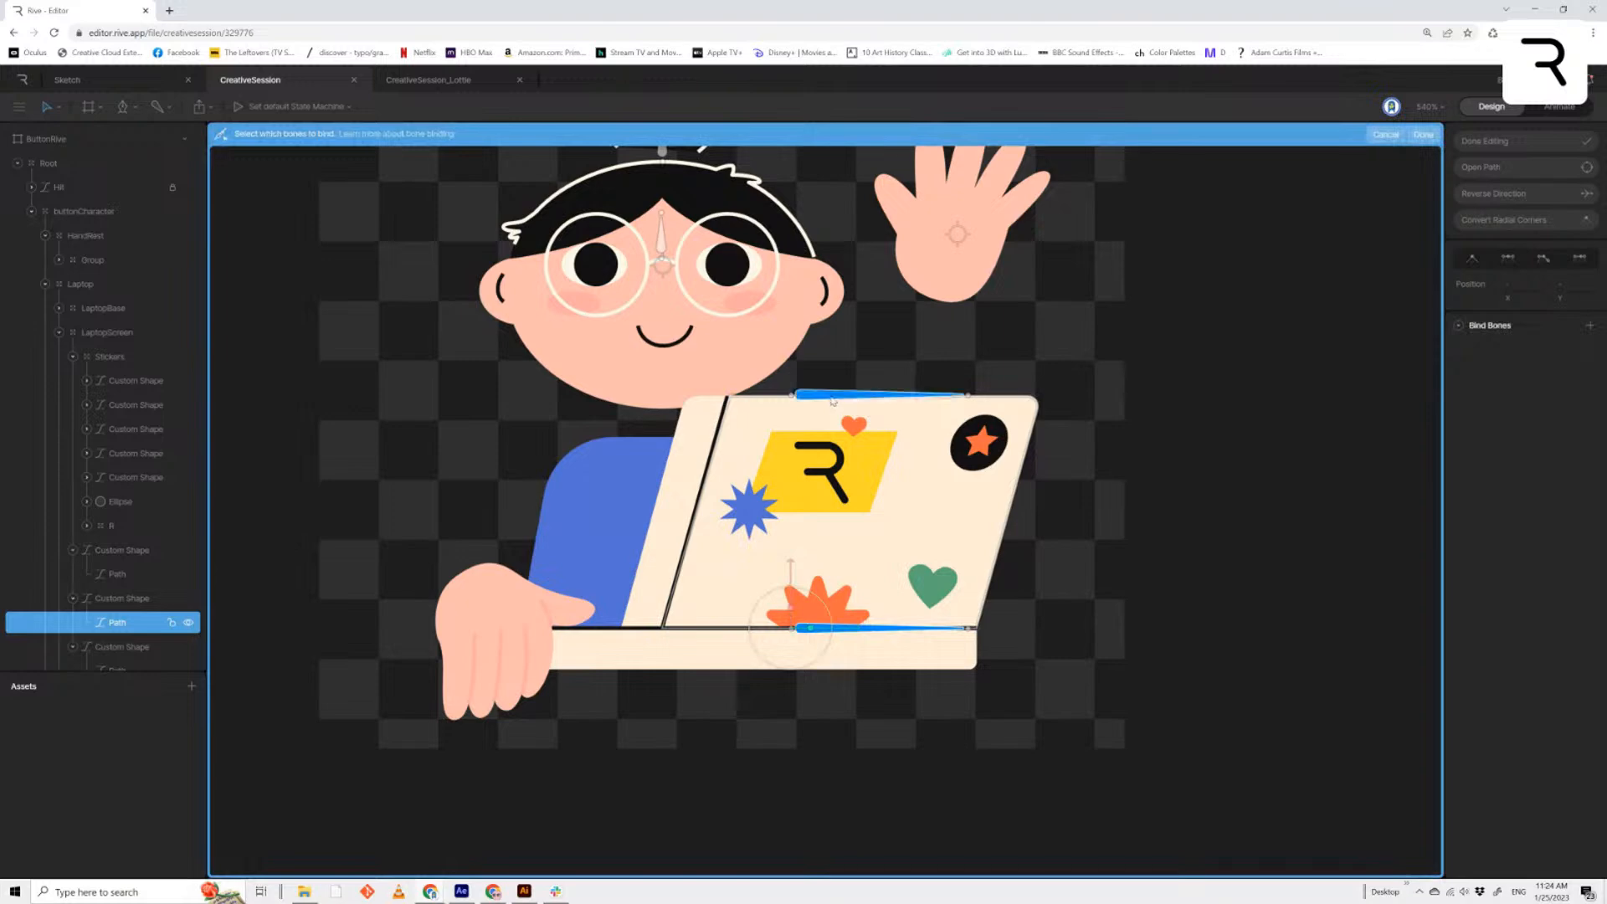
left_click(1423, 135)
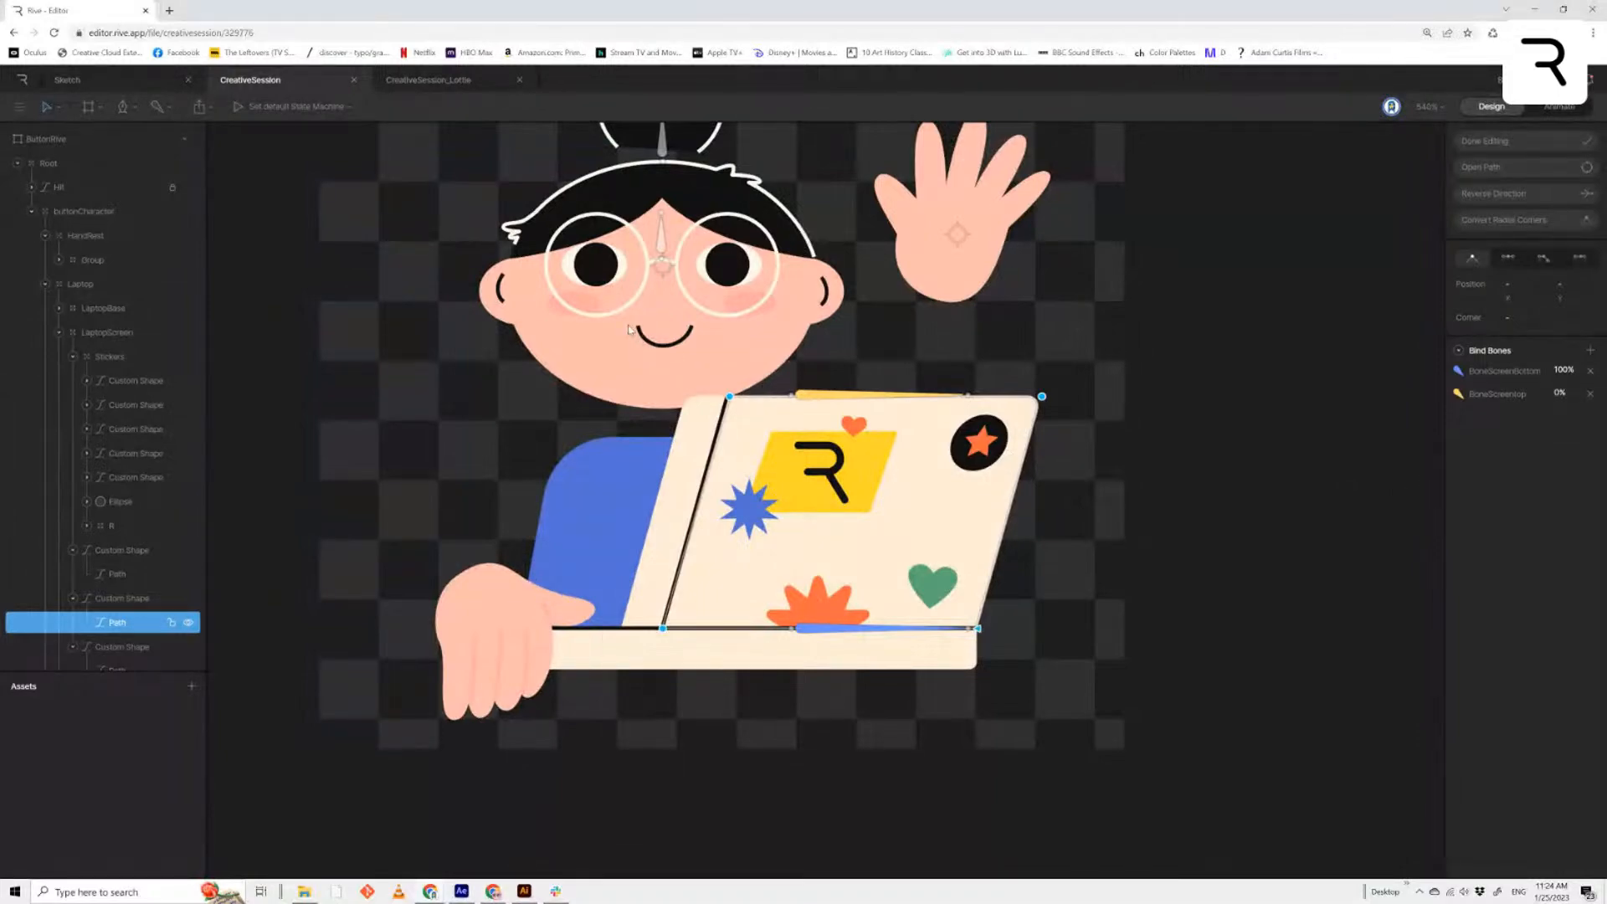
Set the BoneScreenTop weight to 100% for the front panel's two top vertices and finish editing the path
left_click_drag(646, 331, 1097, 678)
left_click_drag(650, 329, 1185, 475)
left_click(1565, 393)
type("100")
key("Return")
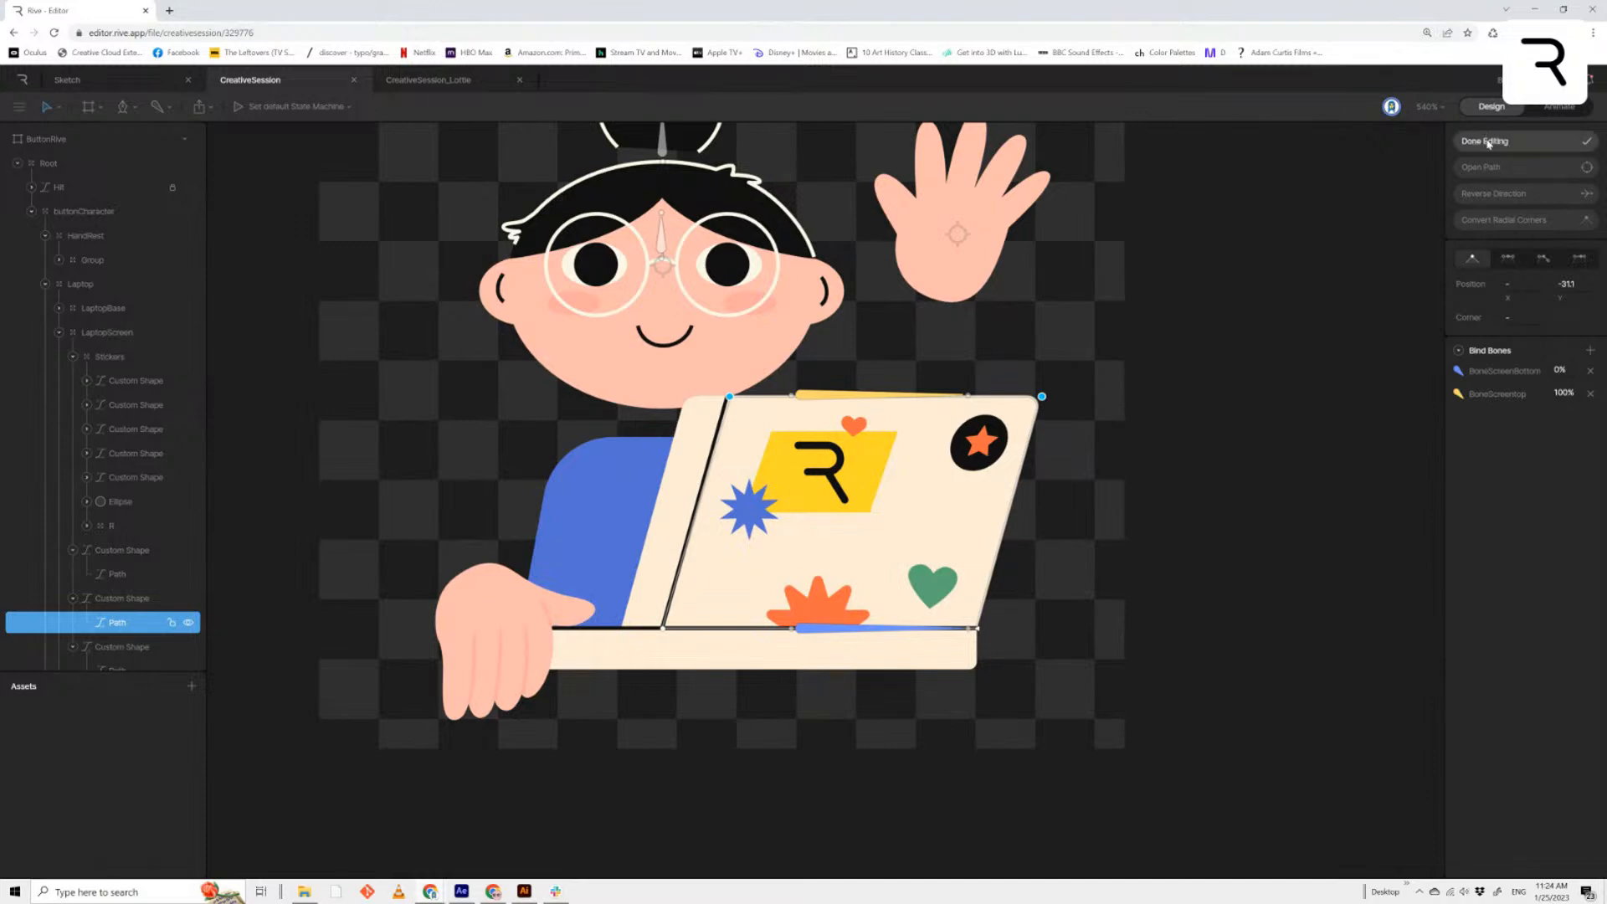
left_click_drag(572, 584, 1117, 728)
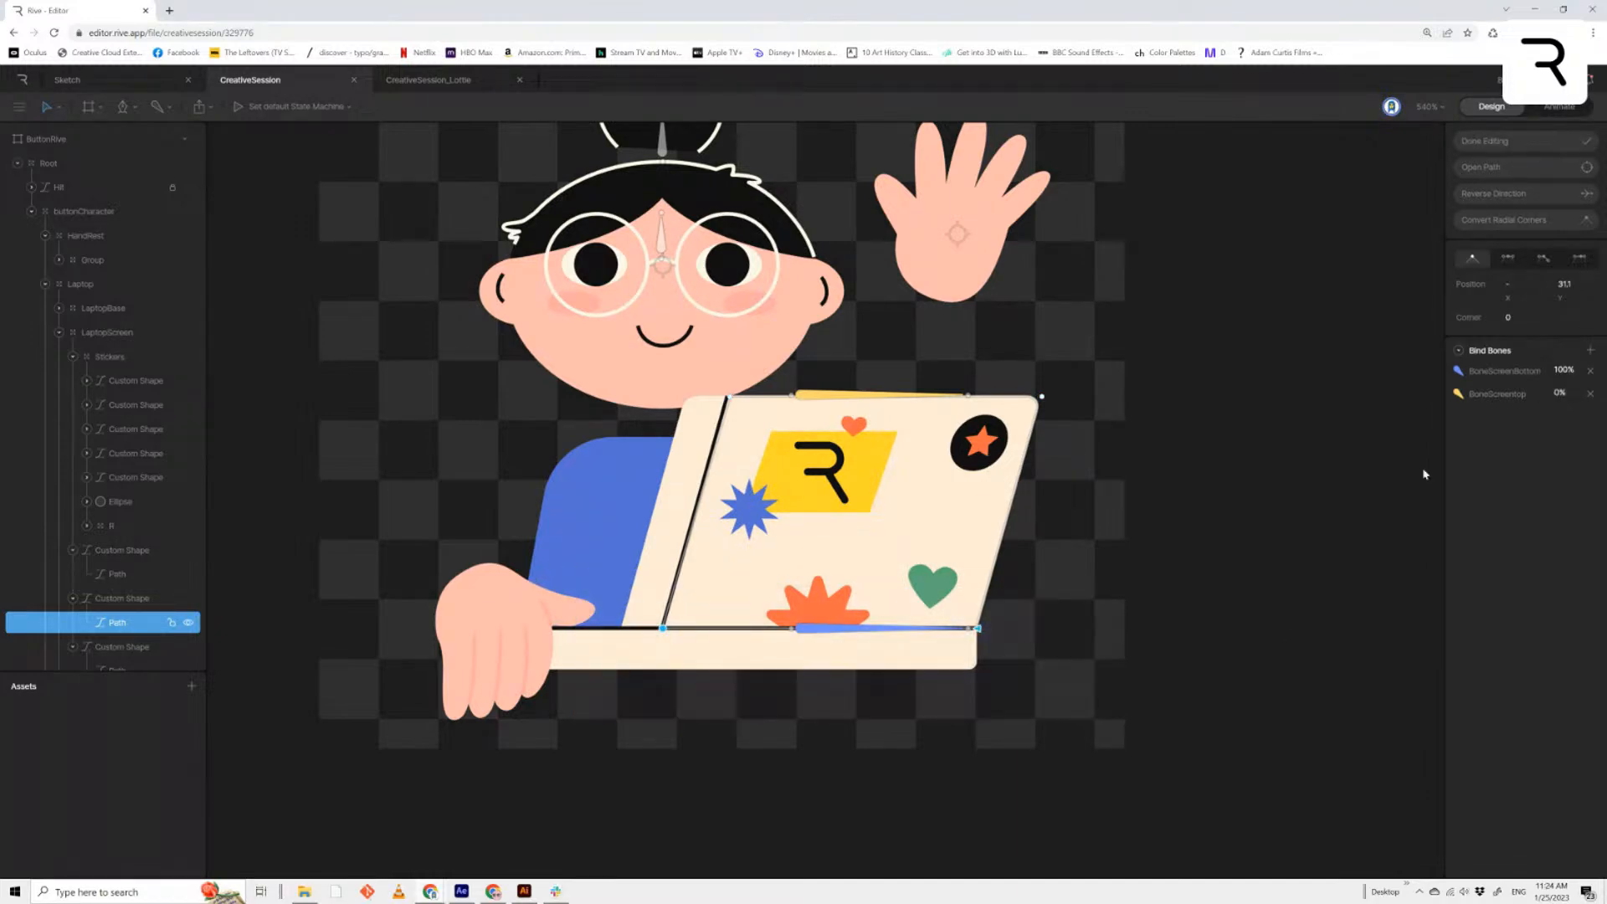
left_click(1482, 142)
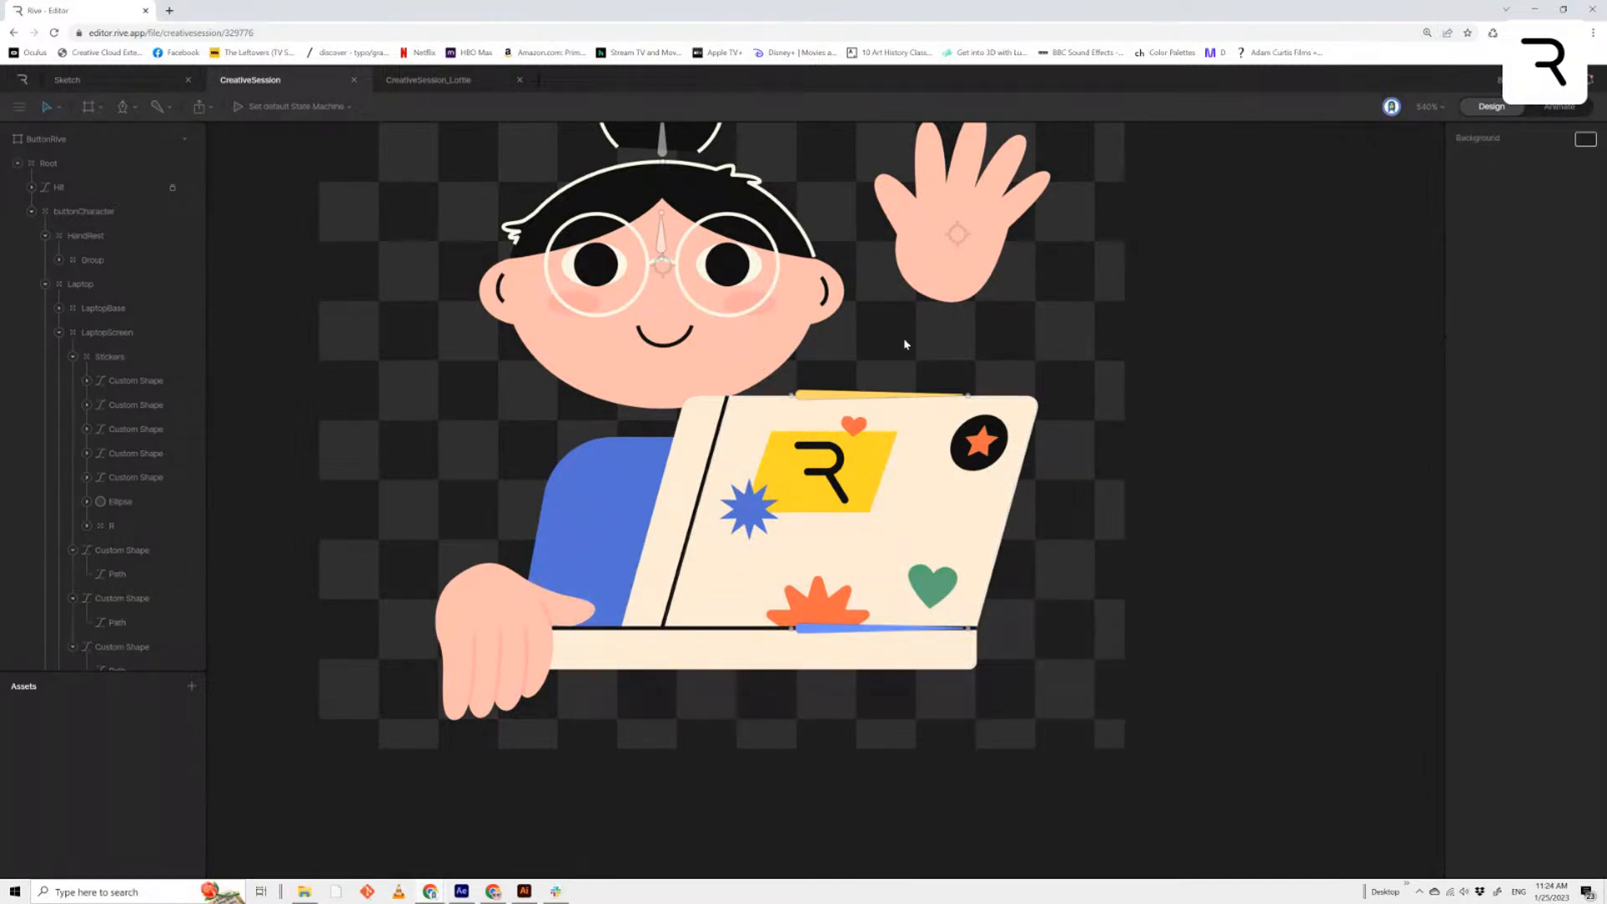
Bind all vertices of the laptop screen's side panel path to the BoneScreenBottom and BoneScreenTop bones
left_click(680, 460)
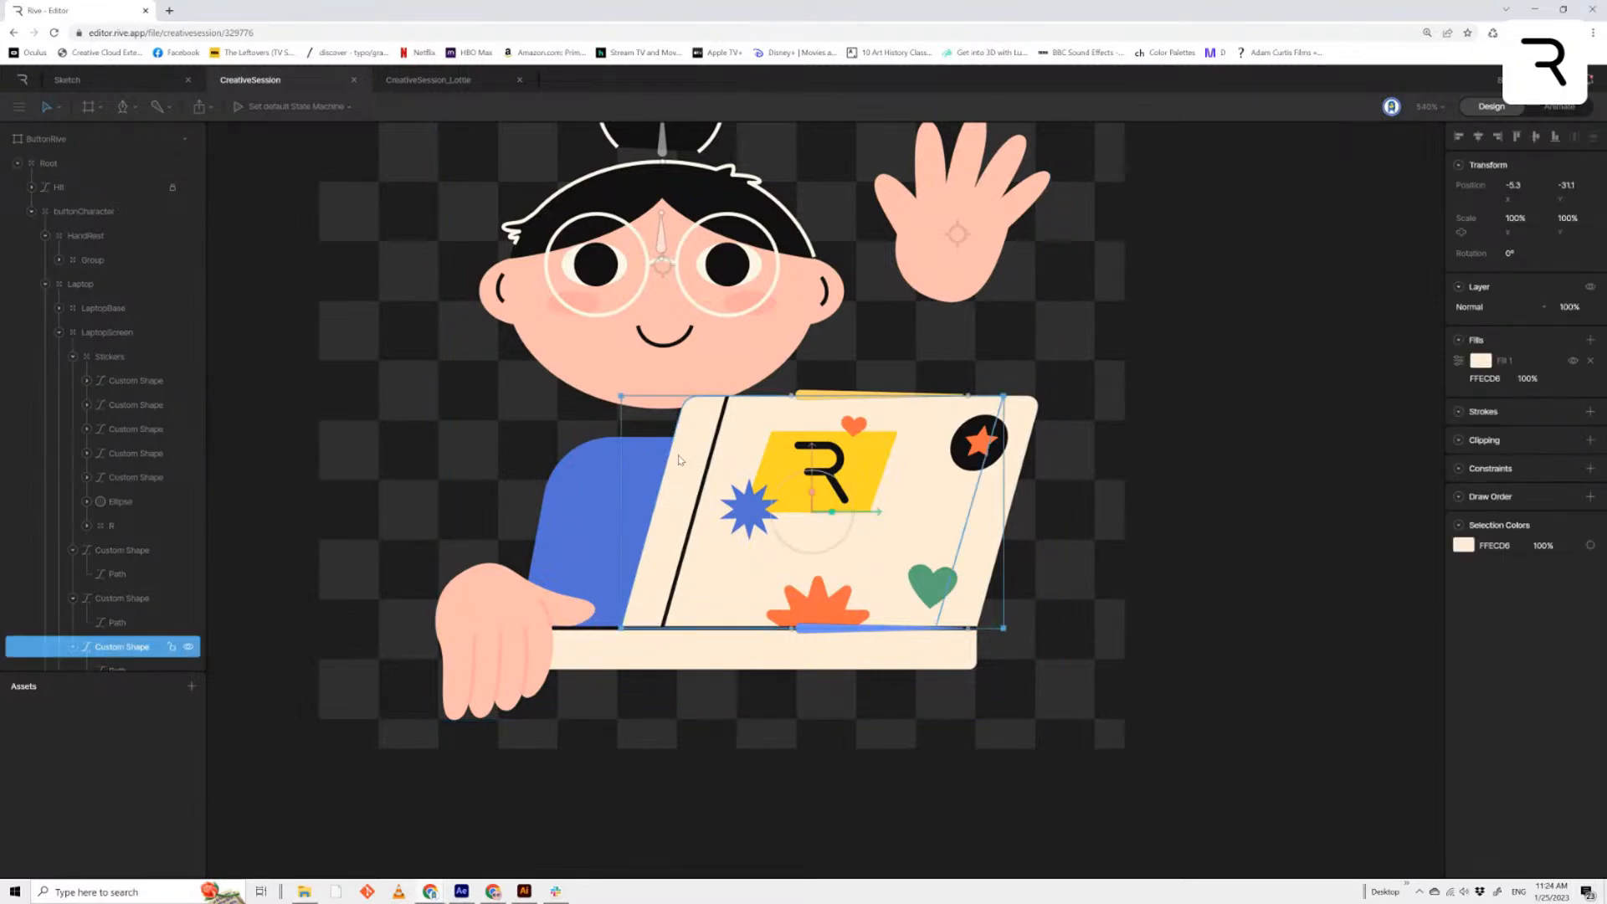
double_click(680, 459)
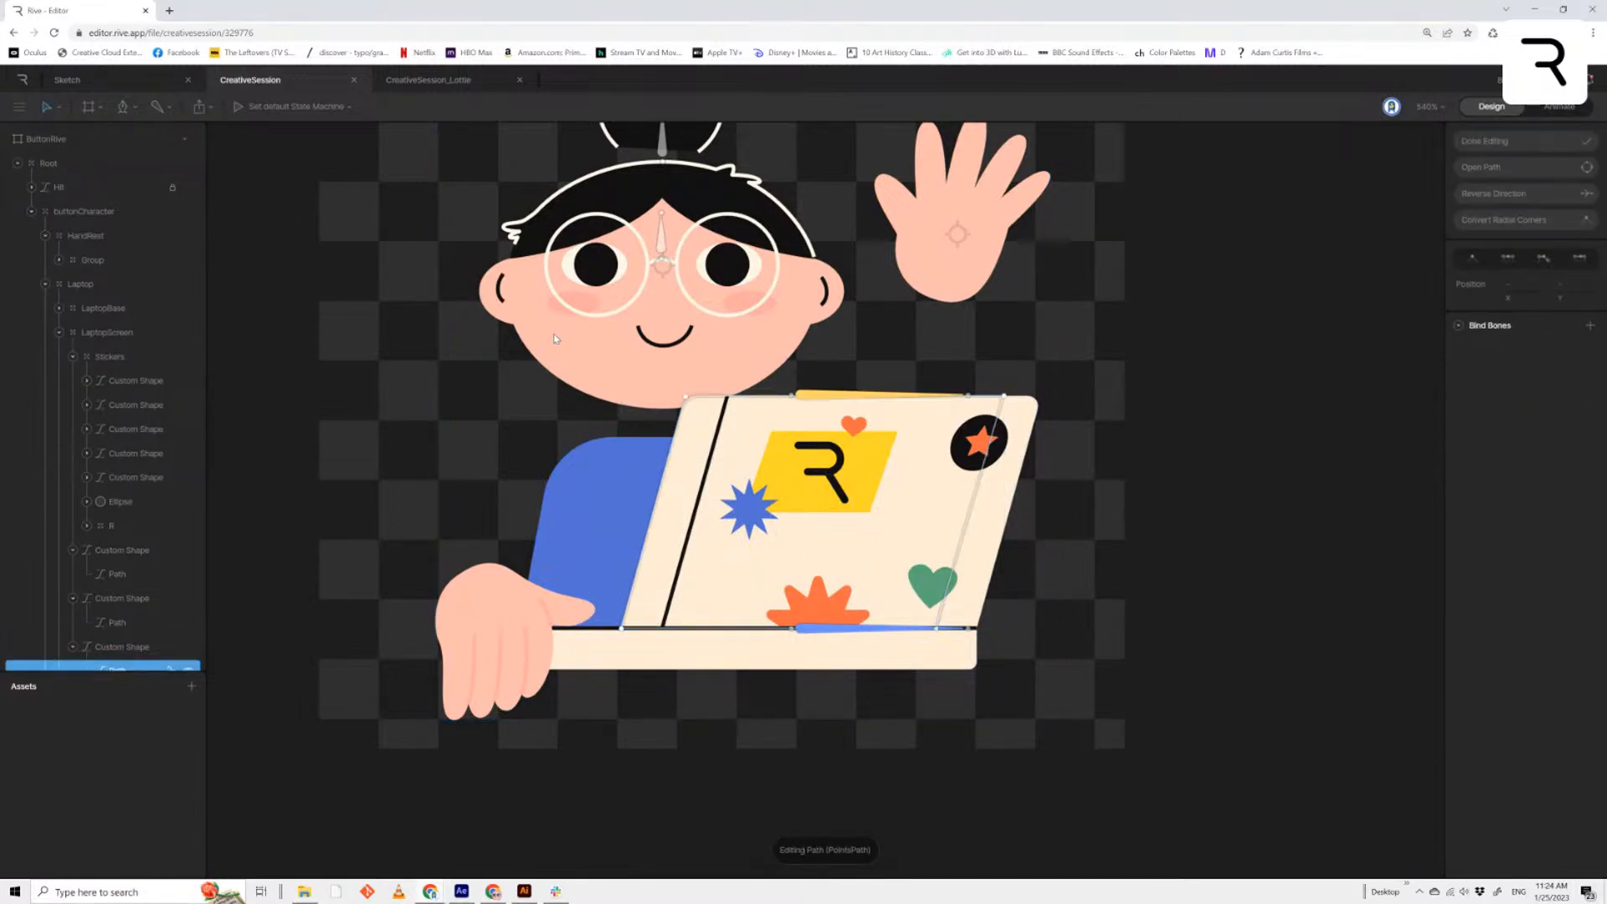
left_click_drag(555, 338, 1125, 783)
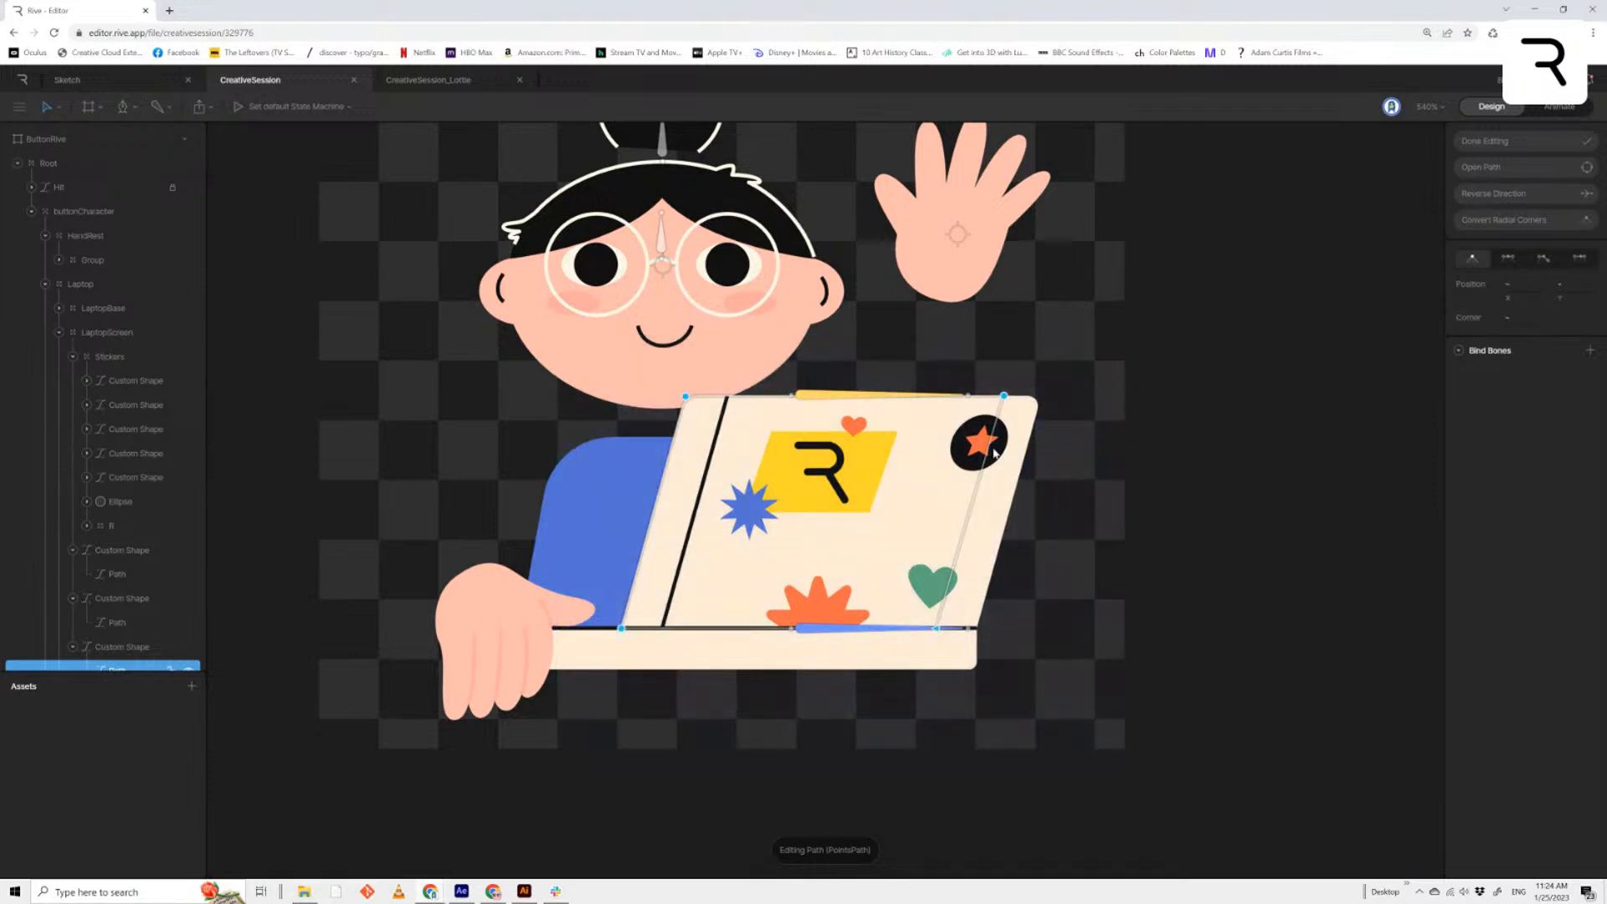
left_click(1590, 350)
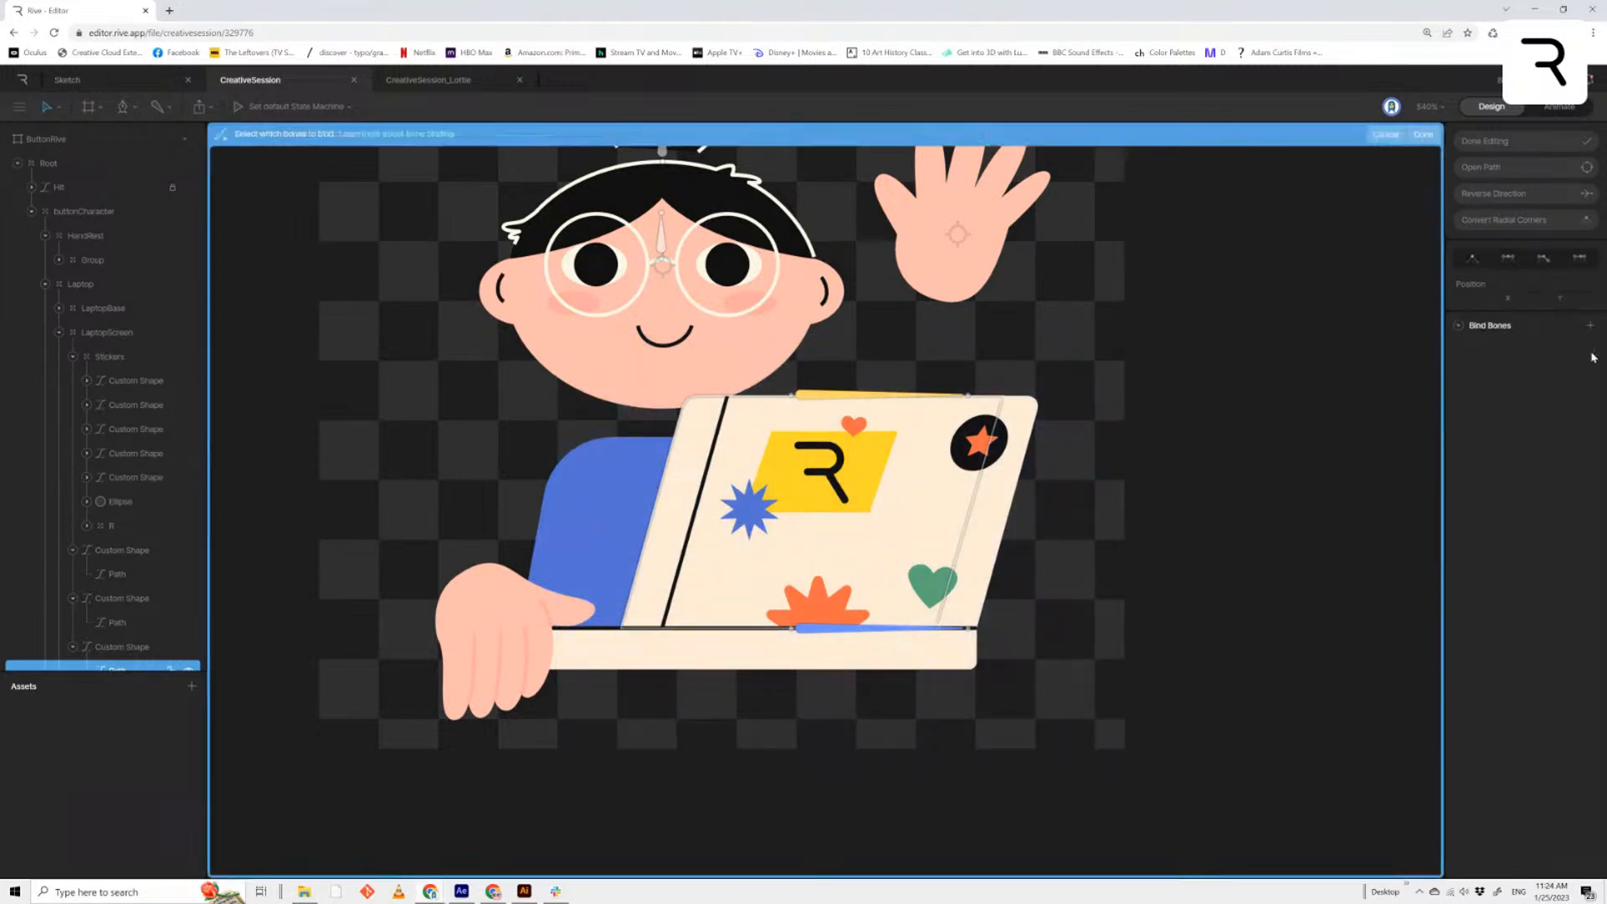
left_click(816, 632)
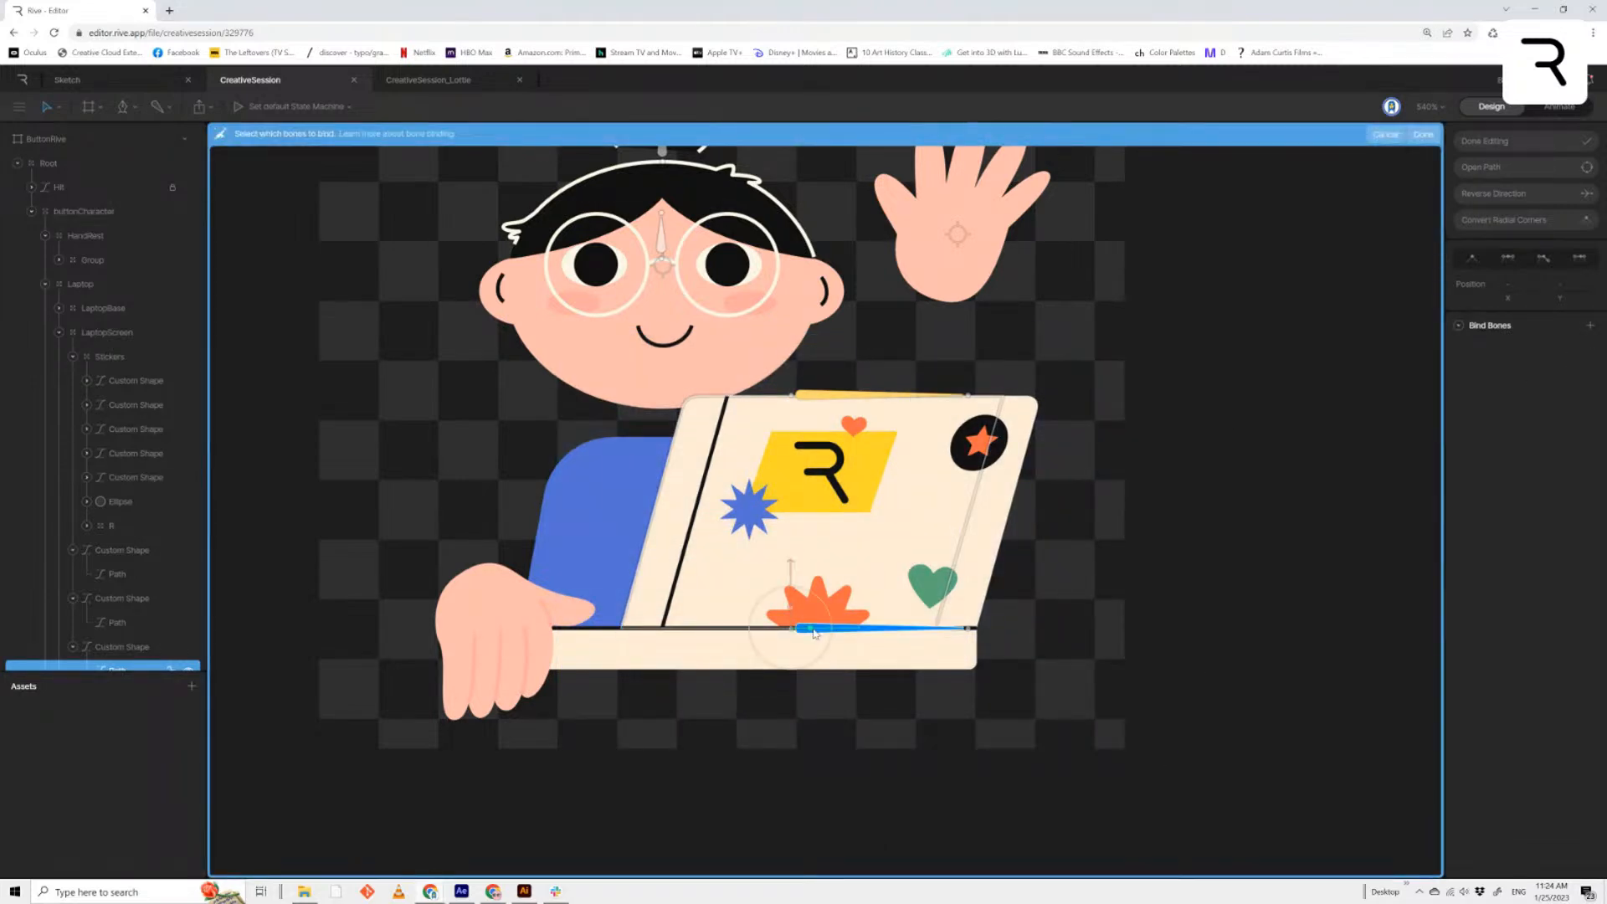
left_click(837, 394)
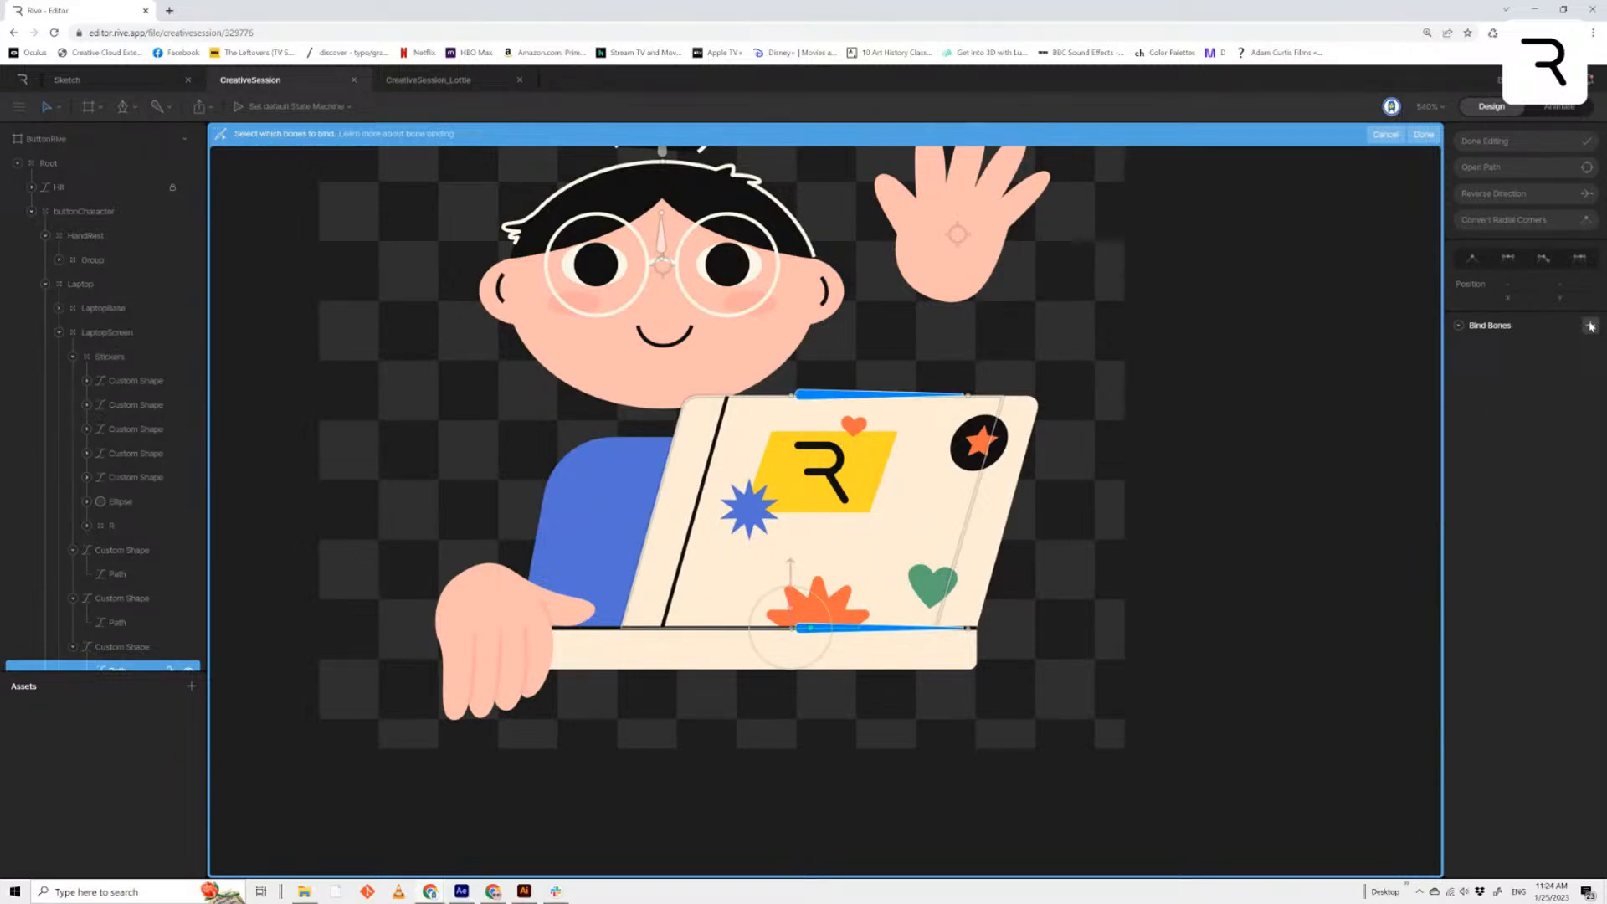
left_click(1423, 134)
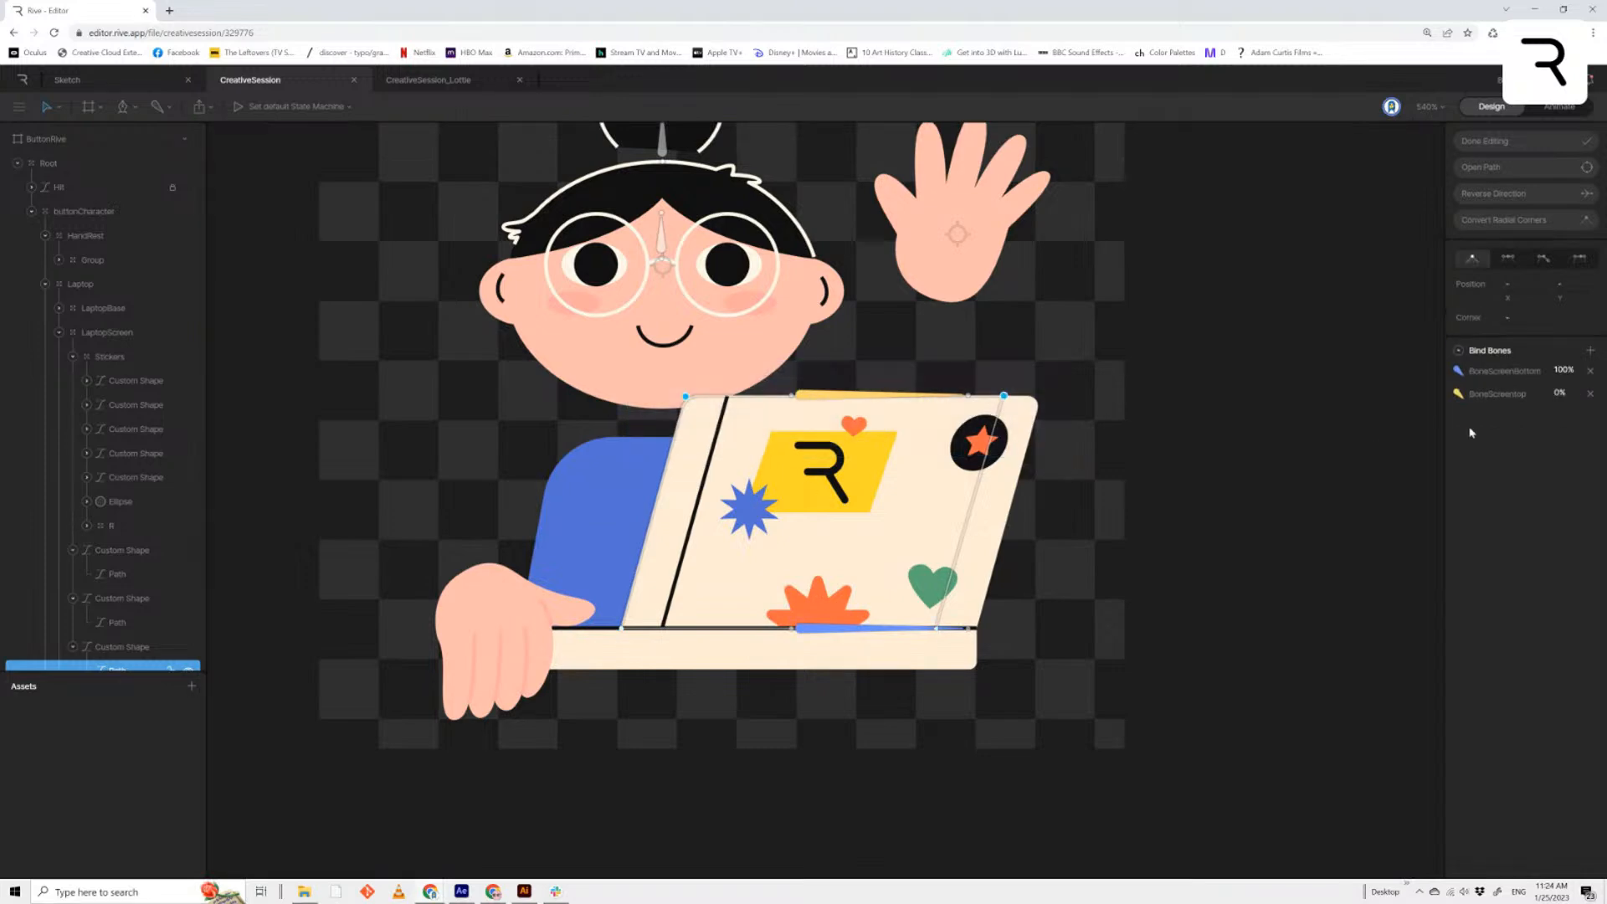
Weight the side panel's top vertices to BoneScreenTop and finish editing the path
left_click(1560, 393)
left_click_drag(690, 577, 575, 635)
left_click(1480, 141)
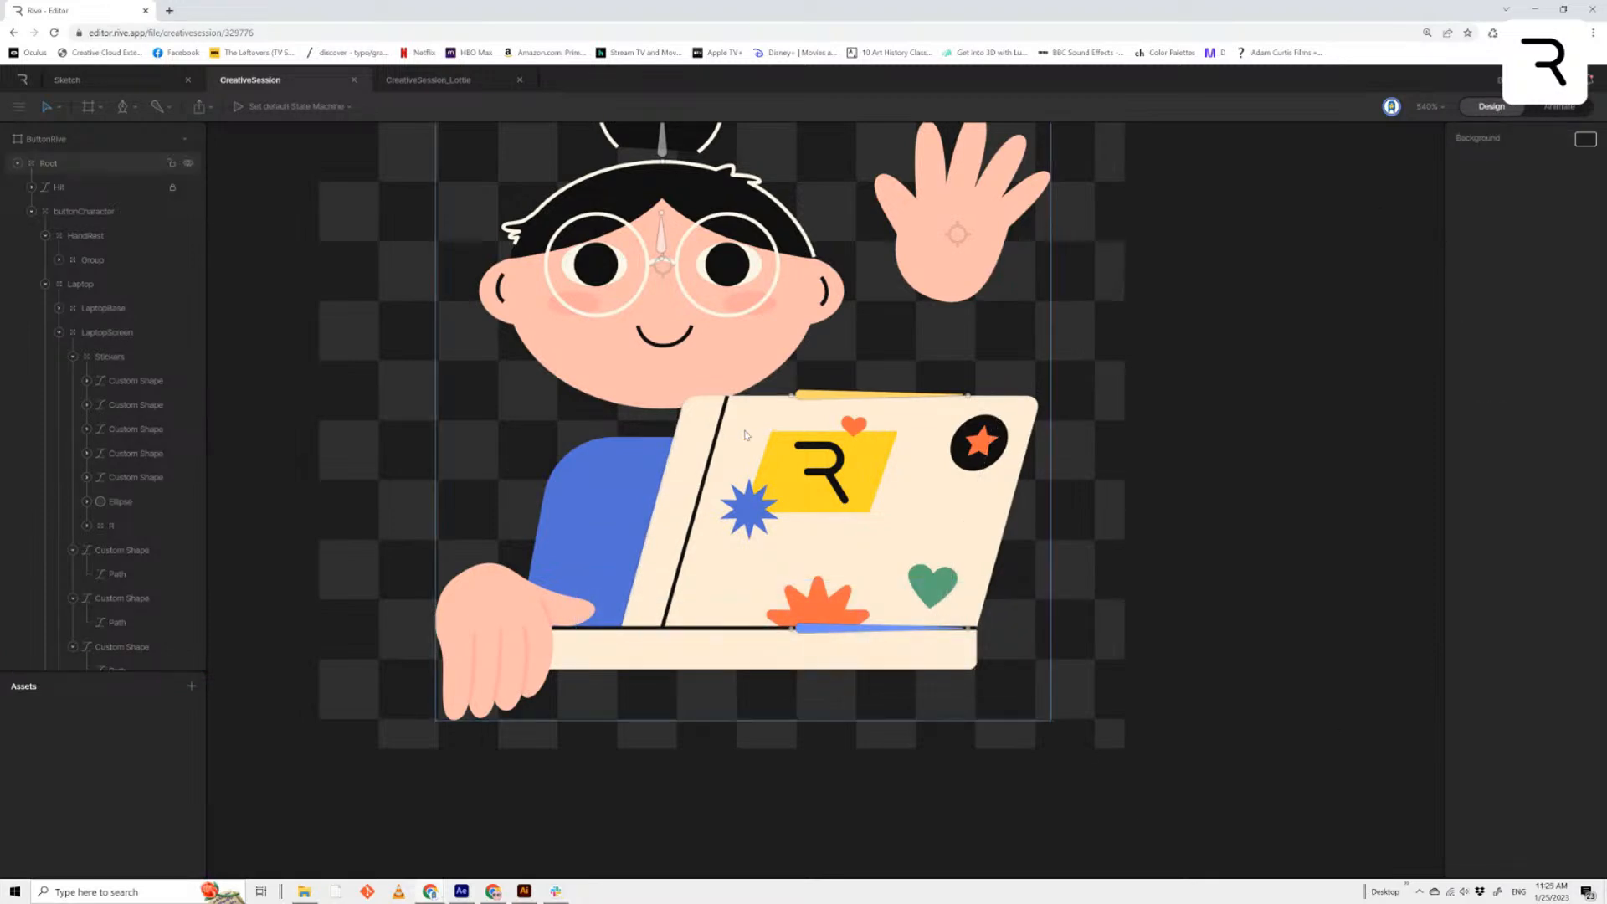
Bind the black divider line's path on the laptop screen to the BoneScreenBottom and BoneScreenTop bones
left_click(963, 584)
double_click(962, 583)
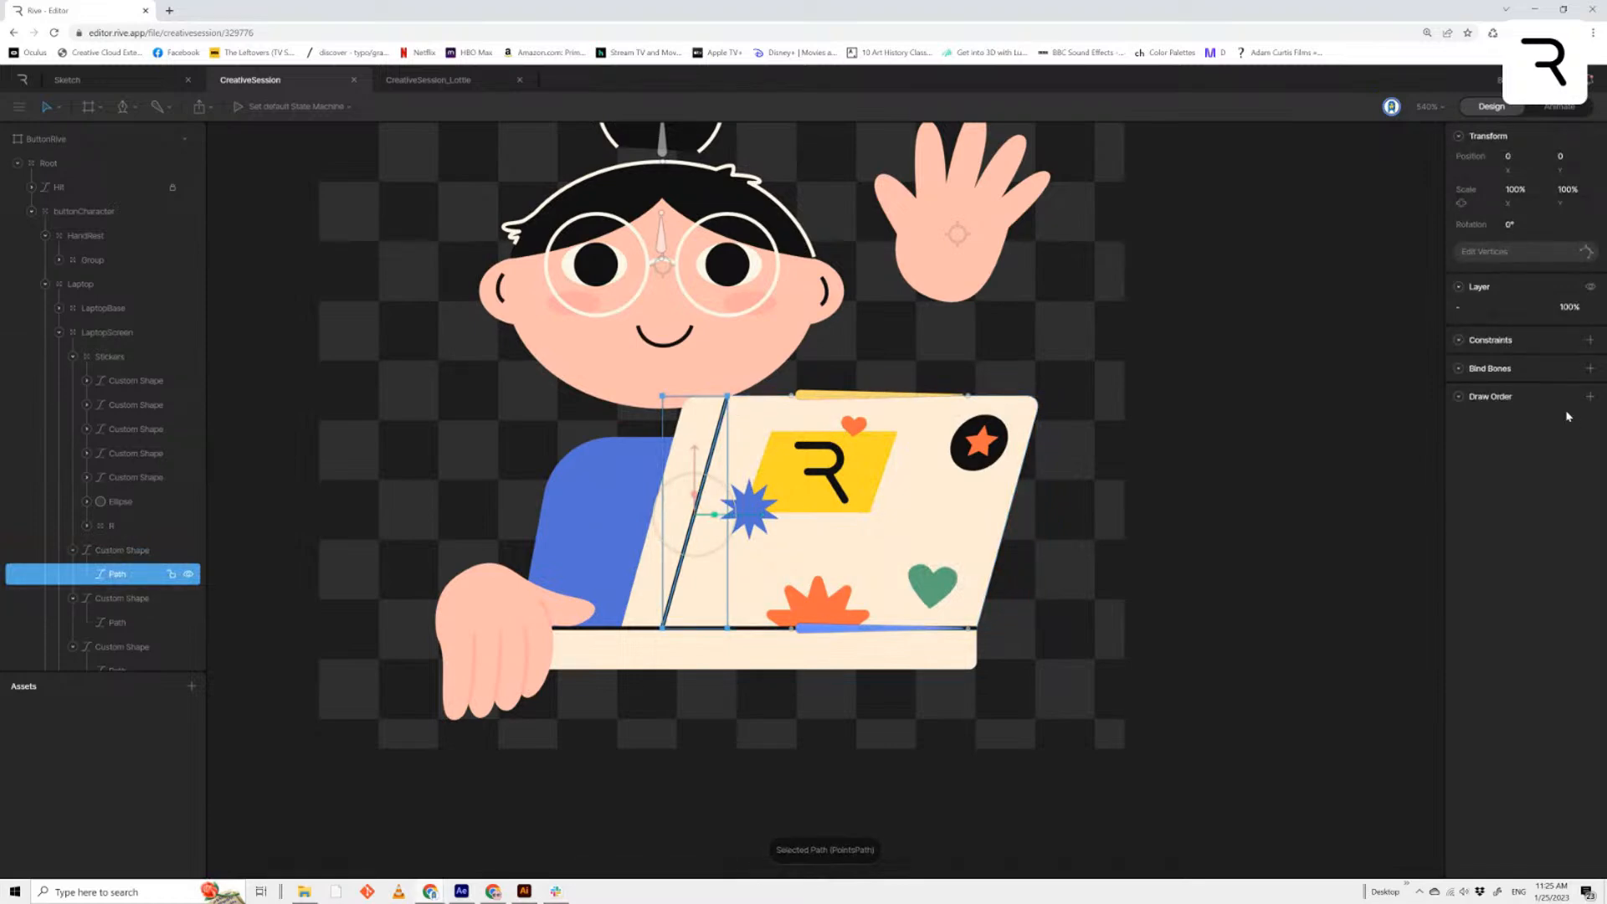
key("Return")
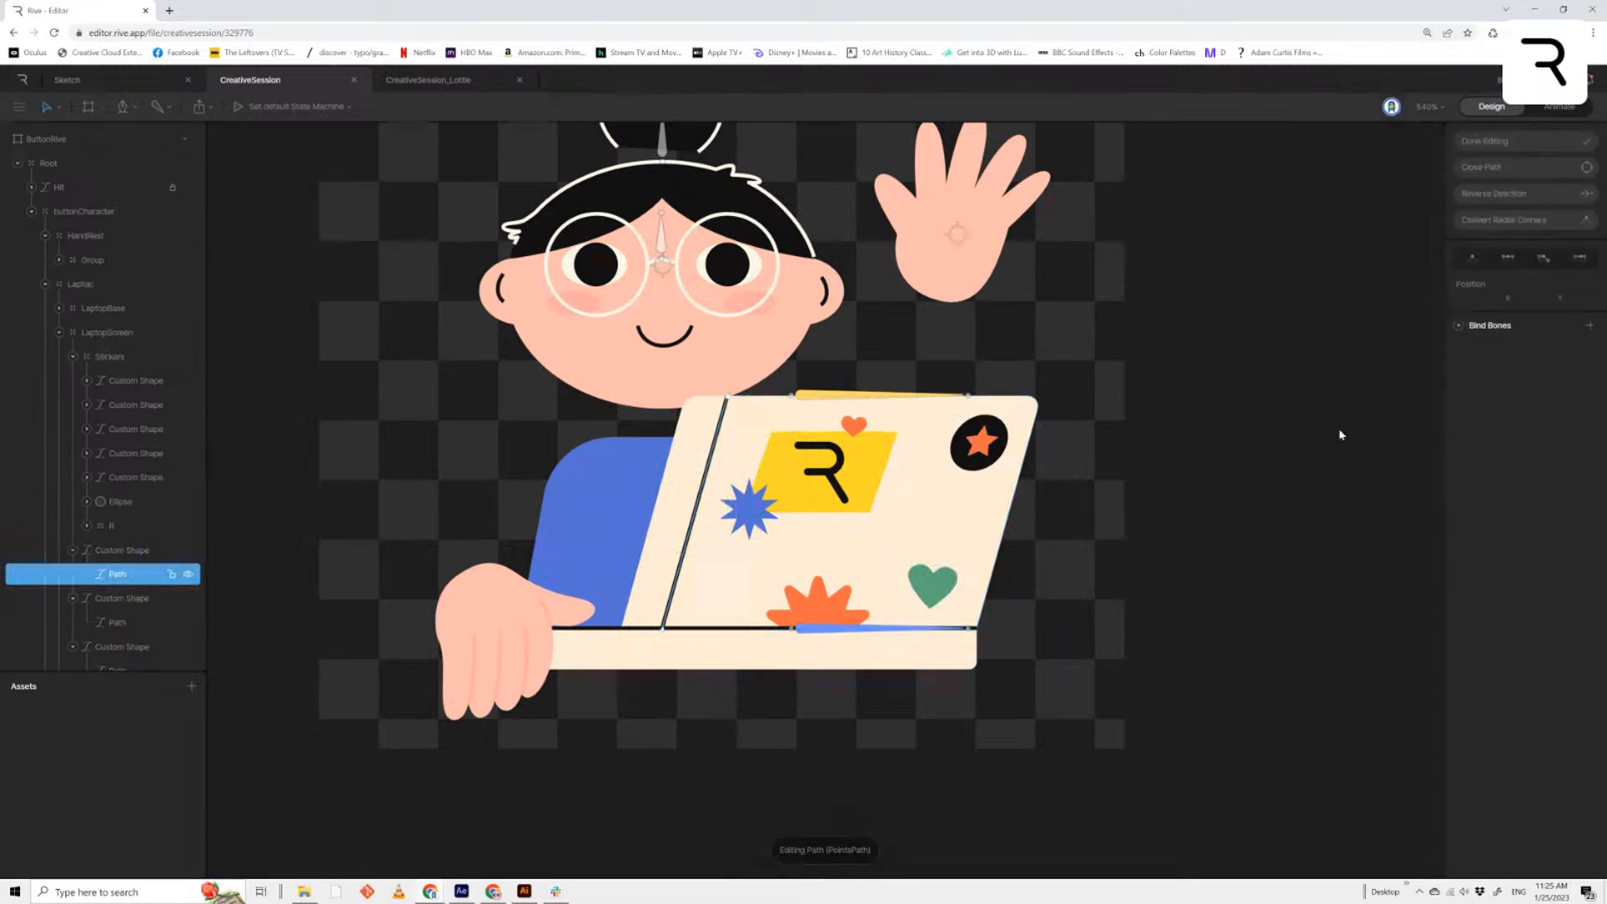
left_click(1589, 324)
left_click(835, 629)
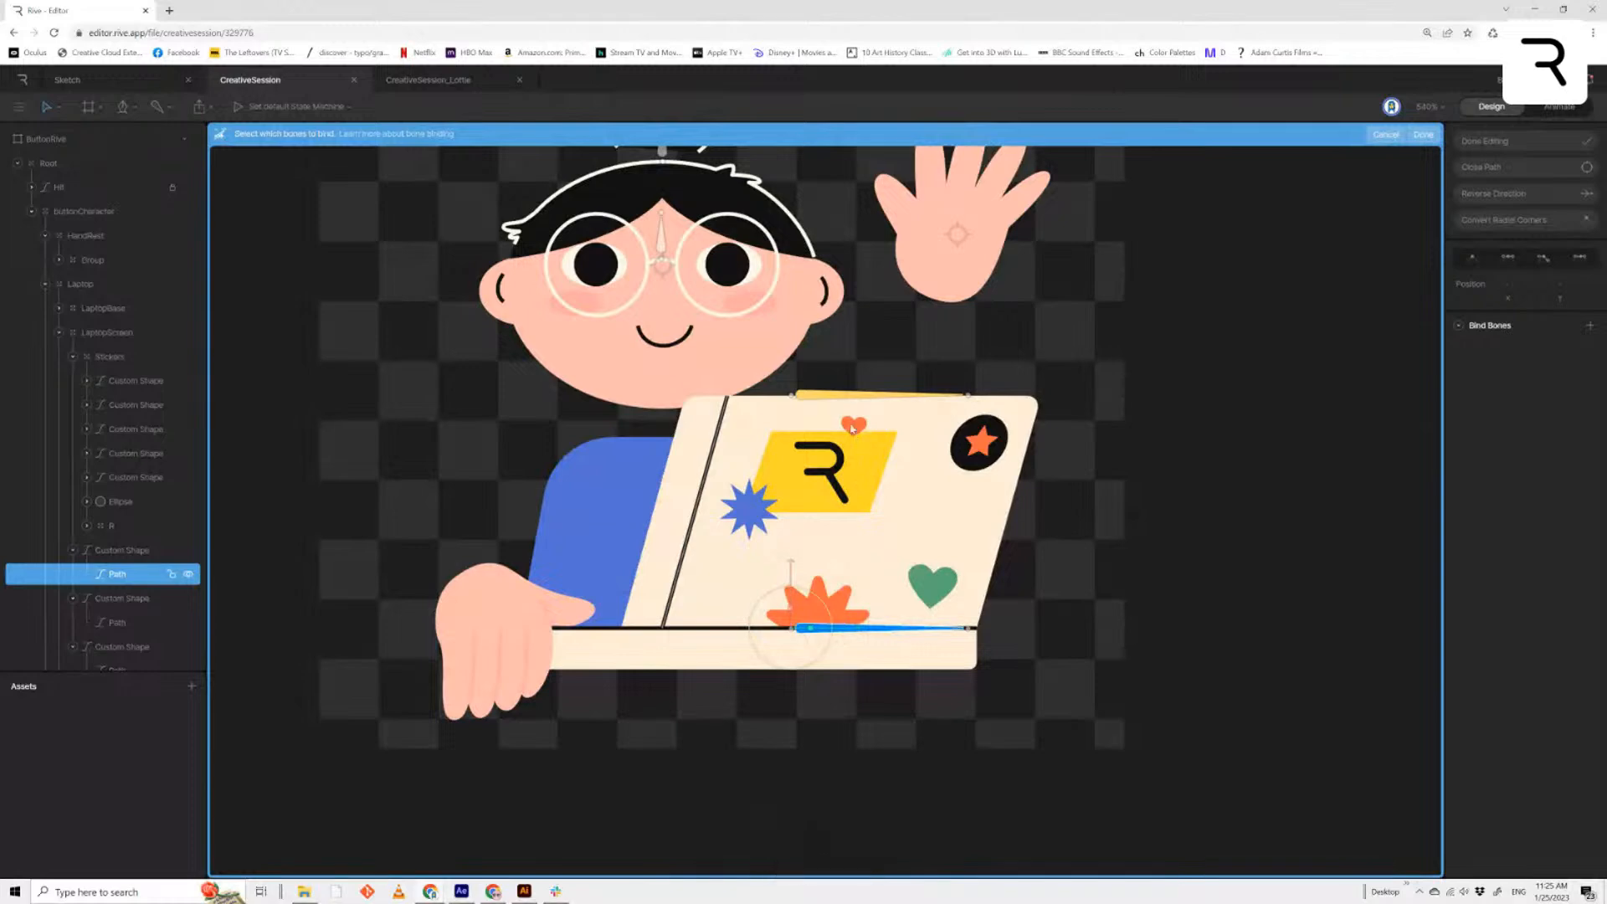
left_click(845, 395)
left_click(1423, 134)
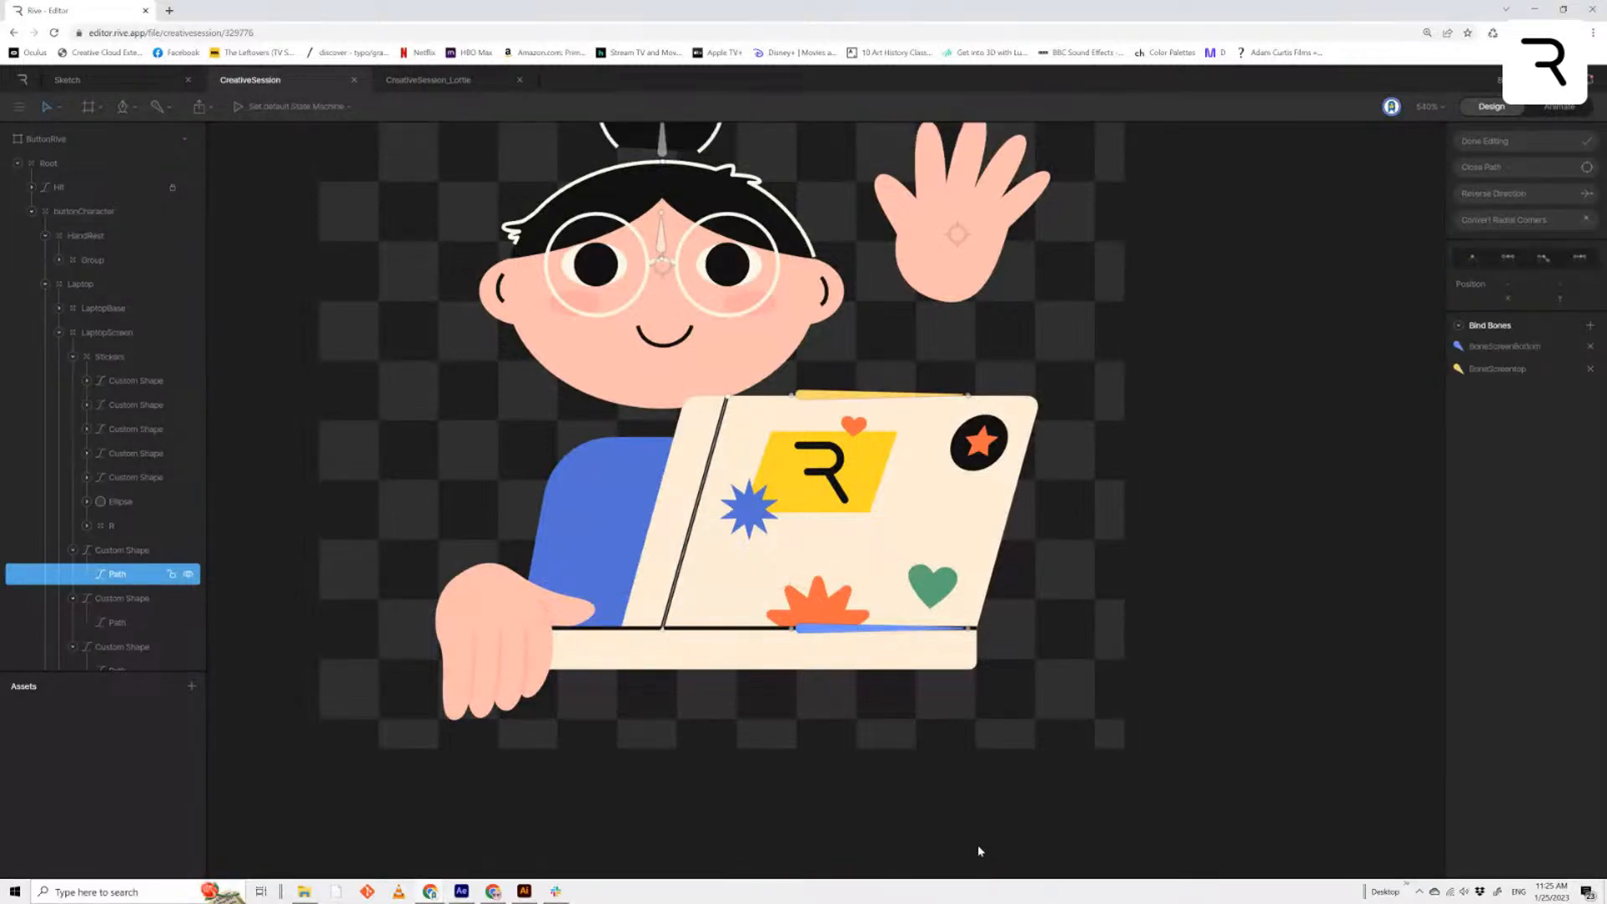
Set the BoneScreenTop weight to 100% for the divider line's top vertex and finish editing the path
left_click(727, 397)
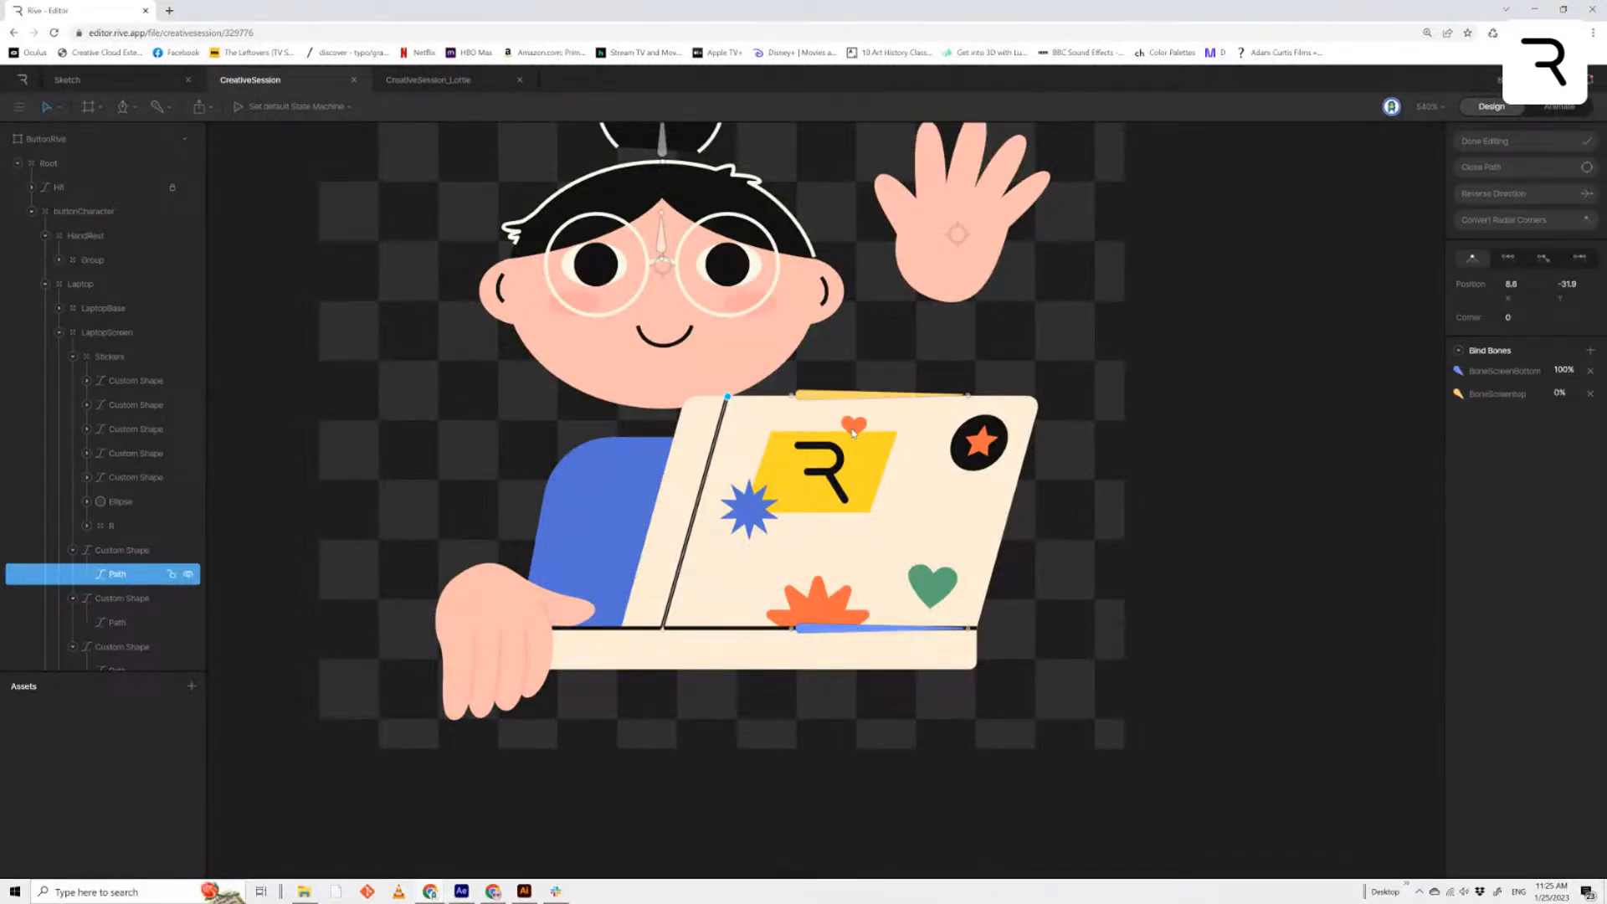
left_click(1561, 394)
type("100")
key("Return")
left_click_drag(577, 552, 1101, 679)
left_click(1488, 143)
Test the laptop screen's deformation by moving the BoneScreenTop bone, and undo the move
left_click(825, 400)
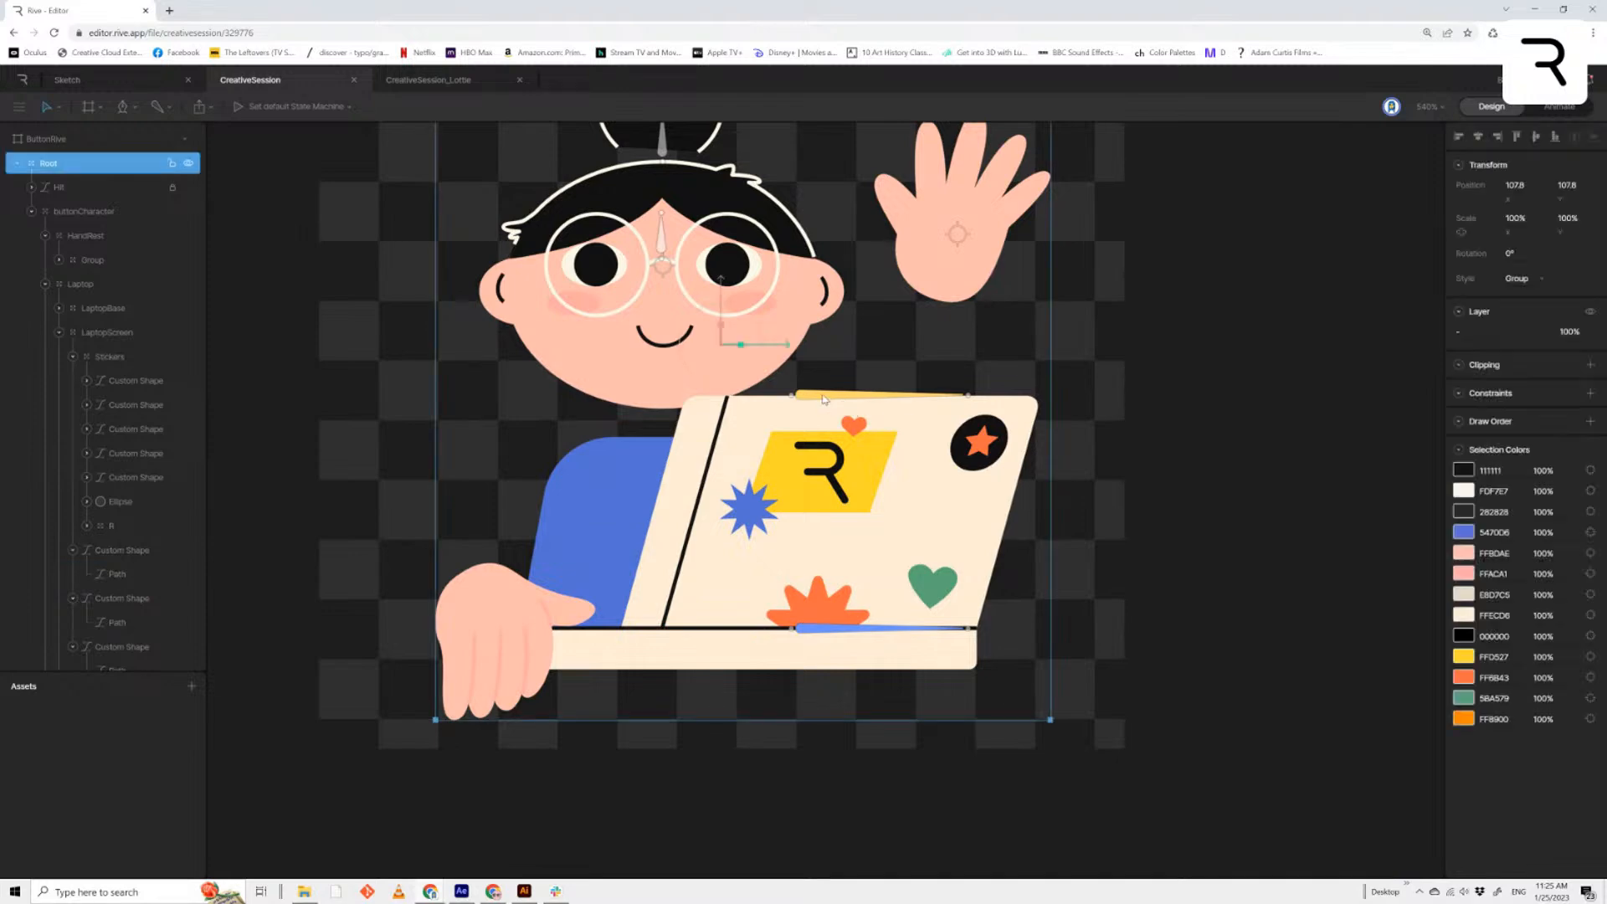
left_click(828, 397)
left_click_drag(831, 397, 1008, 491)
key("ctrl+z")
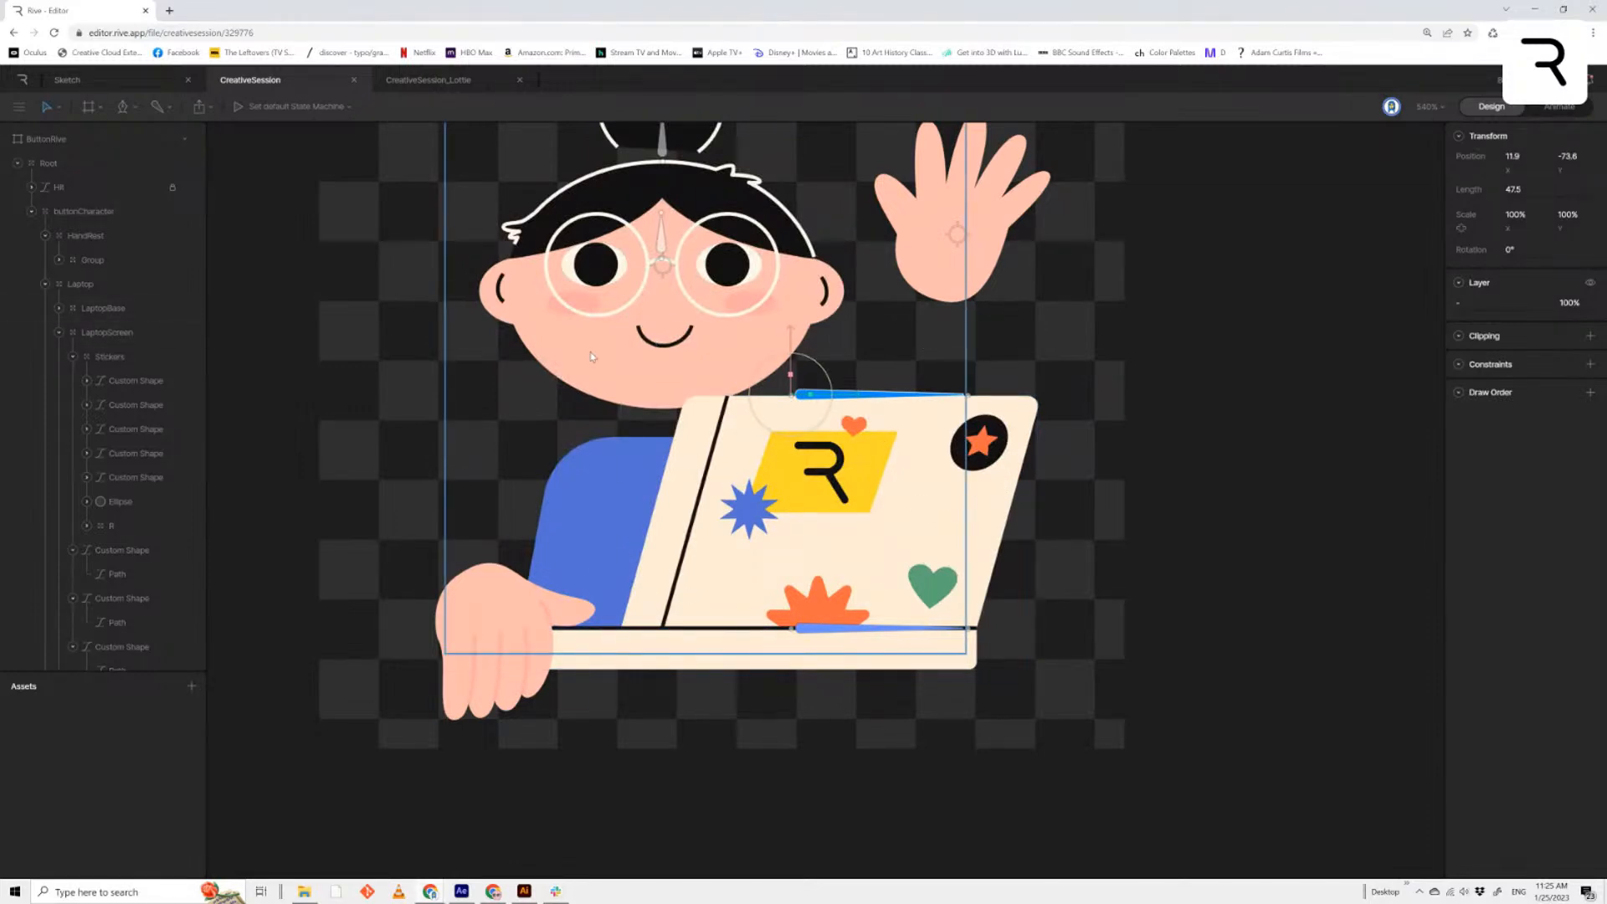
Try moving the FaceController target between the eyes, and reselect it to find it in the hierarchy
scroll(591, 356, "up", 3)
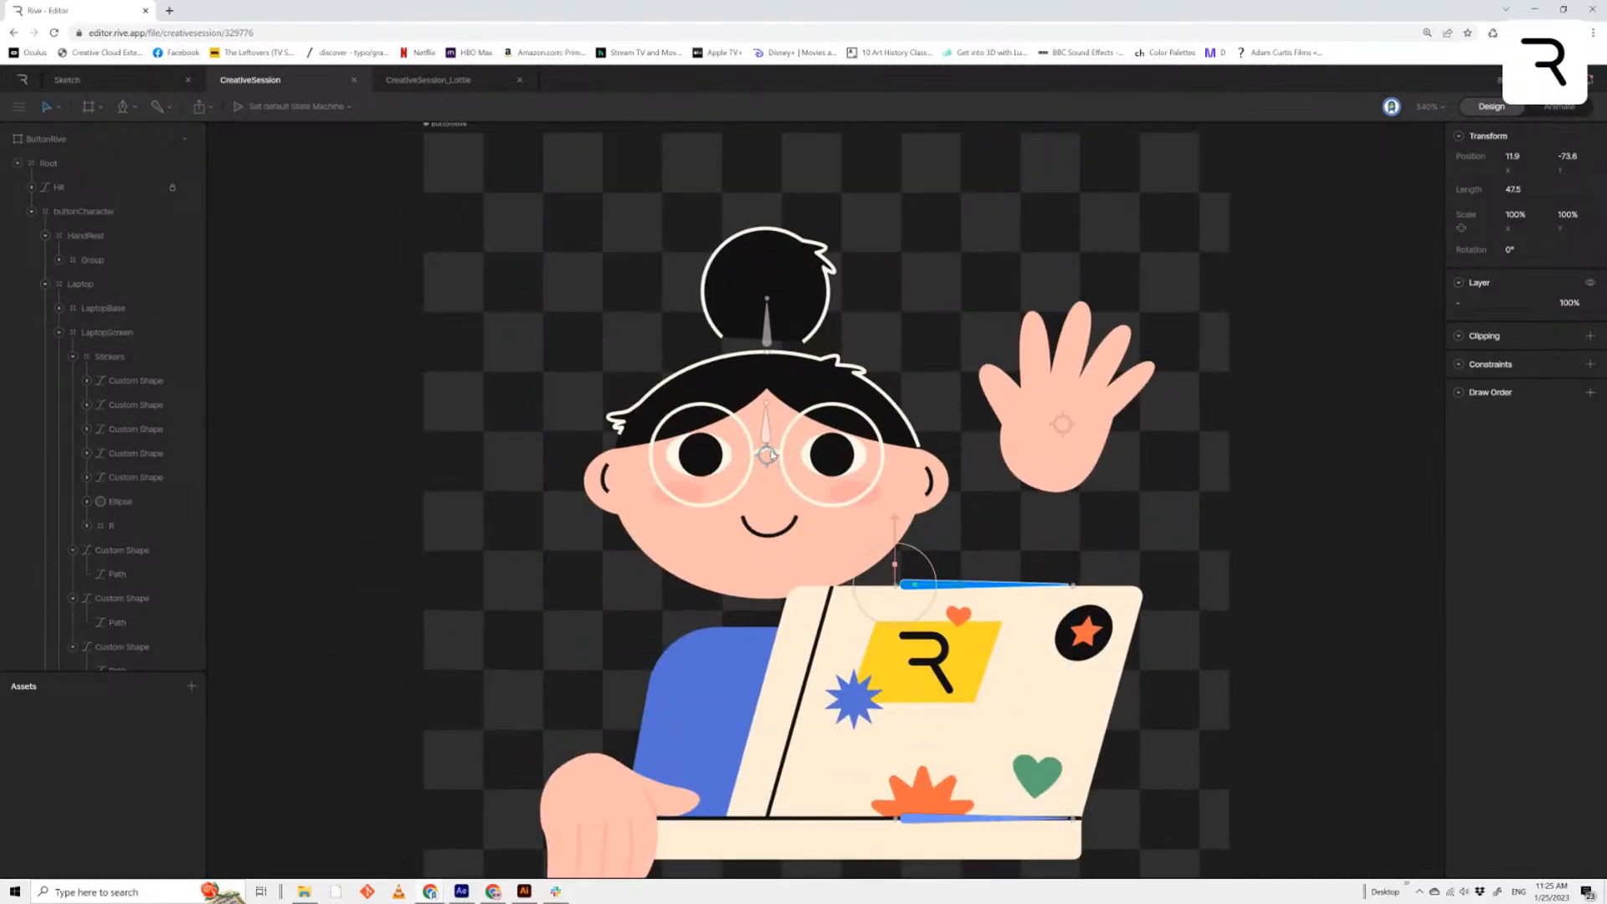
left_click(768, 455)
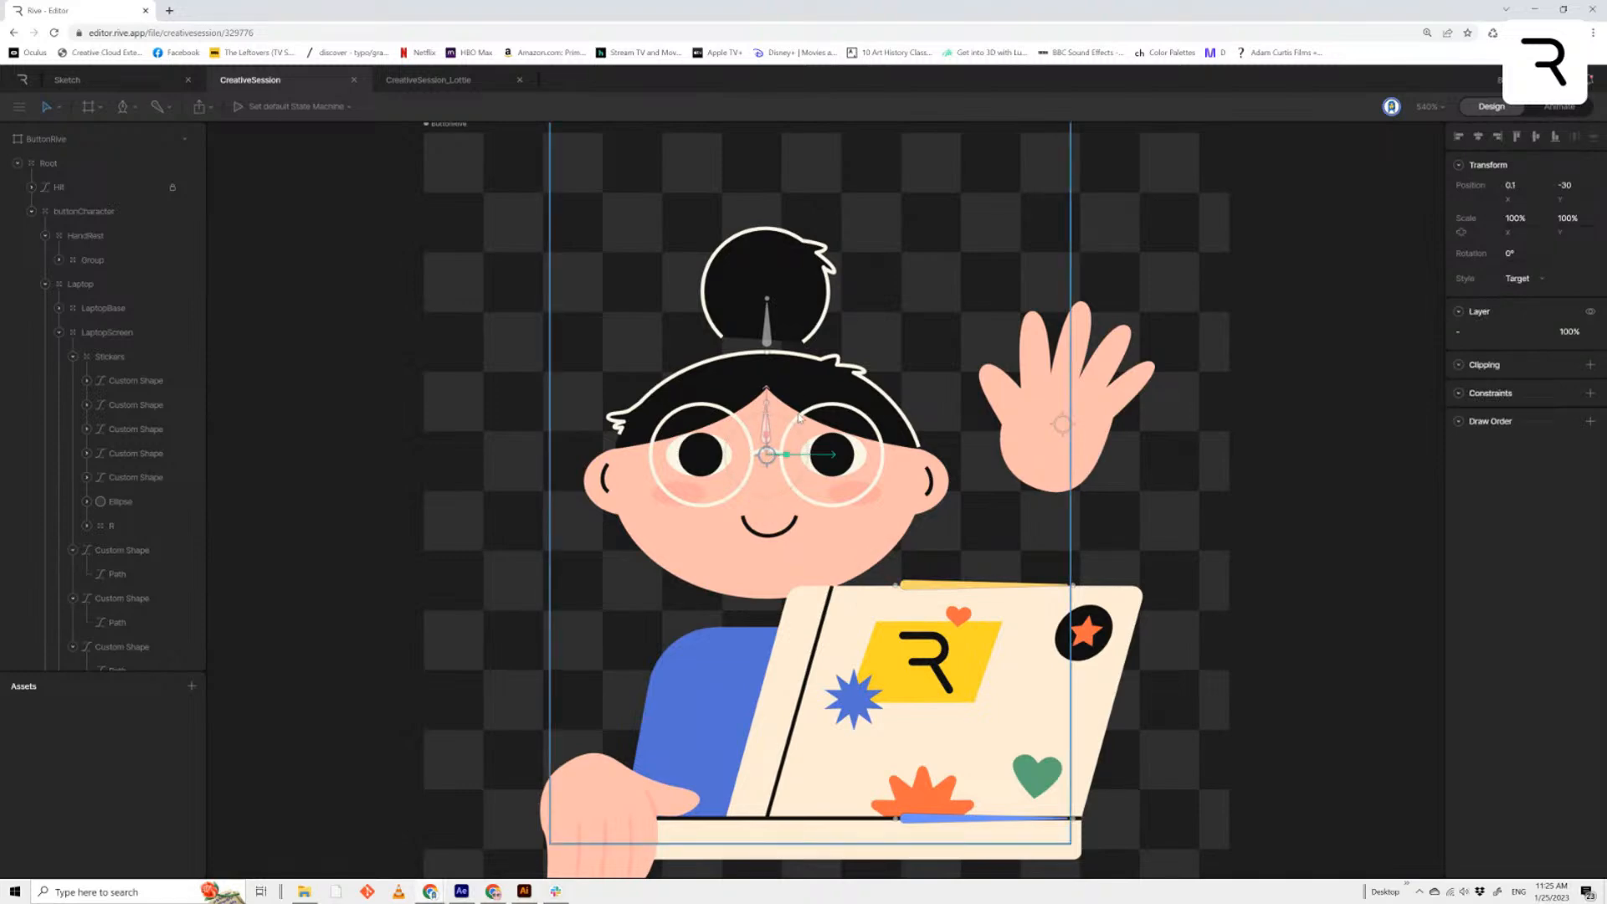
left_click_drag(1027, 469, 1126, 379)
left_click_drag(864, 338, 864, 544)
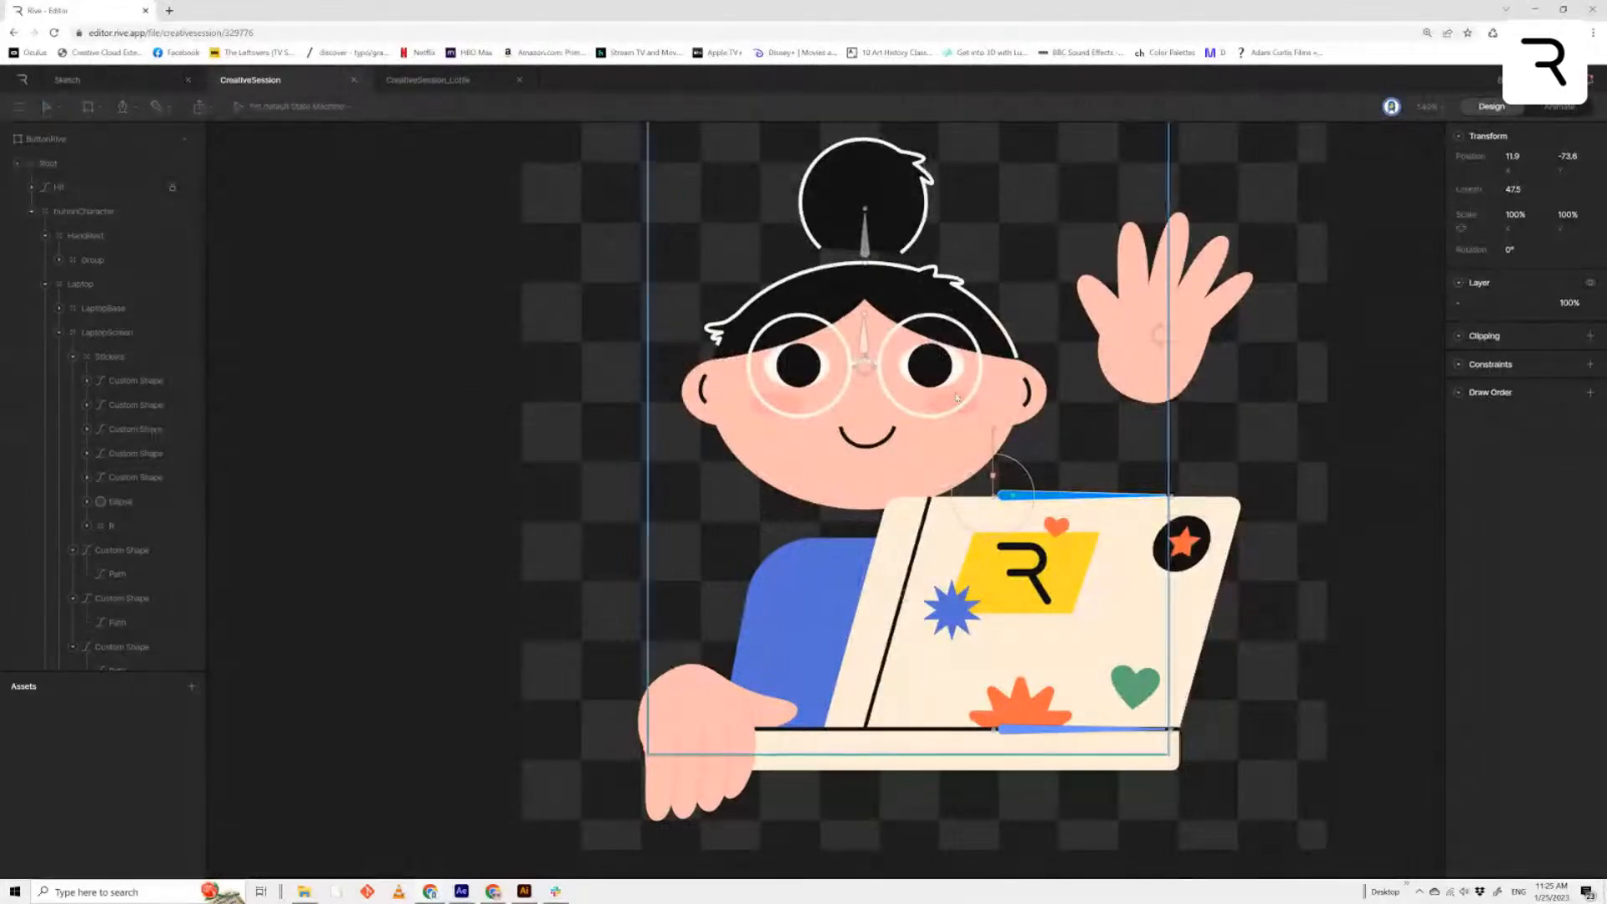
left_click(870, 369)
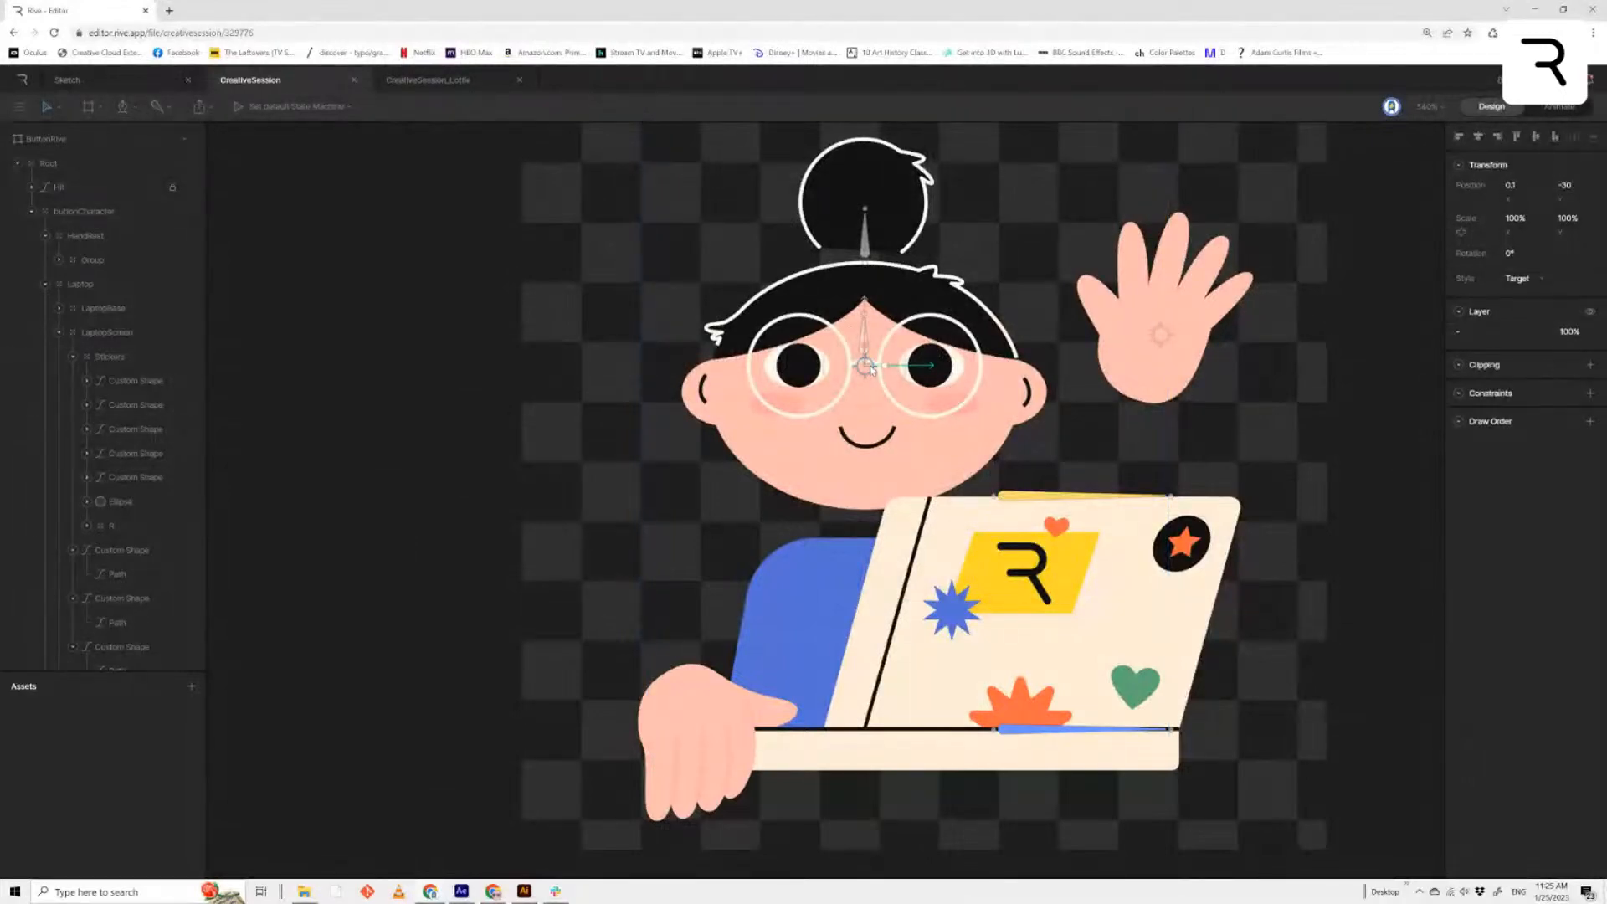
scroll(118, 438, "down", 3)
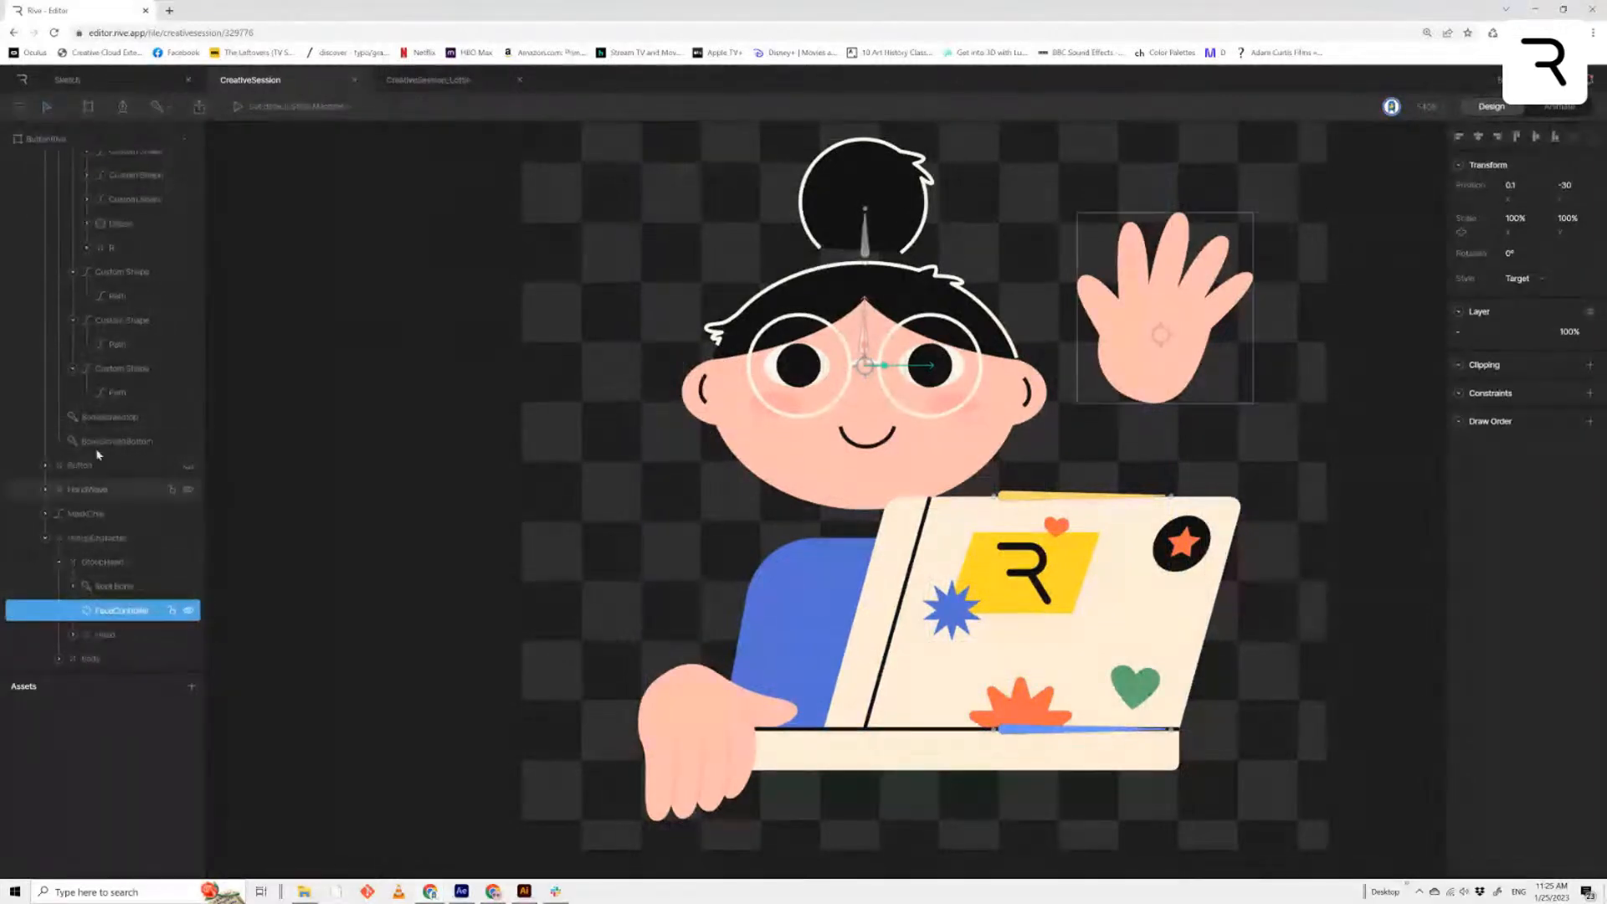
Try placing an empty group between the eyes with its style set to Target, and delete it
left_click(90, 106)
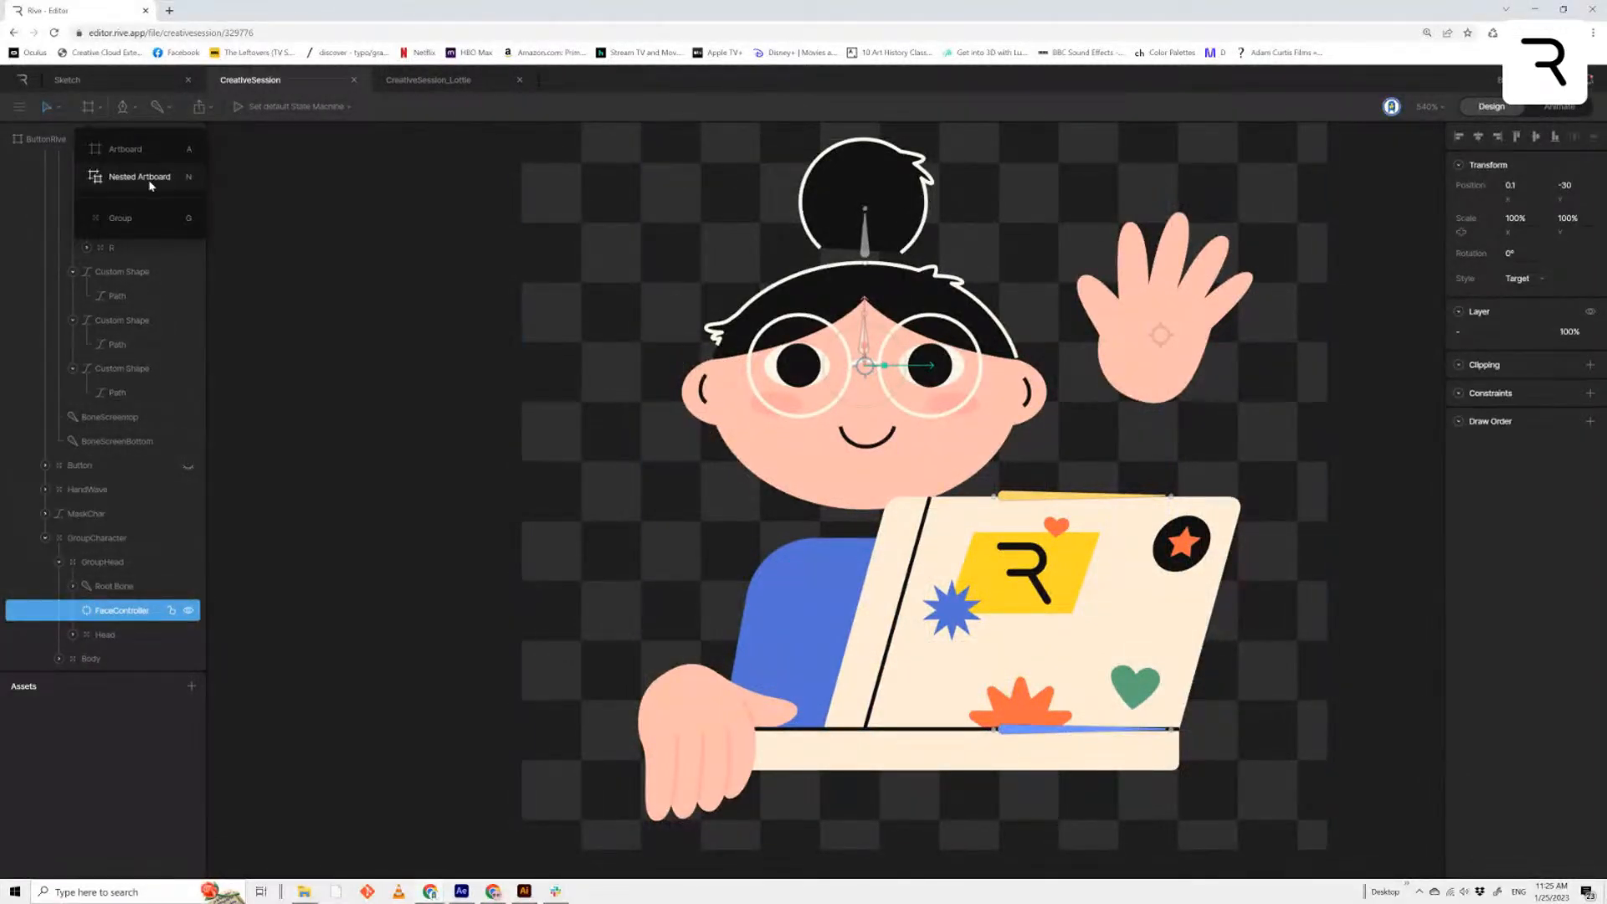
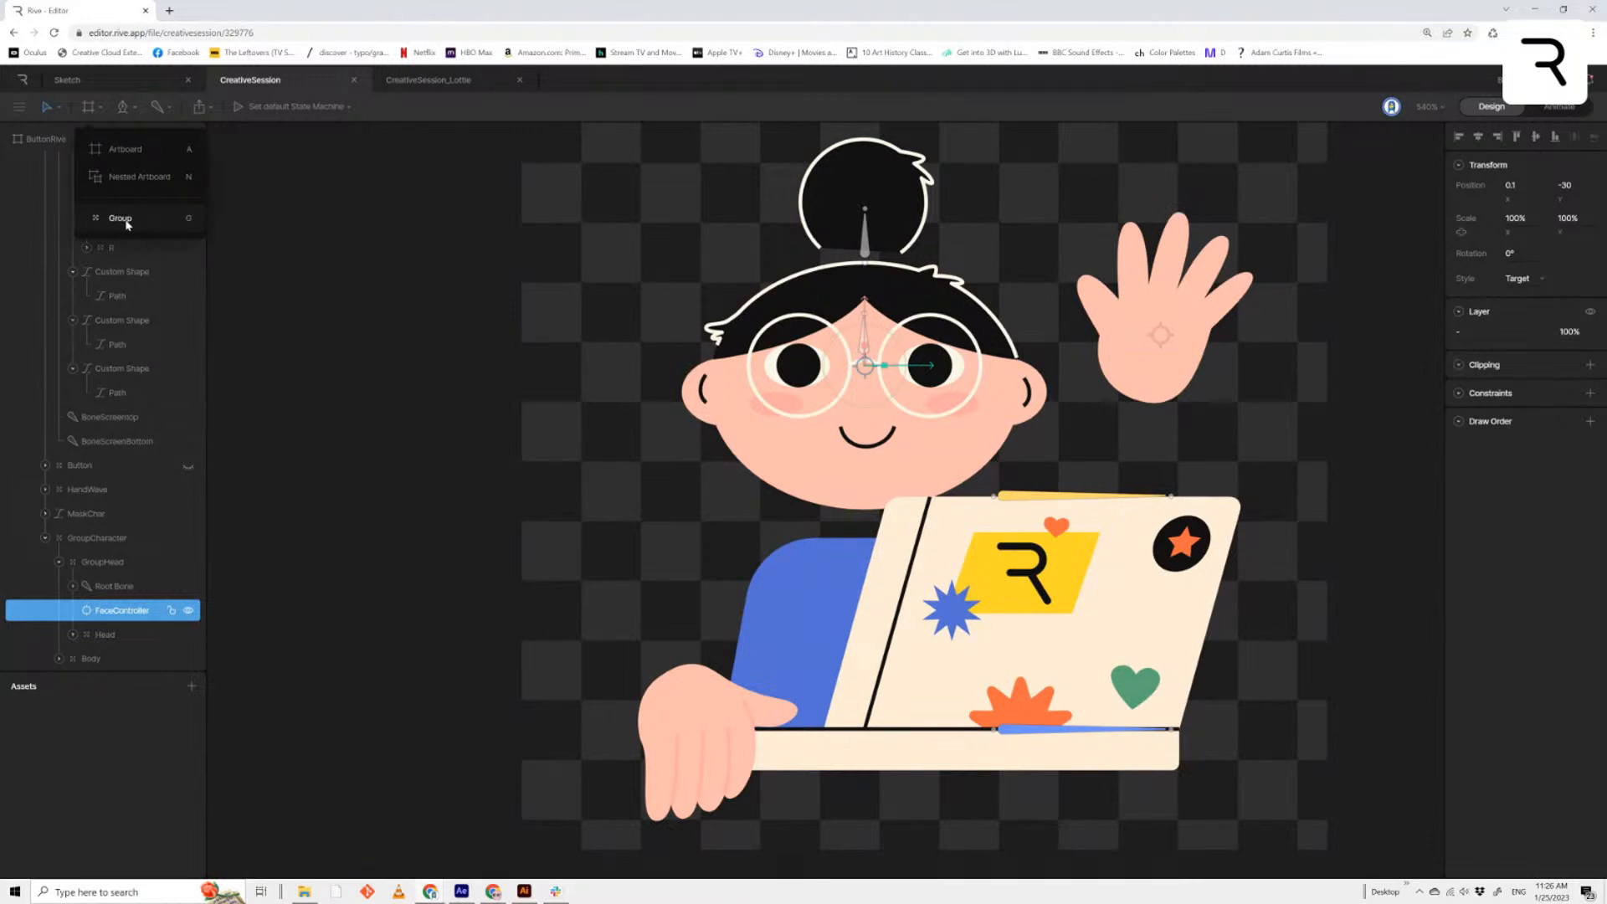
left_click(127, 224)
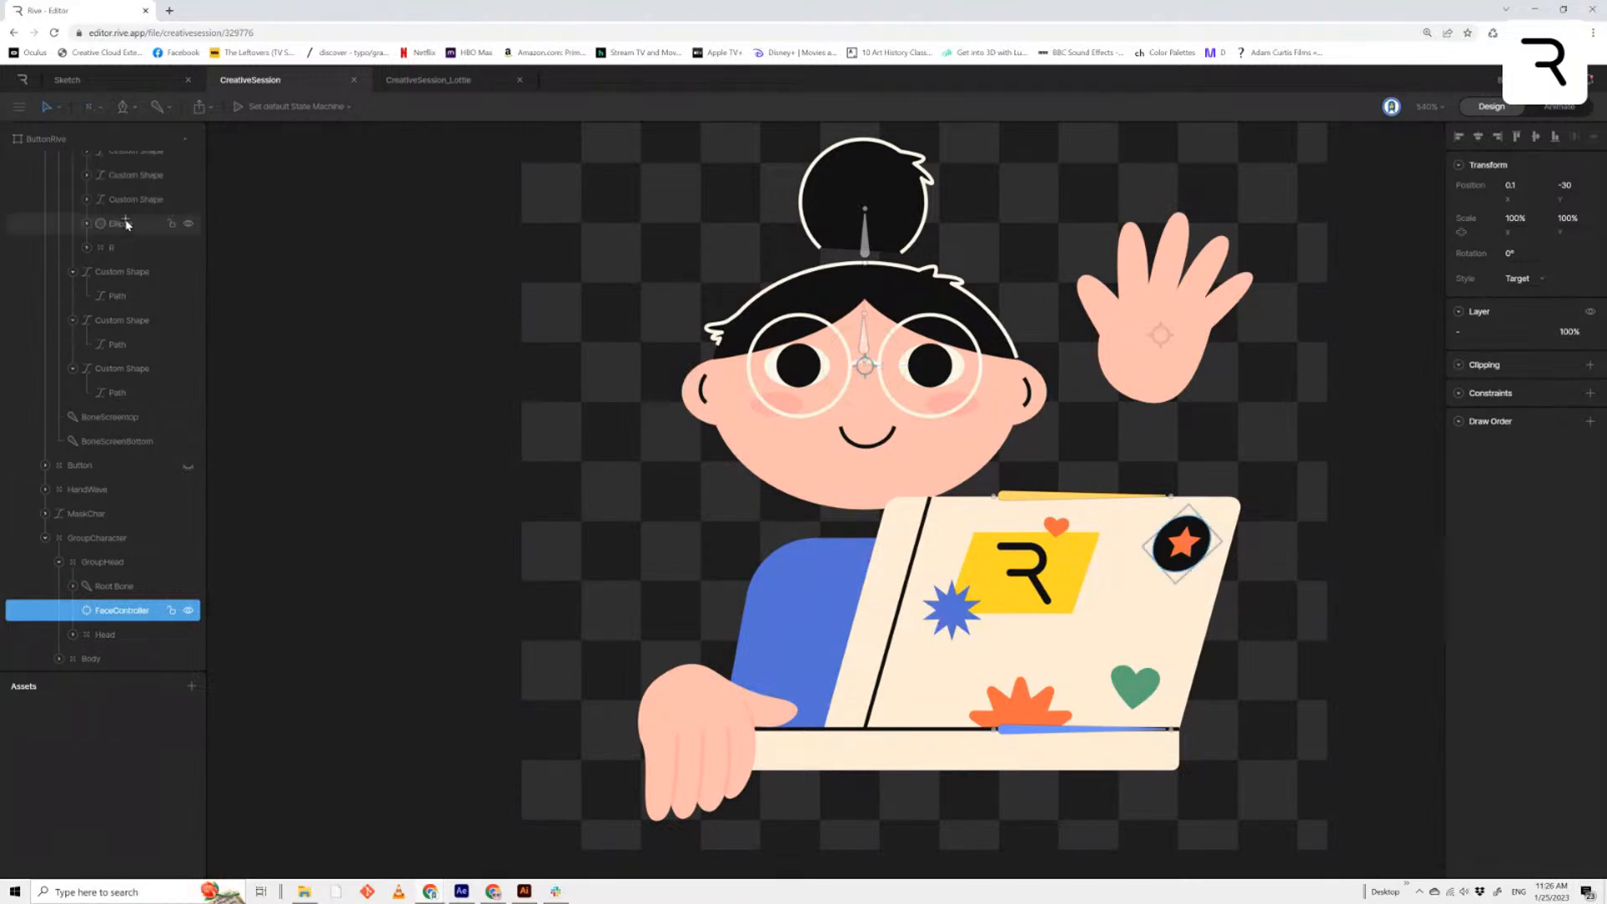
left_click(867, 368)
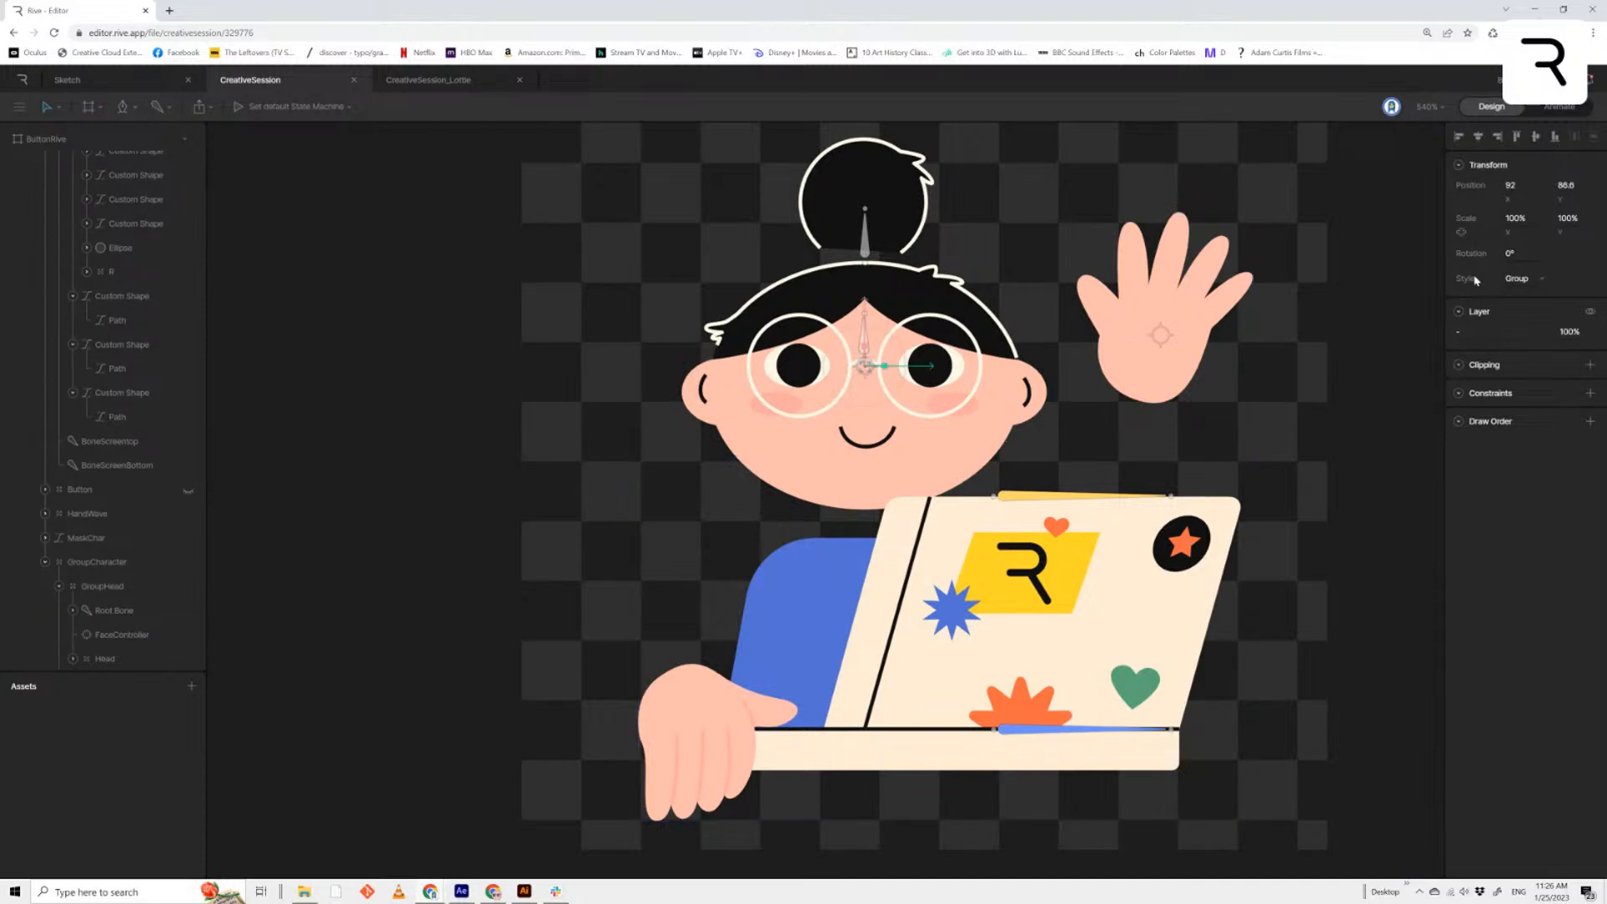
left_click(1540, 281)
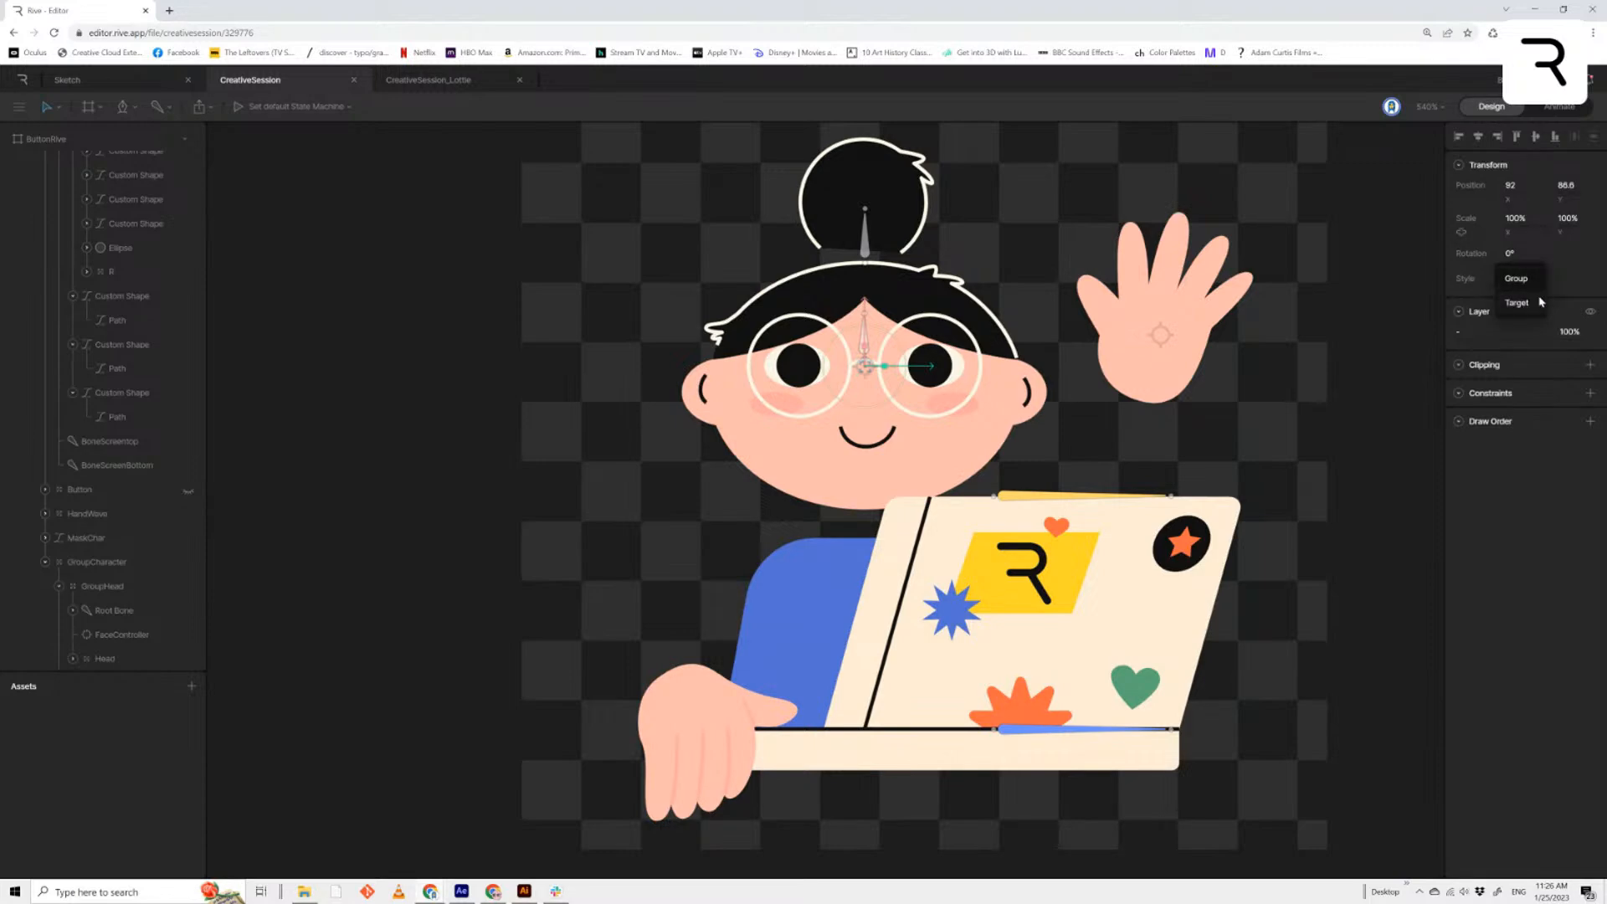
left_click(1519, 302)
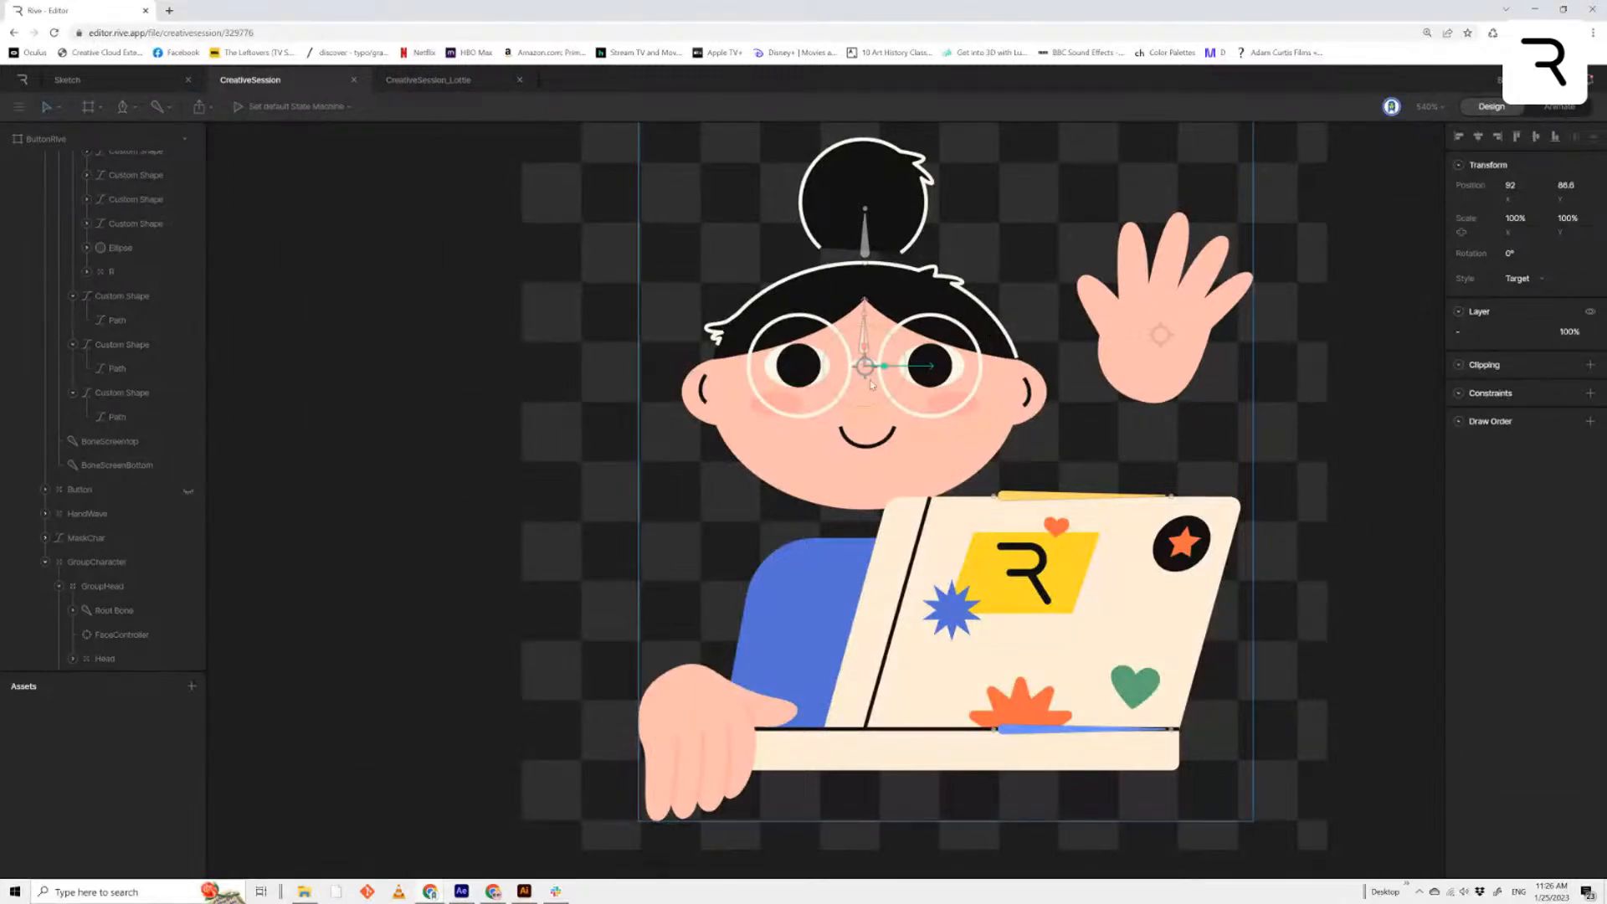
key("Delete")
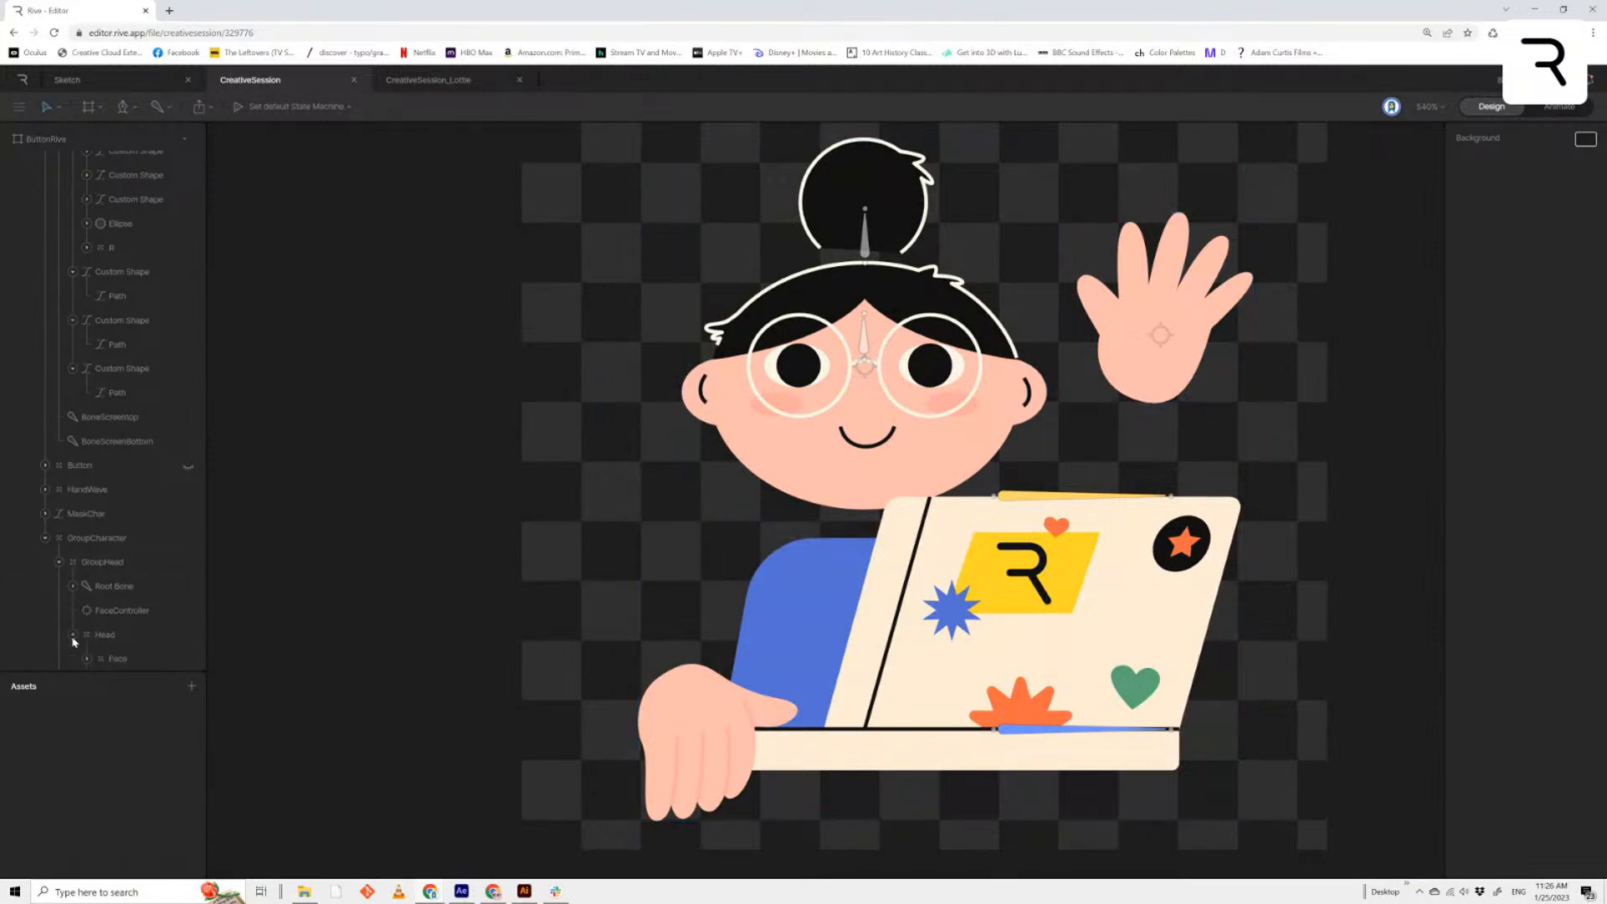
Expand the Face group and inspect its parts in turn: Glasses, EyeOpen, Cheeks, EyesClosed and Mouth, along with FaceController
left_click(98, 659)
scroll(117, 586, "down", 3)
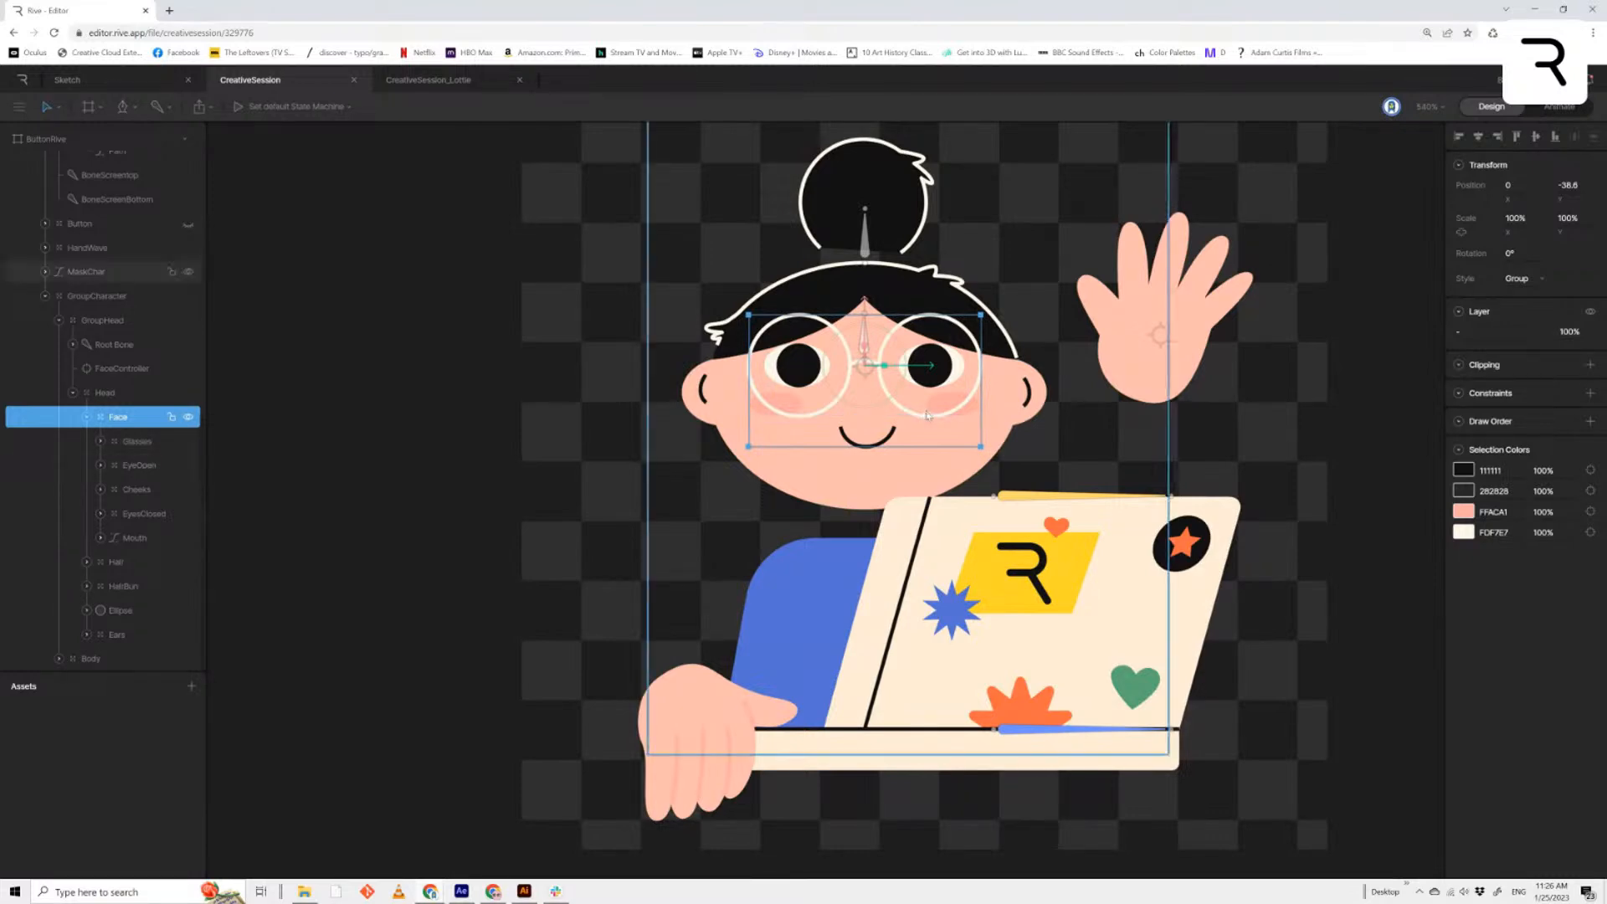
left_click(140, 441)
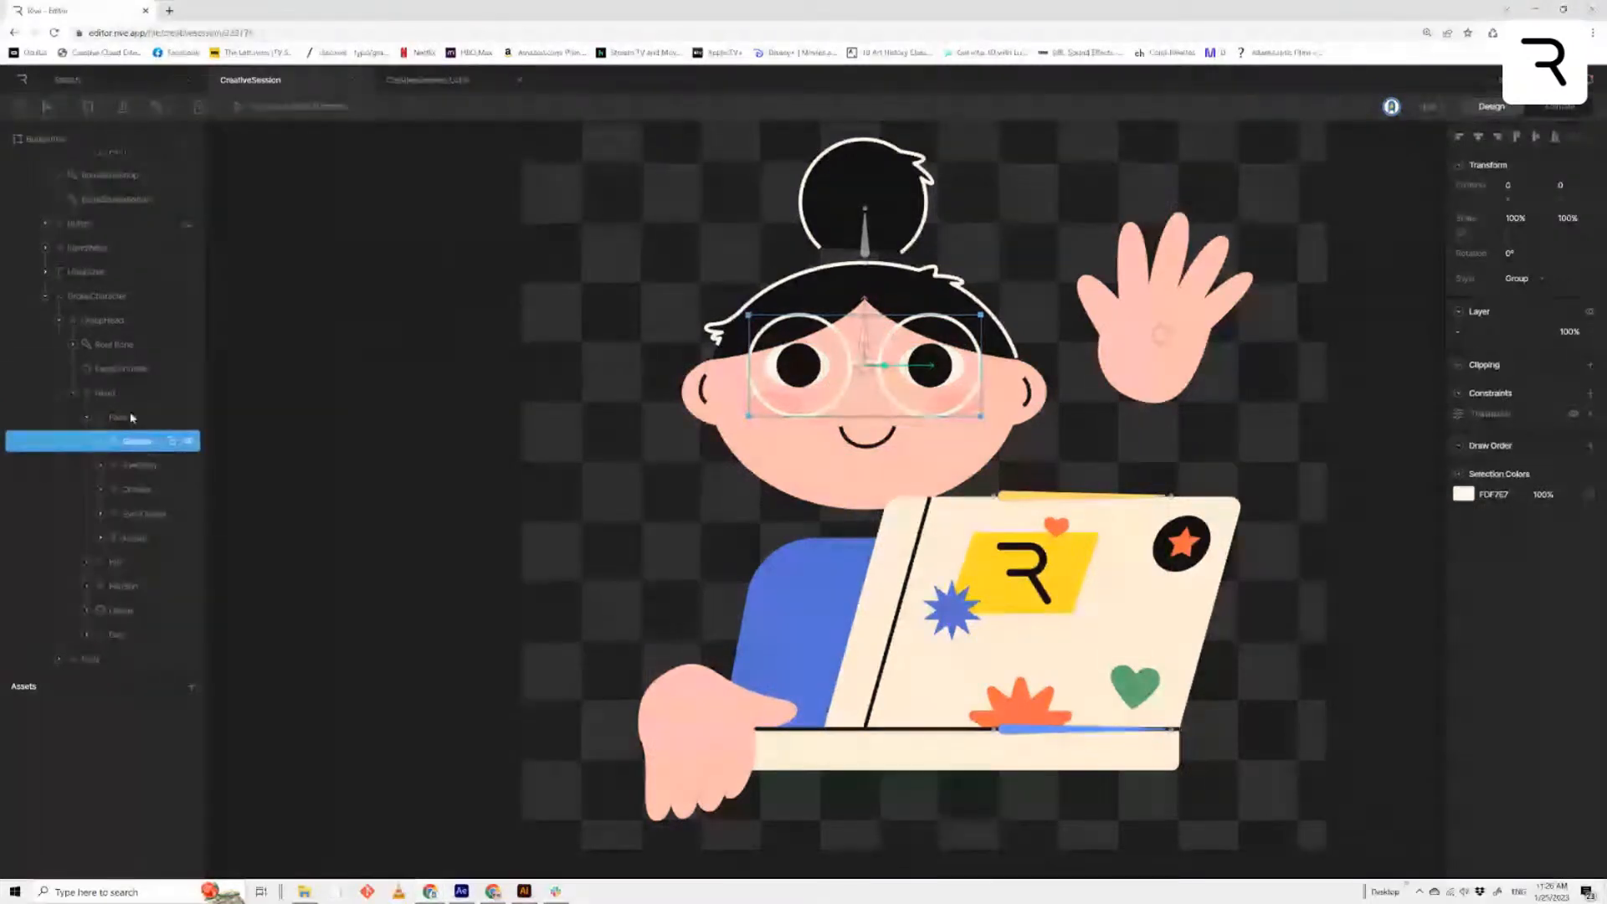
left_click(124, 369)
left_click(136, 443)
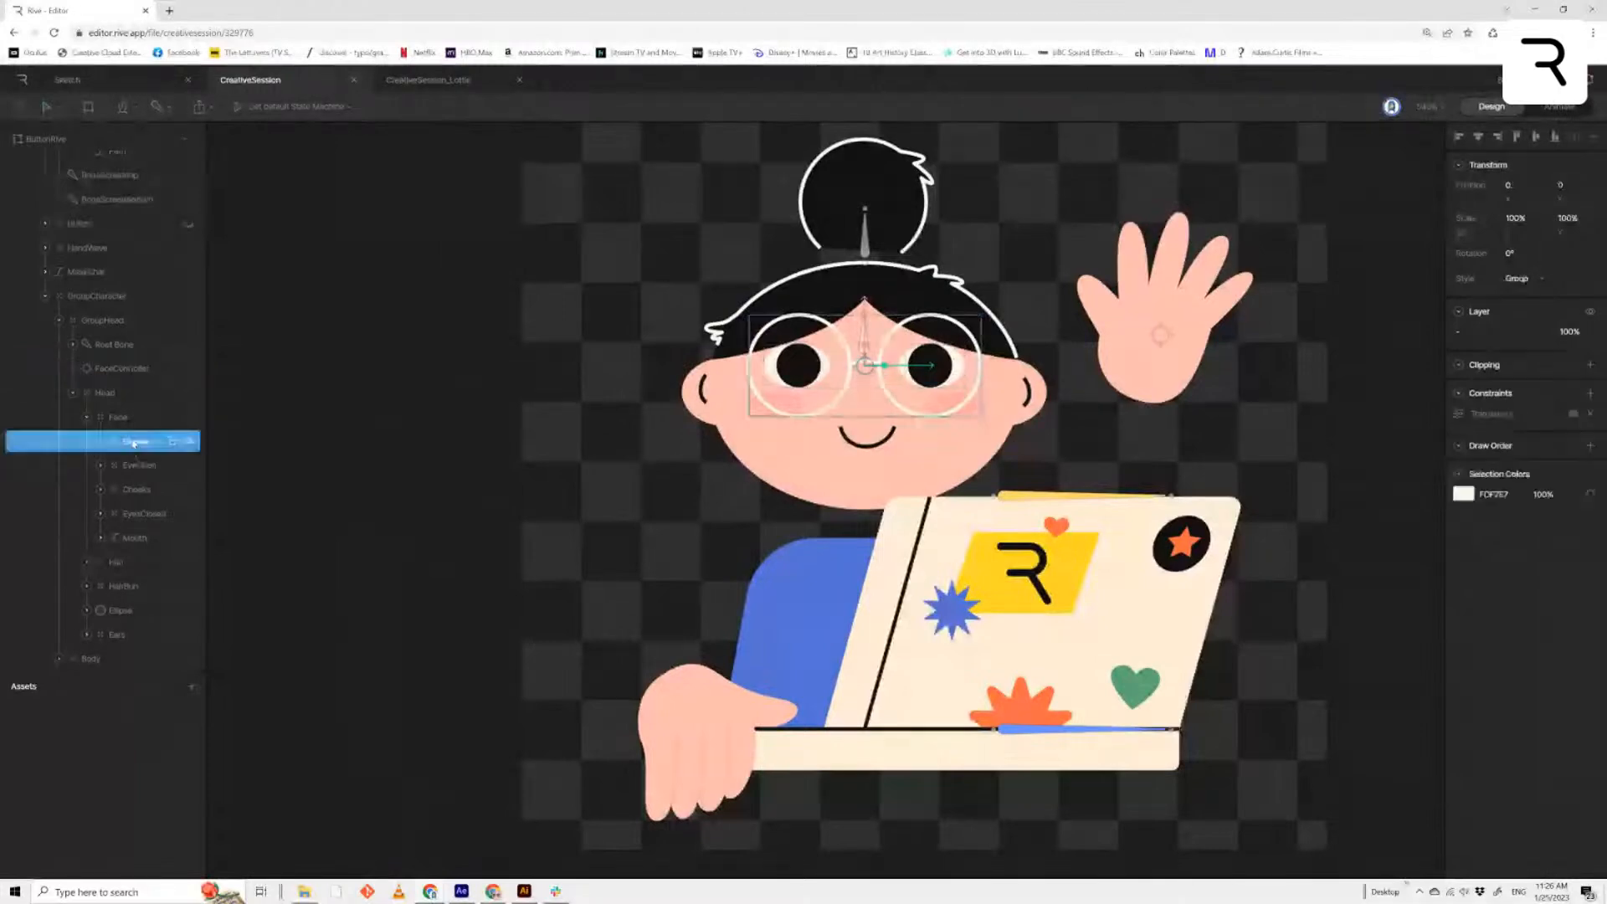
left_click(141, 469)
left_click(138, 489)
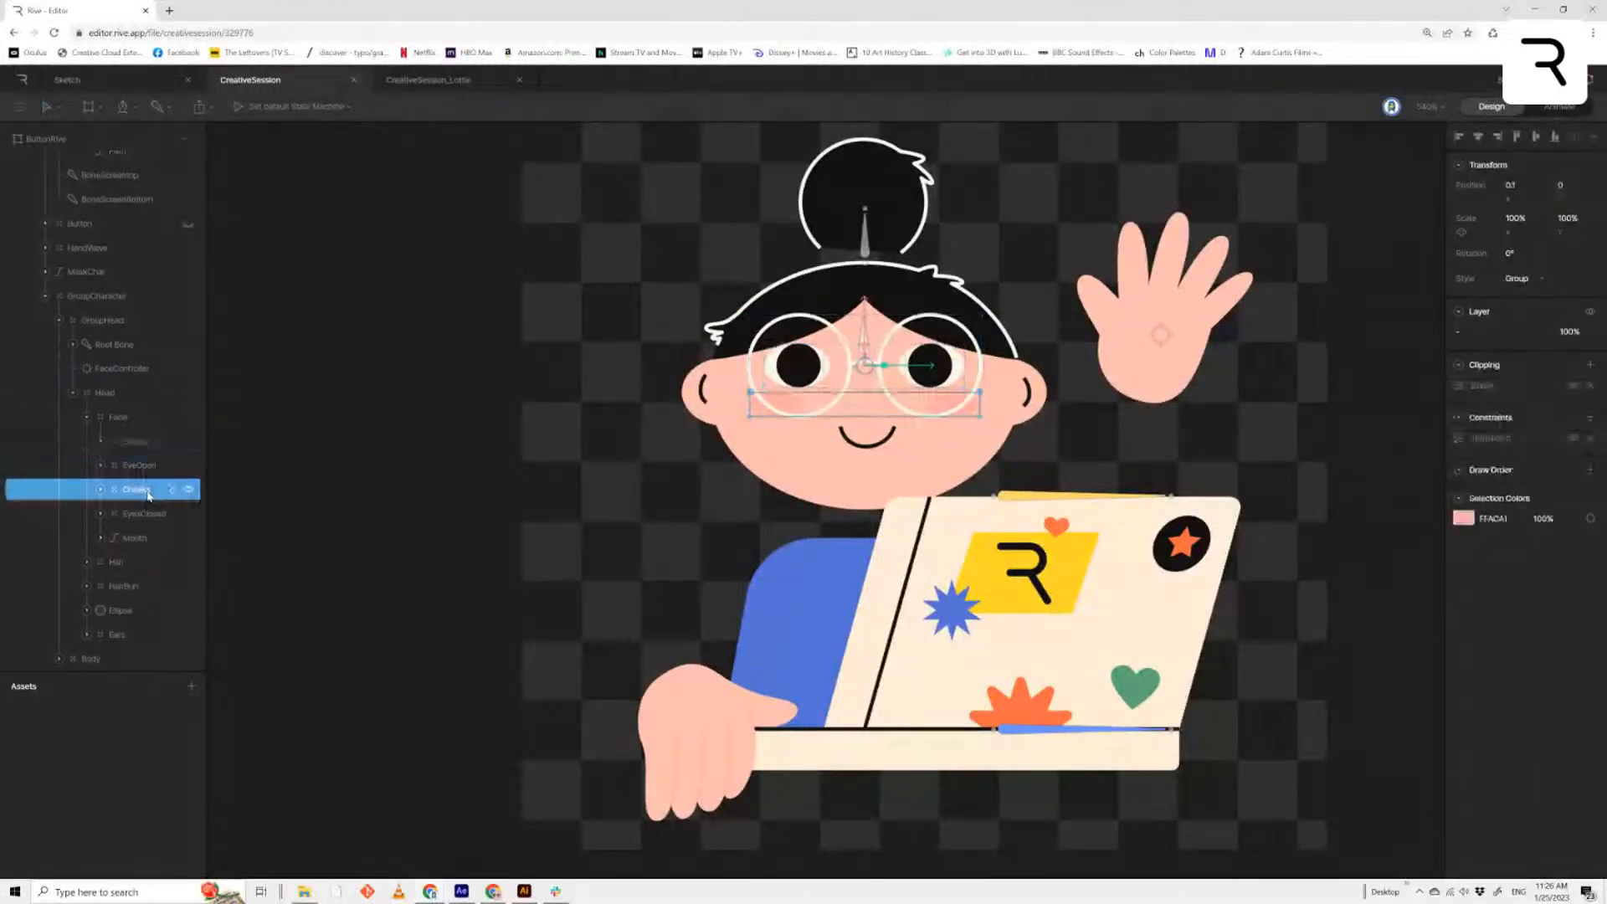
left_click(141, 466)
left_click(188, 466)
left_click(188, 466)
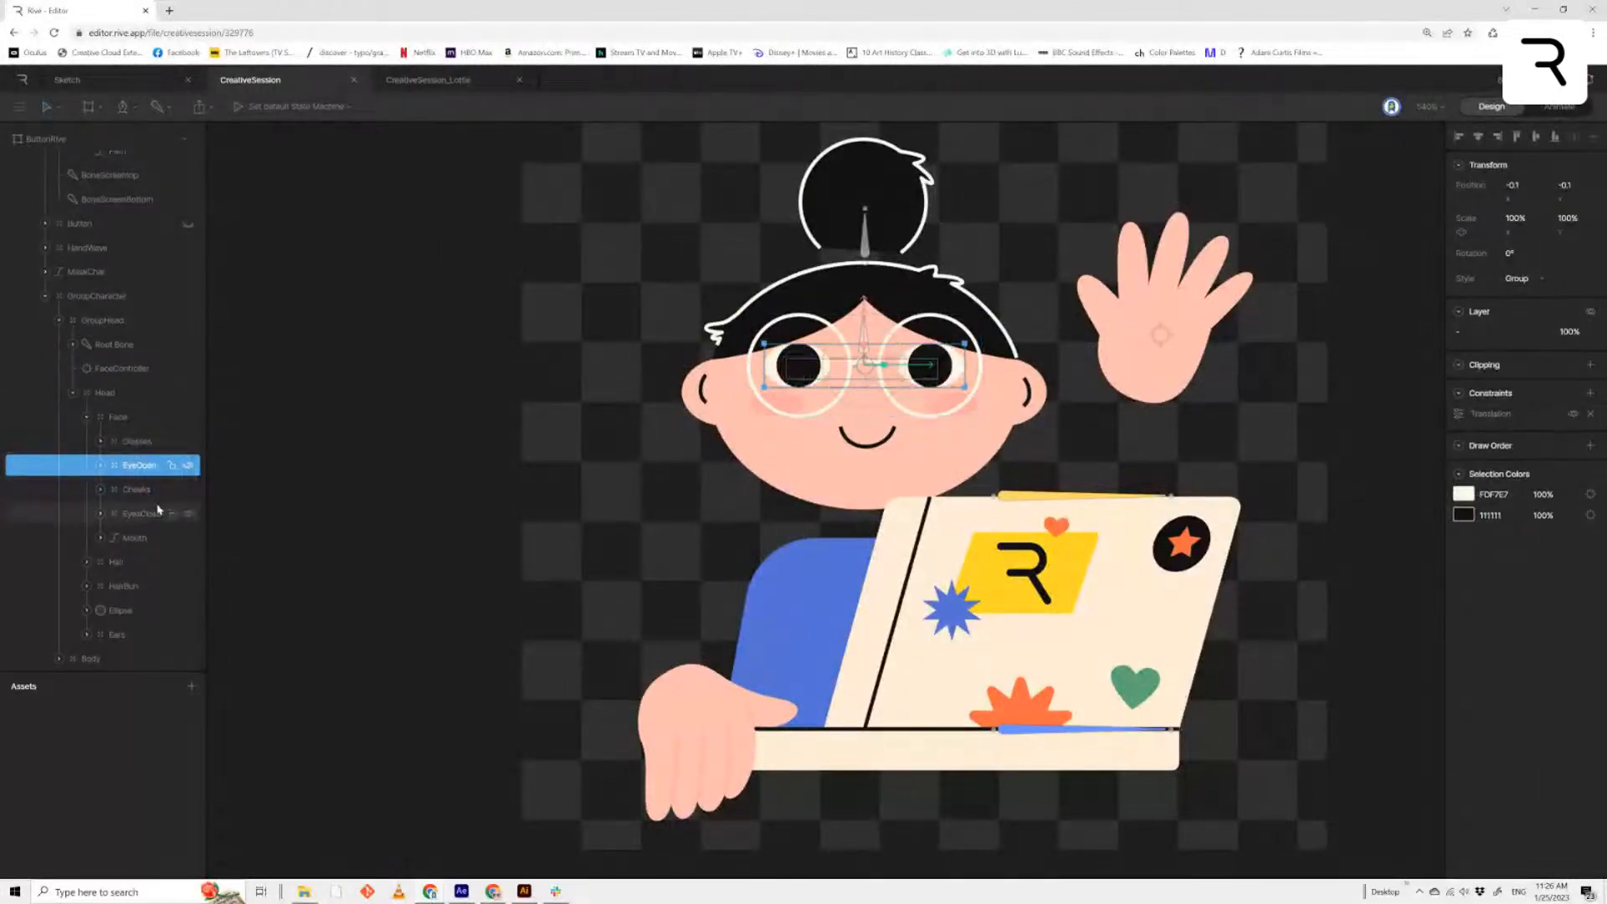
left_click(139, 490)
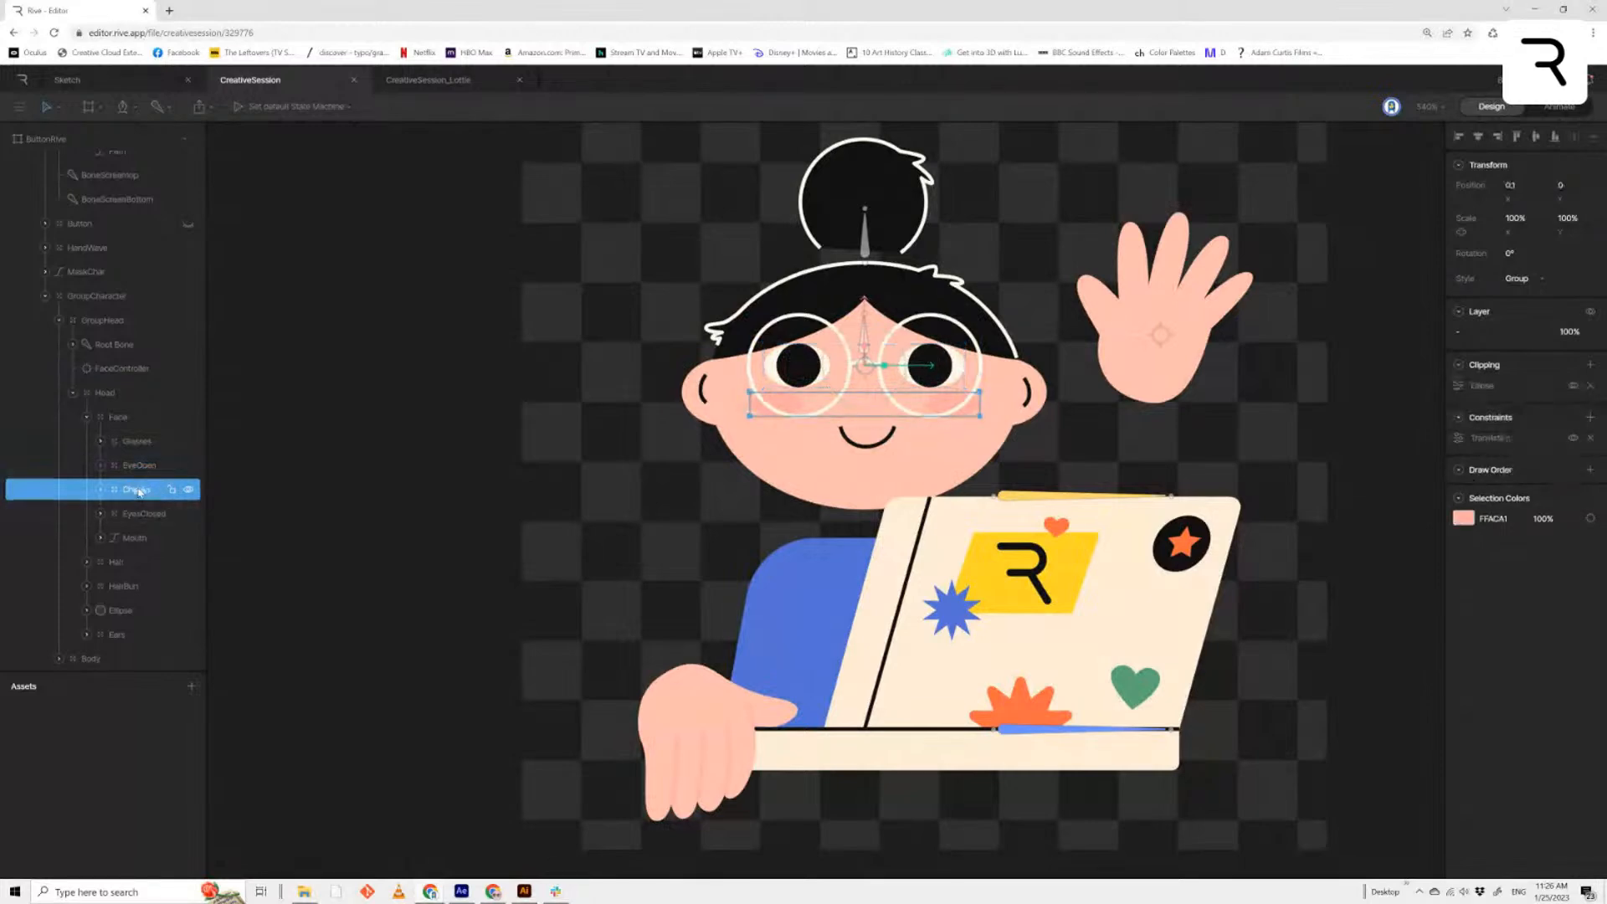
left_click(141, 513)
left_click(134, 537)
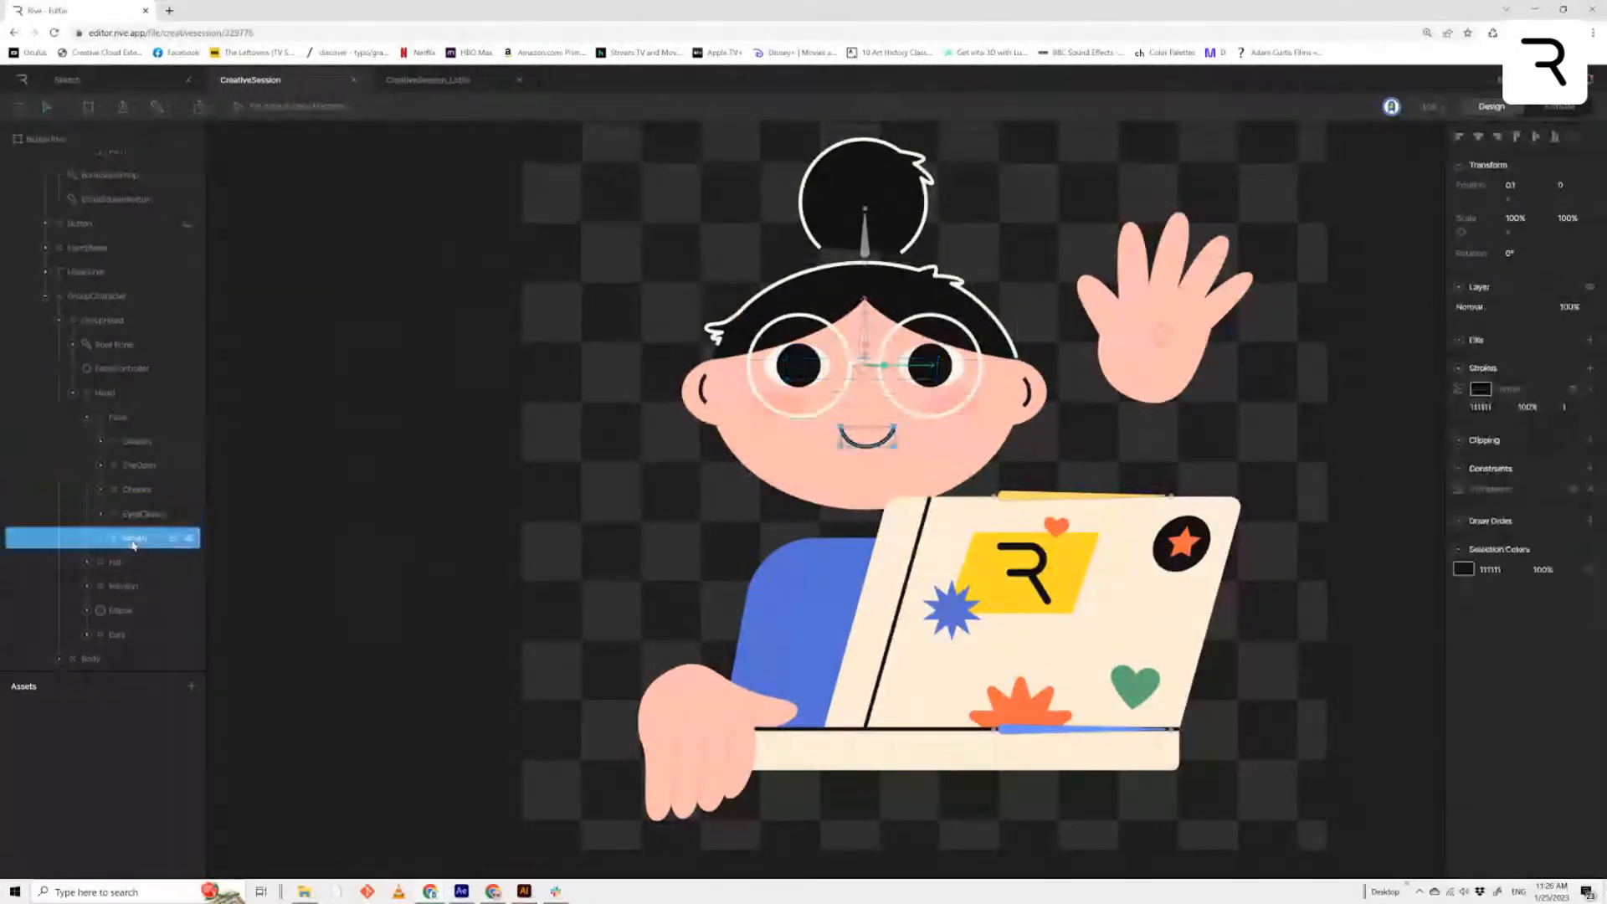
Inspect the remaining parts of the Head group: Hair, HairBun, Ears and the head Ellipse
left_click(129, 562)
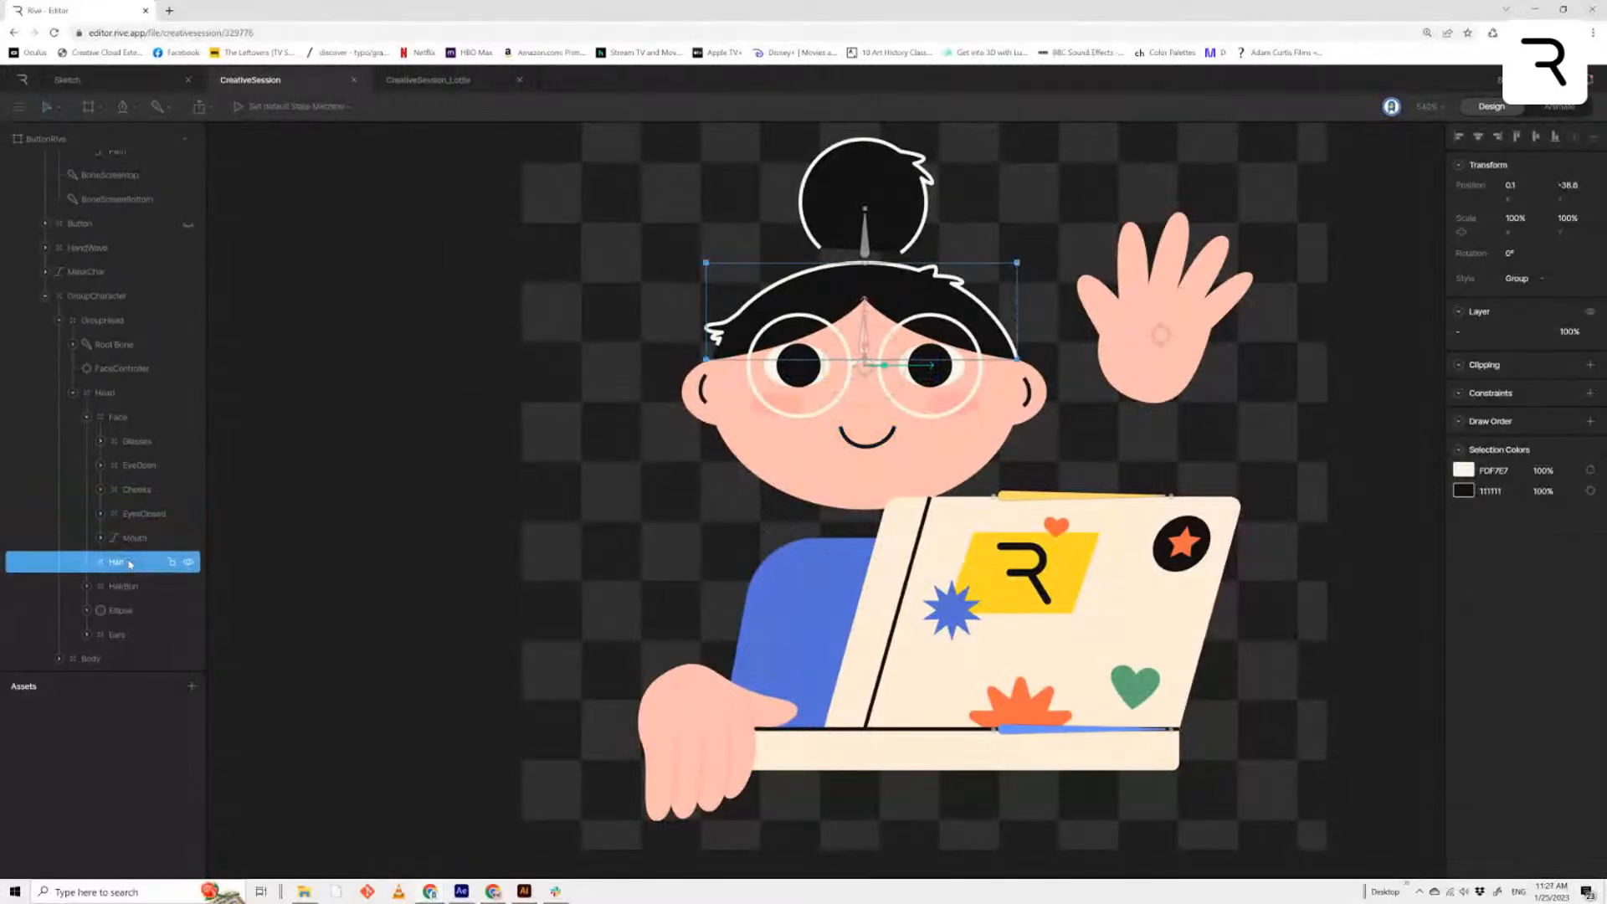
left_click(139, 588)
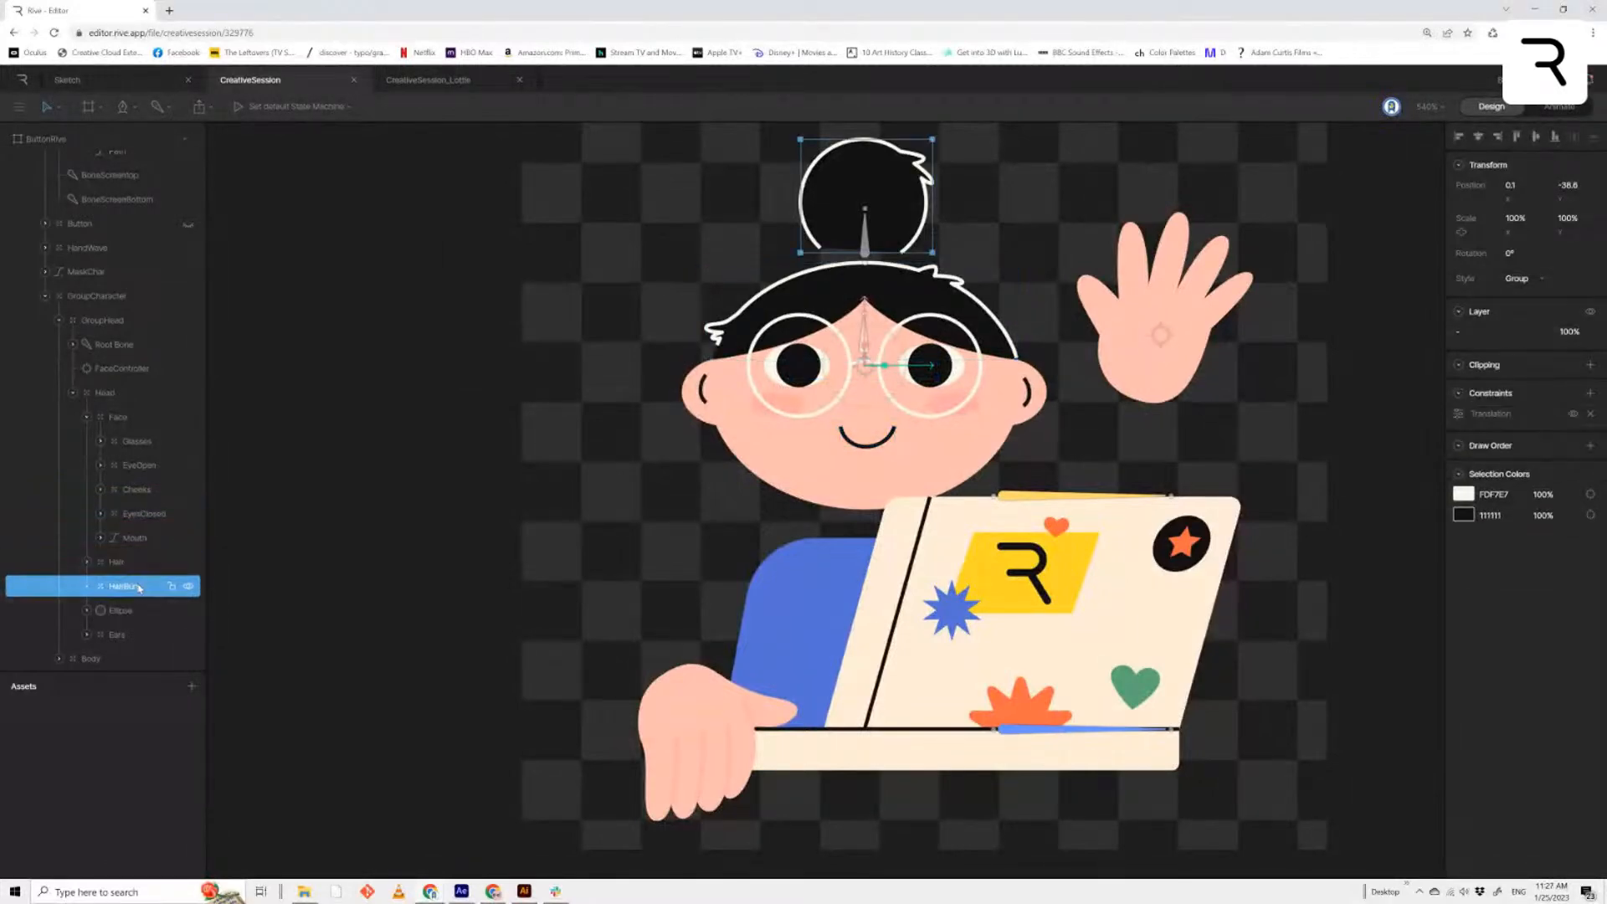
left_click(126, 635)
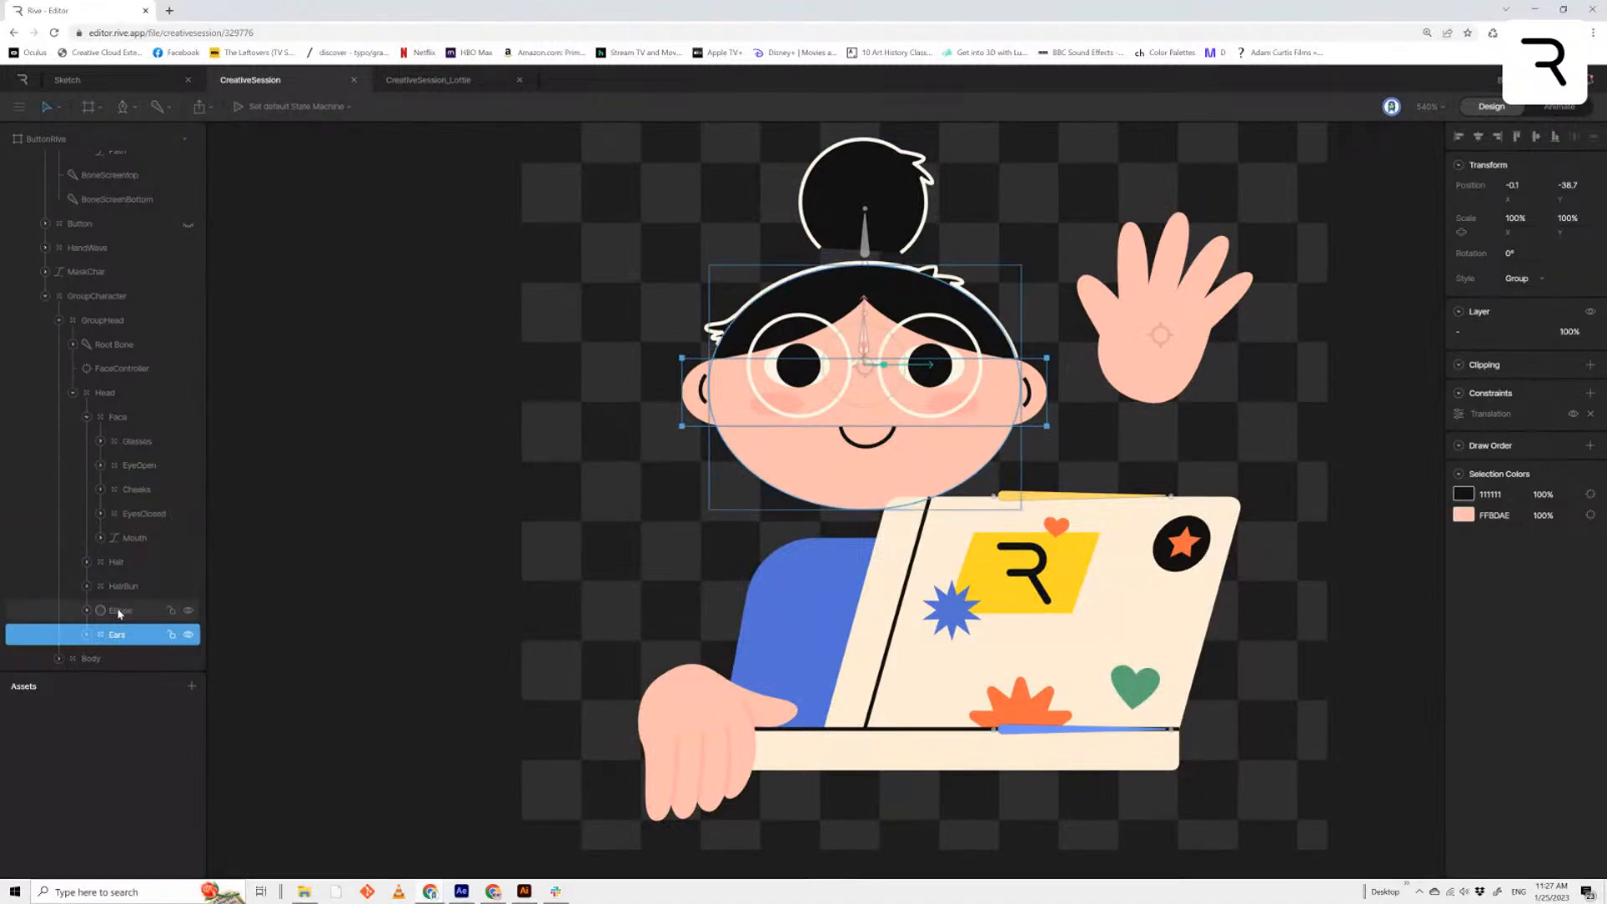
left_click(119, 613)
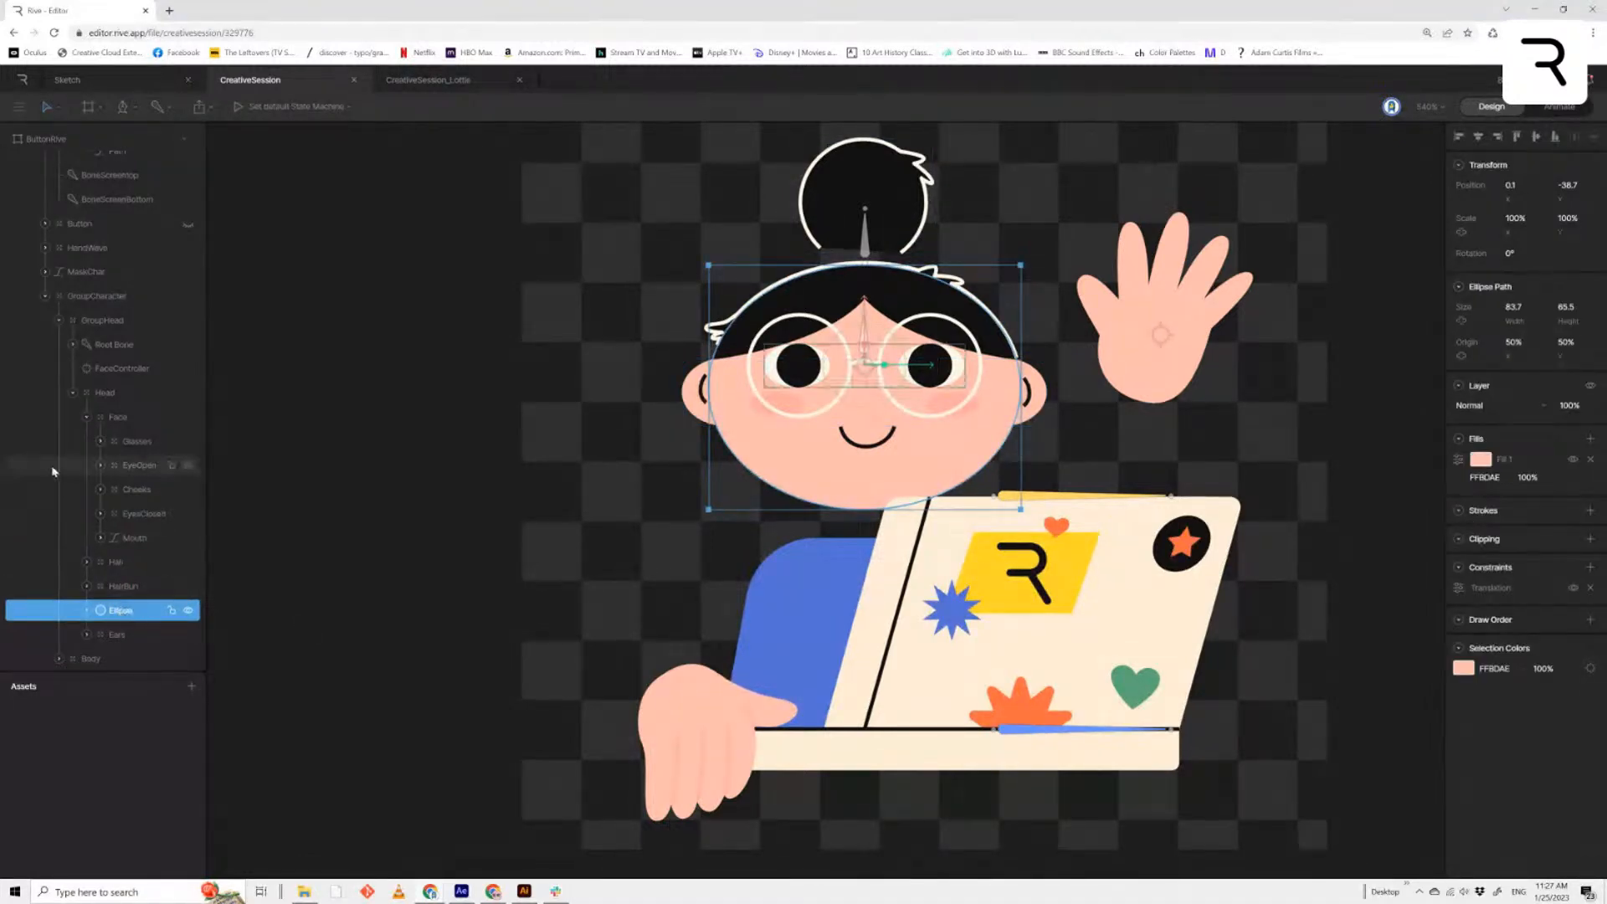
Review the Translation constraint on the Glasses group and remove it
left_click(145, 442)
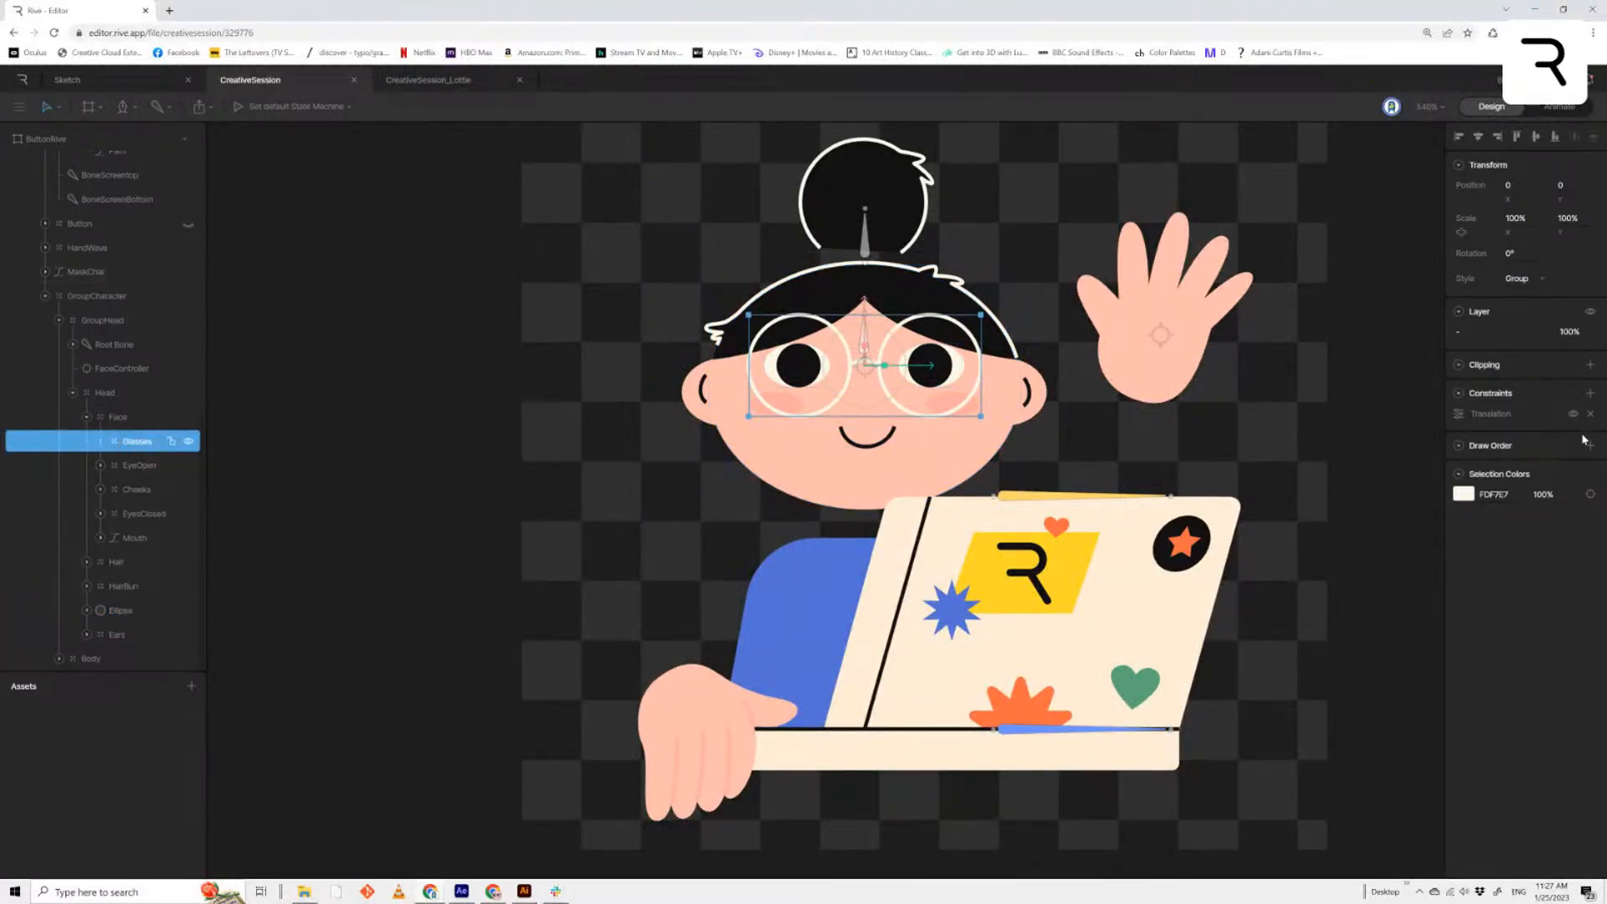
left_click(1462, 415)
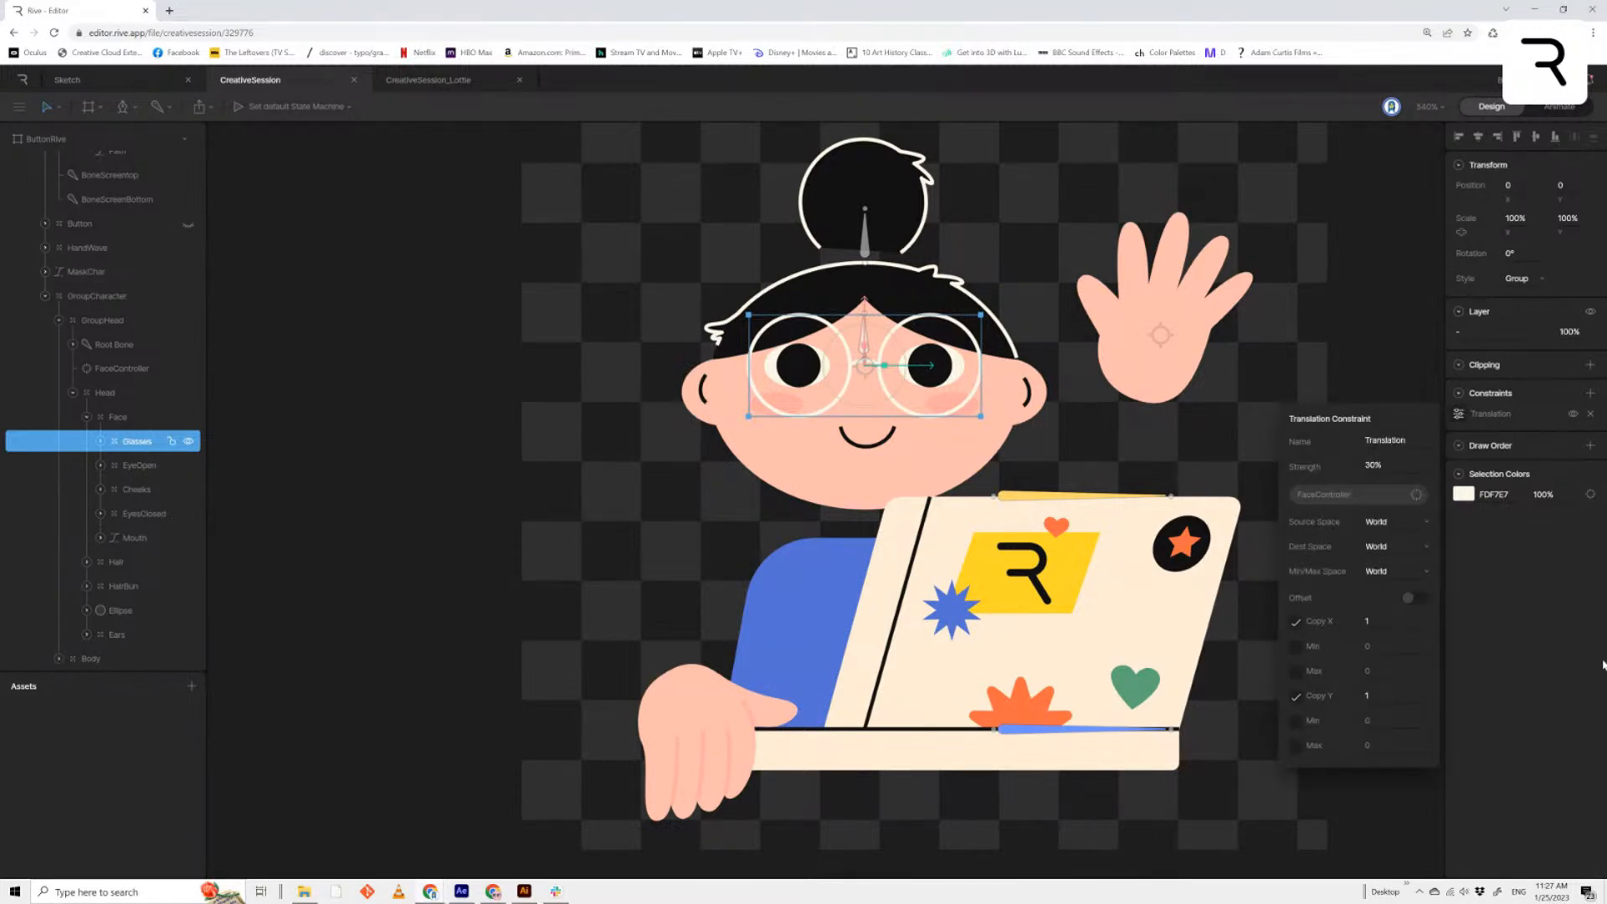
left_click(130, 444)
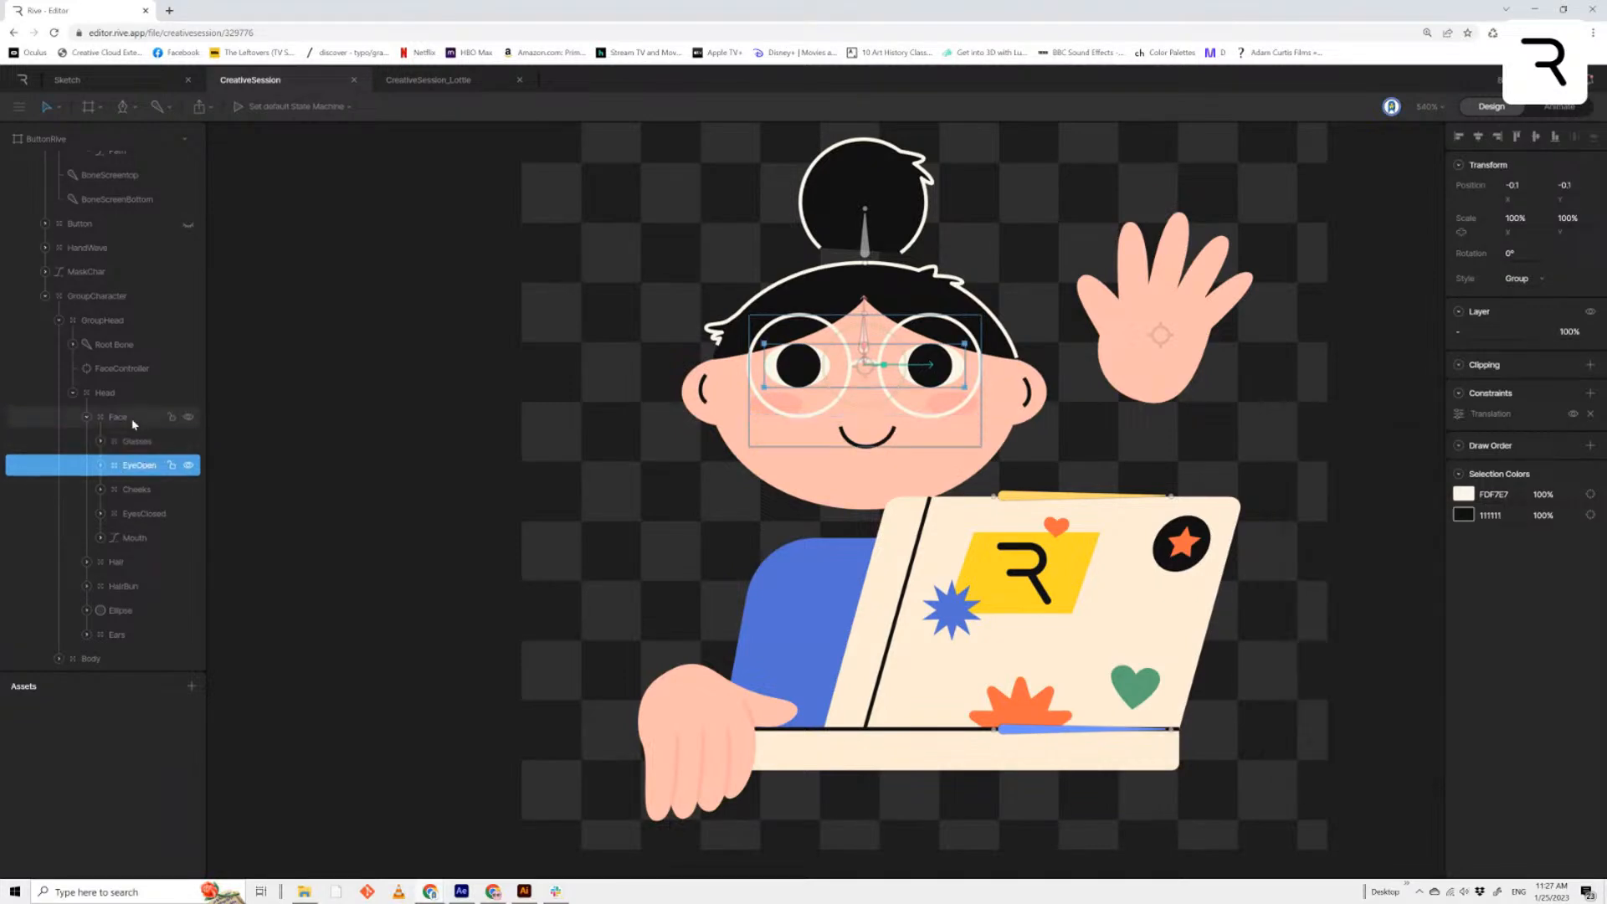
left_click(1590, 414)
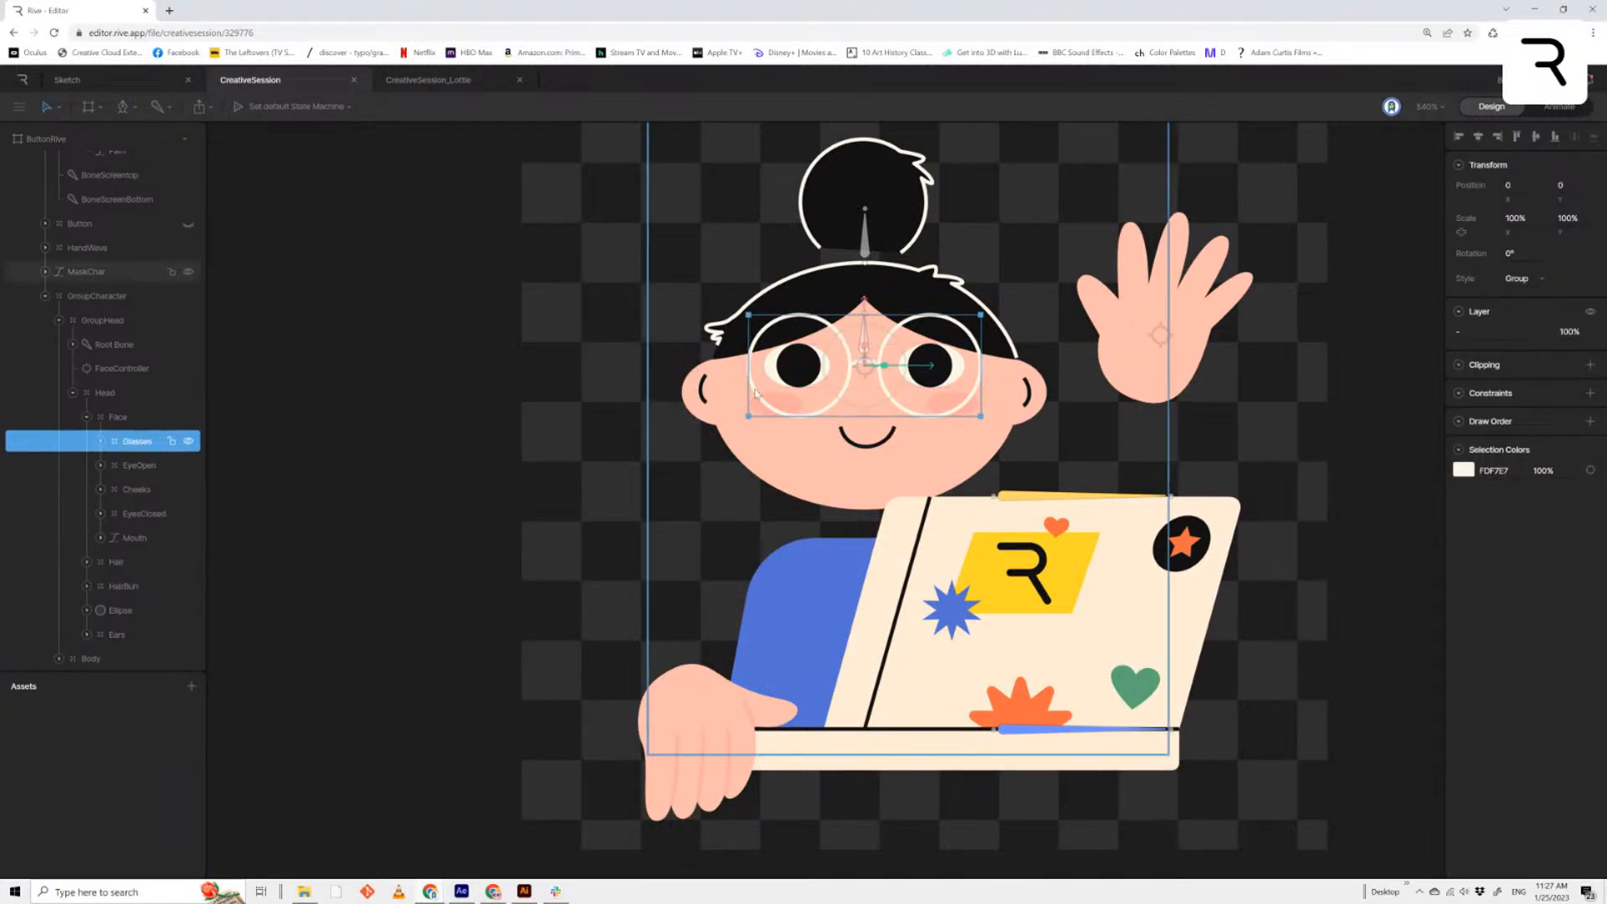
Try moving the Glasses group down over the mouth, and undo the move
left_click_drag(873, 364, 874, 433)
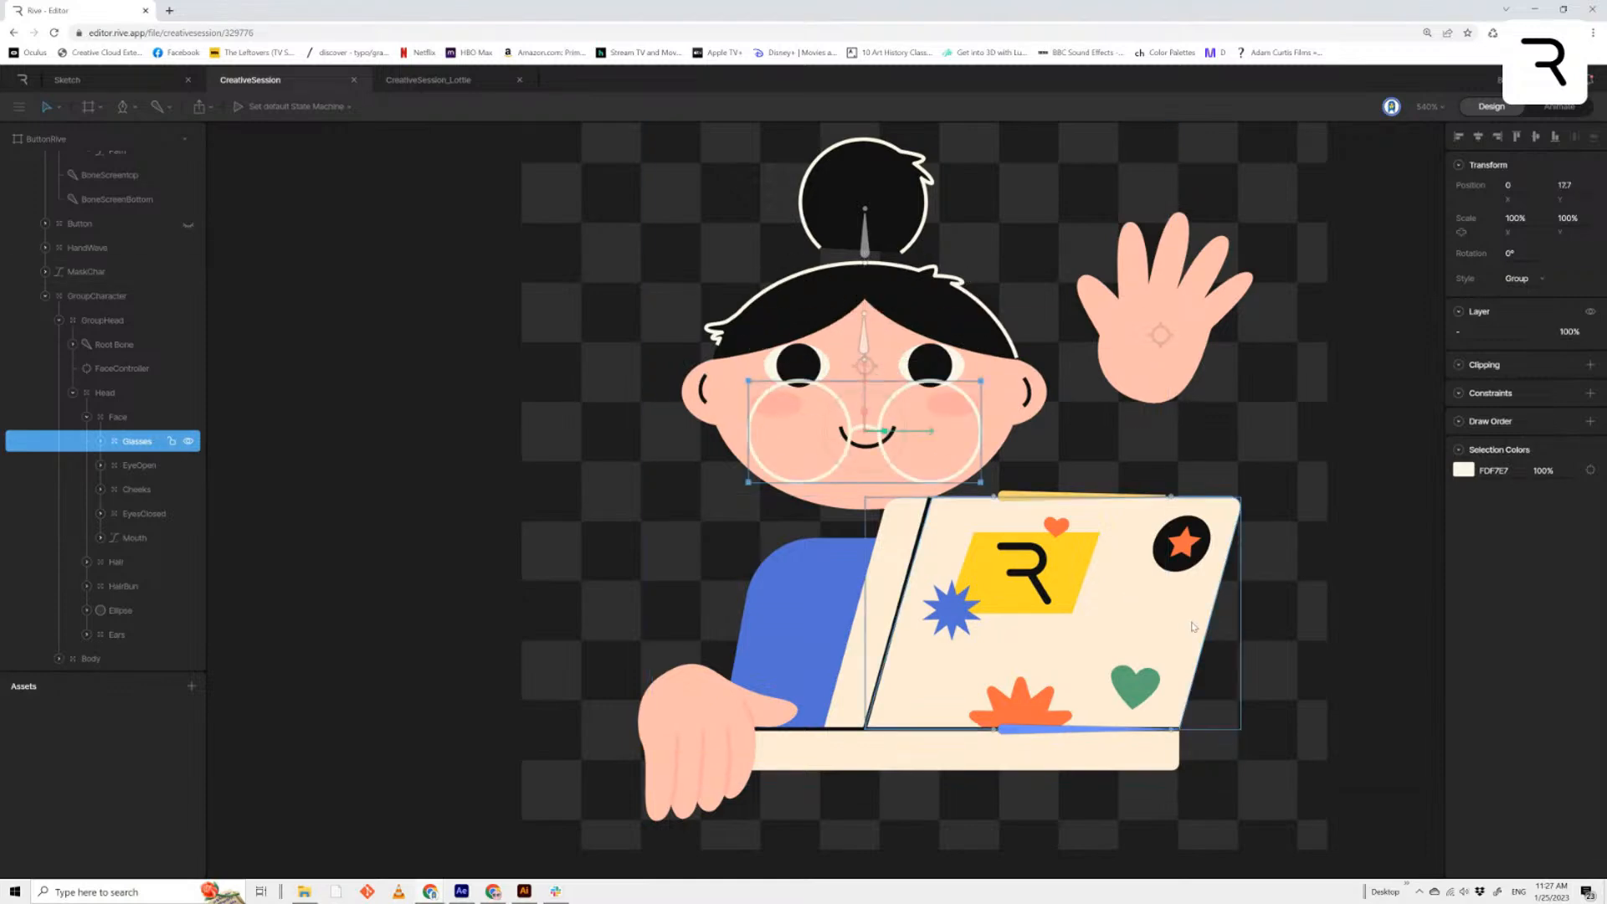
key("ctrl+z")
Add a Translation constraint to the Glasses group with FaceController as its target
left_click(1590, 393)
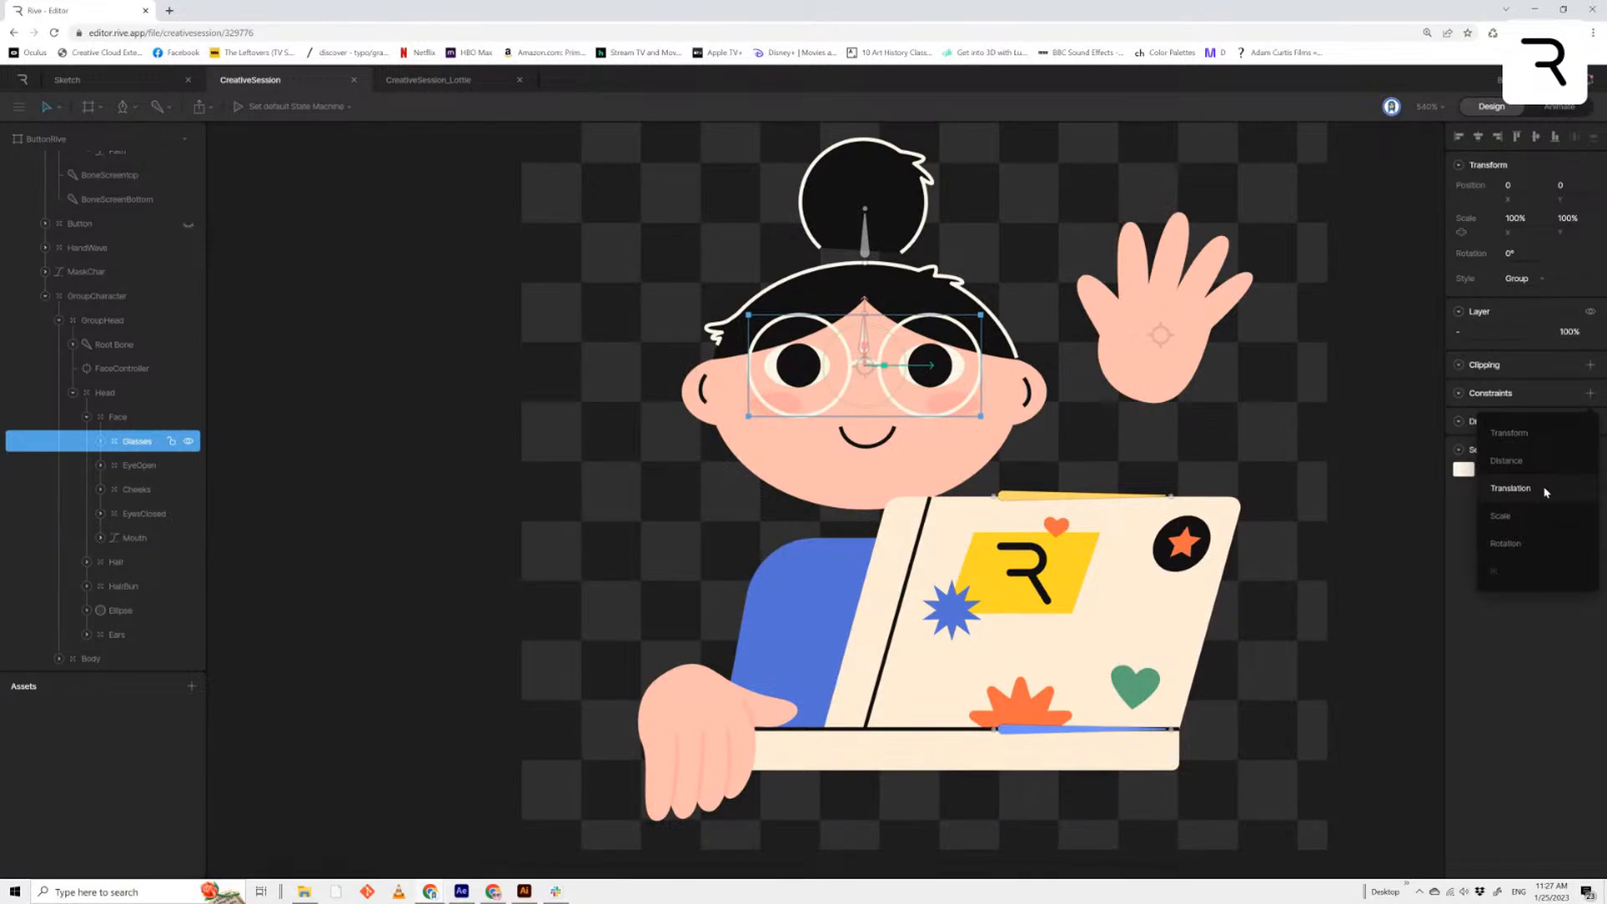
left_click(1545, 491)
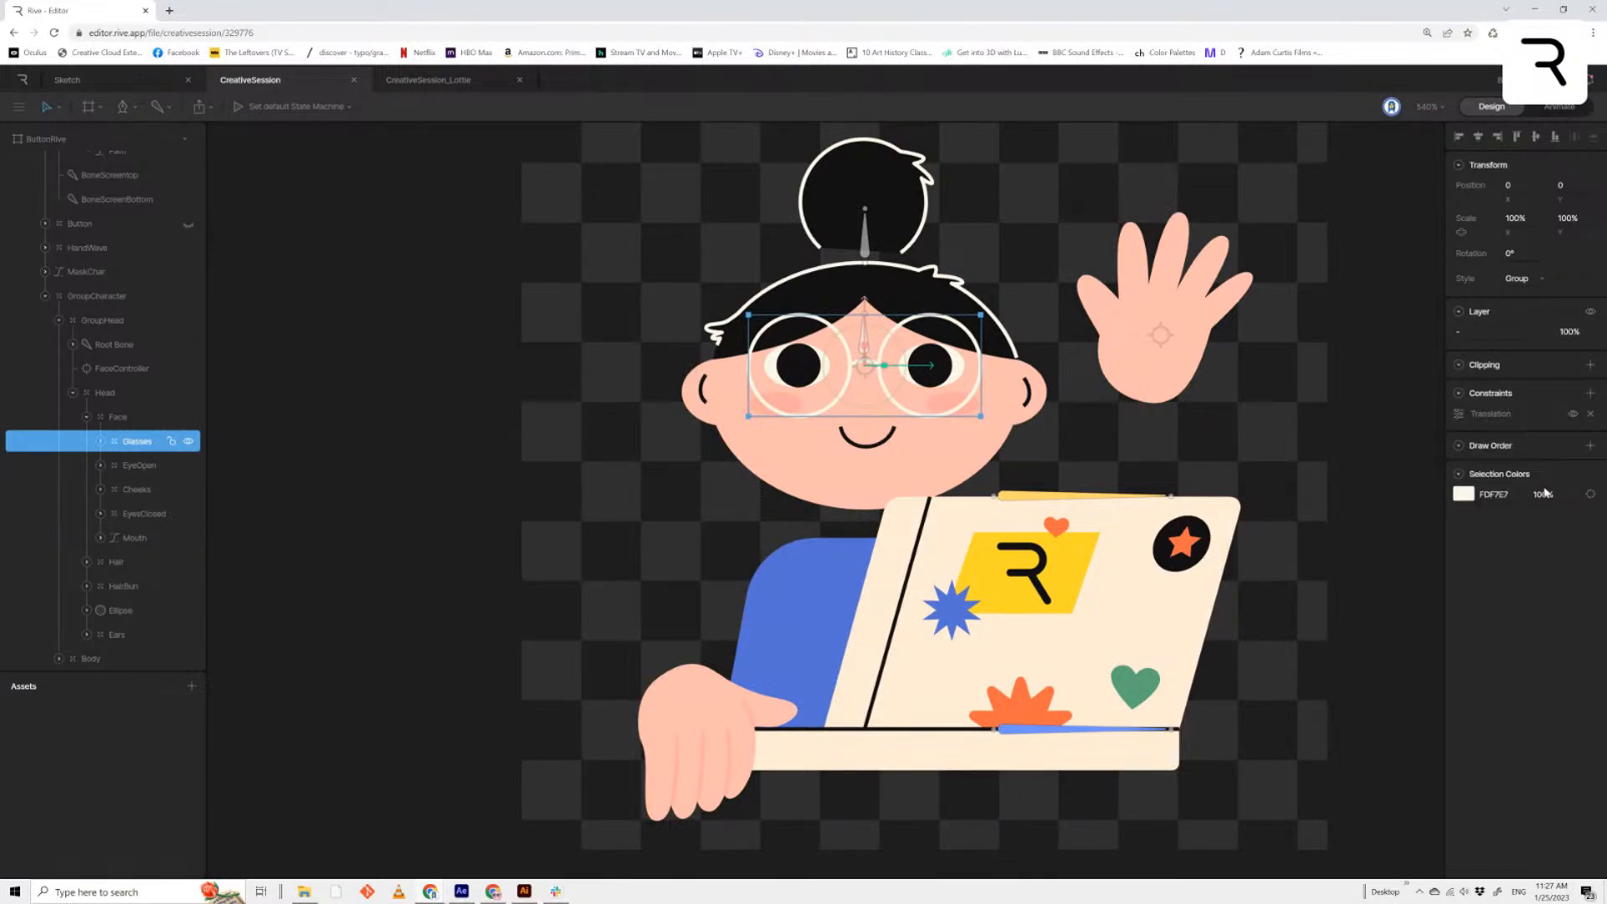
left_click(1460, 414)
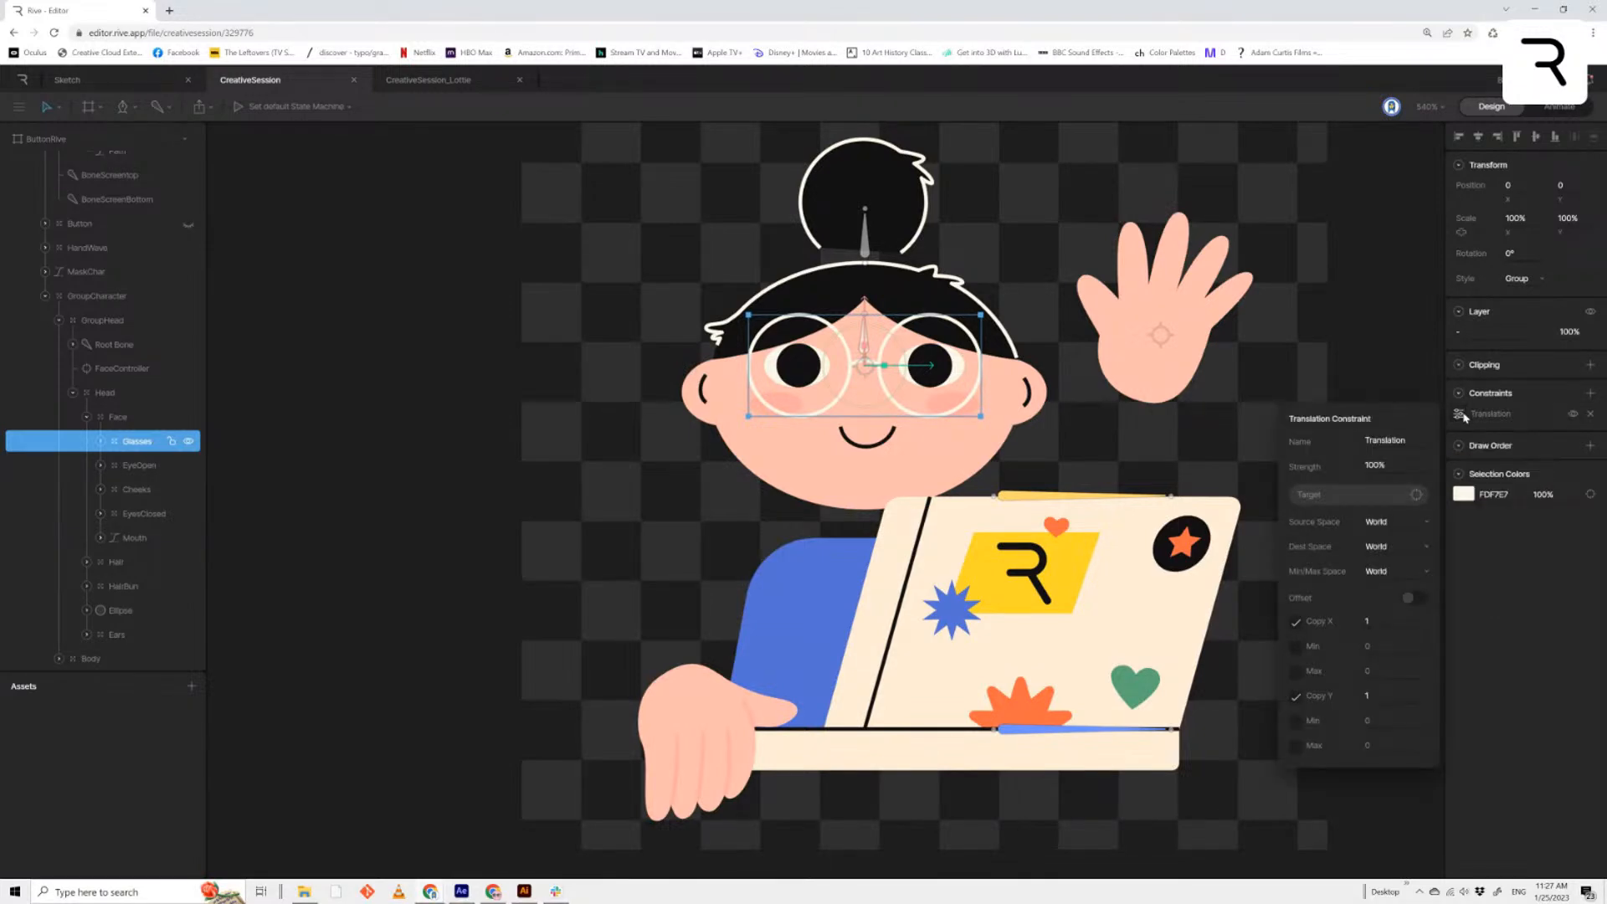
left_click(1356, 496)
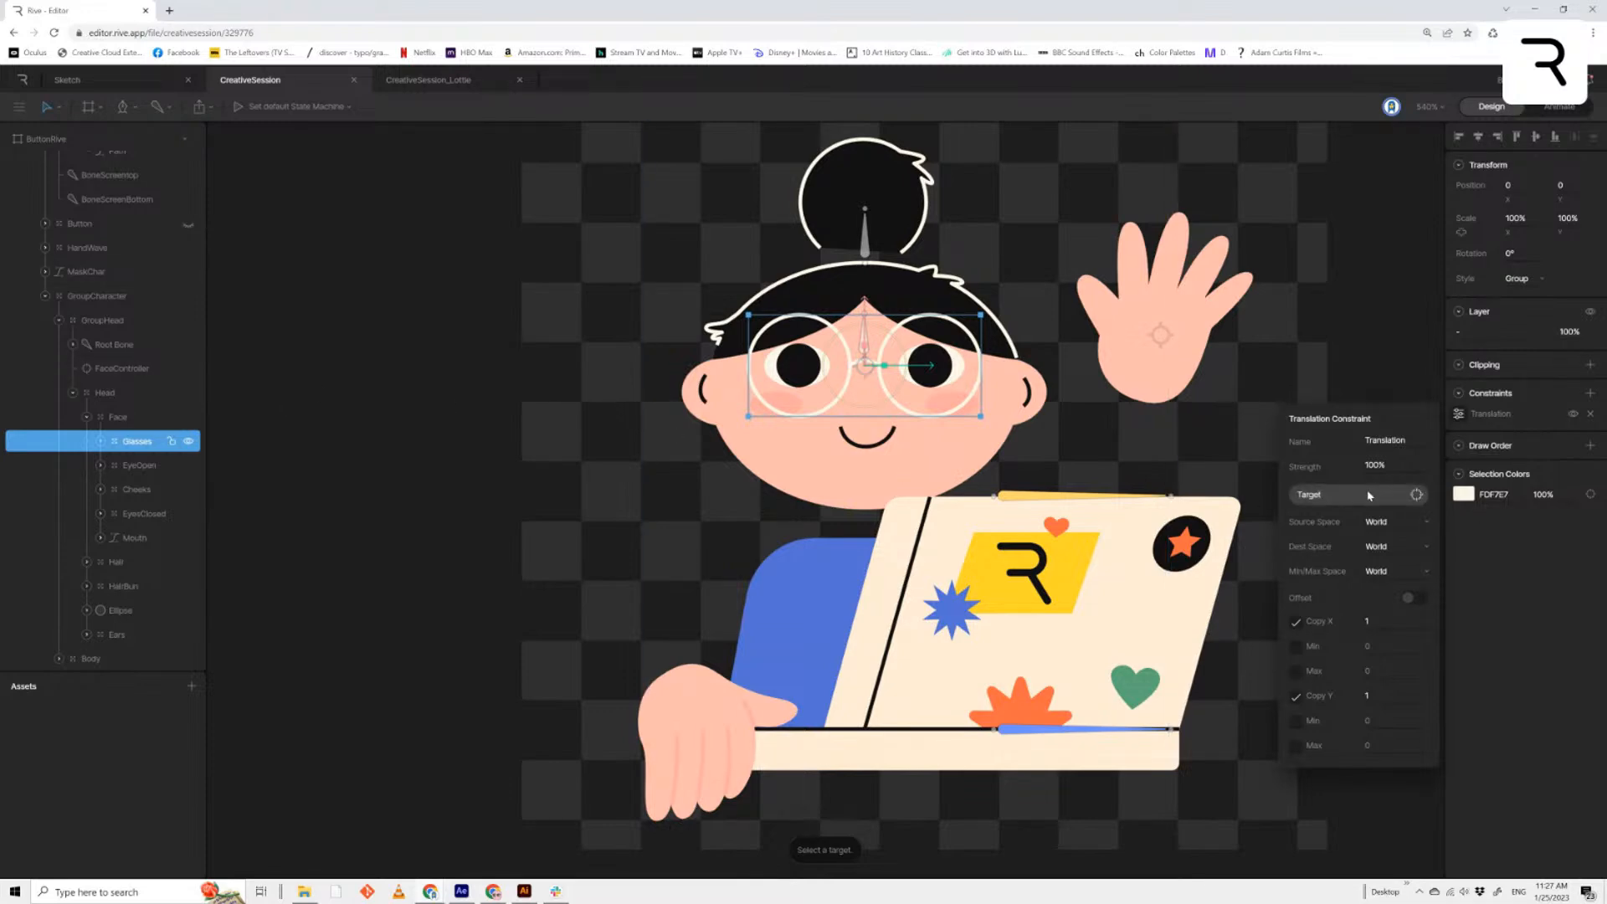
left_click(120, 369)
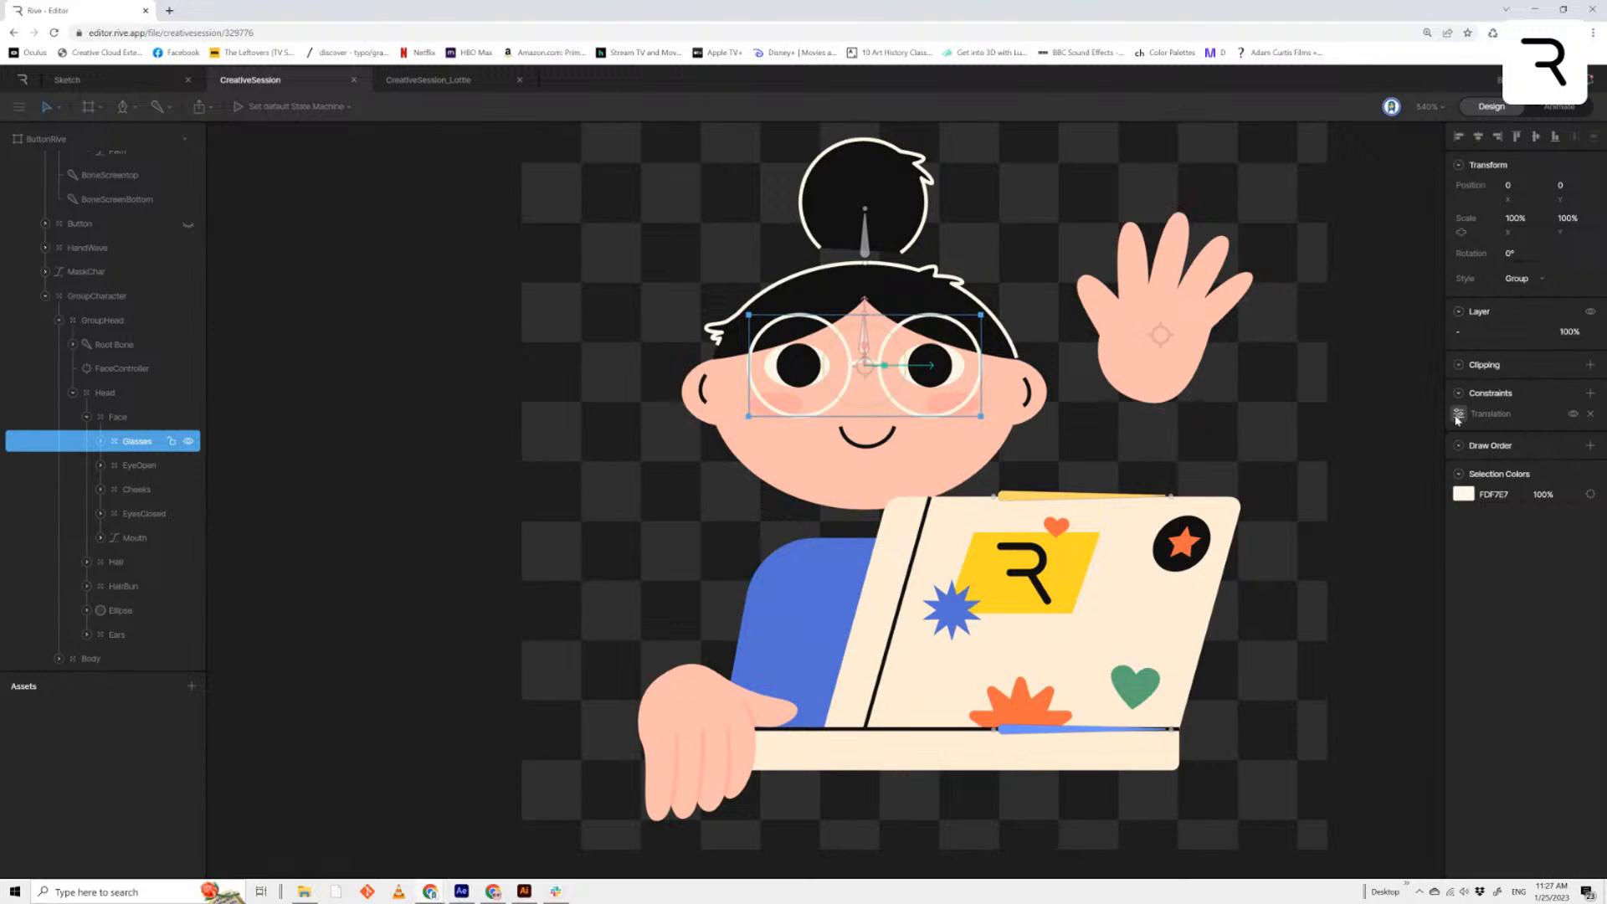
Check the constraints on Cheeks, EyesClosed, Mouth, Hair, HairBun, the head Ellipse and Ears
left_click(134, 489)
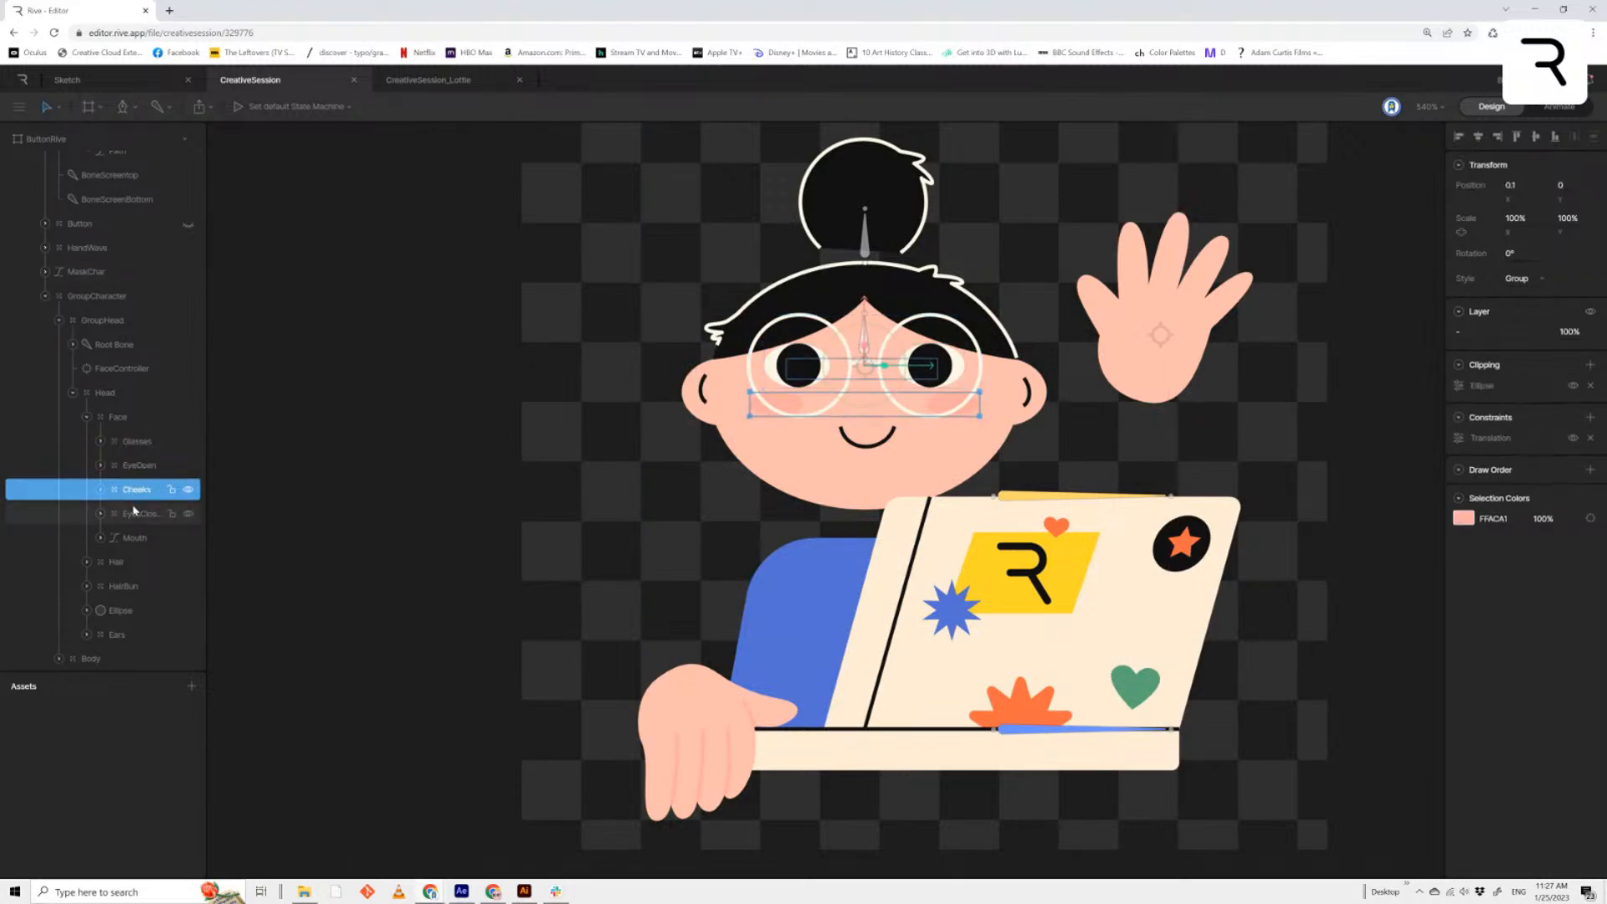
left_click(134, 513)
left_click(133, 538)
left_click(129, 561)
left_click(127, 586)
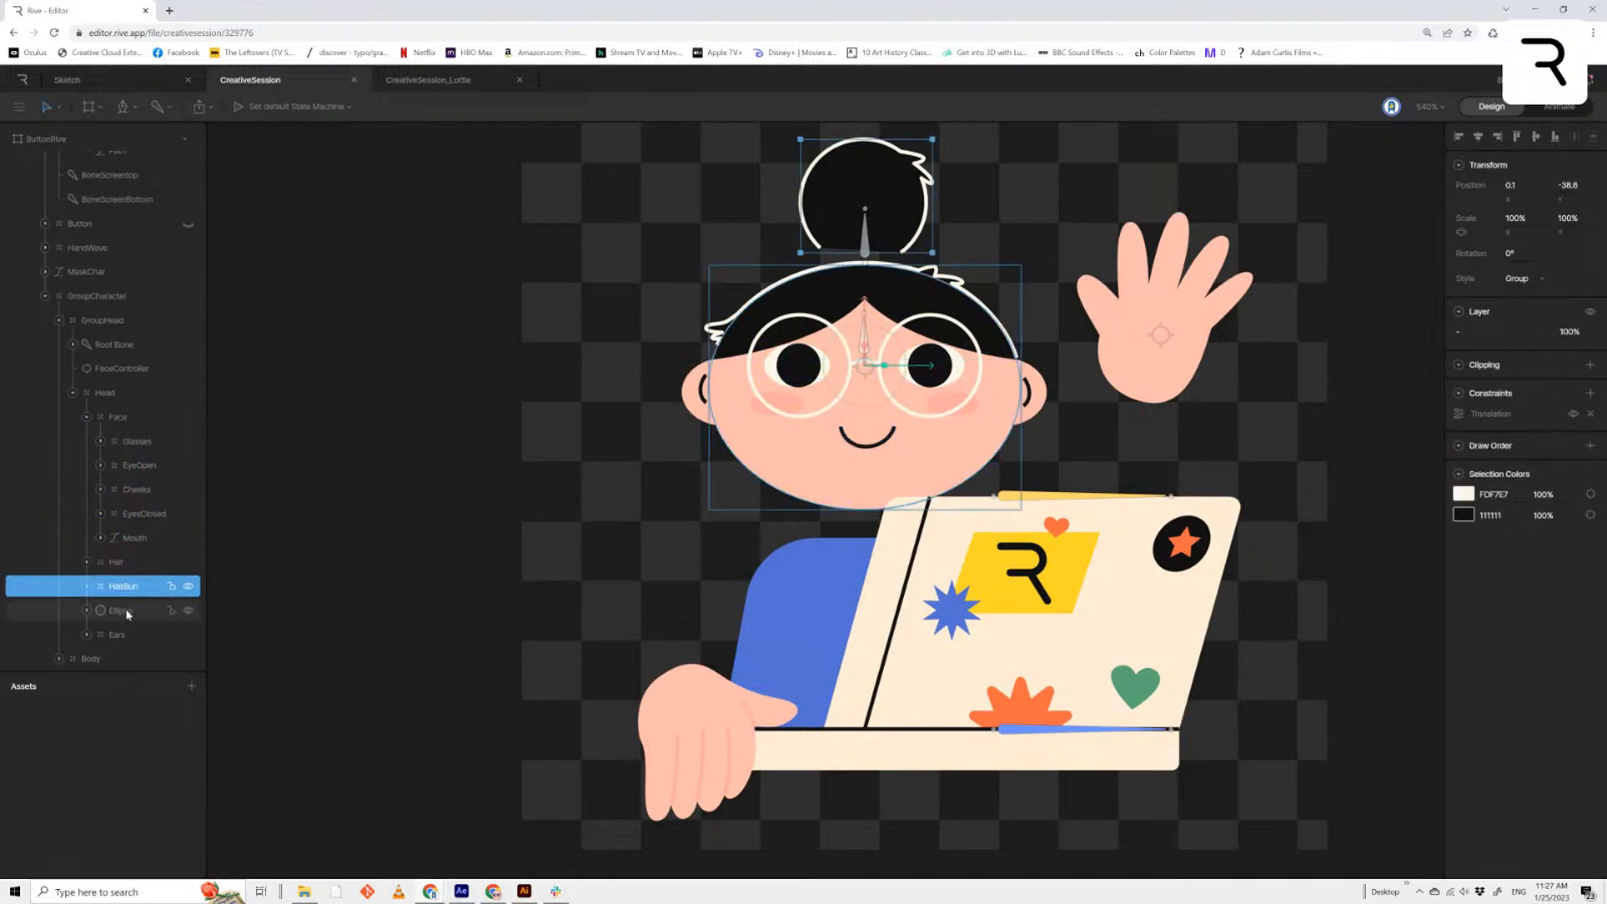
left_click(126, 609)
left_click(124, 628)
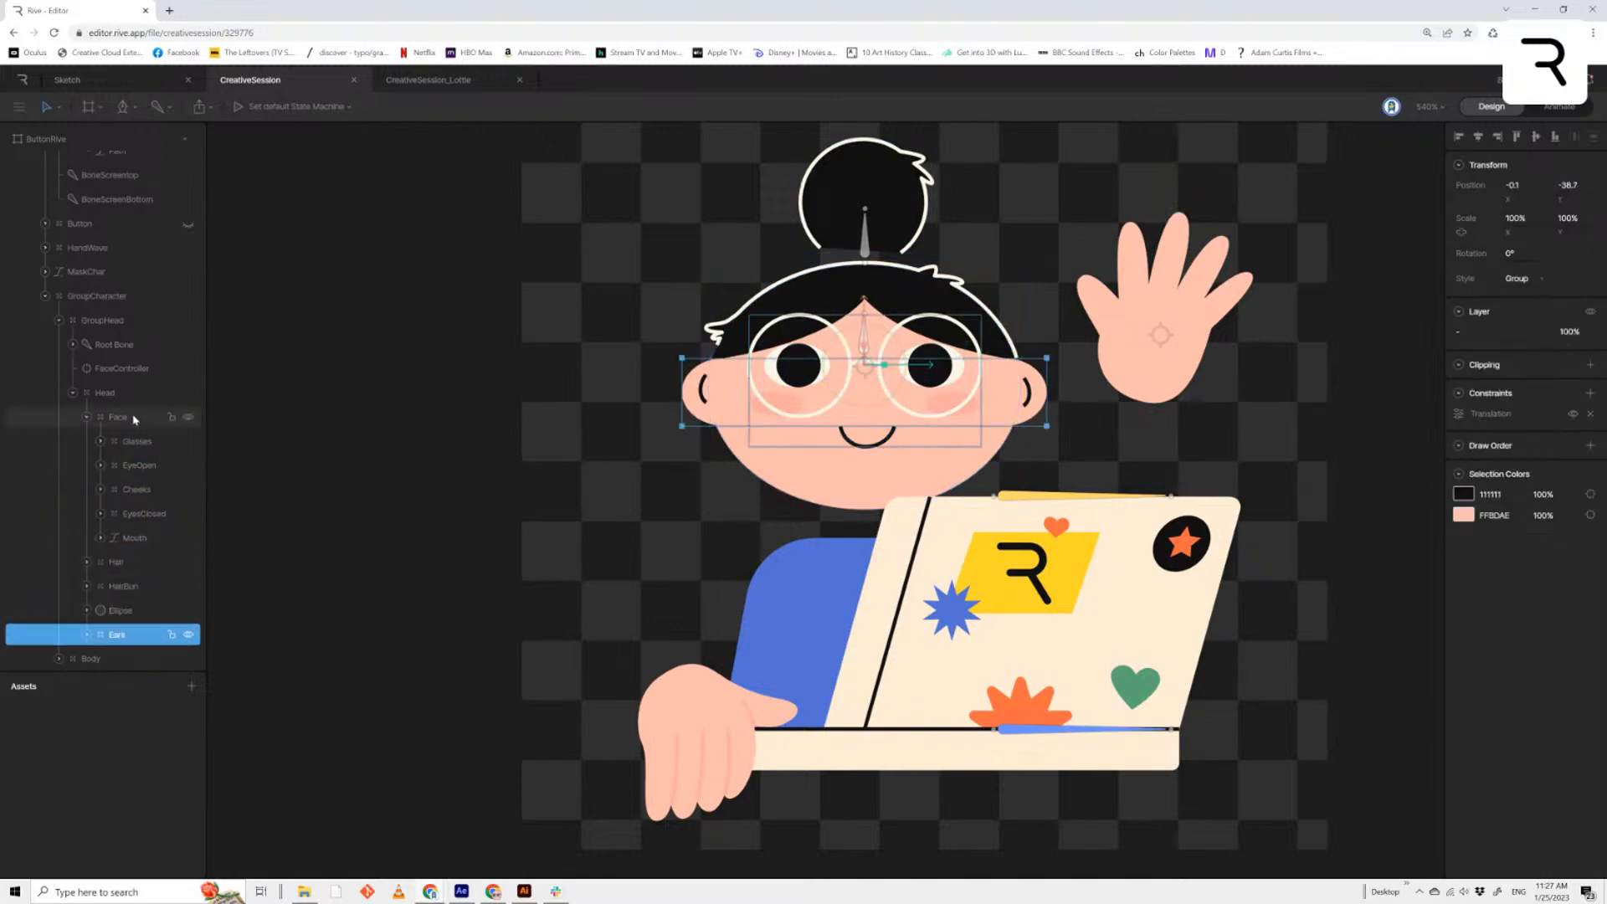
Examine FaceController and the strength setting of the Glasses group's Translation constraint
left_click(126, 370)
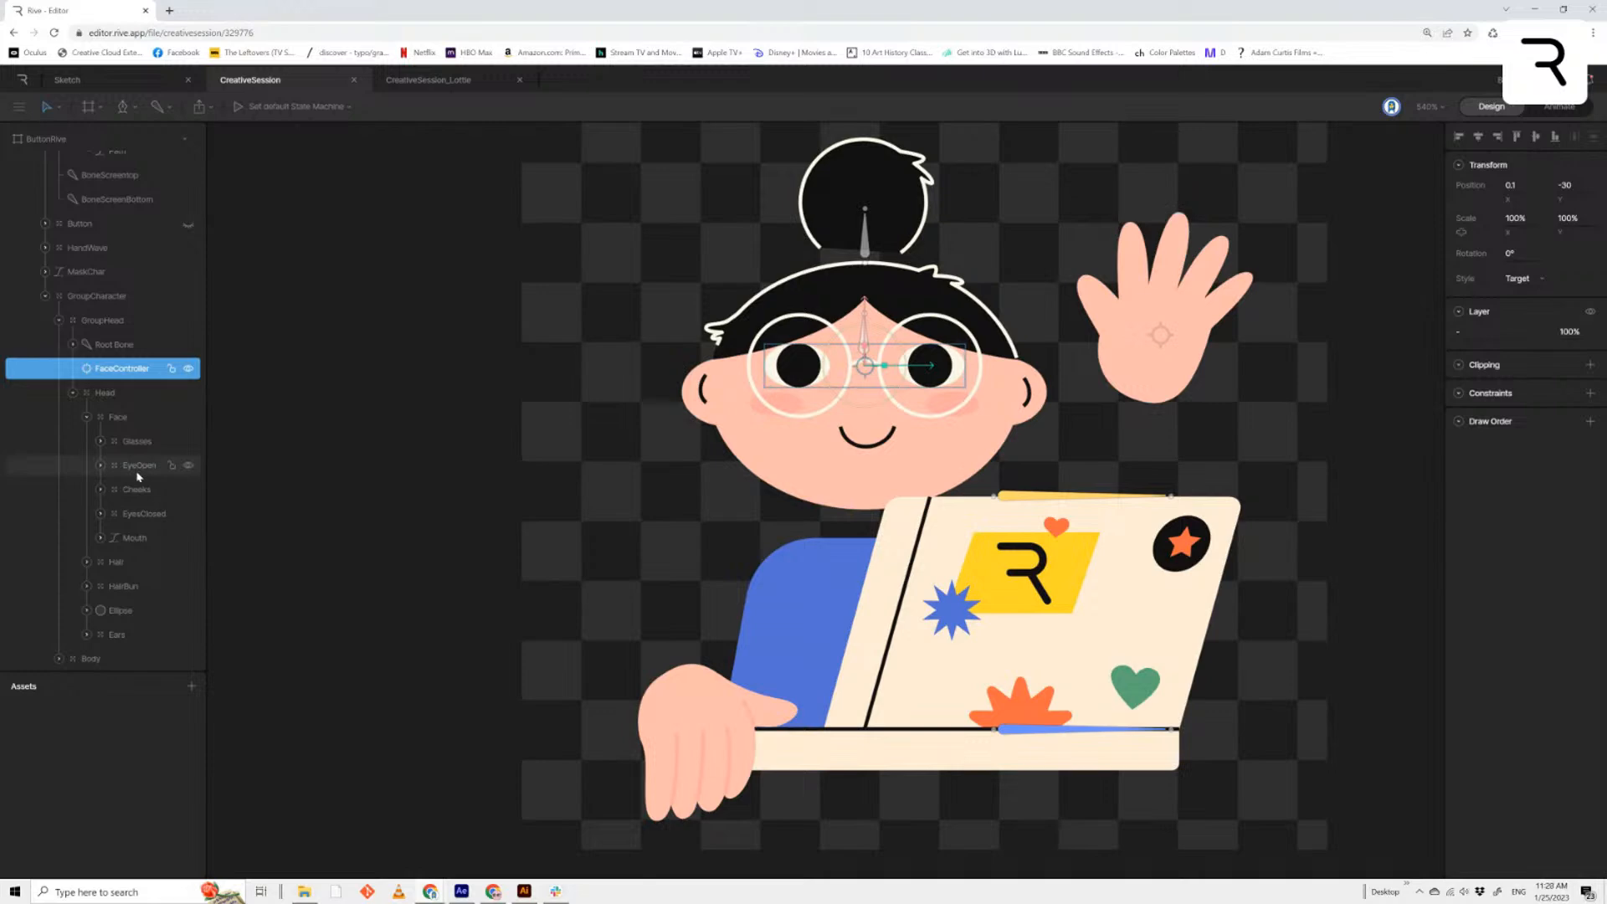
left_click(134, 440)
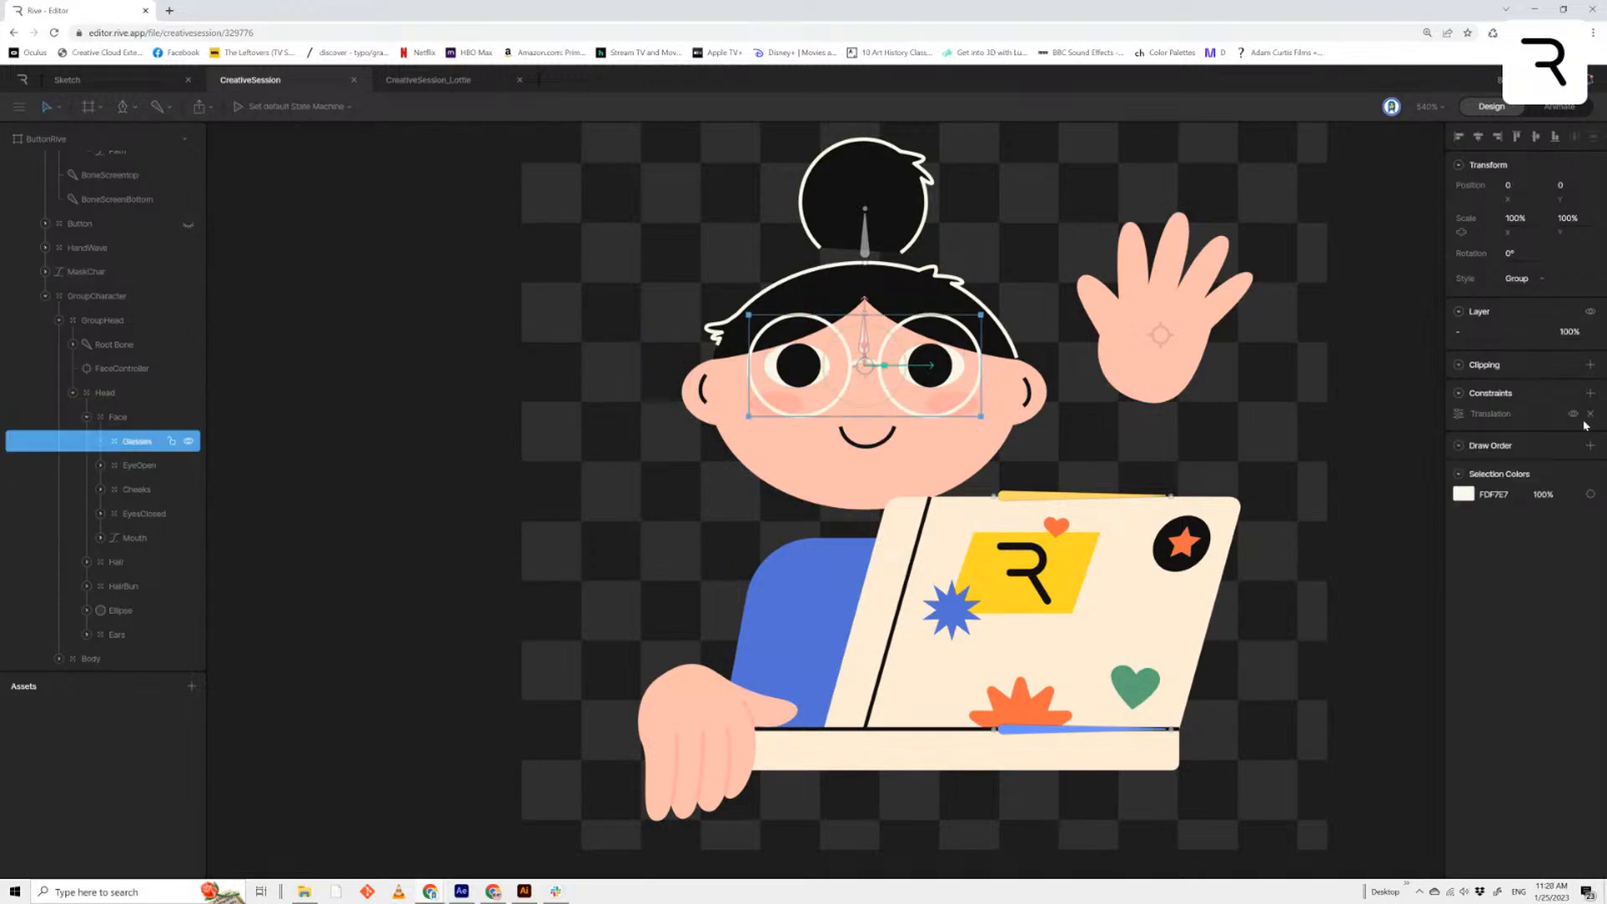
left_click(1459, 413)
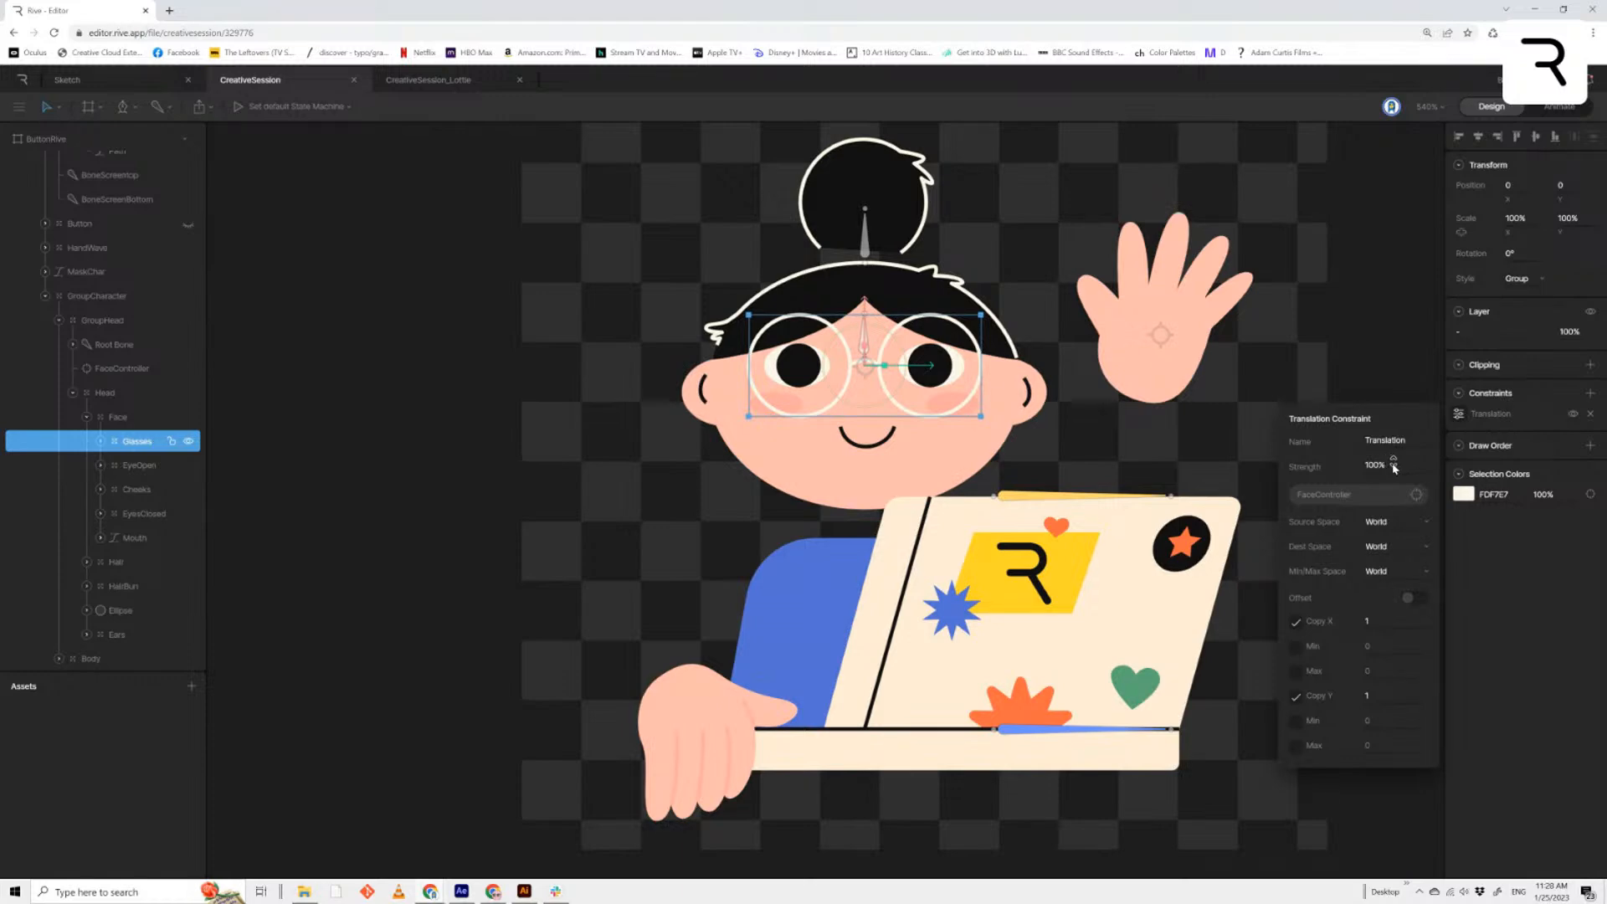
Move FaceController up to the hair bun to test how the glasses follow, and undo the move
left_click(107, 375)
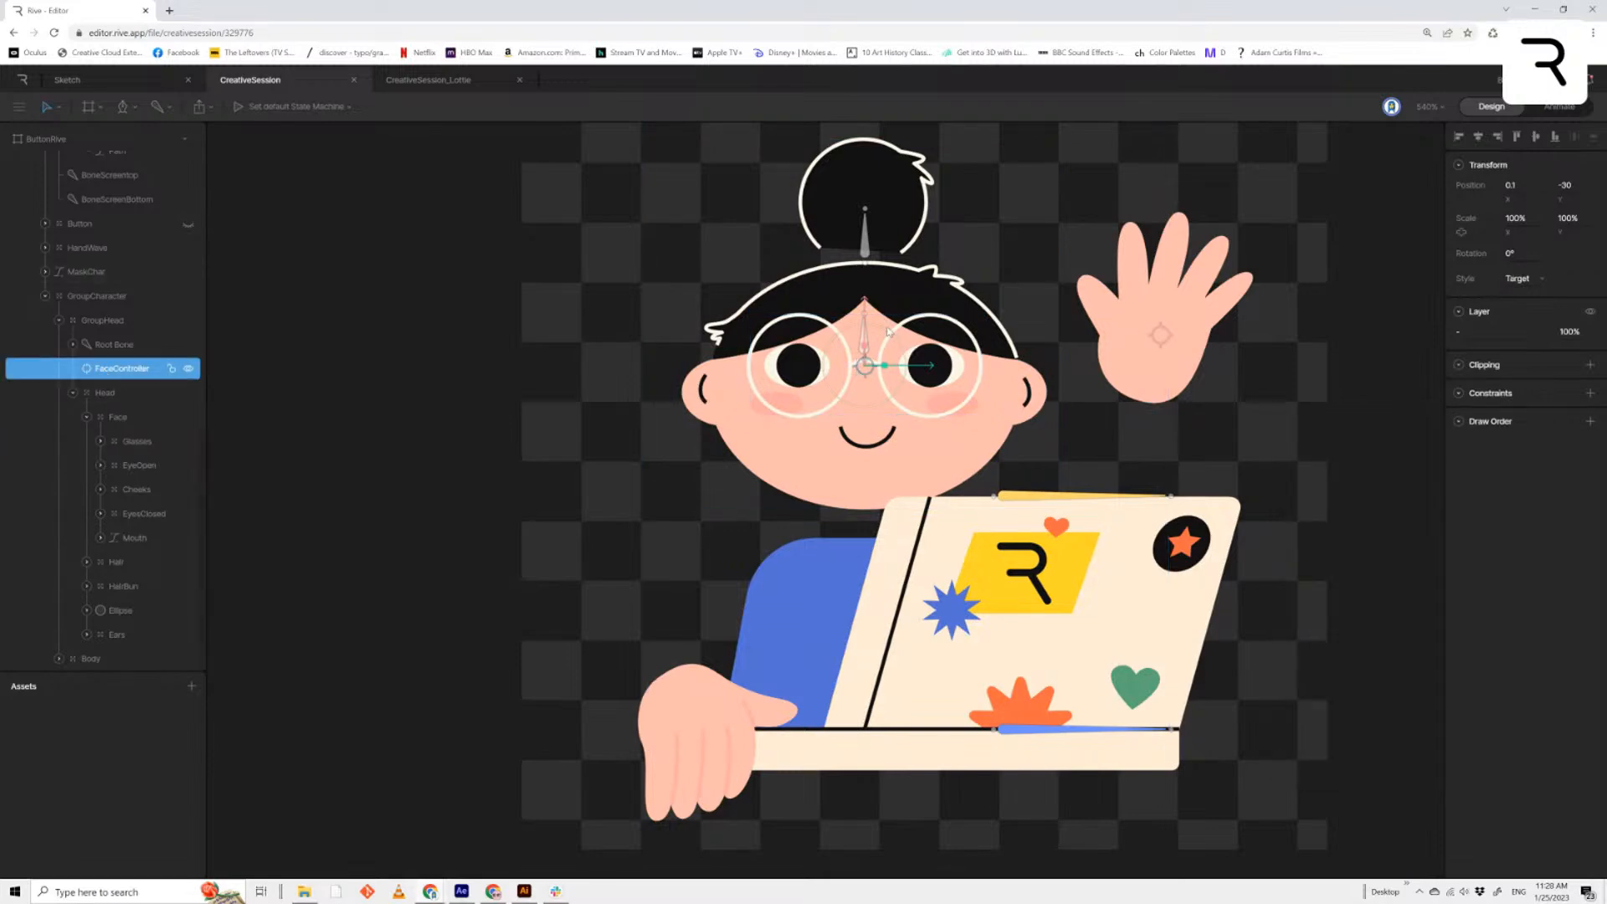
left_click_drag(869, 311, 869, 191)
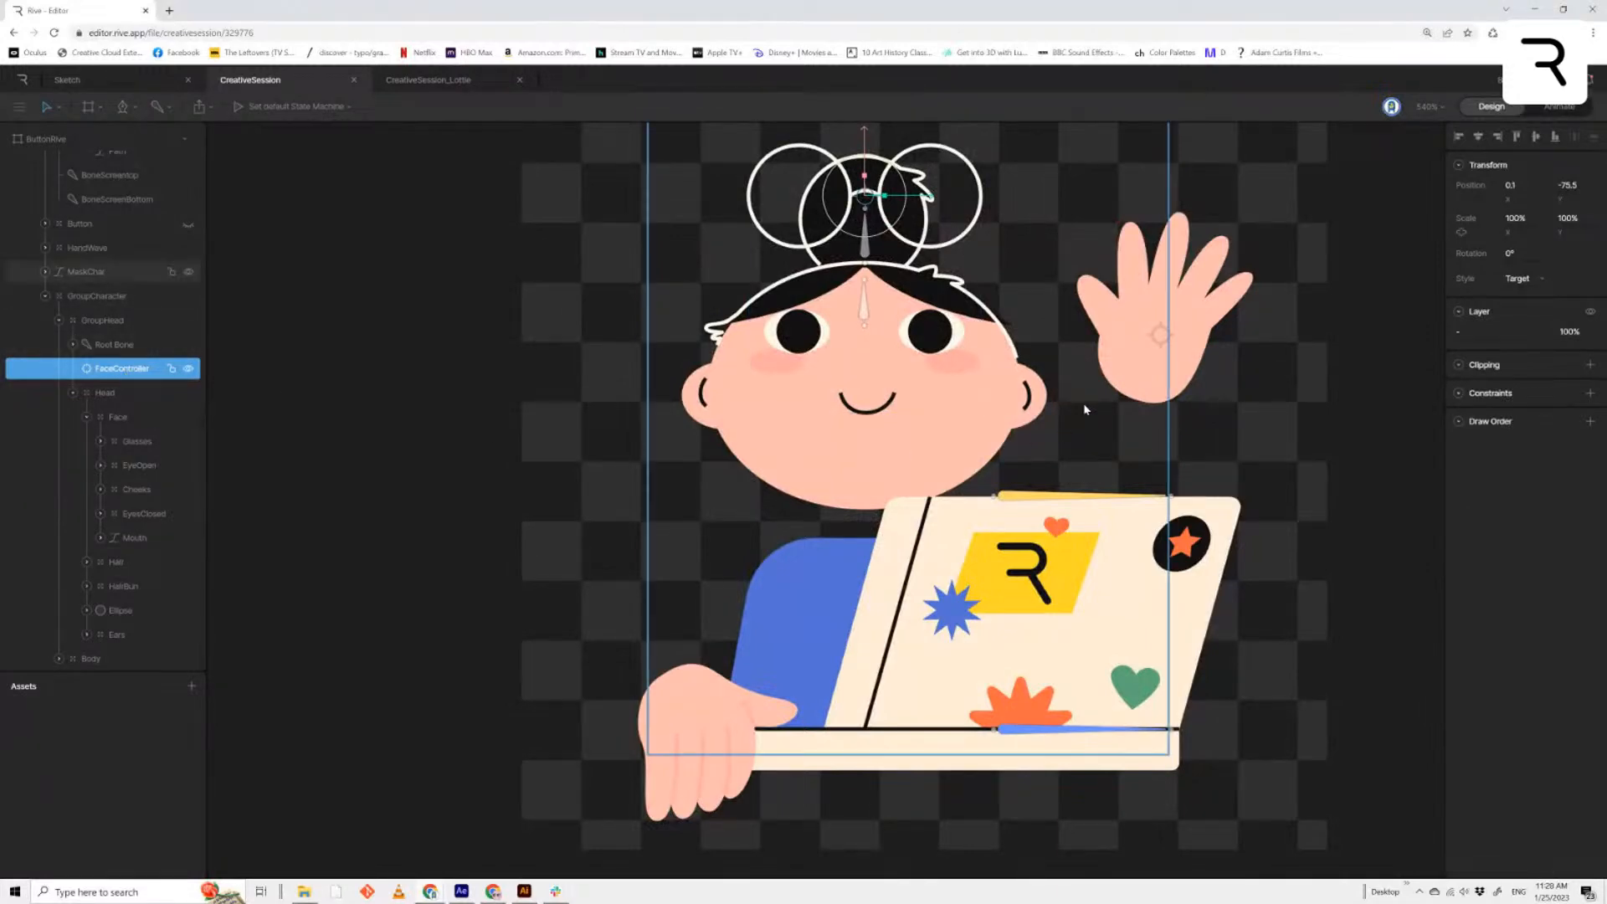
key("ctrl+z")
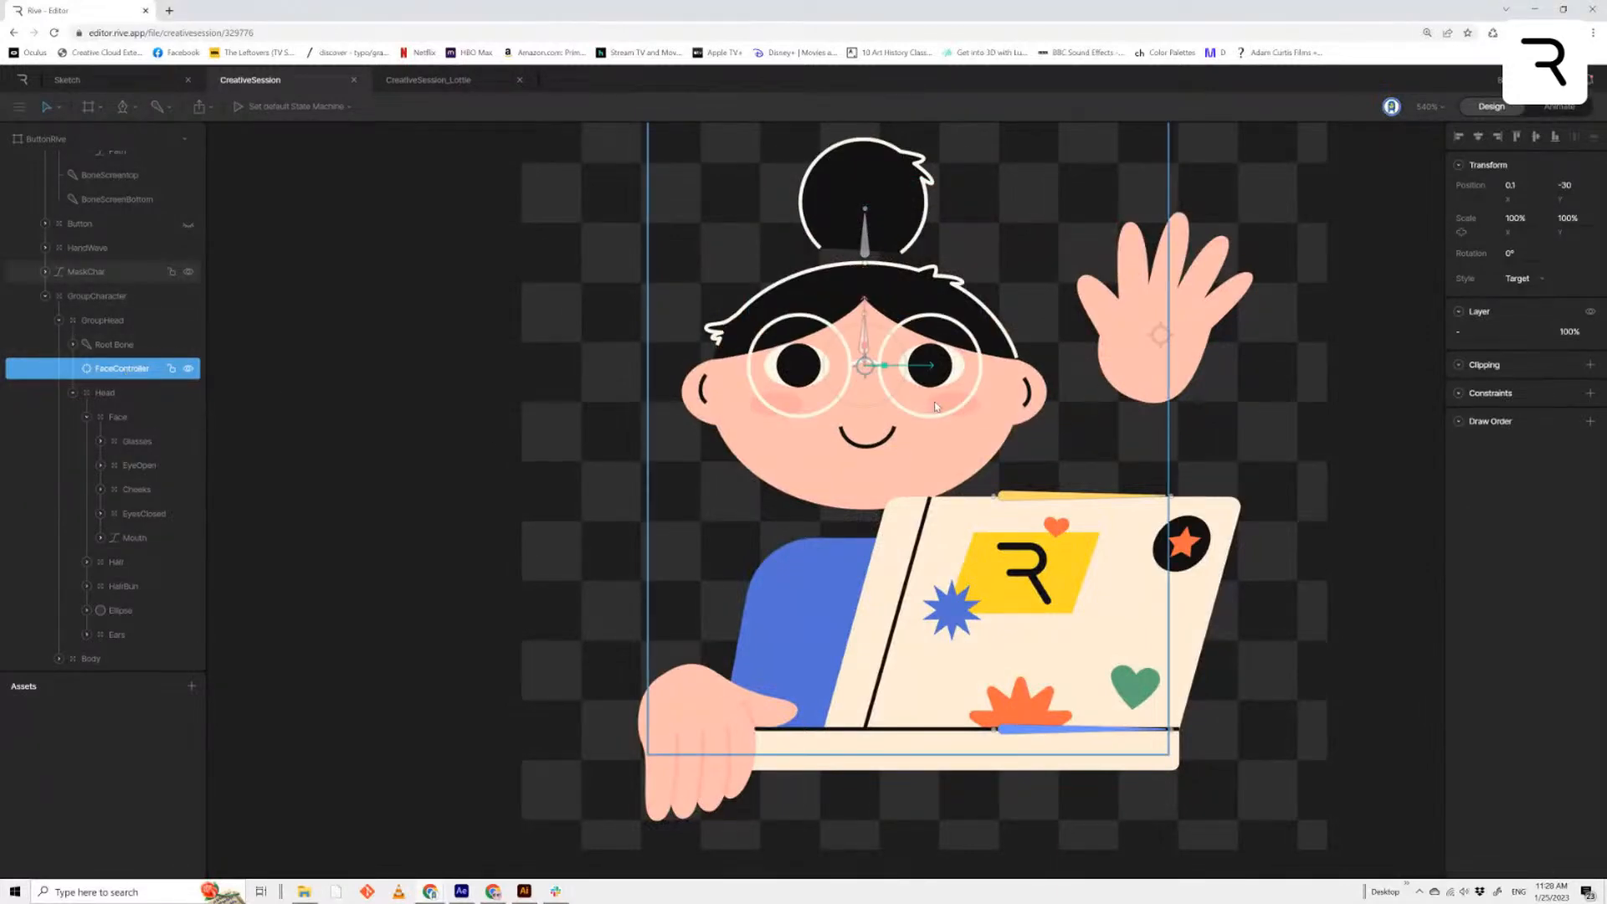
Set the strength of the Glasses group's Translation constraint to 30%
left_click(110, 444)
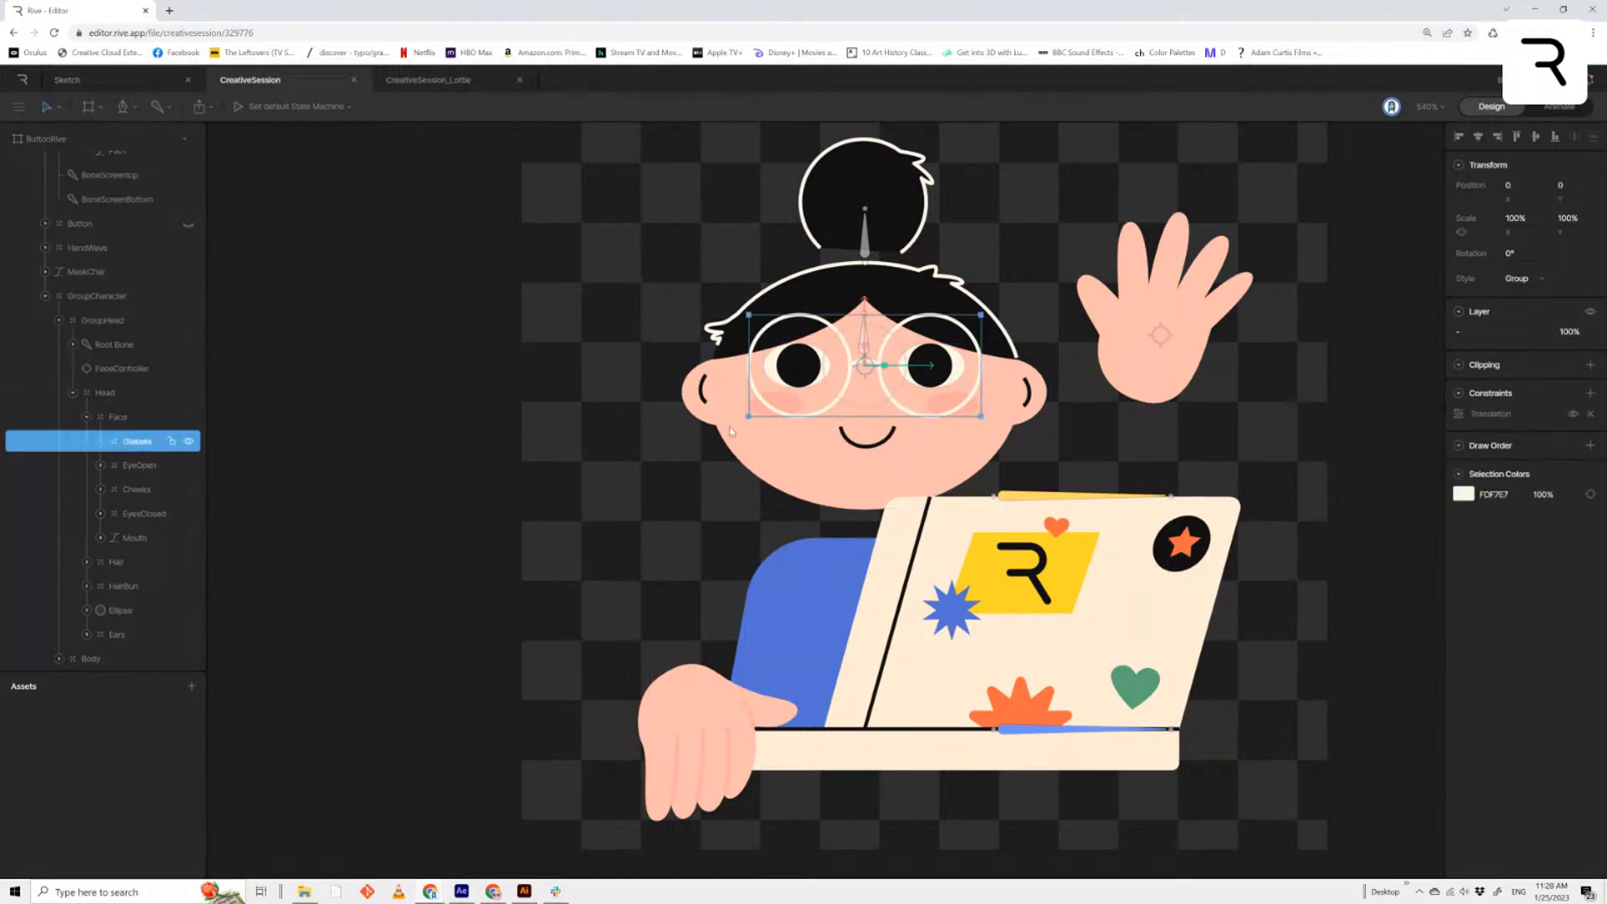
left_click(1459, 414)
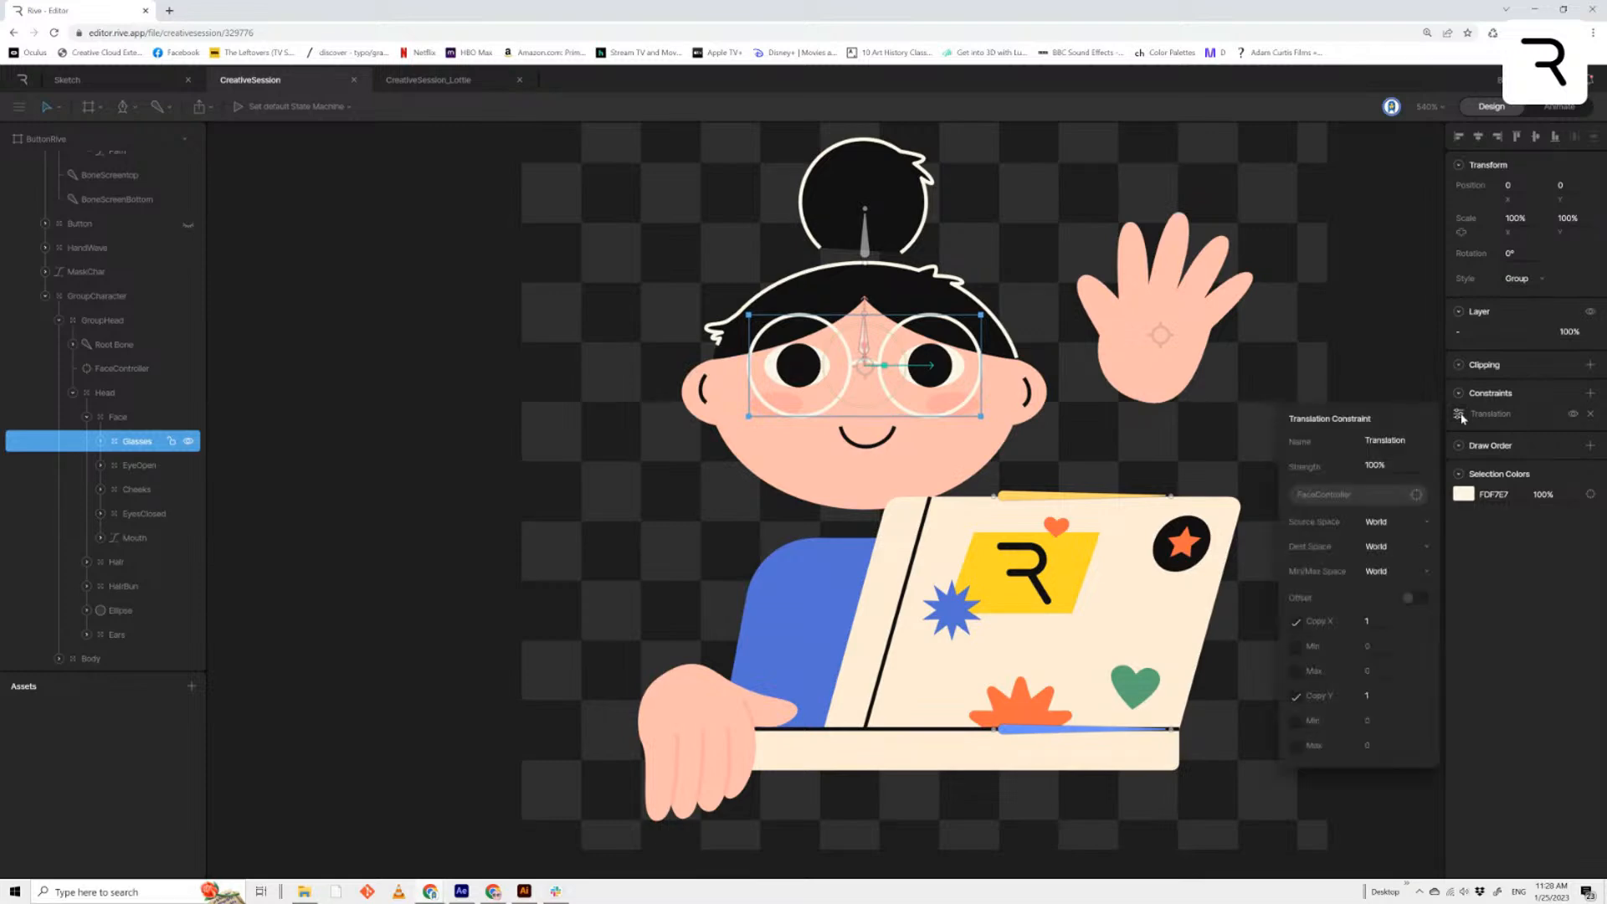
left_click(1396, 465)
type("30")
key("Return")
left_click(1549, 604)
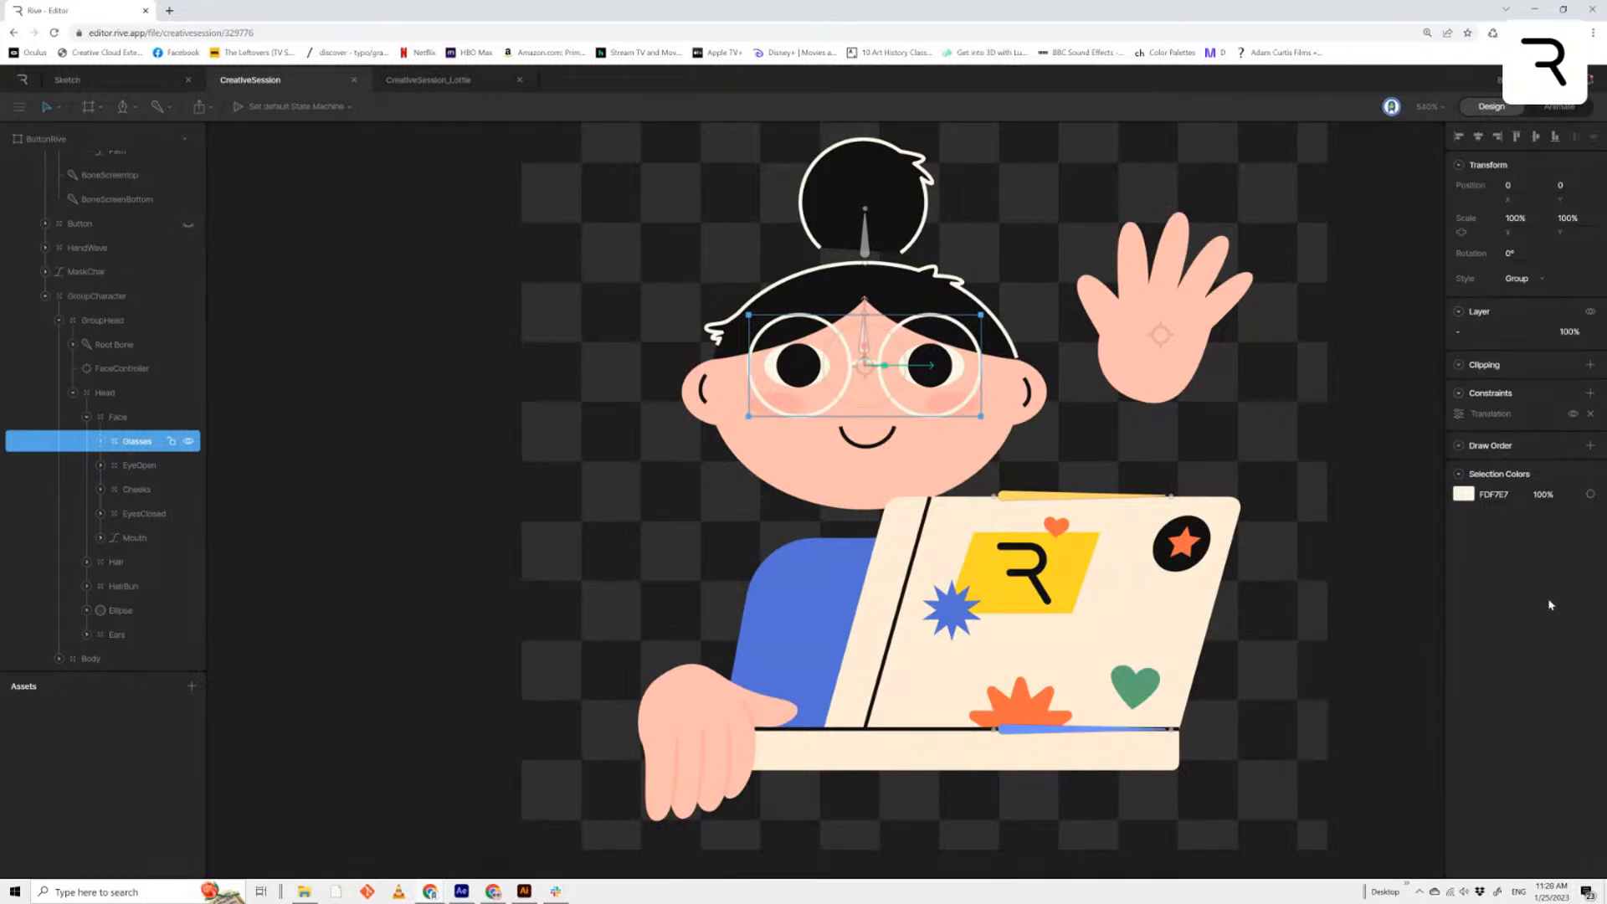
Check the Translation constraint settings of EyeOpen, Cheeks, EyesClosed and Mouth in the Face group
left_click(123, 467)
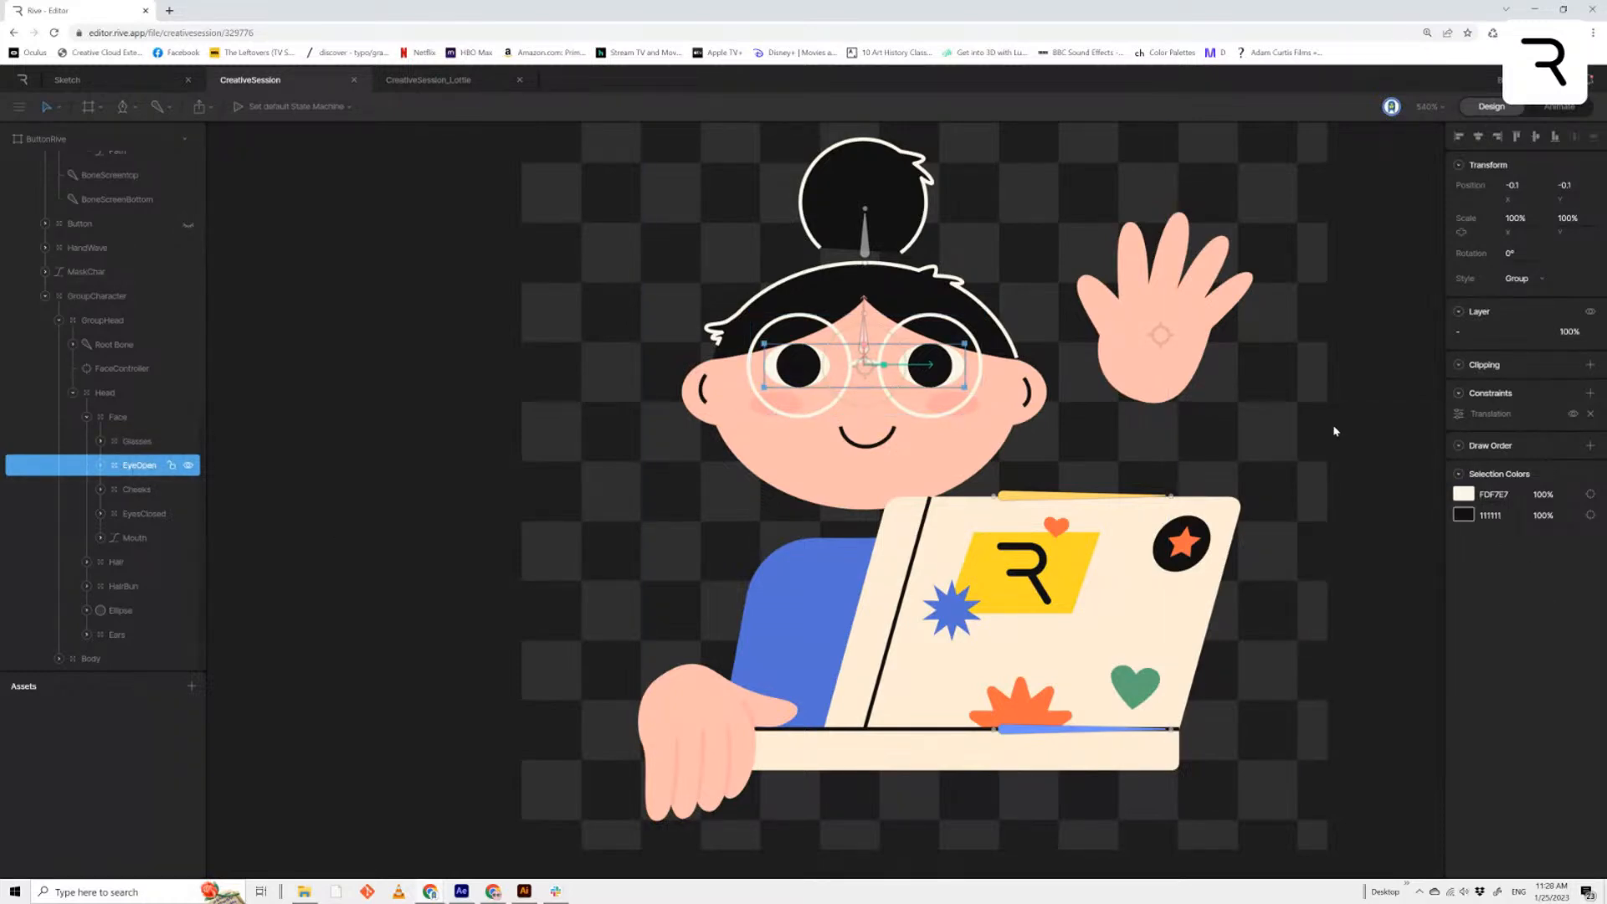
left_click(1463, 415)
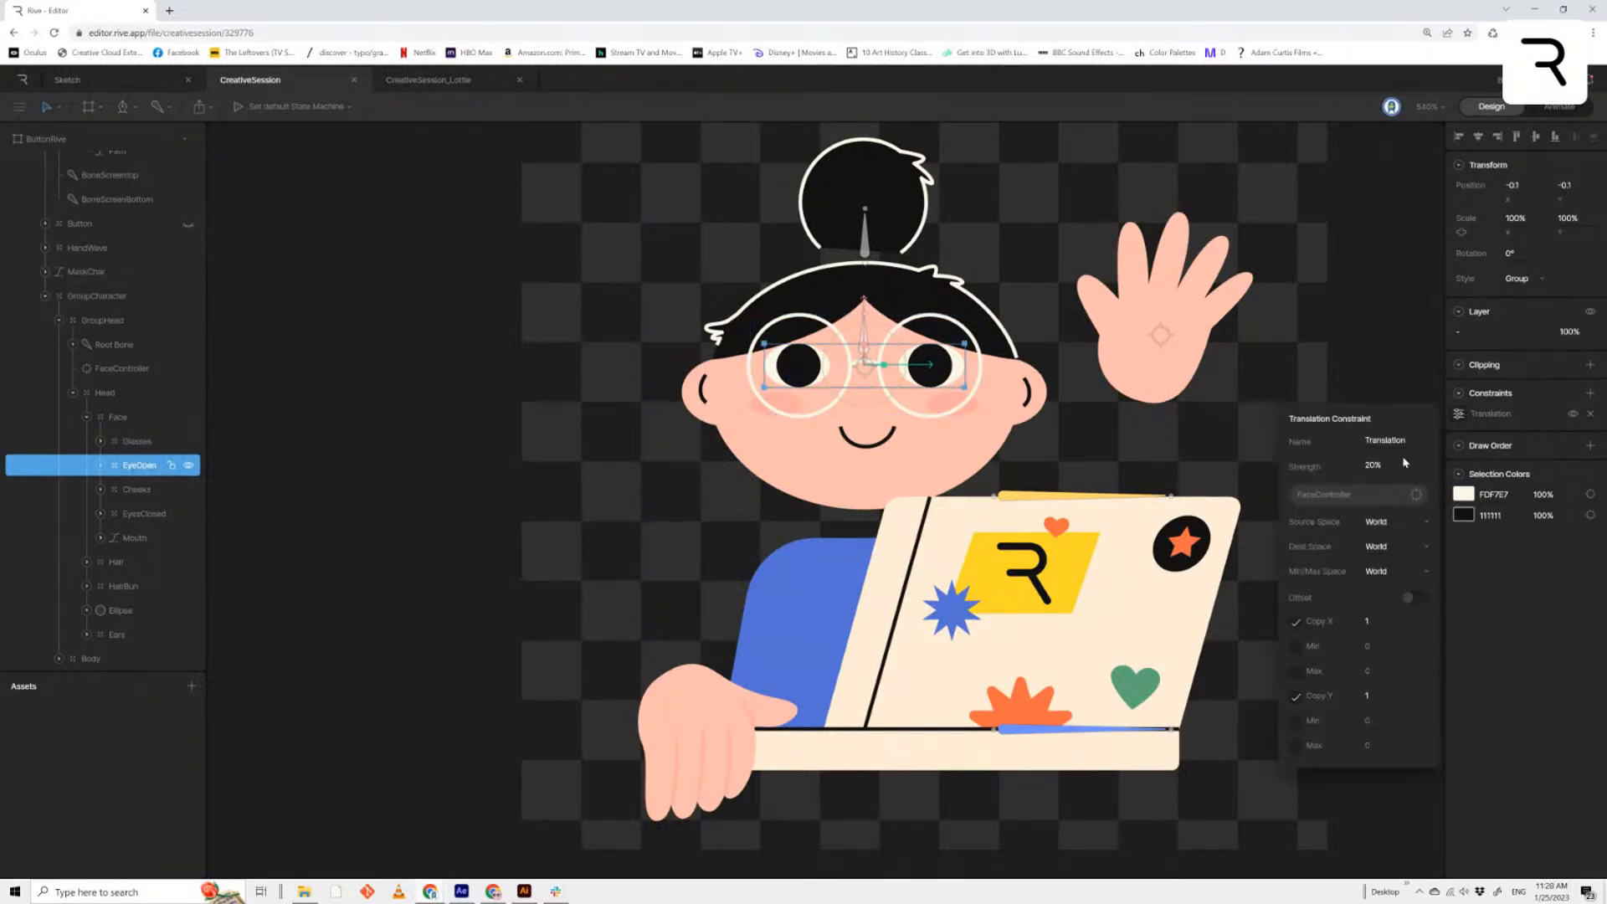
left_click(144, 495)
left_click(1460, 439)
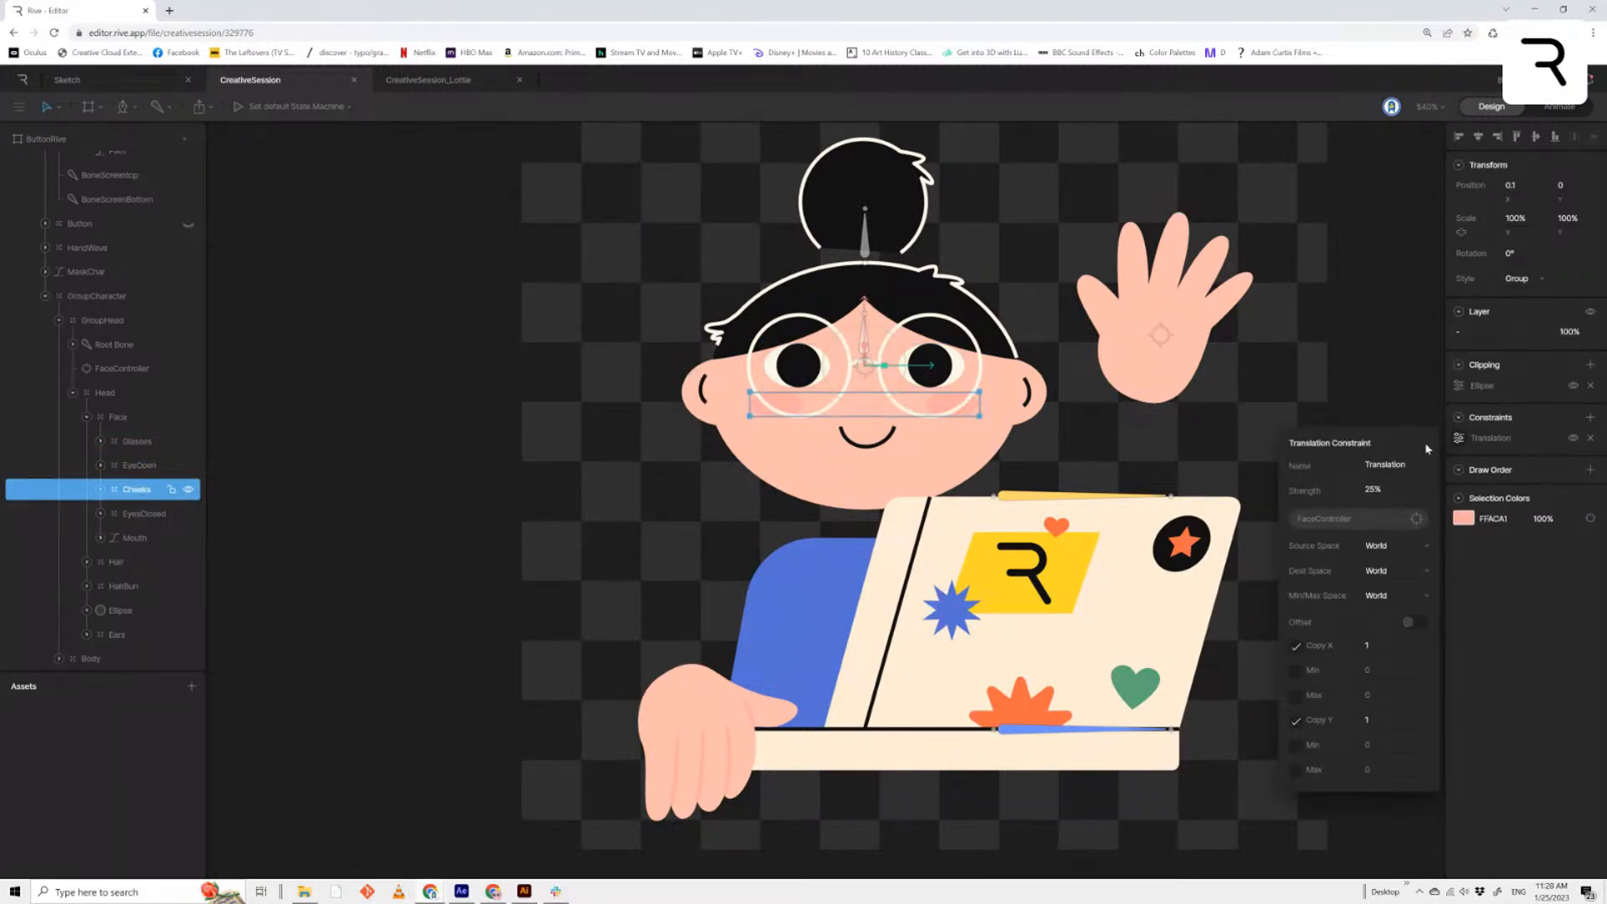
left_click(138, 513)
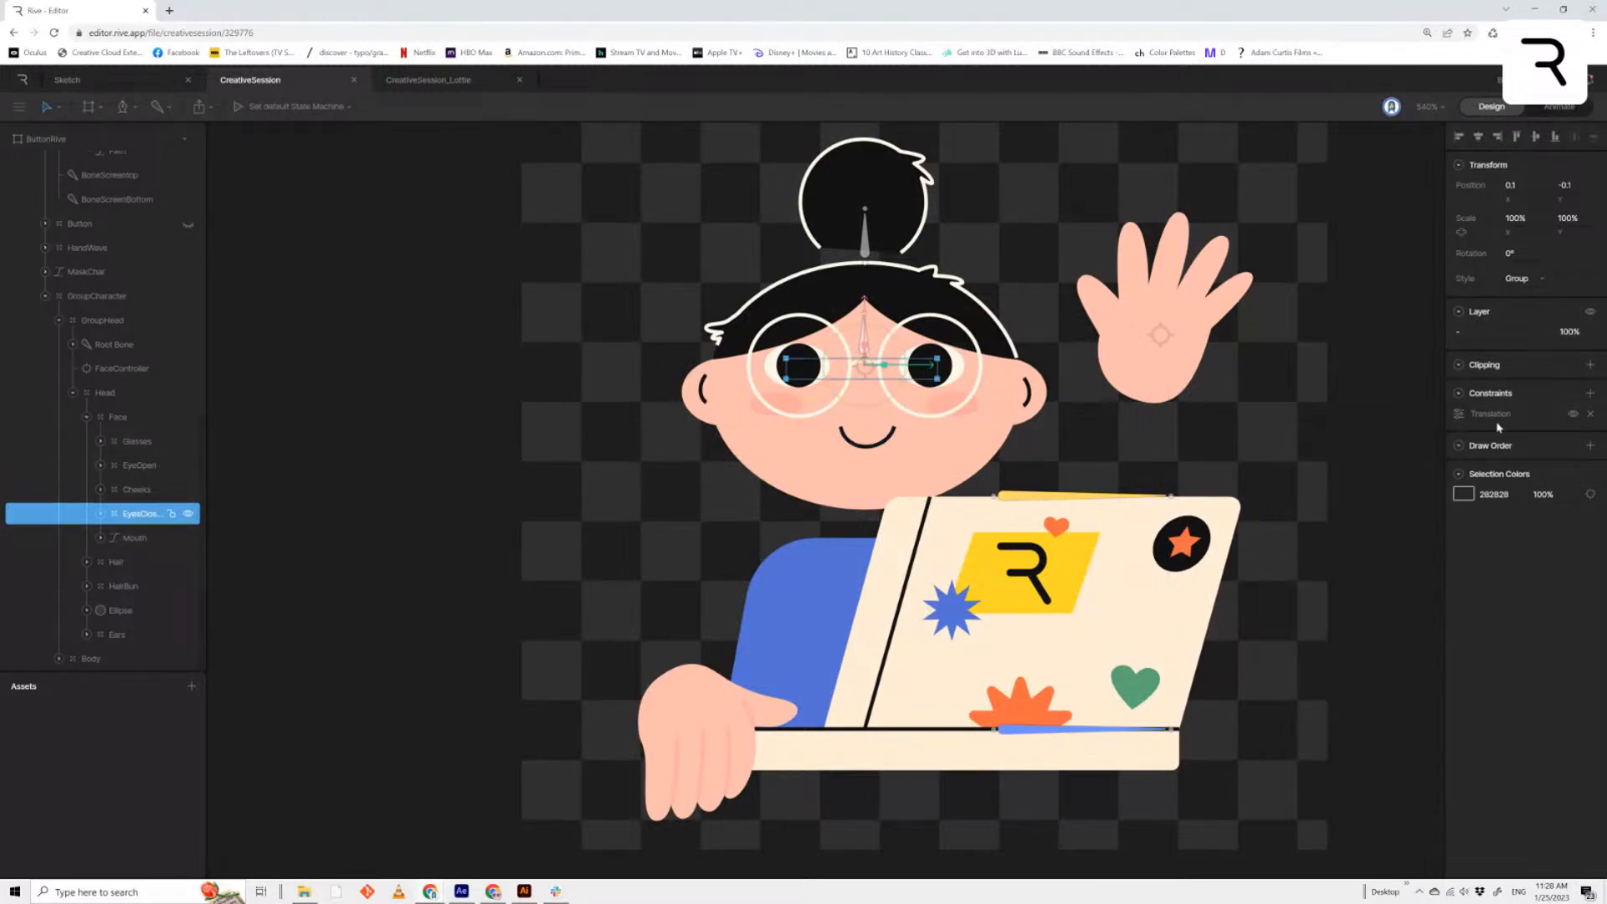
left_click(1460, 414)
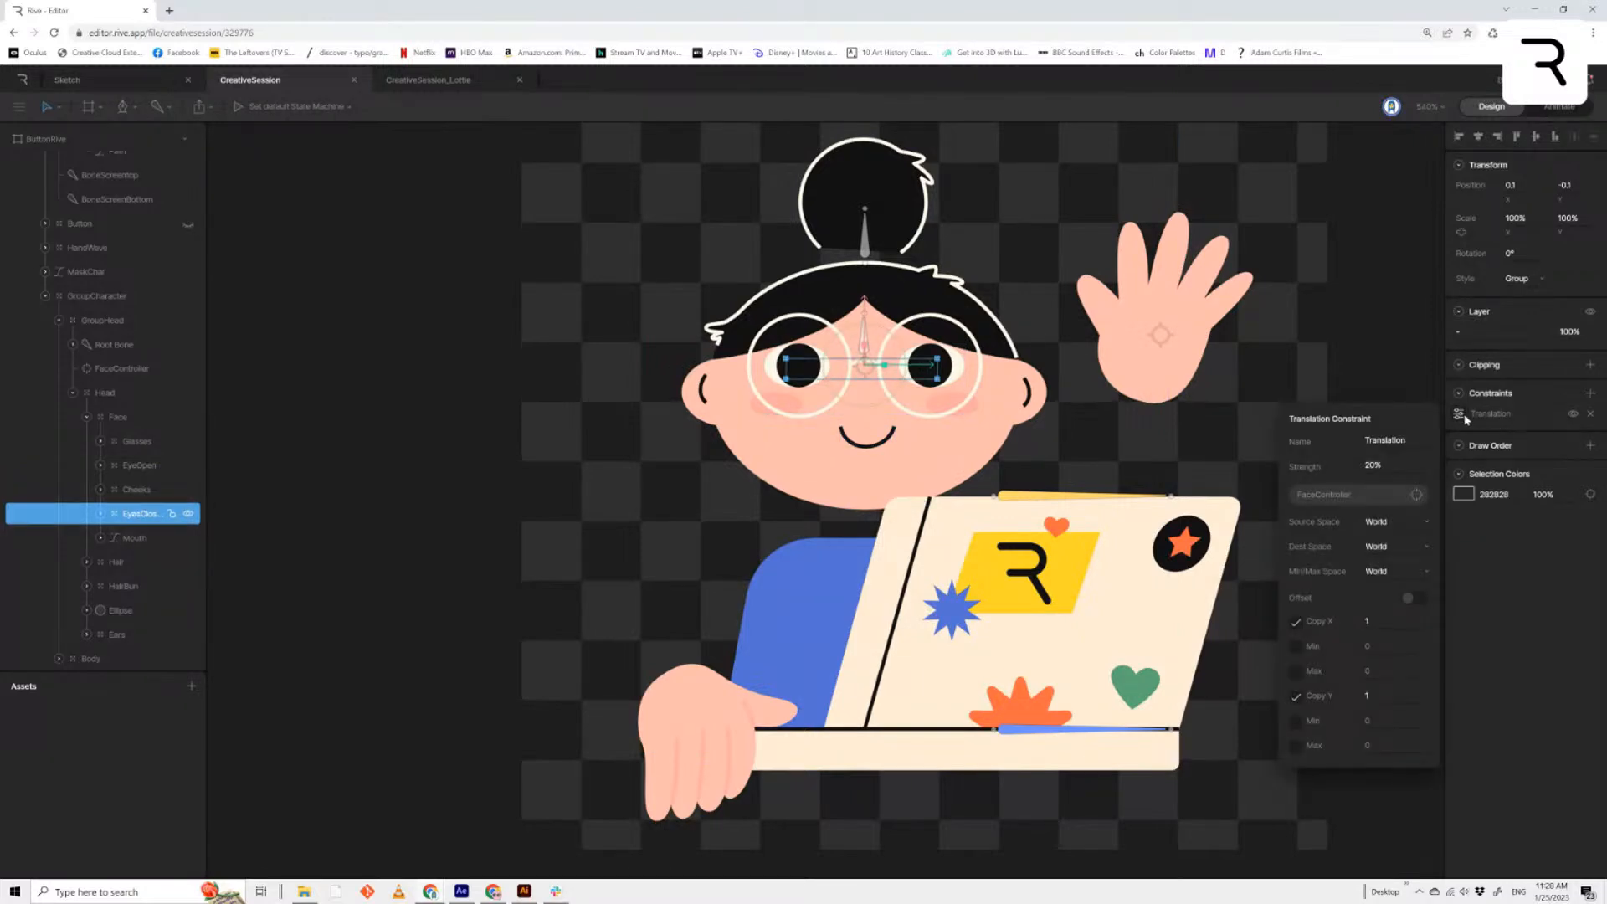
left_click(135, 538)
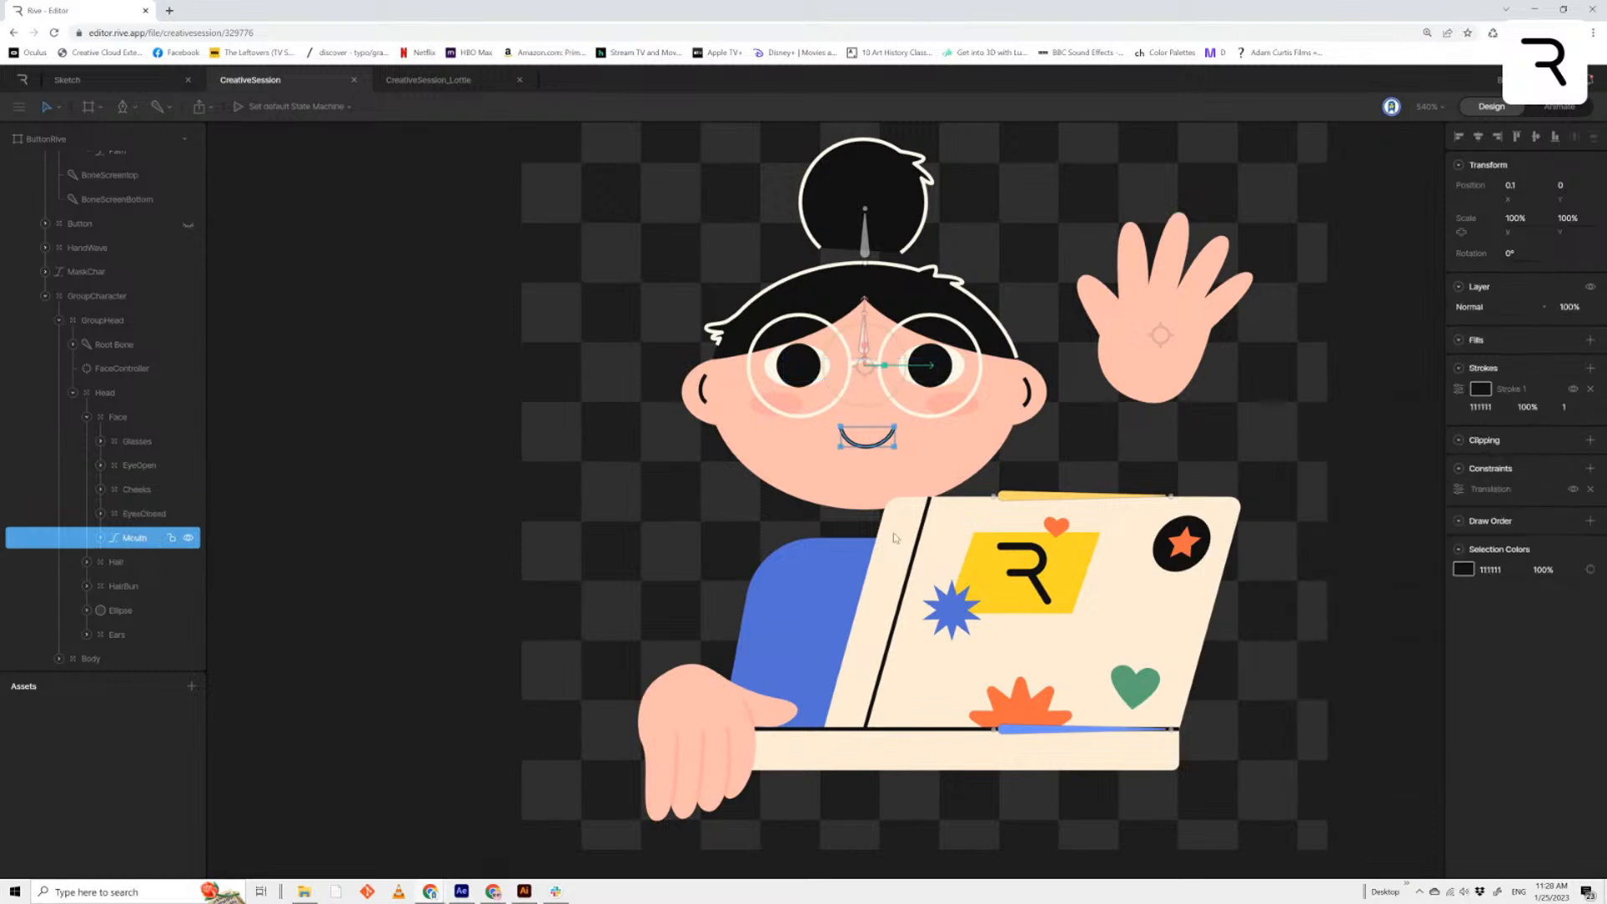
left_click(1459, 490)
Examine the Hair group and the two root bones on the bun and forehead, undoing the trial move
left_click(117, 561)
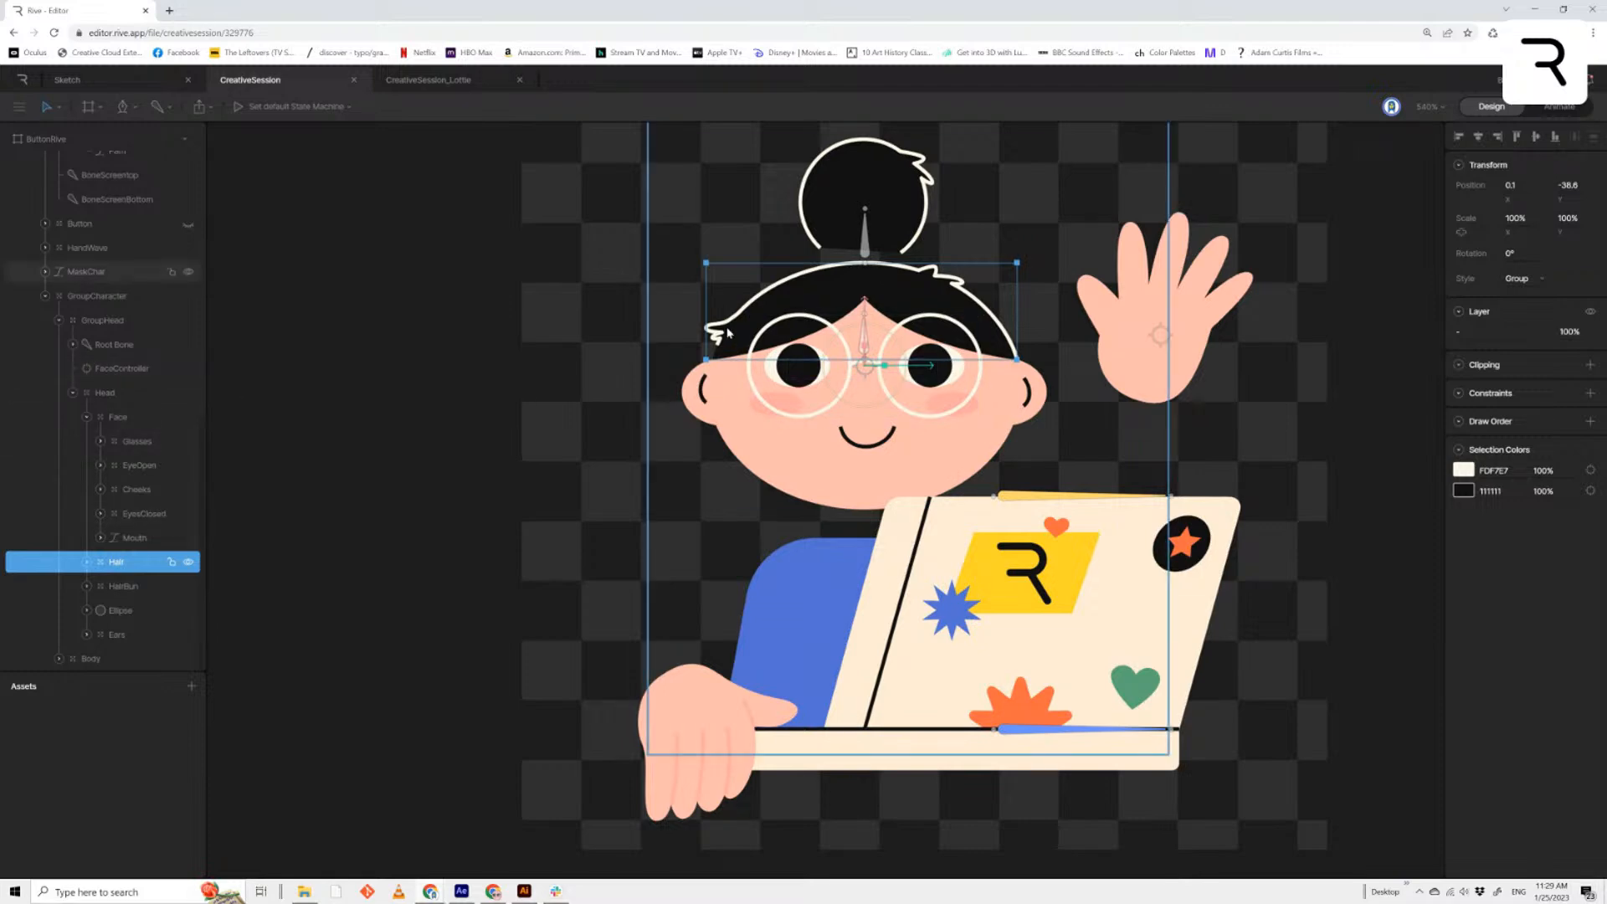
left_click_drag(810, 278, 868, 419)
key("ctrl+z")
left_click(870, 245)
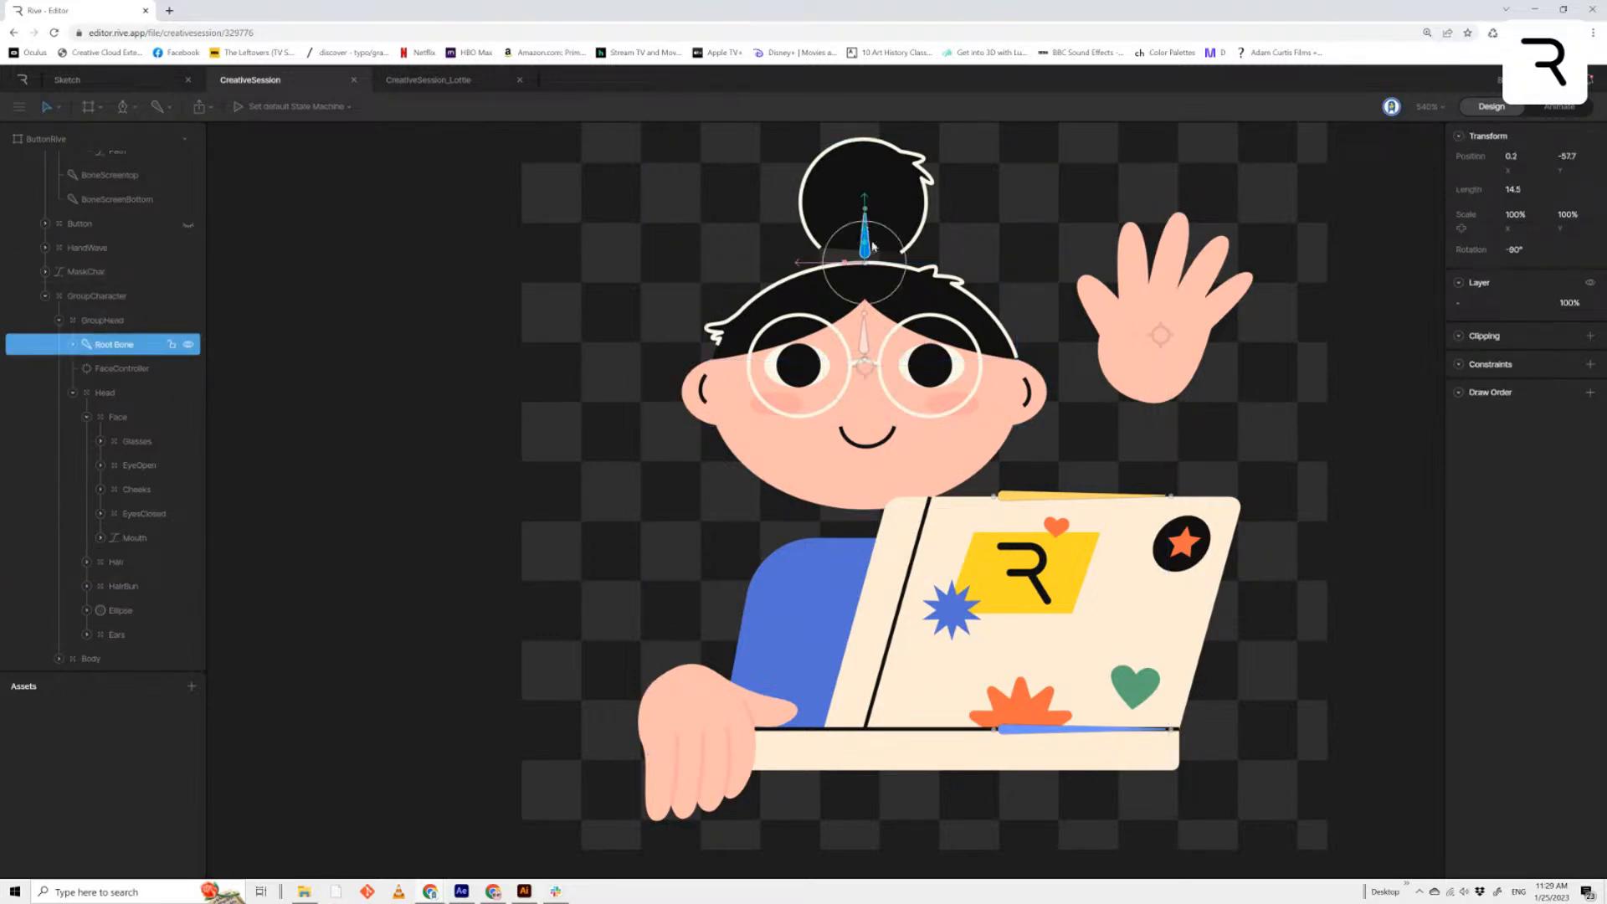
left_click(865, 336, "shift")
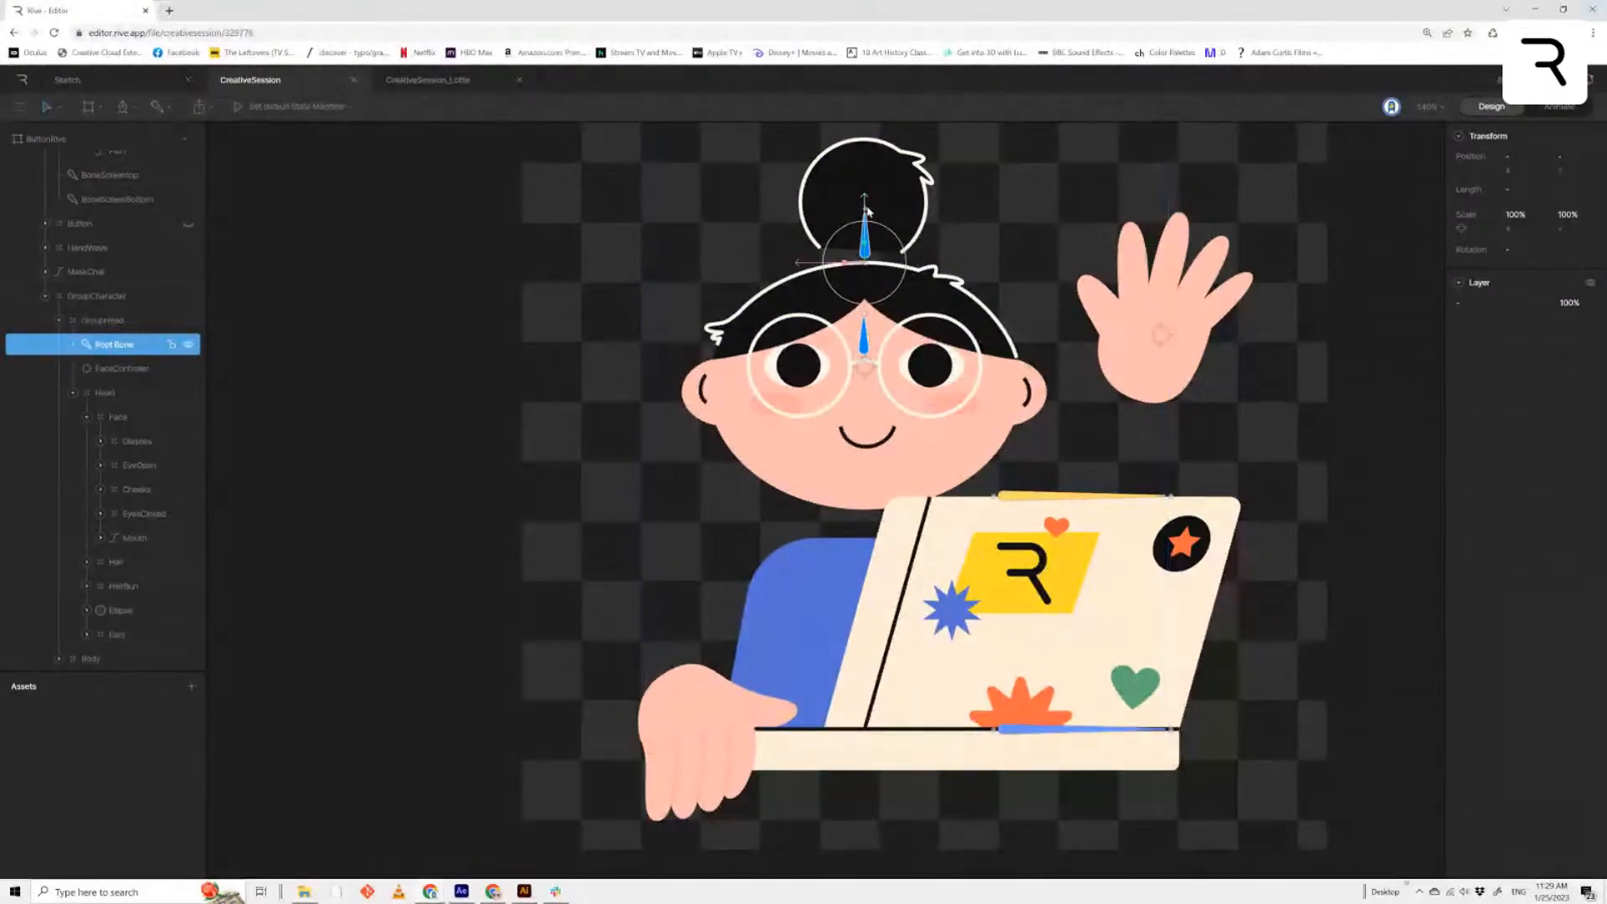
Move FaceController down to test how the forehead root bone and hairline follow, and undo the move
left_click(144, 367)
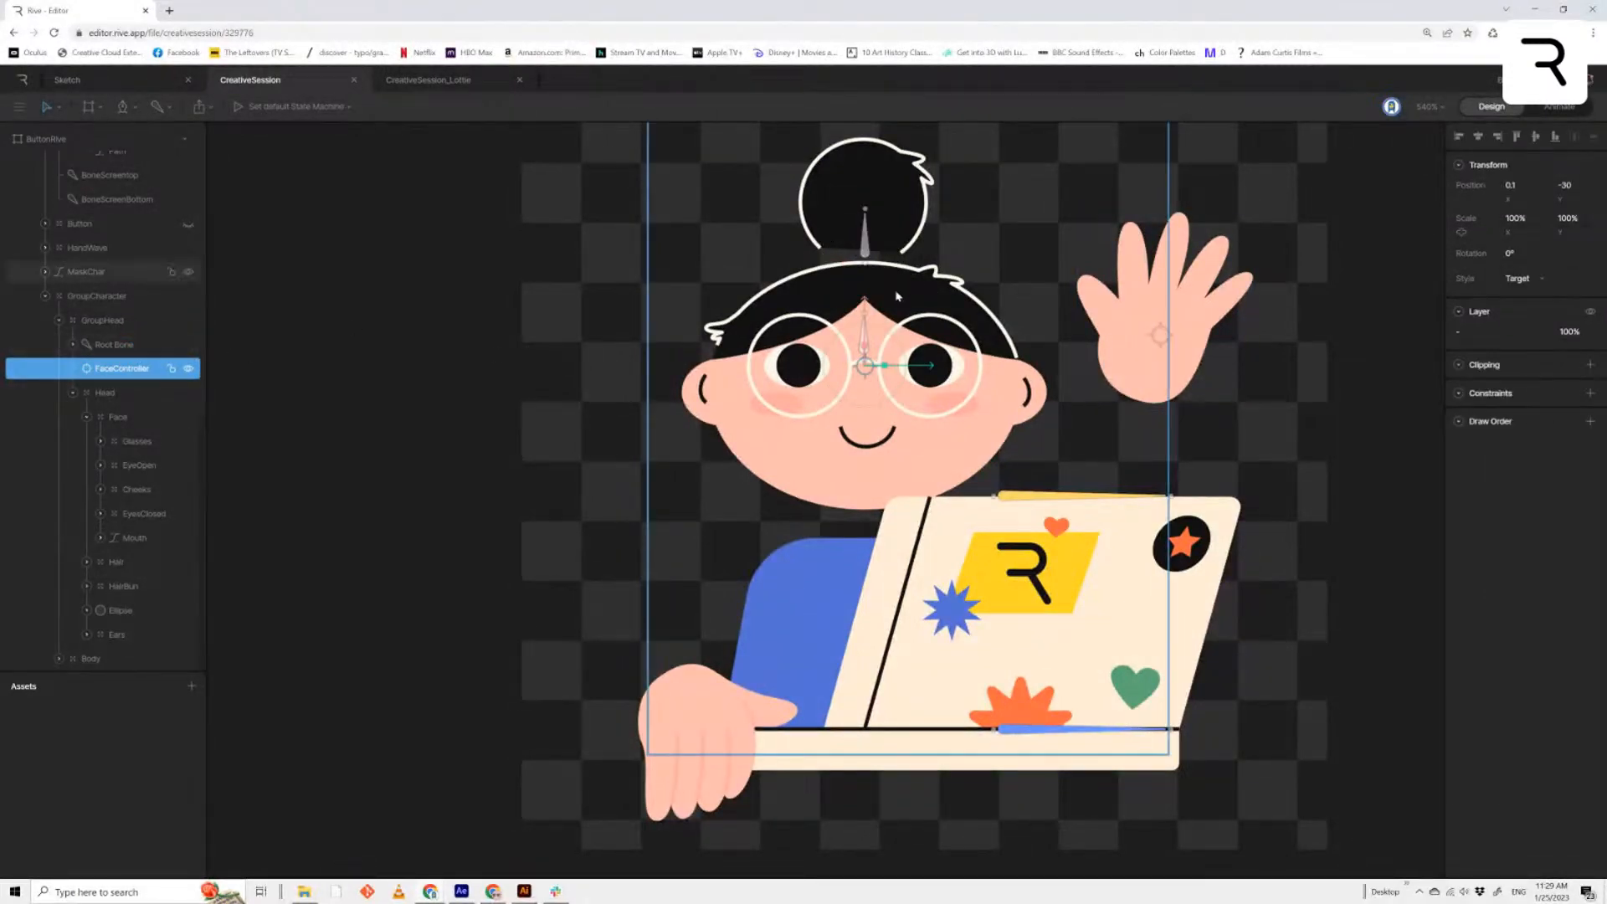
scroll(871, 326, "up", 5)
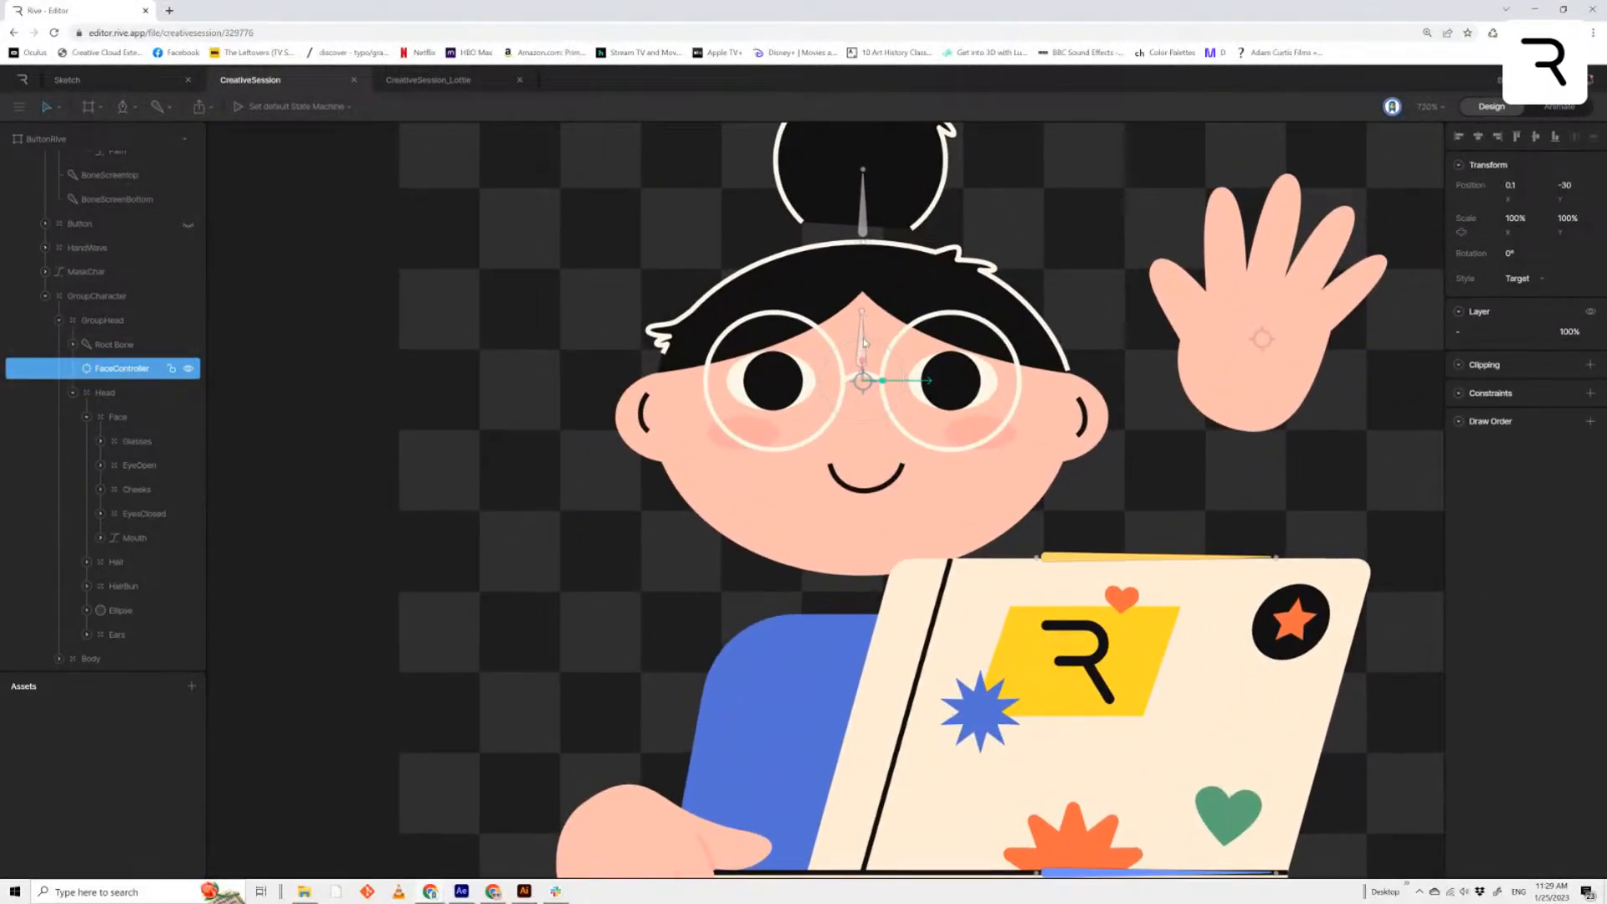
left_click(866, 332)
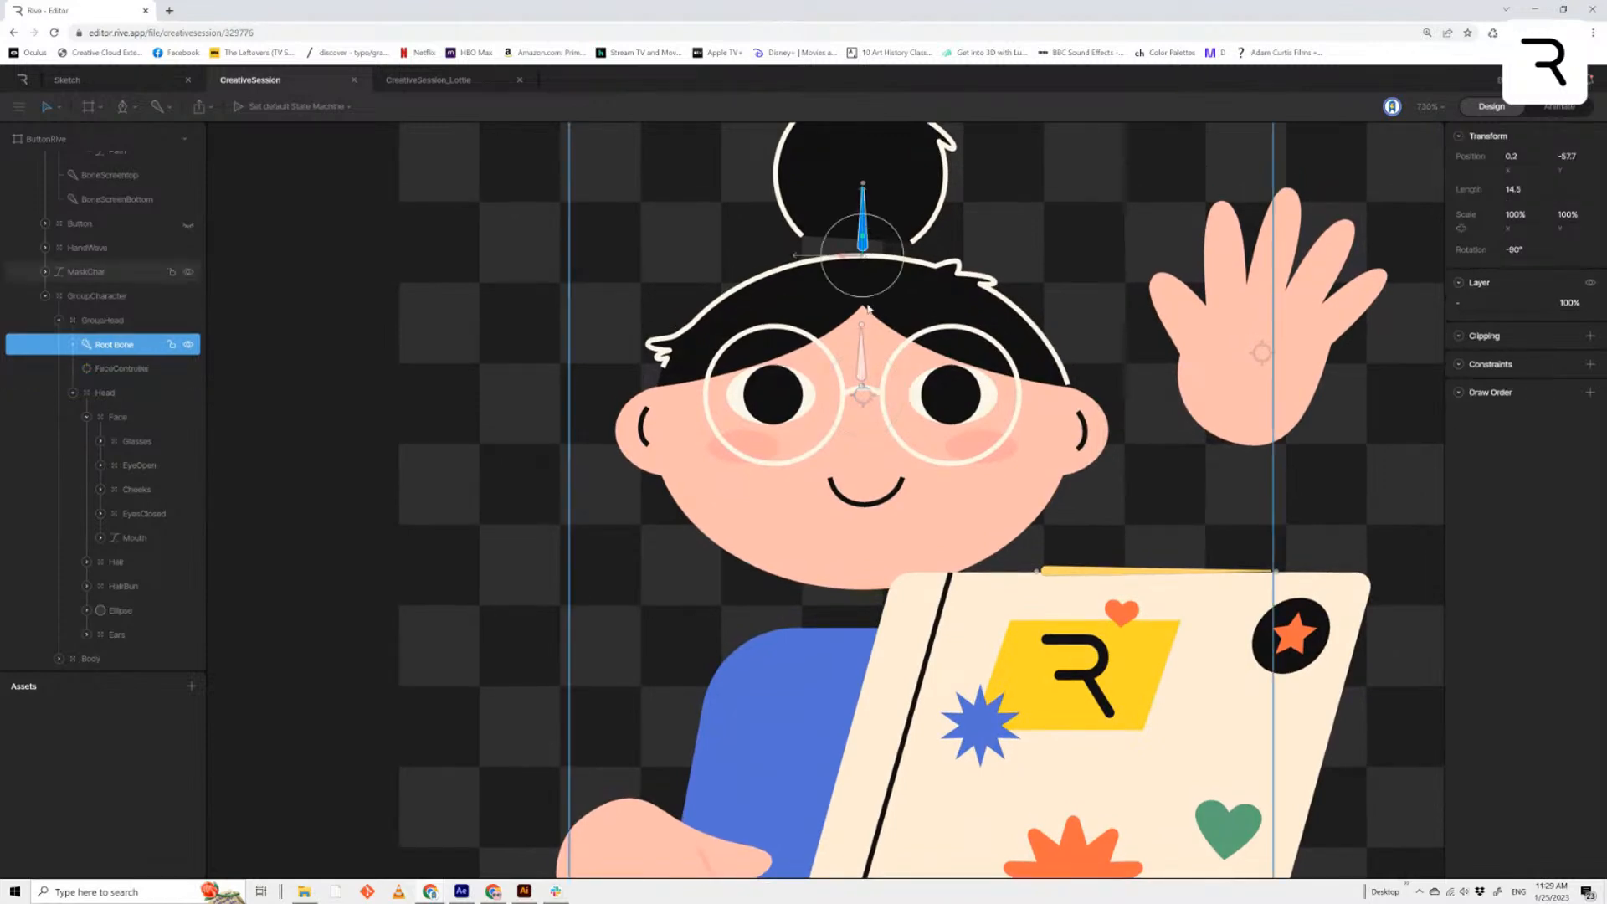
left_click_drag(871, 333, 896, 454)
key("ctrl+z")
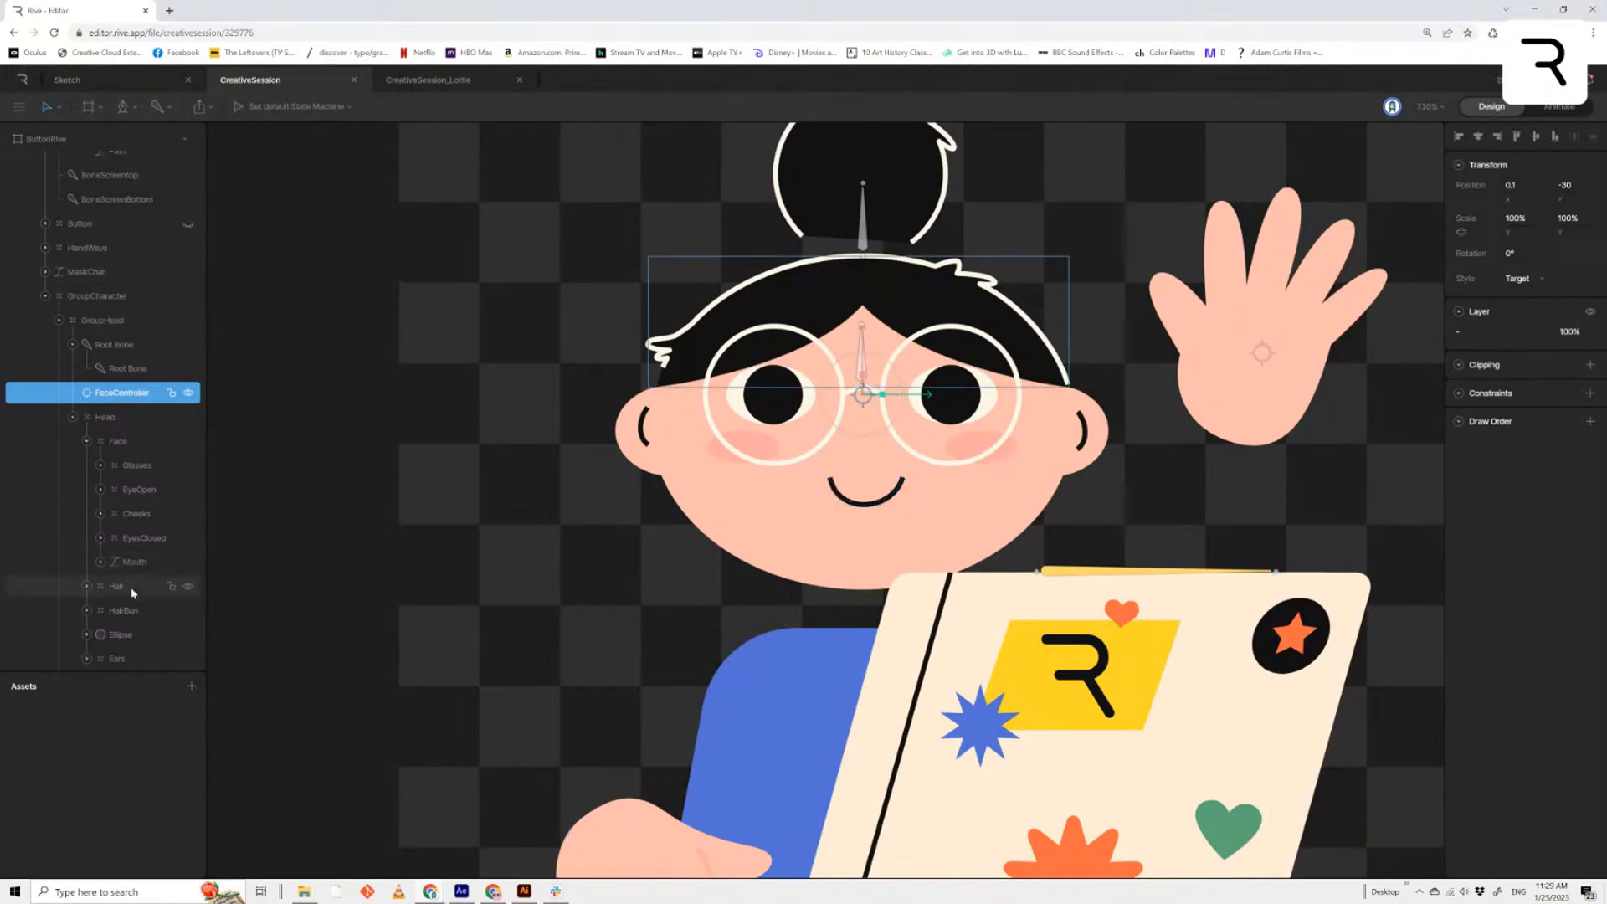
Examine the bone weights of the hairline's center and two outer vertices on the black hair shape's path
scroll(131, 586, "down", 1)
left_click(88, 562)
left_click(134, 610)
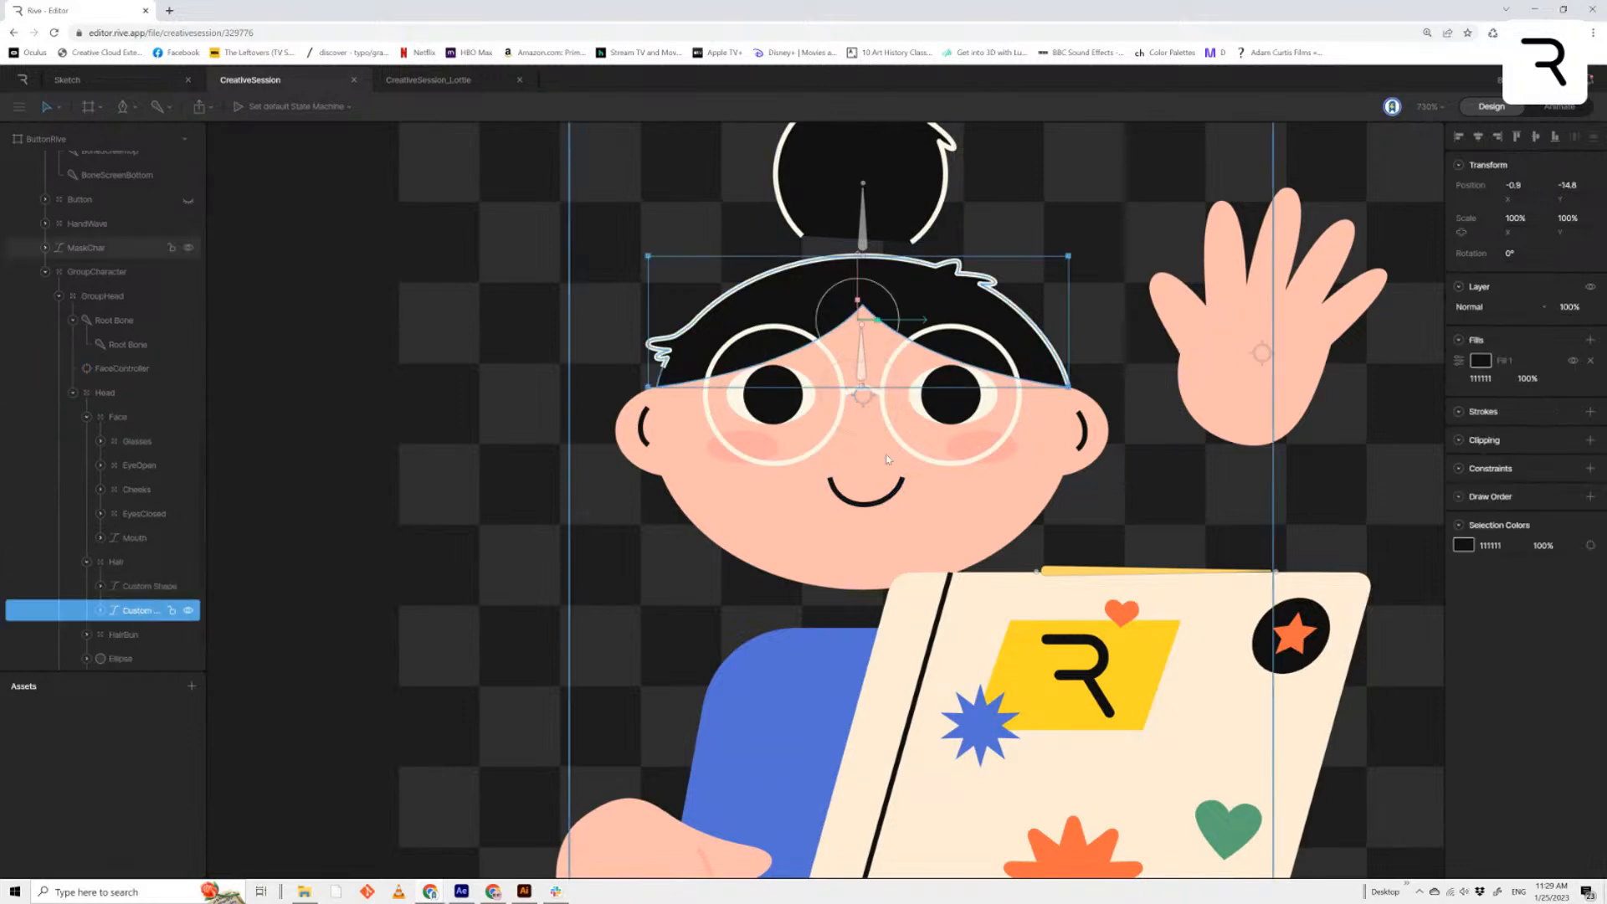
double_click(973, 416)
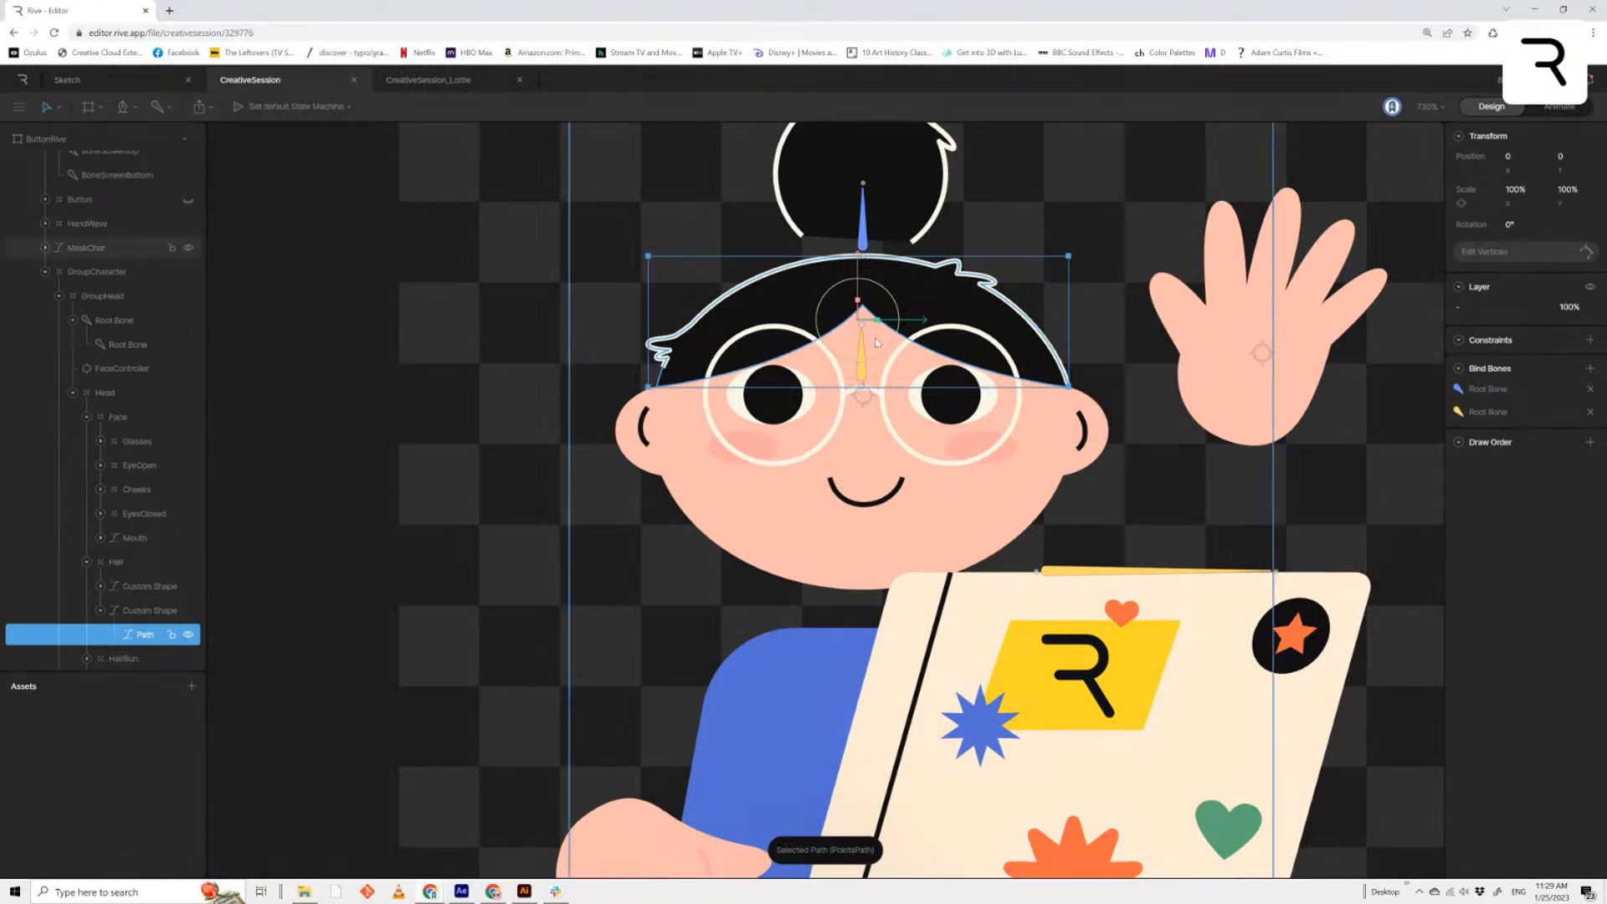
left_click(1486, 251)
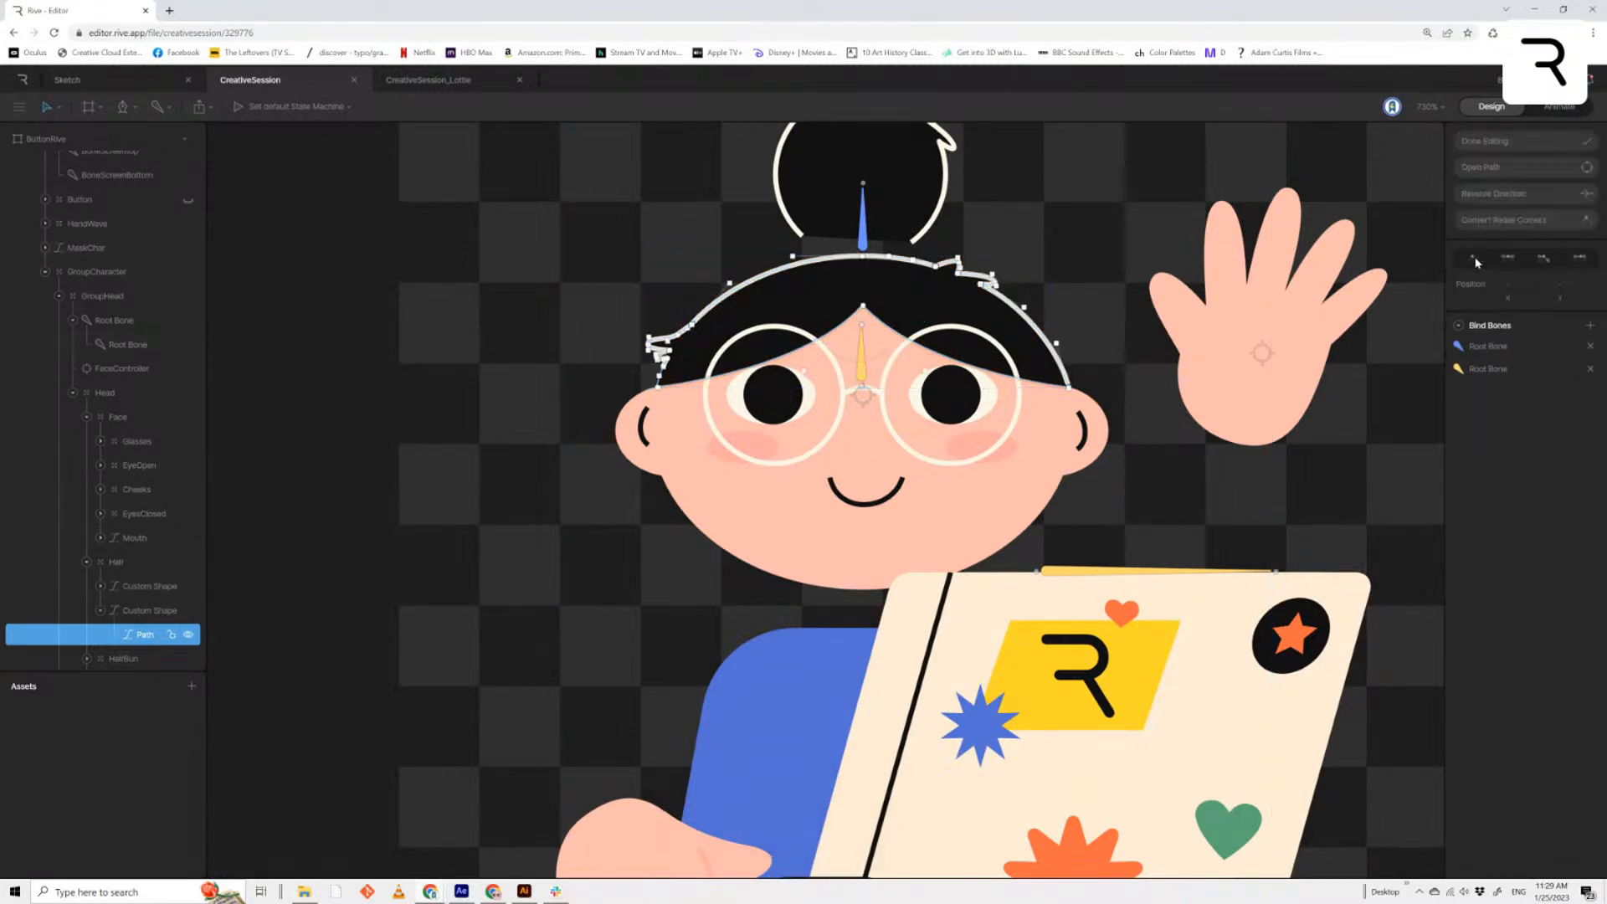
left_click(863, 305)
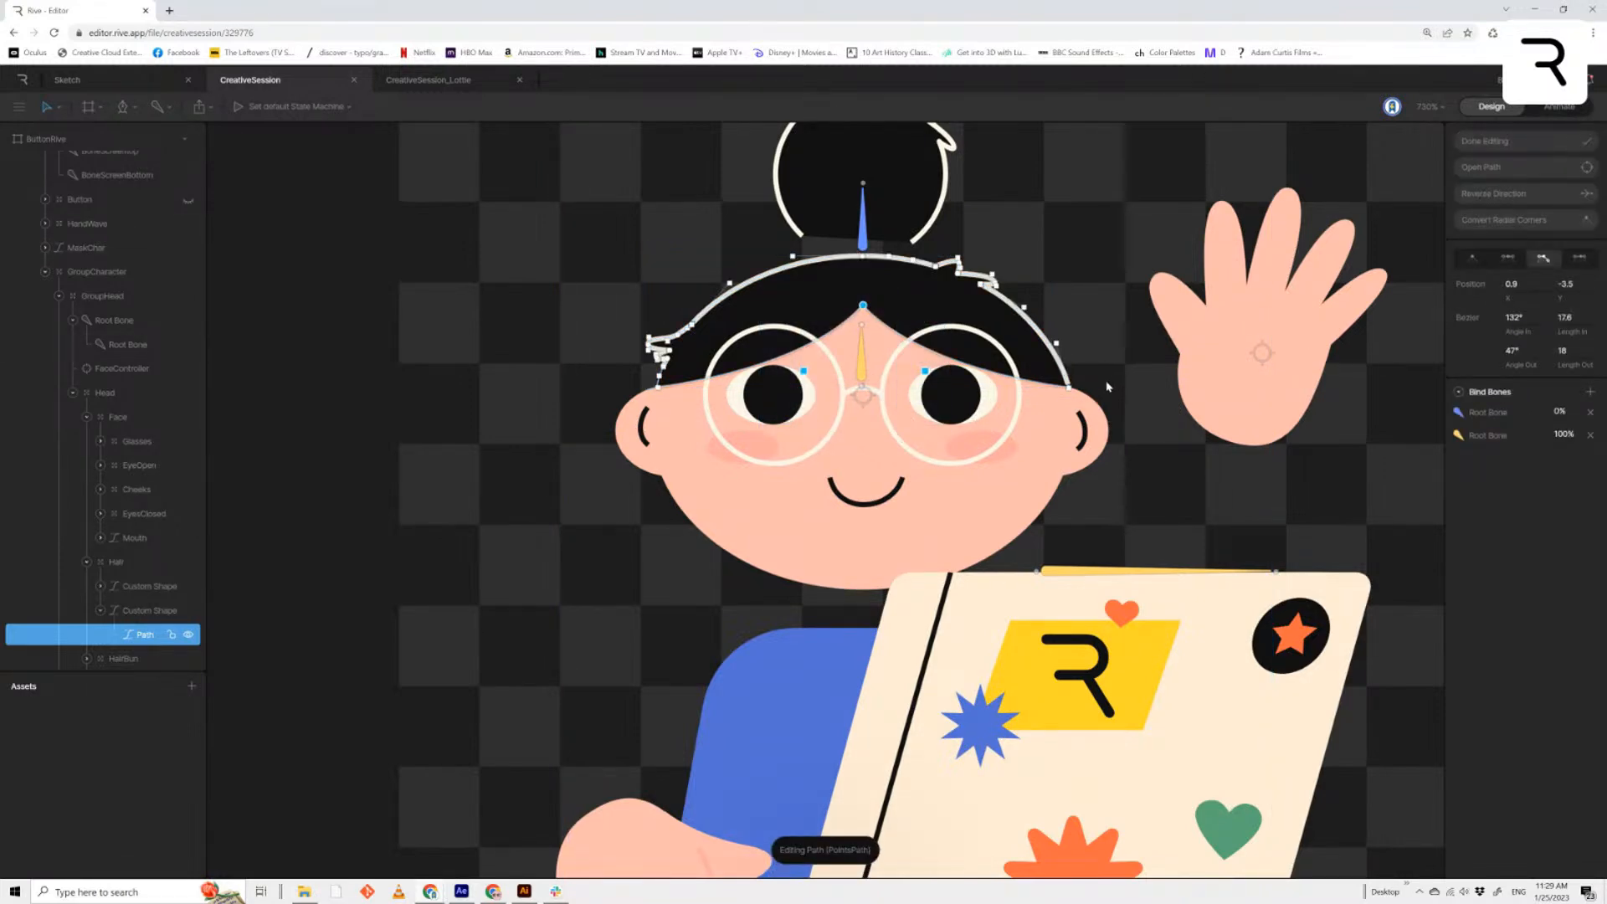
left_click(1071, 391, "shift")
left_click_drag(590, 381, 677, 415)
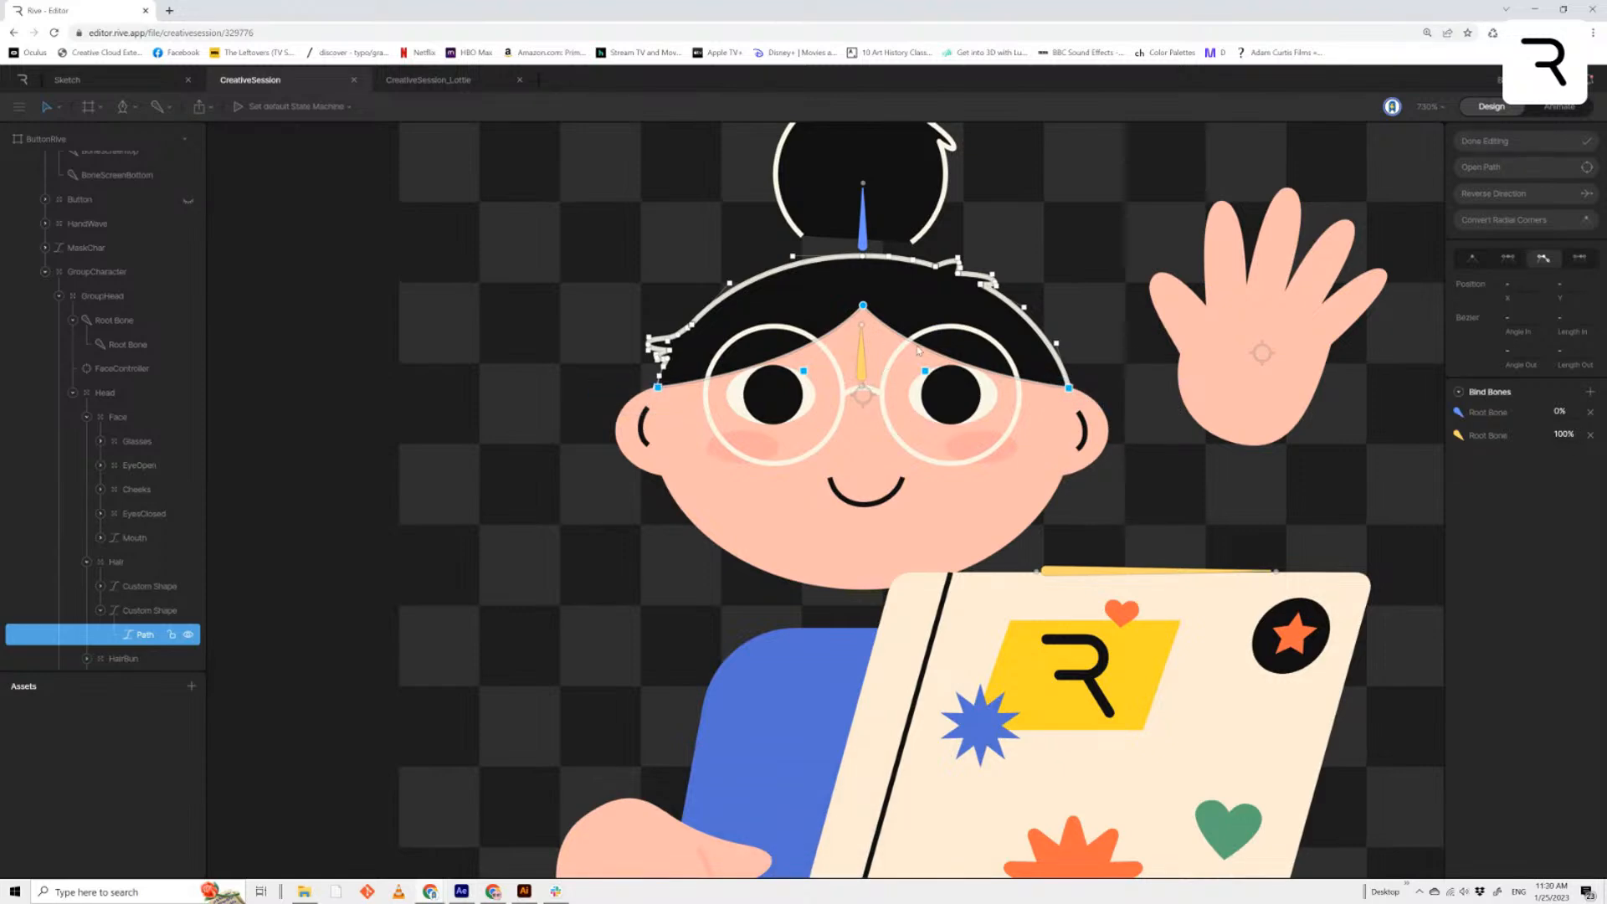
left_click(1489, 143)
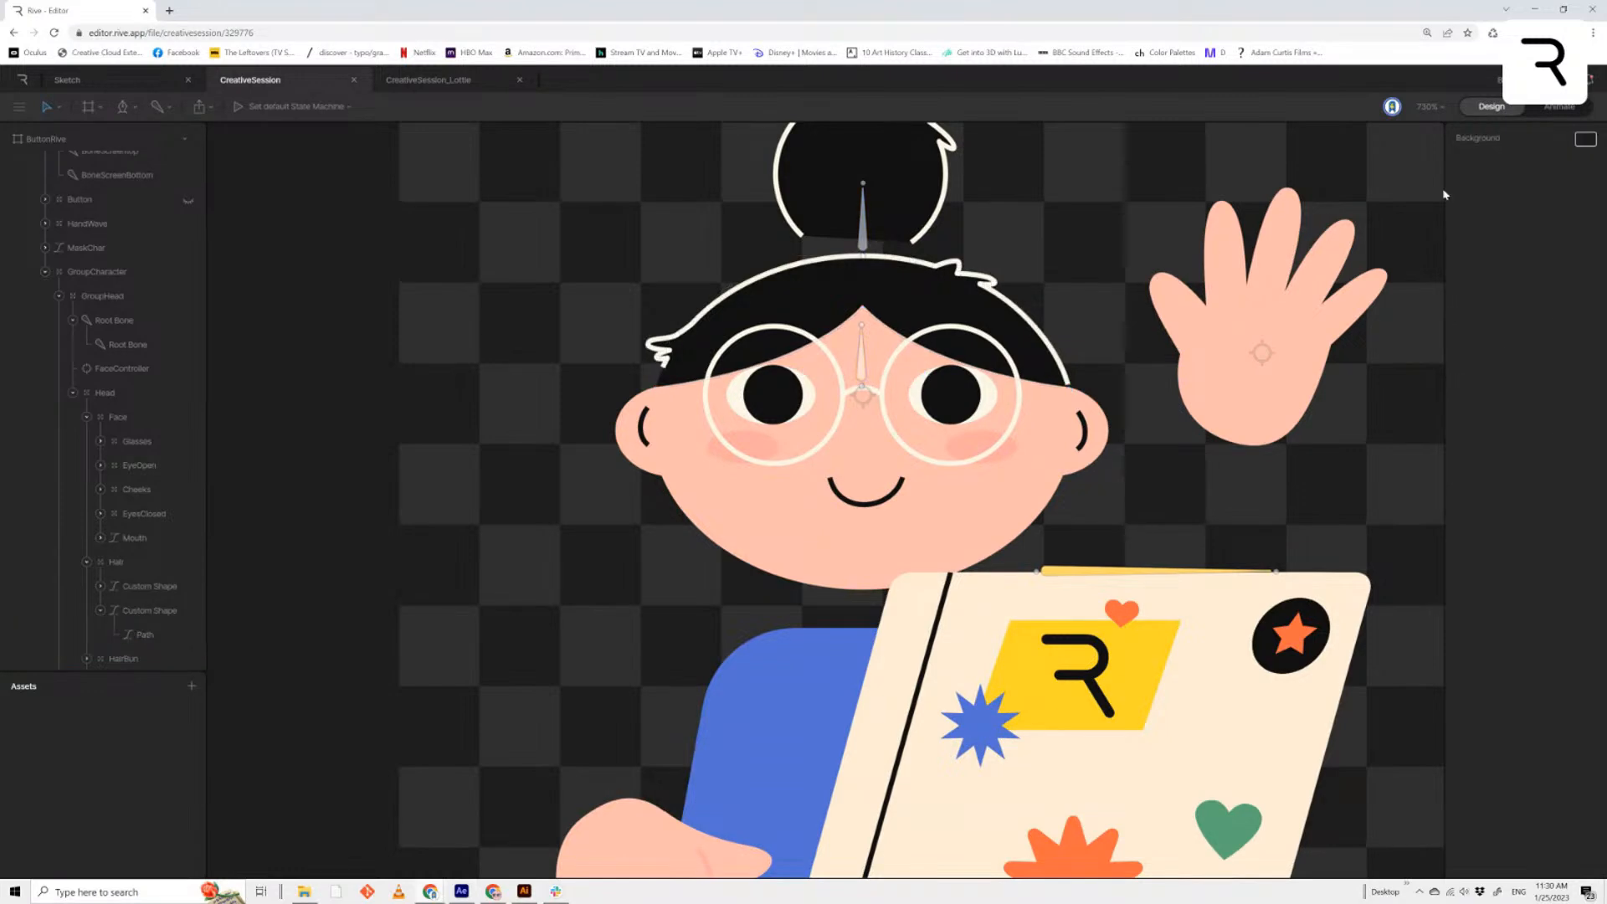
Check the forehead root bone's Translation constraint and test it by moving FaceController down and back
left_click(861, 369)
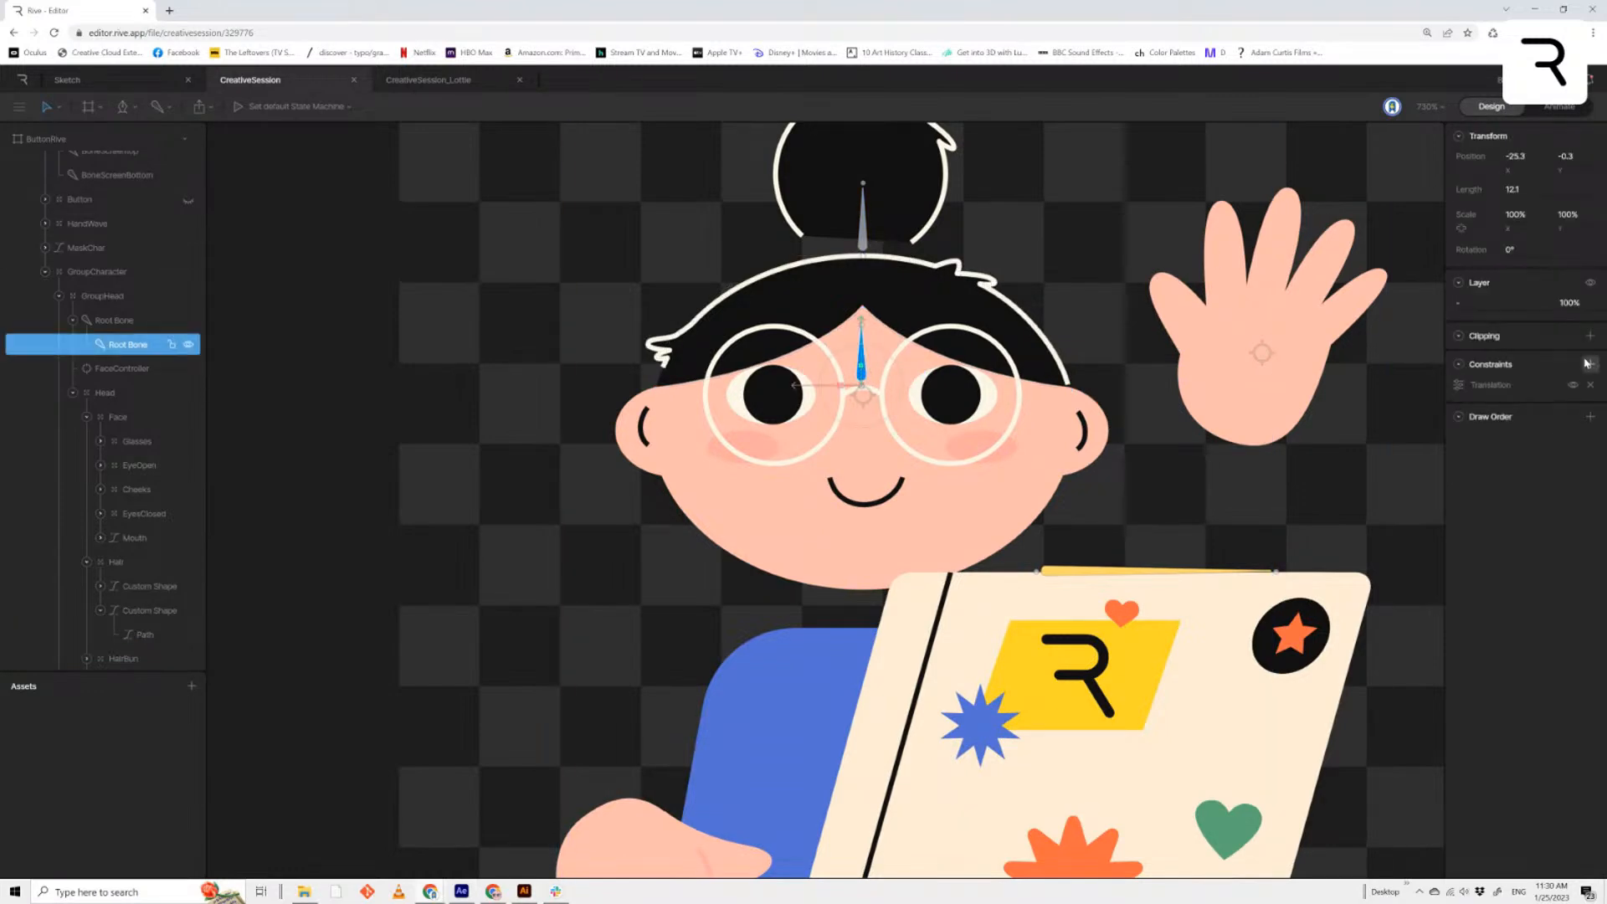
left_click(1459, 386)
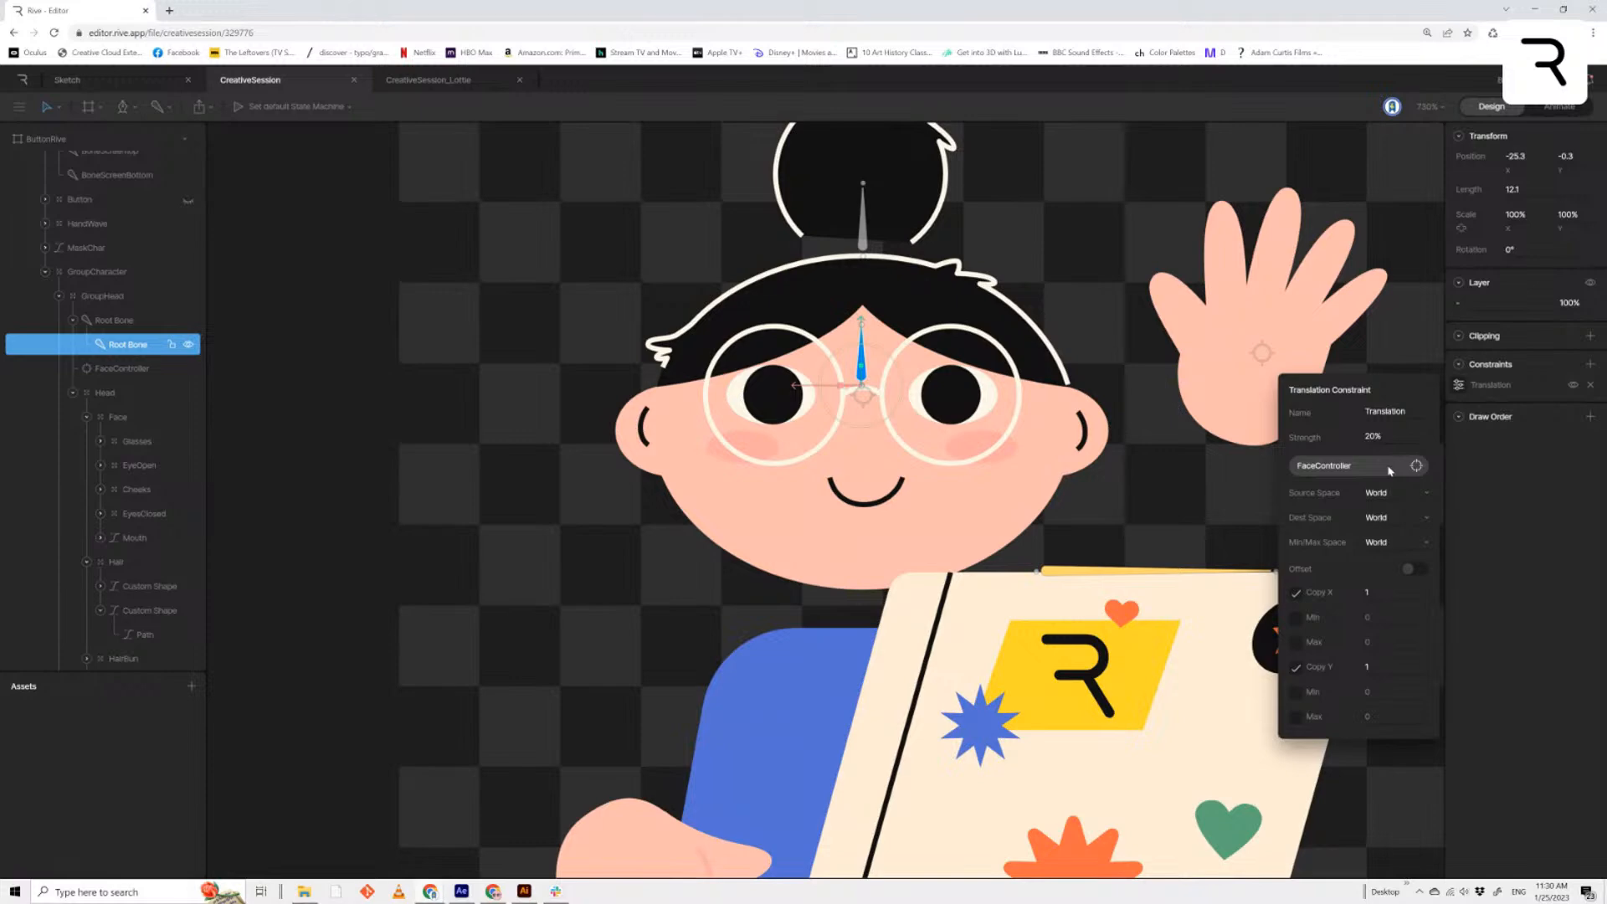
left_click(121, 369)
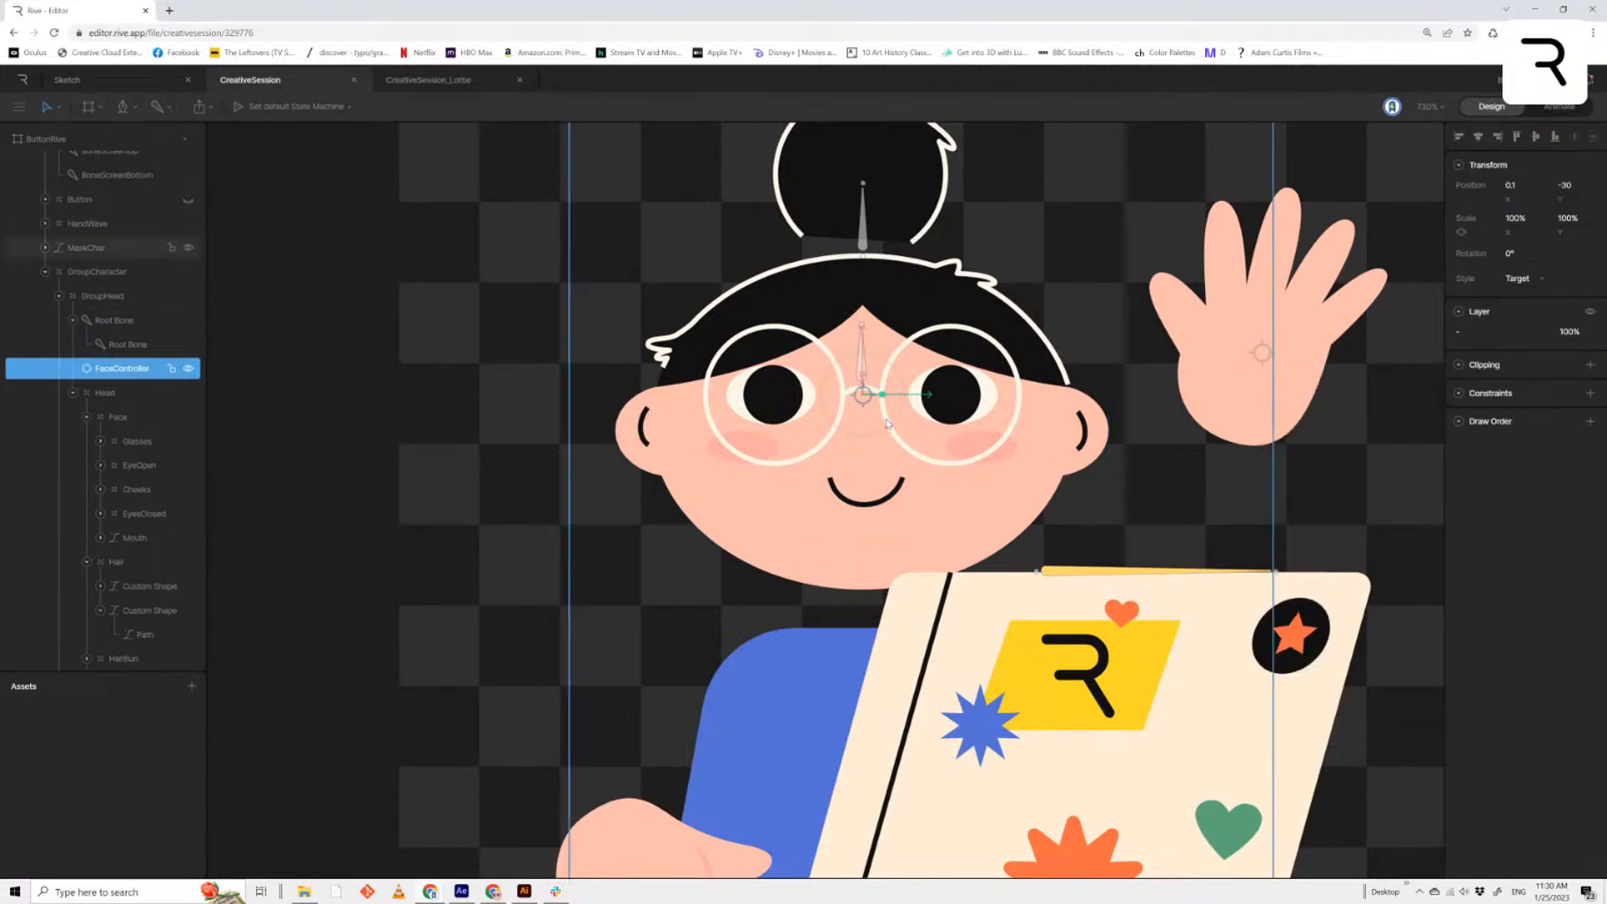
left_click_drag(863, 351, 870, 494)
mouse_move(873, 412)
left_mouse_down()
mouse_move(898, 584)
mouse_move(868, 424)
mouse_move(864, 502)
mouse_move(872, 341)
mouse_move(966, 574)
mouse_move(896, 707)
mouse_move(887, 436)
mouse_move(871, 561)
mouse_move(981, 334)
mouse_move(861, 671)
mouse_move(871, 376)
mouse_move(861, 754)
mouse_move(1039, 339)
mouse_move(870, 351)
mouse_move(873, 413)
left_mouse_up()
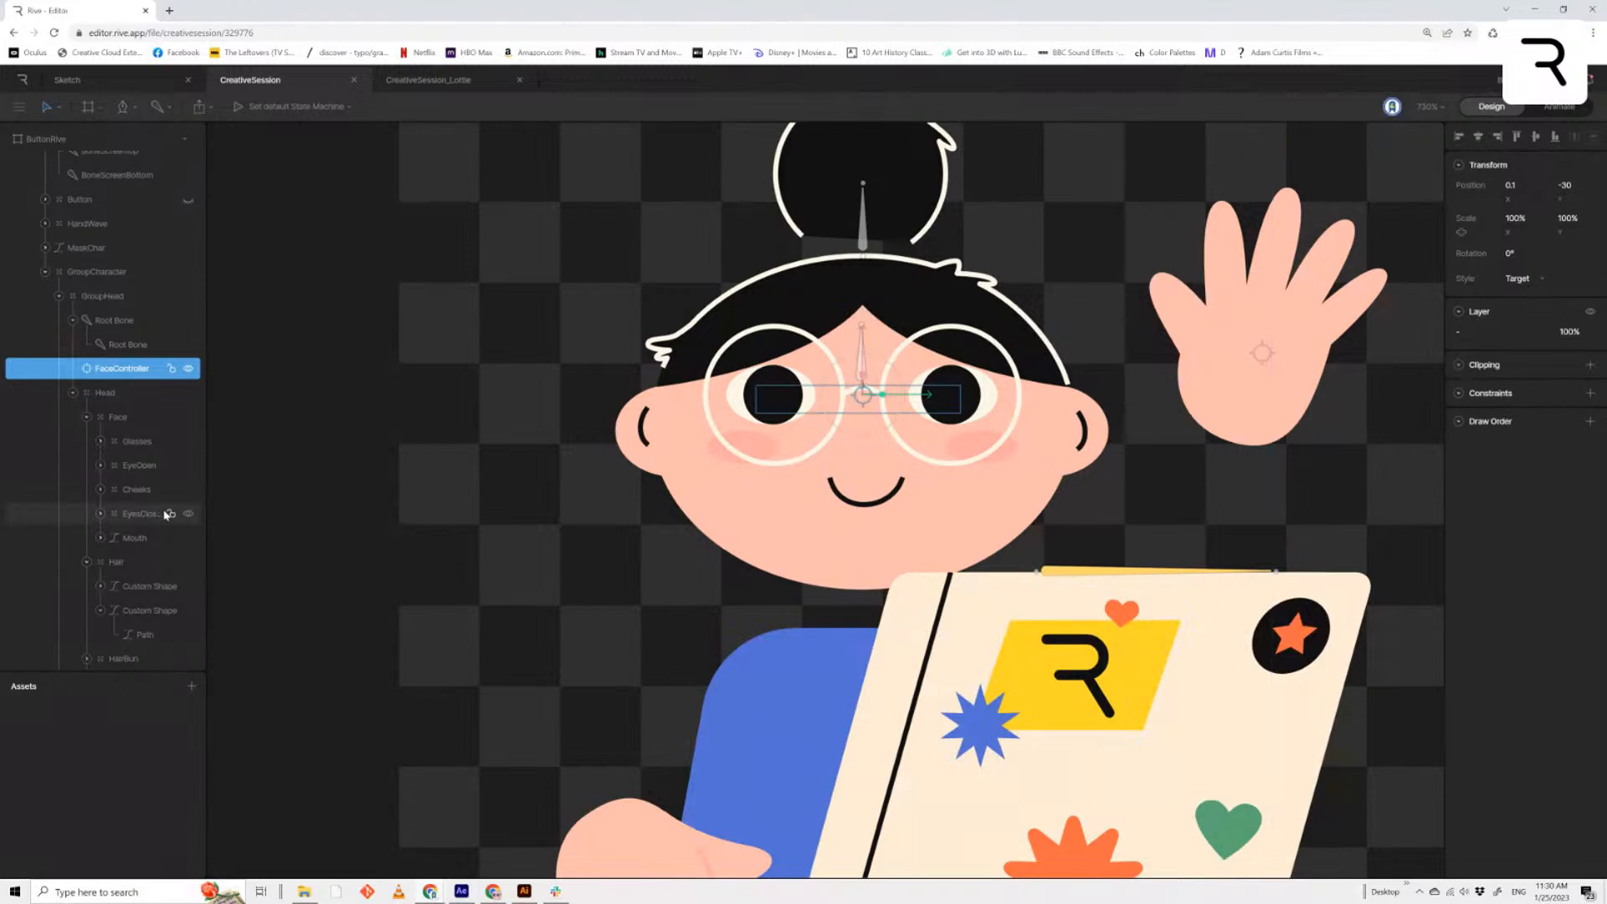
Collapse the Hair group and check the constraints on Ears and HairBun, including HairBun's Translation strength
scroll(125, 552, "down", 2)
left_click(88, 492)
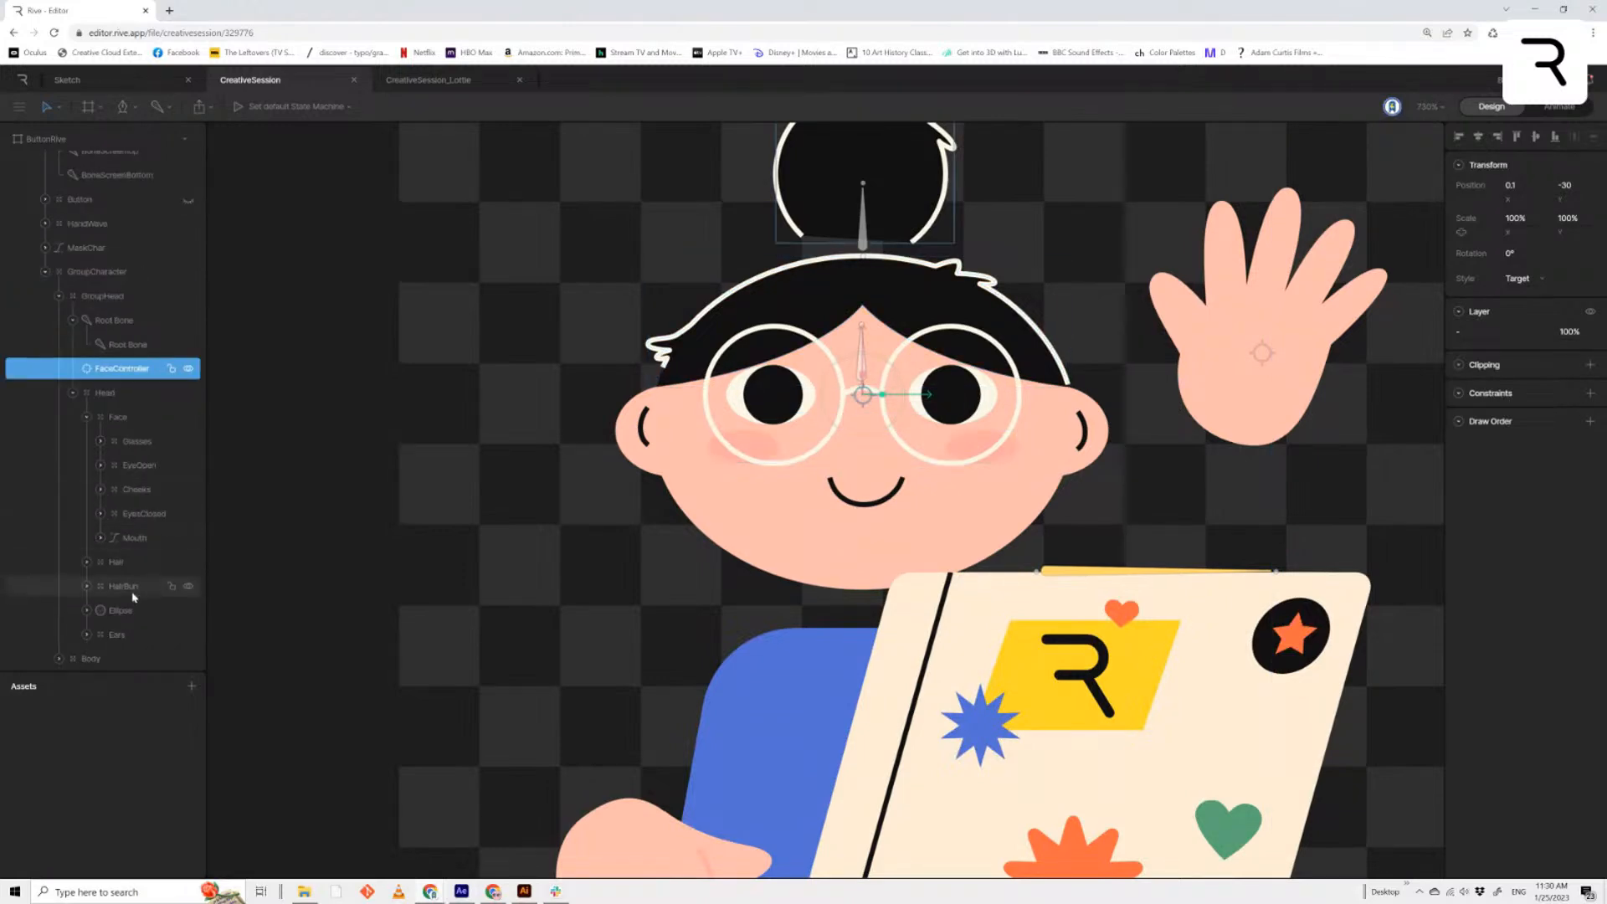
left_click(126, 640)
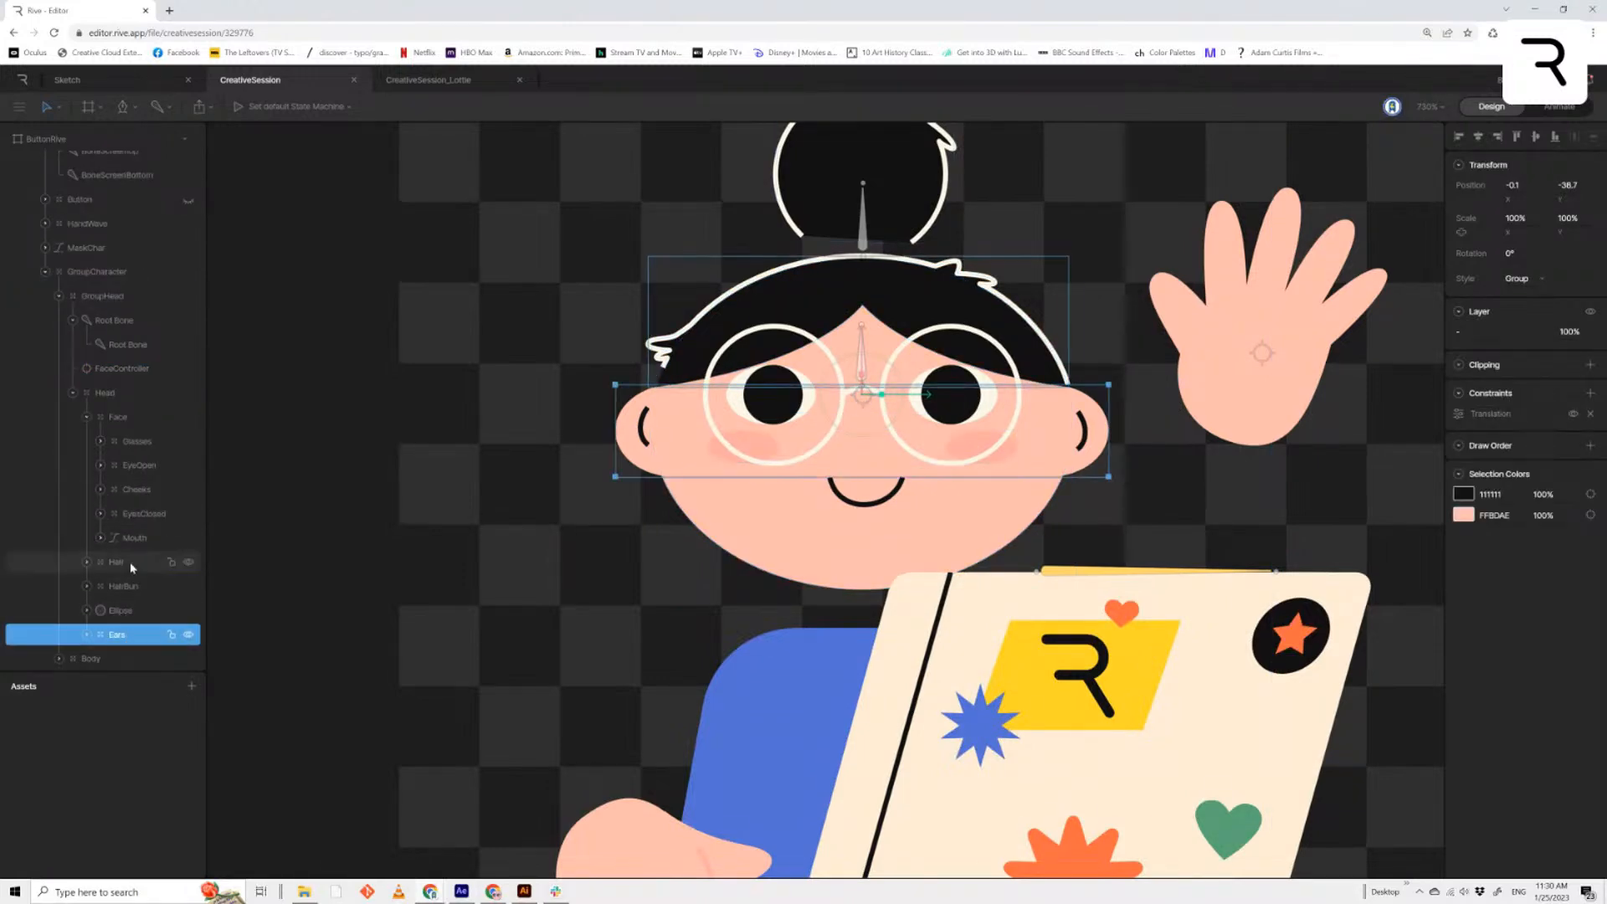
left_click(132, 588)
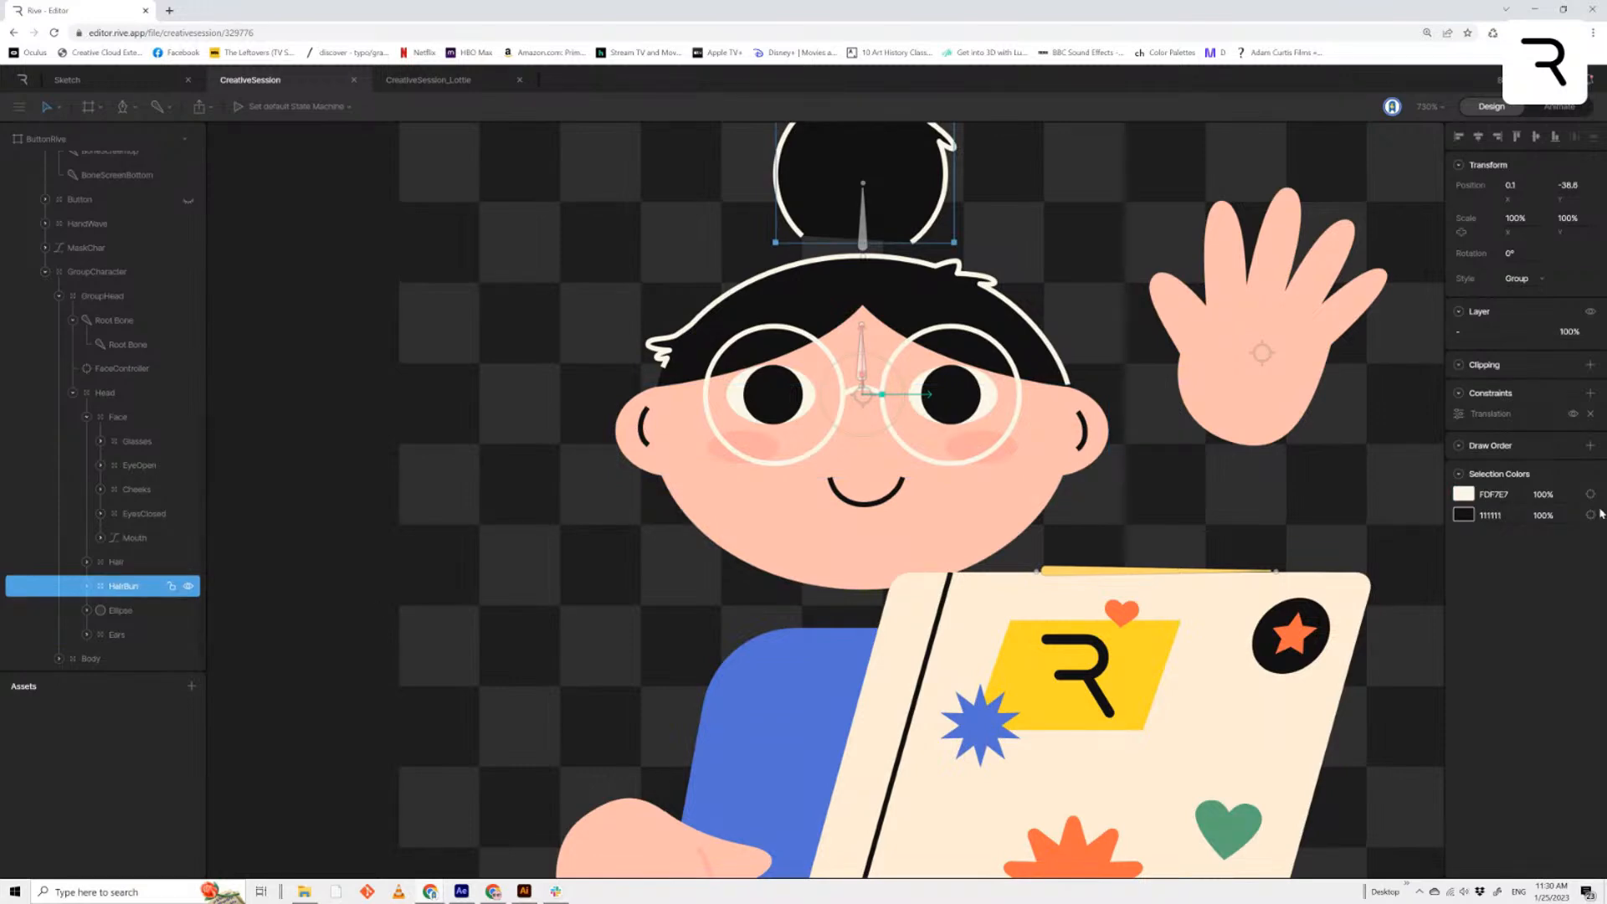
left_click(1461, 414)
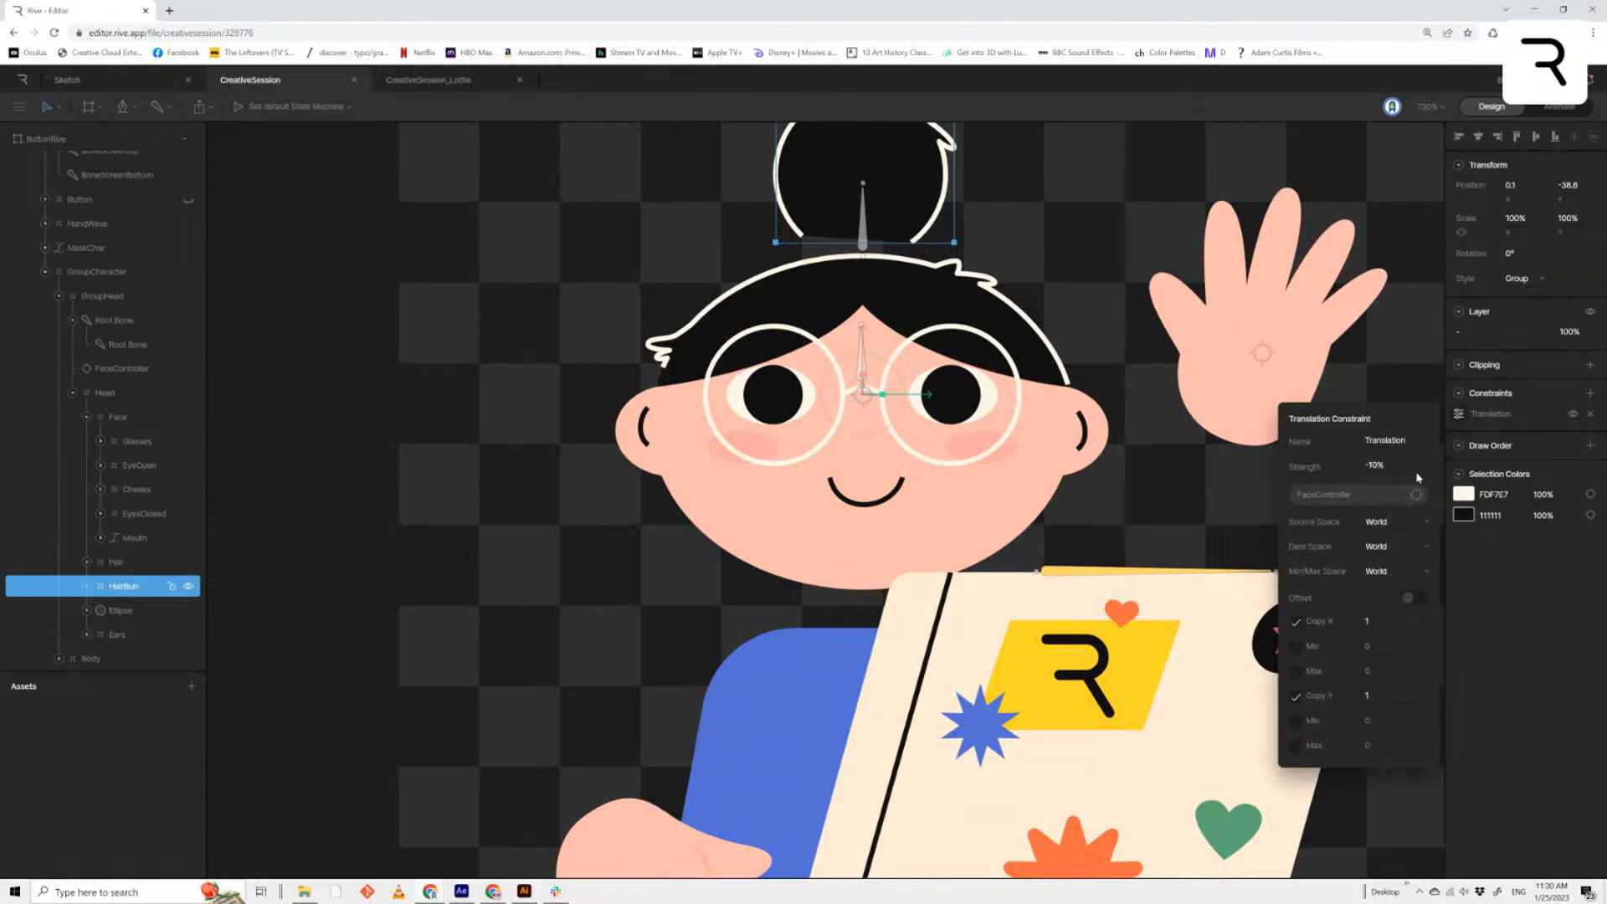
left_click(119, 636)
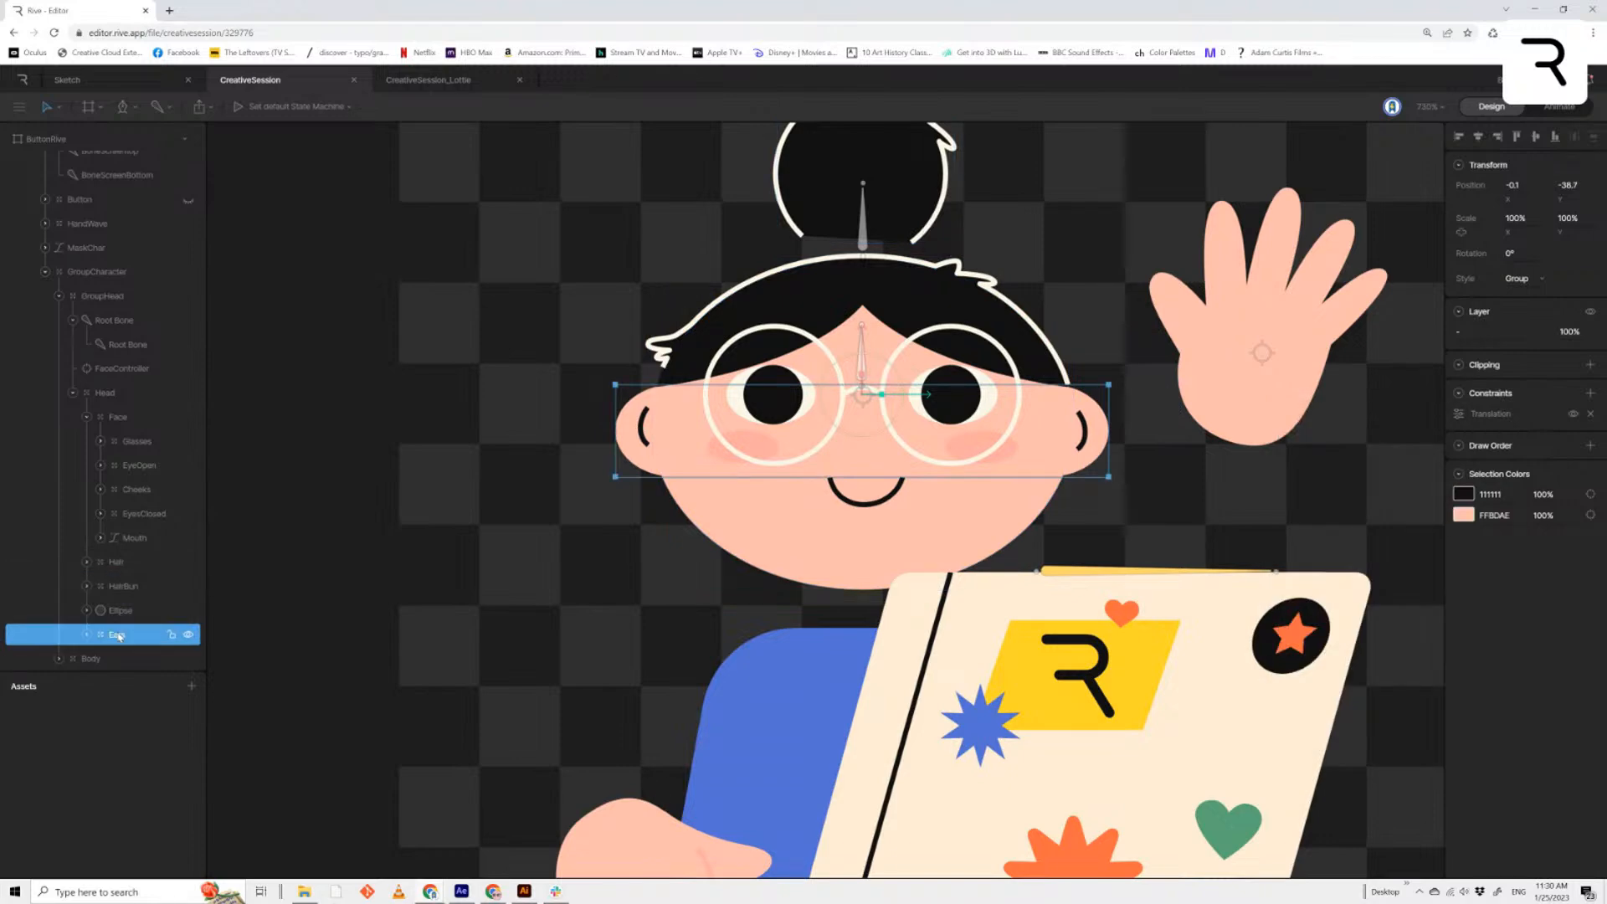
Move FaceController up to the hairline to test how the bun and ears react, and undo the move
left_click(120, 369)
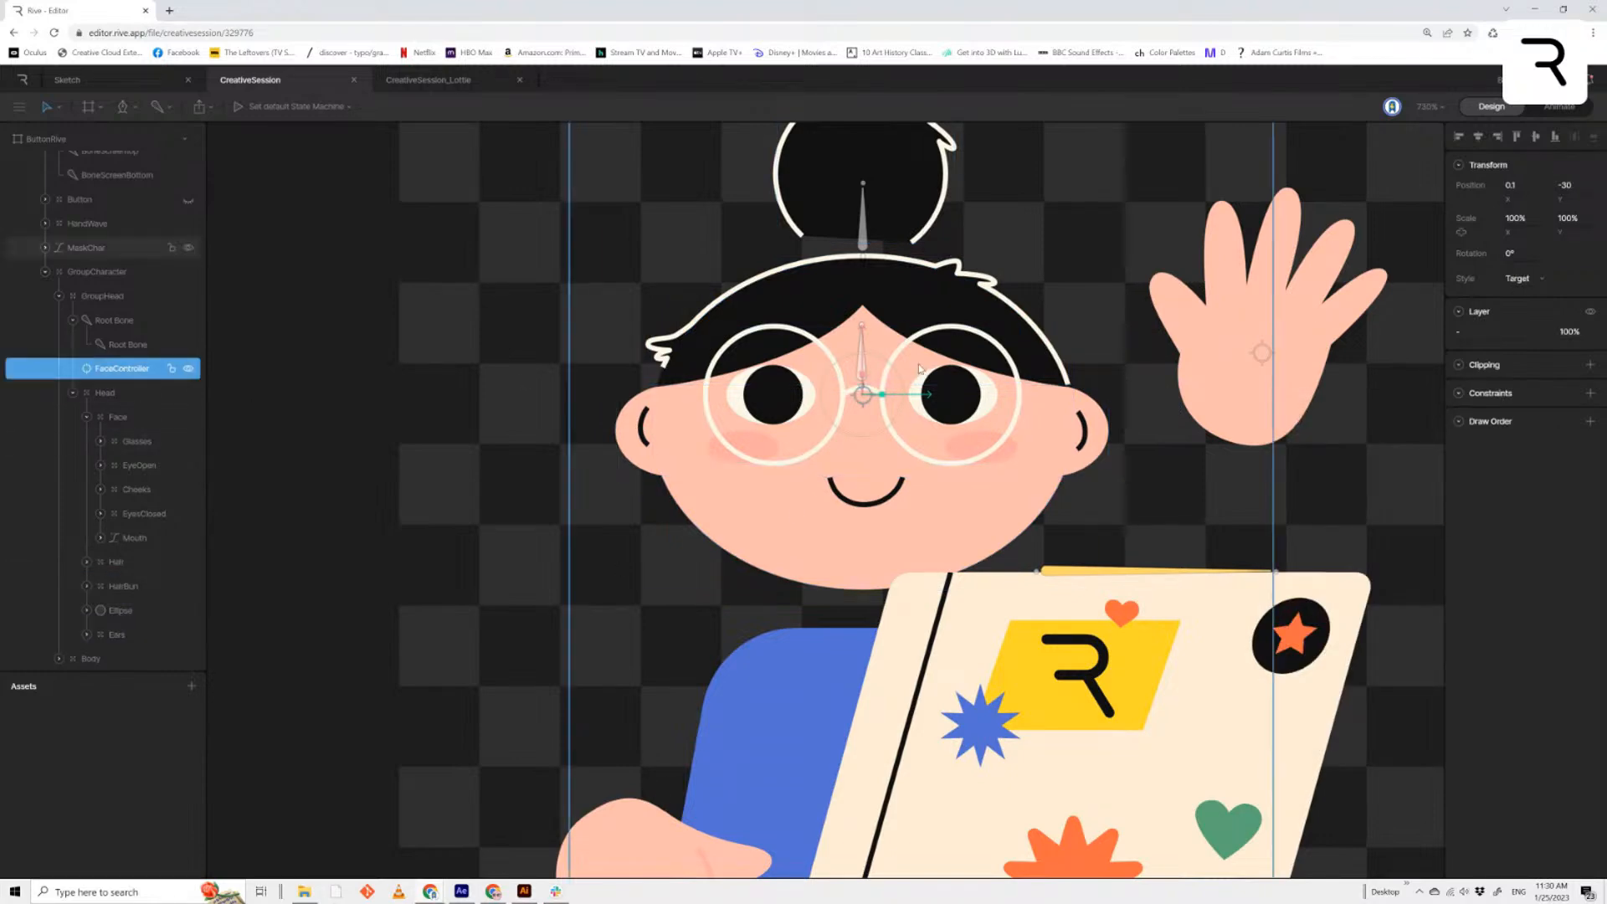
left_click_drag(865, 390, 860, 261)
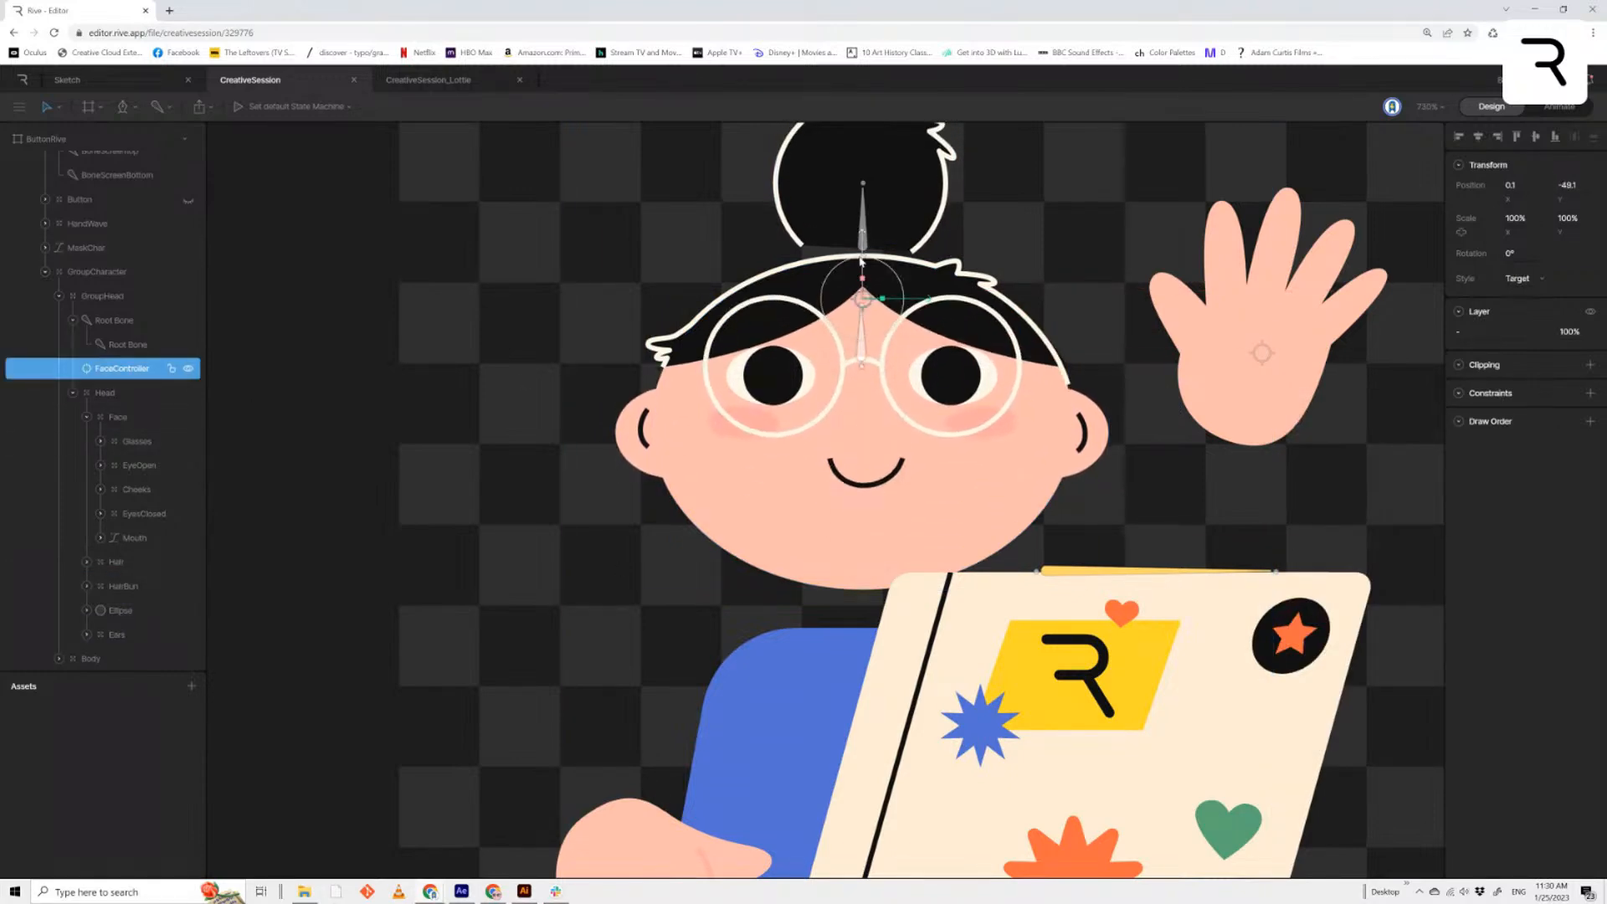
key("ctrl+z")
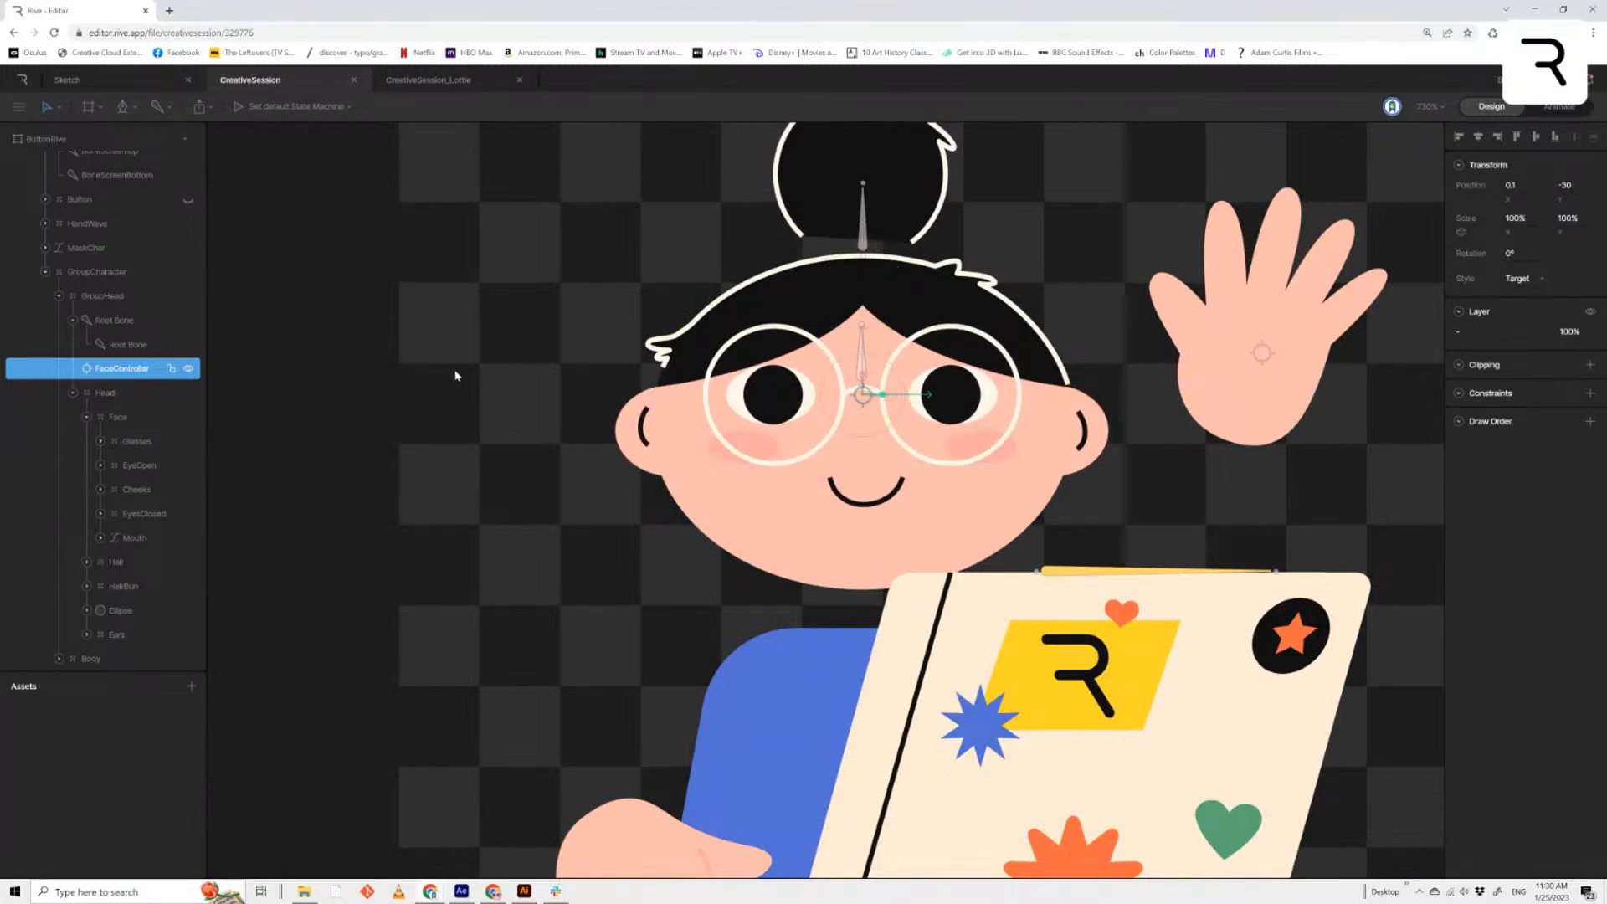
Rotate the HandRotation target to about -27° to test how the fingers follow, and undo the rotation
left_click(1262, 353)
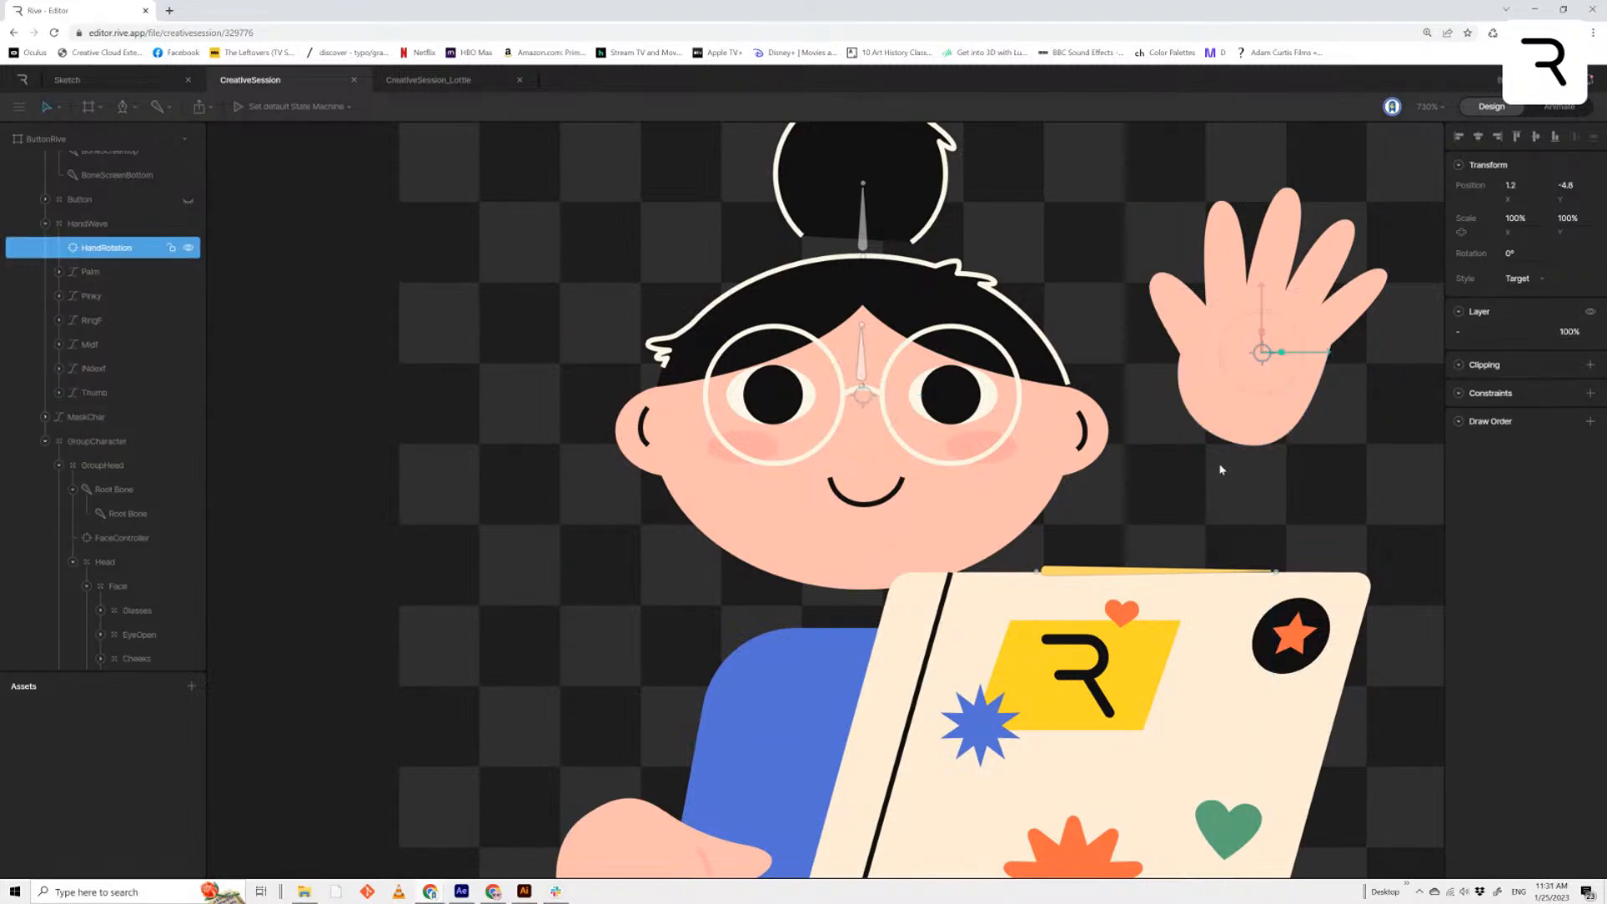
left_click_drag(967, 336, 769, 444)
mouse_move(1102, 442)
left_mouse_down()
mouse_move(1088, 466)
mouse_move(1096, 433)
left_mouse_up()
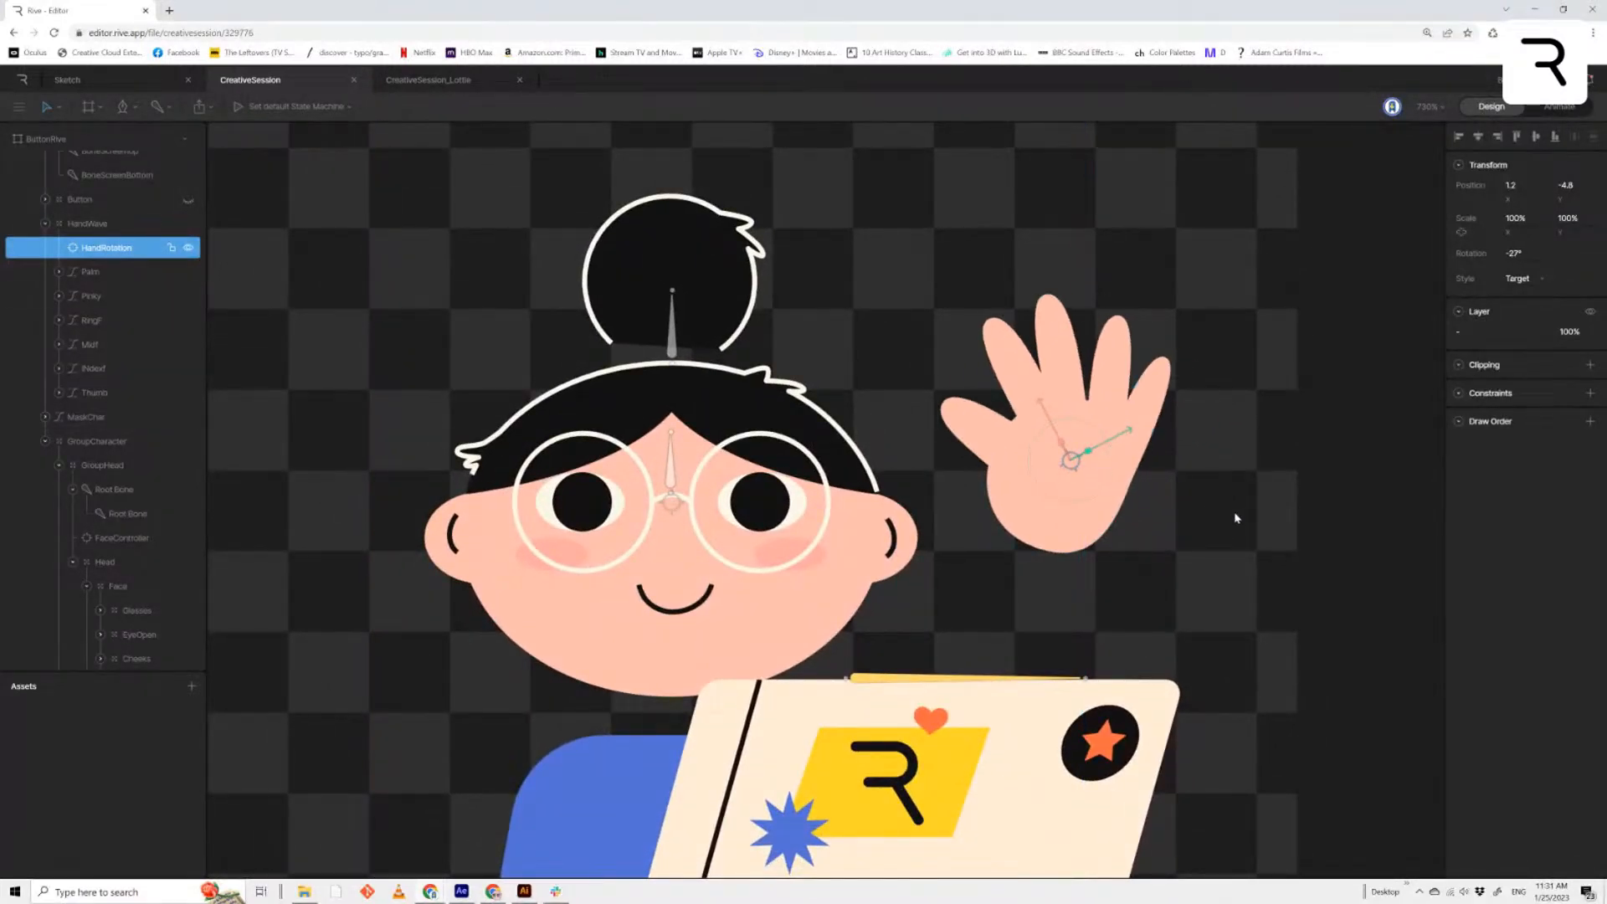
key("ctrl+z")
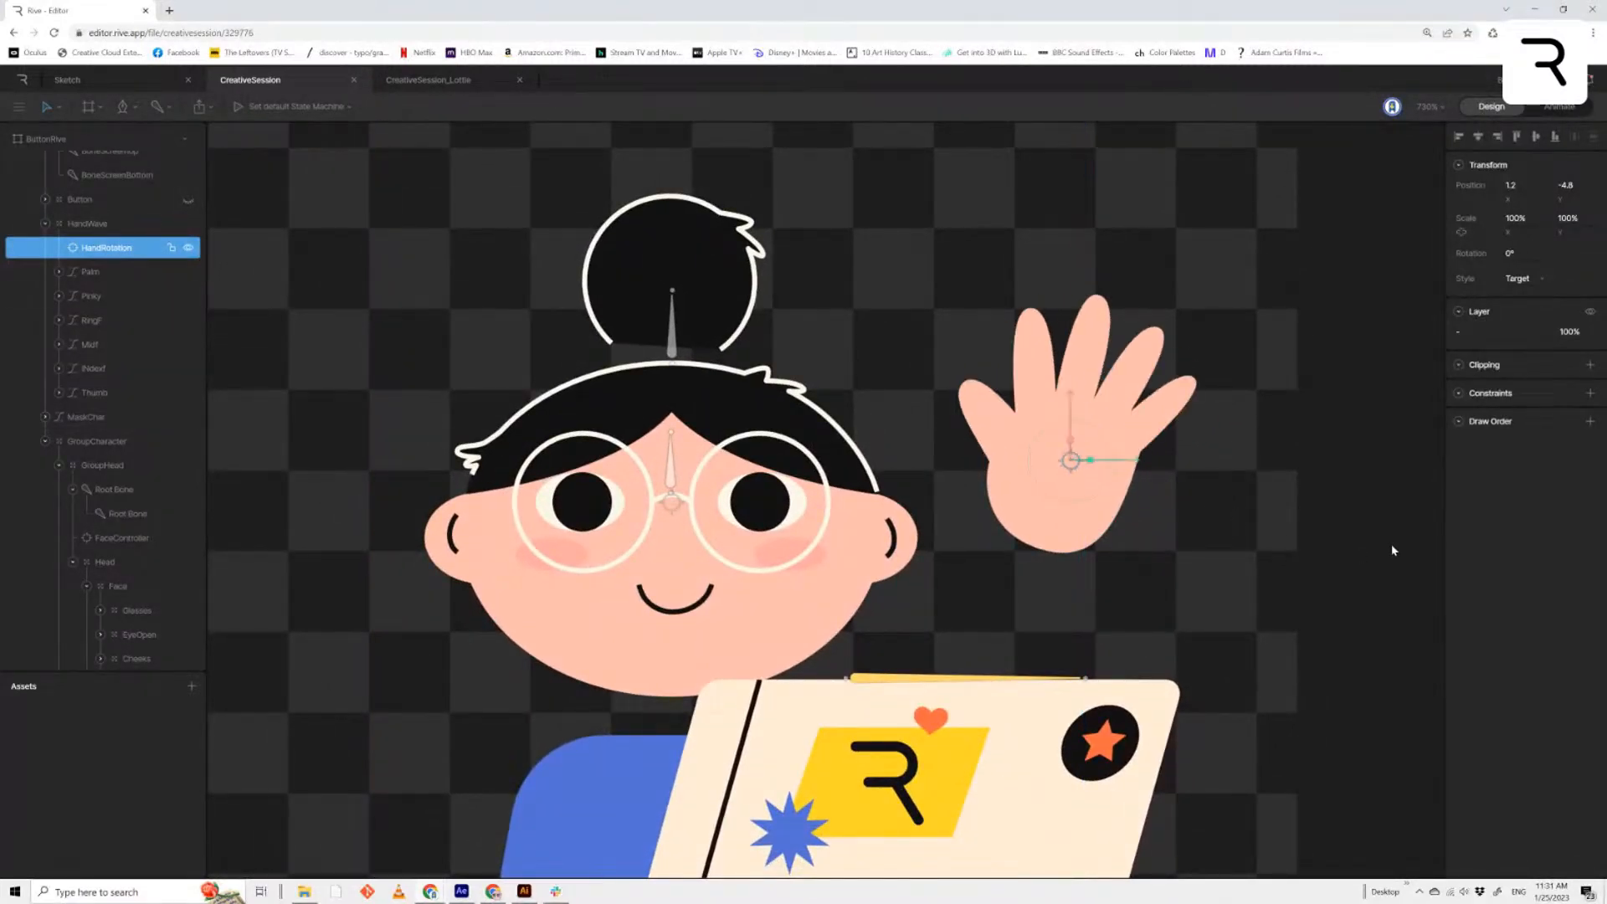
Inspect the Palm shape and the HandRotation target, including the target's transform and style settings
left_click(97, 280)
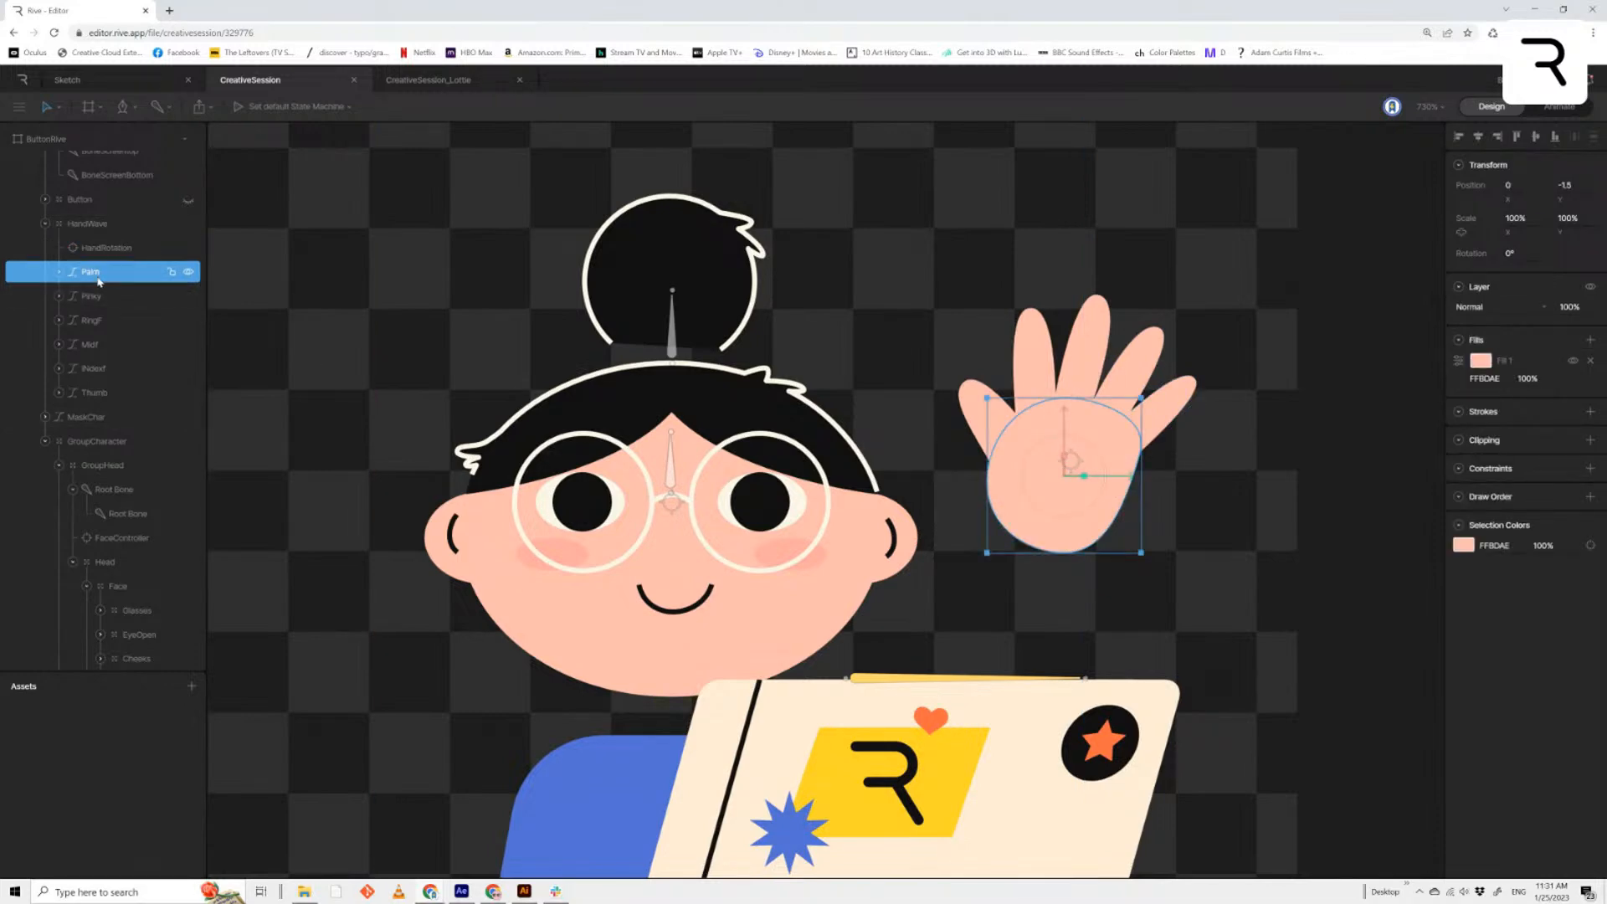
scroll(98, 283, "up", 3)
left_click(118, 373)
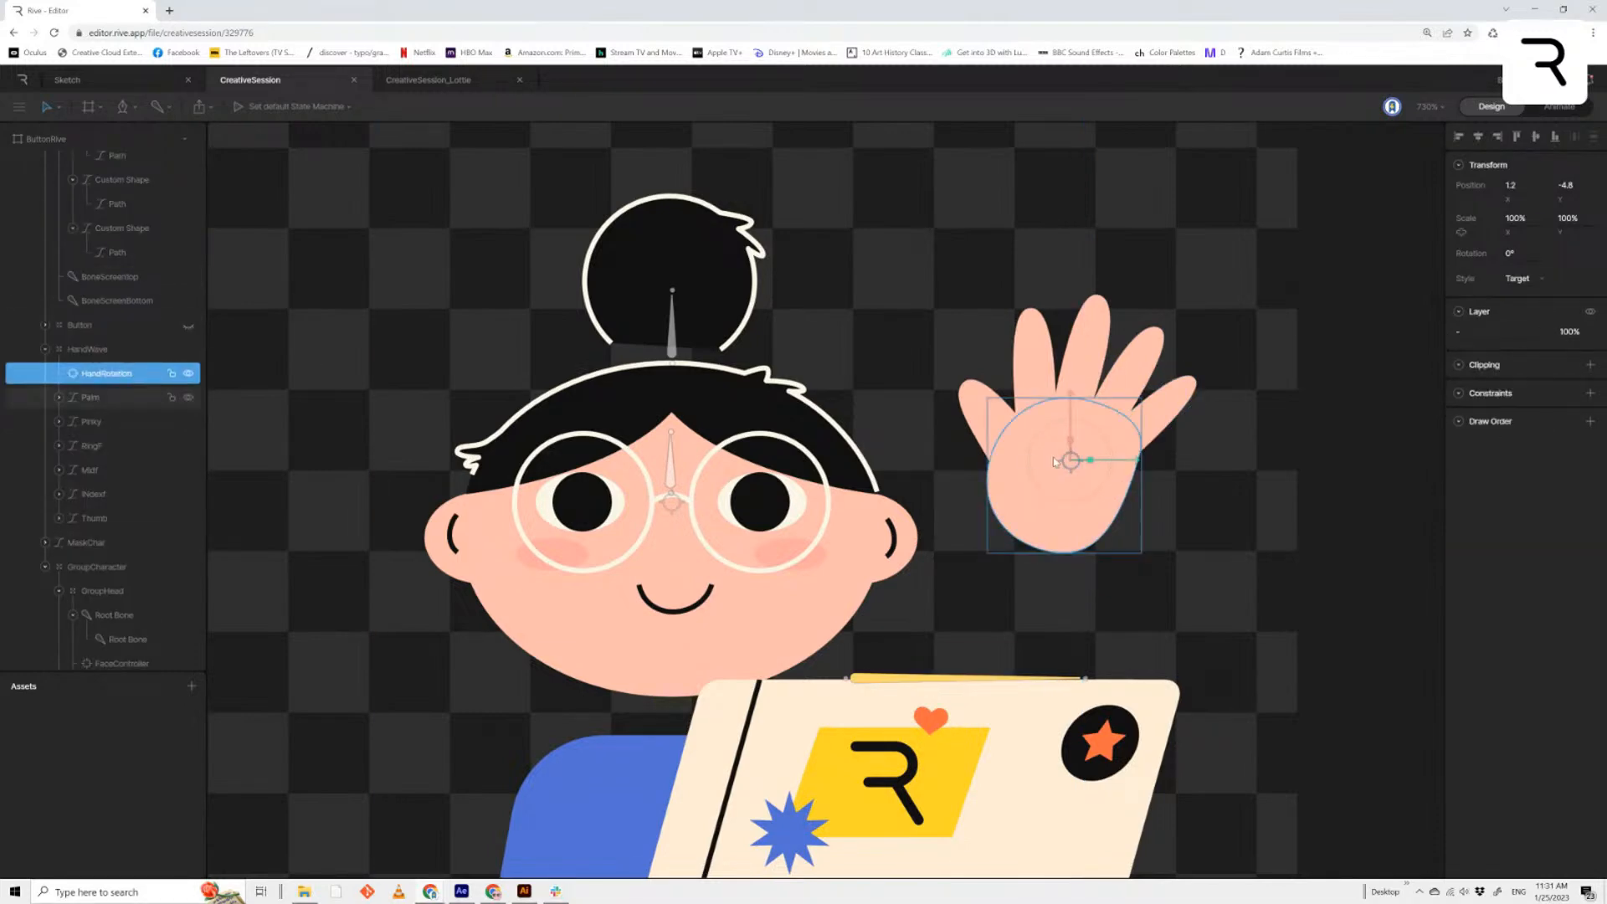
left_click(91, 107)
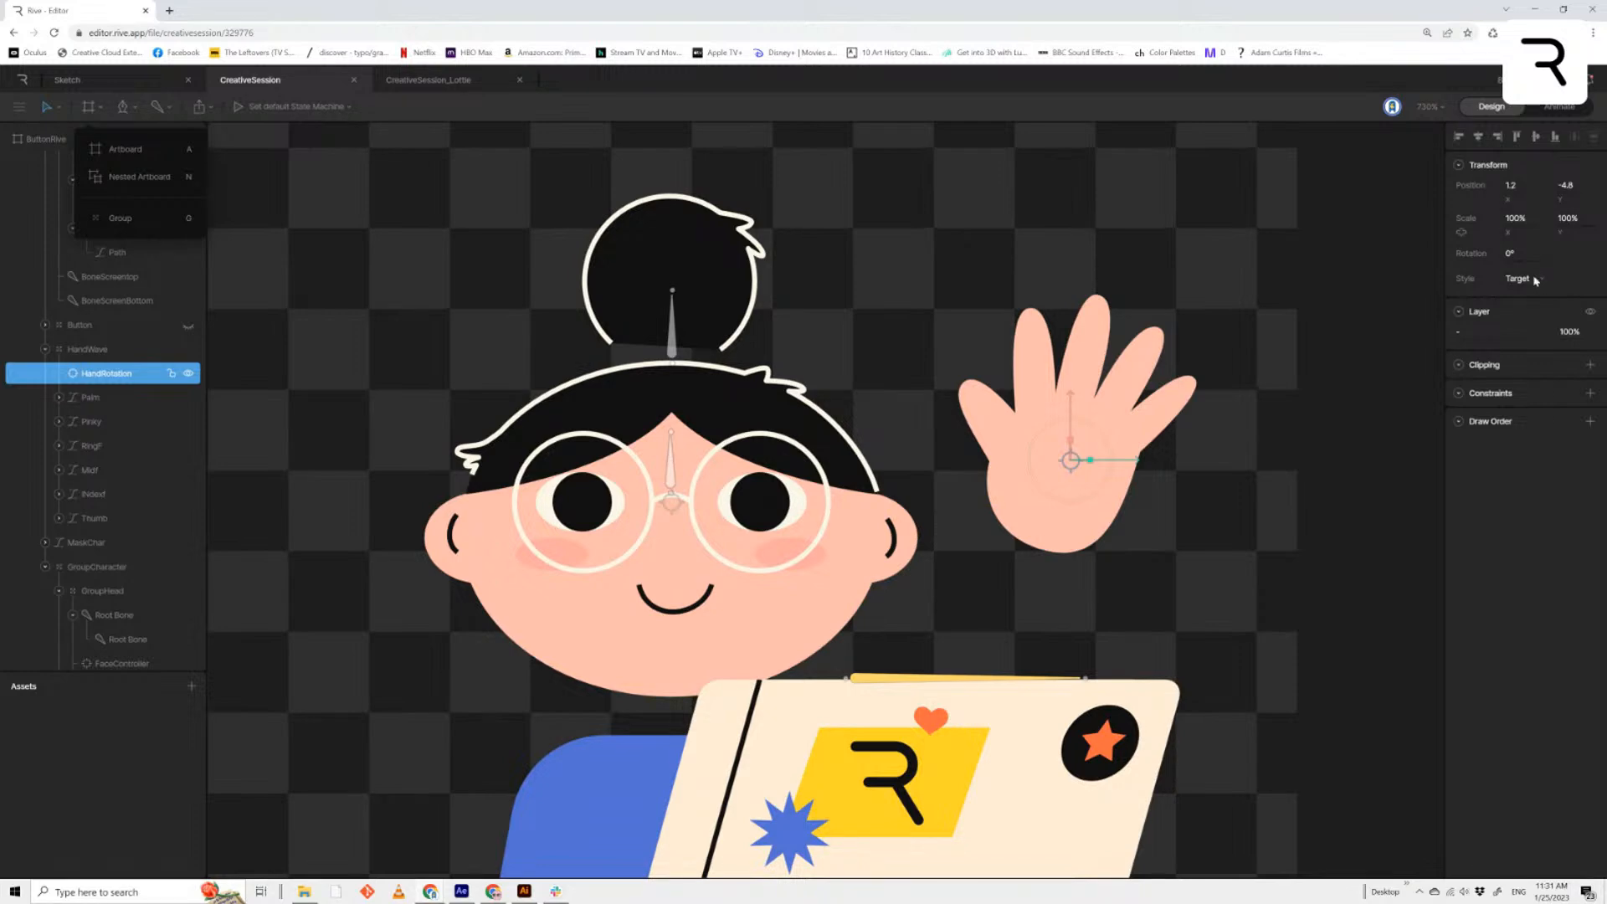
Go through the Palm, Pinky, RingF and MidF shapes to compare which parts of the hand carry a Rotation constraint
left_click(106, 400)
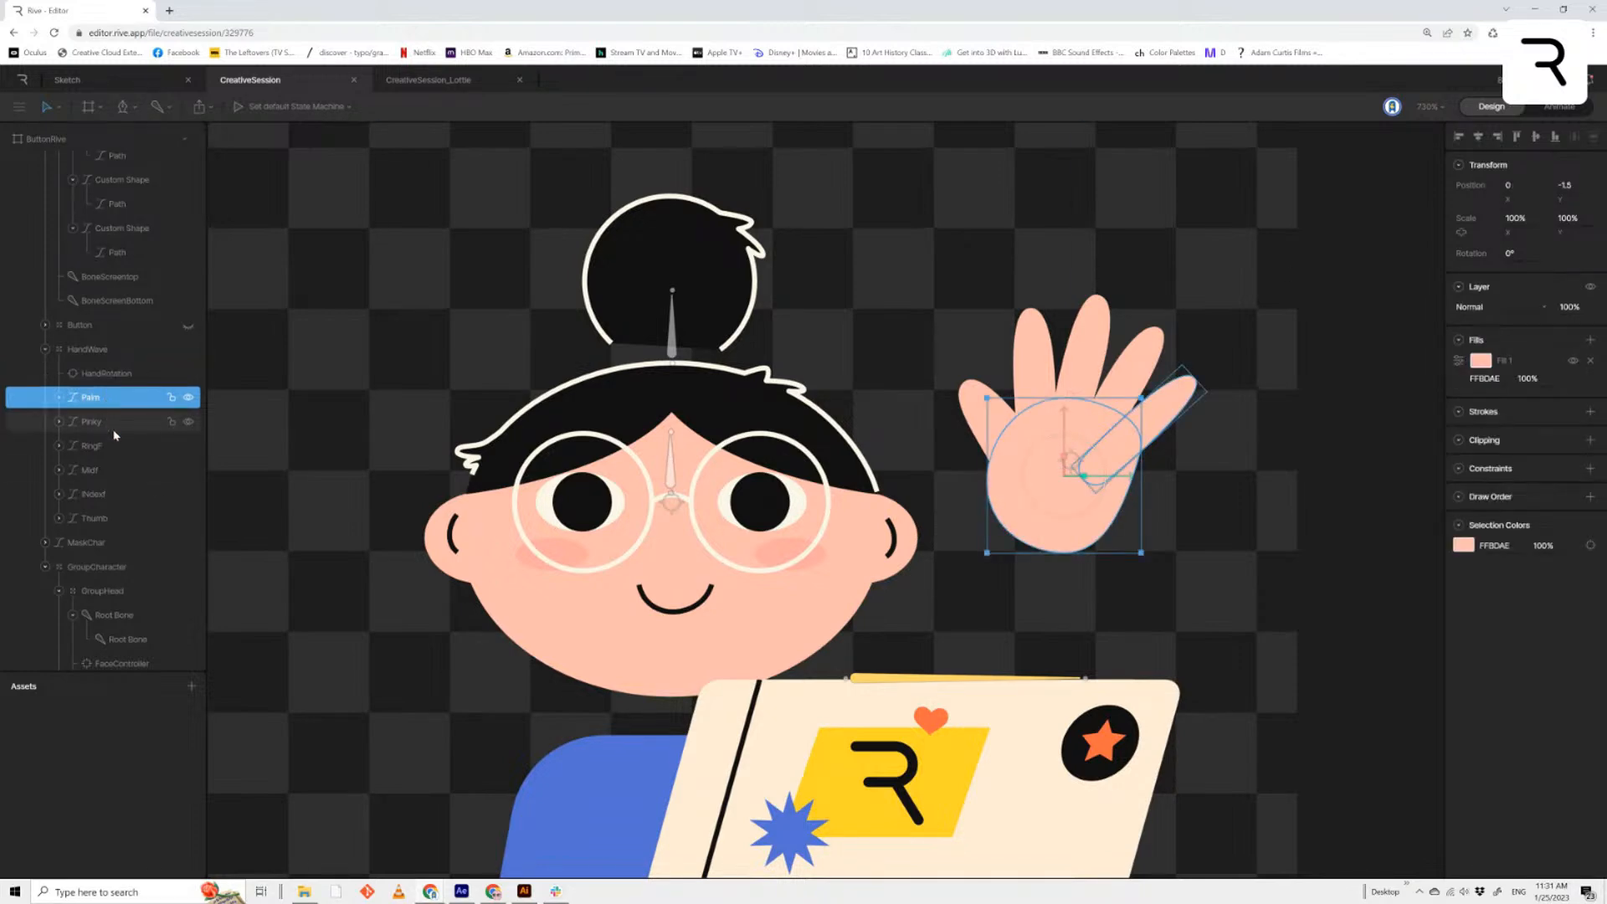
left_click(116, 428)
left_click(115, 449)
left_click(108, 421)
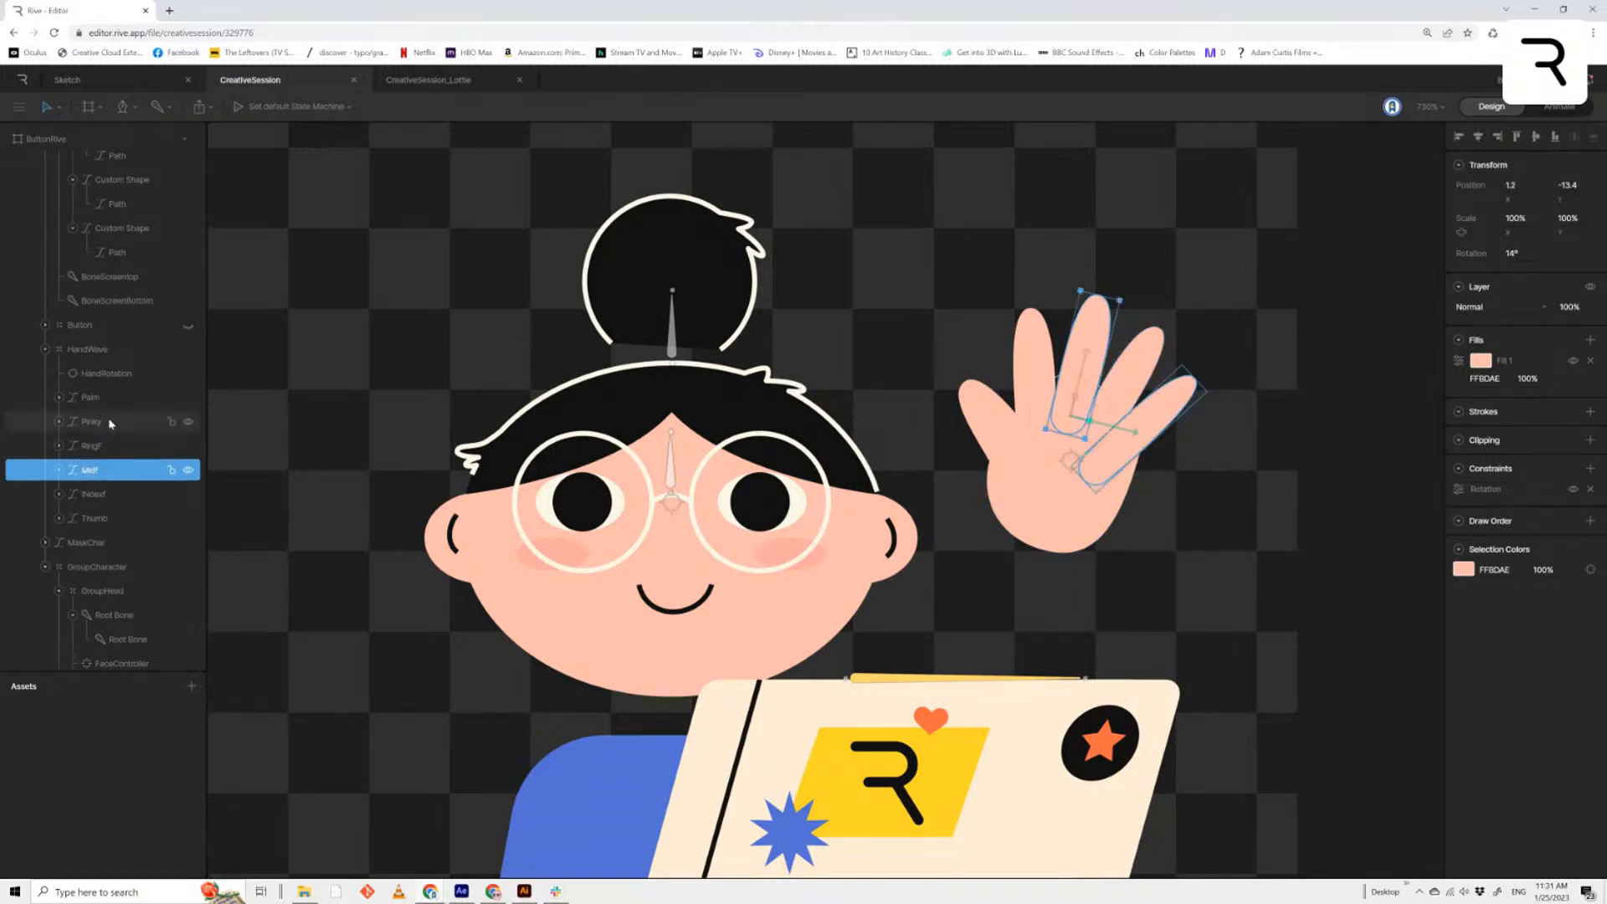
left_click(108, 397)
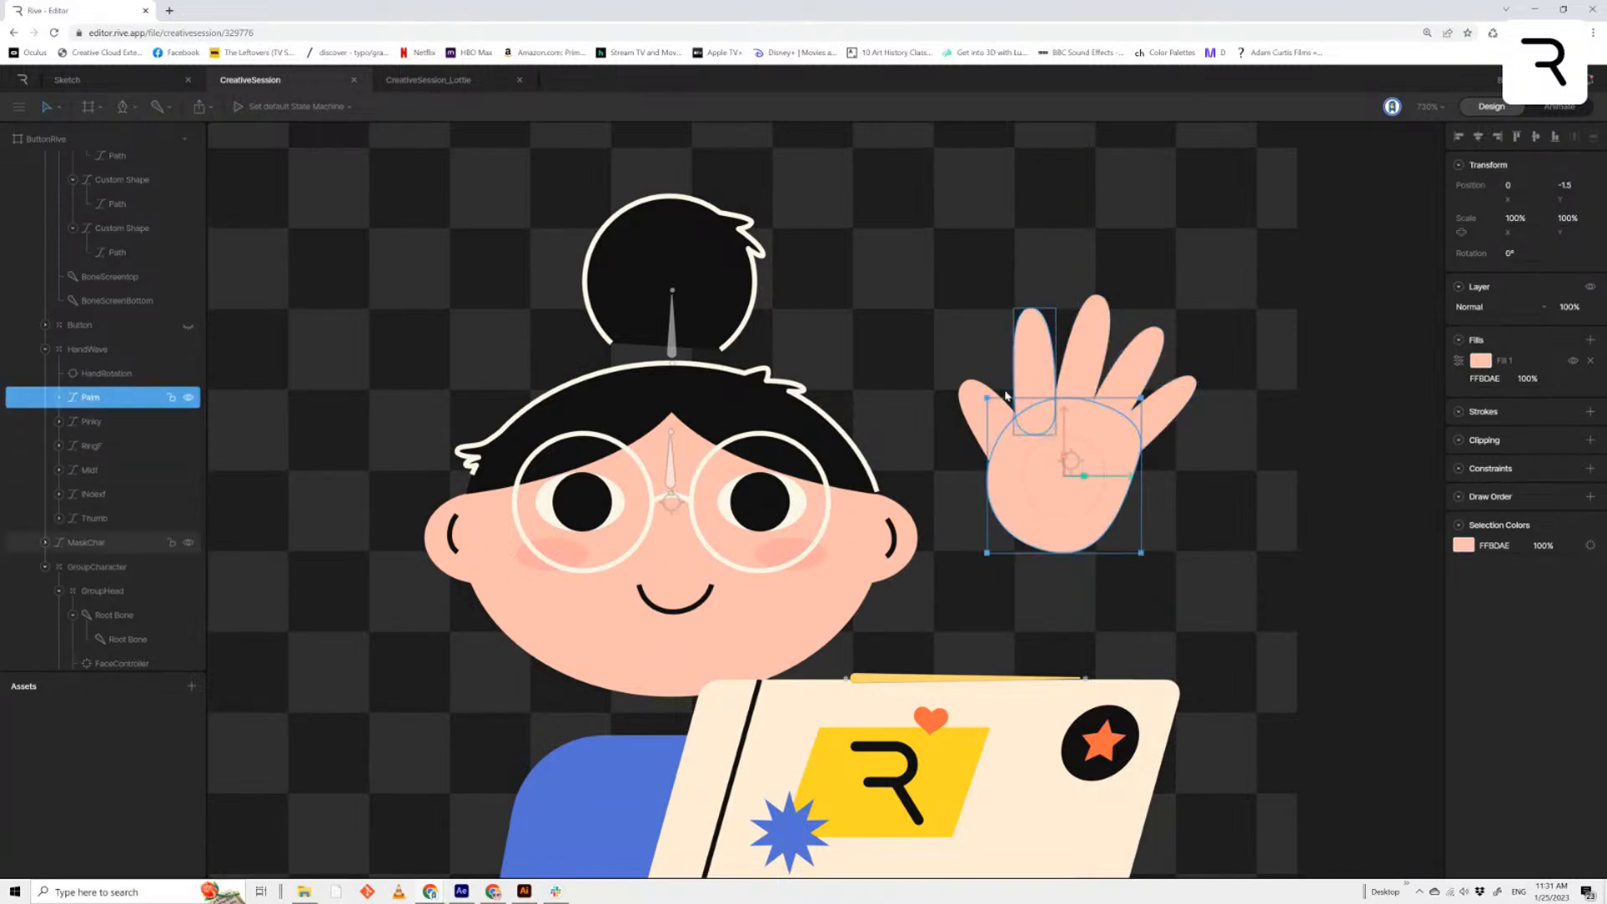
left_click(96, 421)
left_click(104, 446)
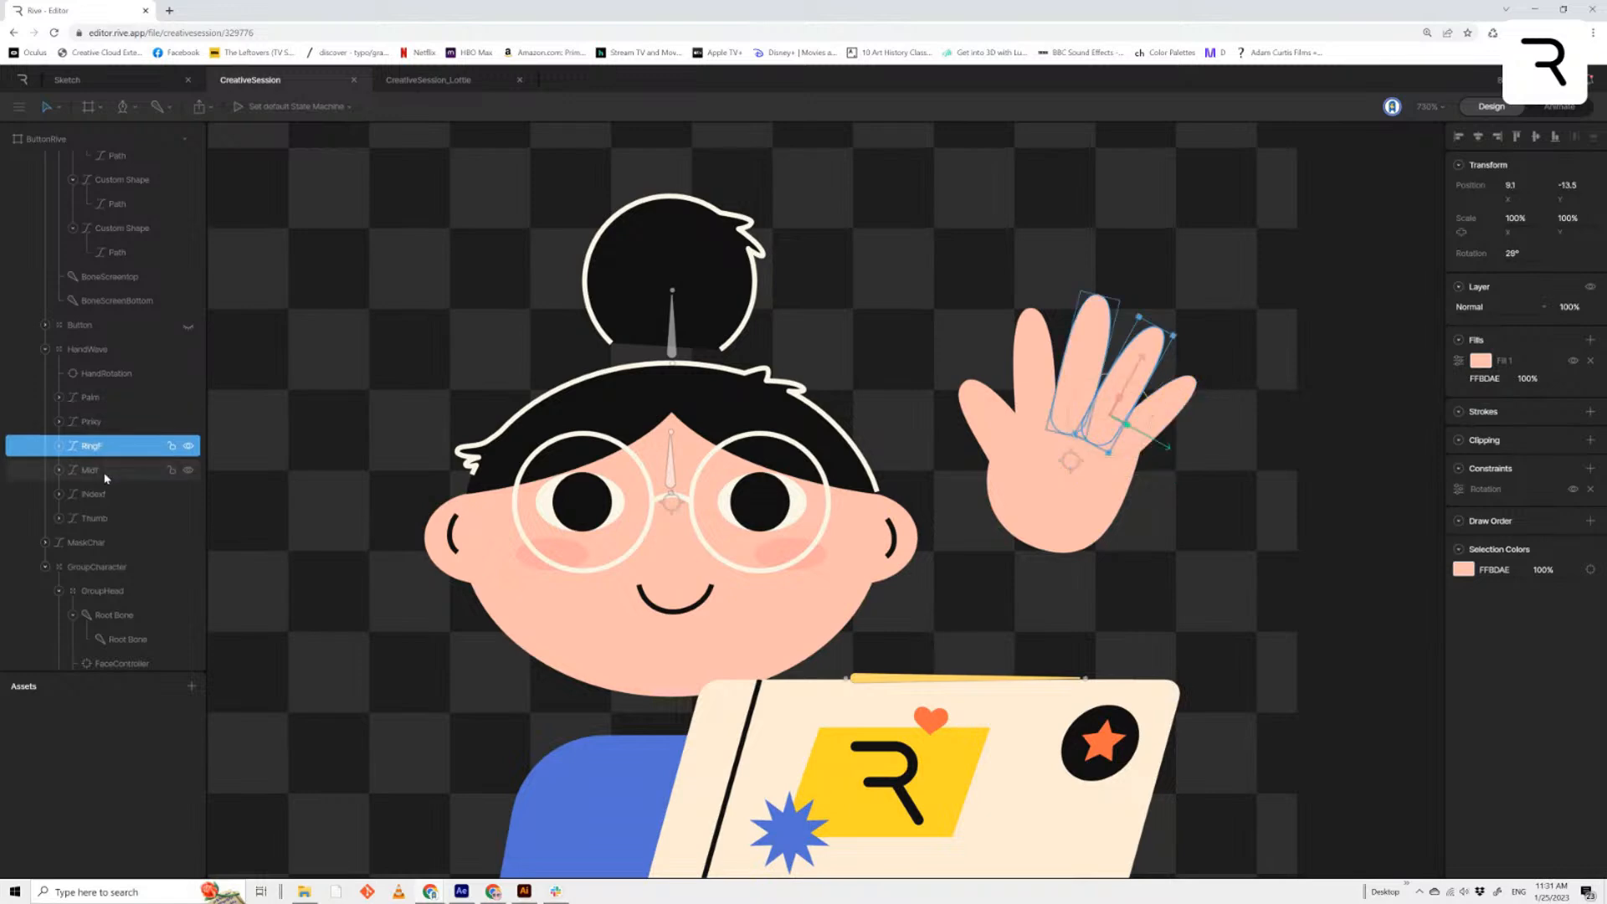
left_click(103, 470)
left_click(98, 398)
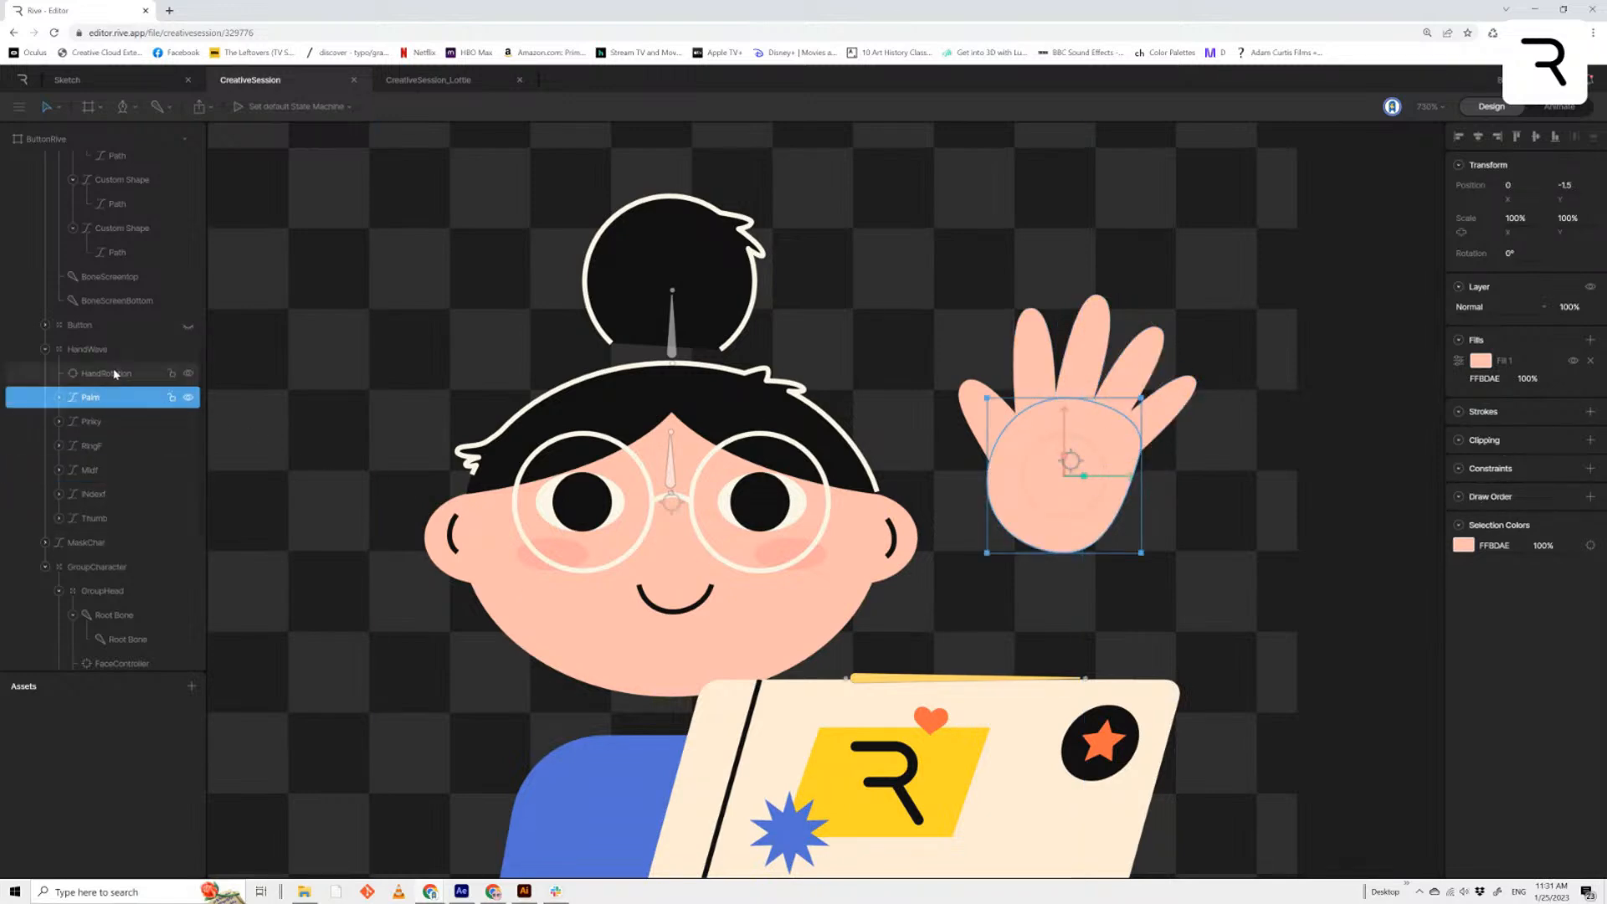
Check the settings of the Pinky's Rotation constraint and delete the constraint
left_click(167, 421)
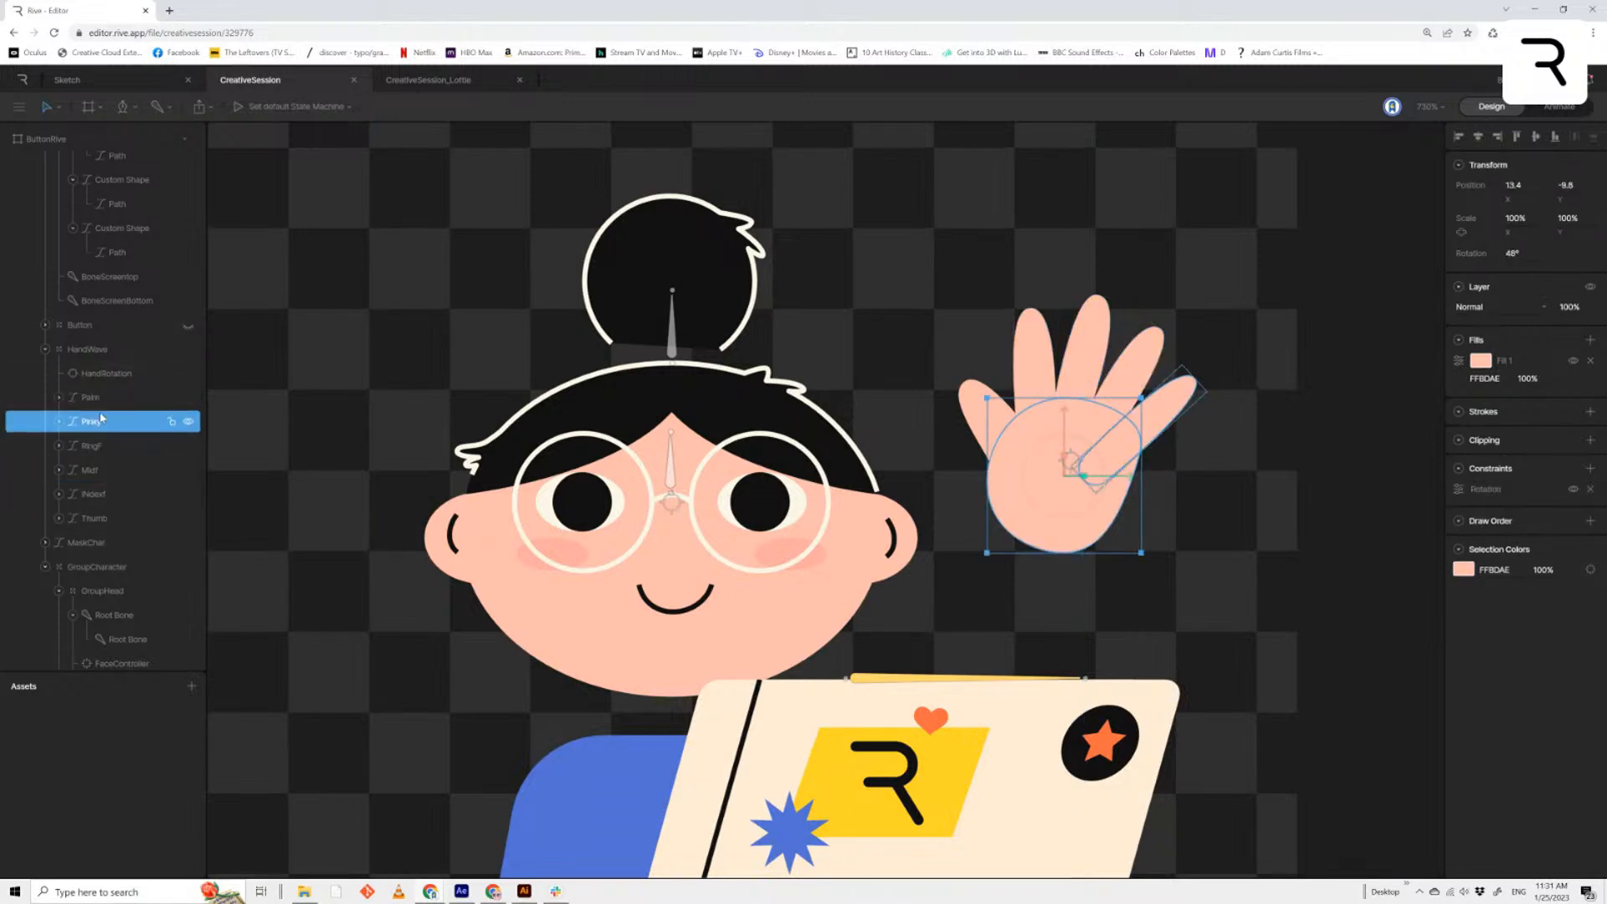
left_click(1459, 490)
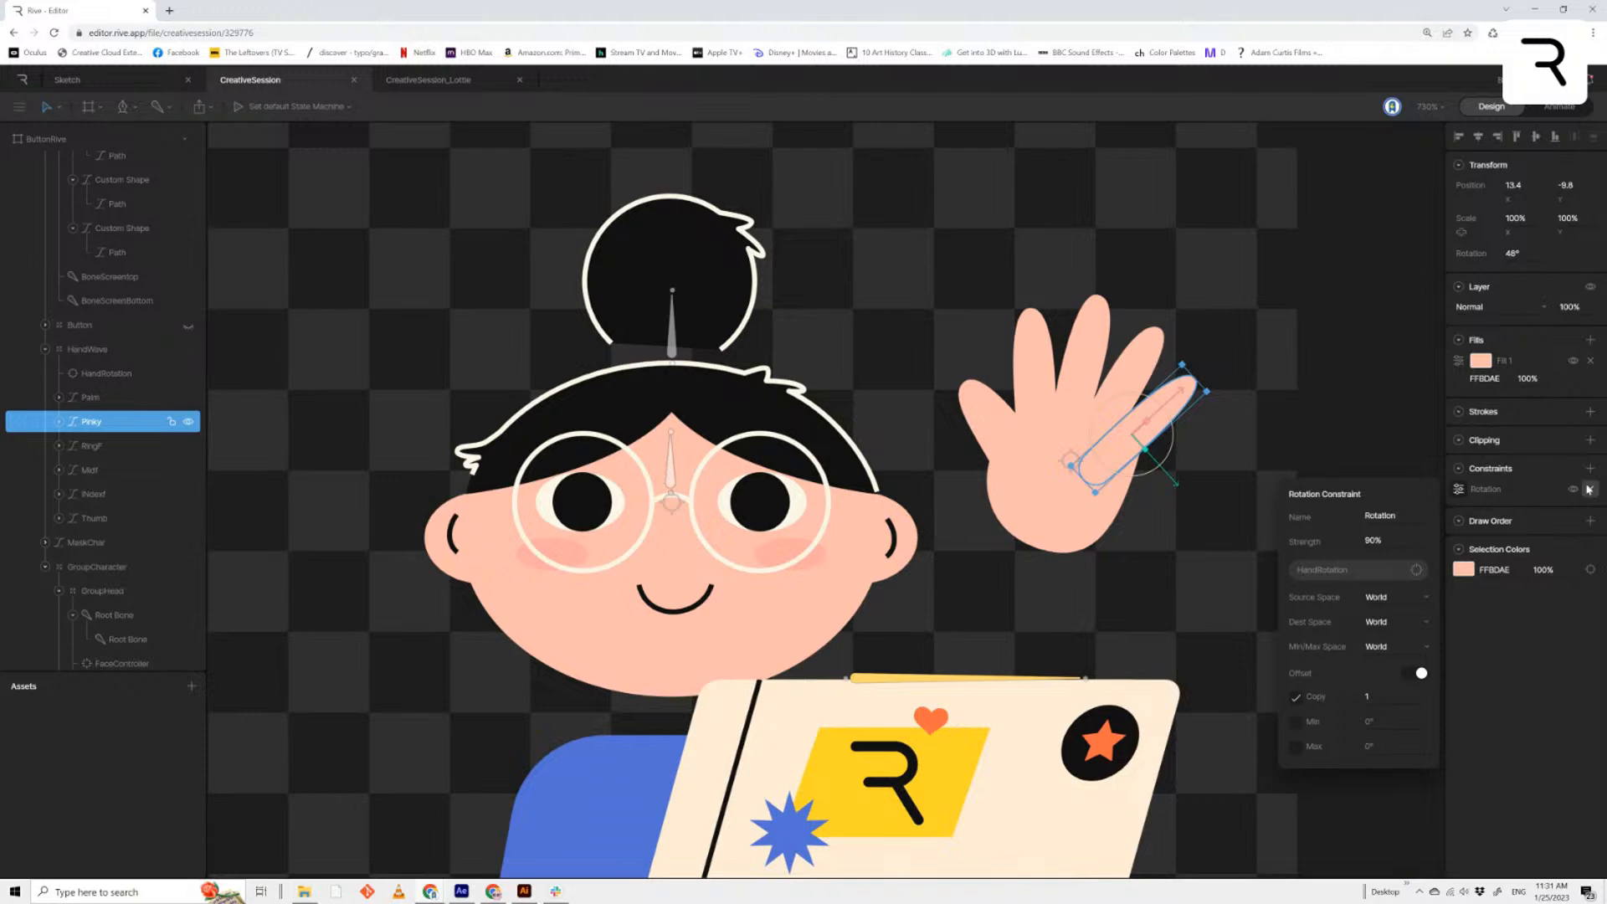
left_click(1591, 490)
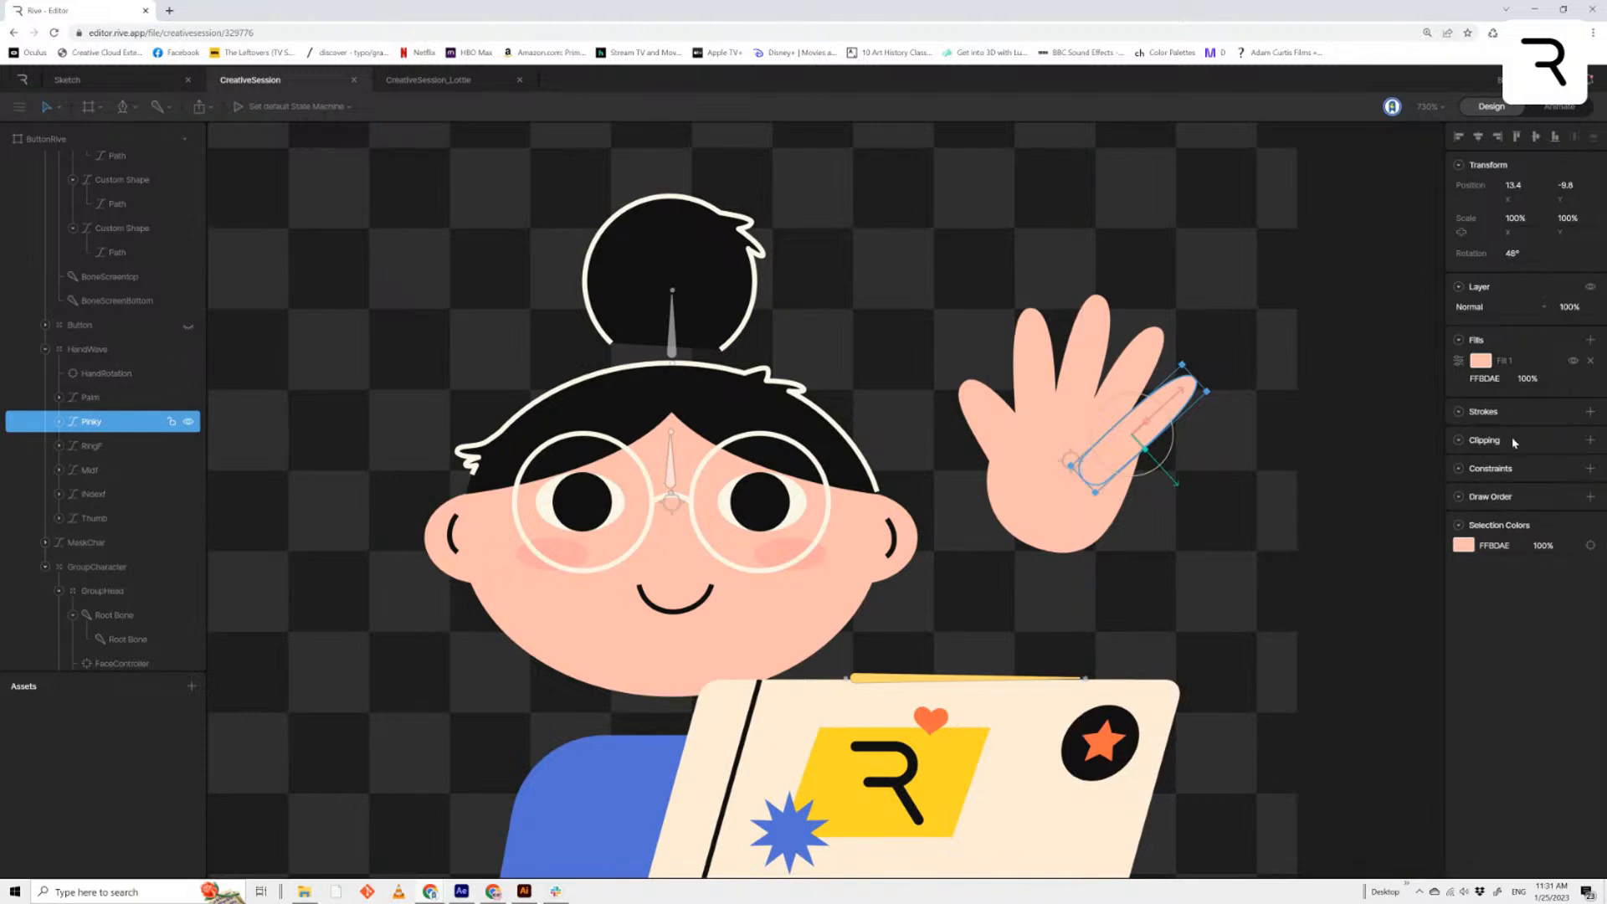
Add a new Rotation constraint to the Pinky with 90% strength and HandRotation as its target
left_click(1589, 469)
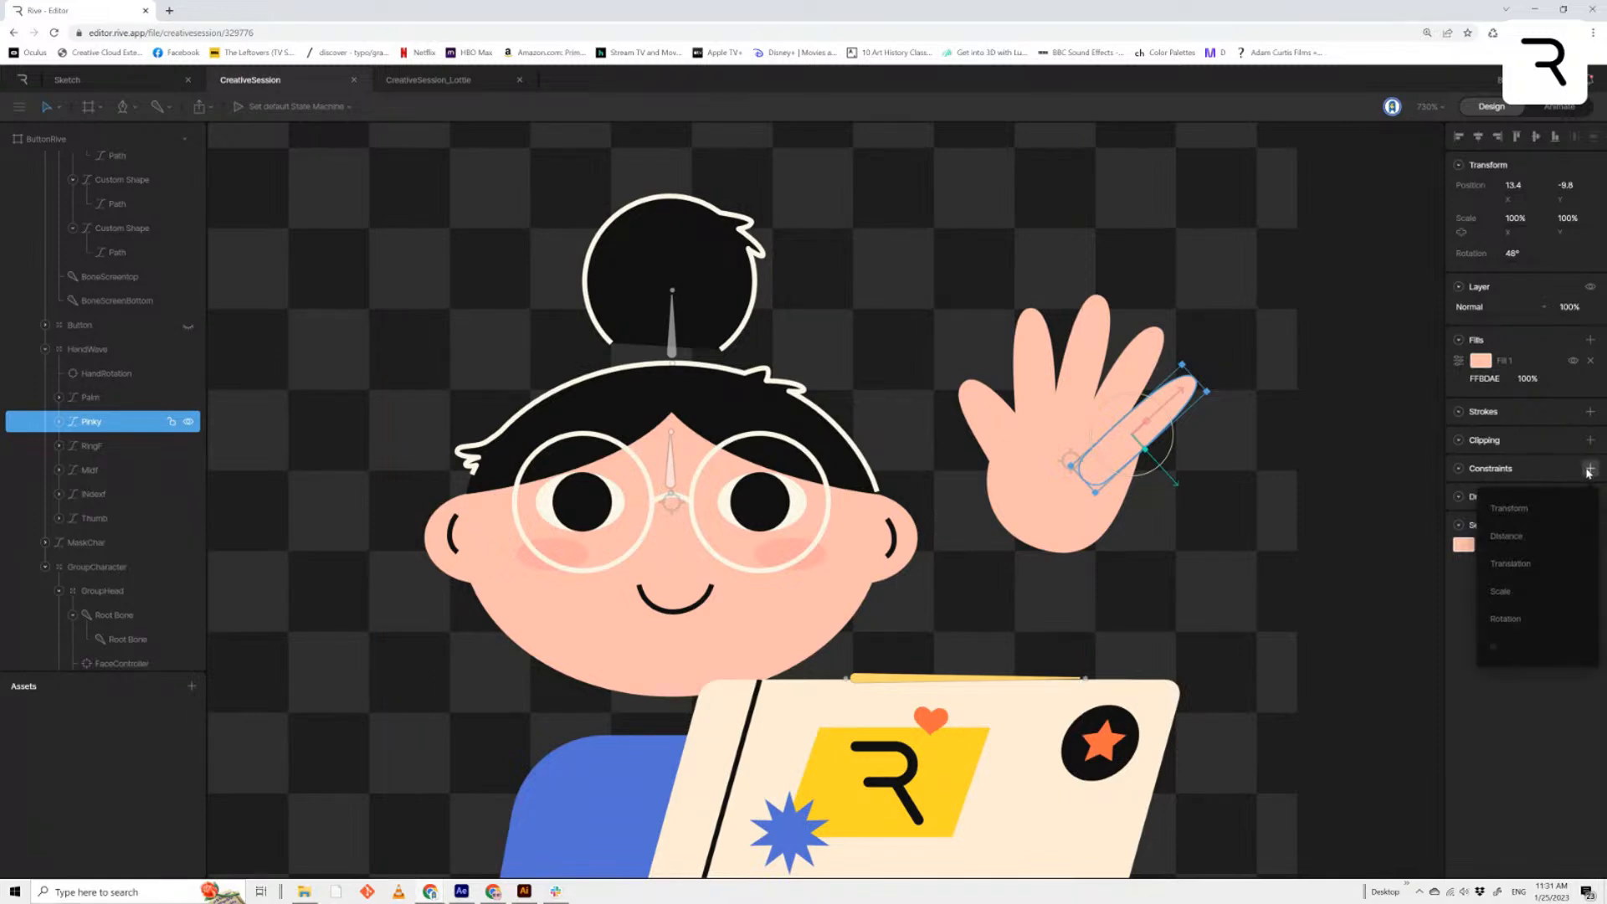
left_click(1523, 620)
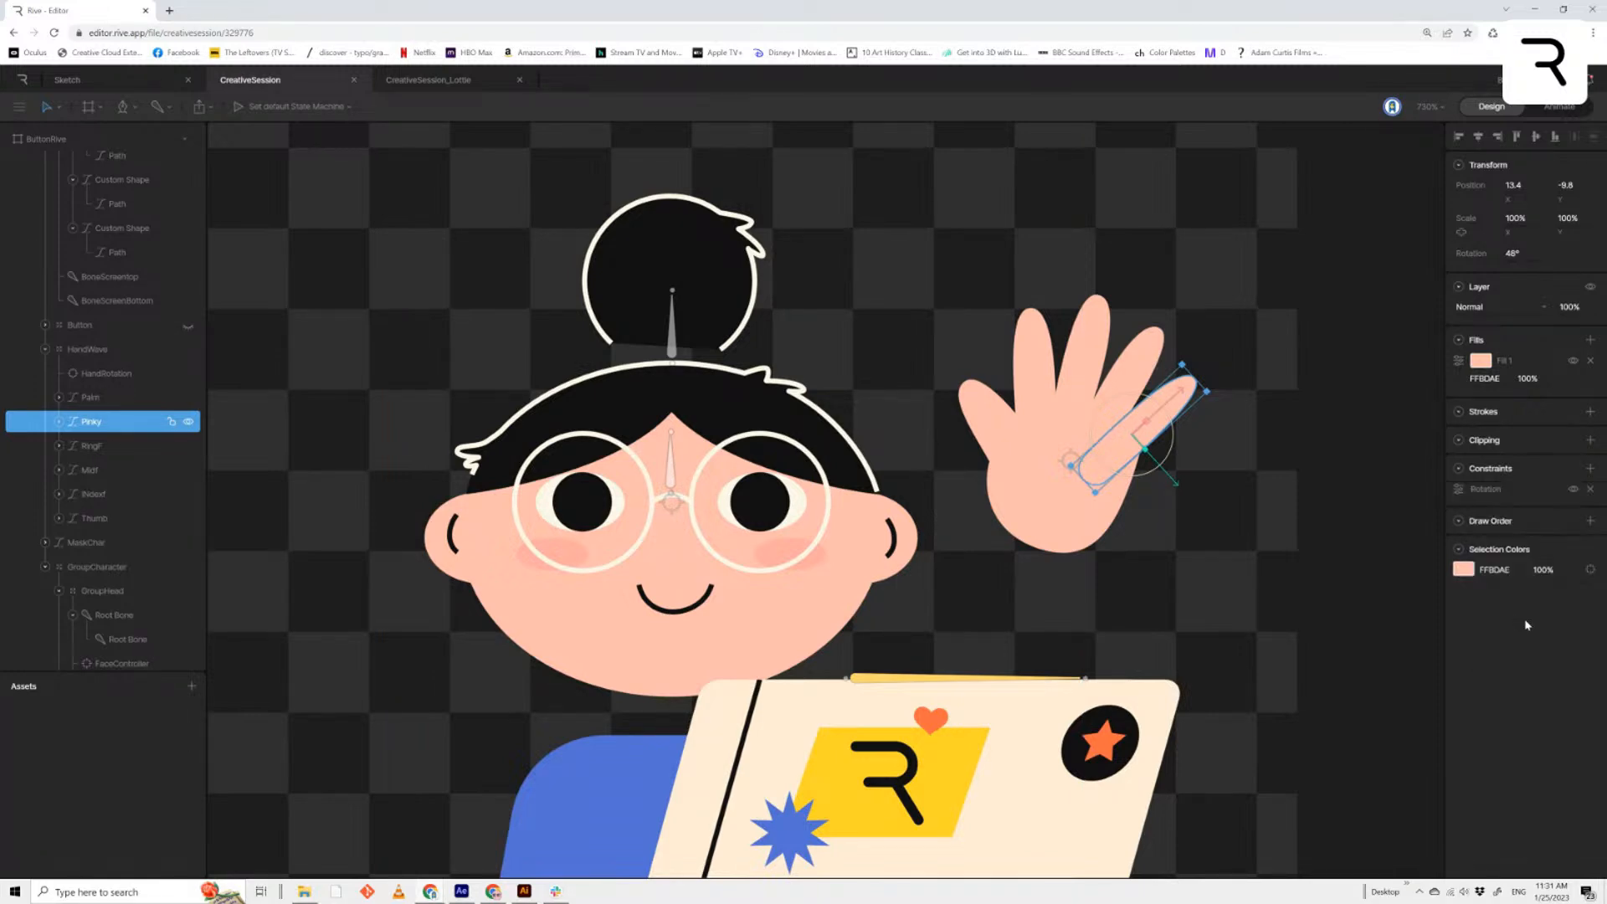
left_click(1459, 492)
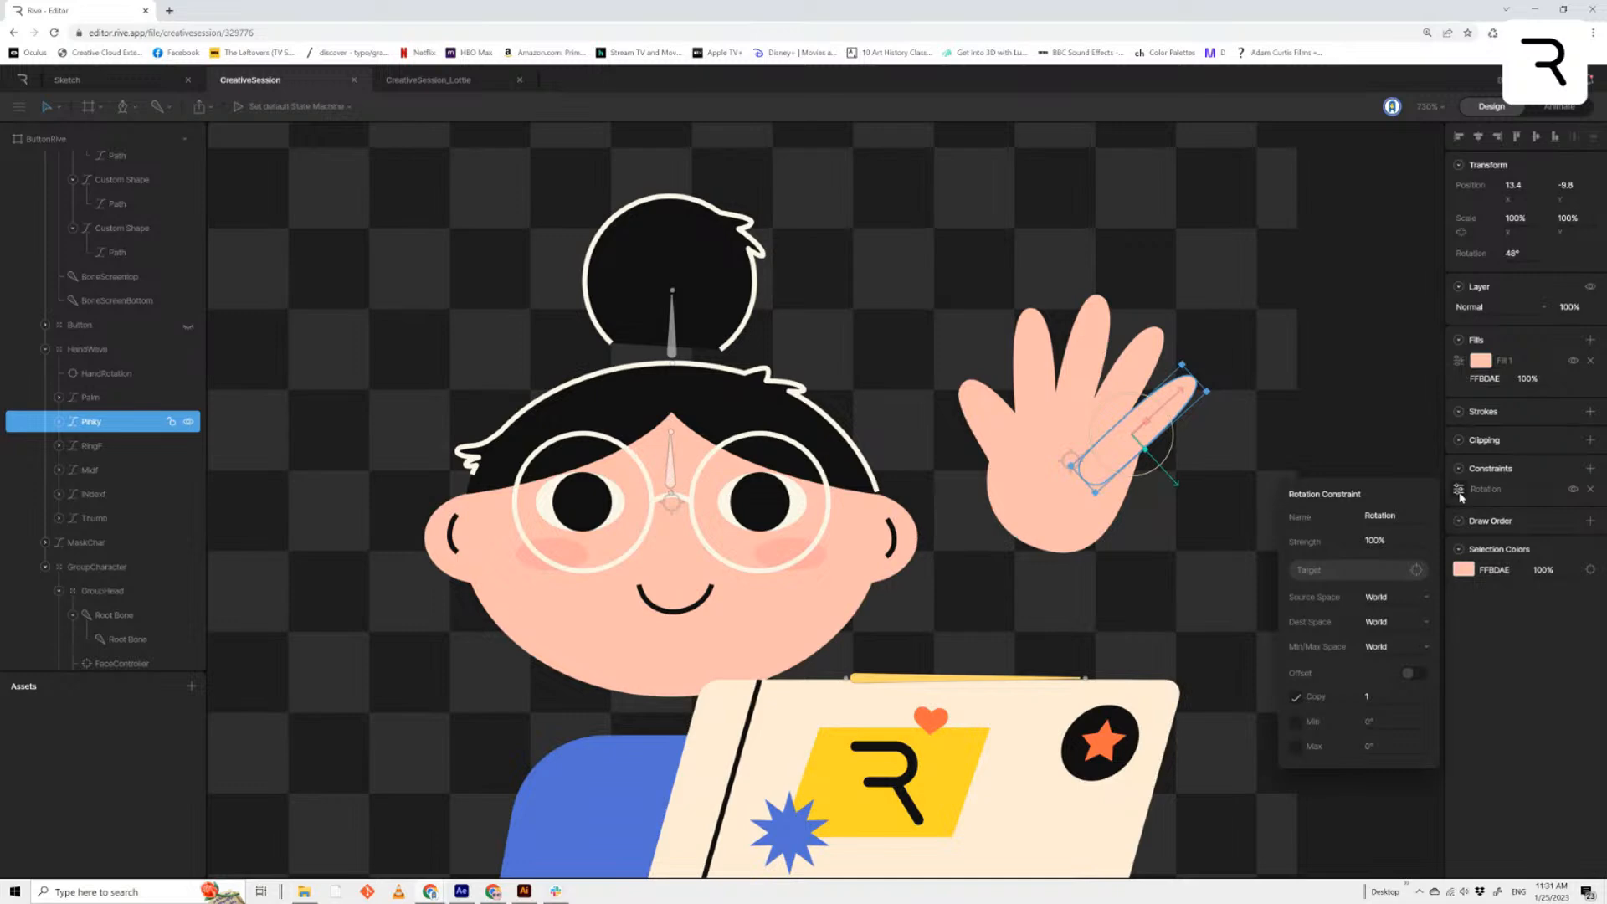
left_click(1393, 541)
left_click(1347, 576)
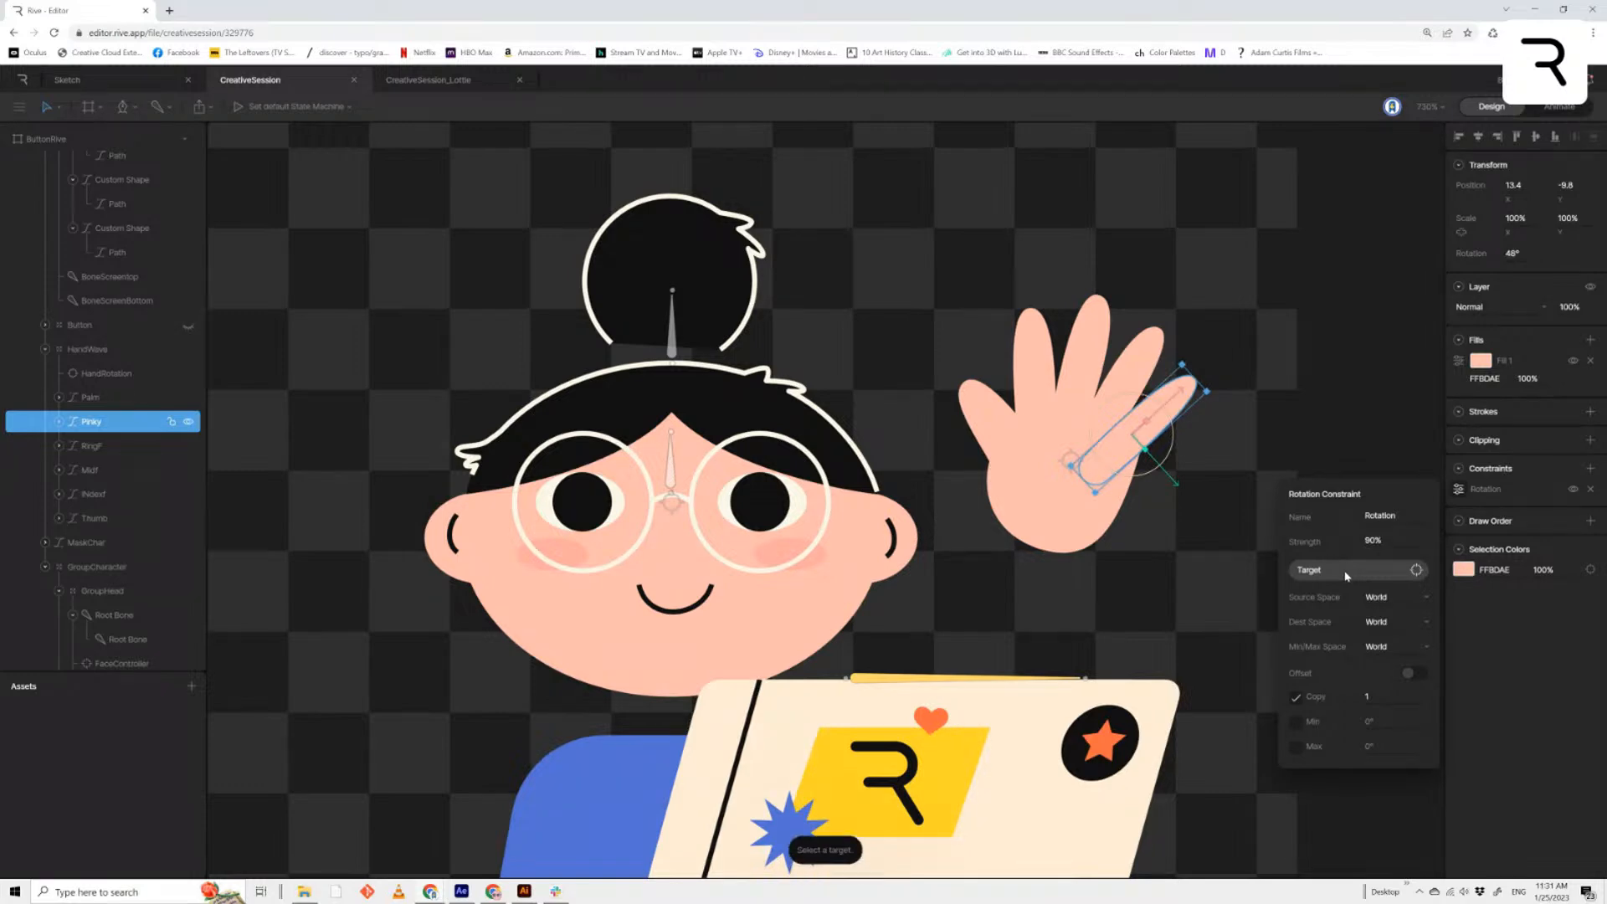
left_click(115, 381)
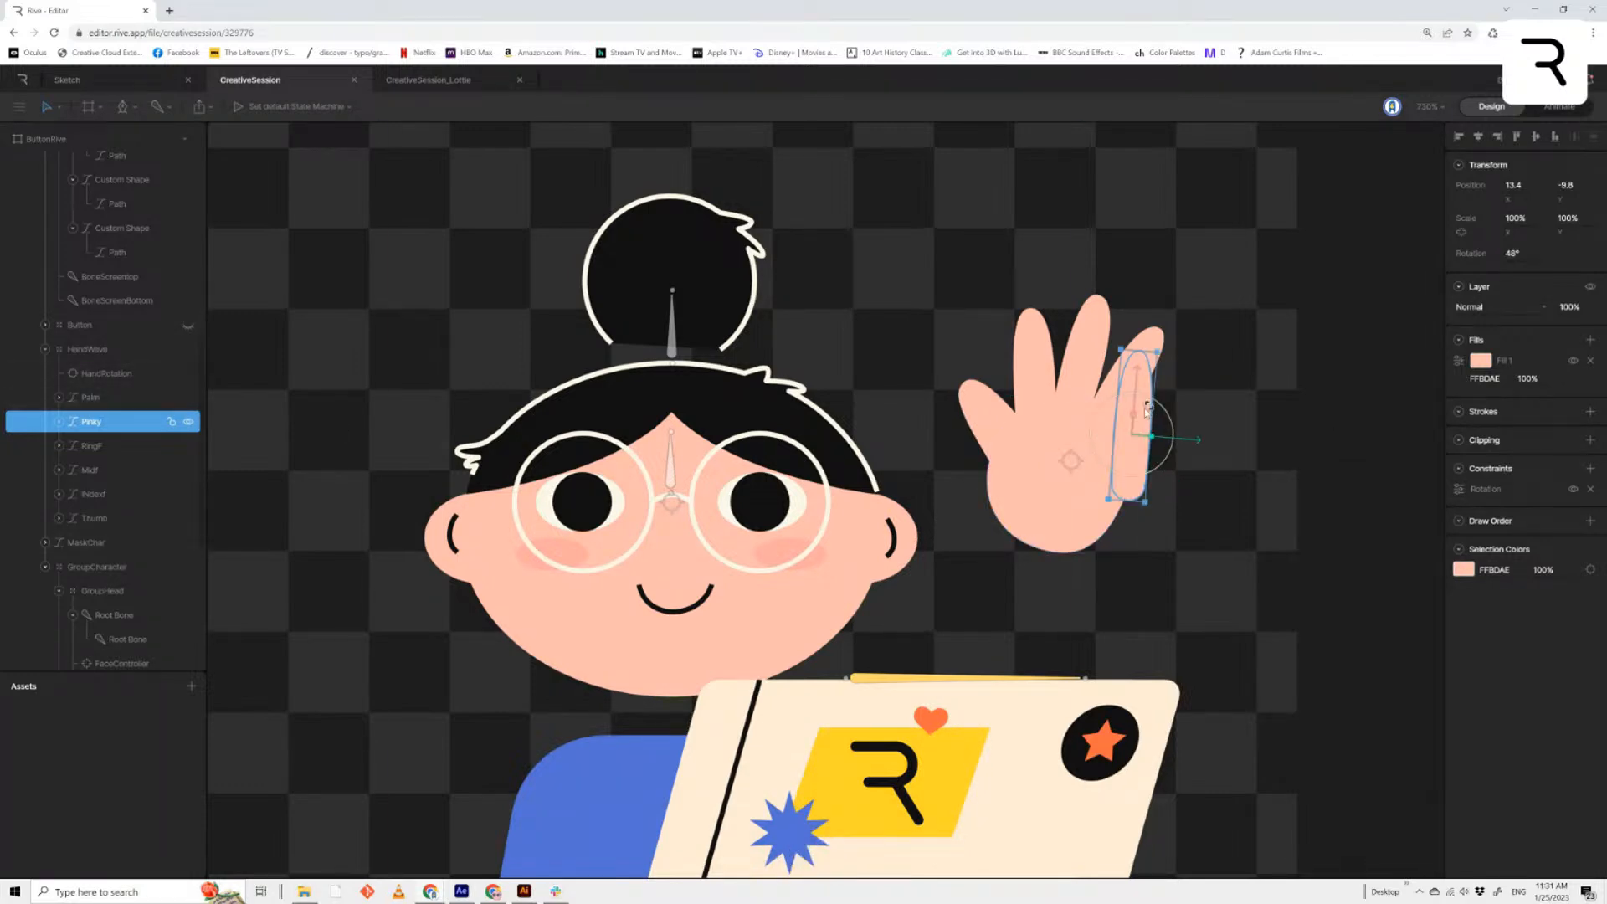
Toggle Offset on the Pinky's Rotation constraint to compare the finger's angle, and leave it enabled
left_click(1461, 489)
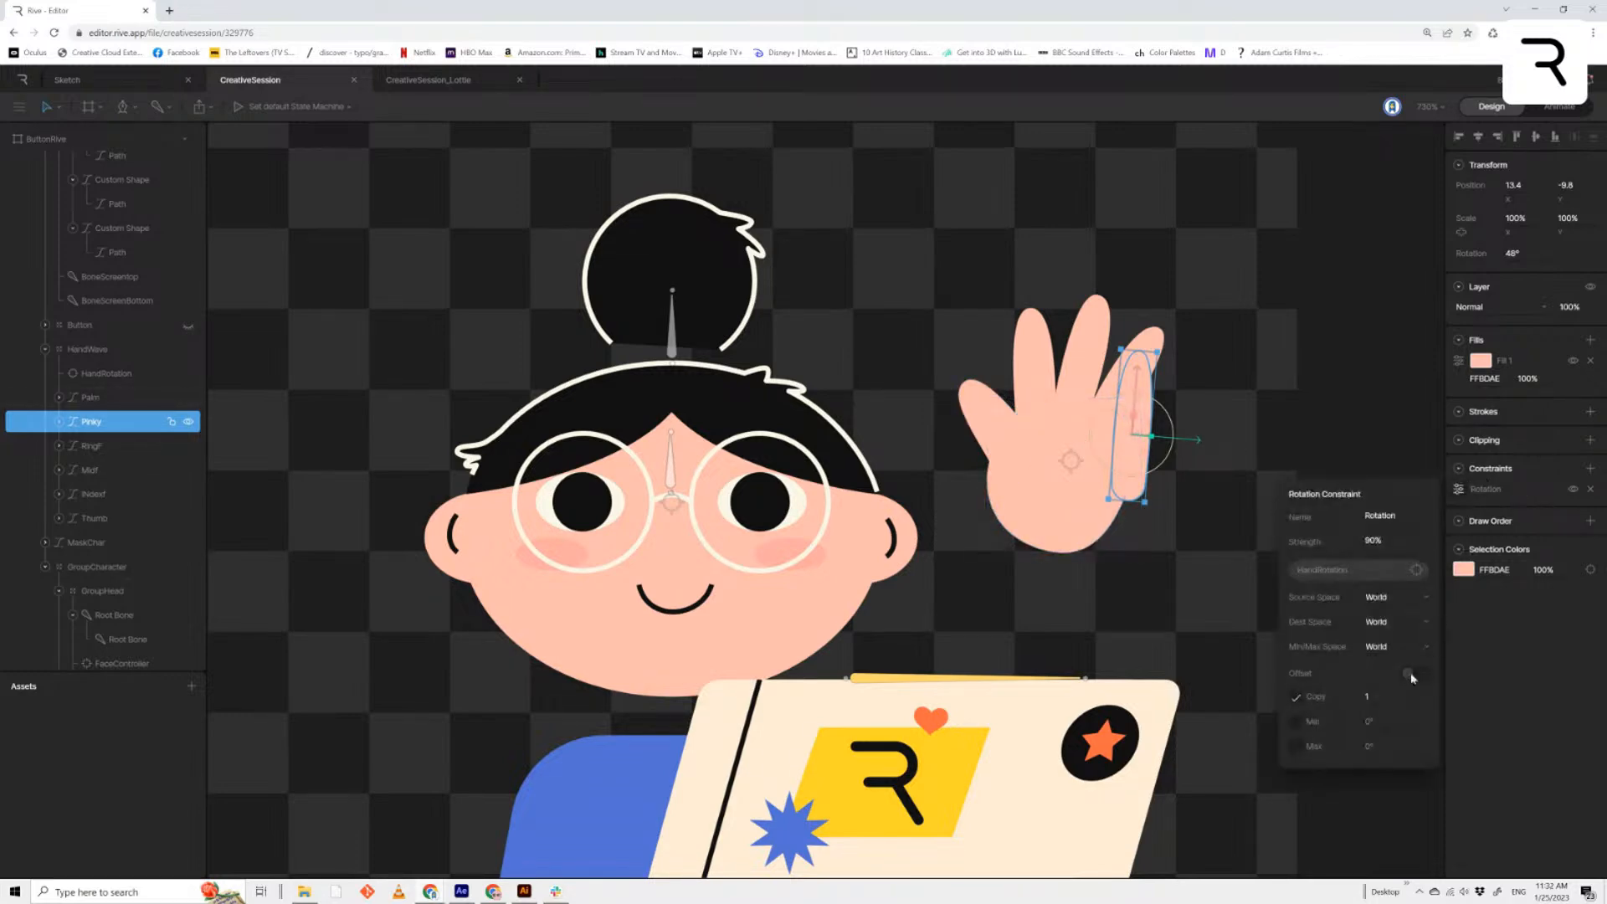
left_click(1411, 674)
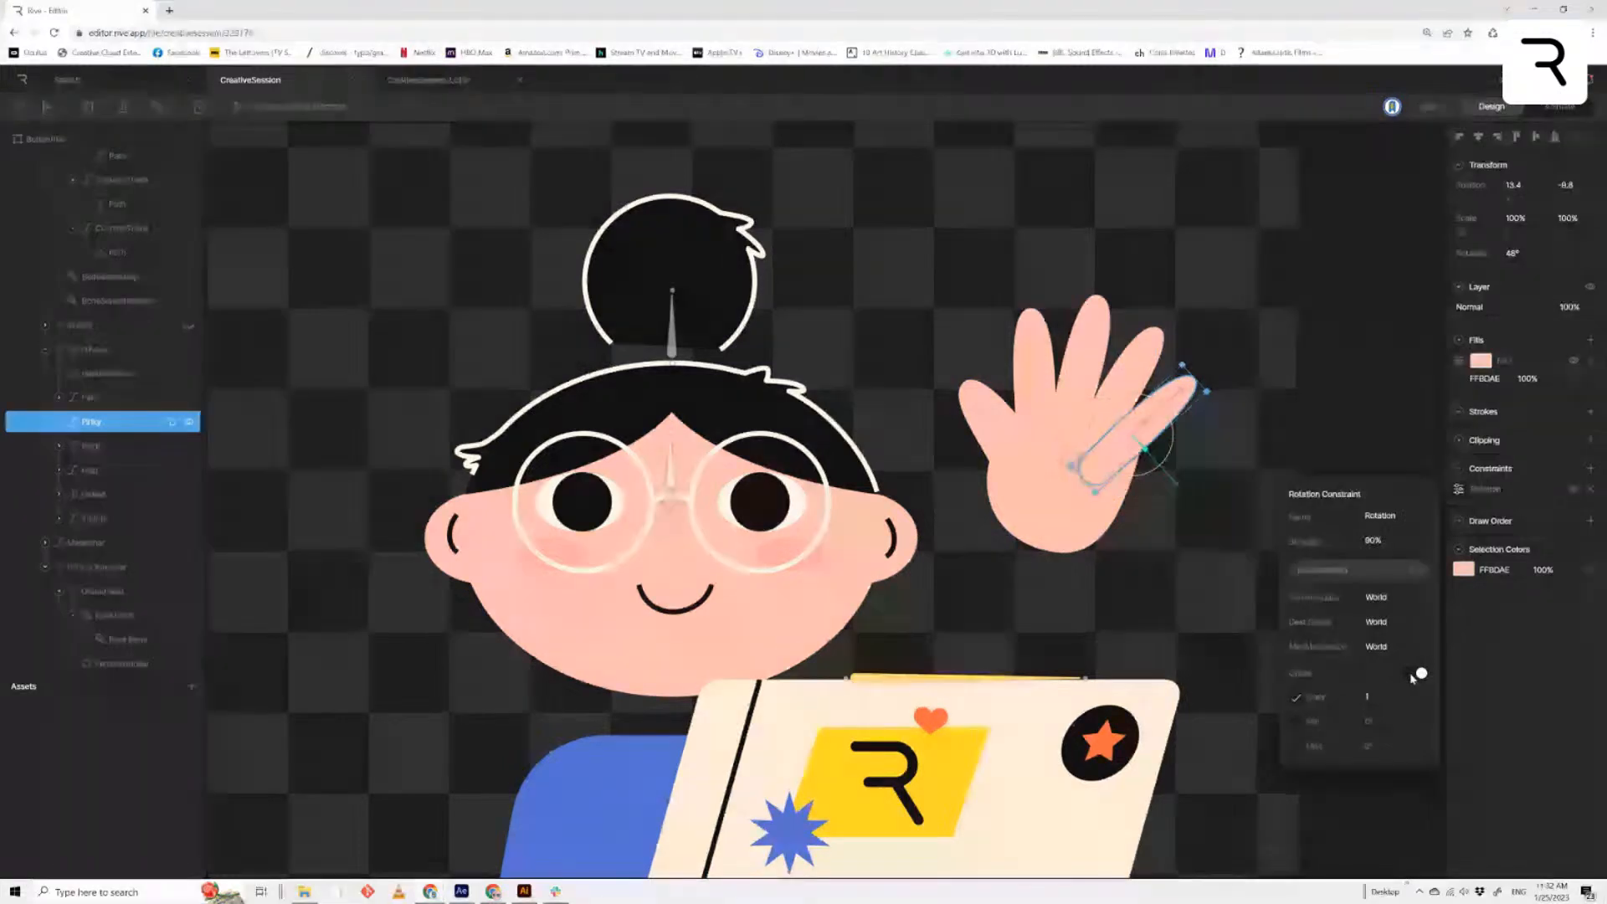
left_click(1414, 674)
left_click(1414, 675)
left_click(1414, 675)
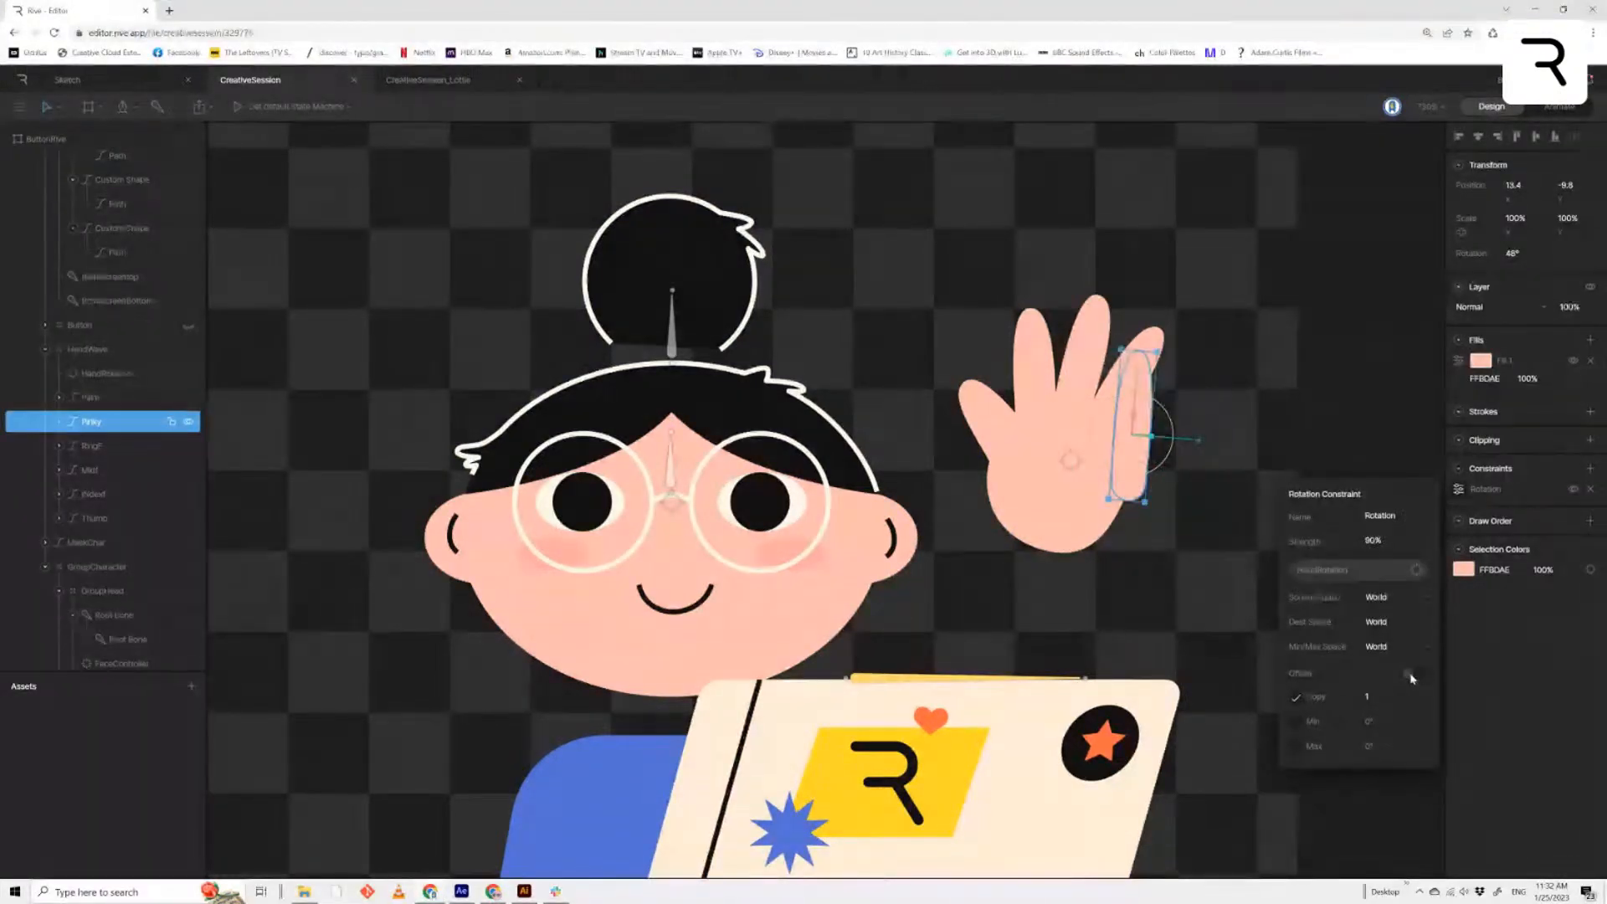
left_click(1411, 676)
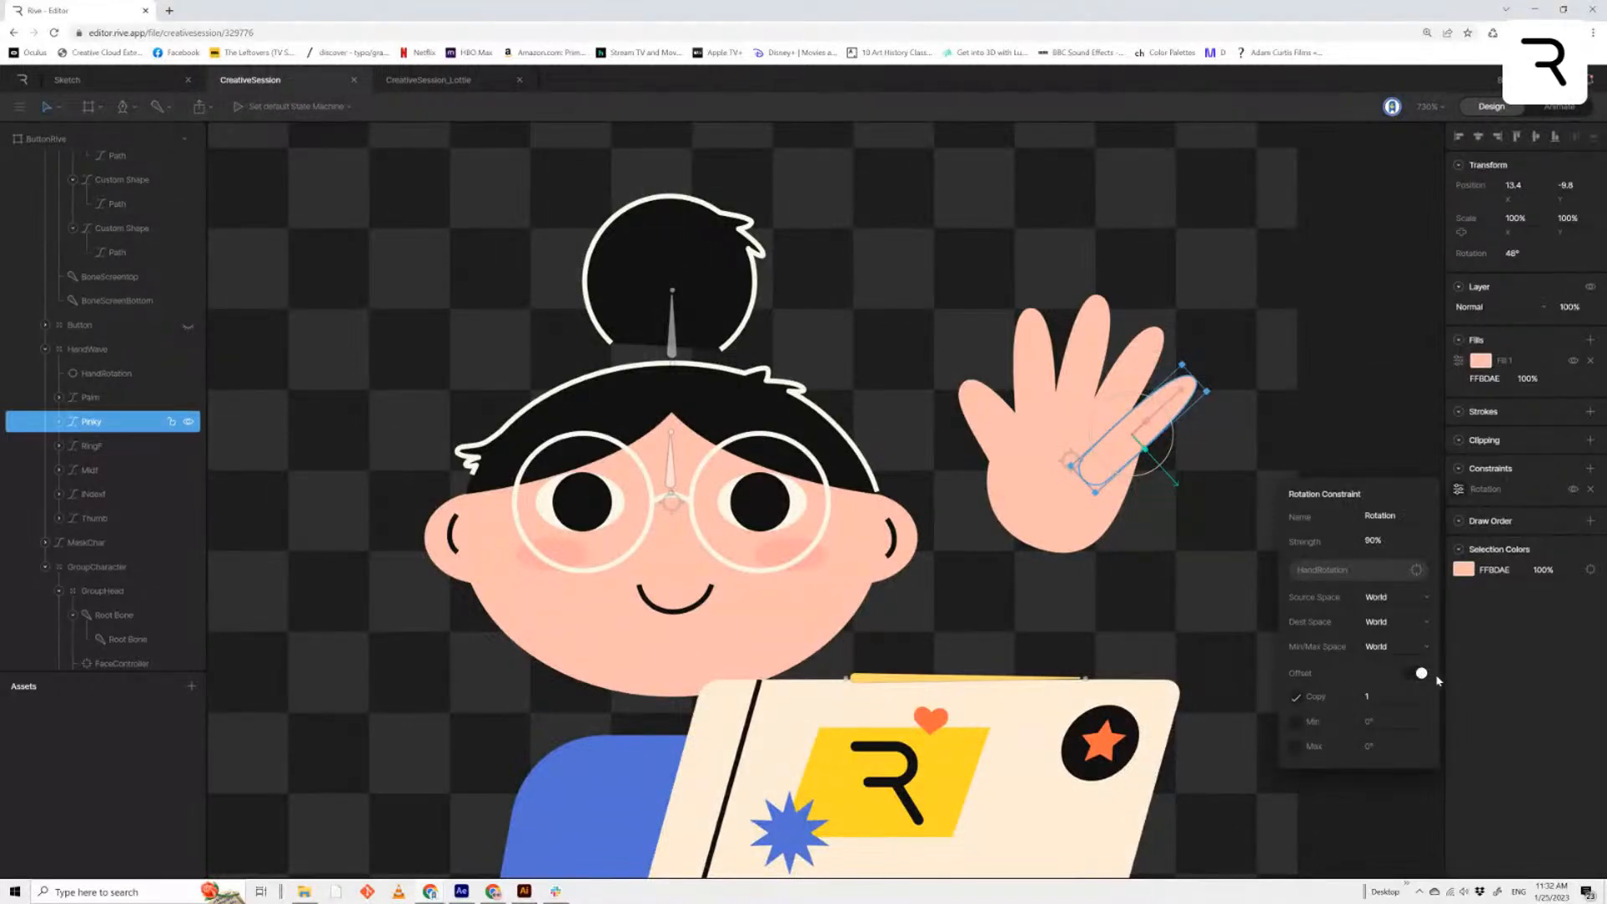
left_click(1415, 676)
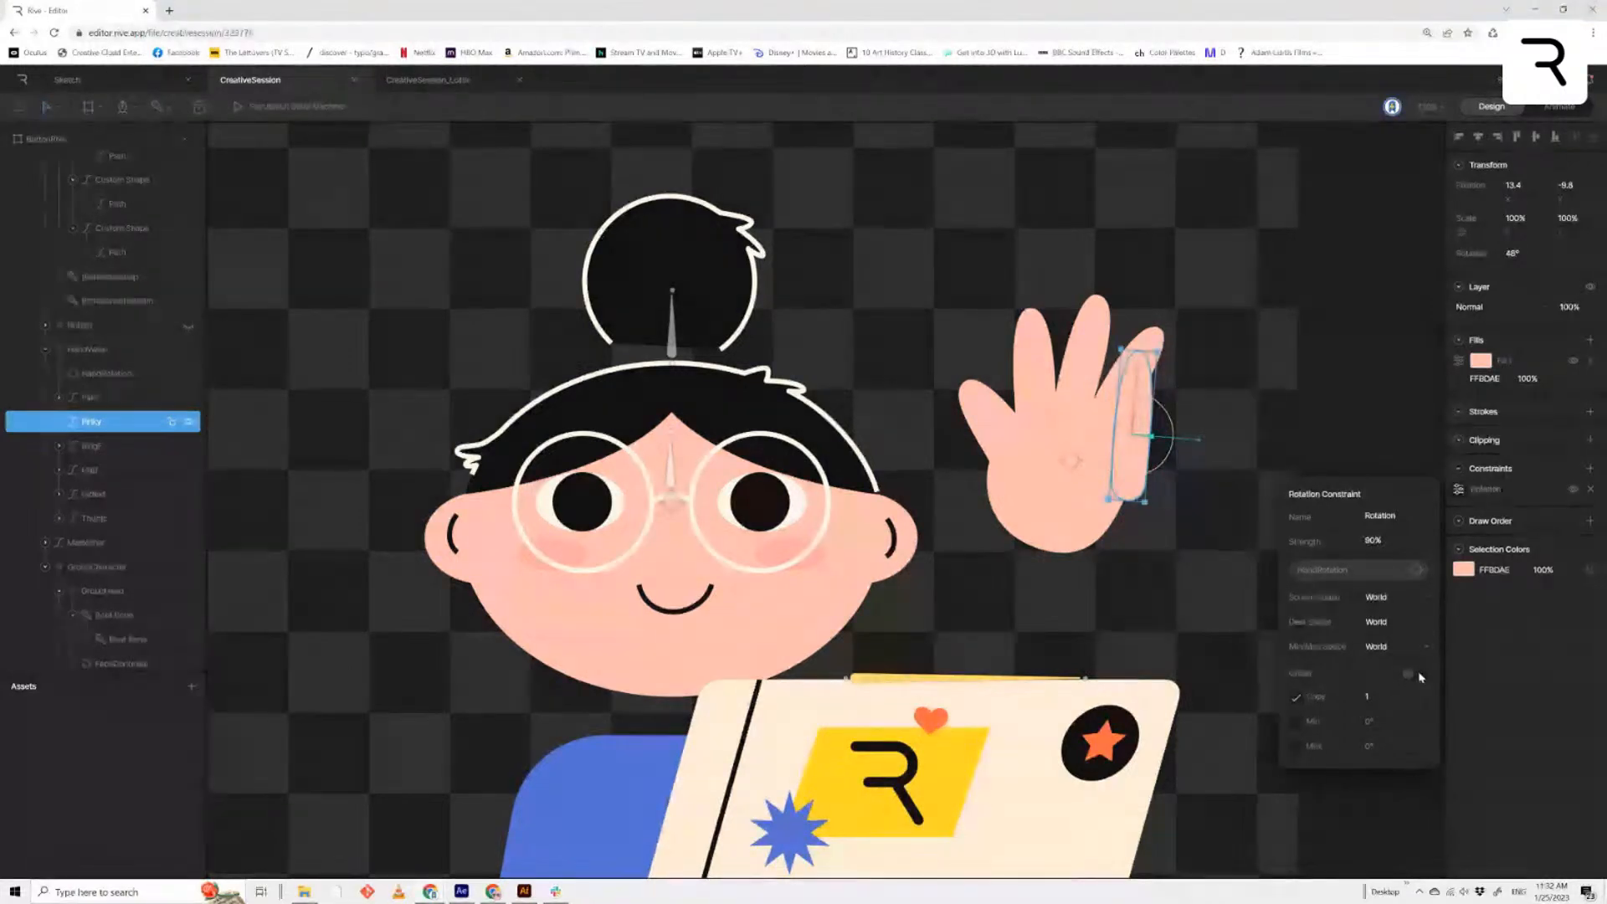
left_click(1420, 675)
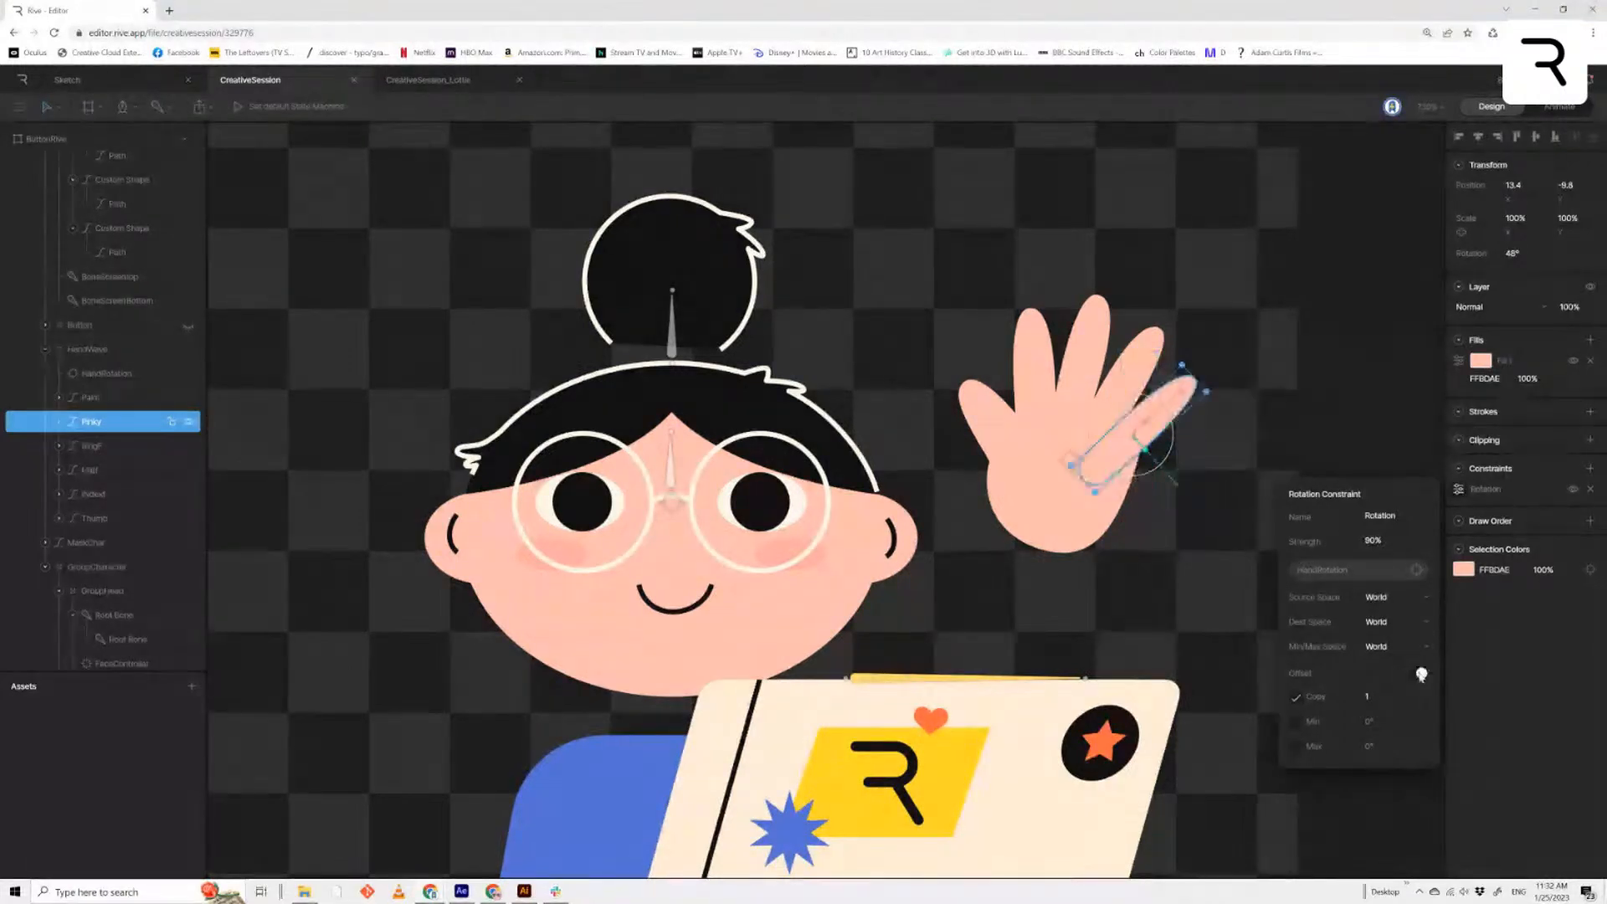
left_click(1594, 694)
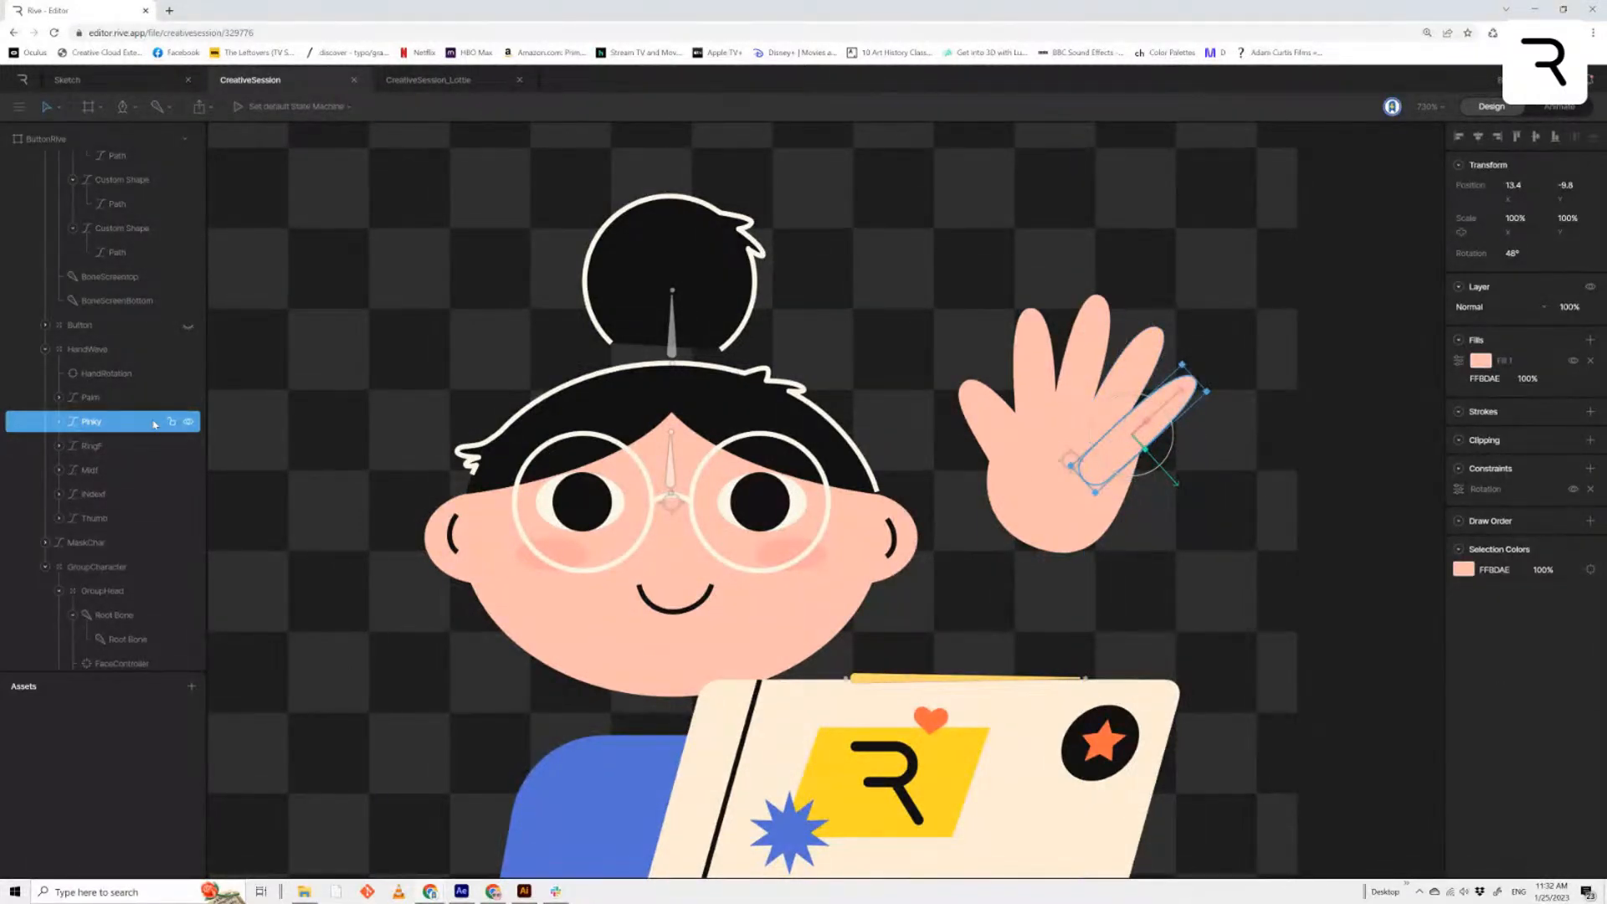
Check the RingF shape's Rotation constraint against the HandRotation target and delete the constraint
left_click(124, 446)
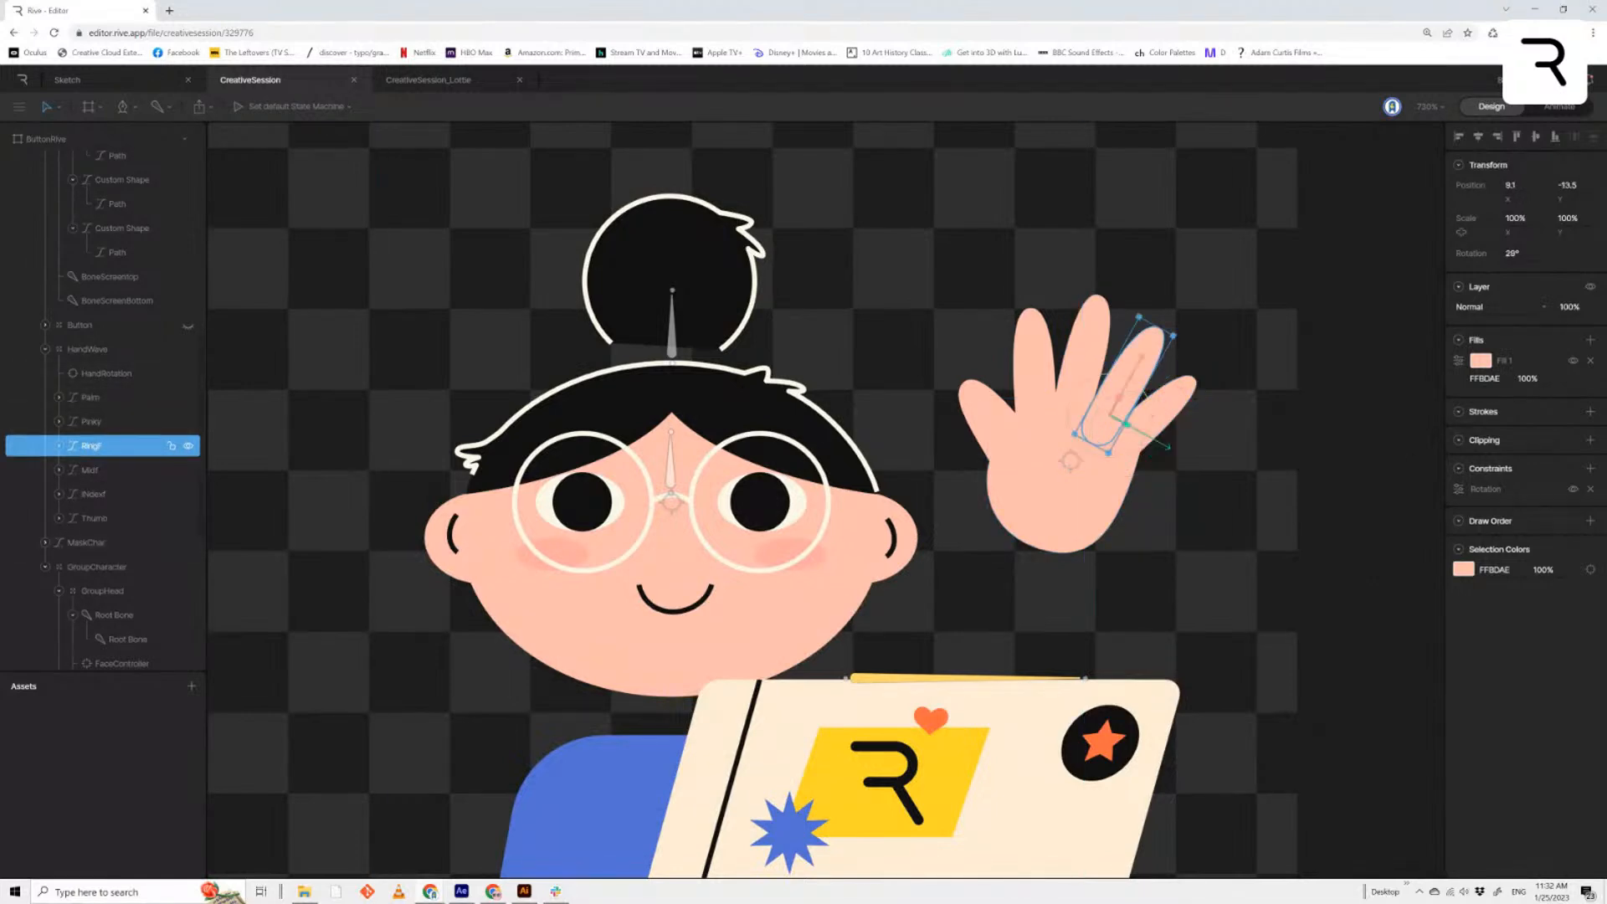
left_click(1074, 461)
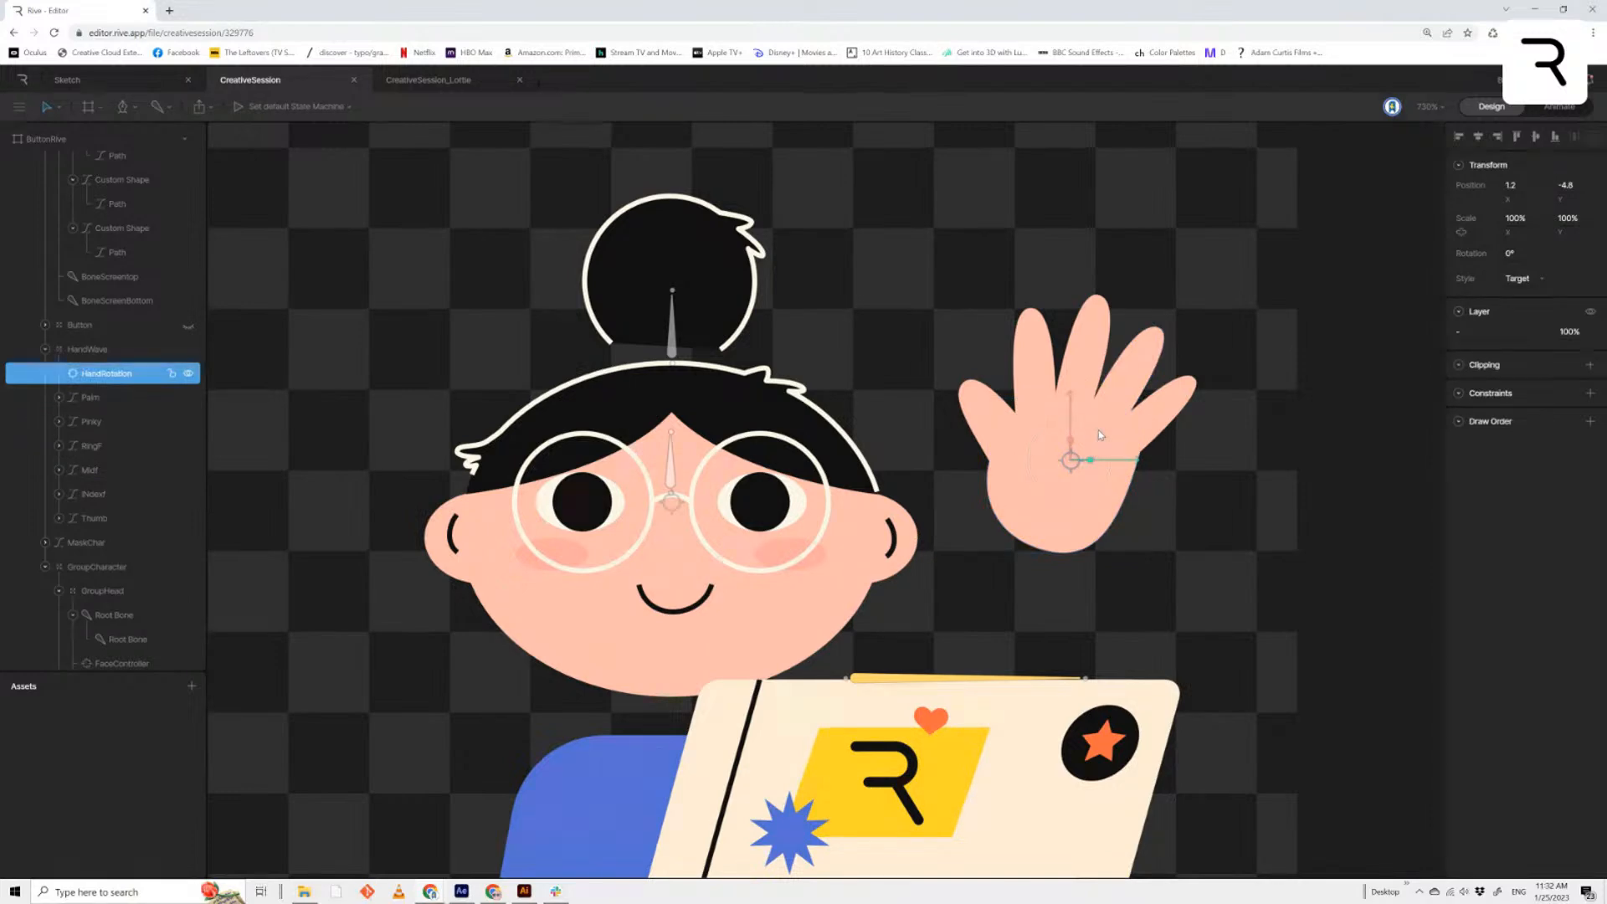
left_click(96, 445)
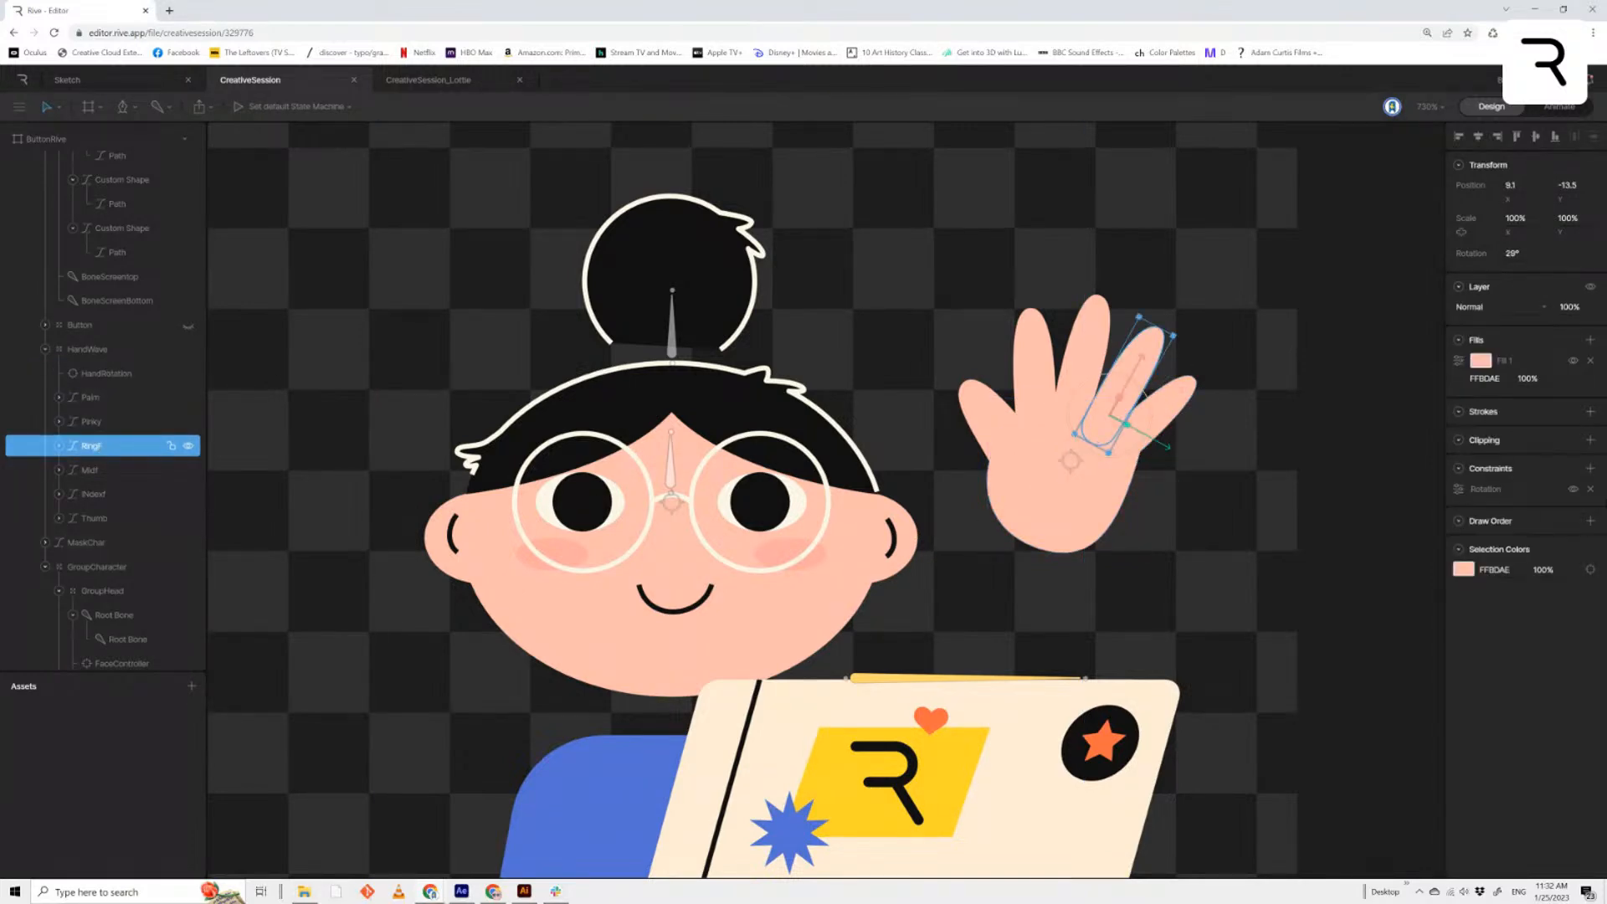
left_click(1456, 490)
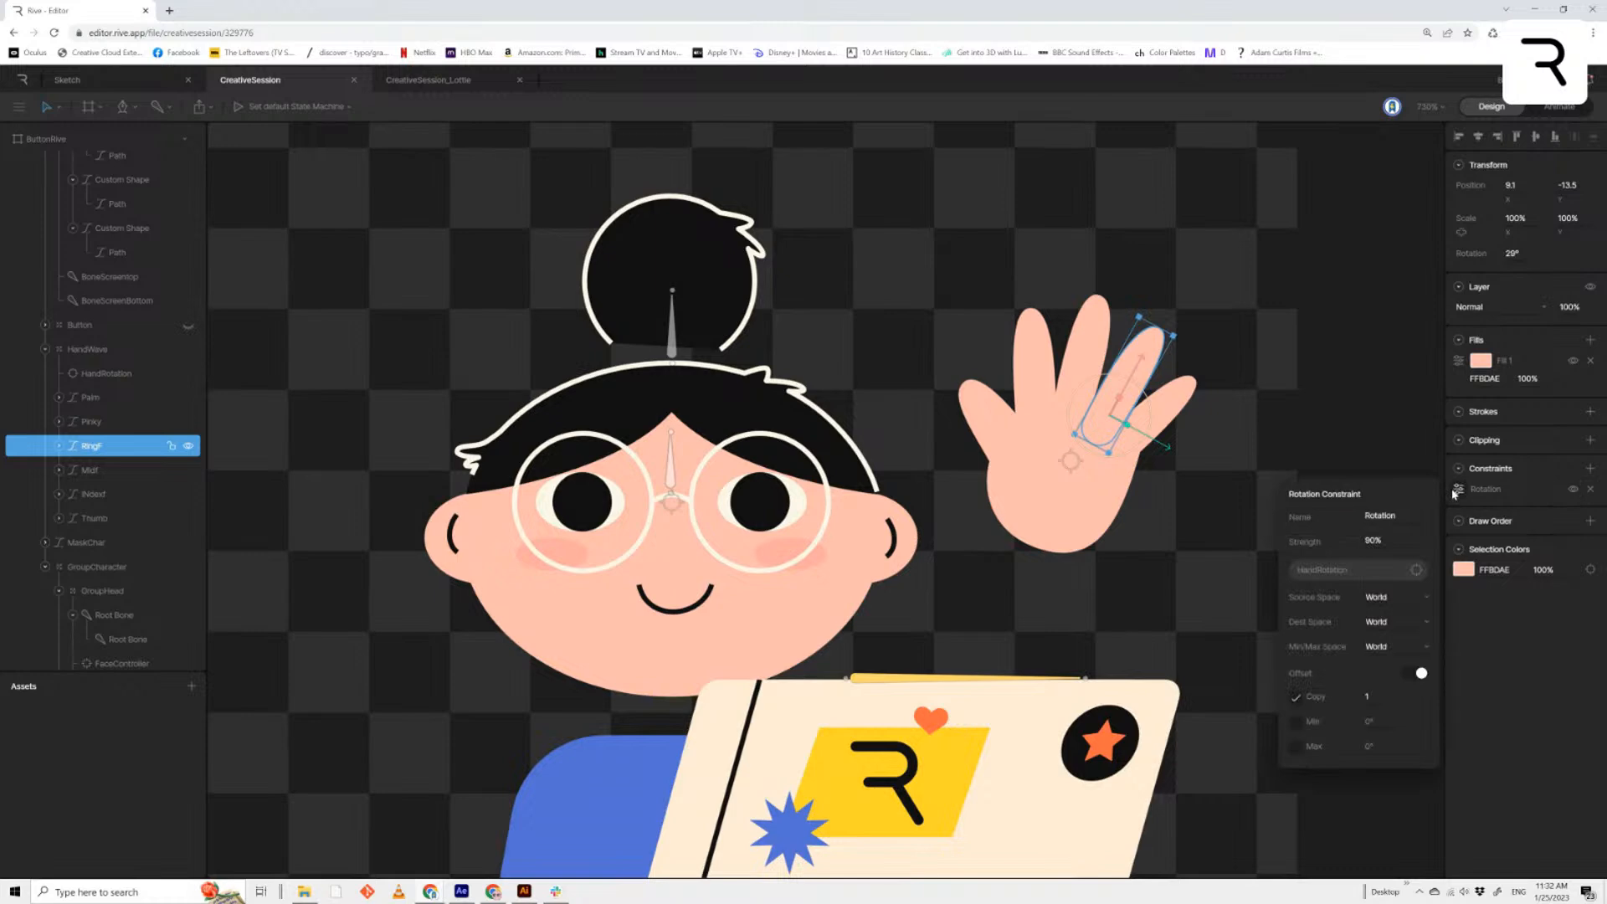
left_click(1590, 488)
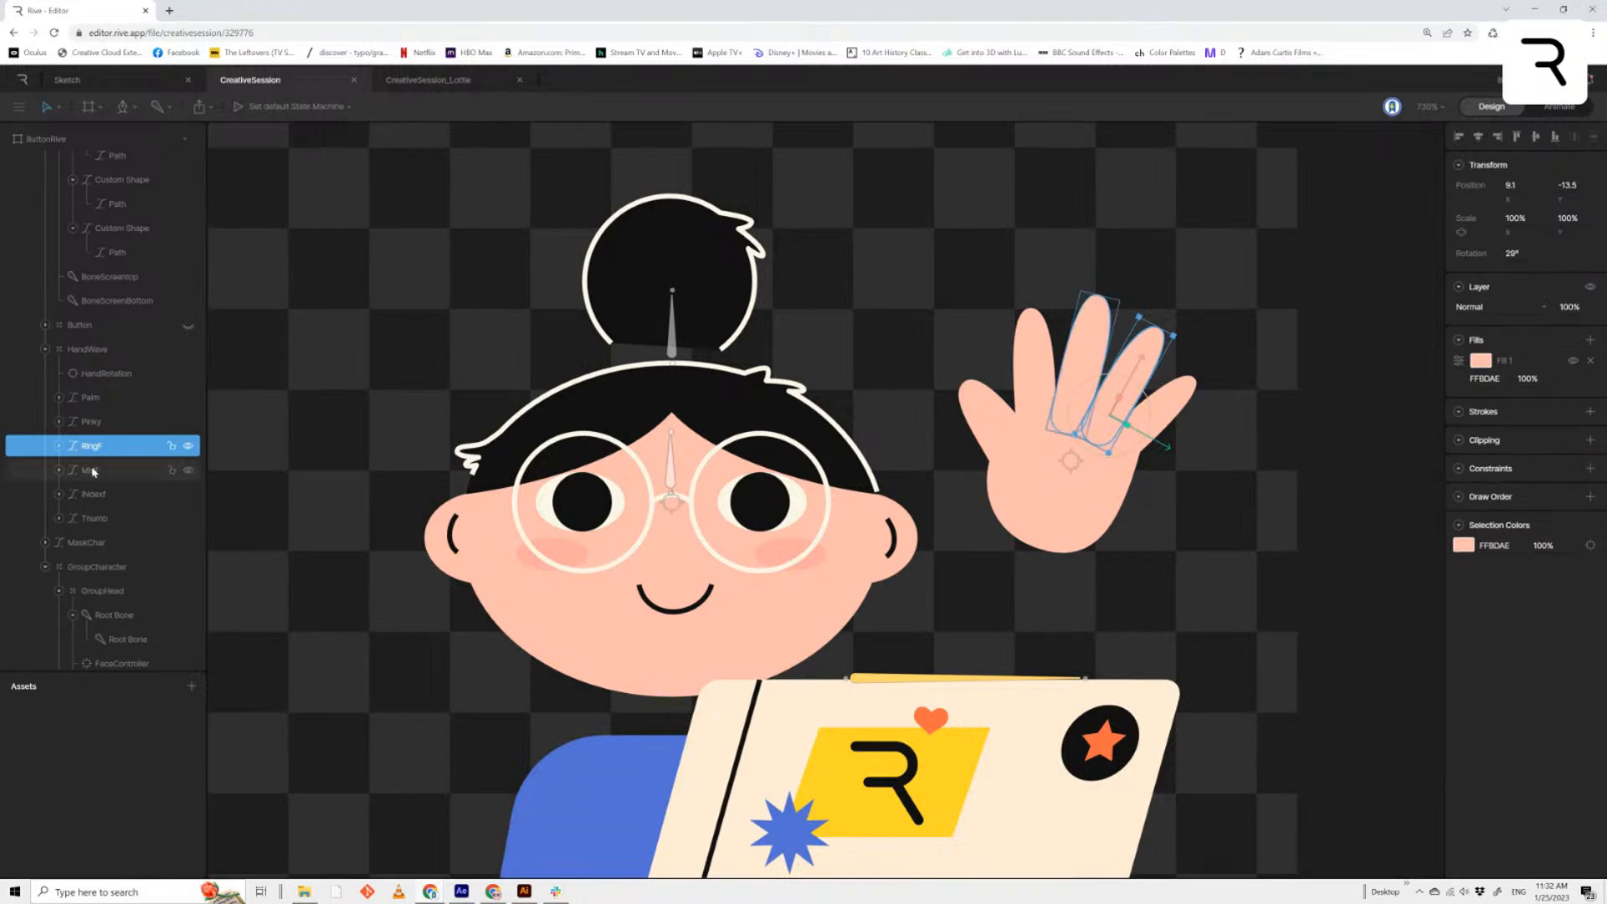
Add a new Rotation constraint to RingF with Offset enabled and HandRotation as its target
left_click(1590, 468)
left_click(1521, 618)
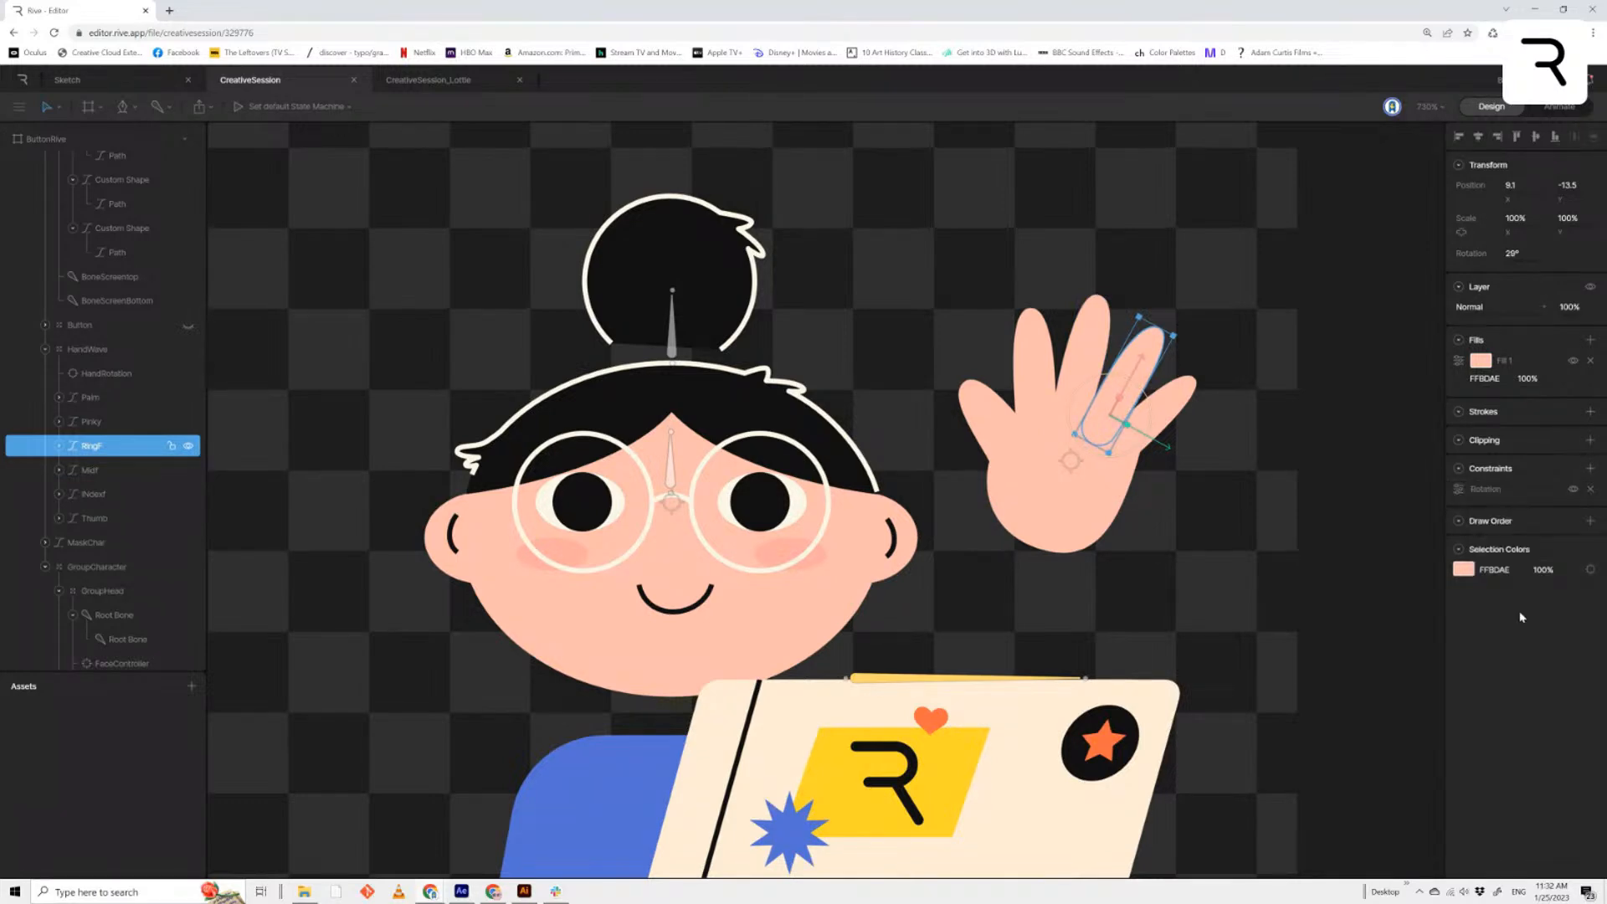
left_click(1459, 490)
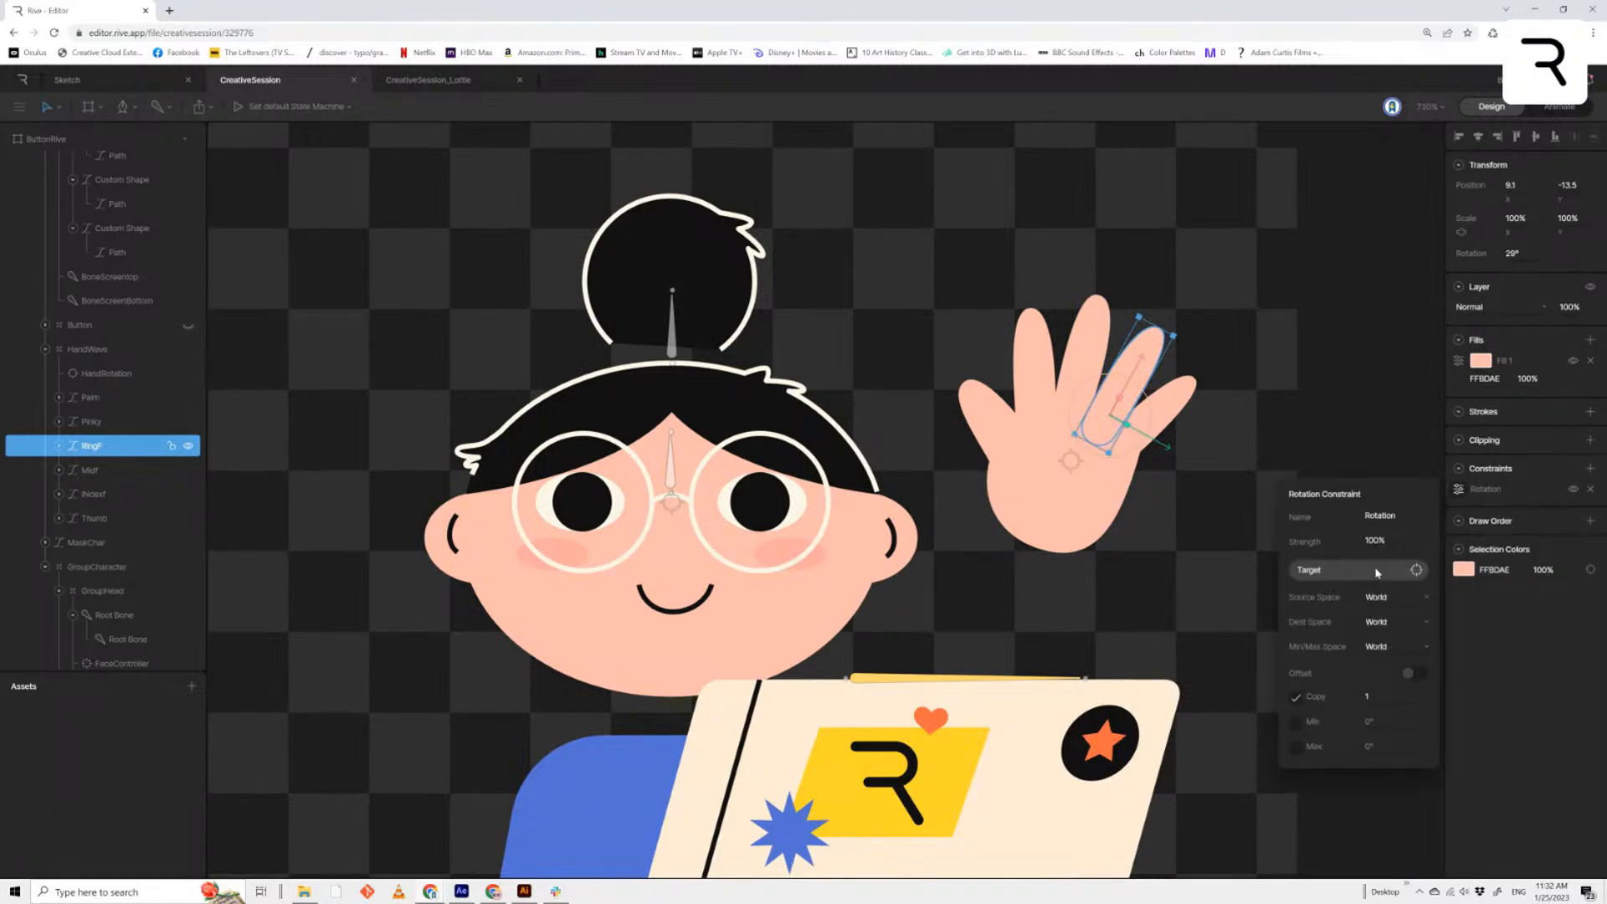
left_click(1377, 574)
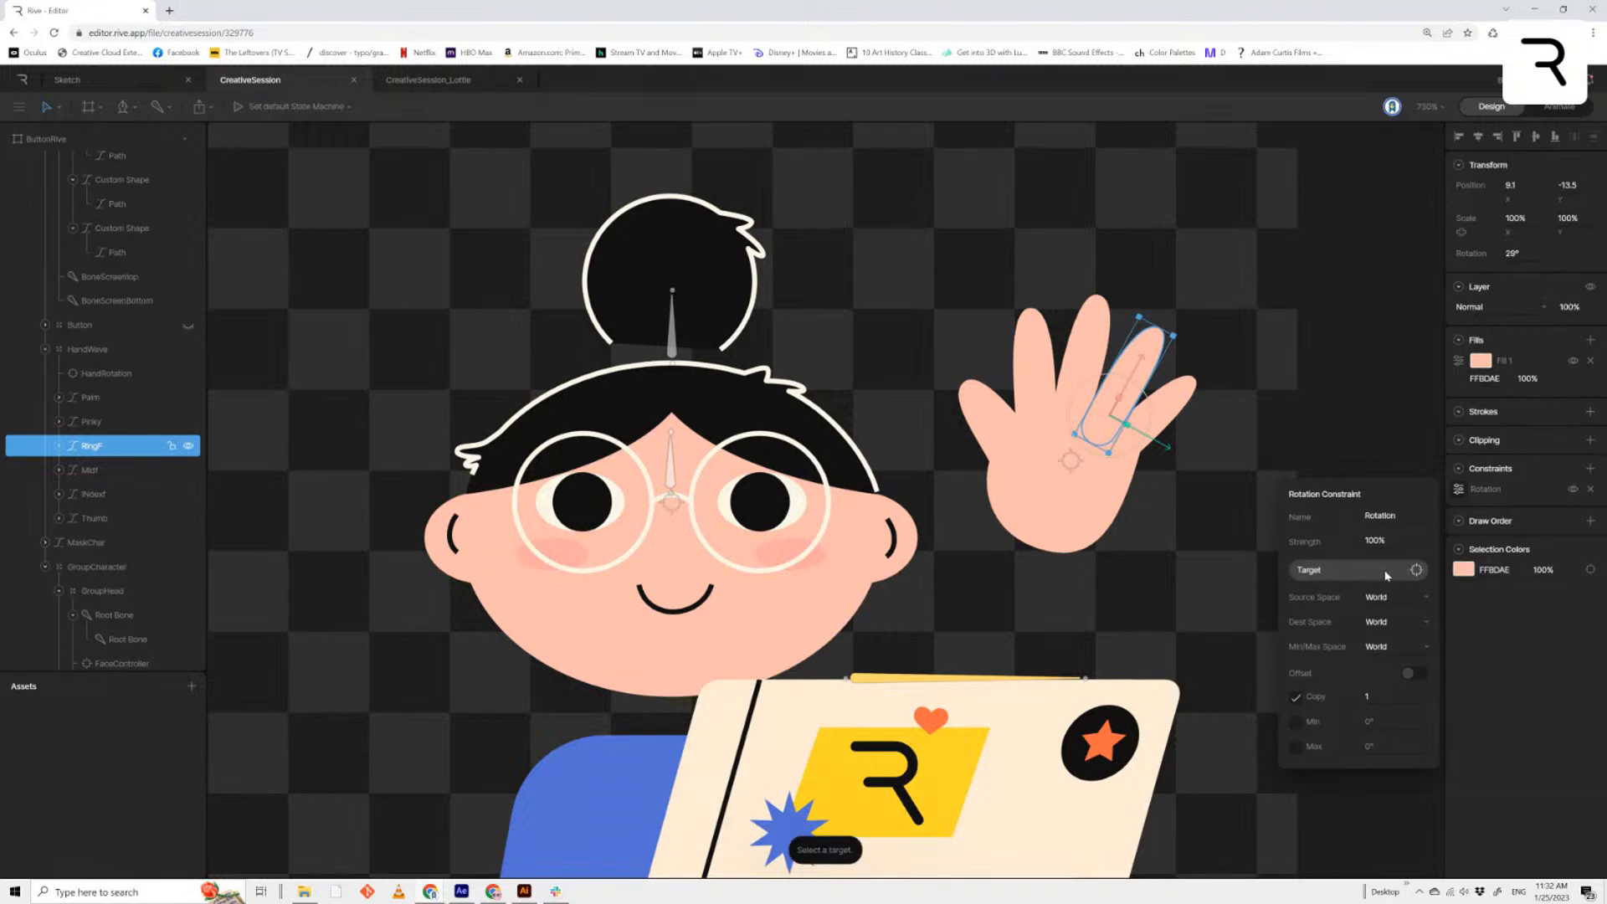
left_click(1411, 675)
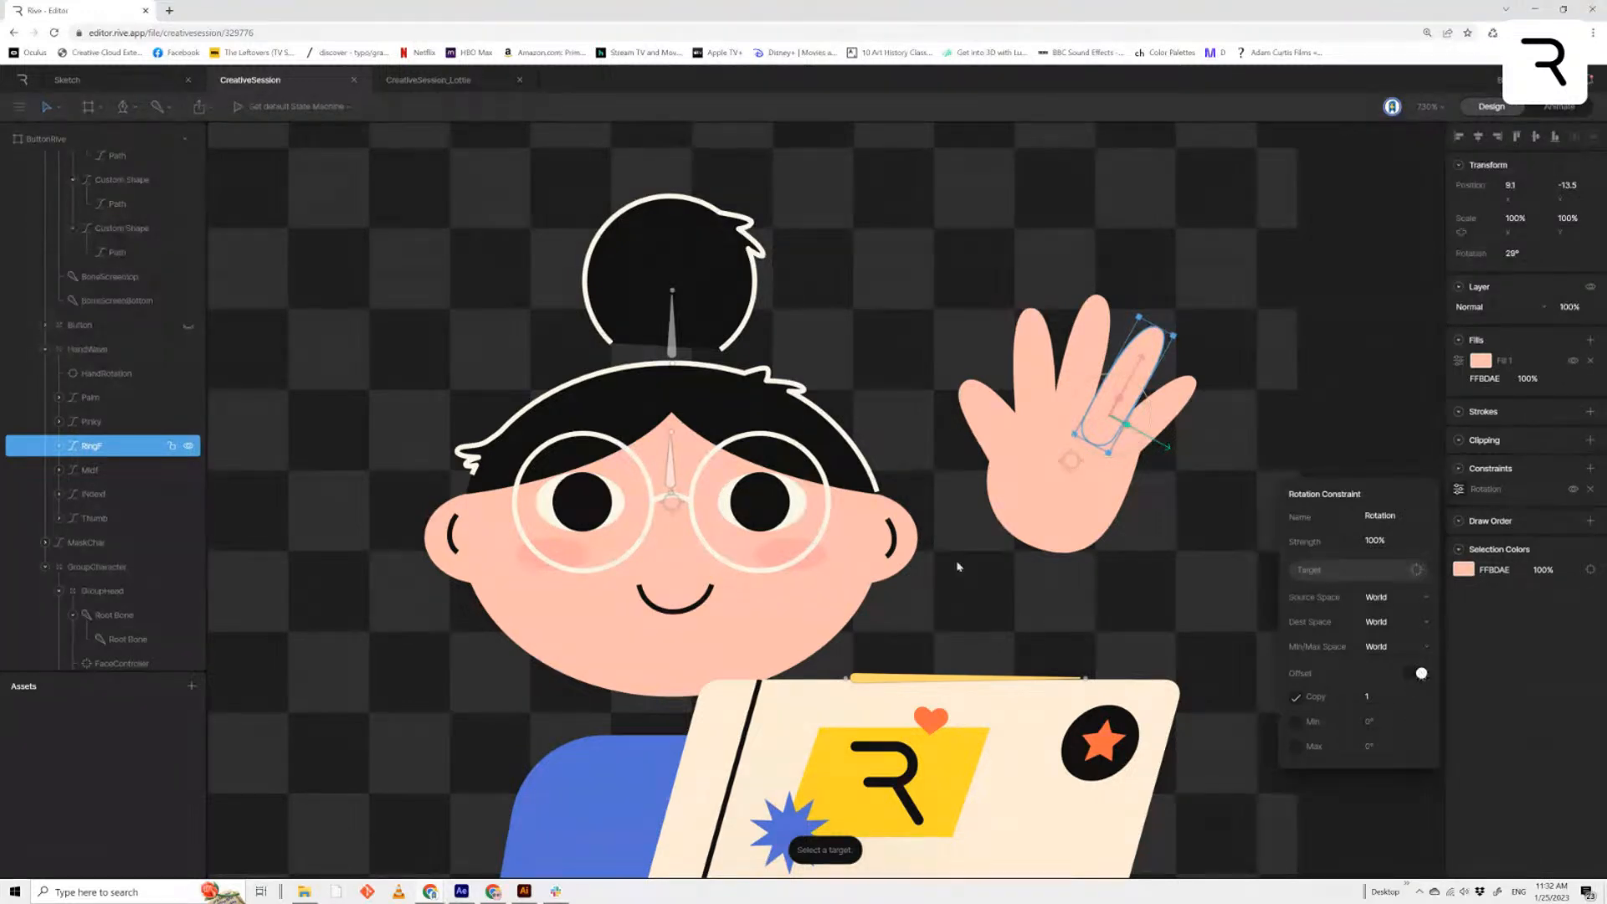
left_click(112, 374)
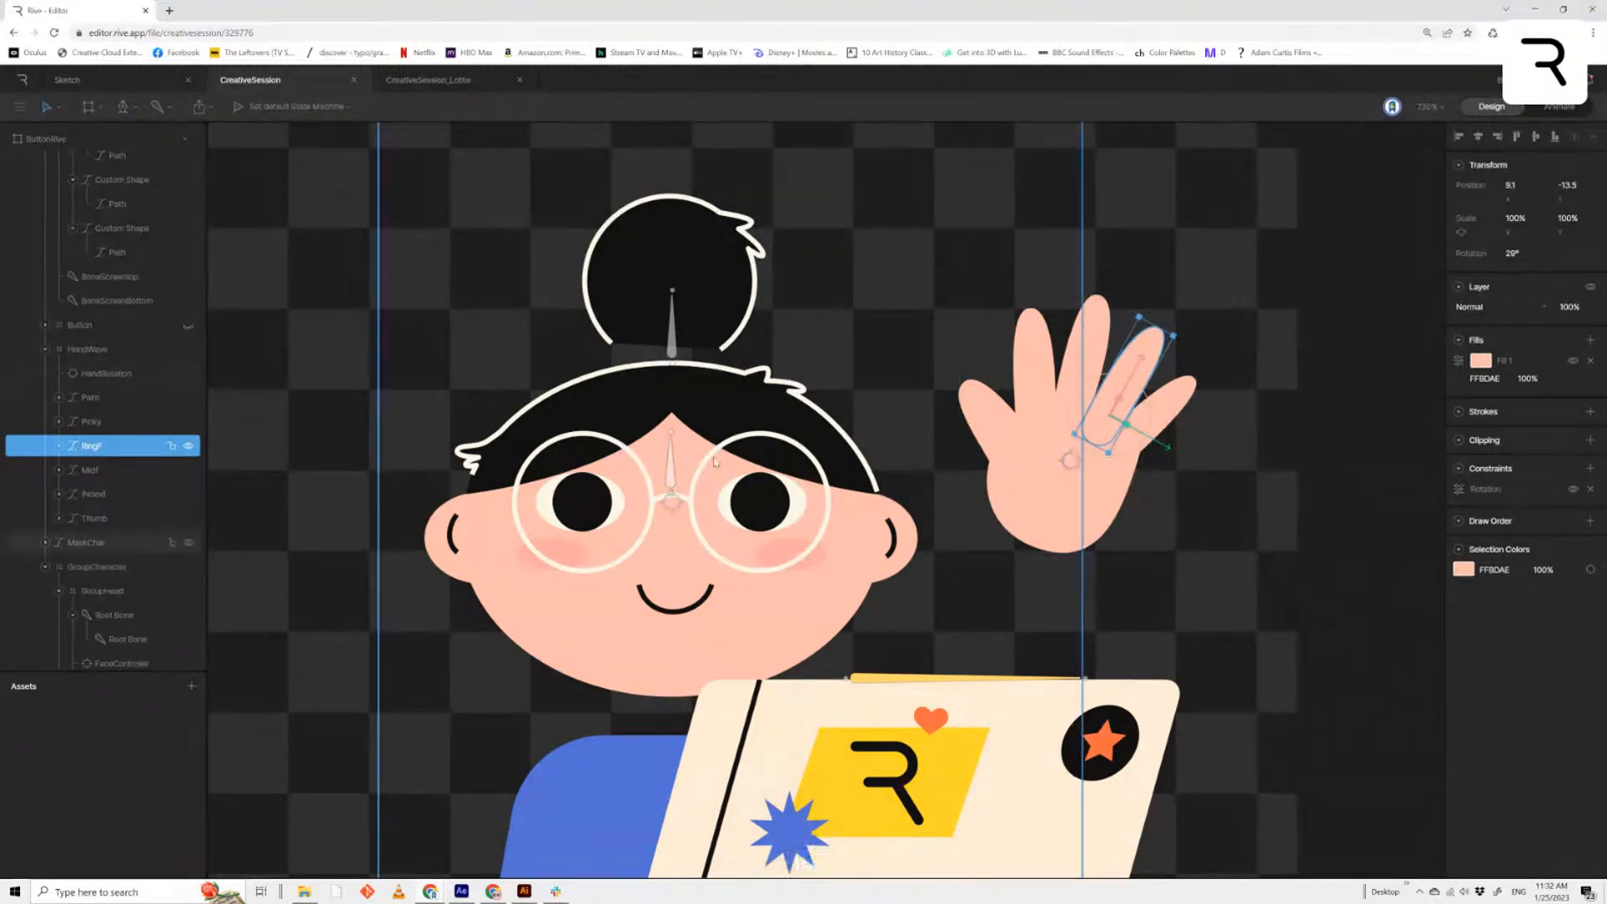
Test the finger constraints by rotating the HandRotation target, undoing the first try and rotating it again to about 43°
left_click(107, 373)
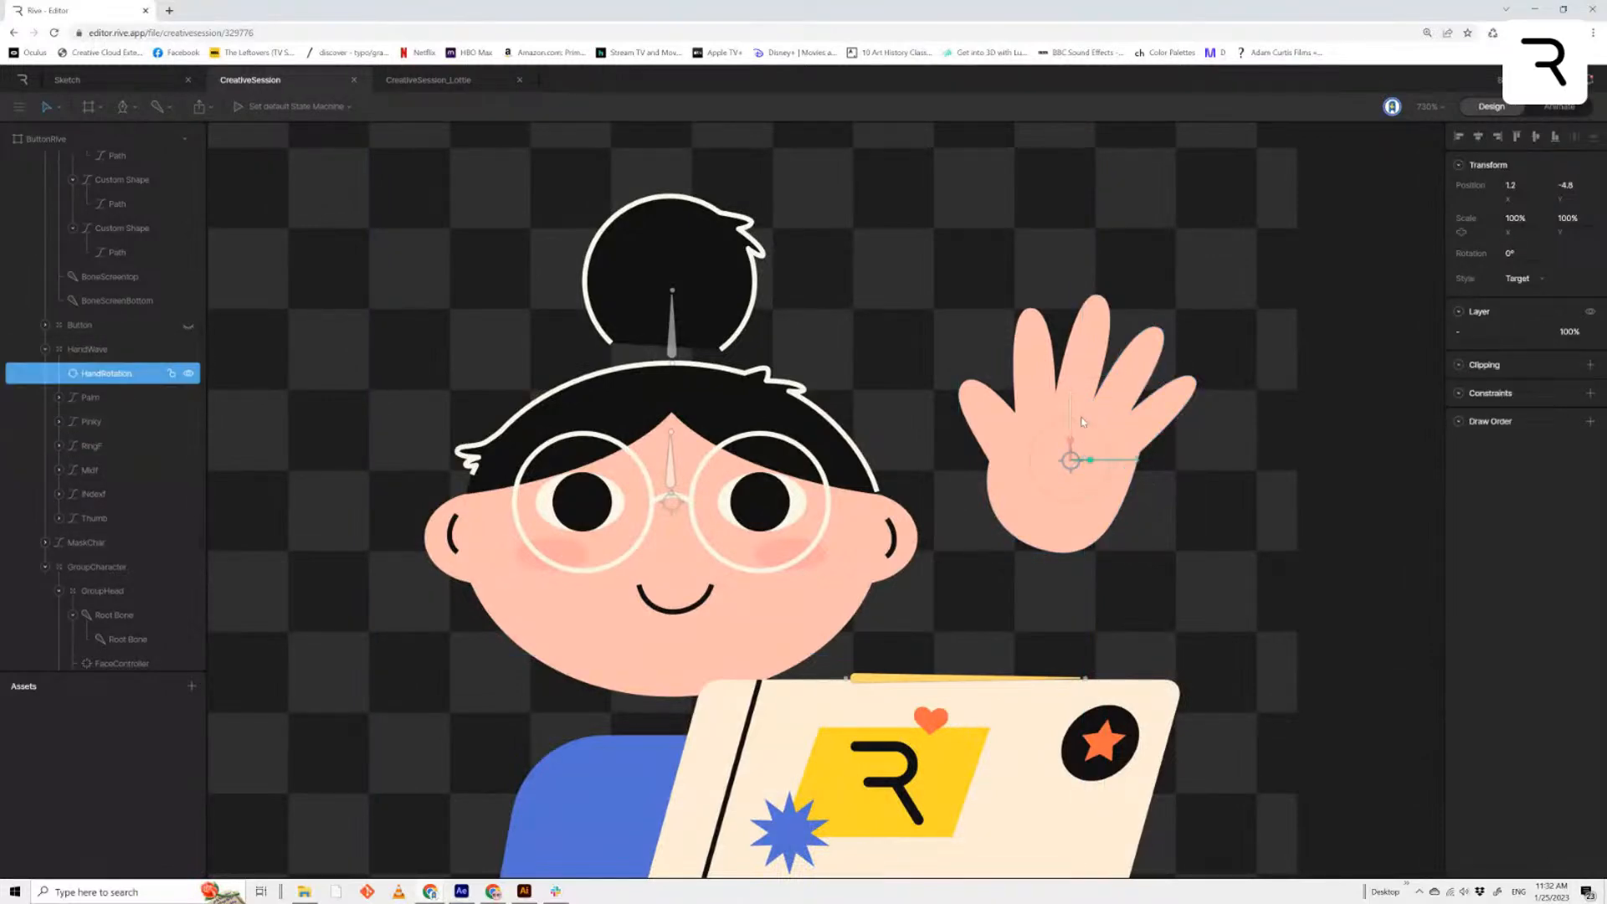
left_click_drag(1091, 425, 1115, 451)
key("ctrl+z")
mouse_move(1108, 444)
left_mouse_down()
mouse_move(1093, 430)
mouse_move(1114, 454)
left_mouse_up()
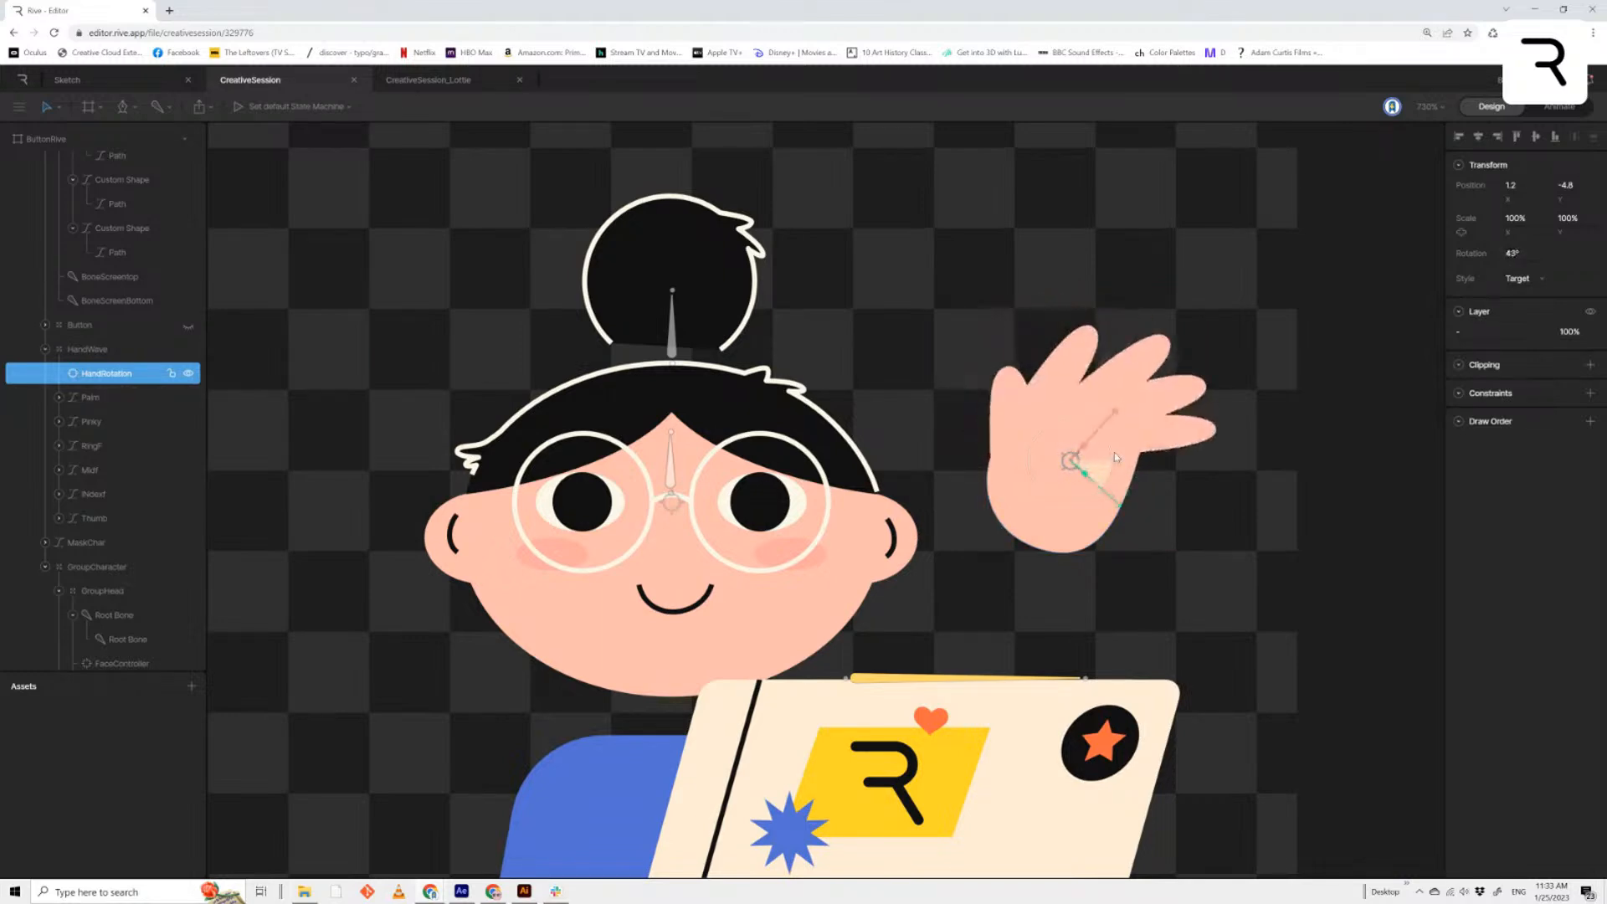
Undo the last rotation of the HandRotation target and inspect the ring, middle, index and thumb shapes of the waving hand
key("ctrl+z")
left_click(1167, 393)
left_click(1138, 356)
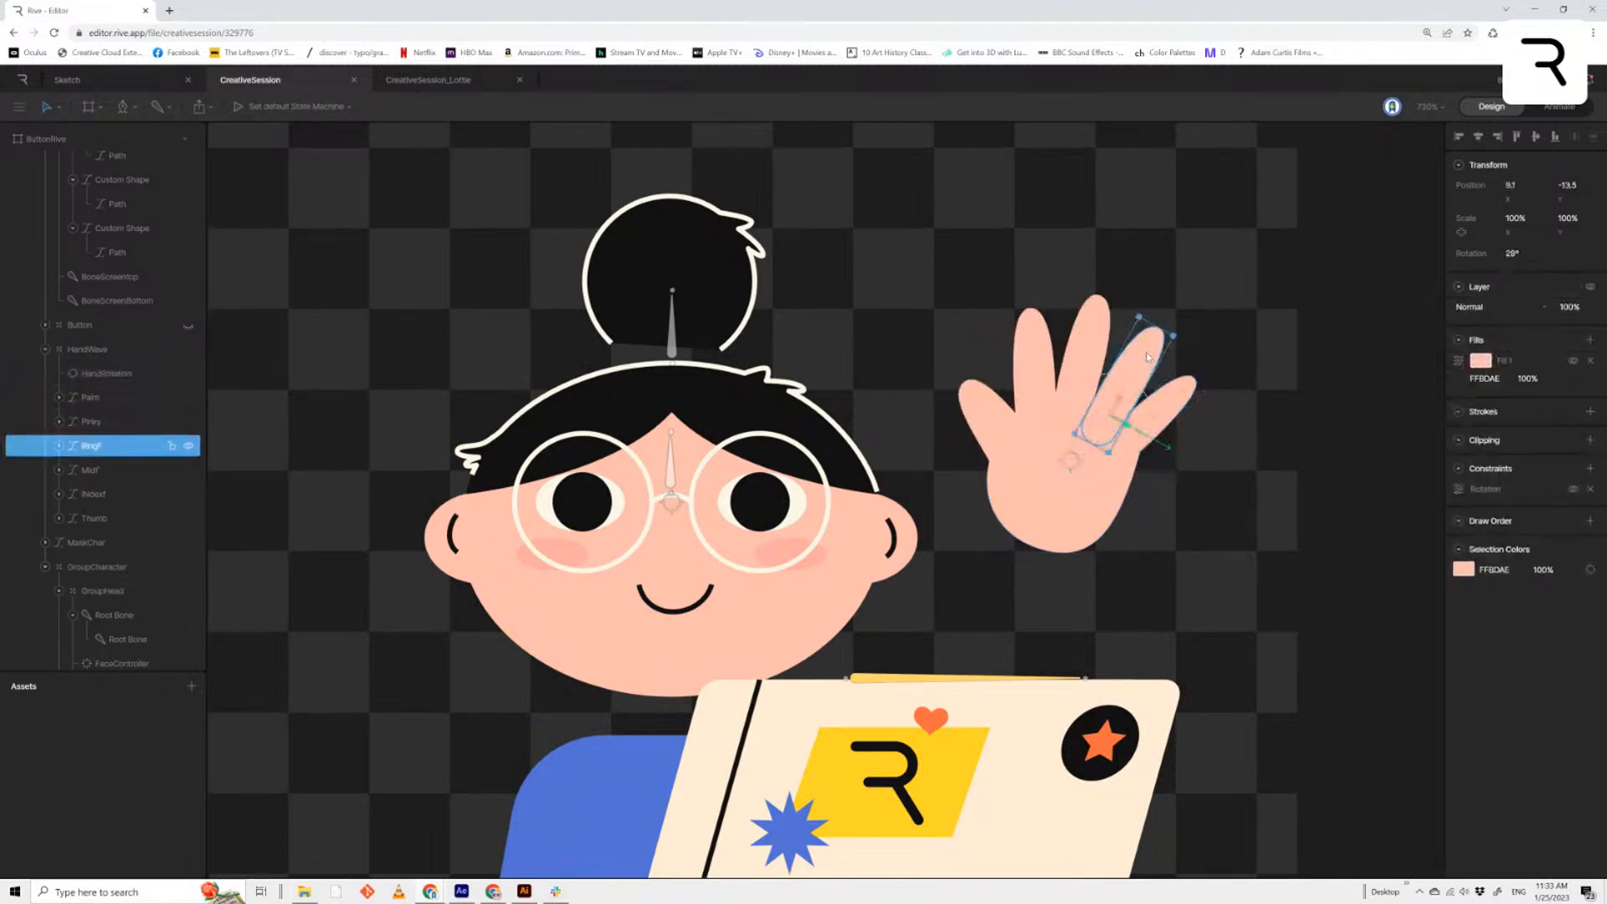
left_click(1092, 331)
left_click(1020, 352)
left_click(977, 401)
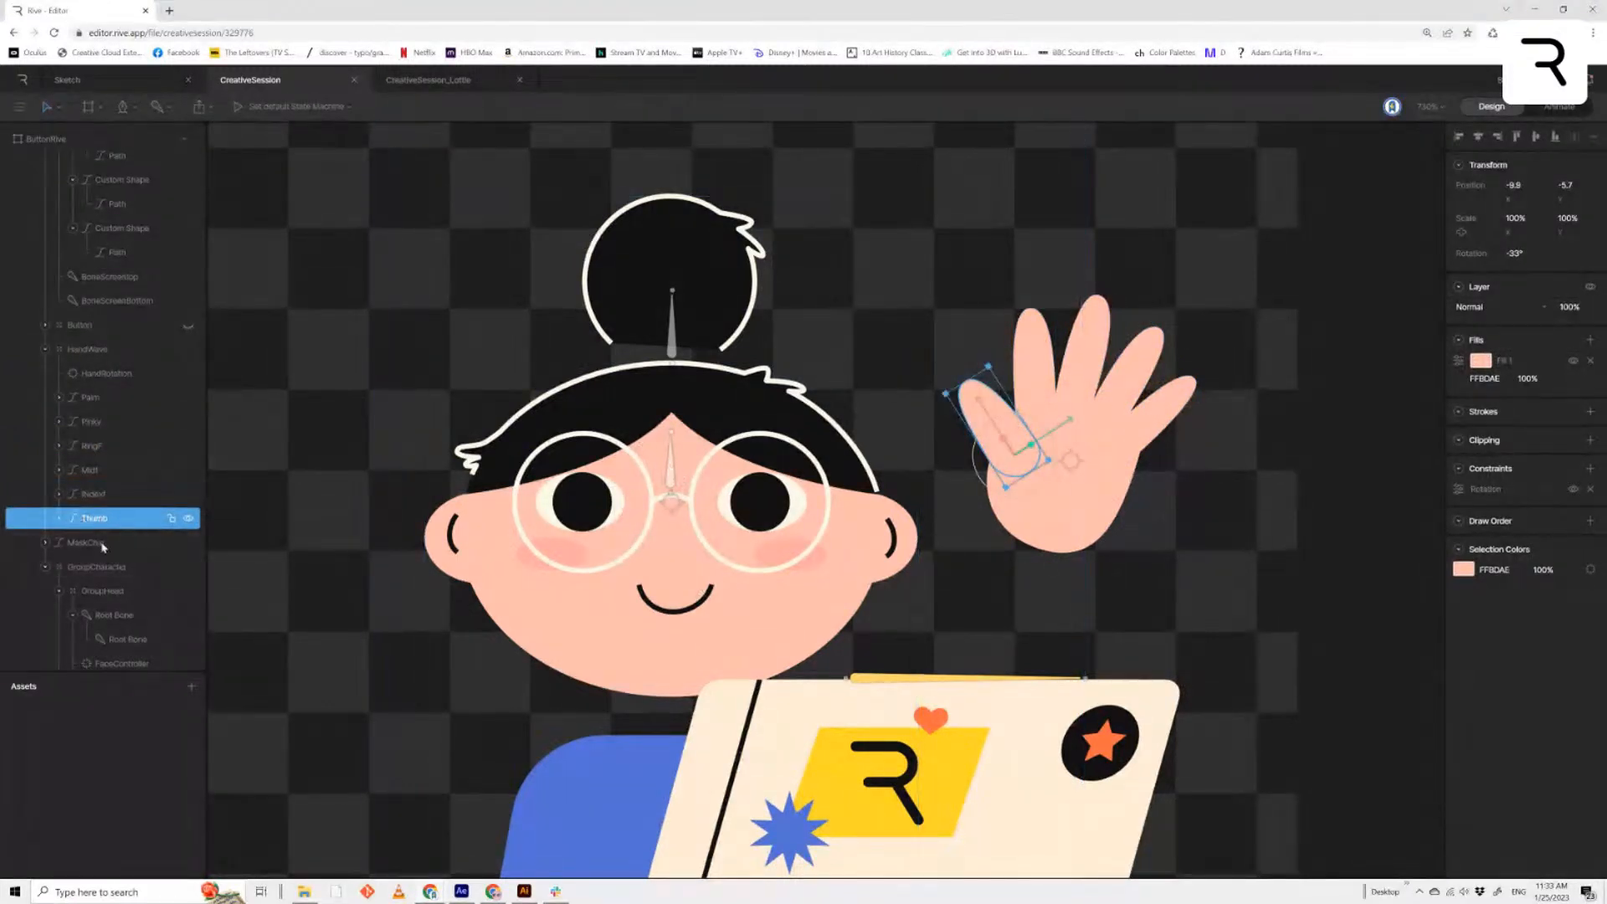
Test the face rig by moving the FaceController target upward on the face, and undo the move
scroll(108, 508, "down", 3)
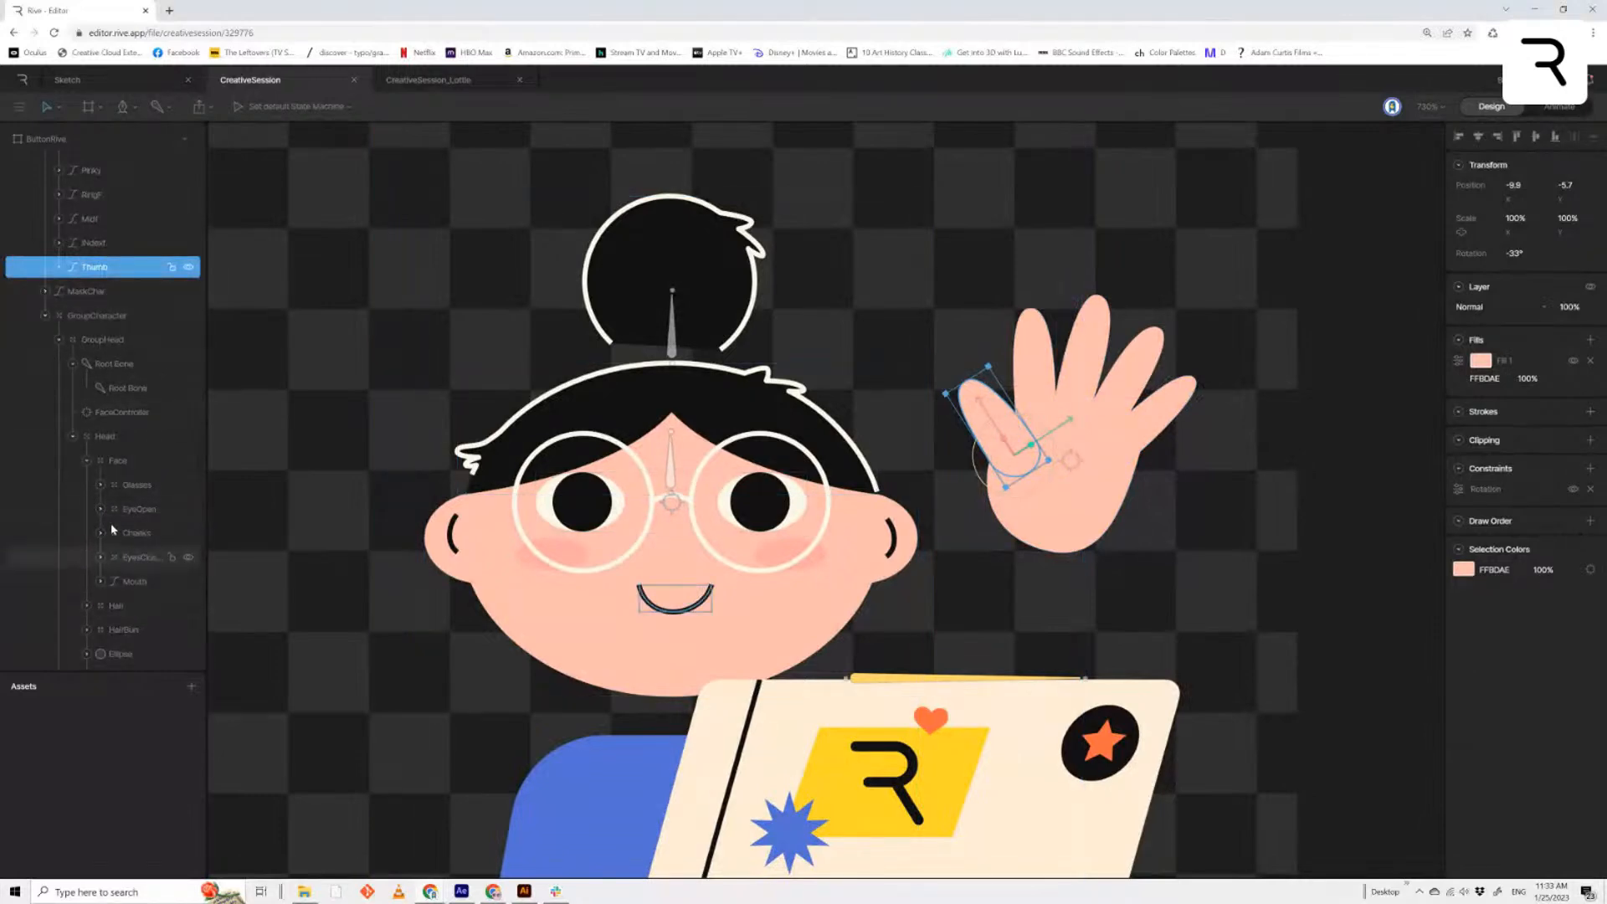
left_click(117, 460)
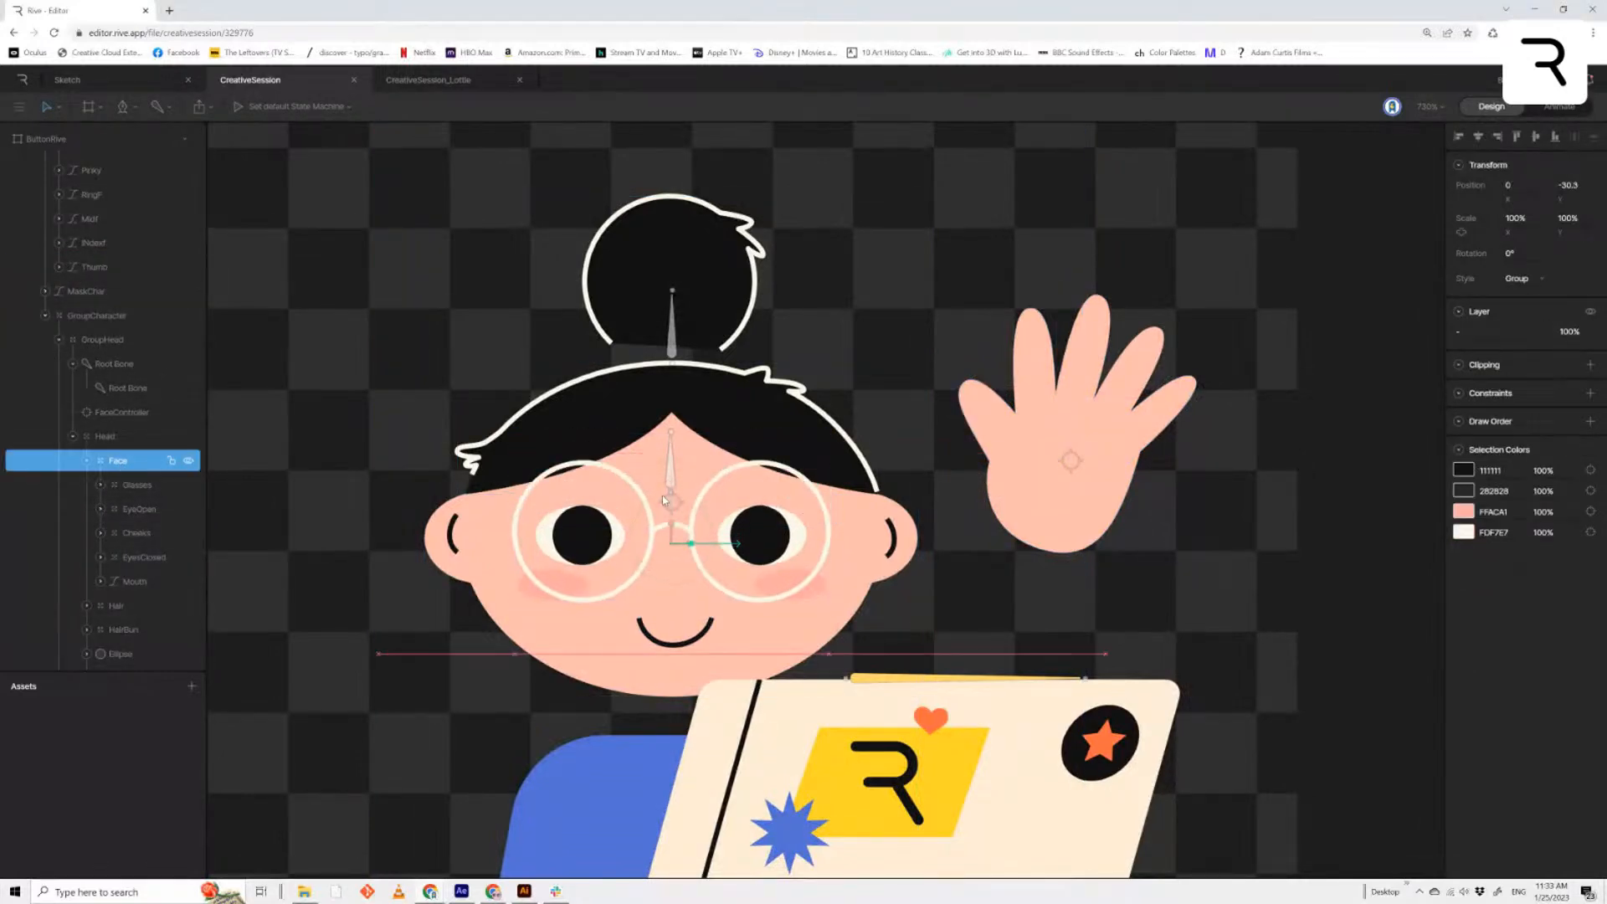
left_click(125, 415)
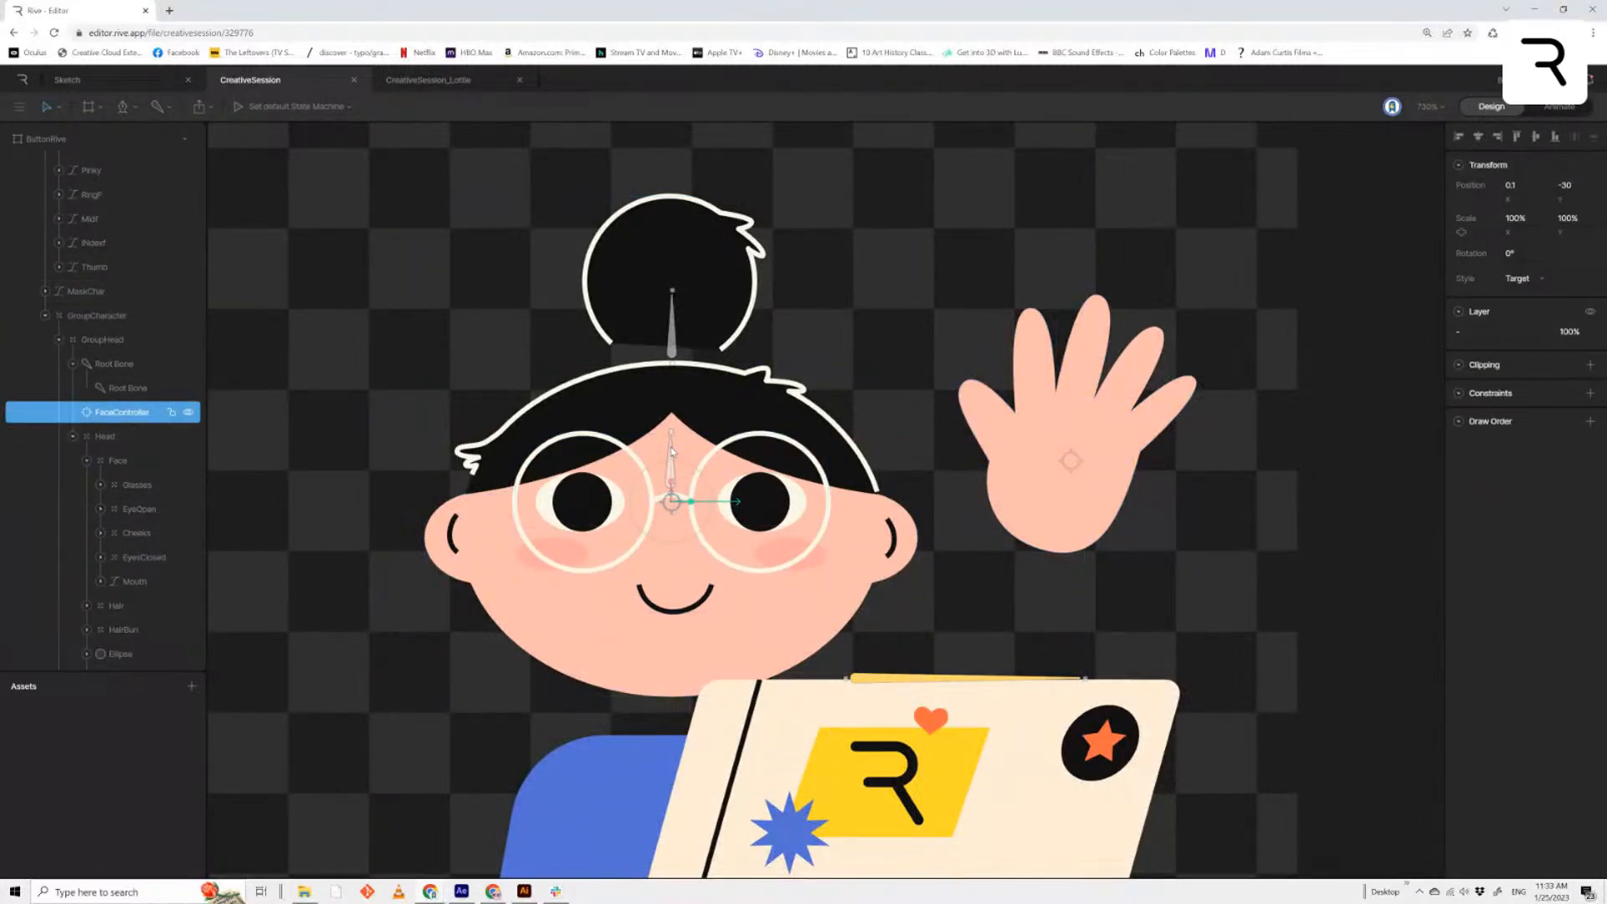
left_click_drag(673, 458, 675, 368)
key("ctrl+z")
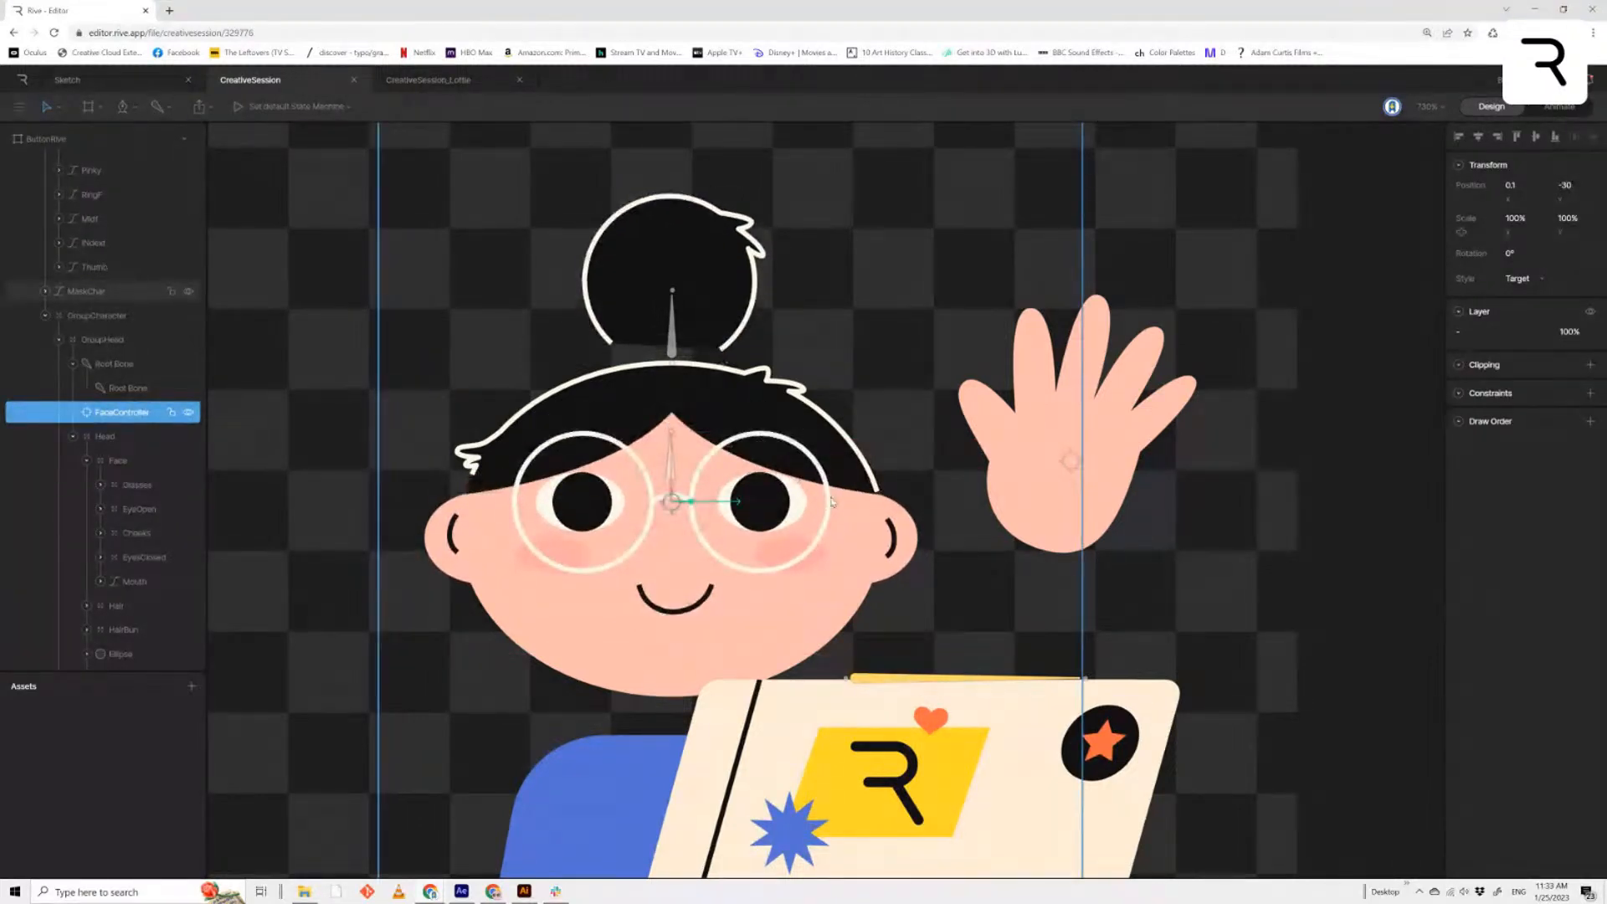
Select the ButtonRive artboard and collapse its hierarchy down to the Root group
scroll(962, 602, "down", 3)
scroll(971, 590, "down", 3)
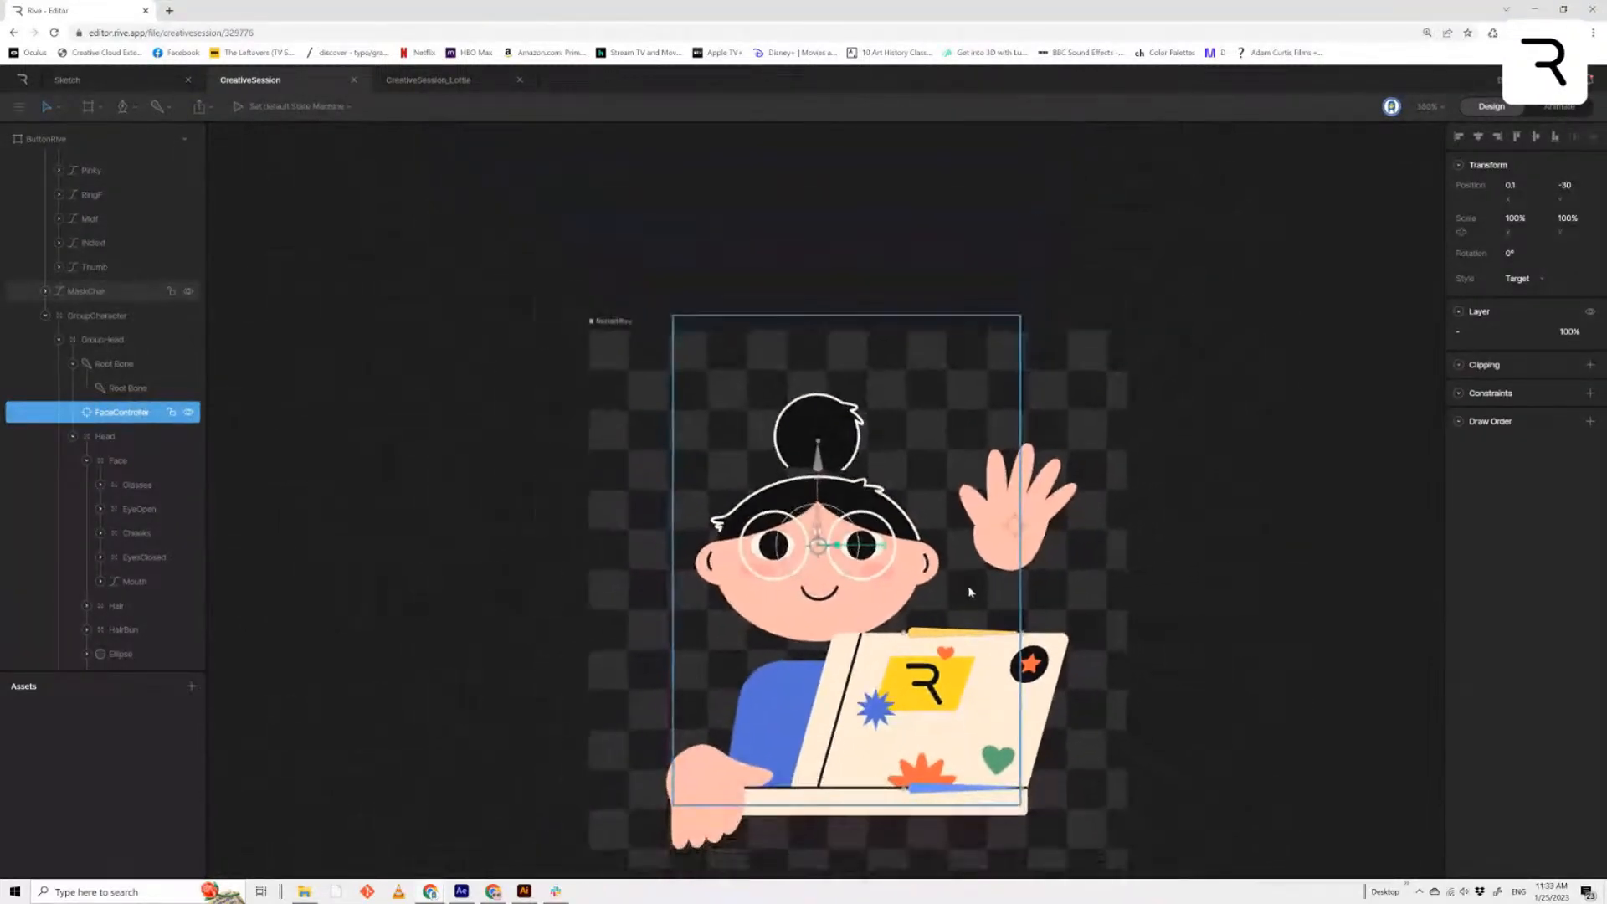
left_click(1339, 509)
left_click(649, 344)
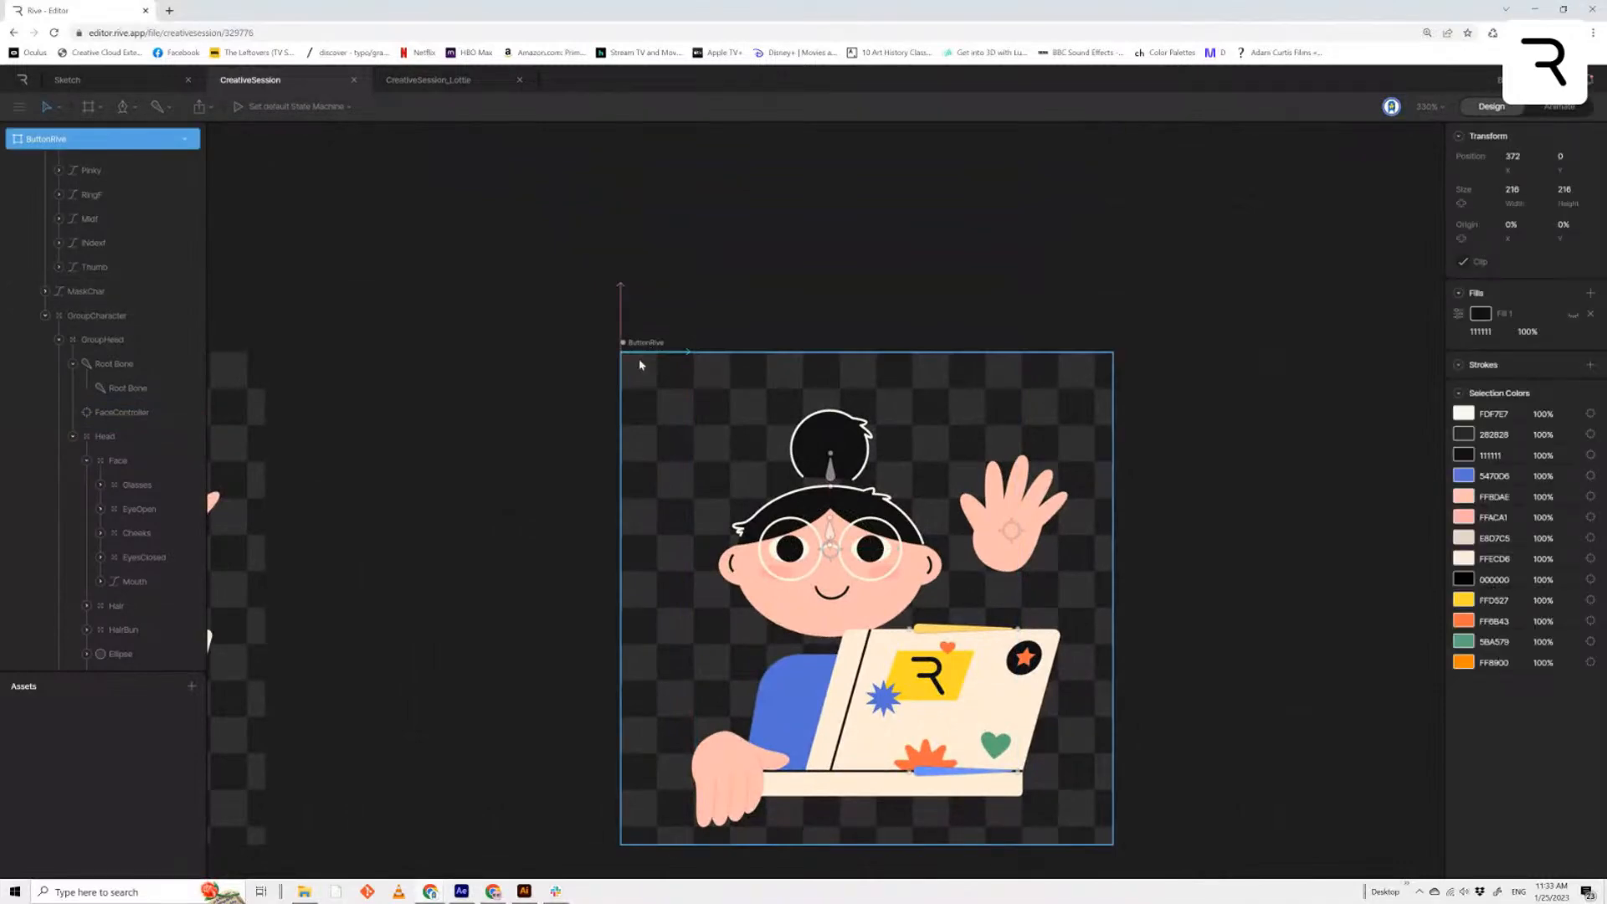
scroll(48, 316, "up", 8)
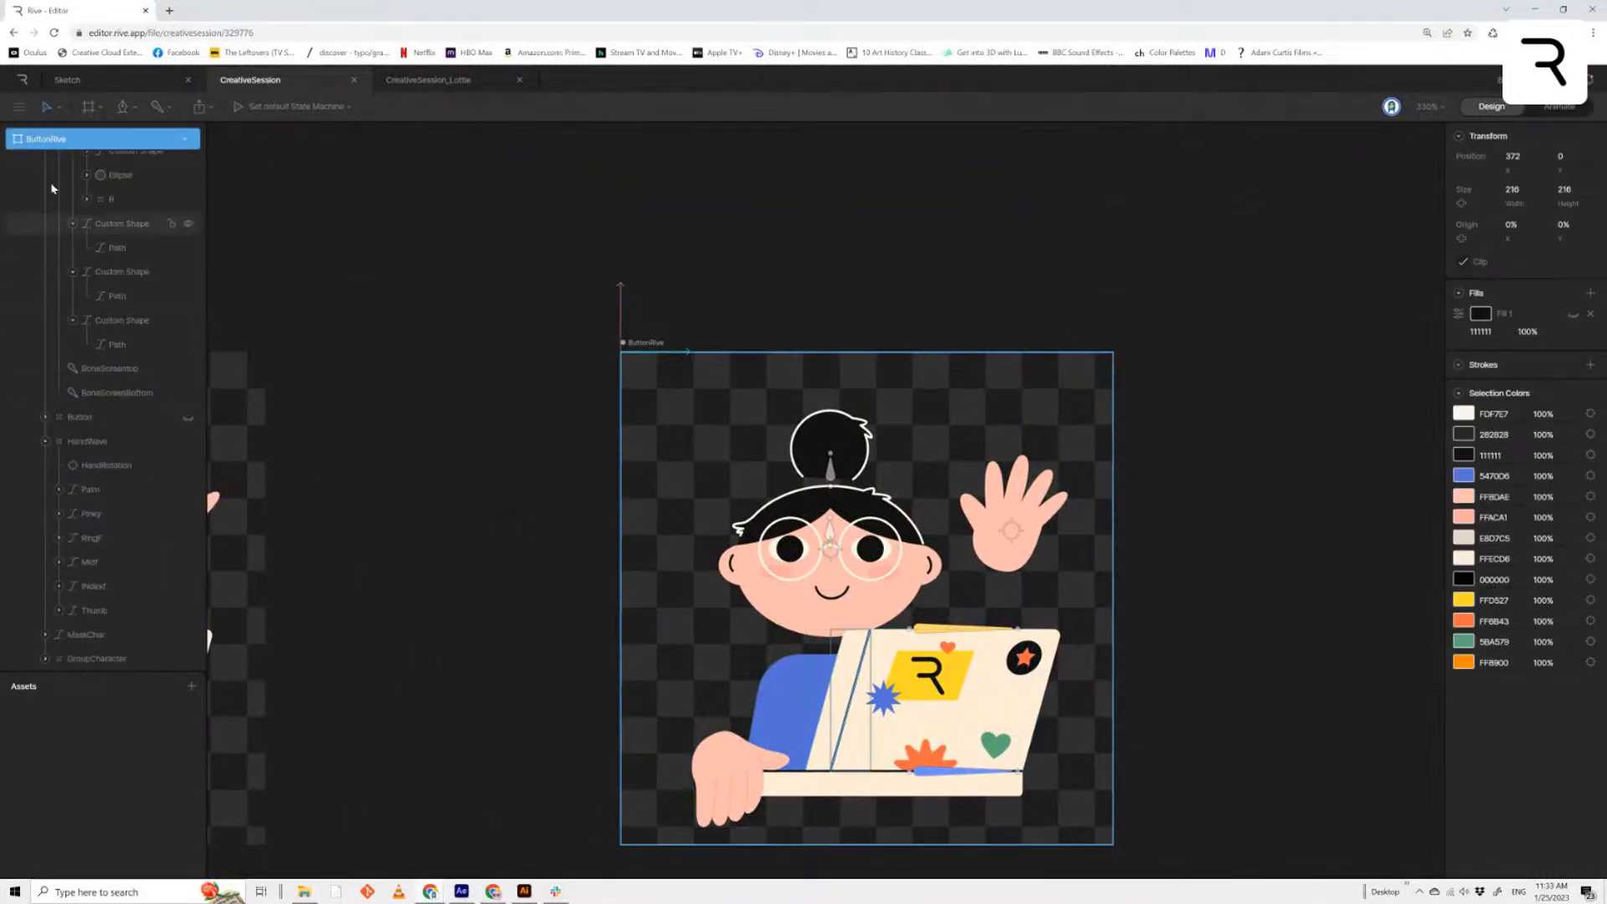
left_click(17, 164)
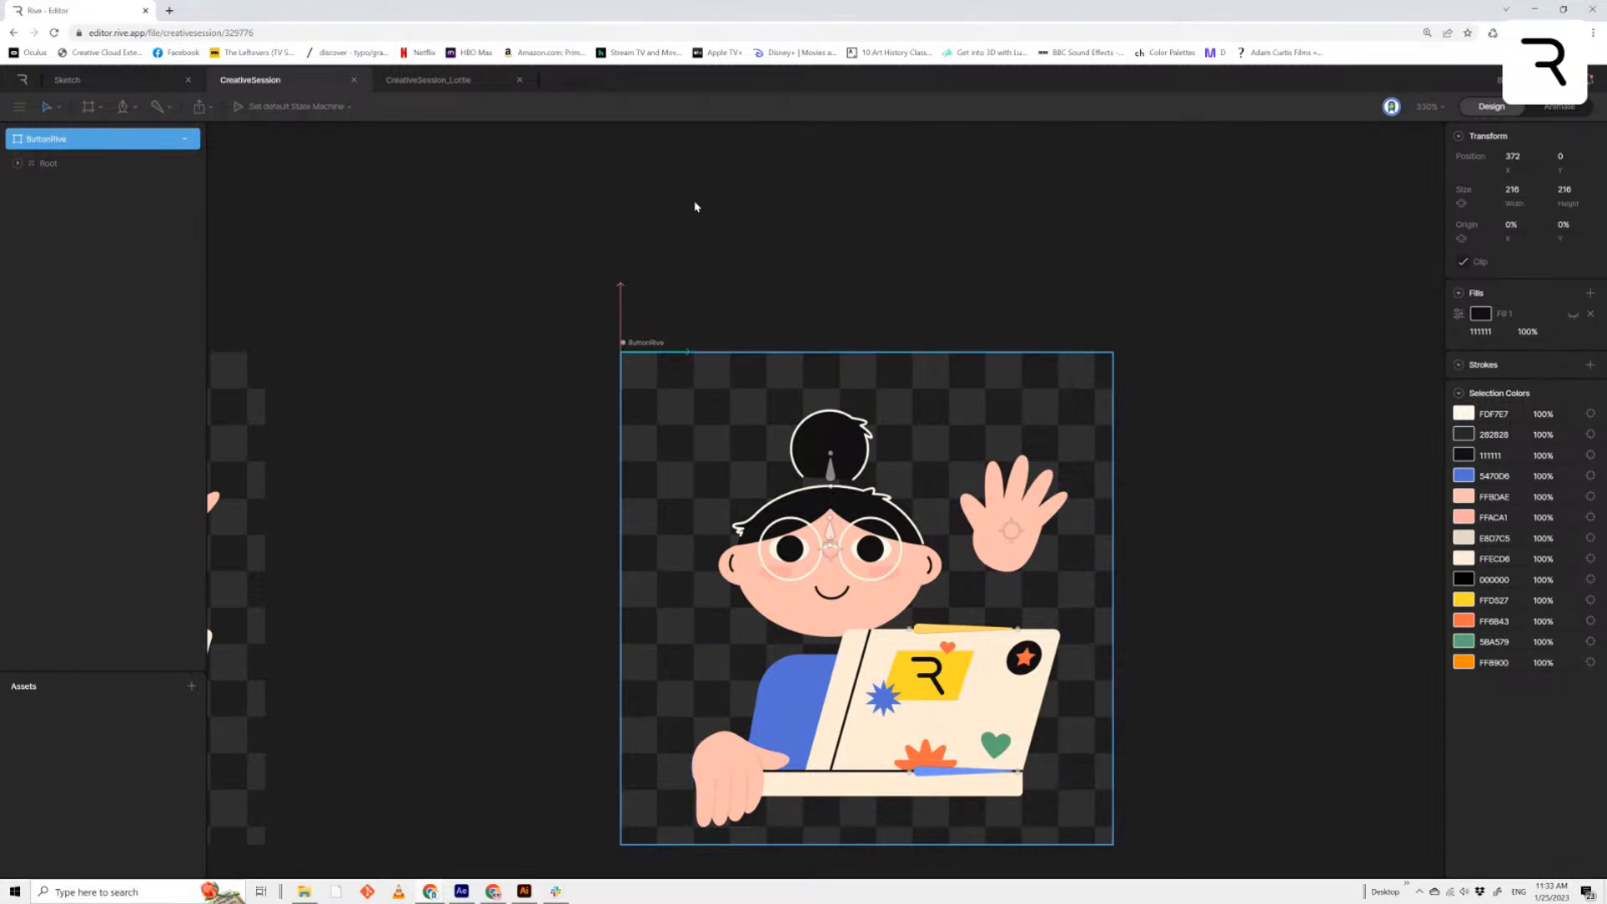
left_click(442, 82)
left_click(279, 82)
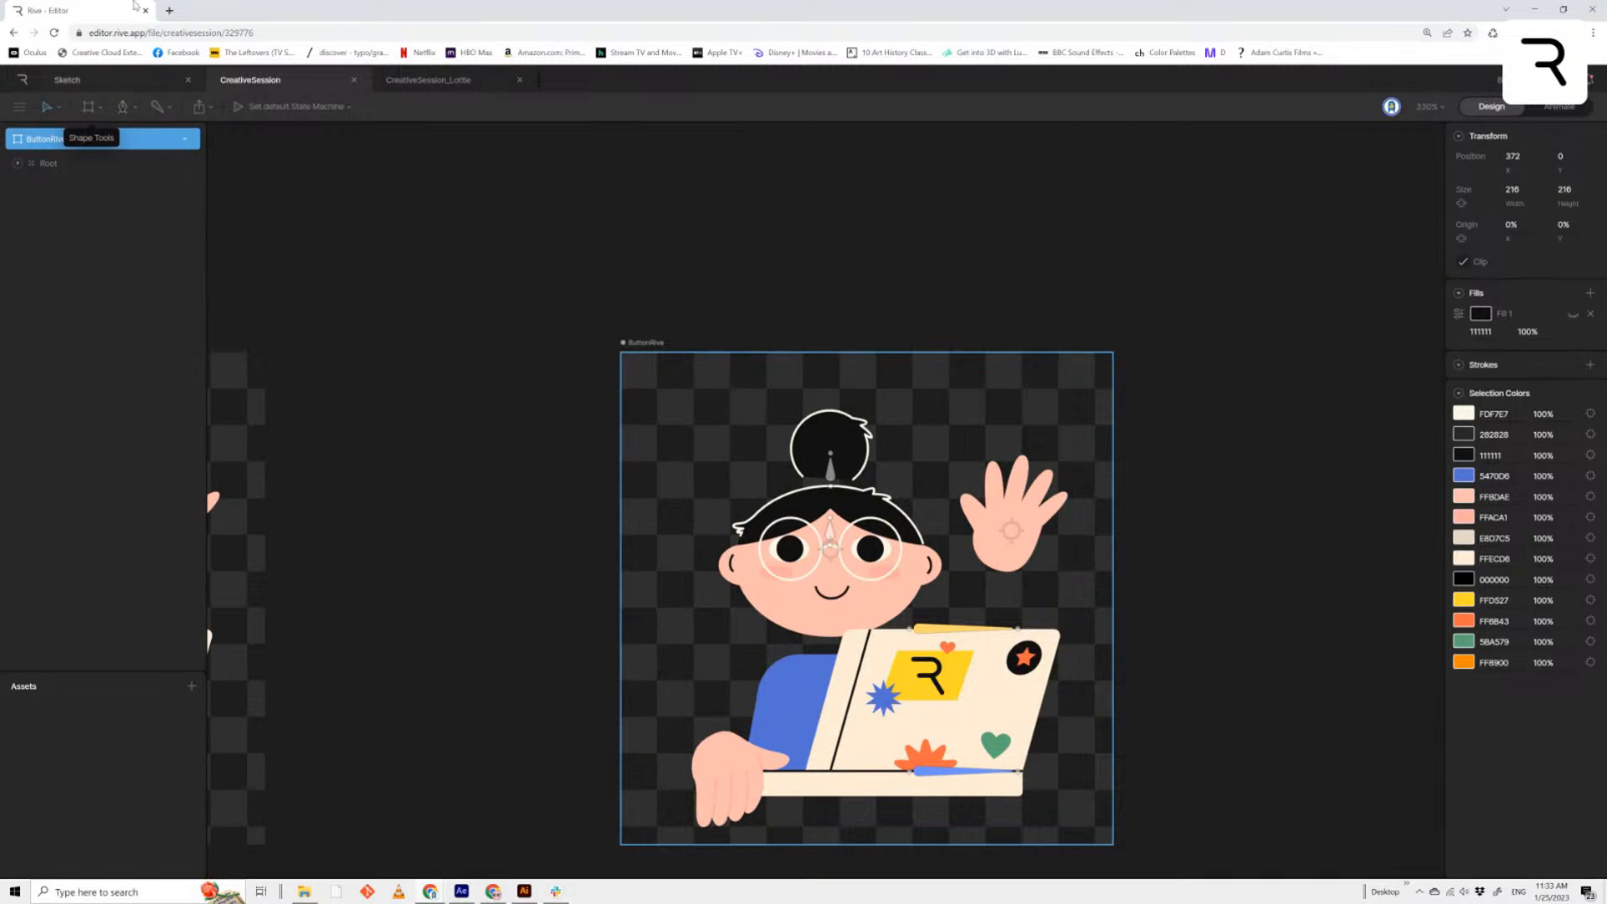
left_click_drag(1088, 274, 915, 168)
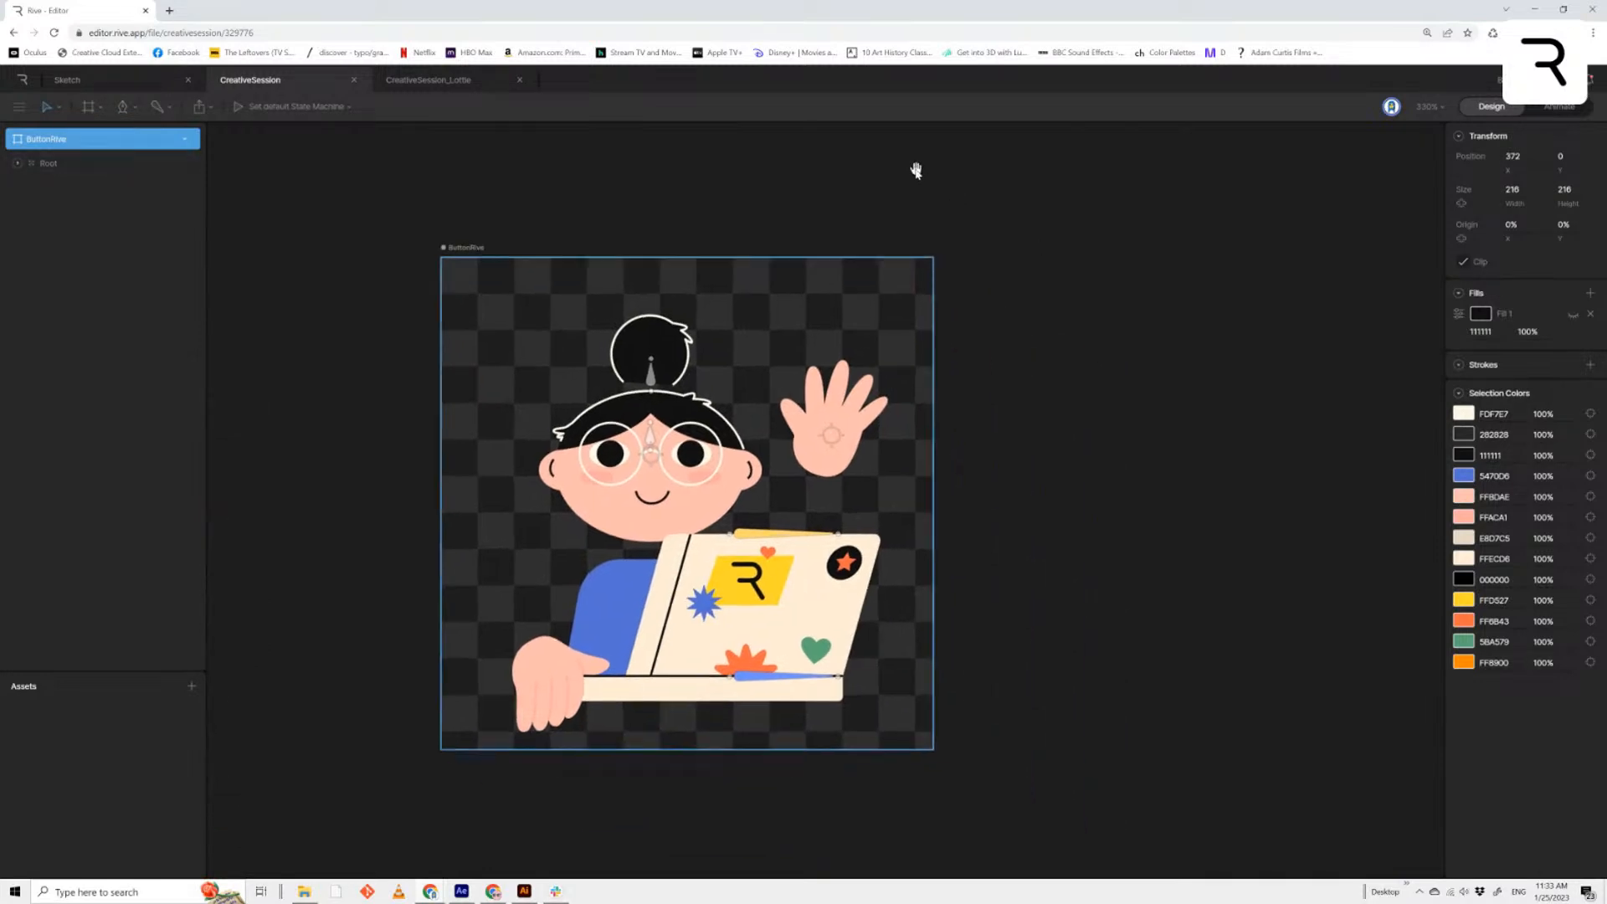
Switch to Animate mode and add a new timeline animation for the ButtonRive artboard
left_click(1560, 108)
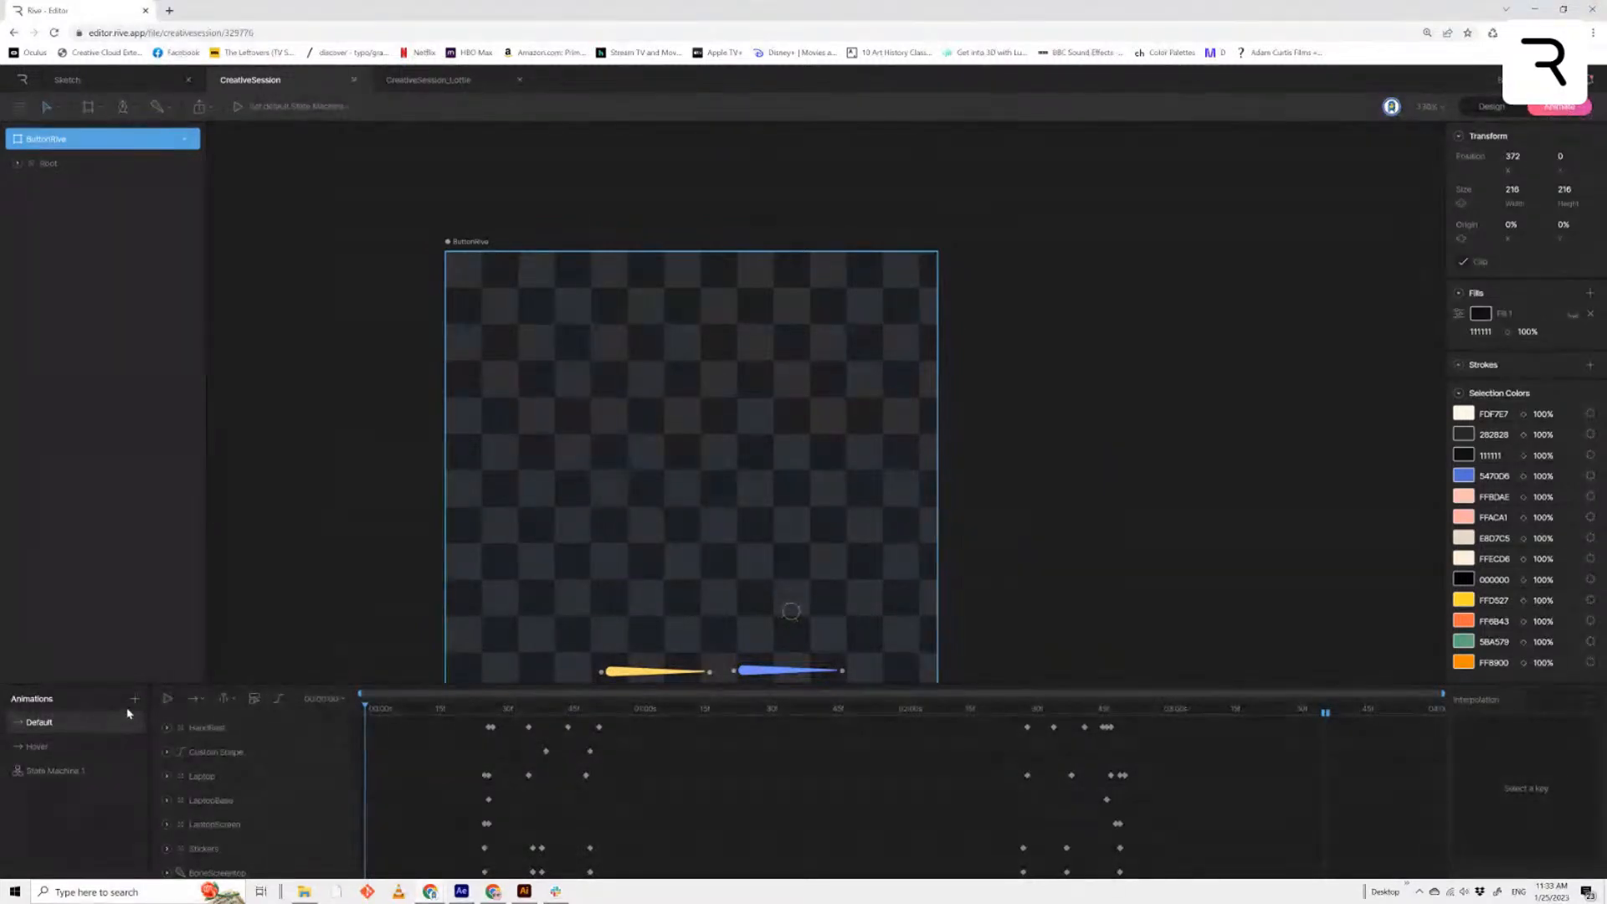
left_click(134, 699)
left_click(193, 747)
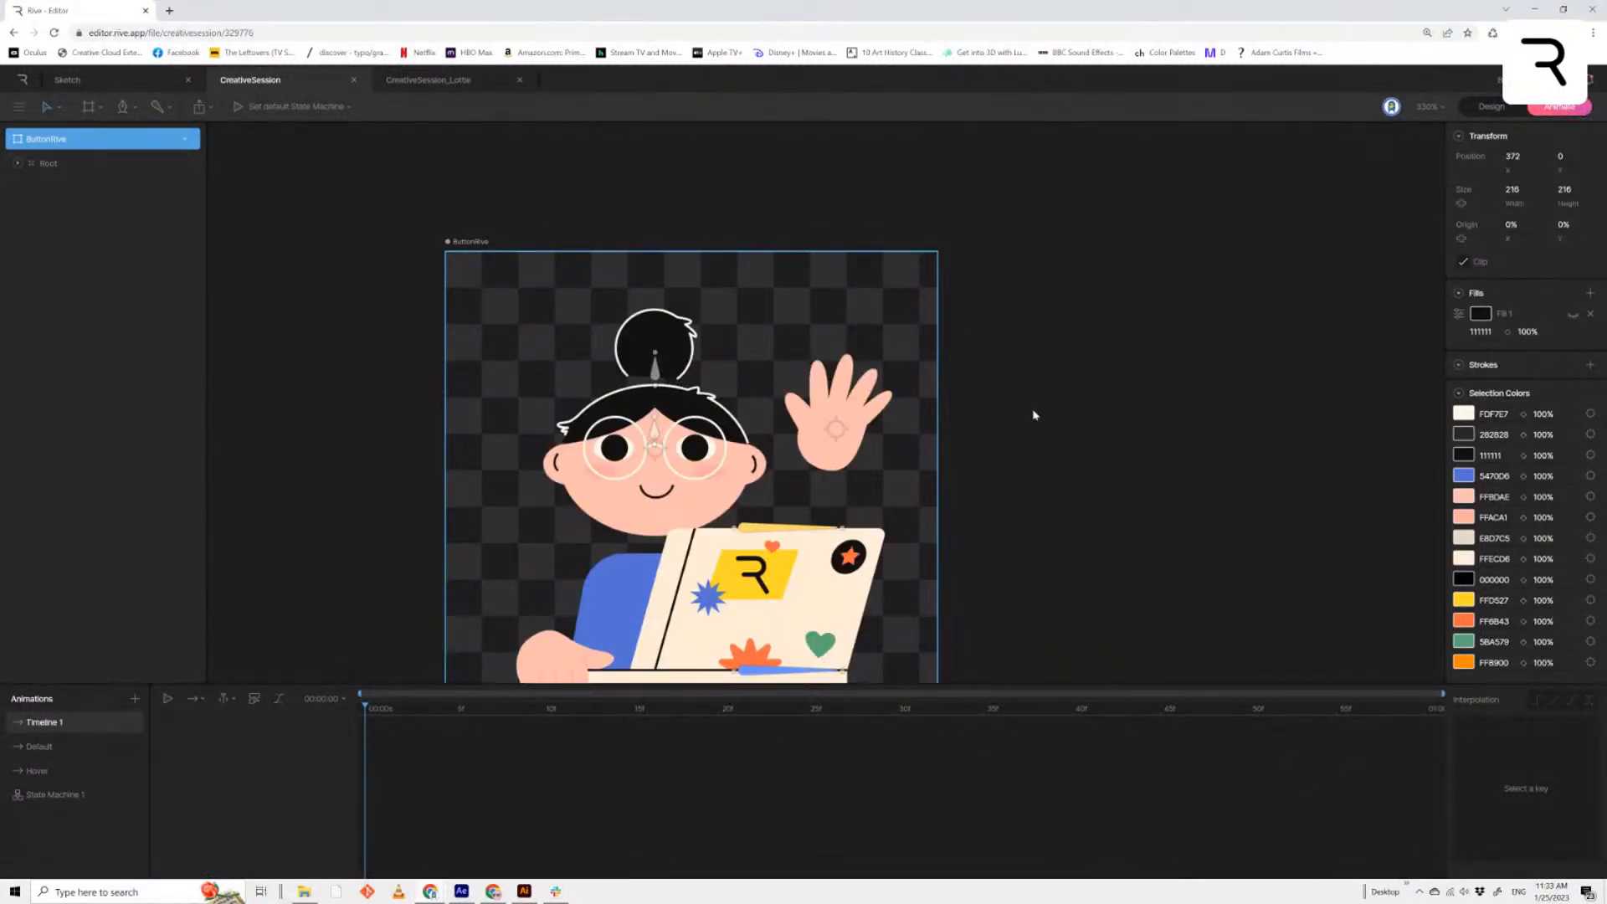
left_click_drag(1034, 415, 1173, 319)
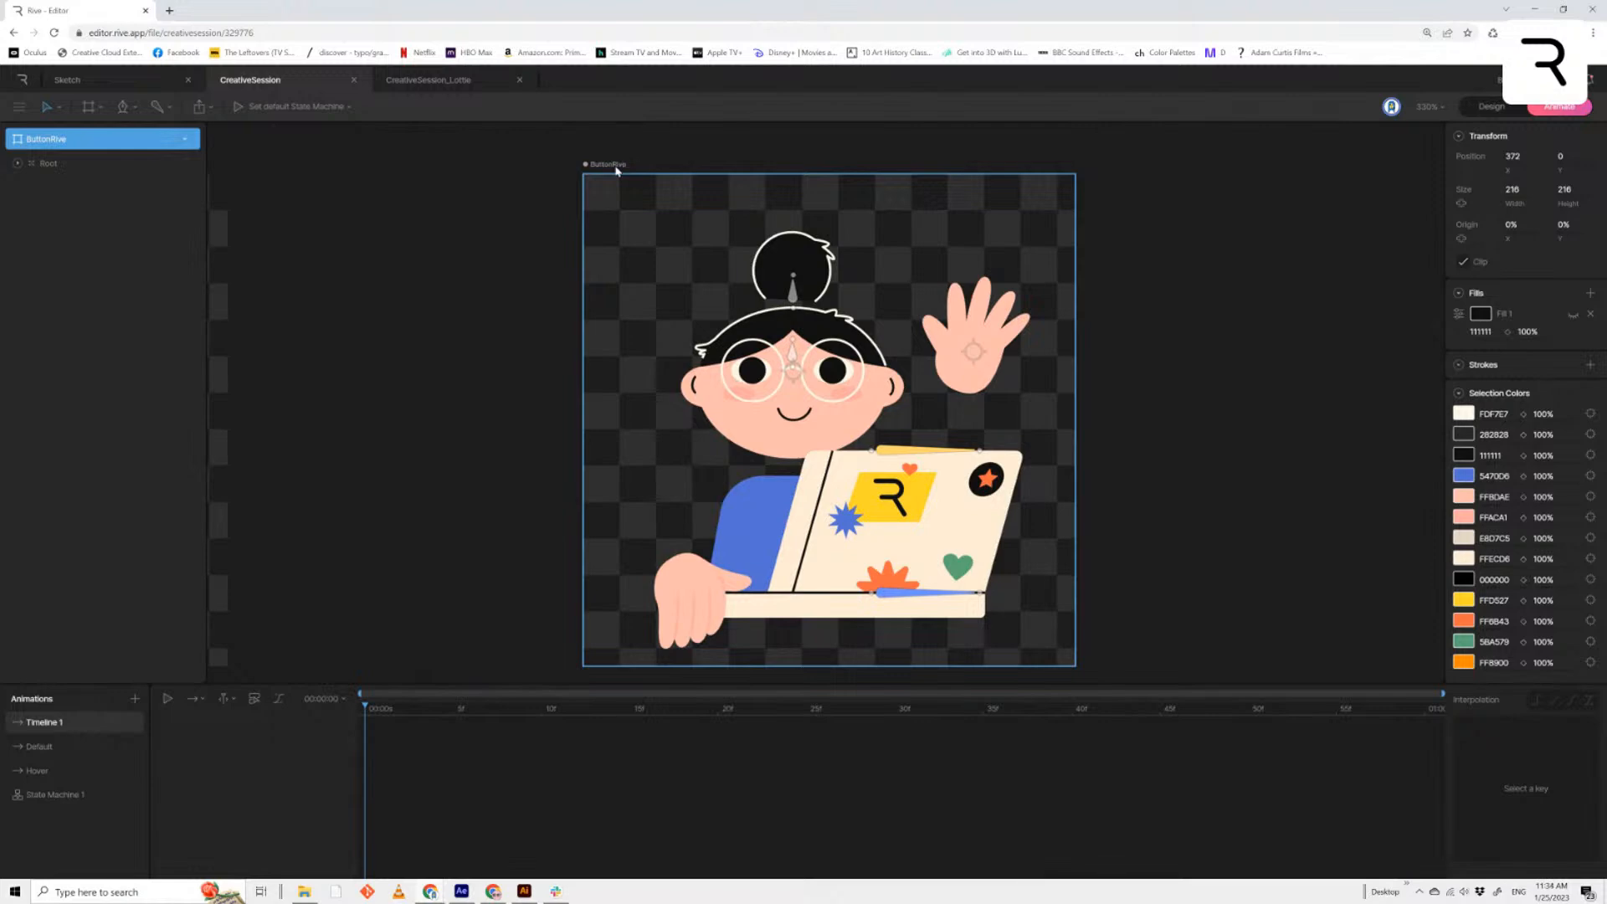
Expand the Root group, collapse the Laptop group, and make the hidden Button group visible and selected
left_click(17, 163)
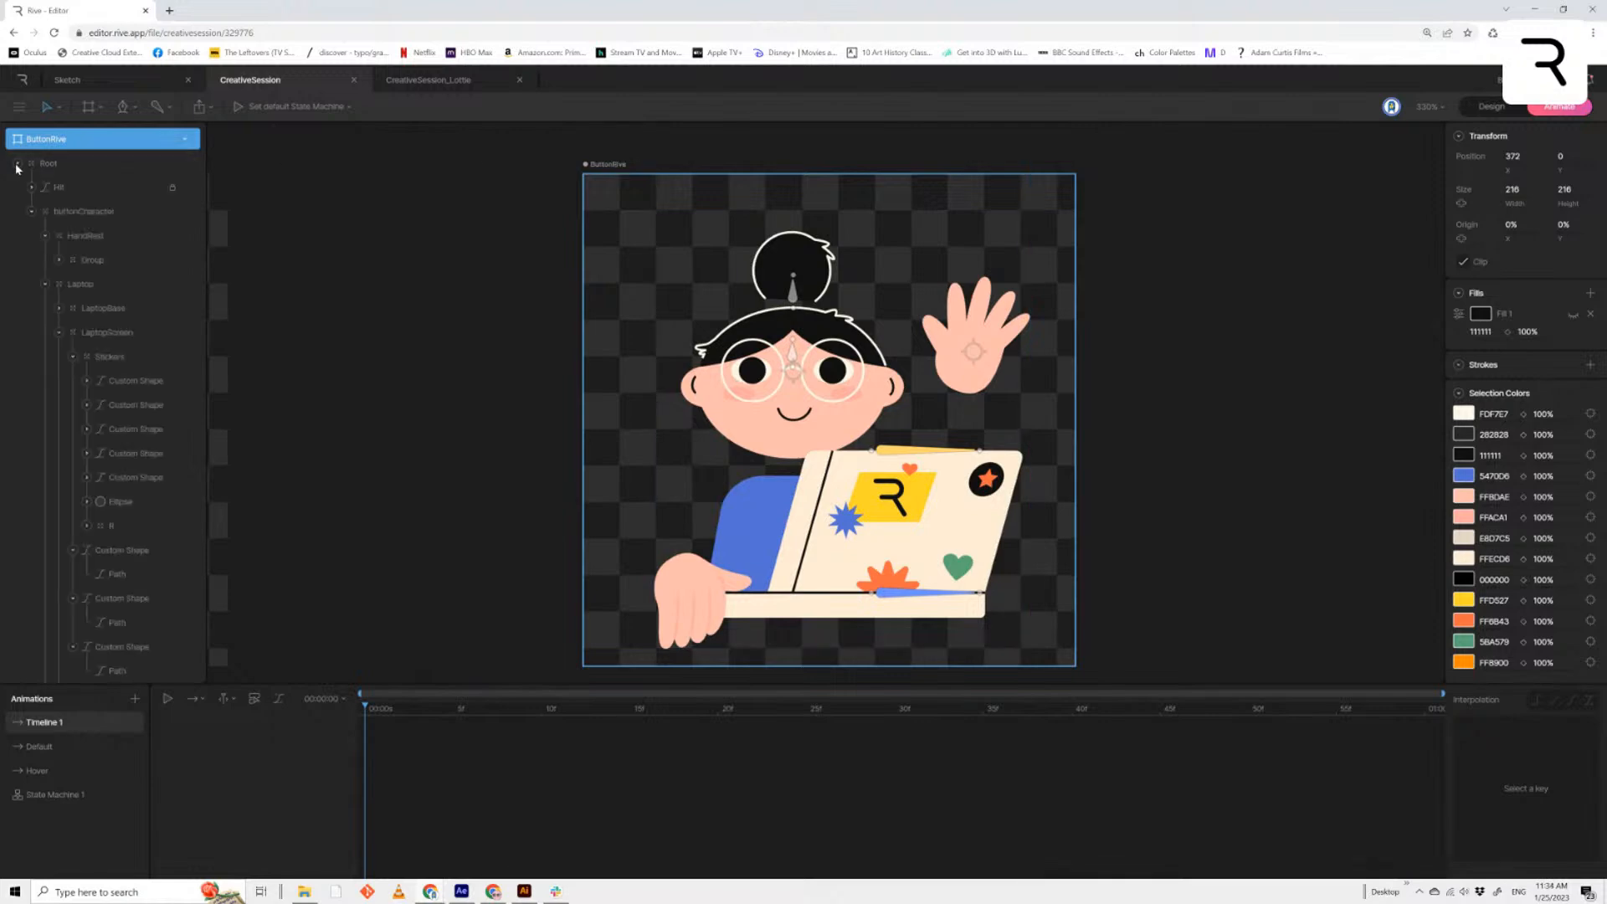
left_click(31, 211)
left_click(32, 211)
left_click(45, 284)
left_click(188, 309)
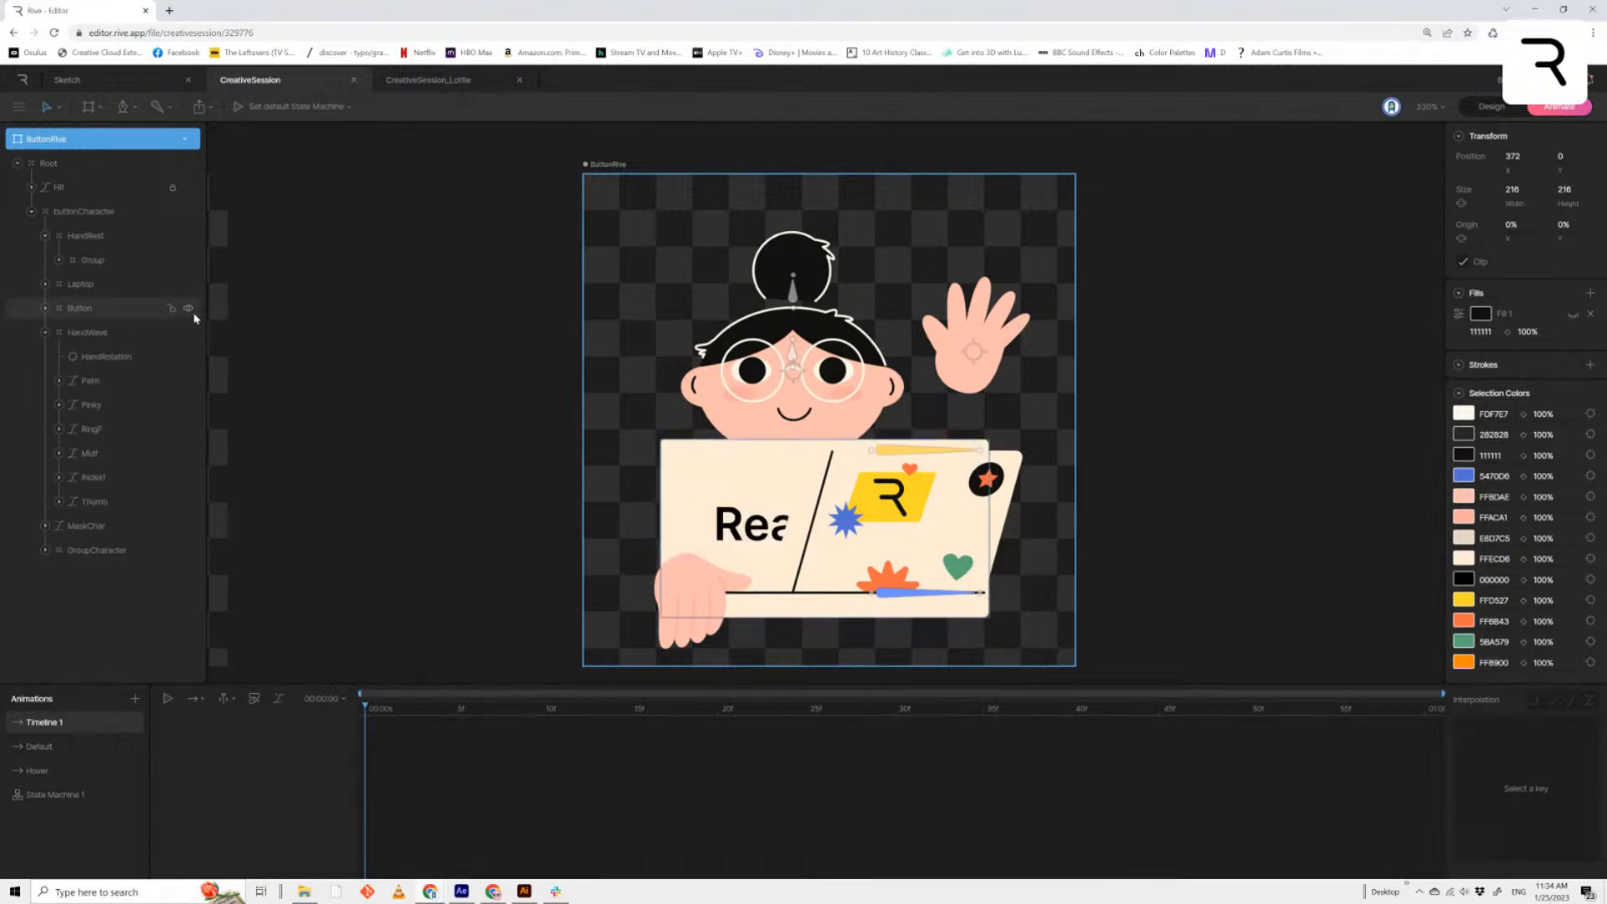
left_click(102, 311)
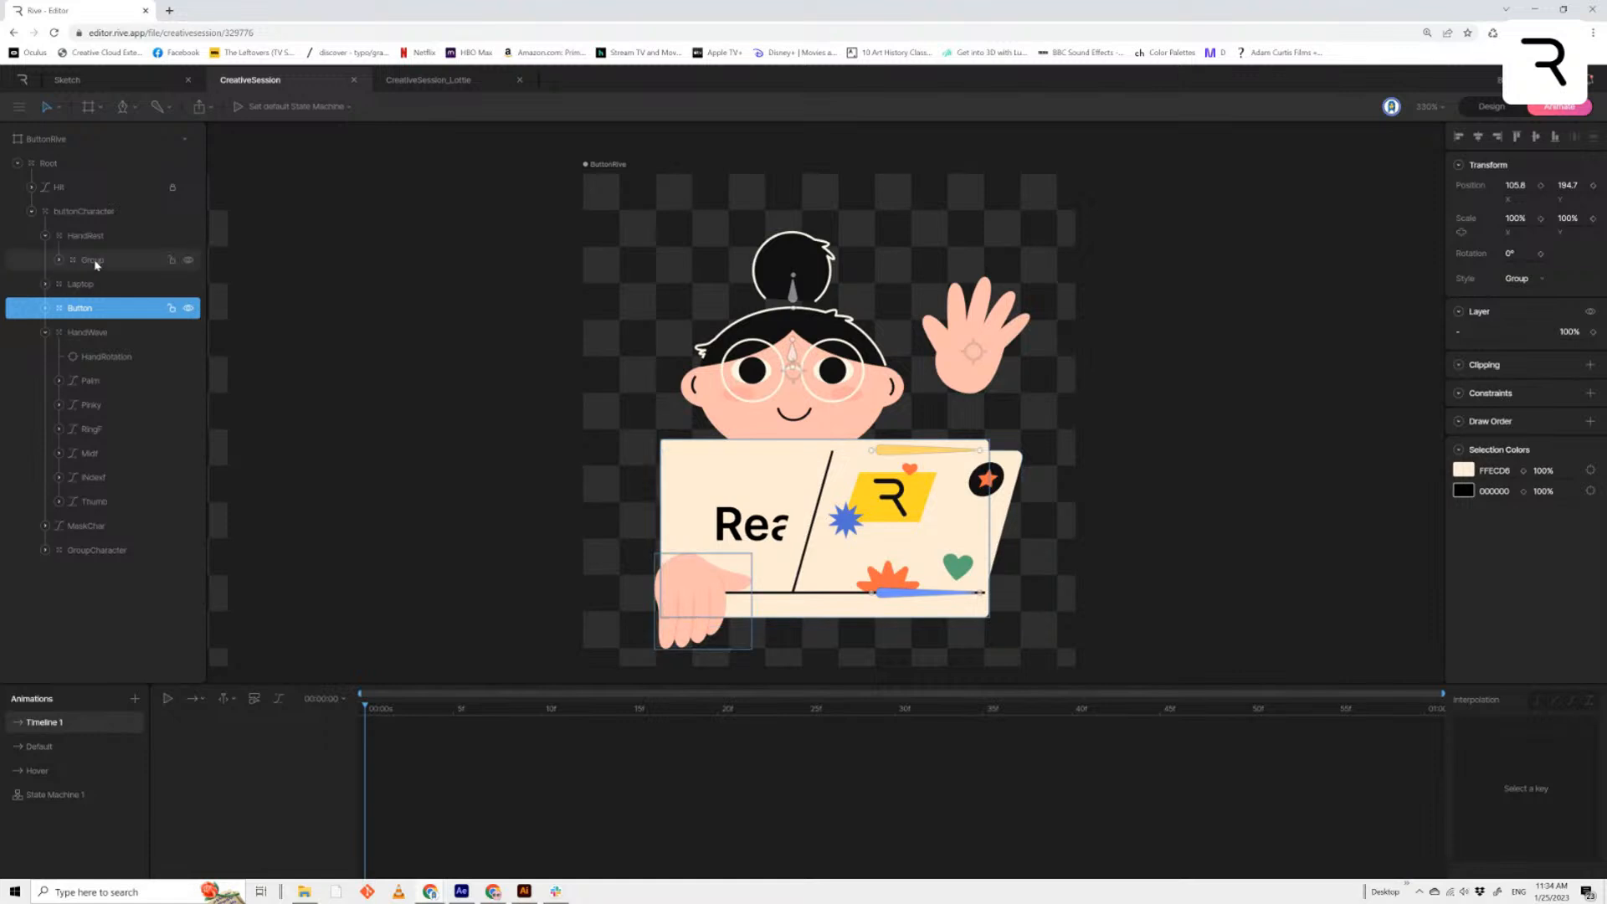
Collapse the HandRest group and key its opacity at 0% on the first frame
left_click(46, 236)
left_click(87, 236)
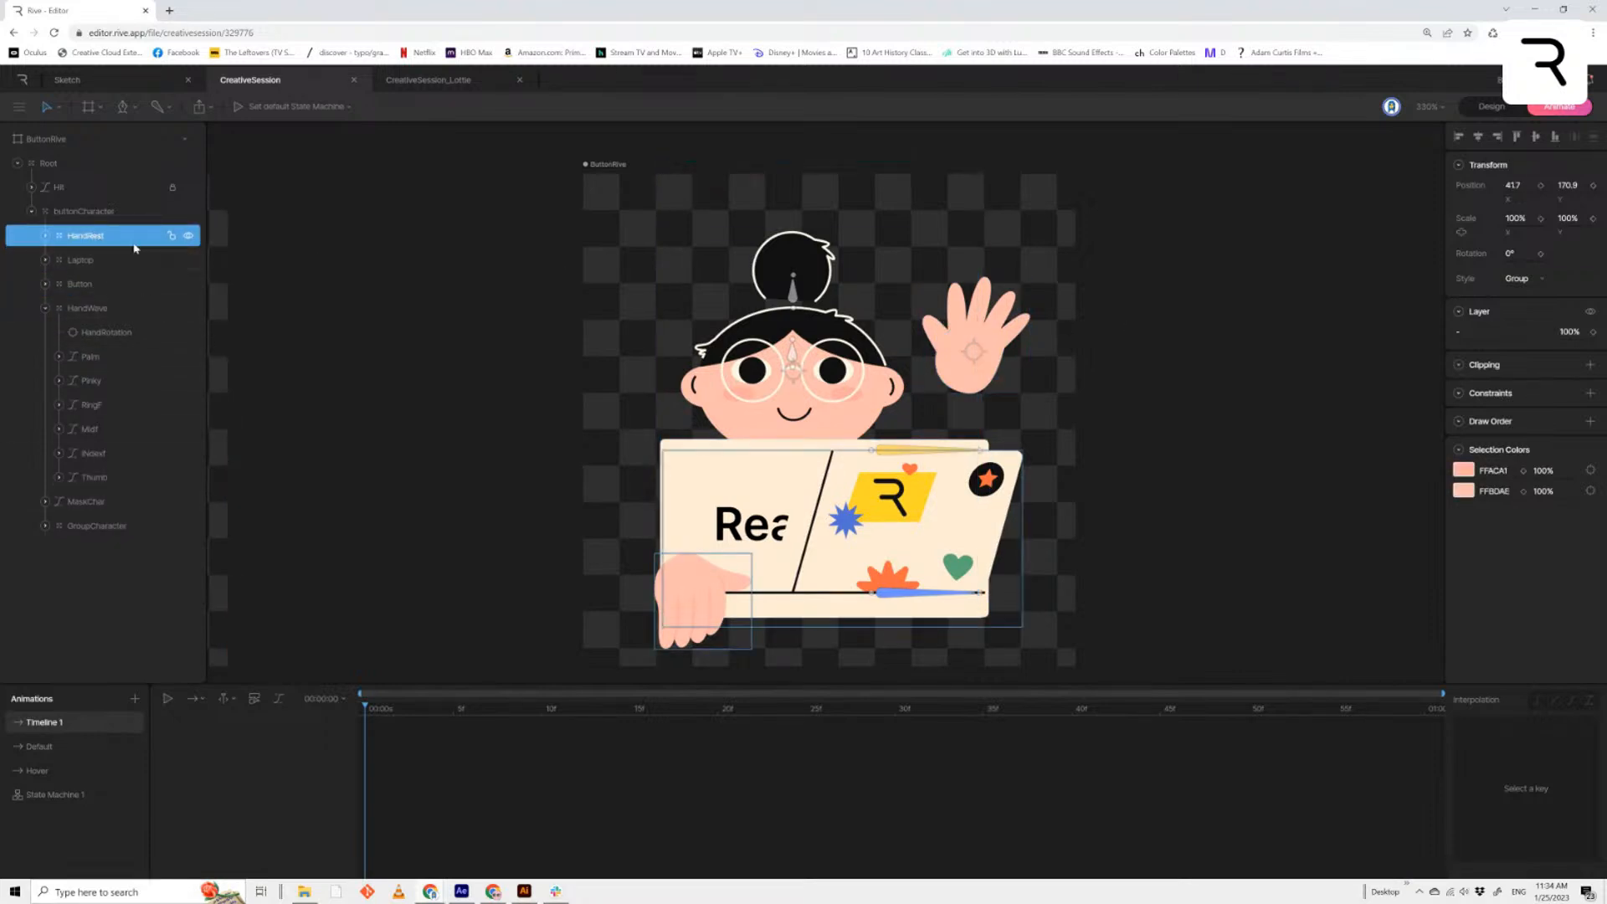
left_click(1575, 334)
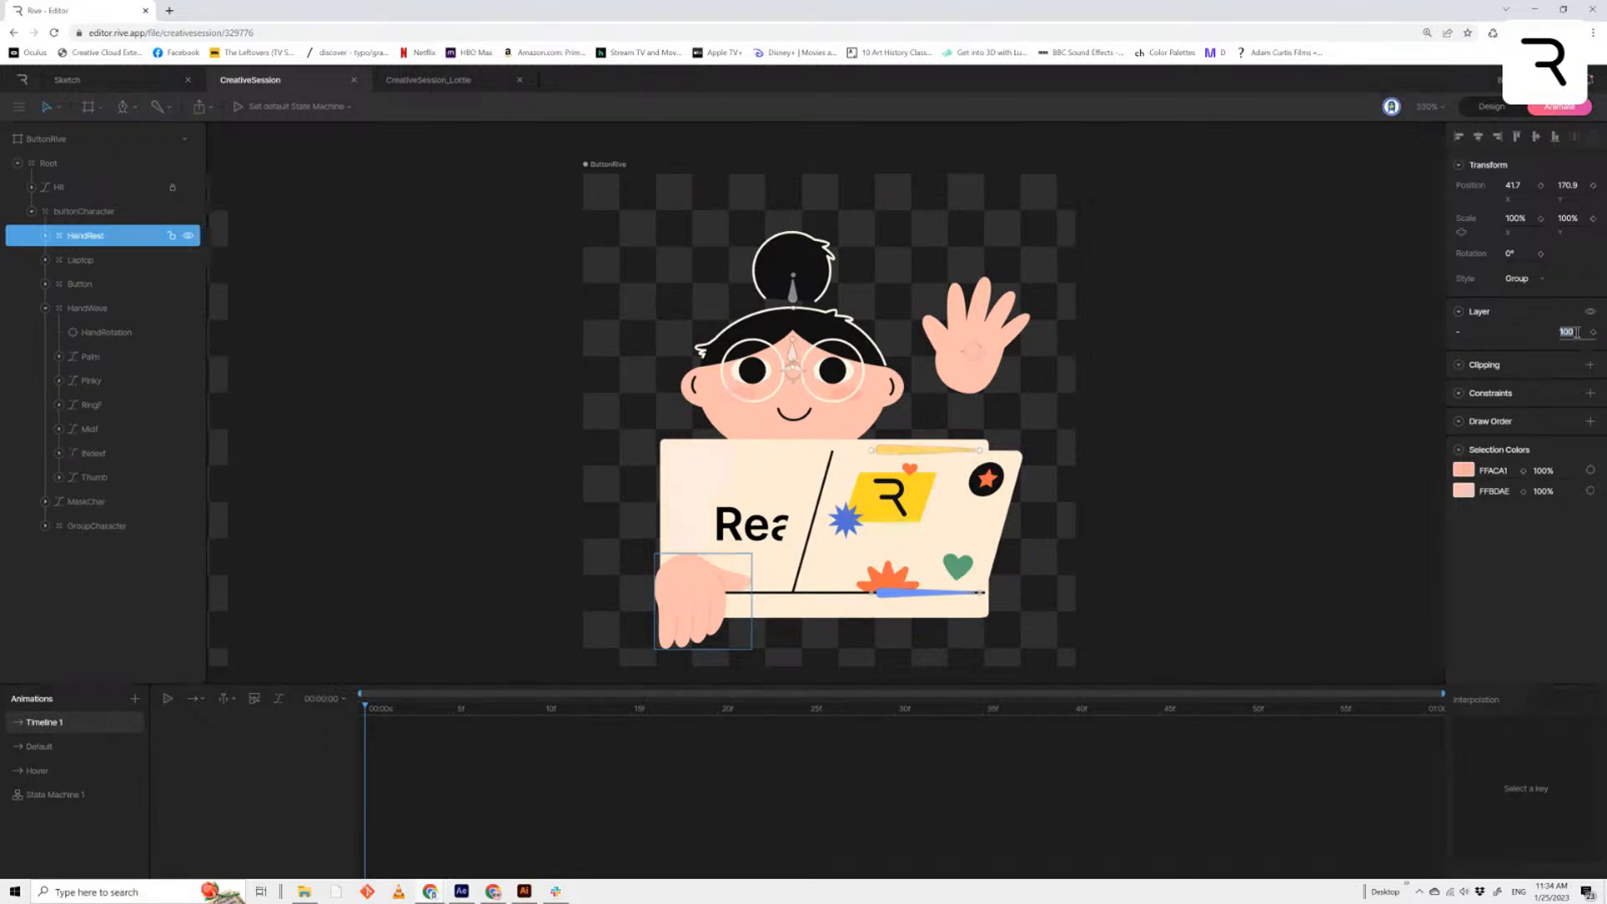
type("0")
key("Return")
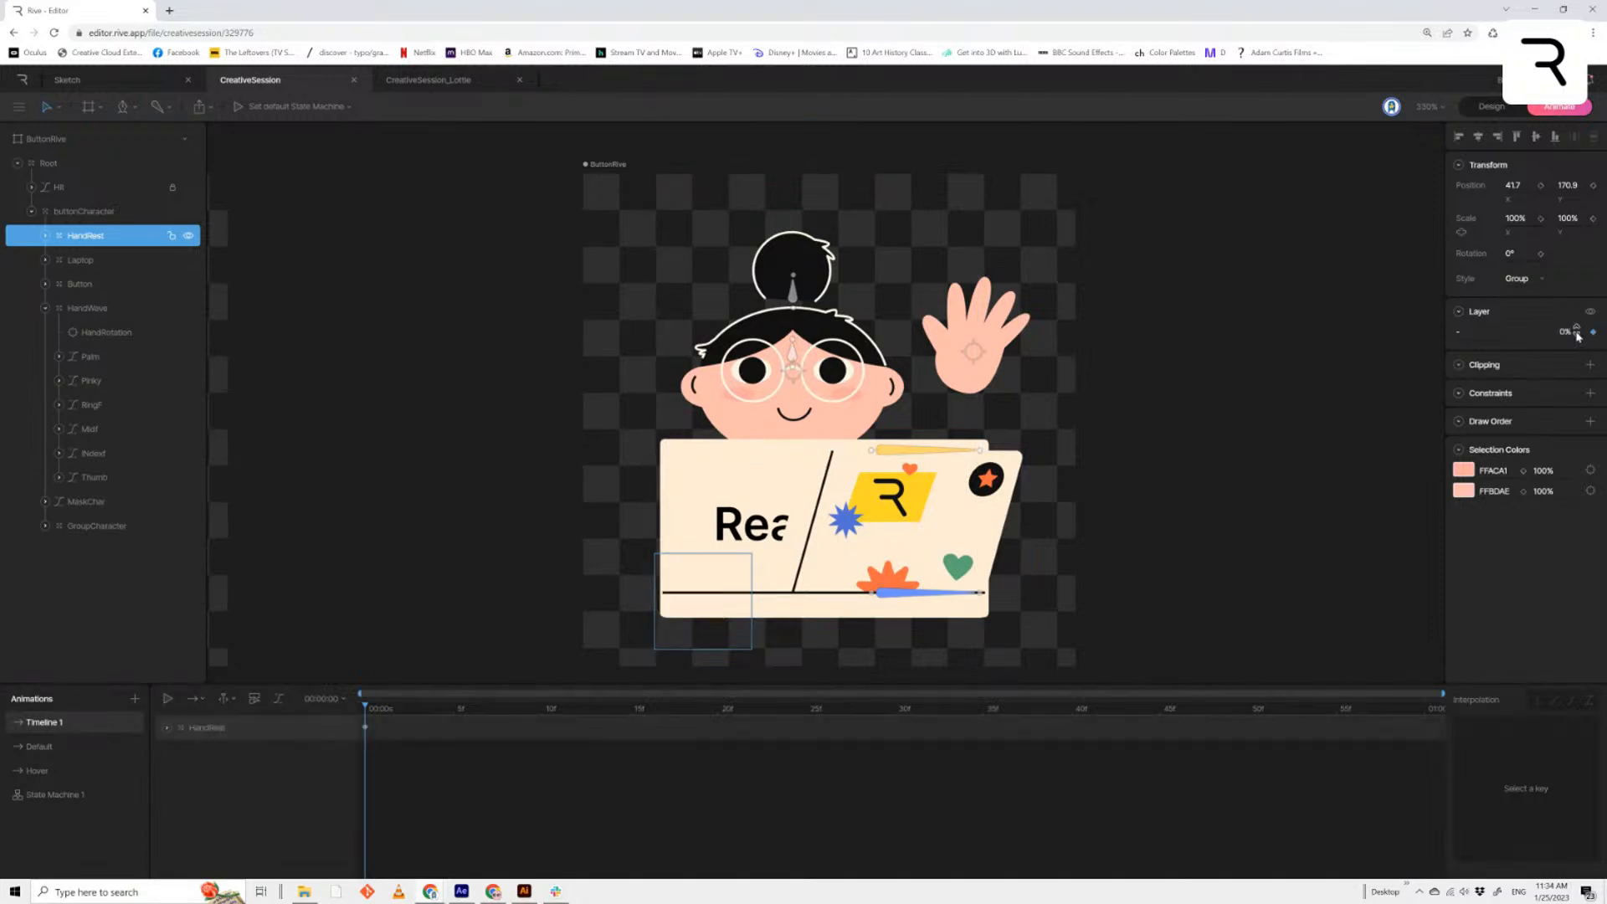
Key the Laptop group's opacity at 0% on the first frame
left_click(109, 260)
left_click(1570, 333)
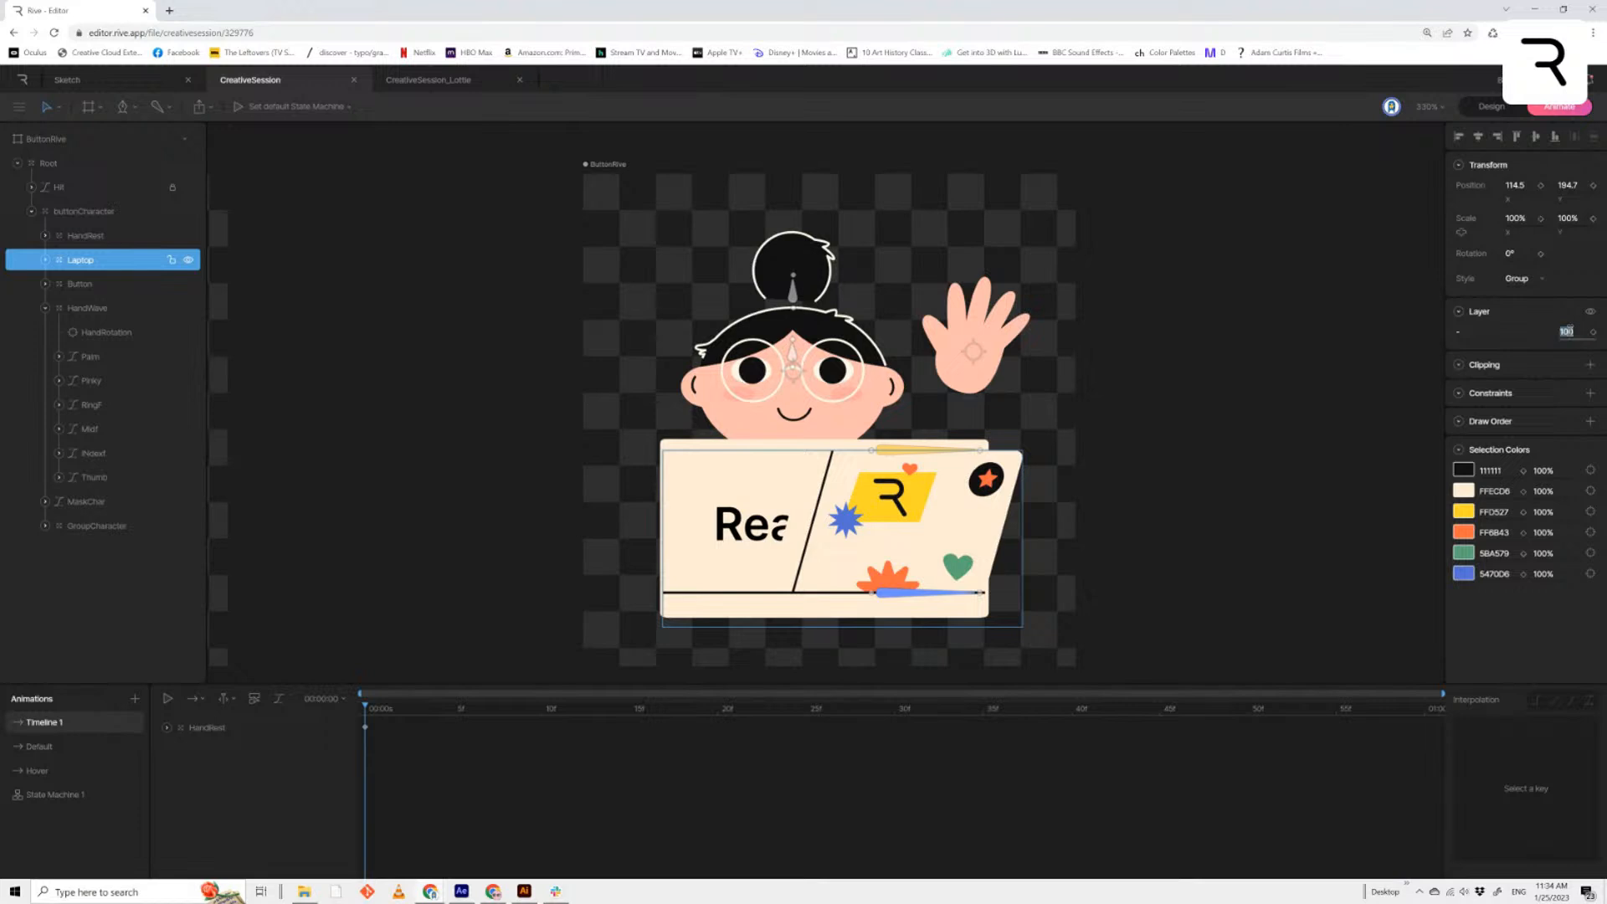
type("0")
key("Return")
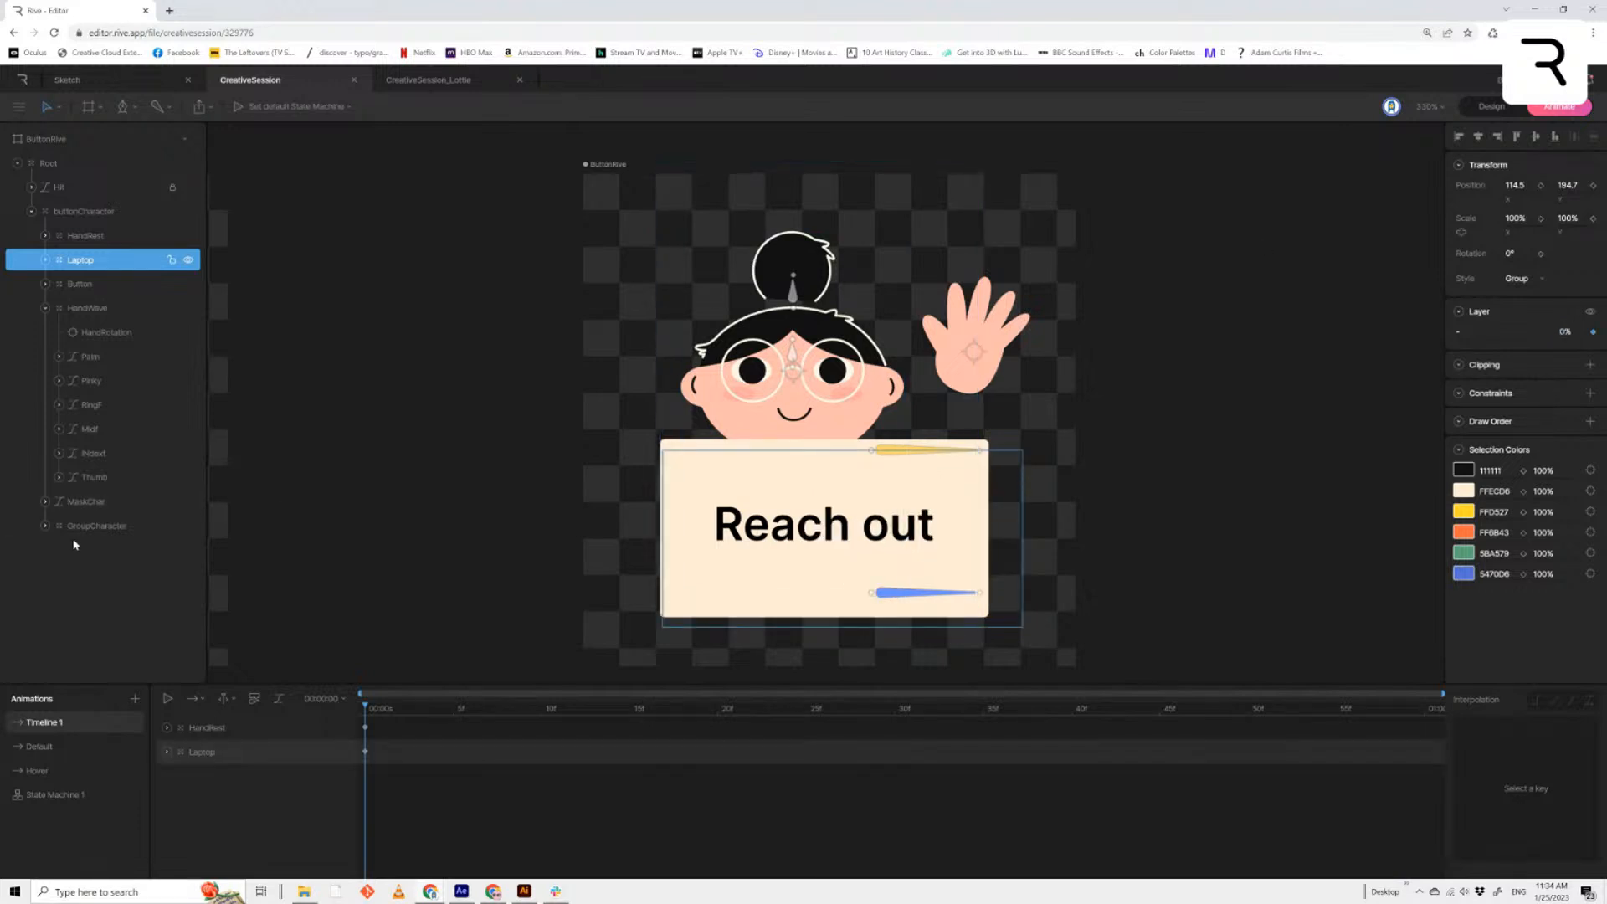
Key the GroupCharacter group's opacity at 0% on the first frame
left_click(96, 526)
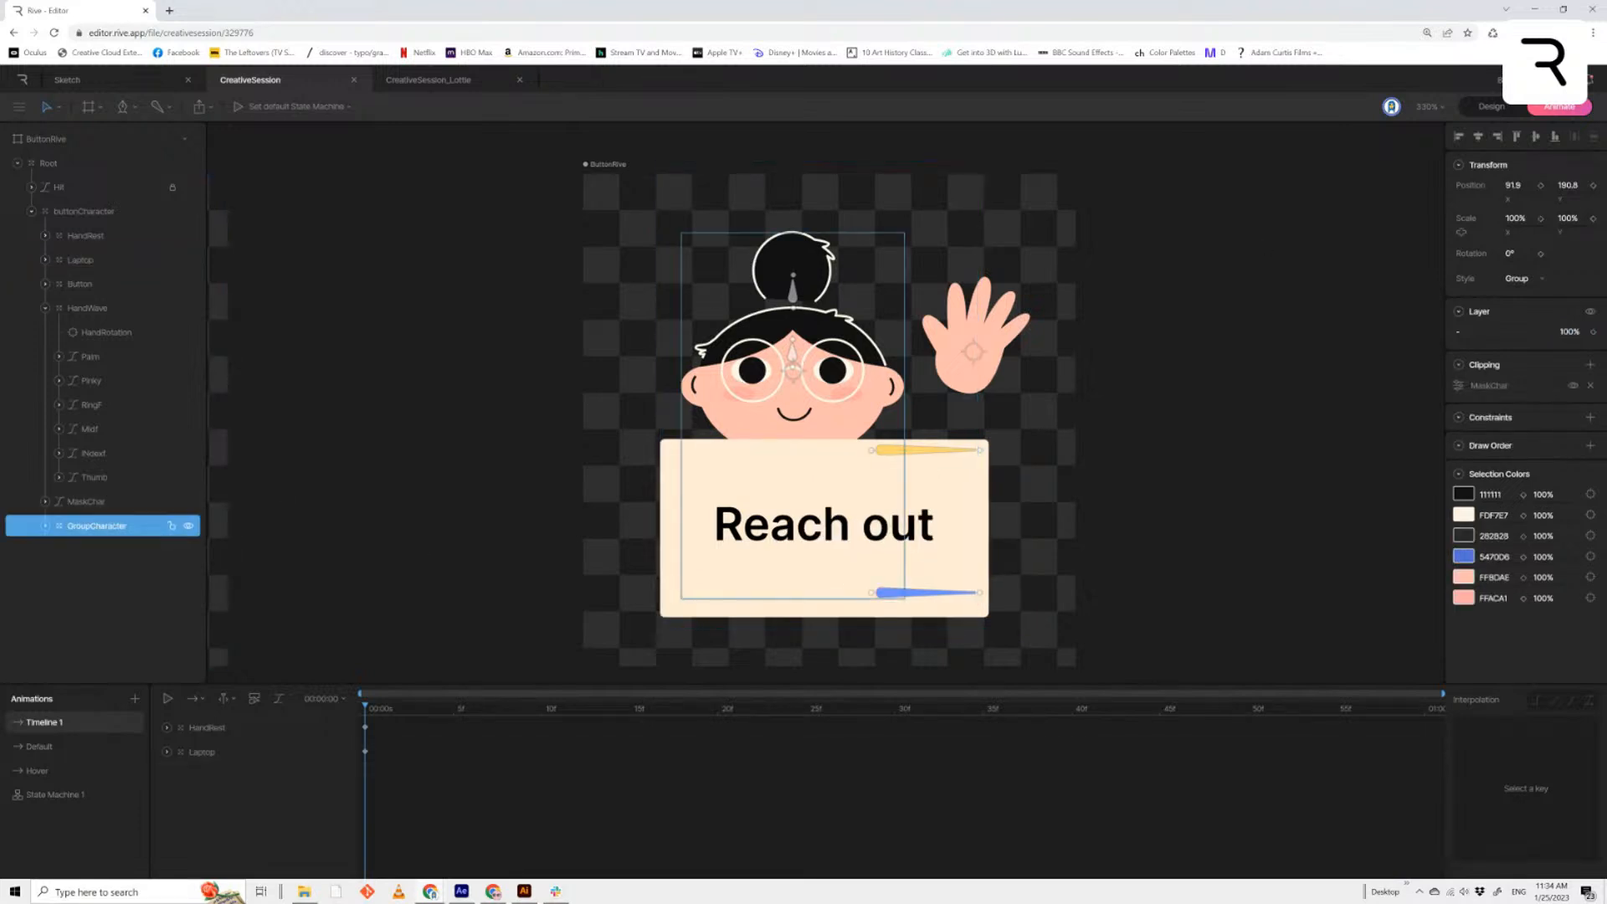
left_click(1580, 333)
type("0")
key("Return")
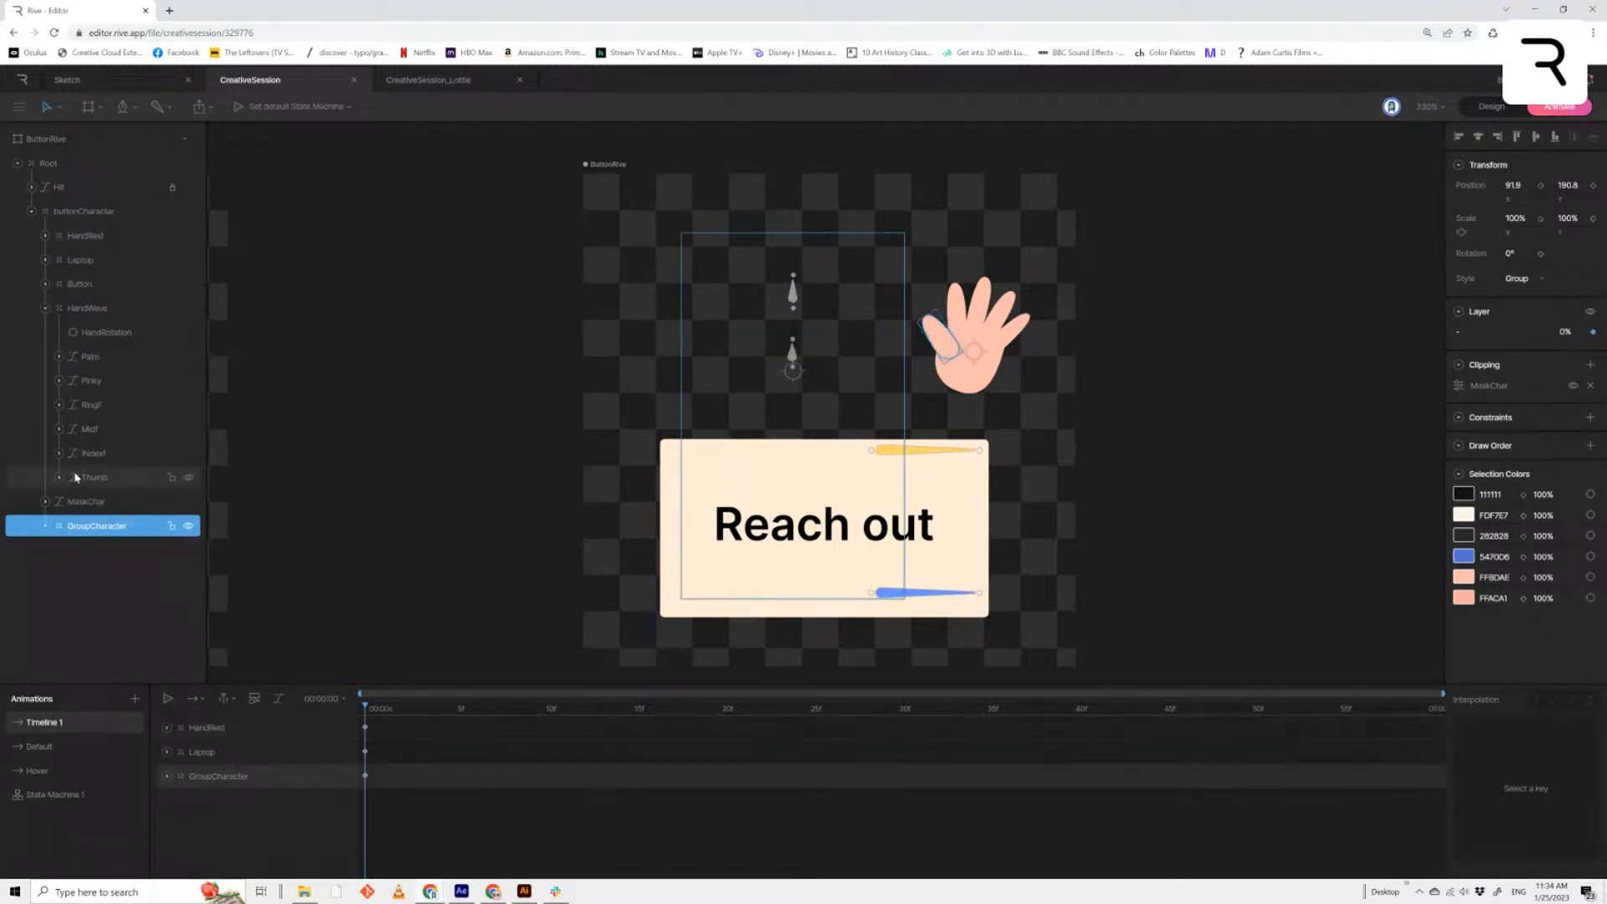
Key the HandWave group's opacity at 0% on the first frame and collapse the group in the hierarchy
left_click(128, 315)
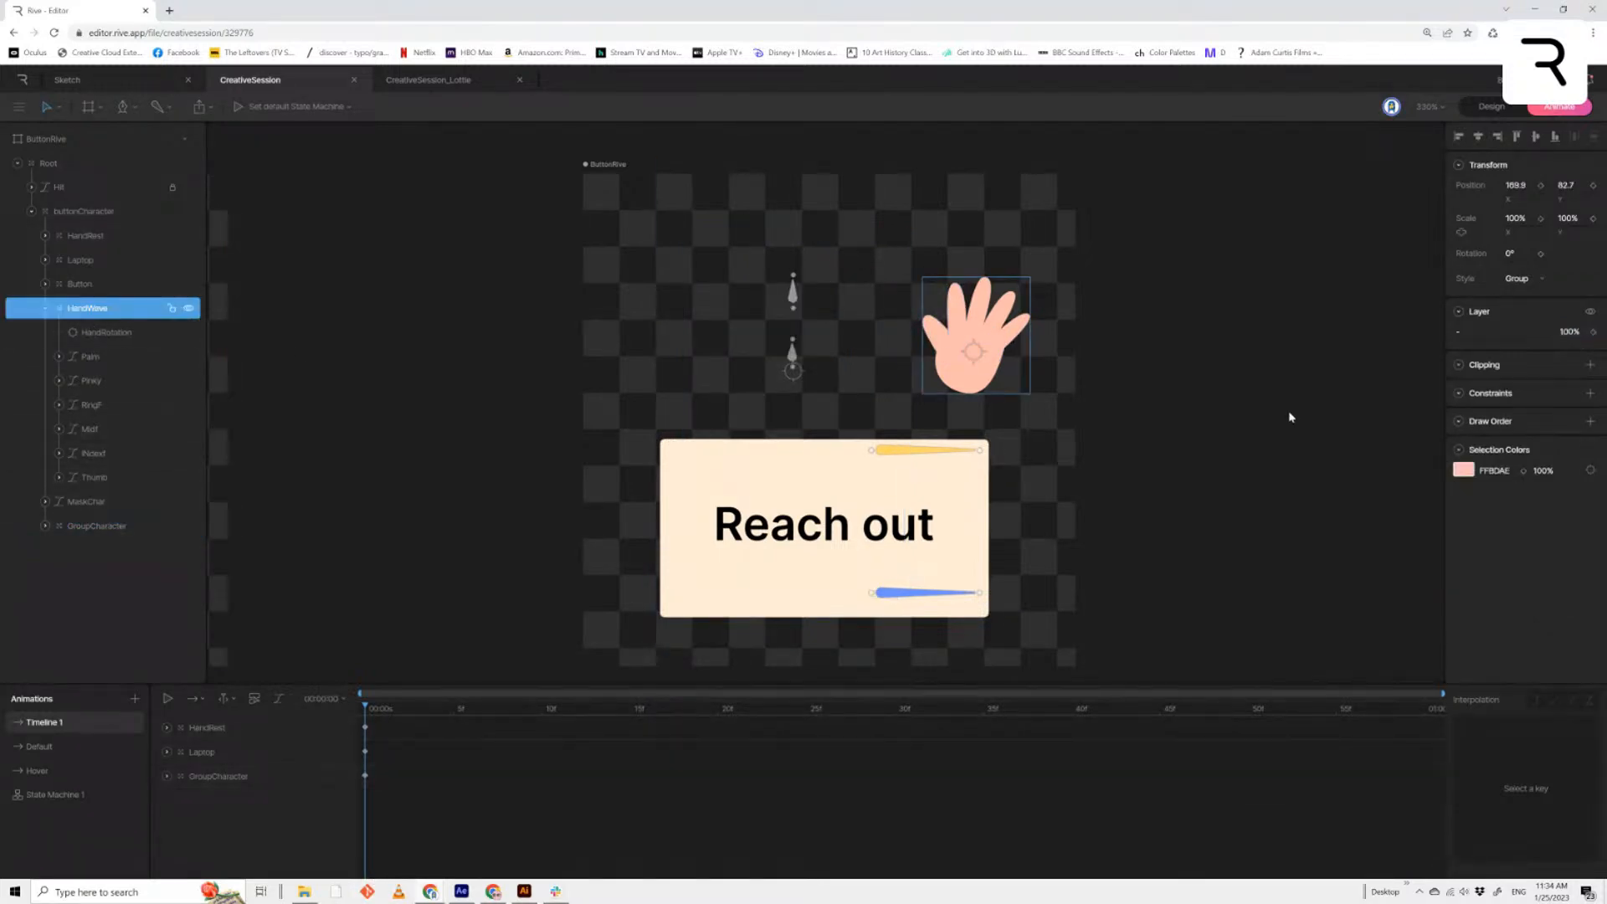
left_click(1572, 332)
key("Return")
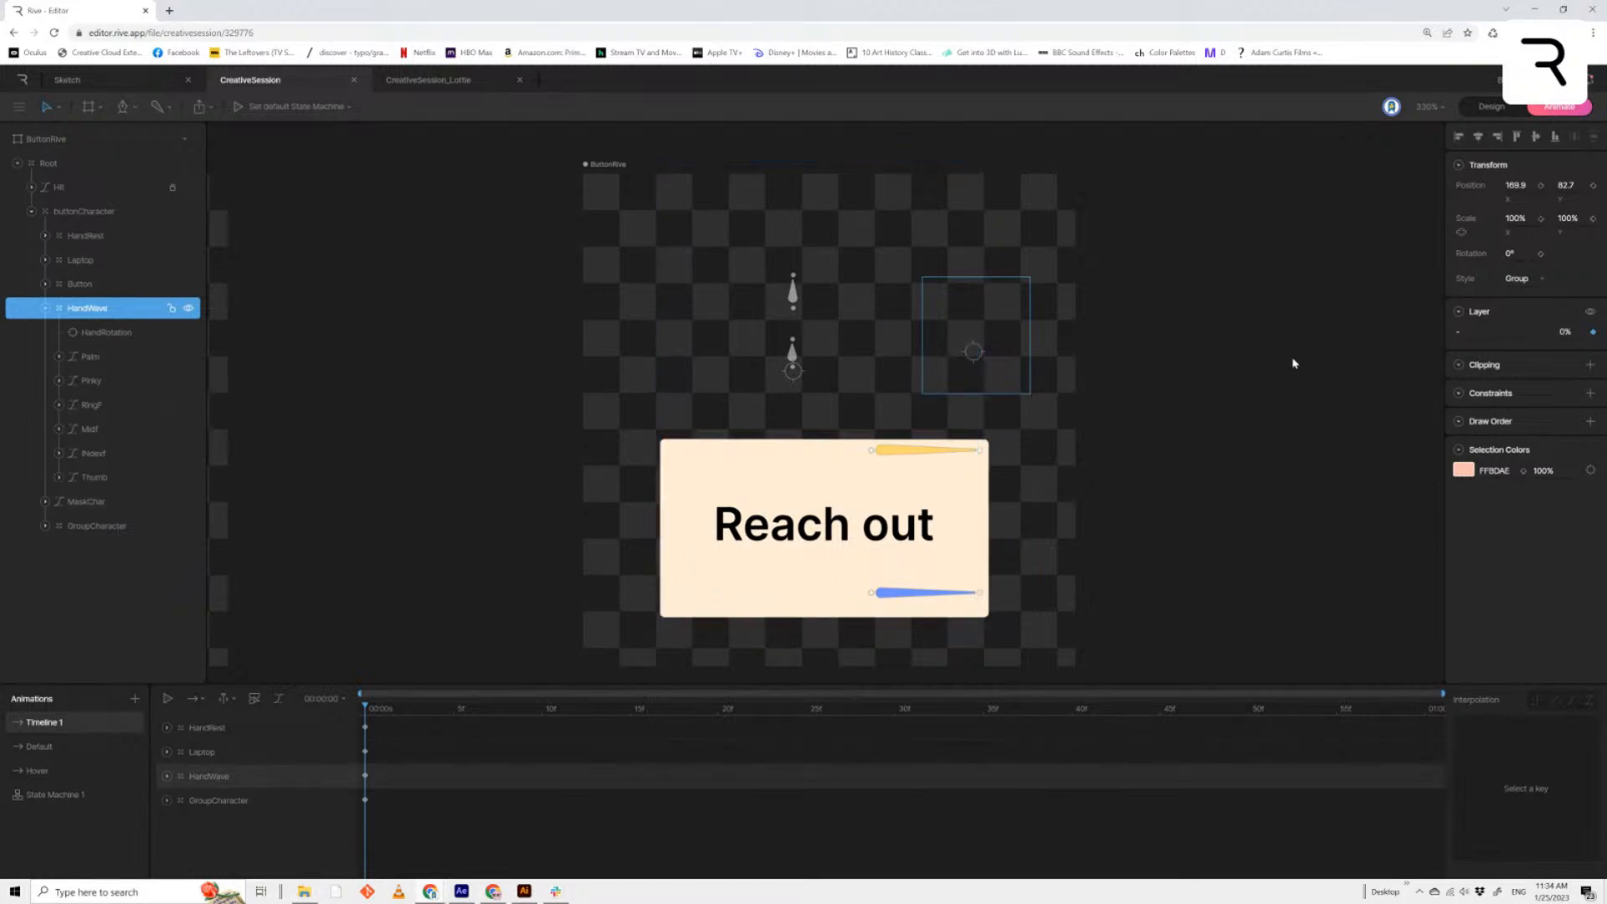
left_click(45, 308)
Examine the MaskChar, HandRest, Laptop, HandWave and Button items inside buttonCharacter, ending with the Button group selected
left_click(95, 332)
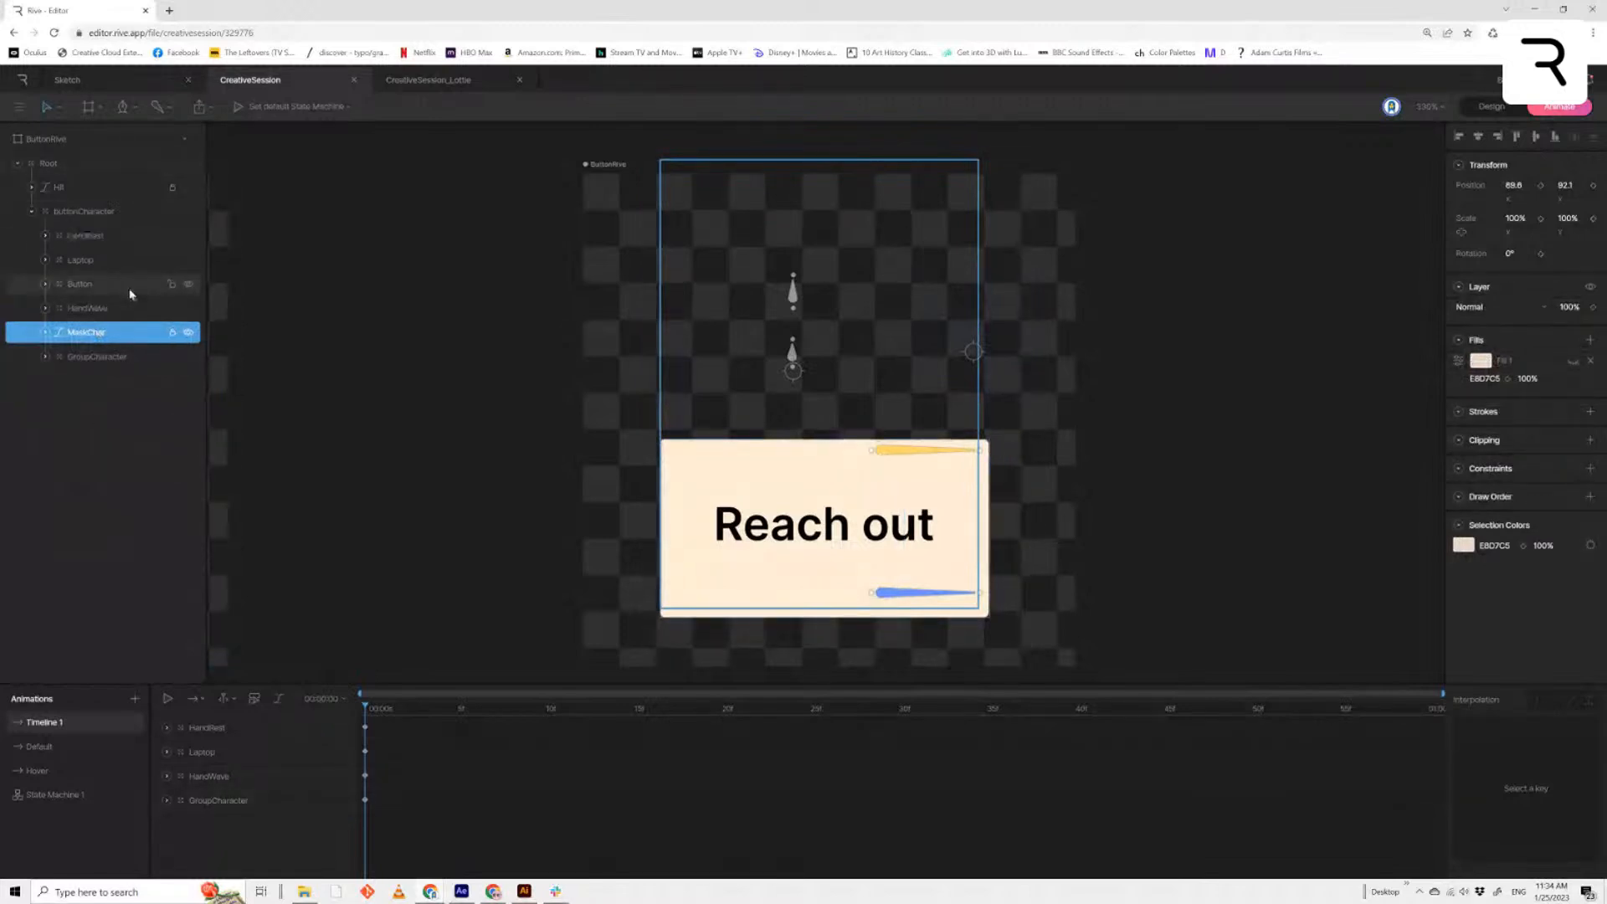
left_click(94, 211)
left_click(101, 237)
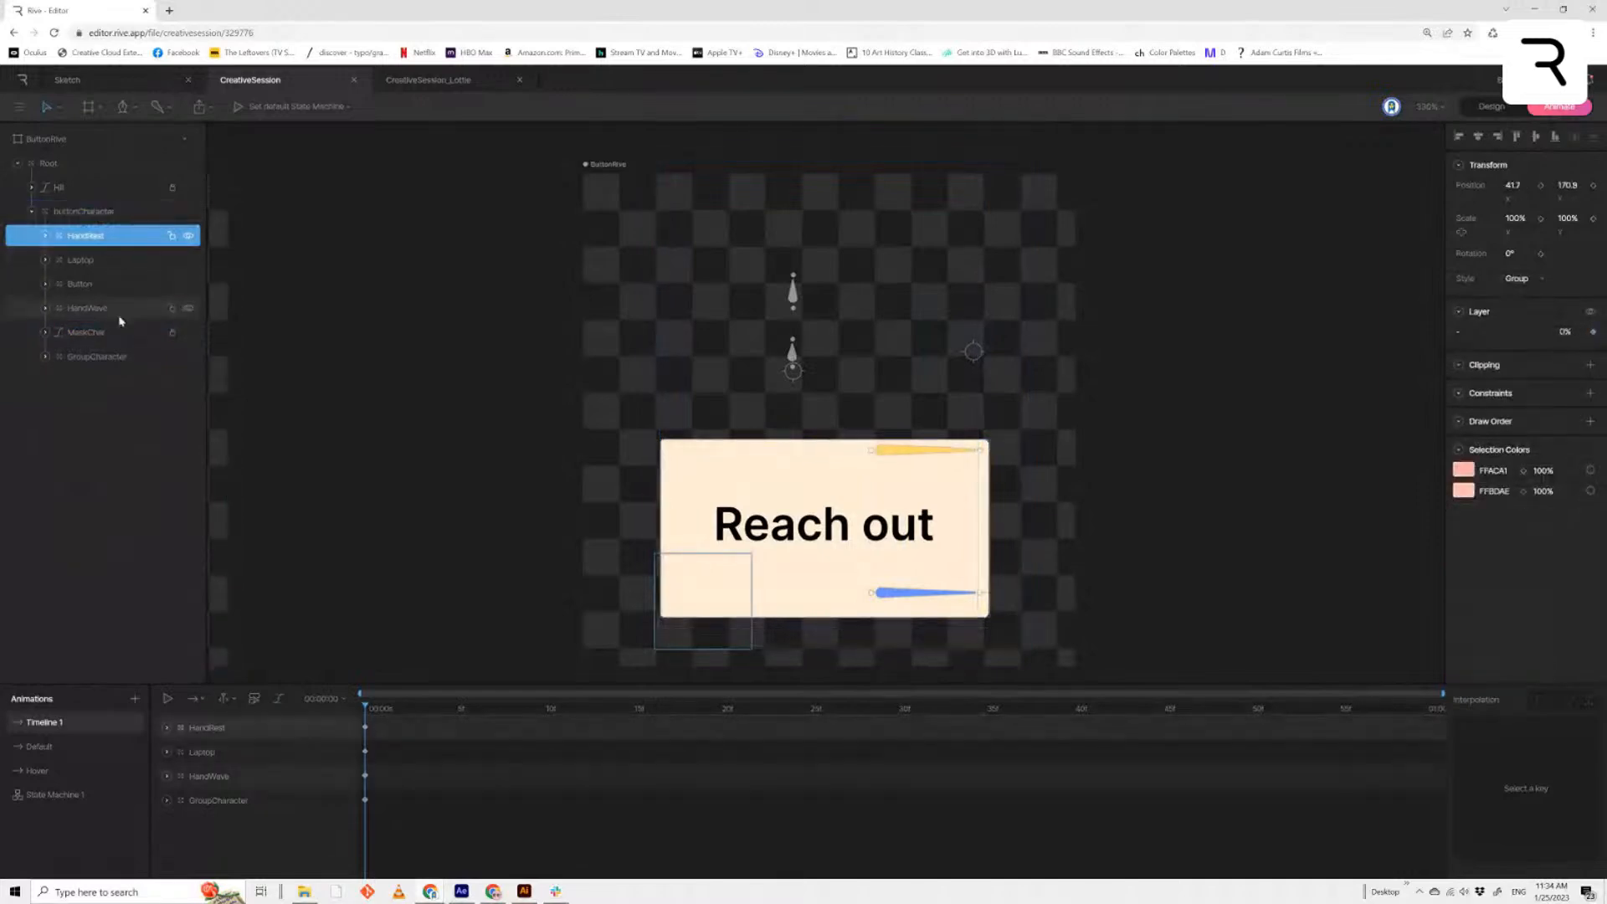
left_click(111, 283)
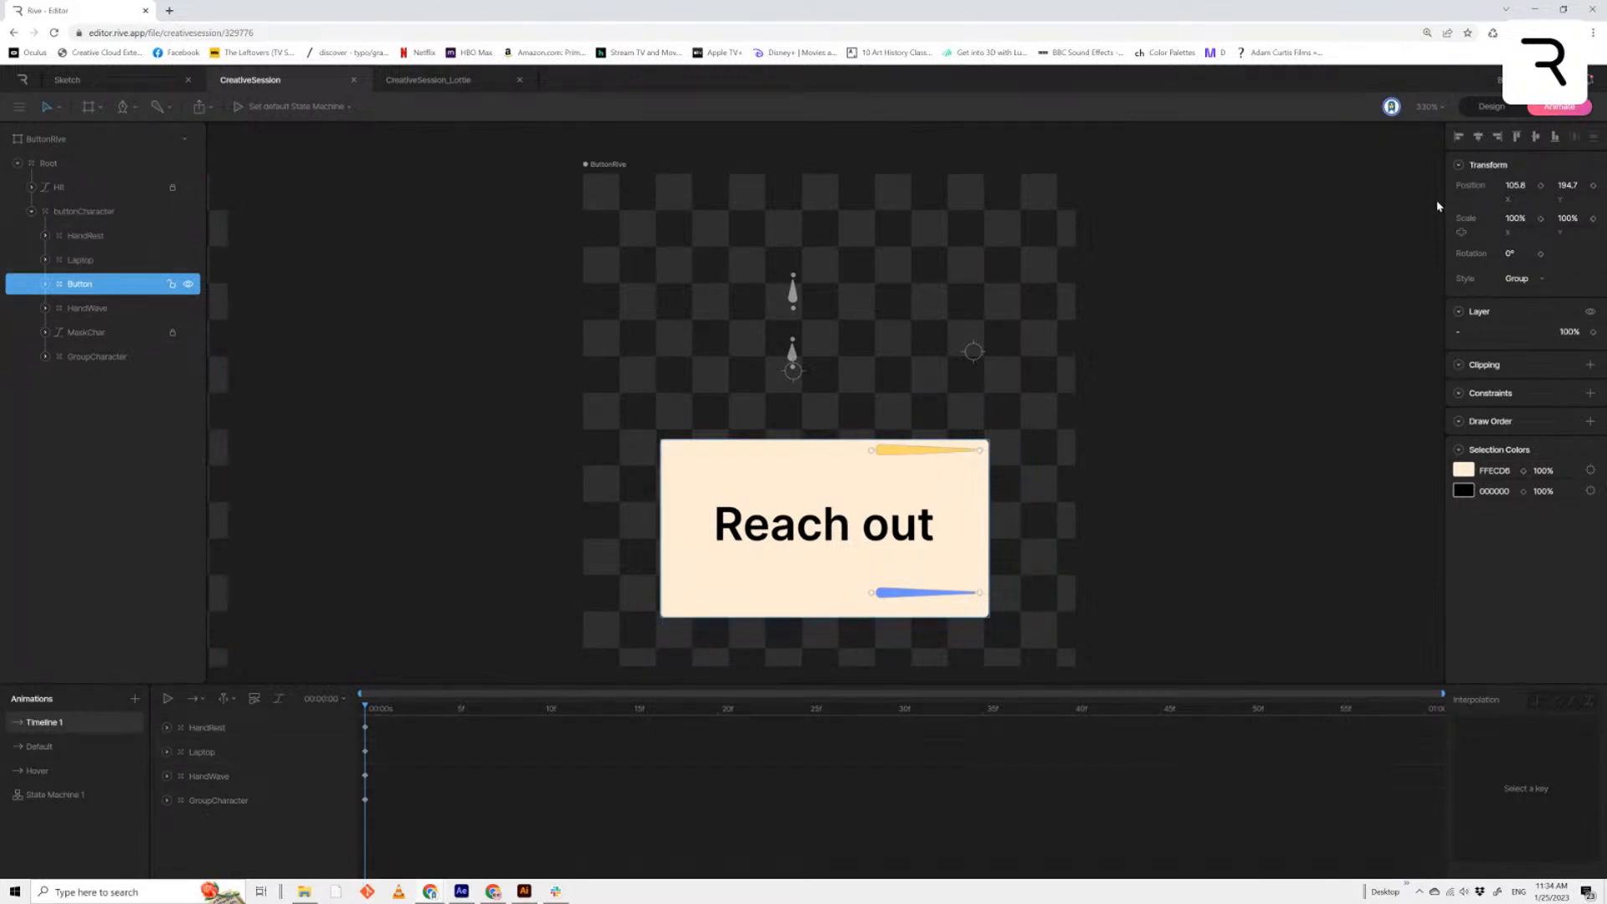
left_click(82, 264)
left_click(77, 287)
left_click(812, 609)
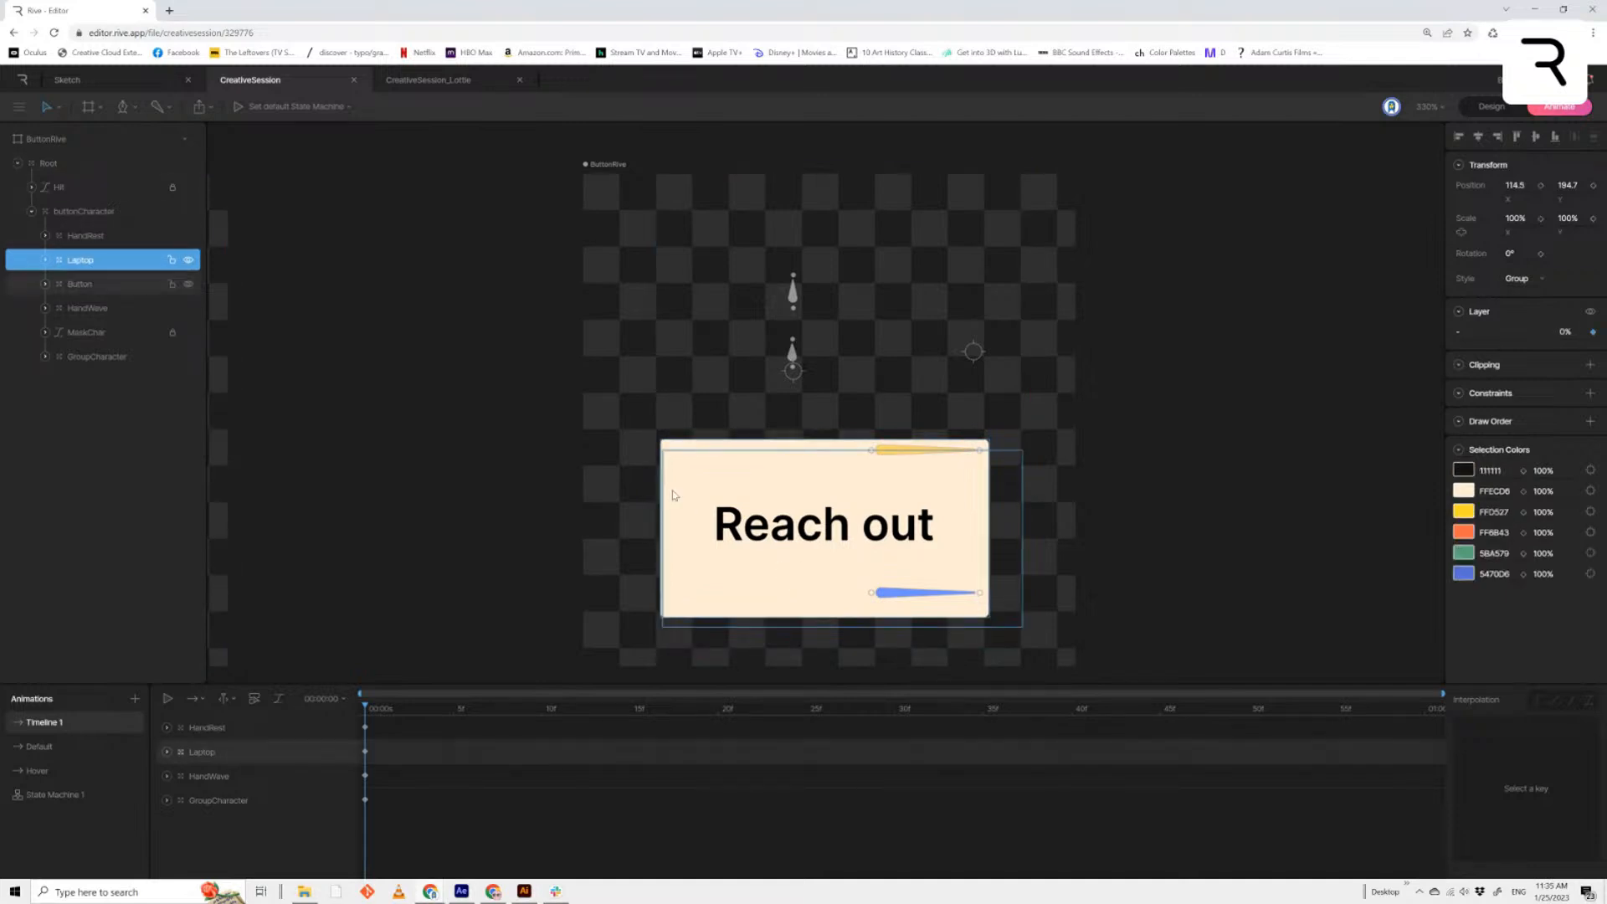
left_click(692, 447)
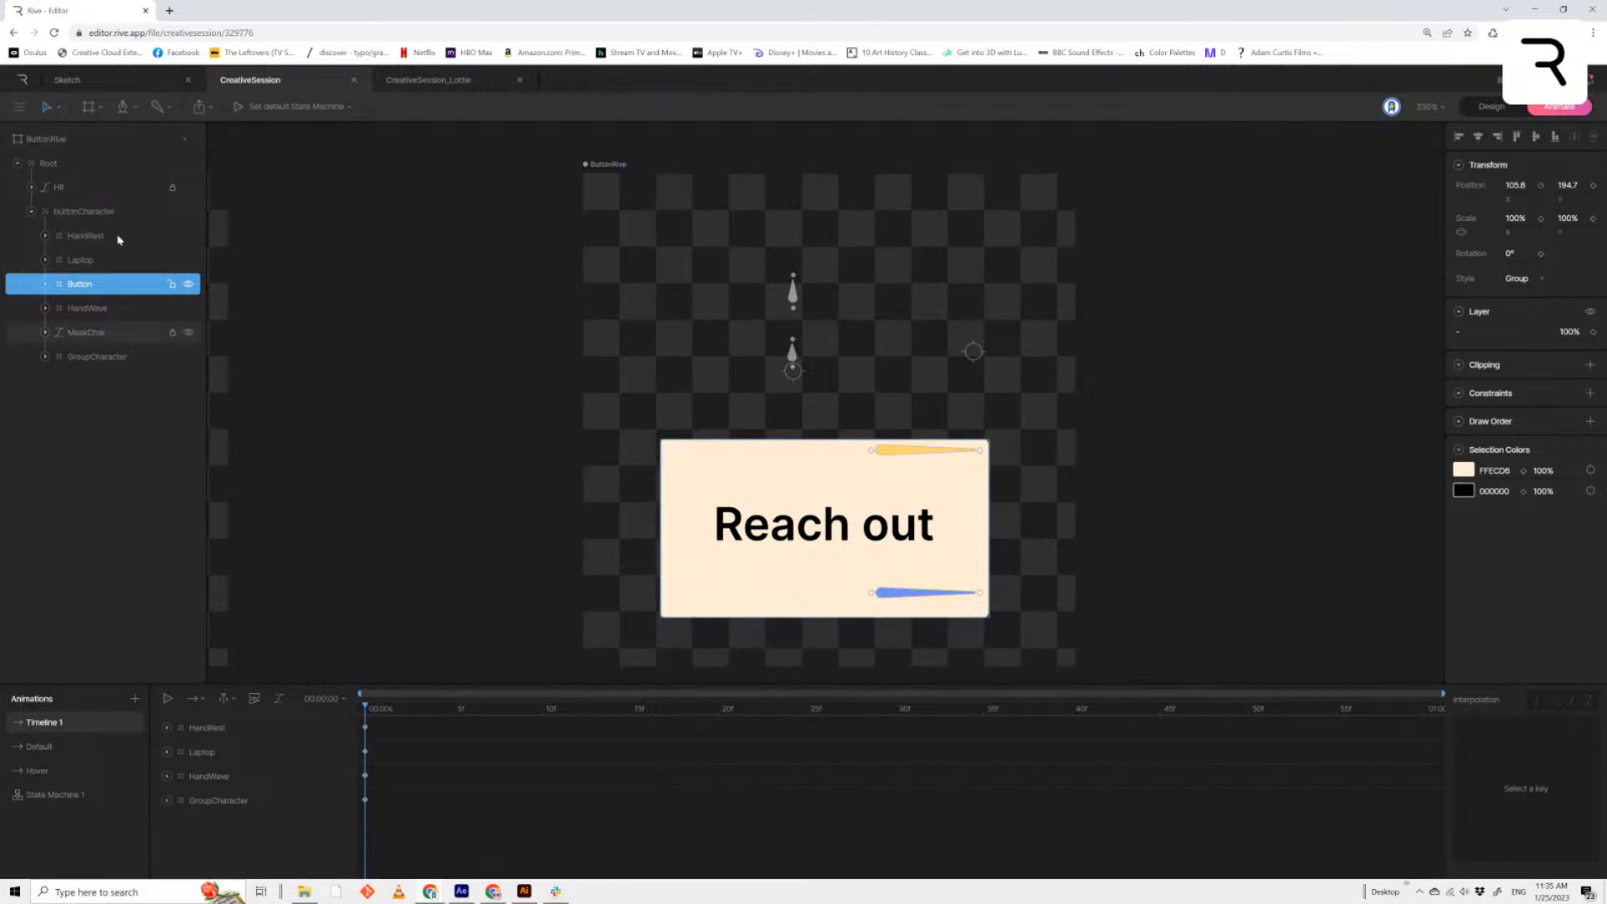
left_click(125, 308)
left_click(103, 291)
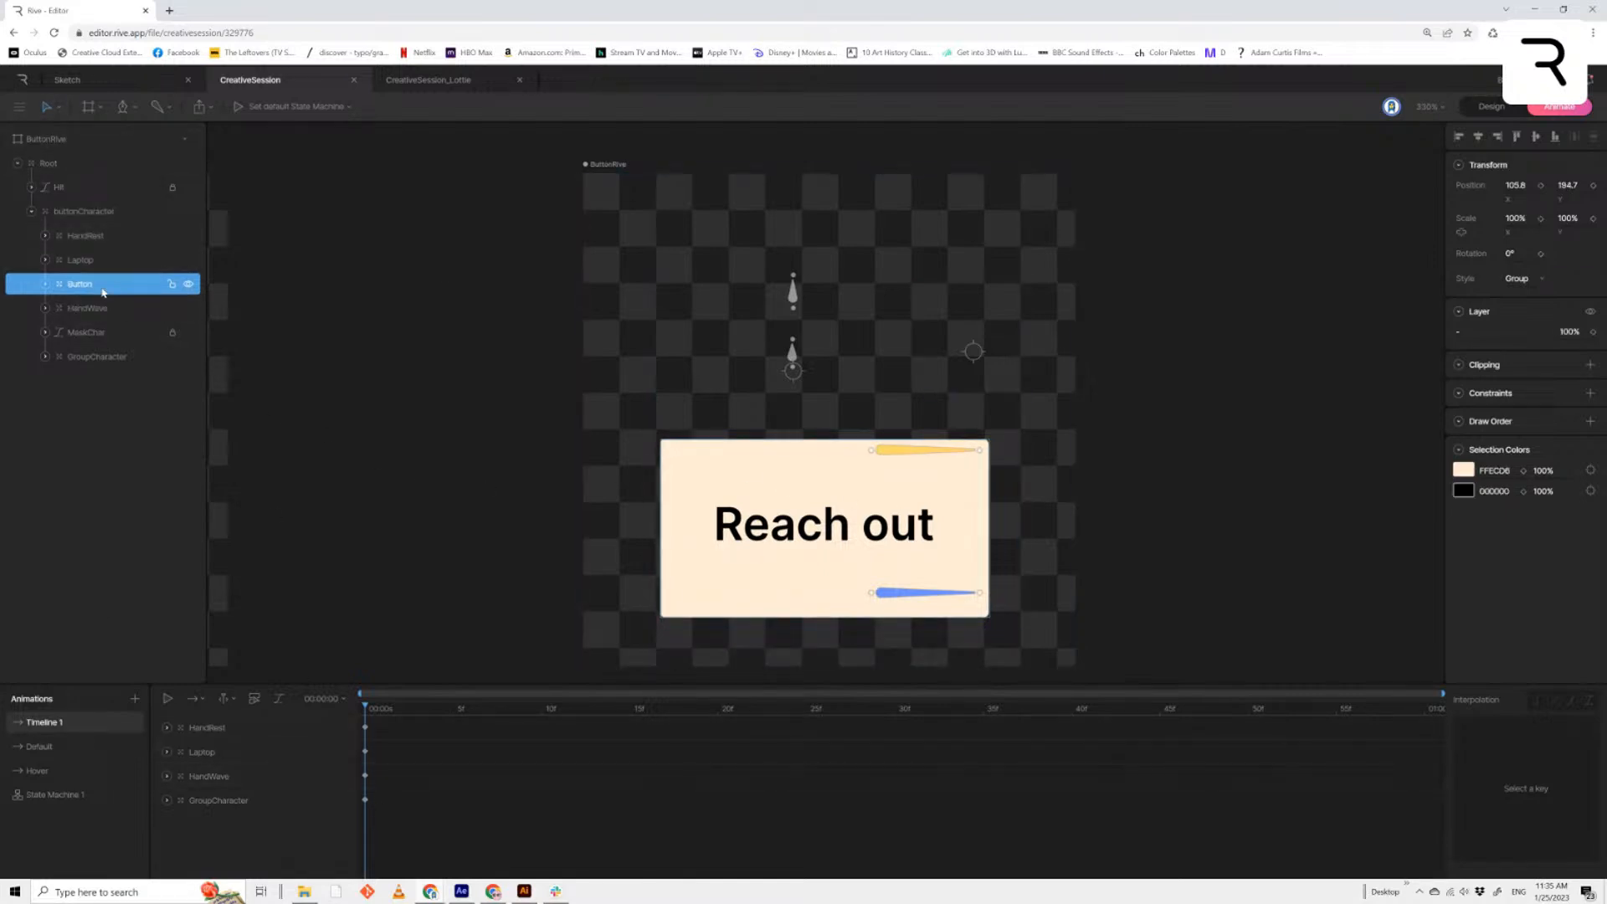
Turn off the display of bones on the canvas and keep the Button group selected
left_click(1428, 107)
left_click(1465, 343)
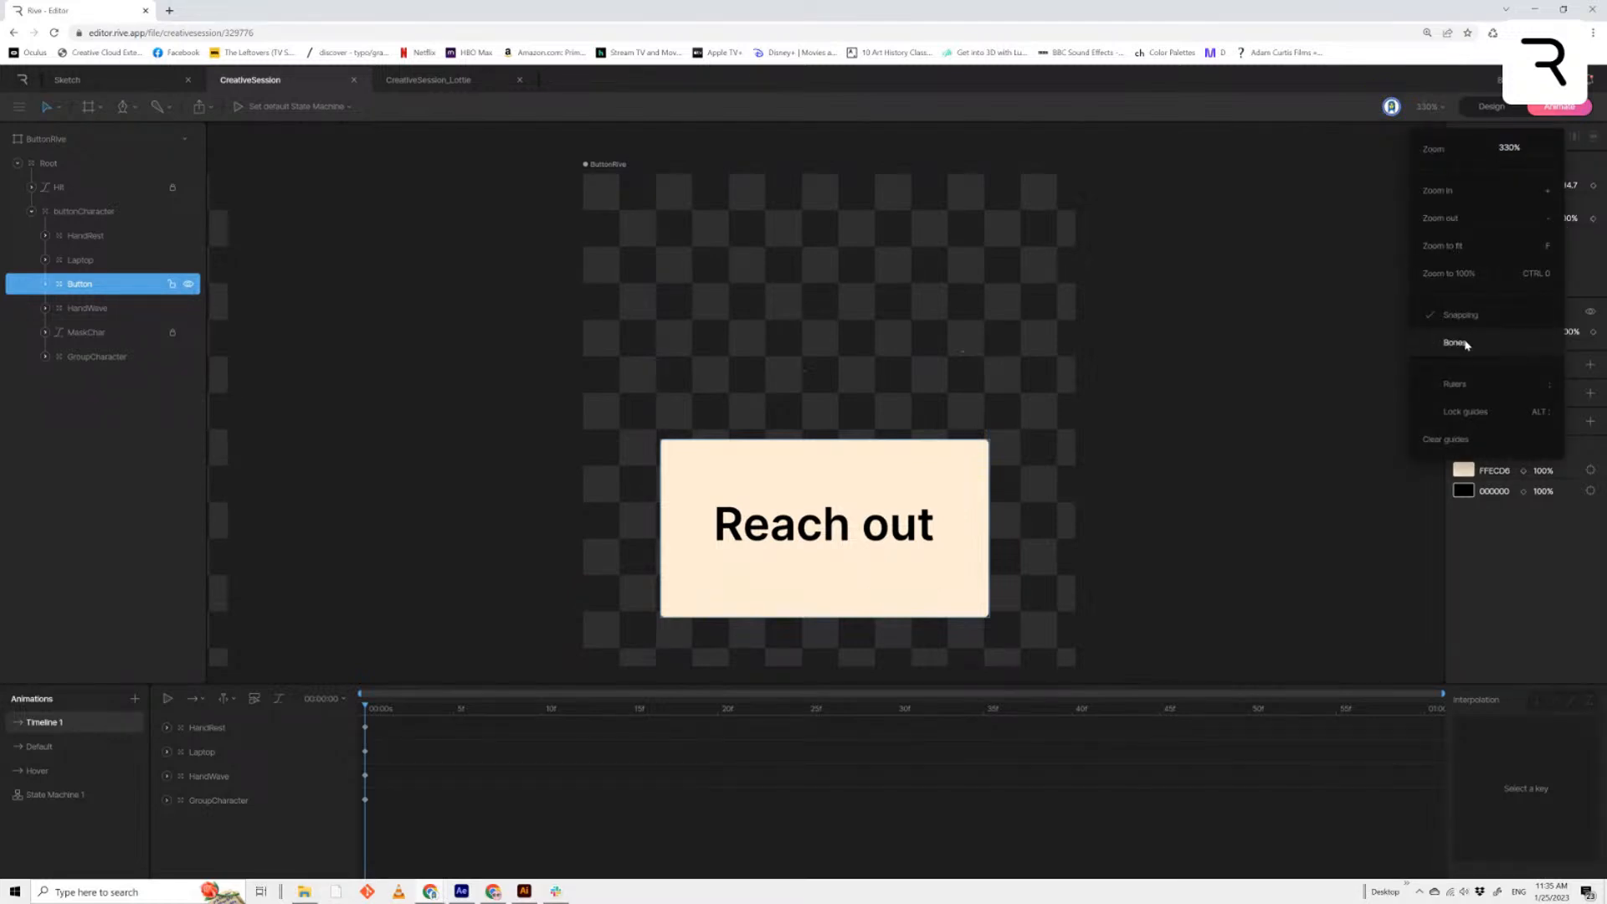
left_click(72, 293)
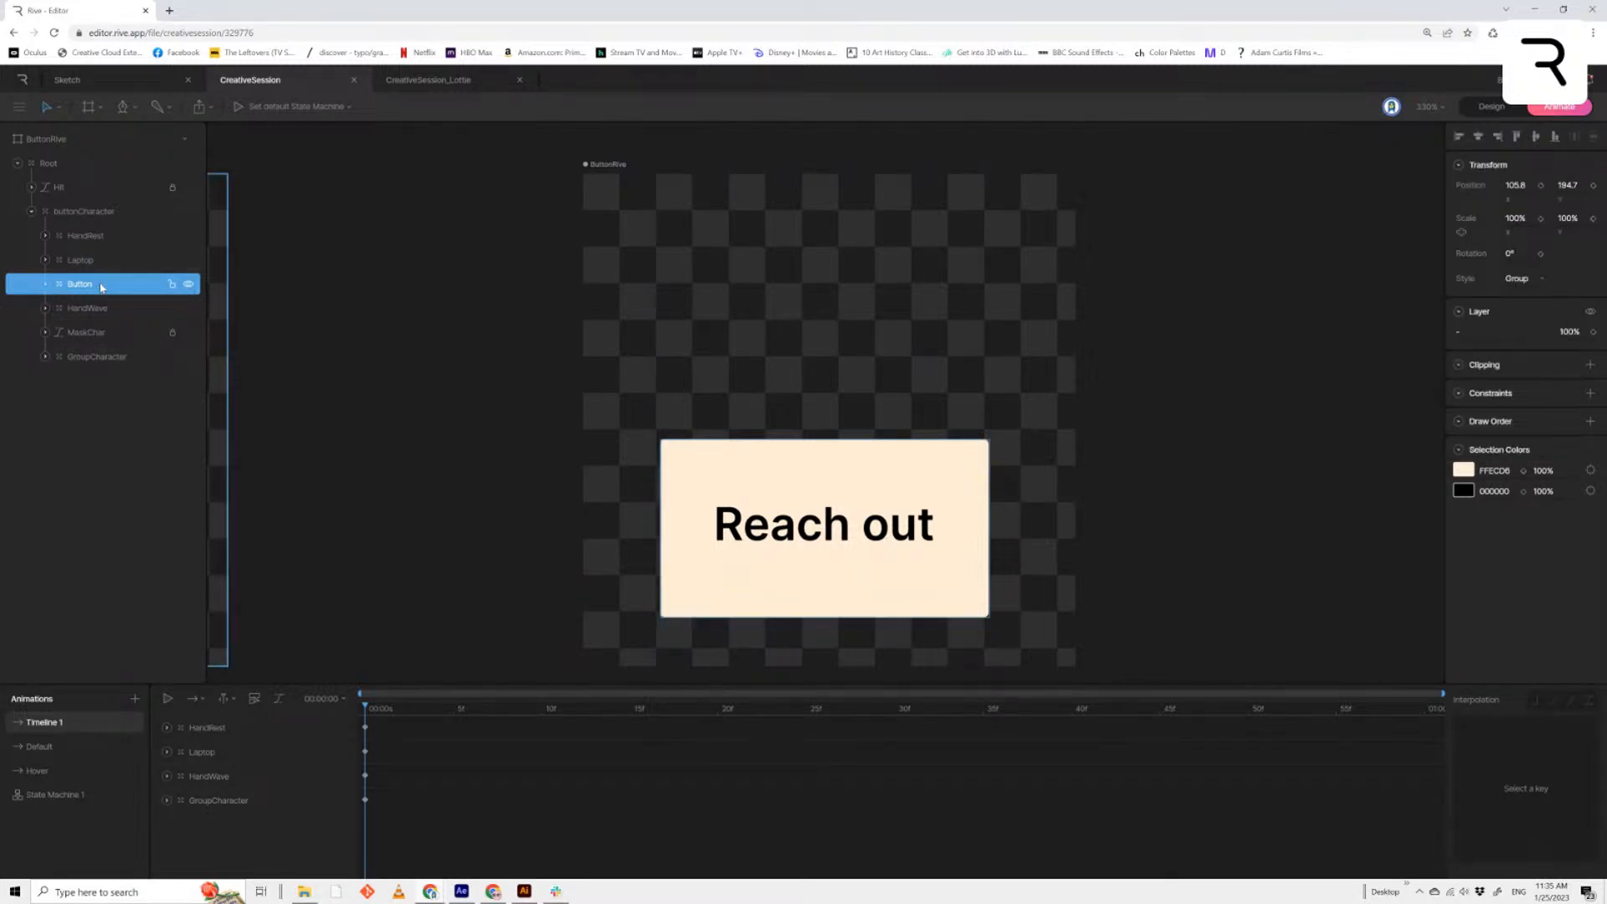
Compare the ButtonRive artboard in design and animation modes, checking the Button, HandWave and GroupCharacter groups
left_click(866, 596)
left_click(843, 458)
left_click(92, 309)
left_click(1491, 107)
left_click(793, 460)
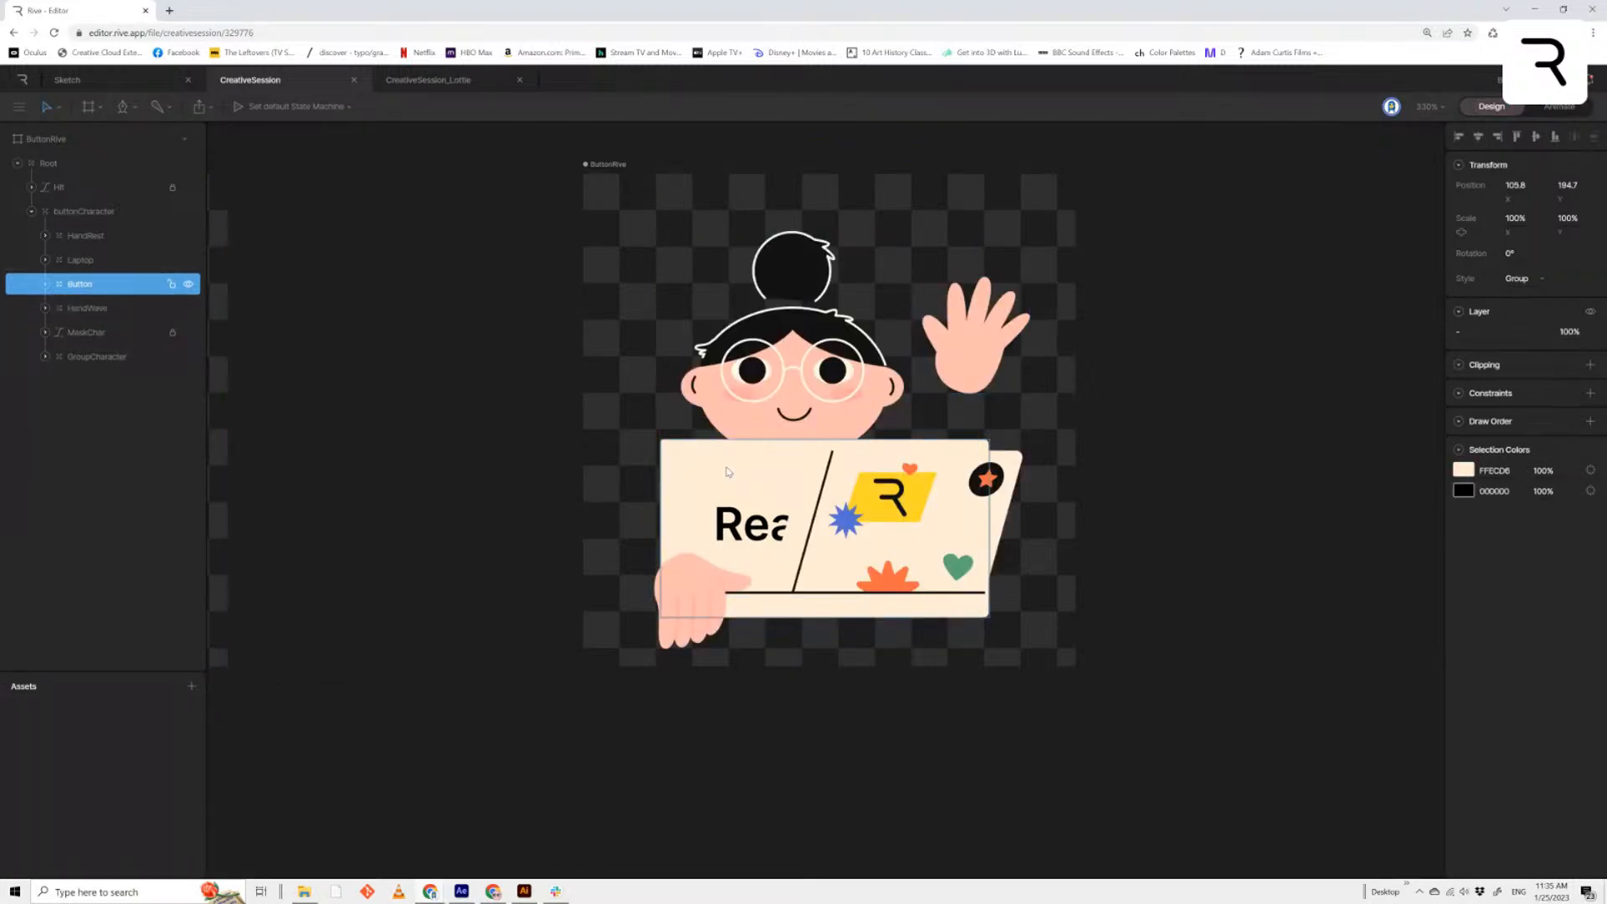
left_click(793, 376)
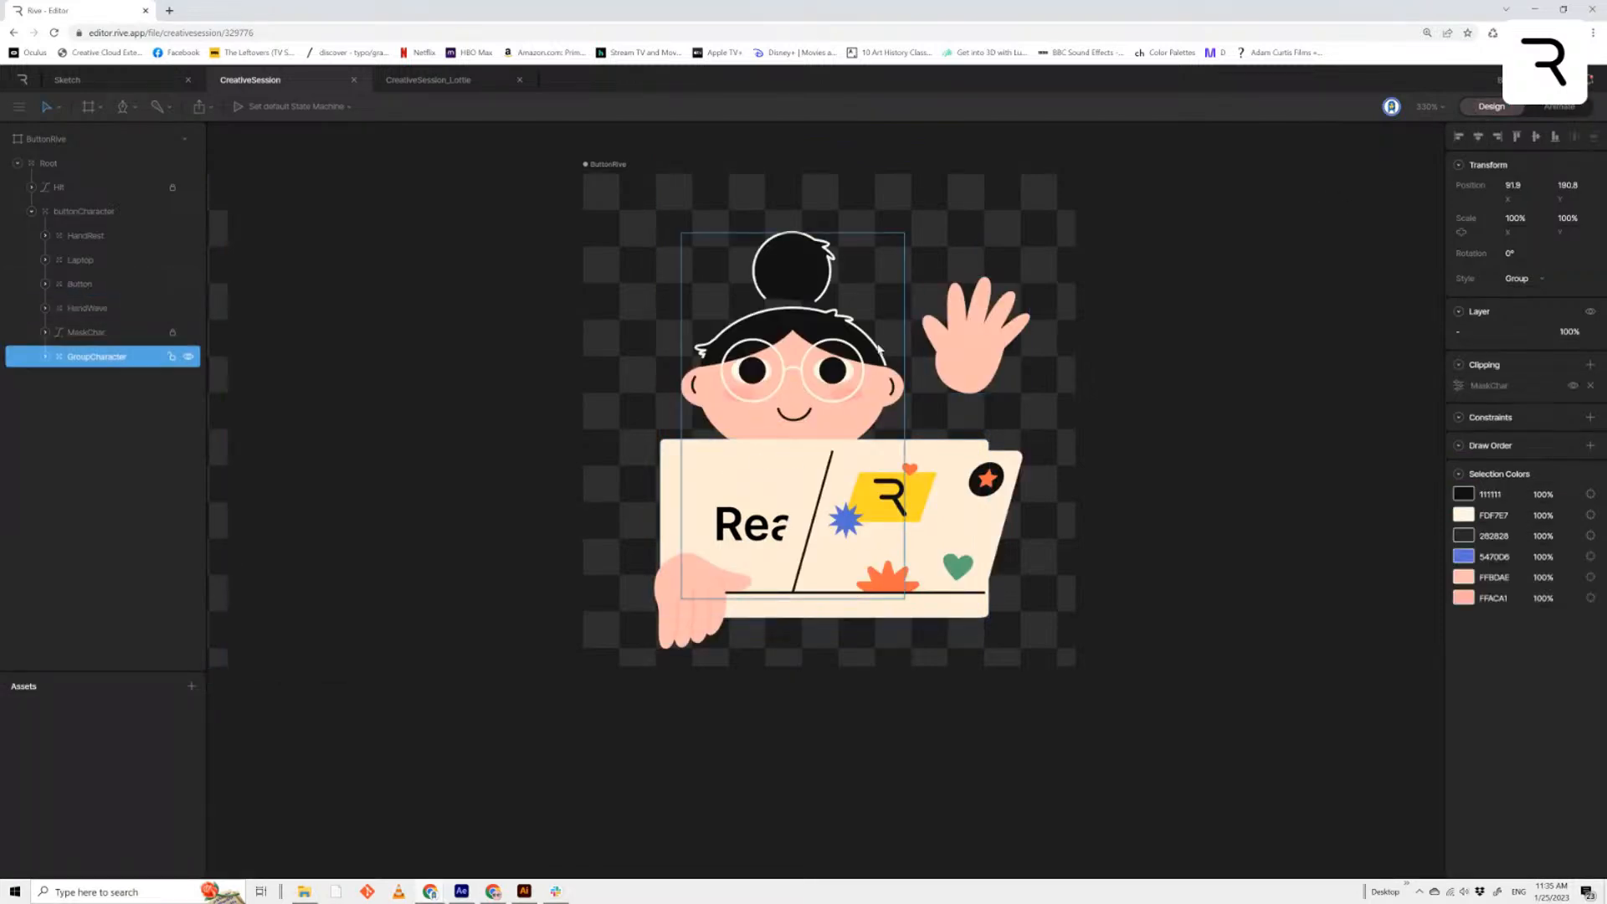
left_click(1558, 106)
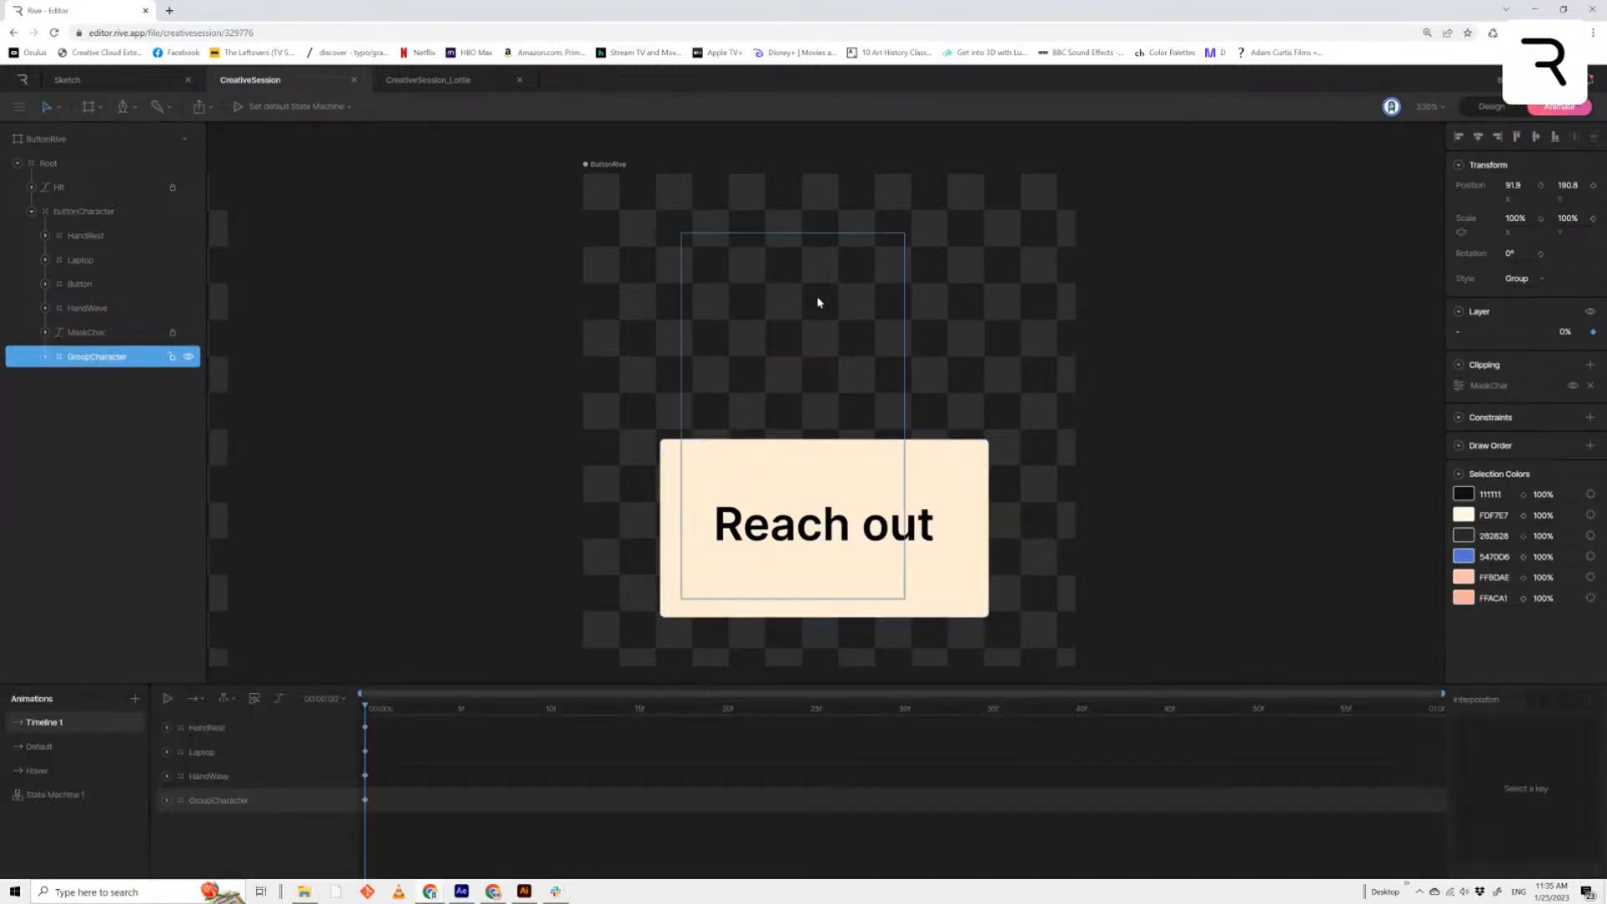
Reload the editor page, then try to move the Button group upward on the canvas and undo the move
left_click(54, 33)
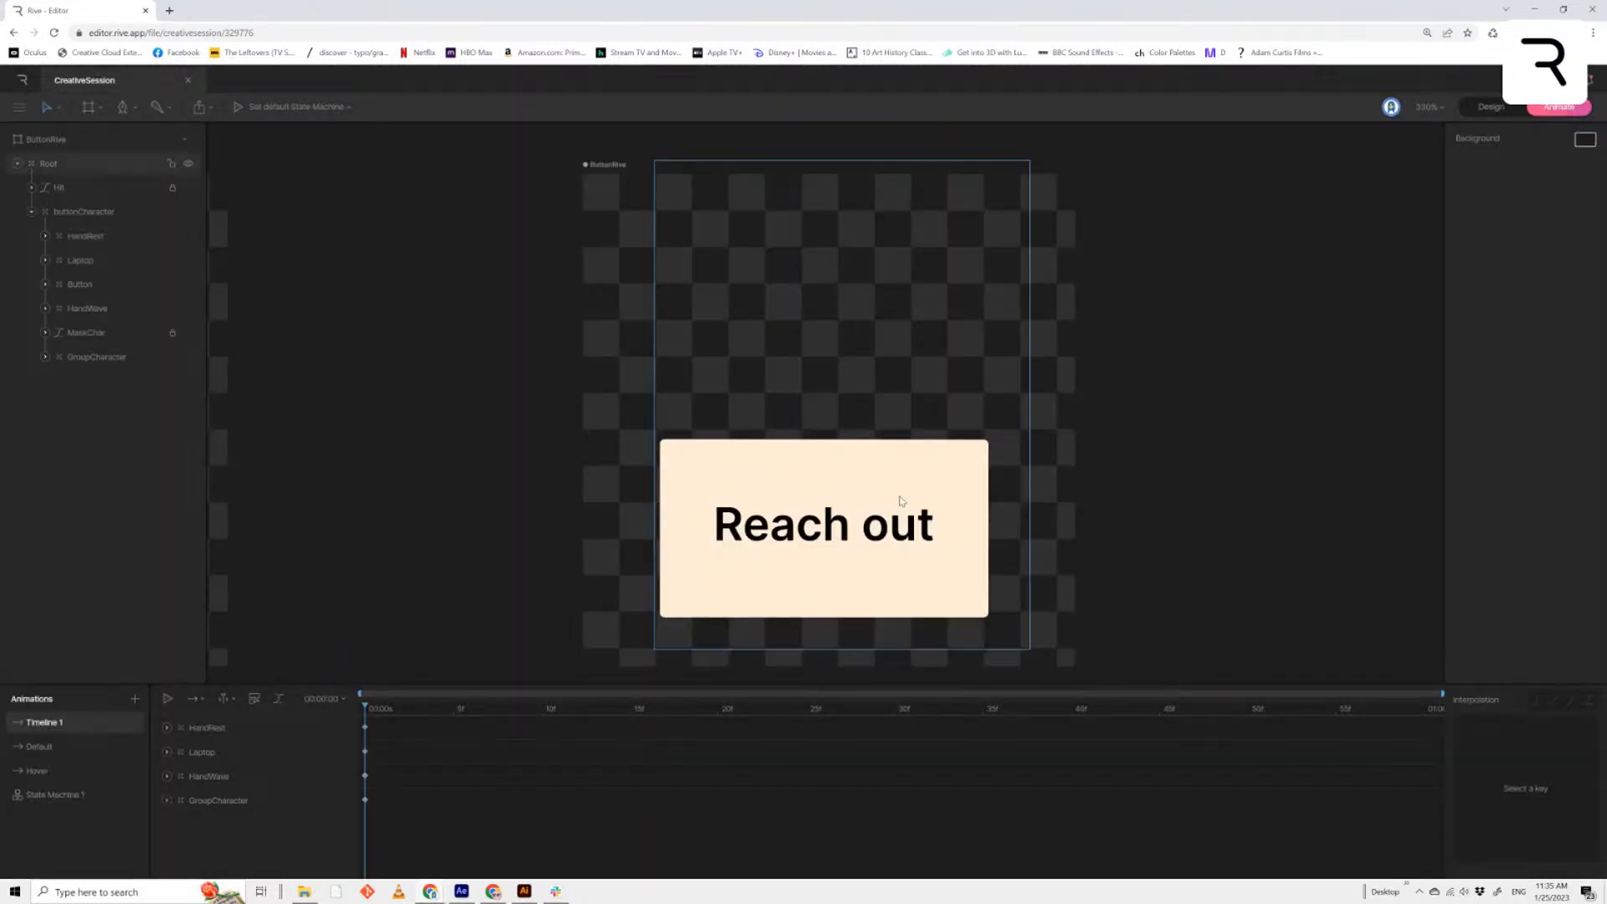
left_click(97, 285)
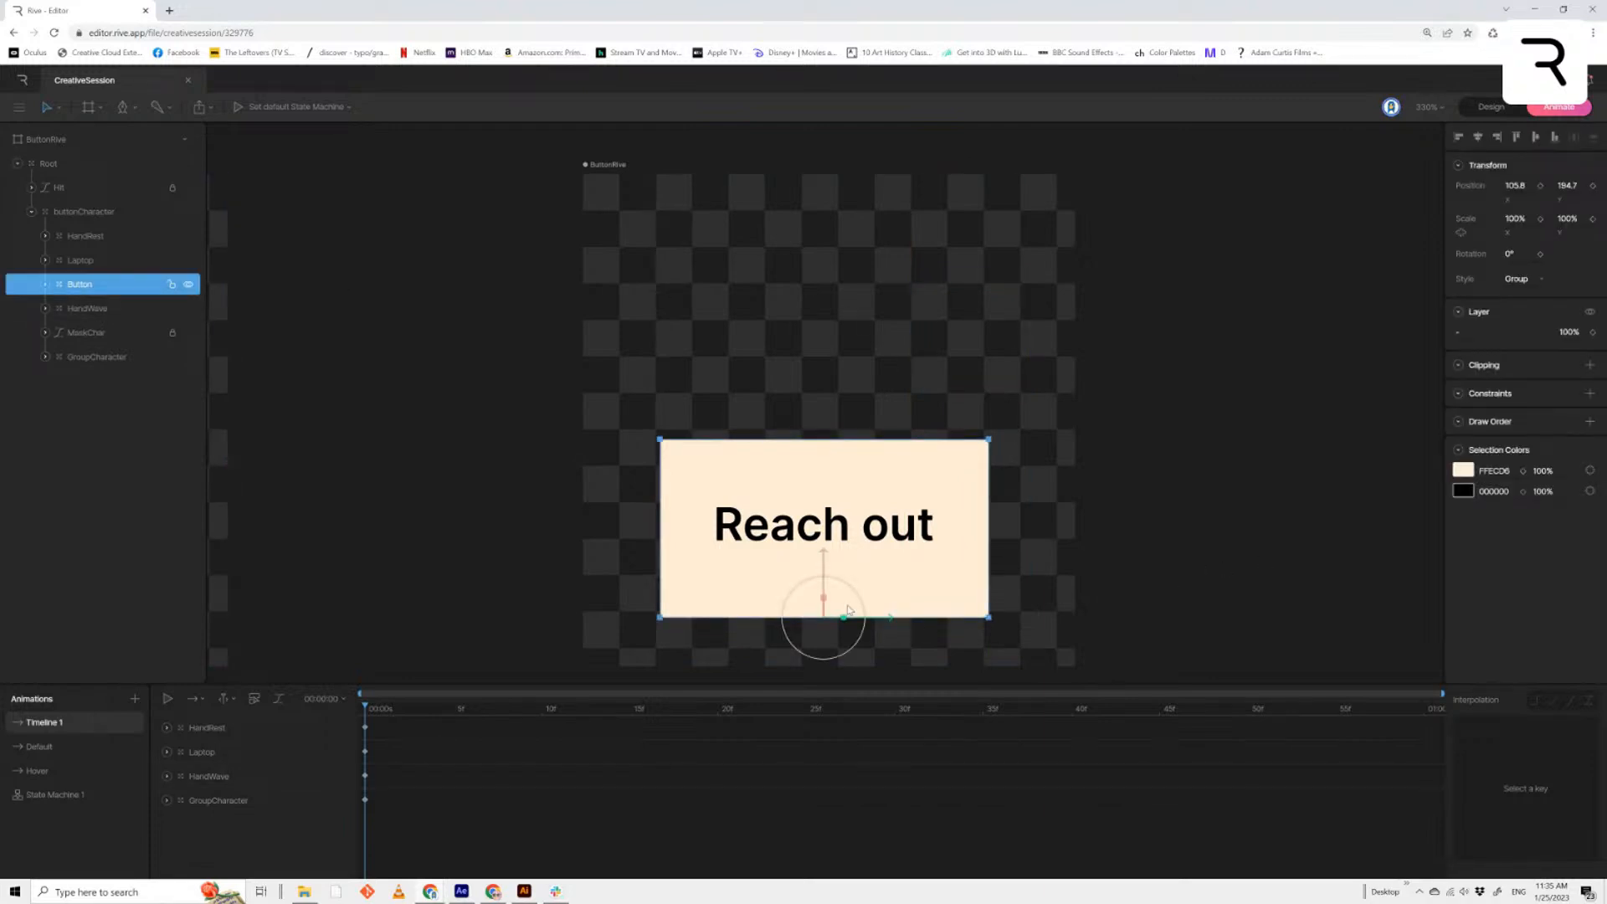
left_click_drag(828, 579, 832, 520)
key("ctrl+z")
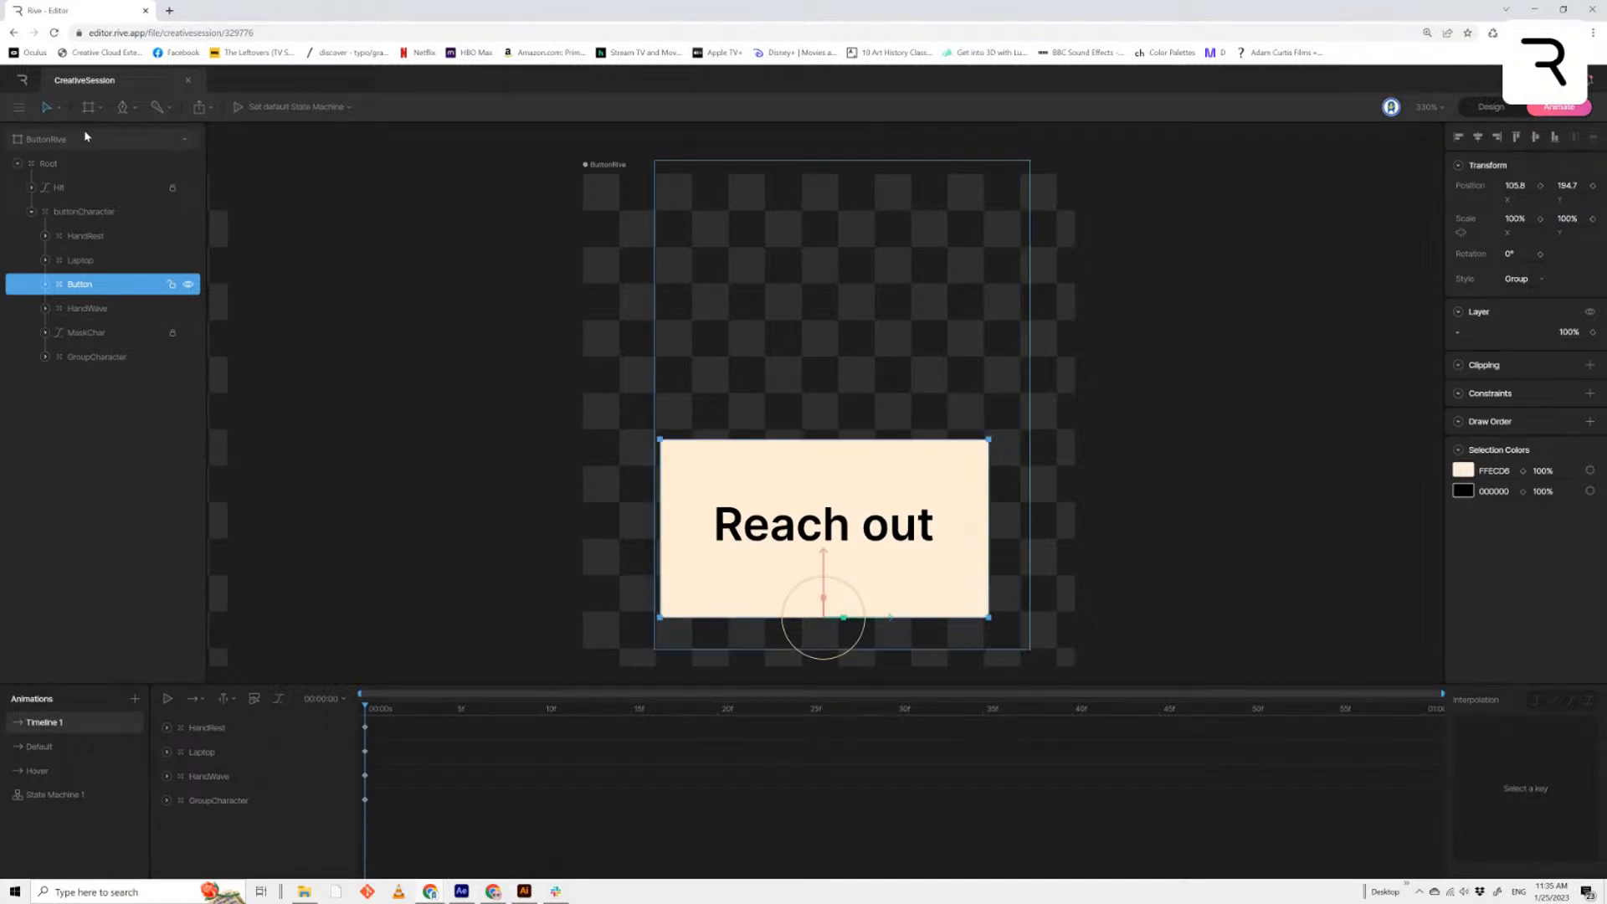
Try to move the Button group's origin in design mode with Freeze active, and close Freeze
left_click(55, 107)
left_click(1491, 107)
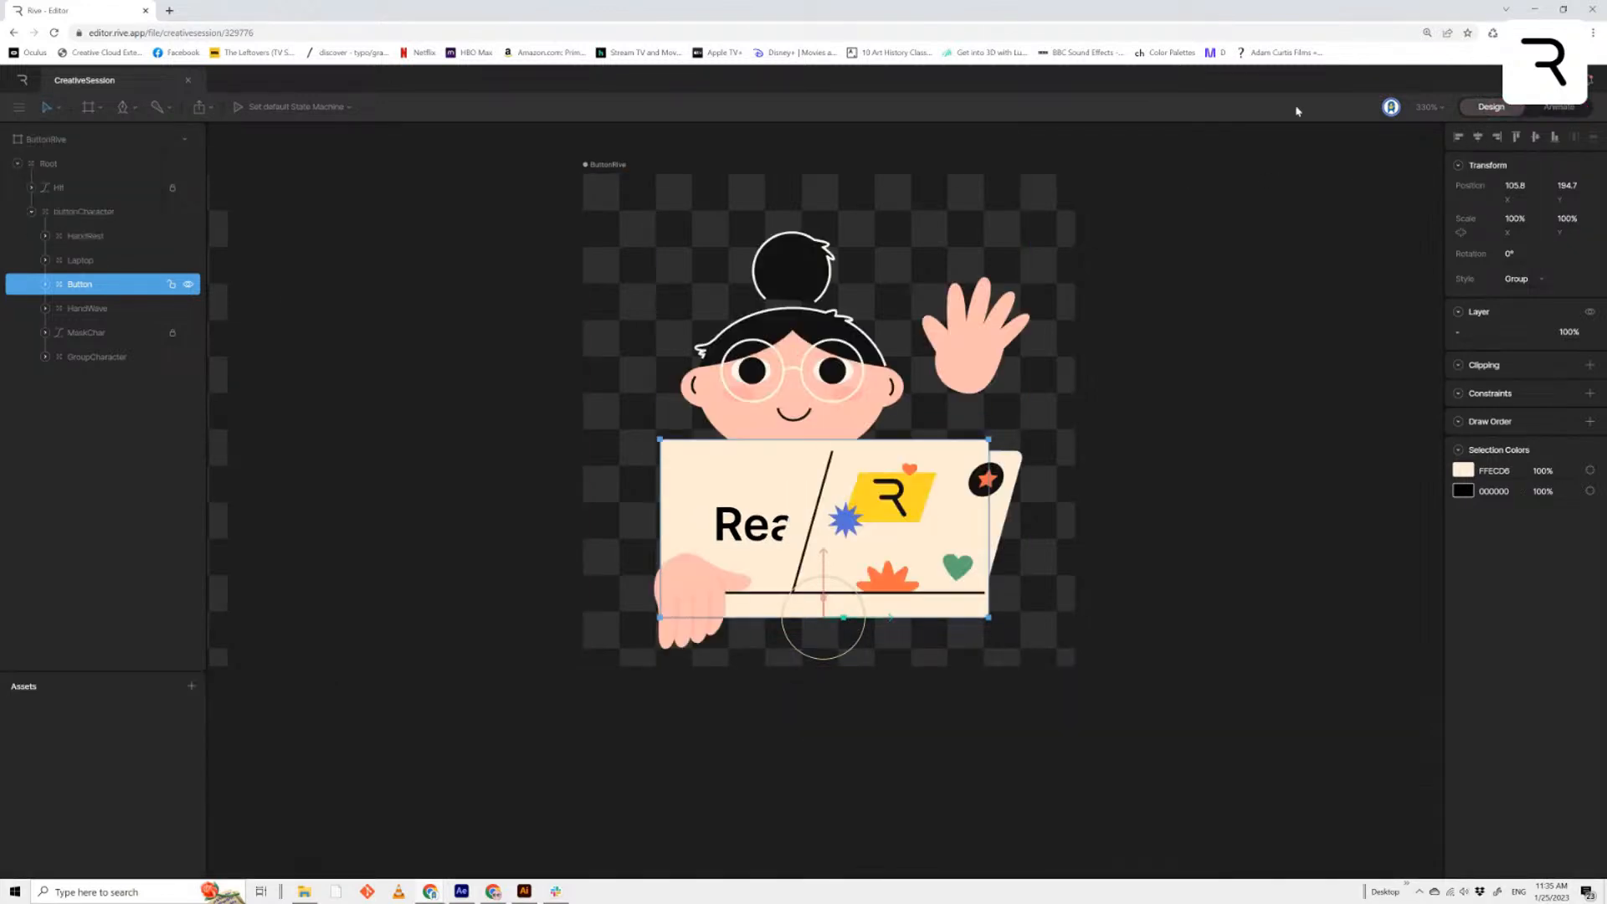
left_click(55, 107)
left_click(88, 219)
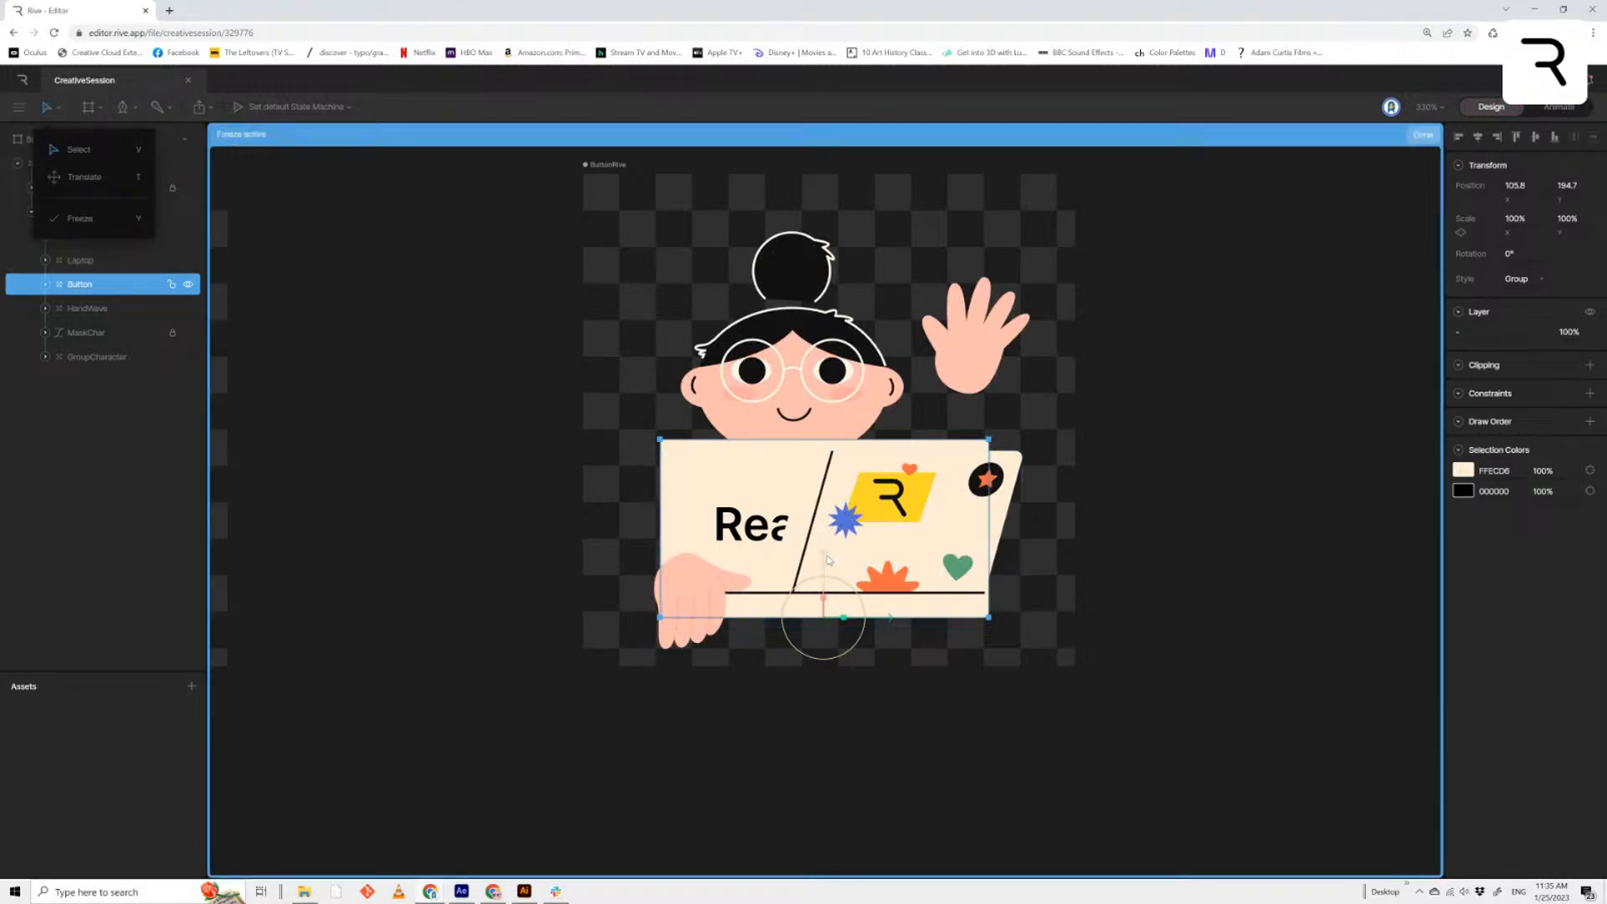
left_click_drag(824, 557, 866, 611)
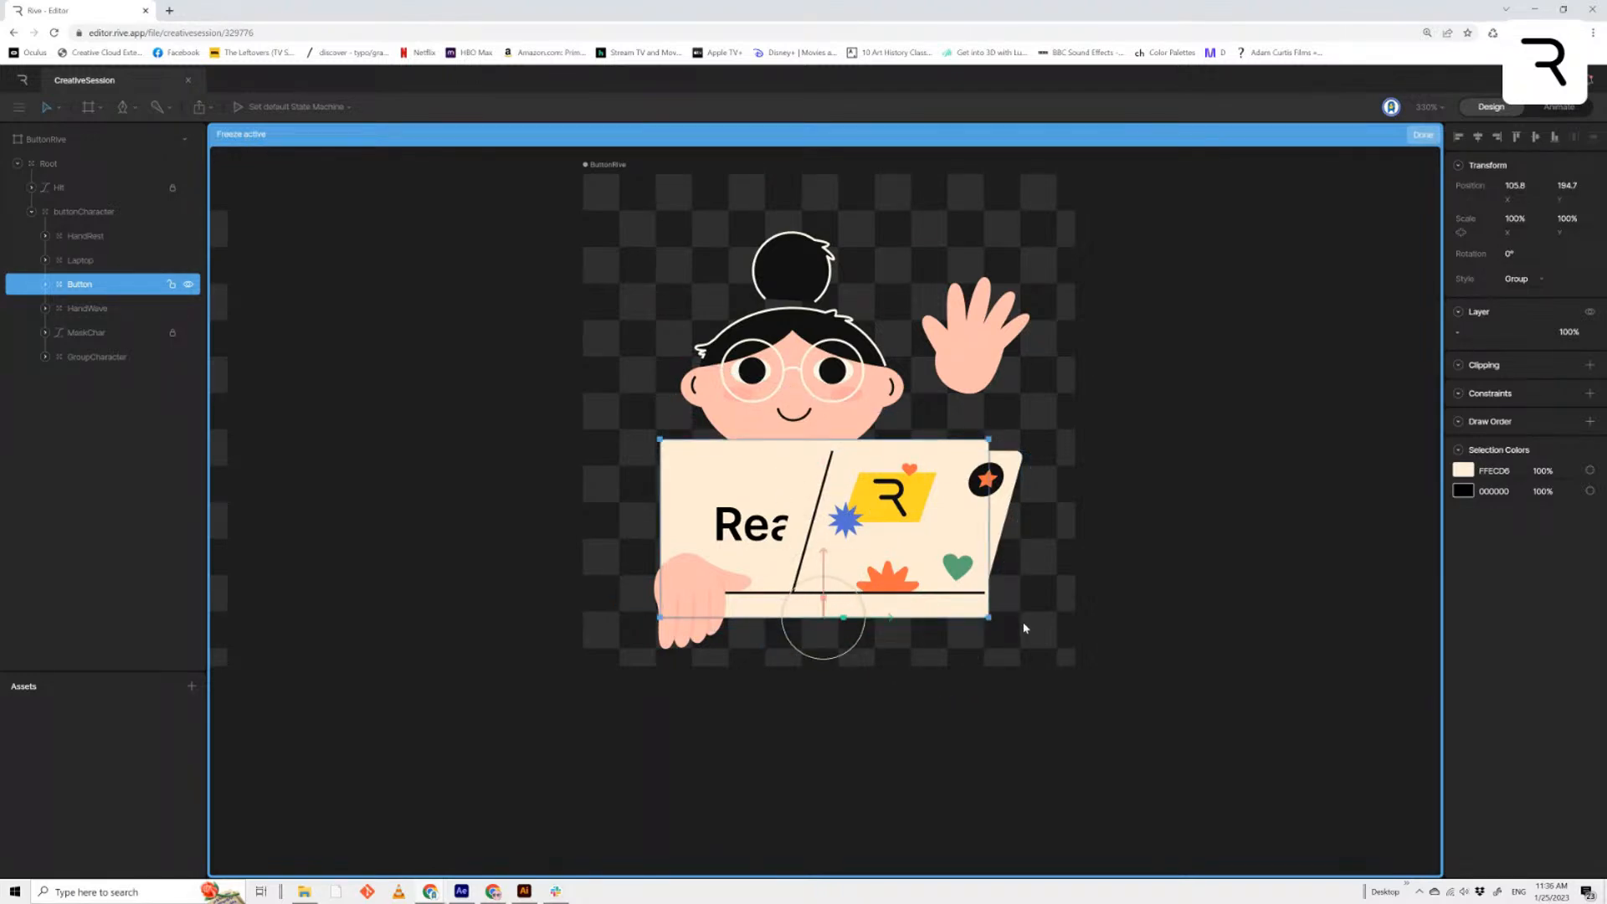
left_click(1423, 135)
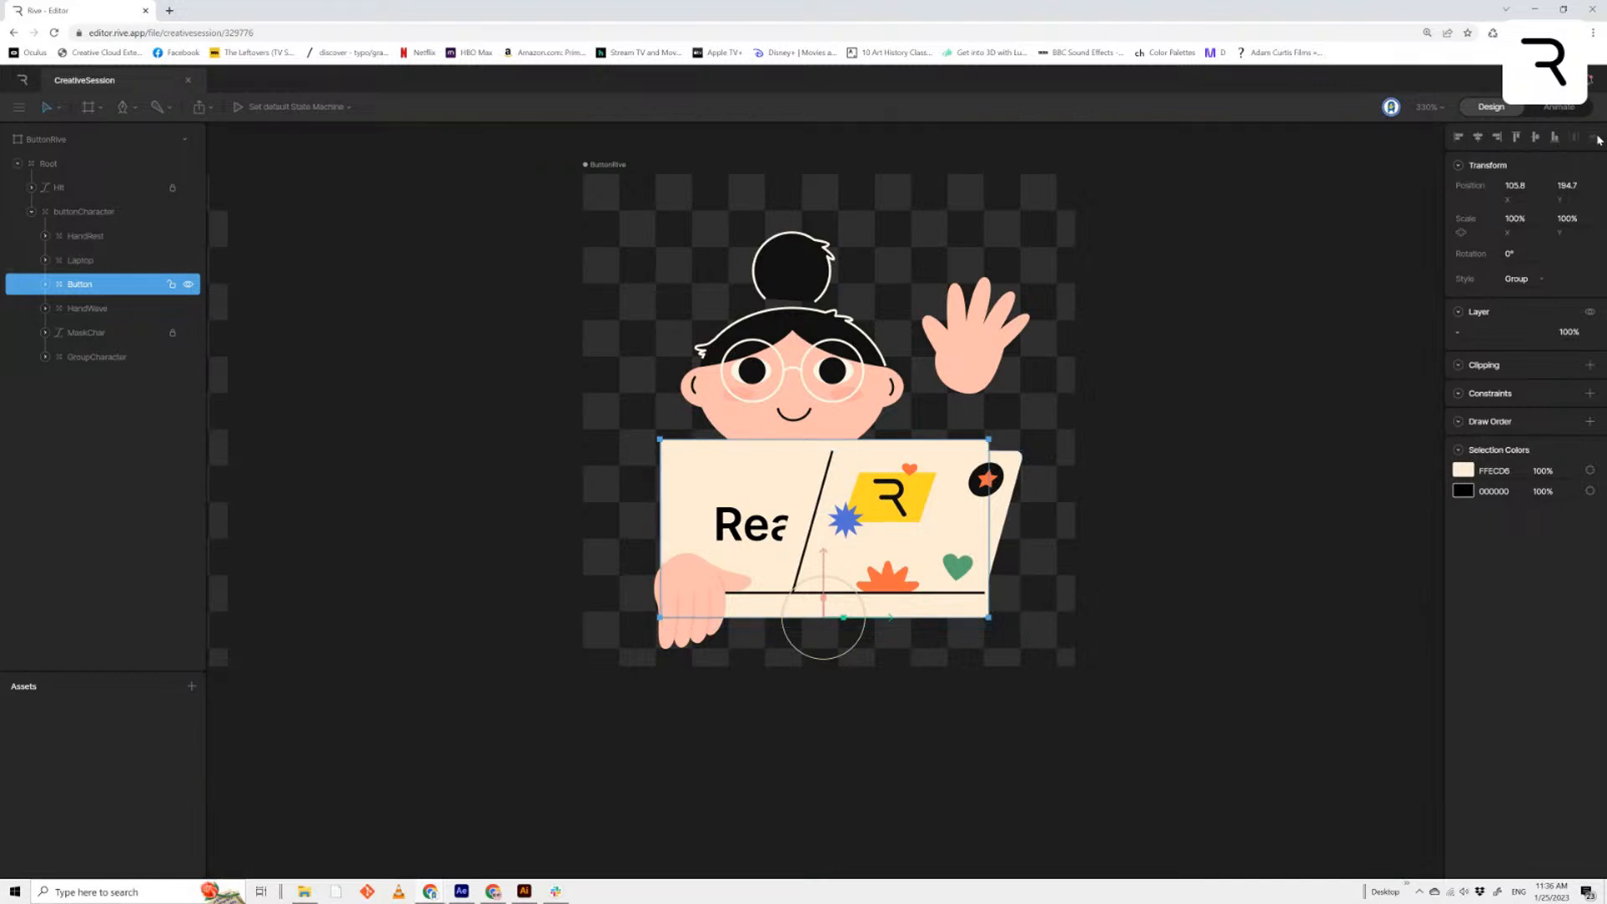
Return to animation mode, try scaling the Button group horizontally to 67% on the first frame, and undo the scaling
left_click(1558, 106)
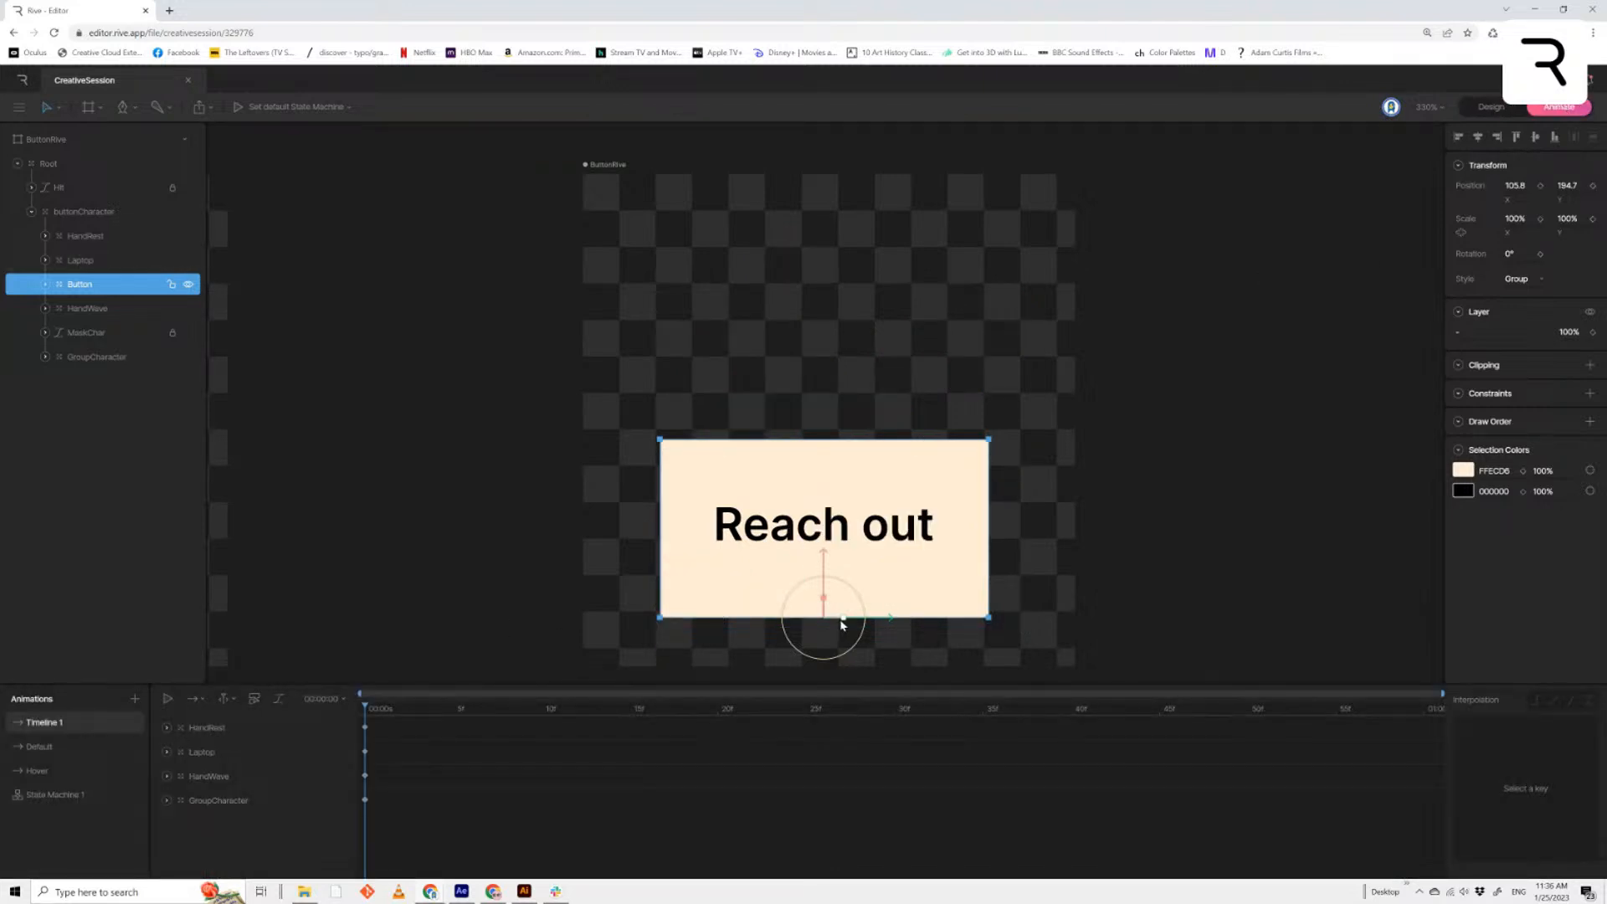
left_click_drag(841, 623, 763, 624)
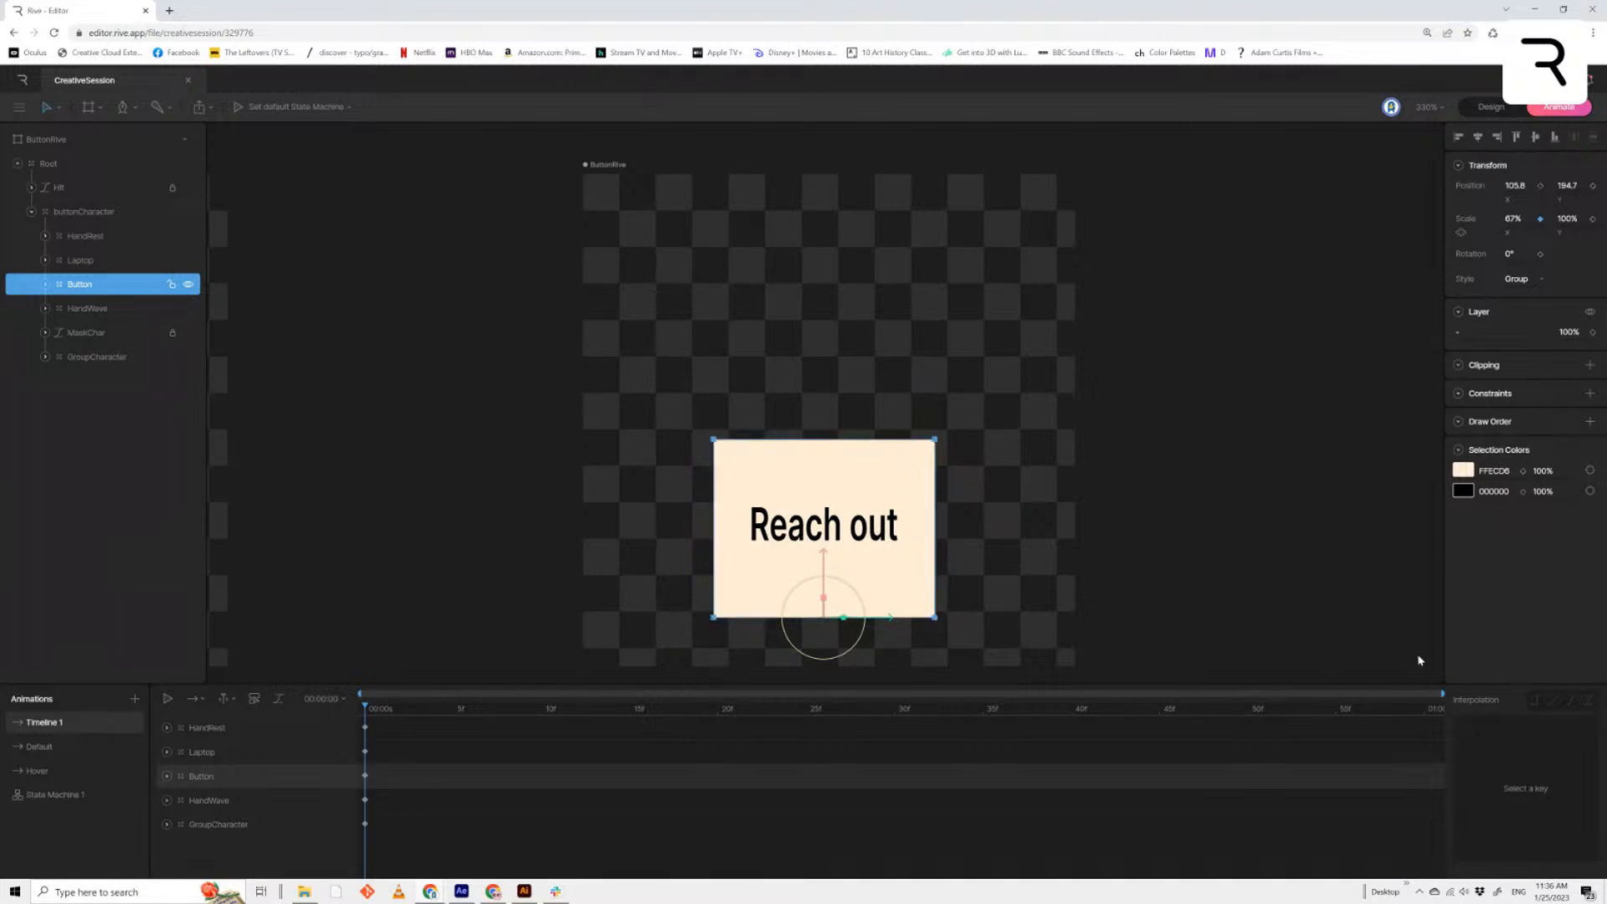
key("ctrl+z")
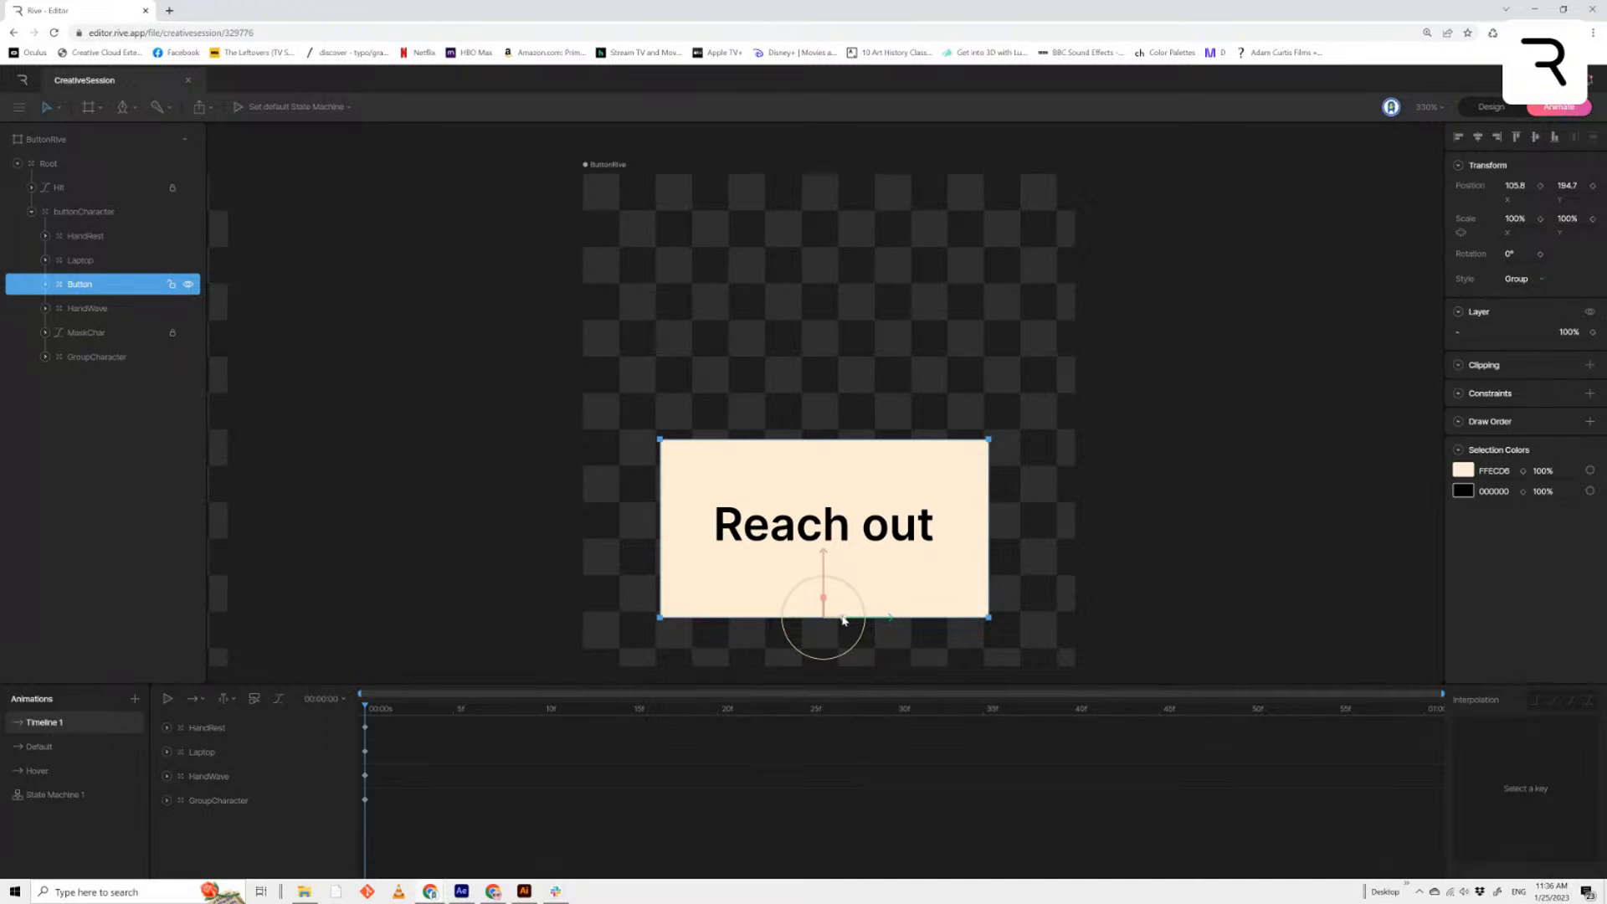
Set the Laptop group's opacity to 100% on the first frame of Timeline 1
left_click(384, 745)
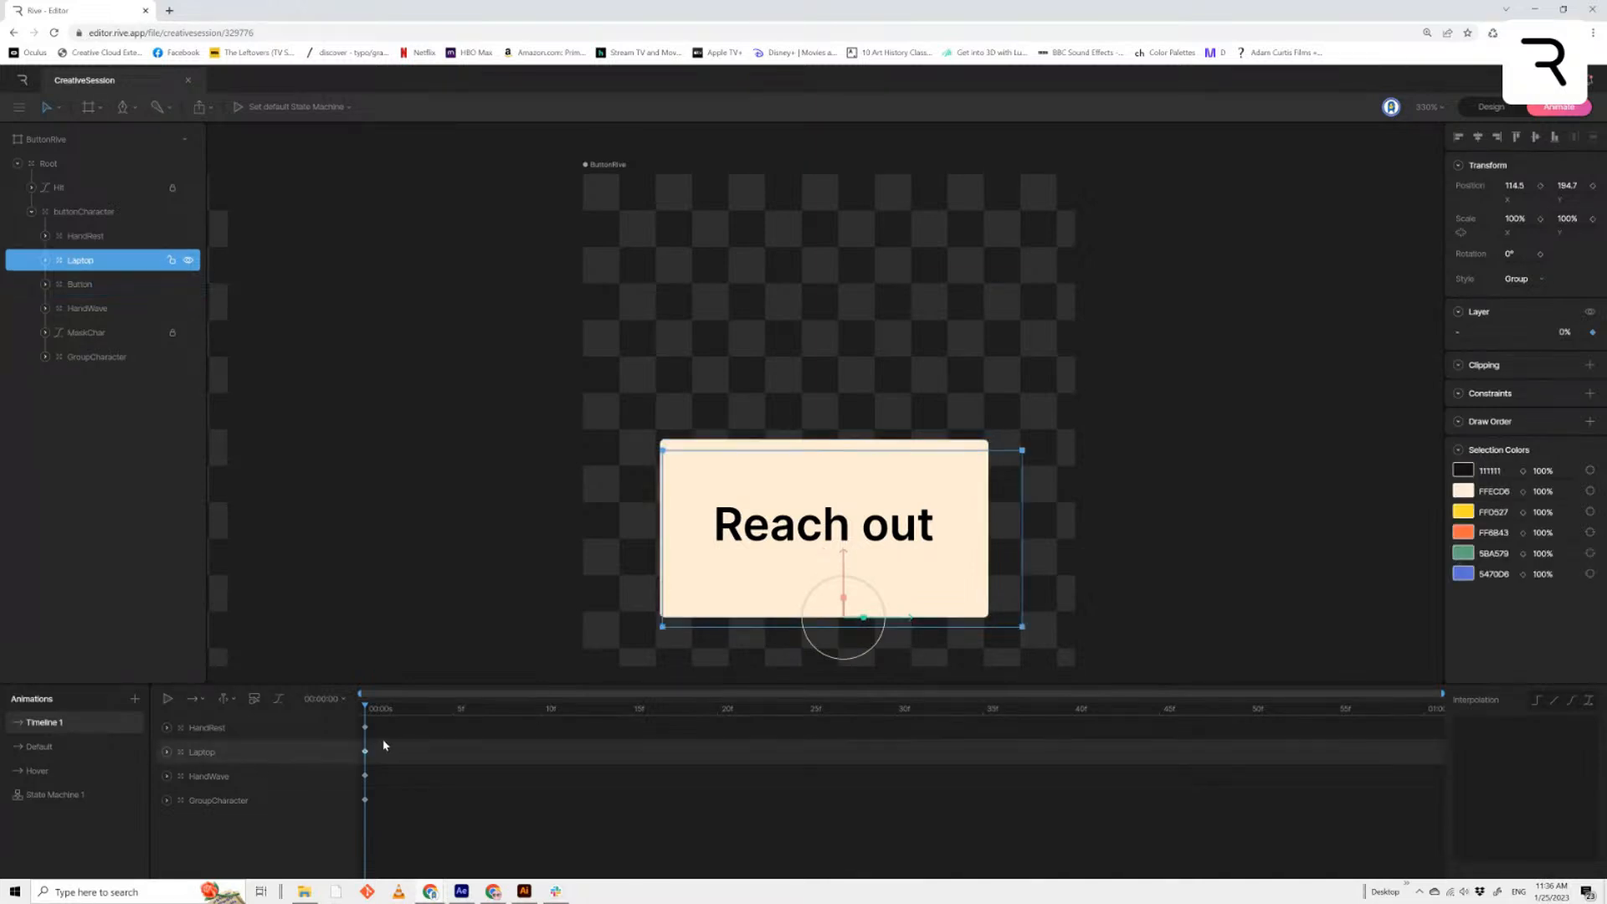
left_click(1571, 334)
type("100")
key("Return")
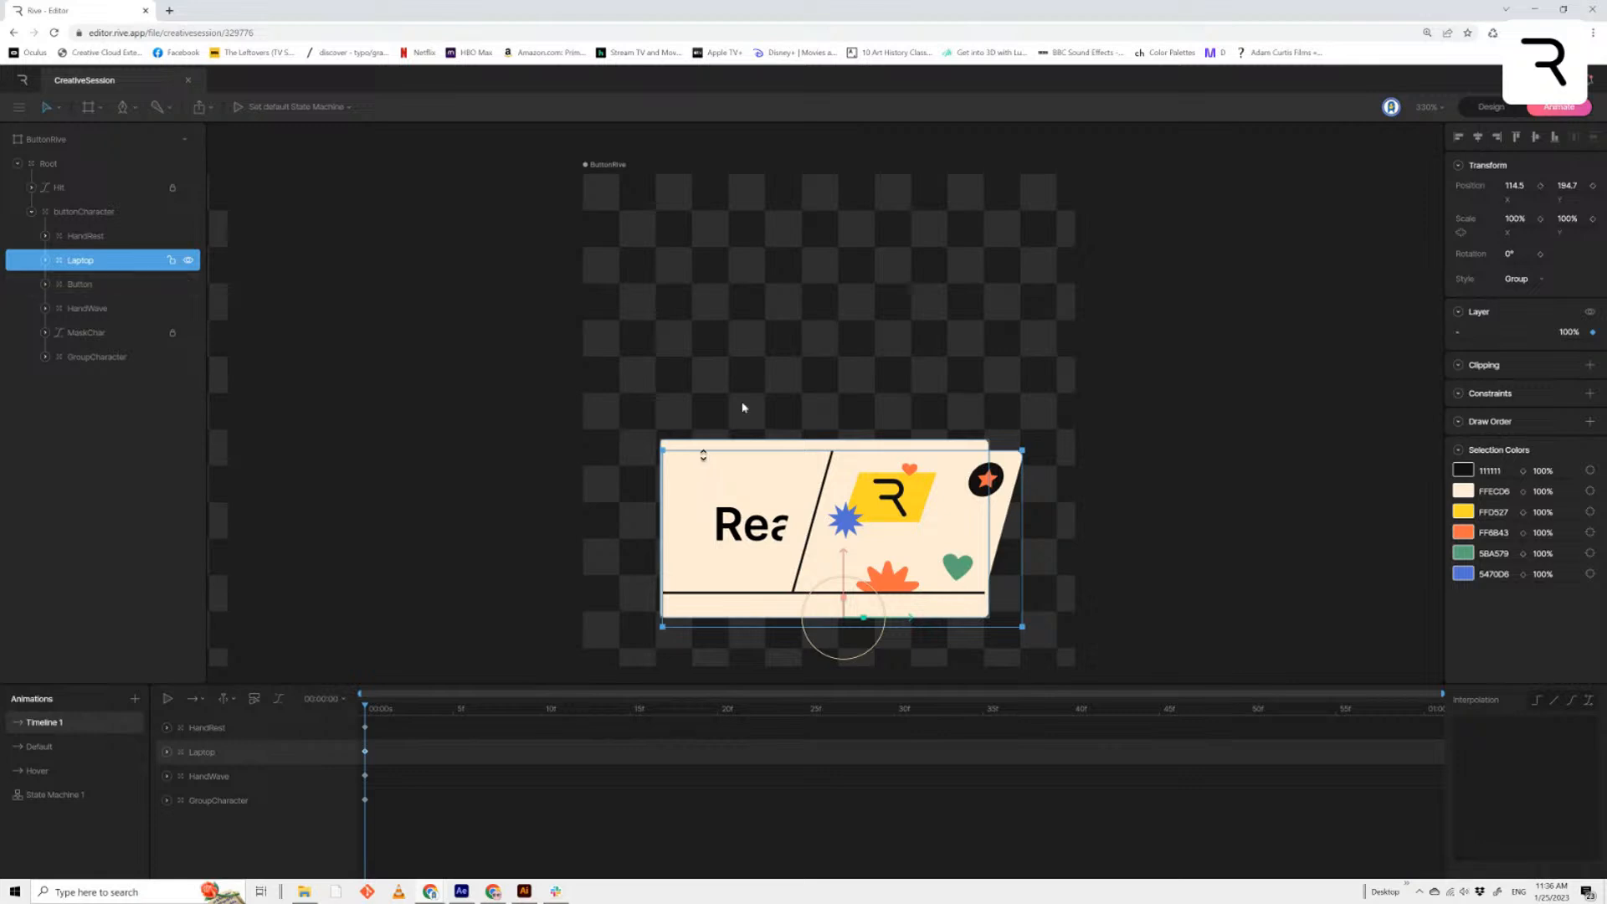
Hide HandWave, MaskChar, HandRest and Laptop in design mode and select the Button group
left_click(1490, 106)
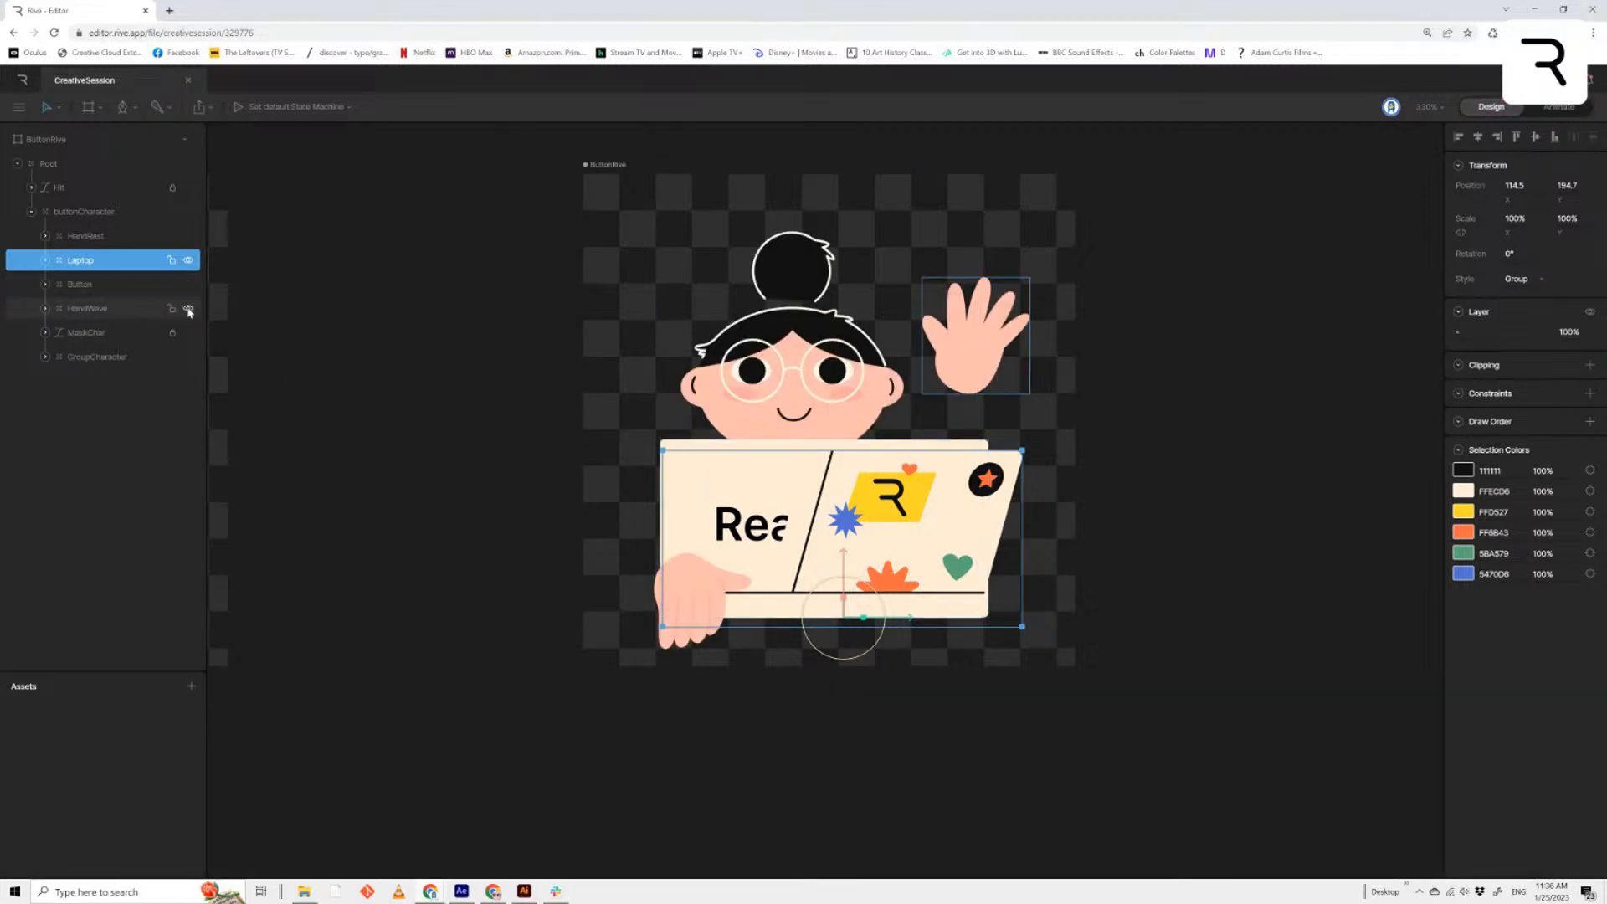
left_click(189, 308)
left_click(189, 334)
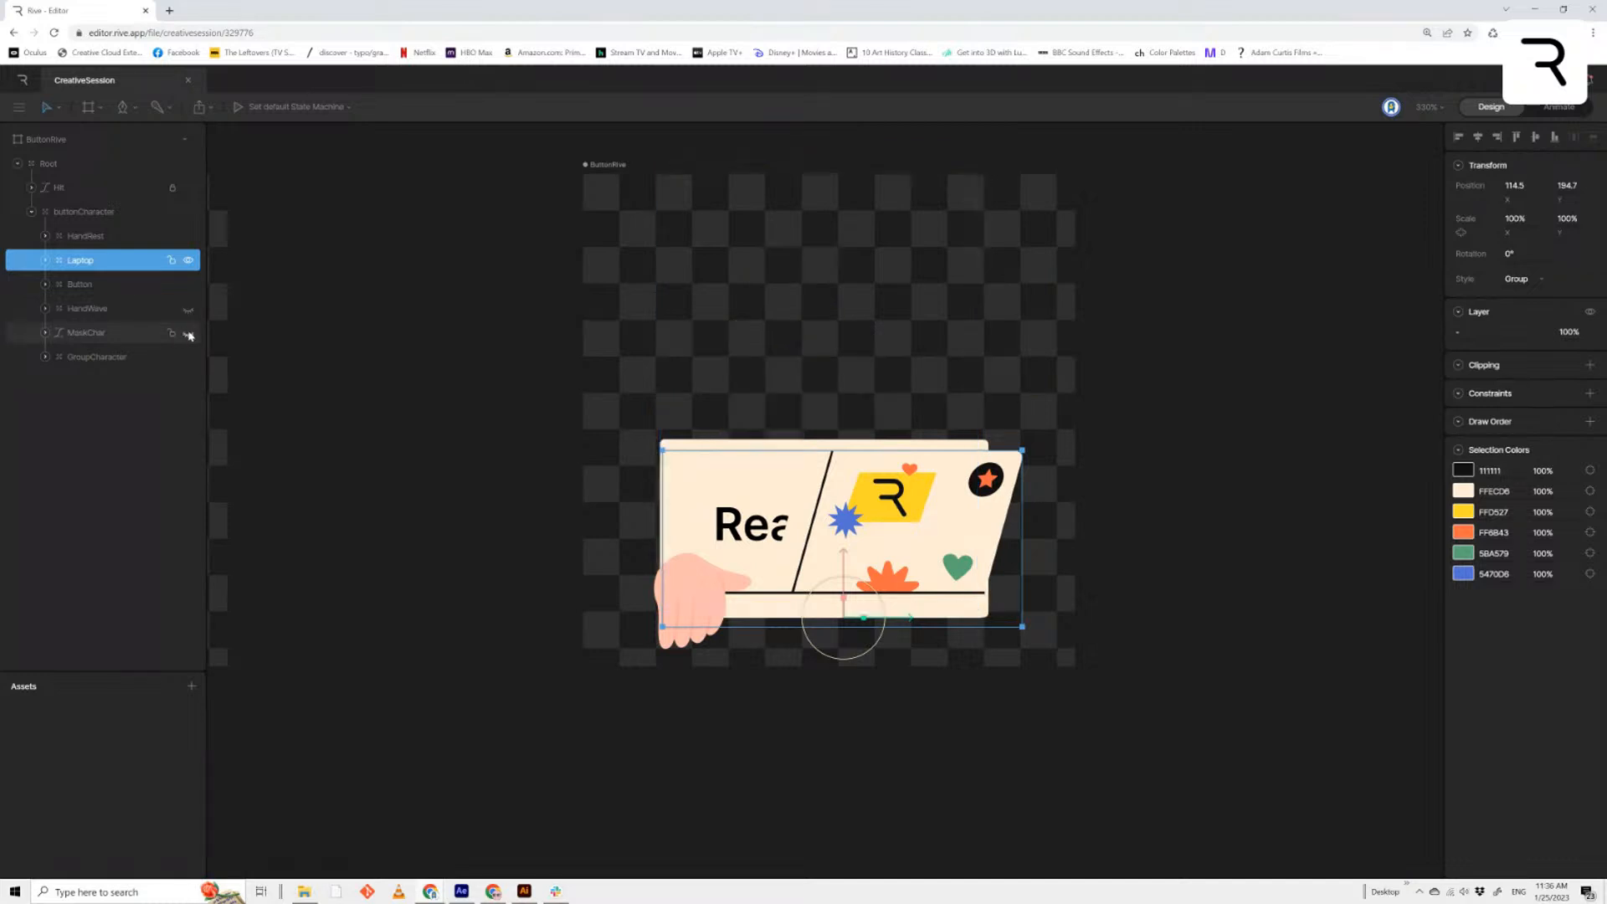
left_click(188, 237)
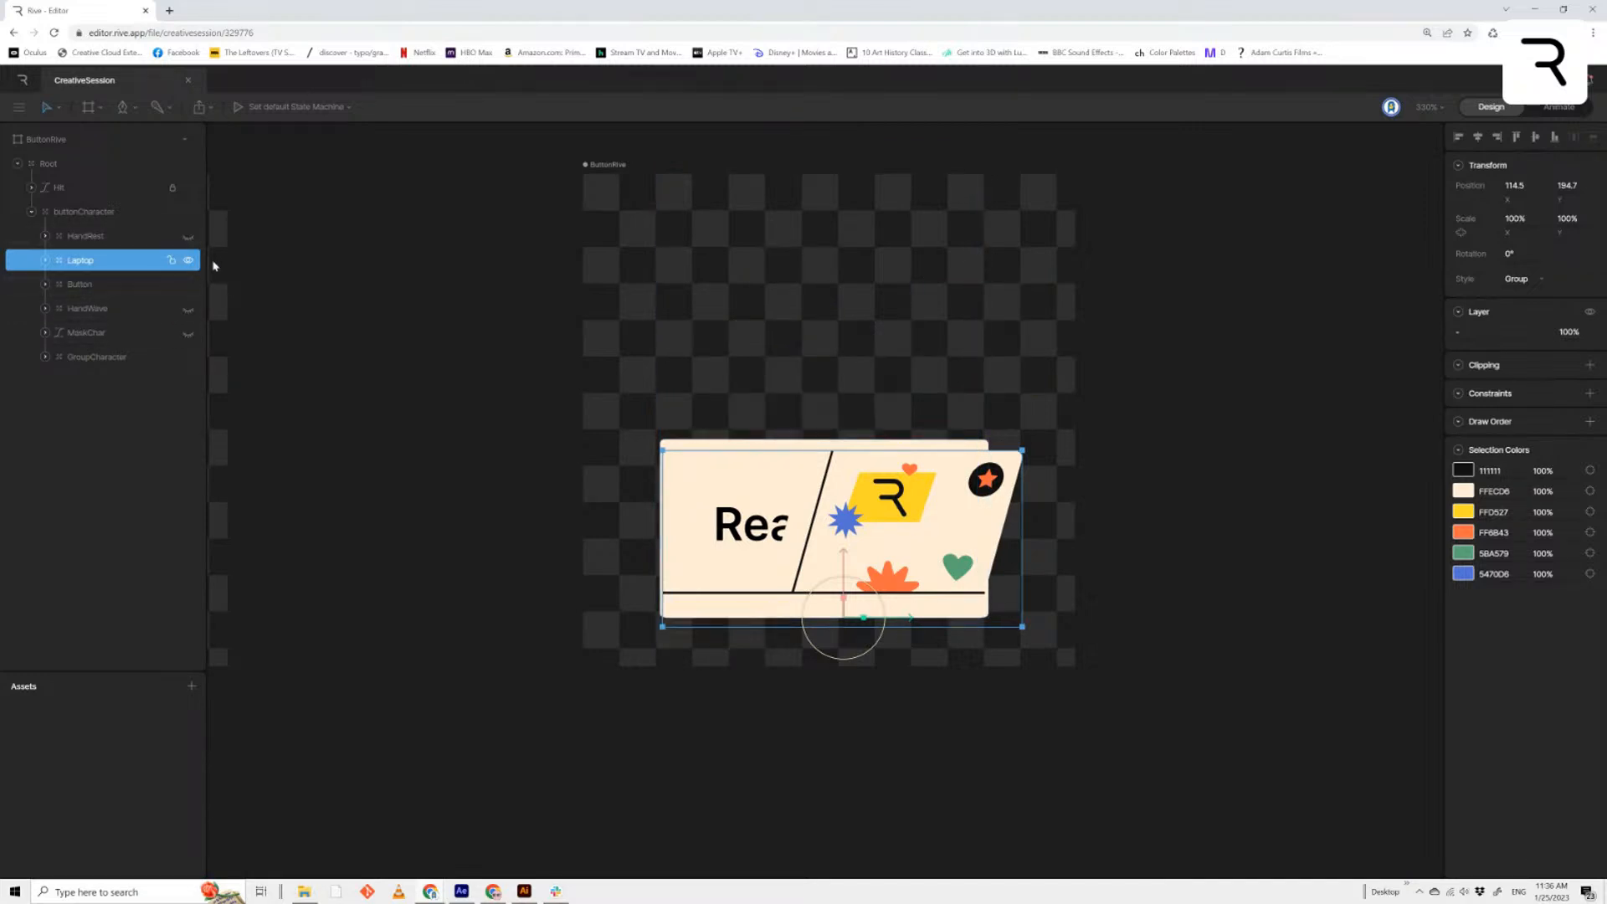
left_click(189, 260)
left_click(132, 286)
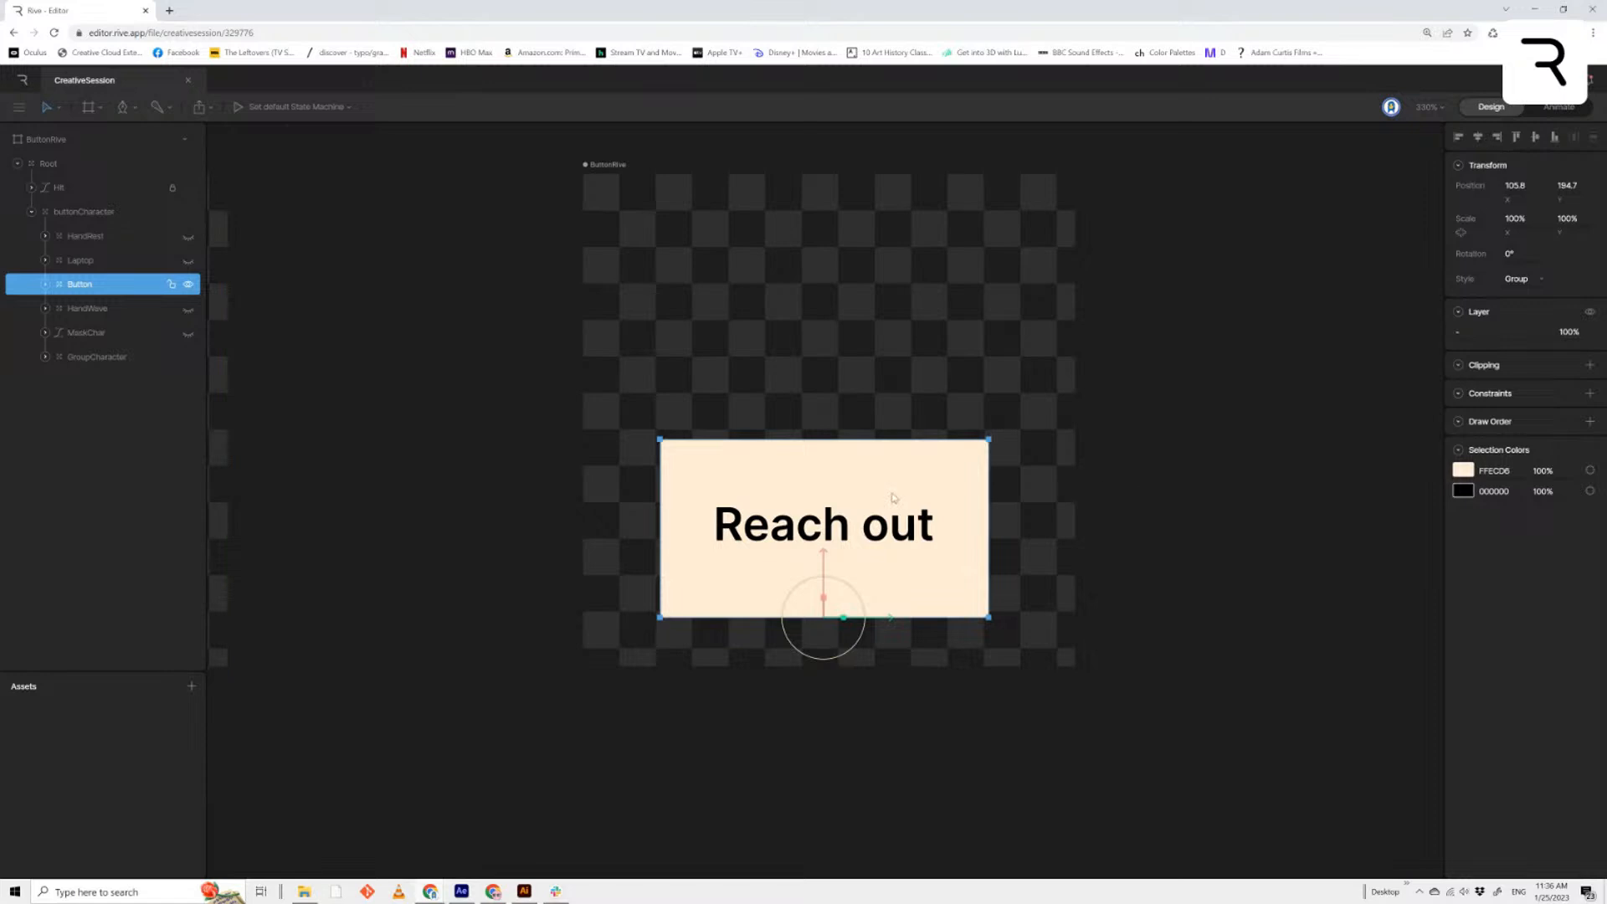
Draw a bone about 138 long across the top edge of the Reach out button and return to the Select tool
left_click(158, 108)
left_click(194, 152)
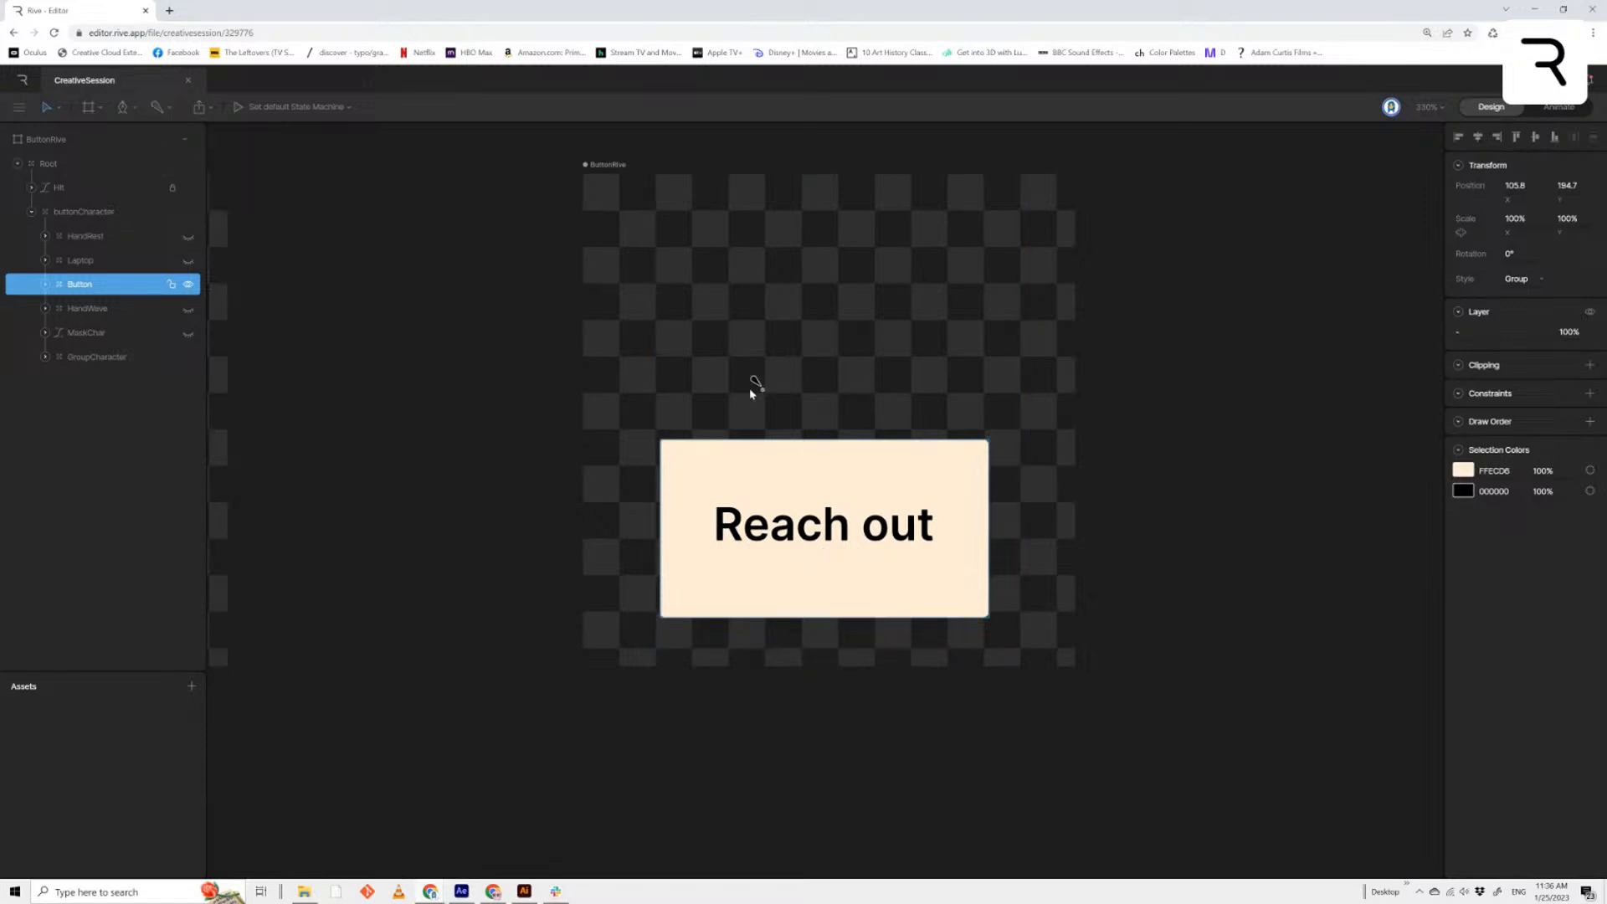
left_click(665, 439)
left_click(981, 439)
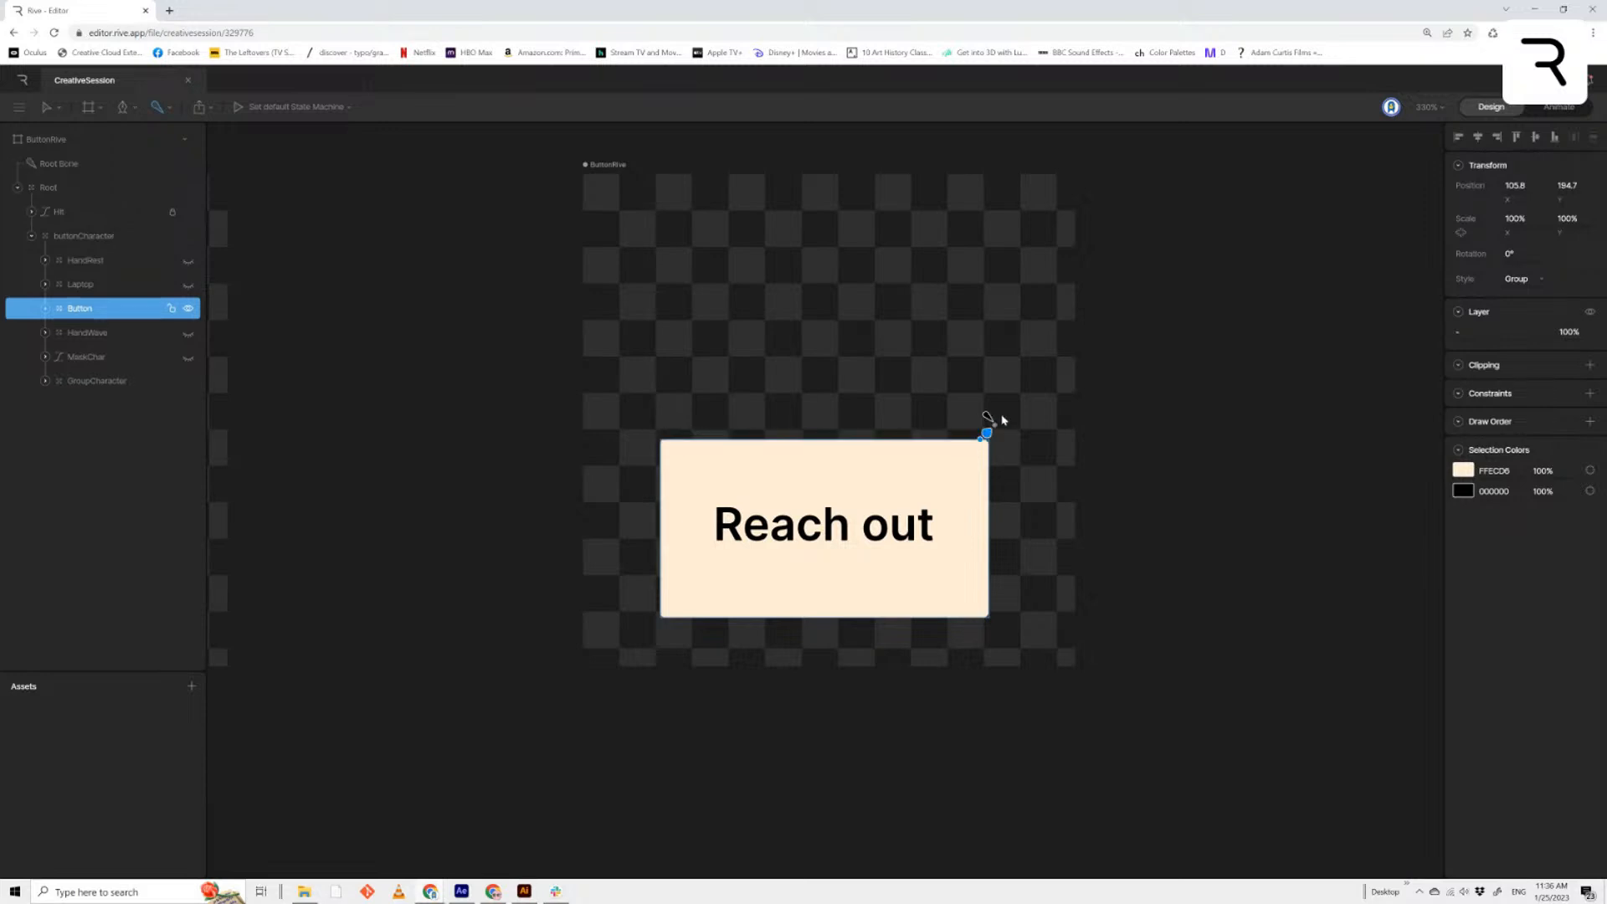
left_click(55, 108)
left_click(76, 153)
left_click(778, 440)
key("Escape")
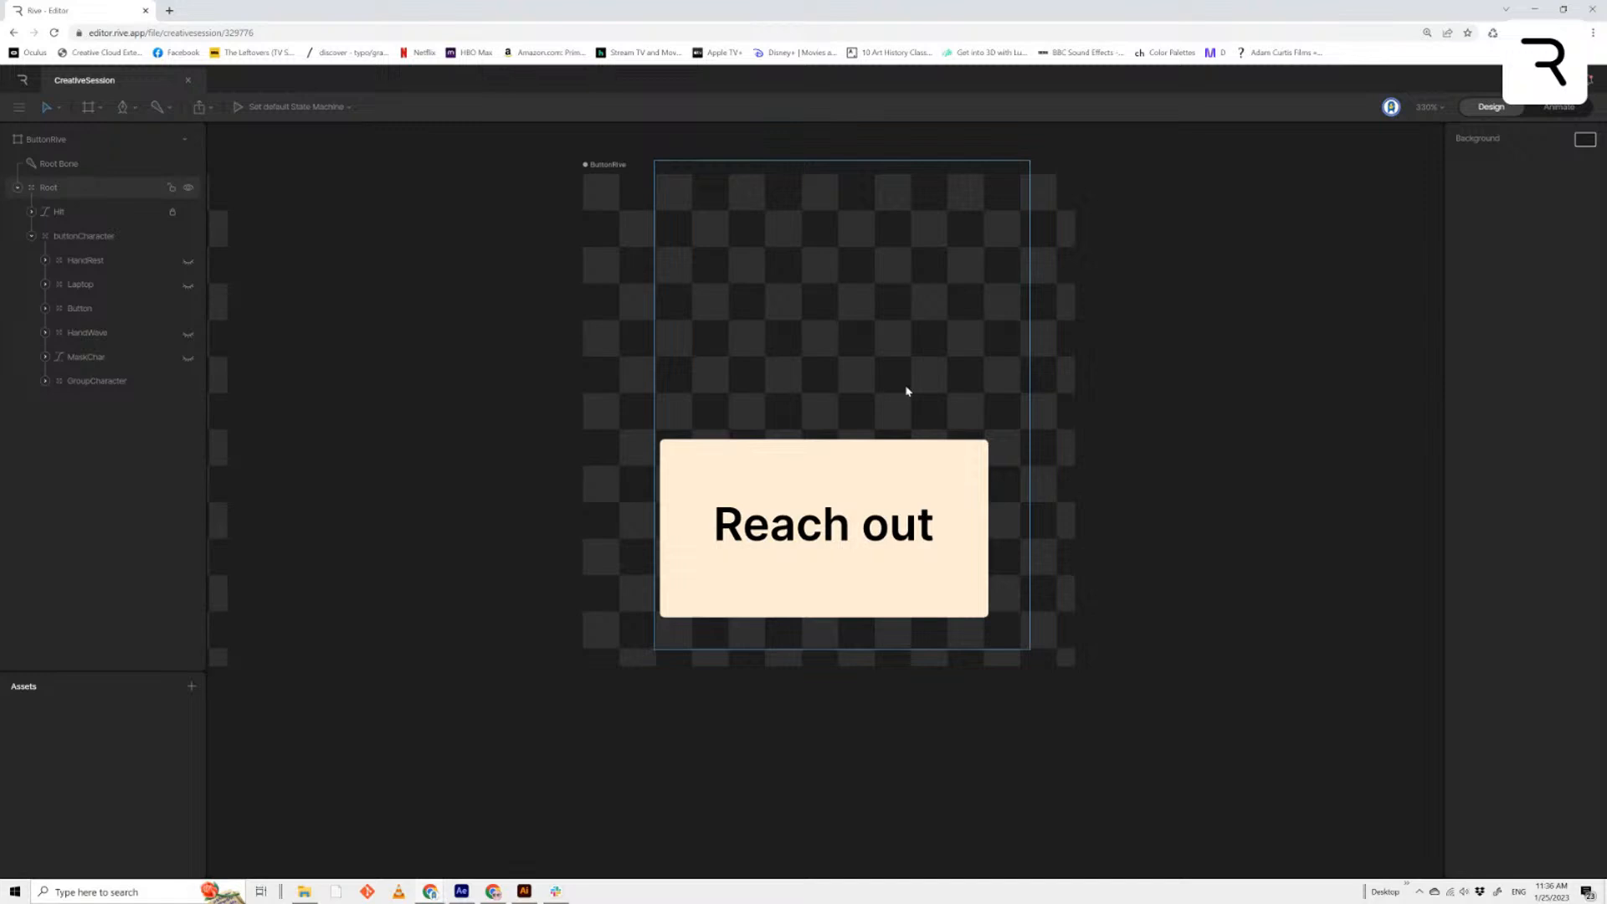
Delete the root bone drawn along the button's top edge
left_click(158, 107)
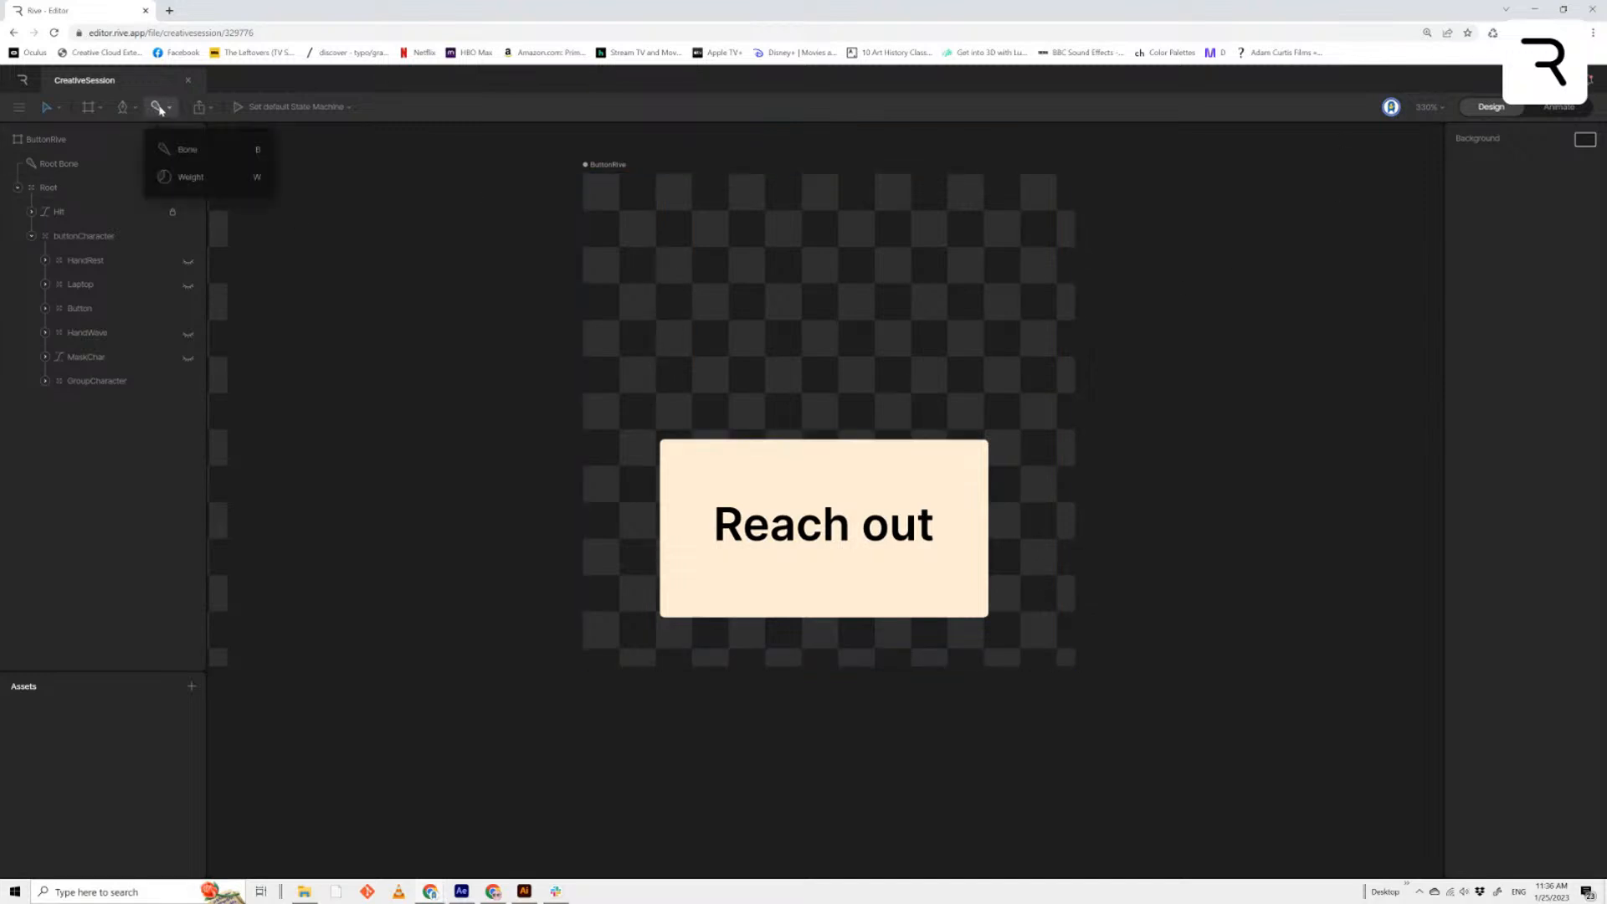
left_click(67, 164)
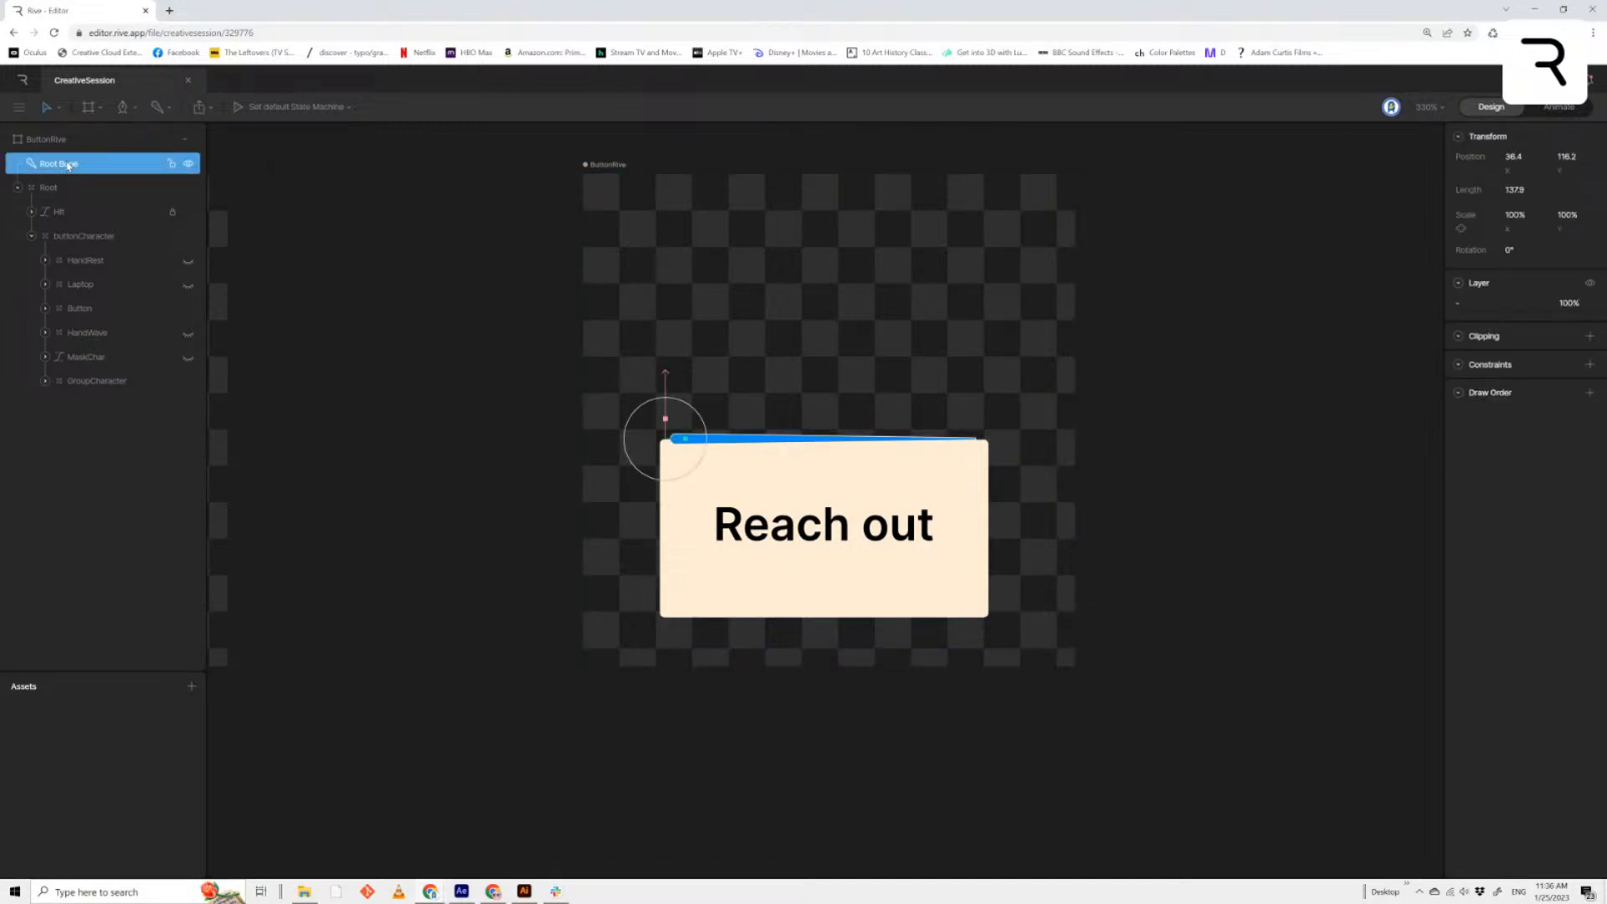
key("Delete")
Turn on the display of bones and draw a root bone about 89.5 long along the Reach out button's top edge
left_click(1429, 107)
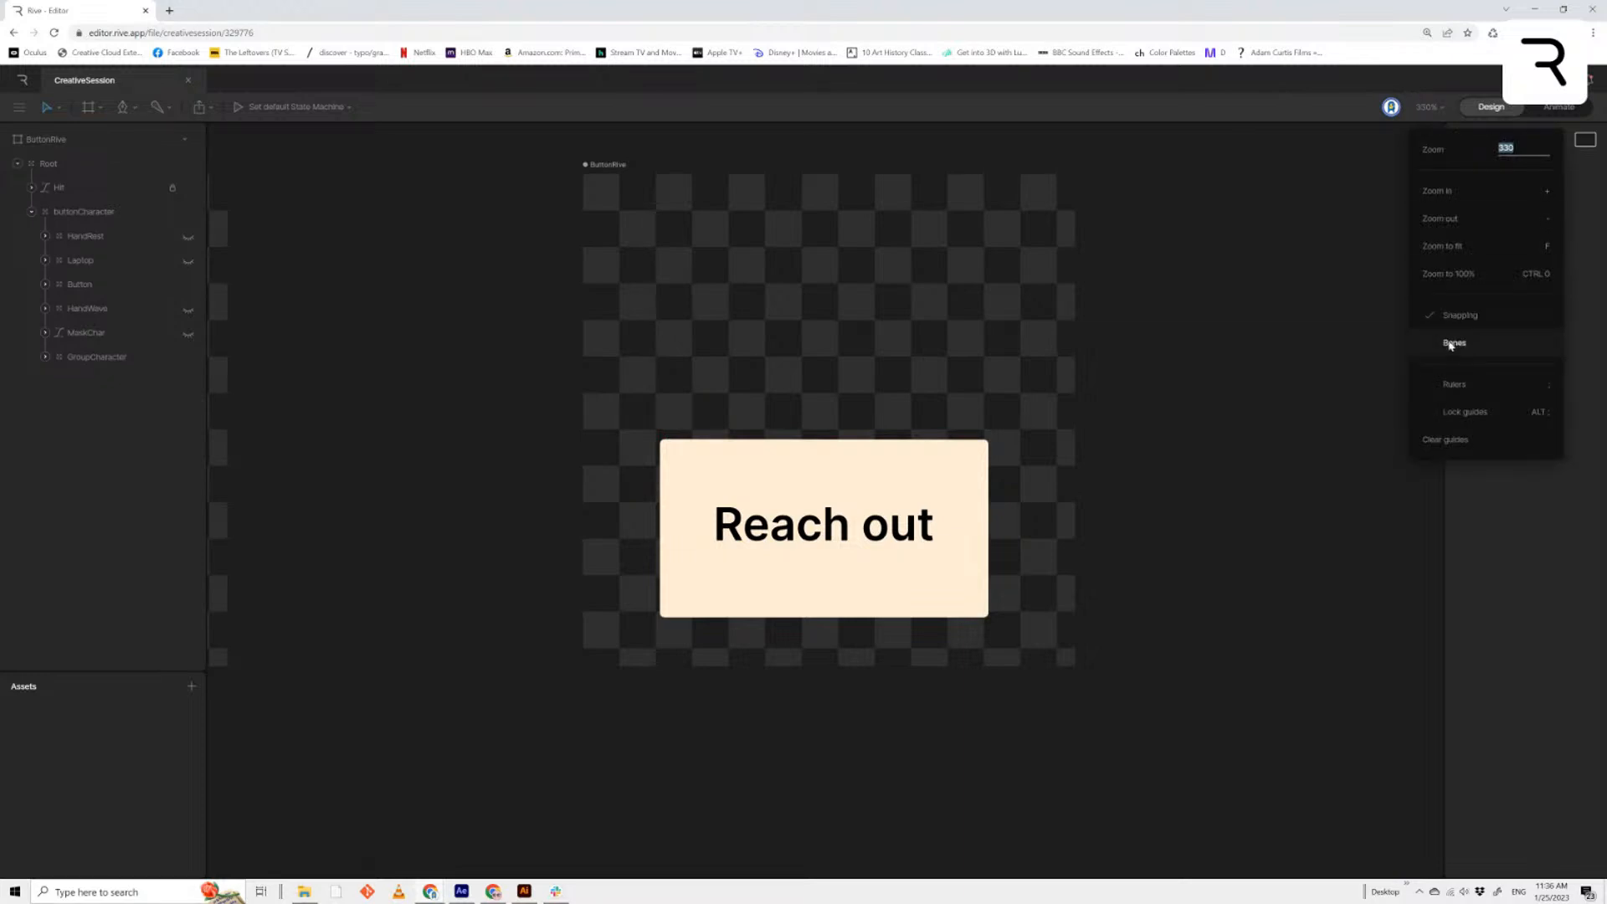
left_click(1450, 343)
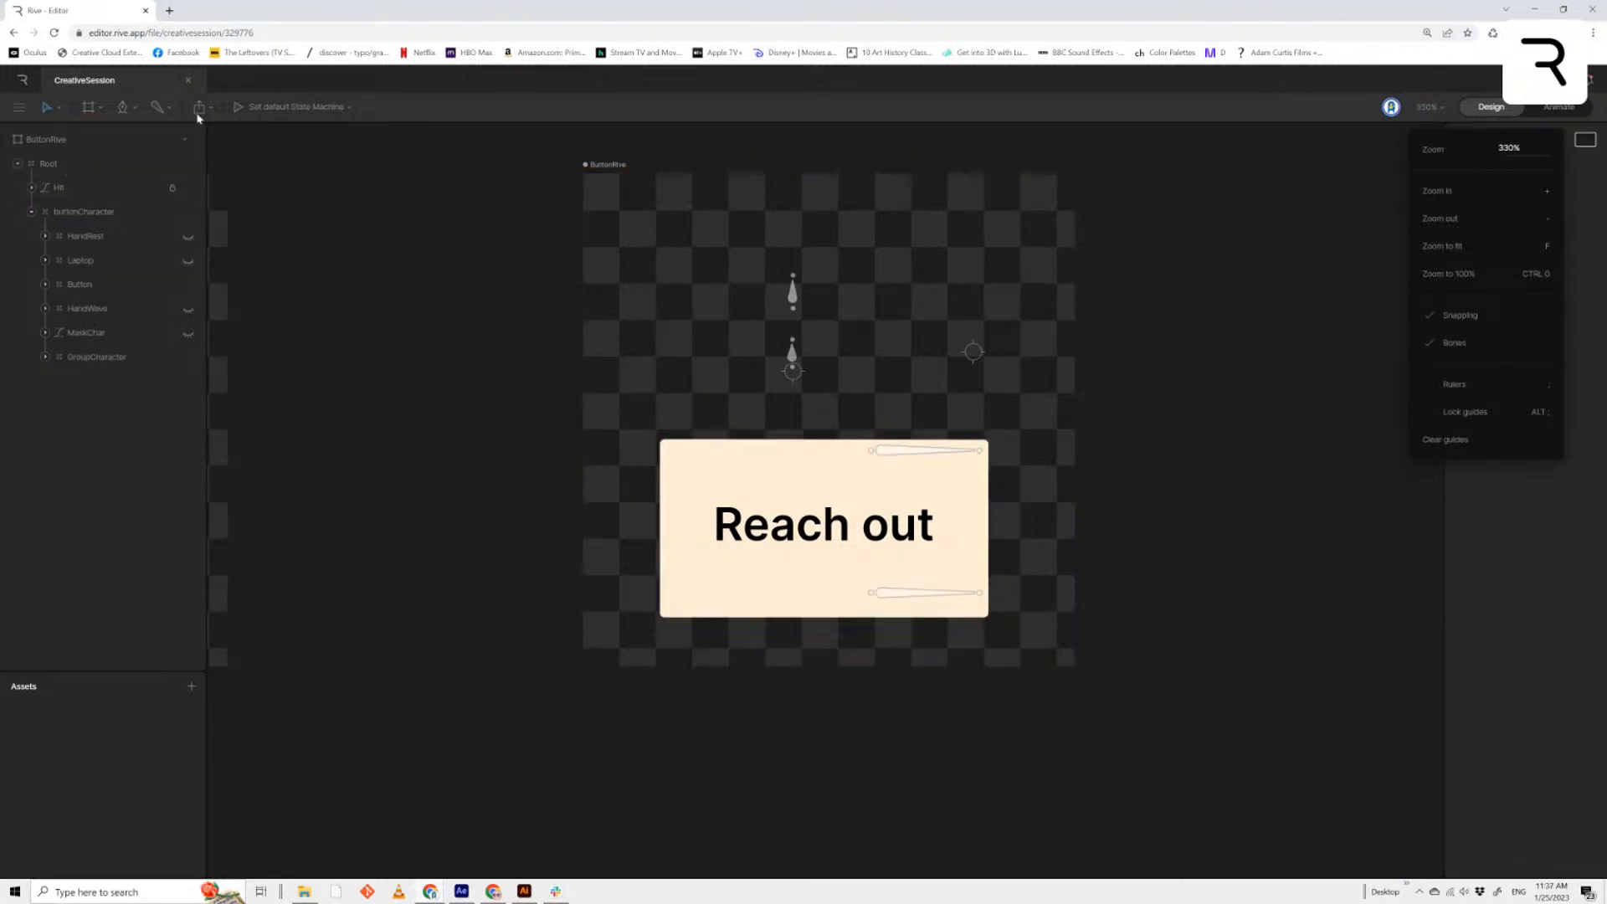
left_click(159, 107)
left_click(179, 146)
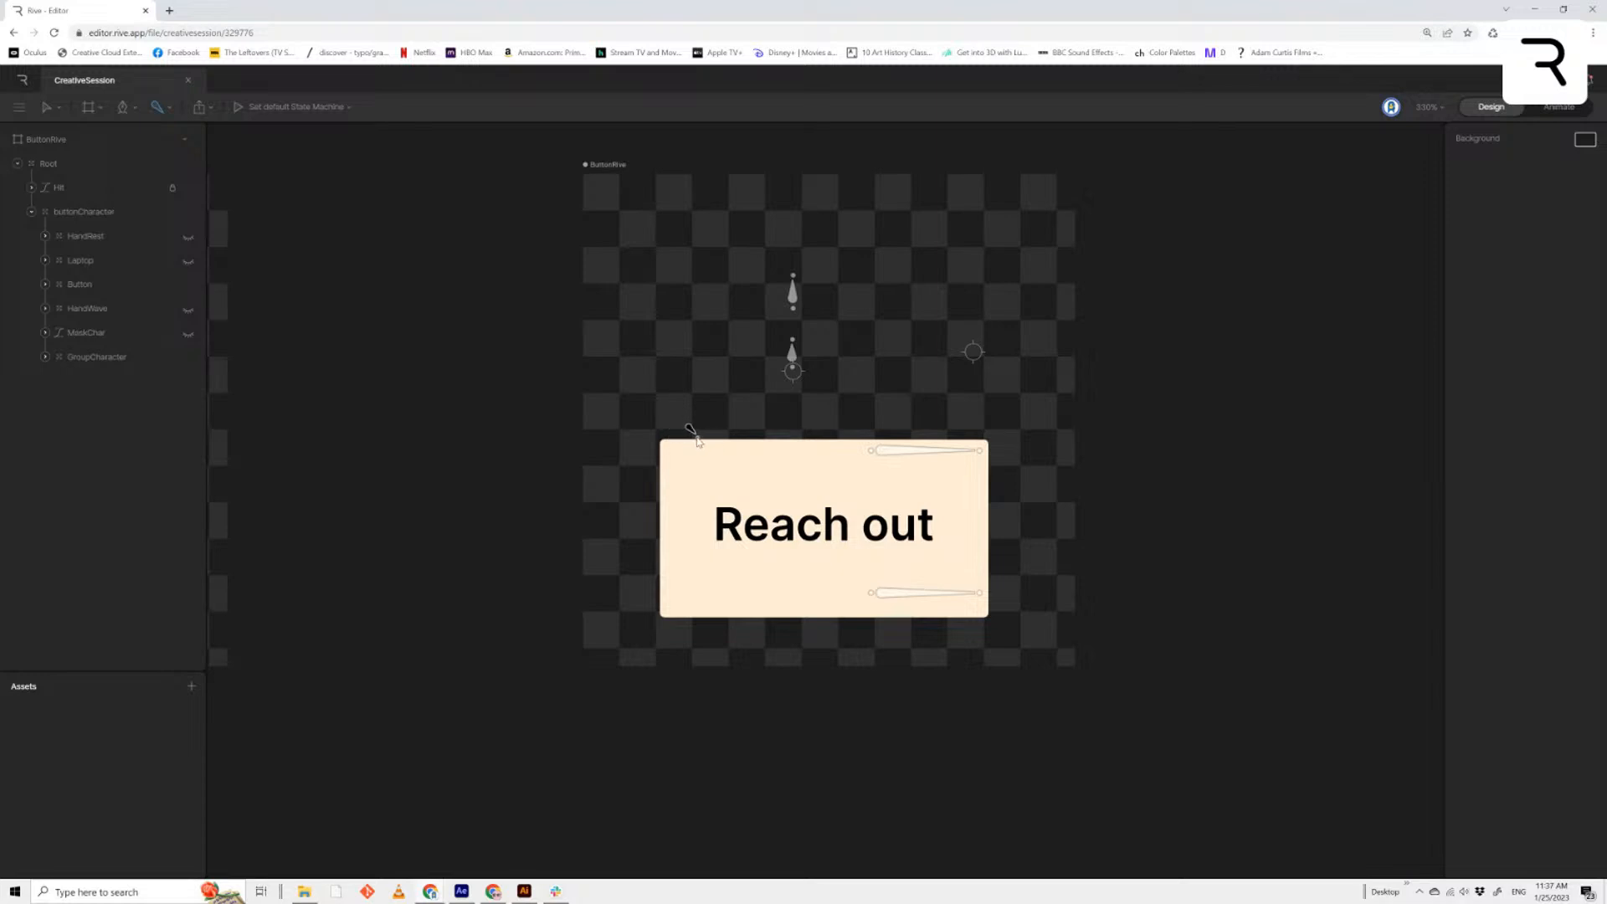
left_click_drag(718, 436, 919, 435)
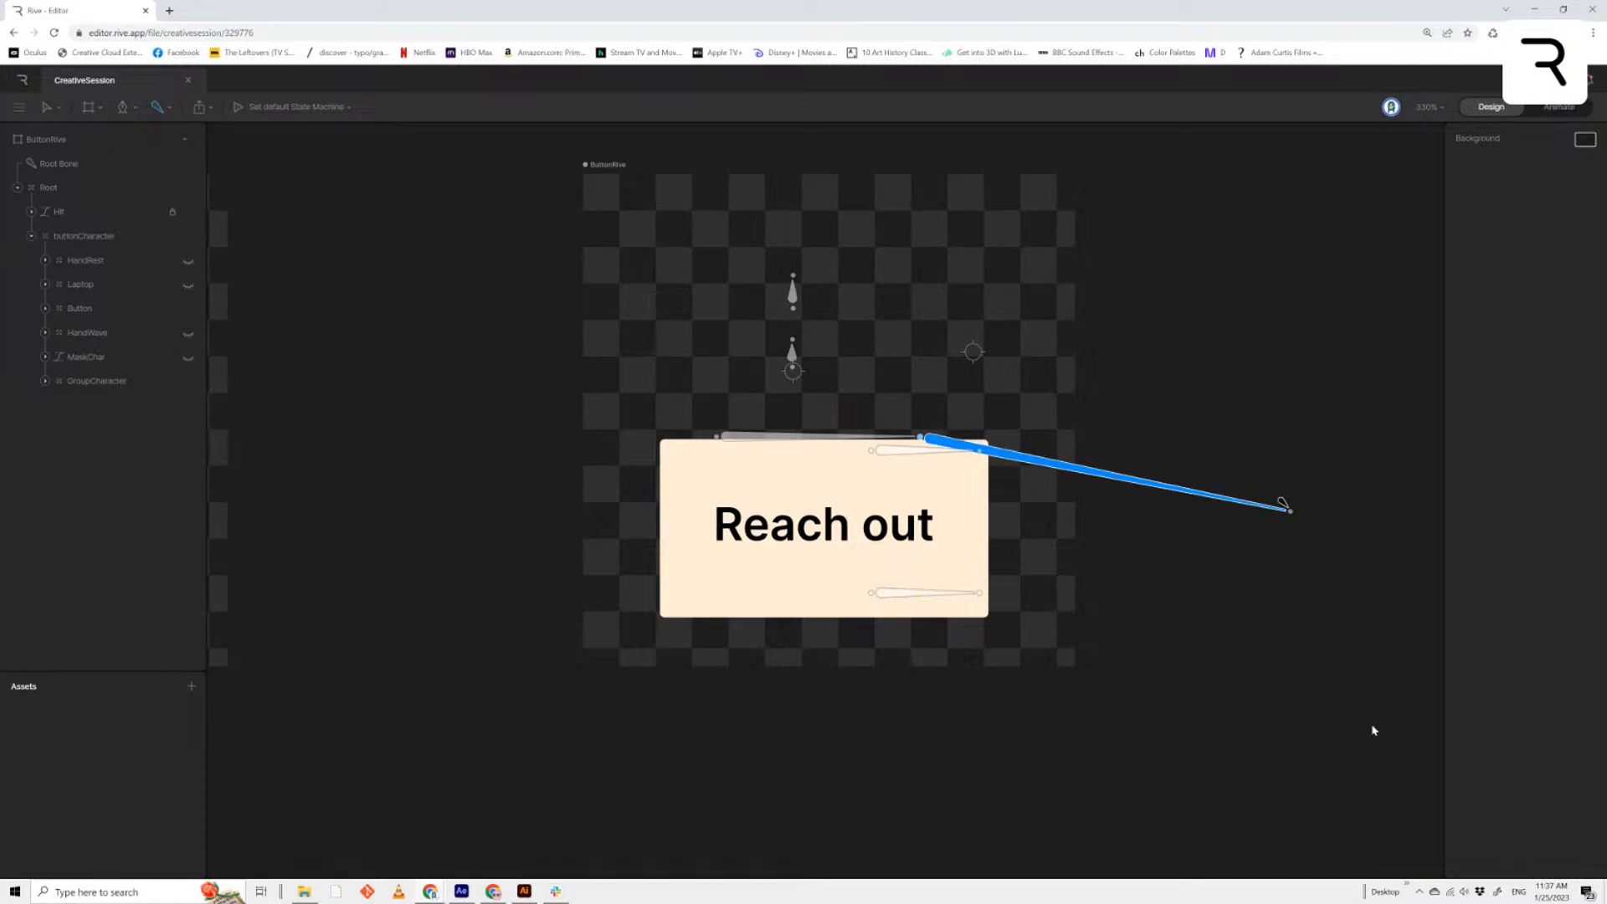
left_click(48, 108)
left_click(74, 150)
left_click(768, 436)
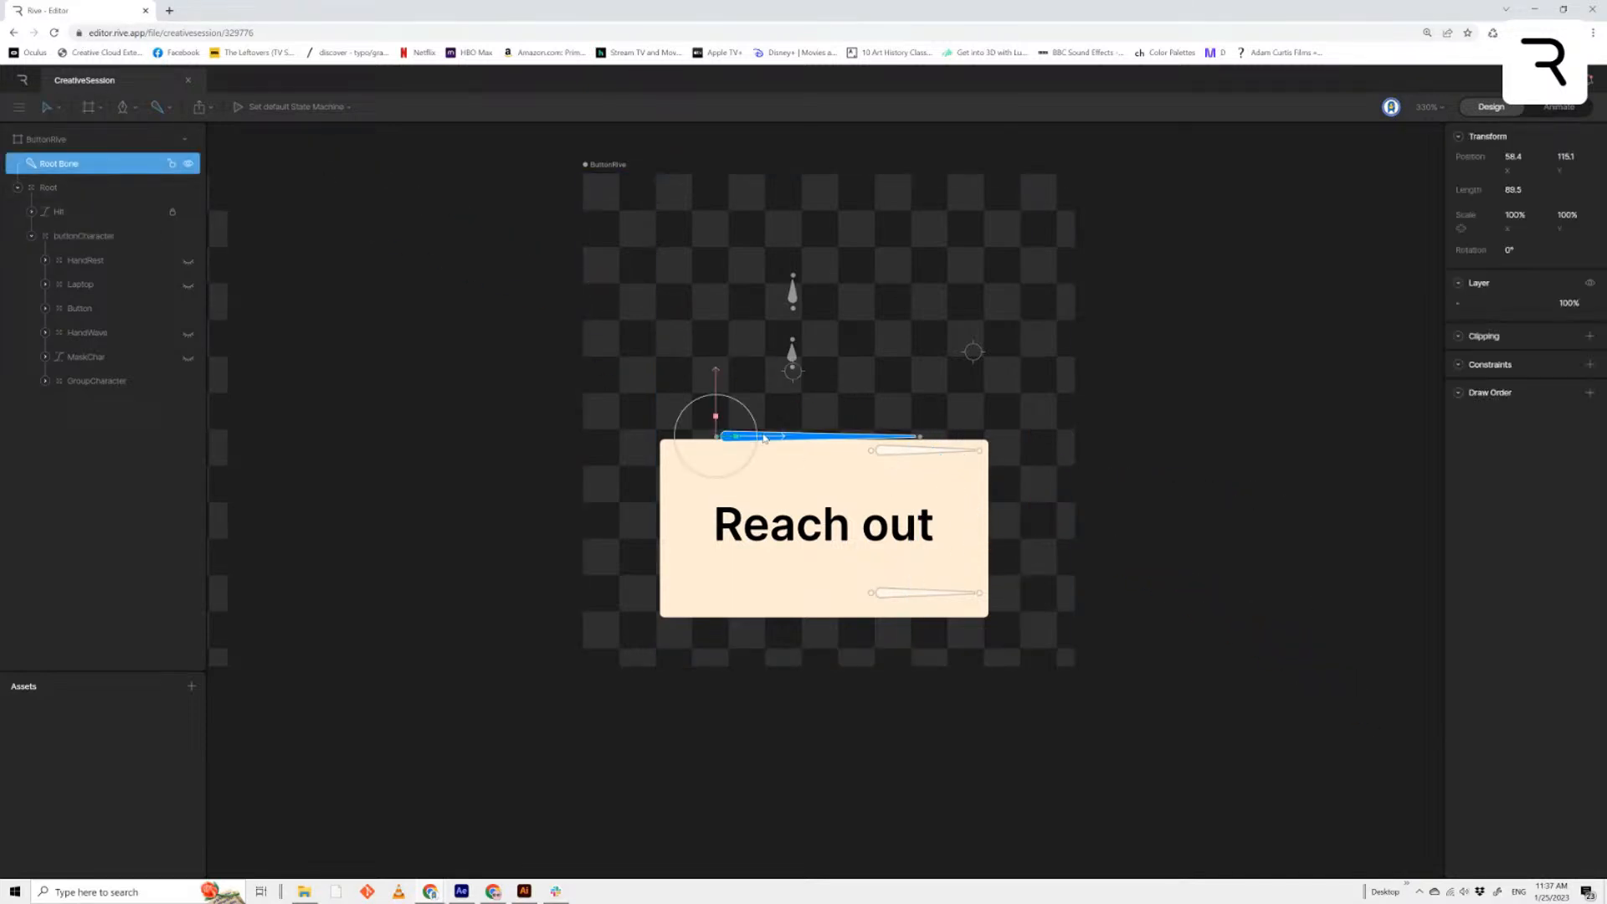
Duplicate the root bone and move the copy down to the button's bottom edge, at about Y 194.5
key("ctrl+d")
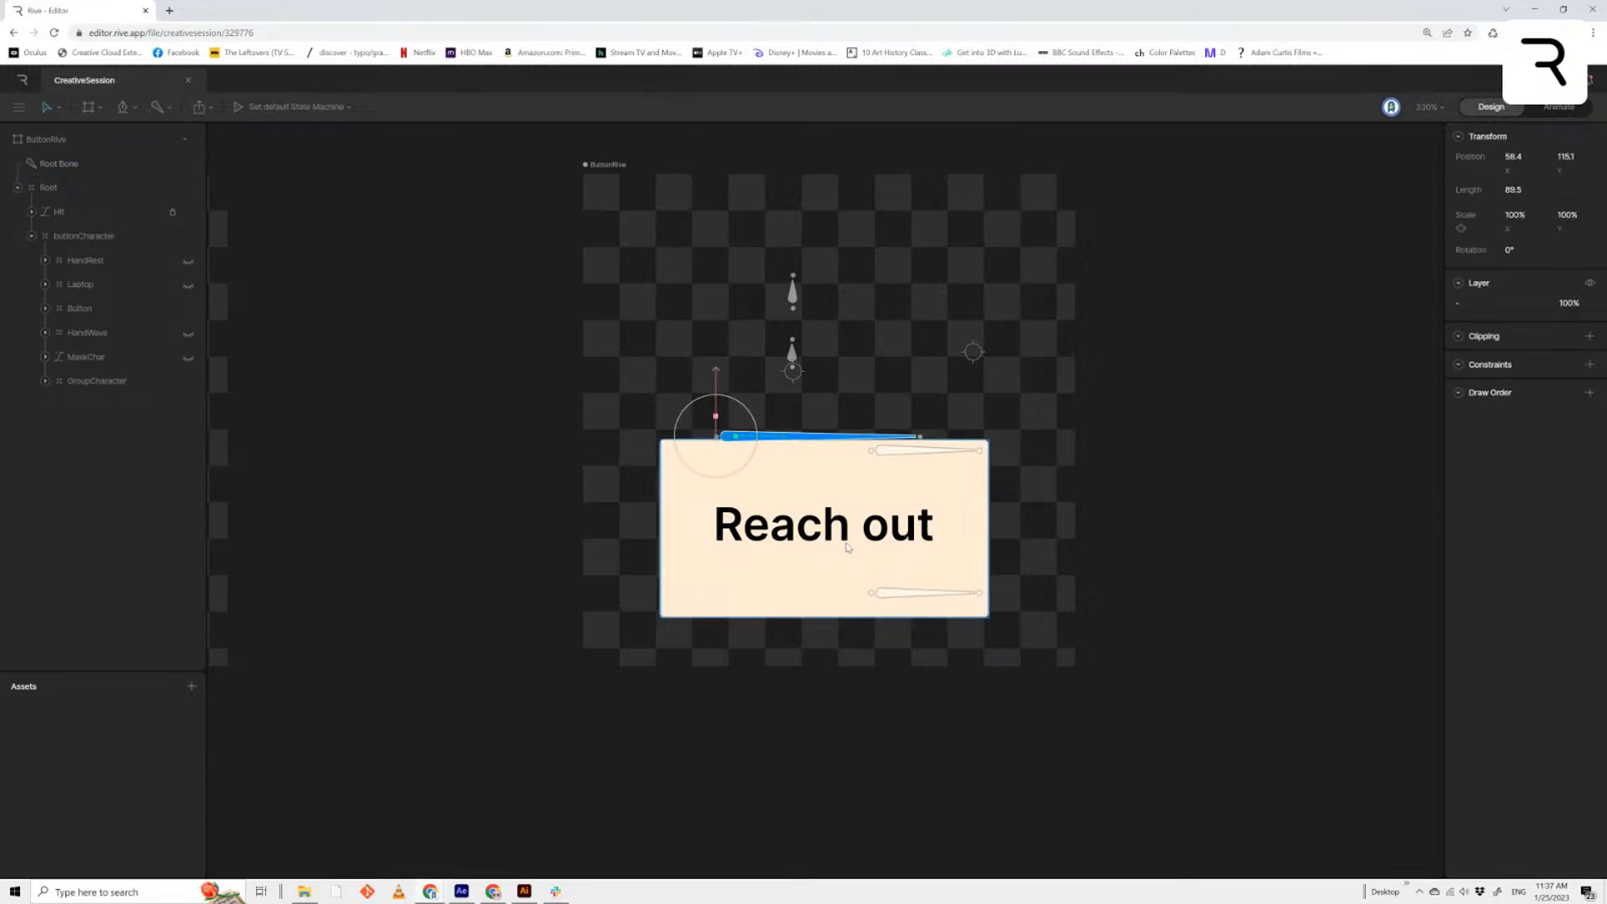
left_click_drag(721, 390, 717, 573)
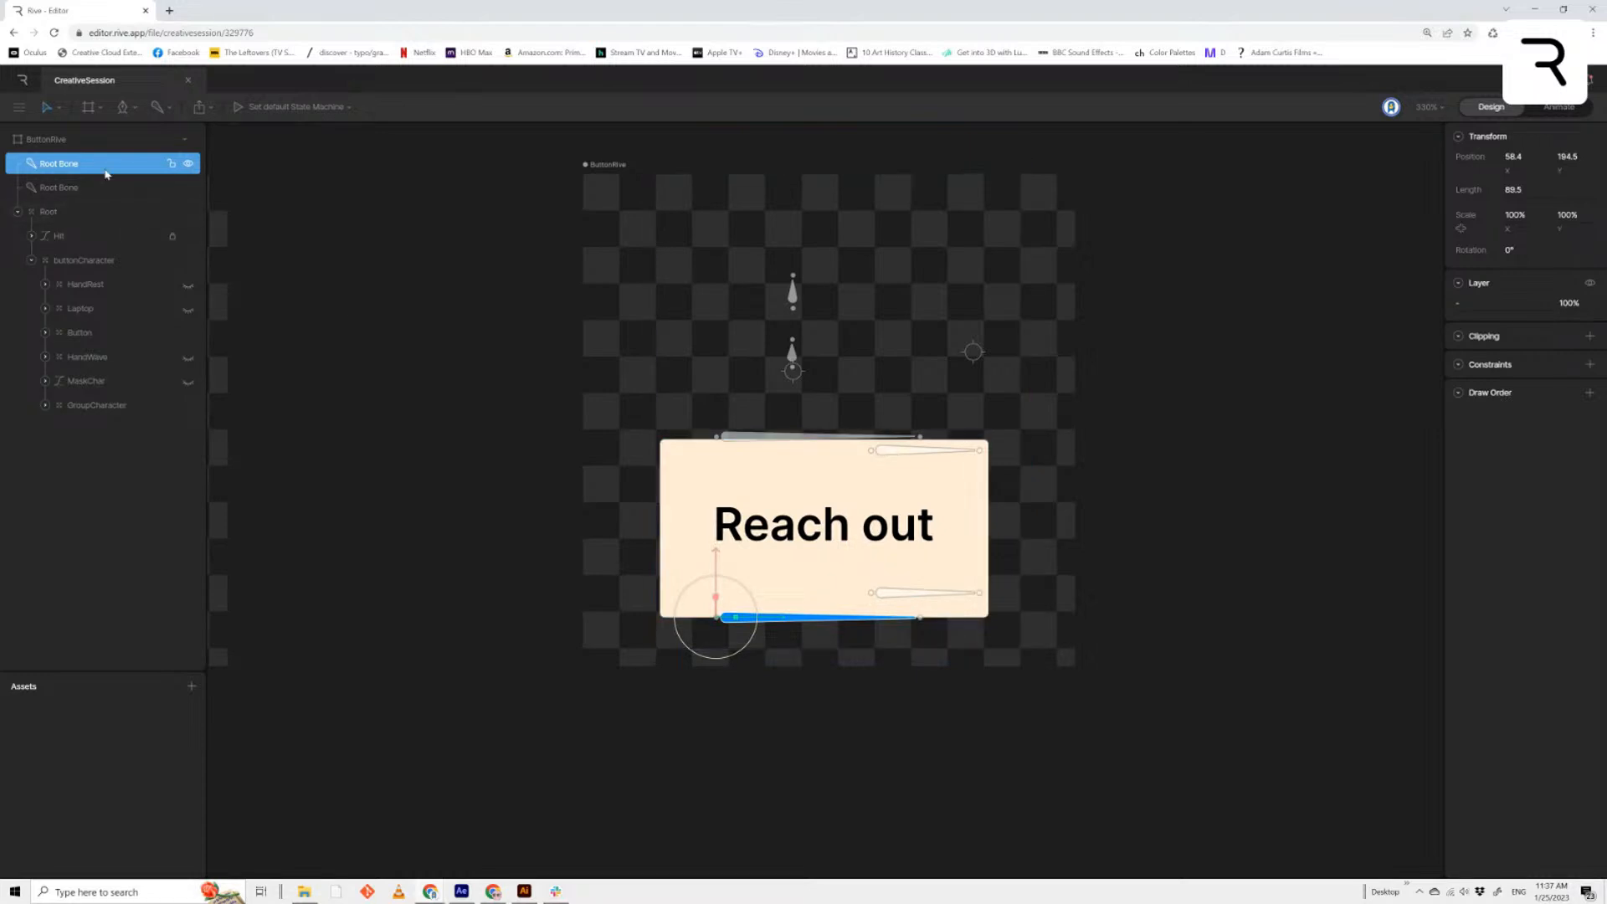
Move both root bones into the Button group in the hierarchy and expand the group
mouse_move(104, 164)
left_mouse_down()
mouse_move(93, 205)
mouse_move(94, 178)
left_mouse_up()
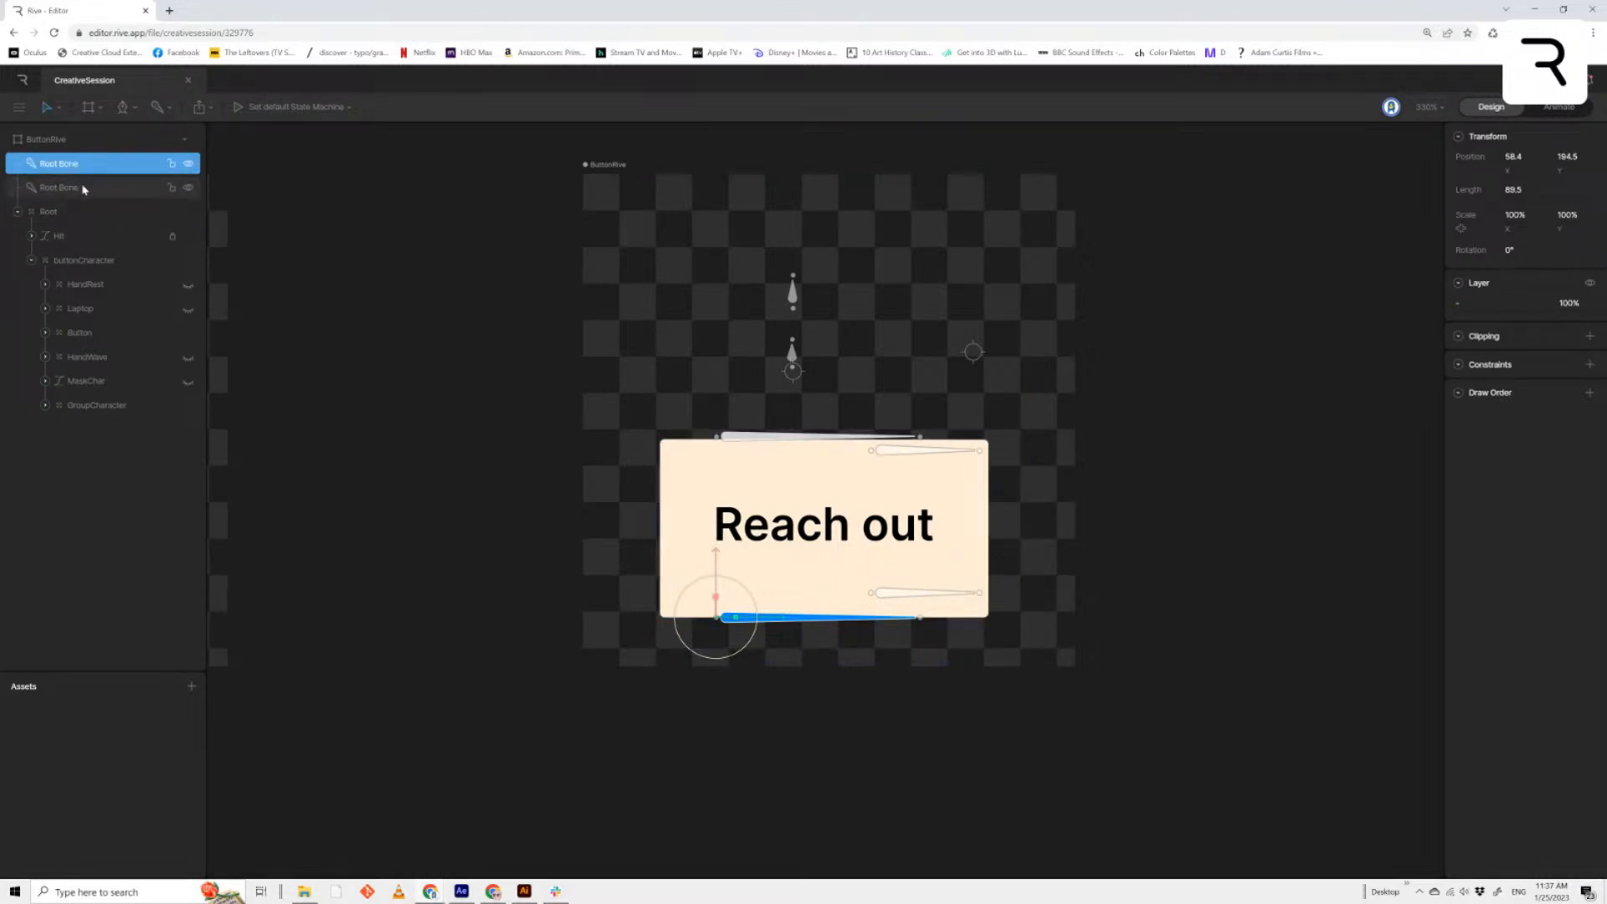
left_click(84, 189, "shift")
left_click_drag(87, 183, 83, 325)
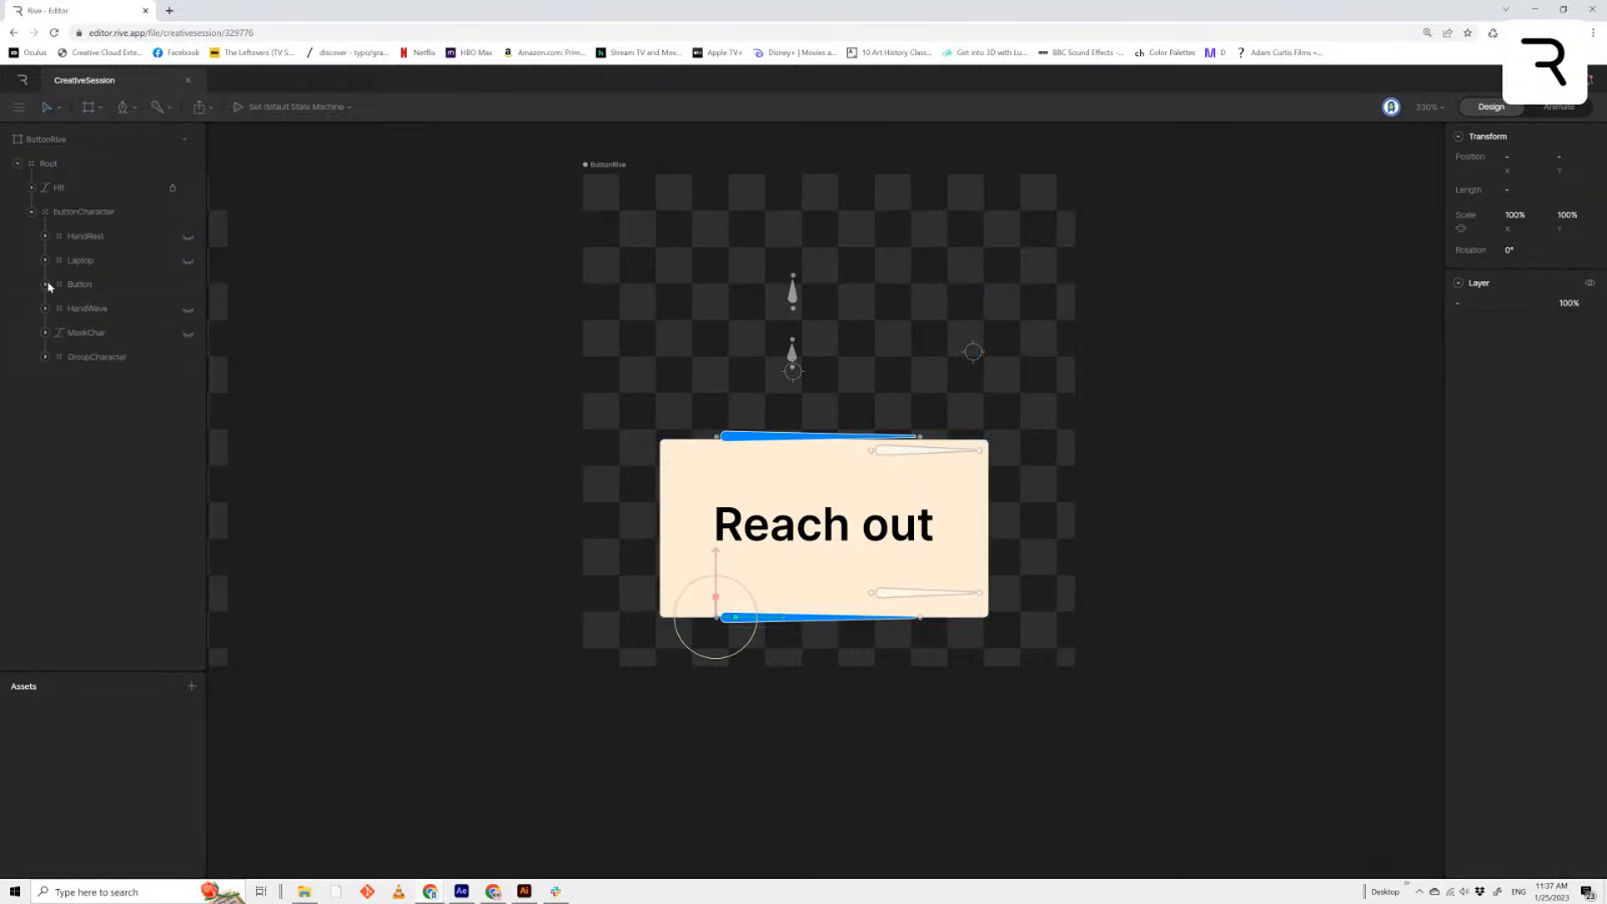
left_click(45, 285)
Rename the lower root bone BoneButton01 and the upper root bone BoneButton02
double_click(101, 357)
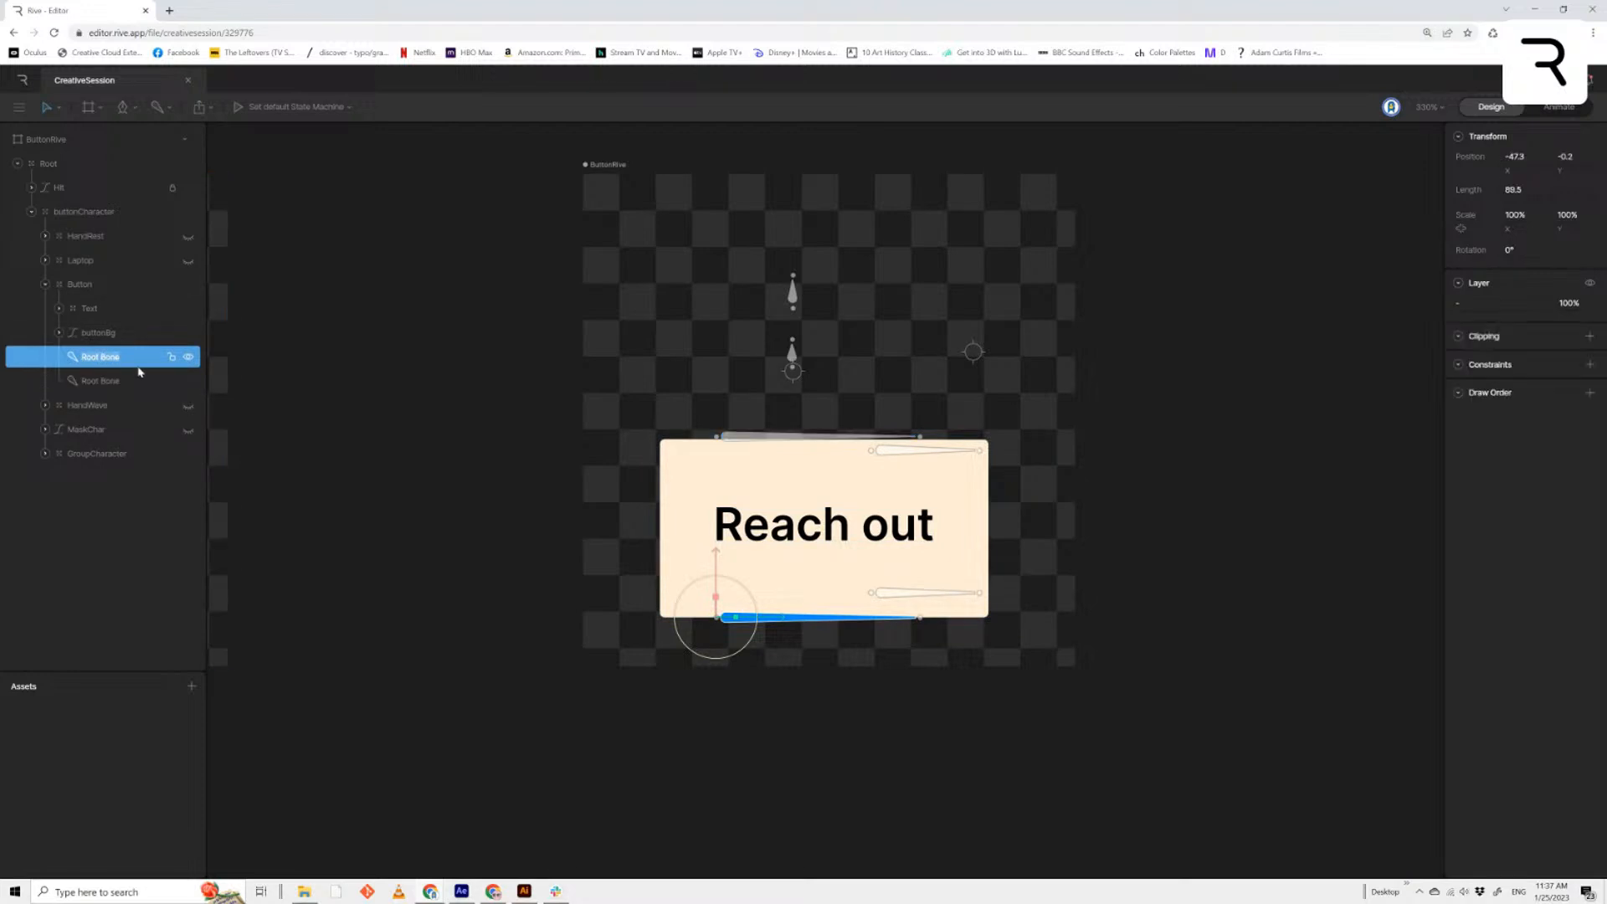
type("BoneButton")
left_click_drag(125, 358, 73, 366)
key("ctrl+c")
left_click(107, 381)
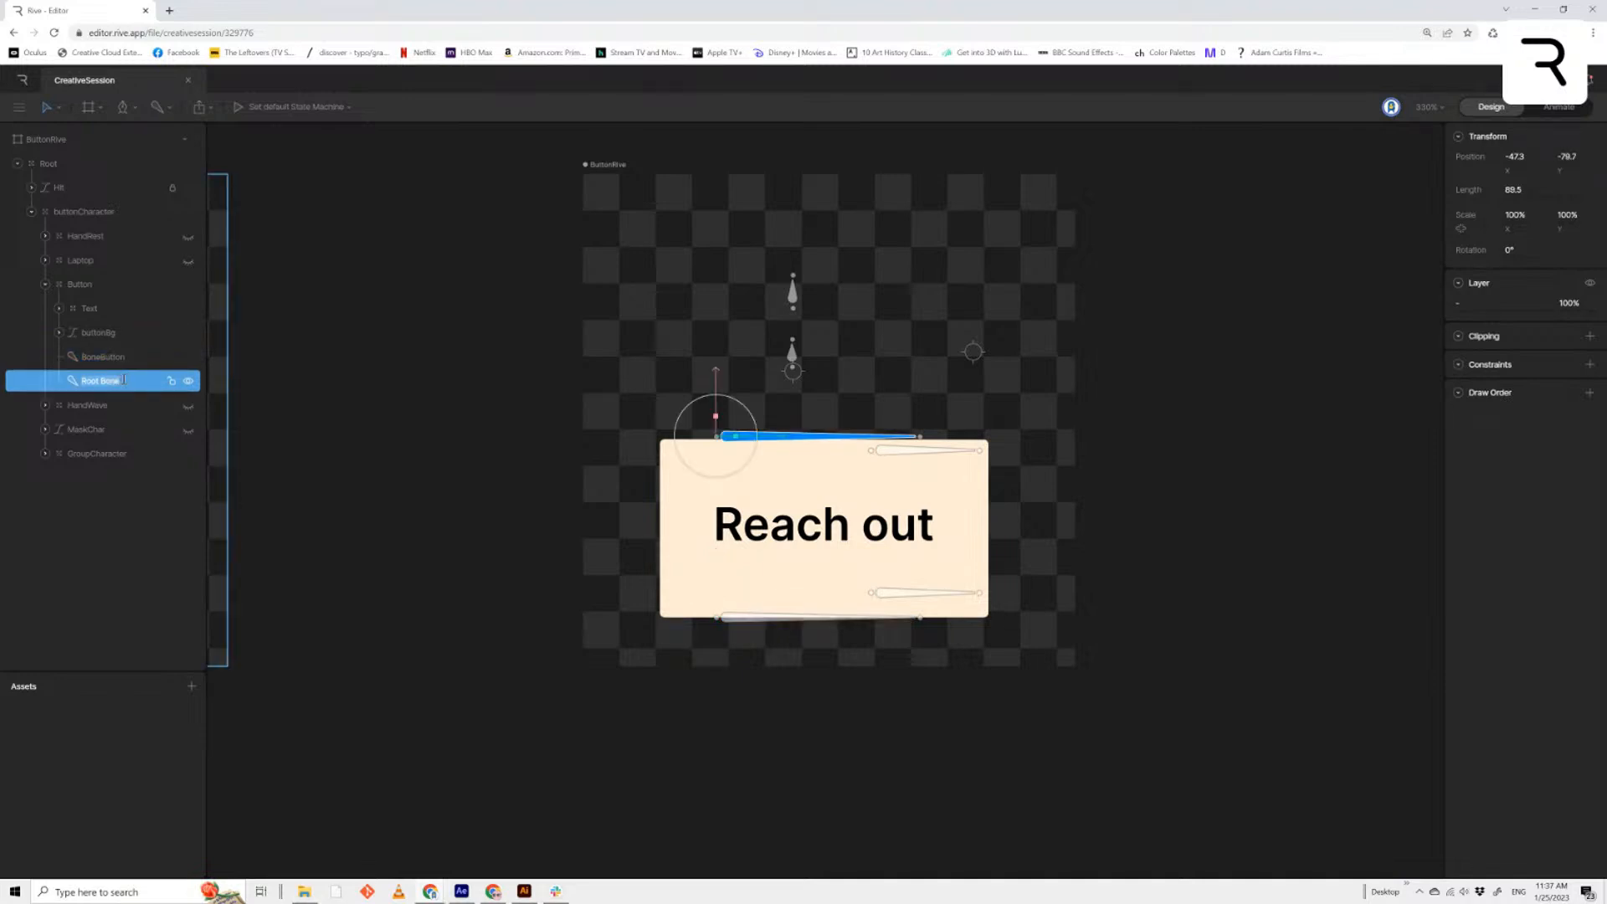
key("ctrl+v")
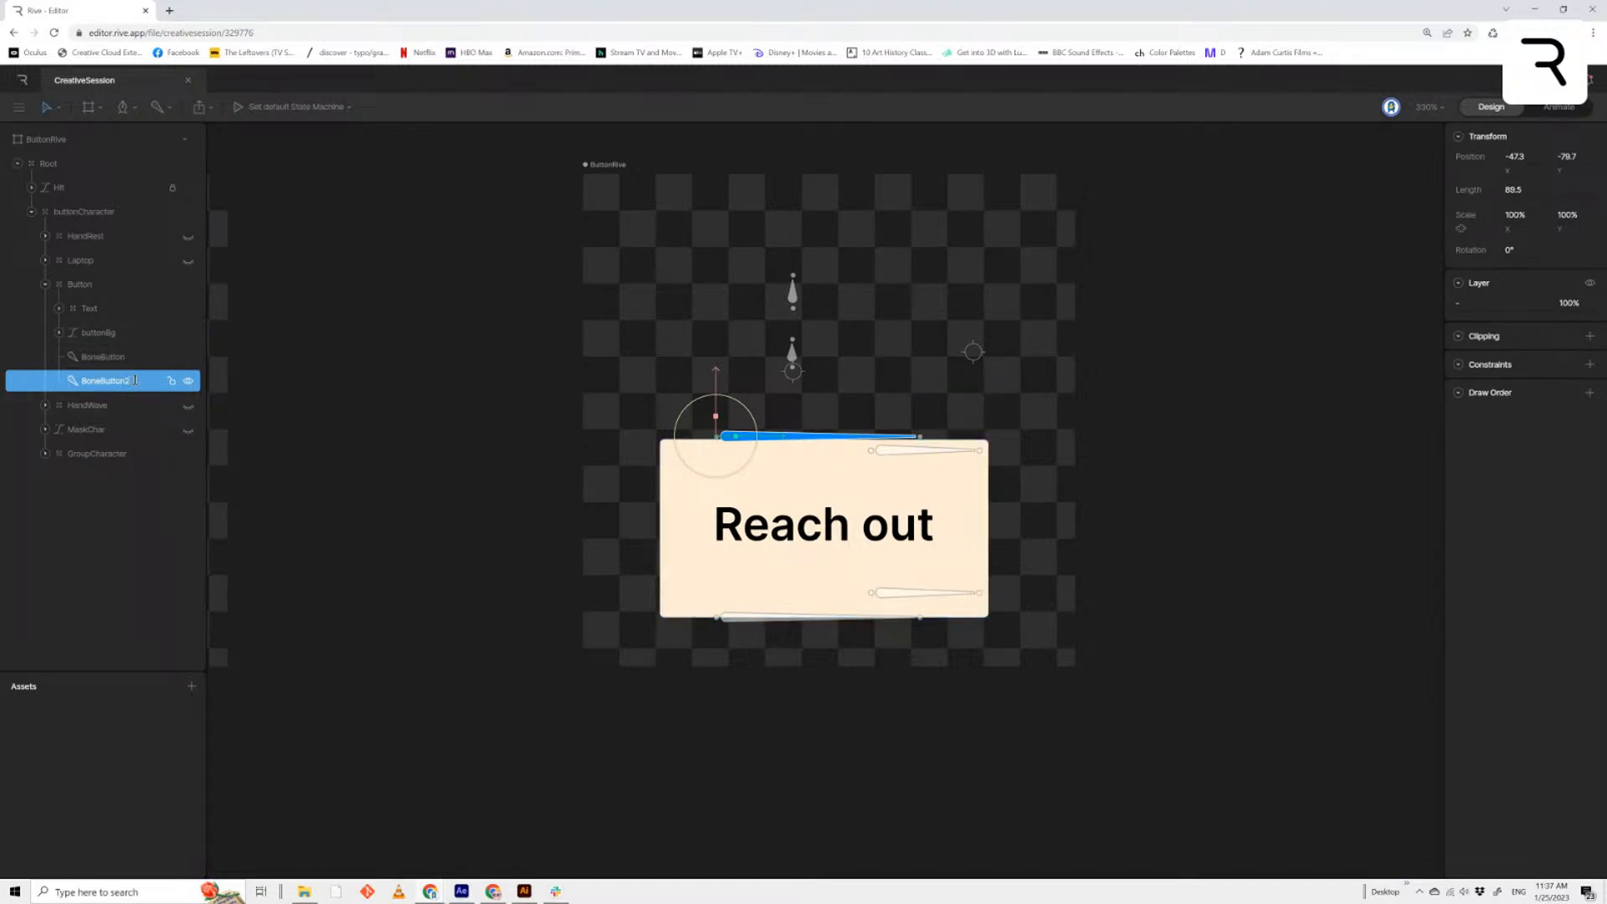
double_click(137, 357)
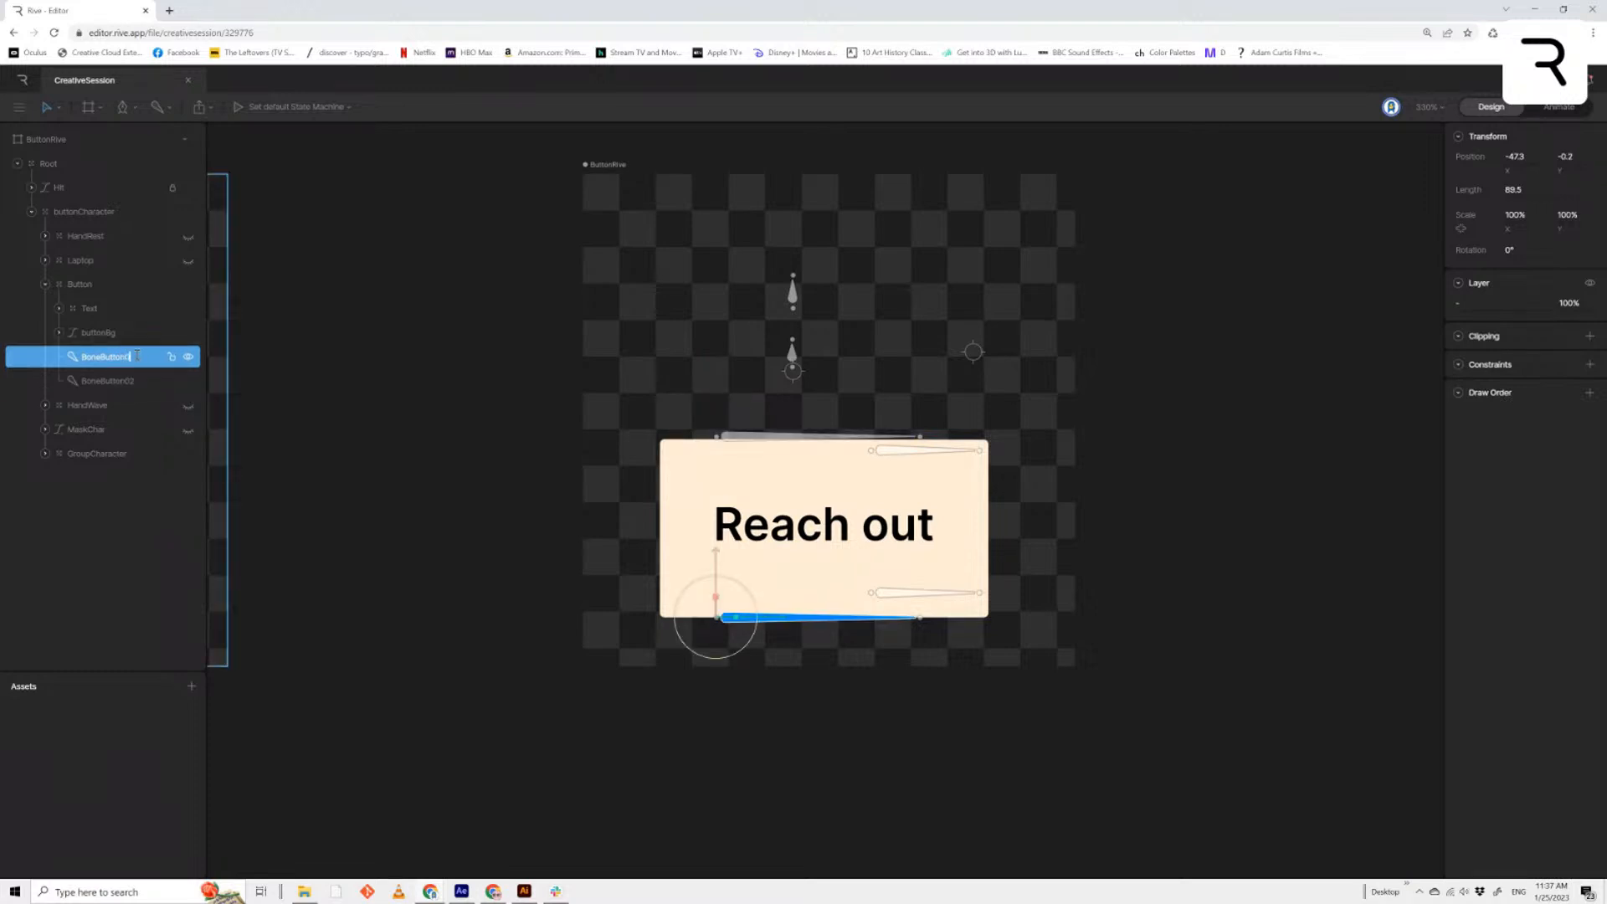
left_click(133, 381)
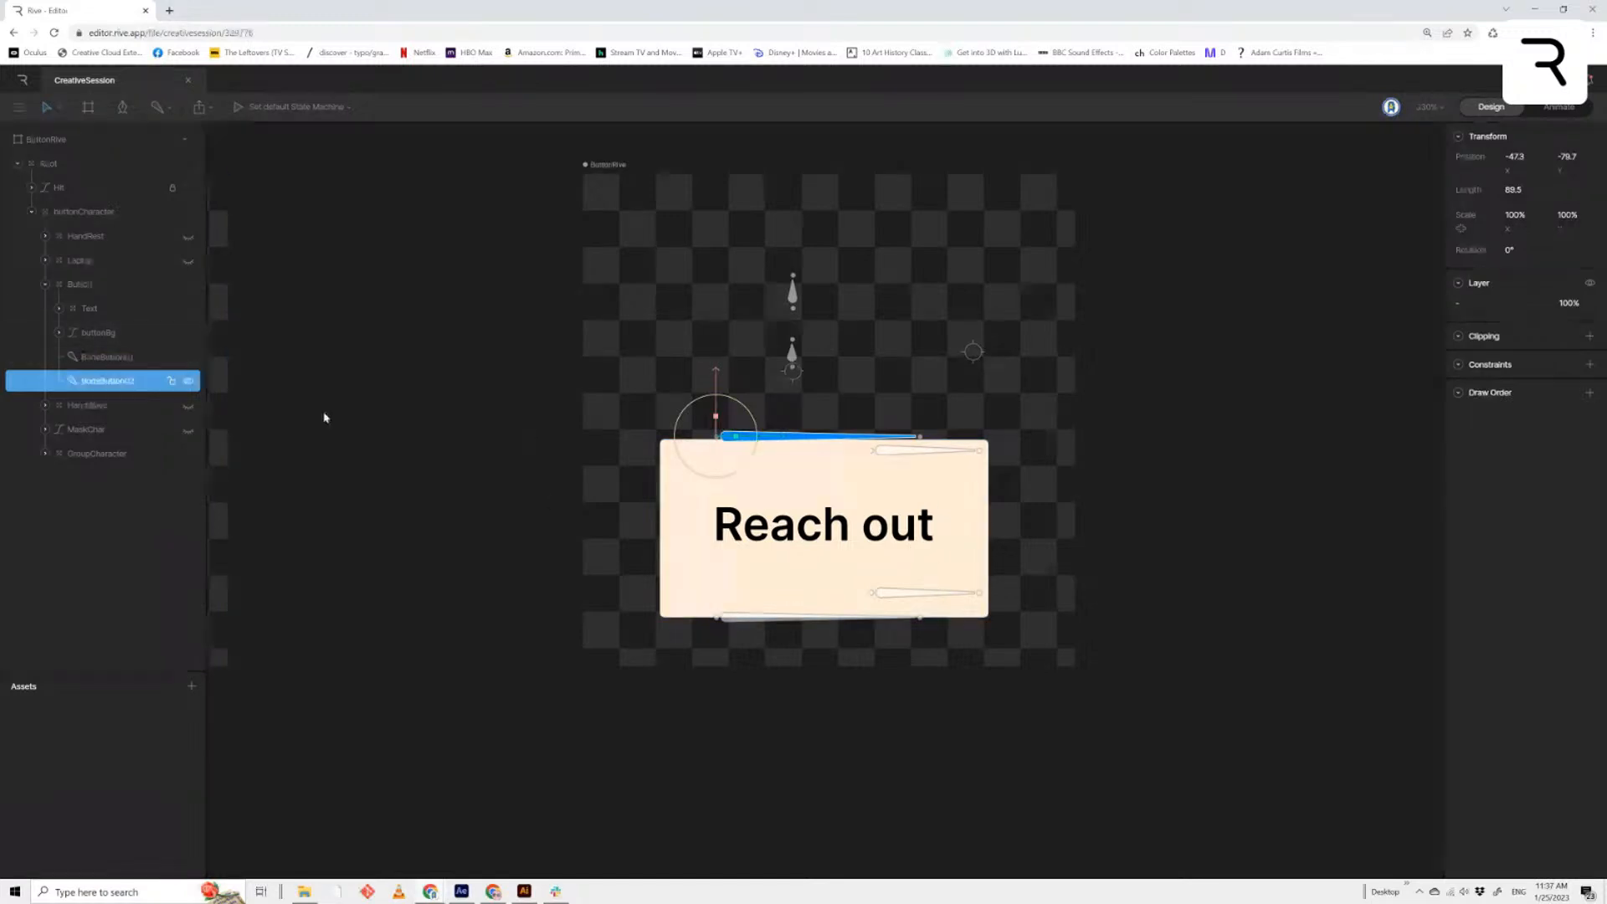
Bind the buttonBg path to both BoneButton01 and BoneButton02
left_click(718, 581)
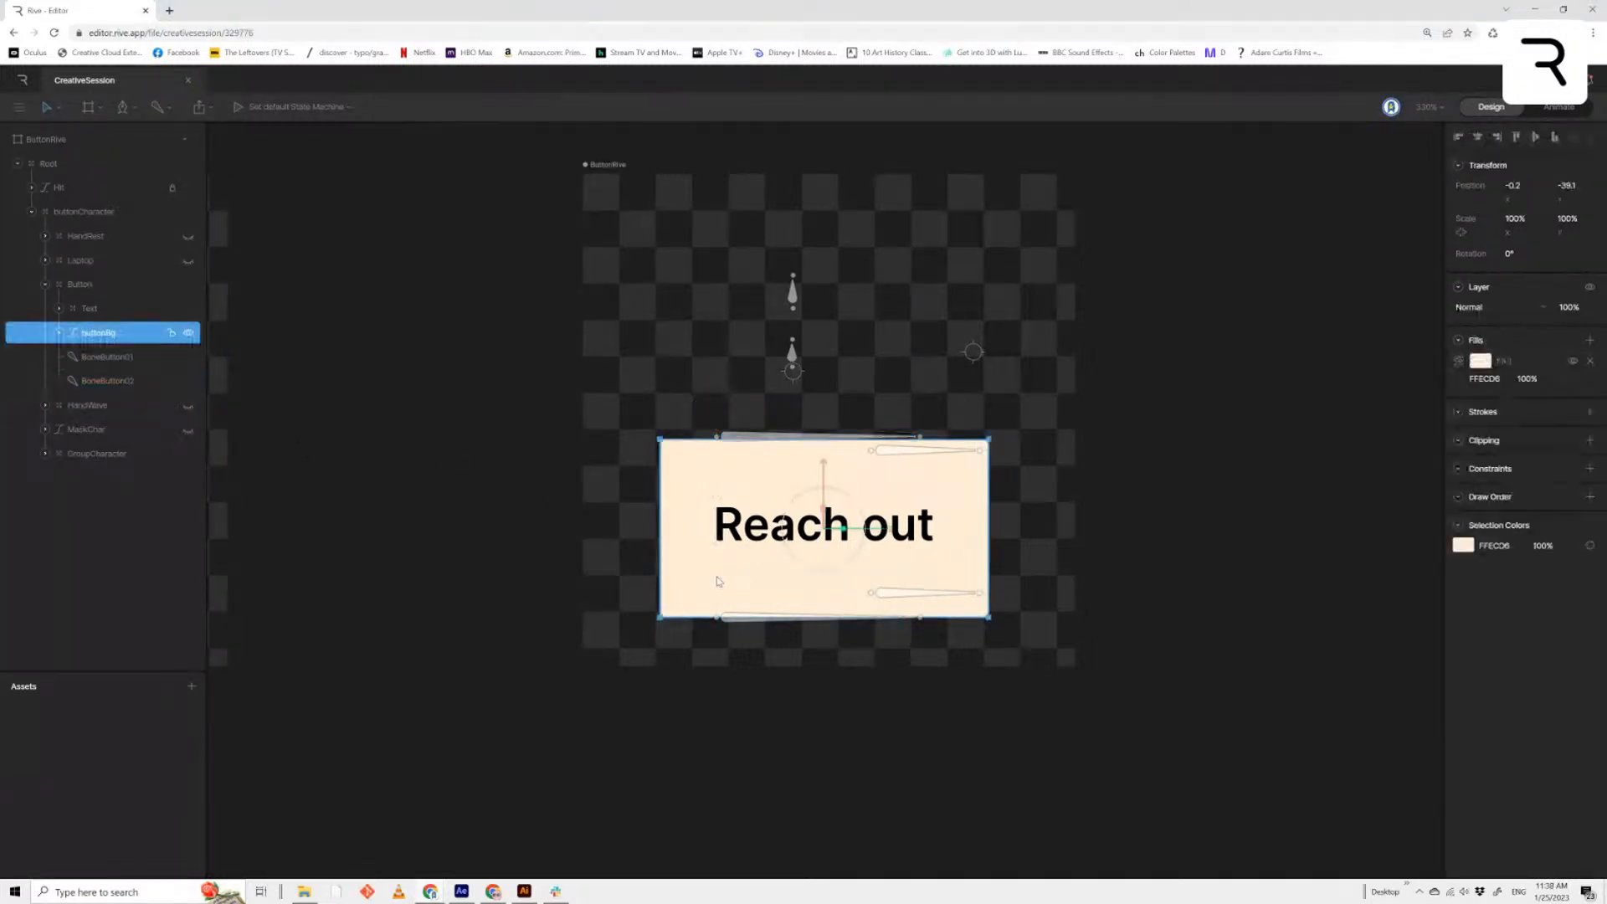
double_click(718, 581)
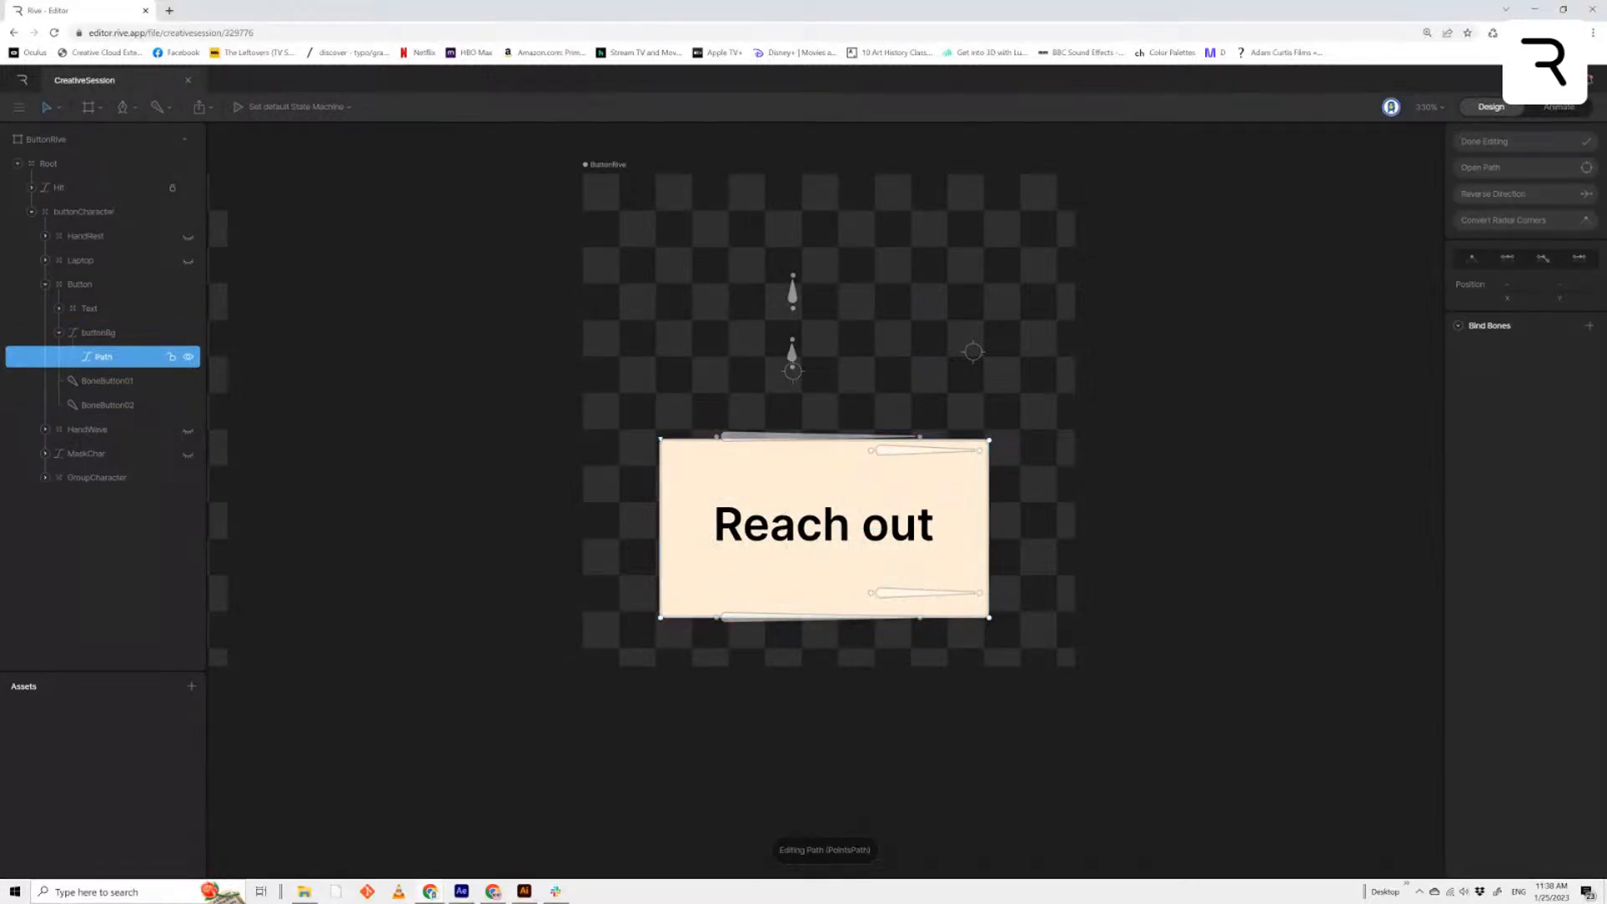
left_click(1589, 325)
left_click(737, 617)
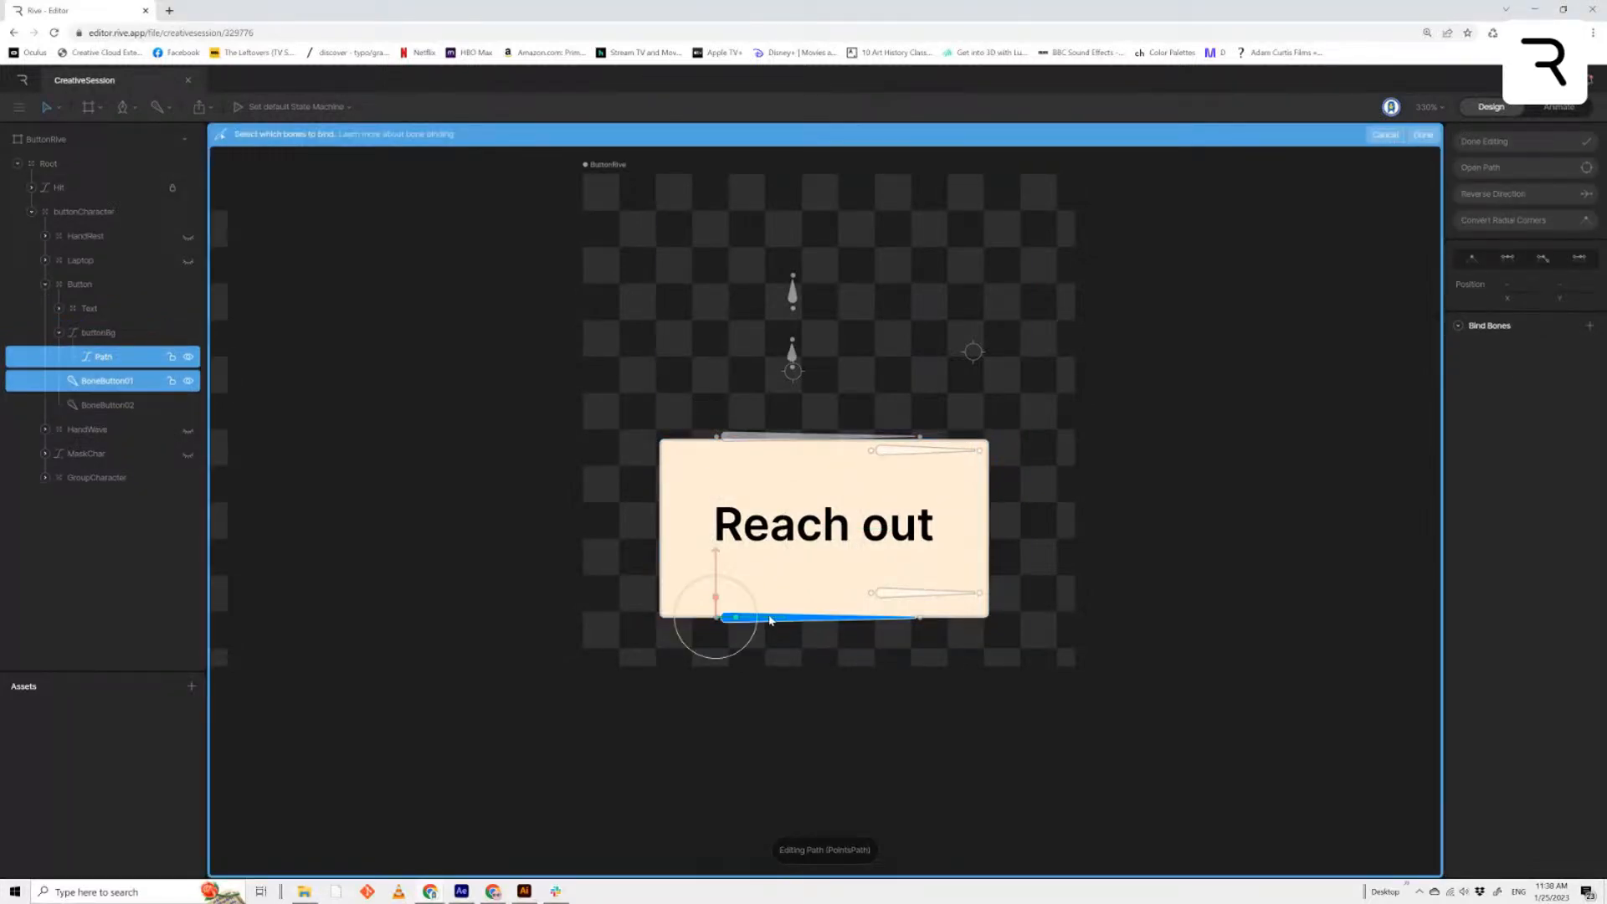
left_click(759, 436)
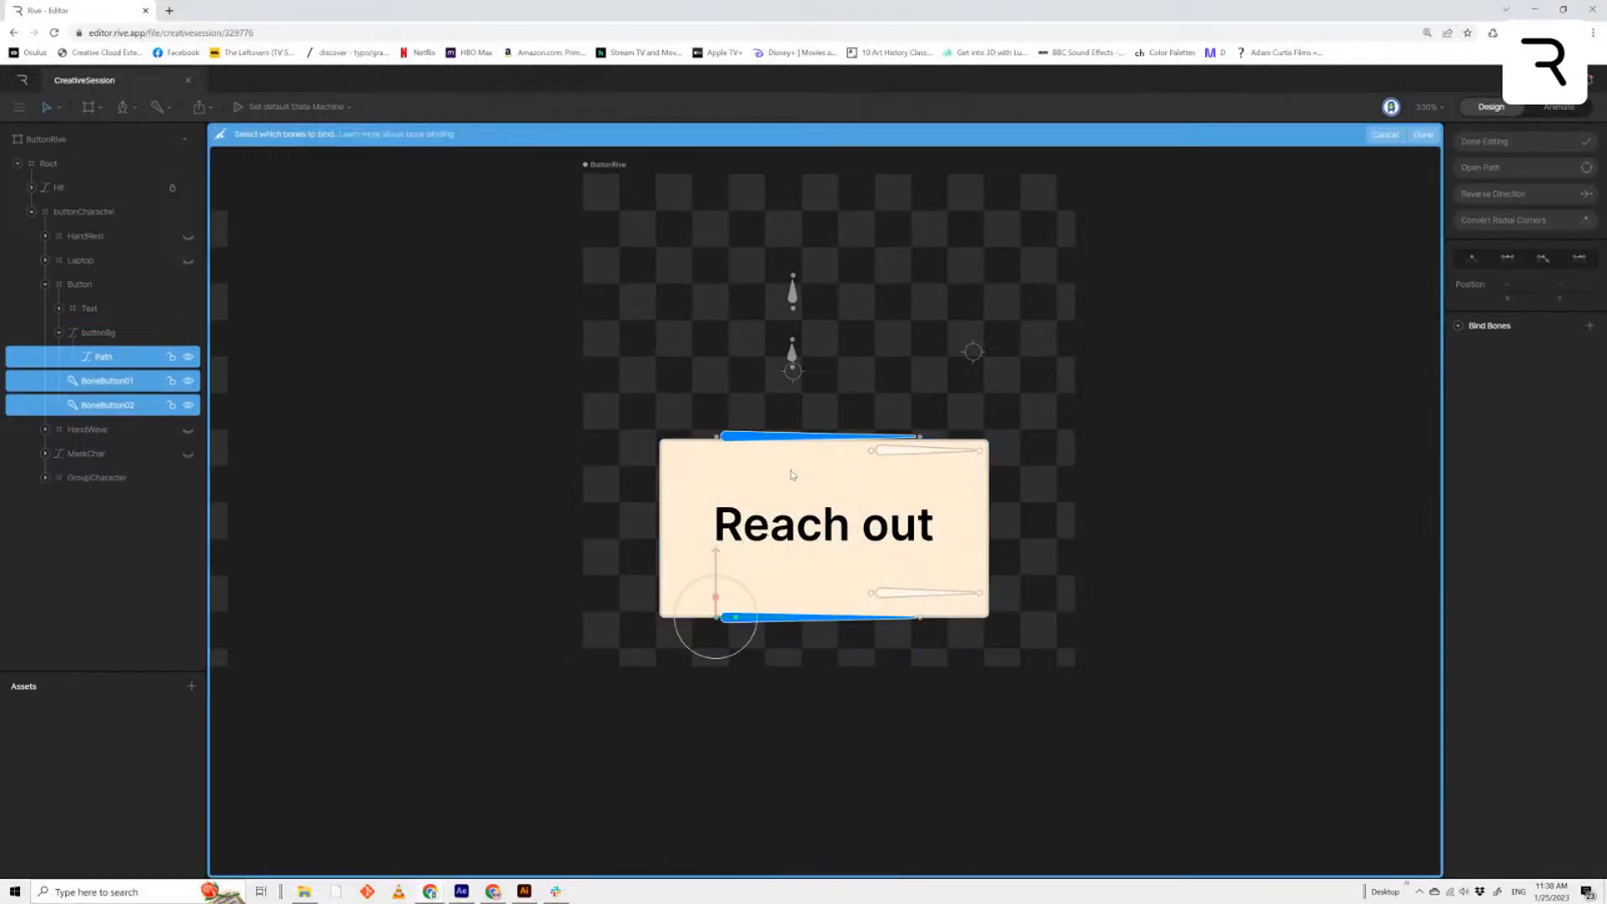
left_click(1423, 135)
Give the two upper vertices of the buttonBg path a 100% weight to BoneButton02 and finish editing the path
left_click_drag(527, 358, 1111, 484)
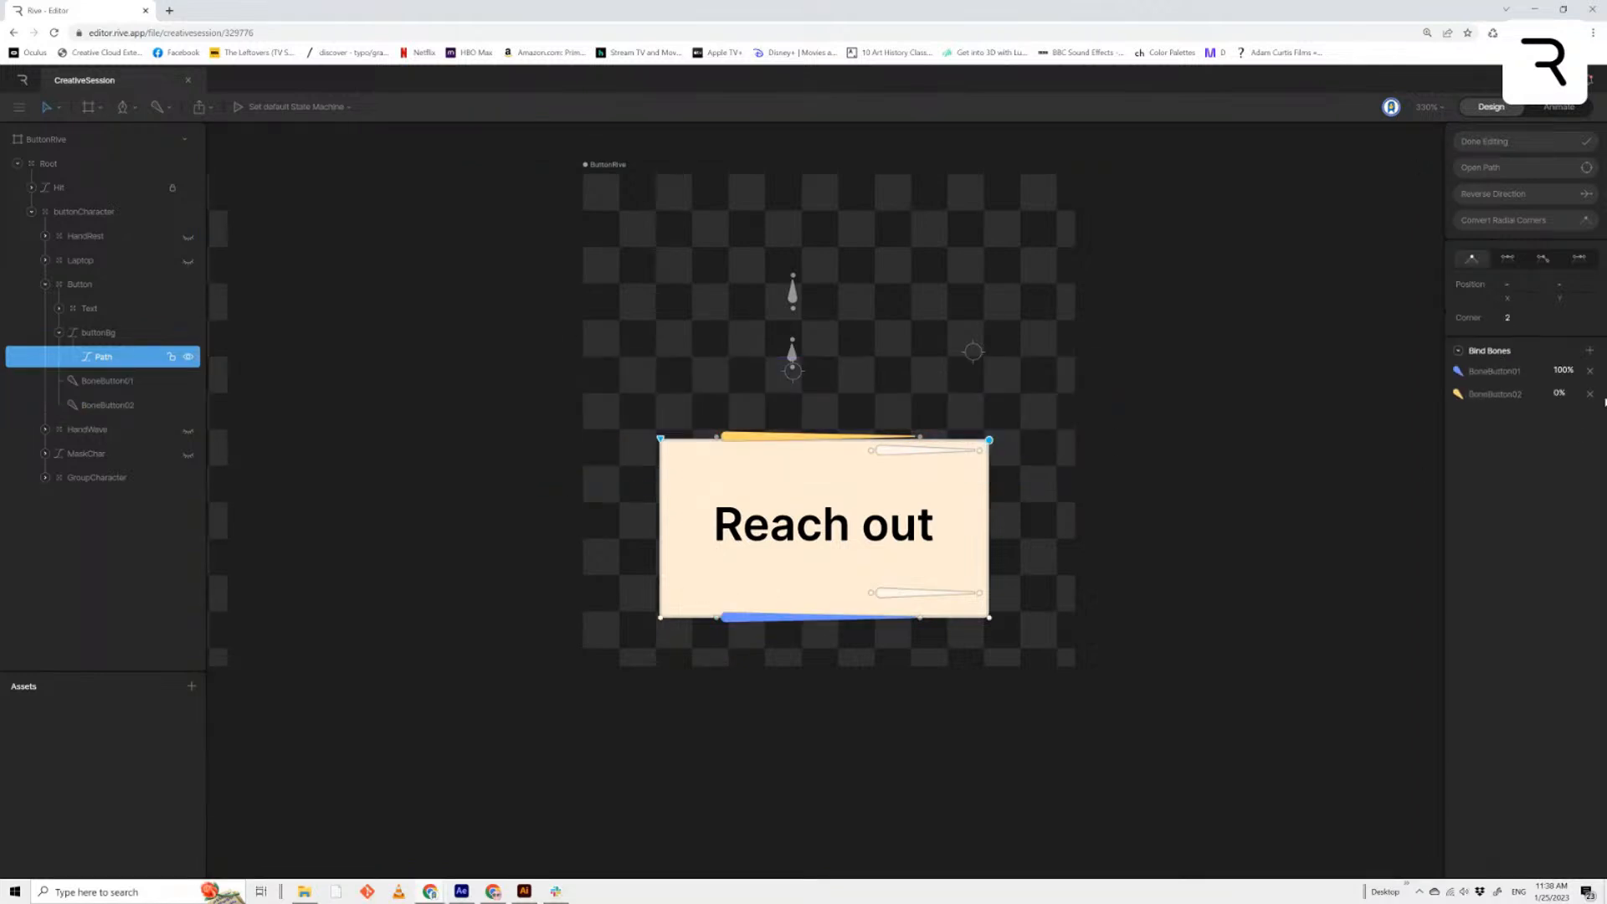
left_click(1561, 394)
type("100")
key("Return")
left_click_drag(1067, 682, 464, 566)
left_click(1493, 143)
Test the button rig by shifting BoneButton02 sideways and narrowing the Button group to 86% X scale, undoing both changes
left_click(748, 439)
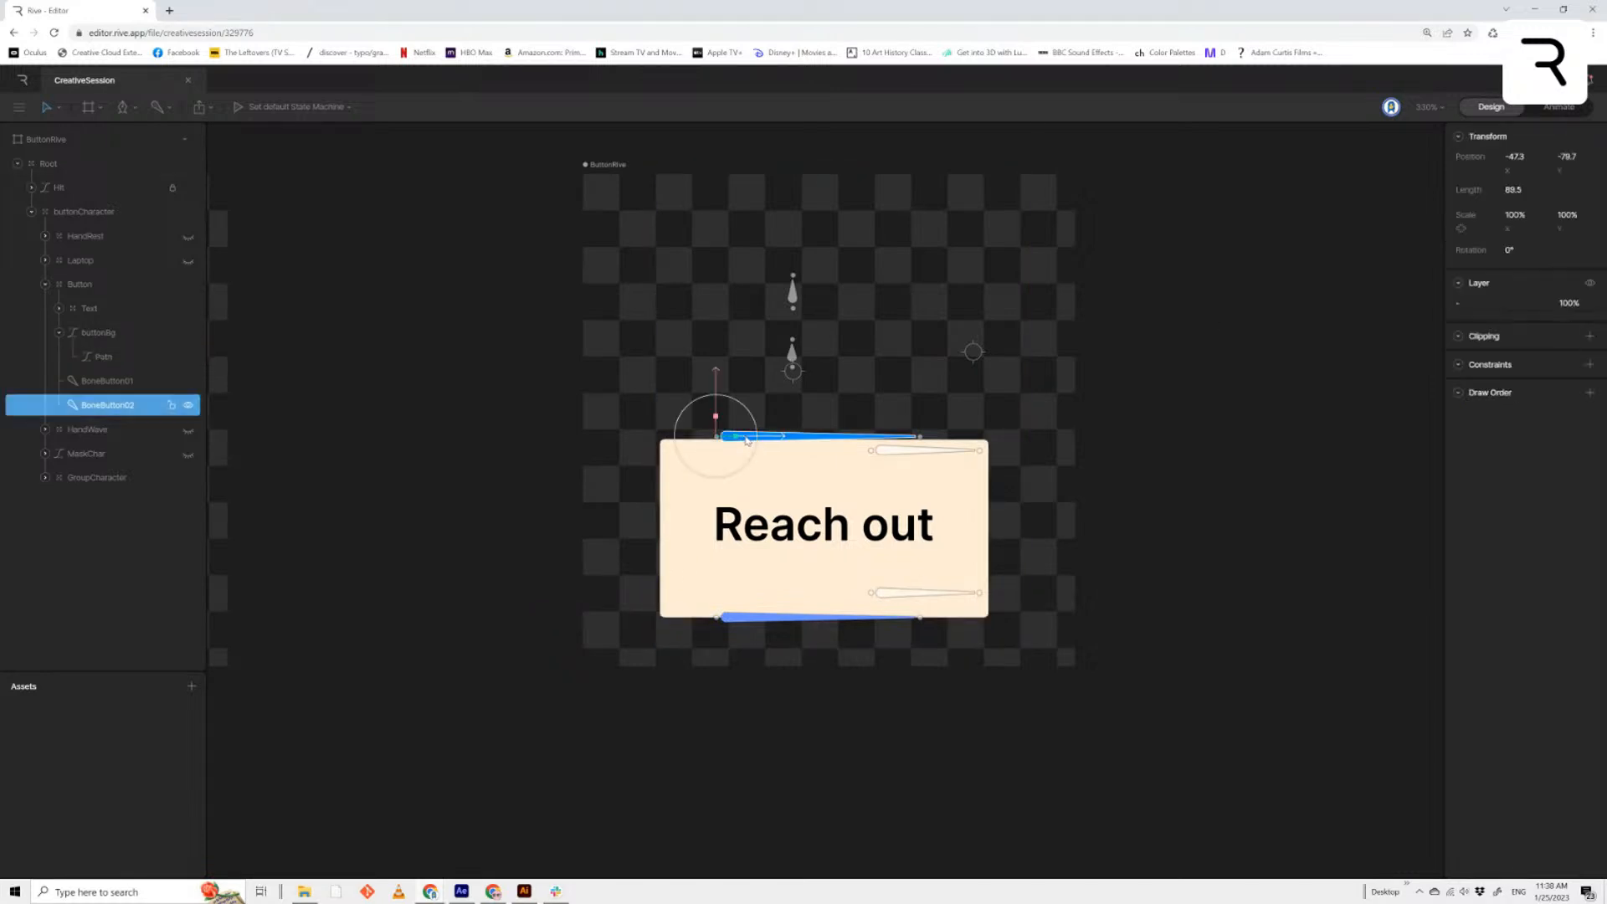
mouse_move(748, 439)
left_mouse_down()
mouse_move(778, 431)
mouse_move(736, 428)
left_mouse_up()
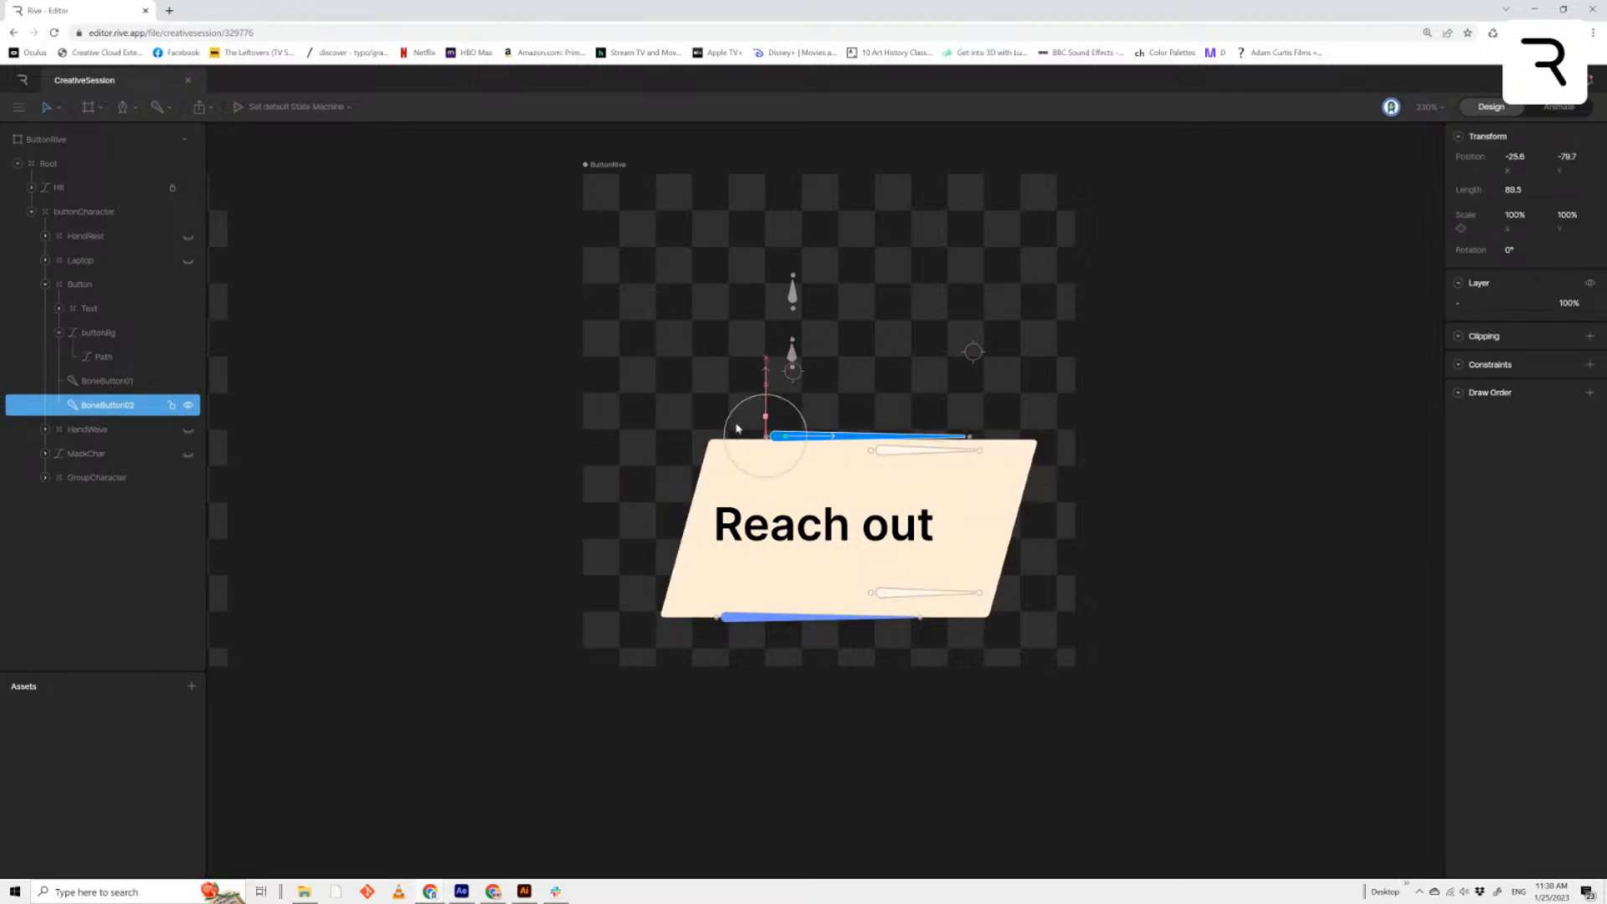
key("ctrl+z")
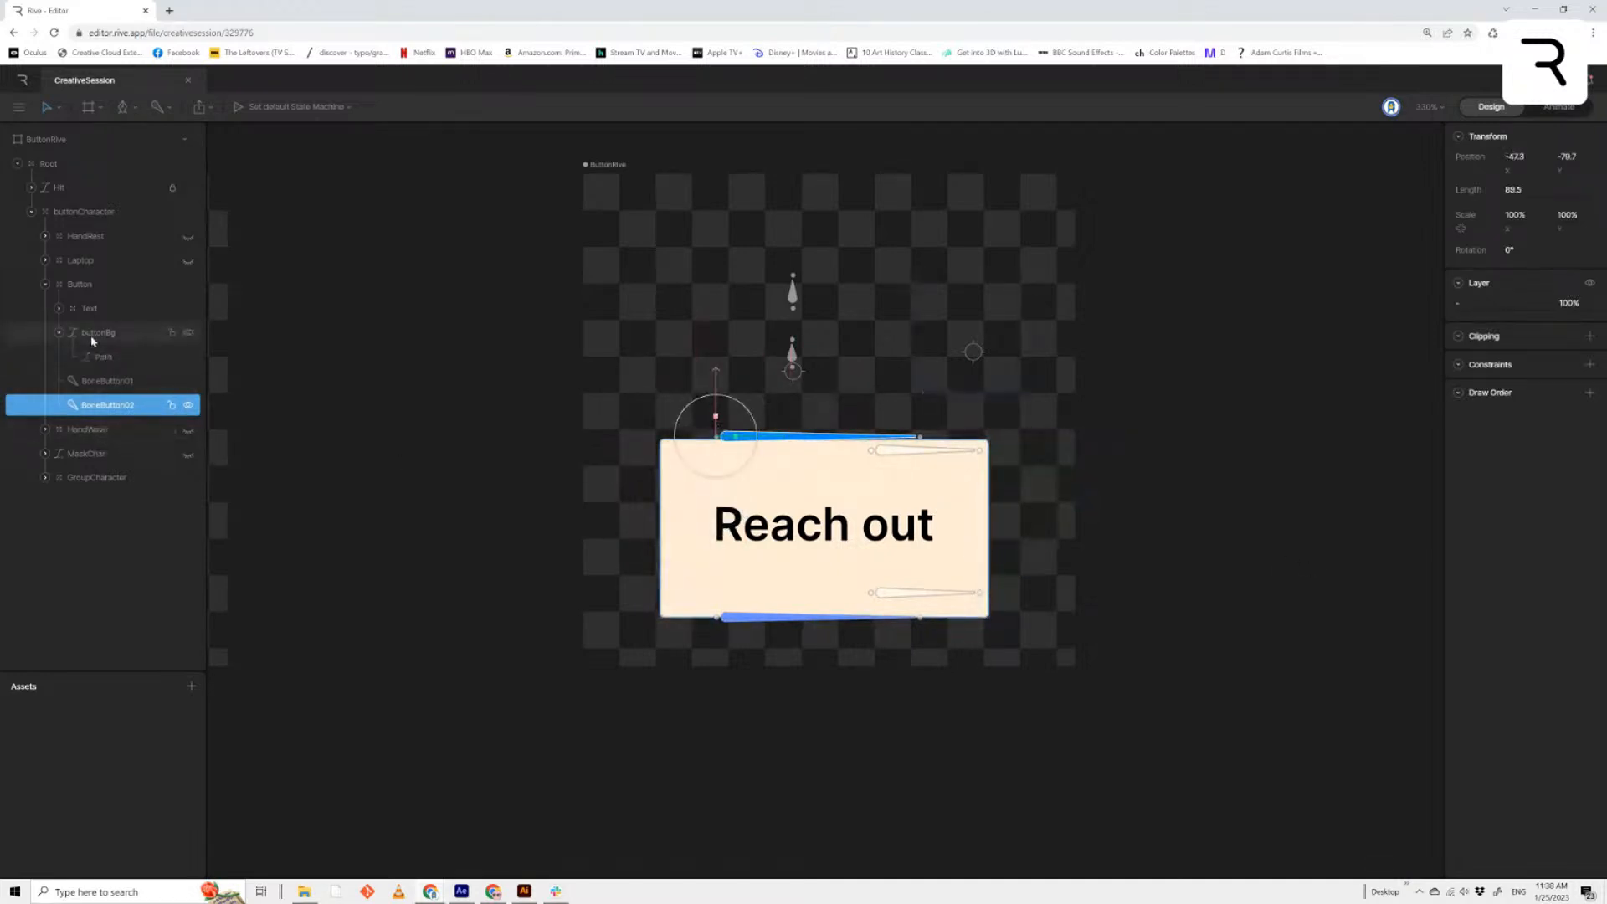
left_click(92, 286)
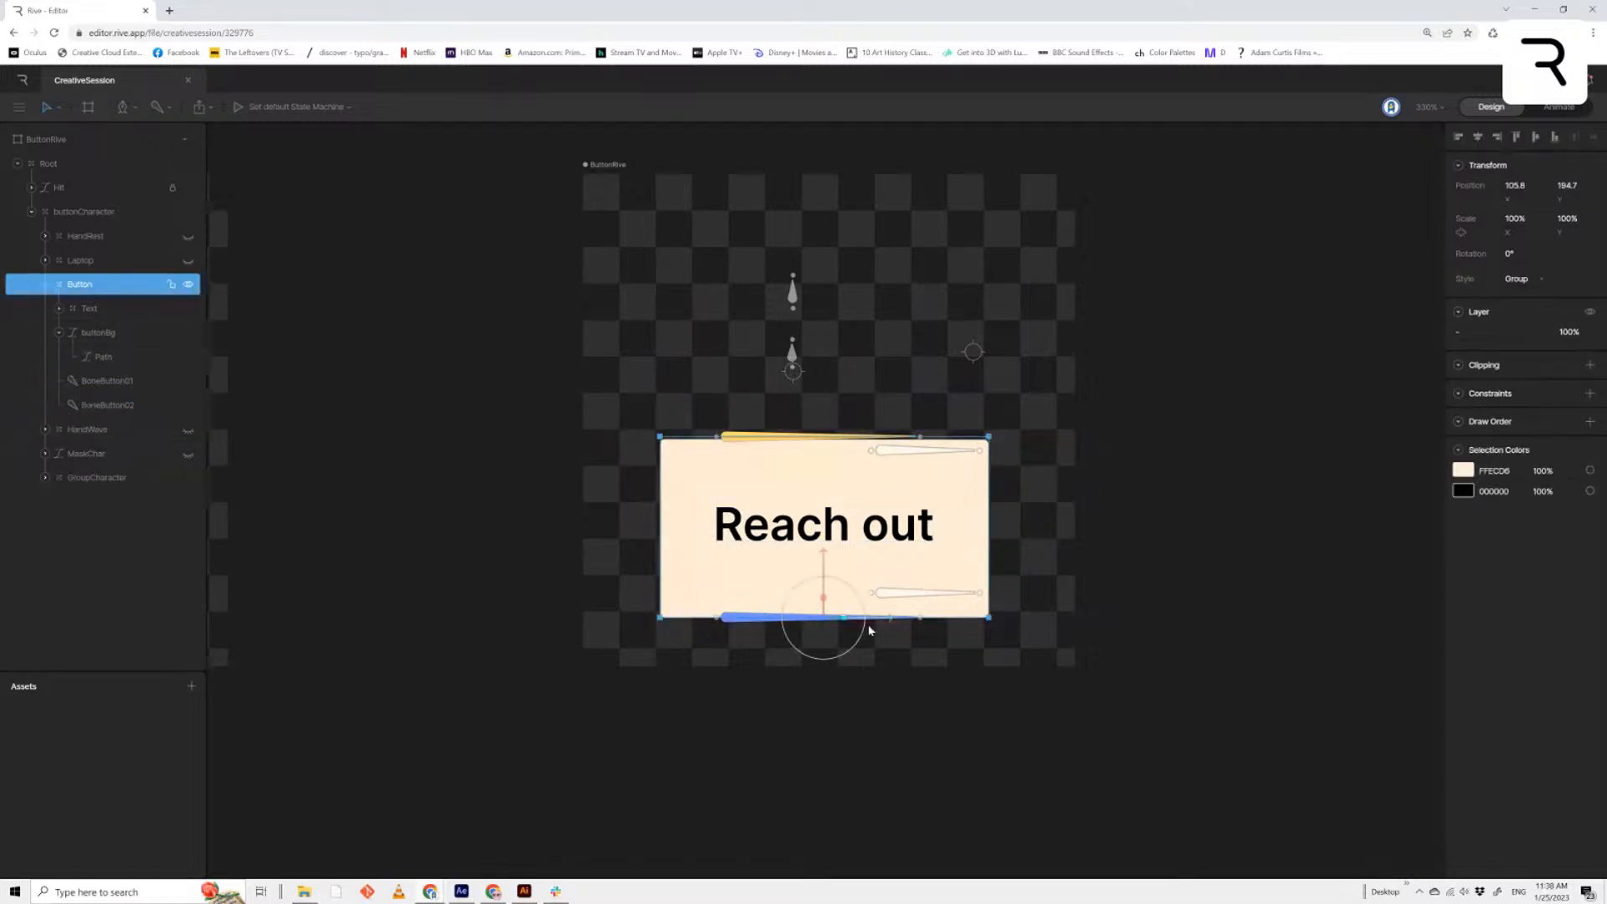
left_click_drag(841, 621, 814, 633)
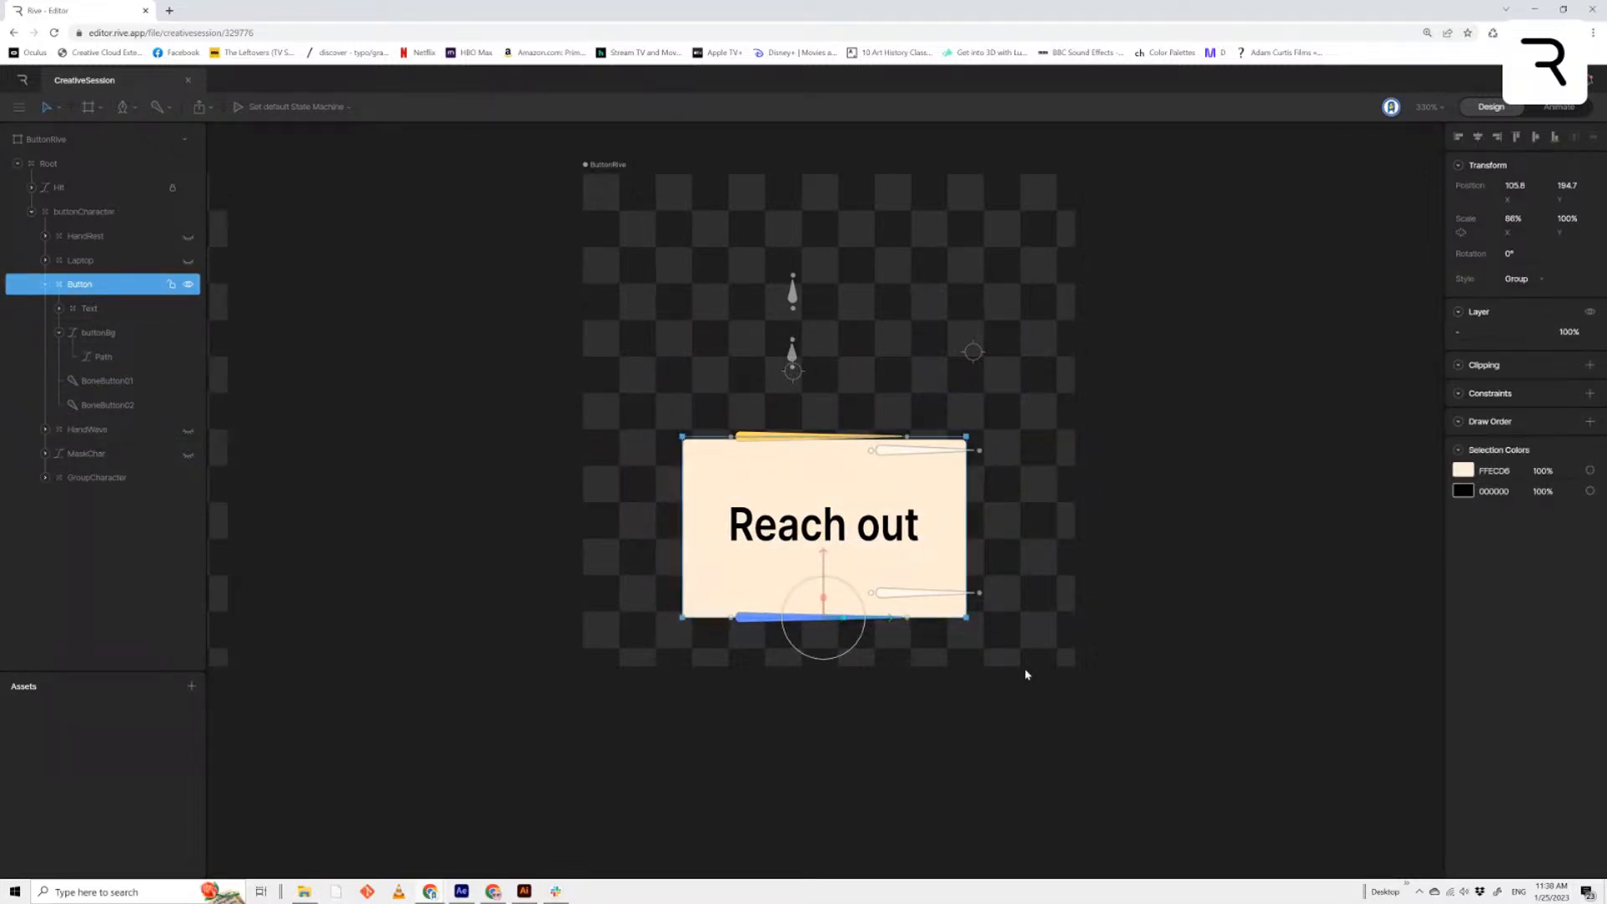
key("ctrl+z")
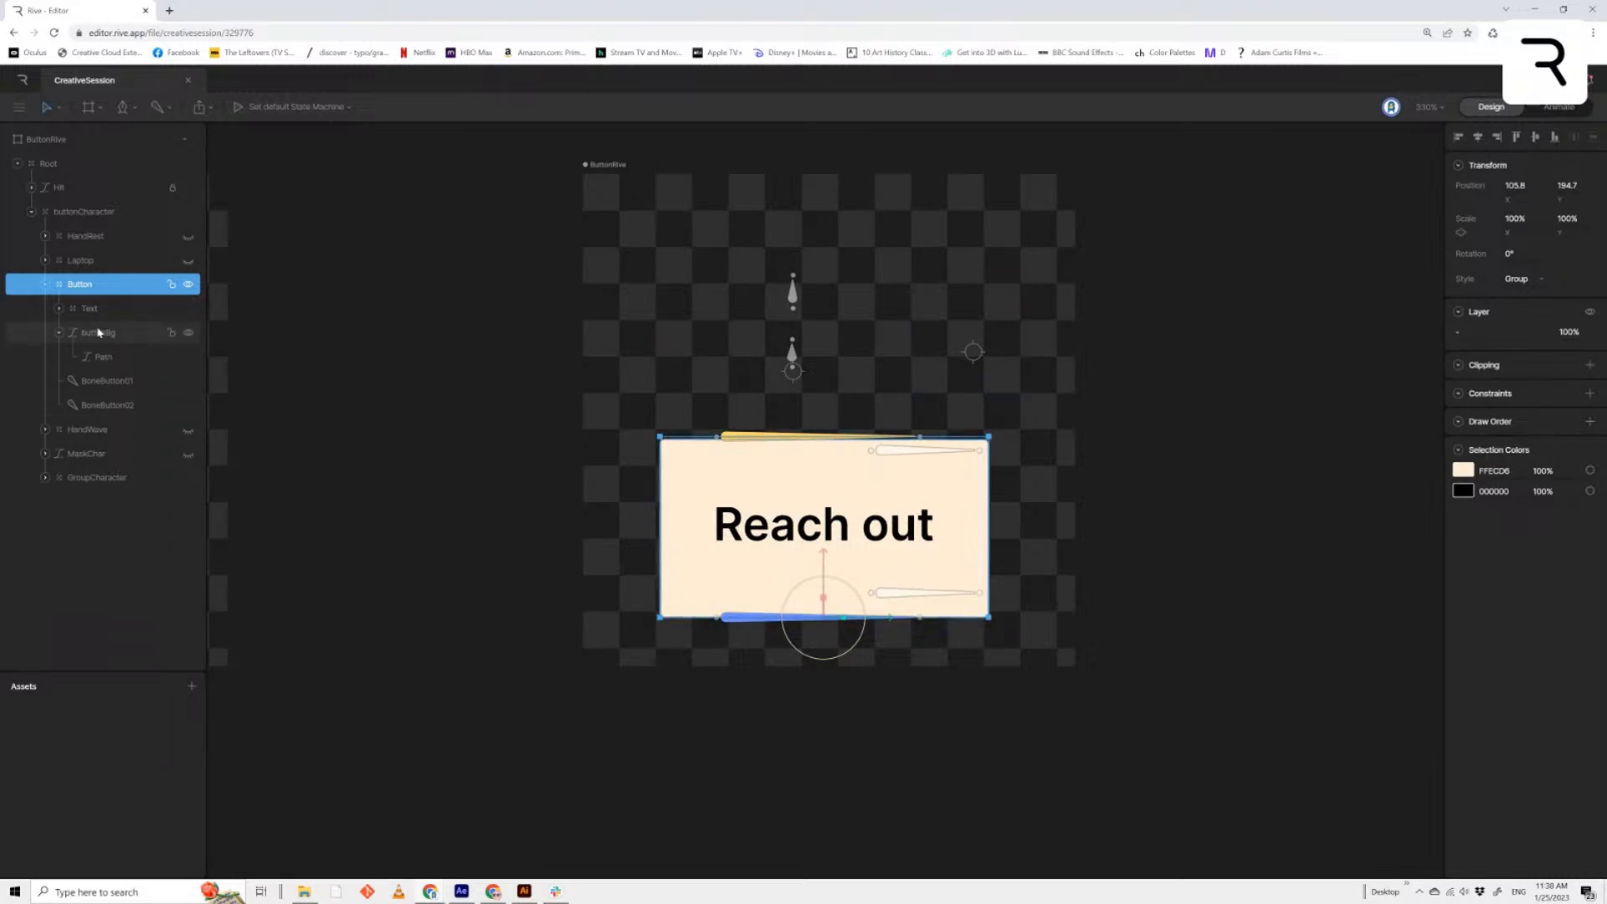
Collapse the buttonBg shape in the hierarchy and switch to Animate mode
left_click(58, 332)
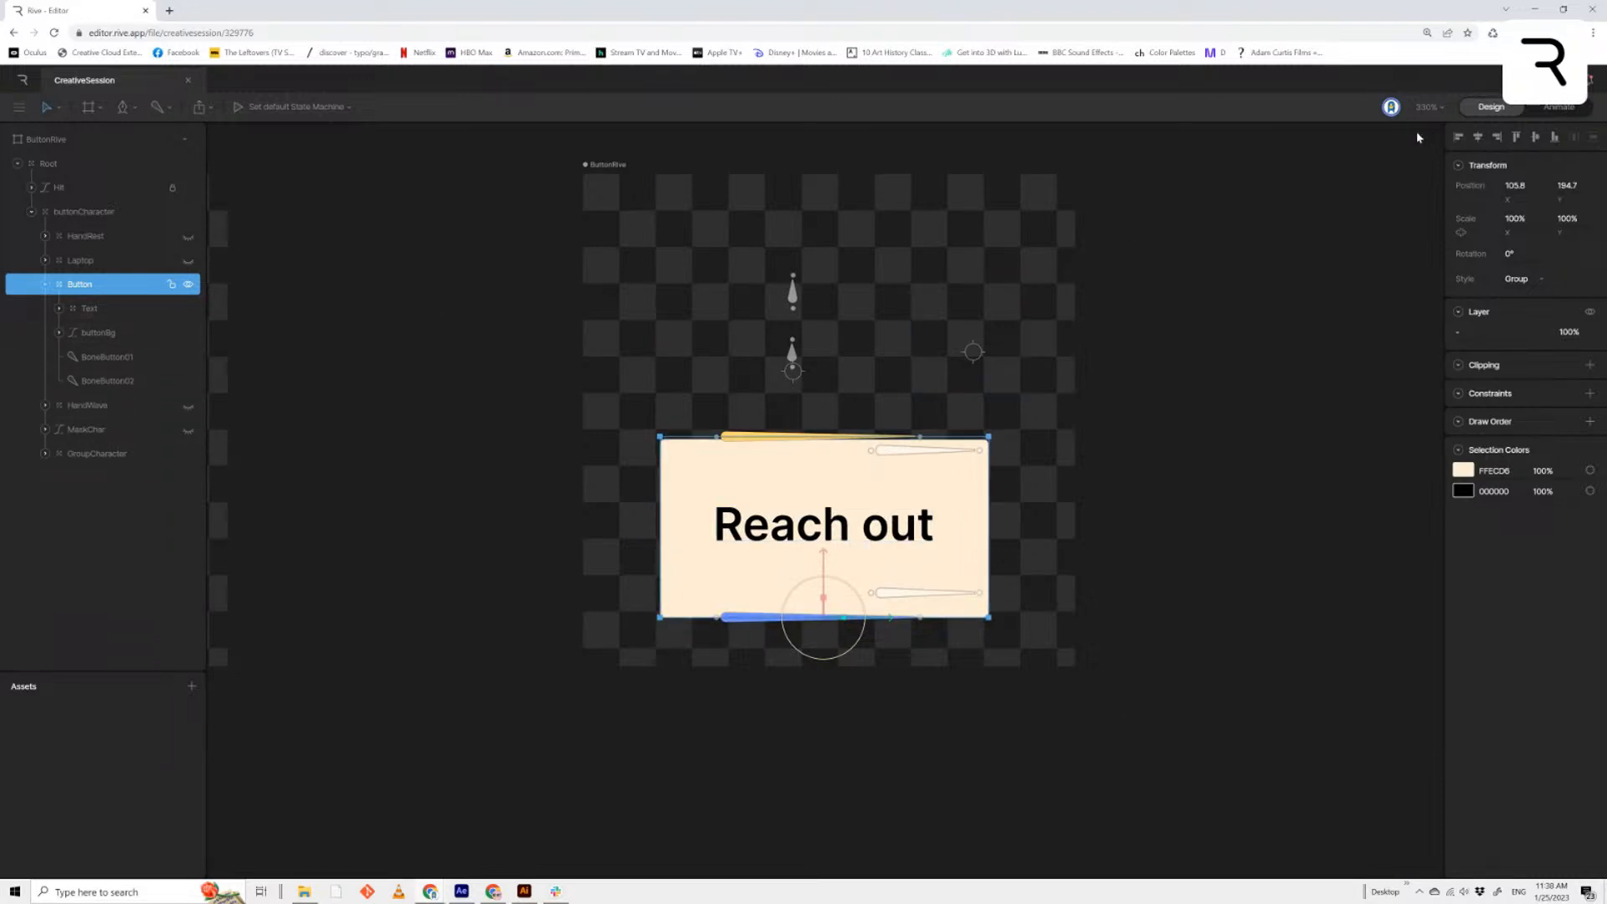
left_click(1569, 110)
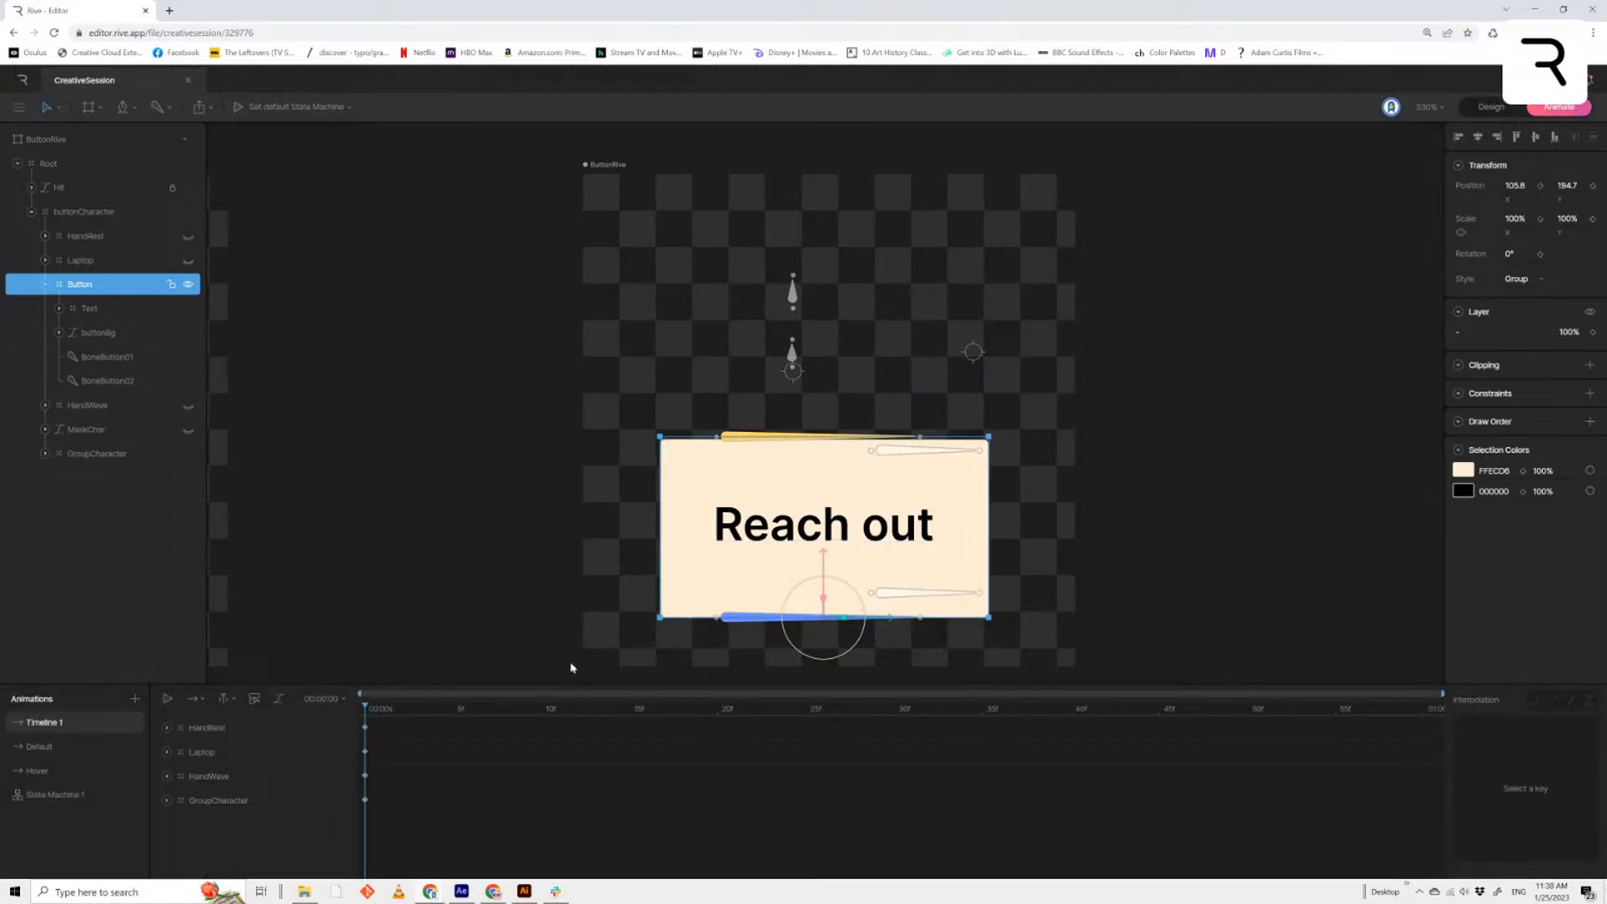
Try unhiding the Laptop, HandWave and MaskChar layers and widening the Button group to 103% at frame 0
left_click(189, 260)
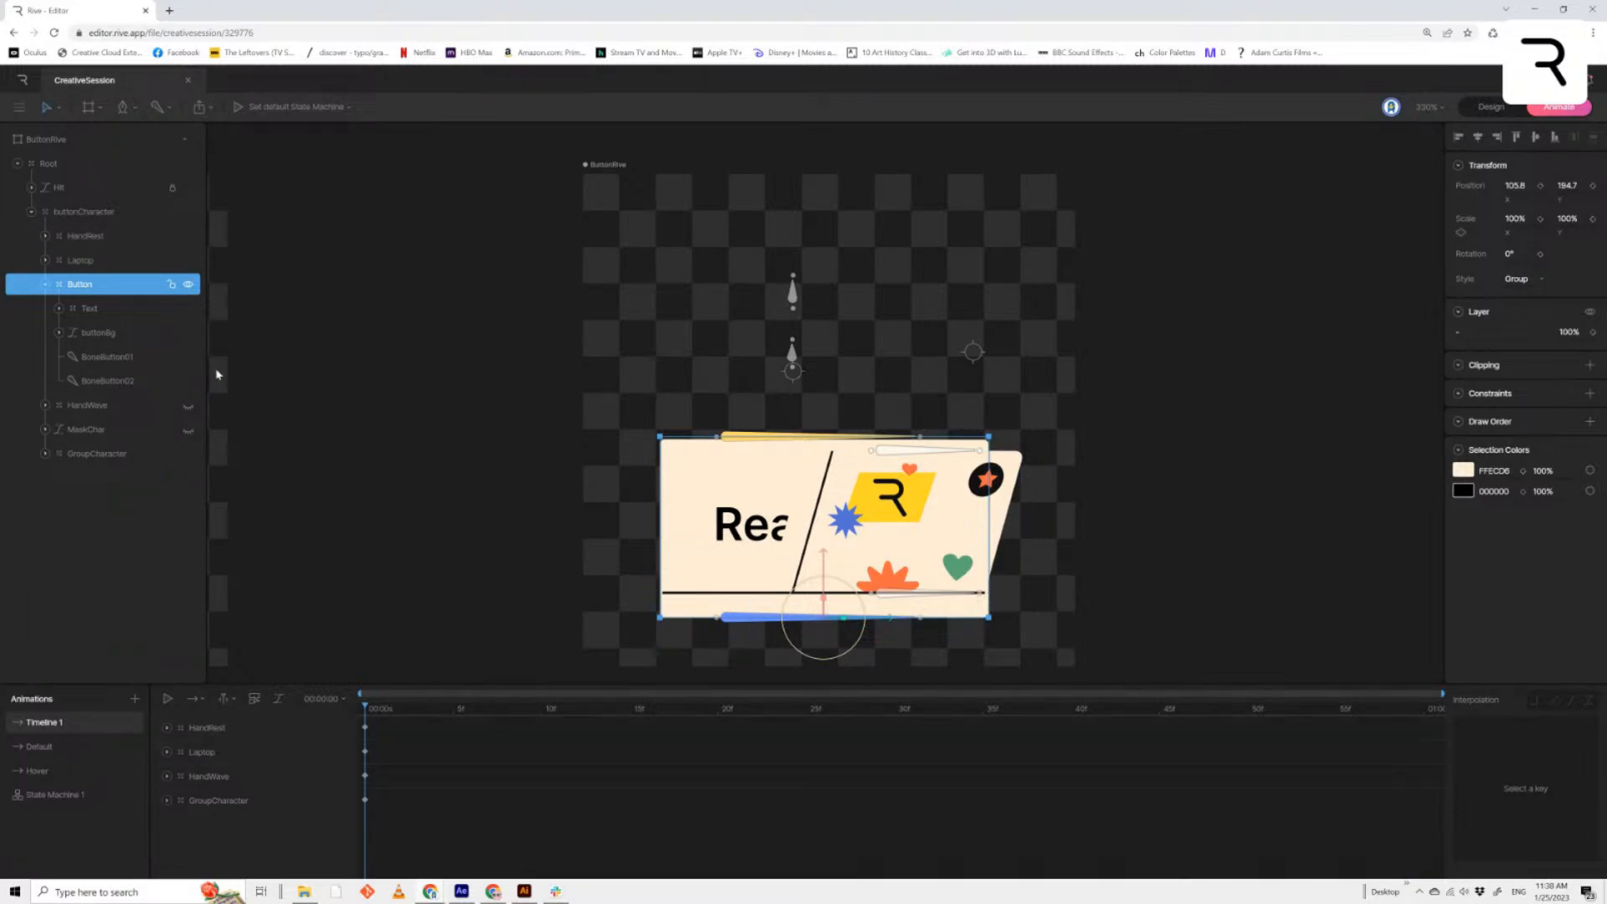
left_click(188, 407)
left_click(188, 430)
left_click_drag(847, 620, 855, 620)
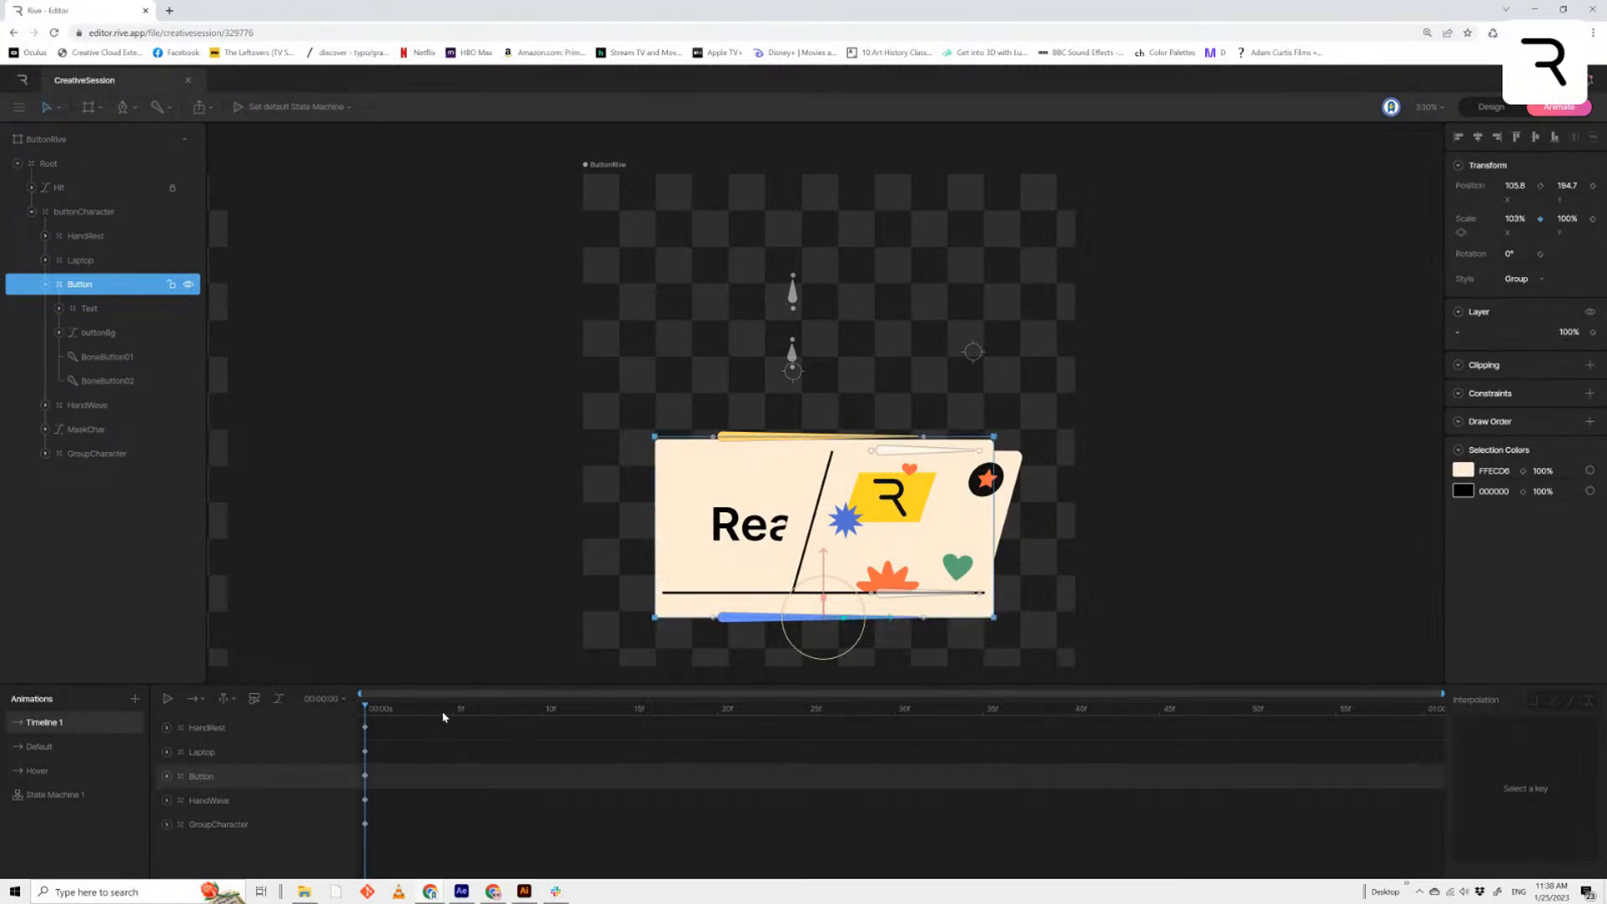
key("ctrl+z")
Try stretching the Button group's X scale at frame 6 to 105% and again to 108%, undoing each attempt
left_click_drag(452, 710, 471, 710)
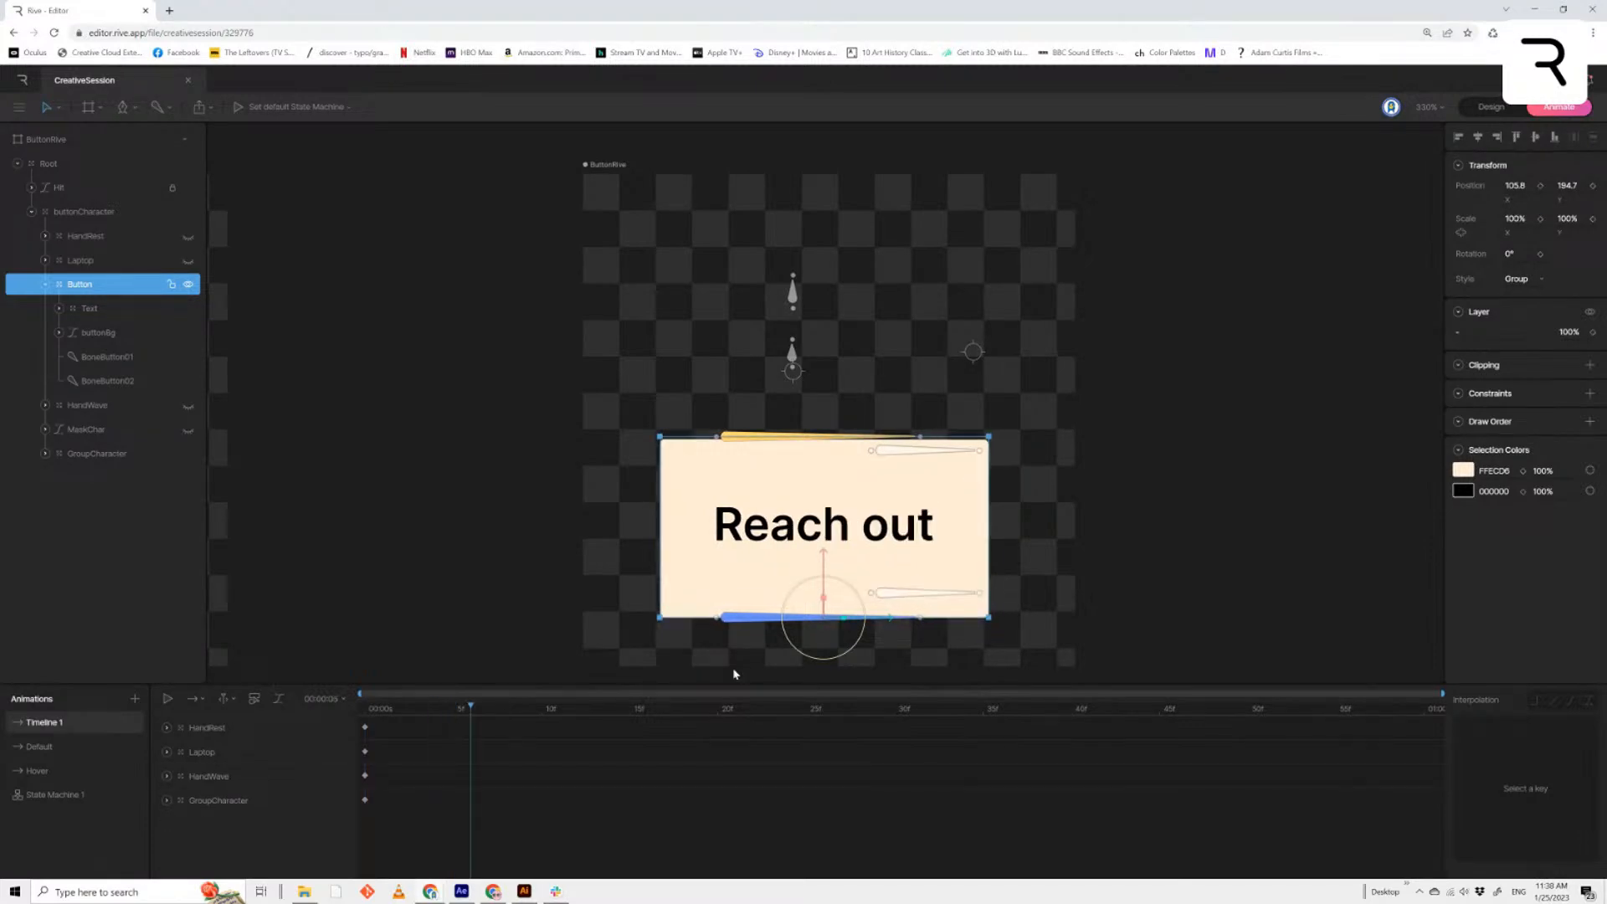
left_click_drag(842, 619, 858, 621)
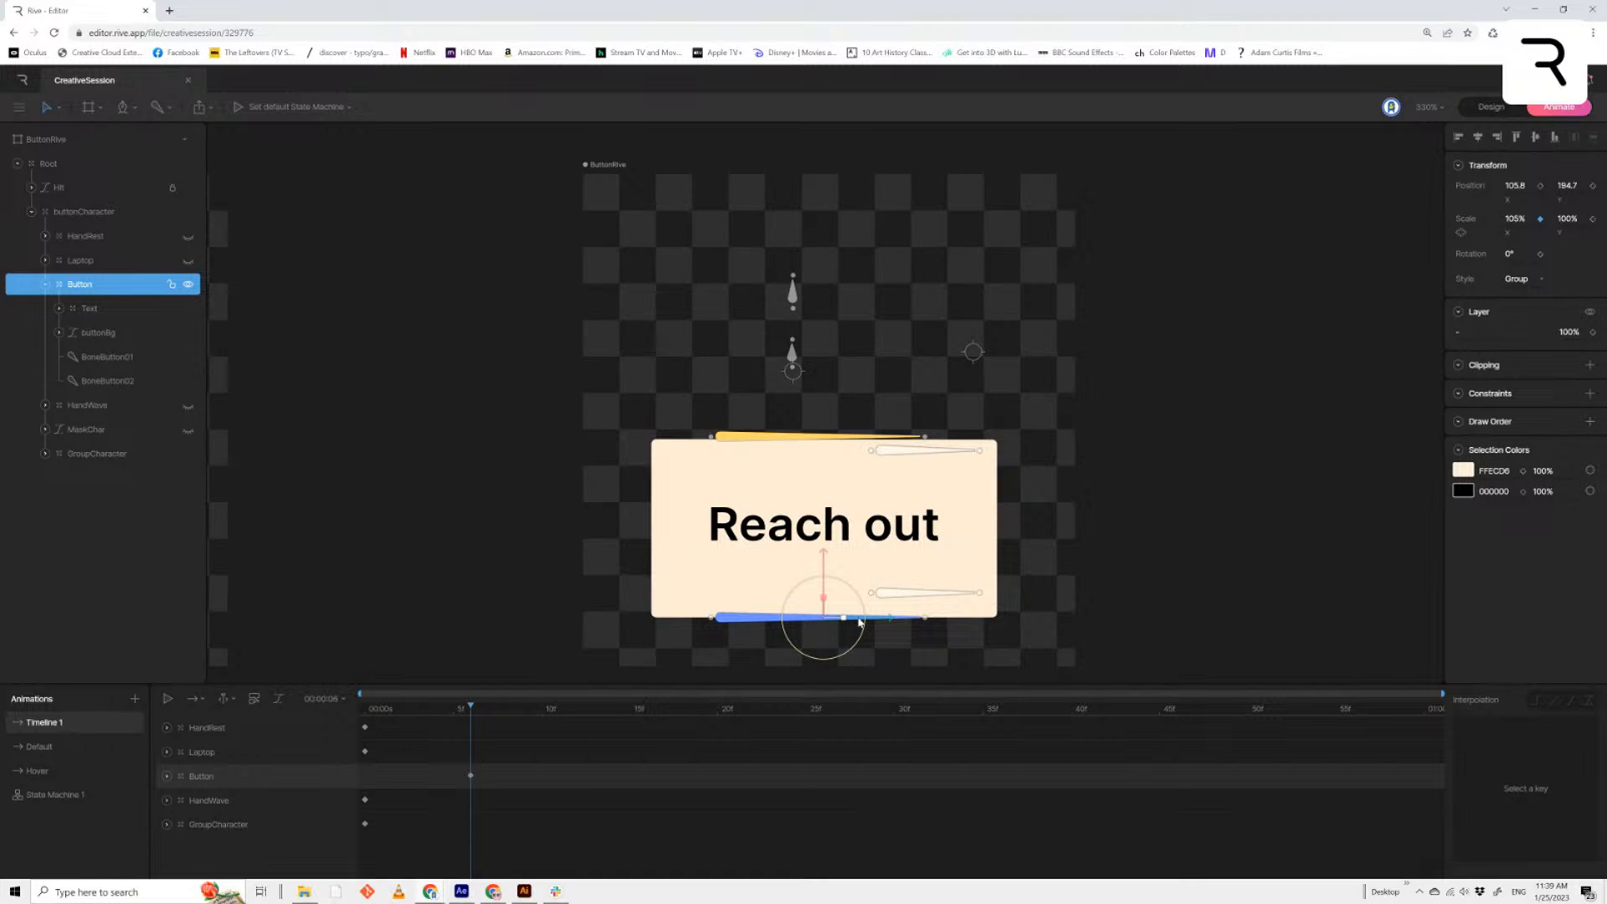
key("ctrl+z")
key("ctrl+z")
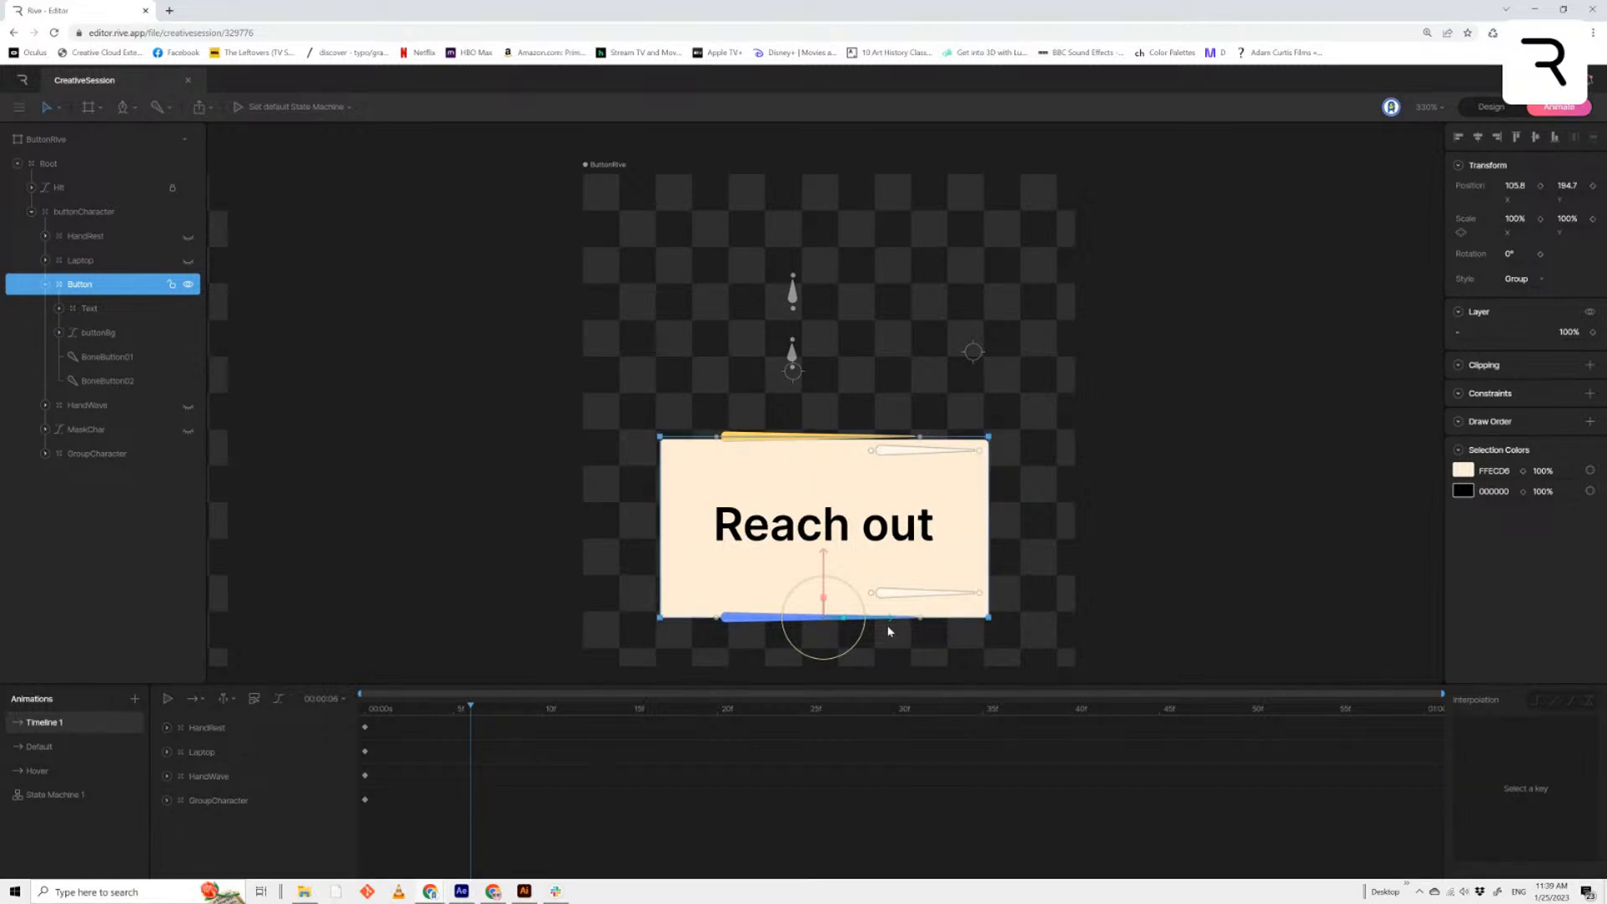
left_click_drag(843, 618, 871, 621)
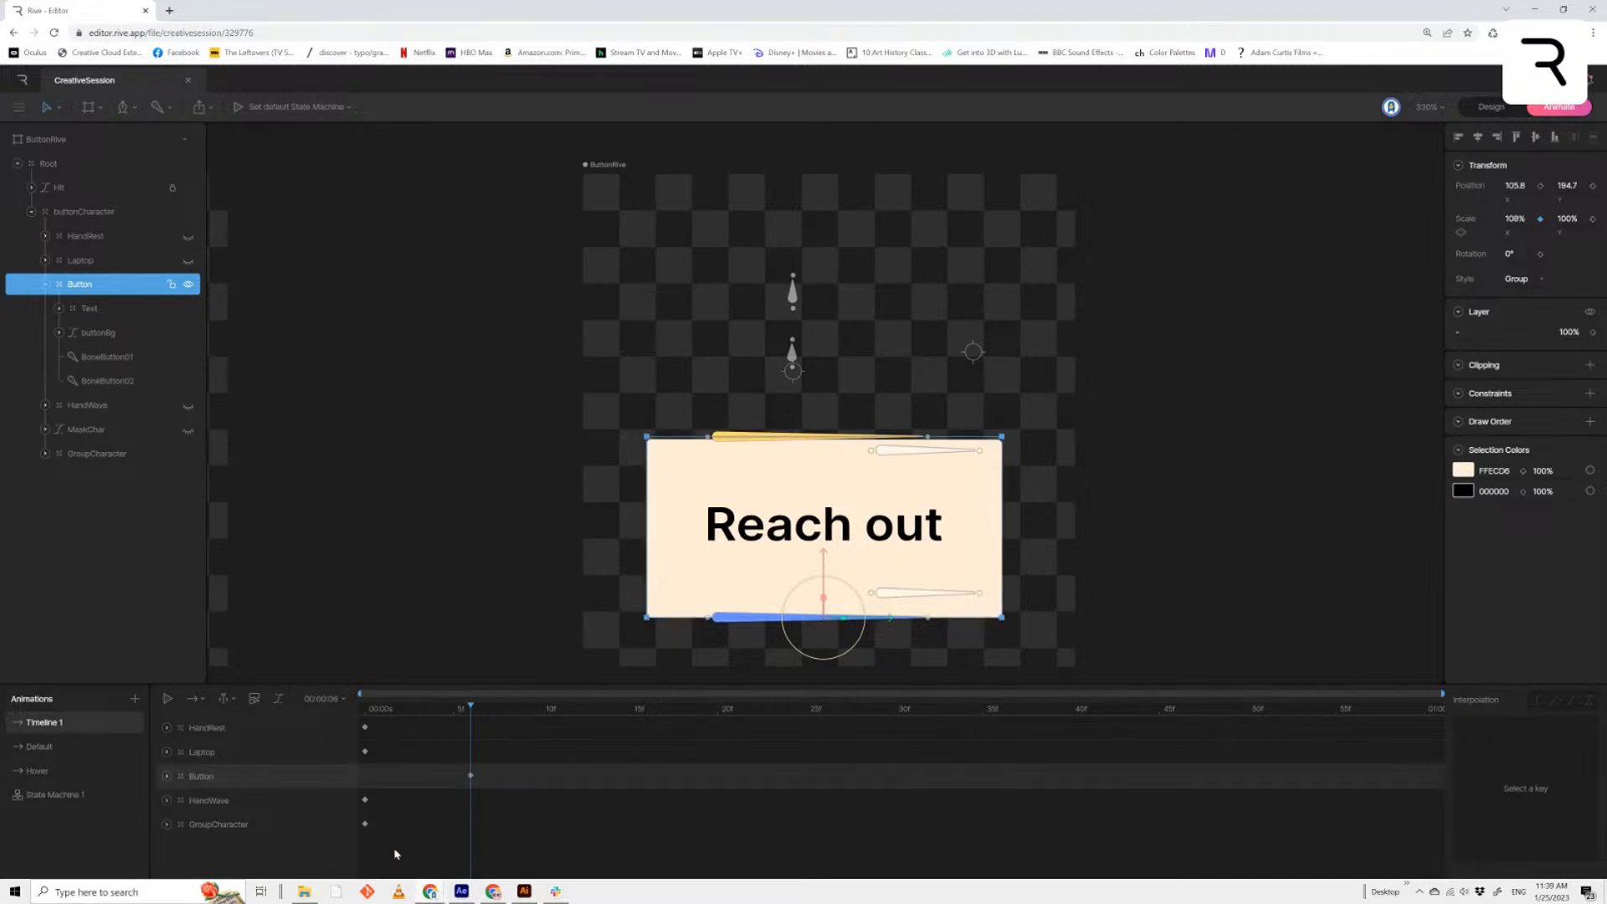
key("ctrl+z")
key("ctrl+z")
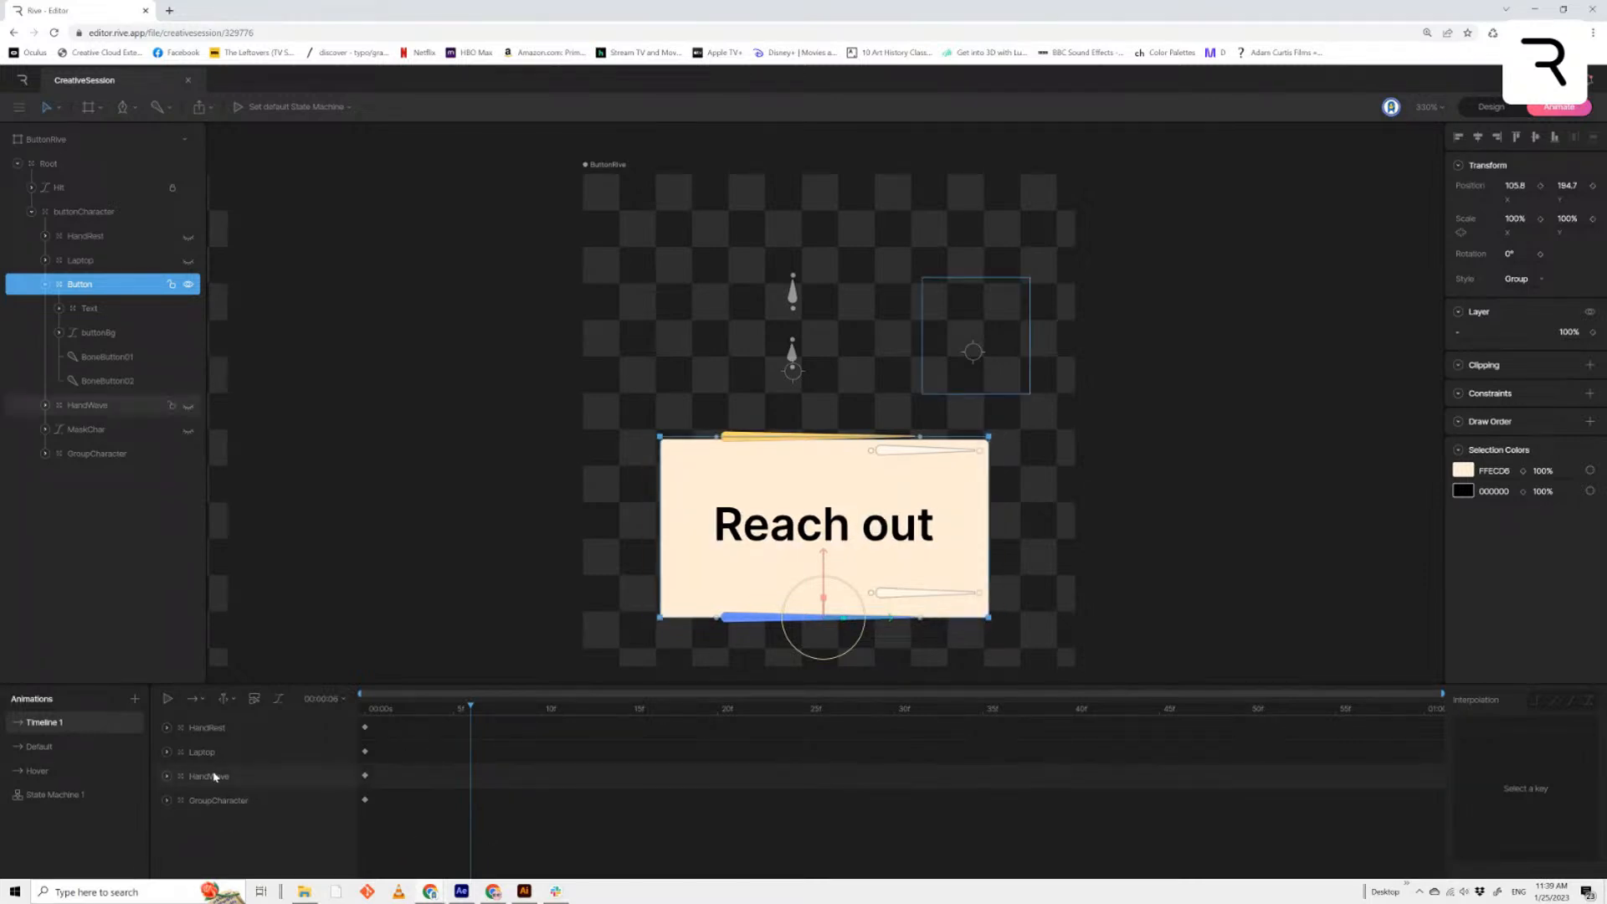
Key the Button group's X and Y scale at frames 0 and 5, with the X scale set to 106% at frame 5
left_click(214, 778)
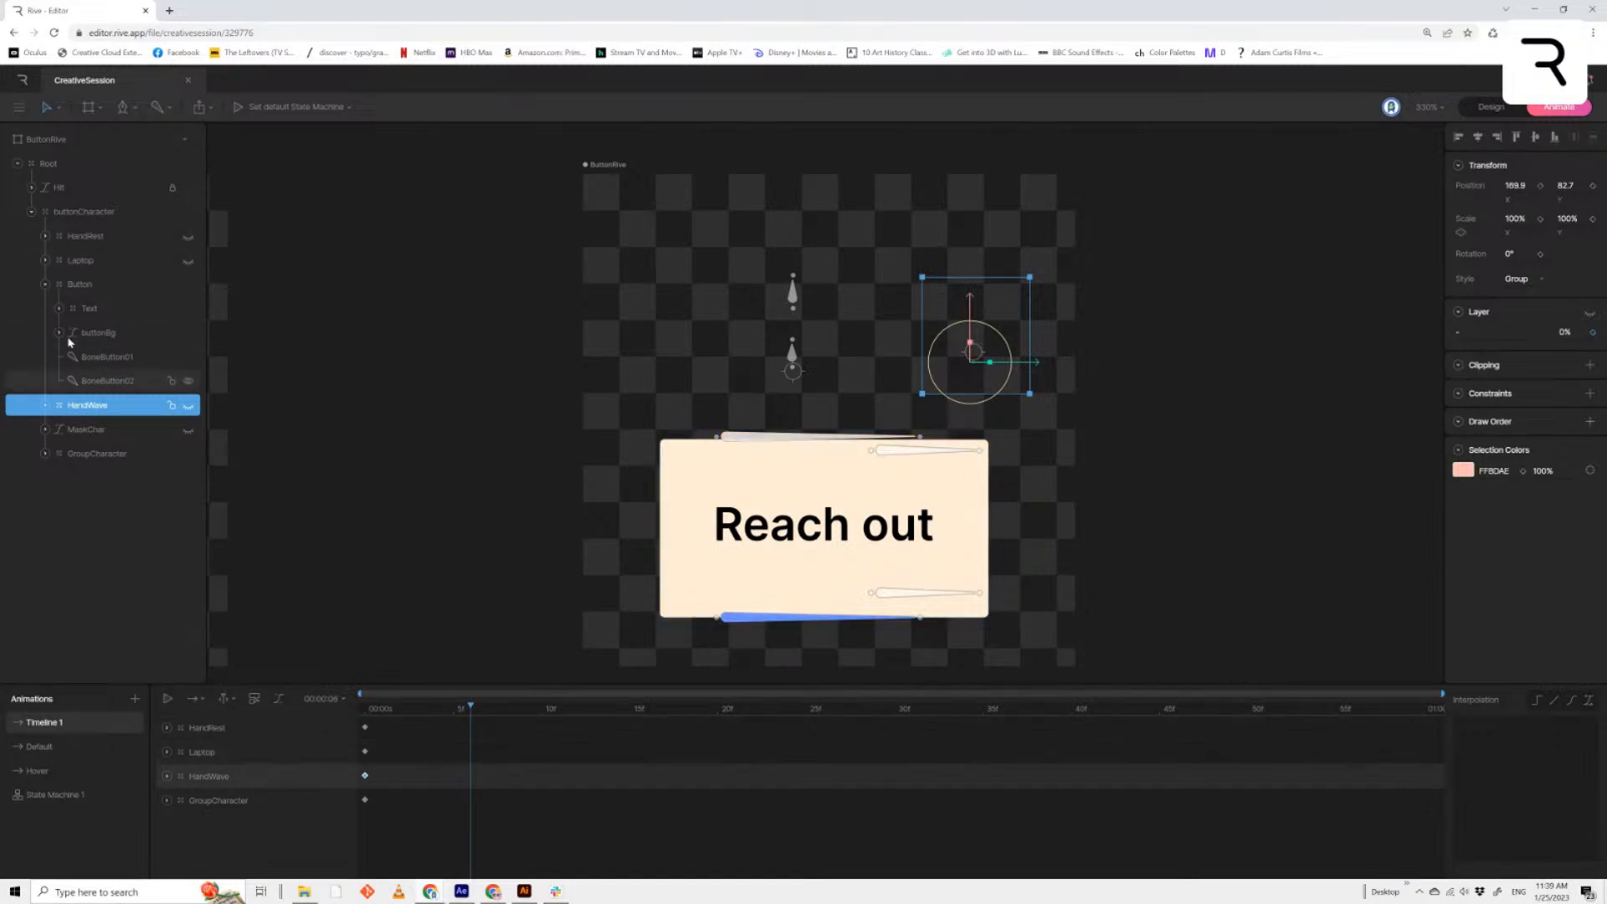
left_click(721, 344)
left_click(94, 287)
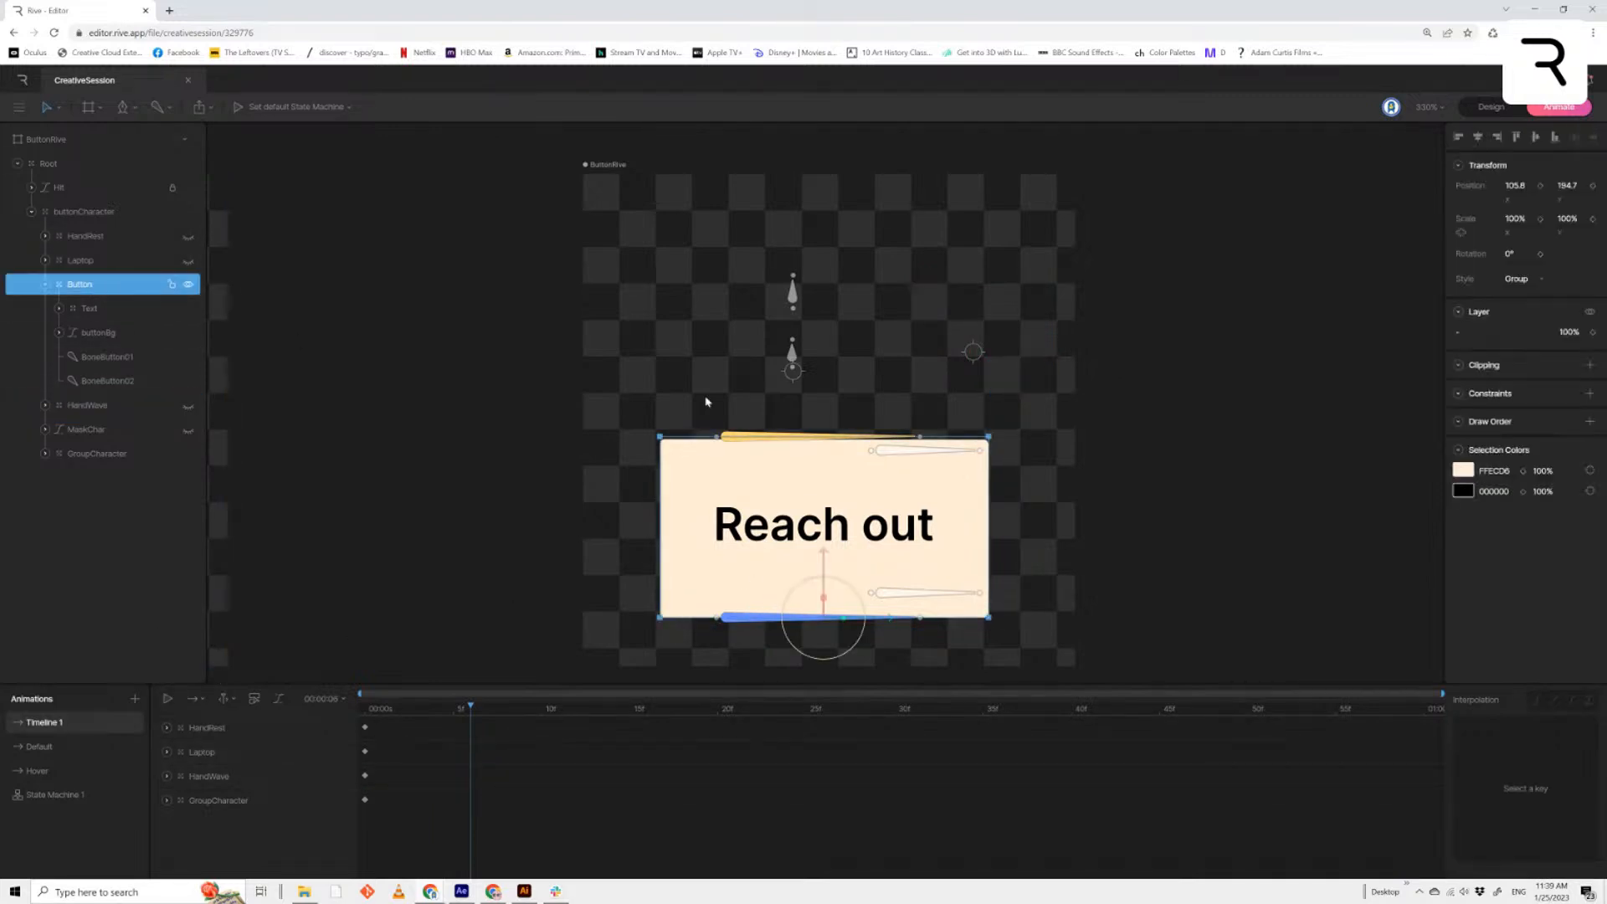
left_click(1593, 220)
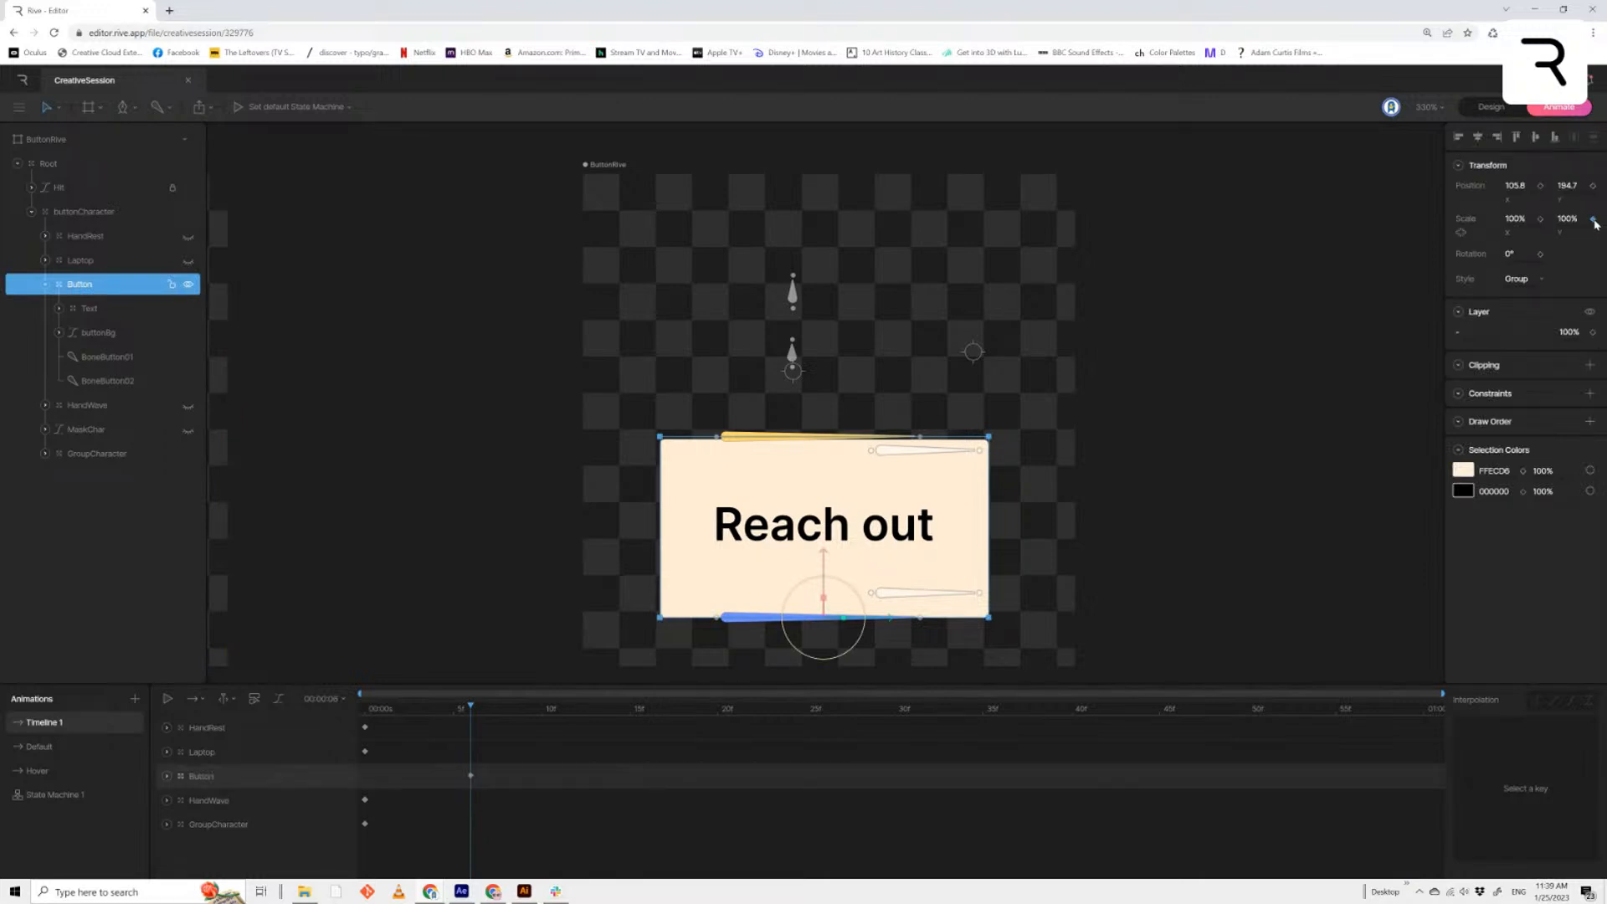
left_click(1541, 219)
left_click_drag(1516, 222, 1520, 218)
key("ctrl+z")
mouse_move(470, 717)
left_mouse_down()
mouse_move(323, 721)
mouse_move(455, 729)
mouse_move(456, 783)
left_mouse_up()
left_click(1592, 220)
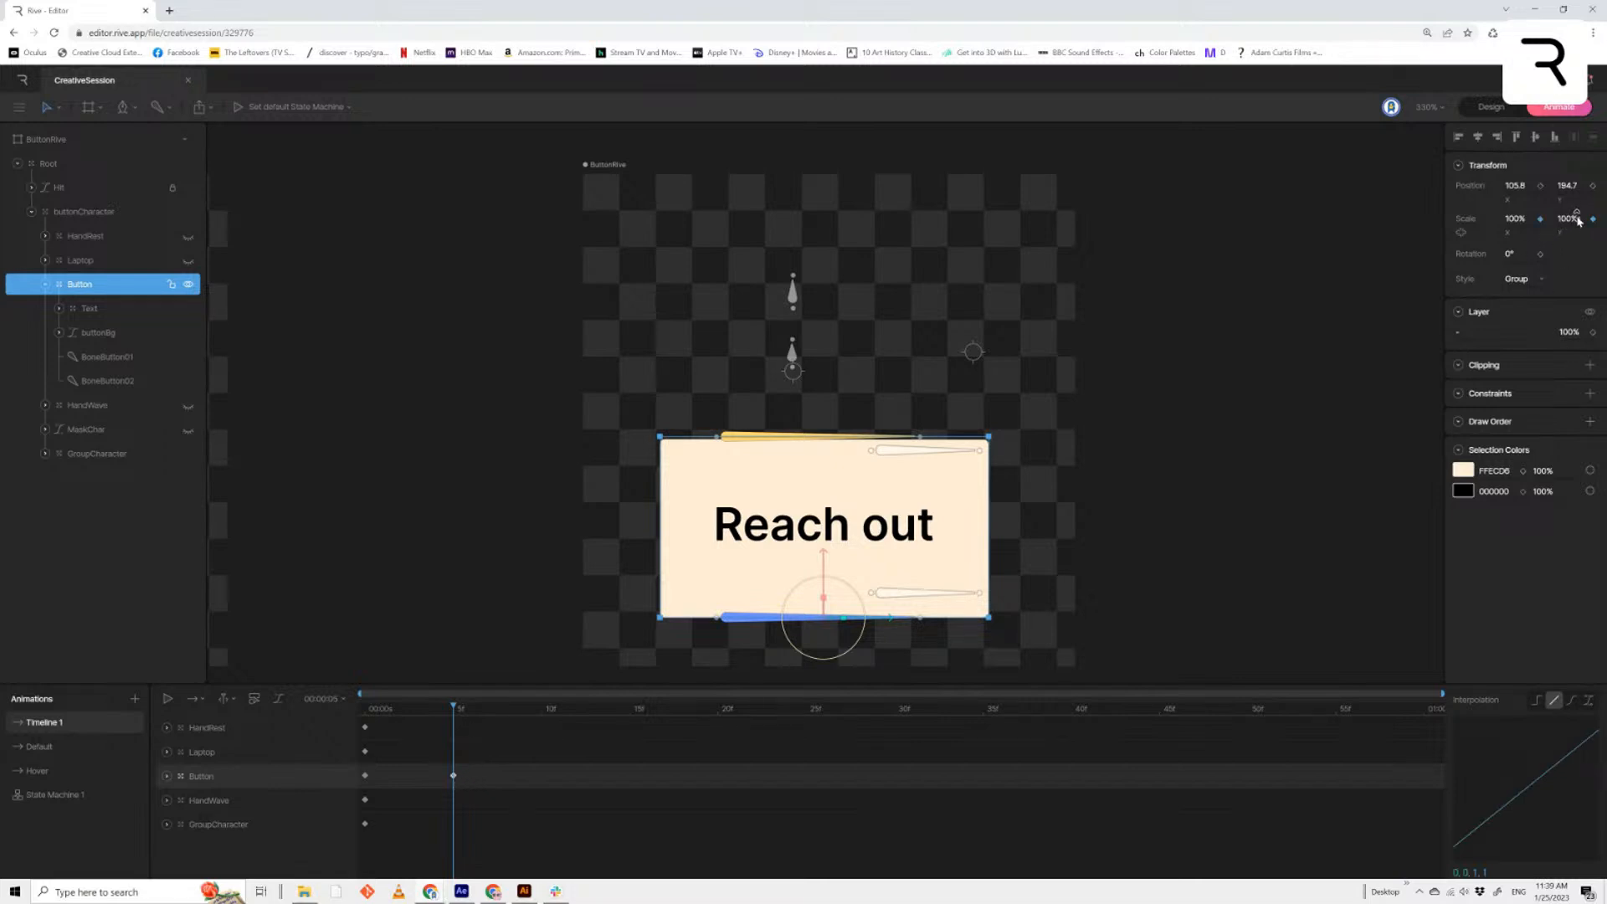
left_click_drag(1578, 220, 1514, 219)
Apply cubic interpolation to the Button group's keys at frames 0 and 5 and preview the animation from the start
left_click_drag(492, 785, 339, 773)
left_click(1571, 701)
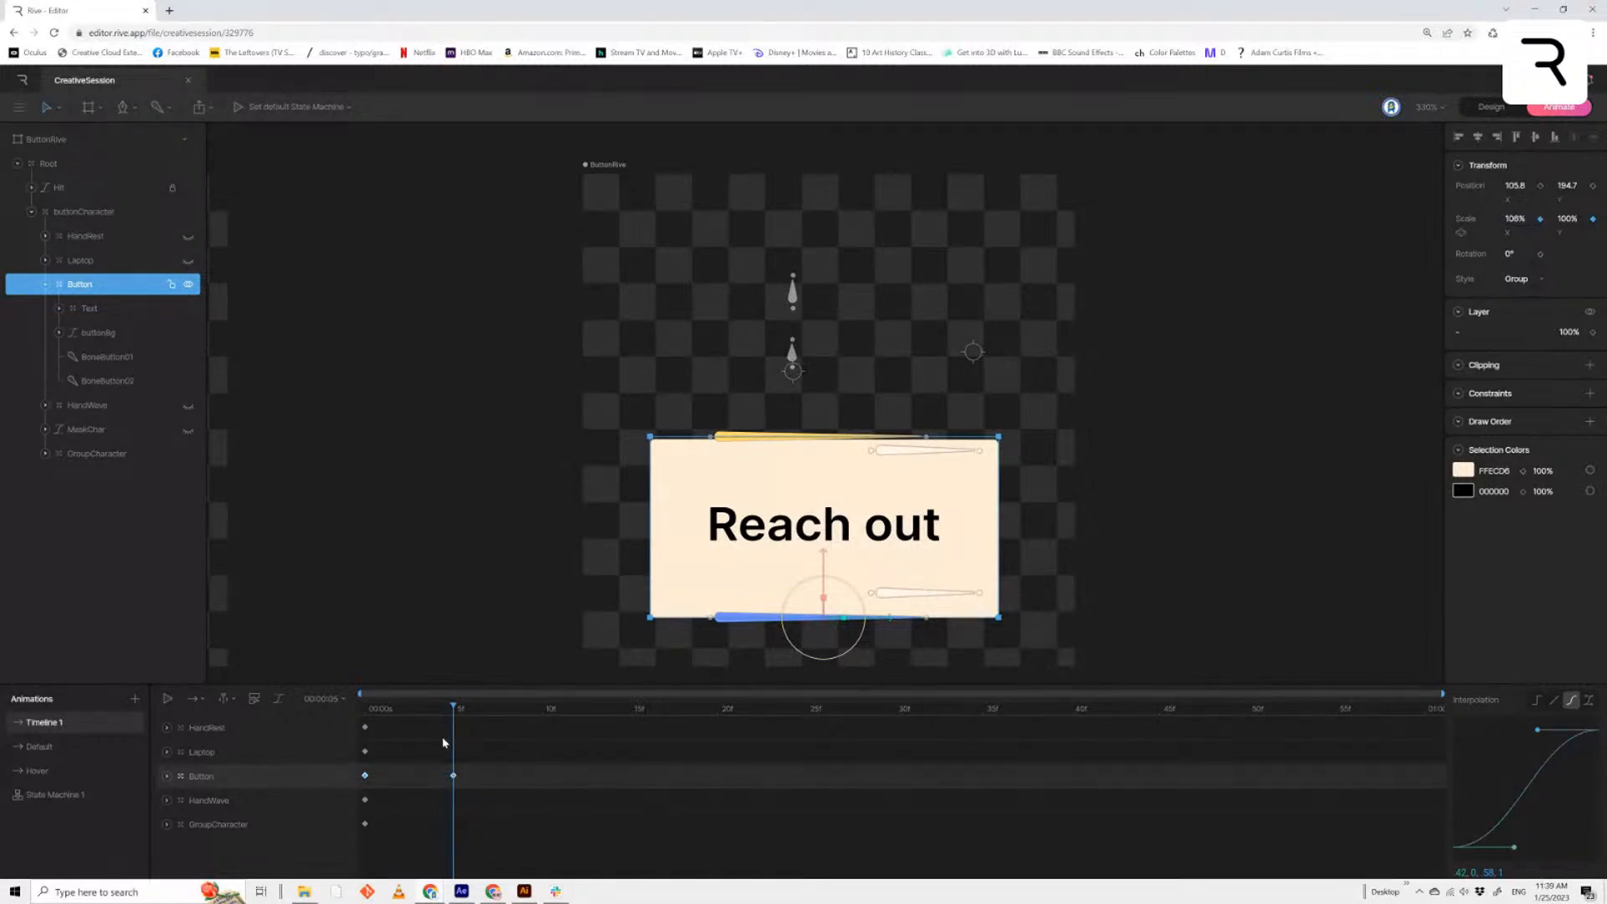
left_click_drag(452, 715, 363, 715)
key("space")
Copy the Button group's frame 0 scale keys to frame 15
left_click_drag(563, 714, 628, 733)
left_click_drag(360, 792, 362, 791)
key("ctrl+v")
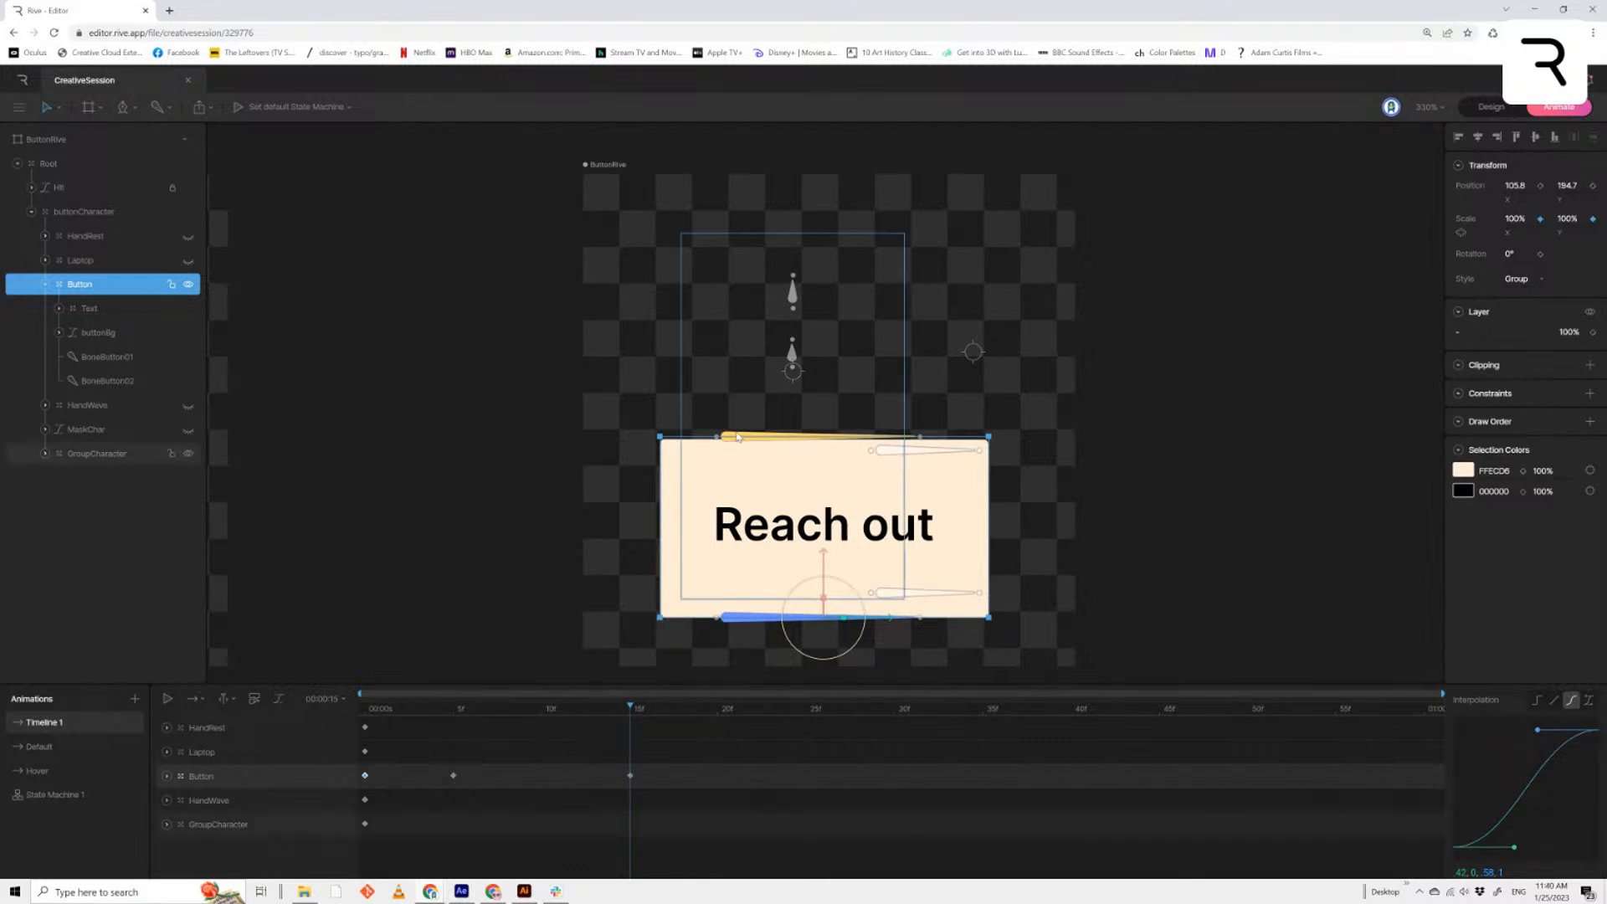
Select BoneButton02 on the button's upper edge and key its X position at frame 5
scroll(785, 457, "up", 1)
scroll(785, 458, "up", 5)
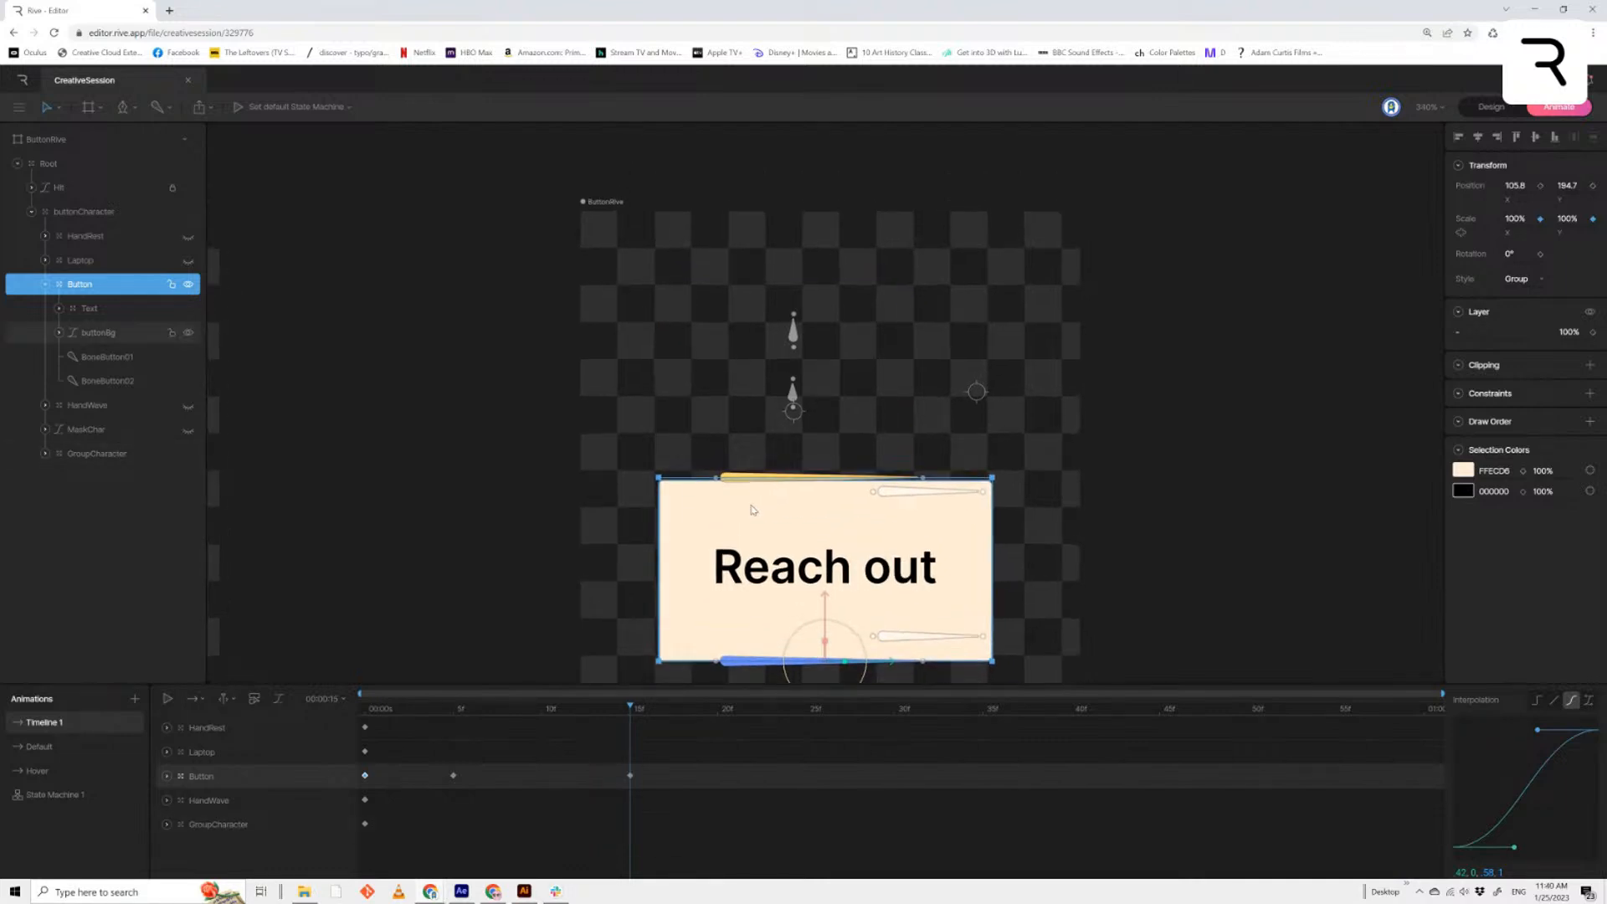
scroll(733, 483, "up", 3)
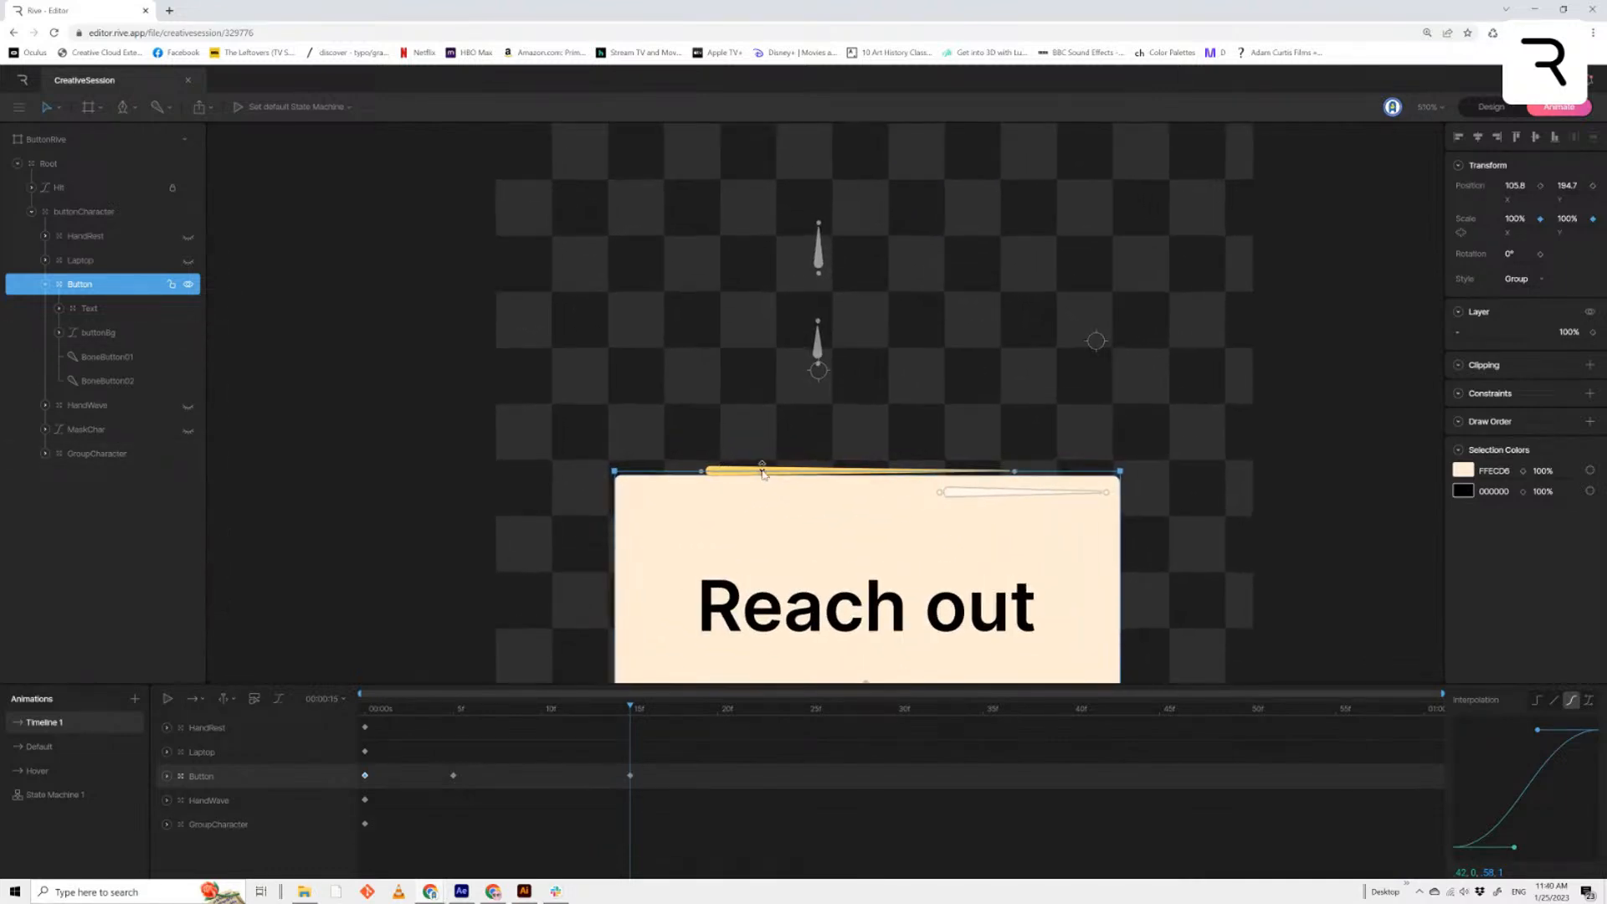
left_click(735, 468)
left_click(735, 468)
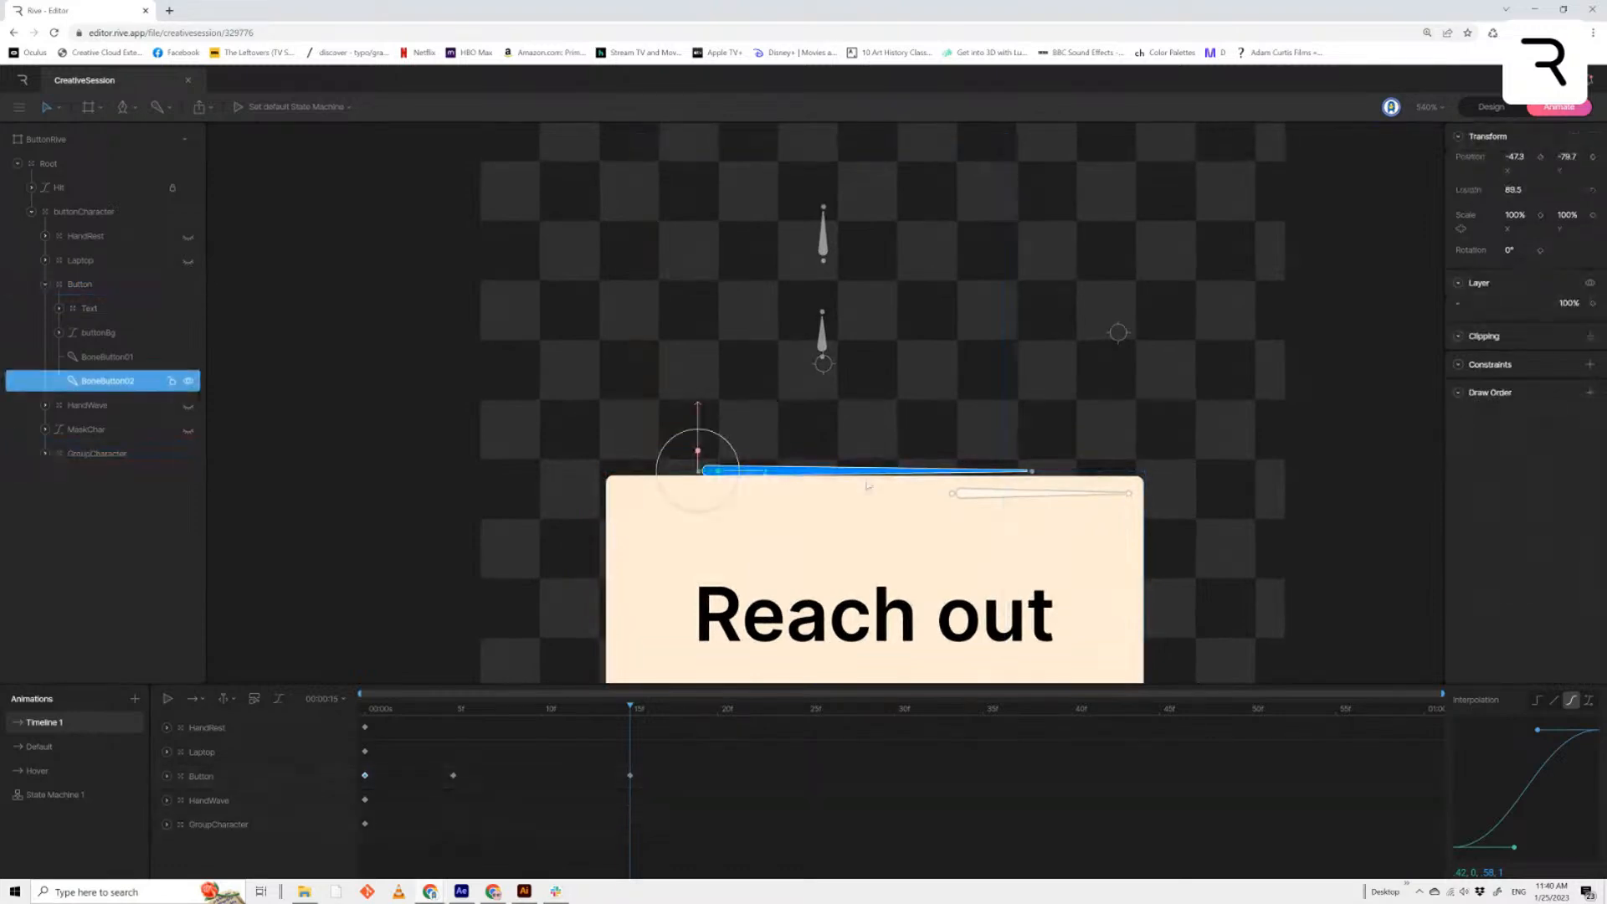
scroll(934, 452, "down", 2)
scroll(933, 452, "down", 3)
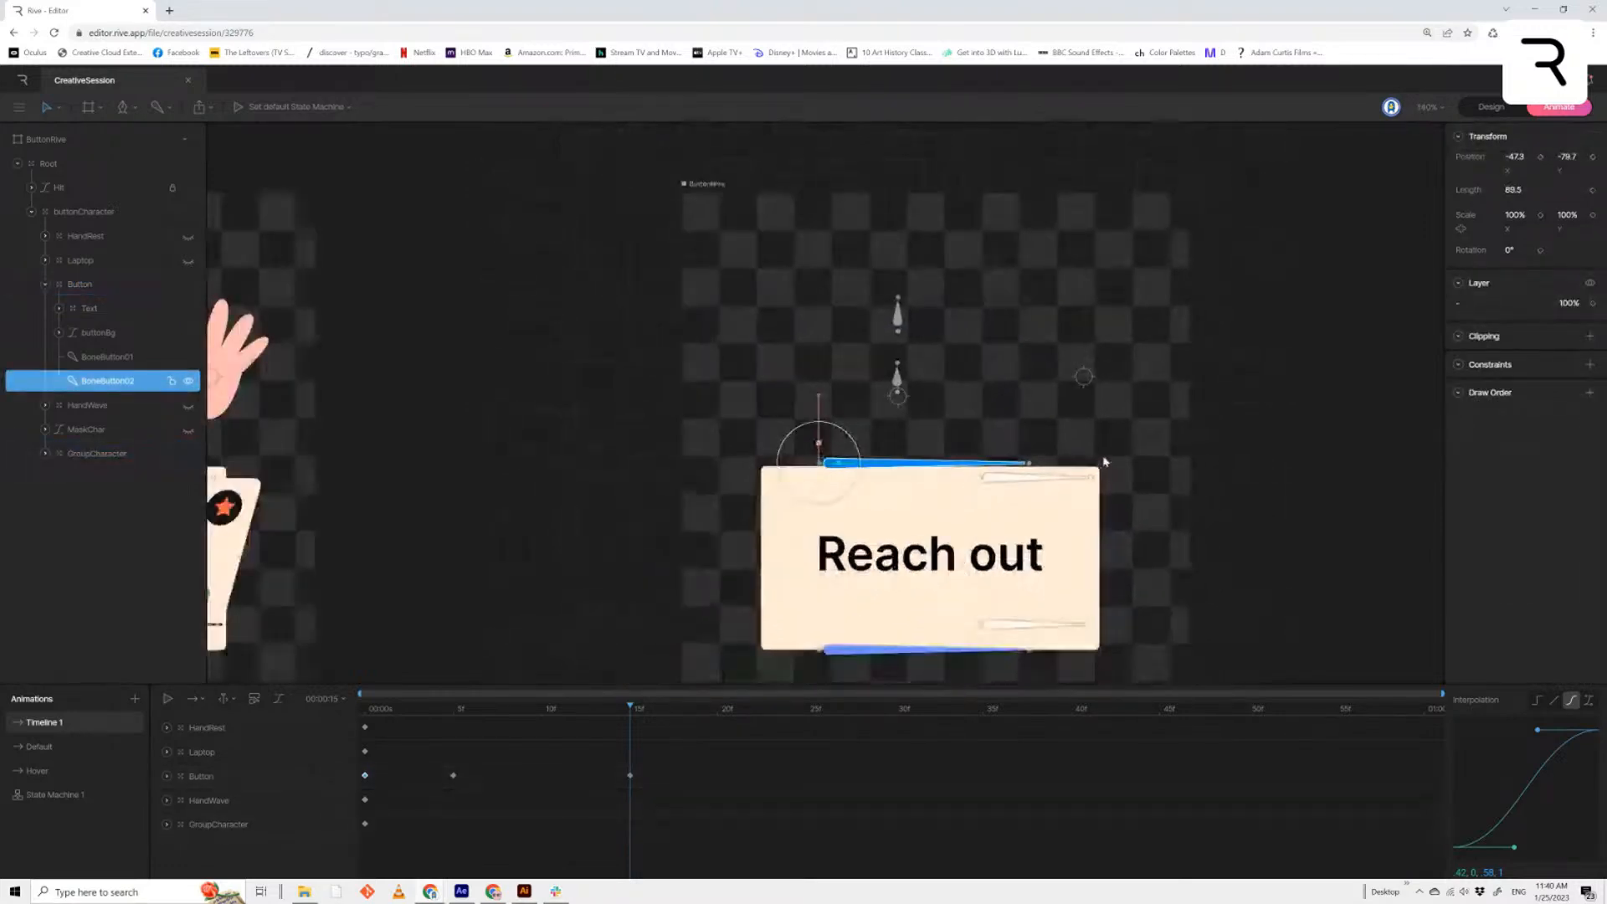
left_click_drag(1524, 156, 1531, 156)
key("ctrl+z")
left_click(1541, 158)
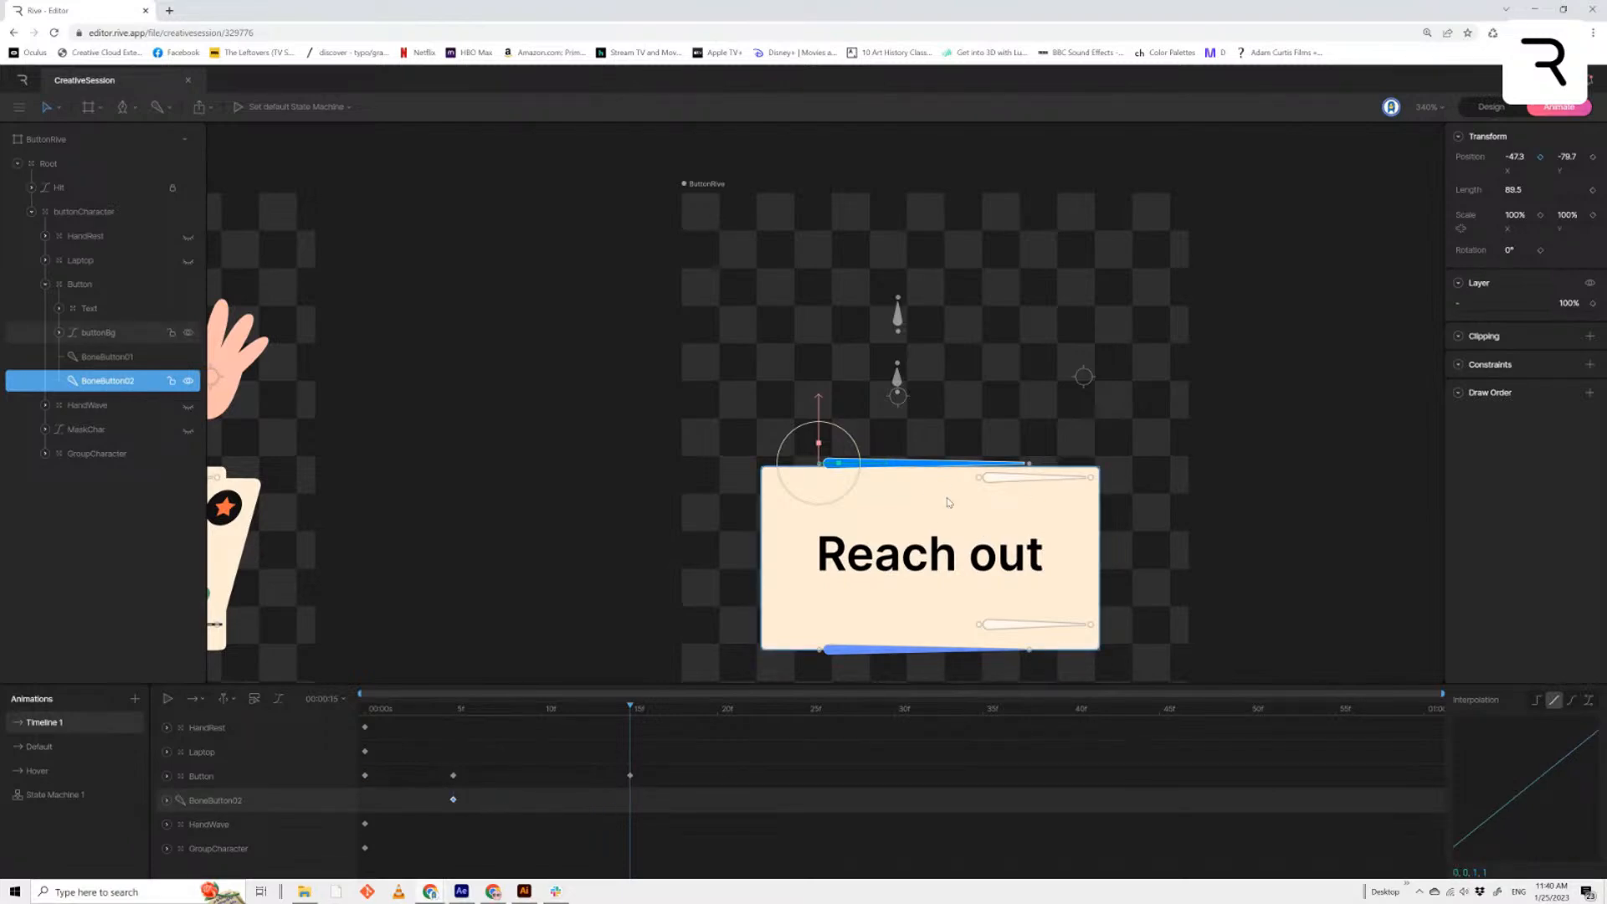
Make the Laptop group visible at frame 0 as a reference for the button's shape
left_click(298, 752)
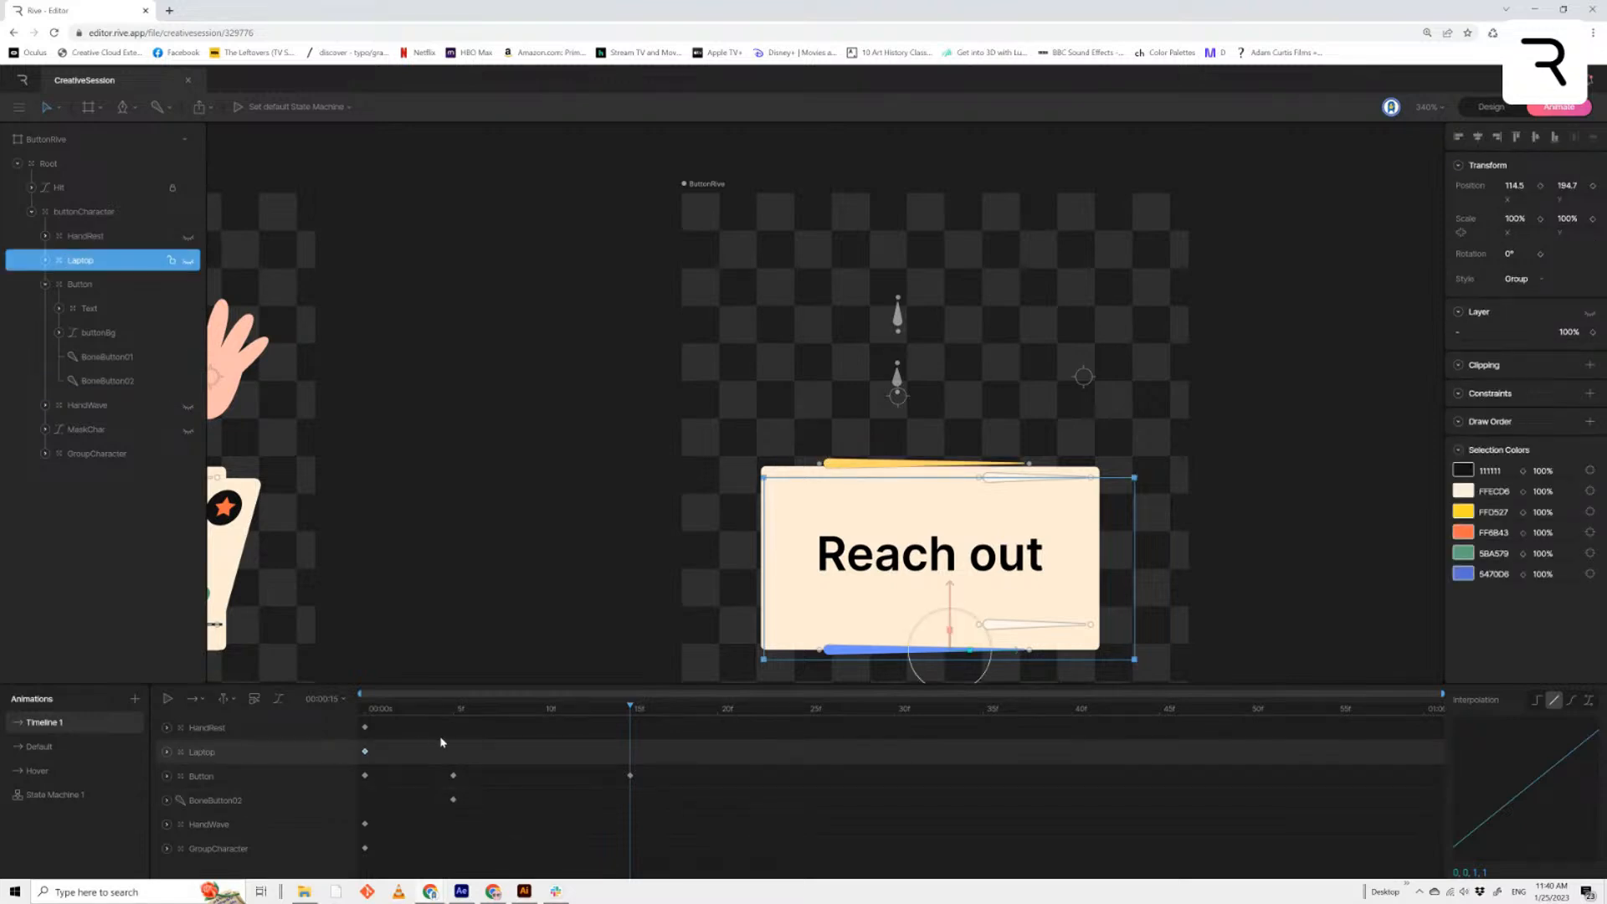
key("Home")
left_click(189, 262)
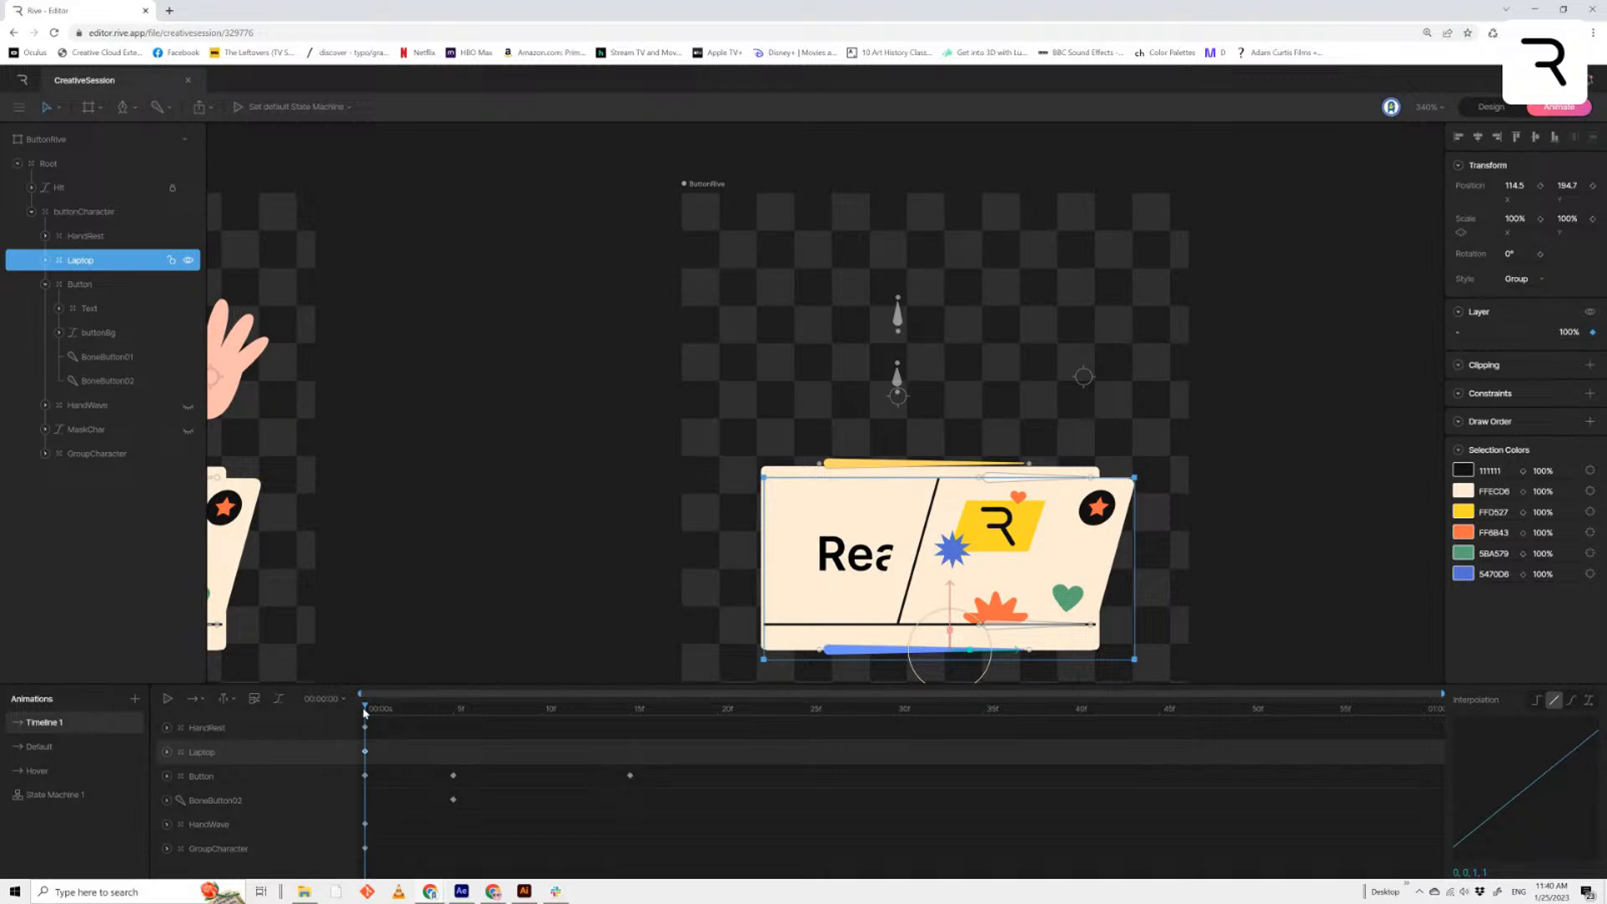
At frame 15, slide BoneButton02 to an X position of about -24.1 so the button slants like the laptop screen
left_click_drag(367, 711, 634, 766)
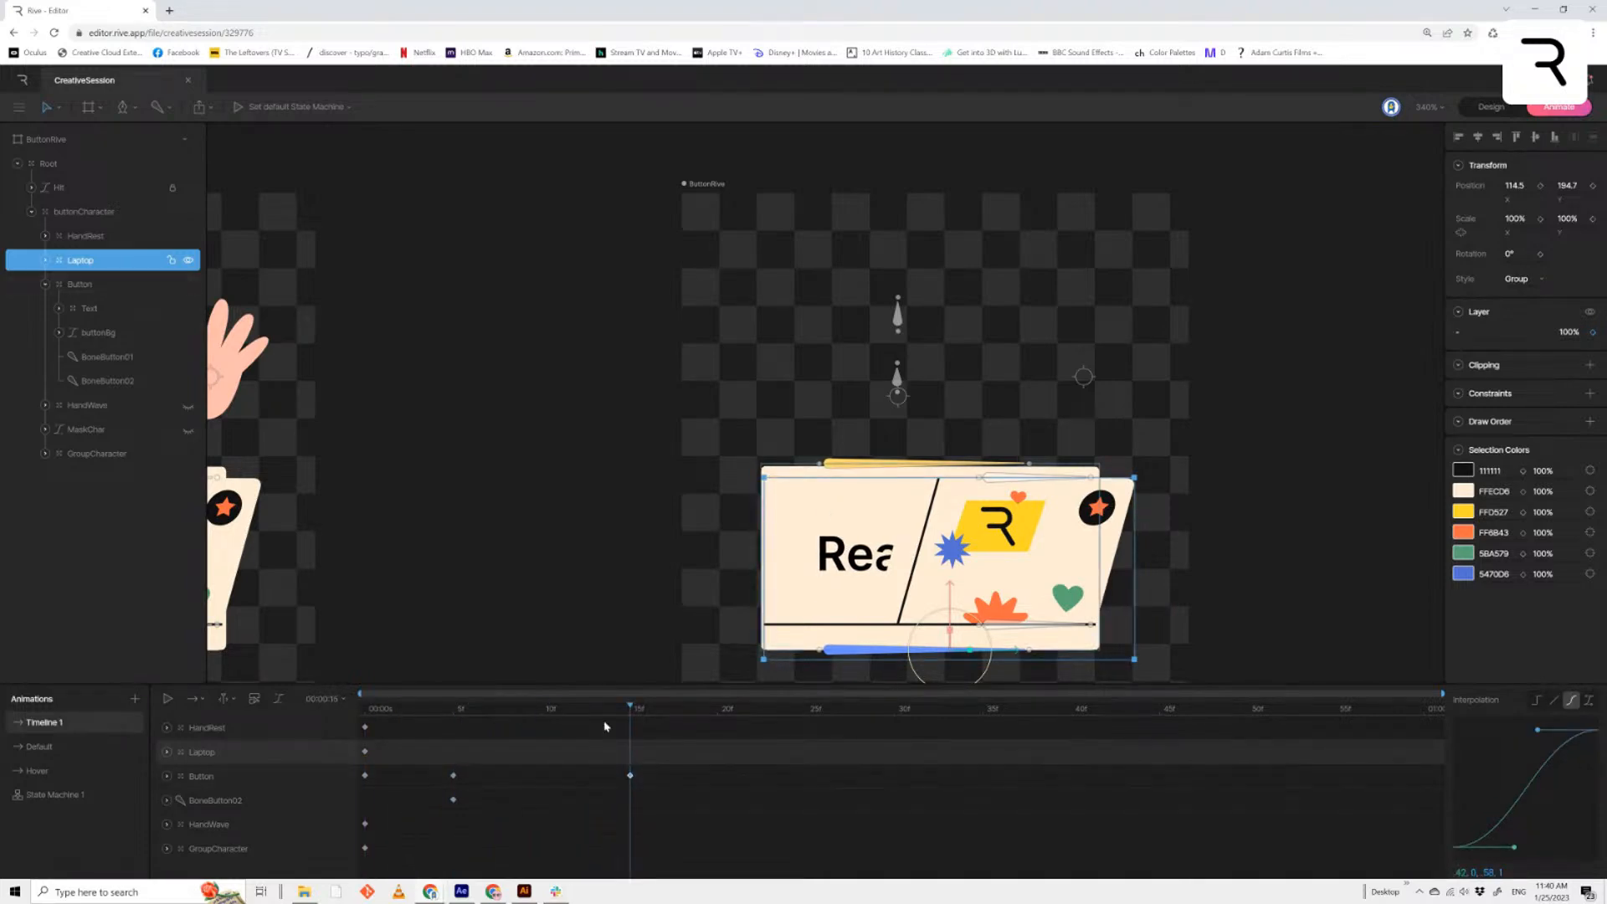
left_click(453, 799)
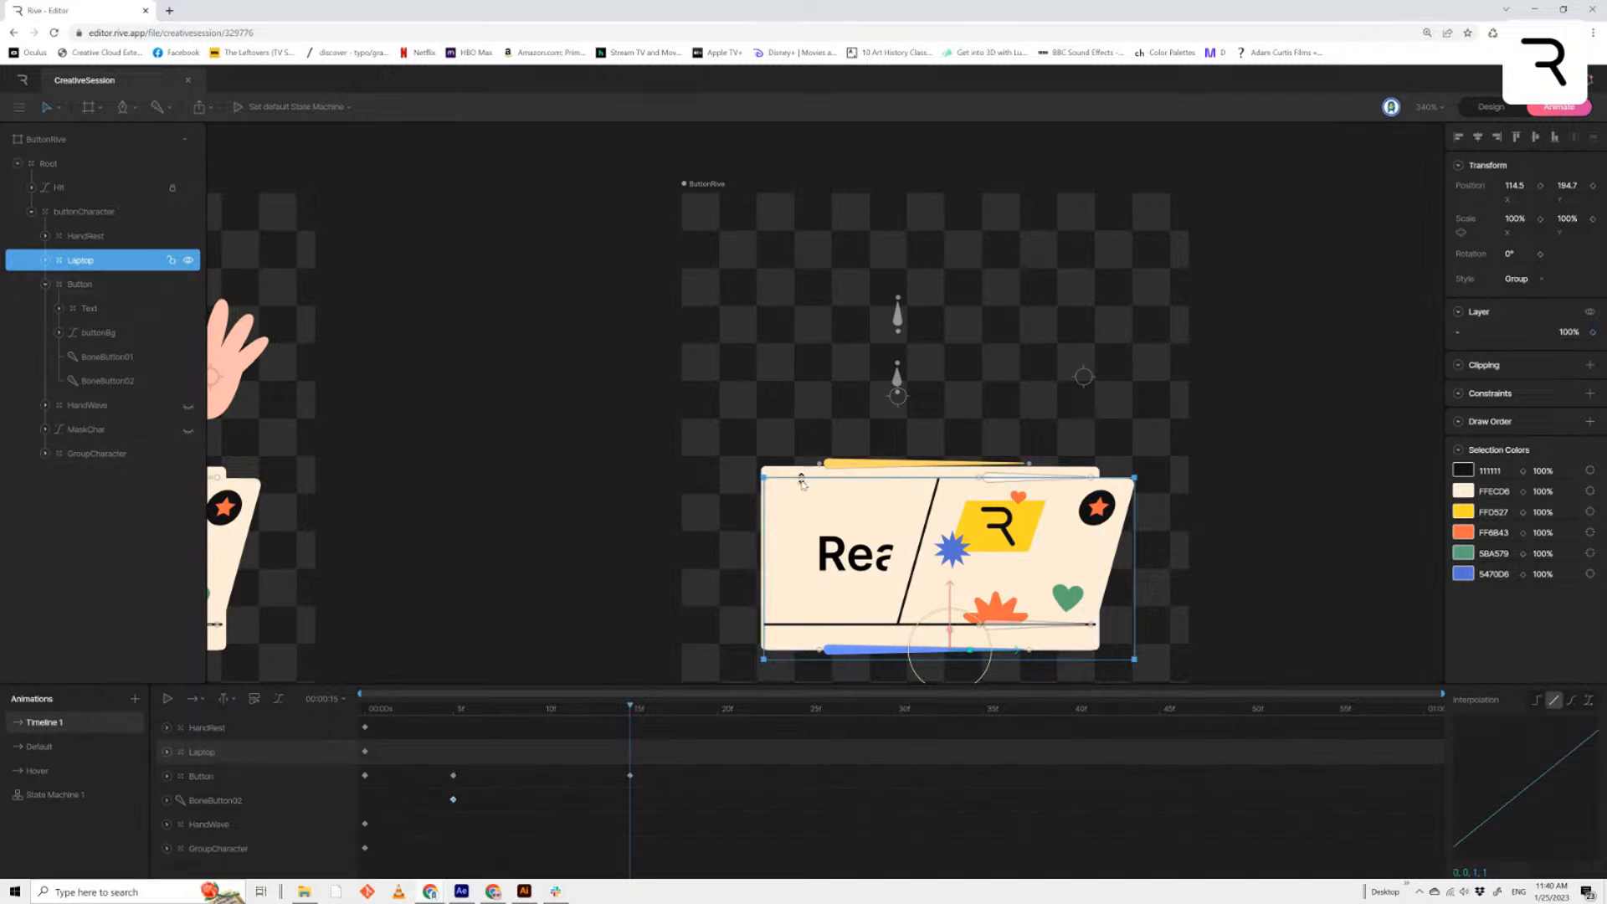
key("Escape")
left_click(848, 464)
left_click_drag(848, 466, 925, 522)
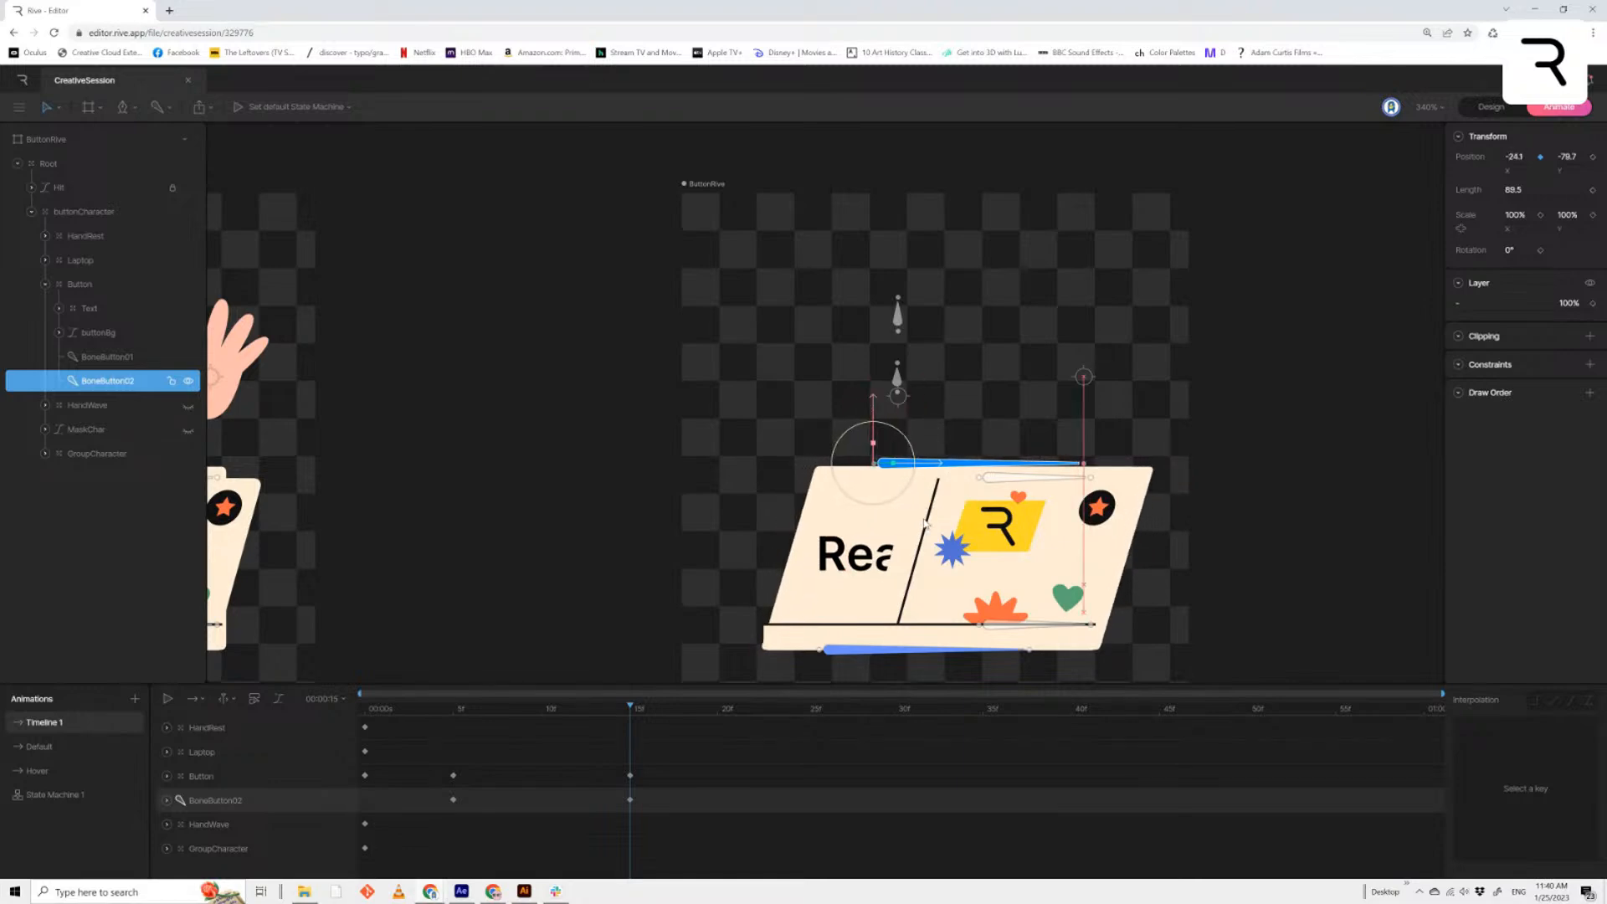
left_click_drag(659, 826, 610, 797)
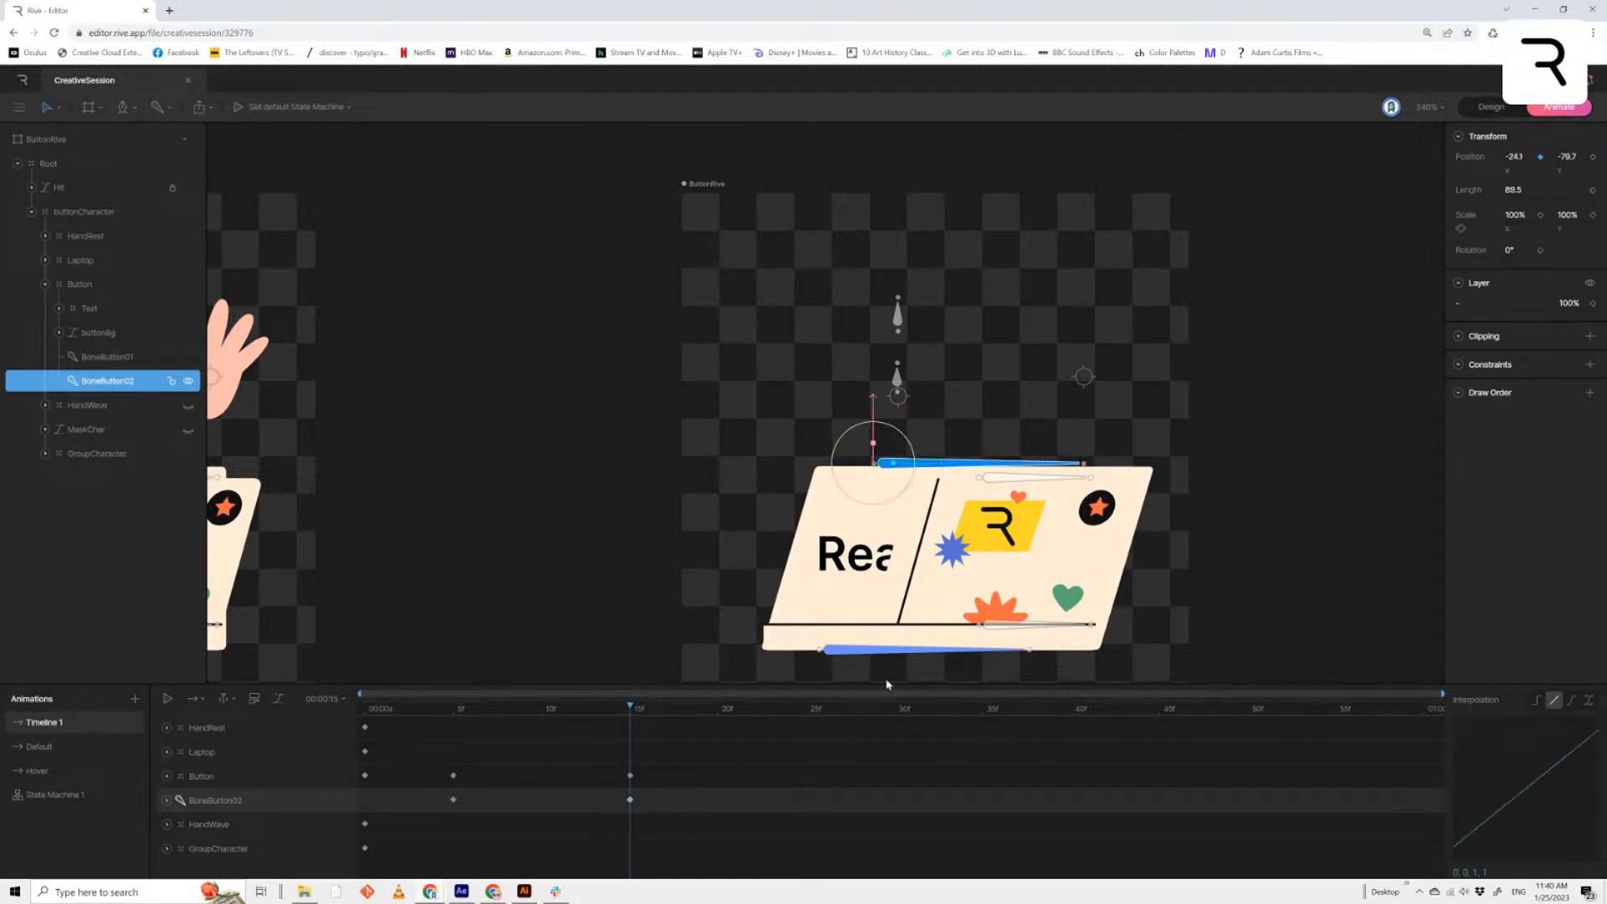
Scale the Button group to about 78% X and 90% Y at frame 15, and key its X position at frames 15 and 5
left_click(236, 781)
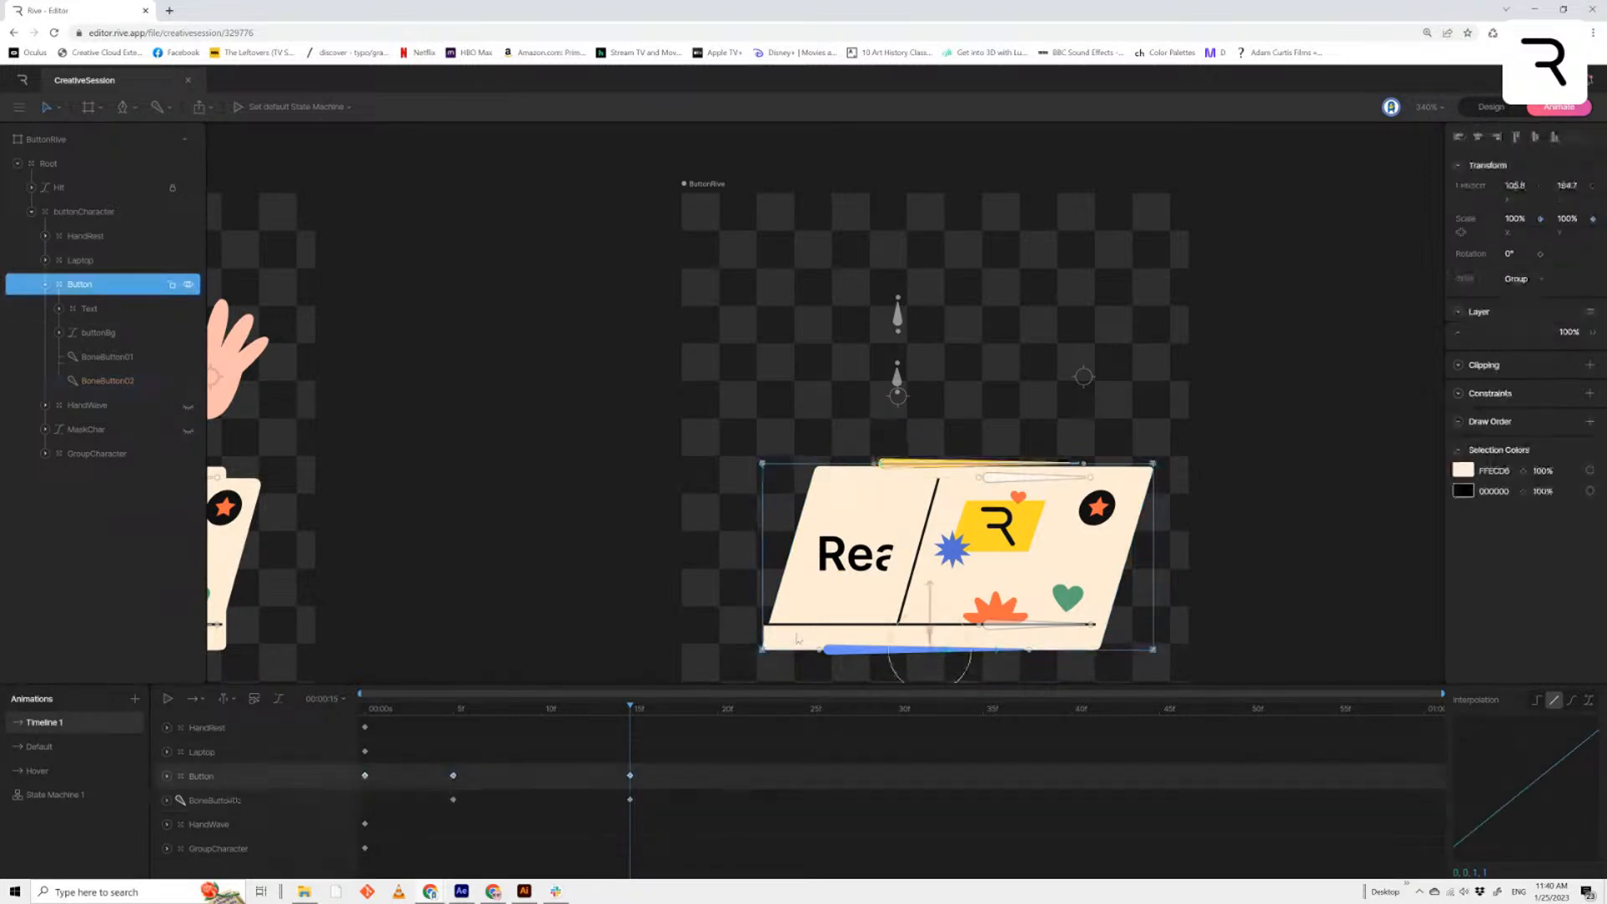
mouse_move(906, 653)
left_mouse_down()
mouse_move(973, 661)
mouse_move(903, 654)
mouse_move(925, 654)
left_mouse_up()
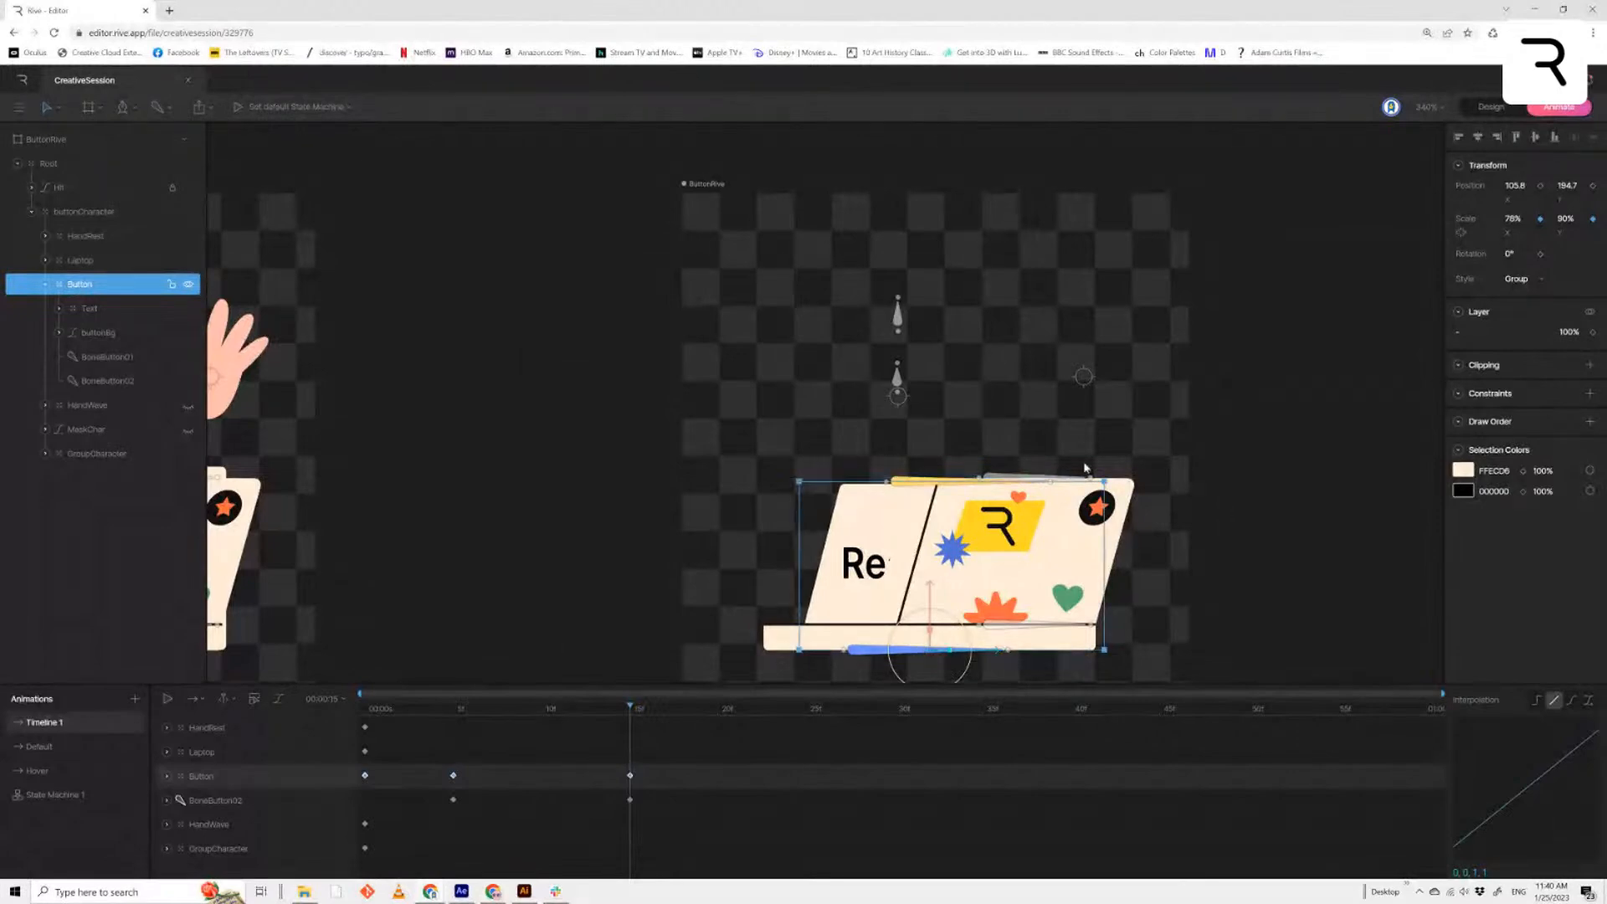
left_click(1540, 185)
left_click(457, 711)
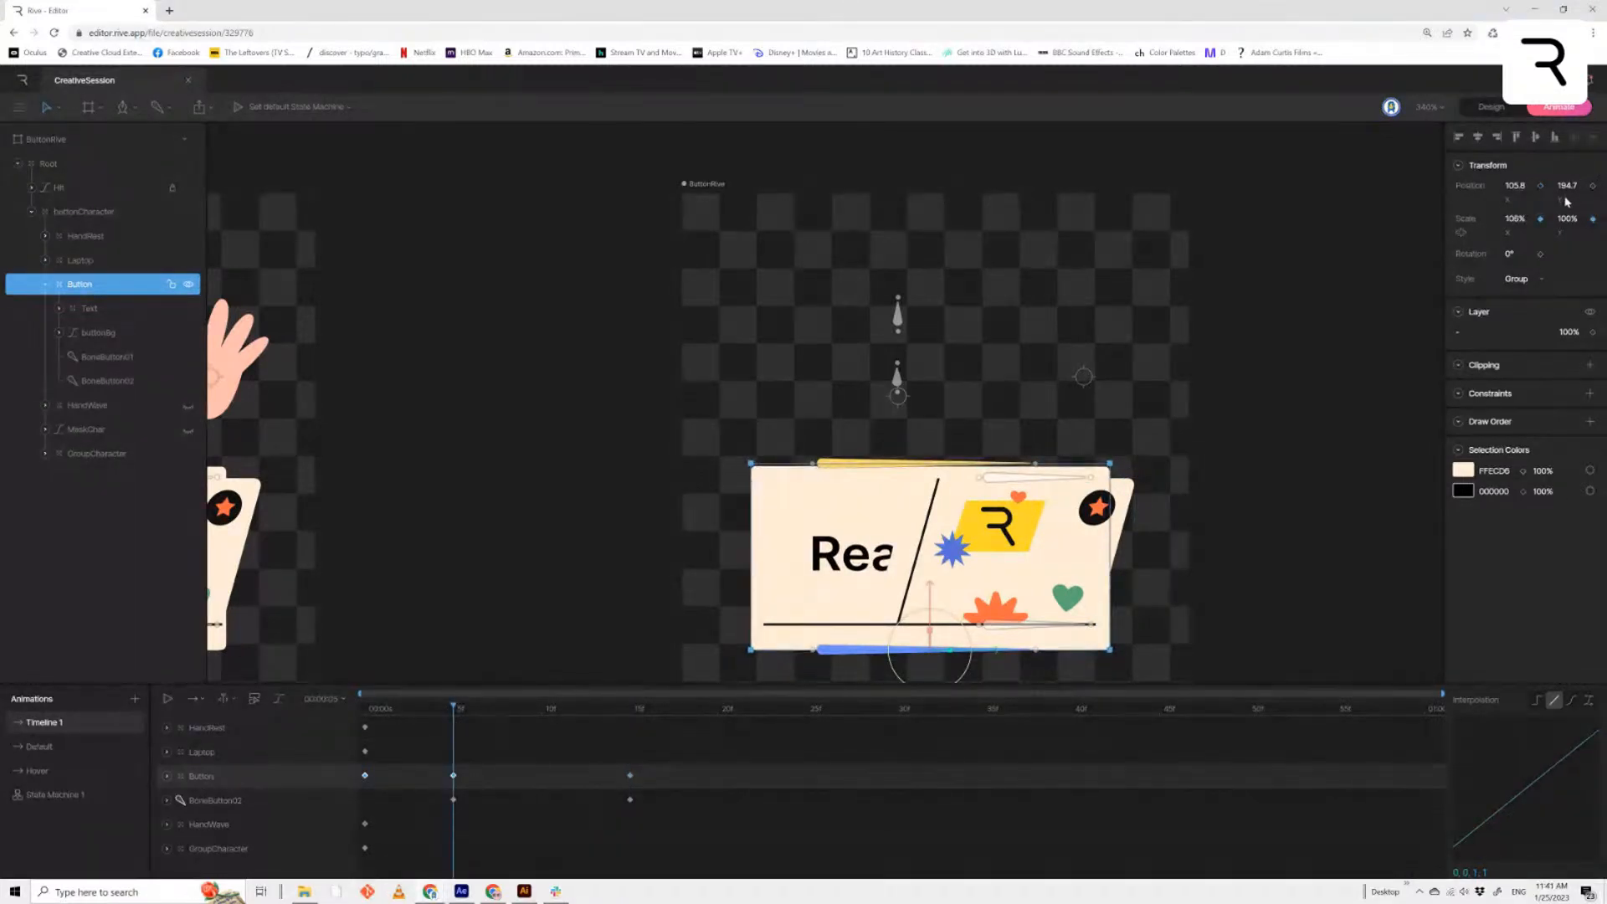
left_click(1540, 185)
At frame 15, move the Button group to X 118.8 and reduce its X scale to about 62%
left_click(626, 711)
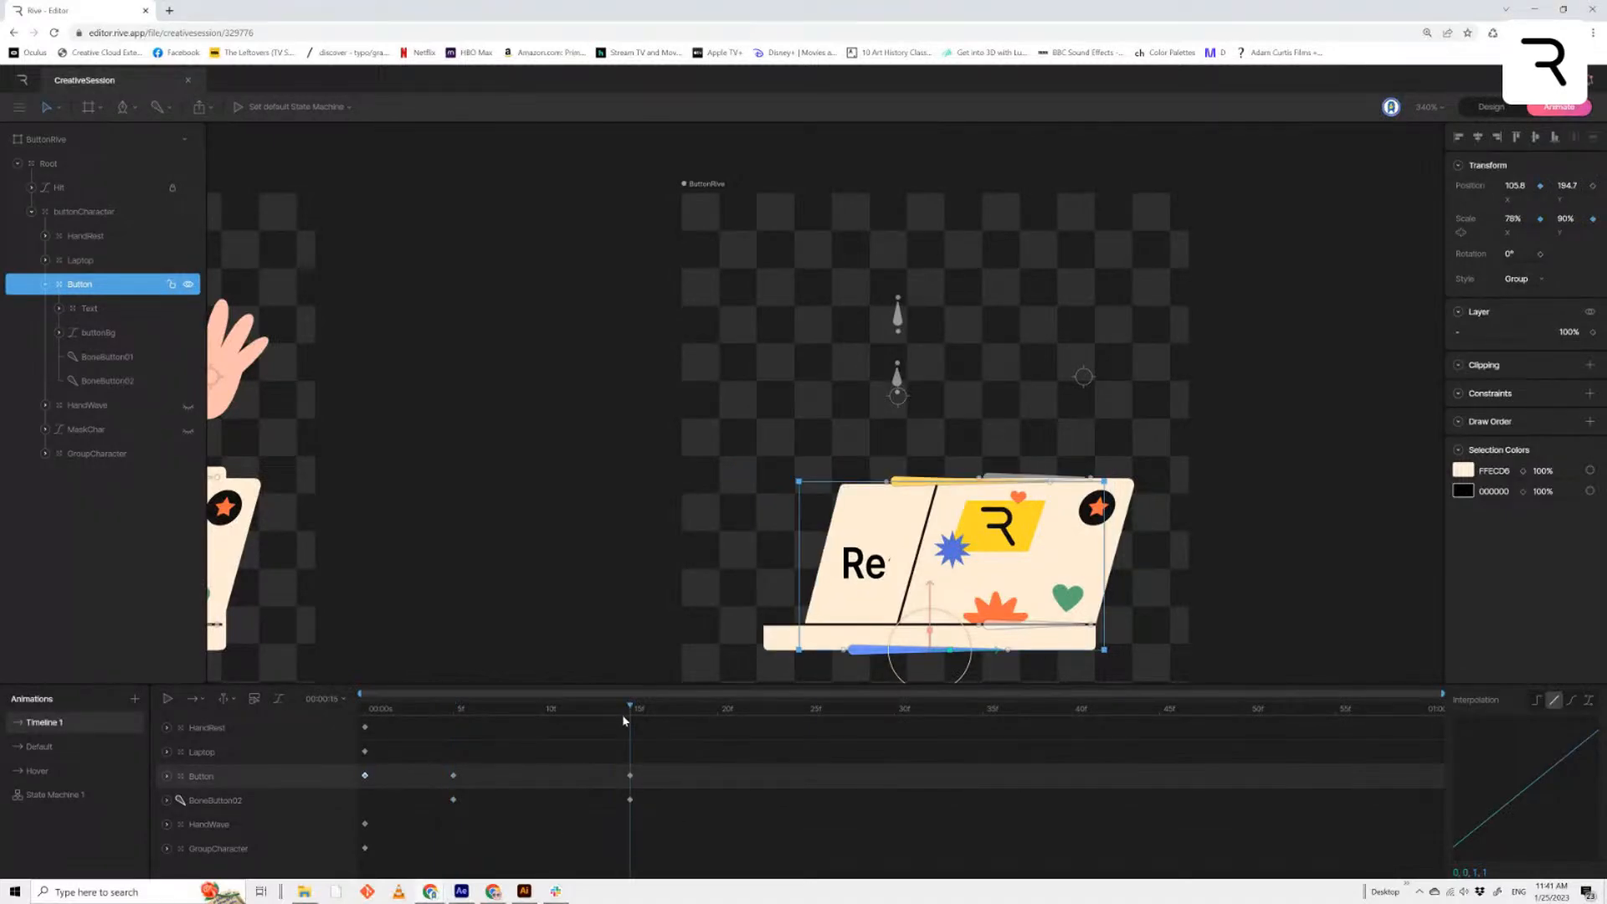
key("shift+Right")
key("Right")
key("Right")
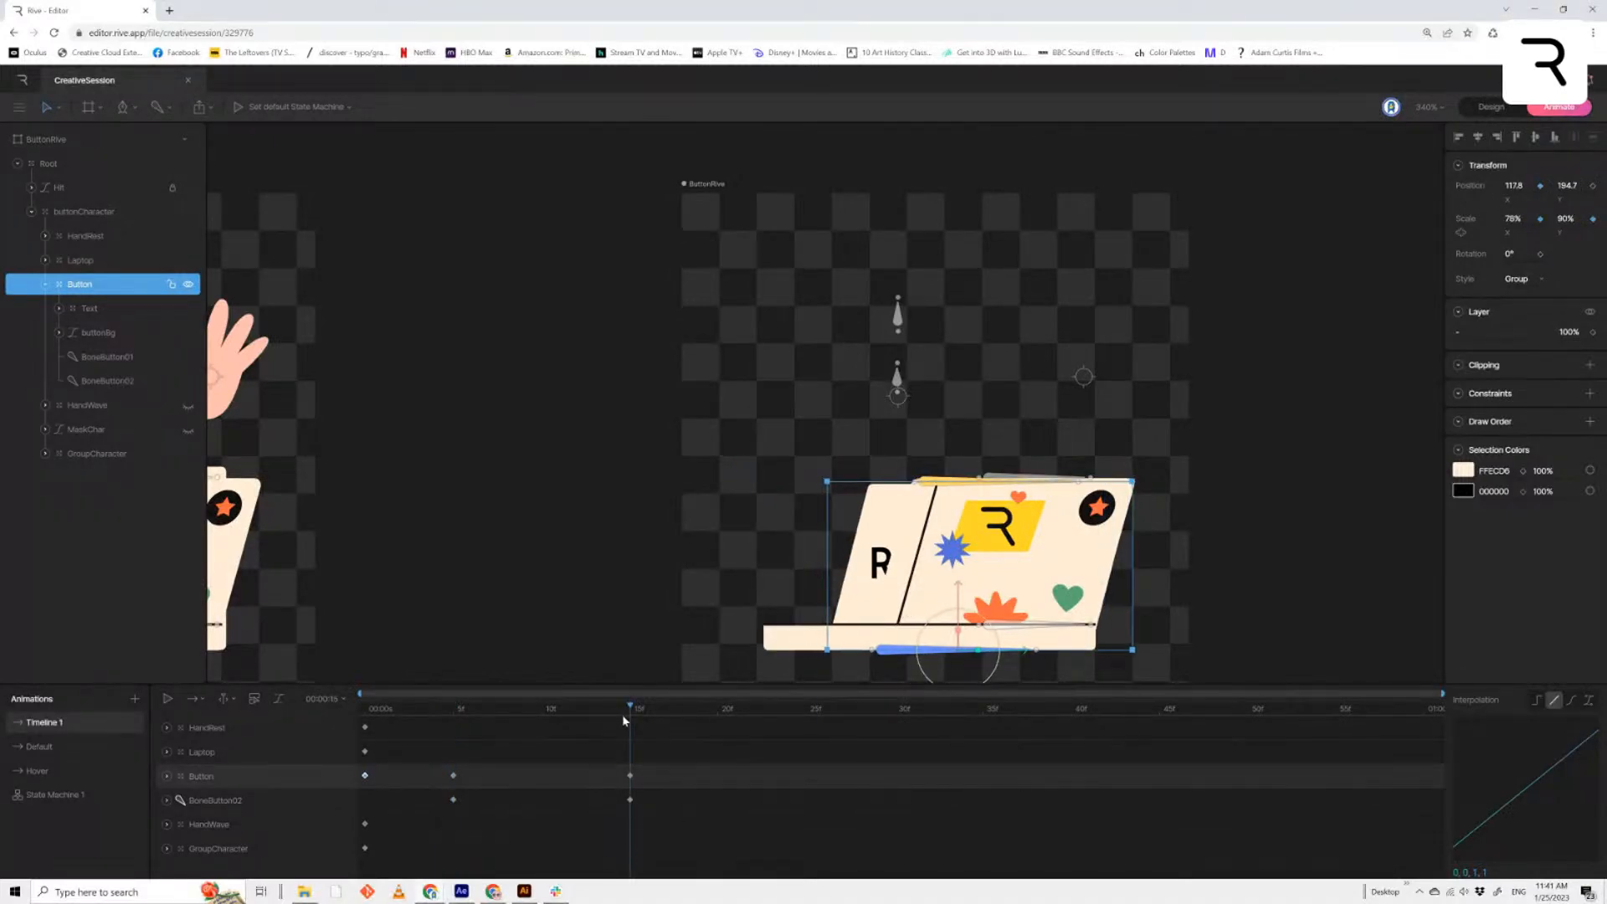
key("Right")
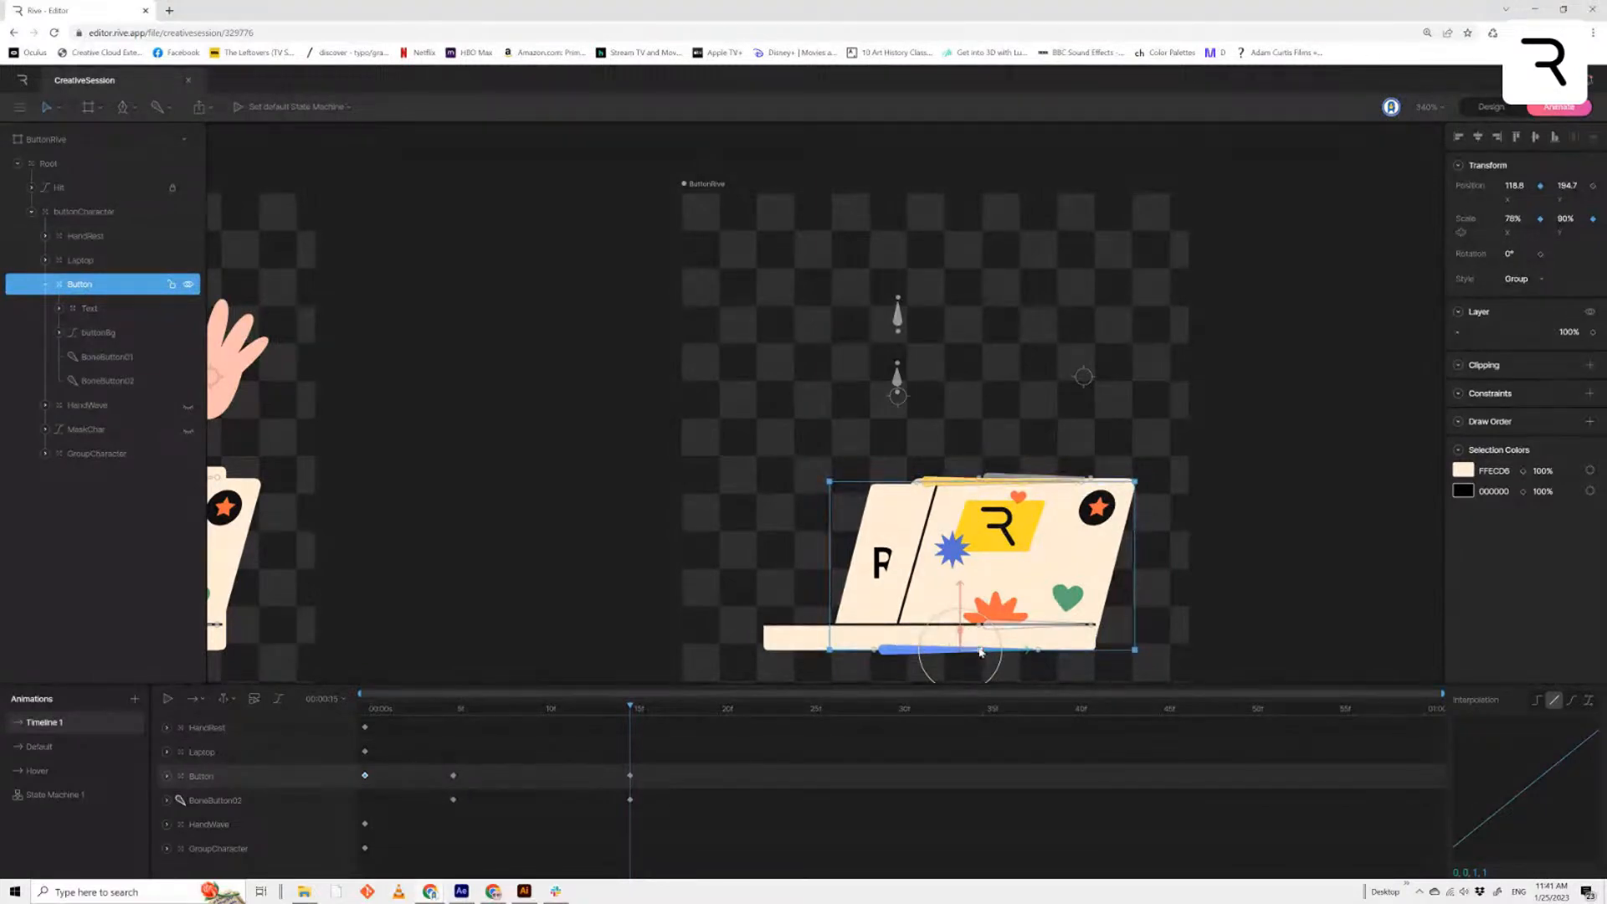
left_click_drag(961, 644, 947, 655)
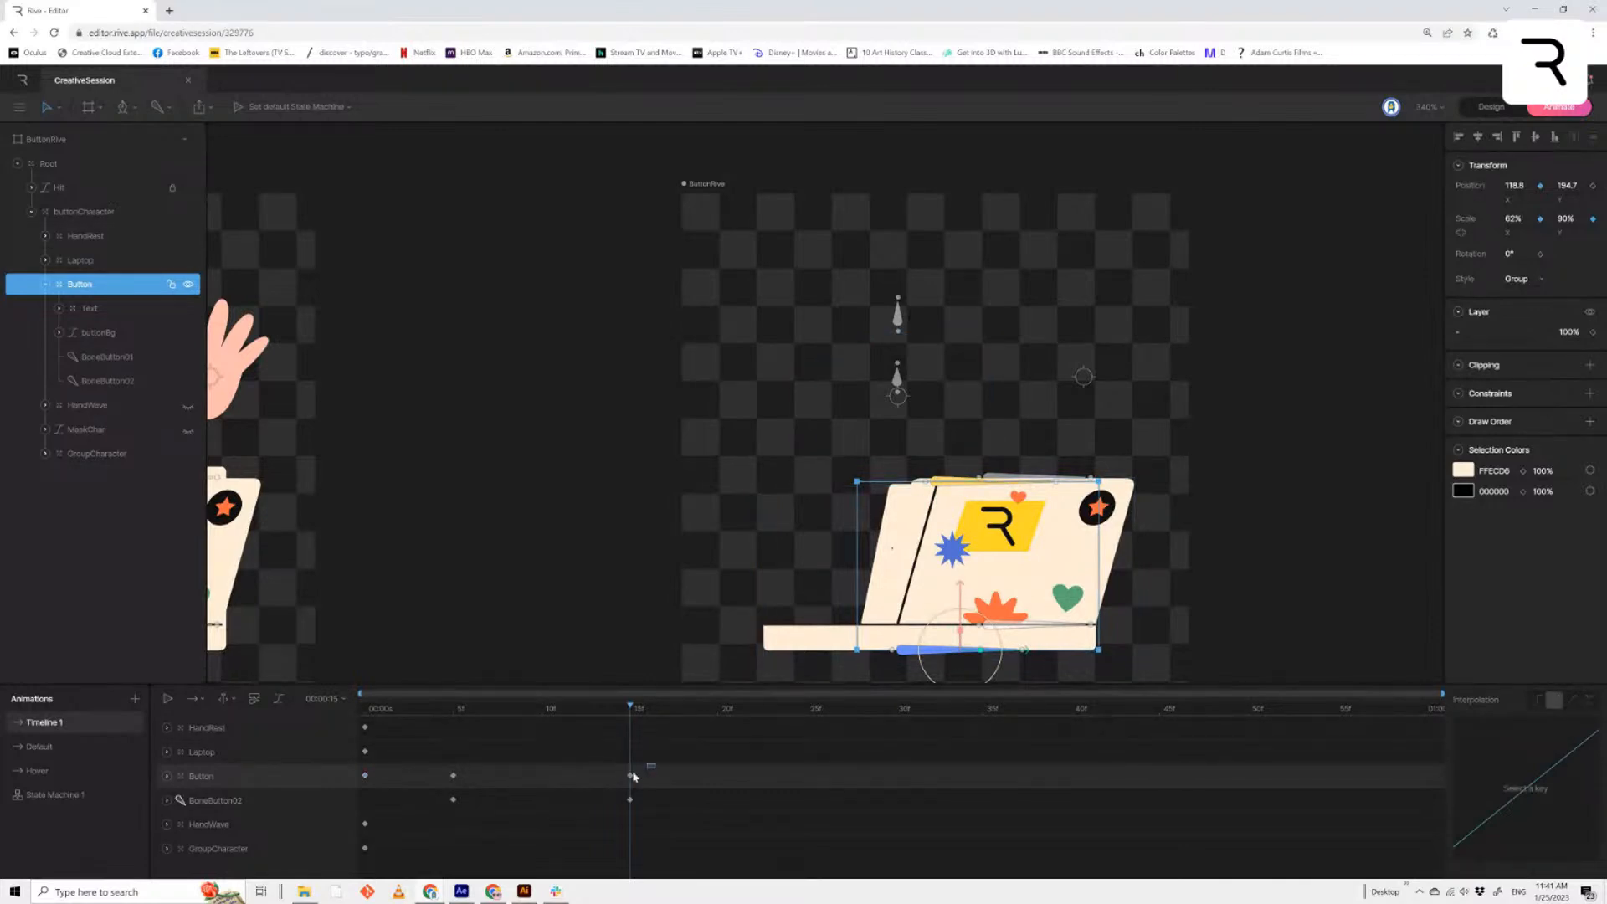
At frame 15, move BoneButton02 to X -12.1 to match the slant of the laptop screen
left_click(978, 493)
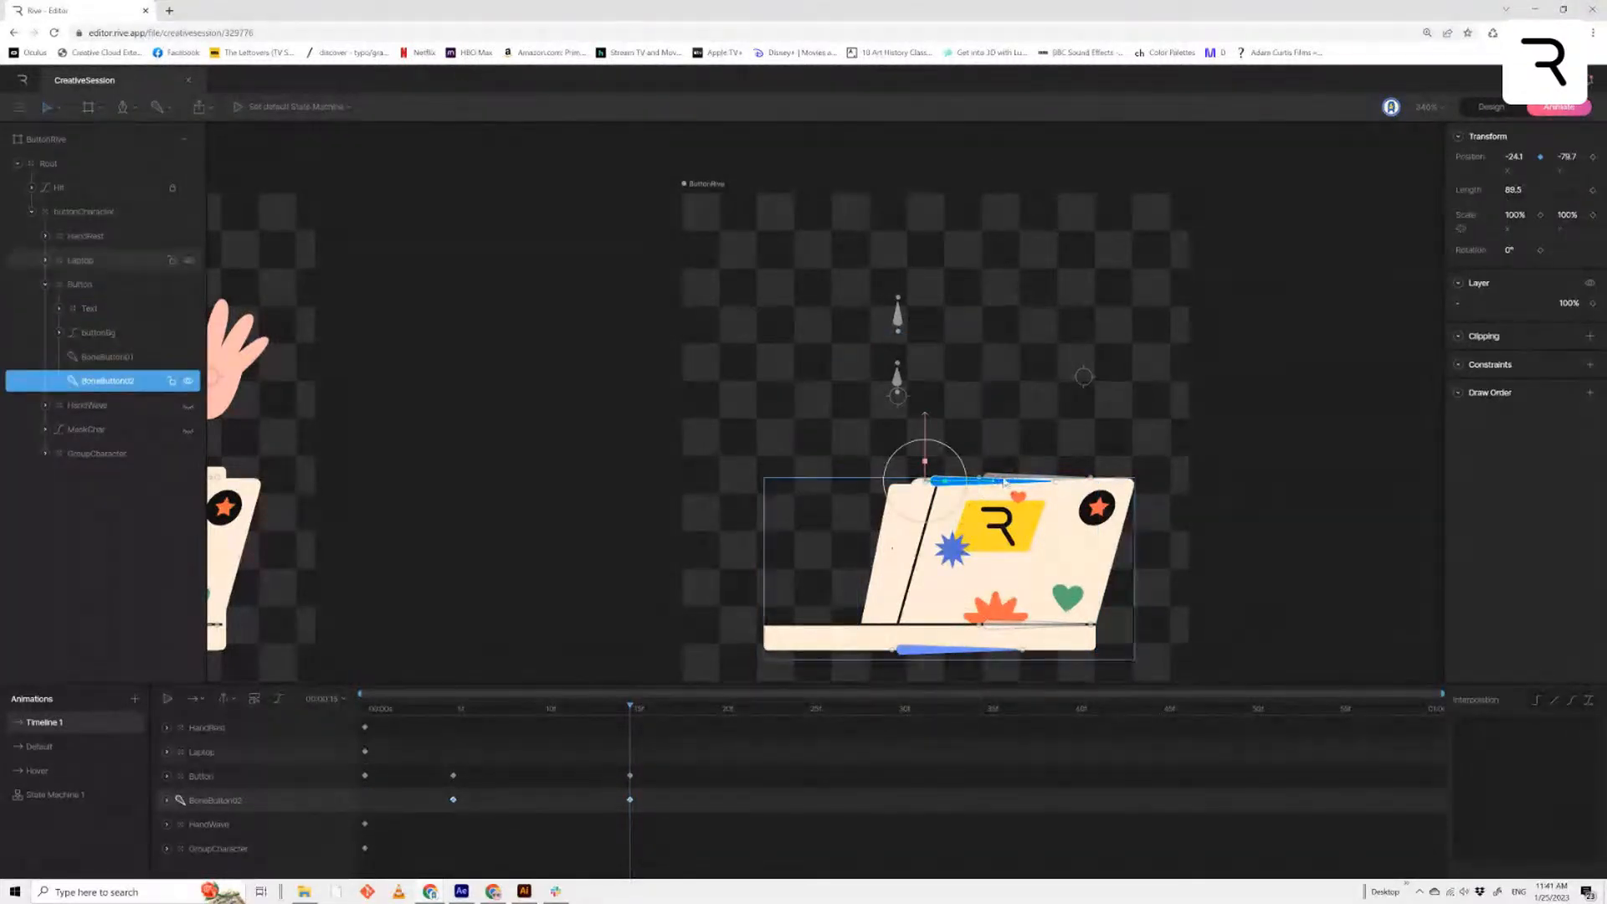
left_click_drag(977, 492, 1042, 506)
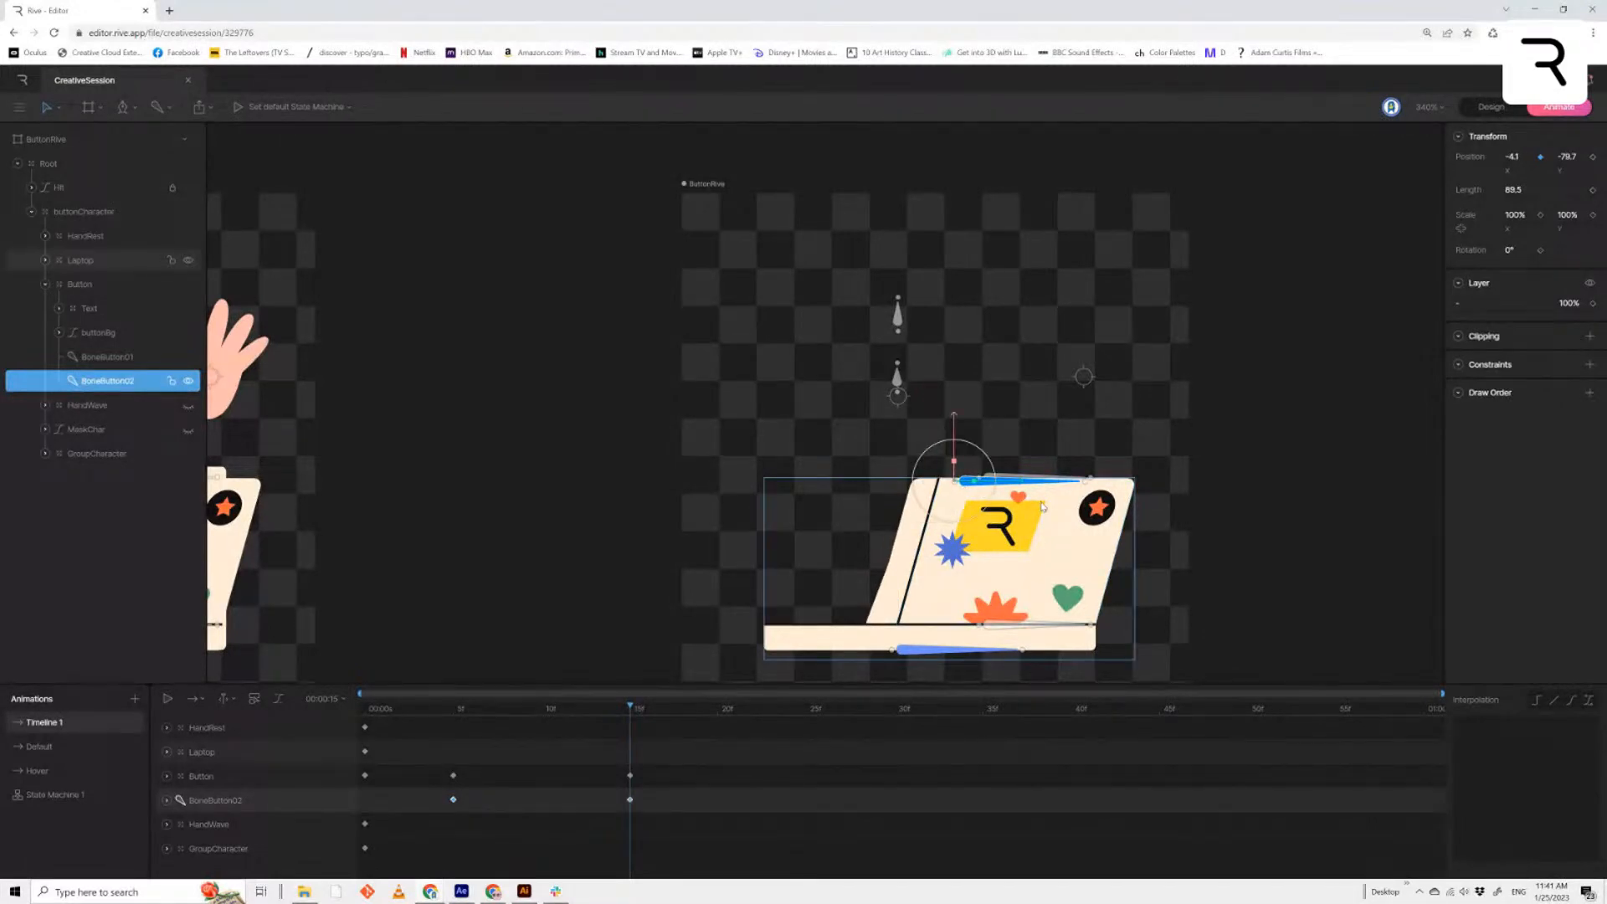
key("Left")
key("Left")
key("Left")
key("Left")
key("Left")
key("Left")
key("Left")
key("Left")
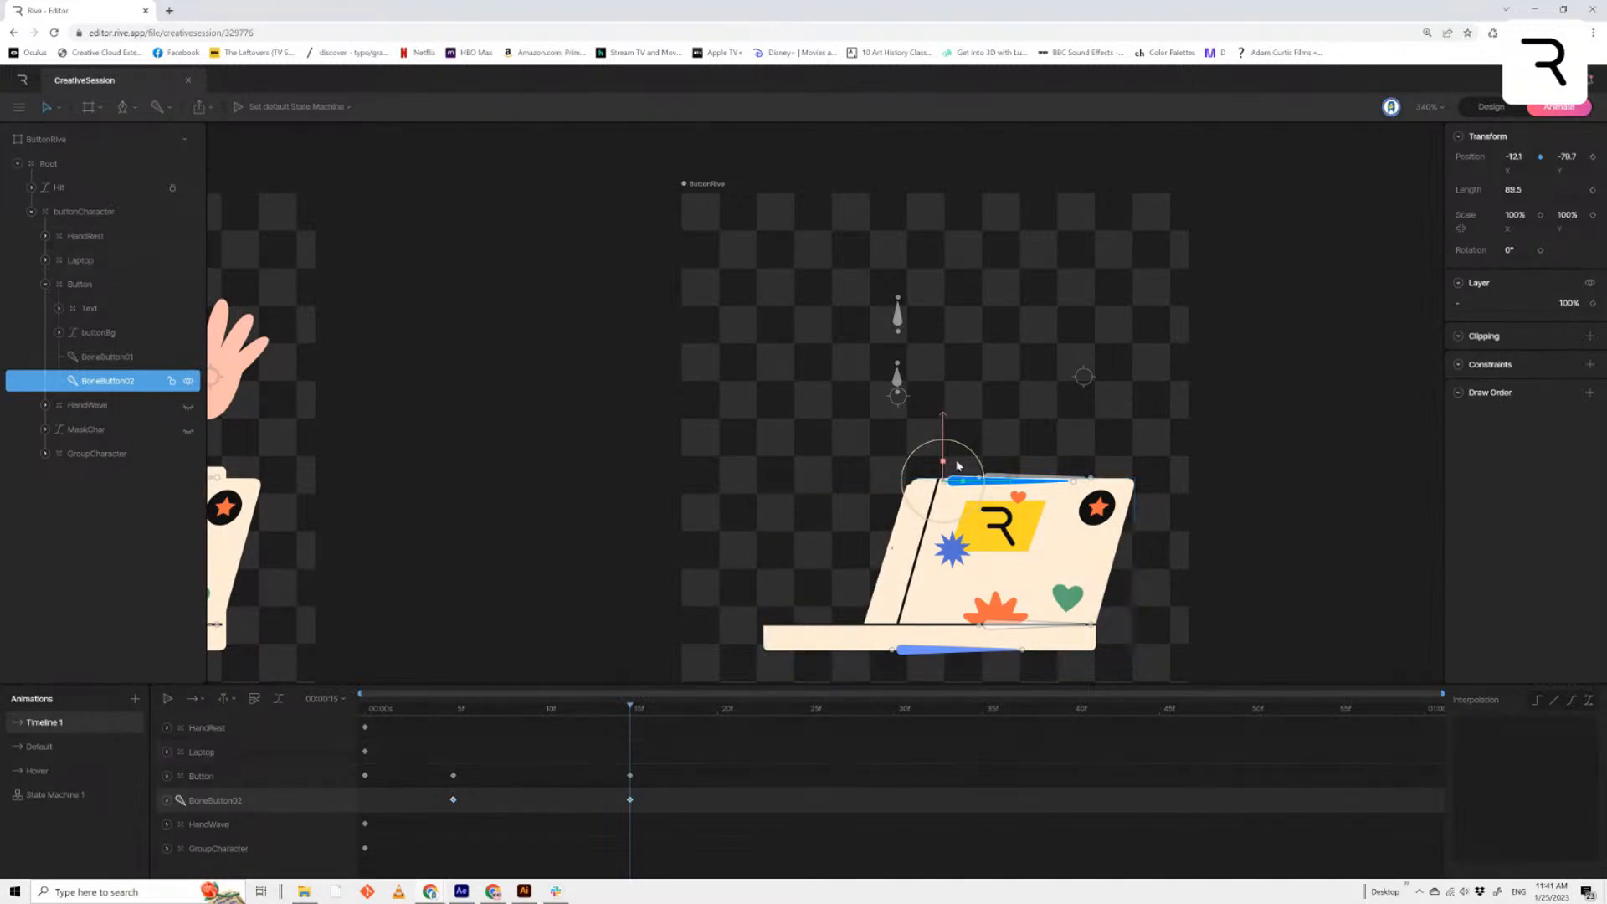
At frame 15, set the Button group's Y scale to about 93% and its X position to 122.8
left_click(203, 776)
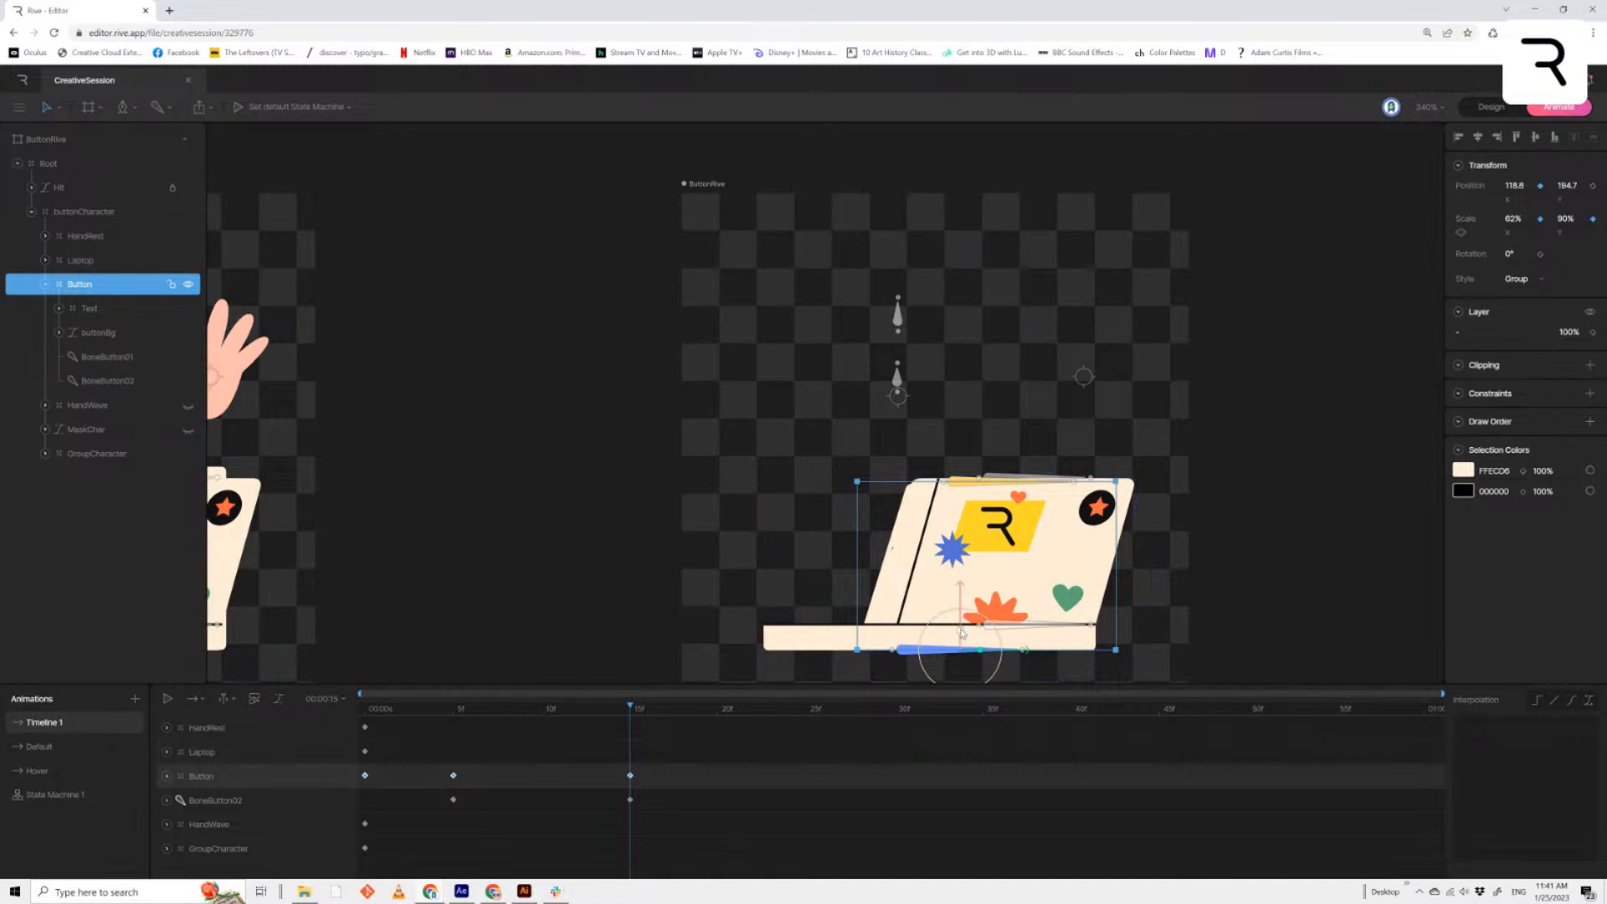
left_click_drag(960, 628, 961, 626)
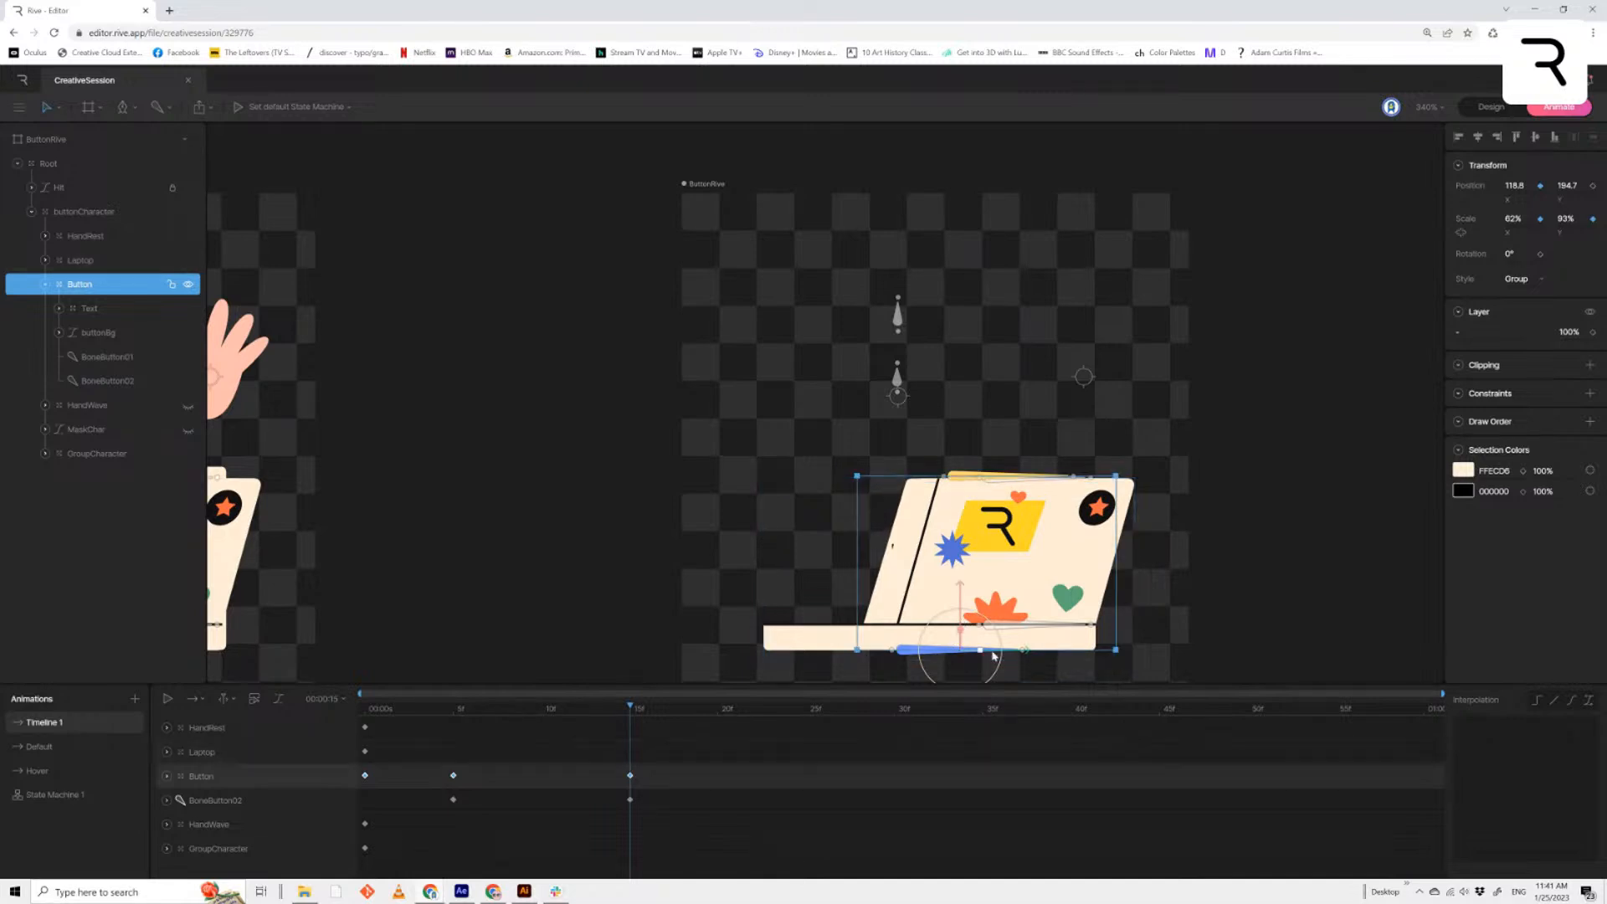
key("Right")
key("Right")
key("Right")
key("Right")
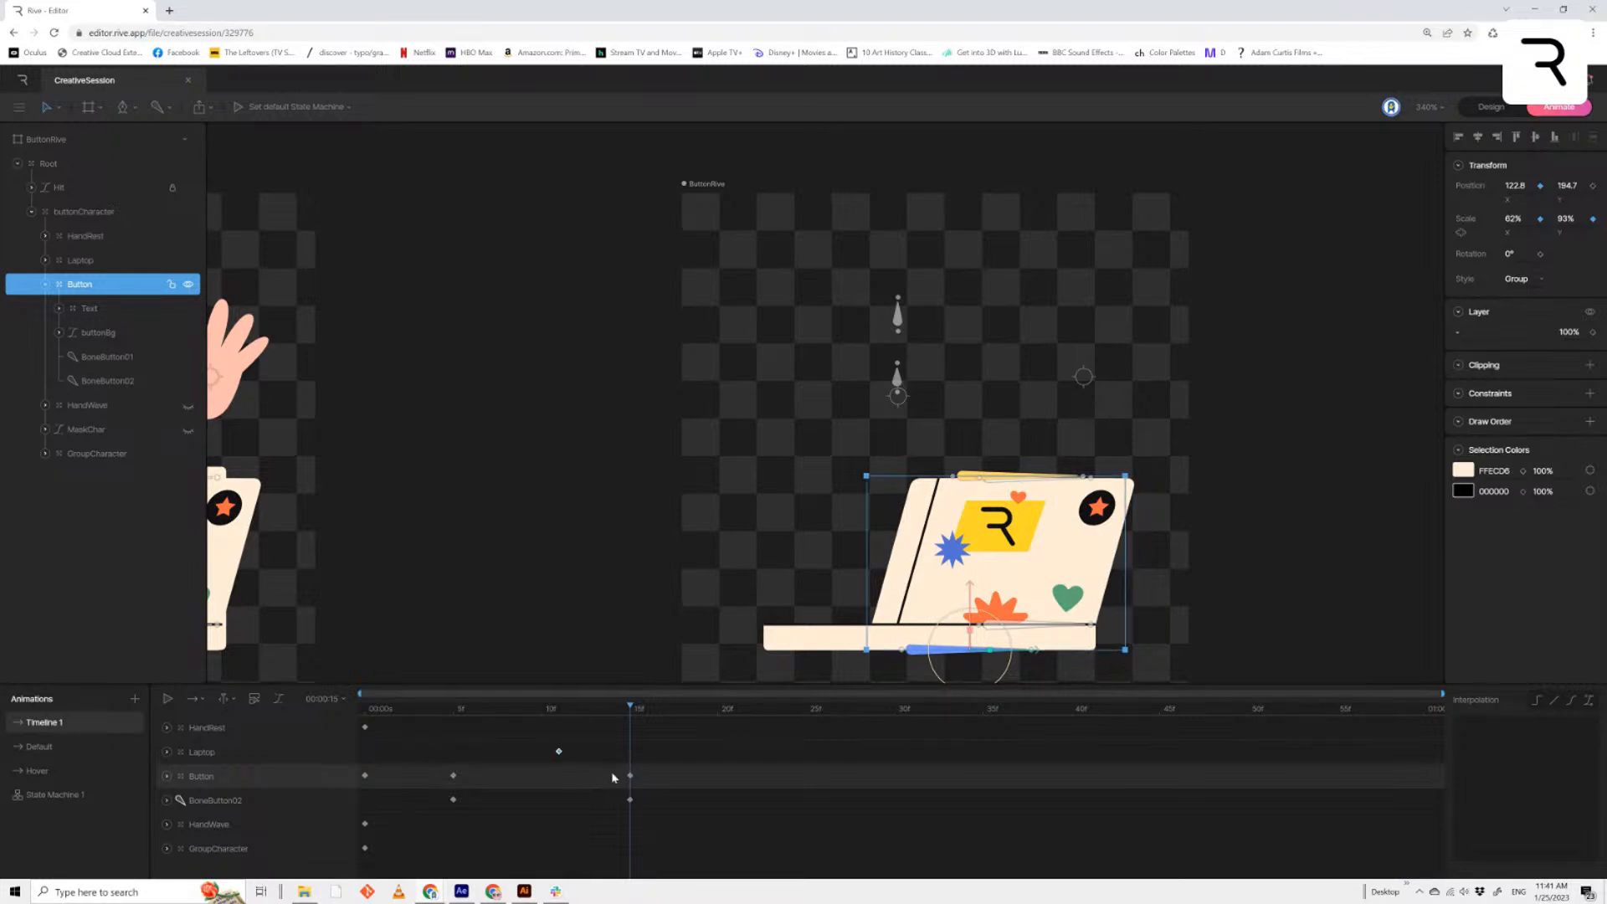
Try moving the Laptop group's frame 0 key to frame 15 and setting the Button group's opacity to 0% at frame 14
left_click_drag(630, 710, 636, 783)
left_click(622, 718)
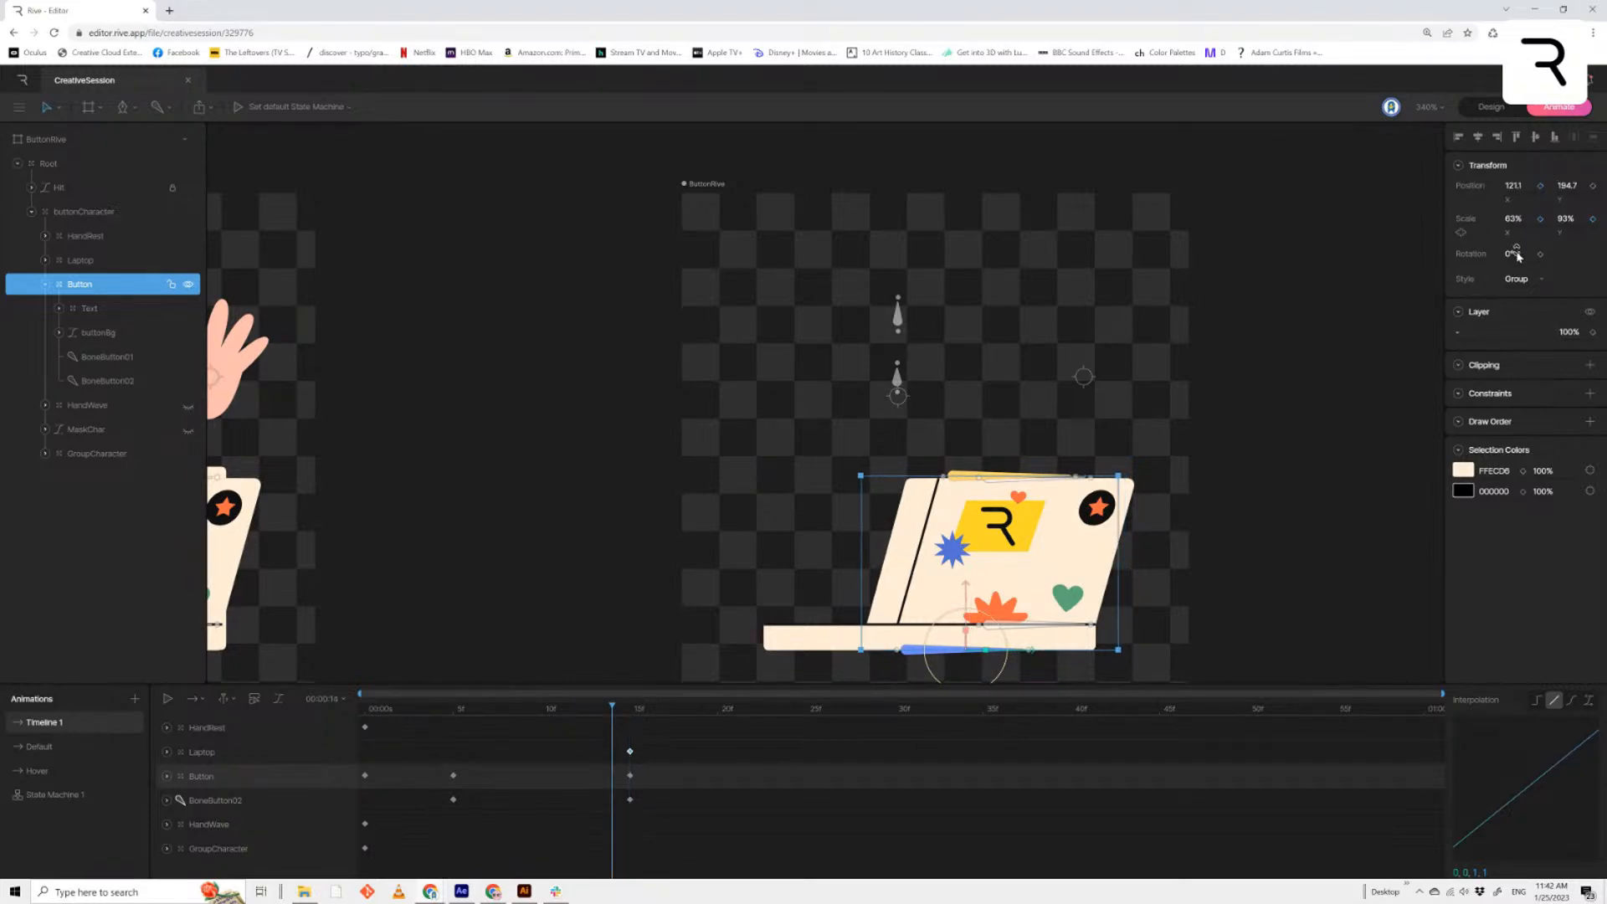
left_click(1577, 336)
type("0")
key("Return")
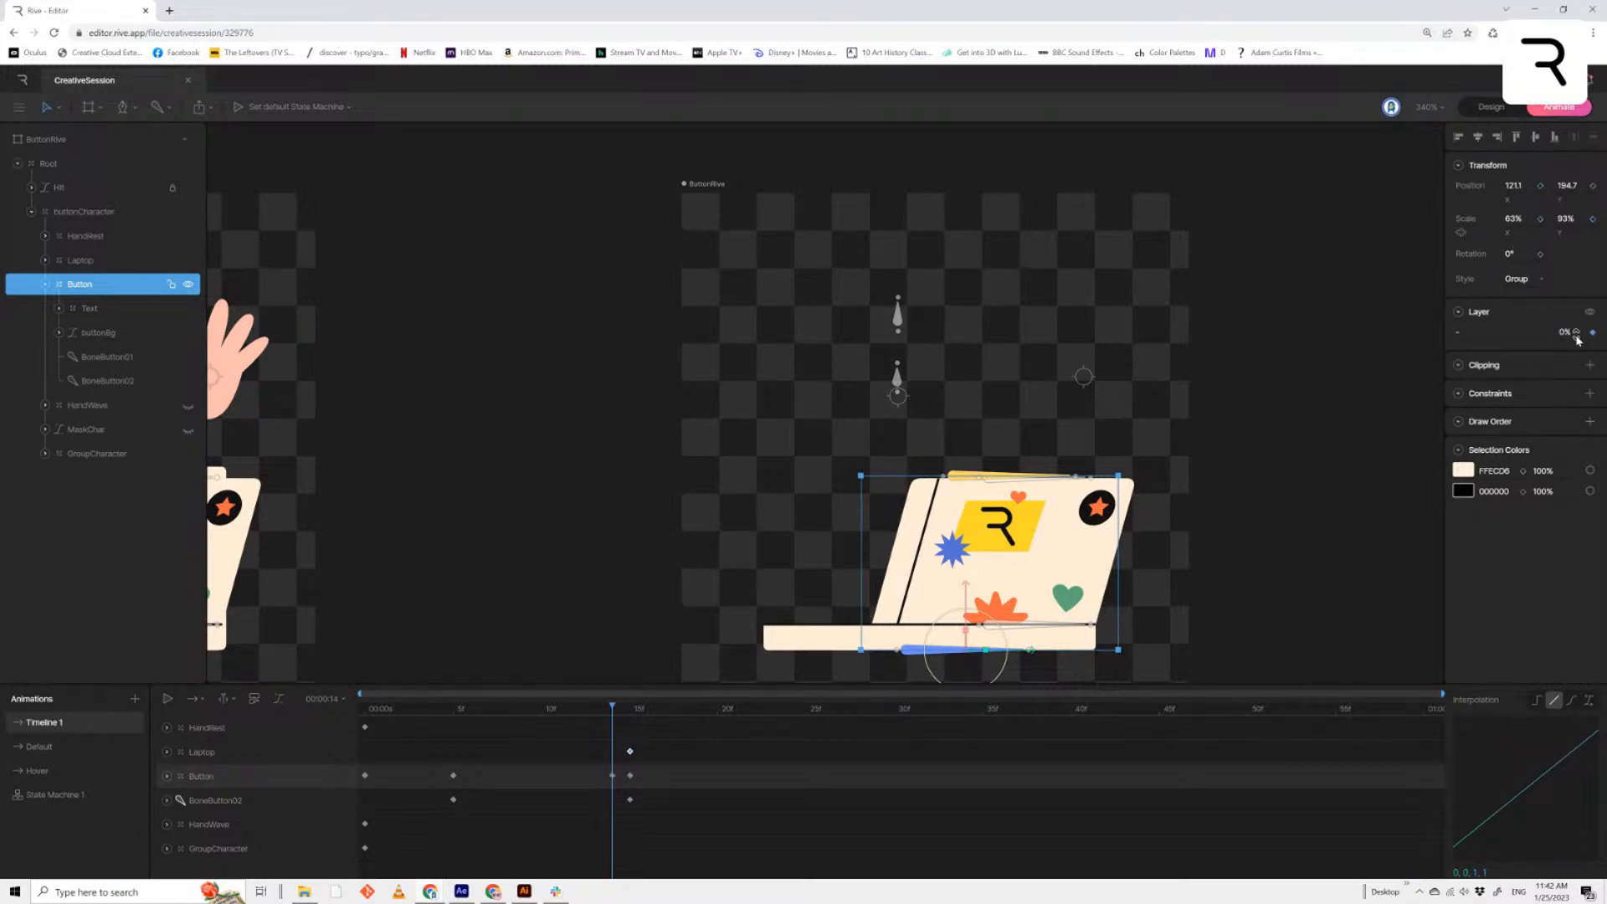
Try keying the Laptop group's opacity at 0% on frame 14
mouse_move(614, 718)
left_mouse_down()
mouse_move(649, 721)
mouse_move(611, 724)
left_mouse_up()
left_click(229, 754)
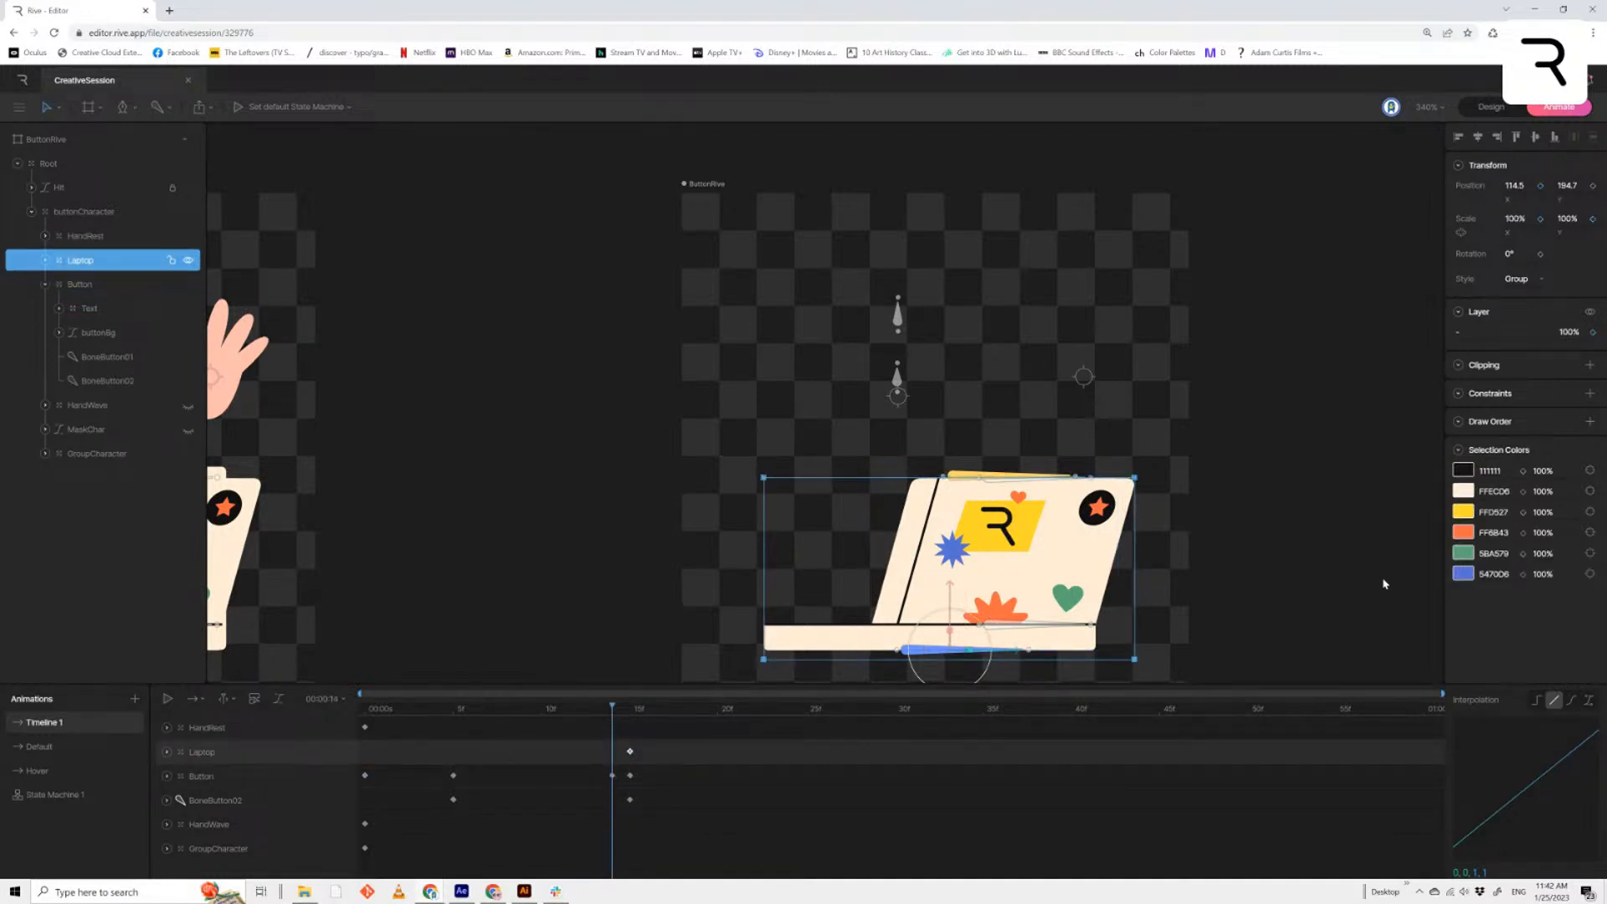
left_click(1577, 338)
type("0")
key("Return")
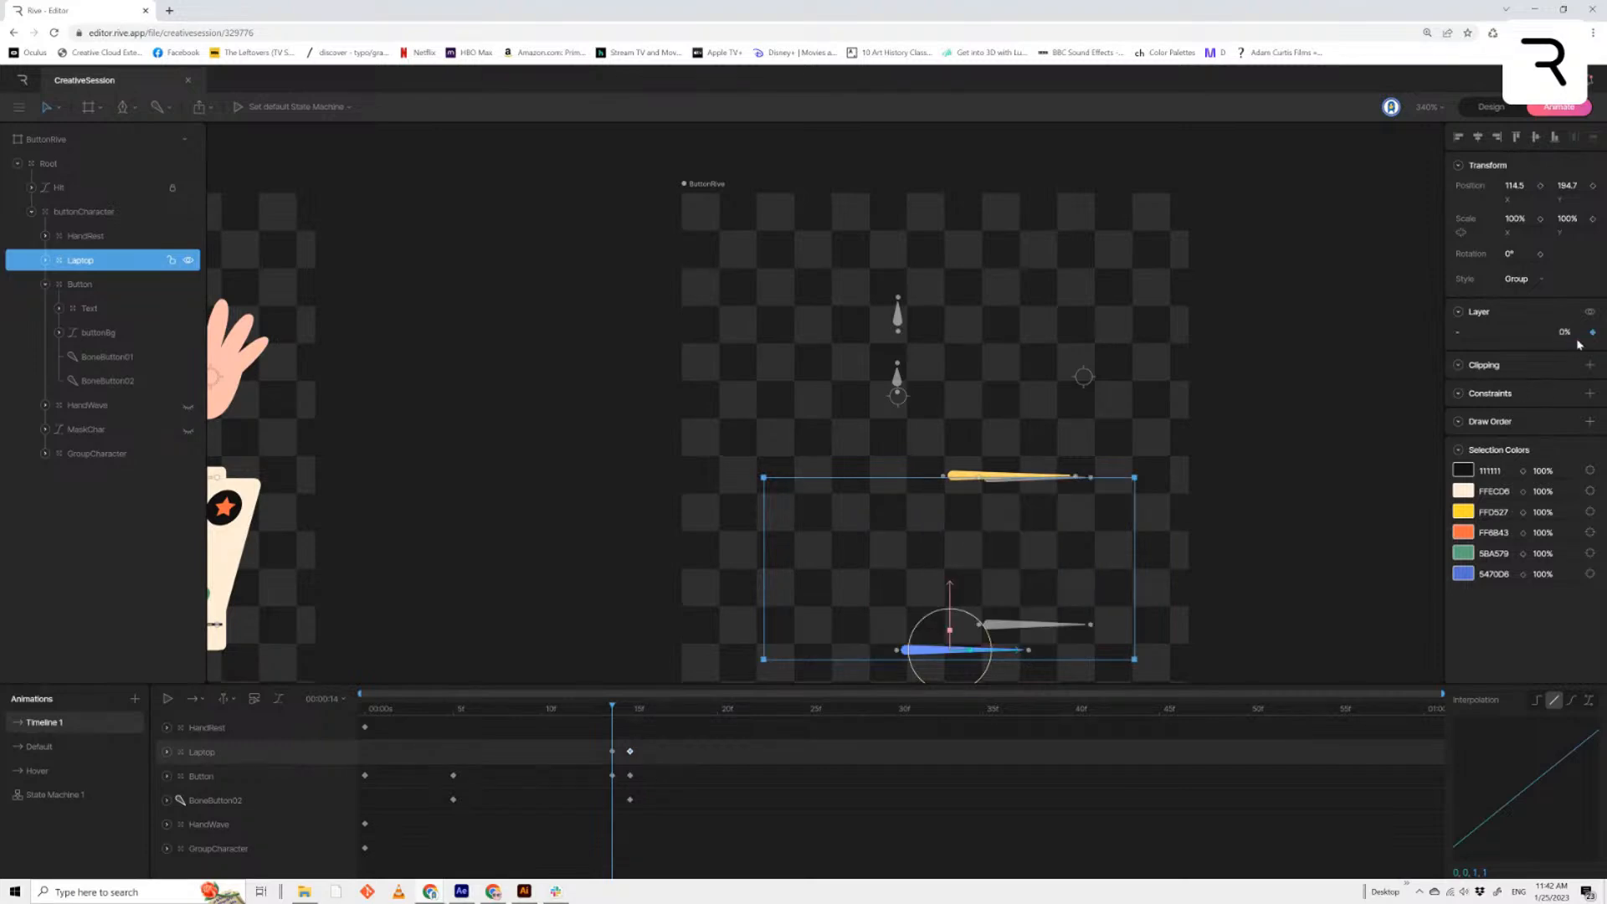
Change the Laptop group's opacity key at frame 14 to 100%
left_click(611, 777)
mouse_move(611, 777)
left_mouse_down()
mouse_move(651, 777)
mouse_move(612, 777)
left_mouse_up()
left_click(1565, 332)
type("100")
key("Return")
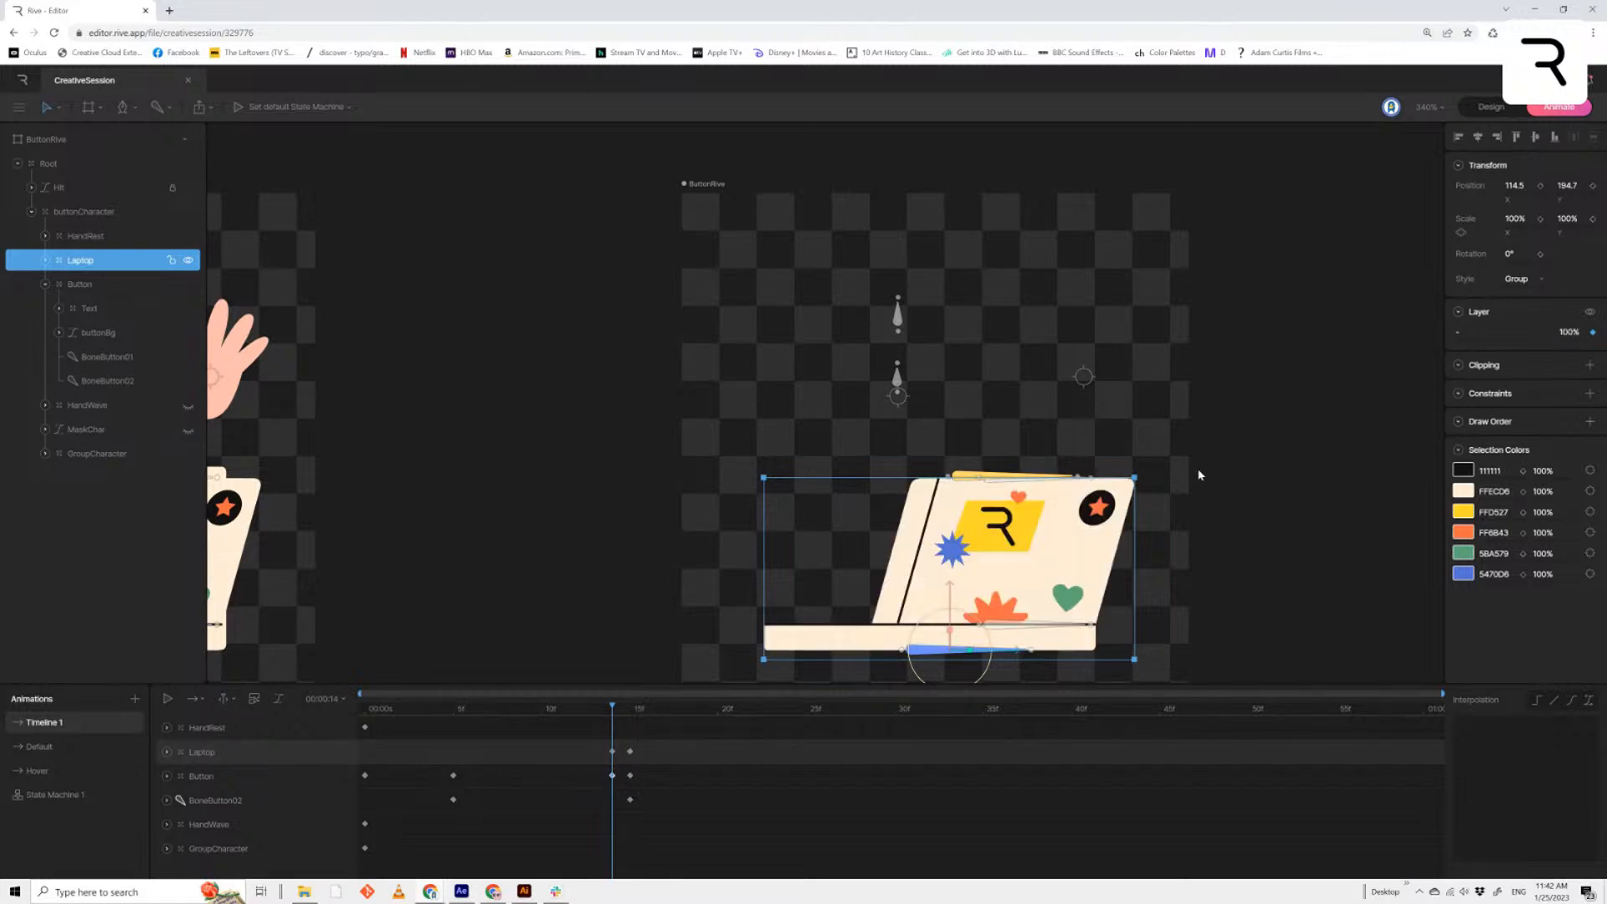
Delete the Button group's opacity key at frame 14
left_click(630, 776)
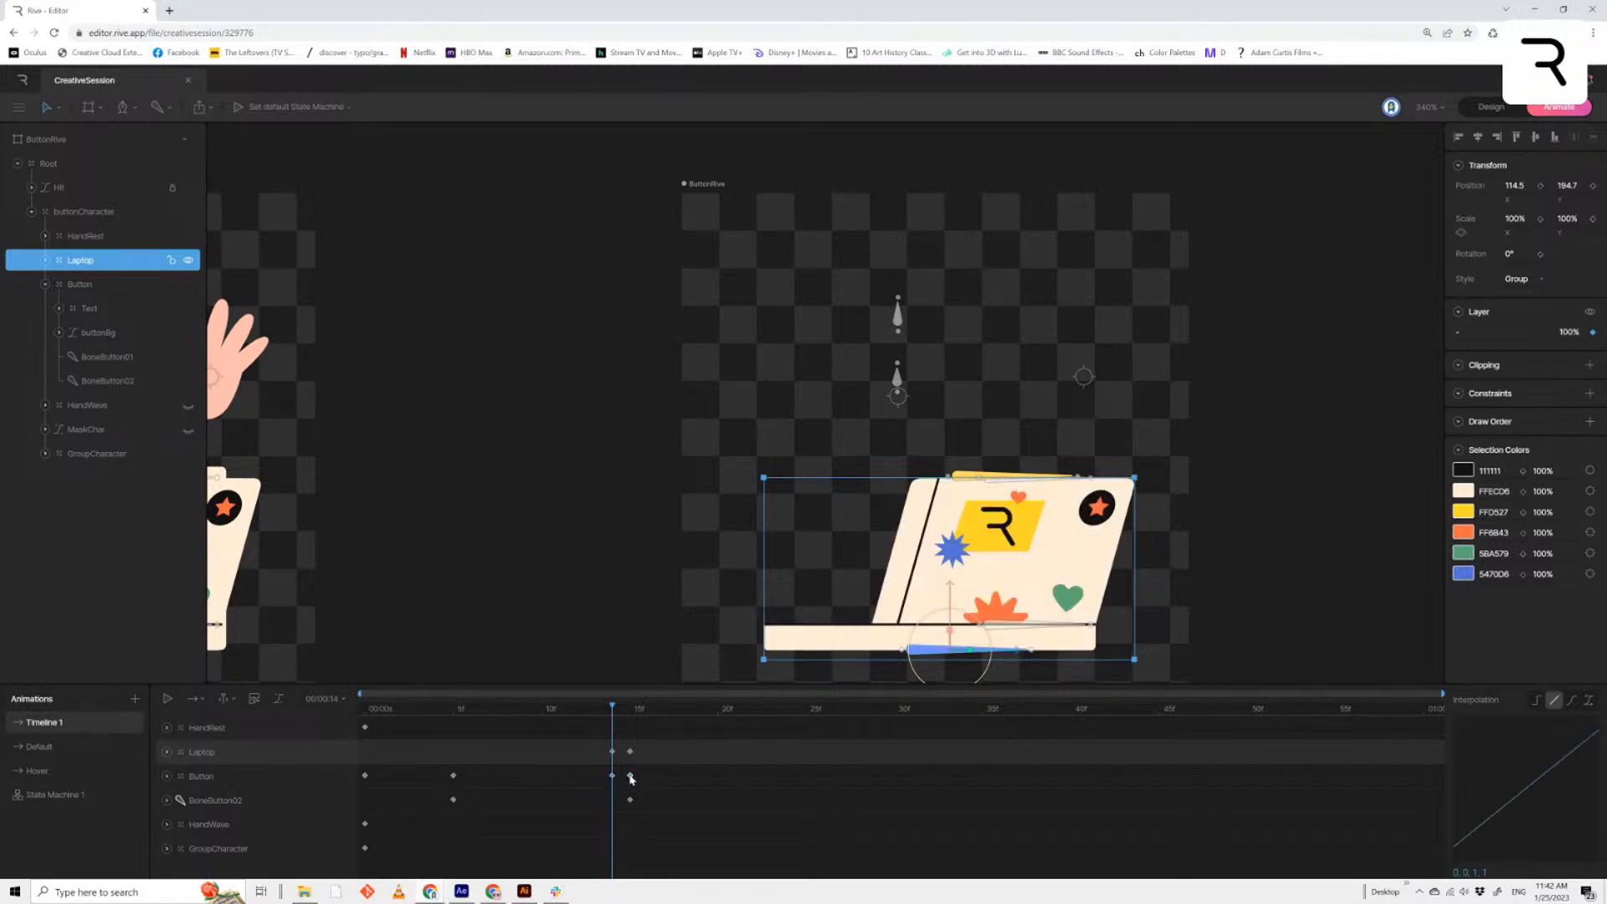
left_click(632, 711)
left_click_drag(633, 716, 639, 766)
left_click(611, 777)
key("Delete")
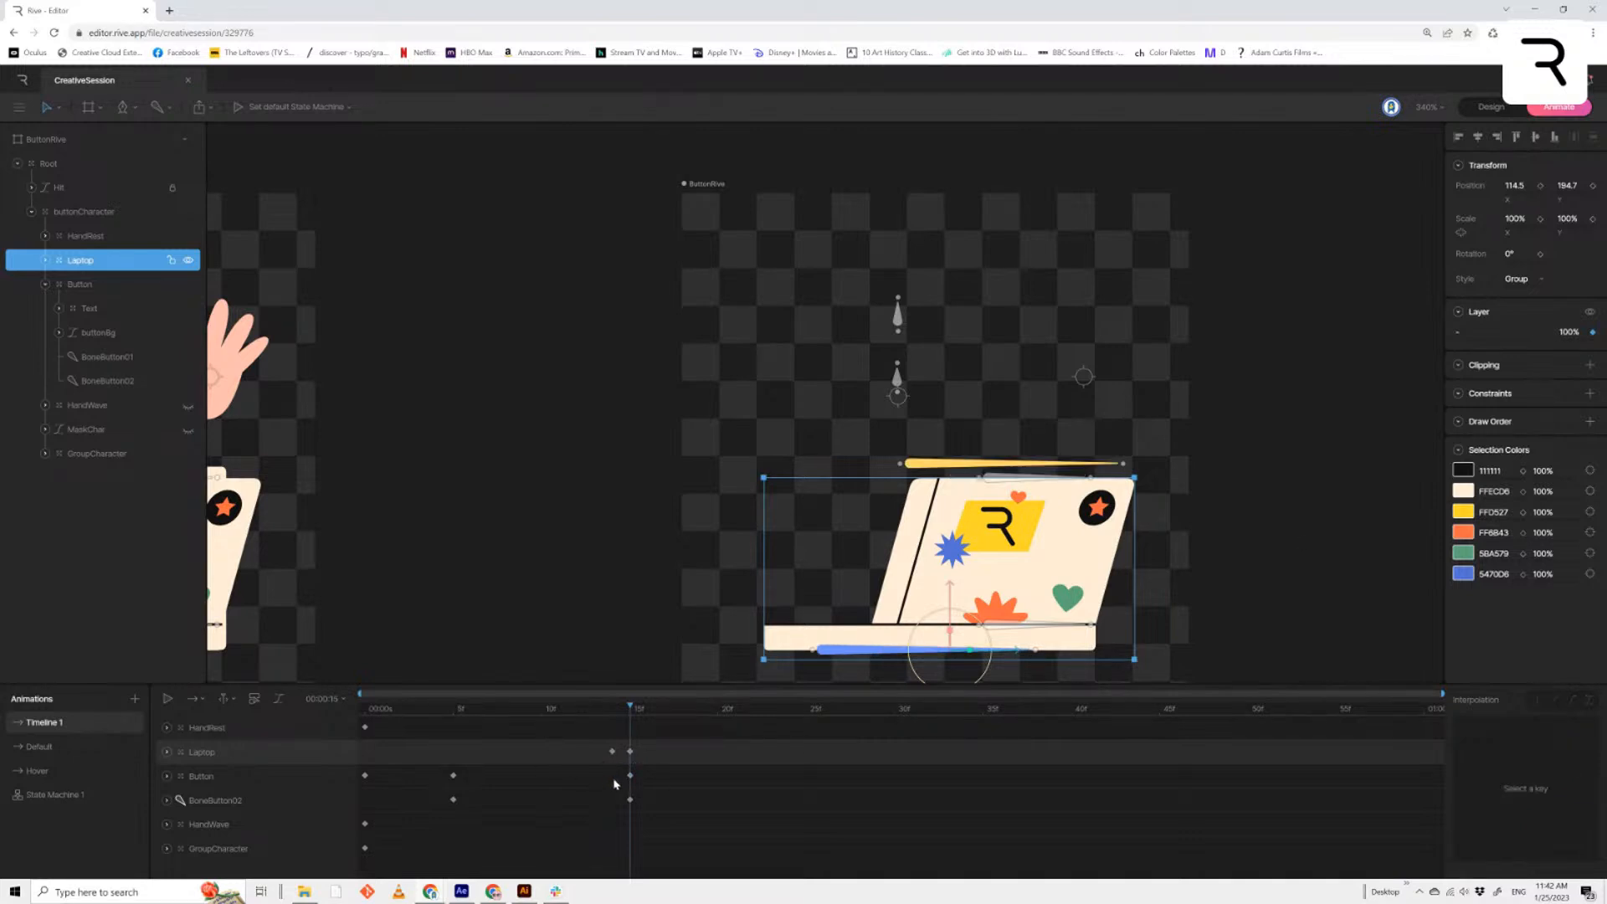
Set the Button group's opacity to 100% at frame 15 and scrub around that frame to check the switch
mouse_move(620, 715)
left_mouse_down()
mouse_move(576, 716)
mouse_move(629, 720)
left_mouse_up()
left_click(212, 777)
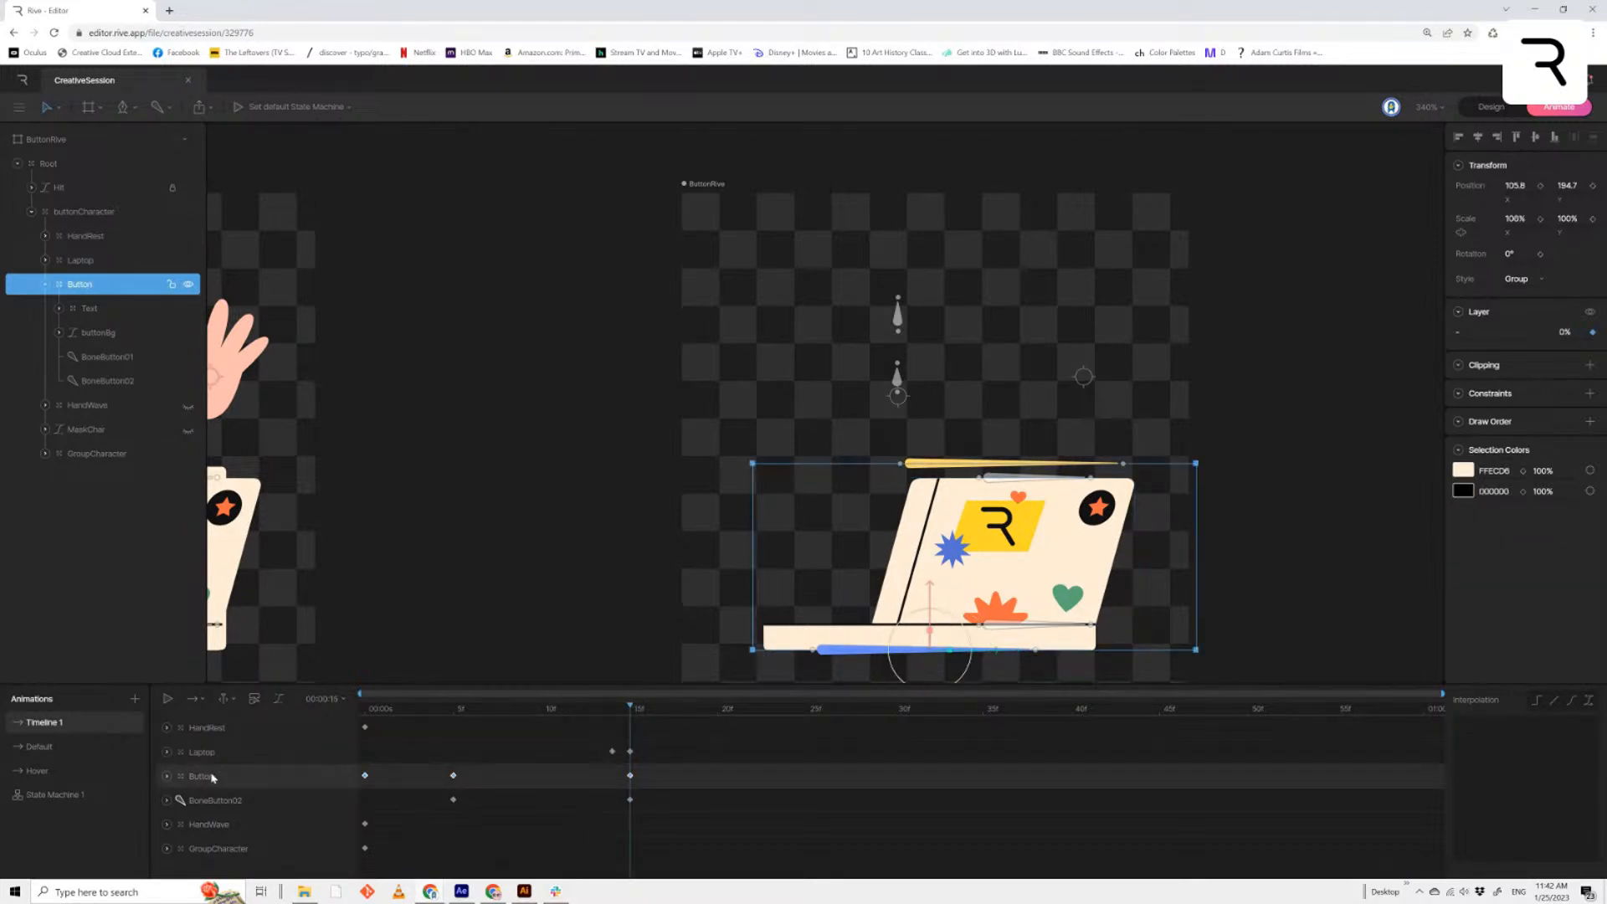
left_click(1570, 333)
type("100")
key("Return")
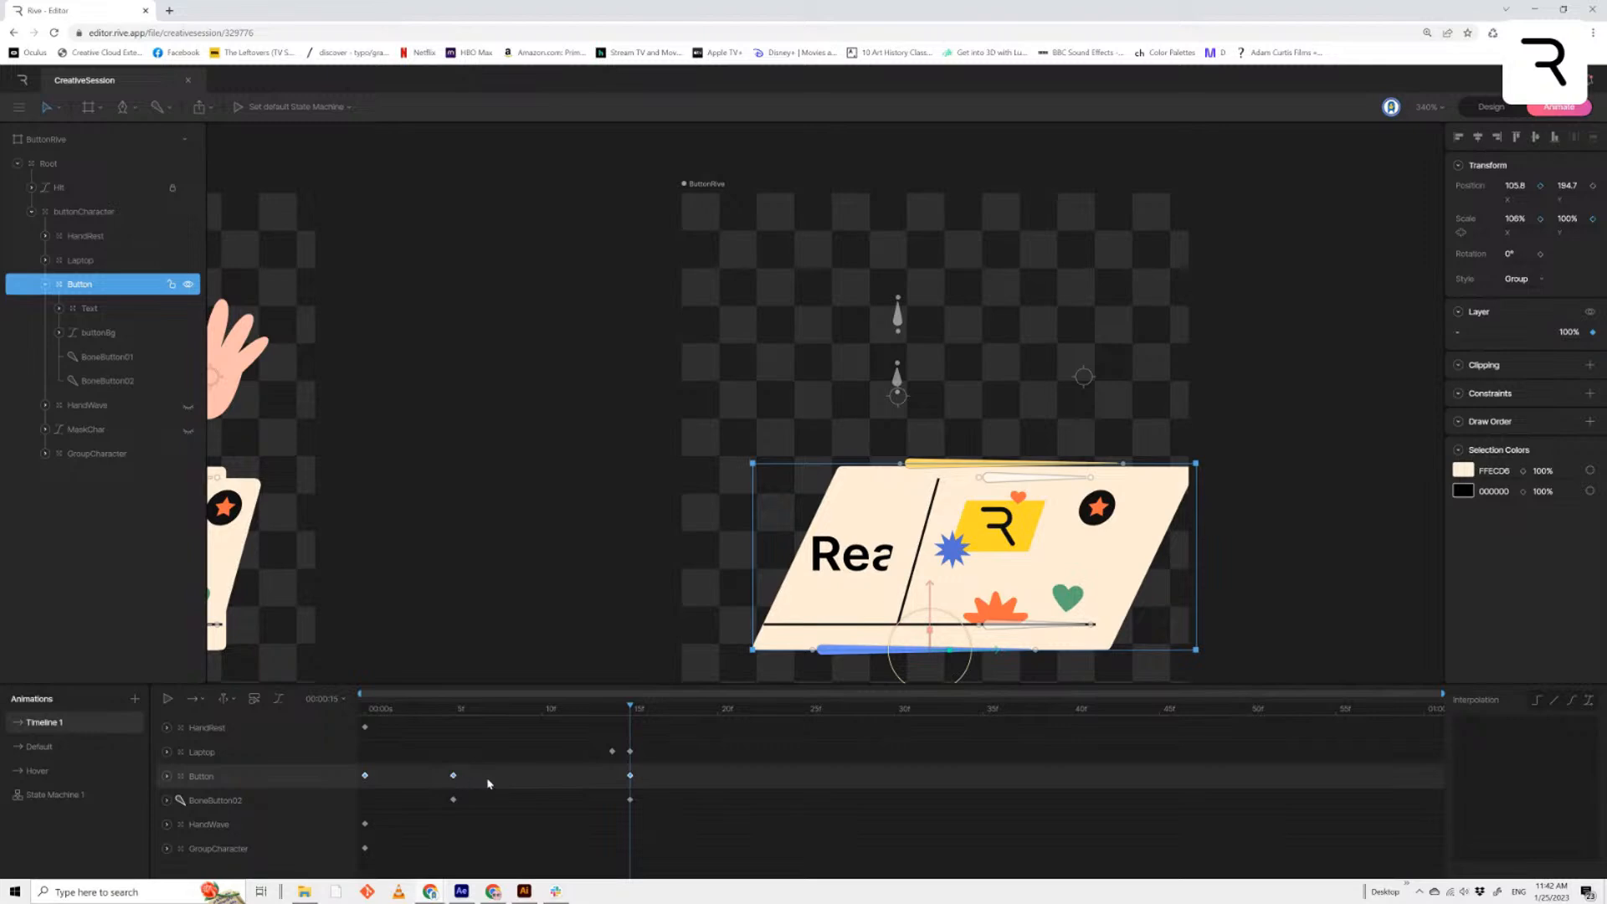
left_click_drag(631, 708, 660, 752)
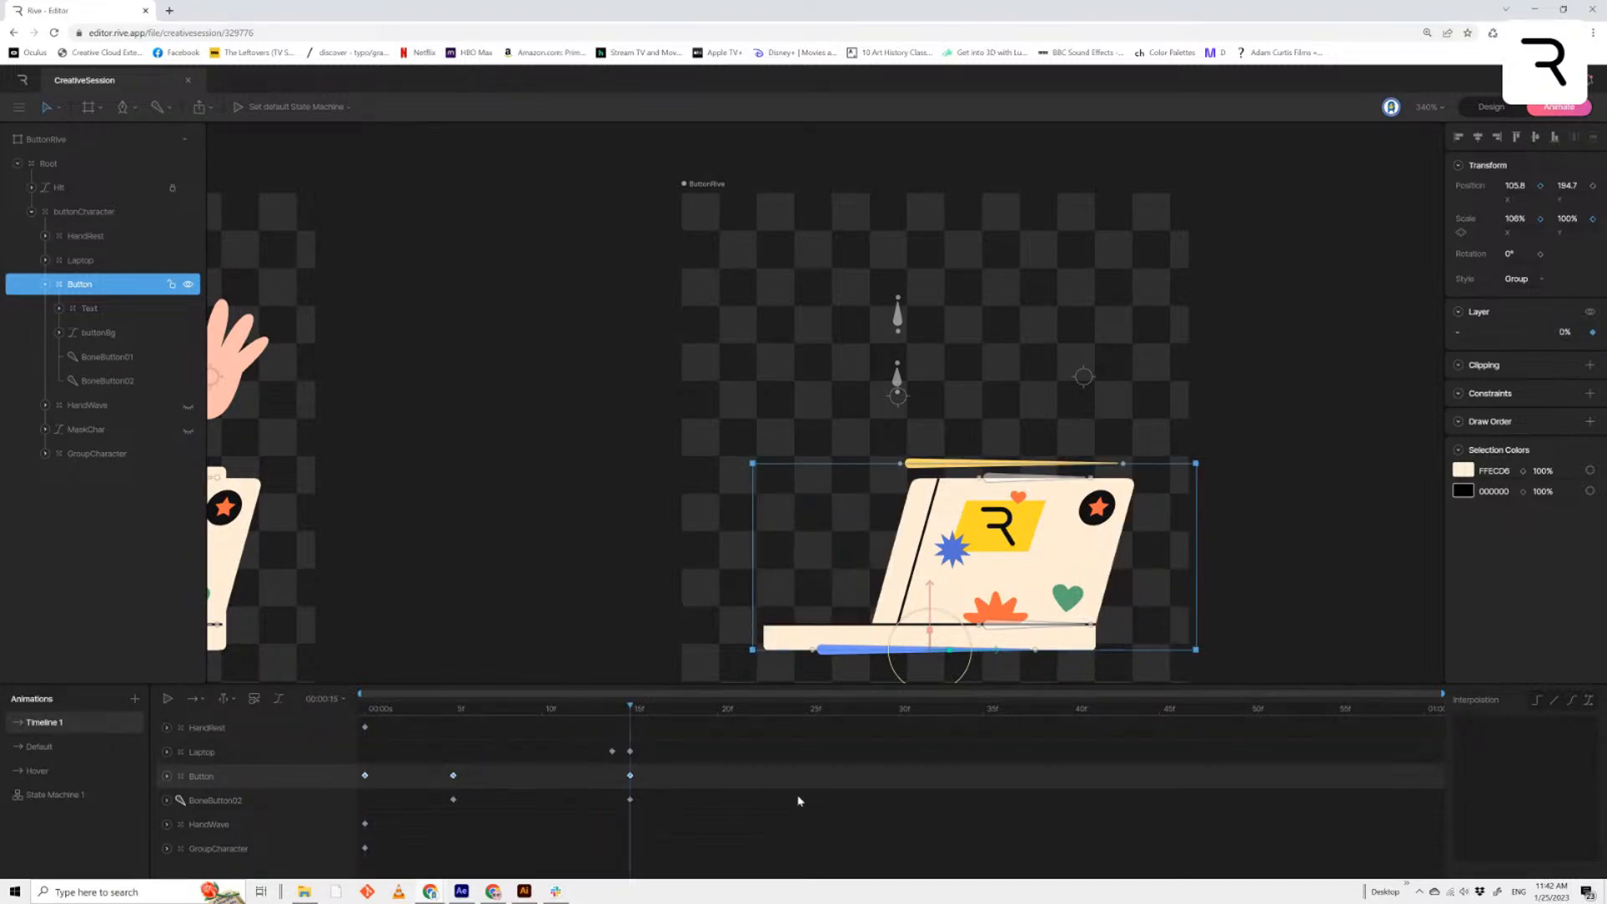
Undo the opacity and key changes to the Button and Laptop groups, back to the Laptop key at frame 0
key("ctrl+z")
key("ctrl+z")
key("ctrl+z")
key("ctrl+z")
key("ctrl+z")
key("ctrl+z")
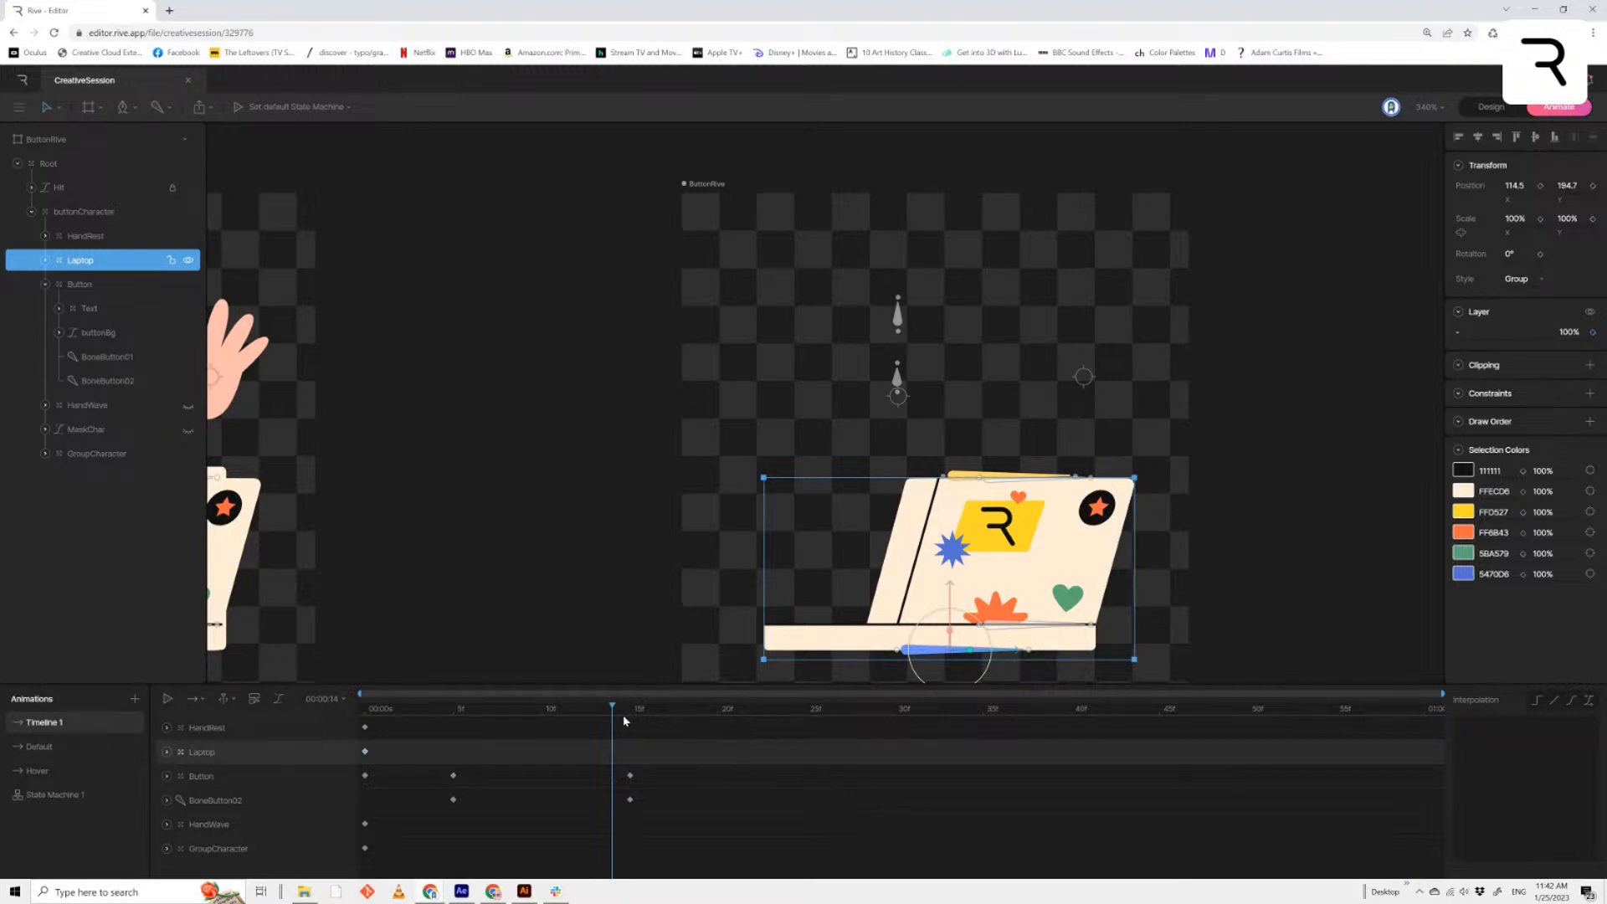
Preview Timeline 1, then move the Laptop group's opacity key from frame 0 to frame 15
key("space")
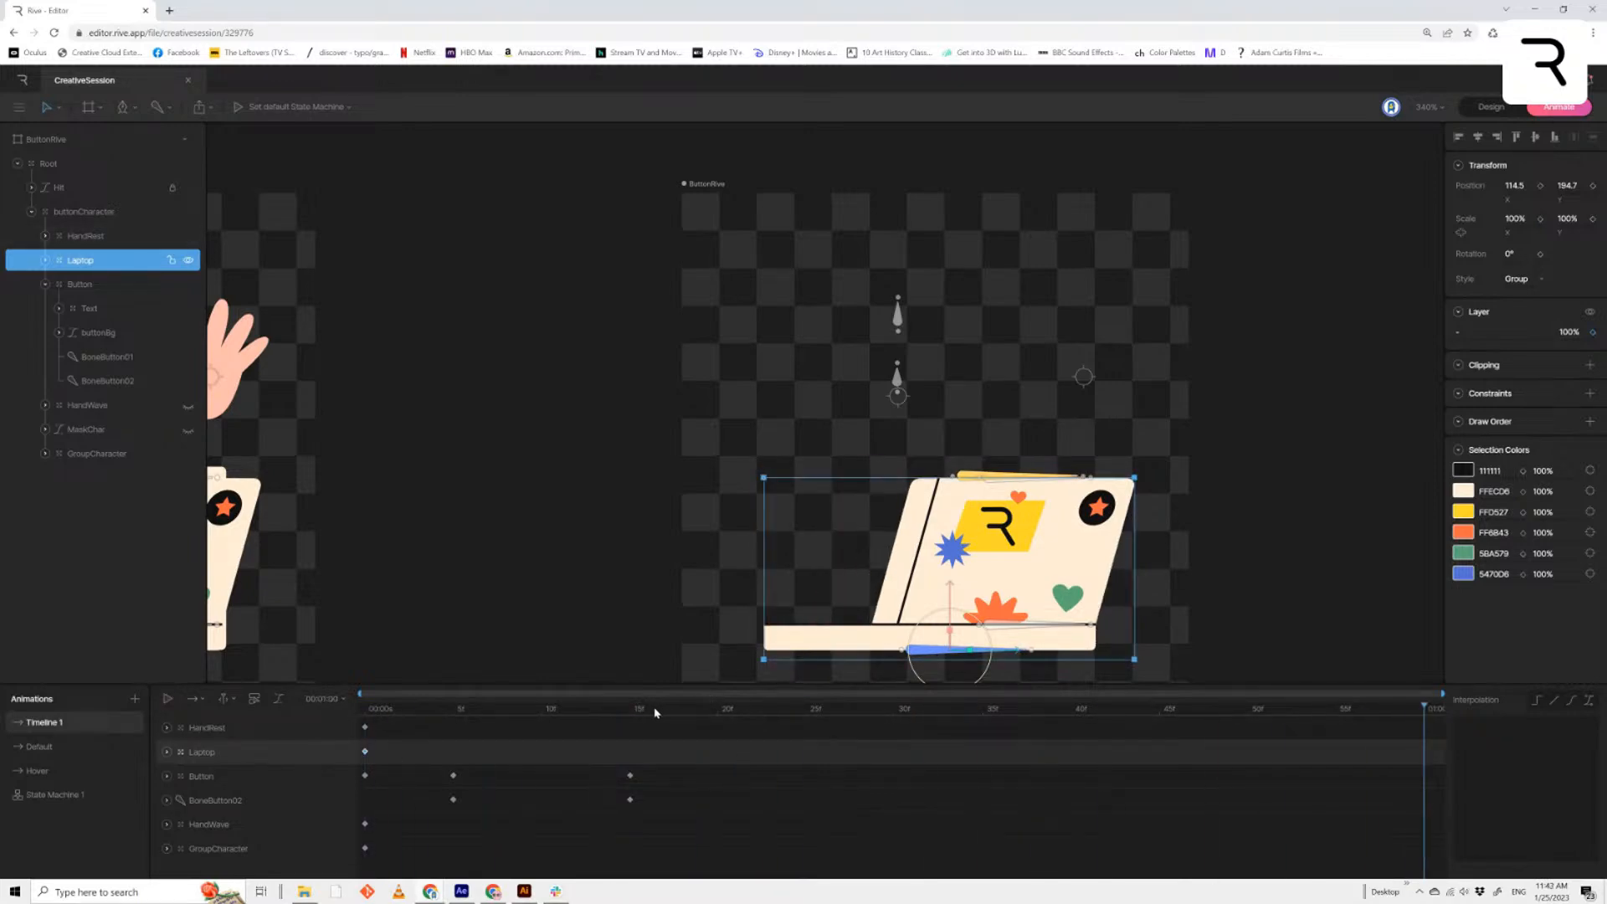
key("space")
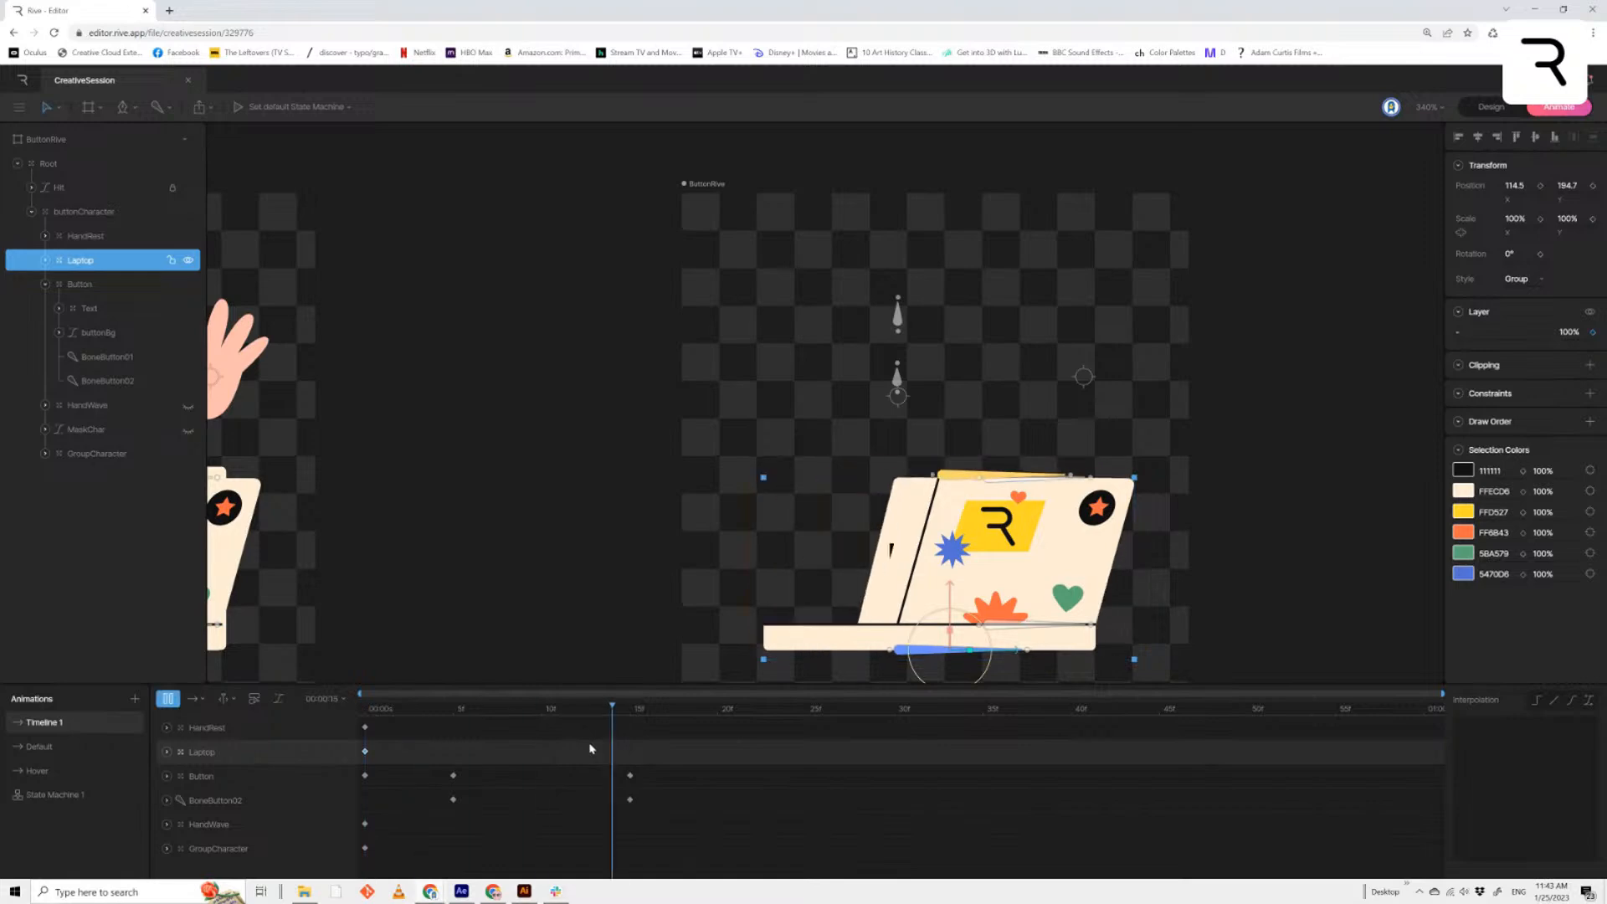
left_click(633, 710)
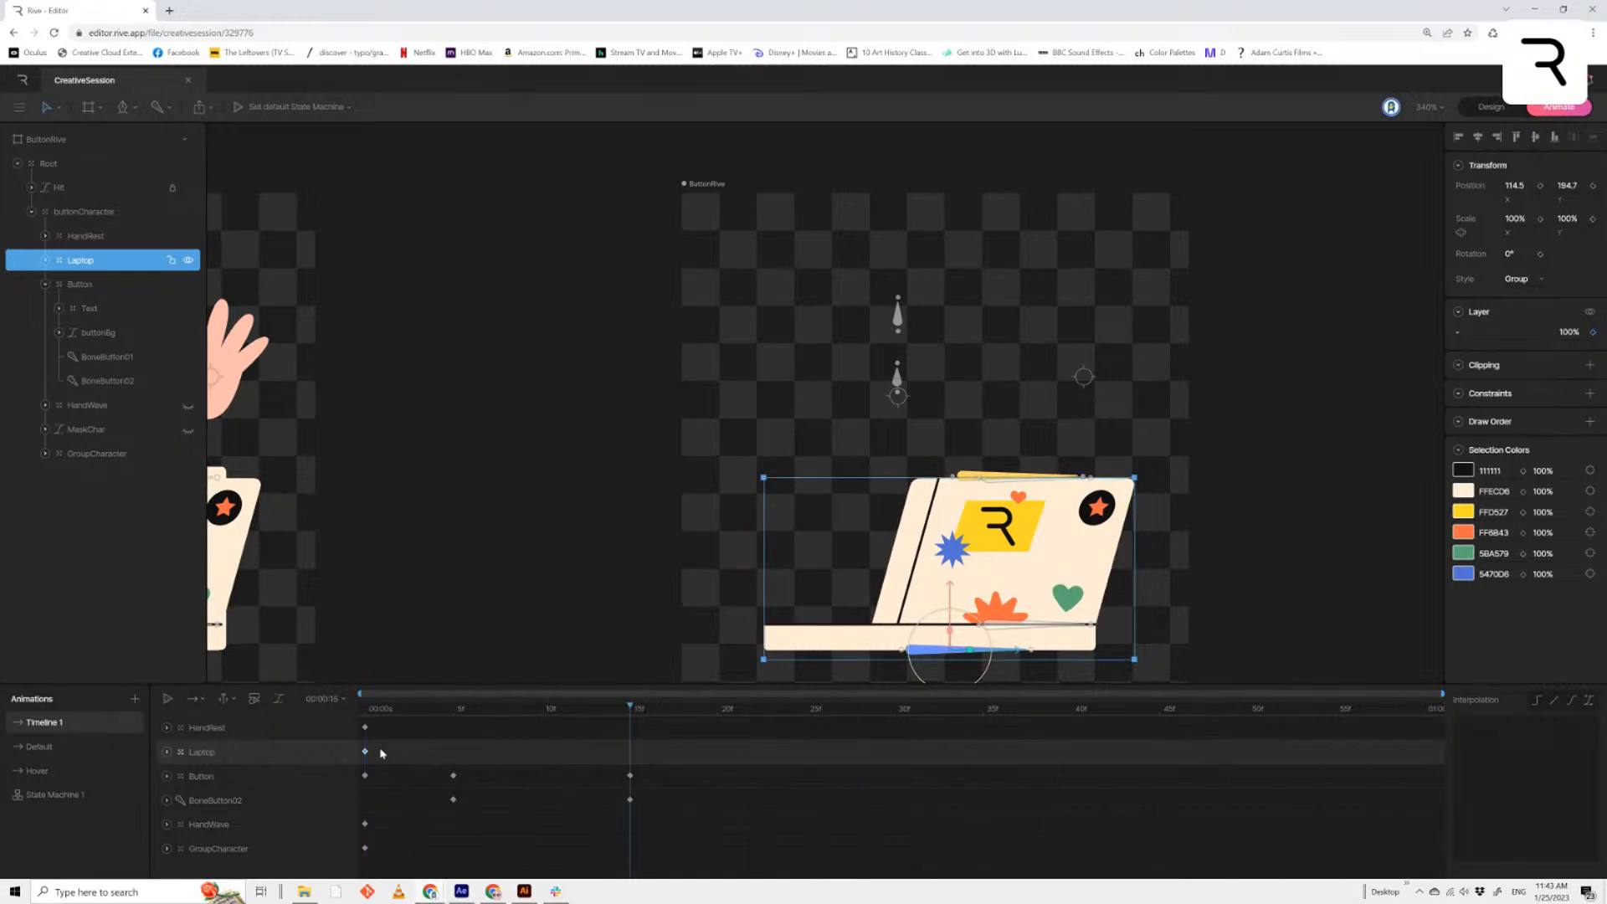
left_click(278, 779)
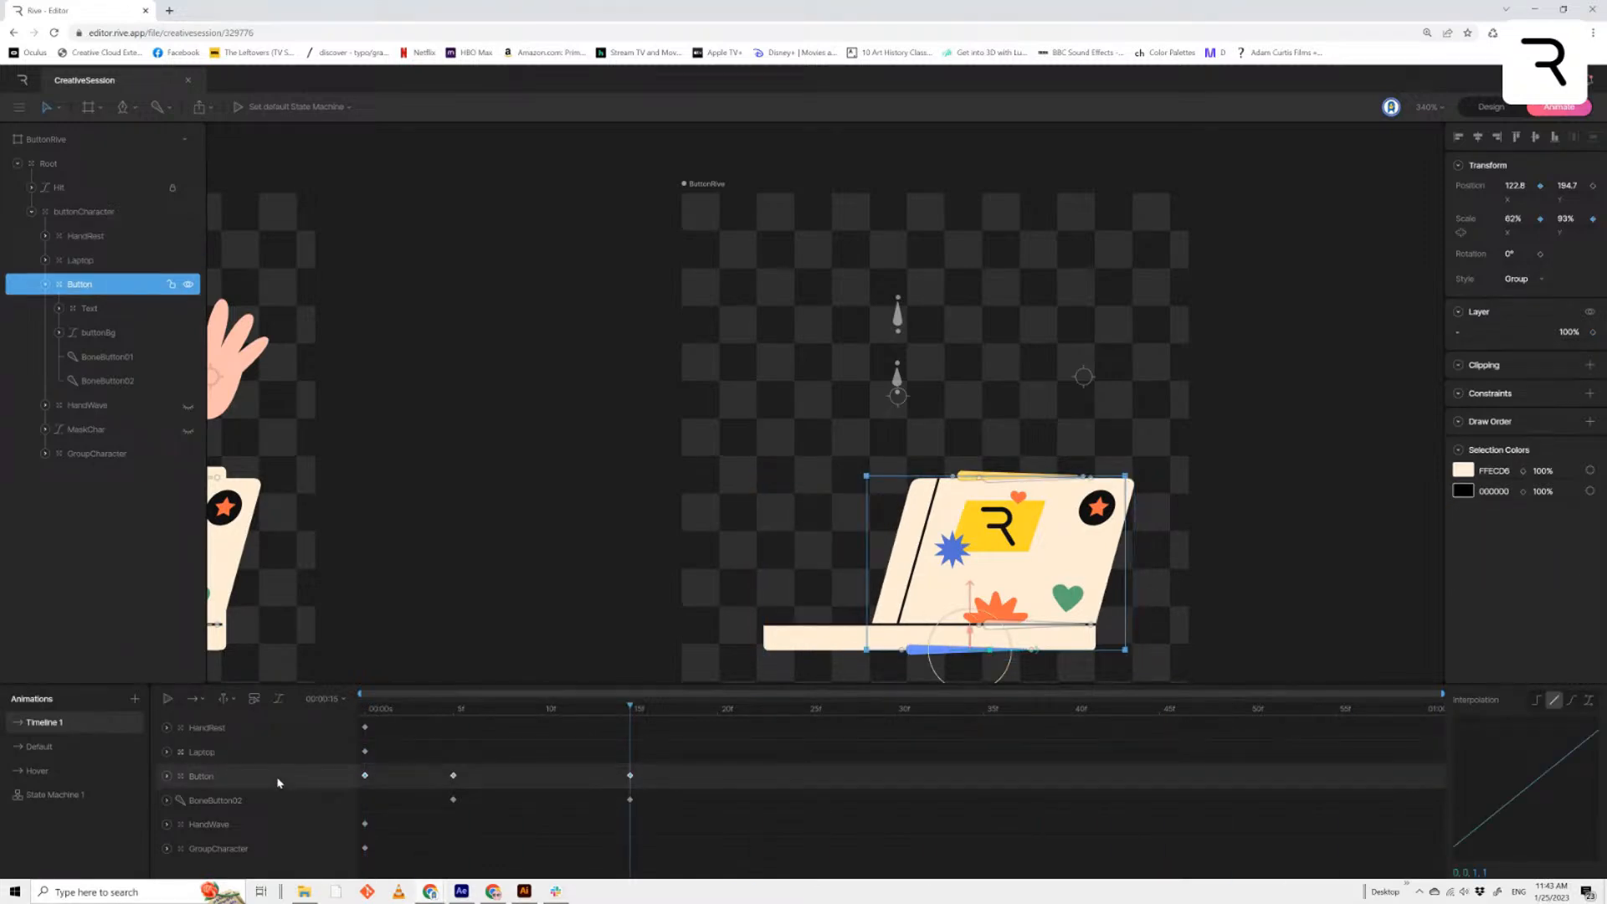
left_click(809, 643)
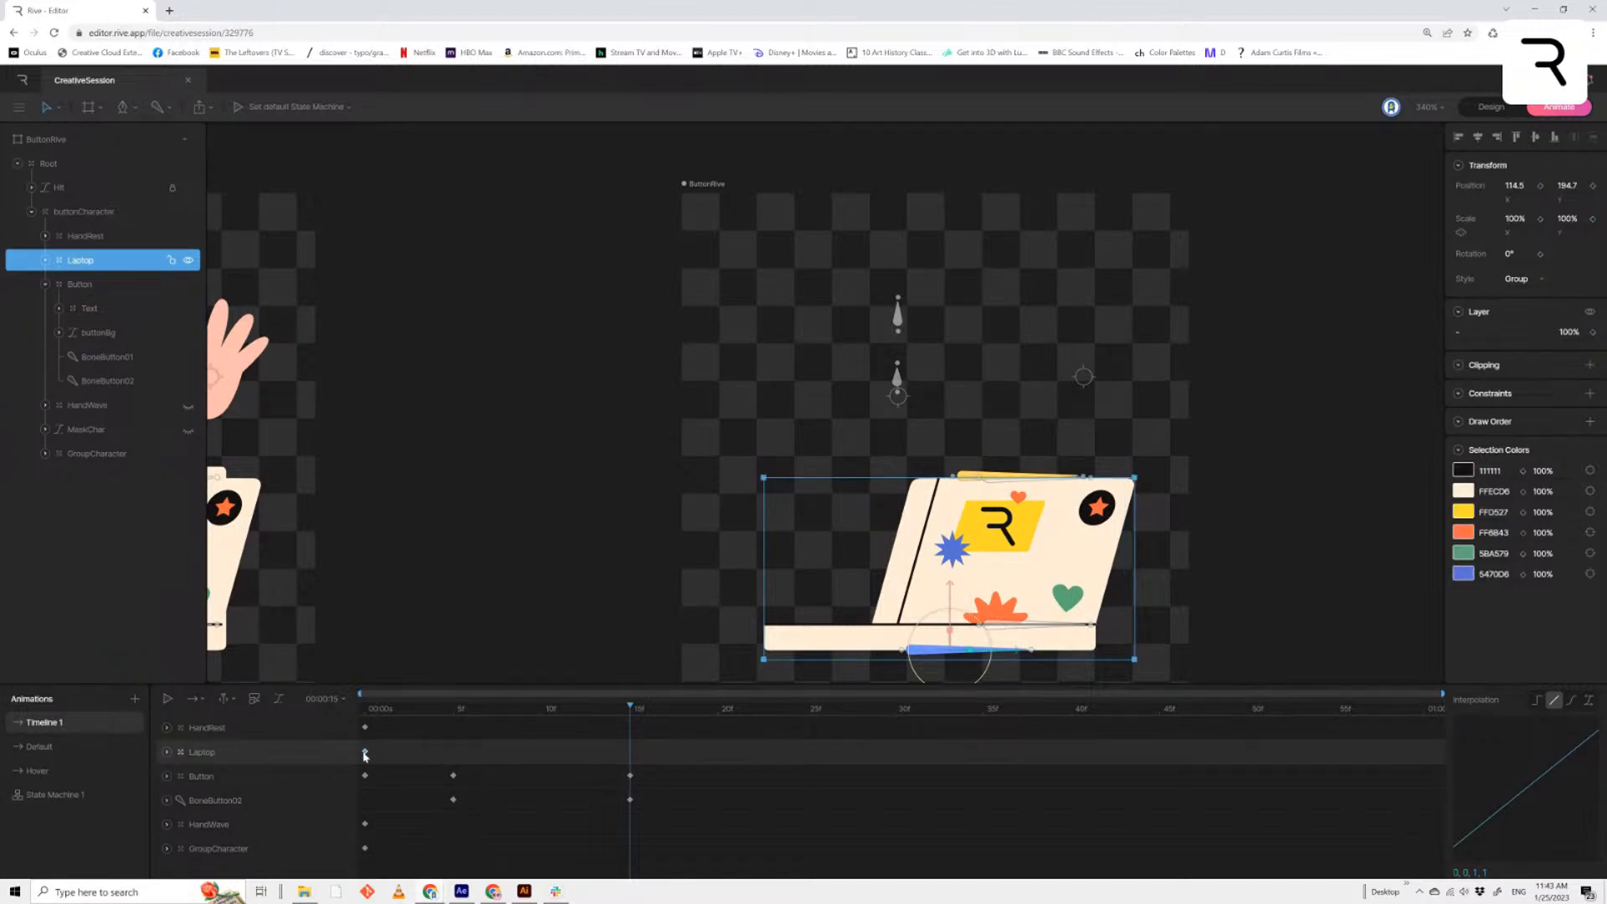
left_click_drag(366, 750, 631, 780)
Set the Laptop group's opacity to 0% at frame 14
left_click_drag(629, 712, 619, 722)
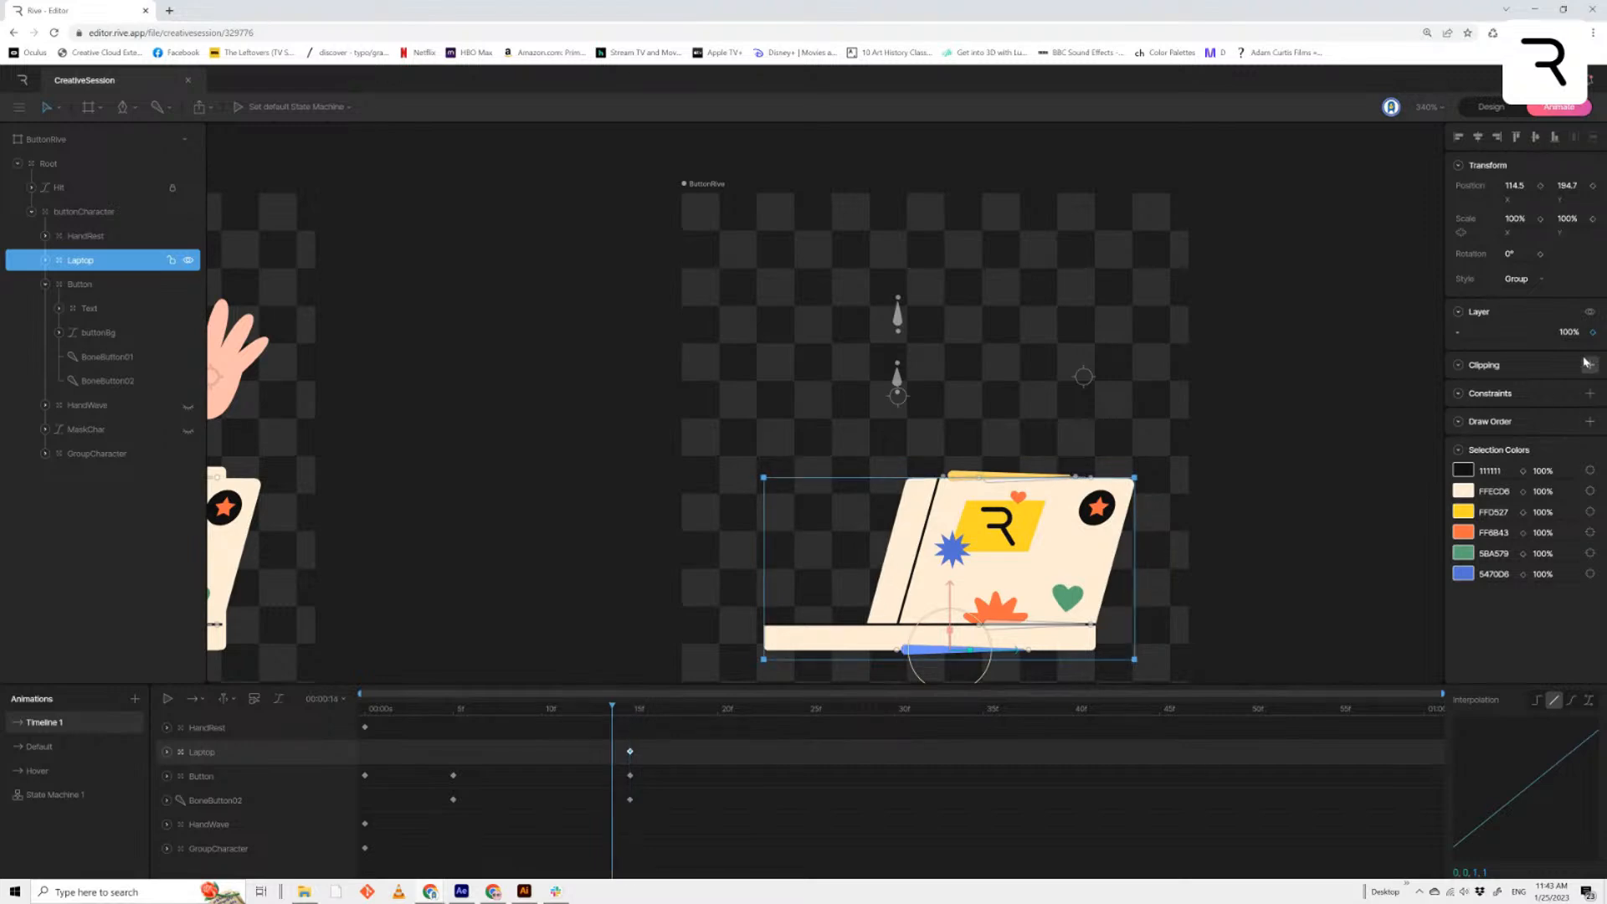
left_click(1573, 333)
type("0")
key("Return")
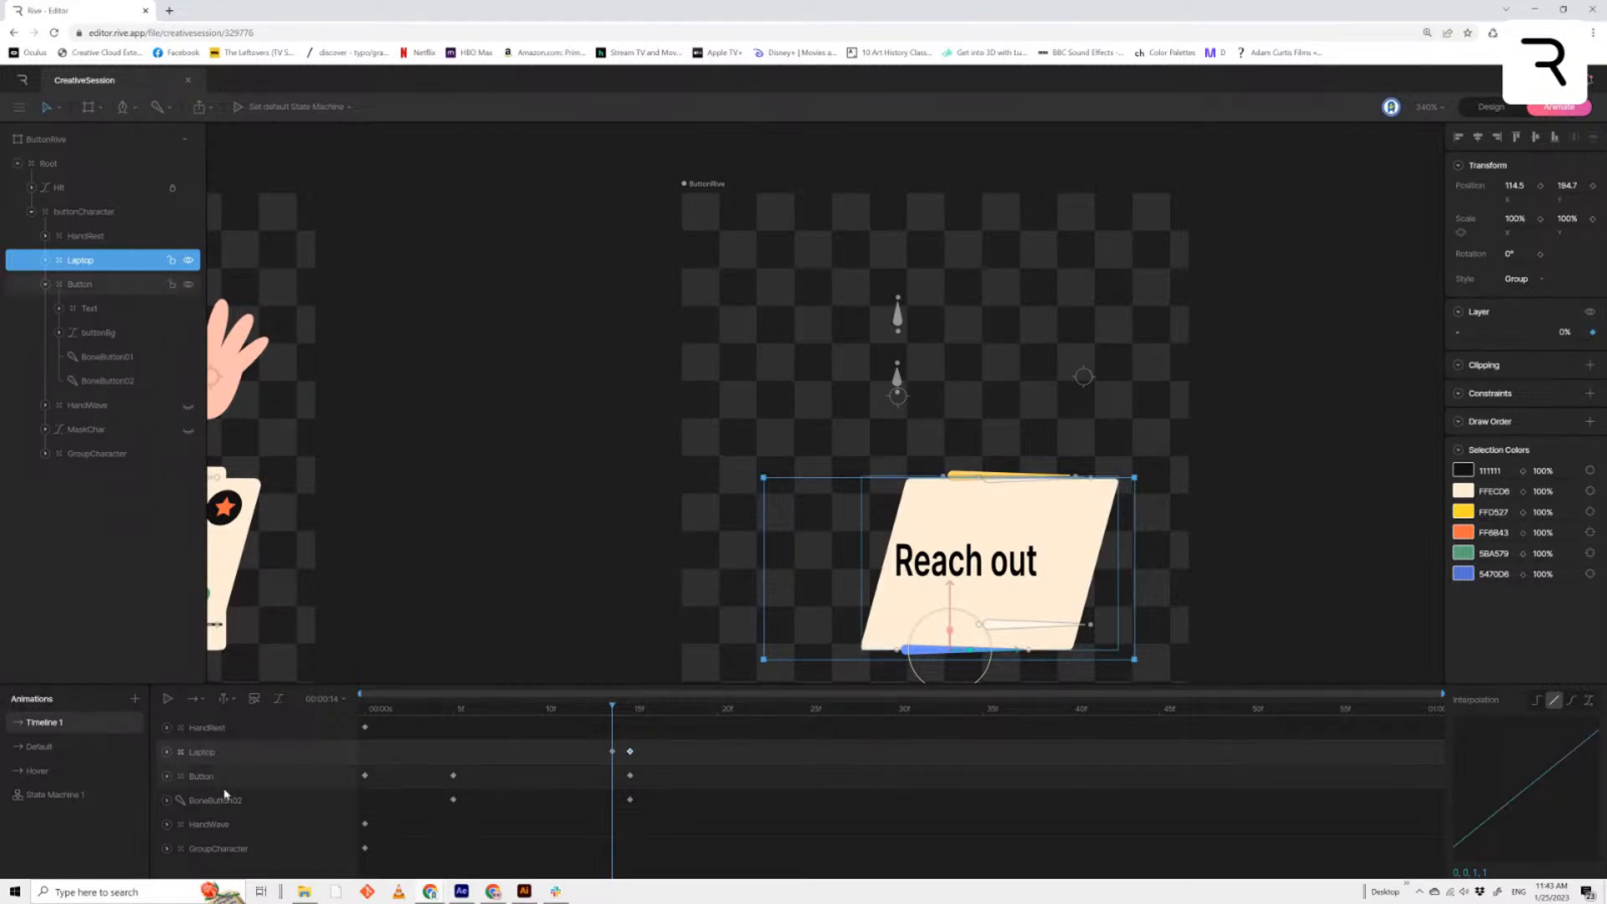
Key the Text group's position and scale, and place those keys at frame 5
left_click(669, 323)
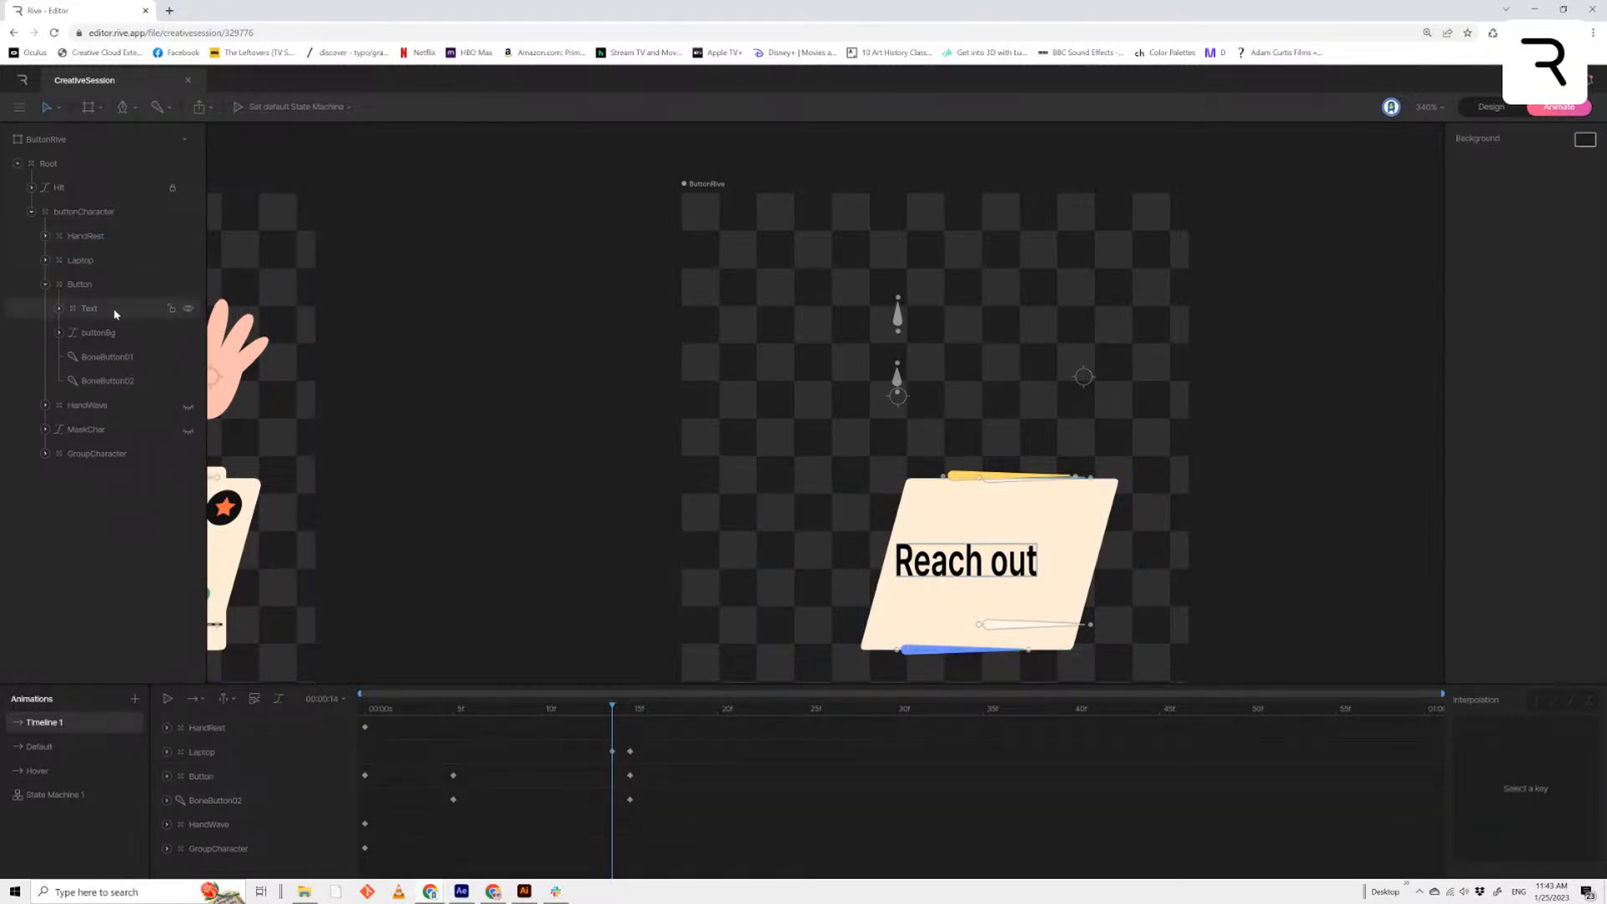
left_click(115, 309)
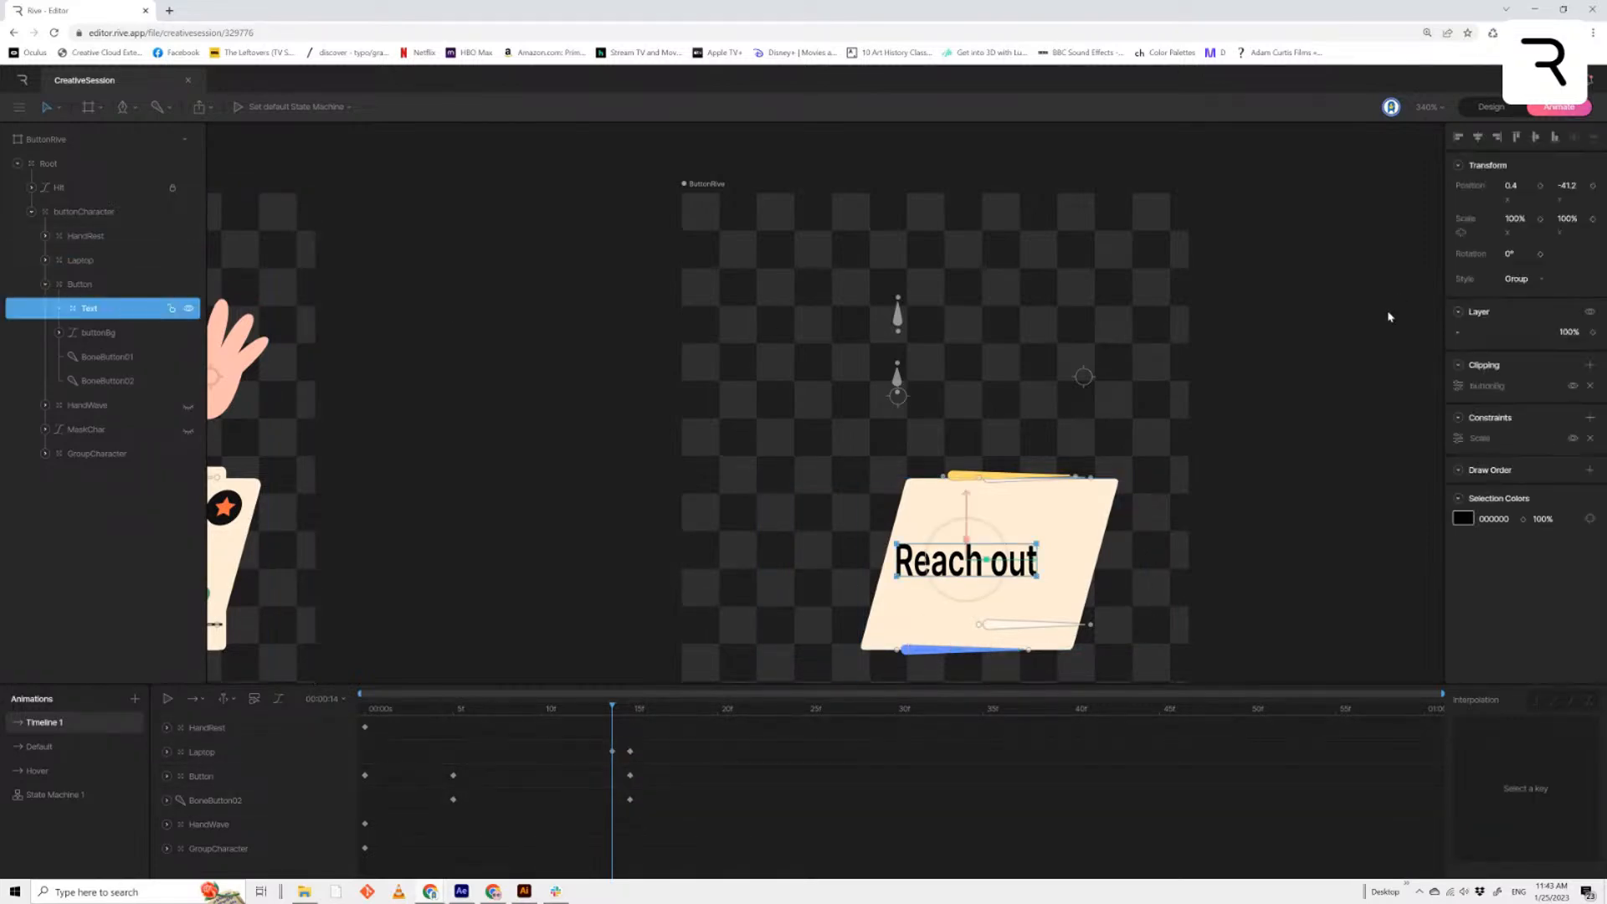
left_click(1541, 186)
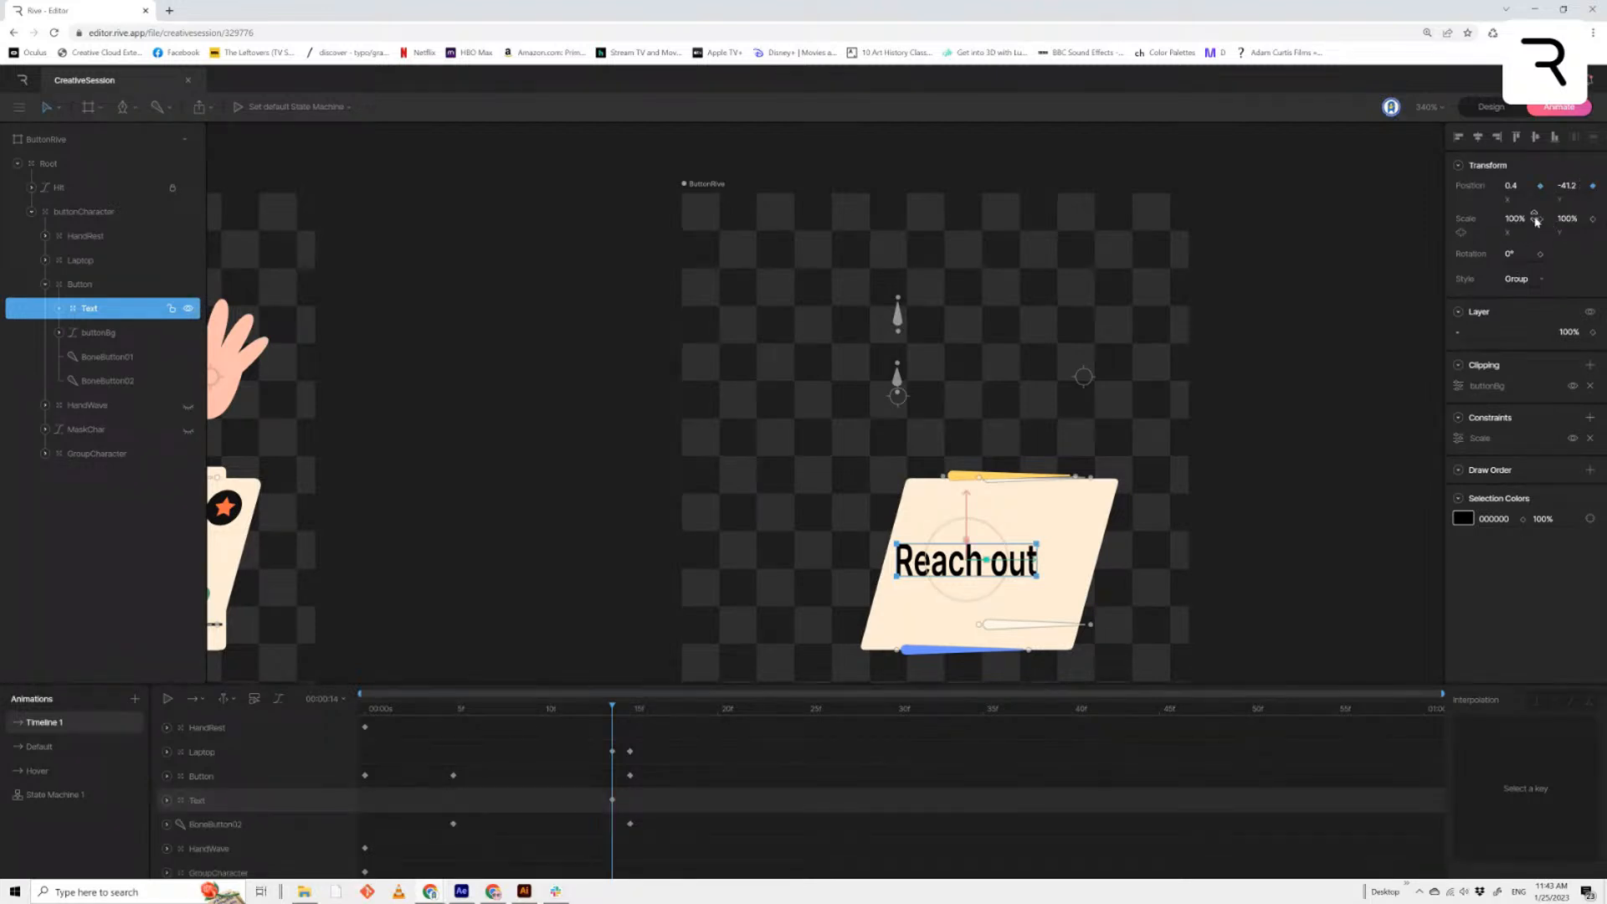
left_click(1593, 218)
left_click(612, 801)
left_click_drag(506, 808, 451, 816)
Shift the Text group horizontally to X 27.4 at frame 15
left_click_drag(610, 709, 633, 717)
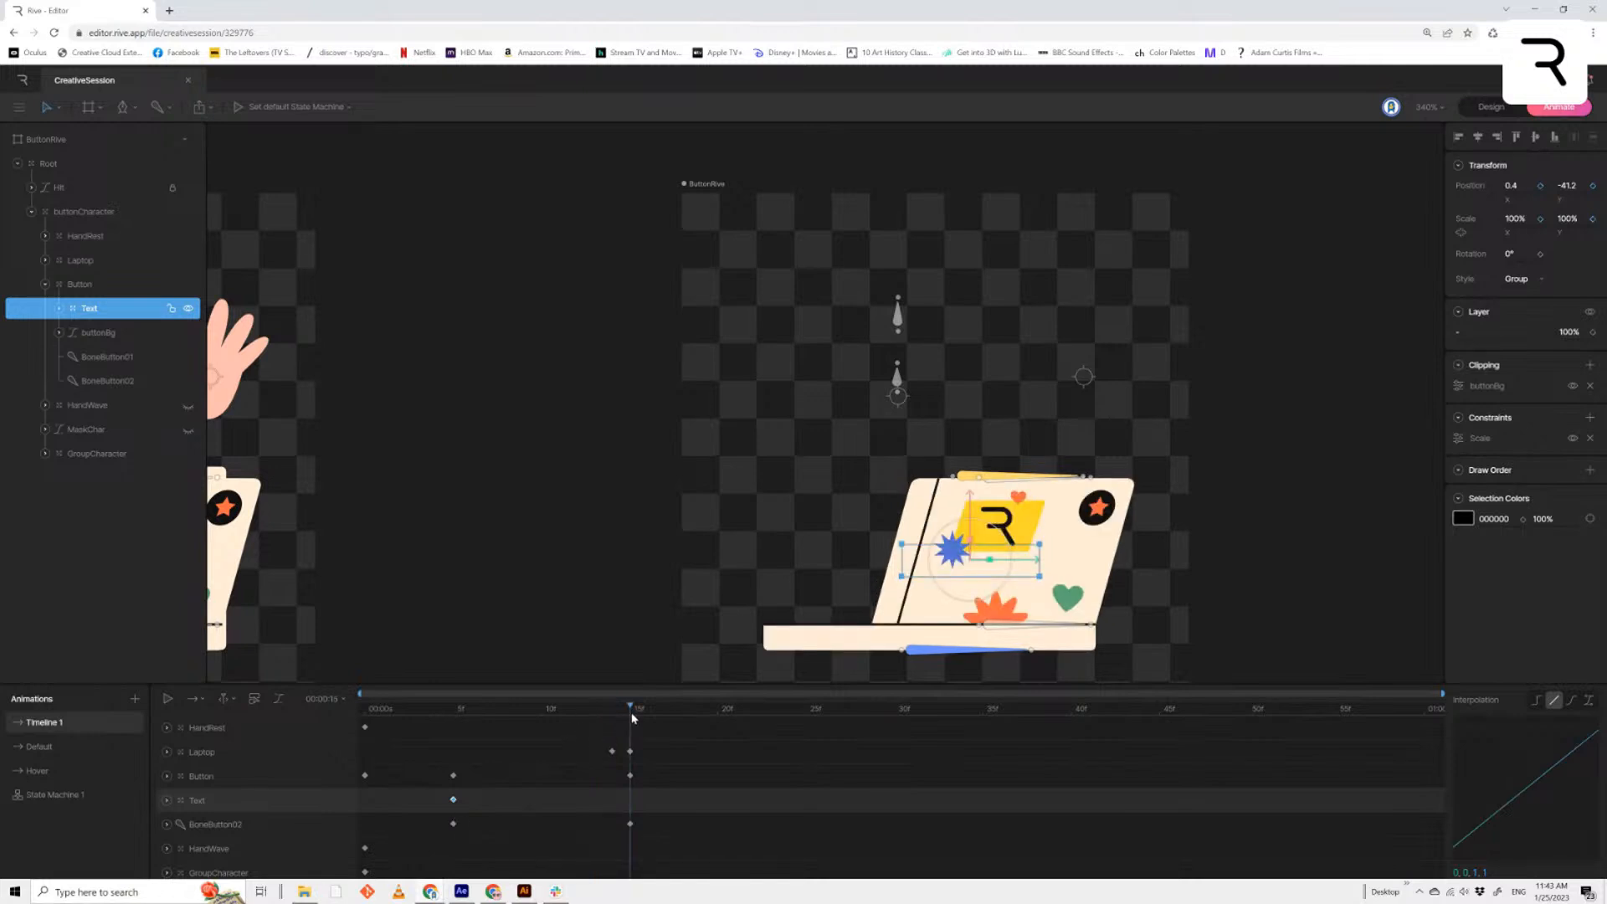
key("shift+Right")
key("shift+Right")
key("shift+Right")
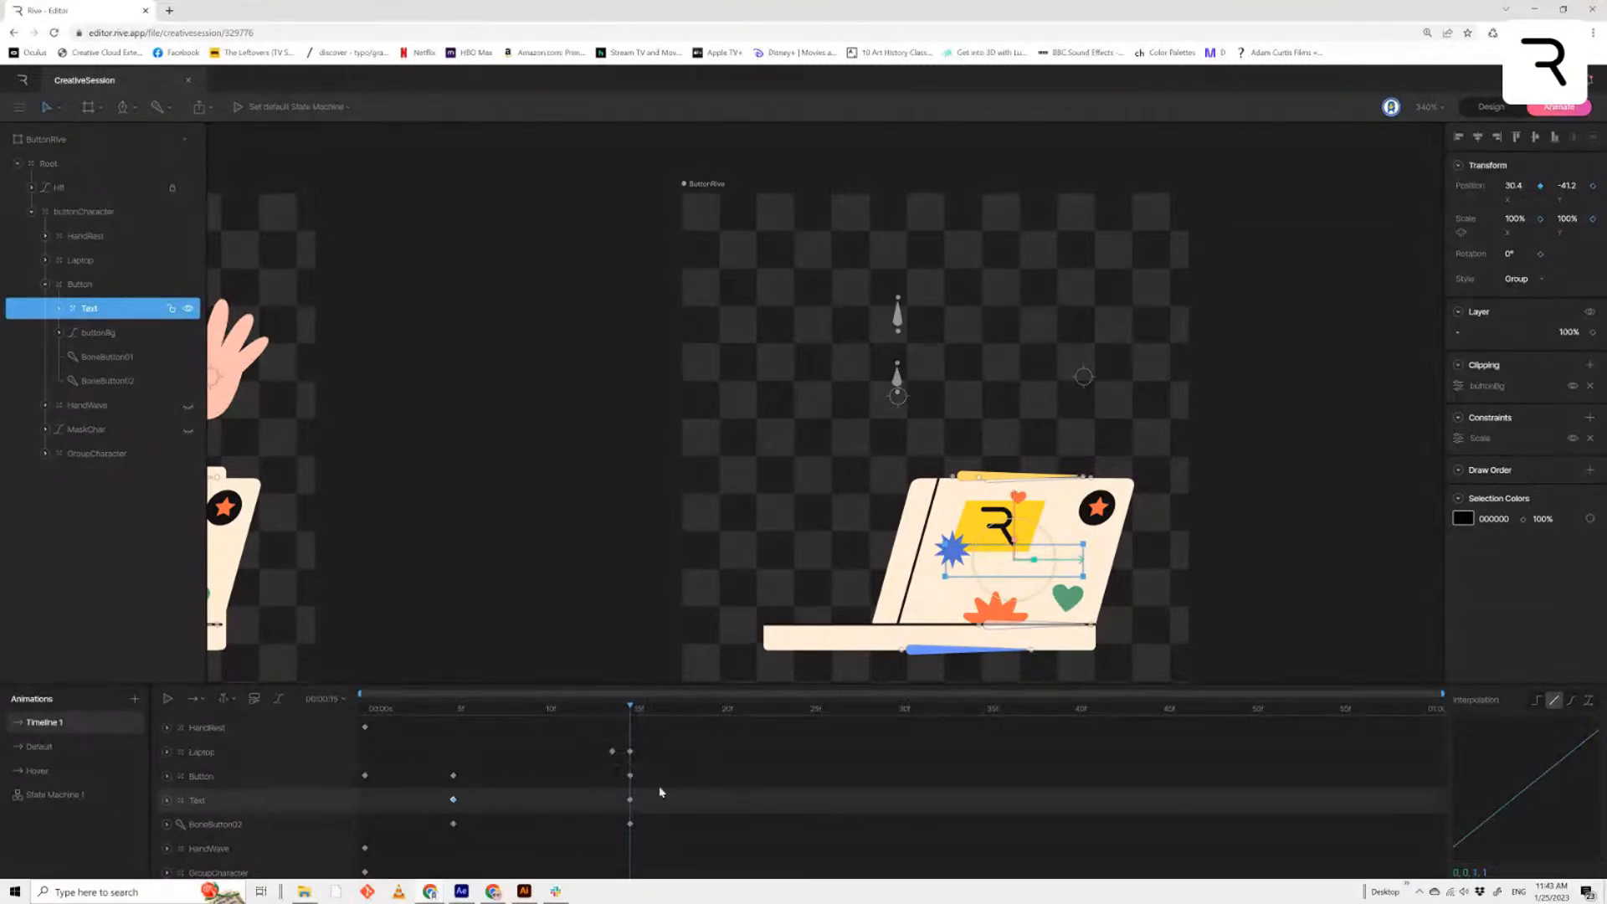
mouse_move(632, 717)
left_mouse_down()
mouse_move(616, 723)
mouse_move(629, 723)
left_mouse_up()
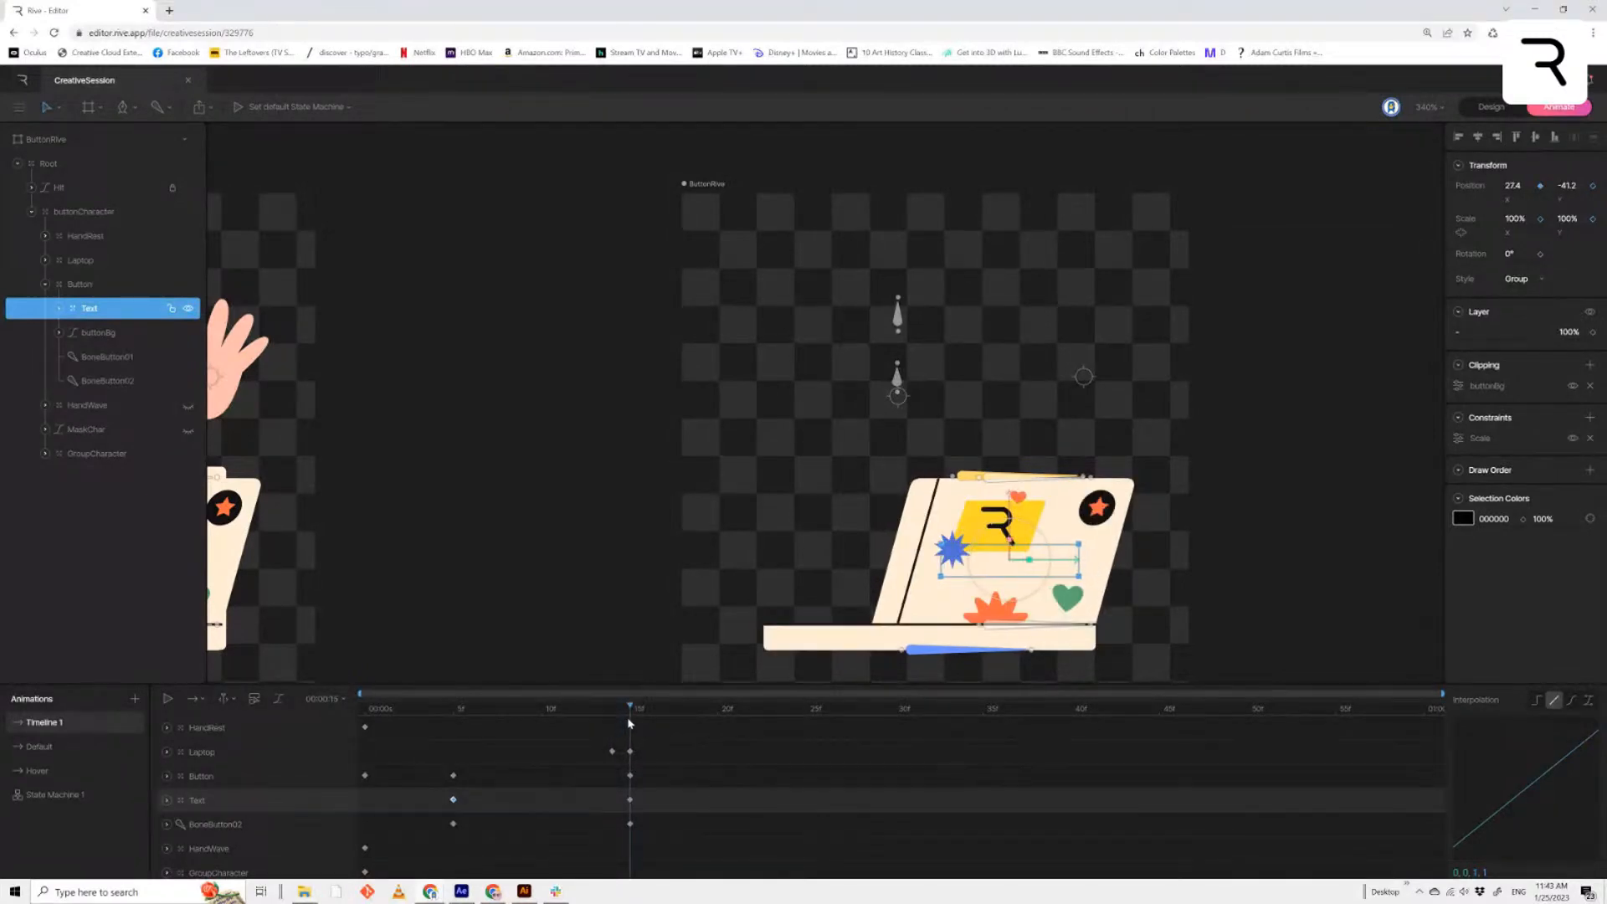
Key the Button group's opacity at 100% on frame 14 and 0% on frame 15
left_click_drag(629, 720, 613, 719)
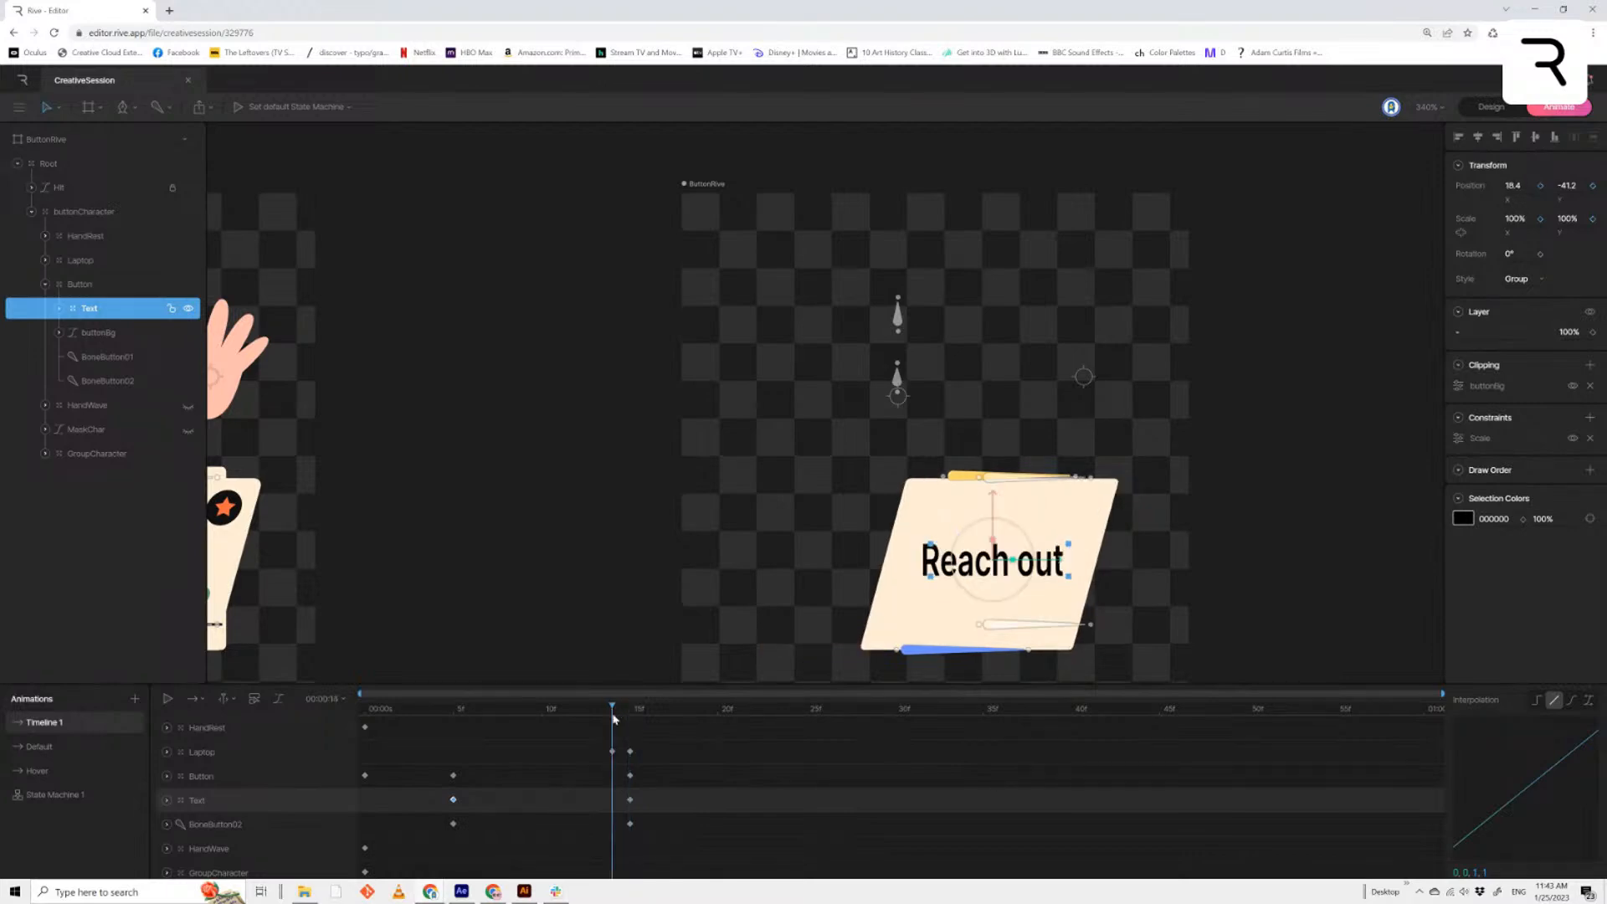
left_click(222, 778)
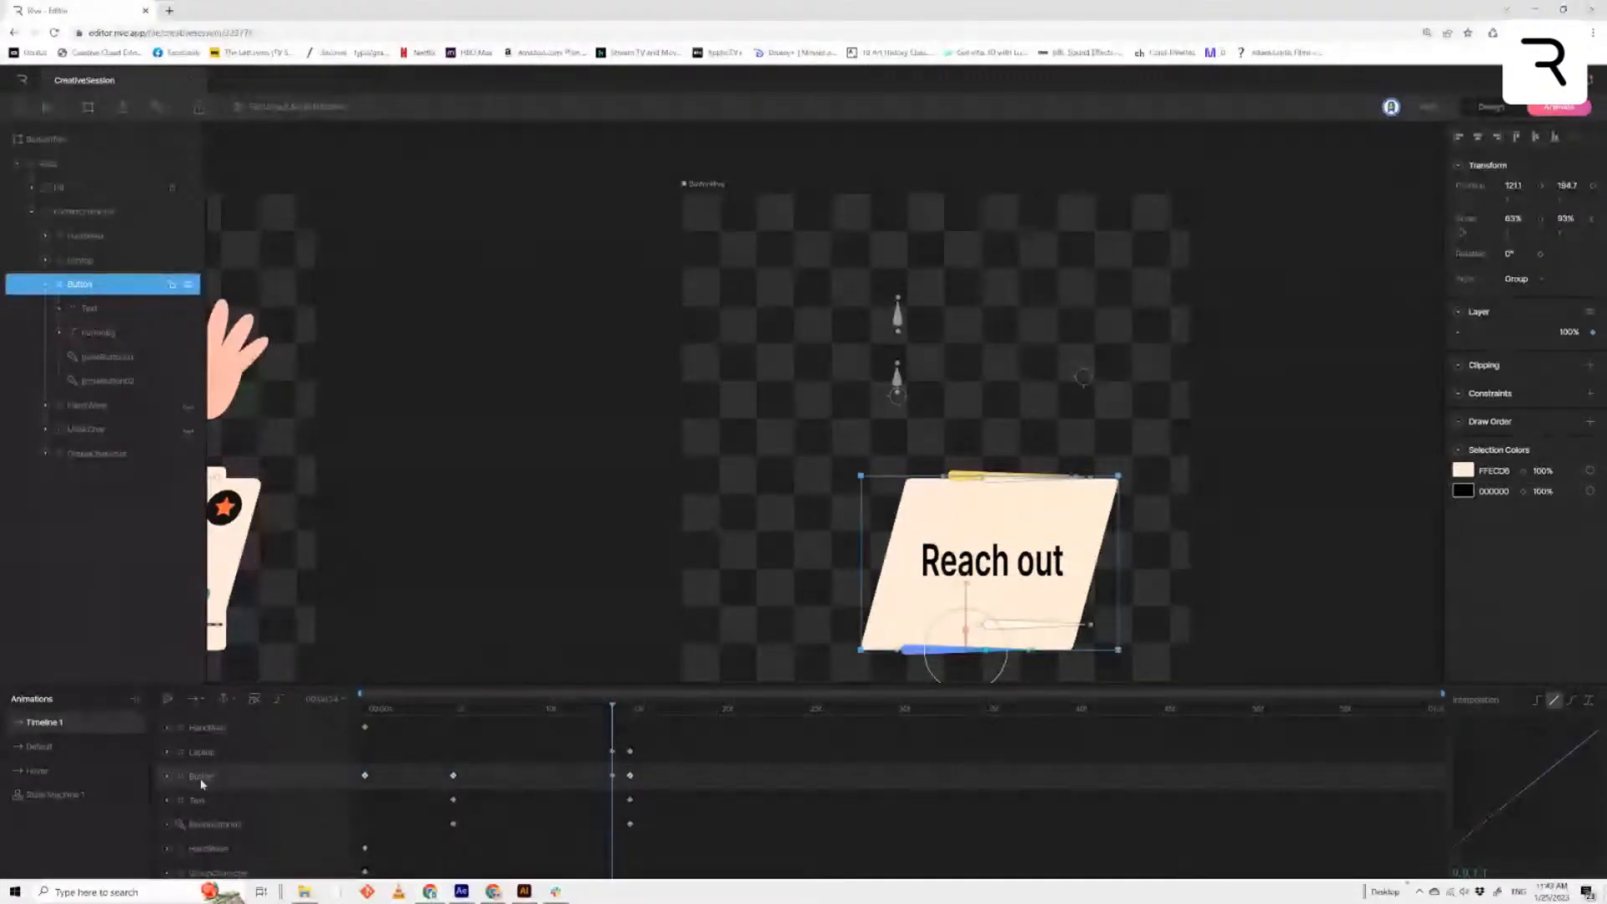
left_click(166, 777)
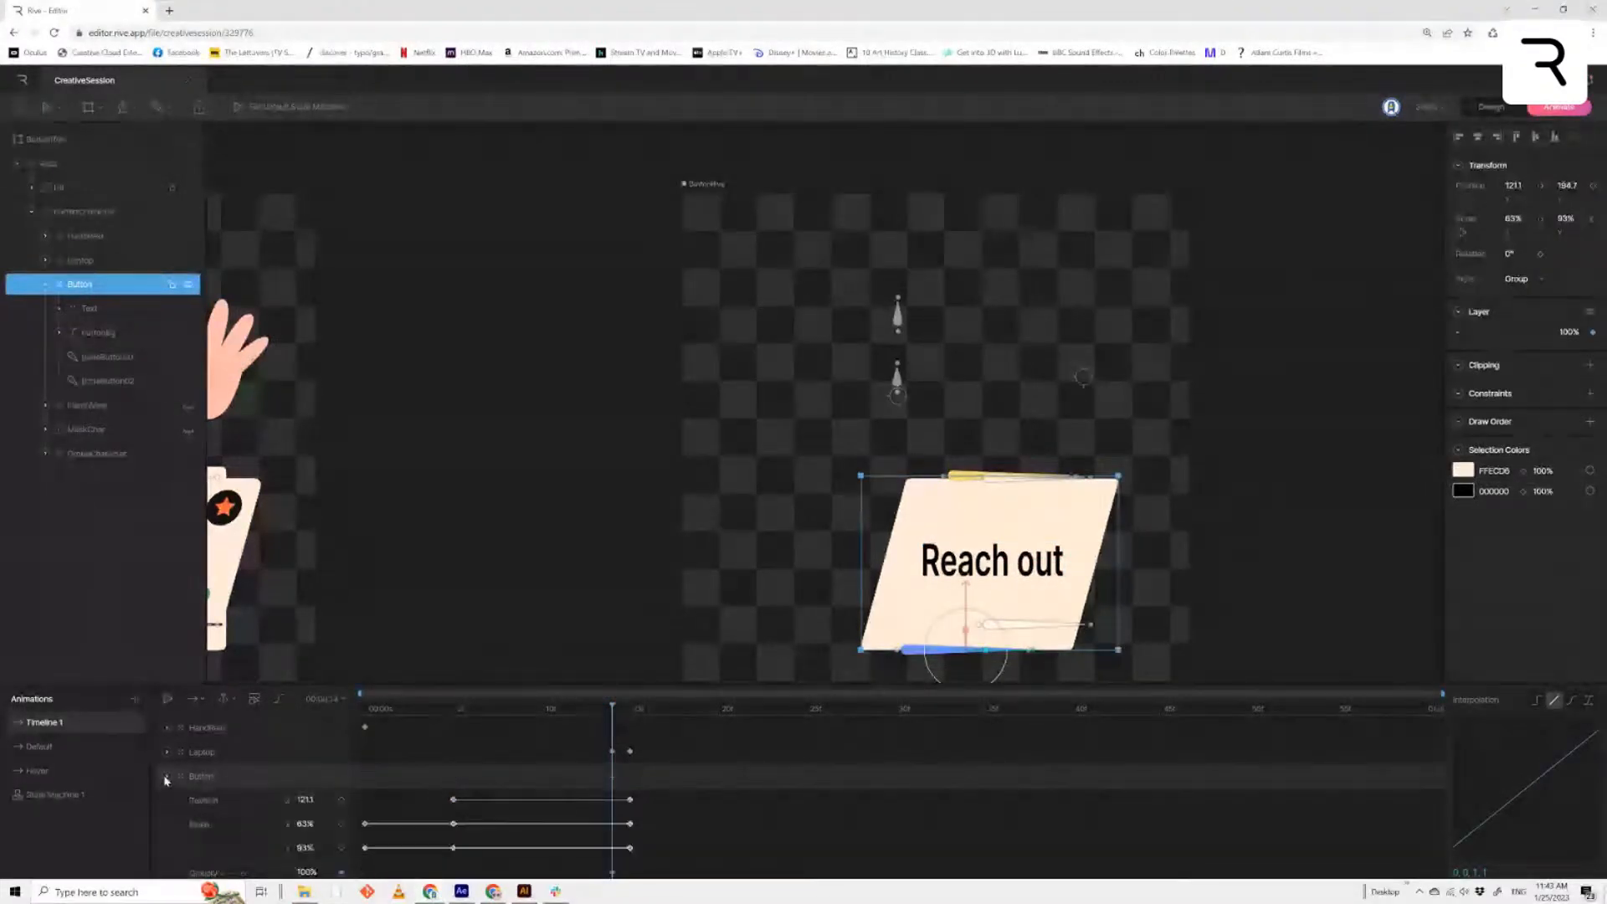
left_click(626, 717)
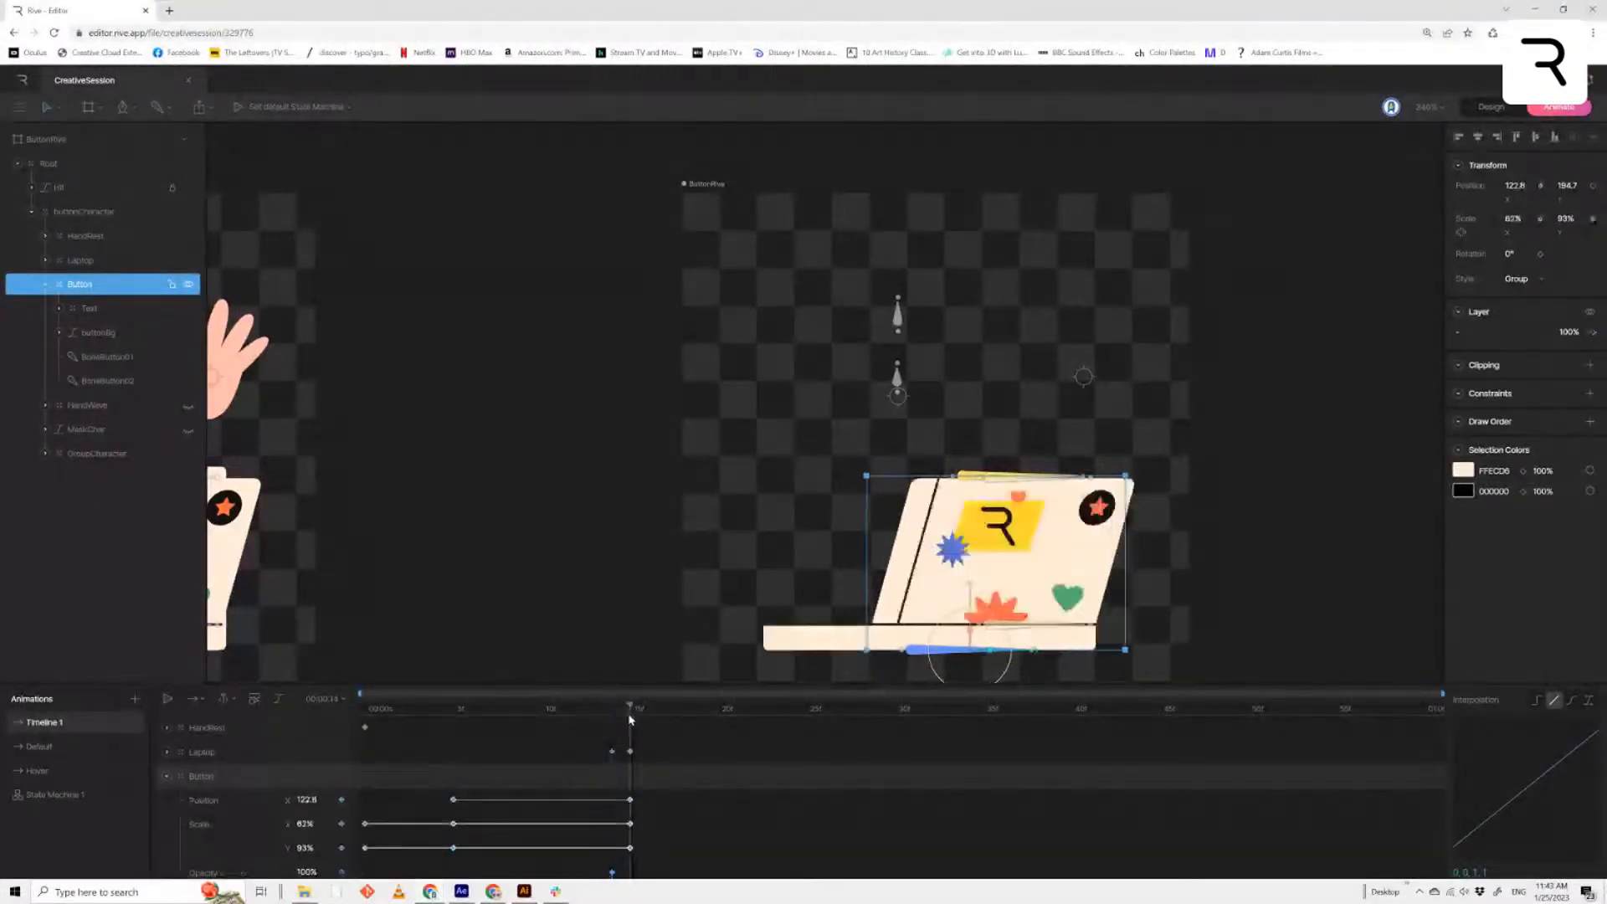
type("0")
key("Return")
Play and scrub Timeline 1 from the start to check the button's switch to the laptop
left_click_drag(464, 708, 365, 706)
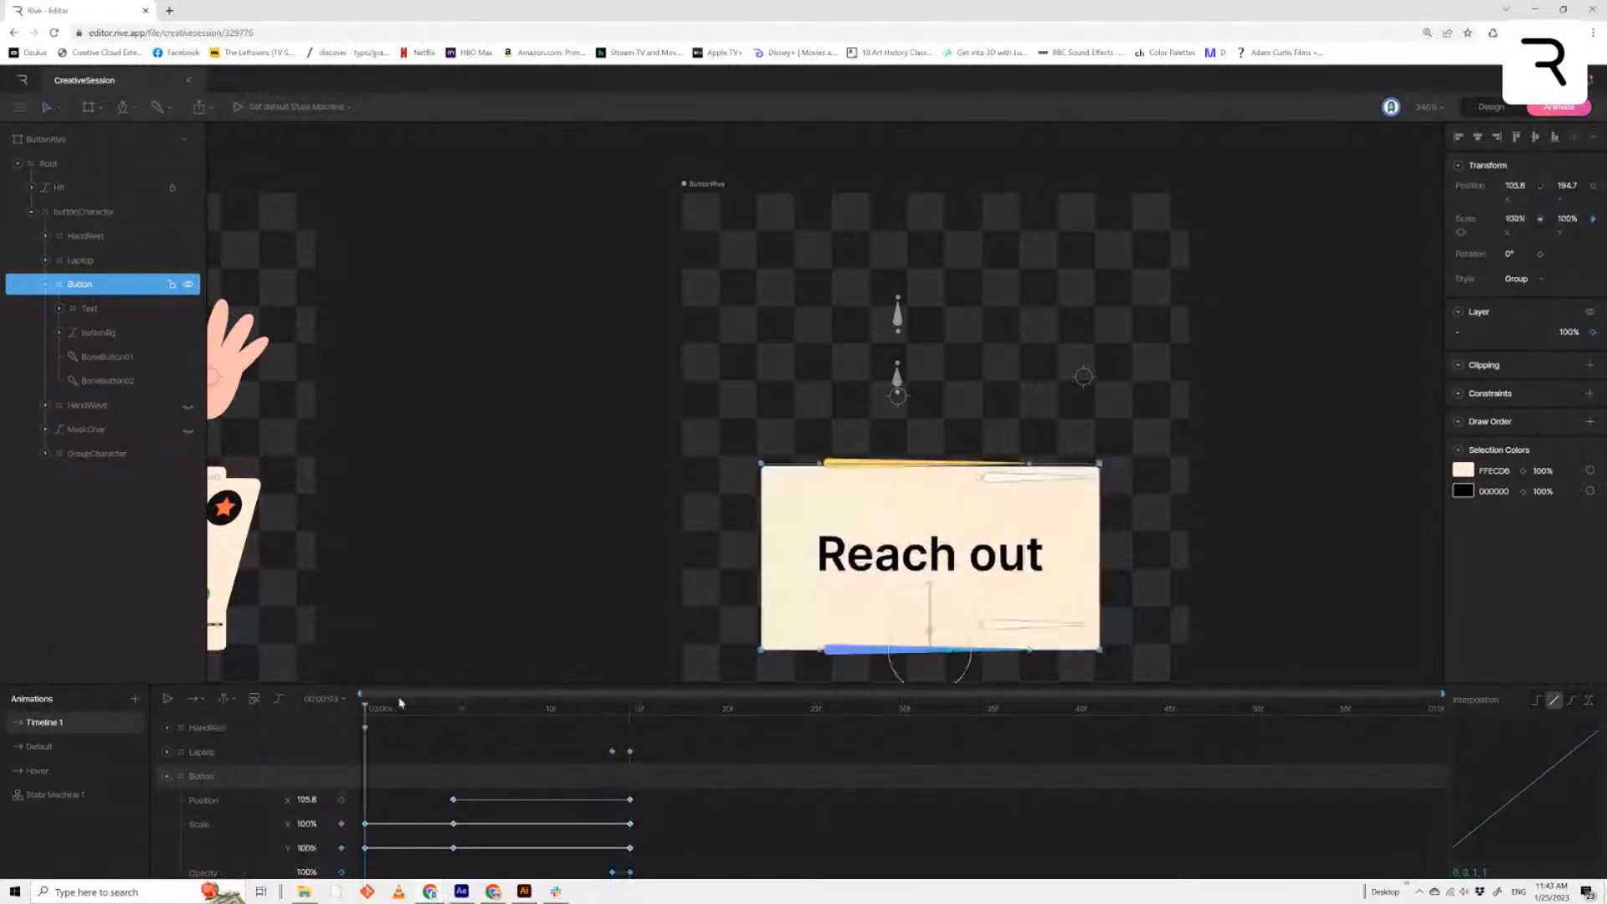
left_click(1250, 532)
key("space")
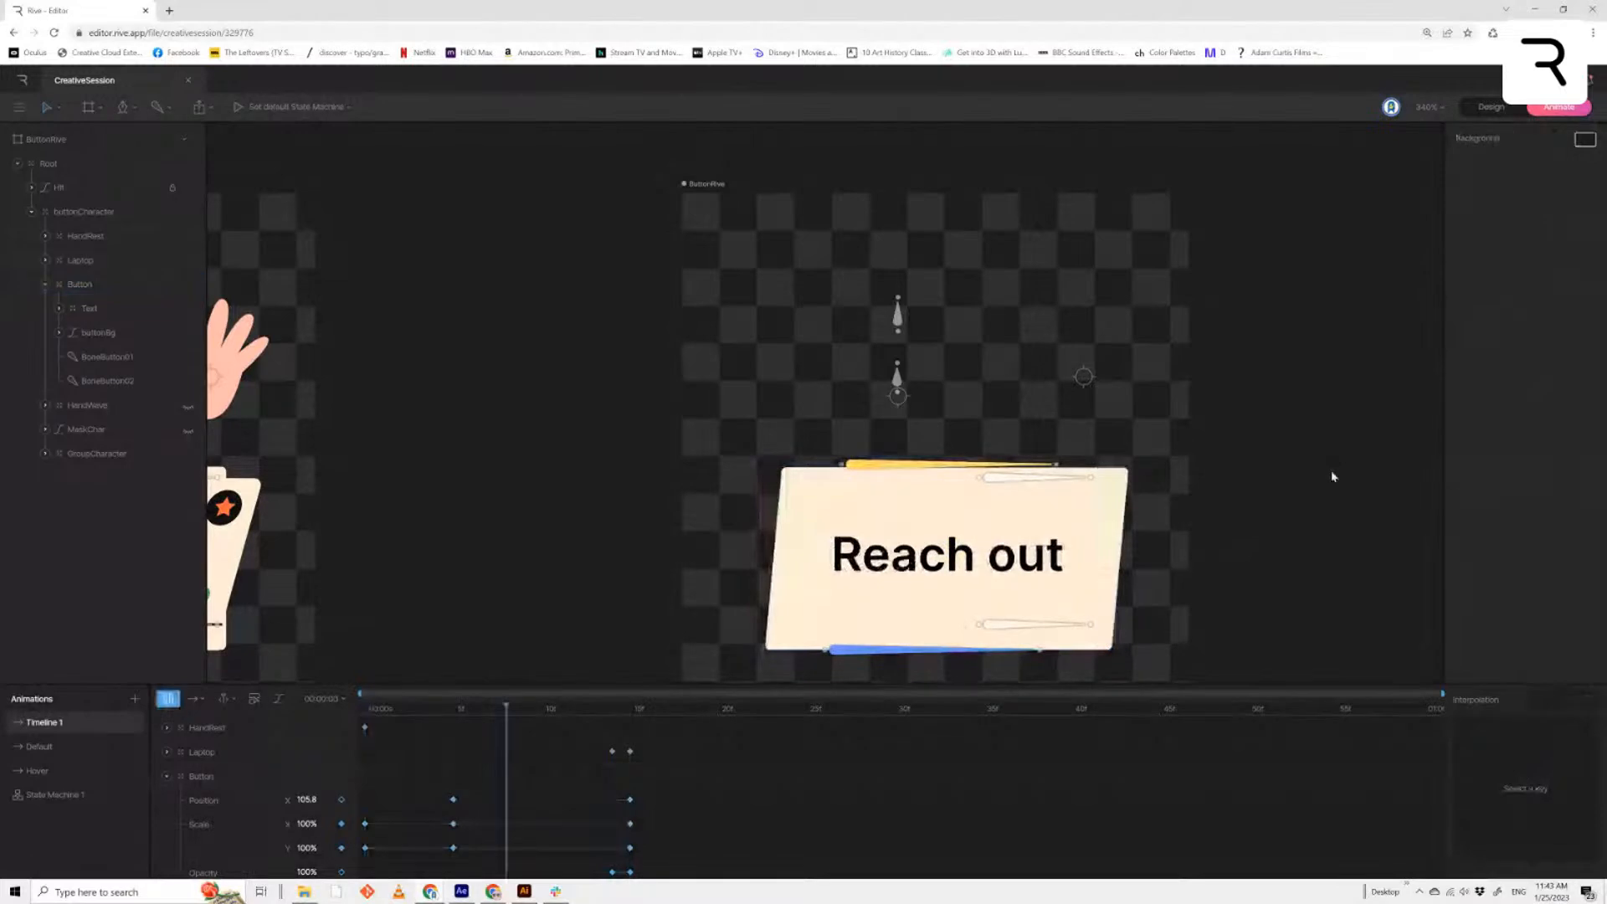
left_click(467, 714)
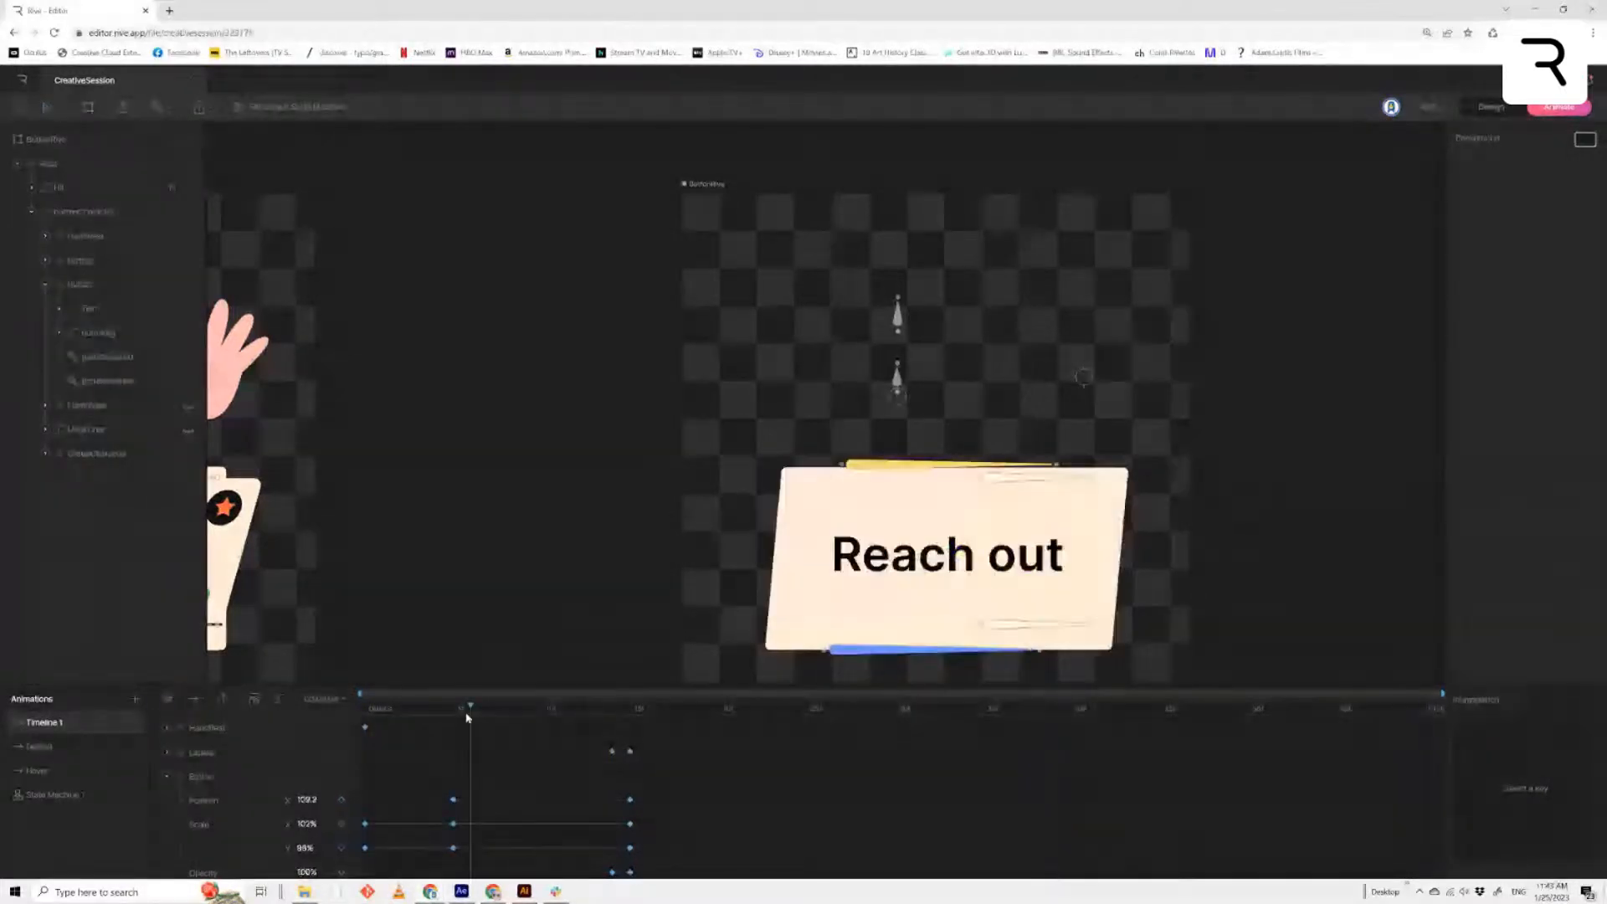
key("space")
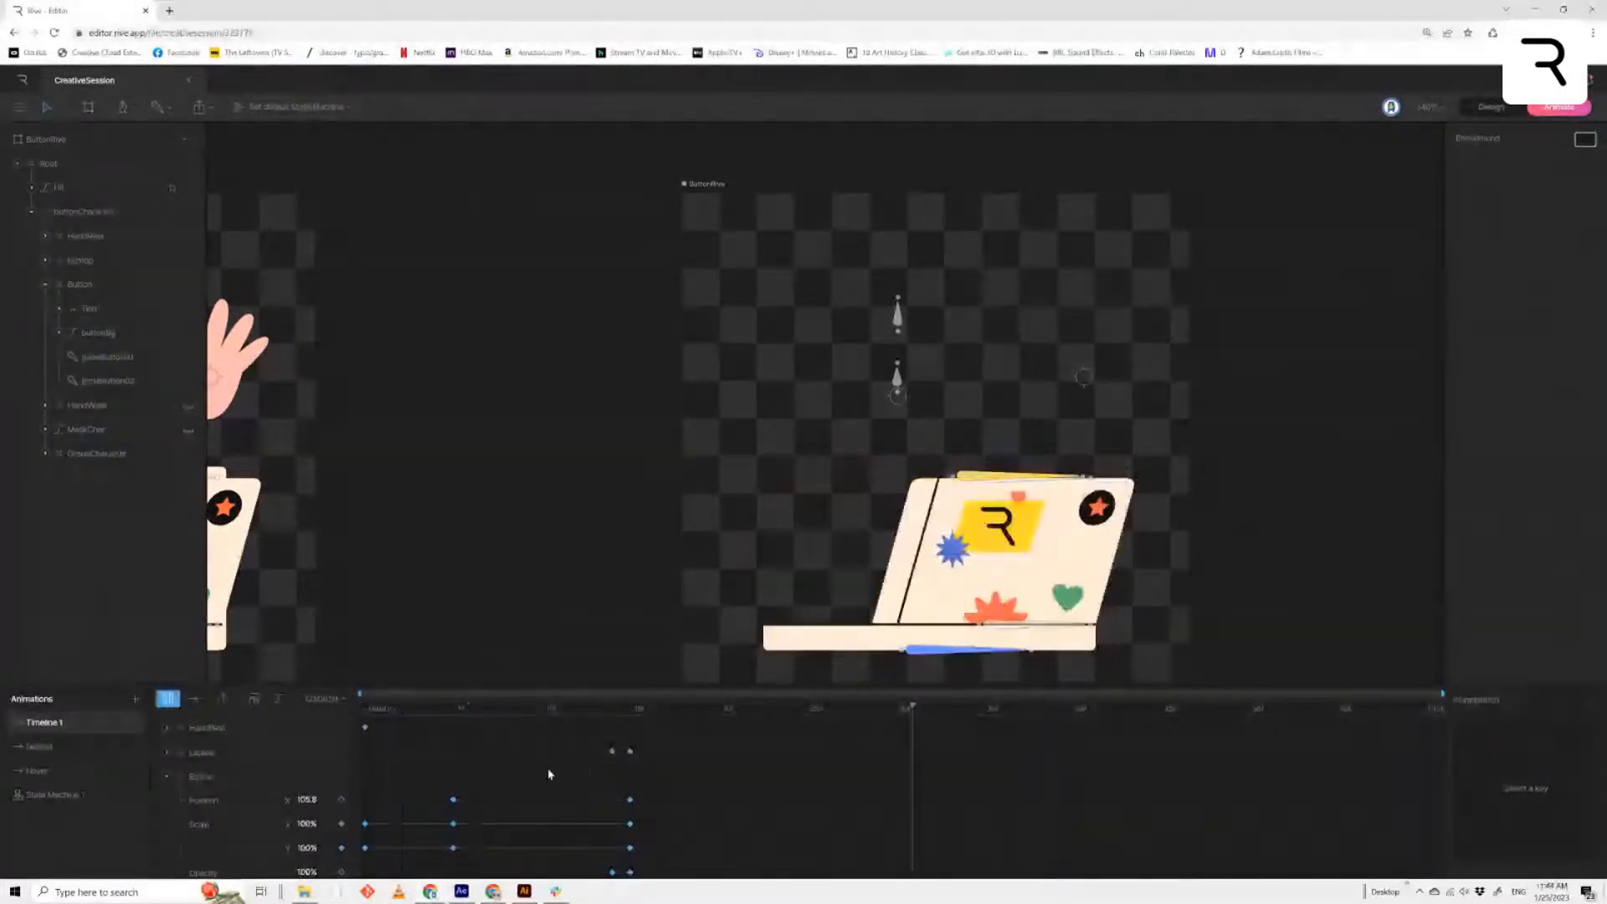
left_click_drag(430, 710, 651, 785)
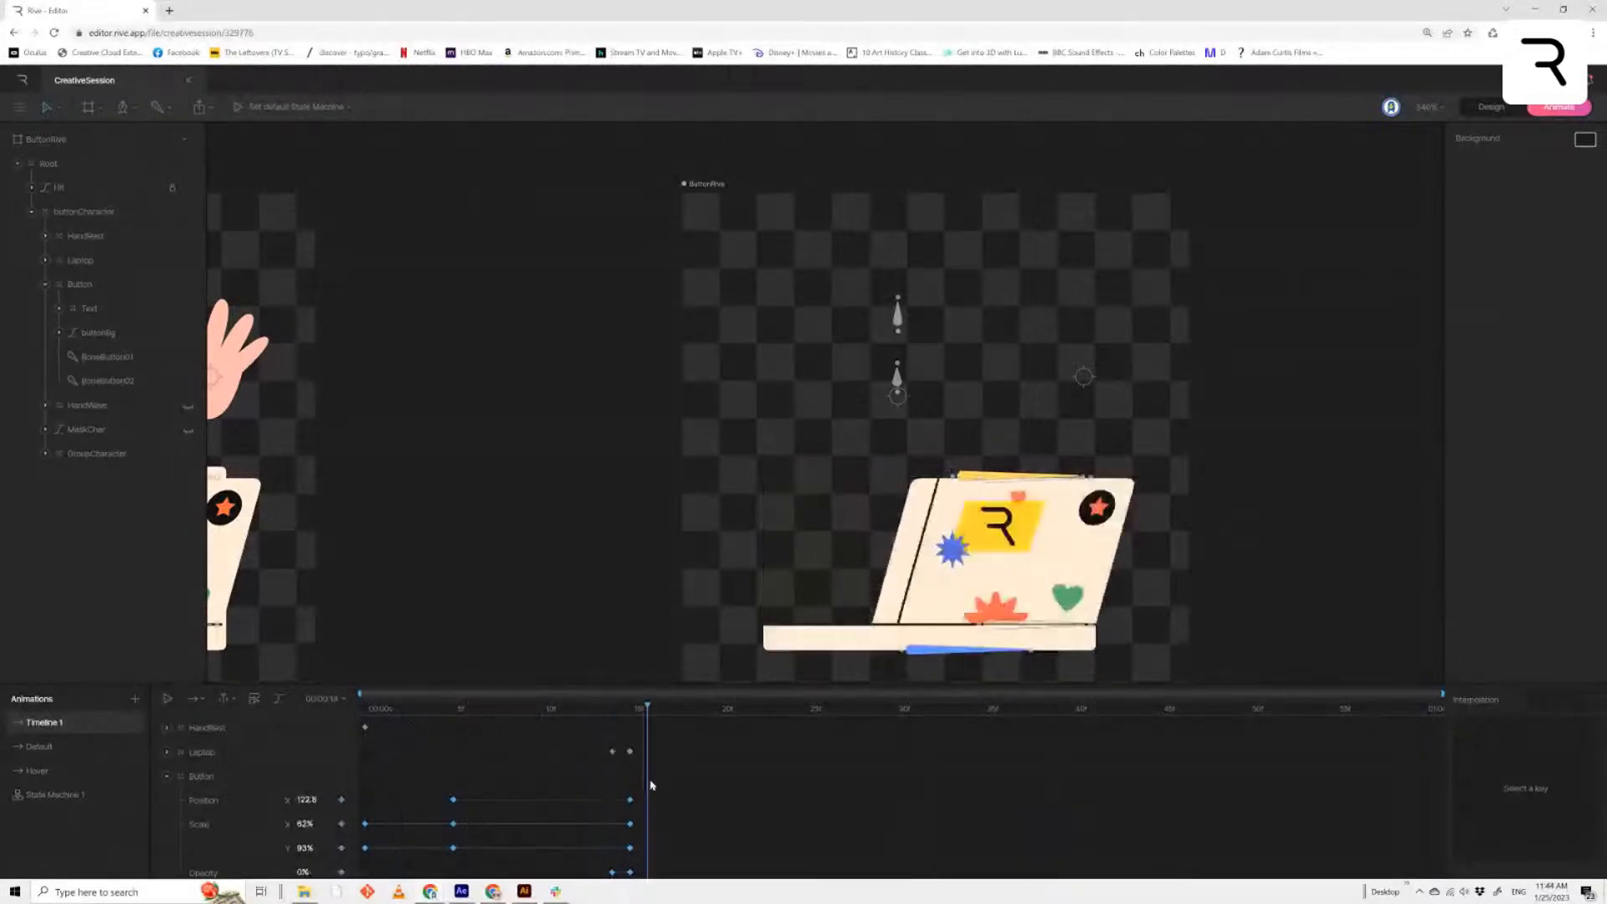
key("space")
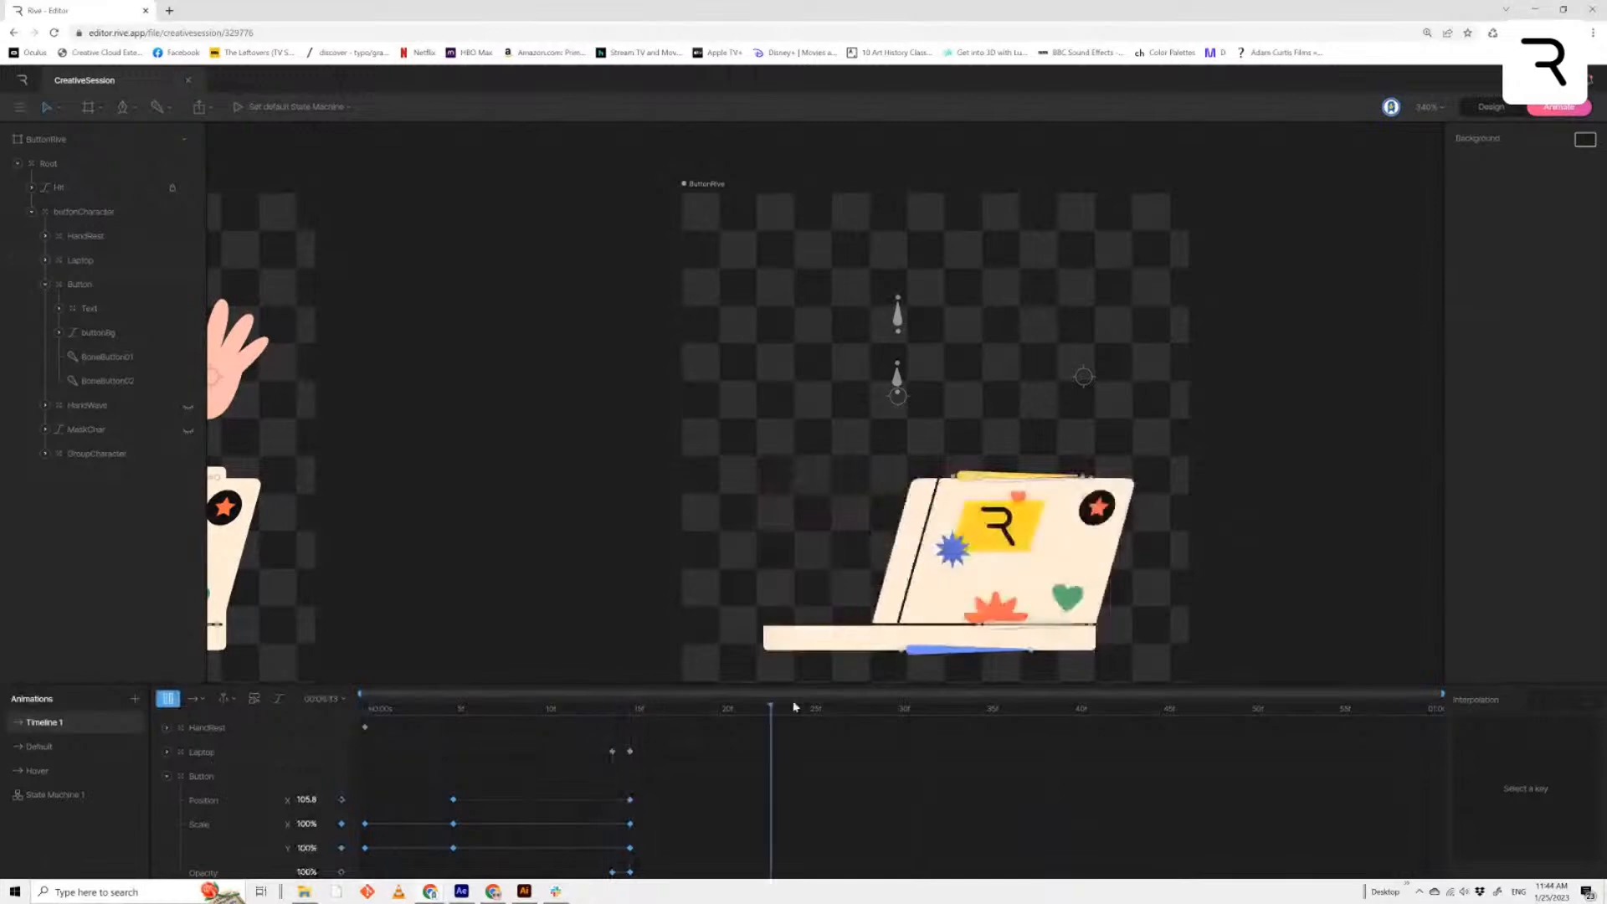
Shift the ending keys of Laptop, Button, Text and BoneButton02 to frames 15 and 16, keeping the stretch keys at frame 5
left_click(453, 716)
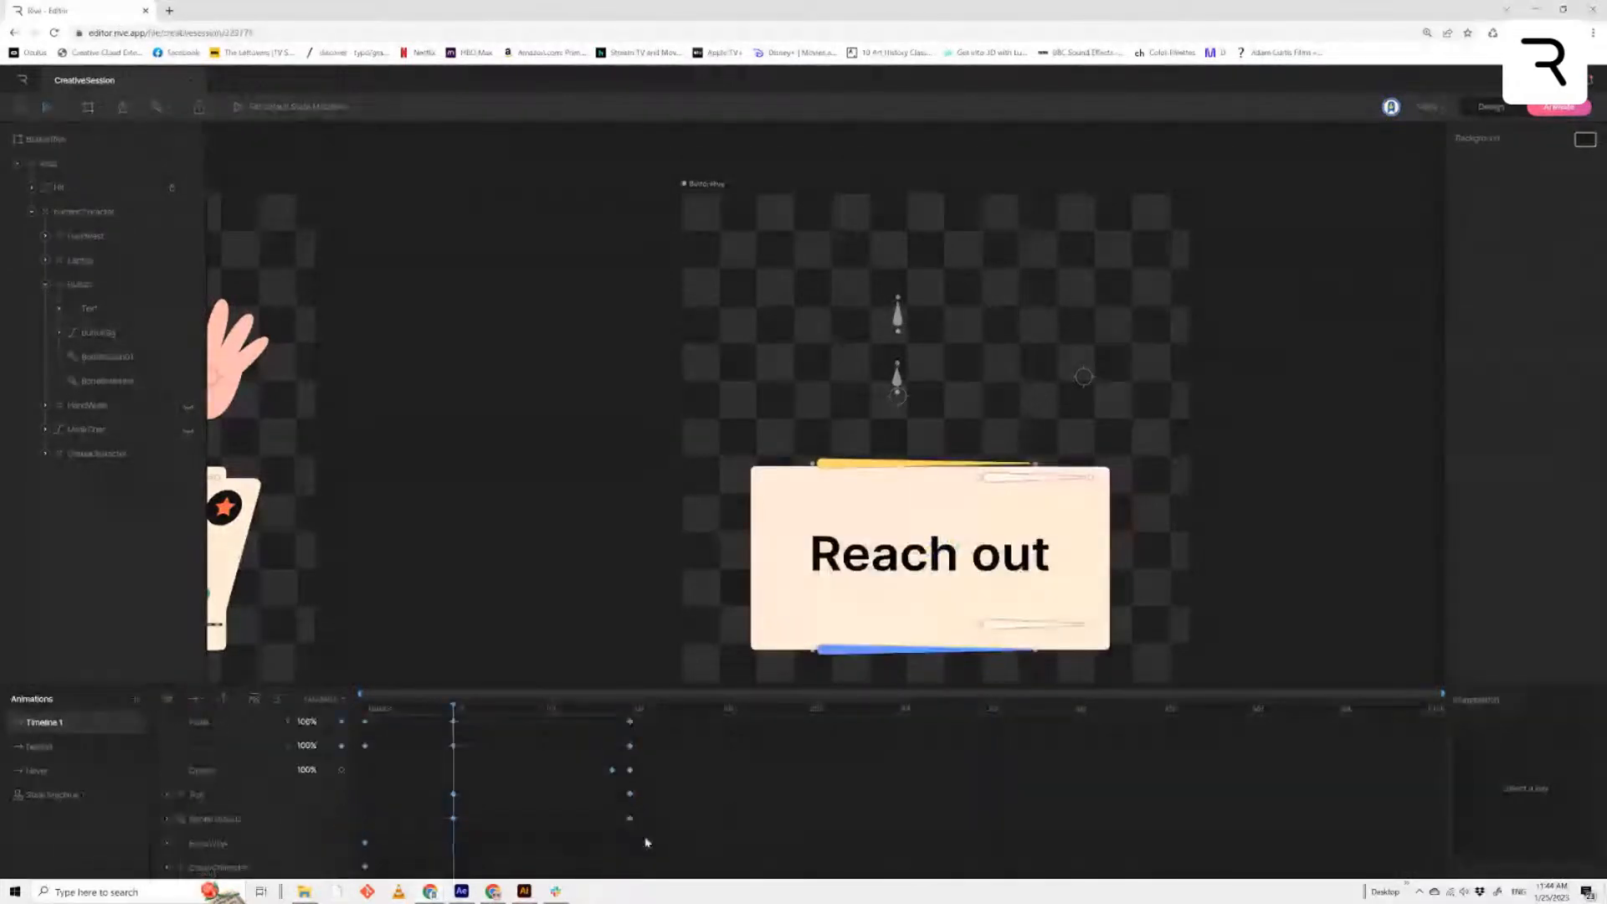
left_click_drag(434, 742, 748, 856)
left_click_drag(459, 798, 470, 802)
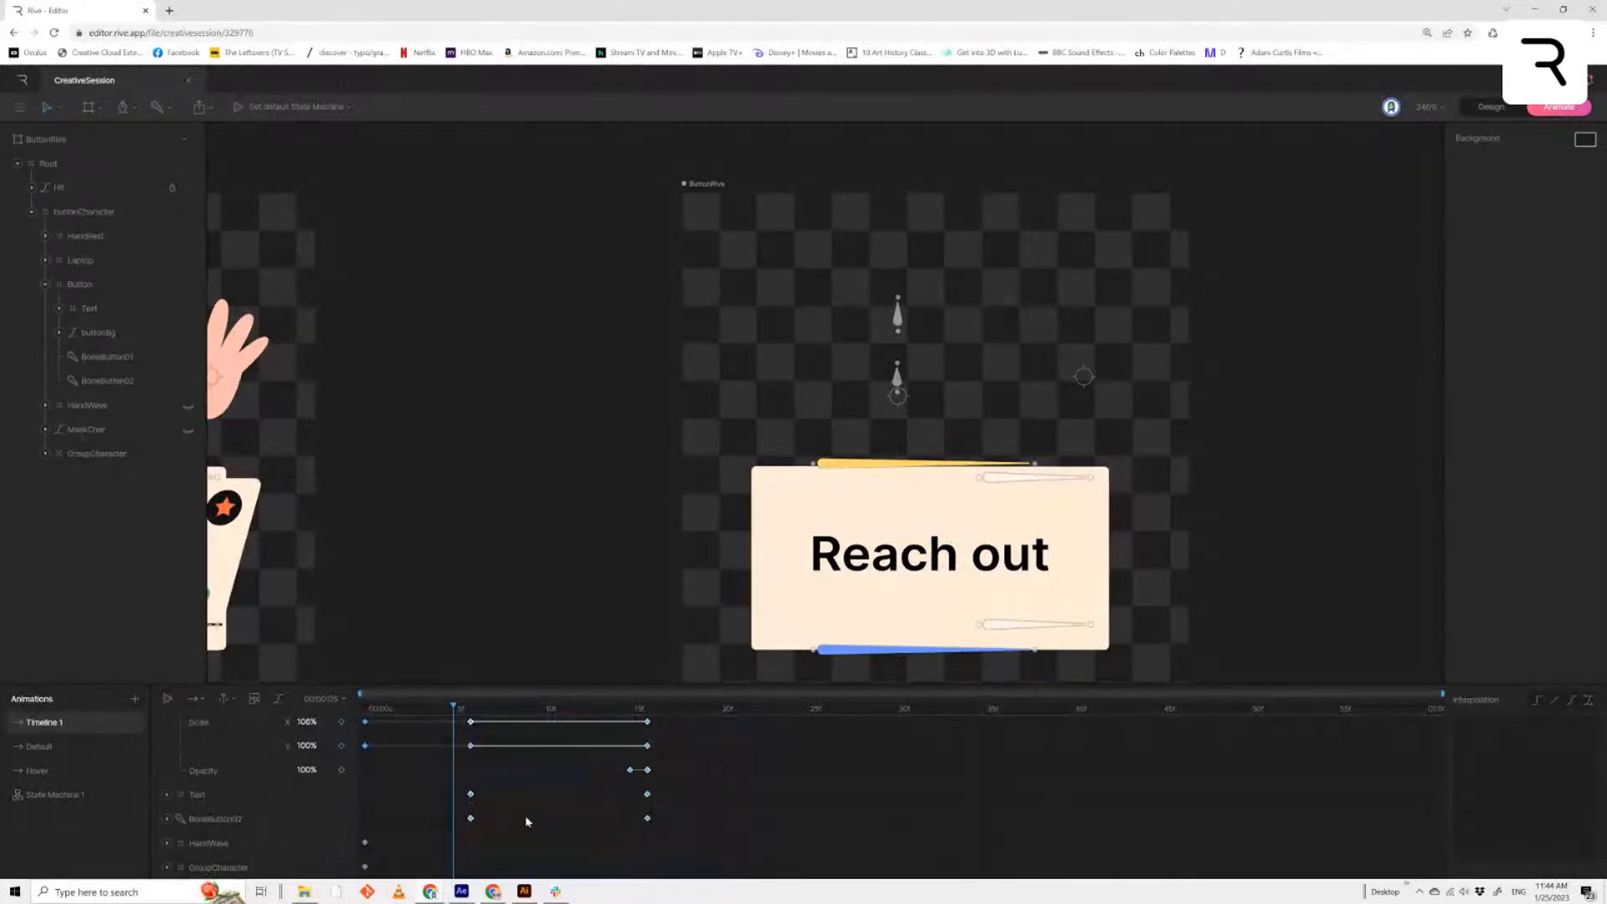
scroll(524, 811, "up", 1)
left_click_drag(506, 746, 446, 879)
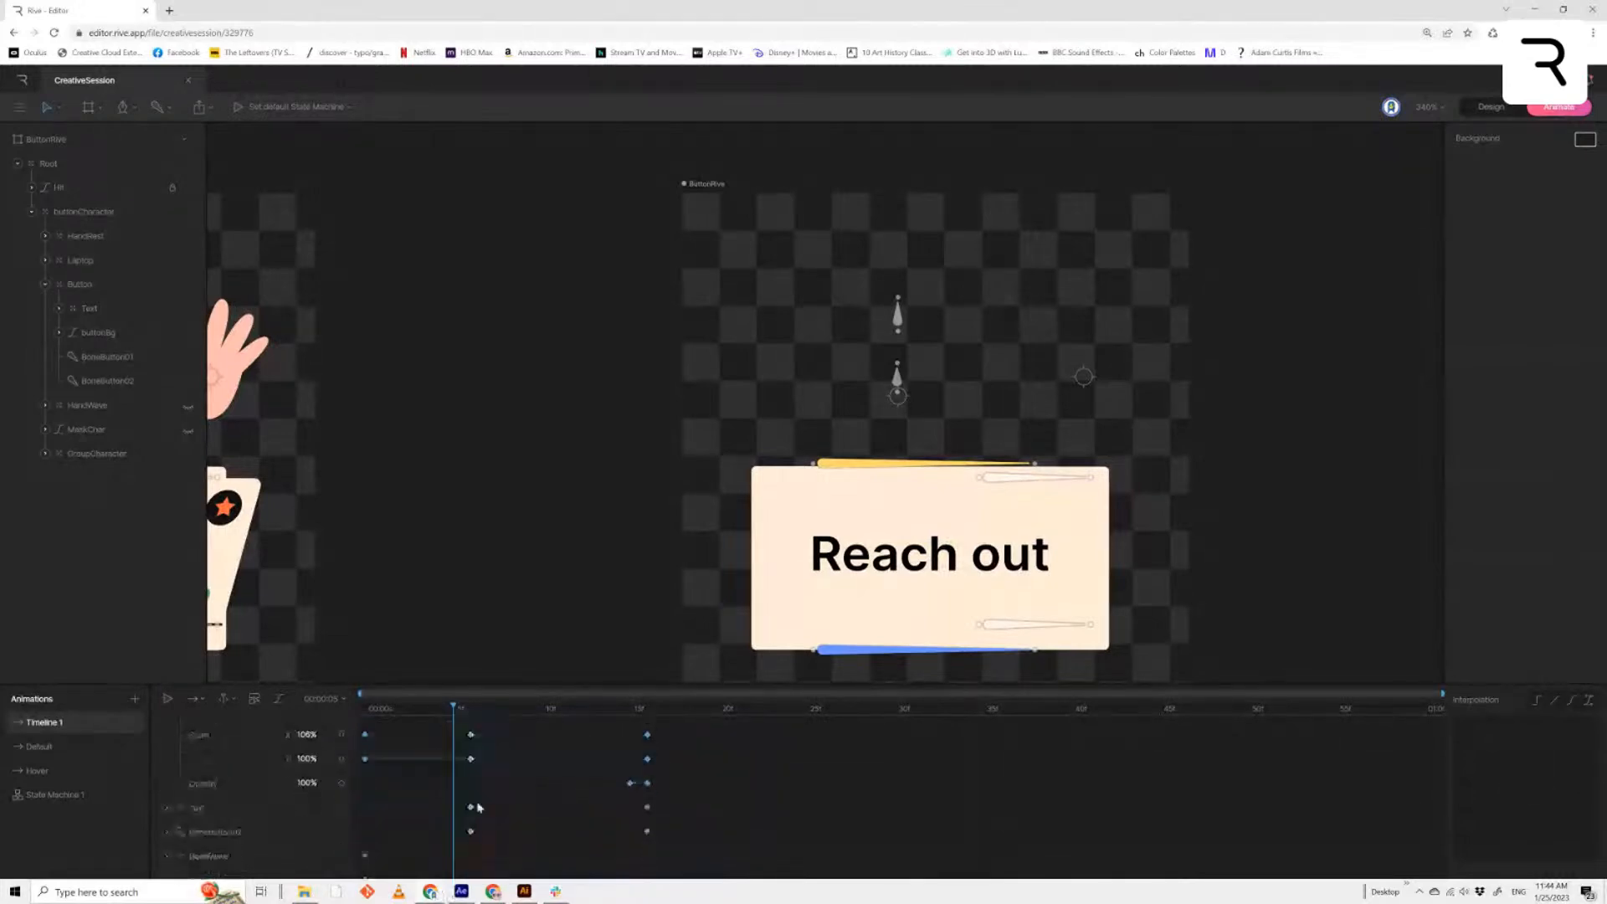
left_click_drag(478, 807, 461, 768)
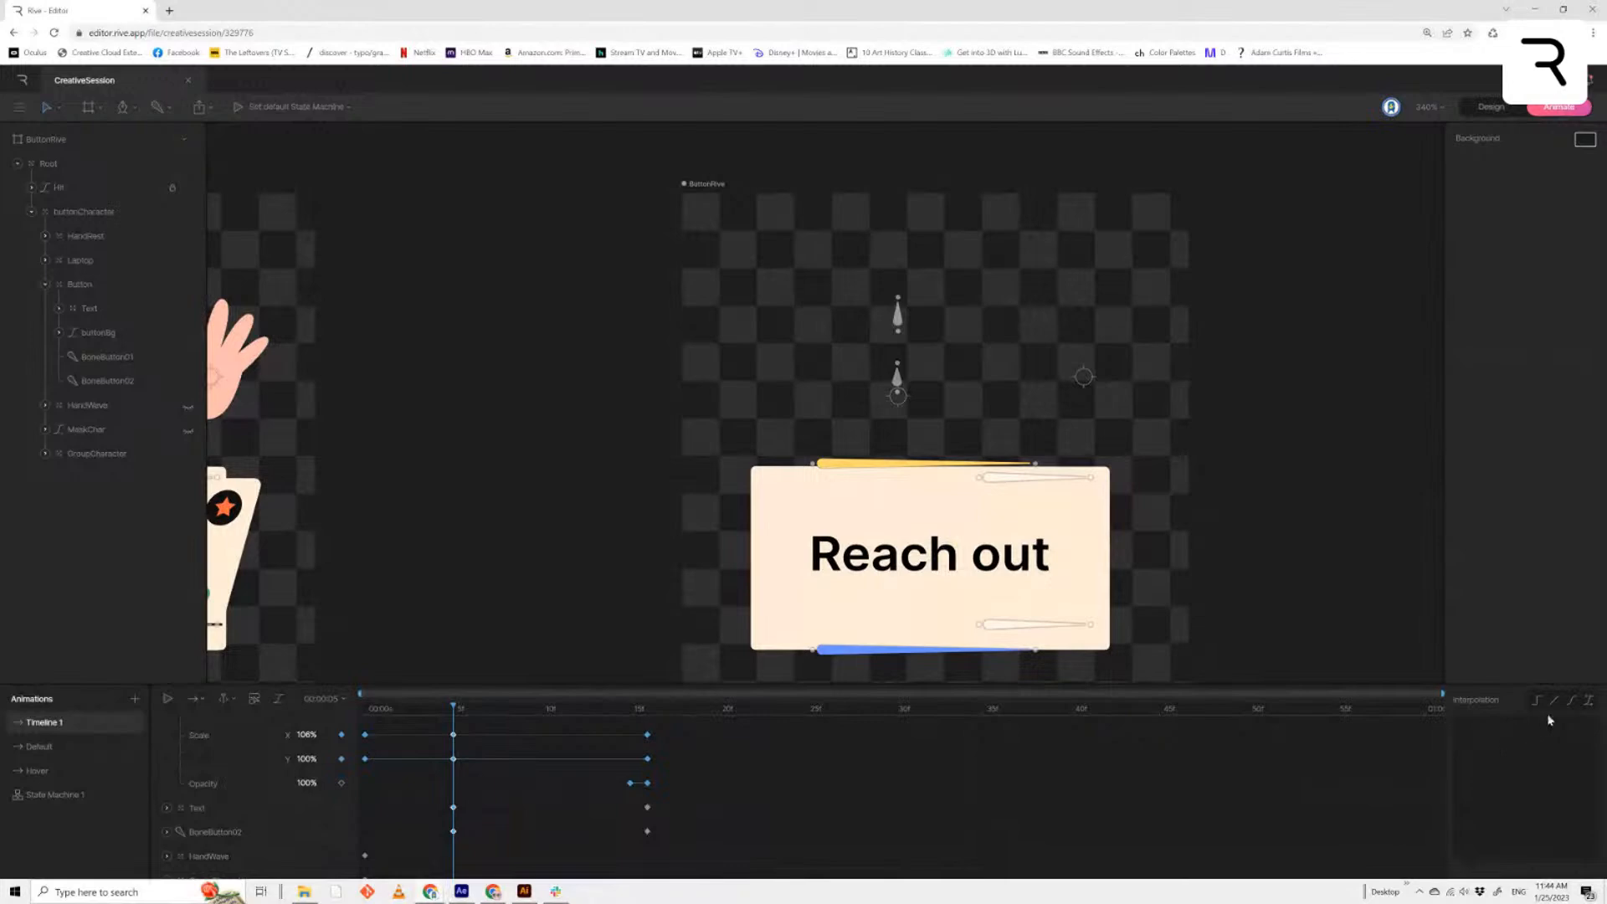
Apply cubic interpolation to the selected frame 5 keys and adjust both handles of the easing curve
left_click(1571, 701)
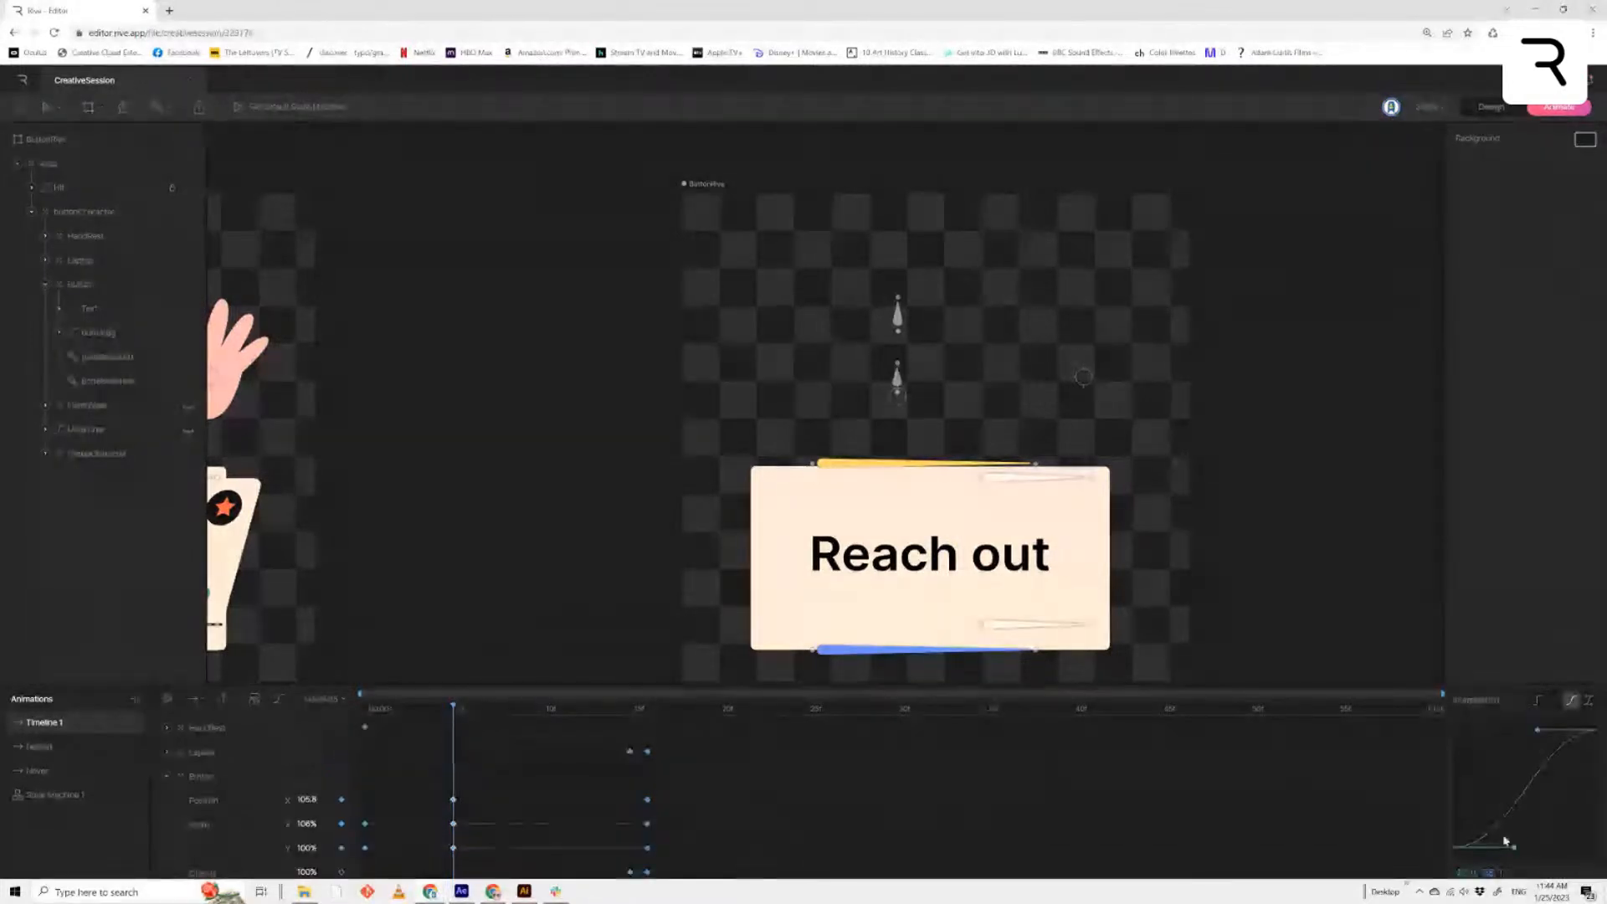
left_click_drag(1600, 854, 1589, 852)
left_click_drag(1538, 731, 1495, 732)
left_click_drag(1589, 849, 1522, 847)
Reshape the easing curve of the Button's frame 0 scale keys to about .9, -.02, .55, 1 and play the animation
left_click_drag(402, 799, 359, 852)
left_click_drag(1545, 739, 1535, 732)
left_click_drag(1515, 848, 1587, 852)
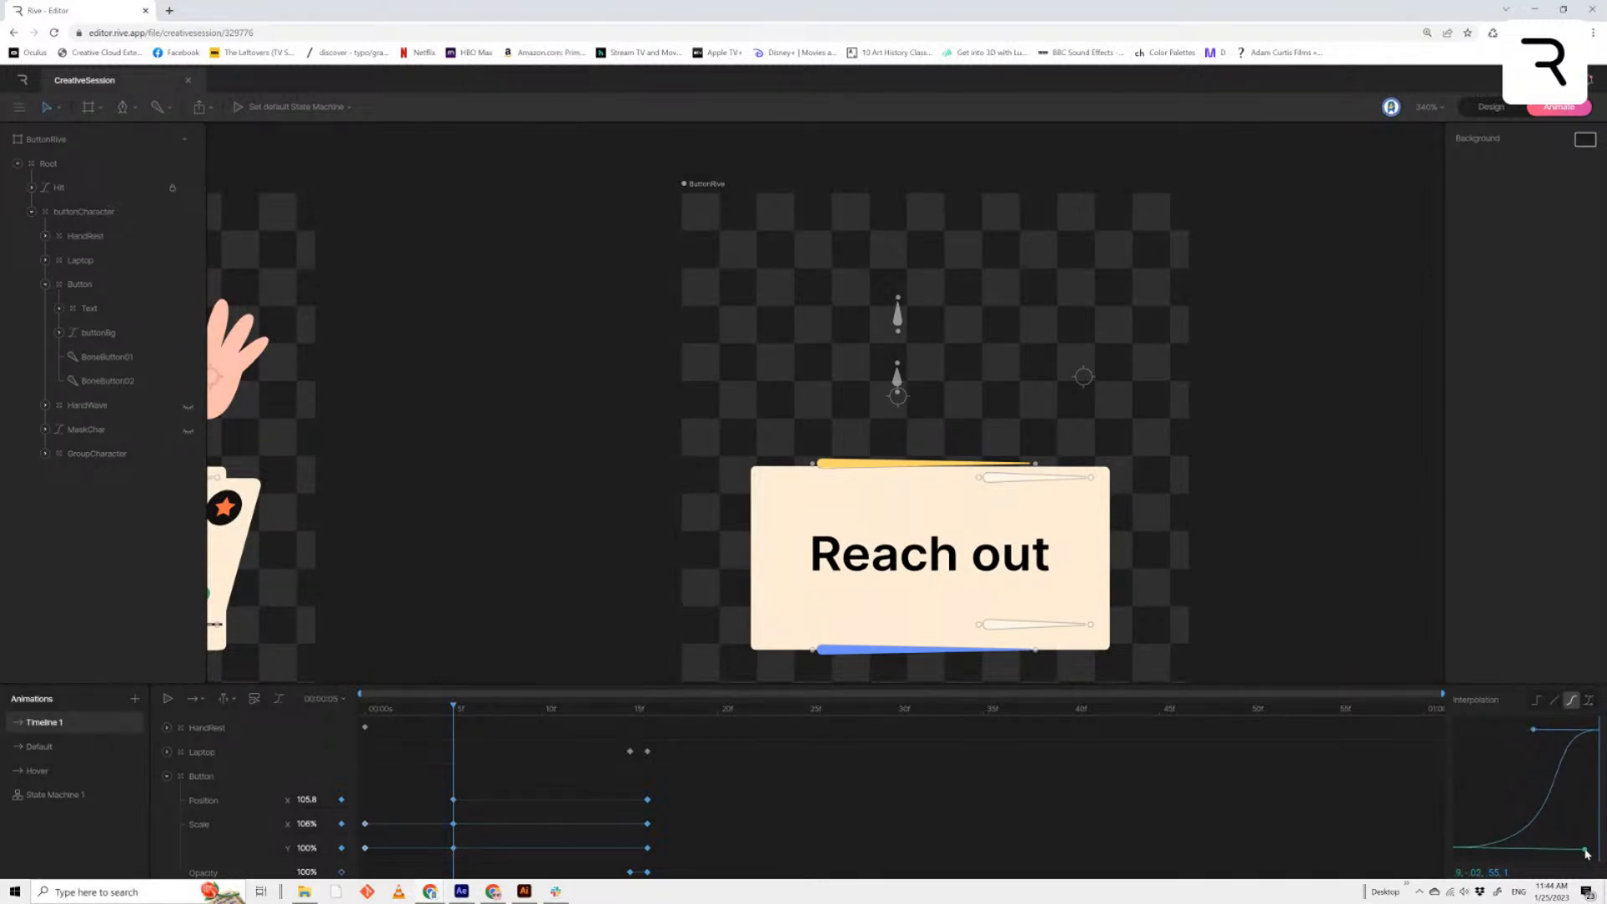
key("space")
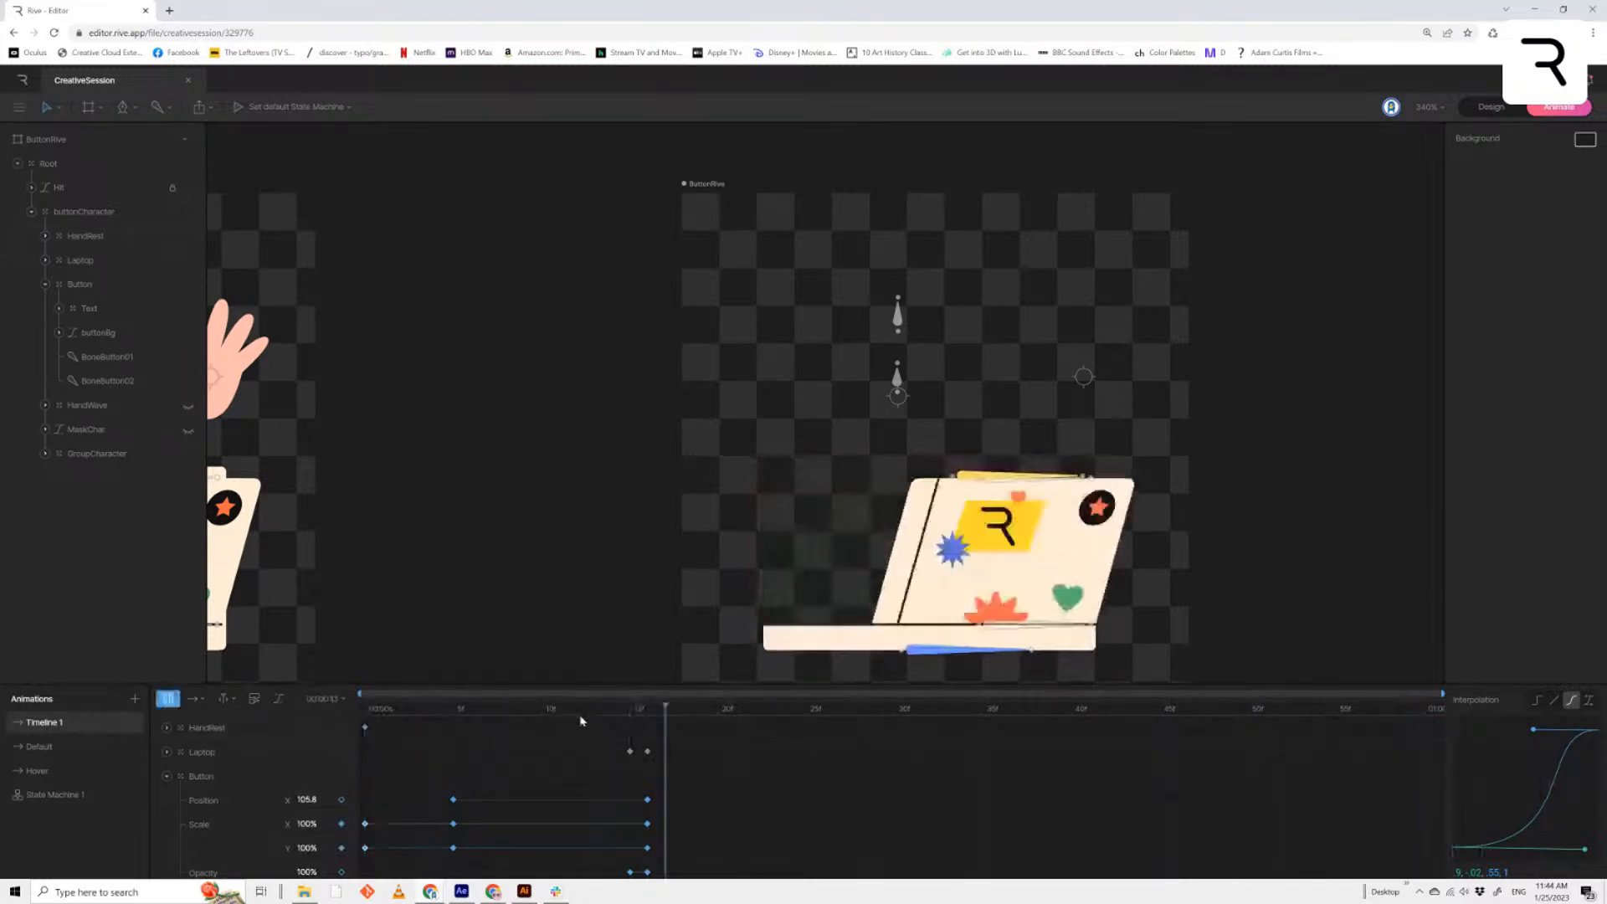
Apply cubic interpolation to the Button's frame 0 and 5 keys, then give the frame 5 keys a much slower start
left_click(452, 709)
left_click_drag(501, 775, 356, 870)
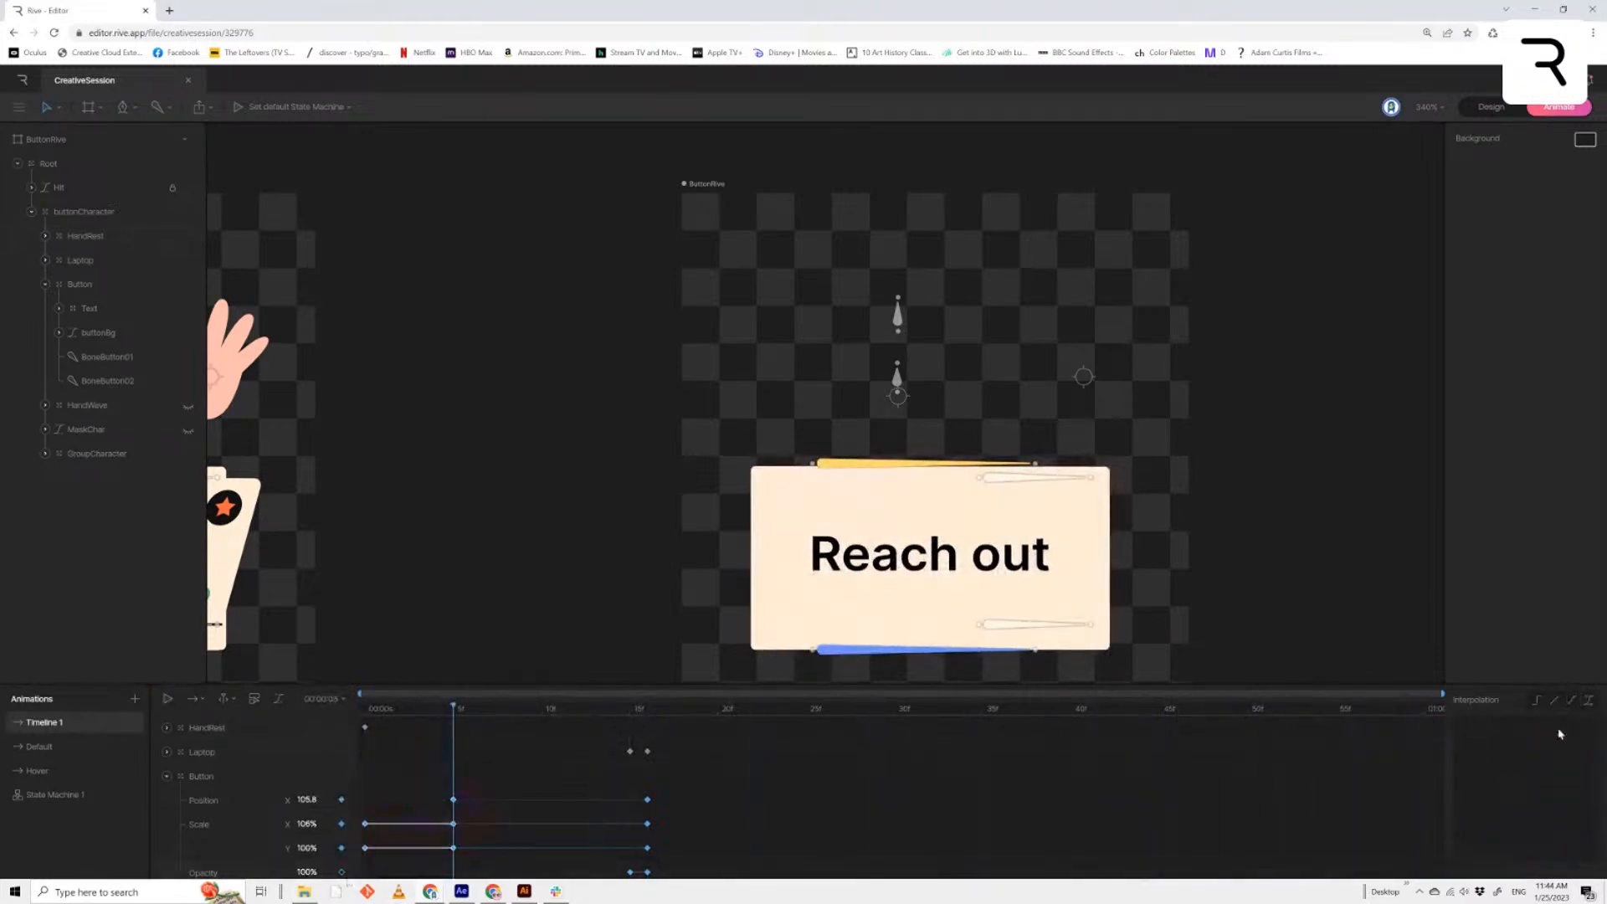
left_click(1570, 700)
left_click_drag(470, 789, 426, 873)
left_click_drag(509, 763, 456, 849)
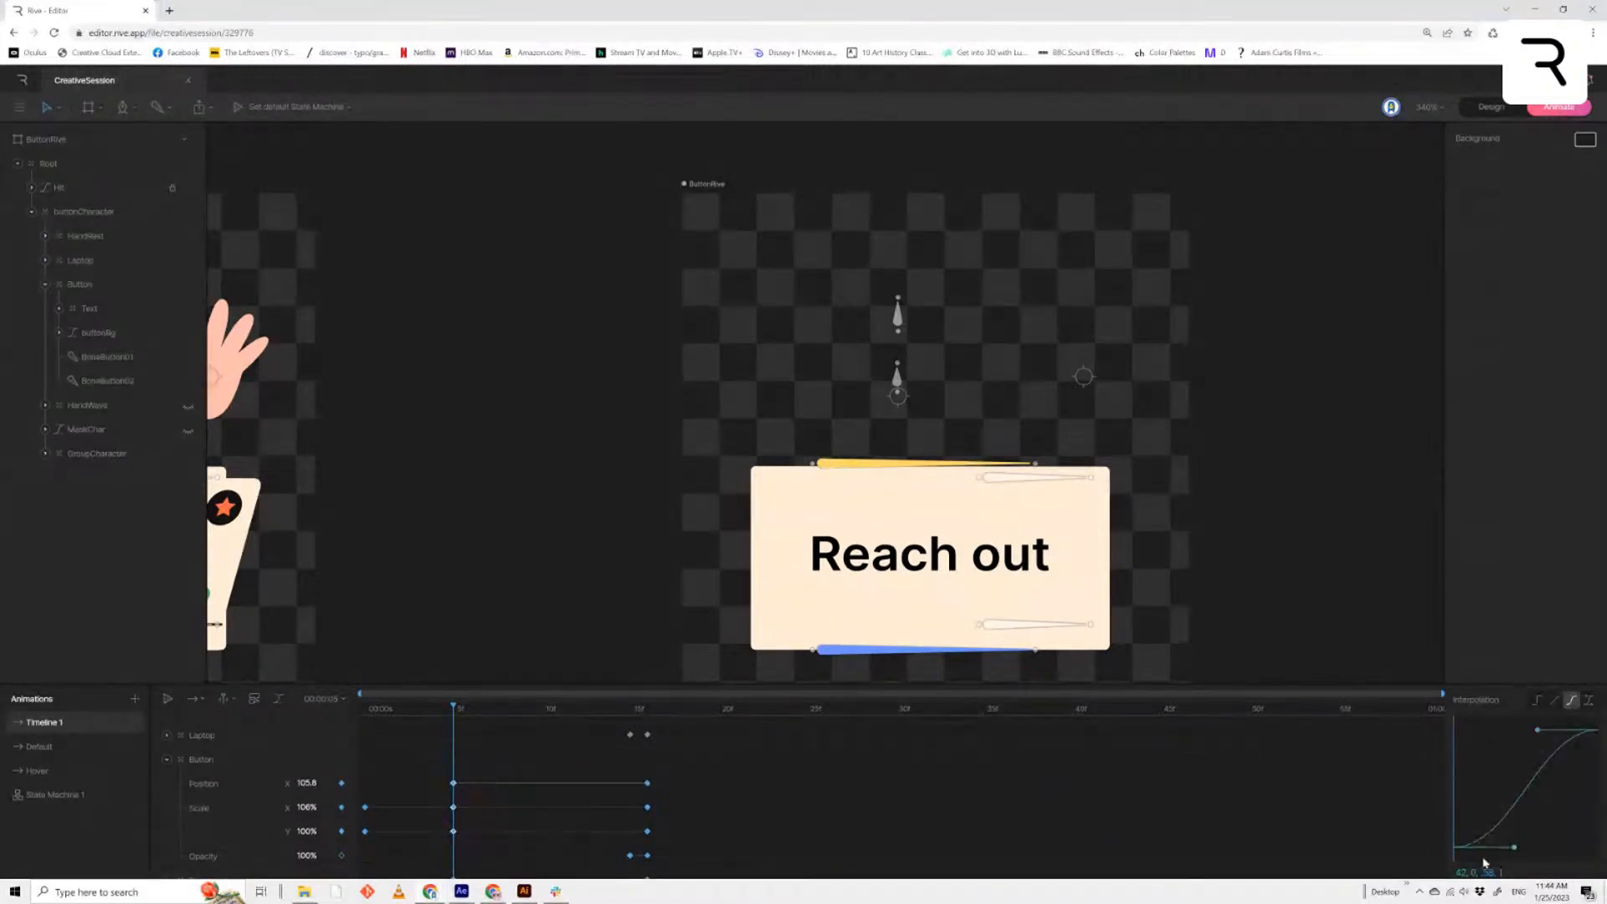
left_click_drag(1513, 847, 1592, 847)
left_click_drag(1538, 733, 1555, 729)
Reshape the Button's frame 0 scale easing to about .42, 0, .09, 1.02 and preview the animation
left_click_drag(390, 789, 355, 880)
left_click_drag(1541, 737, 1467, 728)
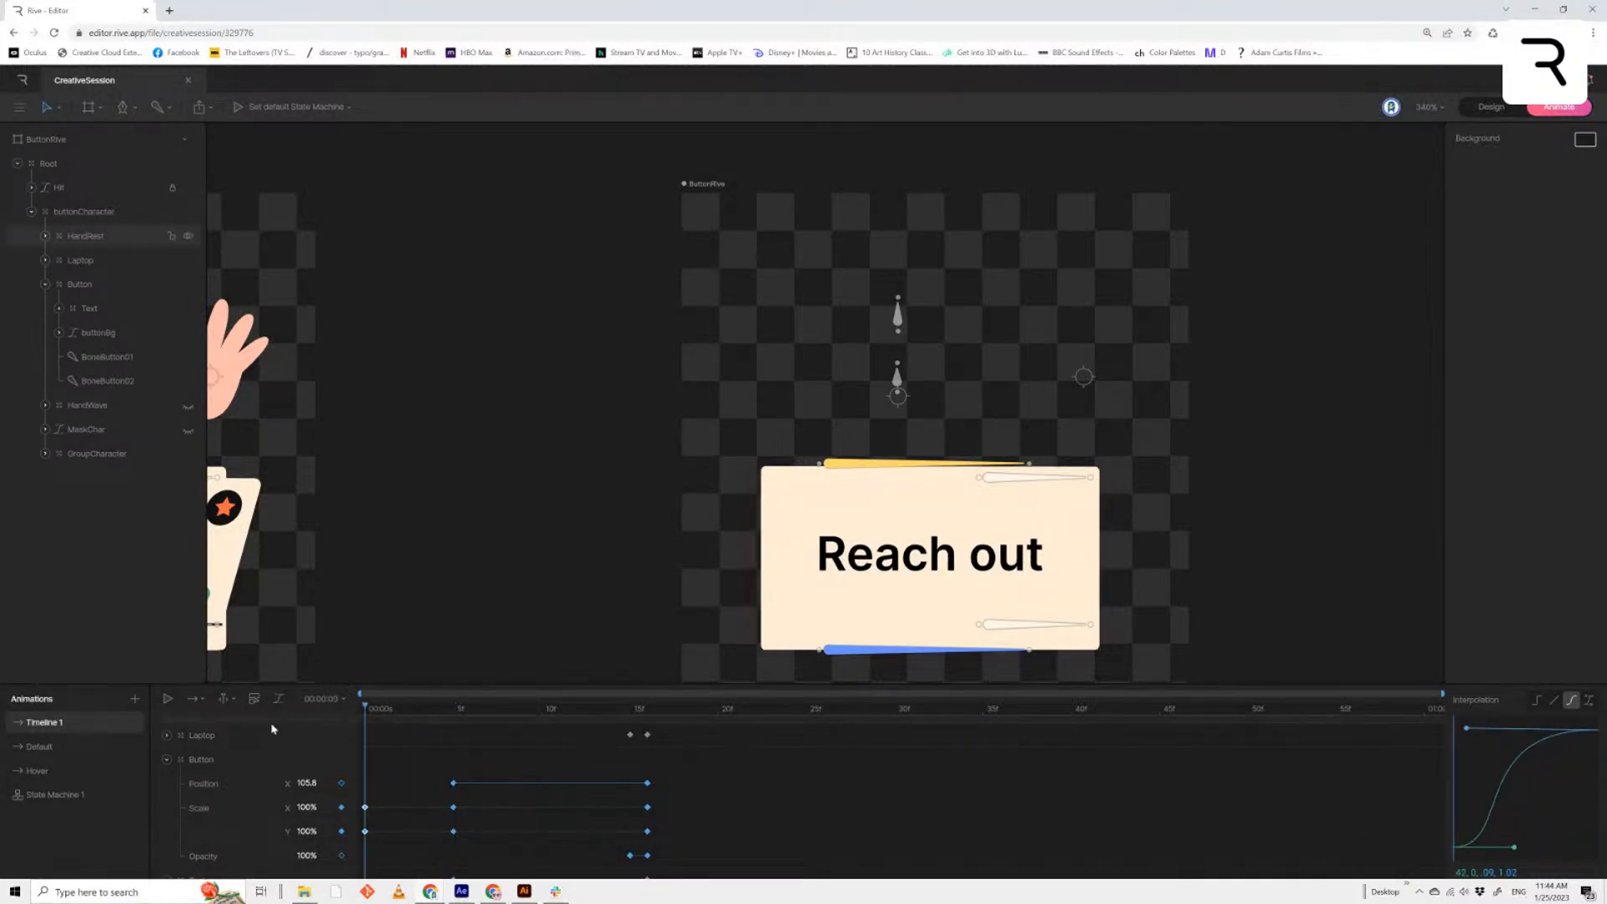
key("space")
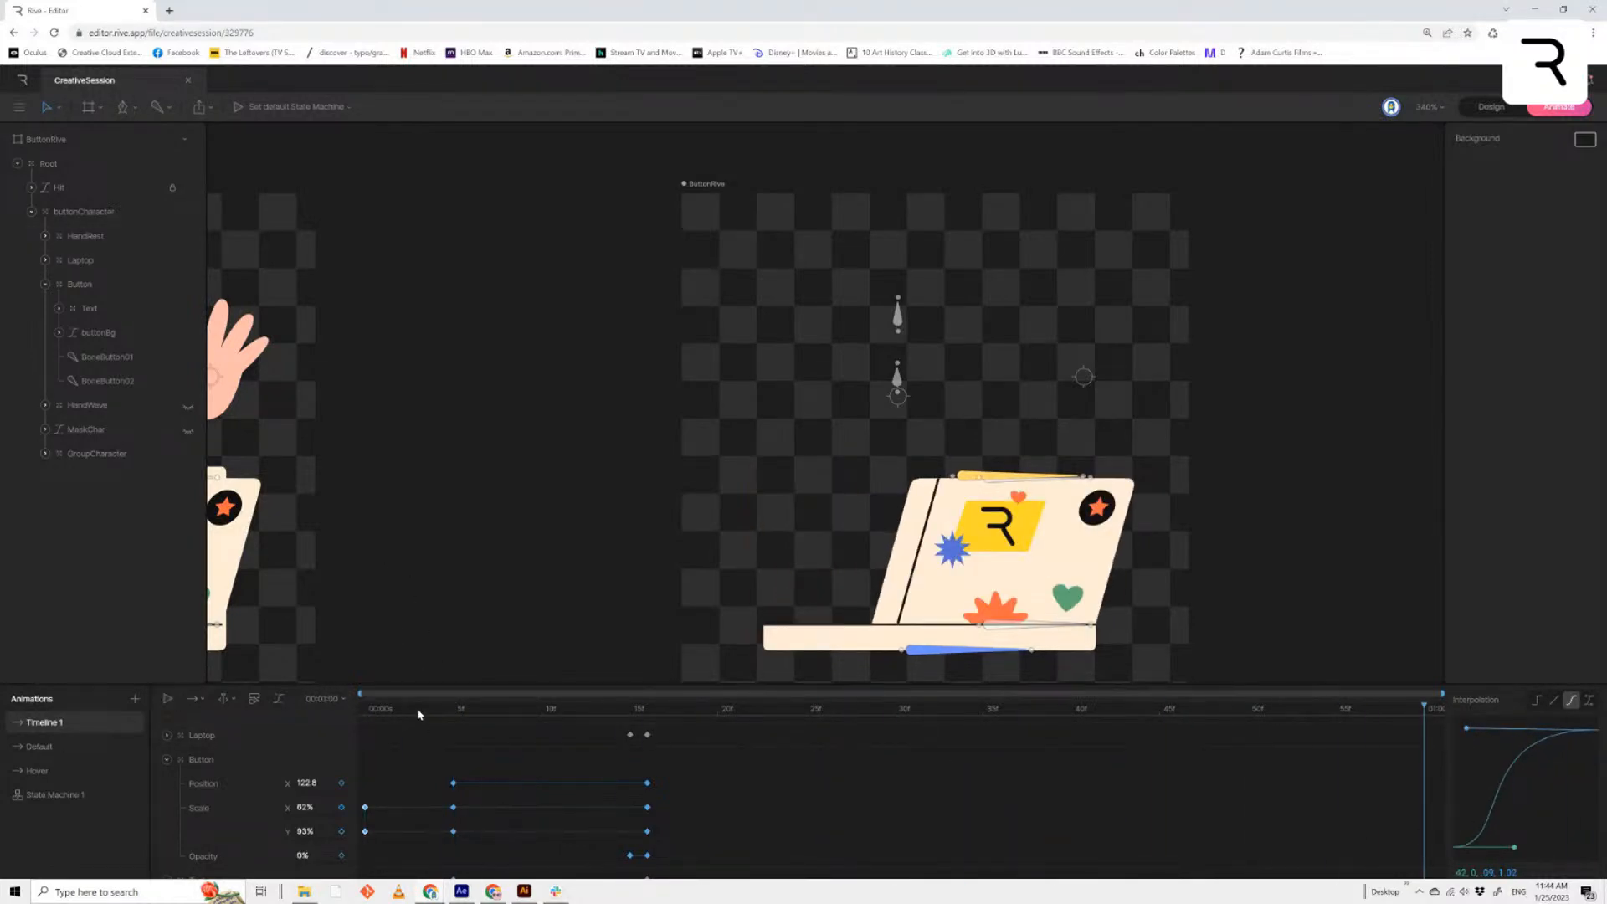
left_click_drag(418, 714, 350, 720)
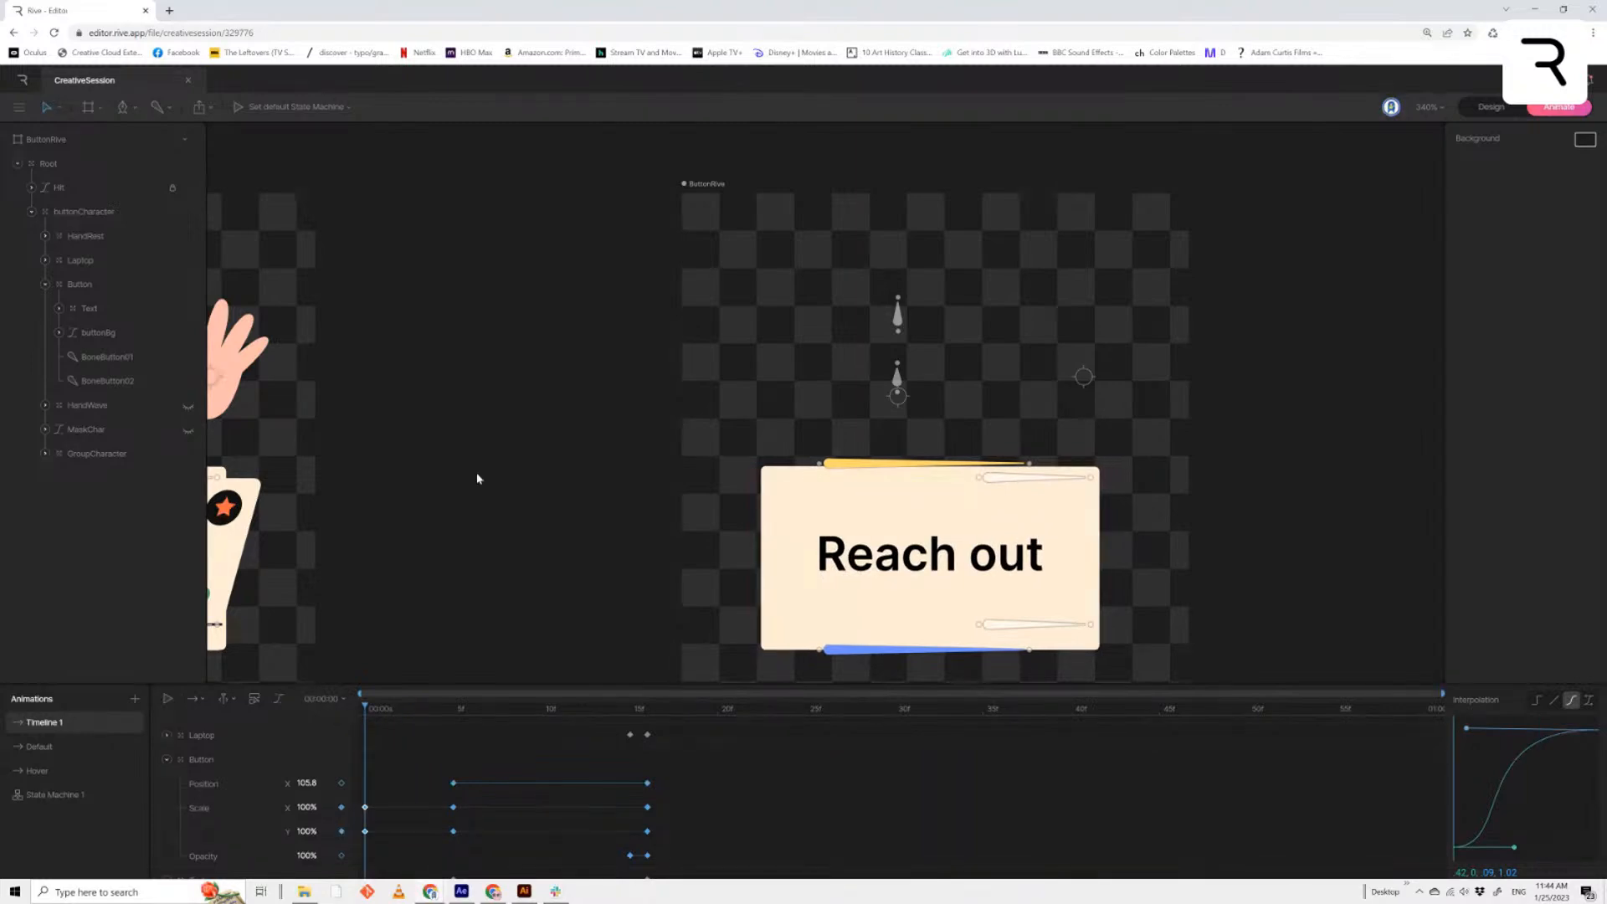
Preview Timeline 1 from the start and move the playhead to frame 16
key("space")
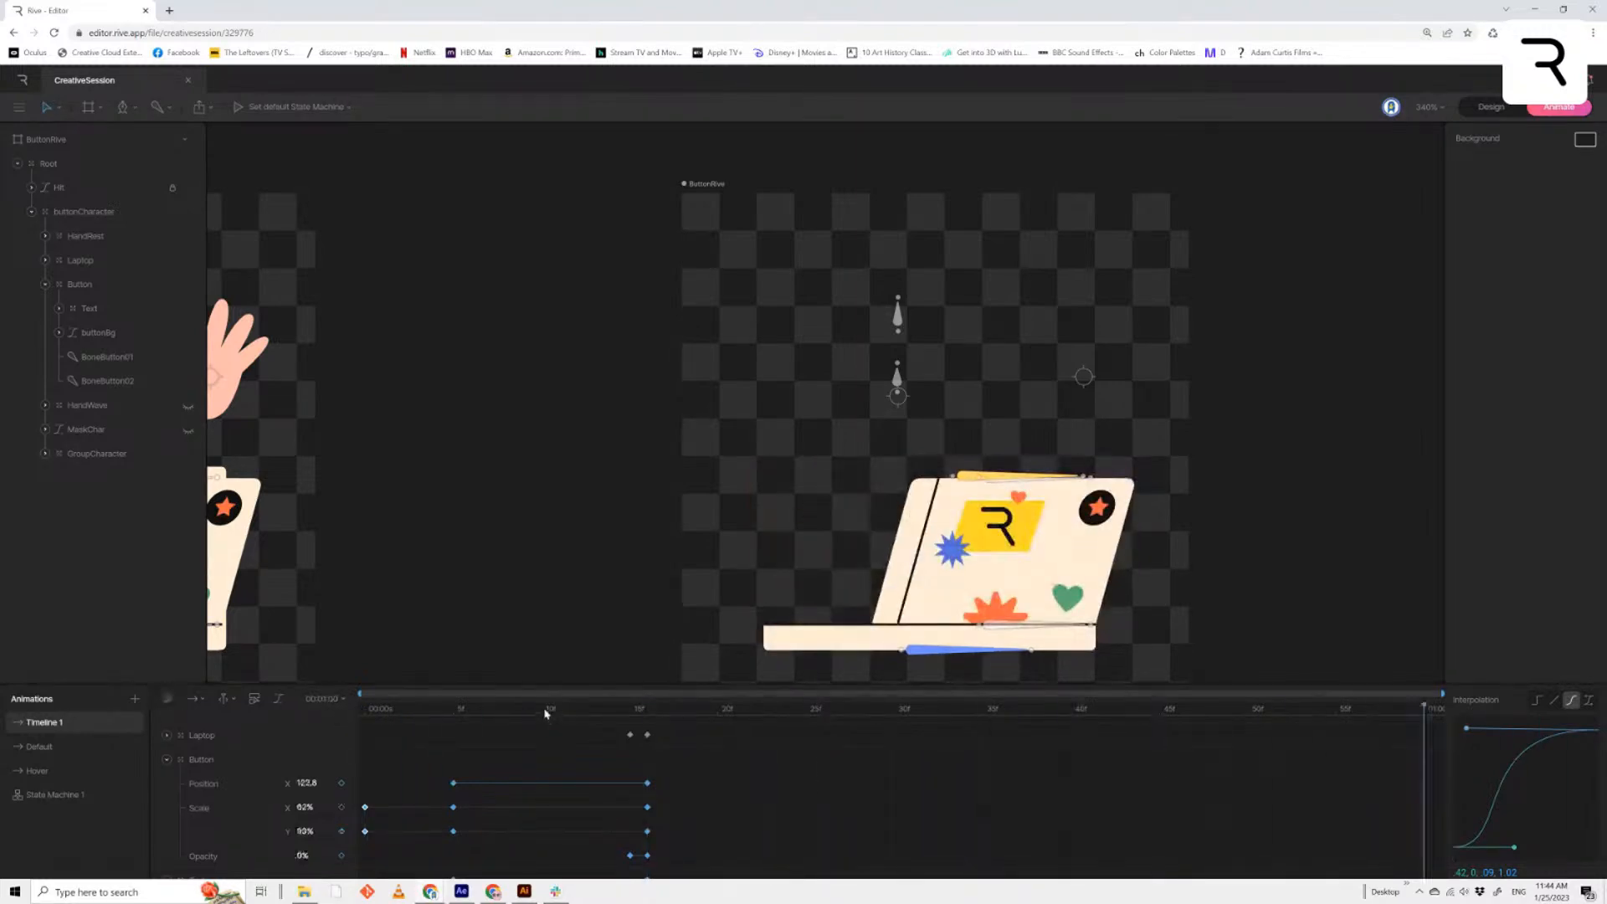
left_click_drag(426, 711, 357, 715)
left_click_drag(753, 747, 649, 822)
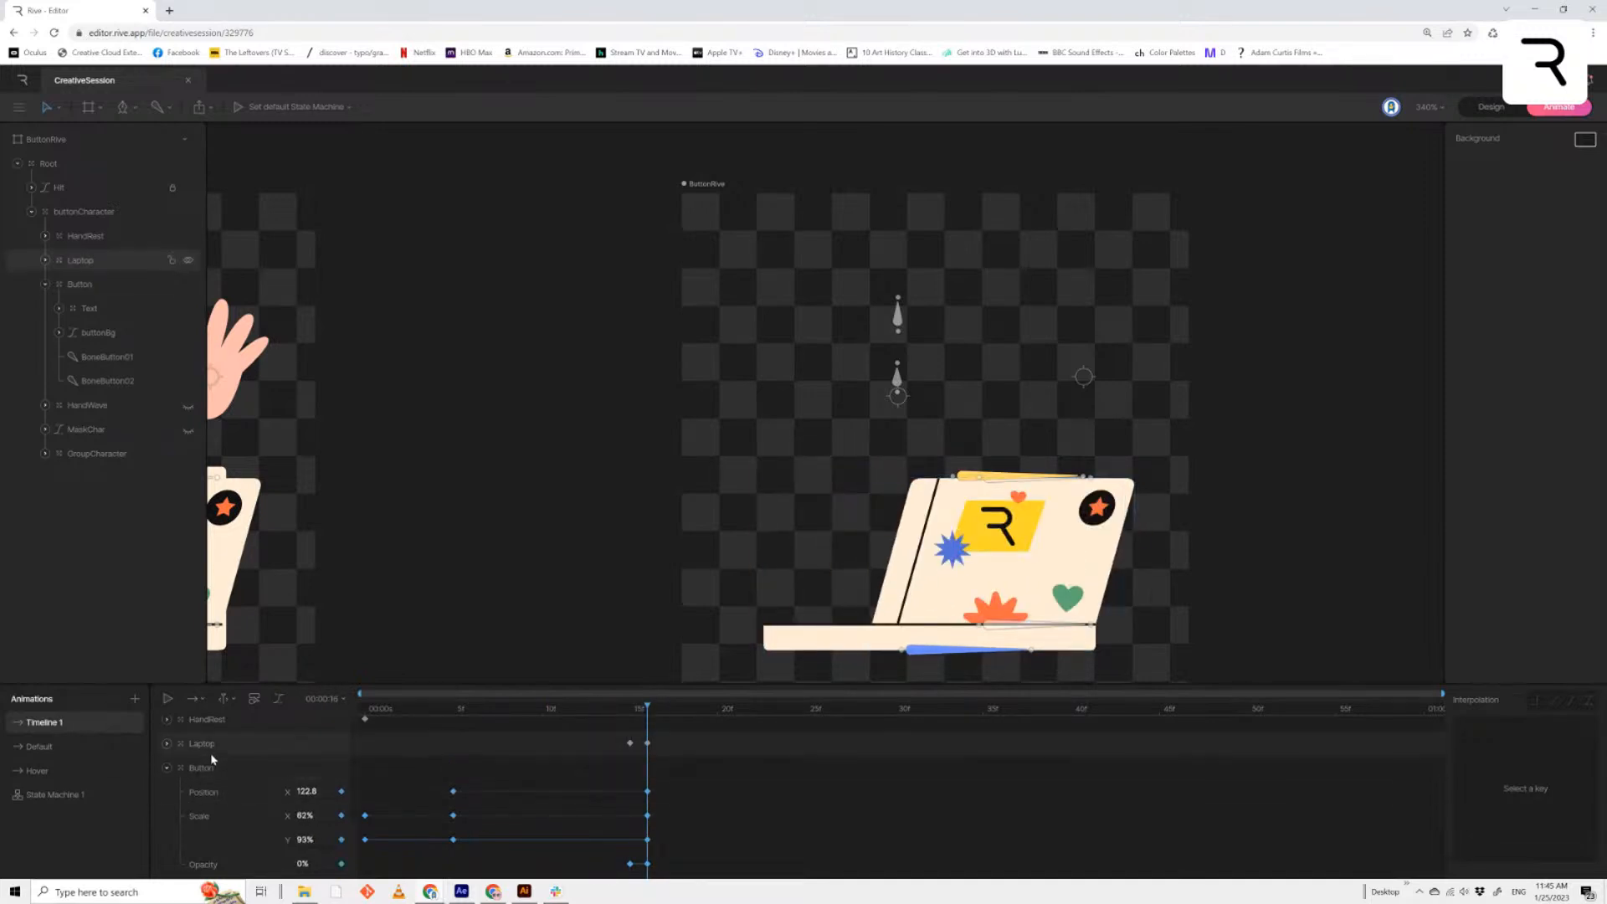
In Design mode, freeze LaptopBase and move its origin to the right end of the base, at about X 63.3
left_click(166, 743)
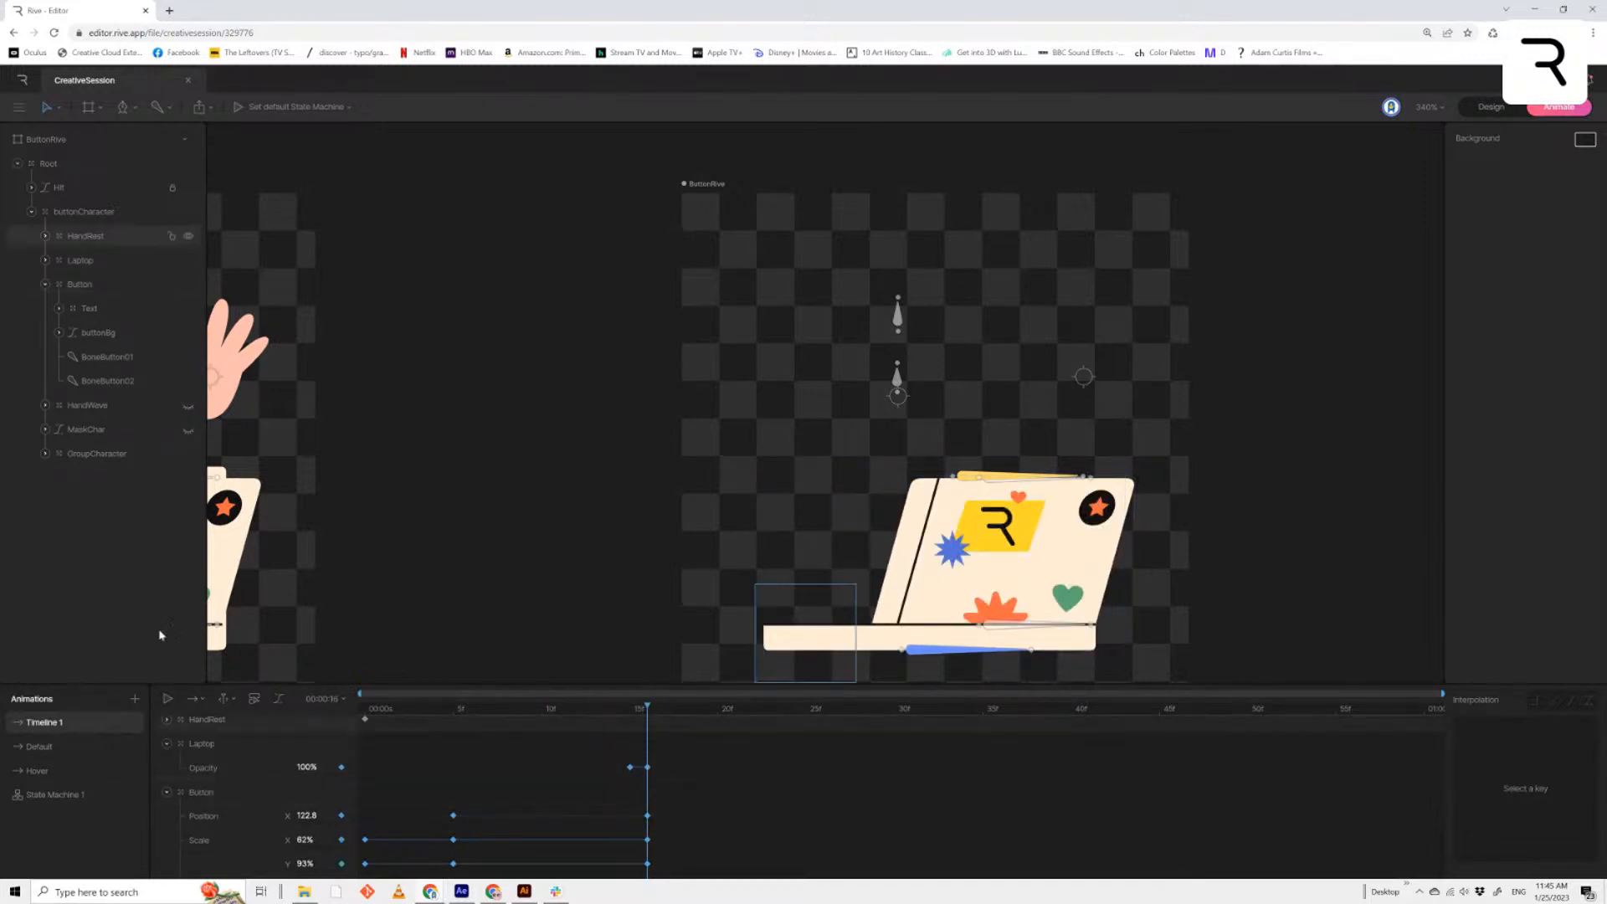
left_click(60, 262)
left_click(45, 261)
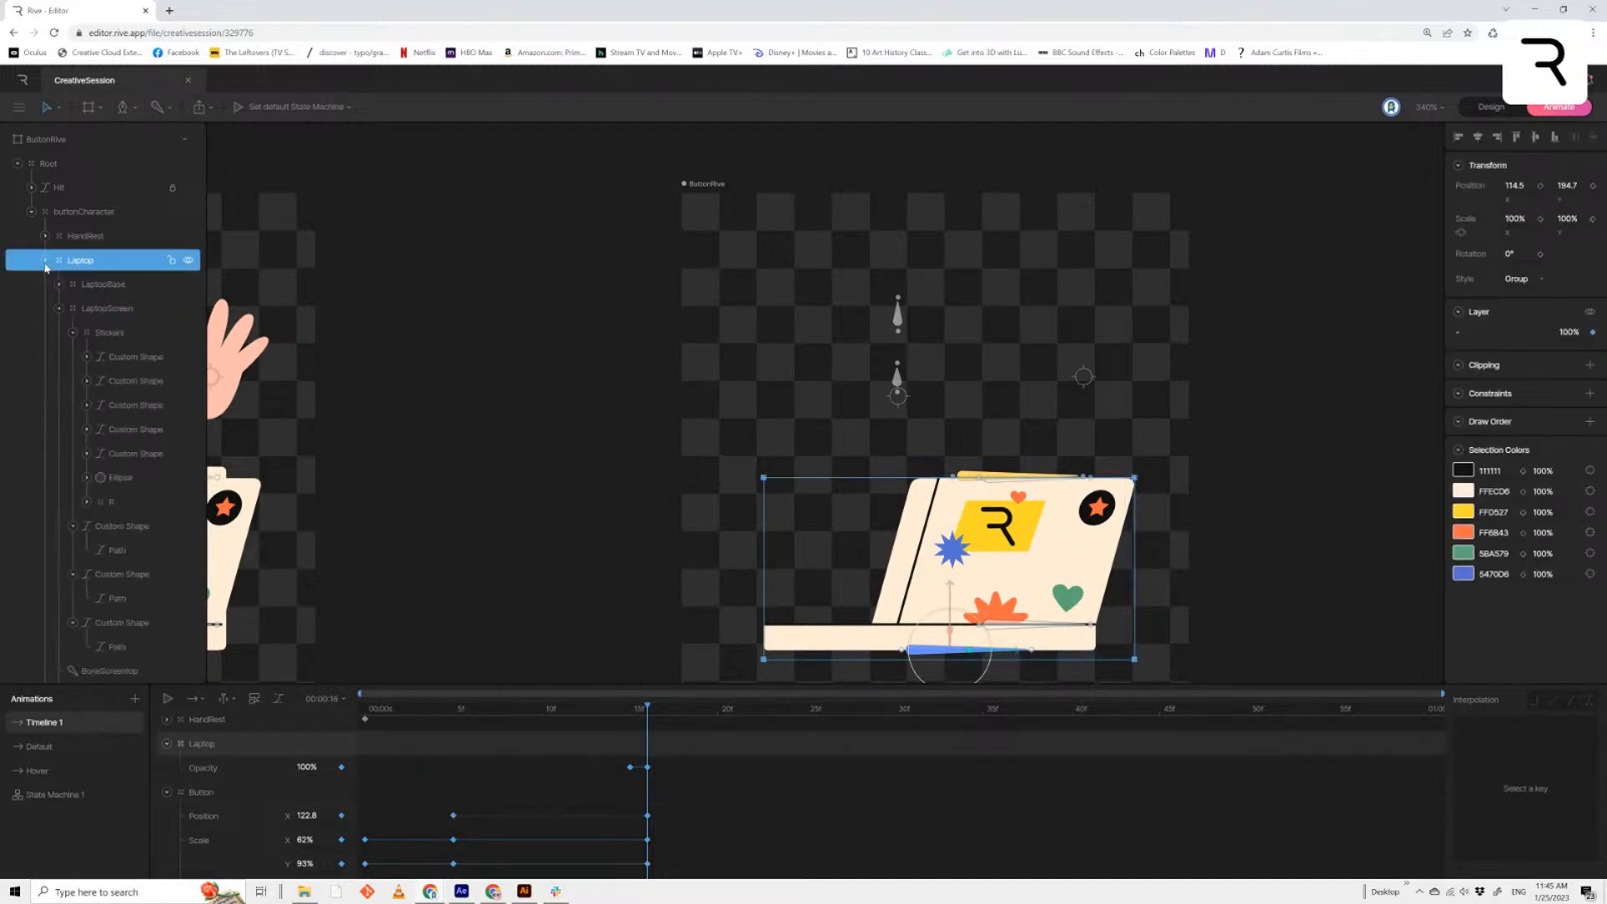
left_click(108, 285)
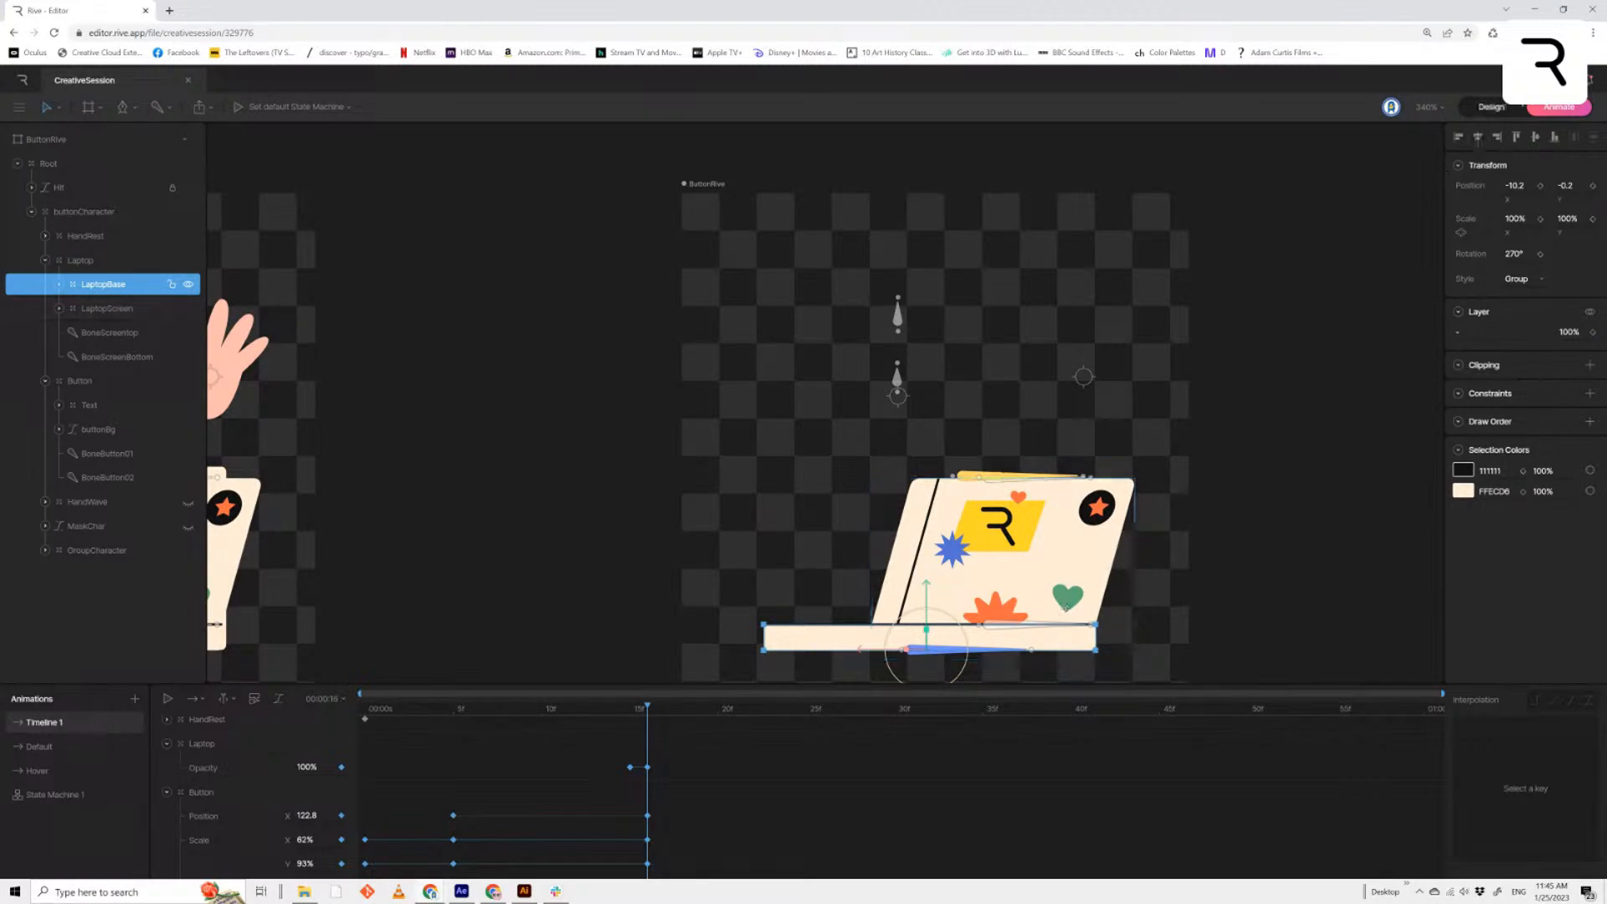
left_click(1505, 108)
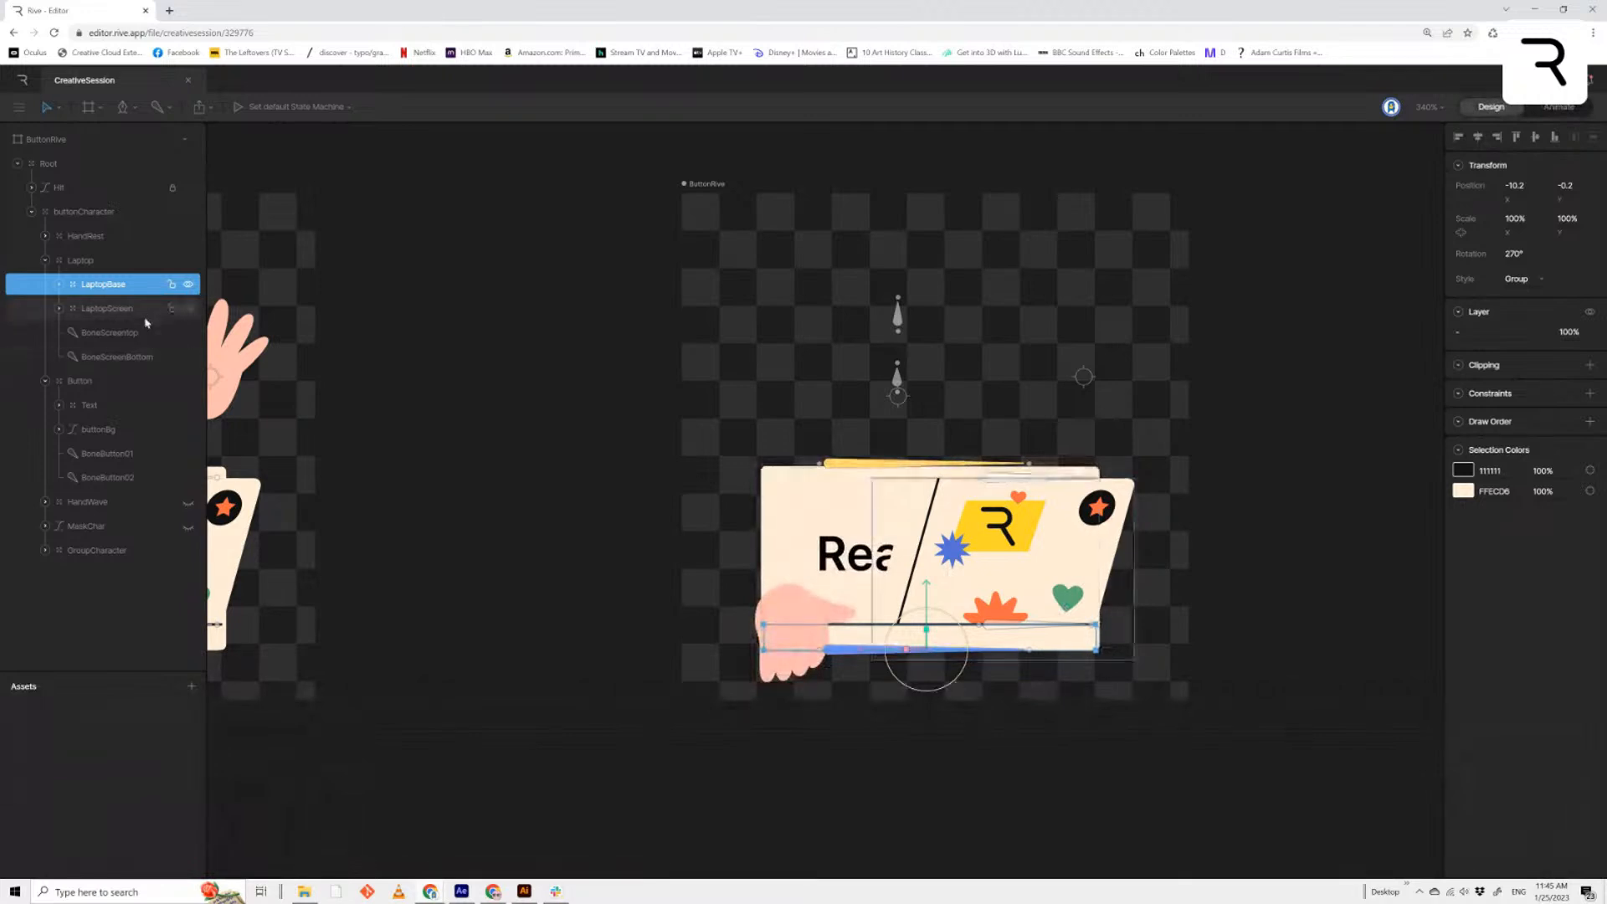
left_click(59, 107)
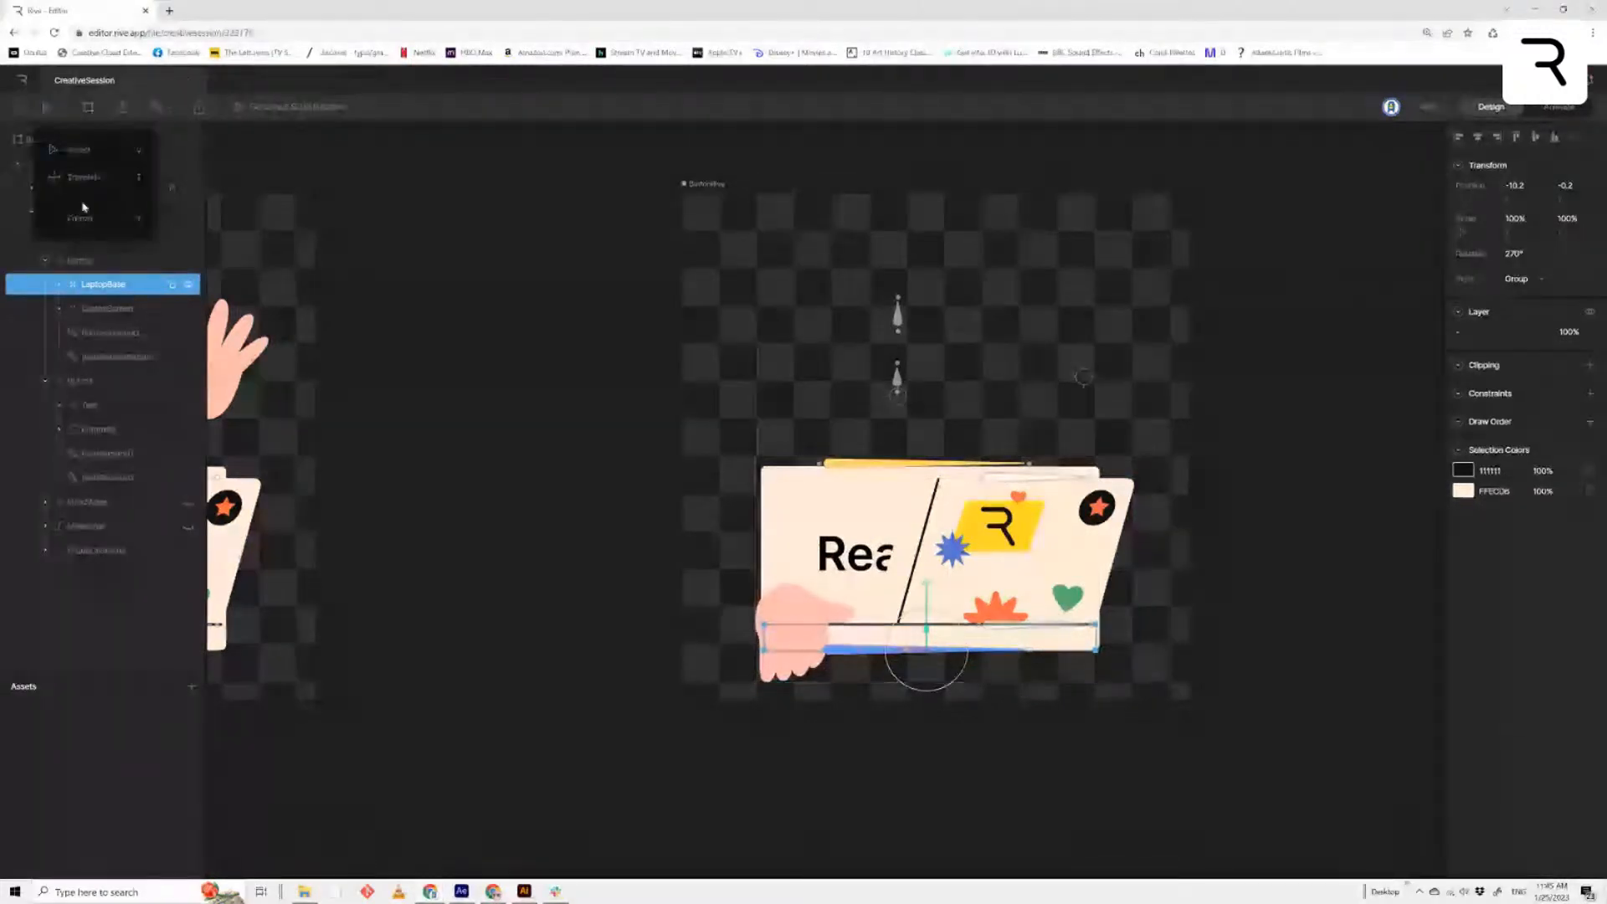
left_click(83, 215)
left_click_drag(888, 663, 1053, 666)
left_click(1434, 138)
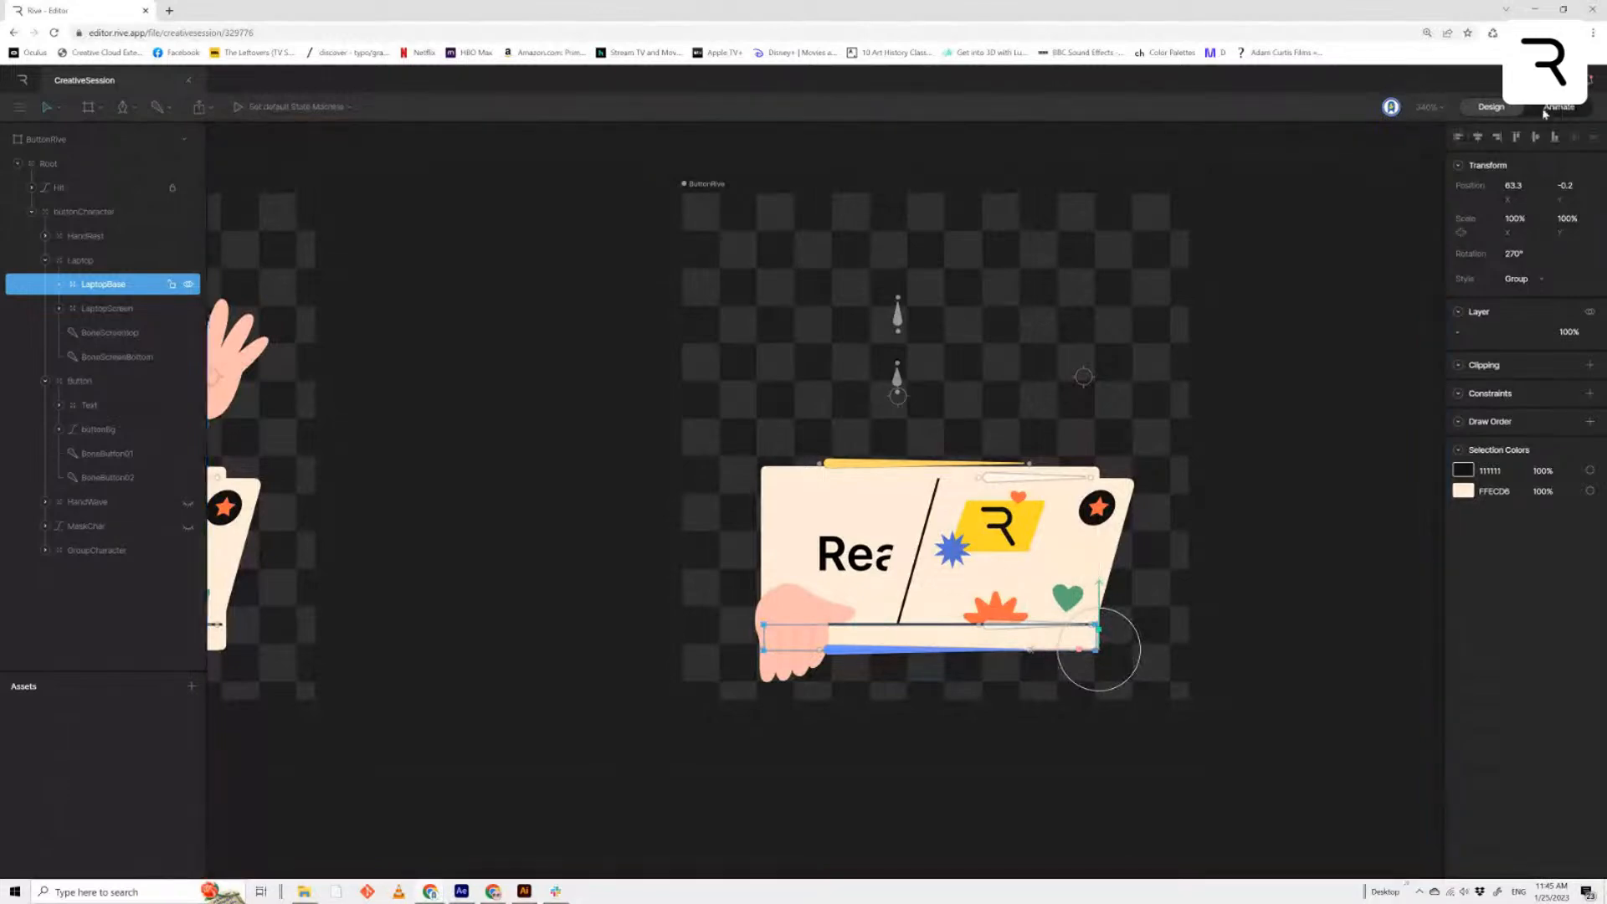
Return to Animate mode, key LaptopBase's Y scale at 100% and move that key to frame 22
left_click(1558, 106)
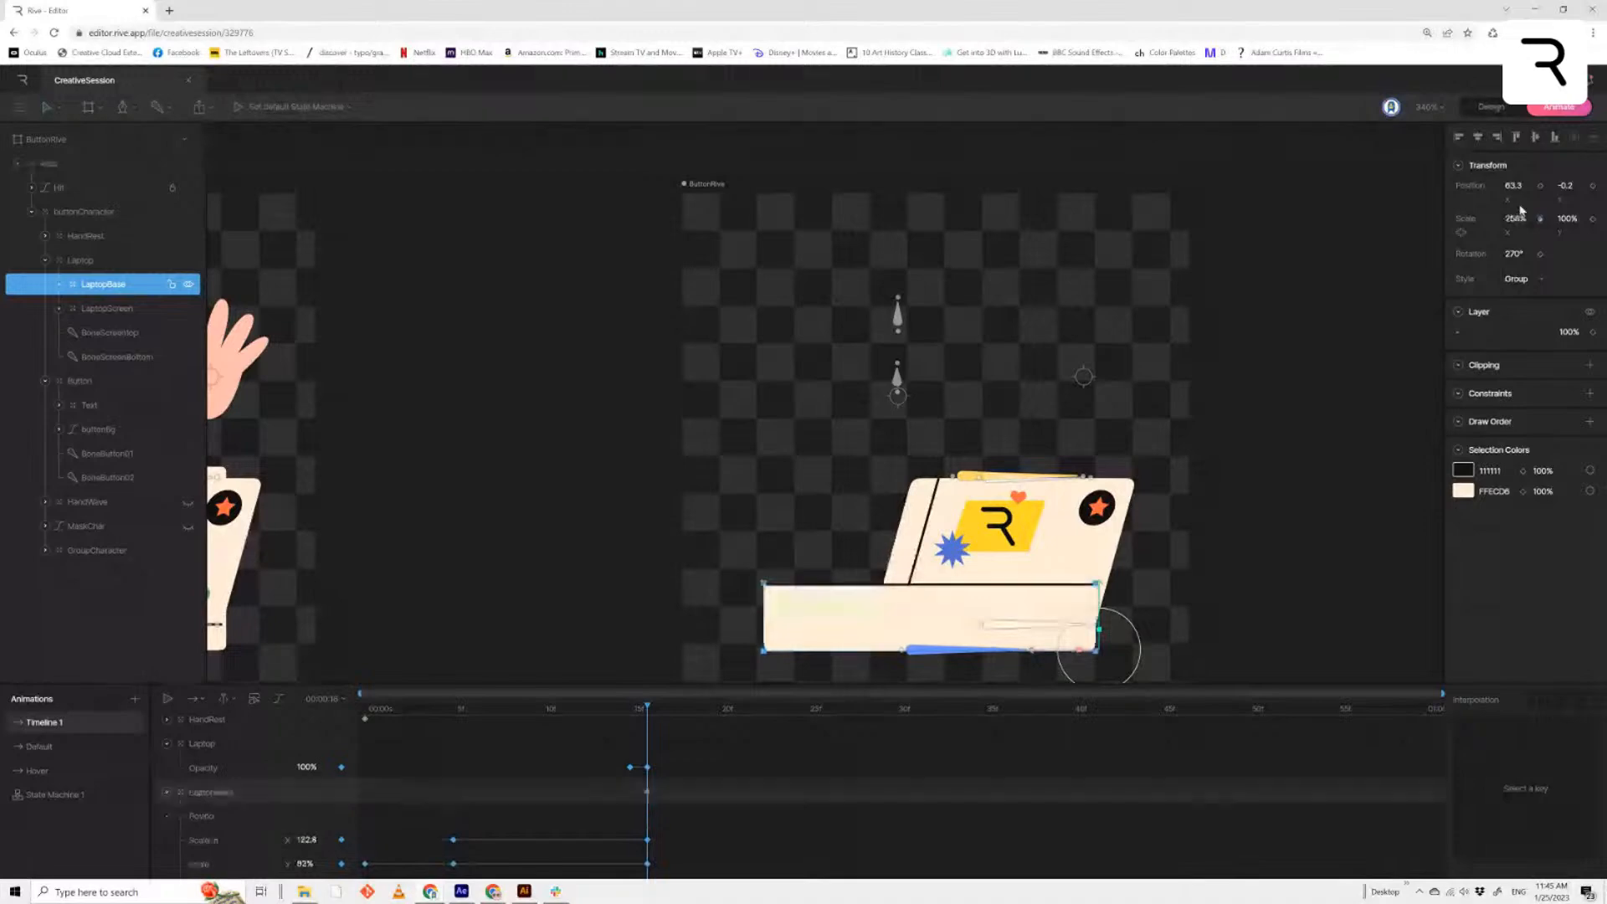
left_click(1593, 218)
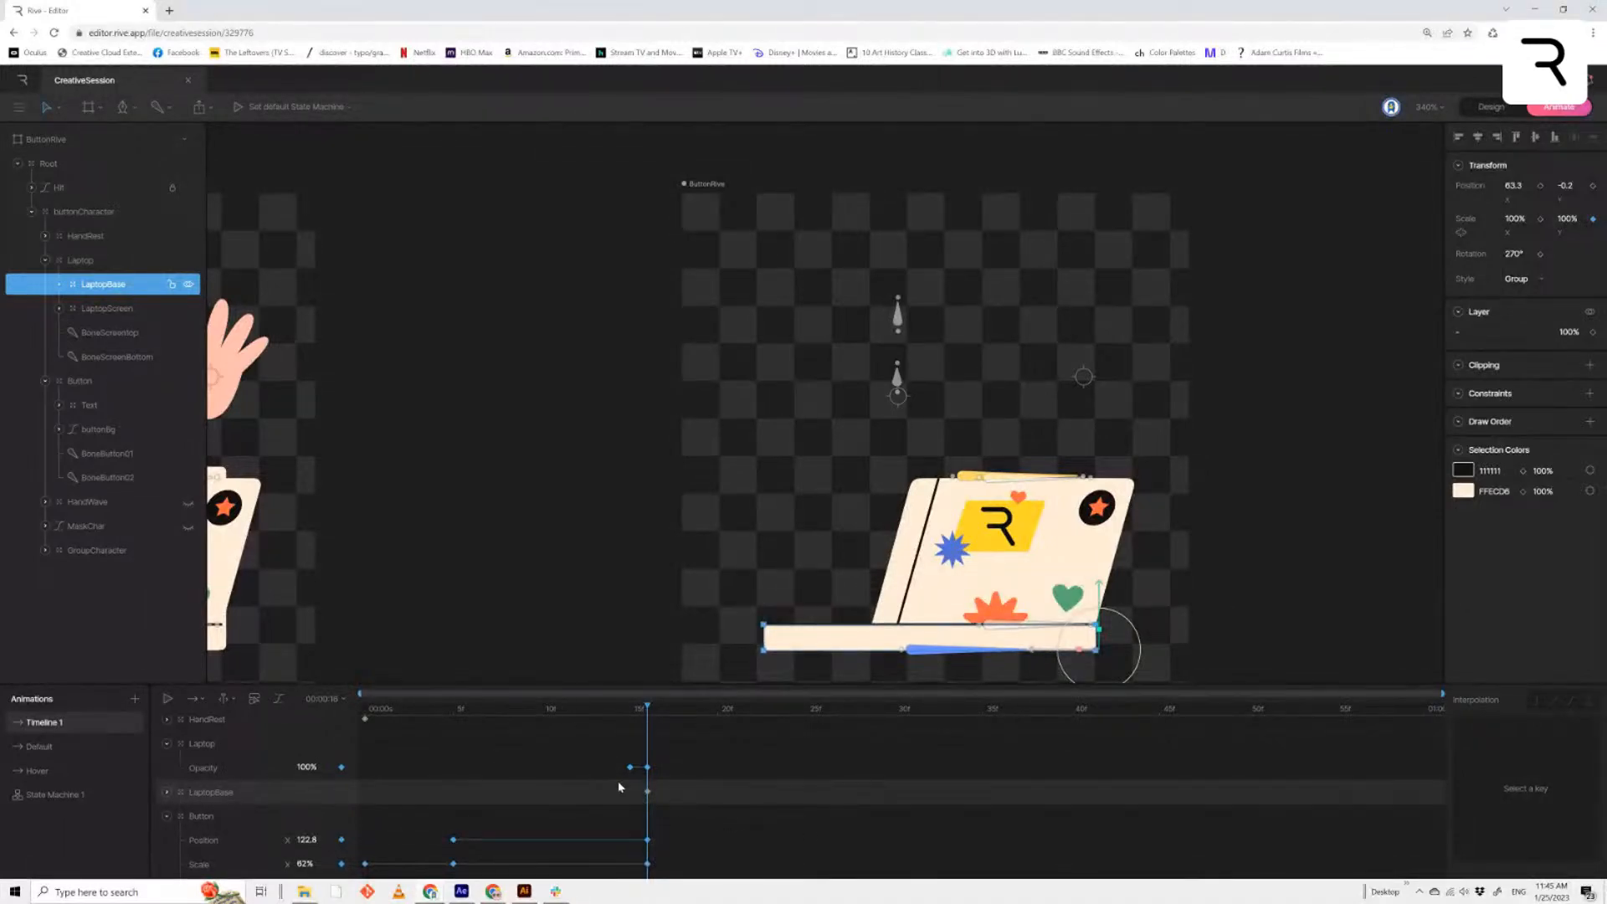
left_click(647, 792)
Key LaptopBase's Y scale at frame 16 and fine-tune it to about 69%
left_click_drag(1566, 218, 1573, 230)
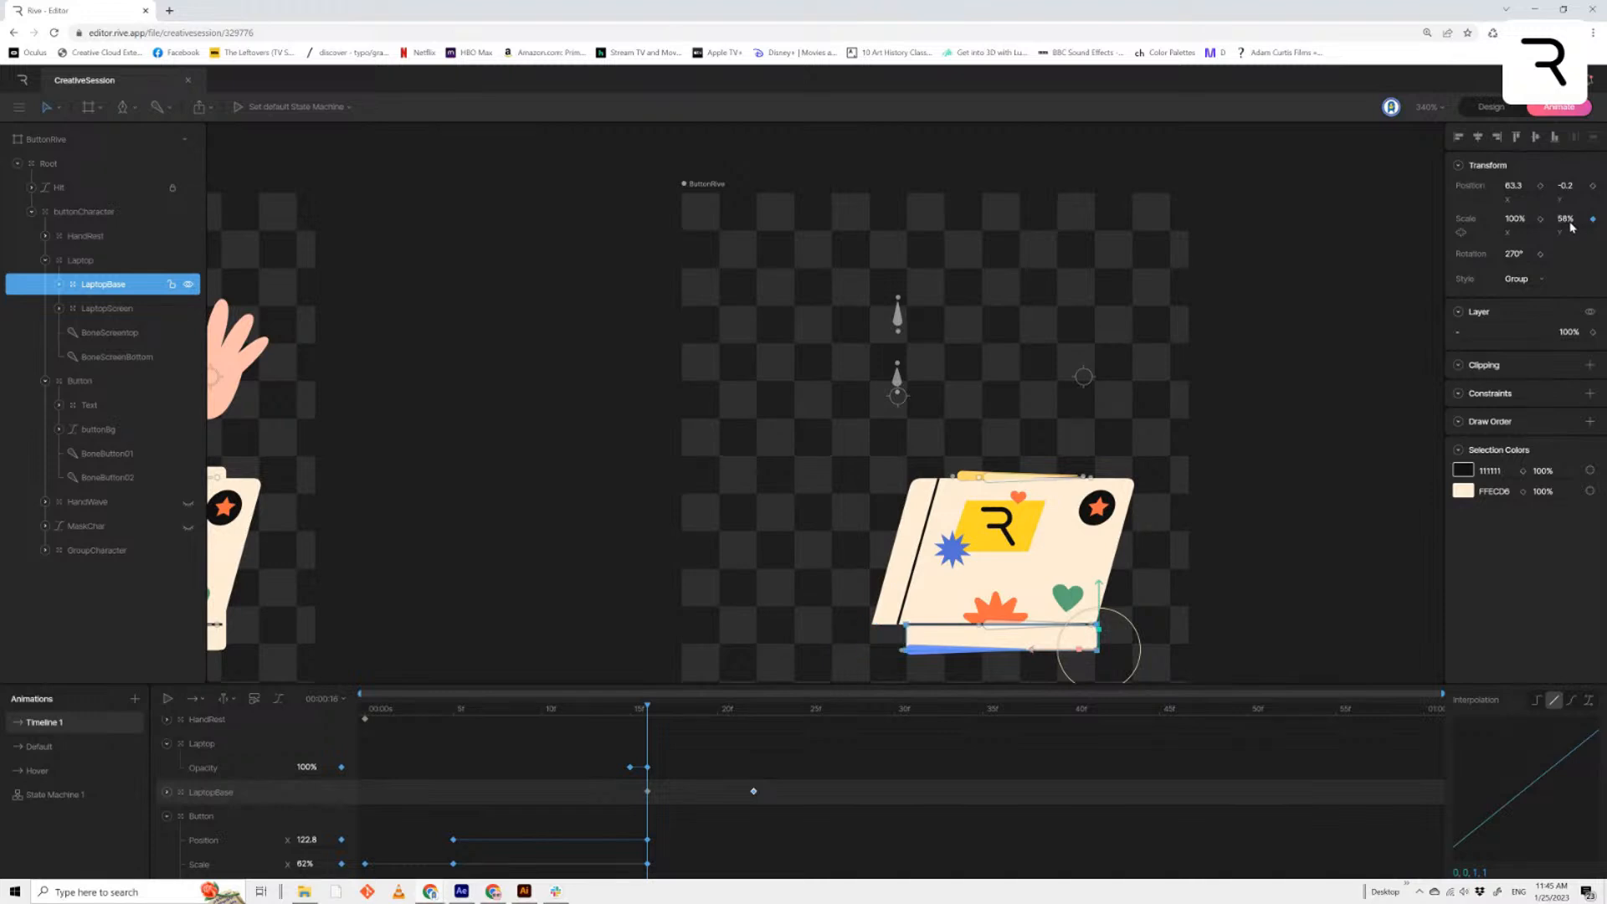
left_click(1573, 224)
type("88")
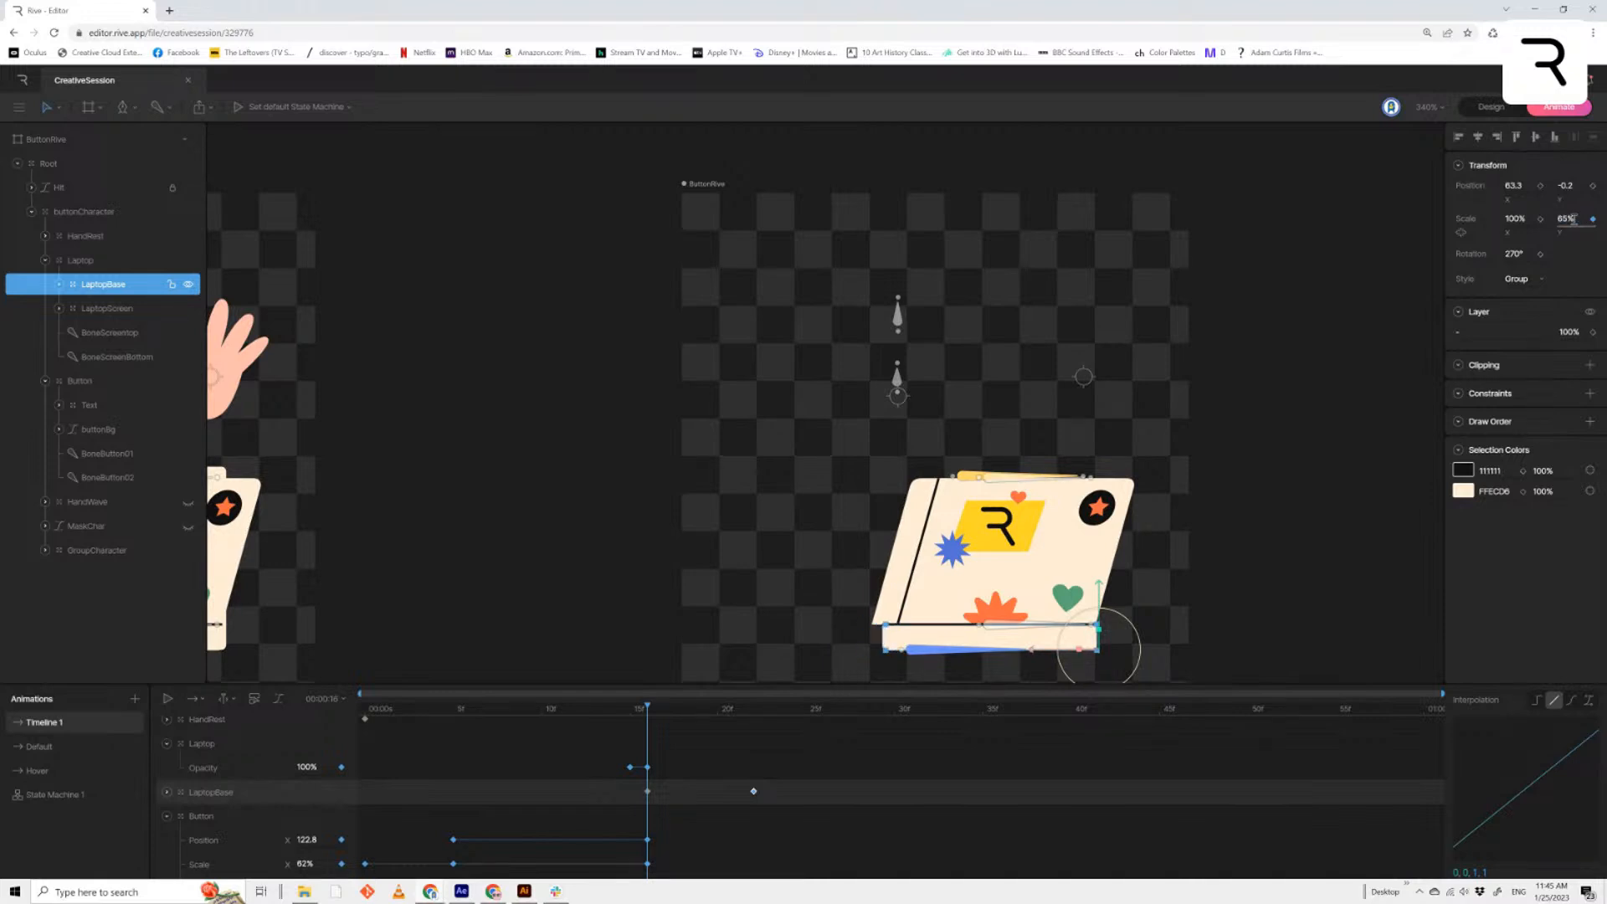
key("Return")
left_click(733, 827)
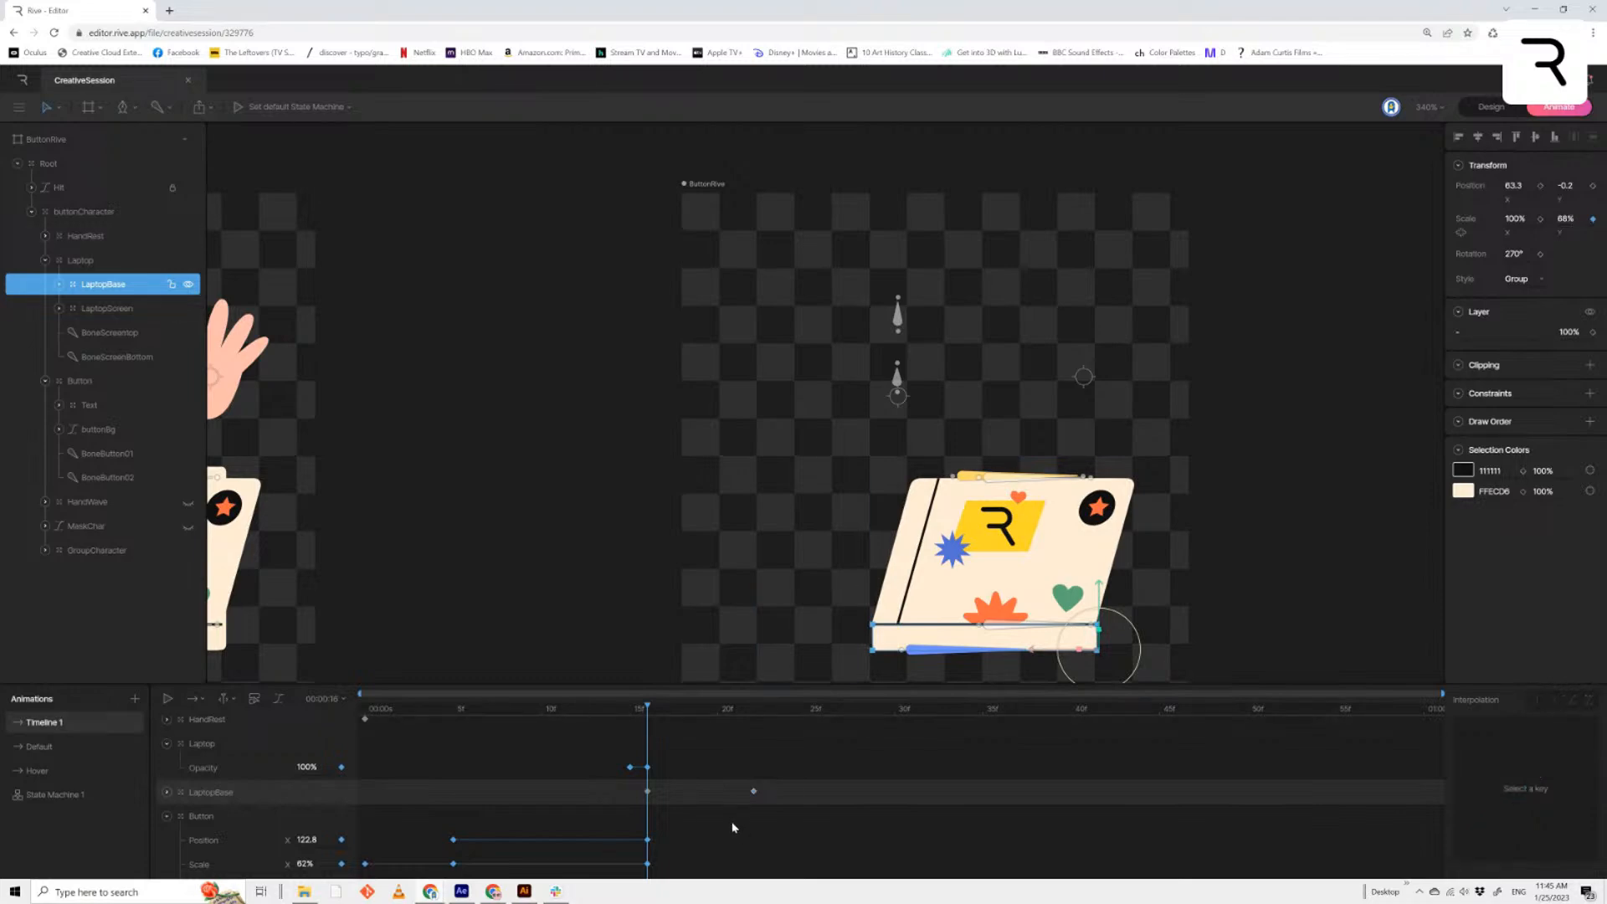
left_click(1570, 221)
type("69")
key("Return")
left_click(1572, 219)
type("58")
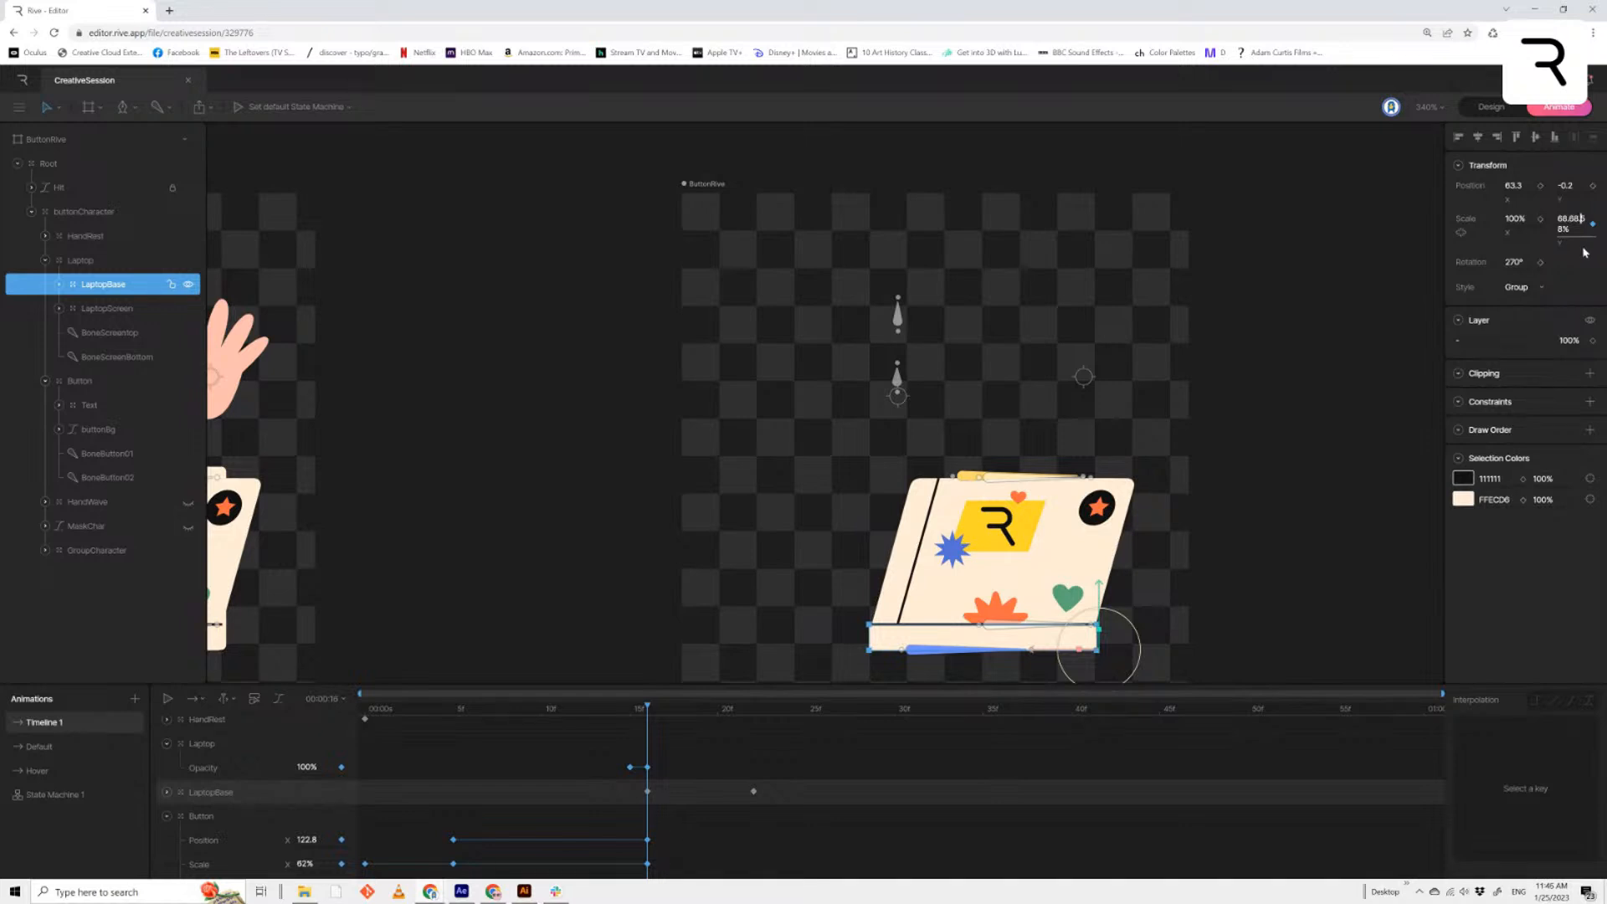
key("Return")
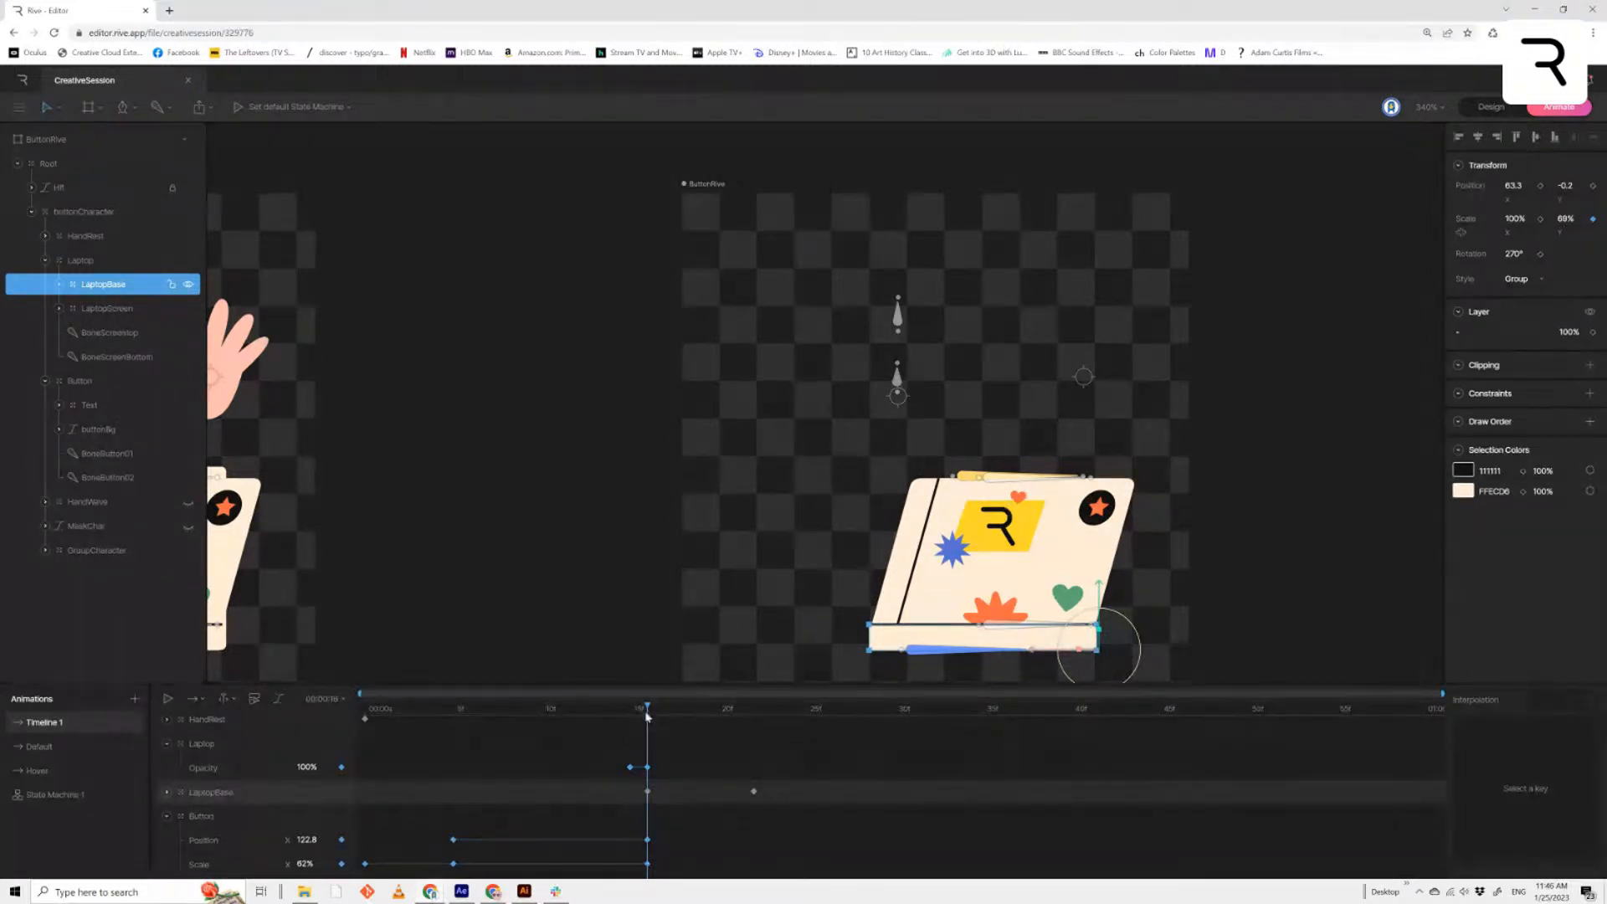
Play Timeline 1 from the start twice to check how the button turns into the extending laptop base
key("space")
left_click_drag(786, 724, 365, 708)
left_click(1305, 469)
key("space")
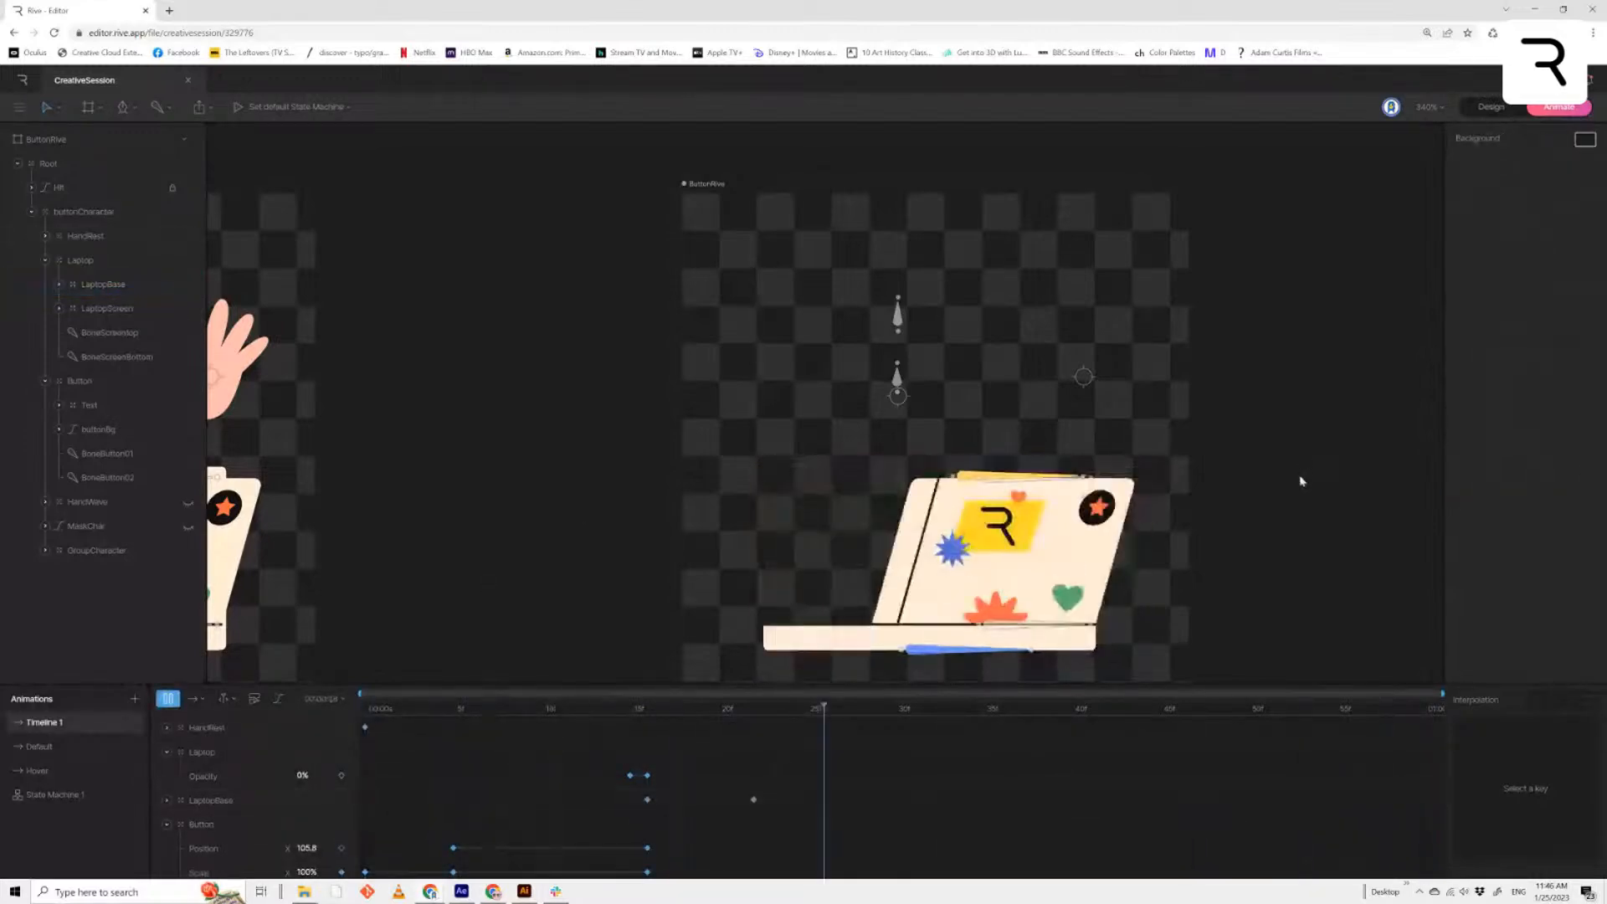
left_click_drag(700, 711, 347, 752)
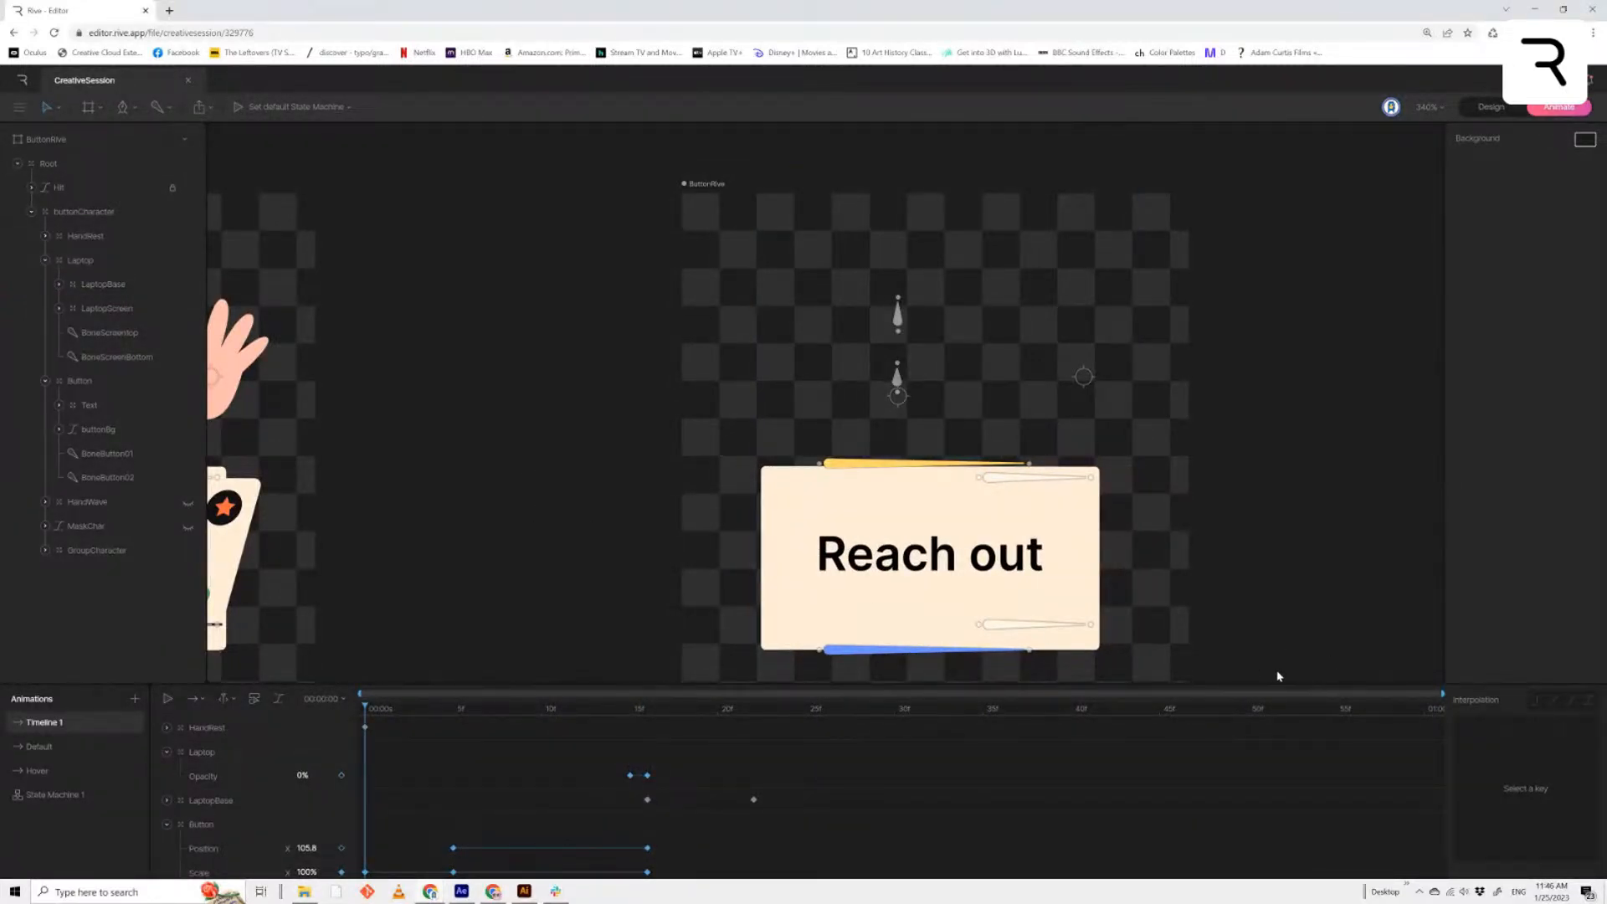
key("space")
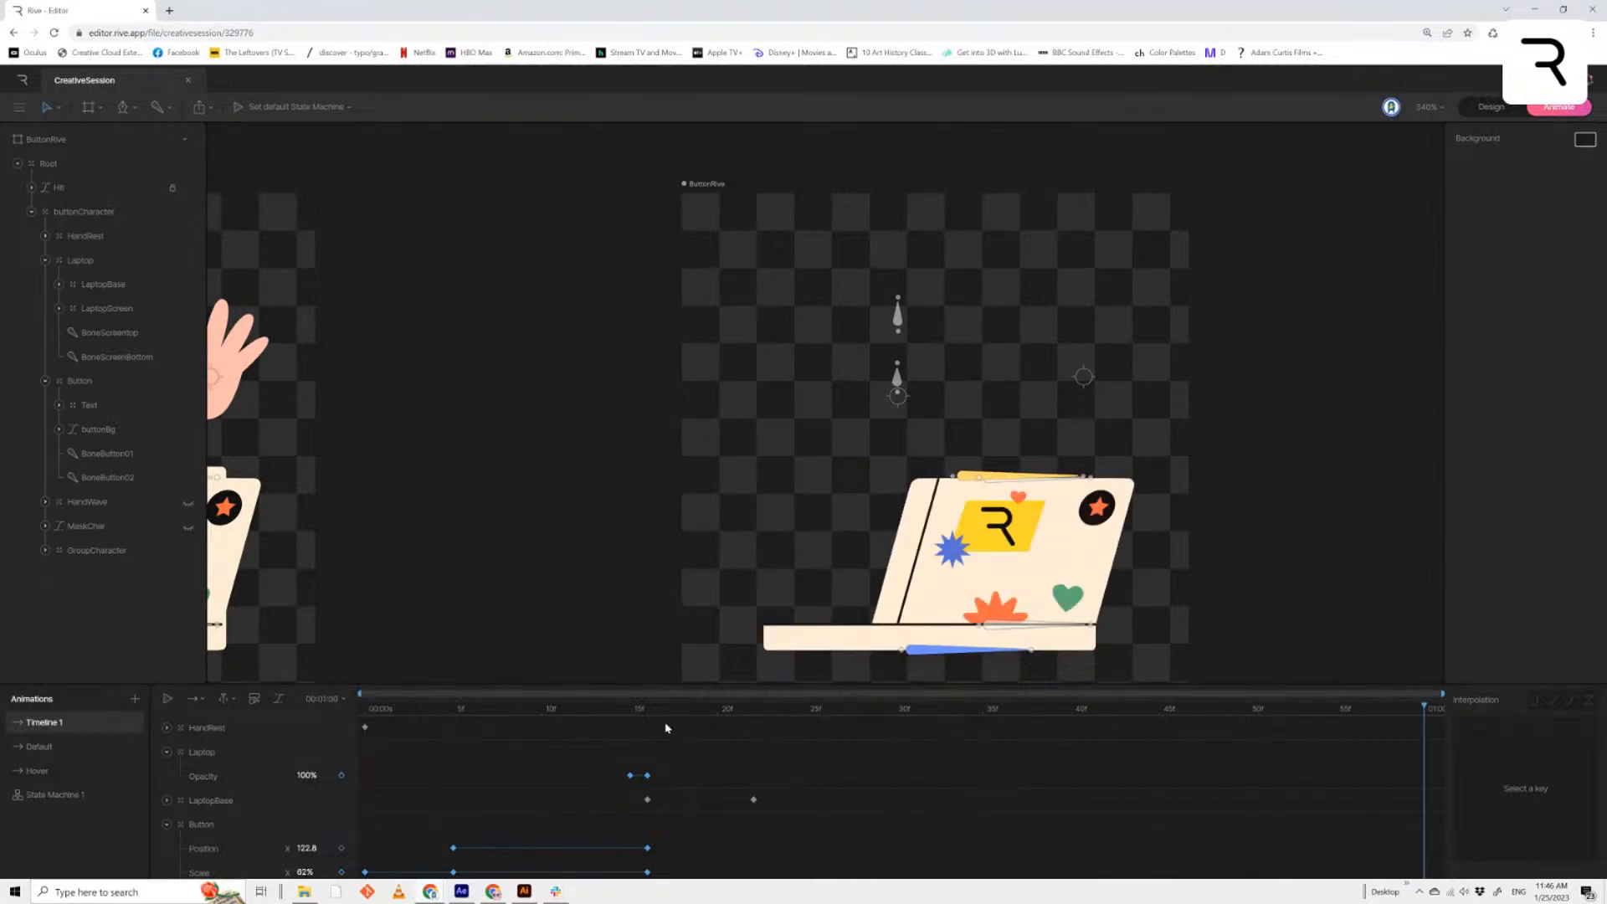
Move LaptopBase's first scale key to frame 15 and apply cubic interpolation to both of its keys
mouse_move(658, 716)
left_mouse_down()
mouse_move(546, 722)
mouse_move(649, 728)
left_mouse_up()
left_click_drag(647, 797, 631, 801)
left_click_drag(856, 791, 527, 827)
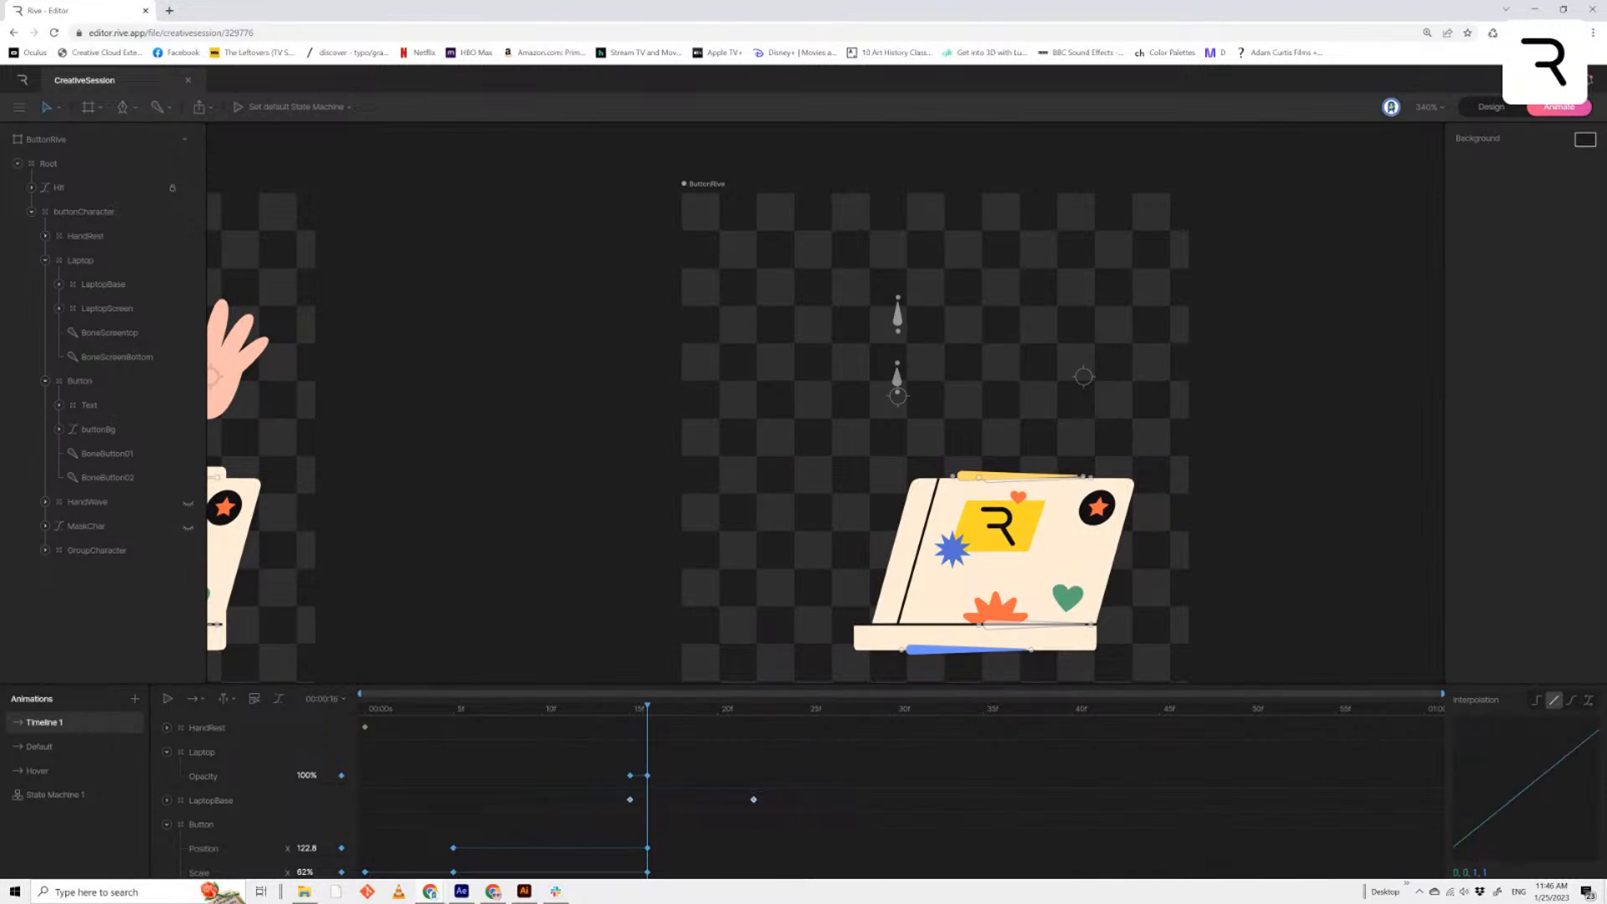
left_click(1571, 700)
Move LaptopBase's 100% scale key to frame 32, key a Y scale slightly above 100% at frame 22, and preview the overshoot
left_click(754, 707)
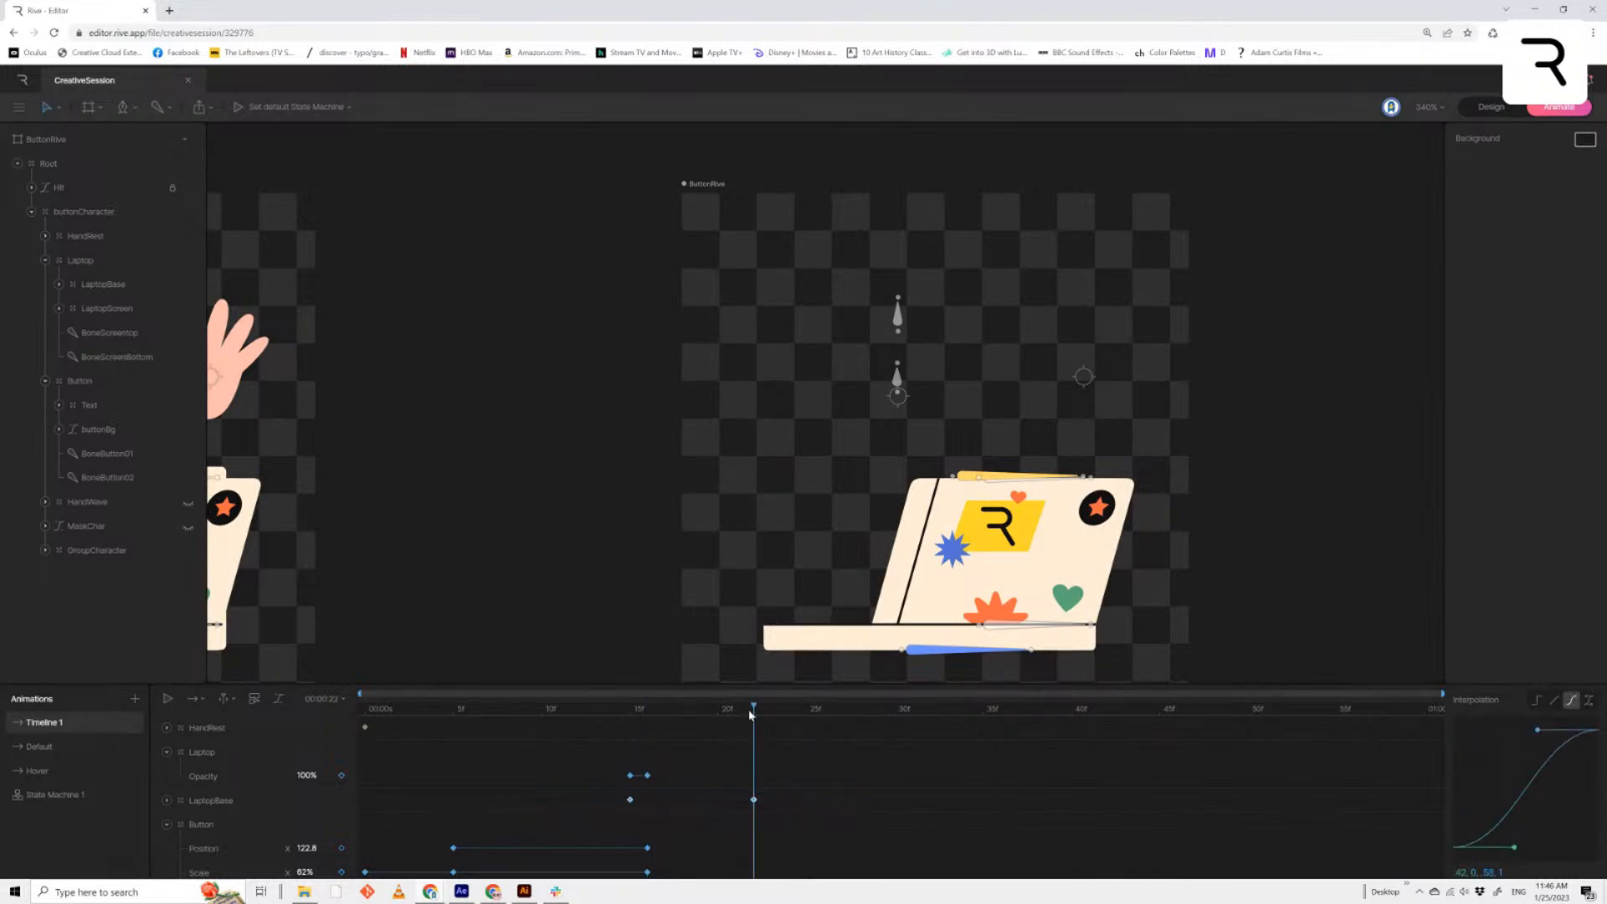
left_click_drag(777, 781, 982, 799)
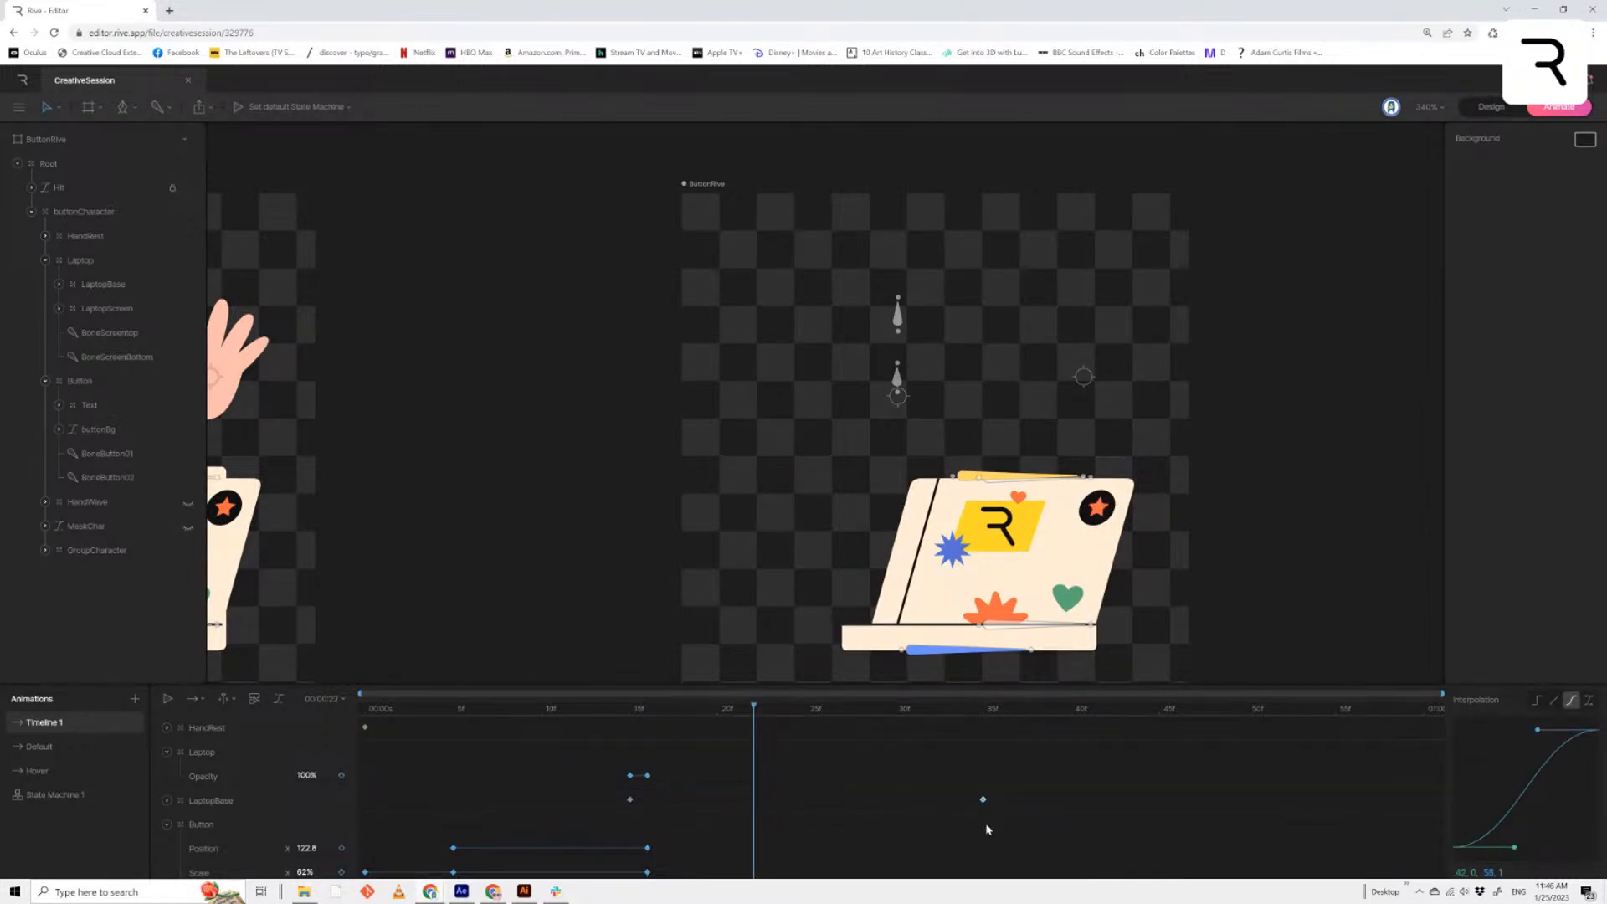
left_click(261, 797)
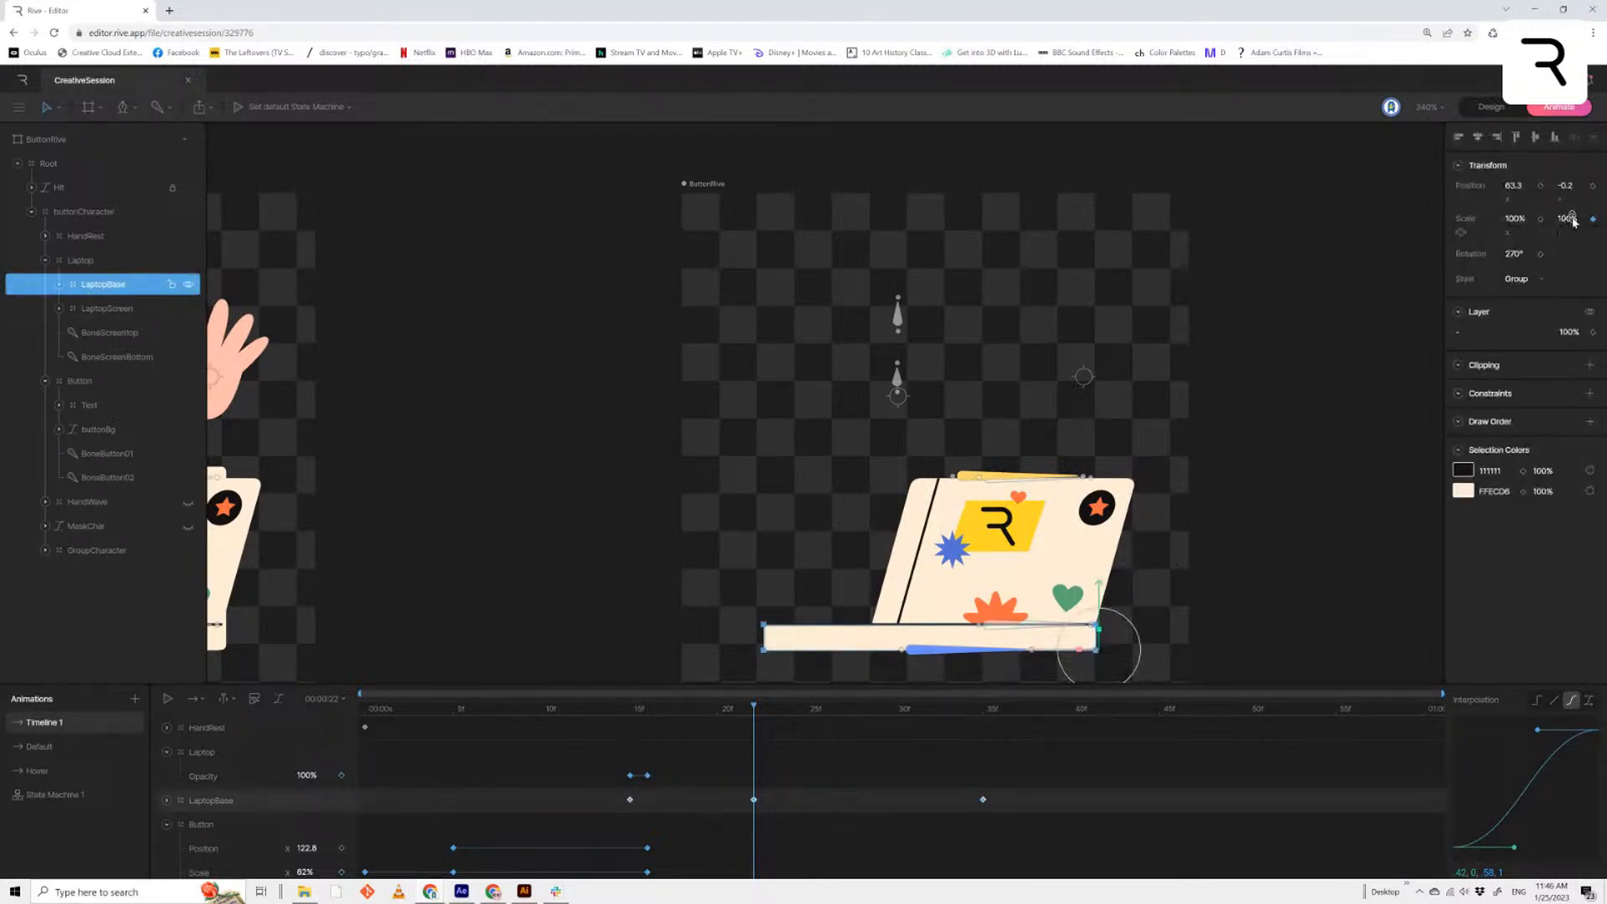
left_click_drag(1563, 218, 1573, 220)
left_click_drag(983, 799, 929, 799)
key("space")
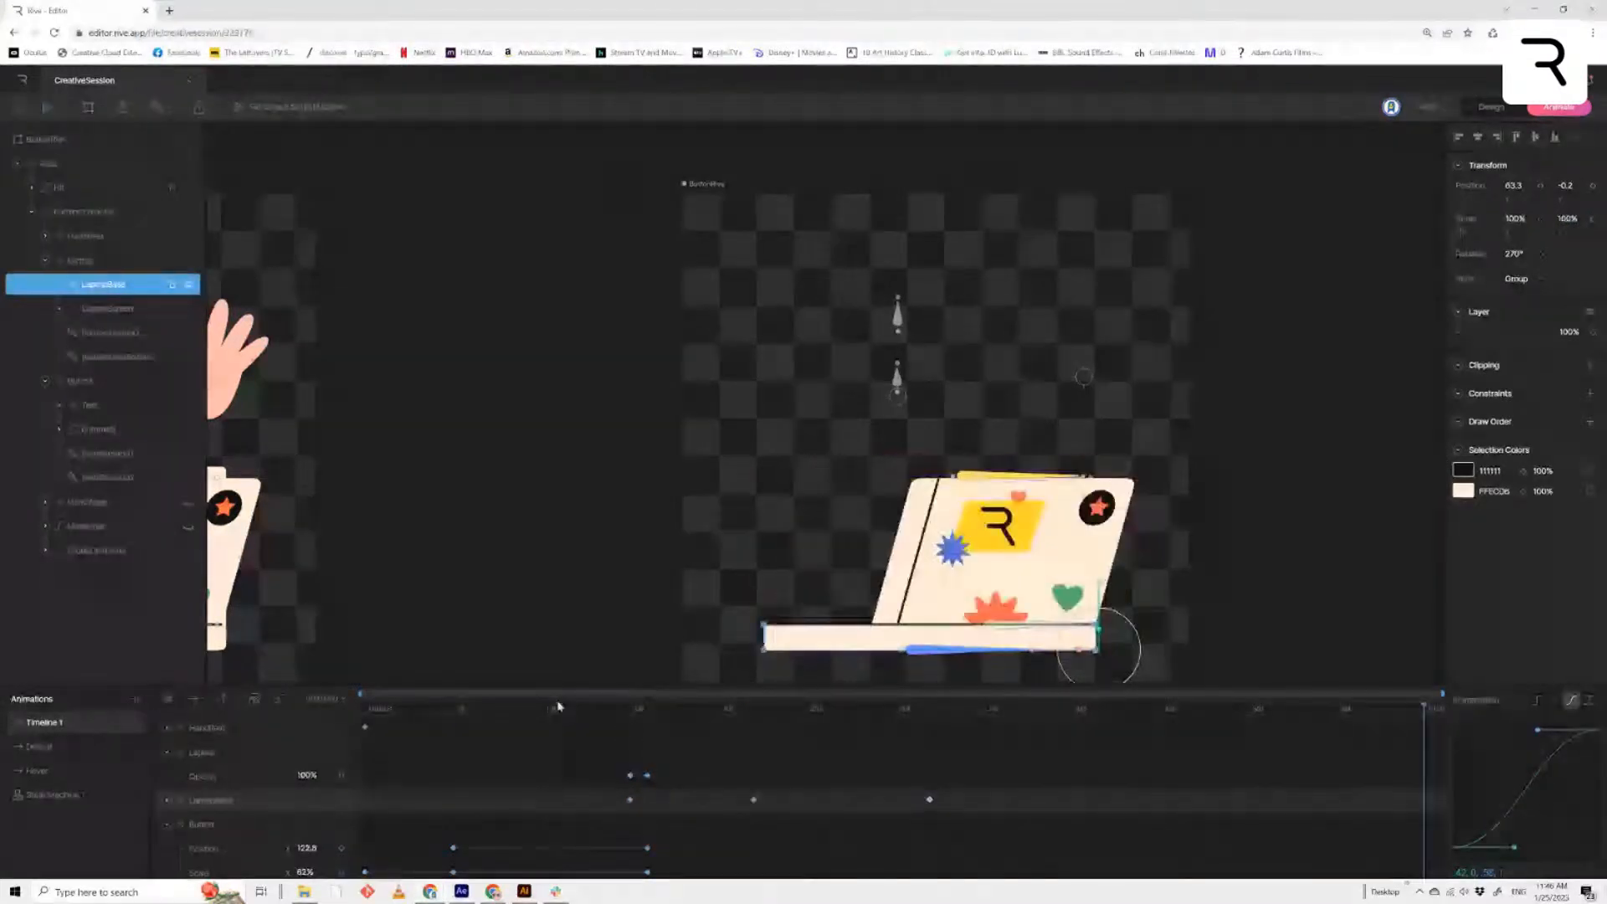
left_click_drag(559, 708, 649, 759)
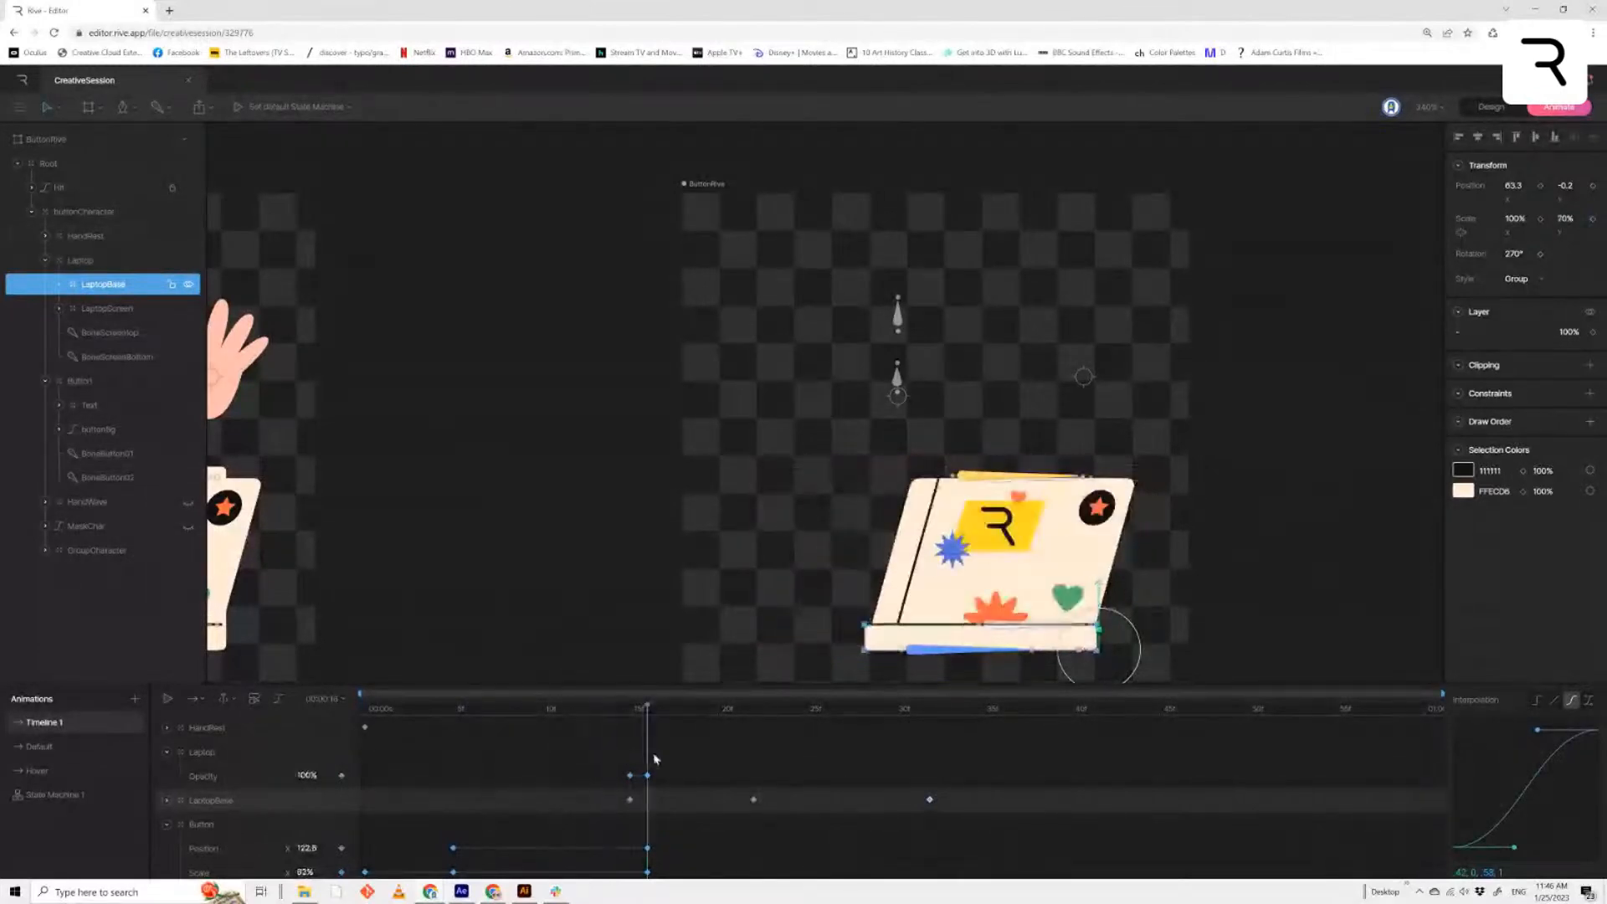
Key BoneScreentop's X position at 11.9 on frame 16, 21.9 on frame 22 and 11.9 on frame 33
key("Escape")
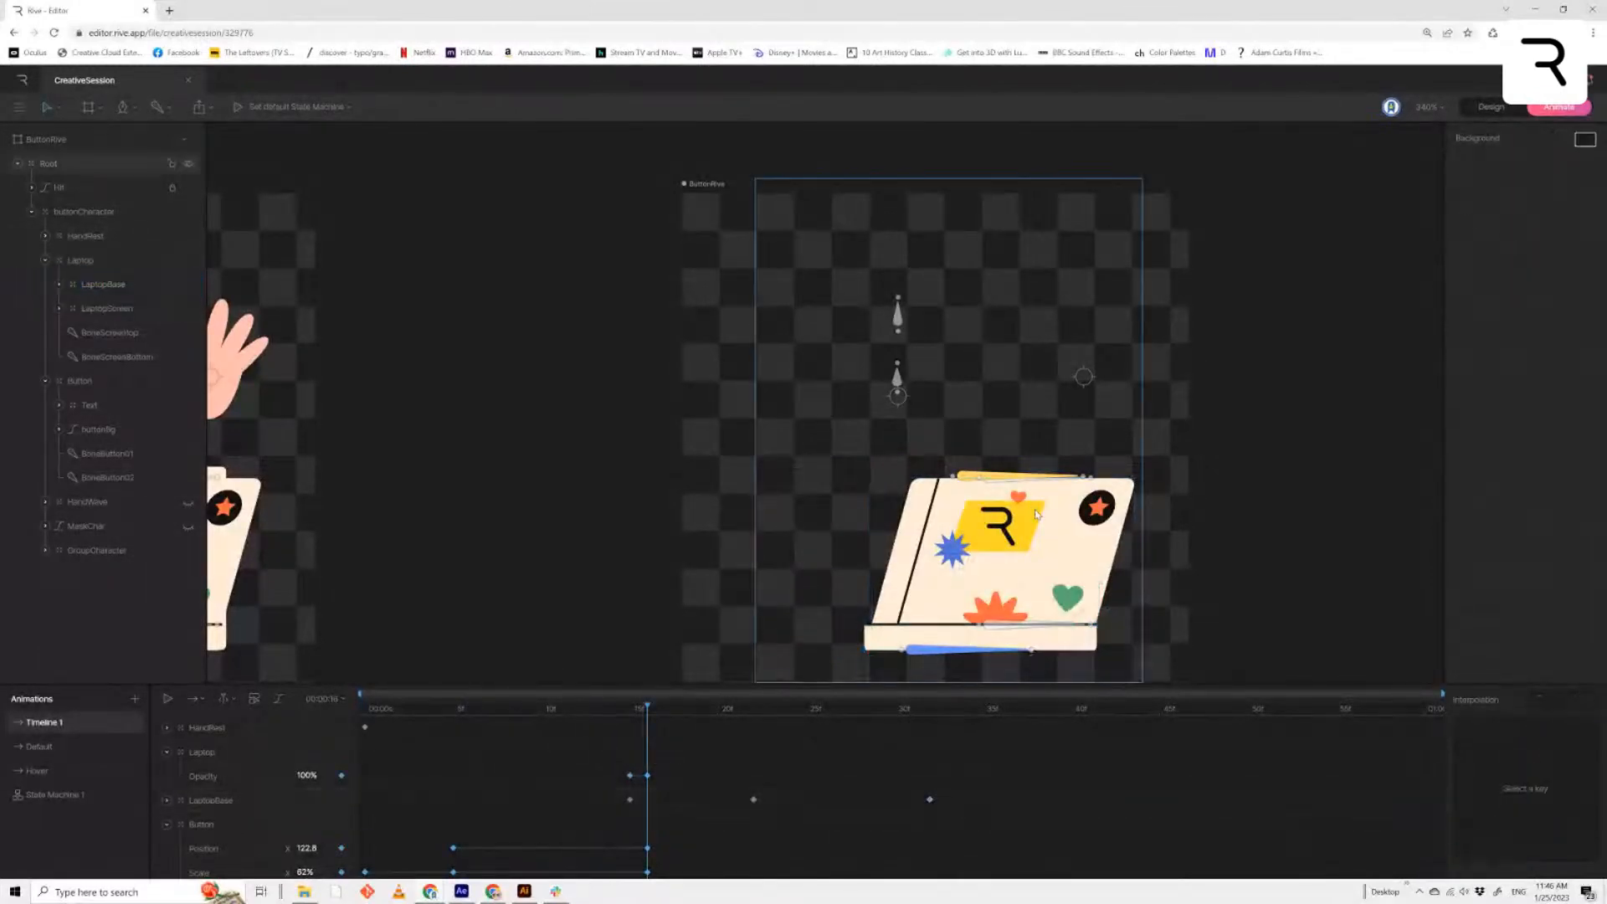
scroll(1013, 560, "up", 1)
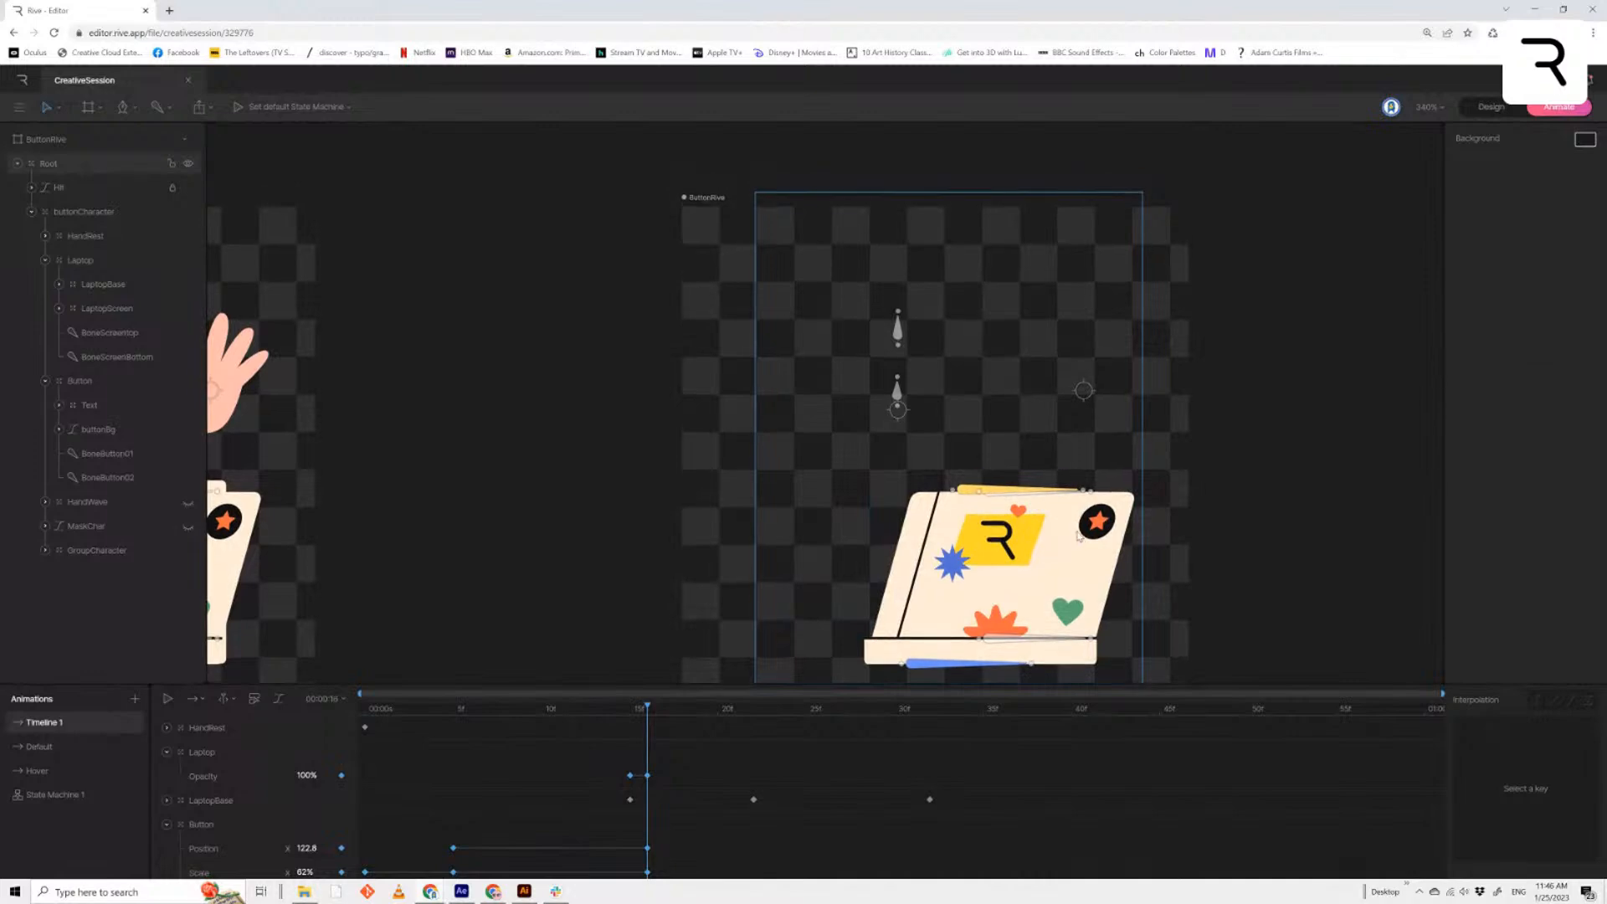
left_click(114, 335)
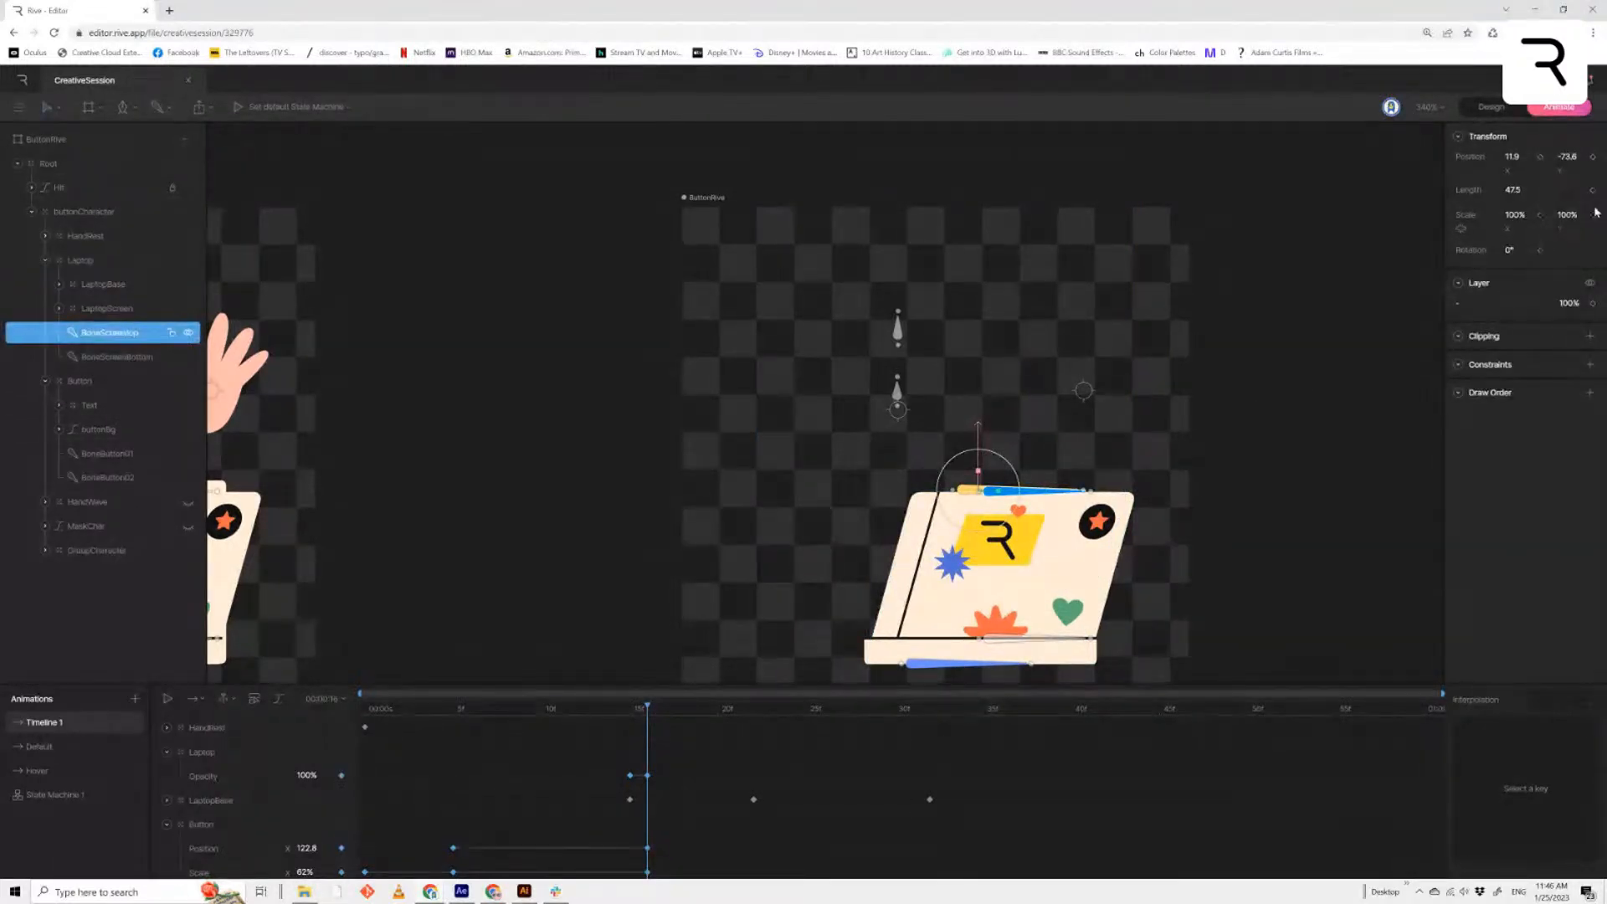
left_click(1541, 157)
scroll(666, 824, "down", 2)
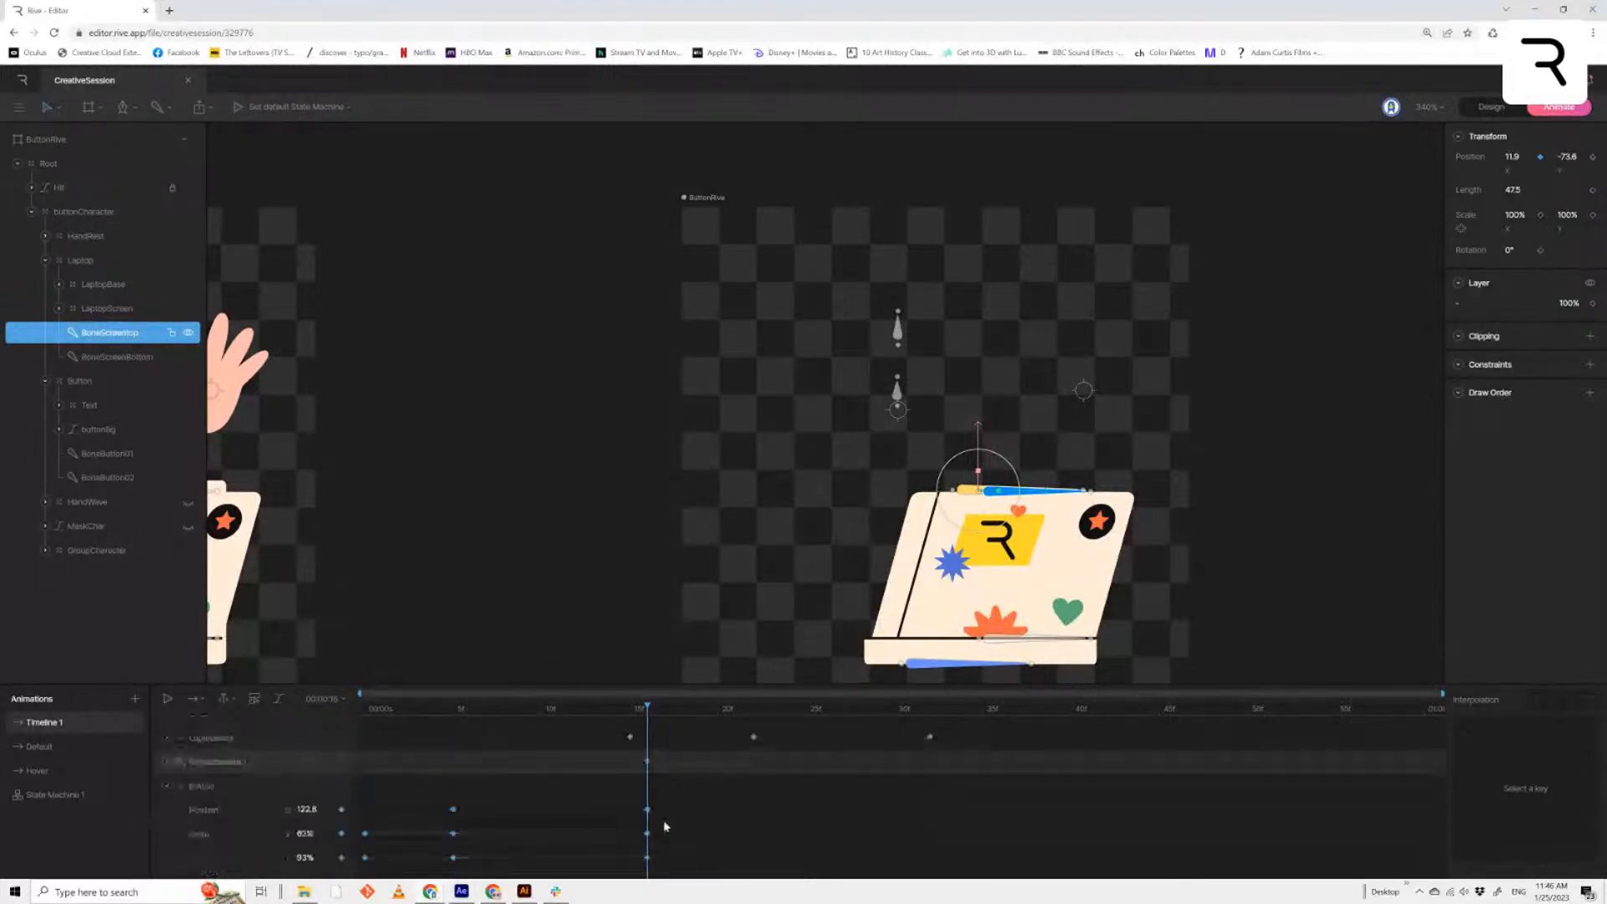
left_click(647, 762)
left_click_drag(647, 708, 753, 708)
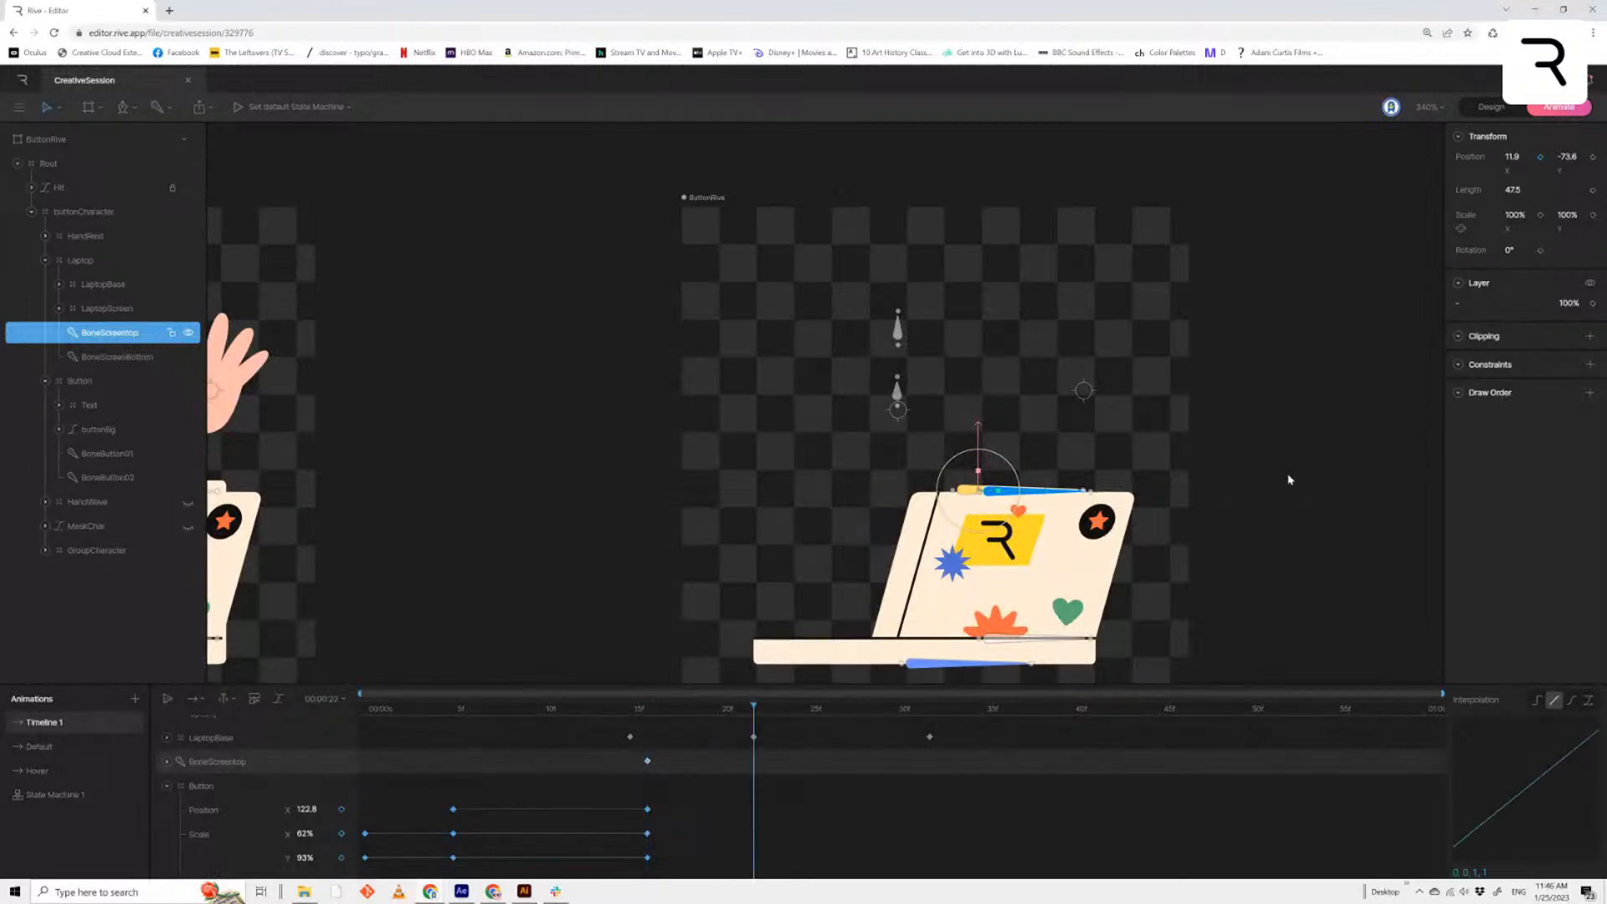
key("shift+Right")
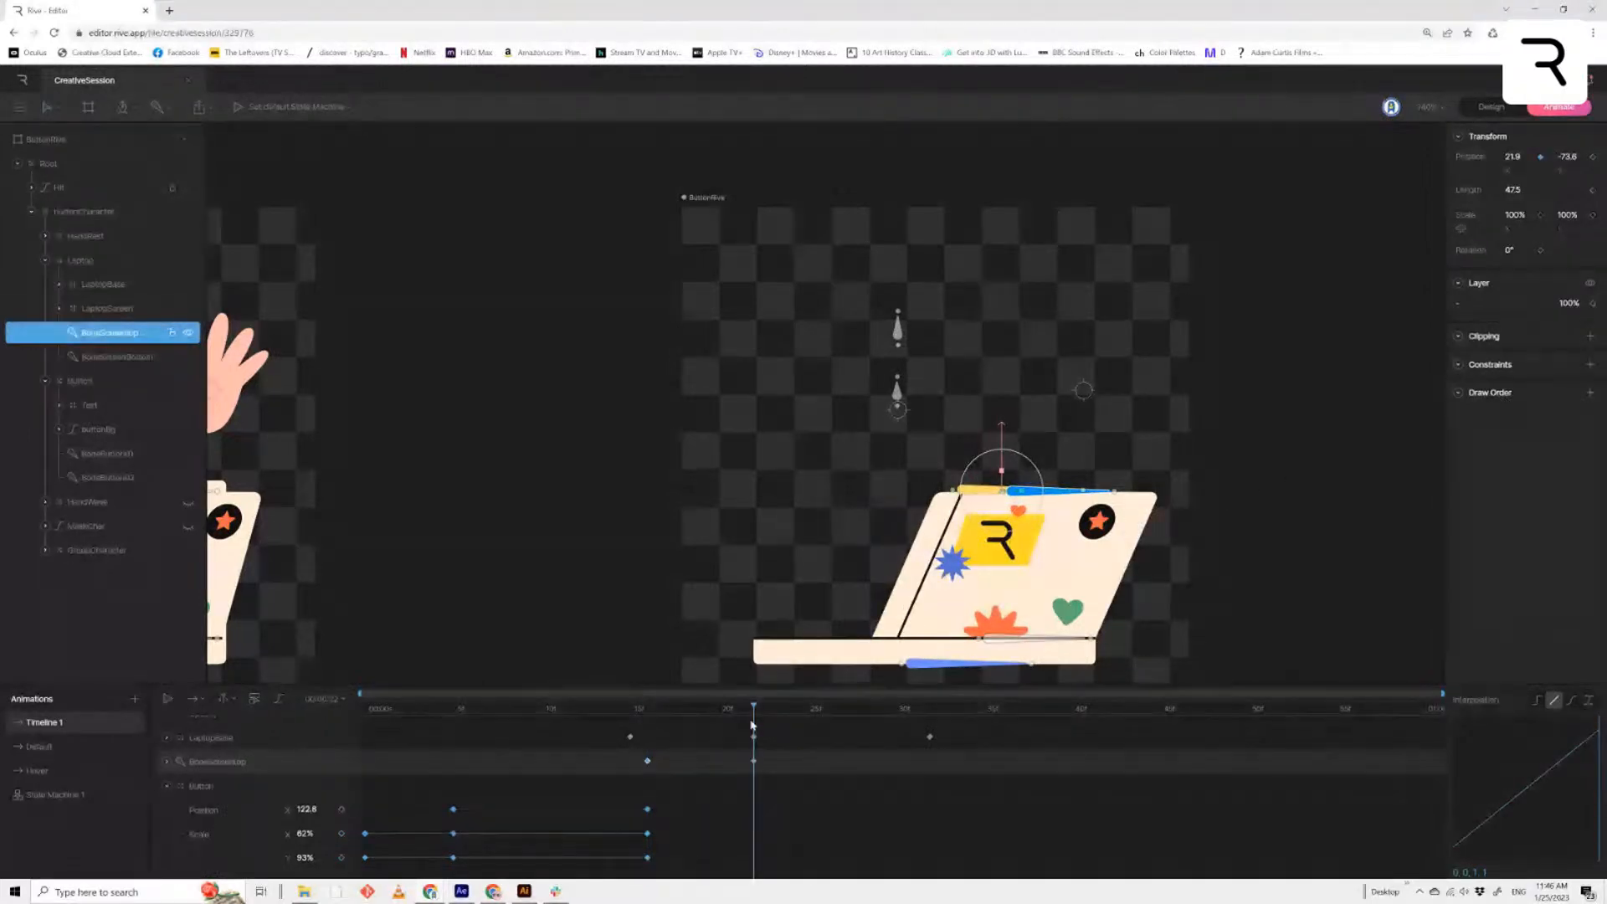
left_click_drag(754, 726, 949, 775)
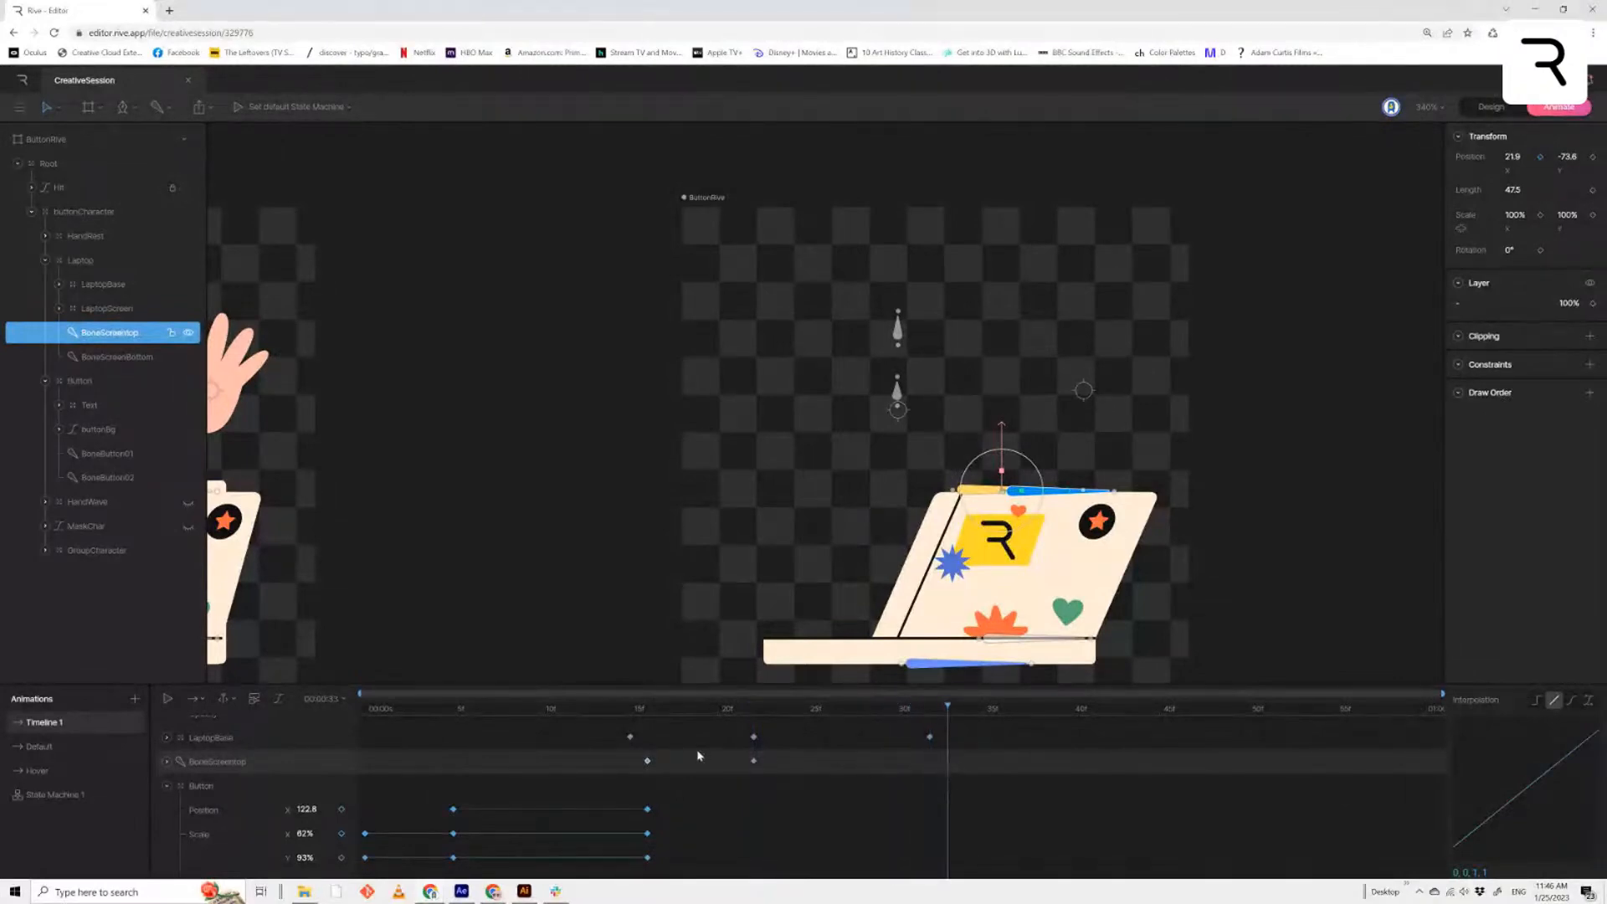
key("shift+Left")
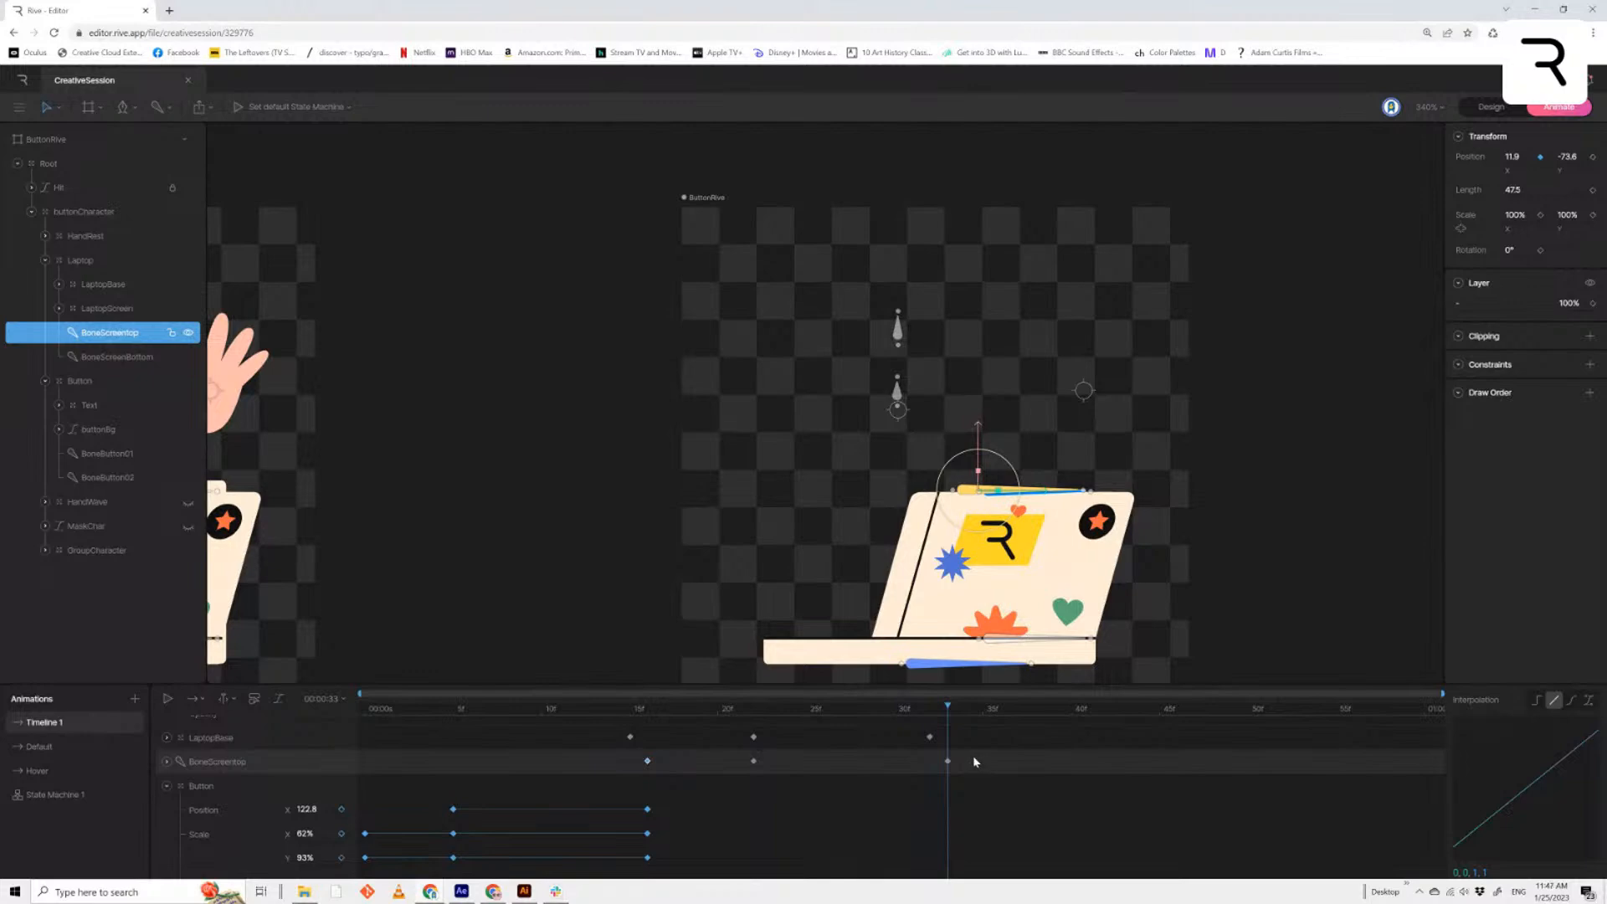
Apply cubic interpolation to all three BoneScreentop keys and preview the screen's bending motion
left_click_drag(973, 761, 555, 783)
left_click(1571, 700)
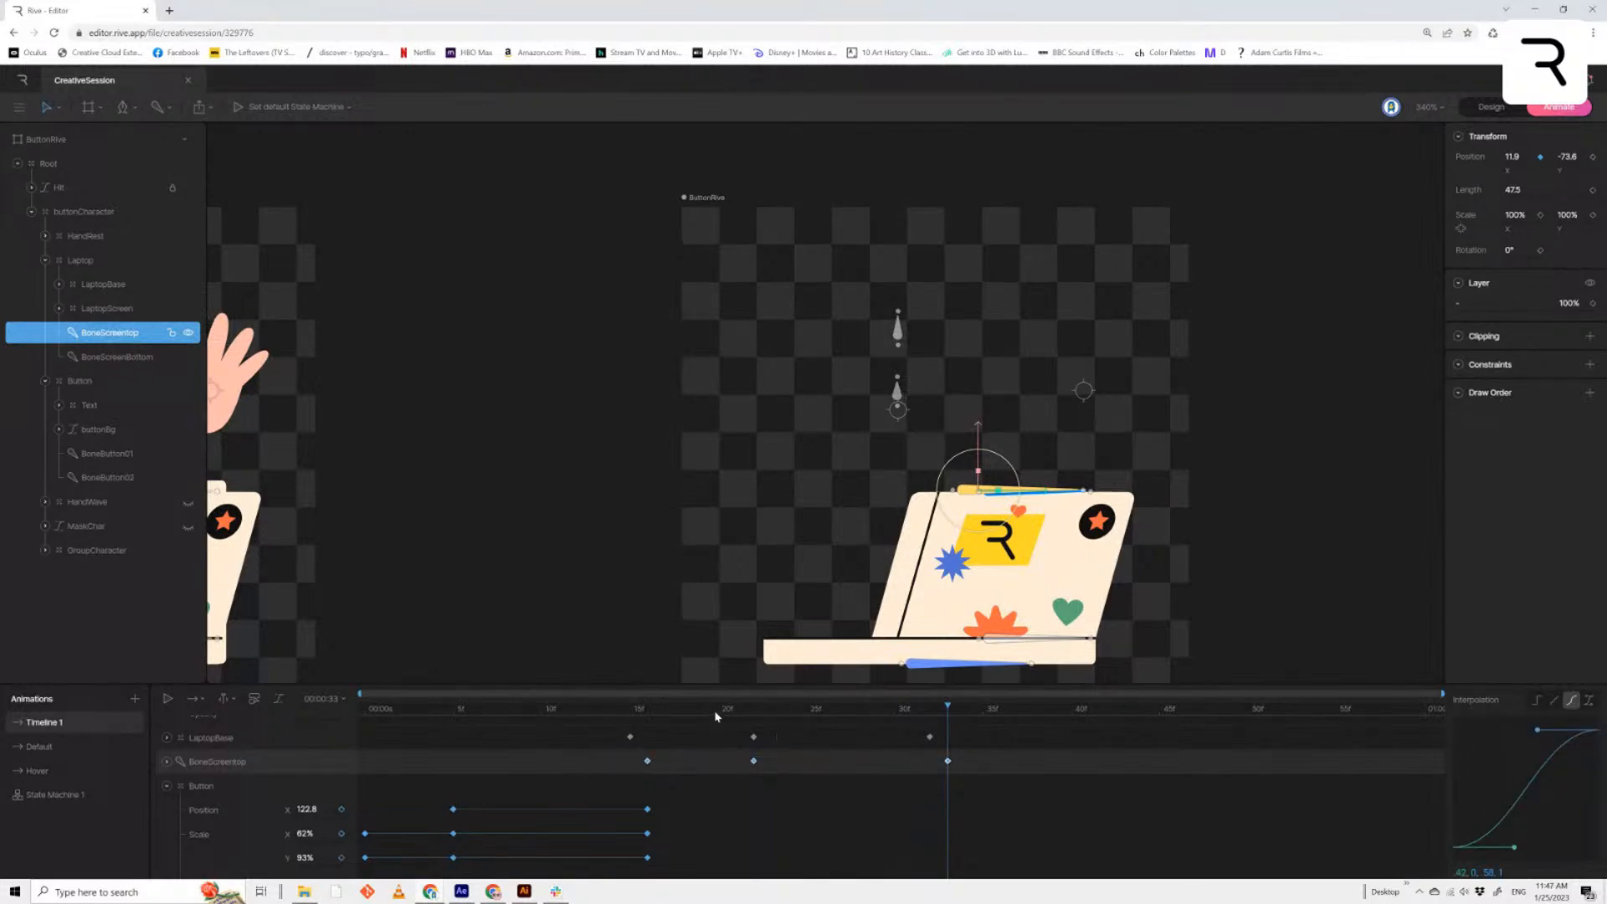
key("space")
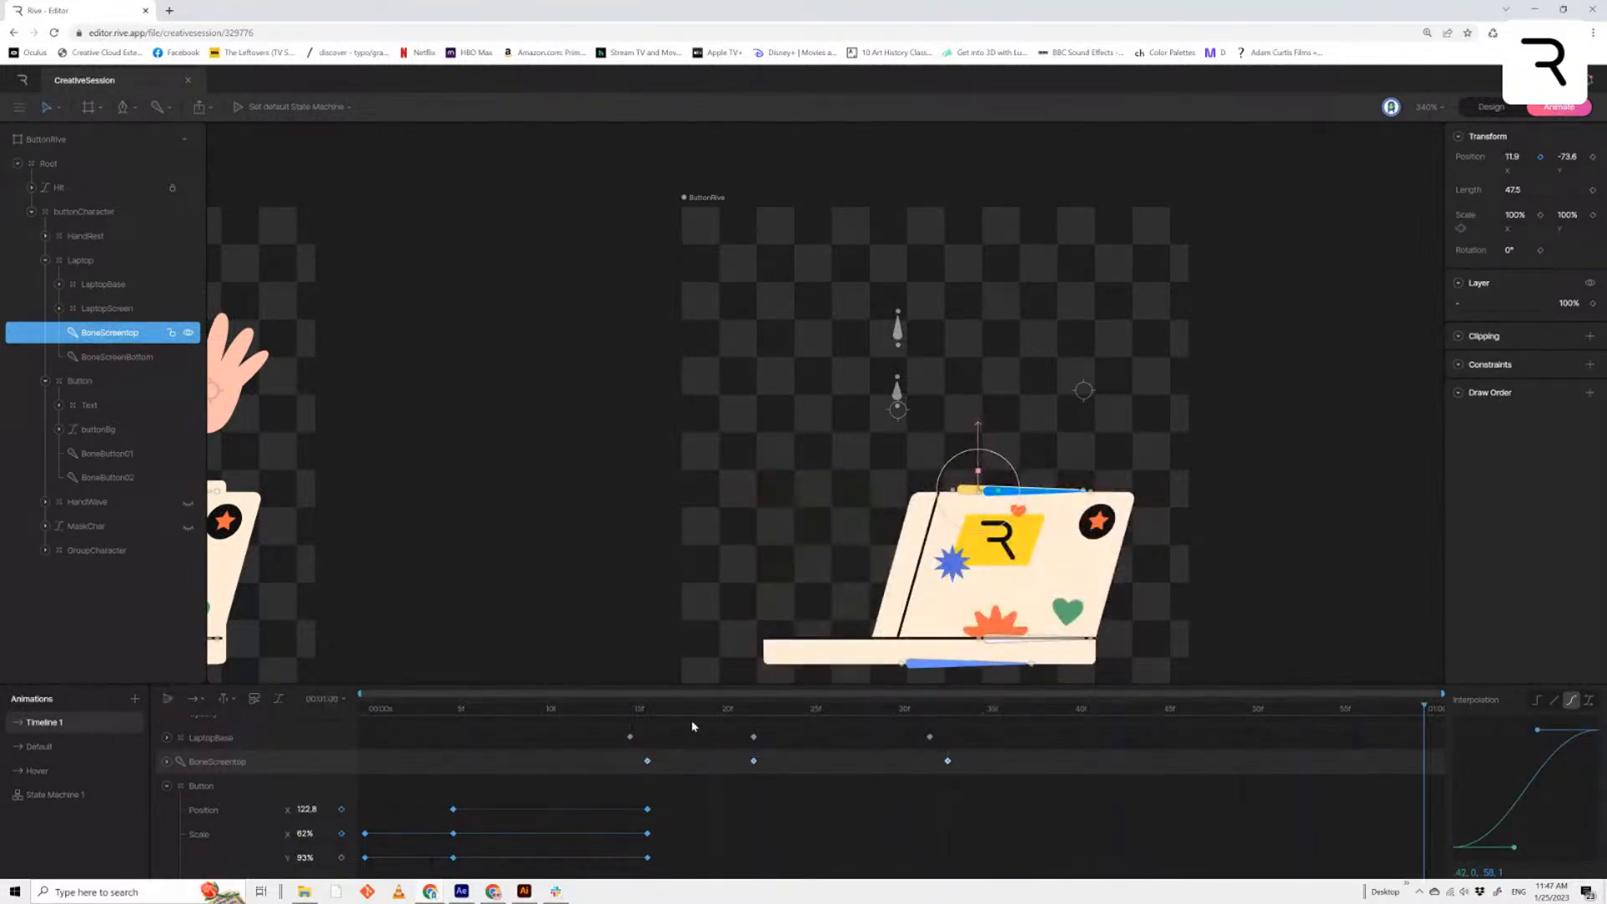
left_click_drag(697, 709, 400, 747)
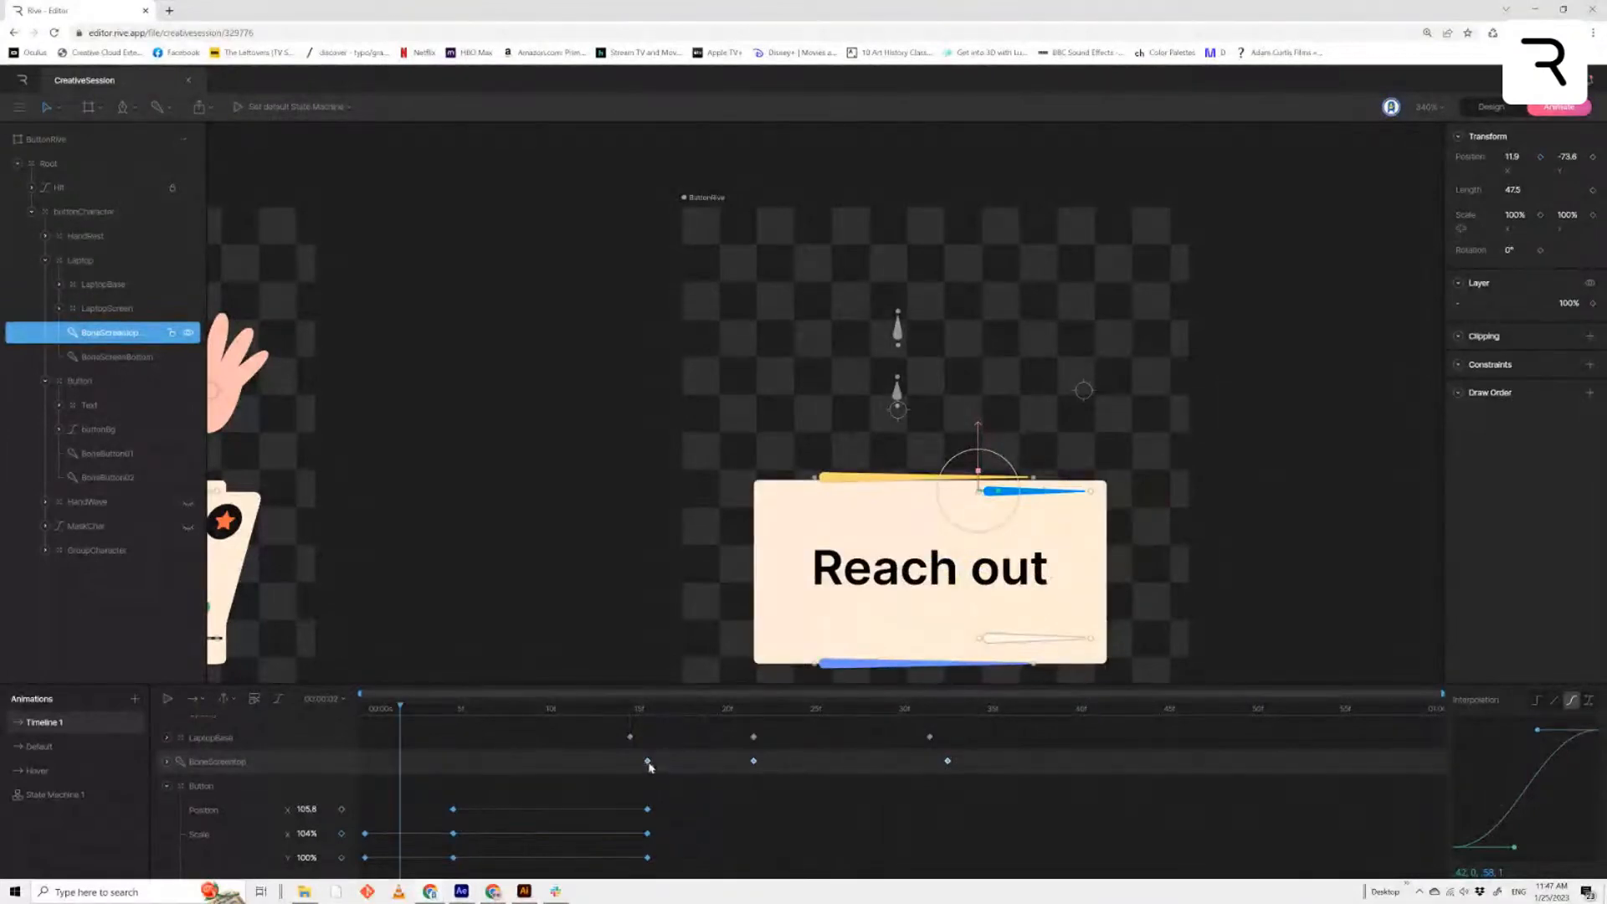
Retime BoneScreentop's three keys to frames 16, 24 and 34, and preview the screen's bend
left_click(735, 761)
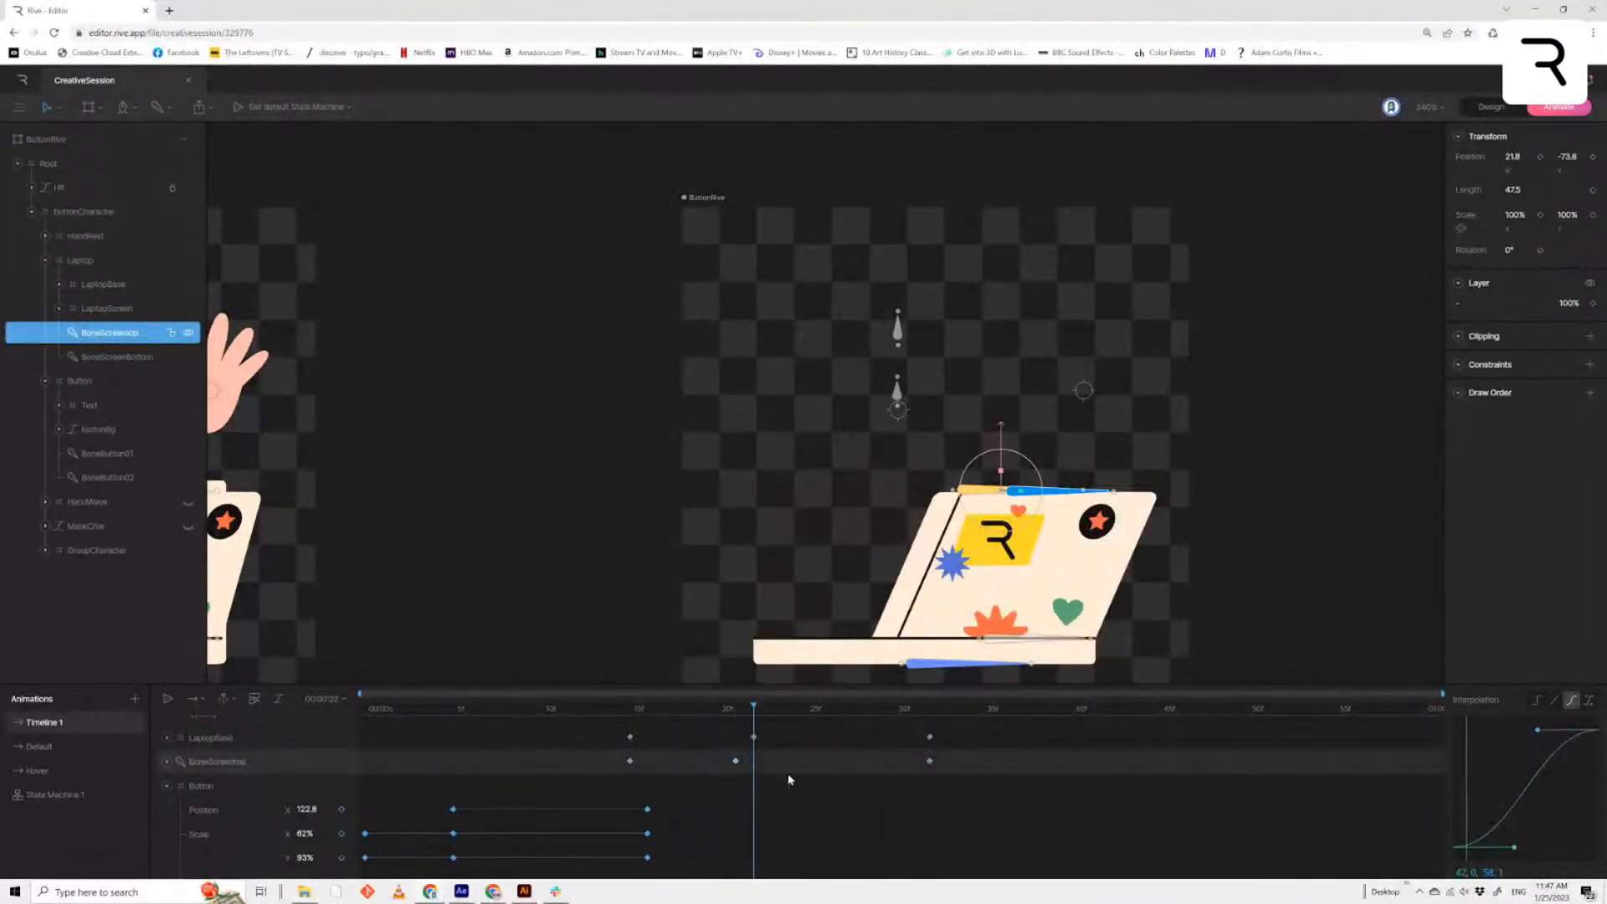
left_click_drag(736, 761, 754, 762)
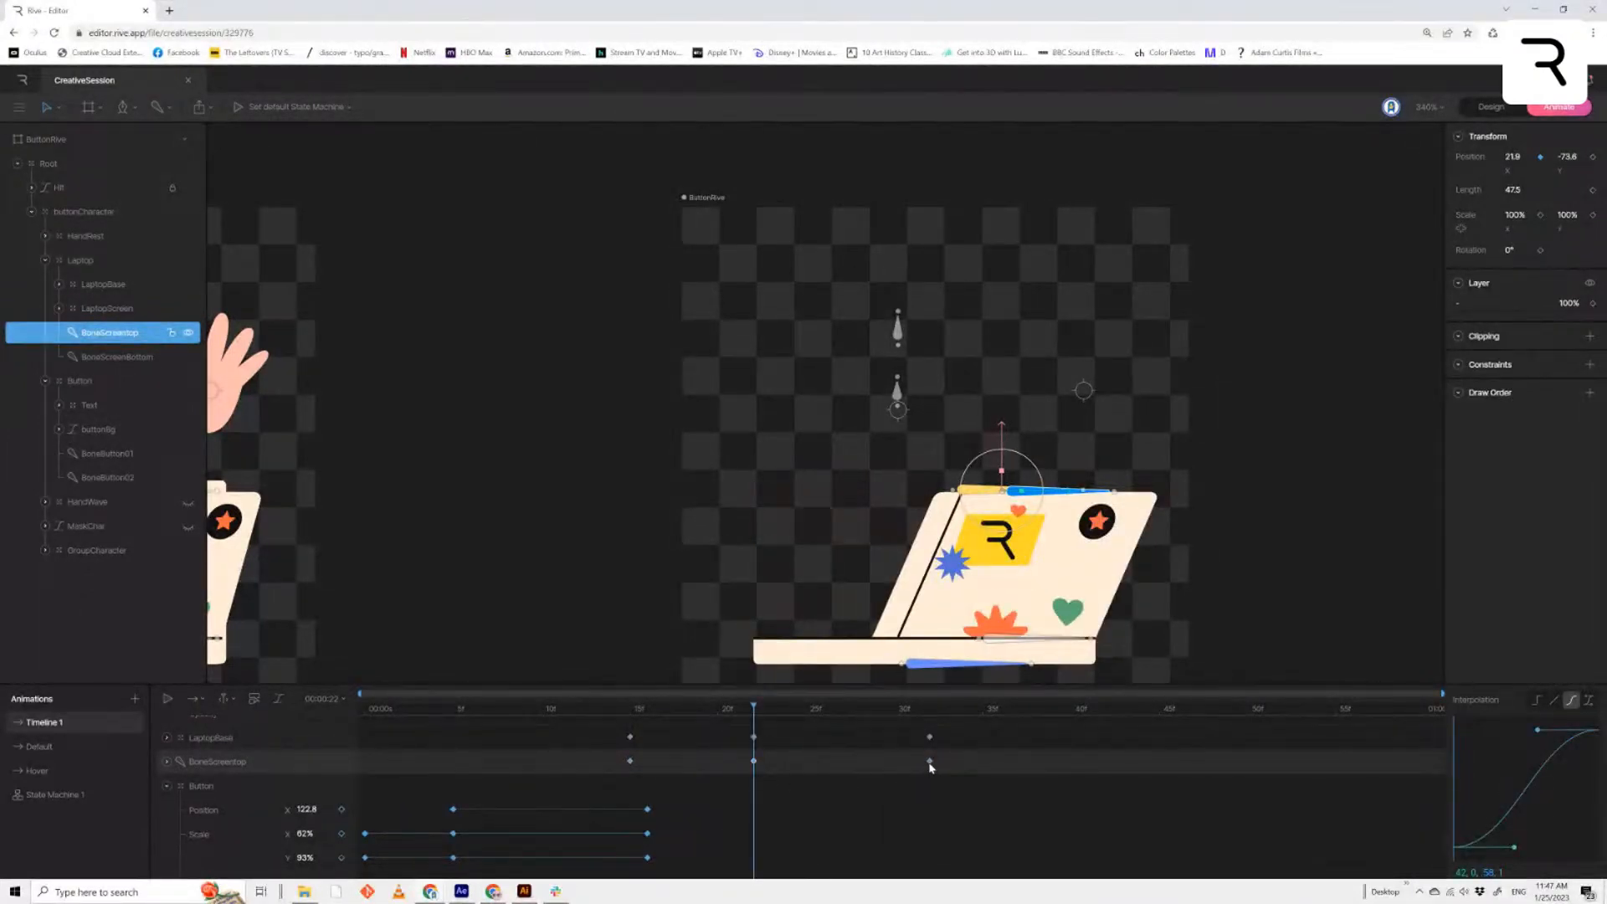
left_click_drag(931, 767, 973, 766)
left_click_drag(752, 762, 788, 761)
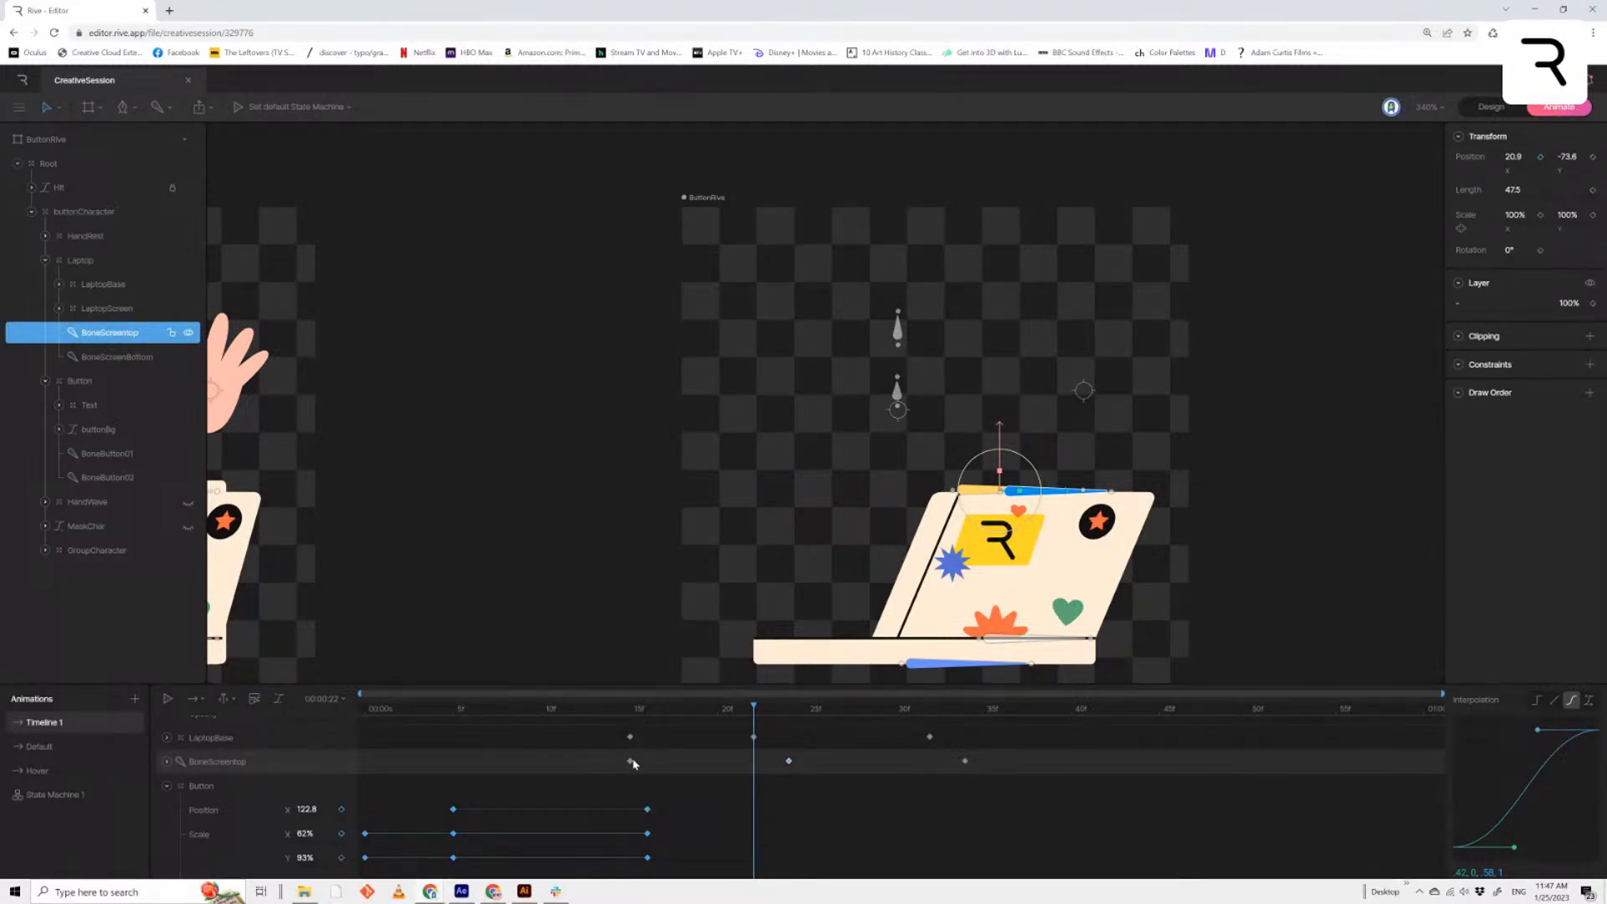
left_click_drag(630, 761, 647, 762)
left_click_drag(754, 707, 559, 707)
key("space")
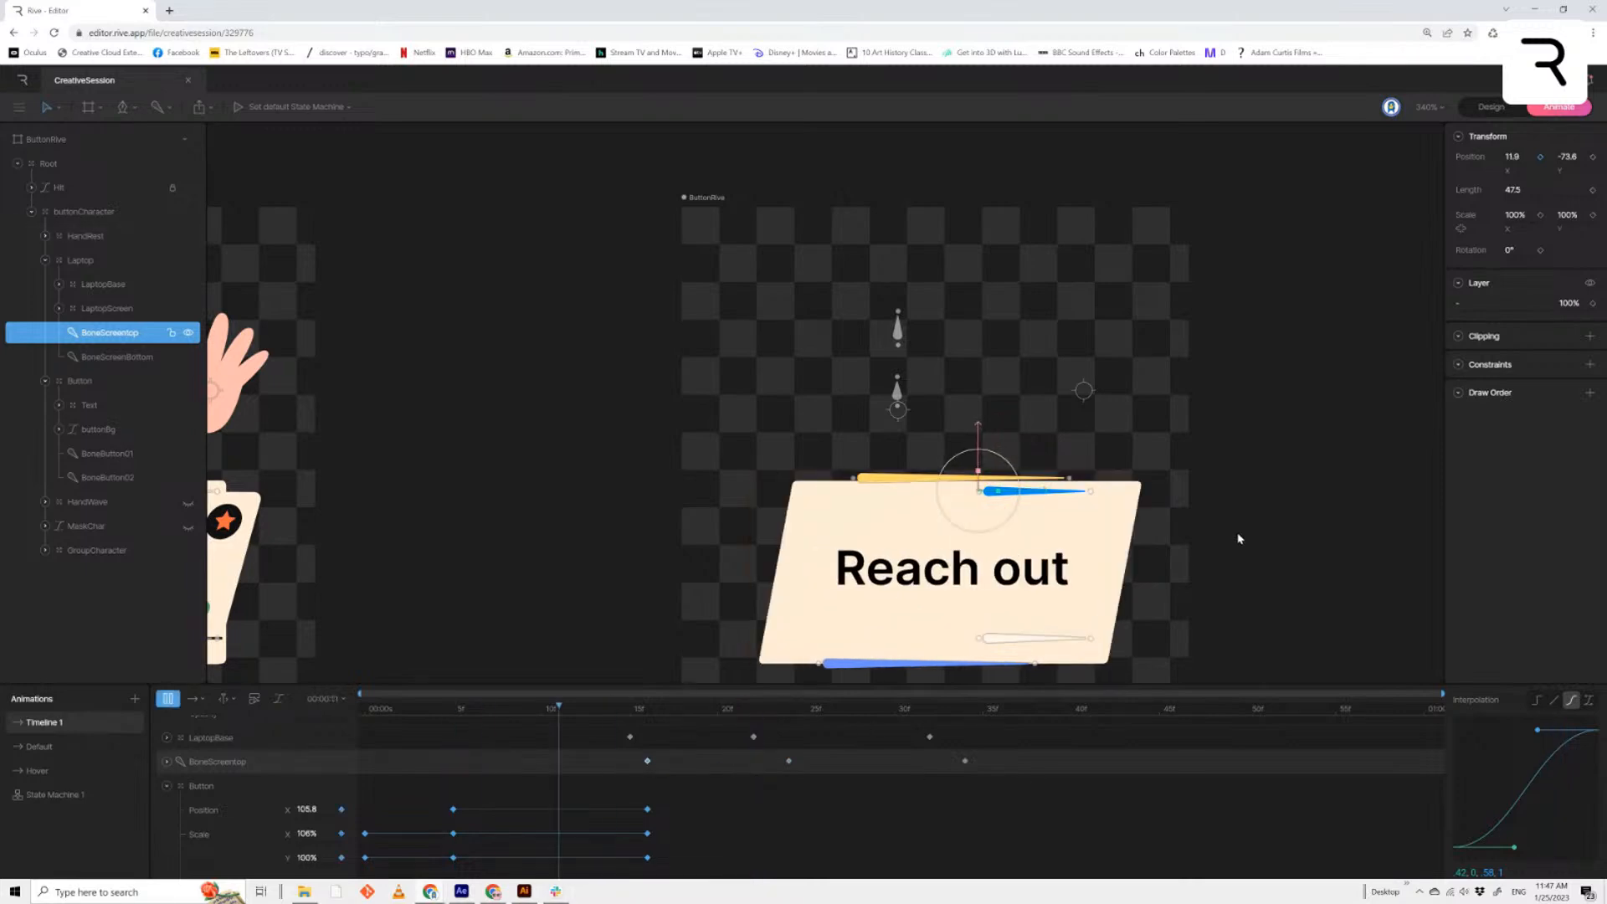
left_click_drag(771, 709, 577, 724)
left_click(605, 486)
key("space")
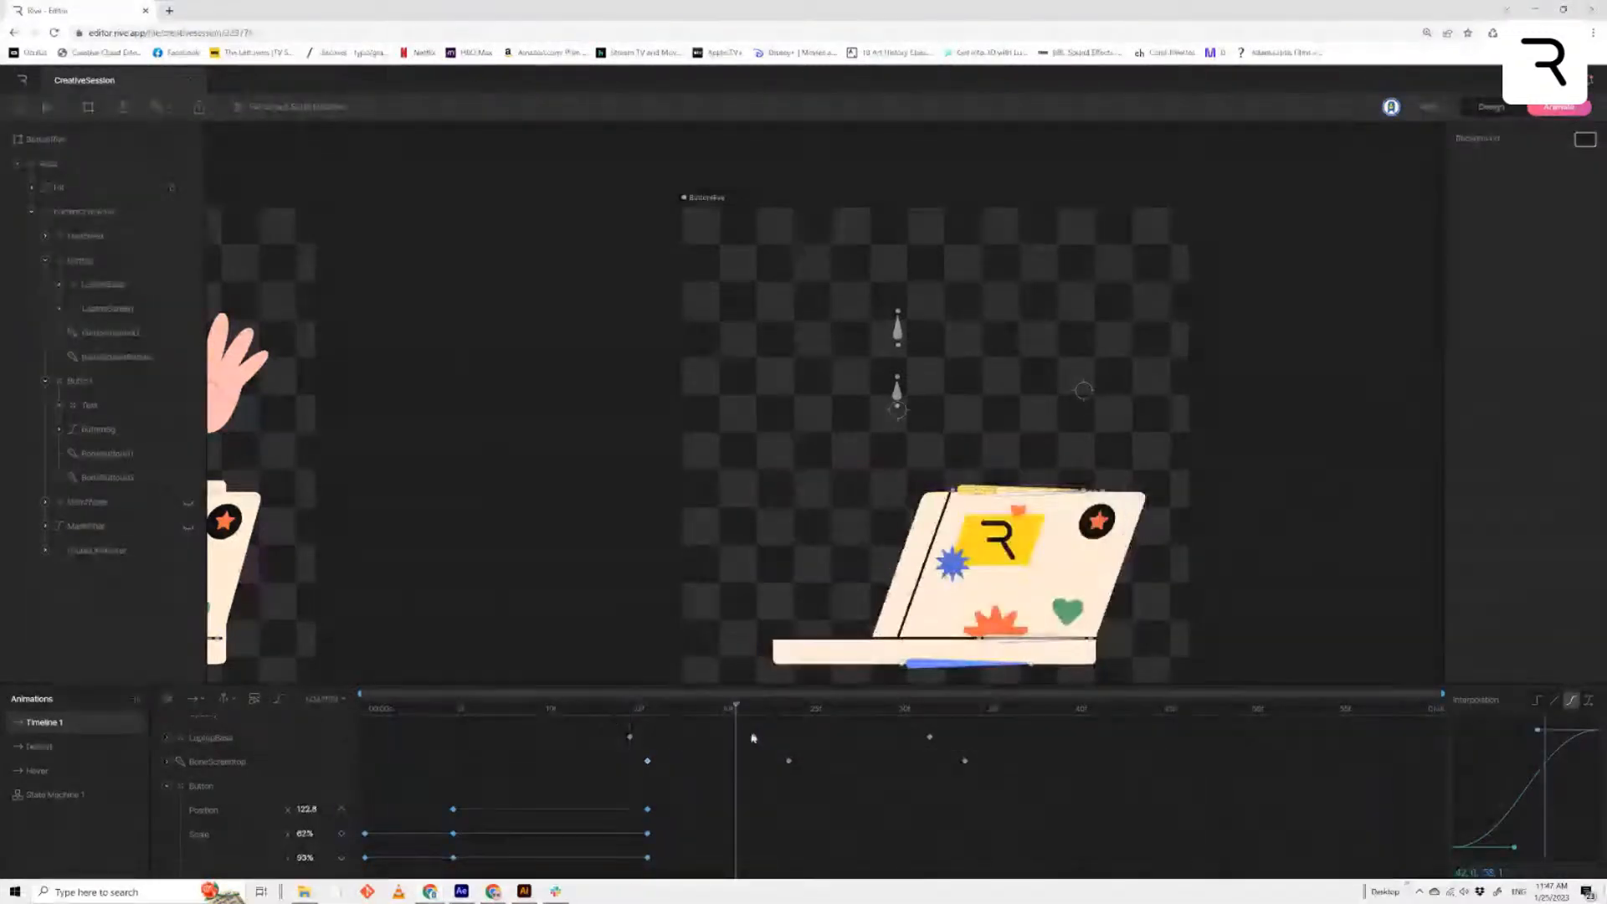
Delay the last two keys of each track, LaptopBase's to frames 23 and 33 and BoneScreentop's to frames 25 and 35, and preview
left_click_drag(752, 736, 789, 759)
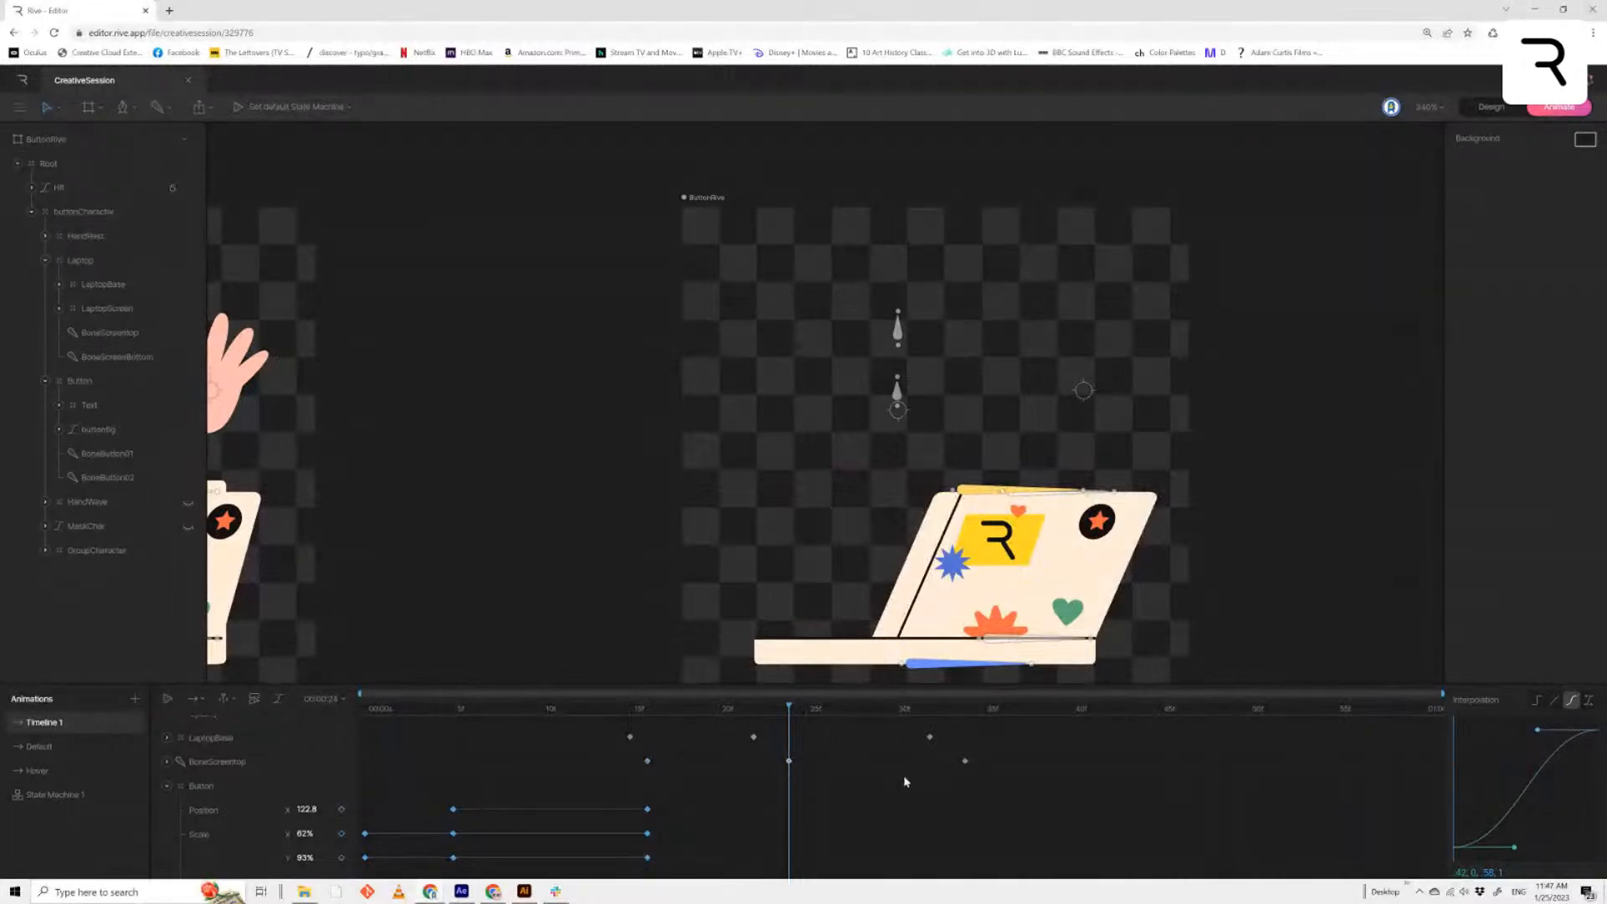
left_click_drag(1003, 714, 811, 767)
left_click_drag(1074, 743, 750, 803)
left_click_drag(1001, 725, 630, 786)
left_click_drag(984, 761, 1036, 761)
key("space")
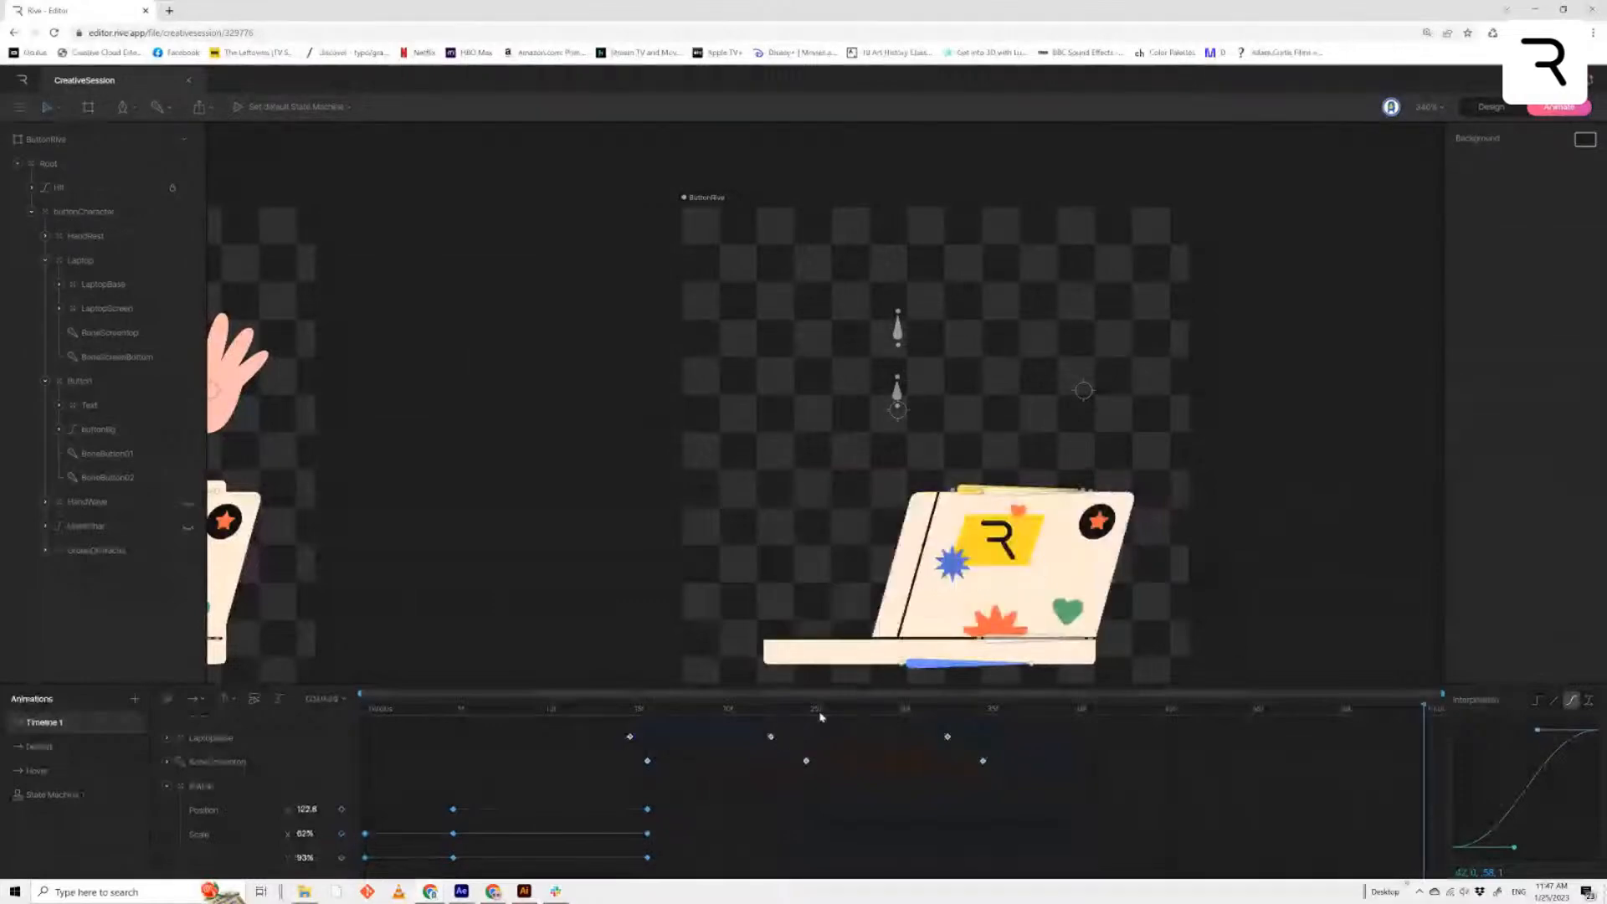
Shift all three LaptopBase keys earlier, to frames 13, 21 and 31, and play the animation
left_click_drag(820, 717, 586, 736)
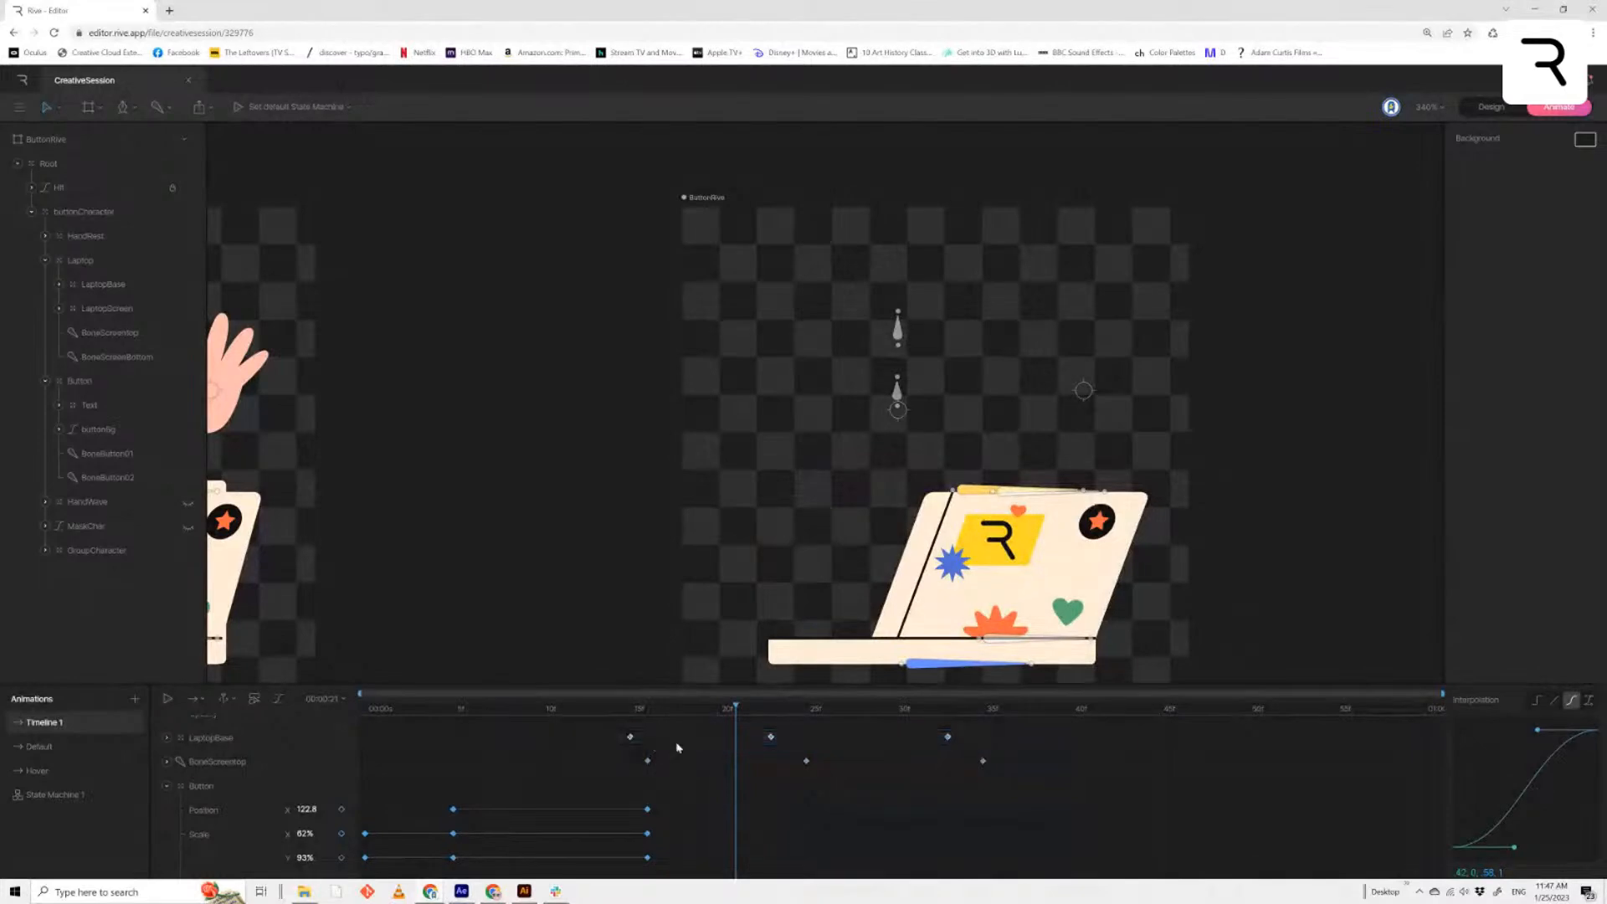
left_click(630, 737)
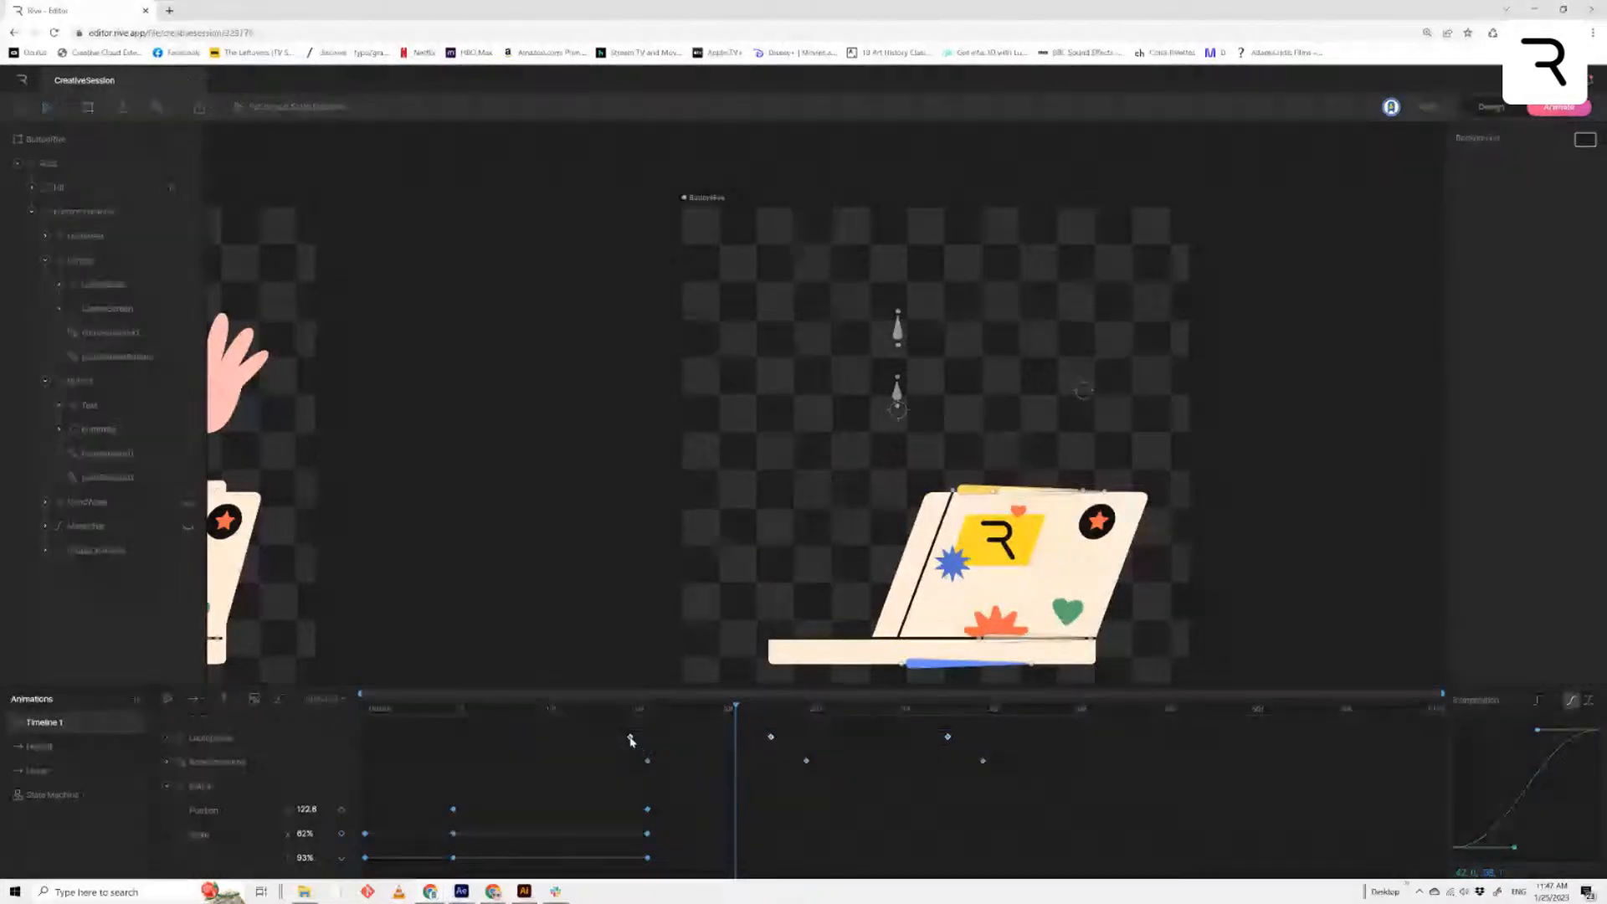
left_click_drag(630, 739, 594, 736)
key("space")
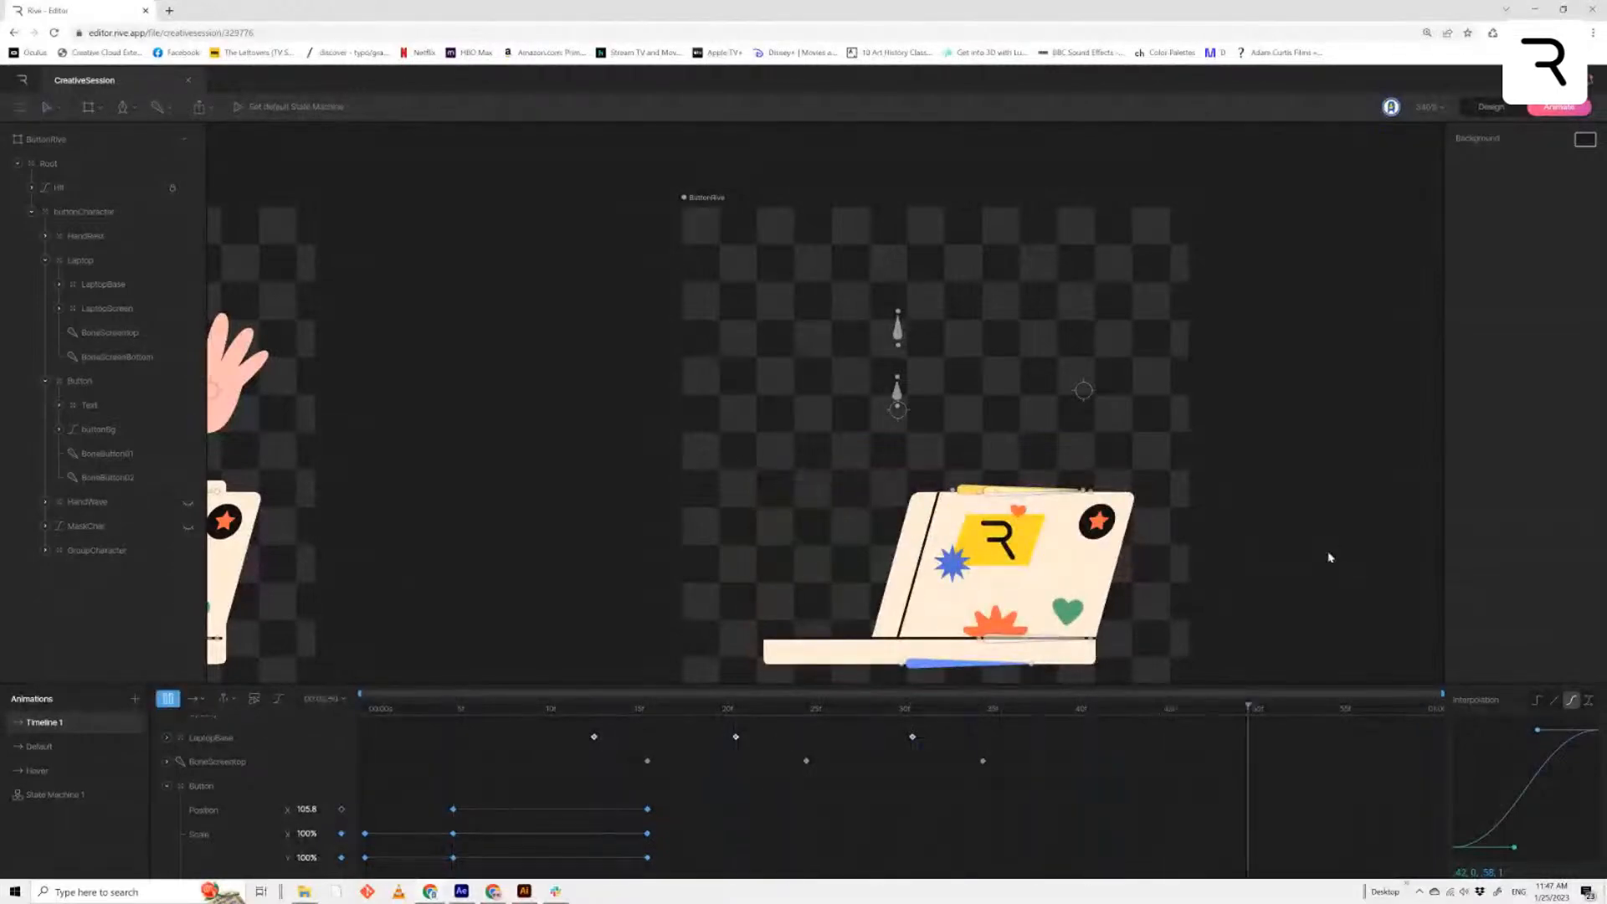
Key the X position, Y scale and rotation of the Stickers group inside LaptopScreen at frame 35, keeping its resting pose
left_click_drag(728, 716, 997, 831)
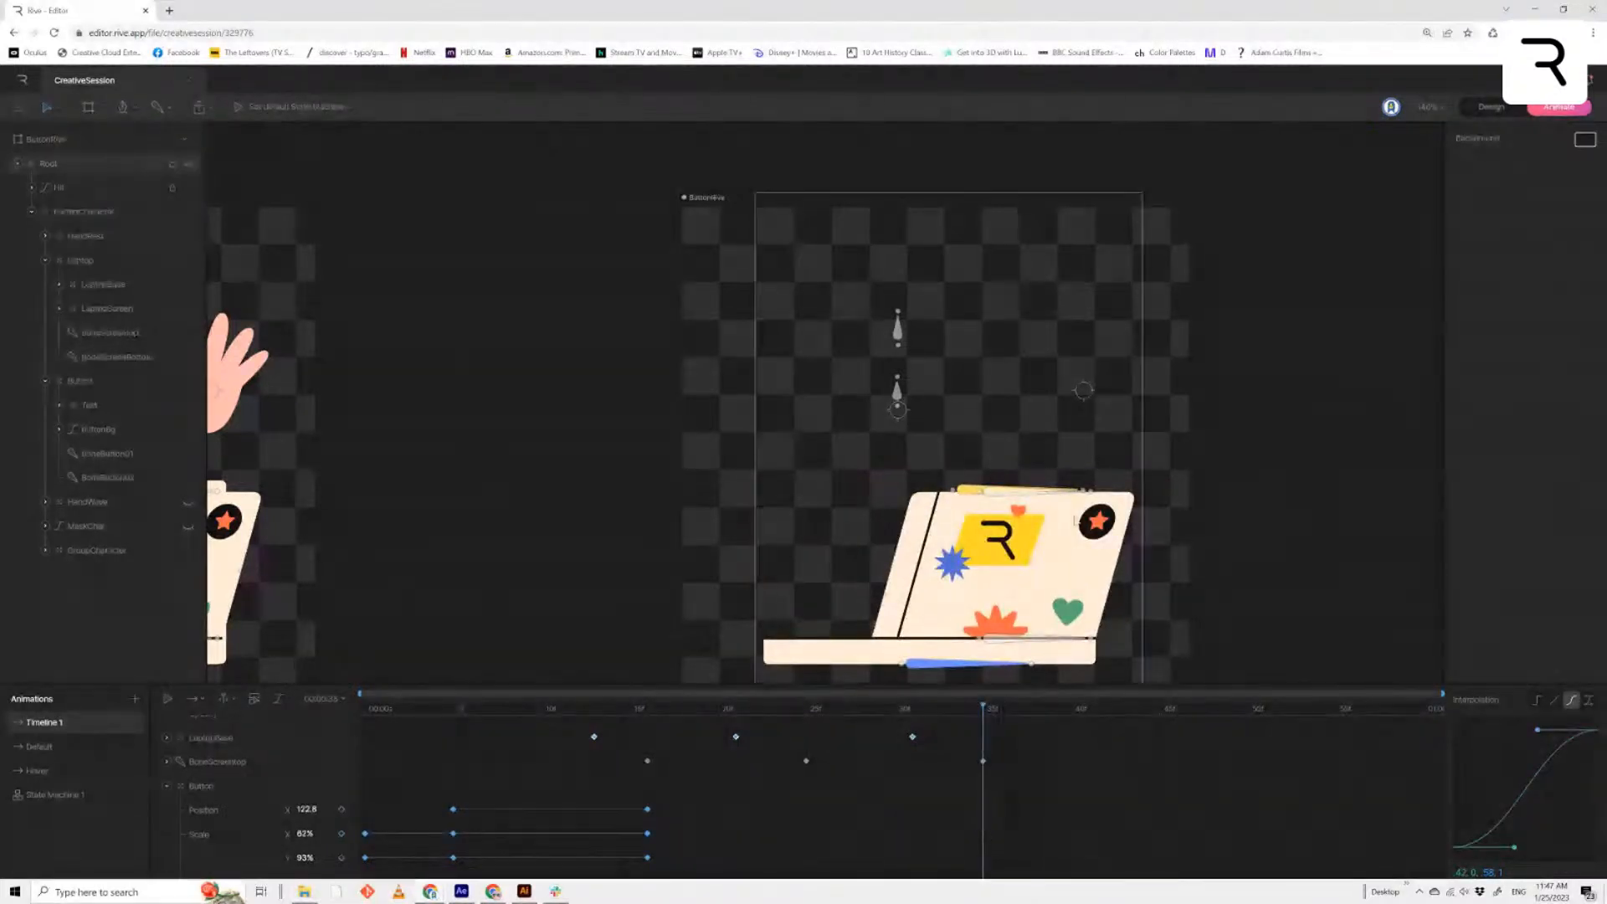
scroll(1040, 587, "up", 2)
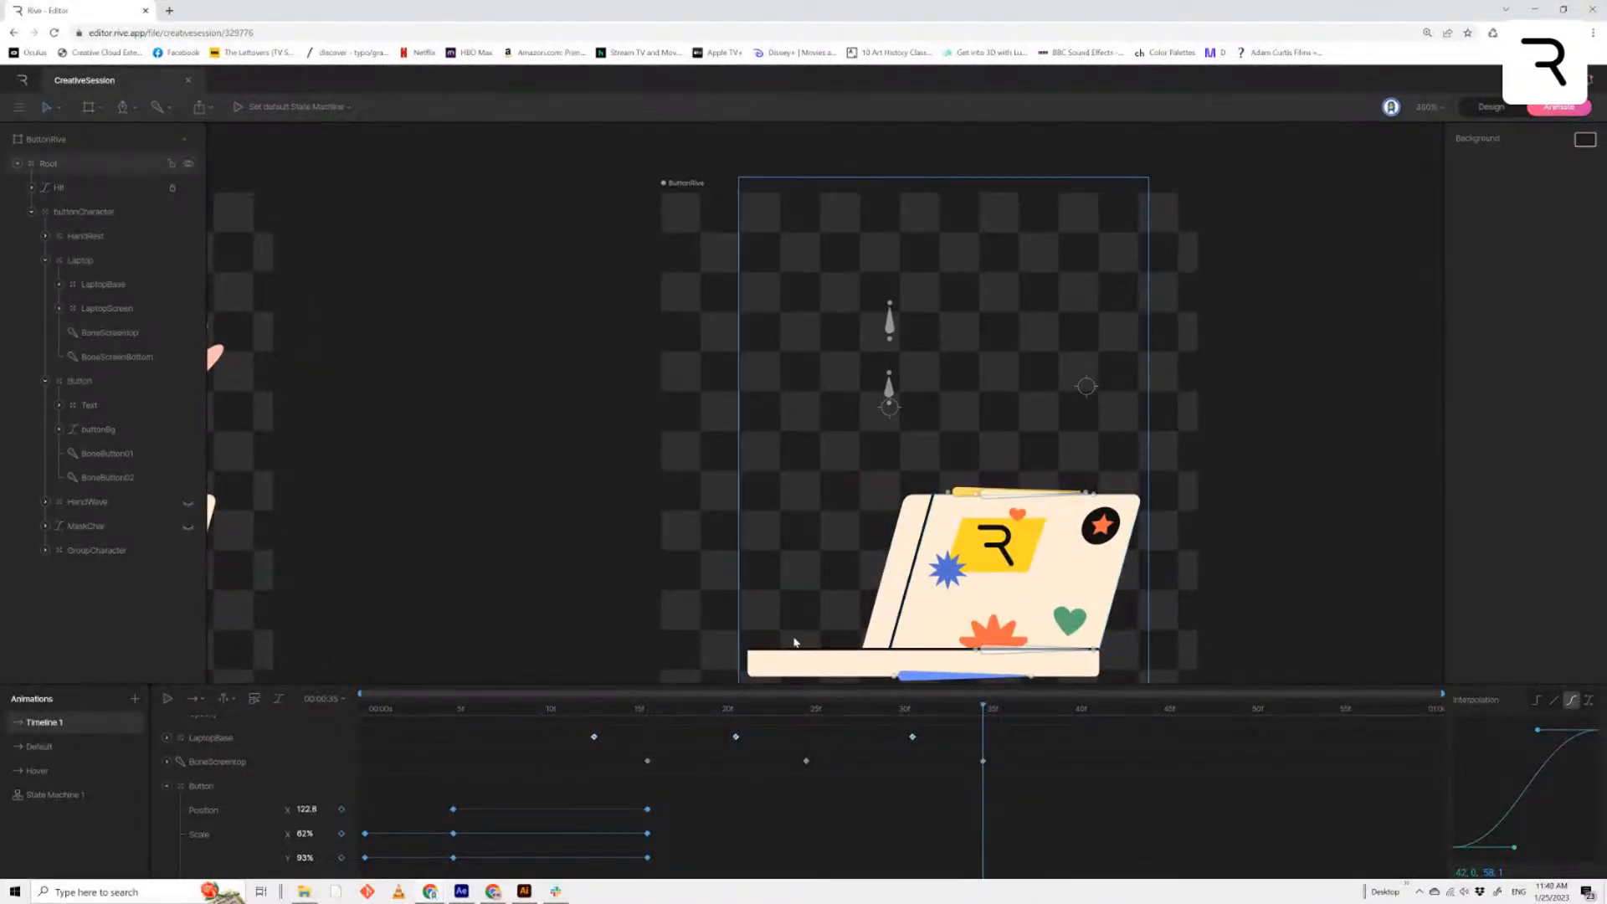
left_click(108, 405)
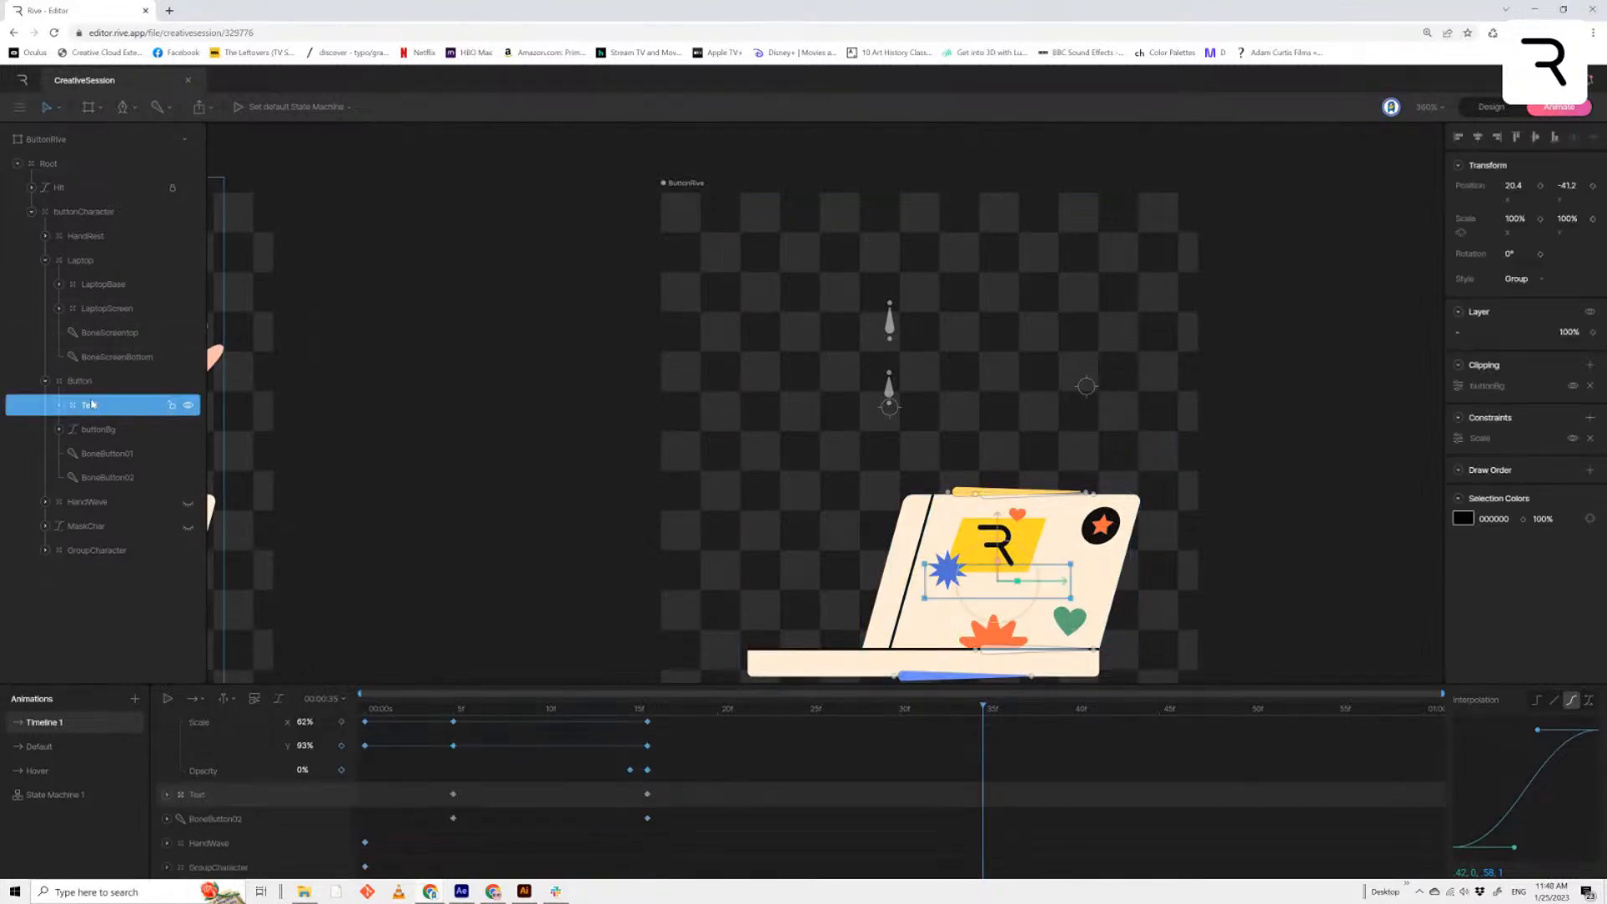
left_click(98, 299)
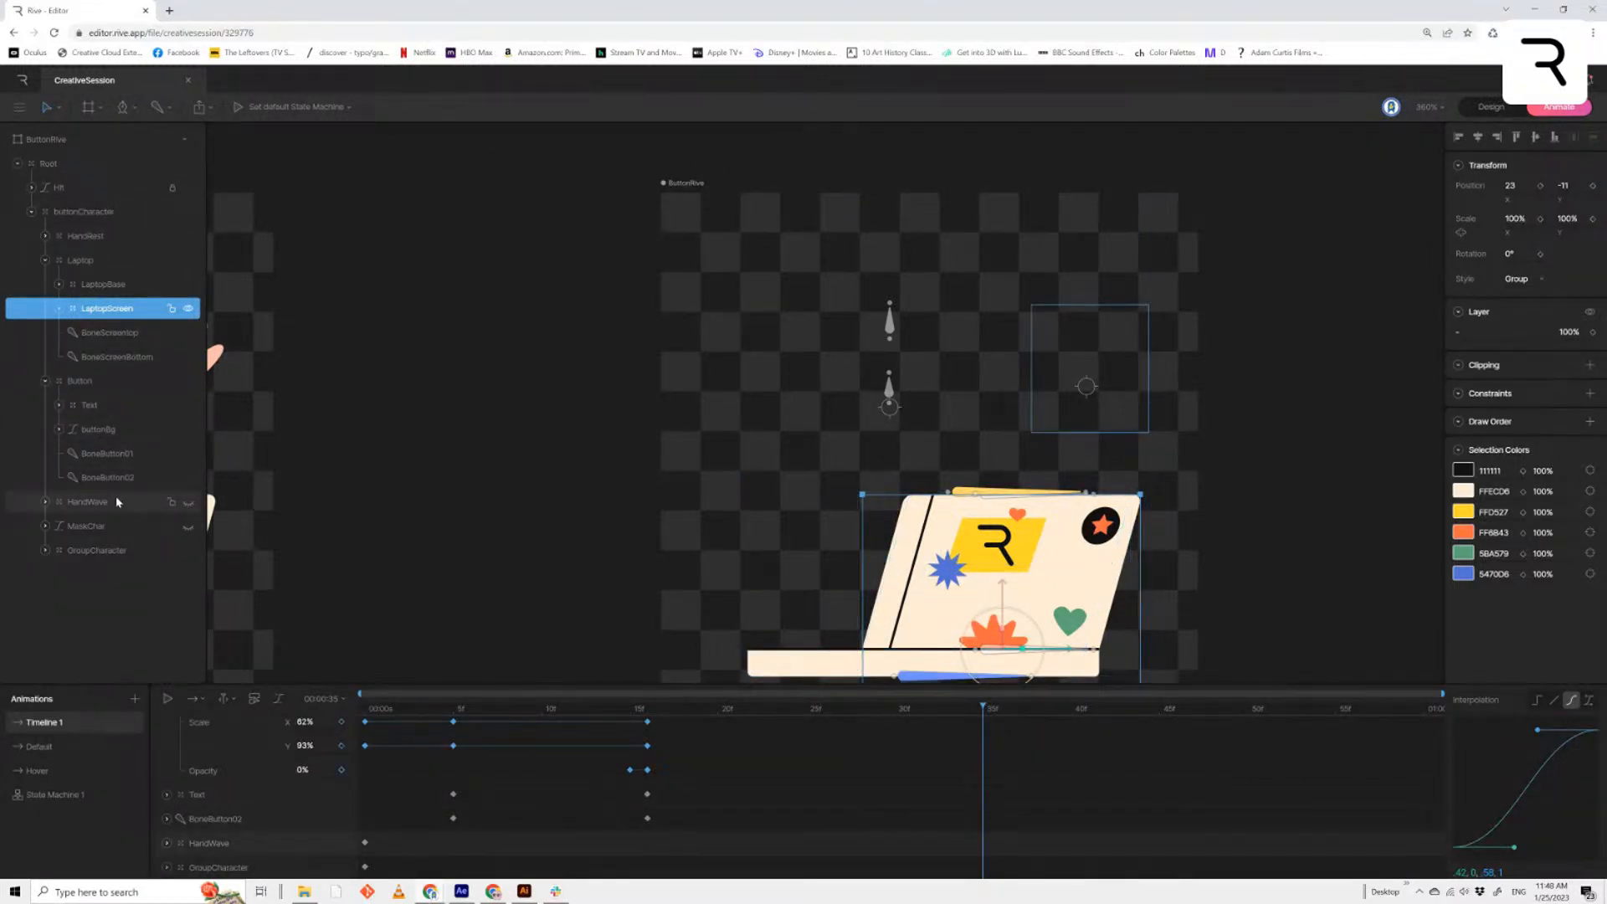
left_click(104, 285)
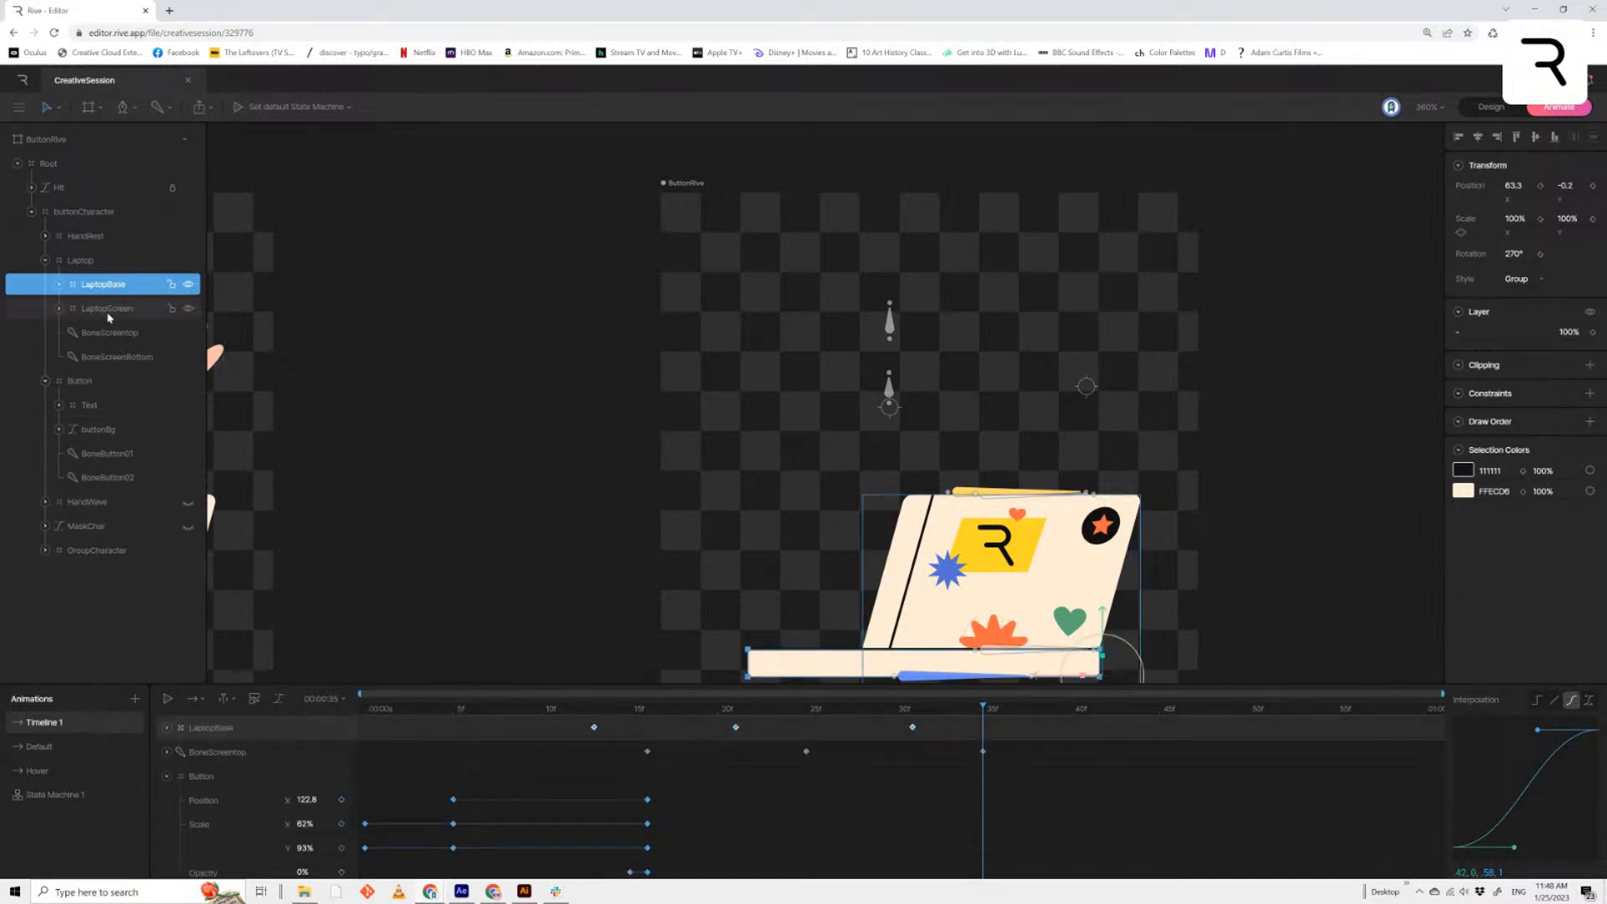
left_click(107, 308)
left_click(59, 308)
left_click(73, 333)
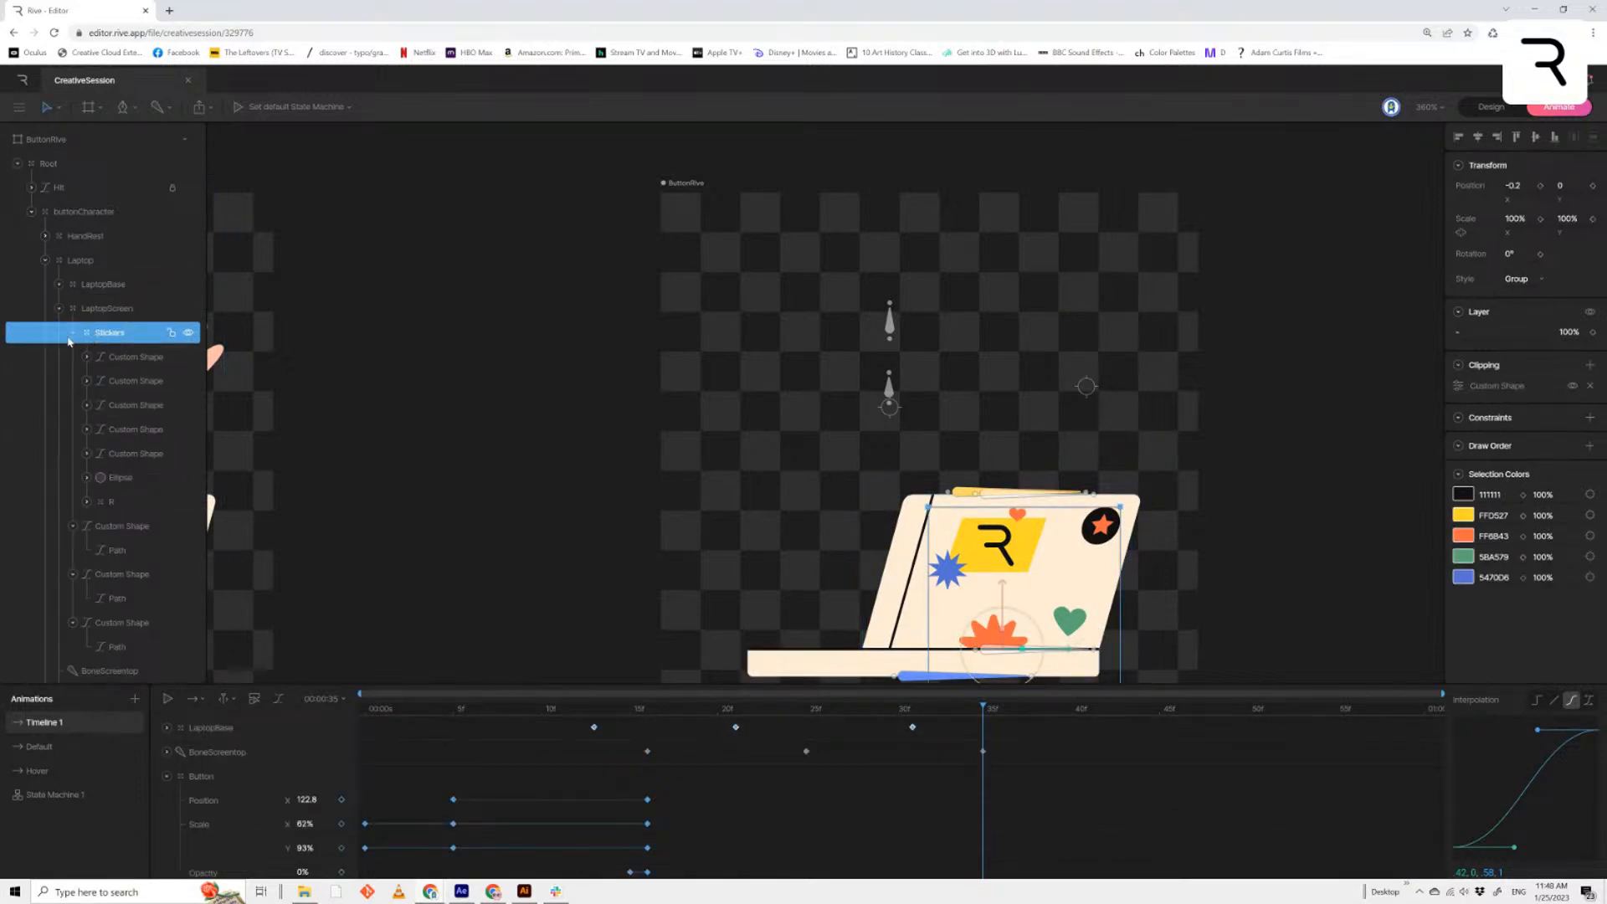
left_click(72, 333)
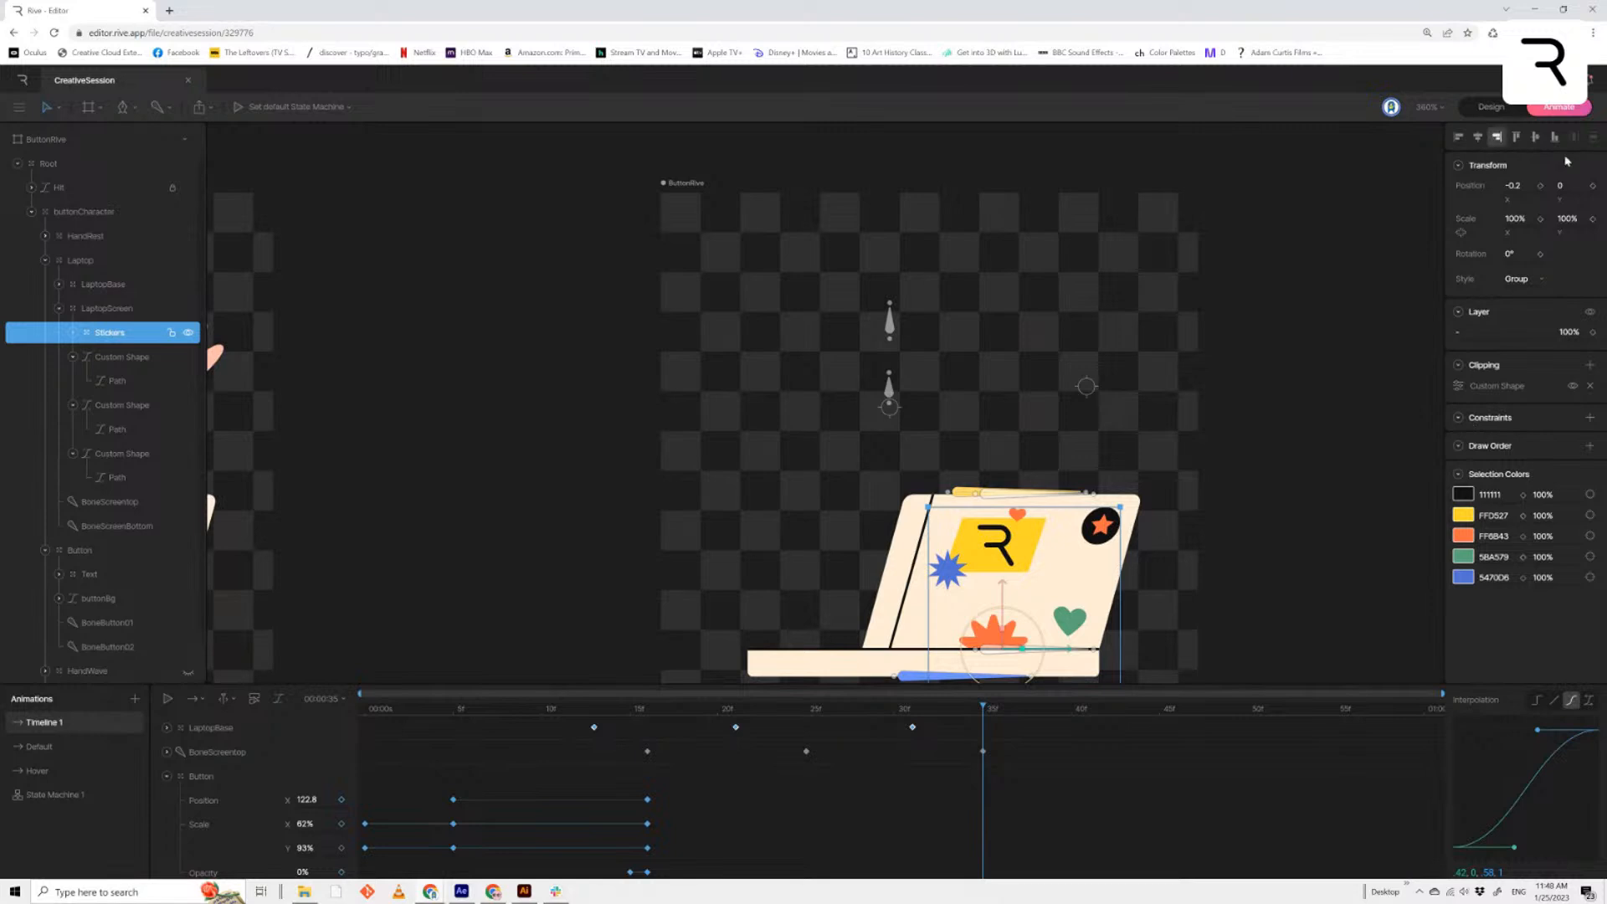
left_click(1541, 220)
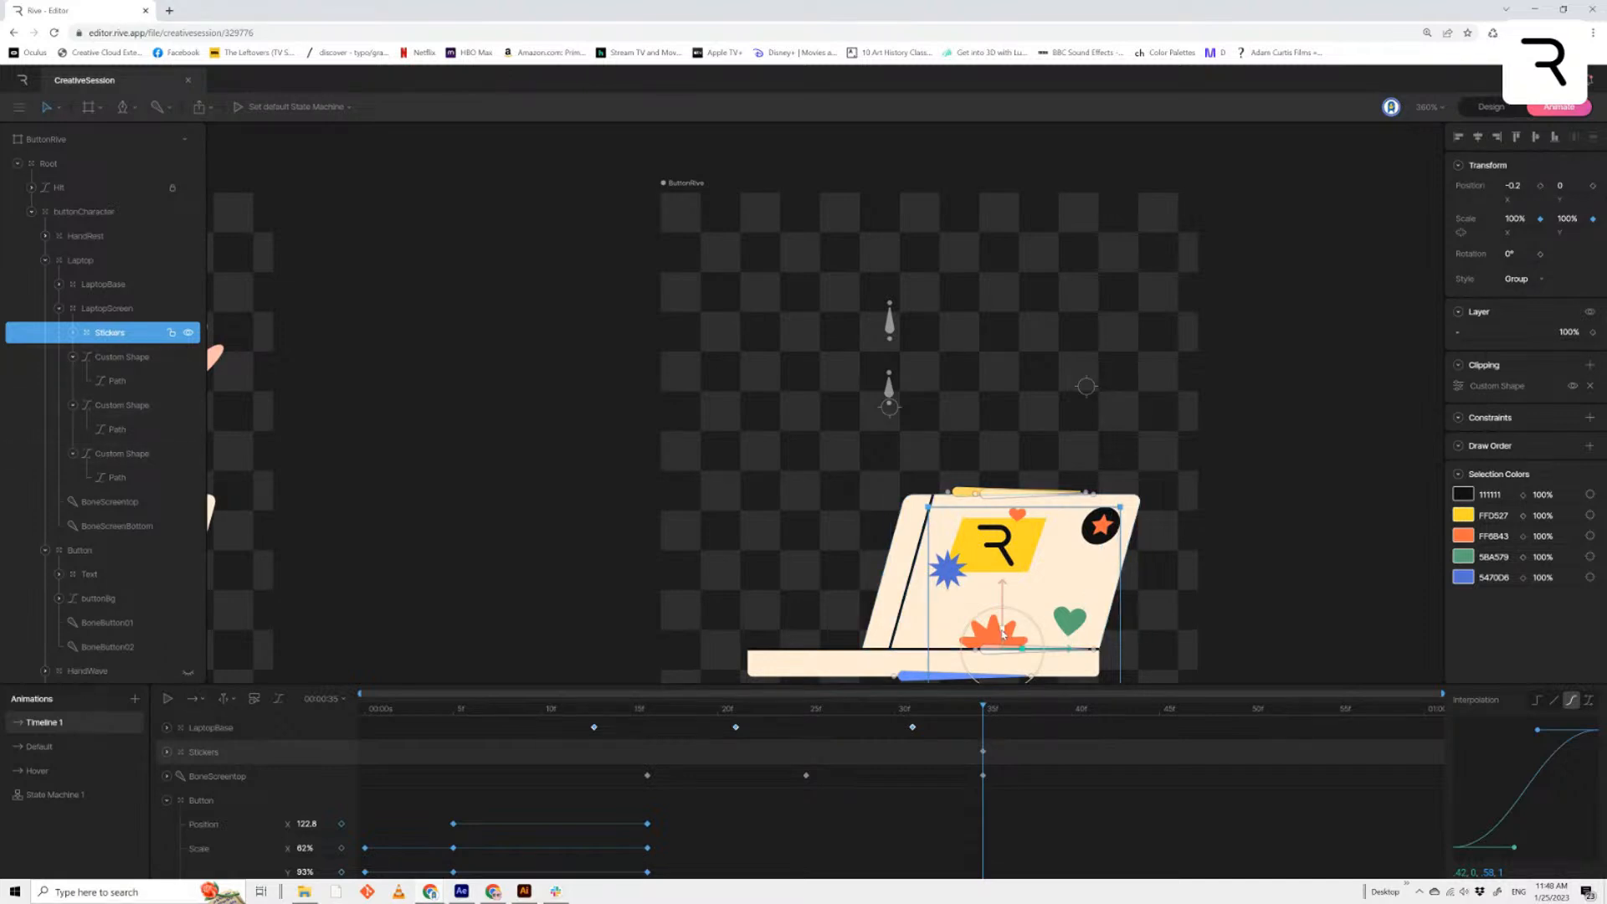
left_click_drag(1002, 629, 1004, 649)
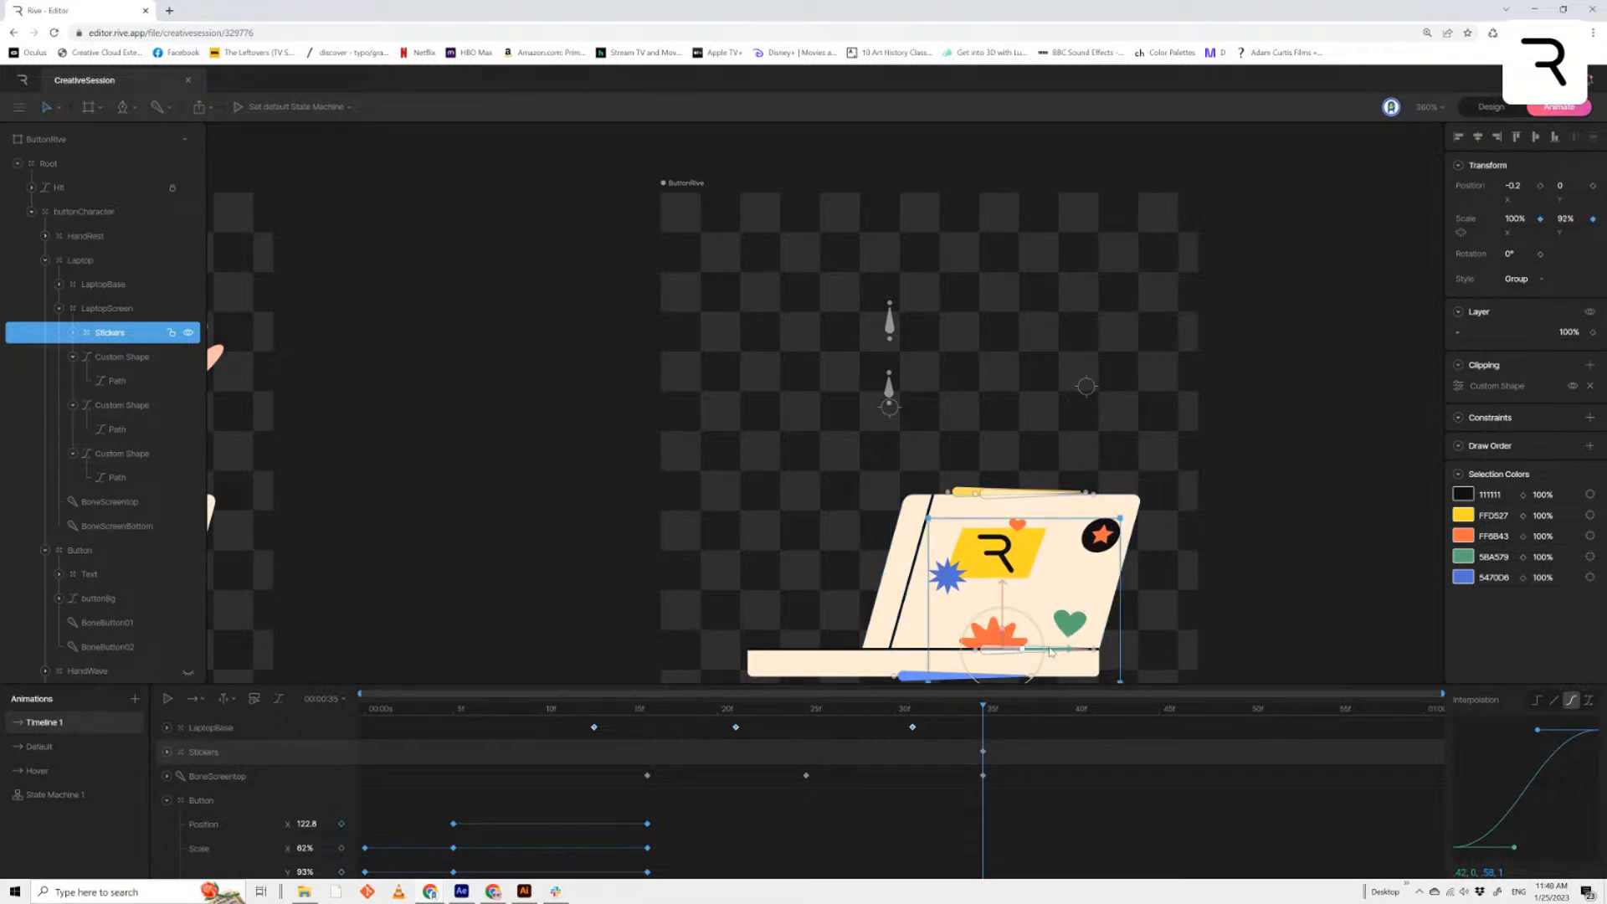
key("ctrl+z")
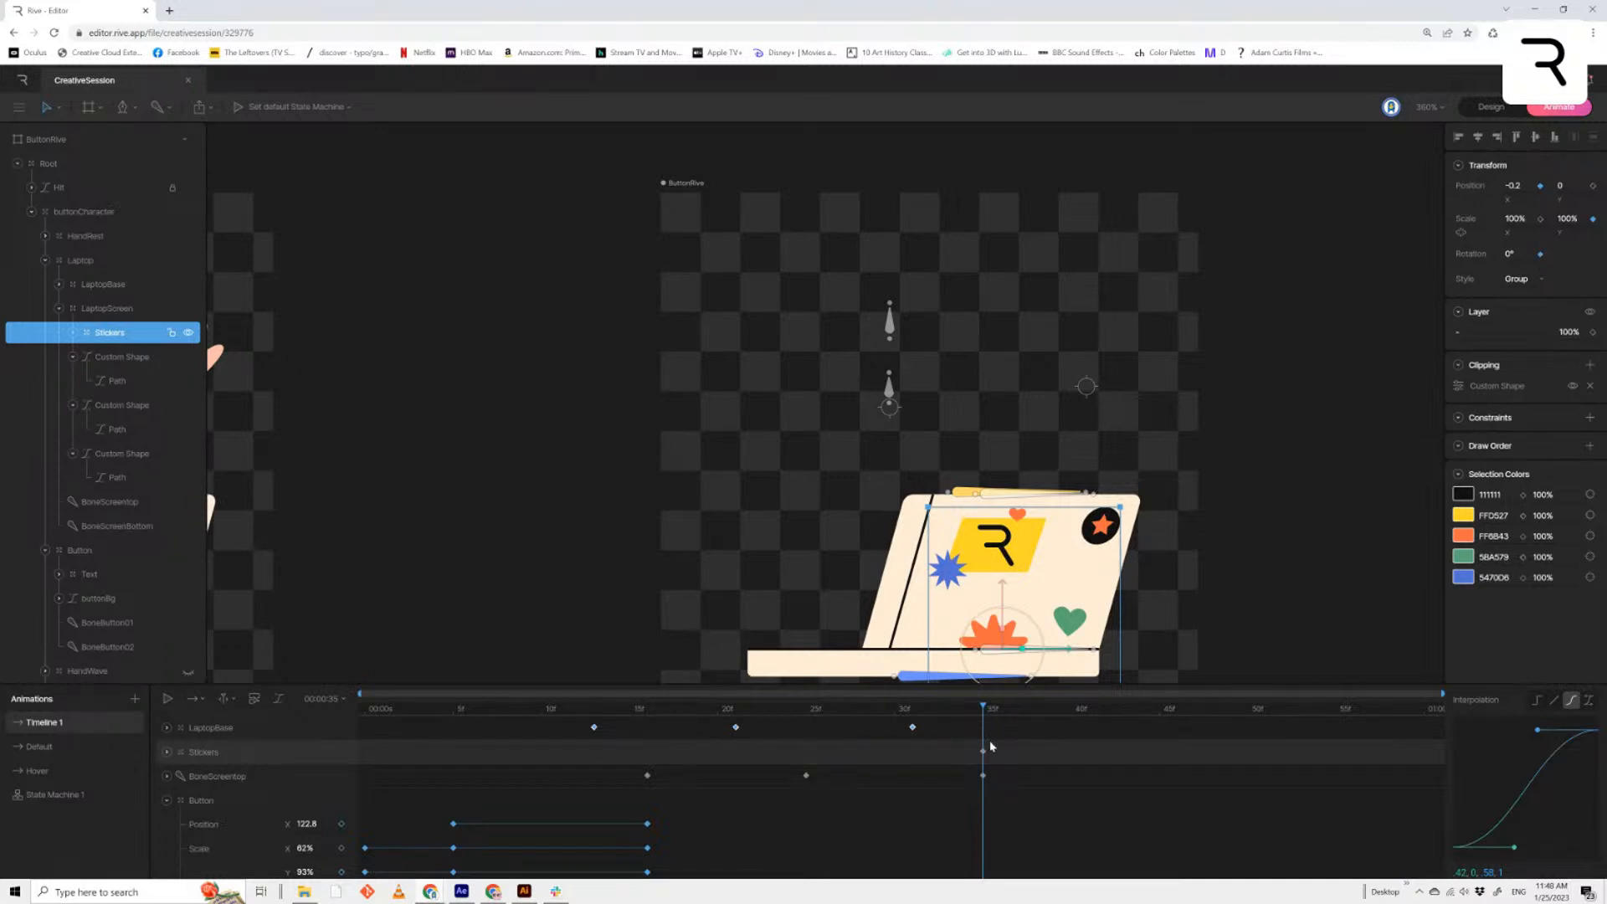
Key the Stickers group's resting pose again and place that key at frame 25, aligned with BoneScreentop's middle key
left_click(217, 776)
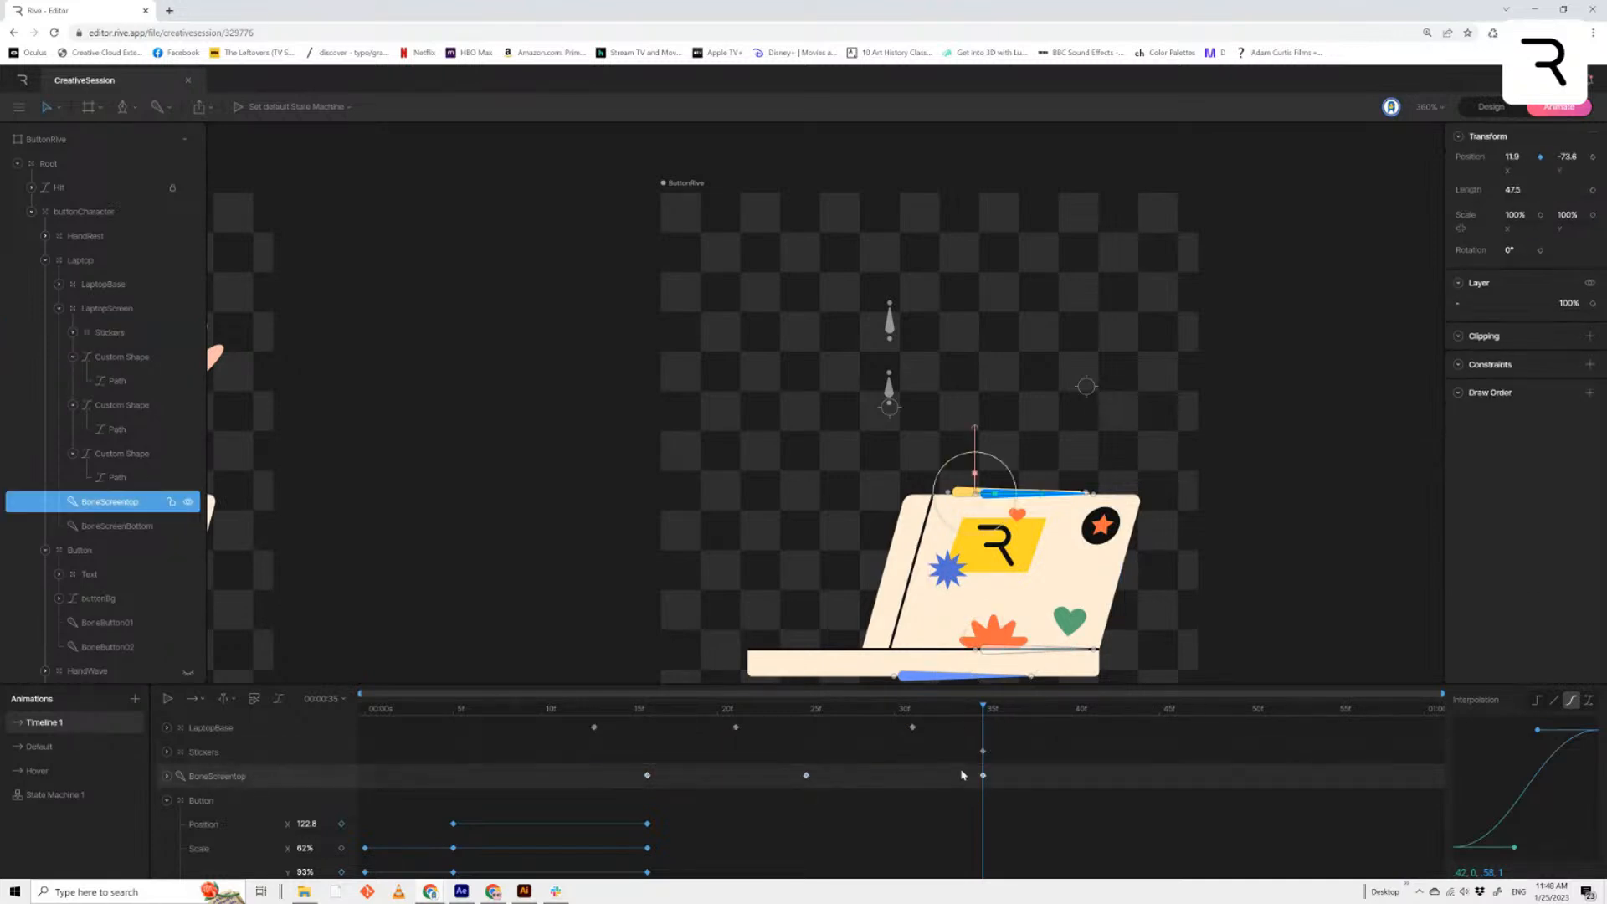
left_click_drag(960, 770, 647, 743)
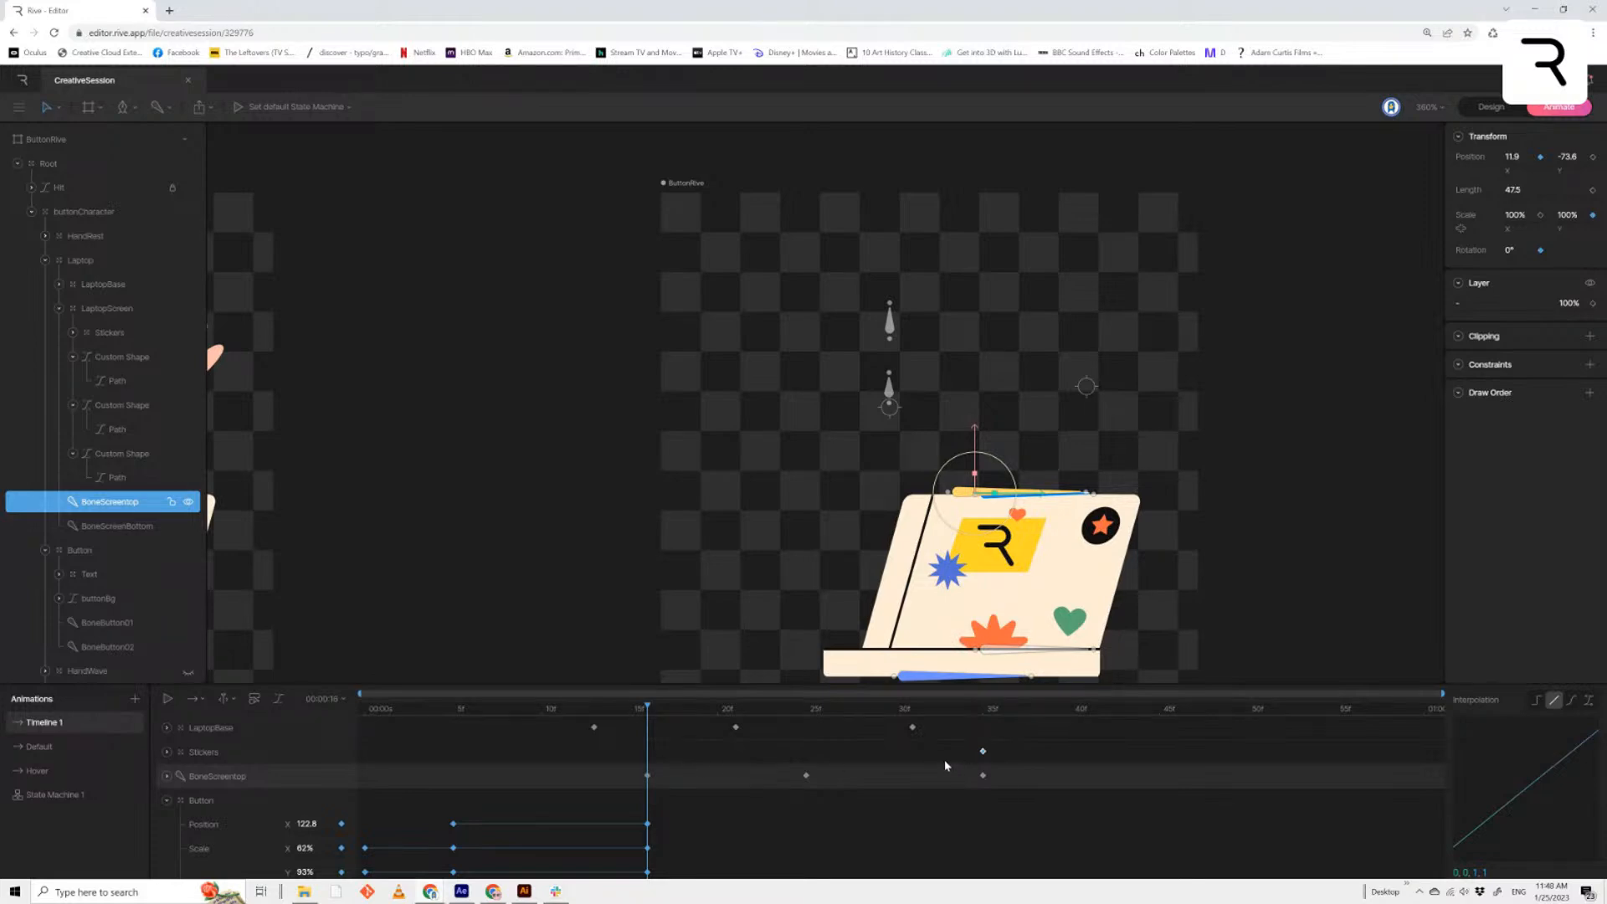
left_click(251, 756)
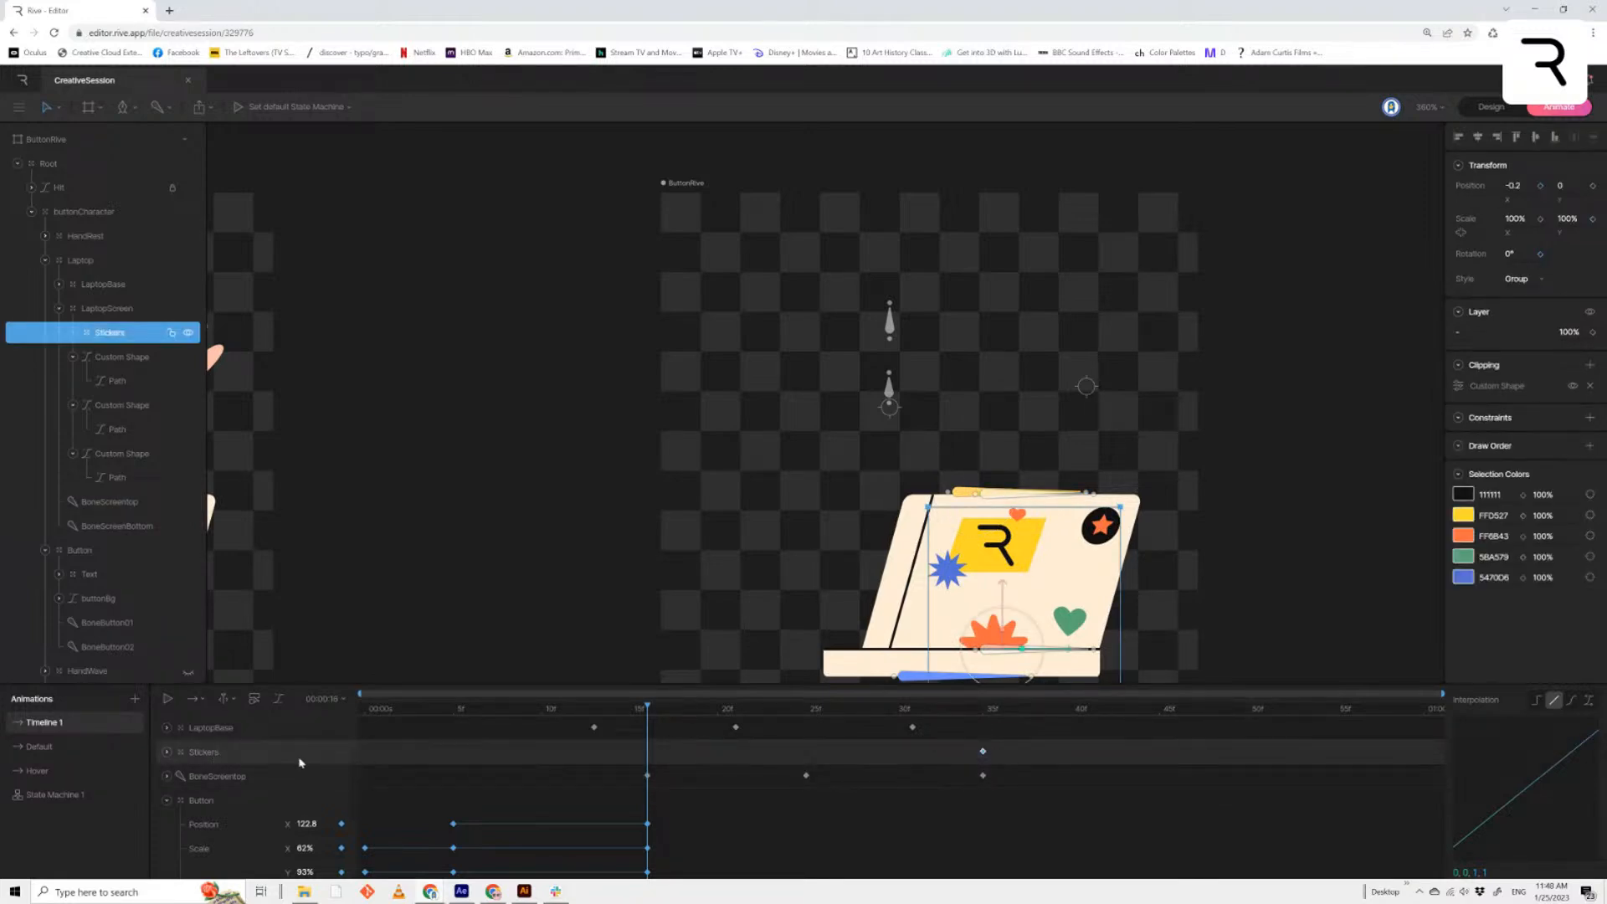
key("k")
left_click_drag(647, 751, 806, 768)
Try squashing the Stickers group to a Y scale of 78% at frame 16
left_click_drag(1003, 629, 1003, 695)
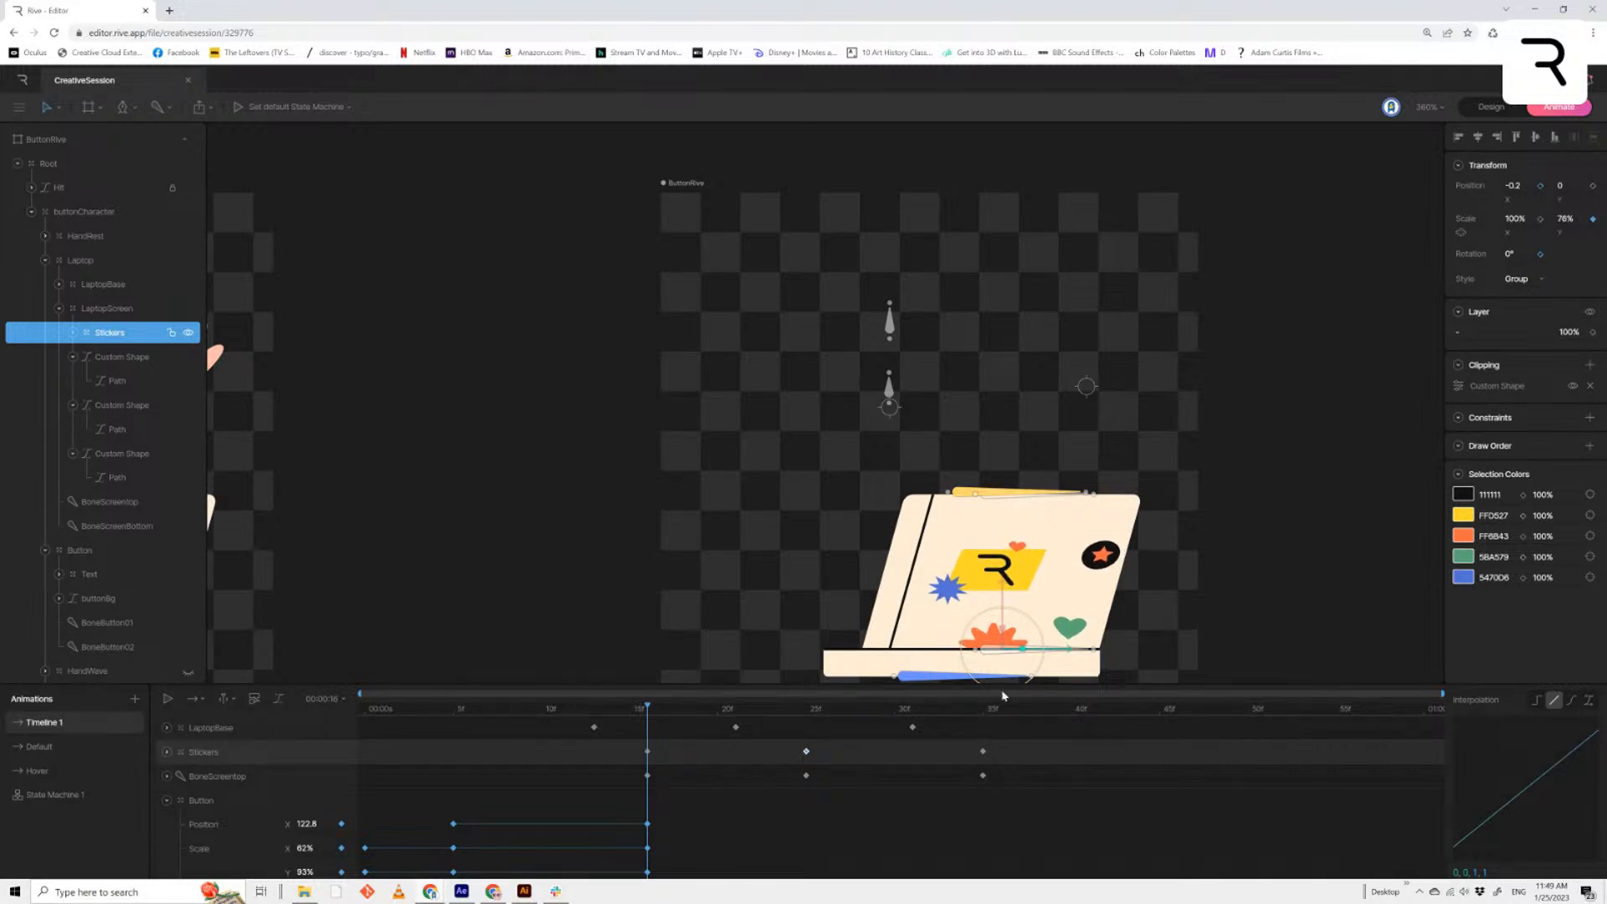
key("space")
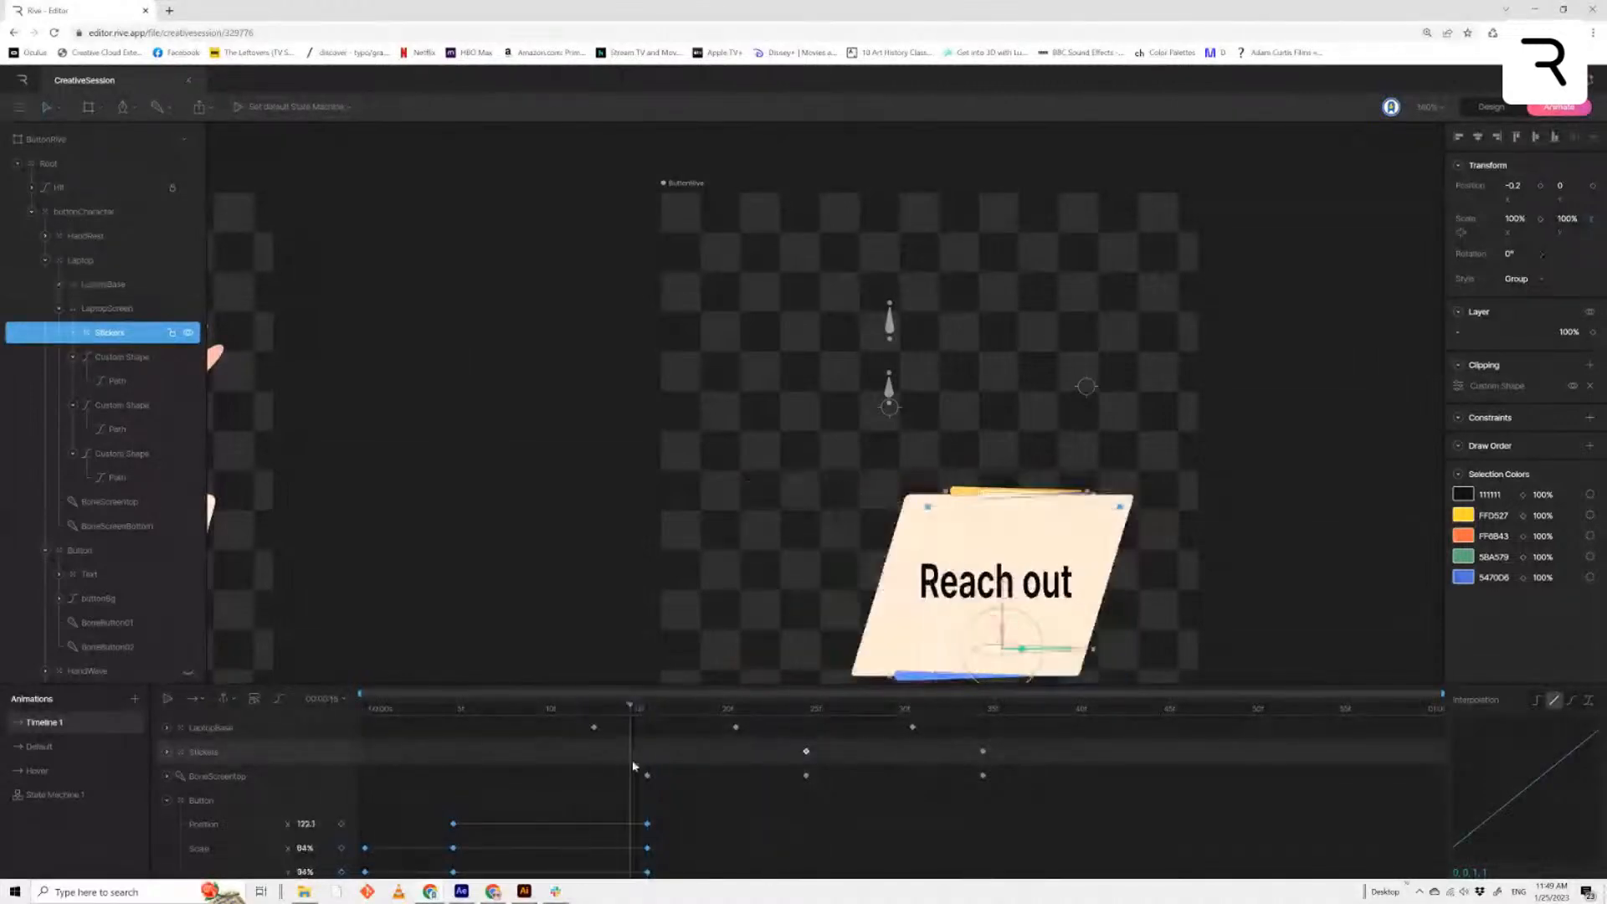
key("space")
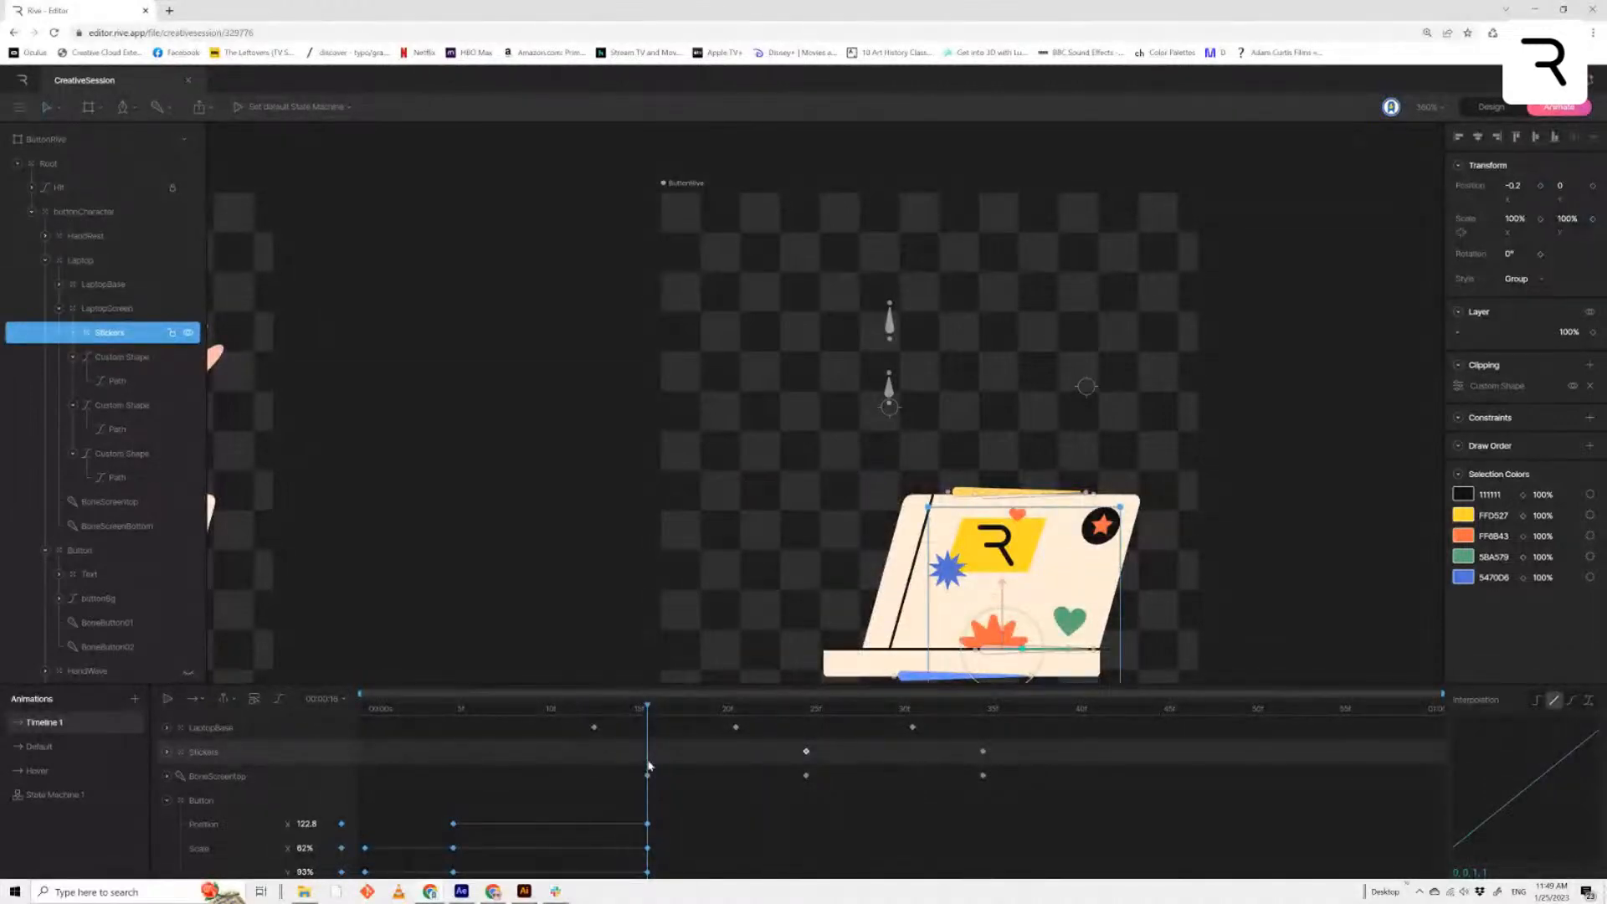
At frame 16, key the Stickers group with X position 1.8, Y scale 98% and rotation 1°, and preview the motion
key("shift+Right")
key("shift+Right")
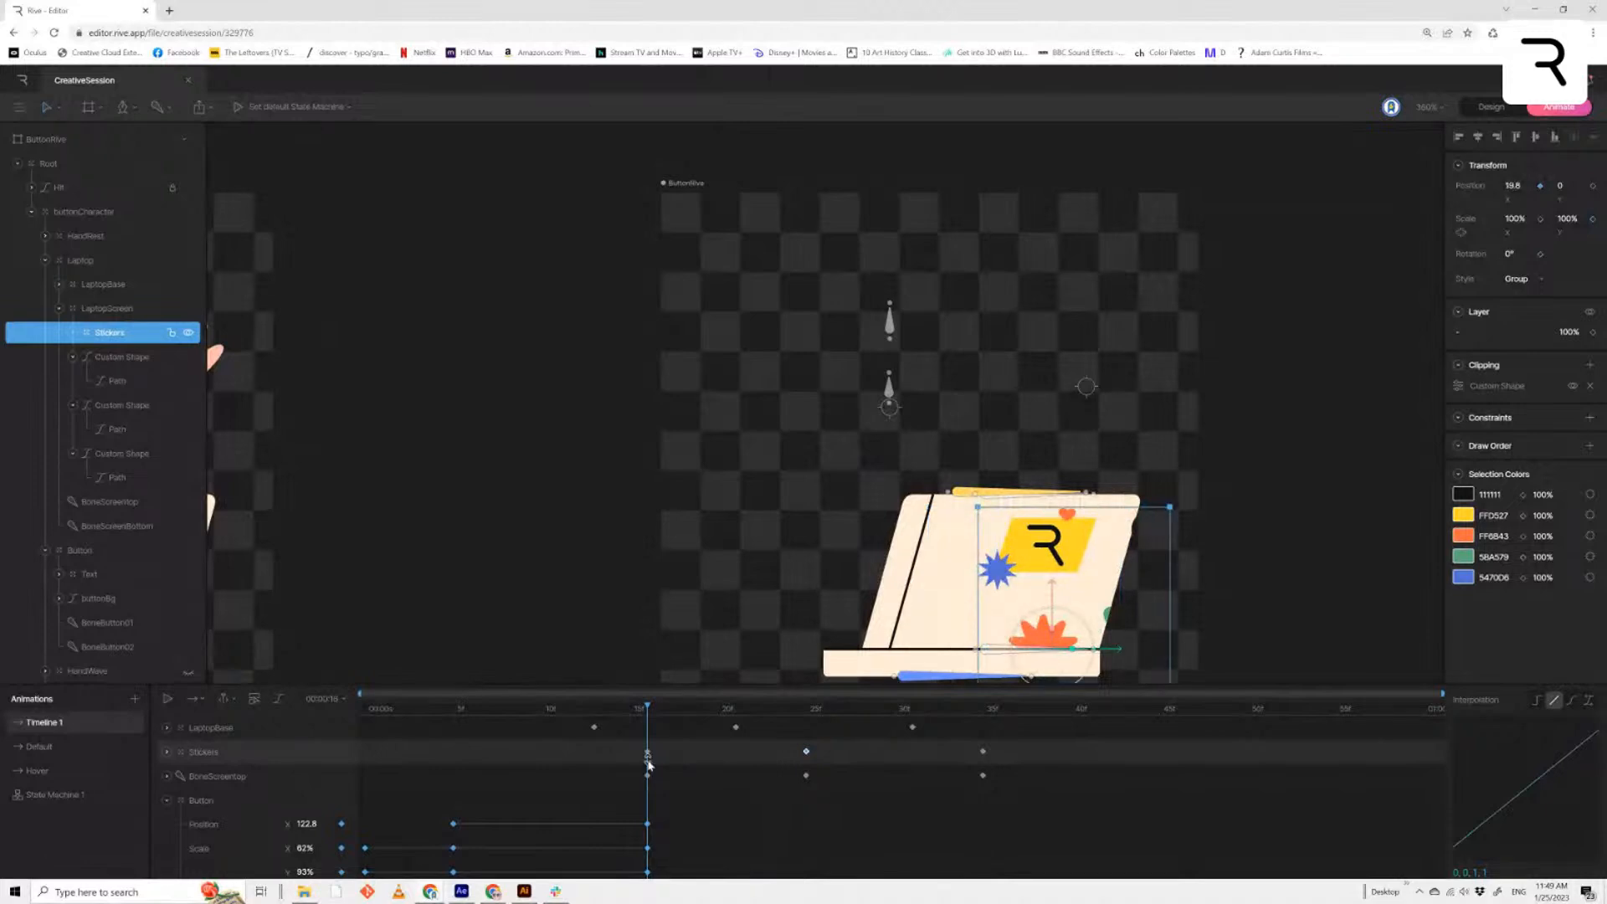
key("shift+Left")
key("shift+Left")
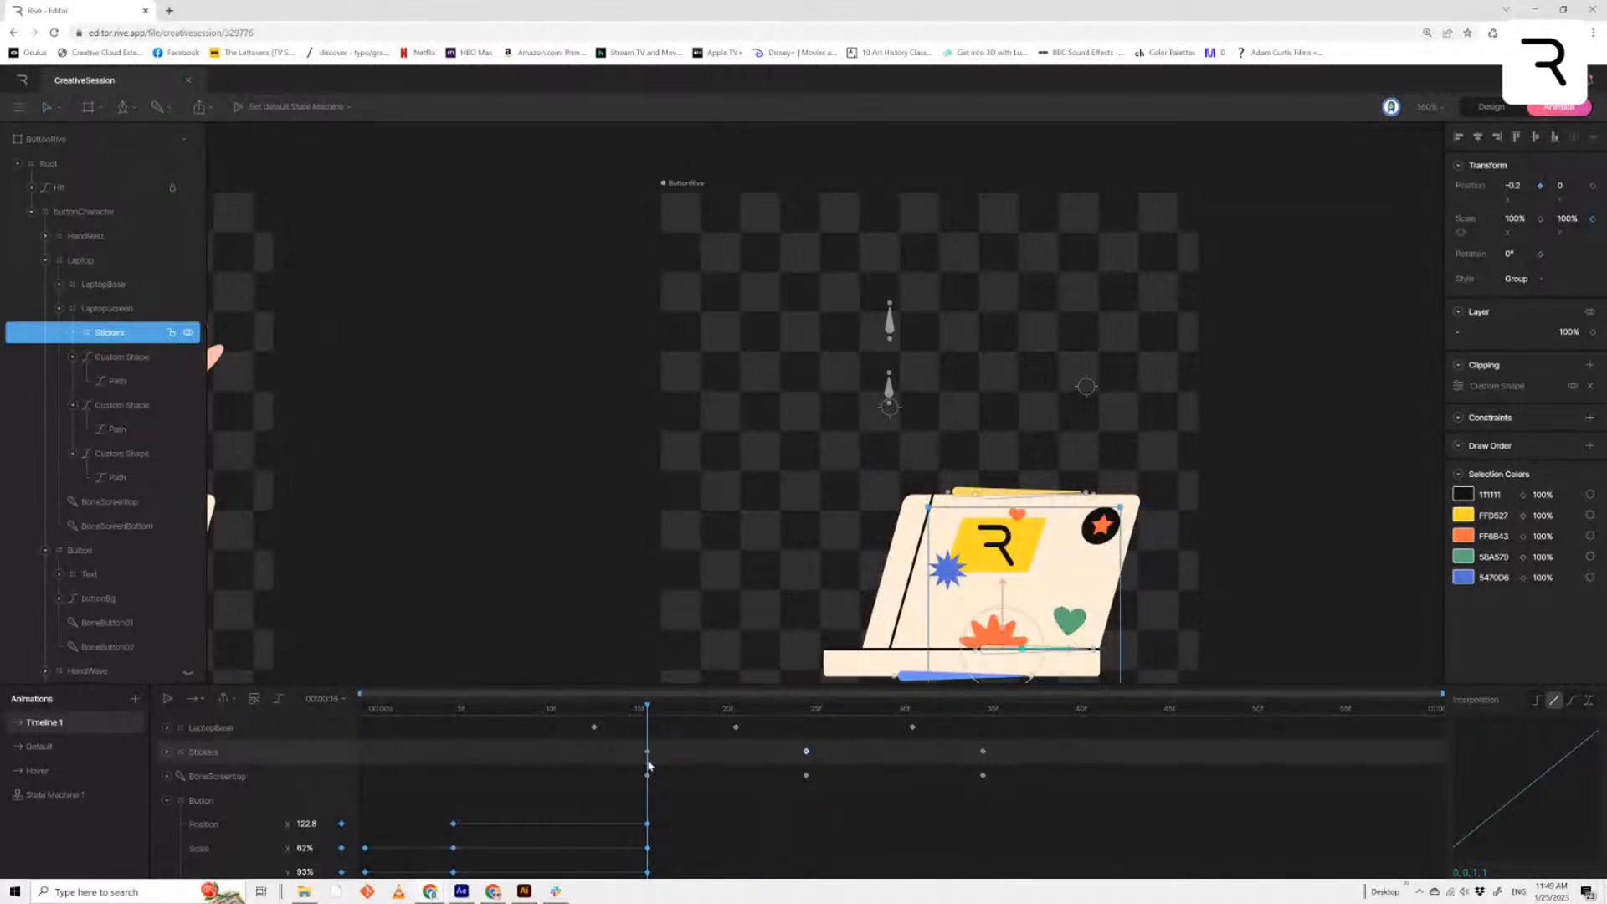
key("Right")
key("Right")
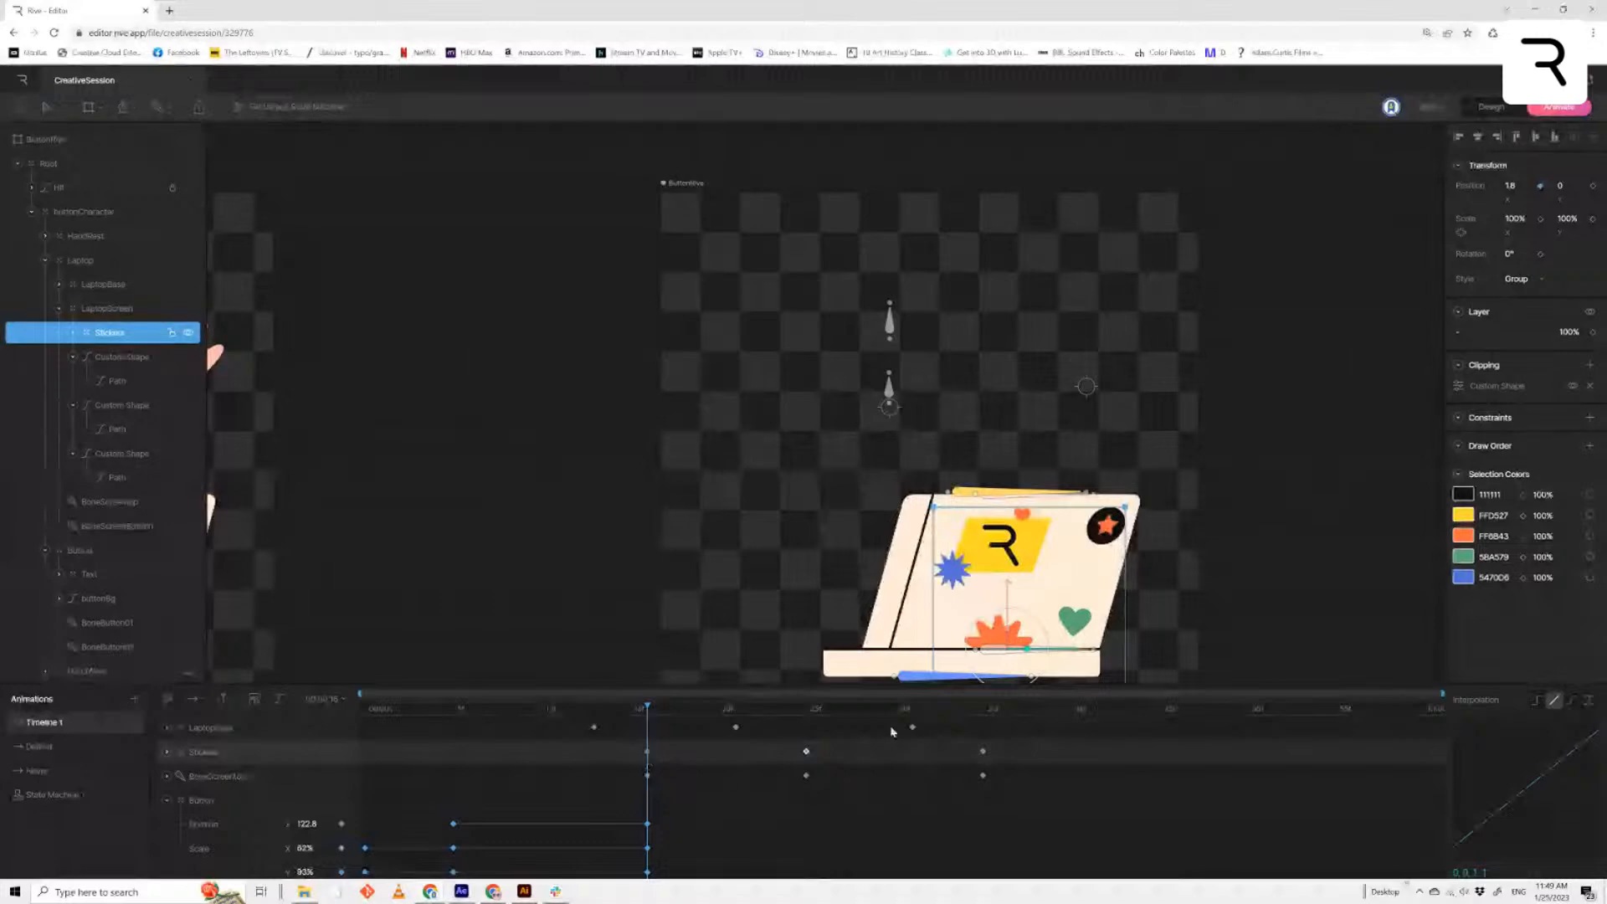
left_click_drag(1007, 630, 1004, 641)
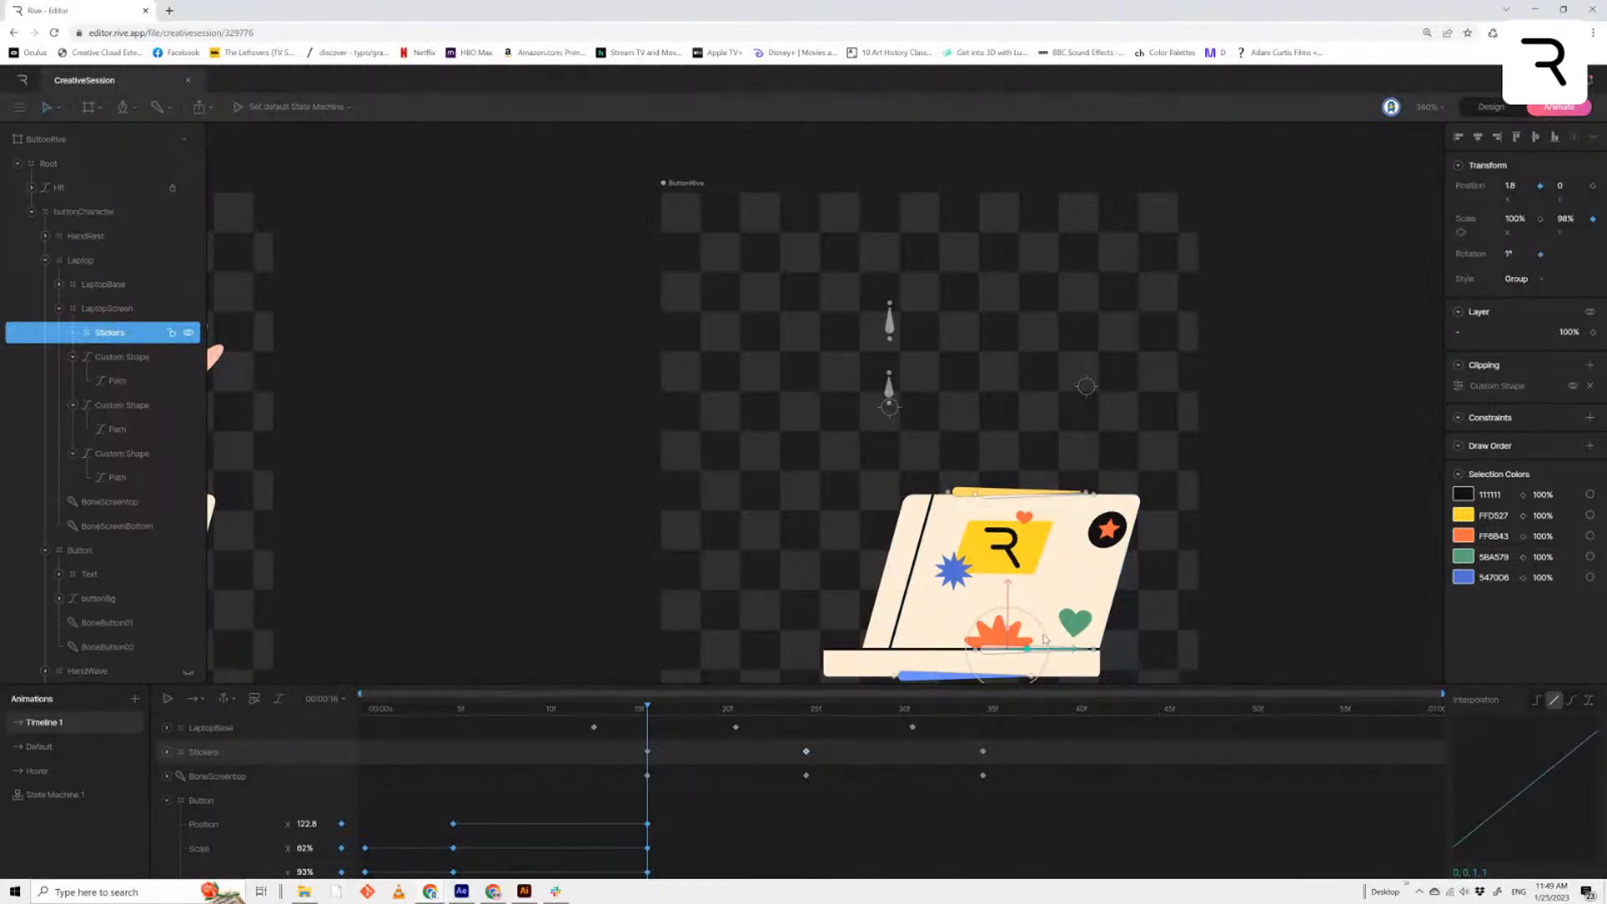
key("space")
Swap the first two Stickers keys so the resting pose sits at frame 16 and the shifted pose at frame 25
left_click(808, 707)
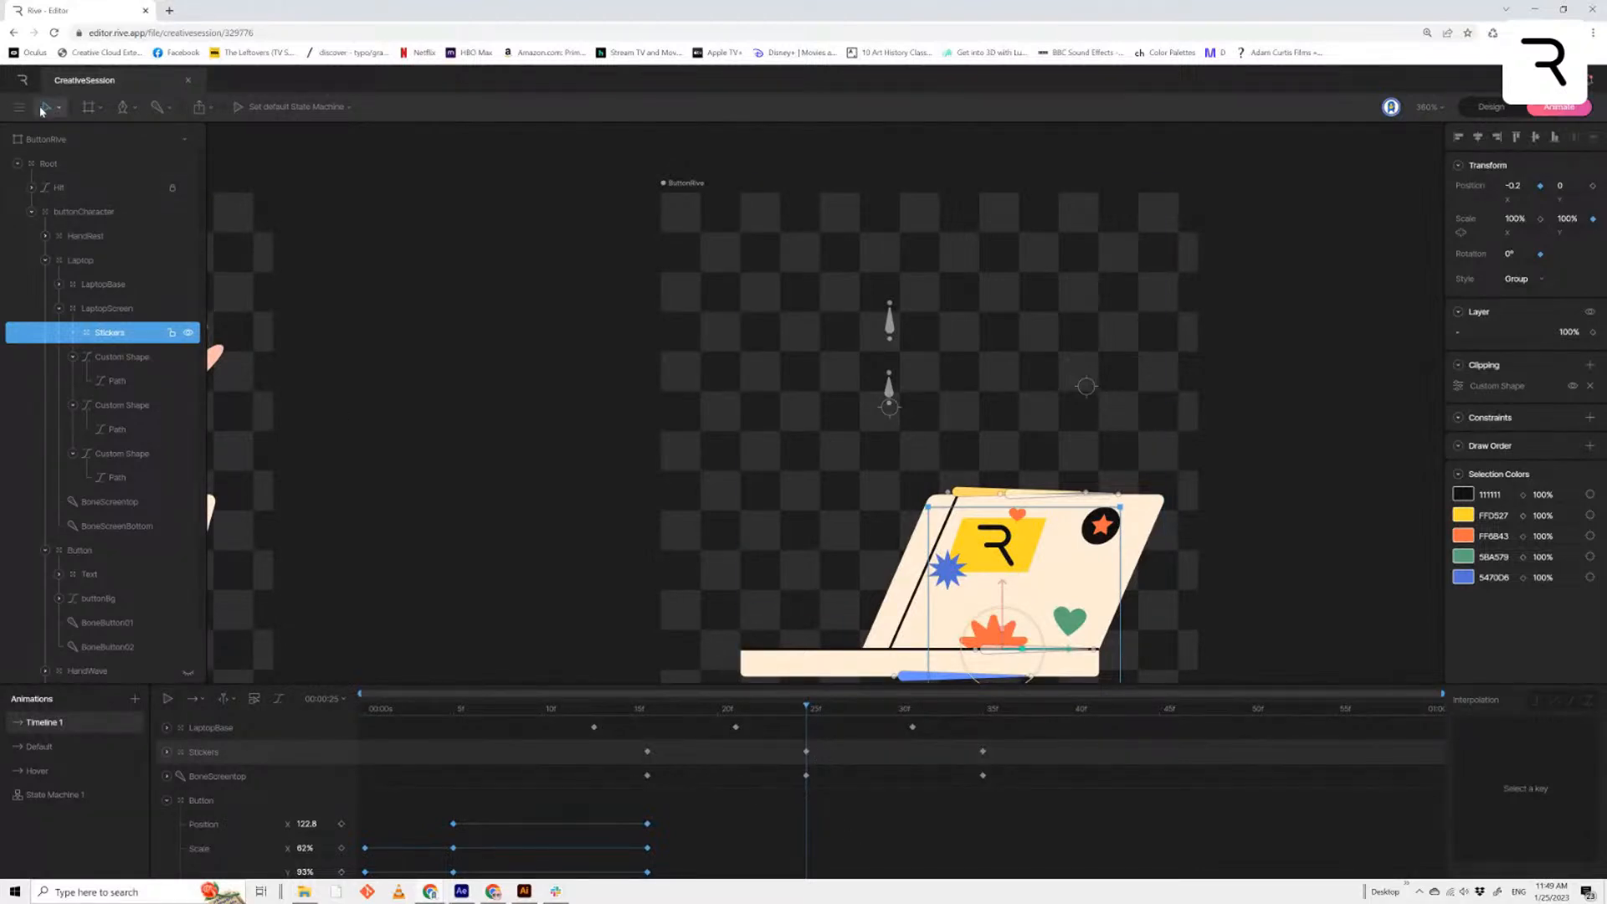
left_click(563, 376)
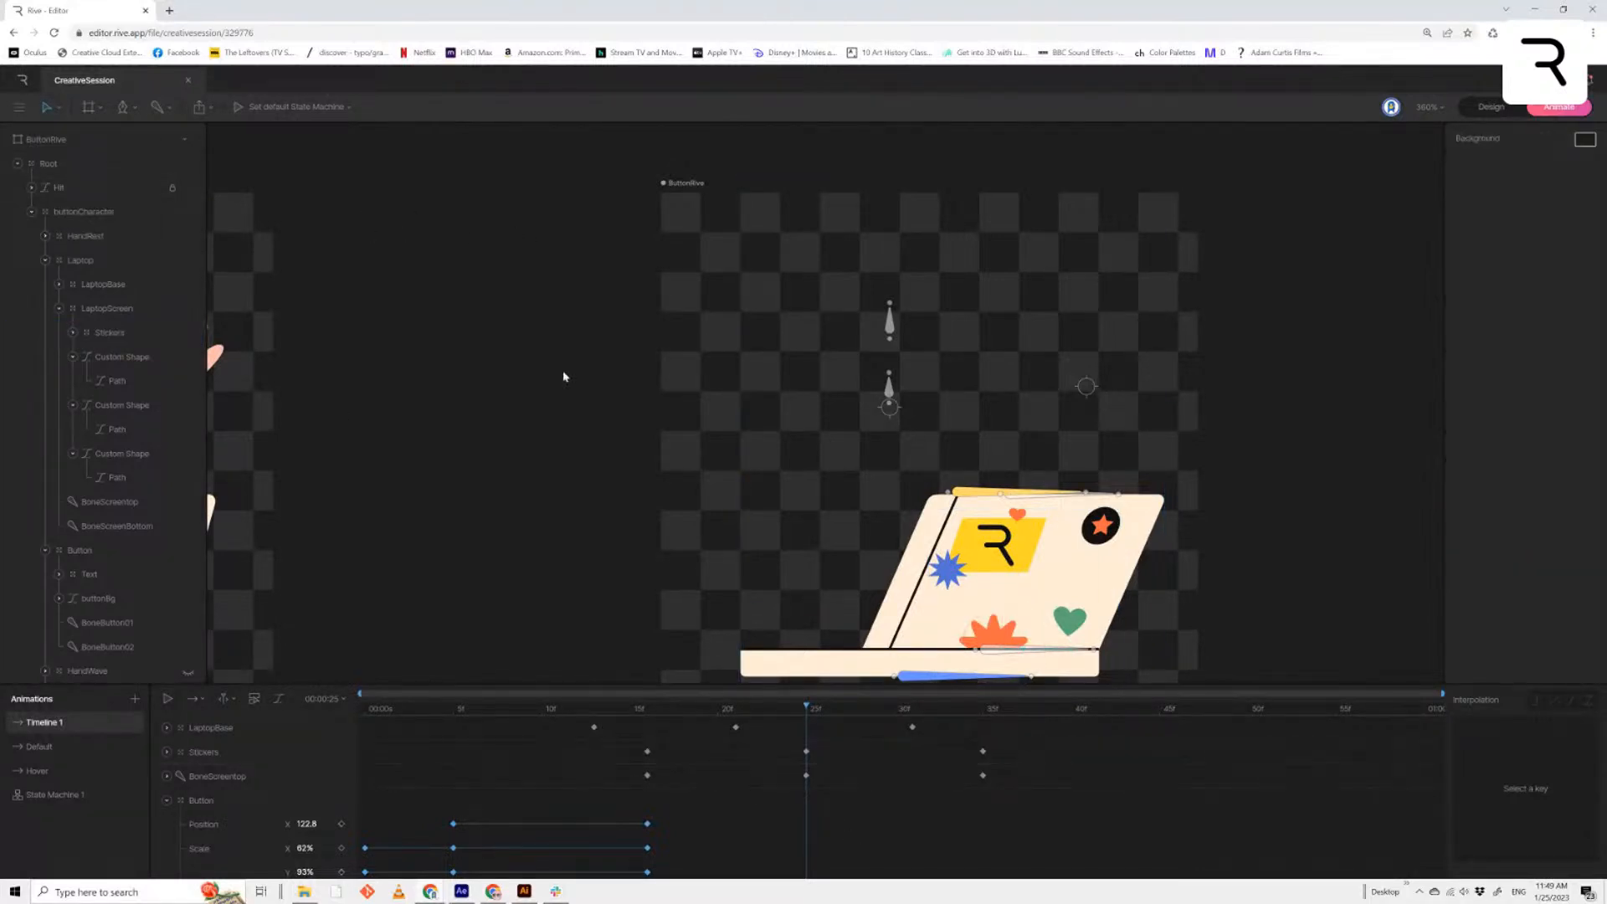
left_click_drag(760, 750, 651, 756)
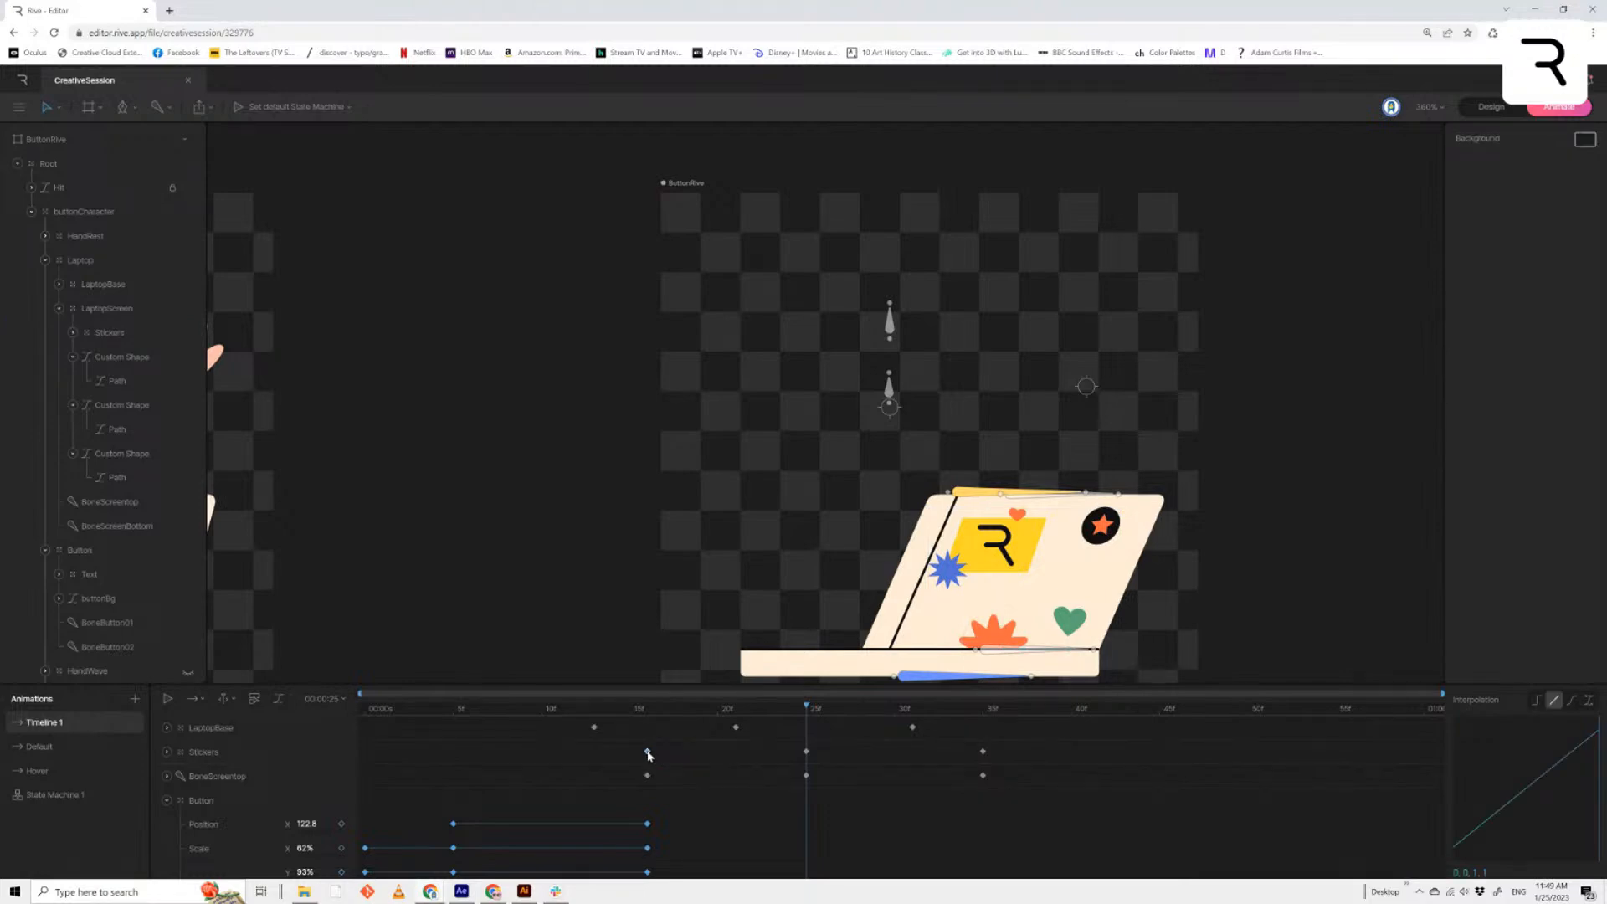
left_click_drag(807, 752, 822, 752)
mouse_move(807, 752)
left_mouse_down()
mouse_move(634, 768)
mouse_move(801, 768)
left_mouse_up()
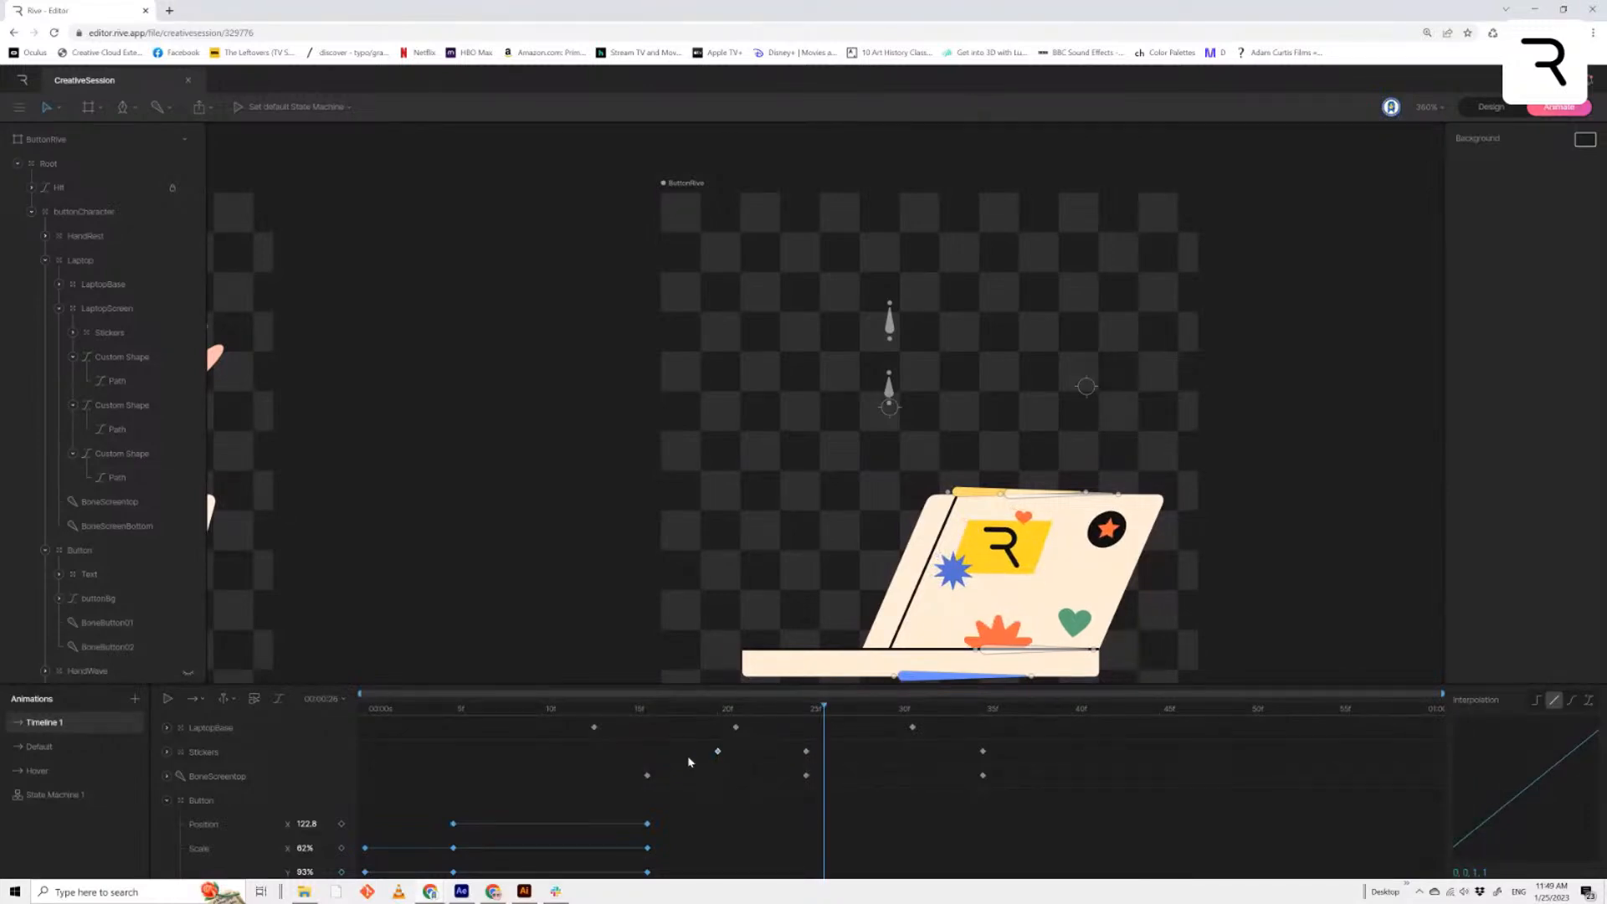
mouse_move(657, 726)
left_mouse_down()
mouse_move(631, 727)
mouse_move(649, 727)
left_mouse_up()
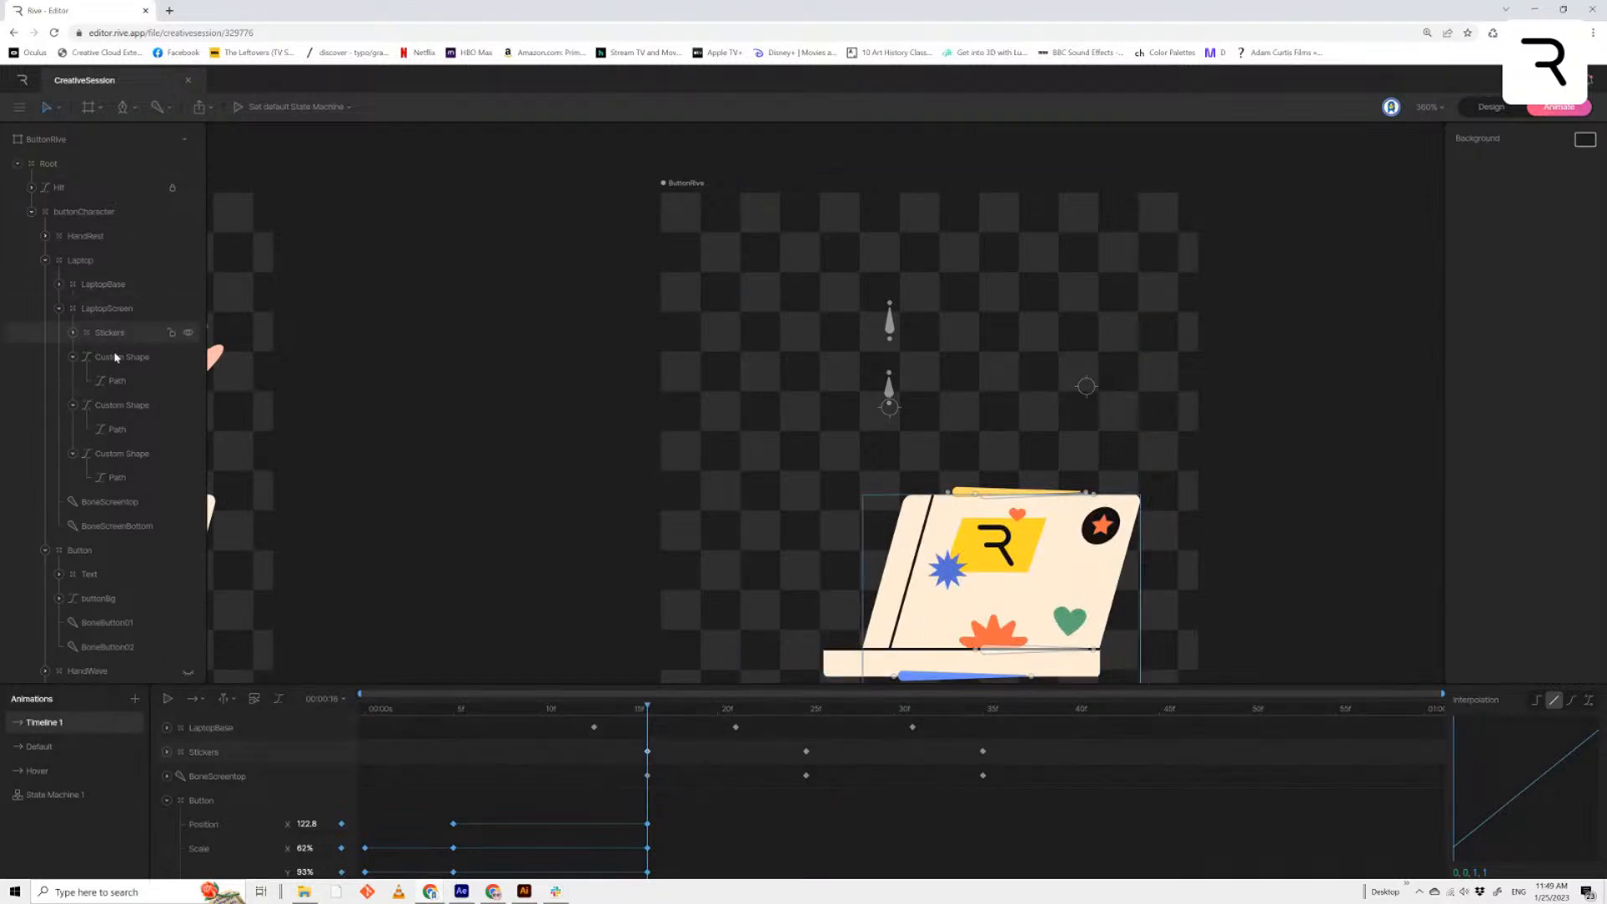
Expand the Stickers group inside LaptopScreen to inspect its shapes, and preview Timeline 1
left_click(66, 339)
left_click(72, 333)
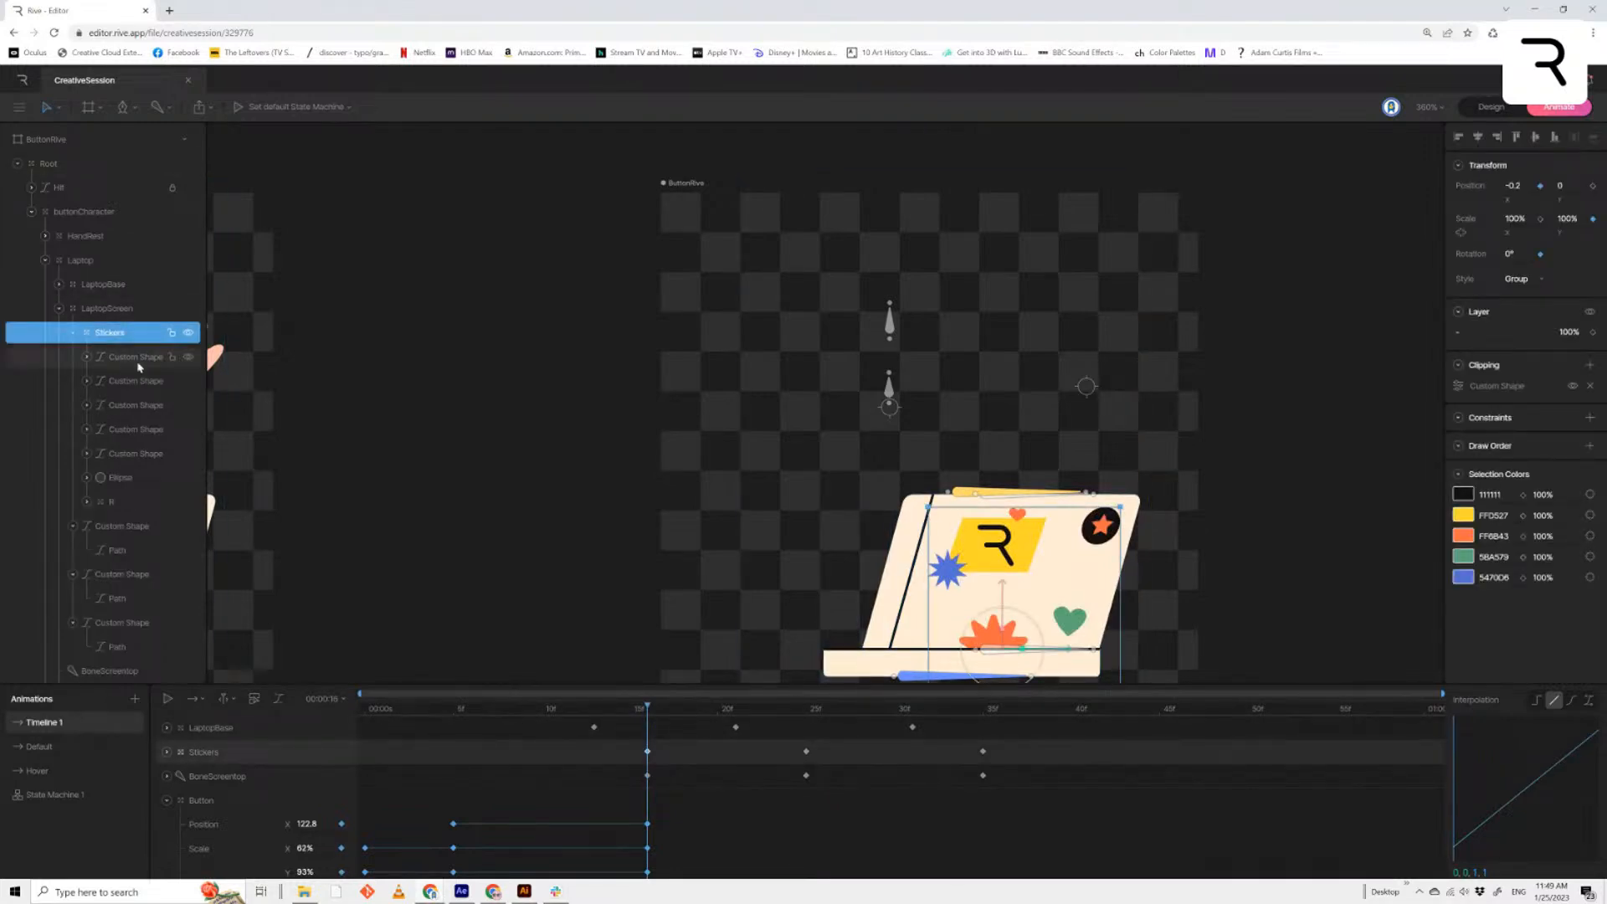
left_click(120, 356)
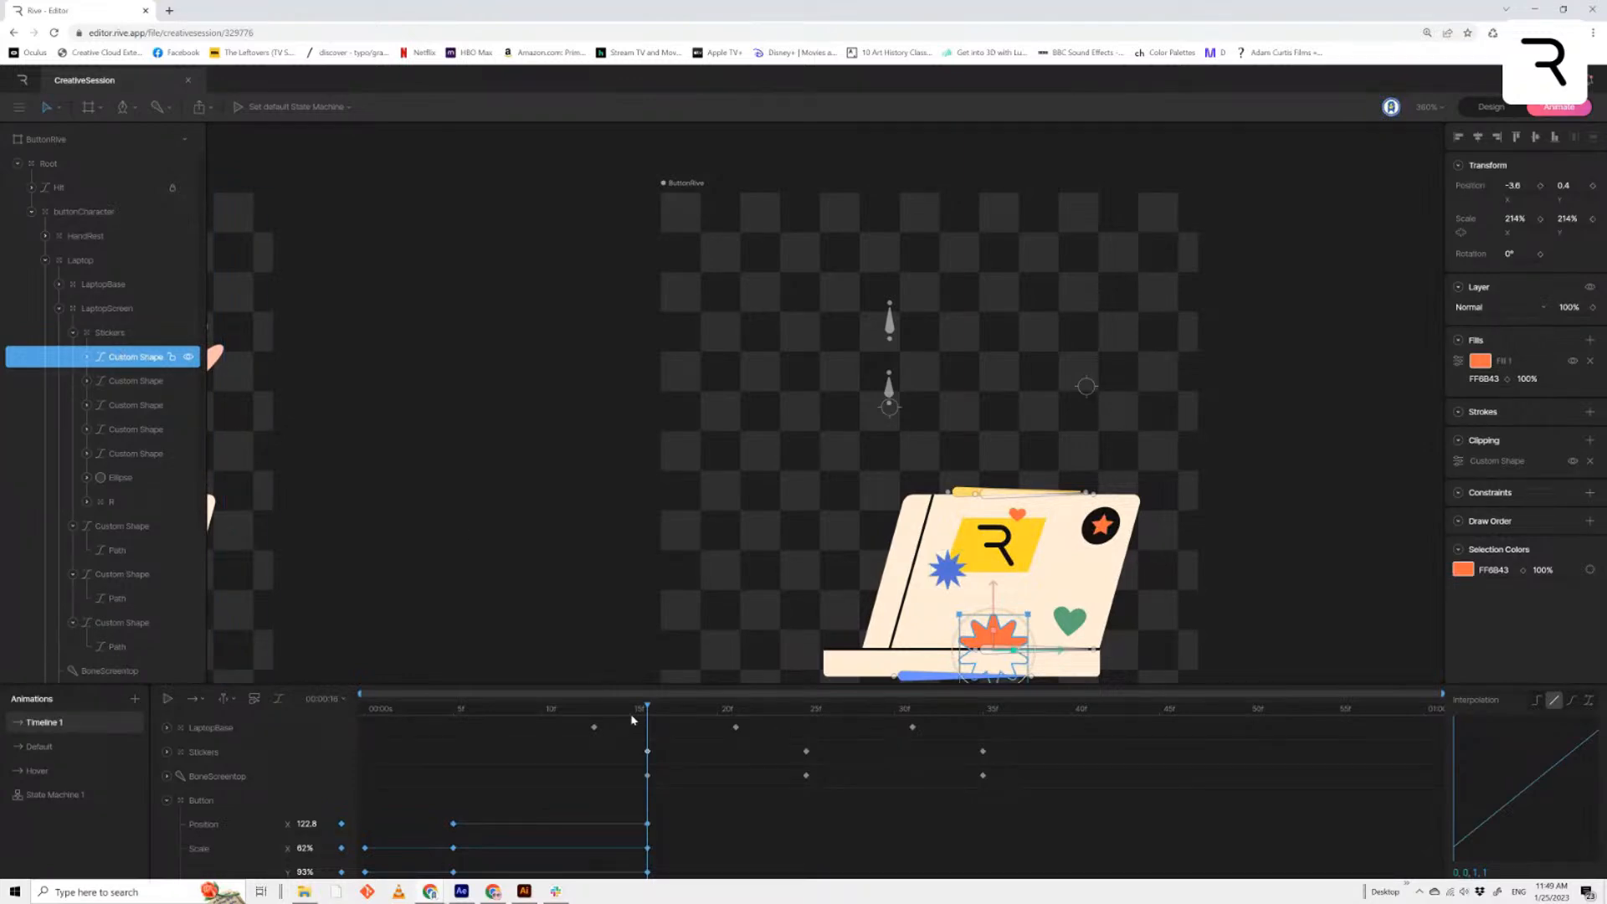
key("space")
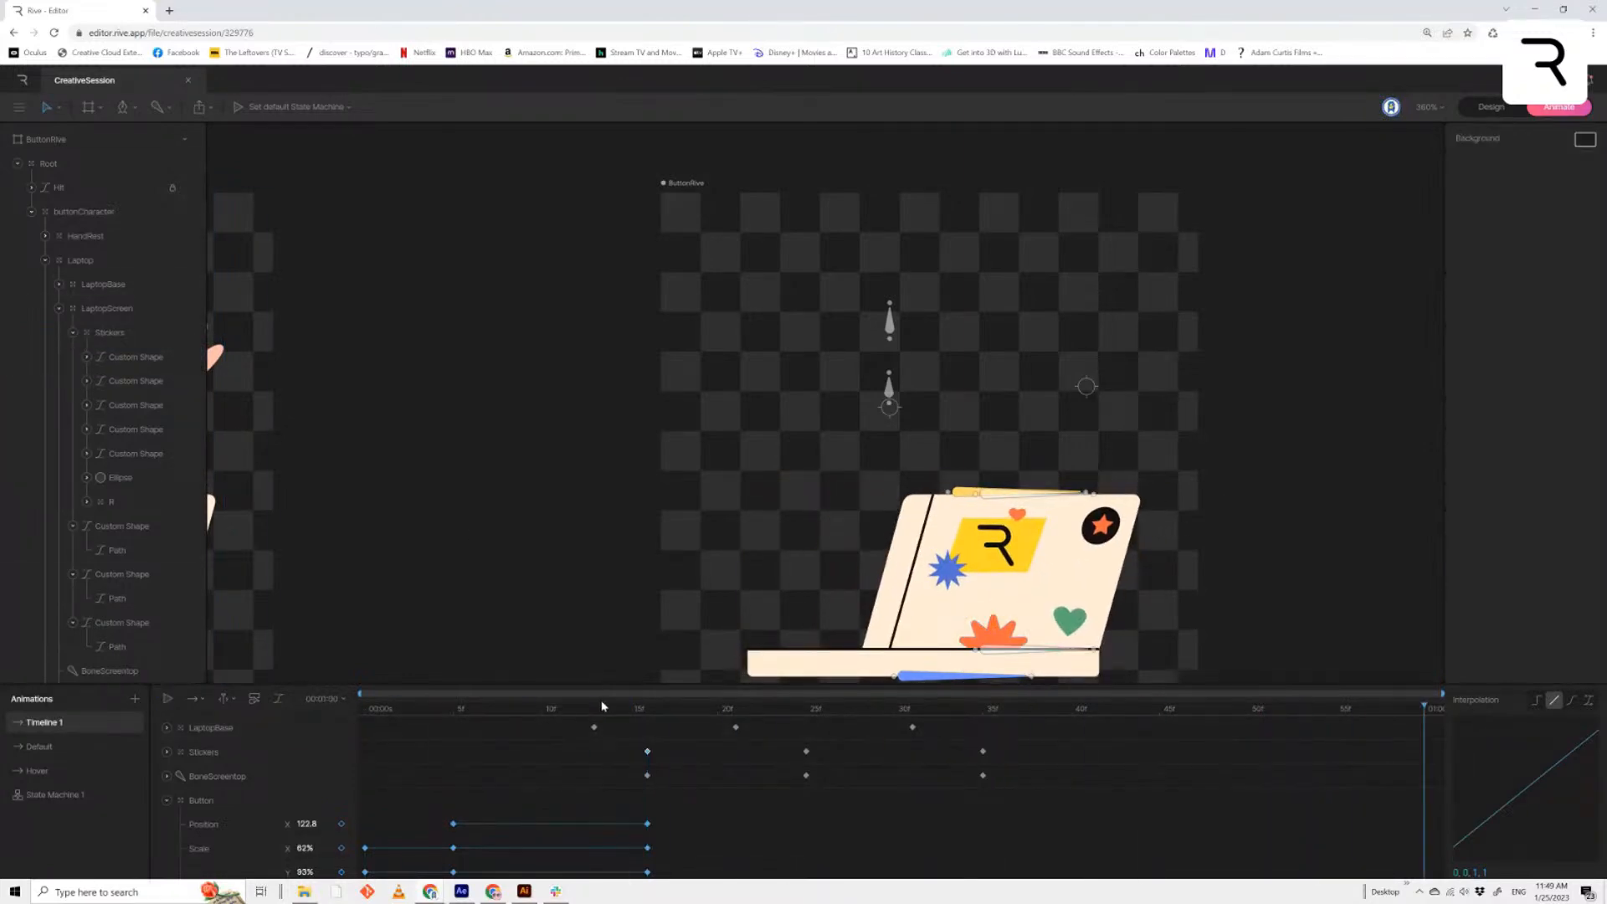
key("space")
left_click_drag(661, 718, 859, 737)
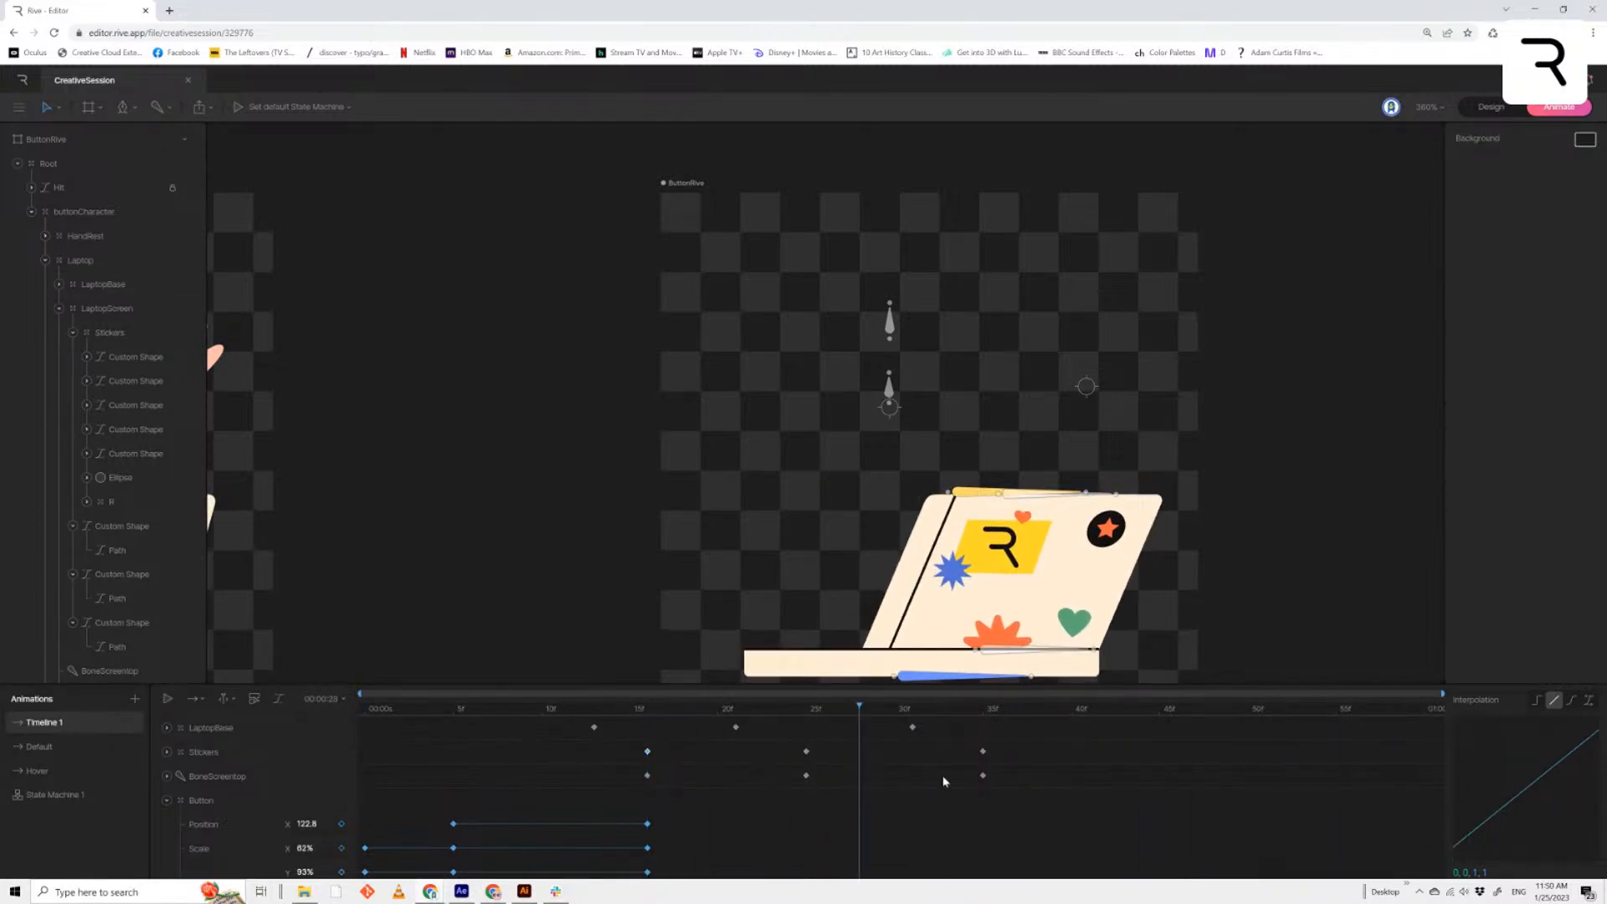
Select the Stickers keyframes on the timeline and change their interpolation to cubic
left_click_drag(944, 781, 648, 768)
left_click_drag(1012, 744, 619, 763)
left_click(1571, 700)
Play and scrub Timeline 1 to review the transition from the Reach out button to the open laptop
key("space")
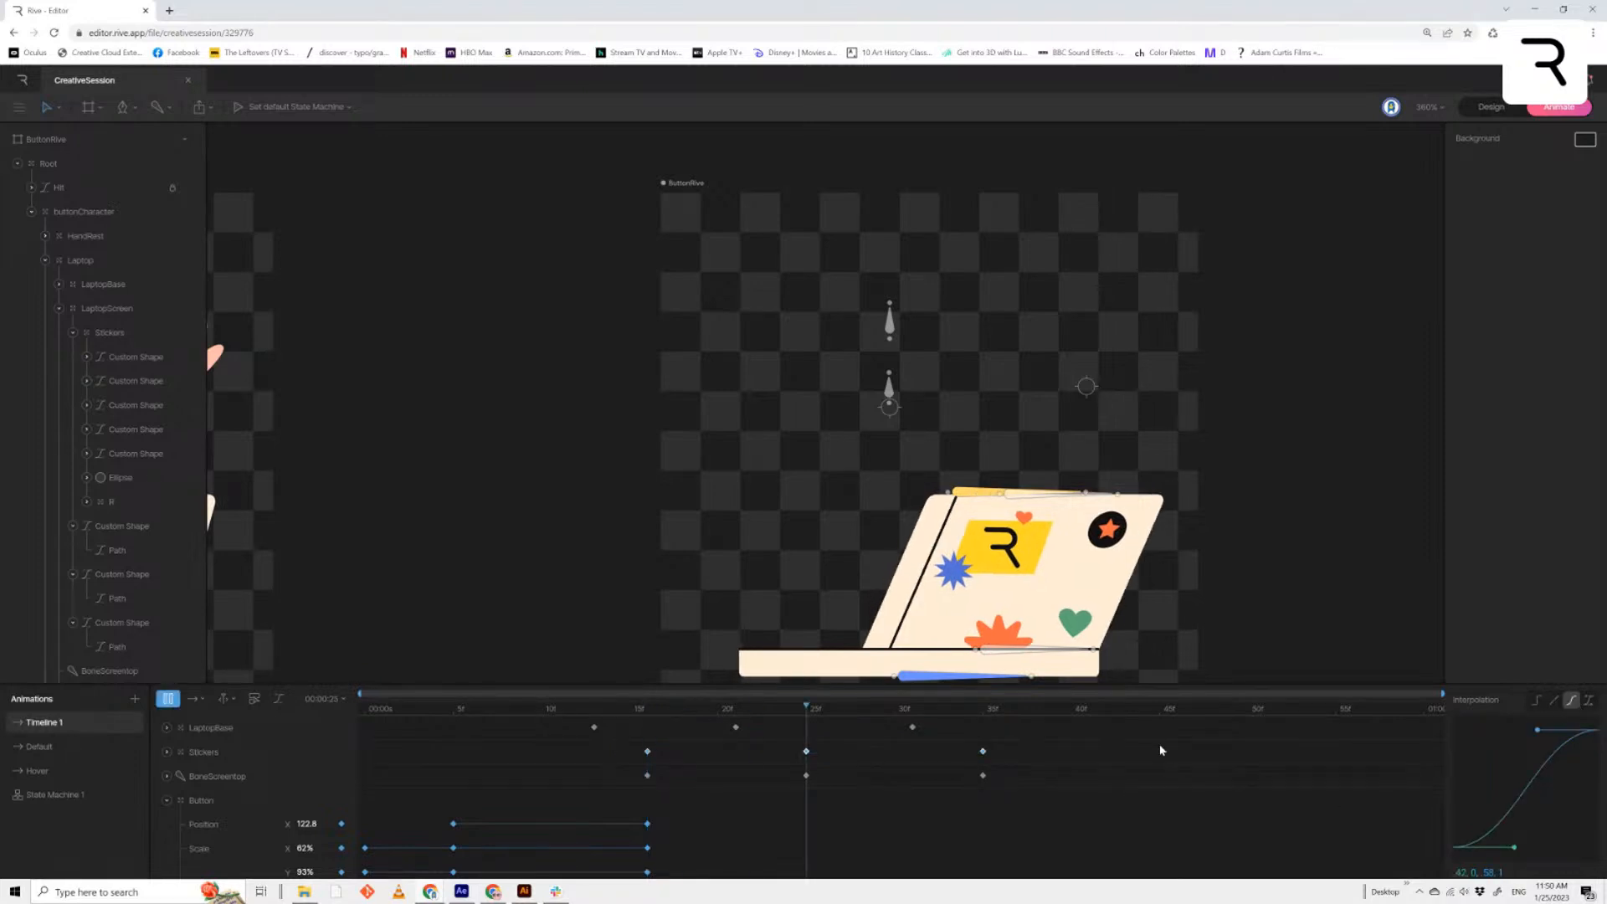
key("space")
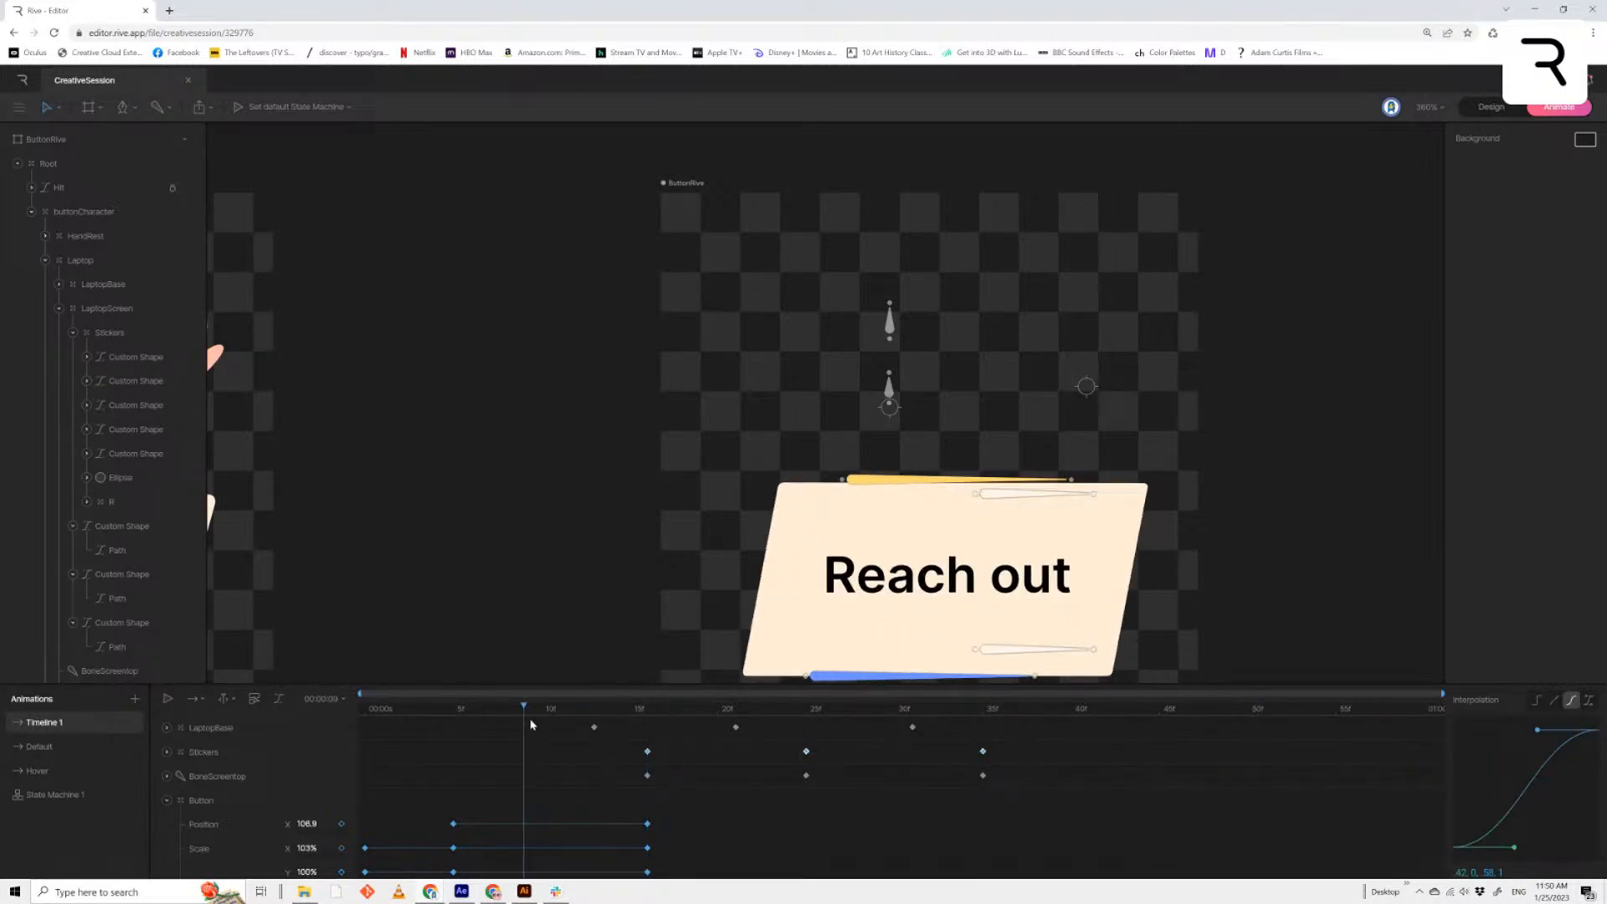
key("space")
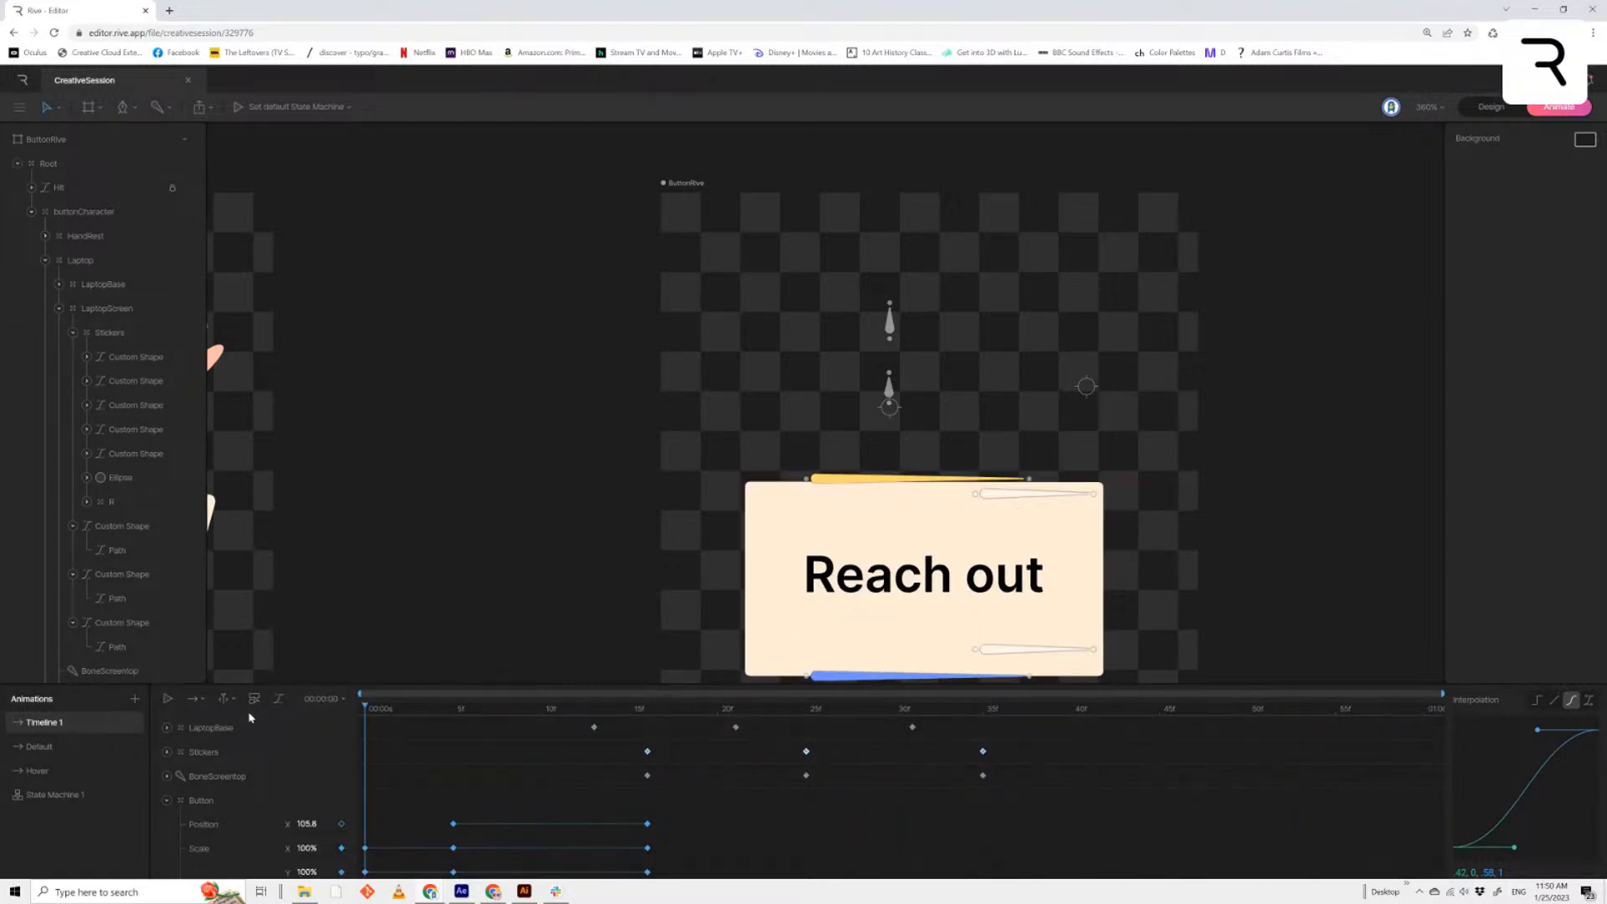
left_click_drag(620, 709, 358, 741)
scroll(1130, 471, "down", 5)
key("space")
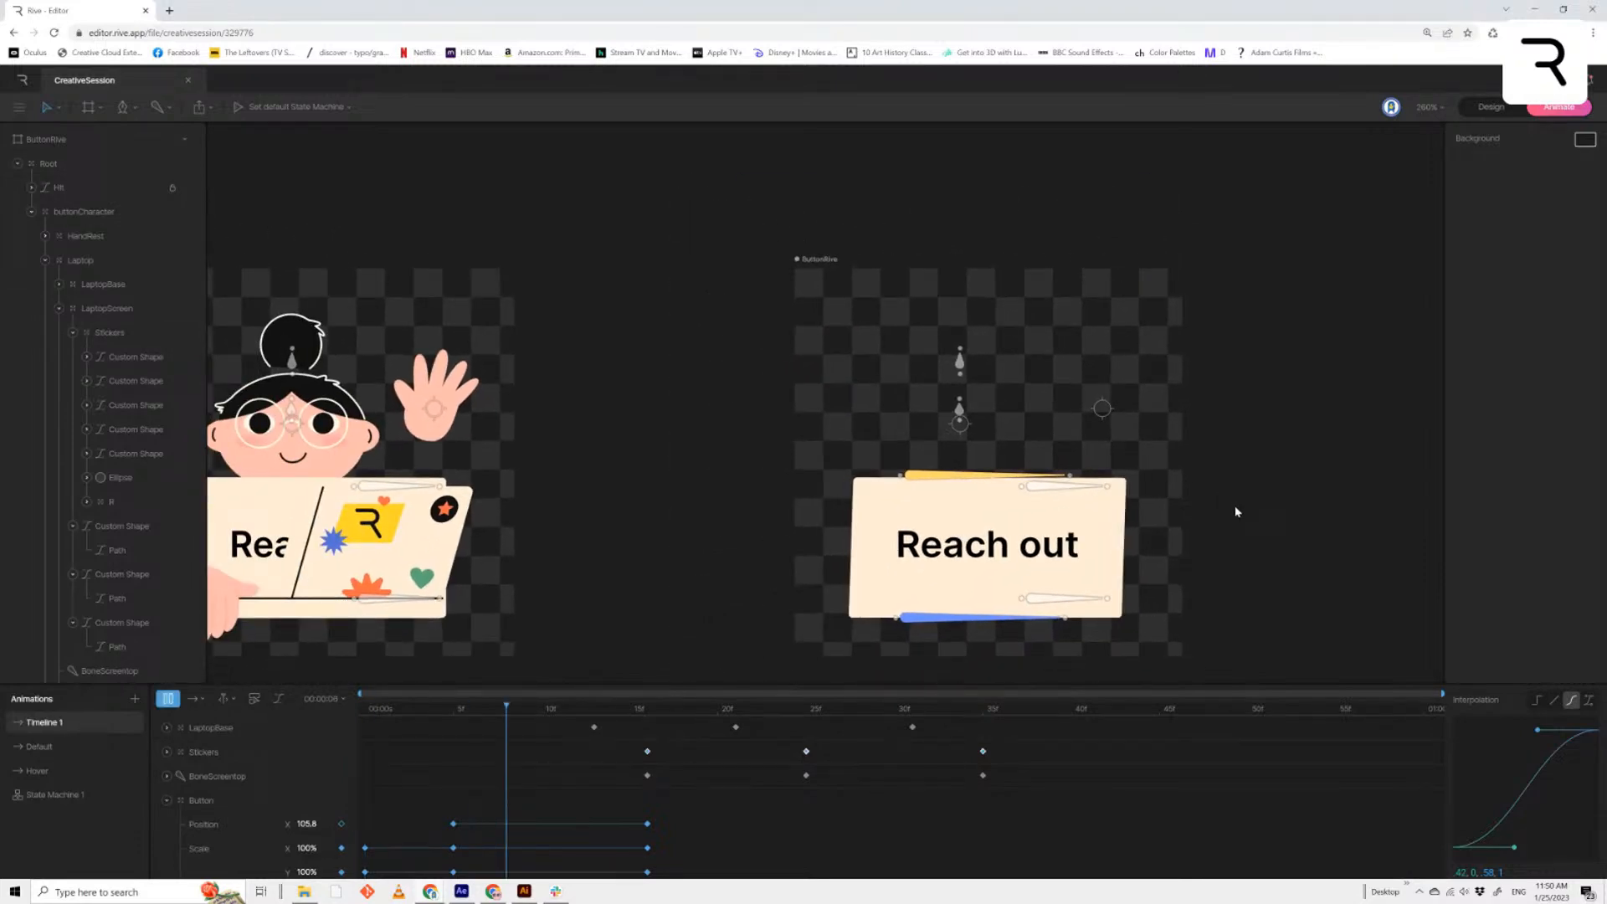
left_click_drag(394, 745, 654, 784)
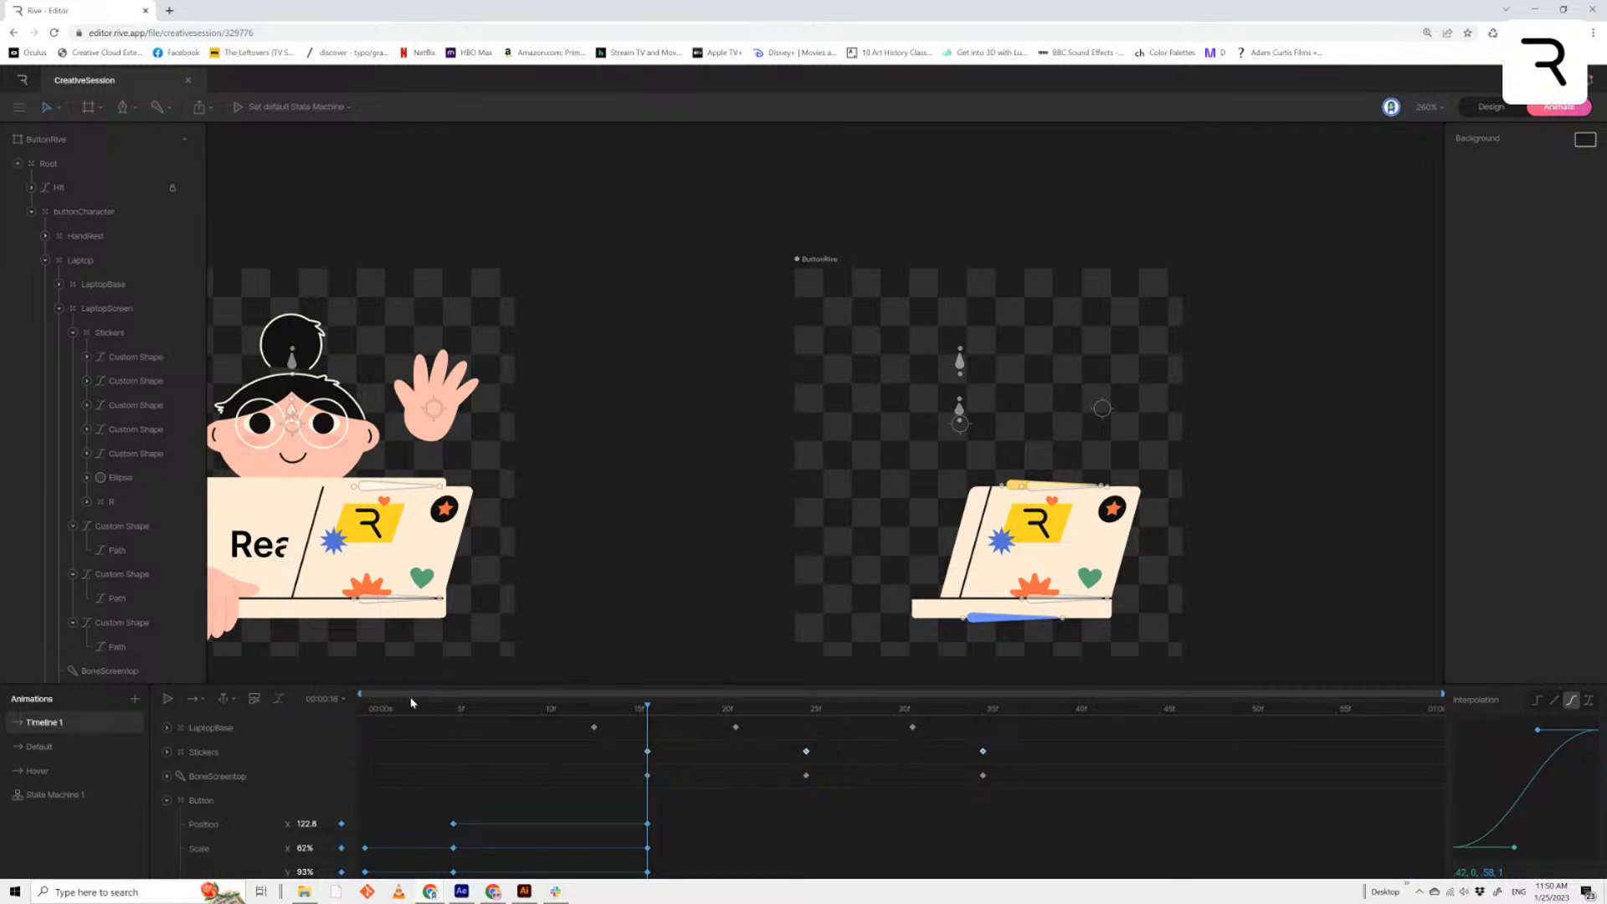
key("space")
key("space")
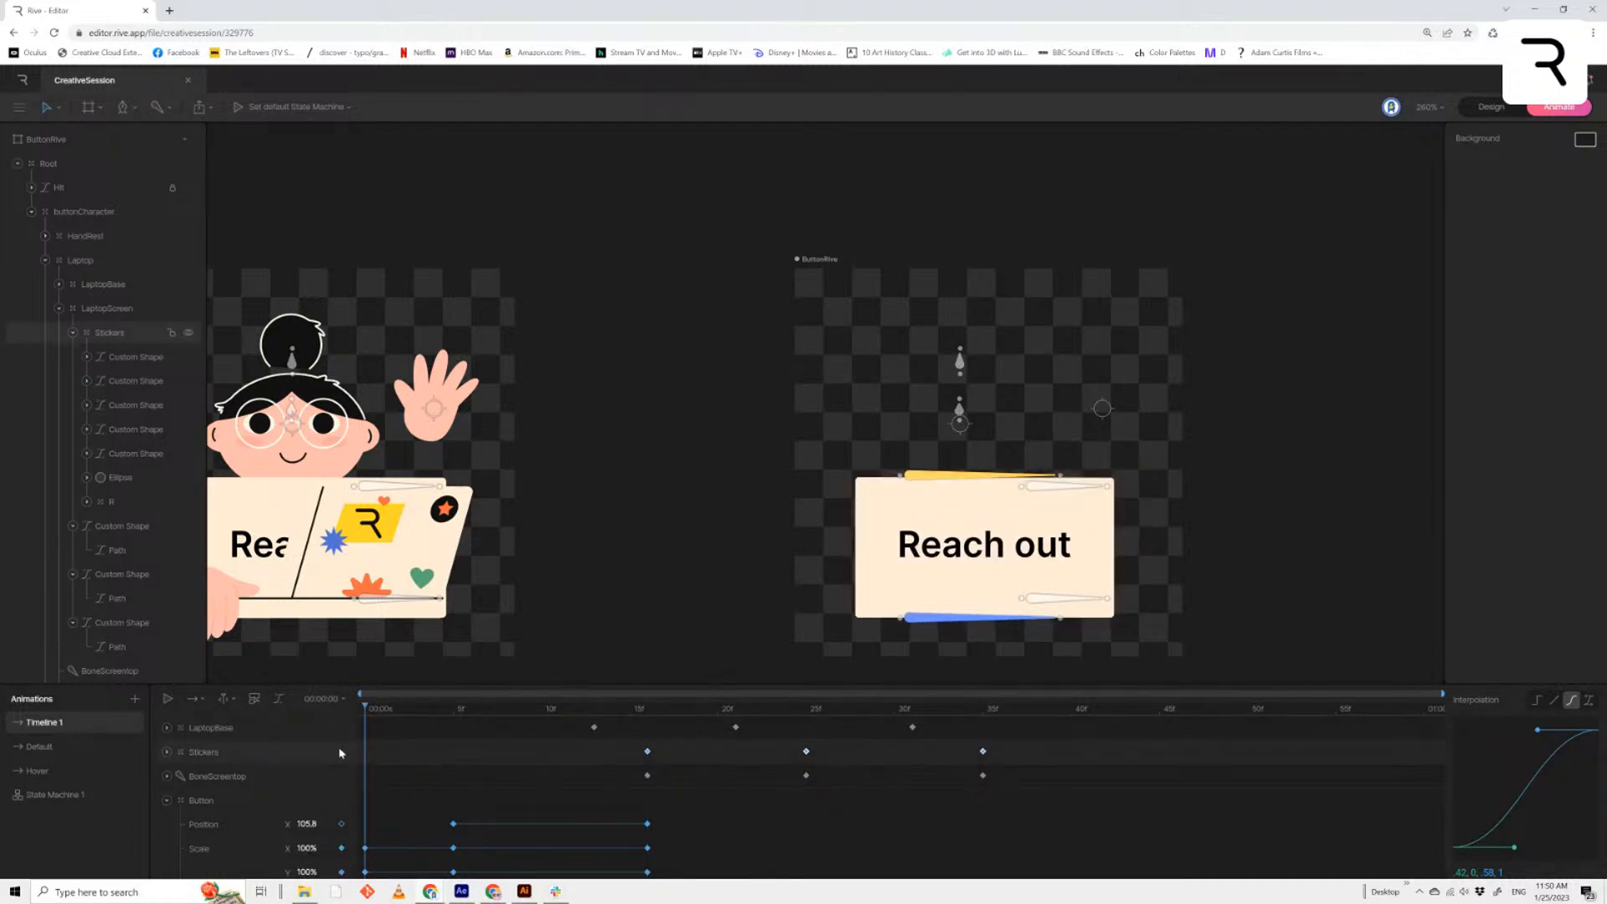
left_click_drag(825, 707, 276, 735)
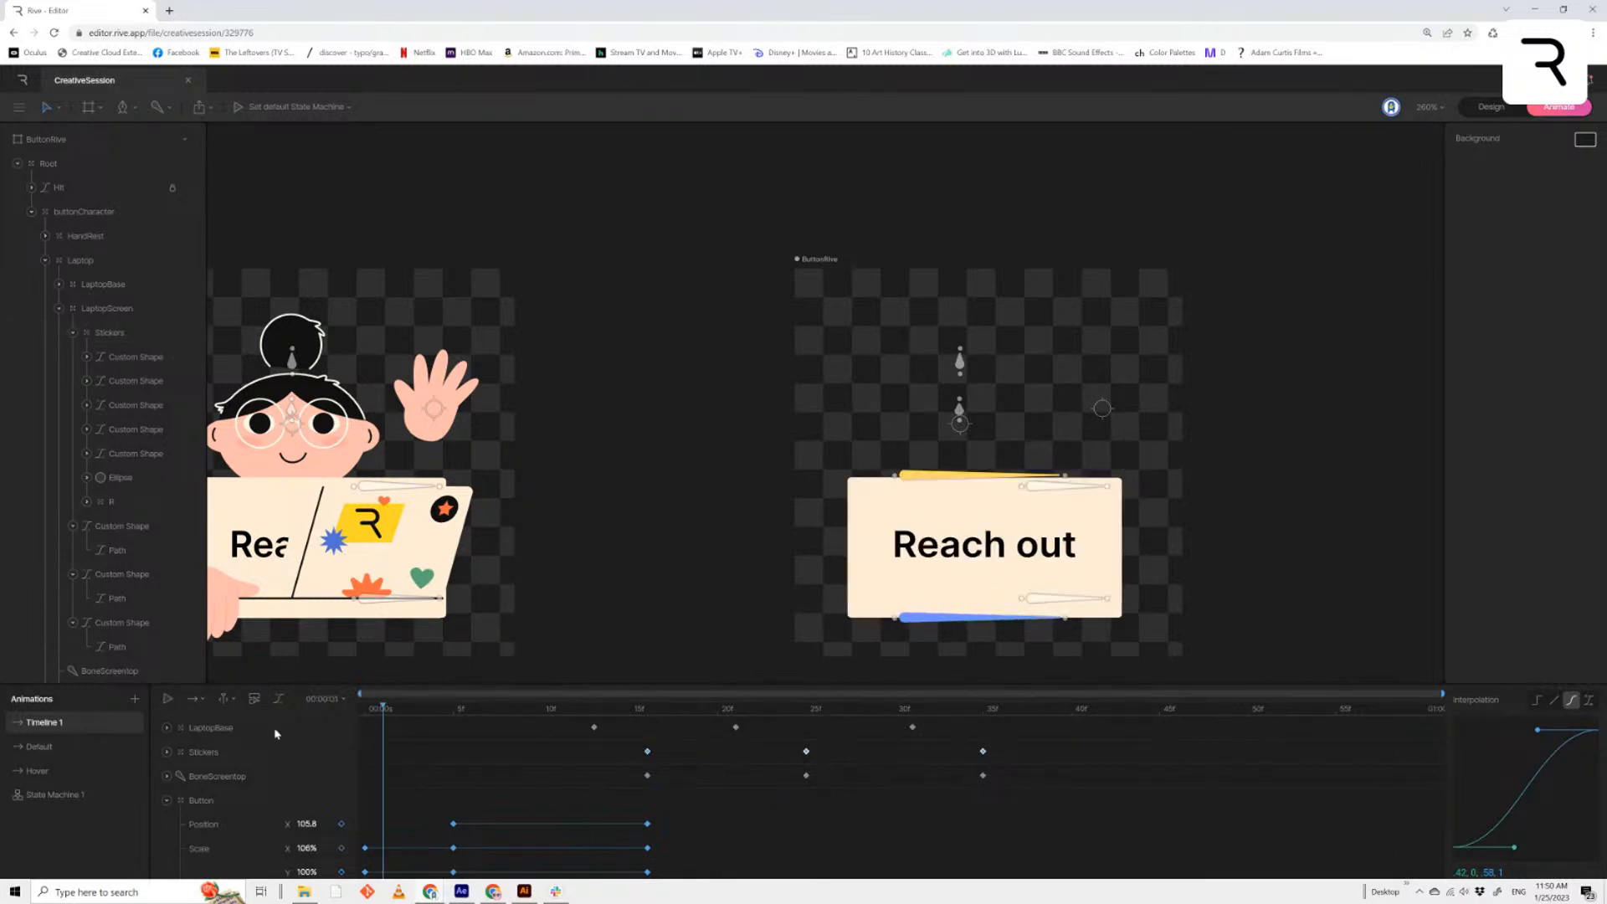
key("space")
left_click_drag(806, 712, 400, 766)
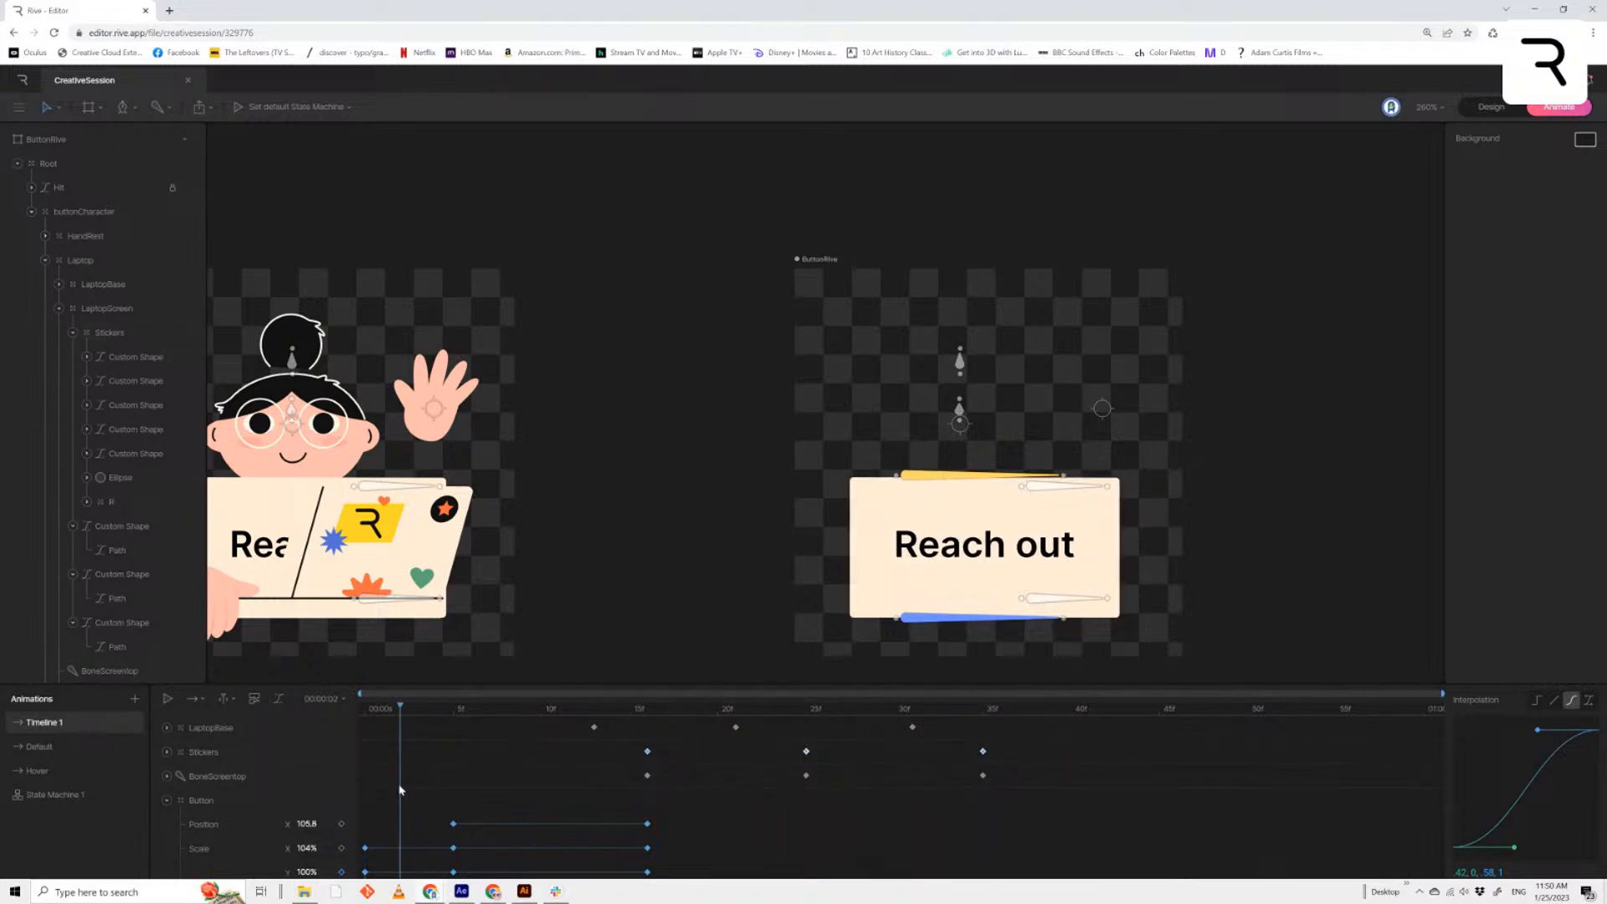
left_click_drag(400, 788, 980, 820)
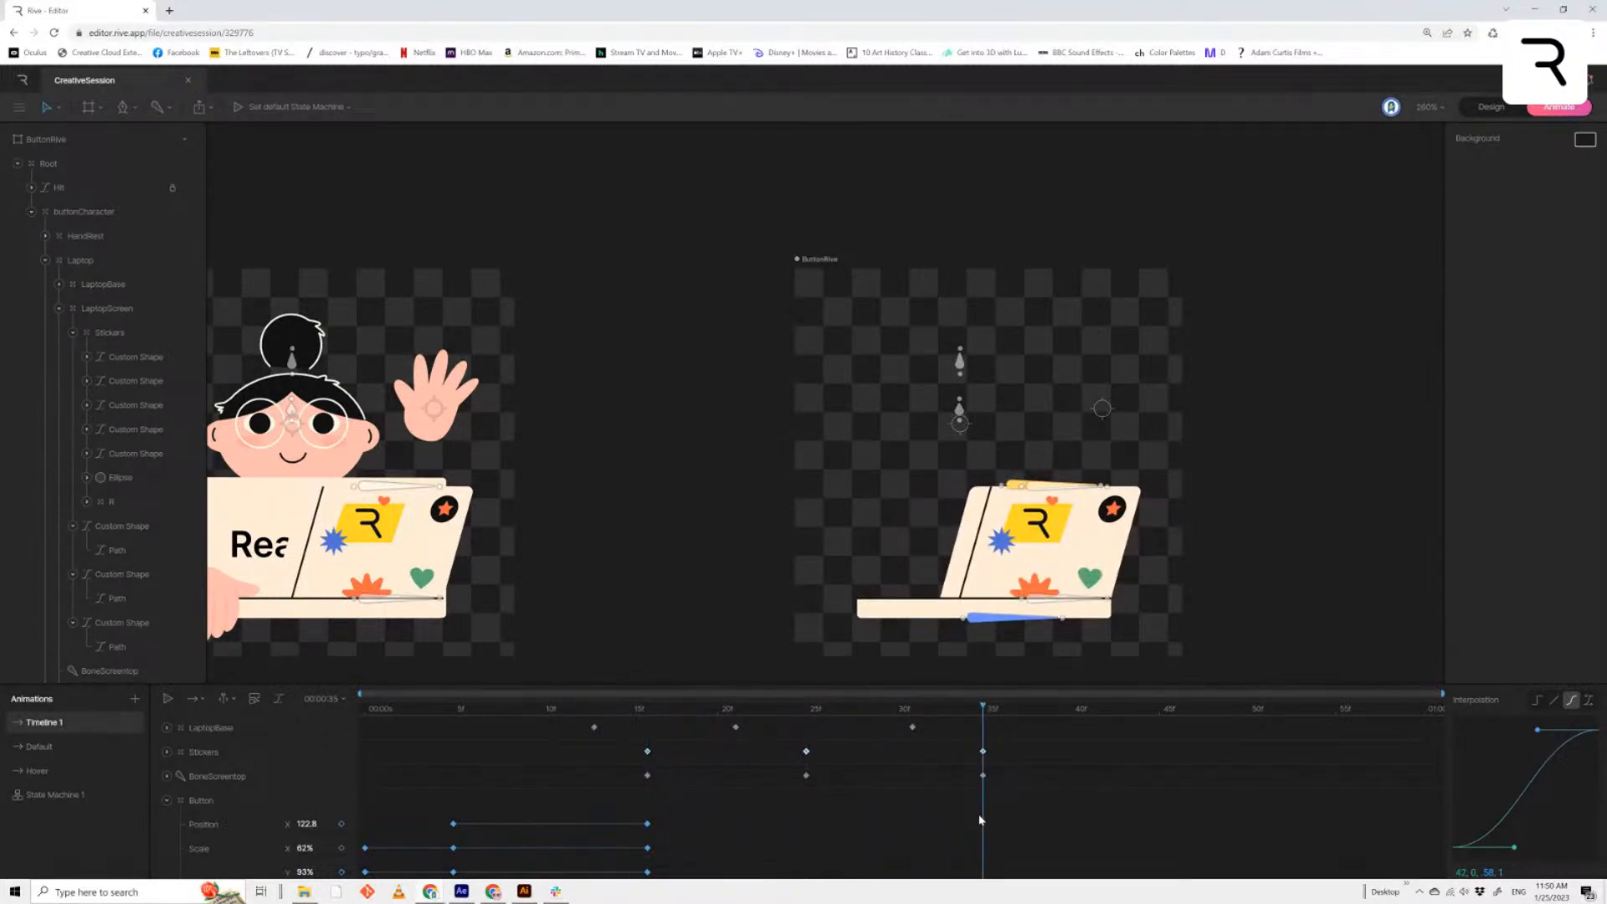
Key the scale of the orange sunburst sticker and the blue starburst sticker at frame 16
left_click_drag(980, 819, 645, 782)
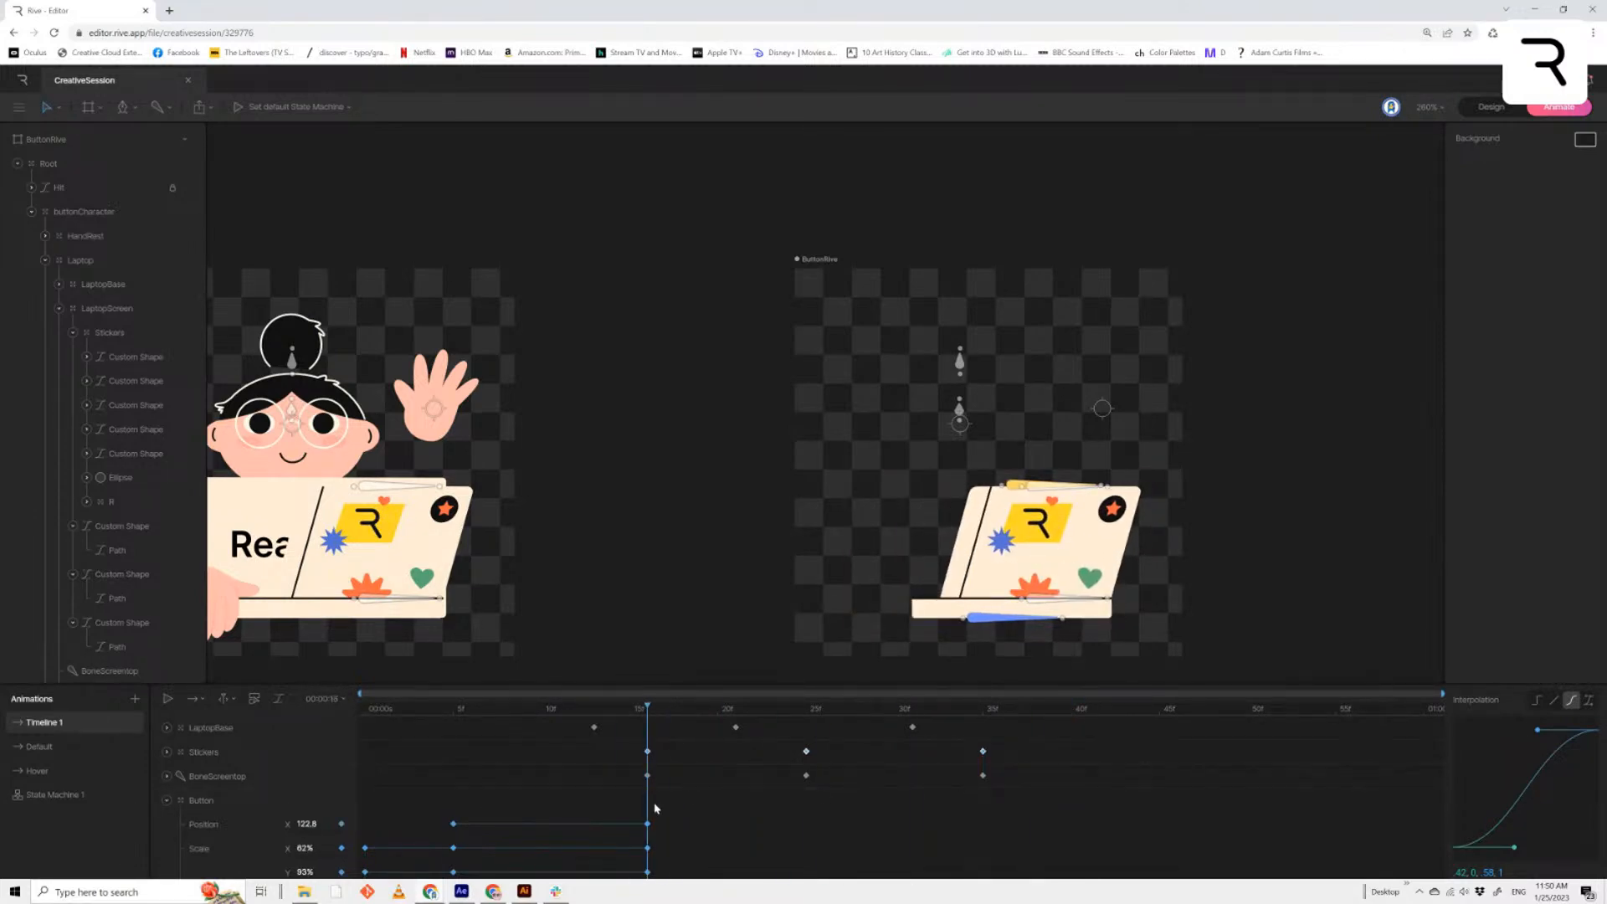
left_click(146, 366)
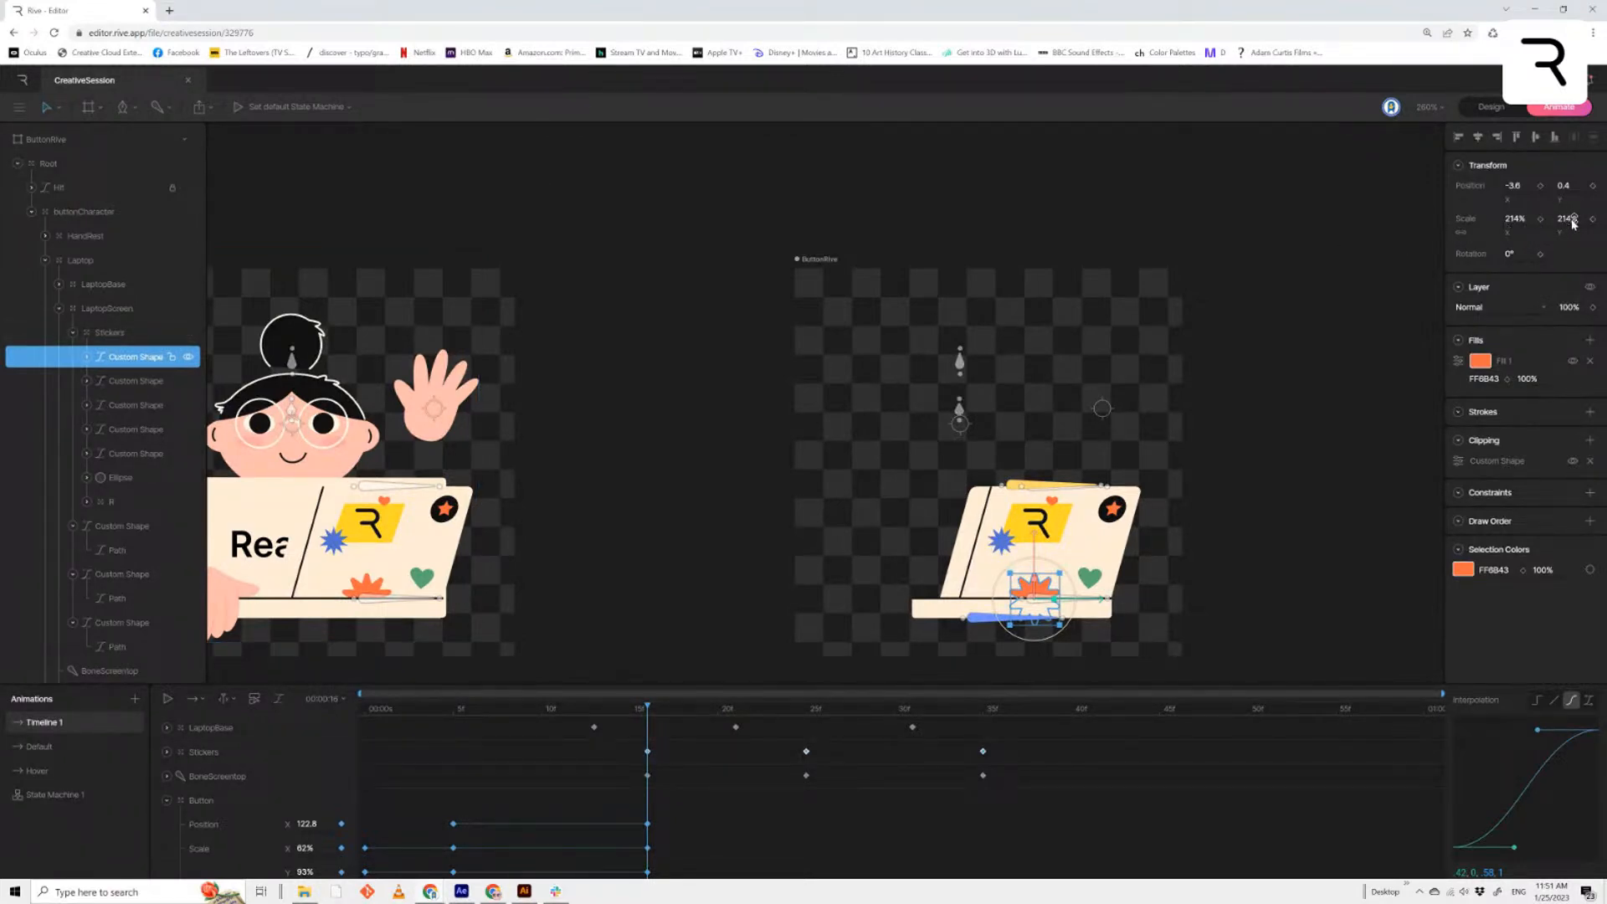
left_click(1540, 219)
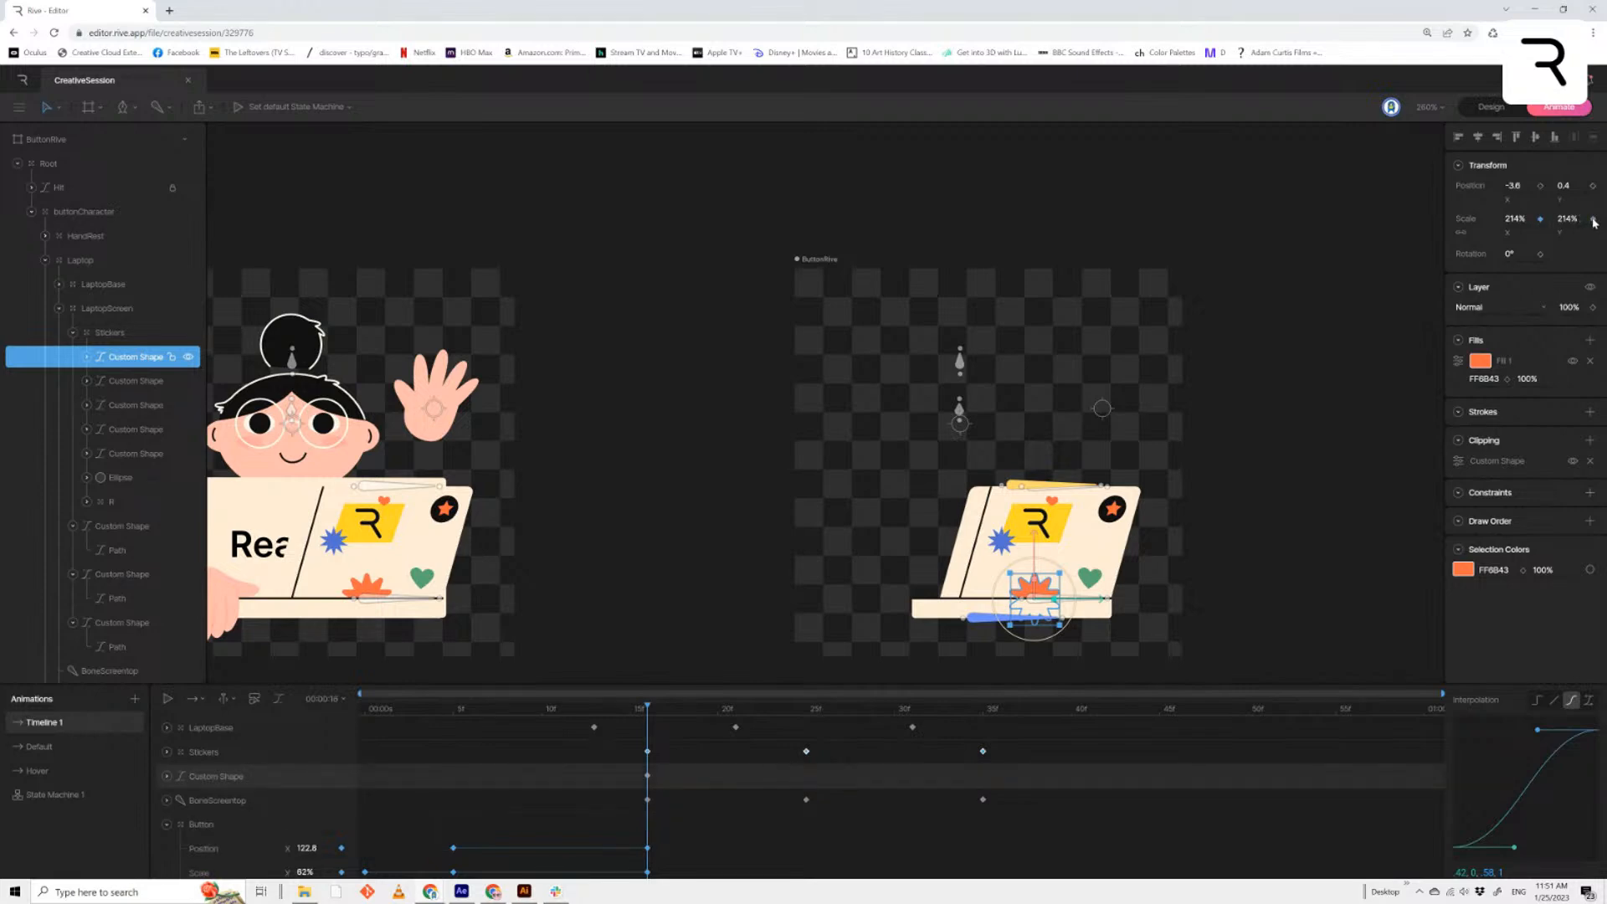
left_click(126, 381)
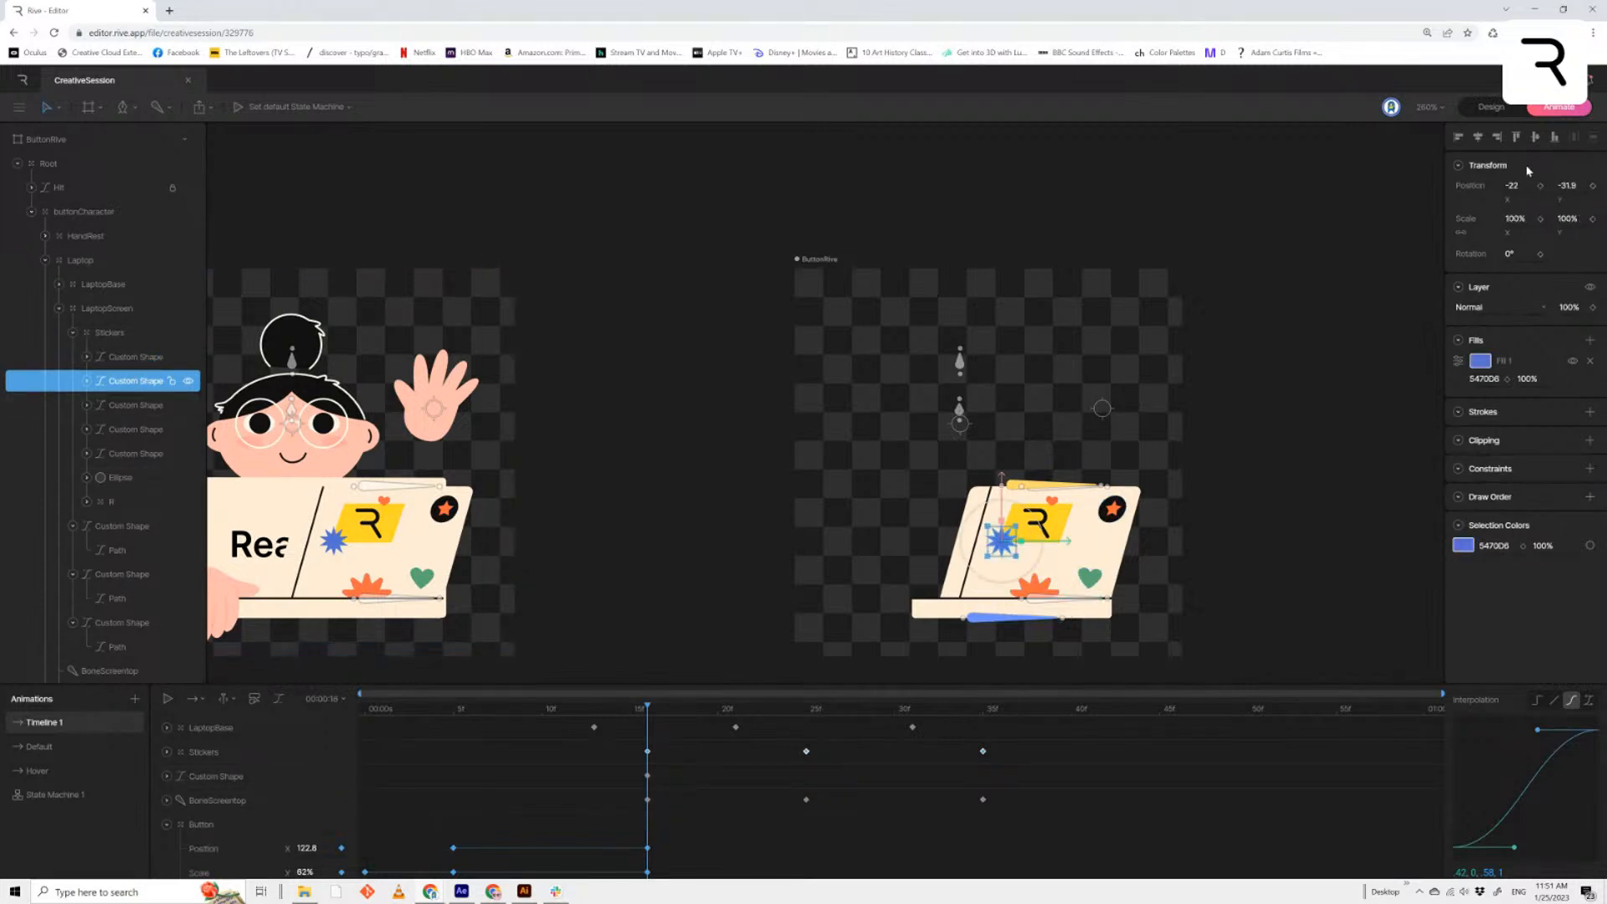
left_click(1593, 219)
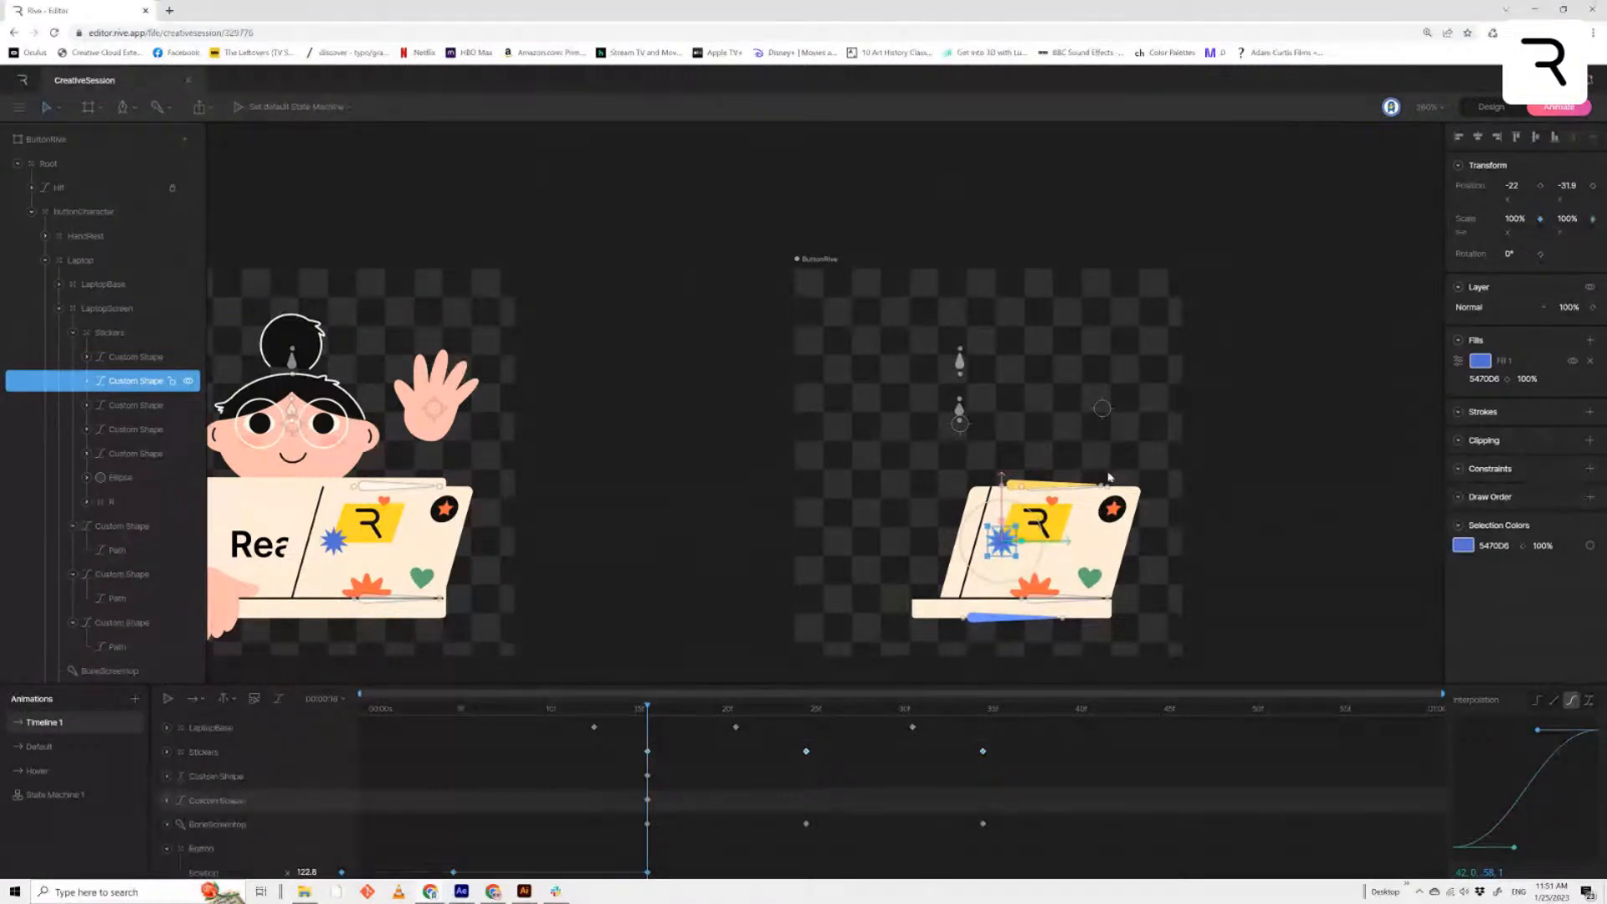
Key the X and Y scale of the yellow R logo sticker group at frame 16
left_click(1051, 519)
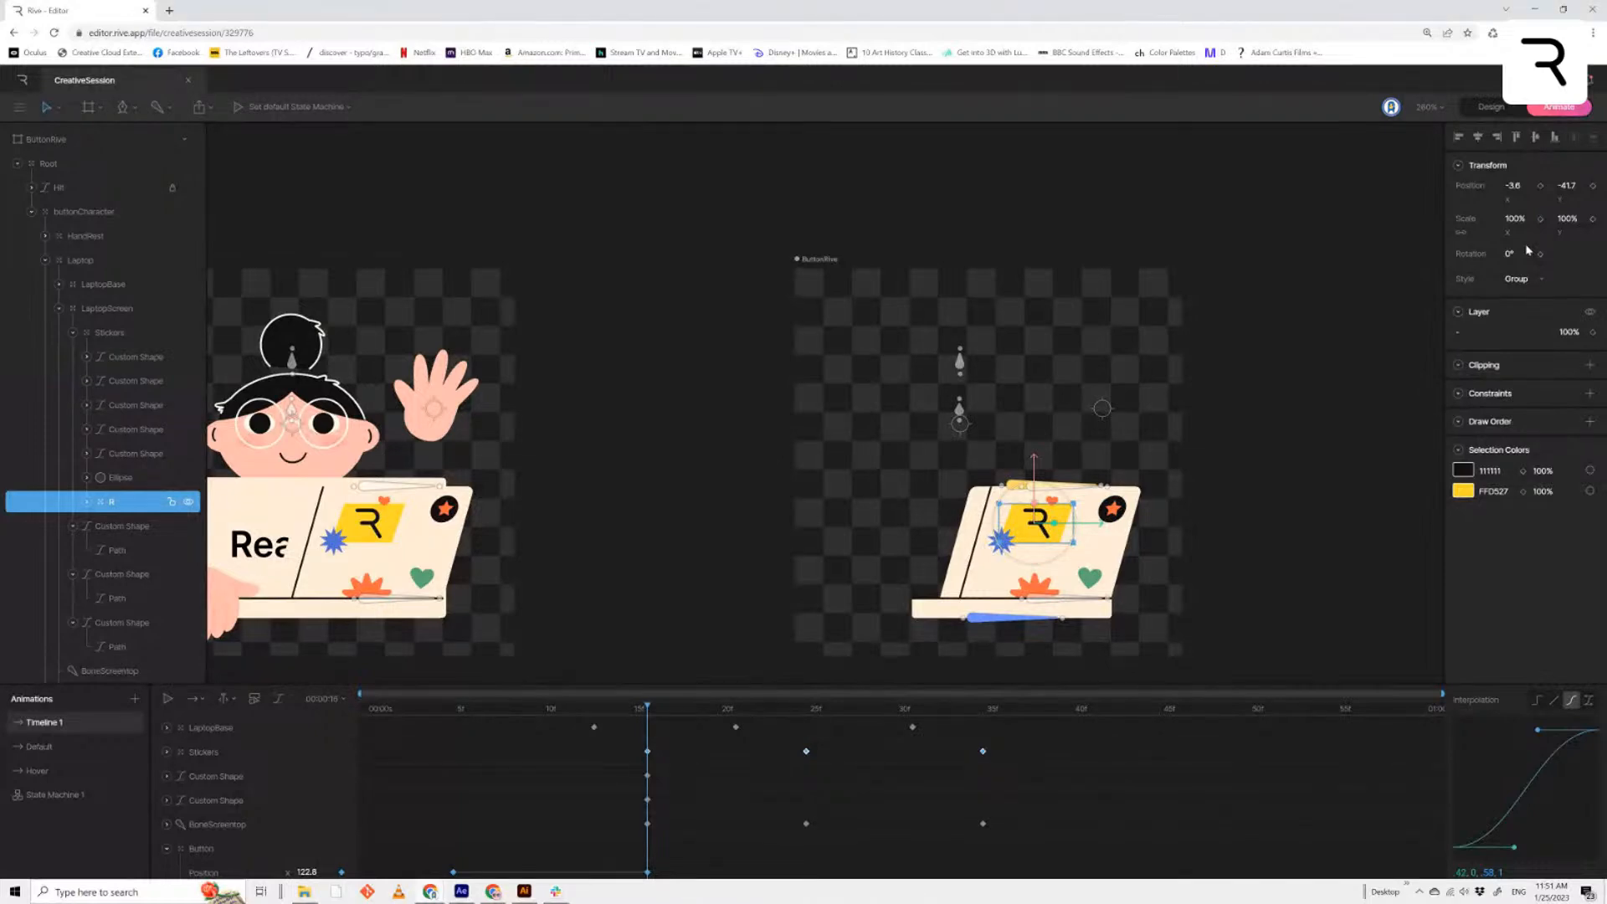
left_click(1540, 218)
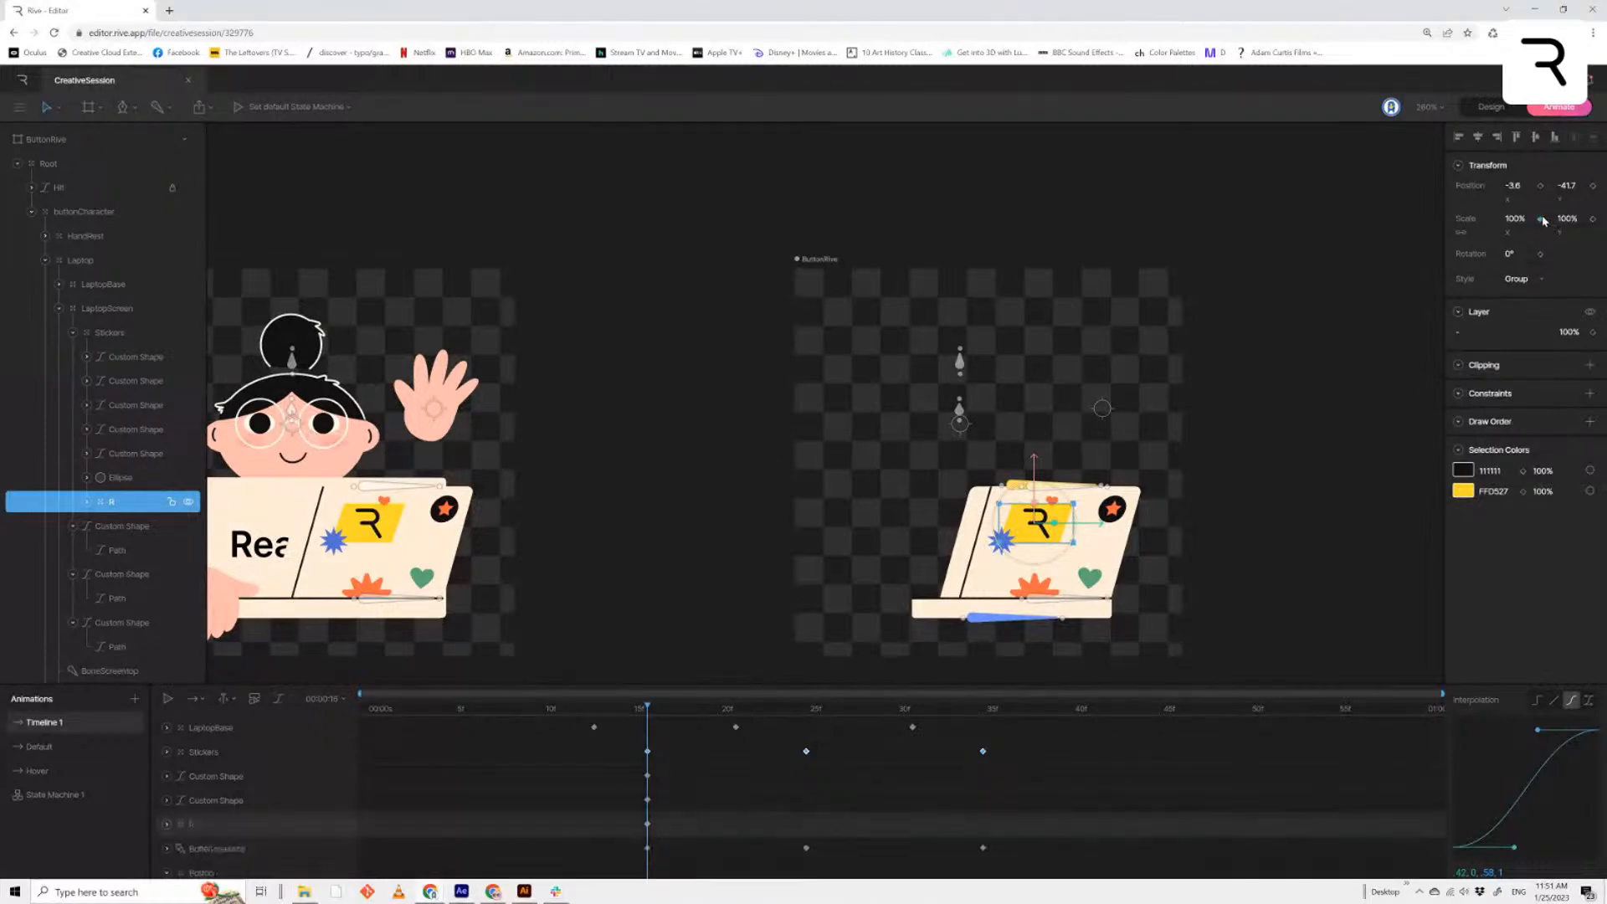
left_click(1593, 220)
Key the scale of the small orange heart sticker at frame 16
left_click(119, 477)
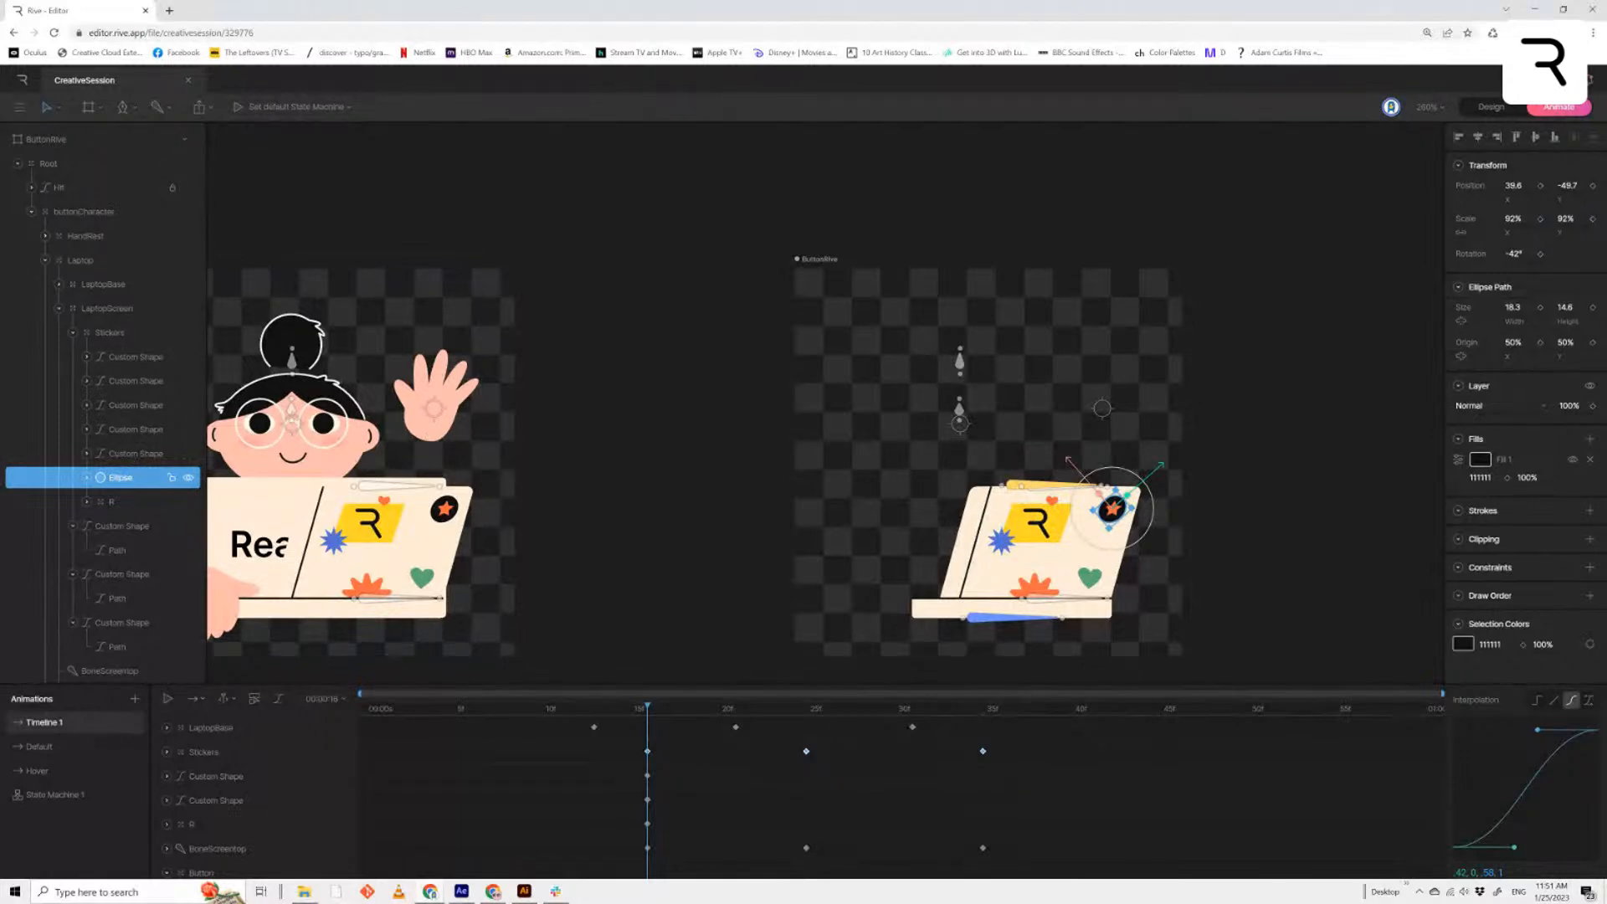
left_click(131, 458)
left_click(126, 477)
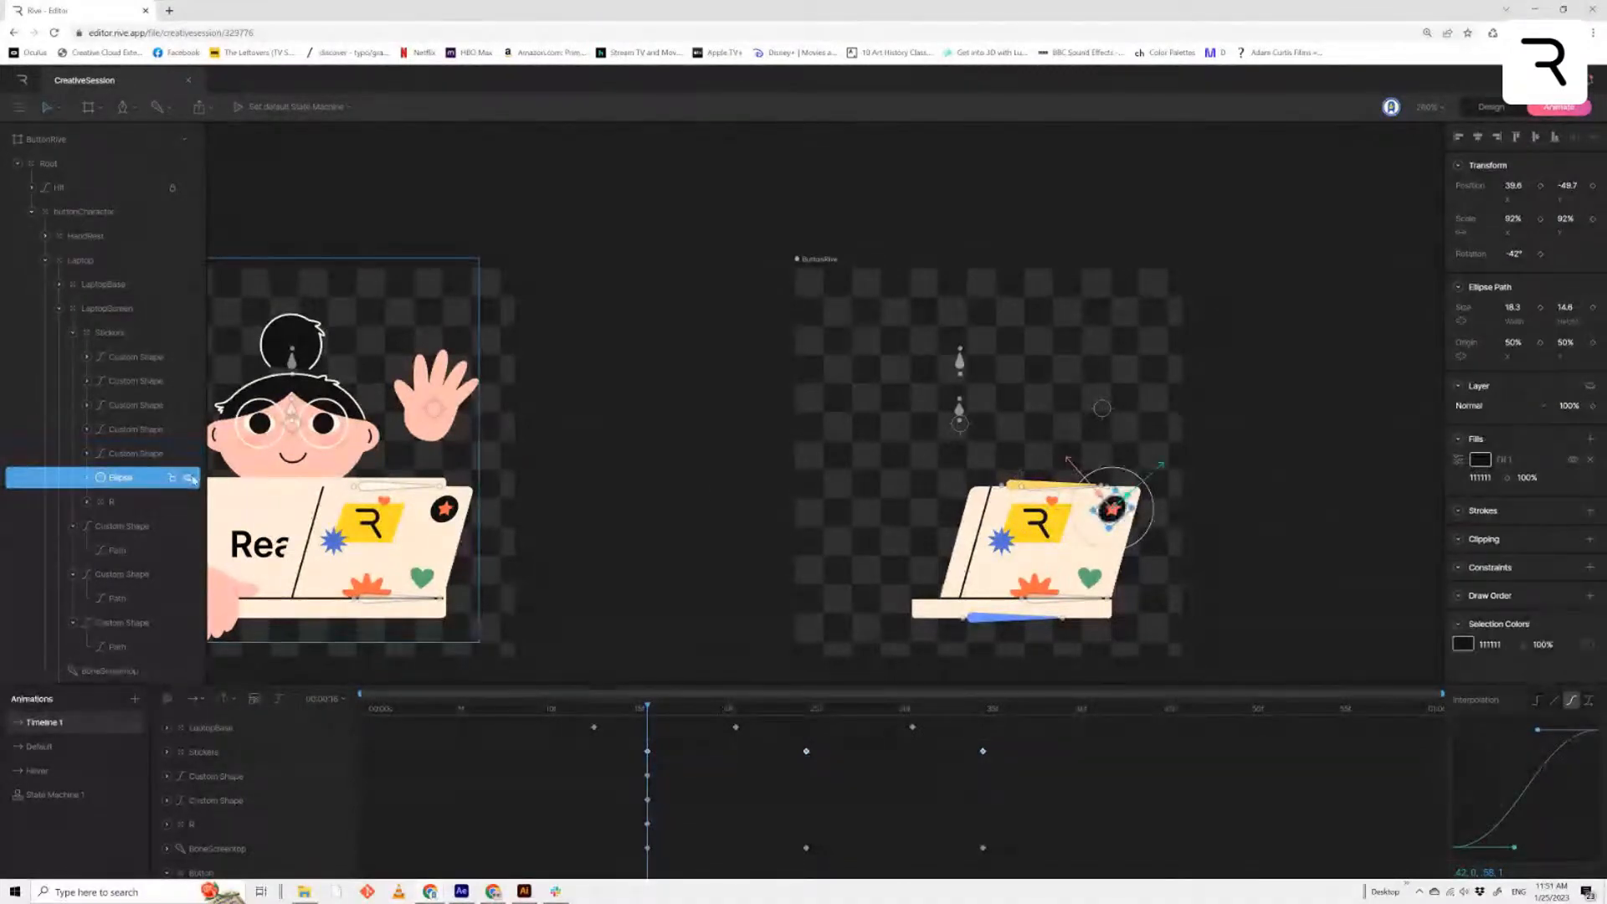
left_click(180, 452)
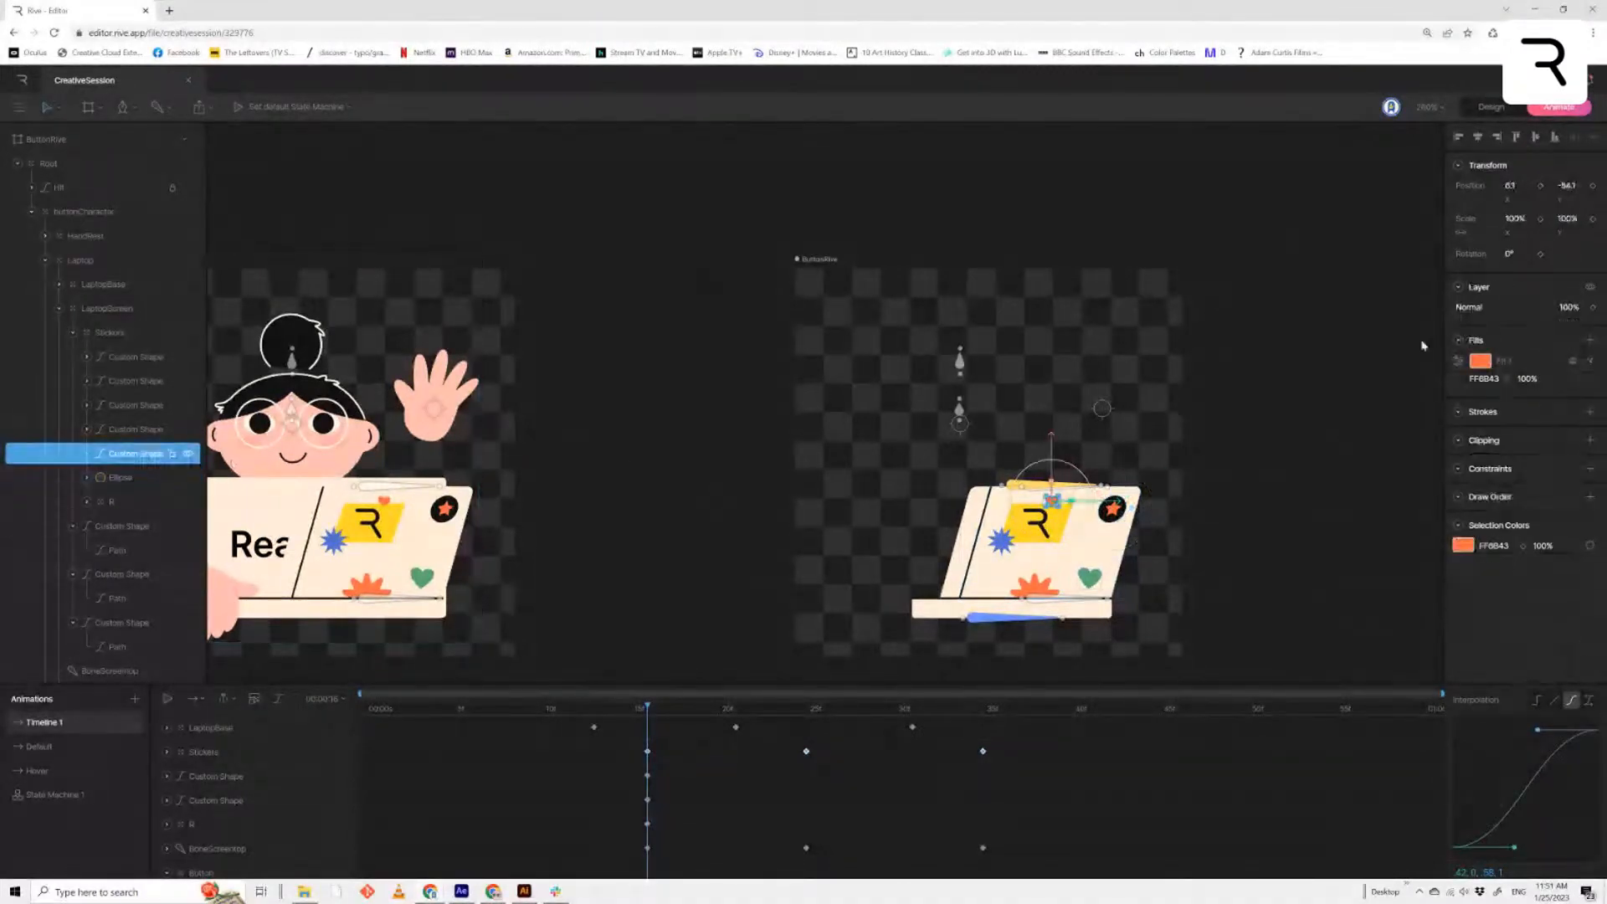
left_click(1541, 219)
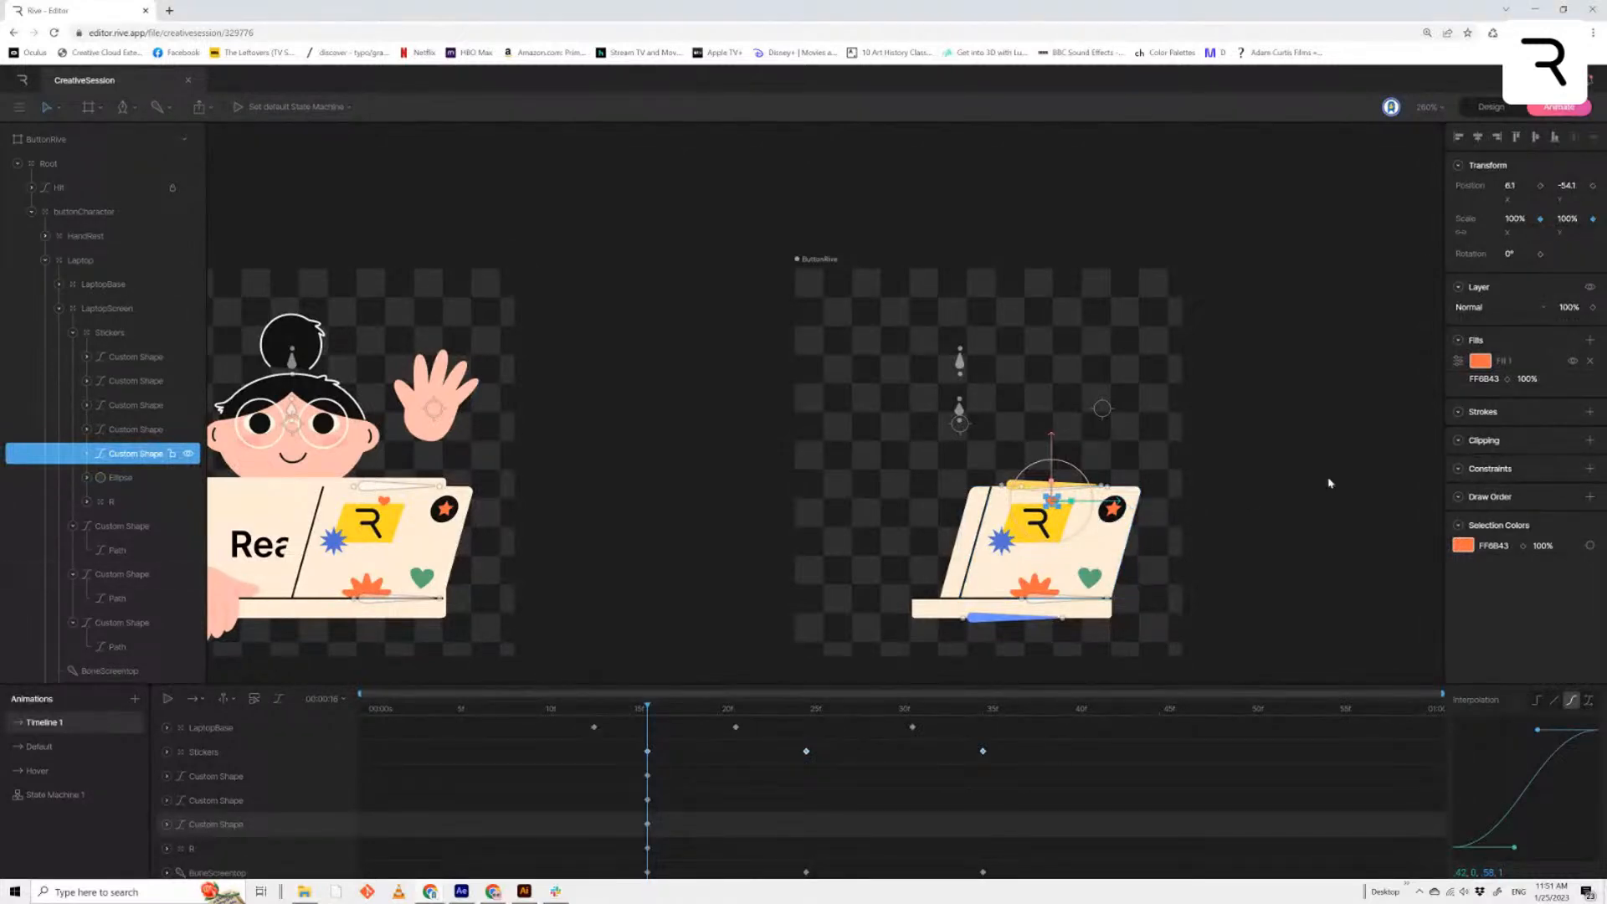
Key the orange star sticker's scale at frame 16 and move the star directly above Ellipse in the Stickers hierarchy
left_click(134, 404)
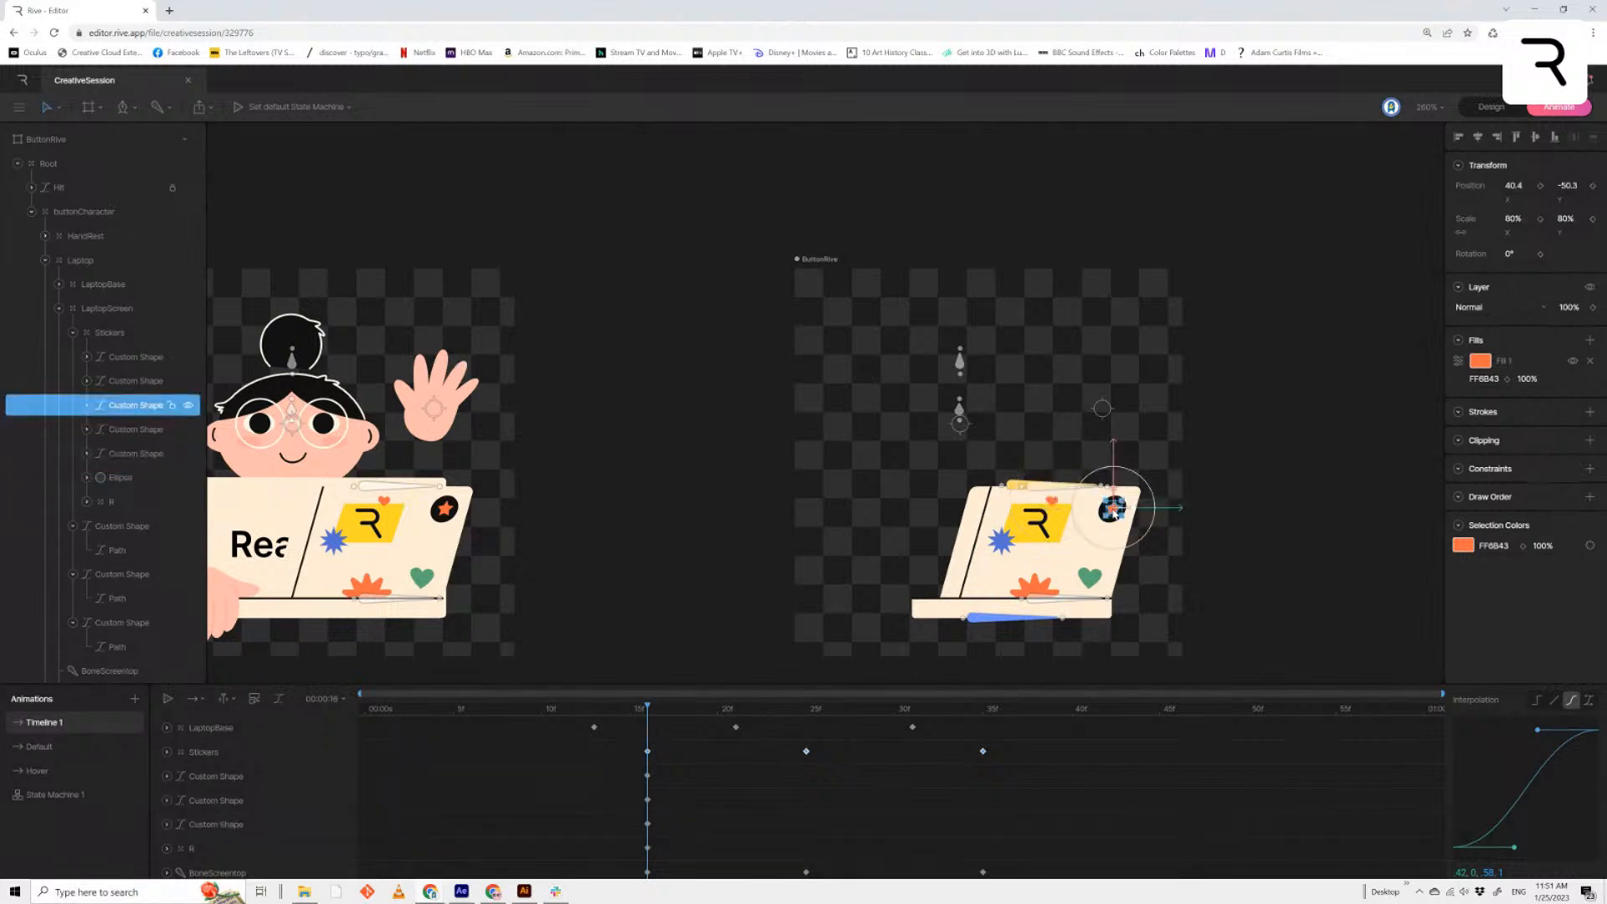
left_click(1540, 219)
left_click(1593, 219)
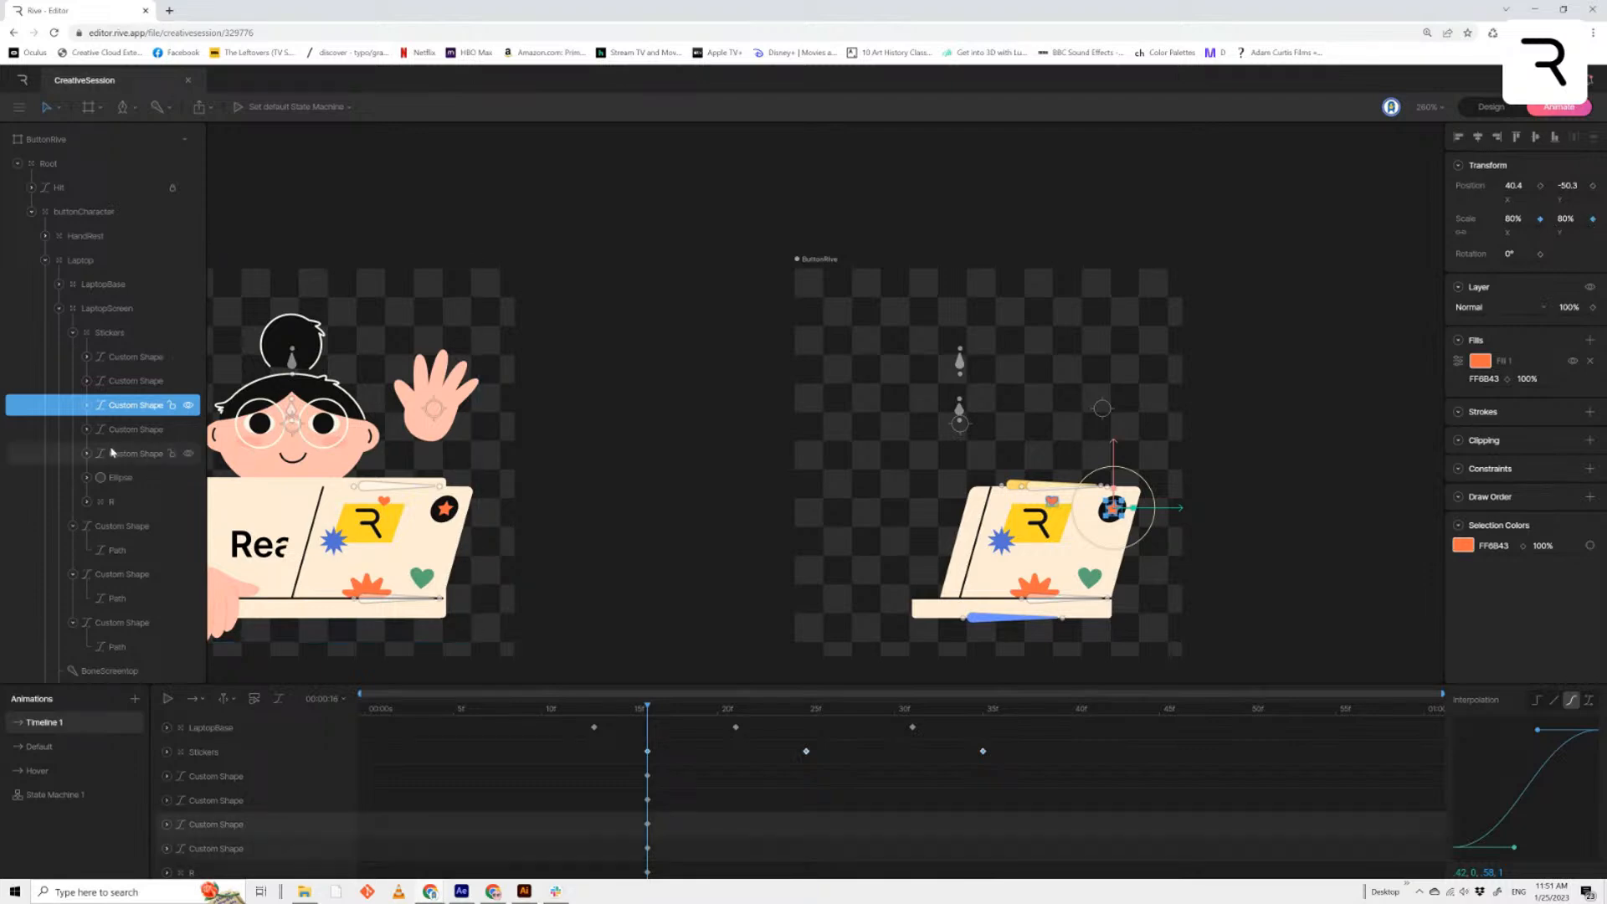
left_click_drag(134, 405, 124, 459)
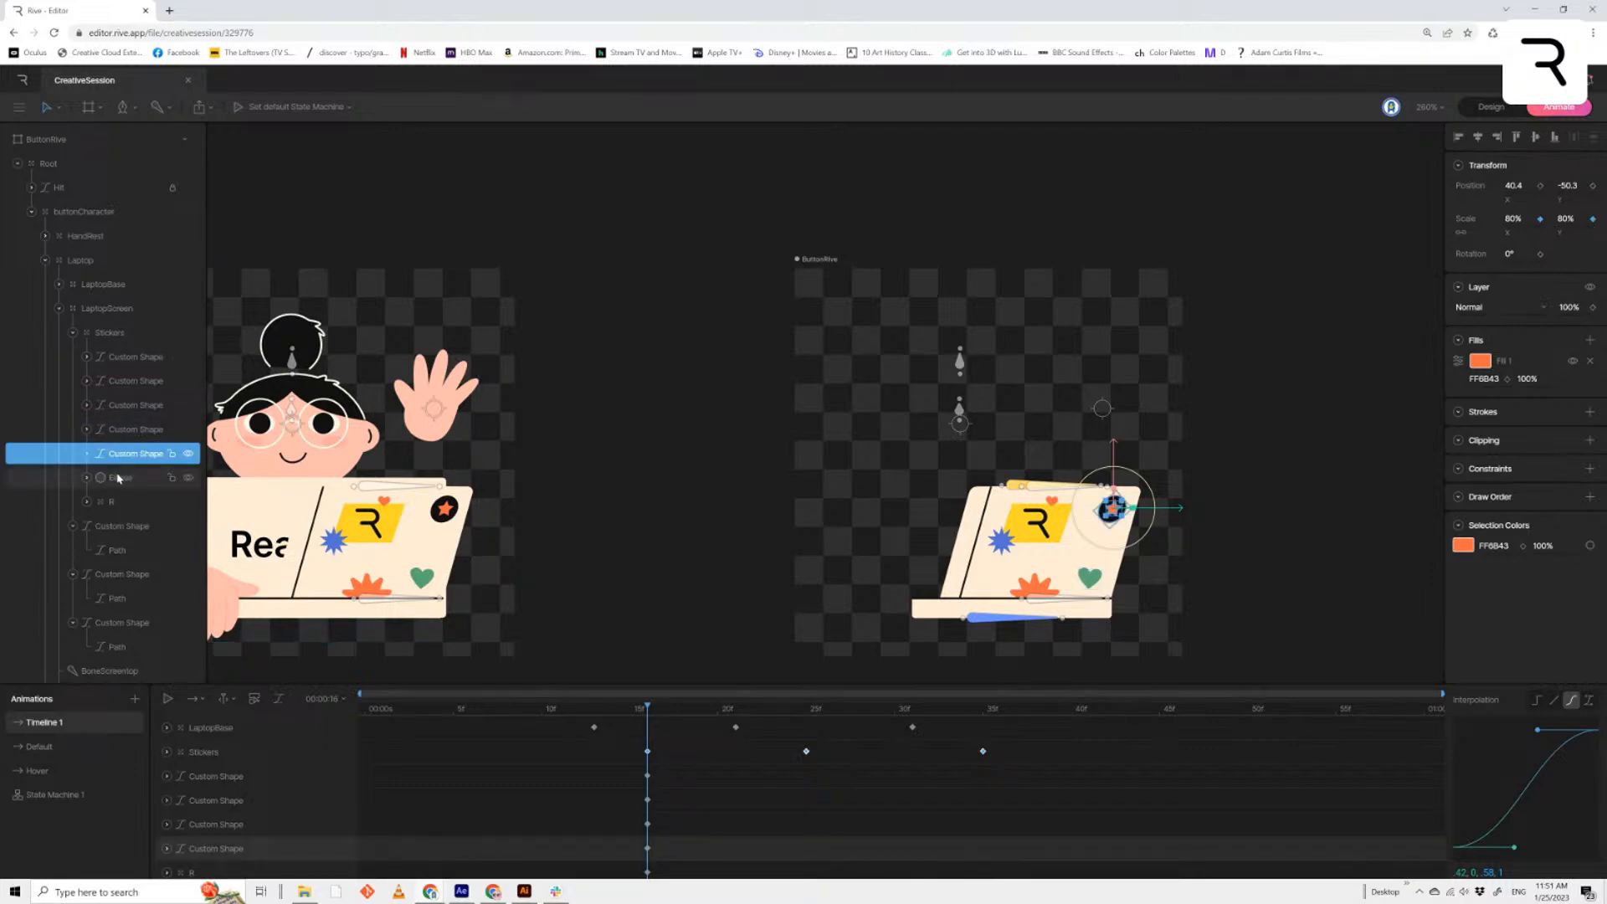
Key the X and Y scale of the black Ellipse behind the star at frame 16
left_click(121, 478)
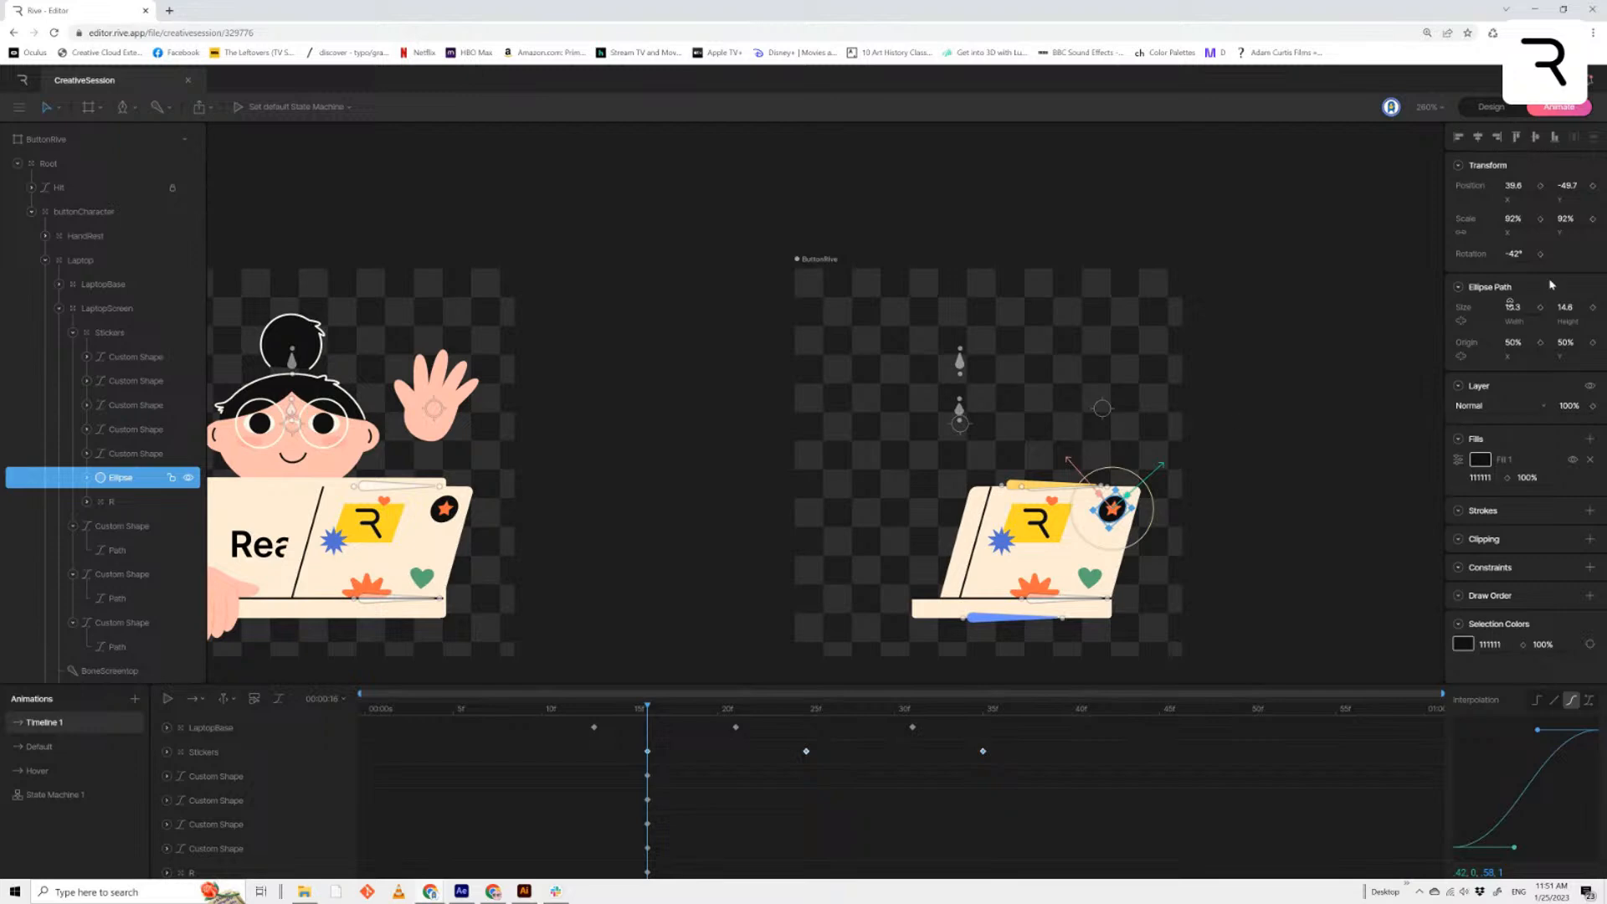
left_click(1541, 220)
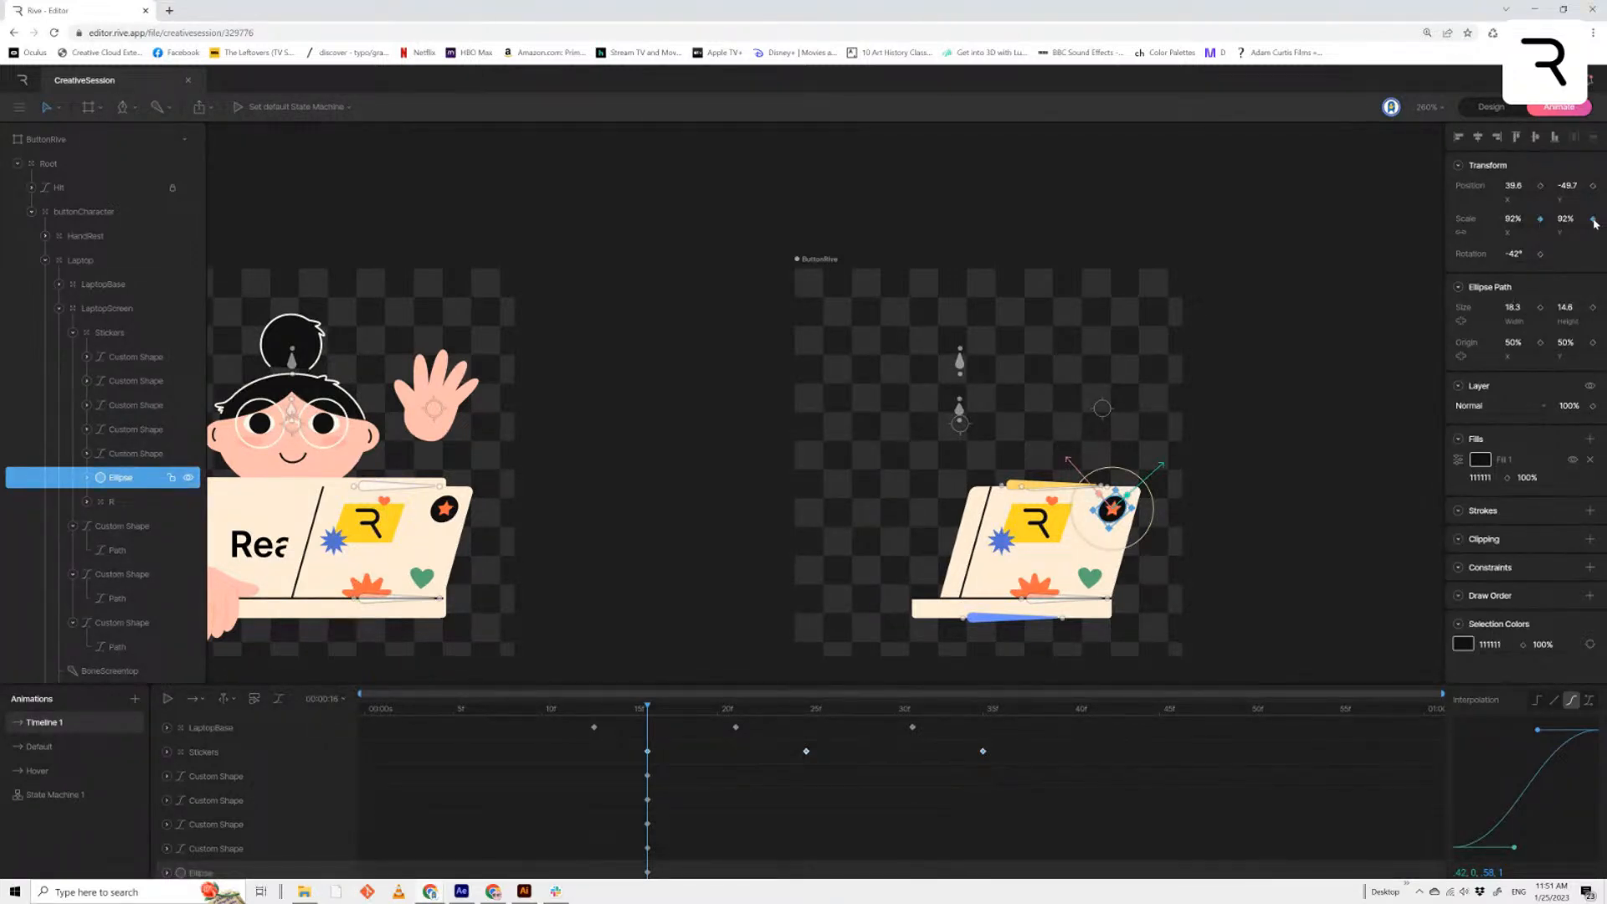
left_click(1593, 219)
Move the new scale keyframes of the individual stickers from frame 16 to frame 25
left_click_drag(692, 773, 823, 809)
scroll(667, 802, "up", 1)
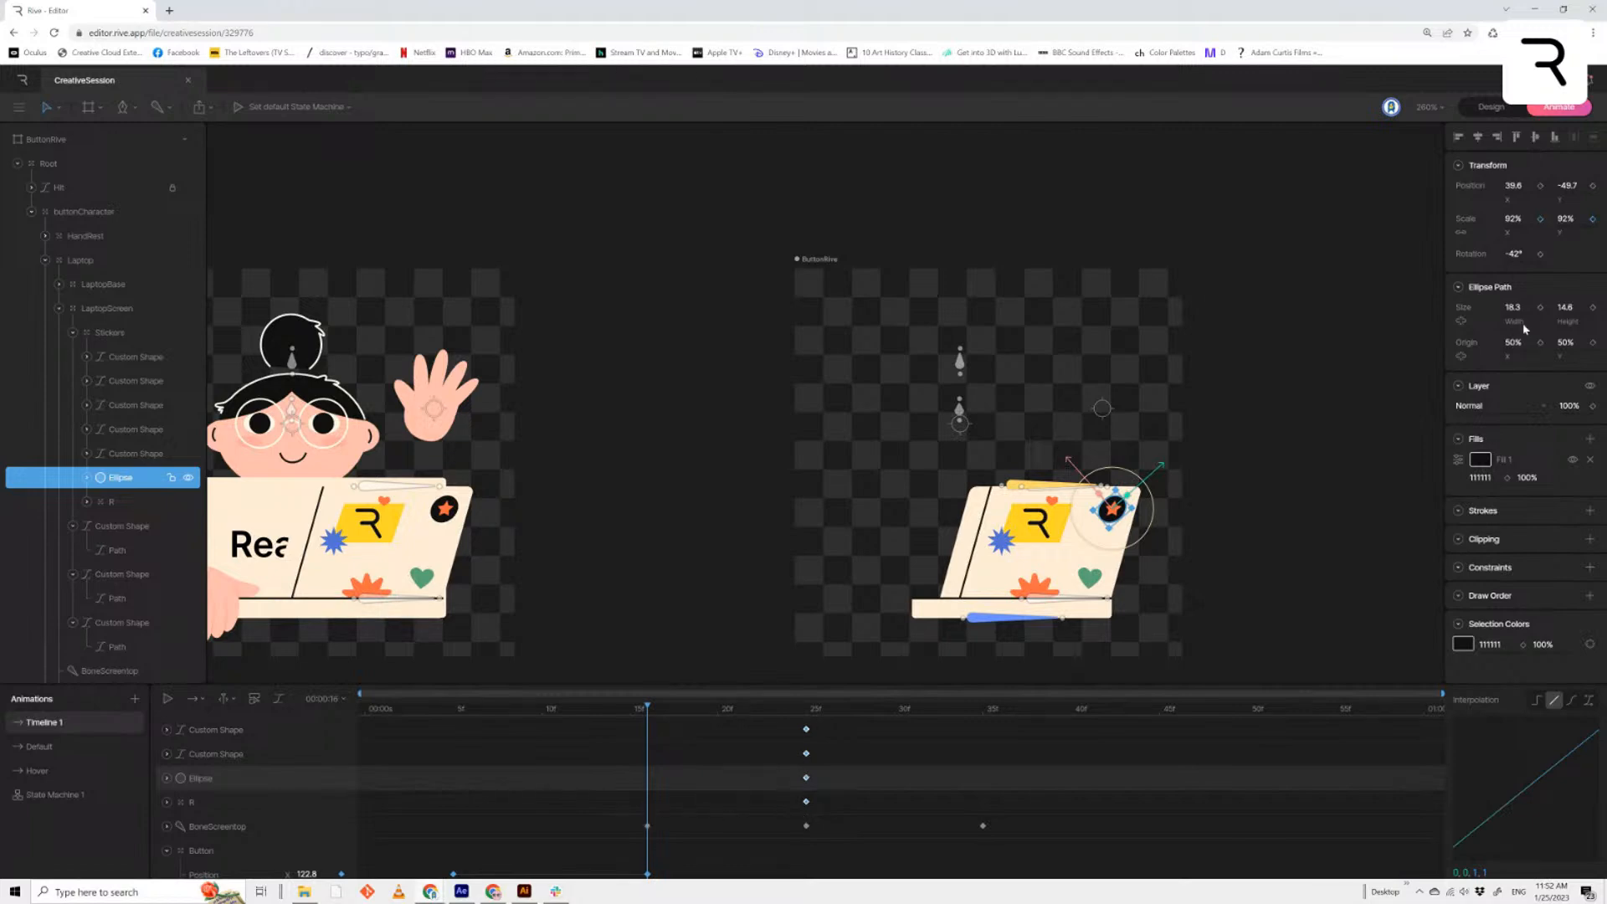
scroll(1205, 552, "up", 1)
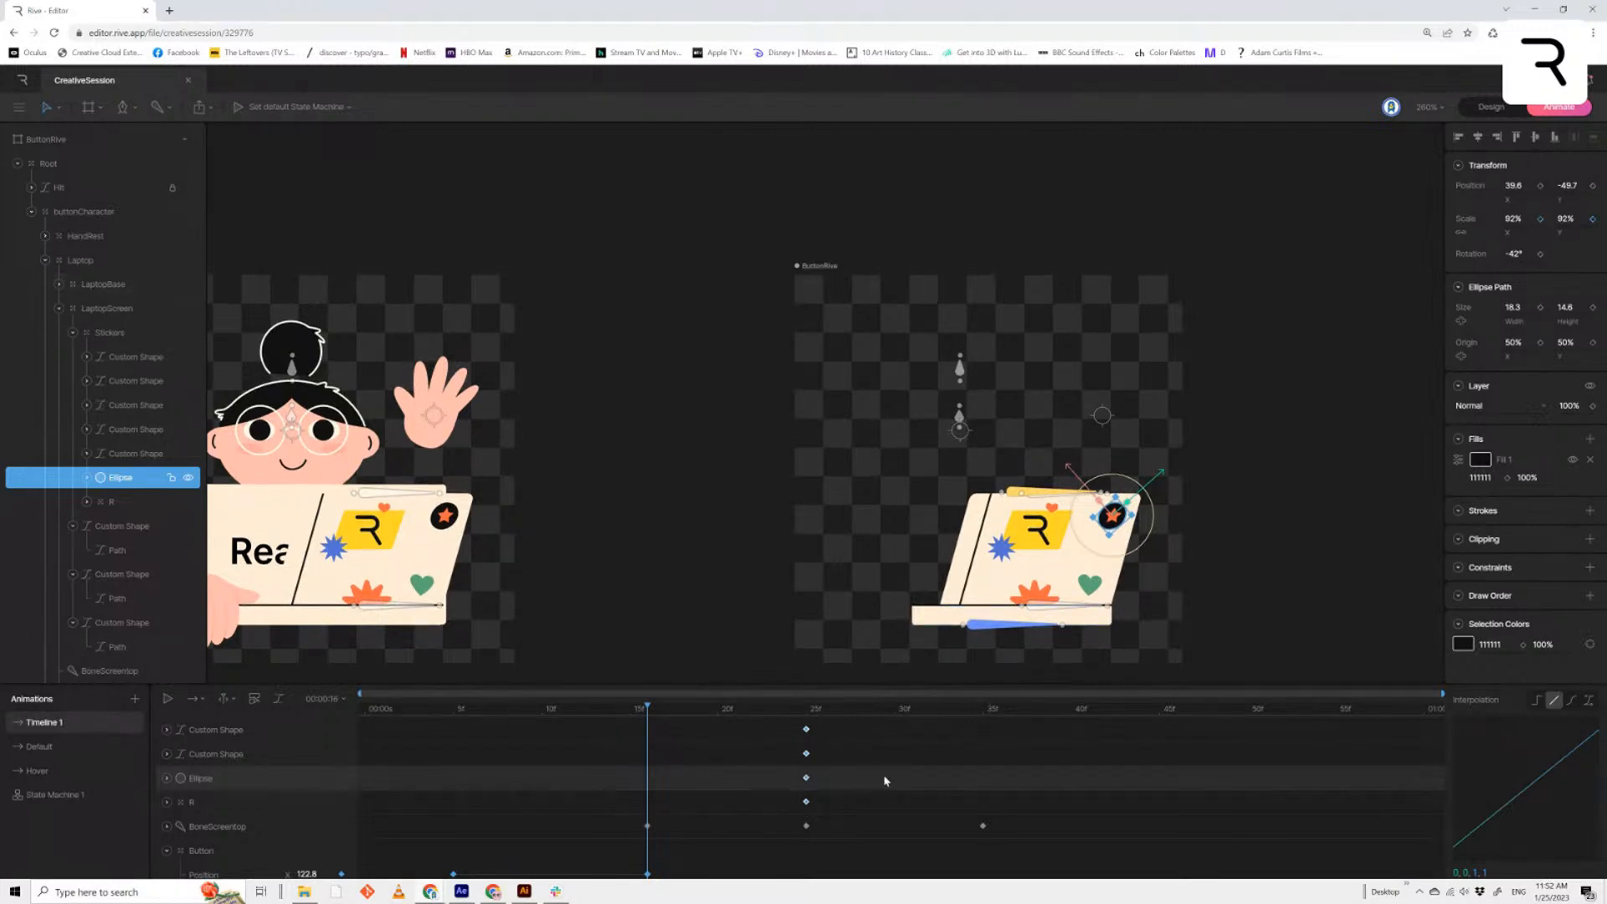
Set the scale of the black Ellipse and the orange star sticker to 0% at frame 16
left_click(1513, 218)
type("0")
key("Return")
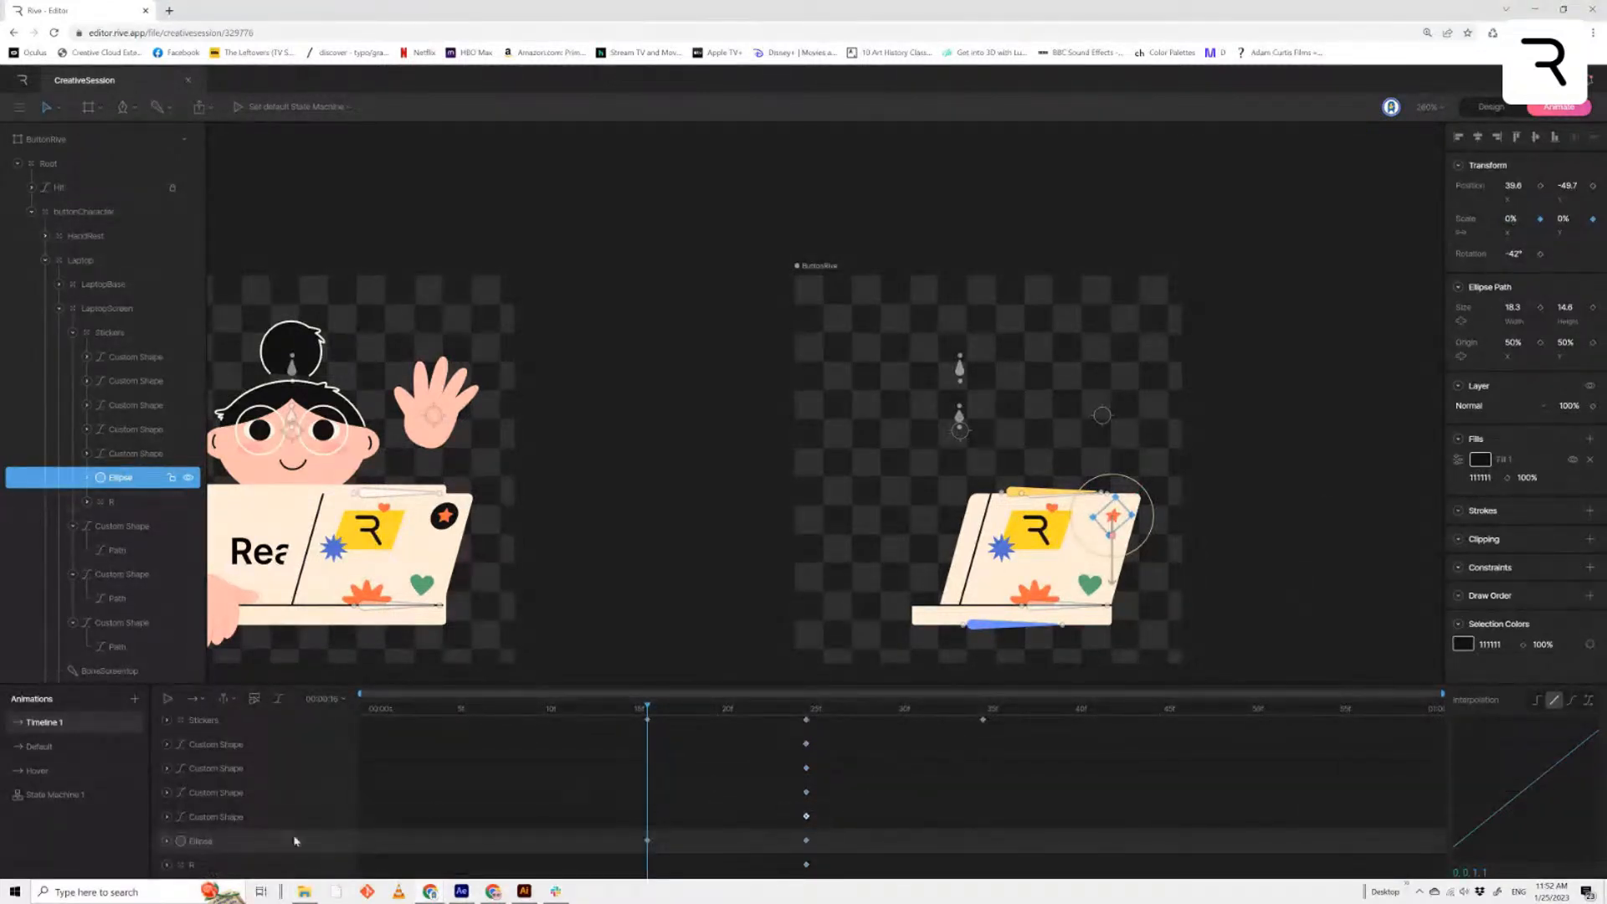
left_click(216, 815)
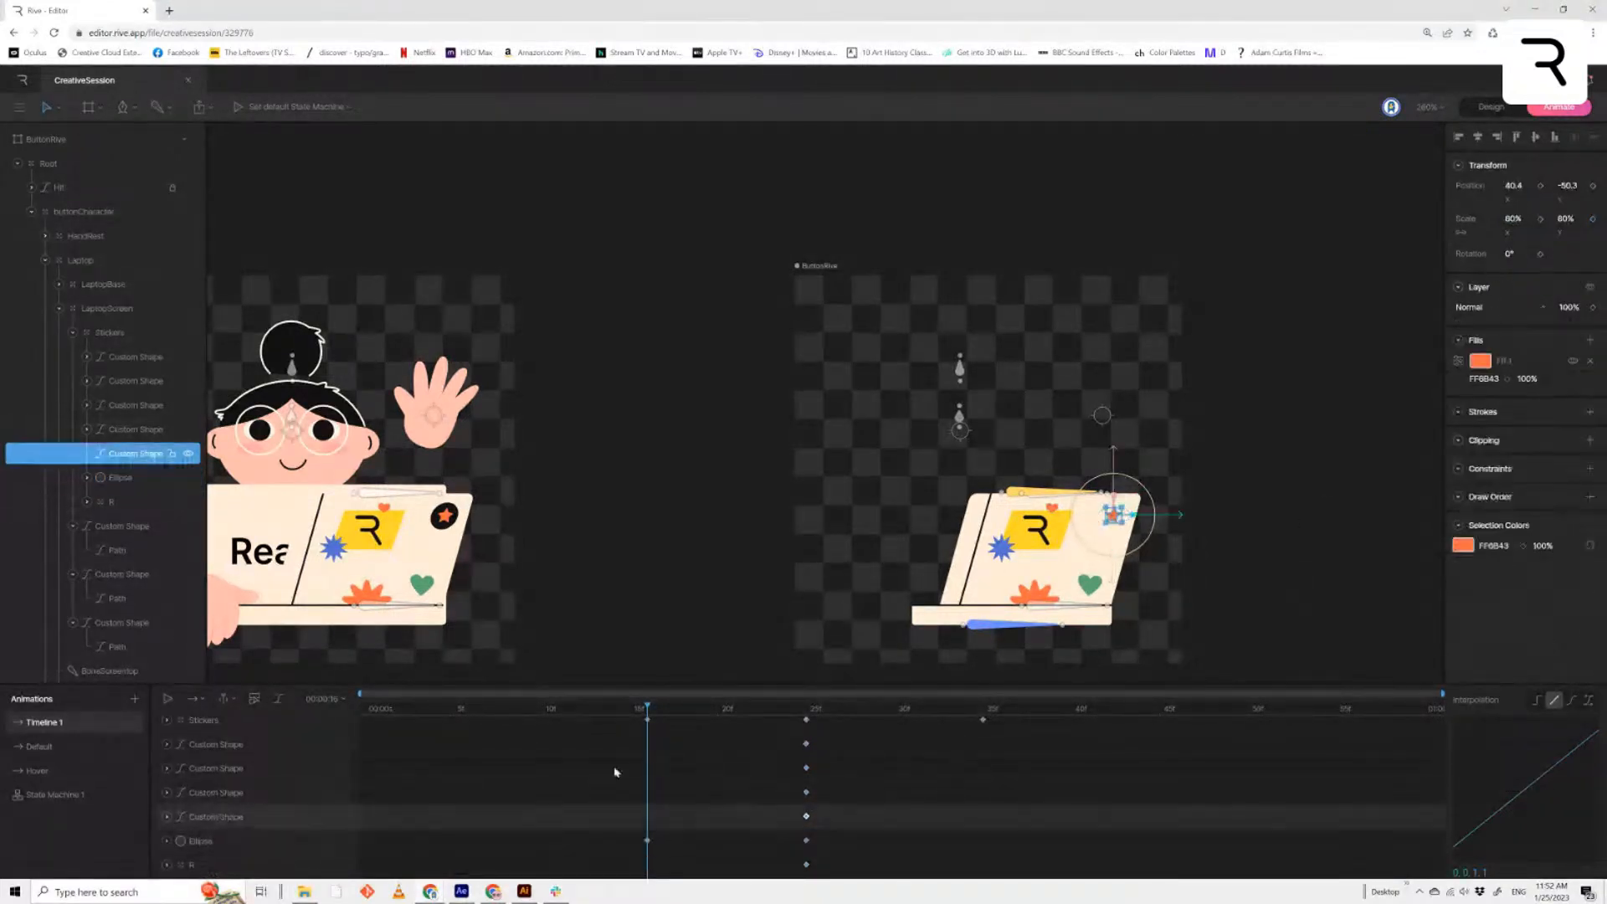
left_click(1513, 218)
type("0")
key("Return")
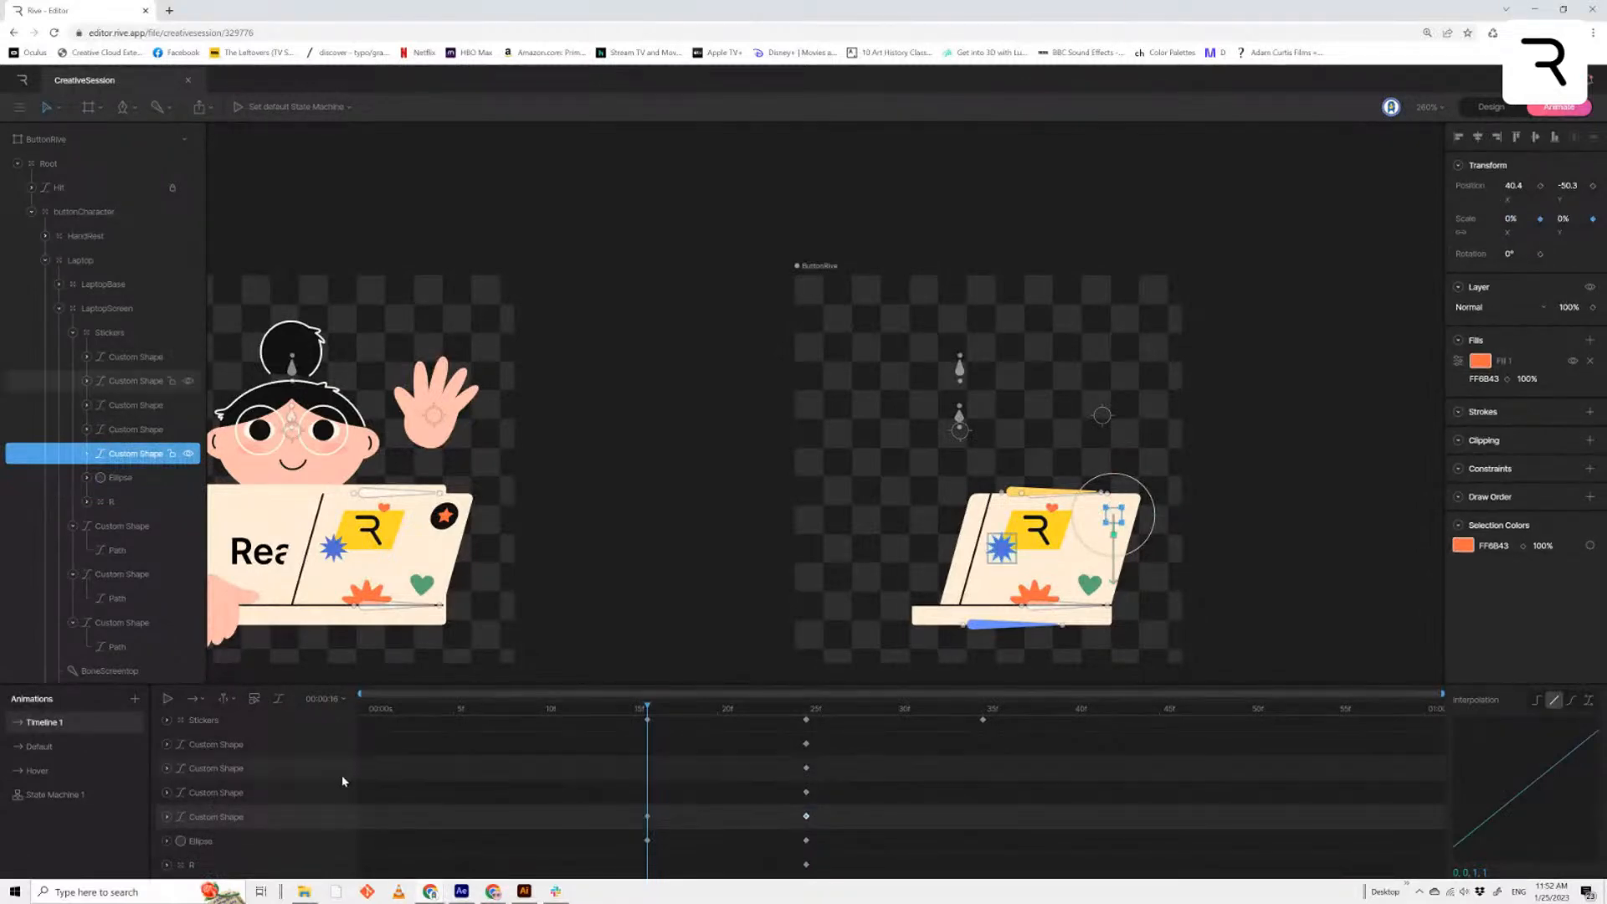
Set the scale of the small orange heart and the blue starburst sticker to 0% at frame 16
left_click(1047, 493)
left_click(1515, 220)
type("0")
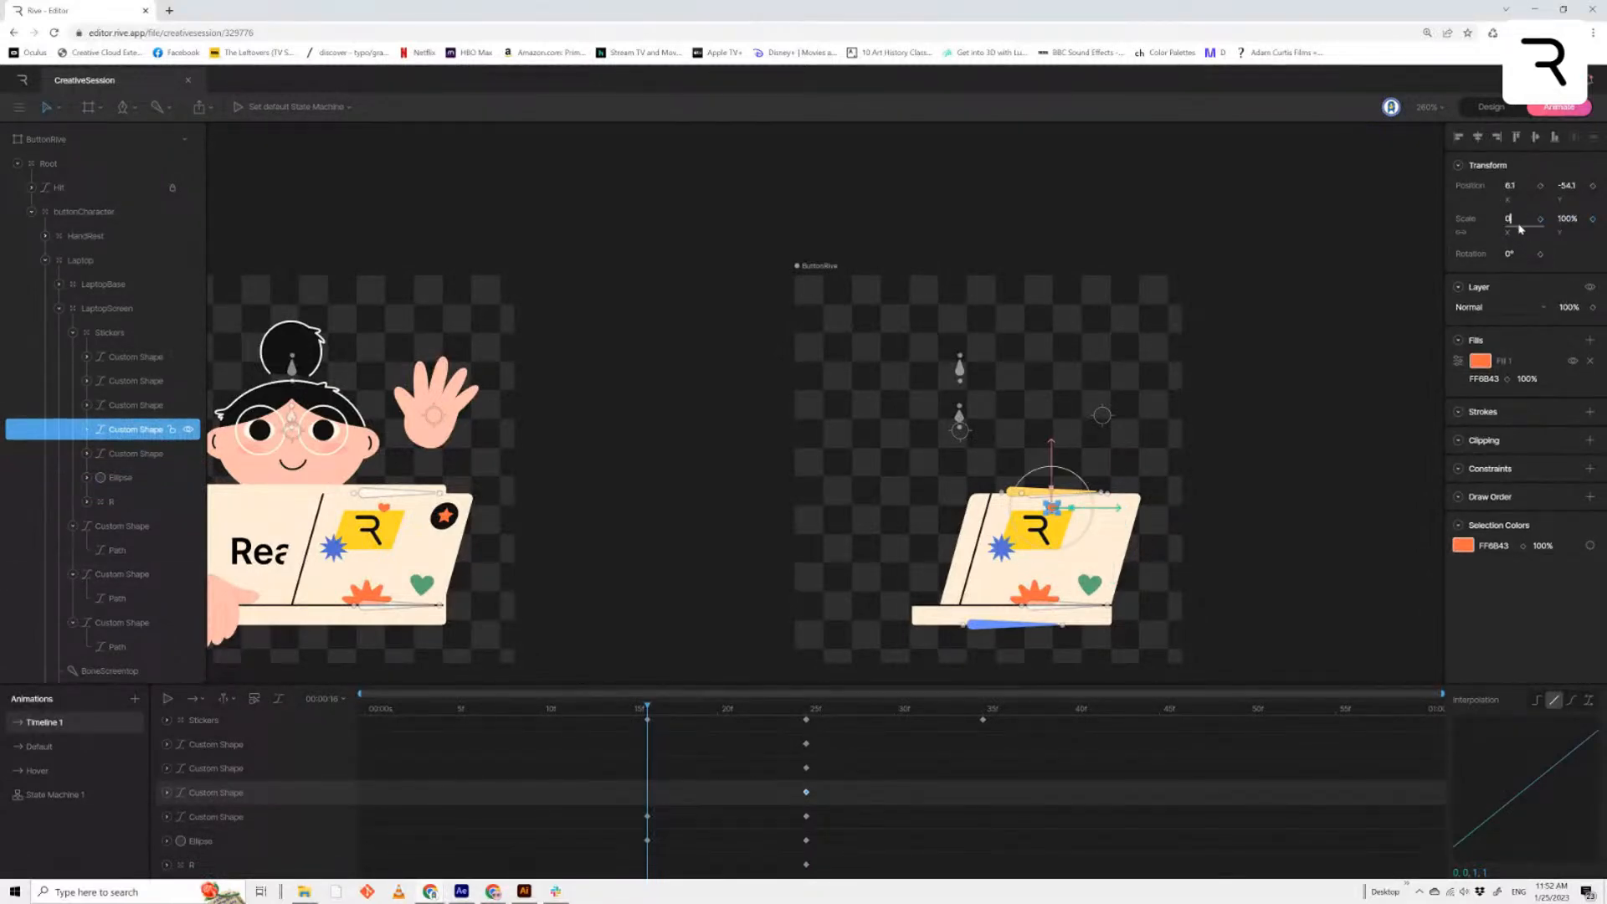
key("Return")
left_click(216, 768)
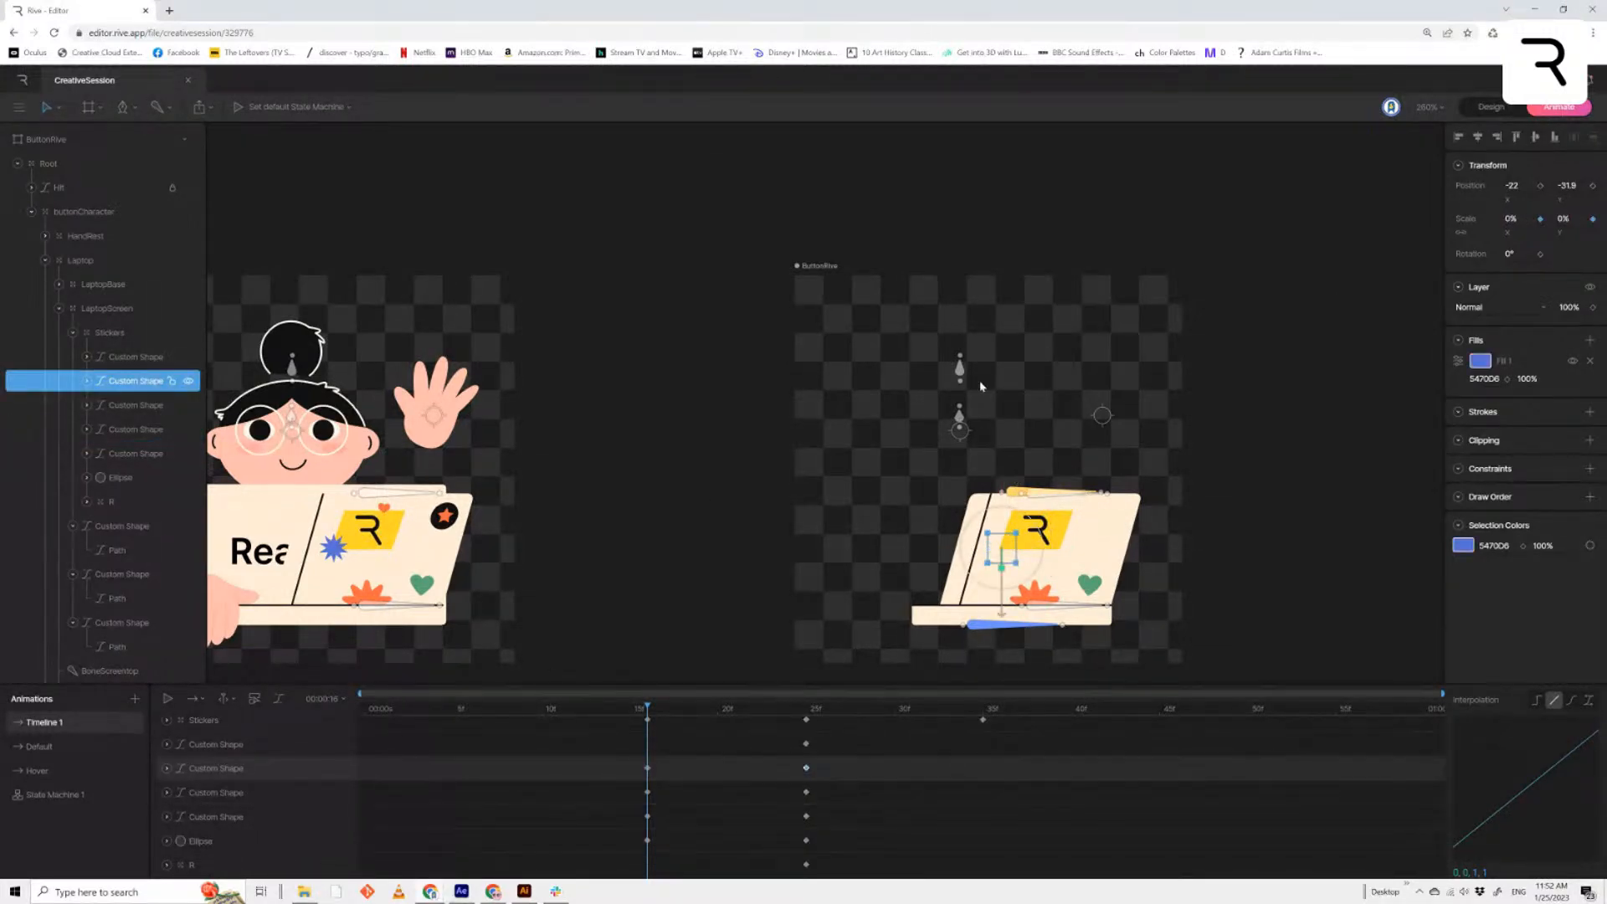
Set the X and Y scale of the orange burst sticker near the laptop's hinge to 0% at frame 16
left_click(301, 745)
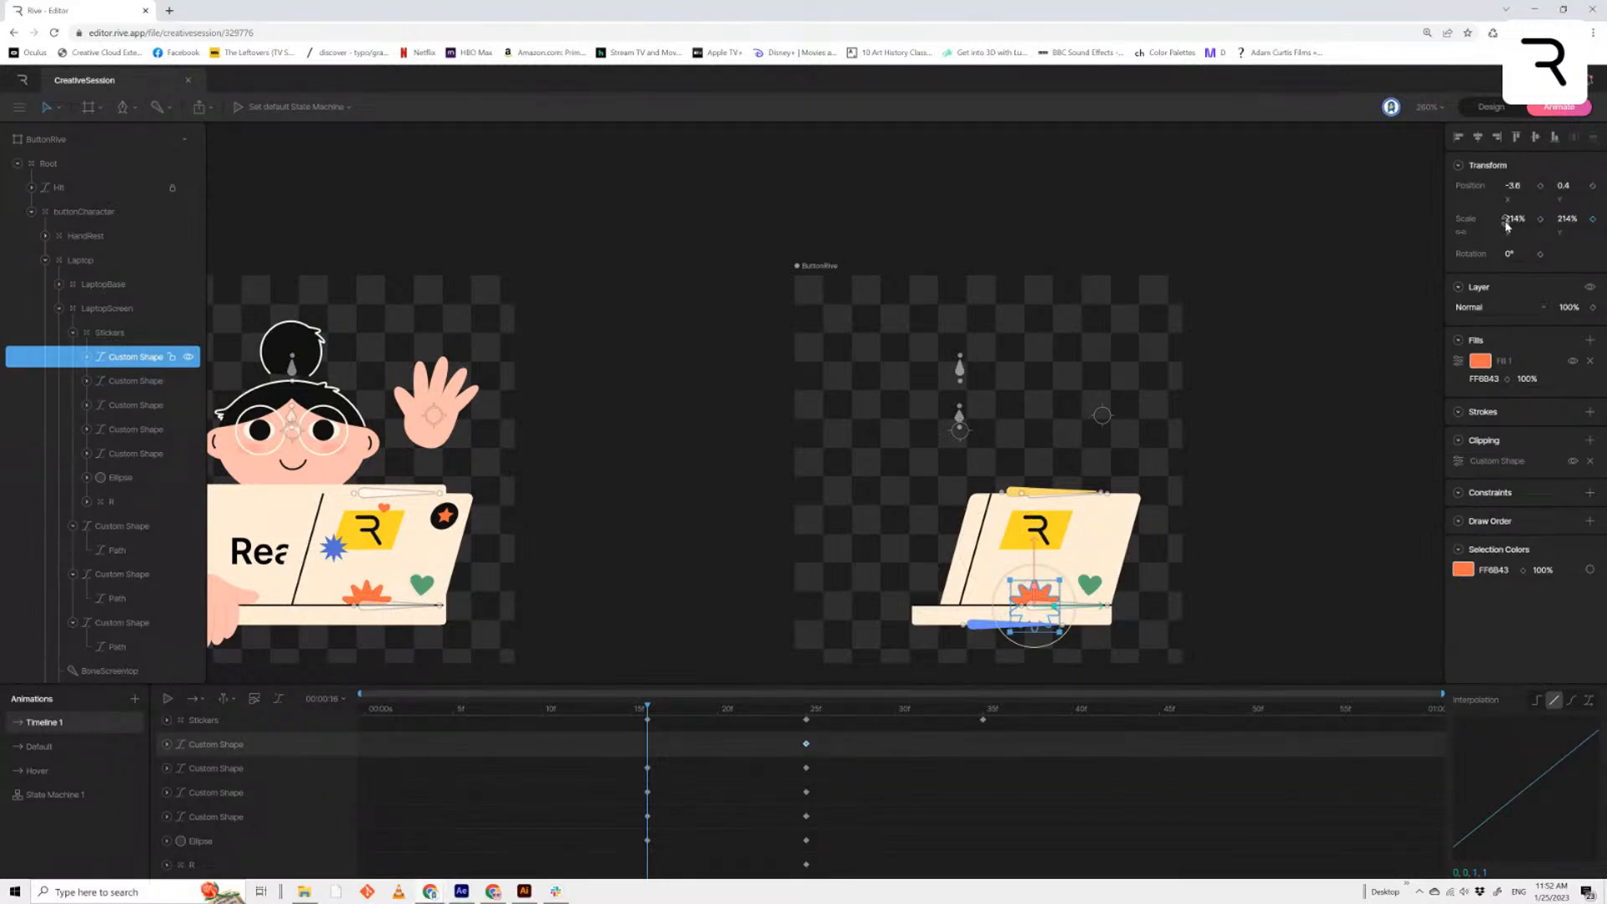
key("Return")
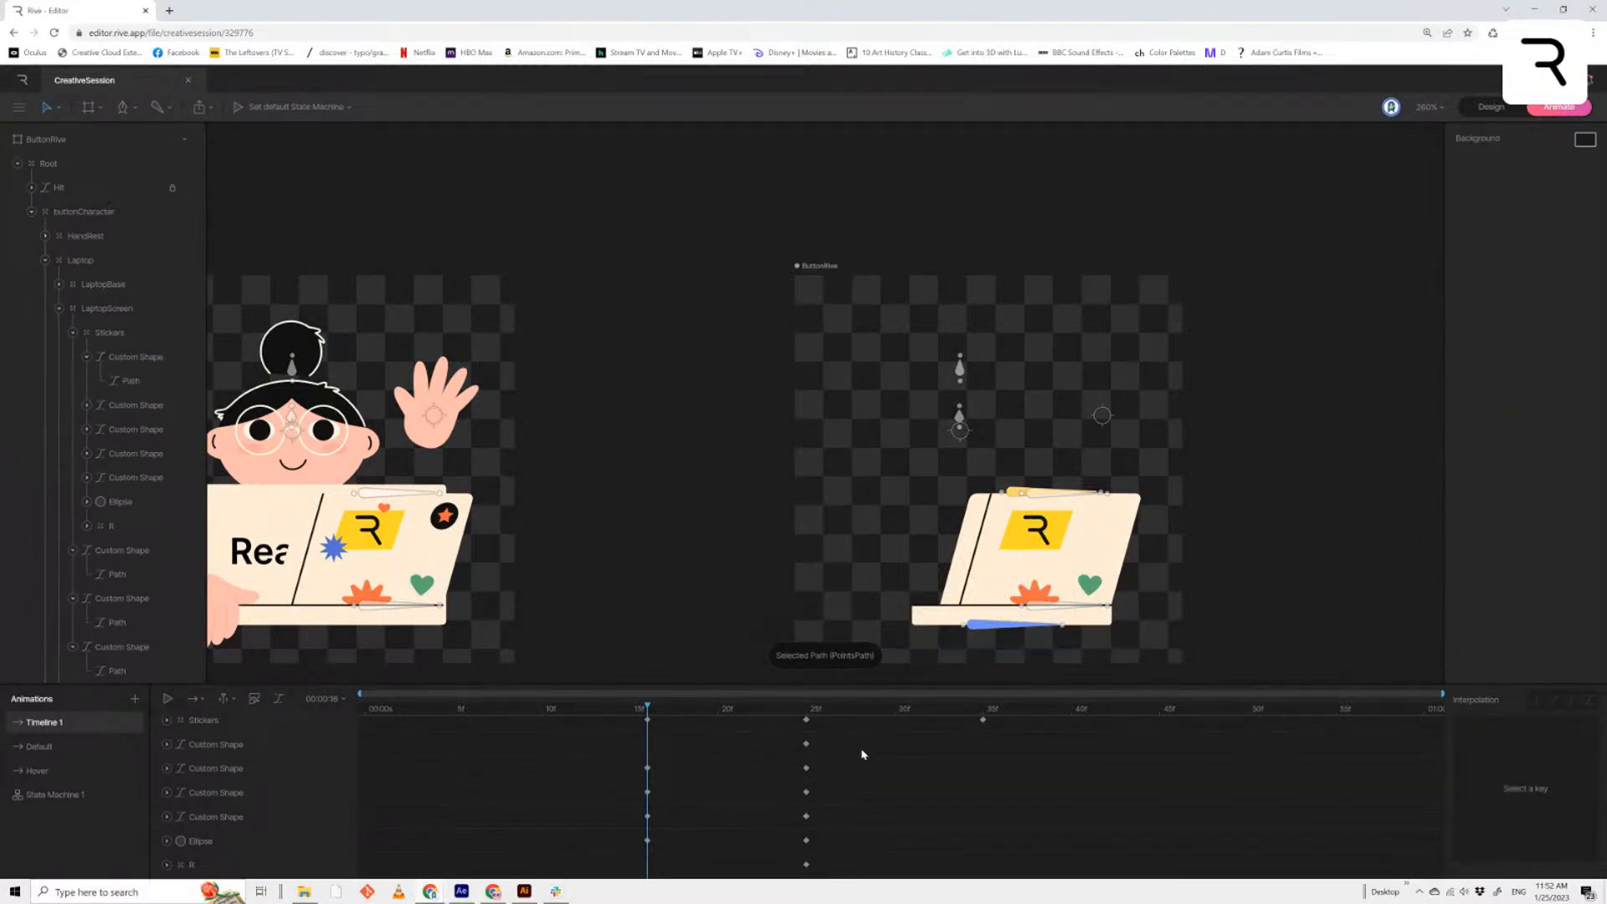
left_click(806, 744)
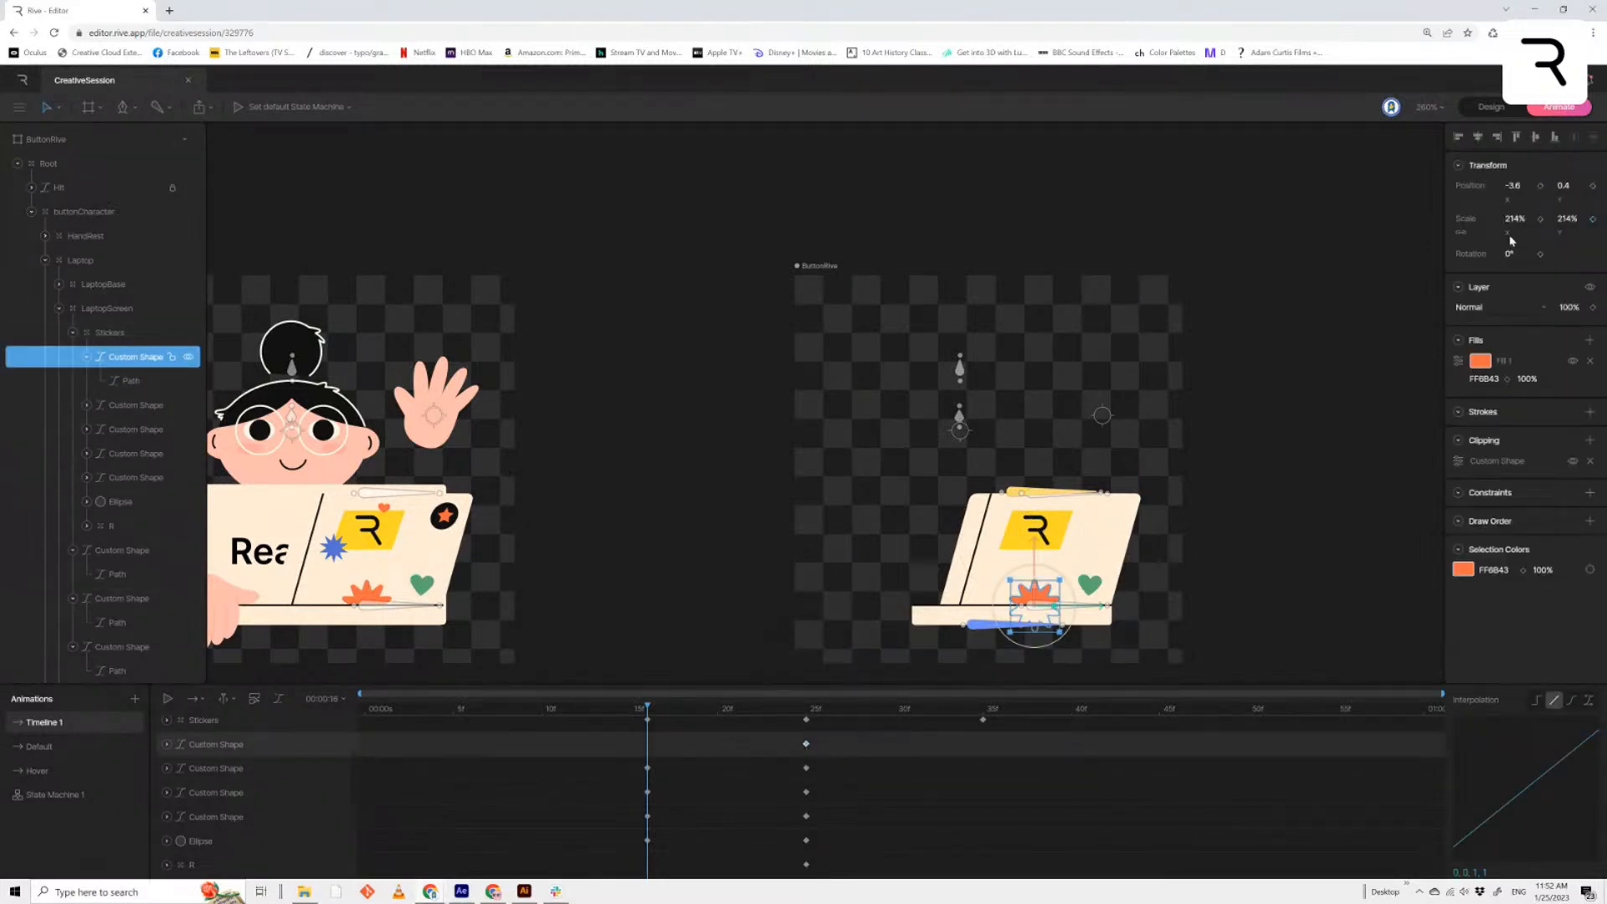
left_click(1515, 219)
type("0")
key("Return")
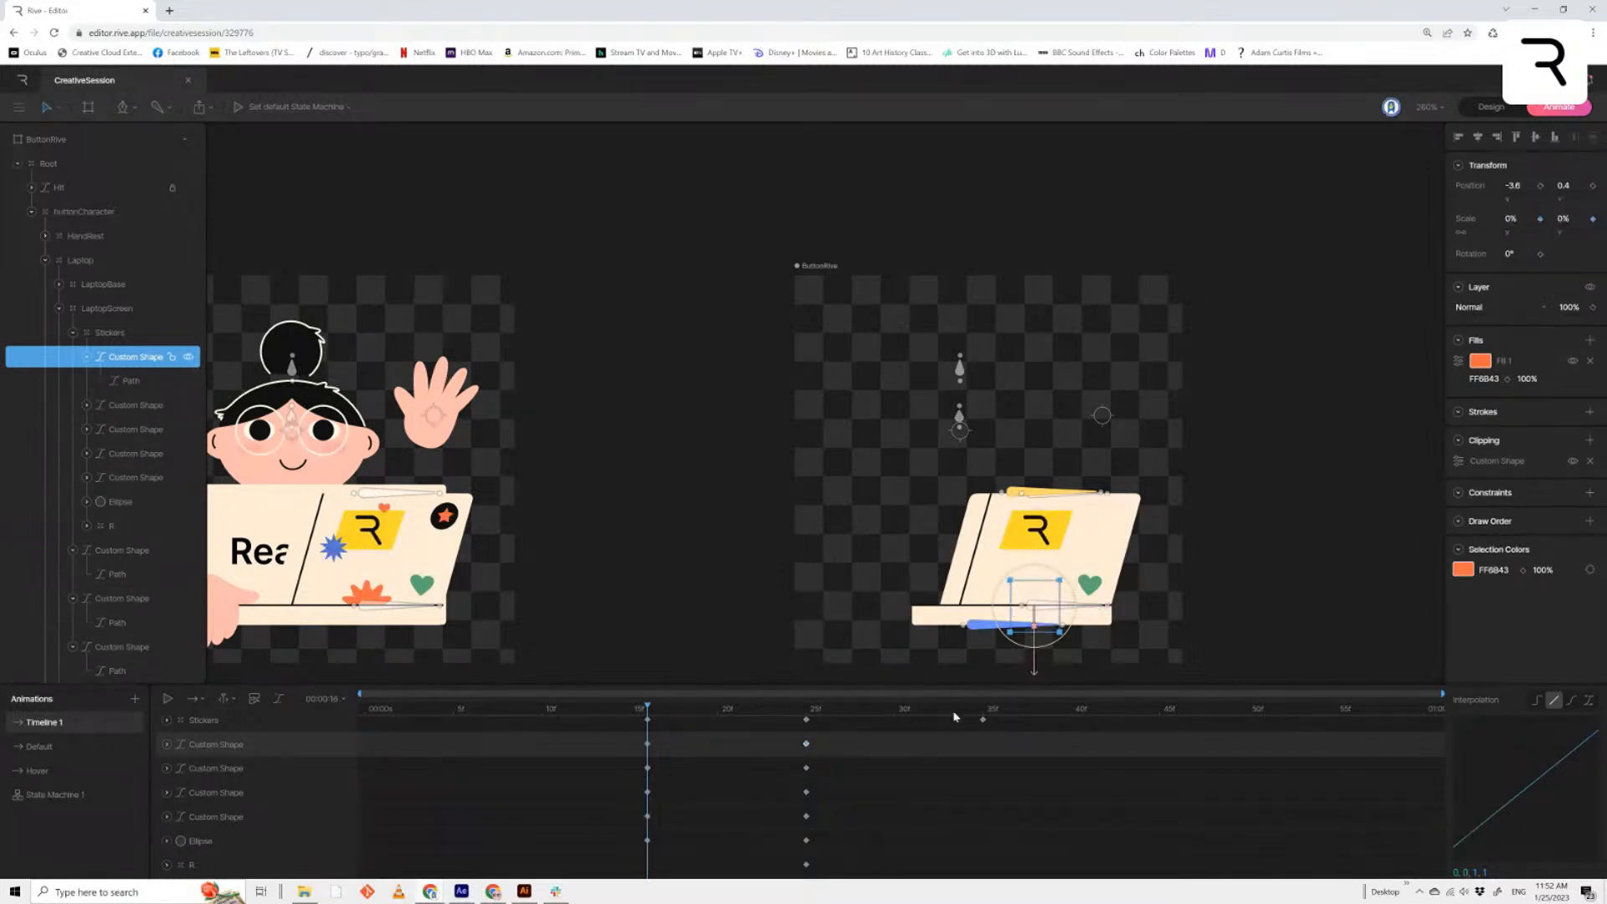
key("Escape")
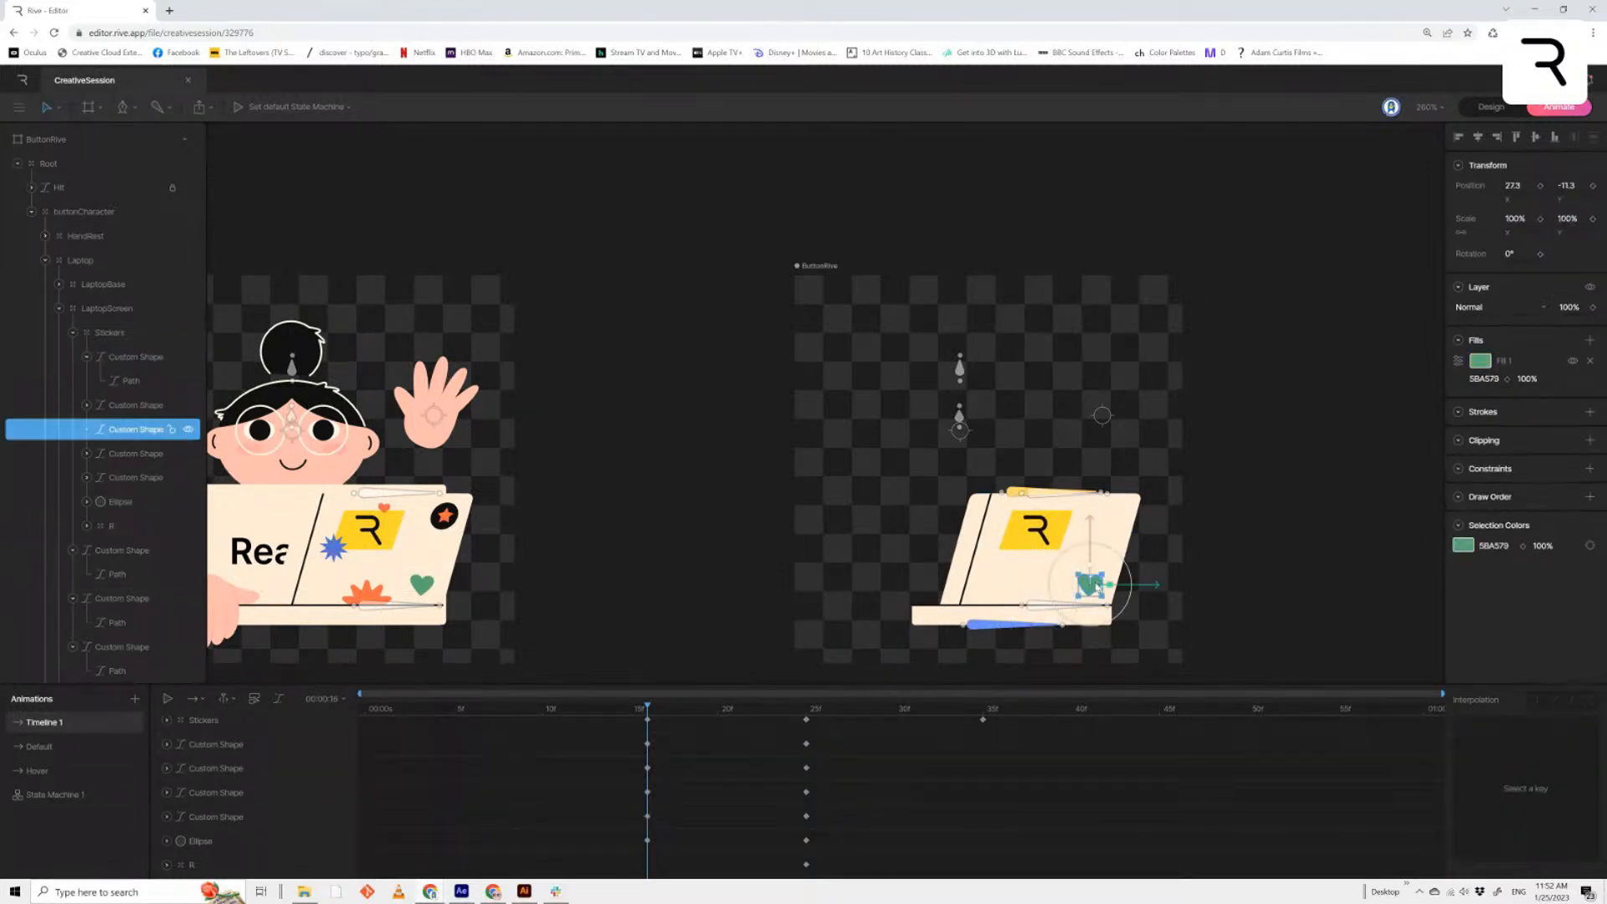
Key the green heart sticker's scale, move that keyframe to frame 25, and set the scale to 0% at frame 16
left_click(1096, 588)
left_click(1540, 219)
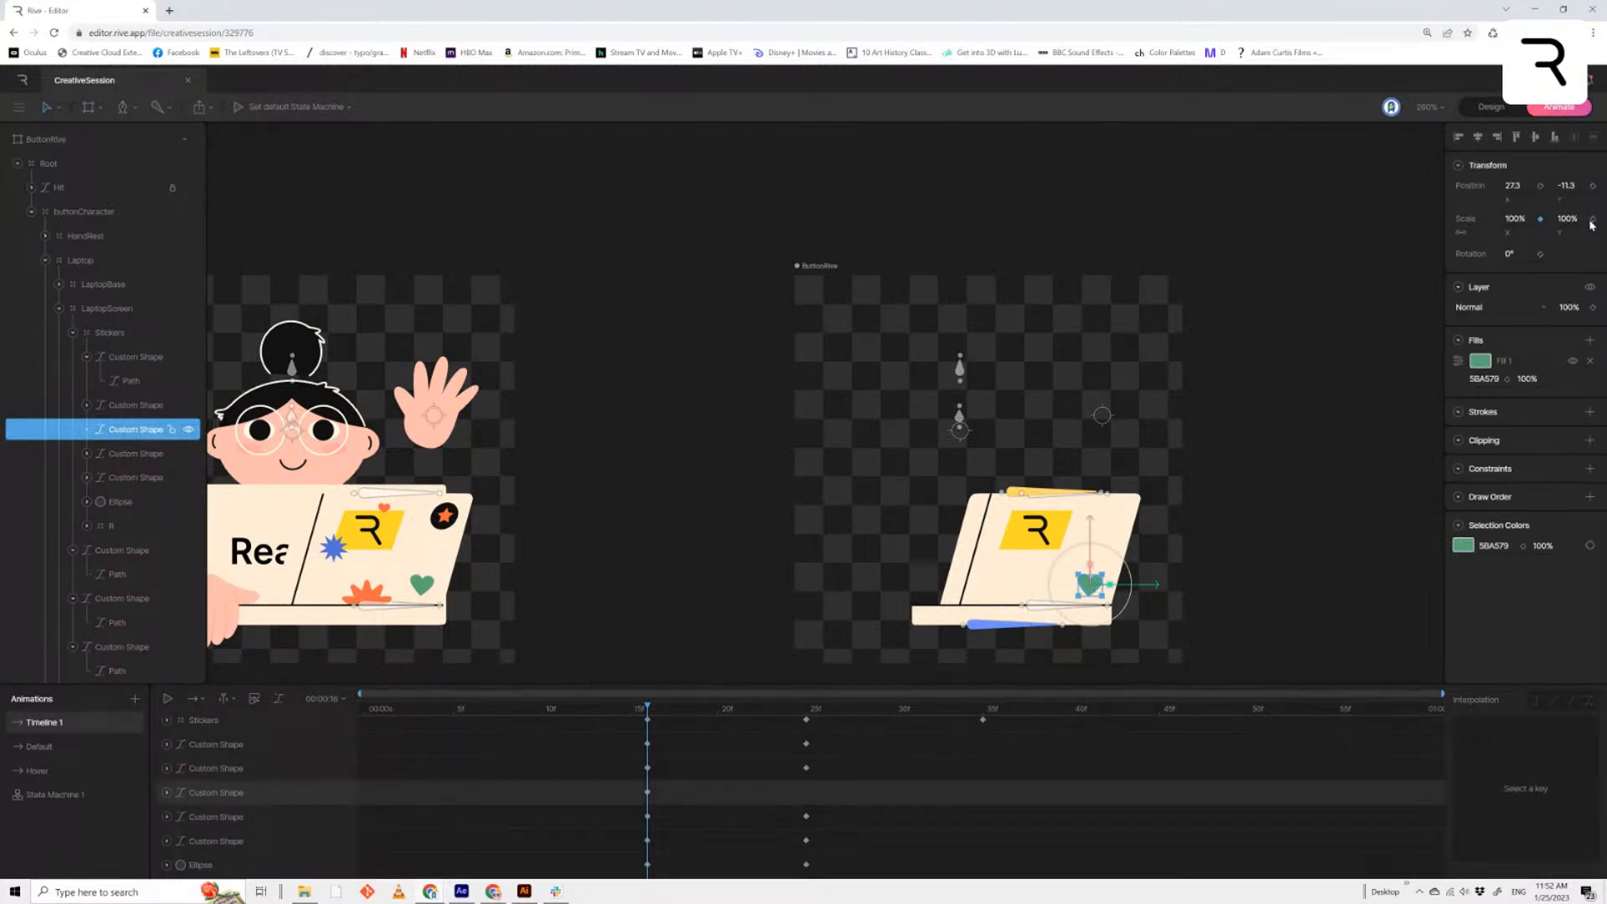
left_click_drag(647, 792, 806, 793)
left_click(1518, 221)
type("0")
key("Return")
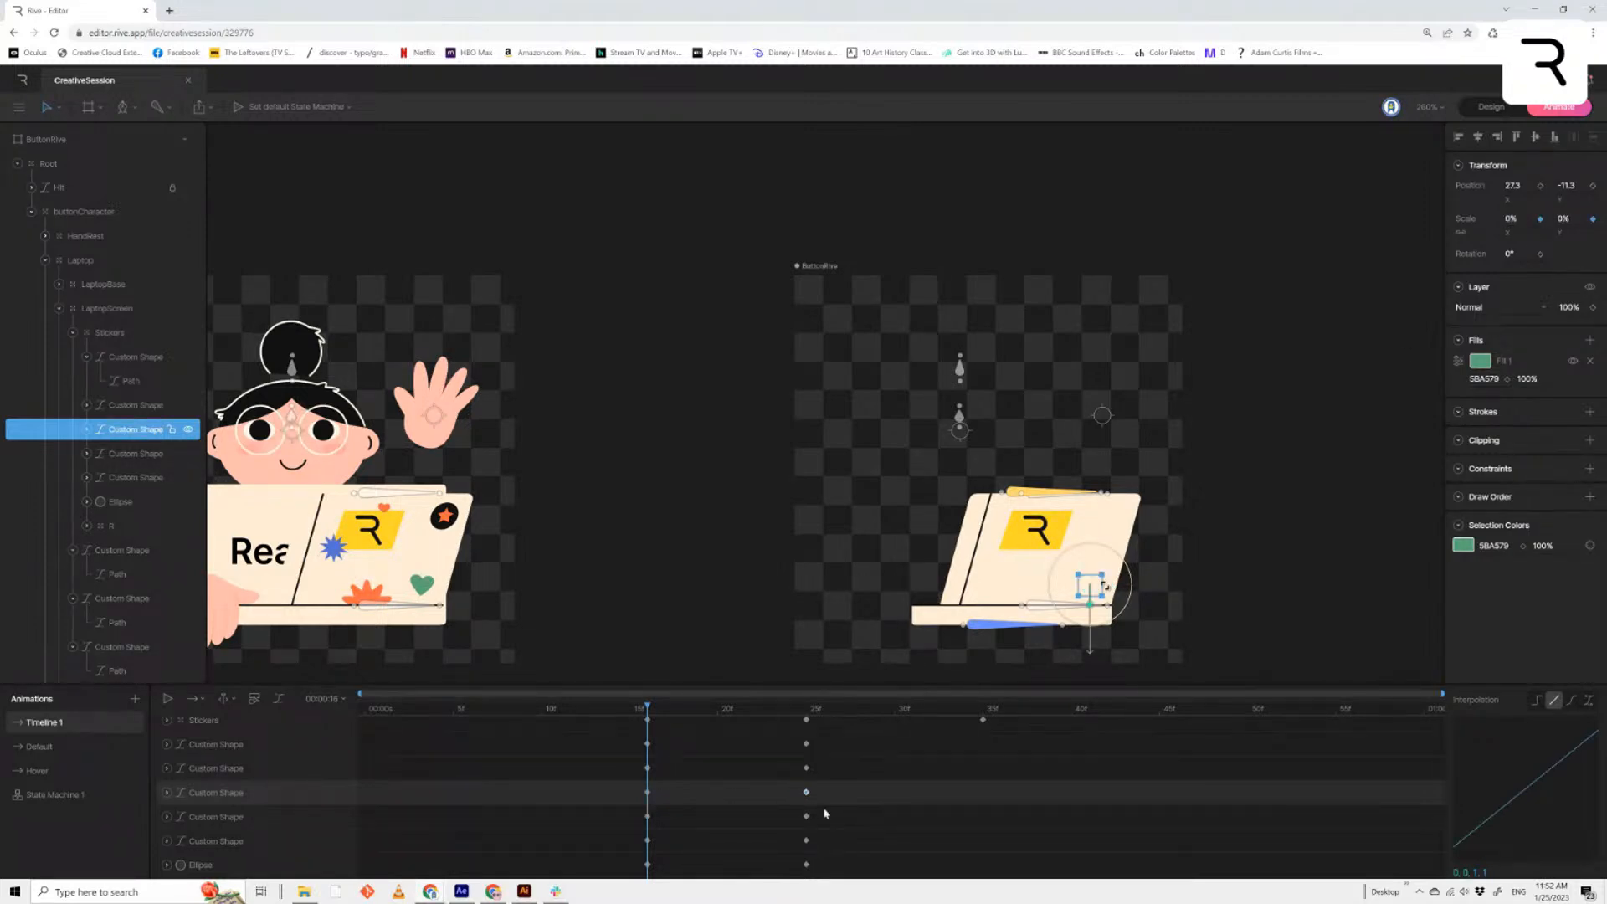
Set the scale of the yellow R logo group to 0% at frame 16 and preview the animation
left_click(129, 527)
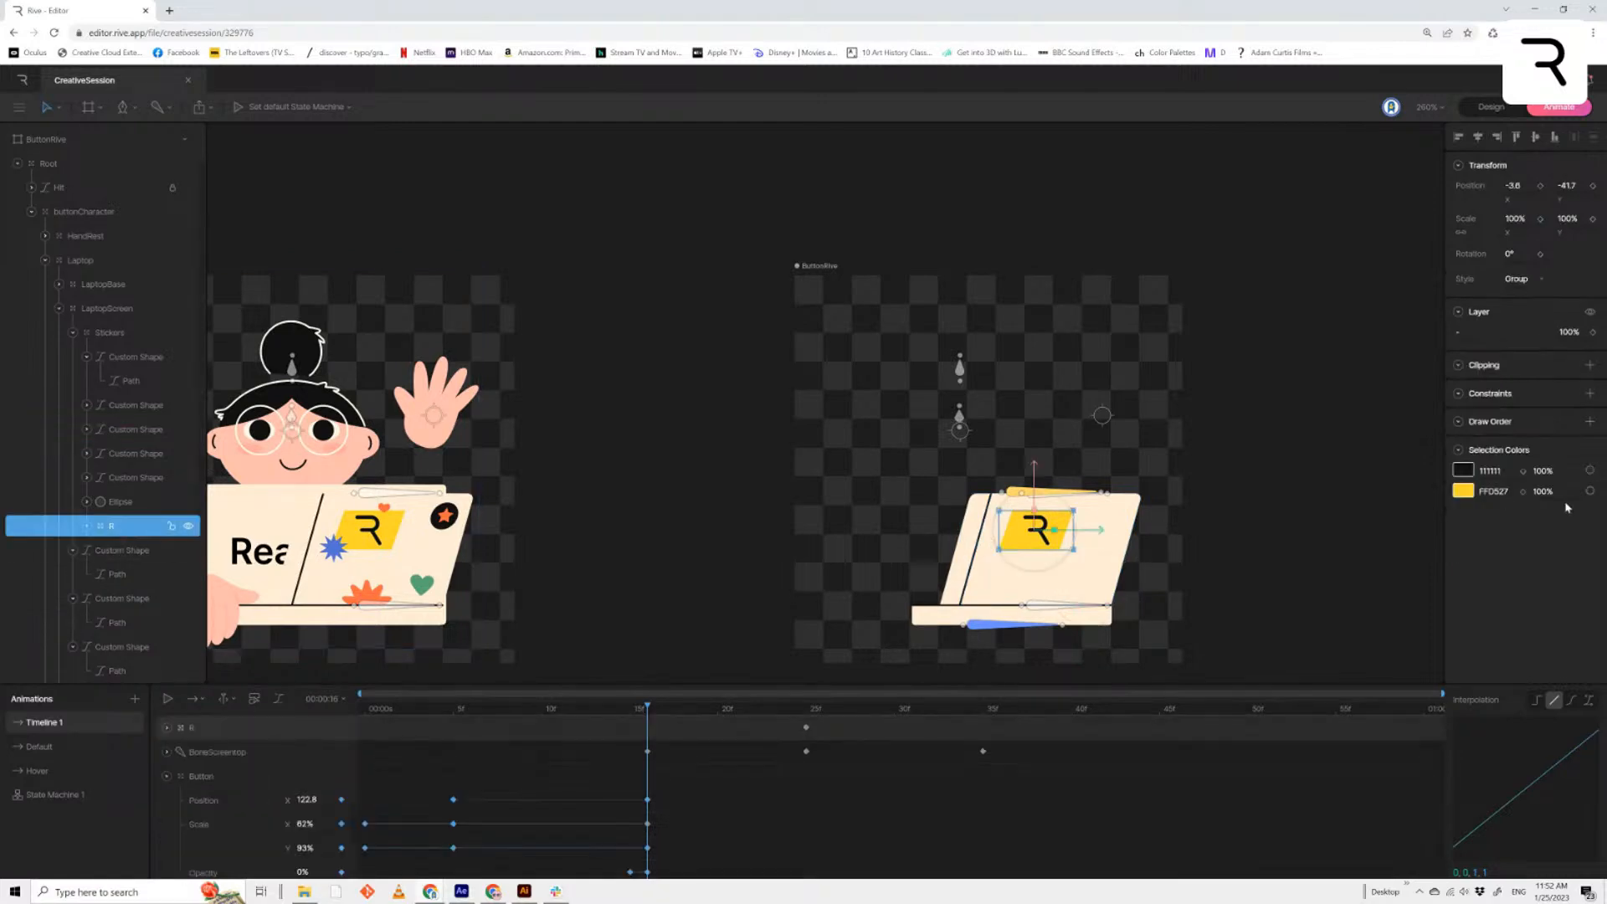
left_click(1526, 221)
type("0")
key("Return")
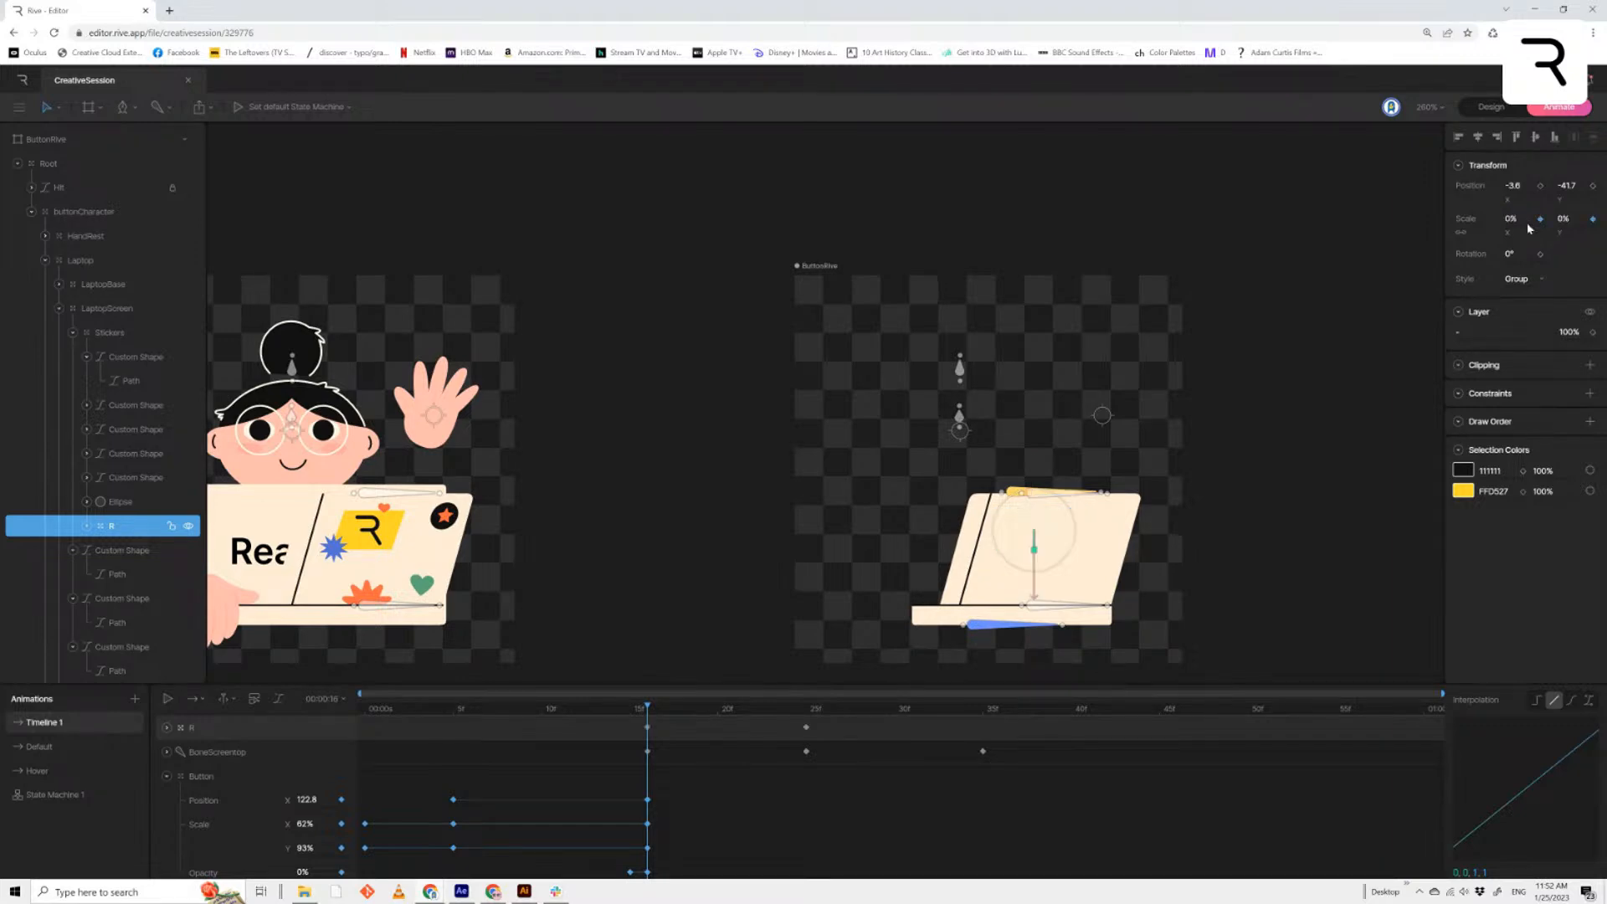
scroll(706, 806, "up", 3)
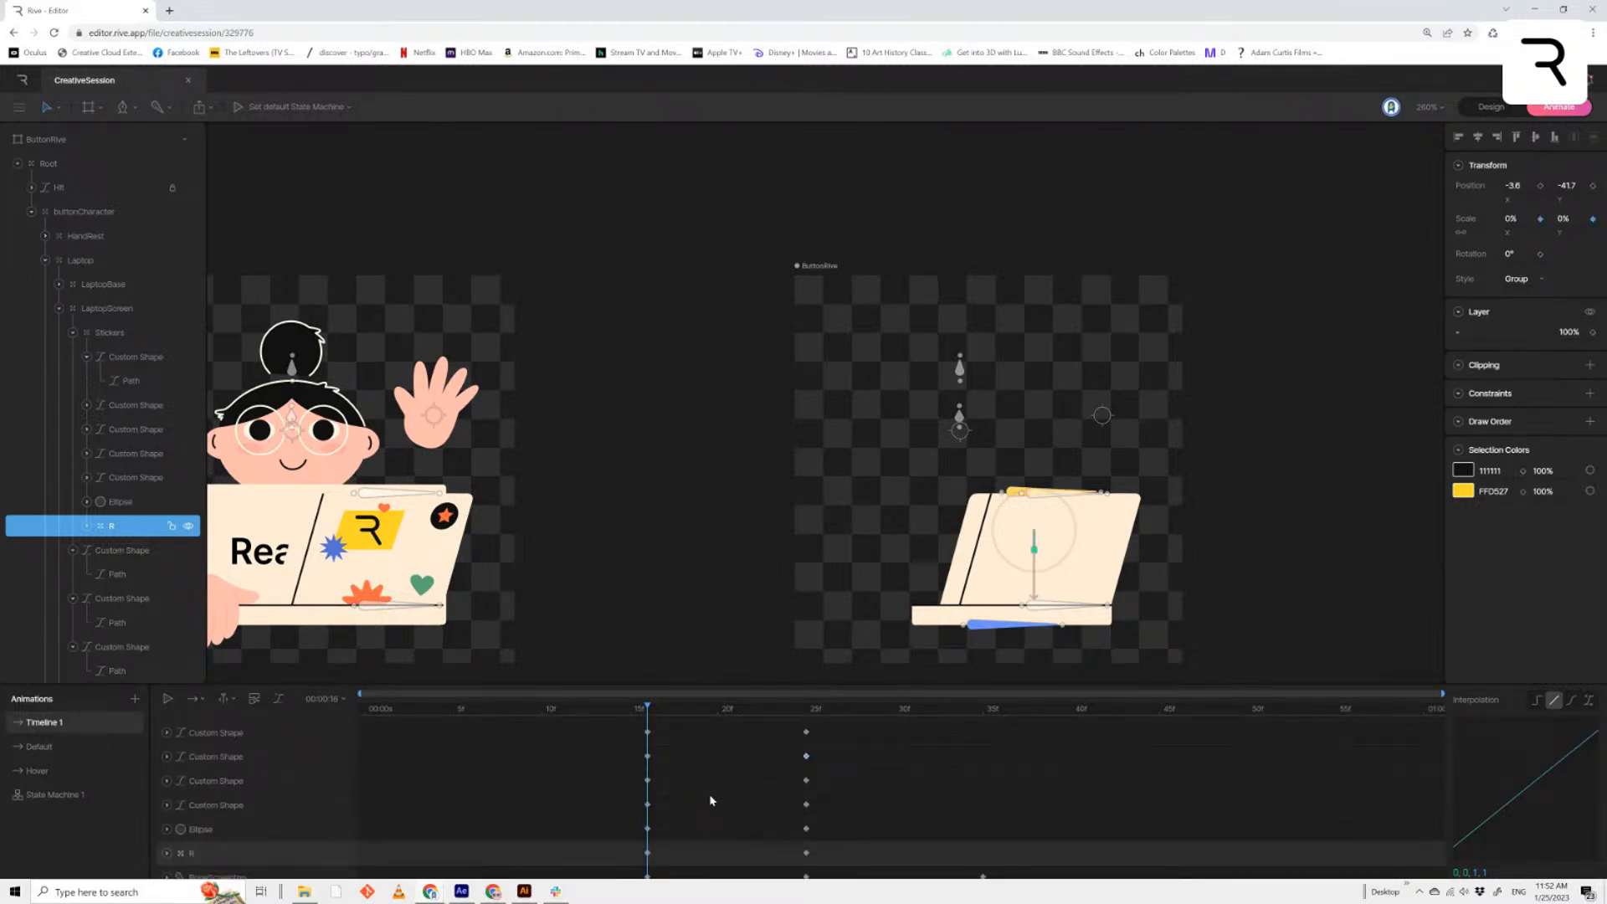
key("space")
key("space")
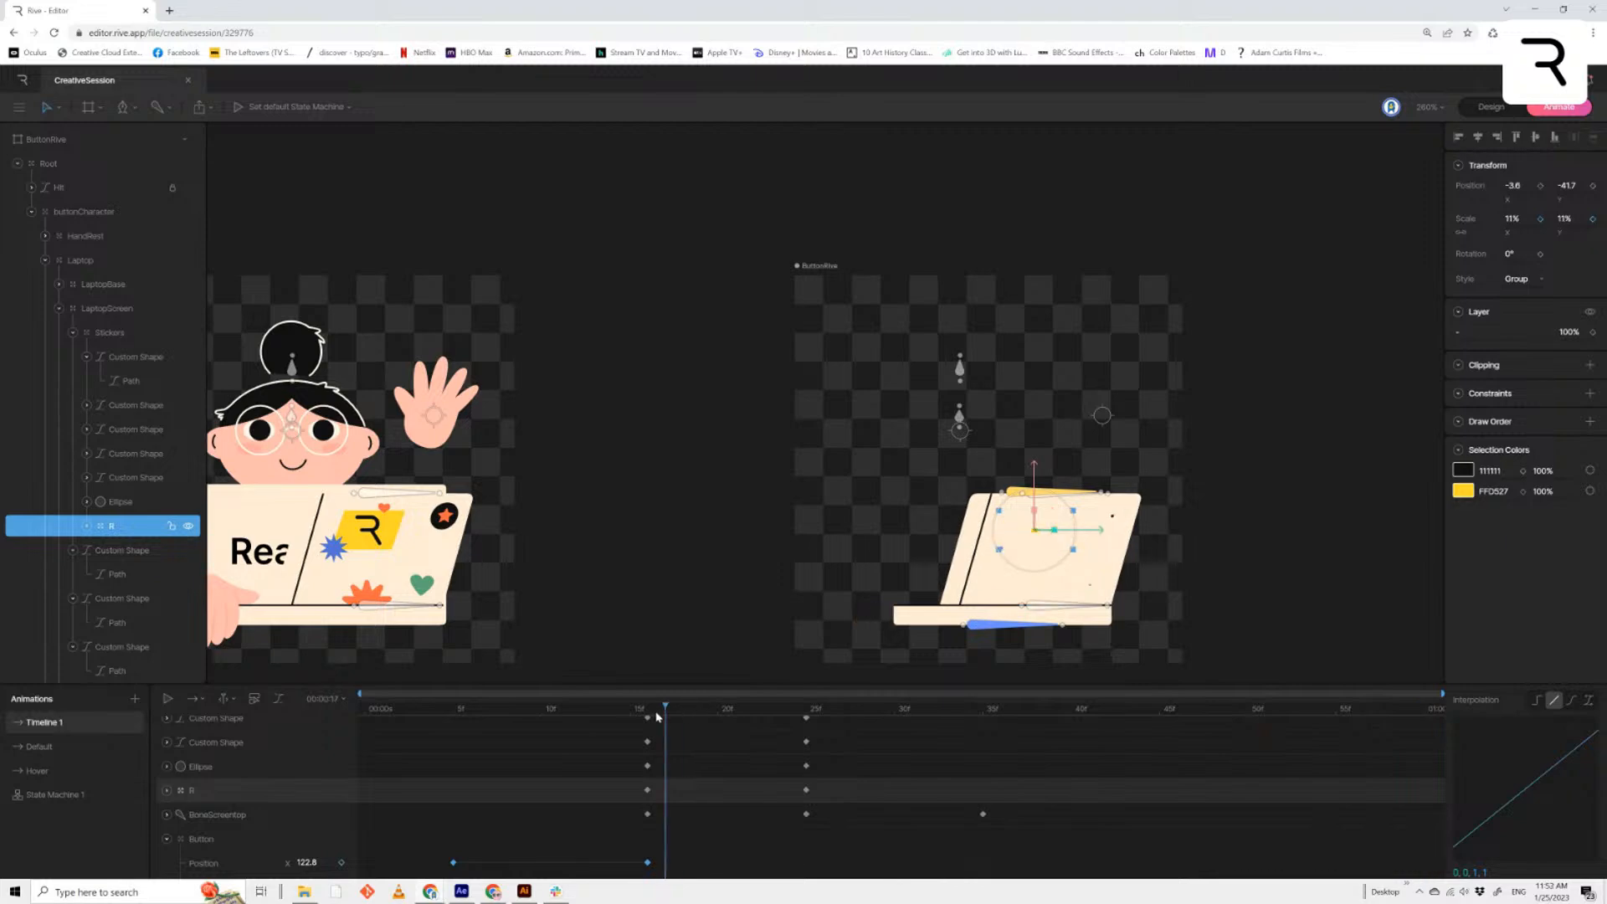
Apply cubic ease interpolation to the scale keyframes of all the stickers at frames 16 and 25
scroll(753, 824, "up", 2)
left_click_drag(832, 747, 610, 879)
left_click_drag(824, 740, 628, 846)
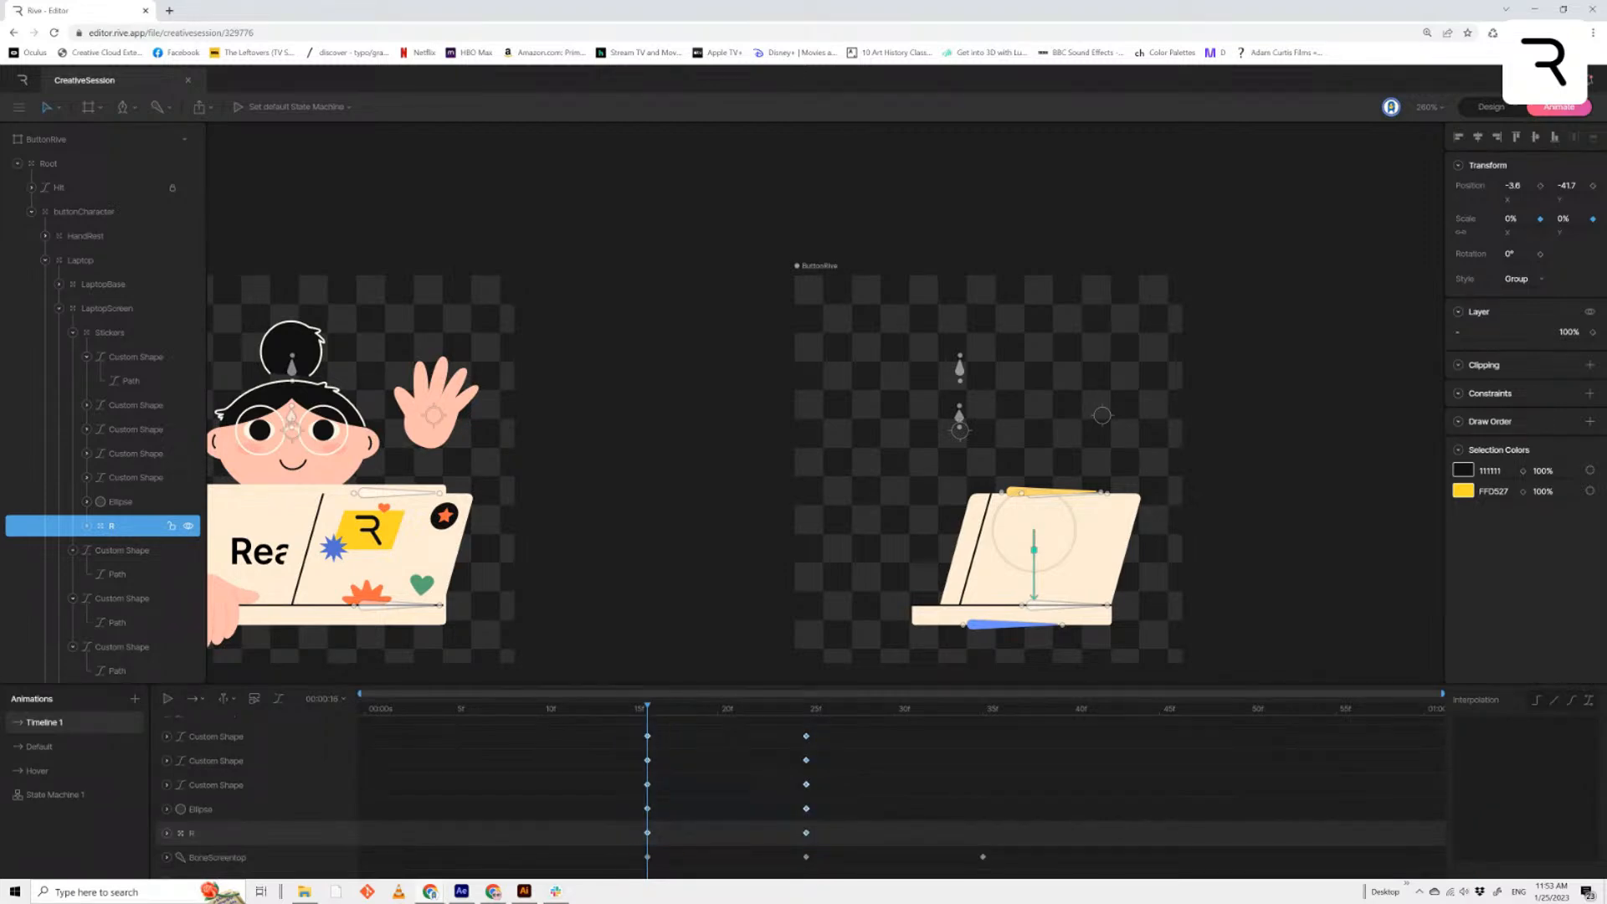
left_click(1578, 705)
scroll(810, 830, "up", 2)
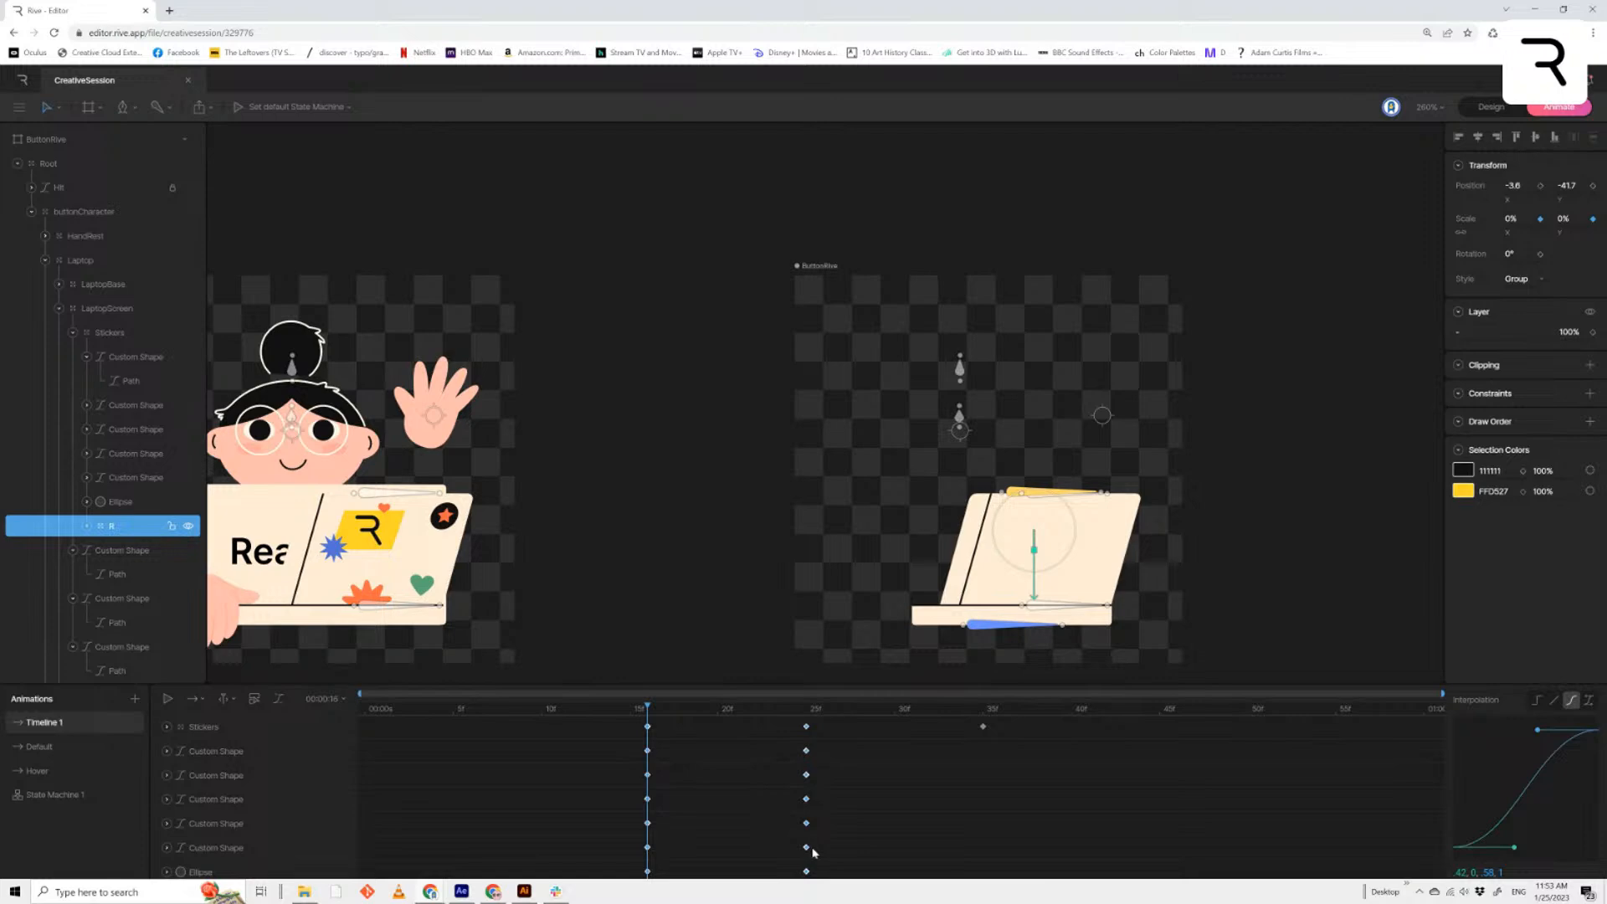
scroll(845, 861, "down", 2)
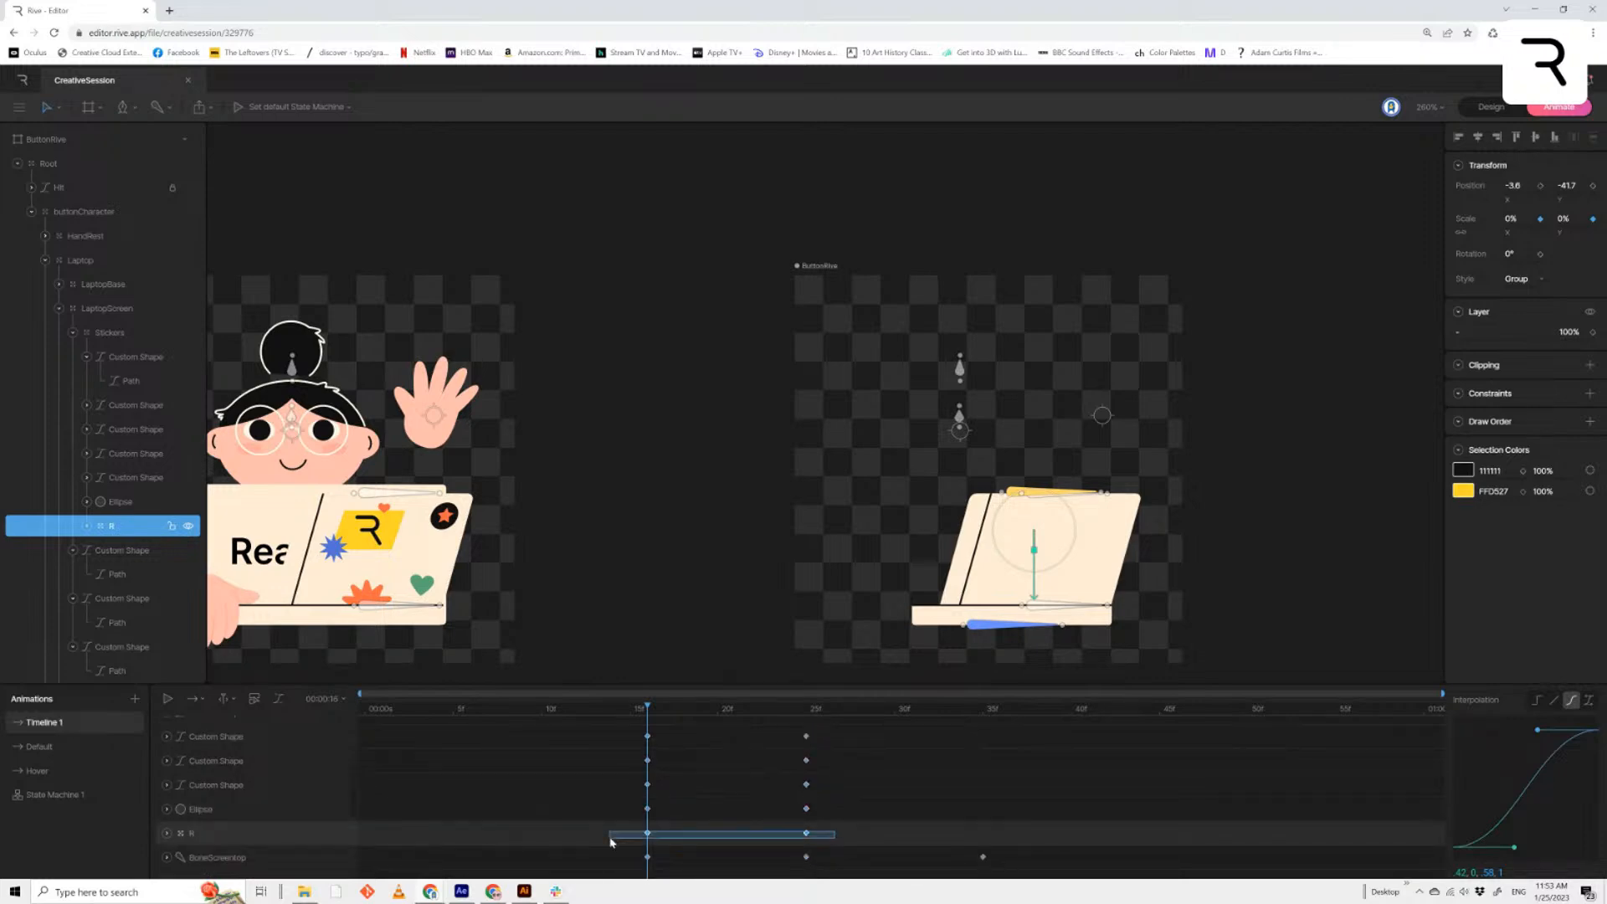
Try to stagger the individual stickers' scale keyframes with one-frame offsets, starting from frame 17, and preview the timing
left_click_drag(837, 824, 629, 748)
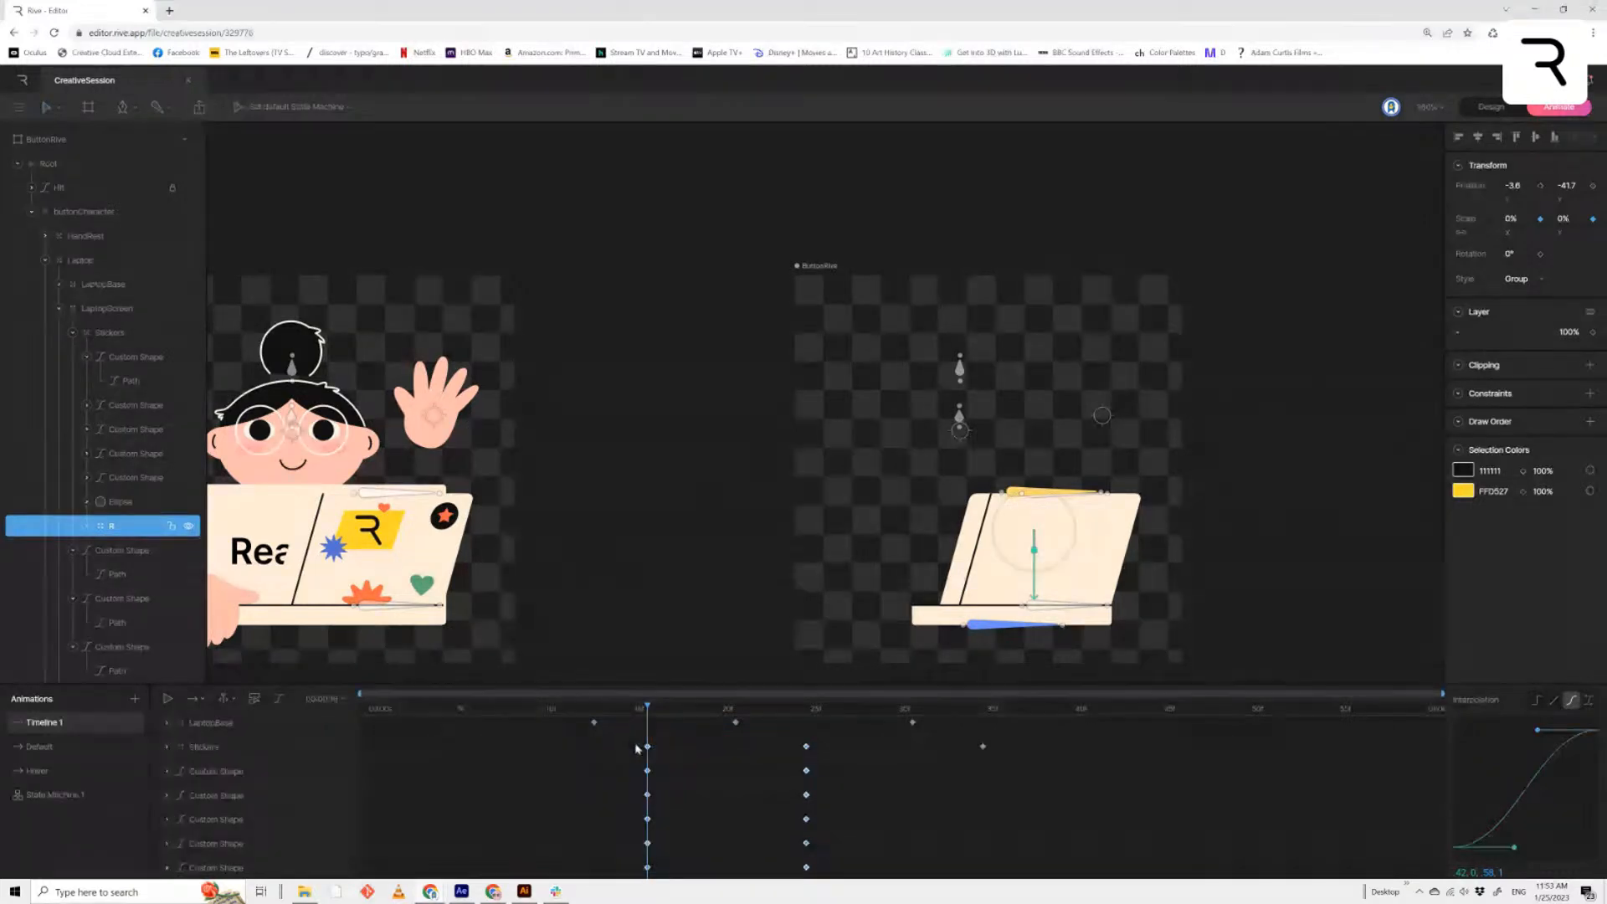
scroll(636, 747, "down", 4)
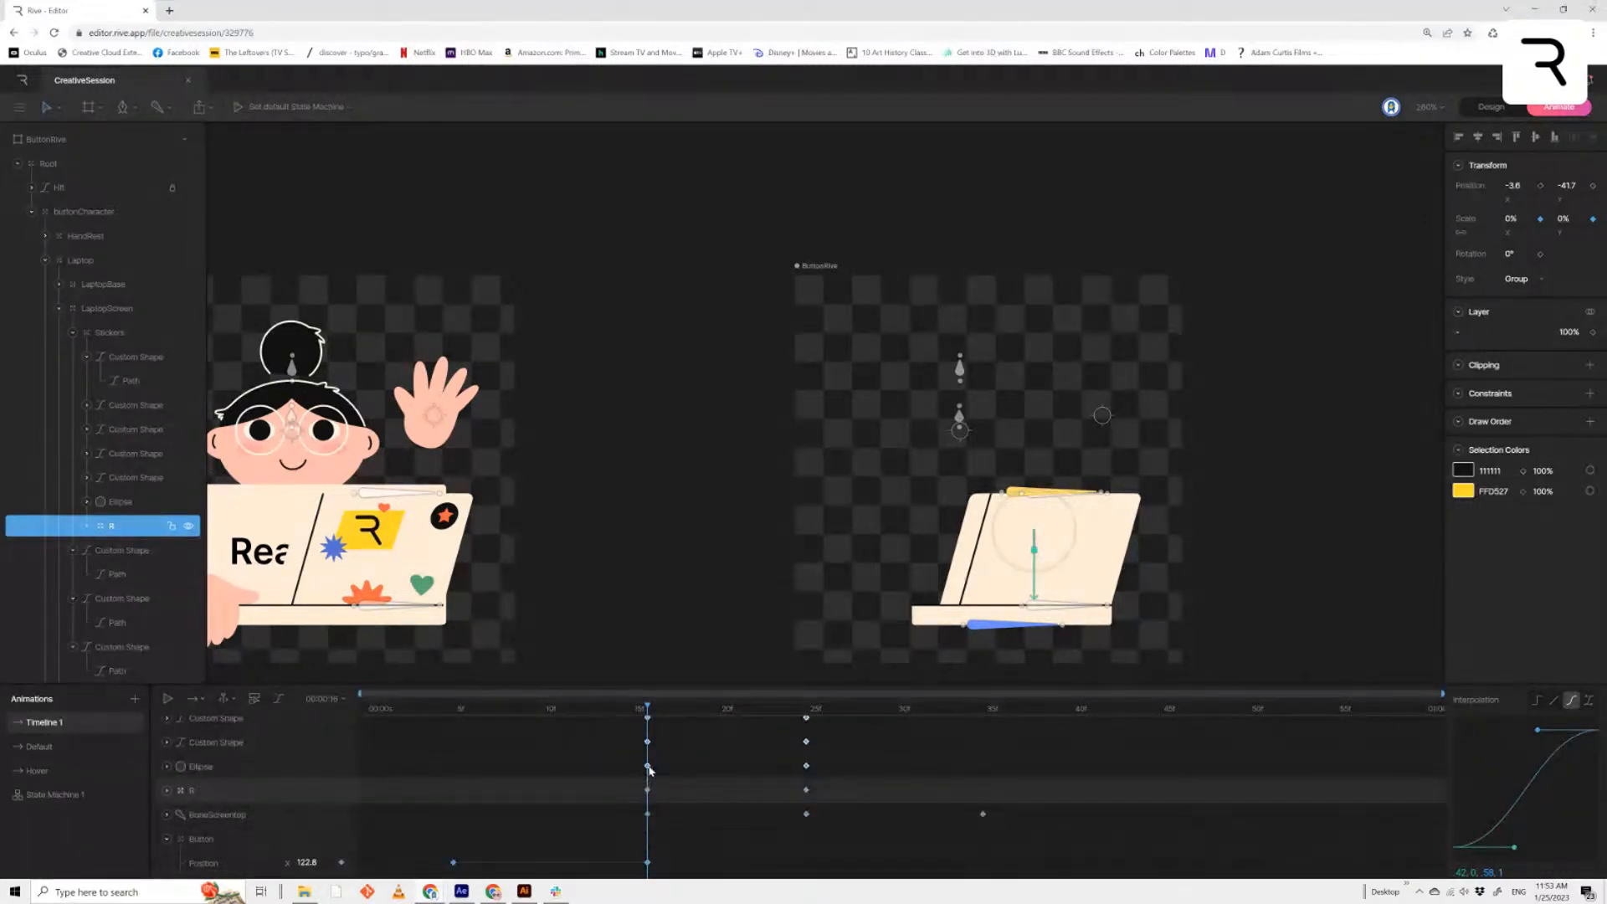
left_click_drag(650, 769, 664, 770)
scroll(723, 772, "up", 1)
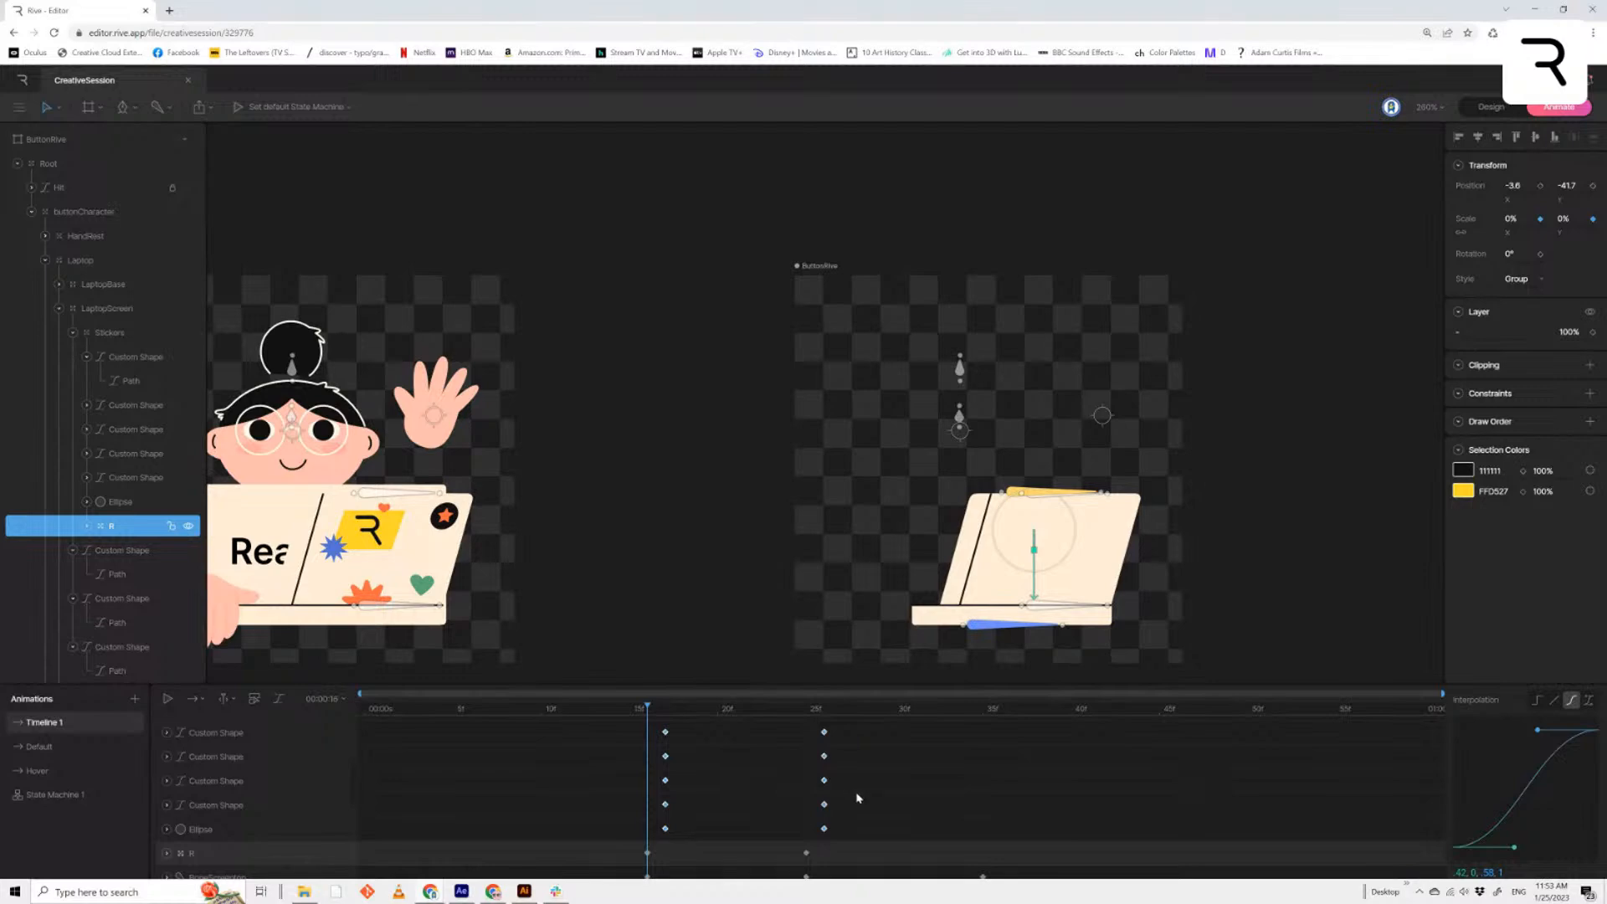
left_click_drag(856, 794, 652, 806)
left_click_drag(847, 749, 683, 758)
scroll(904, 803, "up", 1)
left_click_drag(841, 759, 694, 779)
key("space")
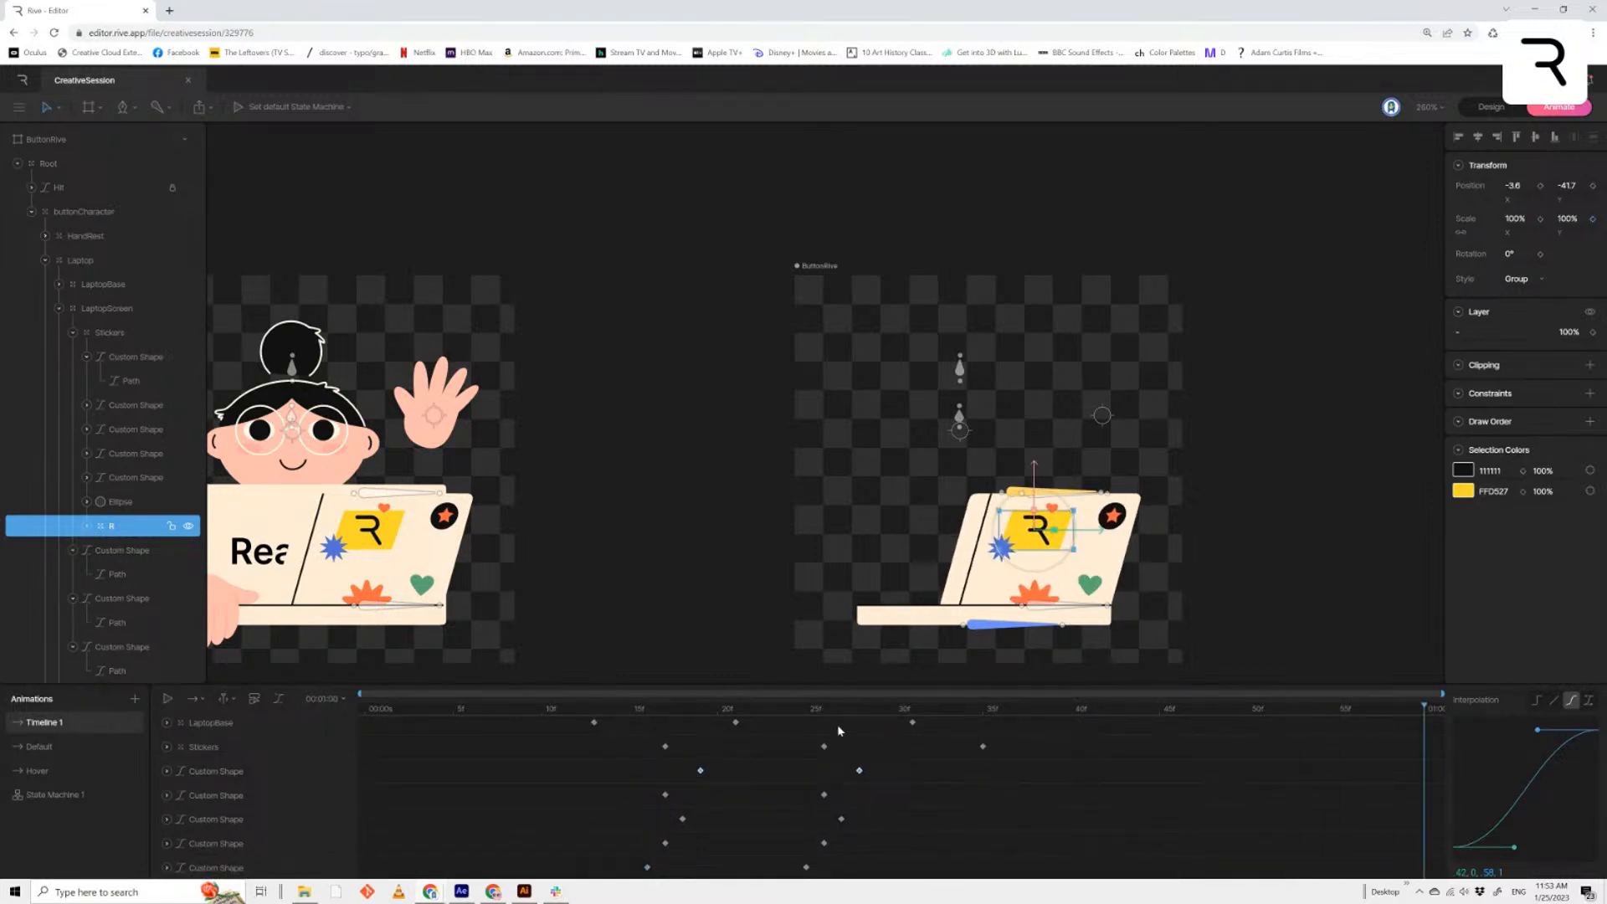
Try to shift the first pair of Stickers group keyframes so it starts at frame 23, and preview the result
left_click_drag(873, 766, 769, 764)
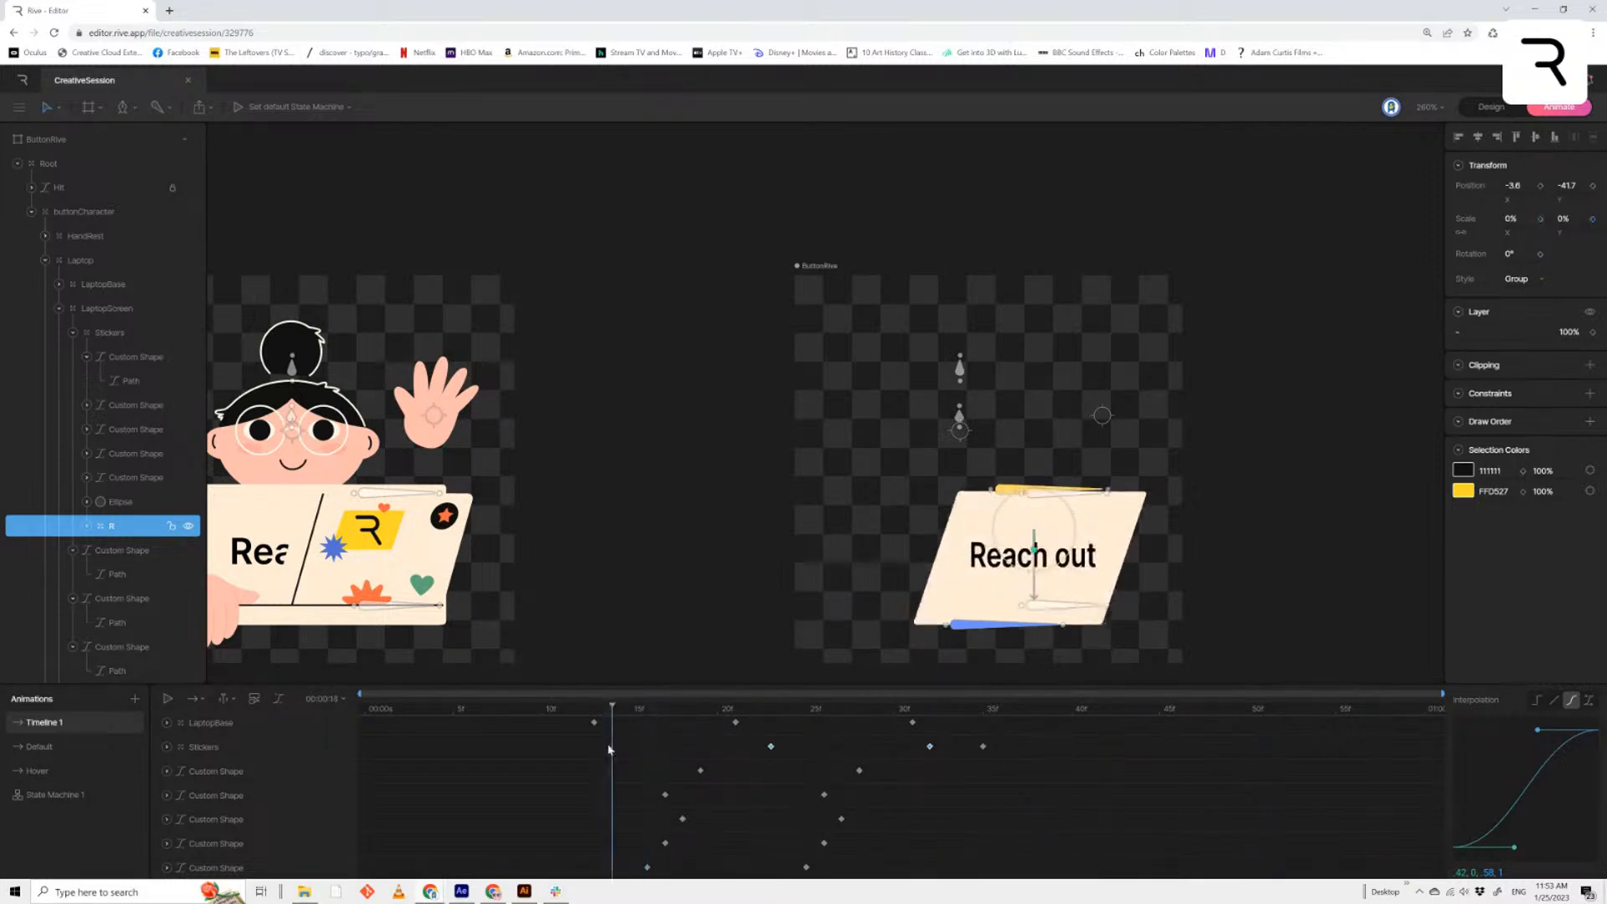
left_click_drag(609, 750, 594, 752)
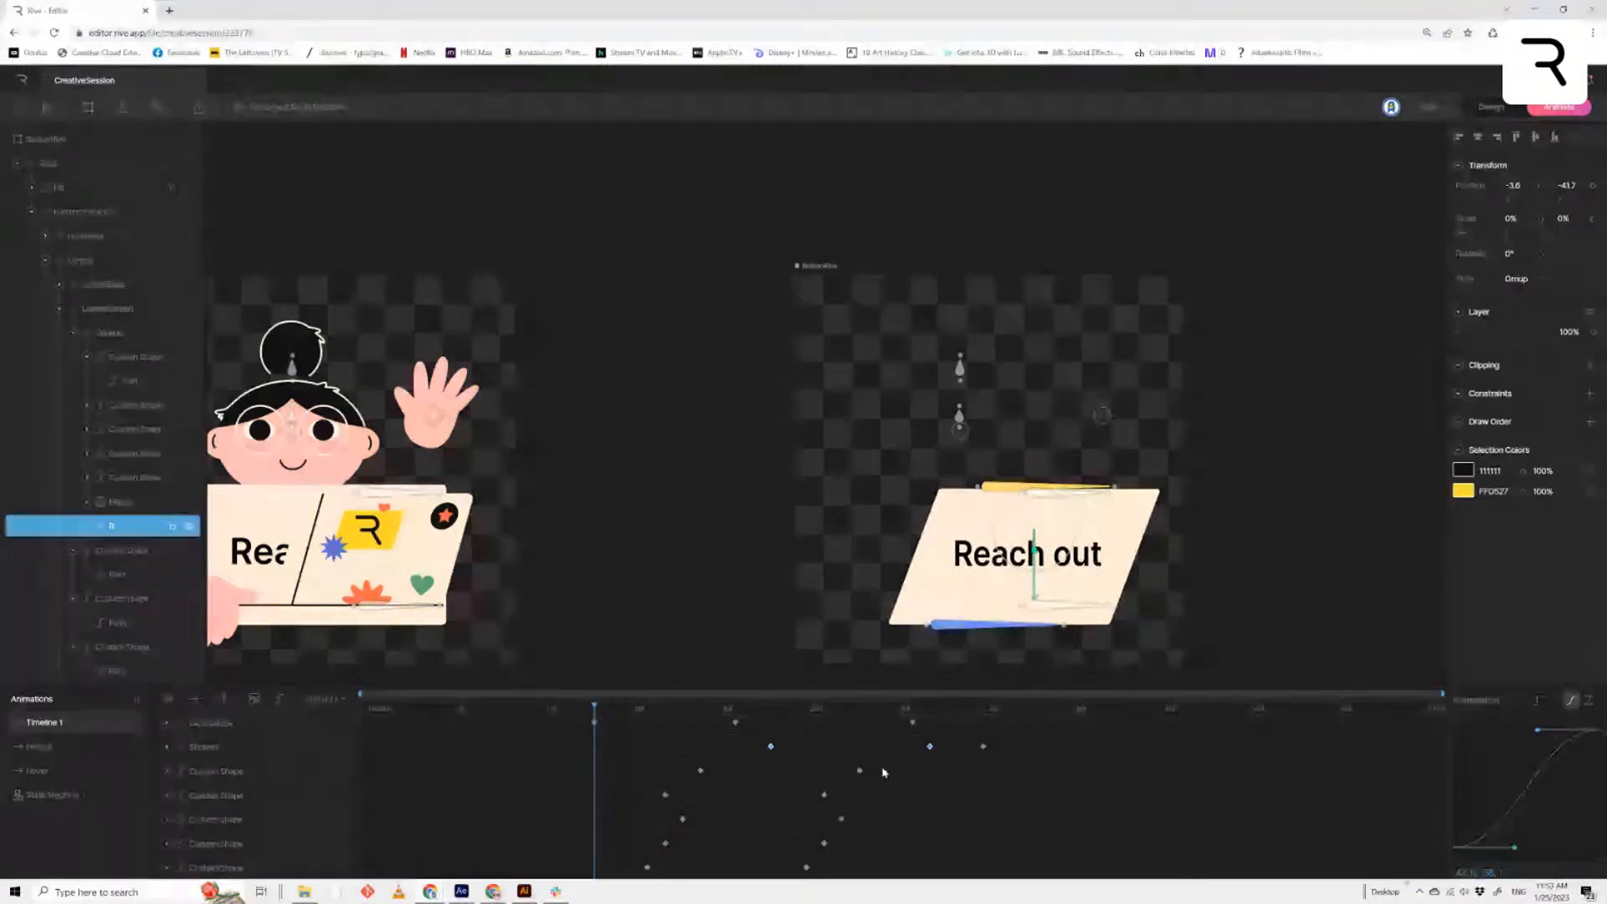
key("space")
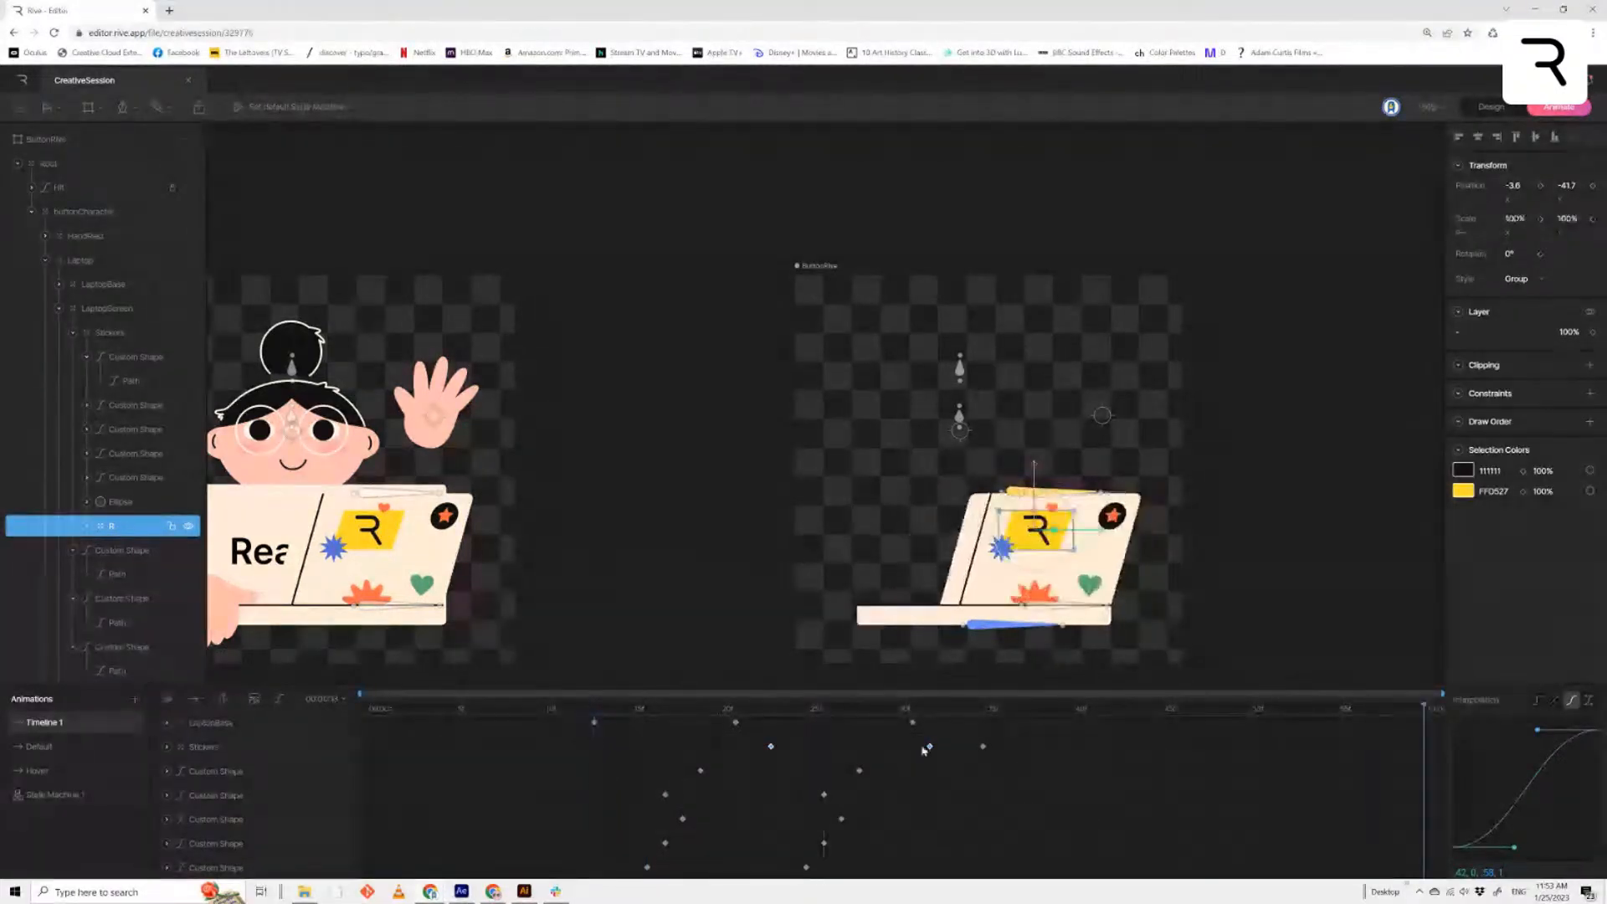
left_click_drag(891, 710, 598, 728)
scroll(888, 755, "down", 1)
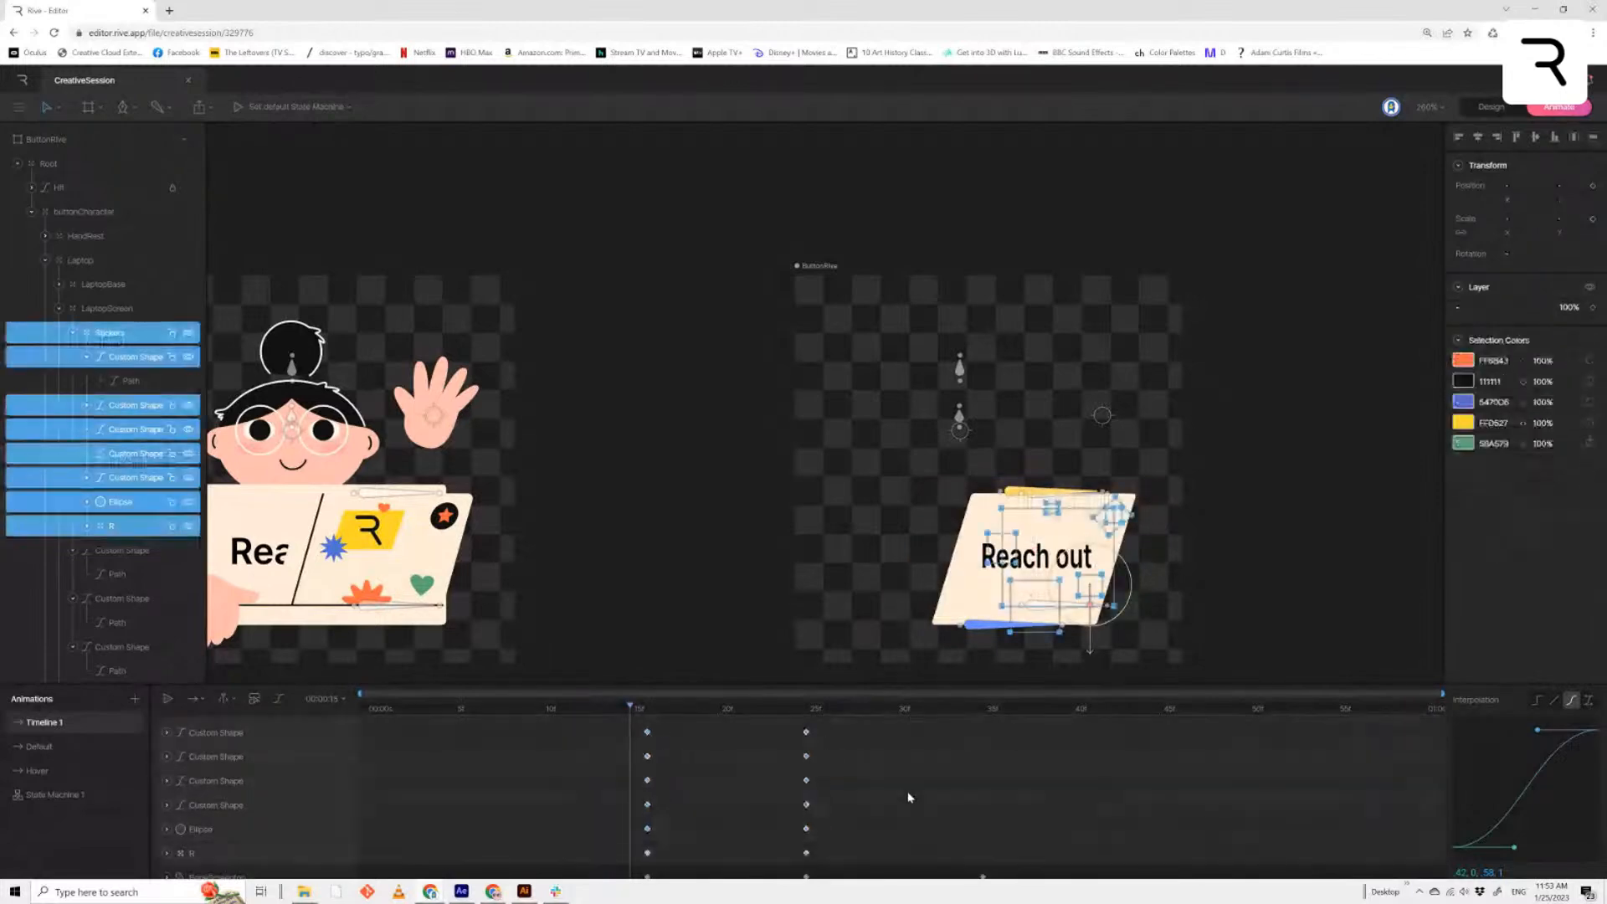
Enlarge the timeline panel to show all the sticker rows and select the orange burst's frame 25 scale keyframe
scroll(890, 805, "down", 3)
left_click_drag(864, 683, 879, 510)
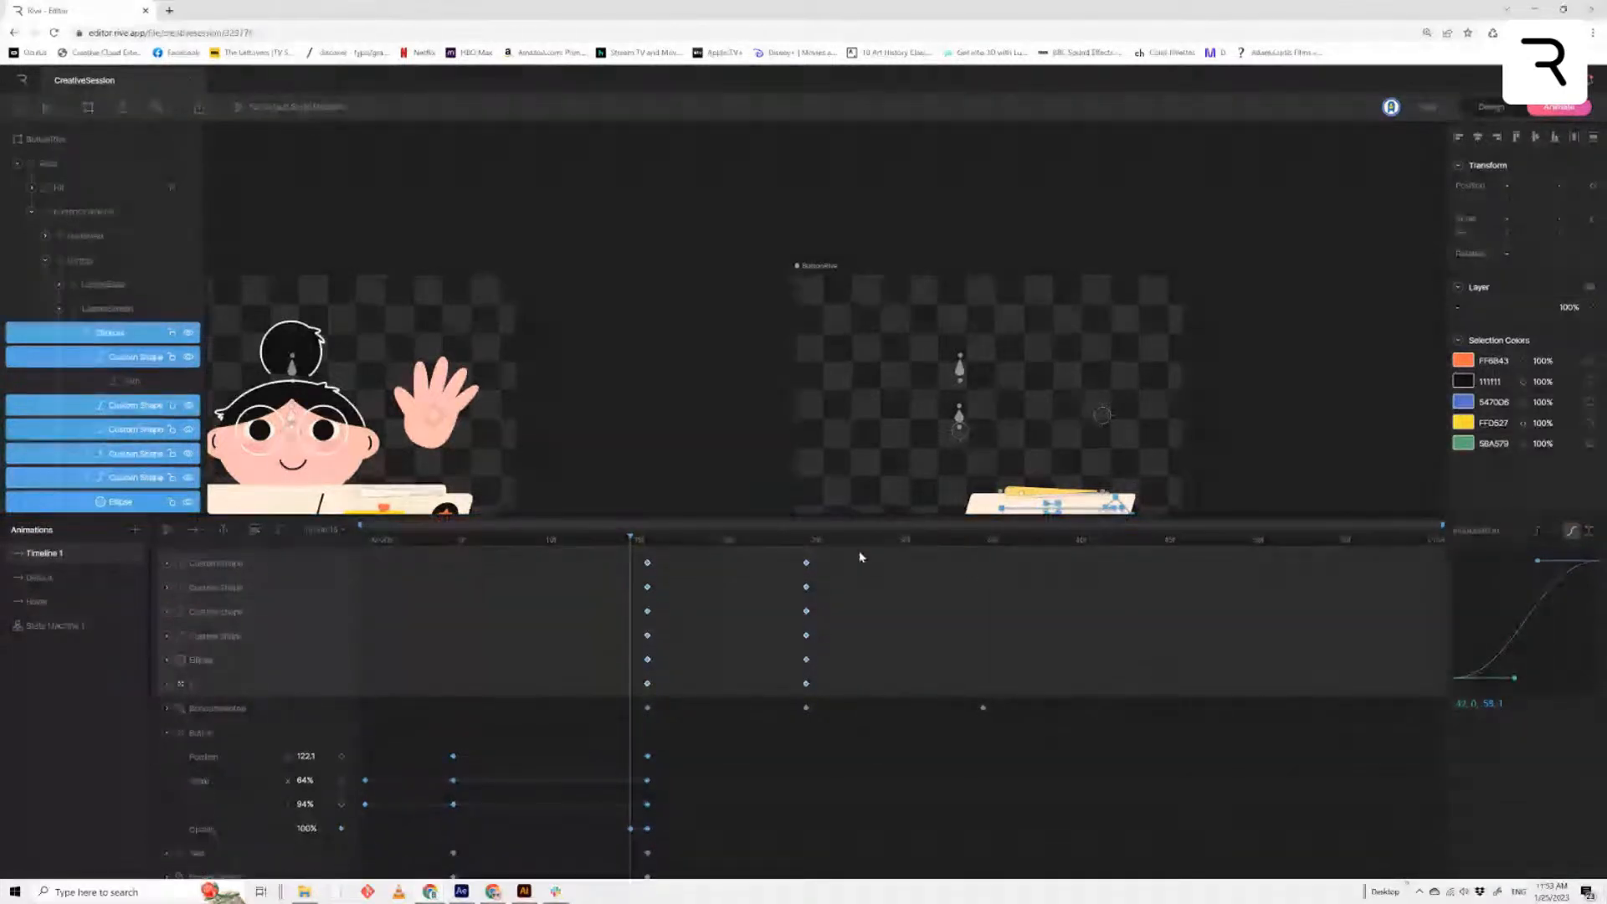
left_click(966, 566)
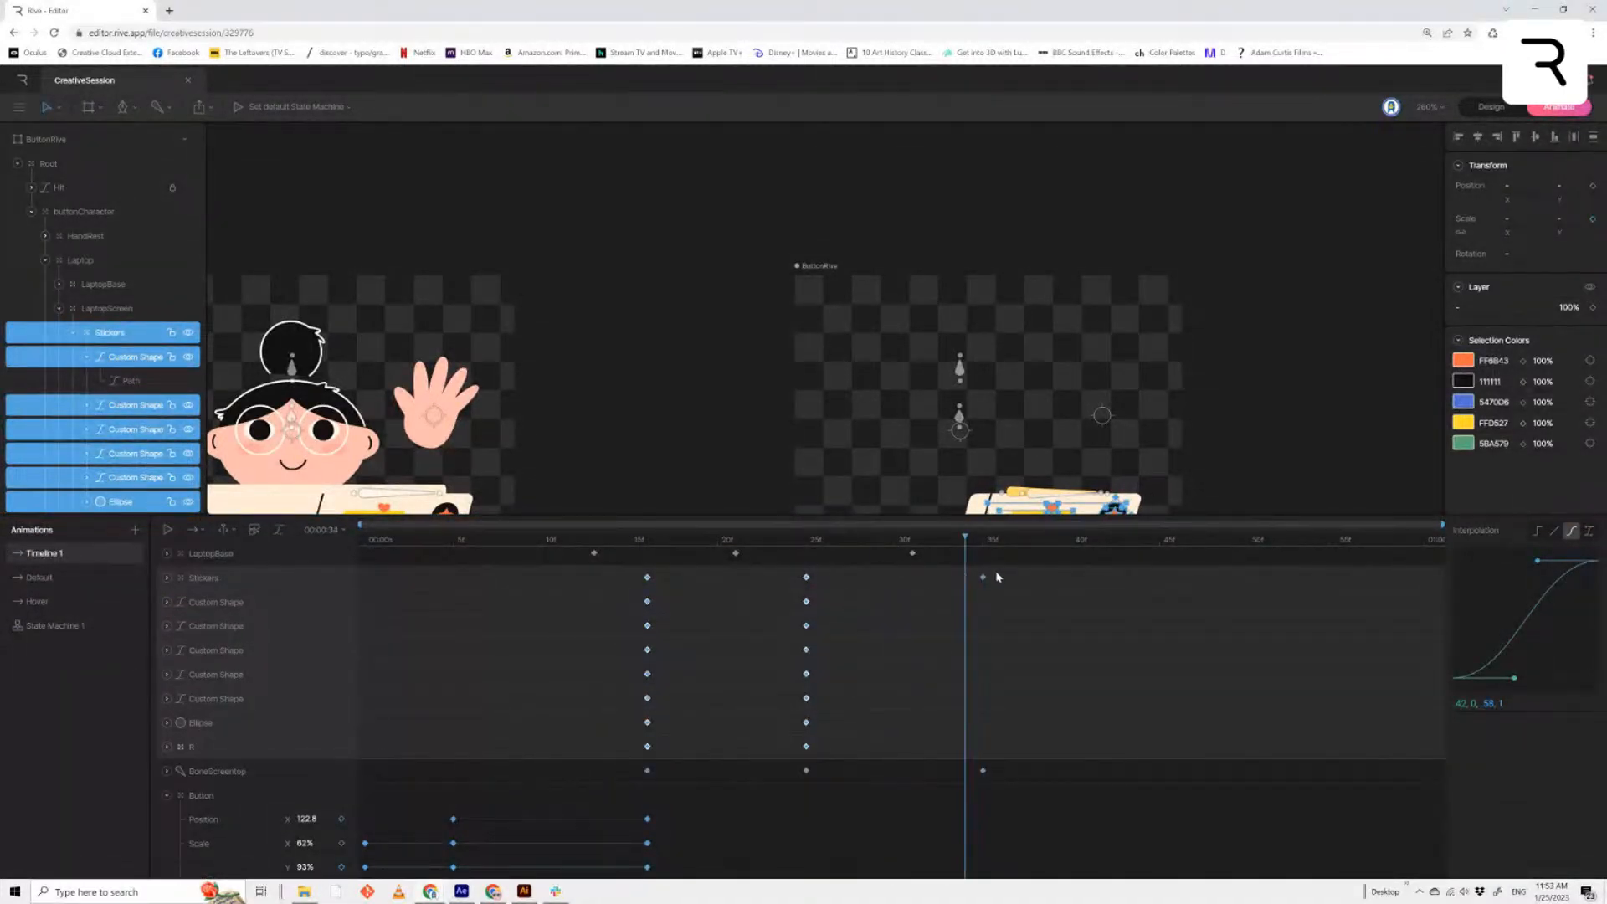
left_click(299, 588)
left_click(832, 602)
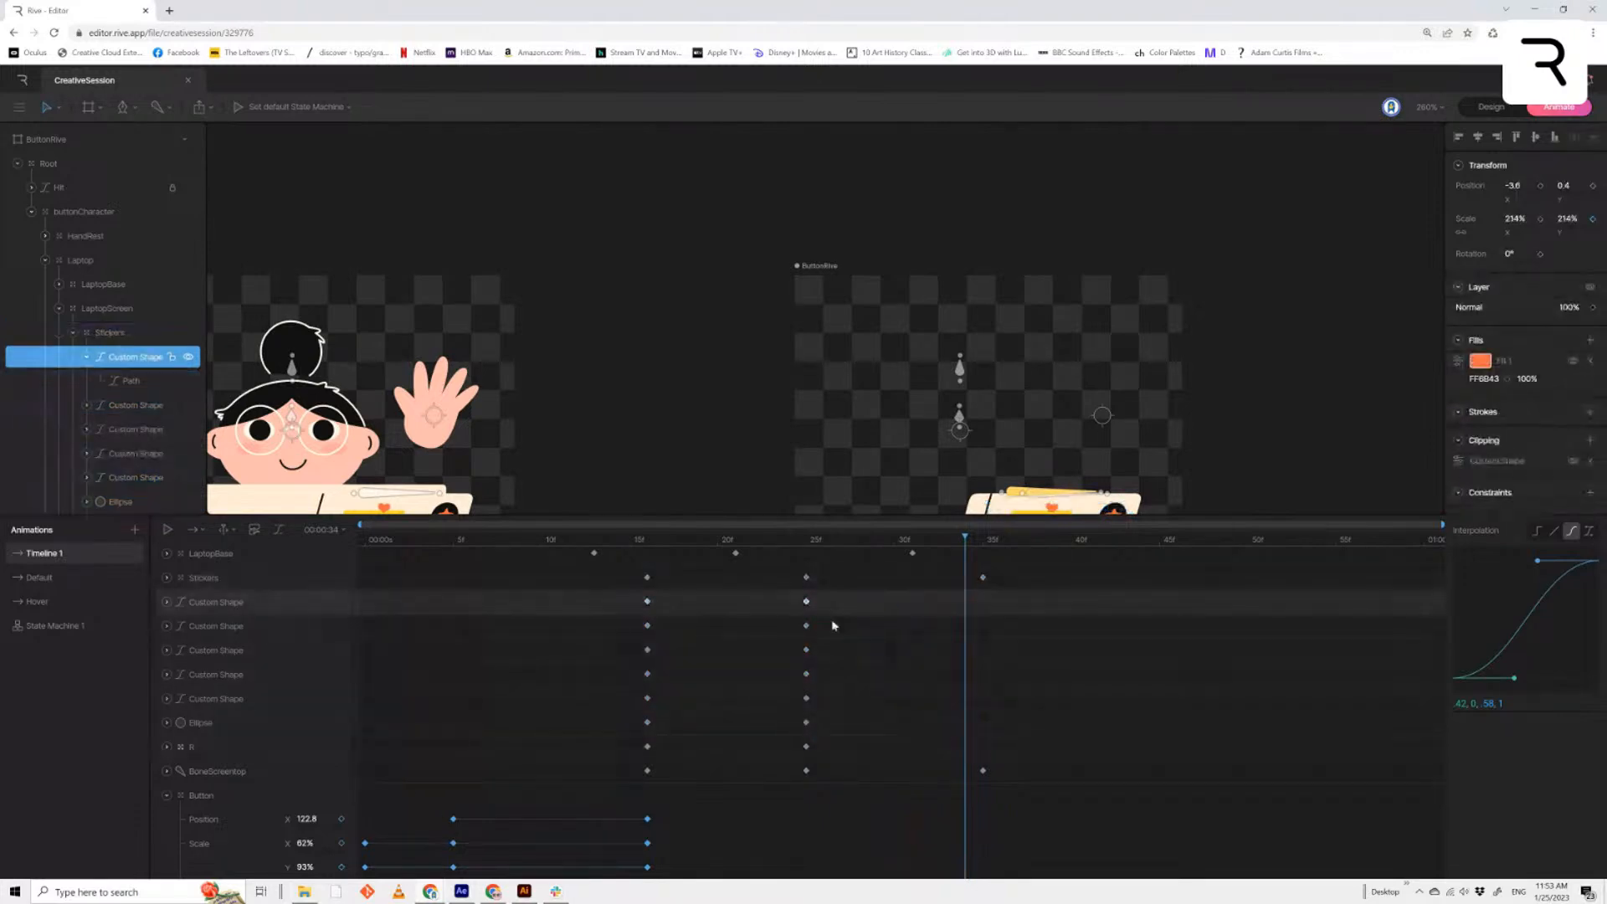
Bring the laptop into view and preview the stickers' simultaneous scale-up from frame 16
left_click_drag(834, 596, 586, 779)
left_click_drag(984, 343, 855, 187)
left_click(650, 546)
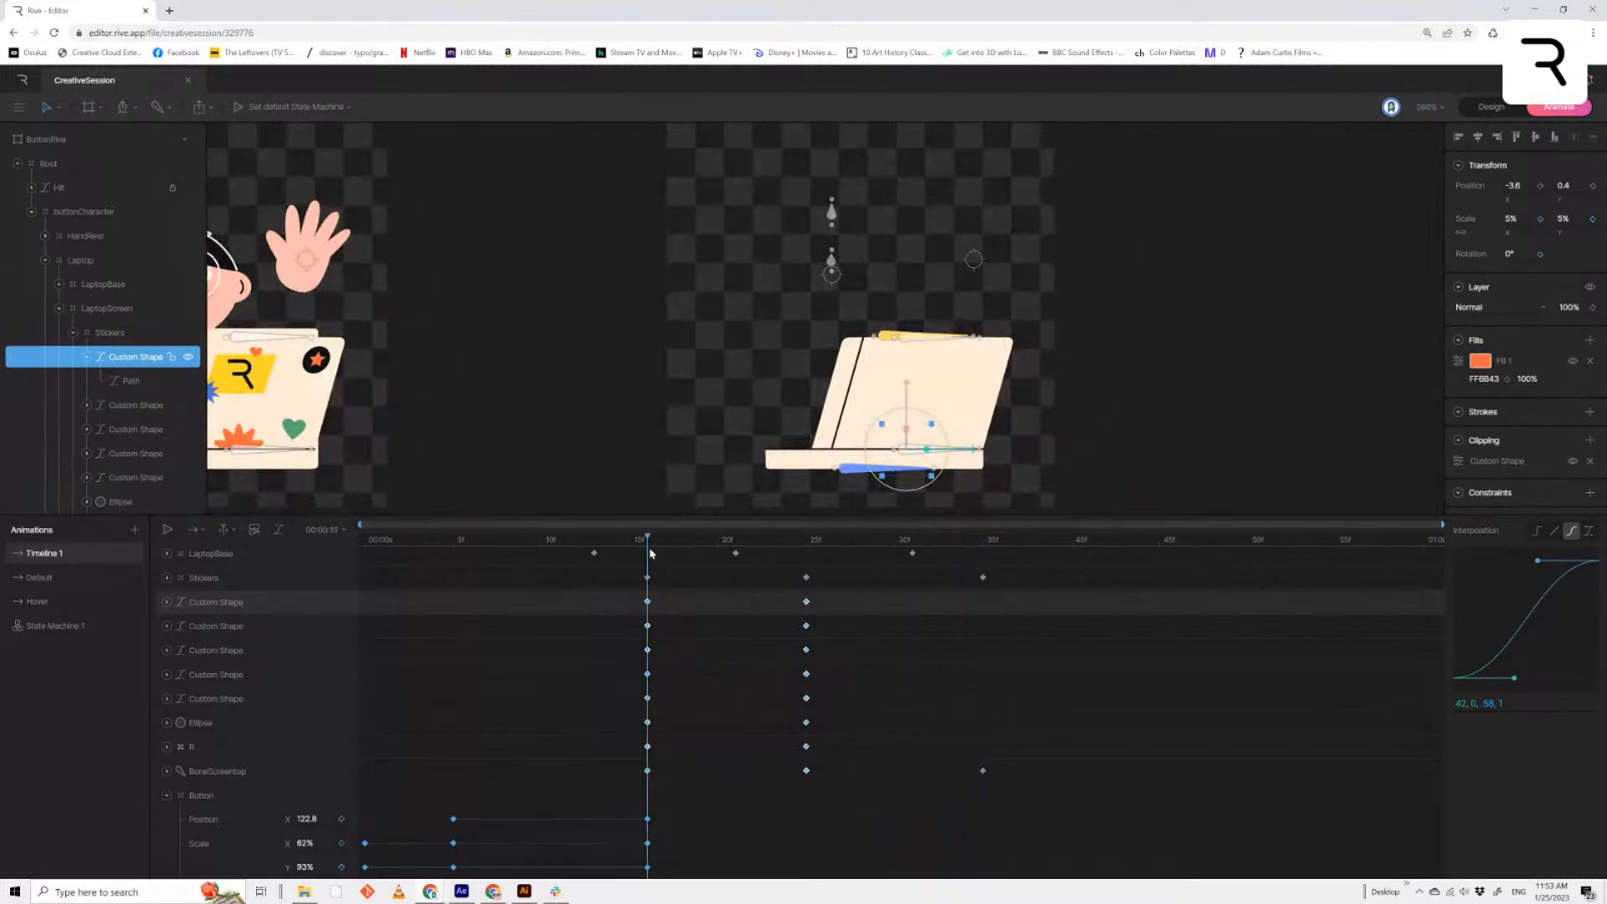
left_click_drag(834, 596, 641, 795)
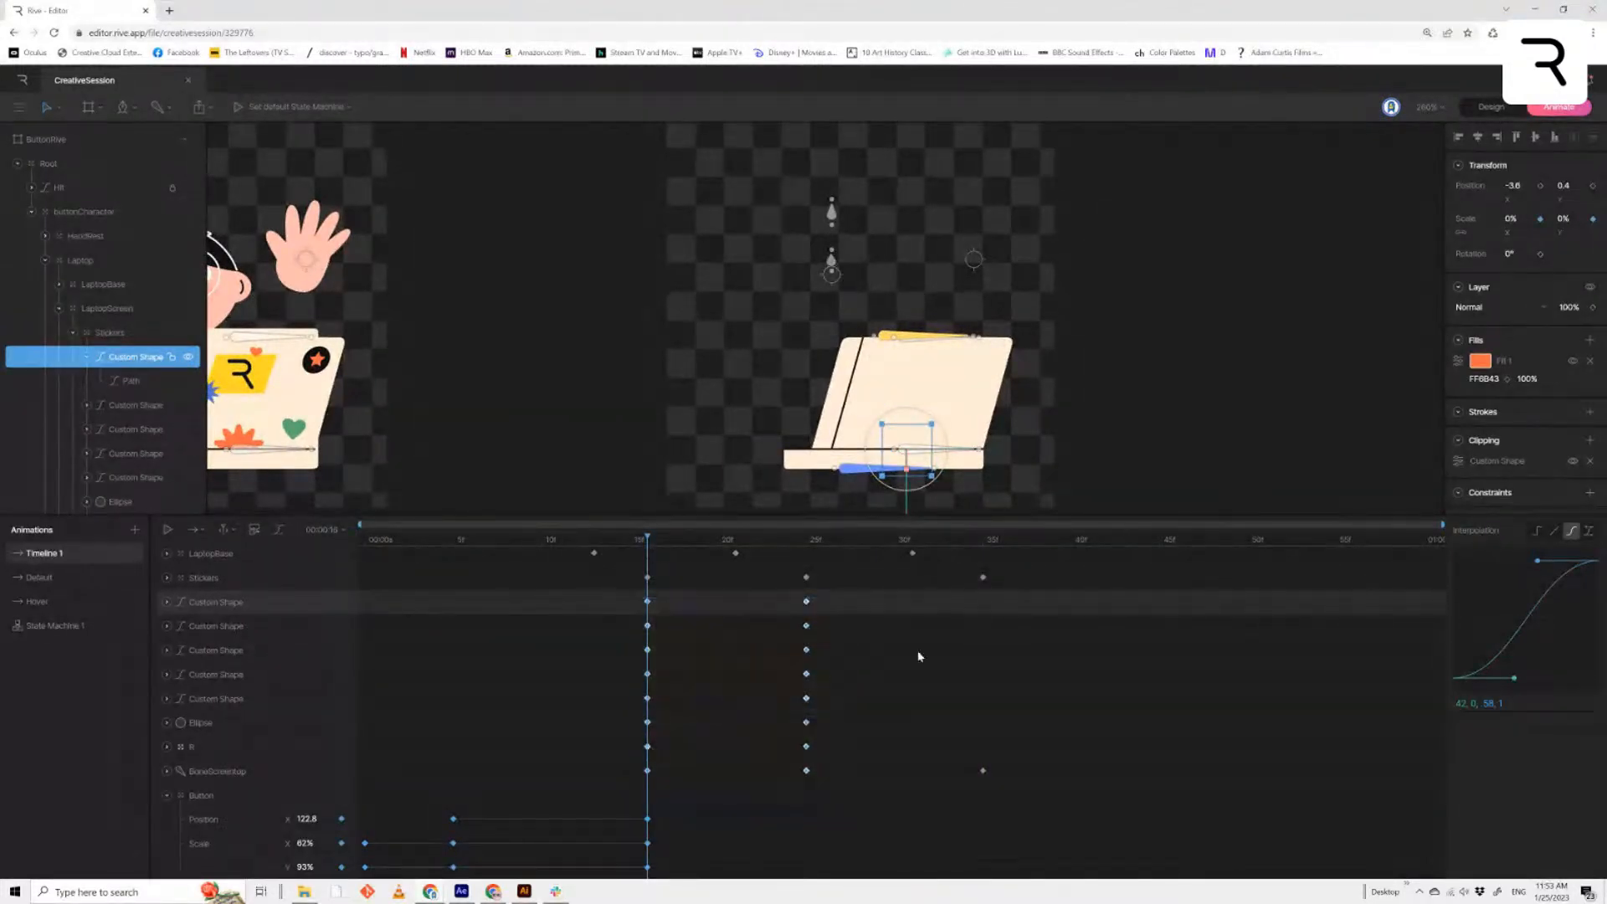
left_click_drag(829, 598, 643, 795)
key("space")
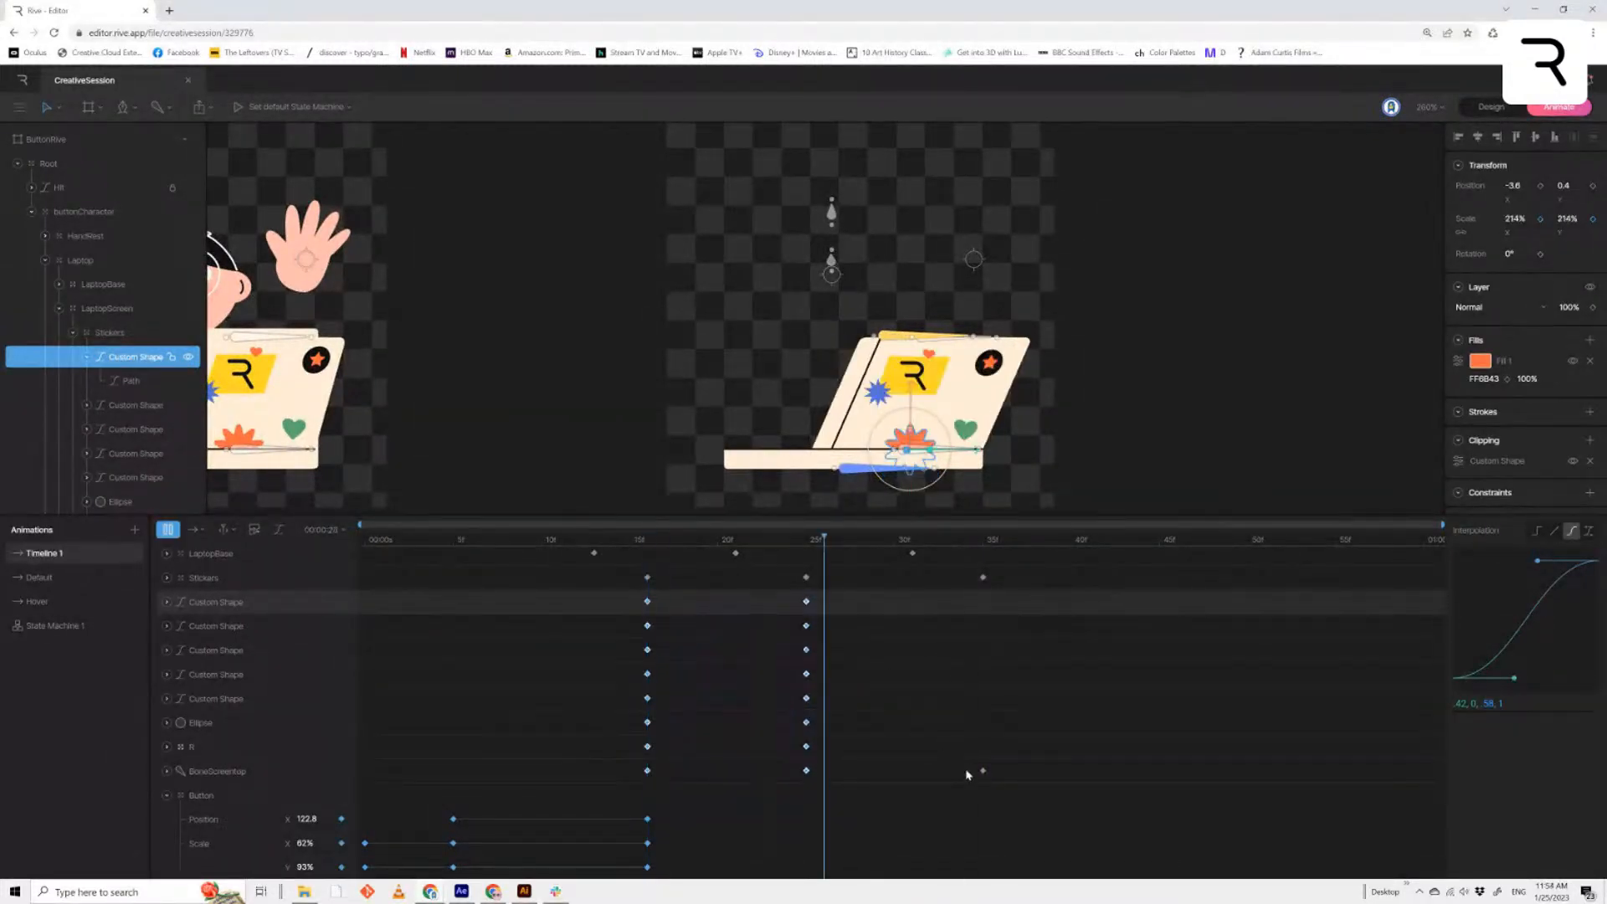
key("space")
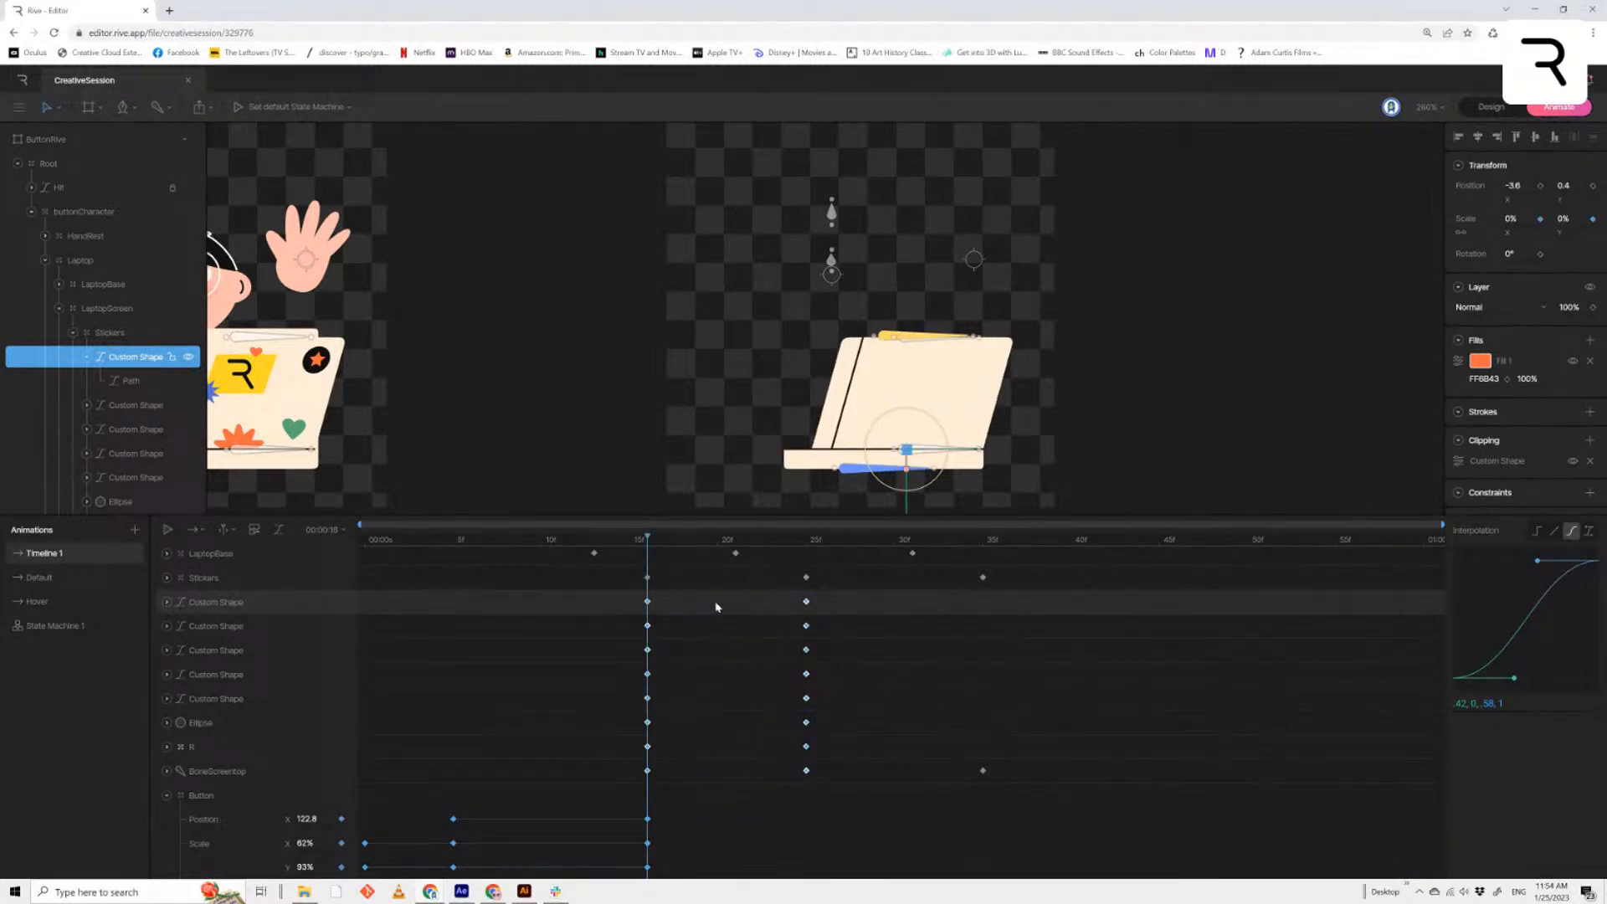
Stagger the scale keyframes: R group at frames 18 and 27, Ellipse at 20 and 29, and all Custom Shape stickers at 22 and 31
left_click_drag(848, 592, 633, 753)
left_click_drag(832, 733, 658, 749)
left_click_drag(840, 756, 578, 569)
left_click_drag(831, 597, 588, 763)
left_click_drag(819, 758, 615, 605)
left_click_drag(871, 604, 682, 729)
left_click_drag(691, 595, 934, 712)
left_click_drag(935, 594, 737, 685)
key("space")
left_click_drag(780, 542, 754, 557)
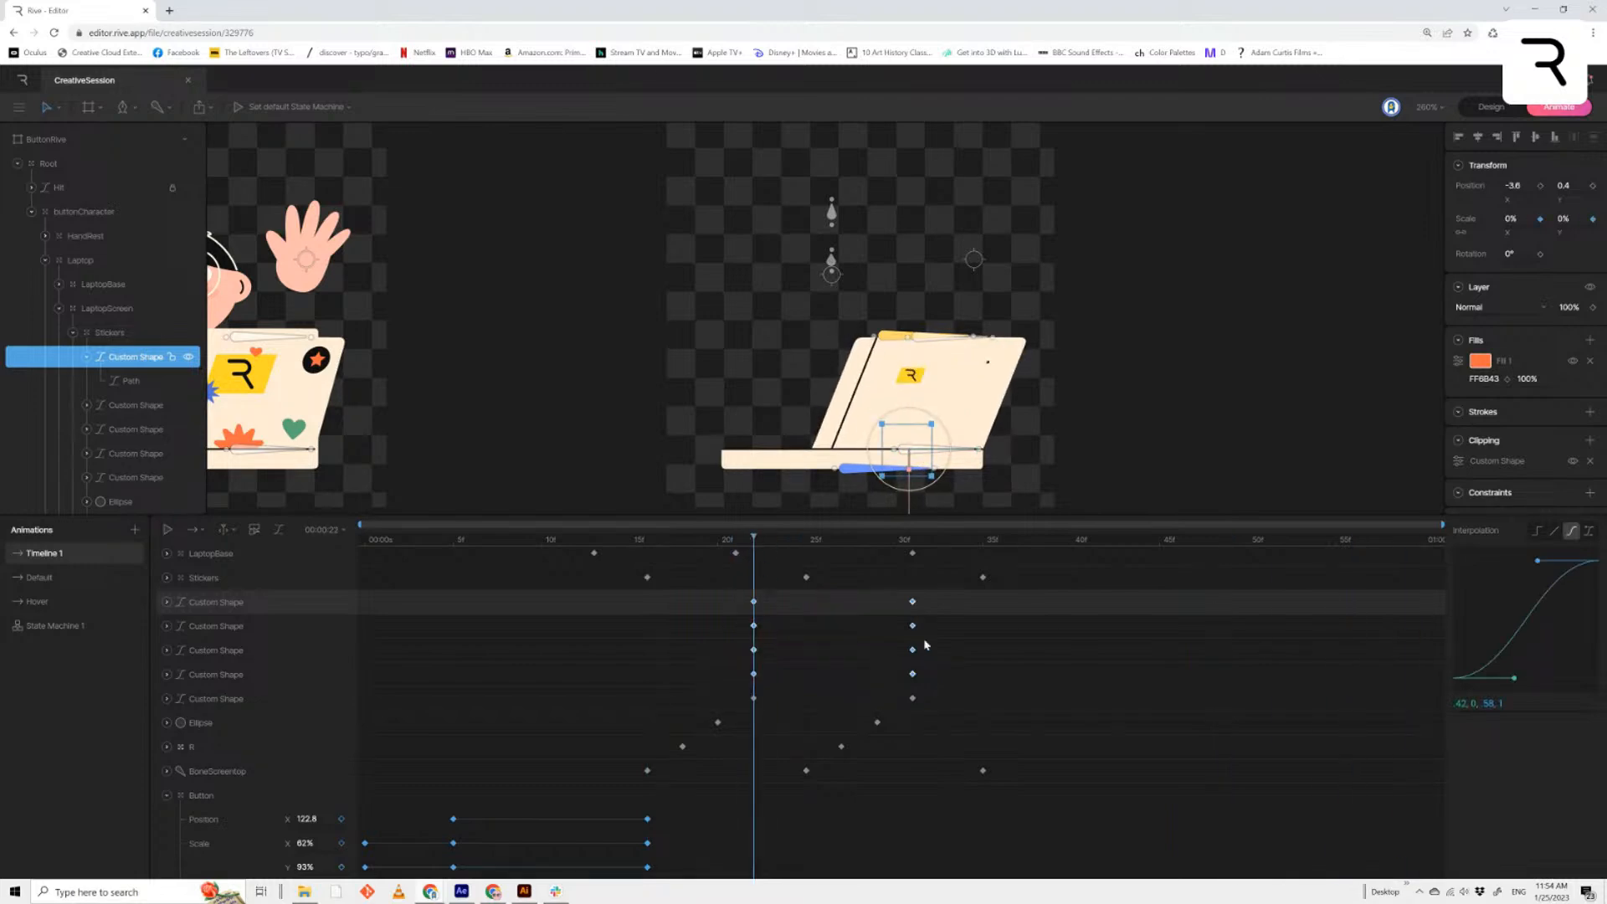
Offset the remaining stickers' scale keyframes to start at frame 24 for the small heart, 26 green heart, 29 blue starburst and 27 orange burst
left_click_drag(956, 592, 760, 679)
left_click_drag(936, 595, 789, 675)
left_click_drag(972, 593, 827, 659)
left_click_drag(1004, 604, 828, 629)
left_click_drag(1059, 593, 874, 607)
left_click_drag(877, 602, 922, 615)
key("space")
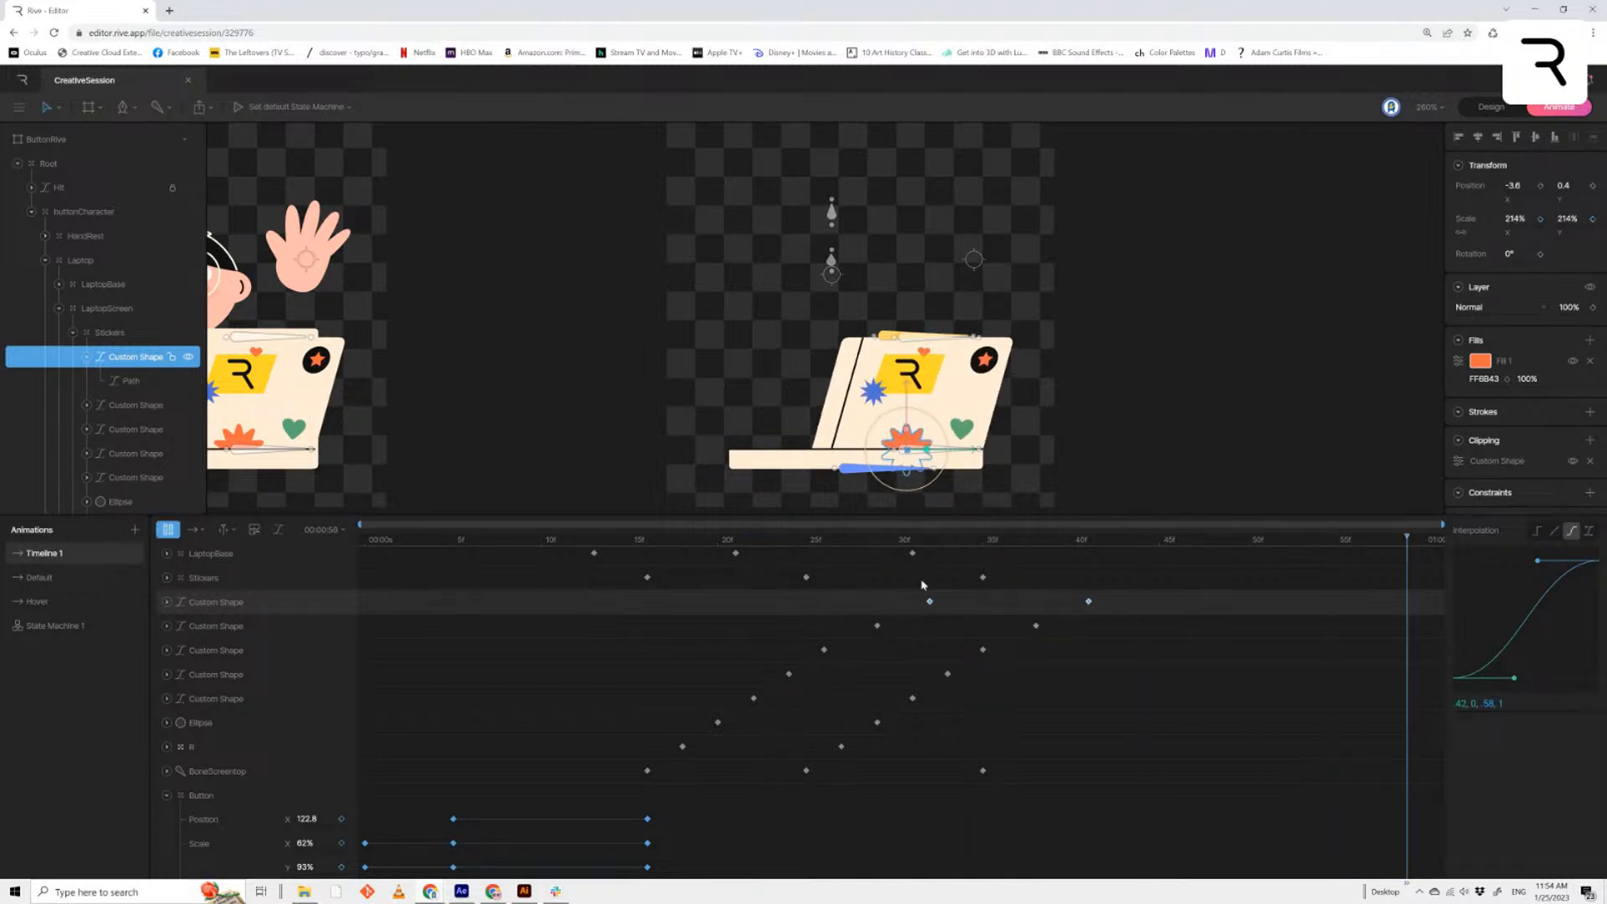
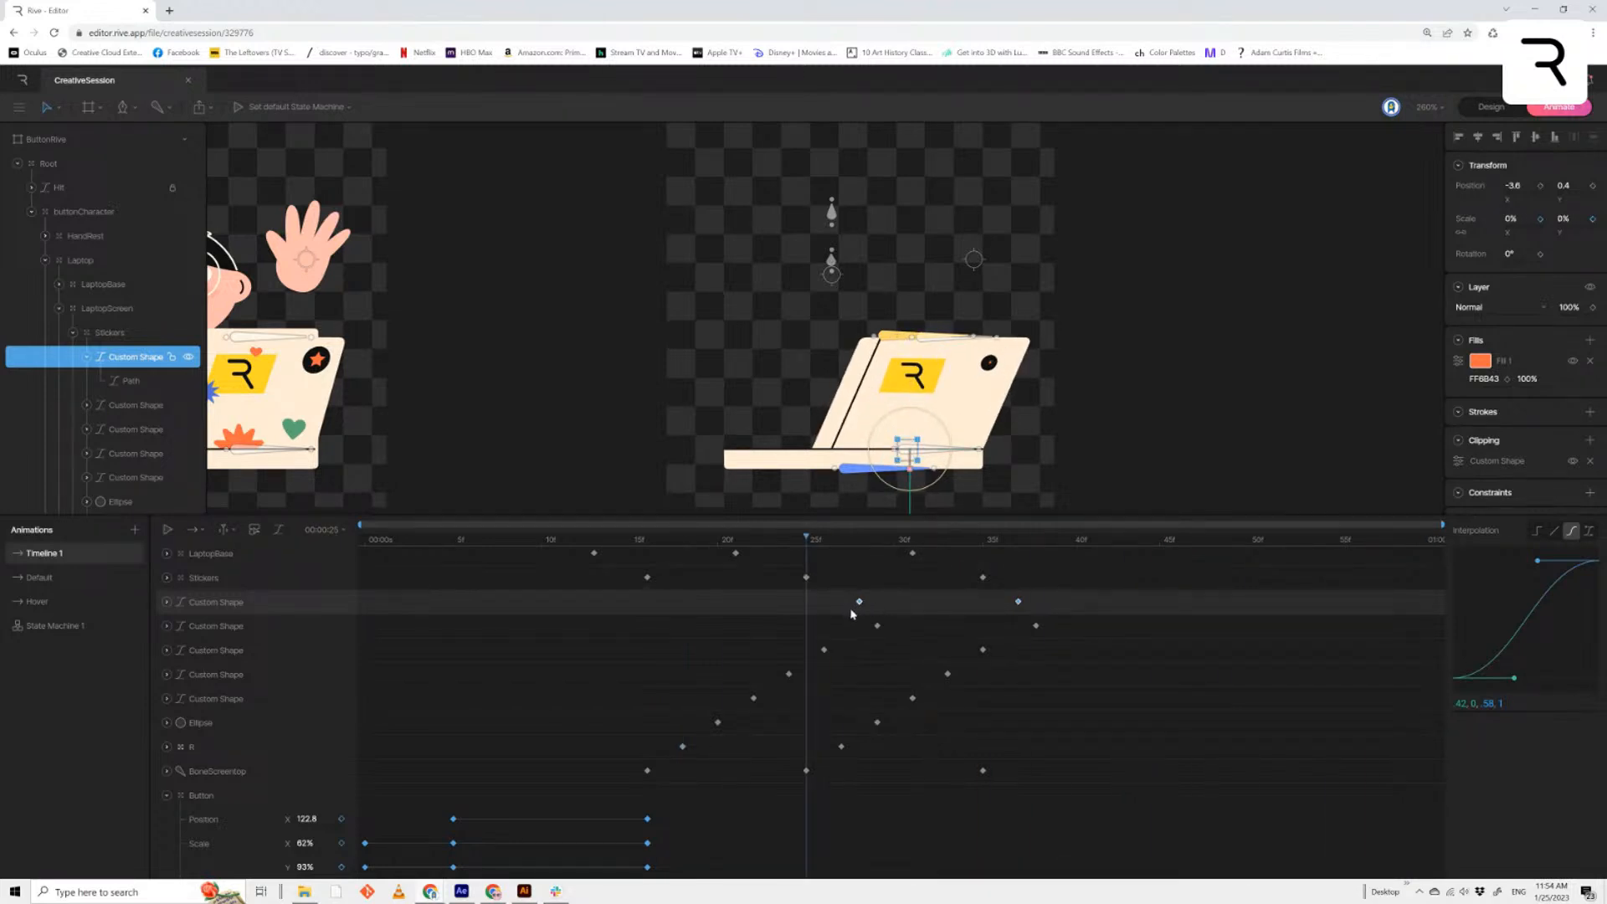
left_click(1194, 326)
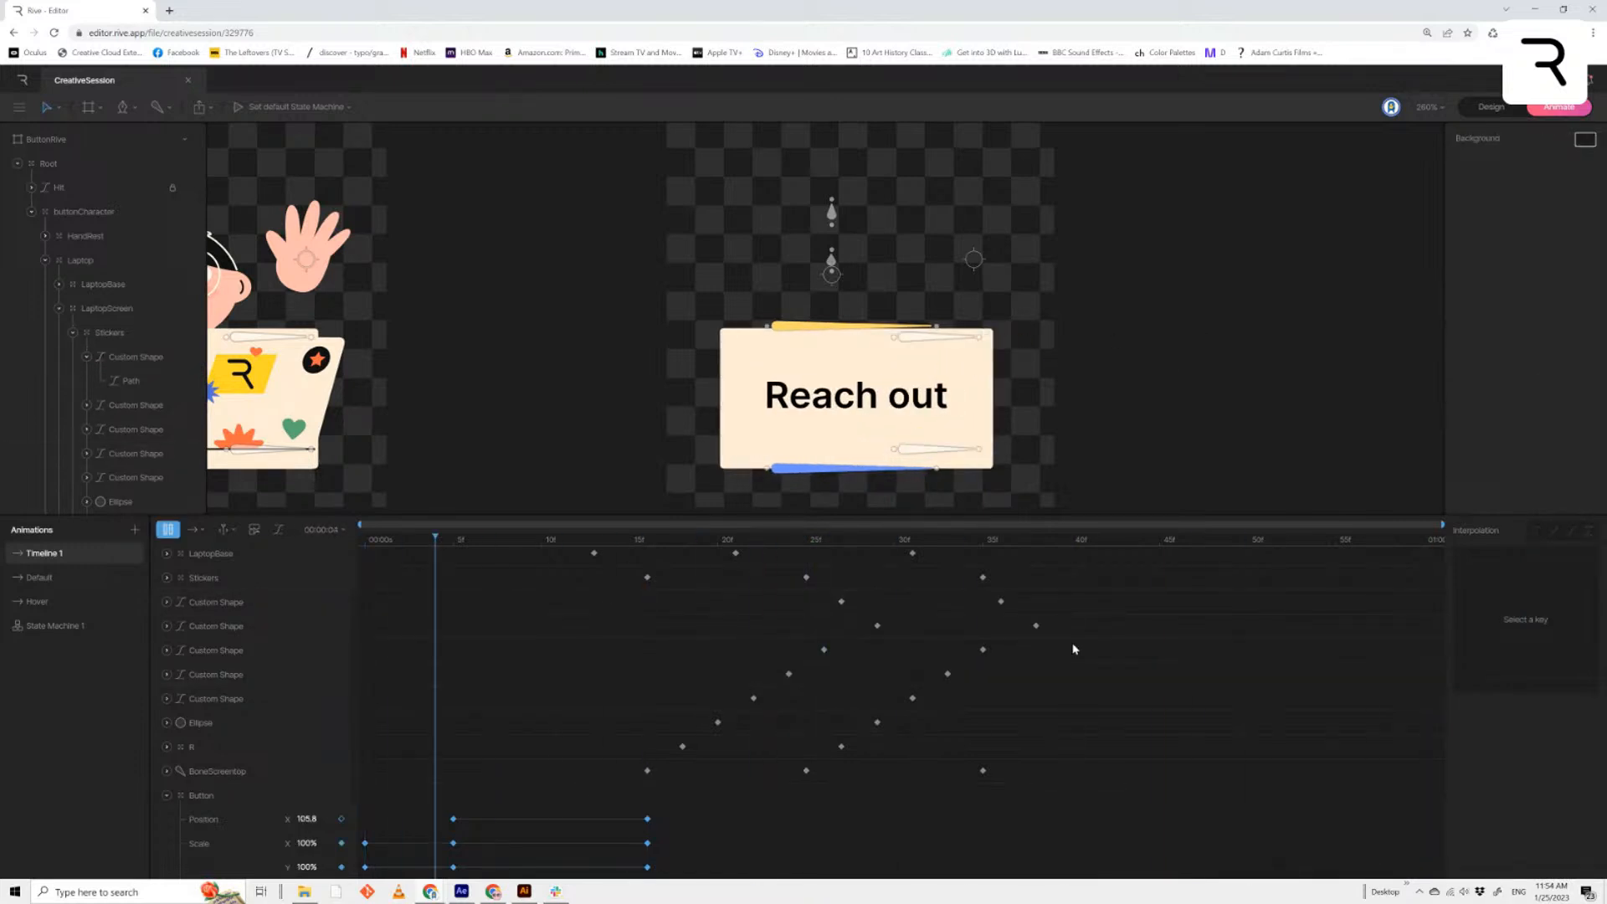
Preview the staggered sticker animation and inspect the laptop's pose around the LaptopBase keyframe near frame 20
key("space")
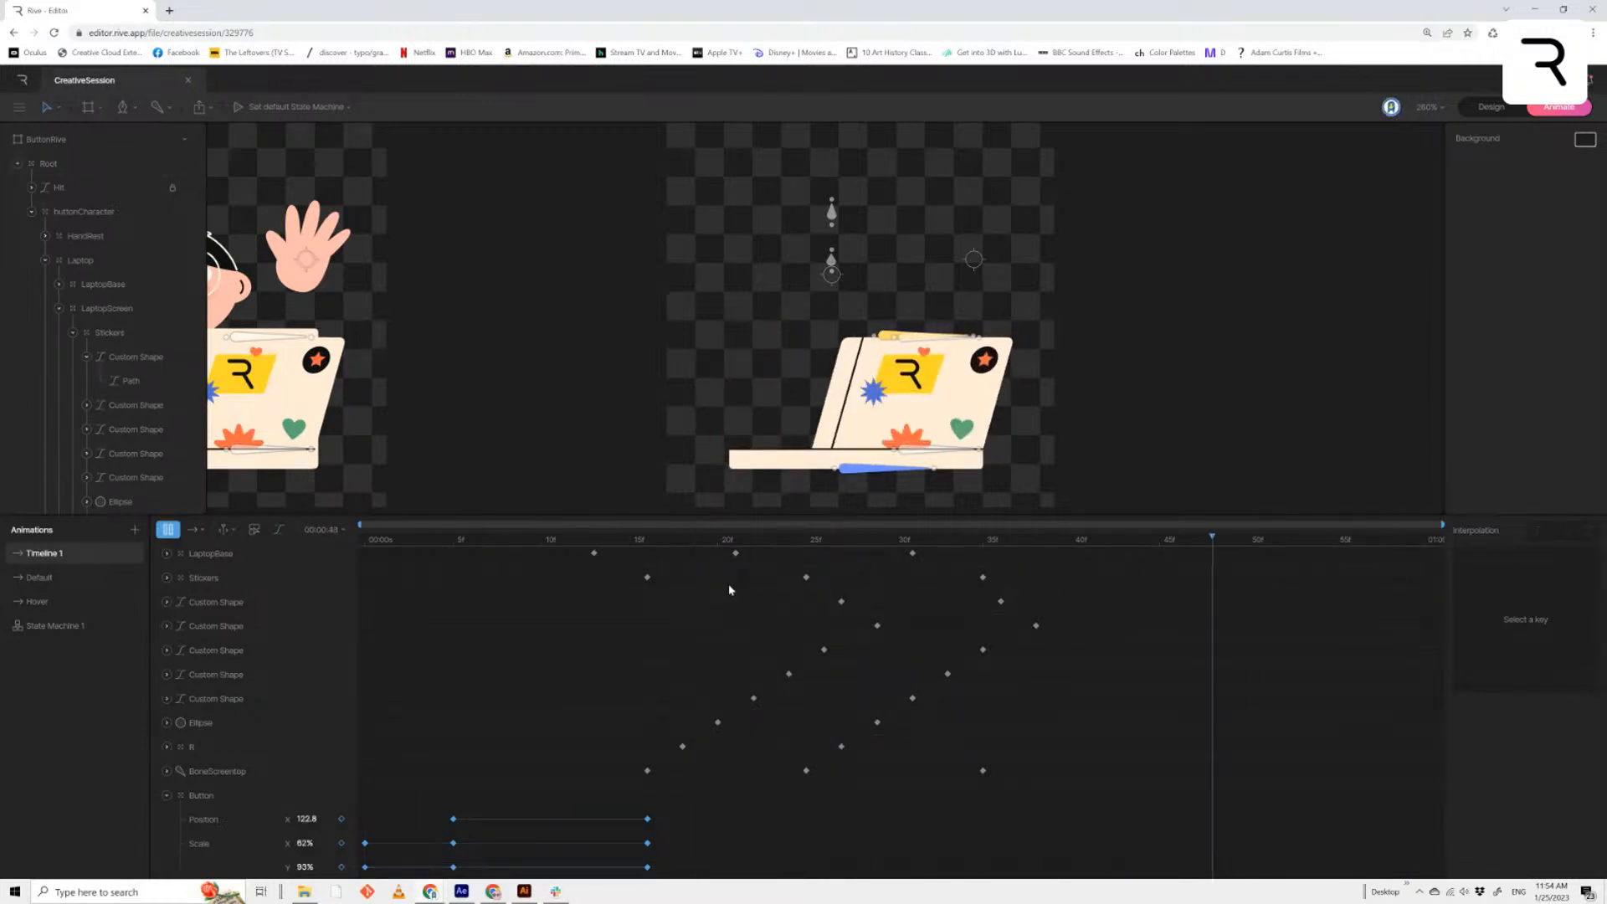
mouse_move(740, 541)
left_mouse_down()
mouse_move(848, 567)
mouse_move(721, 563)
left_mouse_up()
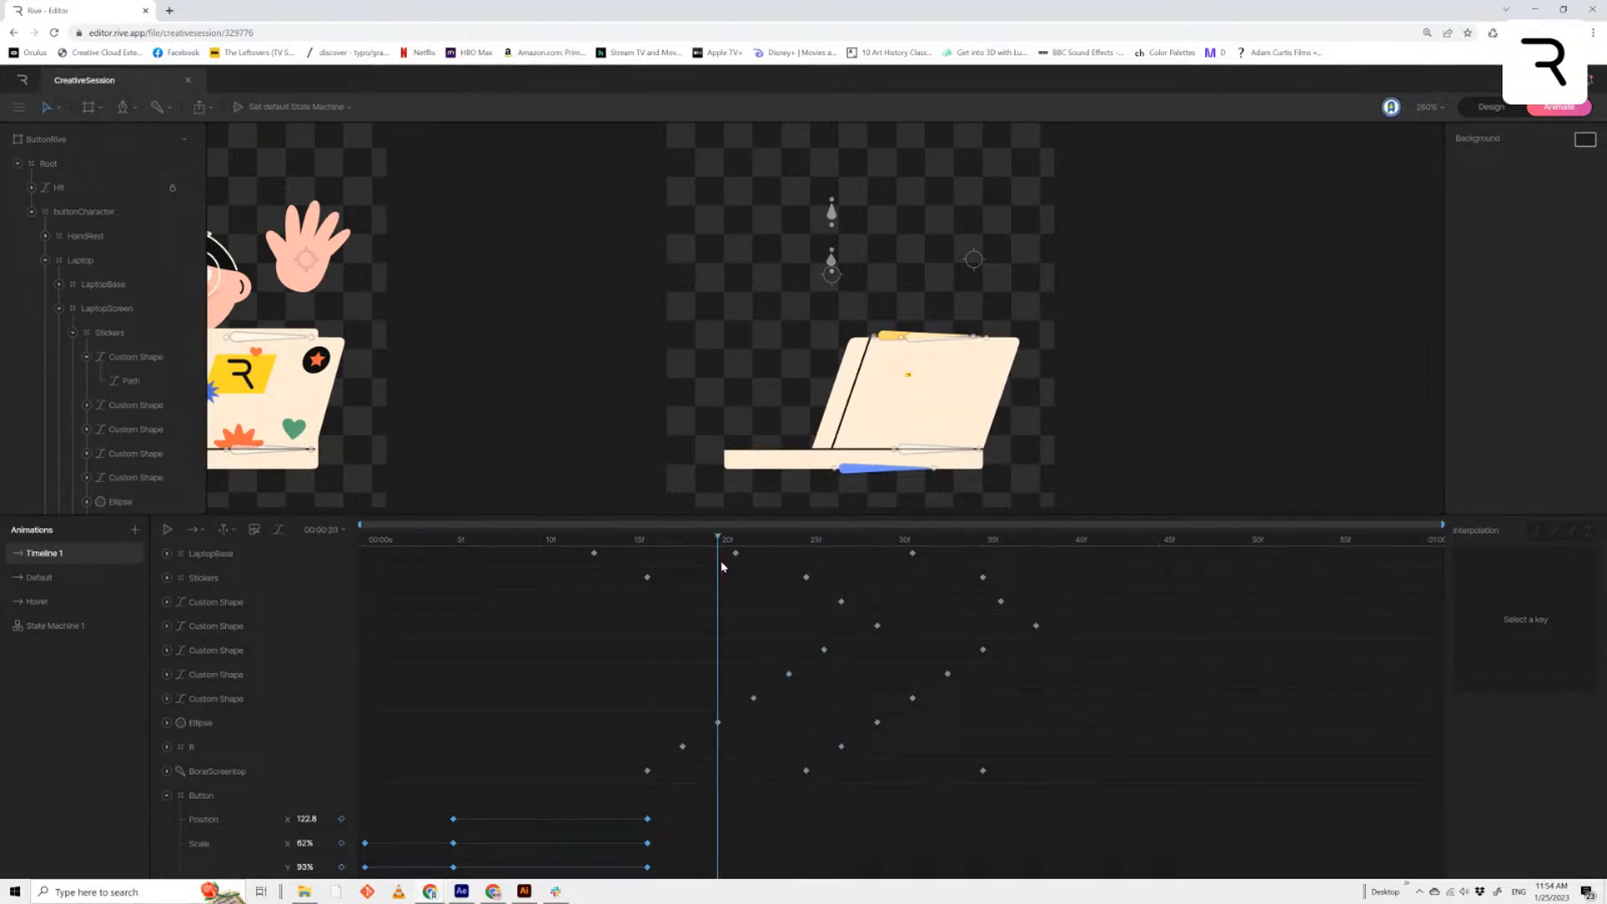
scroll(786, 671, "up", 1)
left_click_drag(771, 612, 711, 645)
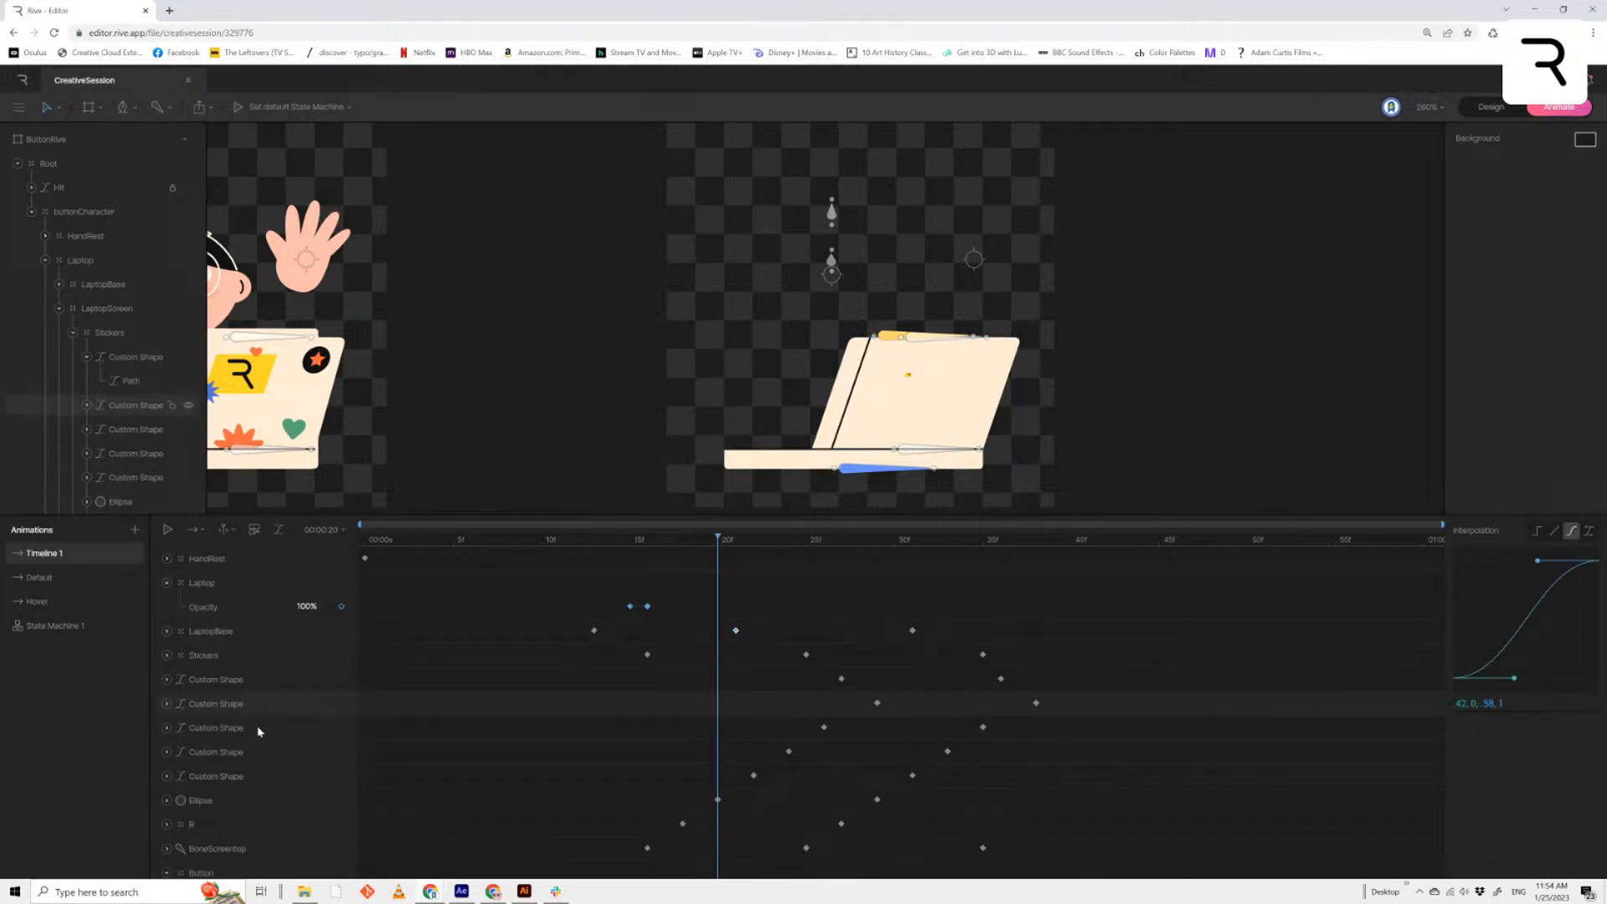
Try shifting the BoneScreentop bone to an X position of about -18.1 at frame 20
left_click(235, 848)
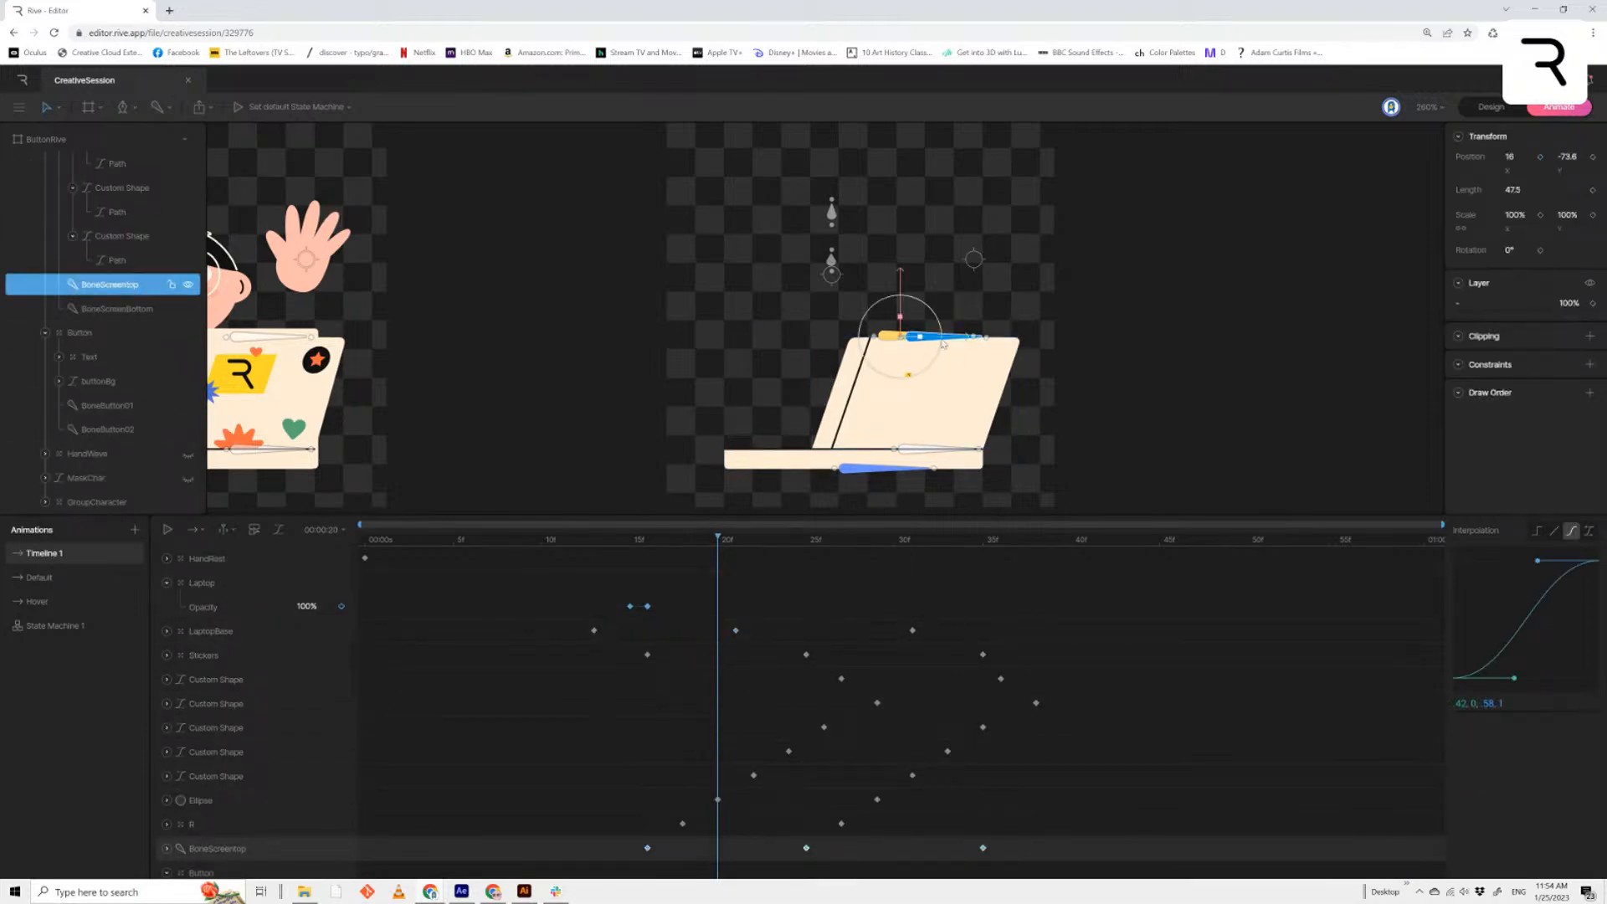
left_click_drag(943, 343, 887, 338)
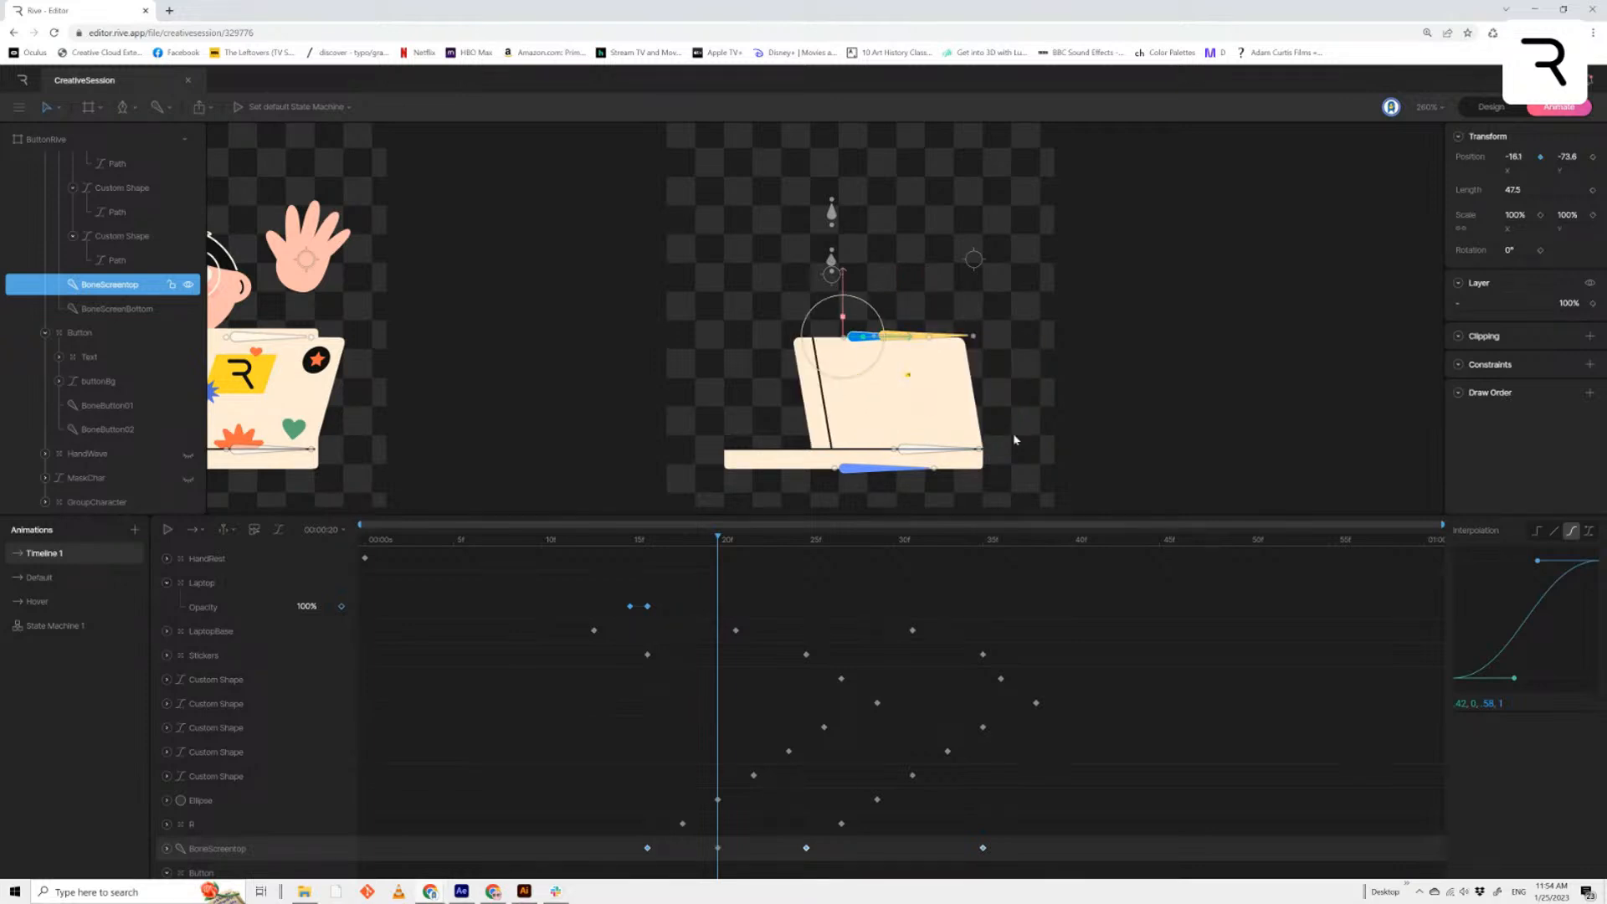
key("ctrl+z")
Check the laptop screen's tilt at the frame 25 and frame 35 BoneScreentop keyframes and preview the animation
left_click_drag(723, 542, 807, 569)
scroll(906, 816, "down", 1)
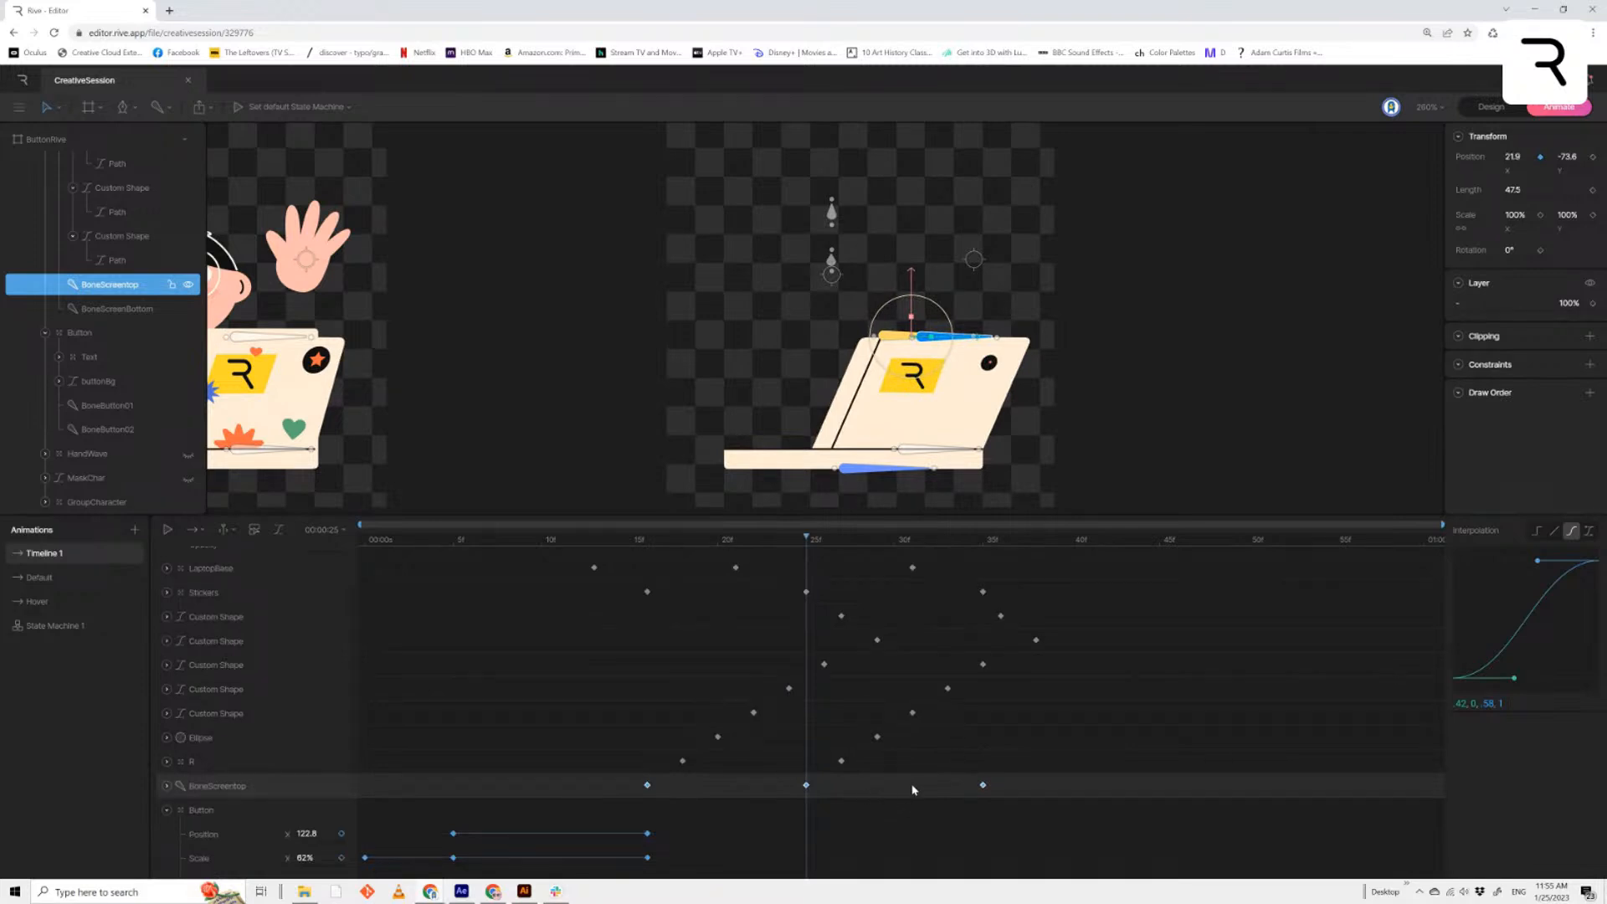
key("space")
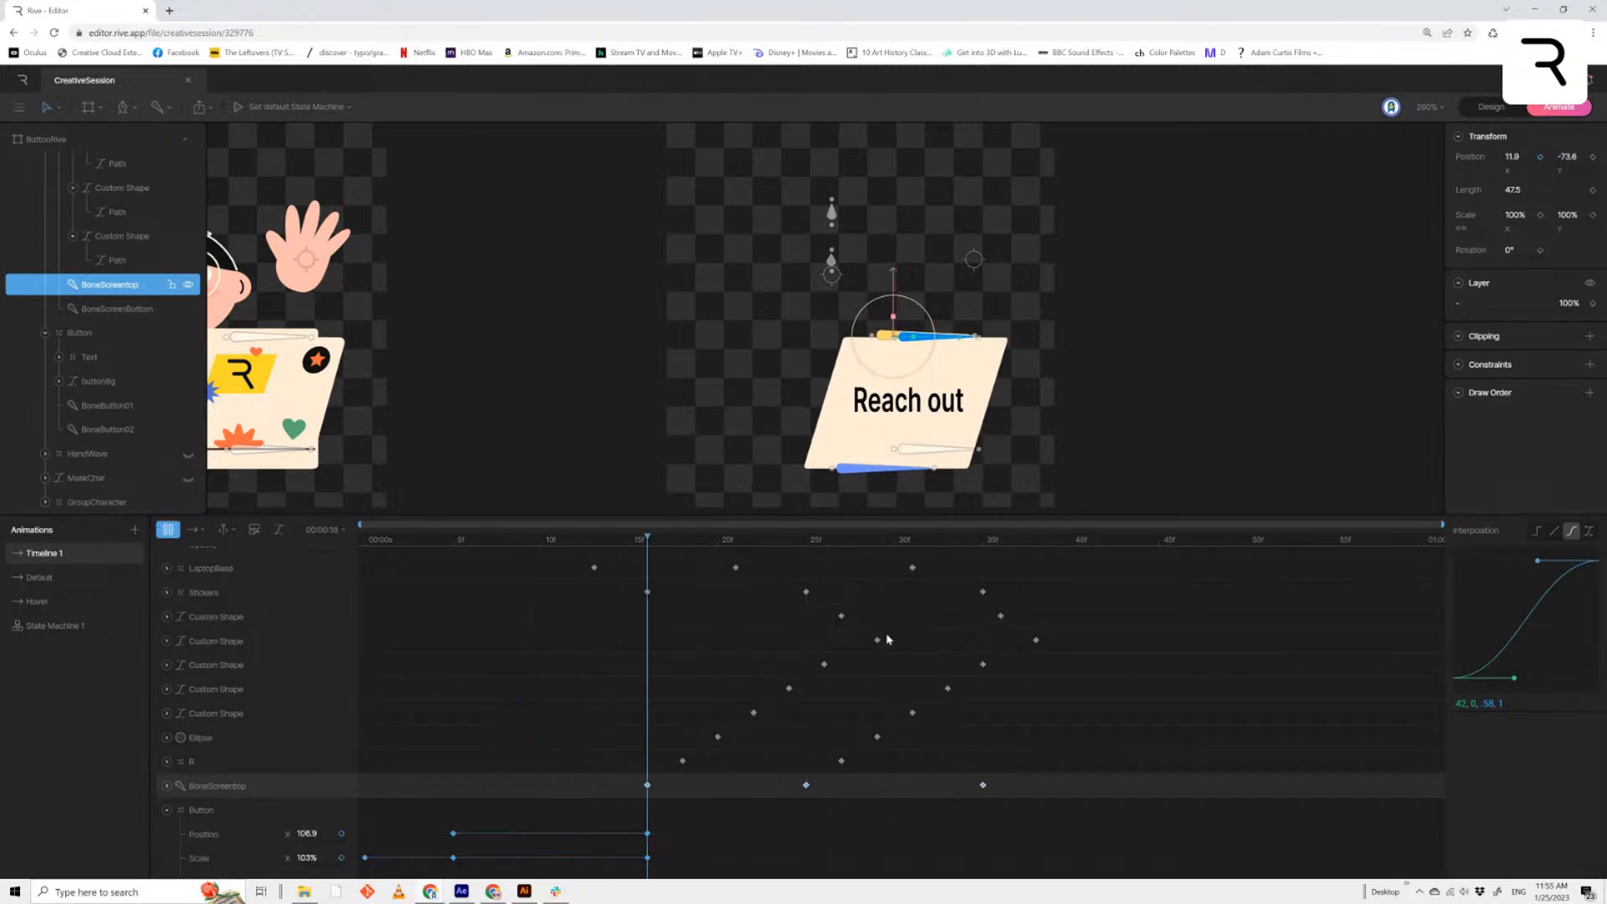
key("space")
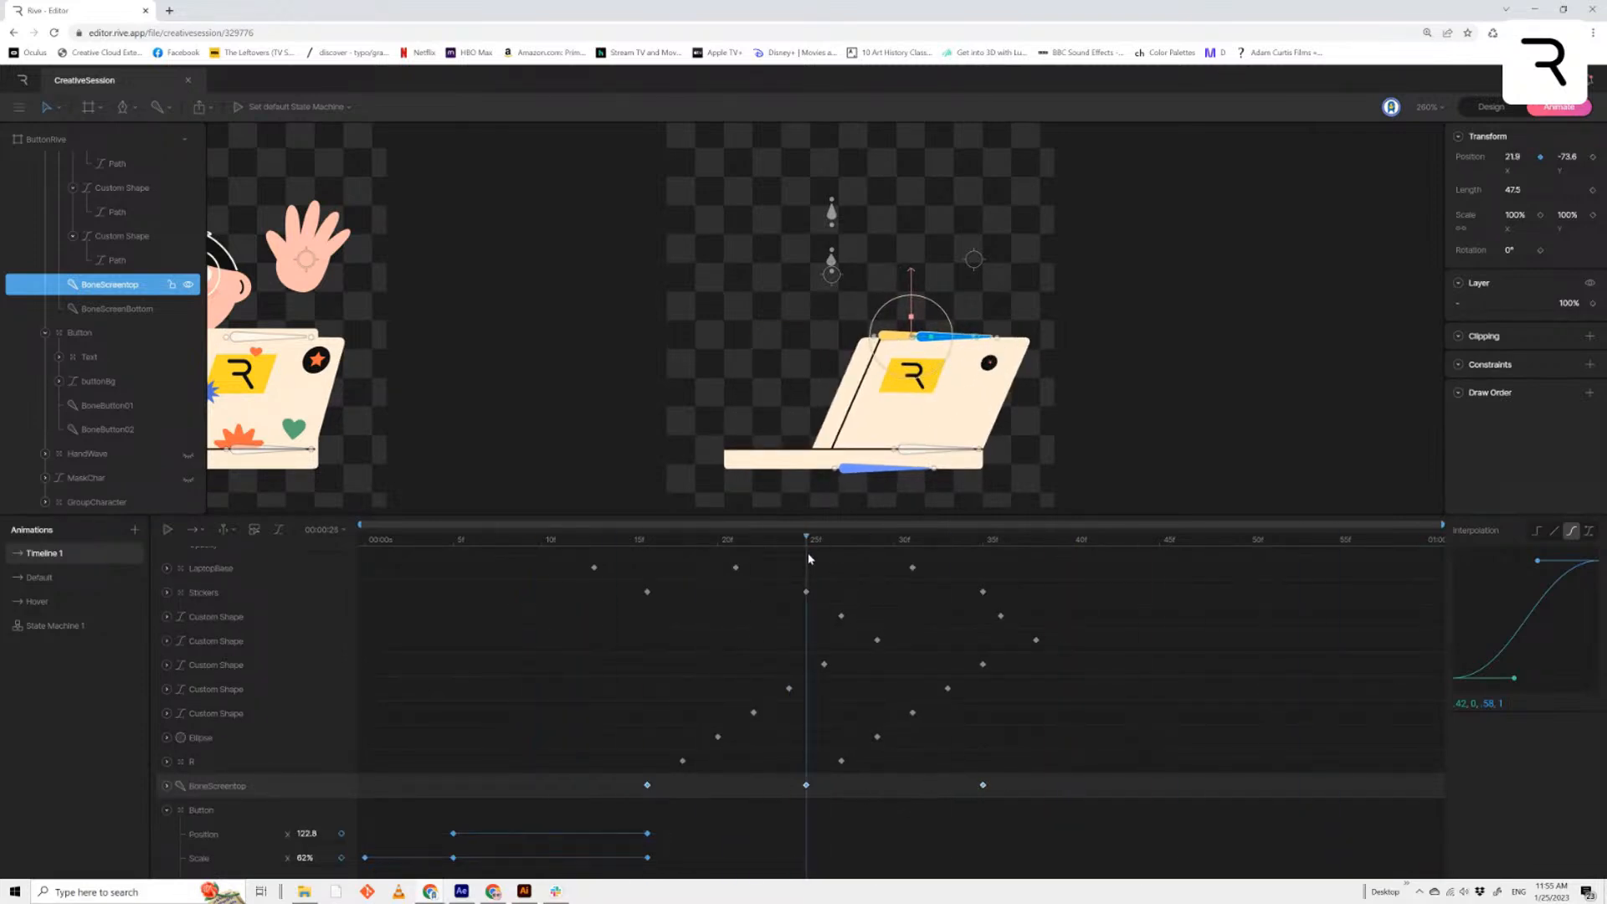
left_click_drag(808, 558, 975, 667)
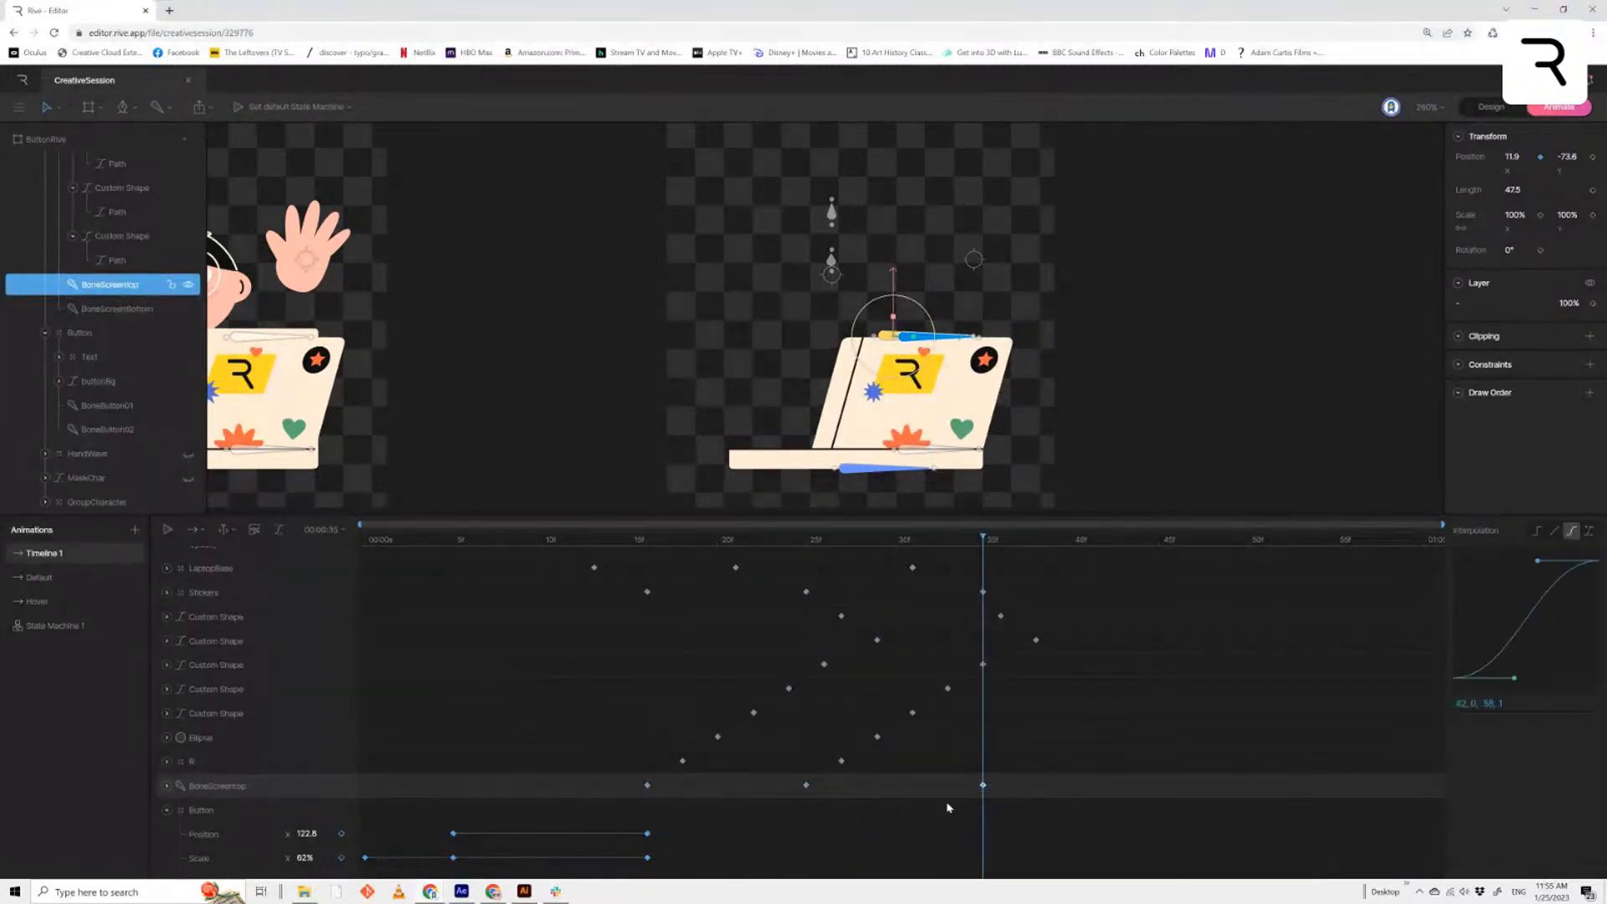
Try steeper easing curves on BoneScreentop's frame 25 and 35 keyframes and preview the screen movement
left_click(806, 785)
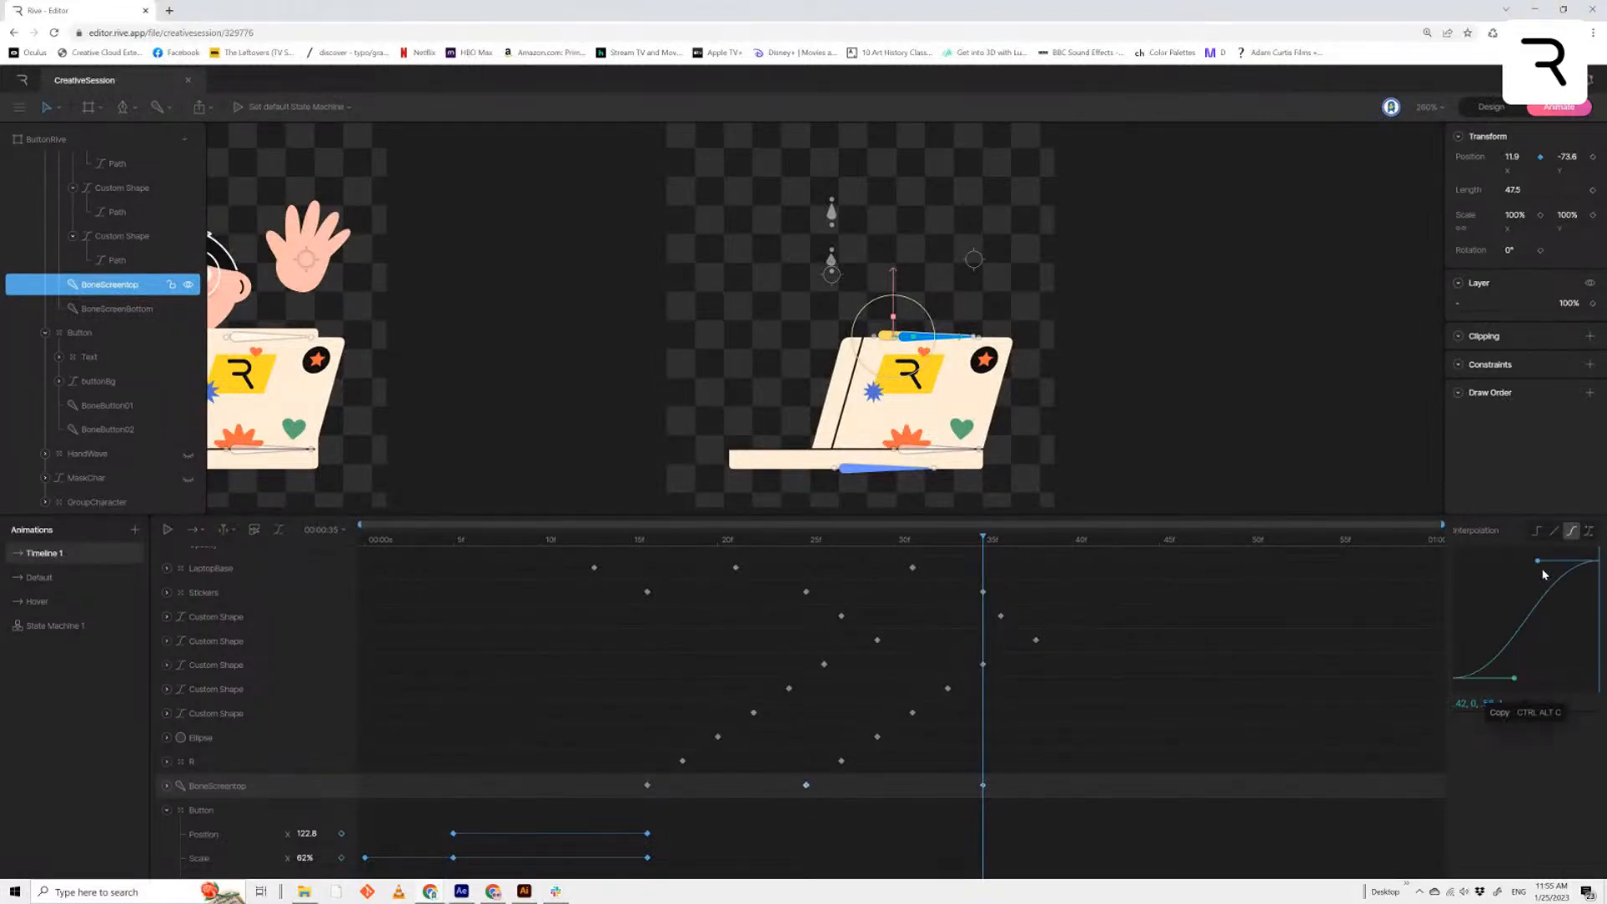
left_click_drag(1543, 570, 1485, 564)
key("ctrl+z")
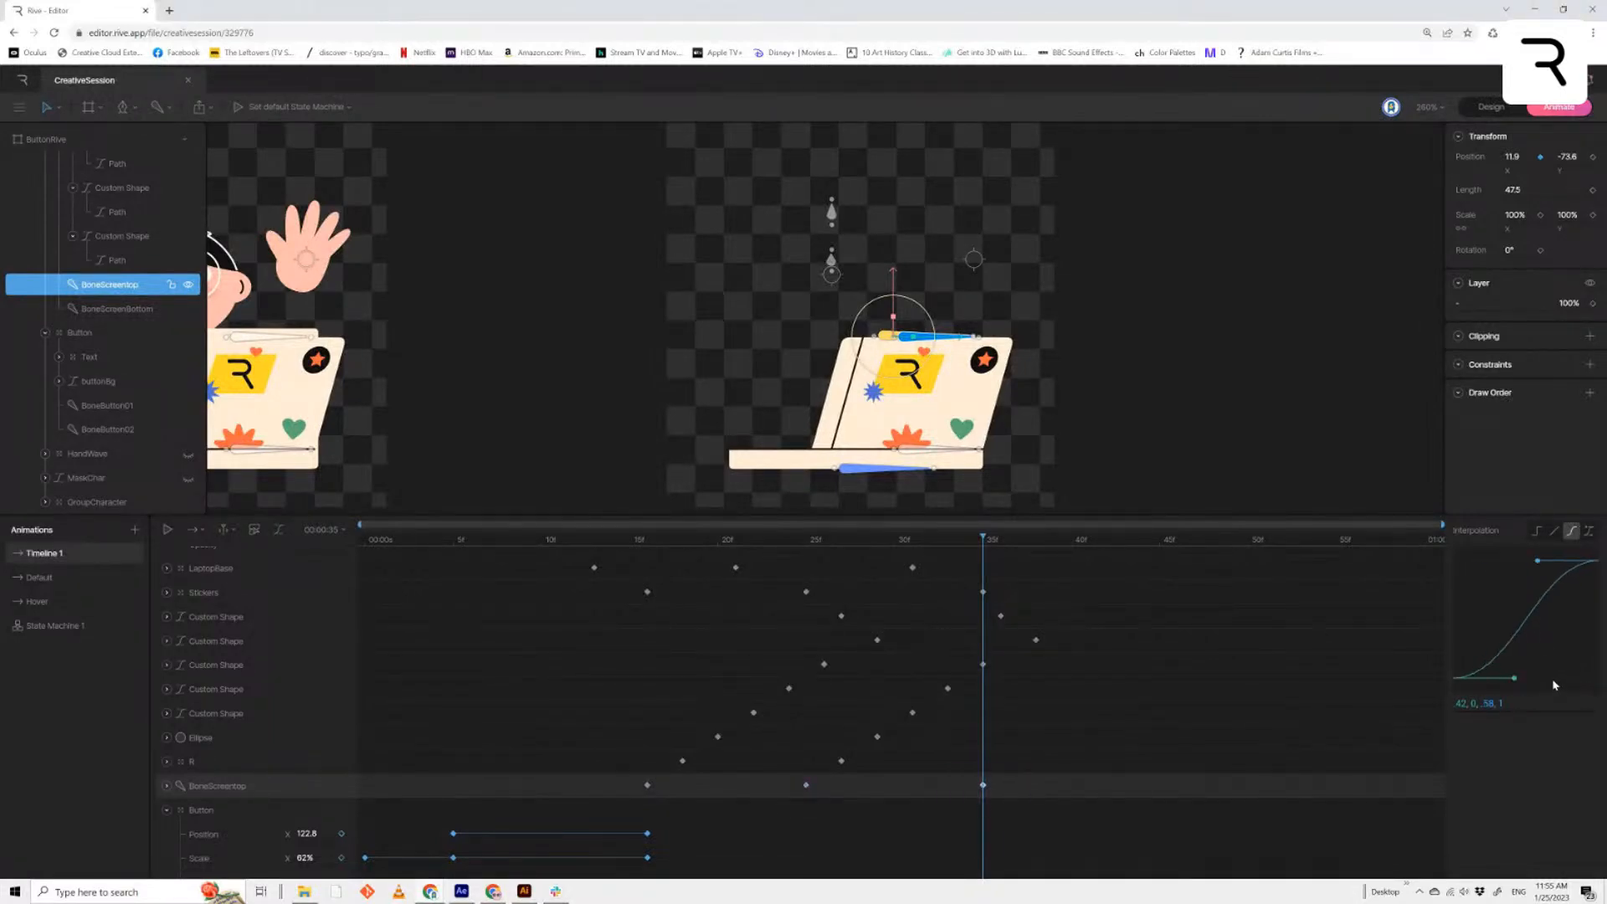
left_click_drag(1515, 679, 1570, 683)
key("space")
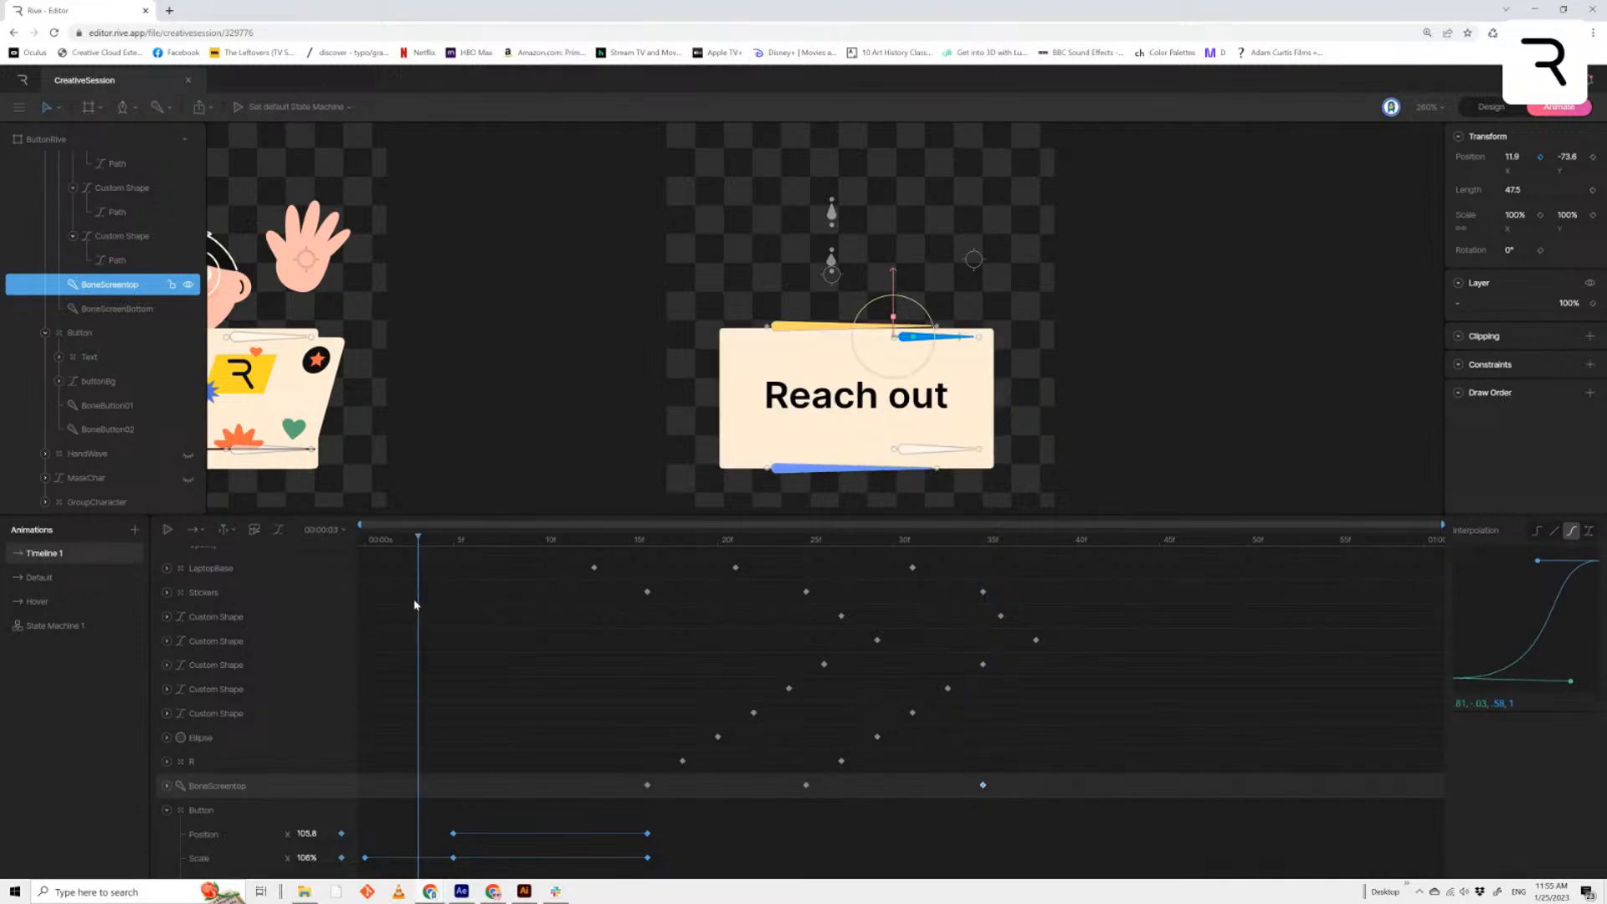
left_click(875, 544)
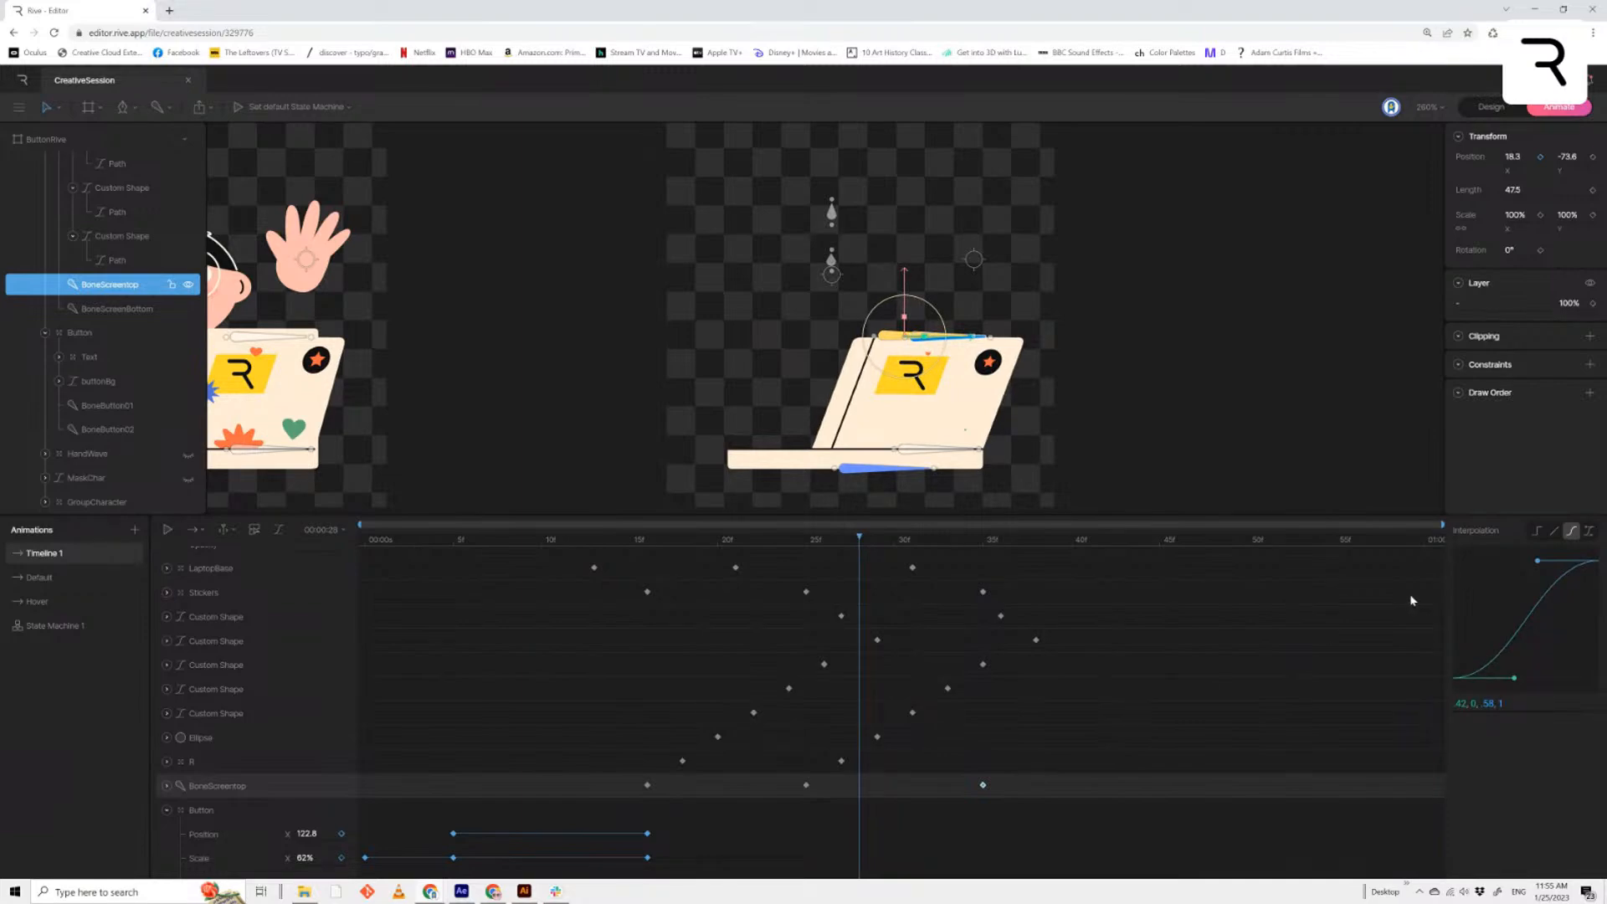
Apply Cubic Value interpolation to all three BoneScreentop keyframes and level the incoming handle of the frame 25 peak in the graph editor
left_click_drag(1075, 826, 592, 771)
left_click(1585, 533)
left_click(1571, 532)
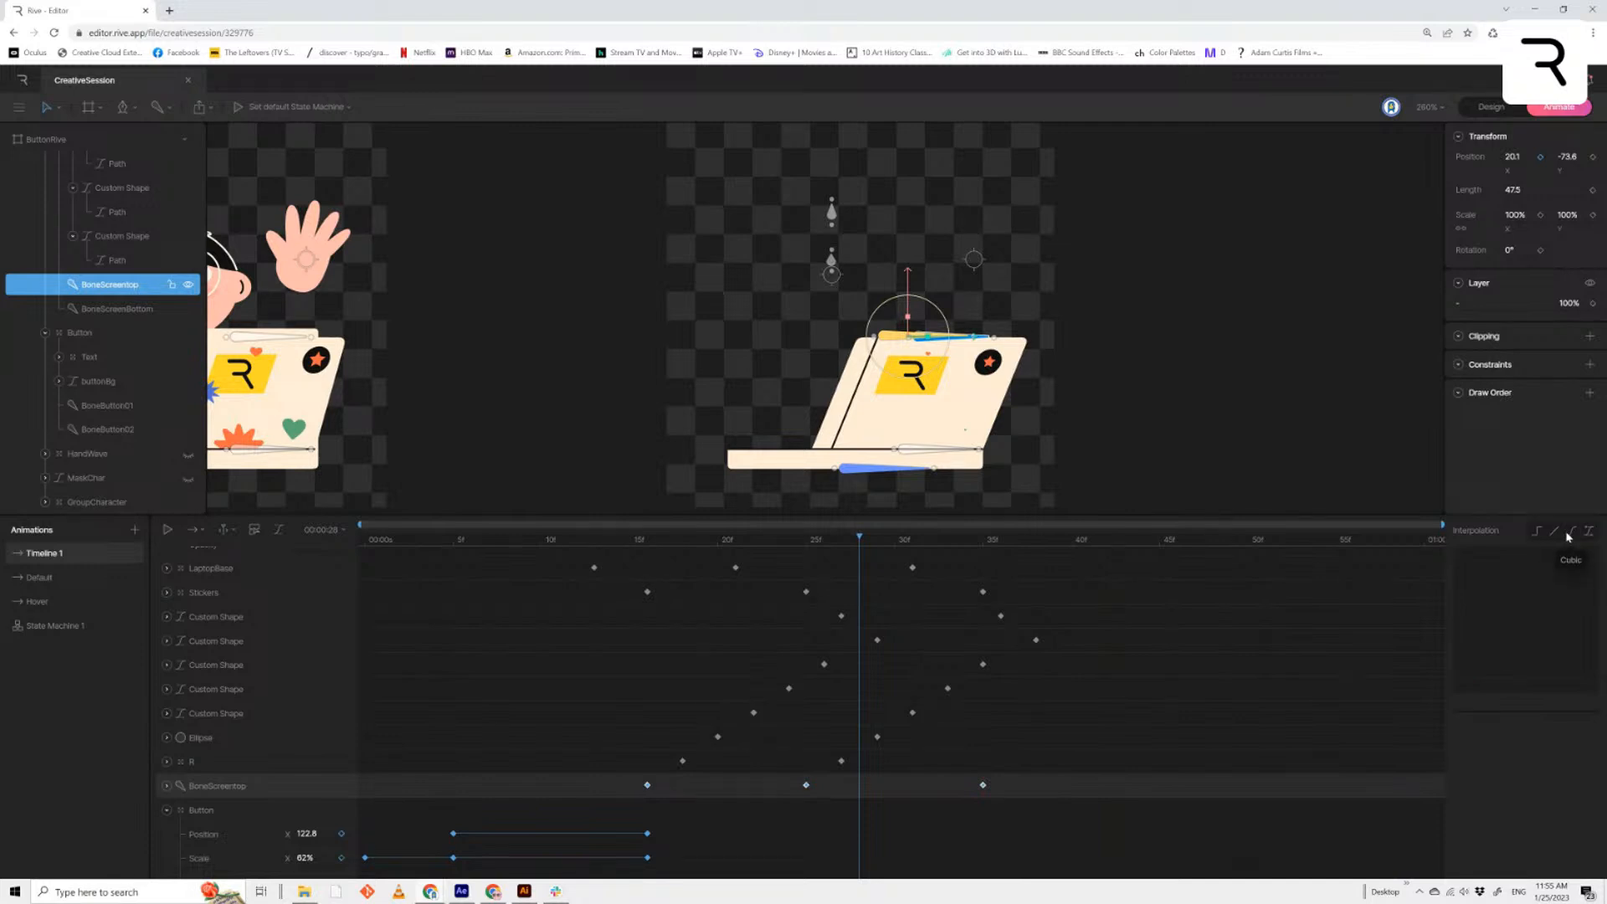
left_click(279, 528)
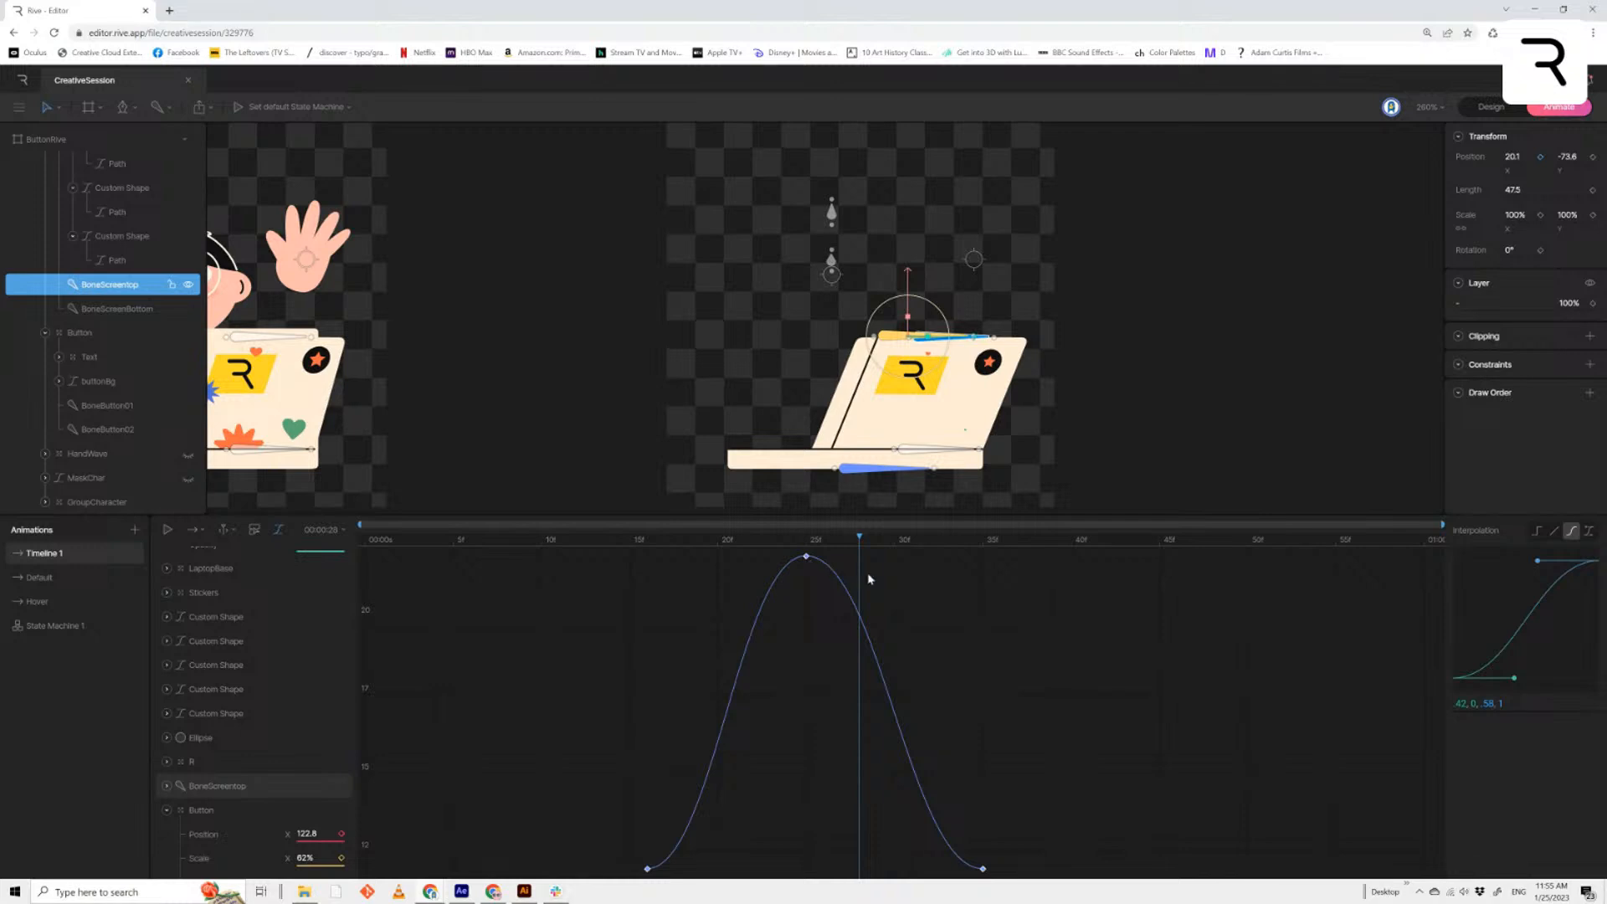
left_click(1591, 536)
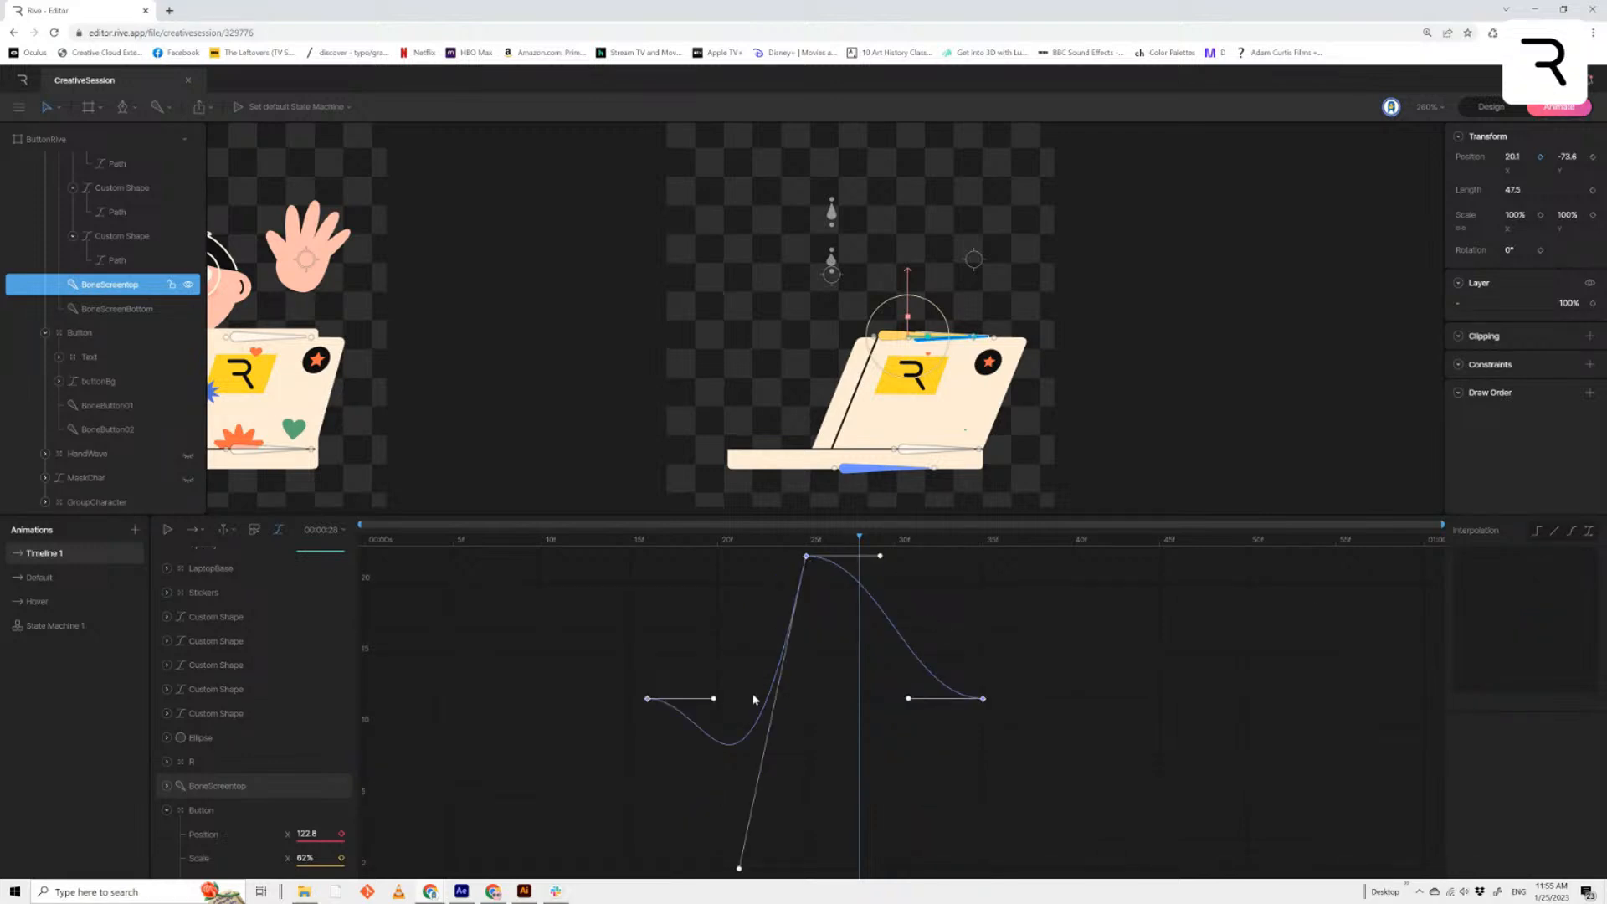
left_click_drag(740, 872, 732, 556)
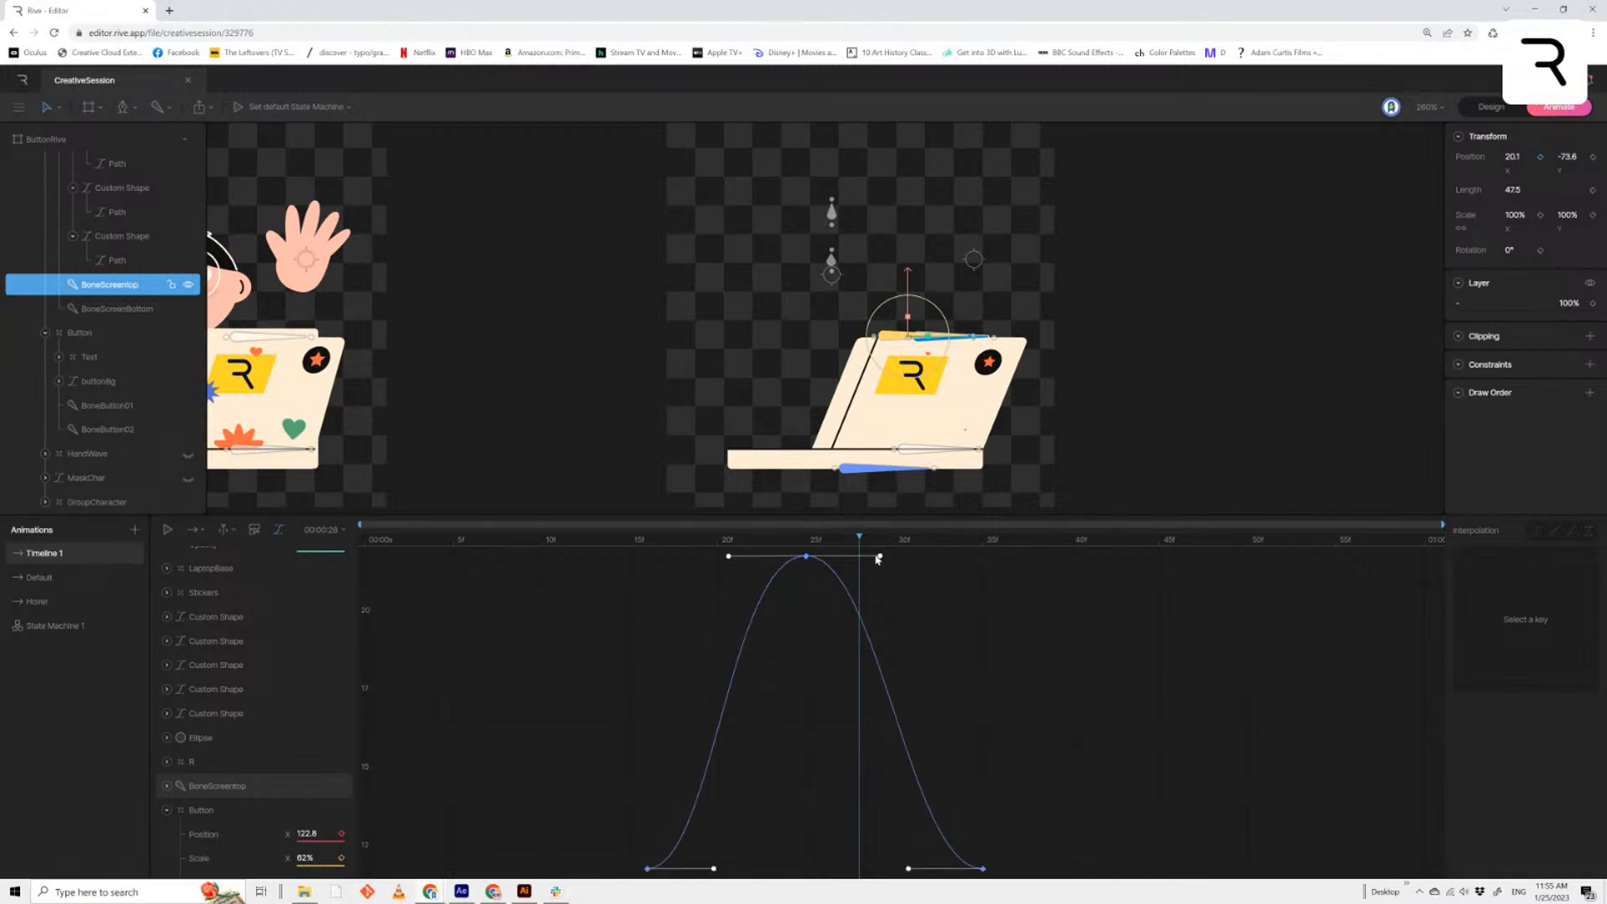
Lengthen all four handles of the BoneScreentop curve for stronger easing at its start, peak and end, and preview it
left_click_drag(878, 558, 907, 561)
left_click_drag(728, 558, 711, 562)
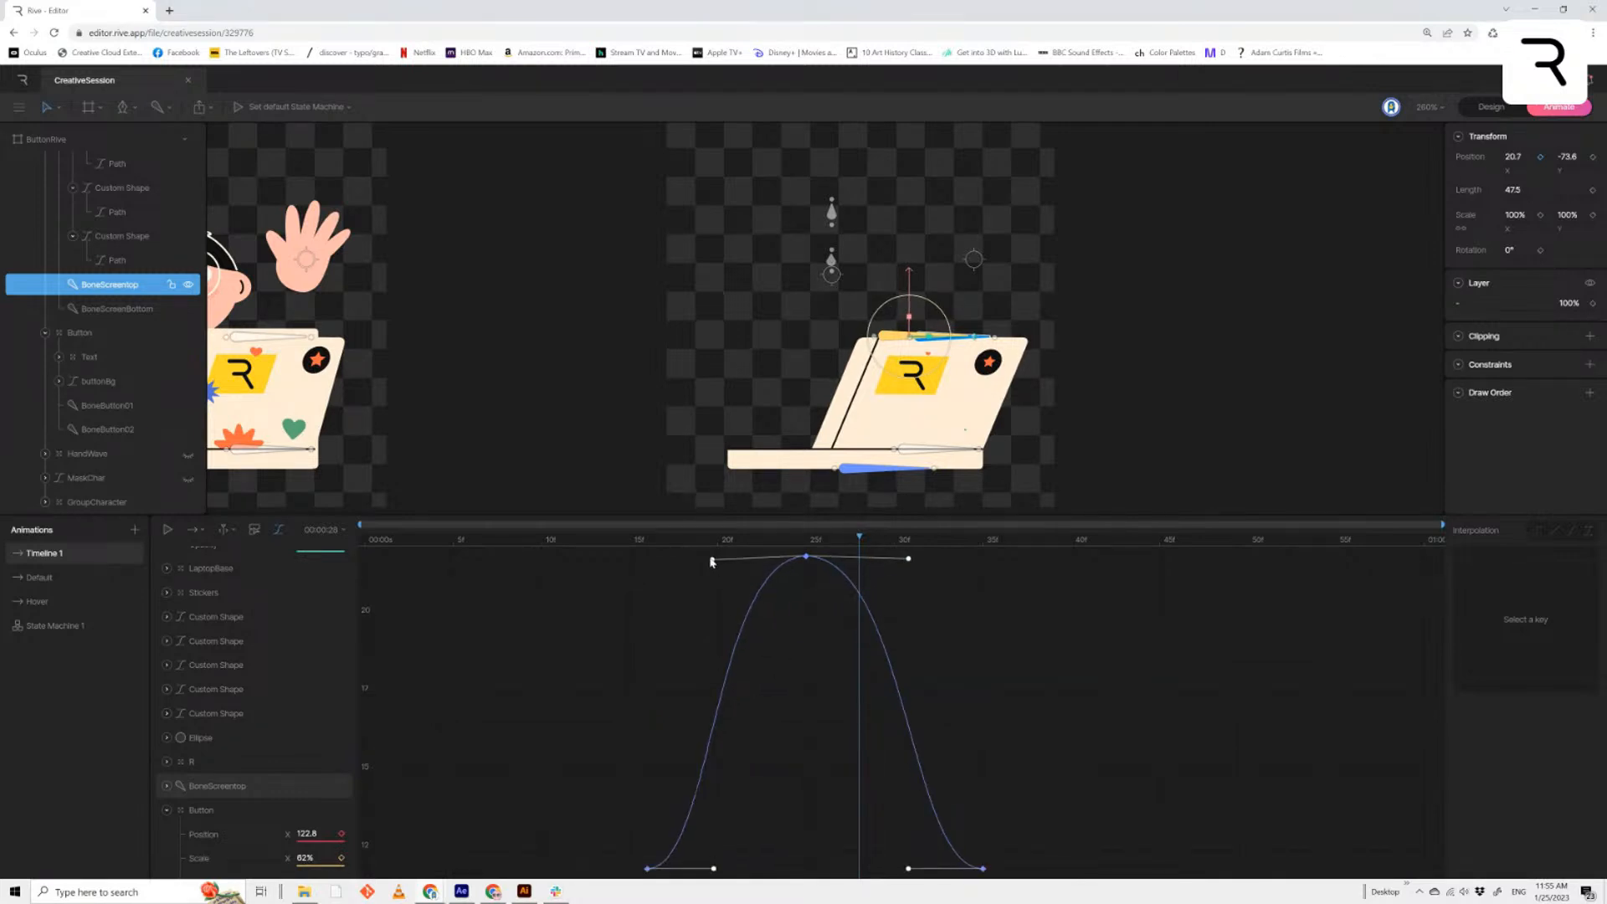
left_click_drag(714, 870, 743, 866)
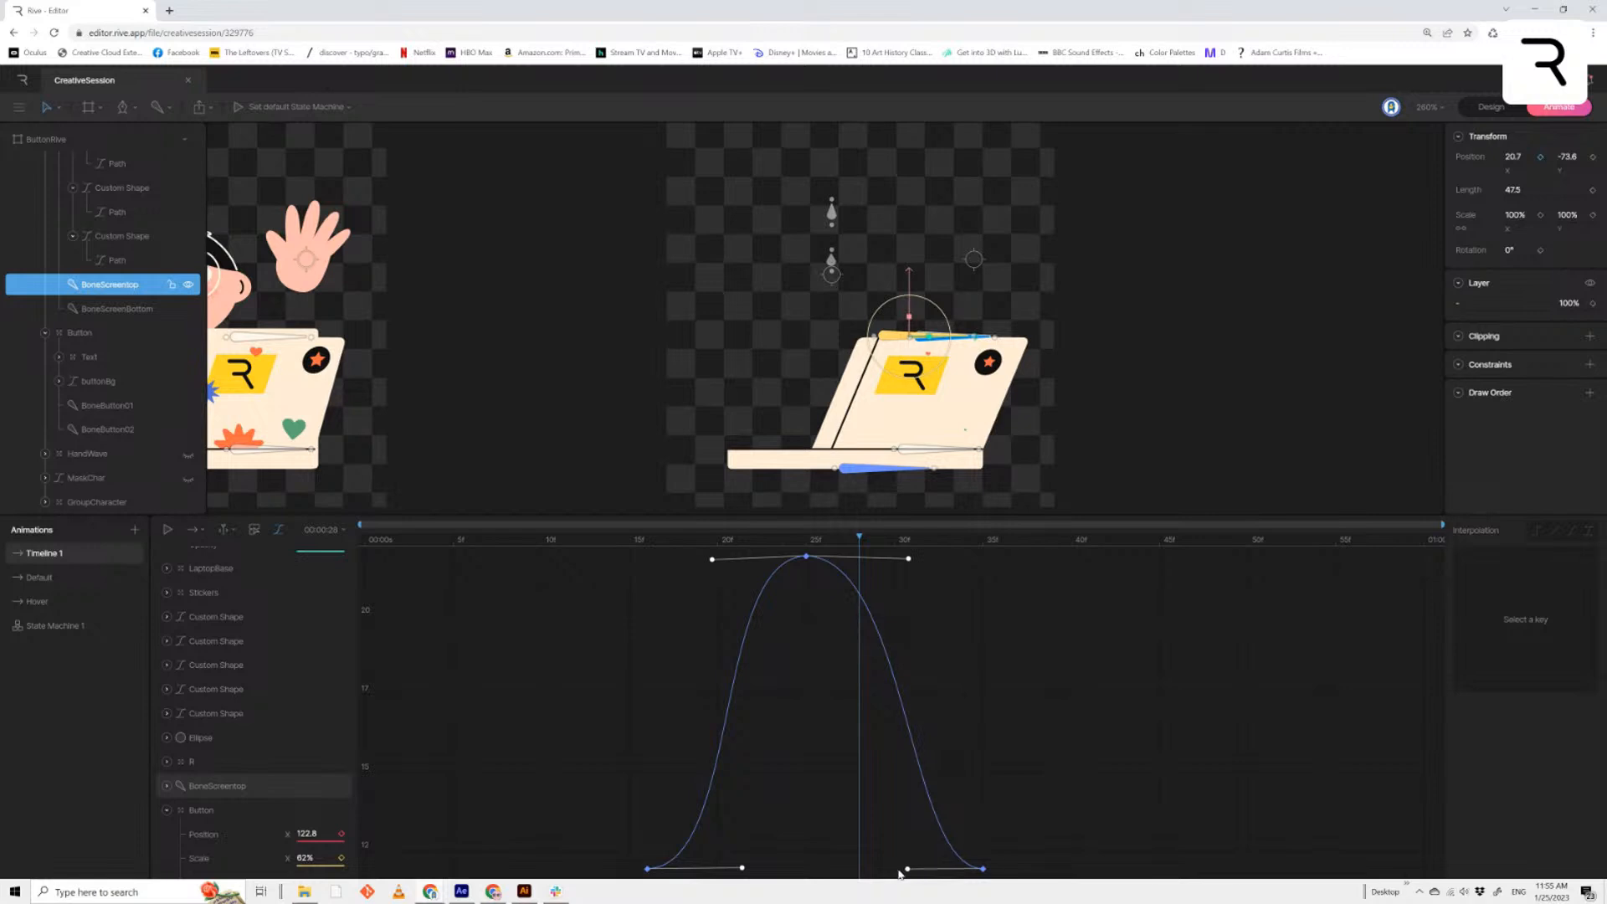
left_click_drag(908, 868, 878, 868)
left_click_drag(804, 539, 488, 569)
key("space")
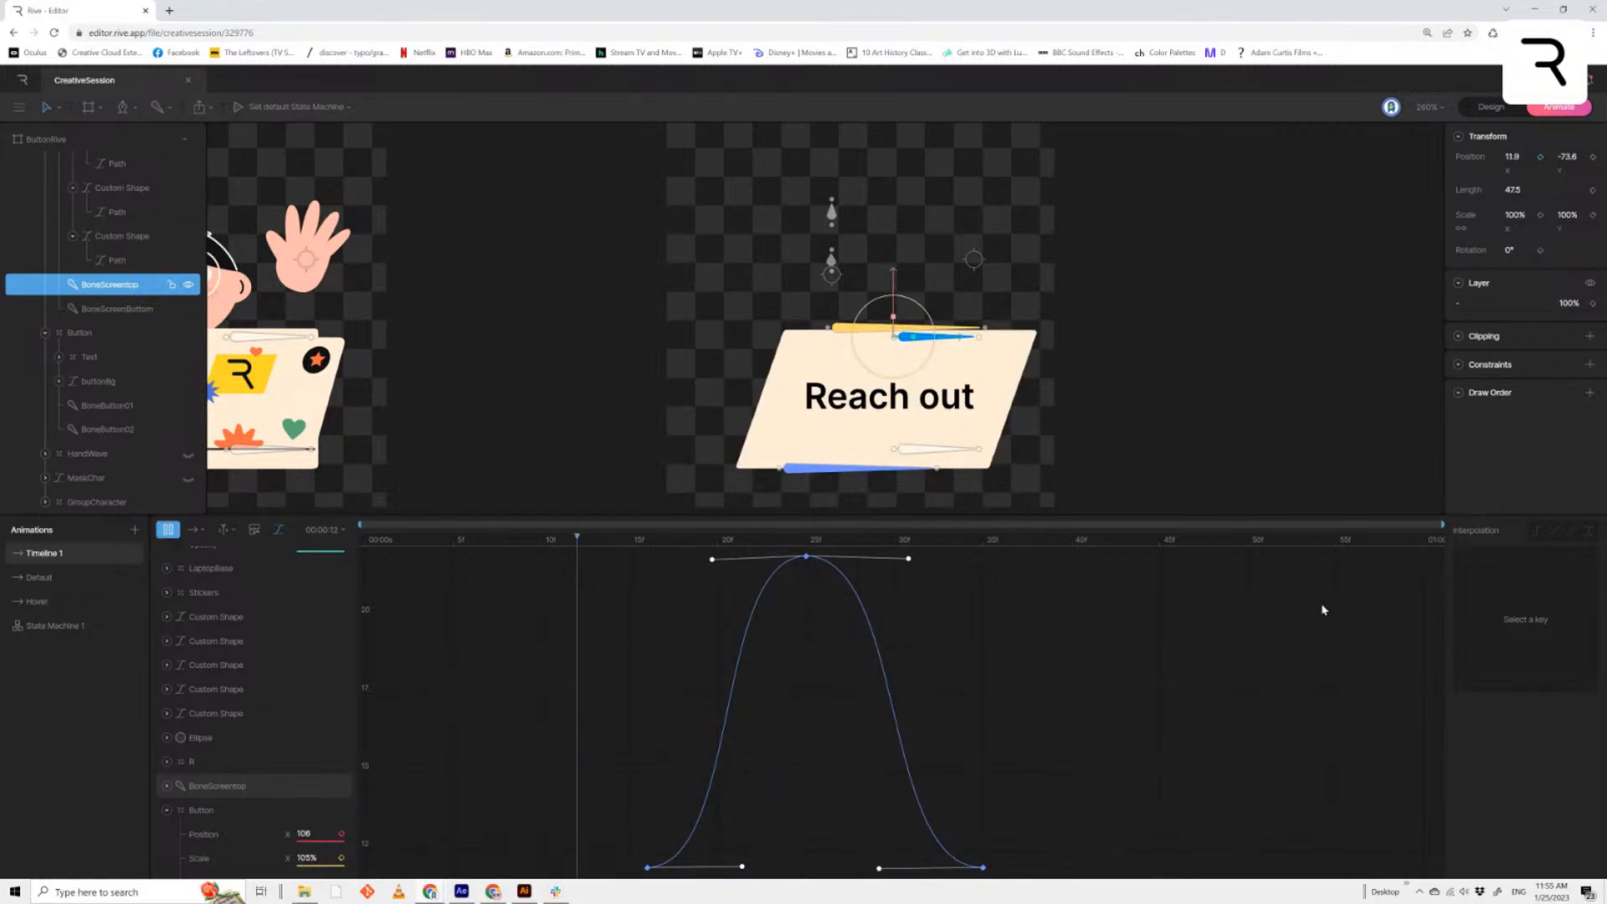
Try extending both handles of the BoneScreentop curve's frame 25 peak further outward and preview the longer hold
left_click_drag(910, 564, 916, 558)
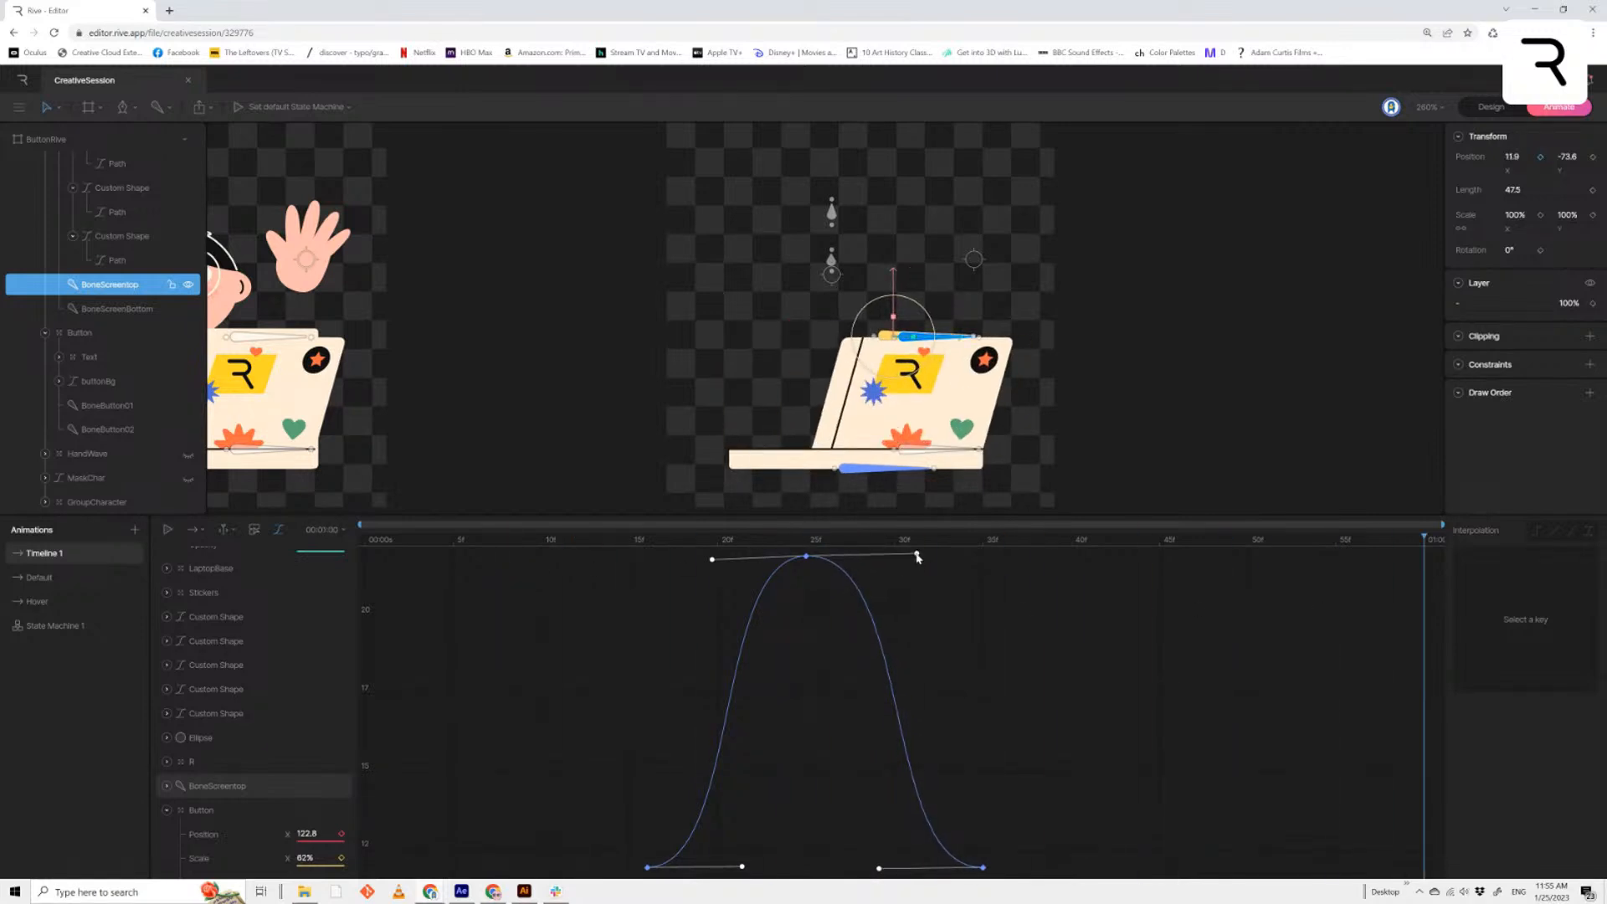
left_click_drag(707, 559, 713, 560)
left_click_drag(916, 556, 952, 557)
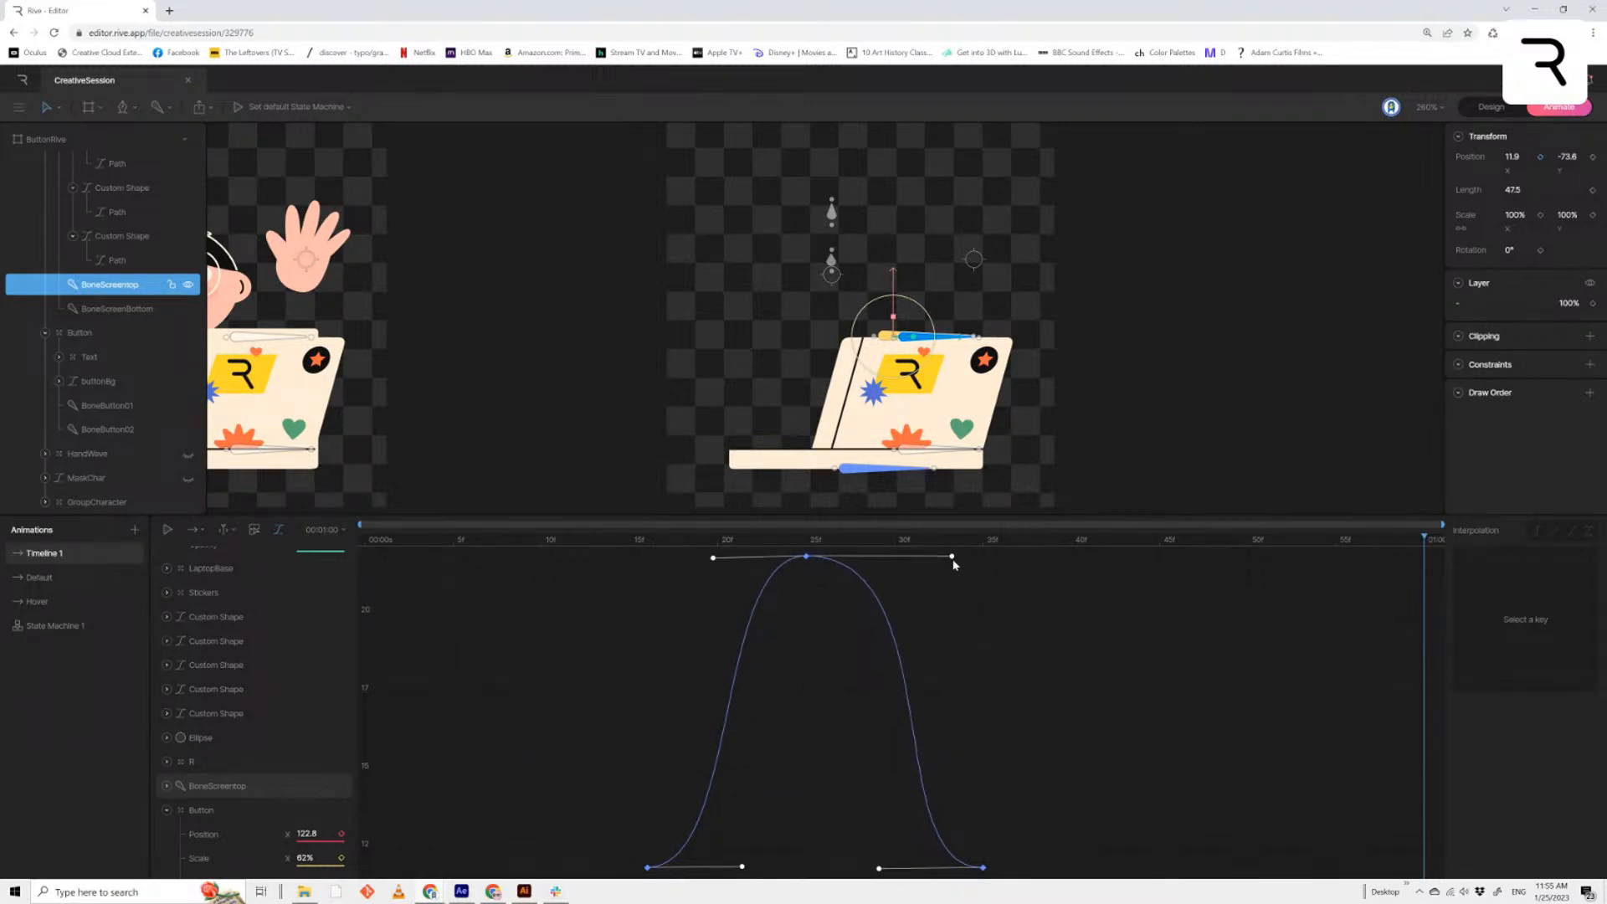
left_click_drag(712, 560, 686, 556)
key("space")
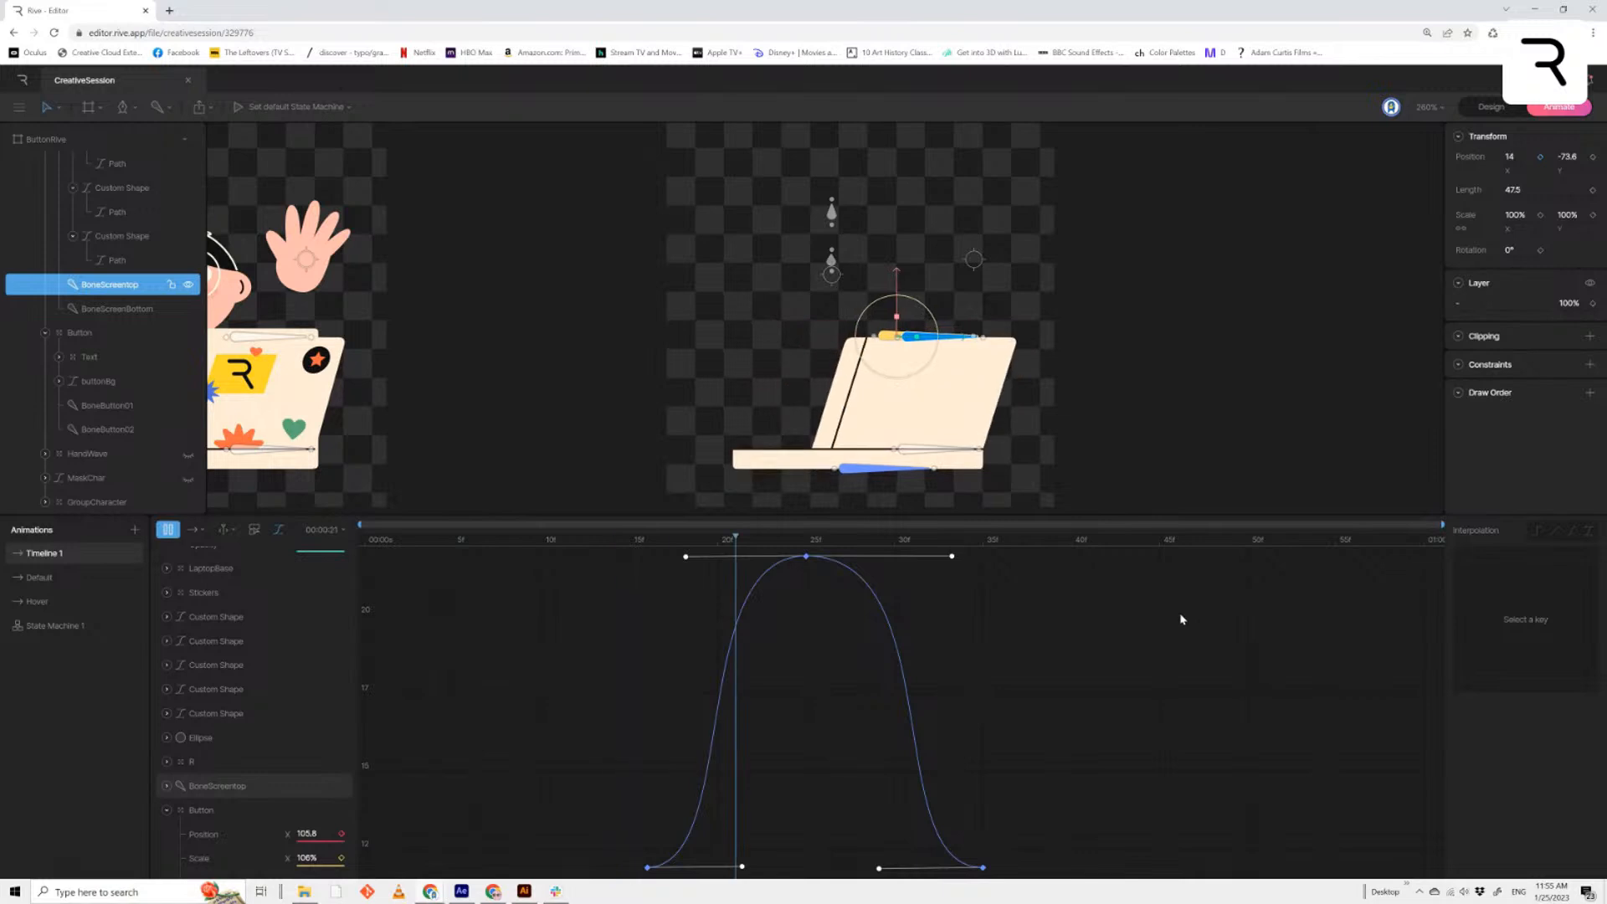
Shorten the handles at the BoneScreentop curve's peak, start and end keyframes for softer easing, and preview the motion
left_click_drag(952, 555, 909, 556)
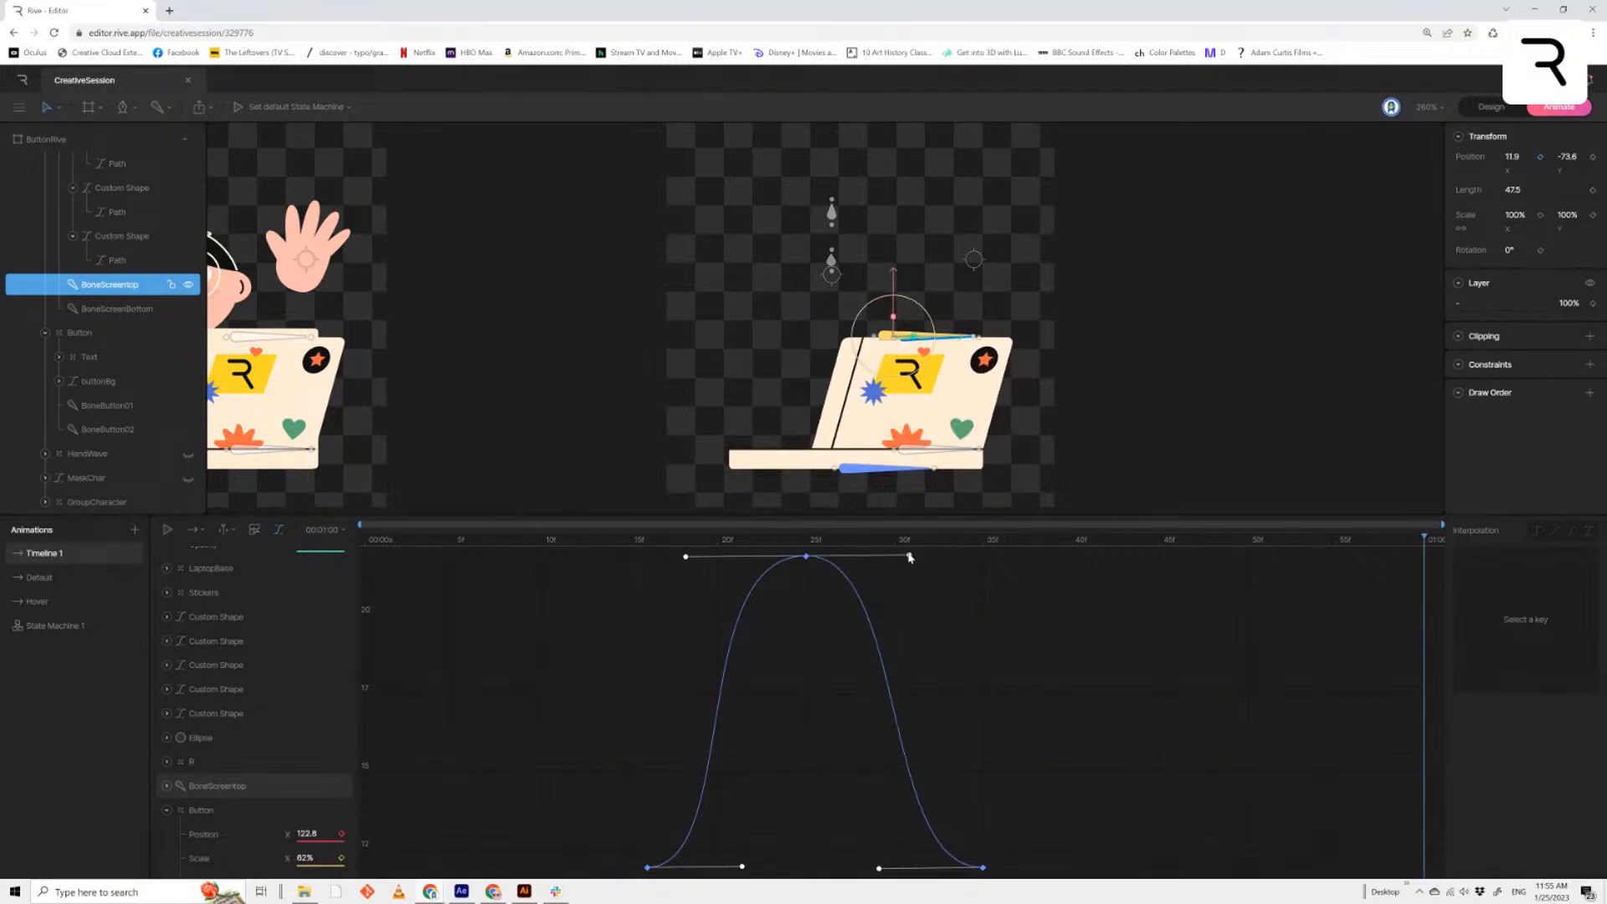
left_click_drag(708, 559, 727, 562)
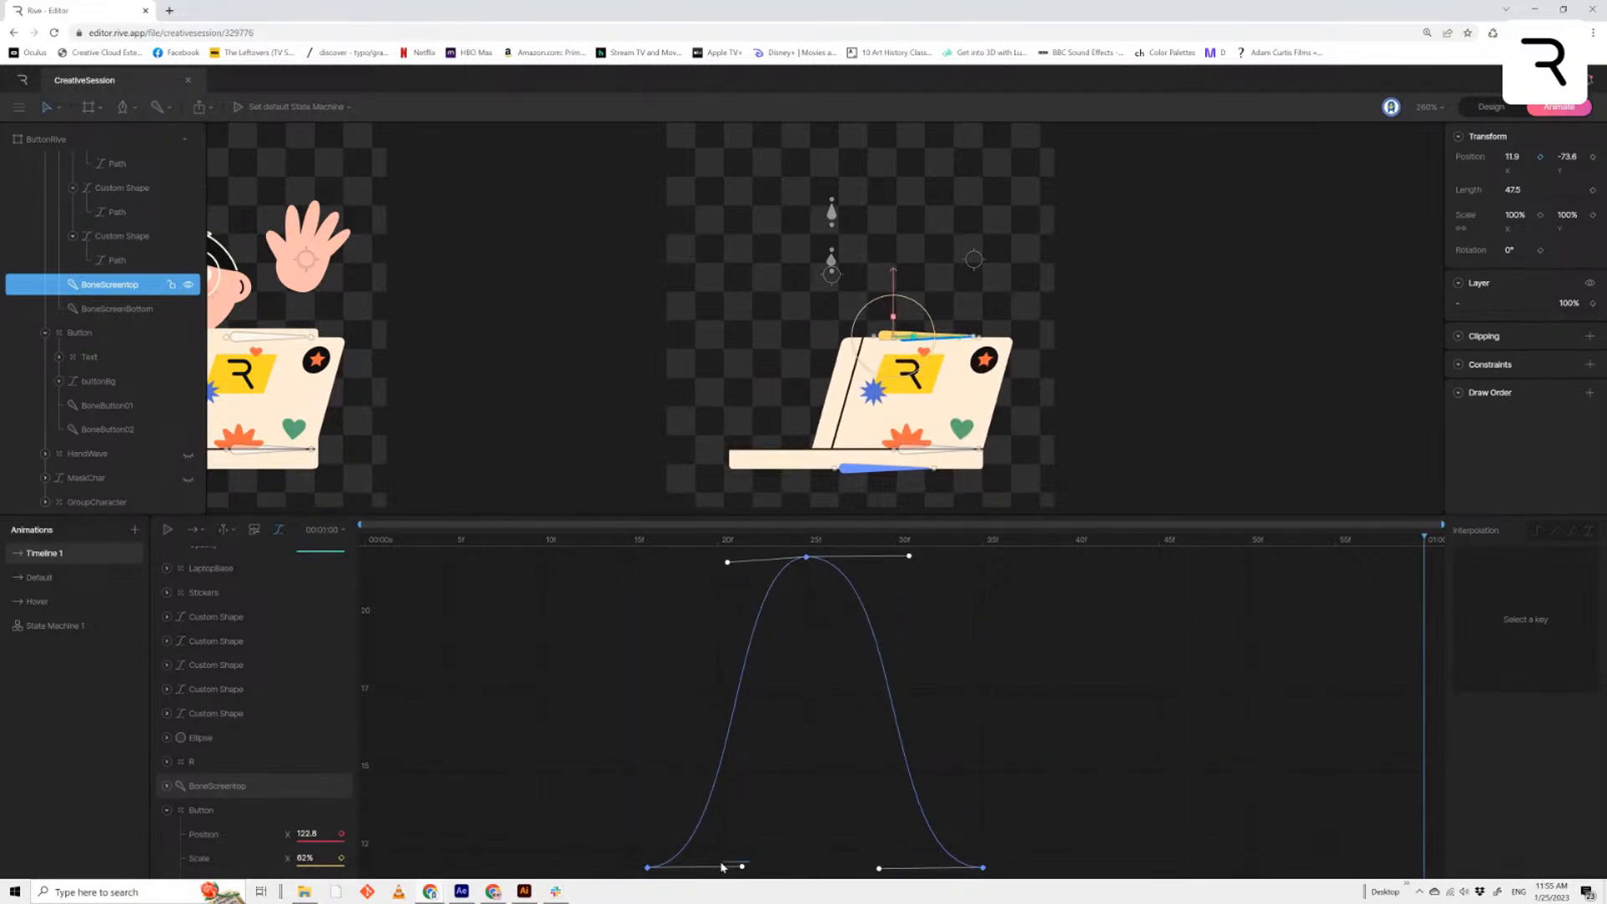
left_click_drag(742, 867, 693, 863)
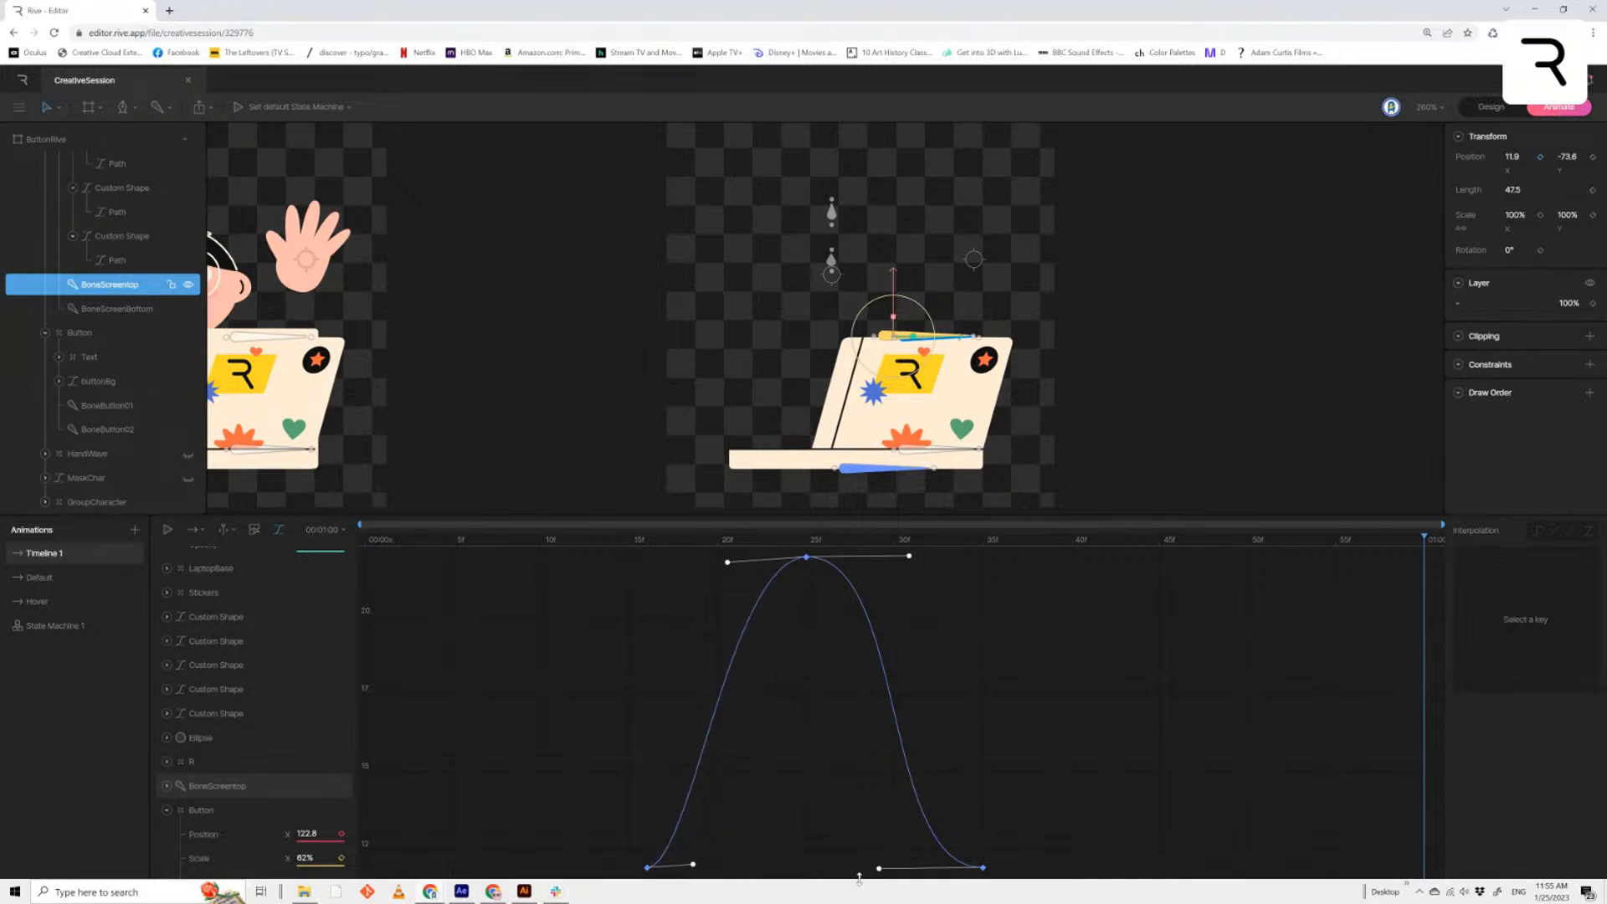
left_click_drag(881, 869, 933, 867)
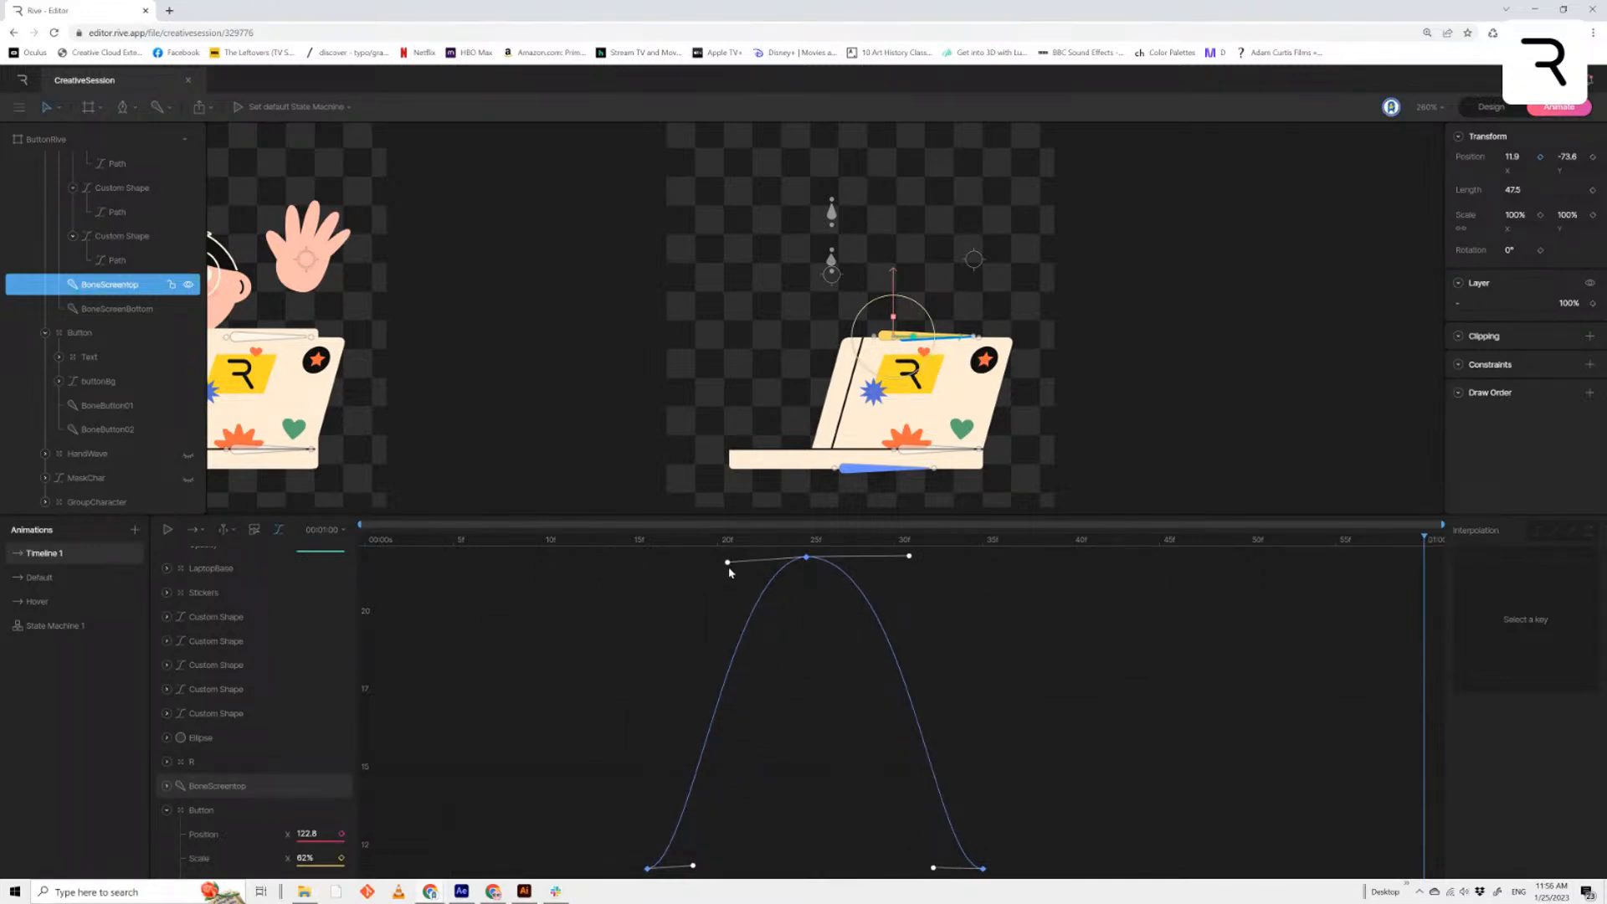
left_click_drag(727, 562, 718, 558)
key("space")
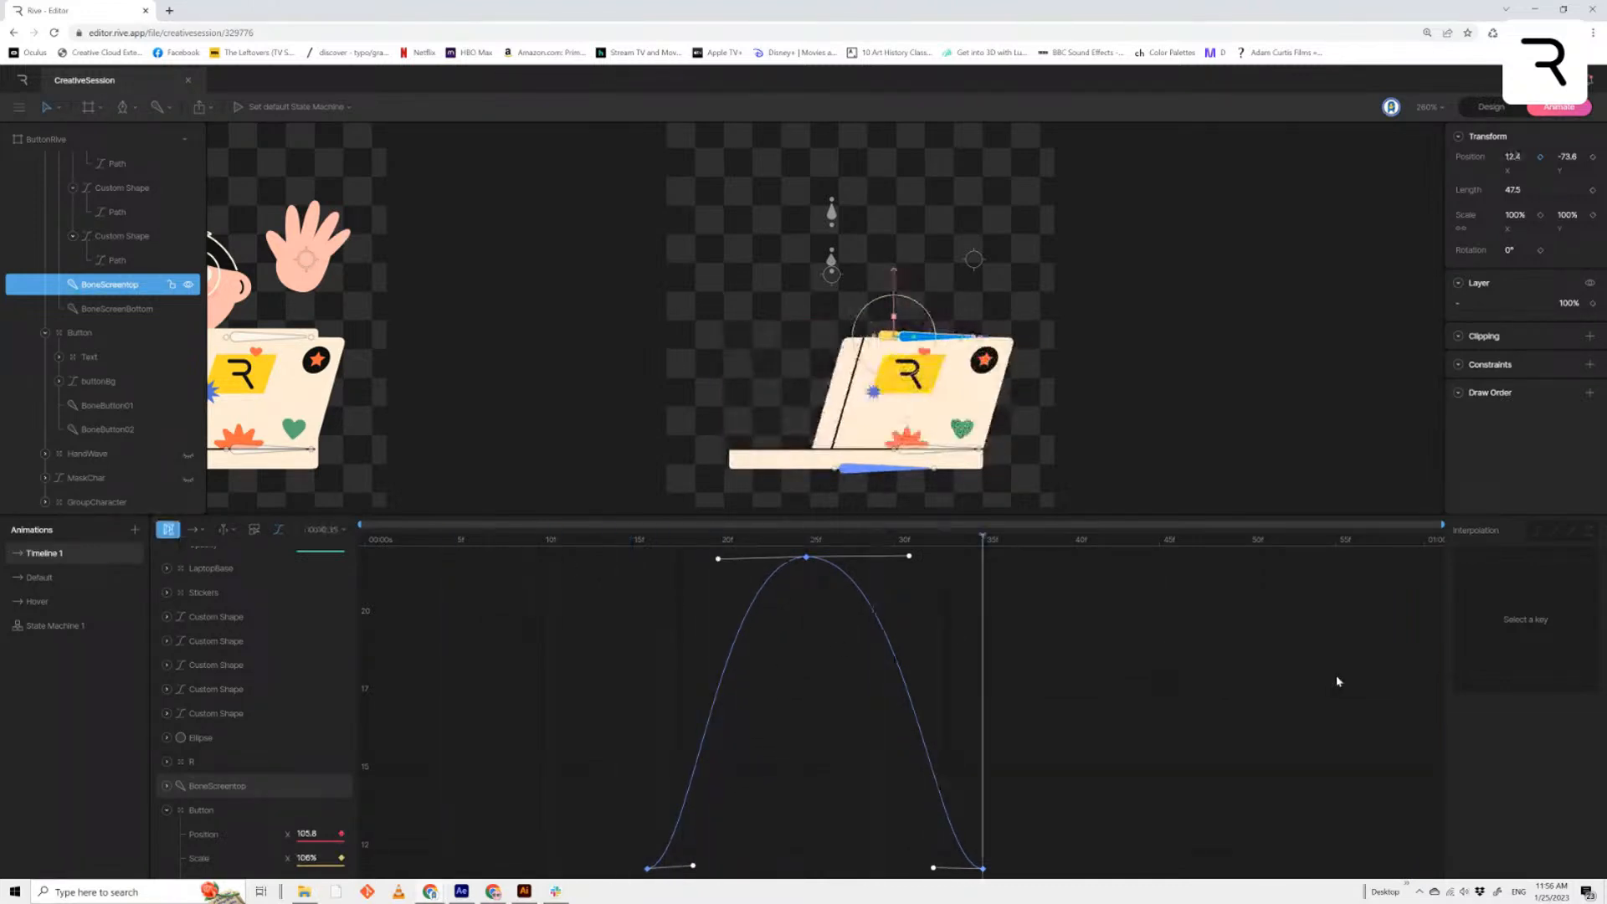
Fine-tune the BoneScreentop curve by slightly lengthening its peak, start and end handles, previewing the motion
left_click_drag(909, 558, 912, 556)
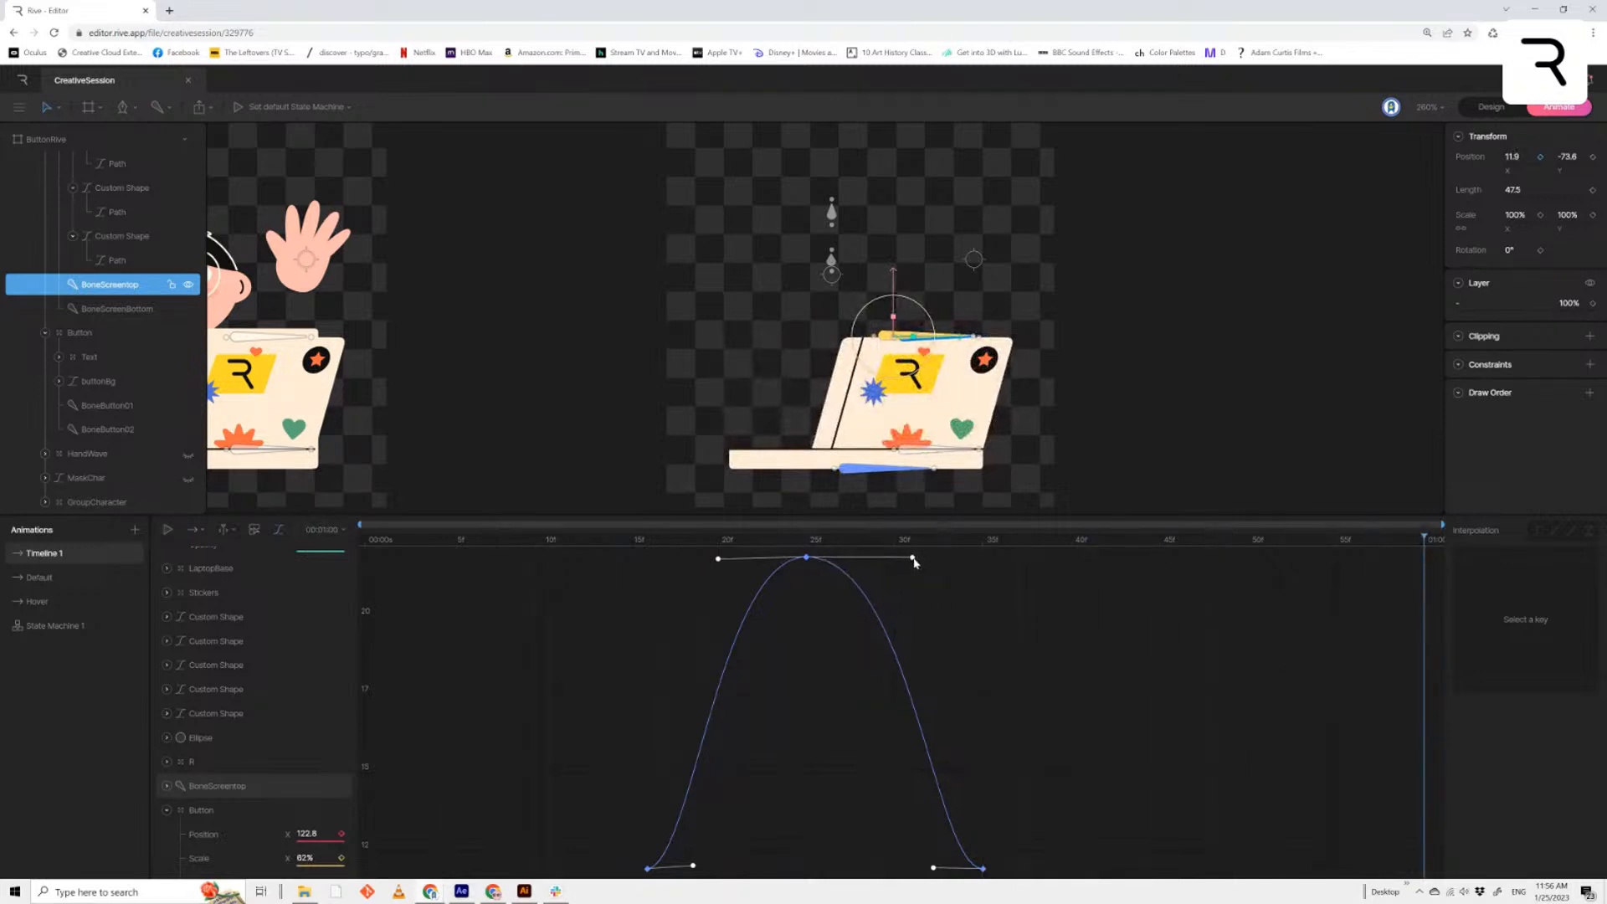
key("space")
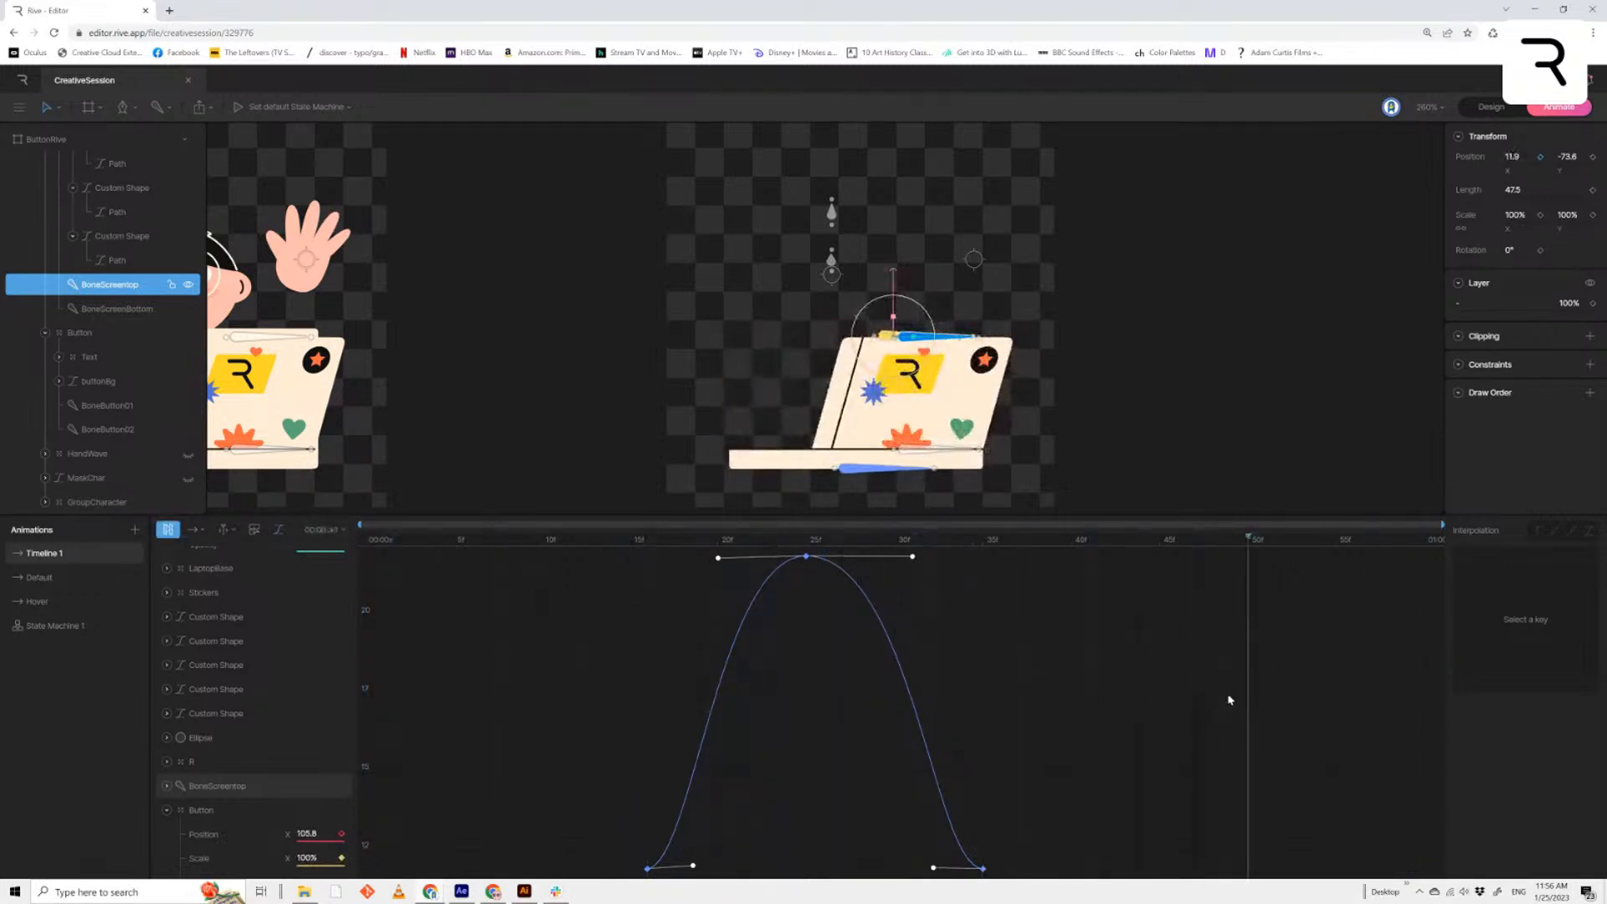
left_click_drag(718, 559, 707, 563)
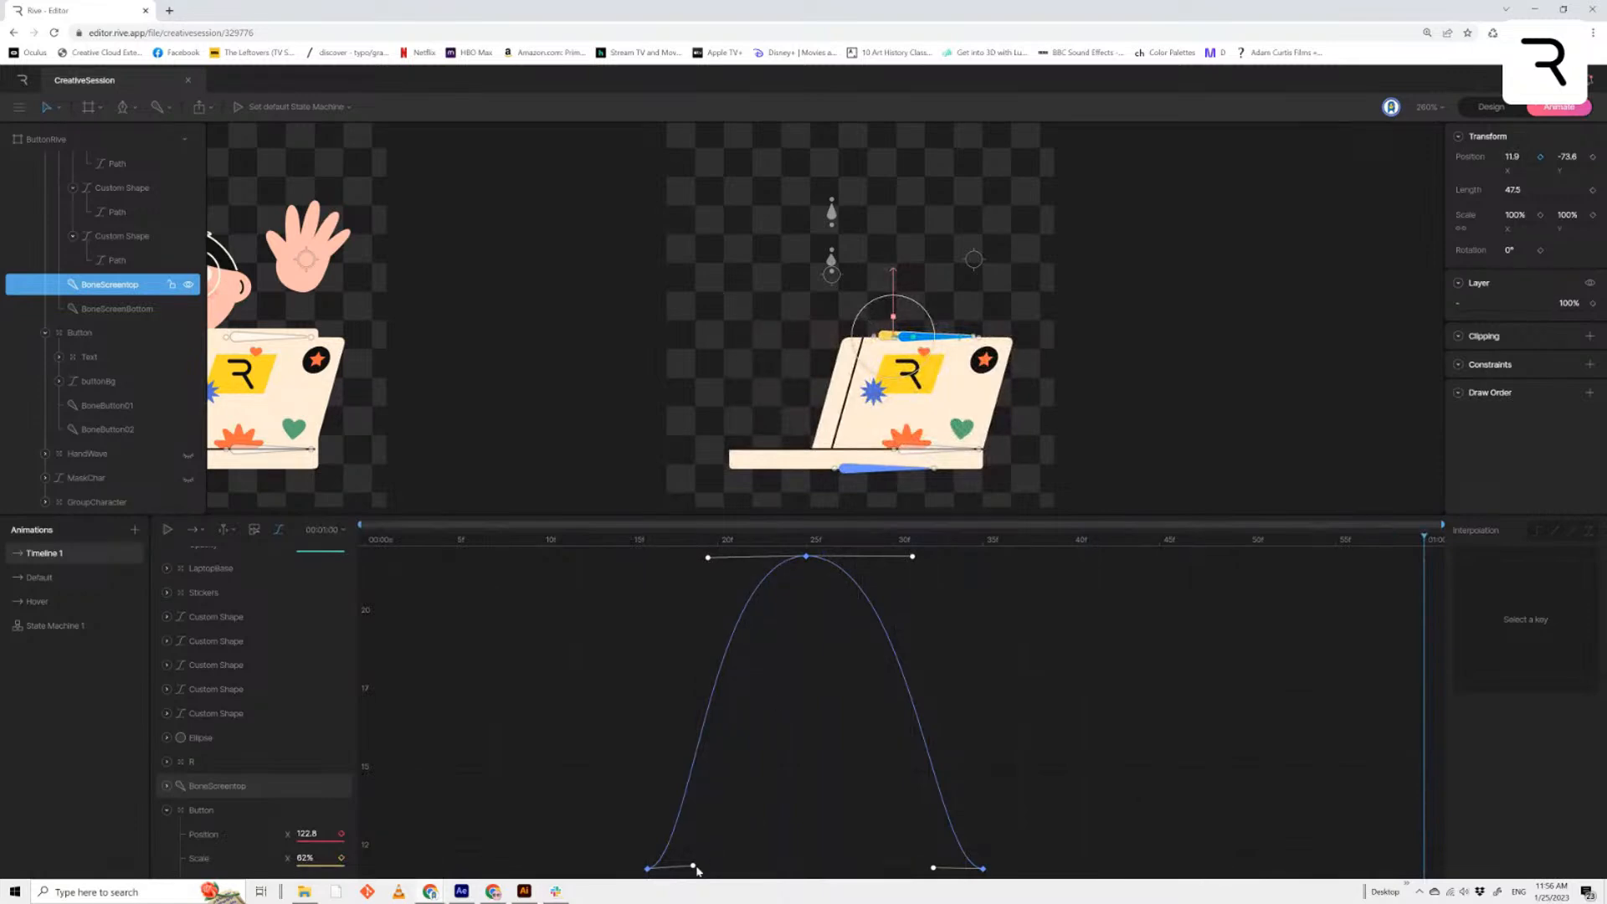
left_click_drag(697, 870, 708, 871)
left_click_drag(931, 869, 917, 870)
key("space")
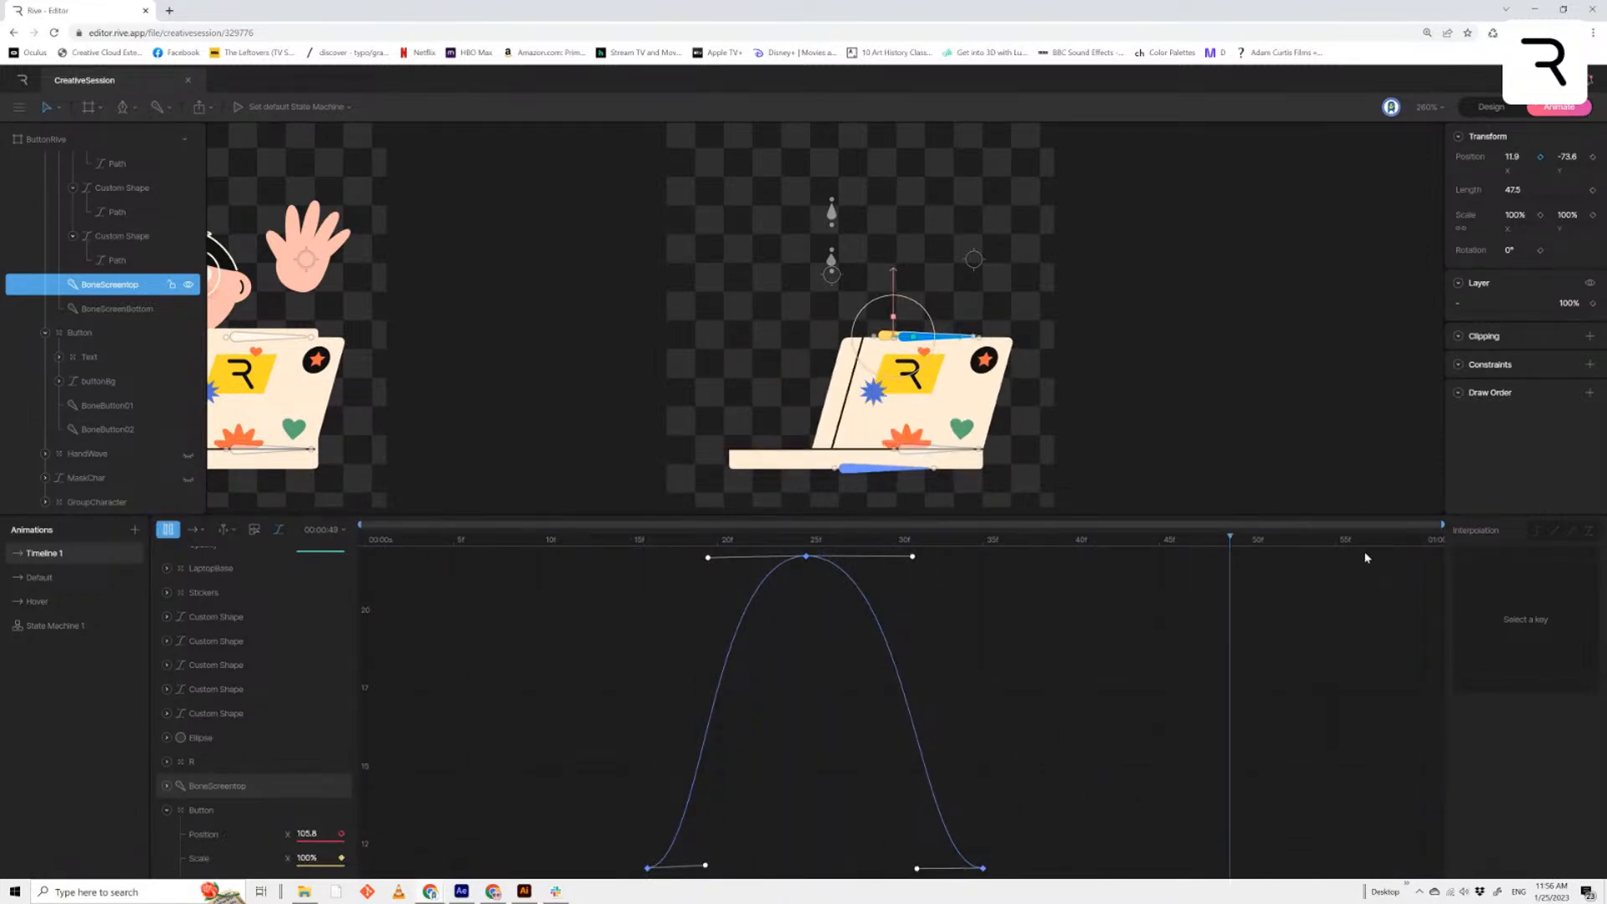
Return from the graph to the keyframe view and move BoneScreentop to X position 27.9 at frame 25
left_click(276, 530)
left_click_drag(894, 565, 808, 561)
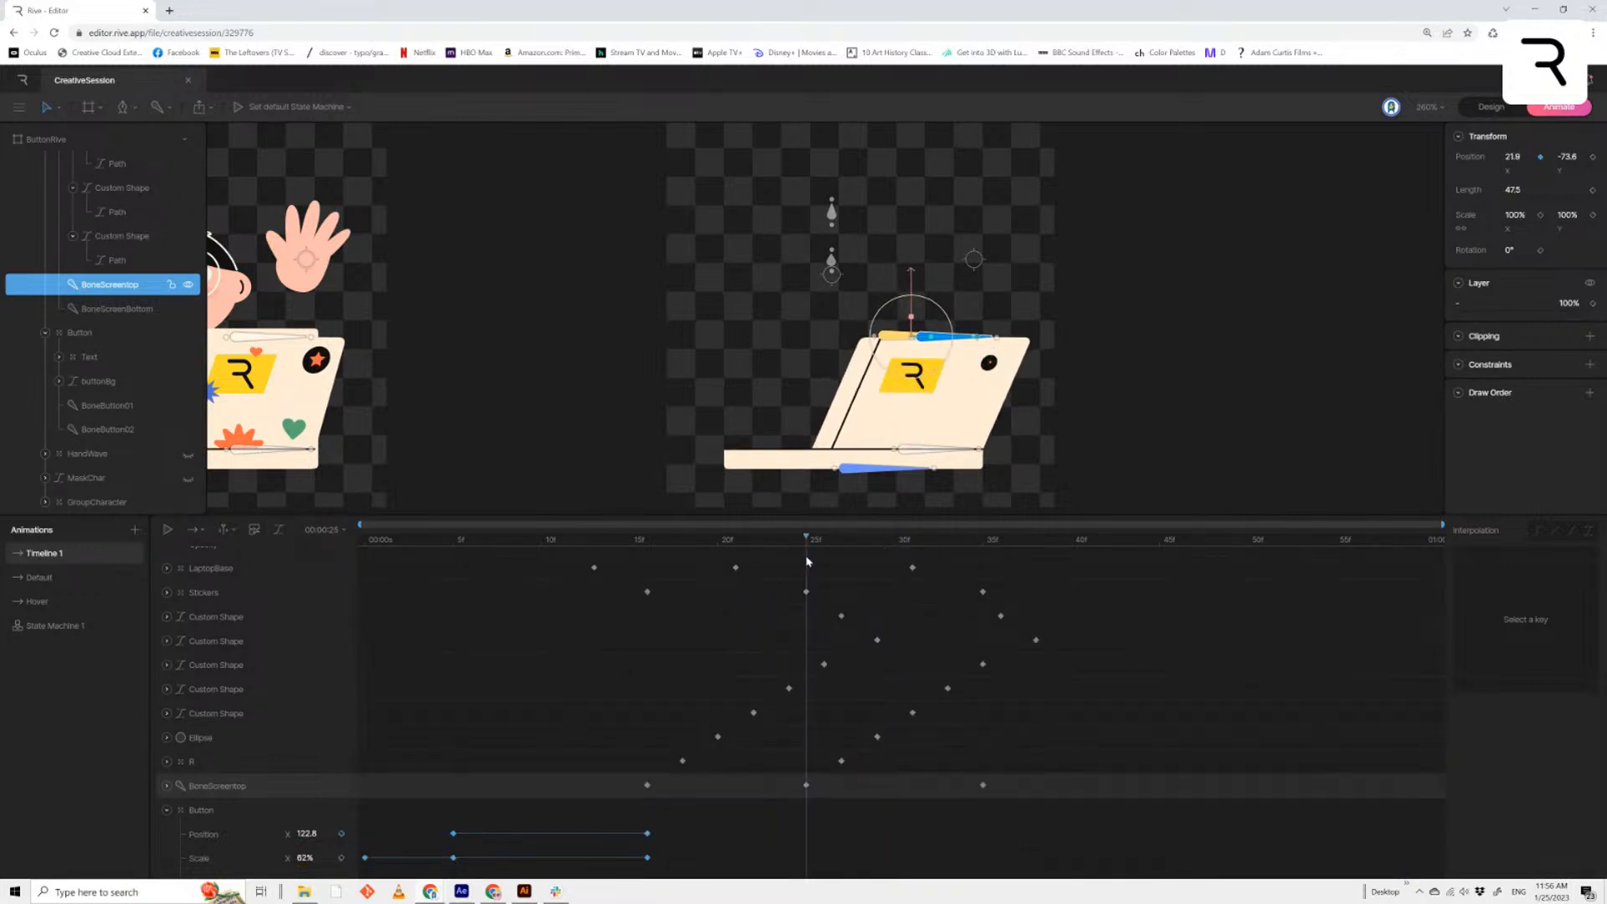
left_click(806, 785)
key("shift+Right")
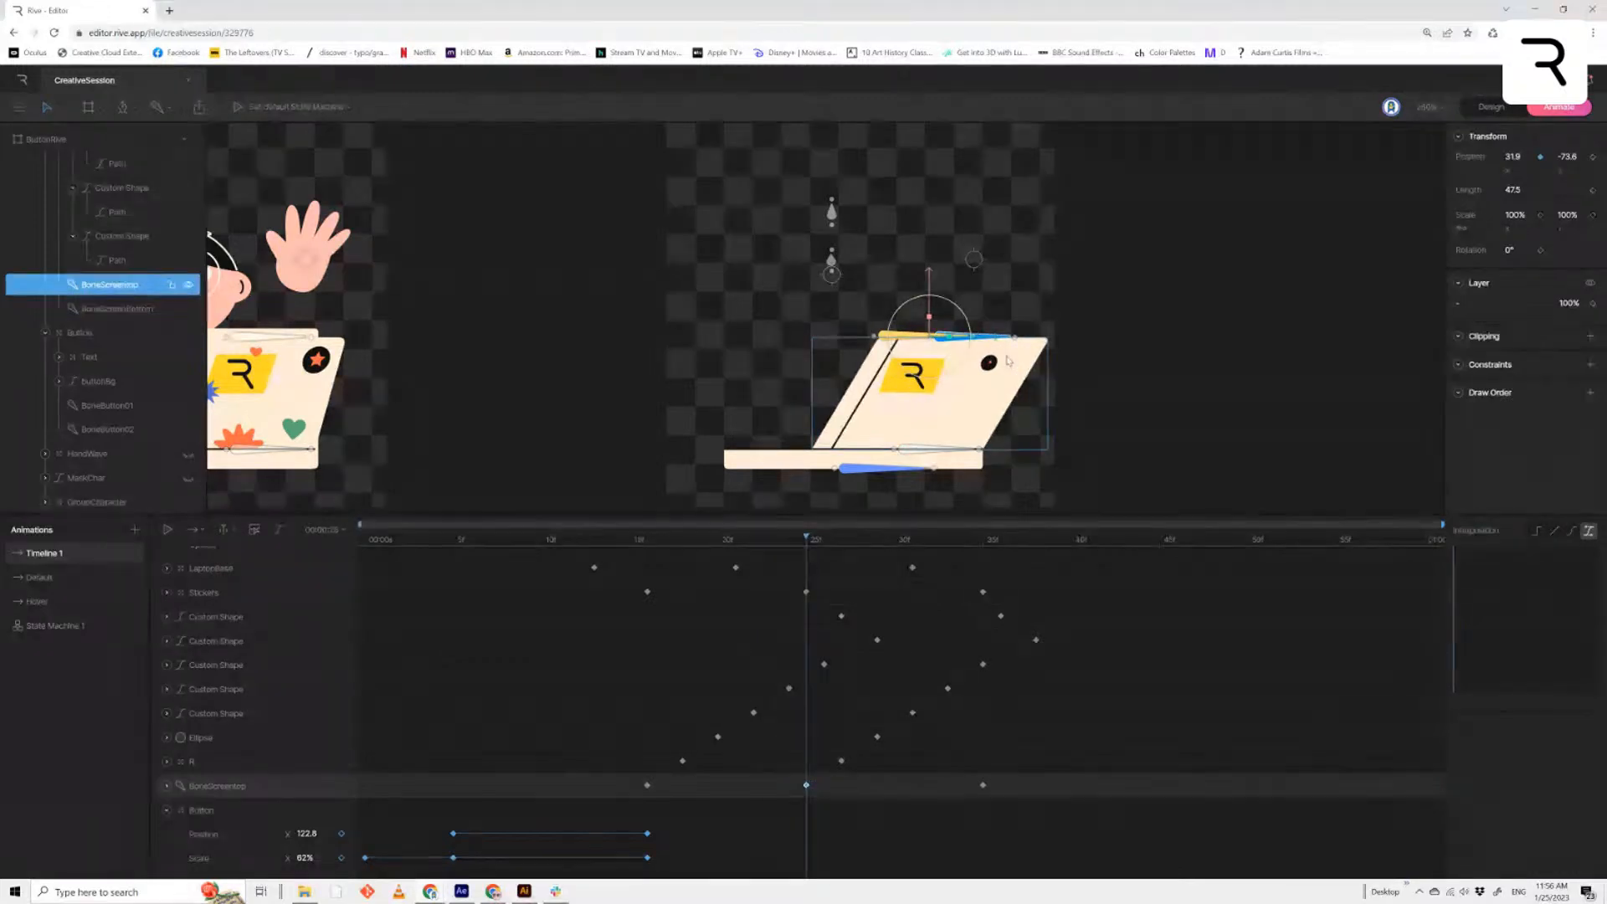
key("Left")
key("Left")
key("Left")
key("Left")
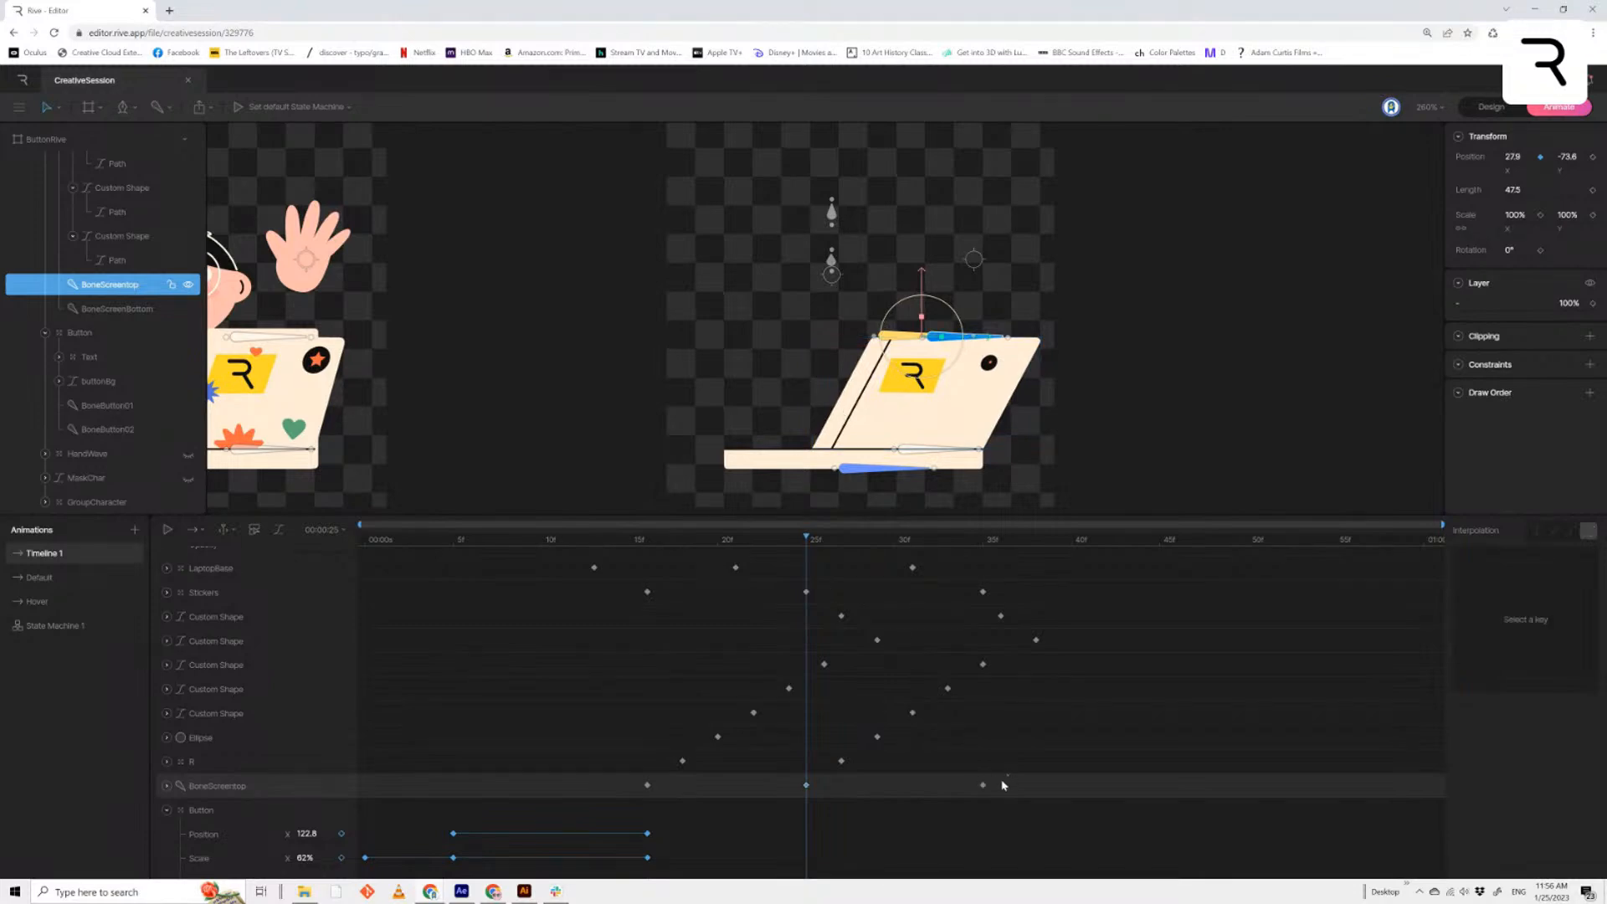
Move BoneScreentop's frame 35 keyframe to about frame 47, key X position 1.9 at frame 35, and preview the extra rebound
left_click(1001, 542)
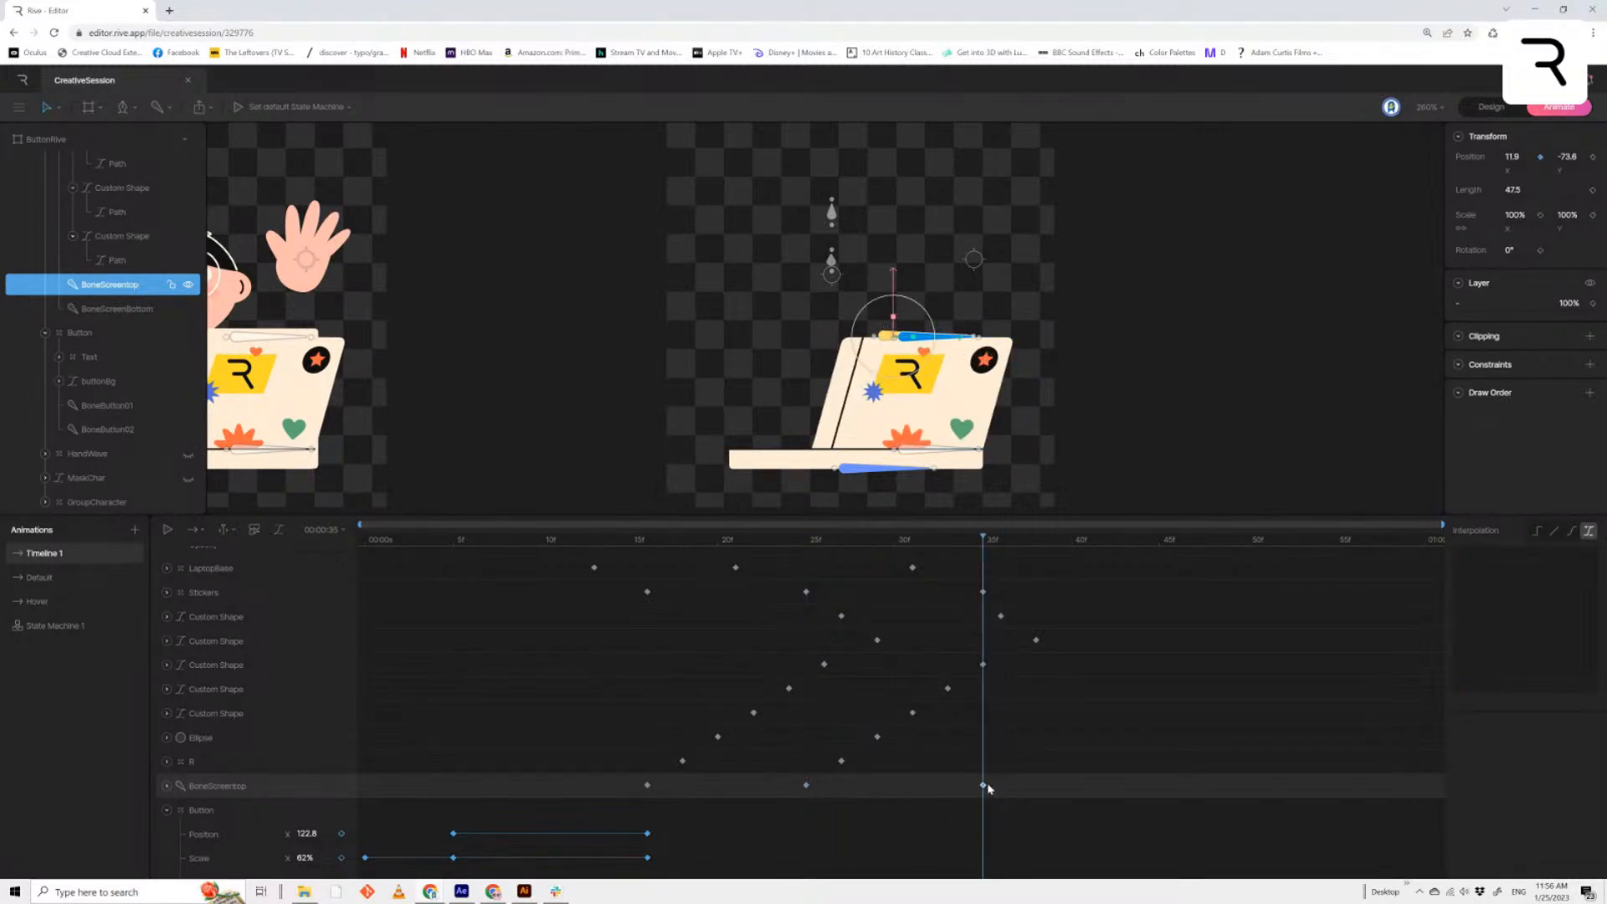
left_click_drag(984, 787, 1195, 787)
key("shift+Left")
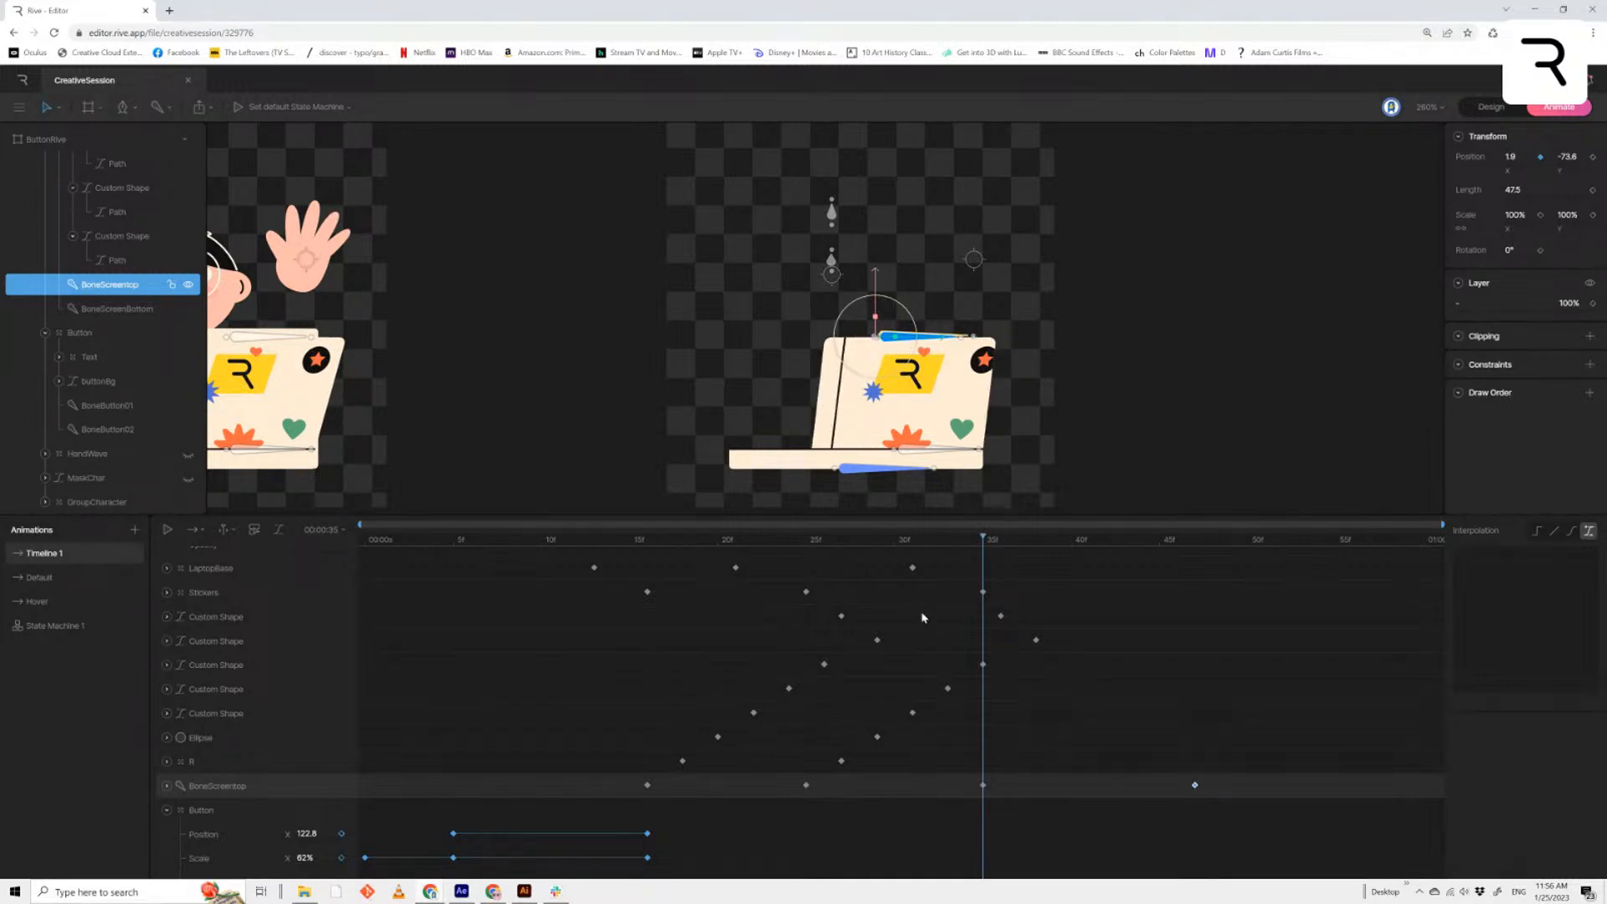
left_click(963, 553)
key("space")
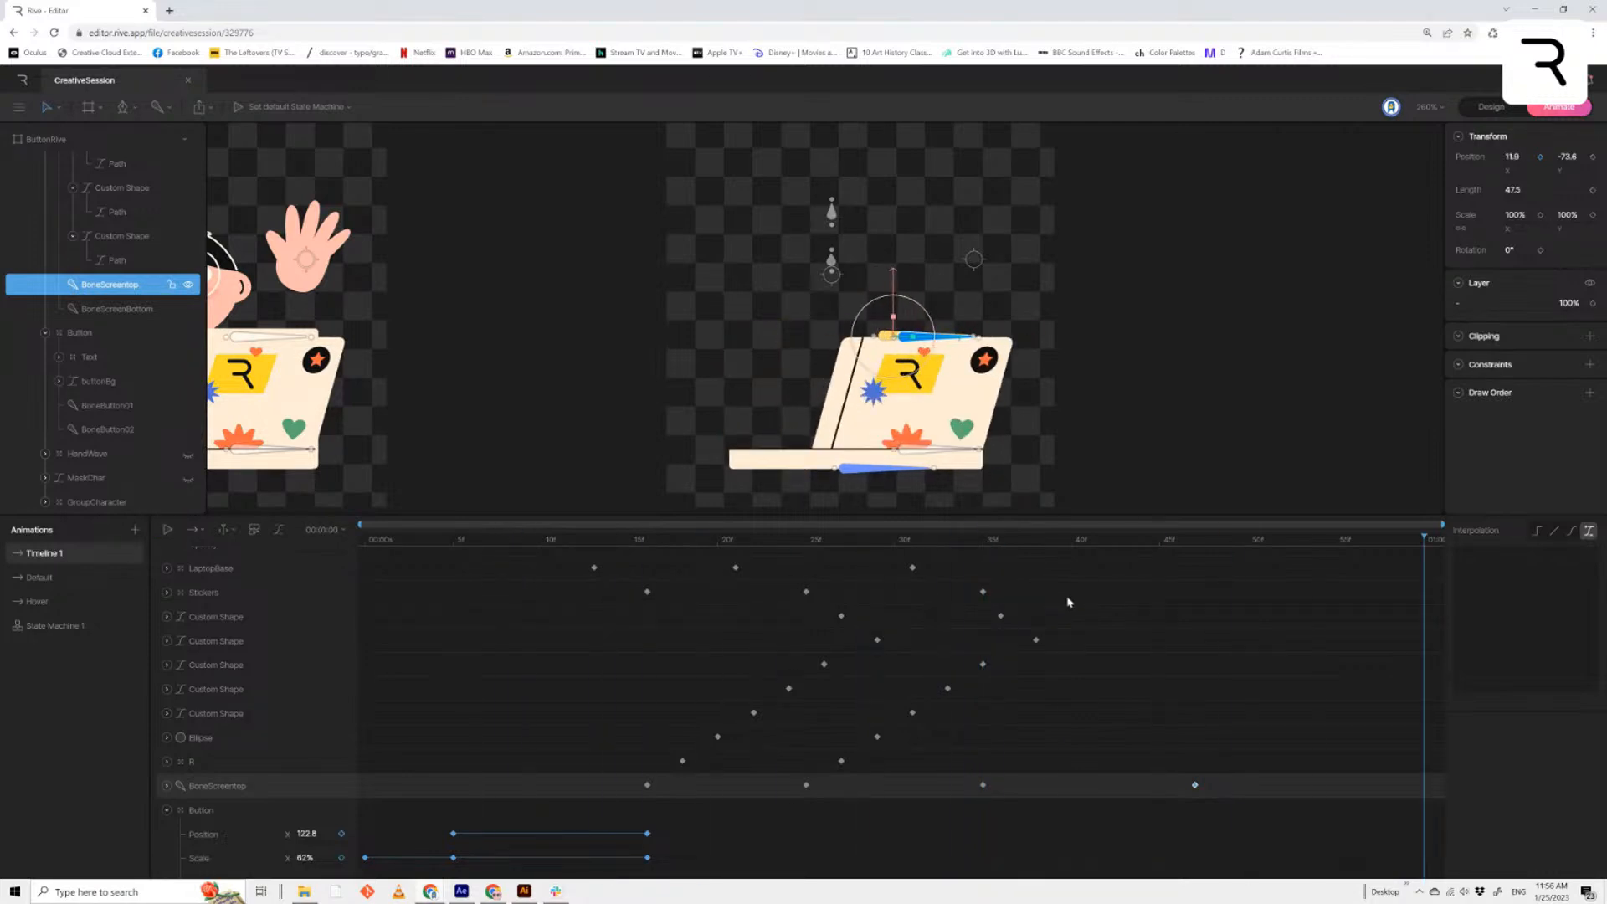
Select all the sticker scale keyframes, from the R logo to the Stickers group, and shift them about 20 frames later
left_click(736, 540)
left_click_drag(1057, 629, 646, 780)
left_click_drag(1029, 574, 1037, 636)
left_click_drag(653, 600, 1085, 778)
left_click_drag(1012, 578, 1172, 629)
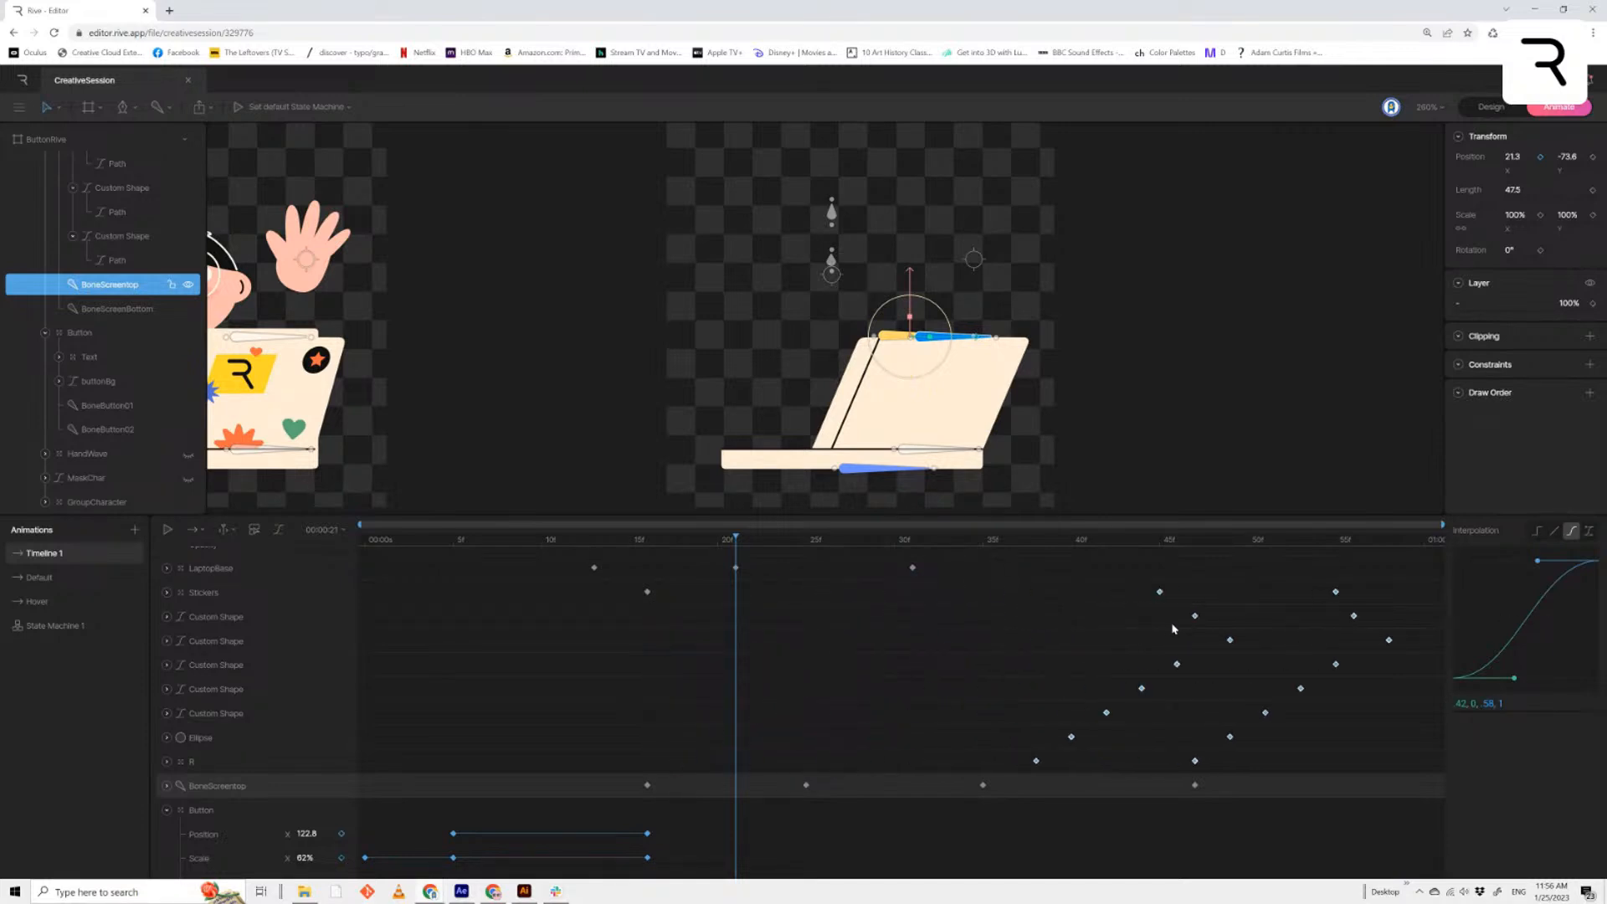
Show the BoneScreentop curve in the graph and extend Timeline 1's duration beyond one second
left_click(278, 528)
left_click(323, 529)
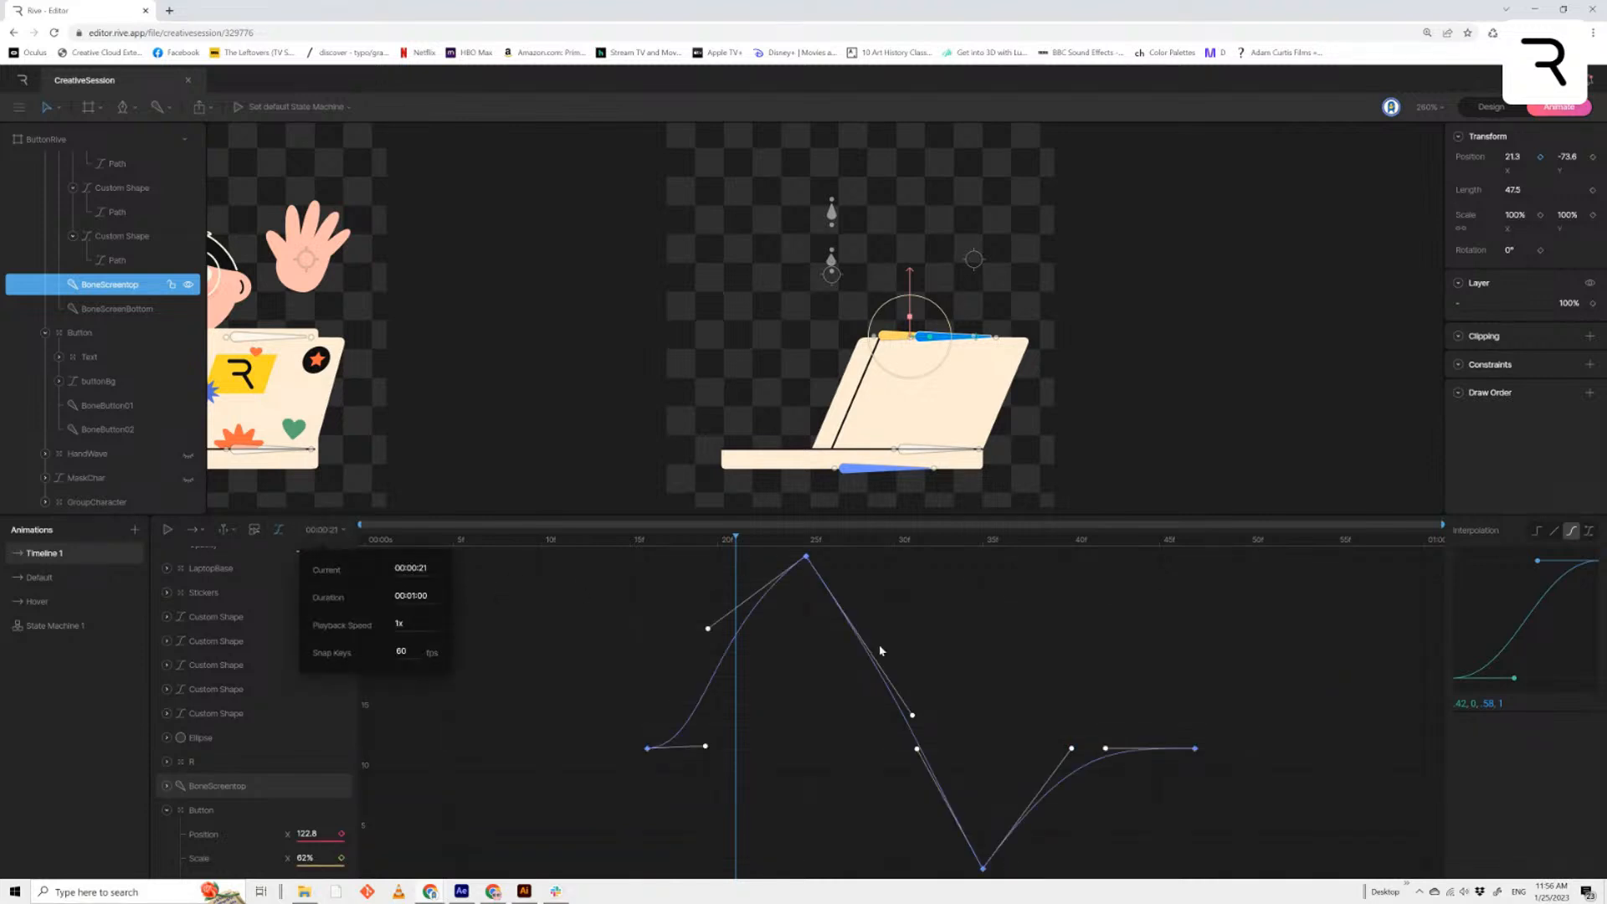
left_click(418, 596)
left_click(415, 596)
left_click(940, 630)
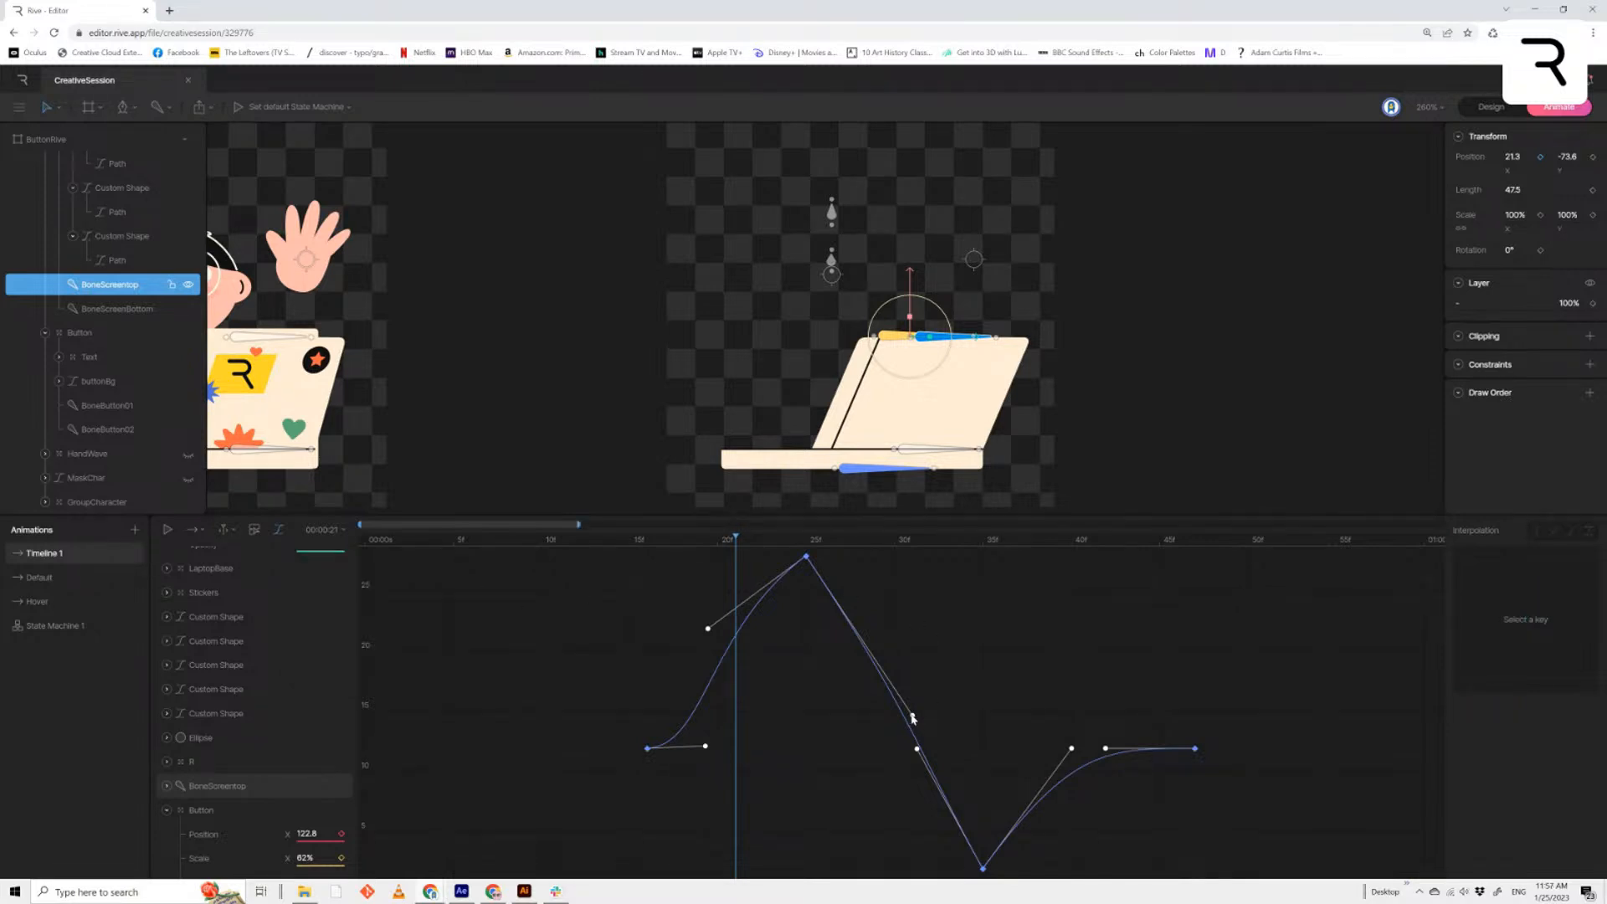
Flatten the BoneScreentop curve's handles at the frame 25 peak and frame 35 low point, and preview in the keyframe view
left_click_drag(912, 718, 905, 560)
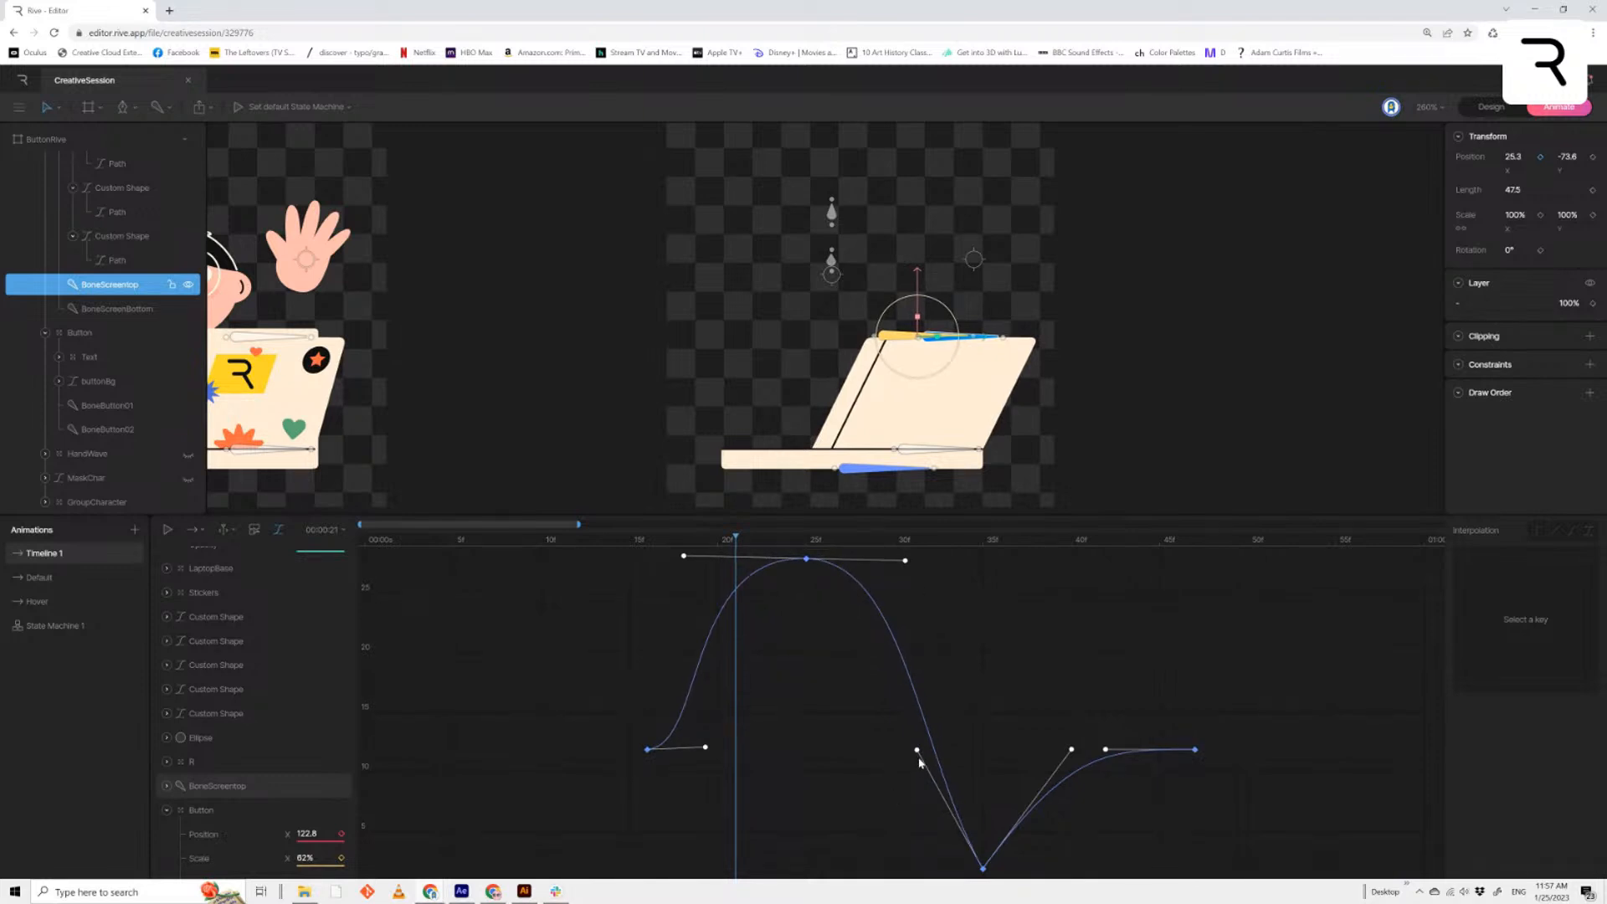
left_click_drag(919, 760, 918, 867)
left_click_drag(1132, 870, 1098, 870)
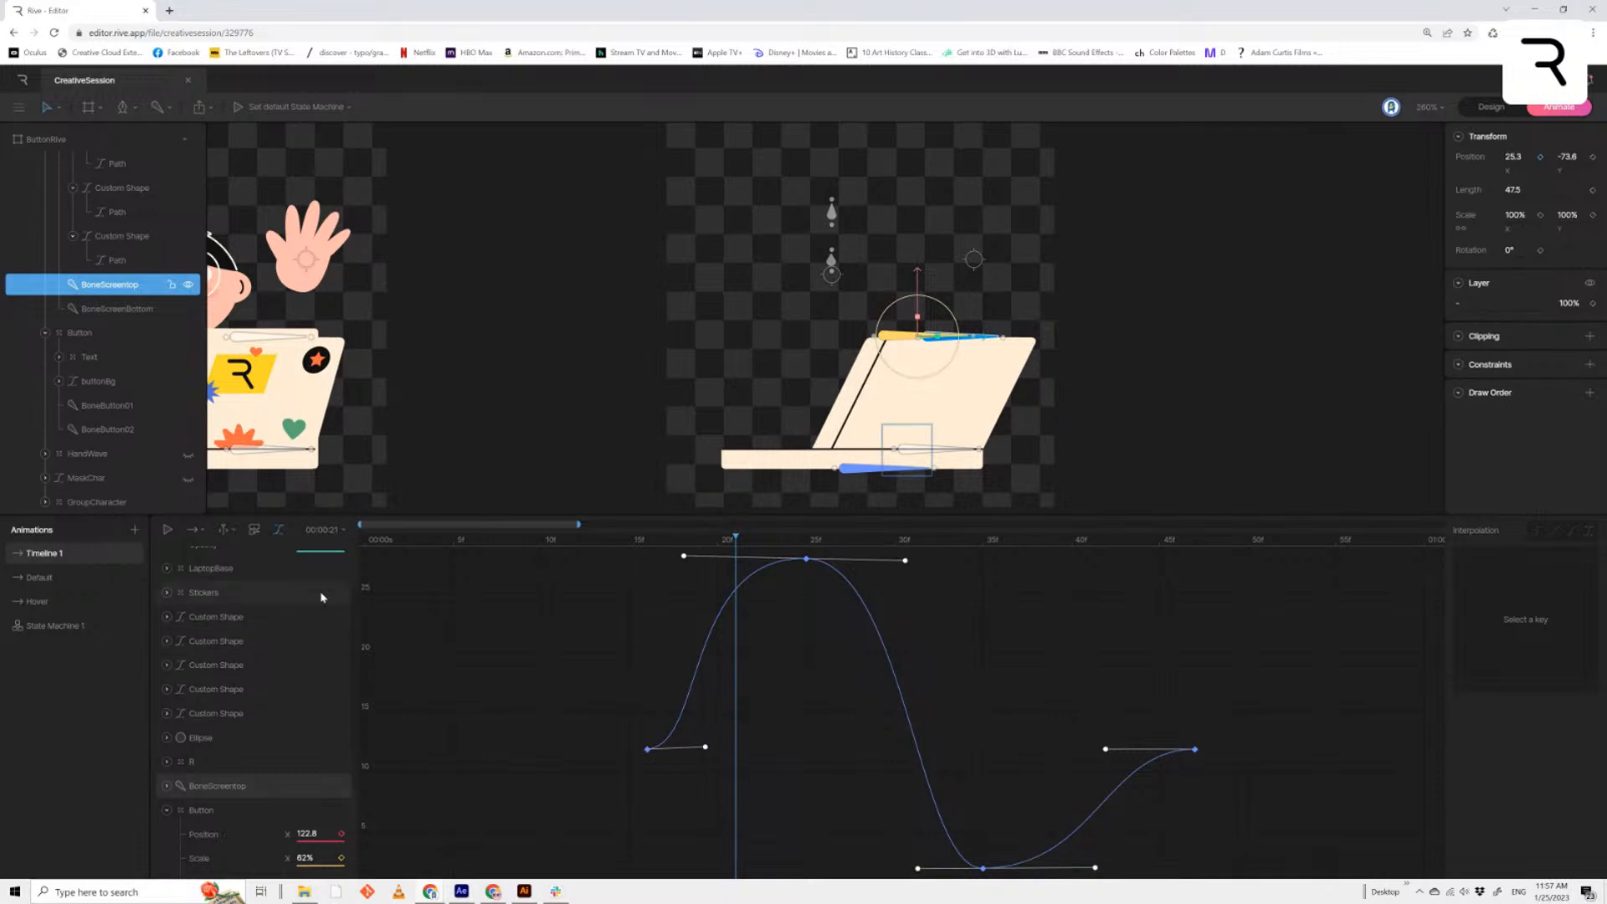
left_click(279, 529)
left_click_drag(736, 538, 1180, 524)
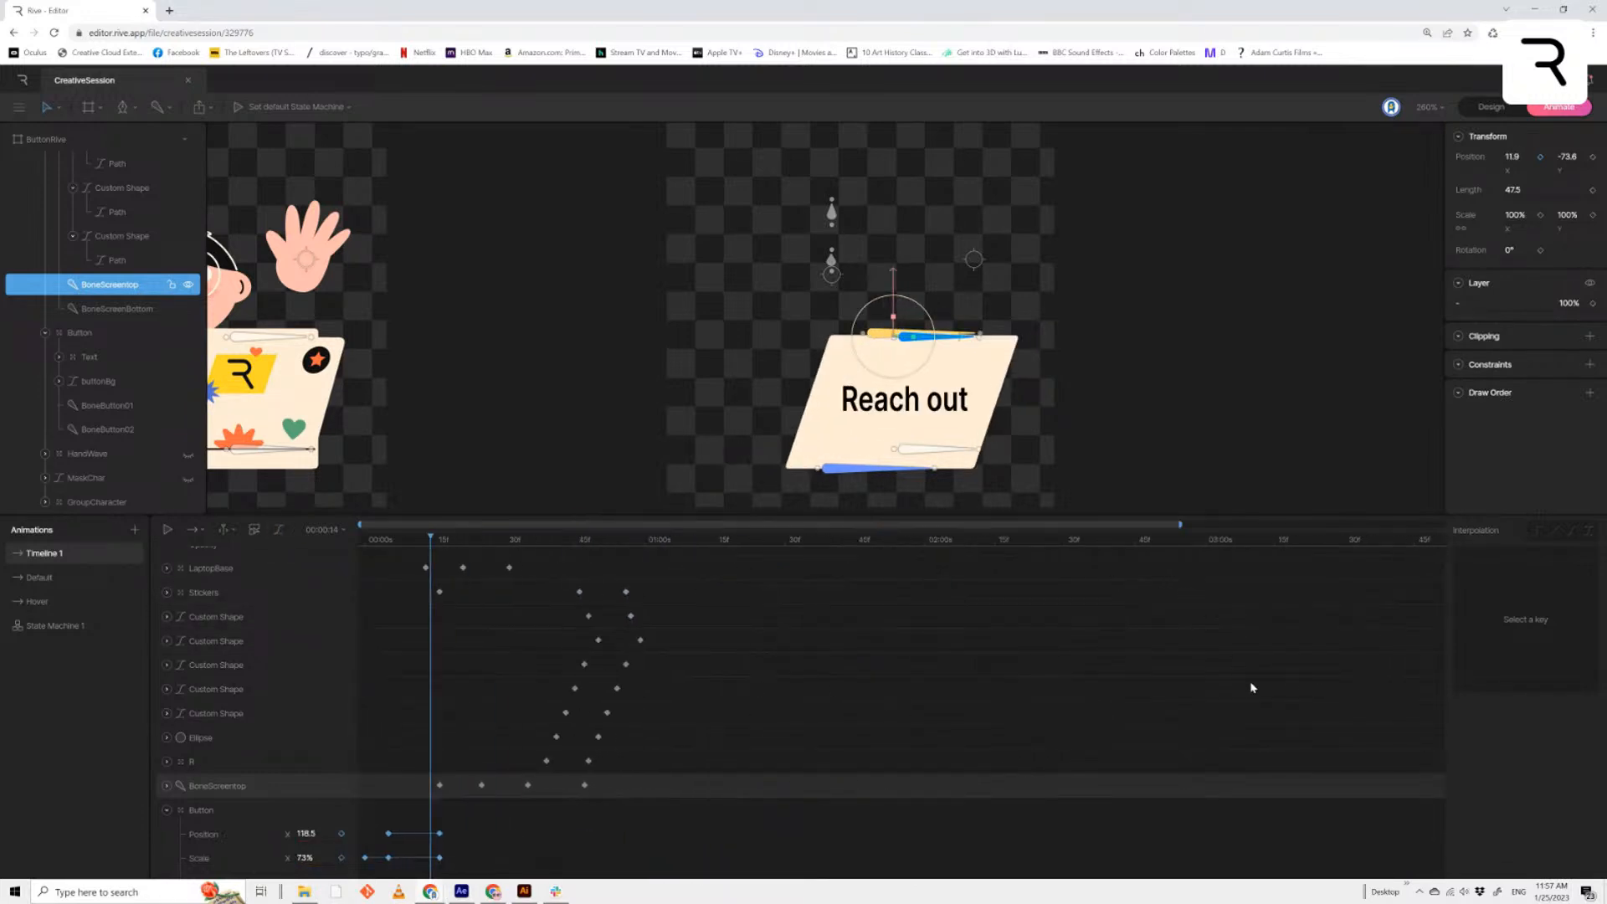
key("space")
key("space")
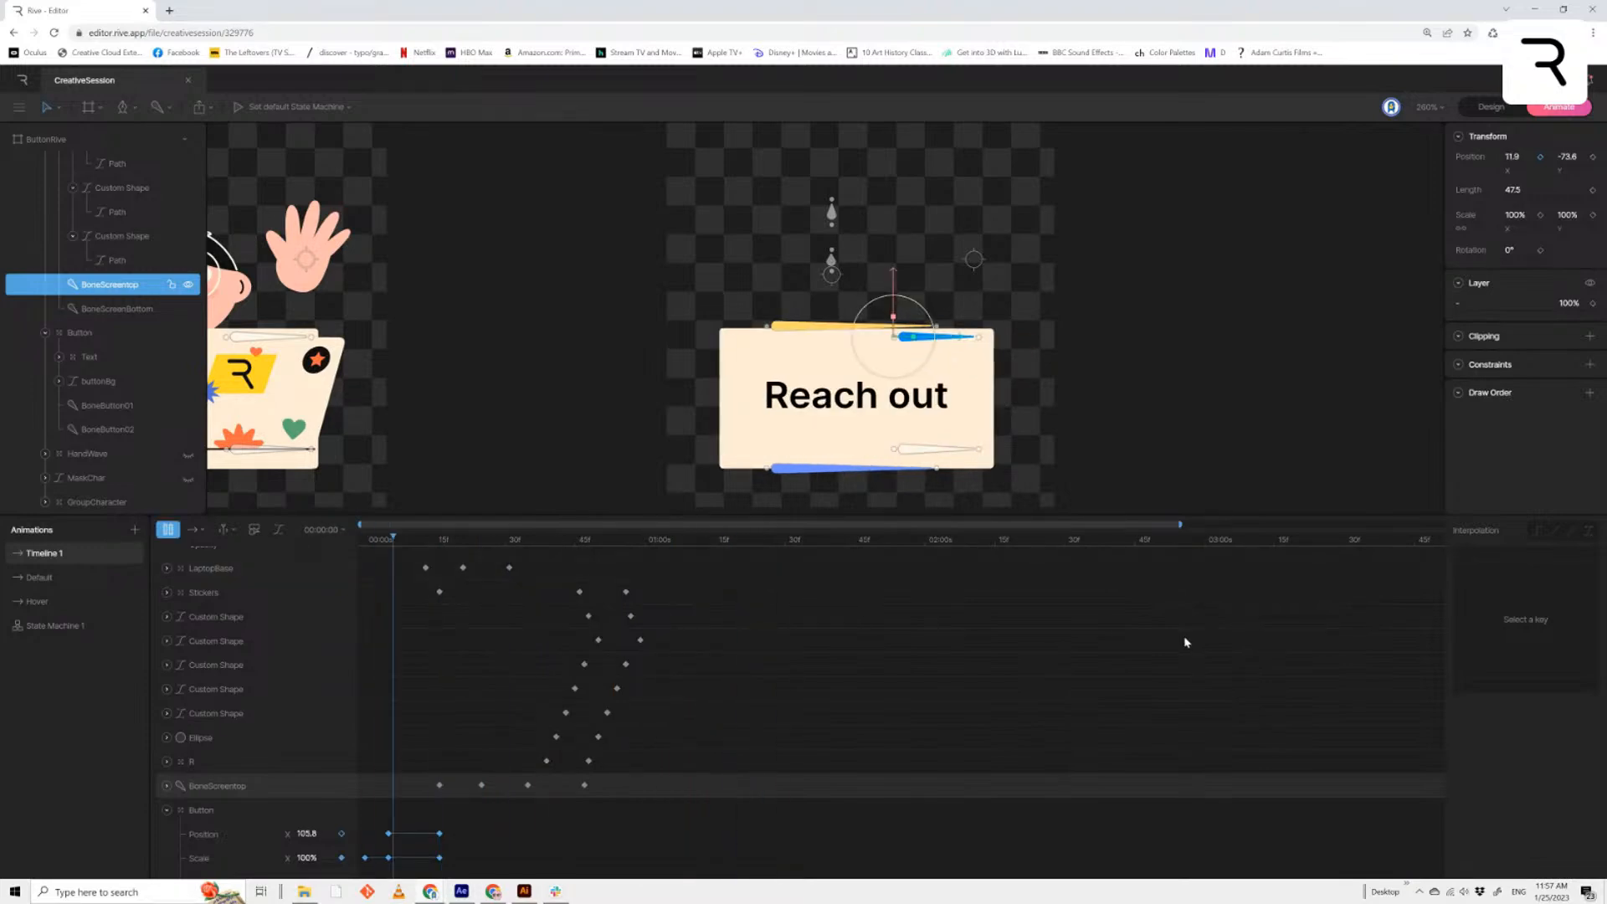
Shift all the sticker keyframes about 4 frames earlier so the R logo starts at frame 35, and play the result
left_click_drag(544, 542, 482, 567)
key("space")
left_click_drag(660, 578, 549, 767)
key("space")
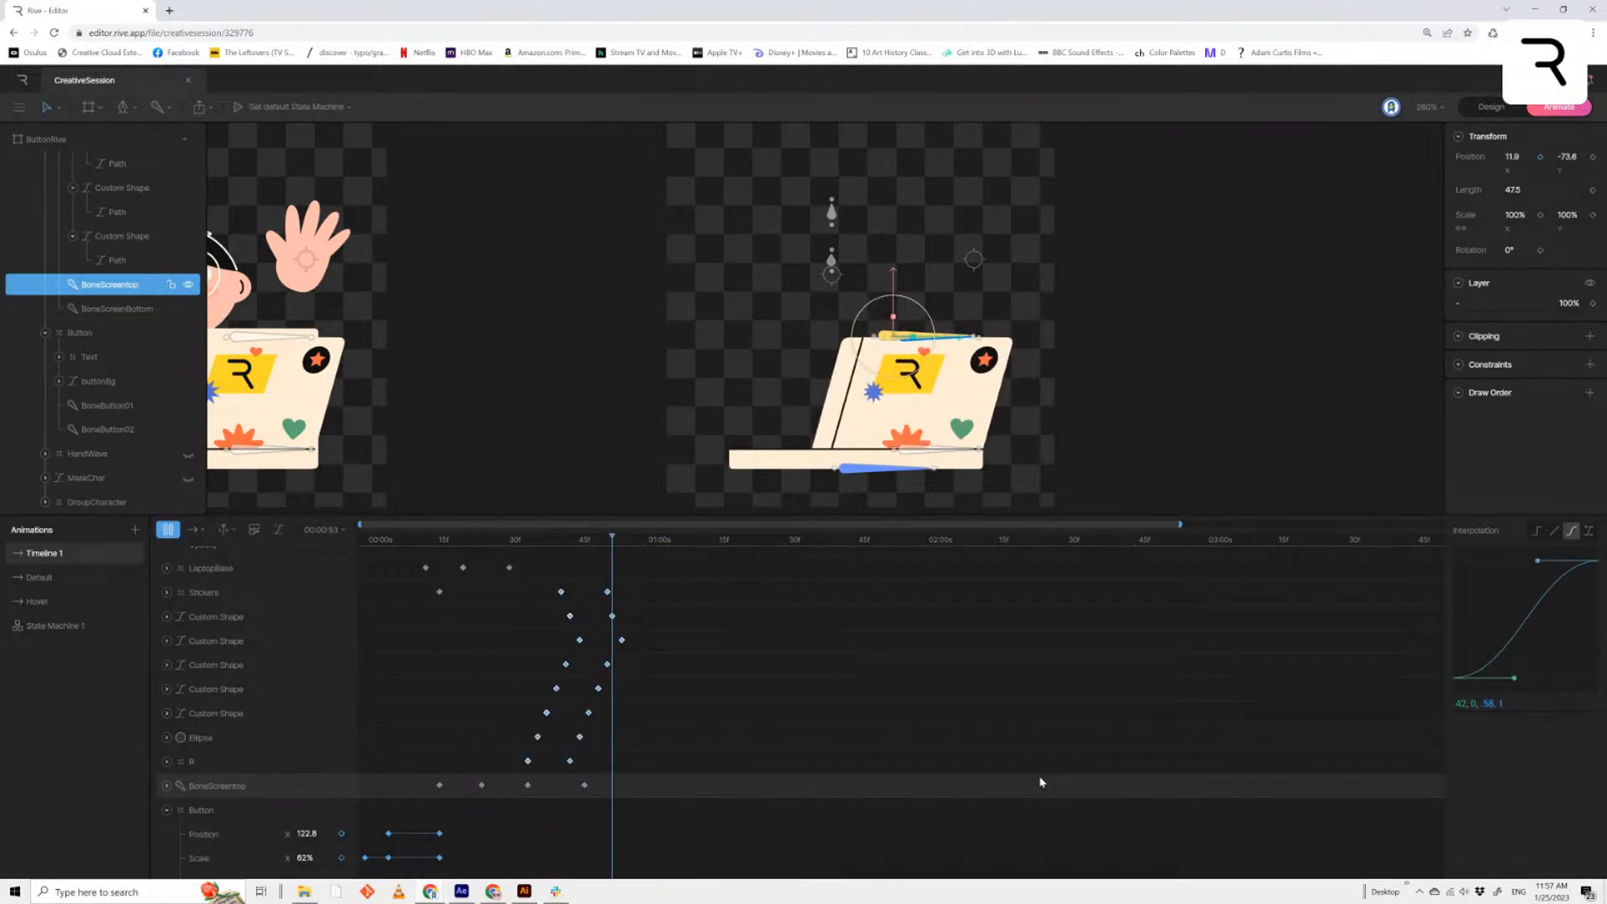
Replay the Timeline 1 animation from the start several times to check the screen rebound and sticker timing
left_click_drag(468, 542, 202, 545)
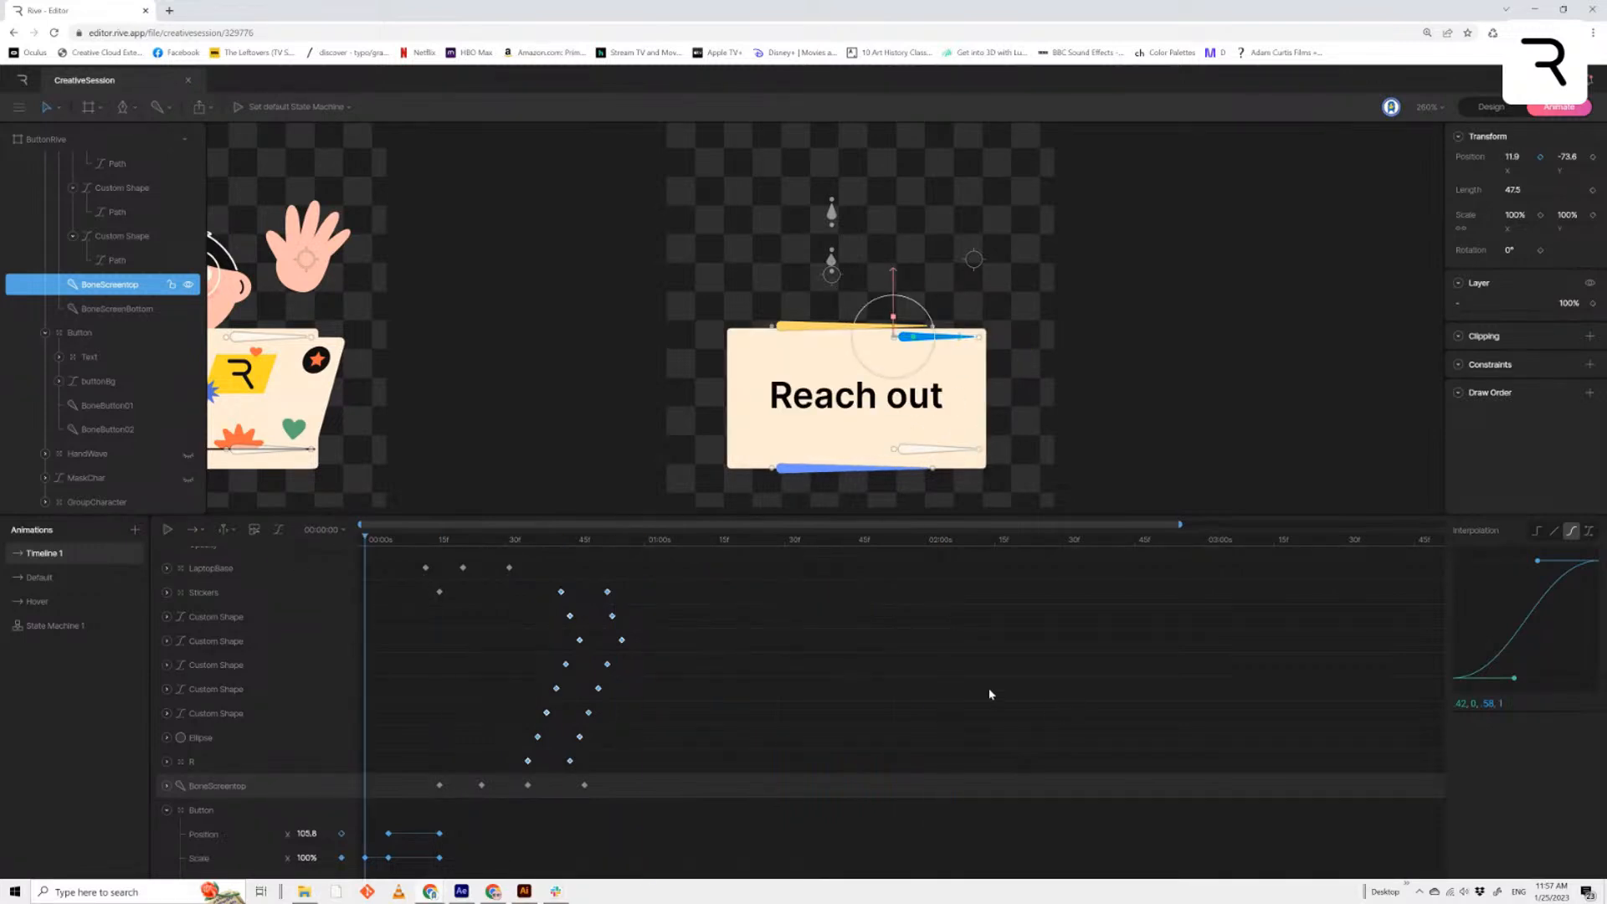
key("space")
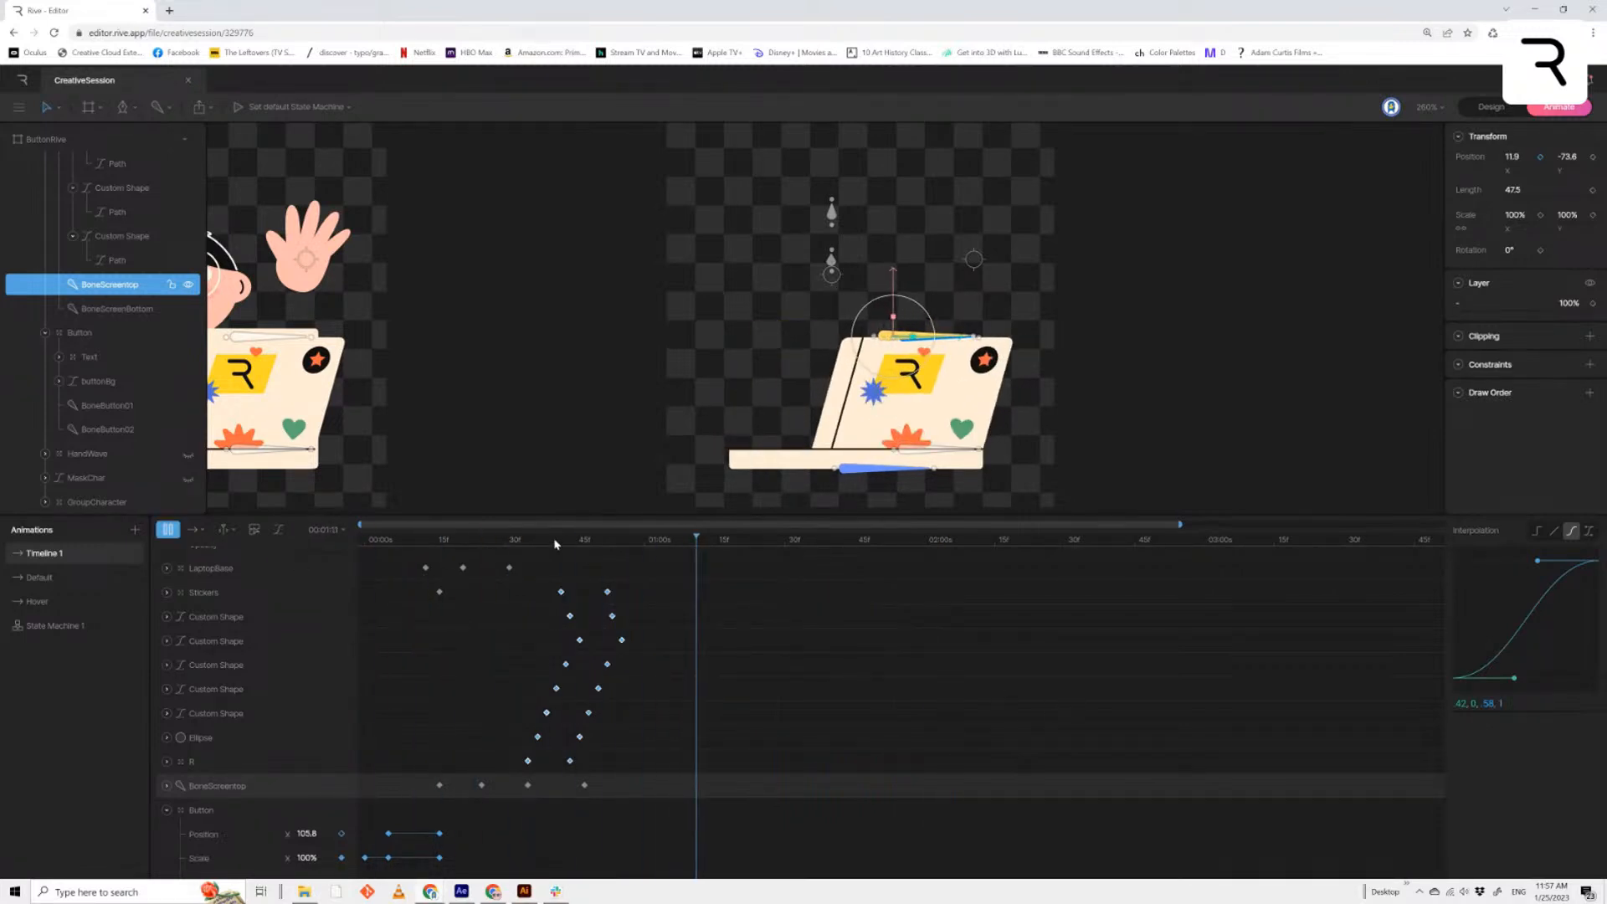
key("space")
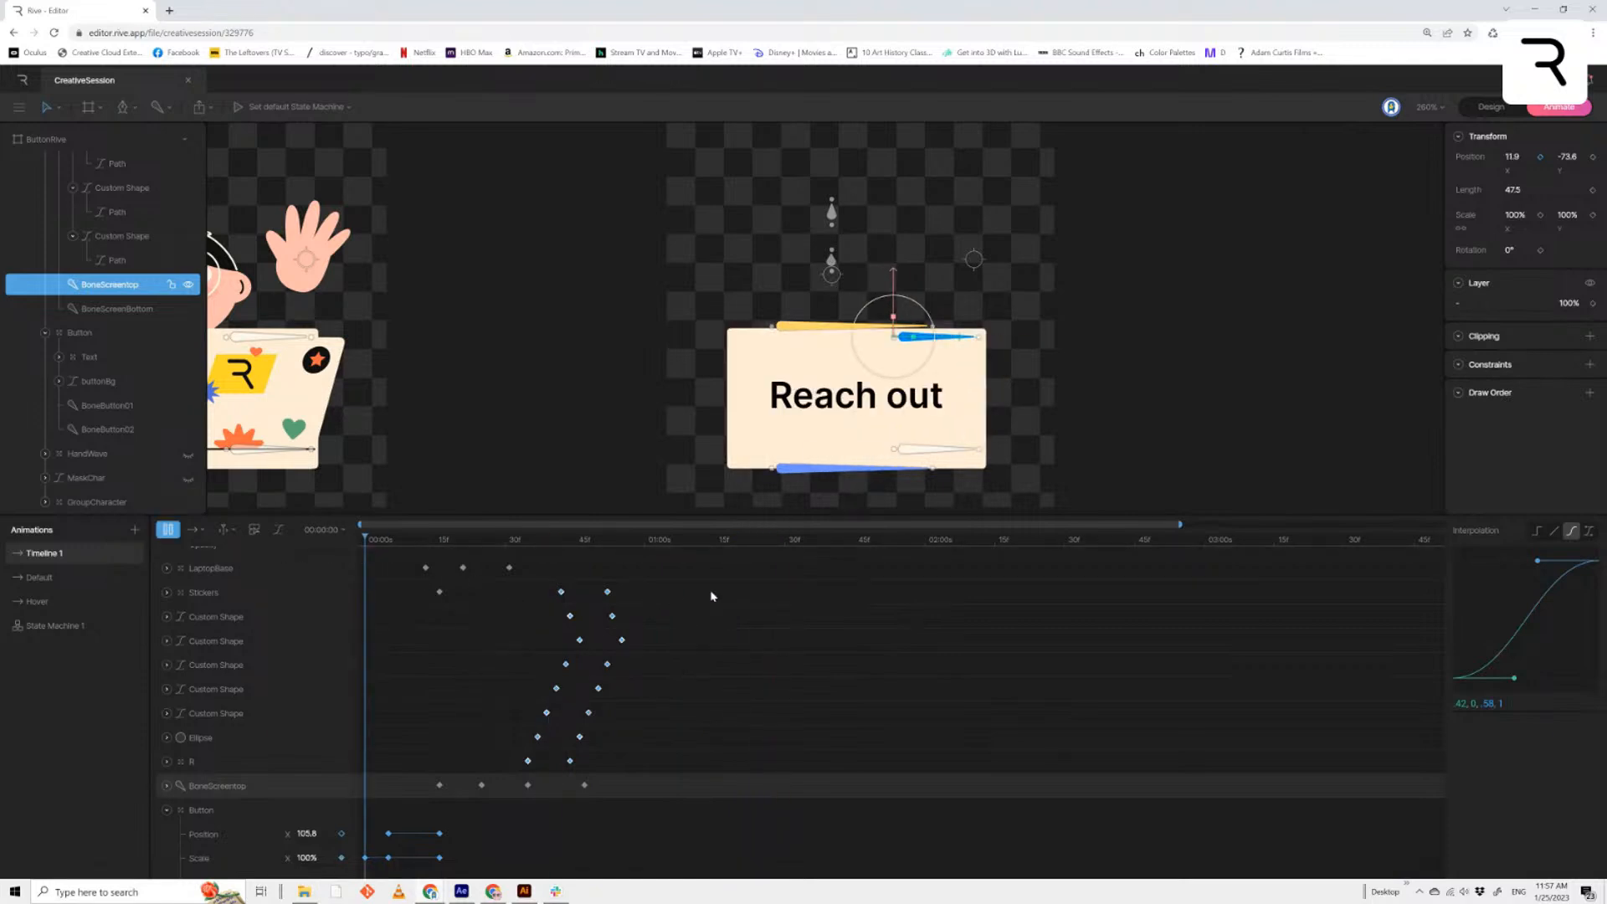
key("space")
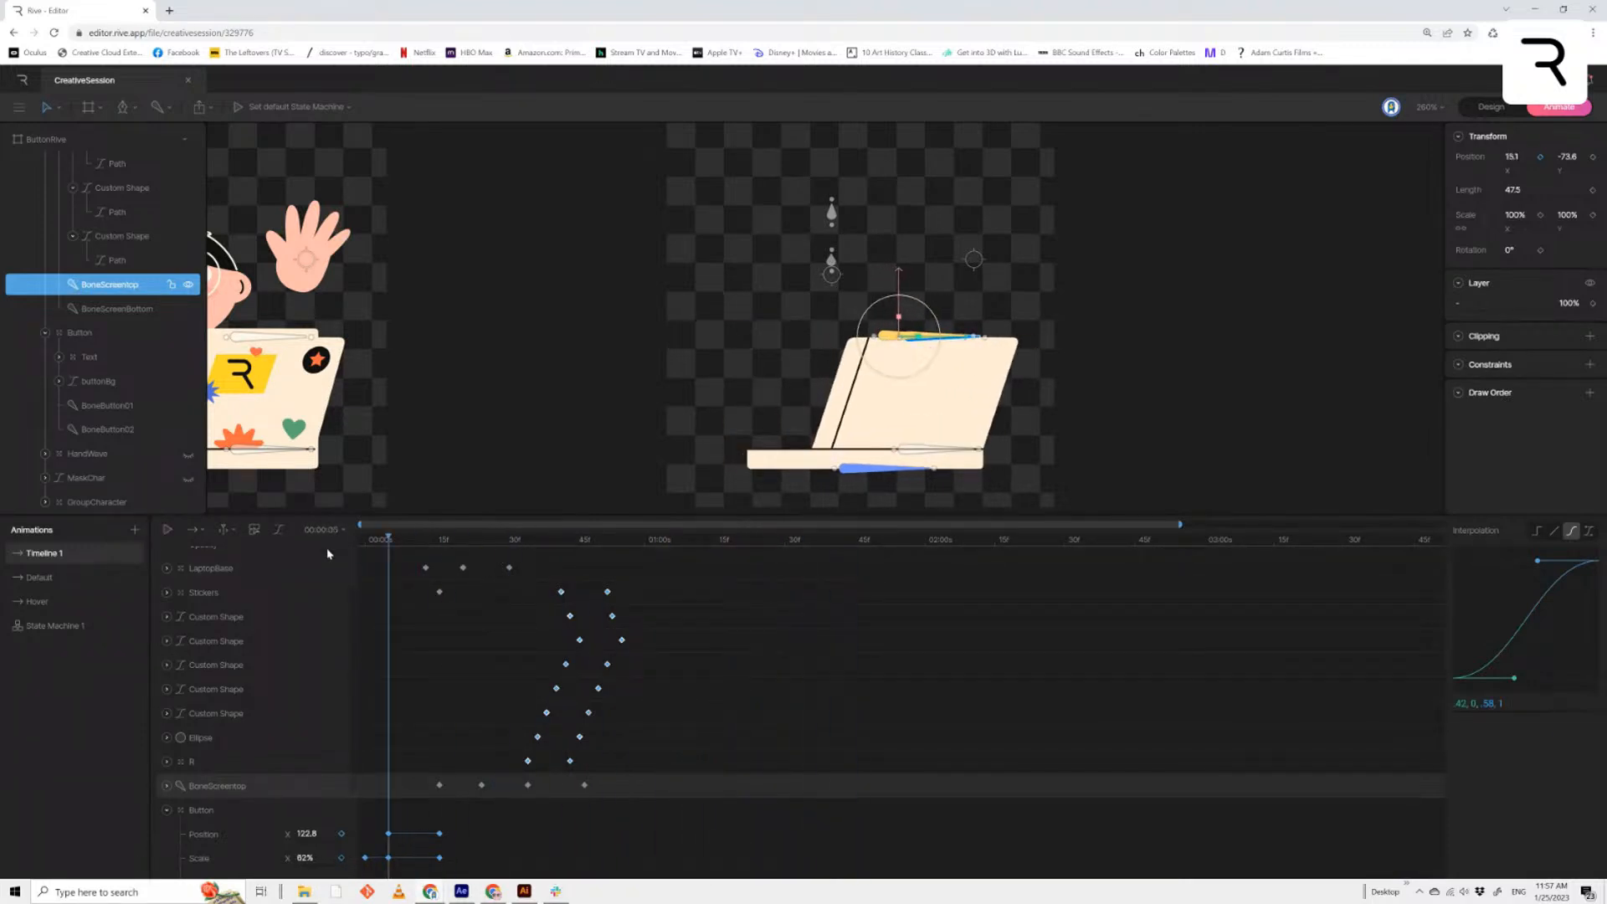
key("space")
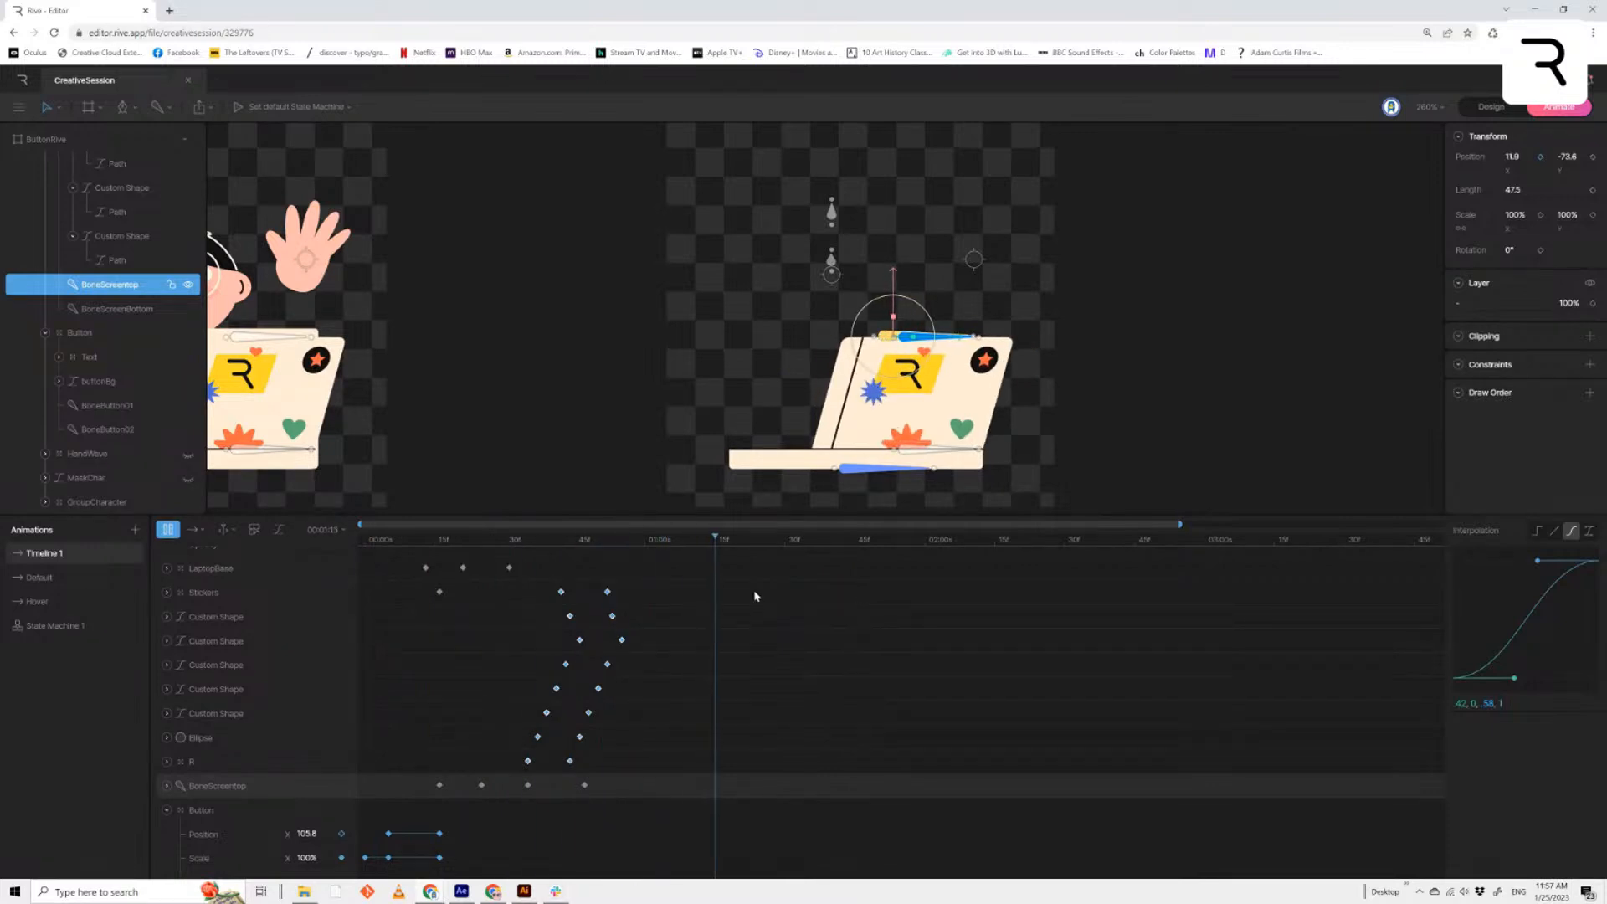
key("space")
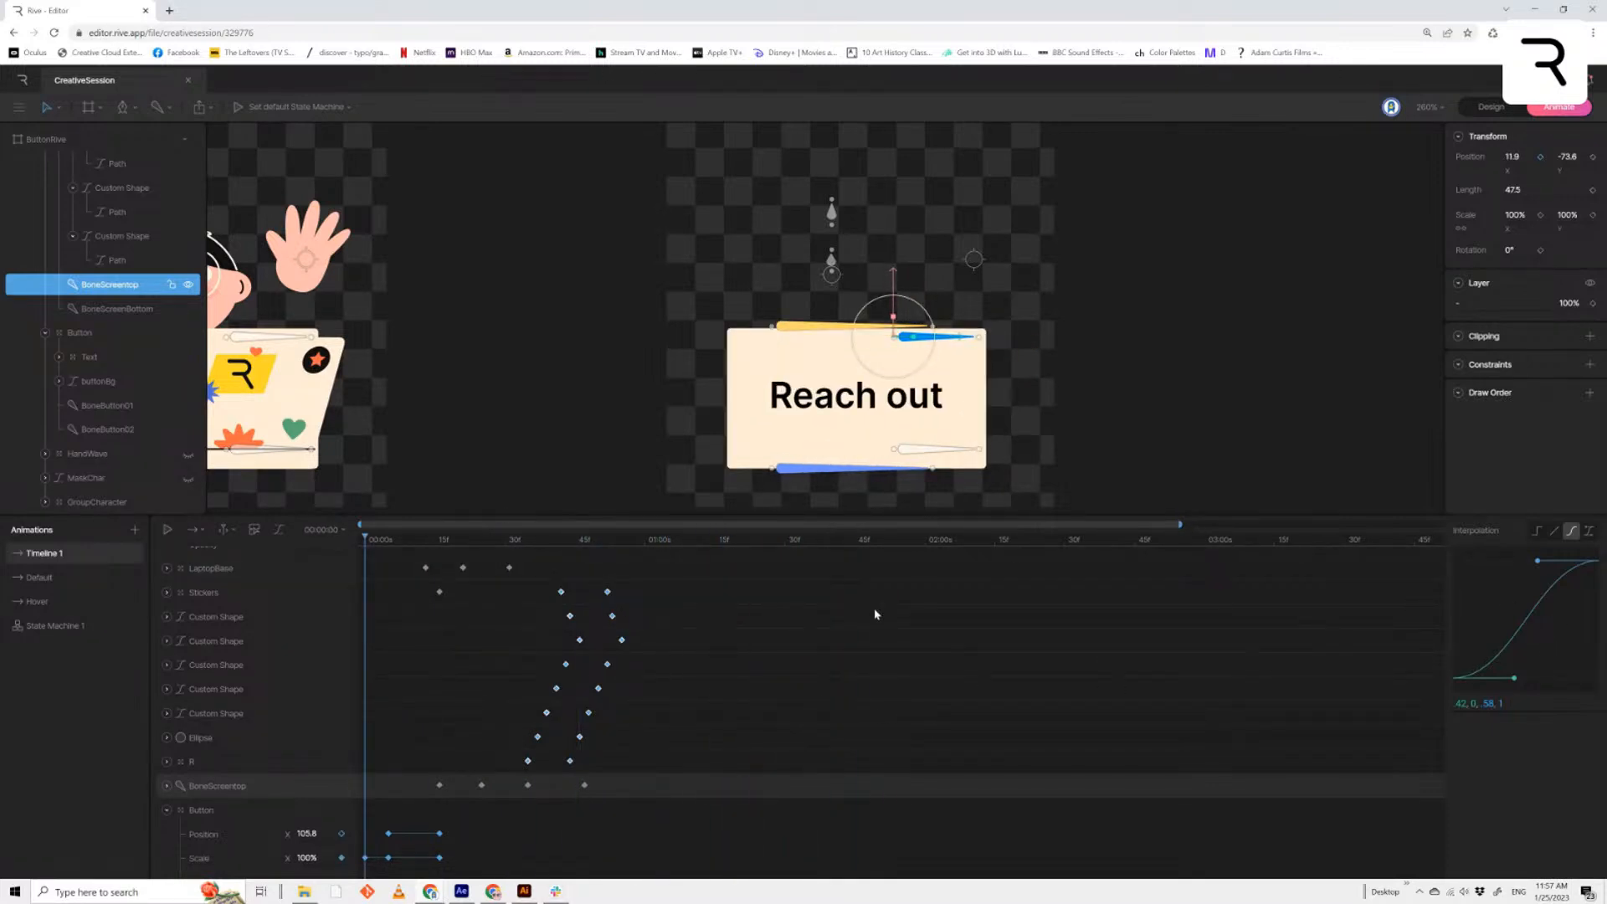
key("space")
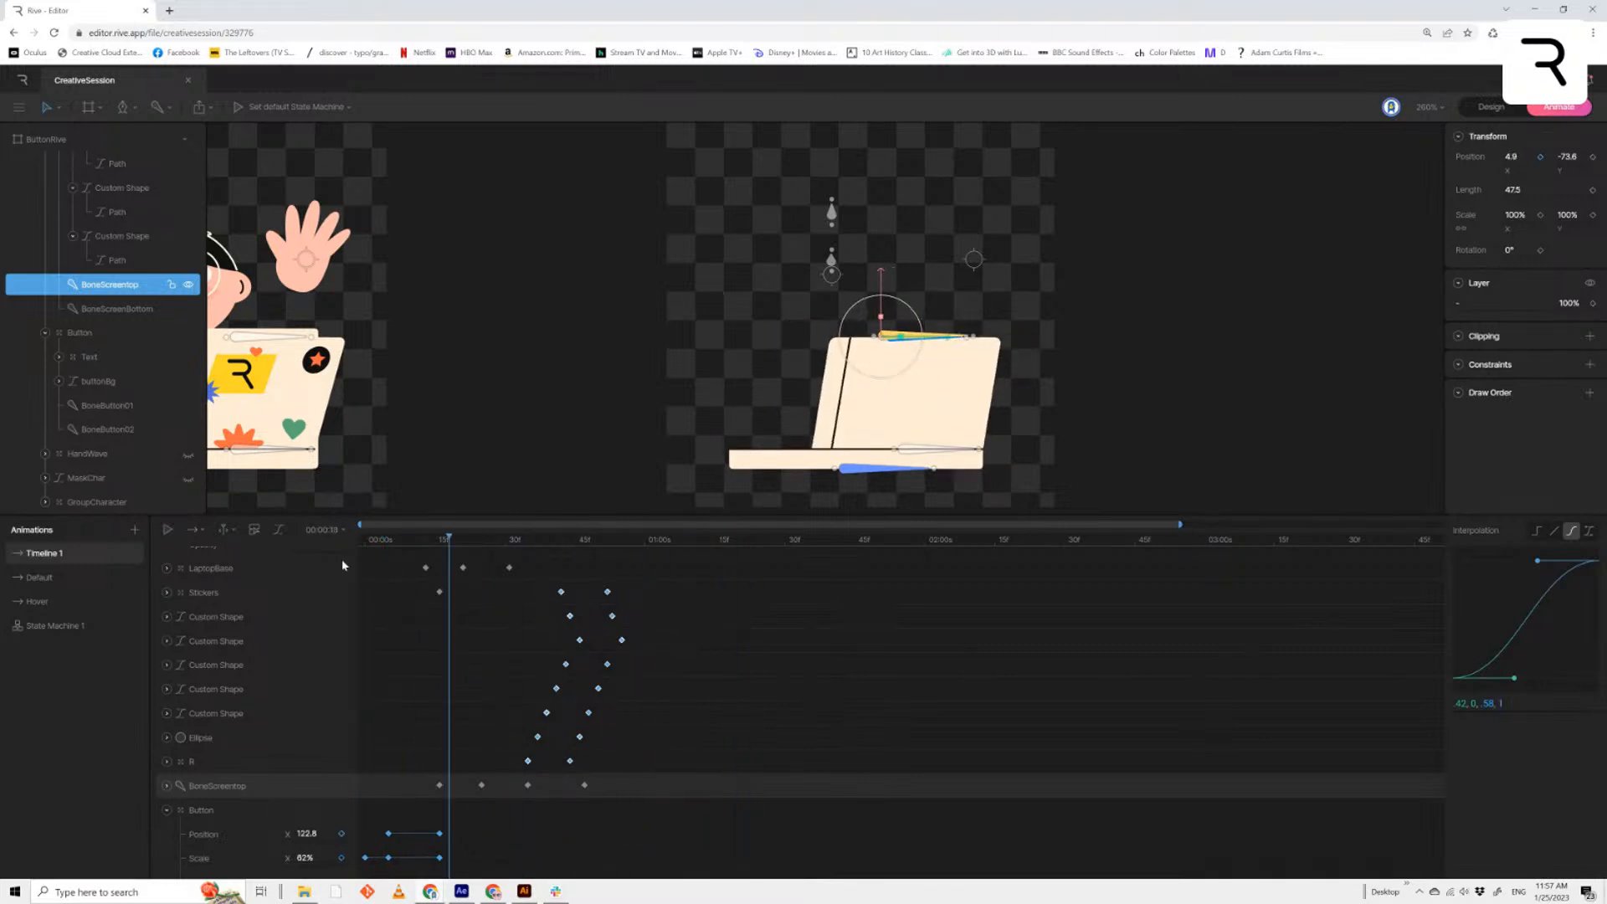
key("space")
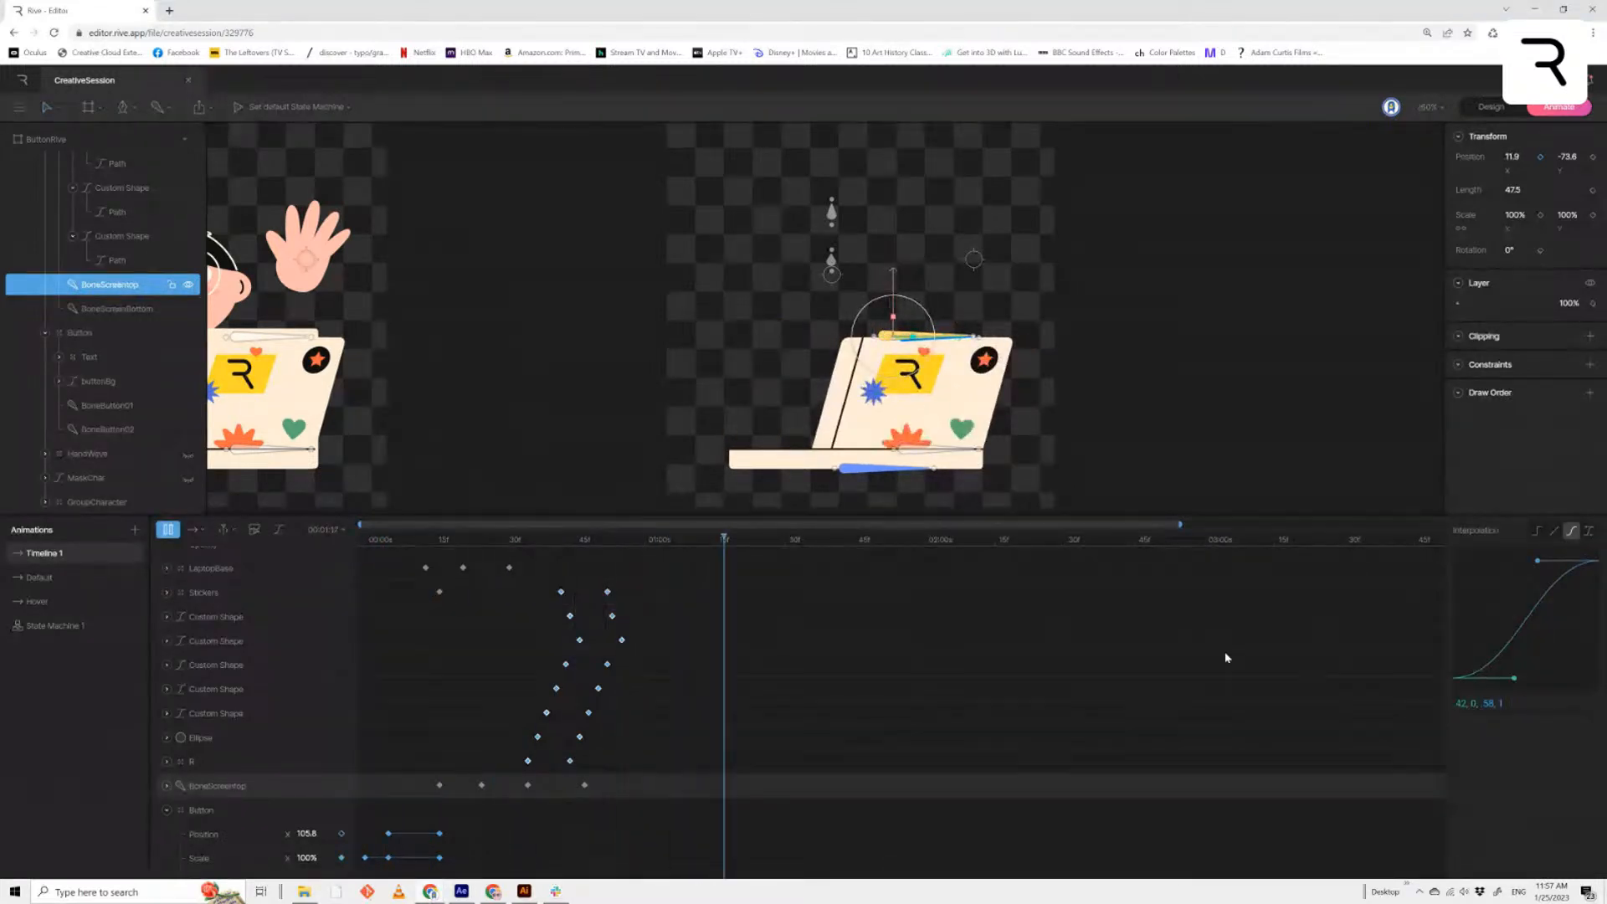
key("space")
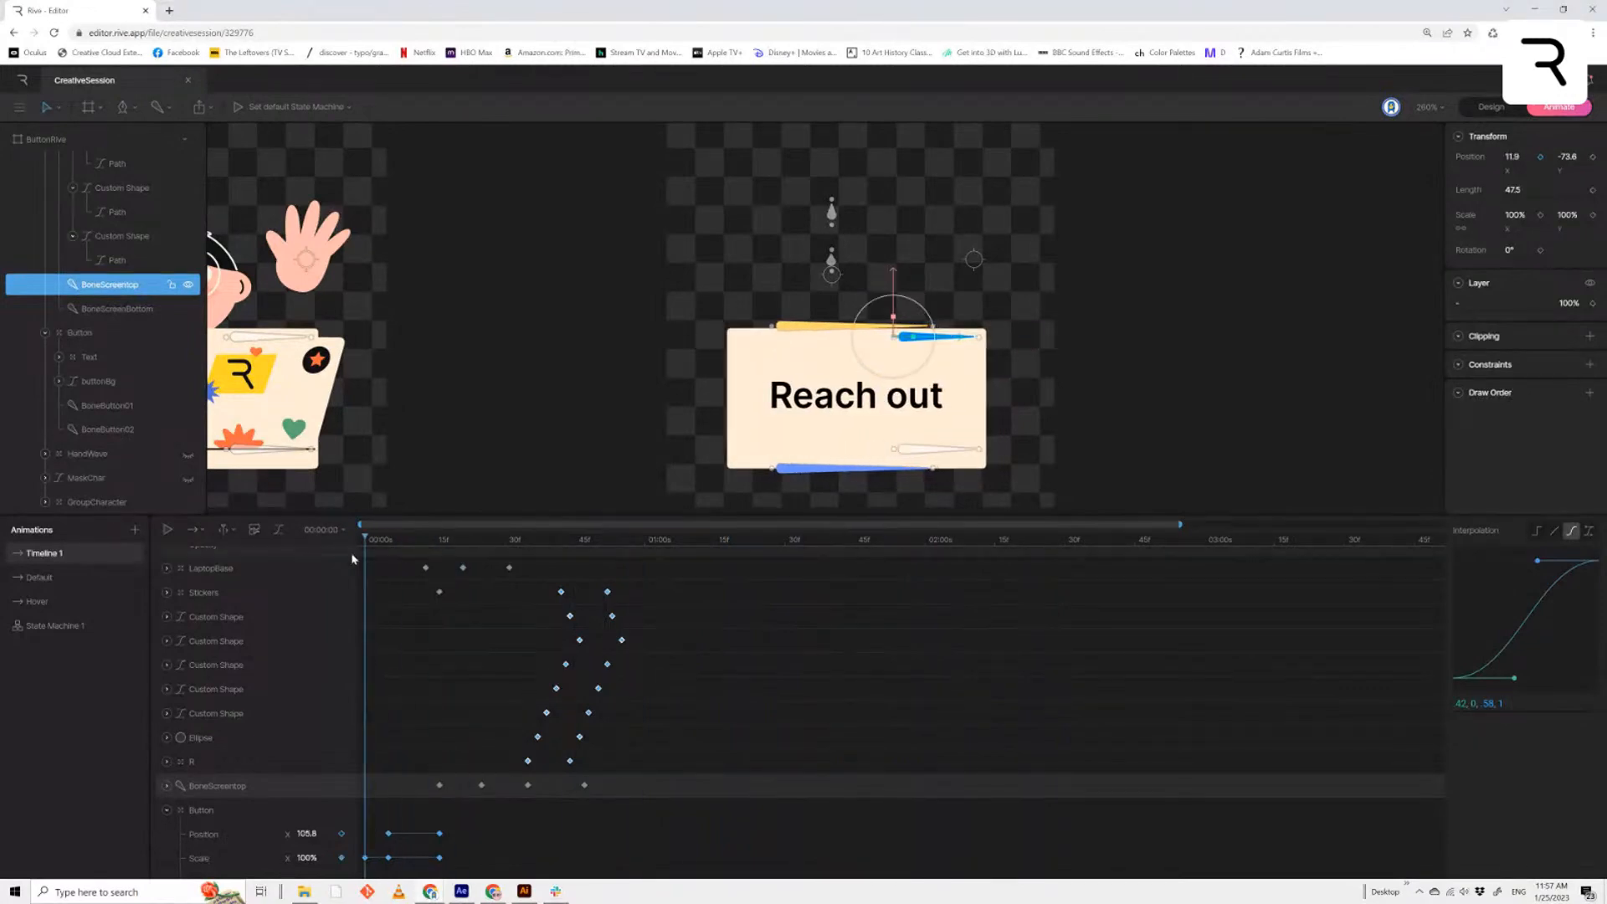
key("space")
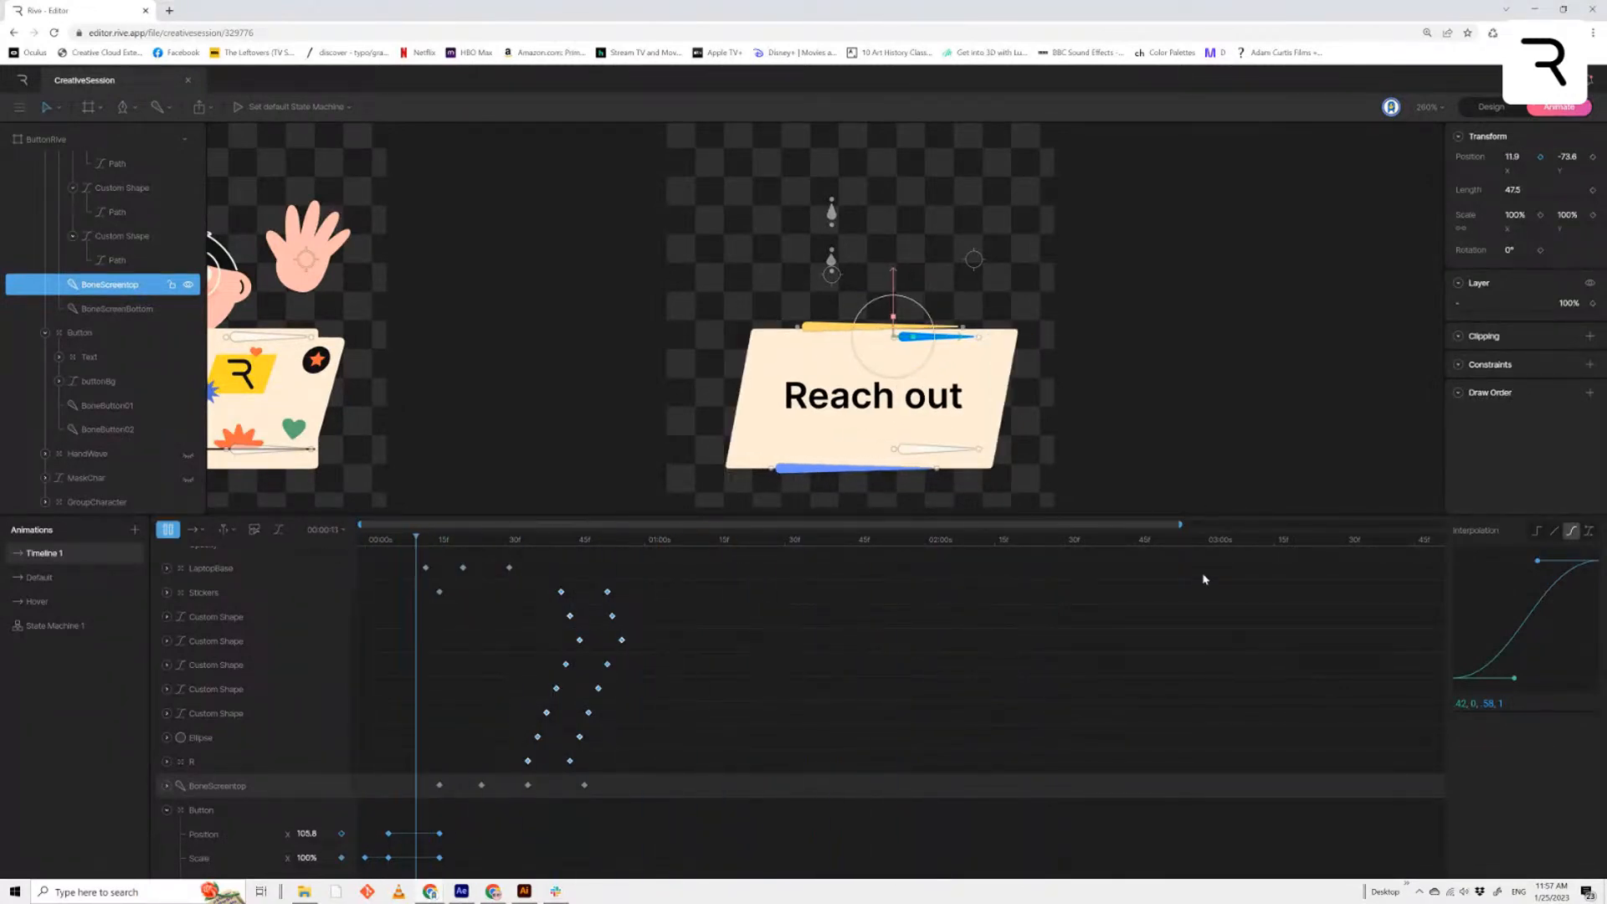
key("space")
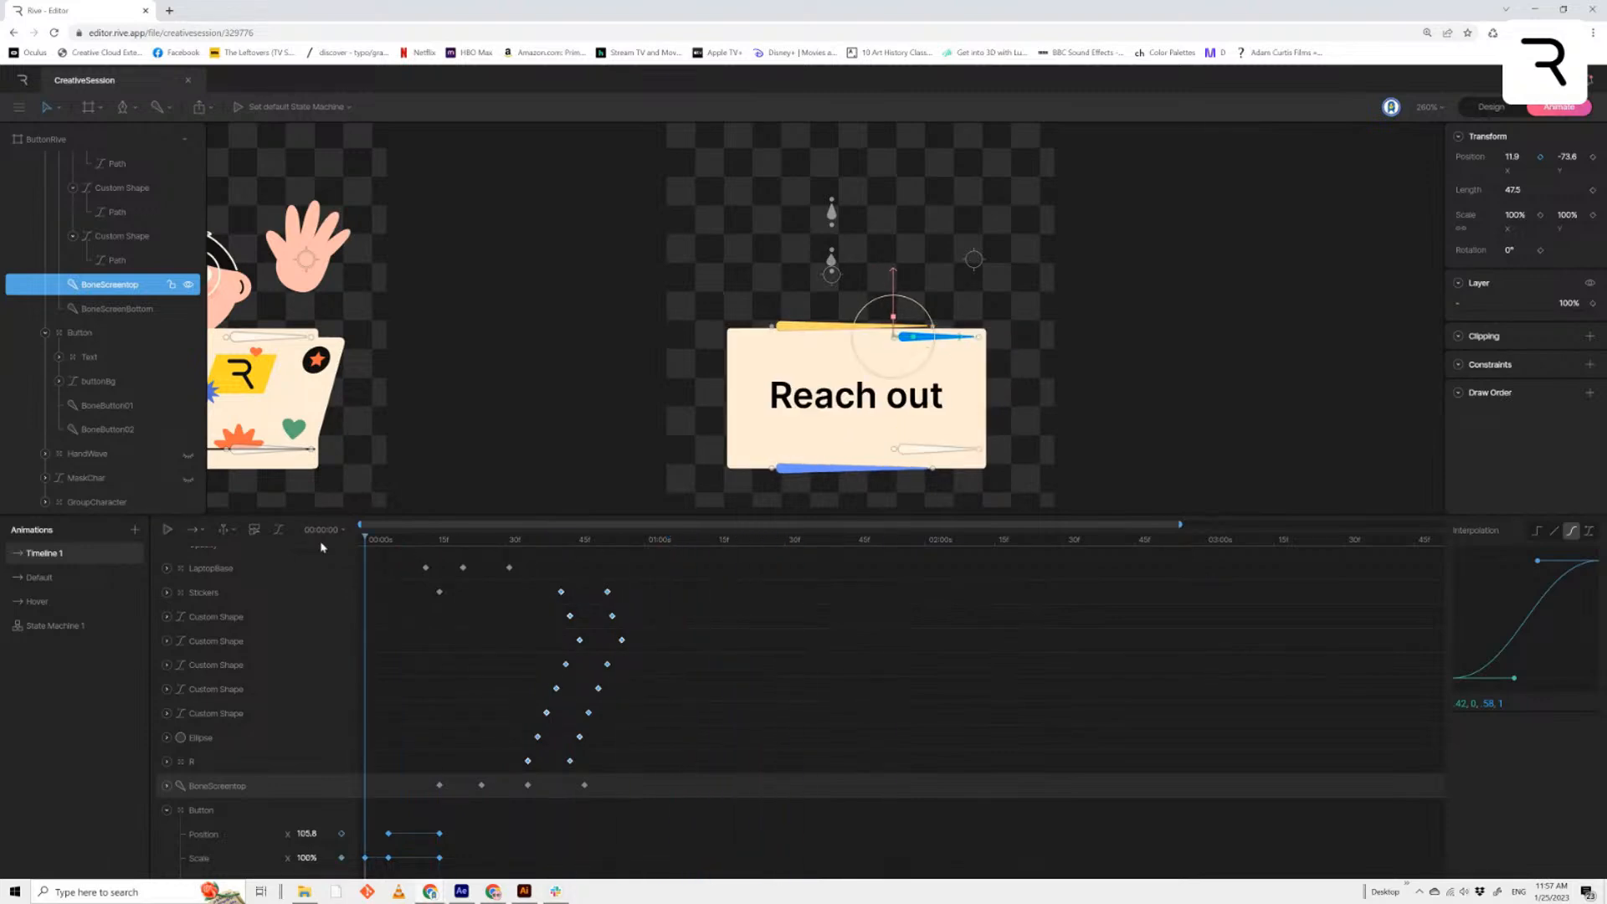
Play the Hover animation on the original ButtonRive artboard as a reference for the laptop motion
left_click_drag(545, 363, 1072, 420)
left_click(537, 168)
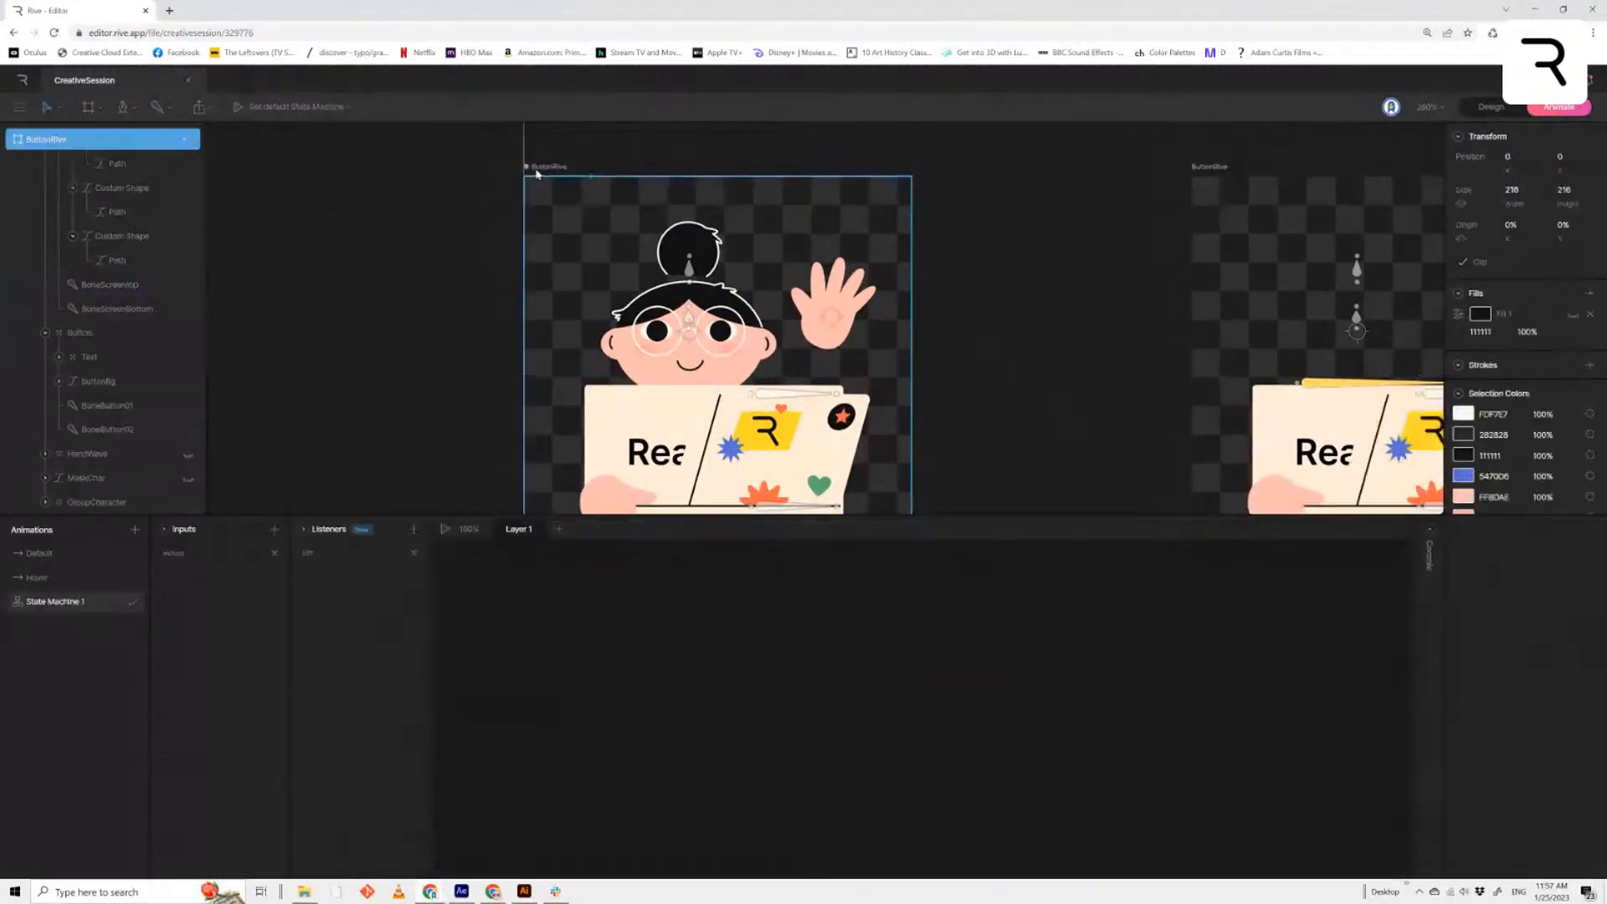
left_click(98, 578)
key("space")
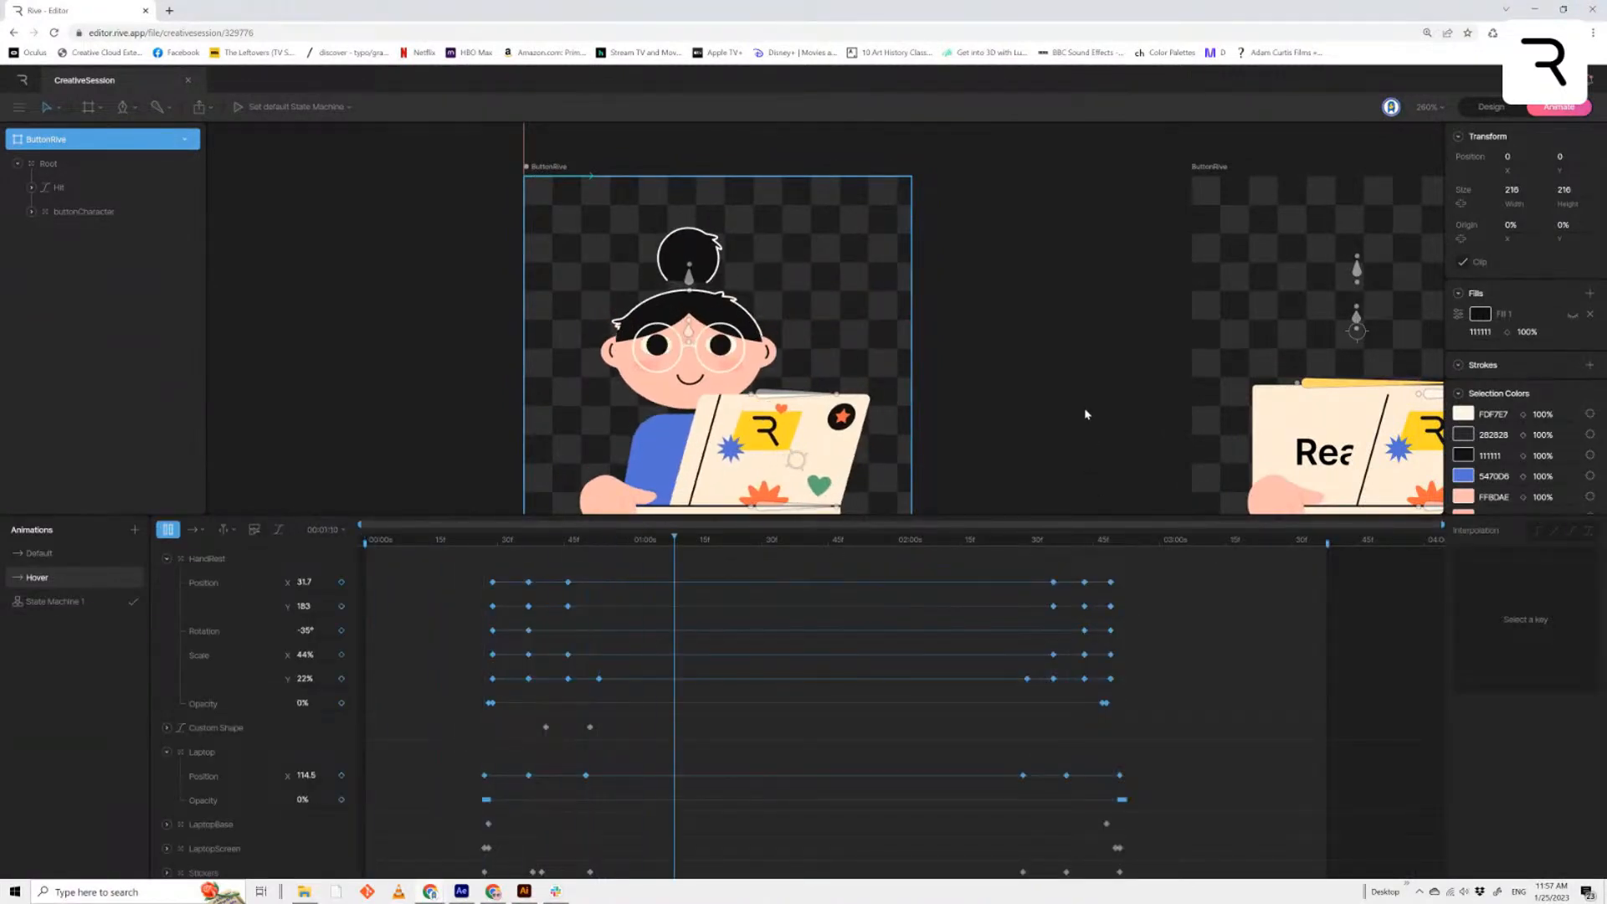
scroll(883, 422, "down", 1)
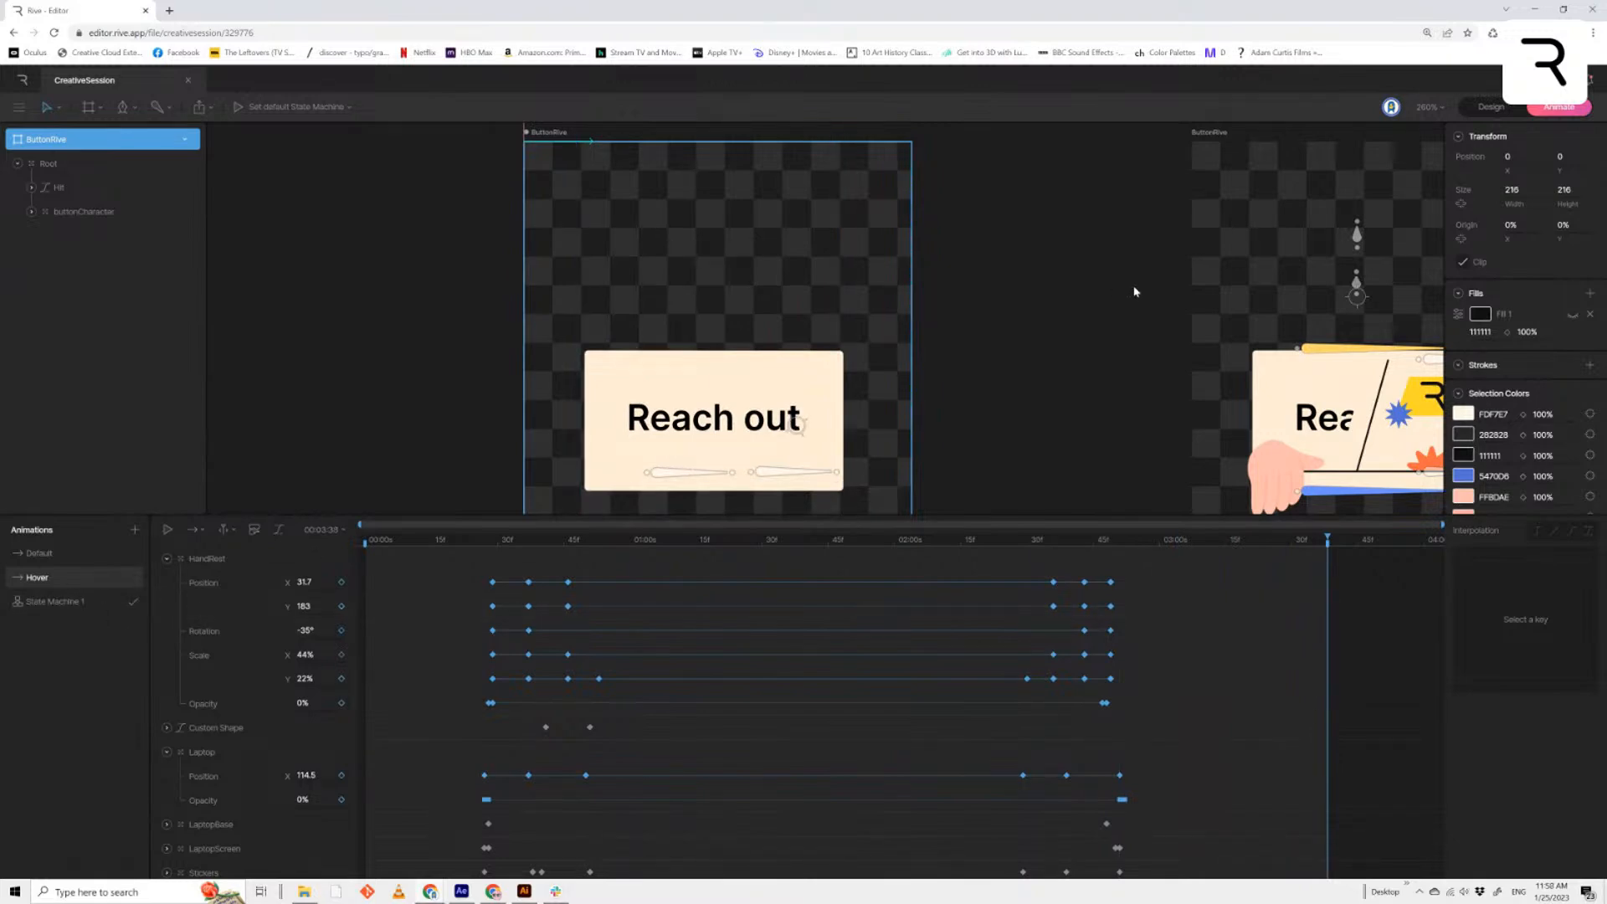
Go back to the duplicate ButtonRive artboard and replay Timeline 1 to compare its button-to-laptop motion with the original
left_click_drag(1135, 291, 599, 348)
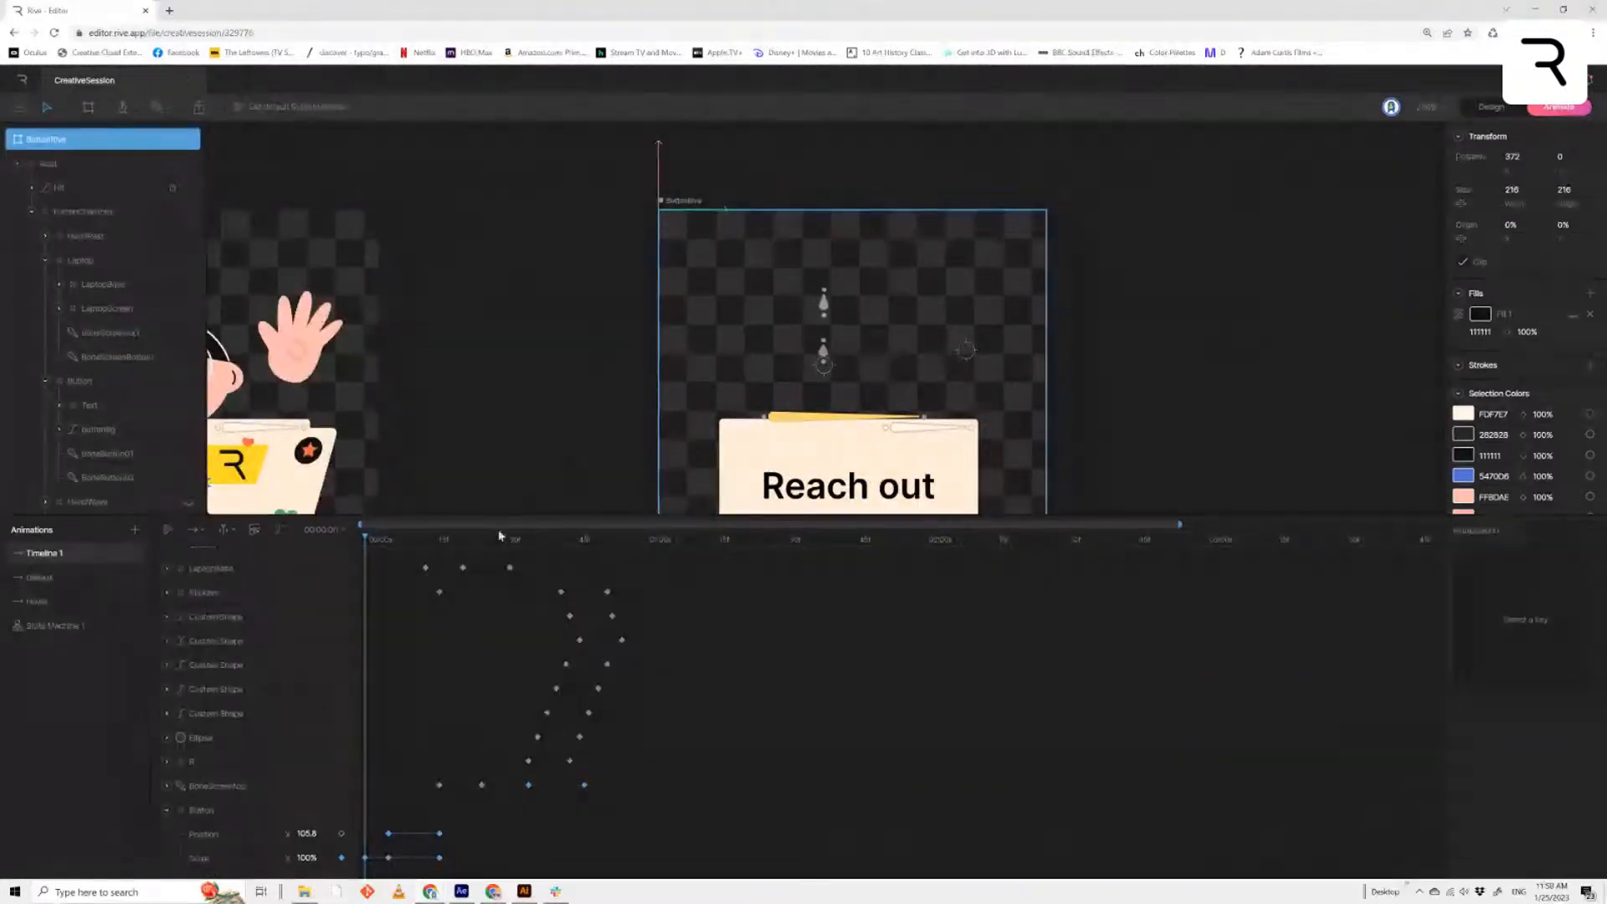
scroll(1059, 298, "down", 1)
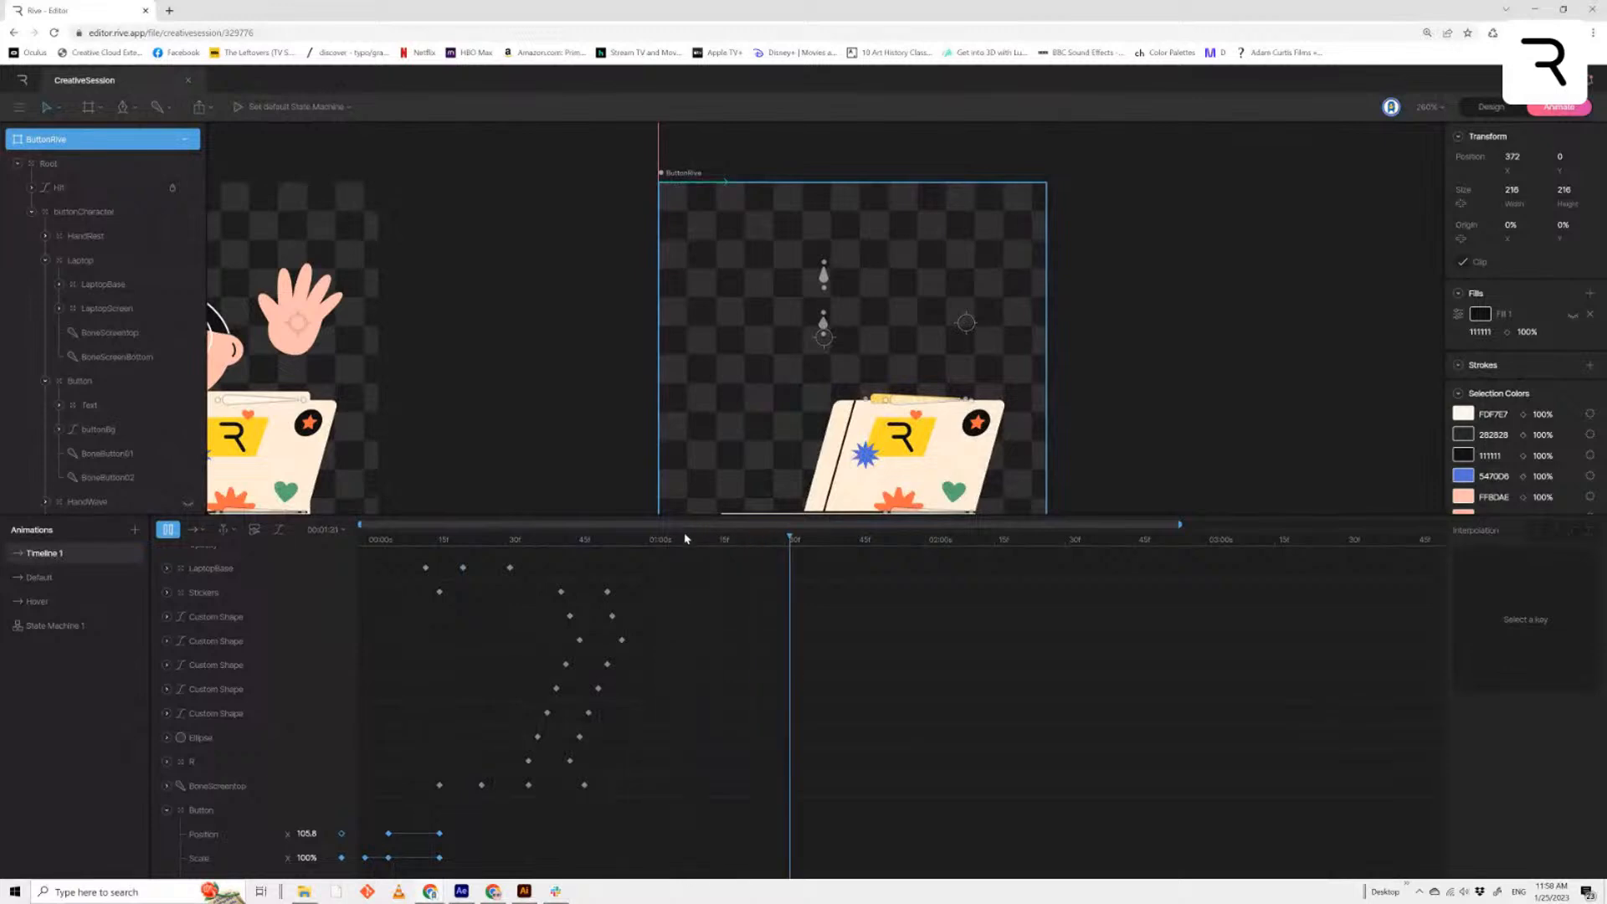
left_click_drag(676, 540, 399, 578)
key("space")
scroll(1169, 351, "down", 2)
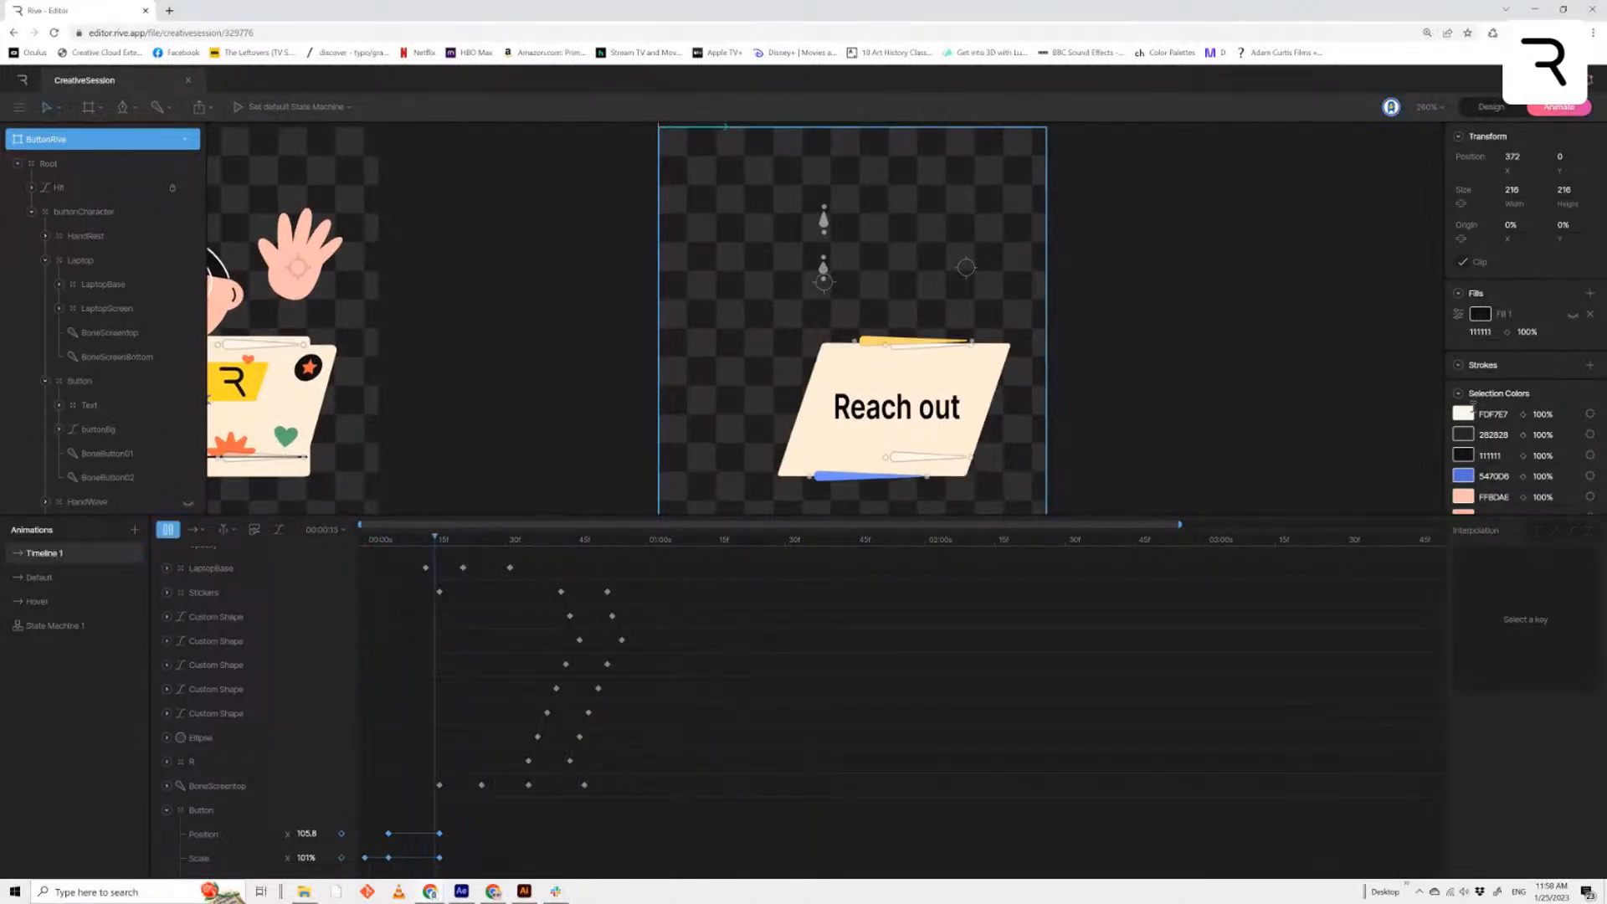
key("space")
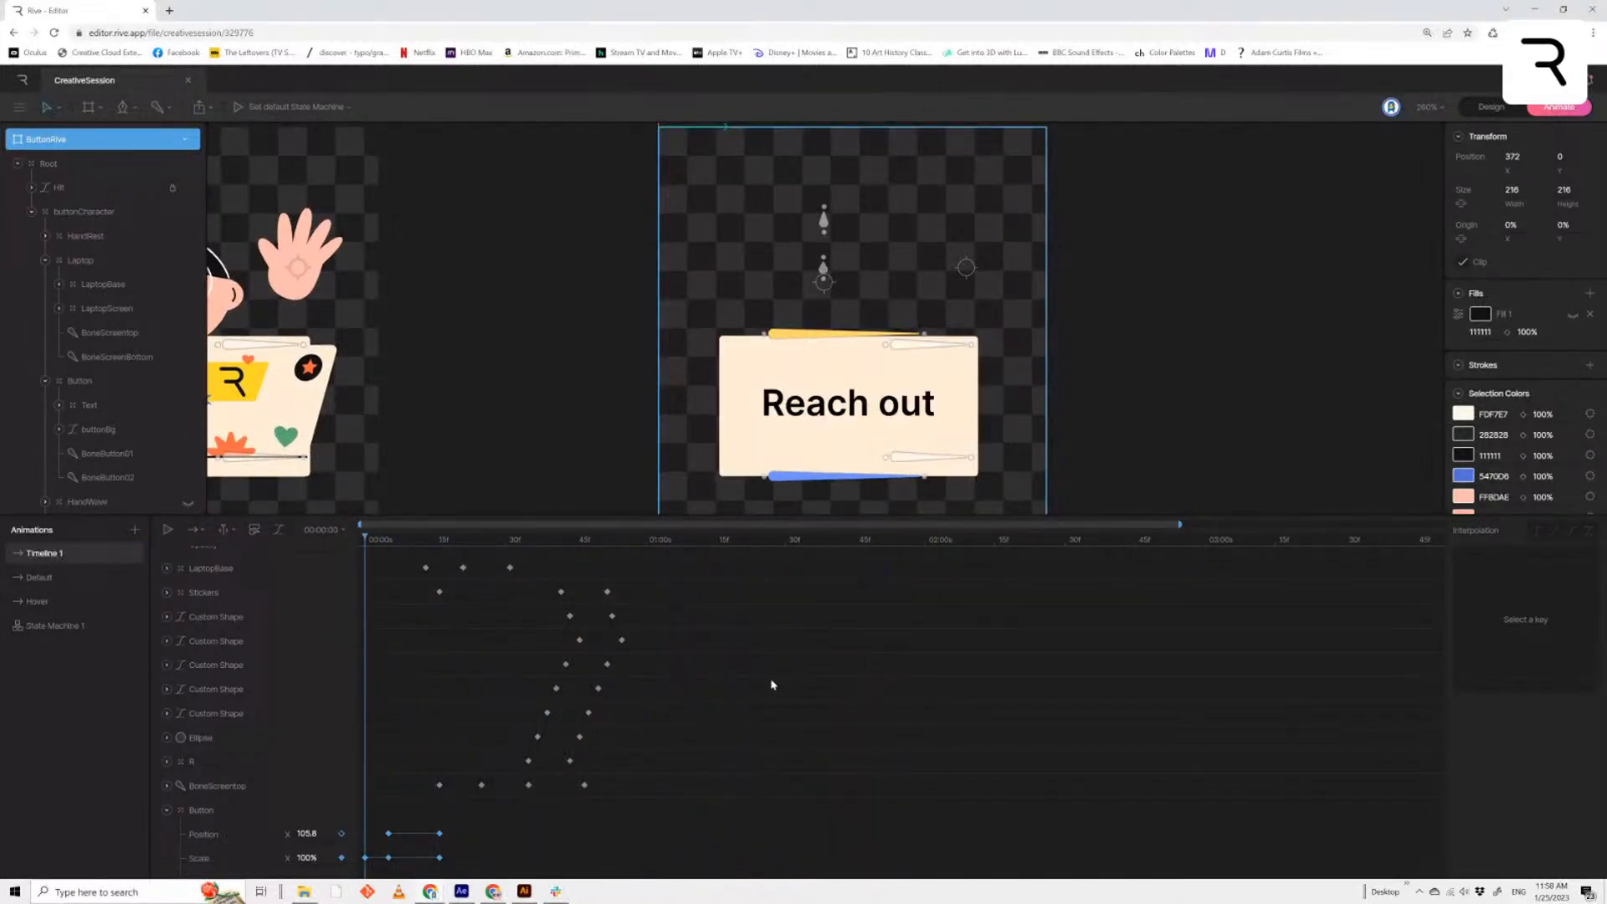
key("space")
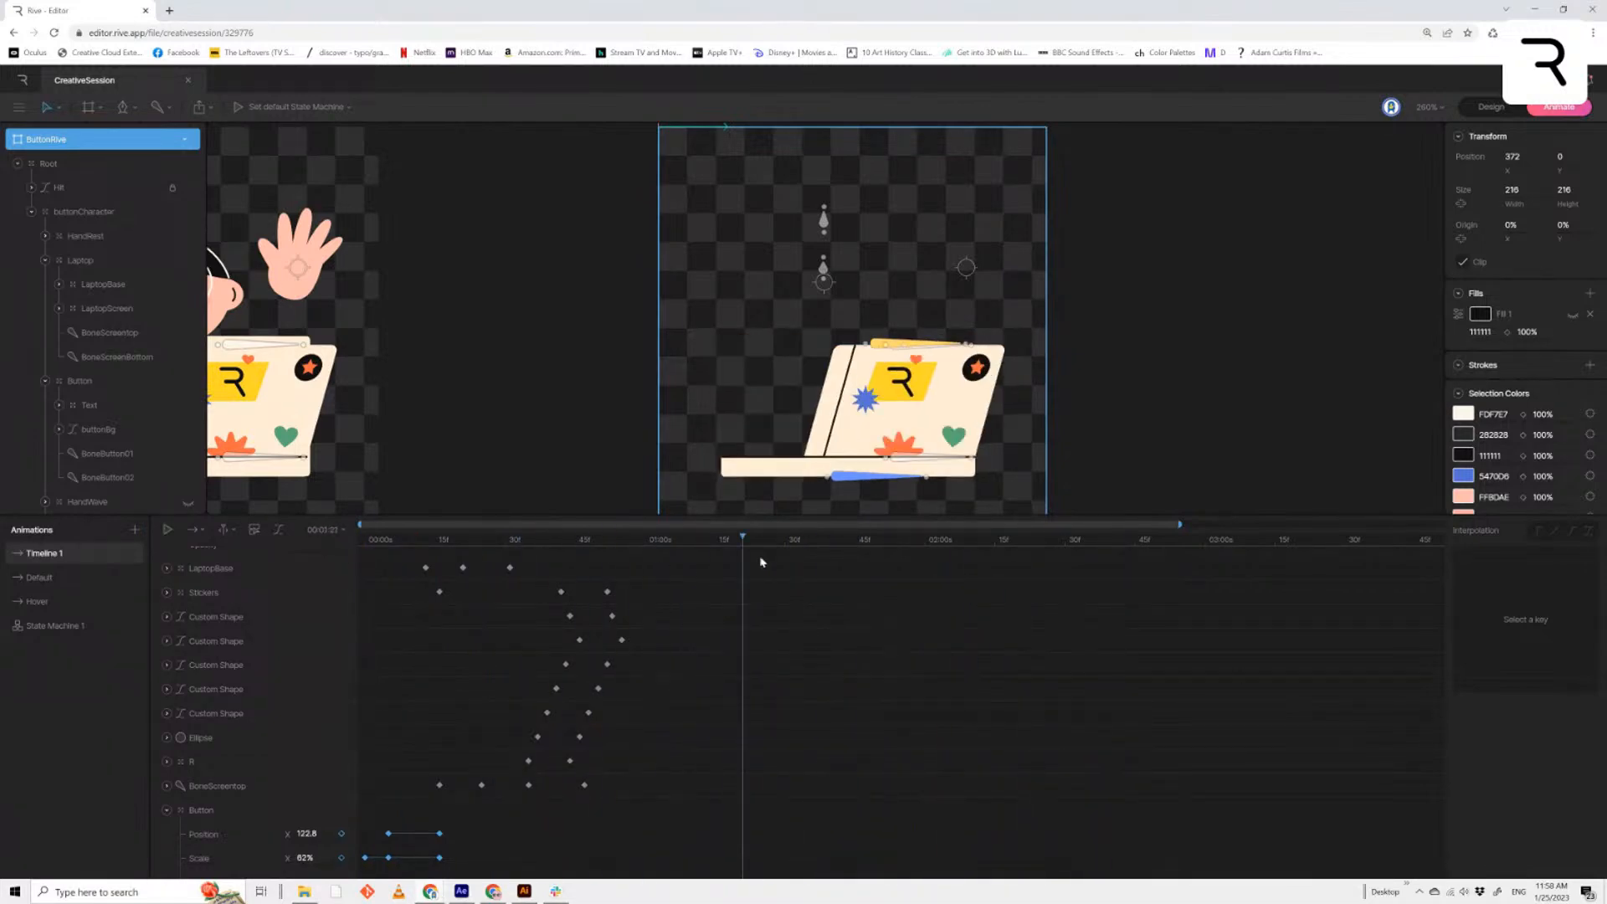
left_click_drag(739, 540, 342, 560)
key("space")
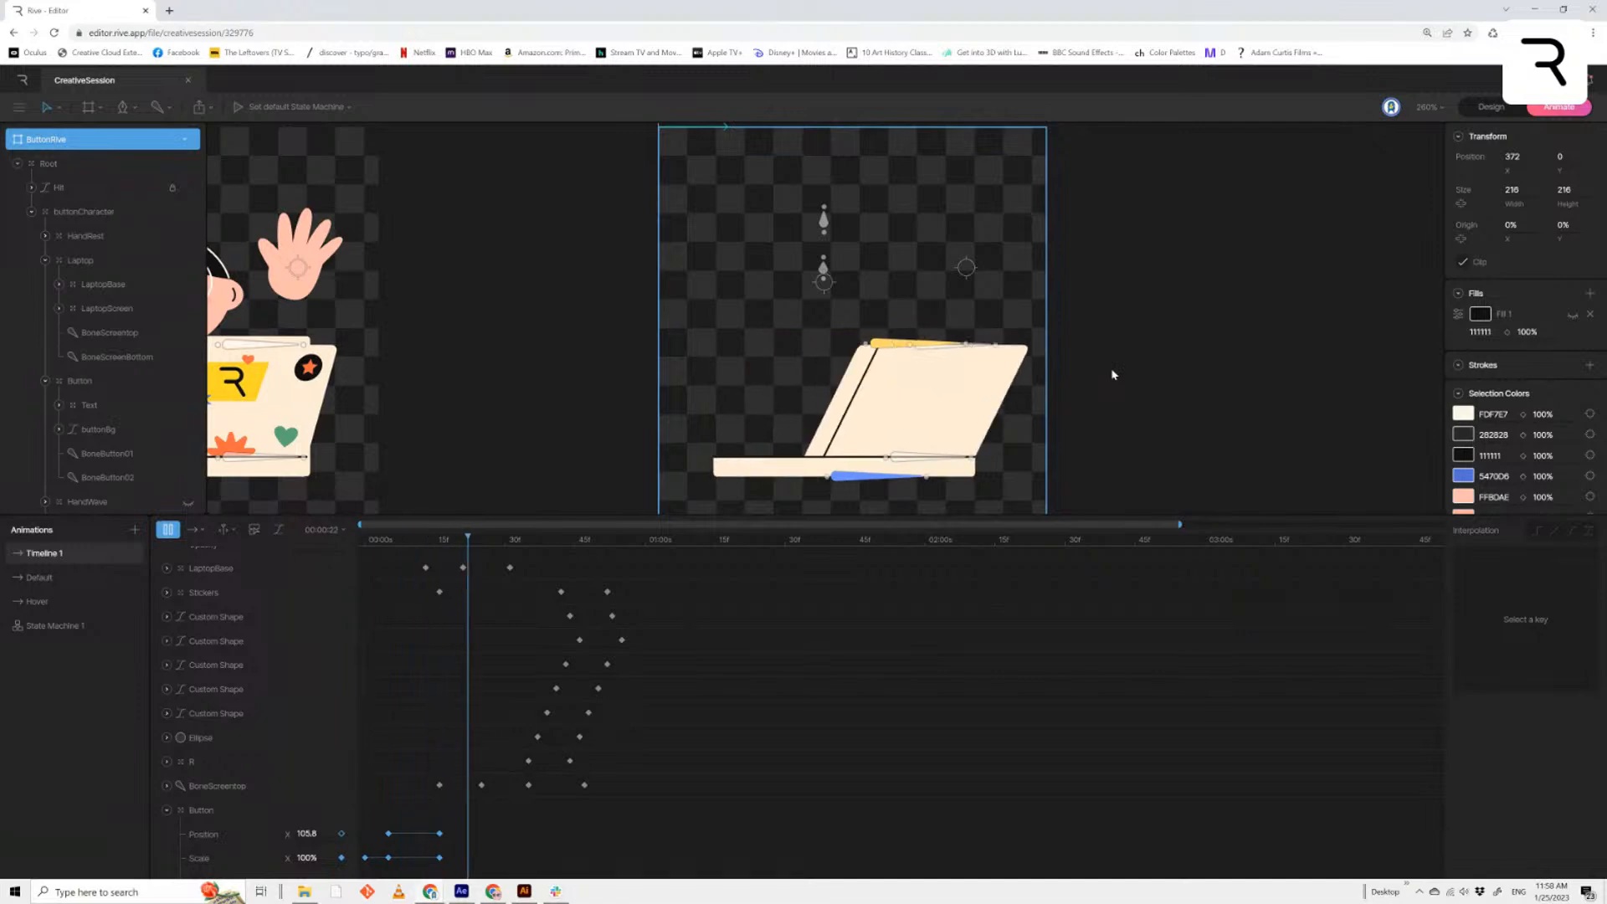
key("space")
left_click_drag(577, 548, 573, 545)
key("space")
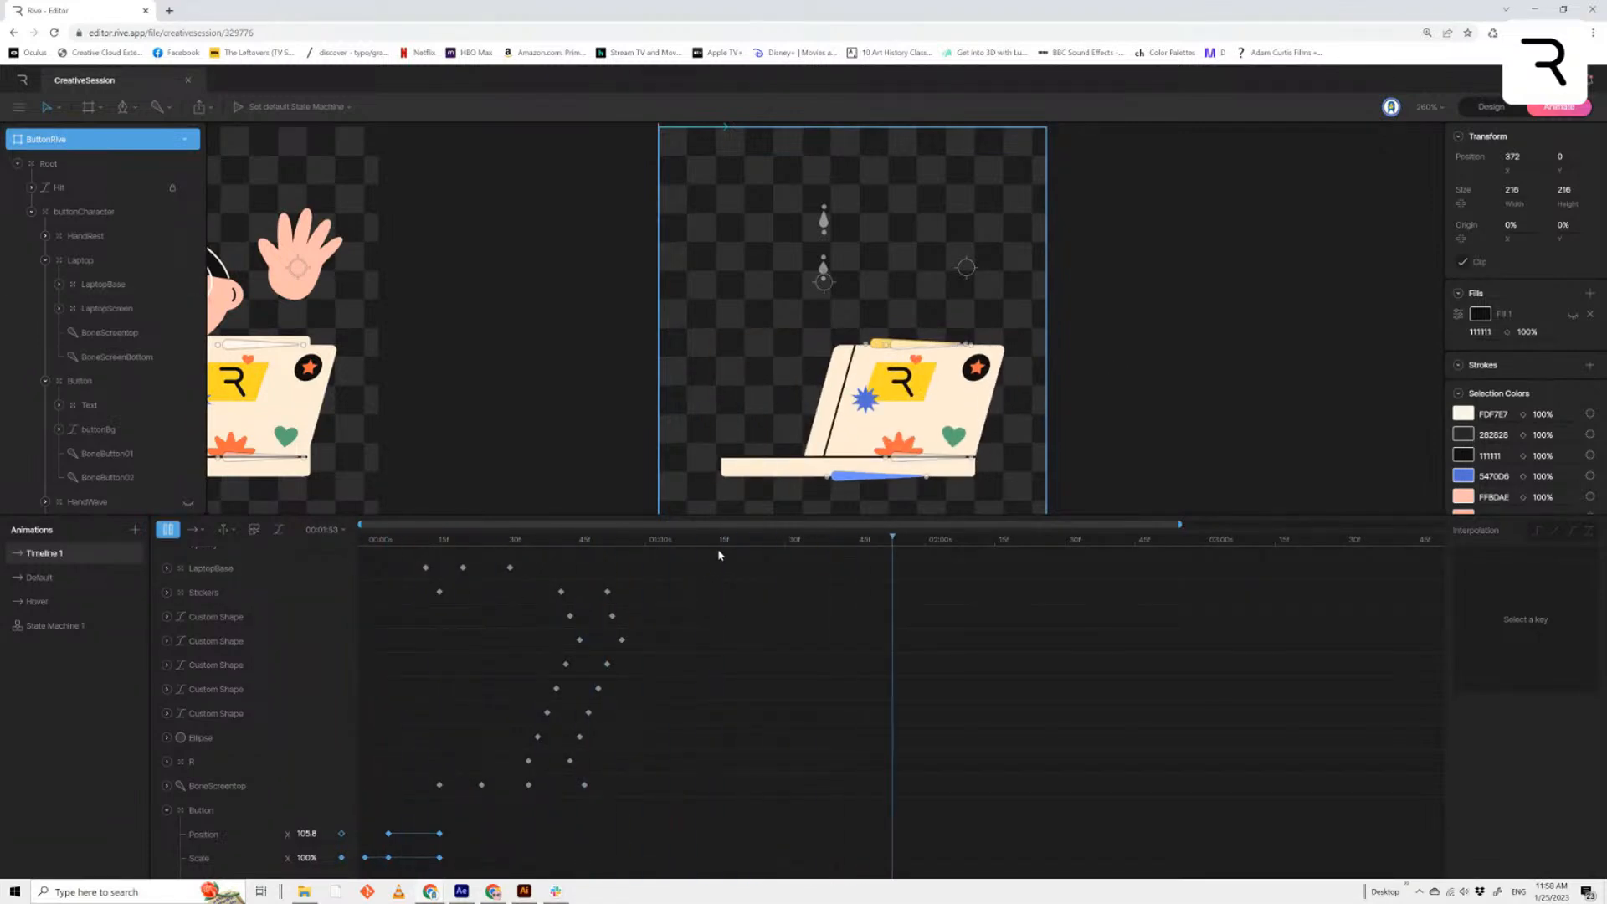
Move BoneScreentop's last two keyframes to about frames 36 and 51, and show its curve in the graph
left_click_drag(623, 546, 369, 596)
left_click_drag(609, 787, 527, 794)
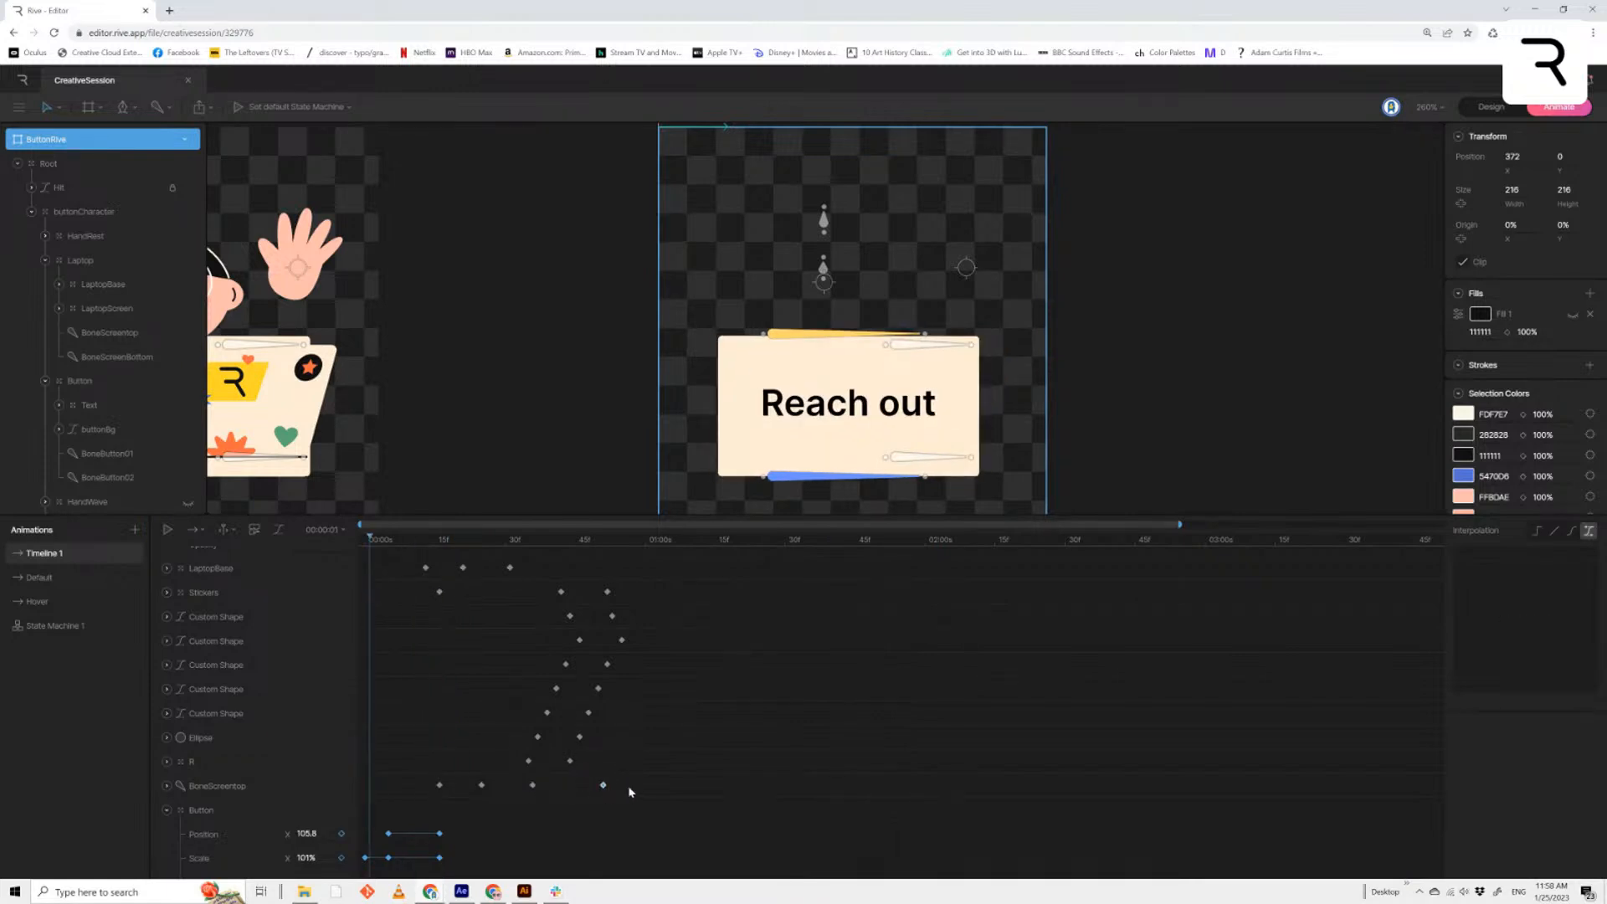
left_click_drag(630, 792, 410, 803)
left_click(279, 530)
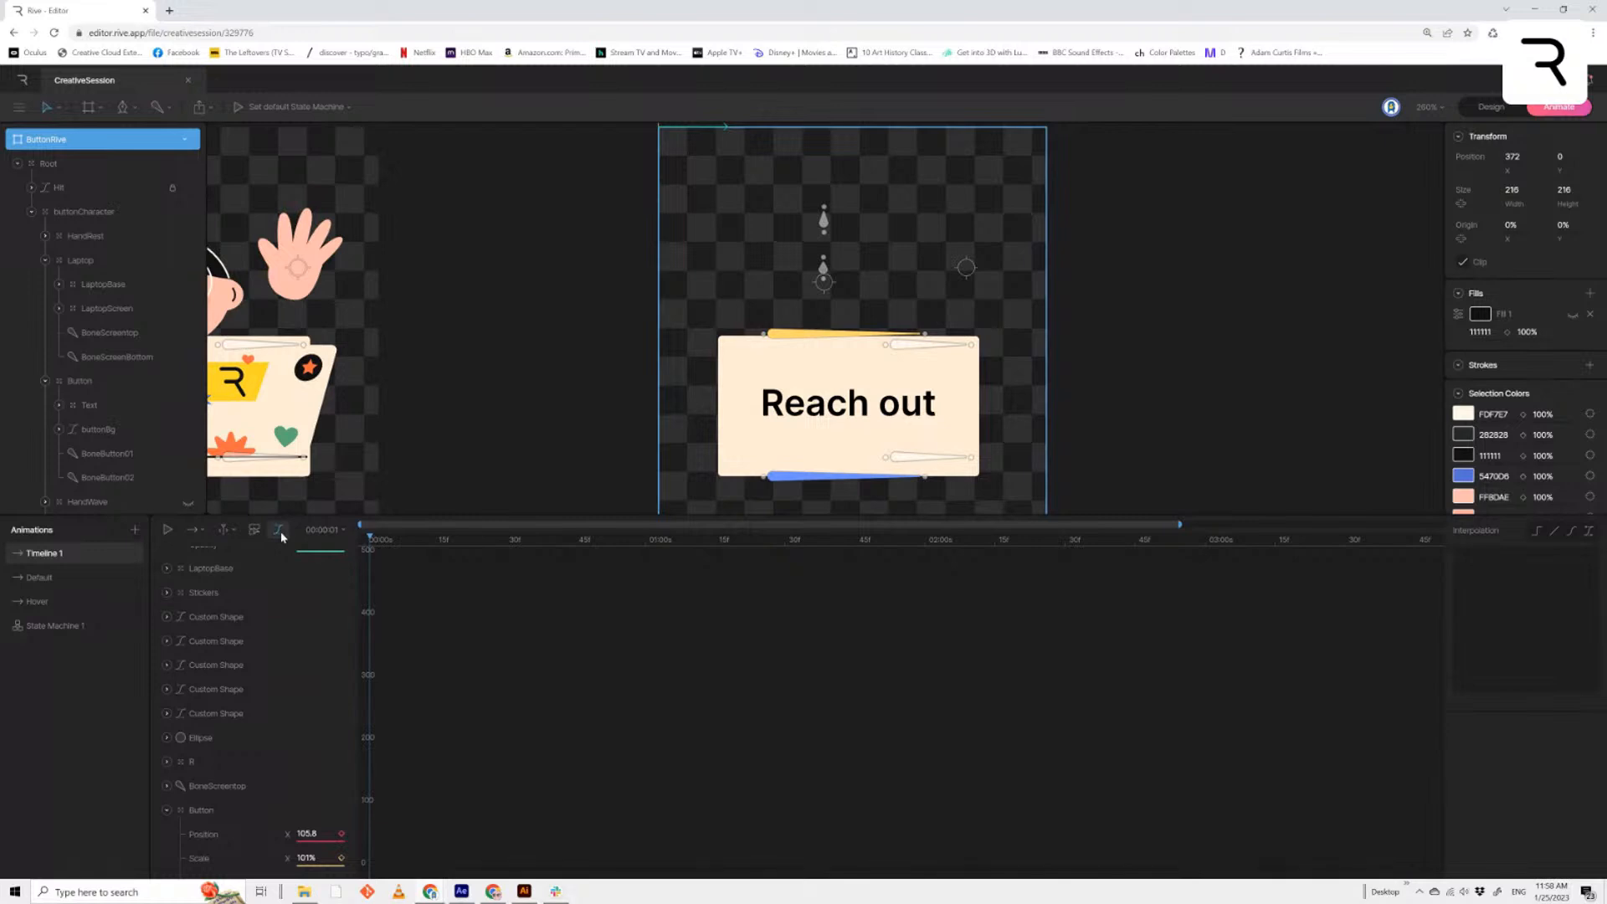
left_click(244, 792)
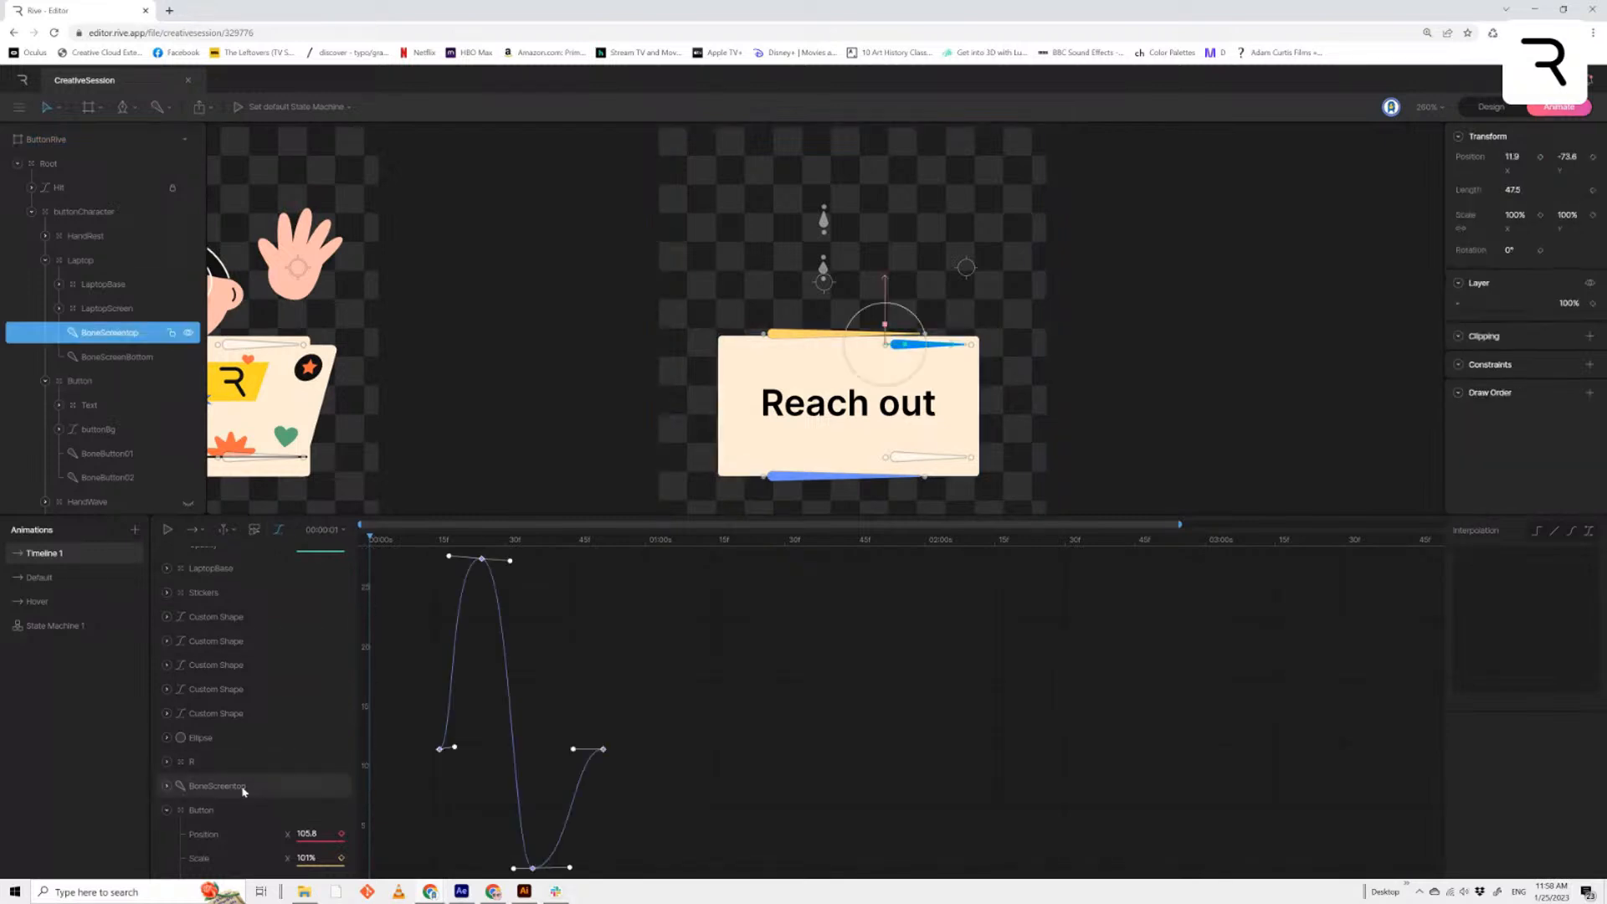
Lengthen the outgoing handle of BoneScreentop's first keyframe and the incoming handle of its lowest keyframe, and return to the keyframe view
left_click_drag(454, 747, 458, 758)
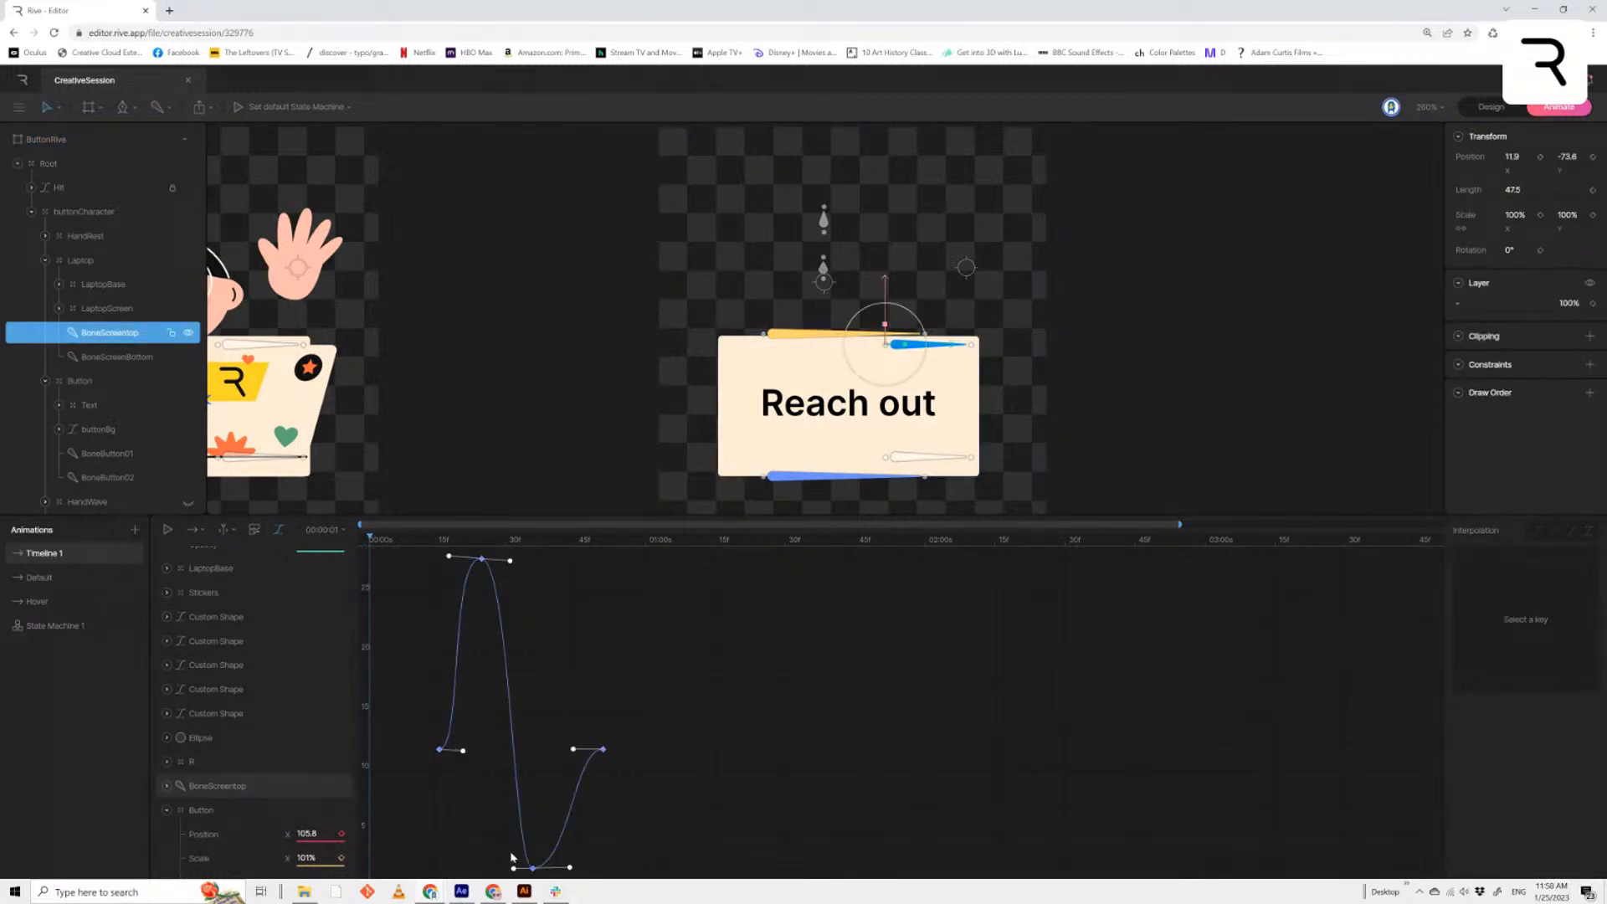
left_click_drag(514, 868, 495, 868)
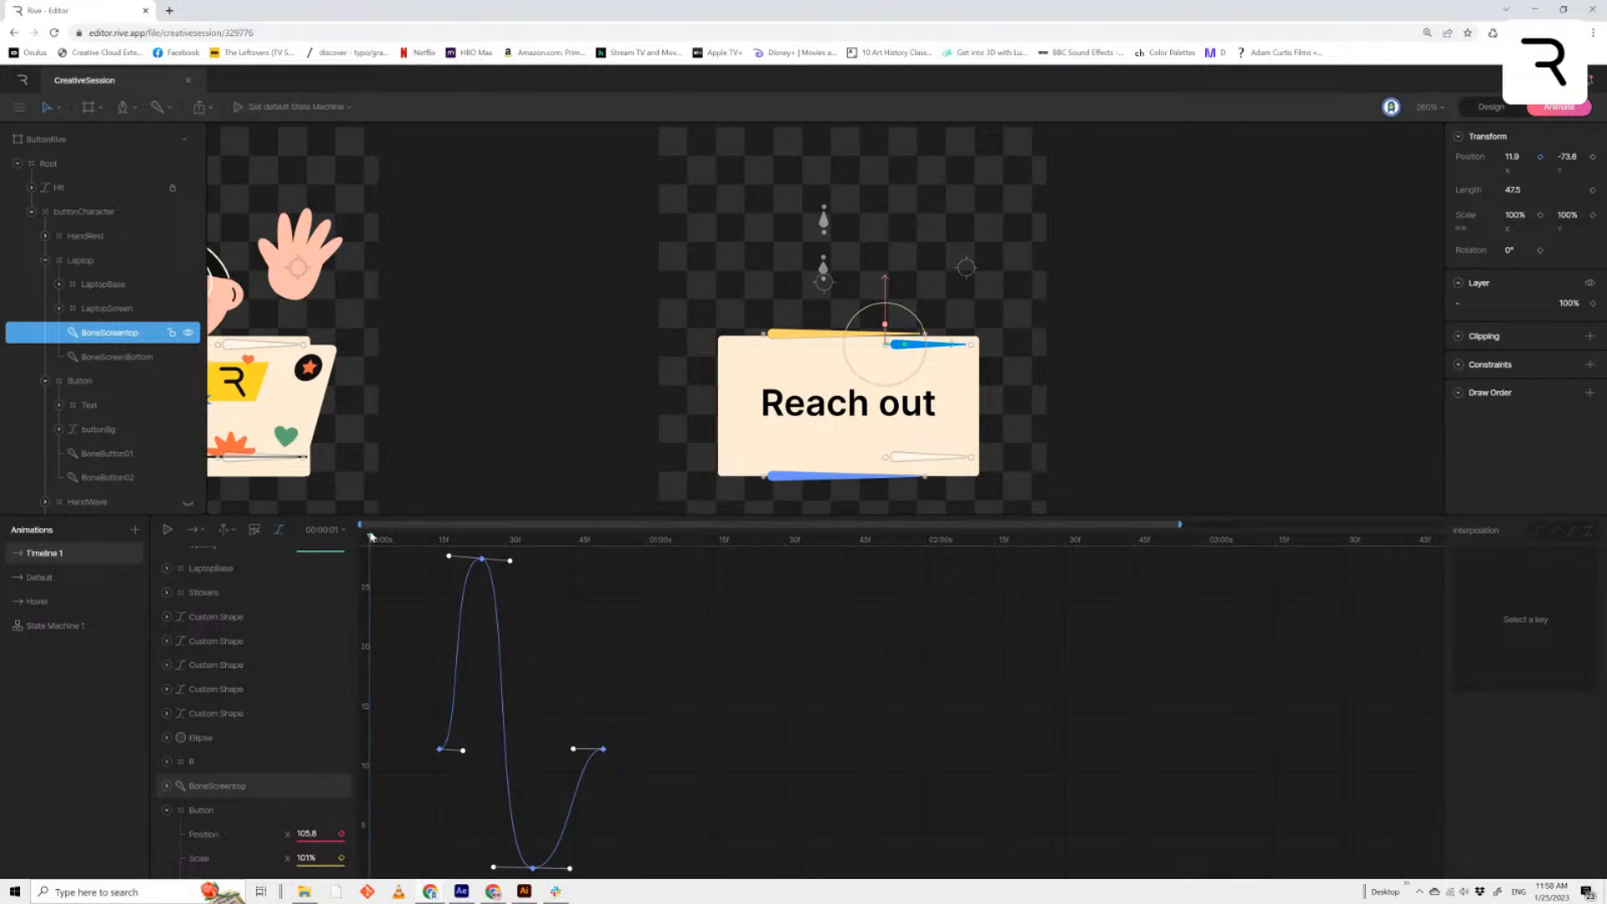
left_click(279, 531)
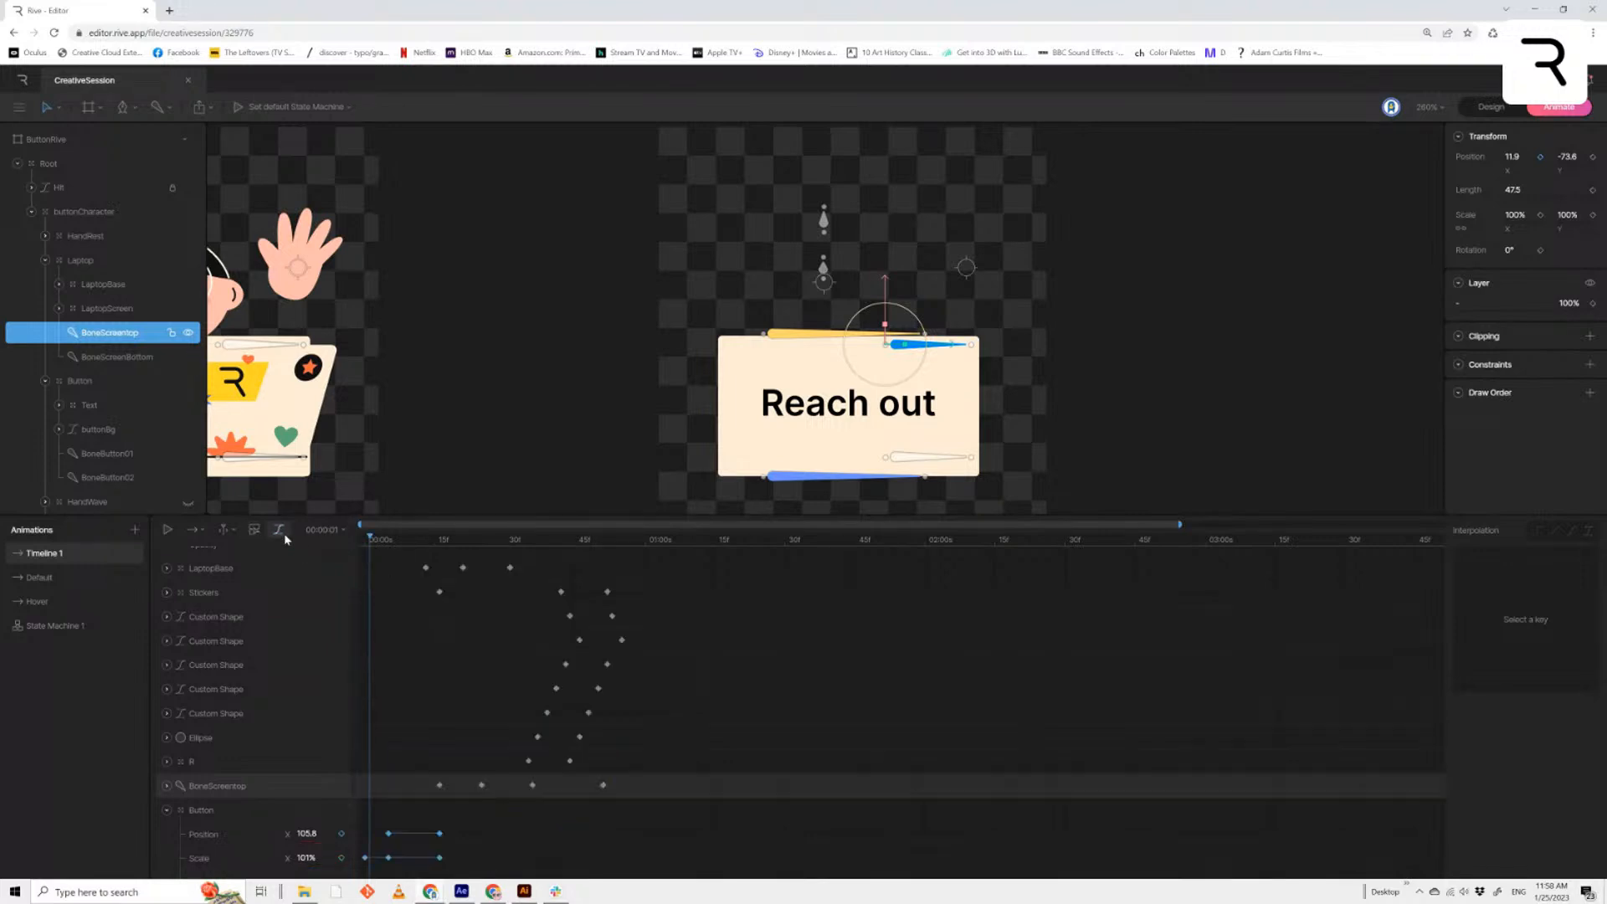
Replay Timeline 1 from the start to check the smoothed laptop screen rebound against the sticker timing
key("space")
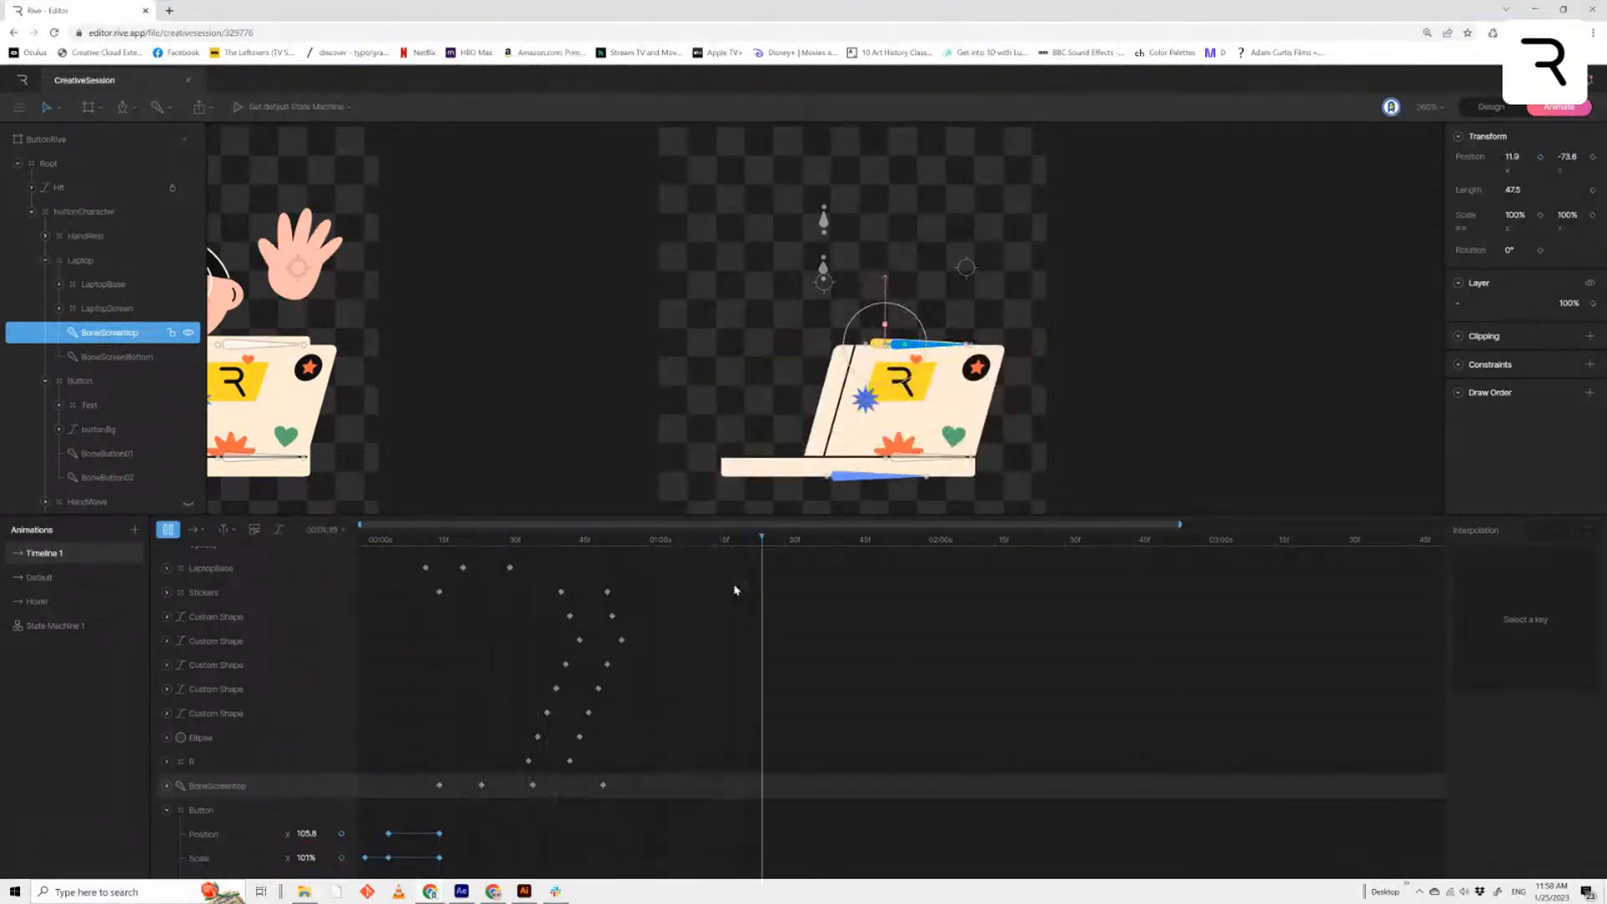
left_click(1232, 423)
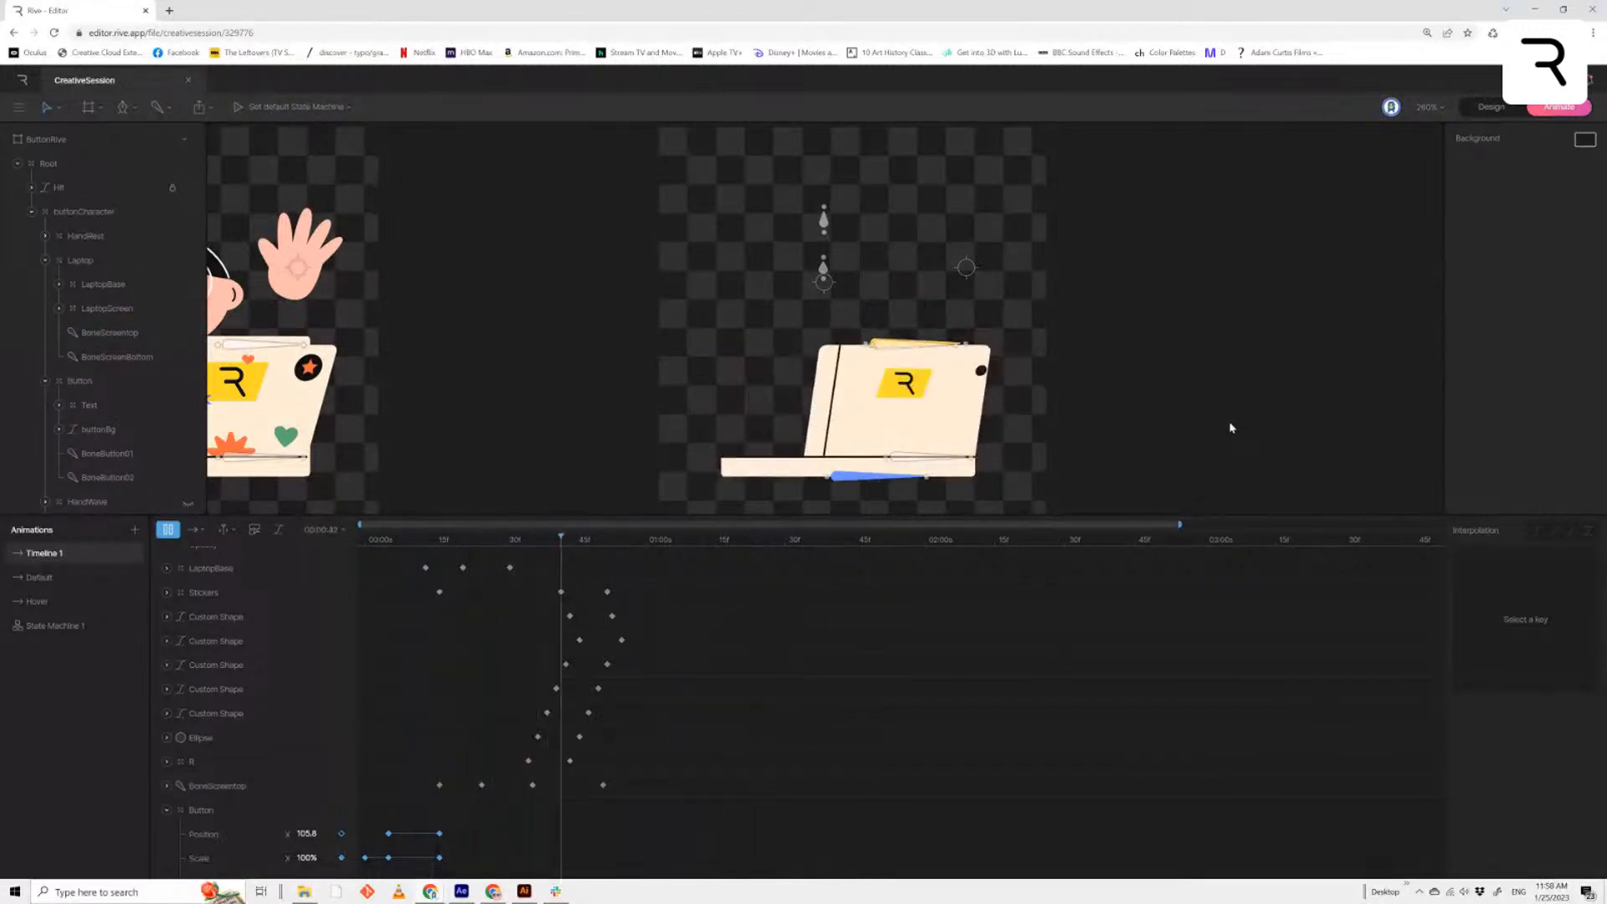
left_click_drag(455, 541, 365, 540)
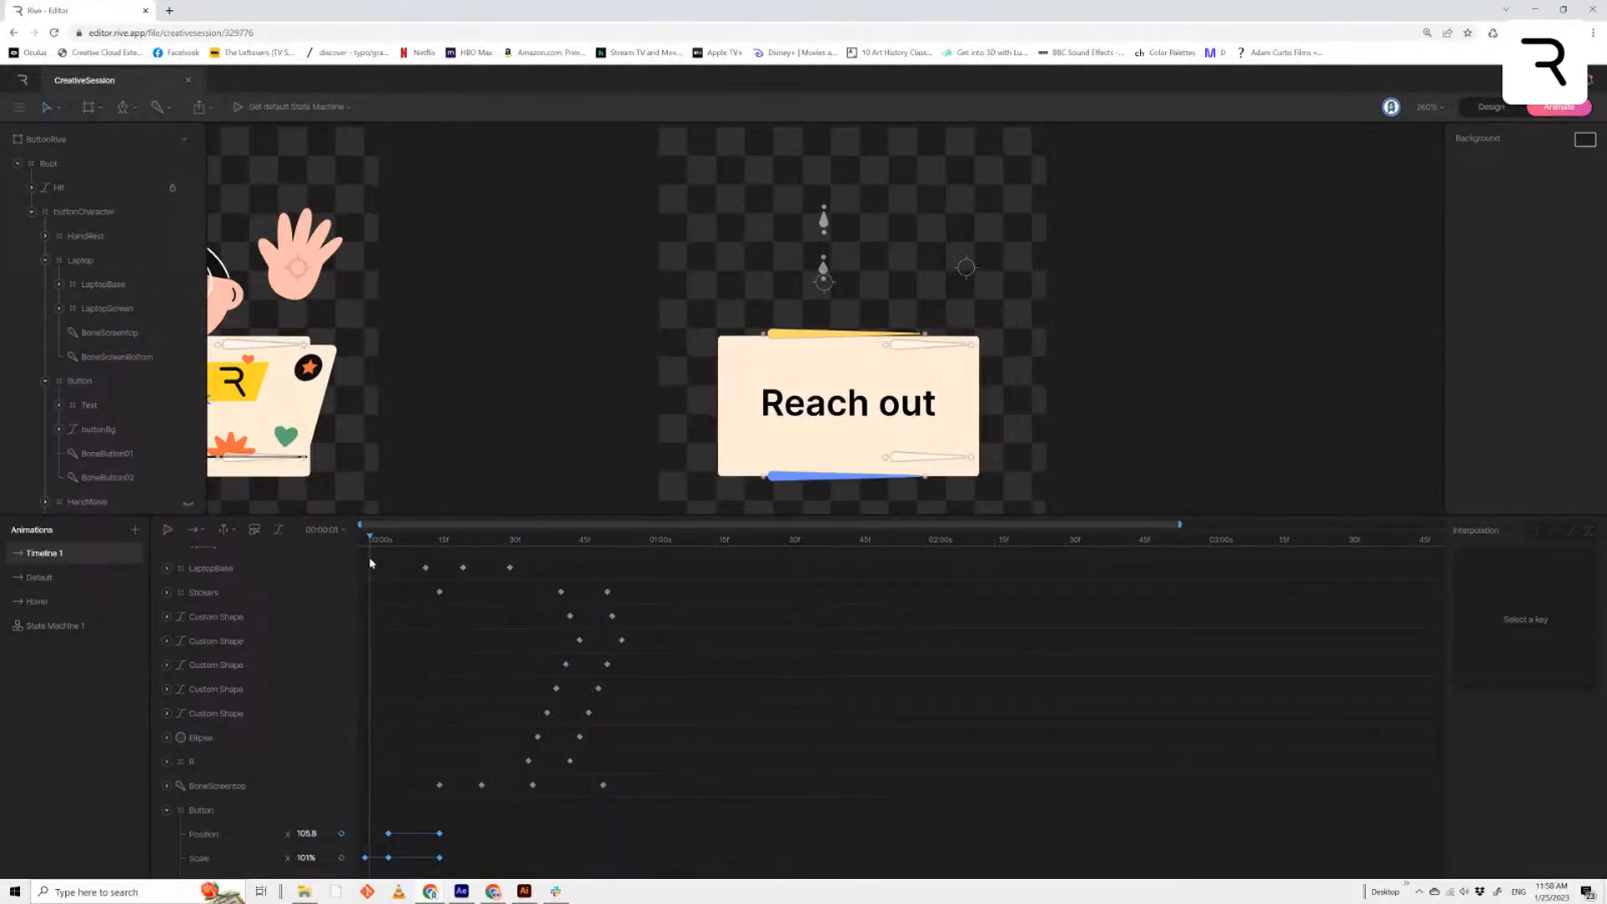
scroll(382, 599, "up", 2)
key("space")
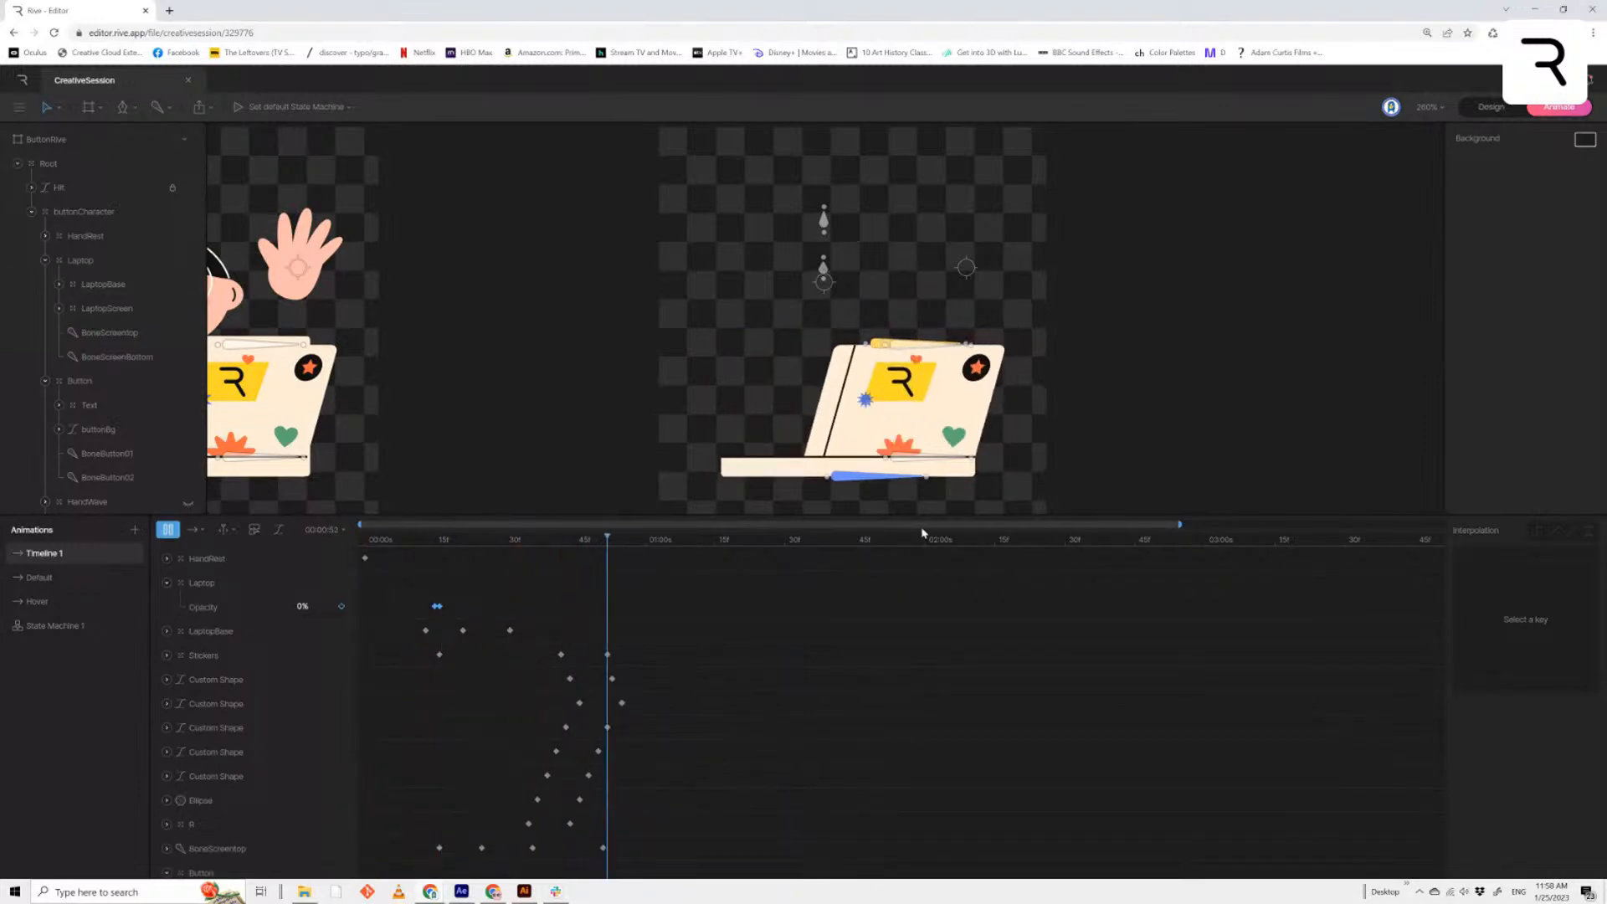
key("space")
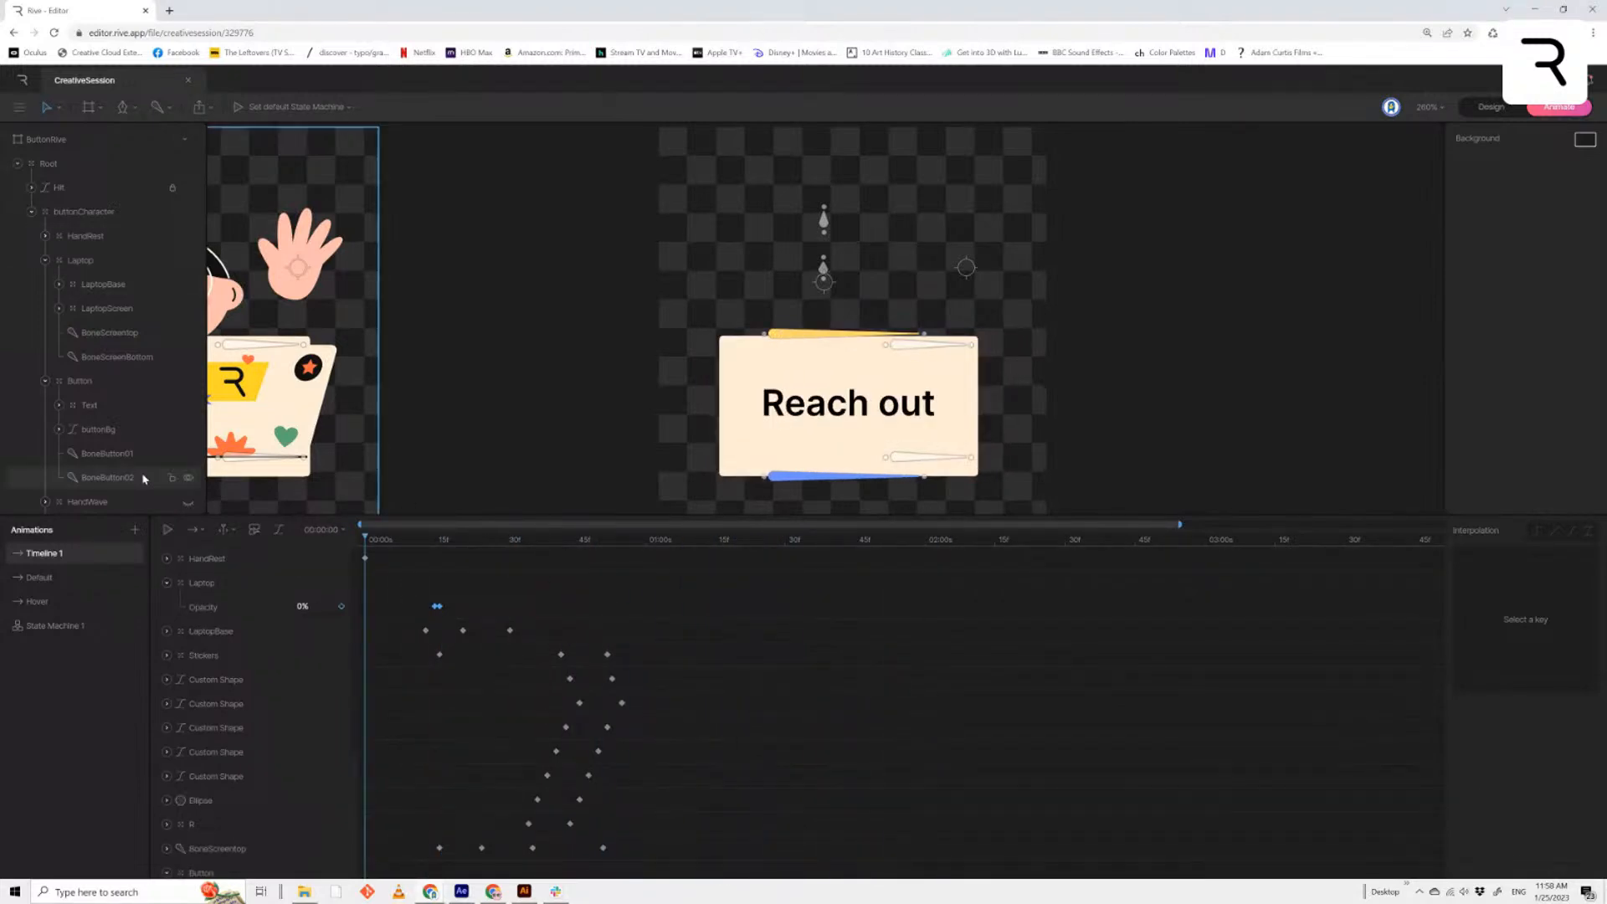
Collapse the Laptop group in both the timeline and the hierarchy, and clear the selection
left_click(180, 580)
left_click(168, 596)
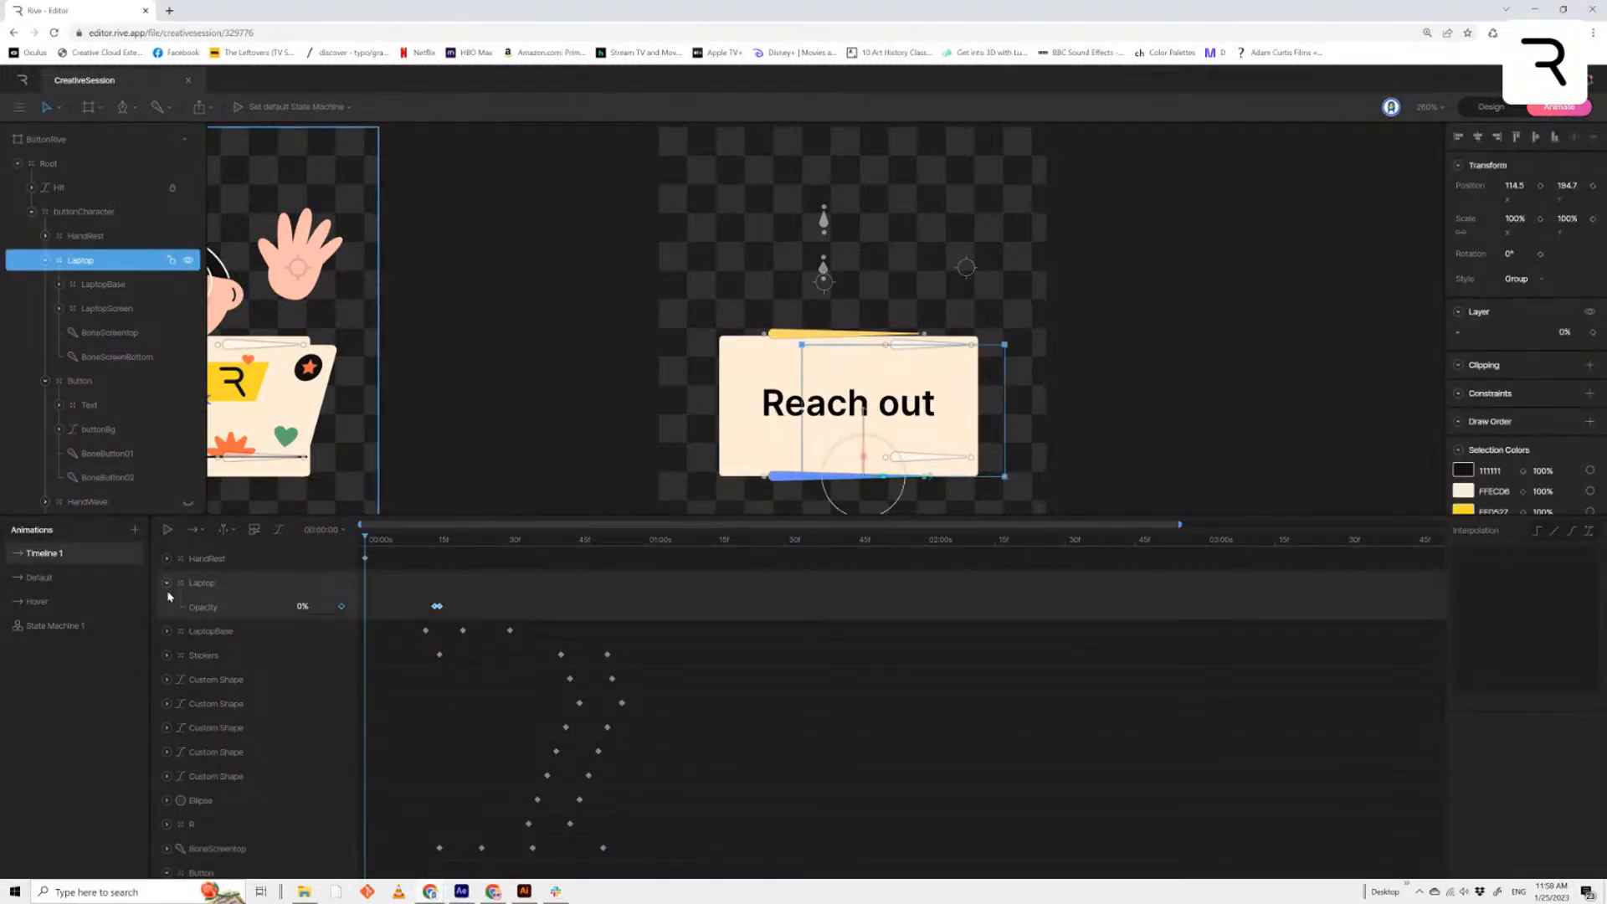
left_click(167, 583)
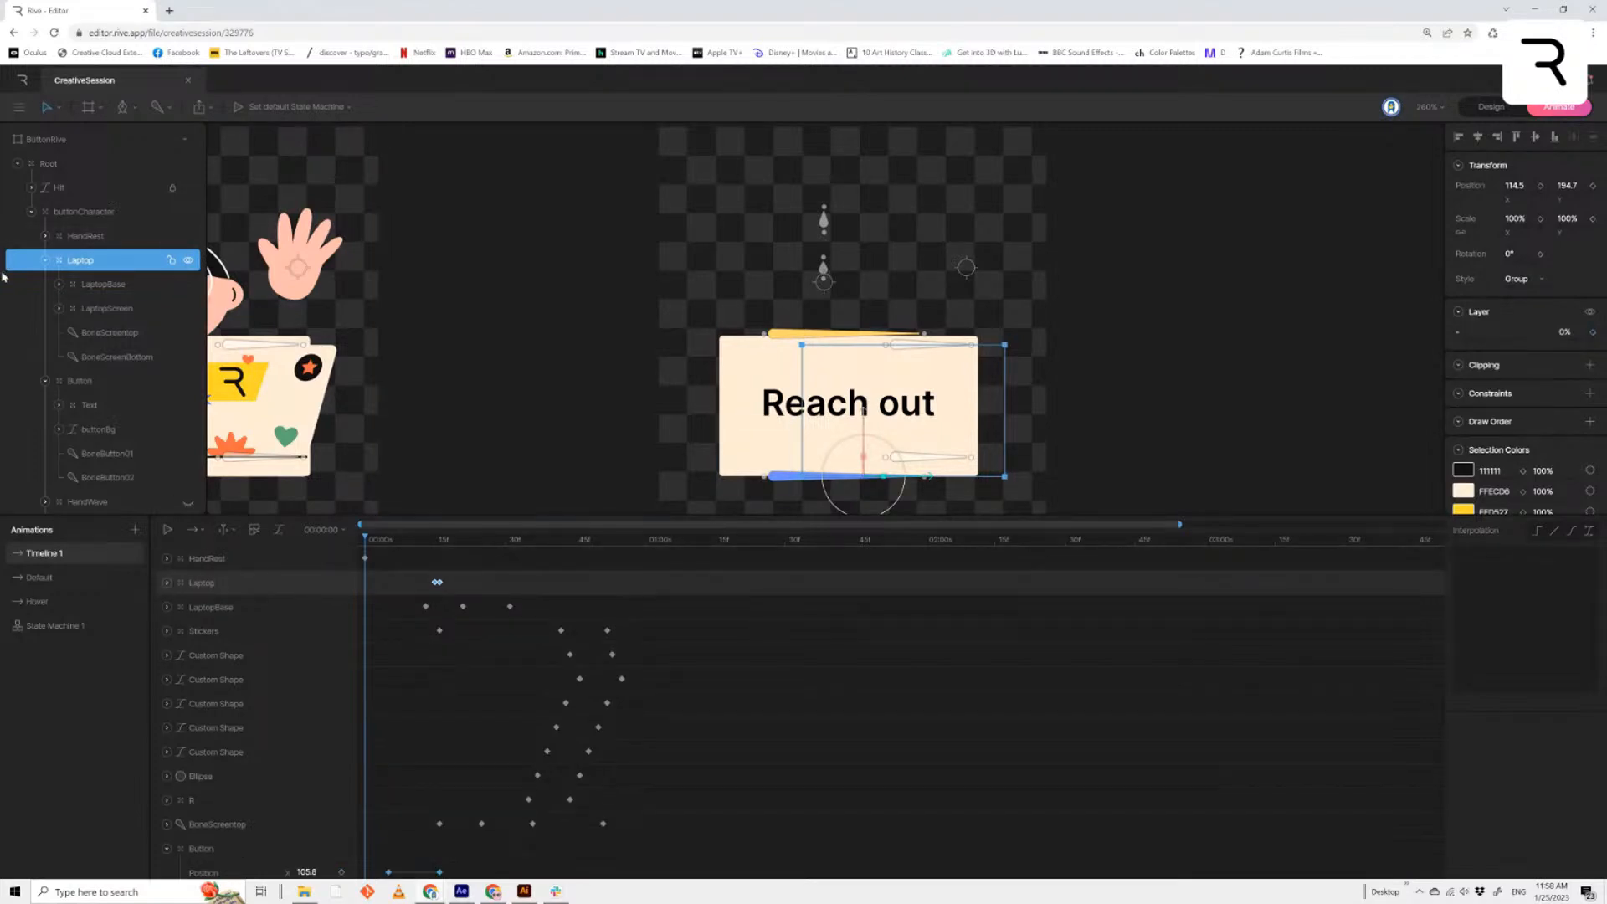
left_click(45, 260)
key("Escape")
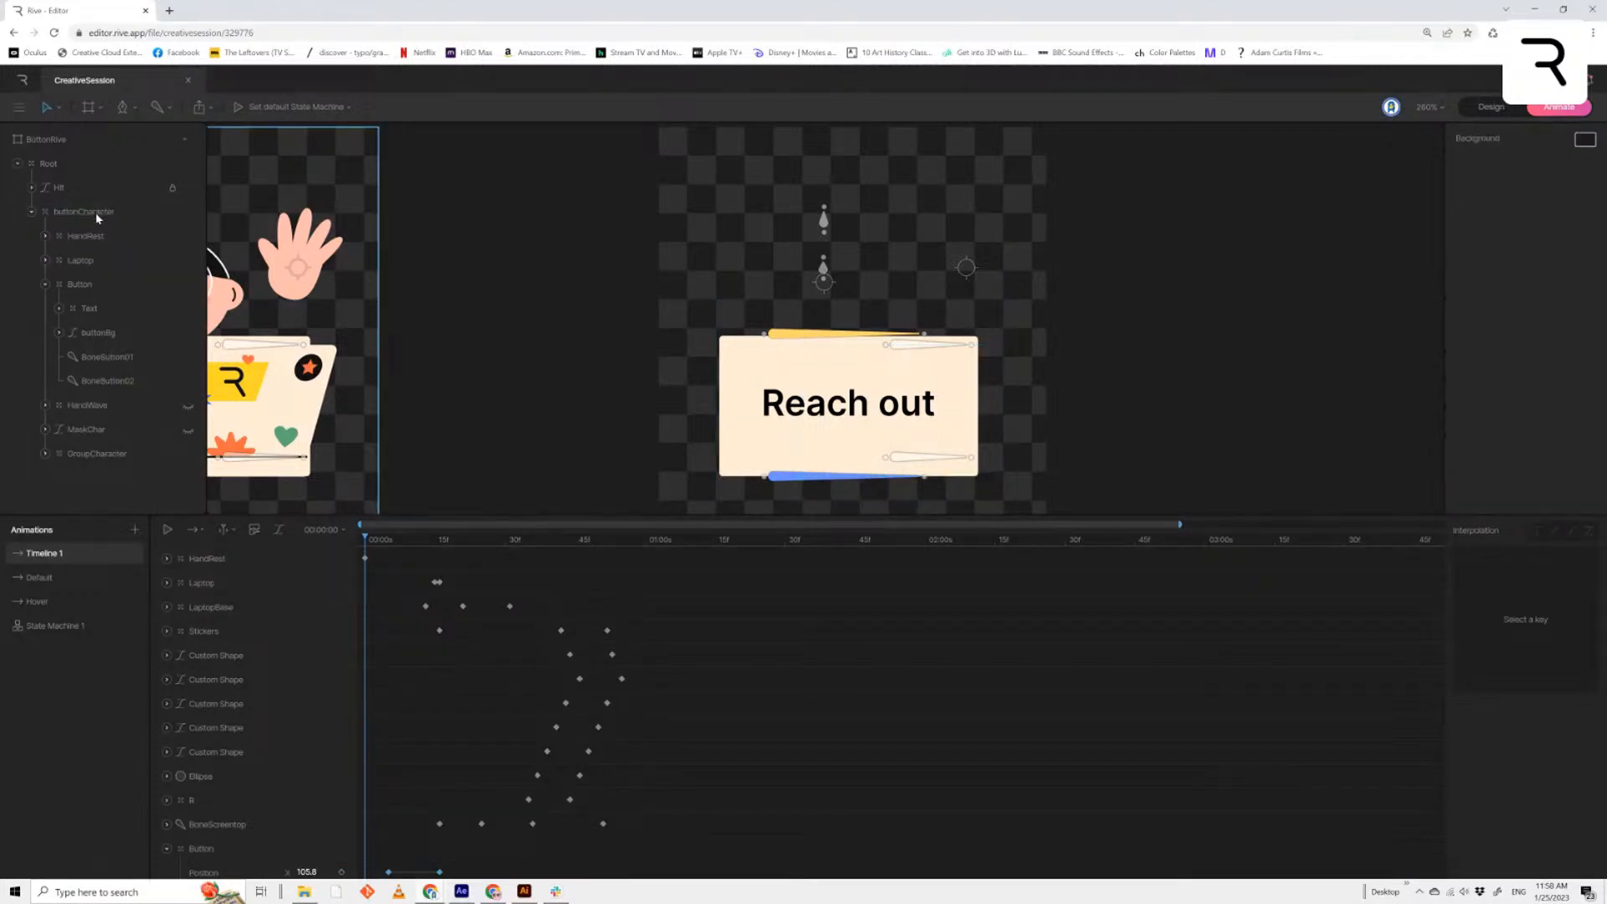
Show GroupCharacter at 100% opacity, and delete its opacity keyframe at frame 0
left_click(106, 405)
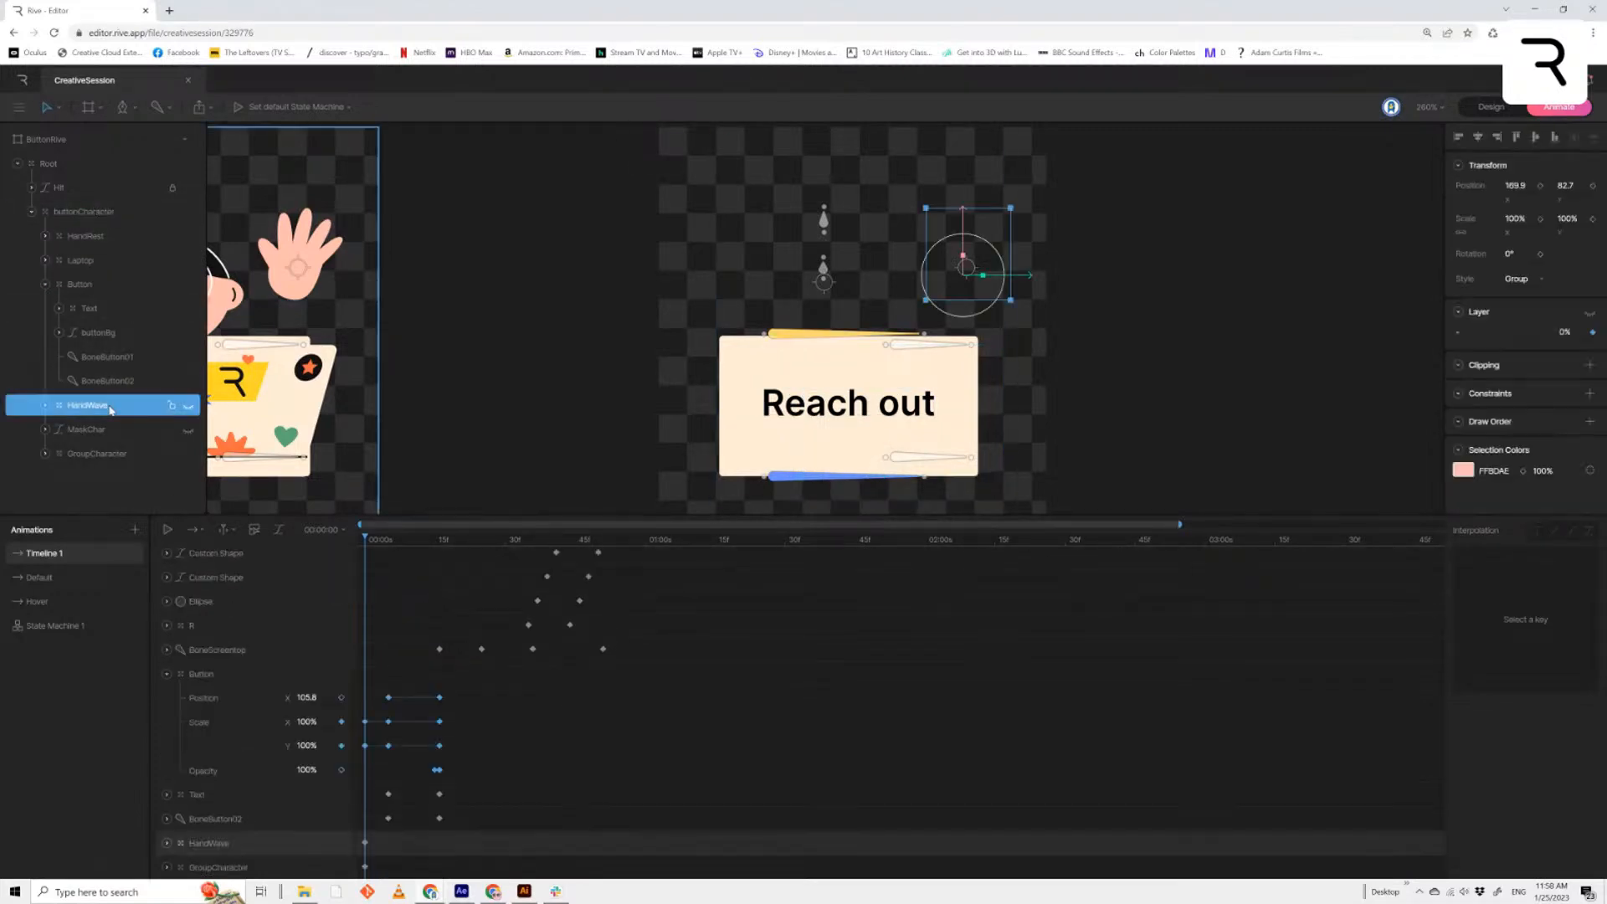
left_click(108, 455)
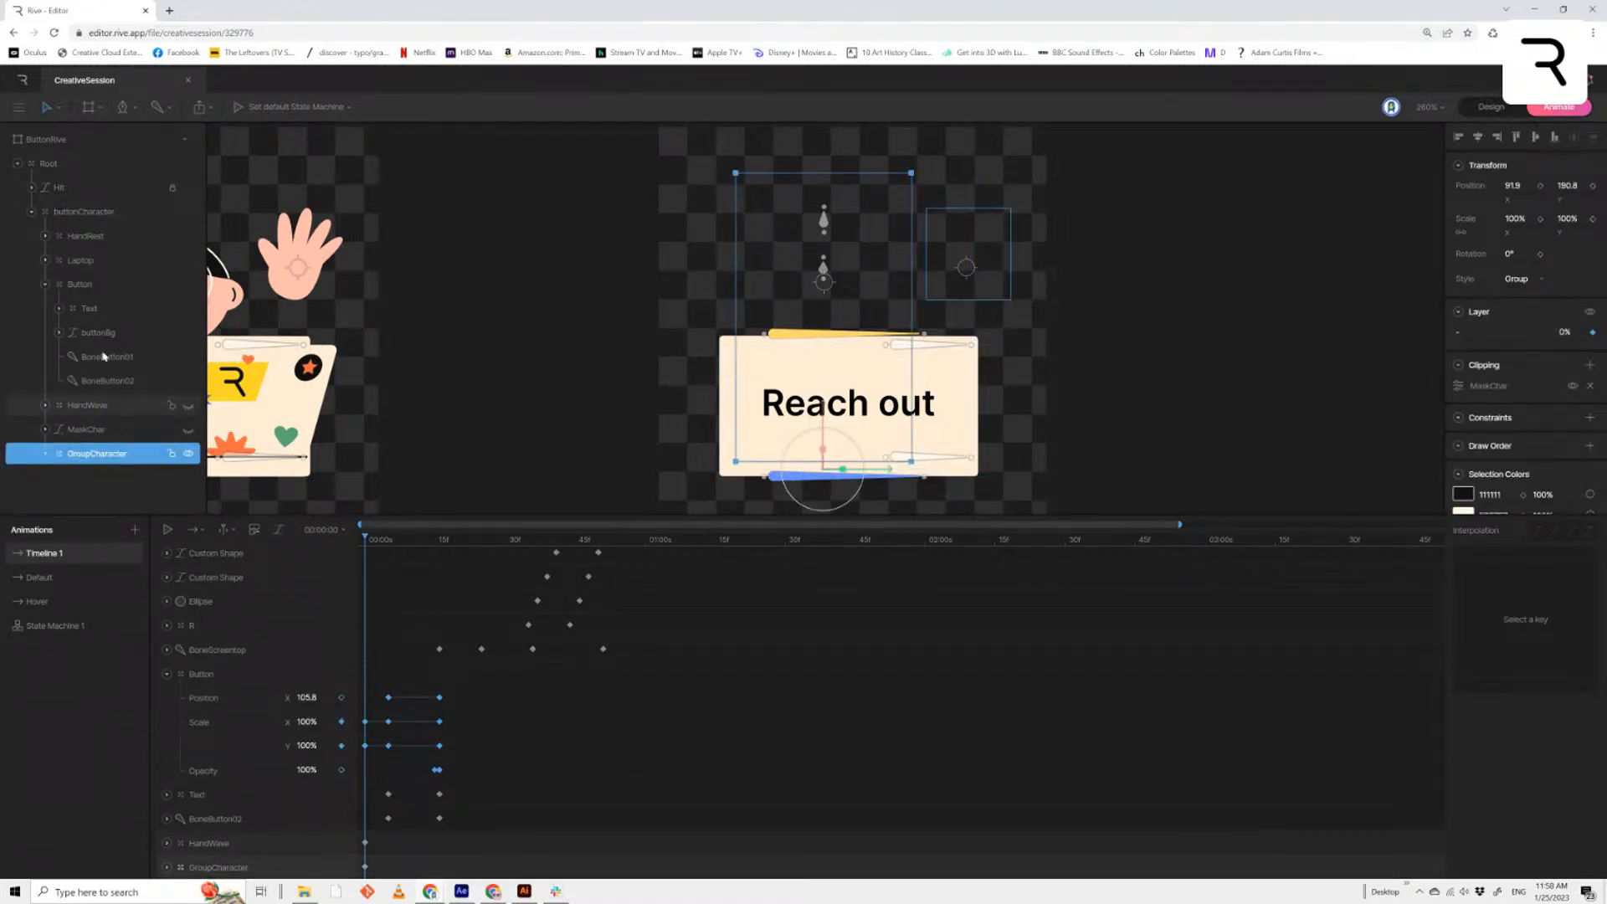
left_click(365, 867)
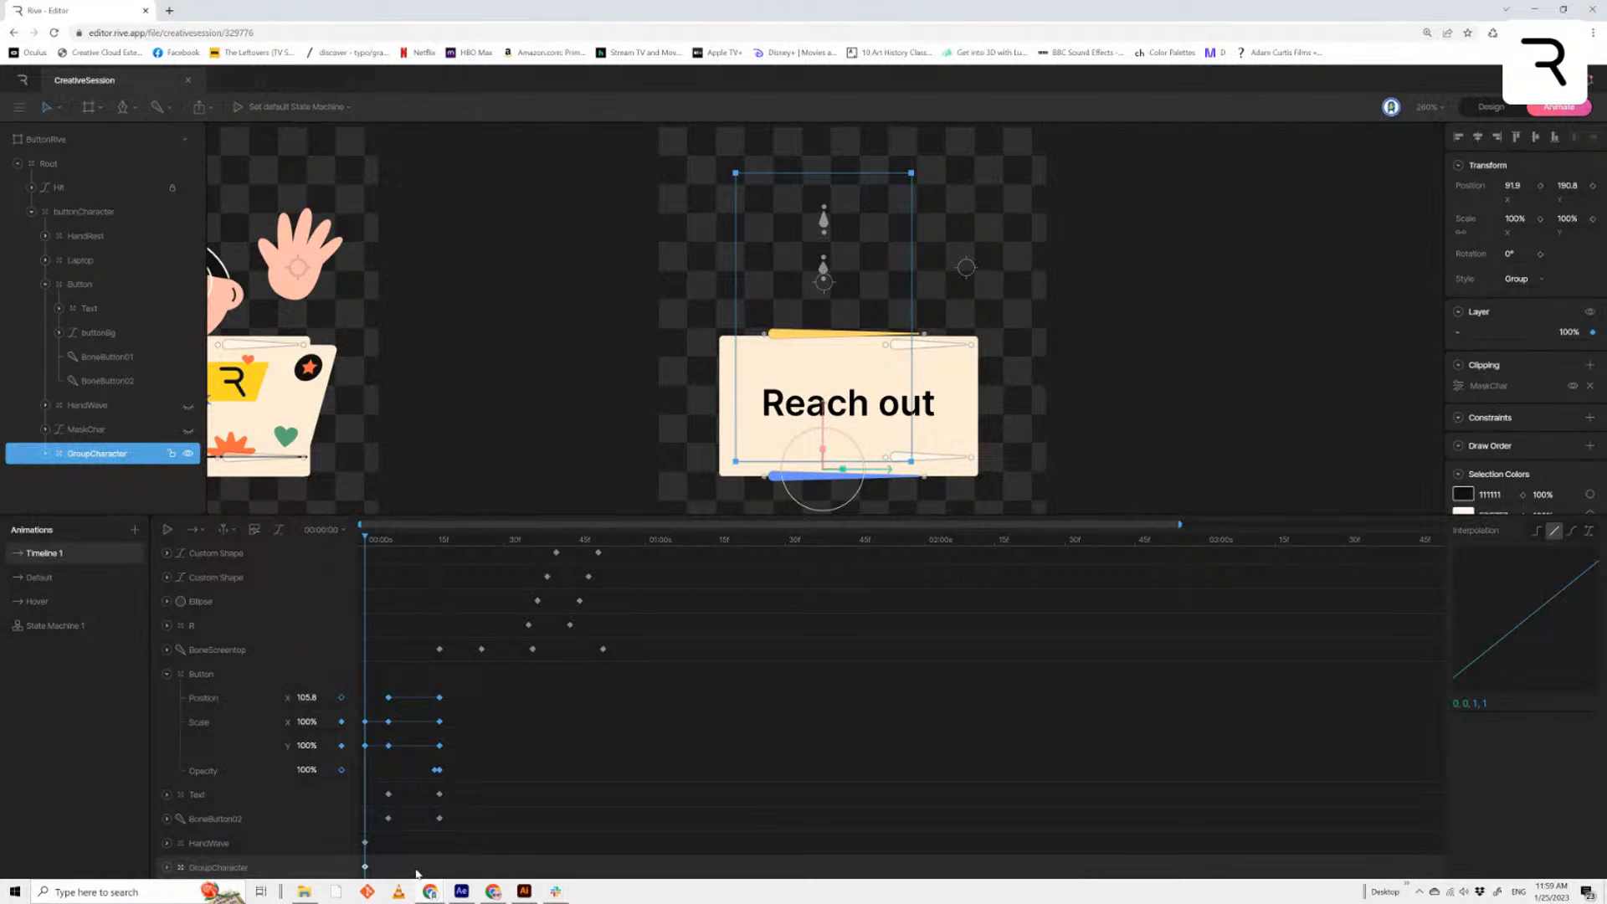
left_click(187, 409)
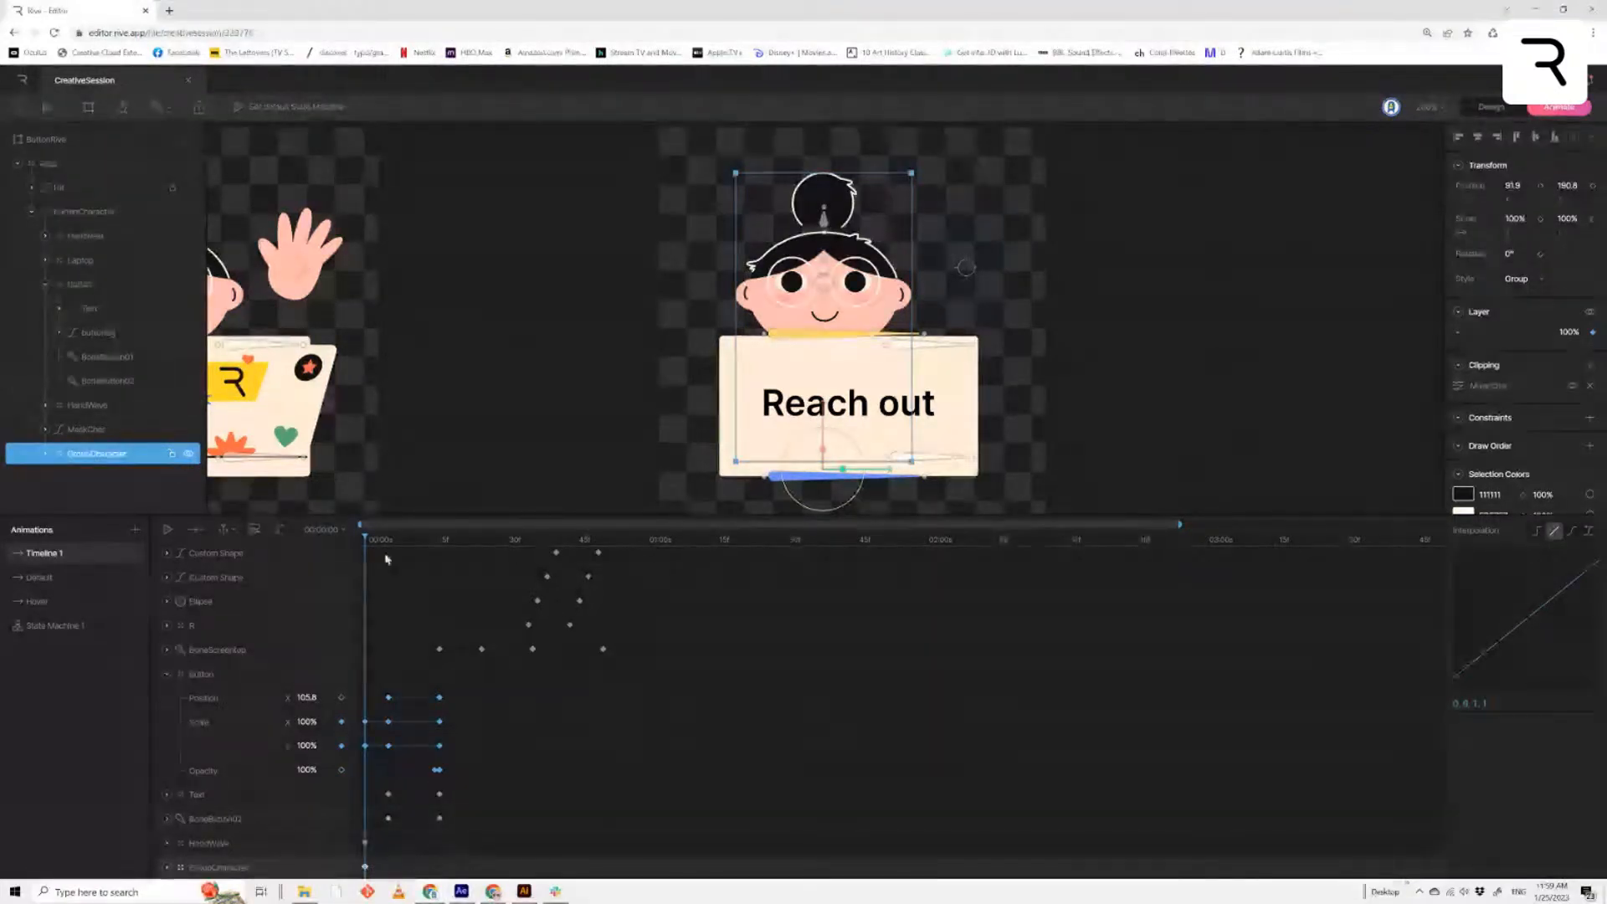
left_click_drag(377, 546, 525, 597)
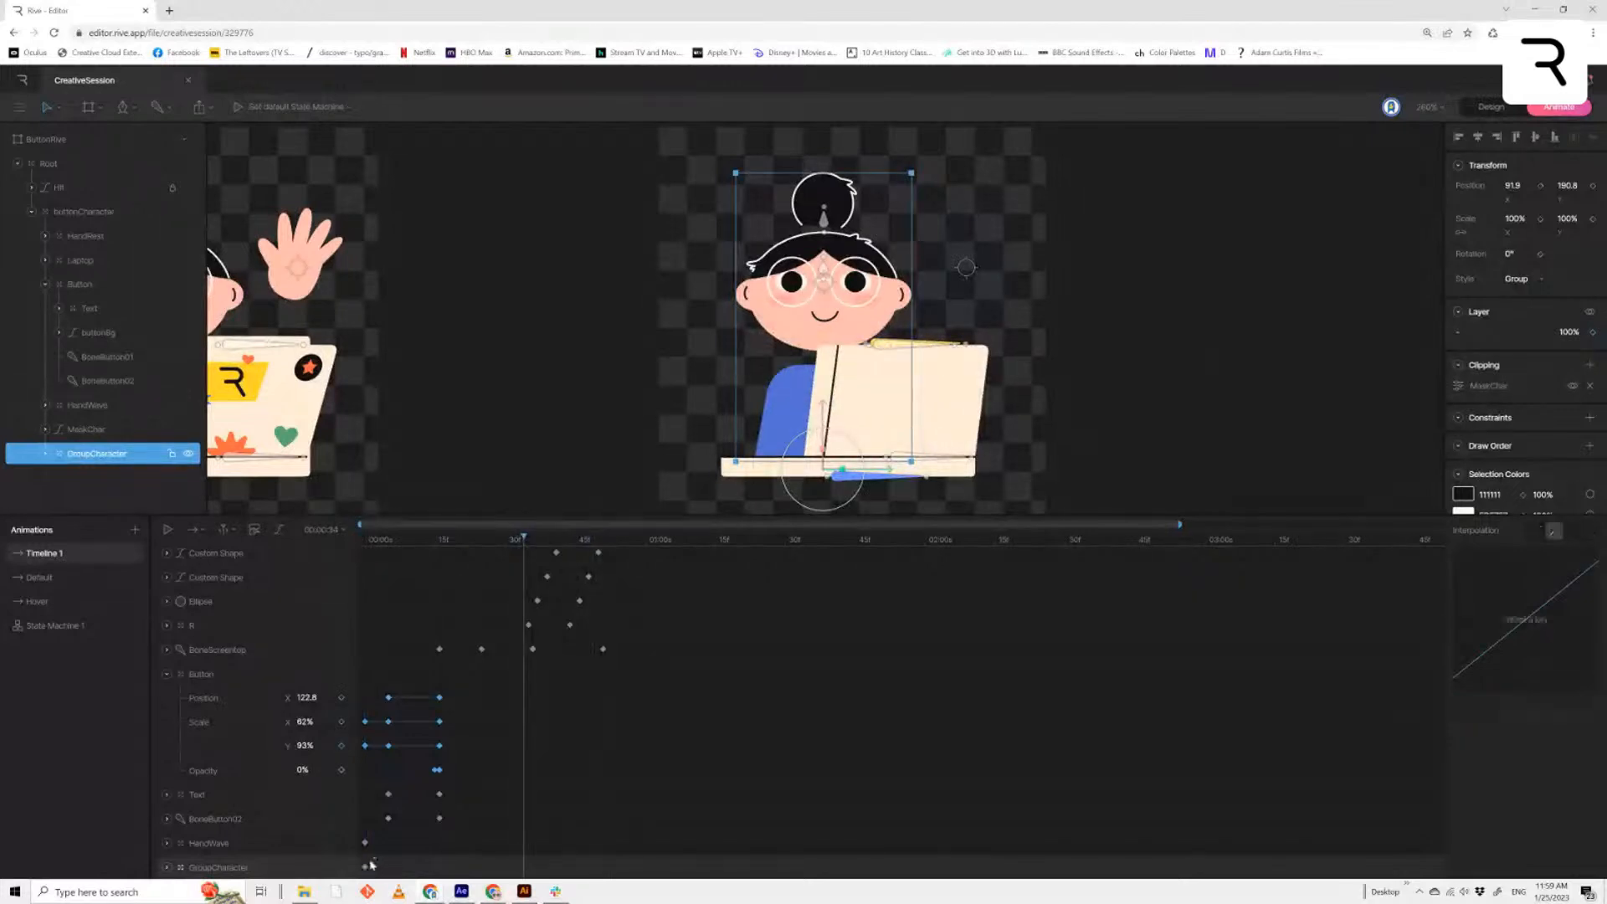
key("Delete")
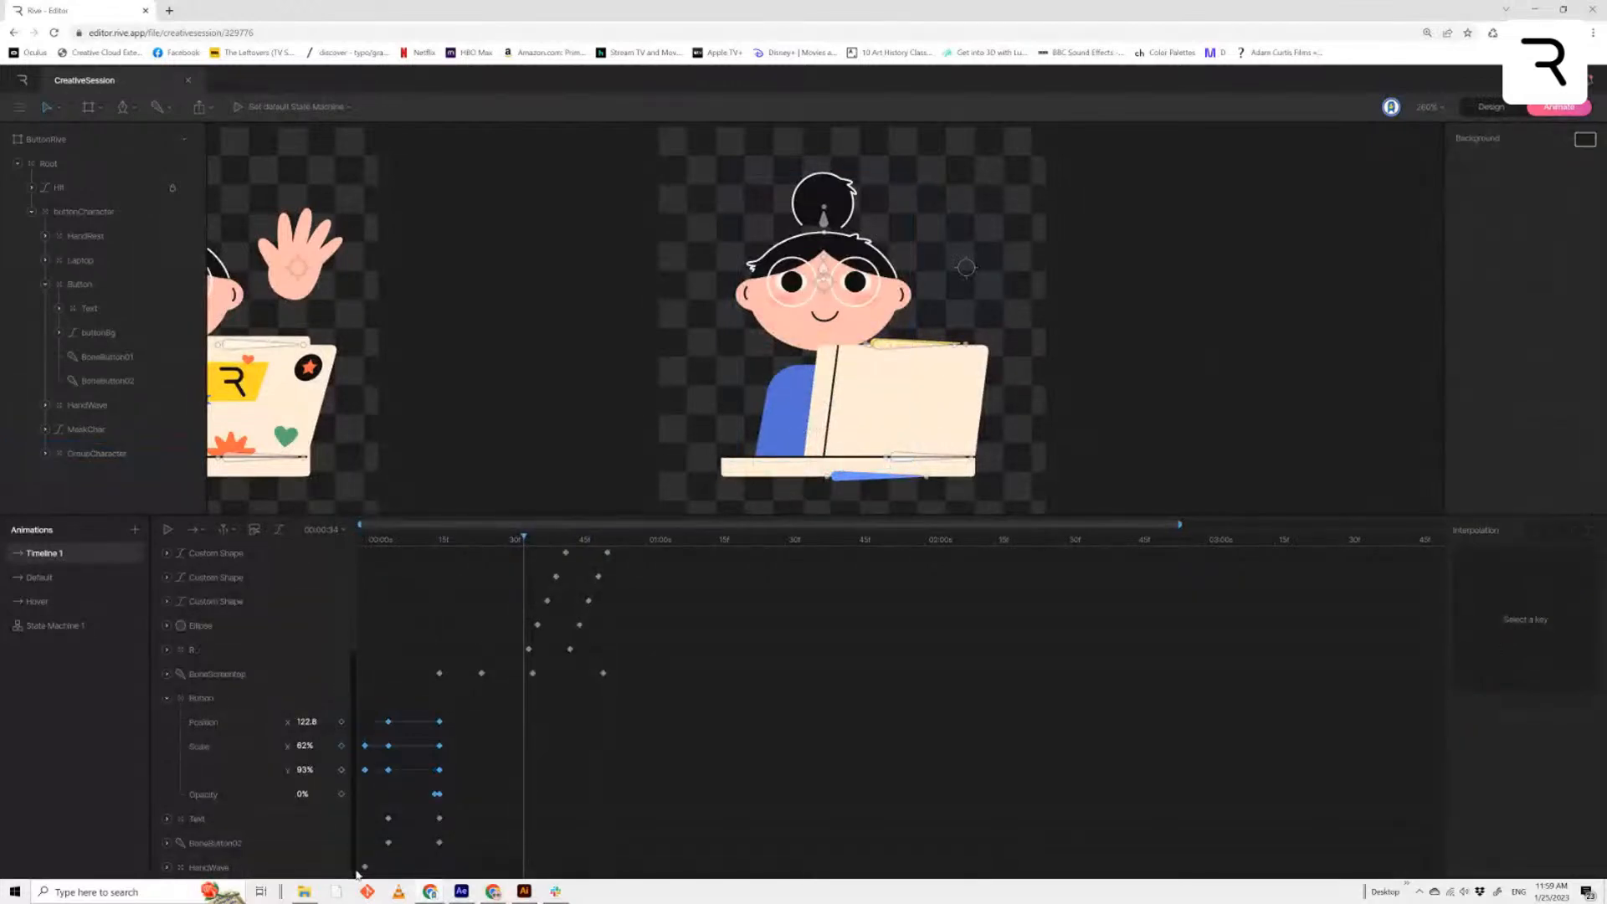
Keyframe GroupCharacter's rise behind the laptop, with Y position 350.8 at frame 34 and 190.8 at frame 57
left_click(99, 454)
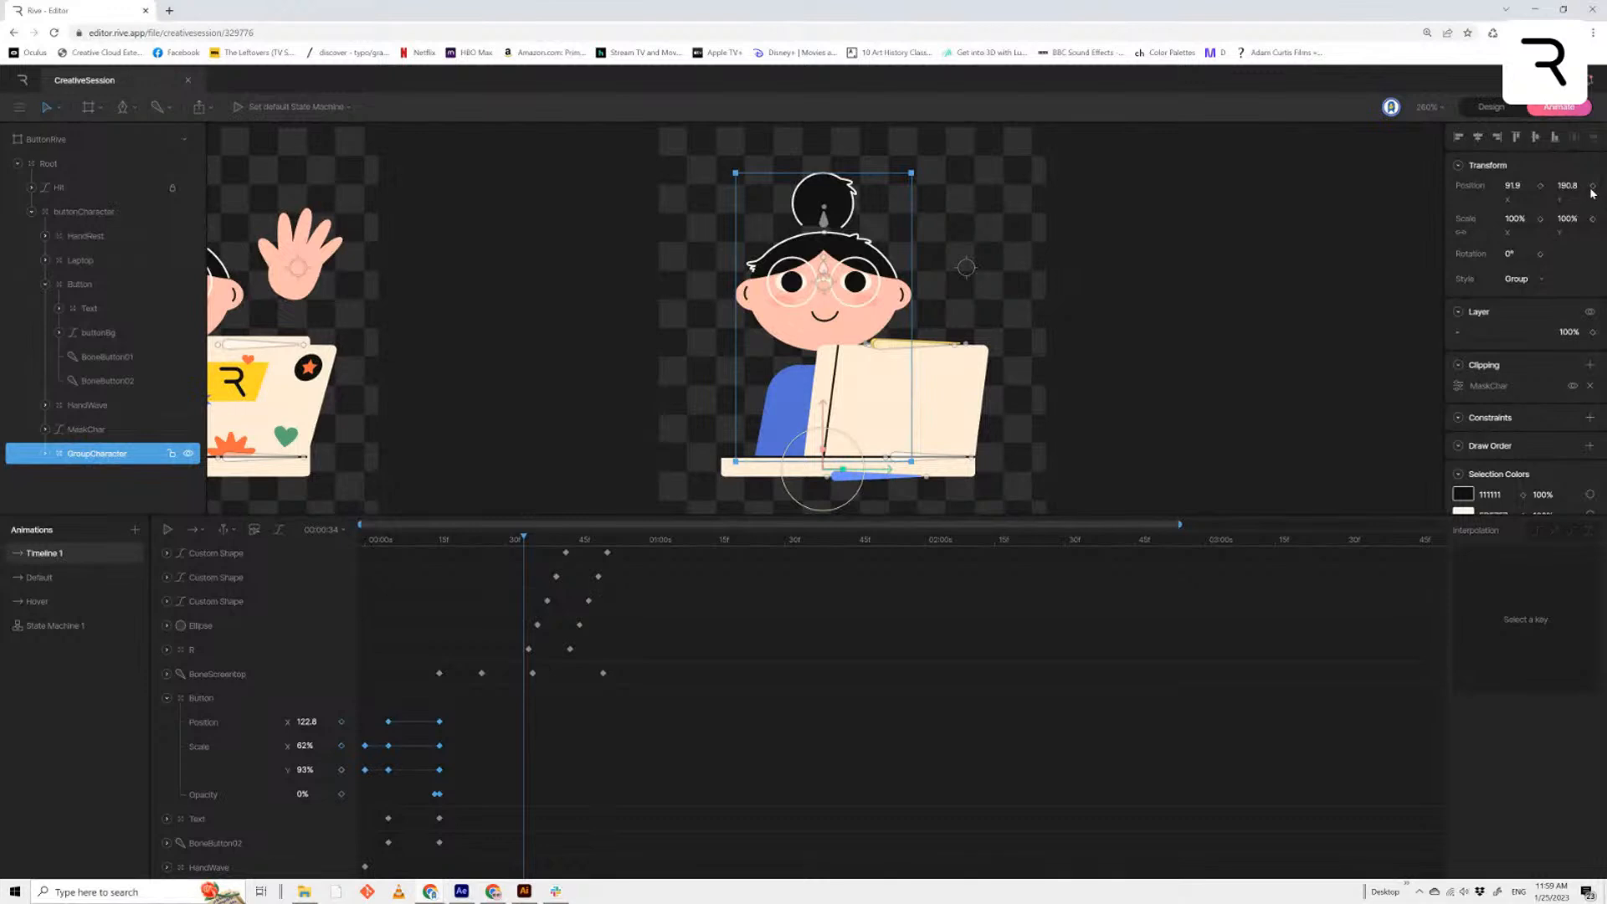
scroll(536, 864, "down", 1)
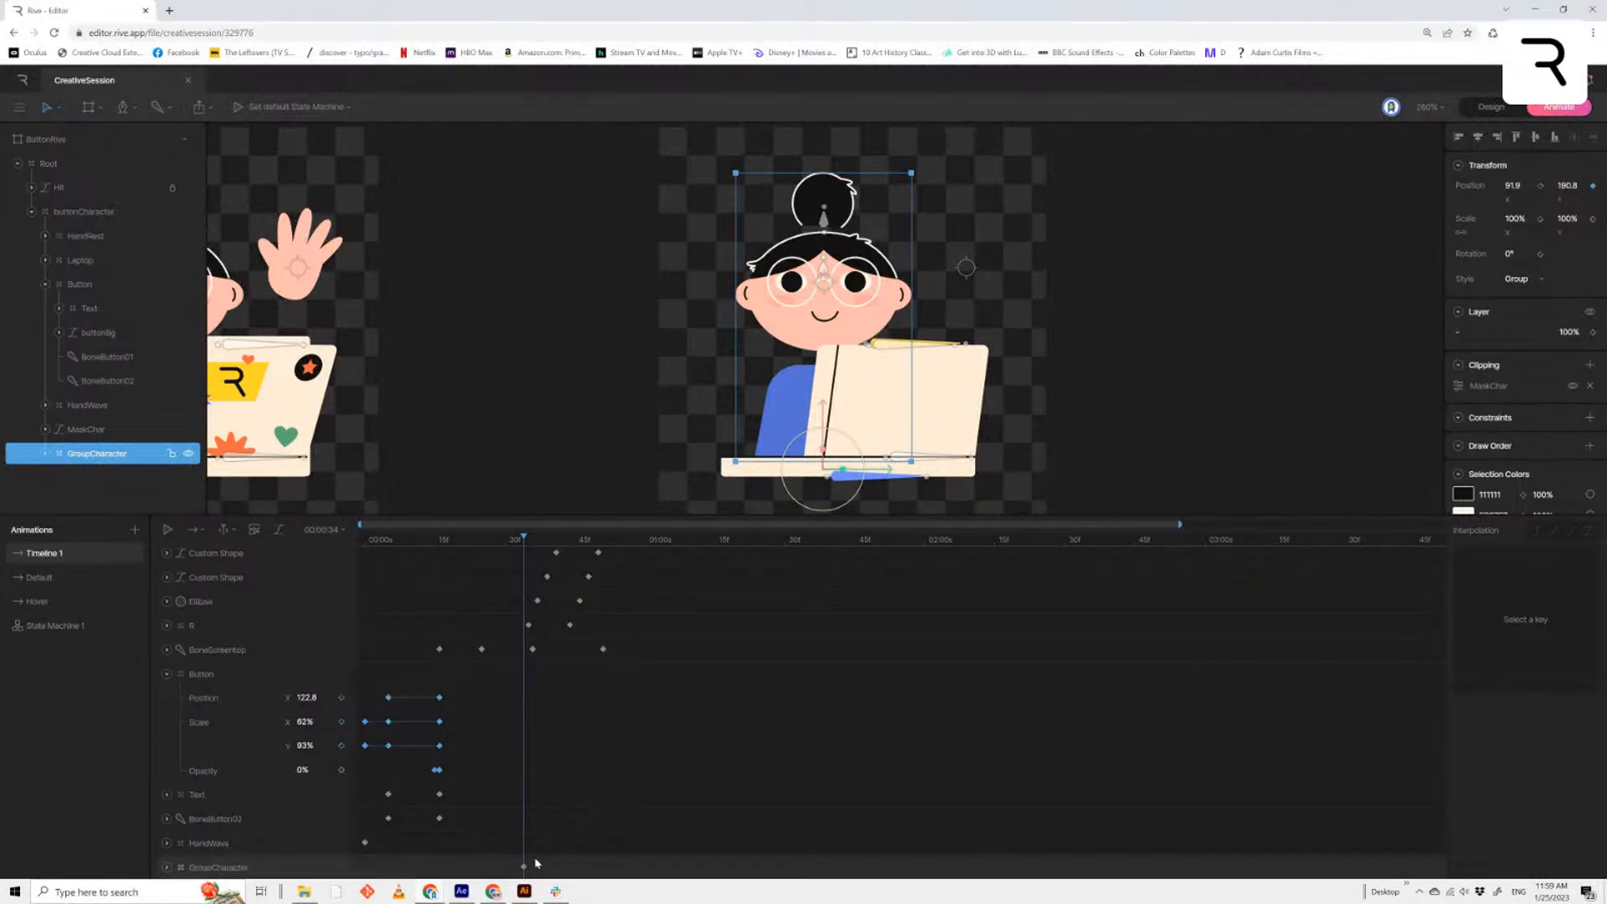
left_click_drag(524, 871, 630, 866)
key("shift+Down")
key("shift+Down")
key("shift+Down")
key("shift+Down")
key("shift+Down")
key("shift+Down")
key("shift+Down")
key("shift+Down")
key("shift+Down")
key("shift+Down")
key("shift+Down")
key("shift+Down")
key("shift+Down")
key("shift+Down")
key("shift+Down")
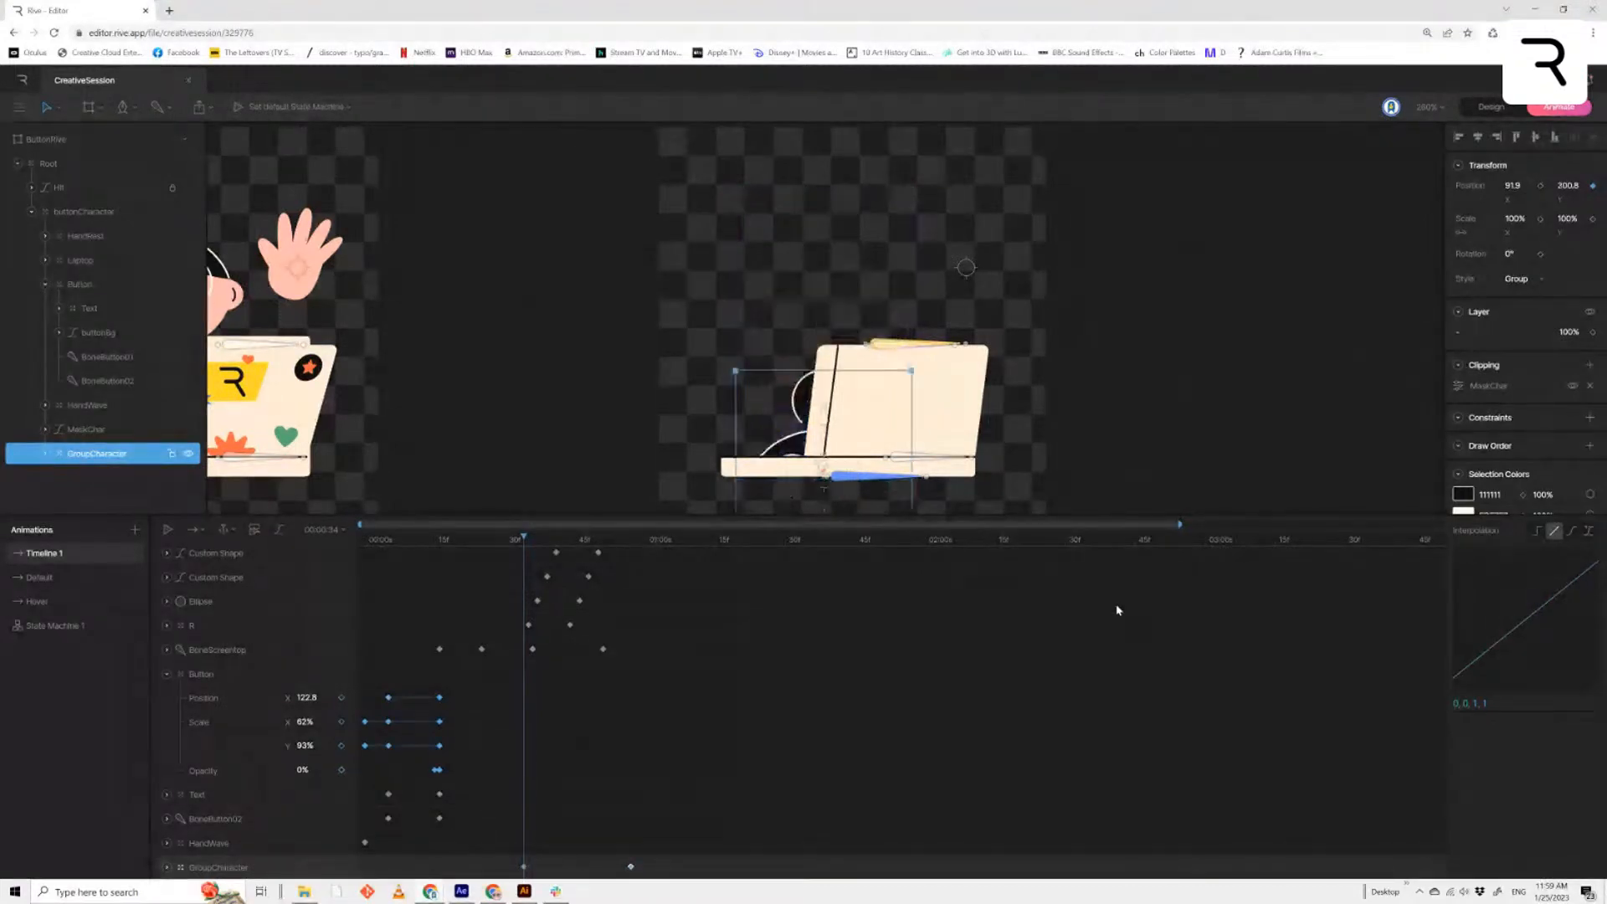
key("shift+Down")
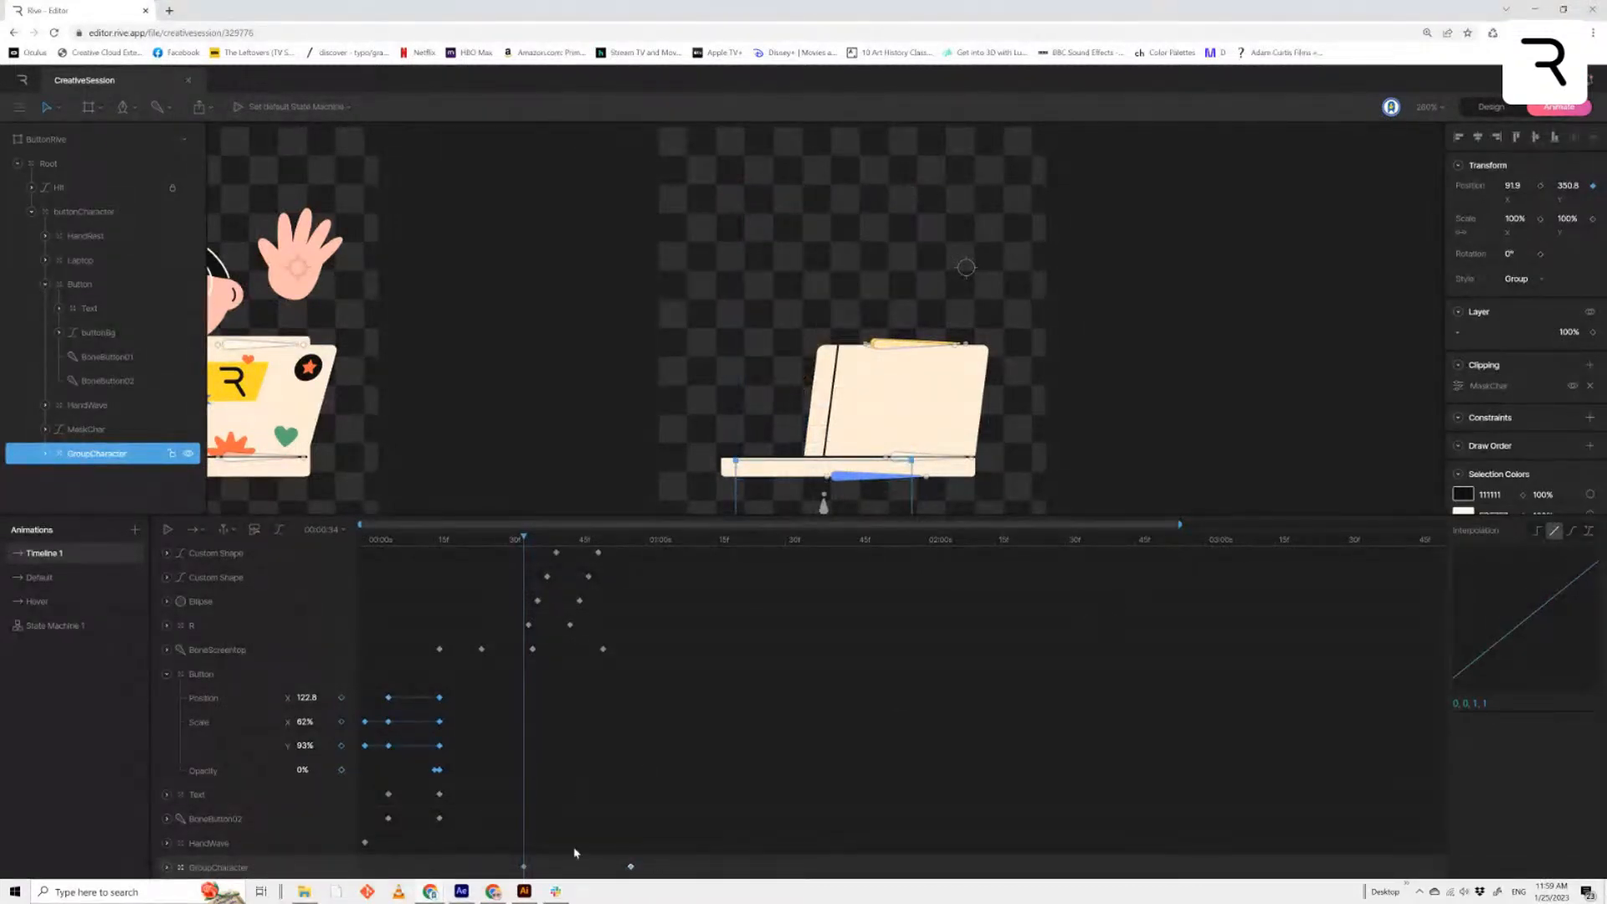
Apply cubic interpolation to both GroupCharacter position keyframes and play the character's rise
left_click_drag(633, 873, 626, 870)
left_click(1571, 534)
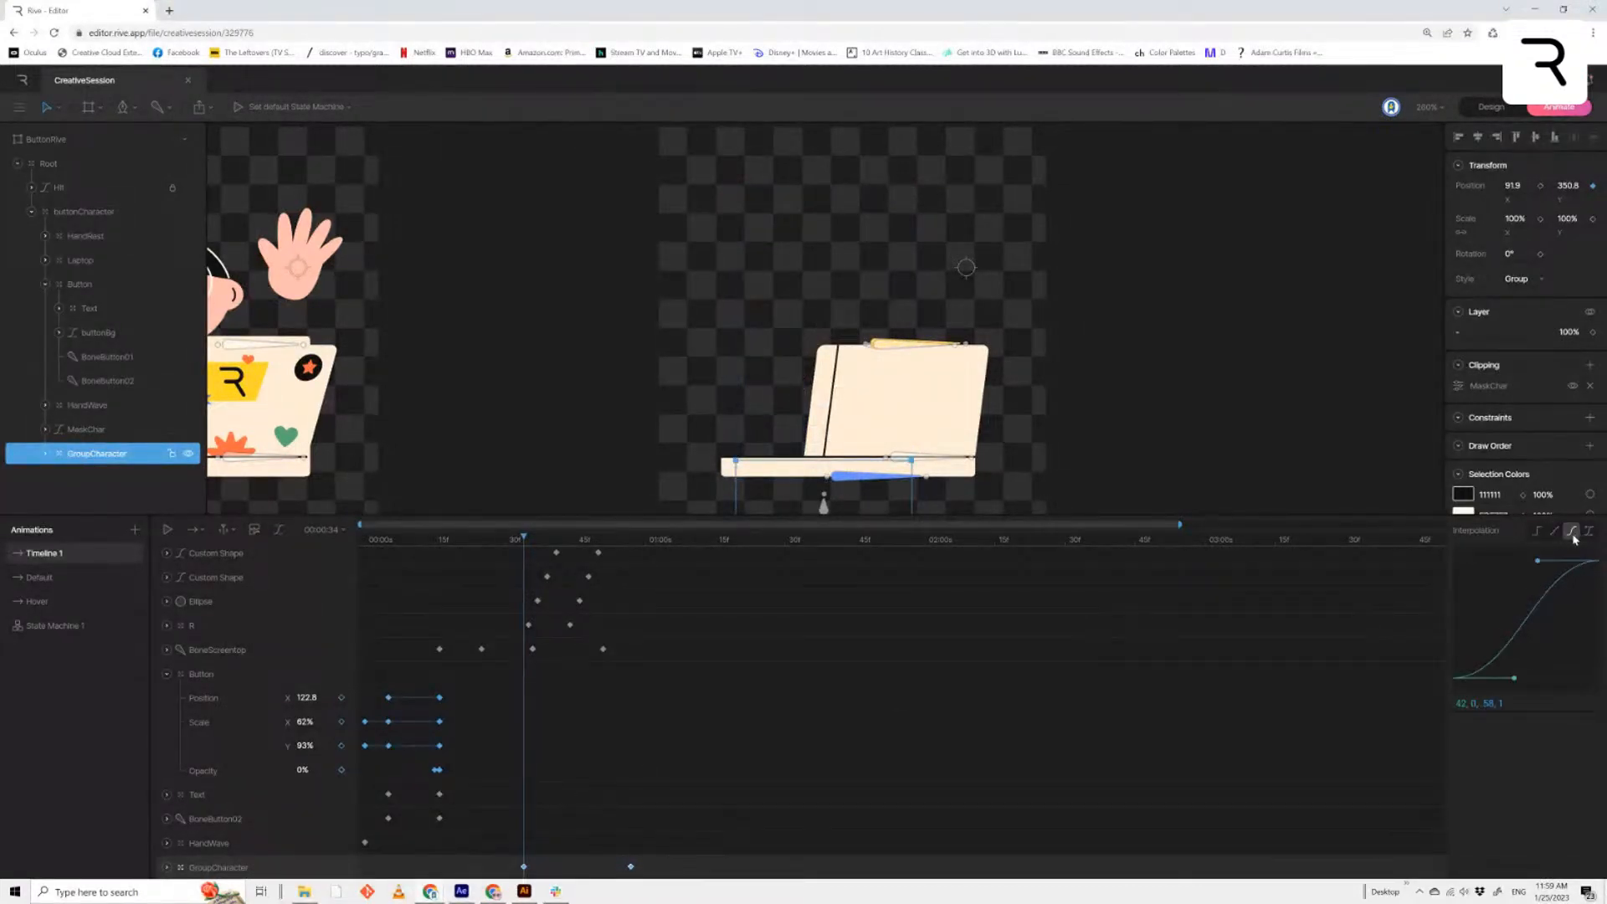
key("space")
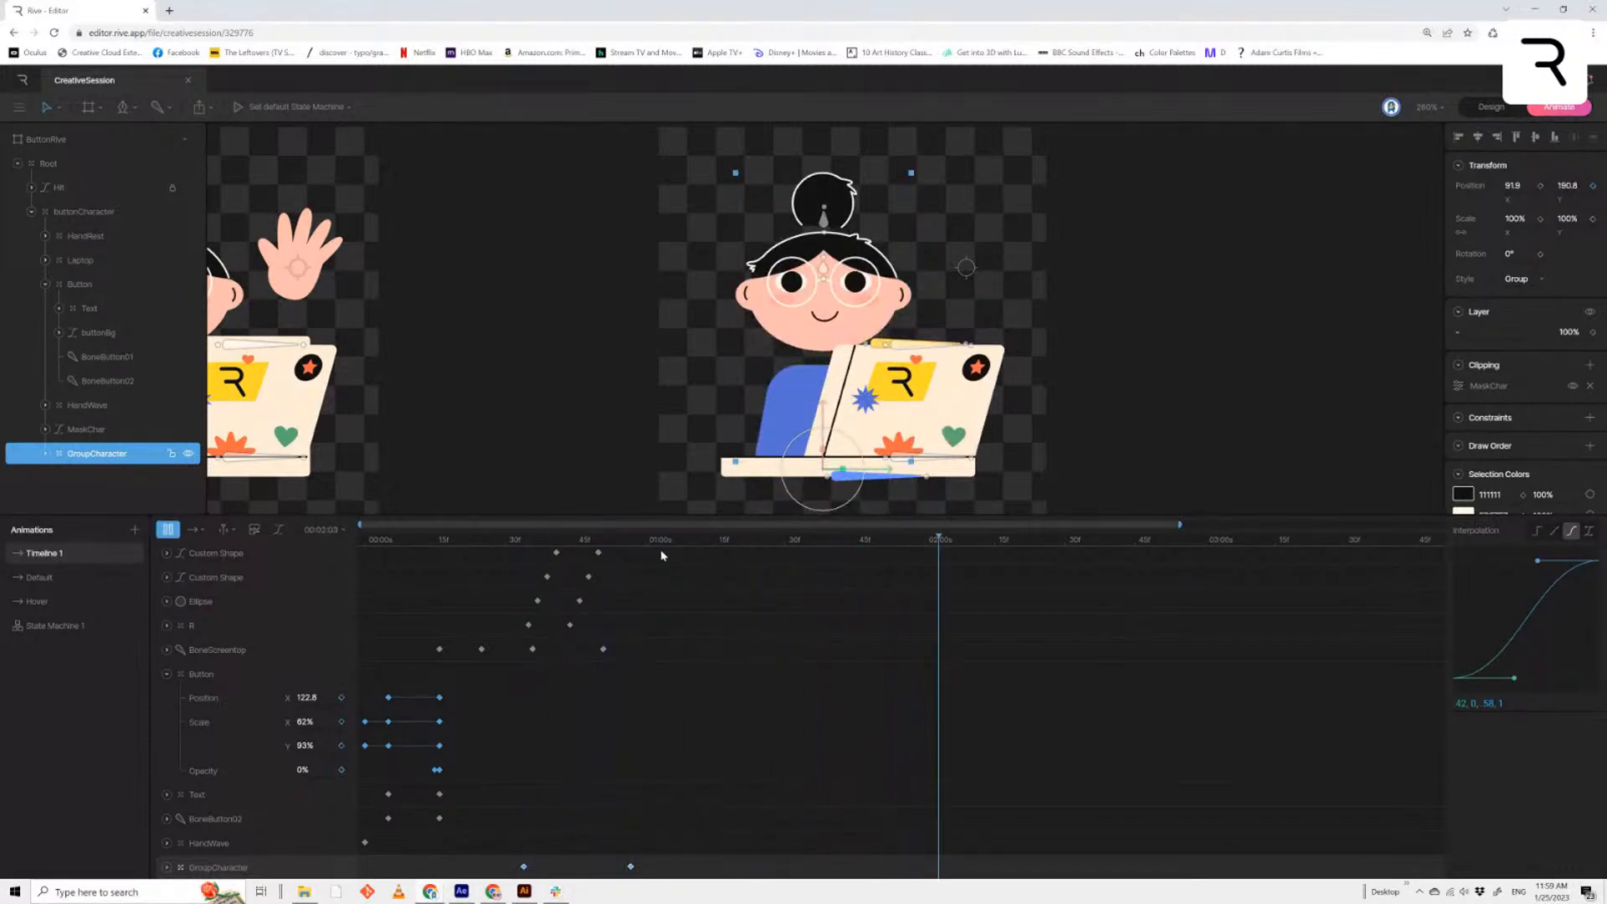
Give GroupCharacter an overshoot by placing its resting keyframe at about frame 74 and setting Y to 186.8 at frame 57
left_click(632, 552)
left_click(631, 867)
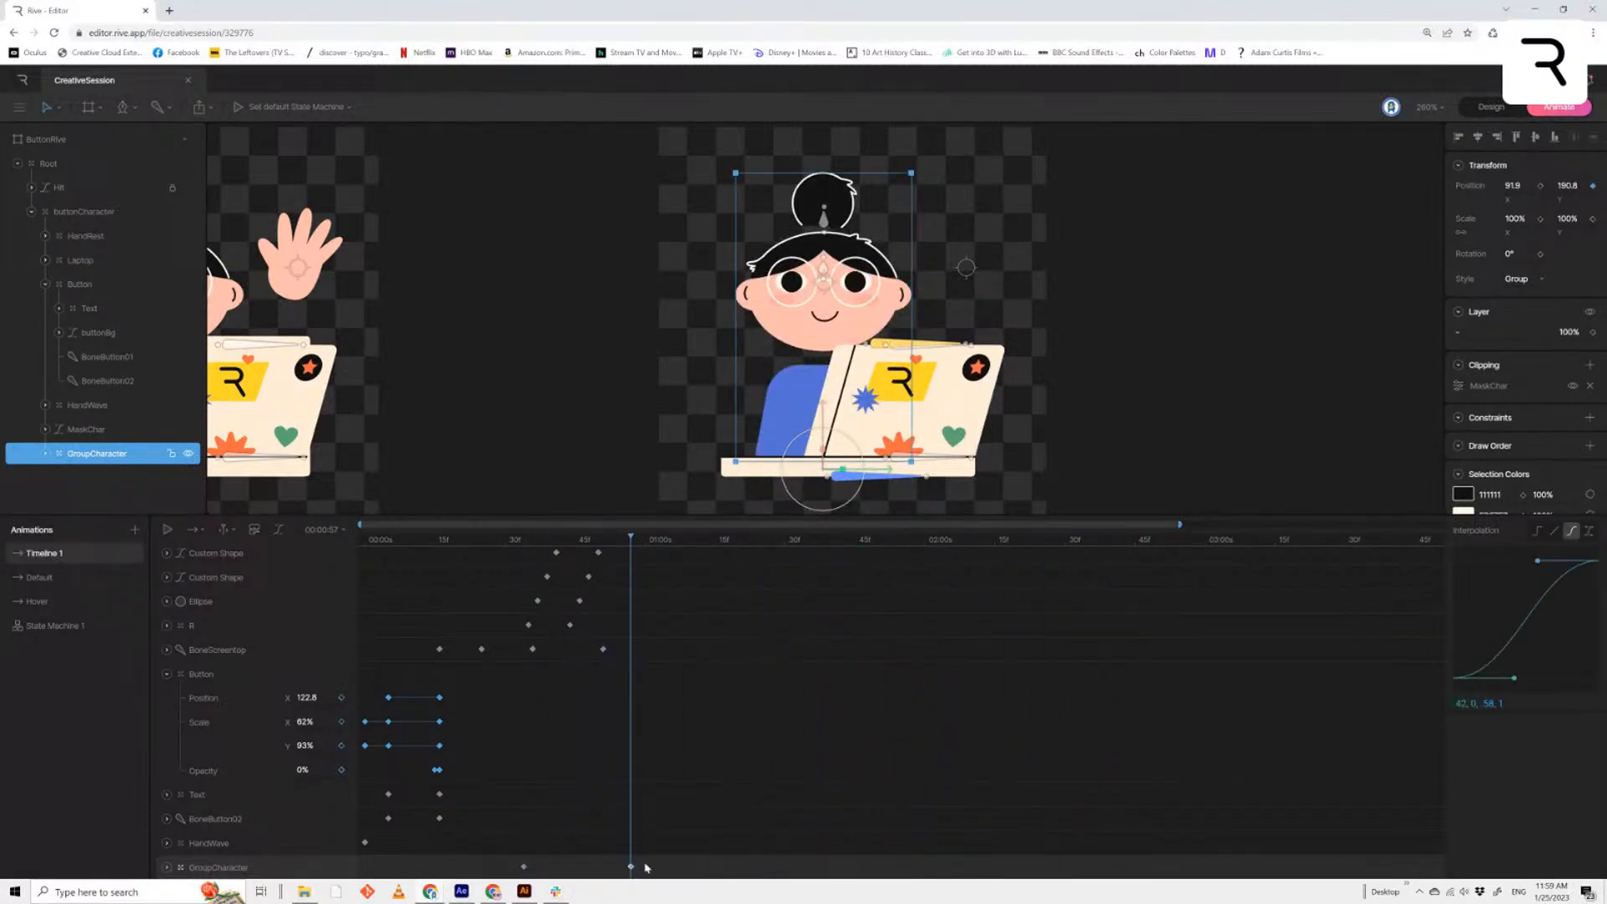
left_click_drag(631, 867, 710, 866)
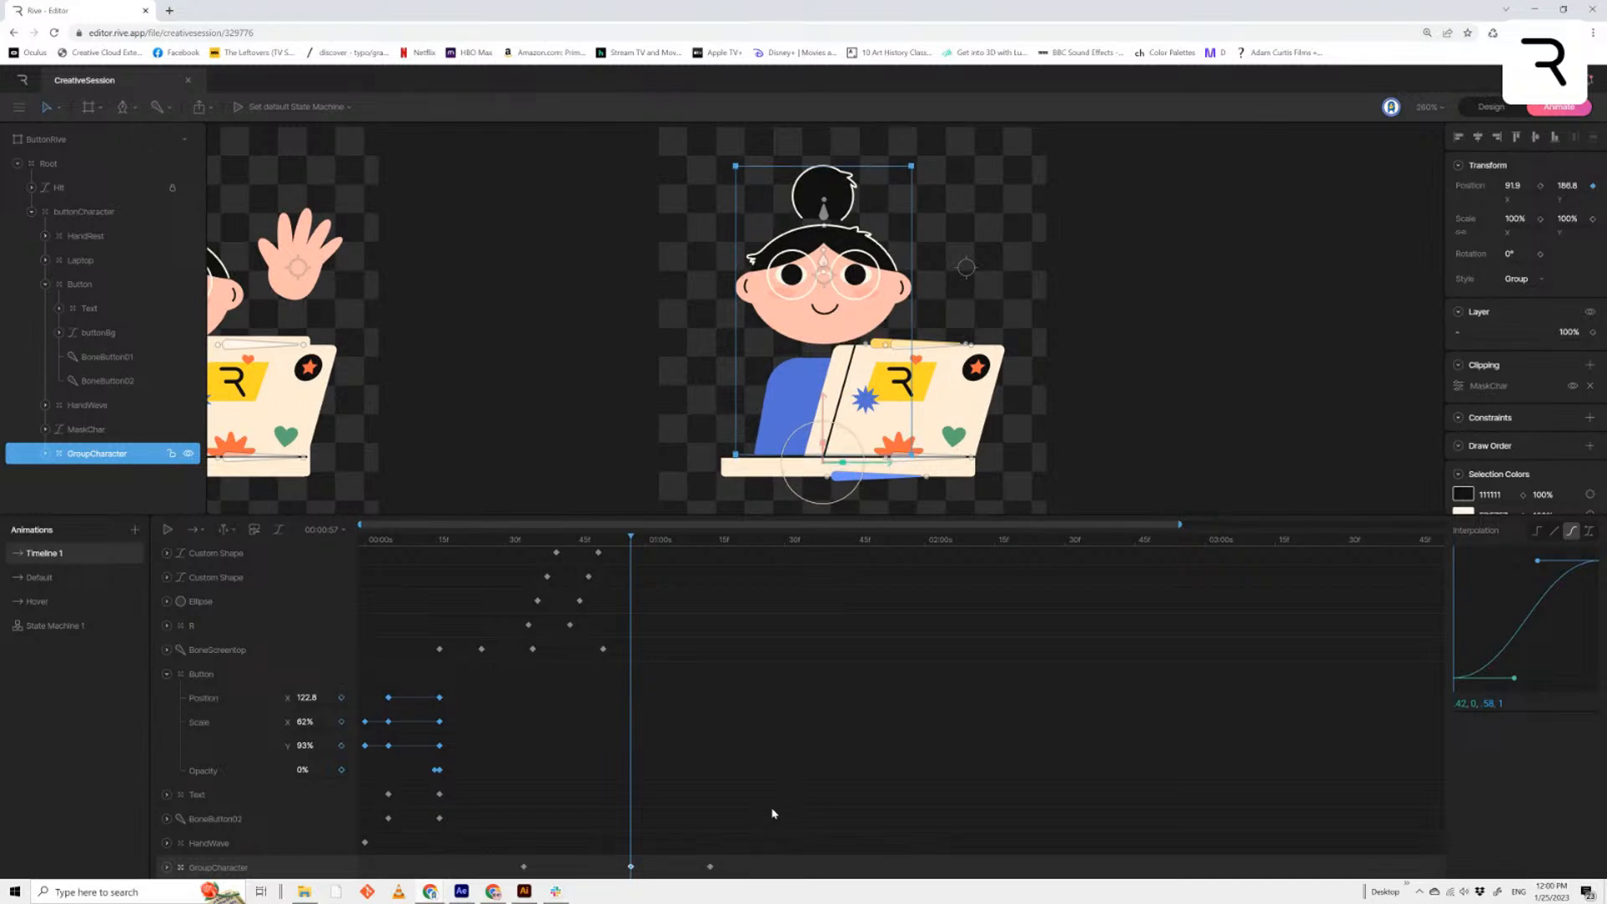
Play Timeline 1 and scrub through GroupCharacter's keyframes to check the overshoot and settle
left_click_drag(716, 845, 461, 877)
key("space")
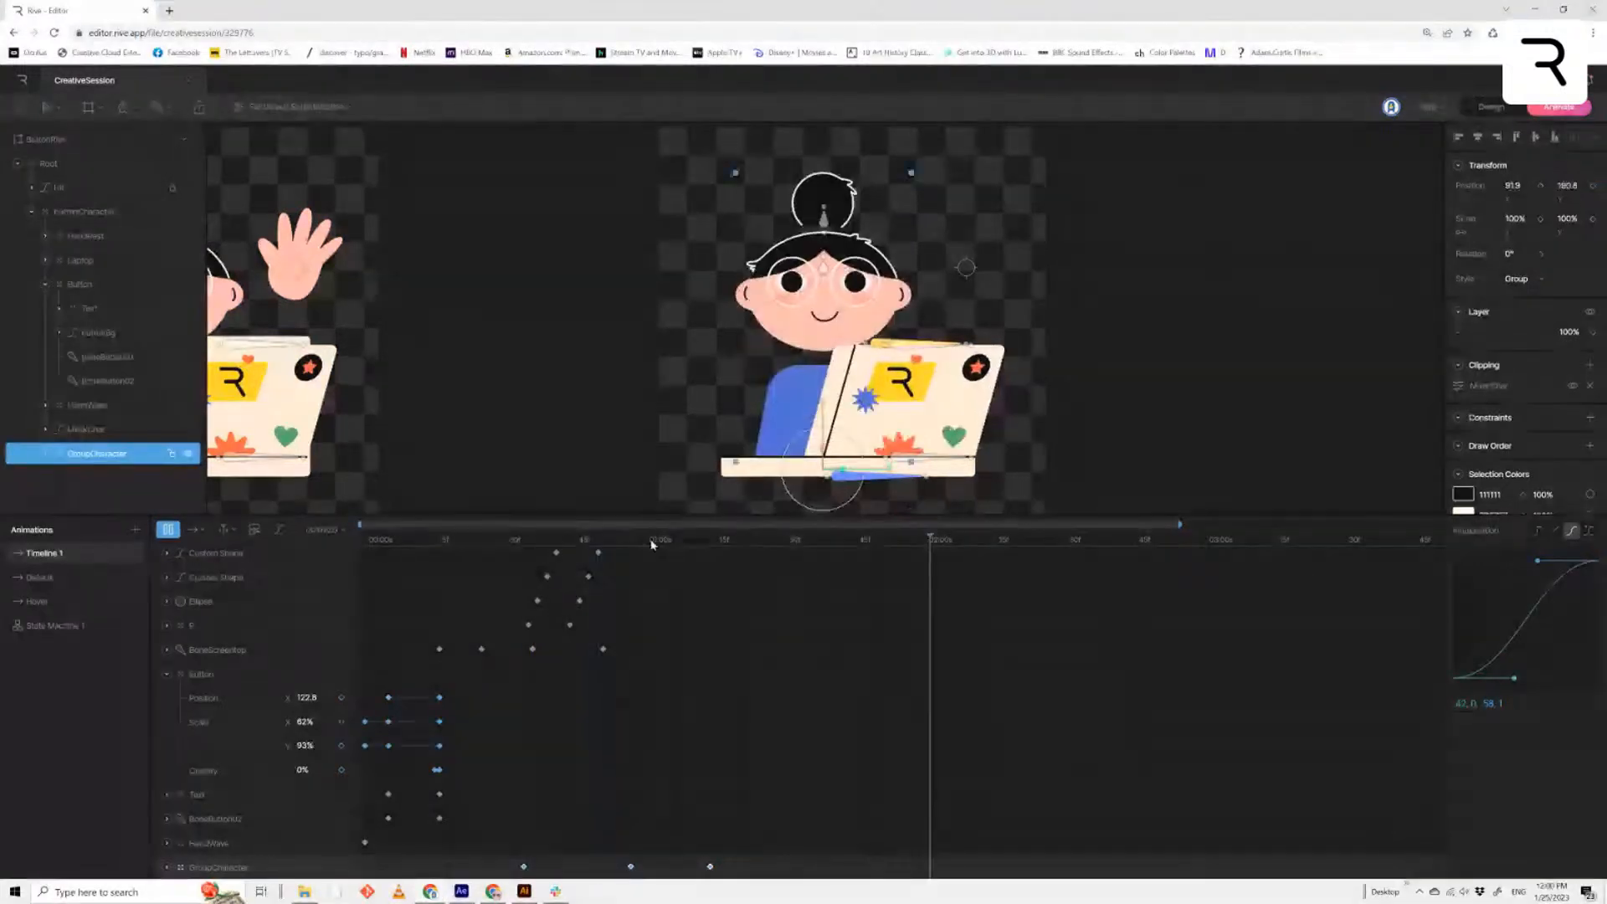
key("space")
left_click_drag(561, 571, 664, 703)
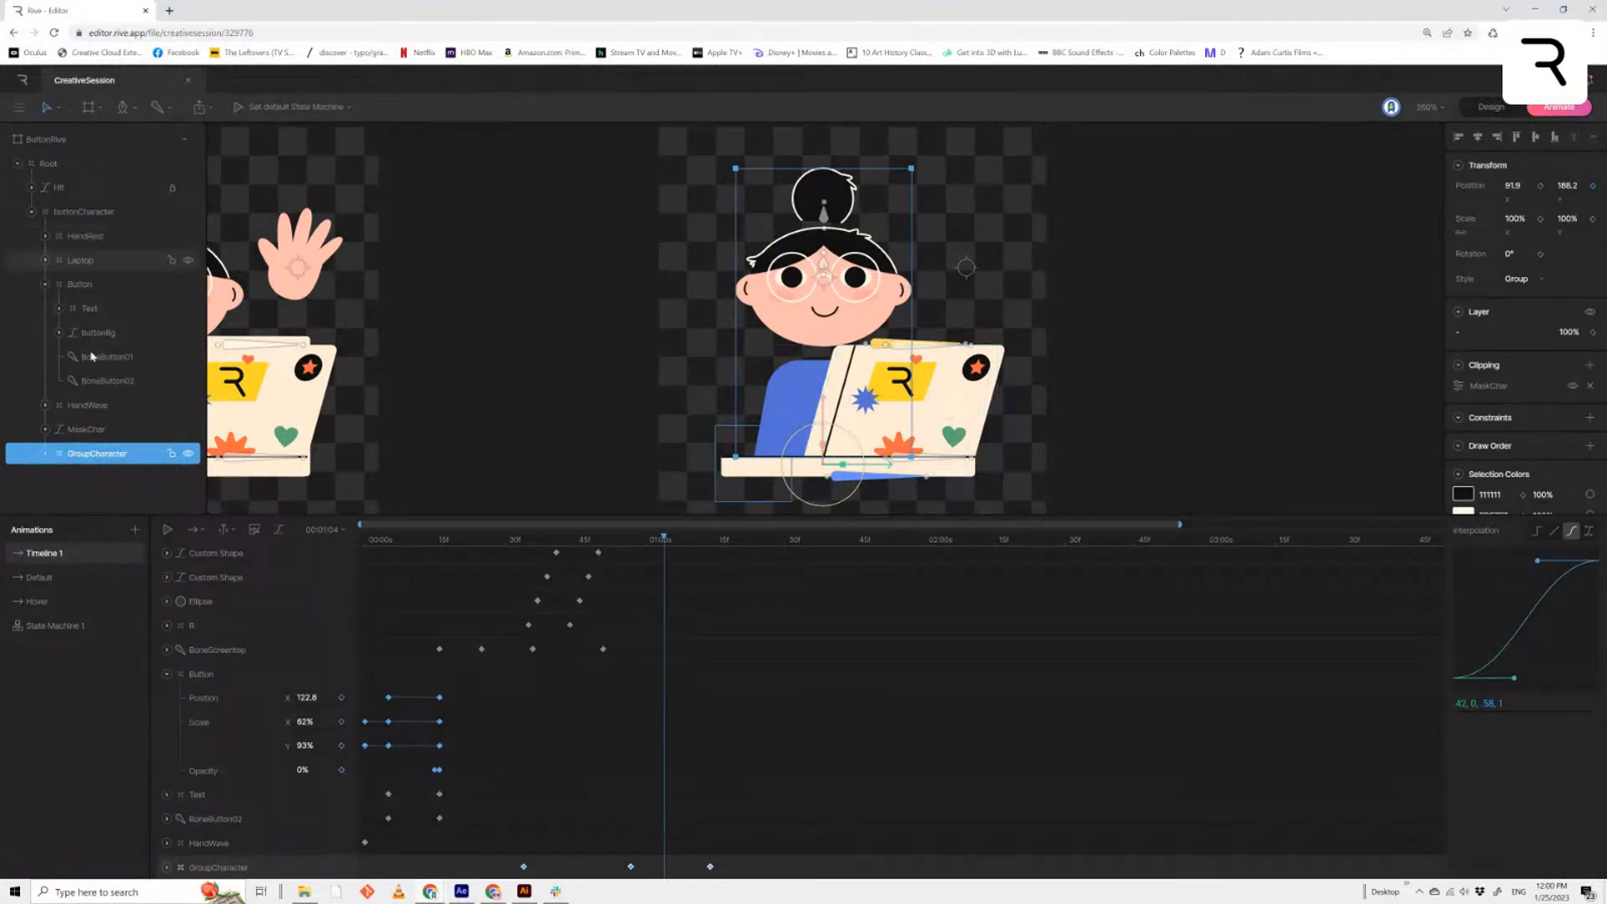
Keyframe the Y position of the Head group inside GroupHead, and move that keyframe from frame 57 to frame 34
left_click(97, 212)
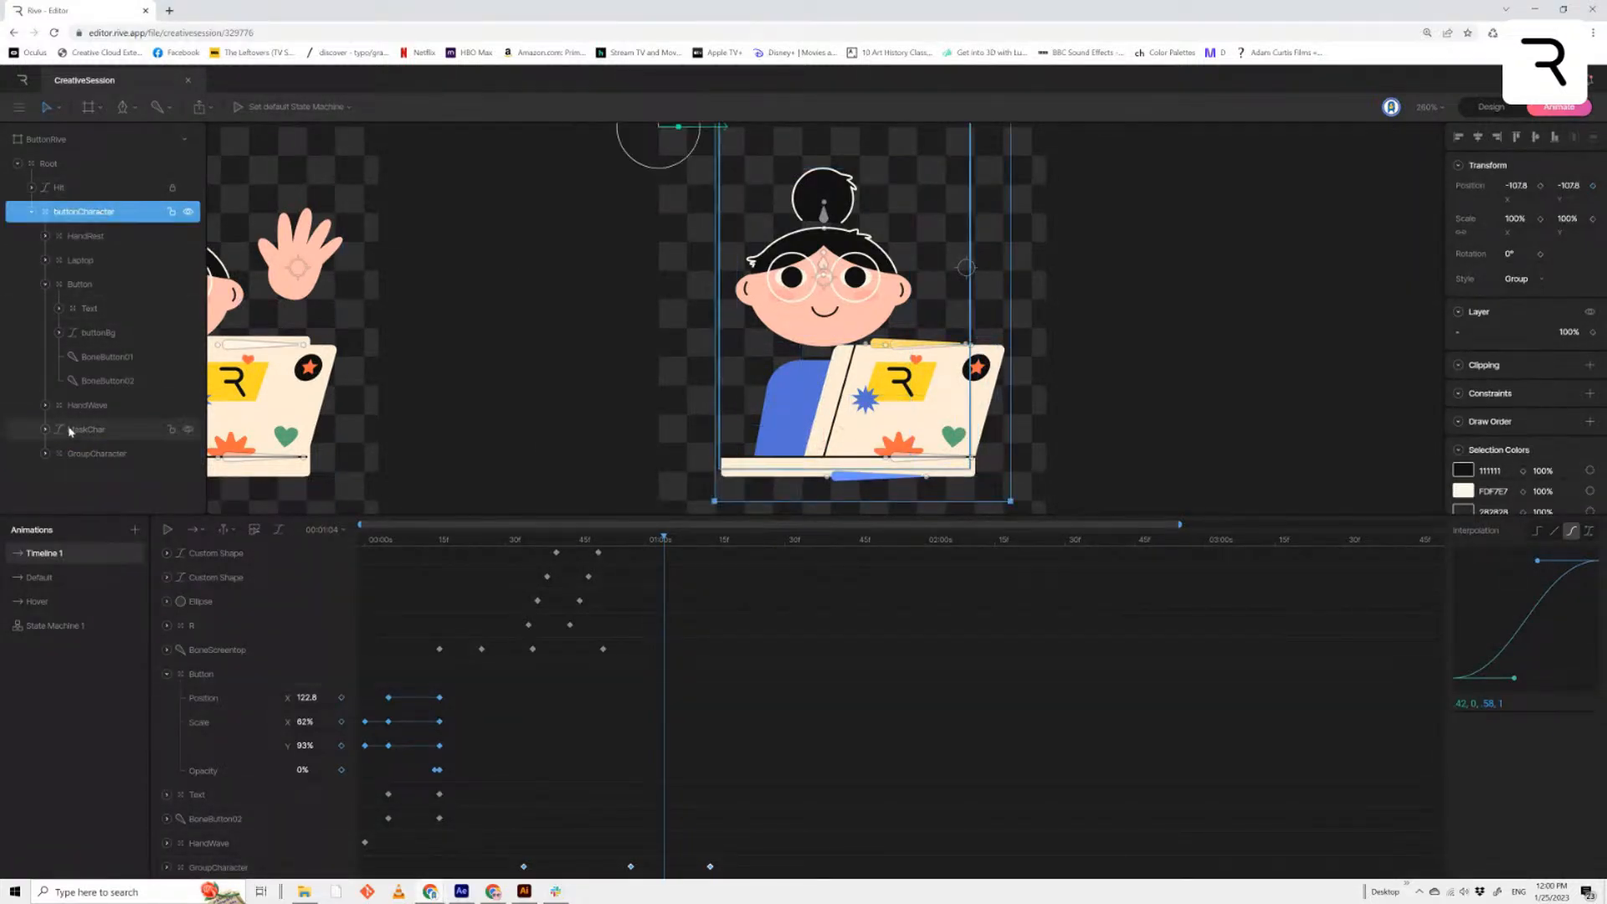
left_click(92, 454)
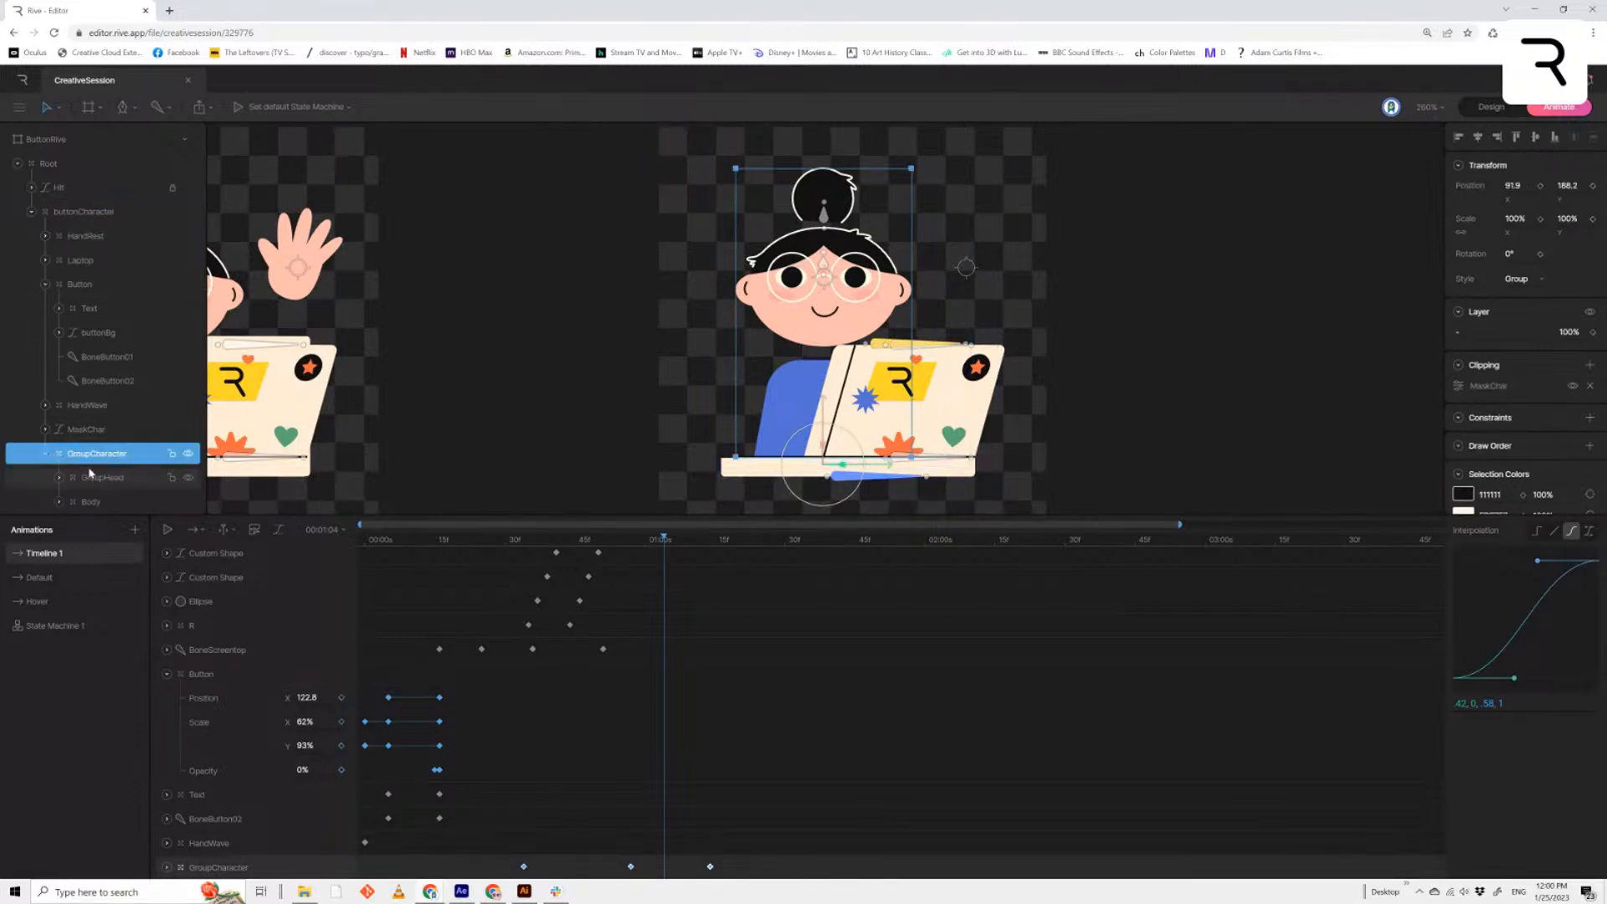
left_click(80, 482)
scroll(97, 466, "down", 3)
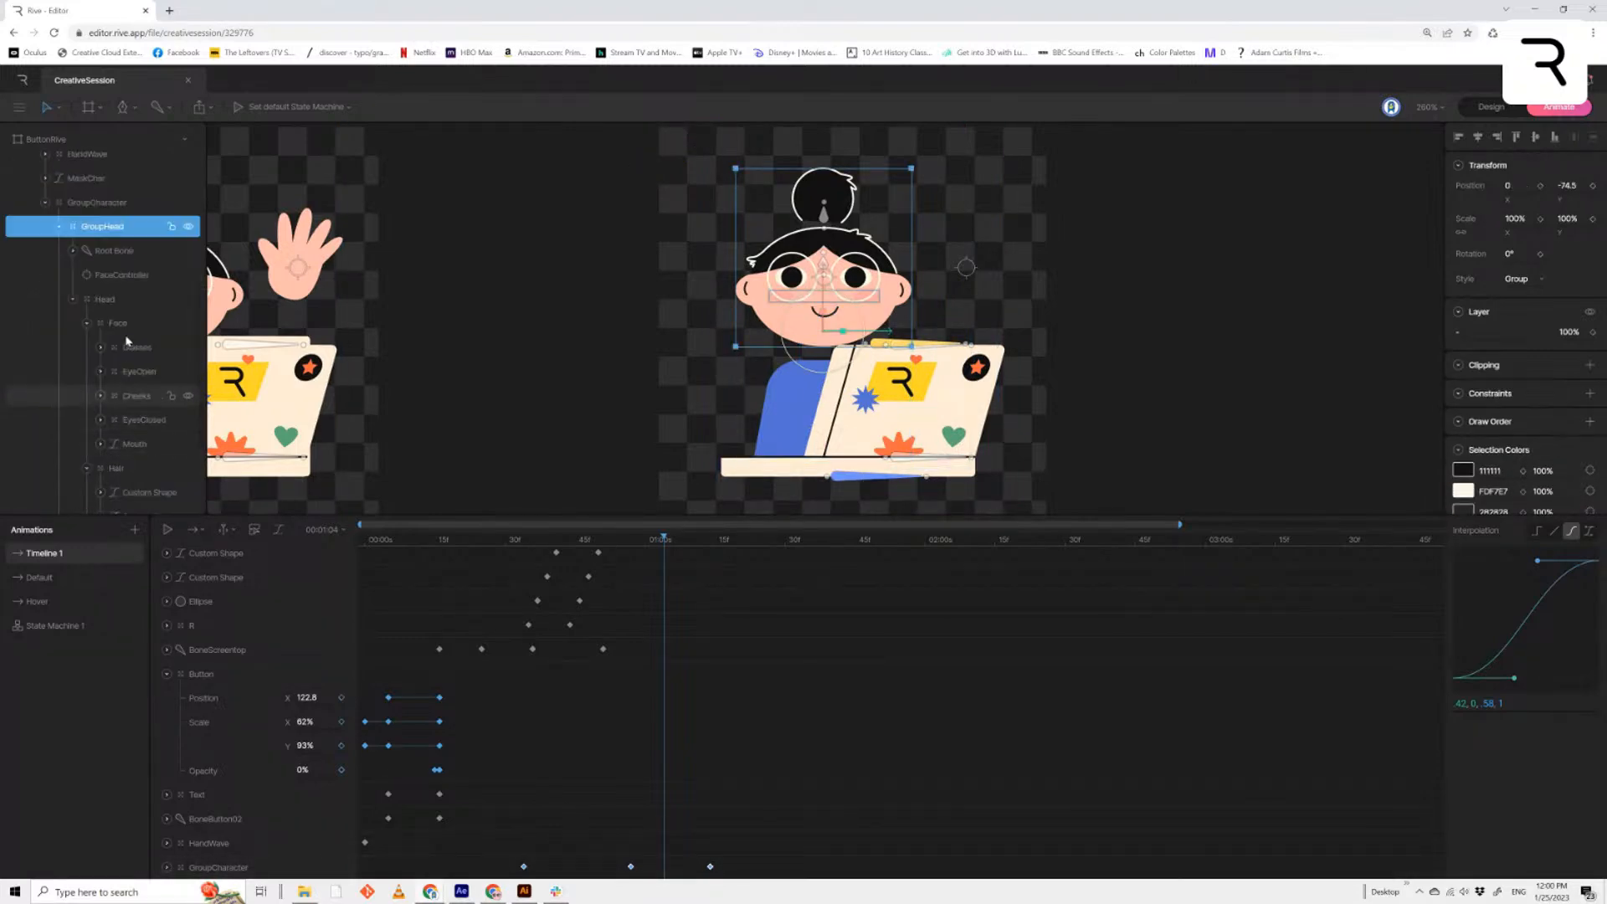
left_click(73, 299)
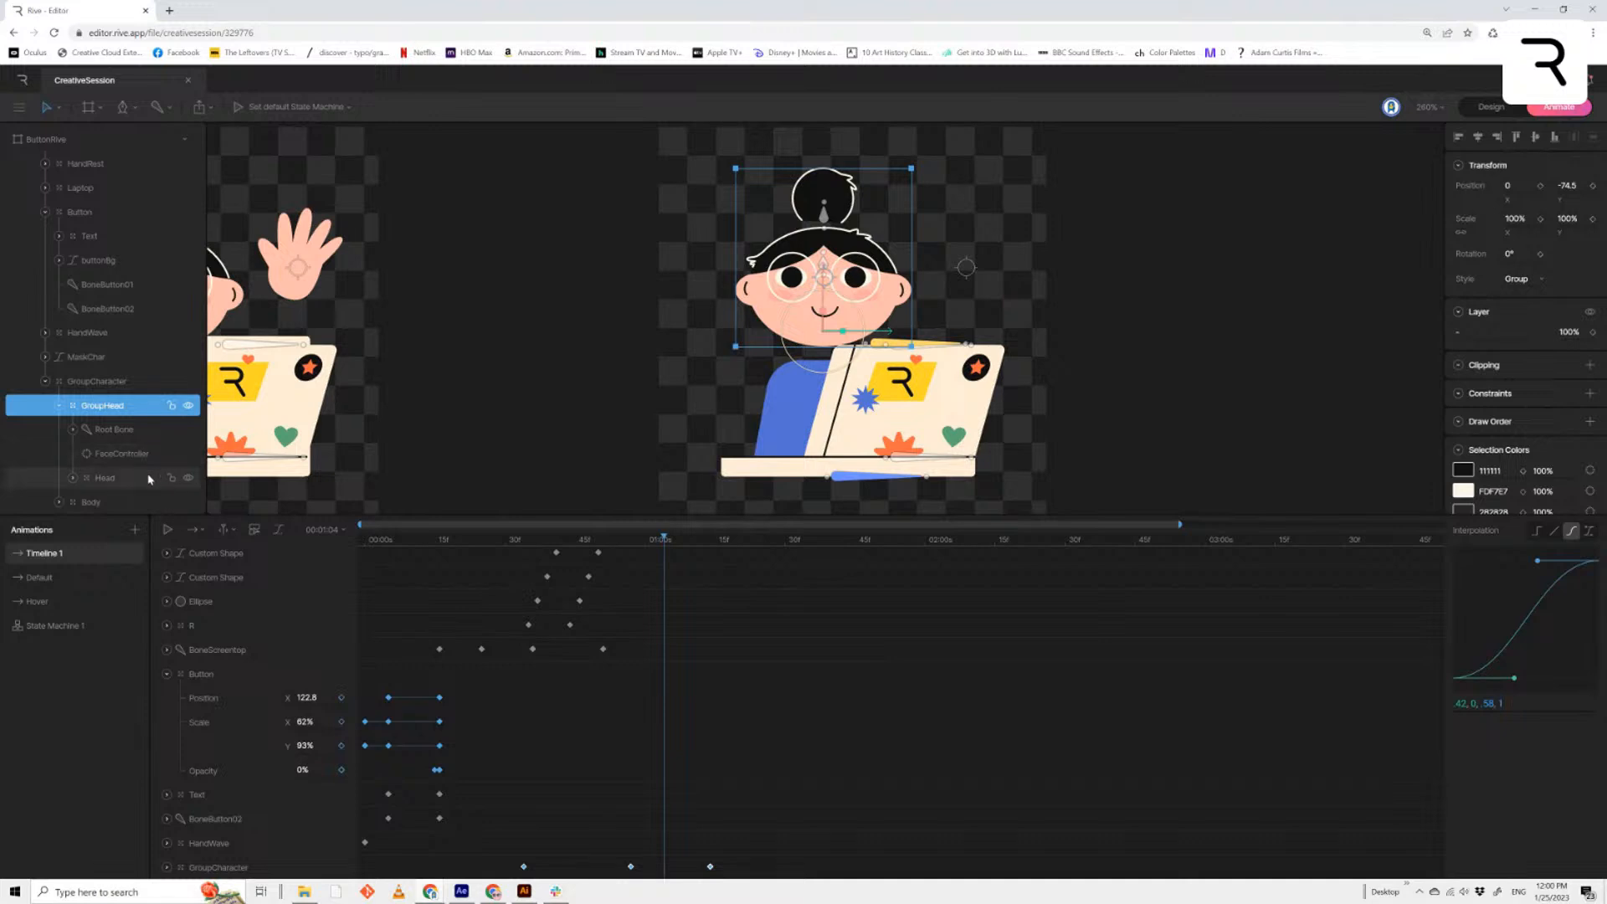
left_click(107, 478)
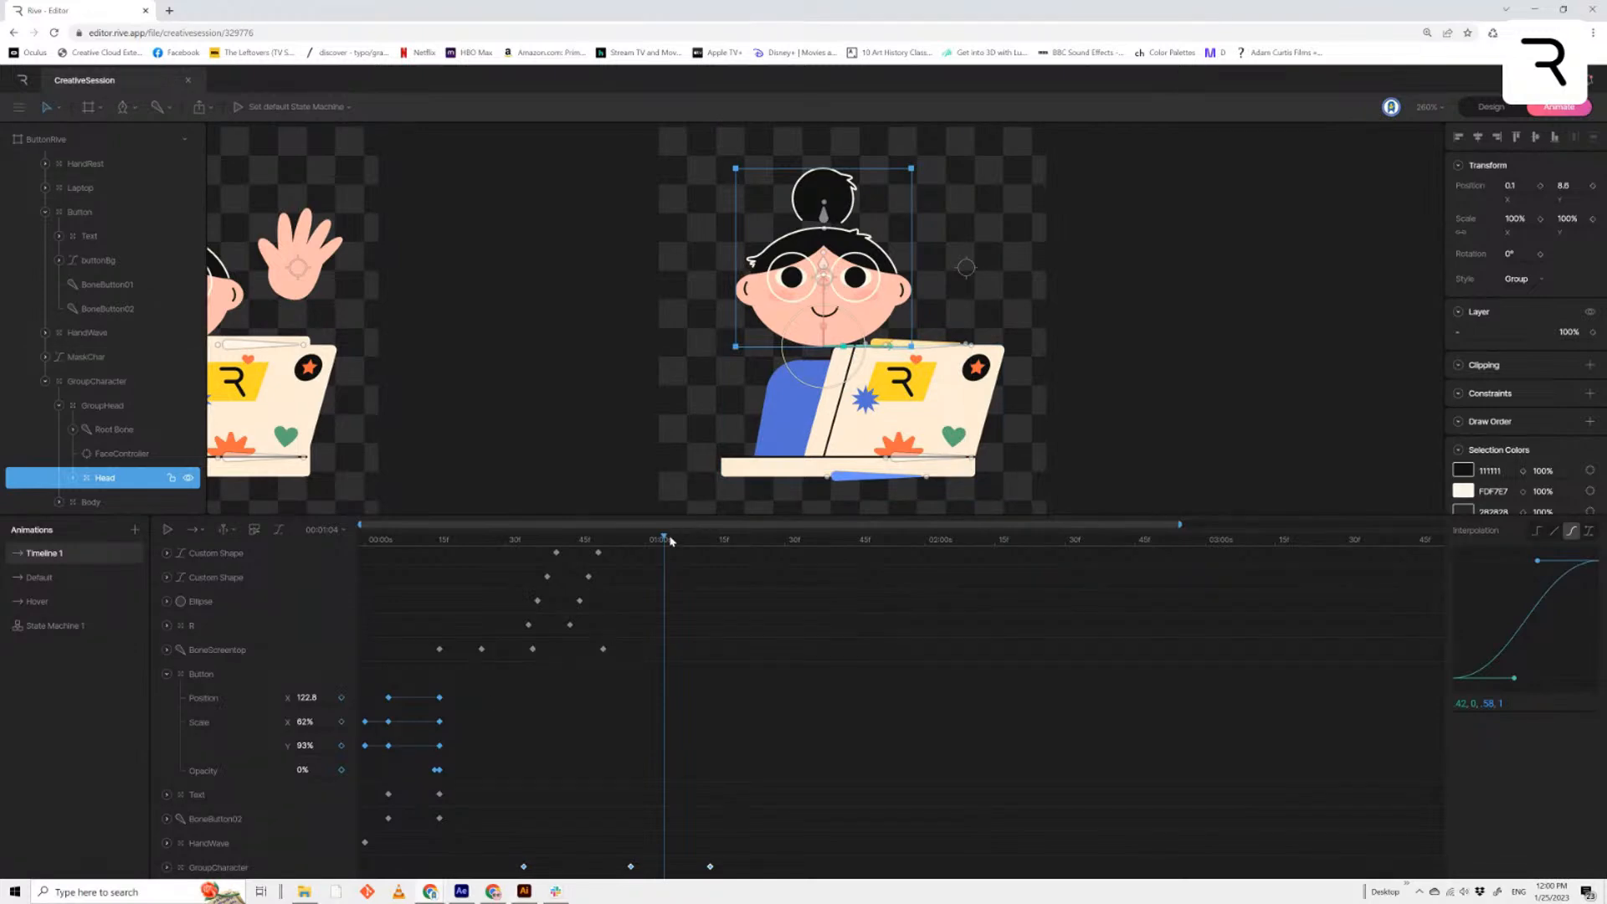
left_click_drag(670, 541, 631, 616)
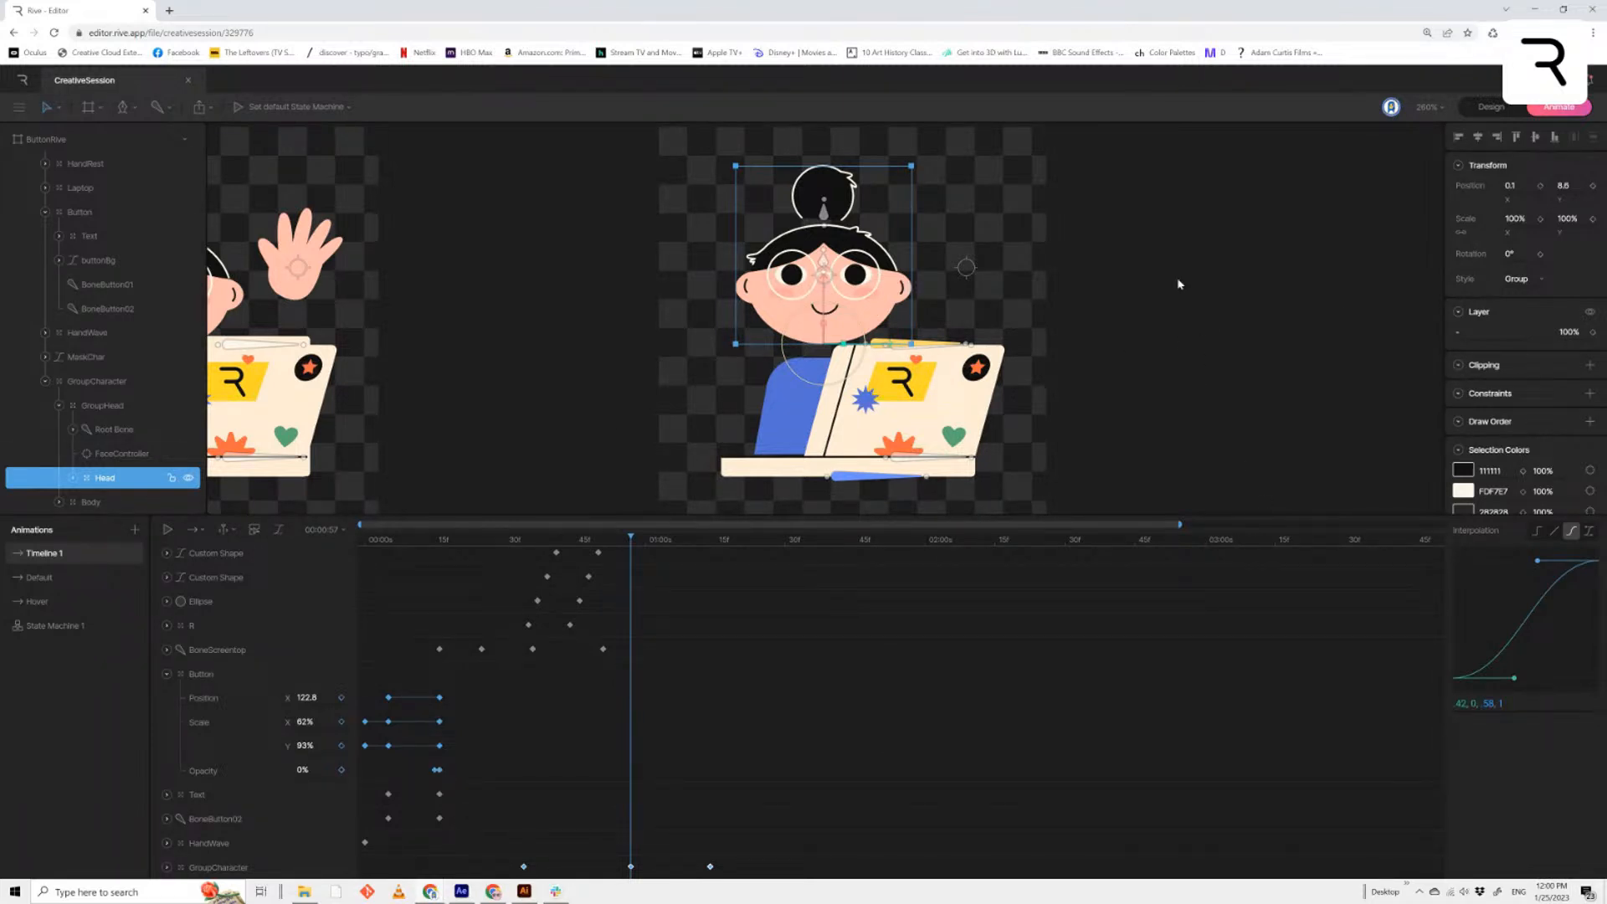
left_click(106, 431)
left_click(104, 478)
scroll(623, 760, "down", 1)
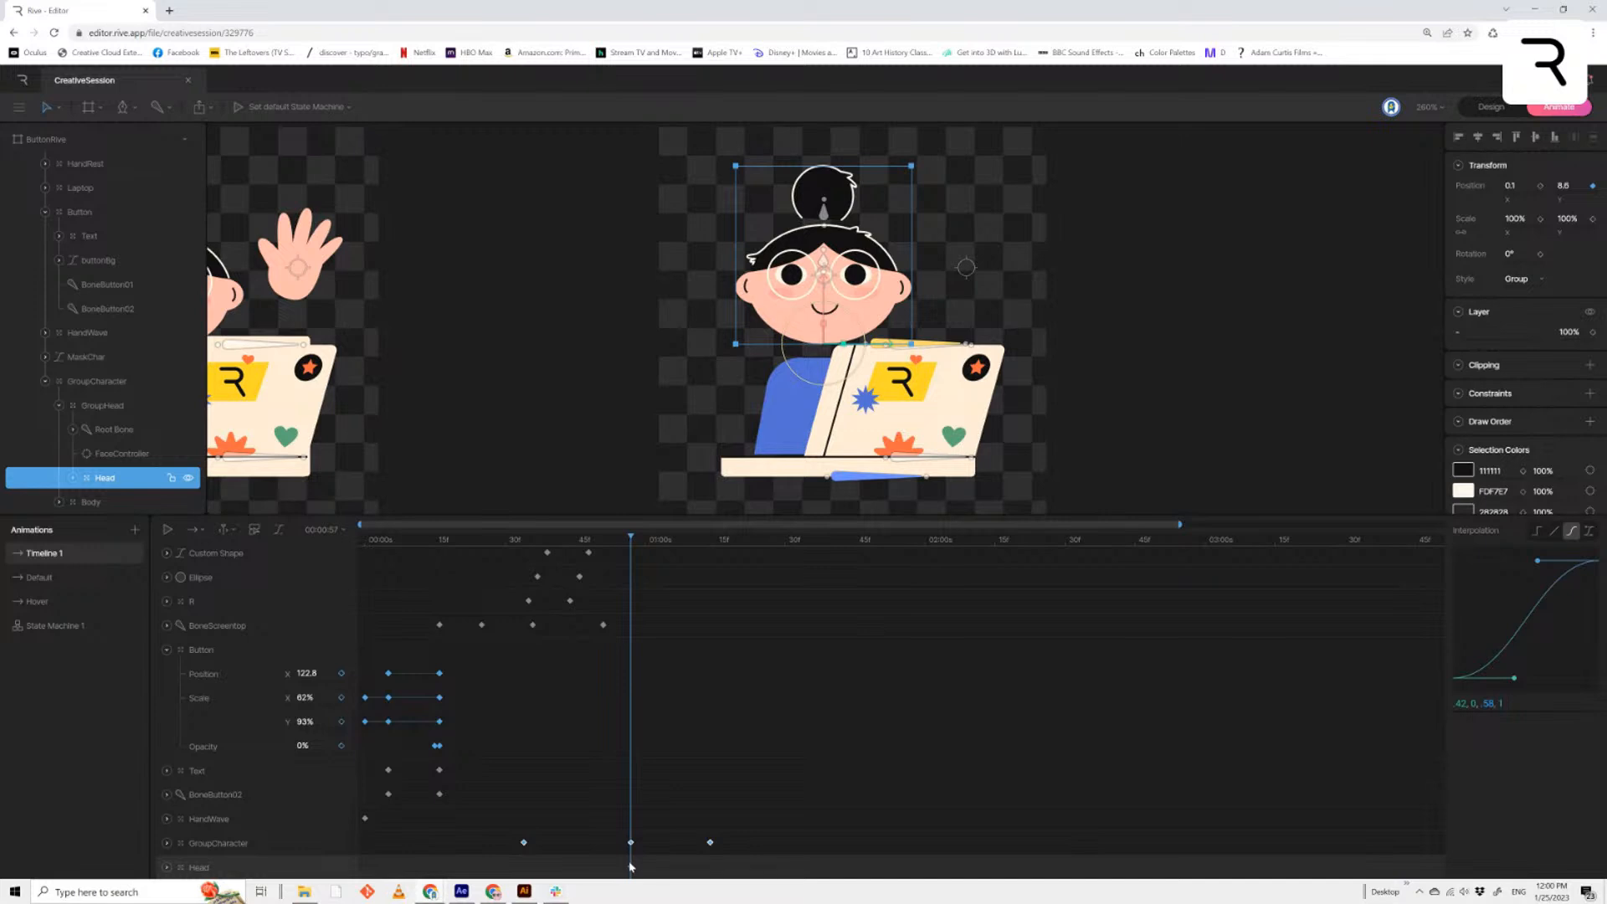
left_click_drag(631, 866, 524, 873)
left_click(511, 857)
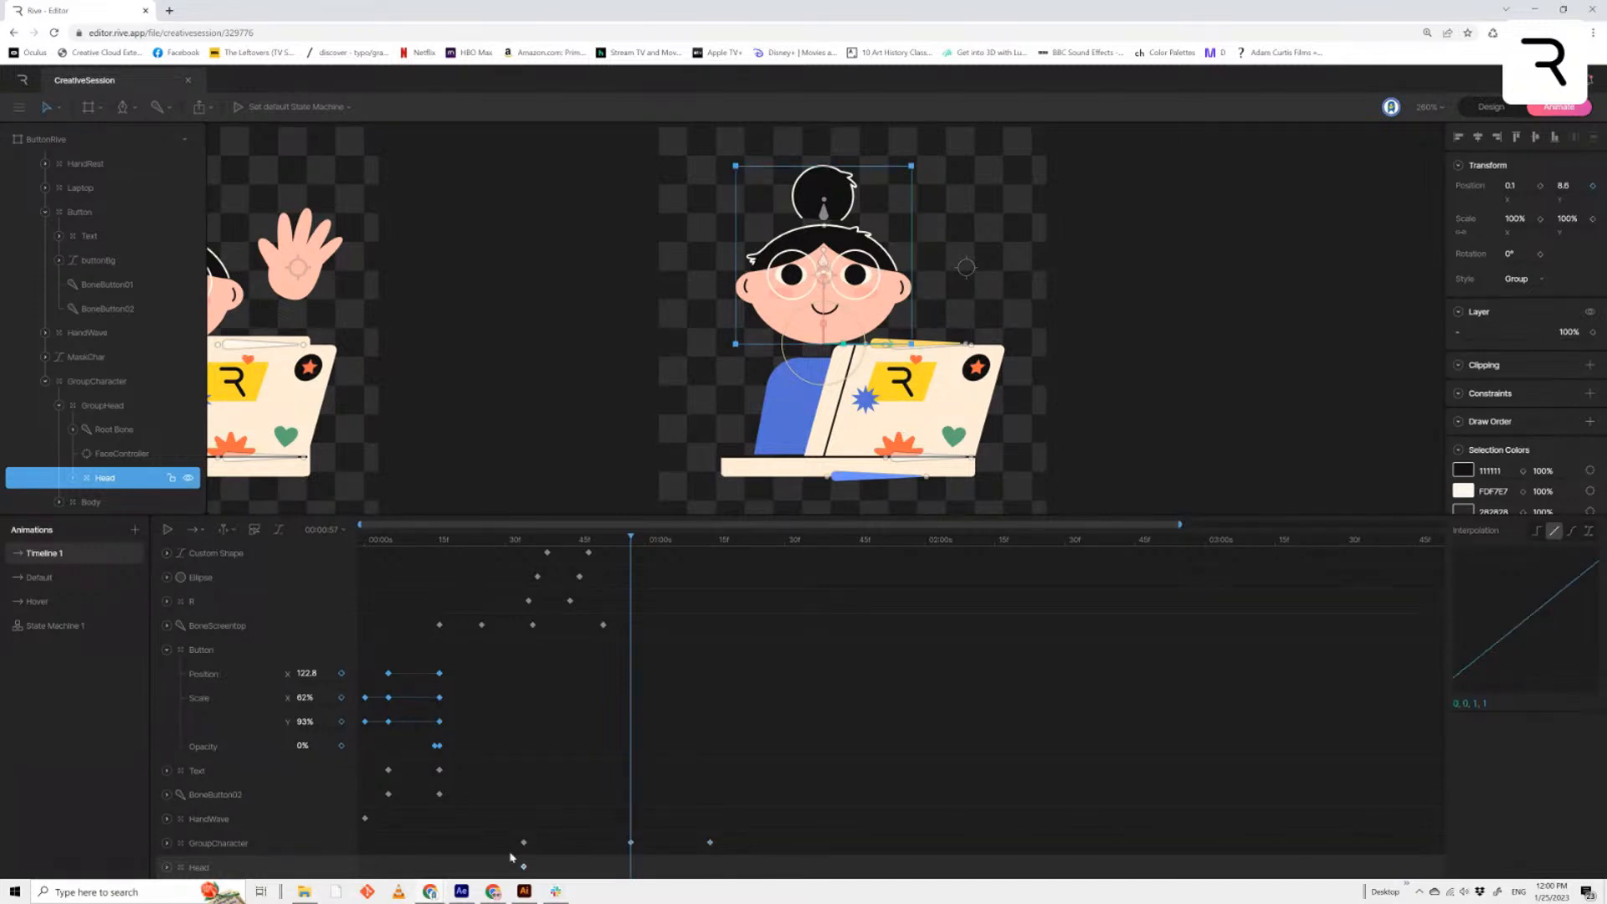
Keyframe the Y position of FaceController and of the nested Root Bone inside GroupHead at frame 57
left_click(126, 455)
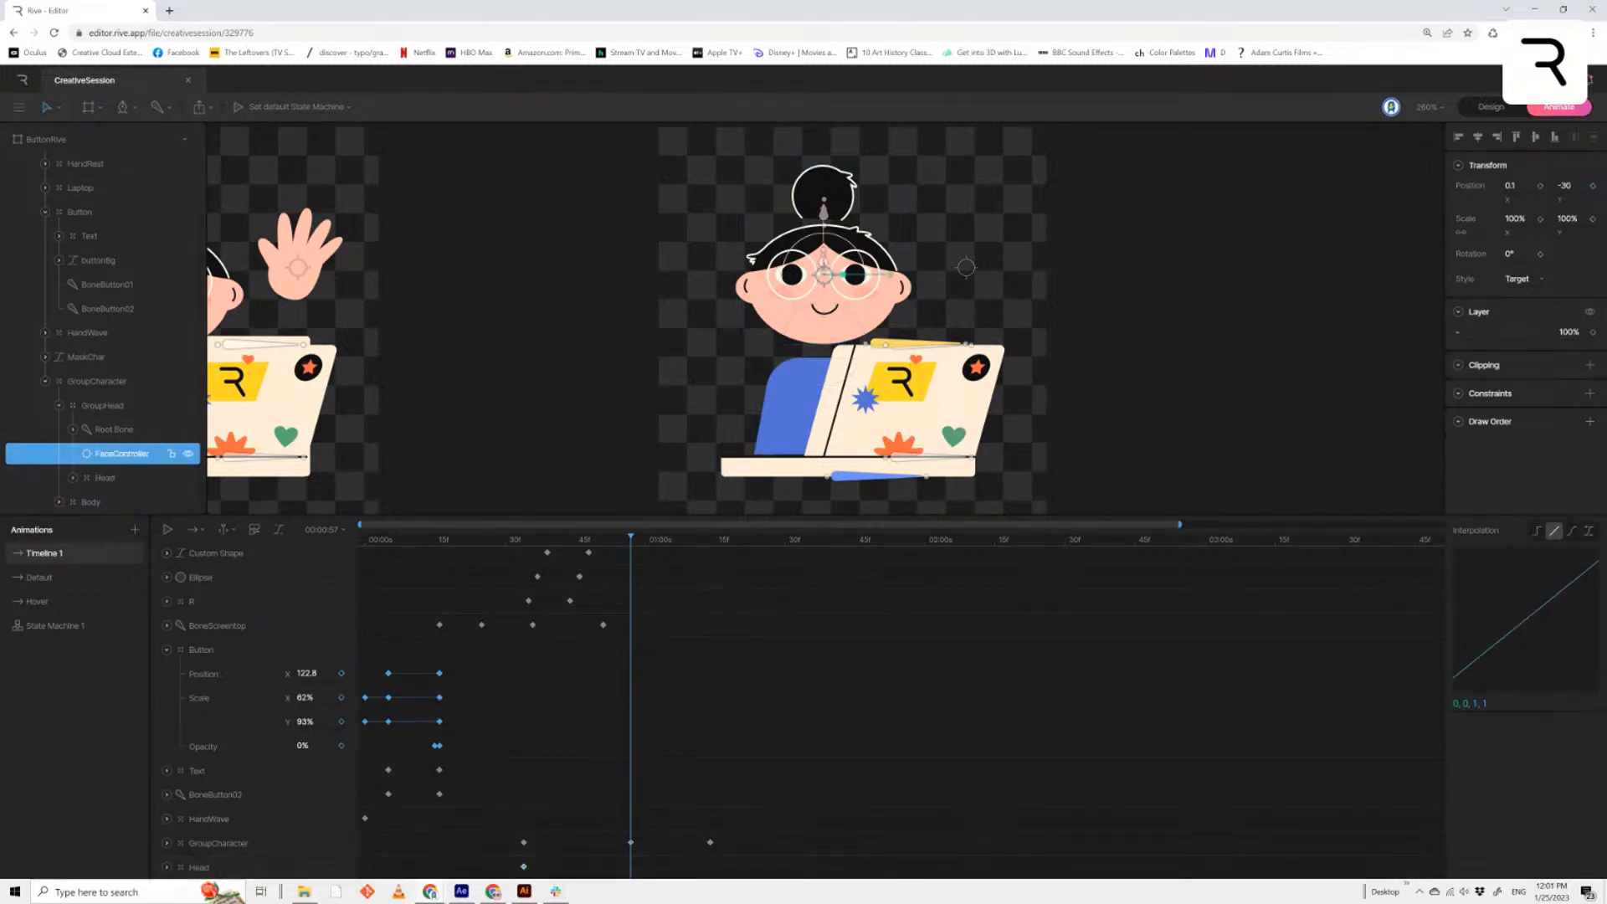
left_click(1592, 186)
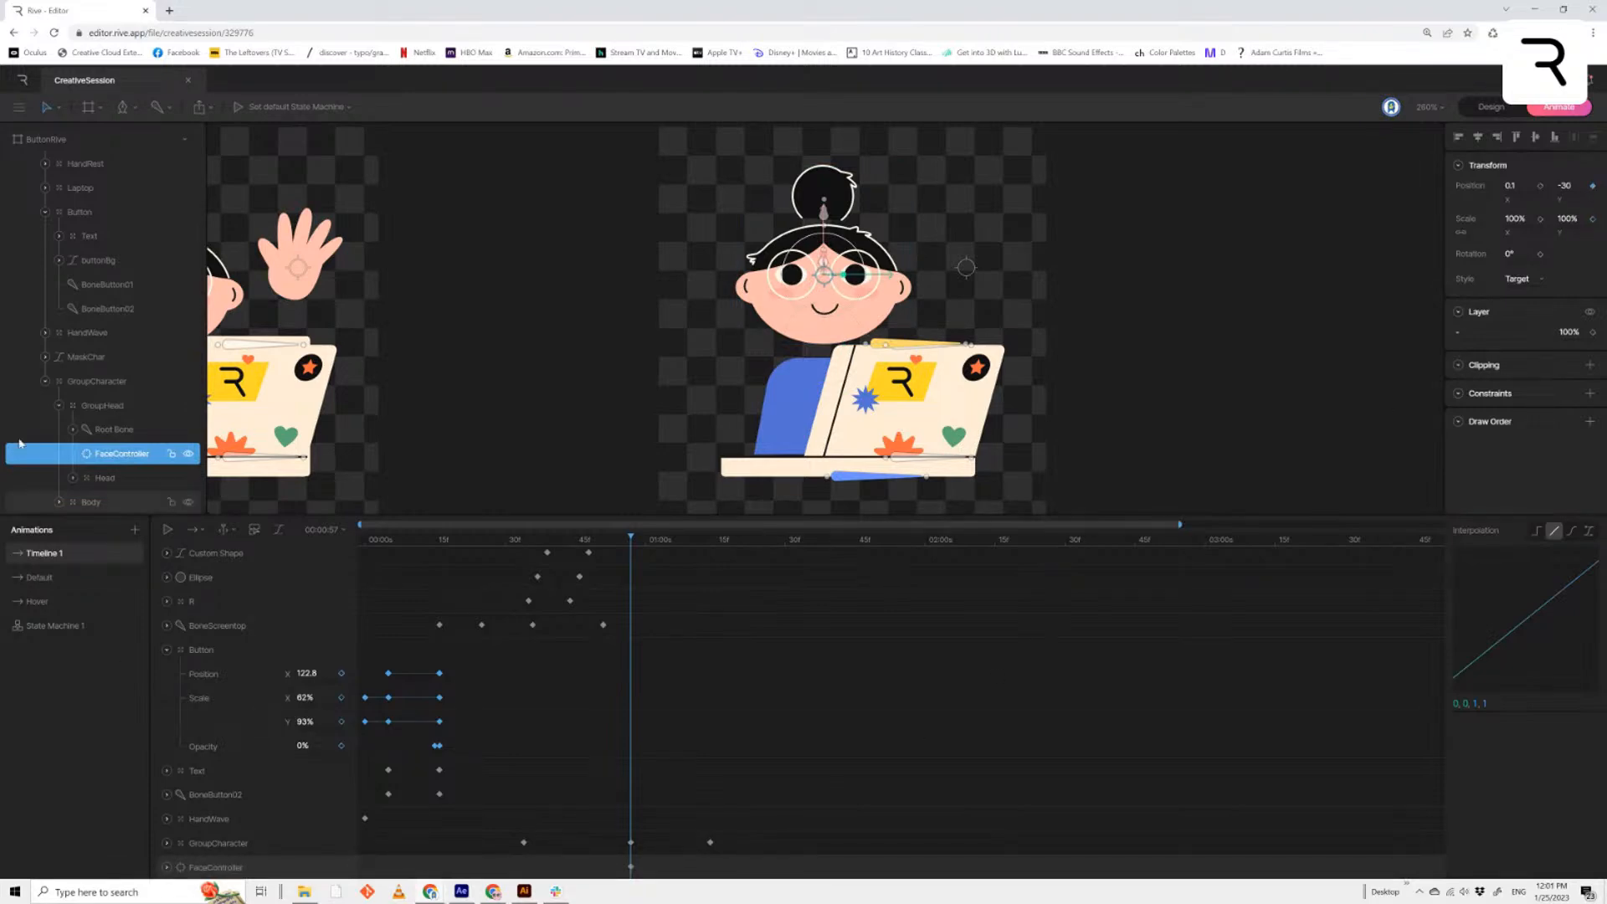
left_click(116, 481)
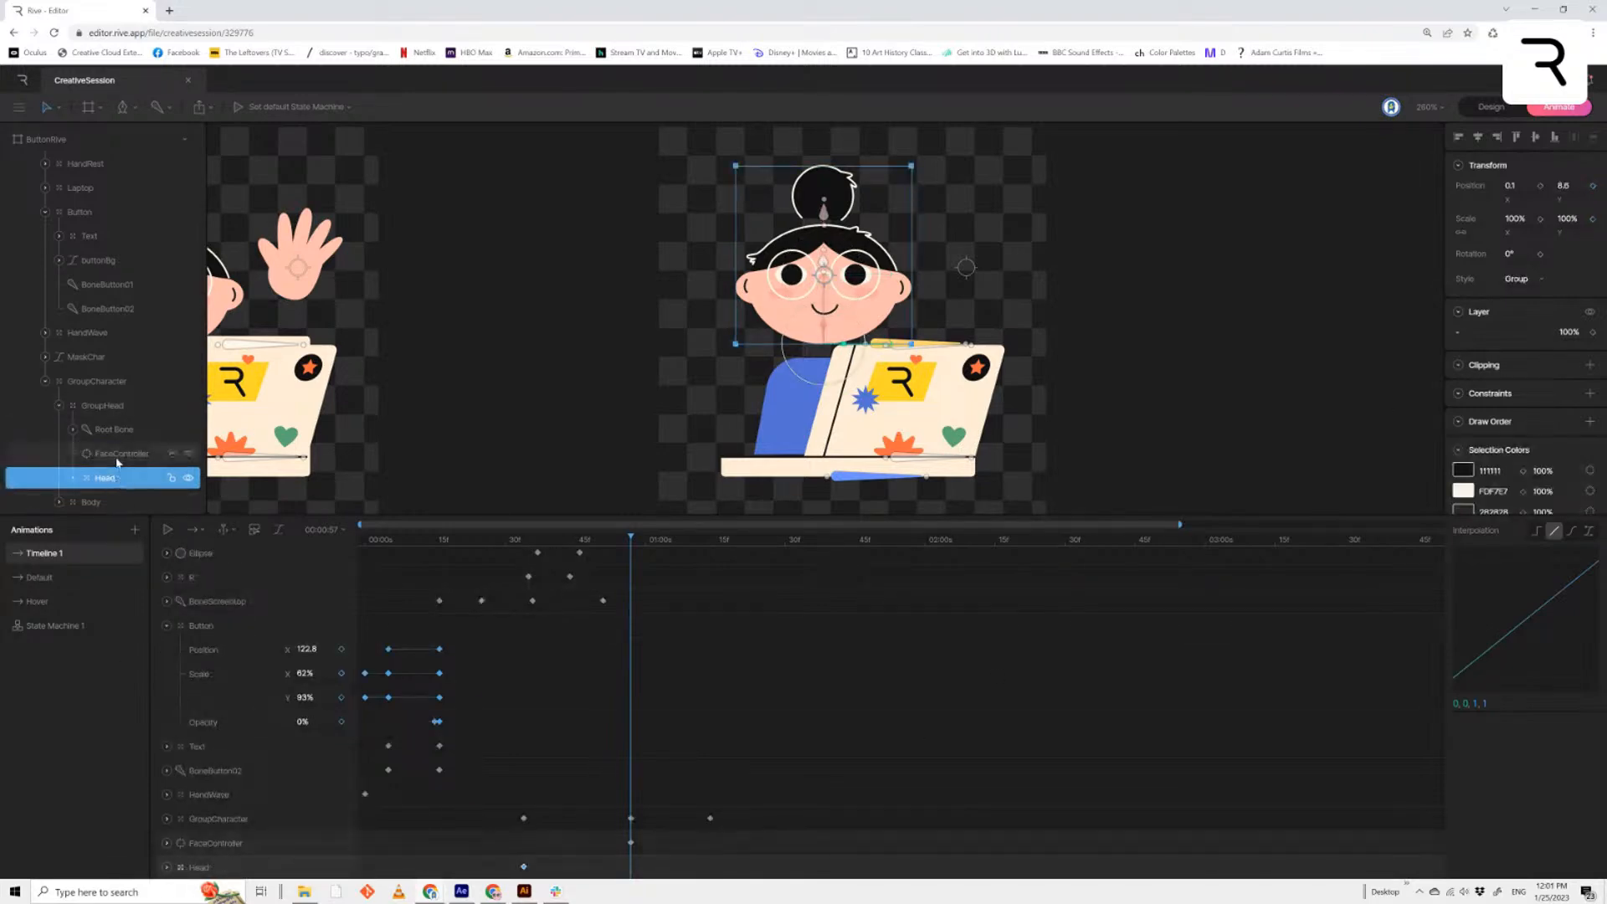
left_click(121, 455)
left_click(120, 434)
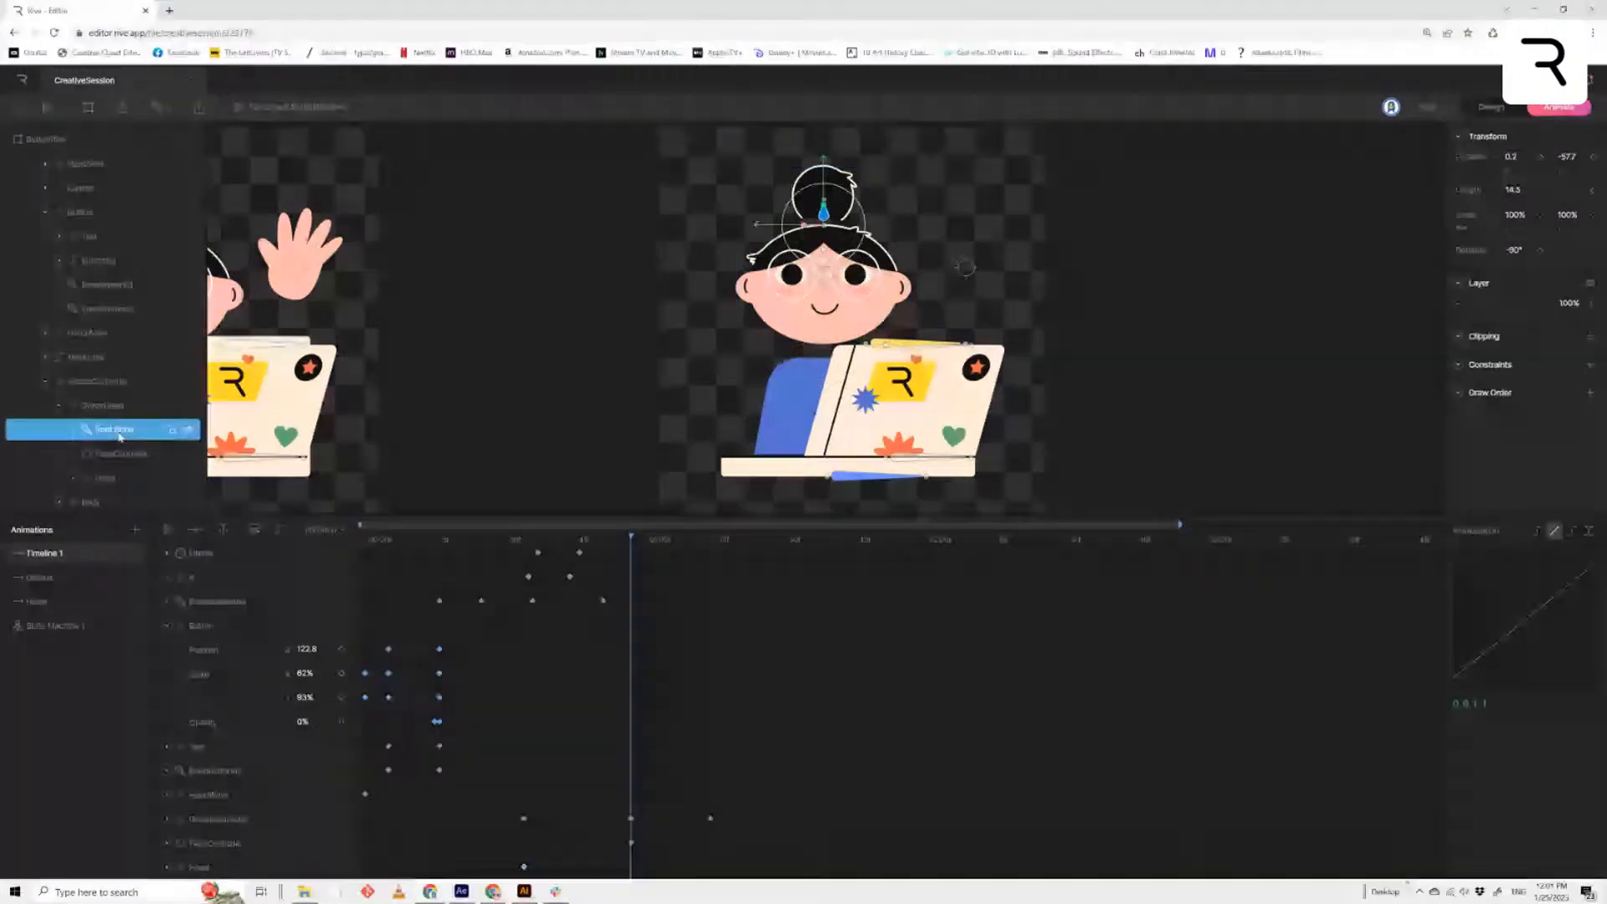
left_click(73, 428)
left_click(122, 453)
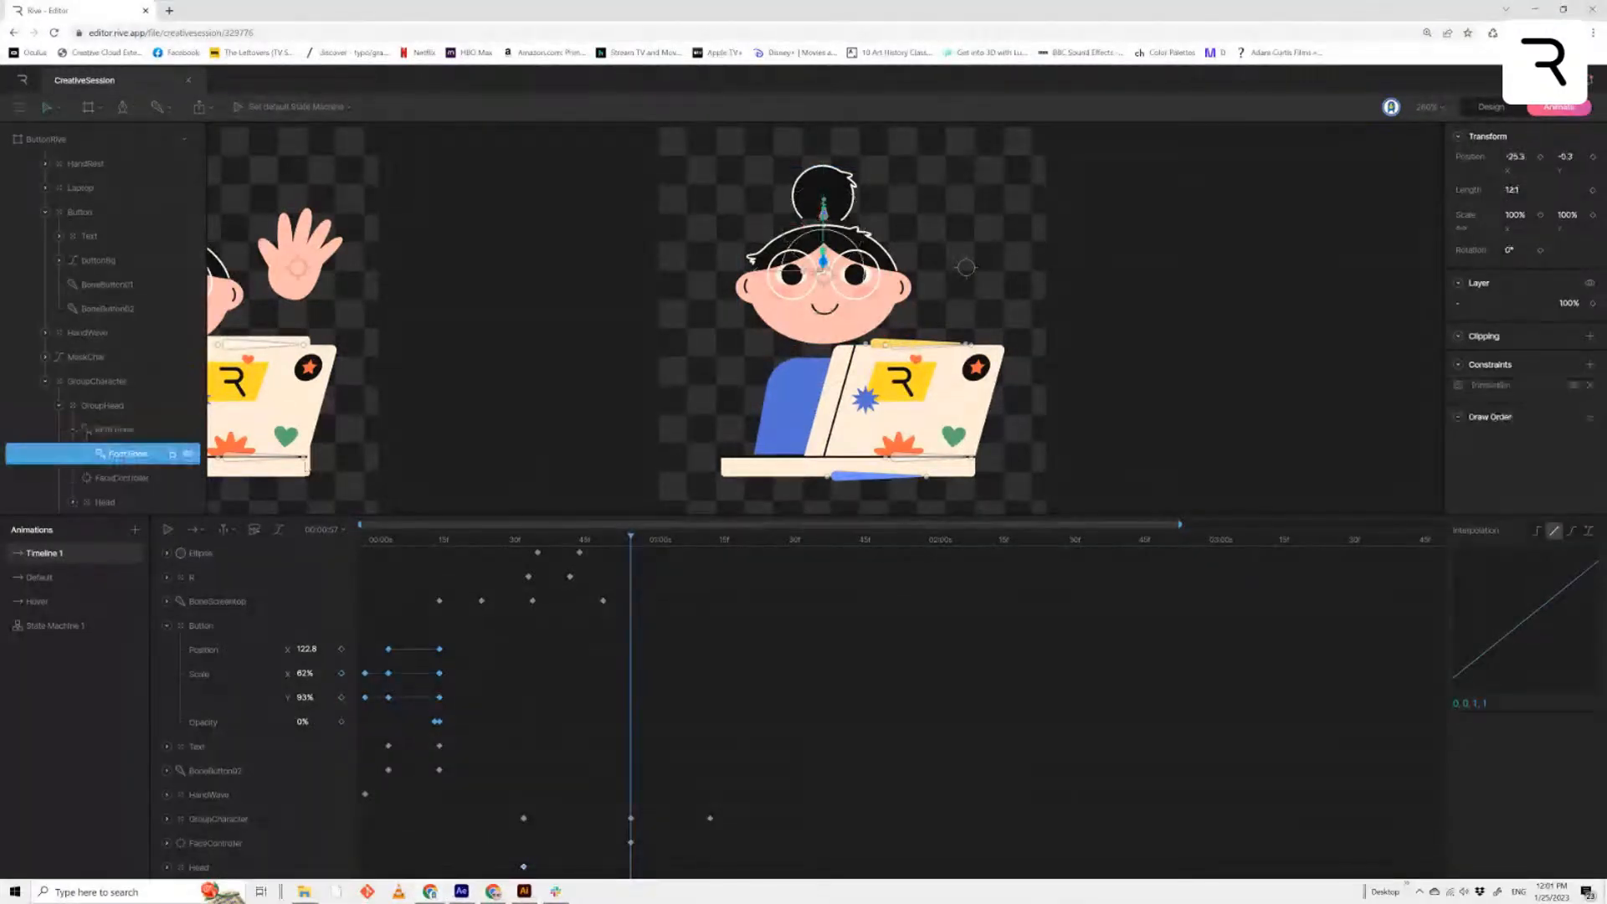
left_click(1593, 156)
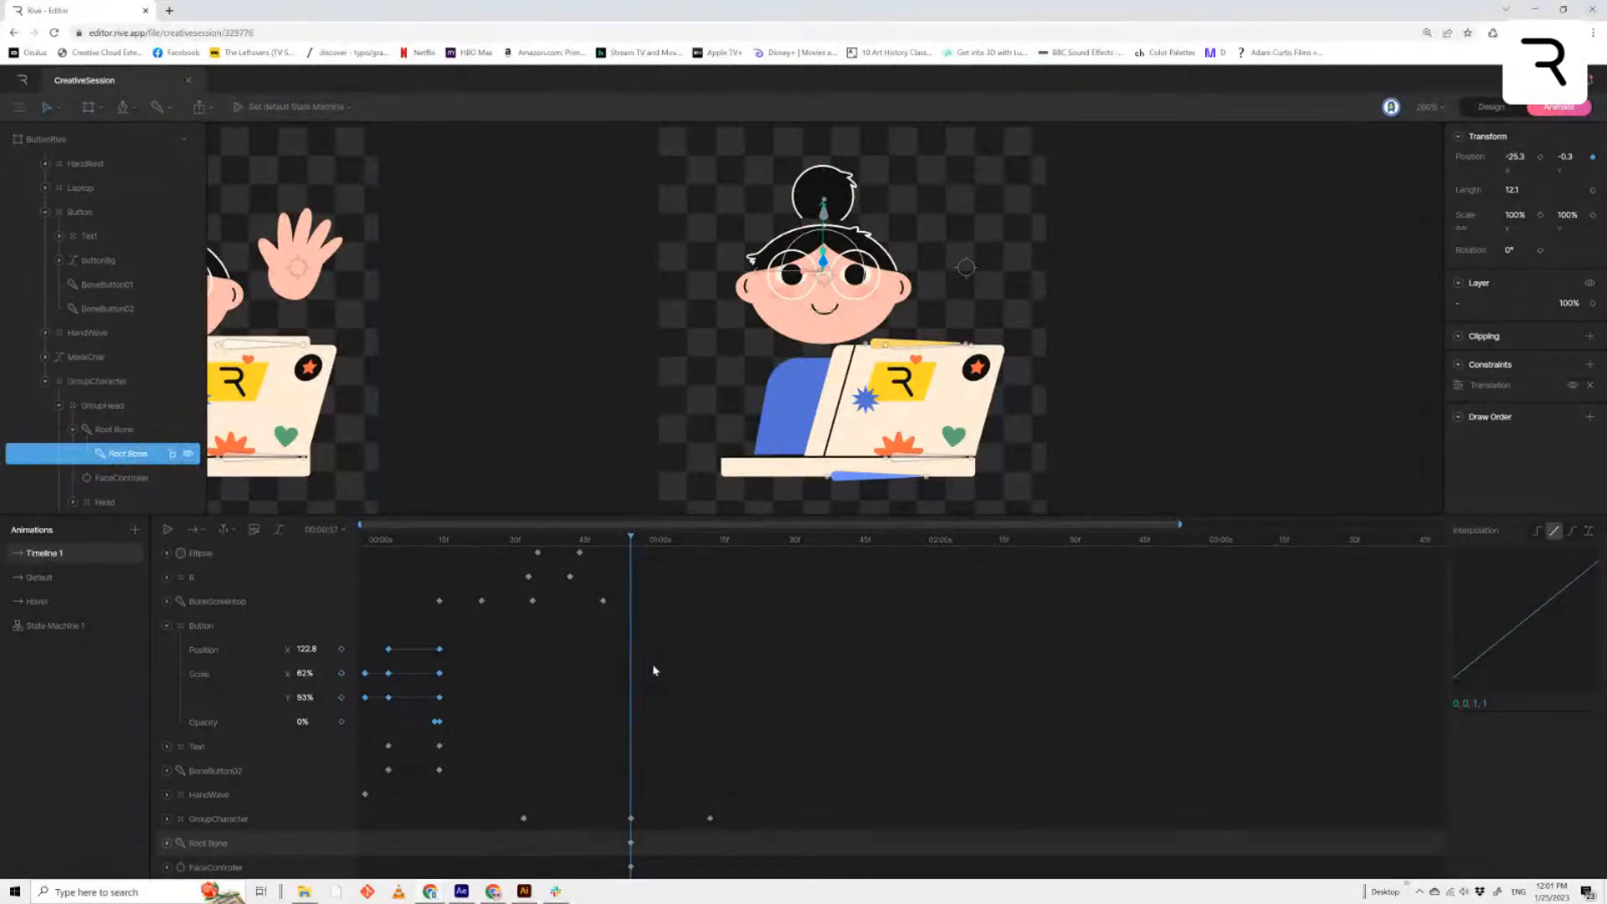
Keyframe the Y scale of the Body group at frame 57
scroll(100, 460, "down", 1)
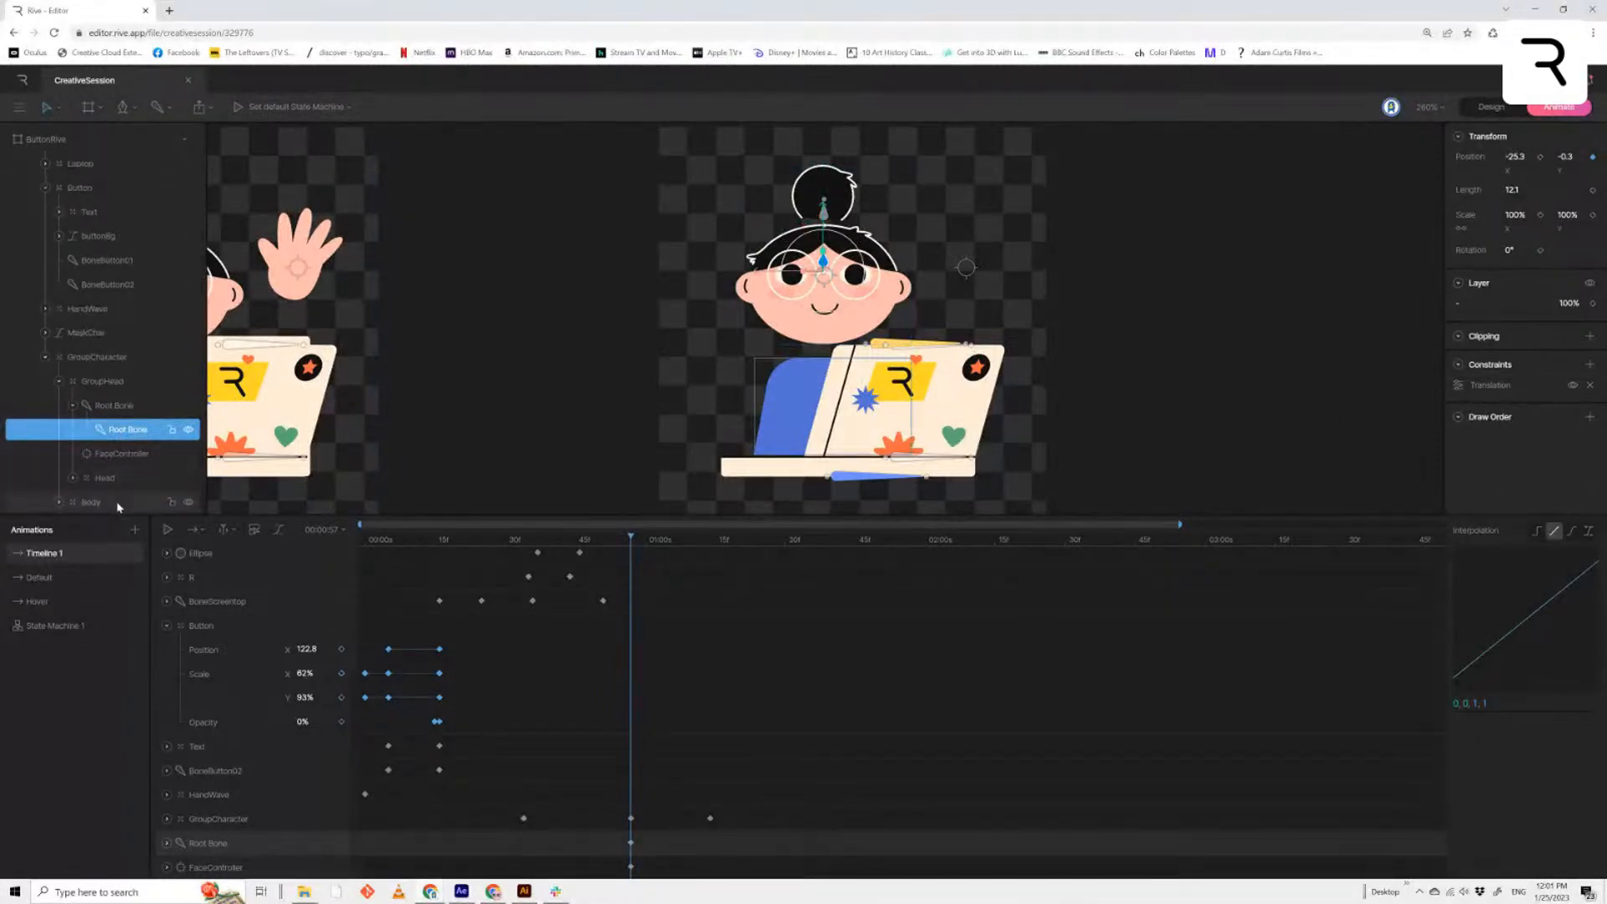
left_click(117, 501)
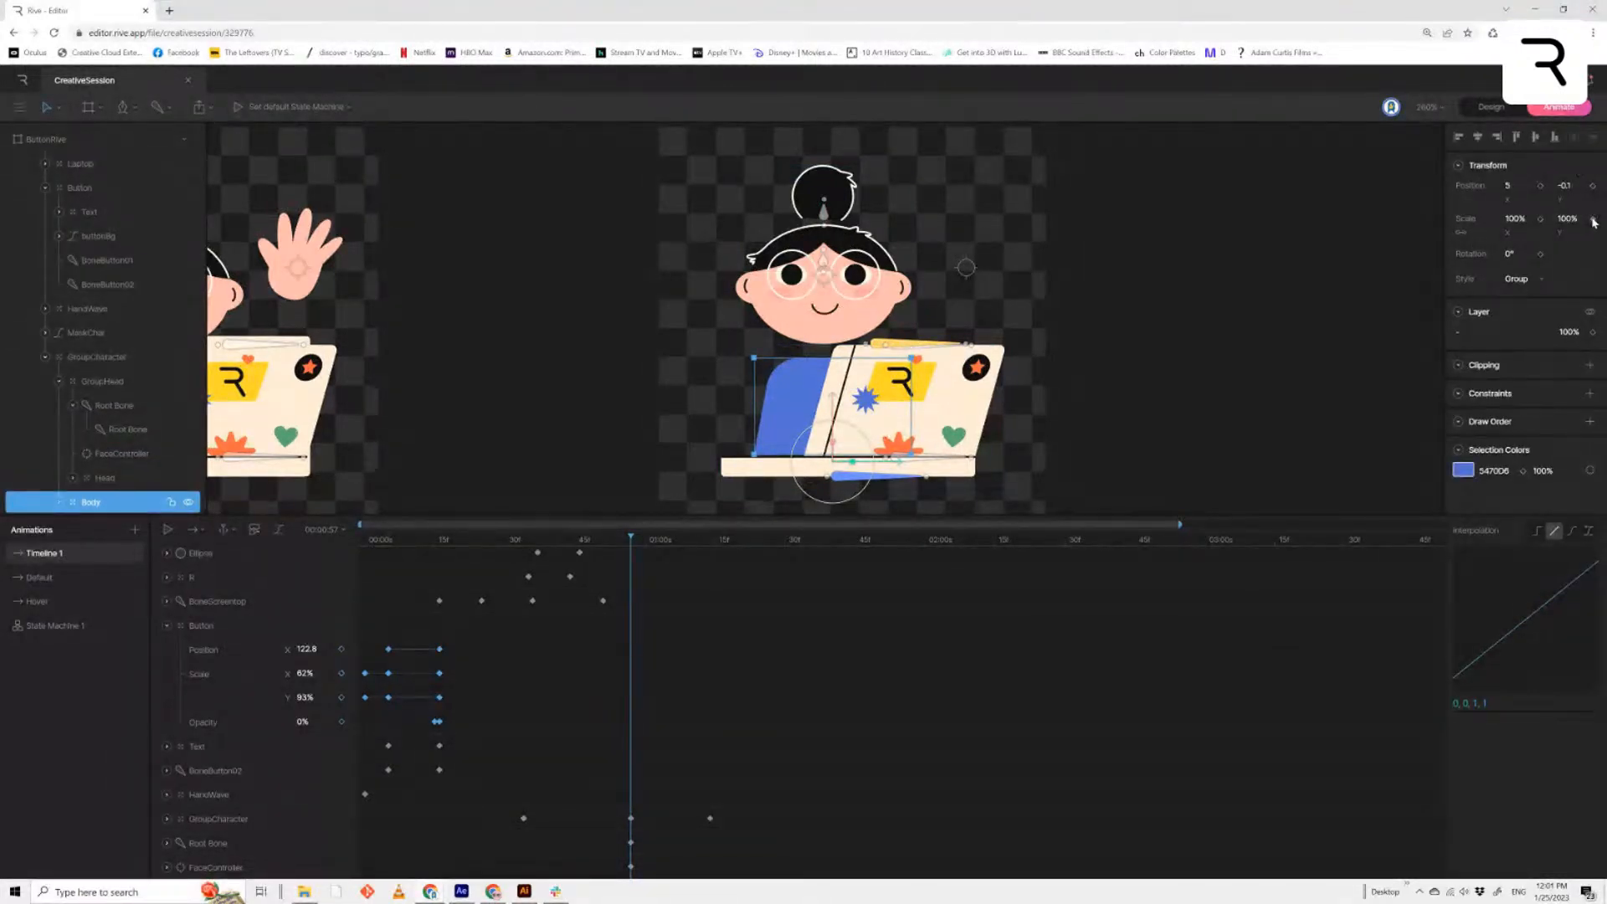
scroll(586, 754, "down", 1)
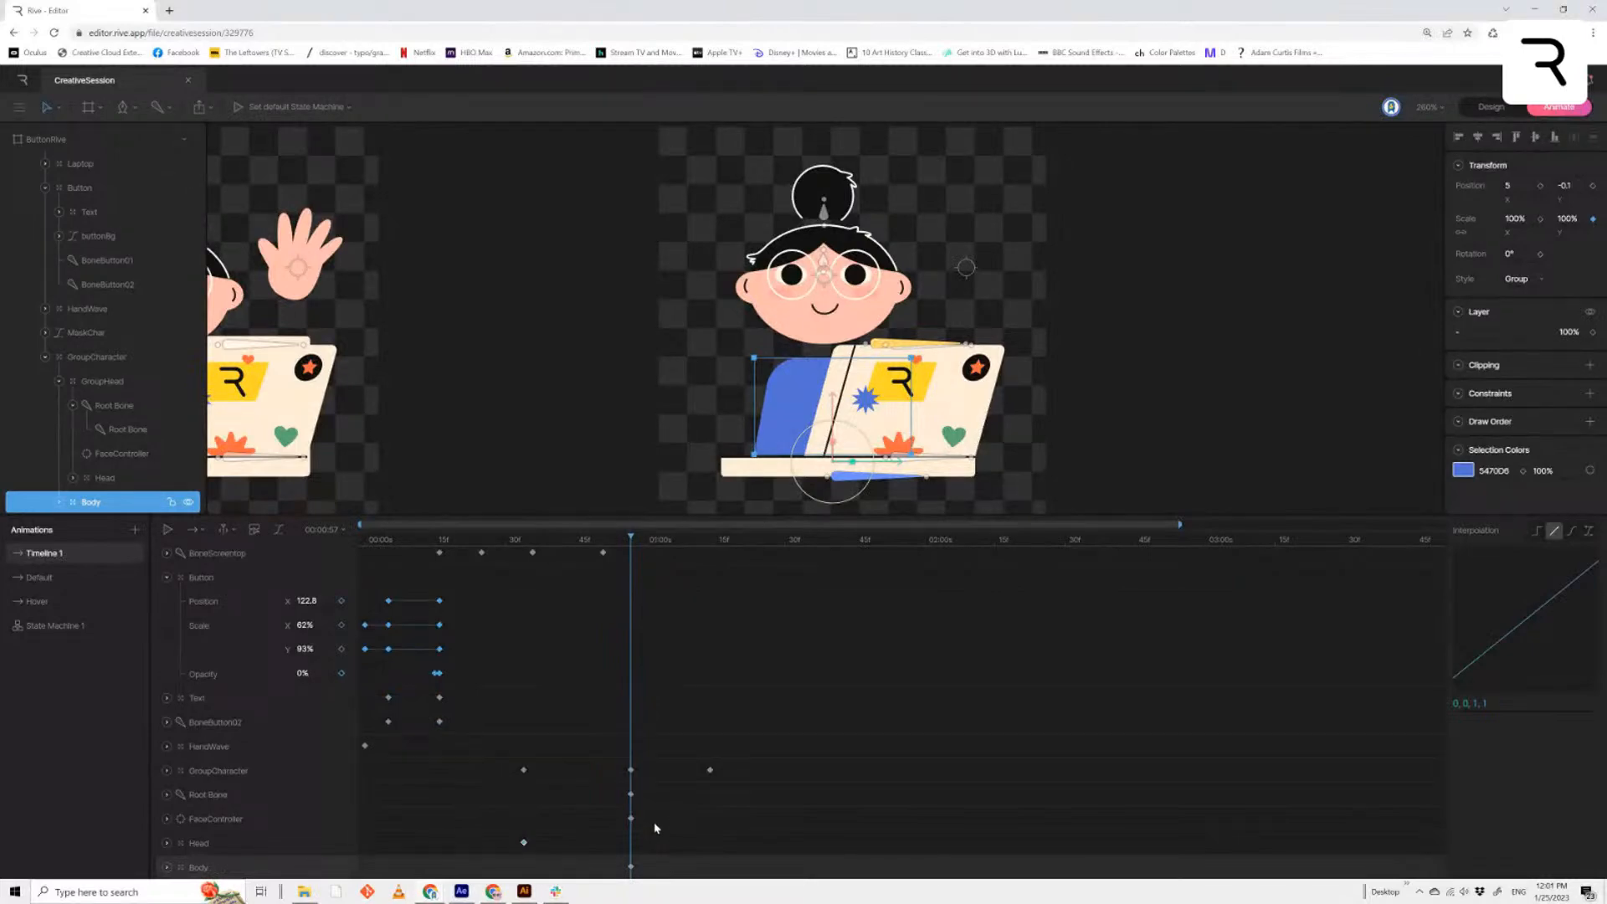
Copy the Root Bone, FaceController and Body keyframes from frame 57 to frame 34, where GroupCharacter's rise starts
left_click_drag(651, 789, 624, 883)
left_click_drag(556, 818, 632, 821)
left_click_drag(631, 537, 525, 537)
left_click_drag(638, 850, 612, 878)
left_click_drag(655, 785, 621, 831)
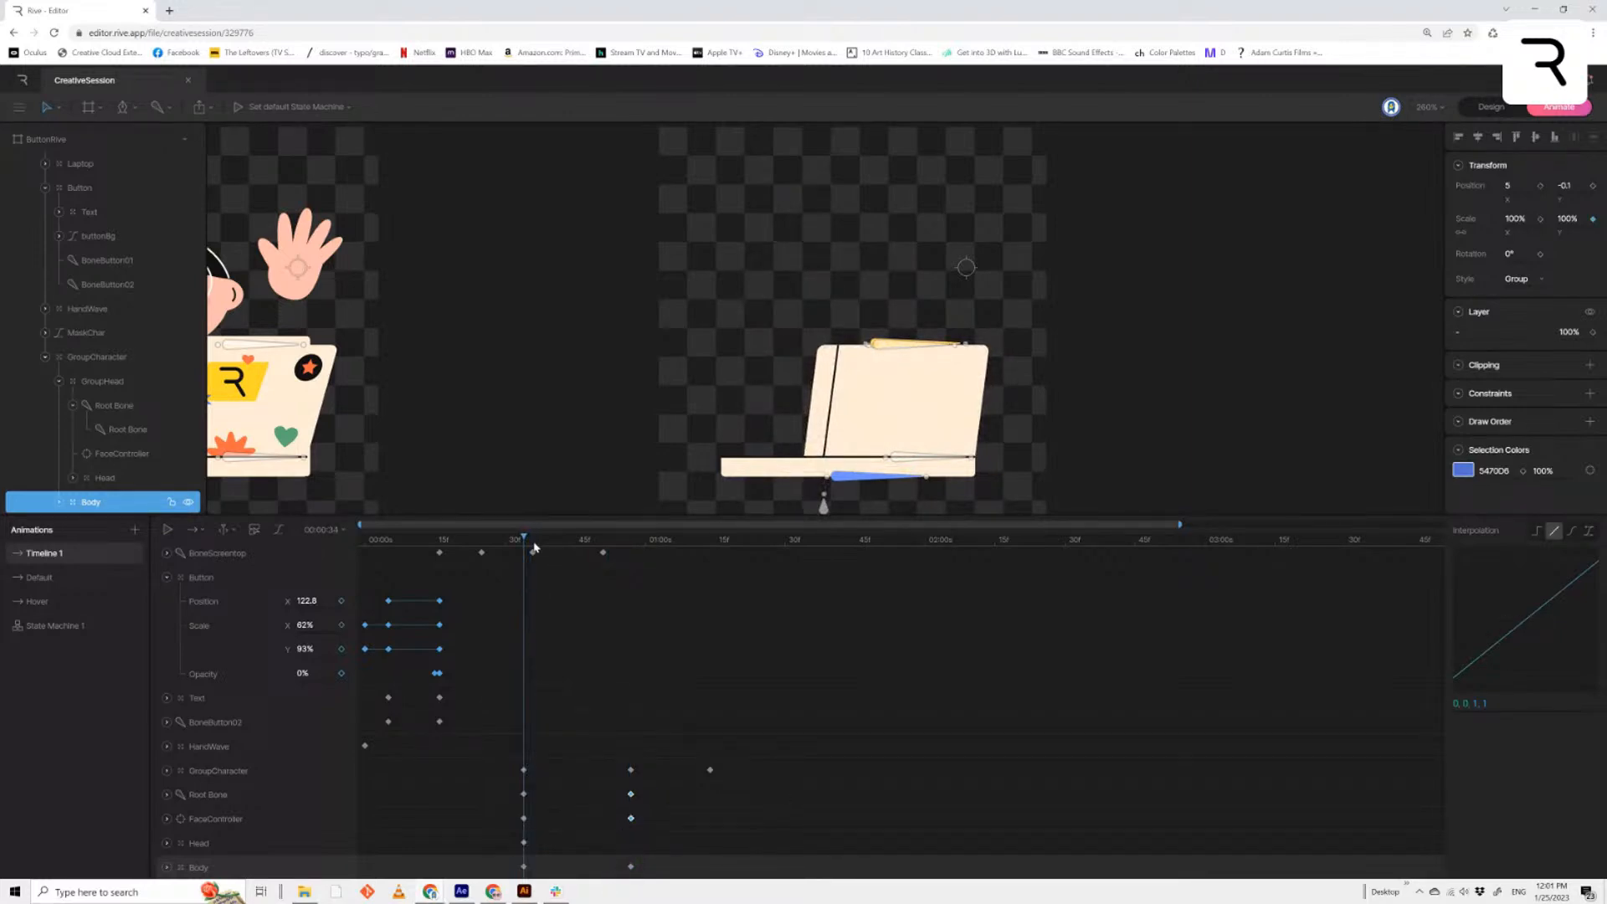
Try lowering the Body group by 10 units at frame 57
left_click(537, 540)
left_click_drag(545, 554, 630, 585)
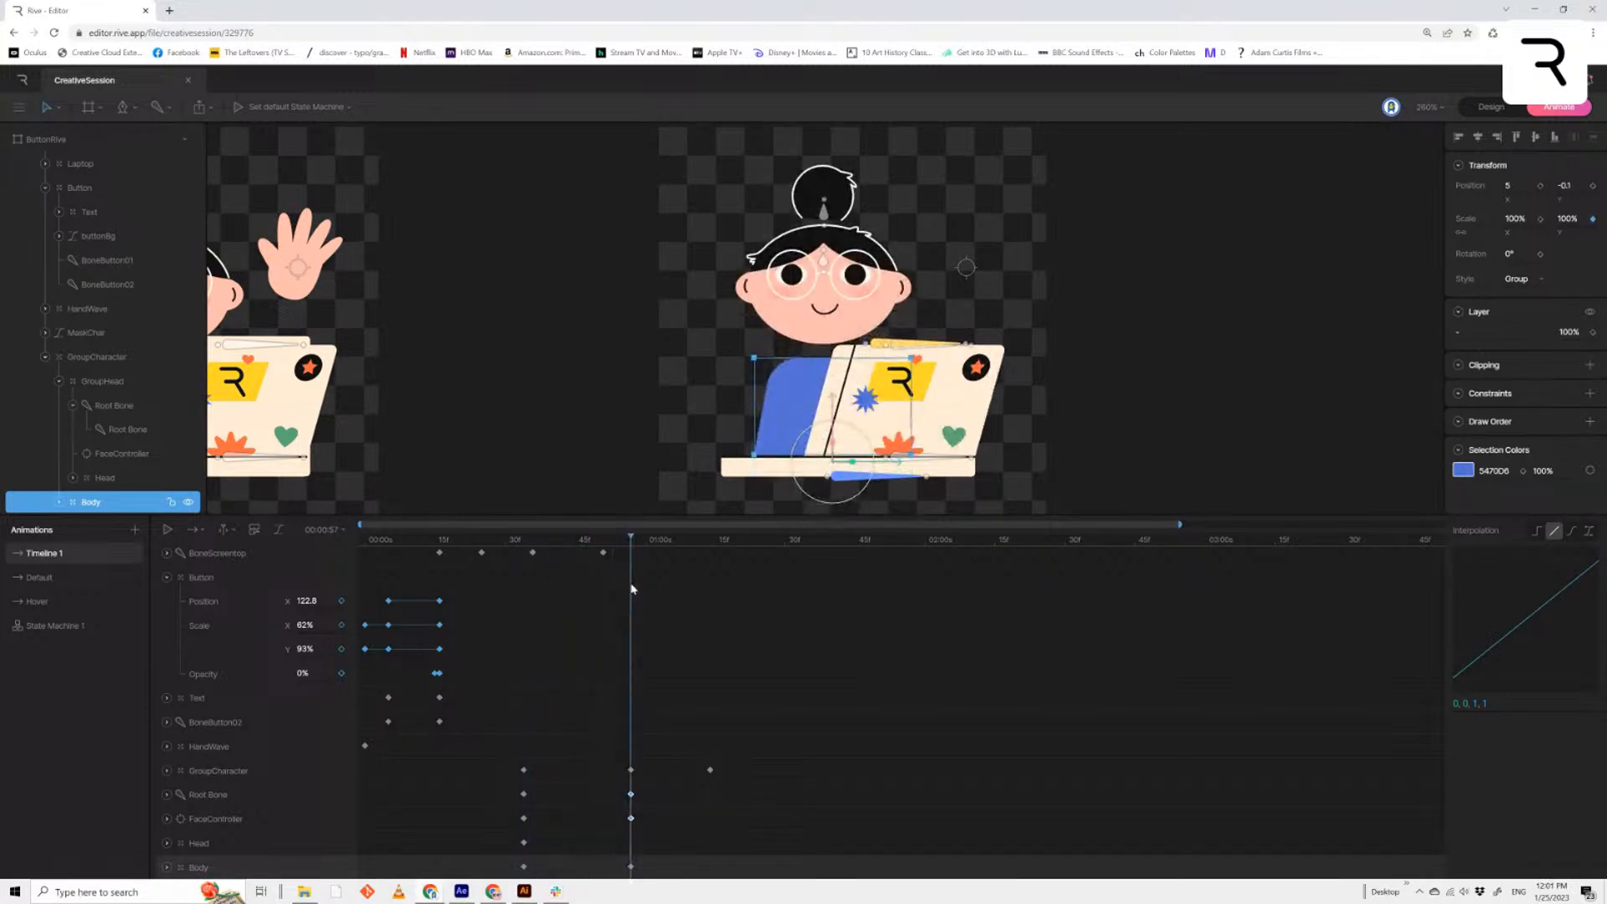
key("shift+Down")
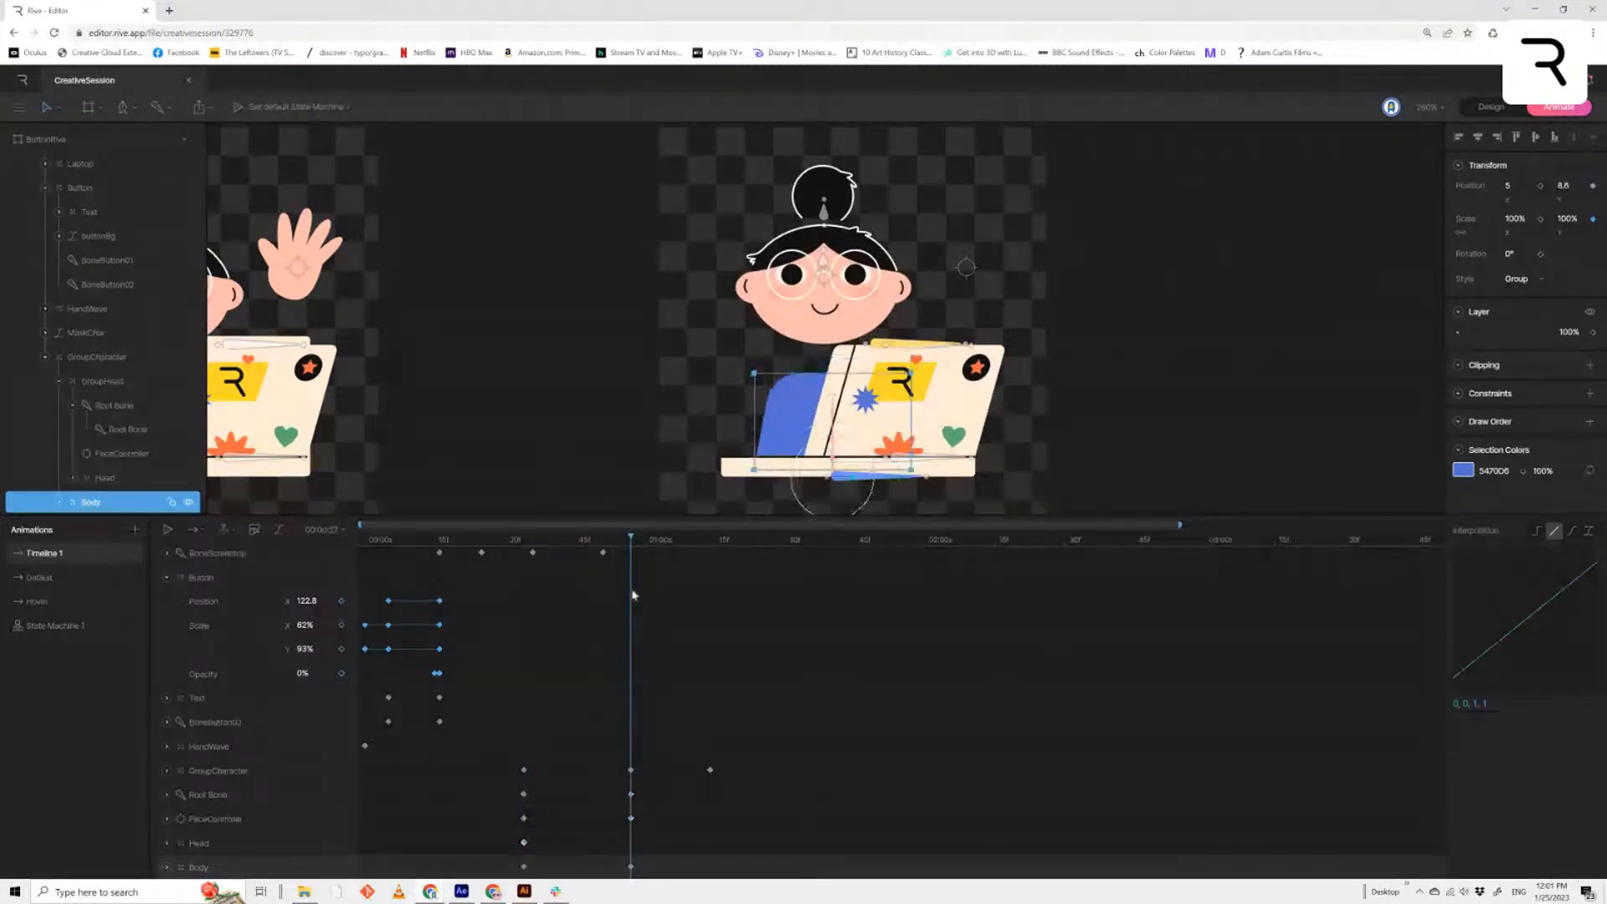
Duplicate the Head group's frame 34 position keyframe at frame 57
left_click_drag(537, 855, 462, 856)
left_click(358, 850)
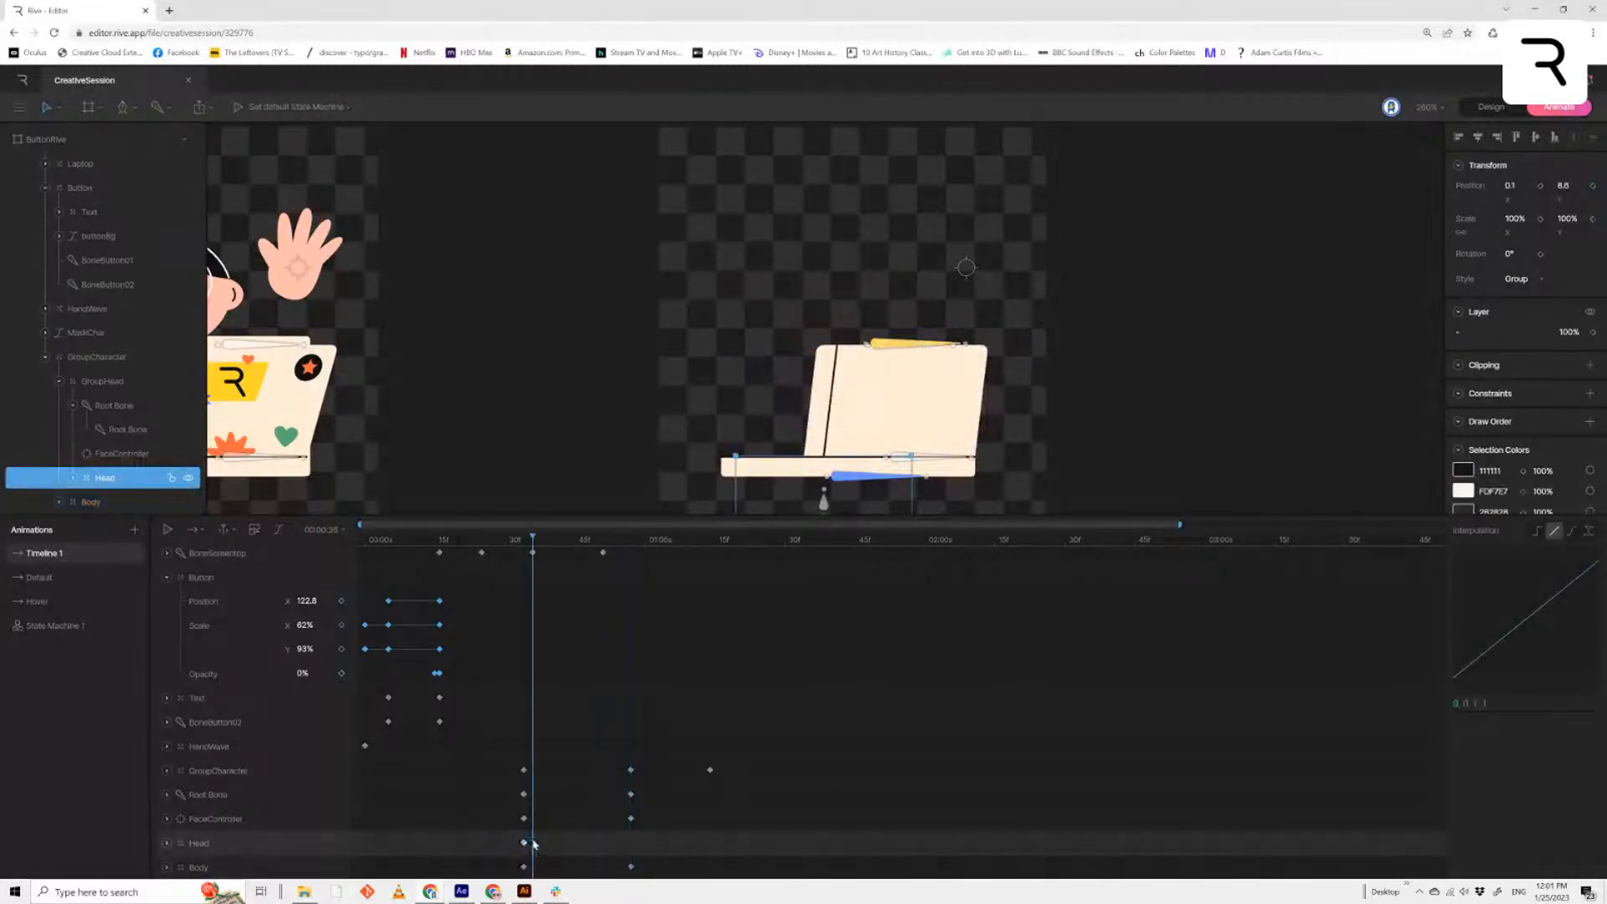
left_click_drag(534, 843, 634, 849)
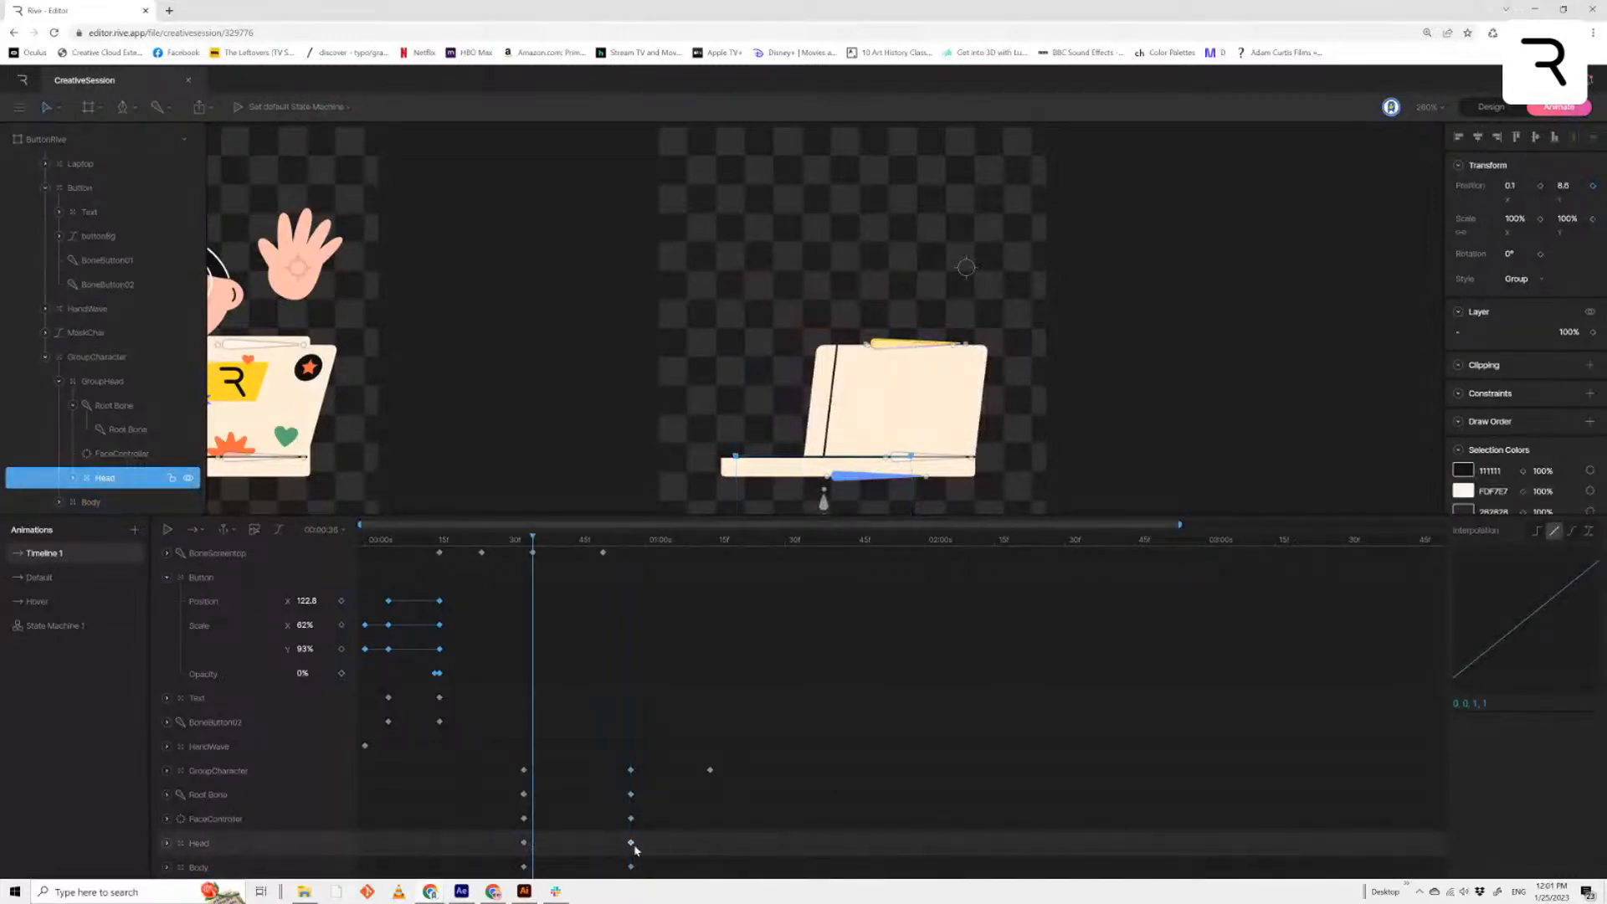
Try lowering the Head group to Y 18.6 at frame 49, and delete that trial keyframe
left_click(529, 552)
left_click_drag(529, 552, 592, 596)
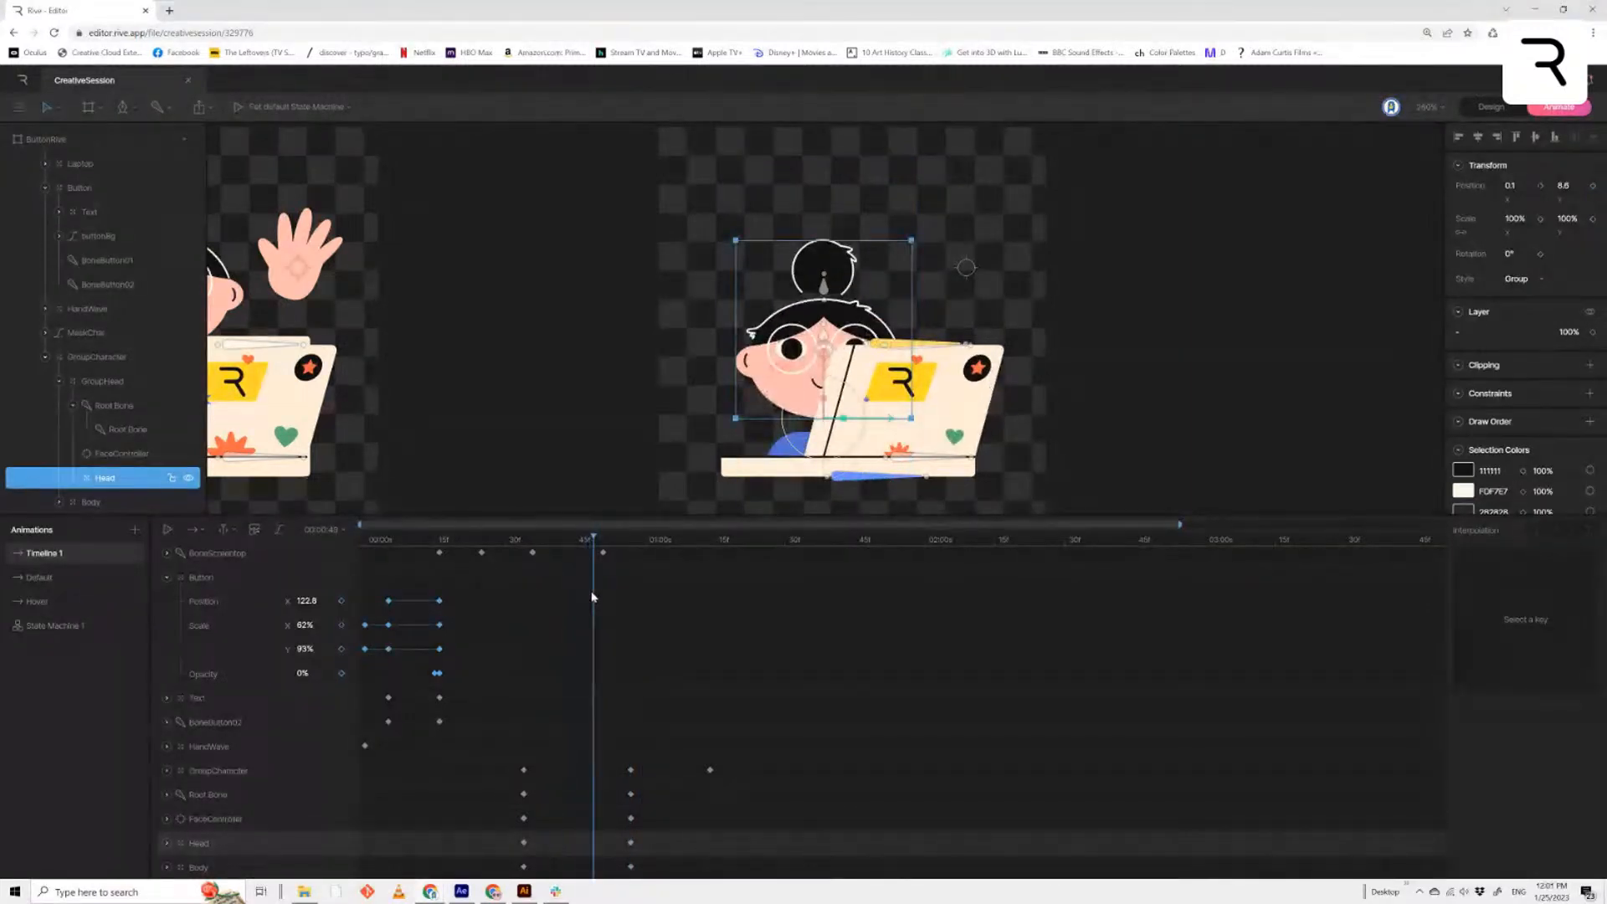
key("shift+Down")
key("shift+Down")
key("shift+Down")
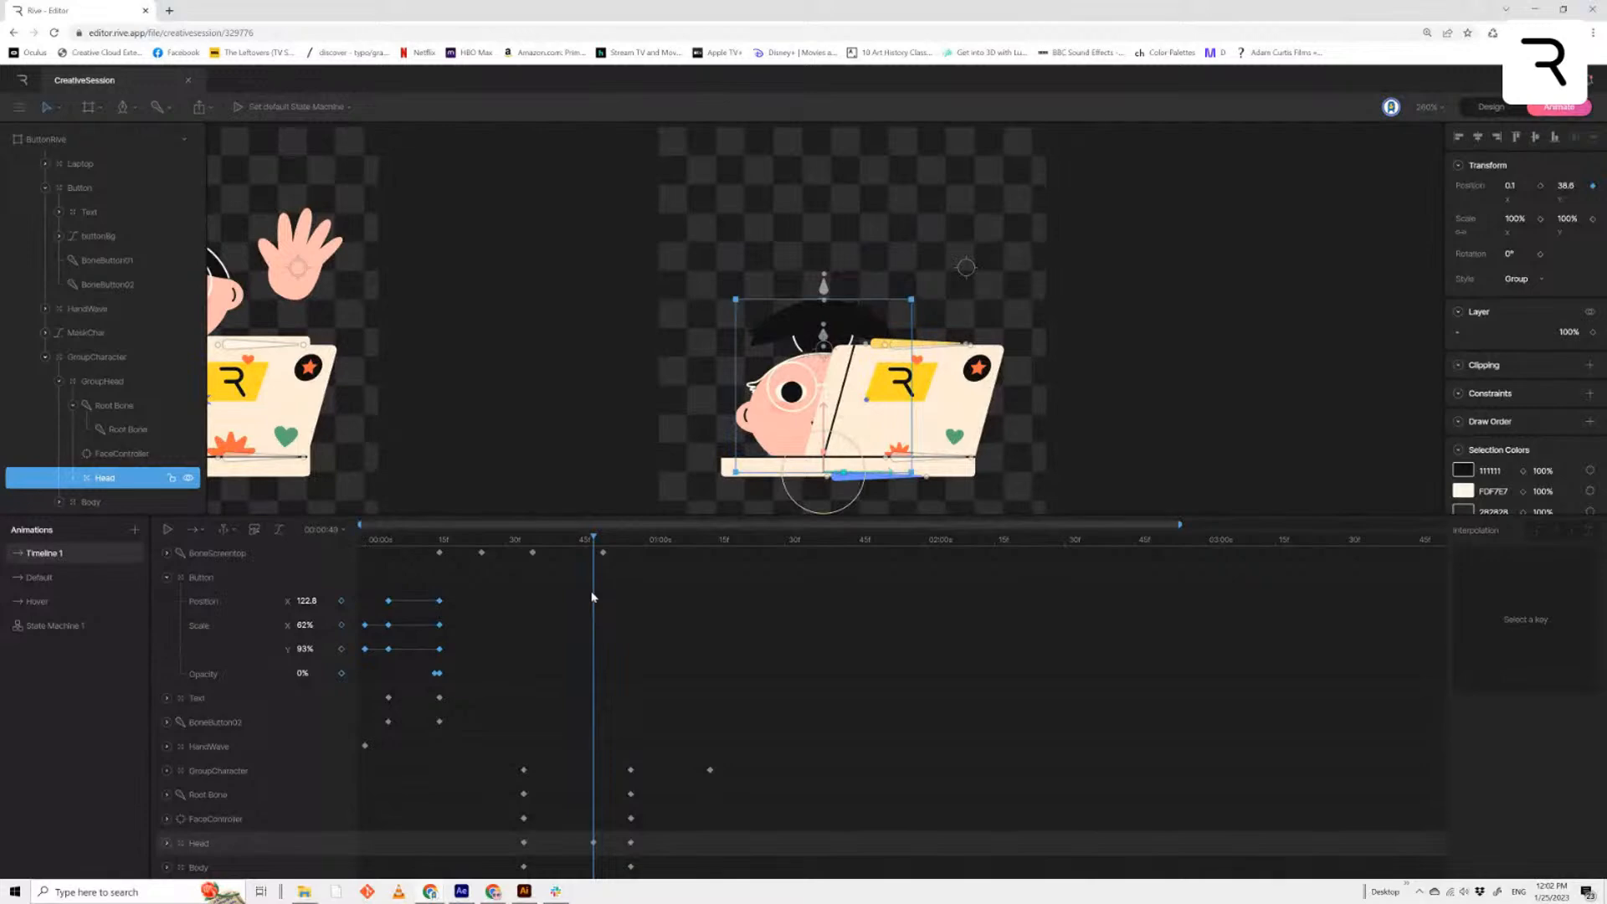
key("shift+Up")
key("shift+Up")
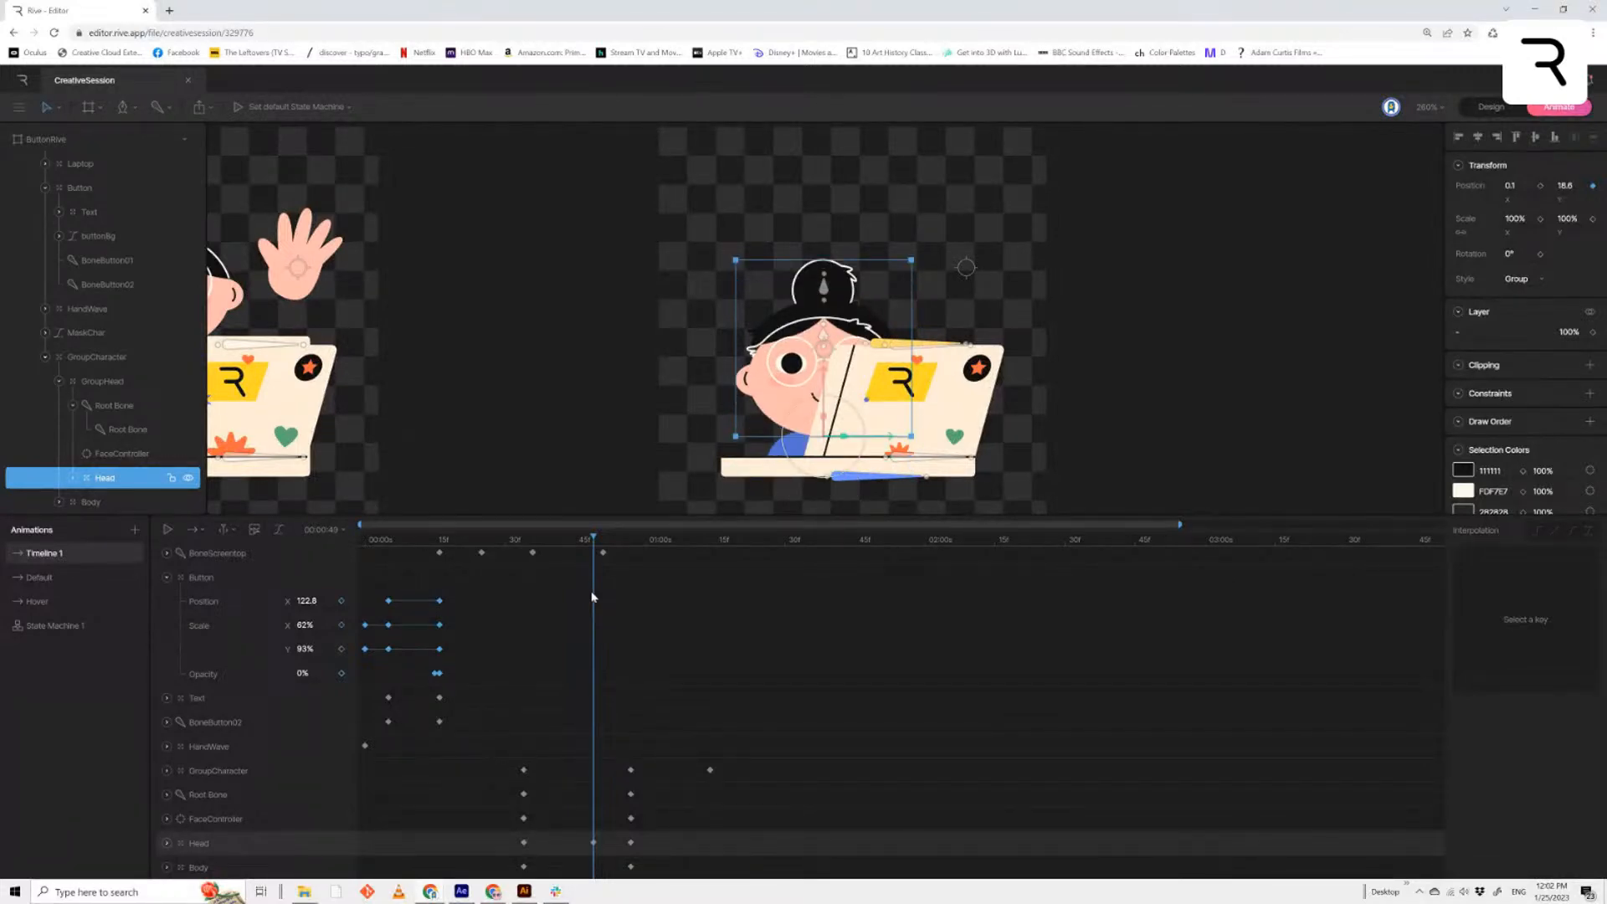
left_click(593, 844)
key("Delete")
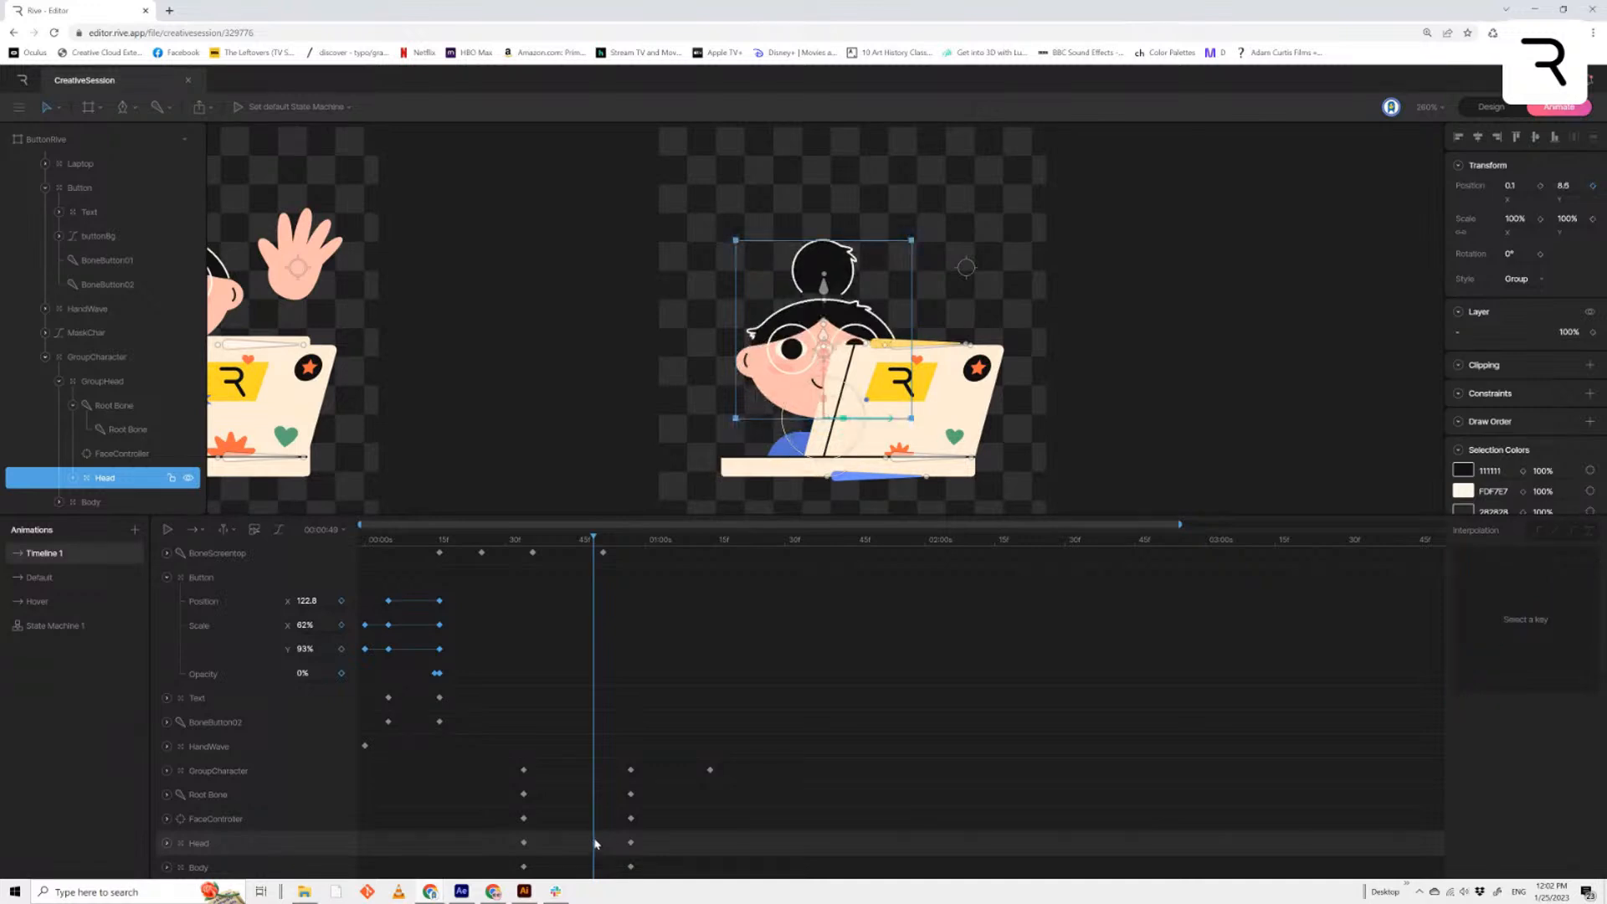
Replace the Head group's keyframes with a Y position keyframe on GroupHead at frame 34
left_click_drag(592, 544, 524, 588)
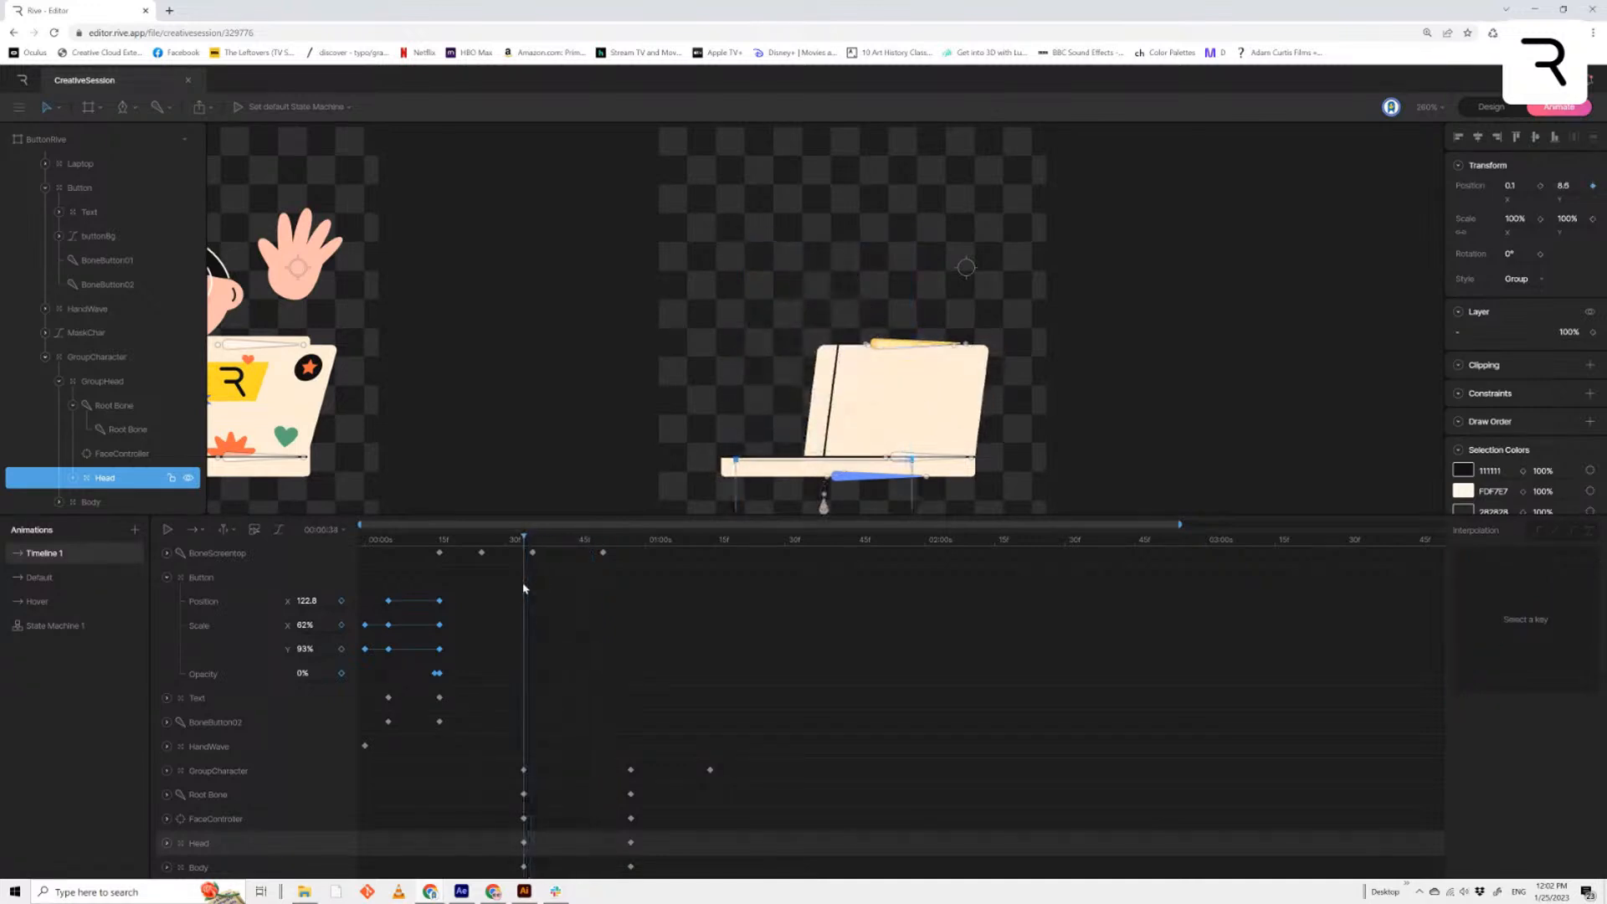
left_click_drag(655, 828, 459, 855)
left_click(117, 381)
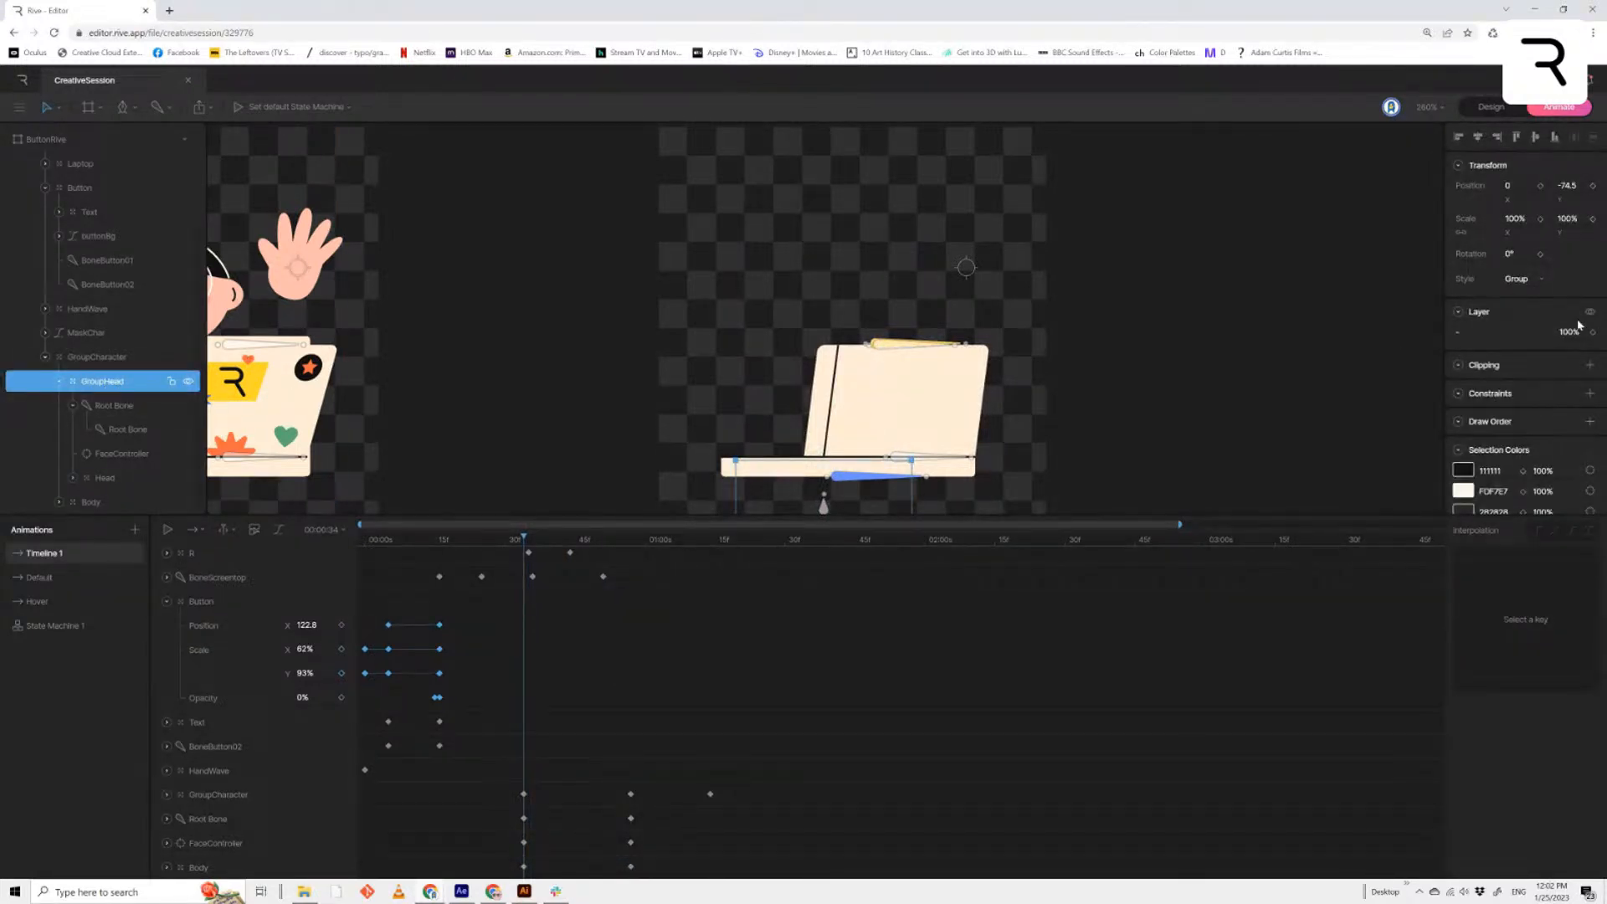
left_click(1592, 187)
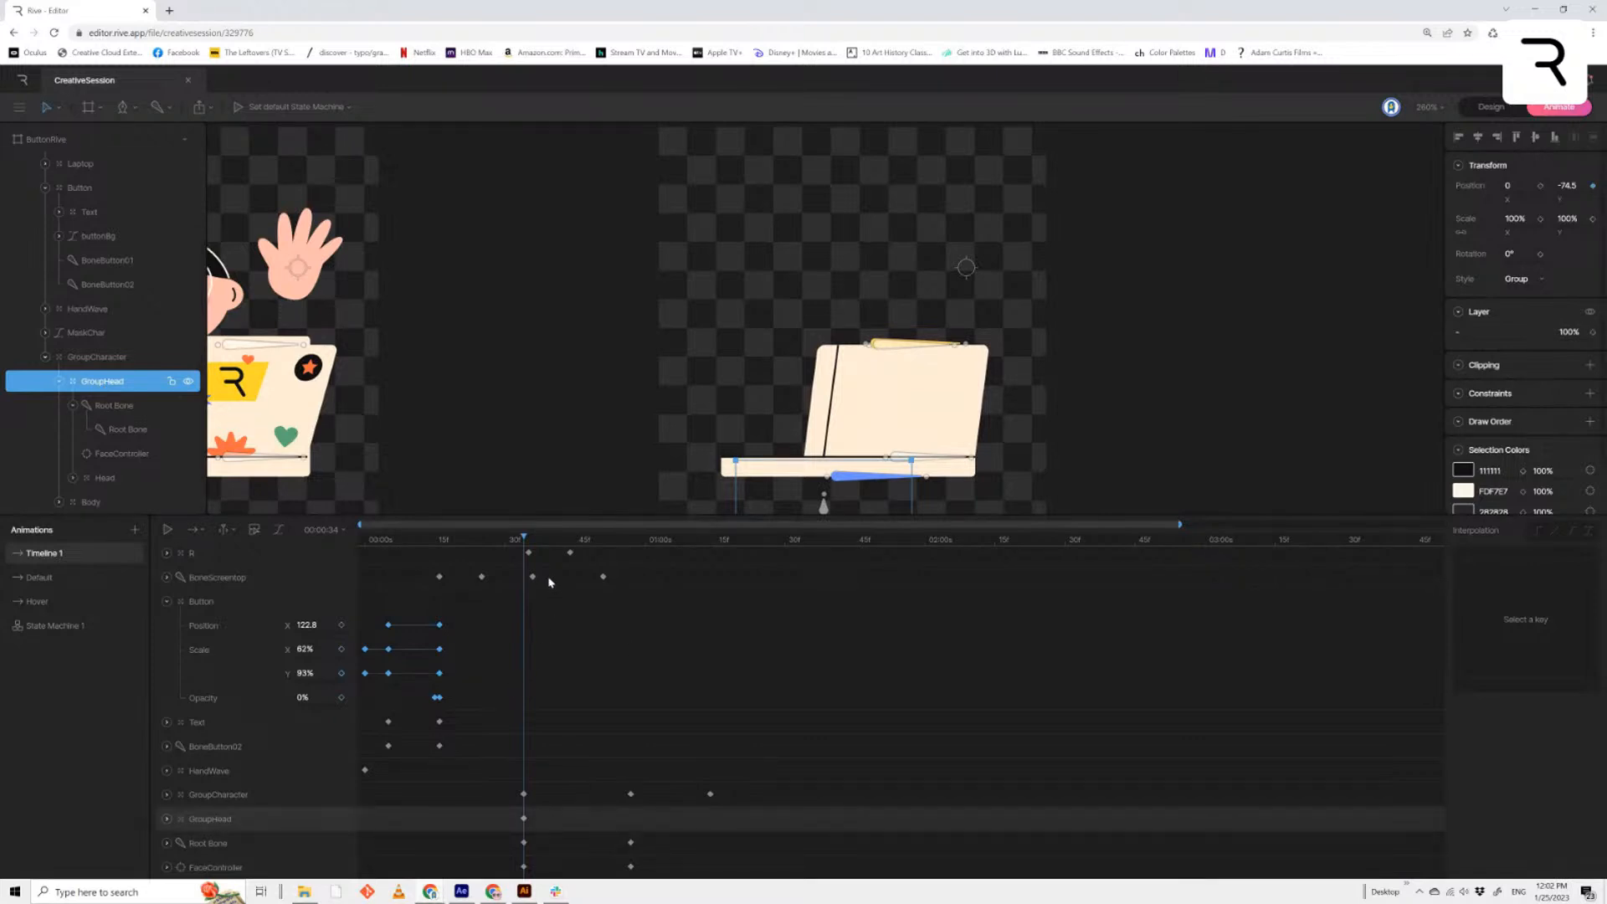
Lower GroupHead by 30 units to Y -44.5 at frame 57
left_click_drag(525, 542, 631, 569)
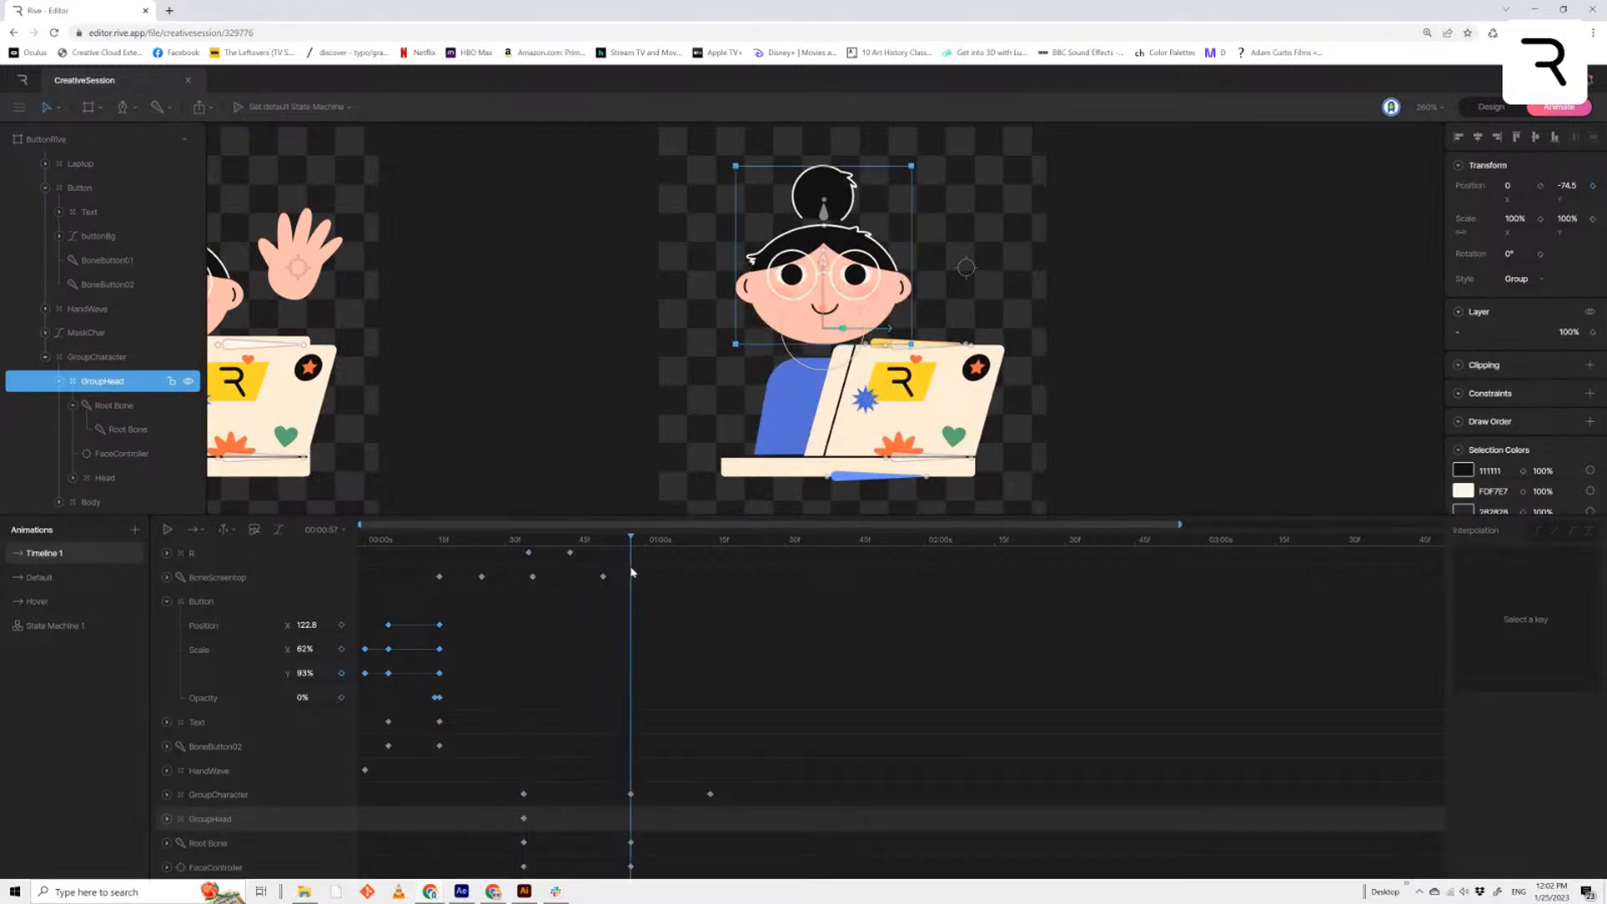
key("shift+Down")
key("shift+Down")
key("shift+Down")
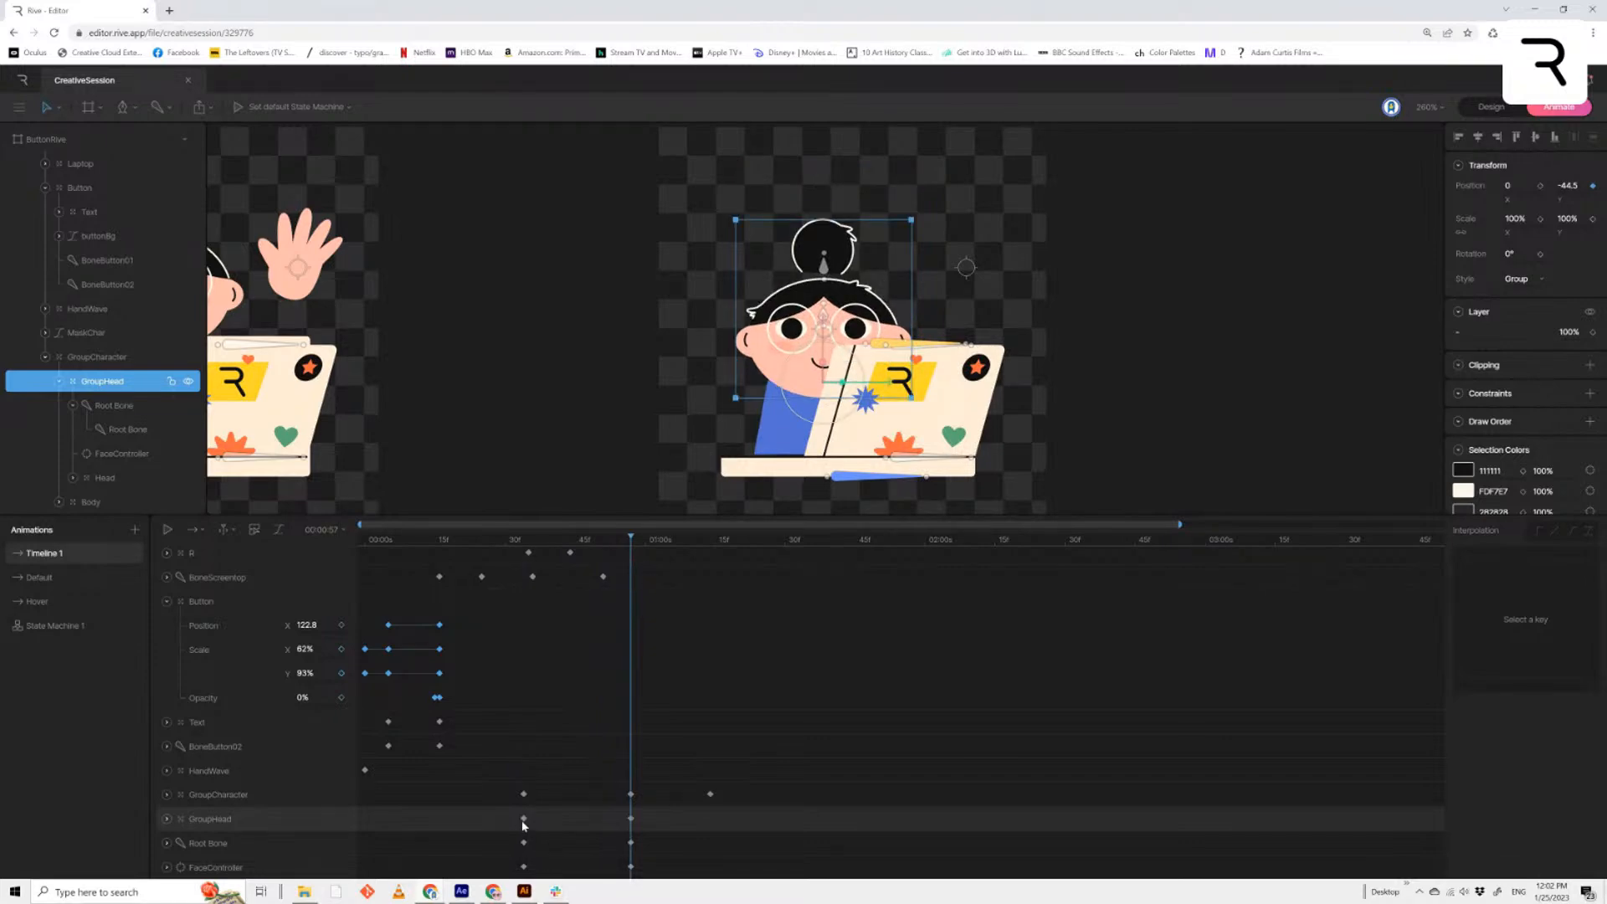
Copy GroupHead's resting keyframe from frame 34 to GroupCharacter's last keyframe, at about frame 74
left_click_drag(524, 821, 712, 837)
key("ctrl+c")
key("ctrl+v")
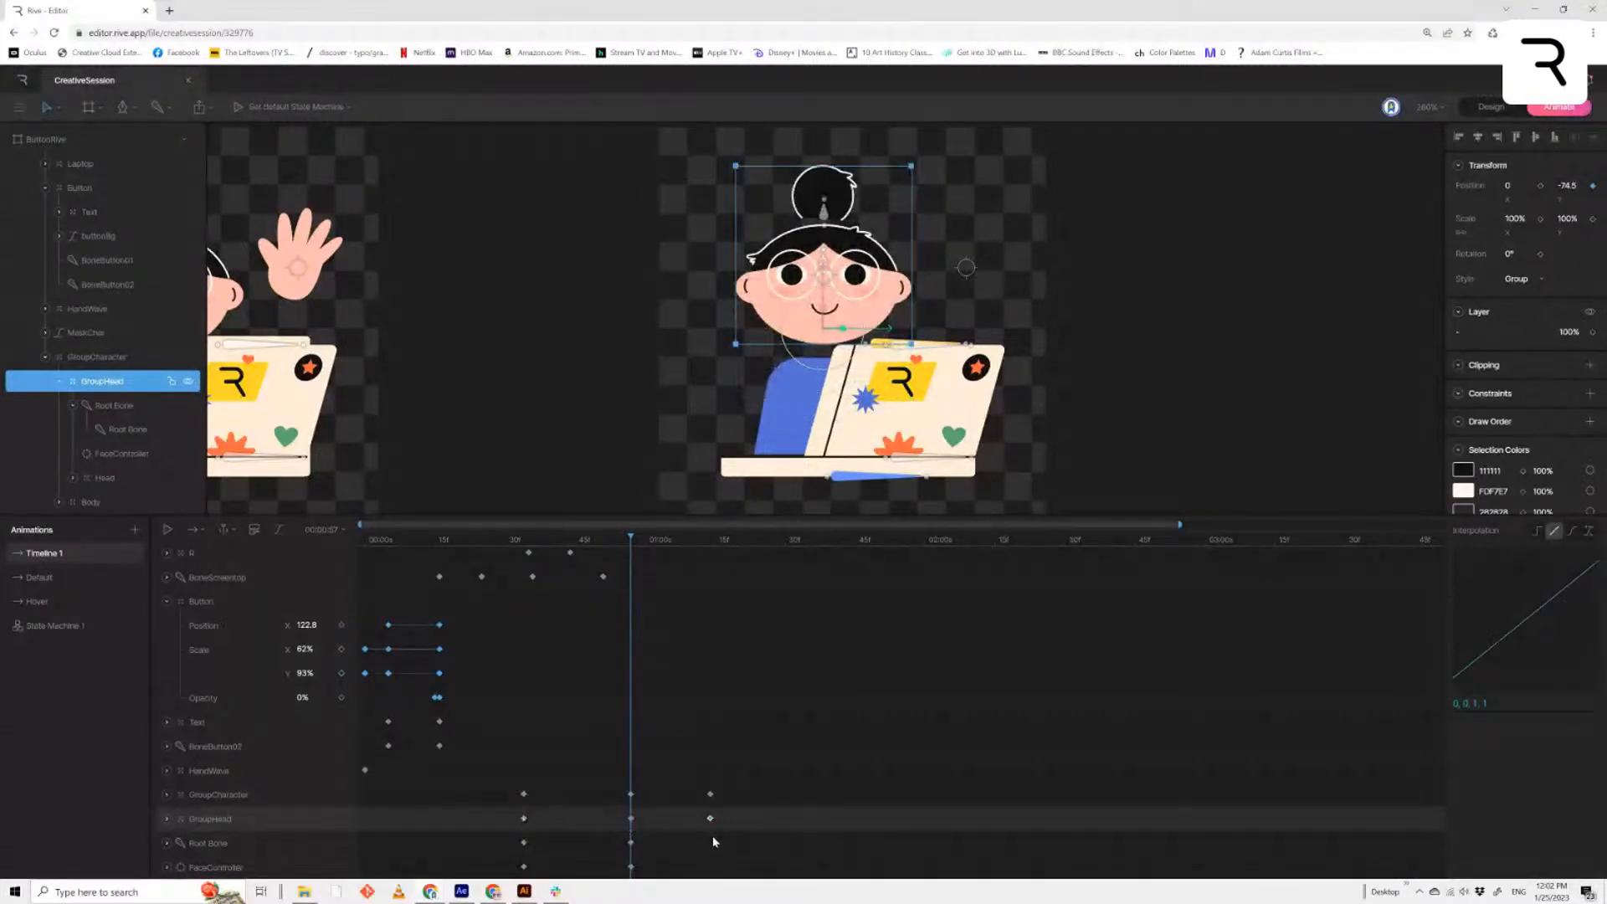
Raise GroupHead to Y -87.5 at frame 57 and apply cubic interpolation to its three position keyframes
key("shift+Up")
key("Up")
key("Up")
key("Up")
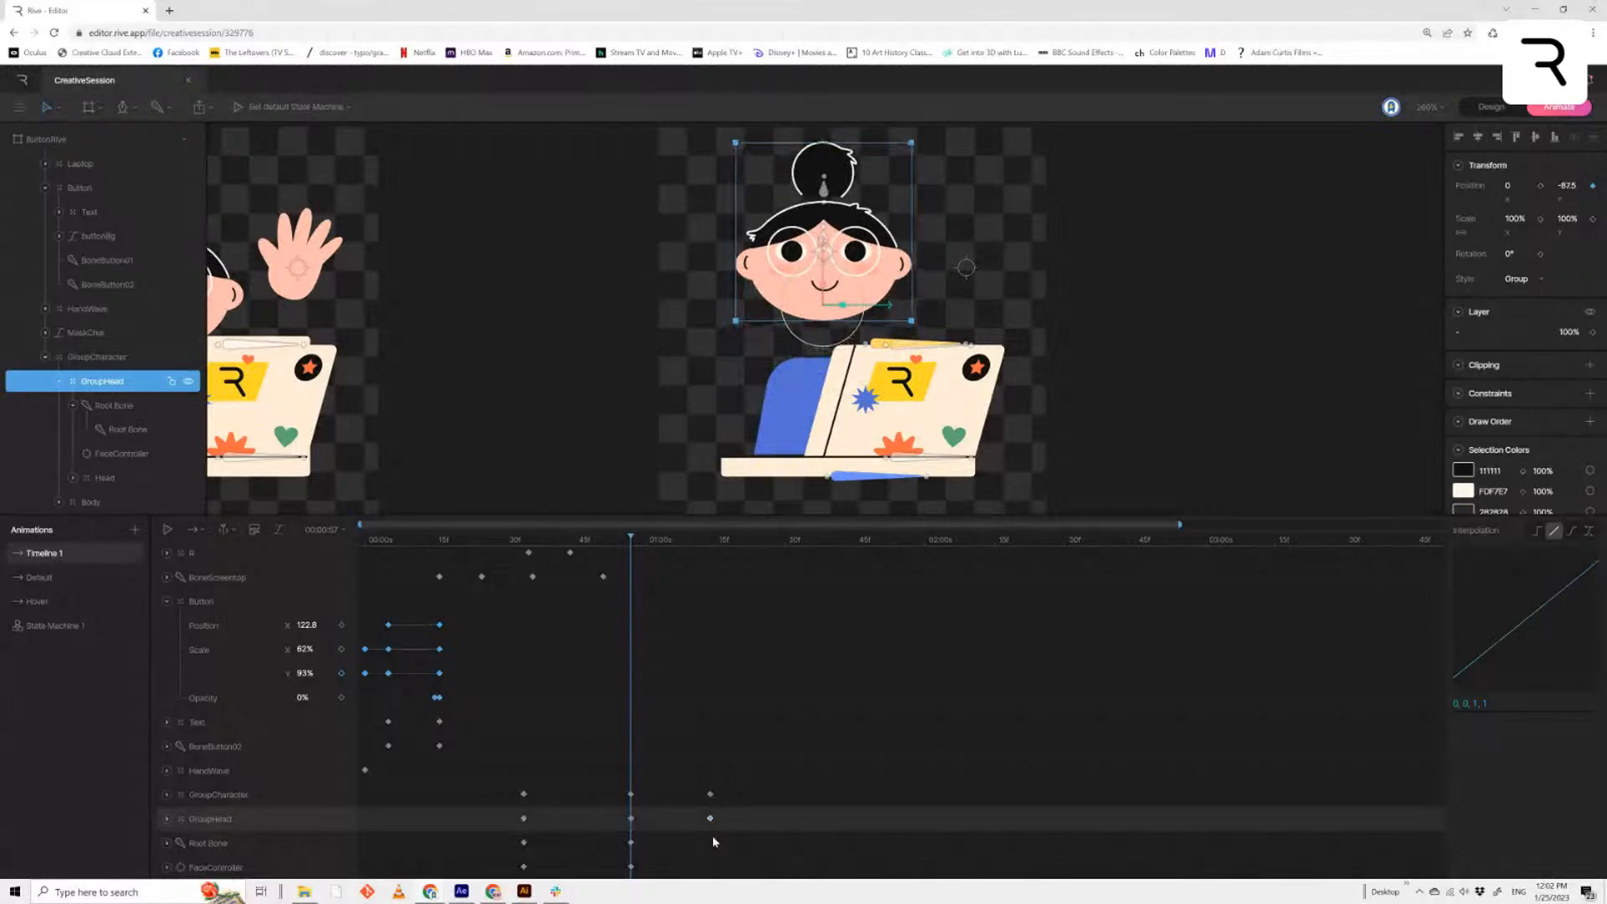
left_click_drag(724, 813, 485, 827)
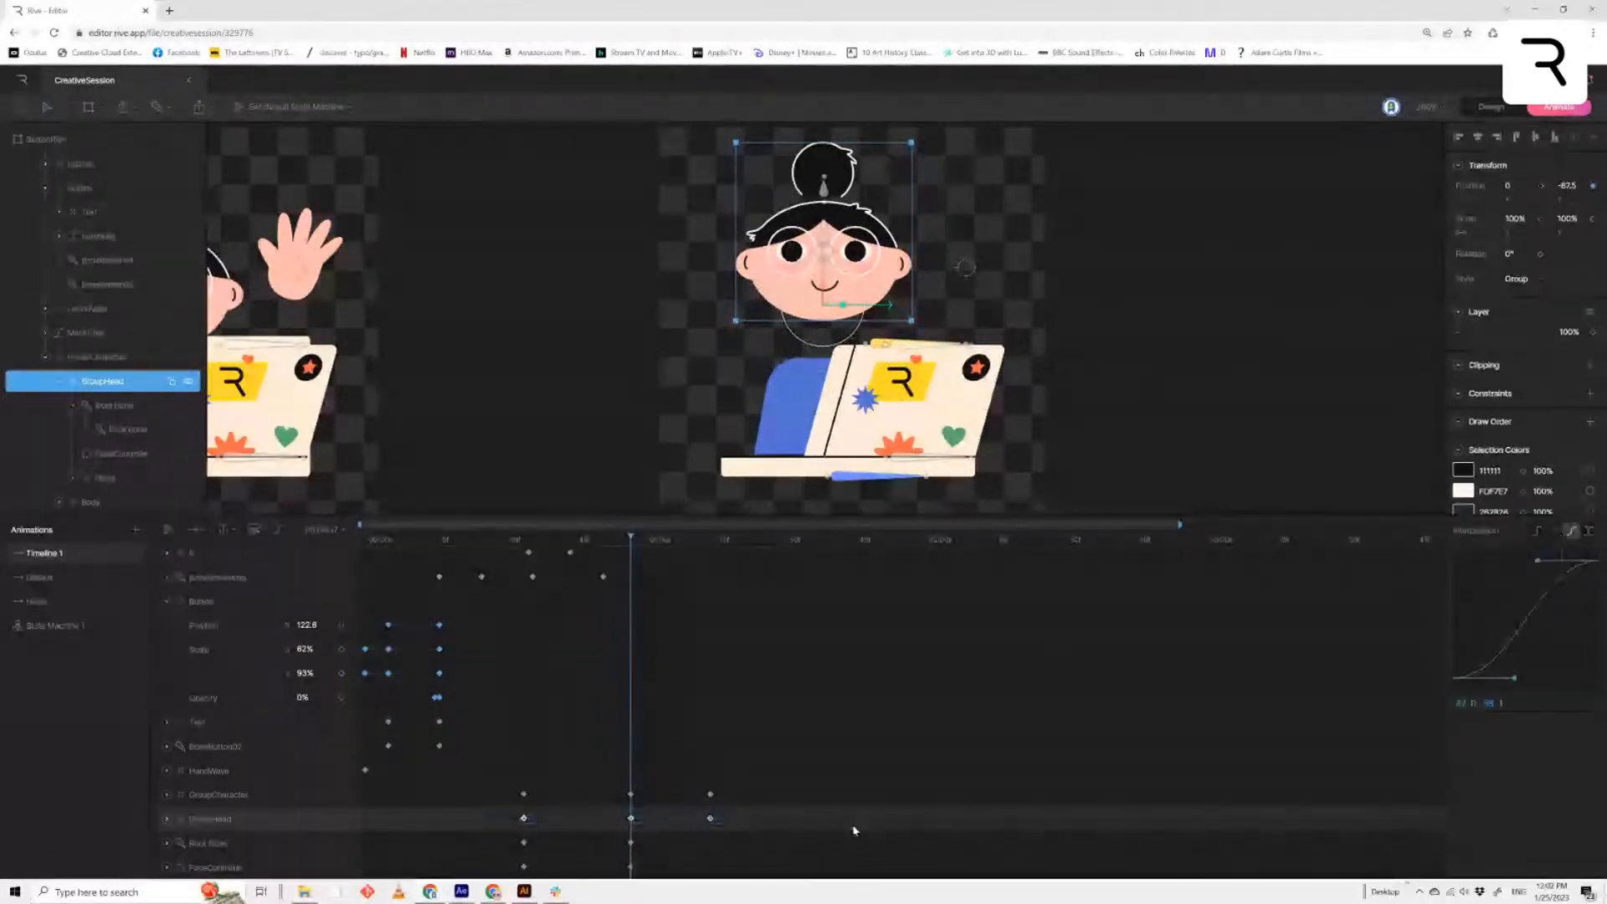
Try moving the FaceController target down to Y 8.6 at frame 57
left_click_drag(666, 841, 528, 855)
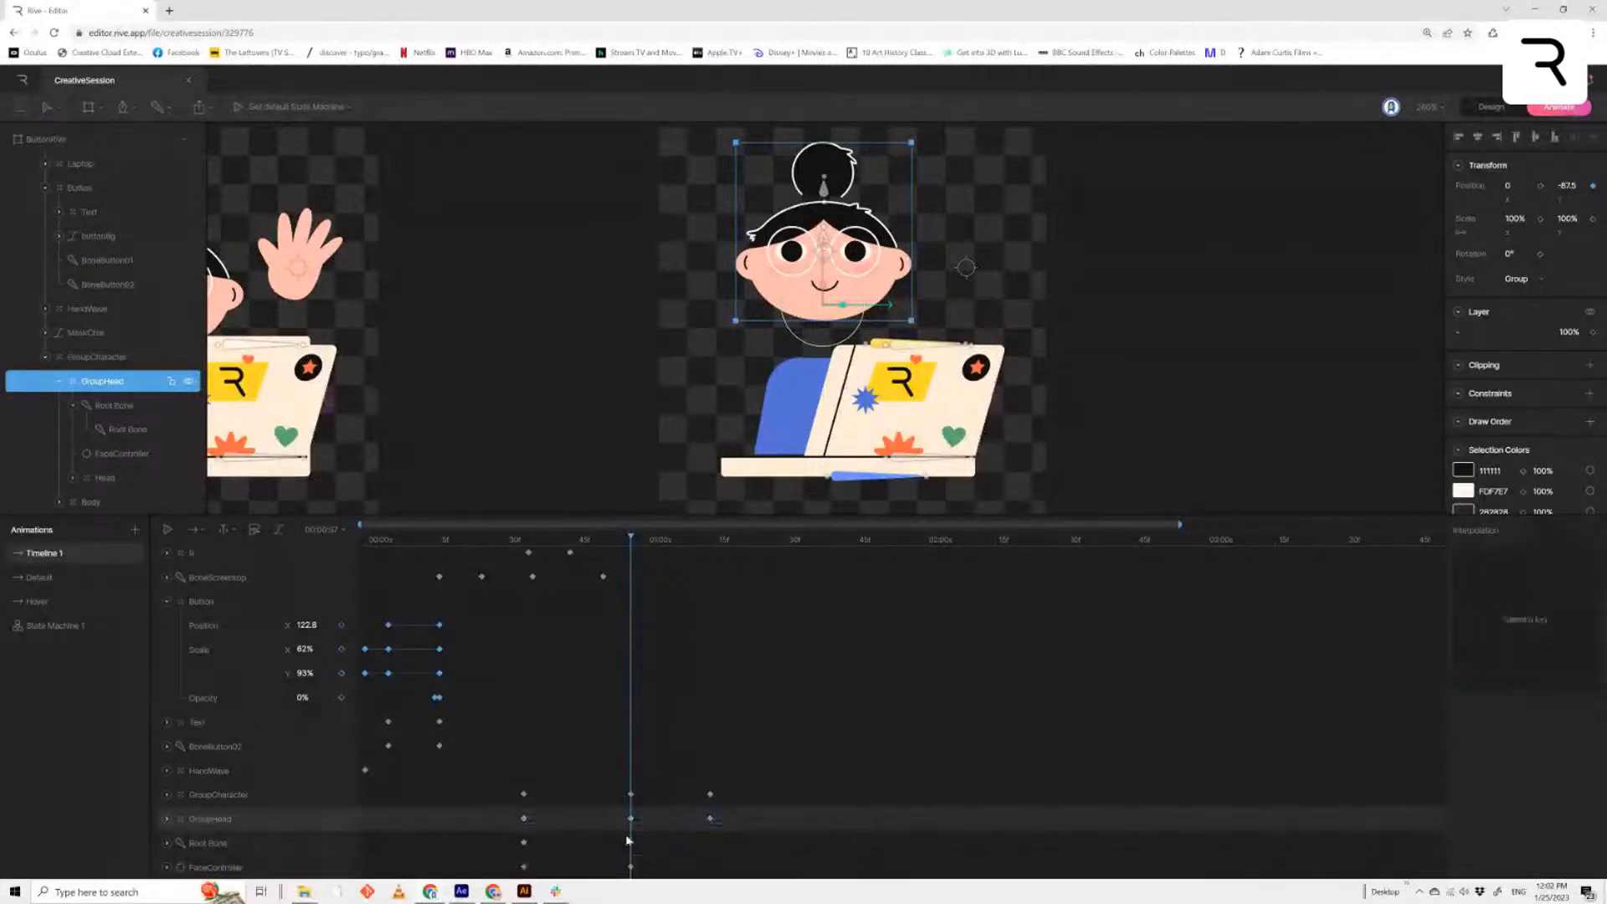
left_click(280, 852)
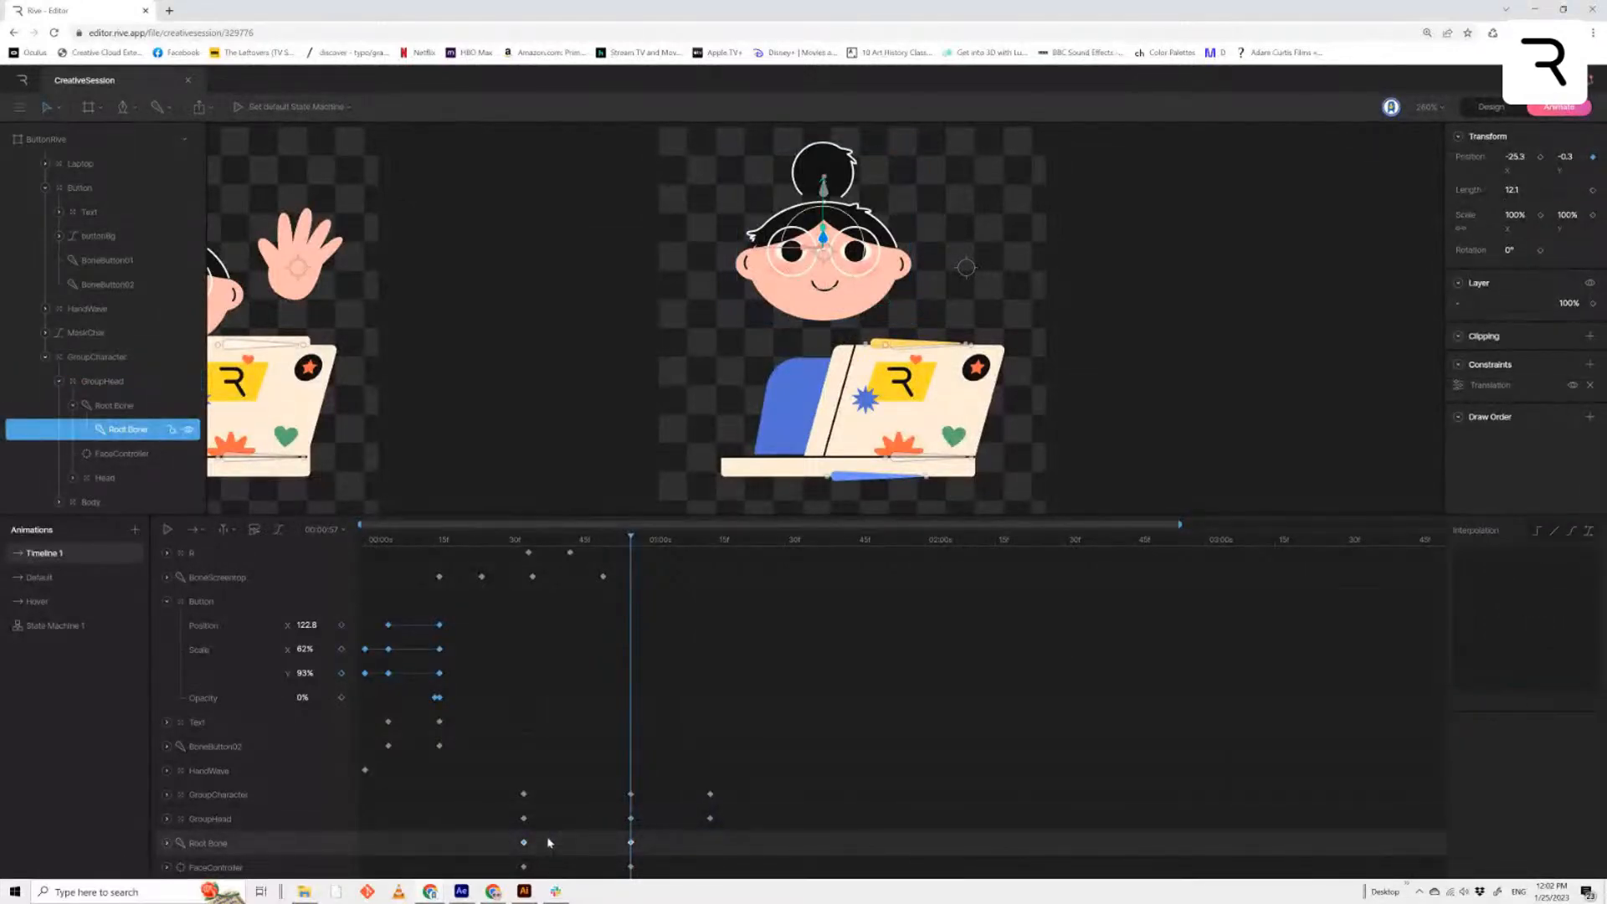
left_click(272, 862)
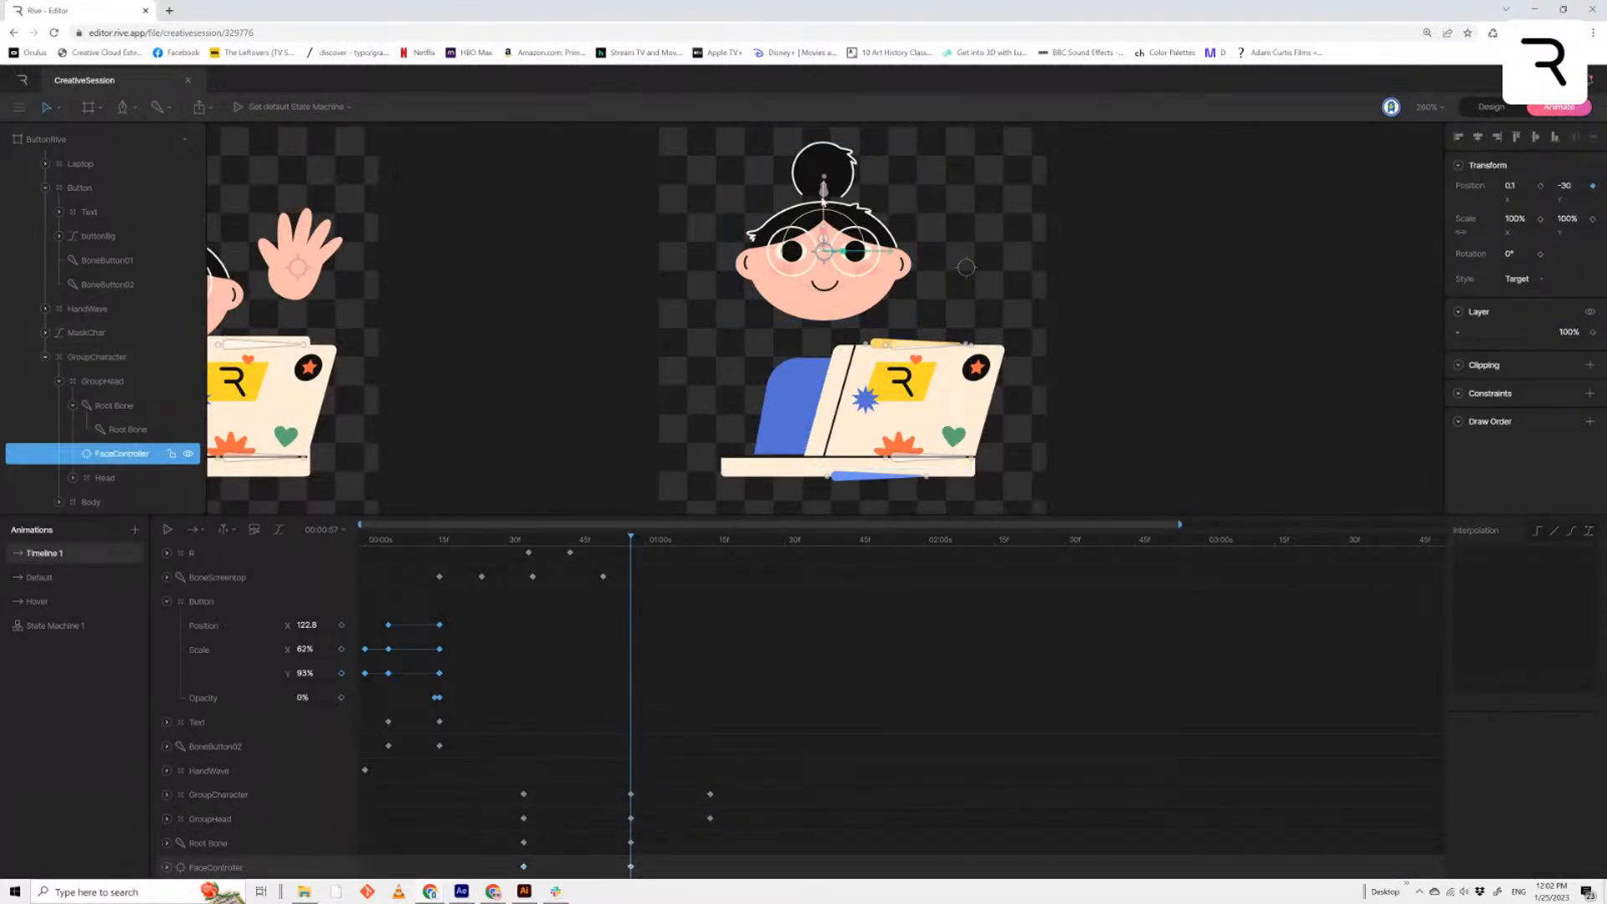
left_click_drag(823, 206, 819, 266)
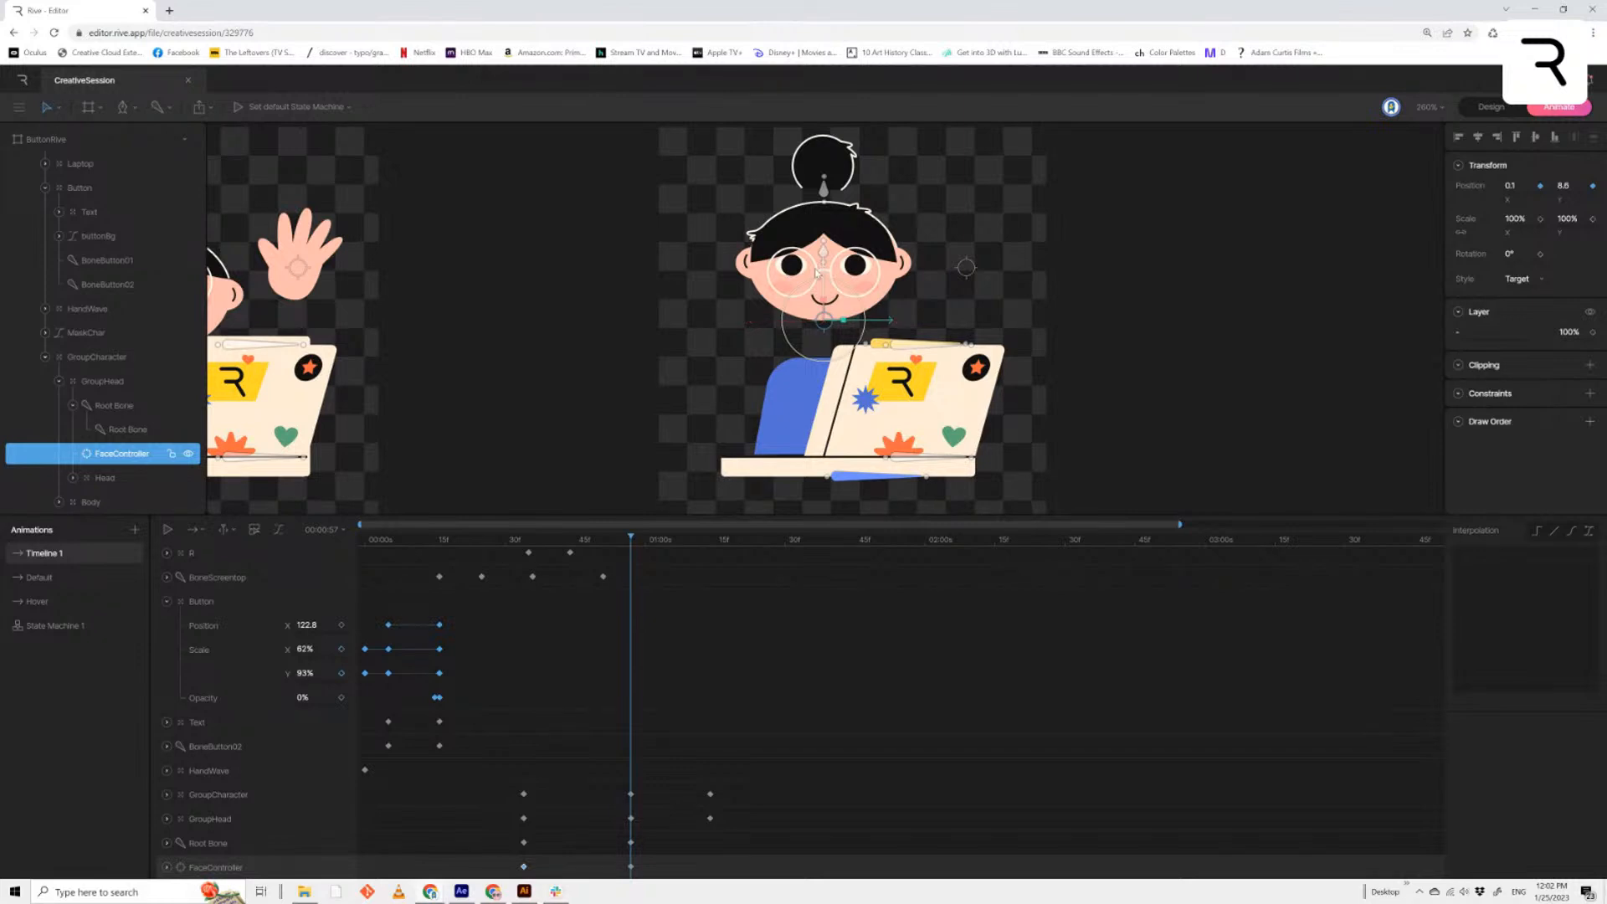
Reset FaceController's position keyframe at frame 57 to Y -30 and check the head's rise around that frame
left_click_drag(525, 871, 631, 871)
left_click(631, 868)
left_click_drag(632, 538, 613, 609)
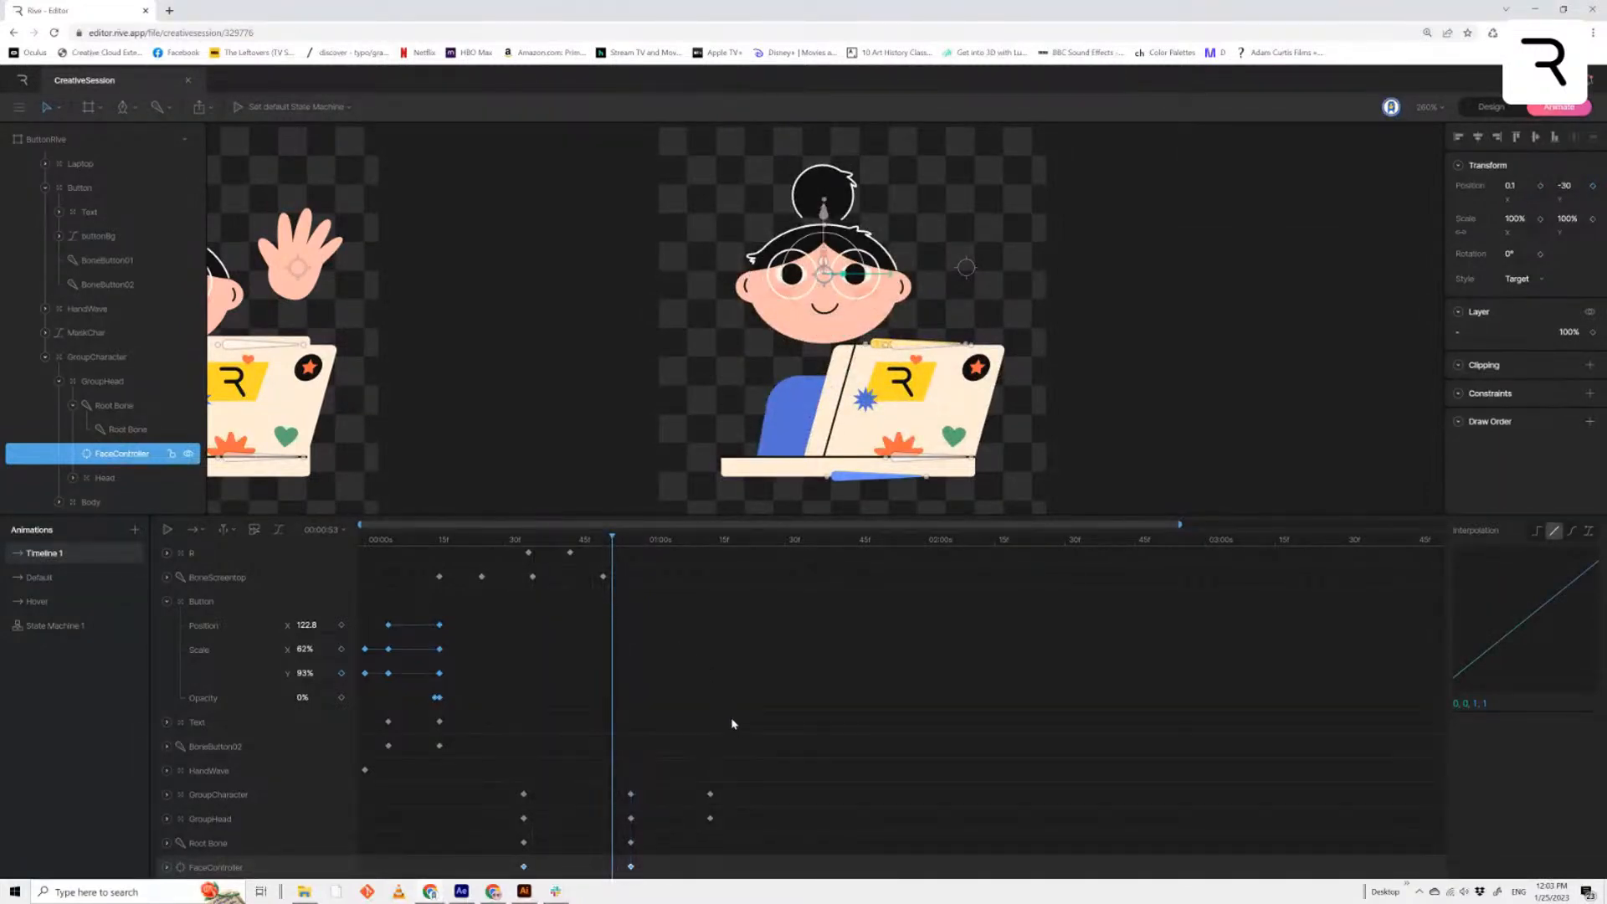
left_click(710, 819)
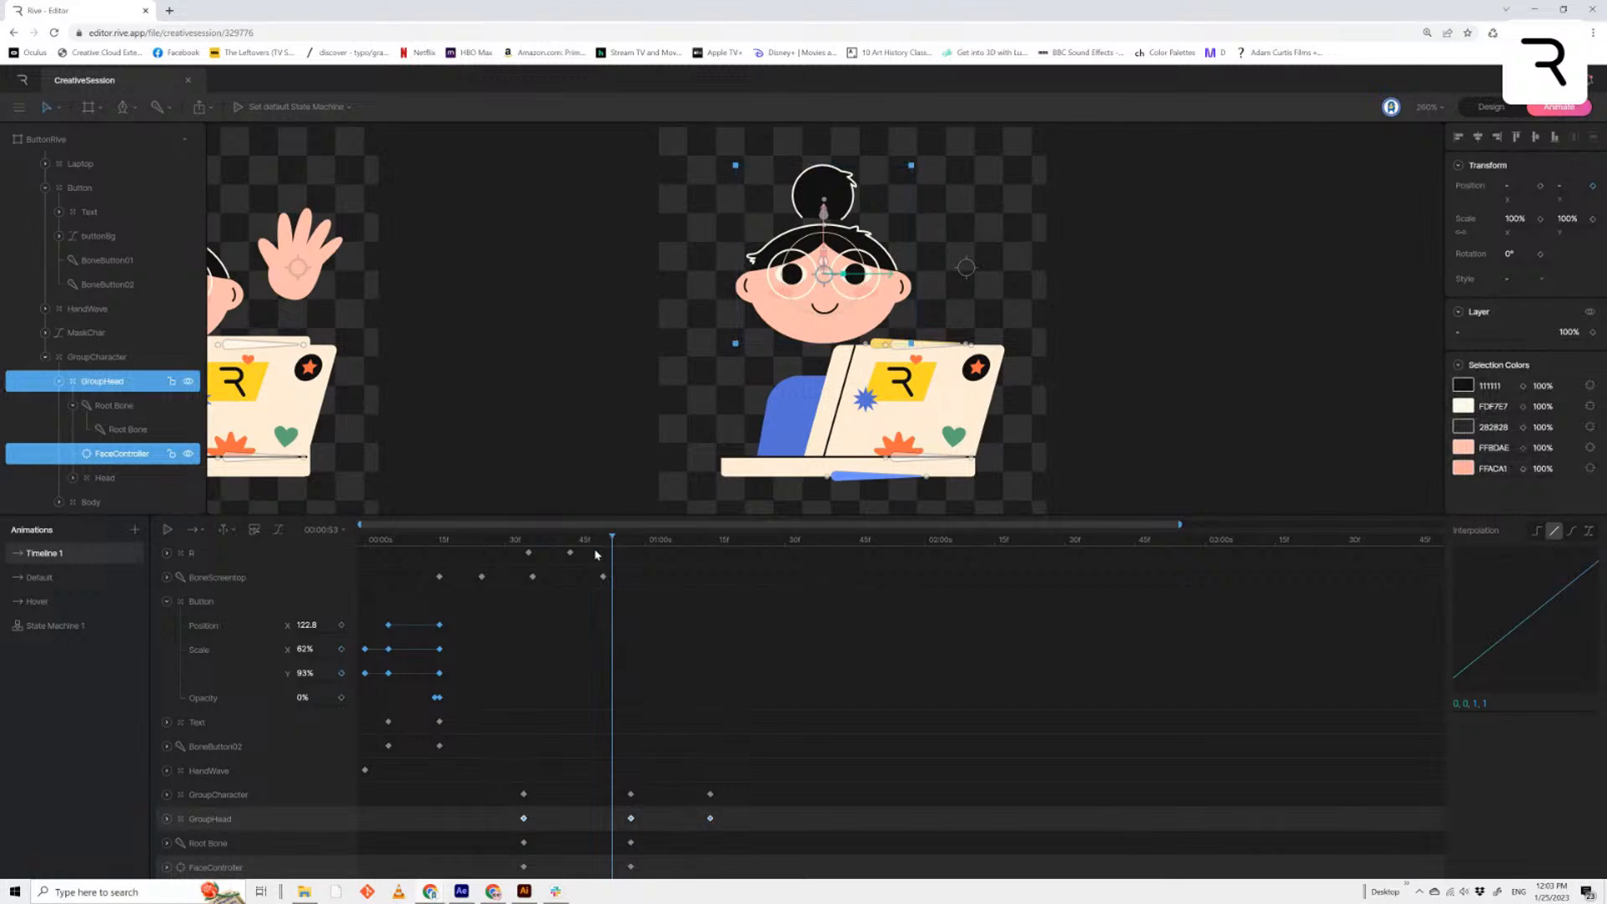
left_click_drag(599, 549, 632, 605)
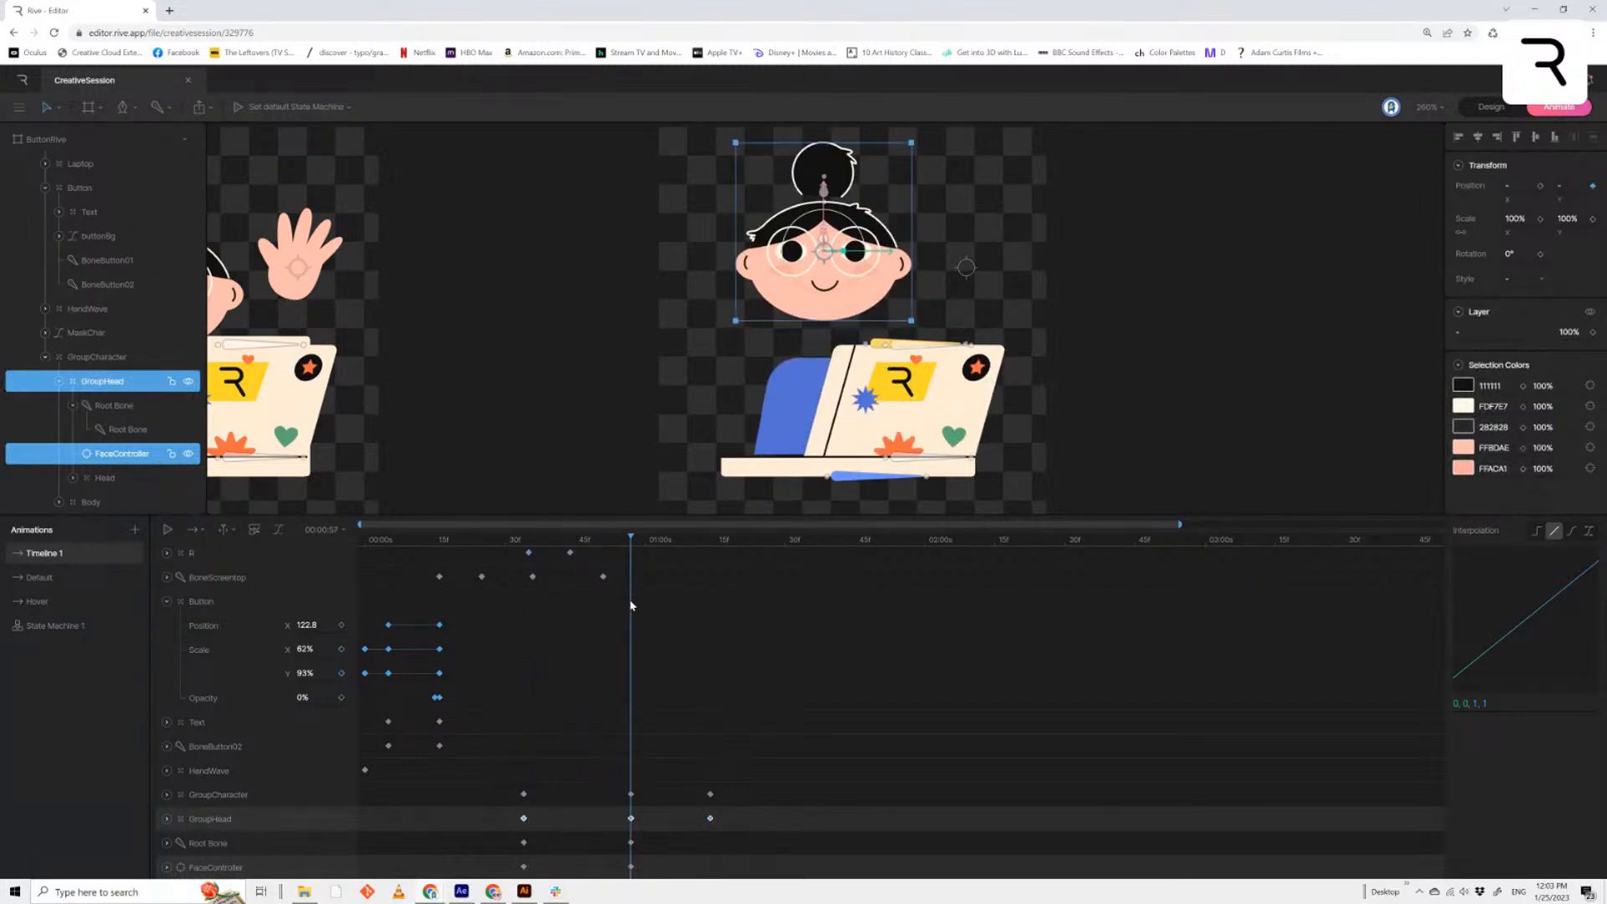
Try moving the FaceController target down to Y 12.4 at frame 57, check the motion, and undo the change
left_click(224, 867)
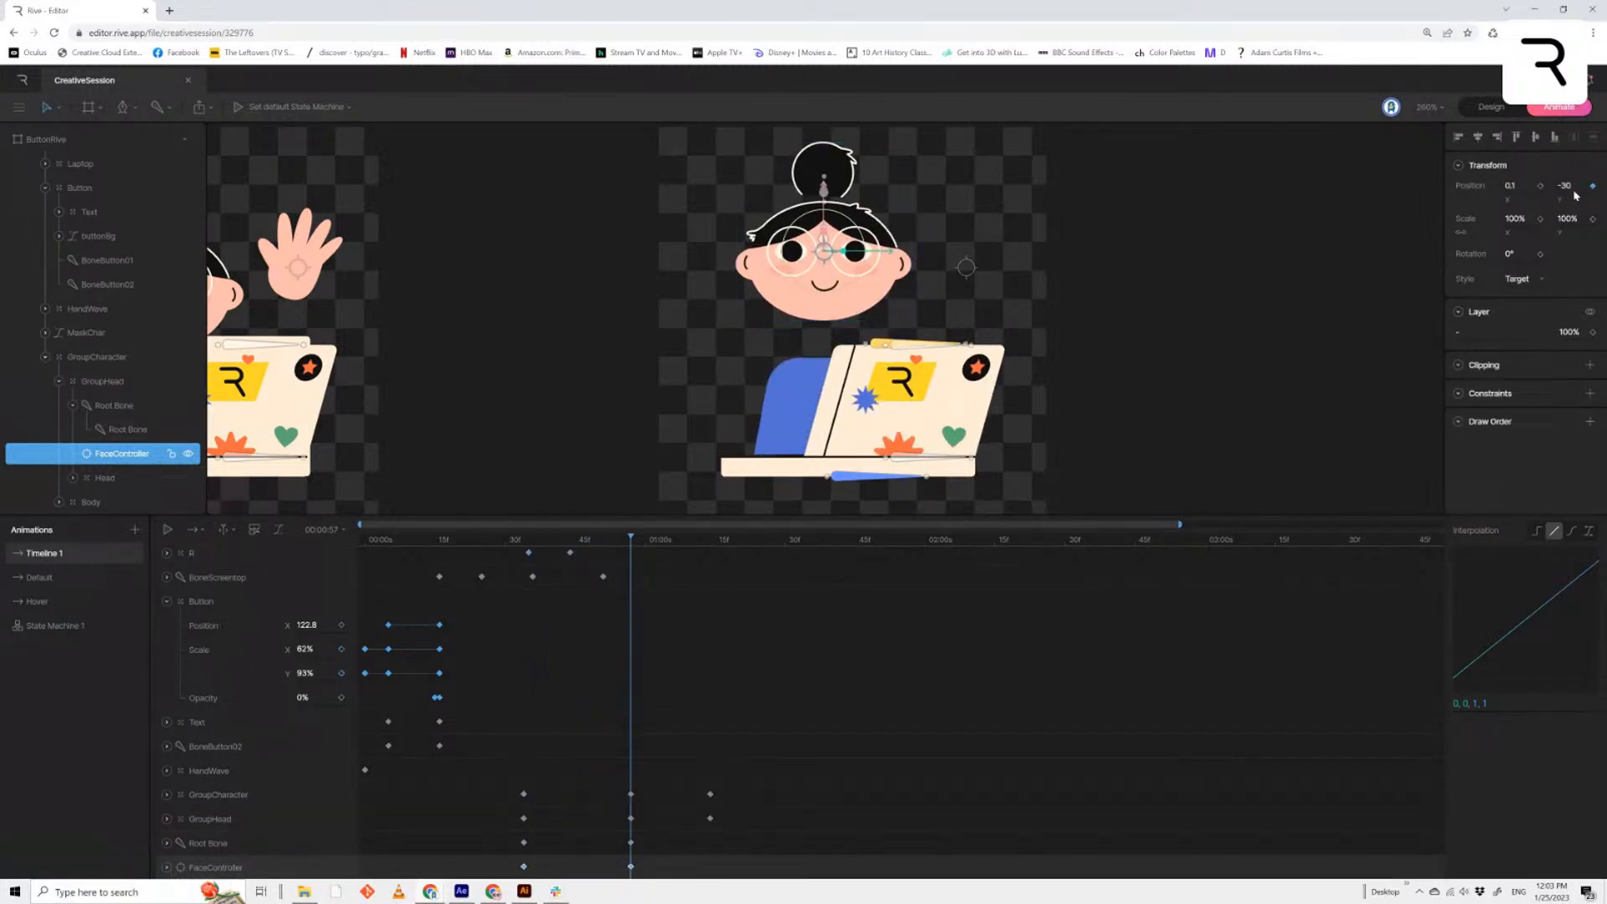
mouse_move(1572, 188)
left_mouse_down()
mouse_move(1572, 204)
mouse_move(1570, 185)
left_mouse_up()
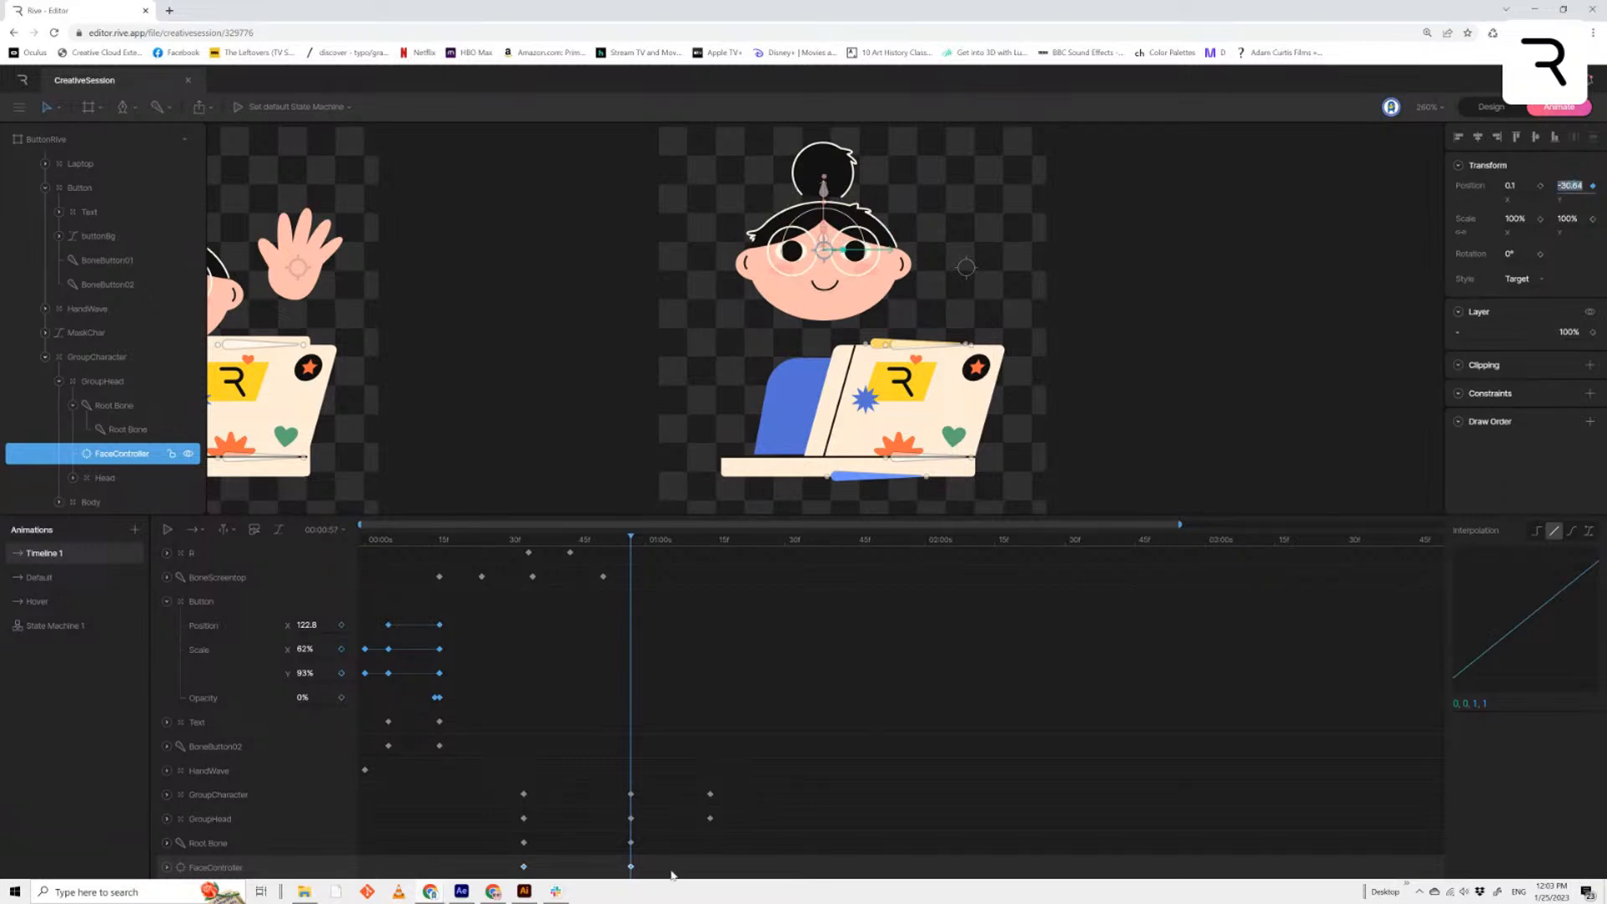
left_click(612, 871)
left_click(631, 867)
left_click_drag(1569, 186, 1570, 155)
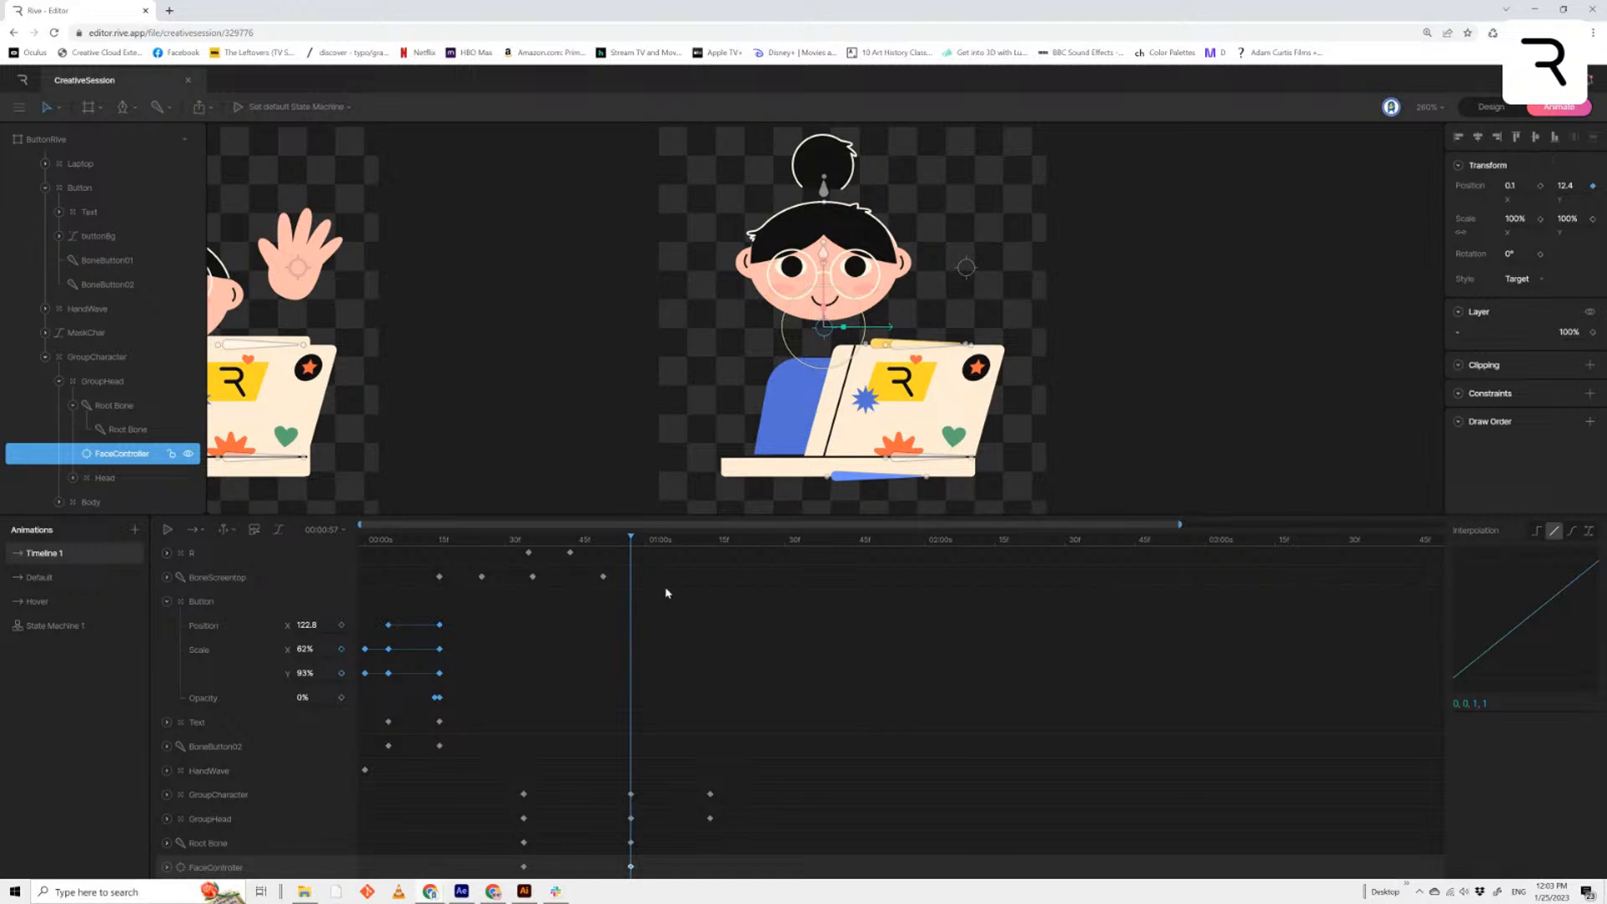
left_click(168, 867)
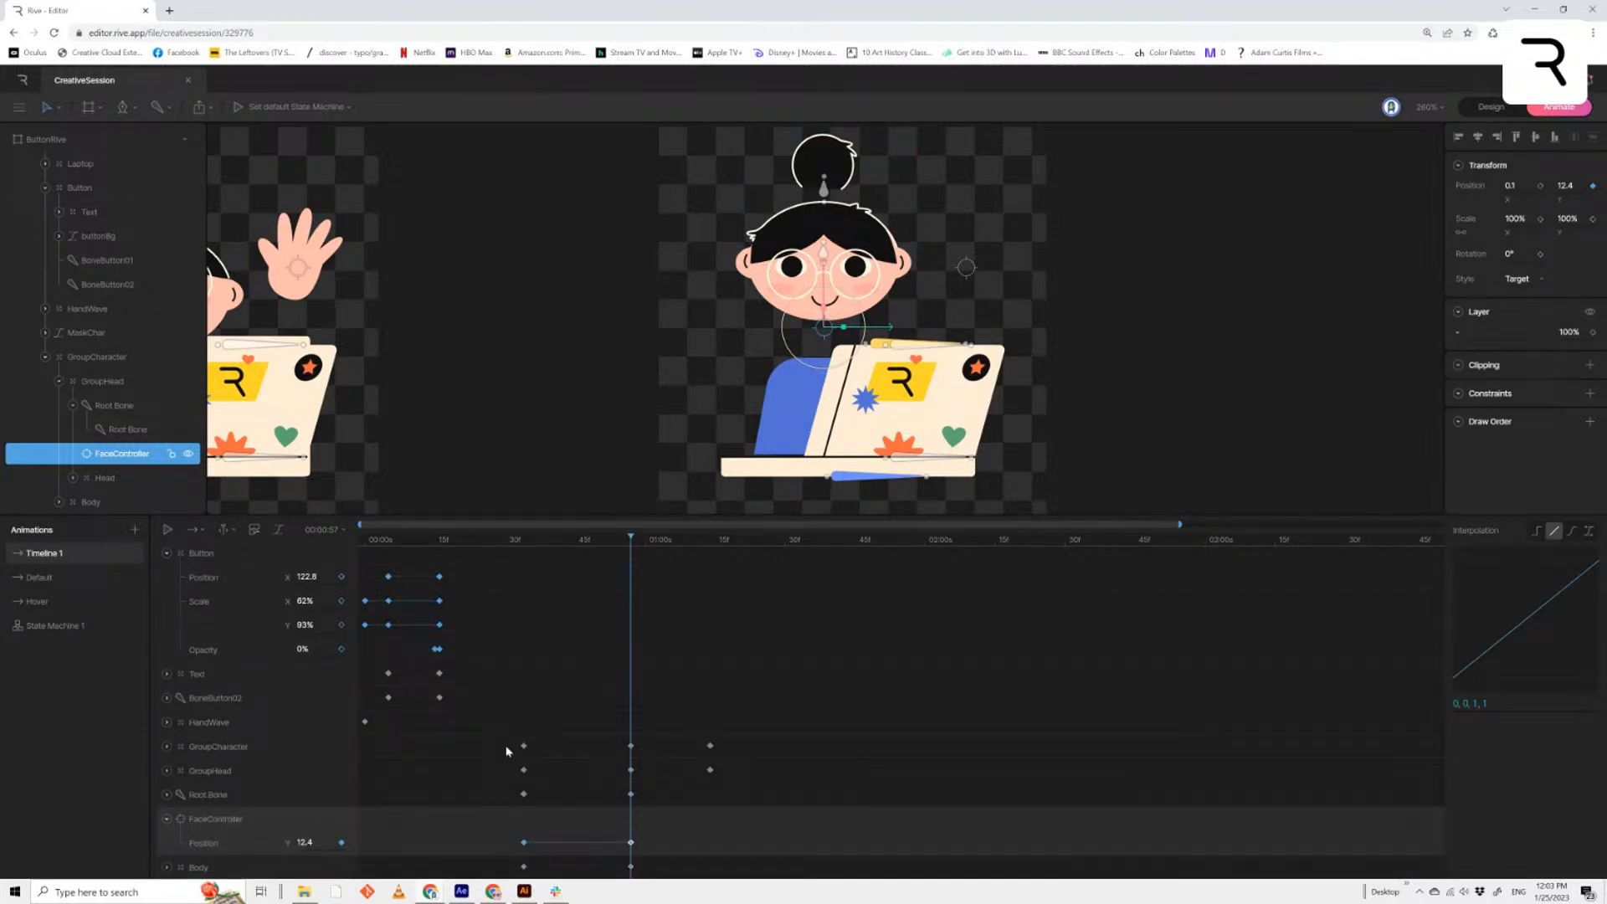
left_click_drag(646, 546, 519, 593)
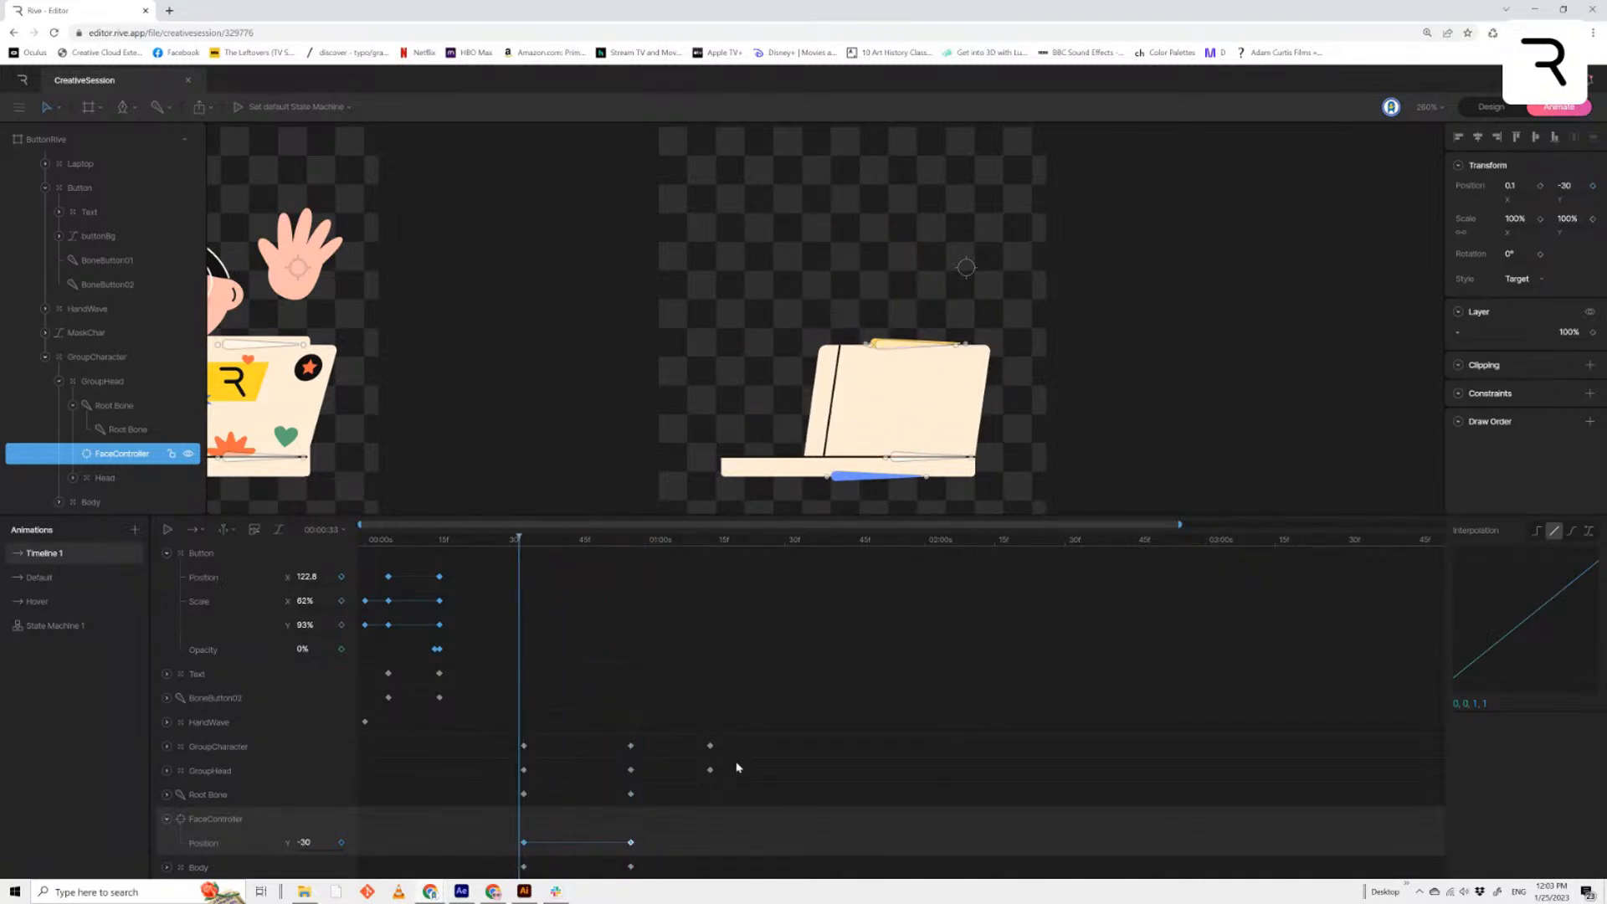
key("ctrl+z")
key("ctrl+z")
key("ctrl+z")
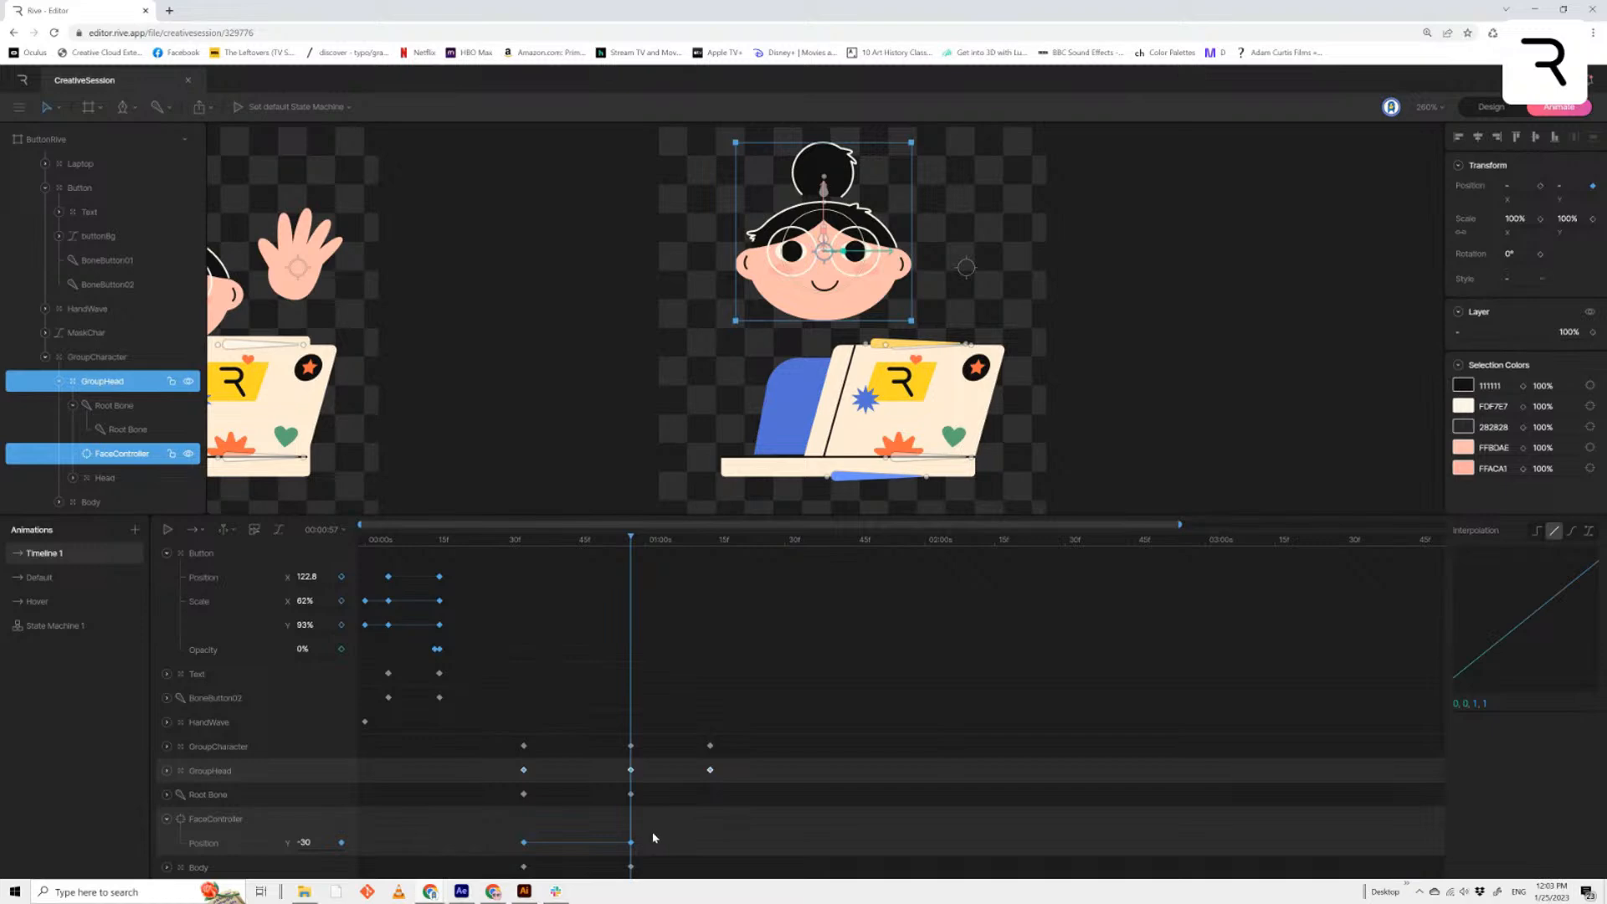
Key the FaceController target at Y 45.1 at frame 45 and remove its frame-34 position keyframe
left_click_drag(649, 831, 541, 860)
left_click_drag(628, 540, 520, 591)
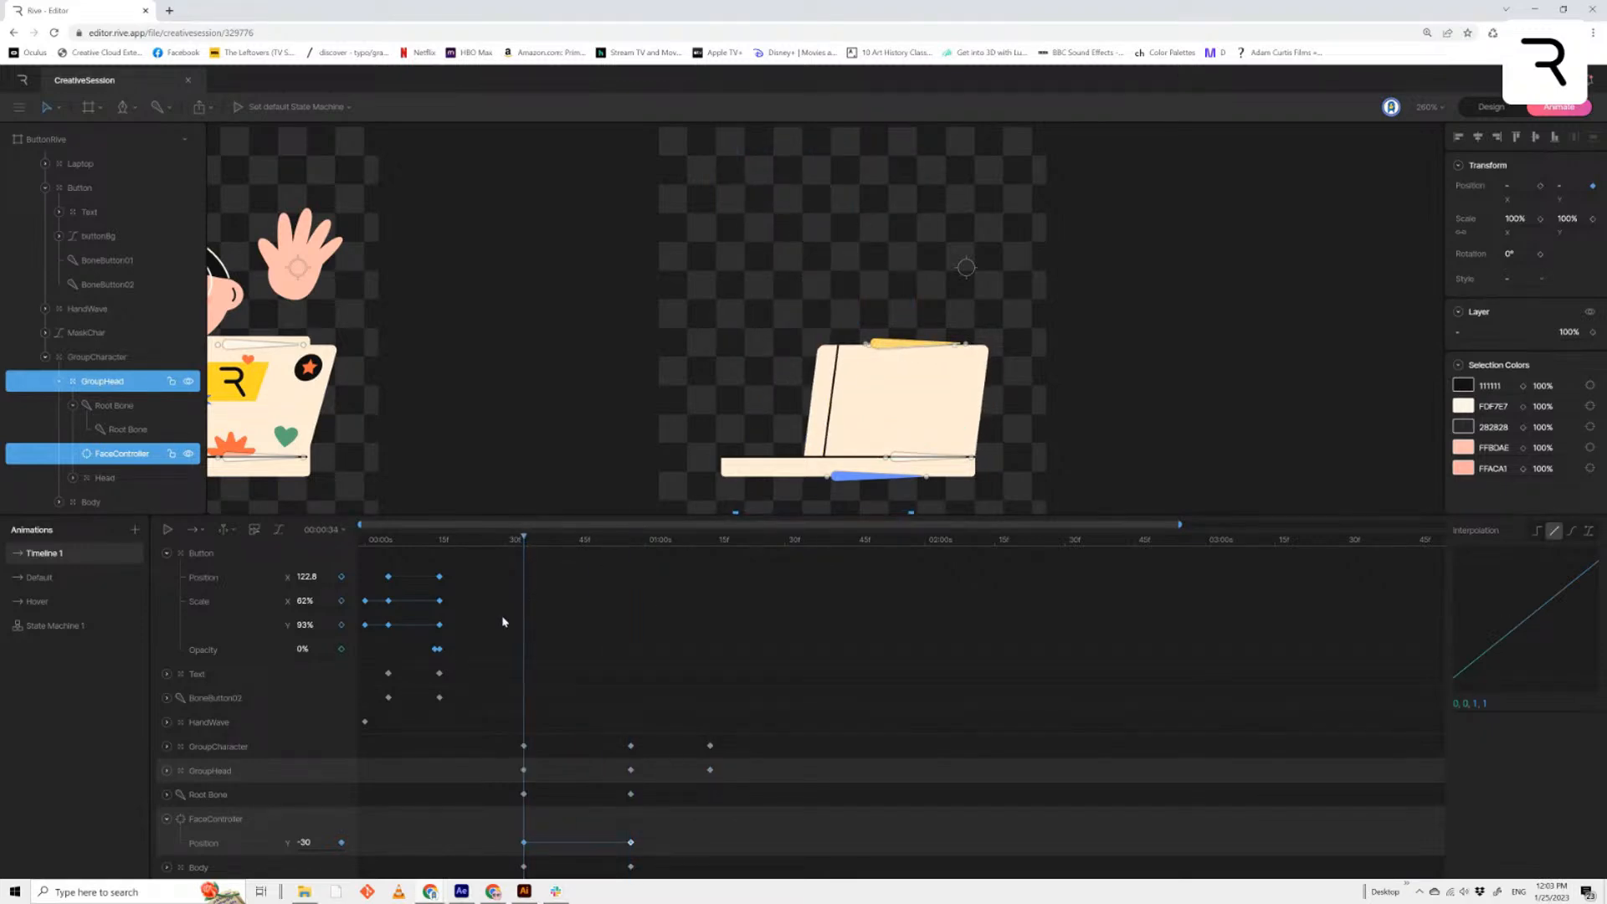
left_click(286, 844)
left_click(576, 548)
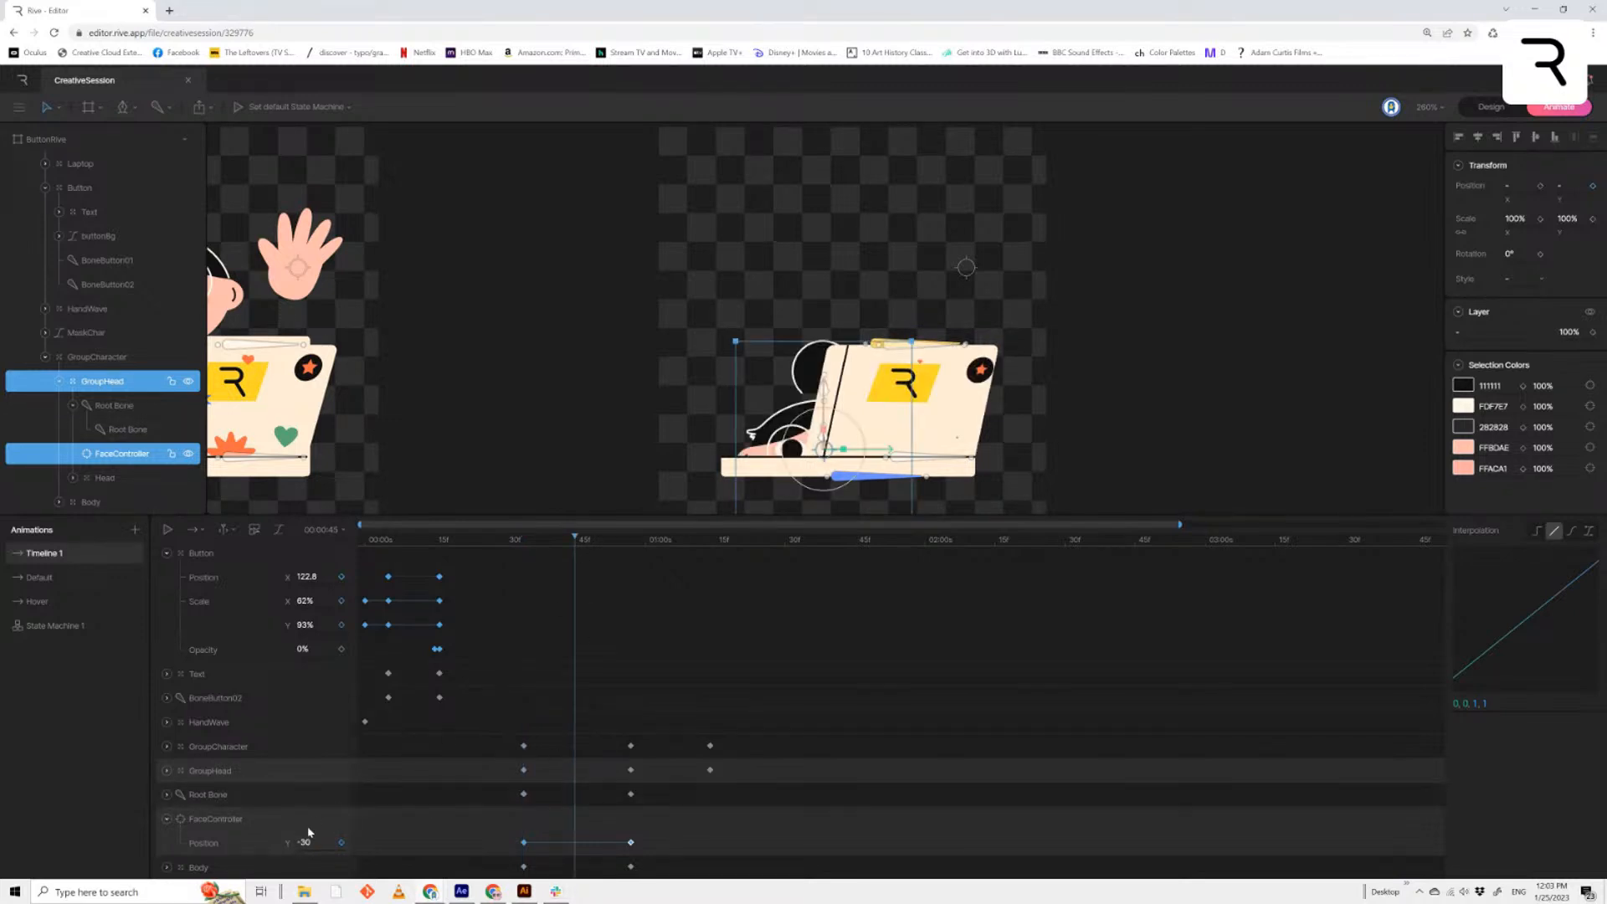
left_click_drag(307, 840, 319, 789)
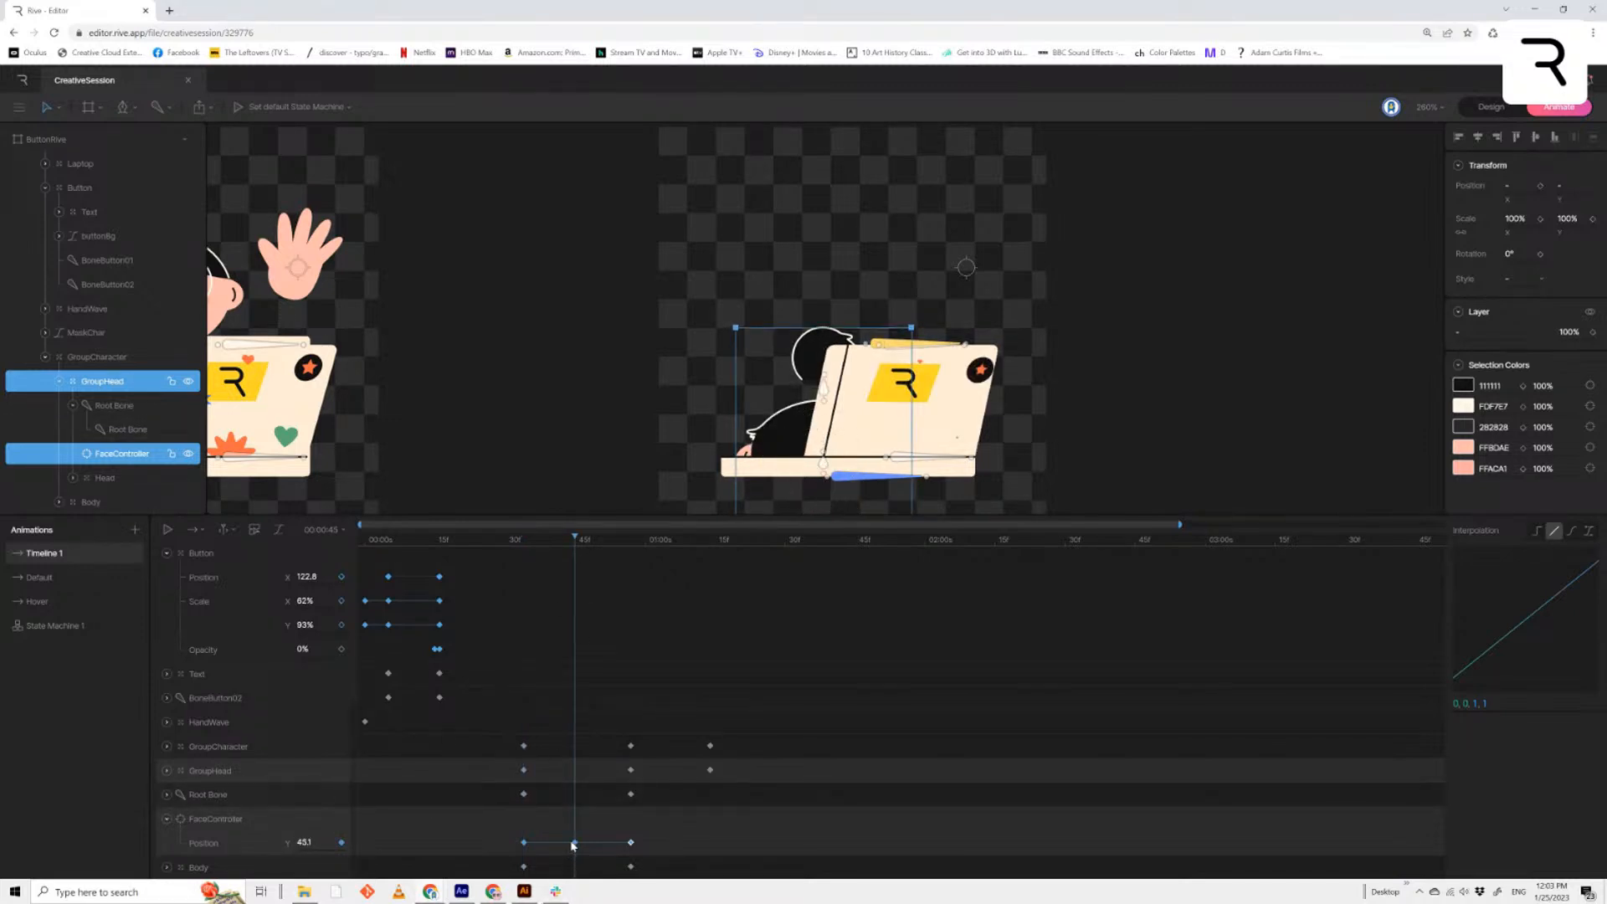
mouse_move(574, 845)
left_mouse_down()
mouse_move(524, 856)
mouse_move(575, 843)
left_mouse_up()
key("space")
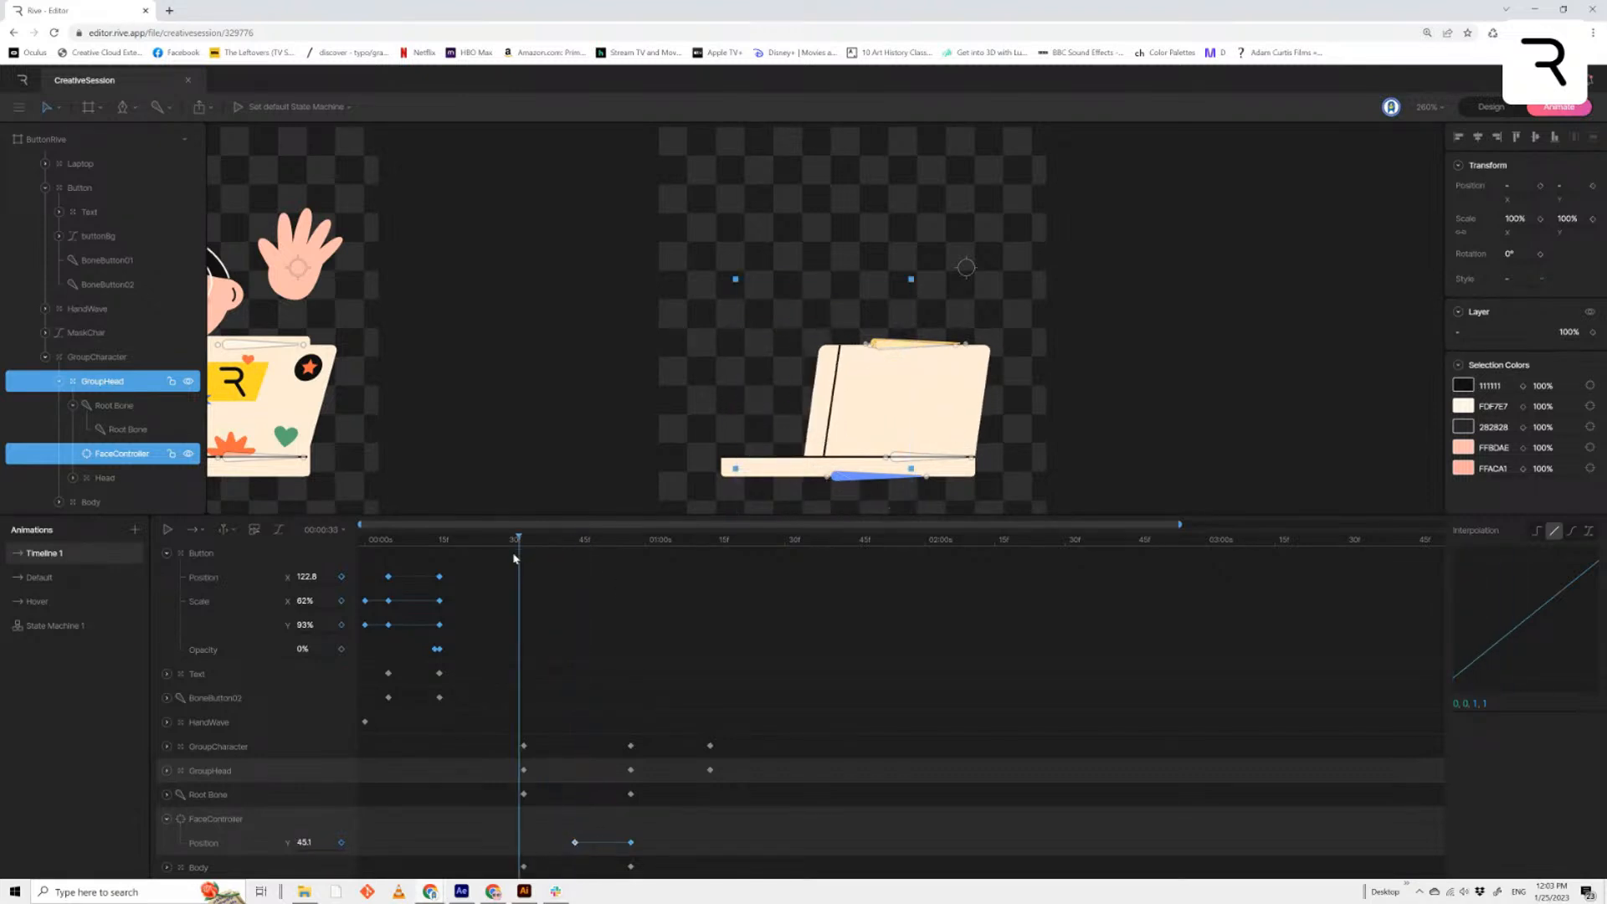
Copy FaceController's Y -30 keyframe to about frame 74, raise the target to Y -53.7 at frame 57, and preview the motion
left_click(633, 544)
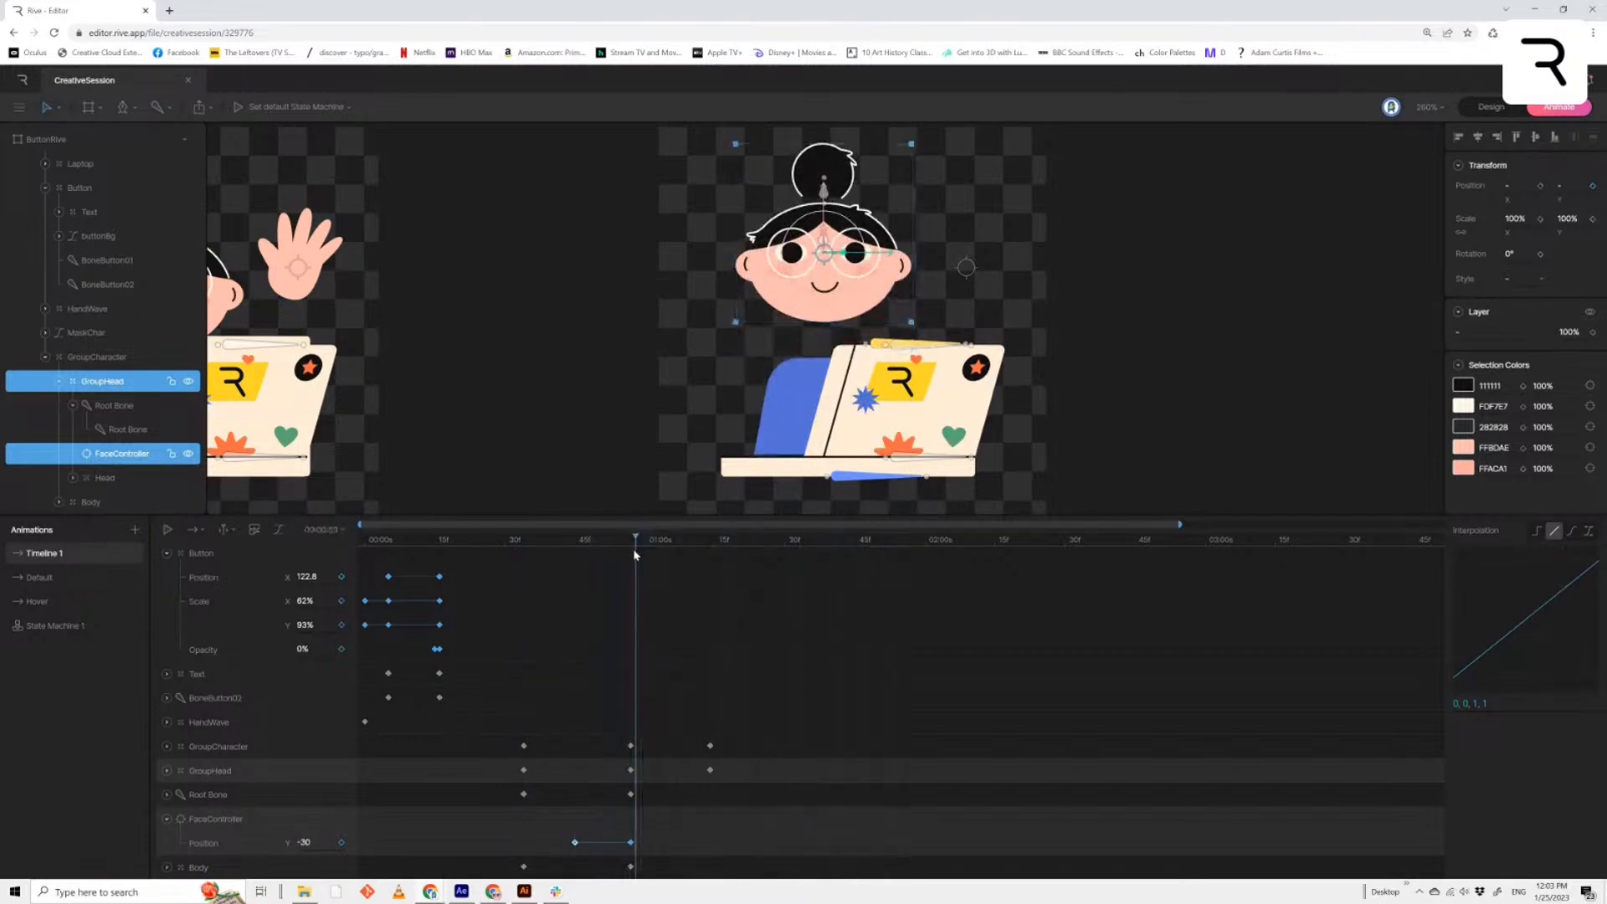
left_click_drag(631, 843, 710, 842)
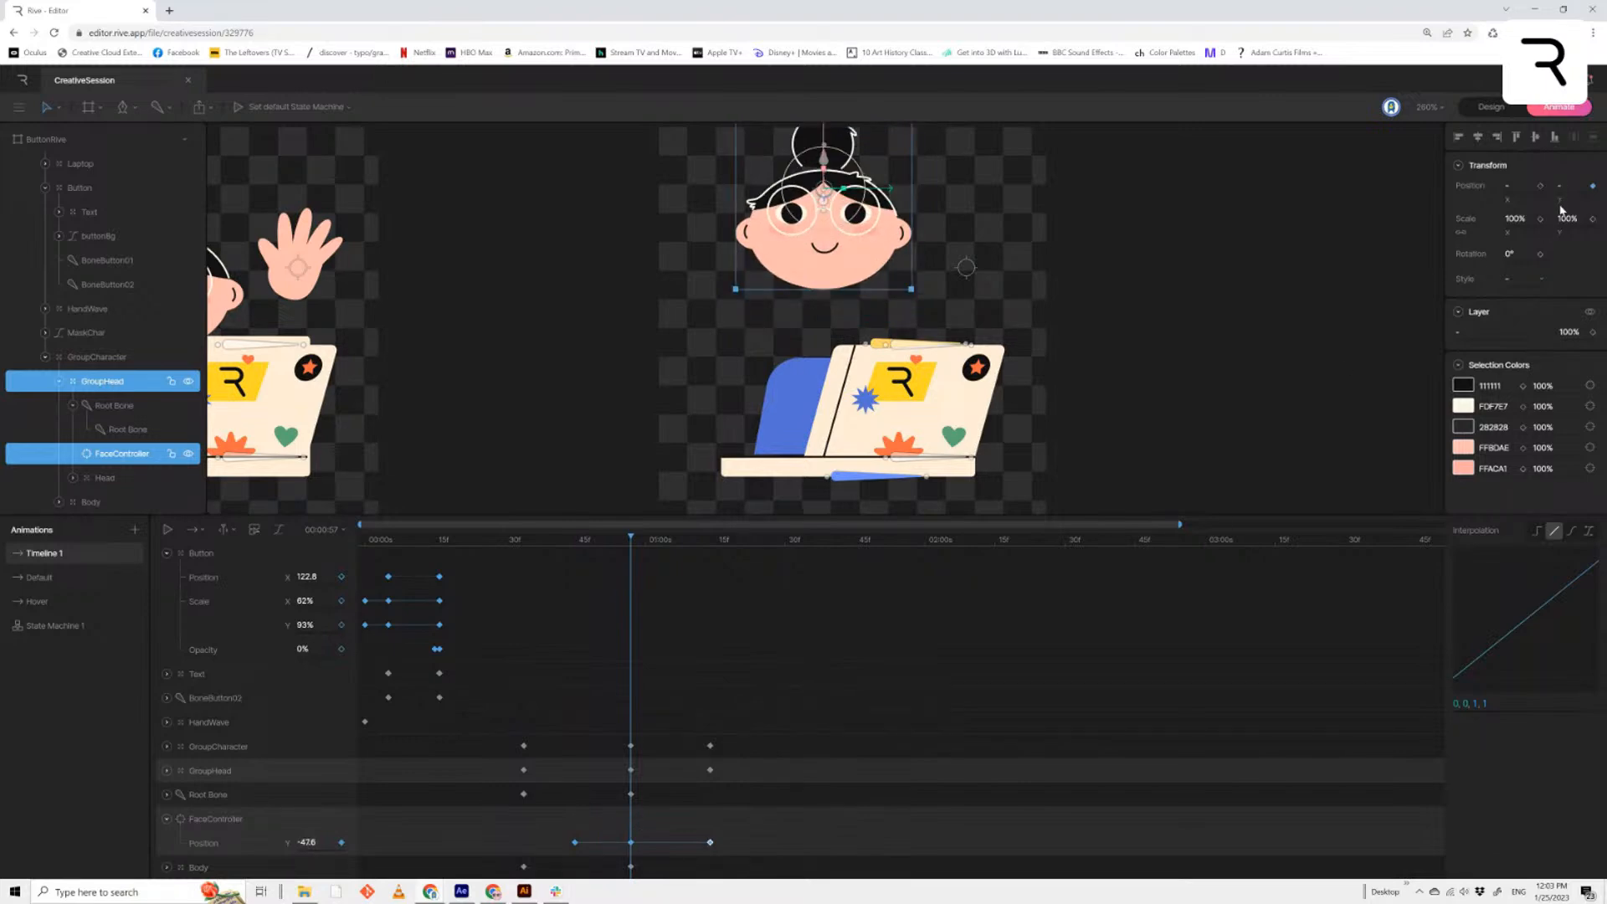
left_click_drag(675, 828, 620, 856)
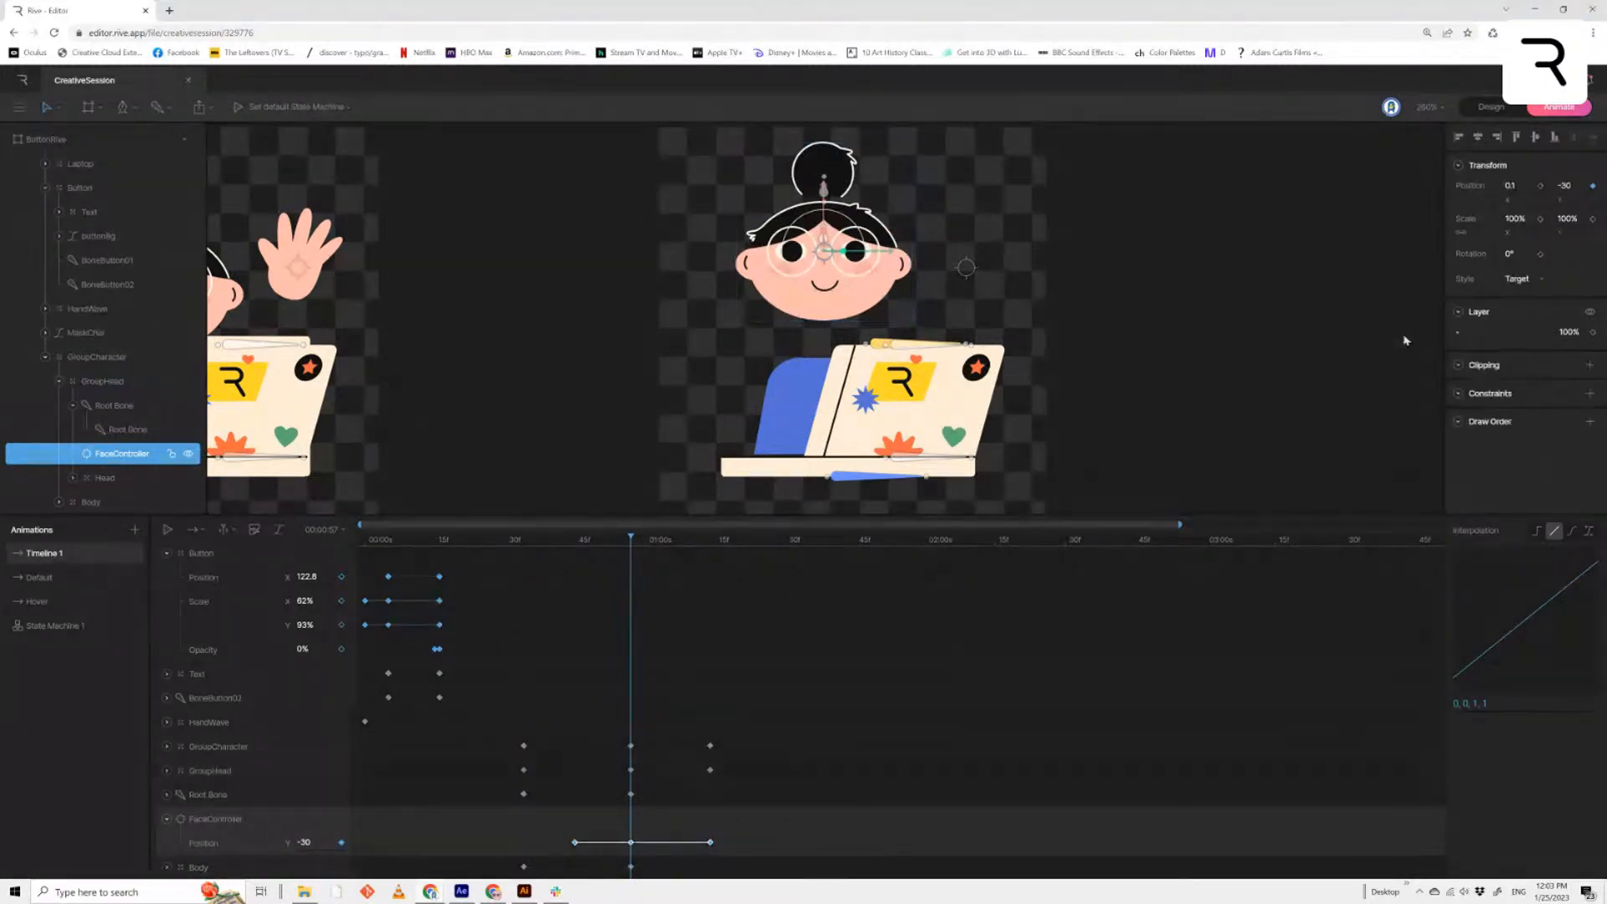
left_click_drag(1565, 183, 1568, 201)
left_click_drag(1569, 213, 1569, 215)
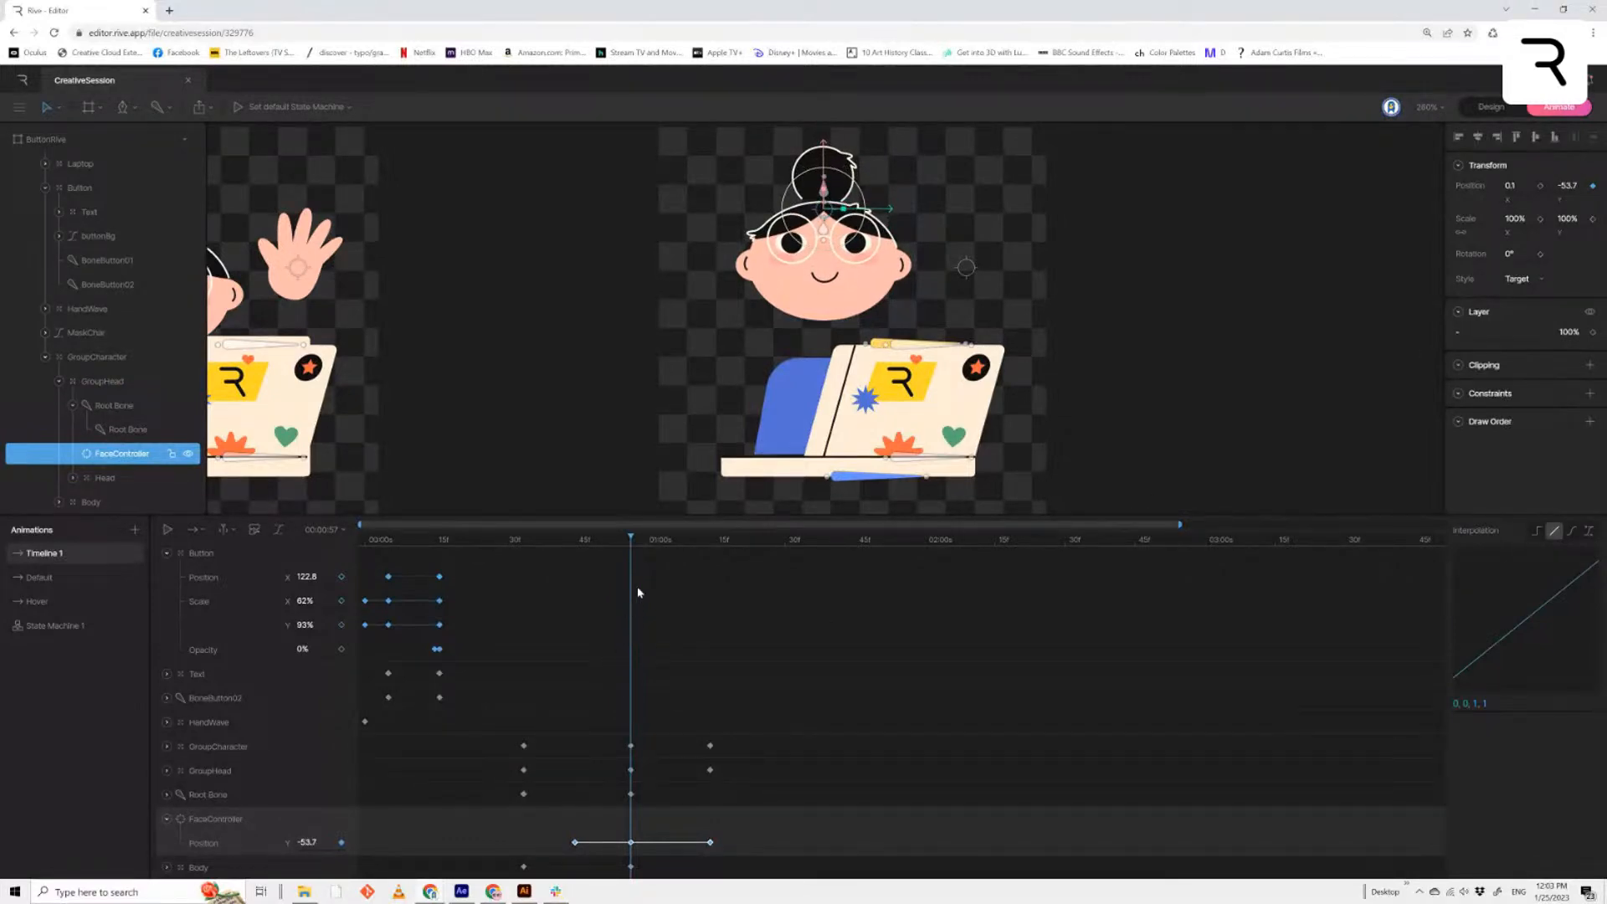
key("space")
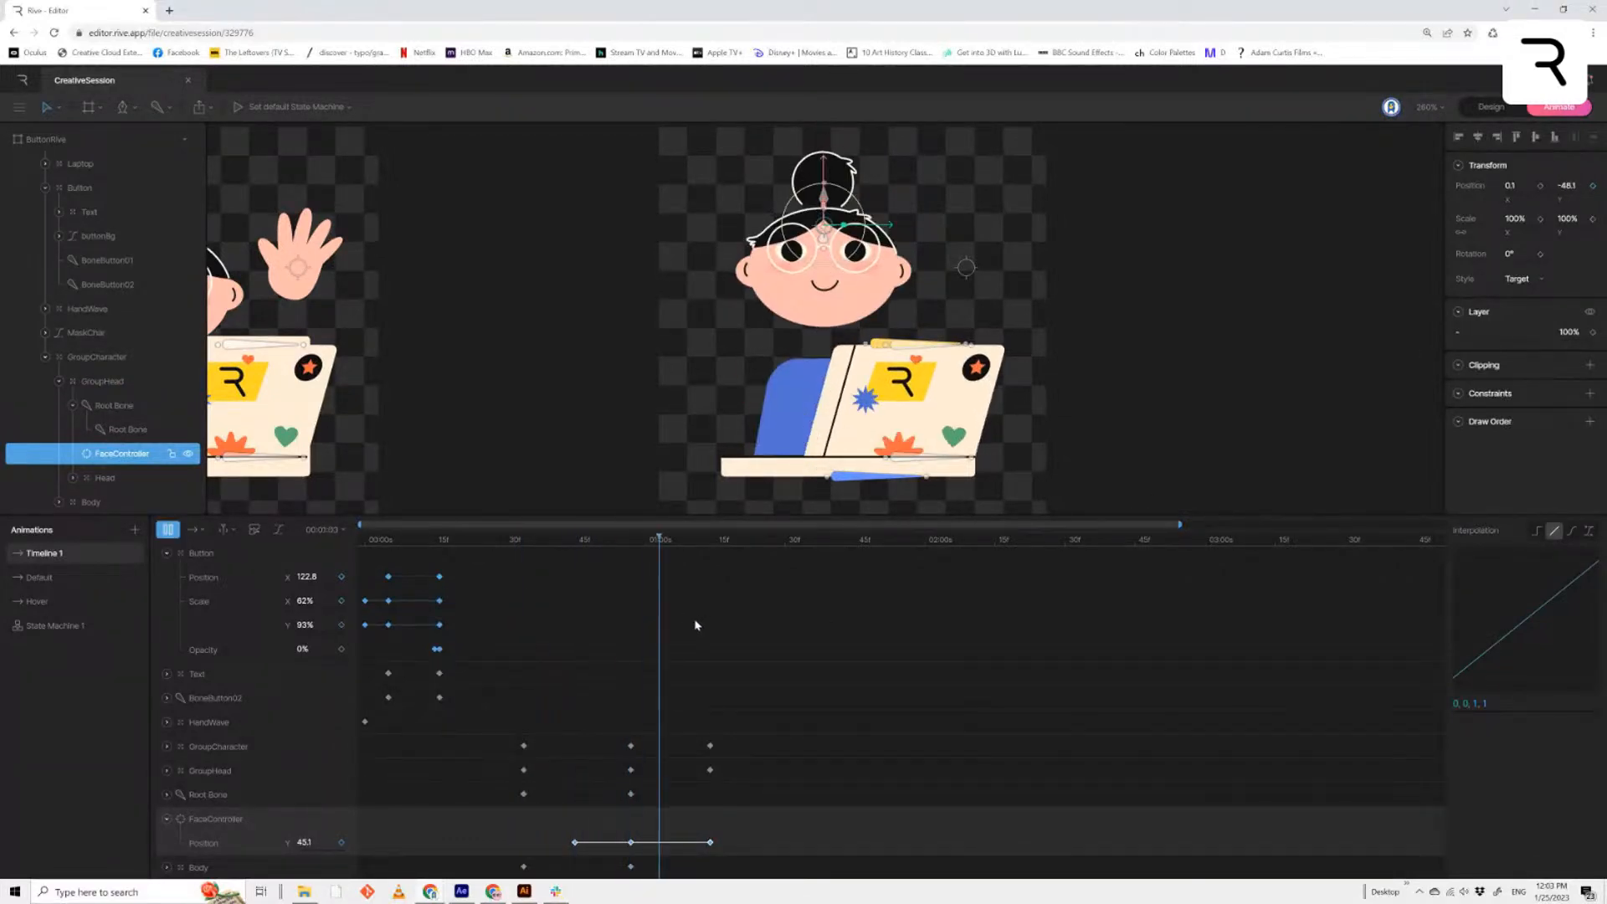
left_click_drag(688, 627, 521, 602)
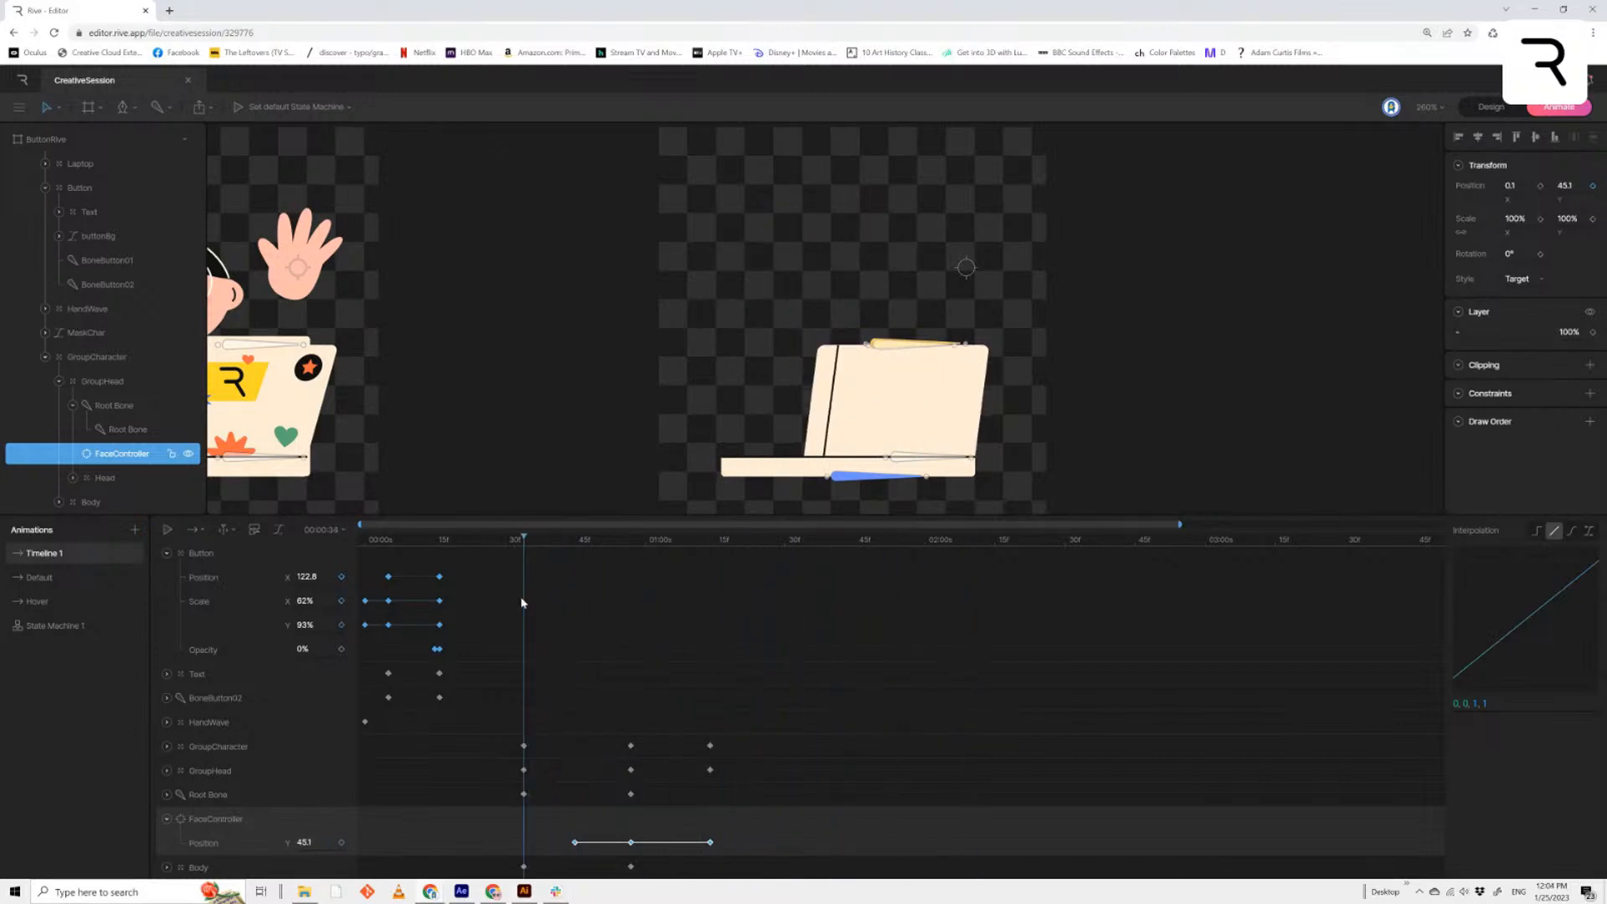
key("space")
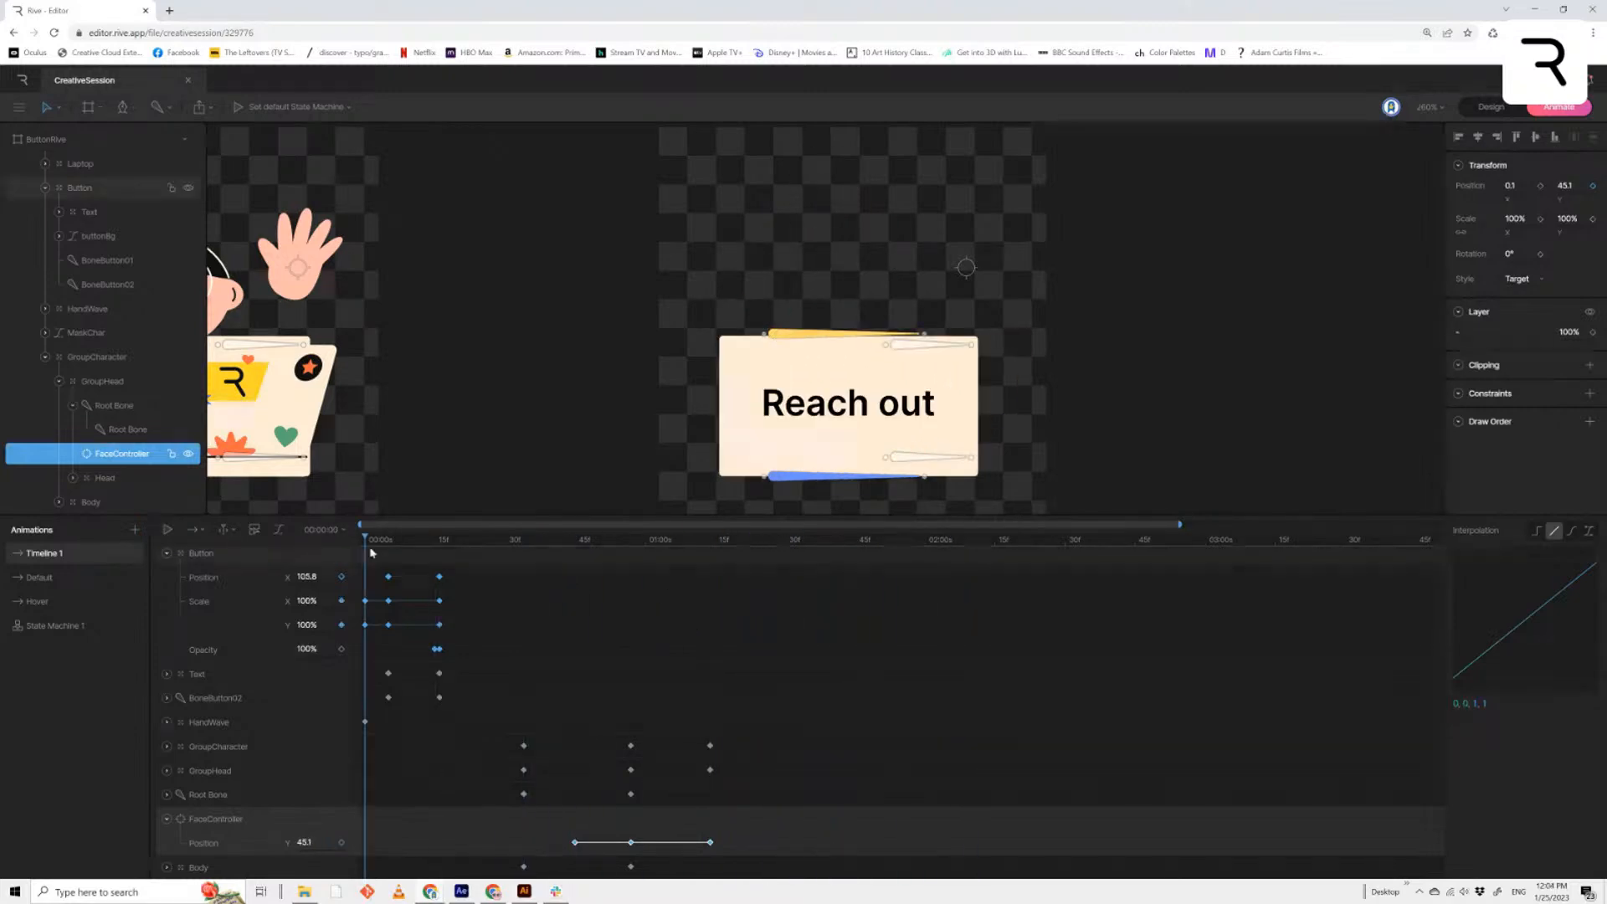
Shift all the character keyframes about nine frames earlier, starting GroupCharacter at frame 25, apply cubic interpolation to them, and play the animation
key("space")
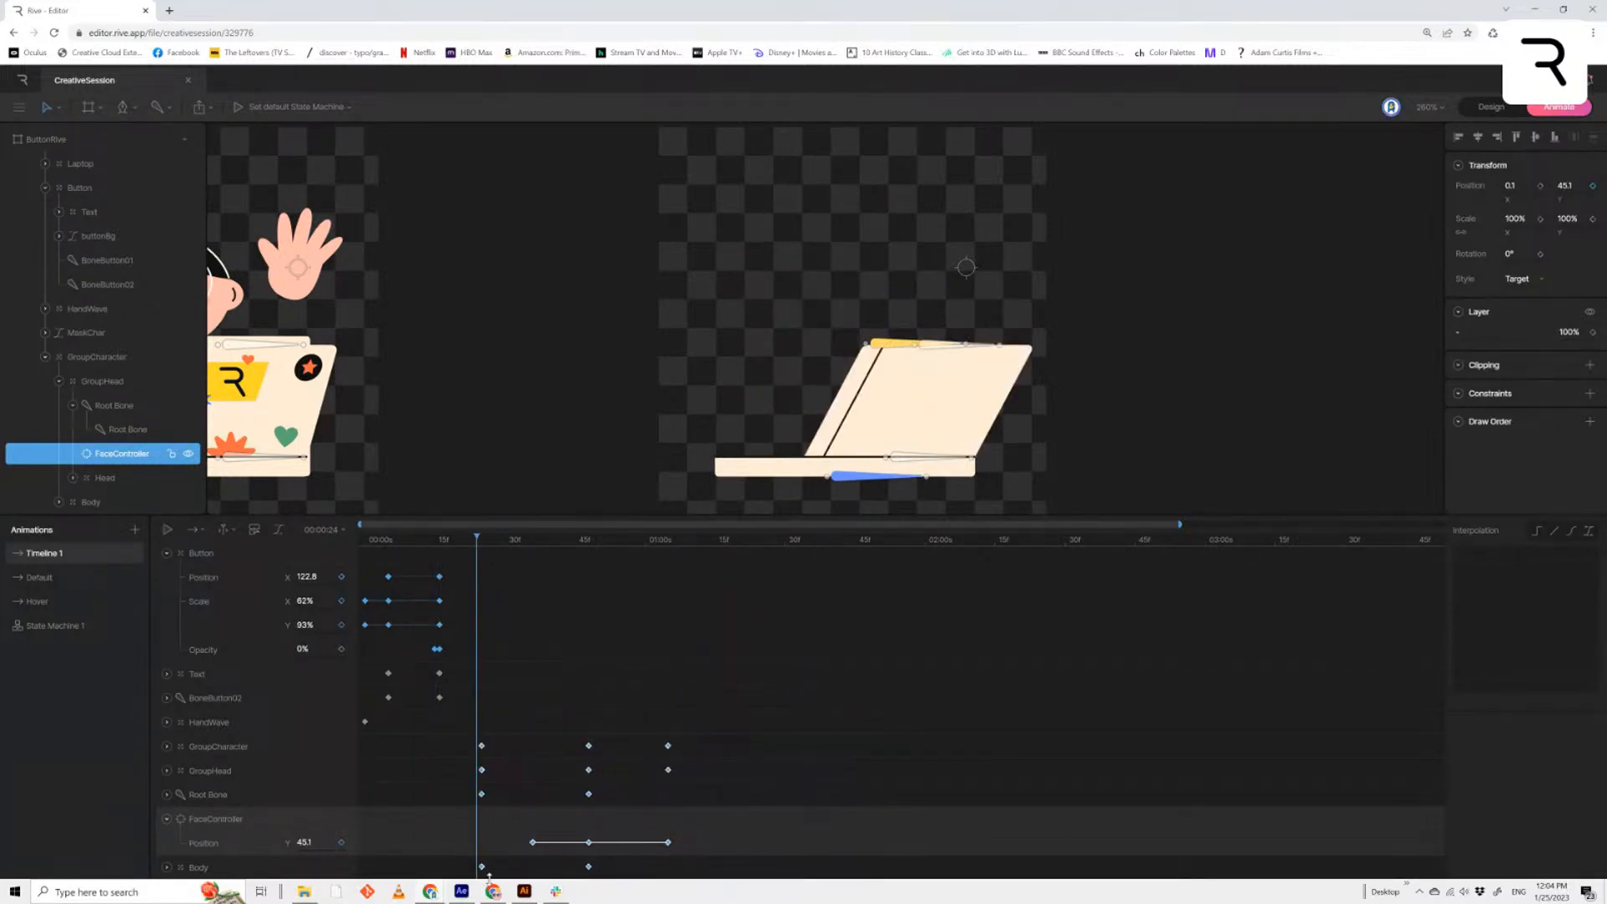
left_click(1571, 531)
left_click_drag(461, 544, 301, 561)
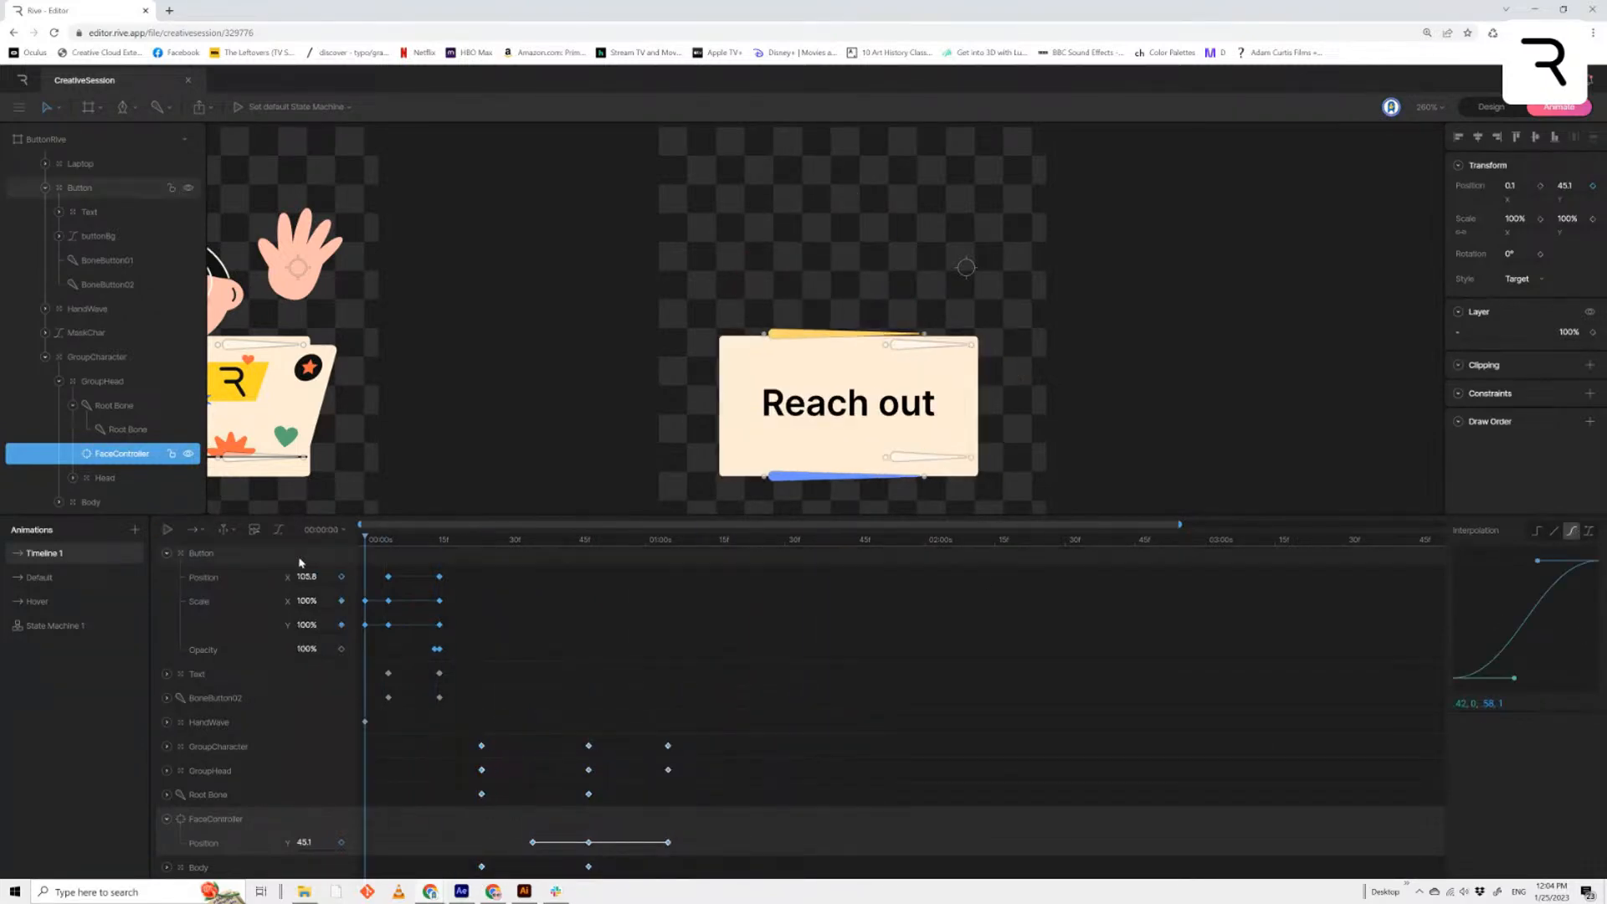
key("space")
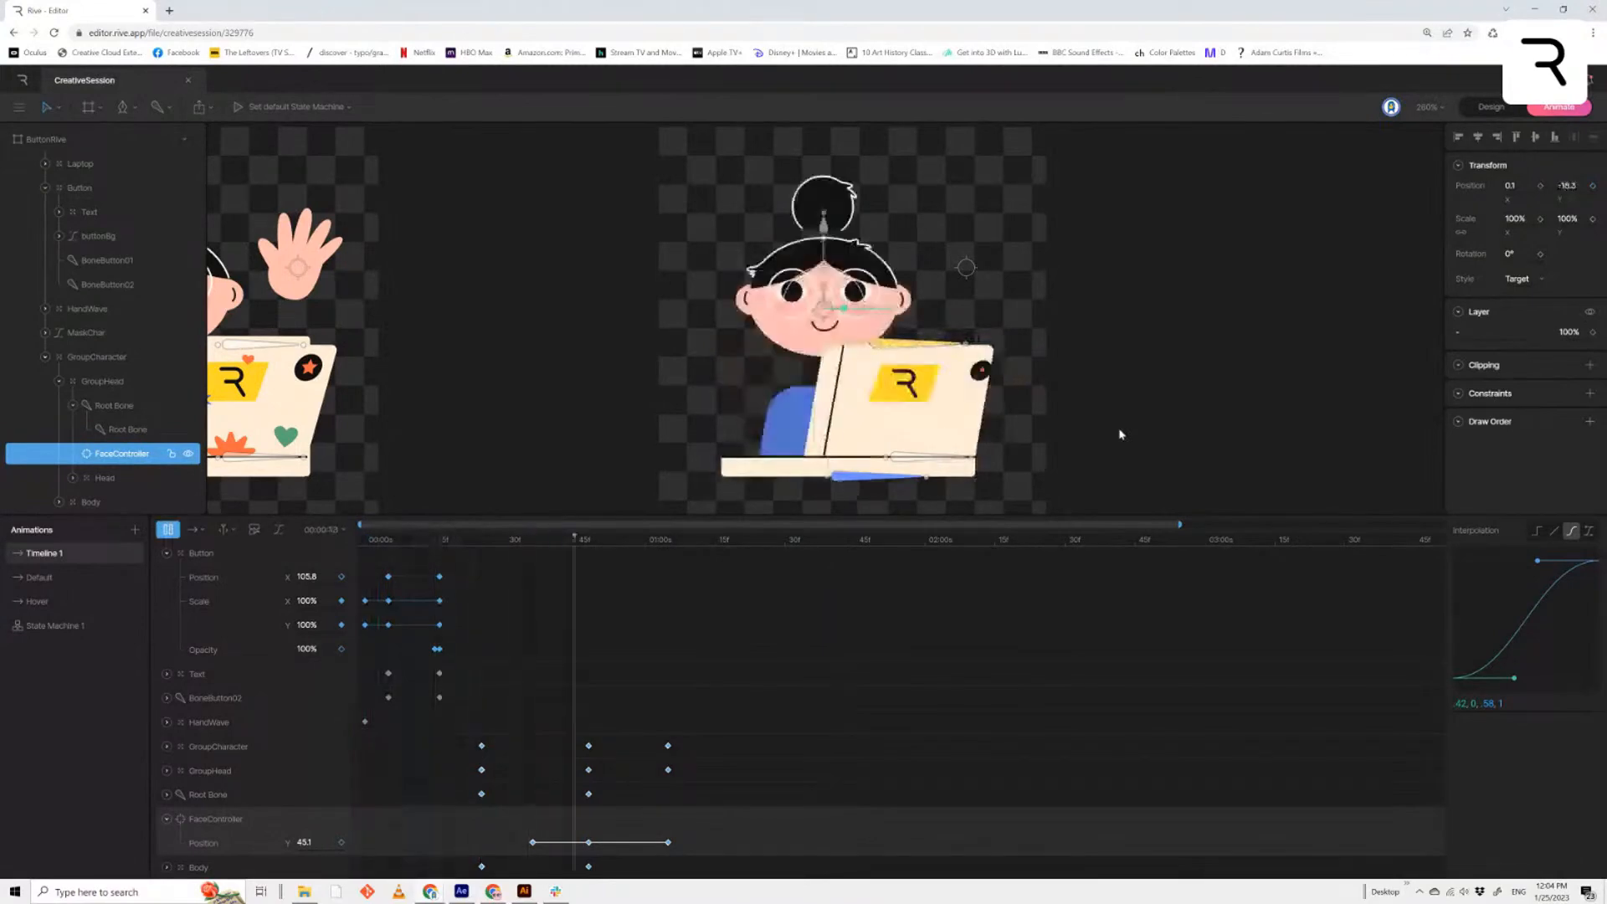
key("space")
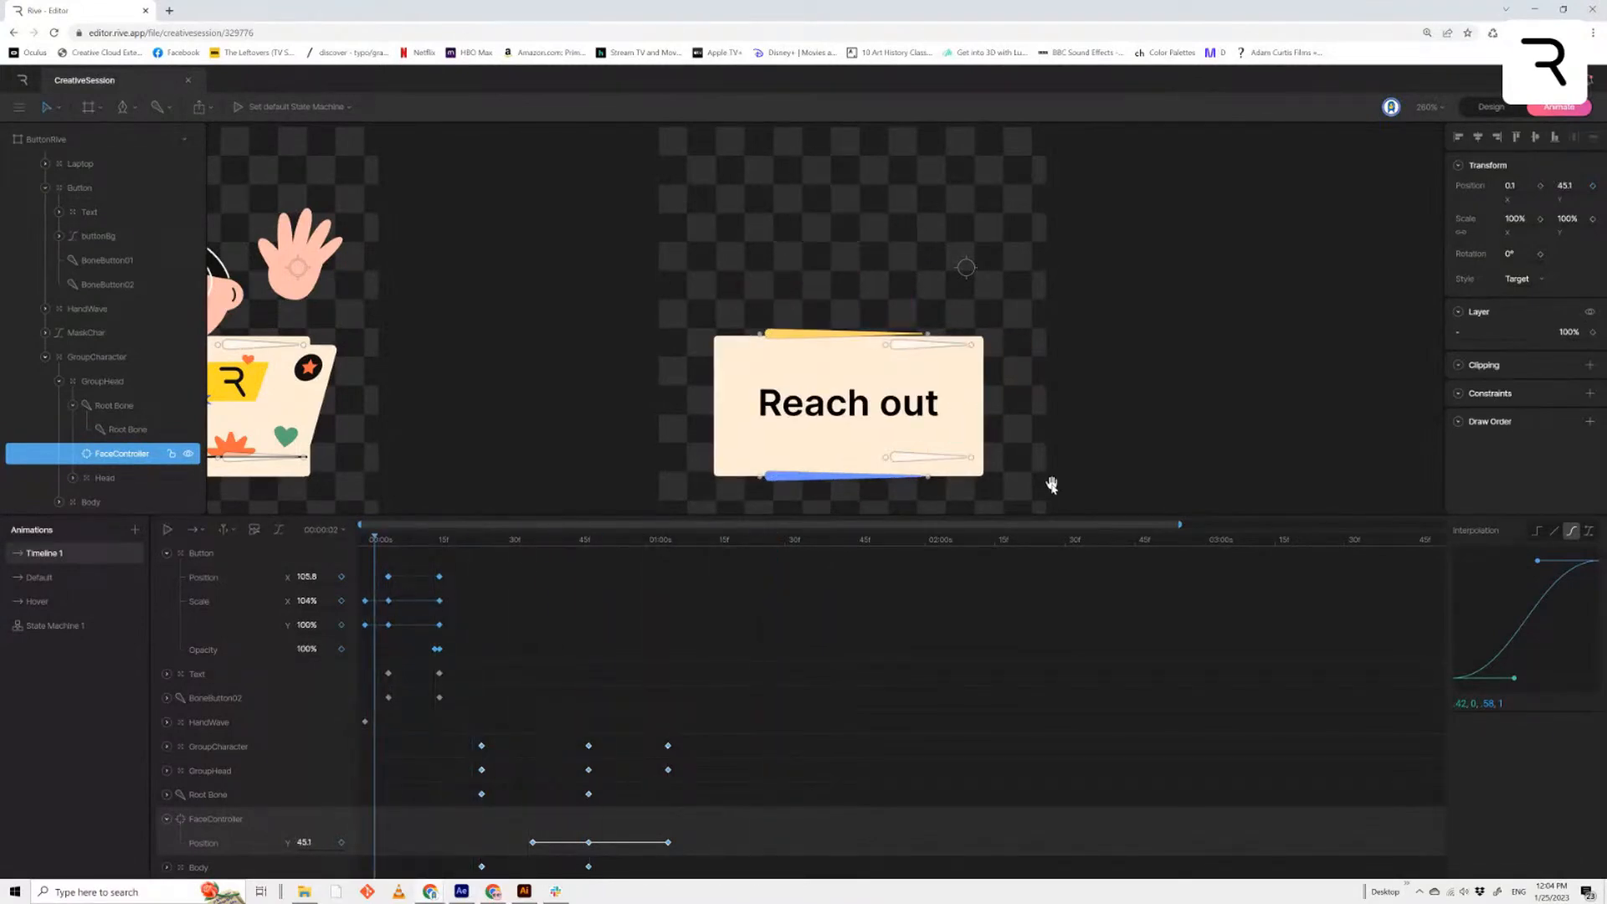
key("space")
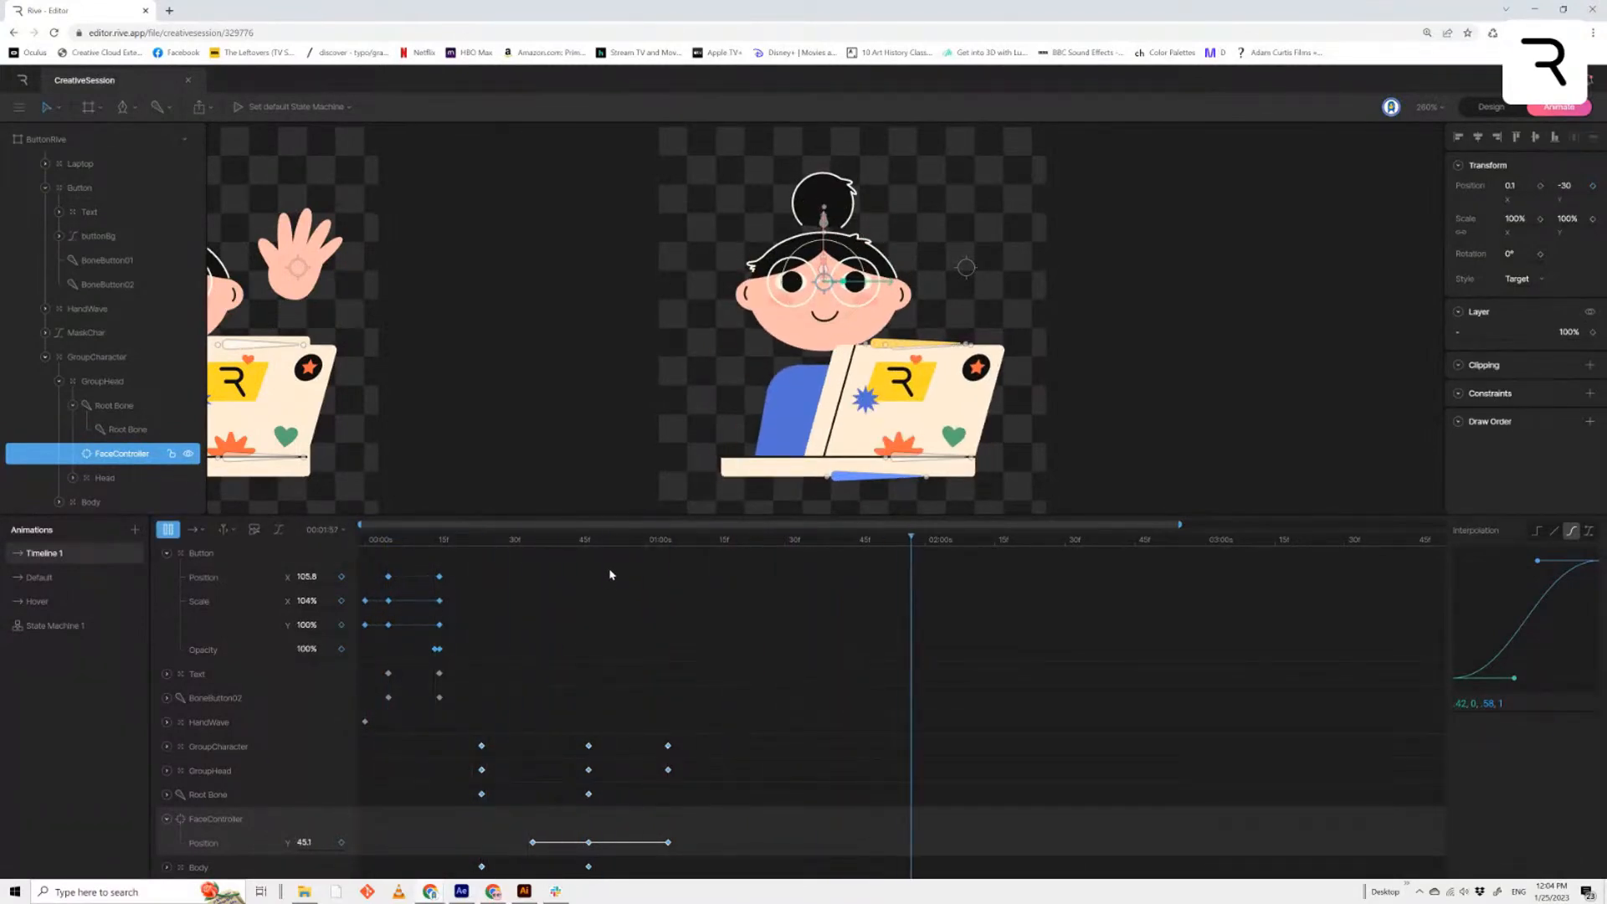
Move FaceController's first position keyframe back to about frame 24 and play the animation to check the timing
left_click_drag(614, 554, 585, 564)
left_click(589, 543)
left_click_drag(549, 831, 472, 845)
key("space")
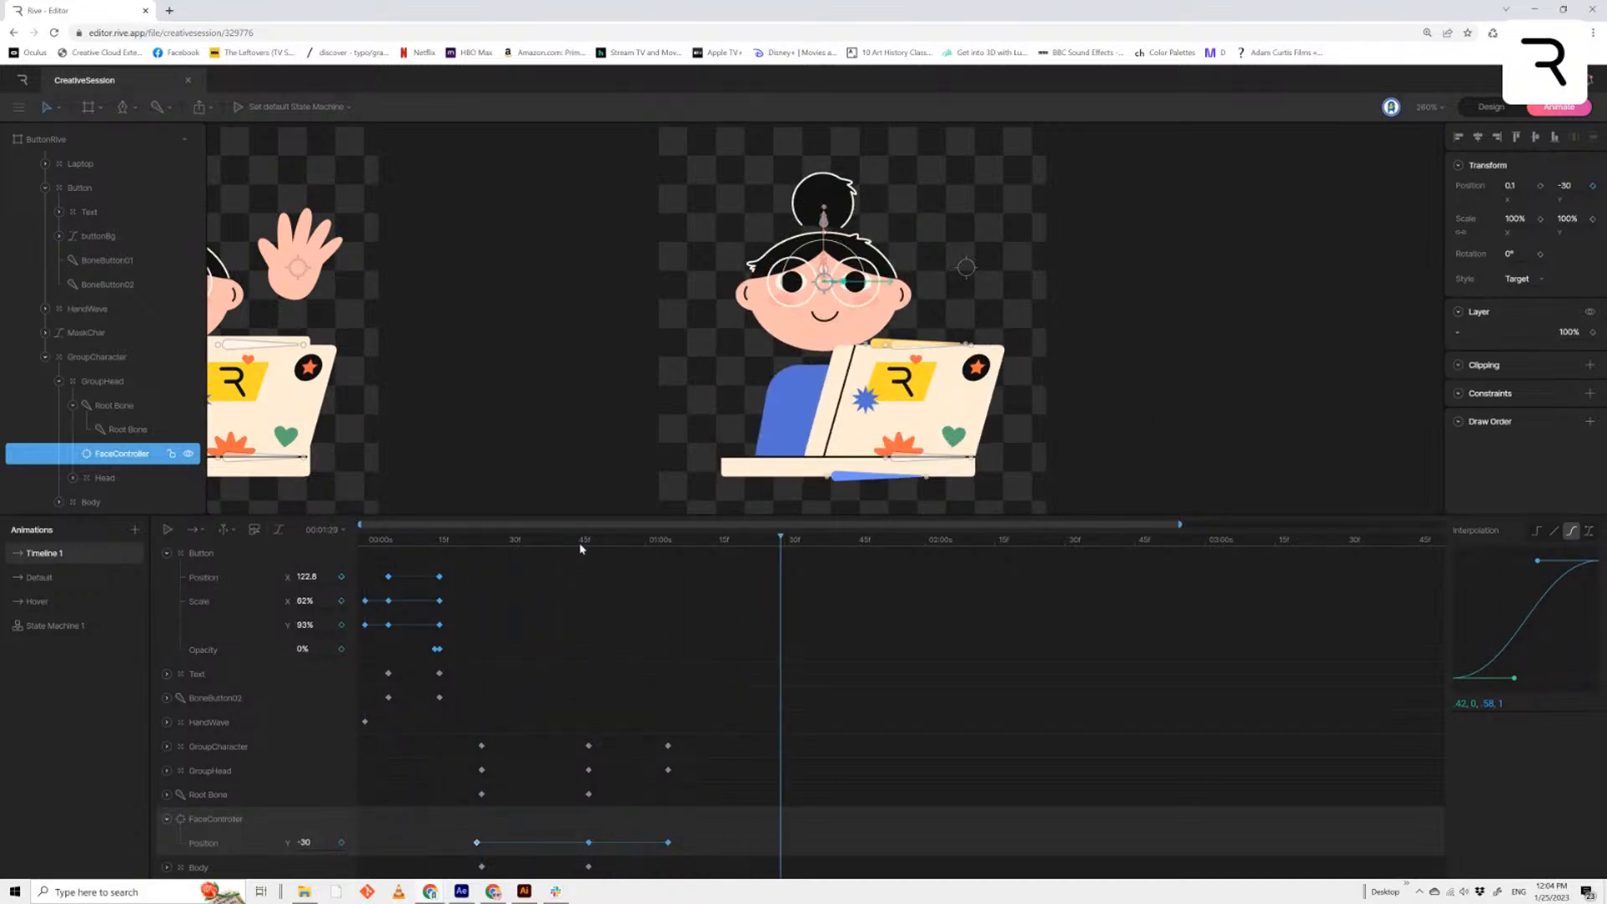
key("space")
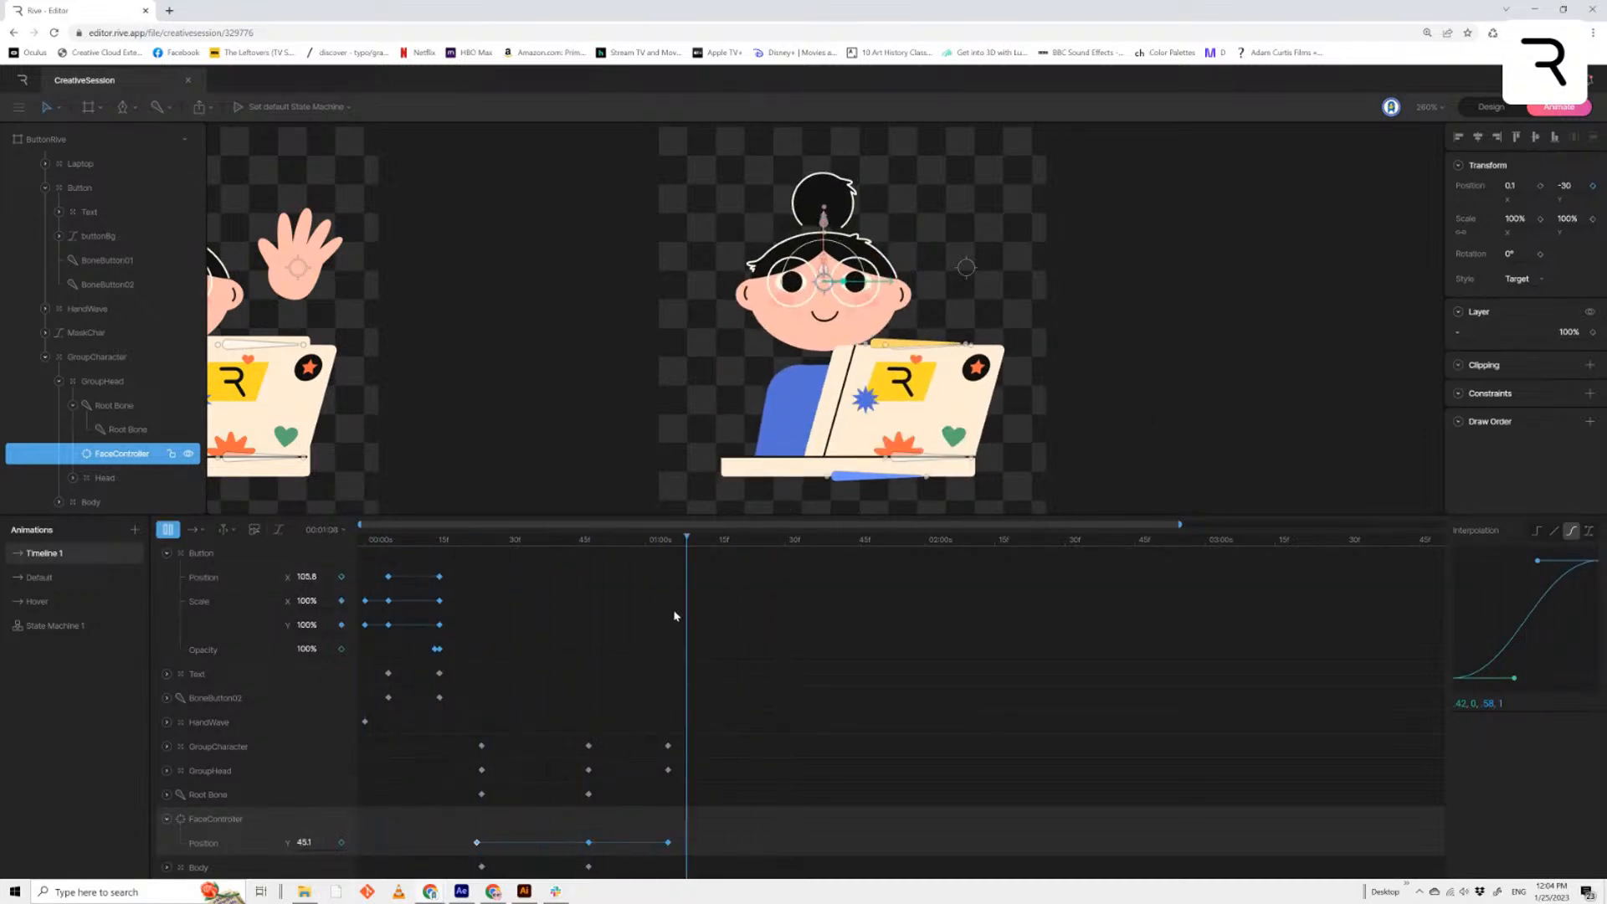
key("space")
Shift all the character keyframes about 15 frames earlier, starting GroupCharacter at frame 10, and preview the result
left_click_drag(582, 543, 451, 599)
left_click_drag(702, 725, 448, 855)
left_click_drag(482, 756, 411, 766)
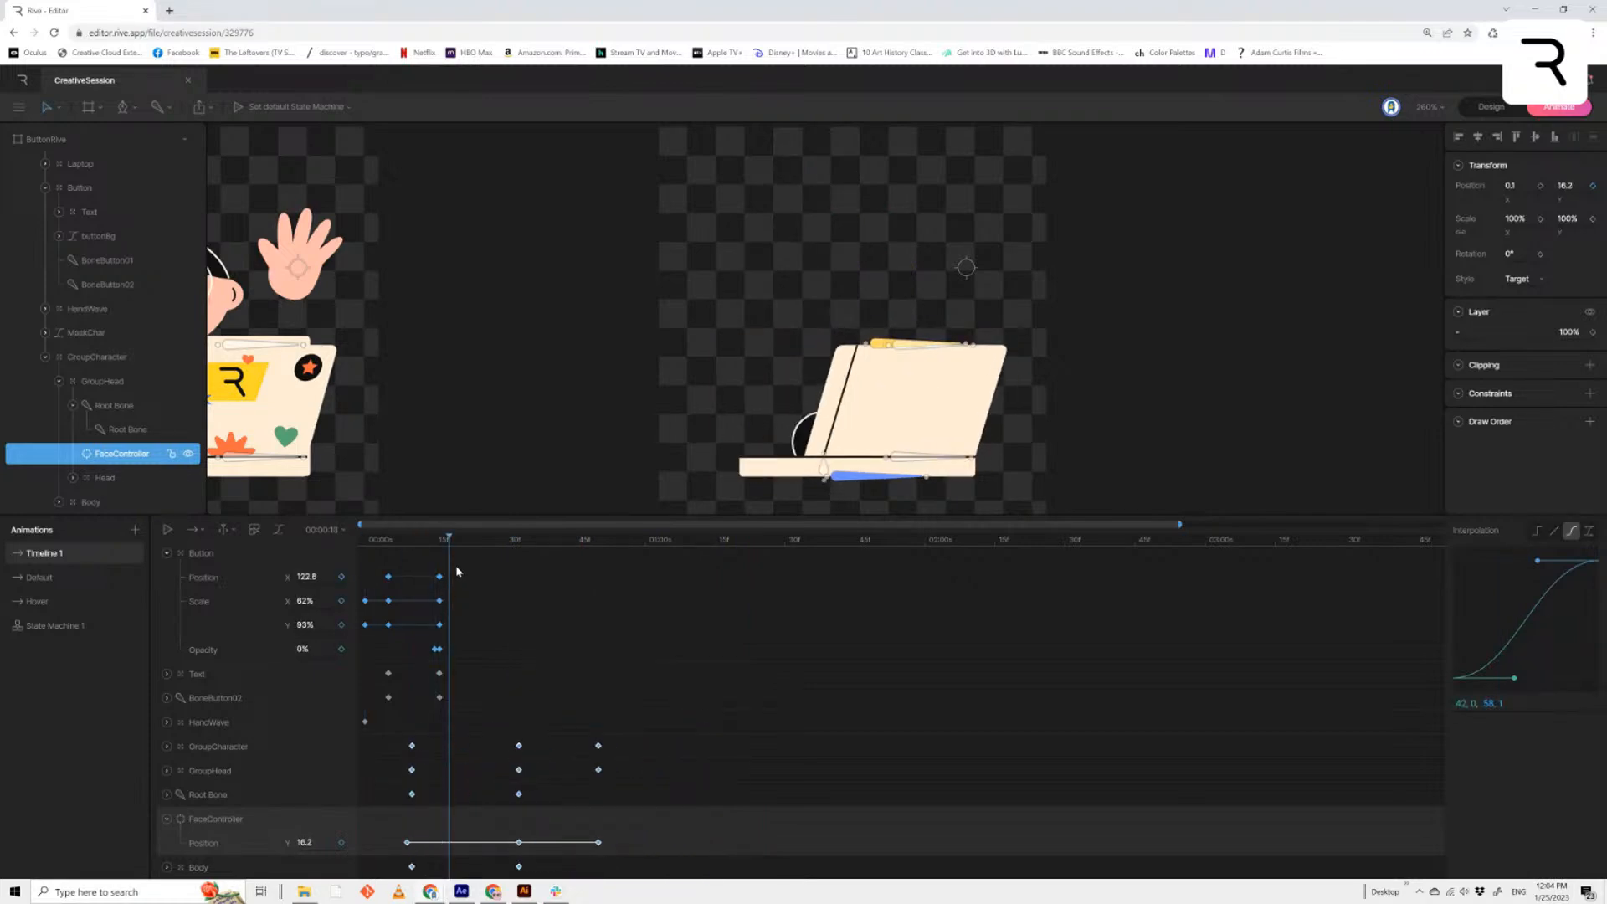
key("space")
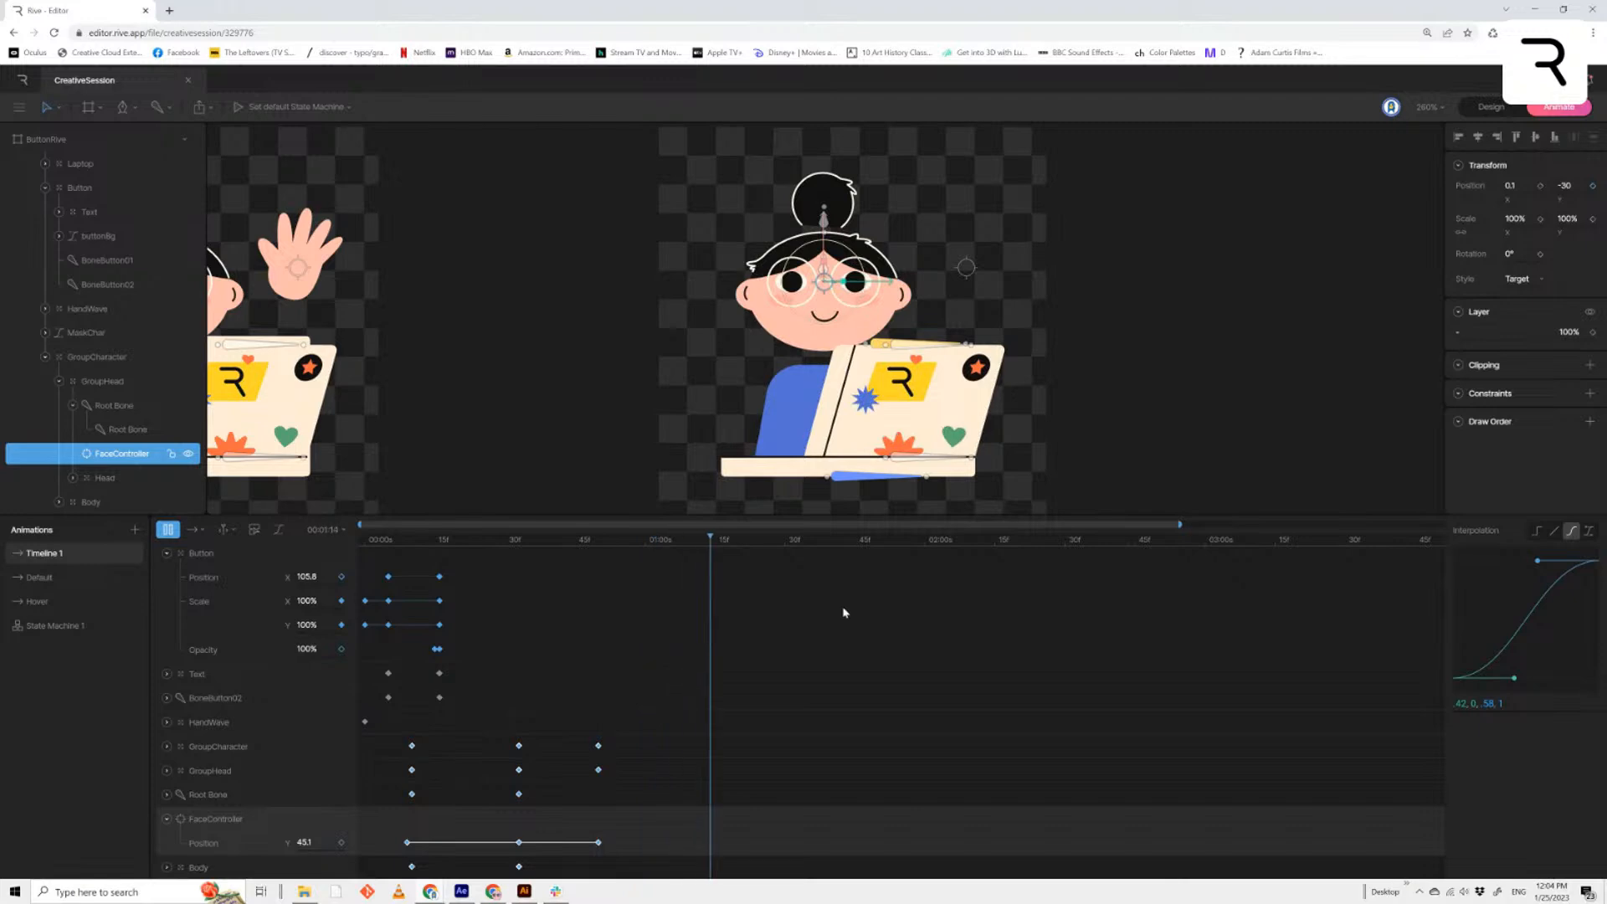
key("space")
Move the middle keyframes of GroupCharacter, GroupHead, Root Bone, FaceController and Body to frame 30 and preview the timing
left_click_drag(595, 703, 509, 843)
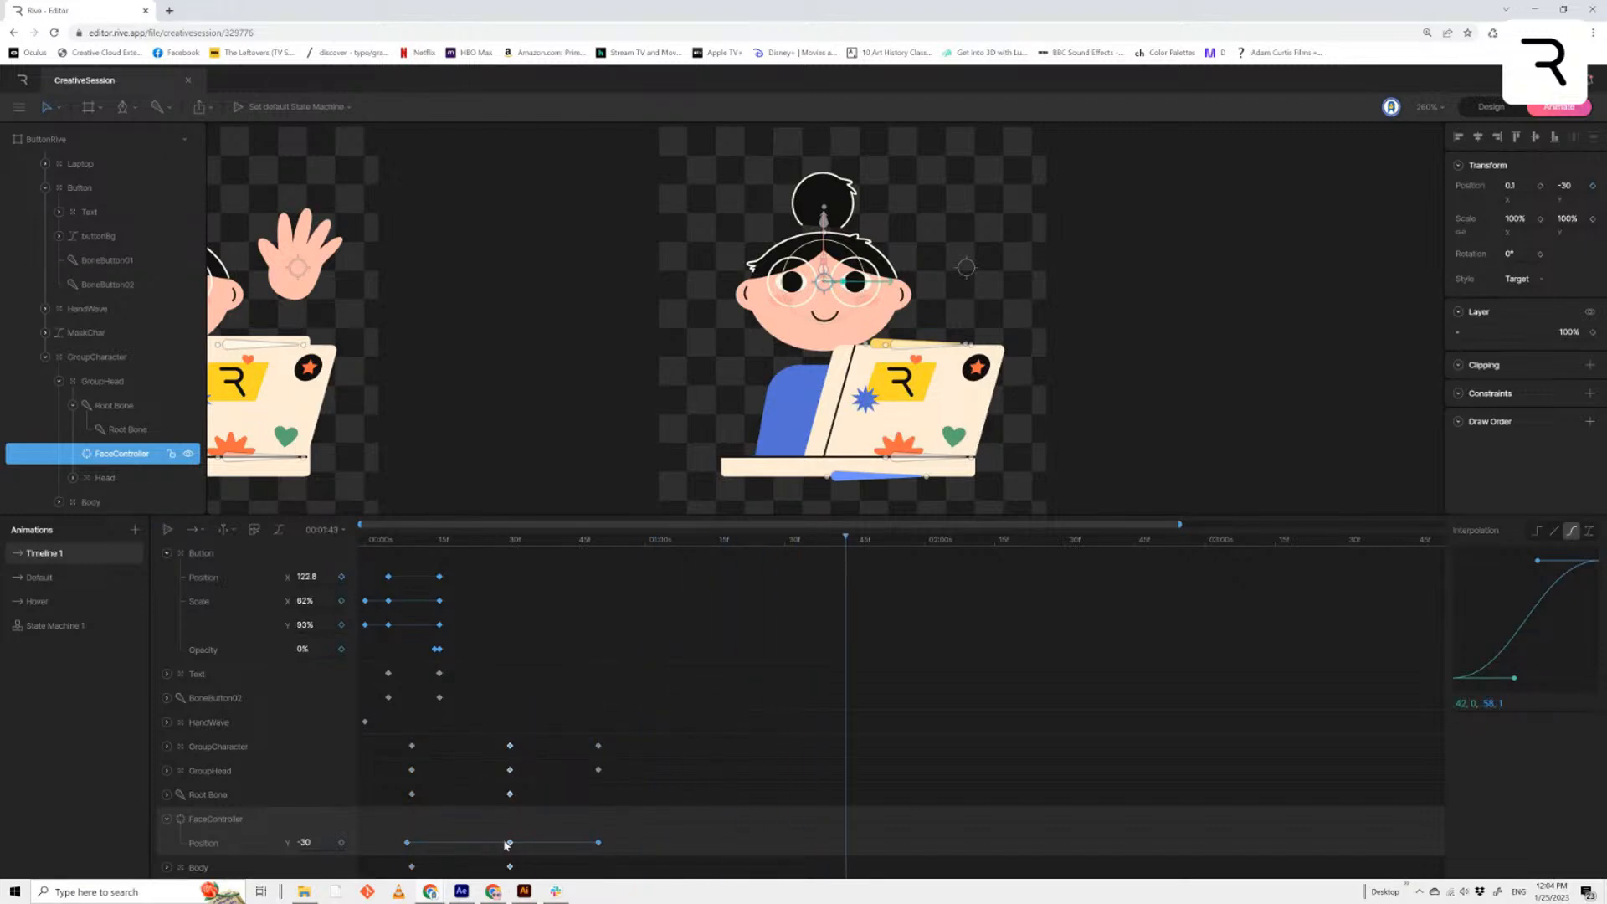
key("space")
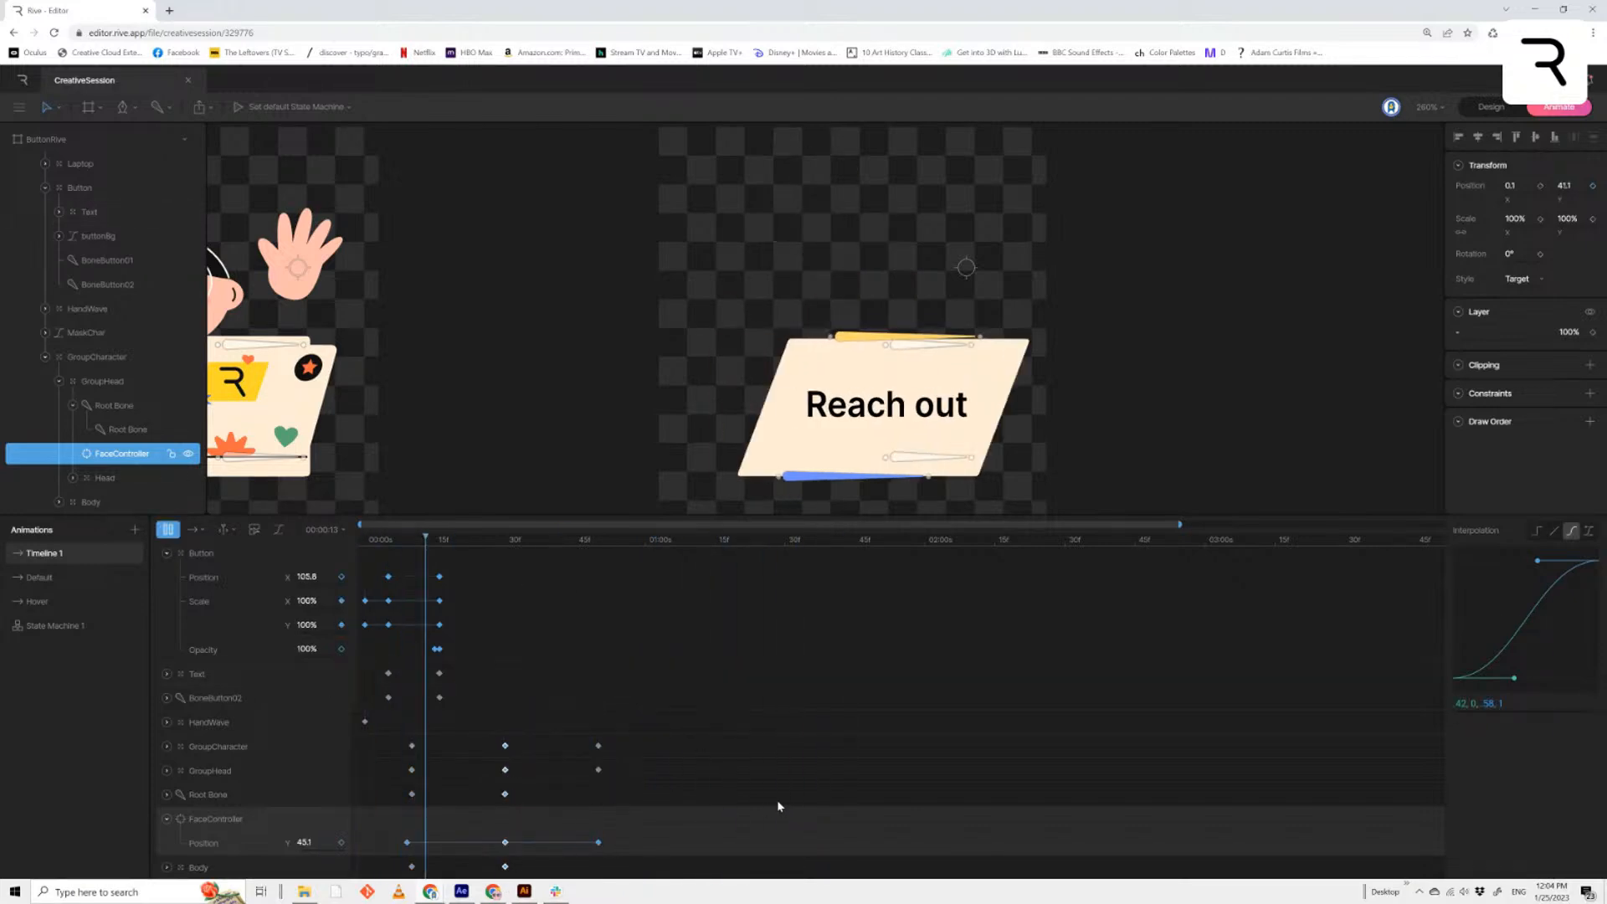
key("space")
Place Body's resting scale keyframe at about frame 50 and stretch Body to 114% vertical scale at frame 30
left_click_drag(519, 543, 505, 569)
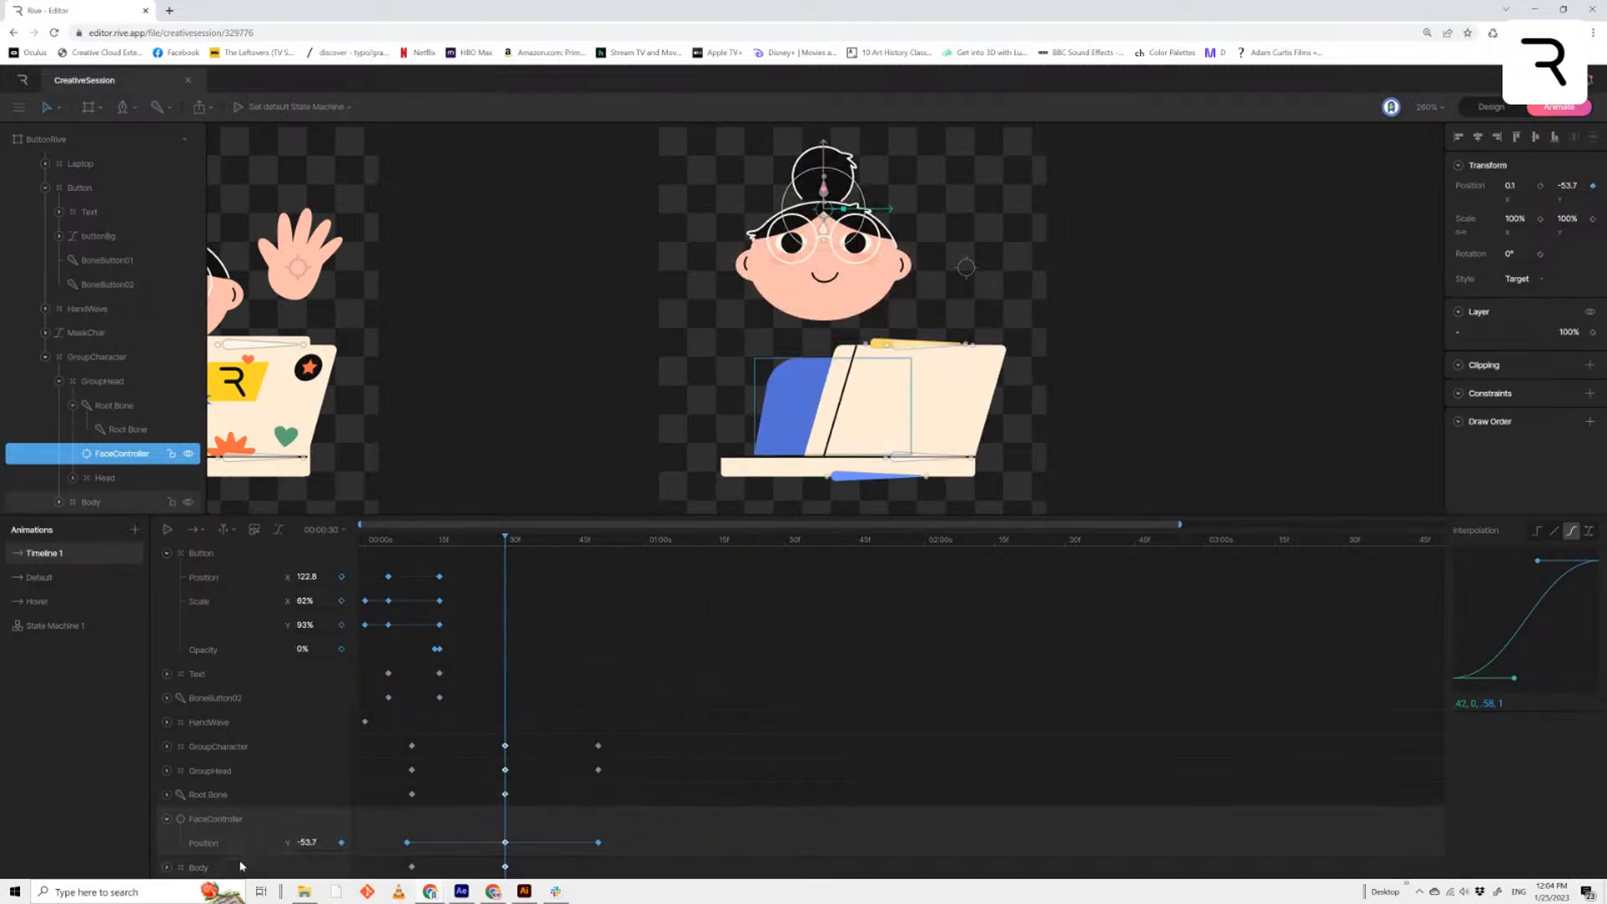
left_click(588, 867)
left_click_drag(505, 868, 562, 869)
left_click(506, 868)
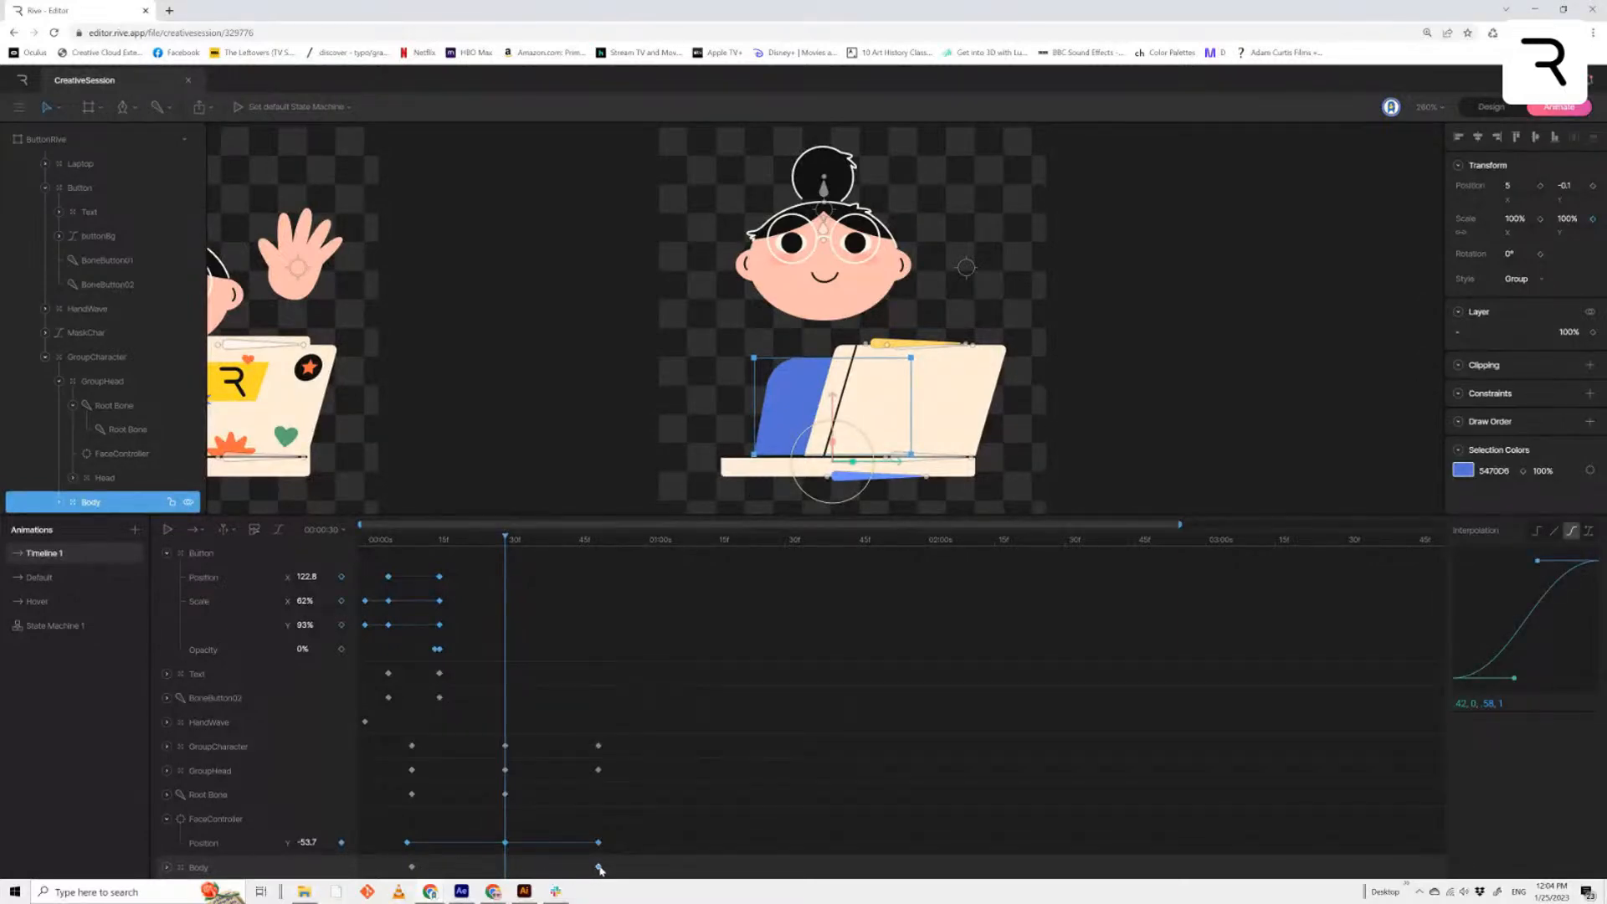
left_click(1593, 219)
left_click_drag(833, 445, 837, 418)
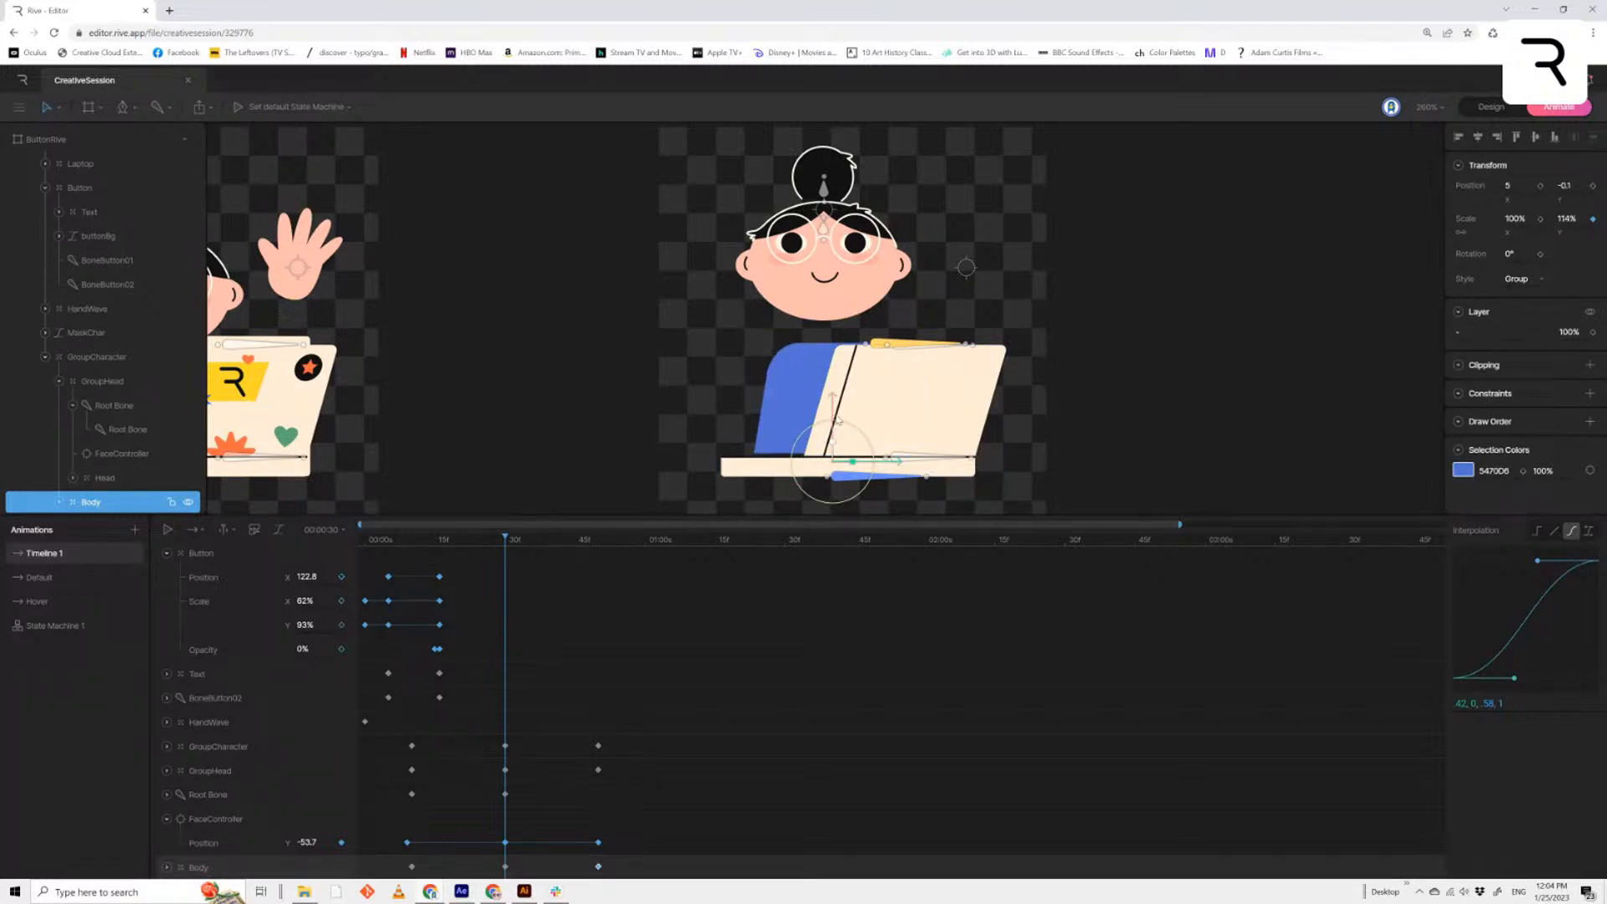
Move Body's first keyframe to frame 9, set FaceController's Y position to 20 at that frame, and preview the animation
left_click_drag(513, 540, 413, 623)
left_click(411, 865)
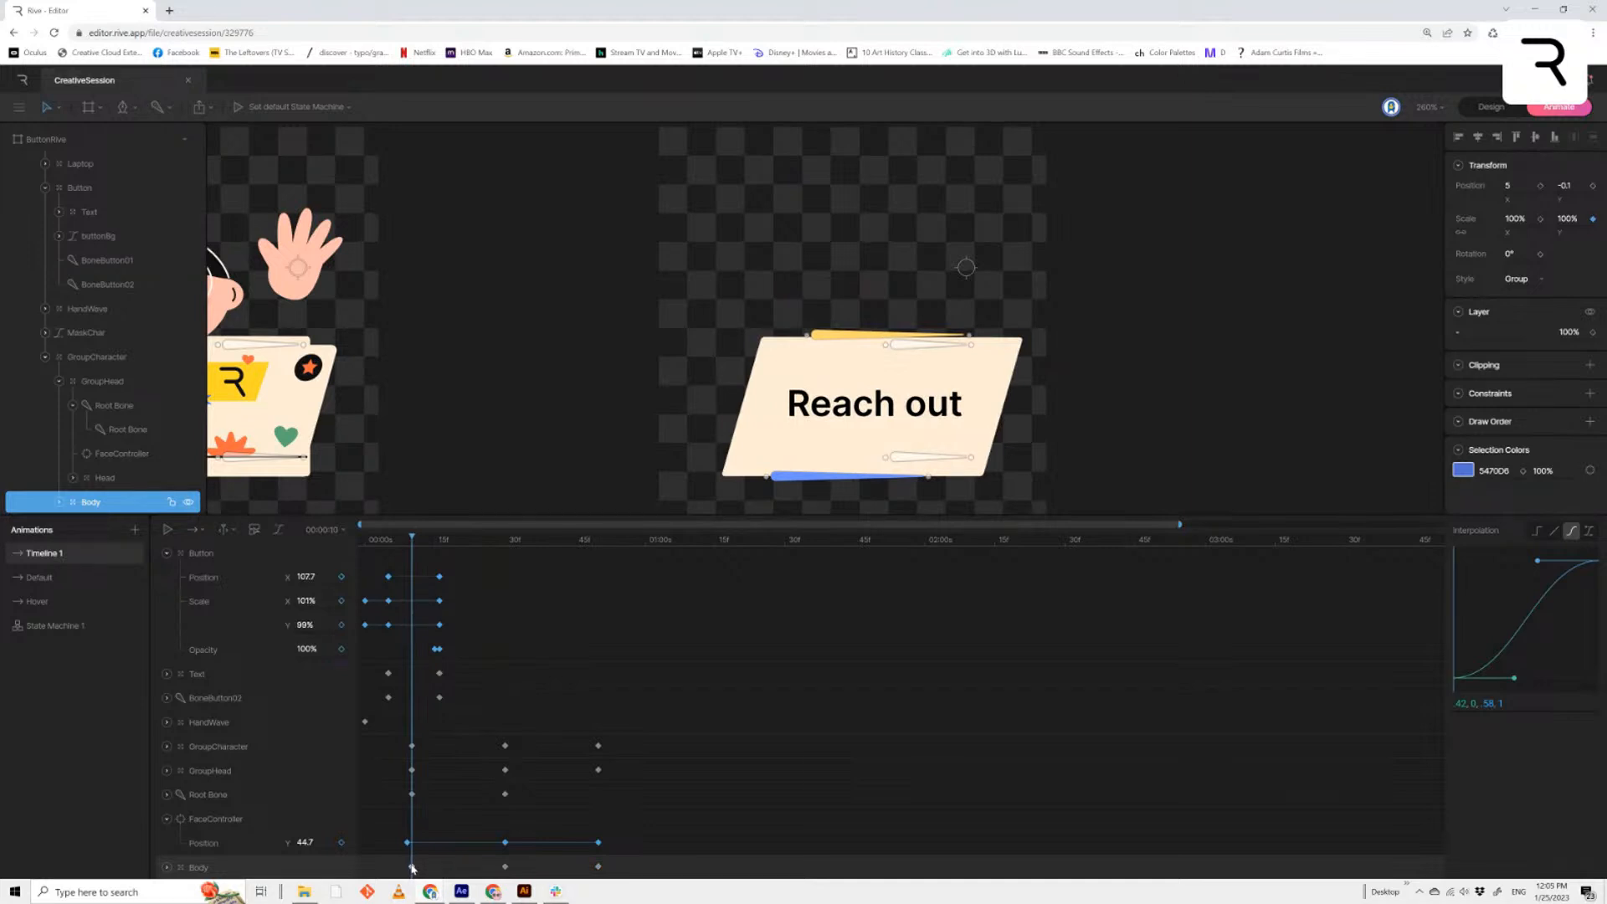
left_click_drag(413, 555, 409, 552)
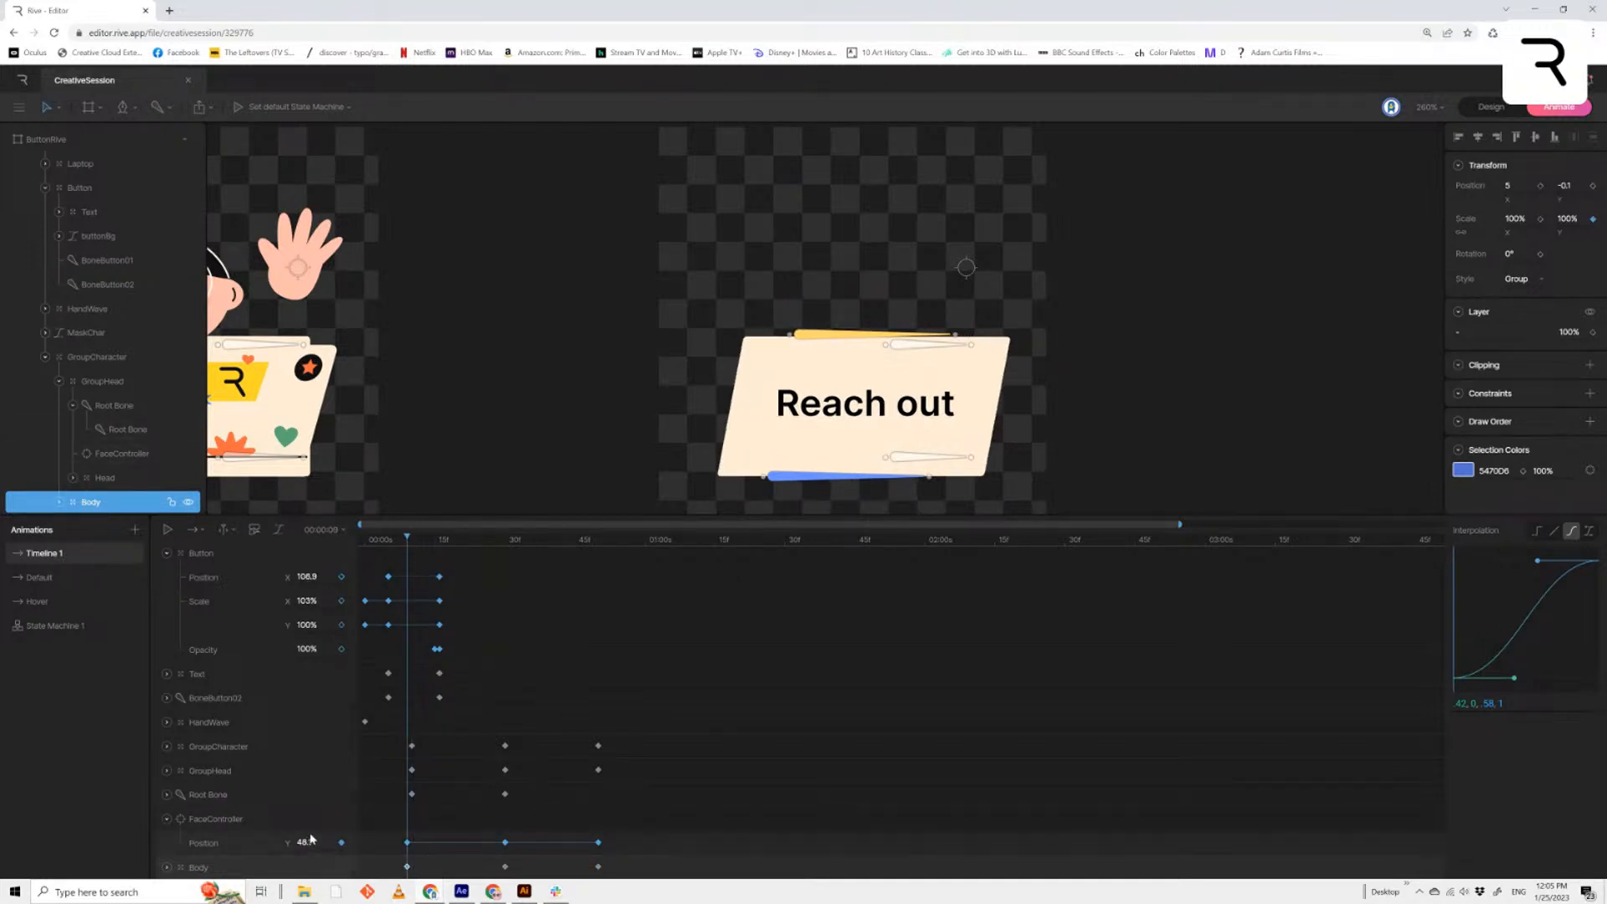
left_click_drag(308, 837, 319, 873)
left_click(835, 795)
left_click(326, 843)
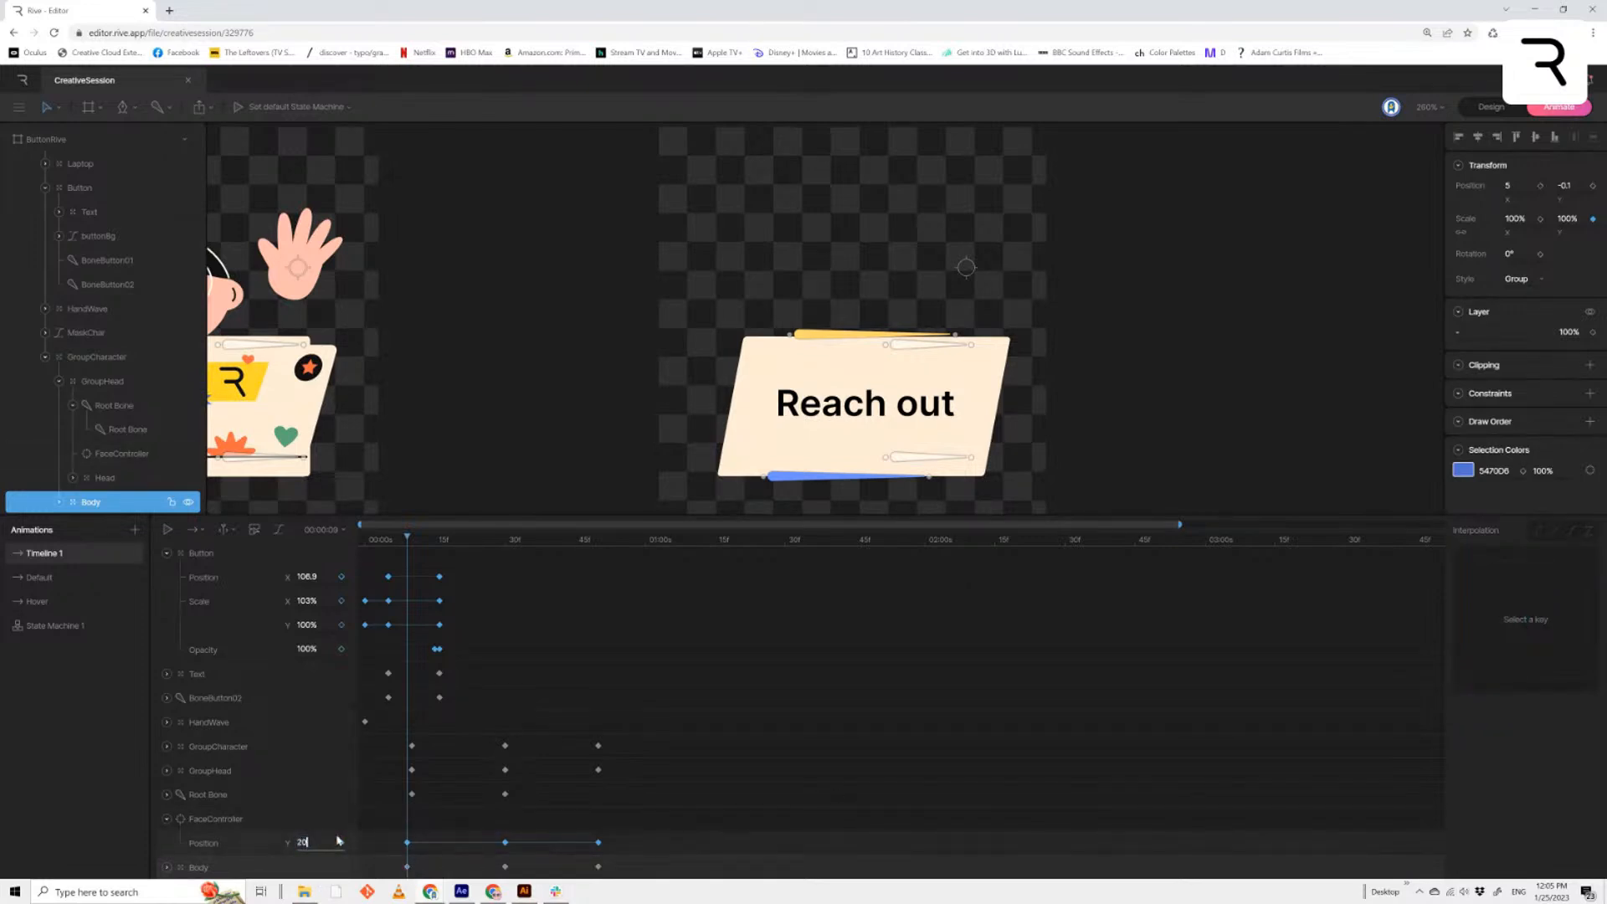
key("space")
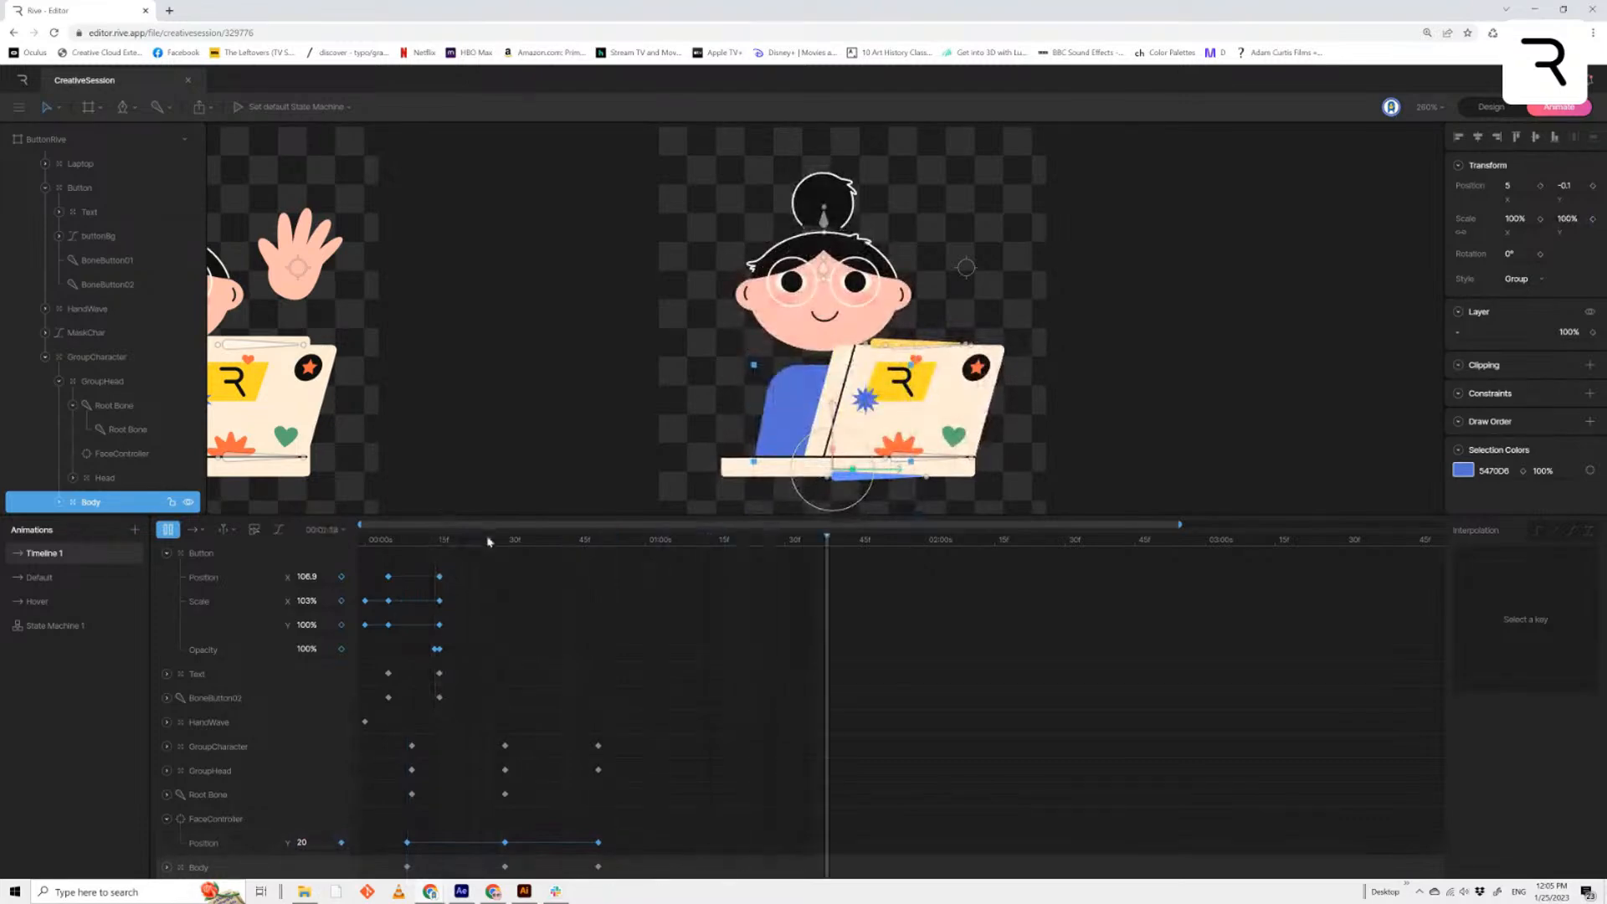
key("space")
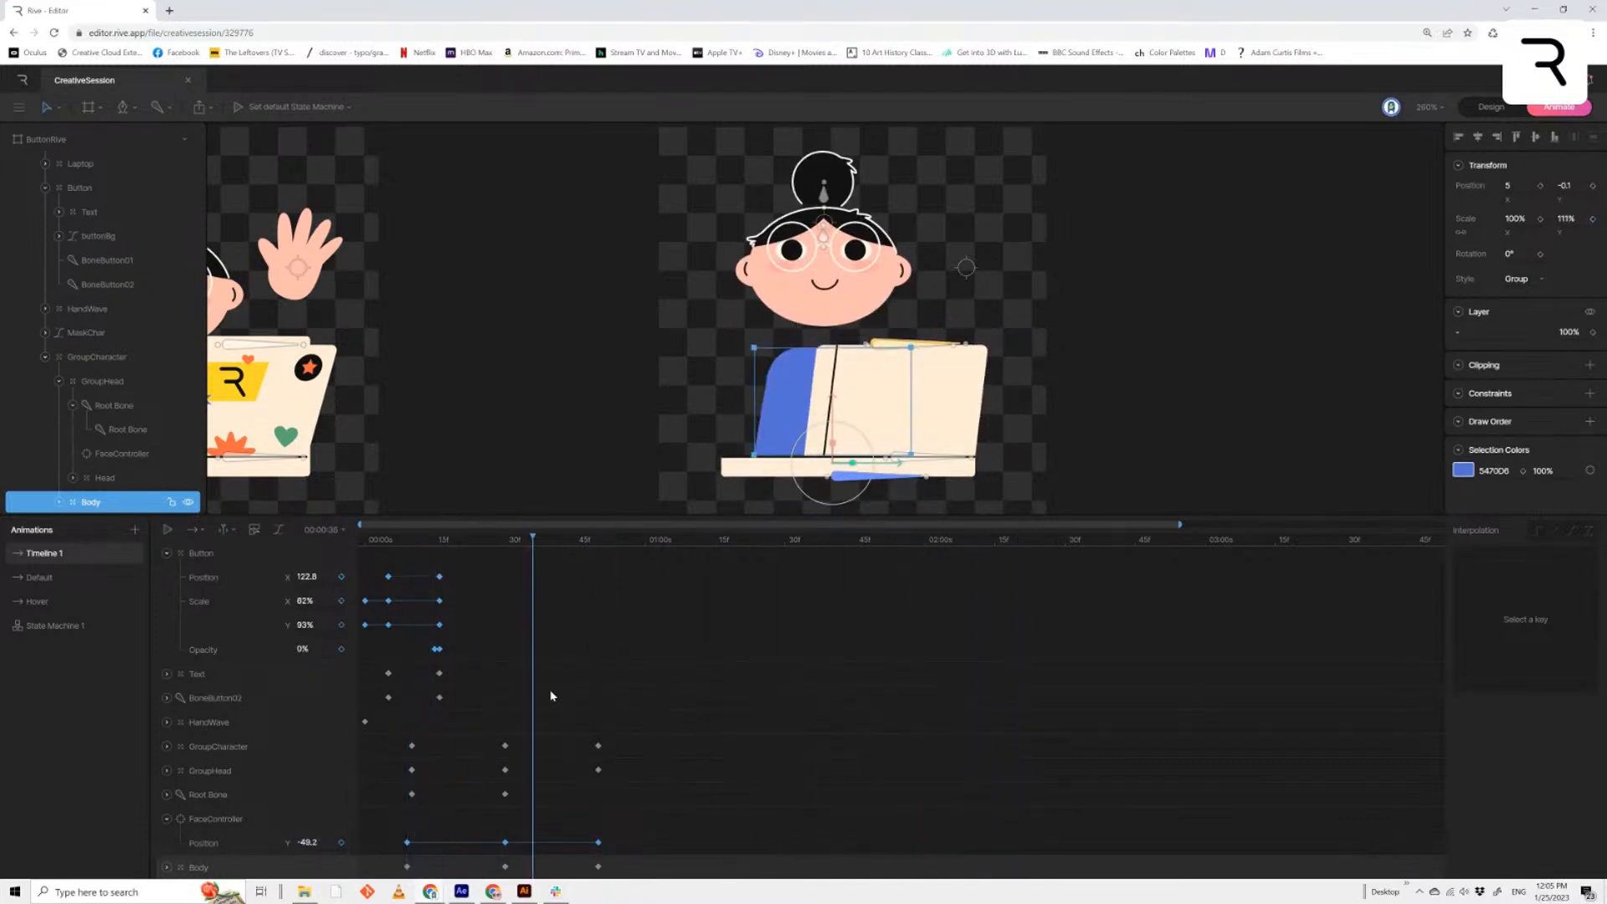
Delay the GroupHead keyframes to start at about frame 13 and the FaceController position keyframes to start at about frame 18
left_click_drag(643, 826, 410, 849)
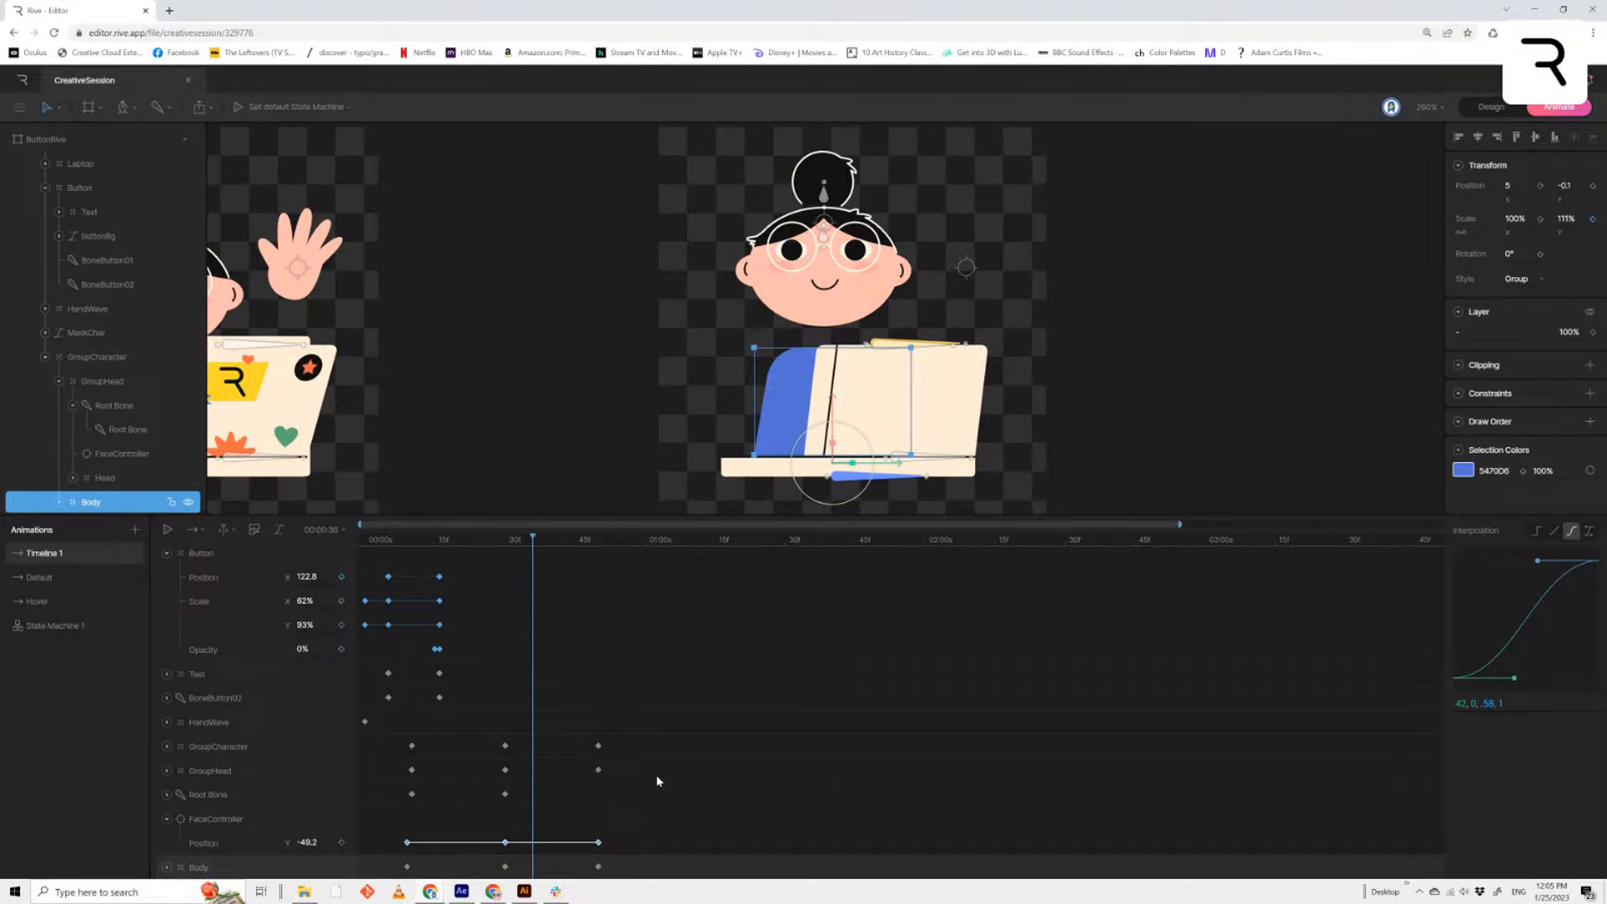
left_click_drag(657, 781, 427, 784)
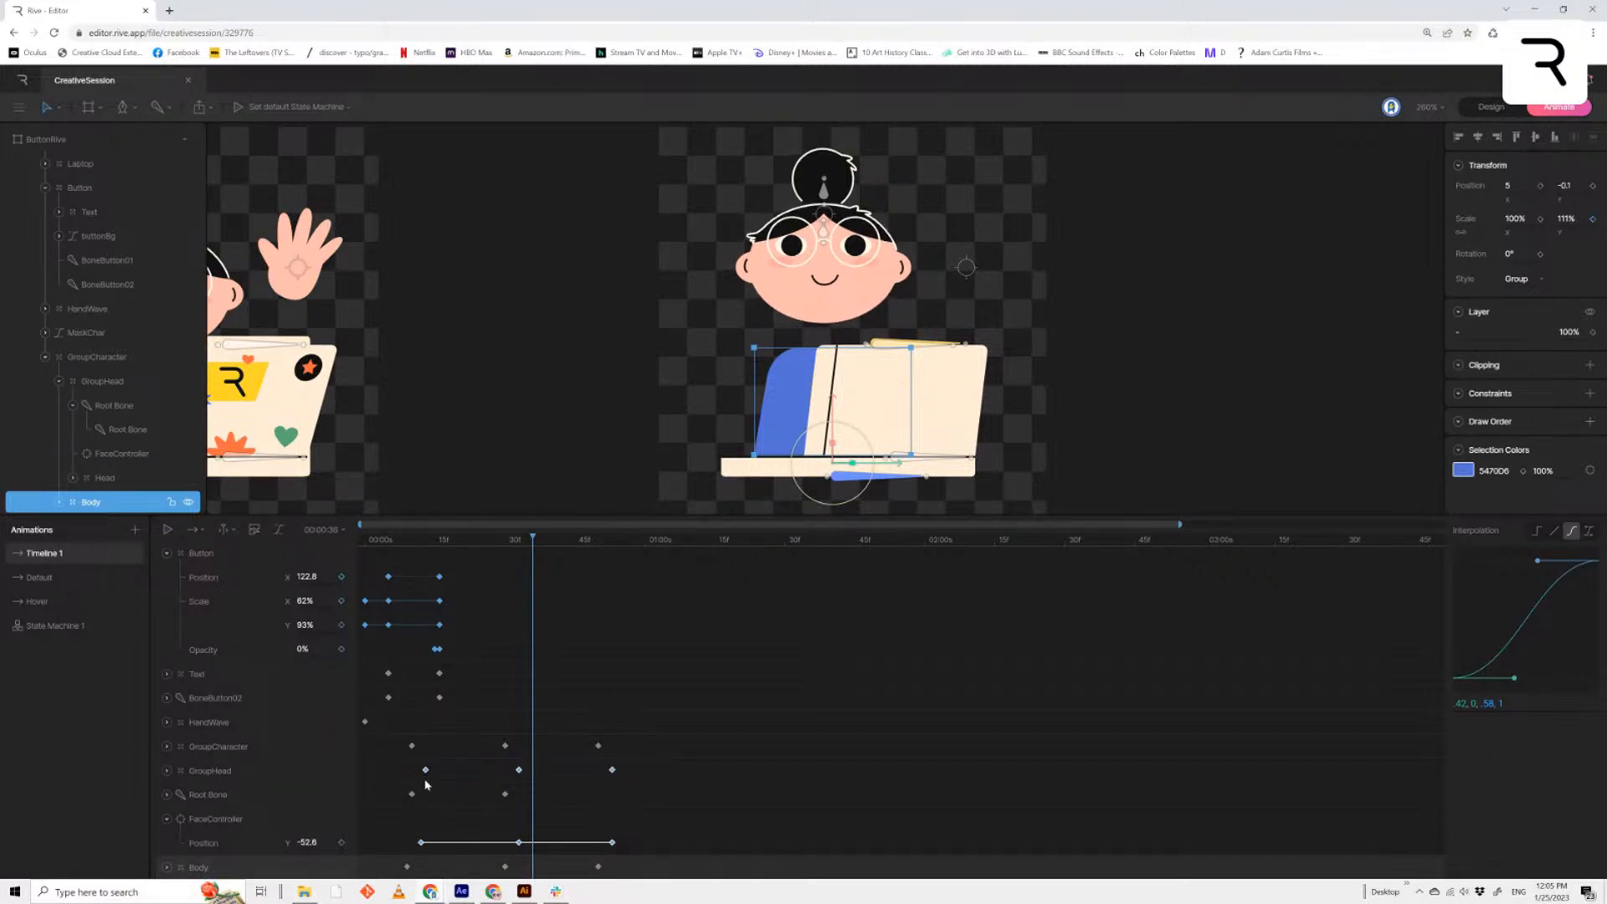
key("space")
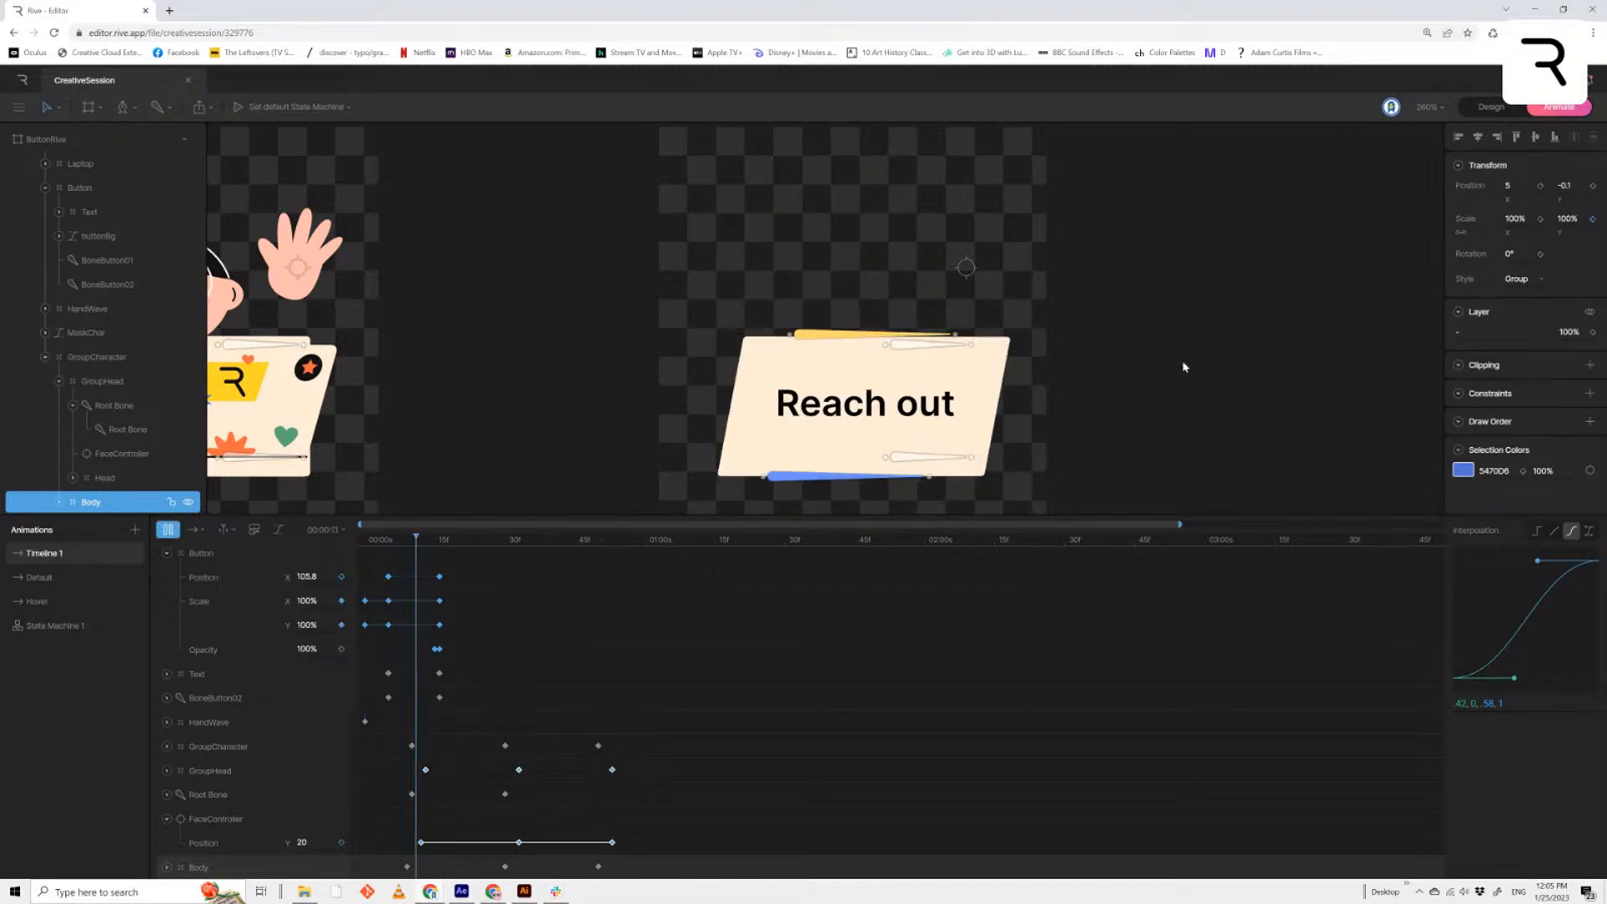
key("space")
left_click_drag(650, 824, 420, 850)
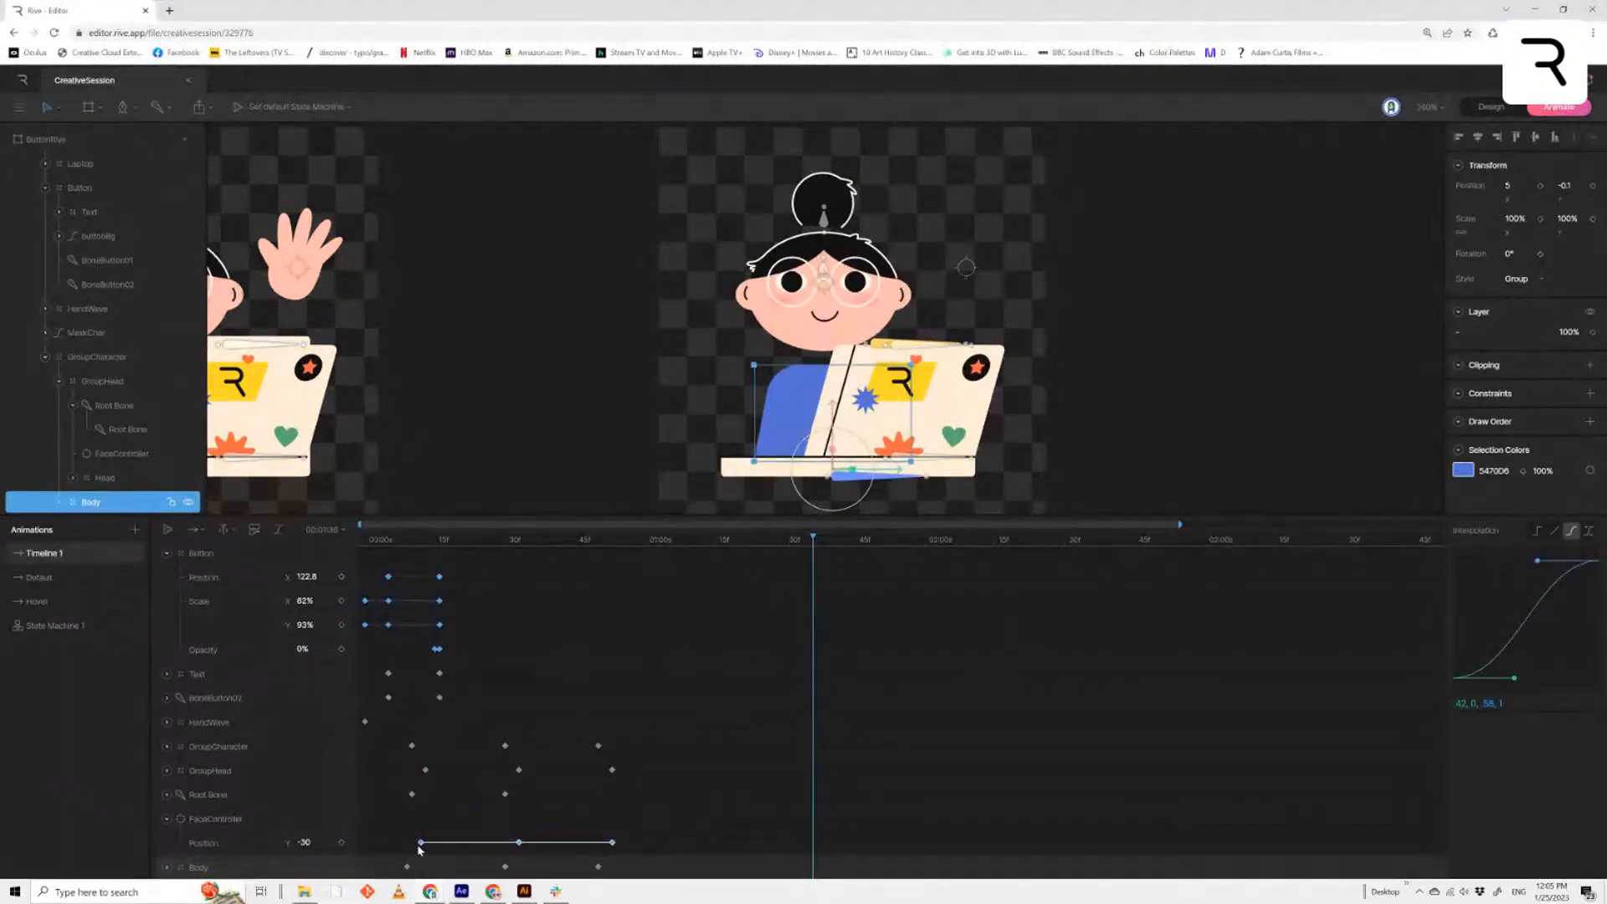
key("space")
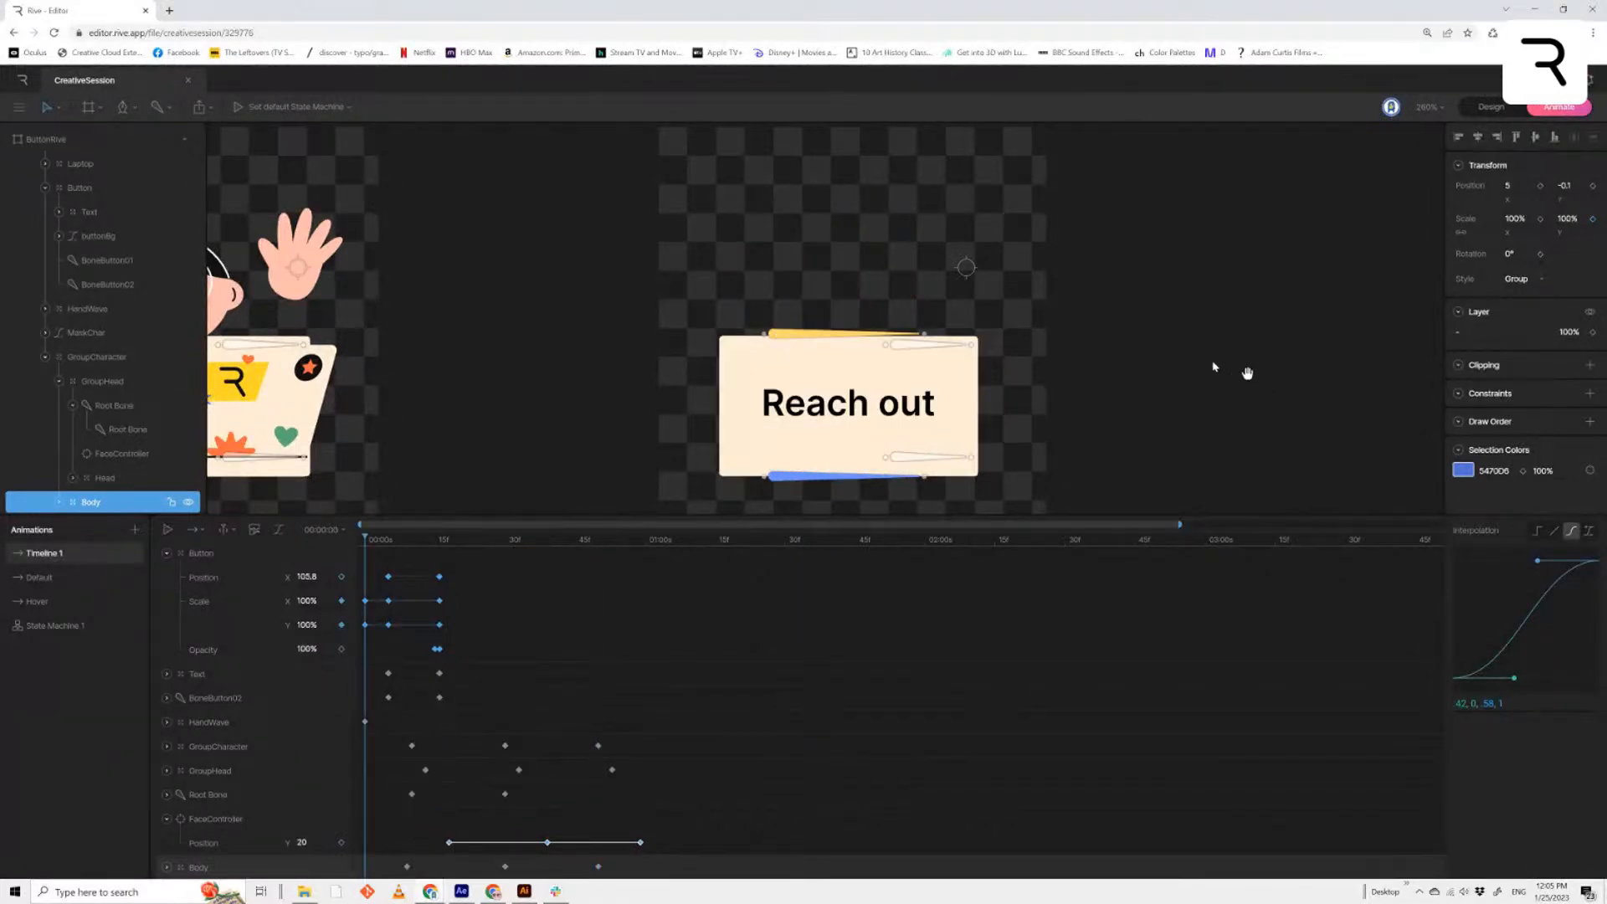
Replay the animation several times from the start to check the delayed head and face movement
left_click(745, 599)
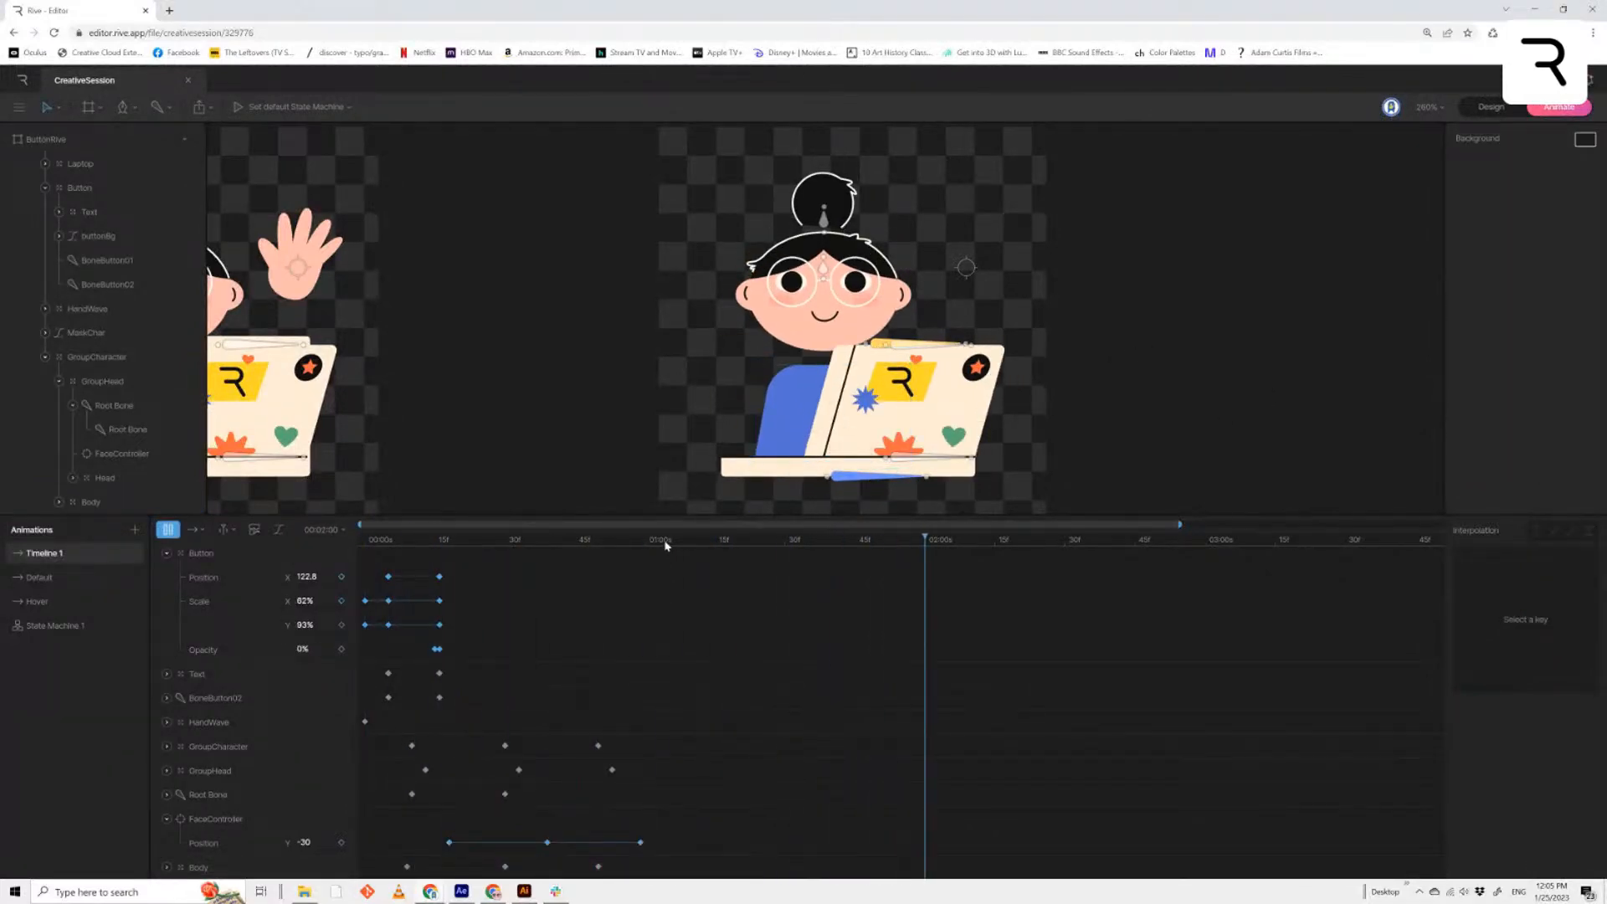
left_click_drag(657, 543, 363, 545)
key("space")
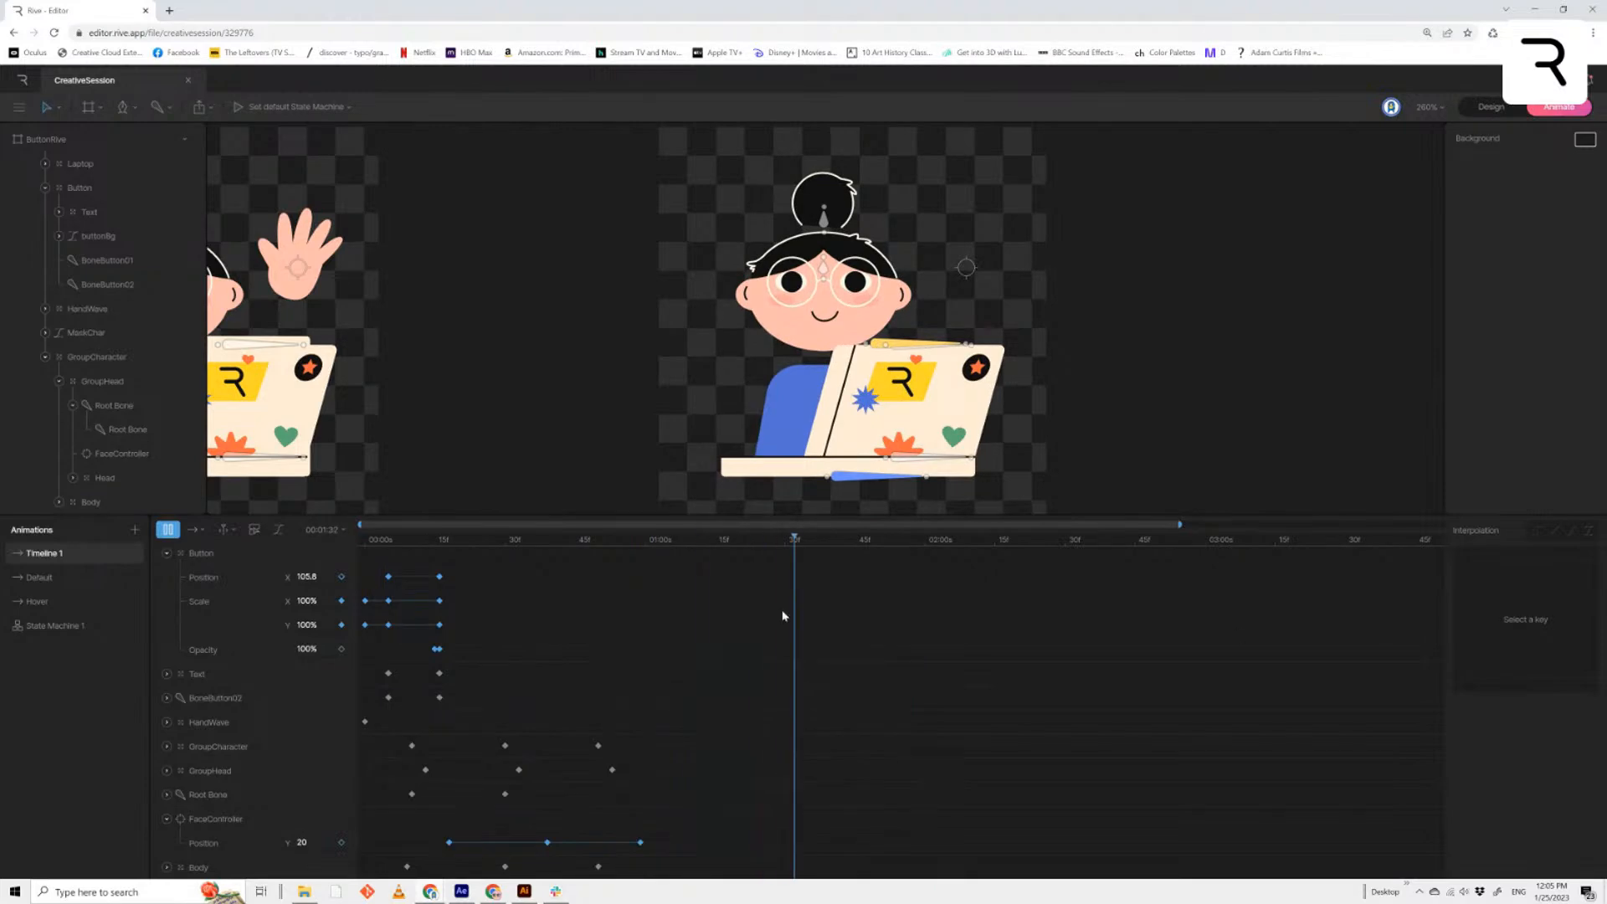
key("space")
key("space")
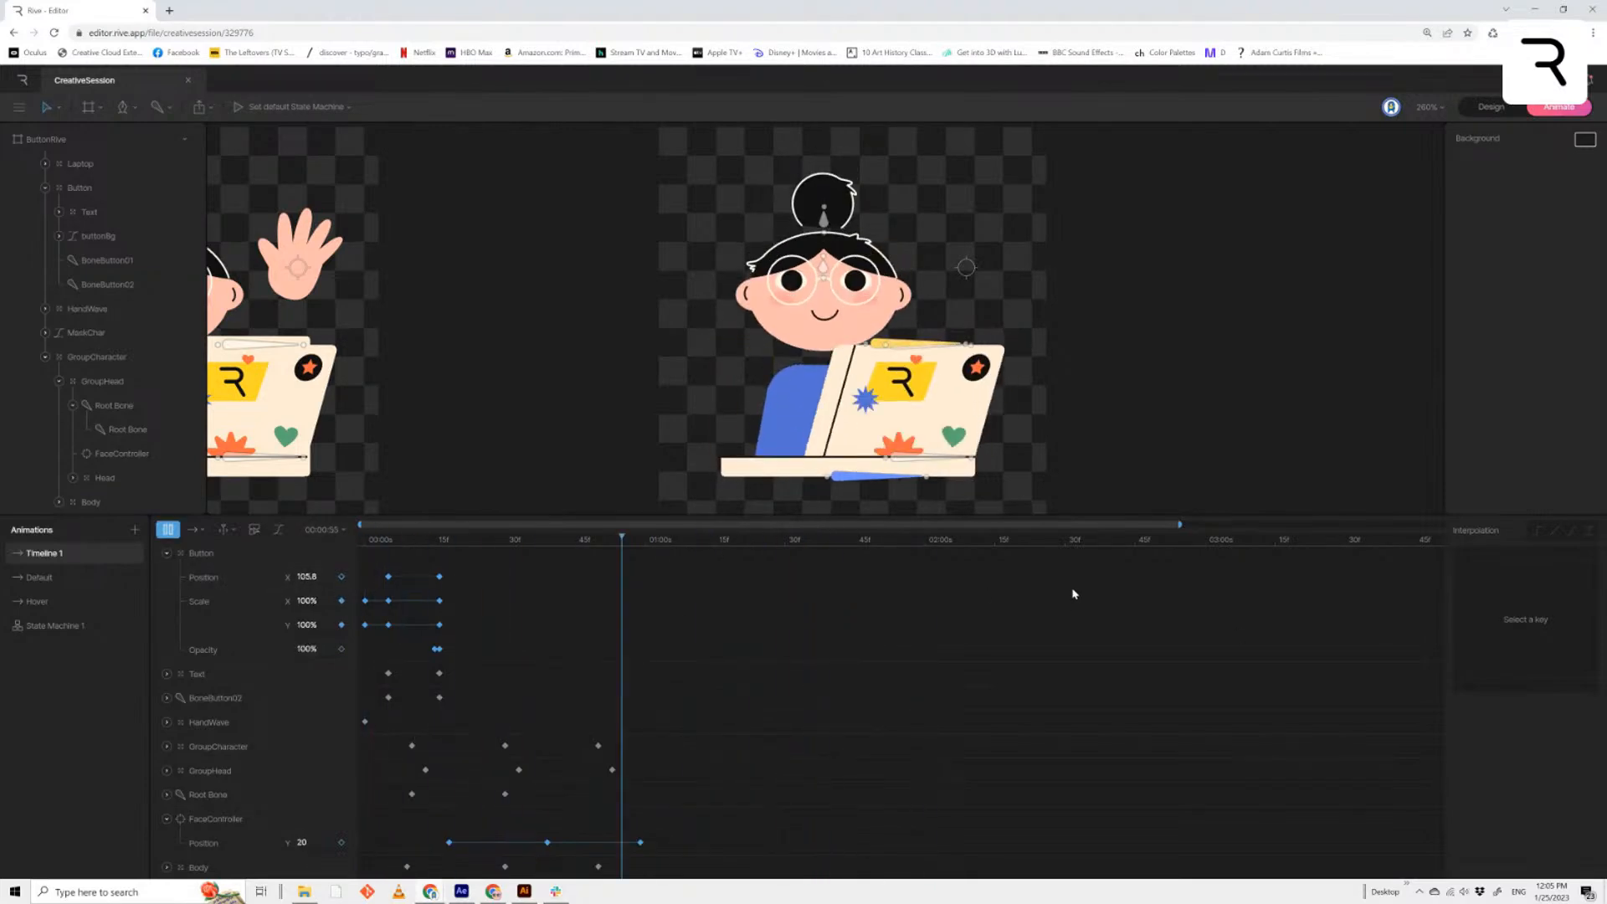
left_click_drag(728, 540, 328, 545)
key("space")
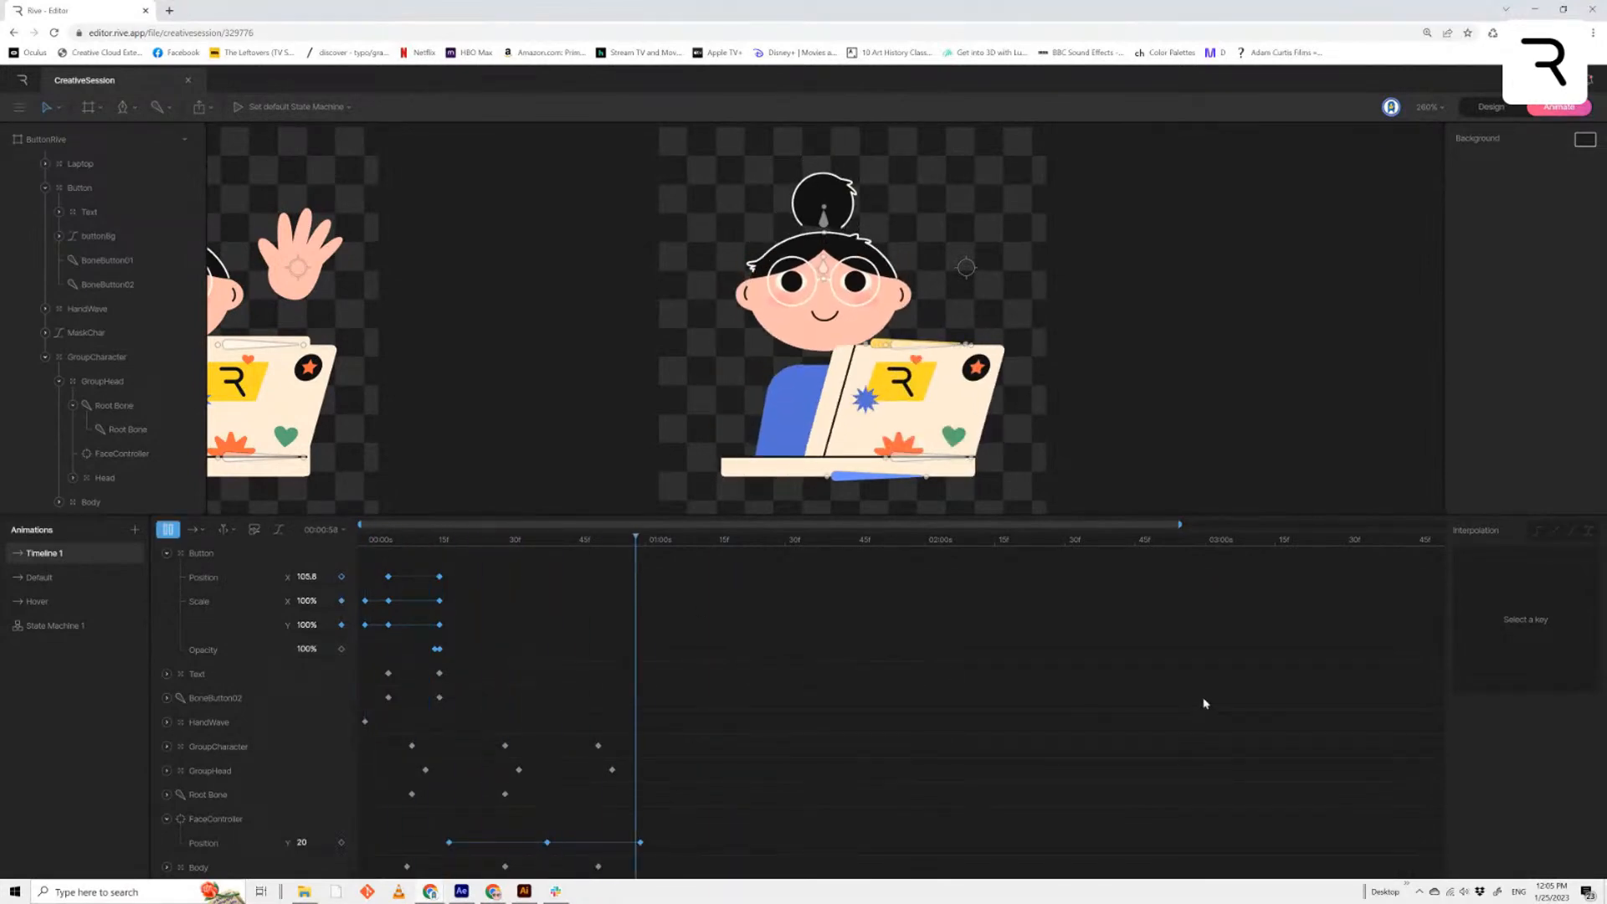
key("space")
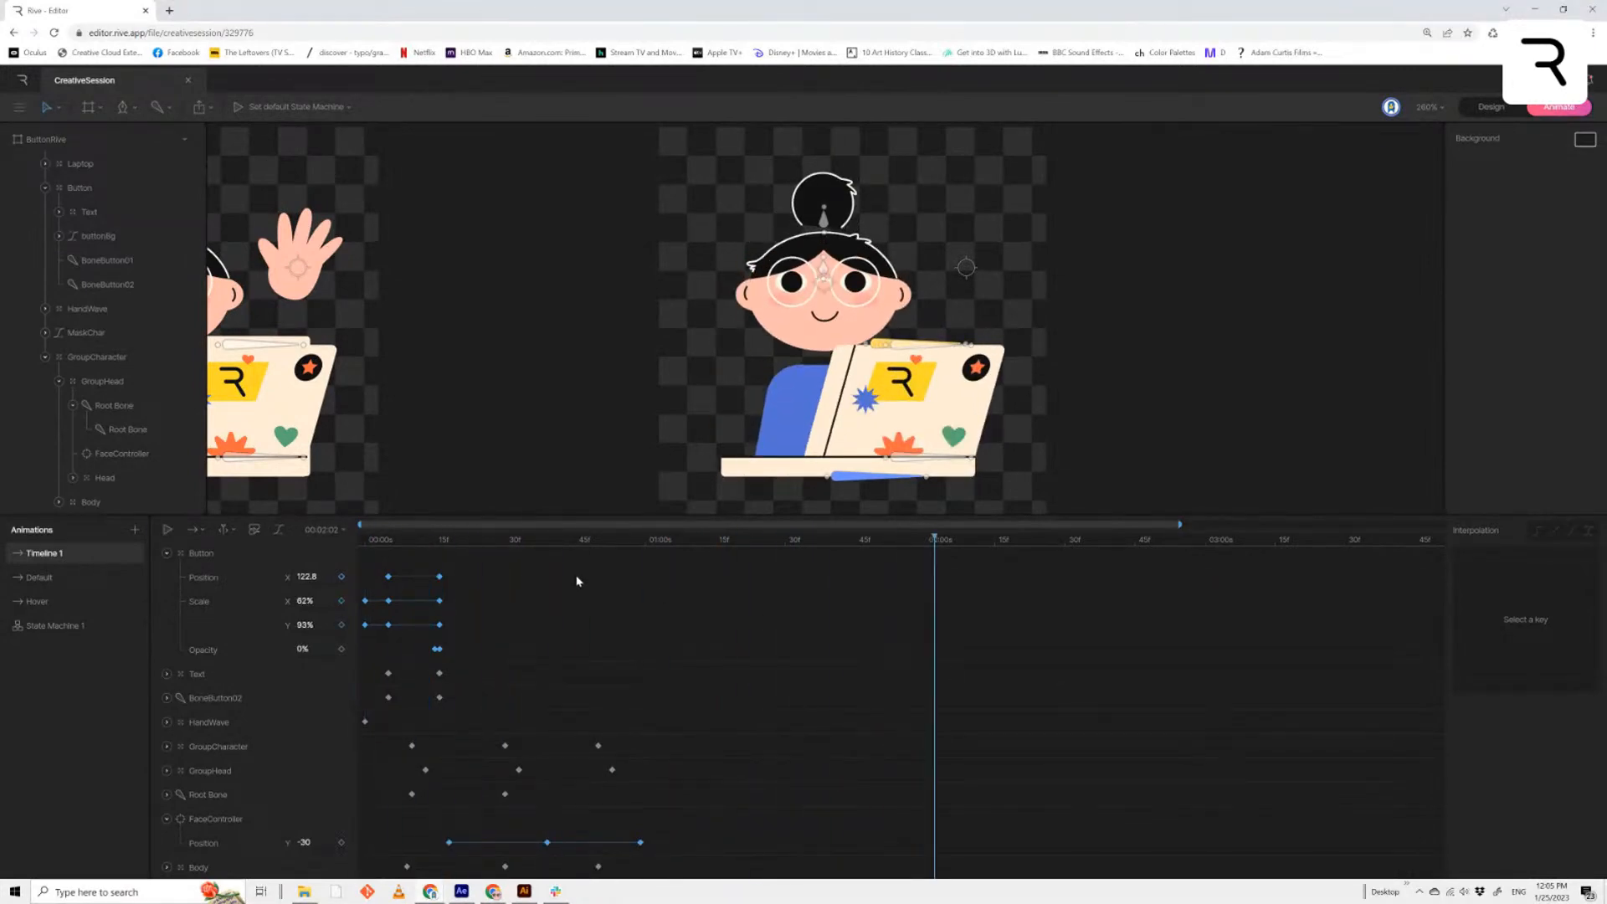
key("space")
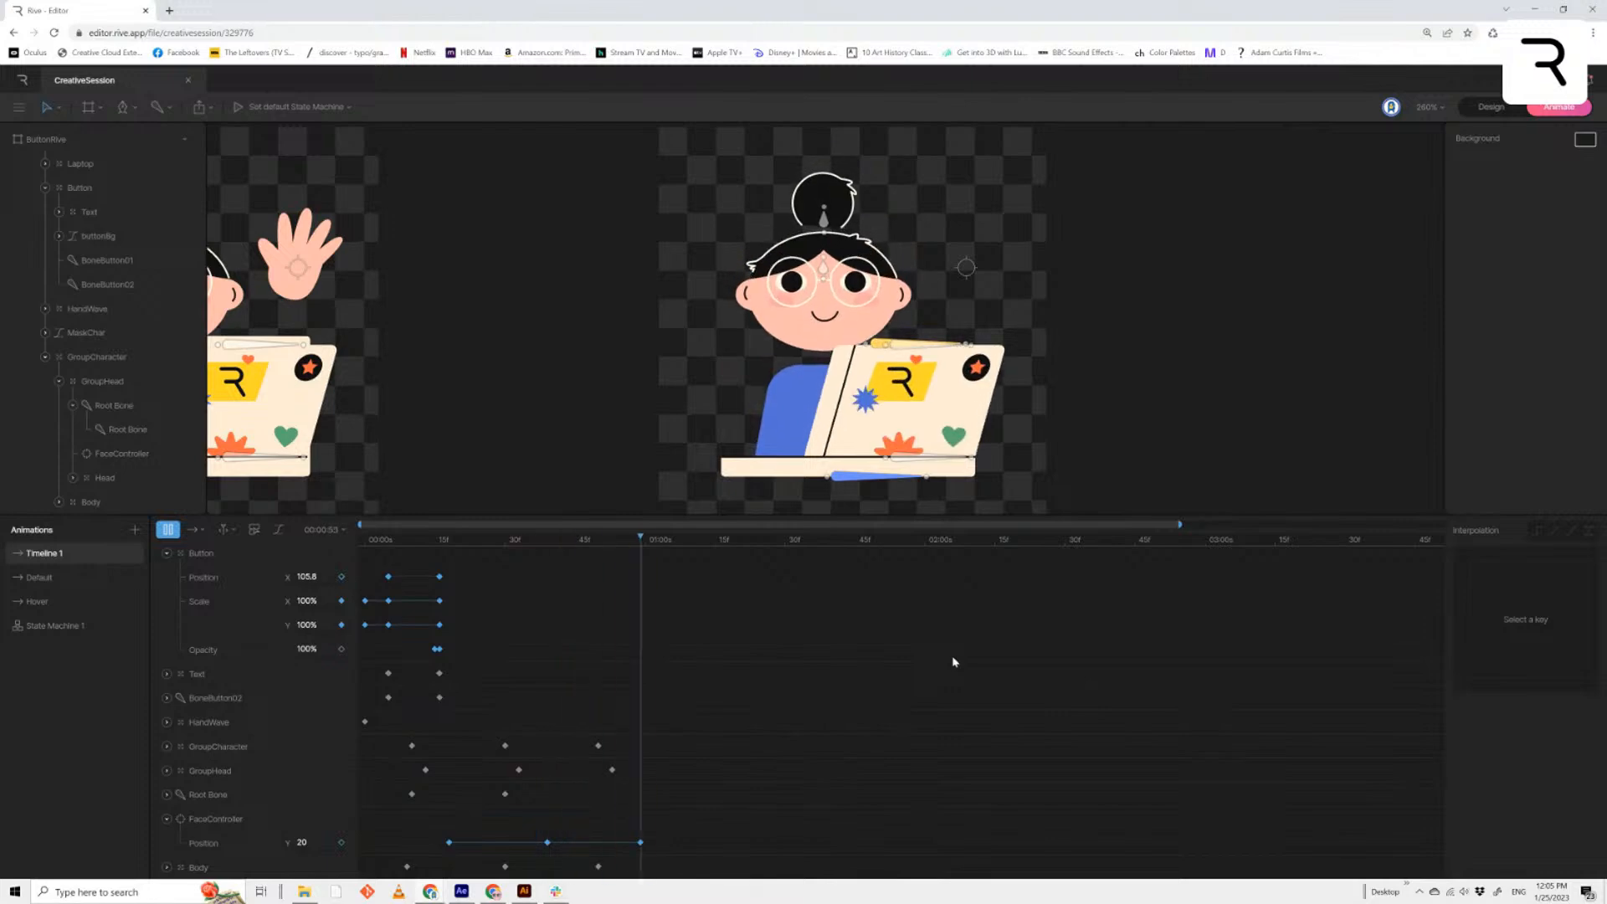
key("space")
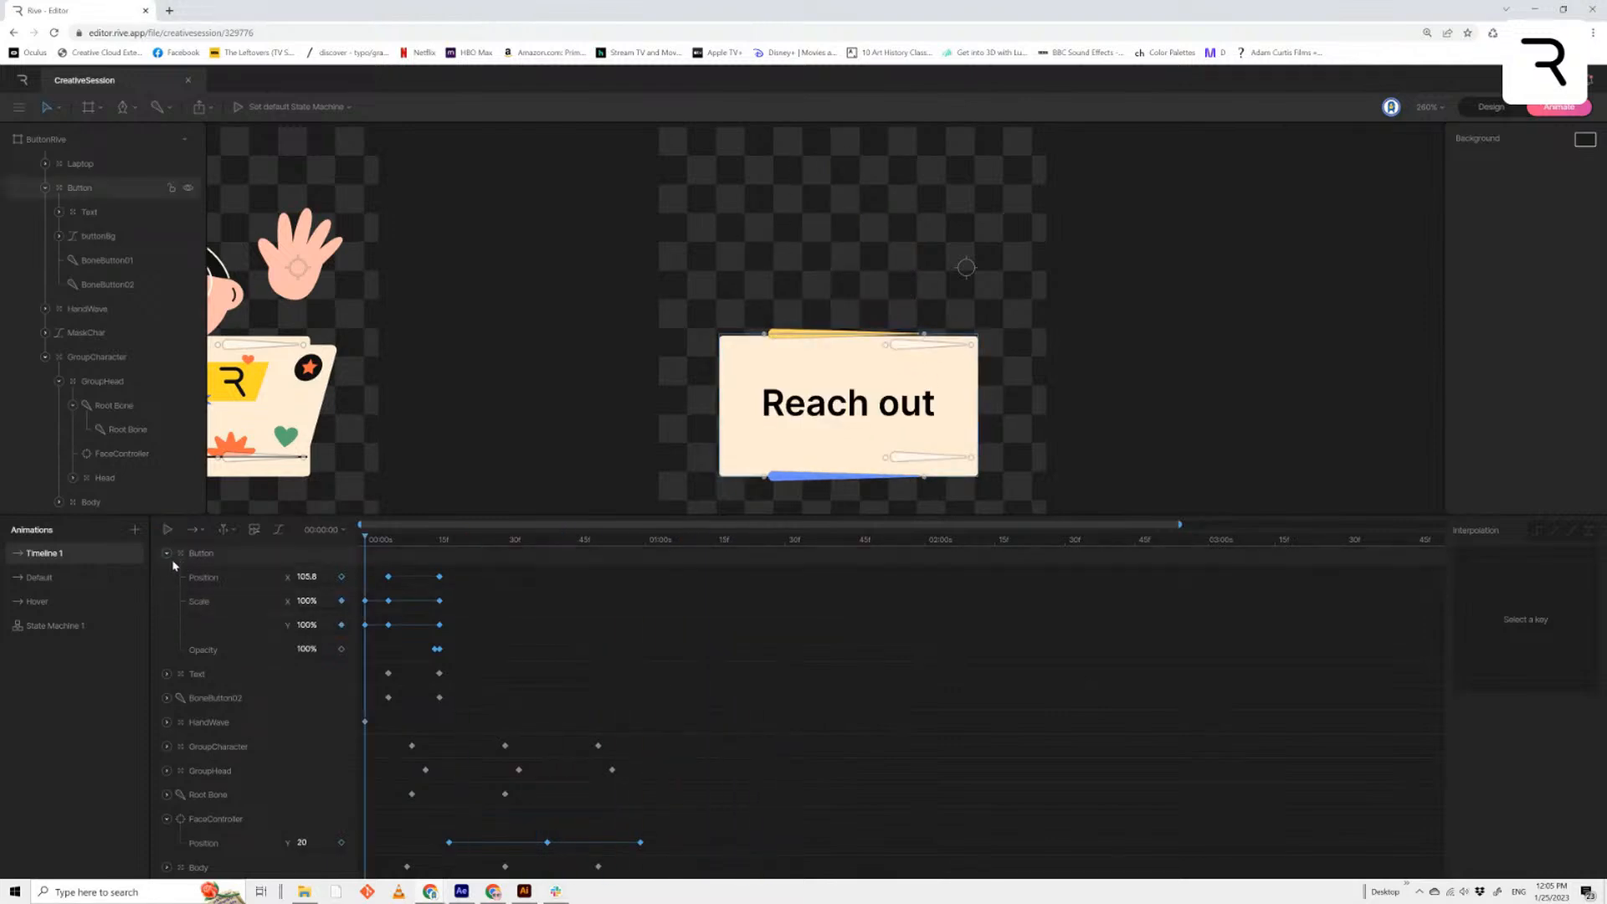
Collapse the Button and FaceController tracks in the timeline and review the playback of the whole button-to-laptop transition
left_click(166, 554)
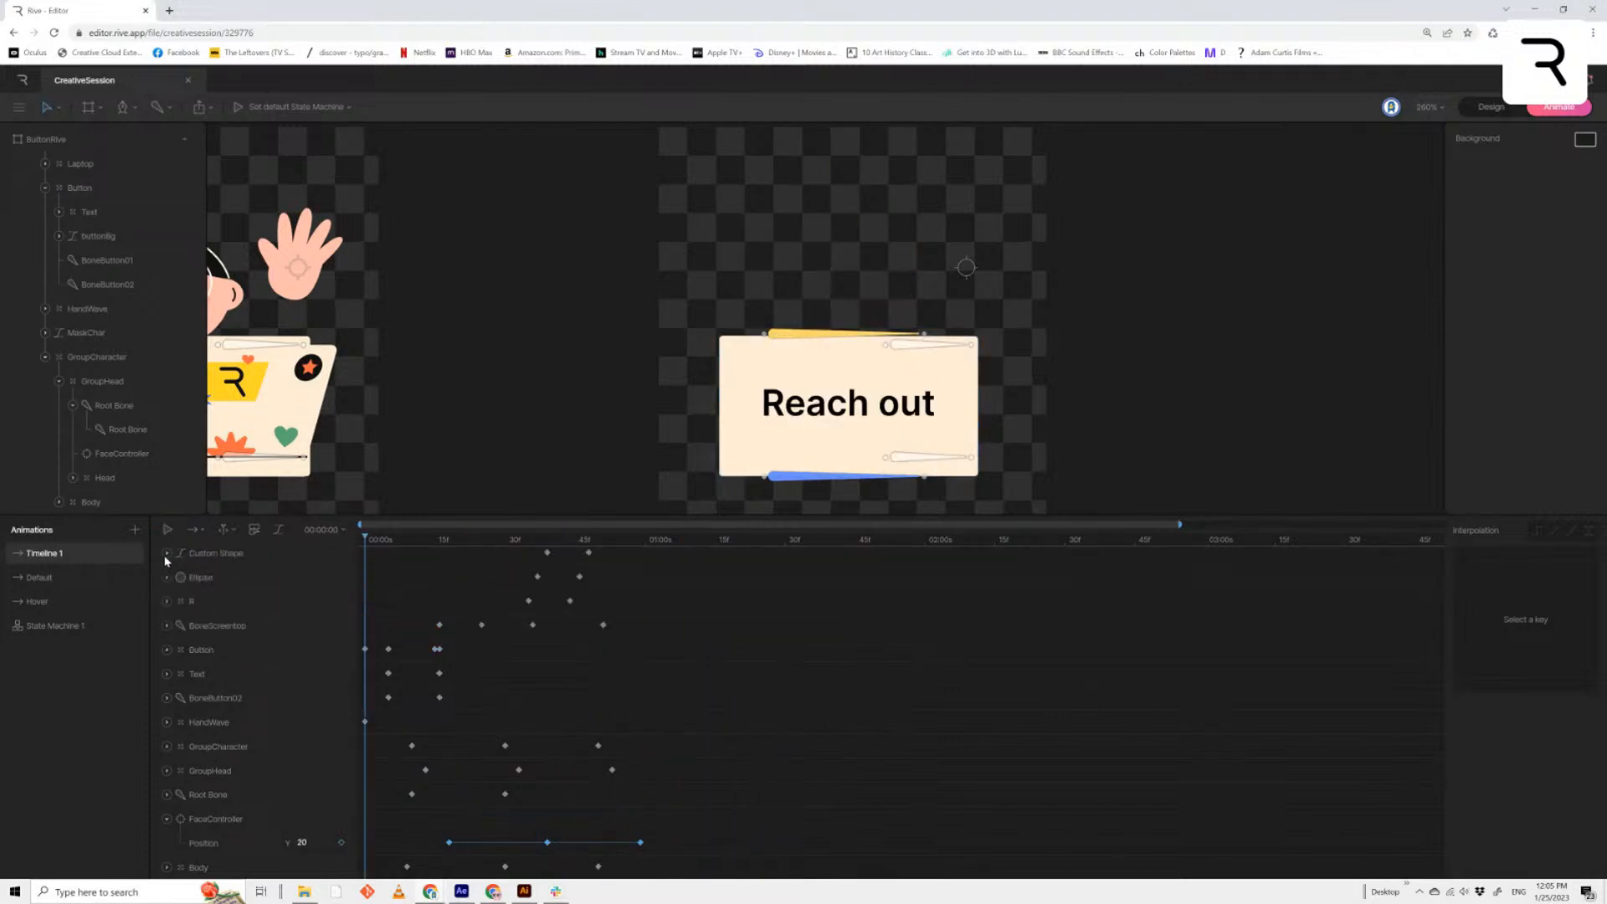
left_click(167, 818)
scroll(404, 803, "up", 3)
key("space")
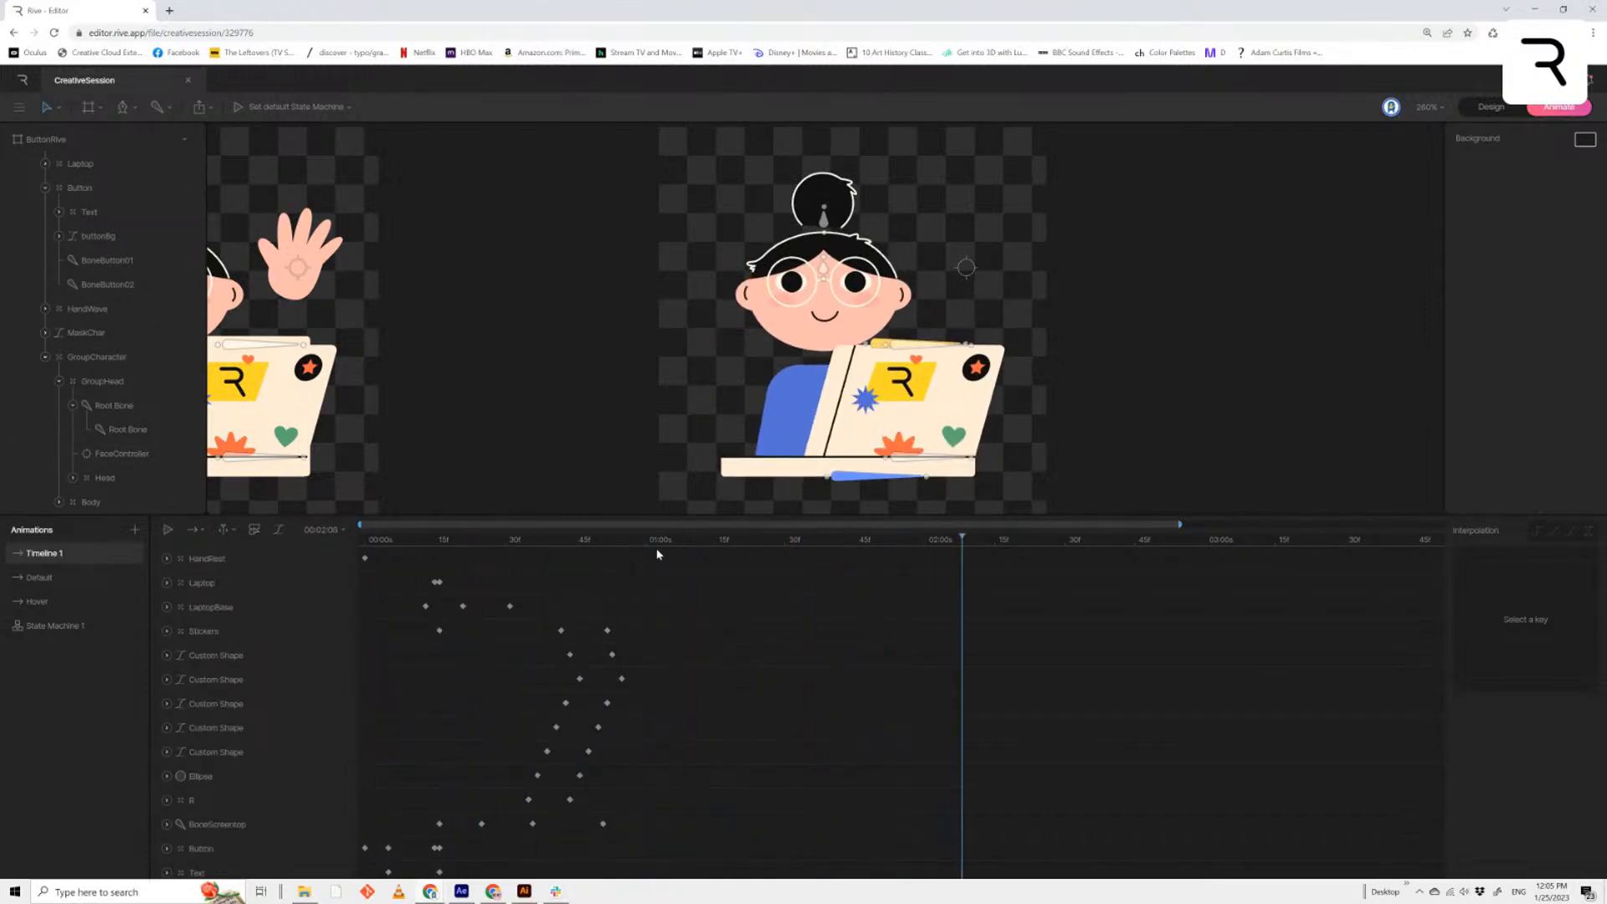
key("space")
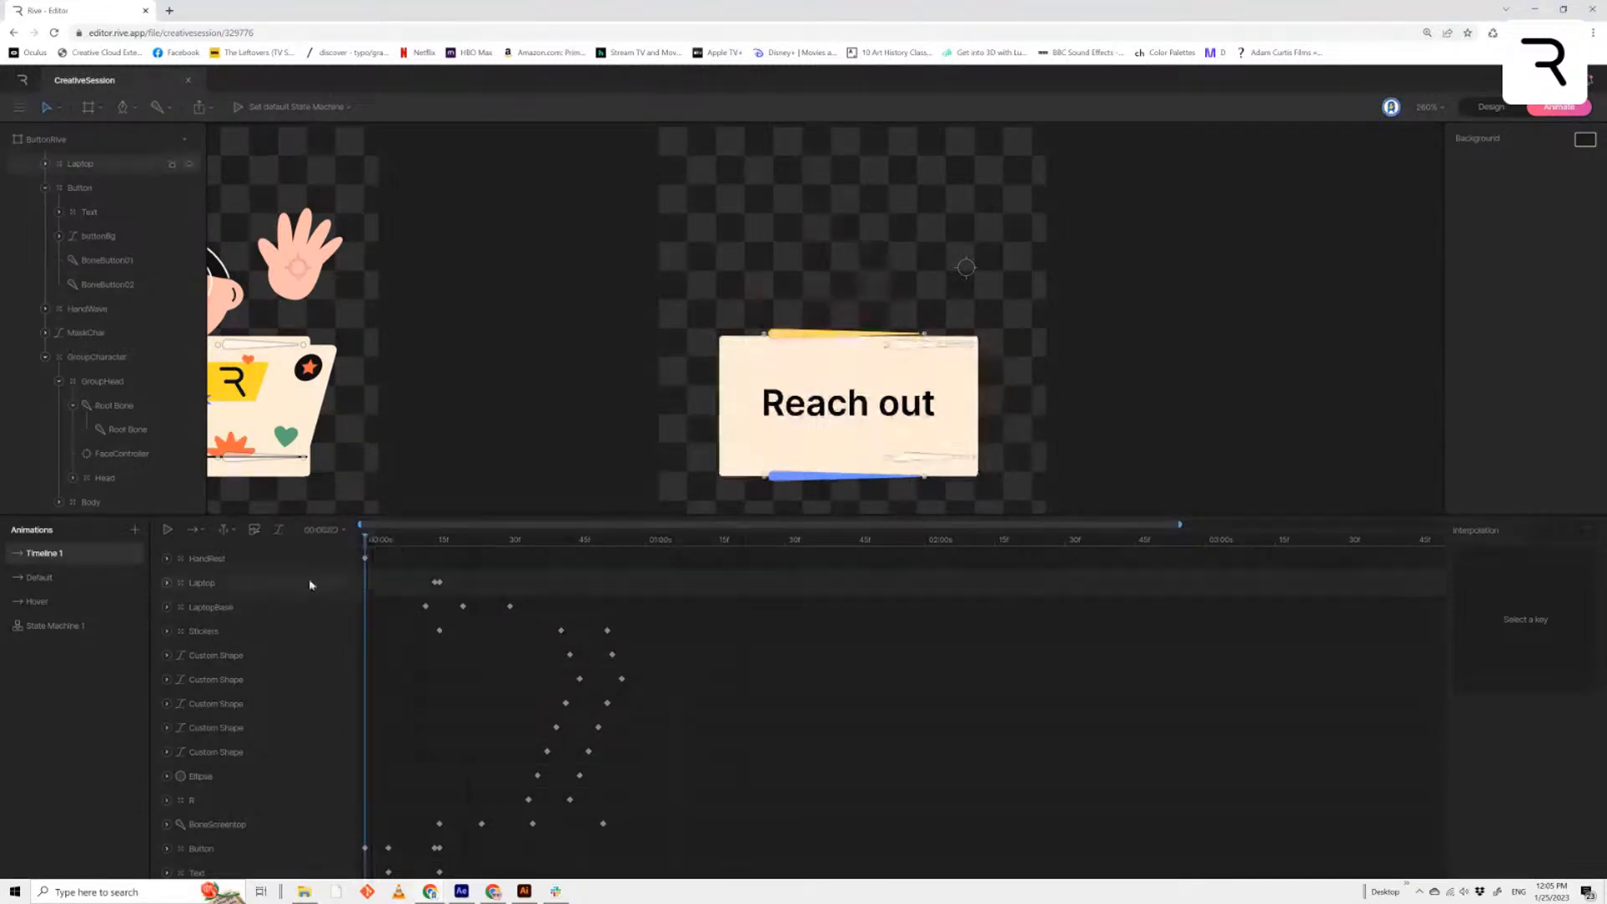
key("space")
key("space")
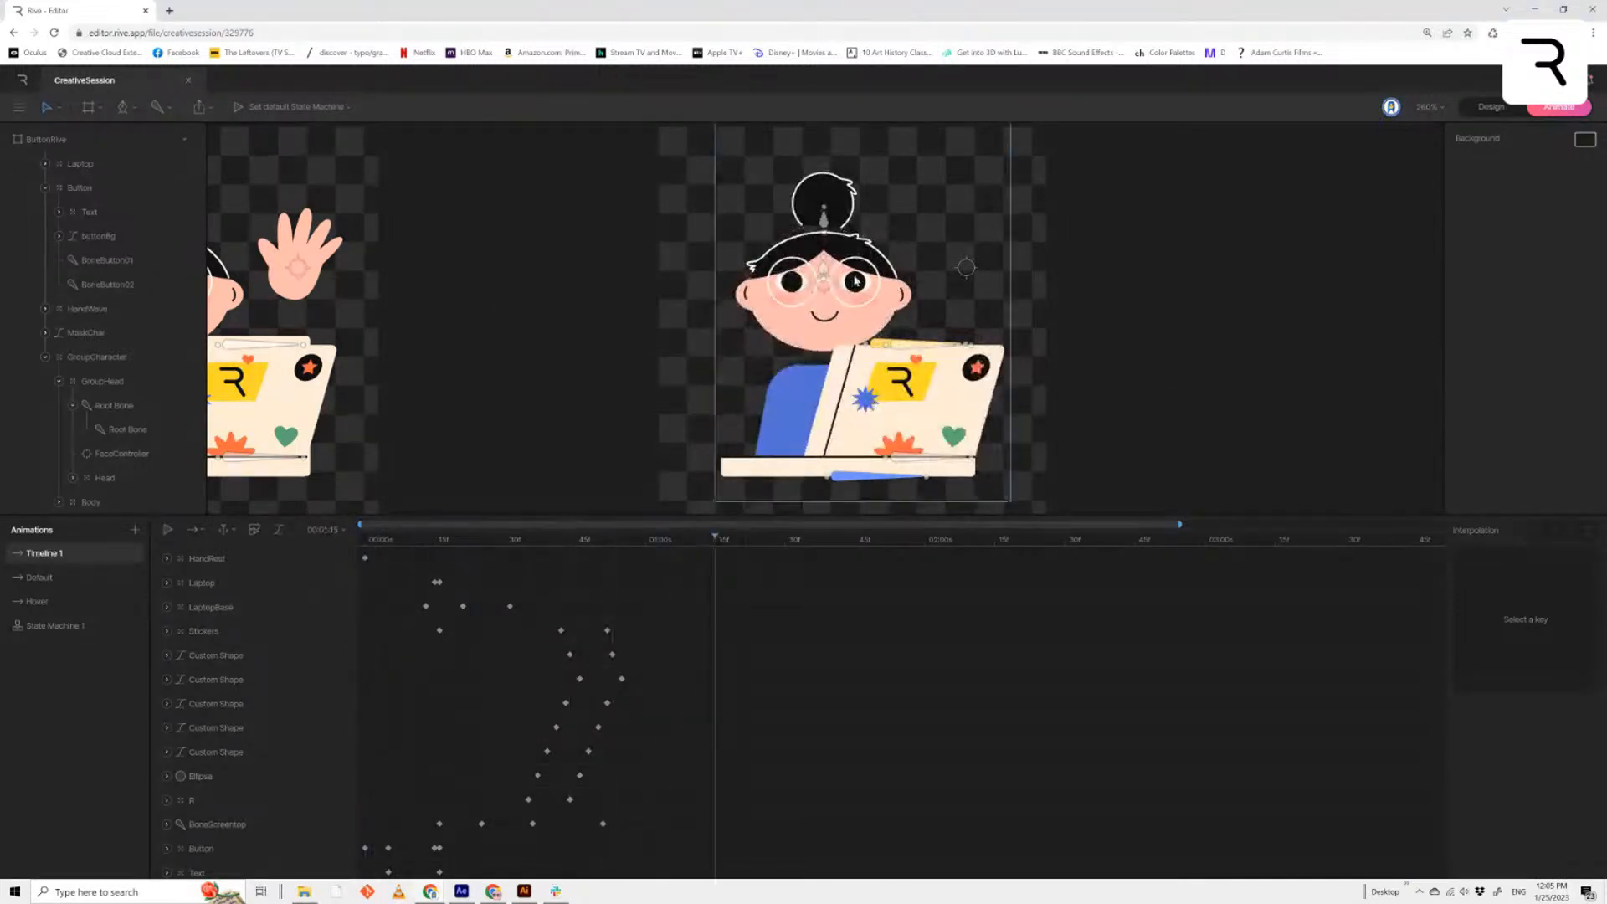
key("space")
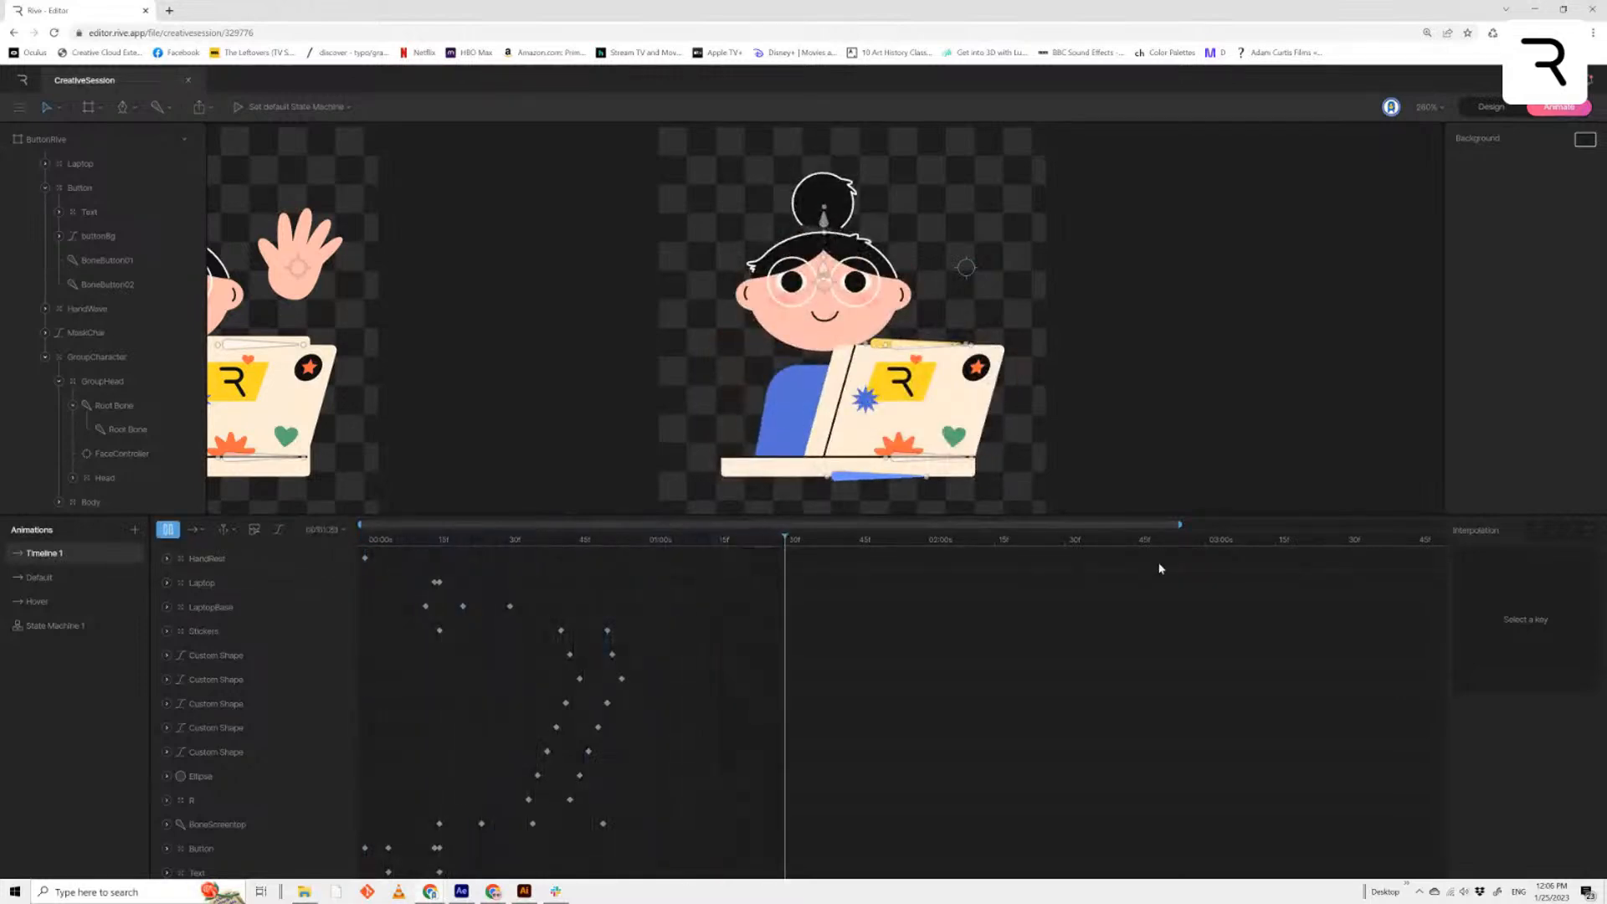
key("space")
left_click_drag(510, 543, 234, 566)
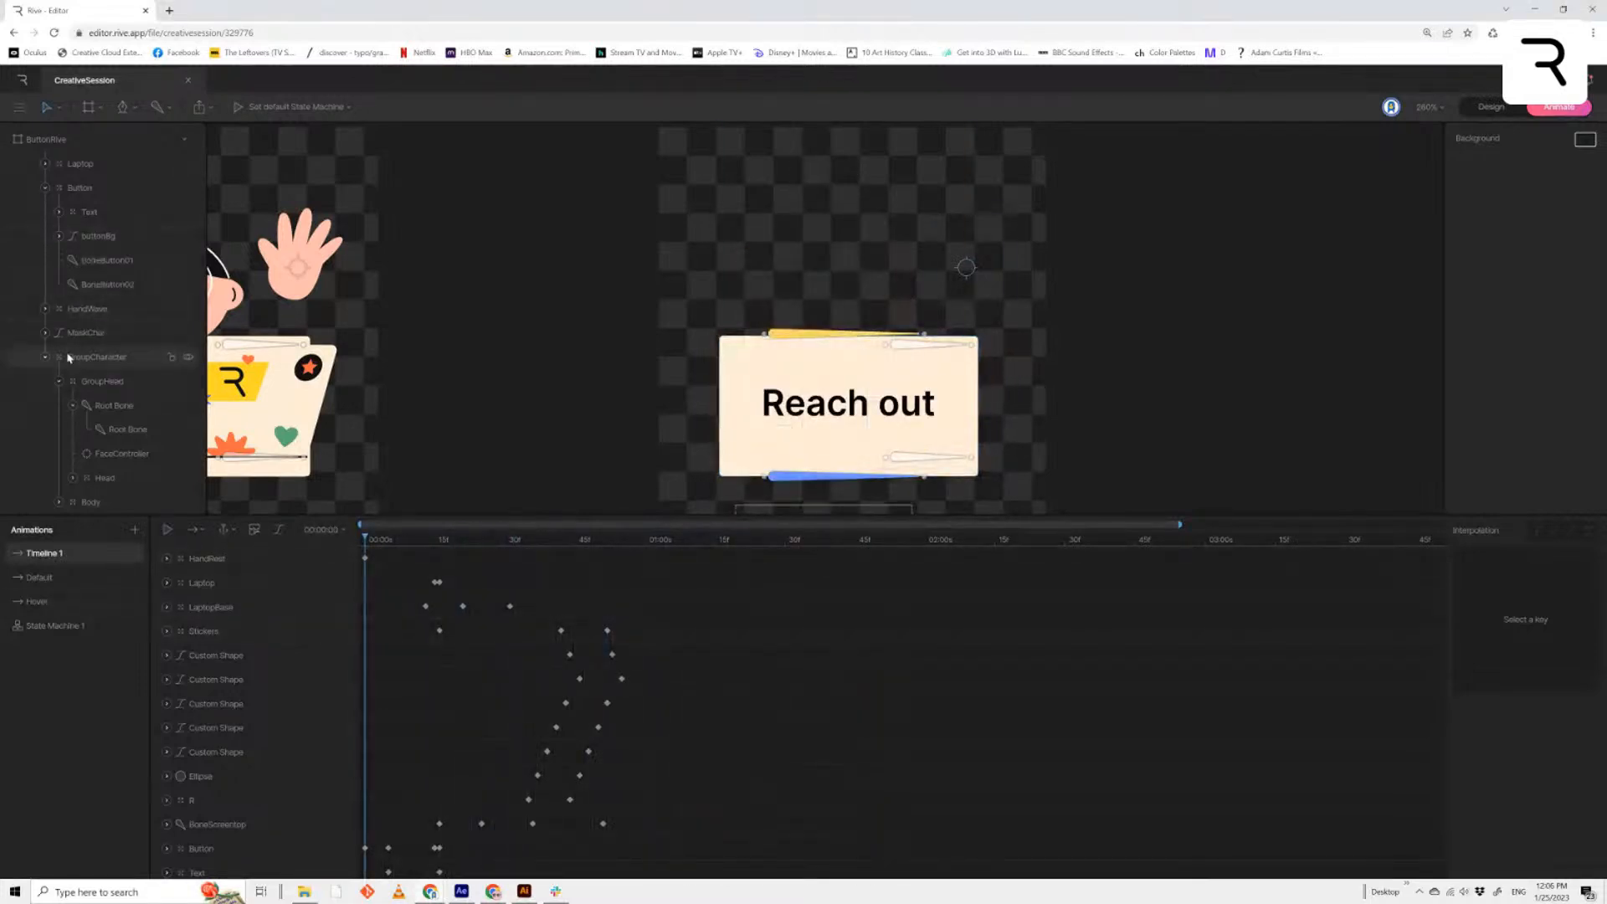
Collapse GroupCharacter in the hierarchy, inspect the MaskChar shape's extent, and replay the character's entrance
left_click(55, 380)
left_click(45, 356)
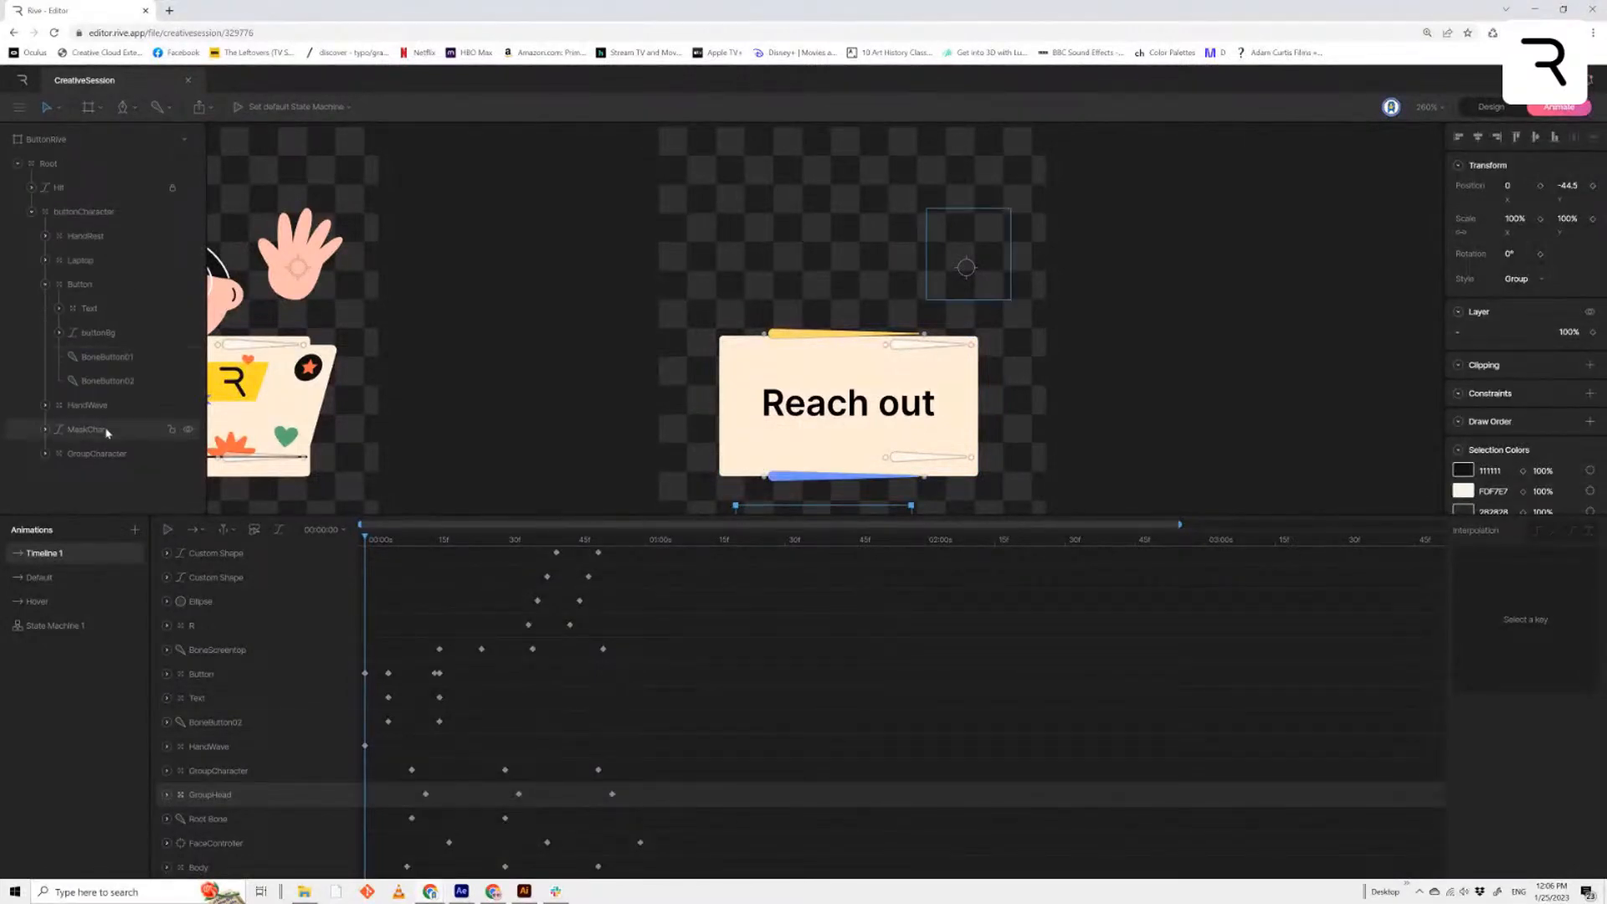
left_click(96, 430)
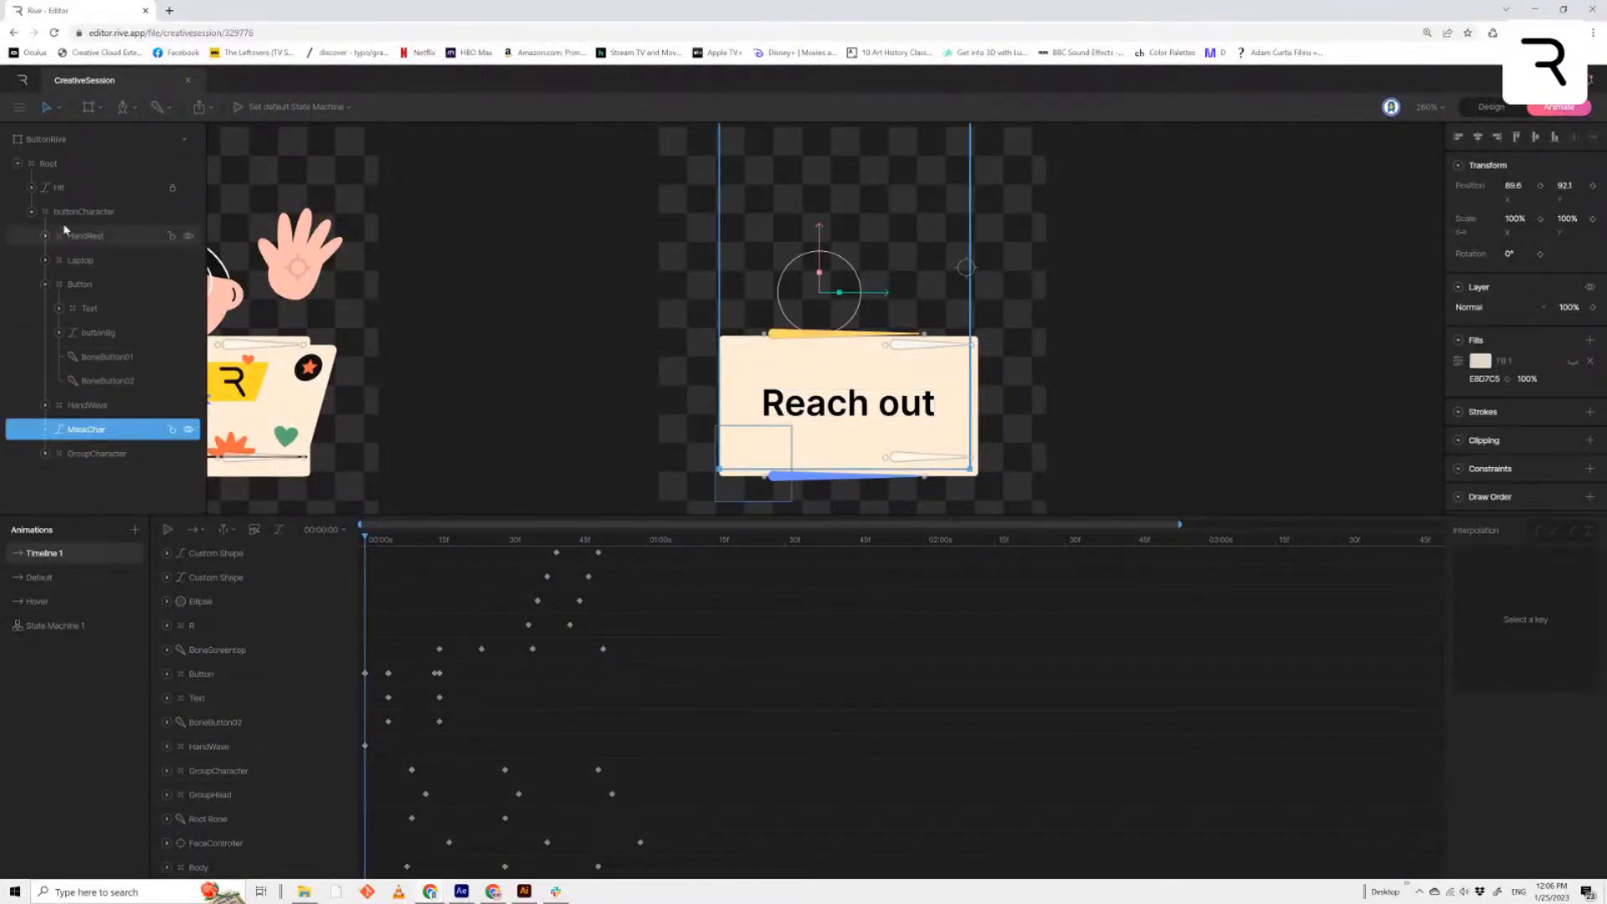
key("space")
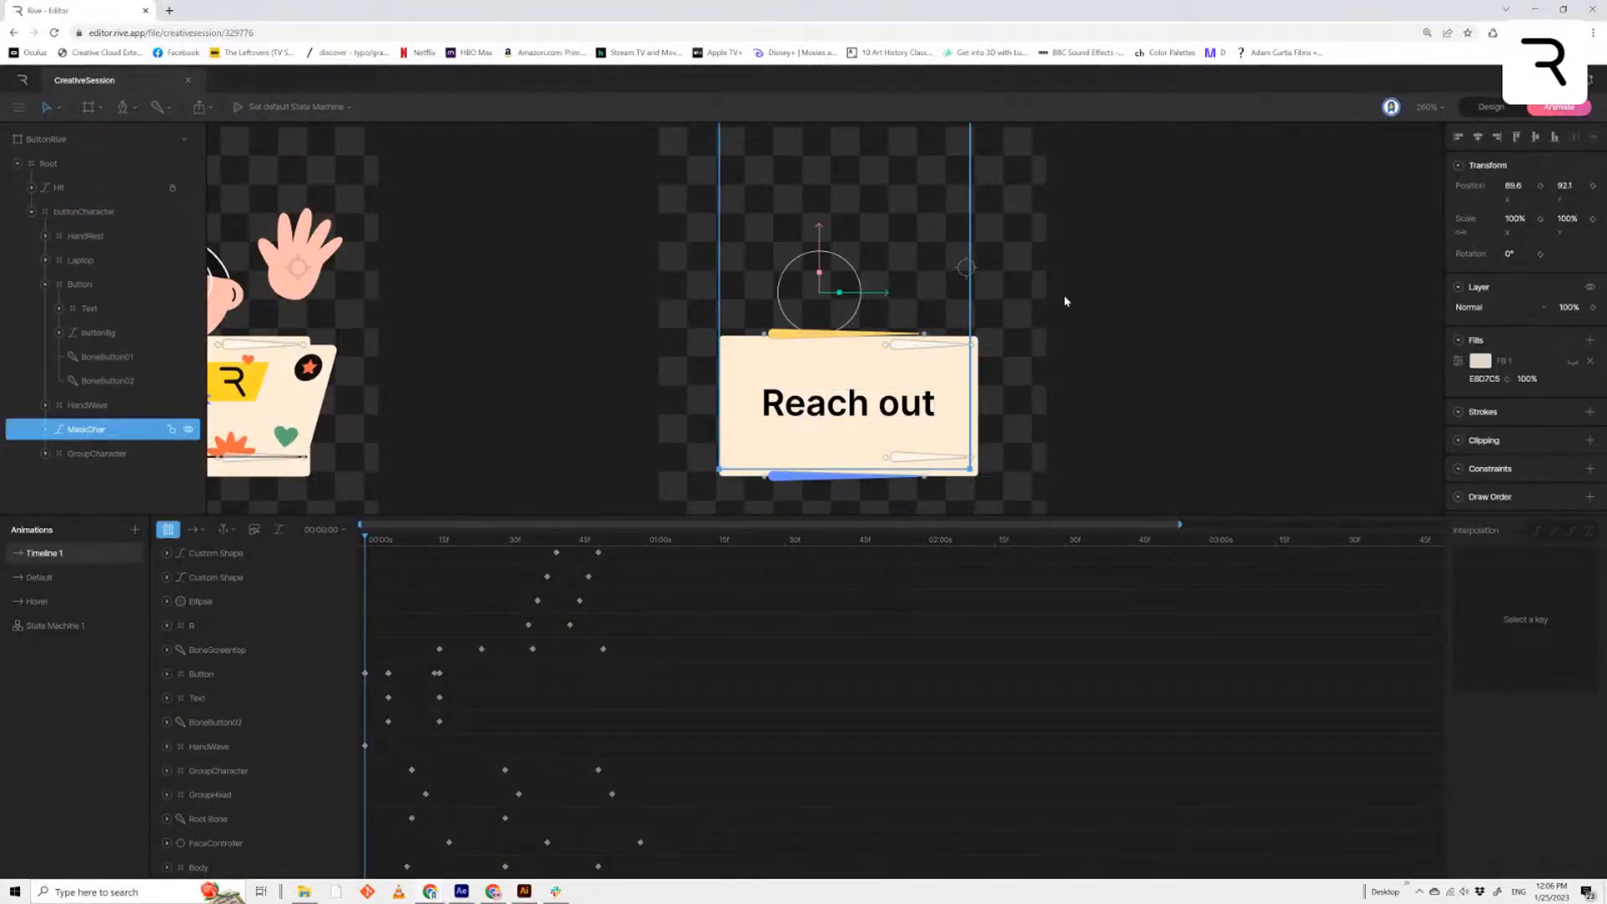
left_click_drag(435, 542, 319, 560)
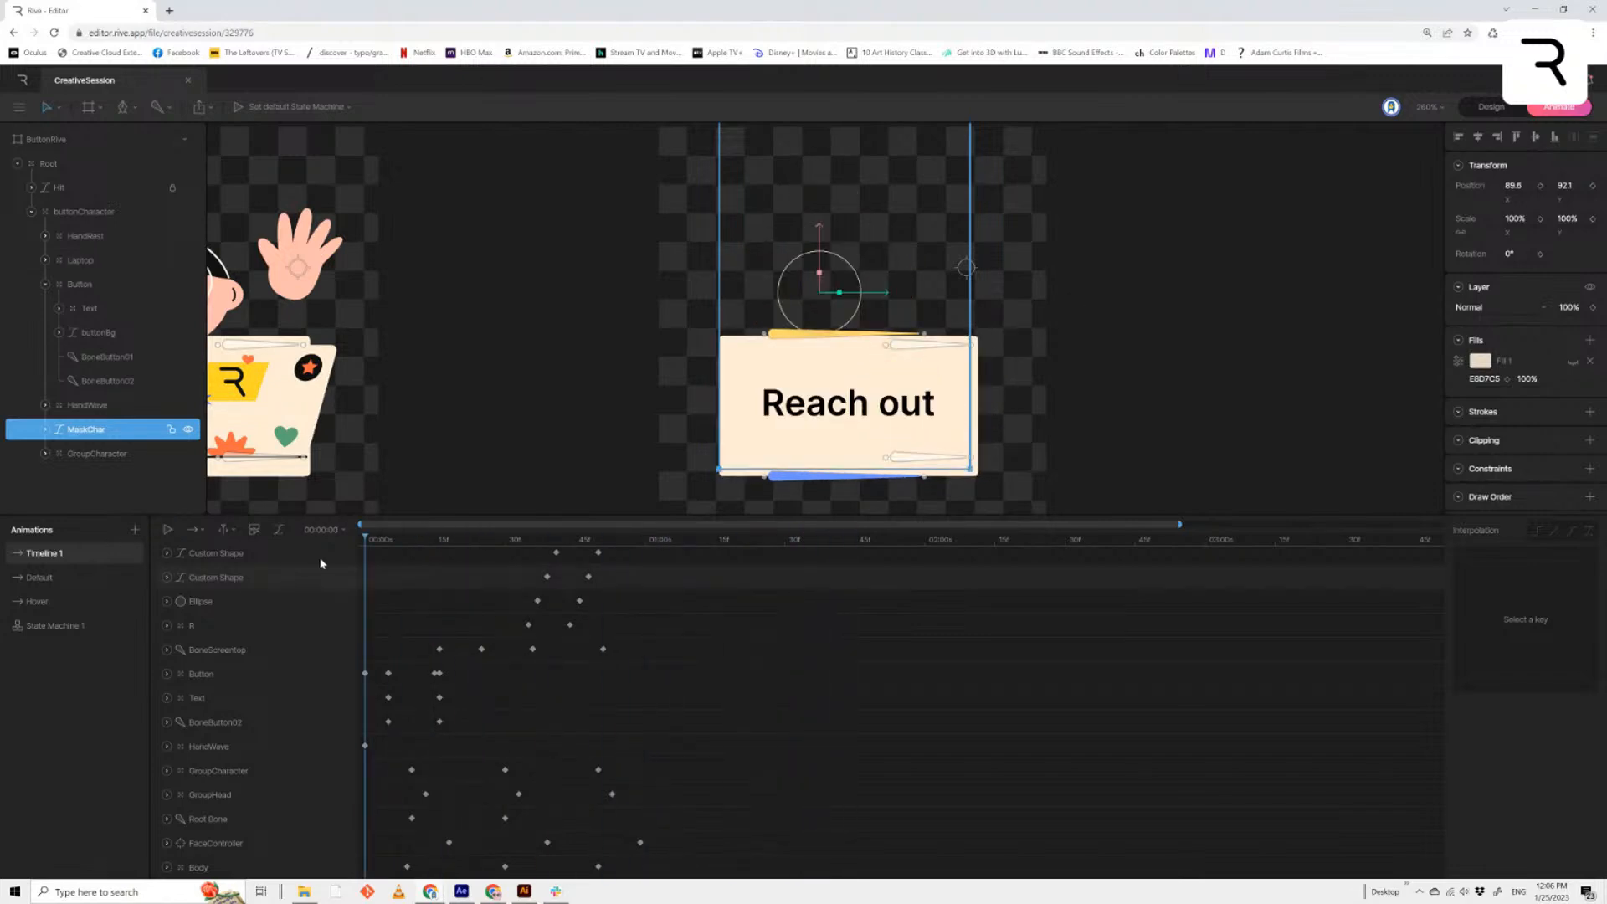
left_click(1133, 328)
key("space")
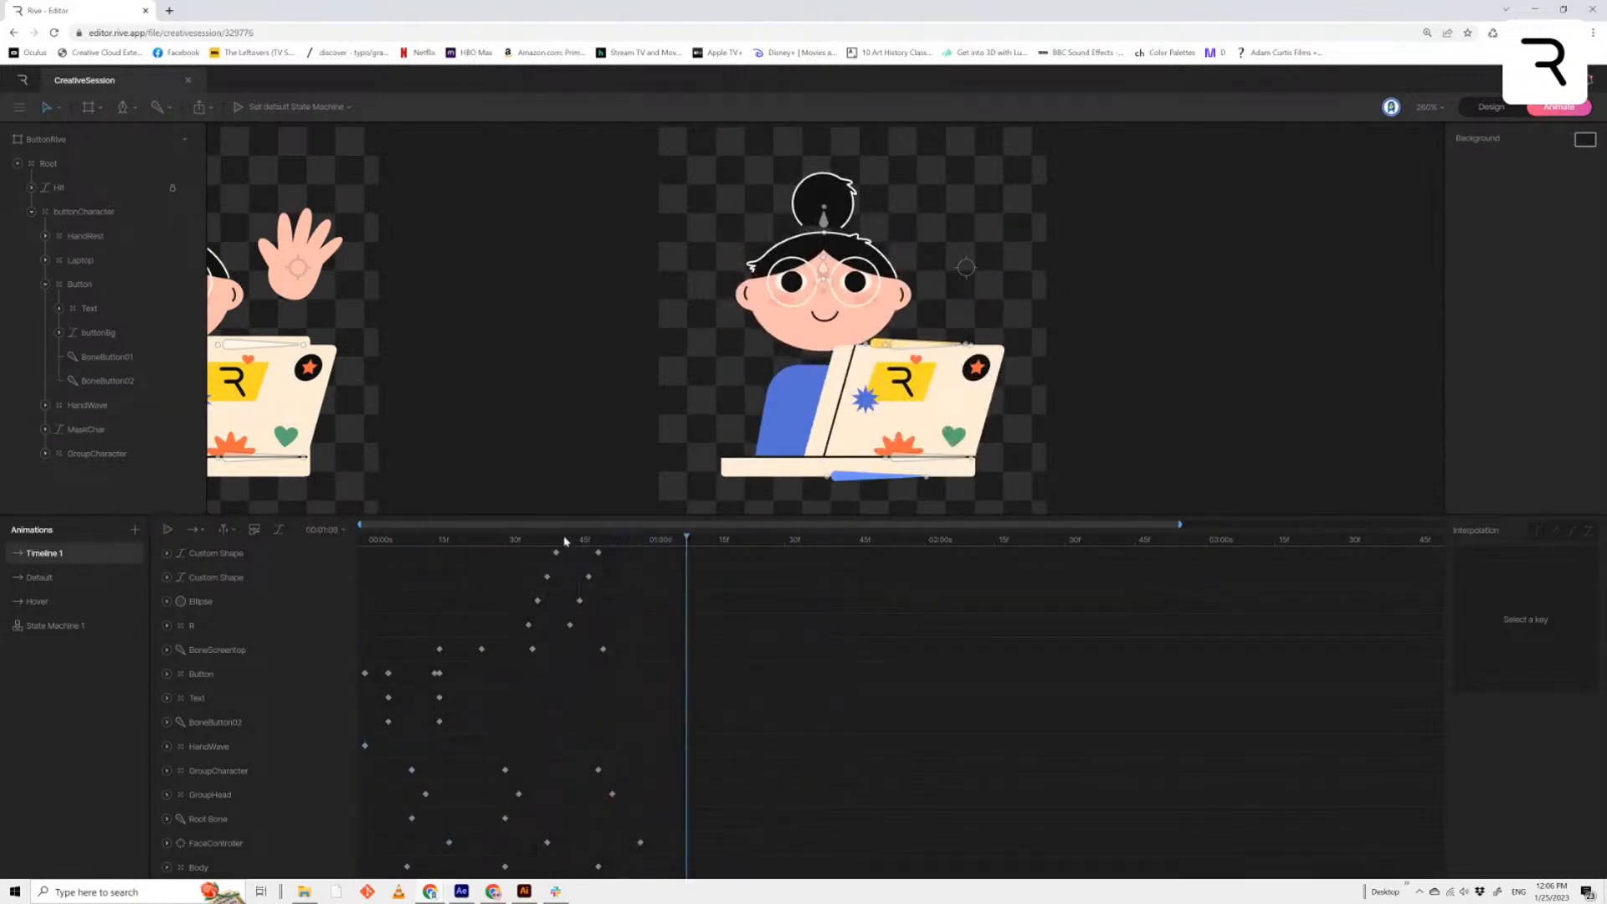
left_click_drag(565, 541, 397, 565)
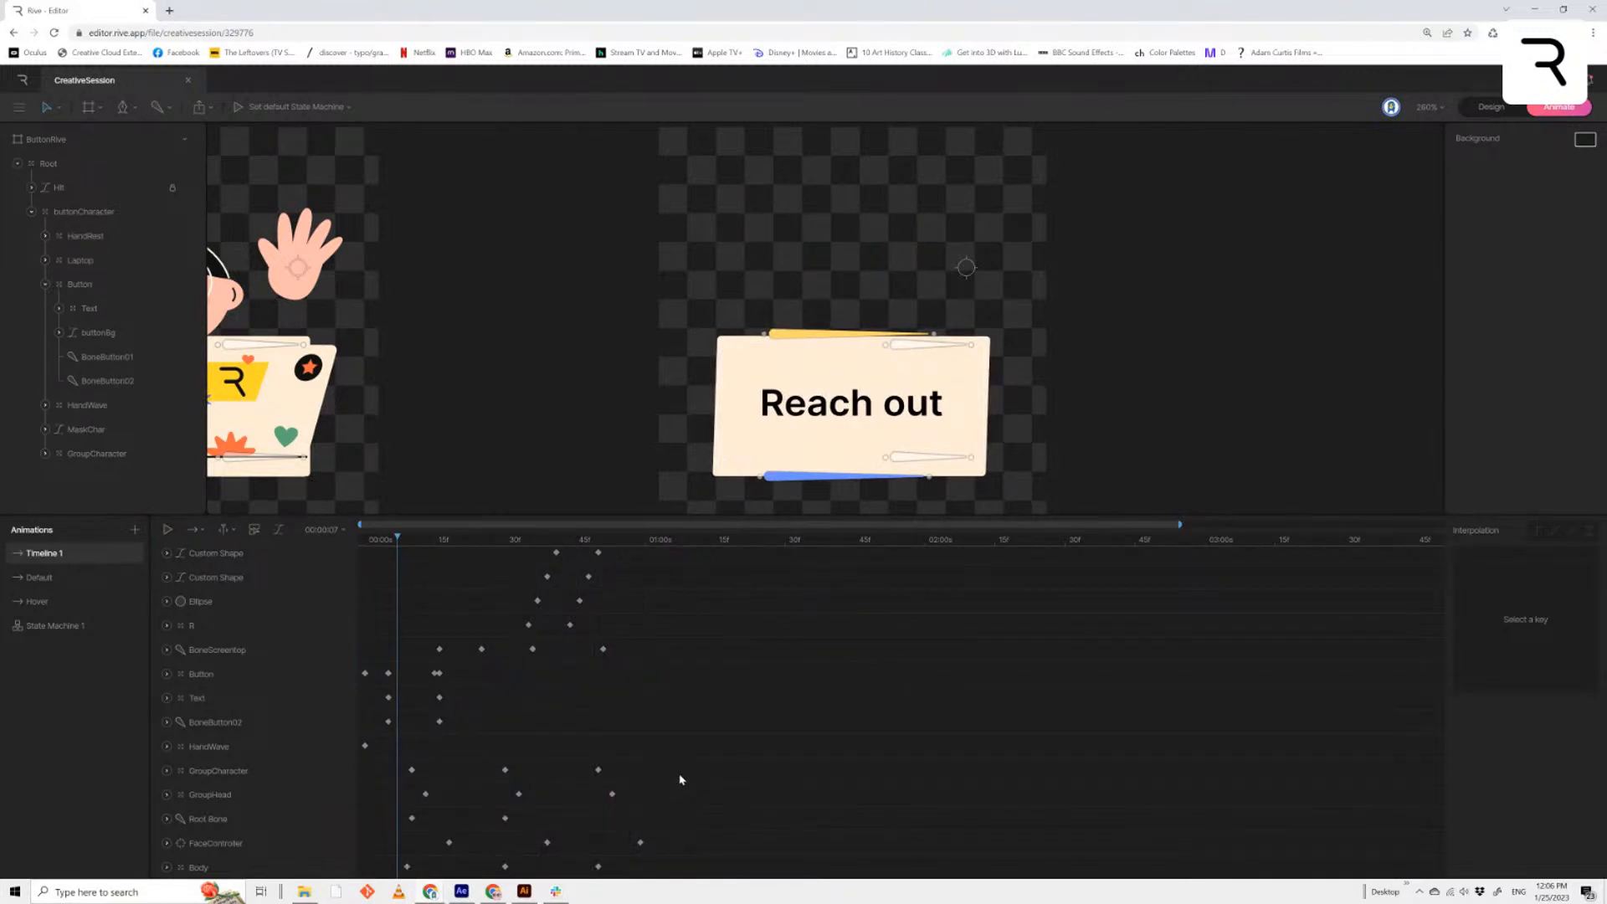
Try compressing all the character keyframes so GroupCharacter ends at about frame 35, preview it, and undo the retiming
left_click_drag(667, 740, 389, 879)
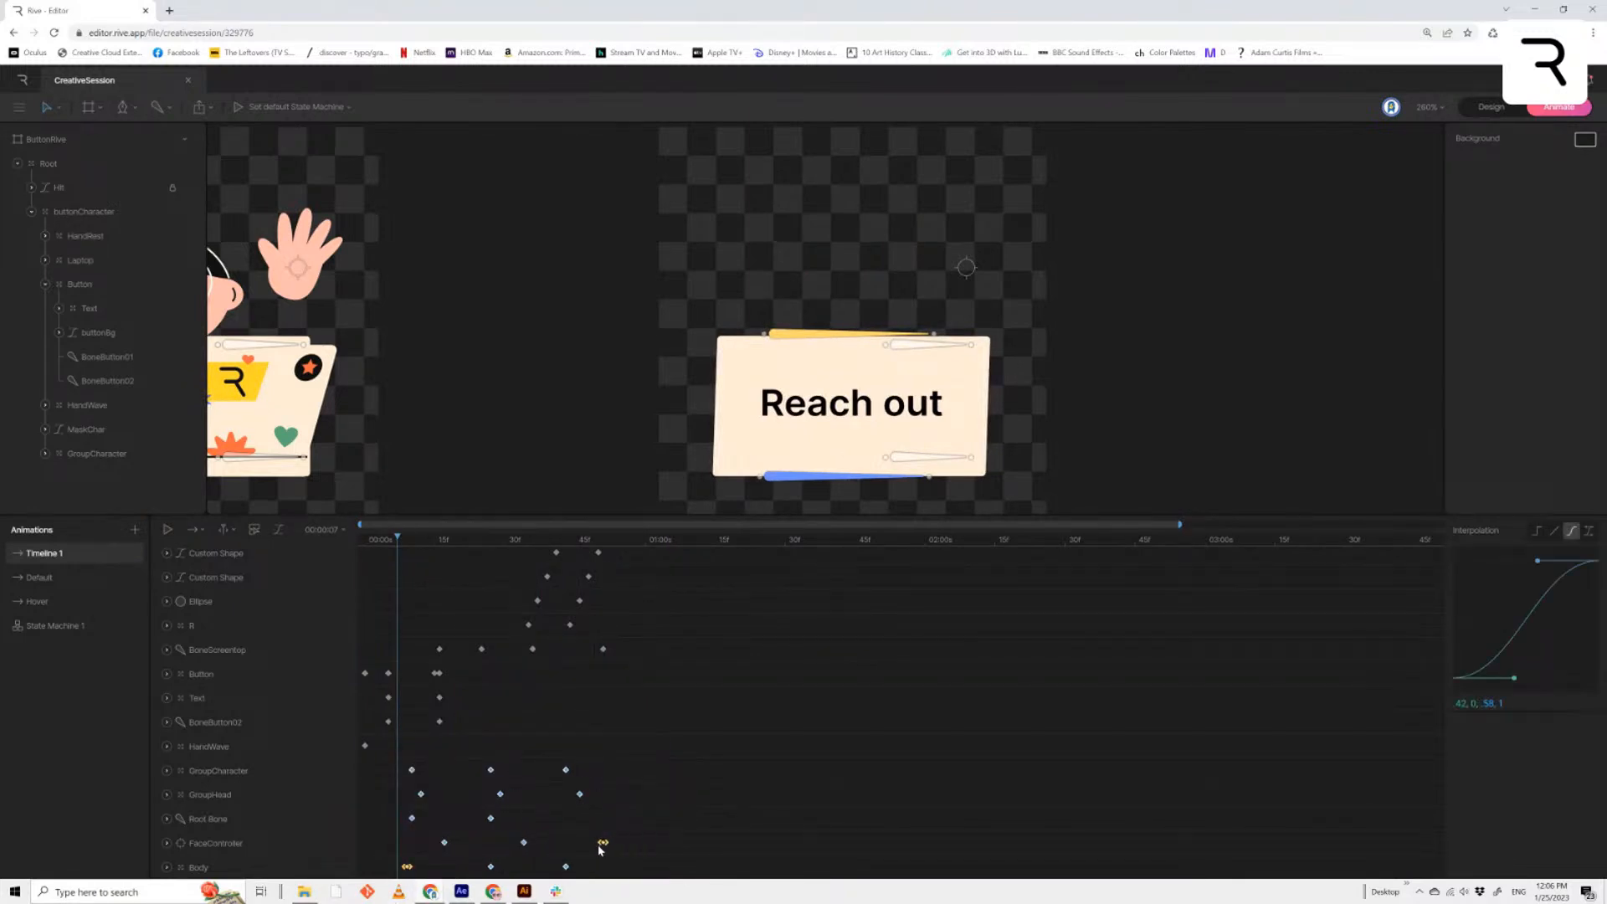
left_click_drag(599, 849, 559, 853)
key("space")
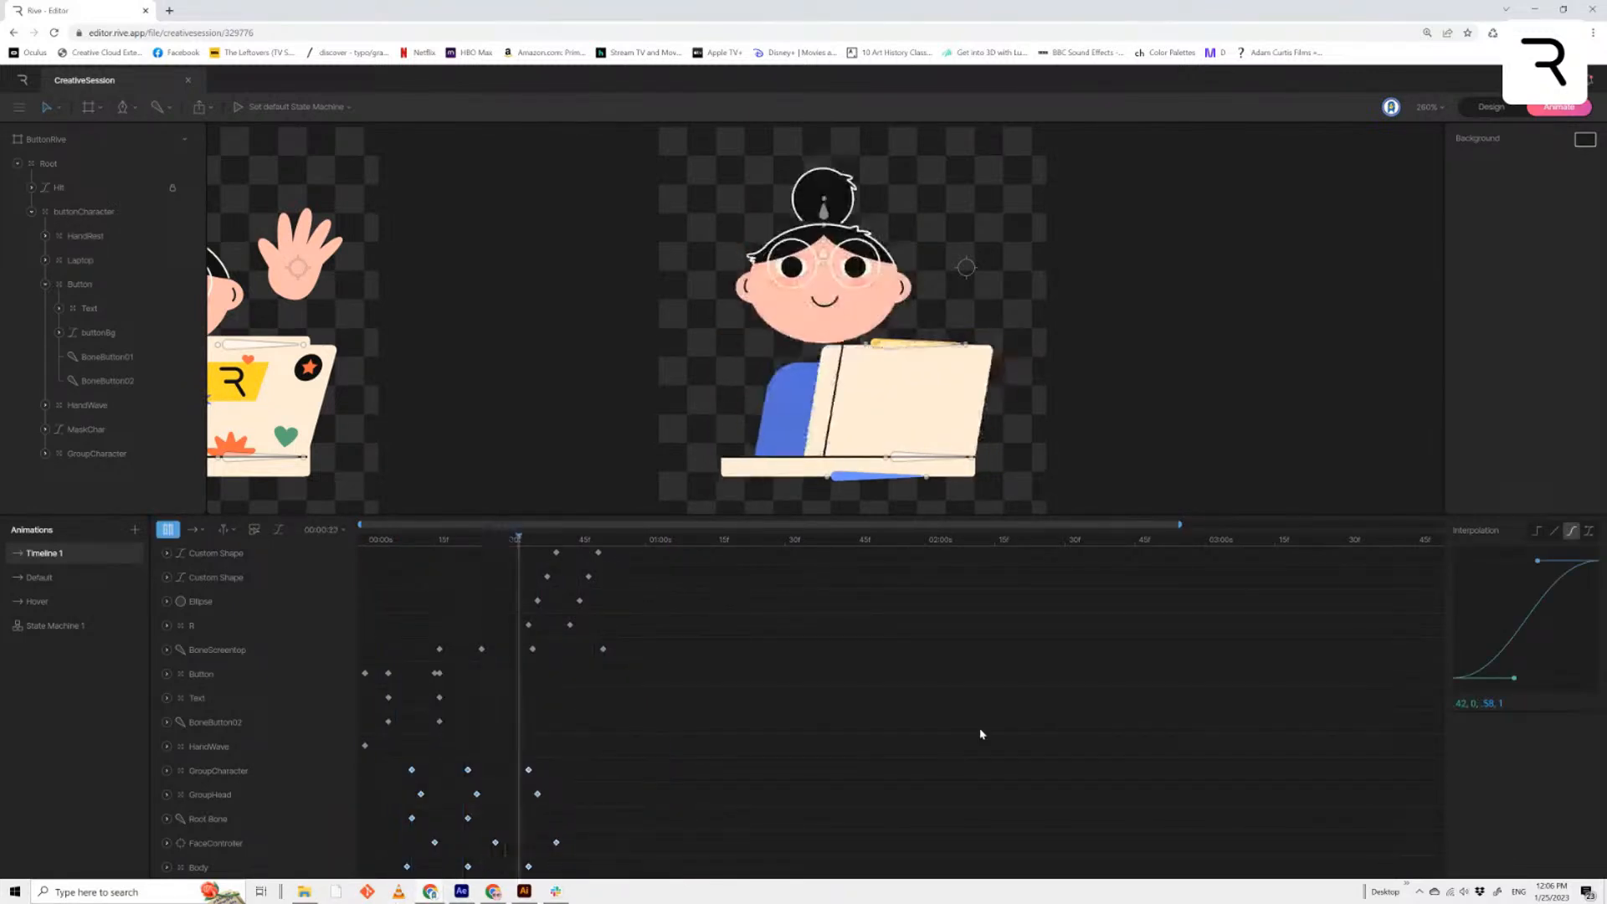
key("space")
key("ctrl+z")
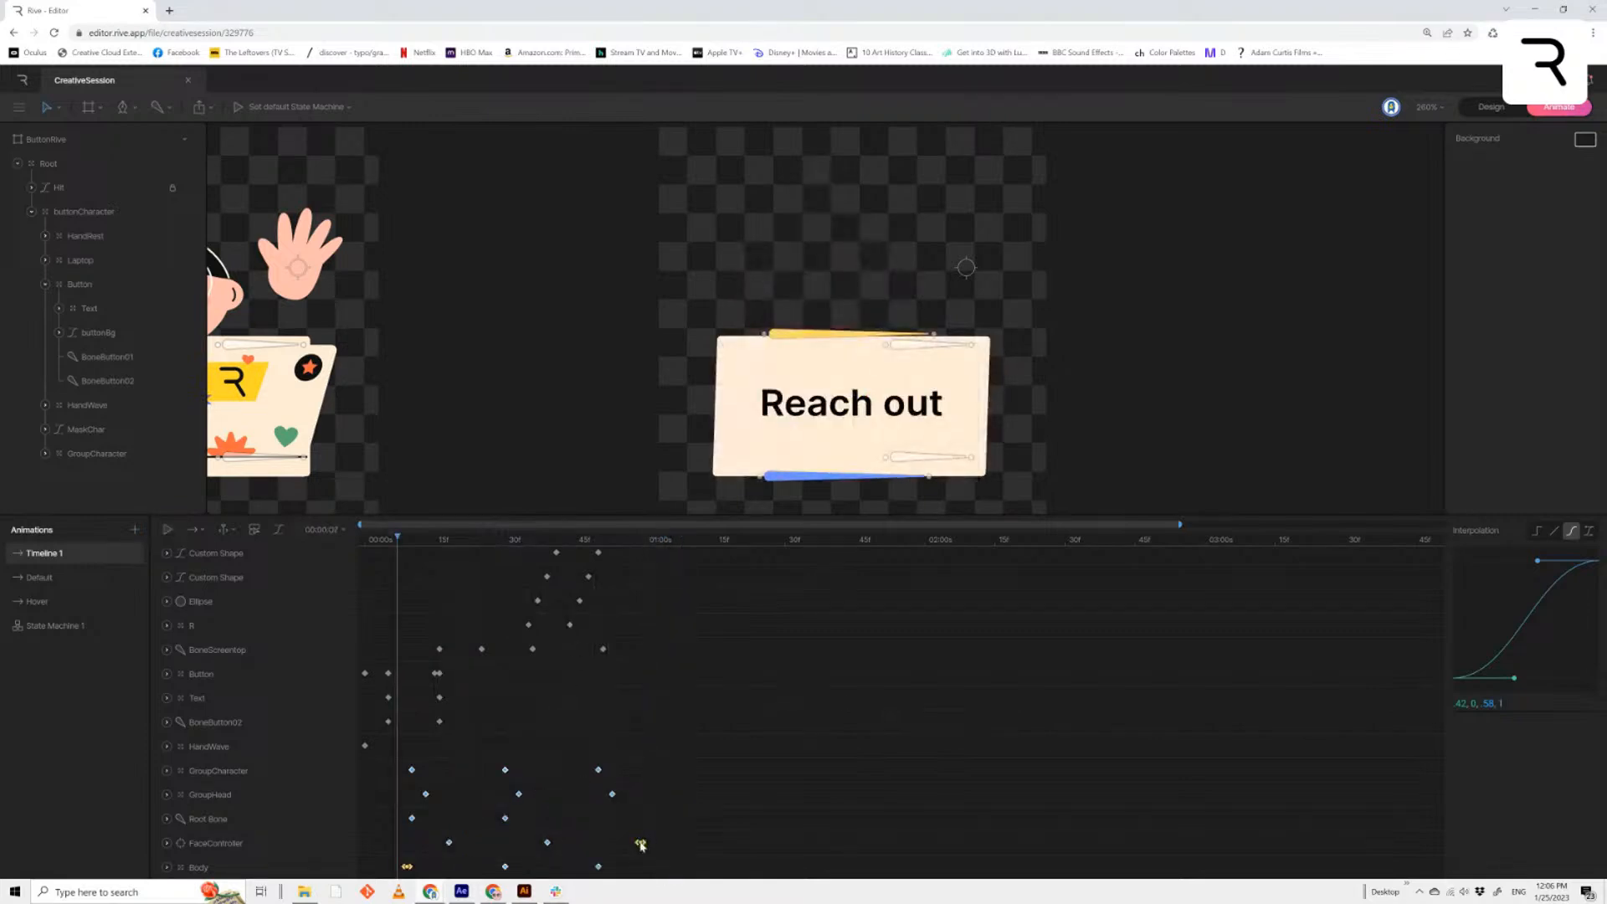
Compress the keyframes from GroupCharacter through Body so GroupCharacter ends at about frame 44, and preview the faster entrance
key("space")
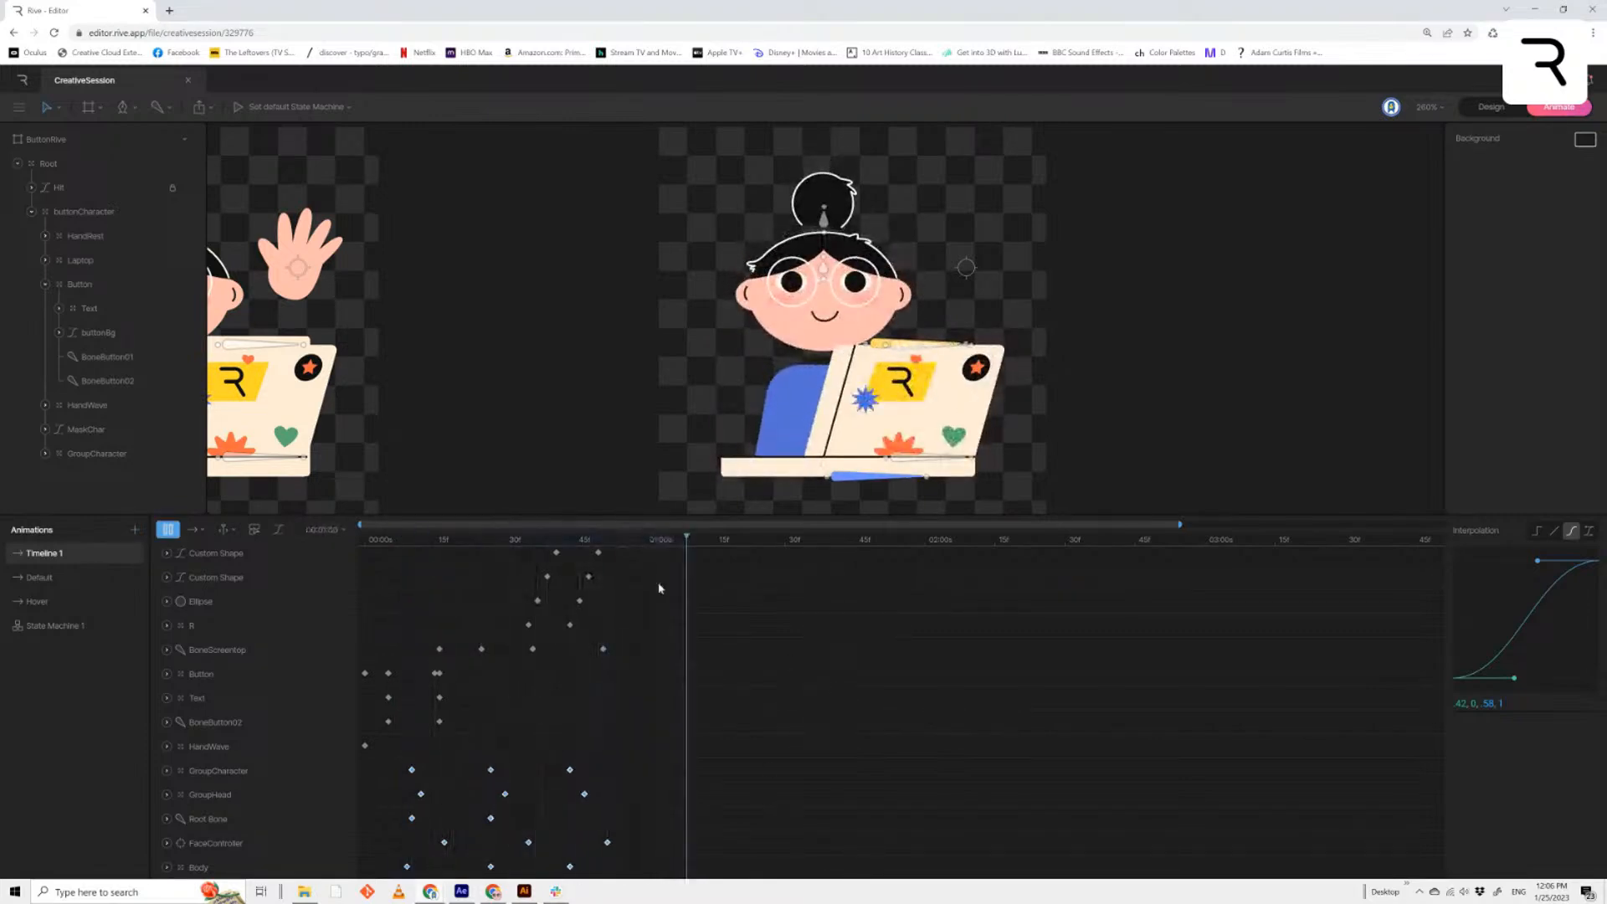
key("space")
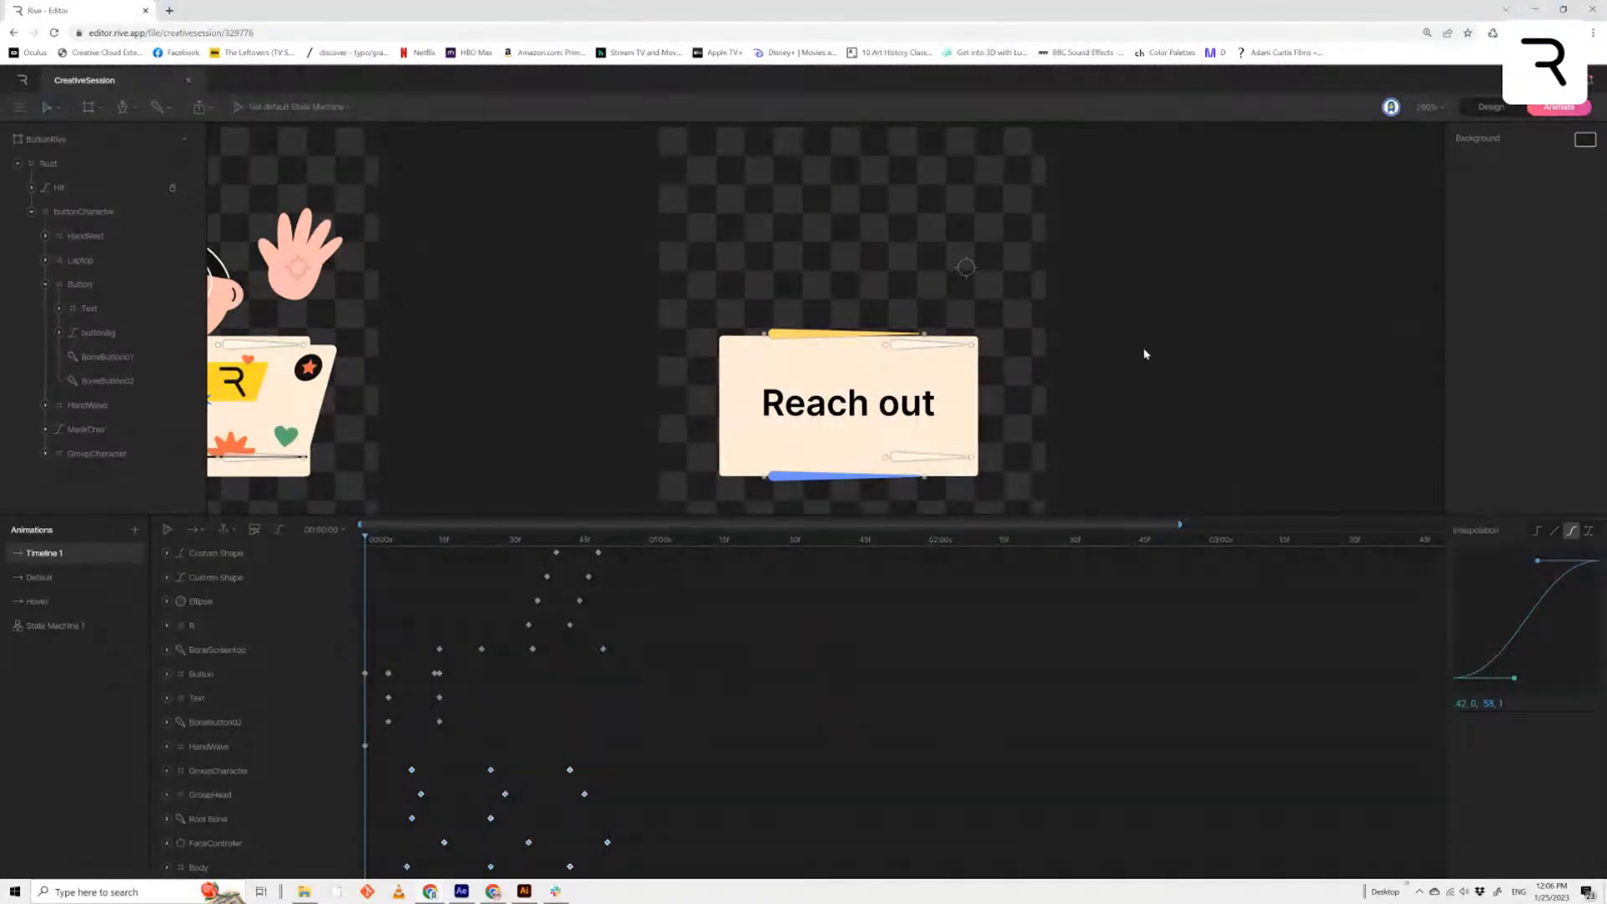
left_click_drag(563, 542, 358, 558)
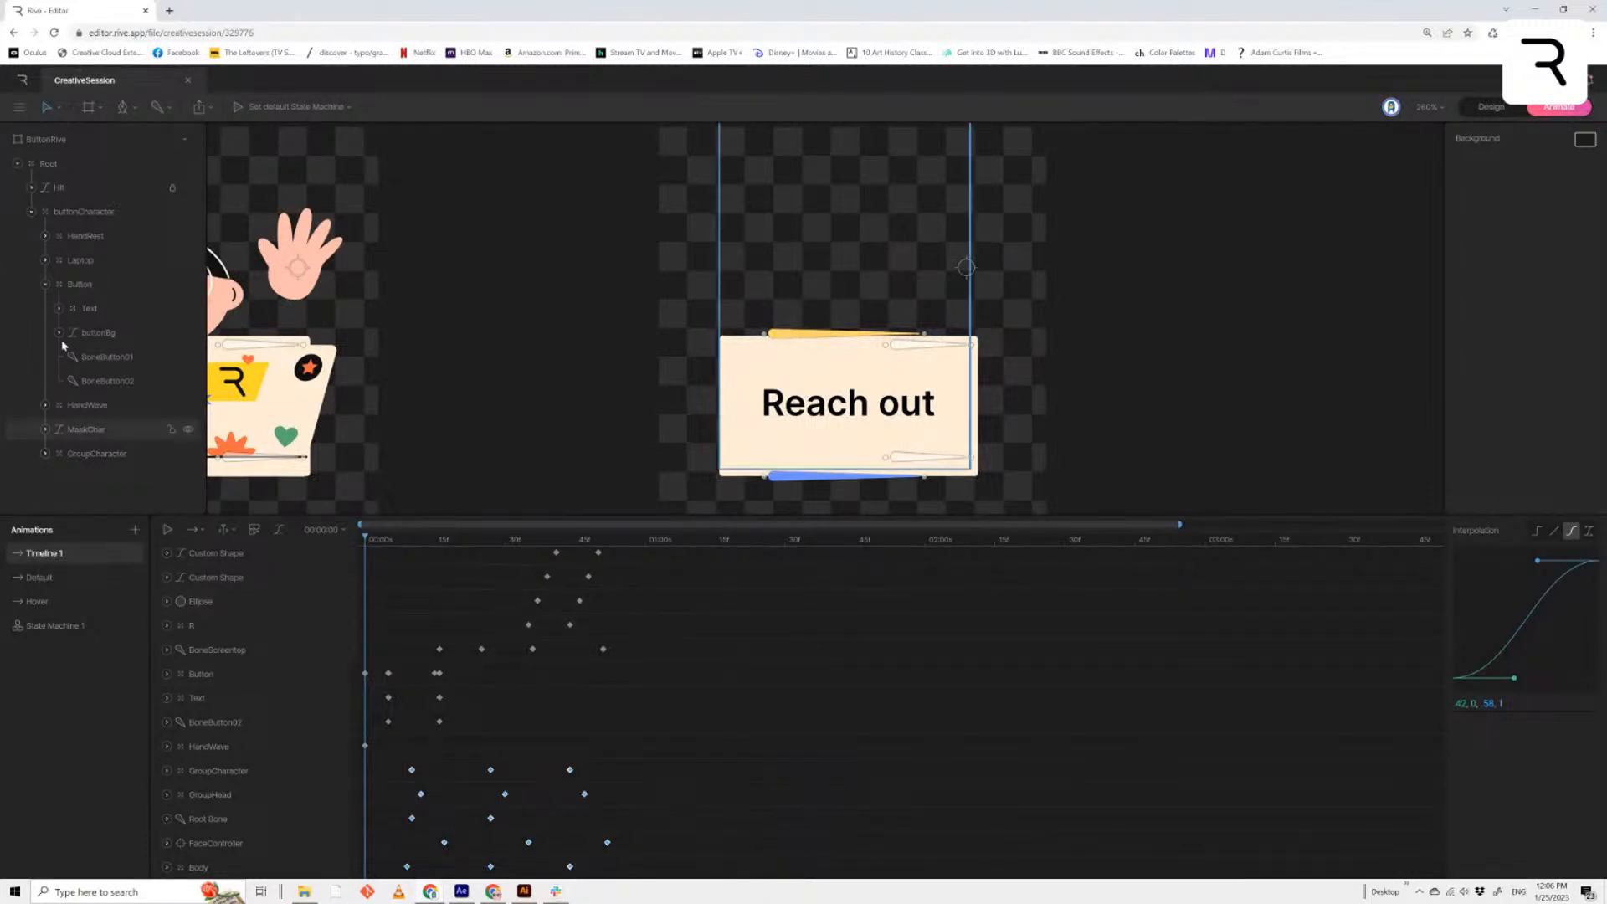
Add starting keyframes at frame 0 for HandWave's position and rotation and for the HandRotation target's rotation
left_click(114, 237)
left_click(46, 285)
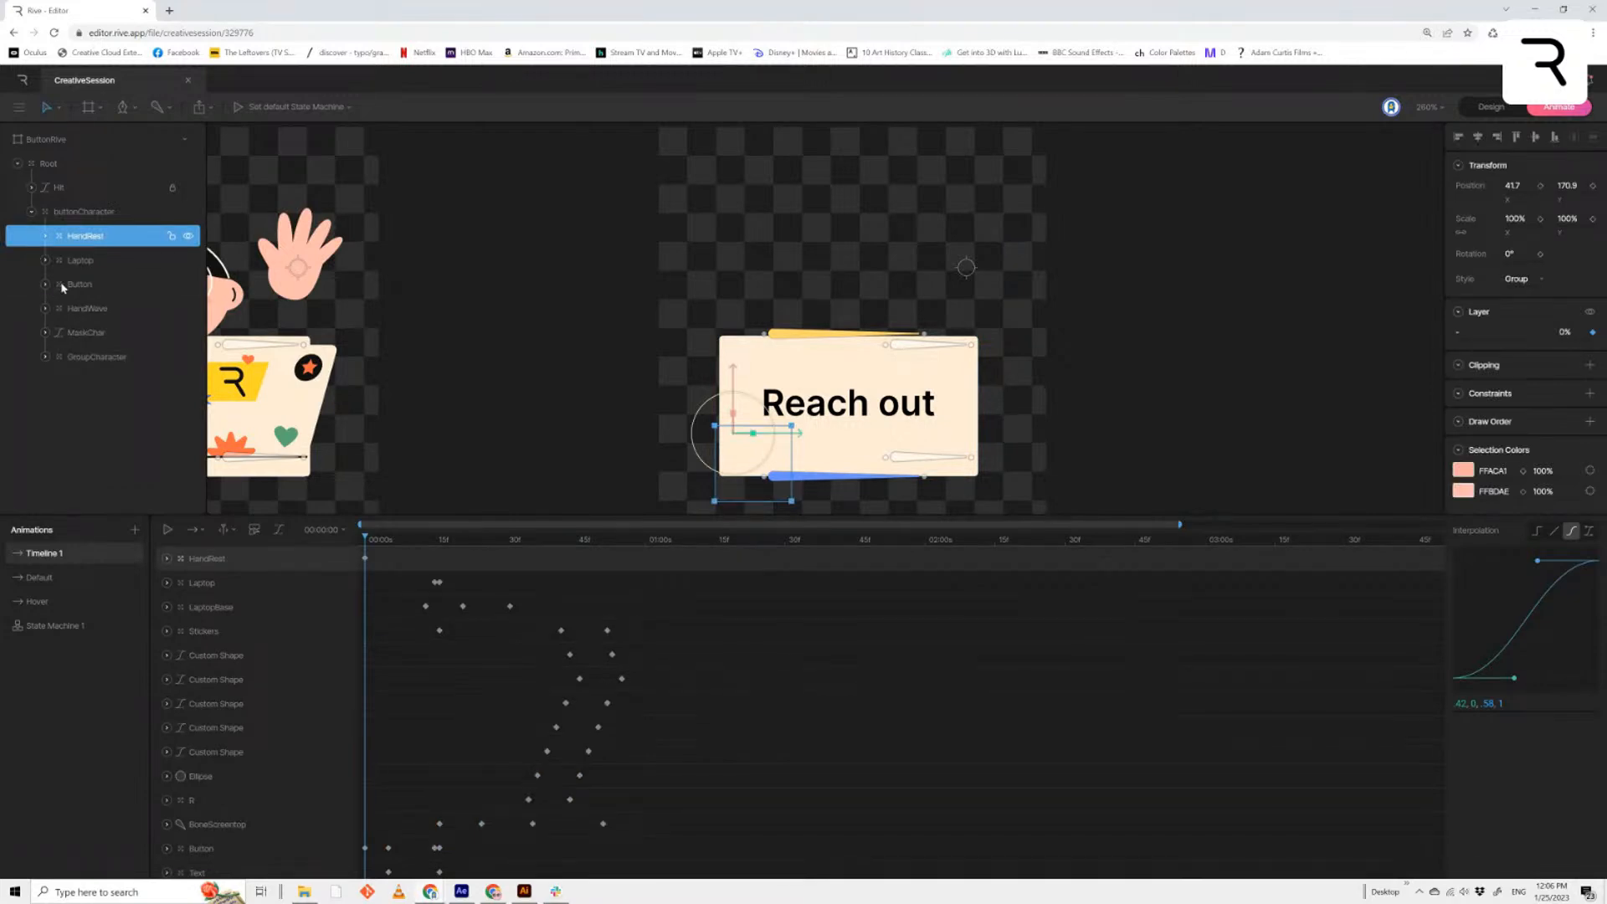
left_click(123, 319)
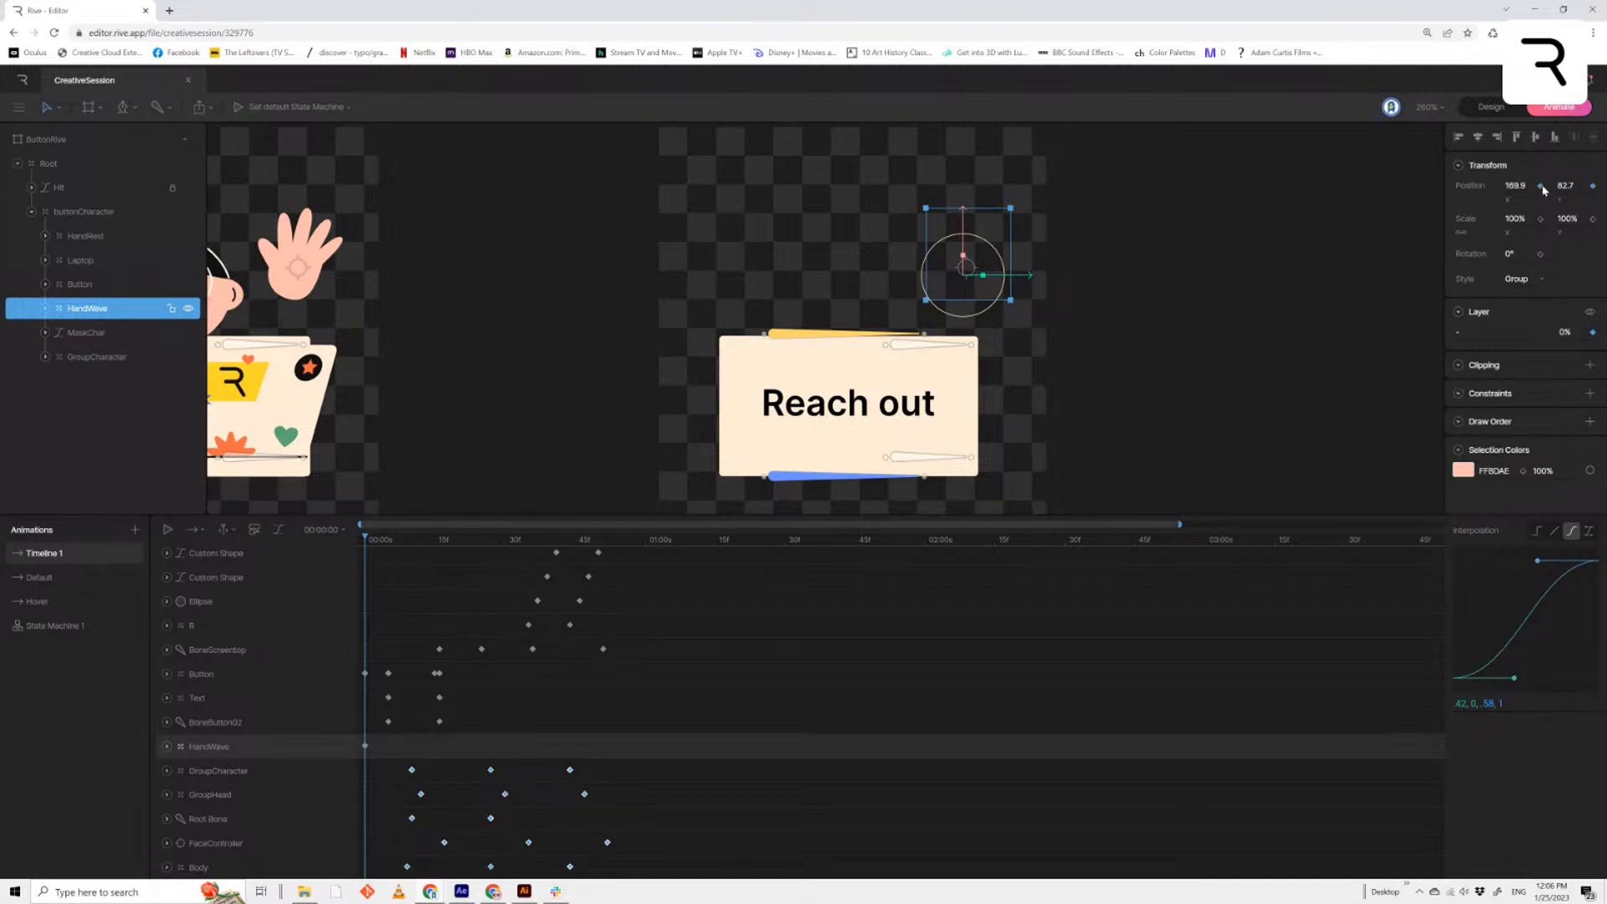
left_click(44, 309)
left_click(102, 332)
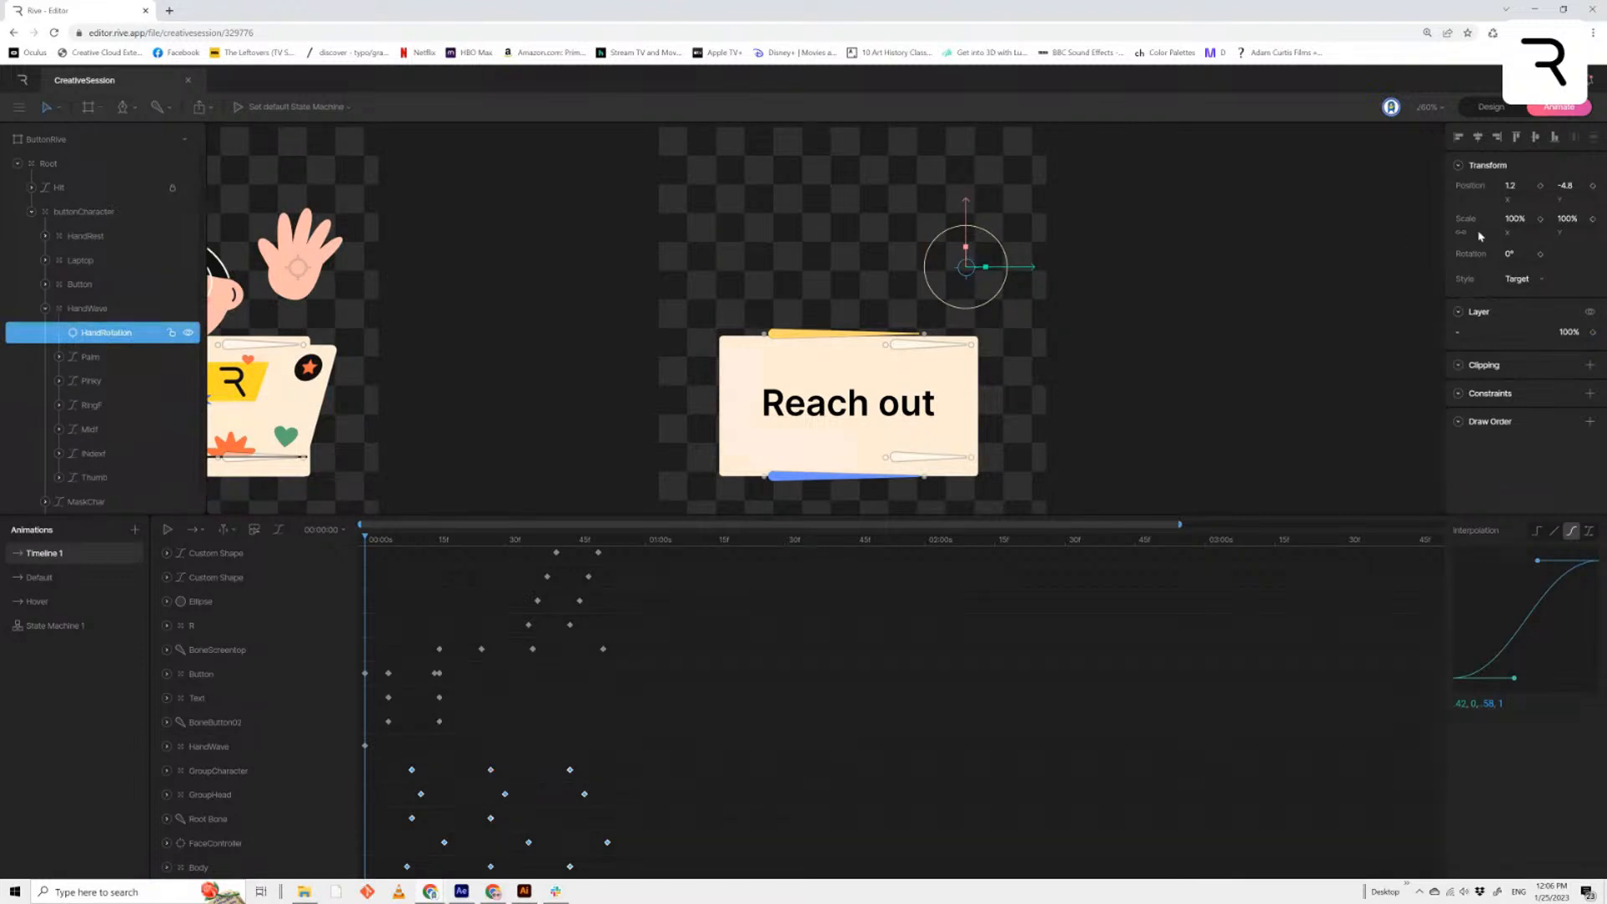
left_click(1540, 256)
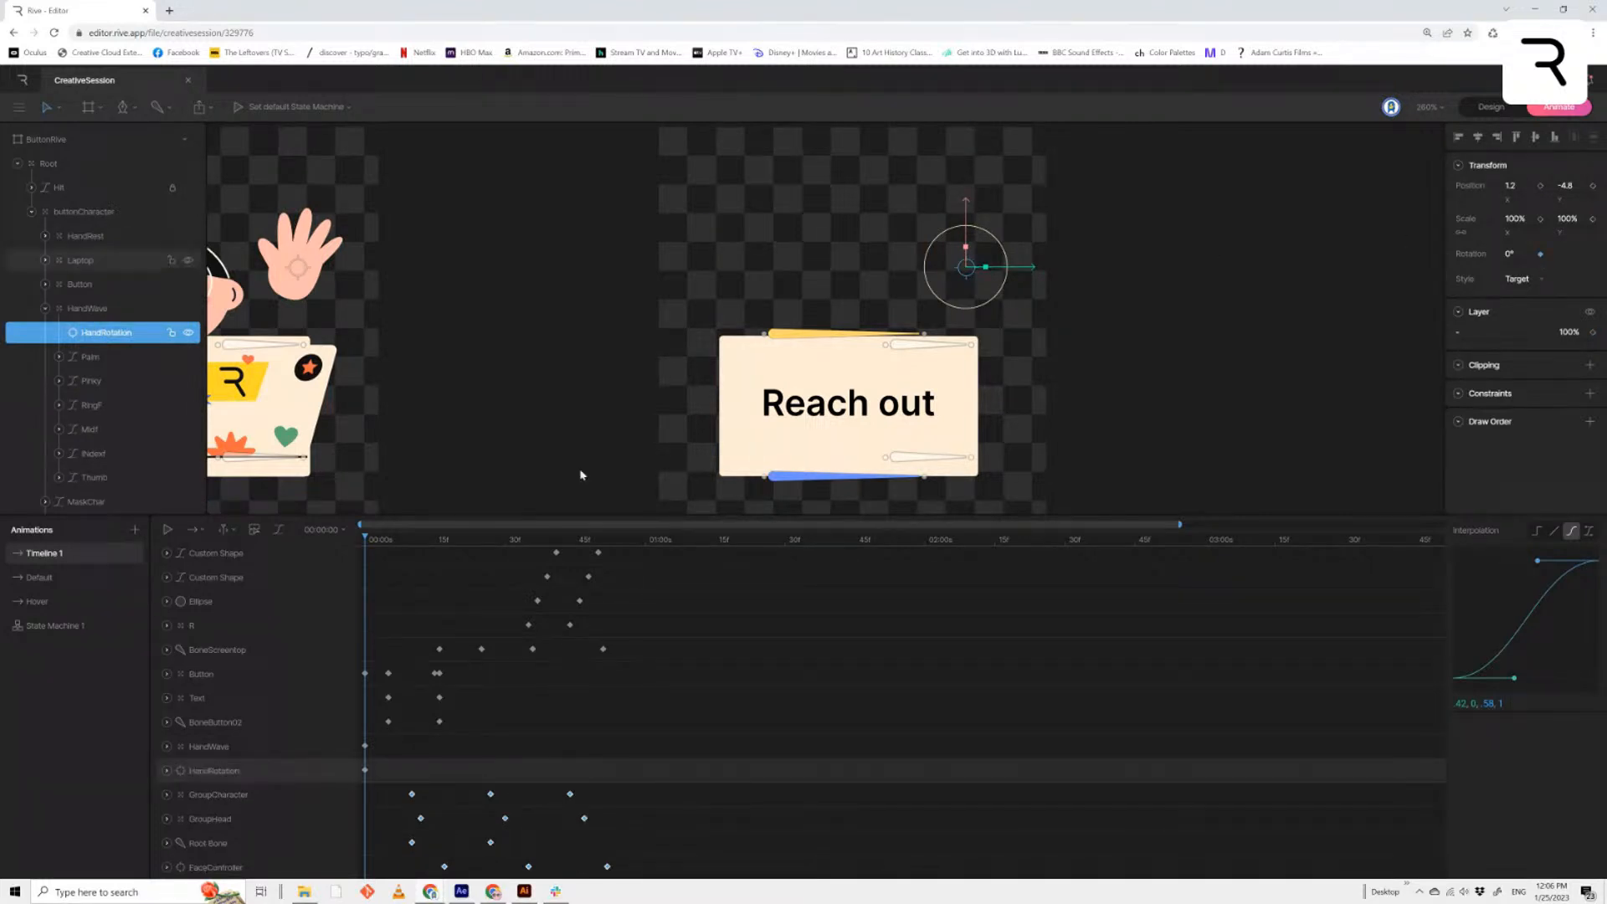
left_click(94, 308)
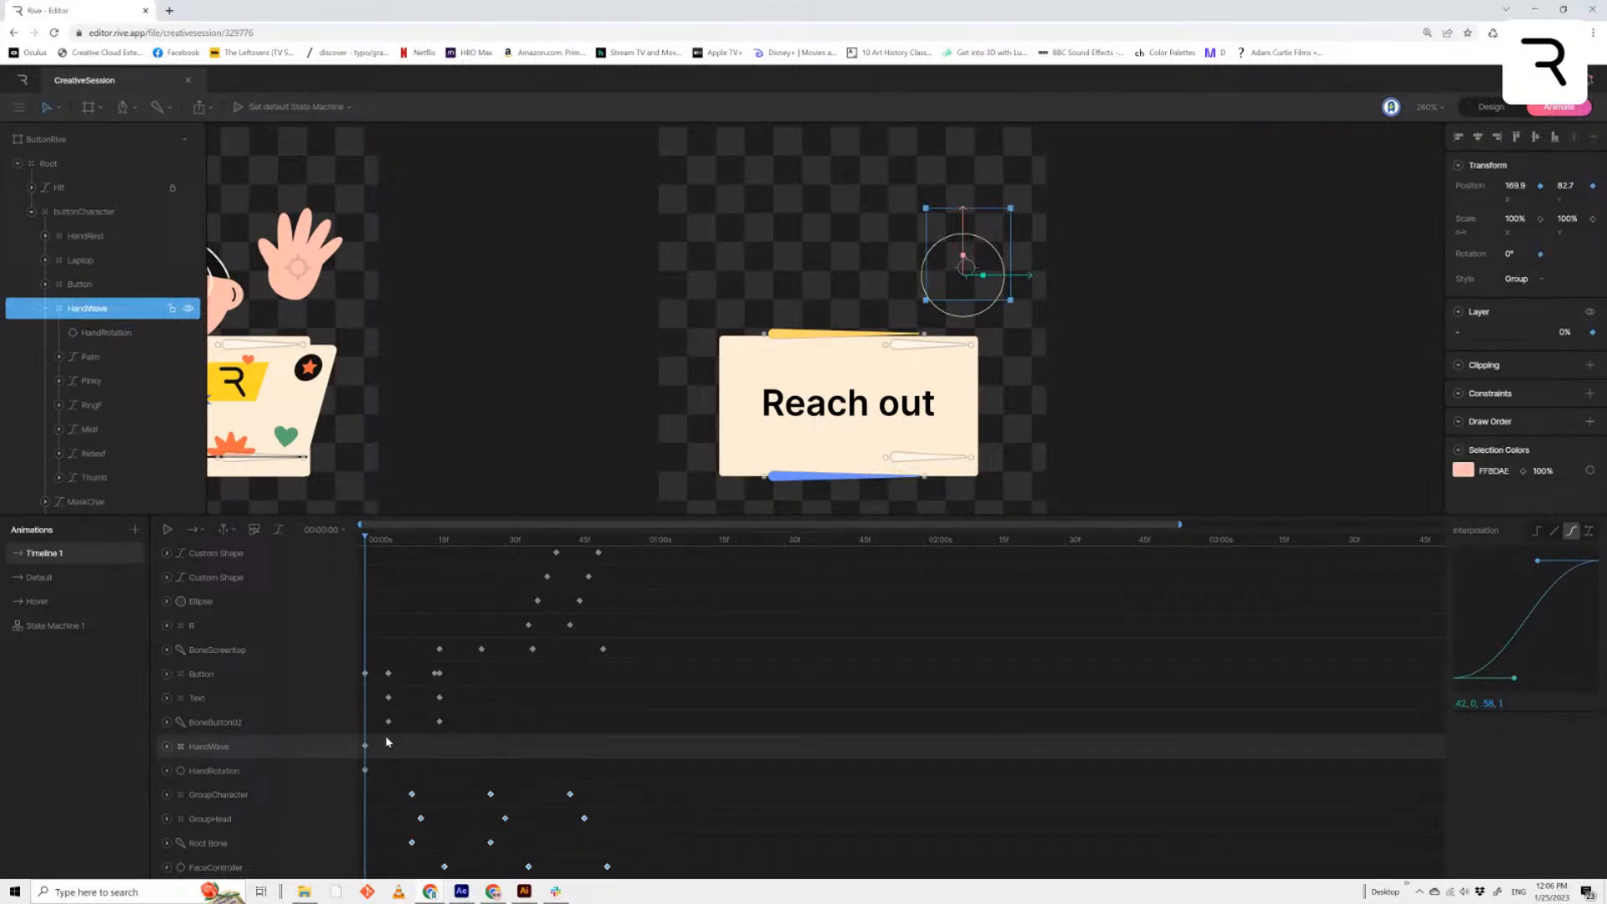
Shift the HandWave and HandRotation starting keyframes to frame 44 and make HandWave's opacity switch from 0% to 100% there
left_click_drag(404, 540, 574, 592)
left_click_drag(417, 733, 363, 776)
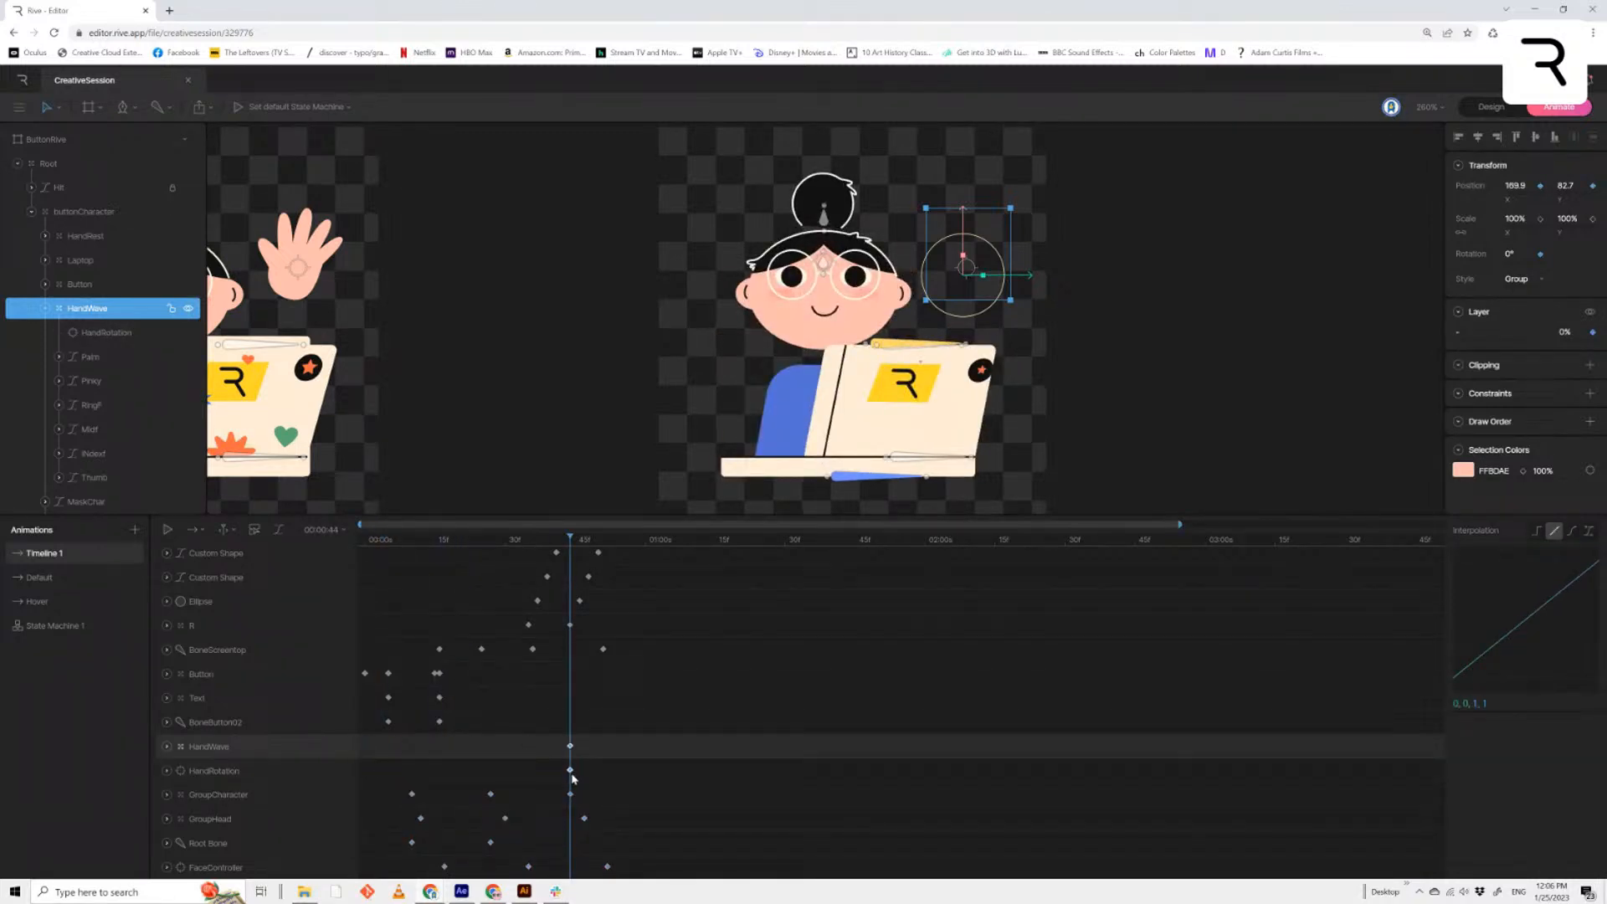
left_click(167, 748)
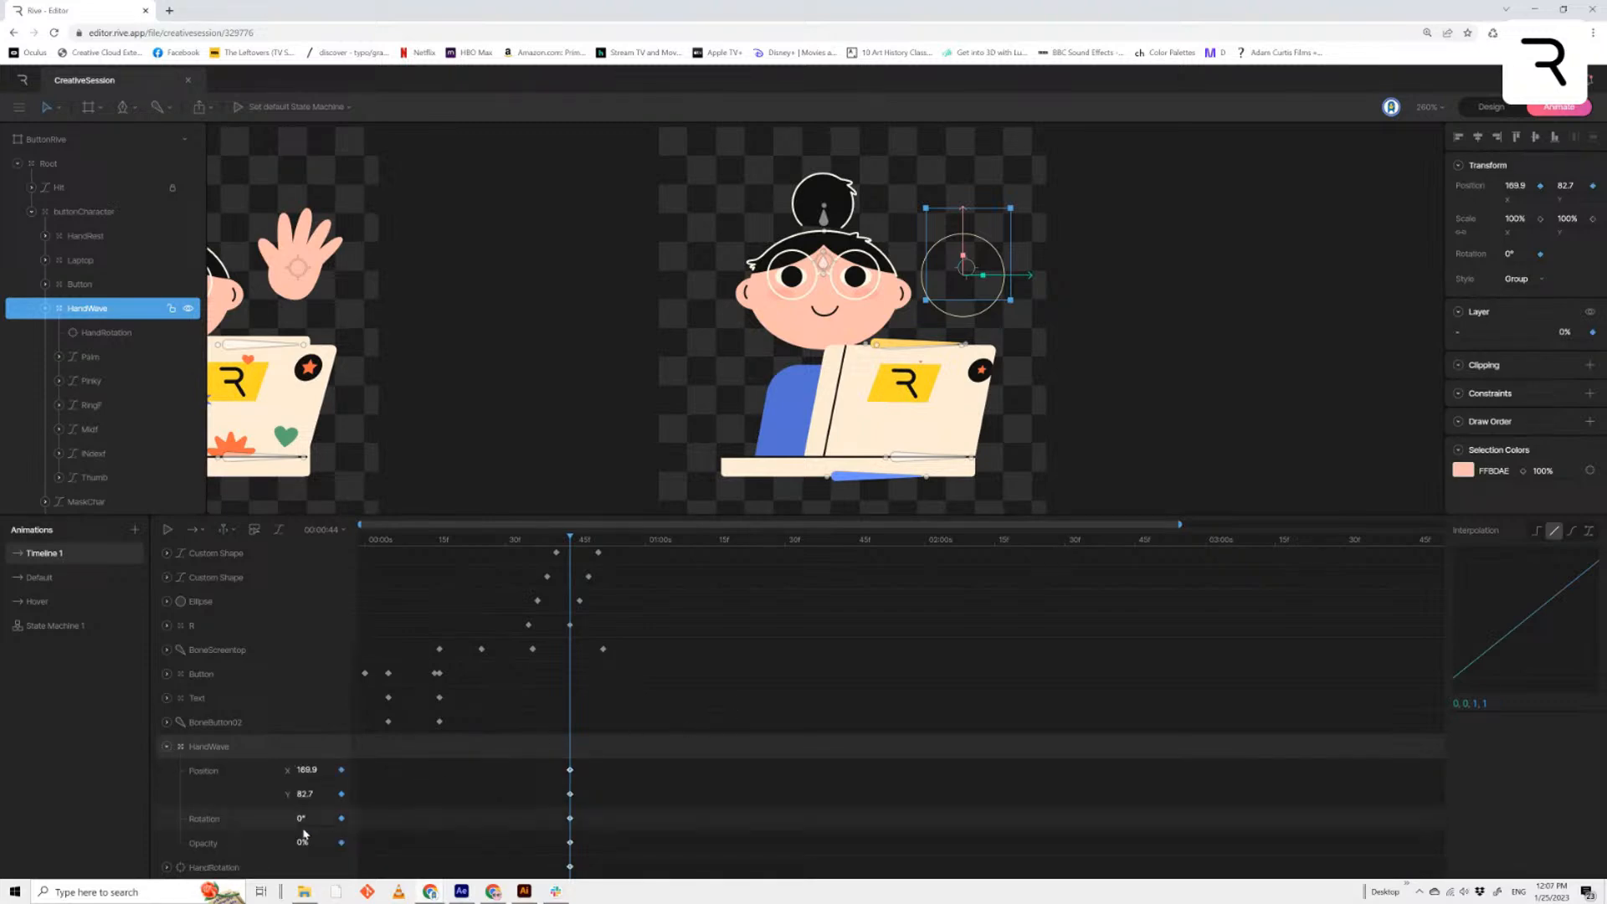
left_click(583, 837)
left_click(570, 843)
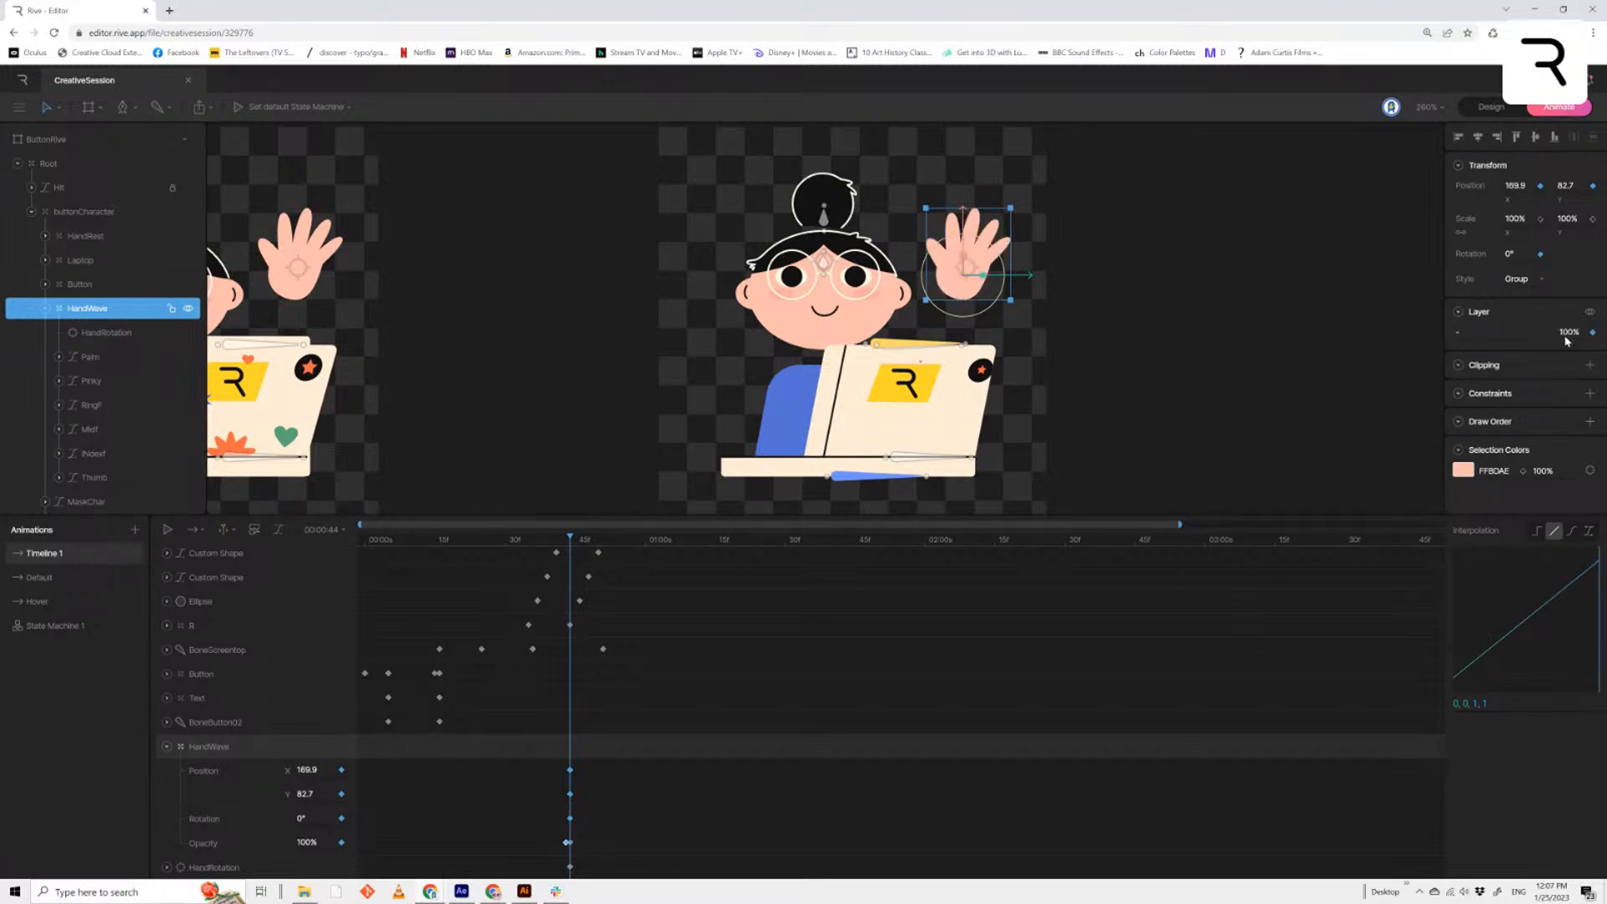
Move HandWave's raised pose to about 1:01, lower it behind the laptop at frame 44 (X 146.3, Y 157.9, rotation about -29°), and preview
left_click_drag(609, 756, 652, 824)
left_click_drag(962, 211, 962, 332)
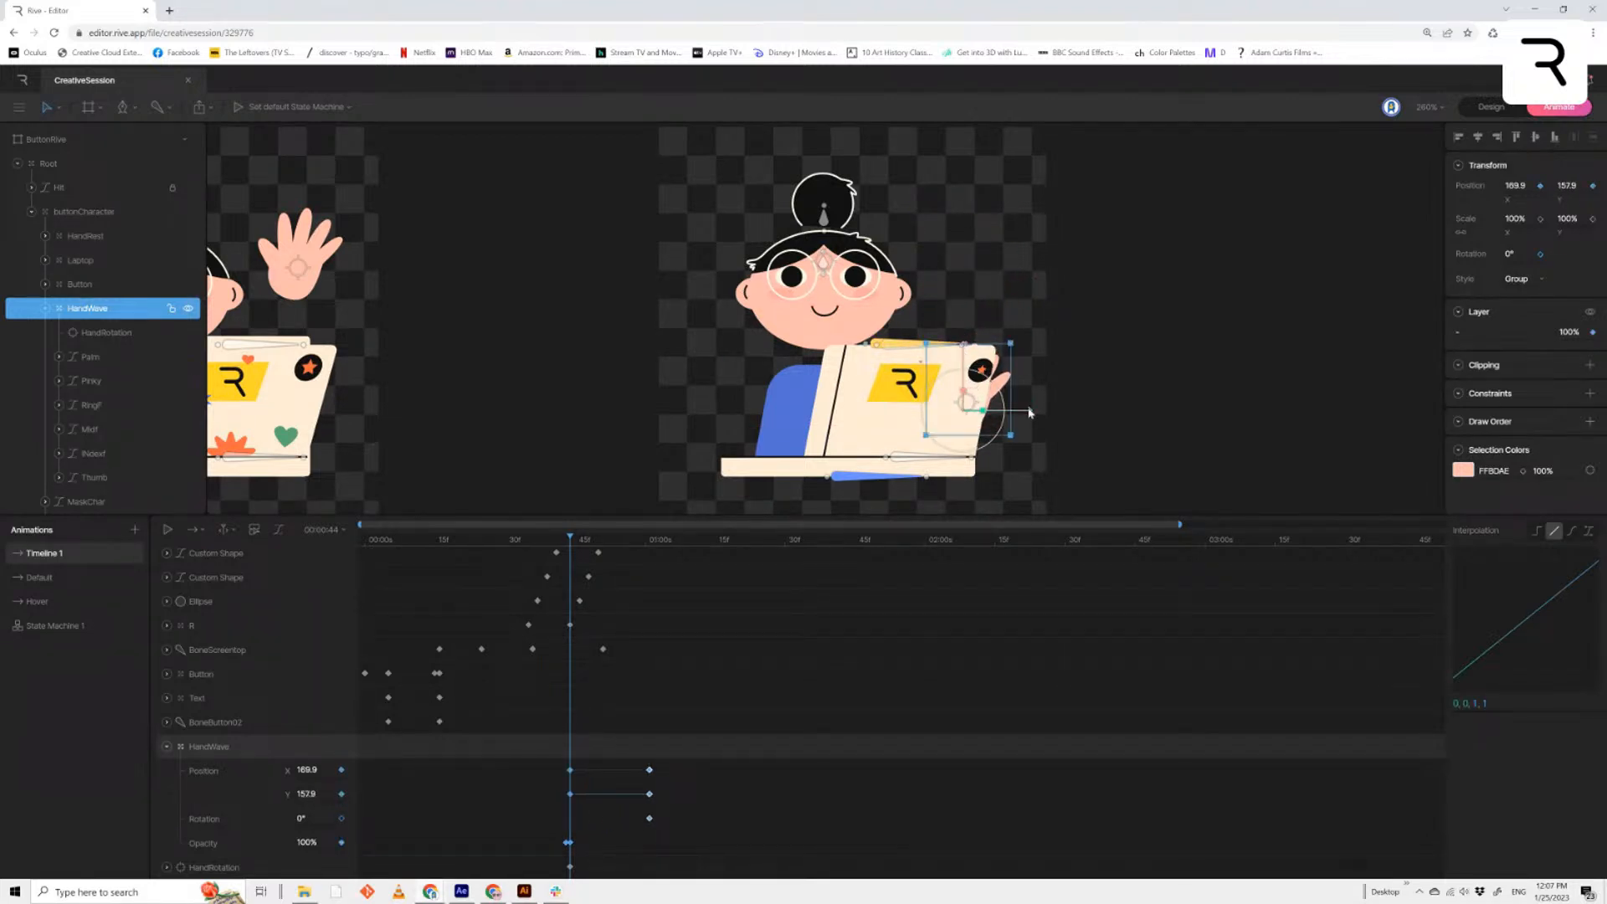
left_click_drag(1011, 392, 952, 381)
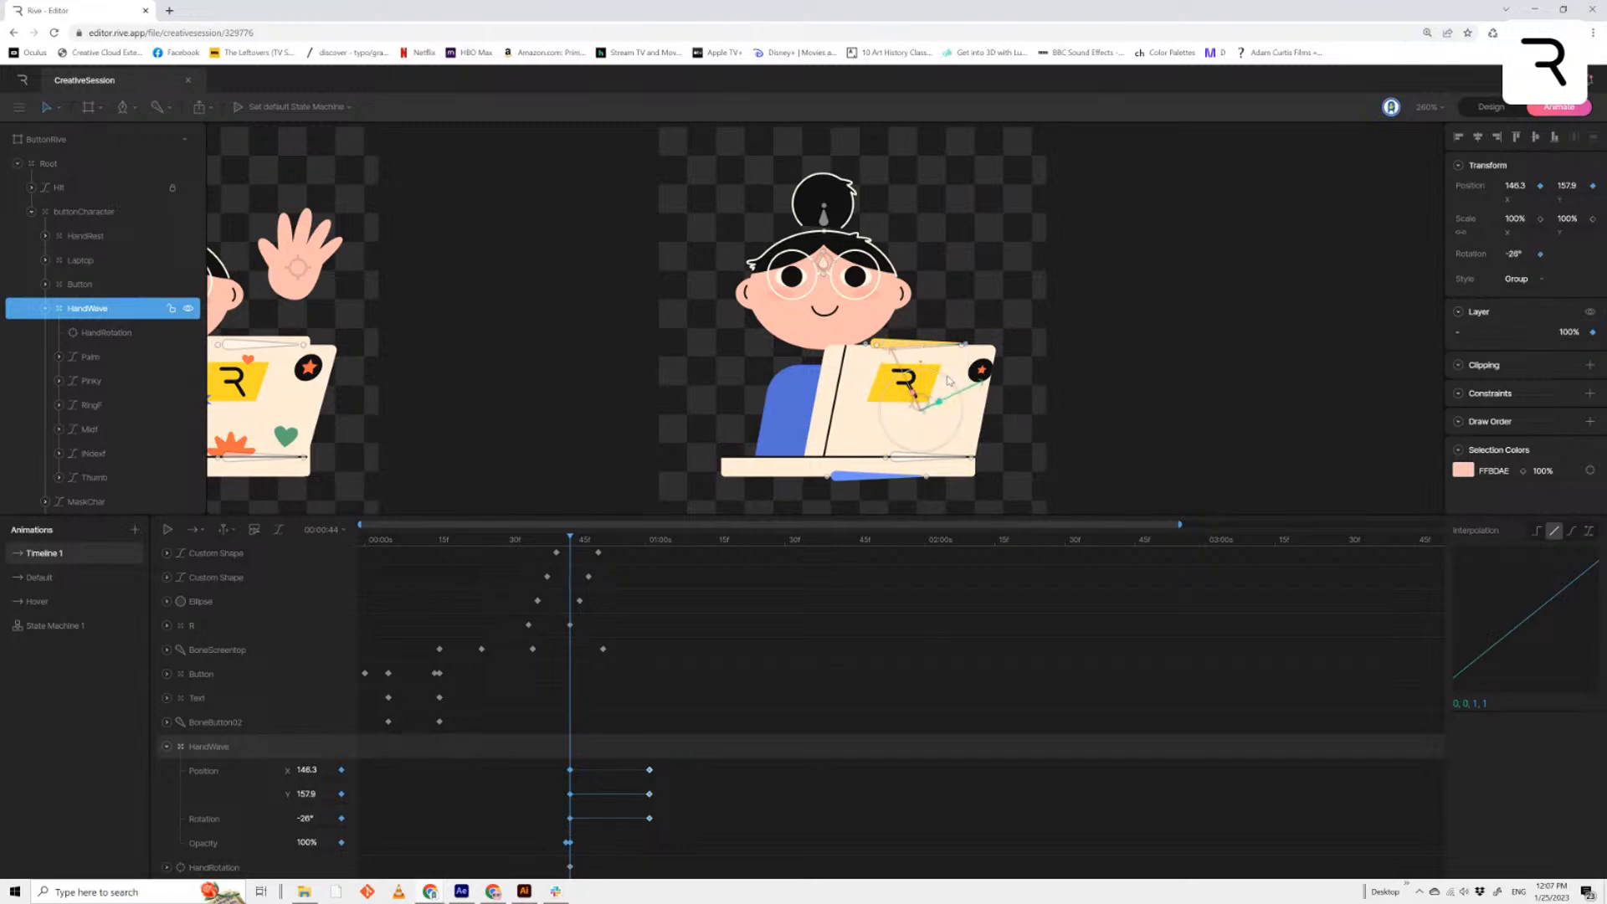
key("space")
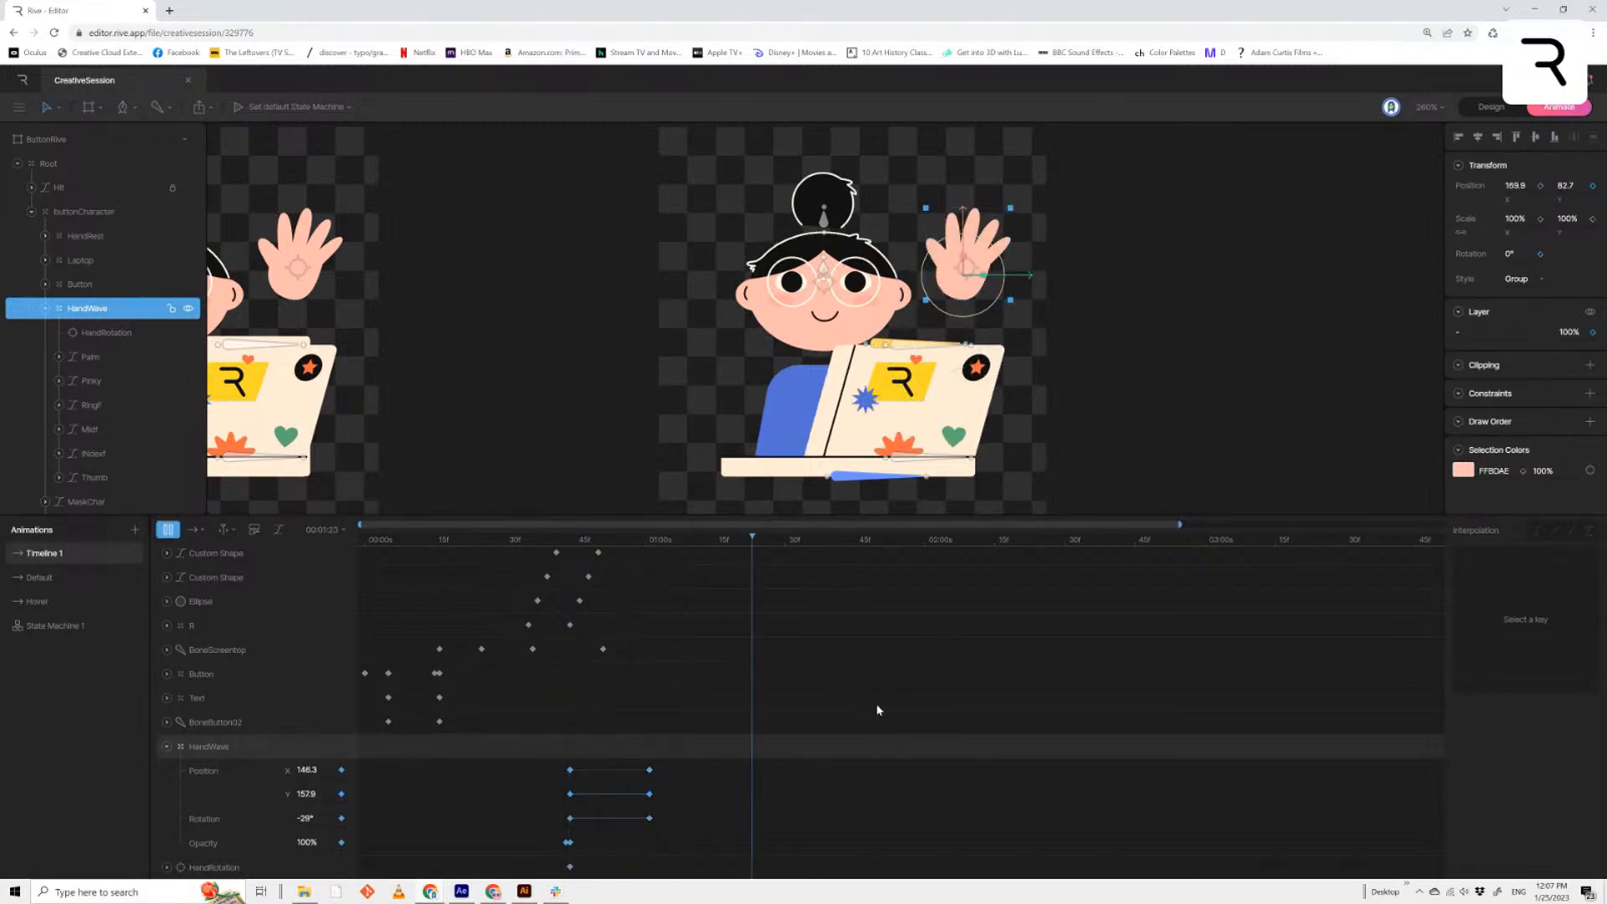
key("space")
Apply cubic easing to the HandWave keyframes and add a copy of the raised pose at frame 57, with the final pose at about 1:09
left_click_drag(688, 743, 643, 831)
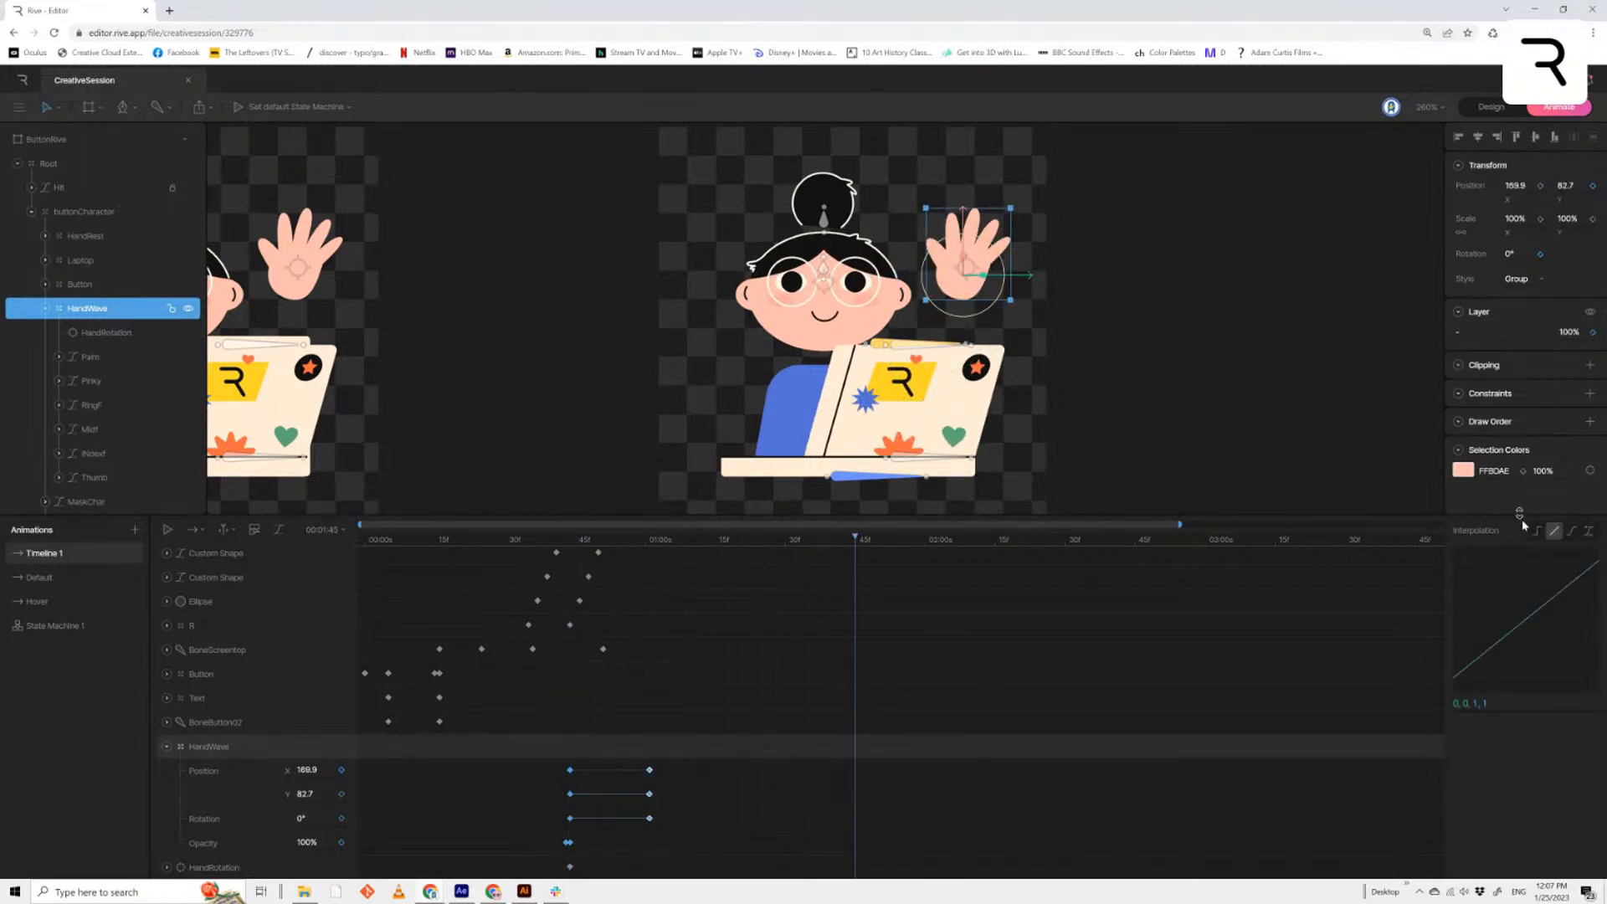
left_click(1571, 531)
left_click_drag(715, 739, 590, 846)
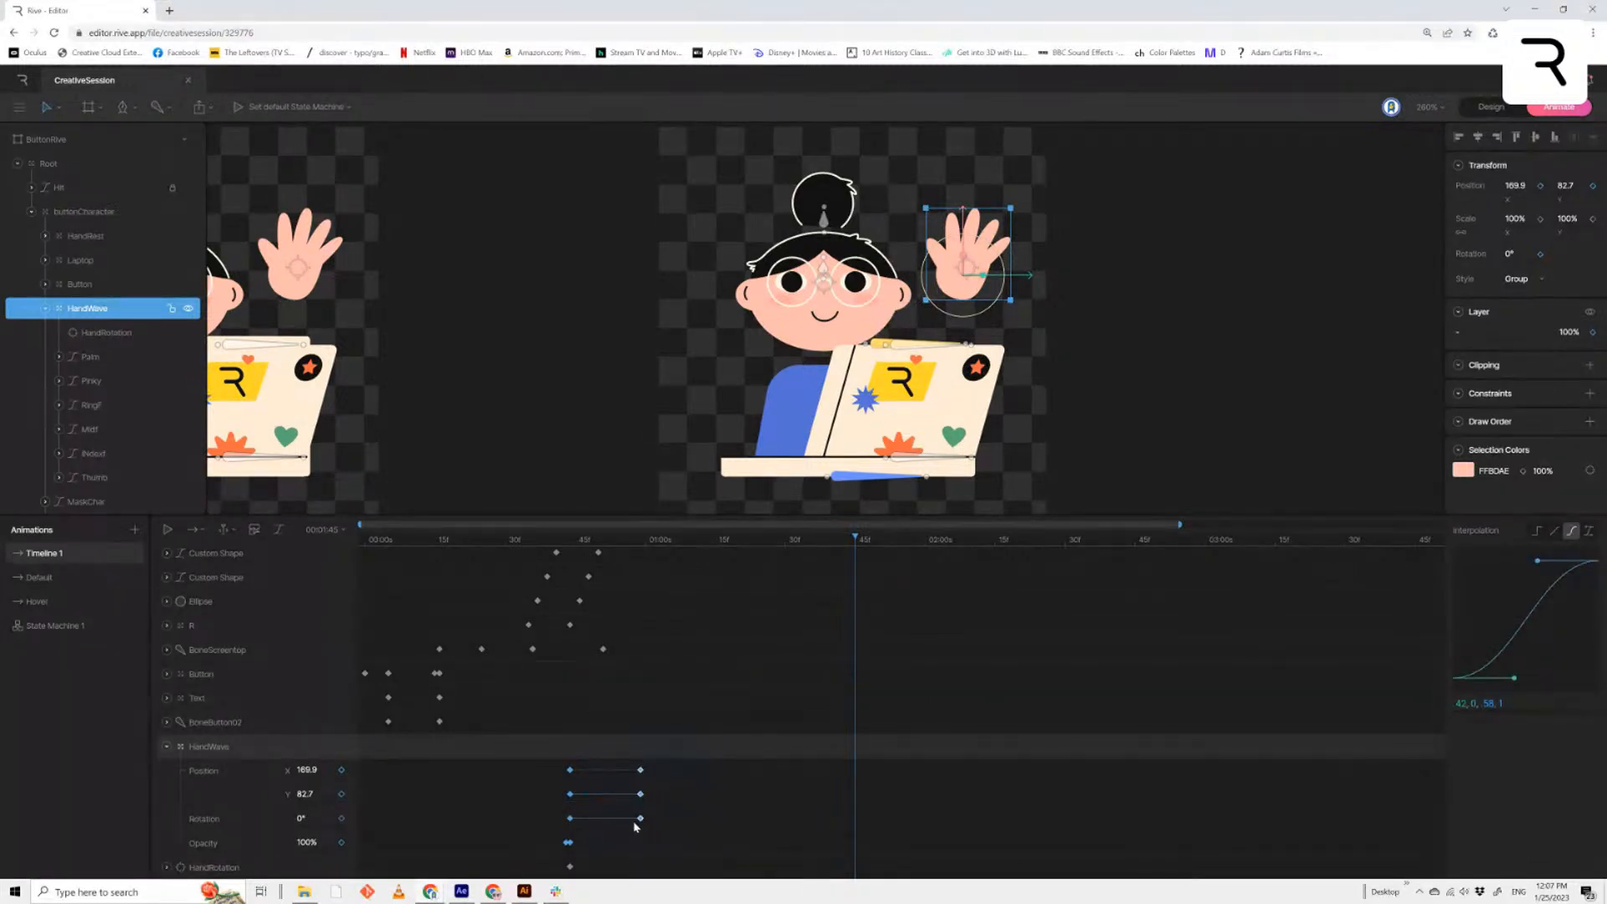
left_click_drag(750, 542, 633, 577)
key("ctrl+v")
key("space")
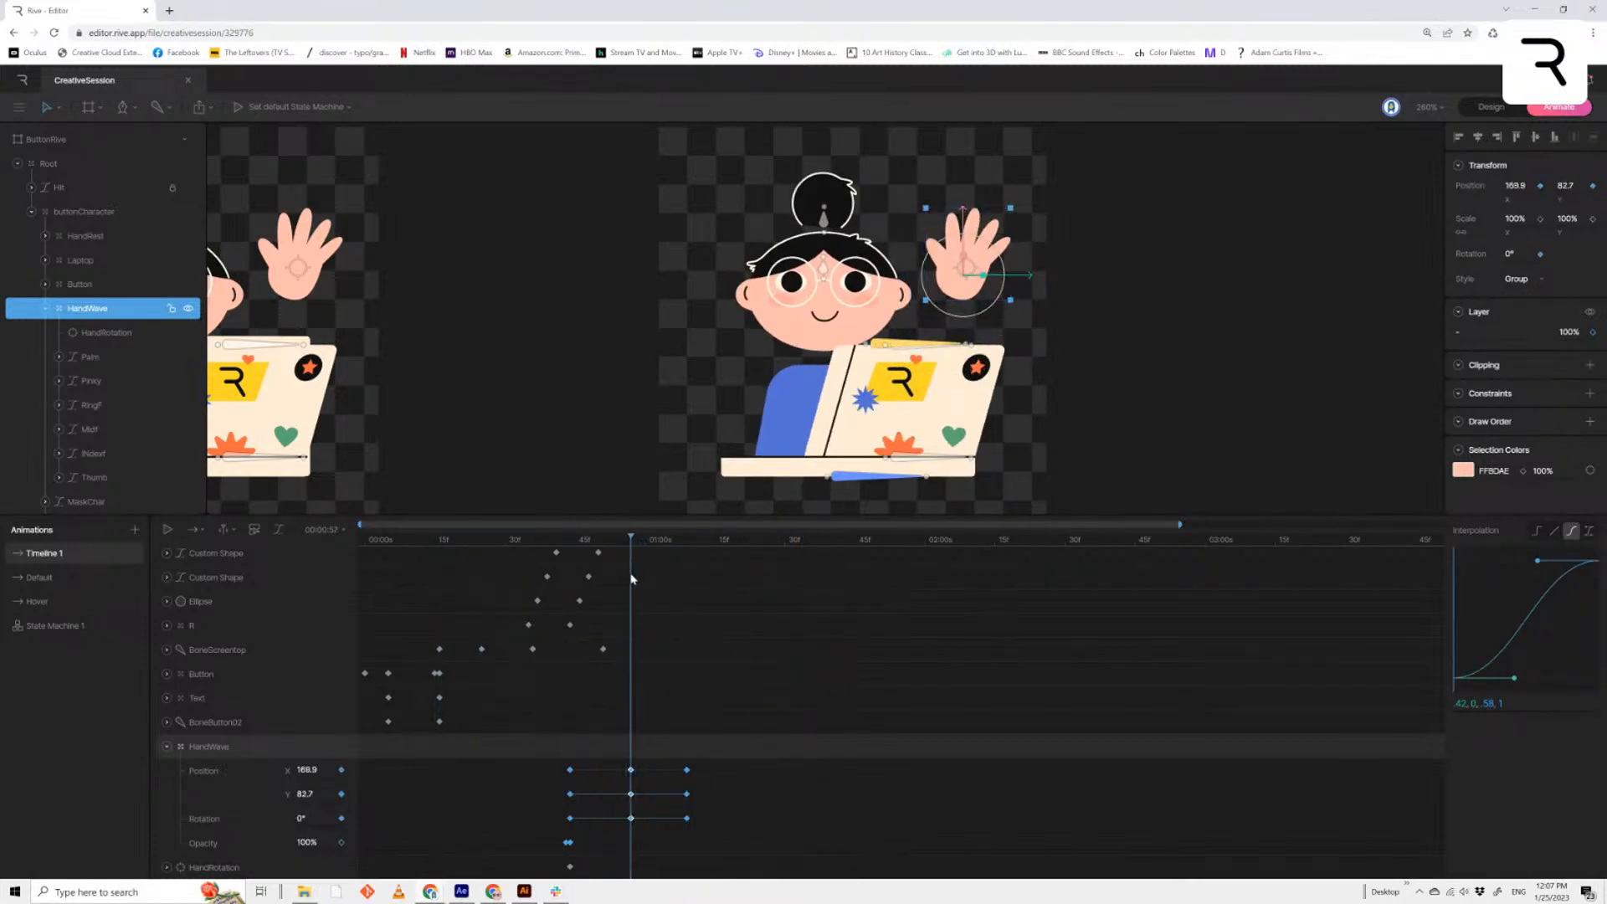
Set HandWave's overshoot at frame 57 to X 171.9, Y 77.7 and rotation 10°, and its rotation at frame 44 to -44°
key("Up")
key("Up")
key("Up")
key("Up")
key("Up")
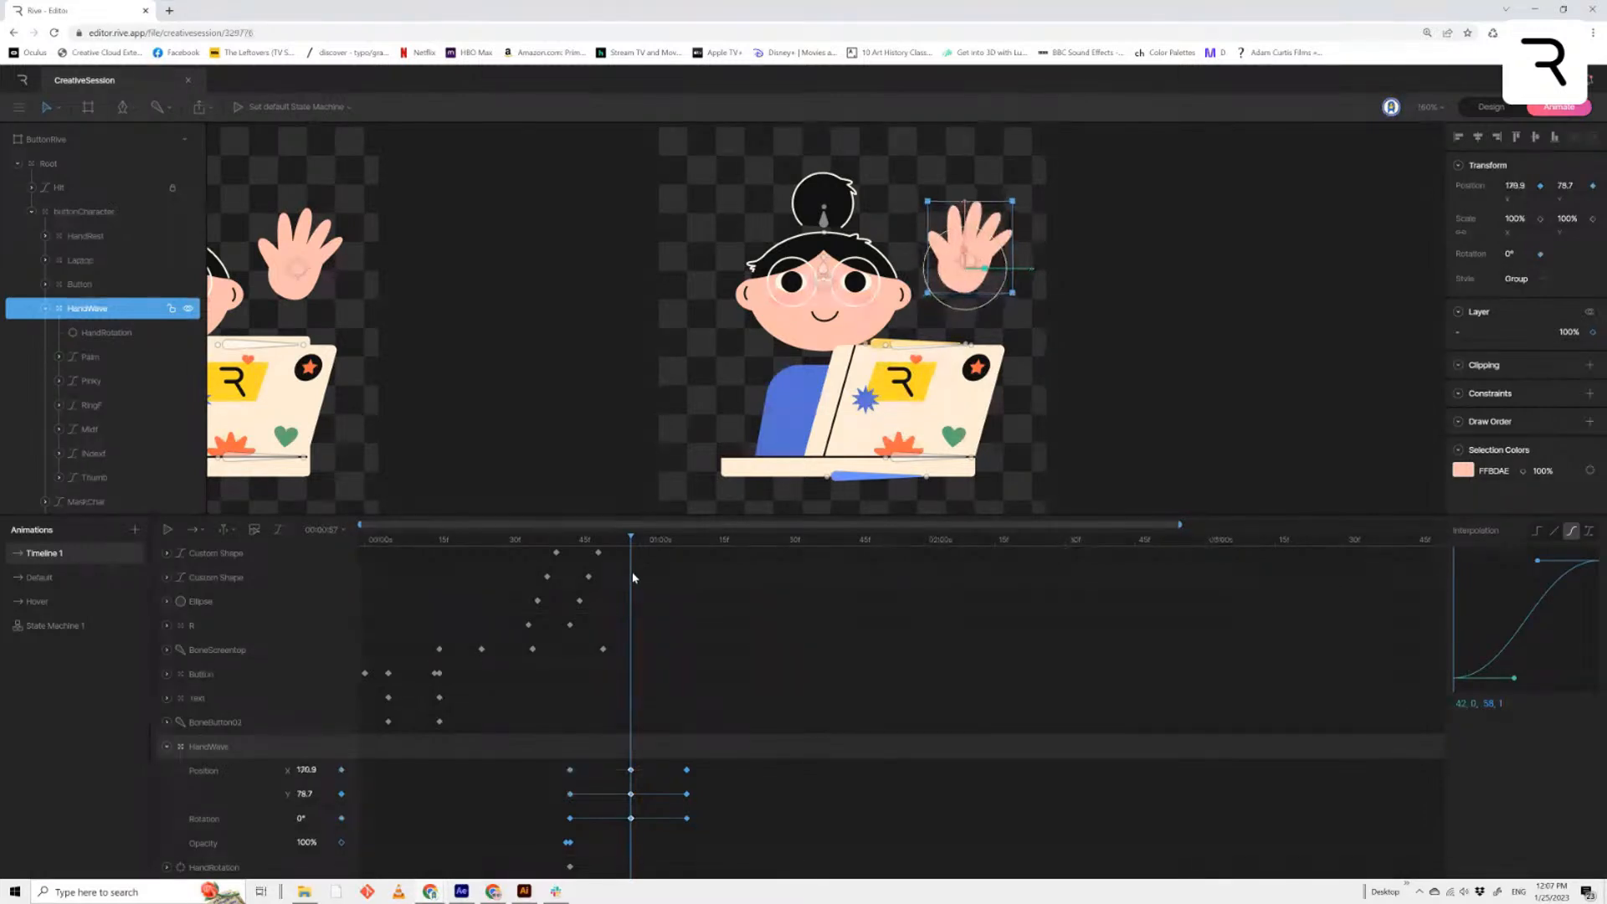
key("Right")
key("Right")
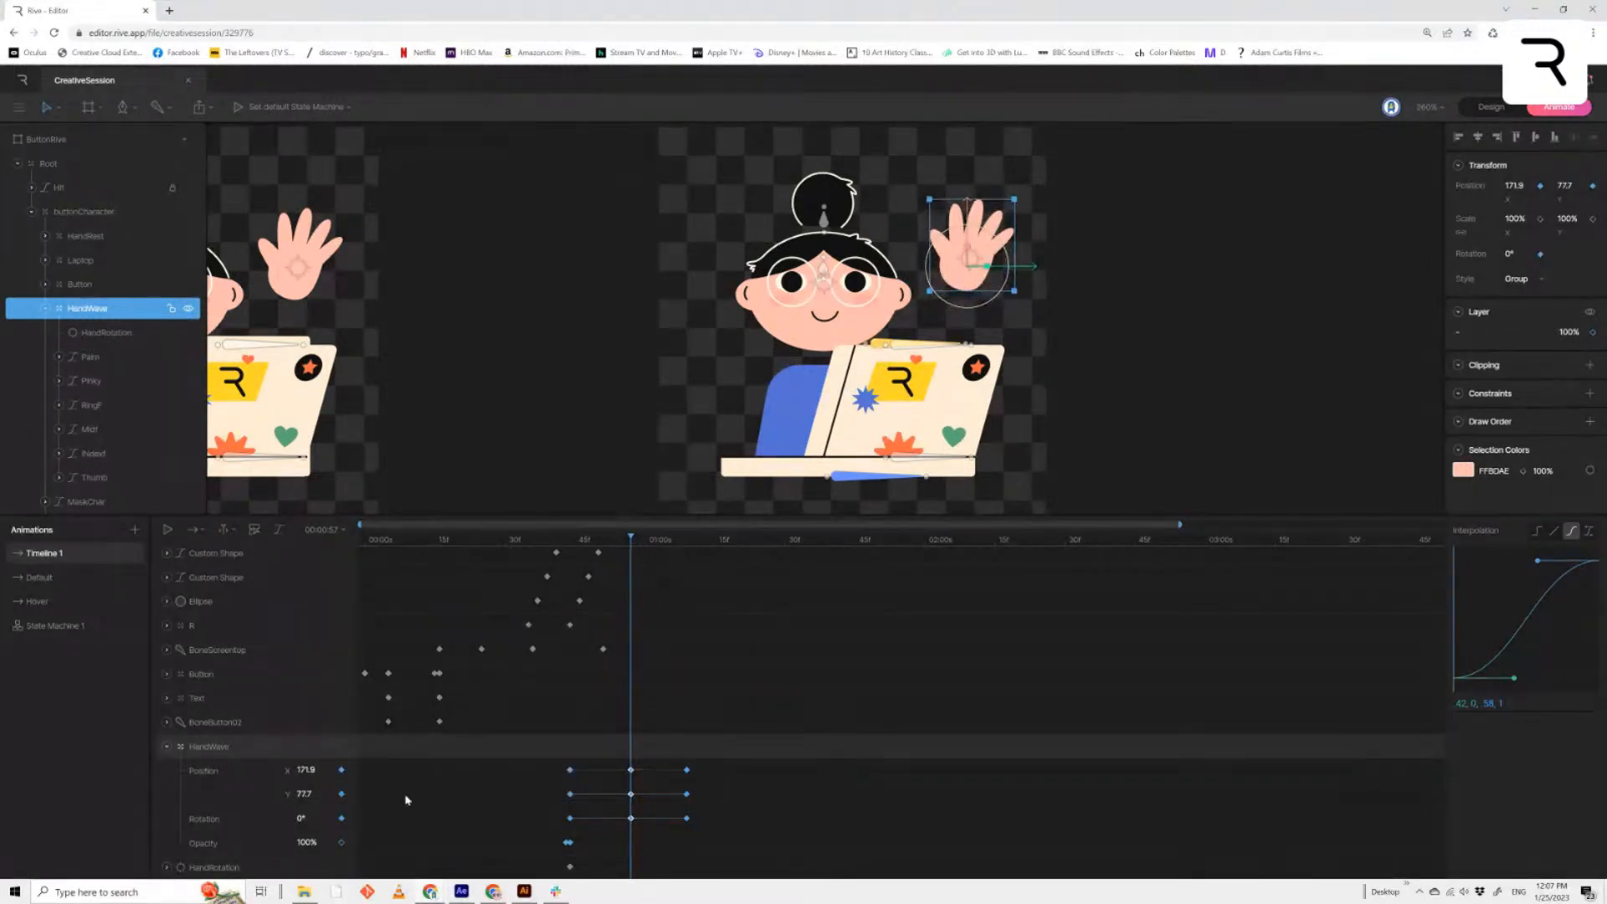
left_click_drag(310, 822, 312, 819)
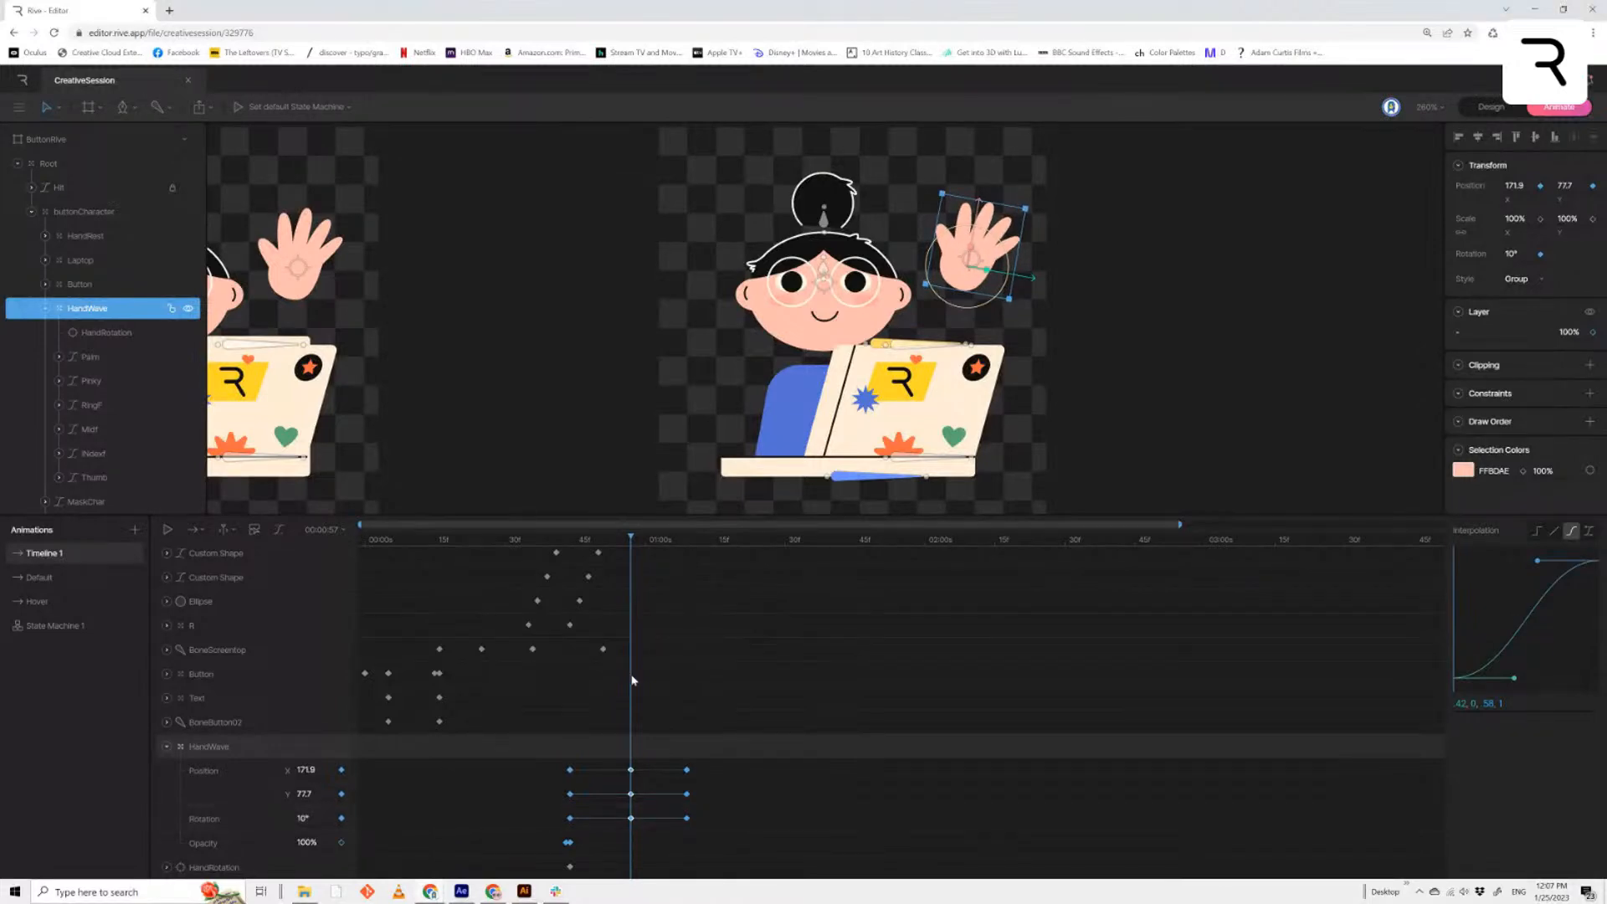
left_click_drag(633, 548, 571, 581)
left_click_drag(308, 818, 309, 828)
Move HandRotation's keyframe to frame 57, then add rotation keyframes at frame 44 and at 1:09, the latter set to about -19°
left_click(279, 861)
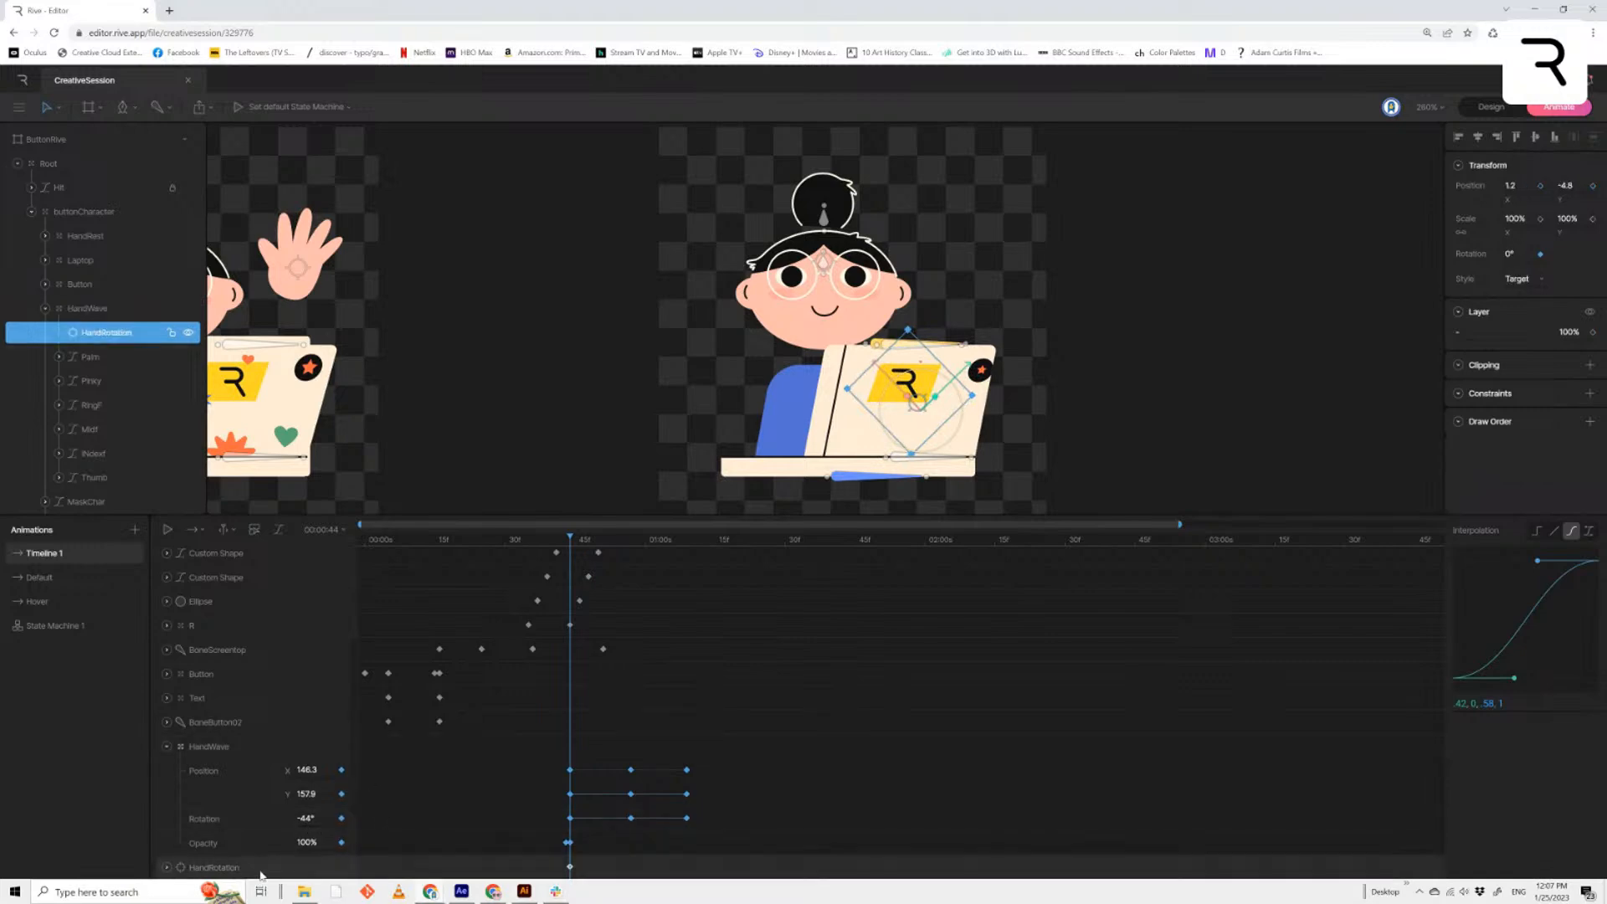
left_click(631, 869)
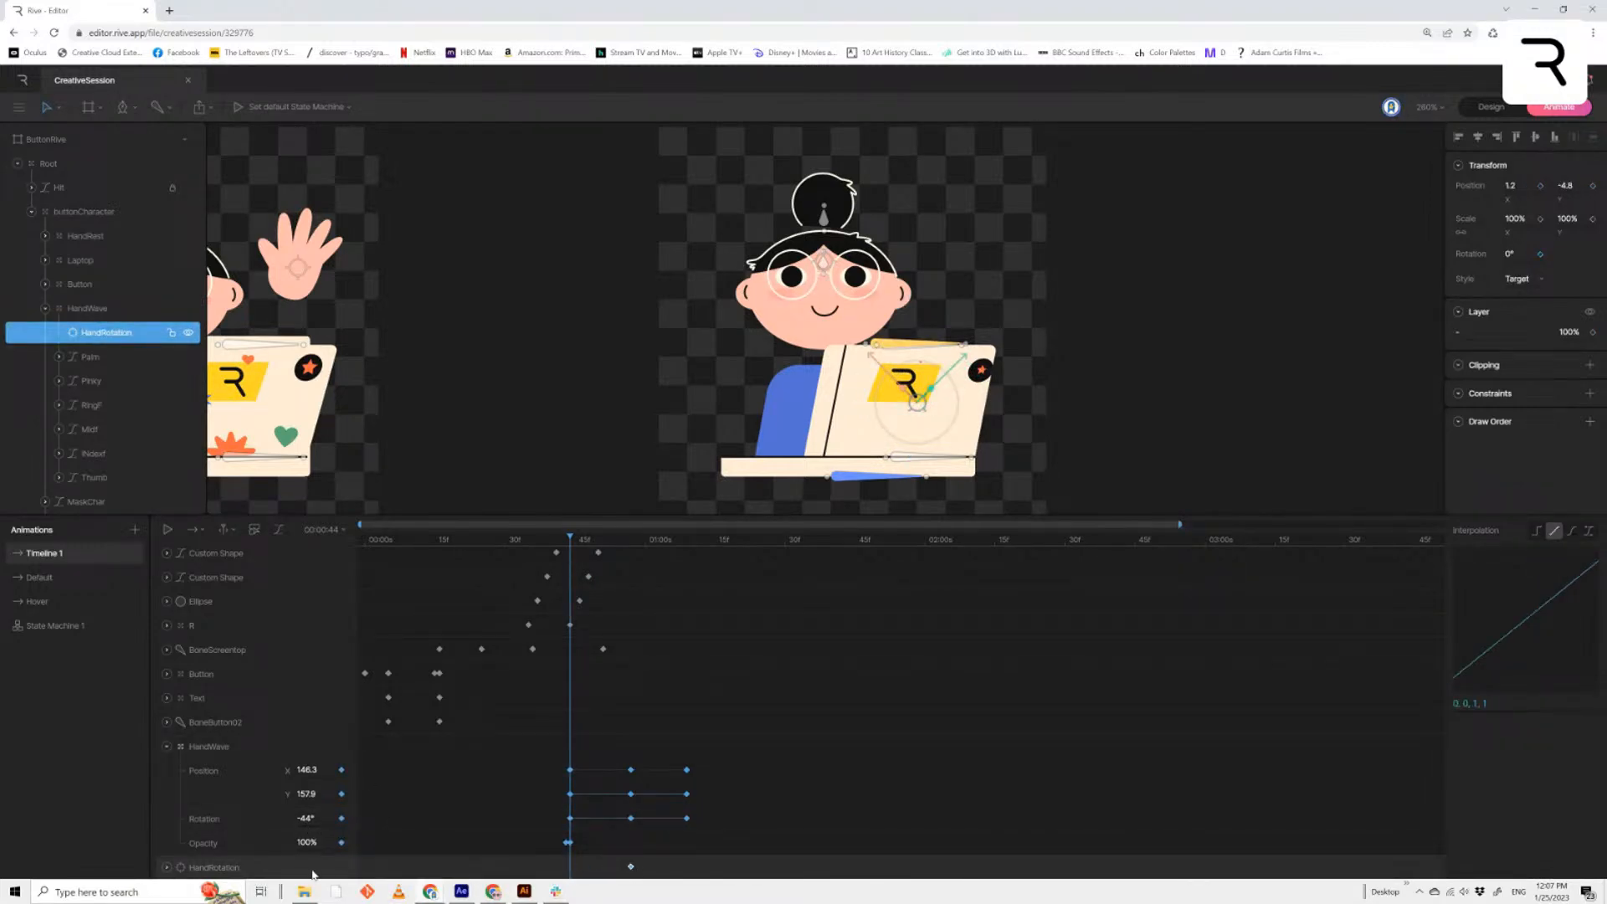
scroll(313, 851, "down", 1)
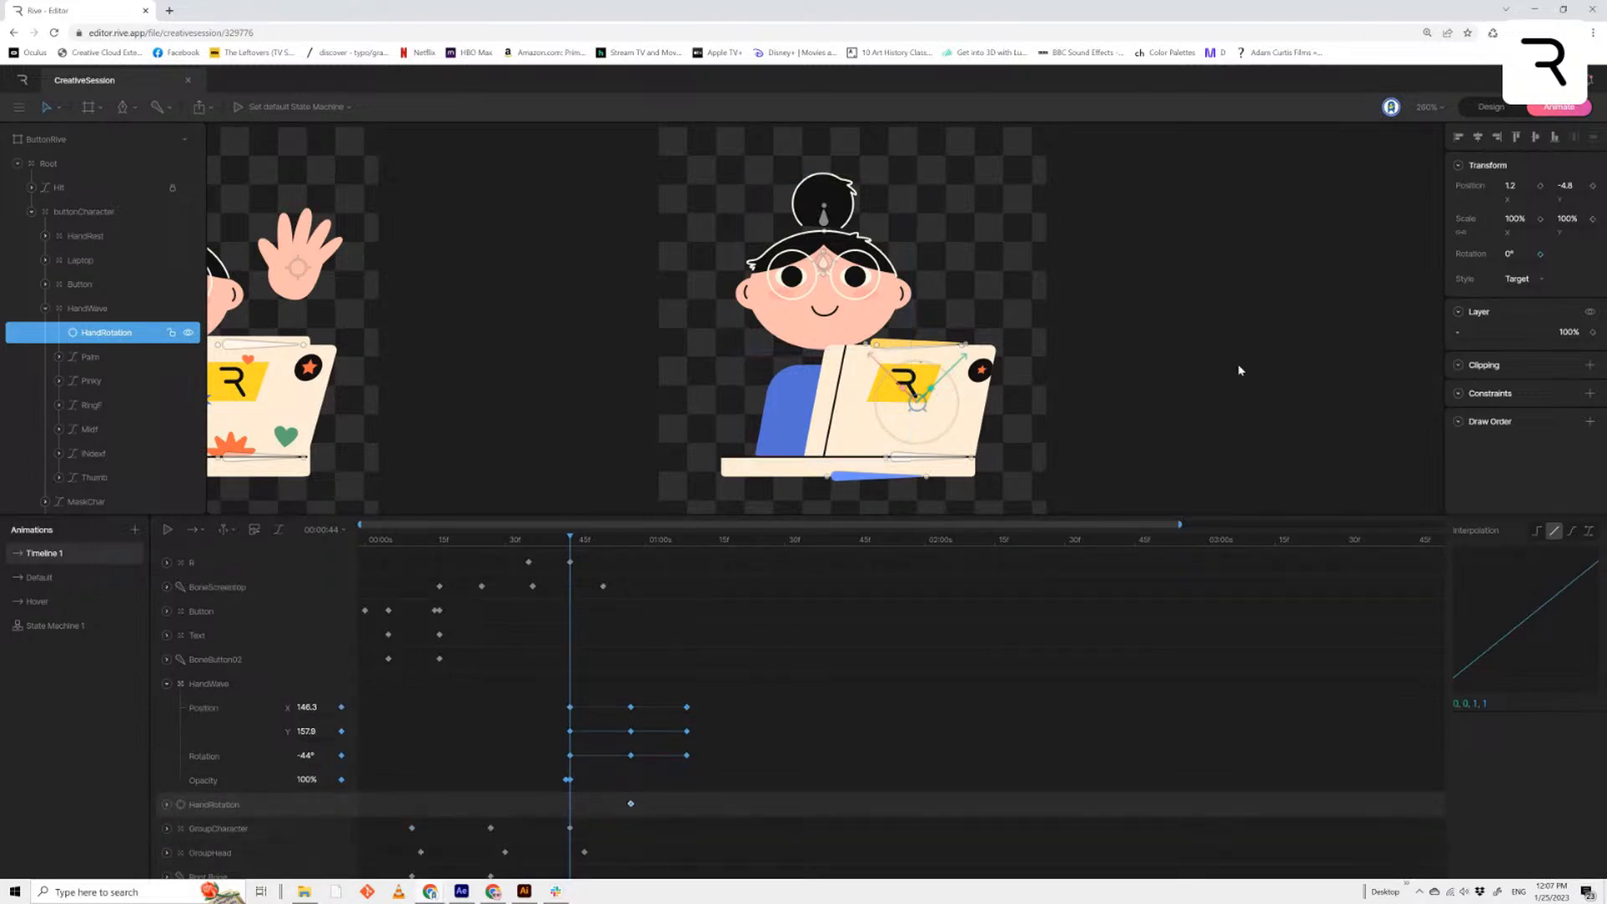
left_click_drag(1513, 265, 1515, 275)
left_click_drag(578, 542, 688, 589)
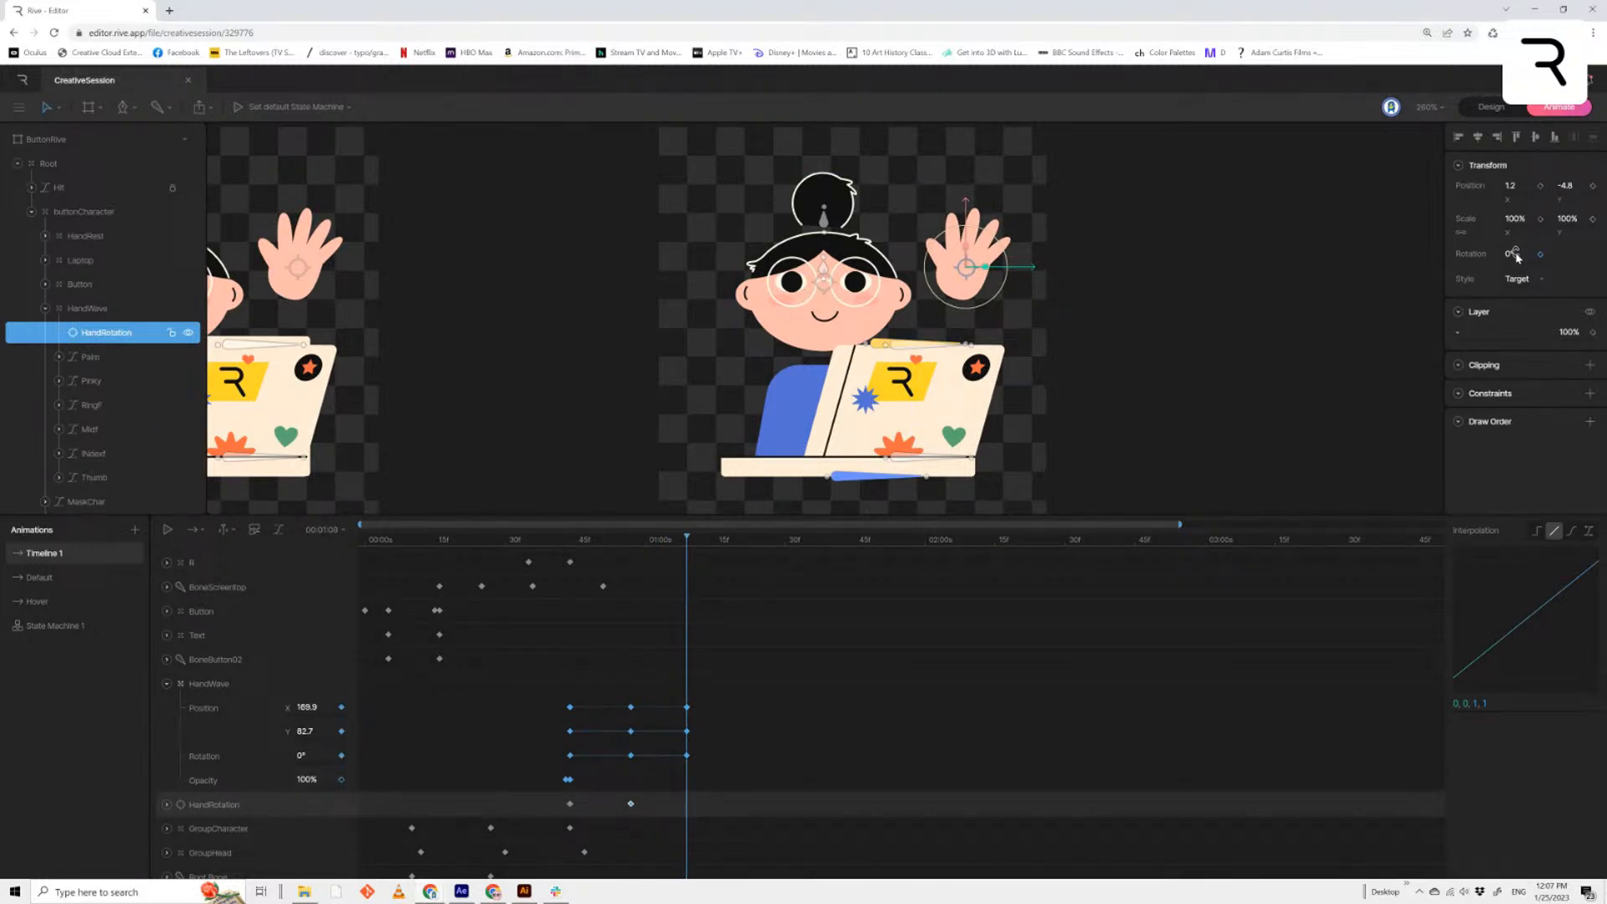
left_click_drag(1516, 257, 1516, 273)
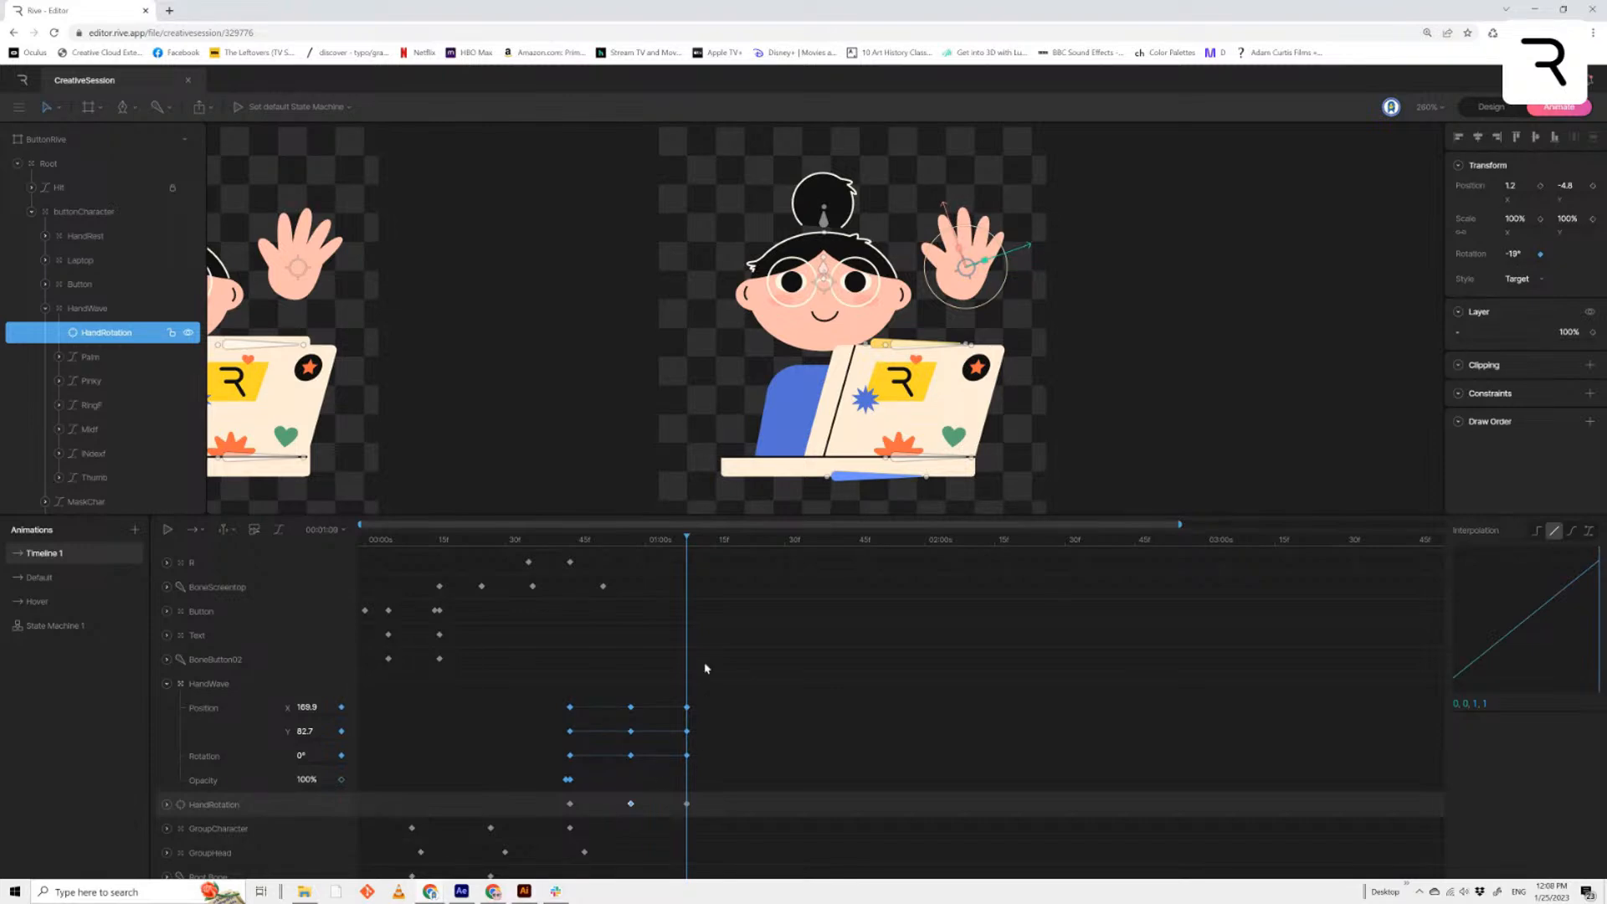
Shift the final hand keyframes to about 1:10, apply cubic easing to all HandWave and HandRotation keyframes, and preview the motion
left_click_drag(705, 682, 692, 804)
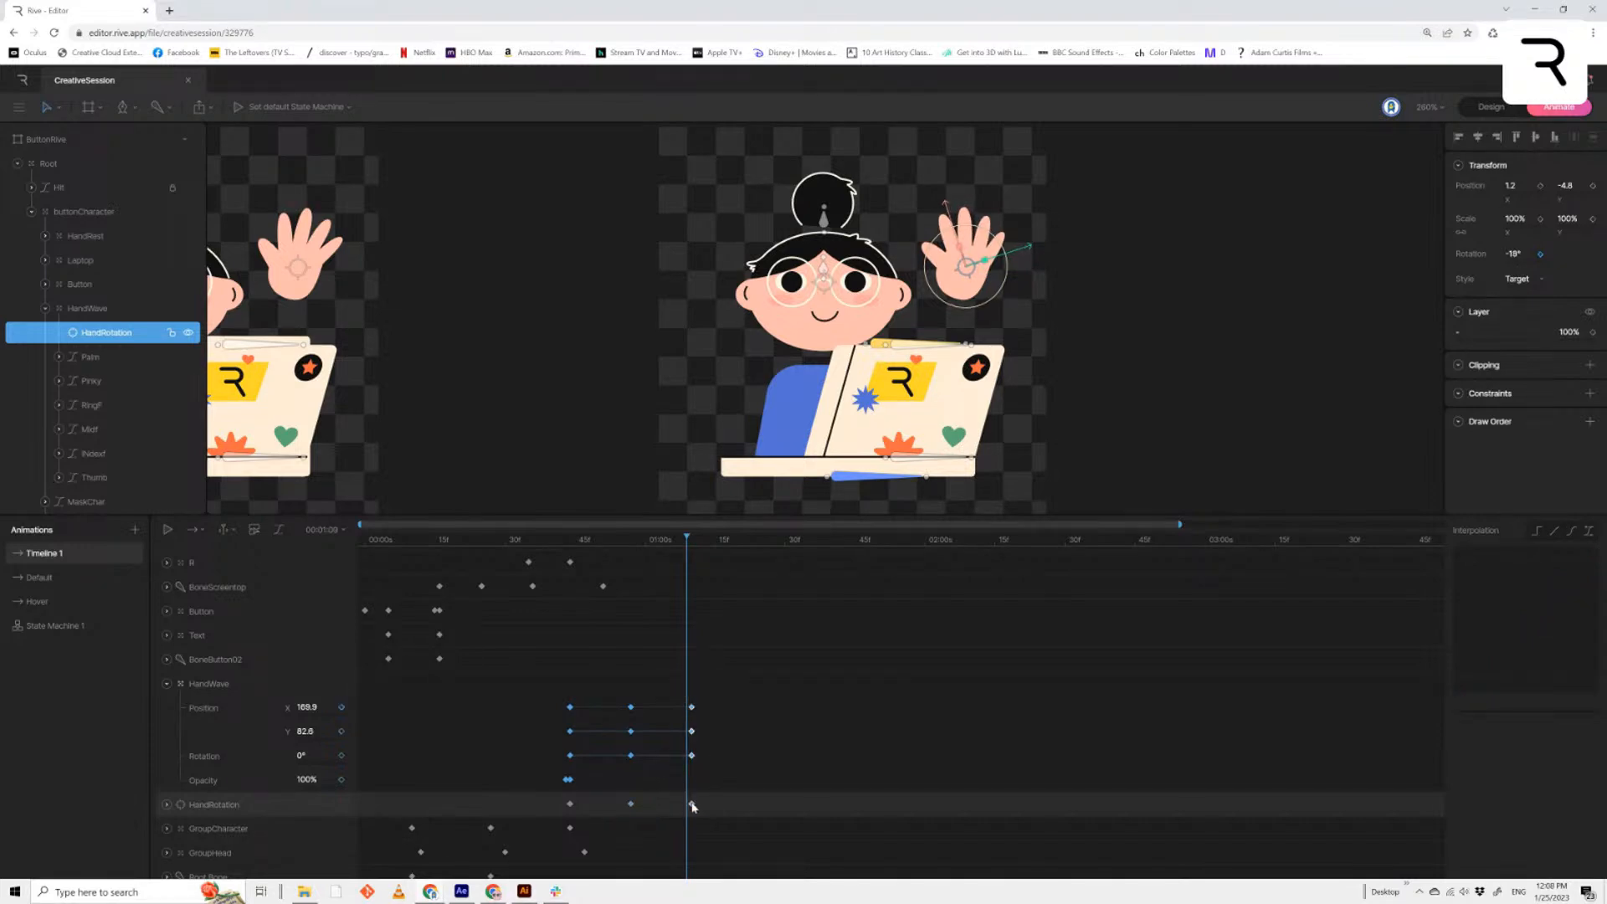
left_click_drag(761, 652, 575, 828)
left_click(1536, 531)
left_click_drag(735, 686, 545, 772)
left_click_drag(691, 778, 560, 822)
mouse_move(755, 793)
left_mouse_down()
mouse_move(709, 814)
mouse_move(554, 822)
left_mouse_up()
left_click_drag(524, 657, 767, 772)
left_click(1572, 530)
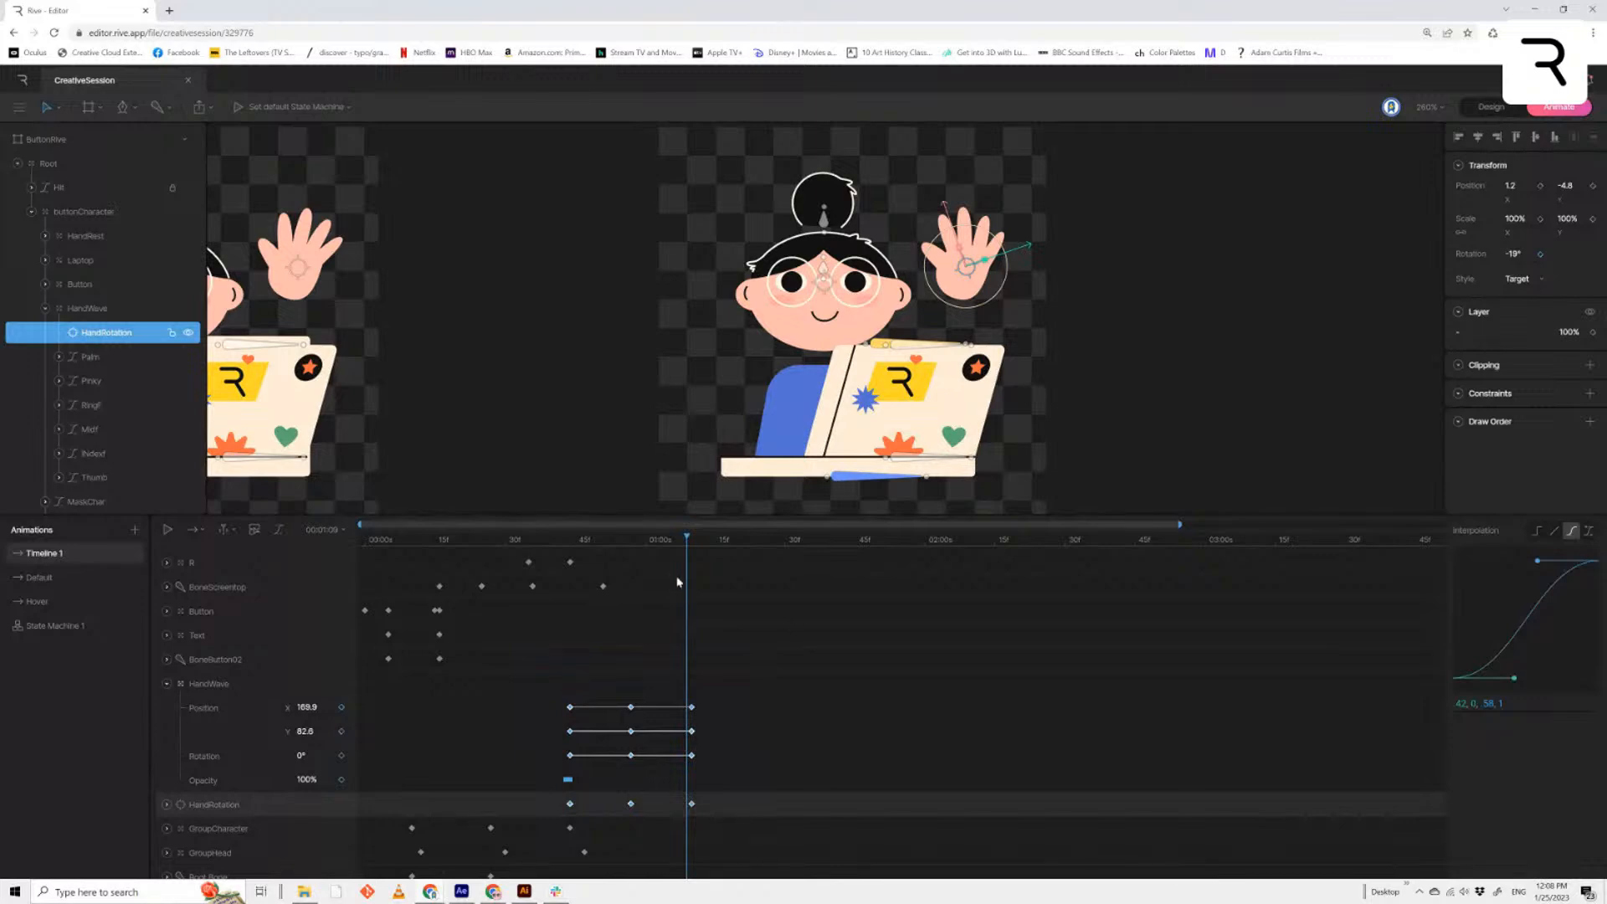
key("space")
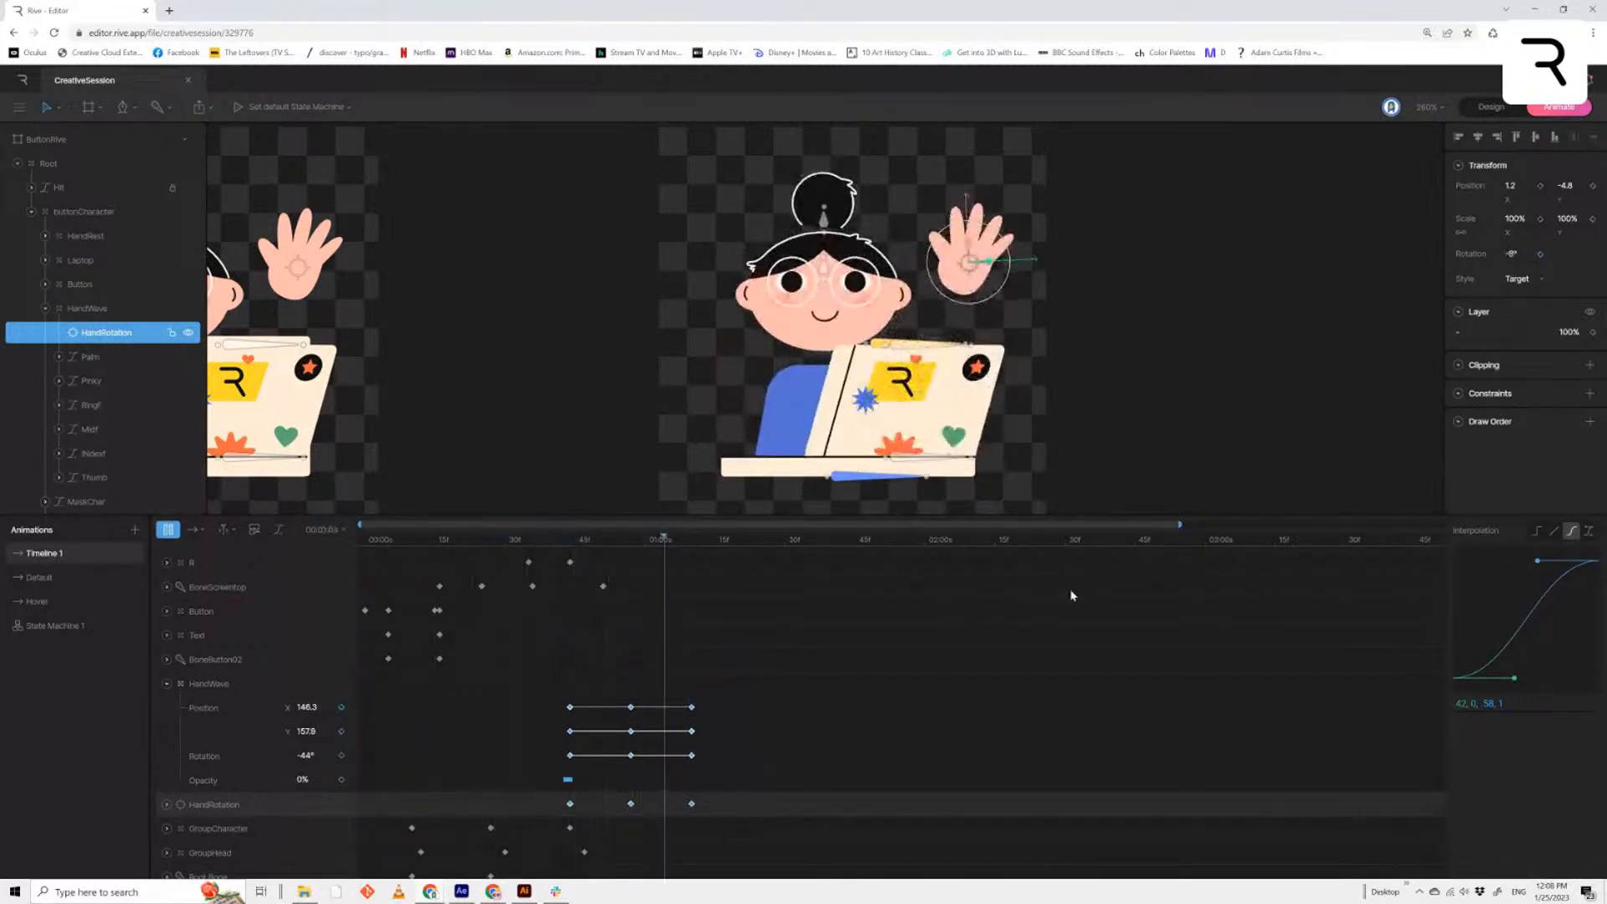
Retime the hand keyframes so the overshoot falls at frame 58 and the final pose at 1:13
left_click_drag(746, 539, 687, 585)
left_click_drag(692, 809, 701, 808)
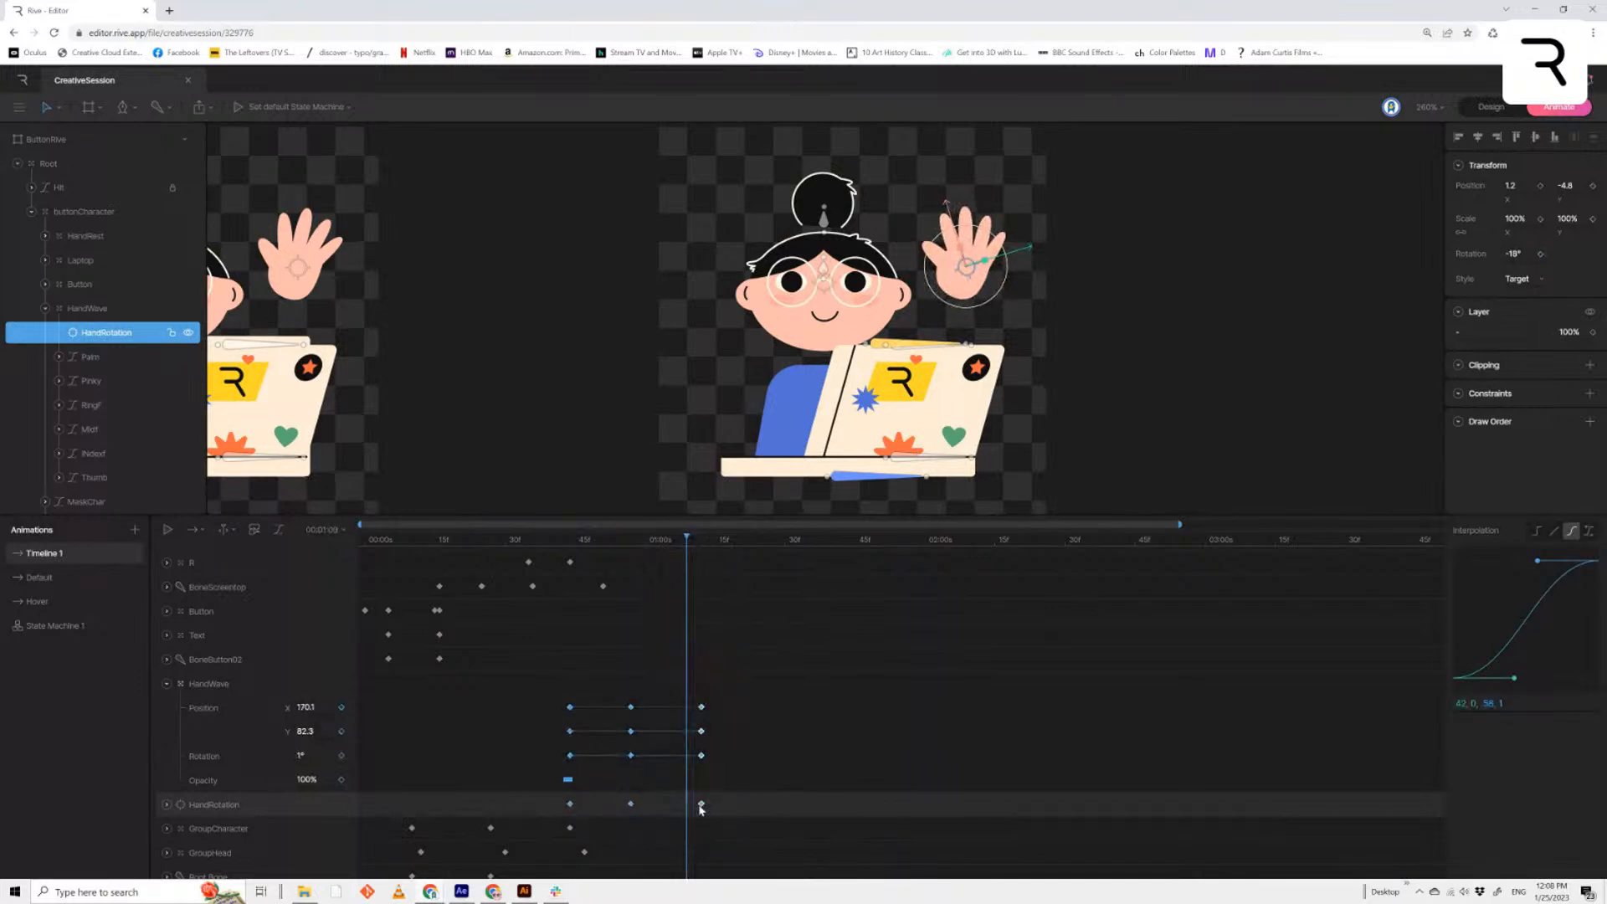
left_click(702, 542)
left_click_drag(784, 687, 636, 803)
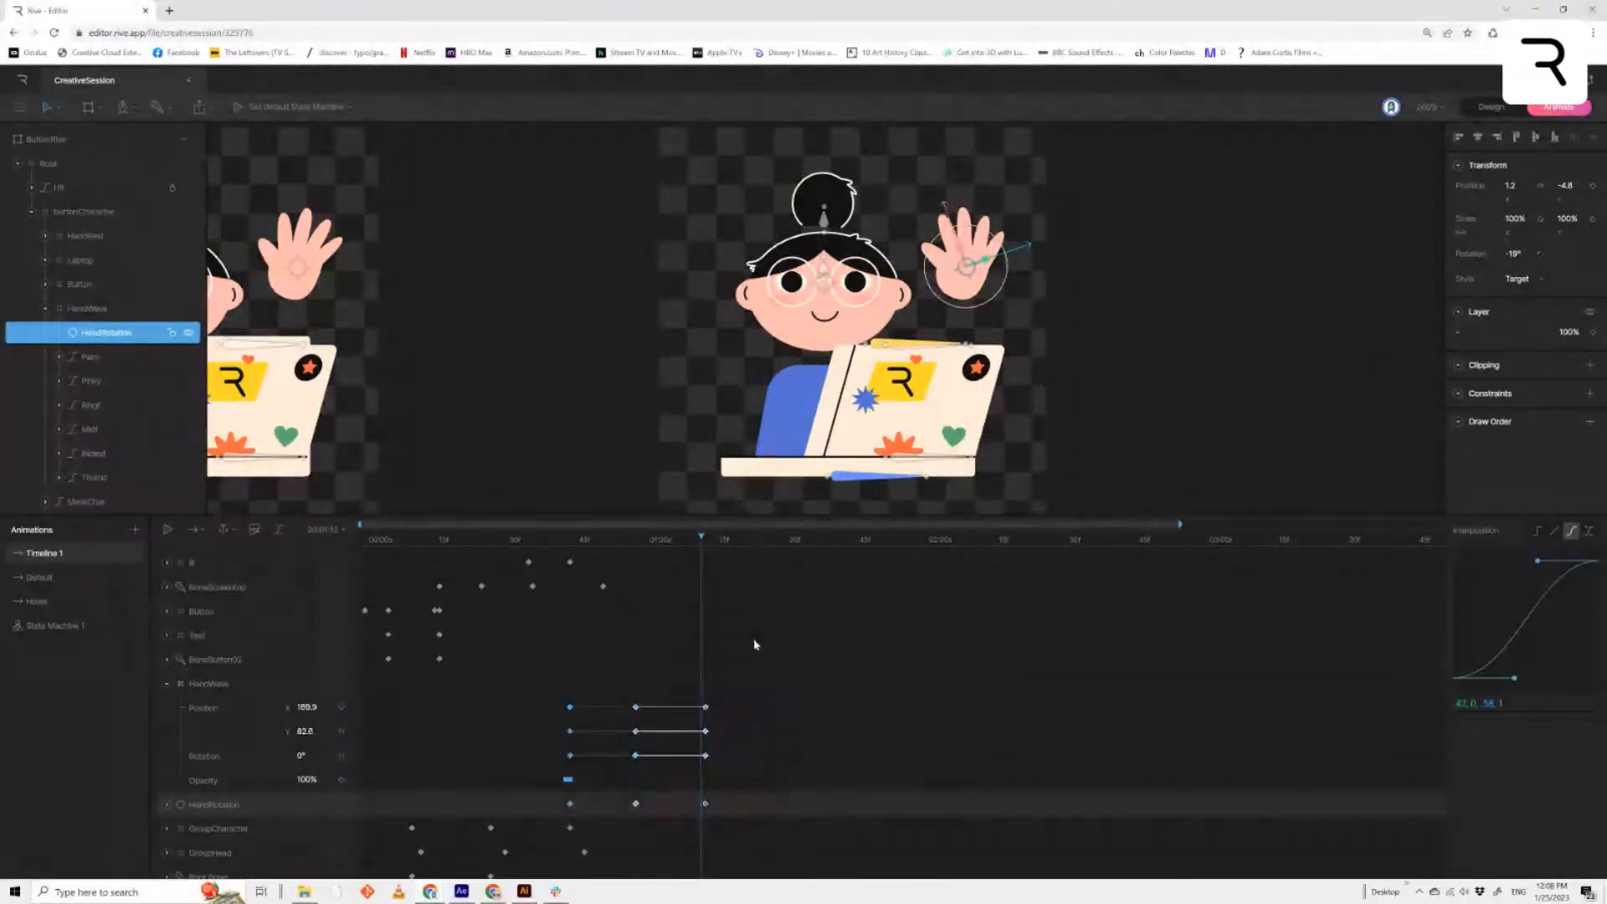
left_click(707, 545)
left_click_drag(708, 550, 714, 611)
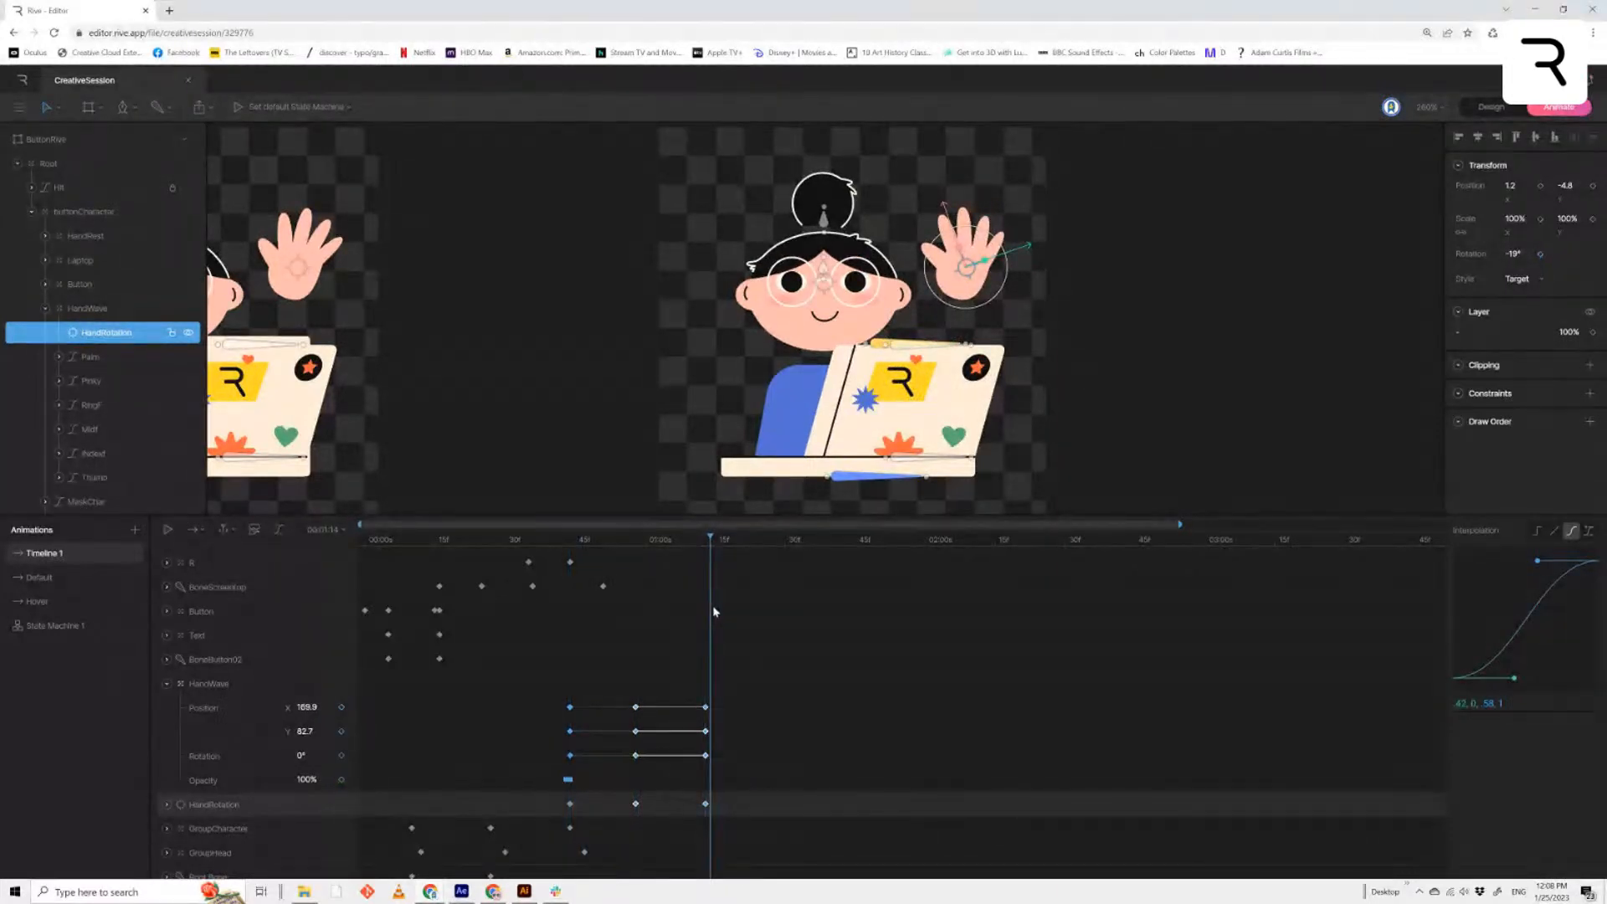
Step frame by frame between the final and overshoot hand keyframes to count the spacing between them
key("Left")
key("Left")
key("Left")
key("Left")
key("Left")
key("Left")
key("Left")
key("Left")
key("Left")
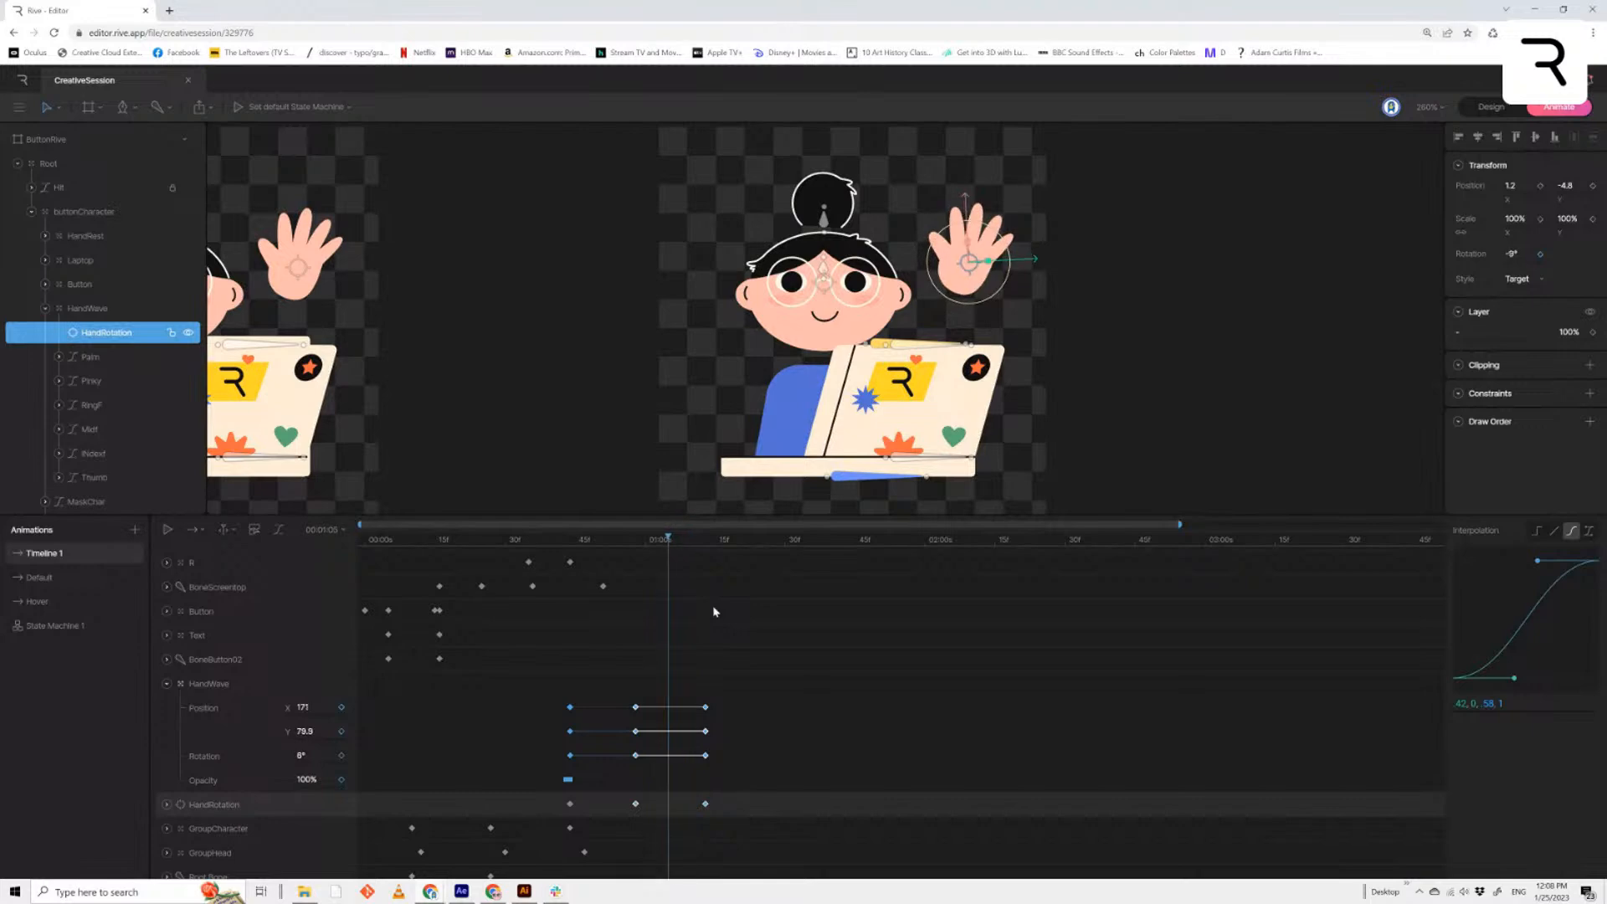
key("Left")
key("Left")
key("Left")
key("Left")
key("Left")
key("Left")
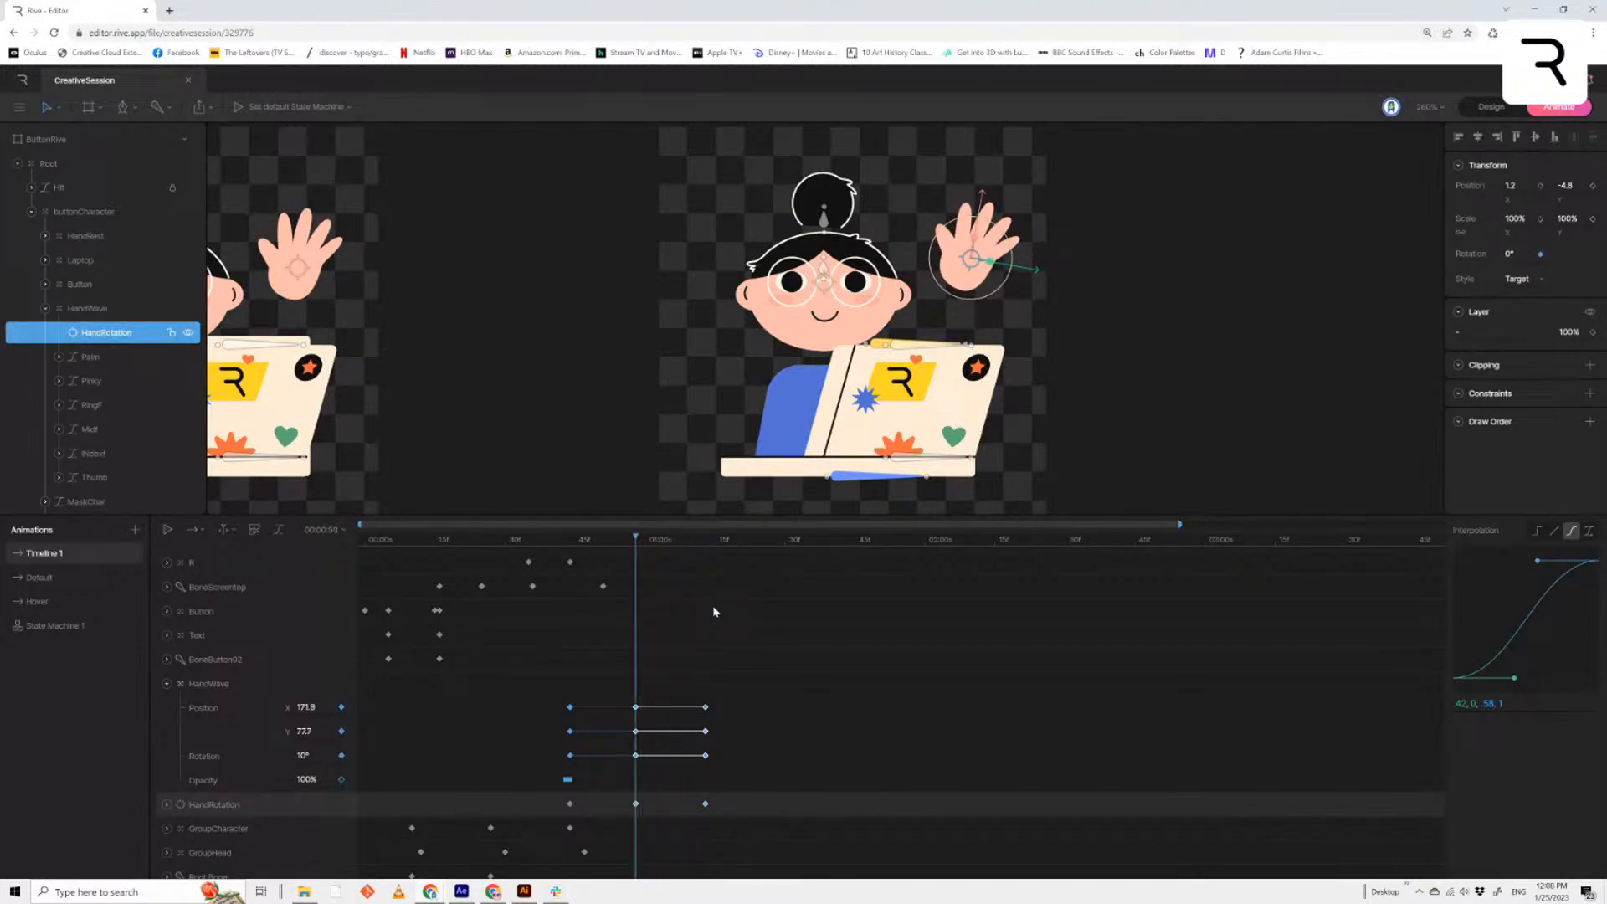
left_click(707, 545)
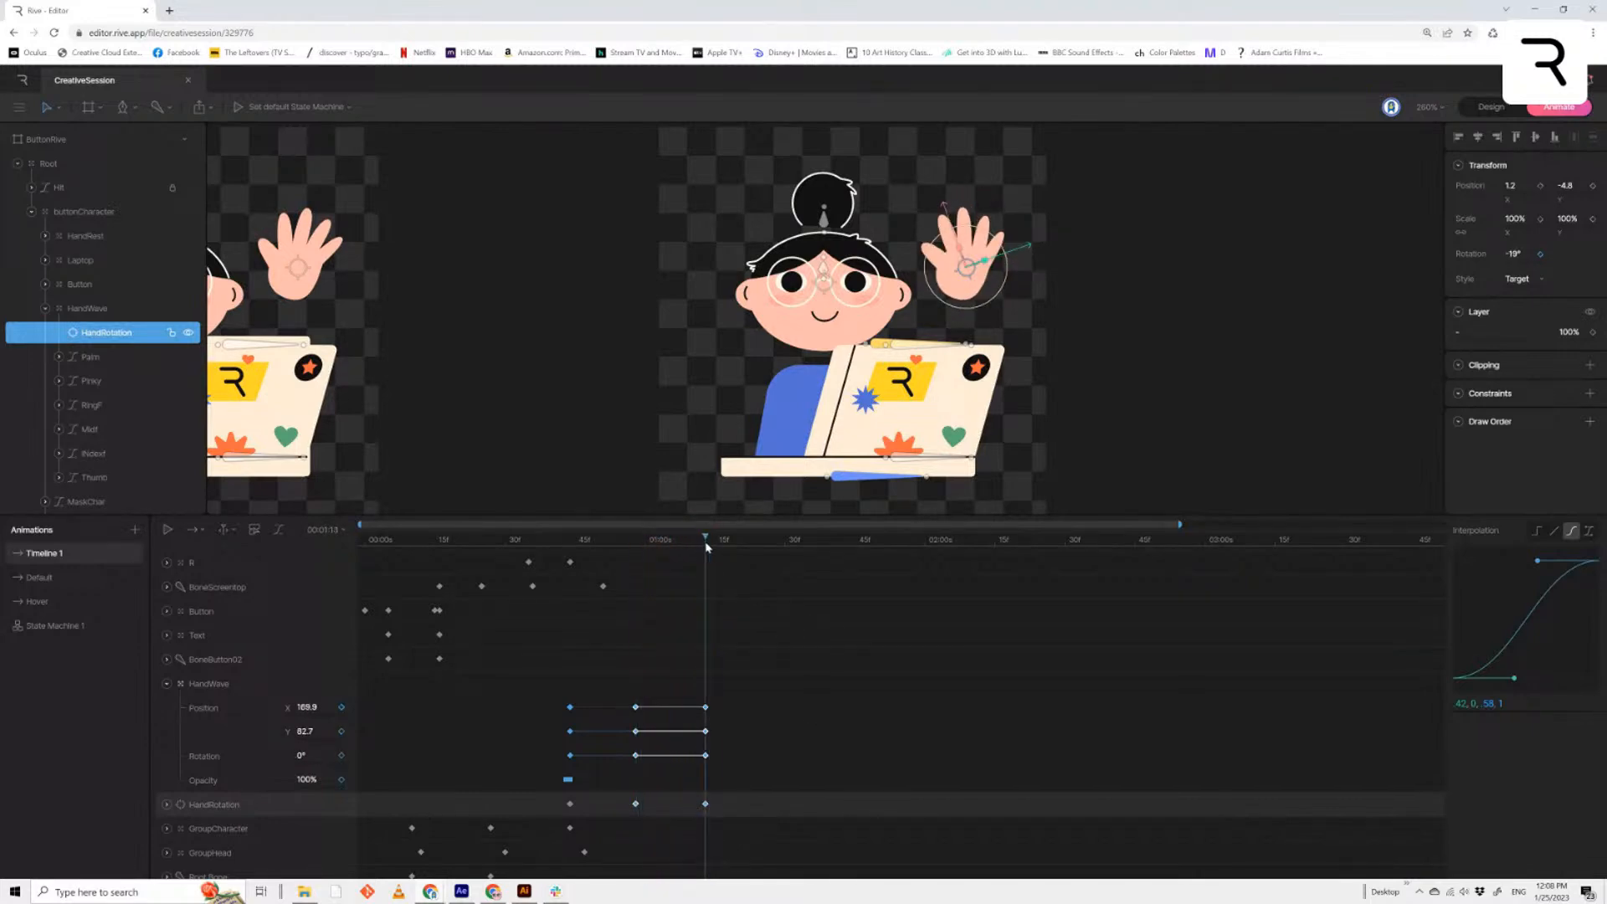
Try repeating the wave by pasting the overshoot and final hand keyframes from 1:29, preview it, and undo the paste
key("Right")
key("Right")
key("Right")
key("Right")
key("Right")
key("Right")
key("Right")
key("Right")
key("Right")
key("Right")
key("Right")
key("Right")
key("Right")
key("Right")
key("Right")
key("Right")
left_click_drag(759, 669, 618, 818)
key("ctrl+c")
key("ctrl+v")
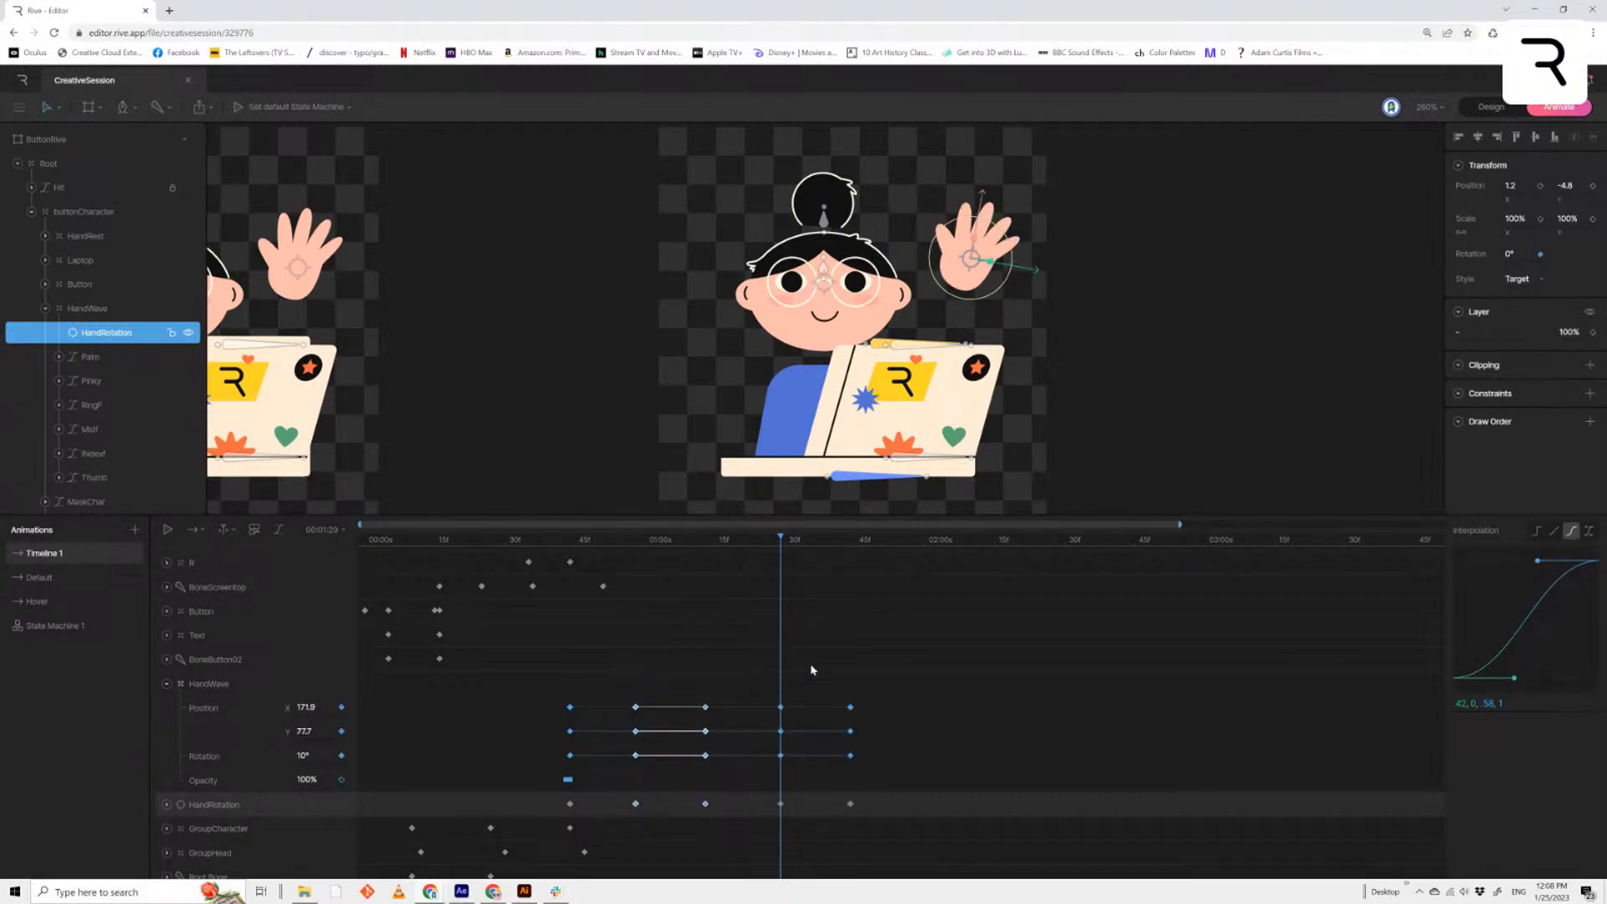
key("space")
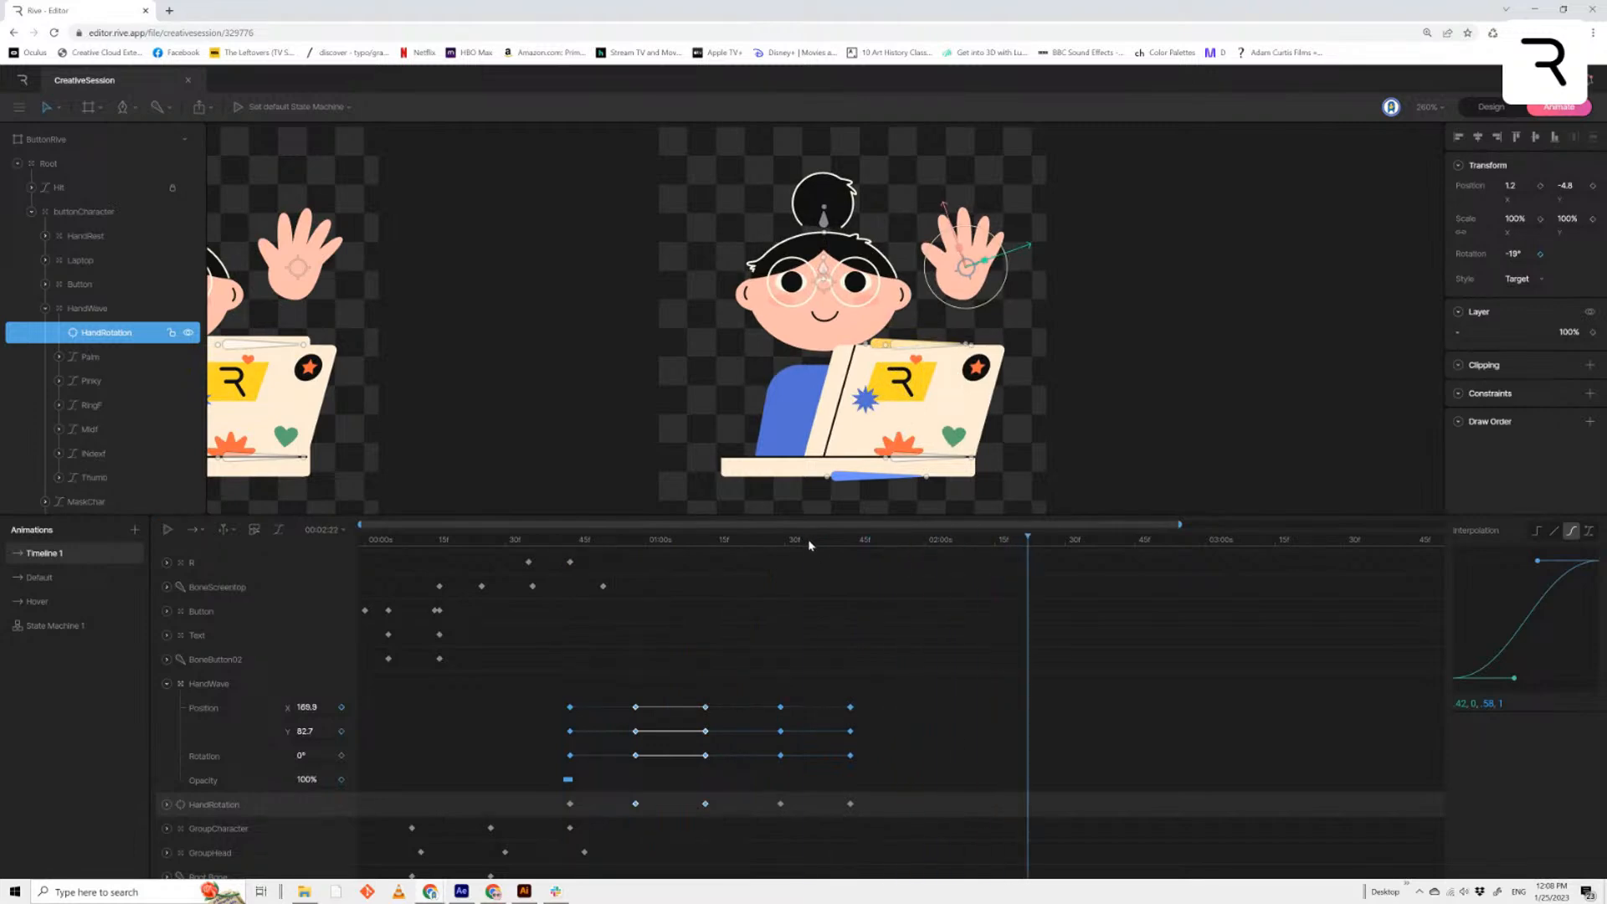
left_click_drag(718, 539, 636, 571)
key("ctrl+z")
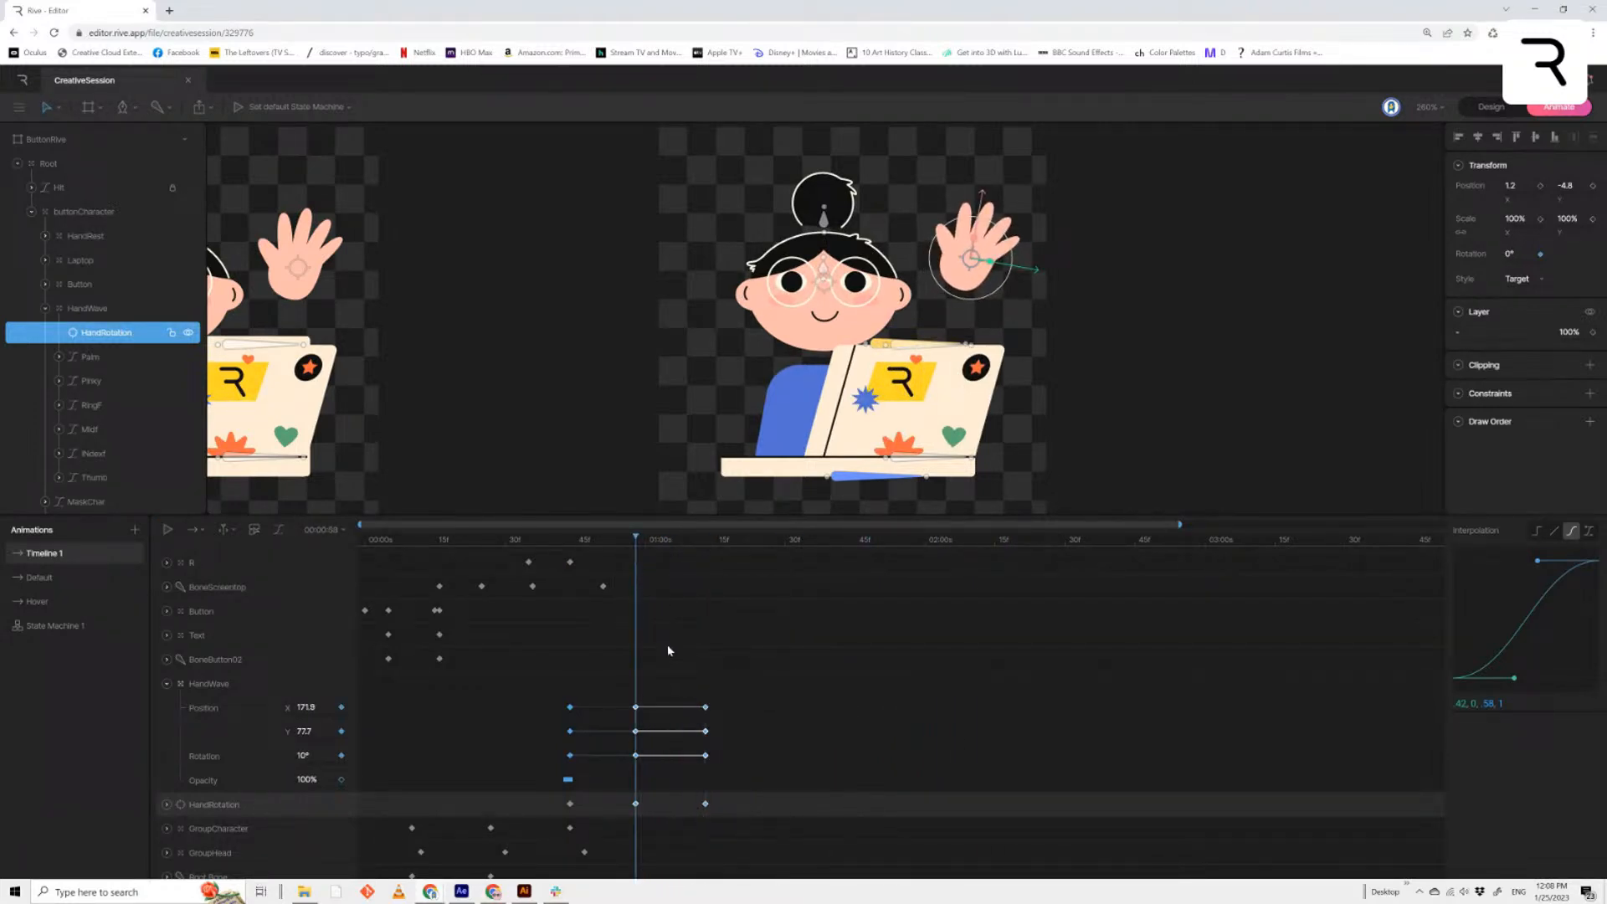
Set HandWave's rotation at the frame 58 overshoot to 22°
left_click_drag(666, 726, 622, 742)
left_click_drag(308, 754, 314, 745)
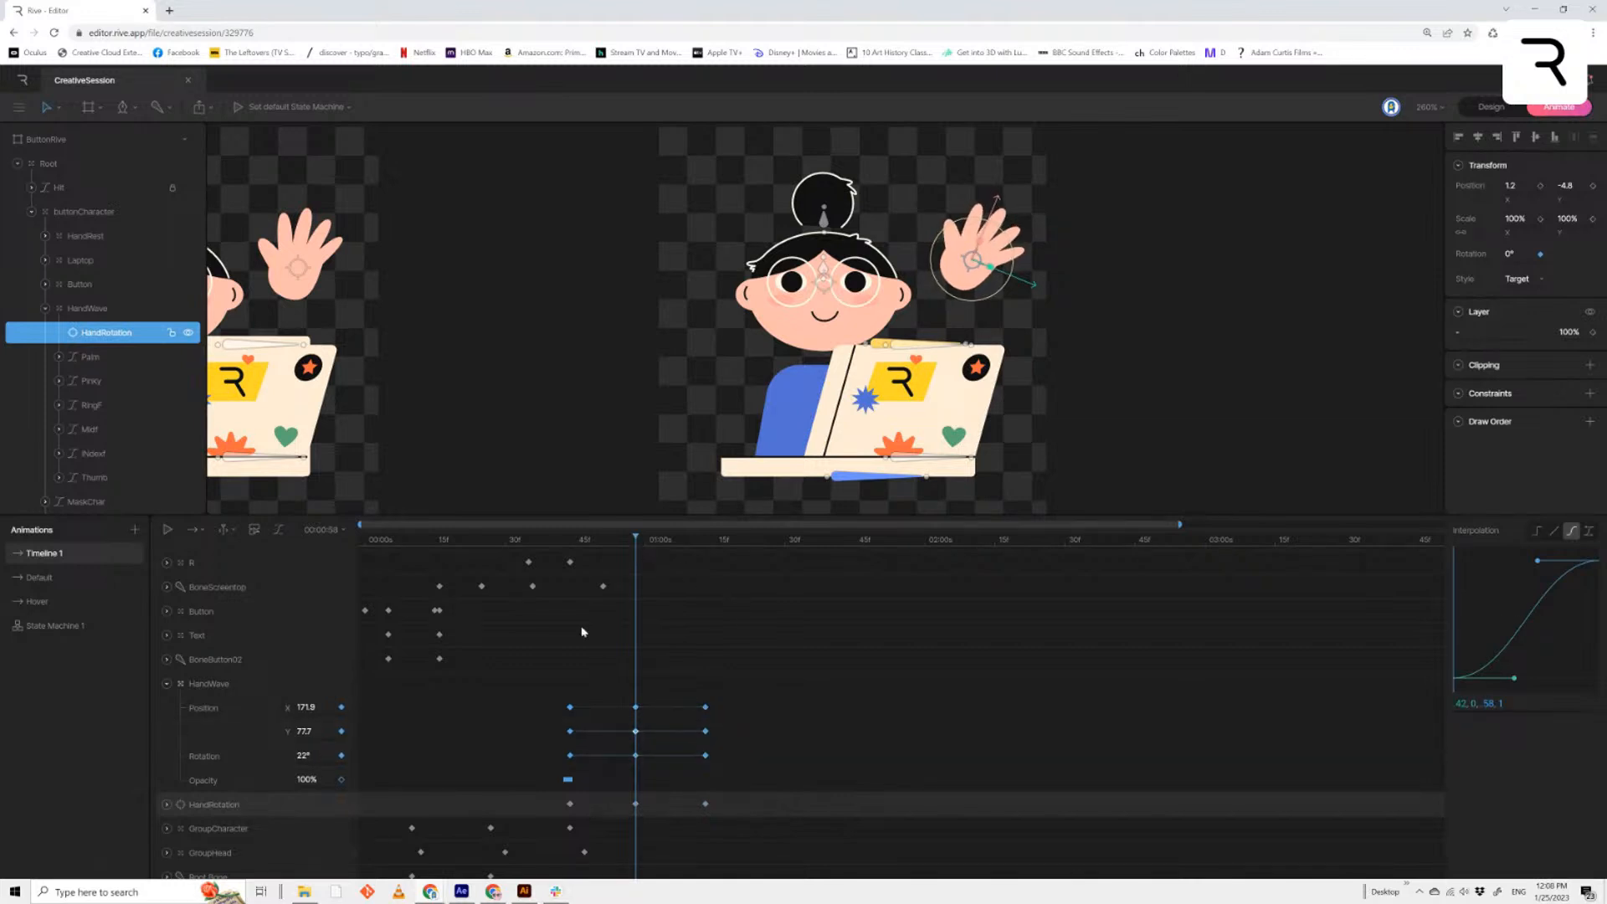
Try deleting HandWave's X position keyframe at 1:13, and undo the deletion
left_click_drag(641, 543, 706, 579)
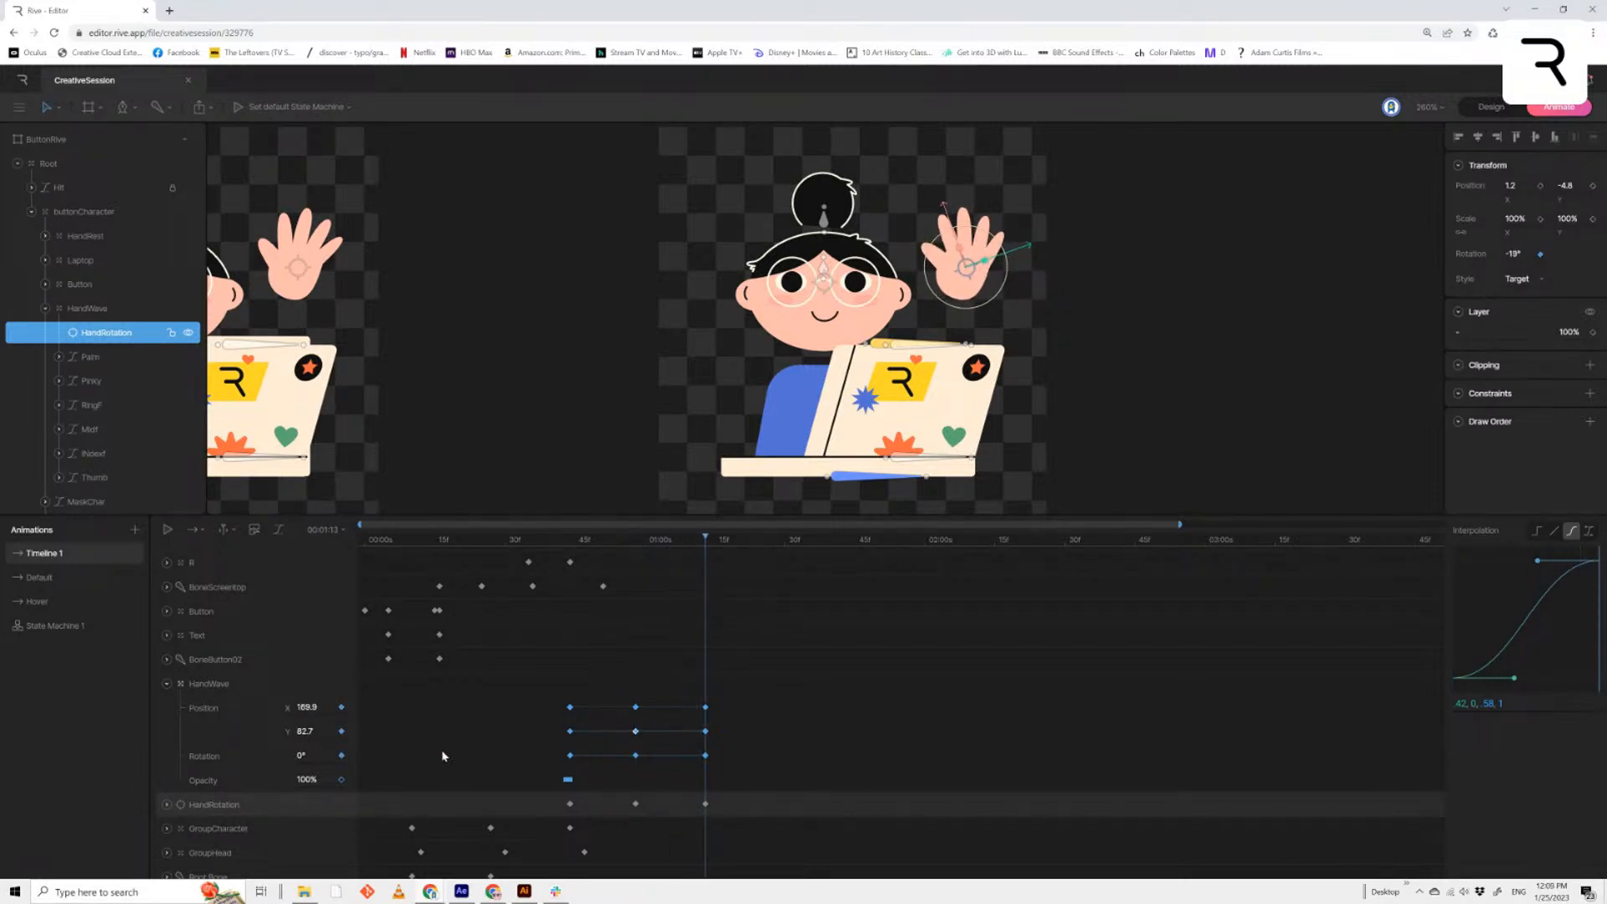
left_click_drag(714, 701, 699, 717)
key("Delete")
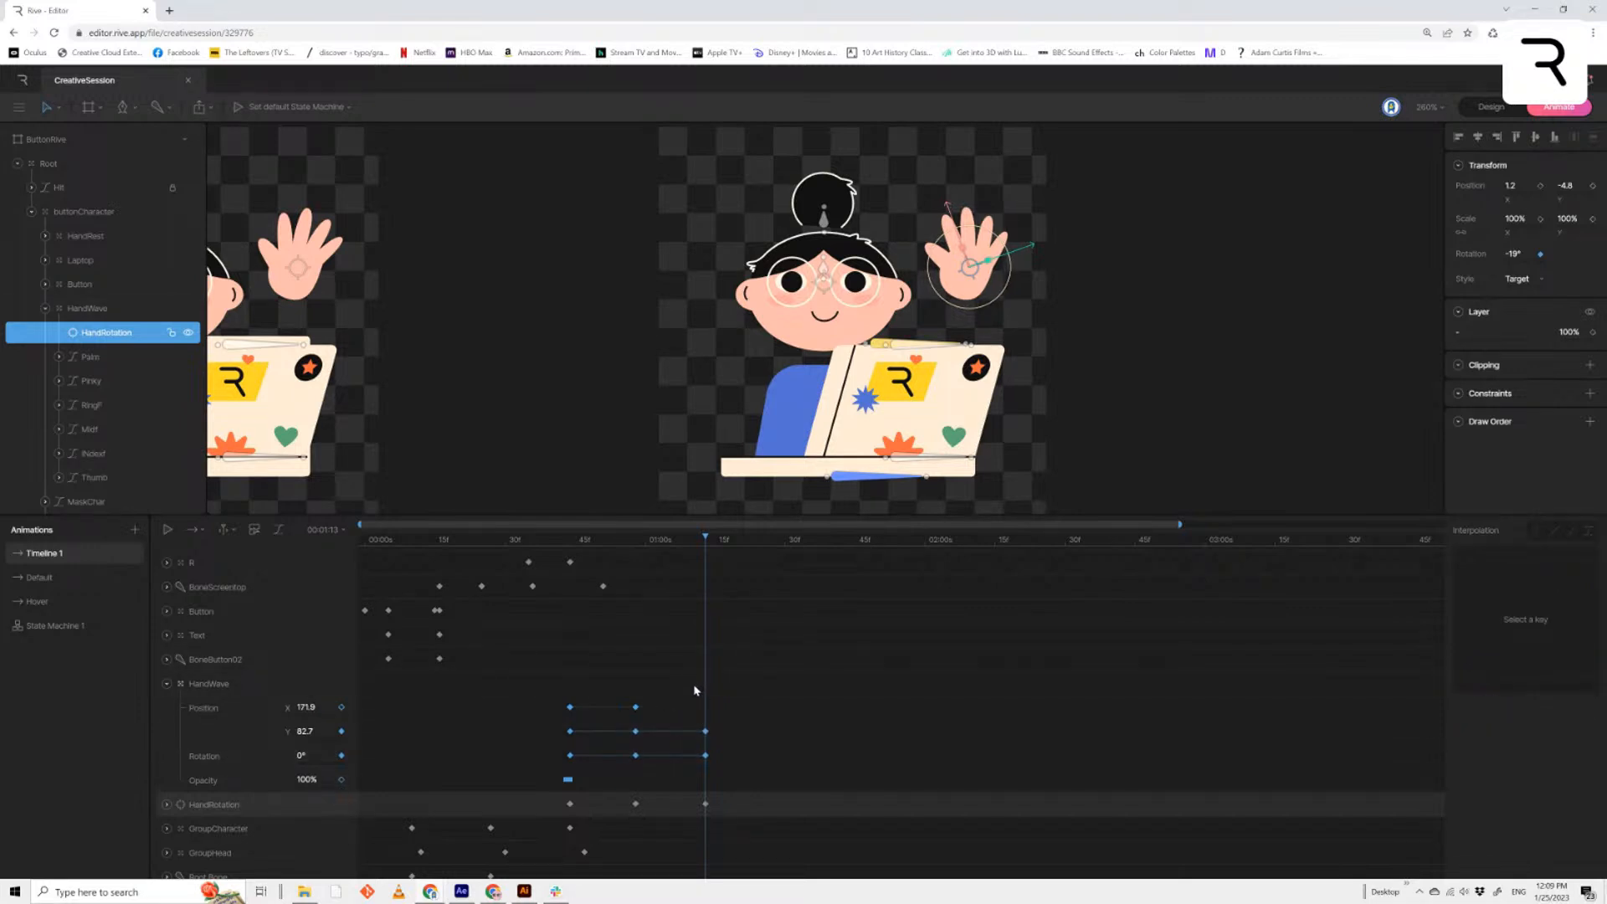
key("ctrl+z")
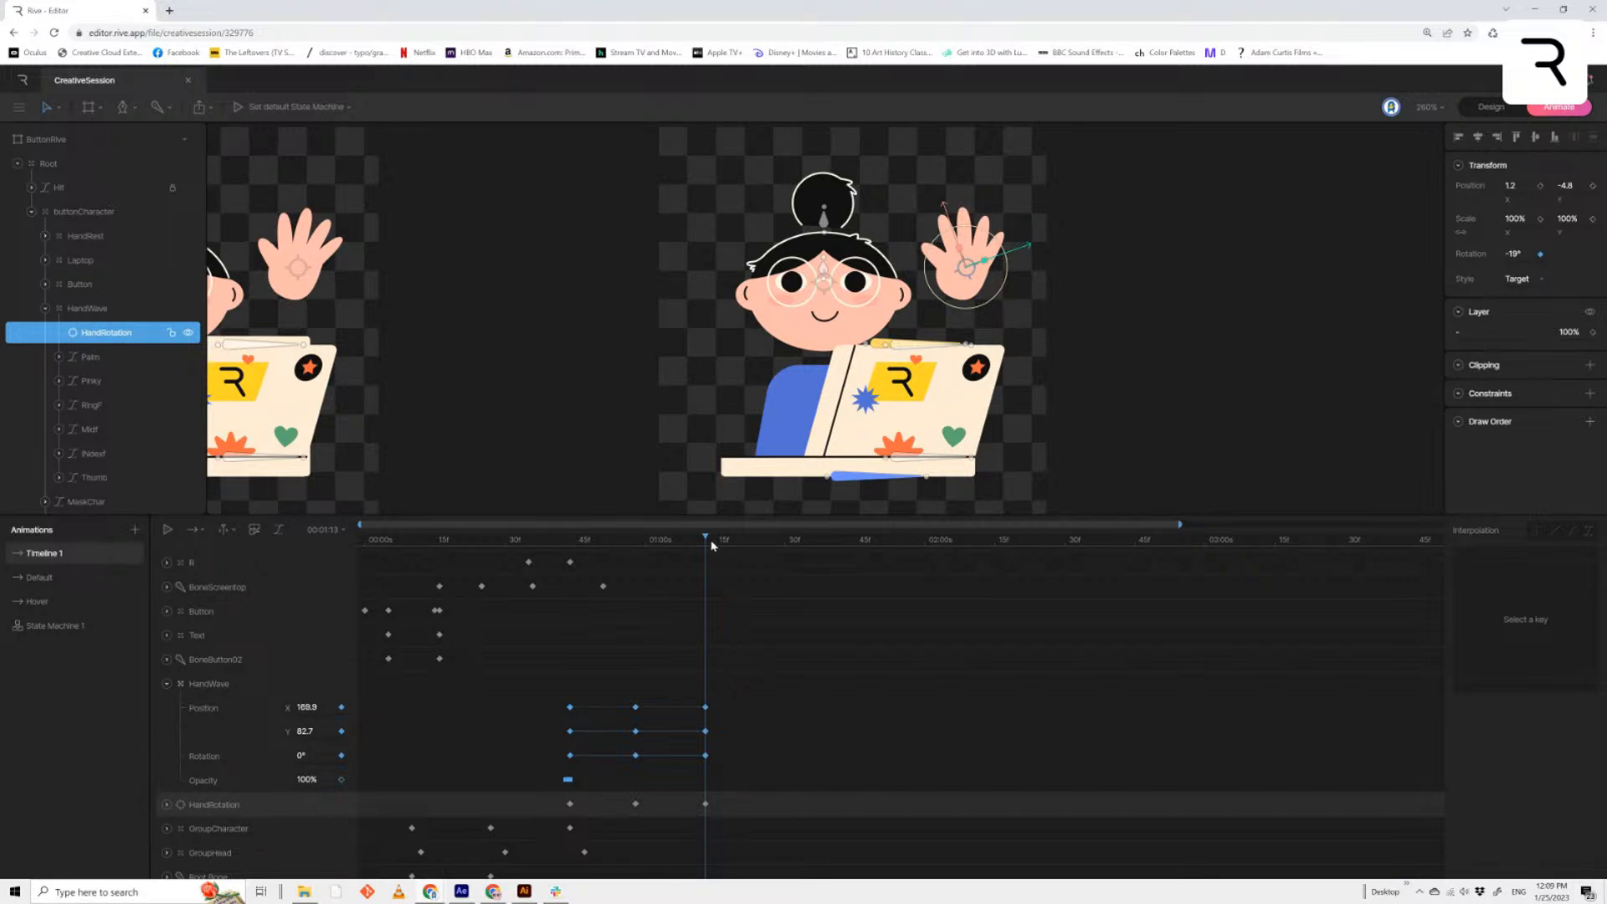
Copy HandWave's Y position and rotation keyframes from the overshoot and final pose and paste them onto HandRotation at 1:29
left_click_drag(712, 545, 707, 588)
key("period")
key("period")
key("period")
key("period")
key("period")
key("period")
key("period")
key("period")
key("period")
key("period")
key("period")
key("period")
key("period")
key("period")
key("period")
key("period")
left_click_drag(730, 730, 608, 767)
key("ctrl+c")
key("ctrl+v")
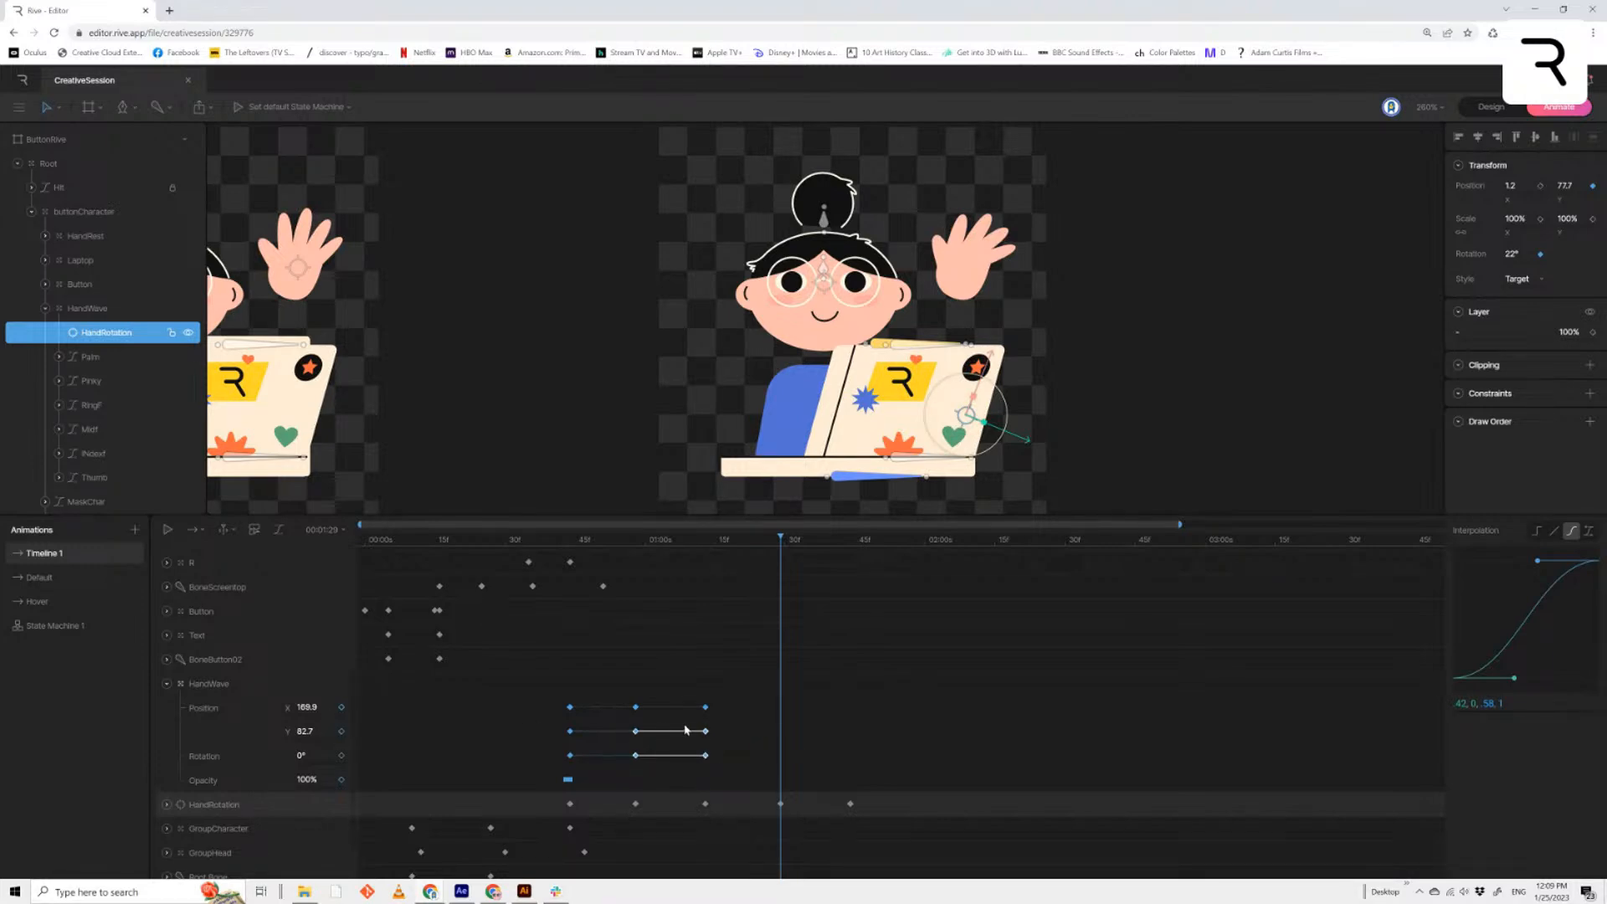
Repeat the wave by pasting HandWave's overshoot and final Y position and rotation keyframes onto HandWave at 1:29, and preview it
left_click_drag(711, 731, 596, 759)
left_click_drag(728, 729, 627, 767)
key("ctrl+c")
key("ctrl+v")
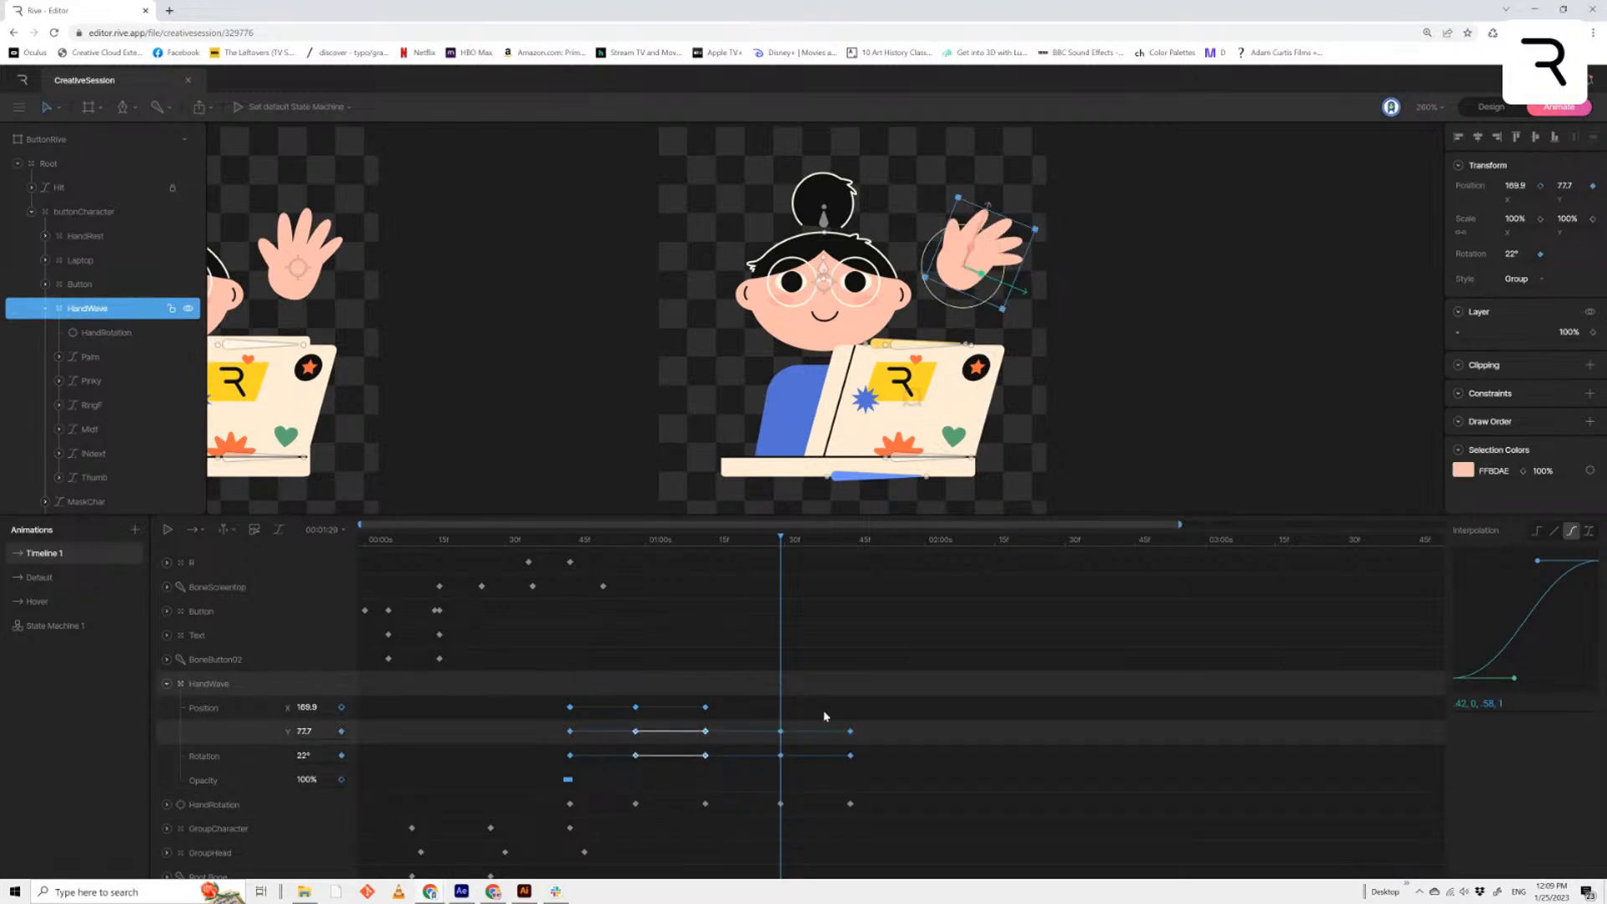
key("space")
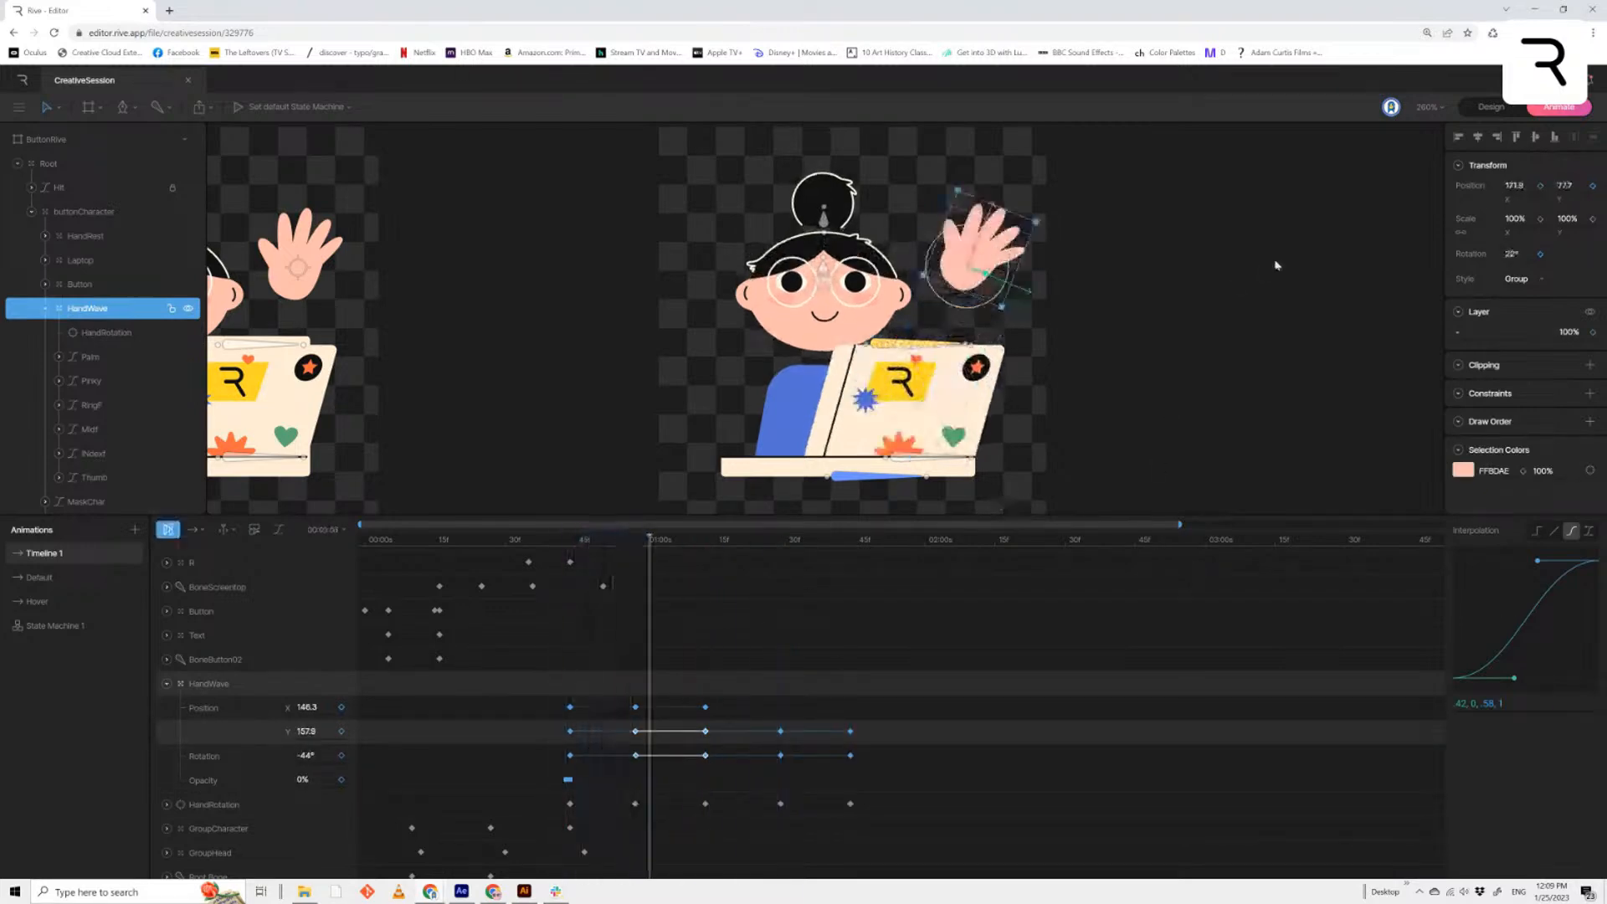
left_click(1264, 272)
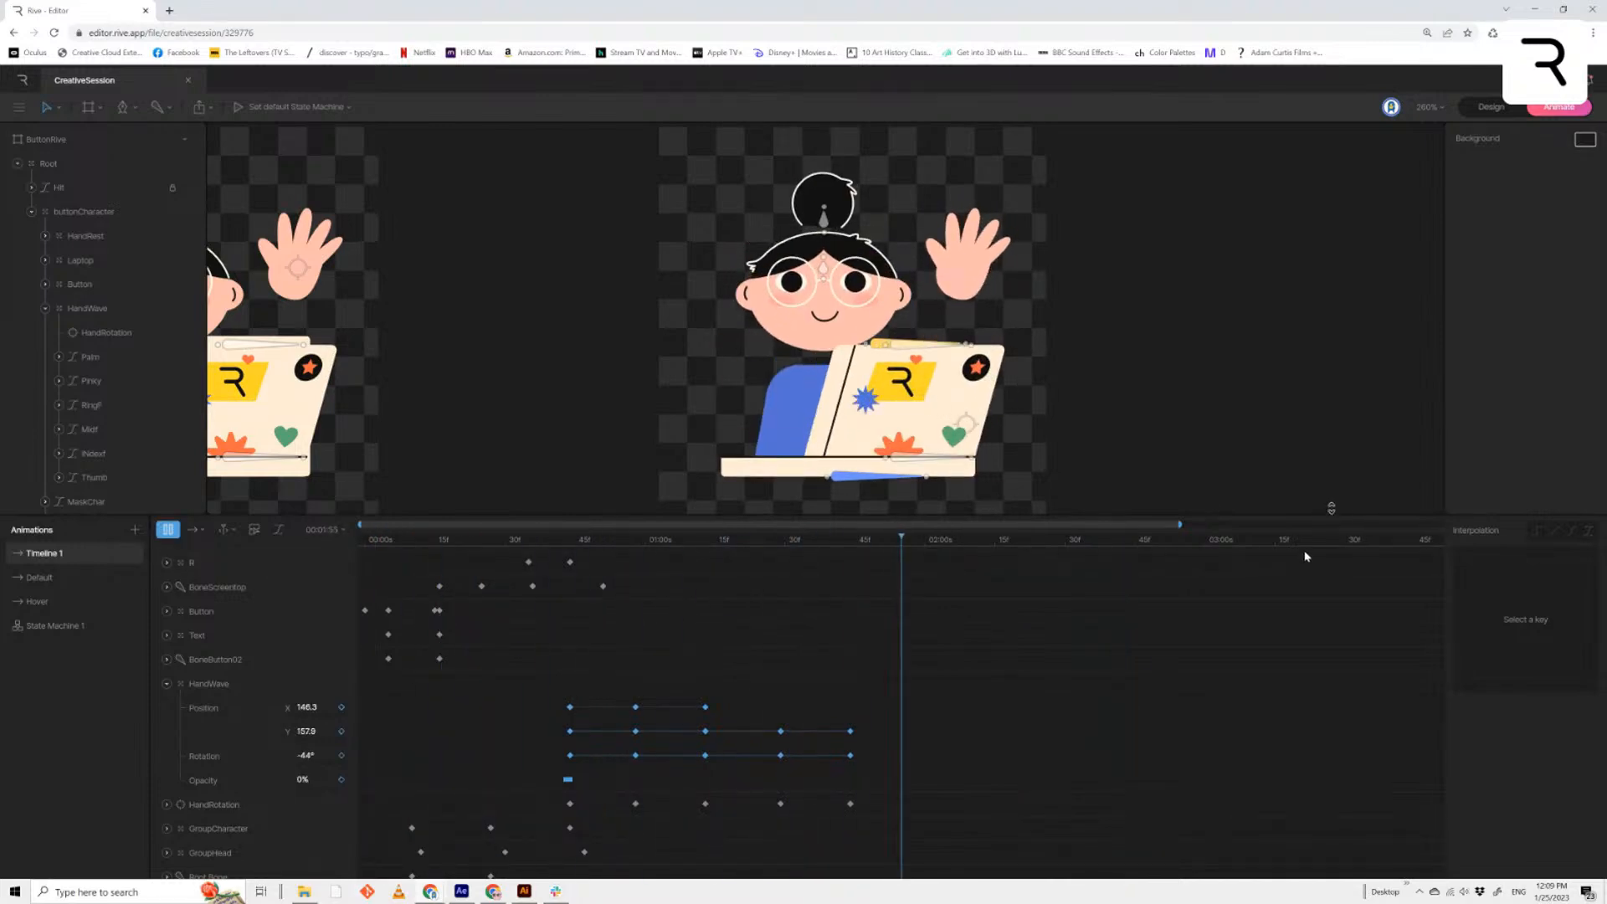
key("space")
Offset all HandRotation keyframes to start about three frames after HandWave's and stretch their spacing to end at about 1:52, previewing the timing
left_click_drag(852, 799, 586, 808)
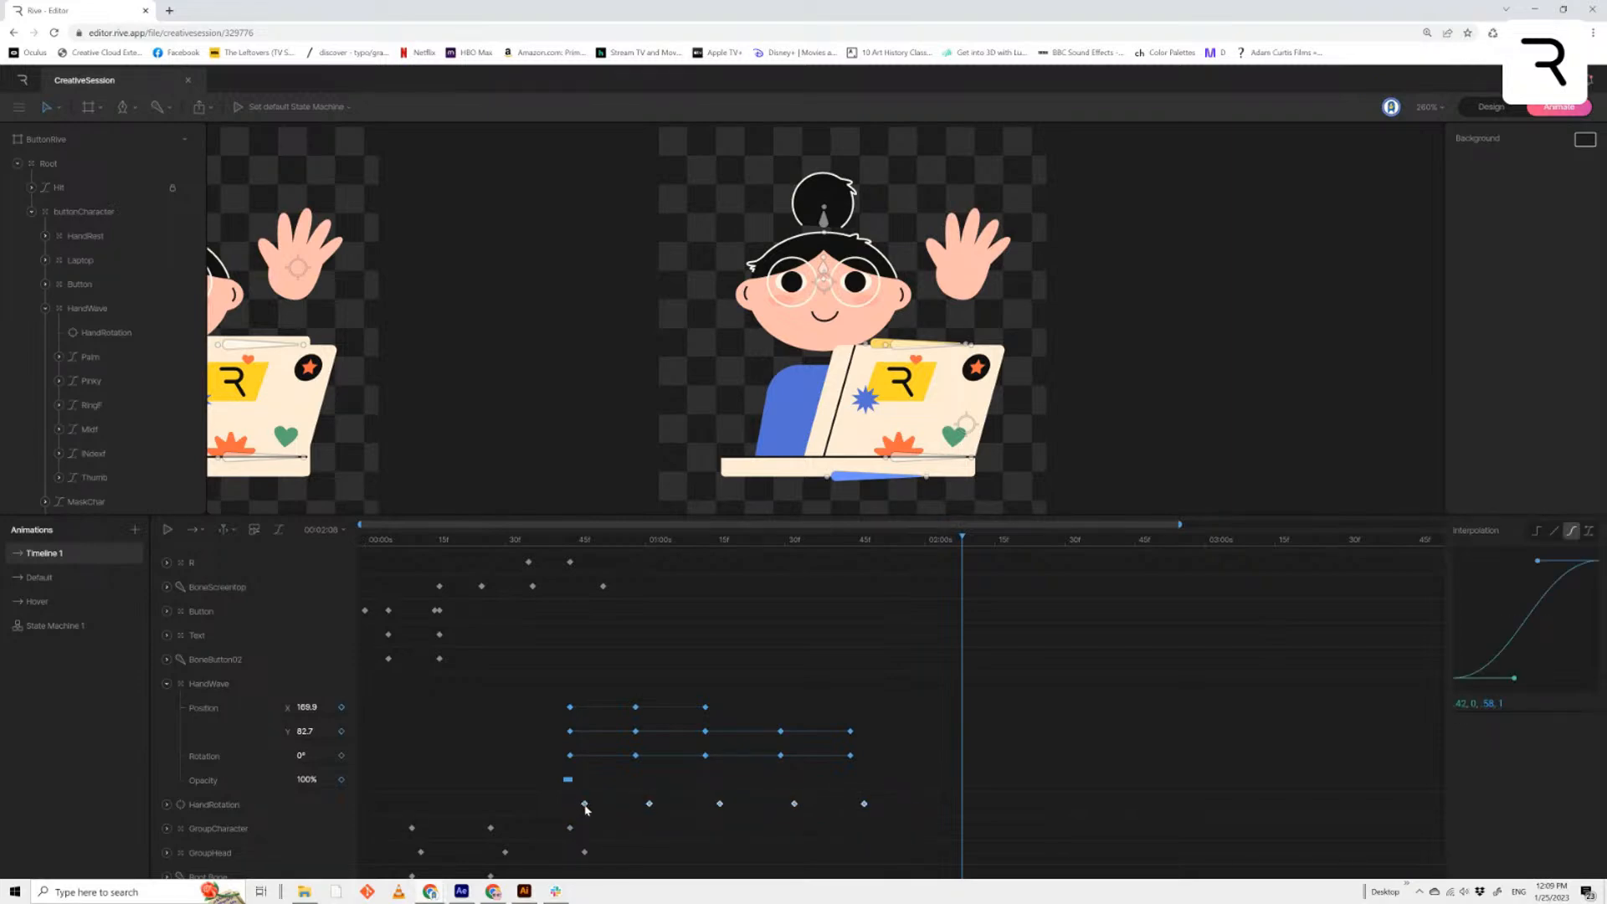
key("space")
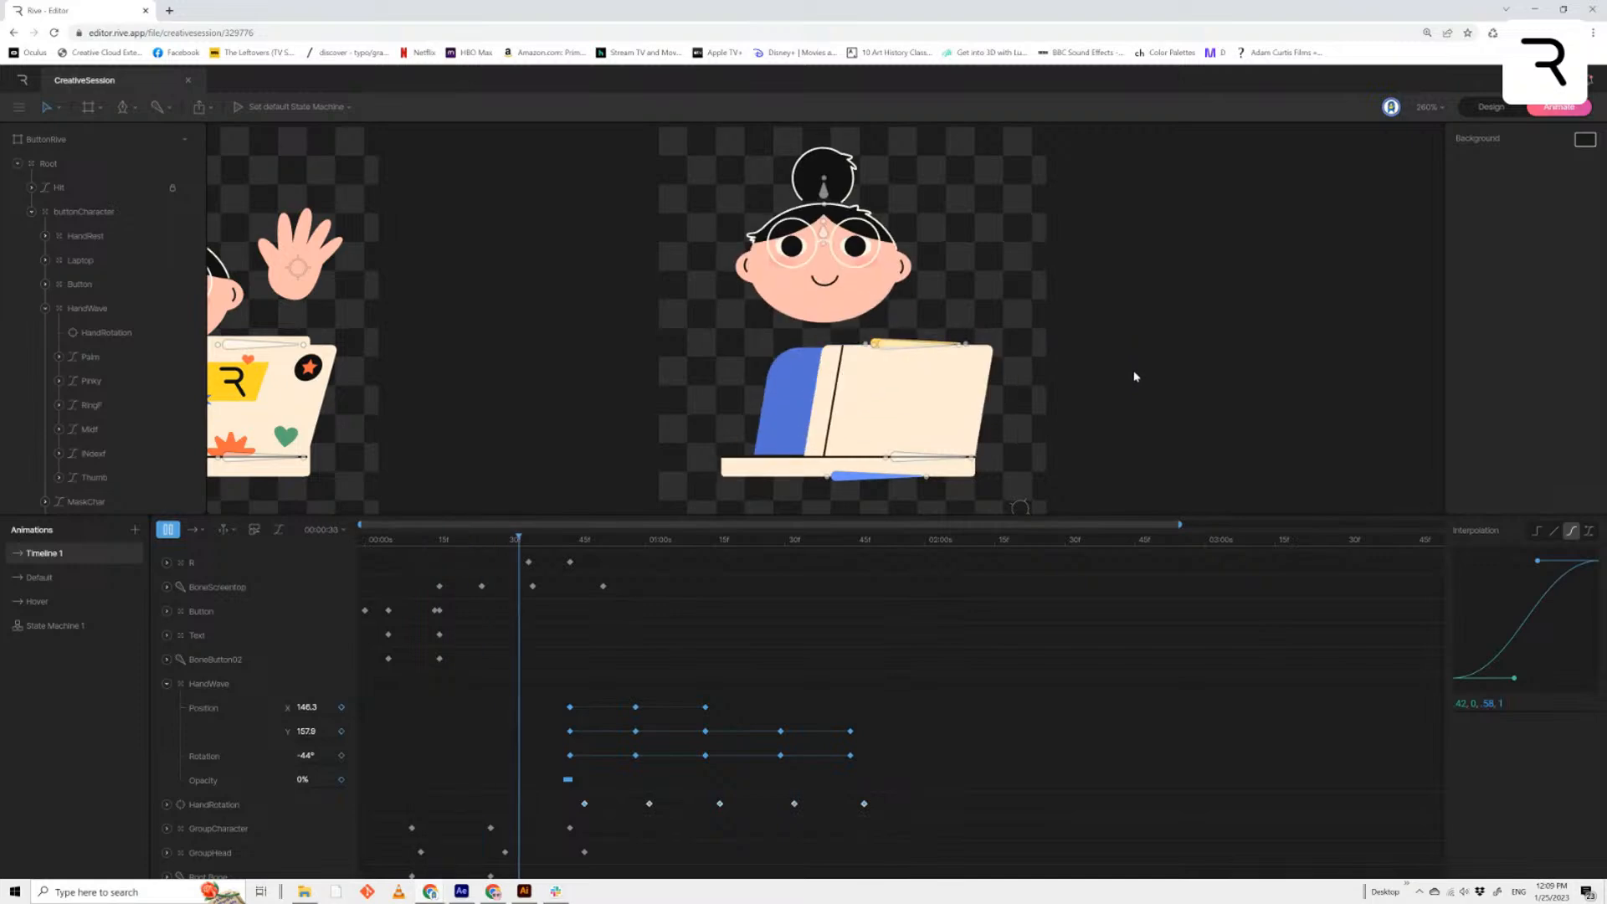
key("space")
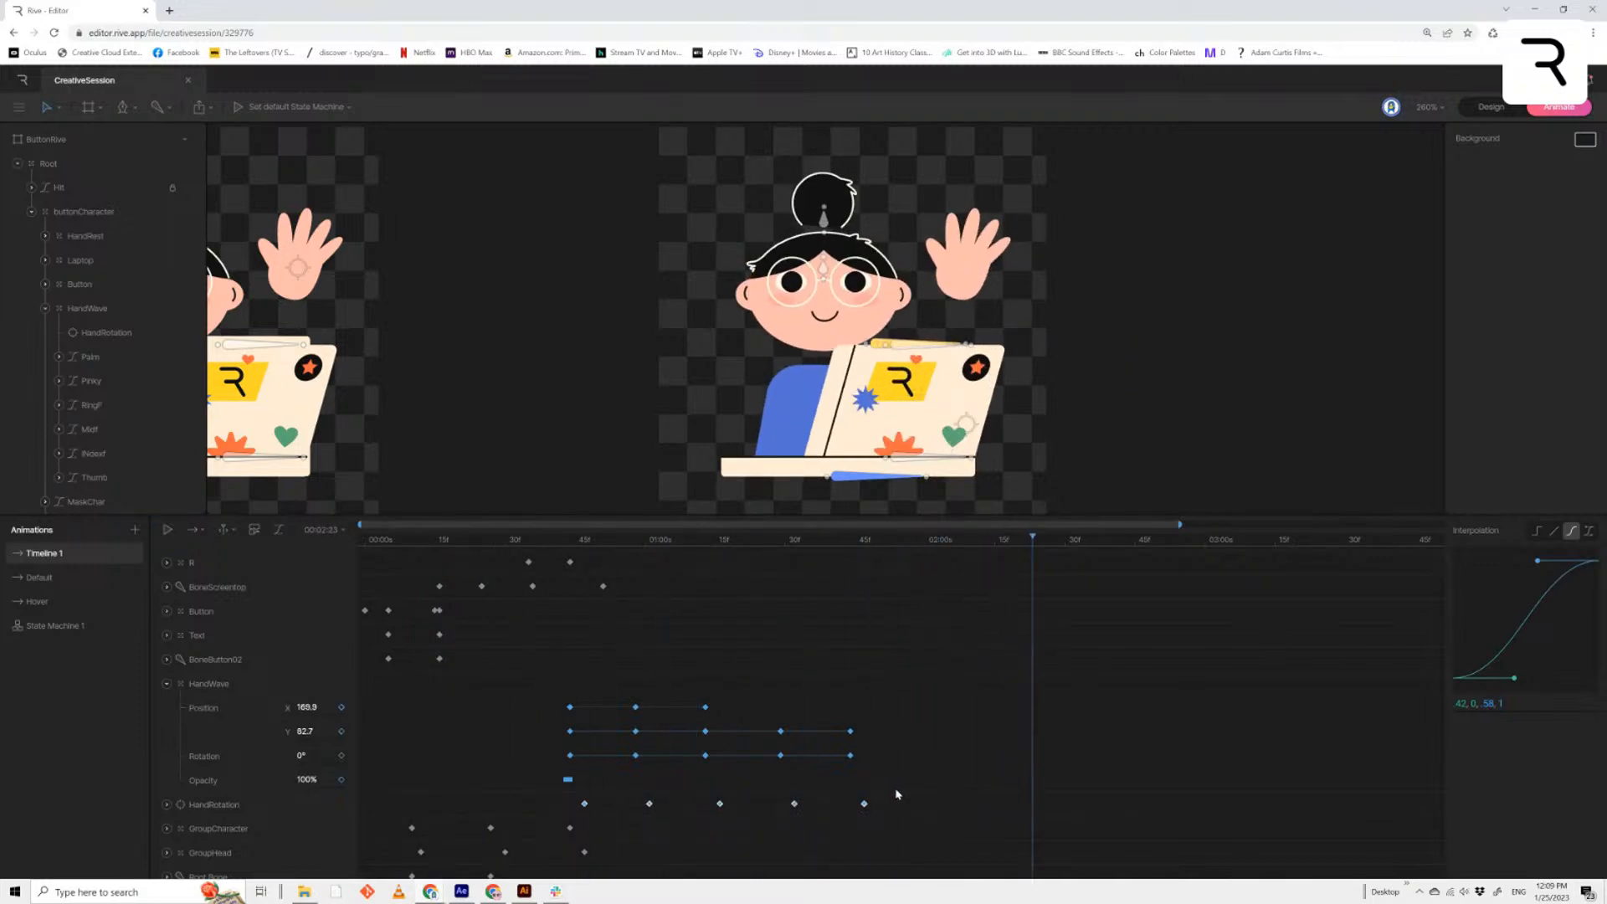
left_click_drag(902, 791, 564, 824)
key("space")
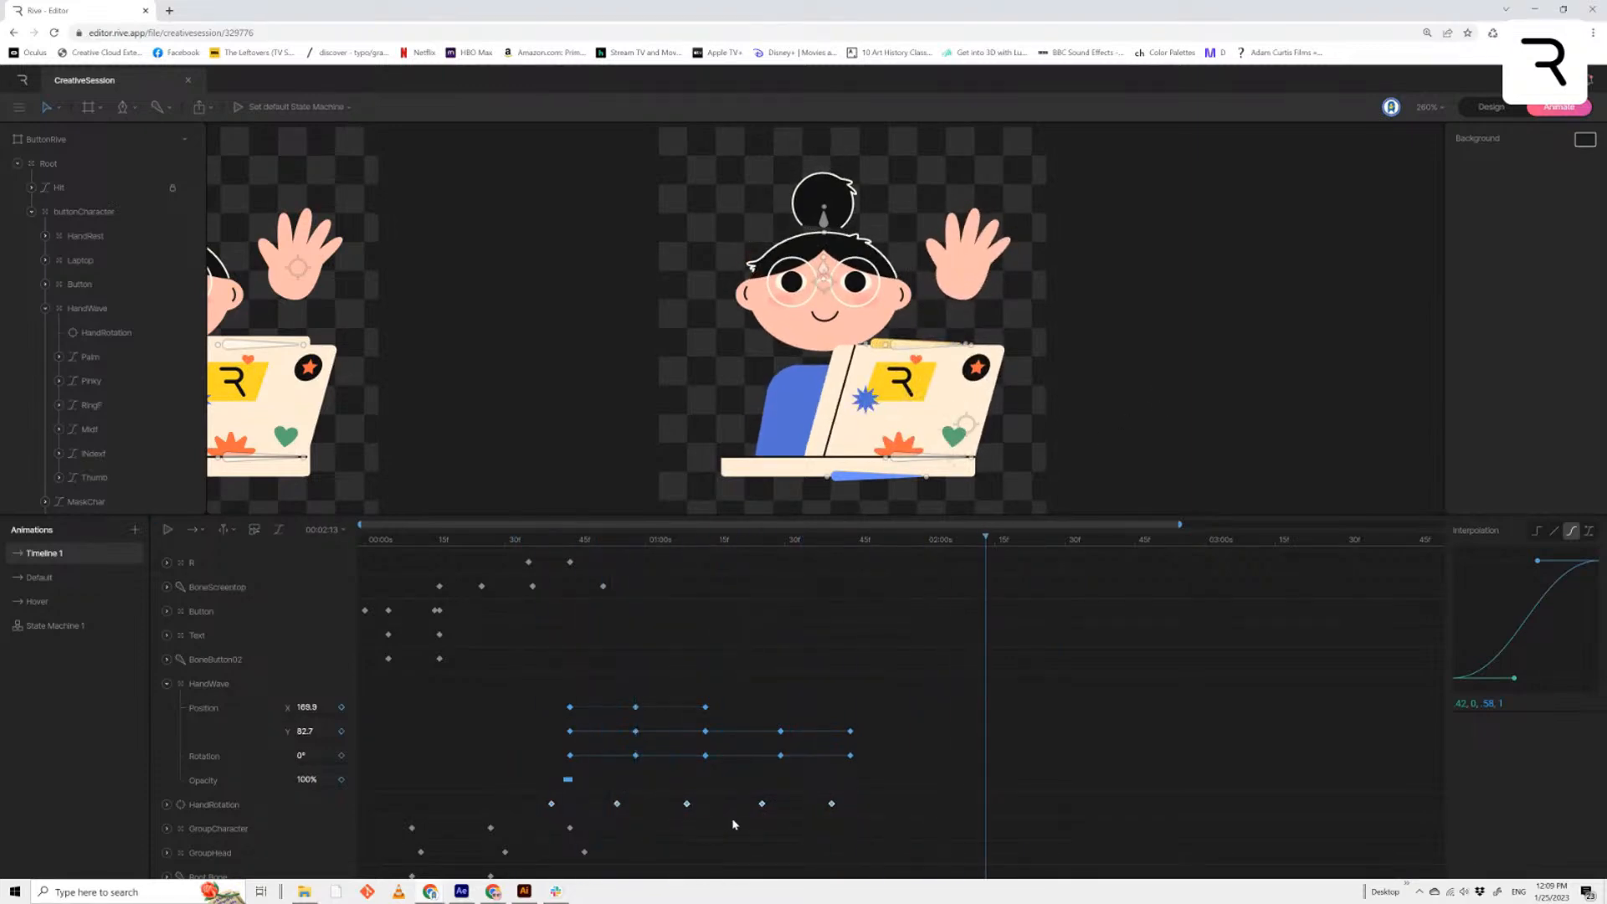
key("space")
left_click_drag(833, 804, 869, 802)
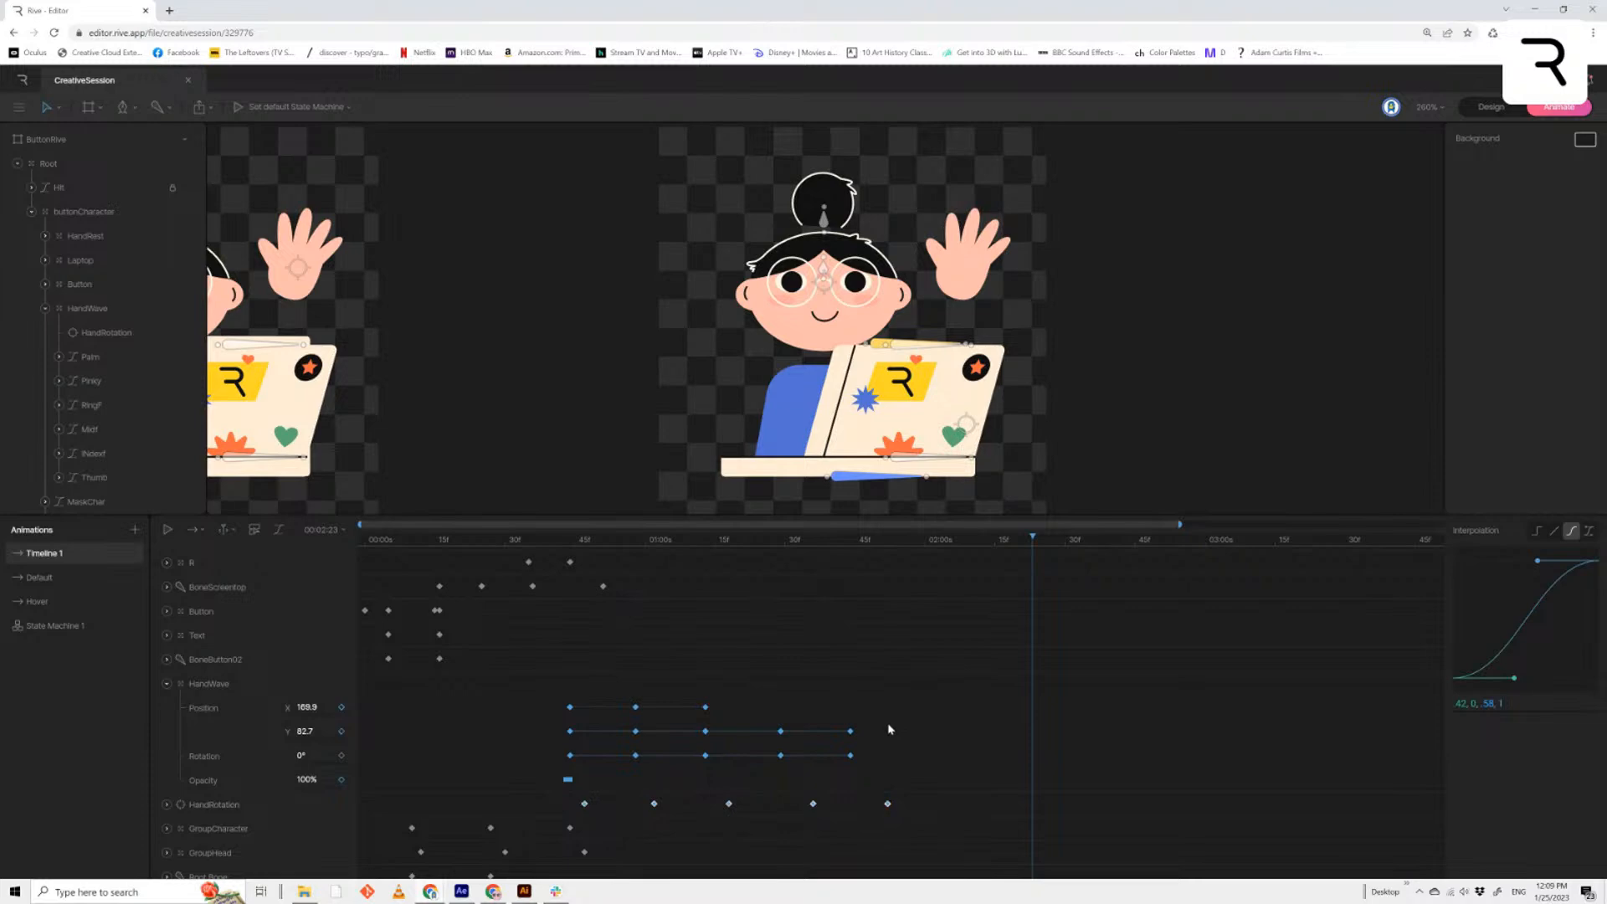
Stretch HandWave's Y position and rotation keyframes so the last pair falls at about 1:47, and preview from the start
left_click_drag(890, 729, 562, 768)
left_click_drag(852, 758, 865, 758)
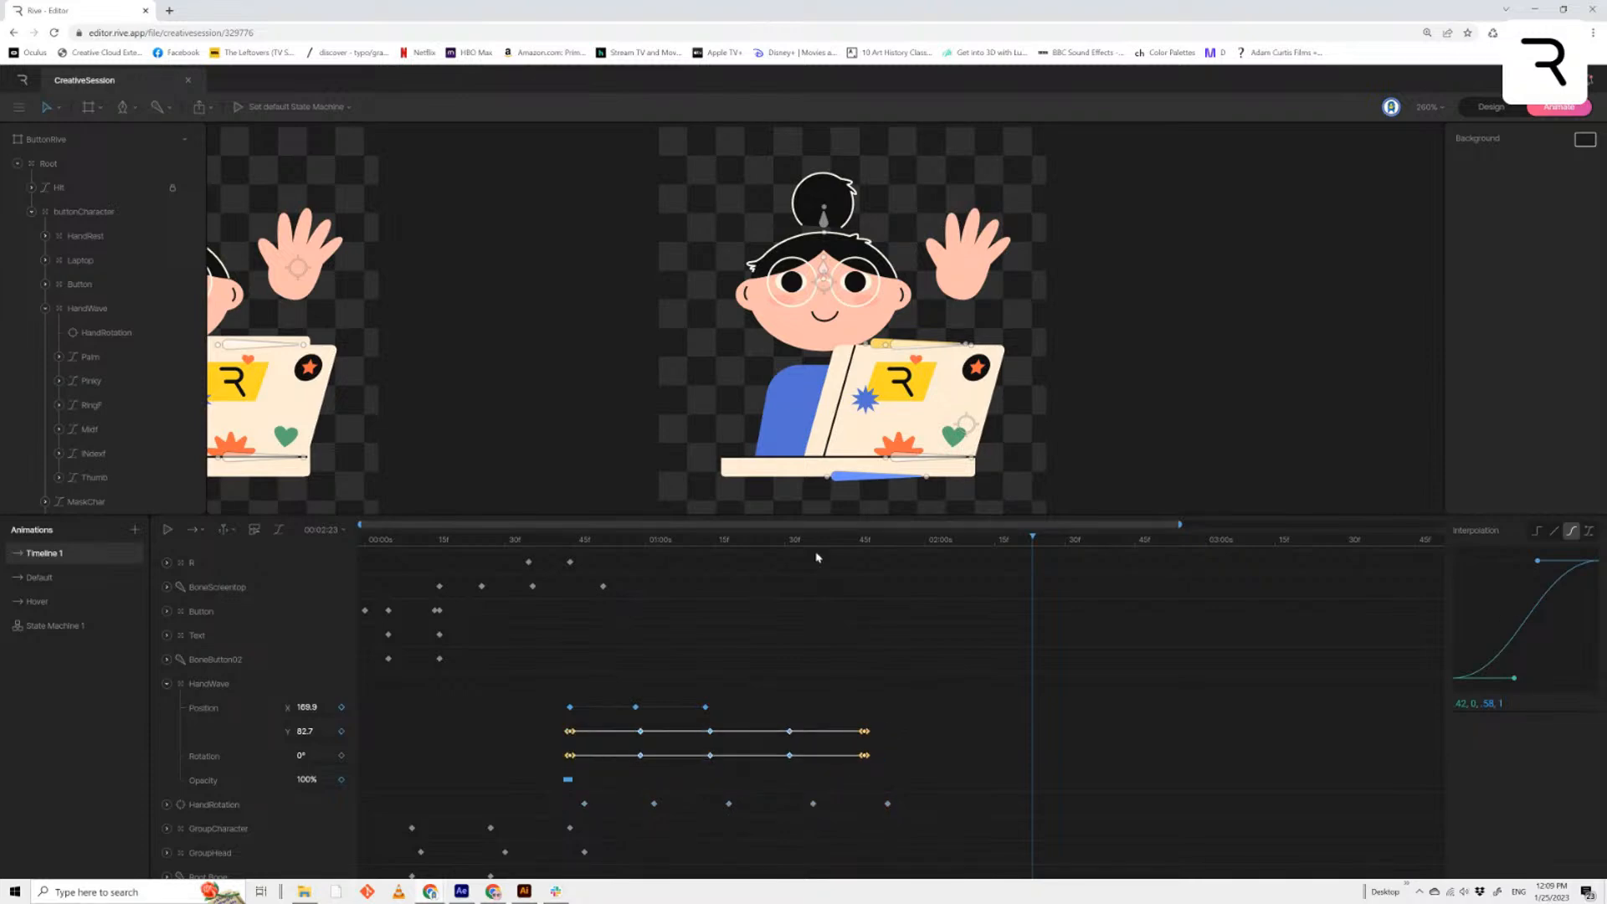
left_click_drag(814, 544, 360, 549)
key("space")
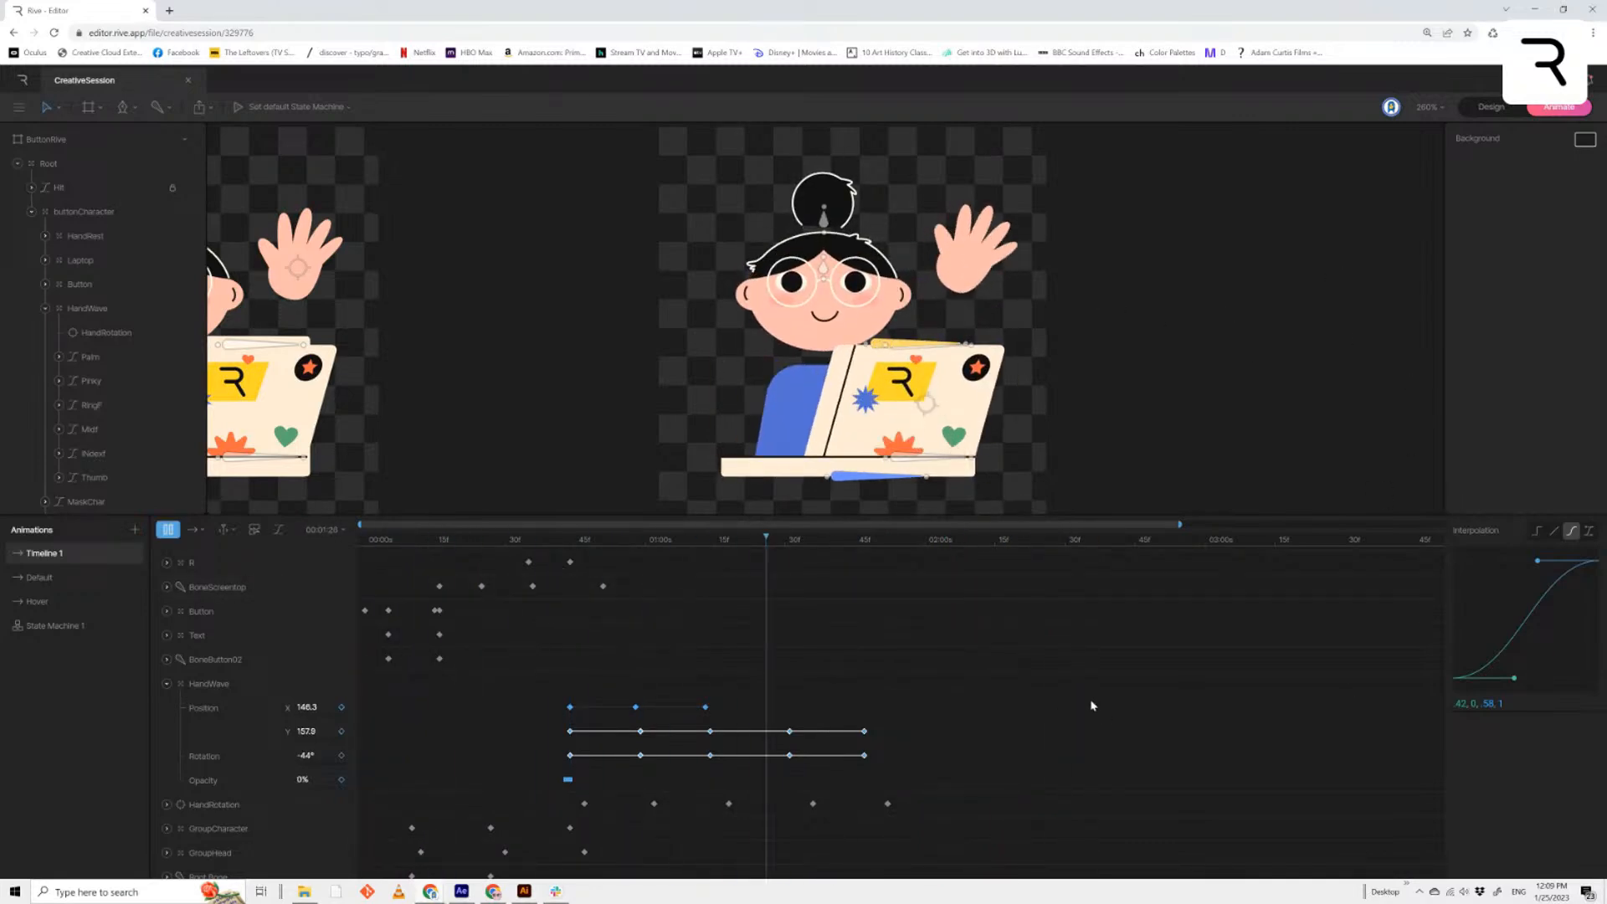
Replay Timeline 1 from the start several times to examine the button-to-laptop transition and the repeated wave
key("space")
key("space")
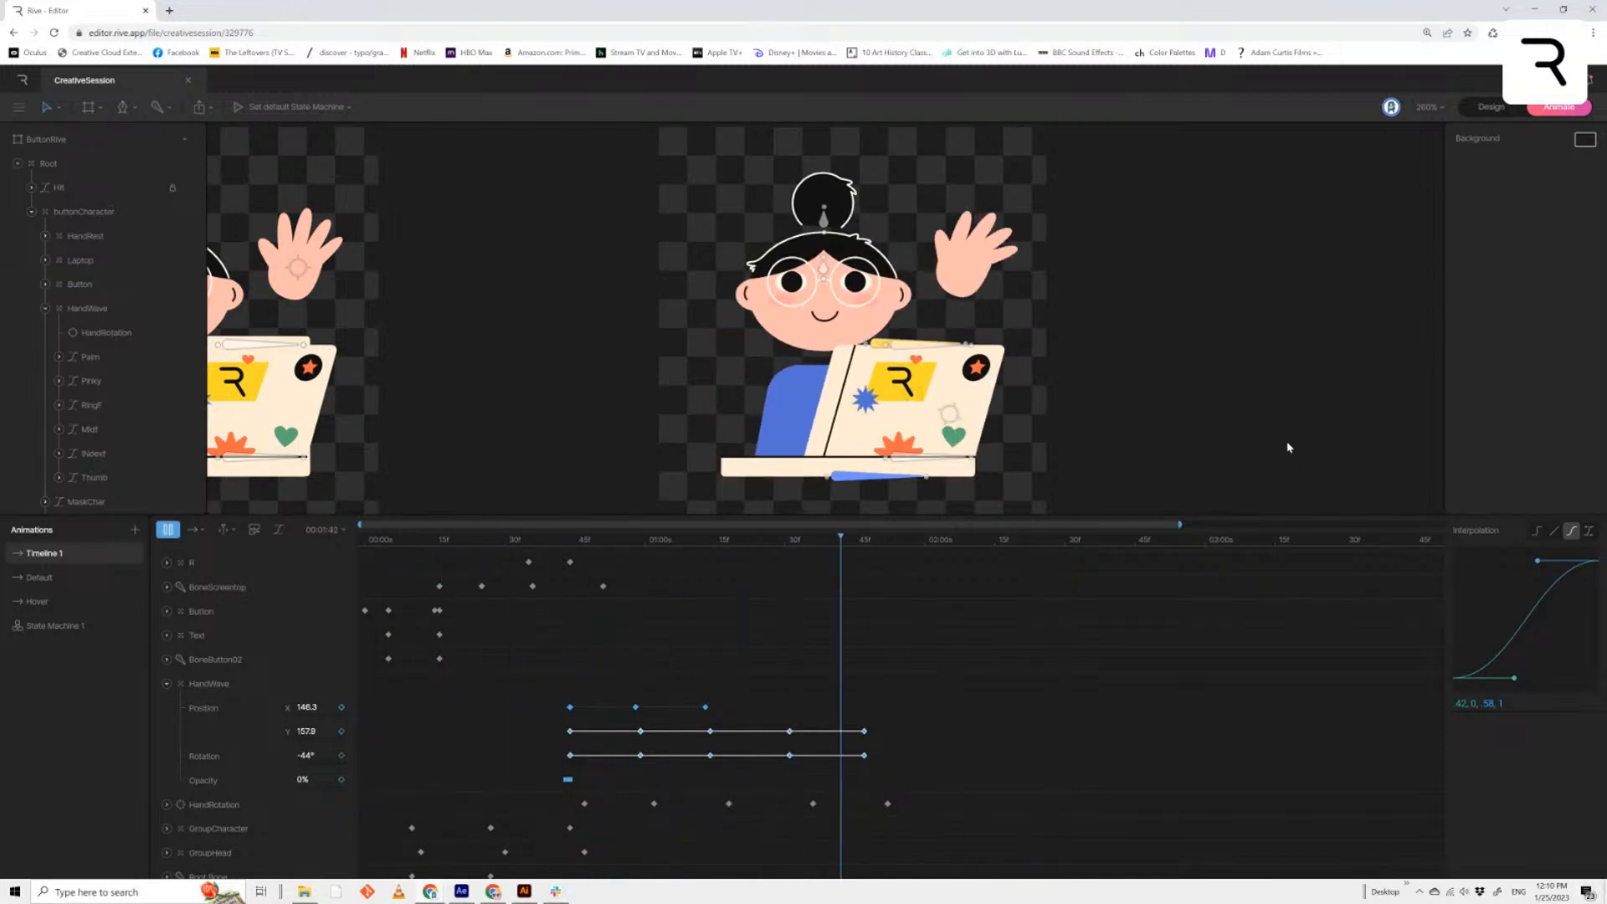
left_click_drag(924, 541, 275, 588)
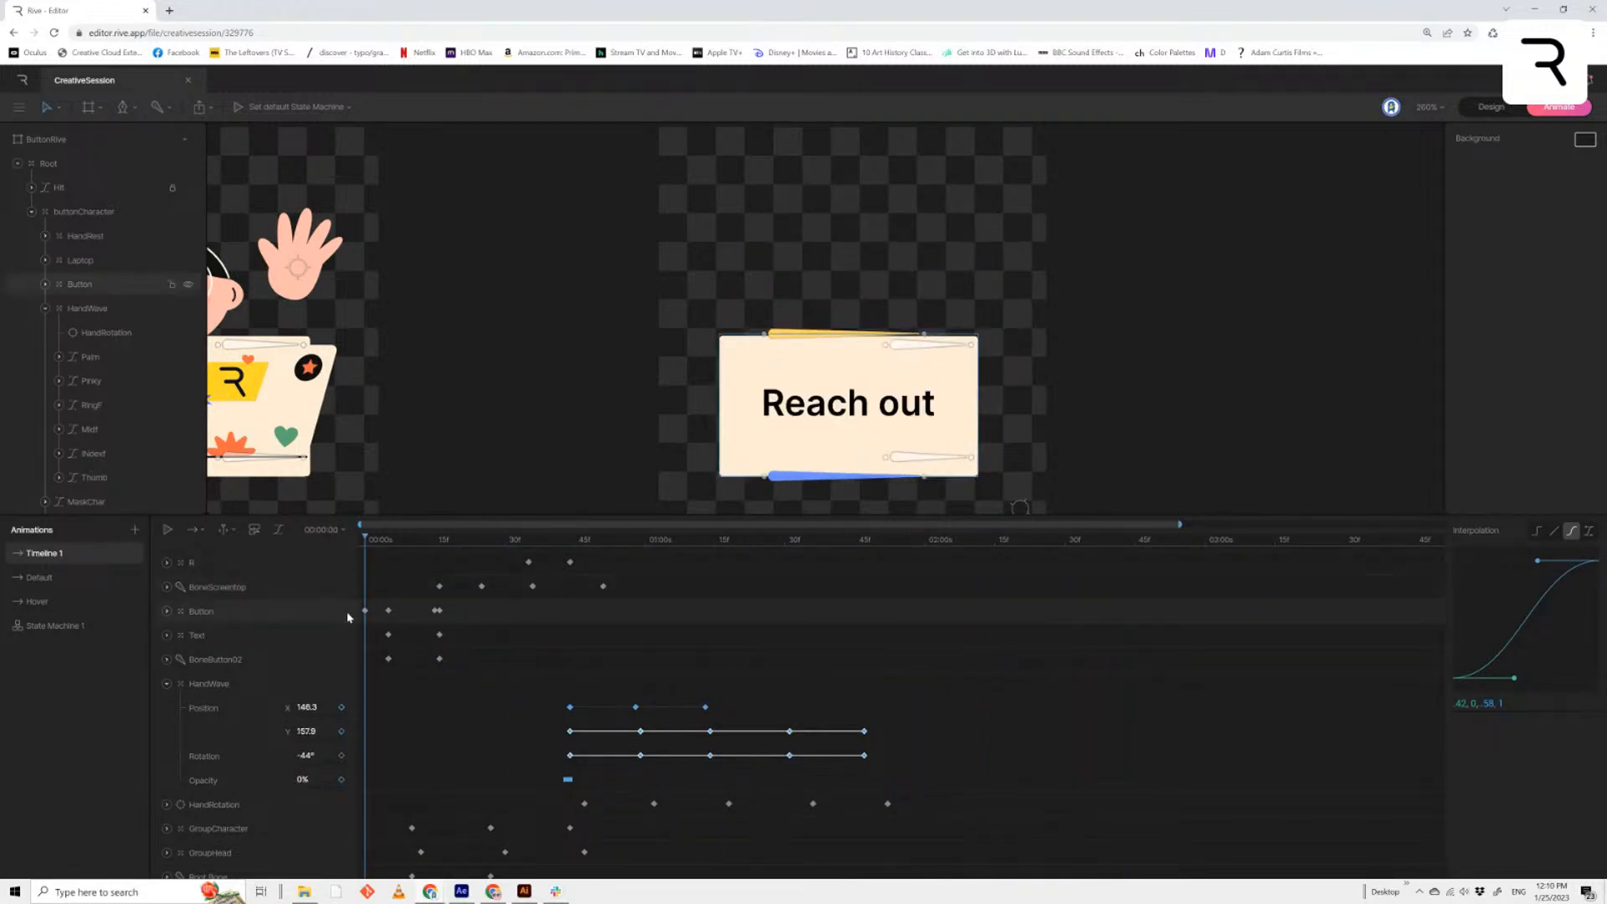
key("space")
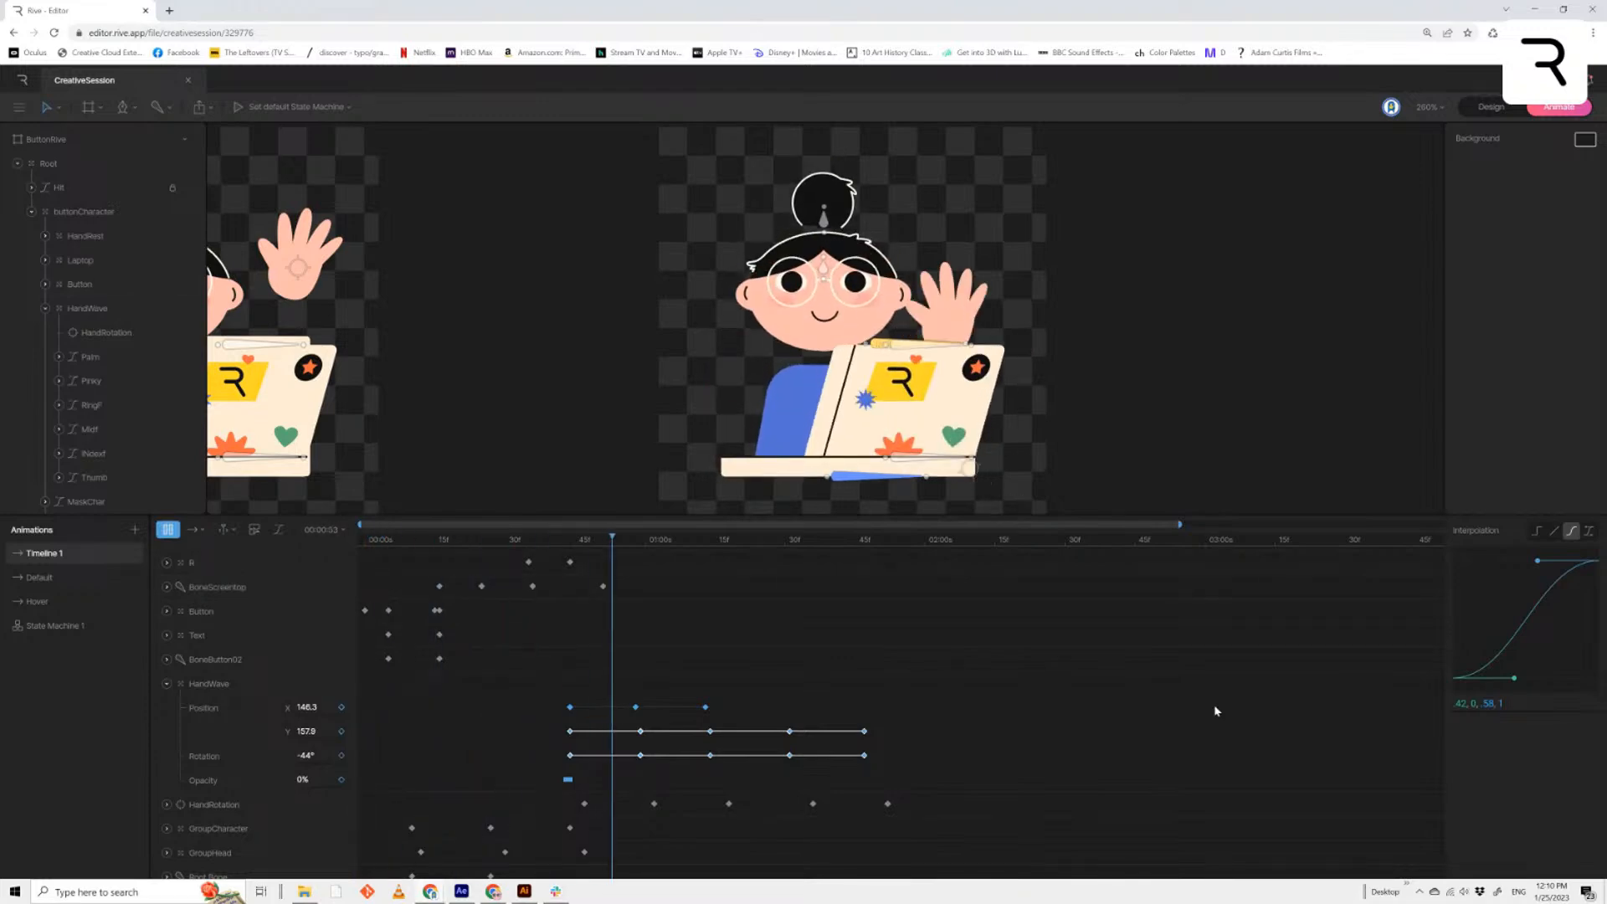
key("space")
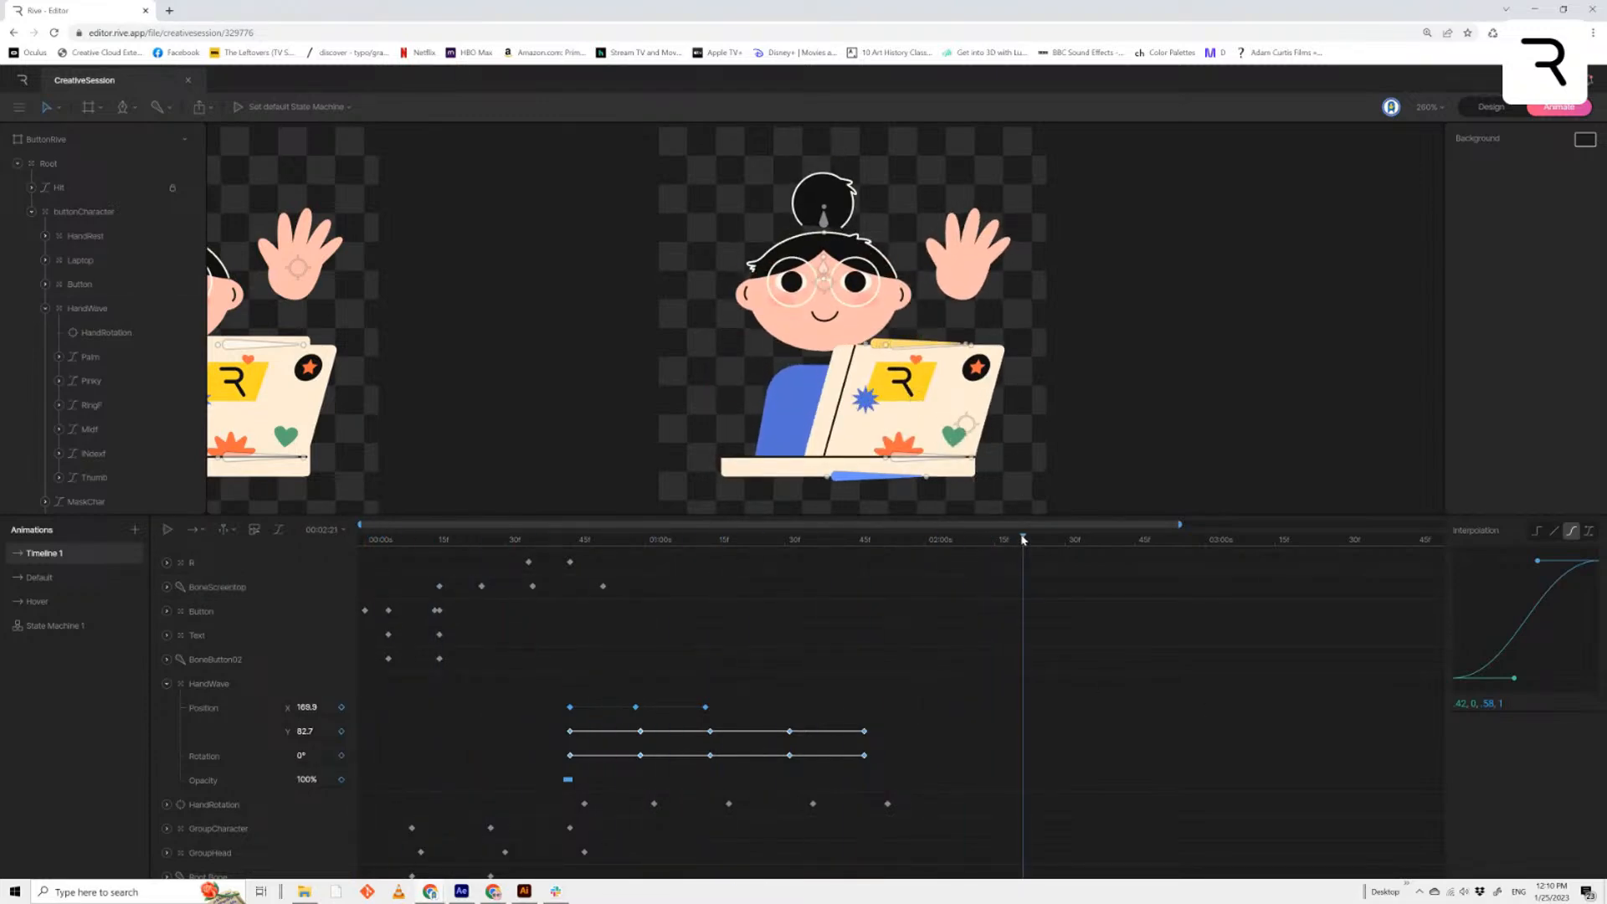
left_click_drag(1022, 539, 356, 561)
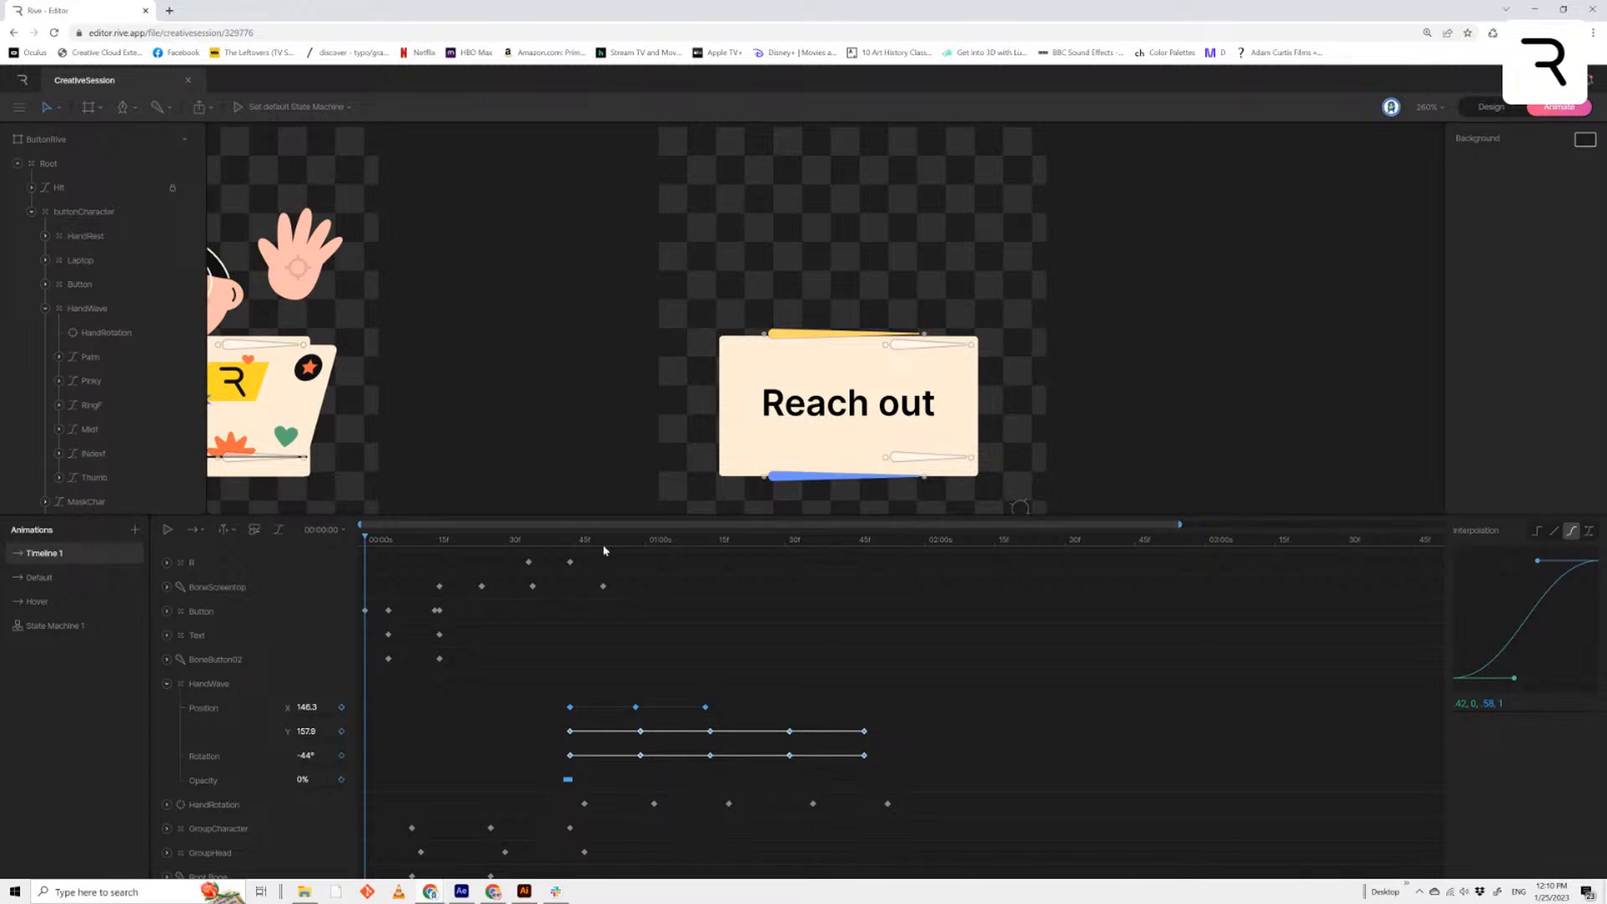
key("space")
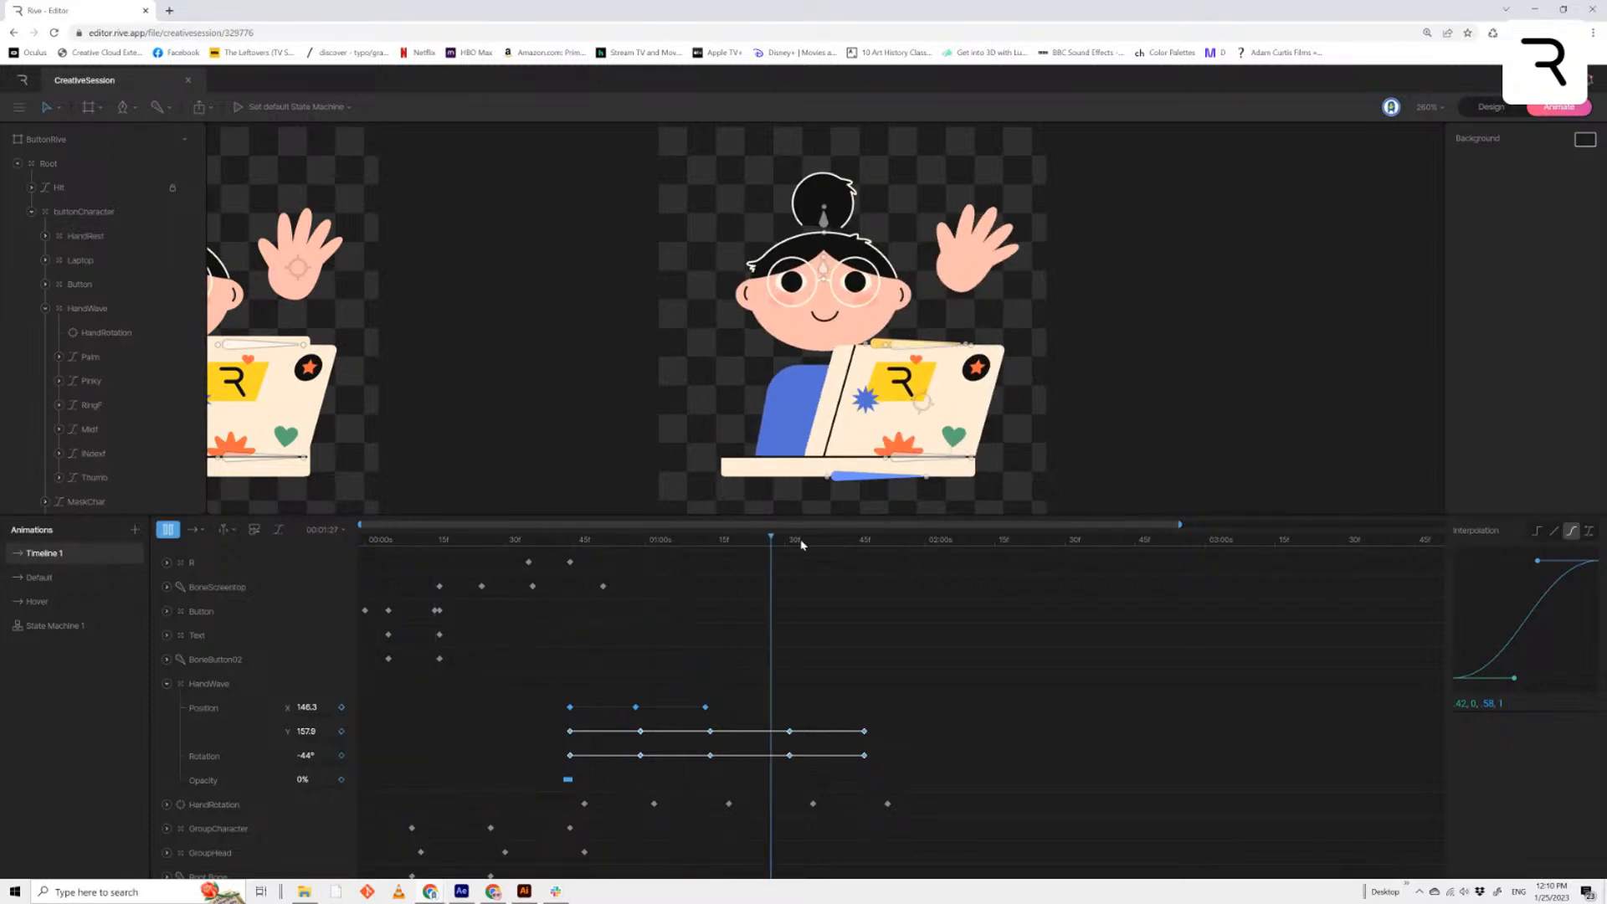
key("space")
left_click_drag(795, 541, 343, 544)
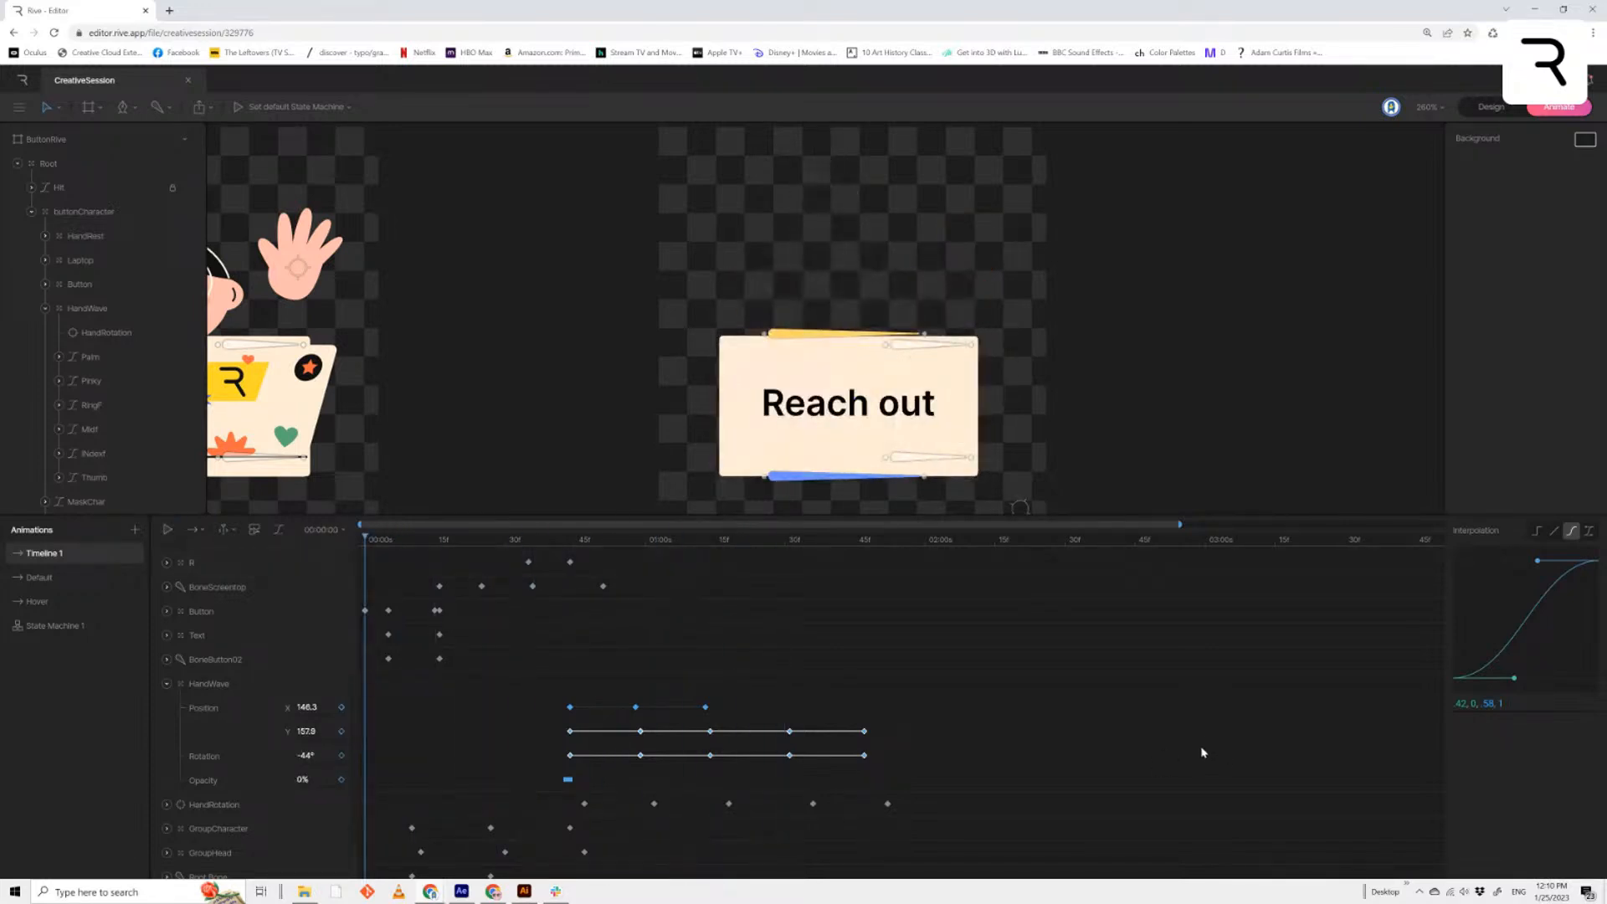
key("space")
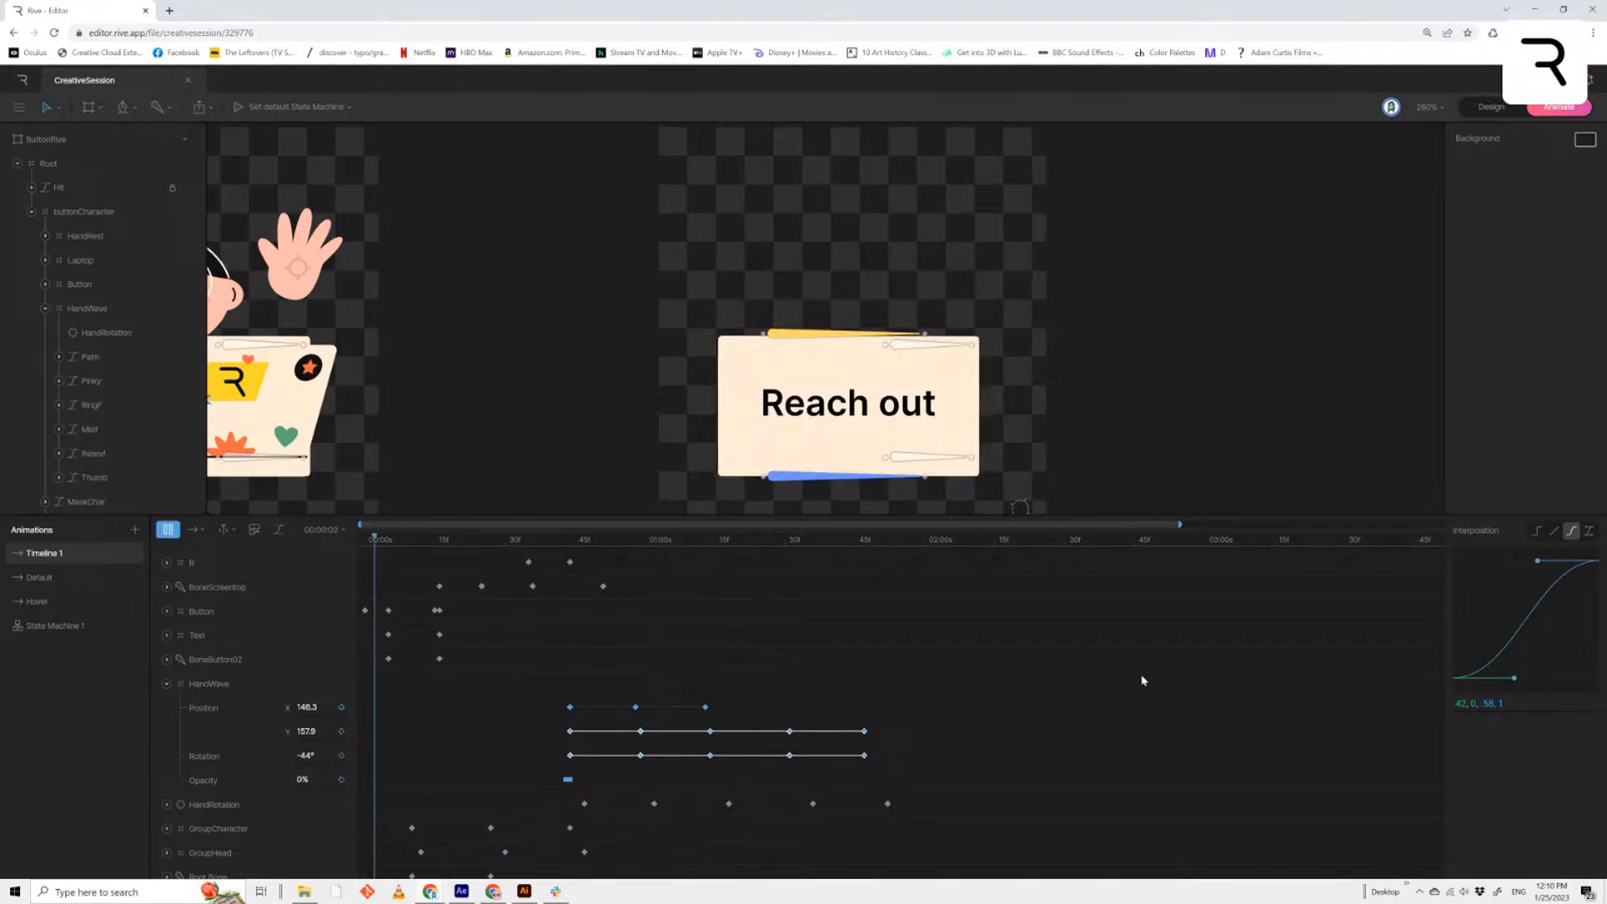
key("space")
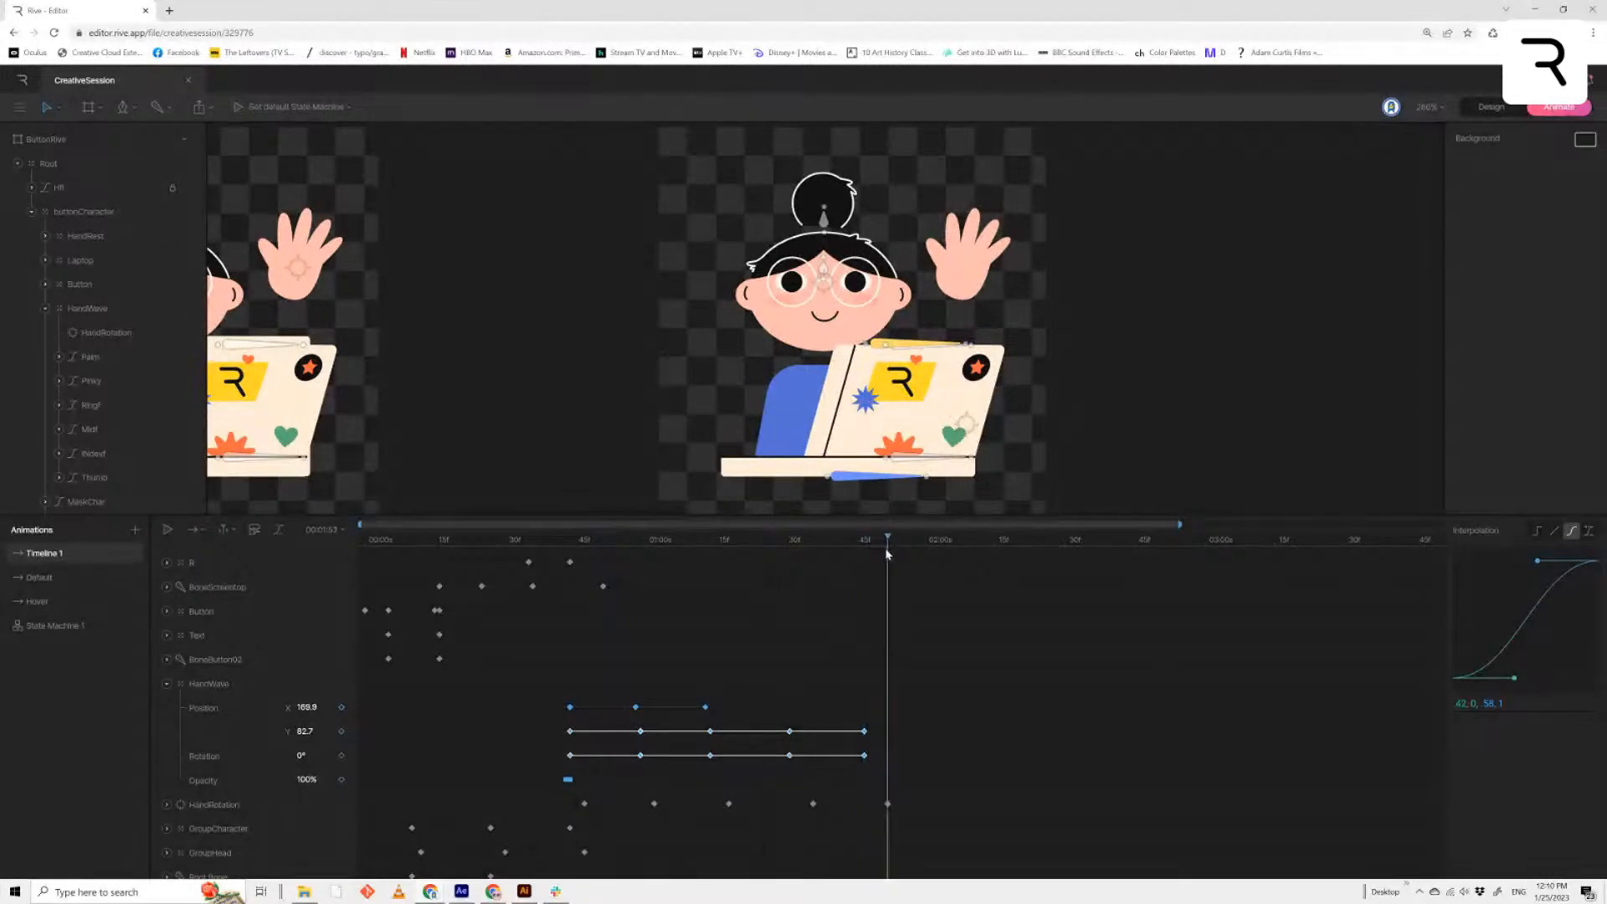
left_click_drag(879, 553, 339, 556)
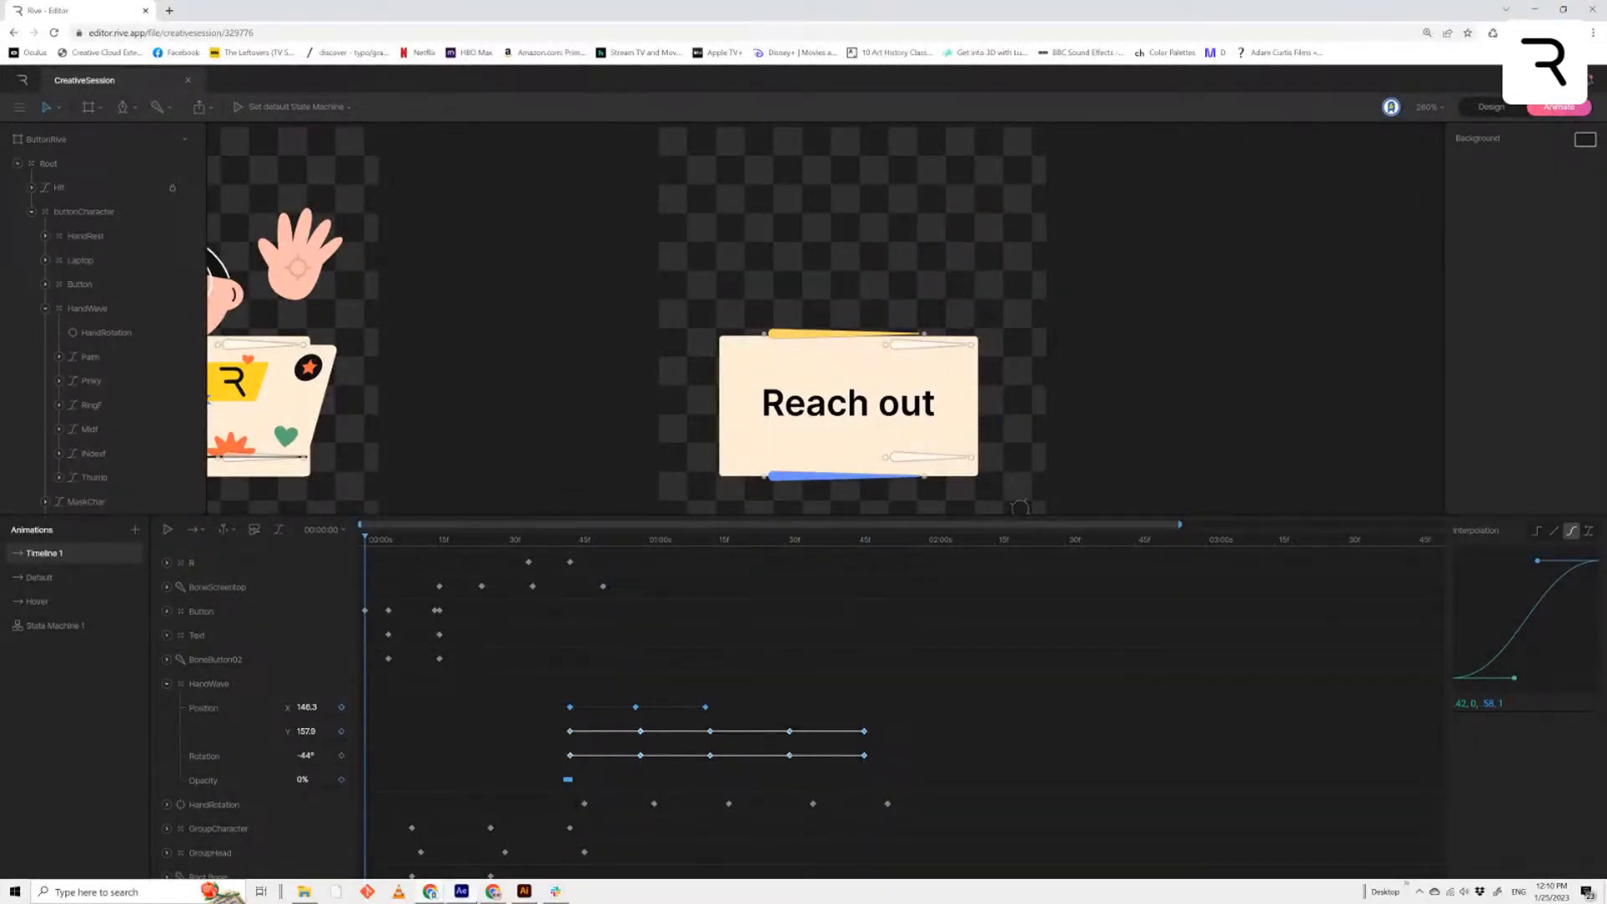
mouse_move(434, 894)
key("space")
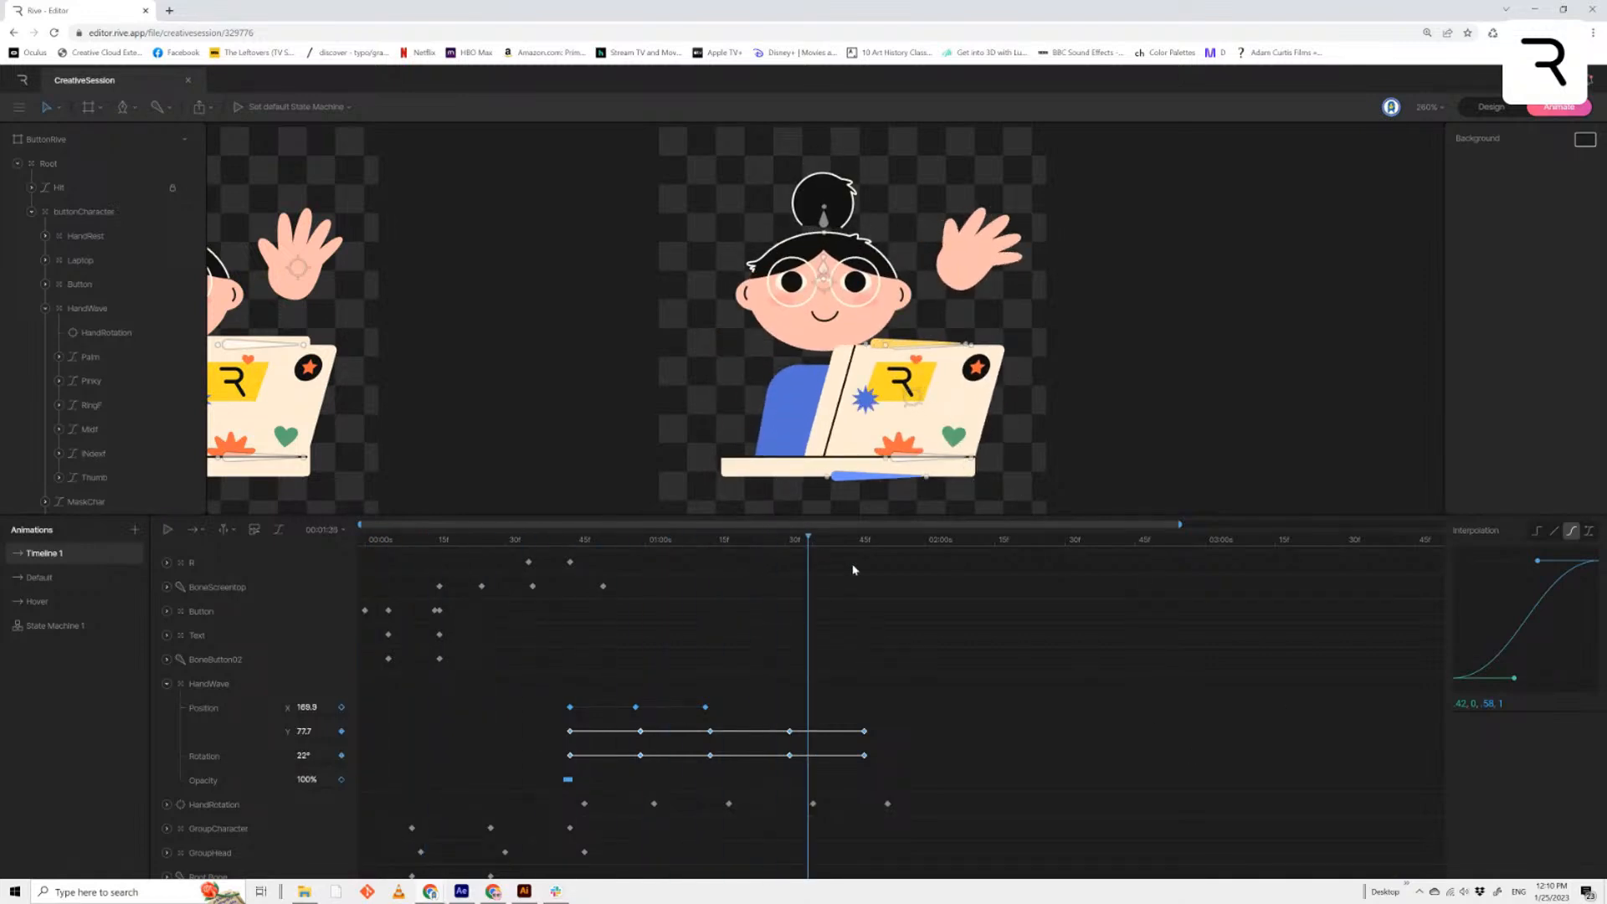
key("space")
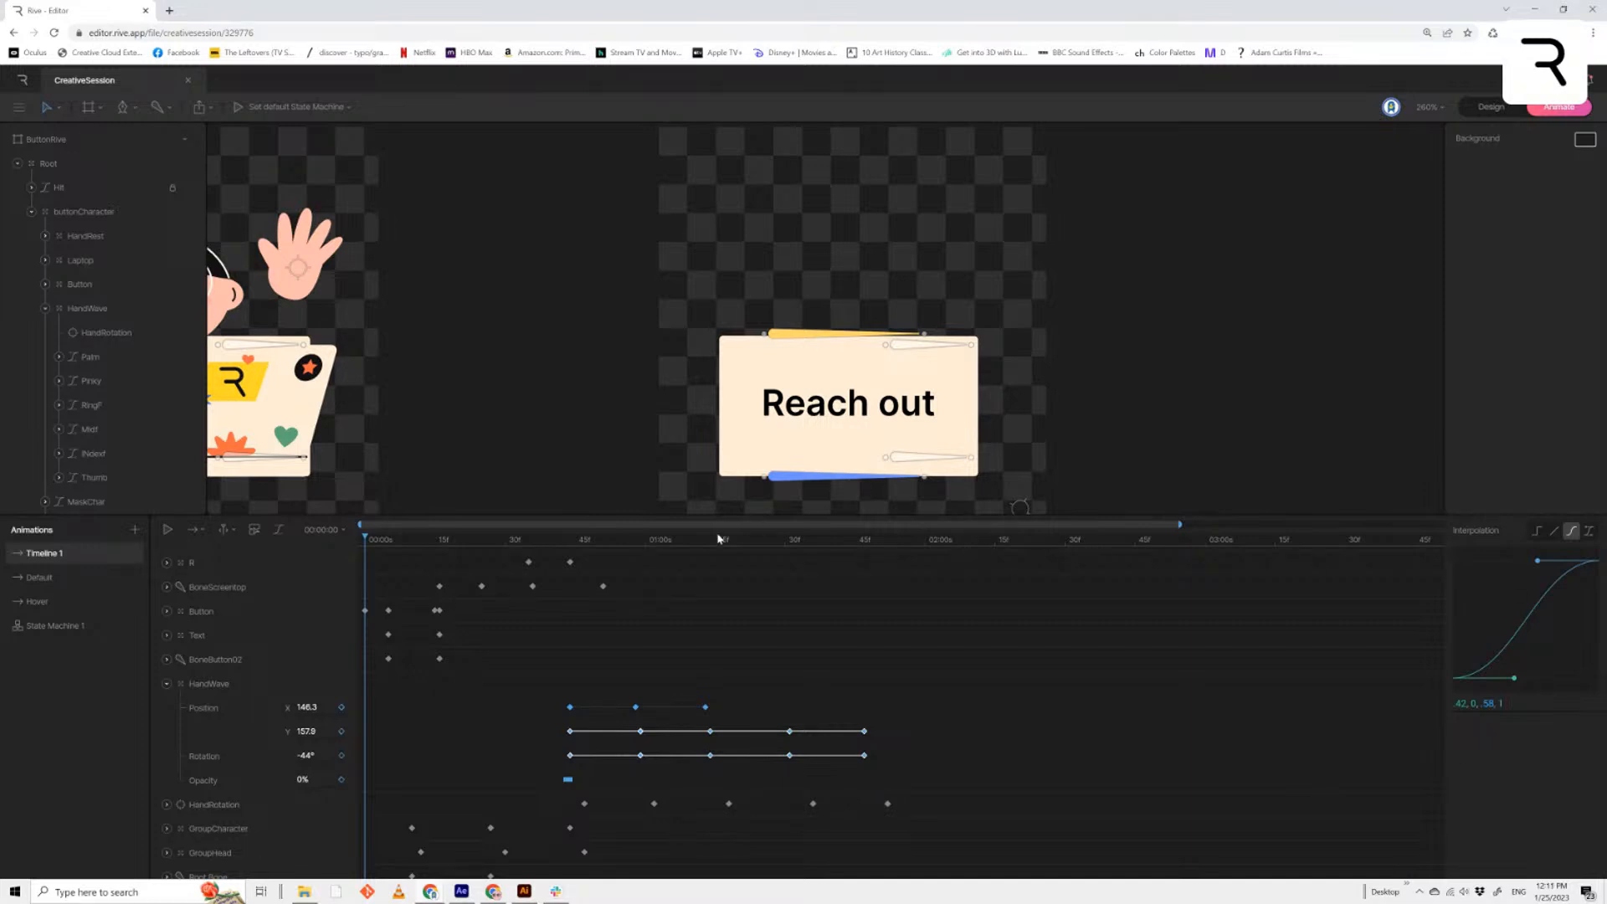
left_click_drag(389, 540, 388, 615)
key("space")
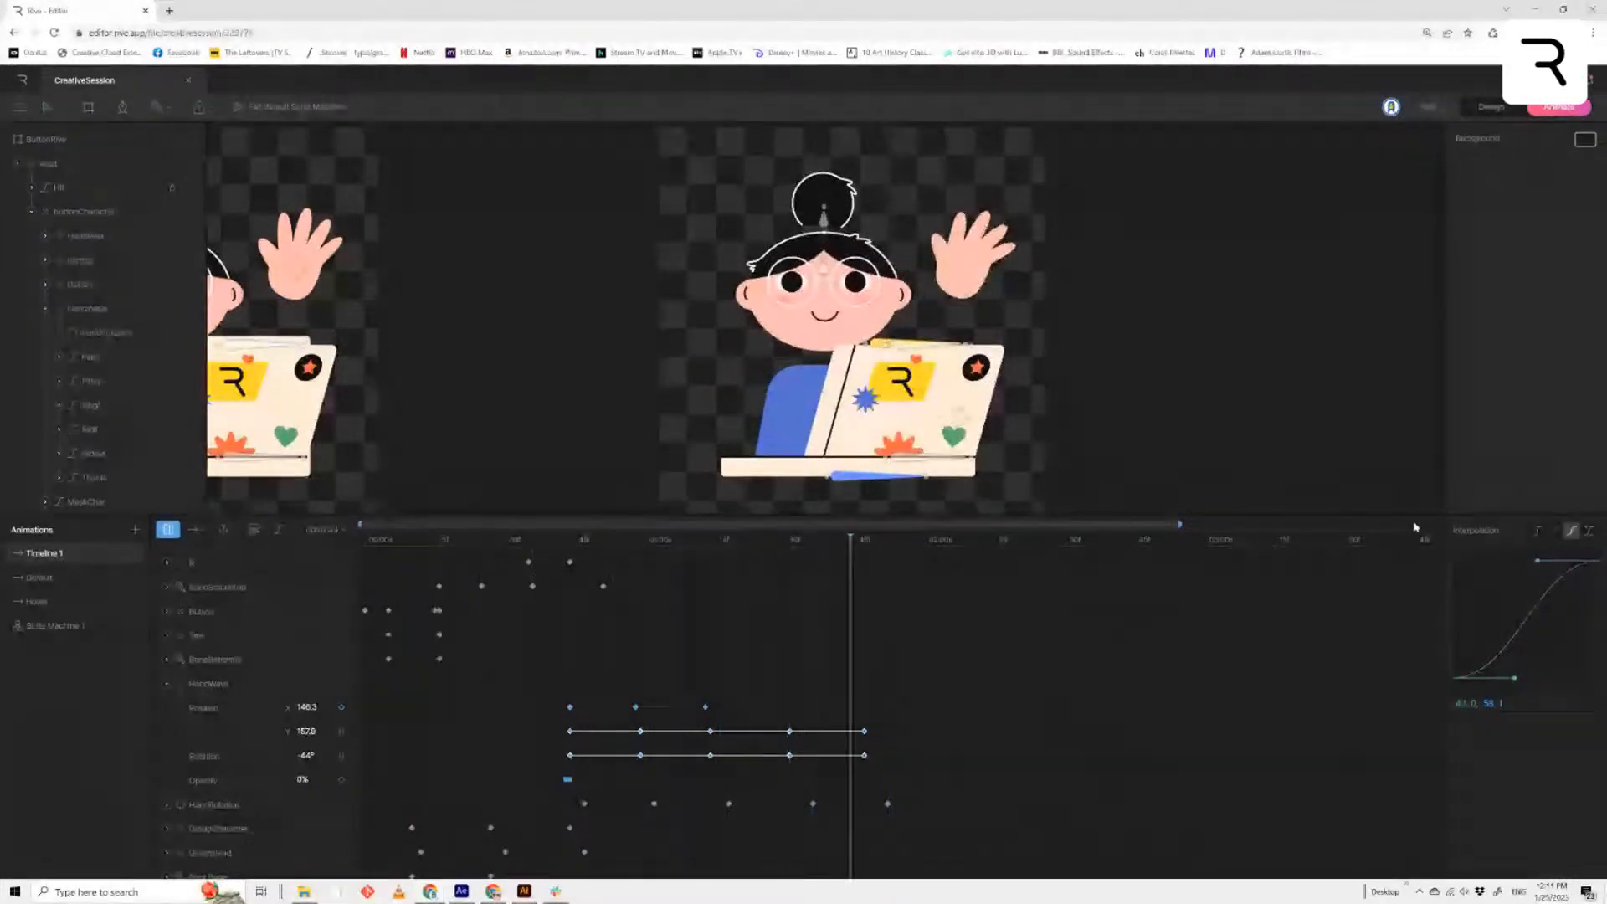
key("space")
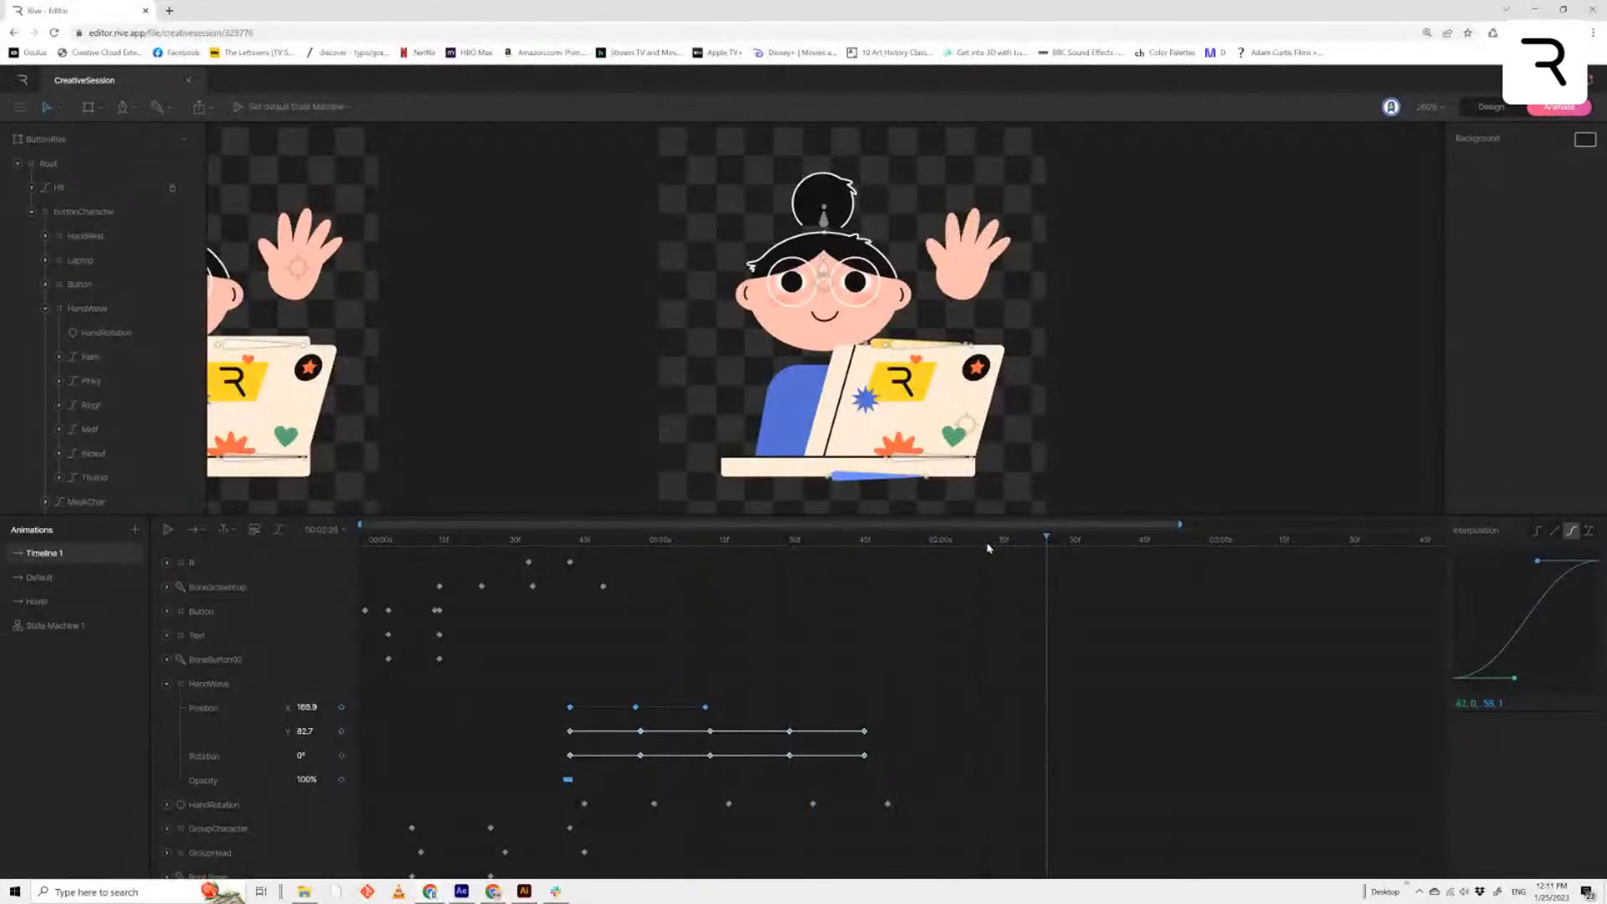
left_click_drag(996, 544, 995, 582)
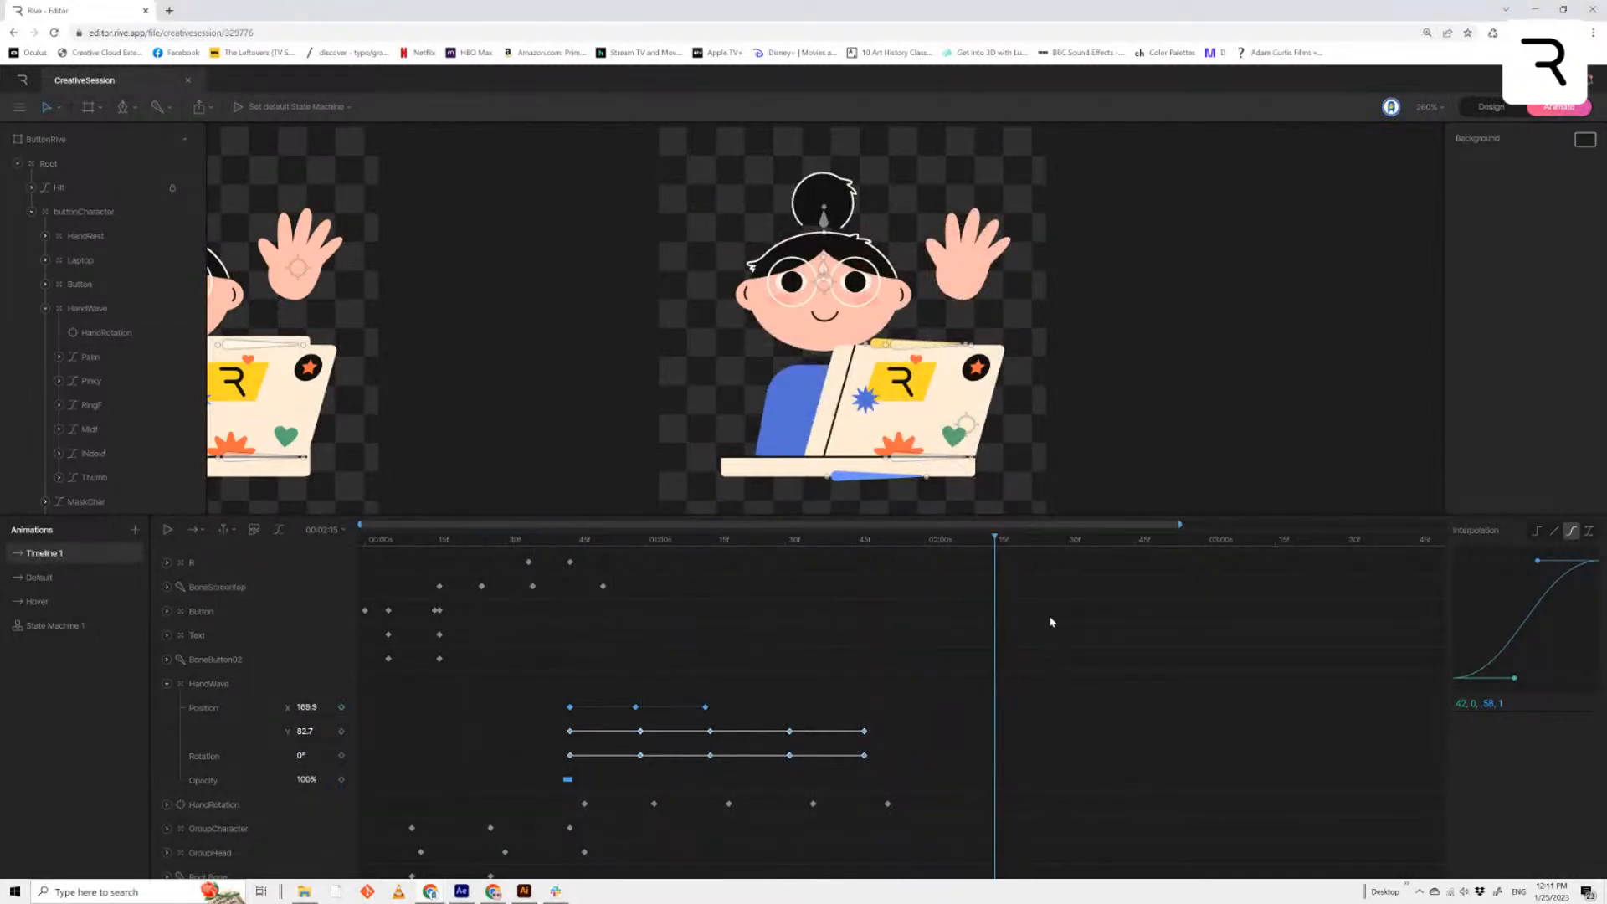
key("space")
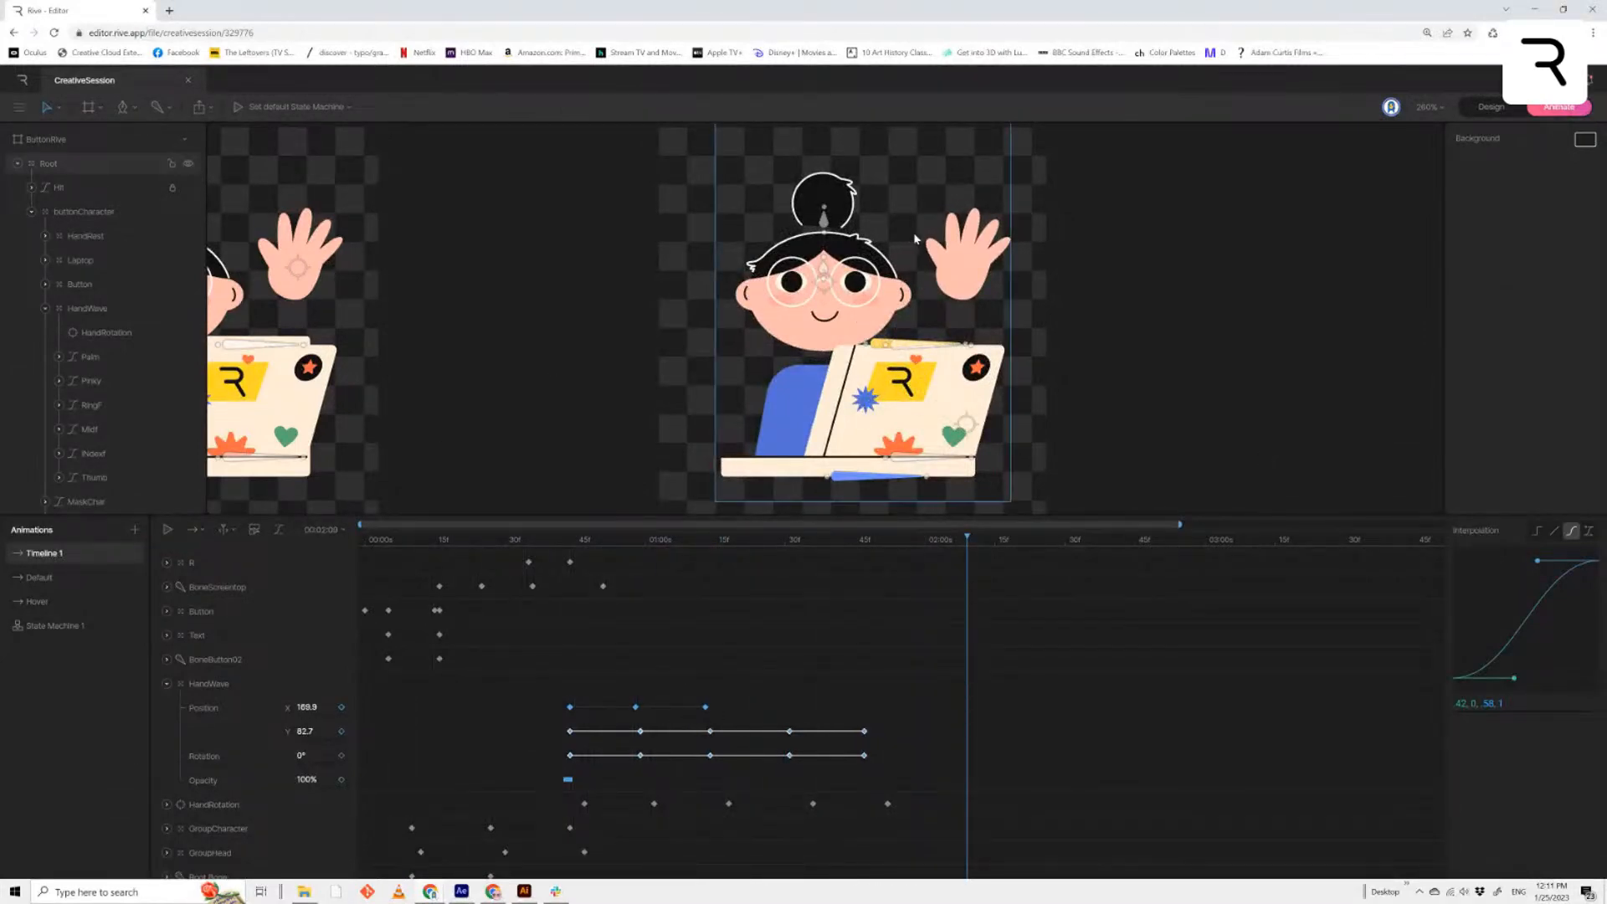
Show the full timeline duration with both artboards in view, and return to frame 0
scroll(1019, 272, "down", 3)
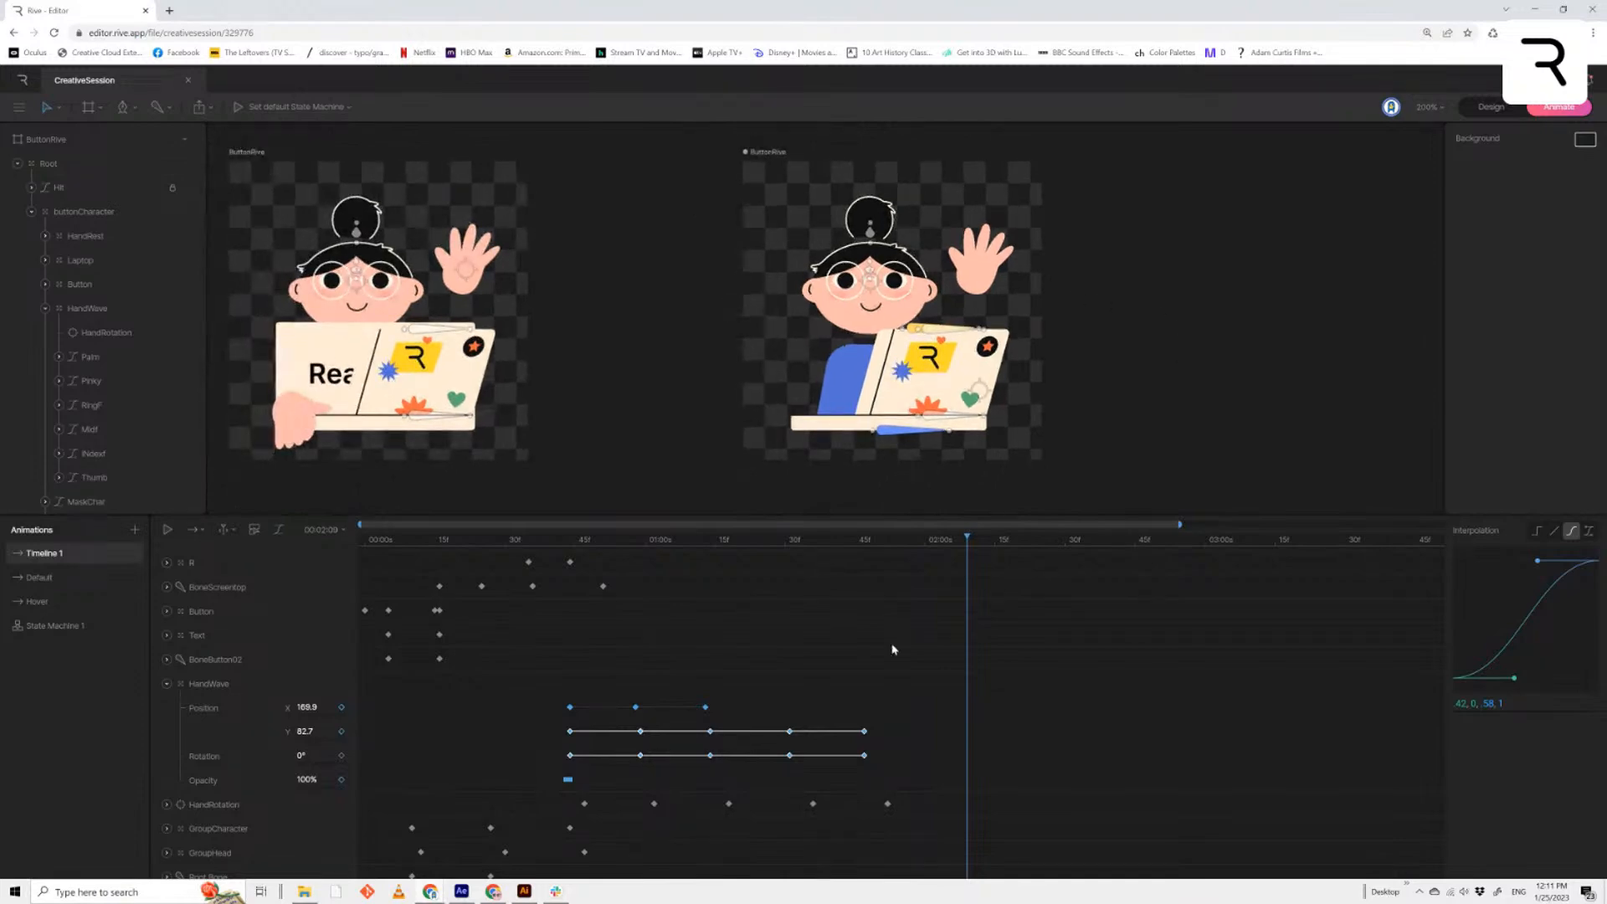
left_click_drag(1180, 525, 1474, 548)
left_click_drag(822, 538, 328, 555)
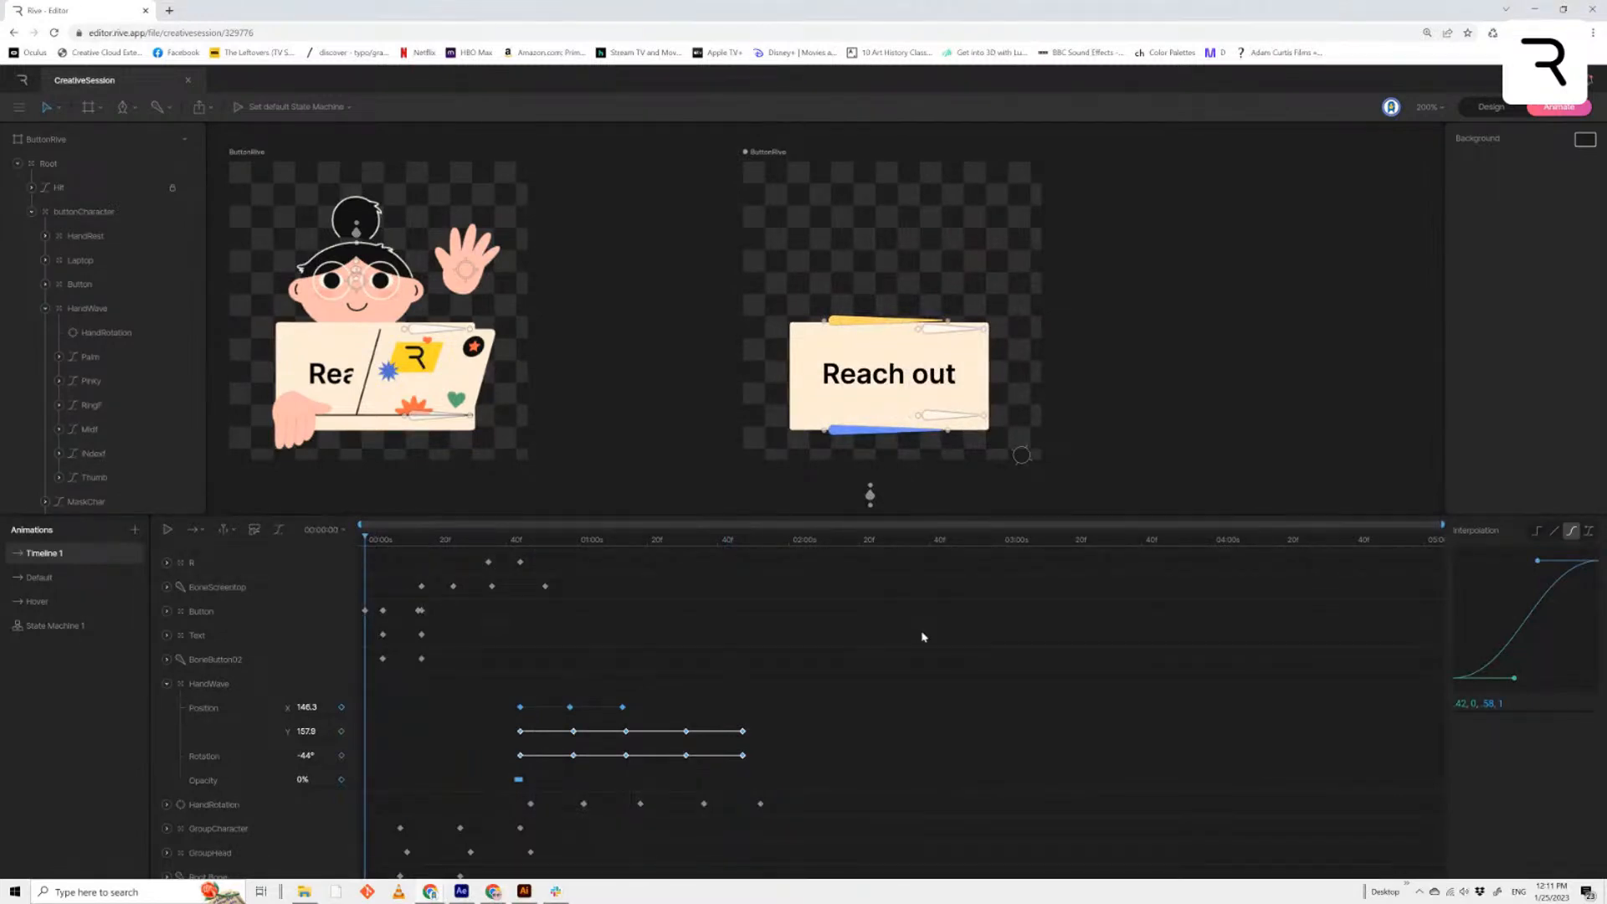